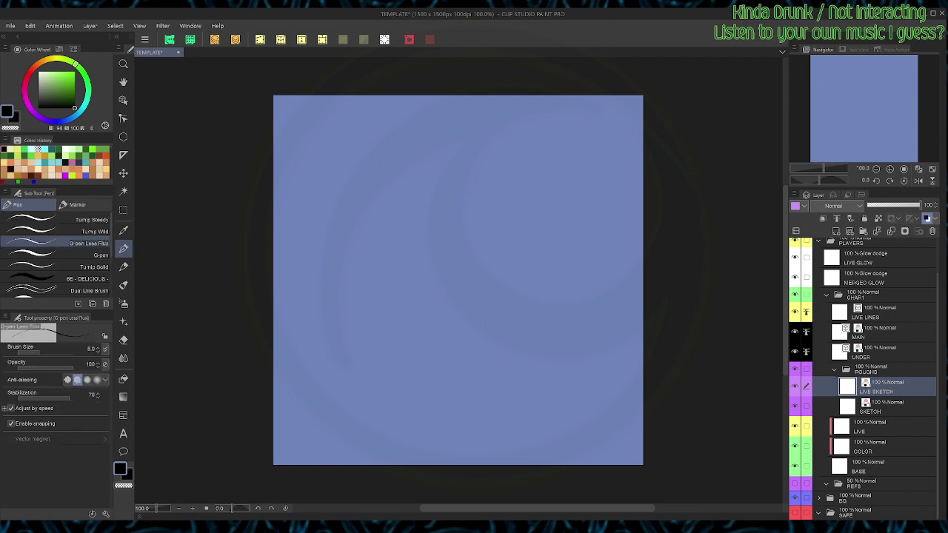
Step: Sketch a round head with a jaw contour near the canvas centre using the Turnip Wild pen
left_click(66, 231)
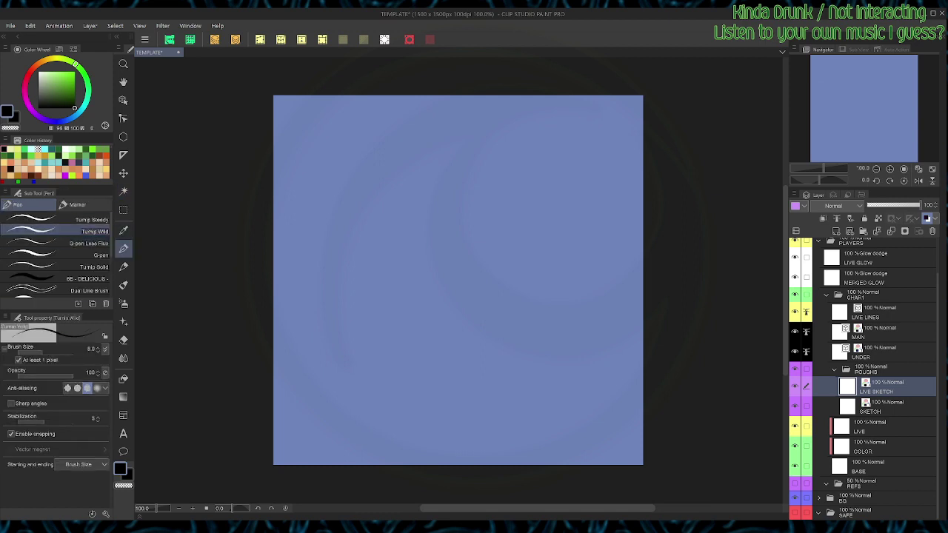
left_click_drag(420, 233, 475, 205)
left_click_drag(507, 258, 460, 304)
left_click_drag(511, 270, 488, 300)
Step: Sketch narrowed eyes with slanted brows and lashes, a small nose and a mouth with its tongue out
left_click_drag(419, 257, 495, 254)
mouse_move(416, 256)
left_mouse_down()
mouse_move(438, 252)
mouse_move(426, 269)
mouse_move(493, 248)
left_mouse_up()
mouse_move(493, 249)
left_mouse_down()
mouse_move(496, 263)
mouse_move(486, 268)
left_mouse_up()
left_click_drag(430, 259, 489, 264)
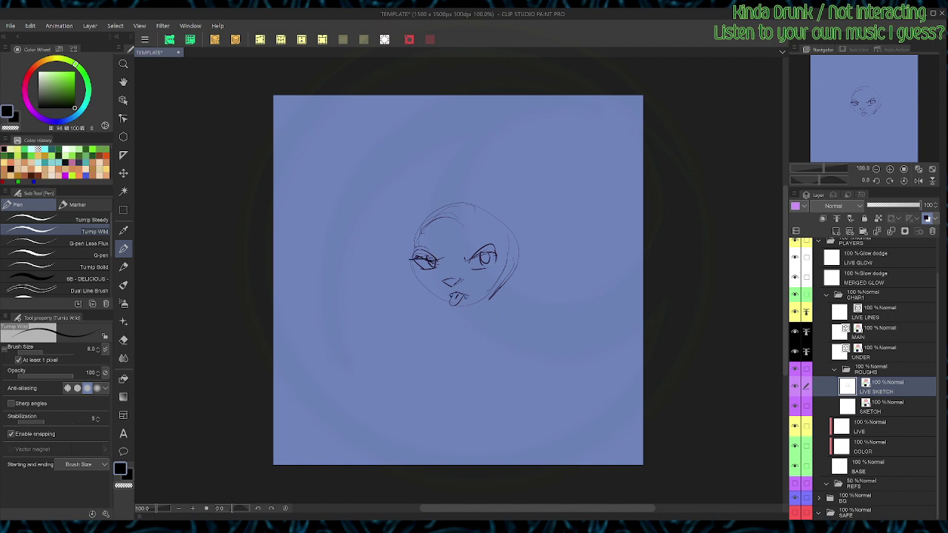
mouse_move(410, 257)
left_mouse_down()
mouse_move(502, 251)
mouse_move(492, 248)
left_mouse_up()
left_click_drag(412, 251, 429, 248)
left_click_drag(404, 252, 427, 248)
Step: Sketch the hair's crown lines above the head and long strands falling beside the left of the face
left_click_drag(435, 202, 499, 214)
left_click_drag(441, 185, 485, 205)
left_click_drag(409, 222, 394, 311)
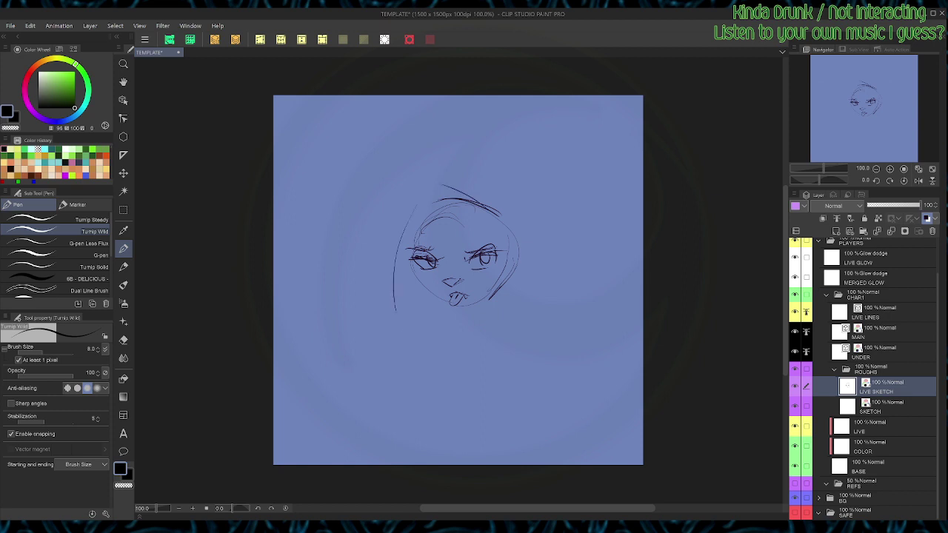
left_click_drag(410, 268, 403, 338)
left_click_drag(412, 290, 422, 349)
left_click_drag(415, 263, 420, 317)
left_click_drag(431, 214, 411, 271)
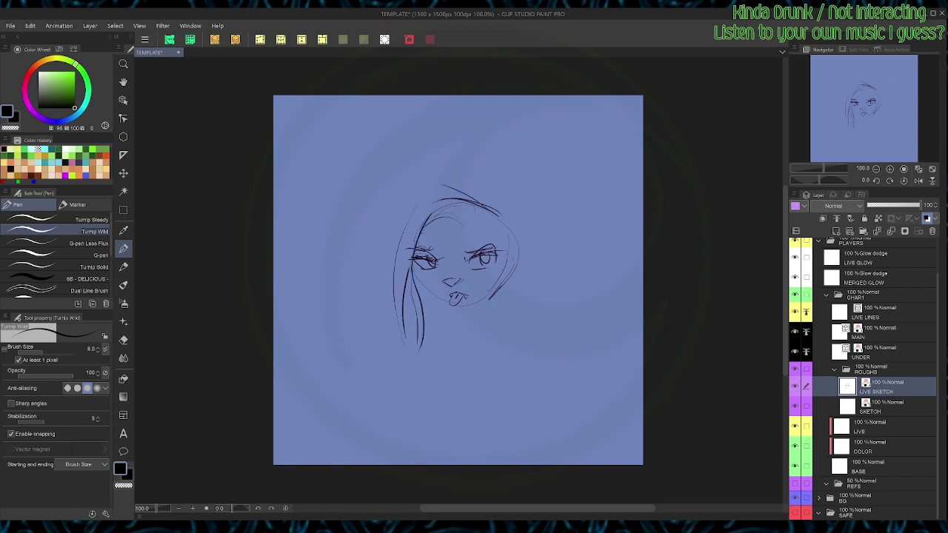
Step: Add fringe points on the forehead, a pointed ear and hair strands on the right of the head
mouse_move(459, 207)
left_mouse_down()
mouse_move(446, 229)
mouse_move(500, 265)
left_mouse_up()
left_click_drag(505, 305, 502, 332)
left_click_drag(518, 272, 508, 331)
mouse_move(509, 225)
left_mouse_down()
mouse_move(528, 252)
mouse_move(509, 263)
mouse_move(508, 279)
left_mouse_up()
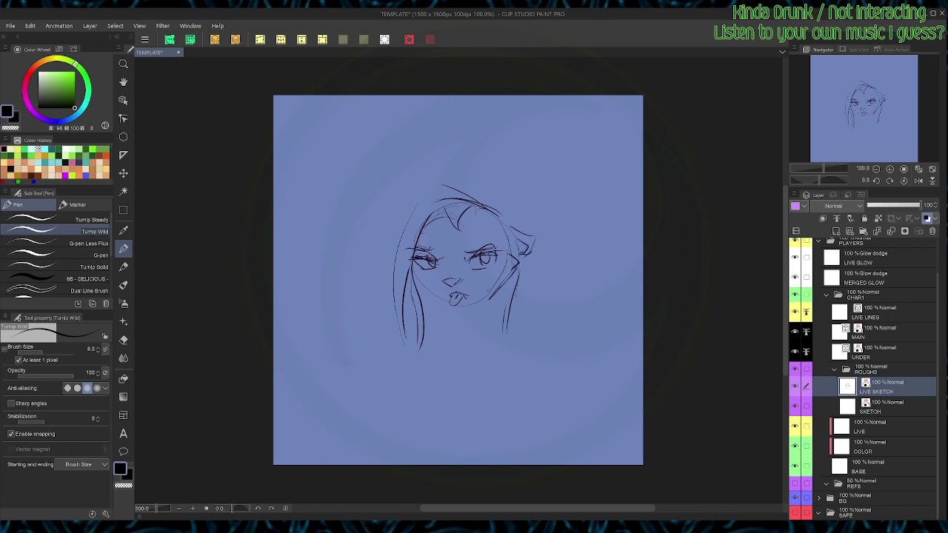
Step: Sharpen the jaw and rough in the torso, bent arm and short skirt below the head
left_click_drag(413, 271, 430, 290)
left_click_drag(496, 287, 488, 296)
left_click_drag(502, 320, 499, 345)
mouse_move(459, 359)
left_mouse_down()
mouse_move(453, 400)
mouse_move(494, 413)
left_mouse_up()
mouse_move(495, 413)
left_mouse_down()
mouse_move(497, 385)
mouse_move(506, 407)
mouse_move(499, 330)
mouse_move(436, 360)
mouse_move(479, 350)
mouse_move(486, 366)
mouse_move(490, 351)
mouse_move(445, 358)
left_mouse_up()
left_click_drag(499, 317, 506, 358)
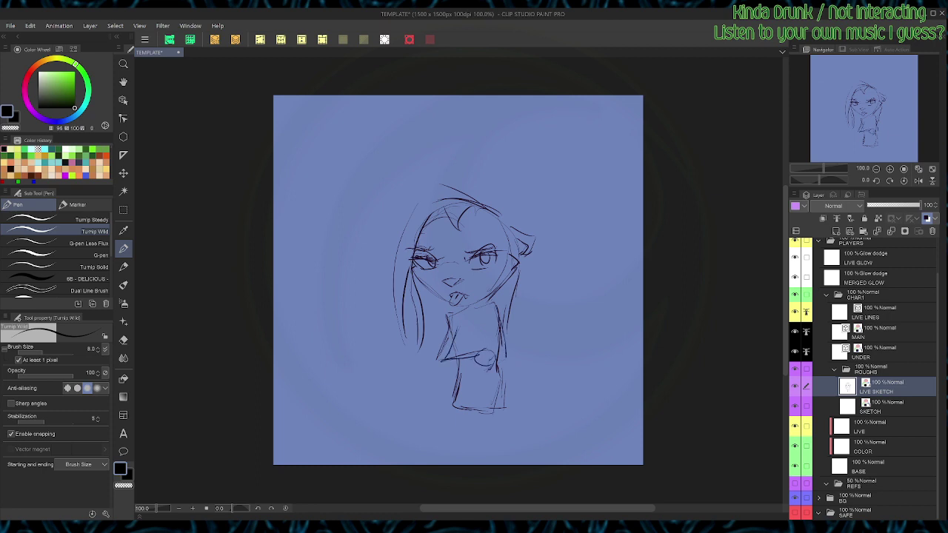
Step: Add the folded arm's hand and the jagged lapels of an open jacket on the torso
mouse_move(451, 350)
left_mouse_down()
mouse_move(470, 344)
mouse_move(444, 362)
mouse_move(476, 359)
left_mouse_up()
left_click_drag(461, 319, 456, 339)
mouse_move(489, 298)
left_mouse_down()
mouse_move(479, 350)
mouse_move(489, 323)
mouse_move(452, 329)
mouse_move(466, 345)
left_mouse_up()
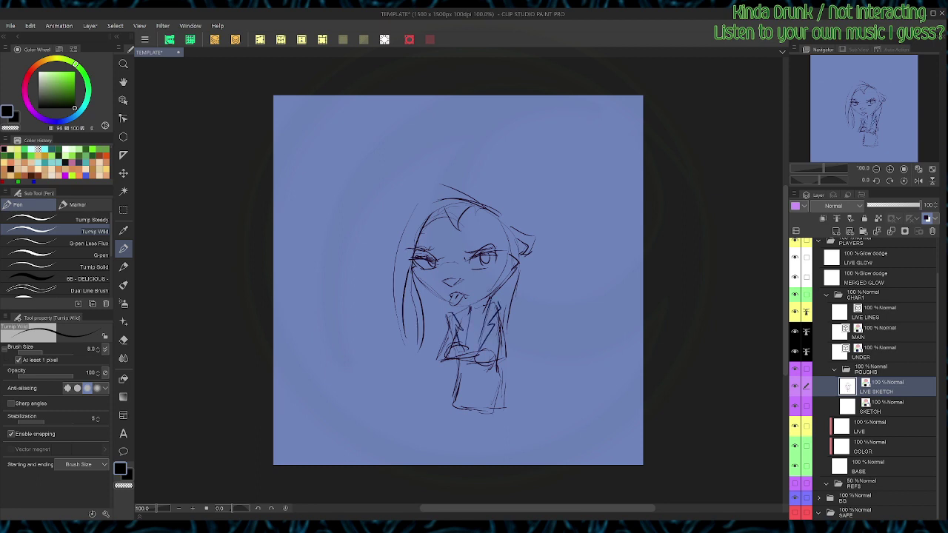
Step: Erase part of the face with the transparent brush, then lasso and delete the remaining facial features
key("b")
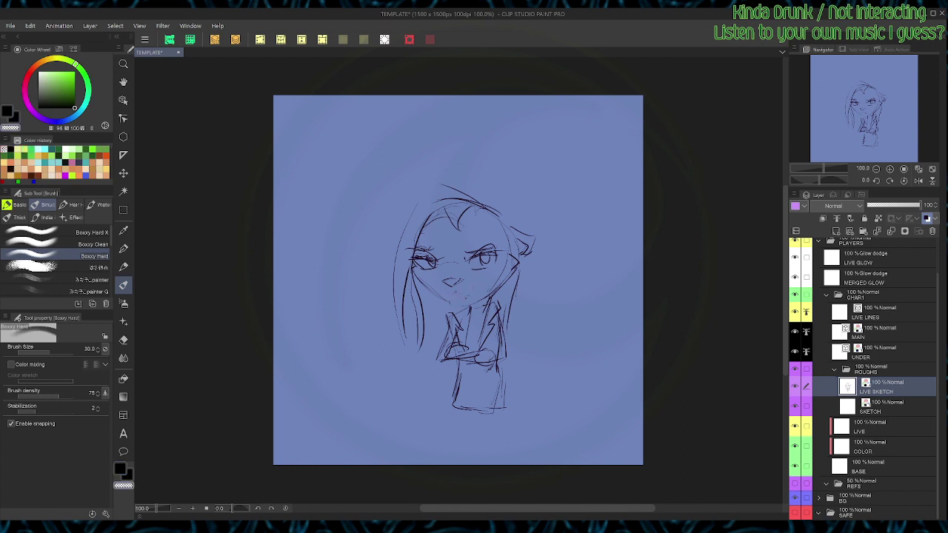
mouse_move(470, 258)
left_mouse_down()
mouse_move(494, 255)
mouse_move(450, 304)
left_mouse_up()
key("m")
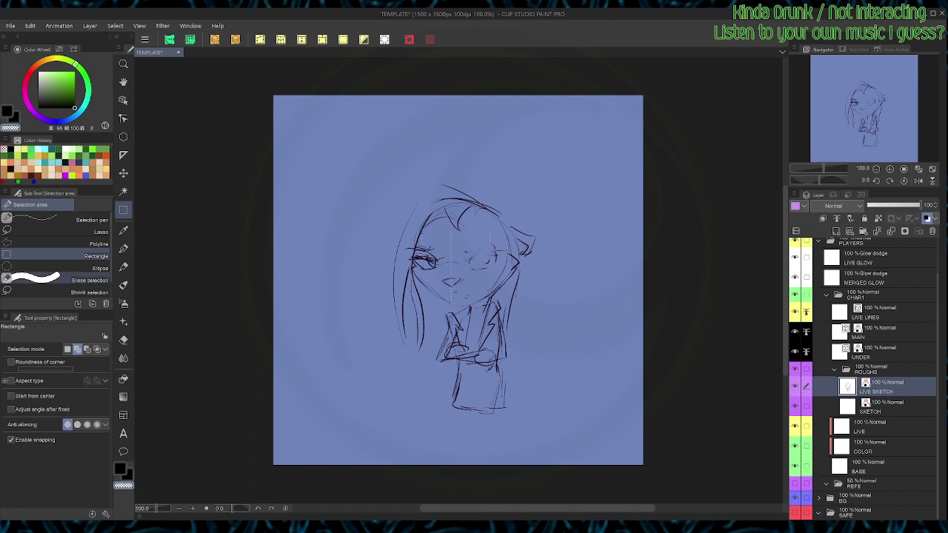
left_click(81, 231)
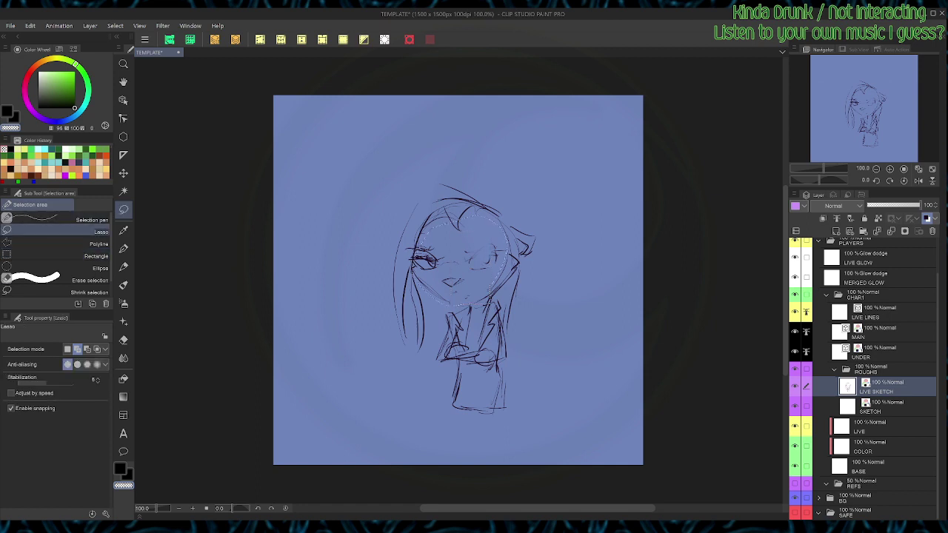
key("Delete")
key("ctrl+d")
Step: Redraw the head's round lower outline with the Turnip Wild pen at brush size 15
key("p")
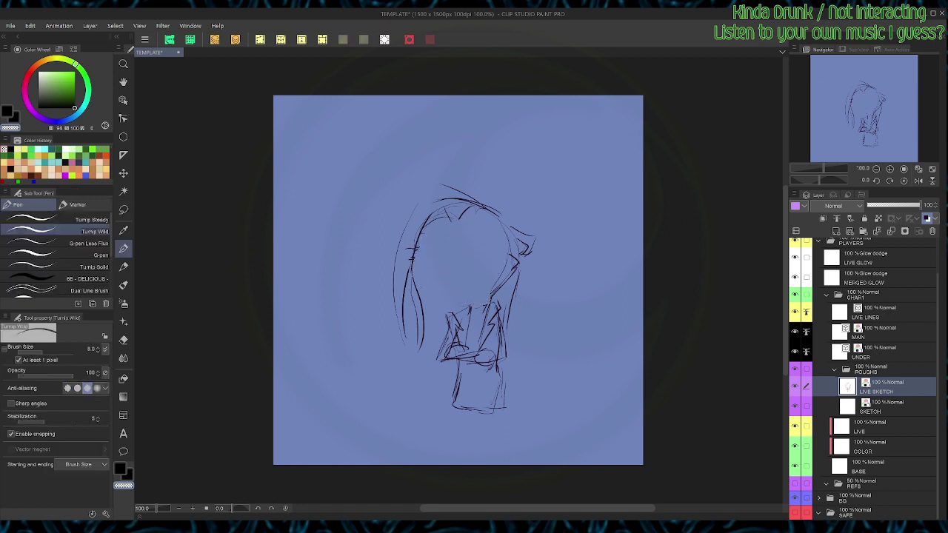
key("]")
key("]")
mouse_move(411, 269)
left_mouse_down()
mouse_move(459, 307)
mouse_move(480, 304)
mouse_move(495, 284)
left_mouse_up()
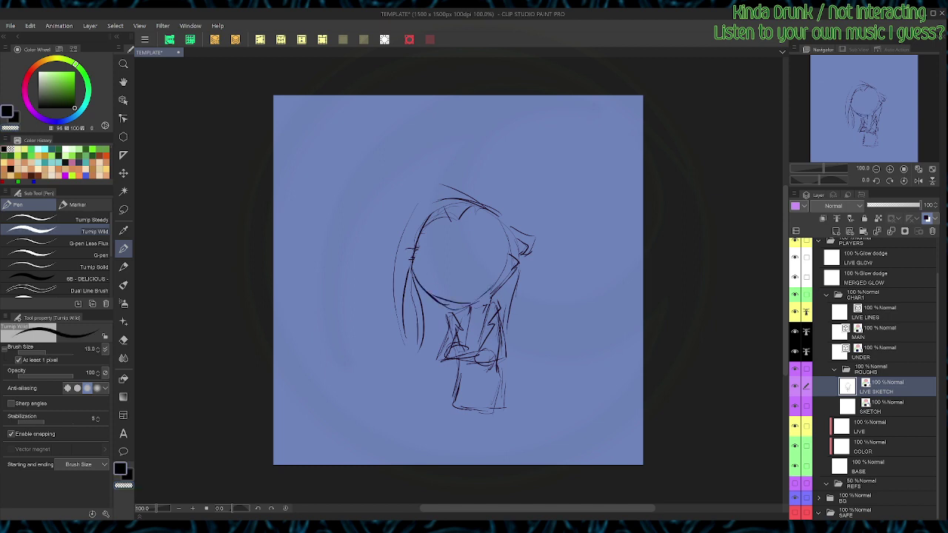
Step: Draw new frowning eyes, a small nose and a slight smile, and add fold lines on the skirt
left_click_drag(417, 251, 500, 252)
left_click_drag(422, 242, 501, 236)
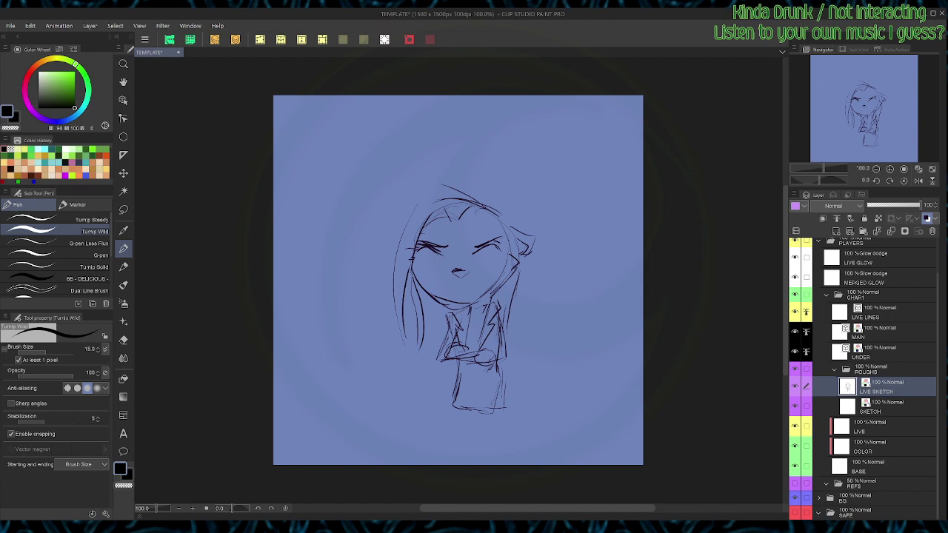
left_click_drag(416, 252, 423, 263)
left_click_drag(422, 264, 497, 263)
mouse_move(482, 251)
left_mouse_down()
mouse_move(485, 259)
mouse_move(491, 253)
left_mouse_up()
mouse_move(456, 375)
left_mouse_down()
mouse_move(483, 373)
mouse_move(465, 382)
mouse_move(484, 382)
mouse_move(482, 370)
mouse_move(478, 391)
mouse_move(490, 404)
left_mouse_up()
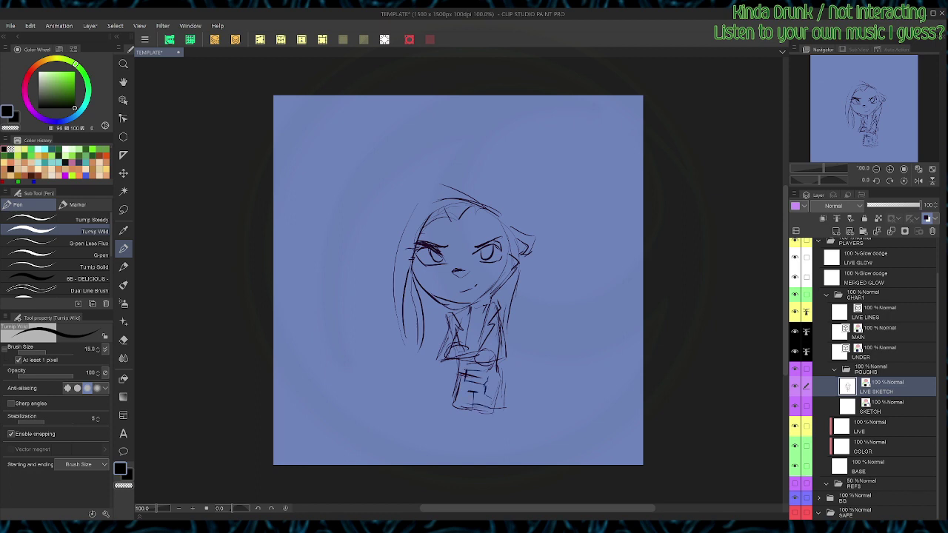
Step: Mirror the canvas view and rotate the whole sketch about 9 degrees counterclockwise
left_click(918, 181)
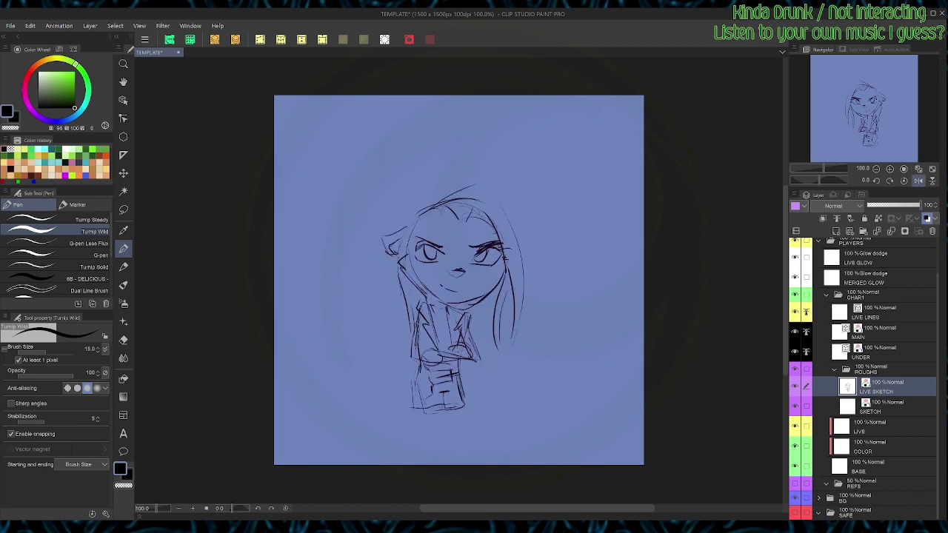
scroll(525, 208, "up", 2)
key("ctrl+t")
scroll(534, 174, "down", 1)
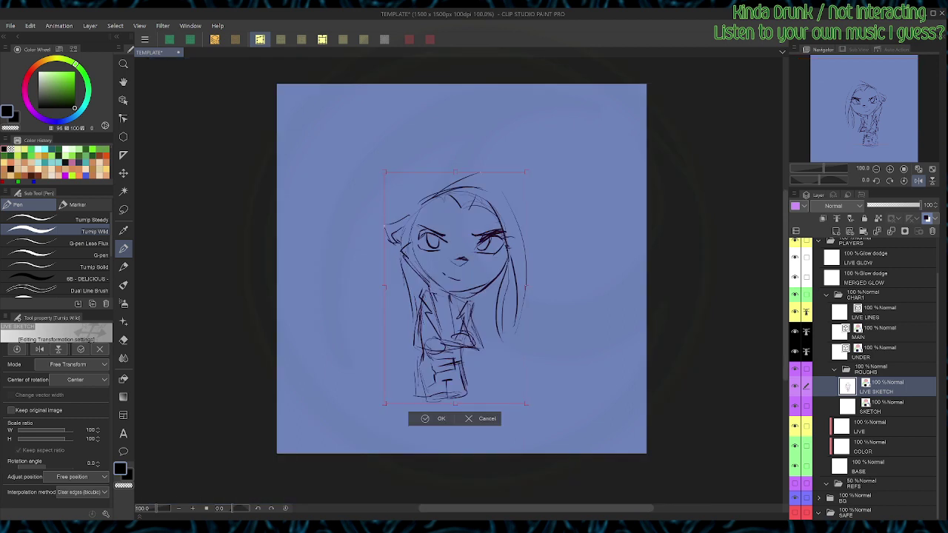
left_click_drag(534, 172, 515, 161)
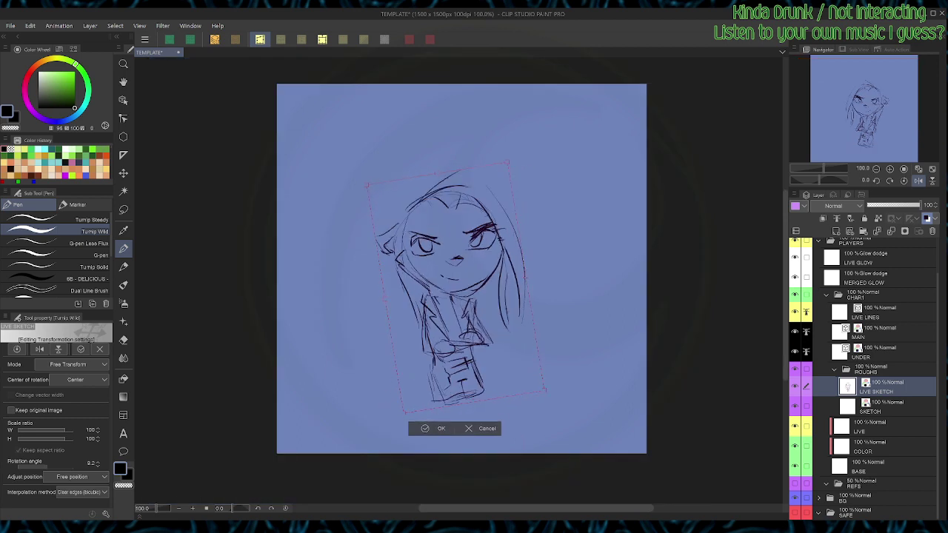
left_click(435, 428)
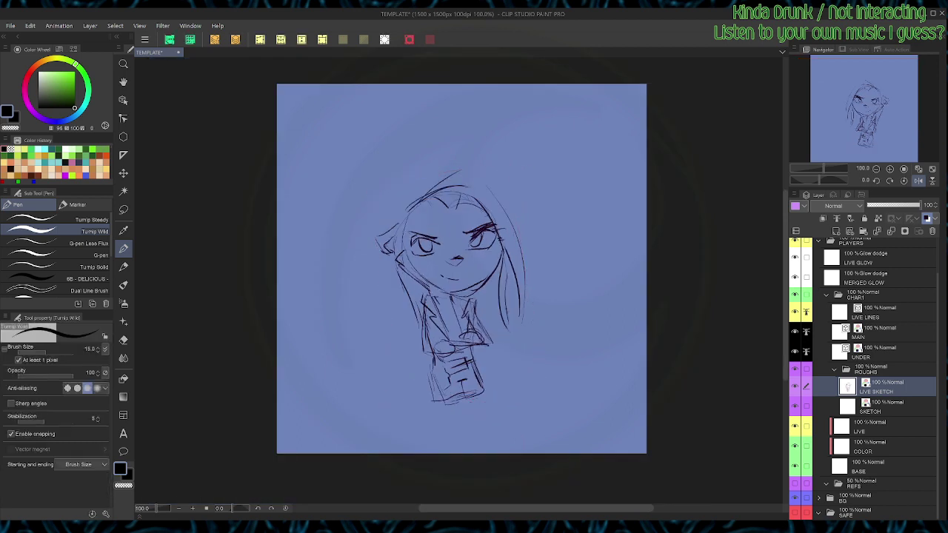
Step: Sketch two crossed legs below the skirt
key("bracketleft")
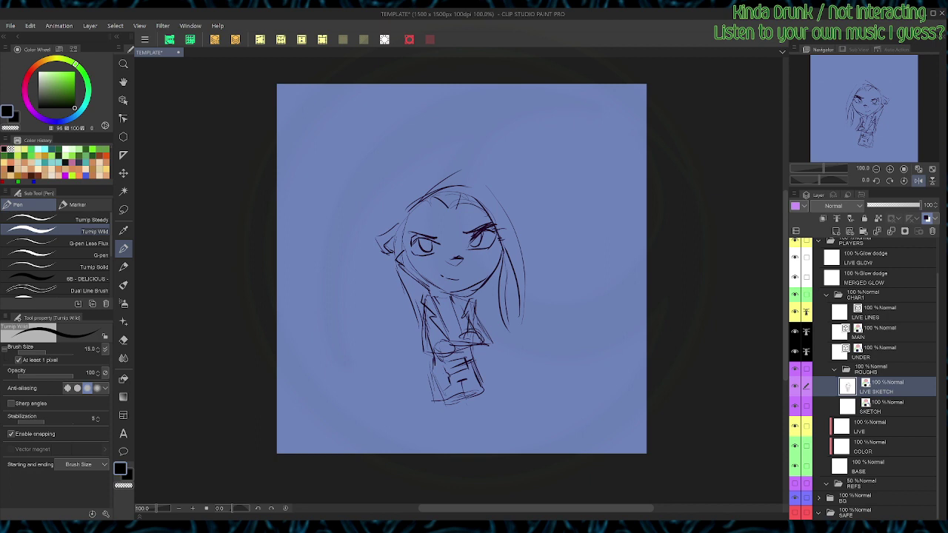
left_click_drag(465, 395, 479, 429)
mouse_move(483, 393)
left_mouse_down()
mouse_move(475, 412)
mouse_move(488, 406)
mouse_move(452, 437)
mouse_move(477, 442)
left_mouse_up()
mouse_move(456, 406)
left_mouse_down()
mouse_move(451, 417)
mouse_move(445, 412)
left_mouse_up()
left_click_drag(457, 415, 466, 427)
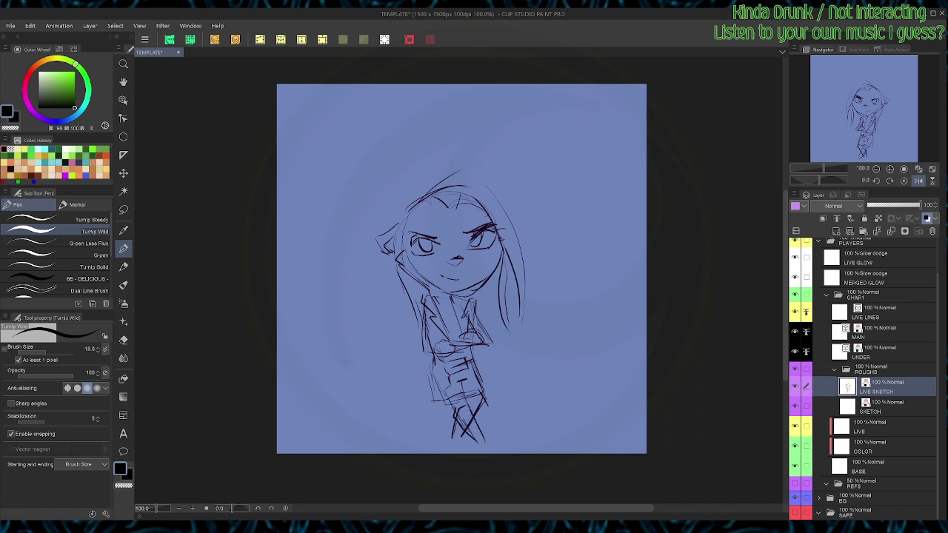
Step: Move the sketch up on the canvas and draw the lower legs with their feet
key("k")
left_click_drag(459, 310, 460, 280)
key("p")
mouse_move(479, 390)
left_mouse_down()
mouse_move(486, 410)
mouse_move(477, 428)
mouse_move(508, 423)
mouse_move(508, 439)
mouse_move(486, 444)
mouse_move(512, 444)
left_mouse_up()
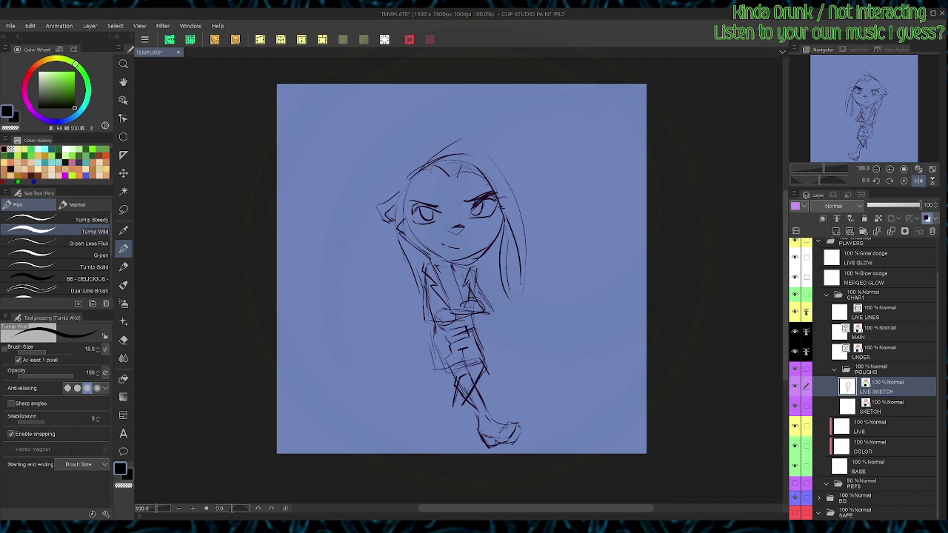
mouse_move(452, 406)
left_mouse_down()
mouse_move(450, 431)
mouse_move(466, 437)
left_mouse_up()
Step: Unmirror the canvas view, clean up the overlapping lines of the crossed legs and undo the last strokes
left_click(917, 181)
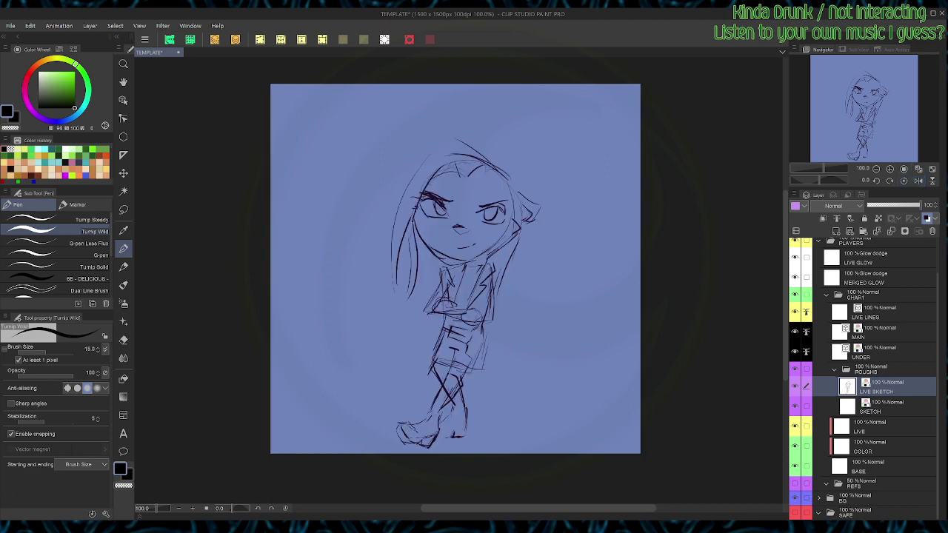
left_click_drag(452, 411, 445, 422)
key("c")
left_click_drag(438, 372, 452, 404)
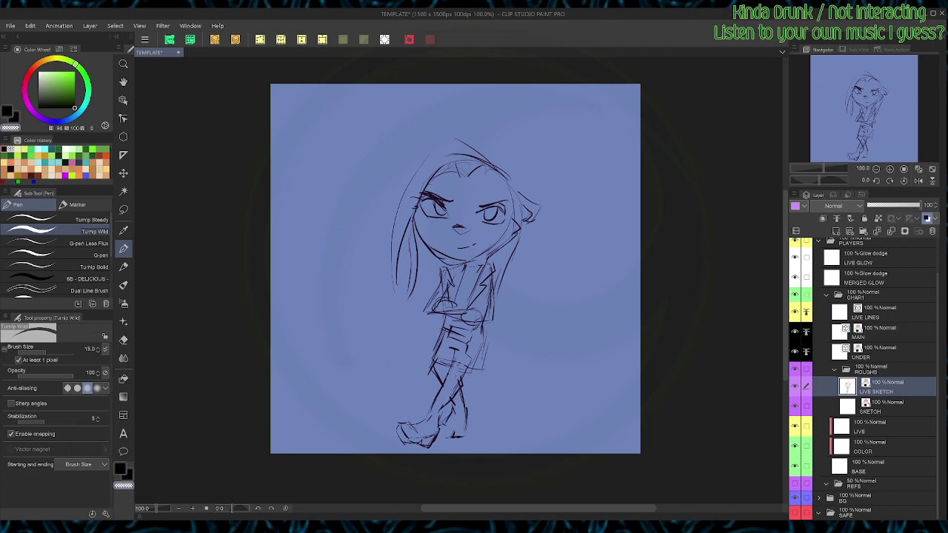
key("ctrl+z")
key("ctrl+z")
key("x")
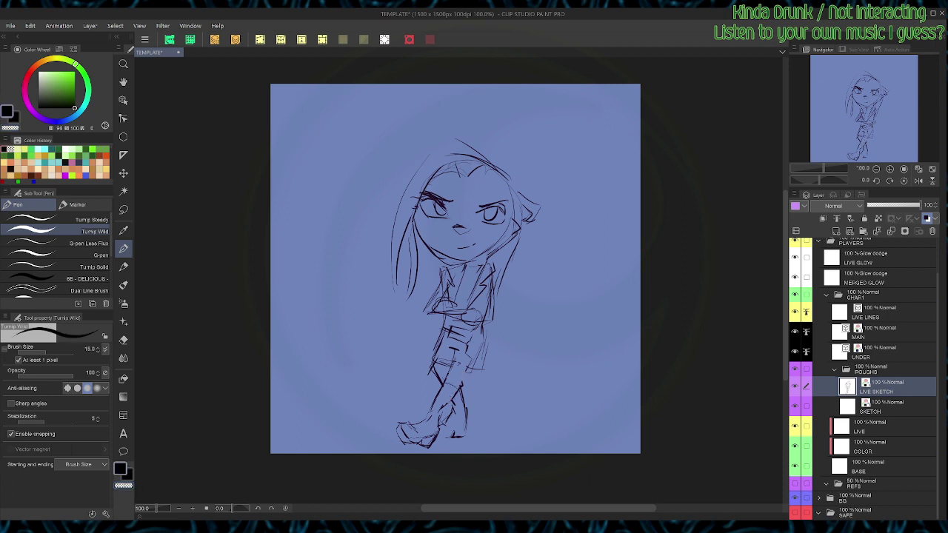
Step: Redraw the crossed legs' contours, the rear foot and the skirt's left edge with darker lines
left_click_drag(443, 389, 455, 382)
left_click_drag(466, 421, 462, 435)
mouse_move(435, 376)
left_mouse_down()
mouse_move(441, 387)
mouse_move(445, 333)
left_mouse_up()
Step: Lasso the folded arms on the torso and delete them
key("c")
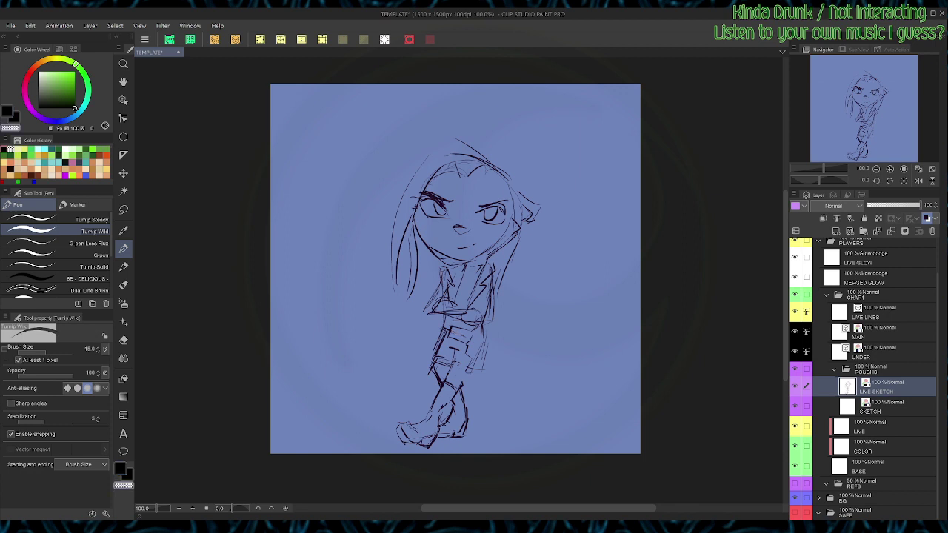
key("m")
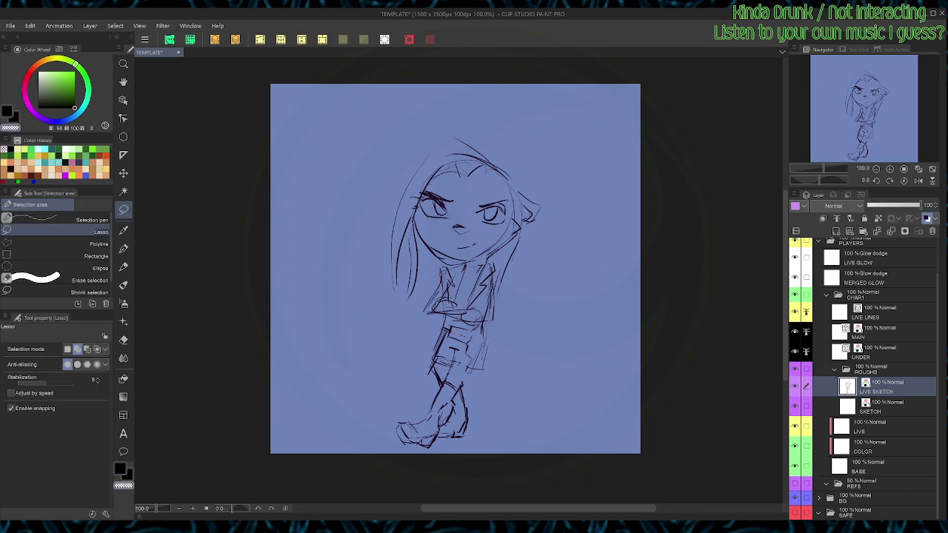
key("Delete")
key("ctrl+d")
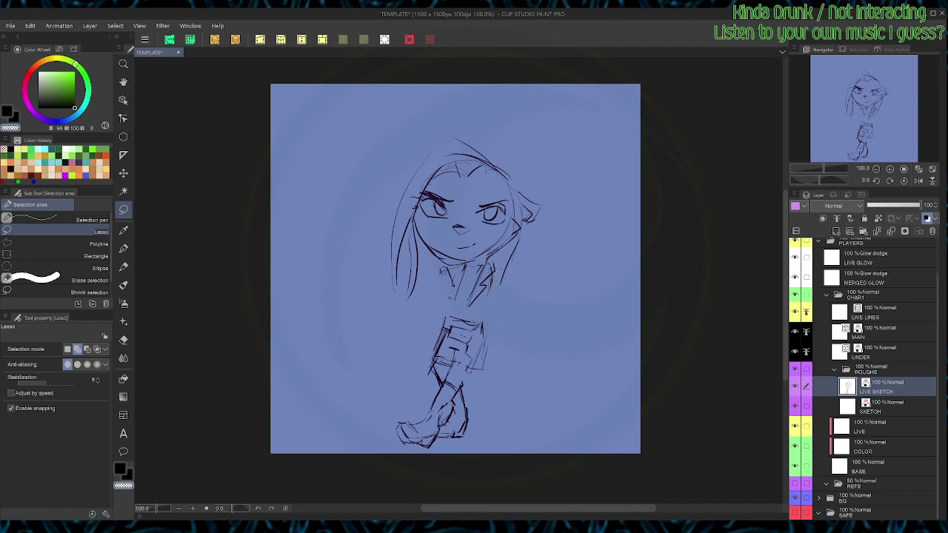
Step: Redraw the torso's sides and add raised arms bent up behind the head
key("p")
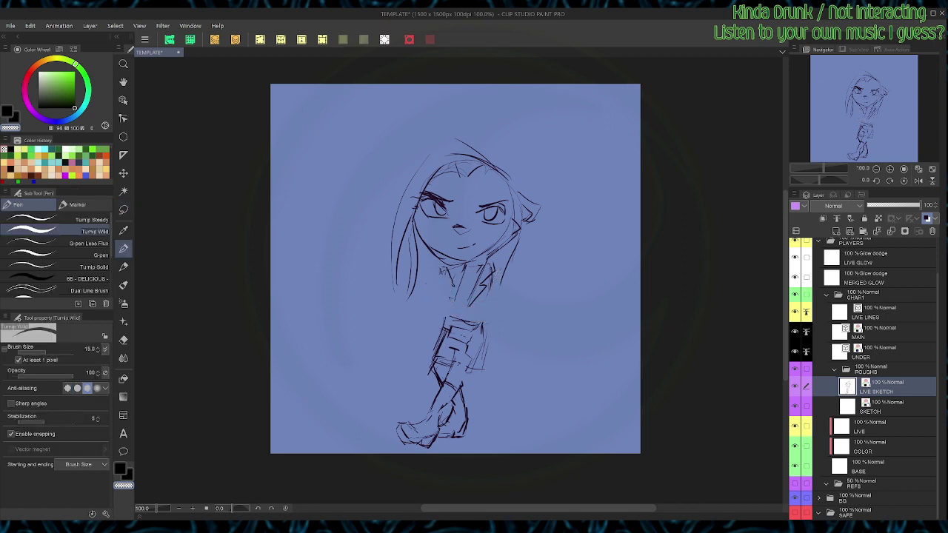
key("c")
left_click_drag(484, 303, 479, 319)
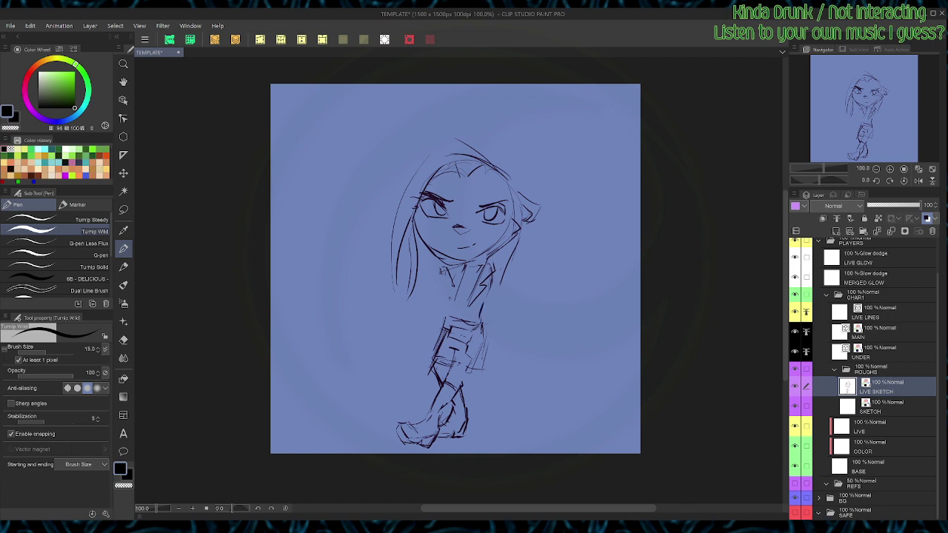
left_click_drag(455, 285, 452, 302)
mouse_move(496, 281)
left_mouse_down()
mouse_move(537, 256)
mouse_move(514, 256)
mouse_move(518, 239)
left_mouse_up()
mouse_move(425, 266)
left_mouse_down()
mouse_move(450, 289)
mouse_move(438, 275)
left_mouse_up()
mouse_move(420, 244)
left_mouse_down()
mouse_move(460, 313)
mouse_move(449, 308)
mouse_move(454, 268)
mouse_move(467, 313)
left_mouse_up()
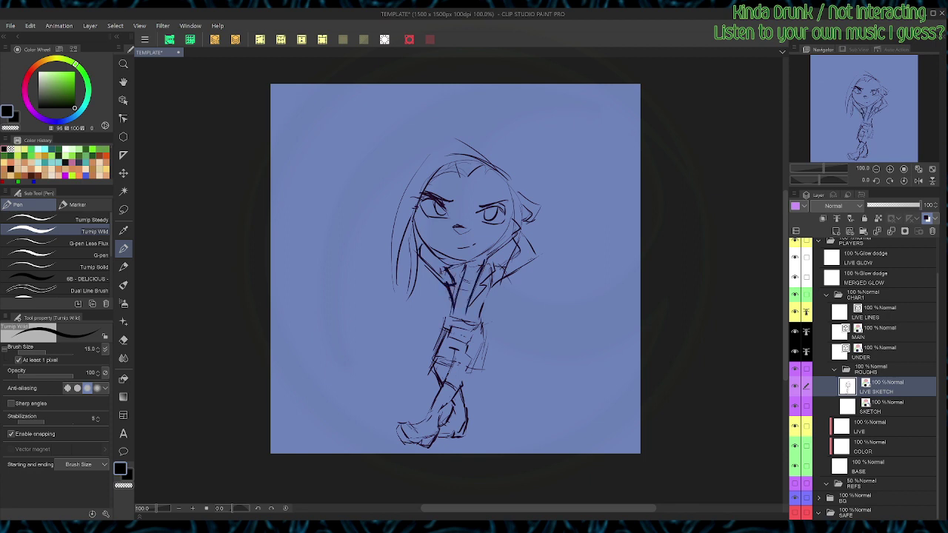
Step: Darken the open jacket's lapels and front edges, and add line details to the neckline and skirt
left_click_drag(490, 284, 466, 313)
mouse_move(503, 259)
left_mouse_down()
mouse_move(481, 286)
mouse_move(485, 314)
mouse_move(466, 314)
mouse_move(483, 311)
left_mouse_up()
mouse_move(499, 281)
left_mouse_down()
mouse_move(486, 302)
mouse_move(445, 307)
left_mouse_up()
mouse_move(468, 367)
left_mouse_down()
mouse_move(457, 386)
mouse_move(470, 364)
mouse_move(450, 362)
mouse_move(468, 329)
left_mouse_up()
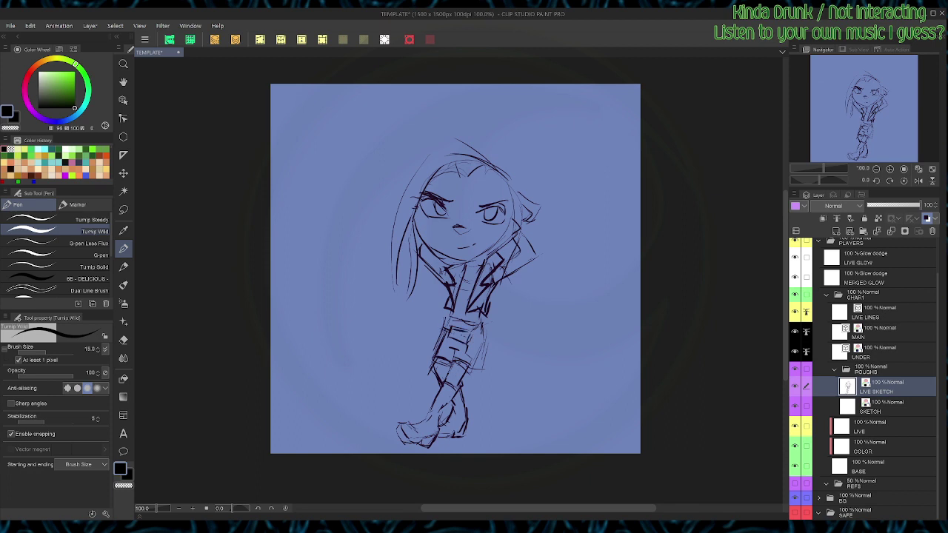
left_click_drag(454, 289, 459, 318)
left_click_drag(456, 290, 461, 305)
left_click_drag(466, 263, 473, 271)
Step: Lighten the nose with the brush, draw a looped accessory on the right hip and reinforce the waist lines
key("b")
key("p")
mouse_move(478, 332)
left_mouse_down()
mouse_move(469, 364)
mouse_move(497, 324)
mouse_move(488, 346)
mouse_move(473, 346)
mouse_move(482, 343)
mouse_move(472, 370)
left_mouse_up()
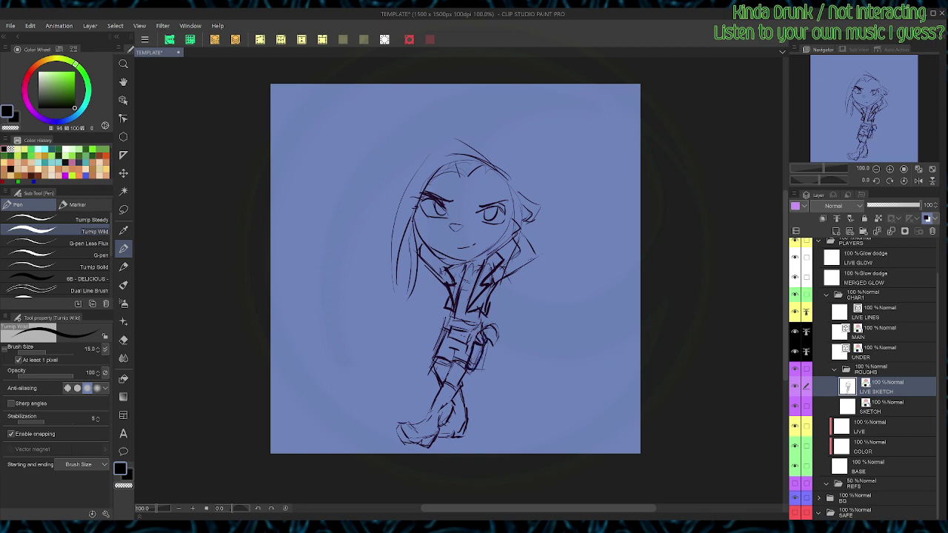
left_click_drag(446, 325, 439, 346)
left_click_drag(479, 317, 477, 327)
Step: Reinforce the raised right arm and draw fuller hair sweeping from the crown down both sides of the head
mouse_move(498, 268)
left_mouse_down()
mouse_move(523, 252)
mouse_move(536, 264)
mouse_move(535, 254)
left_mouse_up()
mouse_move(462, 155)
left_mouse_down()
mouse_move(505, 187)
mouse_move(548, 199)
mouse_move(508, 182)
mouse_move(516, 175)
mouse_move(544, 197)
mouse_move(534, 274)
left_mouse_up()
mouse_move(538, 223)
left_mouse_down()
mouse_move(534, 265)
mouse_move(508, 314)
left_mouse_up()
left_click_drag(518, 268, 518, 278)
mouse_move(462, 152)
left_mouse_down()
mouse_move(419, 164)
mouse_move(388, 285)
left_mouse_up()
mouse_move(406, 230)
left_mouse_down()
mouse_move(389, 274)
mouse_move(410, 287)
left_mouse_up()
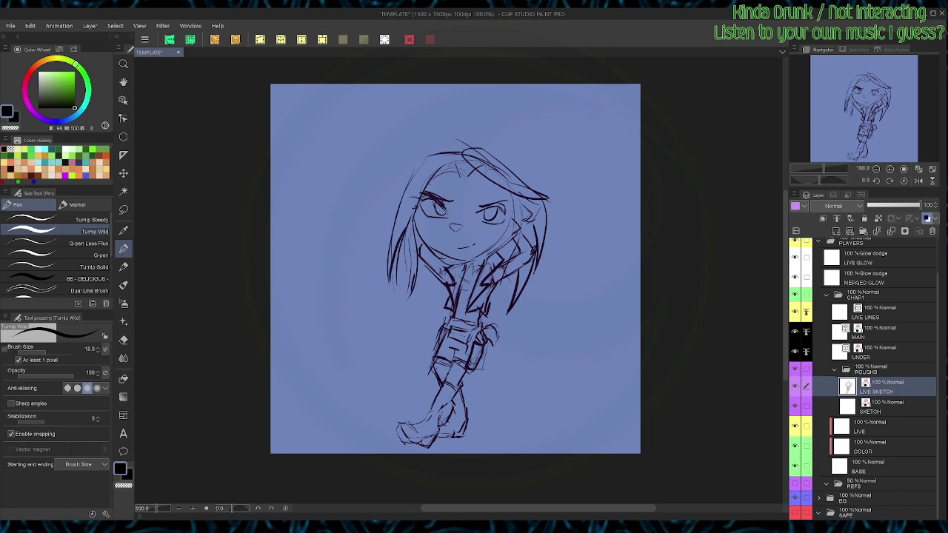
Step: Add a loose jacket edge beside the torso and a pointed tail shape trailing right from the hip
left_click_drag(435, 281, 444, 305)
mouse_move(479, 361)
left_mouse_down()
mouse_move(486, 373)
mouse_move(516, 375)
mouse_move(497, 370)
left_mouse_up()
mouse_move(501, 359)
left_mouse_down()
mouse_move(492, 367)
mouse_move(523, 373)
left_mouse_up()
Step: Draw a small pointed ear on the left of the hair and darken the hair's right tip
left_click_drag(401, 177, 417, 173)
left_click_drag(397, 177, 404, 190)
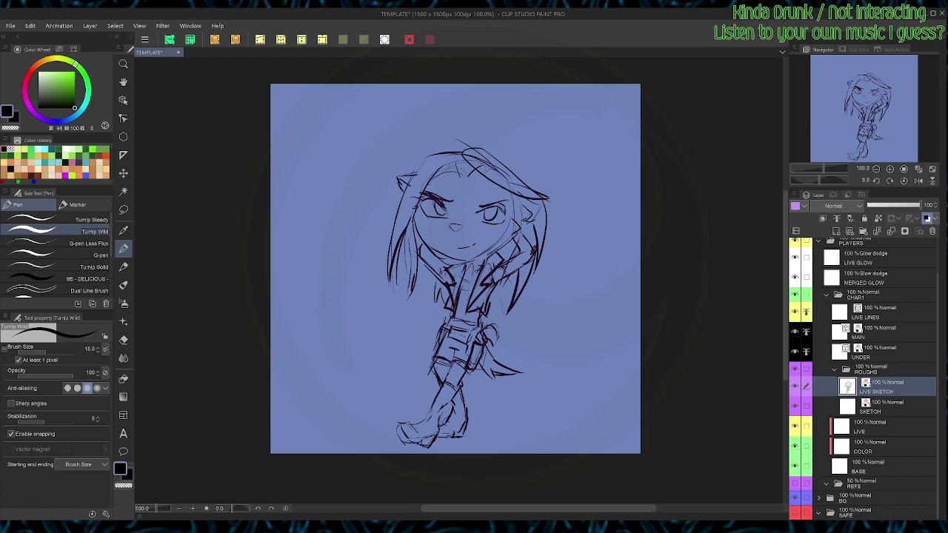
mouse_move(514, 189)
left_mouse_down()
mouse_move(541, 181)
mouse_move(544, 196)
mouse_move(530, 221)
mouse_move(528, 196)
mouse_move(523, 221)
mouse_move(535, 192)
left_mouse_up()
key("c")
key("c")
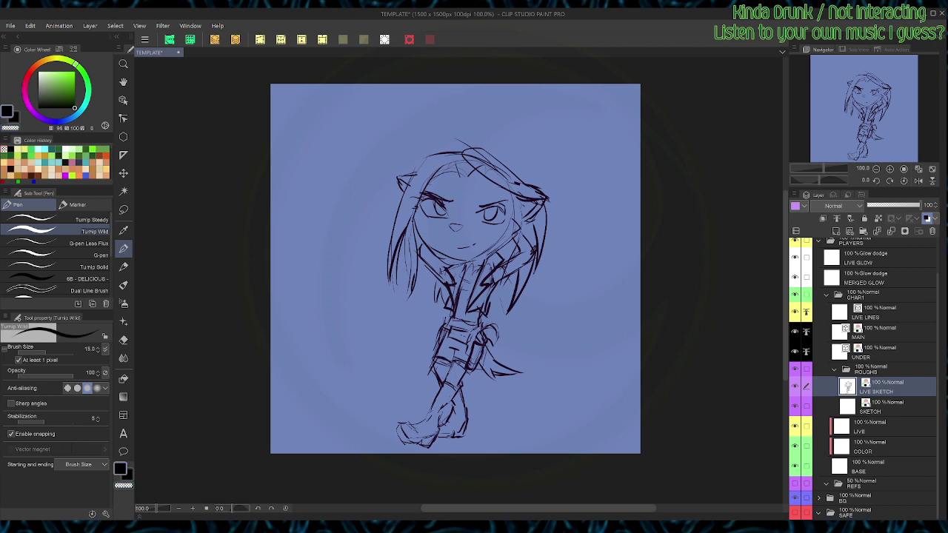
Step: Transfer the character drawing to the SKETCH layer at 24% opacity and keep an empty LIVE SKETCH layer at 100% opacity
left_click_drag(888, 205, 876, 205)
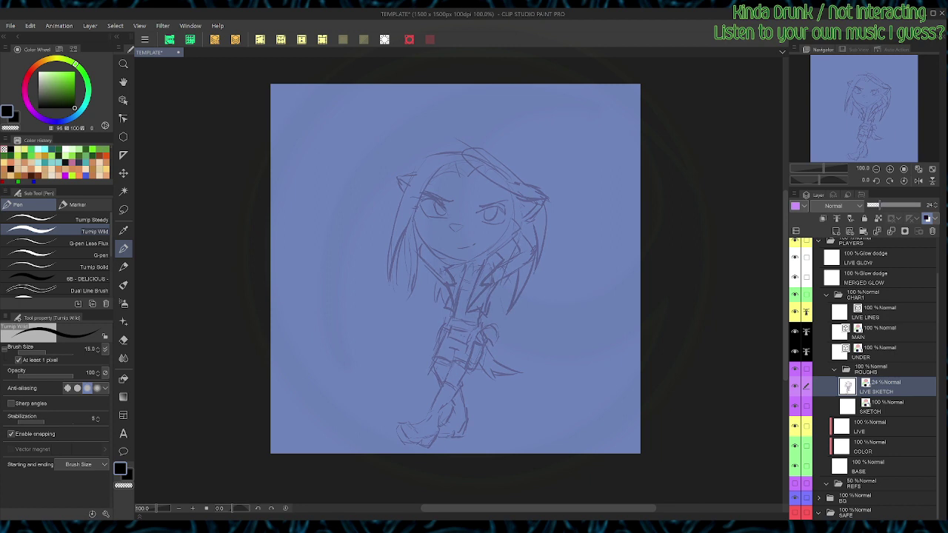
key("ctrl+e")
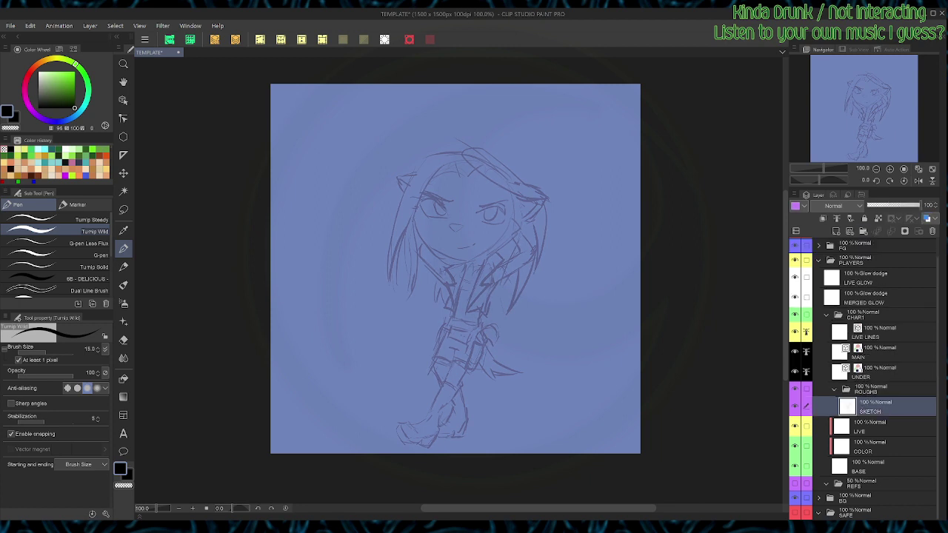
key("ctrl+z")
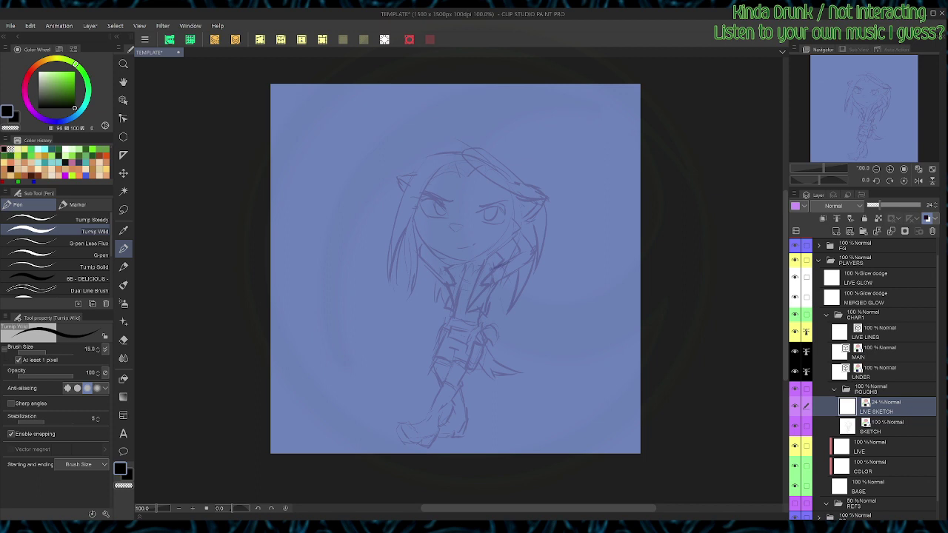
left_click(920, 205)
Step: Redraw both raised arms, the torso's right side and the thigh lines over the faded sketch, erasing stray strokes between the legs
mouse_move(494, 282)
left_mouse_down()
mouse_move(532, 252)
mouse_move(516, 253)
left_mouse_up()
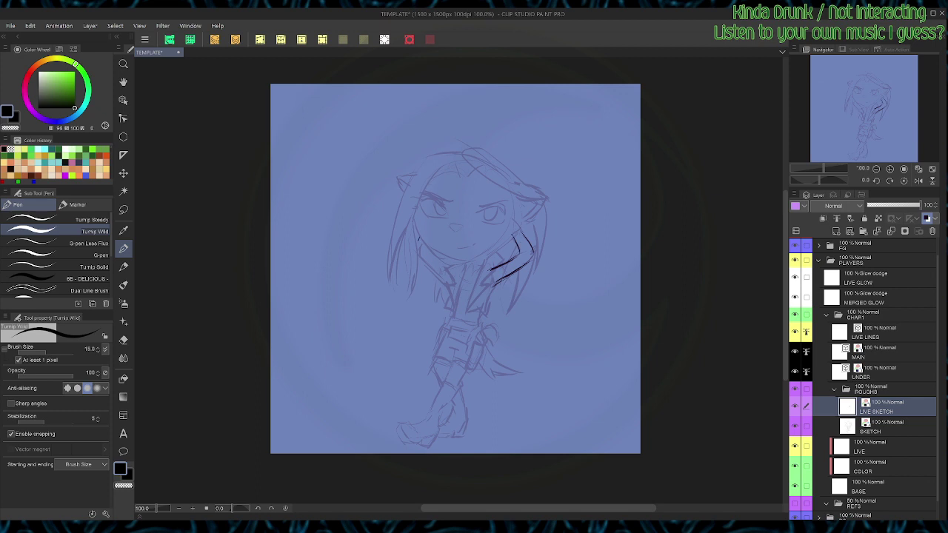
mouse_move(415, 251)
left_mouse_down()
mouse_move(480, 312)
mouse_move(460, 378)
mouse_move(466, 370)
left_mouse_up()
left_click_drag(471, 359, 458, 385)
key("b")
key("c")
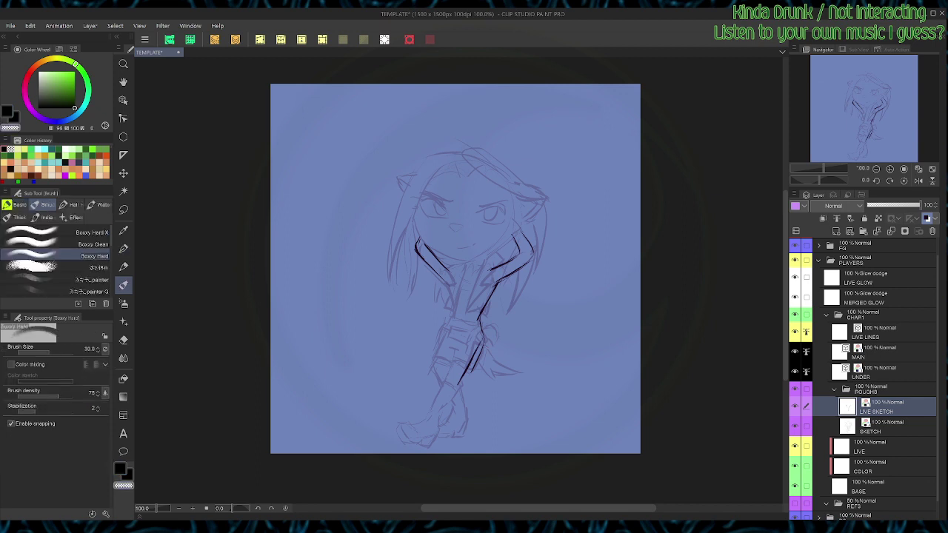
mouse_move(481, 348)
left_mouse_down()
mouse_move(472, 369)
mouse_move(447, 378)
mouse_move(450, 364)
left_mouse_up()
key("p")
key("c")
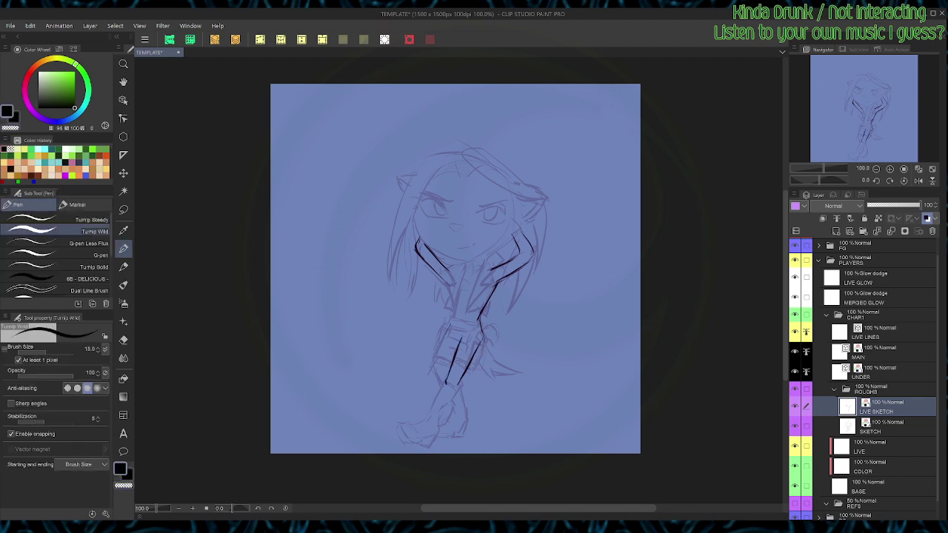
Step: Trace the left hip and thigh, the torso's left side up to the shoulder, and the pointed tail
mouse_move(444, 327)
left_mouse_down()
mouse_move(431, 362)
mouse_move(444, 364)
mouse_move(440, 382)
left_mouse_up()
left_click_drag(443, 341, 433, 361)
mouse_move(456, 293)
left_mouse_down()
mouse_move(453, 313)
mouse_move(455, 296)
left_mouse_up()
mouse_move(453, 281)
left_mouse_down()
mouse_move(445, 290)
mouse_move(461, 268)
left_mouse_up()
mouse_move(482, 343)
left_mouse_down()
mouse_move(486, 377)
mouse_move(519, 377)
left_mouse_up()
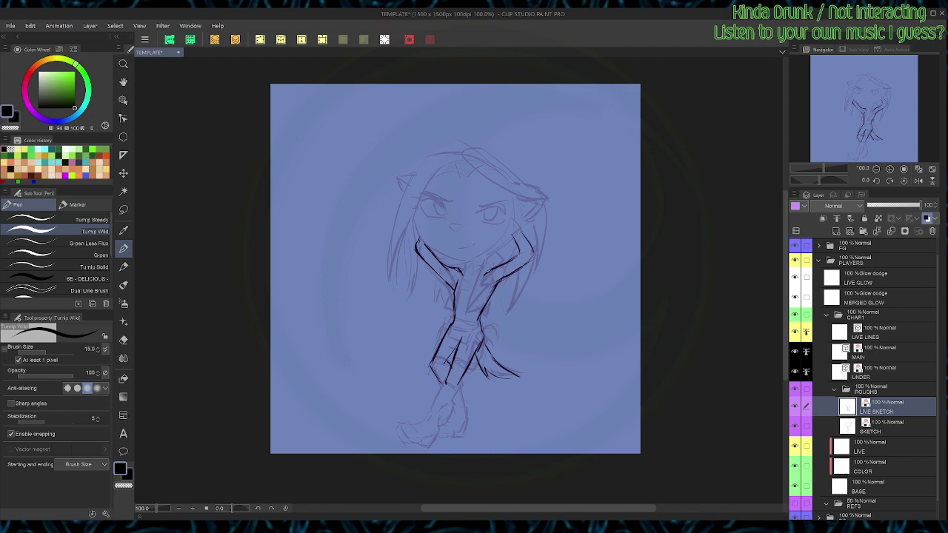
Step: Draw the front lower leg and outline its foot, checking the shape on a mirrored and rotated canvas
left_click_drag(441, 383, 423, 423)
left_click_drag(455, 392, 440, 419)
left_click(918, 181)
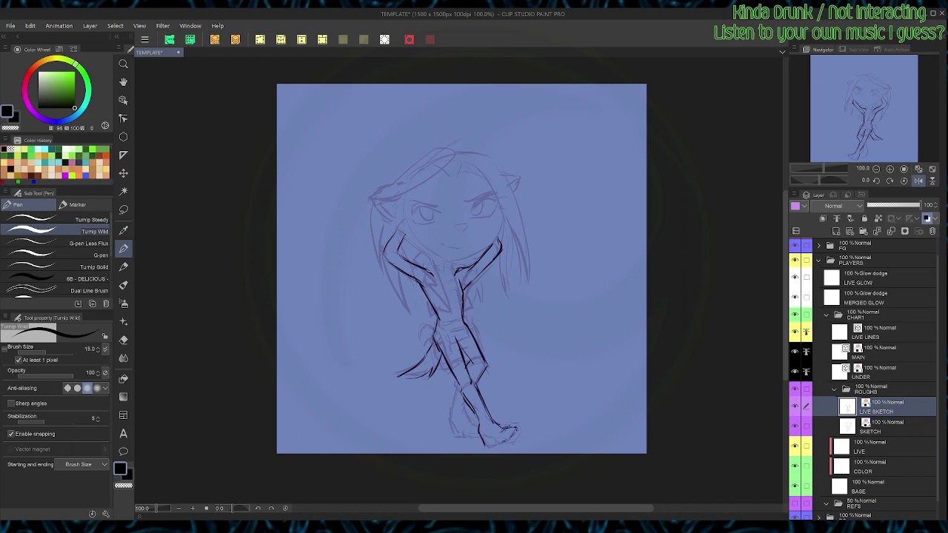
left_click_drag(518, 436, 511, 448)
key("r")
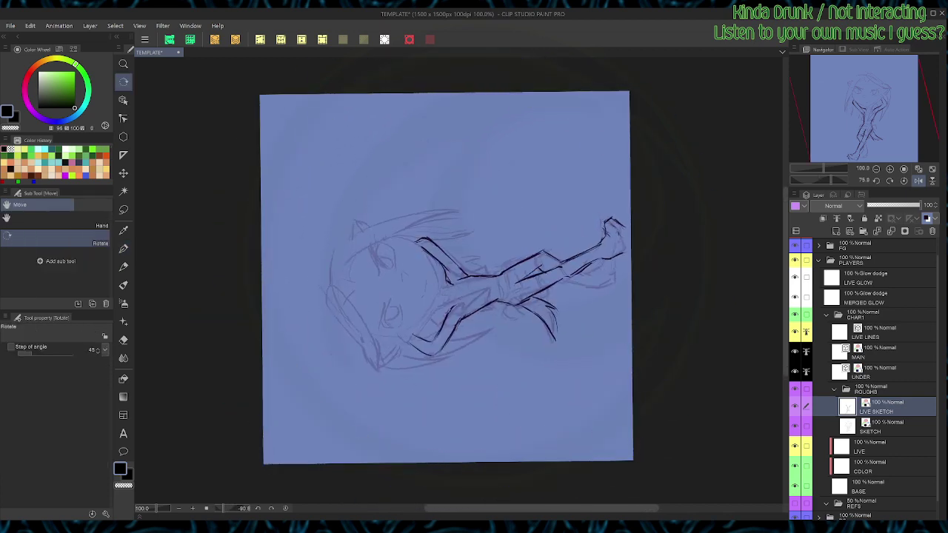
key("p")
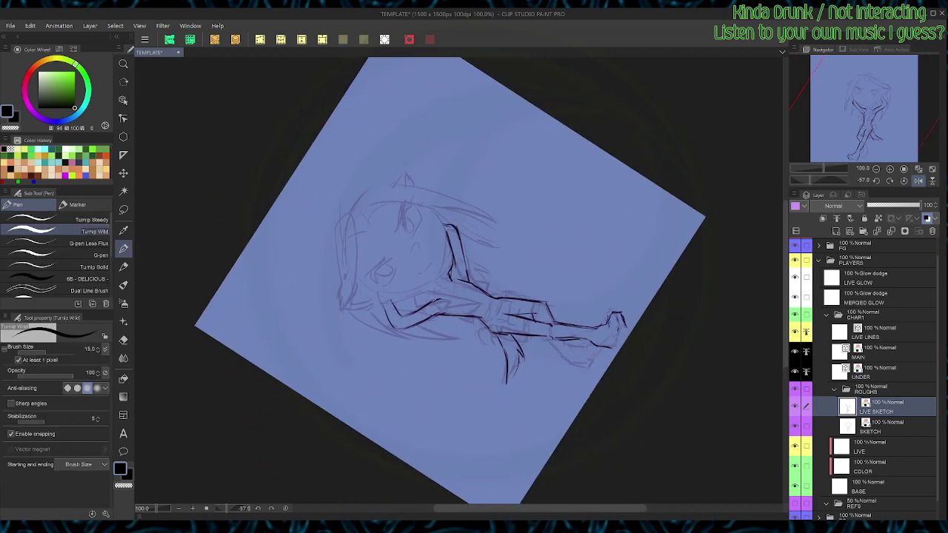
left_click_drag(623, 322, 625, 334)
left_click_drag(619, 335, 605, 345)
Step: Darken the sole and toe lines of the front foot up close, and reset the canvas rotation
scroll(623, 307, "up", 2)
key("space")
left_click_drag(623, 307, 555, 232)
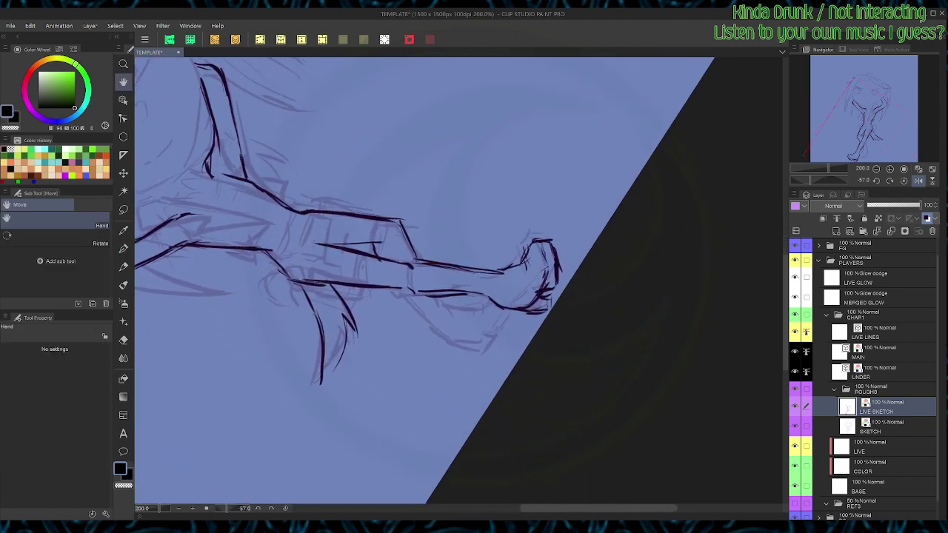
mouse_move(524, 306)
left_mouse_down()
mouse_move(547, 283)
mouse_move(548, 302)
mouse_move(534, 306)
left_mouse_up()
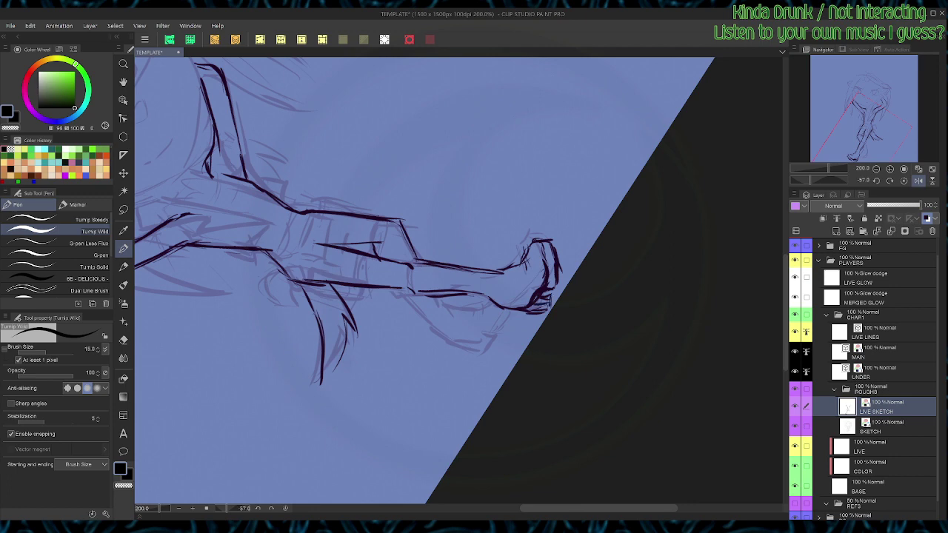
key("ctrl+@")
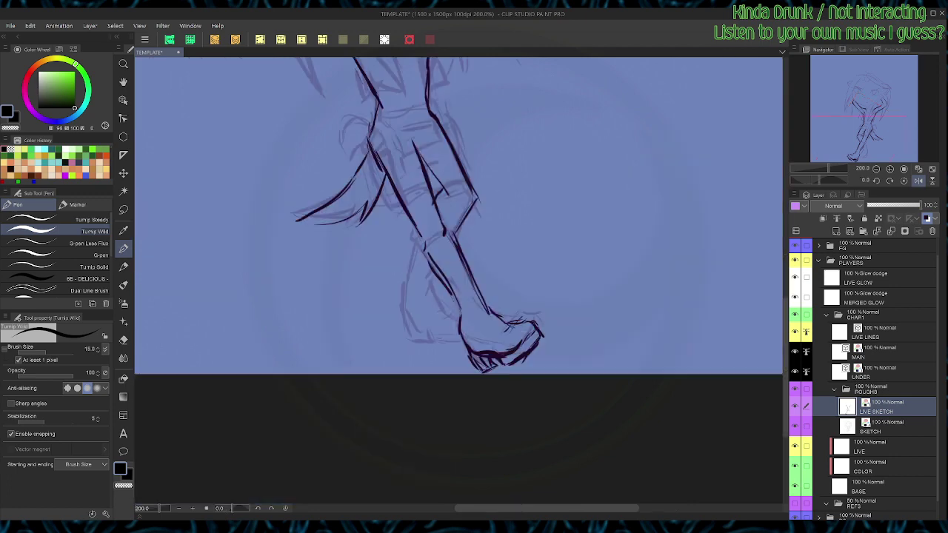
Step: Draw the curved hems of the shorts around both thighs
left_click_drag(459, 215, 449, 246)
mouse_move(390, 247)
left_mouse_down()
mouse_move(407, 226)
mouse_move(438, 216)
mouse_move(372, 233)
left_mouse_up()
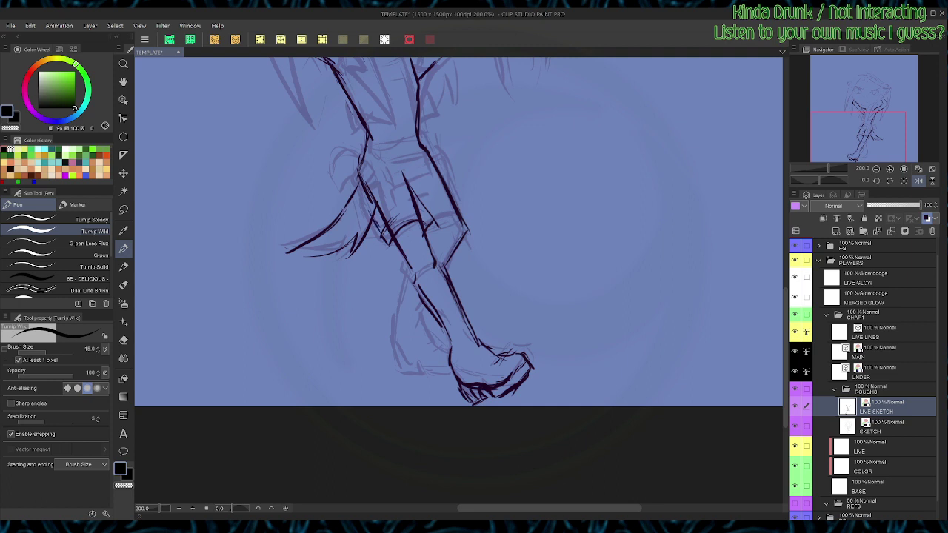
left_click_drag(372, 197, 362, 215)
mouse_move(427, 219)
left_mouse_down()
mouse_move(451, 199)
mouse_move(466, 209)
mouse_move(460, 202)
left_mouse_up()
Step: Unflip the canvas, clean up the overlapping hem lines and add folded cuffs to the shorts
left_click(918, 181)
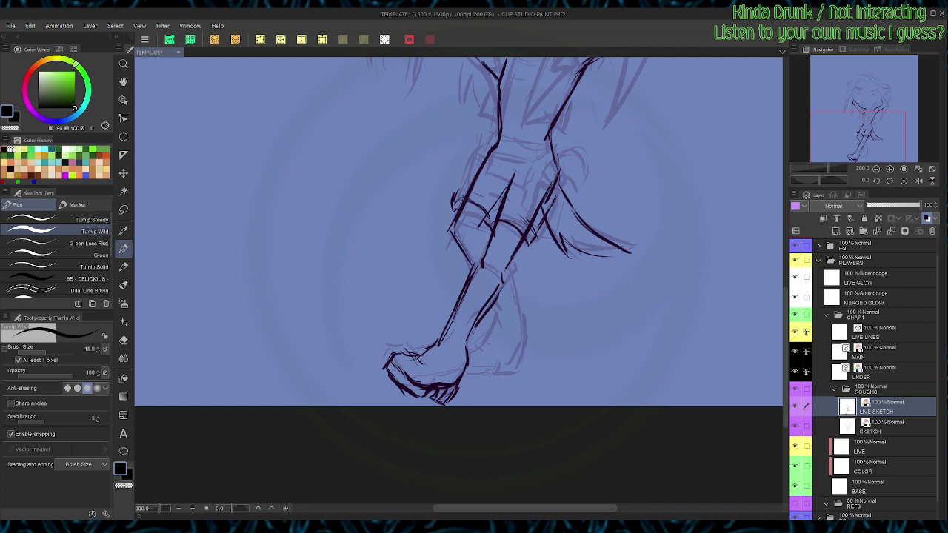
mouse_move(459, 198)
left_mouse_down()
mouse_move(453, 213)
mouse_move(469, 197)
left_mouse_up()
key("c")
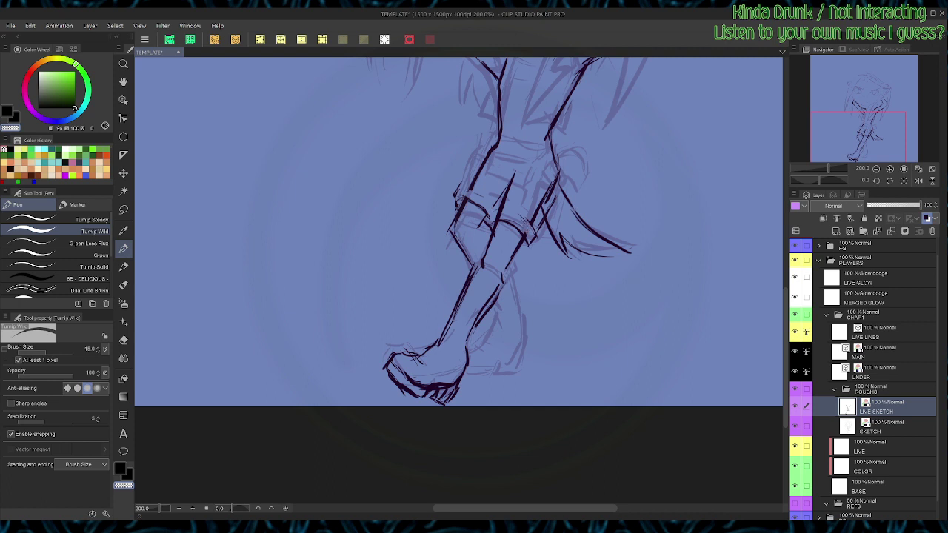
key("c")
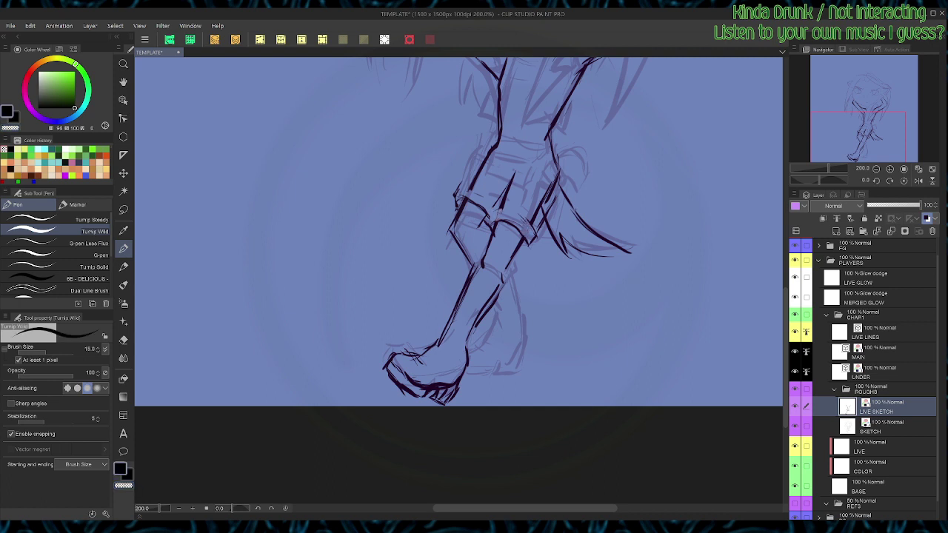
left_click_drag(496, 209, 494, 223)
mouse_move(473, 190)
left_mouse_down()
mouse_move(490, 203)
mouse_move(490, 222)
left_mouse_up()
left_click_drag(478, 167, 467, 186)
Step: Draw the shorts' waistband and a rectangular front panel below it on a rotated canvas, and reset the rotation
key("space")
left_click_drag(474, 222, 452, 282)
key("shift+space")
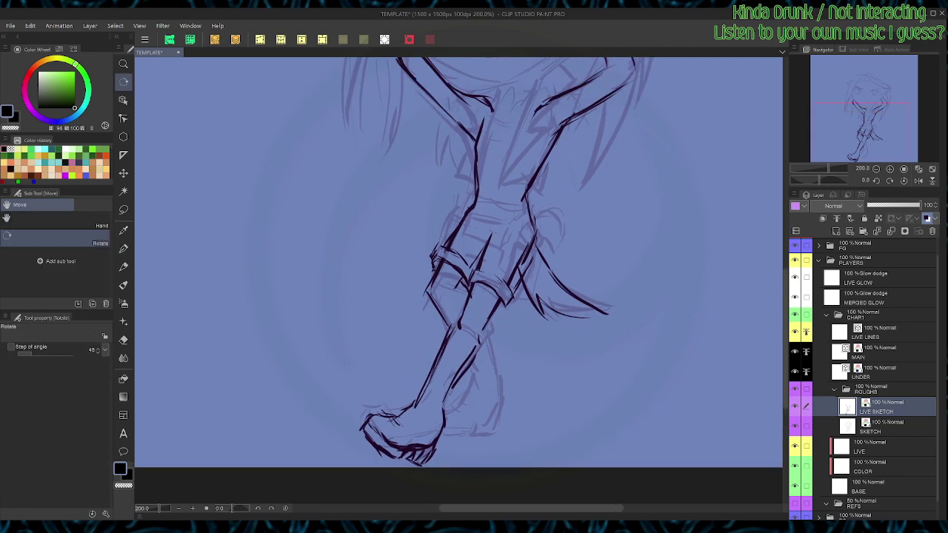
left_click_drag(518, 371, 564, 260)
mouse_move(413, 227)
left_mouse_down()
mouse_move(403, 239)
mouse_move(414, 224)
mouse_move(412, 249)
left_mouse_up()
mouse_move(413, 248)
left_mouse_down()
mouse_move(432, 219)
mouse_move(393, 233)
left_mouse_up()
mouse_move(415, 203)
left_mouse_down()
mouse_move(395, 231)
mouse_move(409, 213)
left_mouse_up()
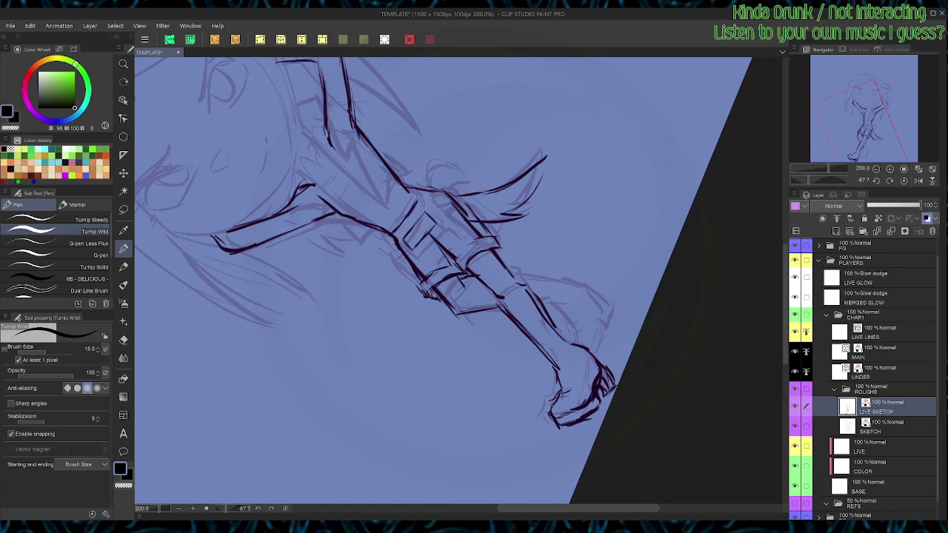
key("ctrl+at")
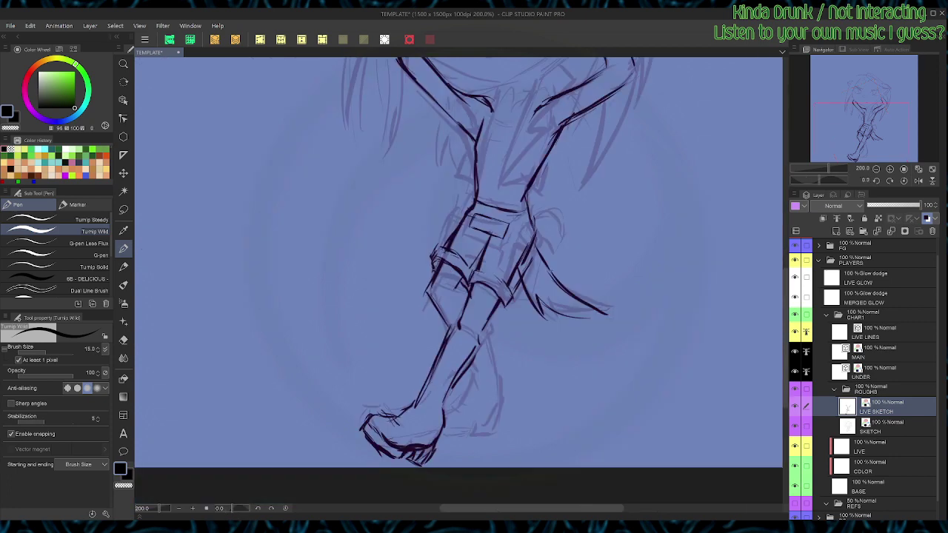
Step: Add a belt line and small loops along the waistband of the shorts, erasing overlapping strokes
left_click_drag(509, 227, 518, 224)
key("c")
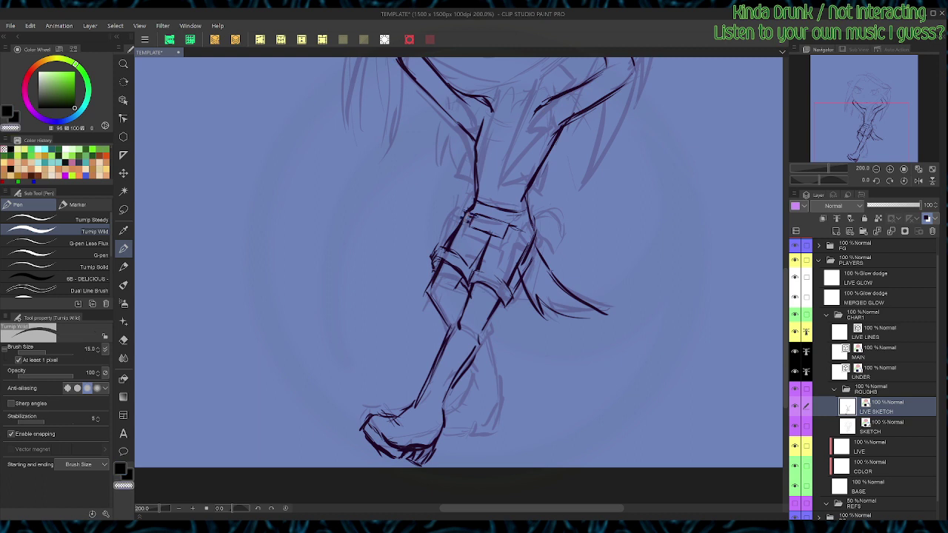
key("c")
left_click_drag(462, 214, 516, 241)
key("c")
key("c")
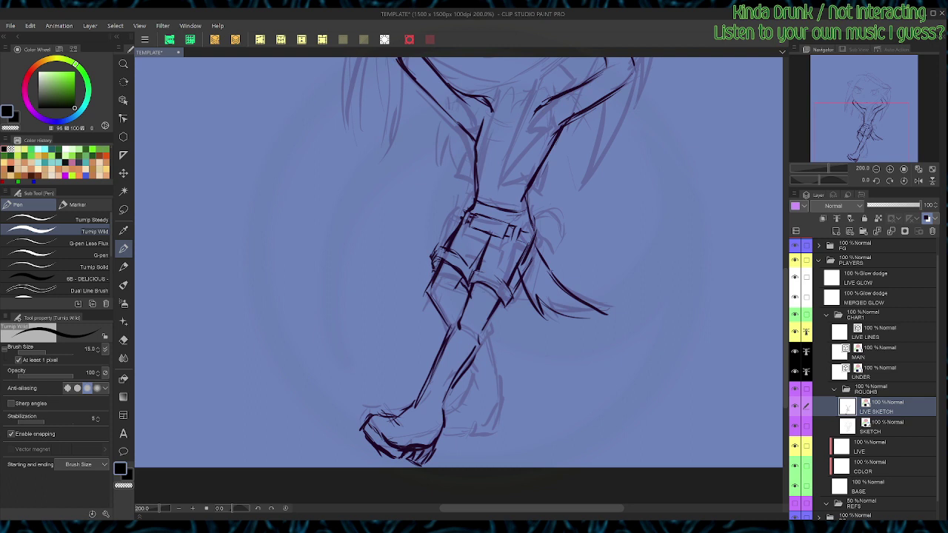
Step: Draw an elongated pouch hanging at the right hip and erase the lines it overlaps
mouse_move(513, 242)
left_mouse_down()
mouse_move(508, 300)
mouse_move(523, 298)
mouse_move(540, 244)
left_mouse_up()
mouse_move(528, 278)
left_mouse_down()
mouse_move(539, 240)
mouse_move(513, 292)
mouse_move(527, 253)
mouse_move(530, 277)
left_mouse_up()
key("c")
key("b")
left_click_drag(533, 228, 532, 258)
key("p")
key("c")
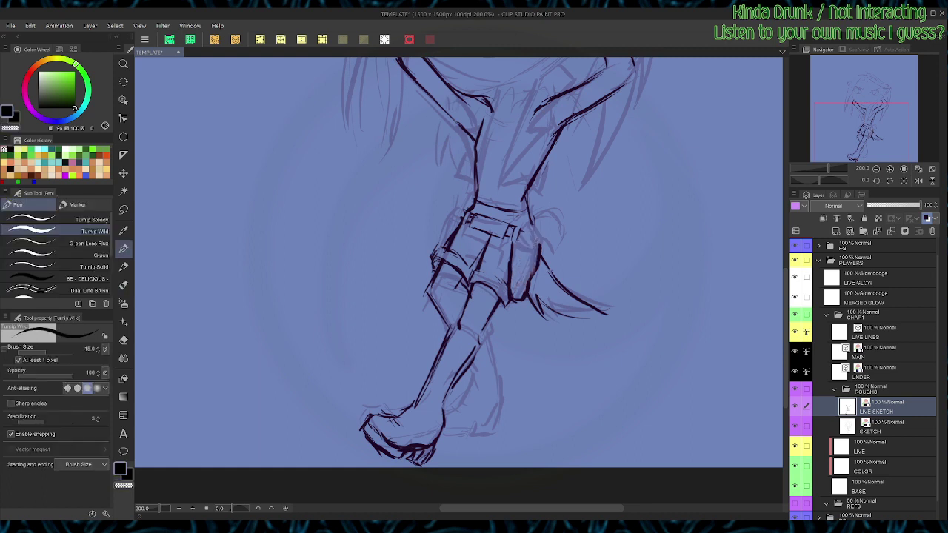
Step: Add dark bands across the hip pouch and strap its upper end to the belt
mouse_move(528, 224)
left_mouse_down()
mouse_move(533, 252)
mouse_move(520, 225)
left_mouse_up()
left_click_drag(513, 259, 536, 263)
left_click_drag(518, 230, 511, 248)
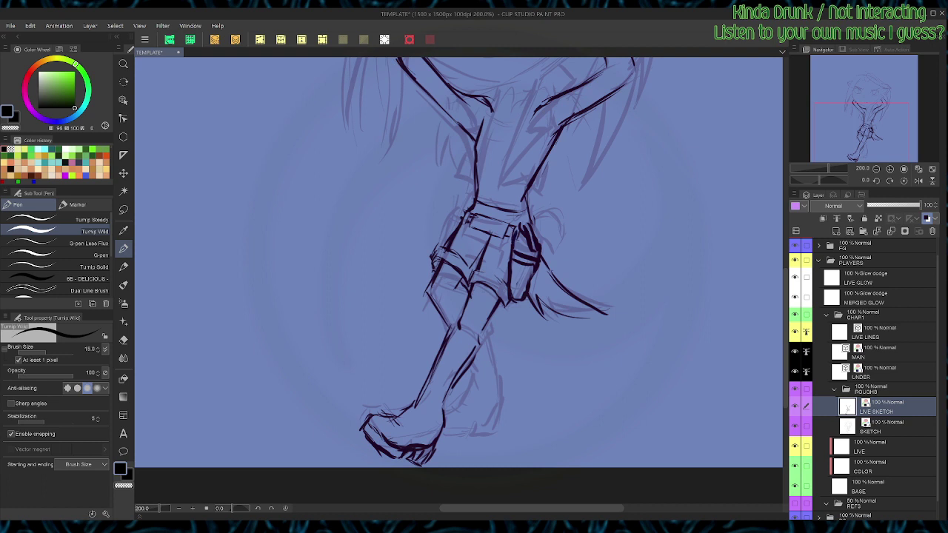
Step: Draw the looped bow behind the right hip, define both knees and start the rear lower leg
mouse_move(536, 208)
left_mouse_down()
mouse_move(527, 220)
mouse_move(559, 209)
mouse_move(549, 242)
mouse_move(564, 239)
left_mouse_up()
mouse_move(424, 381)
left_mouse_down()
mouse_move(412, 413)
mouse_move(434, 412)
mouse_move(480, 346)
mouse_move(473, 327)
mouse_move(475, 339)
left_mouse_up()
mouse_move(436, 280)
left_mouse_down()
mouse_move(429, 303)
mouse_move(448, 299)
mouse_move(453, 315)
mouse_move(462, 311)
mouse_move(443, 324)
mouse_move(469, 346)
mouse_move(478, 339)
mouse_move(493, 371)
left_mouse_up()
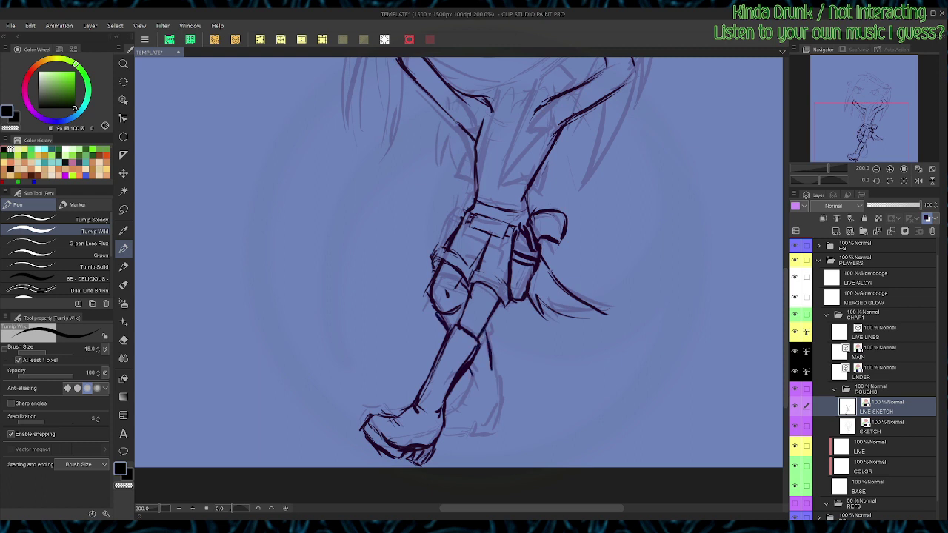
Step: Draw the rear lower leg down to its heel and block in the foot behind the front leg
left_click_drag(482, 331, 488, 350)
left_click_drag(492, 356, 495, 425)
mouse_move(499, 391)
left_mouse_down()
mouse_move(493, 425)
mouse_move(607, 278)
mouse_move(582, 308)
left_mouse_up()
key("shift+space")
mouse_move(585, 310)
left_mouse_down()
mouse_move(590, 303)
mouse_move(609, 331)
mouse_move(615, 287)
left_mouse_up()
key("ctrl+at")
Step: Erase the rough toe marks on the rear foot and redraw its ankle and sole lines
key("c")
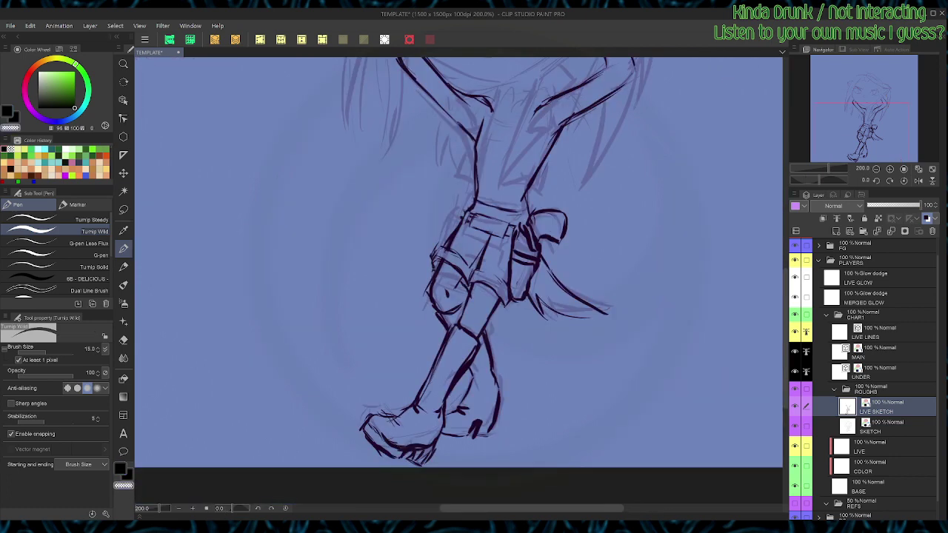
left_click_drag(481, 422, 471, 431)
mouse_move(500, 396)
left_mouse_down()
mouse_move(490, 432)
mouse_move(496, 414)
left_mouse_up()
key("c")
left_click_drag(444, 431, 479, 426)
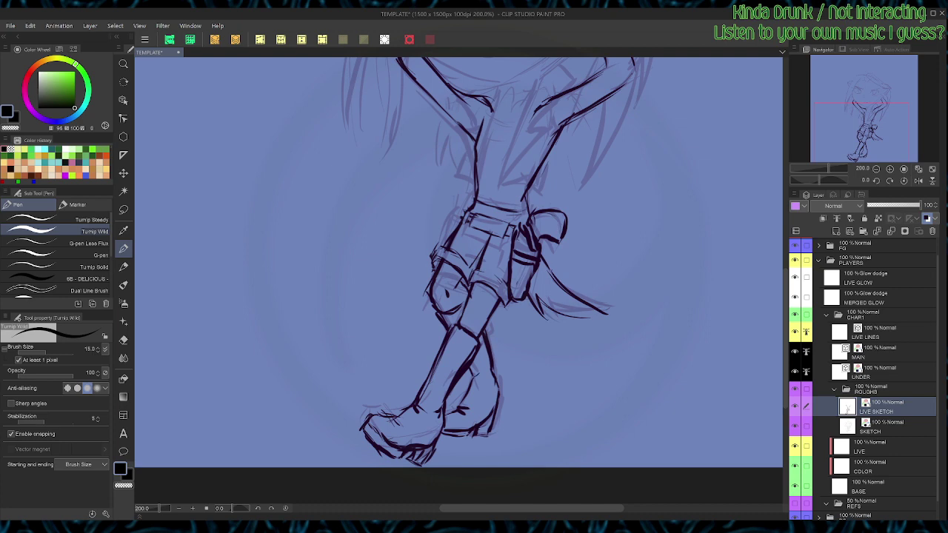
Step: Draw the neck and collar lines between the two shoulders
left_click_drag(474, 296, 467, 327)
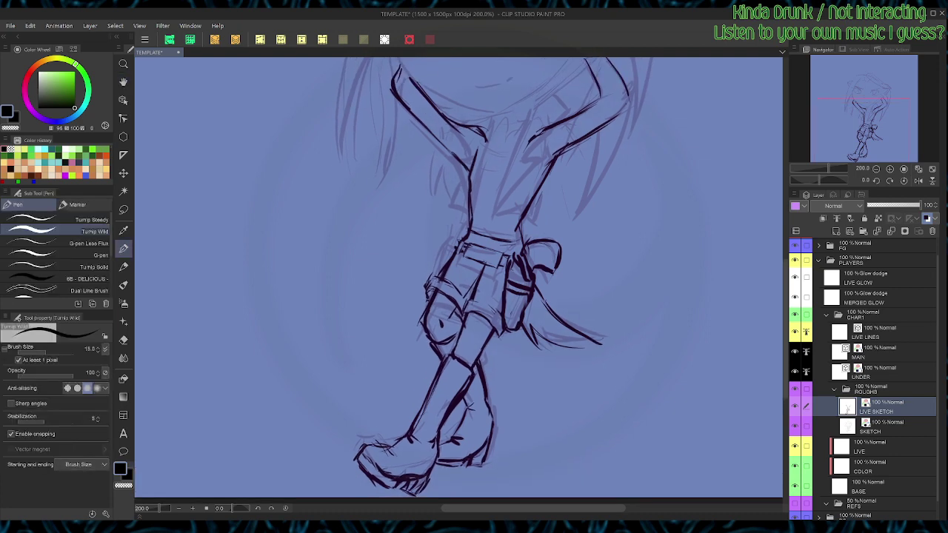
left_click_drag(474, 259, 439, 352)
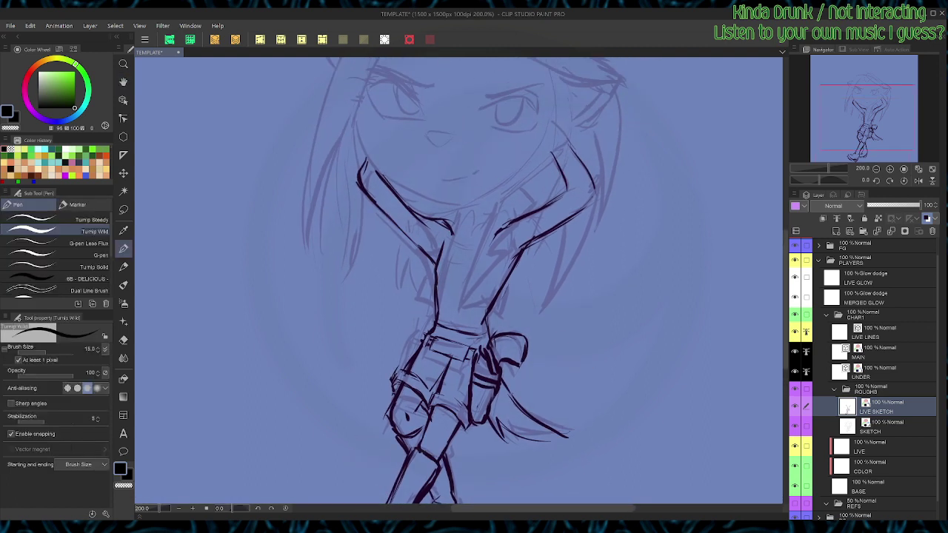
left_click_drag(451, 232, 500, 228)
key("ctrl+minus")
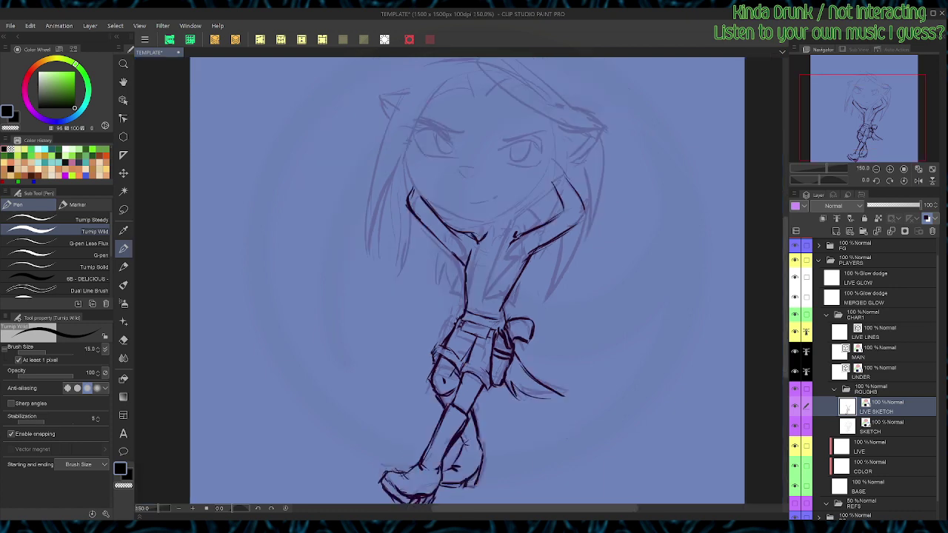
Step: Lasso the head on the SKETCH layer and scale it down to sit between the raised arms
left_click(889, 427)
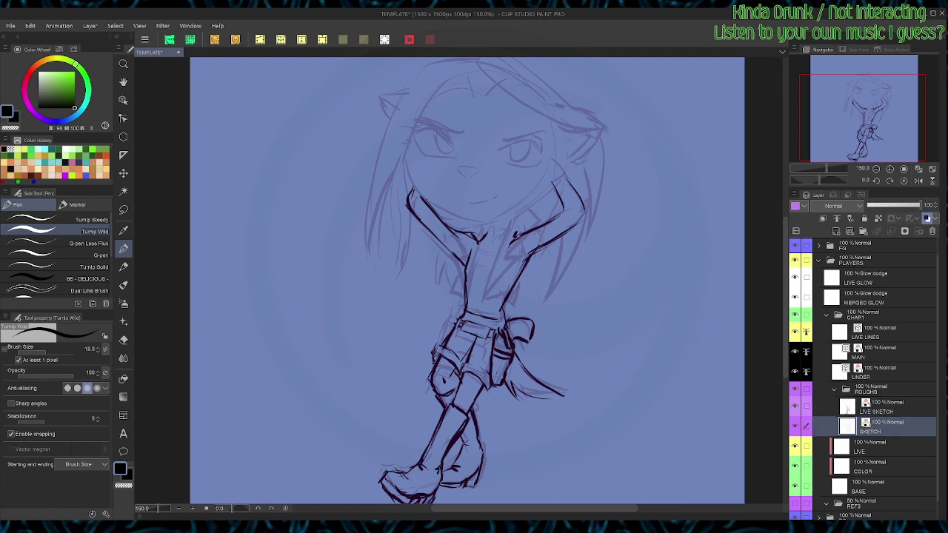
key("m")
mouse_move(499, 233)
left_mouse_down()
mouse_move(611, 187)
mouse_move(489, 54)
mouse_move(333, 241)
mouse_move(418, 270)
left_mouse_up()
key("ctrl+d")
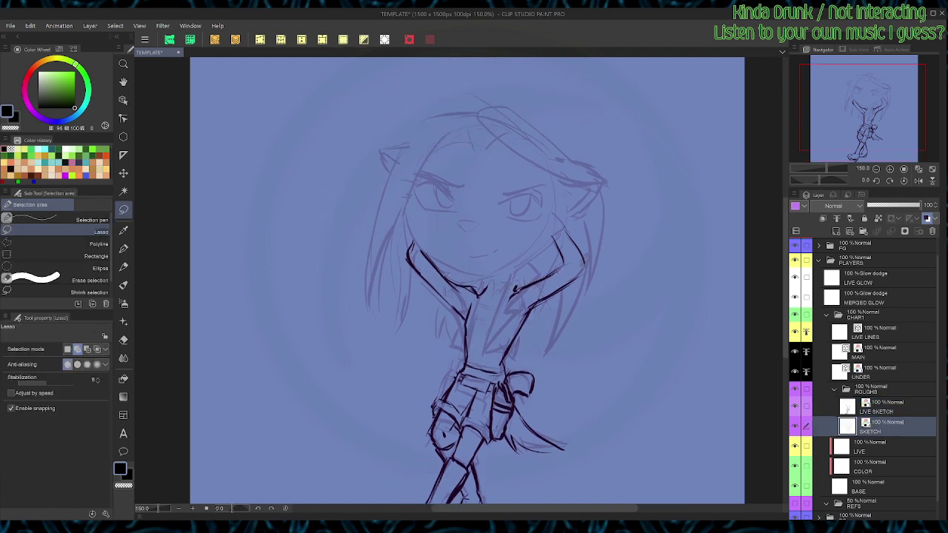
key("h")
key("ctrl+minus")
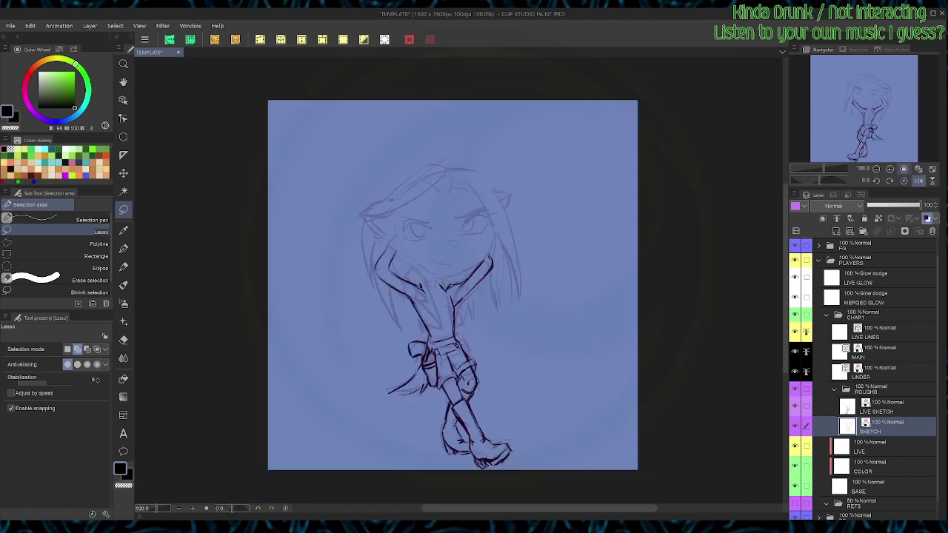
key("ctrl+shift+t")
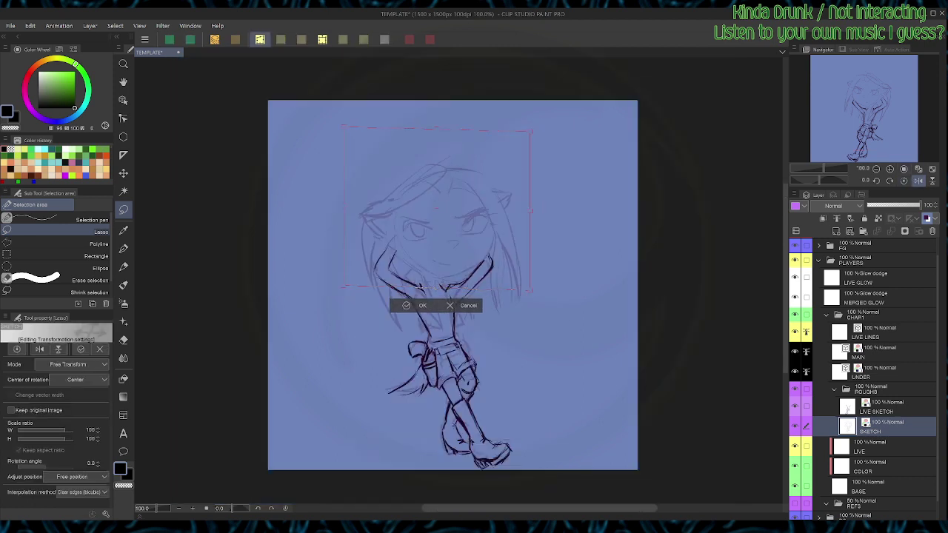
left_click_drag(518, 128, 520, 149)
left_click_drag(518, 286, 496, 294)
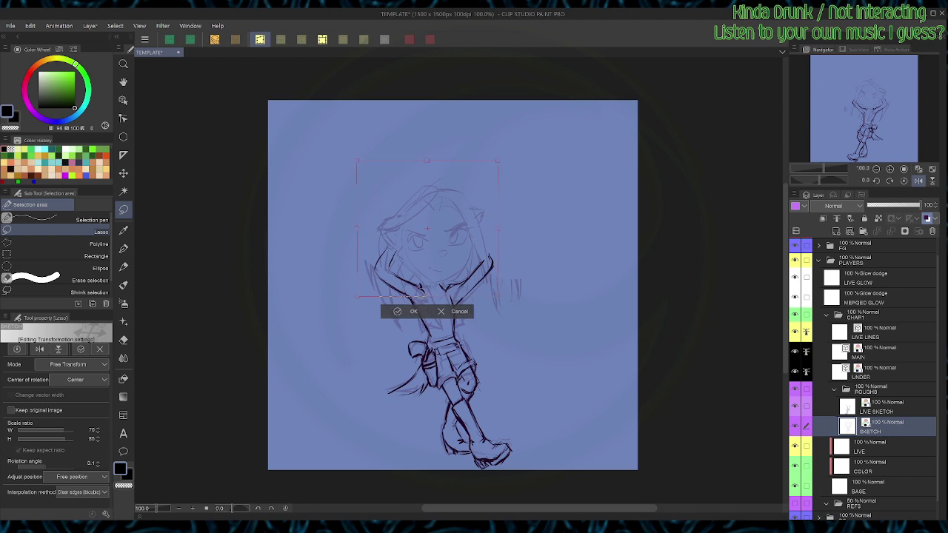
left_click_drag(441, 276, 442, 285)
left_click_drag(497, 304, 501, 293)
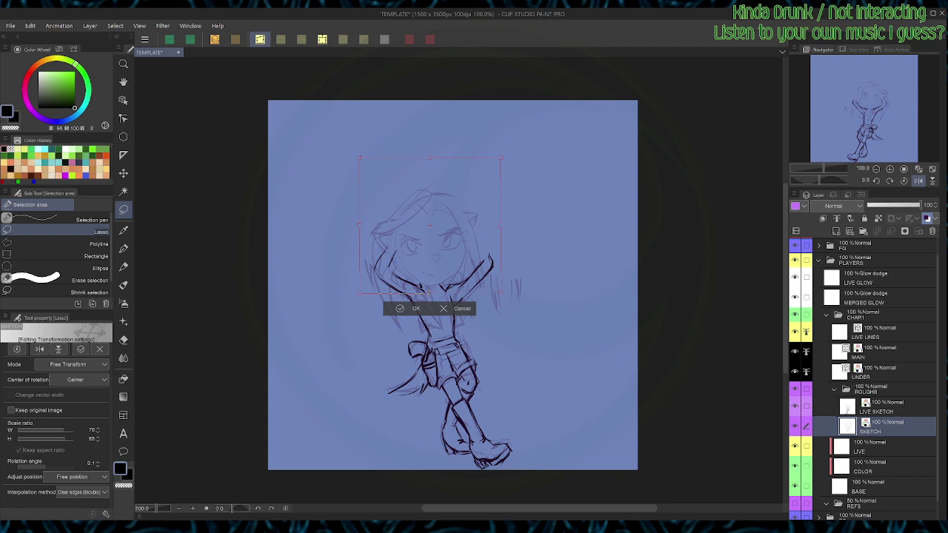
Step: Rotate the head sketch by about 18 degrees, seat it on the neck and save the file
mouse_move(500, 293)
left_mouse_down()
mouse_move(507, 301)
mouse_move(487, 307)
left_mouse_up()
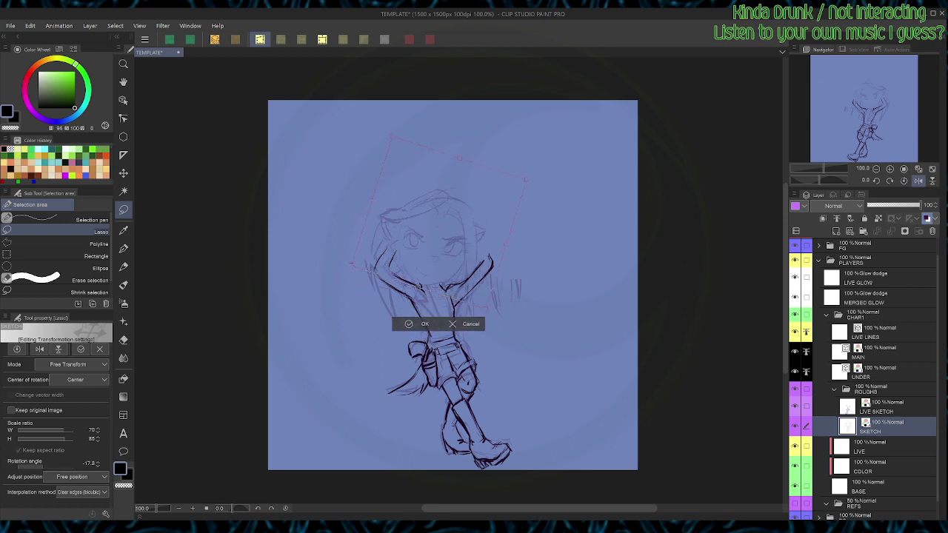
left_click_drag(438, 222, 441, 221)
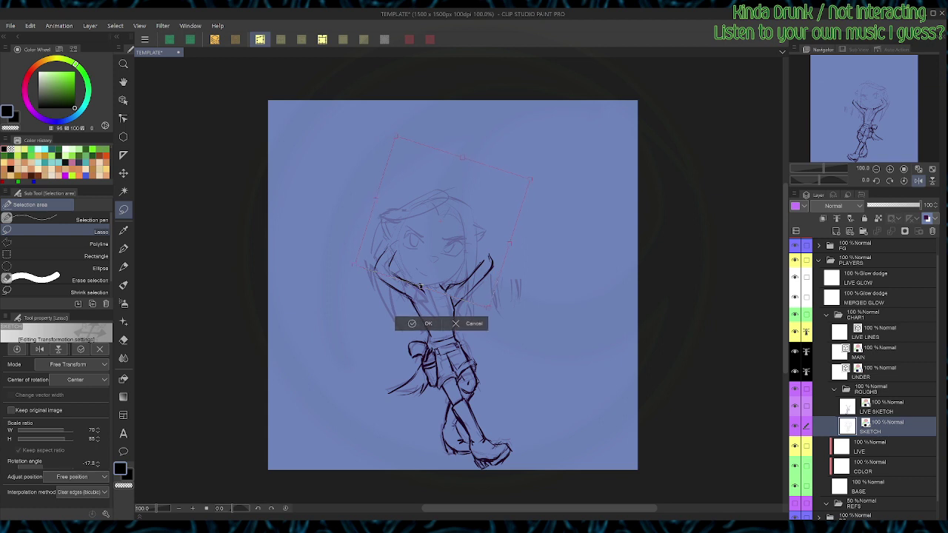
left_click_drag(420, 286, 416, 286)
left_click_drag(455, 156, 456, 169)
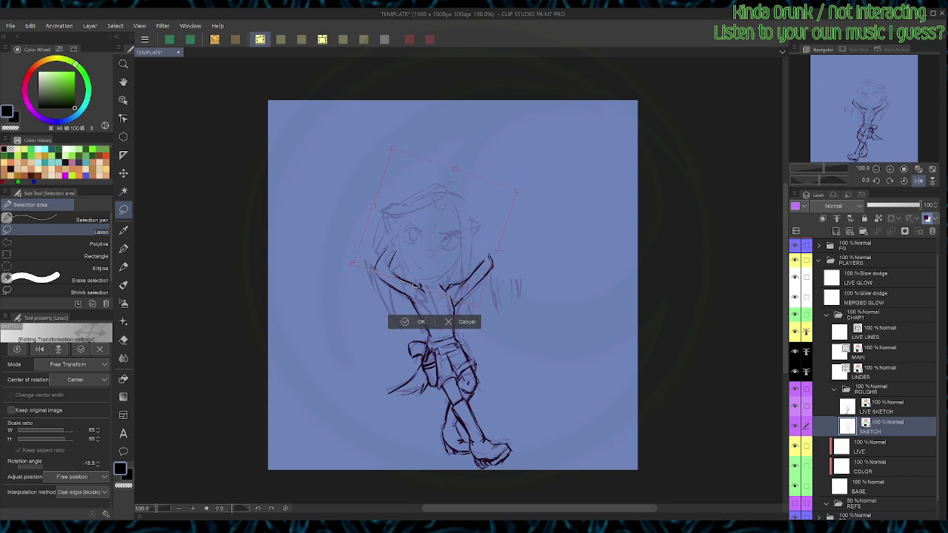
left_click_drag(417, 286, 420, 285)
key("Return")
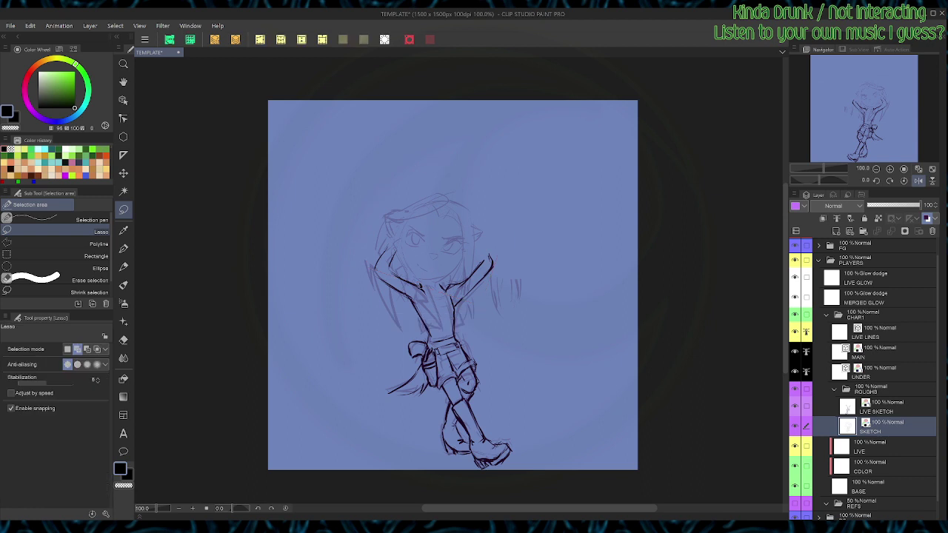
key("ctrl+s")
key("ctrl+plus")
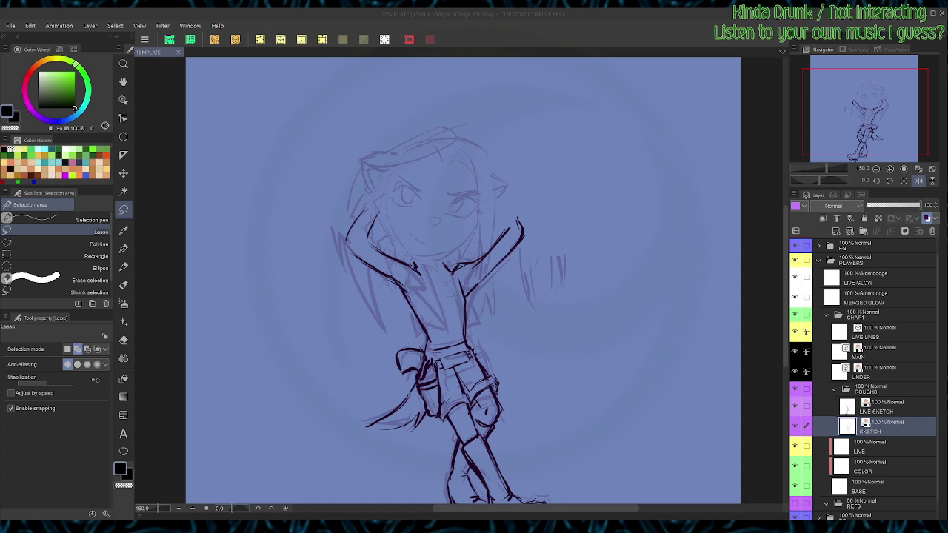
key("alt+Tab")
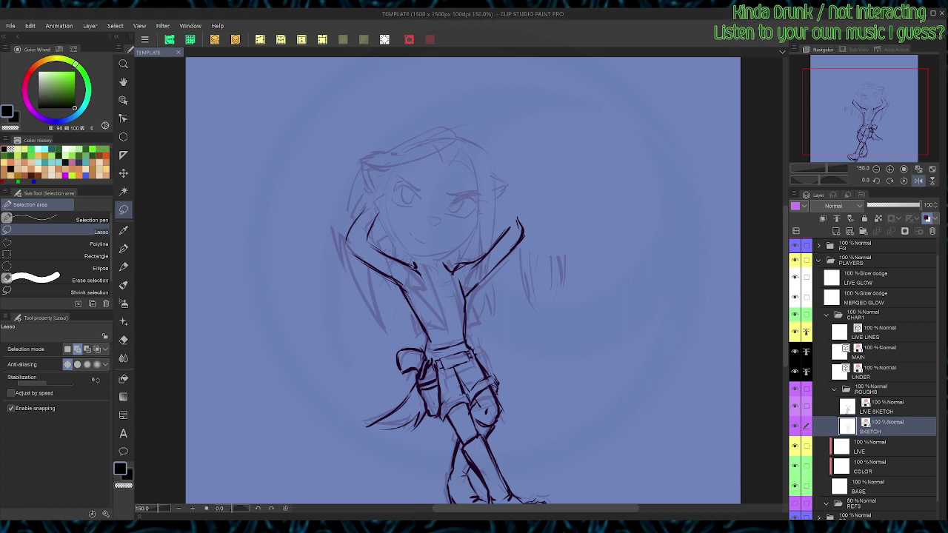
key("alt+Tab")
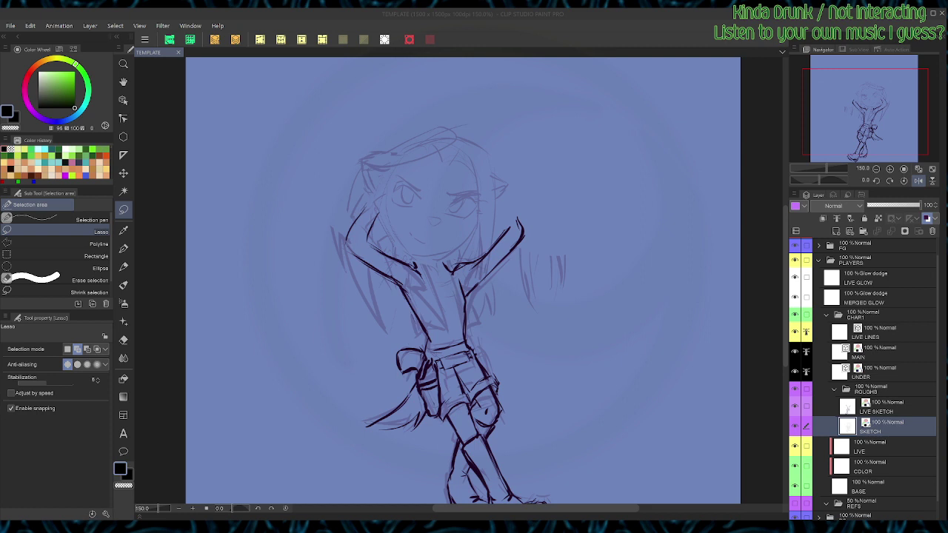
Step: Draw the jawline with a jagged cheek tuft and a small triangular nose on the LIVE SKETCH layer
key("p")
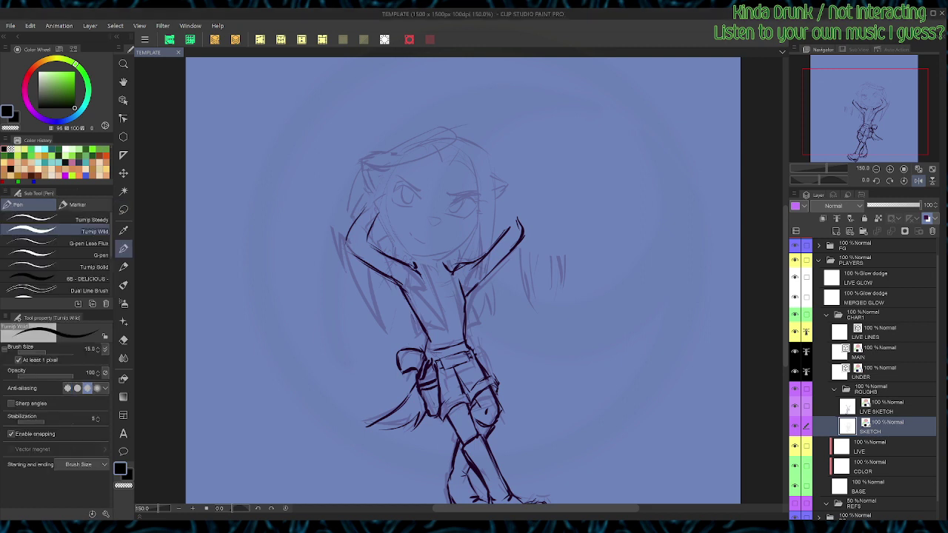
key("ctrl+plus")
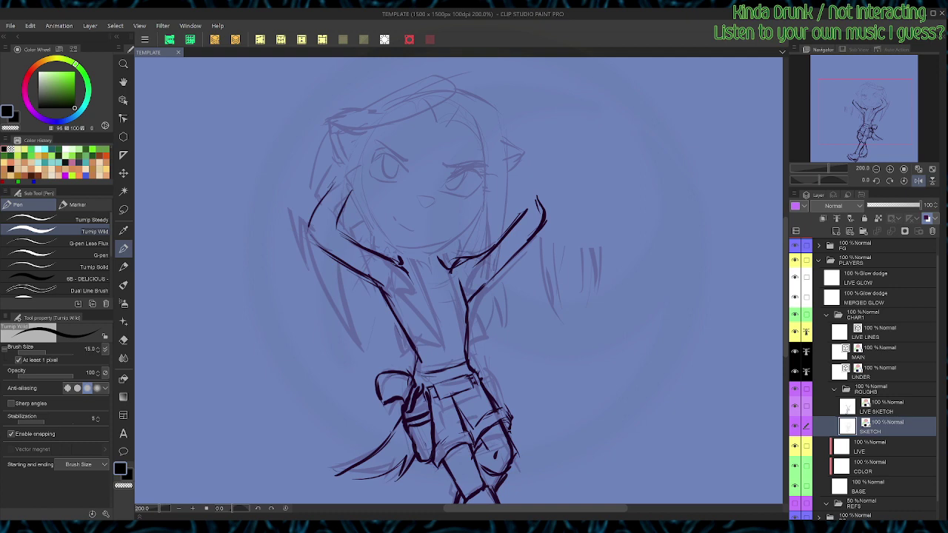
left_click(881, 407)
key("space")
left_click_drag(459, 281, 448, 343)
key("shift+space")
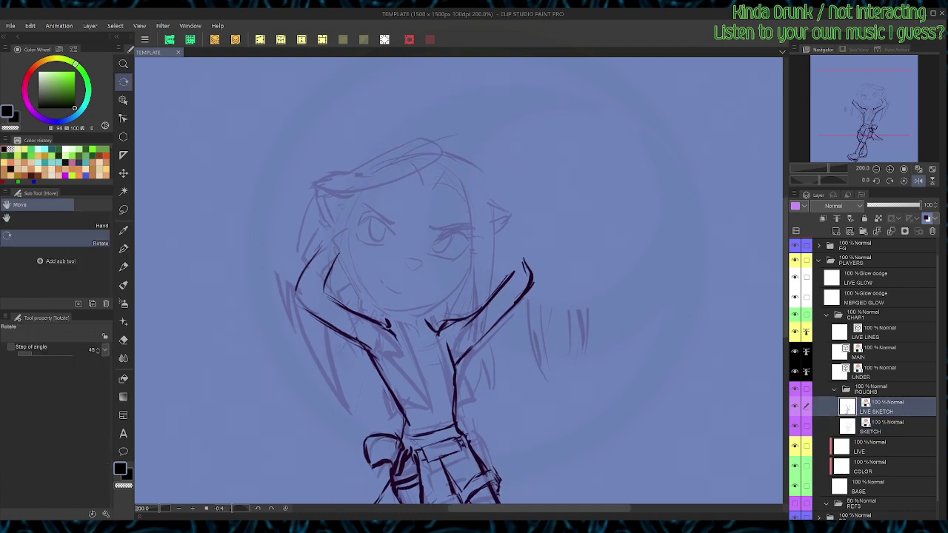
left_click_drag(548, 325, 526, 207)
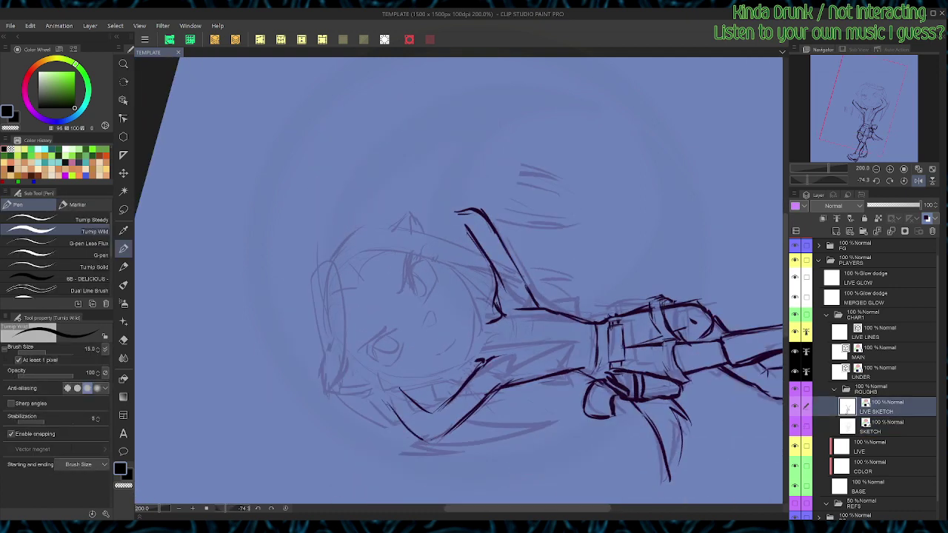
key("ctrl+at")
mouse_move(470, 256)
left_mouse_down()
mouse_move(459, 290)
mouse_move(423, 319)
mouse_move(414, 226)
mouse_move(454, 166)
mouse_move(358, 243)
mouse_move(350, 213)
mouse_move(356, 189)
mouse_move(374, 205)
mouse_move(353, 239)
mouse_move(374, 355)
left_mouse_up()
key("shift+space")
key("shift+space")
key("p")
key("shift+space")
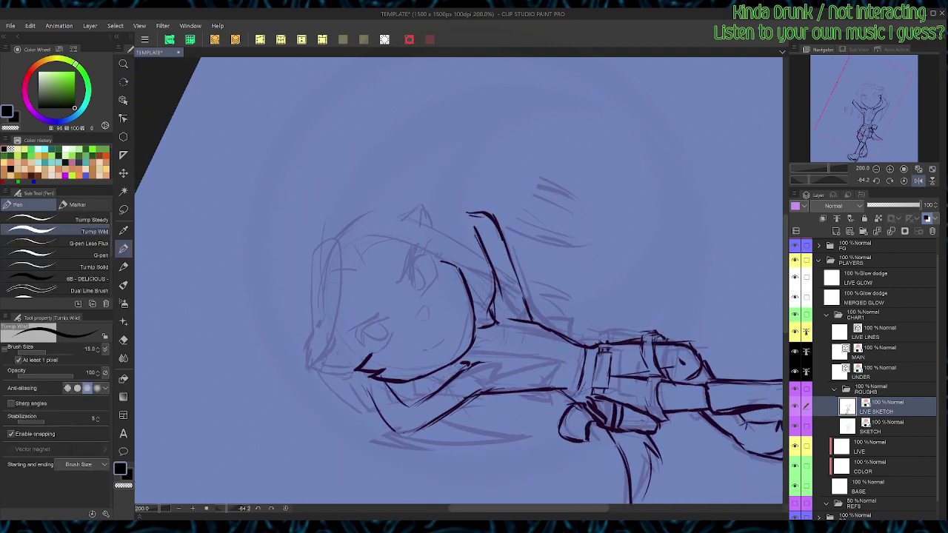
left_click_drag(426, 303, 417, 316)
key("ctrl+at")
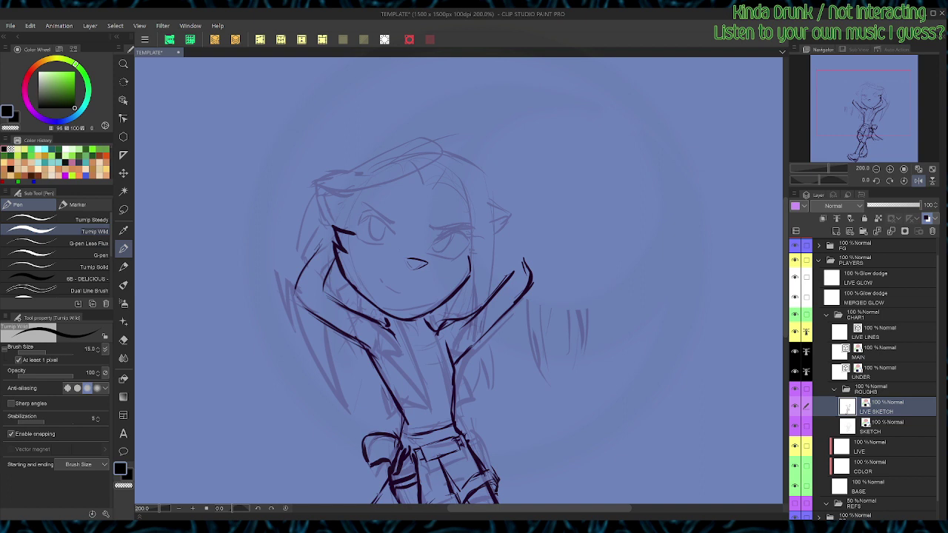
Step: Outline both angular eyes on either side of the nose
mouse_move(400, 227)
left_mouse_down()
mouse_move(399, 249)
mouse_move(435, 233)
mouse_move(381, 210)
mouse_move(359, 223)
mouse_move(400, 250)
left_mouse_up()
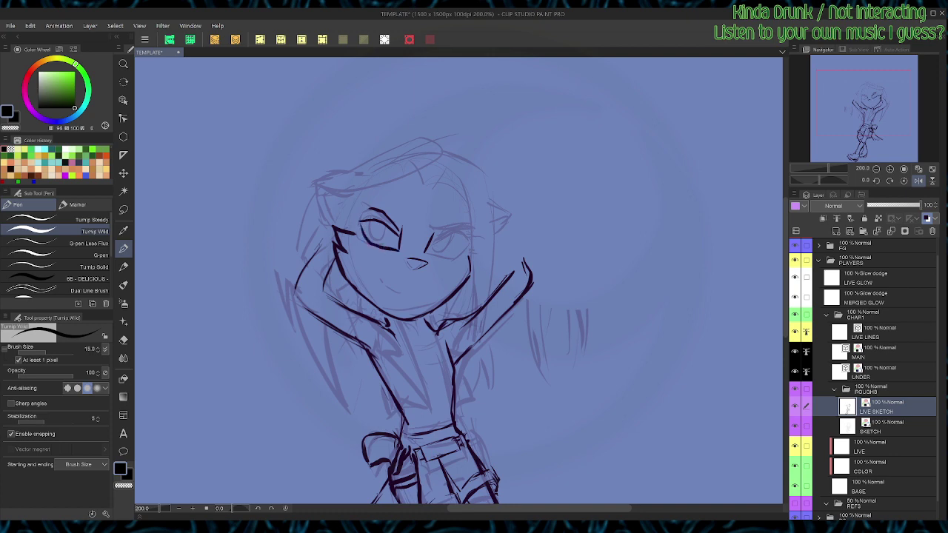
key("r")
left_click_drag(563, 385, 606, 266)
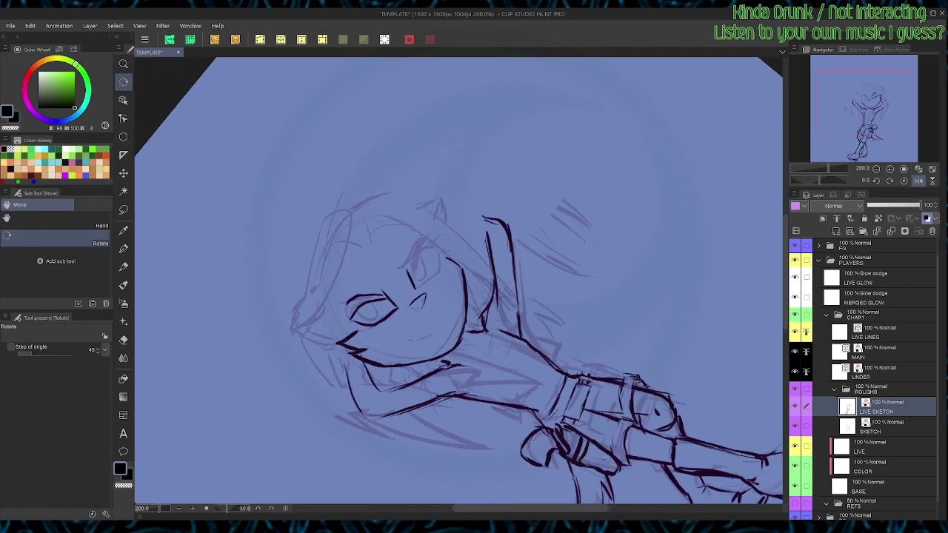
mouse_move(419, 263)
left_mouse_down()
mouse_move(409, 276)
mouse_move(437, 253)
mouse_move(418, 289)
mouse_move(437, 265)
left_mouse_up()
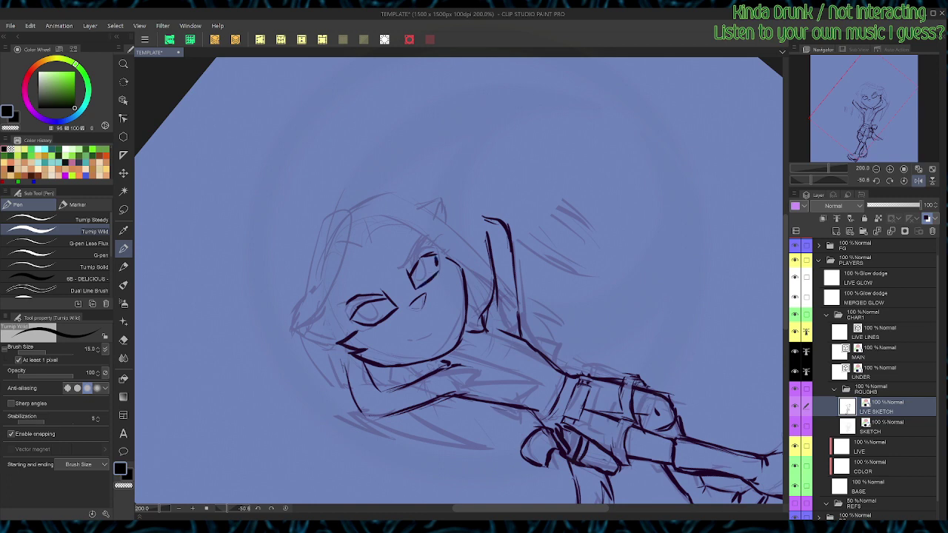
key("ctrl+@")
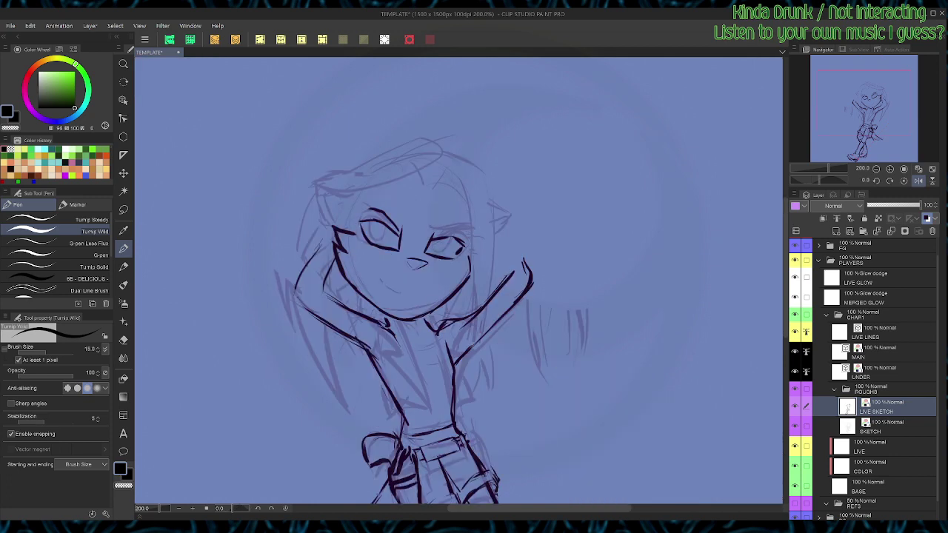
Step: Draw the irises inside both eyes and add slanted, scowling eyebrows above them
left_click_drag(374, 224, 375, 242)
left_click_drag(429, 252, 445, 247)
key("r")
left_click_drag(592, 311, 544, 172)
left_click_drag(366, 317, 391, 300)
left_click_drag(355, 328, 351, 337)
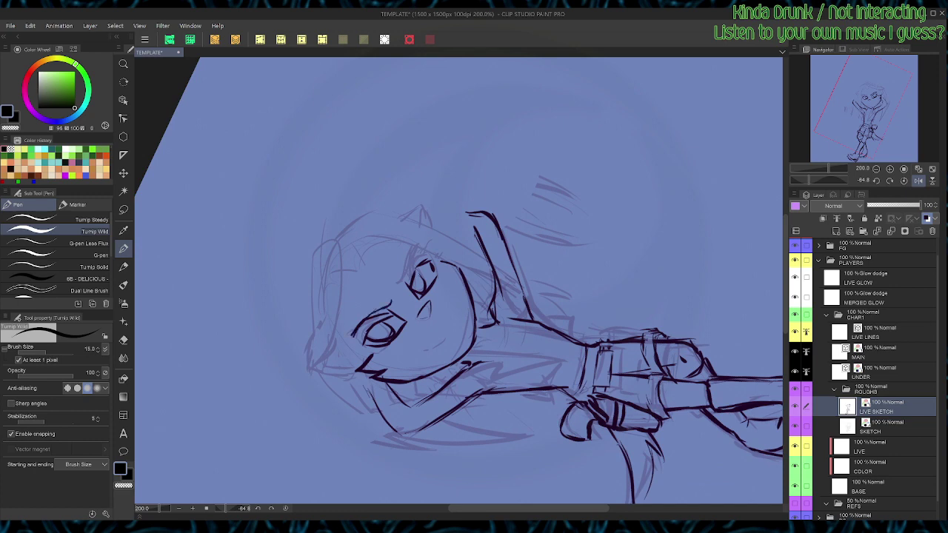
left_click_drag(406, 281, 416, 249)
key("r")
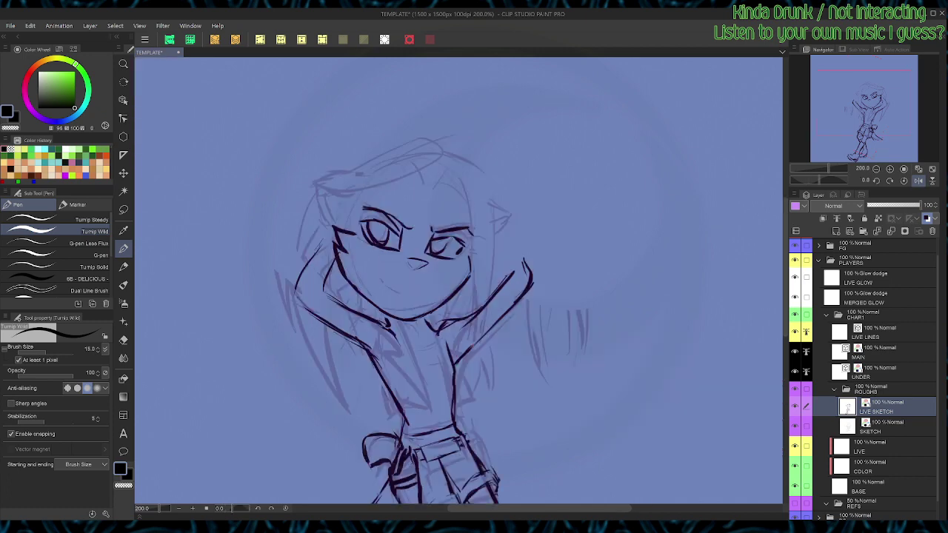
Step: Lower the SKETCH layer's opacity to 41% and return to the LIVE SKETCH layer
left_click(889, 427)
left_click_drag(923, 205, 888, 205)
left_click(881, 406)
Step: Draw a slanted smile line below the nose, following the faded sketch
key("ctrl+plus")
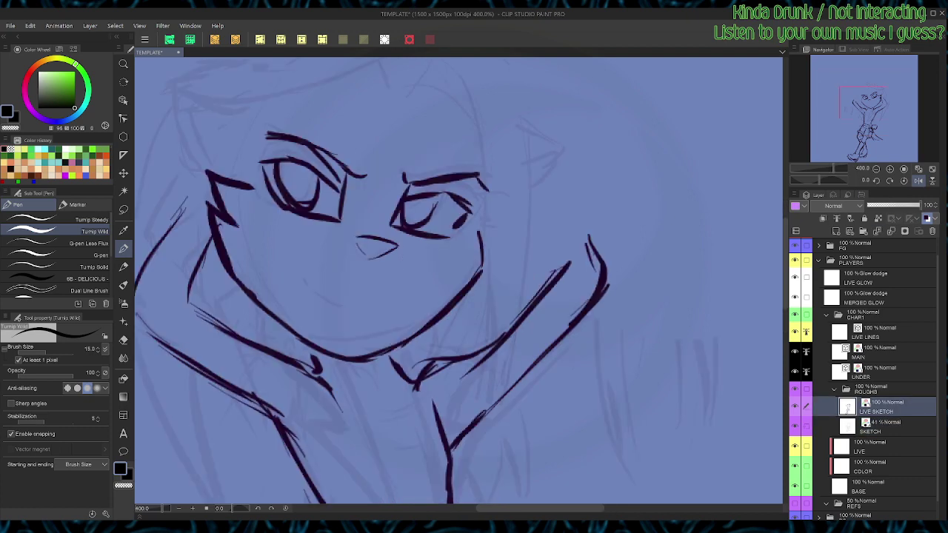
key("r")
left_click_drag(652, 279, 459, 111)
key("space")
left_click_drag(459, 311, 468, 215)
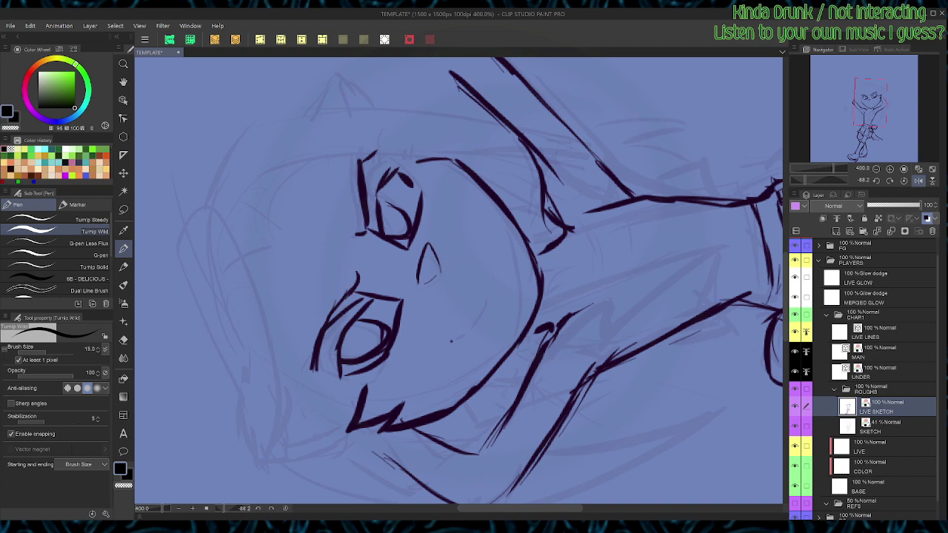
left_click_drag(473, 314, 457, 339)
left_click_drag(460, 339, 487, 290)
key("c")
left_click_drag(457, 341, 486, 296)
key("ctrl+z")
key("ctrl+at")
key("c")
key("r")
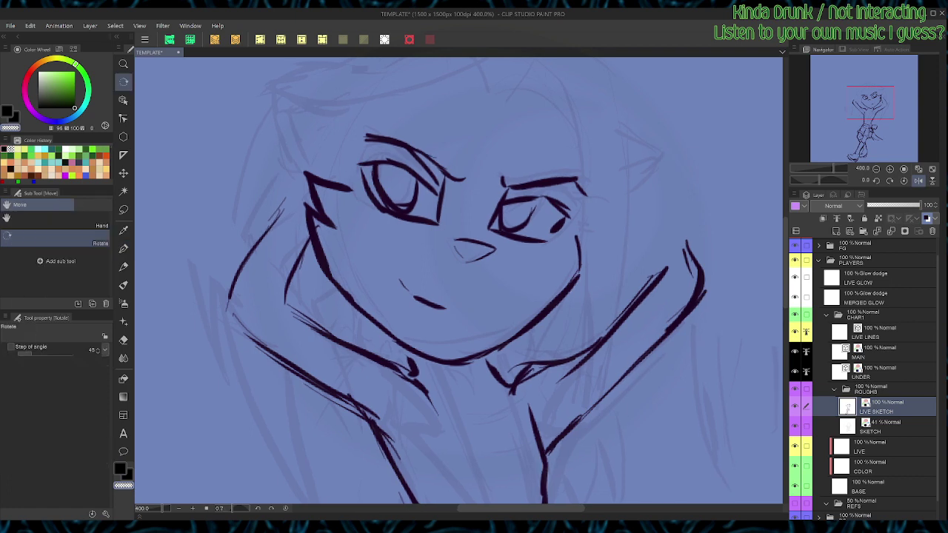
Step: Thin the heavy end of the smile line using the pen in transparent colour
left_click_drag(474, 185, 552, 293)
key("p")
left_click_drag(442, 237, 431, 268)
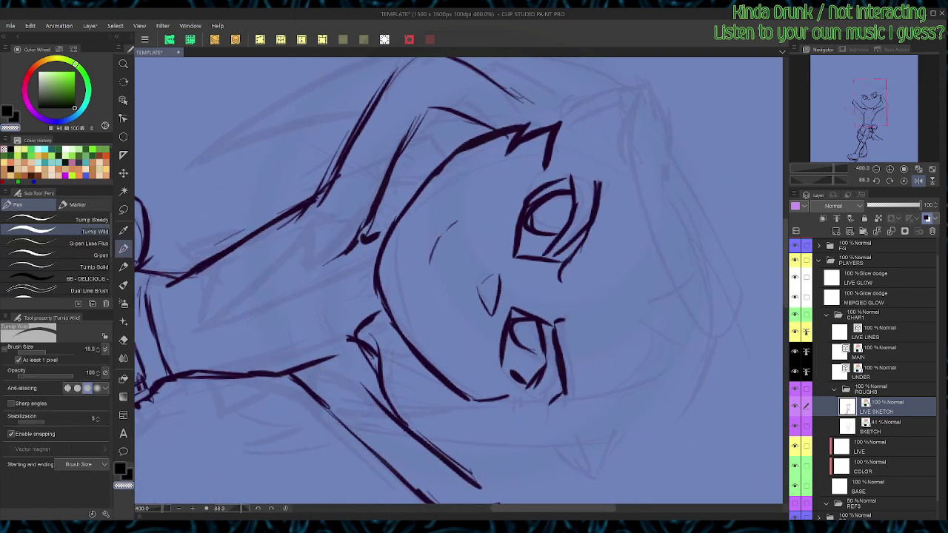
key("ctrl+@")
Step: Reduce the pen size to 8 and redraw the smile as a narrow, slightly open mouth
key("bracketleft")
key("bracketleft")
key("bracketleft")
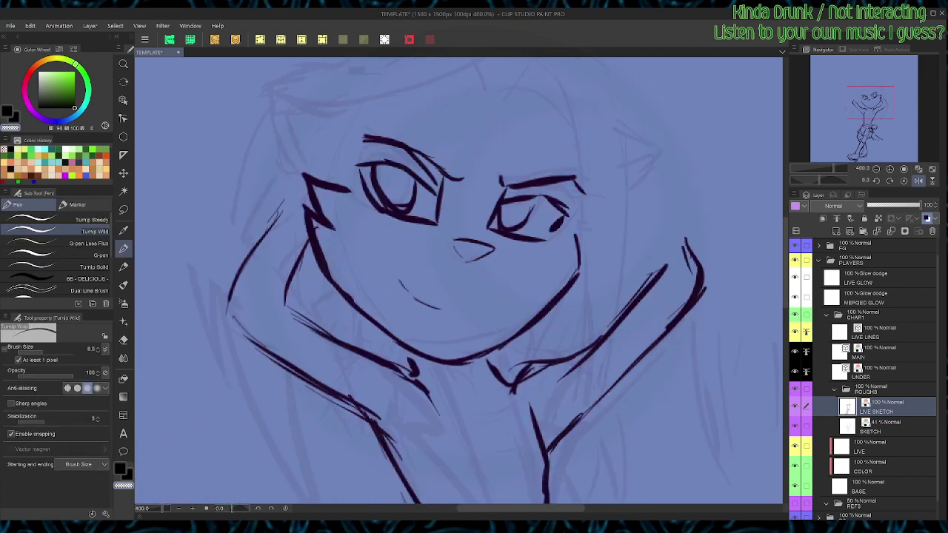
key("shift+space")
left_click_drag(533, 319, 526, 229)
key("space")
left_click_drag(444, 296, 525, 233)
key("shift+space")
left_click_drag(525, 233, 517, 223)
left_click_drag(522, 107, 481, 98)
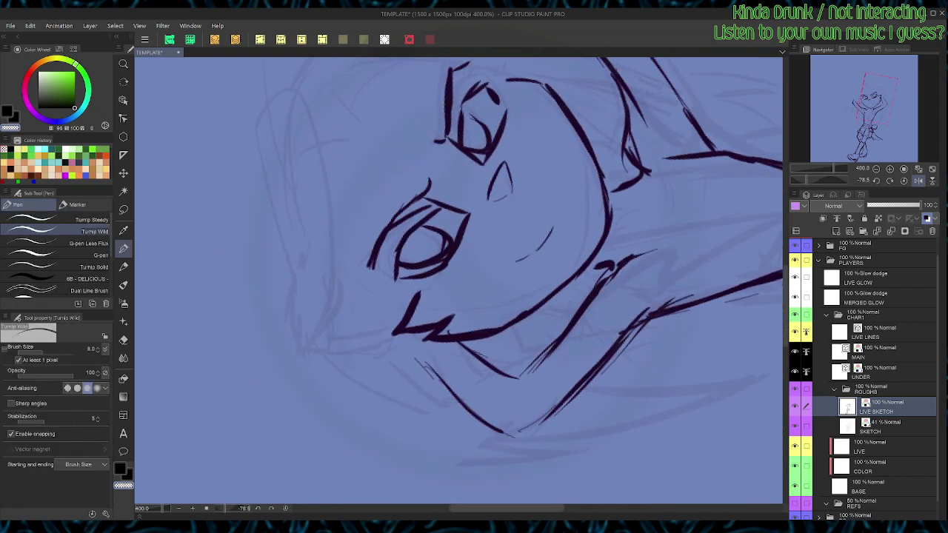
key("c")
mouse_move(538, 231)
left_mouse_down()
mouse_move(492, 280)
mouse_move(550, 228)
mouse_move(541, 246)
left_mouse_up()
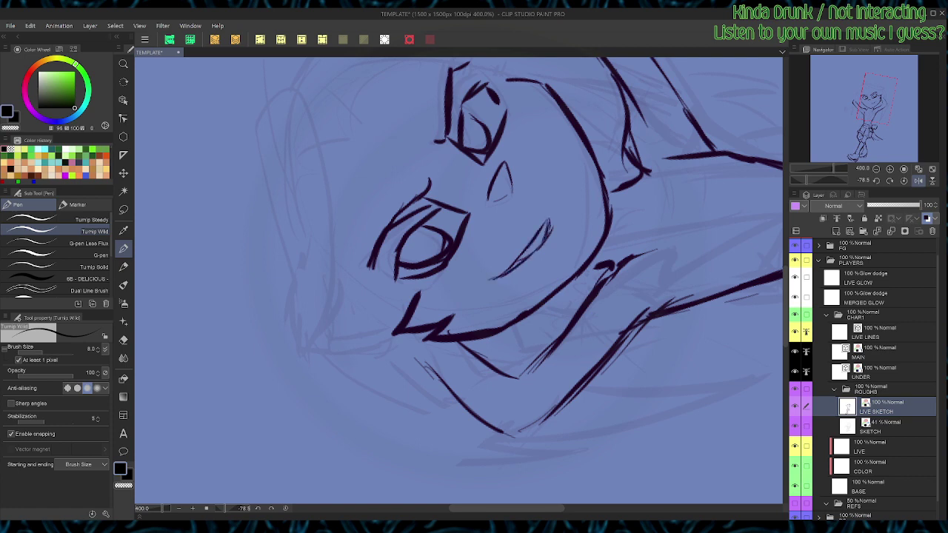
key("r")
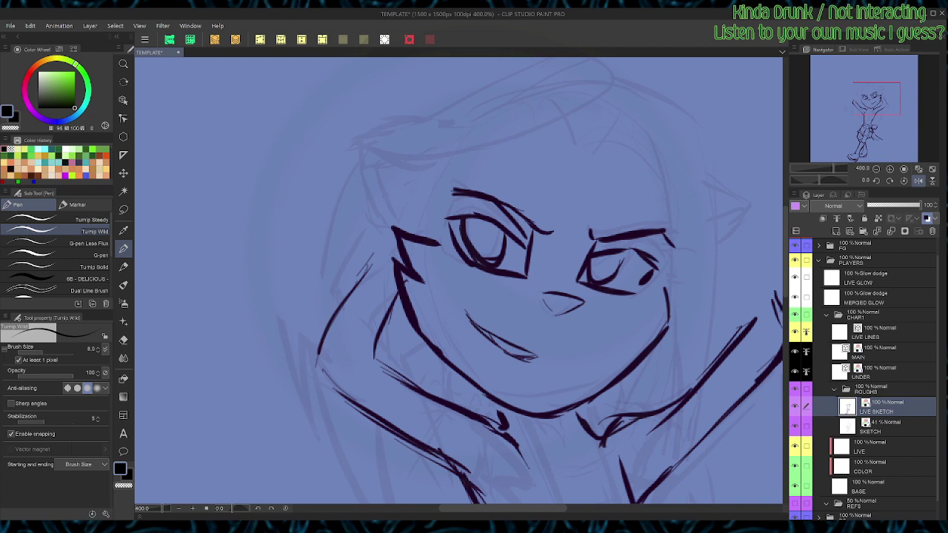
Step: Erase the heavy lower end of the mouth using the Boxxy Hard brush in transparent colour
key("b")
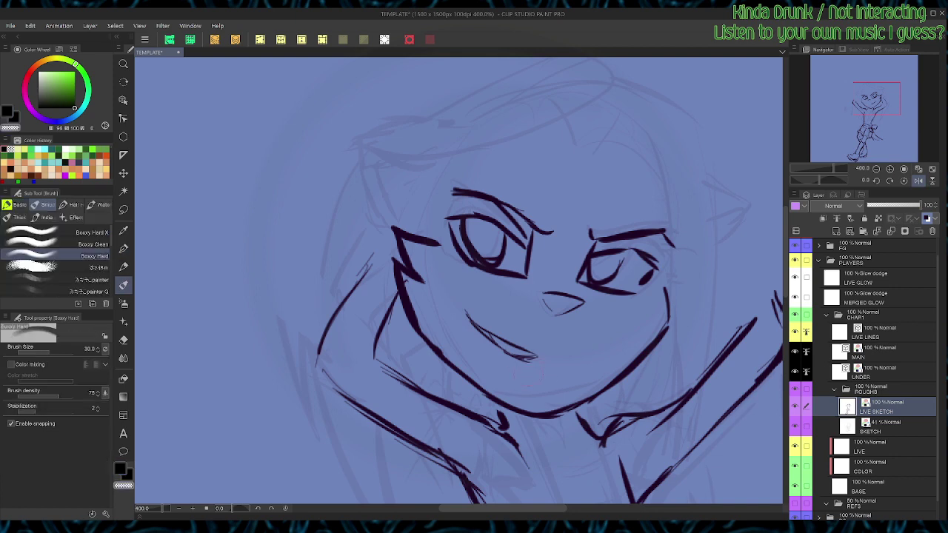
mouse_move(538, 372)
left_mouse_down()
mouse_move(519, 371)
mouse_move(527, 354)
left_mouse_up()
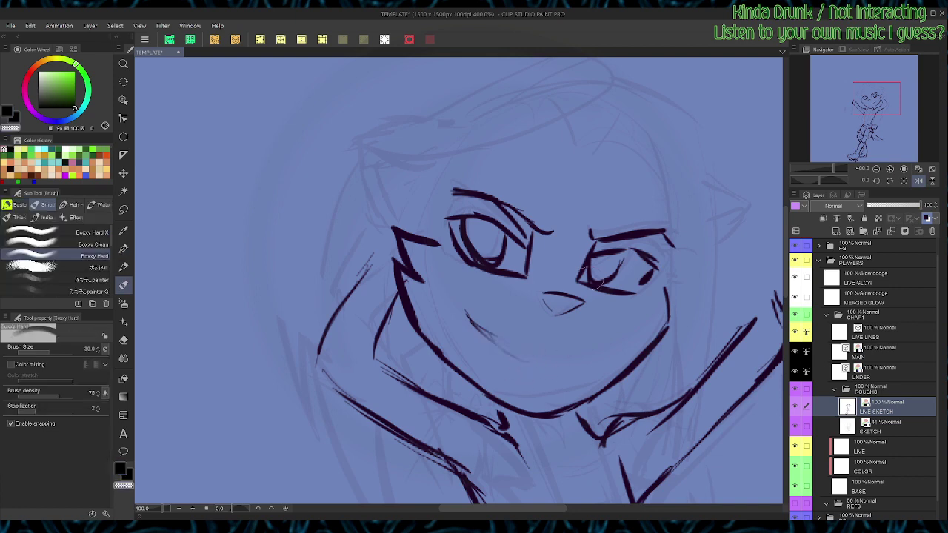
Step: Add a small pointed fang along the lower end of the smile with the Turnip Wild pen
key("p")
key("c")
key("r")
mouse_move(592, 276)
left_mouse_down()
mouse_move(550, 182)
mouse_move(442, 148)
left_mouse_up()
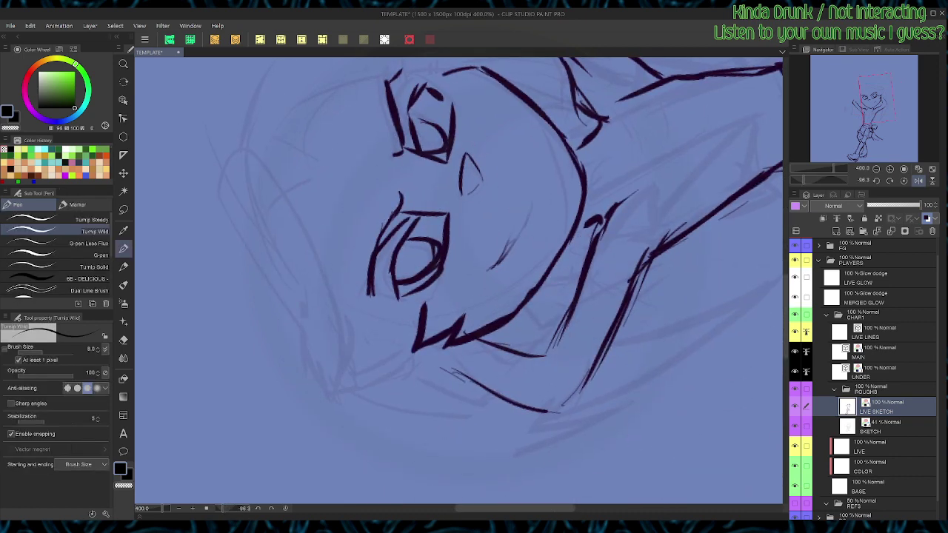
left_click_drag(519, 234, 504, 256)
left_click_drag(517, 233, 510, 237)
key("ctrl+at")
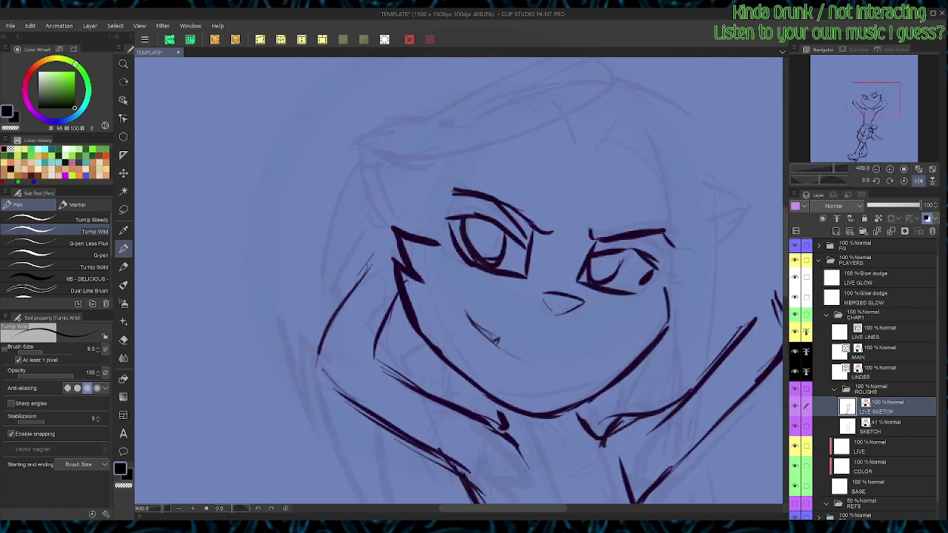
Step: Extend the smile line toward the far cheek and mark the mouth's opposite corner with a short stroke
mouse_move(590, 360)
left_mouse_down()
mouse_move(605, 349)
mouse_move(618, 255)
mouse_move(560, 155)
left_mouse_up()
key("r")
left_click_drag(510, 271, 563, 209)
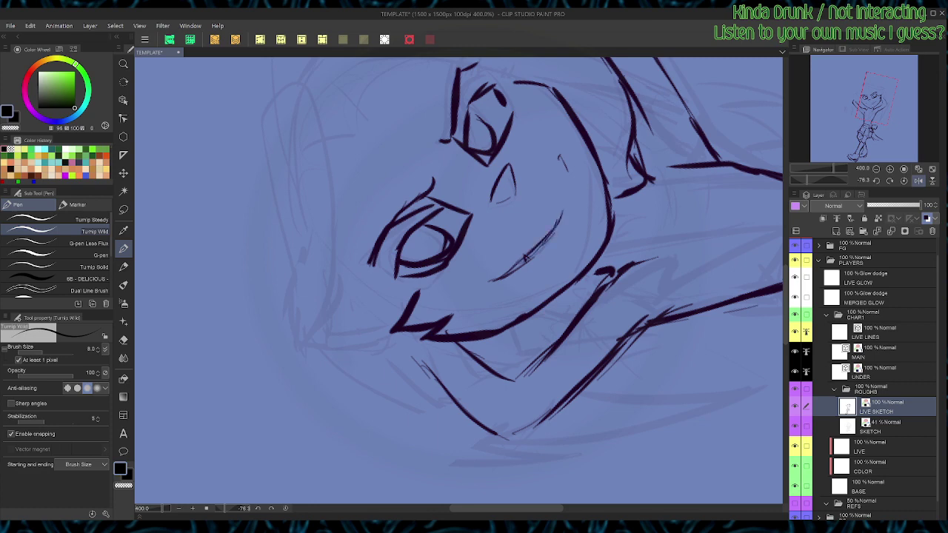
key("ctrl+at")
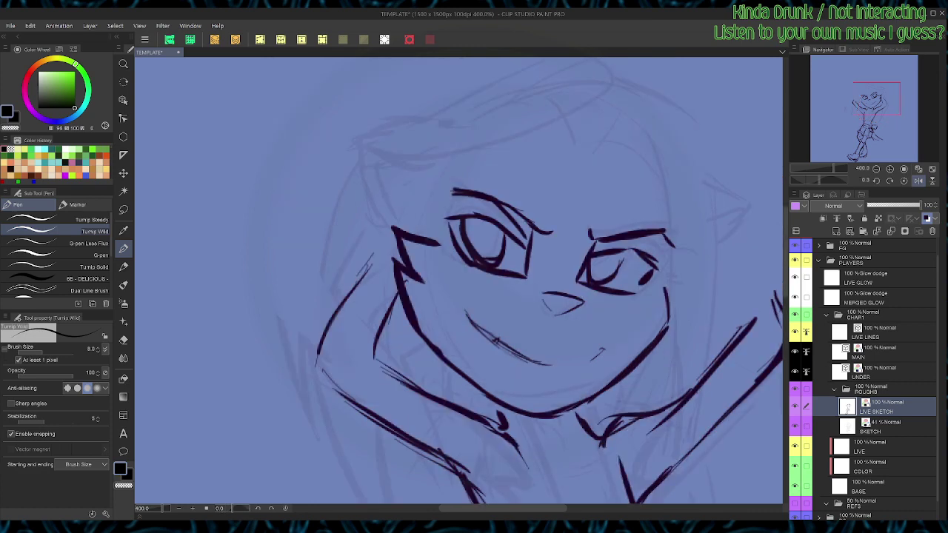
Step: Erase the far half of the smile with the Boxxy Hard brush and redraw the rest as a short smirk
scroll(563, 154, "down", 2)
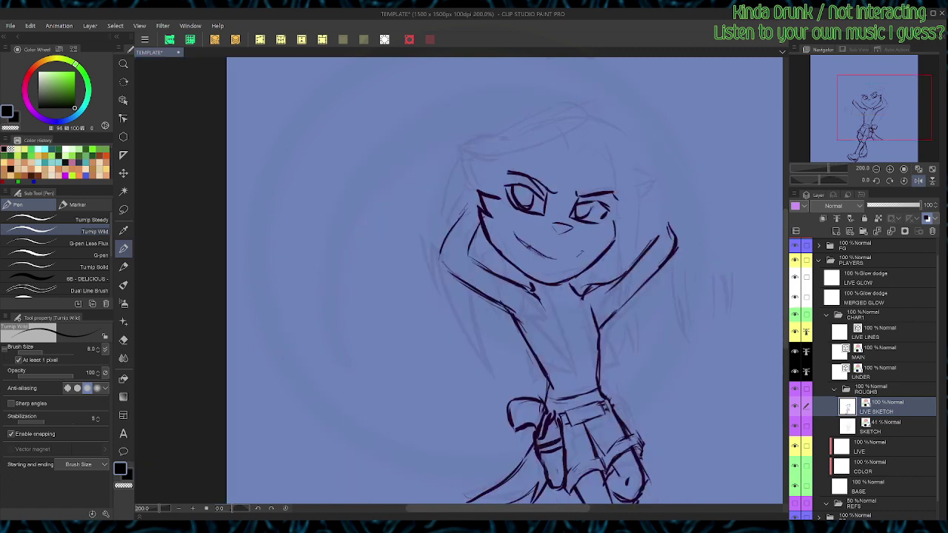
key("space")
left_click_drag(614, 192, 578, 244)
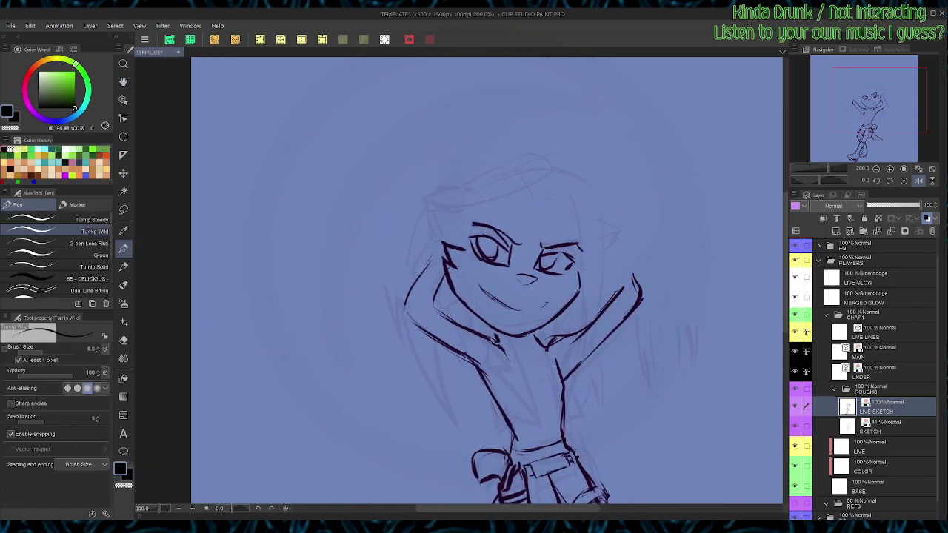
key("b")
key("c")
mouse_move(512, 307)
left_mouse_down()
mouse_move(486, 291)
mouse_move(518, 308)
mouse_move(546, 305)
left_mouse_up()
key("p")
left_click_drag(485, 285, 495, 296)
Step: Add eyelash strokes to the outer corners of both eyes with the Turnip Wild pen
left_click_drag(487, 237, 498, 245)
mouse_move(482, 231)
left_mouse_down()
mouse_move(468, 235)
mouse_move(475, 256)
left_mouse_up()
key("r")
left_click_drag(585, 319, 568, 206)
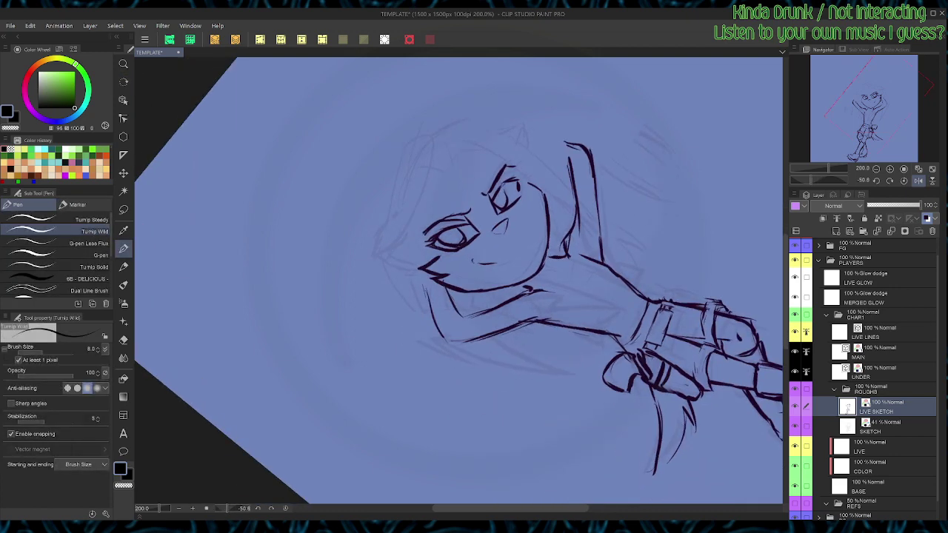
mouse_move(510, 177)
left_mouse_down()
mouse_move(517, 171)
mouse_move(521, 194)
left_mouse_up()
key("shift+r")
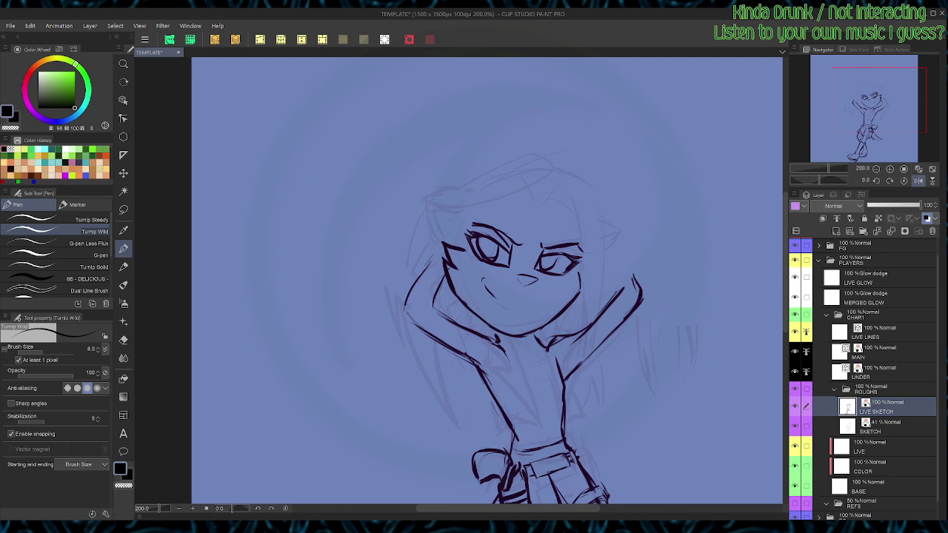
Step: Draw the forehead hair tuft, the crown curve and the inner hair edge along the far side of the face
mouse_move(553, 198)
left_mouse_down()
mouse_move(542, 211)
mouse_move(538, 204)
left_mouse_up()
left_click_drag(503, 173, 604, 182)
mouse_move(551, 198)
left_mouse_down()
mouse_move(585, 229)
mouse_move(579, 298)
mouse_move(558, 333)
left_mouse_up()
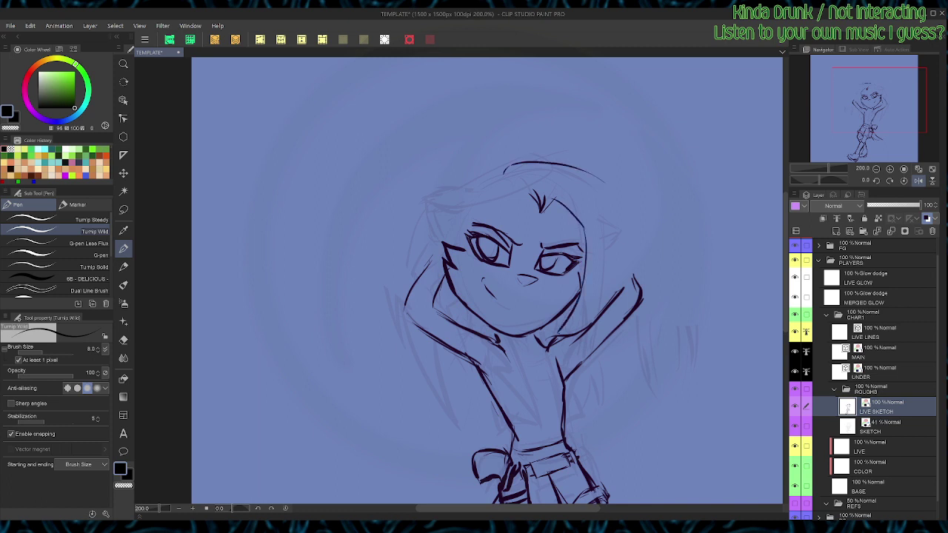
Step: Draw pointed lock tips beside the chin and the outer hair edge running down from the crown
mouse_move(593, 291)
left_mouse_down()
mouse_move(561, 334)
mouse_move(585, 311)
mouse_move(561, 355)
left_mouse_up()
left_click_drag(604, 305, 564, 358)
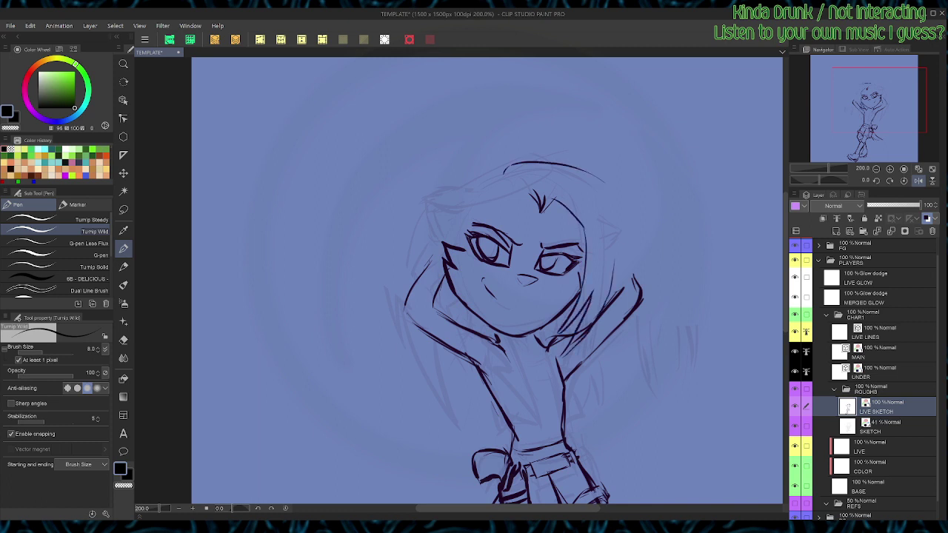
left_click_drag(603, 180, 613, 271)
Step: Draw long bangs crossing the near eye and extend the crown line toward the near ear
mouse_move(517, 164)
left_mouse_down()
mouse_move(535, 189)
mouse_move(532, 220)
mouse_move(498, 294)
left_mouse_up()
left_click_drag(520, 207, 507, 276)
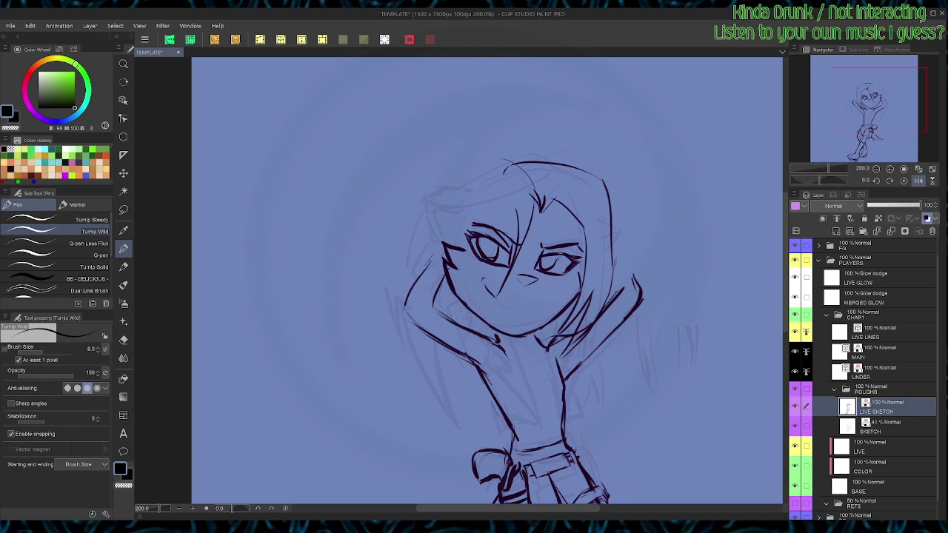
left_click_drag(509, 159, 460, 181)
mouse_move(516, 207)
left_mouse_down()
mouse_move(470, 292)
mouse_move(484, 335)
left_mouse_up()
mouse_move(463, 304)
left_mouse_down()
mouse_move(473, 328)
mouse_move(451, 313)
left_mouse_up()
Step: Draw two curved edges of the cropped top across the torso and flip the canvas view horizontally
mouse_move(505, 415)
left_mouse_down()
mouse_move(531, 399)
mouse_move(567, 397)
mouse_move(510, 385)
mouse_move(560, 376)
left_mouse_up()
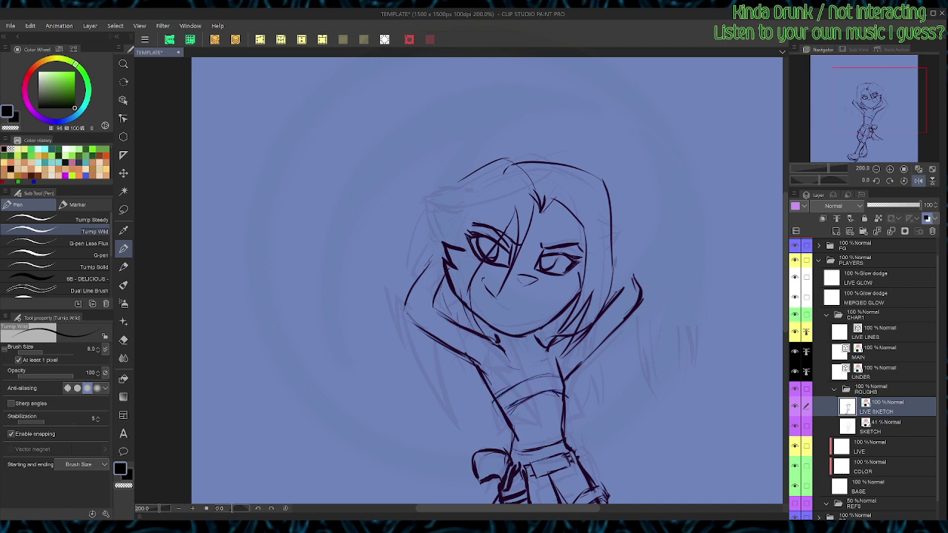
left_click(918, 181)
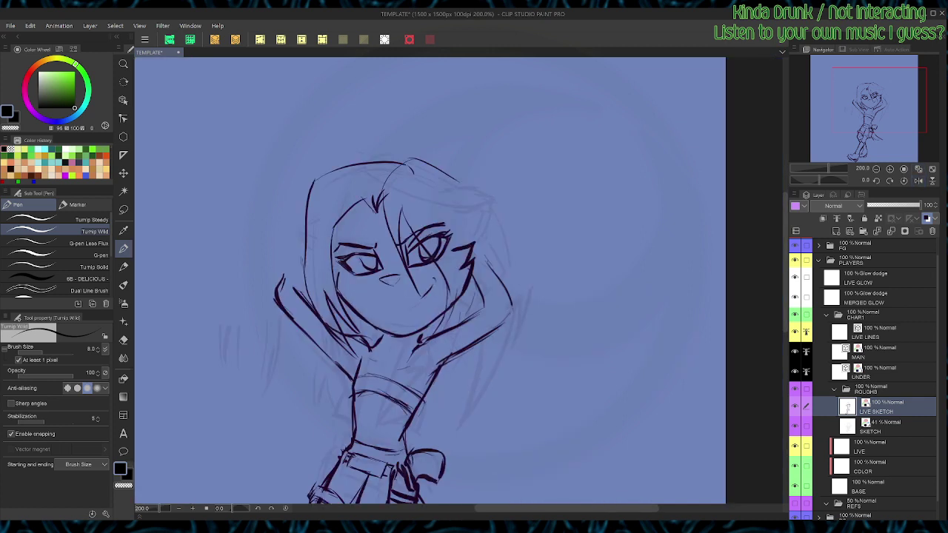
Step: Draw the open jacket's larger front panel with armhole and hem, clearing the top's lines beneath it
mouse_move(398, 403)
left_mouse_down()
mouse_move(408, 411)
mouse_move(387, 393)
mouse_move(361, 392)
mouse_move(391, 377)
left_mouse_up()
left_click_drag(416, 341, 415, 382)
mouse_move(407, 350)
left_mouse_down()
mouse_move(385, 419)
mouse_move(413, 412)
mouse_move(408, 419)
mouse_move(431, 422)
left_mouse_up()
key("ctrl+z")
key("ctrl+z")
key("ctrl+z")
key("ctrl+z")
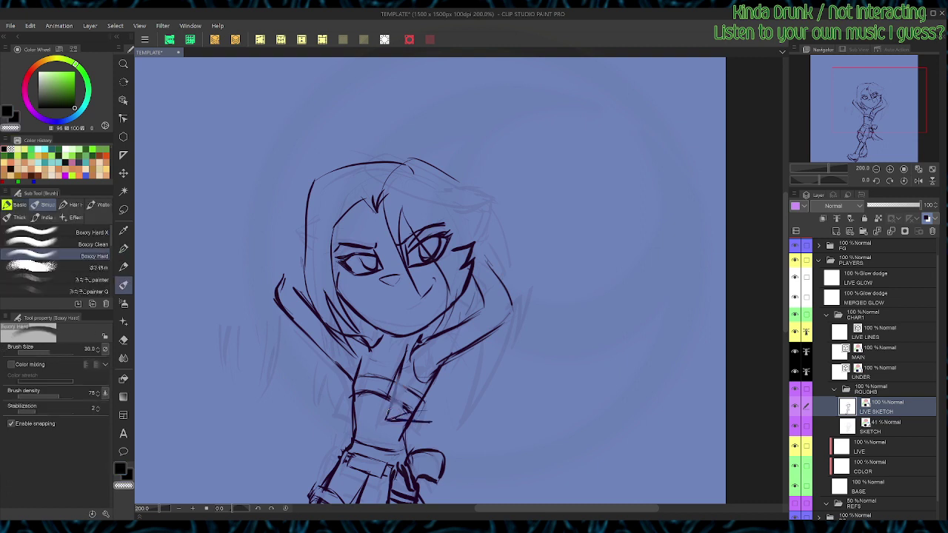
key("c")
mouse_move(412, 420)
left_mouse_down()
mouse_move(432, 421)
mouse_move(434, 382)
left_mouse_up()
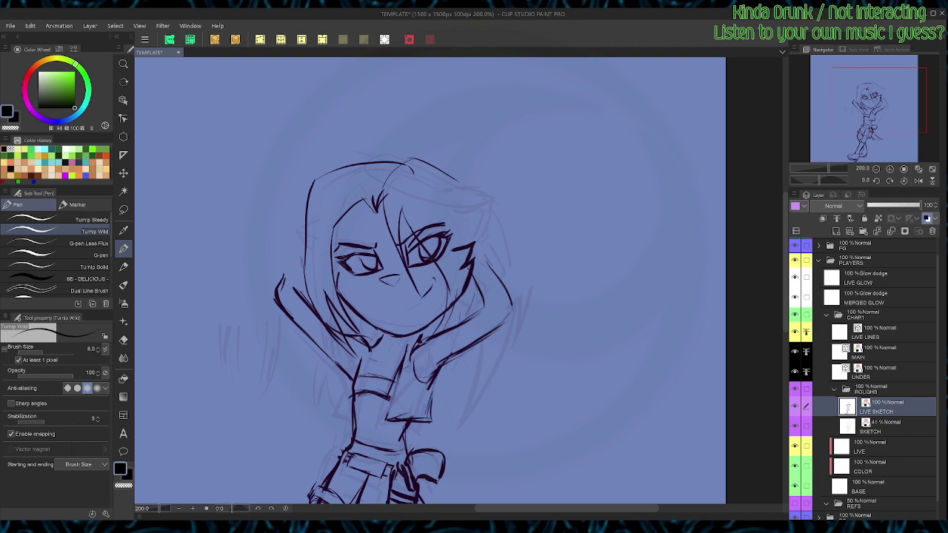
Step: Draw the jacket's opposite front panel and reinforce the opening edge of the larger panel
mouse_move(373, 348)
left_mouse_down()
mouse_move(334, 416)
mouse_move(345, 426)
mouse_move(339, 414)
left_mouse_up()
left_click_drag(399, 371, 391, 417)
mouse_move(405, 359)
left_mouse_down()
mouse_move(391, 417)
mouse_move(403, 342)
mouse_move(426, 329)
left_mouse_up()
left_click_drag(401, 397, 395, 415)
Step: Erase the shoulder lines overlapping the jacket's upper edge using the Boxxy Hard brush in transparent colour
key("b")
key("c")
mouse_move(425, 340)
left_mouse_down()
mouse_move(409, 355)
mouse_move(405, 390)
left_mouse_up()
mouse_move(421, 335)
left_mouse_down()
mouse_move(391, 414)
mouse_move(427, 339)
left_mouse_up()
Step: Draw the jacket's collar and lapel lines around the neck with the Turnip Wild pen
key("p")
key("c")
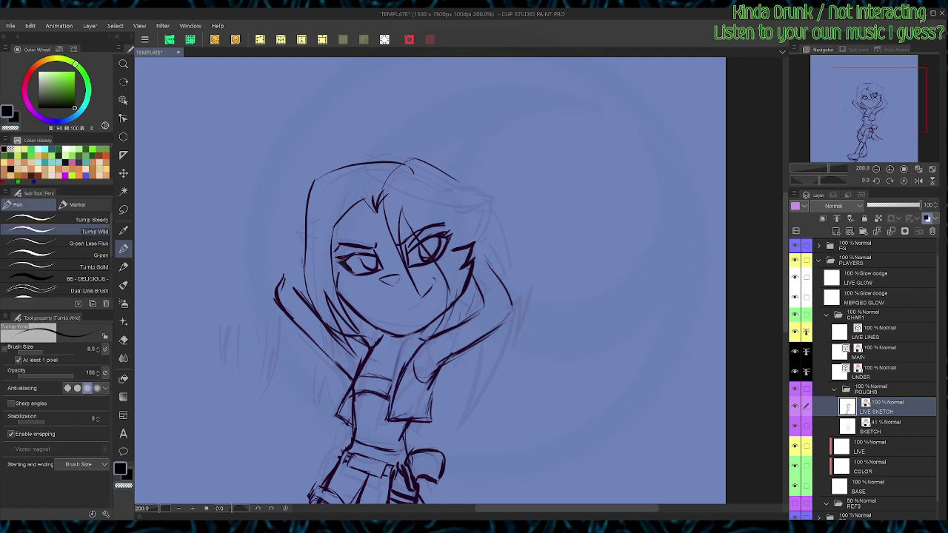
mouse_move(392, 398)
left_mouse_down()
mouse_move(404, 347)
mouse_move(438, 330)
left_mouse_up()
left_click_drag(345, 396, 360, 347)
mouse_move(353, 379)
left_mouse_down()
mouse_move(363, 329)
mouse_move(353, 324)
left_mouse_up()
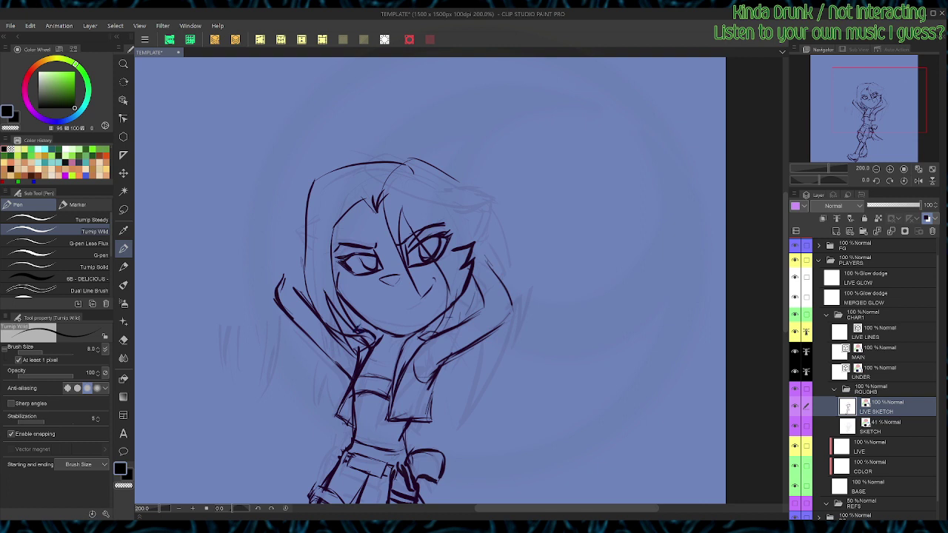
Step: Erase the outstretched far arm and redraw it bent upward close behind the hair
key("b")
key("c")
mouse_move(282, 278)
left_mouse_down()
mouse_move(278, 303)
mouse_move(311, 339)
mouse_move(320, 320)
mouse_move(338, 366)
left_mouse_up()
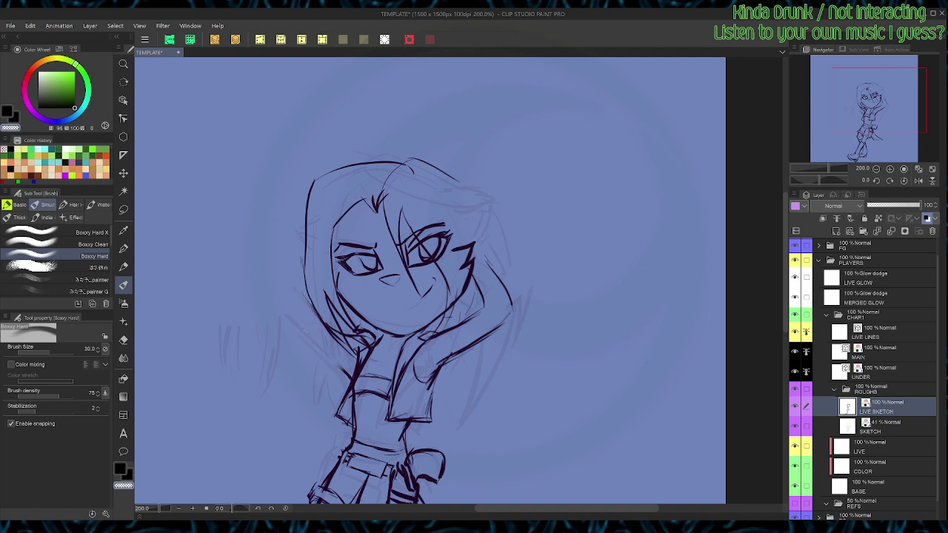
key("p")
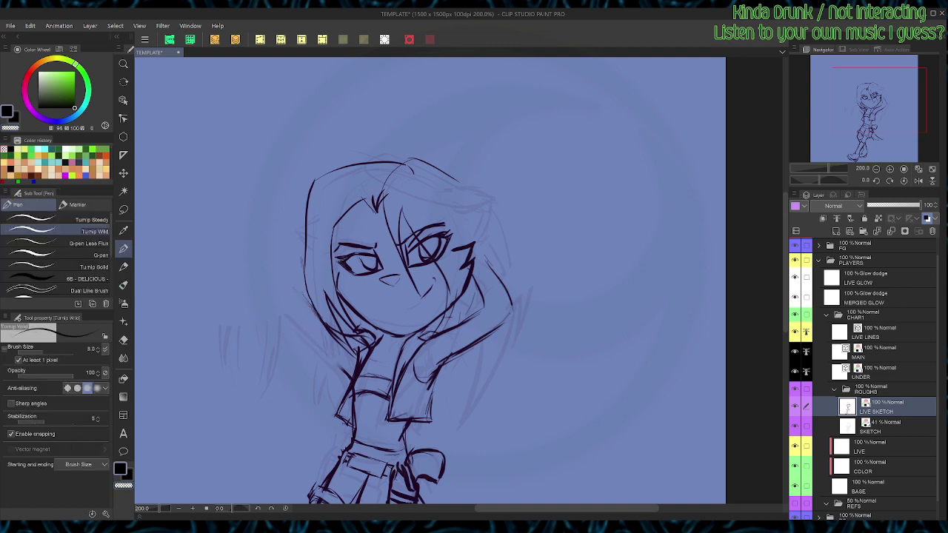
mouse_move(316, 338)
left_mouse_down()
mouse_move(342, 366)
mouse_move(301, 314)
mouse_move(298, 280)
left_mouse_up()
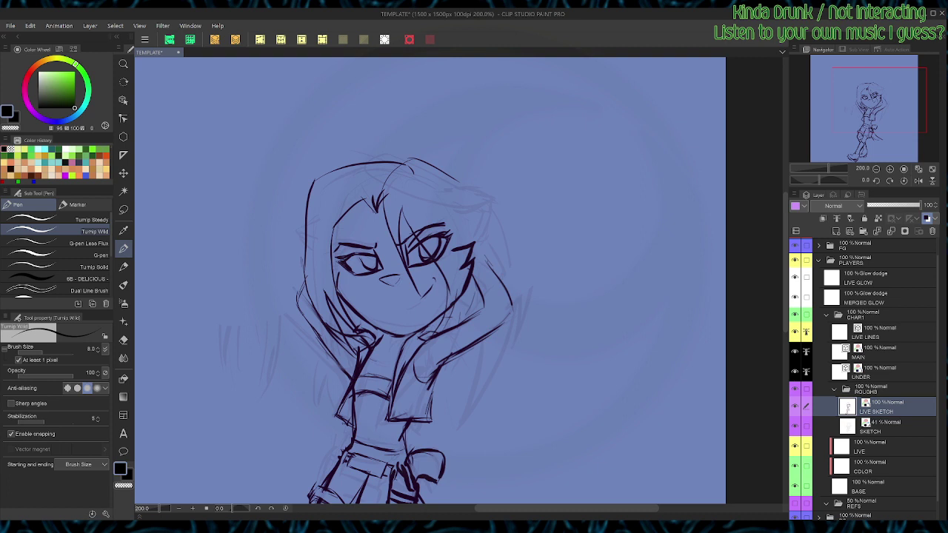
Step: Draw the pointed outer edges and inner fold of the large animal ear above the cheek tufts
mouse_move(449, 217)
left_mouse_down()
mouse_move(497, 197)
mouse_move(466, 231)
mouse_move(472, 241)
left_mouse_up()
left_click_drag(500, 210, 482, 236)
left_click_drag(484, 195, 500, 211)
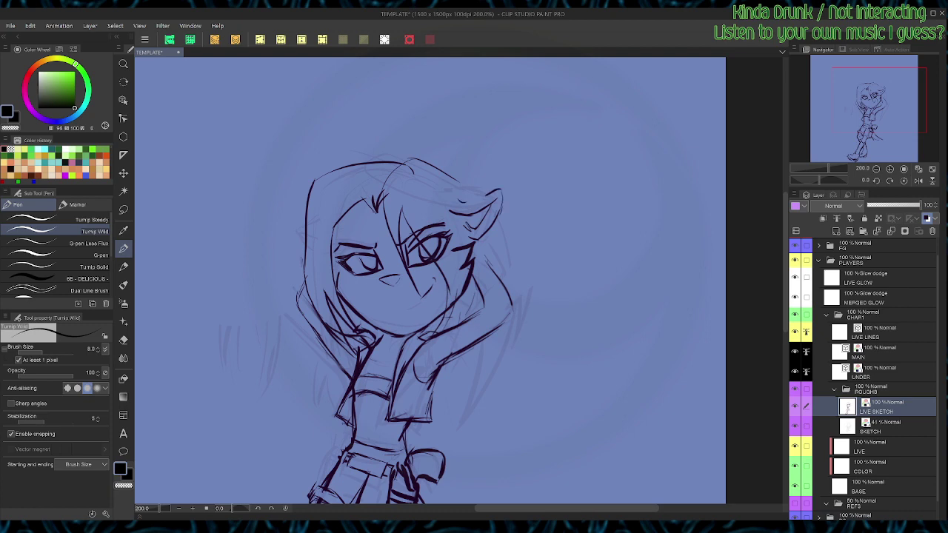
Step: Flip the canvas view back and close the large ear's shape with its upper edge
left_click(918, 181)
key("r")
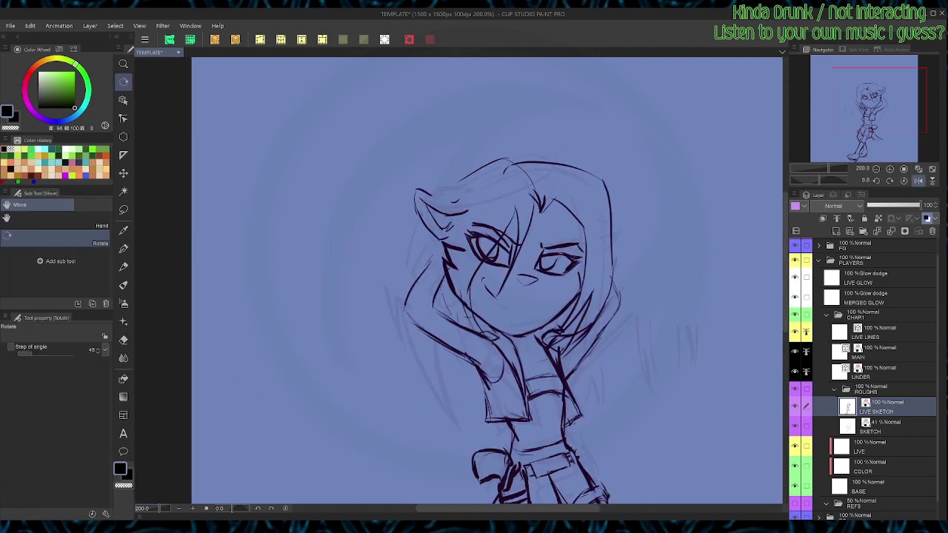
left_click_drag(577, 385, 613, 274)
key("p")
mouse_move(380, 223)
left_mouse_down()
mouse_move(372, 237)
mouse_move(411, 209)
left_mouse_up()
left_click_drag(420, 242, 417, 207)
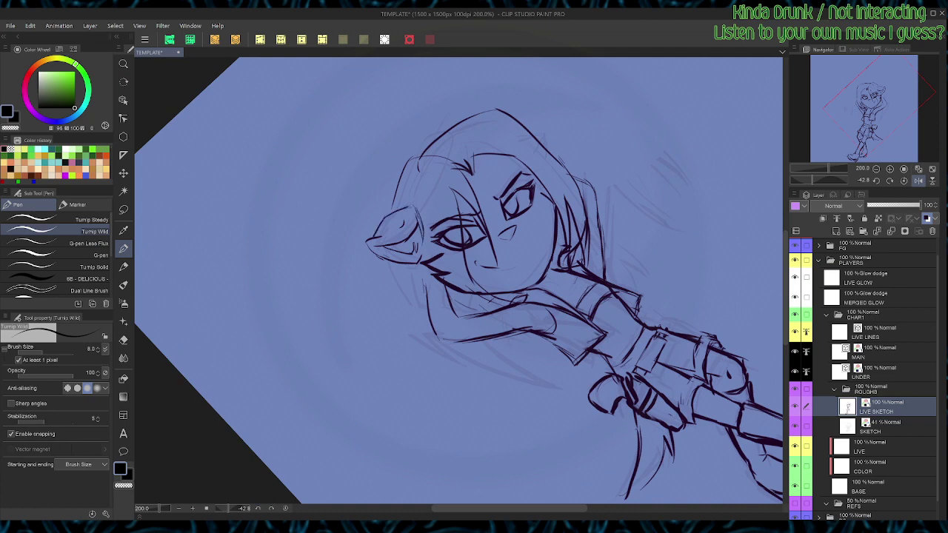
key("ctrl+at")
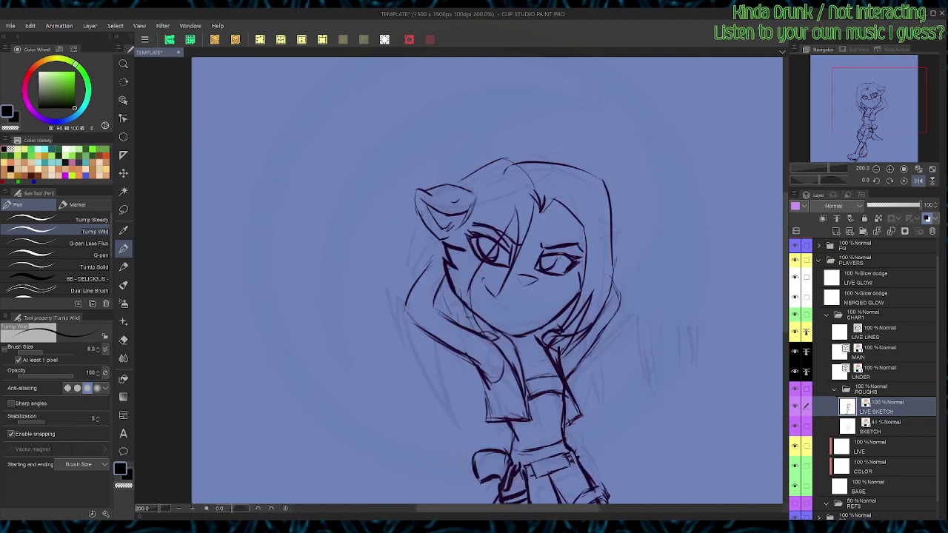
Step: Draw the small far ear and add hair strokes at the forelock and above the crown
mouse_move(610, 211)
left_mouse_down()
mouse_move(606, 223)
mouse_move(625, 228)
mouse_move(615, 250)
left_mouse_up()
left_click_drag(544, 196, 521, 163)
mouse_move(513, 153)
left_mouse_down()
mouse_move(528, 160)
mouse_move(537, 141)
mouse_move(478, 144)
mouse_move(452, 171)
left_mouse_up()
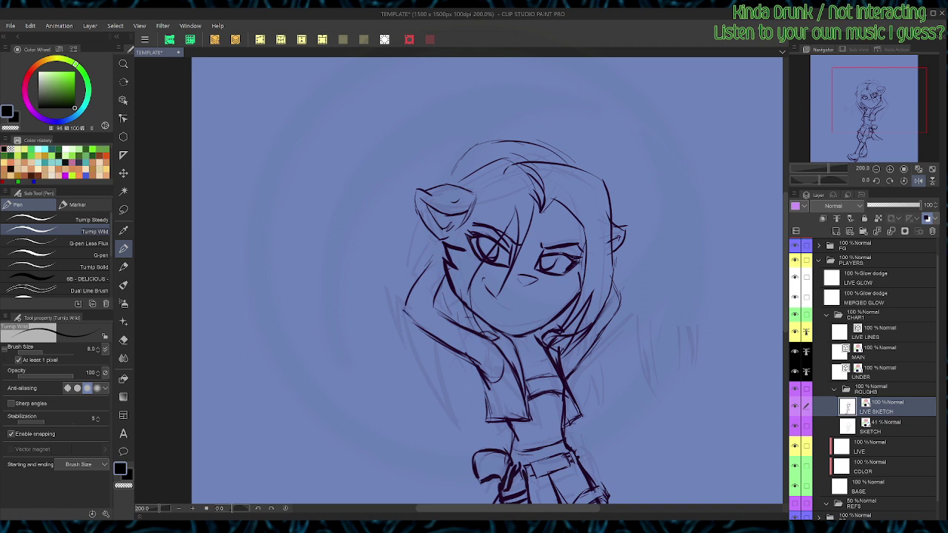
Step: Sharpen the near arm's bent elbow and add a cuff line across the raised forearm
left_click_drag(406, 296, 398, 314)
mouse_move(430, 266)
left_mouse_down()
mouse_move(403, 298)
mouse_move(416, 293)
mouse_move(419, 273)
left_mouse_up()
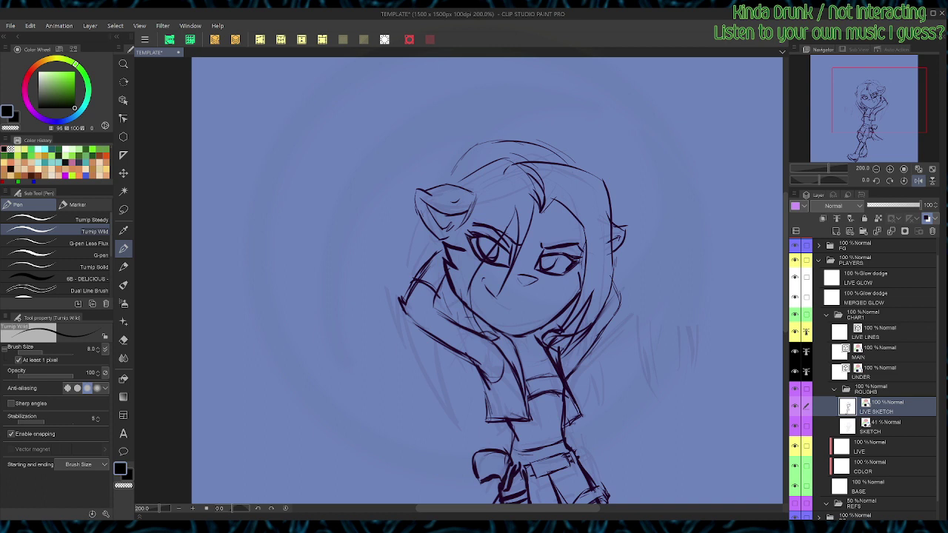
Step: Draw the long hair mass behind the near ear, falling in pointed locks past the elbow and jacket
mouse_move(517, 144)
left_mouse_down()
mouse_move(461, 157)
mouse_move(438, 185)
mouse_move(416, 181)
mouse_move(405, 232)
left_mouse_up()
left_click_drag(405, 232, 413, 260)
left_click_drag(415, 227, 420, 275)
mouse_move(416, 320)
left_mouse_down()
mouse_move(408, 374)
mouse_move(421, 381)
left_mouse_up()
left_click_drag(419, 342, 431, 425)
mouse_move(445, 383)
left_mouse_down()
mouse_move(445, 428)
mouse_move(462, 455)
mouse_move(475, 388)
mouse_move(475, 427)
mouse_move(443, 371)
mouse_move(451, 380)
left_mouse_up()
Step: Select the ROUGHS folder and move the whole sketch up and slightly to the right on the canvas
key("space")
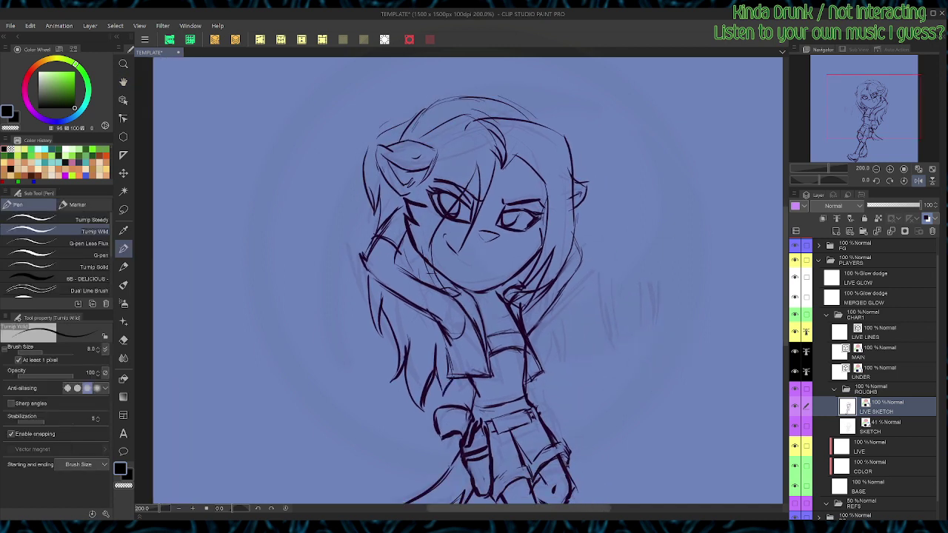
scroll(498, 302, "down", 2)
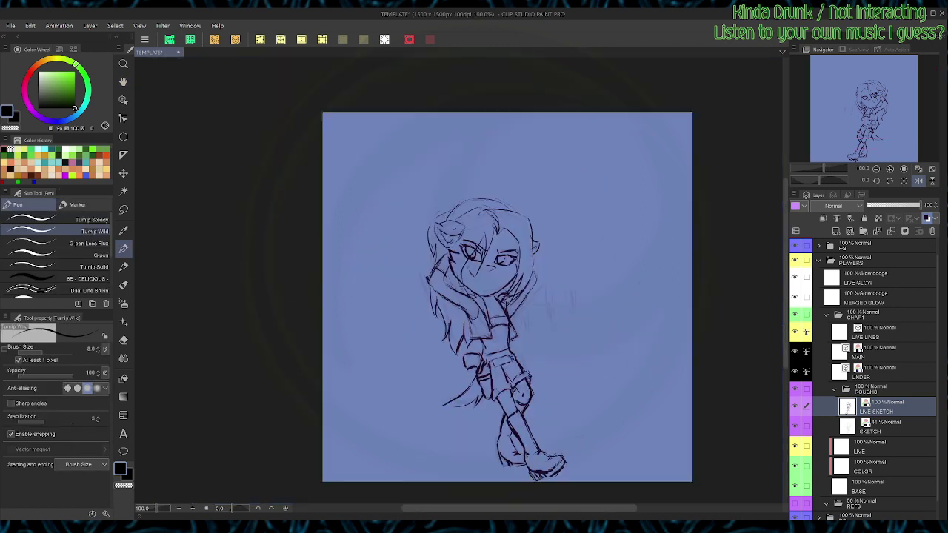
key("k")
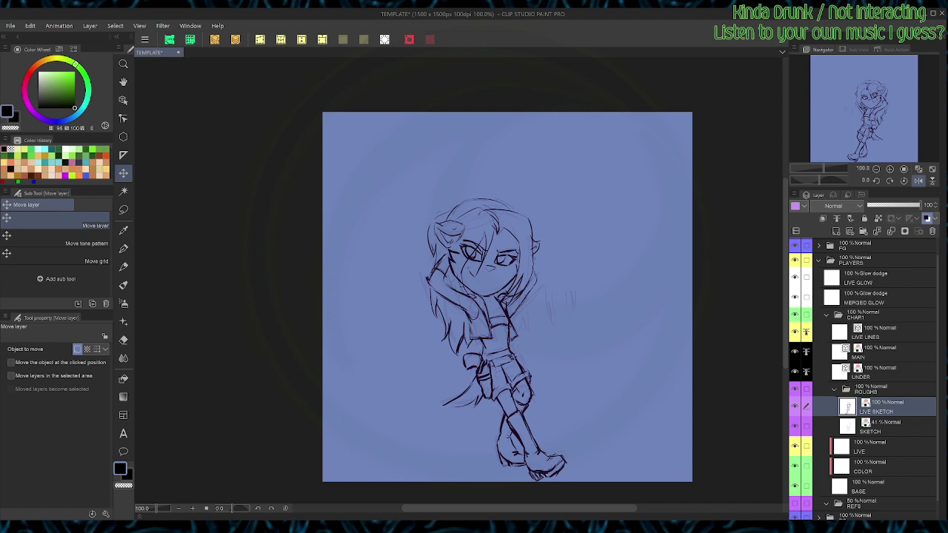
left_click(881, 389)
left_click_drag(495, 326, 509, 299)
key("p")
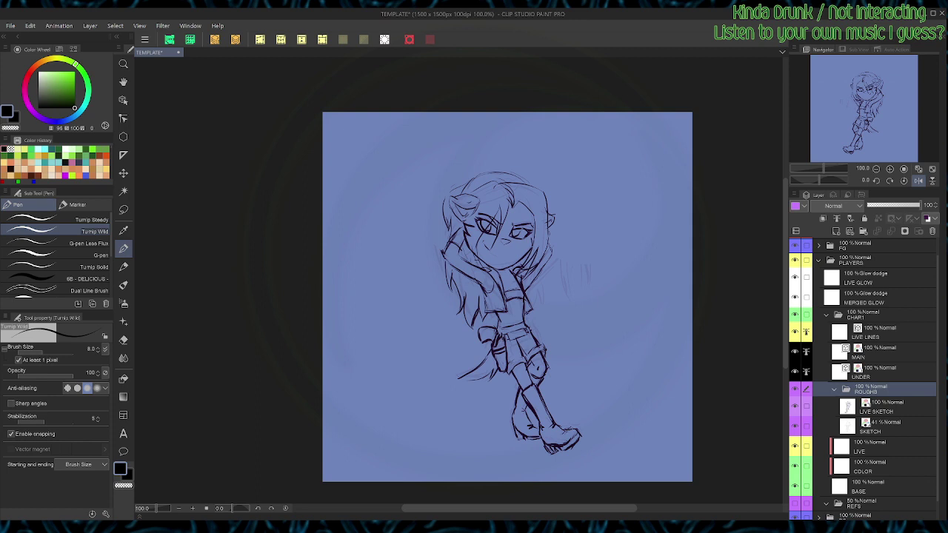
Step: Collapse the ROUGHS folder and lower its opacity to 40%
left_click(833, 390)
left_click_drag(921, 205, 886, 206)
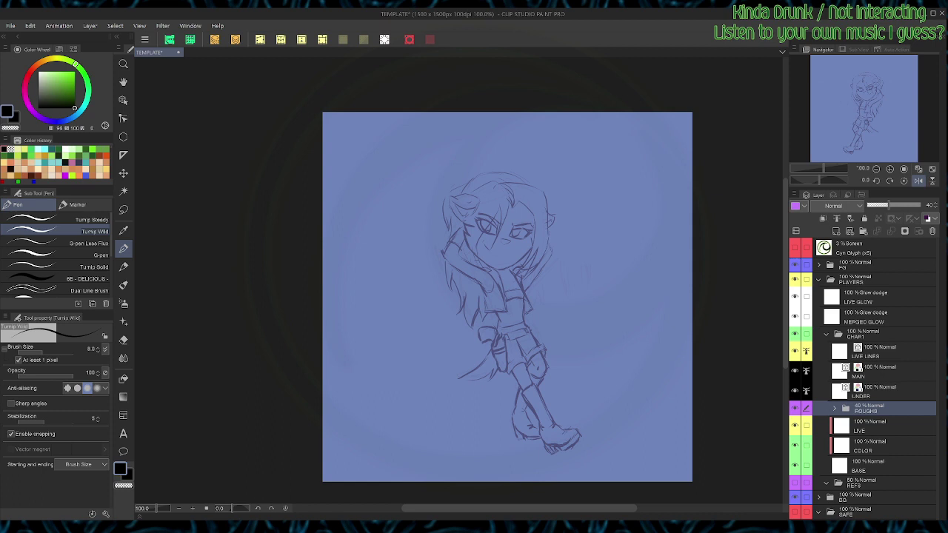
Step: Rotate the whole ROUGHS sketch by -5.0 degrees with Free Transform and save the file
key("ctrl+shift+t")
left_click_drag(614, 170, 626, 180)
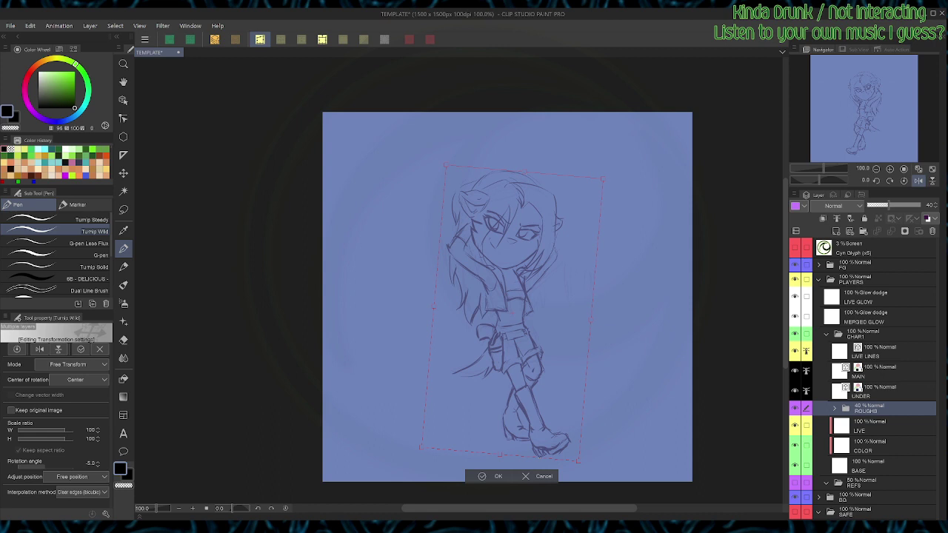
key("Return")
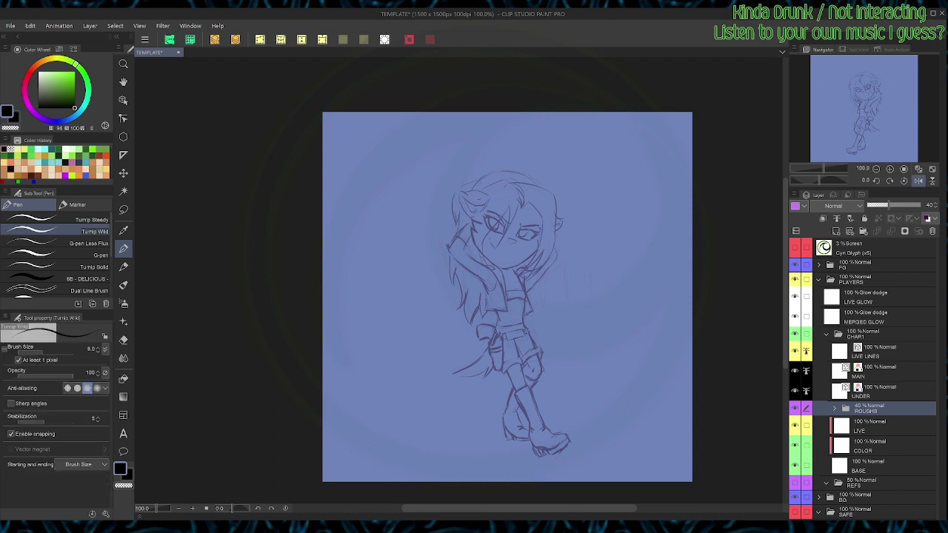
key("ctrl+s")
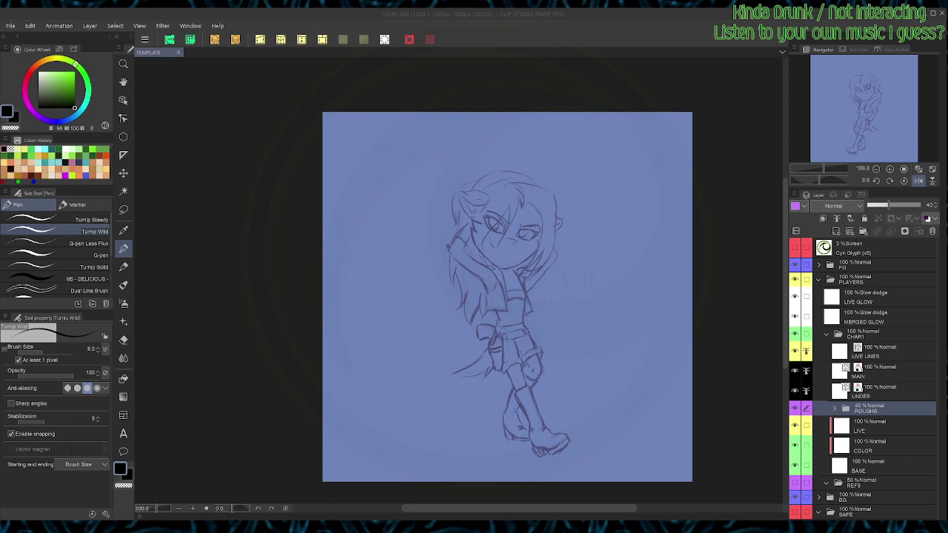
key("alt+Tab")
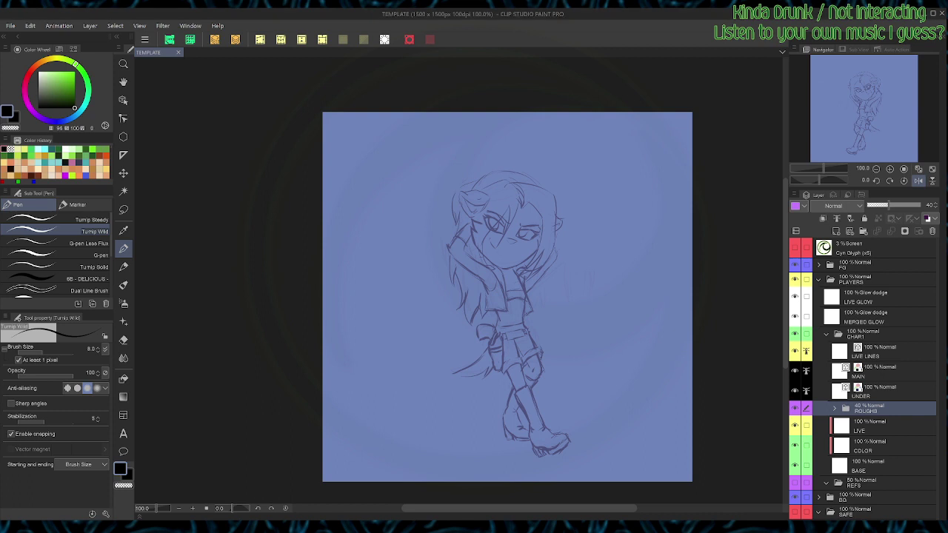
Step: Select Layer 5 inside the BG folder and set the Boxxy Hard brush to size 60
scroll(837, 498, "down", 3)
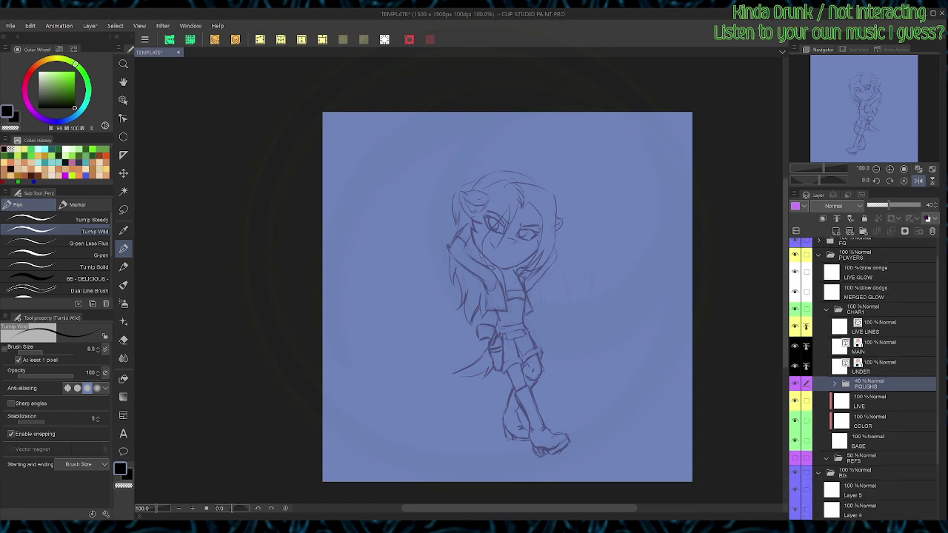
left_click(878, 442)
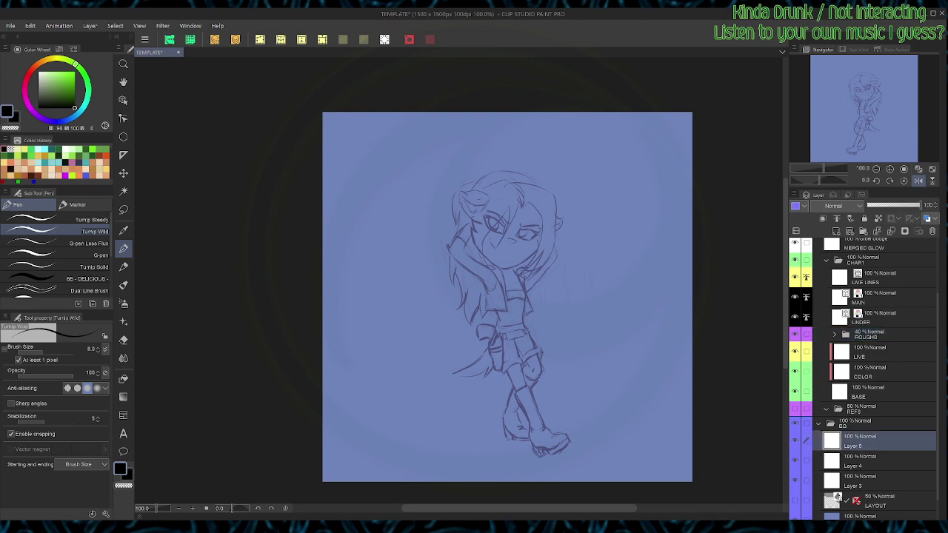
key("b")
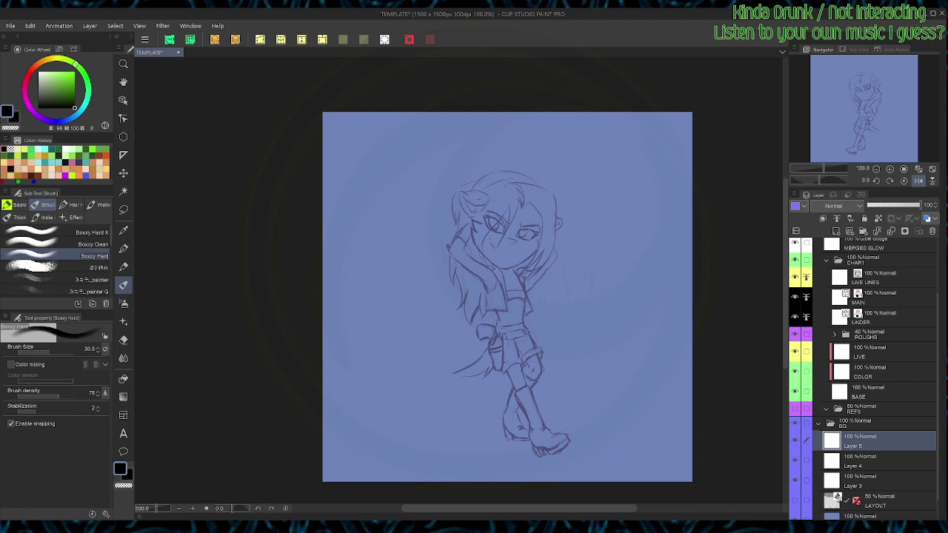
key("bracketright")
key("bracketright")
Step: Show the LAYOUT layer and rotate its 3D grid room so a wall corner stands right behind the character
left_click(836, 497)
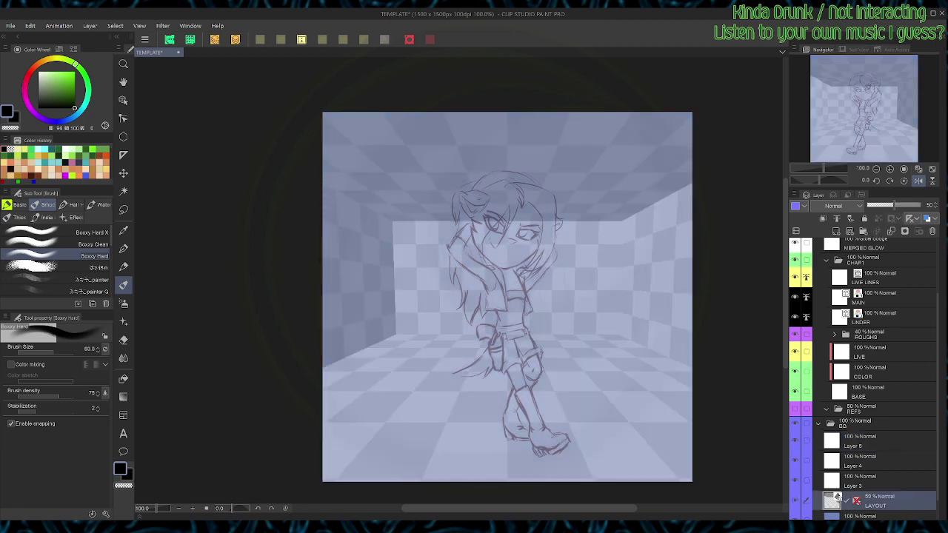
scroll(837, 497, "down", 1)
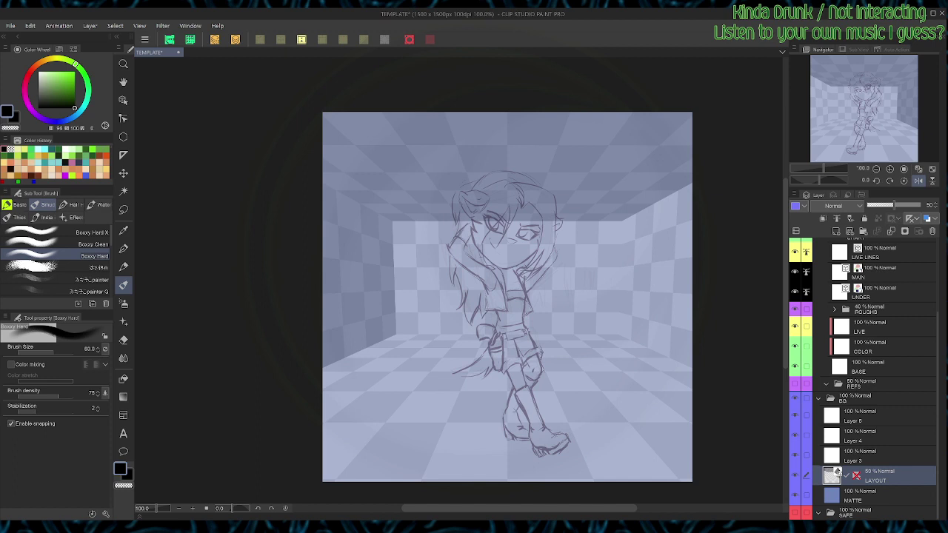
key("o")
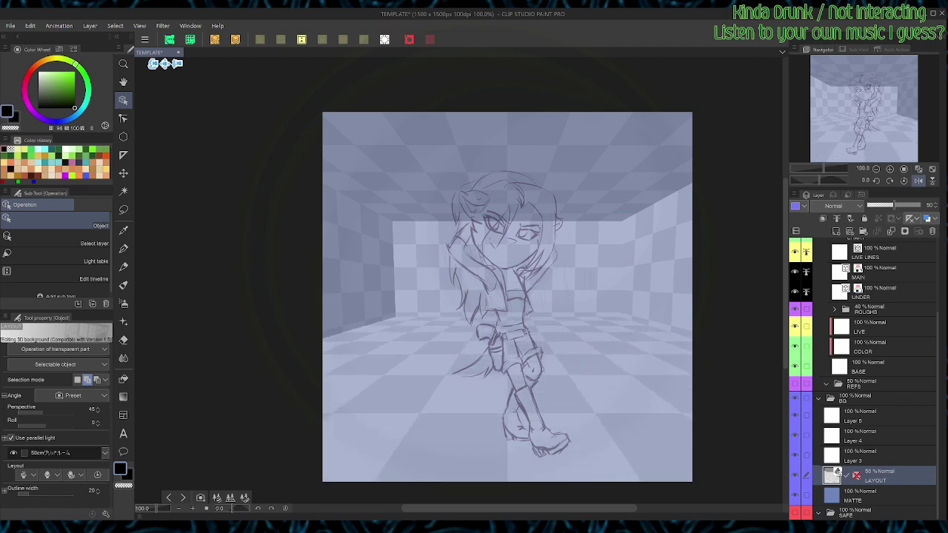
left_click_drag(363, 281, 530, 281)
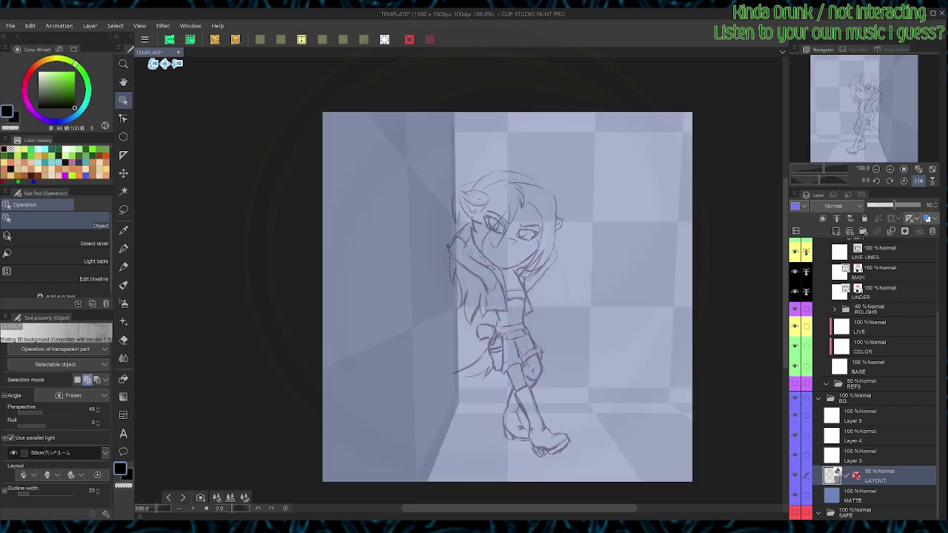
Step: Unflip the canvas view, move the ROUGHS sketch right and slightly up against the wall corner, and save the file
left_click(881, 309)
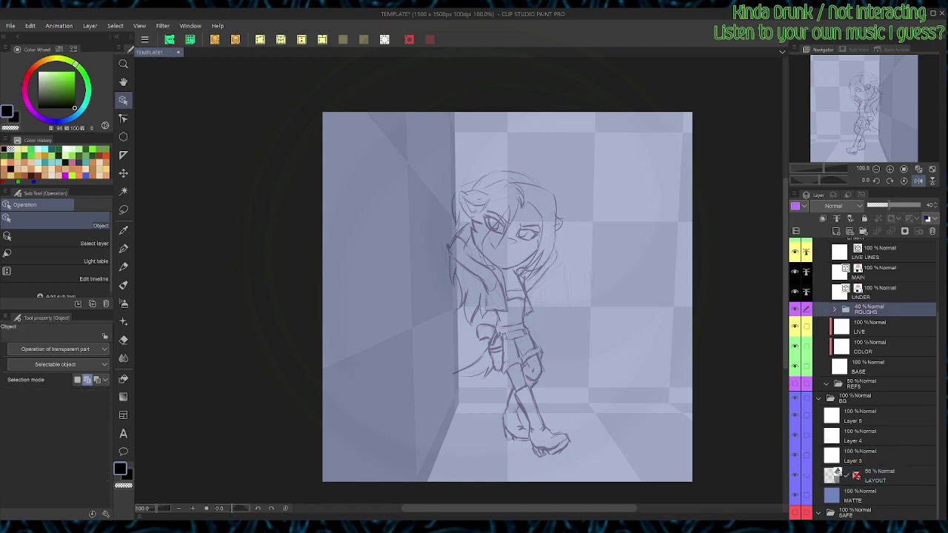
key("k")
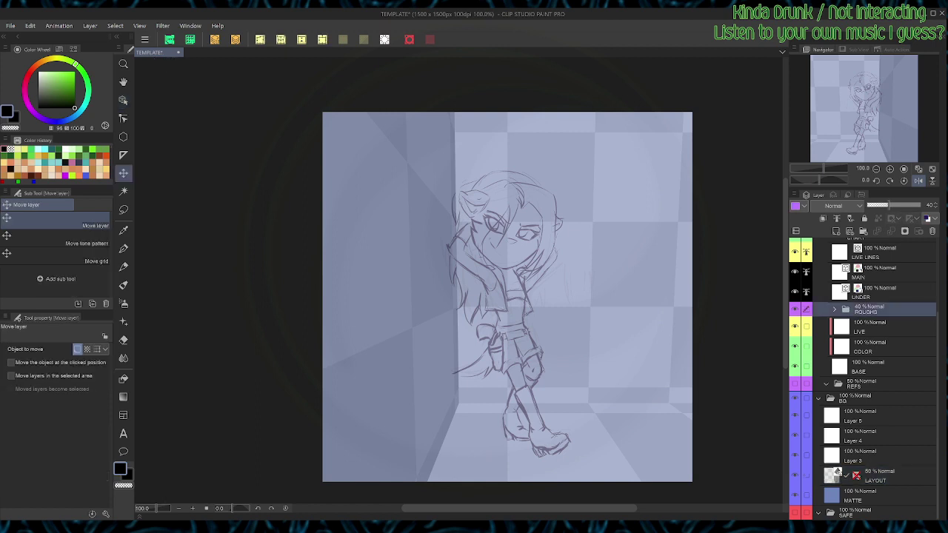
left_click(918, 180)
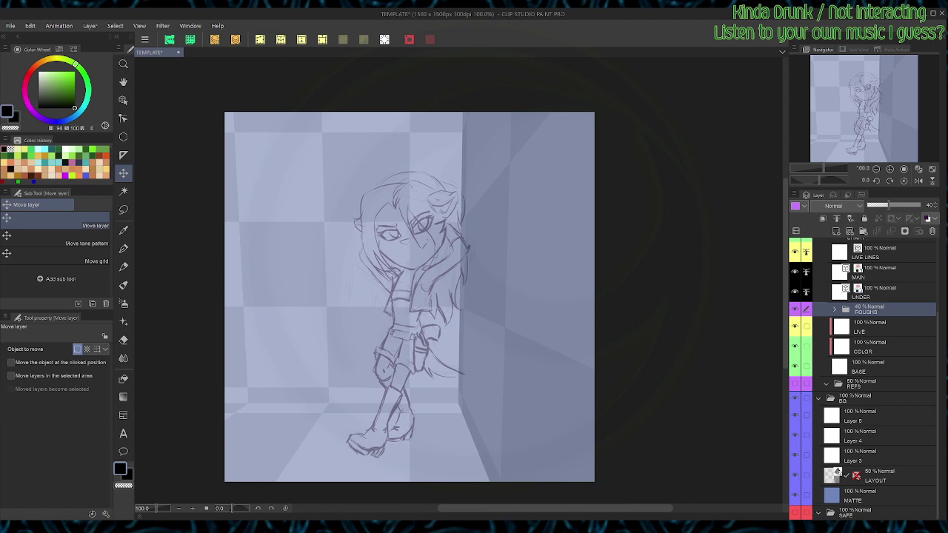
left_click_drag(410, 311, 439, 302)
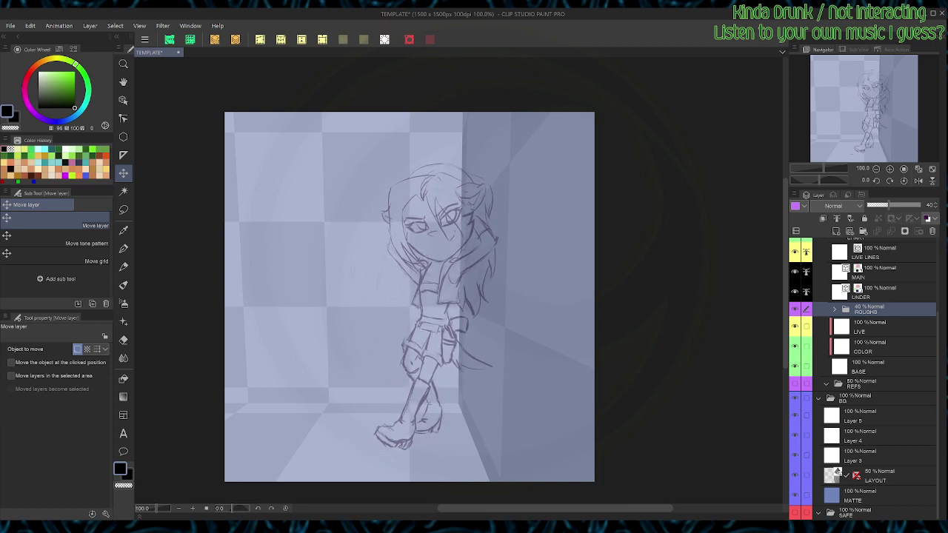
key("ctrl+s")
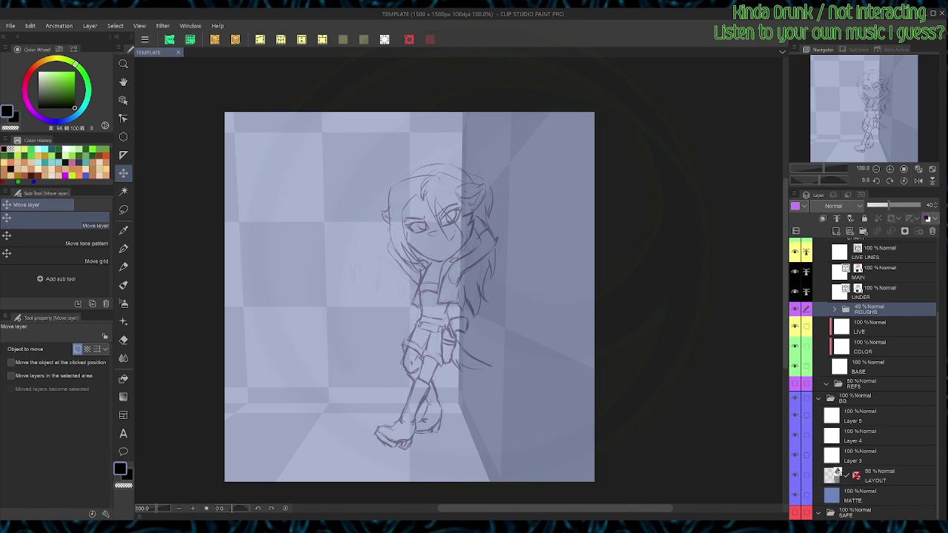
Step: Create a new folder at the top of the layer stack and give it the red layer colour
scroll(837, 470, "up", 3)
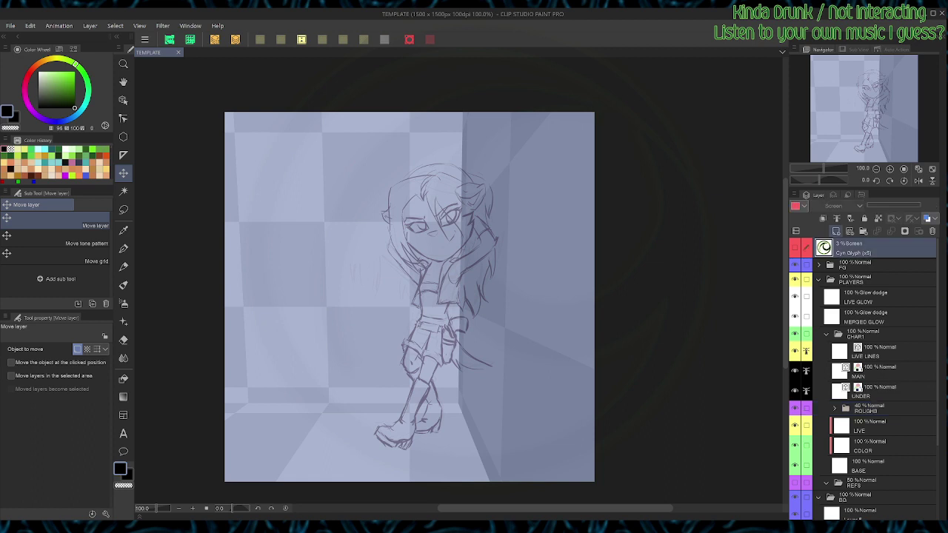
left_click(862, 231)
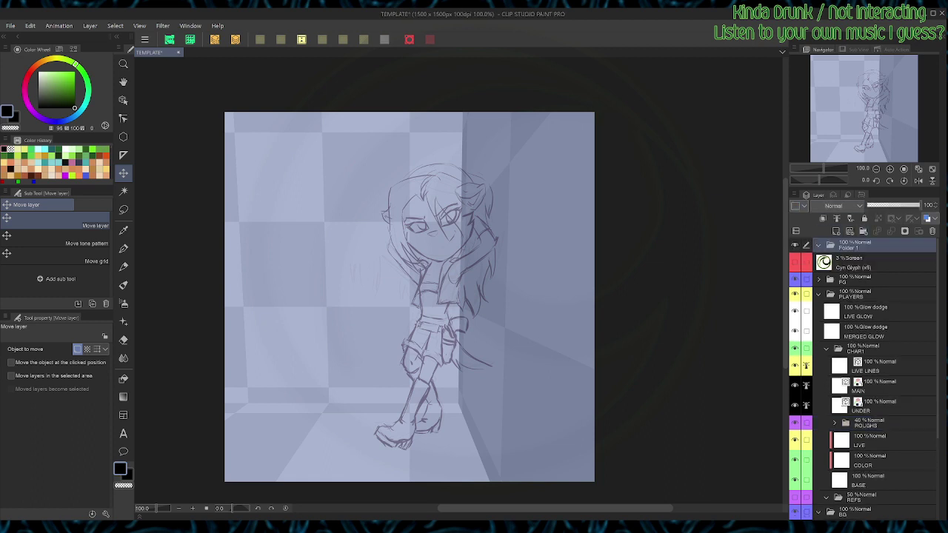
left_click(795, 205)
Step: Add small centred text on the back wall reading "NEED MOAR BOOZE" with "BACK IN A SEC" on a second line
key("t")
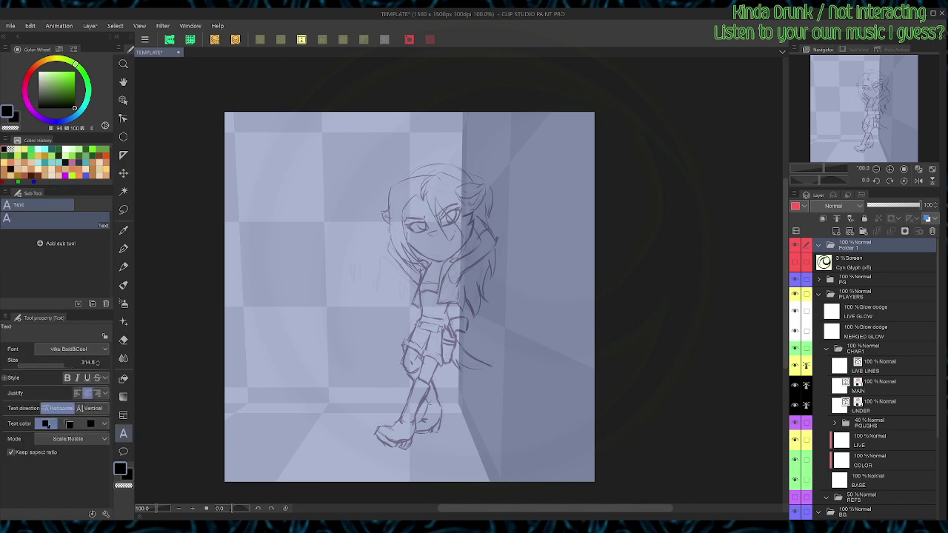
left_click(270, 233)
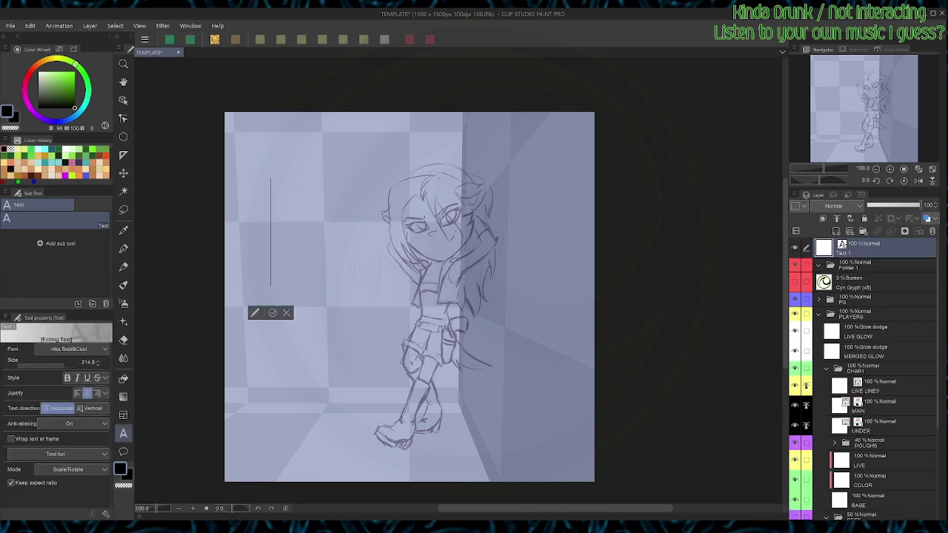
type("NEED")
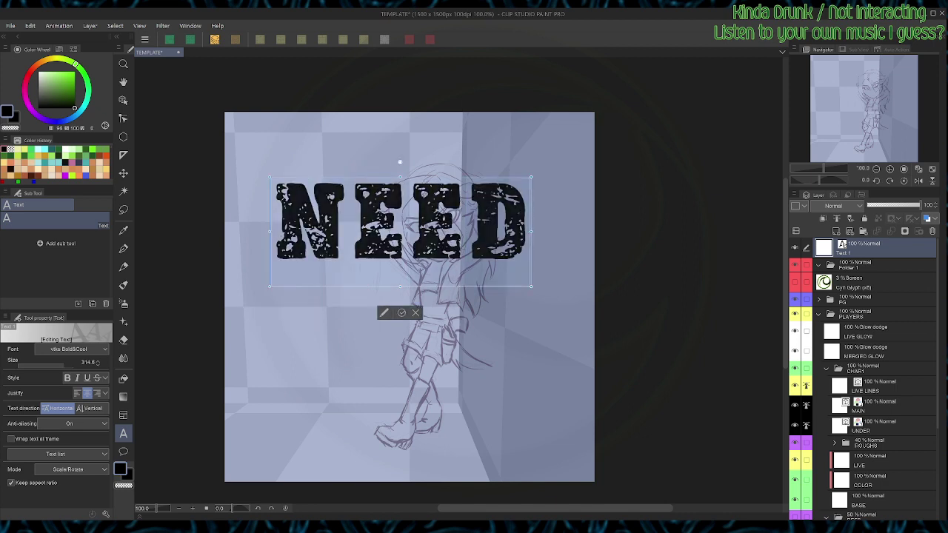
left_click(44, 364)
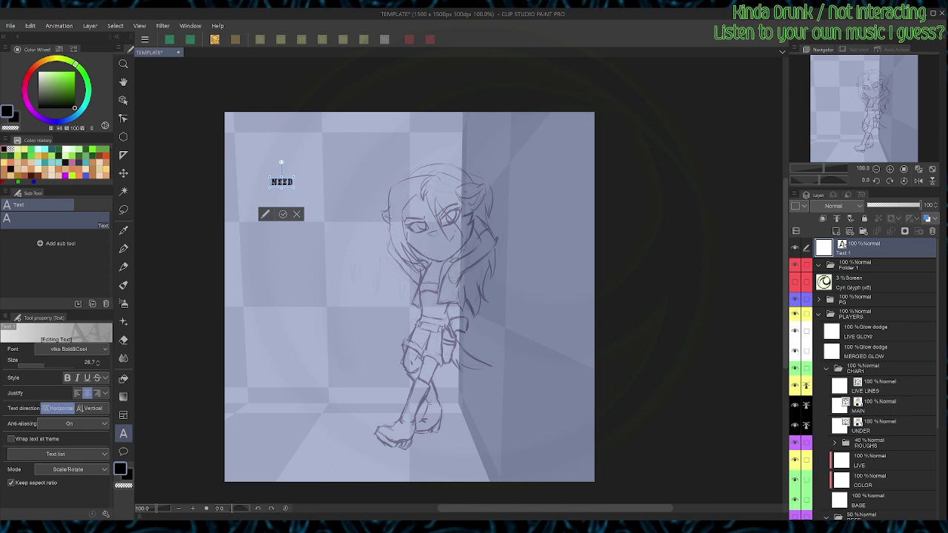
type("MOAR BOOZE")
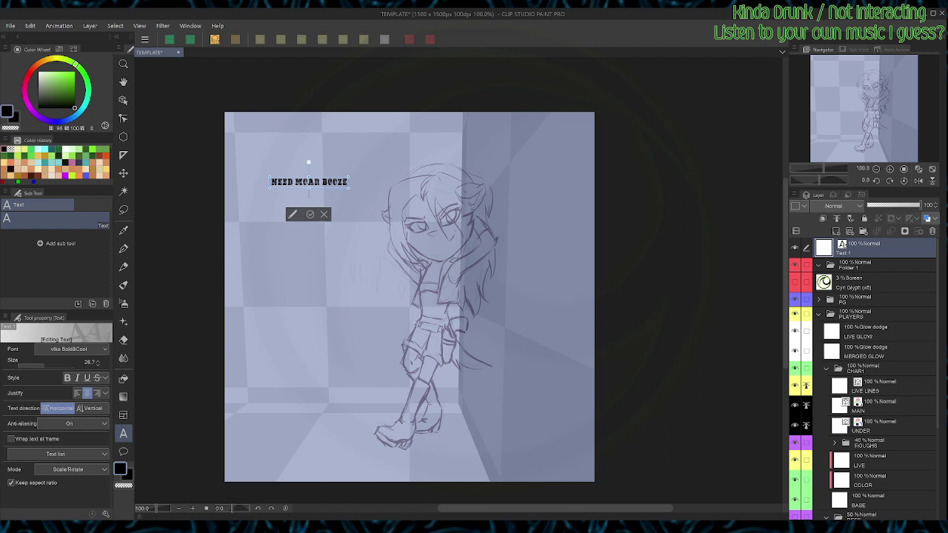
key("Return")
type("BACK IN A SEC")
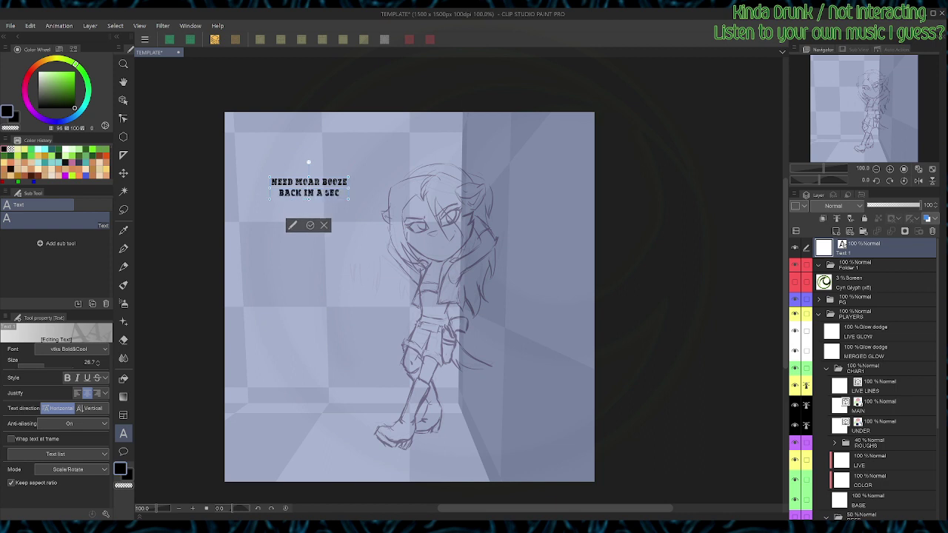
Step: Enlarge the two-line text to nearly double and place it in the canvas's upper-left area
left_click_drag(348, 199, 385, 216)
left_click(345, 244)
key("k")
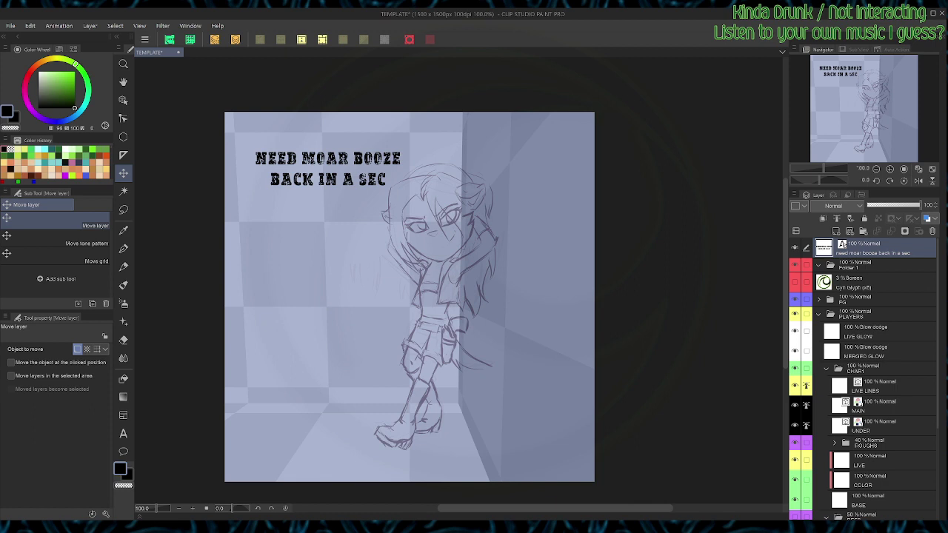
Step: Save the file, and save it again under the new name Stream_N_01
key("ctrl+s")
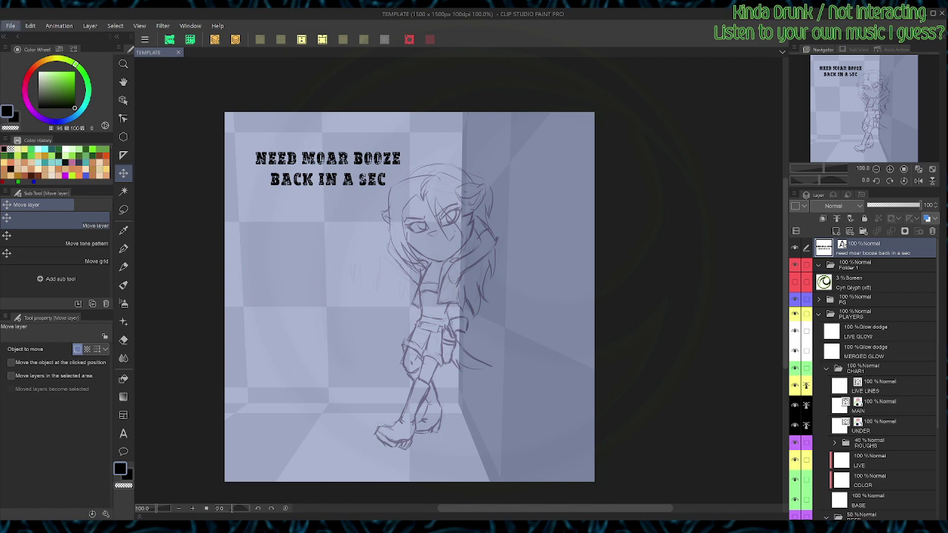
key("alt+Tab")
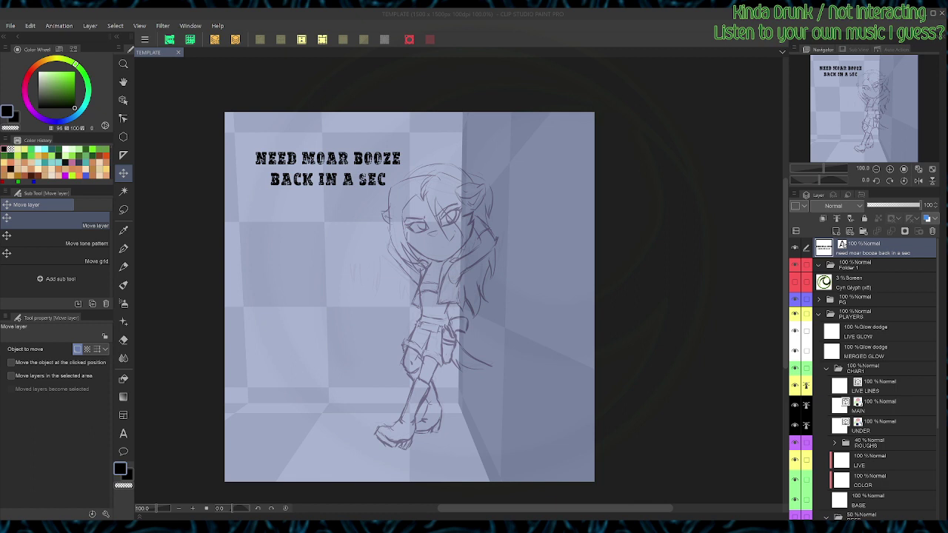
key("Return")
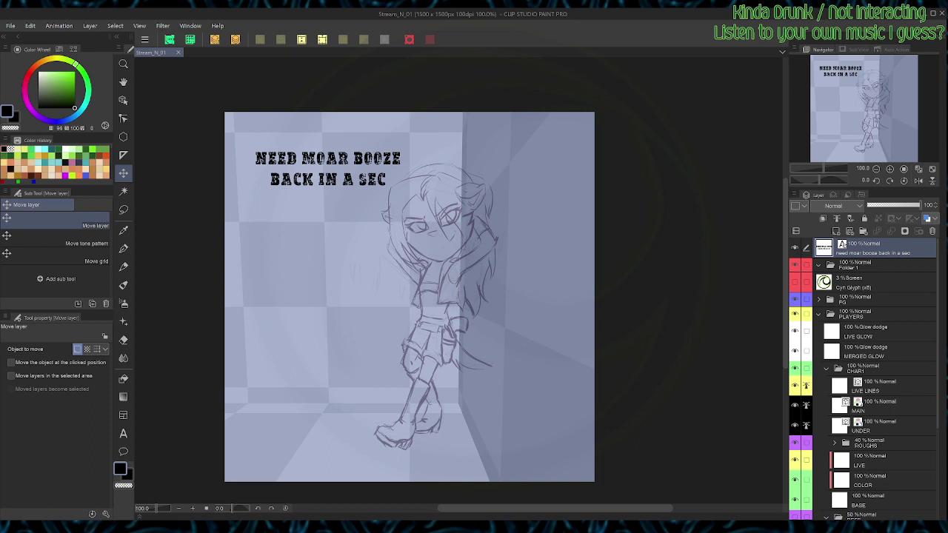
Step: Put the text layer inside the new red folder and give it the same red layer colour
left_click_drag(881, 248, 881, 266)
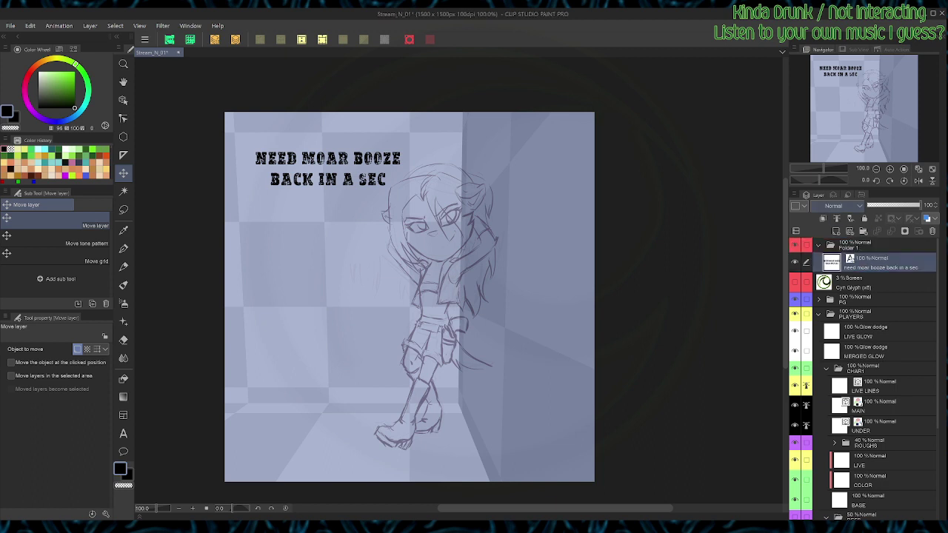
left_click(795, 206)
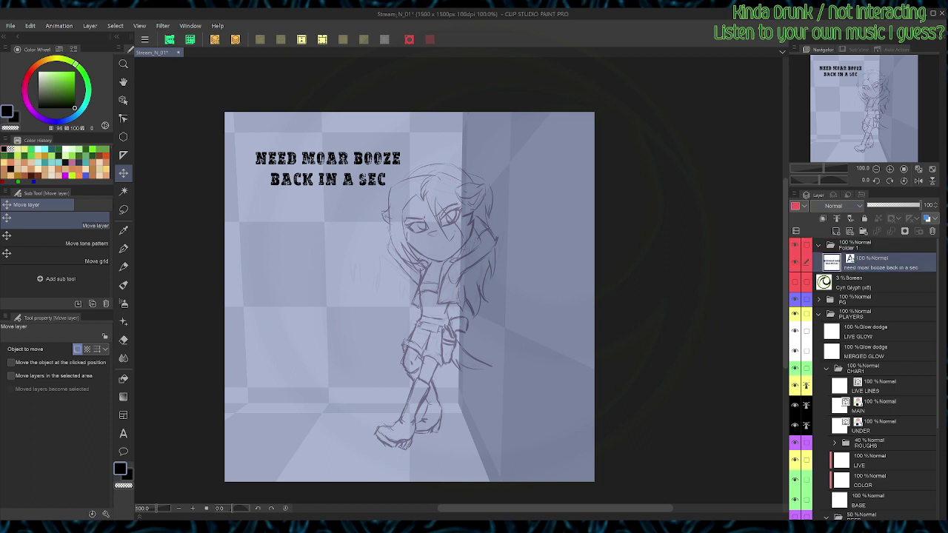
Step: Rename the new top folder TEXT, and hide and collapse it
left_click(881, 245)
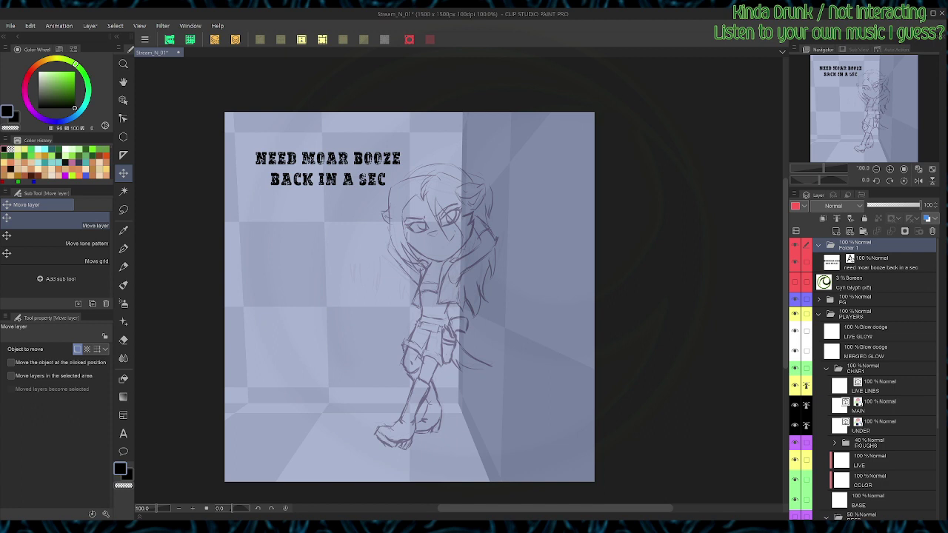
type("TEXT")
key("Return")
left_click(795, 245)
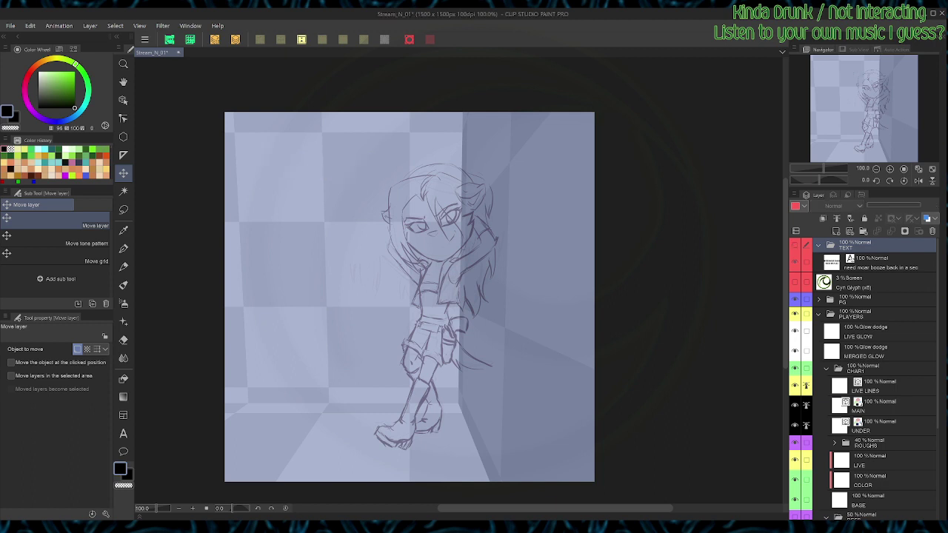
left_click(818, 245)
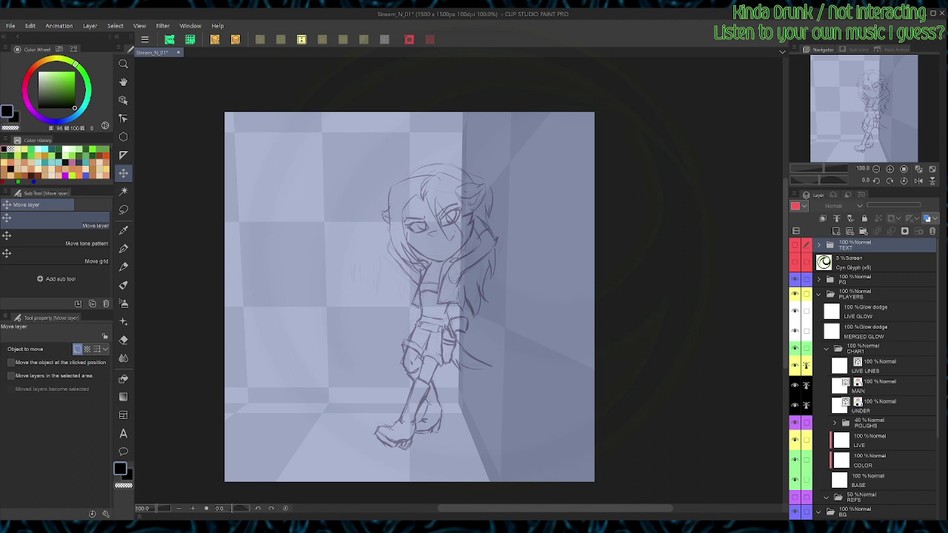
Step: Select the MAIN layer in CHAR1 and choose the G-pen Less Flux pen at 150% zoom
key("p")
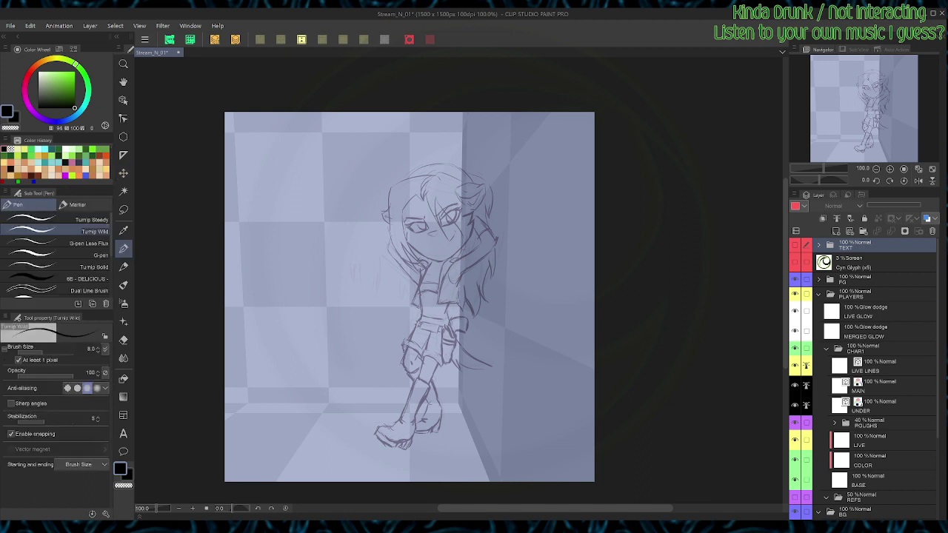
left_click(892, 387)
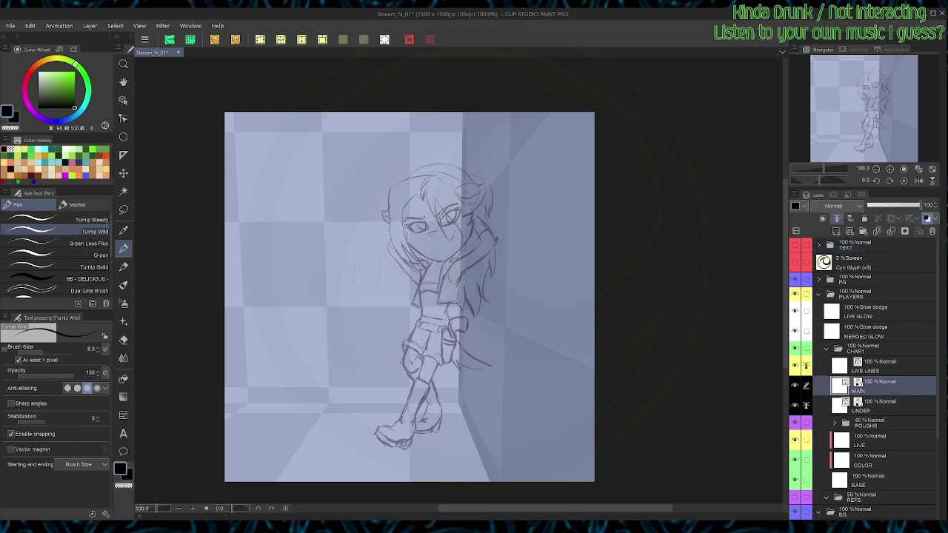
key("ctrl+equal")
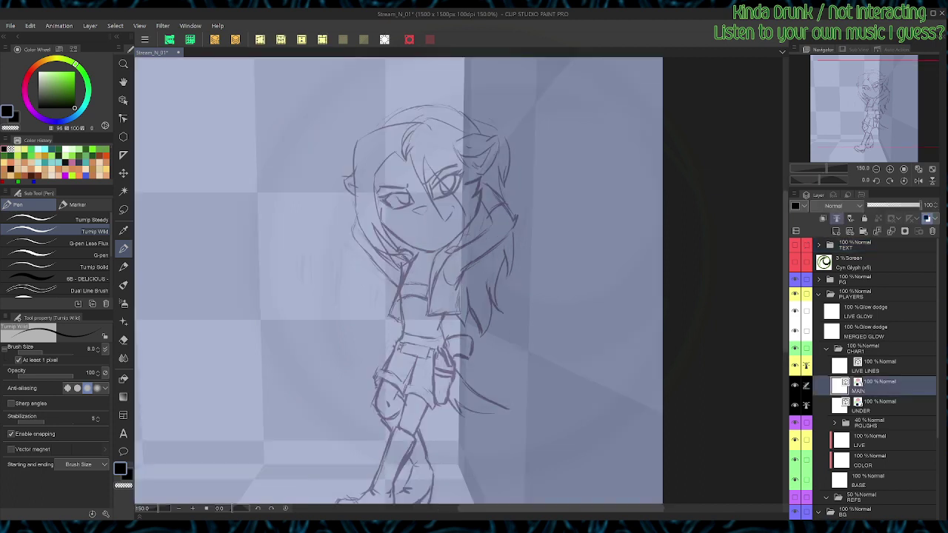
left_click(74, 243)
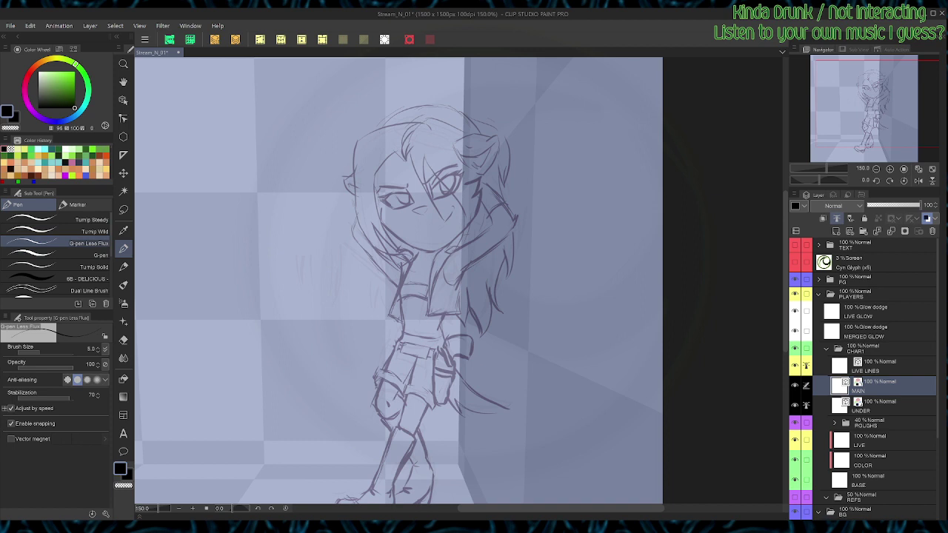
Step: Lower the ROUGHS folder's opacity to 17% and make the MAIN layer active again
left_click(885, 423)
left_click_drag(887, 205, 877, 205)
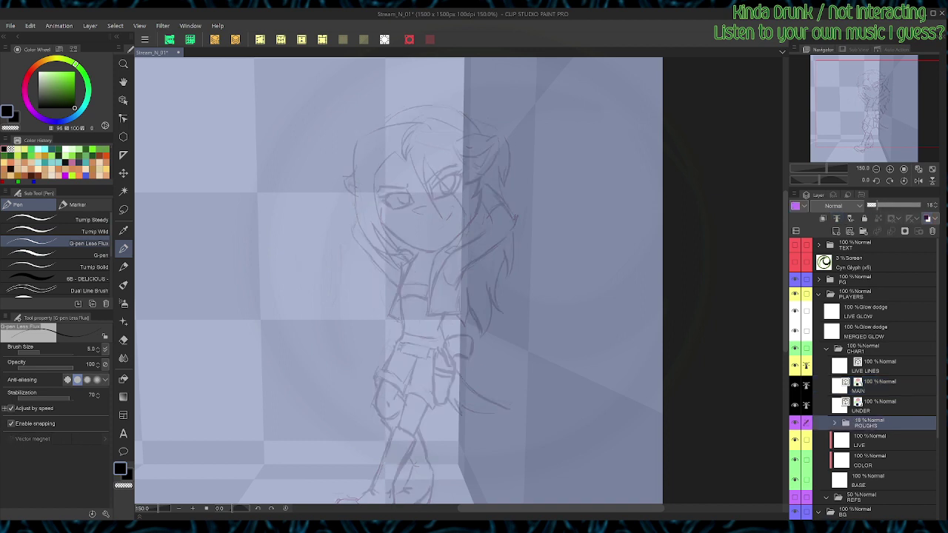
left_click(885, 386)
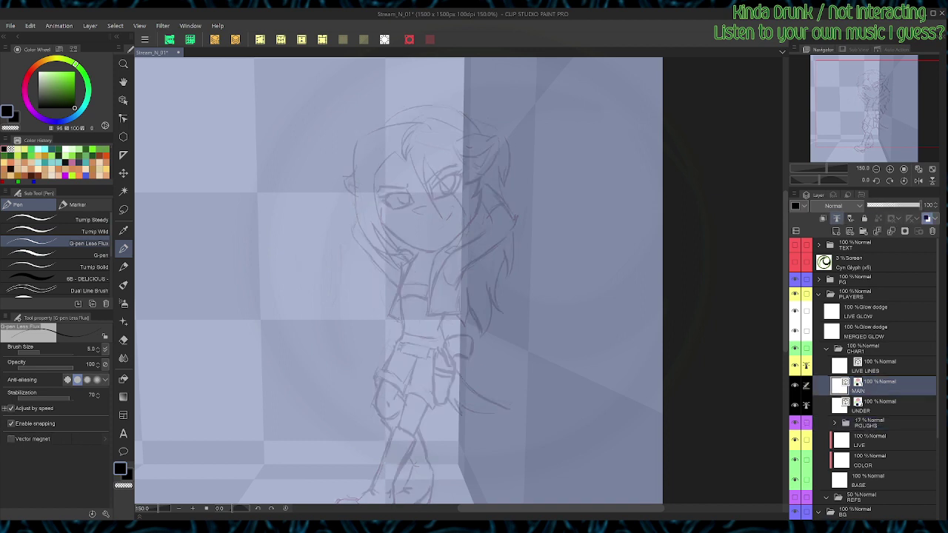
Step: Remove the rulers attached to the UNDER and MAIN layers and make MAIN active for inking the face at 400% zoom
key("ctrl+plus")
key("ctrl+plus")
key("ctrl+plus")
key("space")
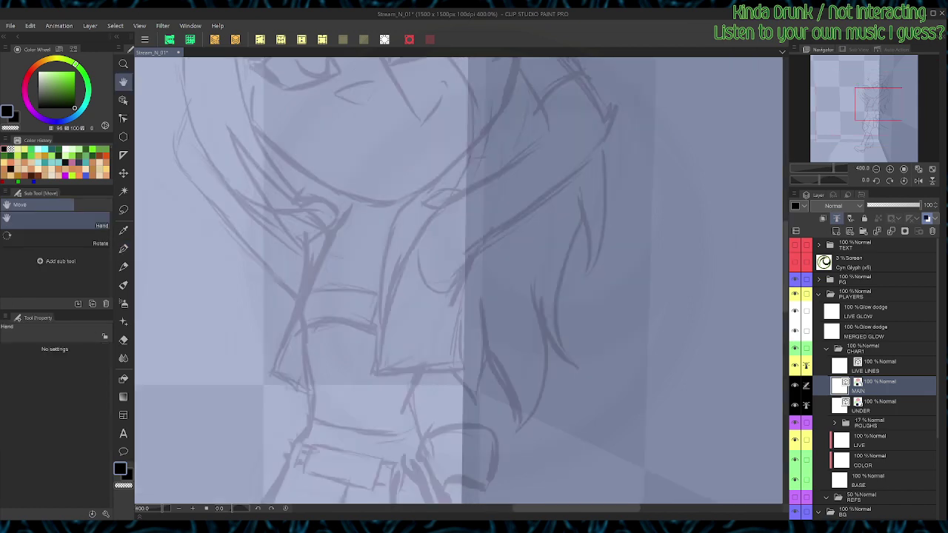
left_click_drag(437, 222, 508, 338)
key("p")
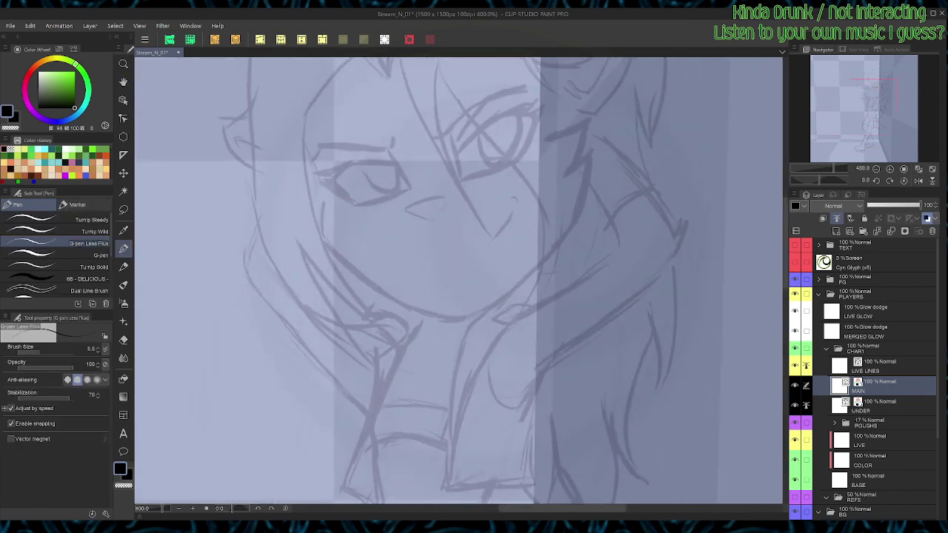
mouse_move(302, 153)
left_mouse_down()
mouse_move(324, 179)
mouse_move(318, 252)
left_mouse_up()
key("ctrl+z")
left_click(846, 404)
left_click(873, 386)
Step: Ink the left cheek edge with its small fur tuft, and undo the trial jawline stroke
mouse_move(320, 185)
left_mouse_down()
mouse_move(310, 315)
mouse_move(327, 333)
mouse_move(328, 270)
mouse_move(413, 160)
mouse_move(467, 152)
mouse_move(418, 248)
mouse_move(419, 294)
mouse_move(437, 319)
mouse_move(536, 385)
left_mouse_up()
key("r")
key("r")
key("ctrl+@")
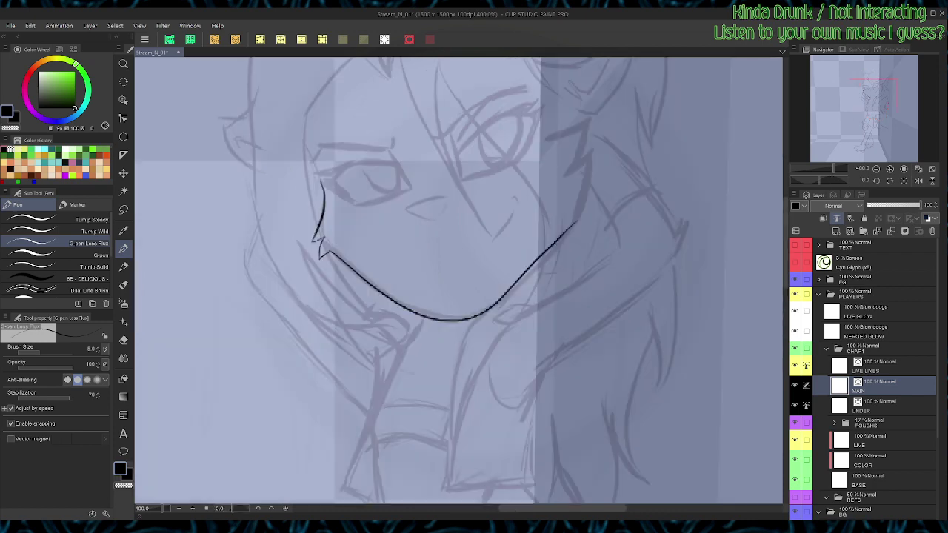
key("ctrl+z")
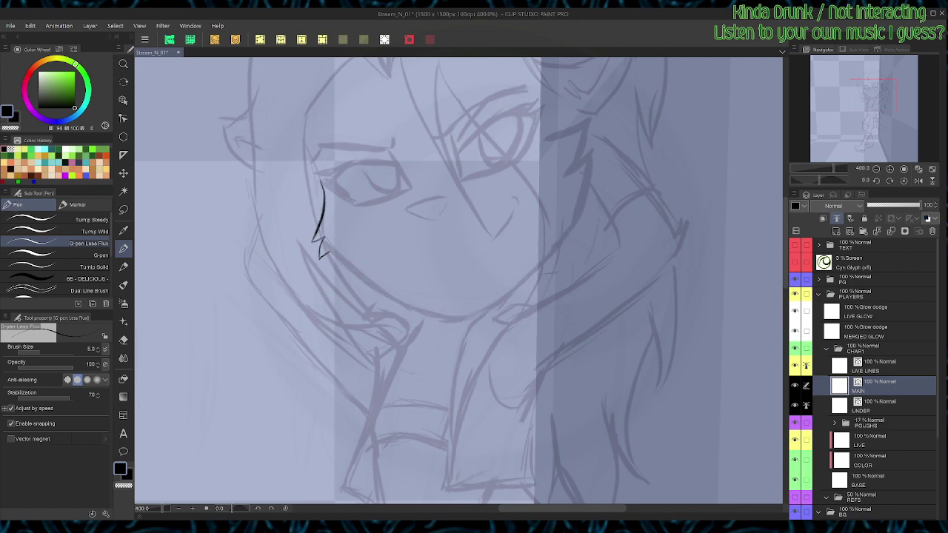
Step: Ink the pointed fur tuft on the right cheek and adjust its upper stroke with the Object tool
key("r")
mouse_move(564, 175)
left_mouse_down()
mouse_move(590, 146)
mouse_move(582, 149)
mouse_move(590, 117)
left_mouse_up()
left_click_drag(539, 147, 590, 117)
key("o")
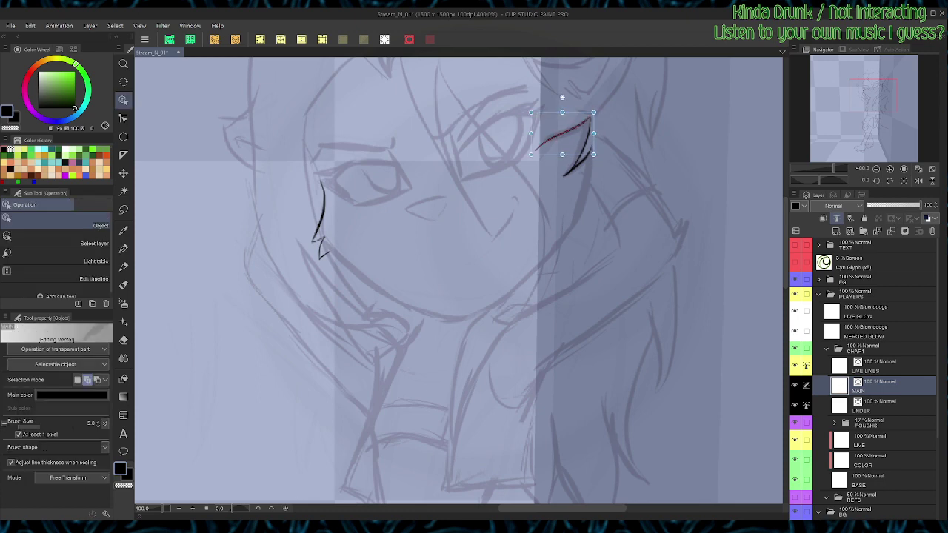
key("p")
key("o")
left_click_drag(596, 114, 593, 113)
mouse_move(595, 180)
left_mouse_down()
mouse_move(562, 180)
mouse_move(502, 141)
mouse_move(407, 417)
left_mouse_up()
Step: Ink the jawline from the right cheek tuft around the chin to the left cheek tuft
key("p")
key("r")
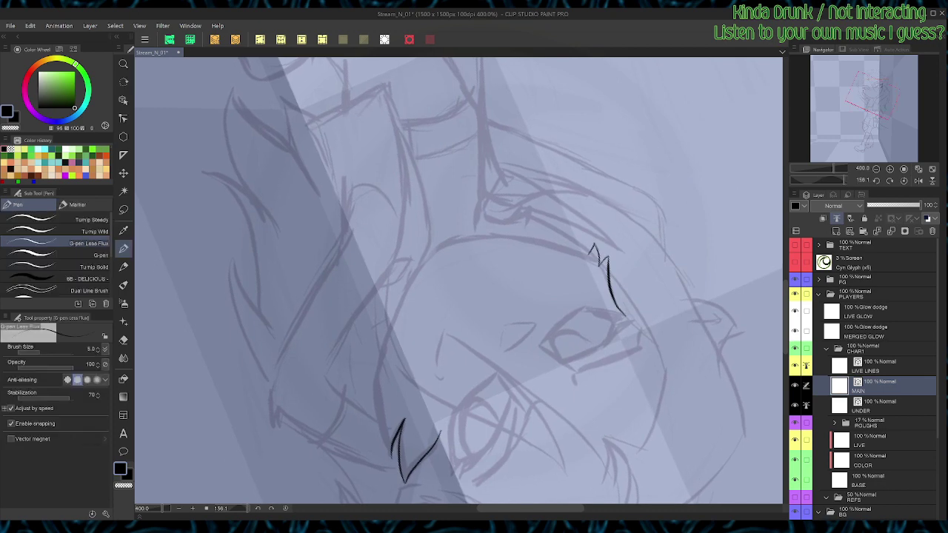
mouse_move(389, 445)
left_mouse_down()
mouse_move(378, 368)
mouse_move(404, 300)
mouse_move(444, 246)
left_mouse_up()
key("ctrl+@")
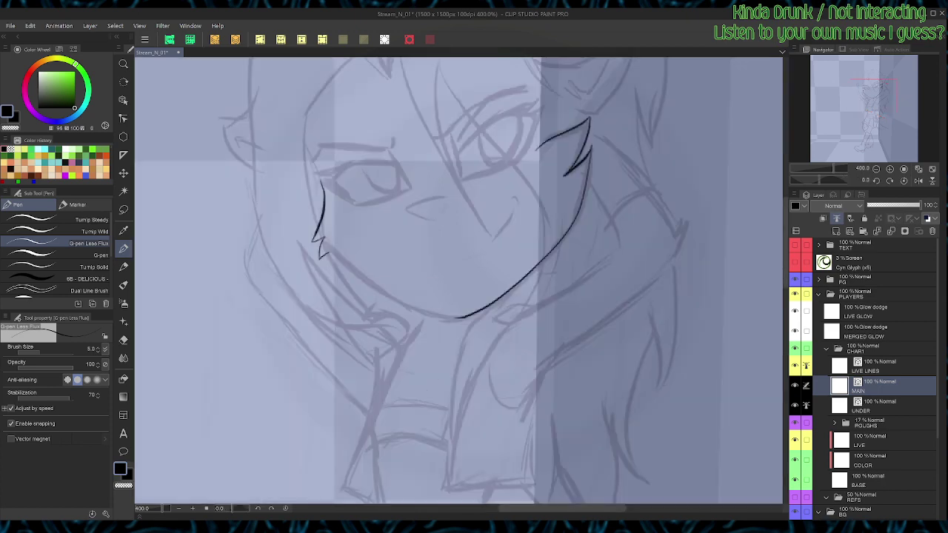
key("shift+space")
left_click_drag(537, 203, 546, 350)
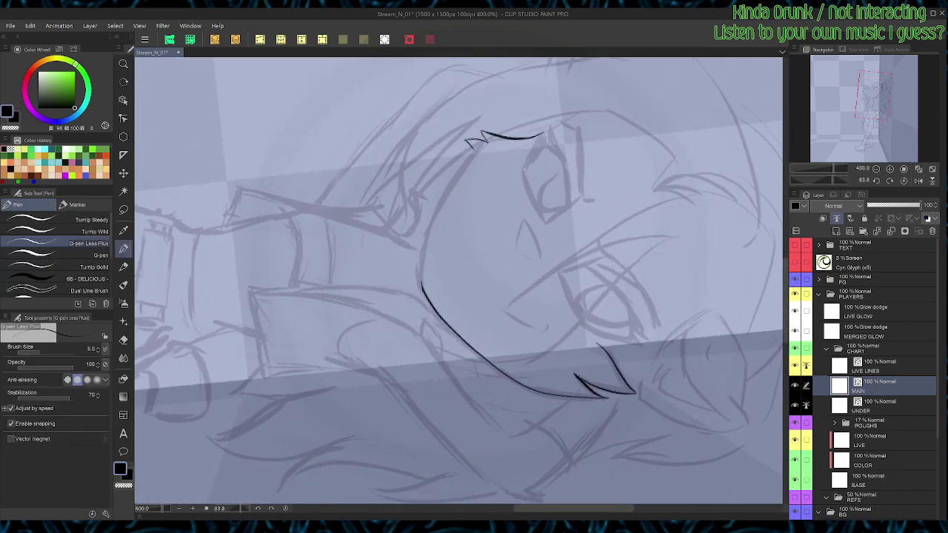
mouse_move(422, 282)
left_mouse_down()
mouse_move(431, 227)
mouse_move(476, 147)
left_mouse_up()
key("ctrl+@")
Step: Adjust the small left cheek tuft's vector stroke with the Object tool so it meets the jawline
key("o")
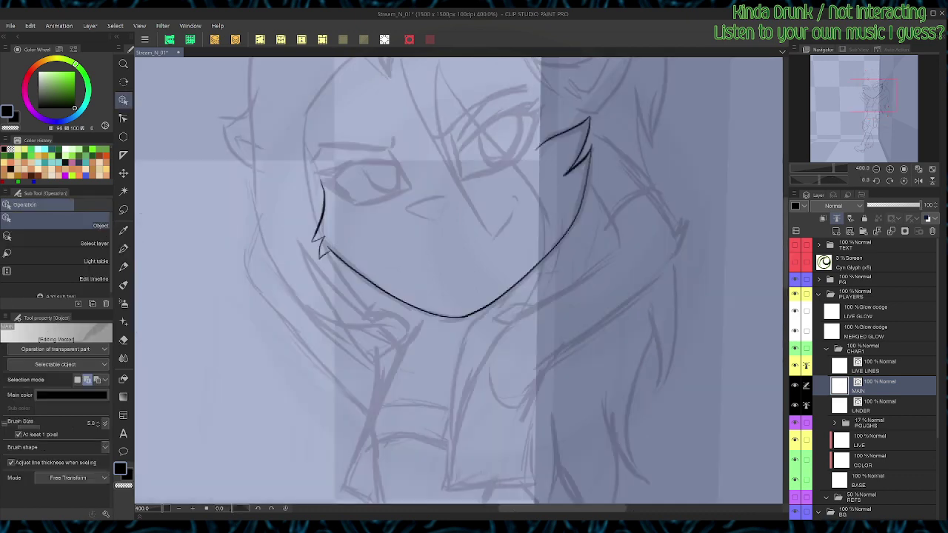
left_click(322, 252)
left_click(321, 245)
left_click_drag(334, 248, 337, 263)
key("p")
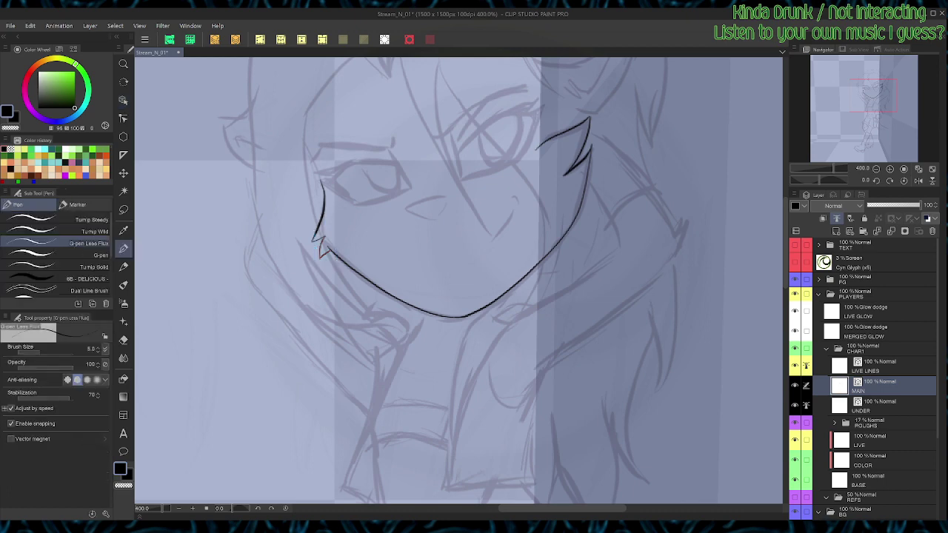
Step: Ink the slanted smirk with its small curl at the mouth corner
key("space")
left_click_drag(444, 267, 477, 333)
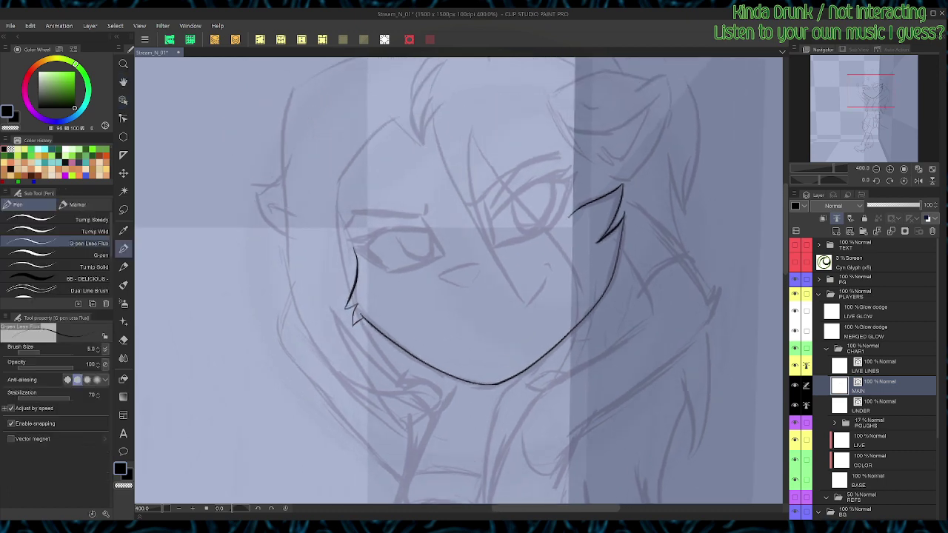
left_click_drag(523, 311, 548, 271)
Step: Ink the folded ear's outer curve, fold line, inner crease and fur tuft at its base
left_click_drag(459, 252, 388, 339)
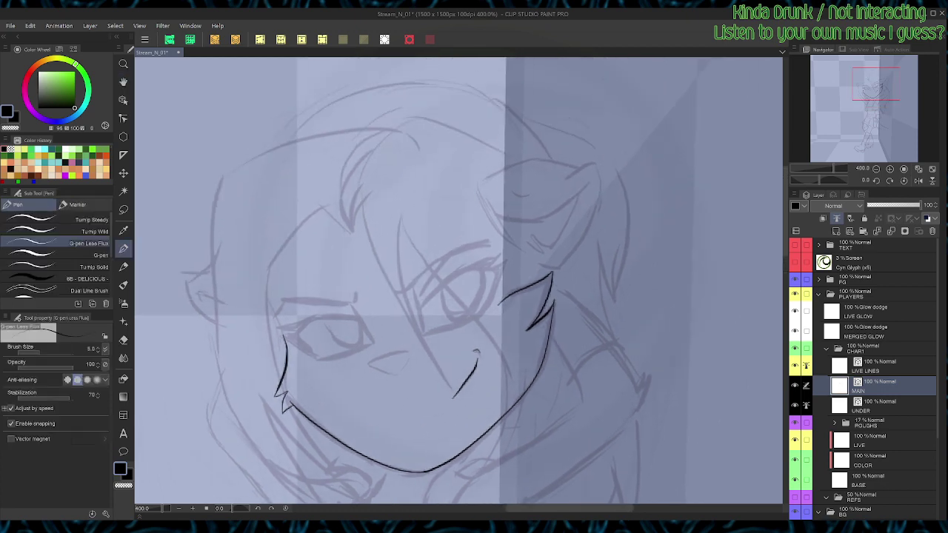
mouse_move(488, 208)
left_mouse_down()
mouse_move(518, 226)
mouse_move(550, 226)
mouse_move(594, 181)
left_mouse_up()
mouse_move(510, 193)
left_mouse_down()
mouse_move(535, 197)
mouse_move(596, 163)
mouse_move(602, 204)
mouse_move(567, 261)
mouse_move(530, 257)
mouse_move(511, 332)
mouse_move(494, 331)
left_mouse_up()
key("r")
key("p")
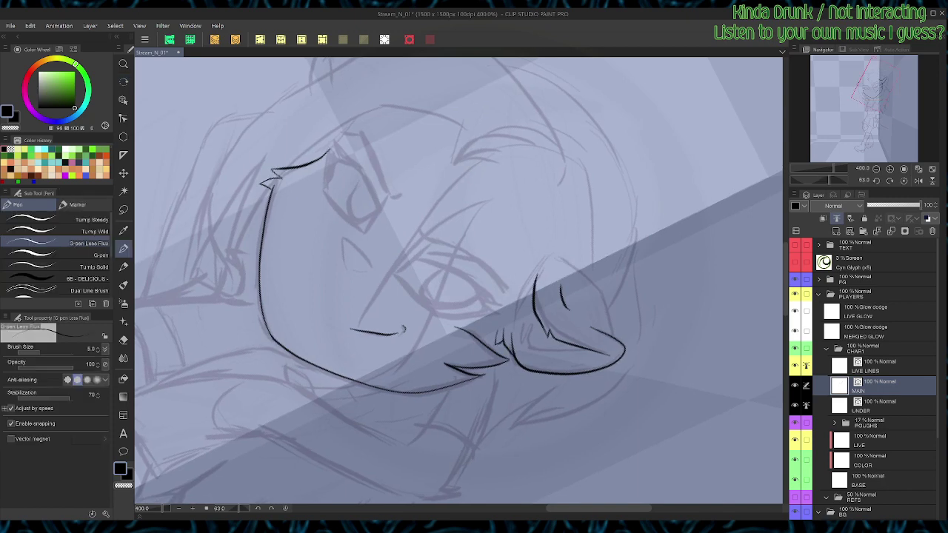
Step: Ink the ear's upper edge from the folded tip to the outer curve to close the outline
key("shift+r")
key("shift+space")
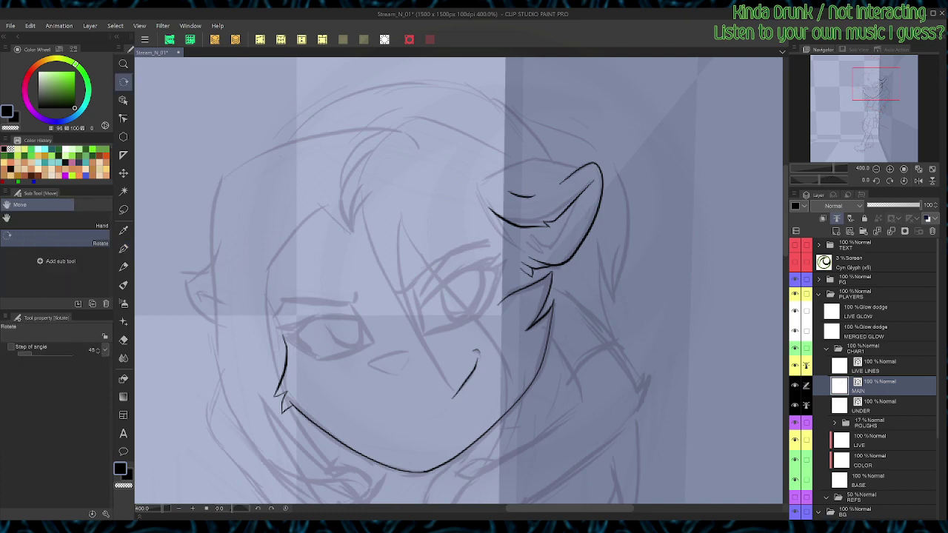
left_click_drag(607, 279, 566, 179)
key("space")
left_click_drag(481, 244, 488, 305)
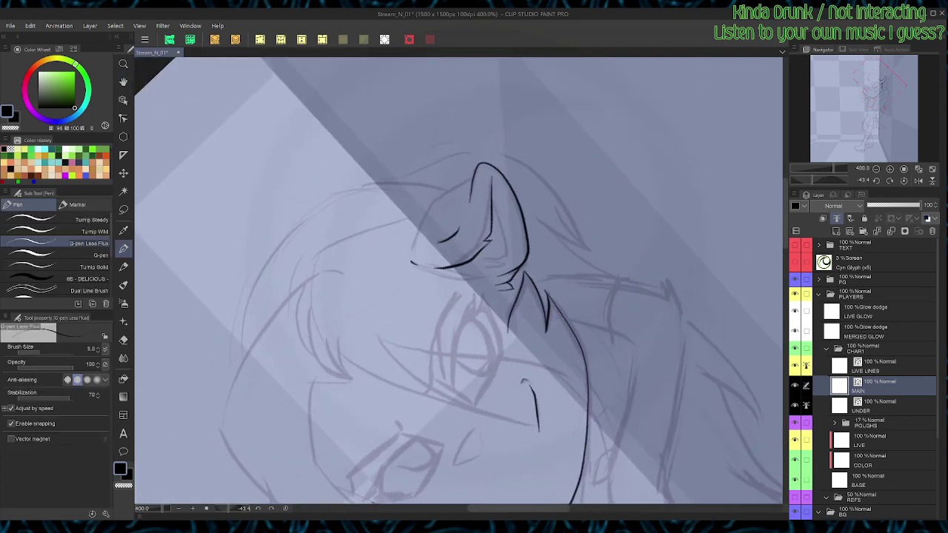
mouse_move(416, 245)
left_mouse_down()
mouse_move(411, 263)
mouse_move(425, 211)
mouse_move(472, 175)
left_mouse_up()
key("ctrl+@")
Step: Make the UNDER layer active and choose a pale grey from the Nova colour set
key("shift+space")
left_click_drag(559, 214, 521, 382)
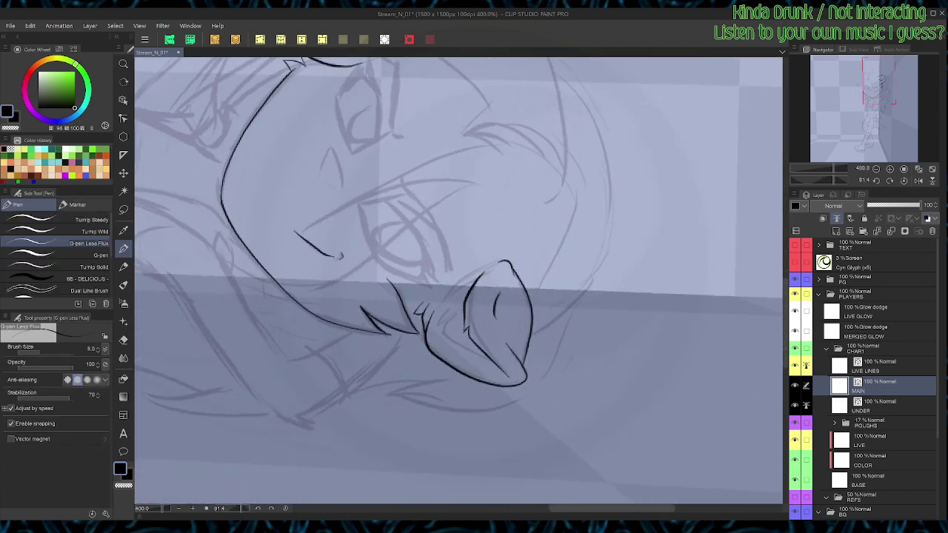
left_click(881, 405)
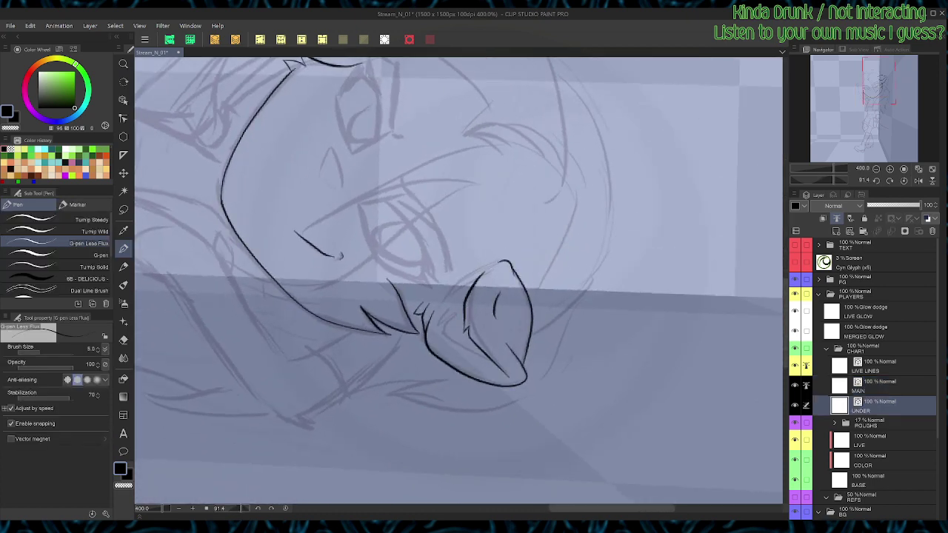
left_click(60, 49)
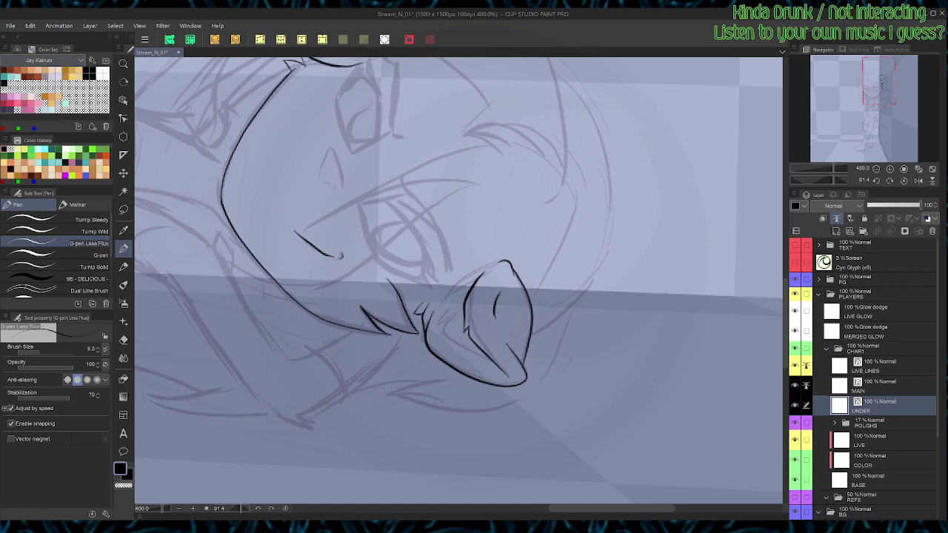
left_click(44, 60)
left_click(11, 84)
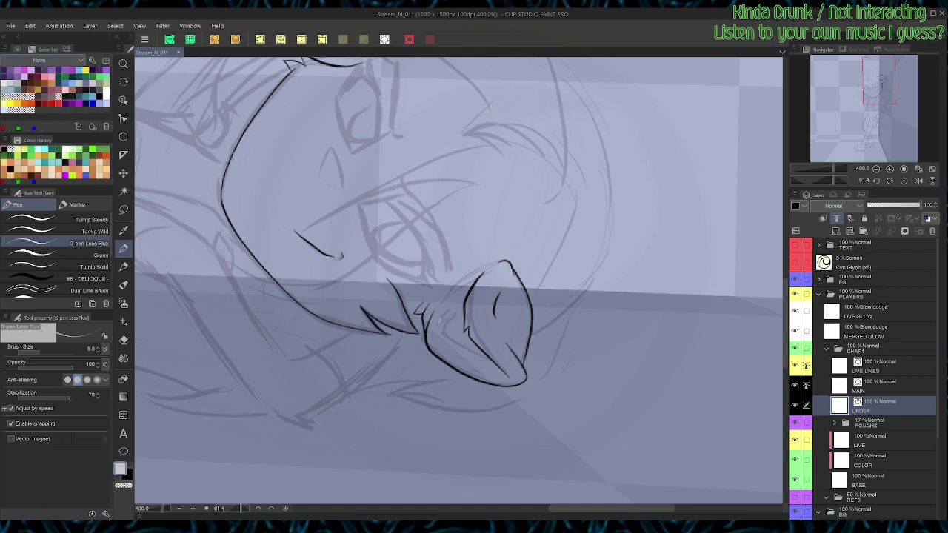
Step: Draw the pale inner-ear fur and the rim line below the ear's fold on the UNDER layer
left_click_drag(440, 320, 463, 297)
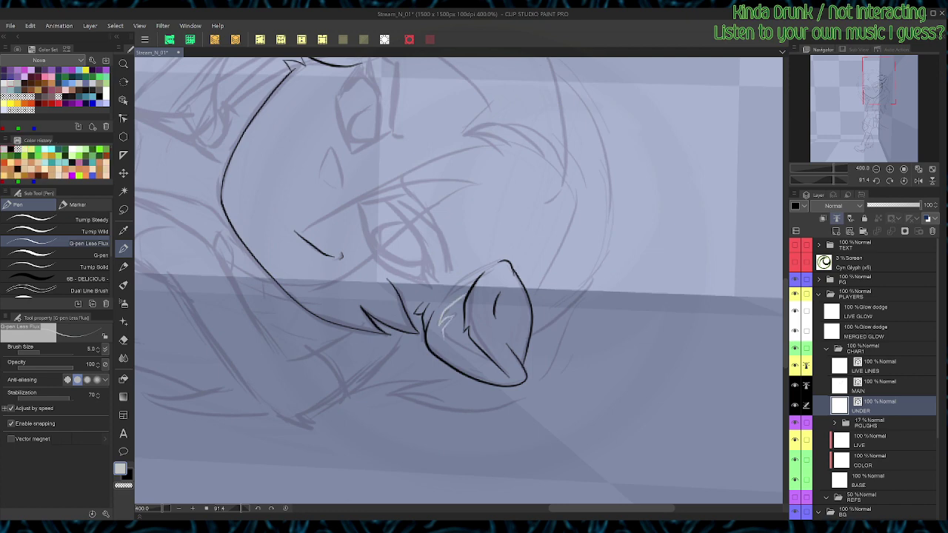
key("shift+space")
left_click_drag(518, 356, 543, 233)
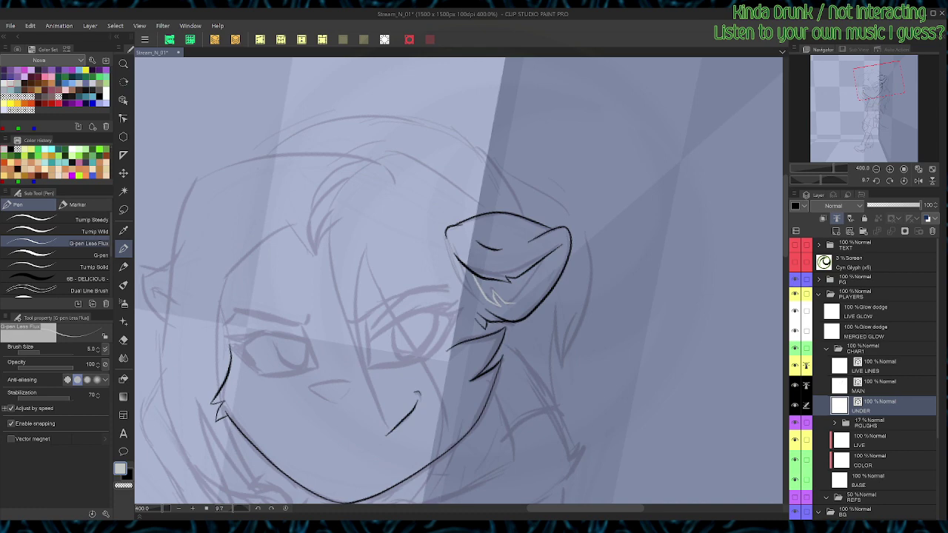
mouse_move(523, 291)
left_mouse_down()
mouse_move(547, 257)
mouse_move(525, 218)
mouse_move(557, 139)
mouse_move(489, 111)
left_mouse_up()
key("shift+space")
key("space")
Step: Draw a pale marking line from the ear-side cheek tuft across the nose bridge to the opposite eye, undoing the last trial stroke
key("shift+space")
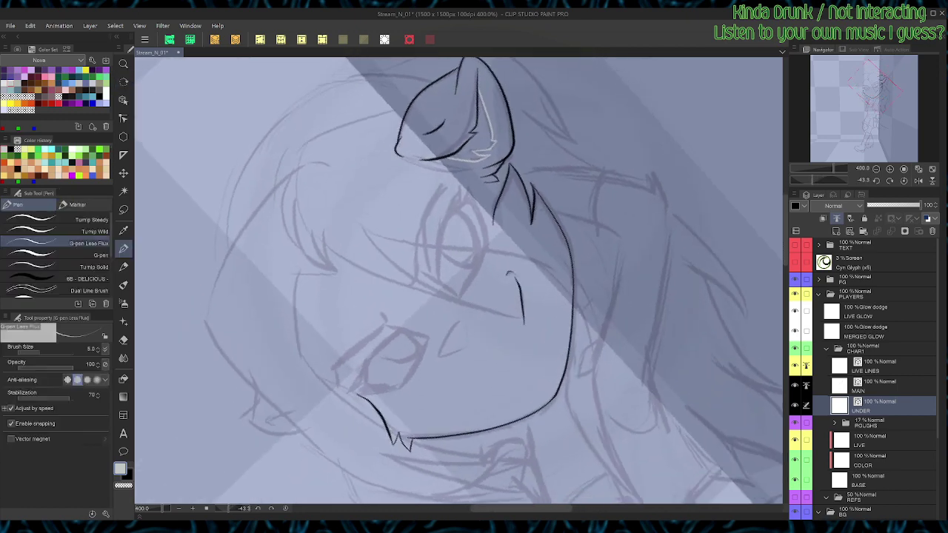
mouse_move(423, 357)
left_mouse_down()
mouse_move(437, 320)
mouse_move(483, 265)
left_mouse_up()
key("shift+space")
mouse_move(503, 222)
left_mouse_down()
mouse_move(530, 263)
mouse_move(502, 268)
mouse_move(498, 232)
left_mouse_up()
key("shift+space")
key("space")
left_click_drag(494, 282, 511, 228)
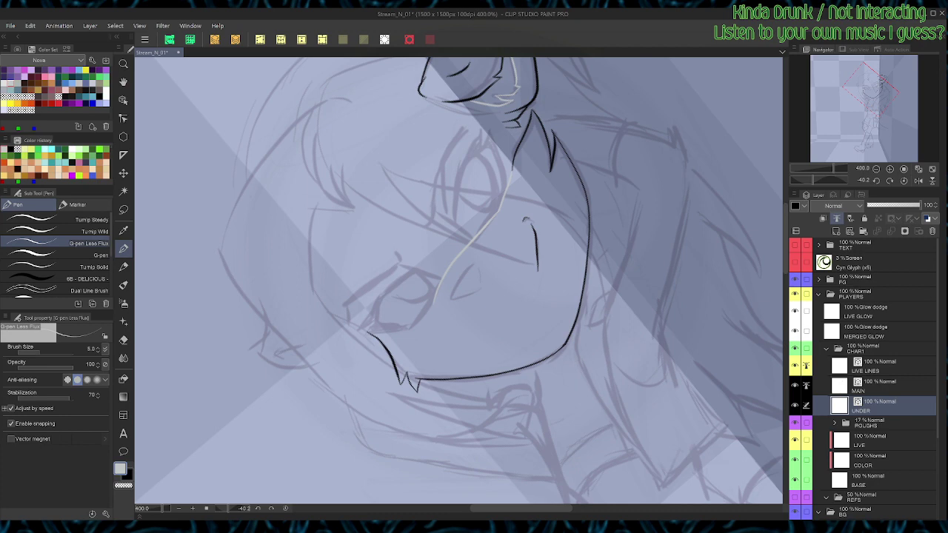
left_click_drag(400, 345, 432, 303)
key("ctrl+z")
key("ctrl+at")
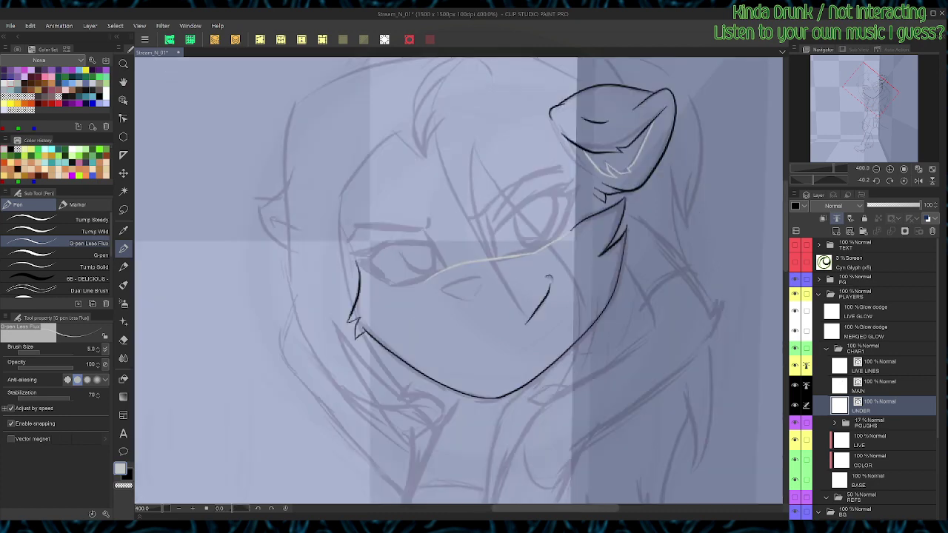
Step: Mirror the canvas view and extend the pale marking line below the far eye to the cheek edge
left_click(918, 181)
key("shift+space")
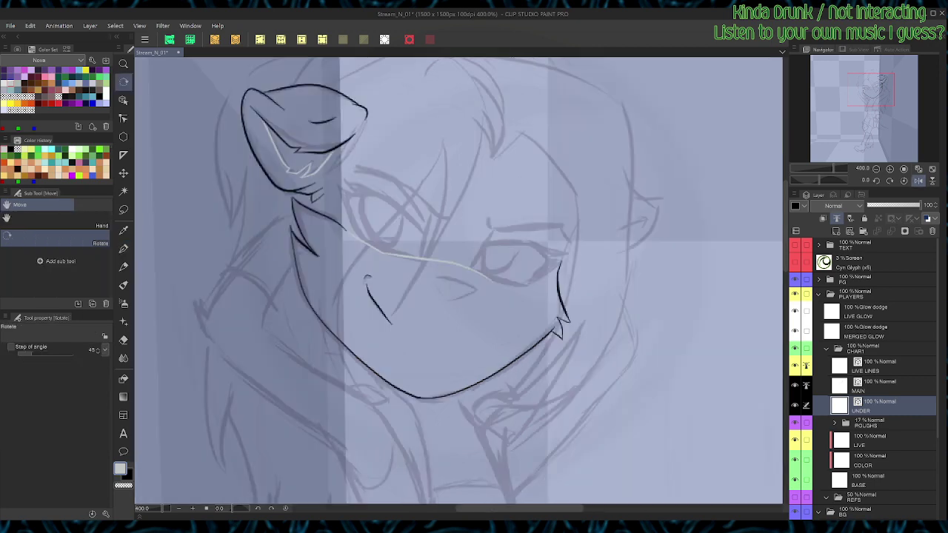
left_click_drag(548, 296, 526, 219)
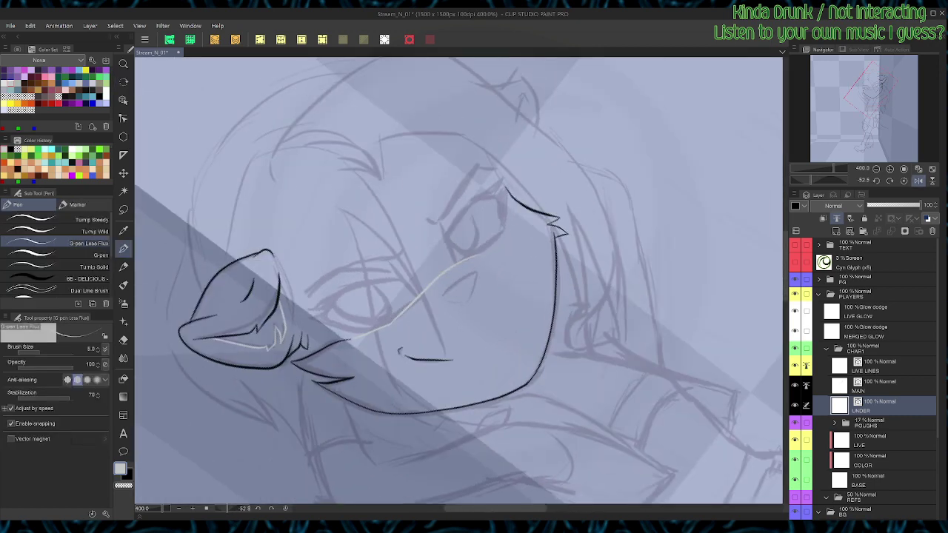
left_click_drag(483, 251, 515, 220)
key("ctrl+at")
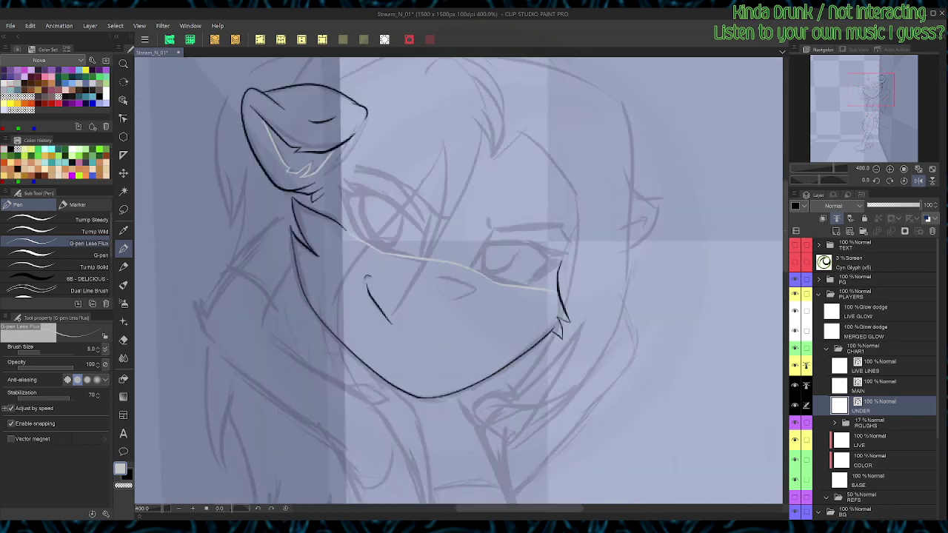
Step: Save the project with the MAIN layer active and black as the drawing colour
left_click(878, 386)
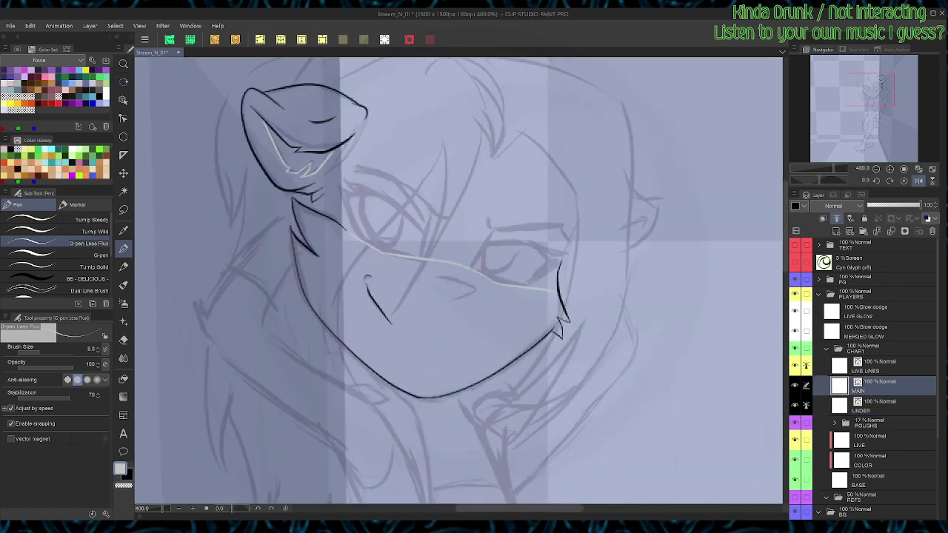
key("x")
key("ctrl+s")
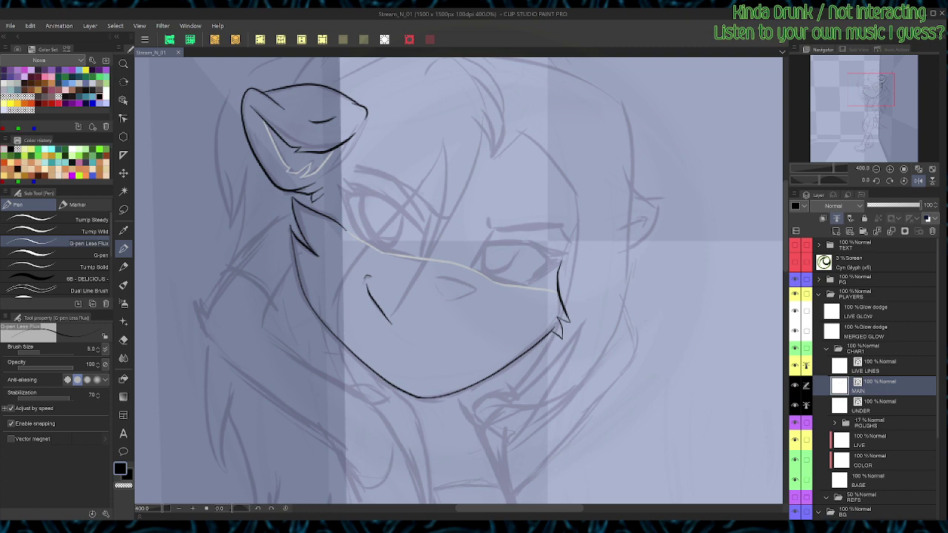
Step: Draw the ear-side eyebrow's upper and lower edges on the UNDER layer in dark purple from the Nova colour set
left_click(878, 406)
left_click(38, 70)
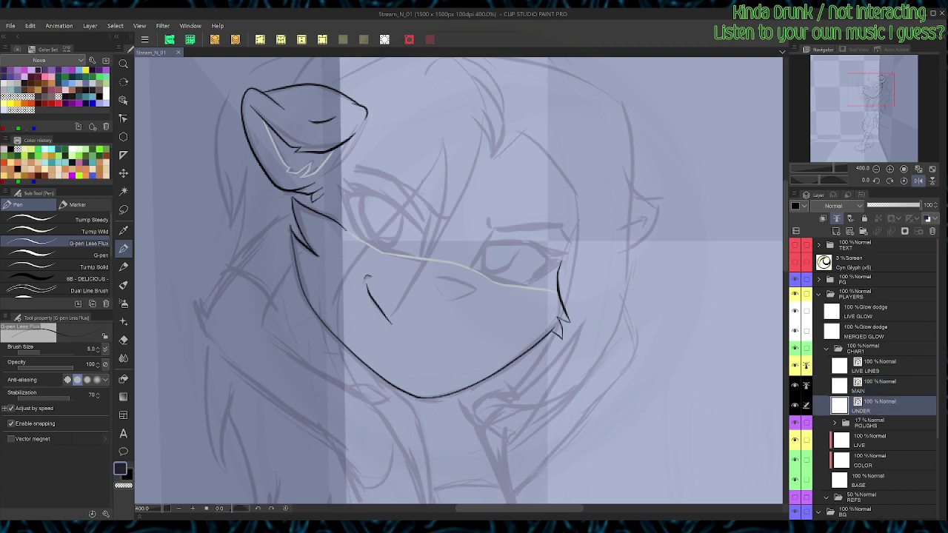
key("shift+space")
left_click_drag(563, 355, 567, 214)
key("space")
left_click_drag(458, 296, 520, 273)
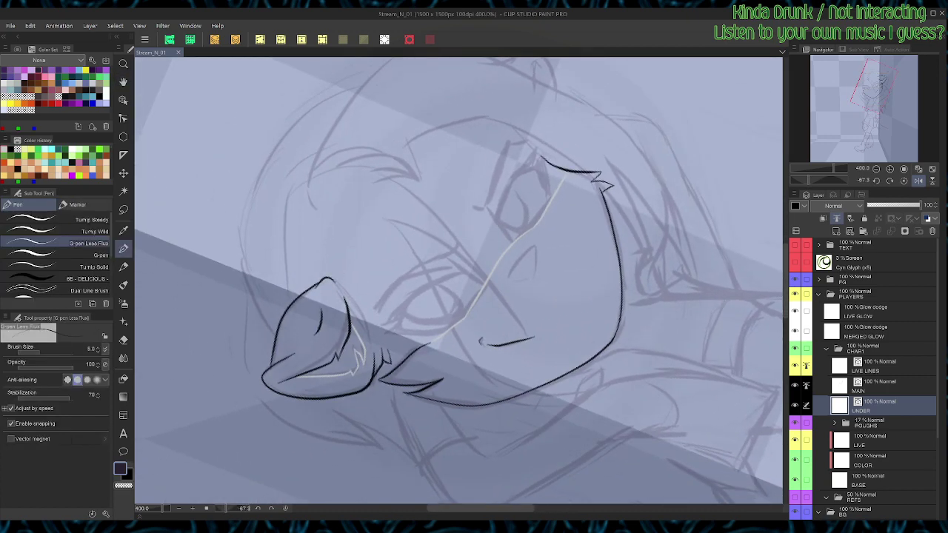
mouse_move(378, 313)
left_mouse_down()
mouse_move(414, 266)
mouse_move(458, 238)
left_mouse_up()
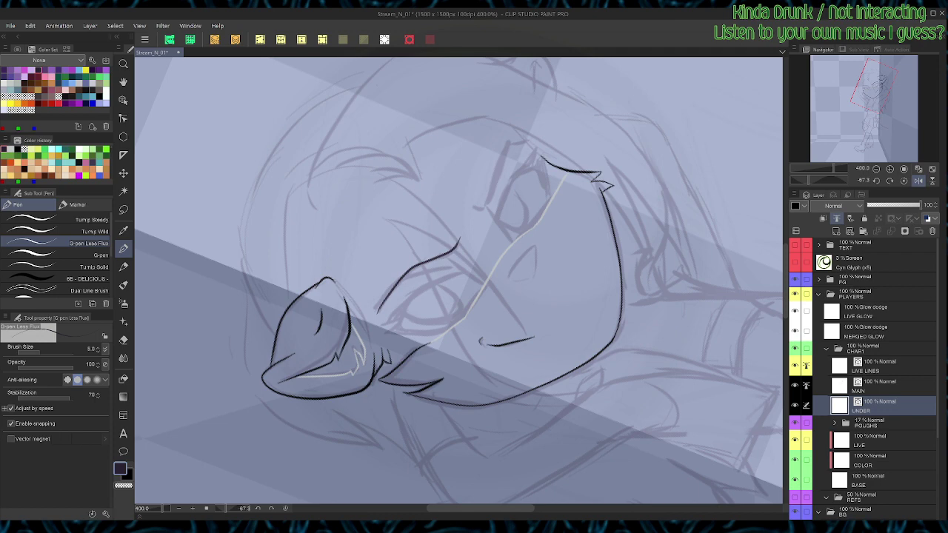
mouse_move(377, 313)
left_mouse_down()
mouse_move(404, 281)
mouse_move(456, 252)
mouse_move(460, 236)
left_mouse_up()
key("ctrl+at")
Step: Adjust the ear-side eyebrow lines on the UNDER layer and delete the overshooting control points at the inner tip
key("o")
left_click(456, 235)
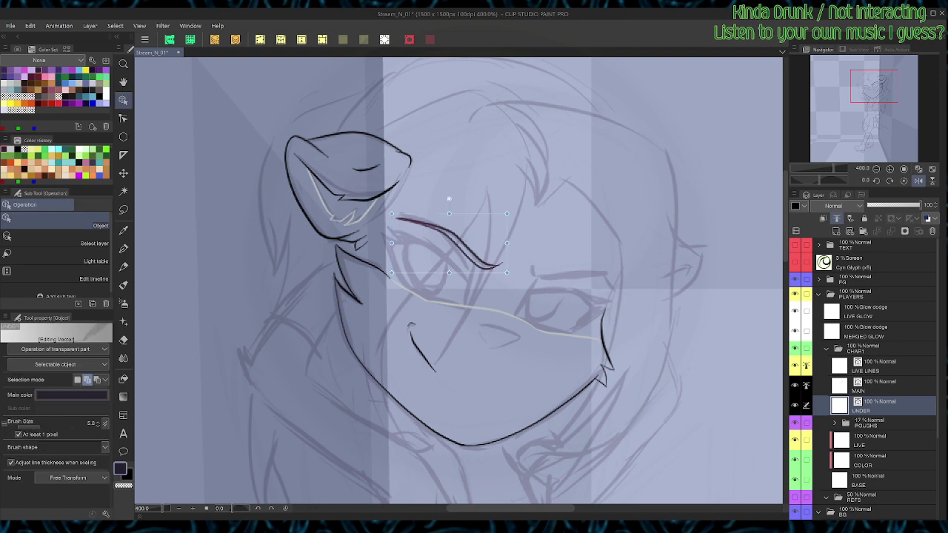
left_click_drag(506, 243, 507, 244)
key("p")
scroll(511, 233, "up", 2)
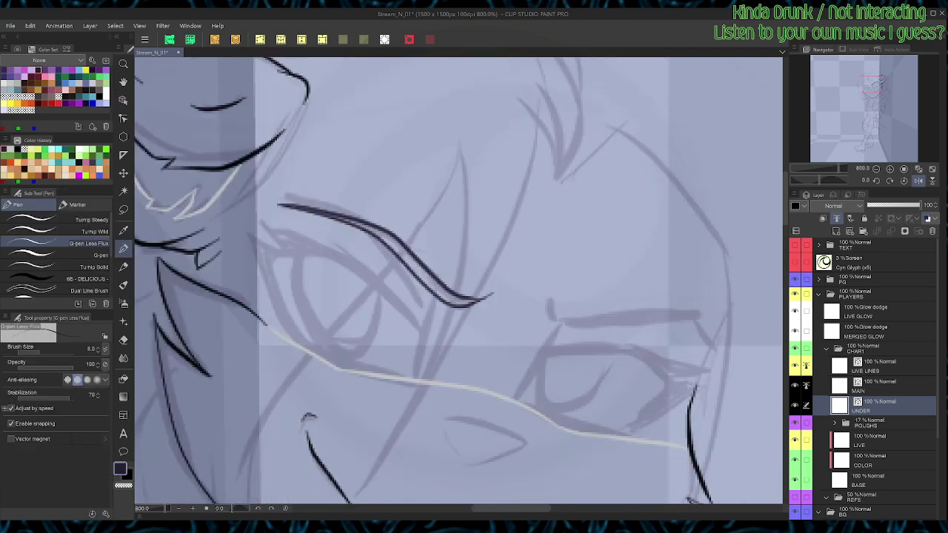
key("e")
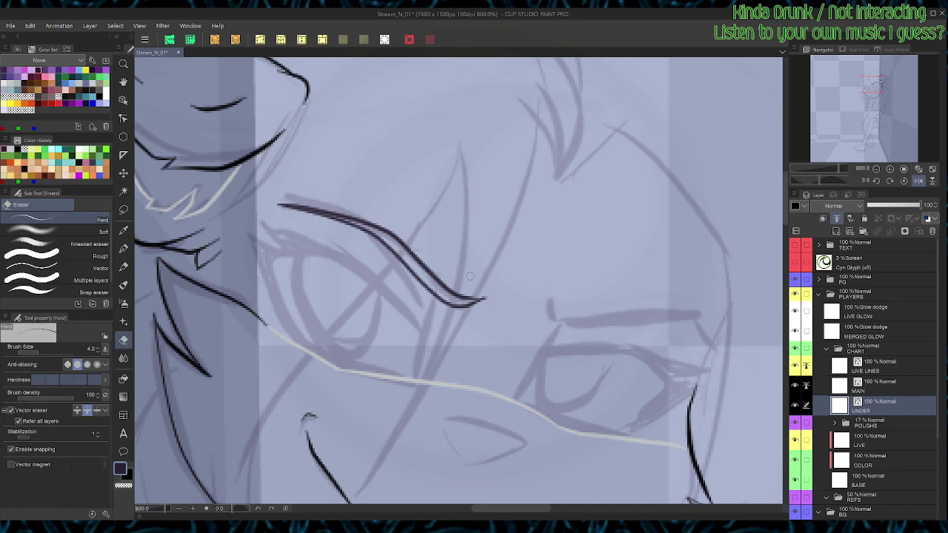
key("o")
key("y")
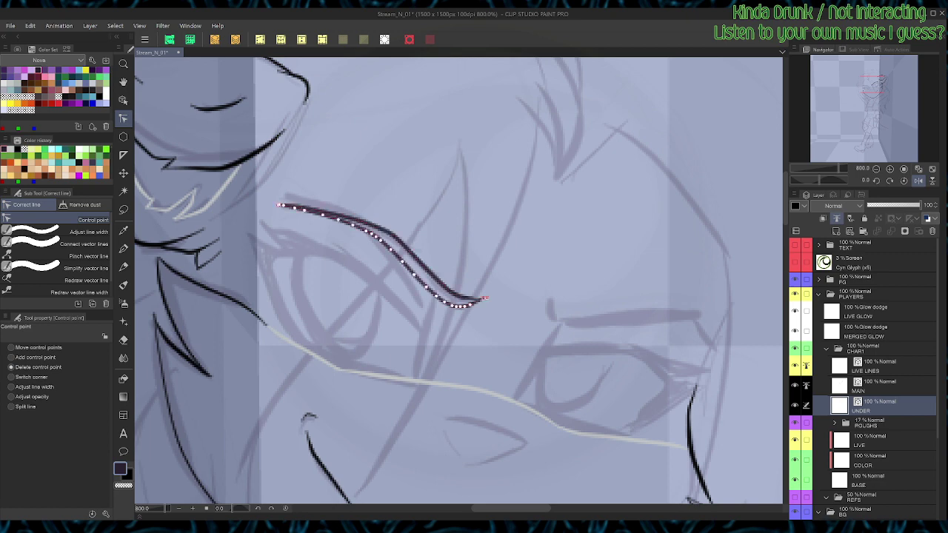
left_click(393, 237)
key("p")
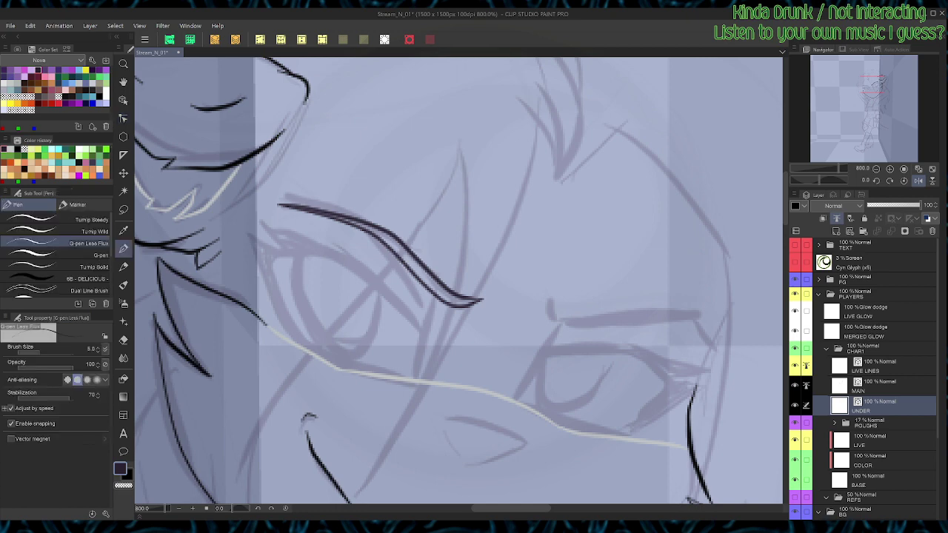
Step: Draw the far eyebrow's two edges in dark purple with the canvas rotated, and reset the rotation
key("ctrl+minus")
key("r")
left_click_drag(592, 355, 597, 206)
key("p")
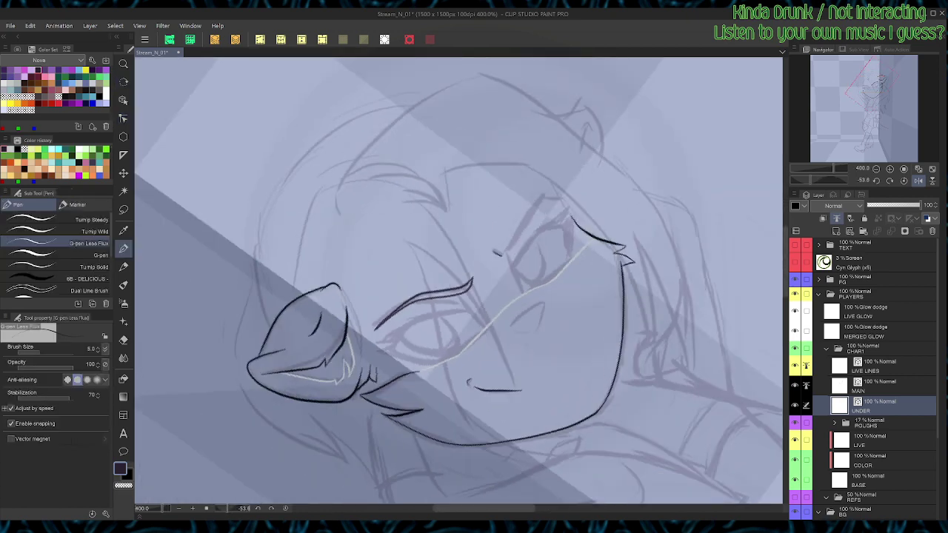
left_click_drag(493, 255, 559, 197)
mouse_move(505, 249)
left_mouse_down()
mouse_move(531, 208)
mouse_move(554, 195)
left_mouse_up()
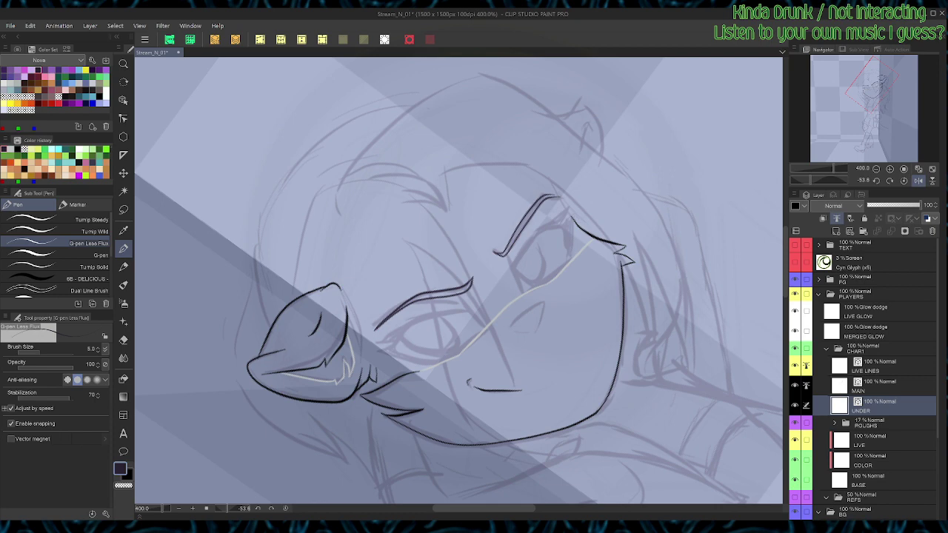
key("ctrl+@")
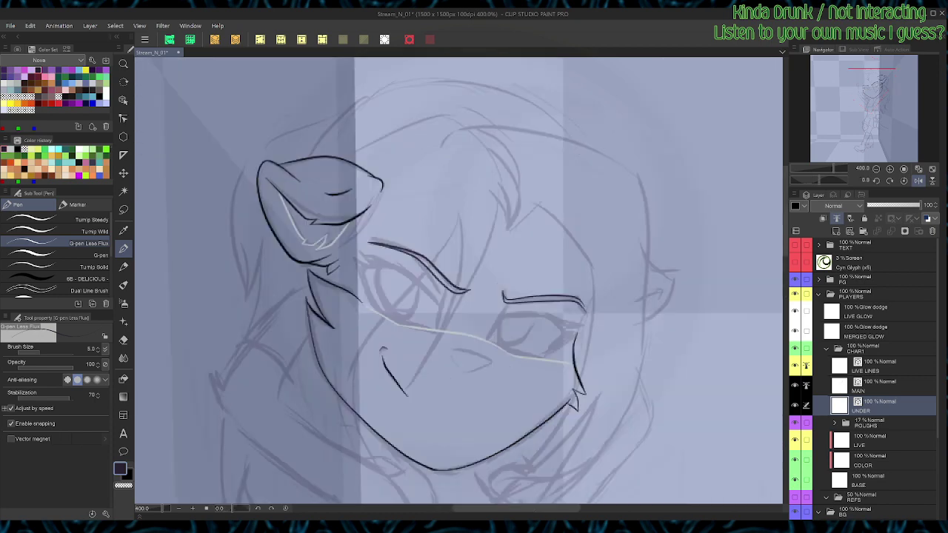
Step: Turn off the mirrored canvas view and skew the far eyebrow's lines slightly with Free Transform
left_click(918, 181)
key("o")
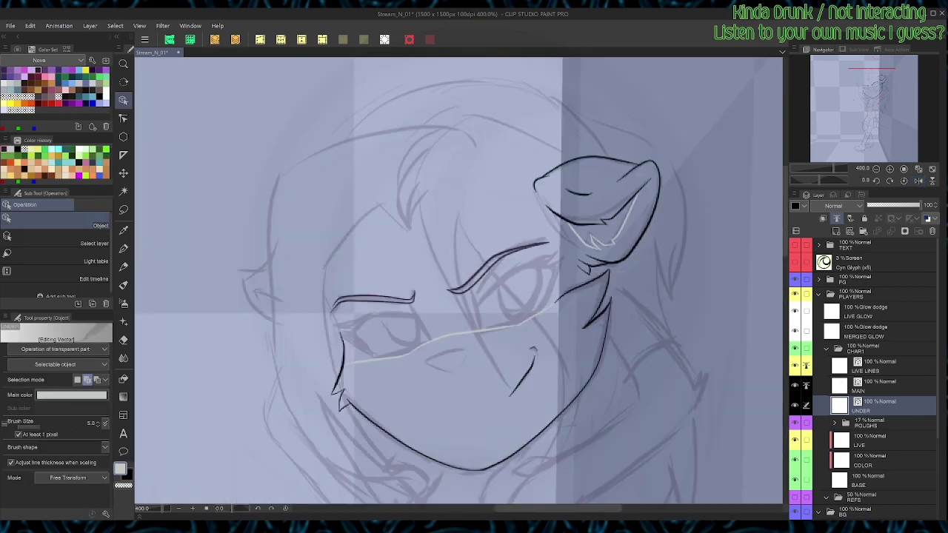
left_click(374, 300)
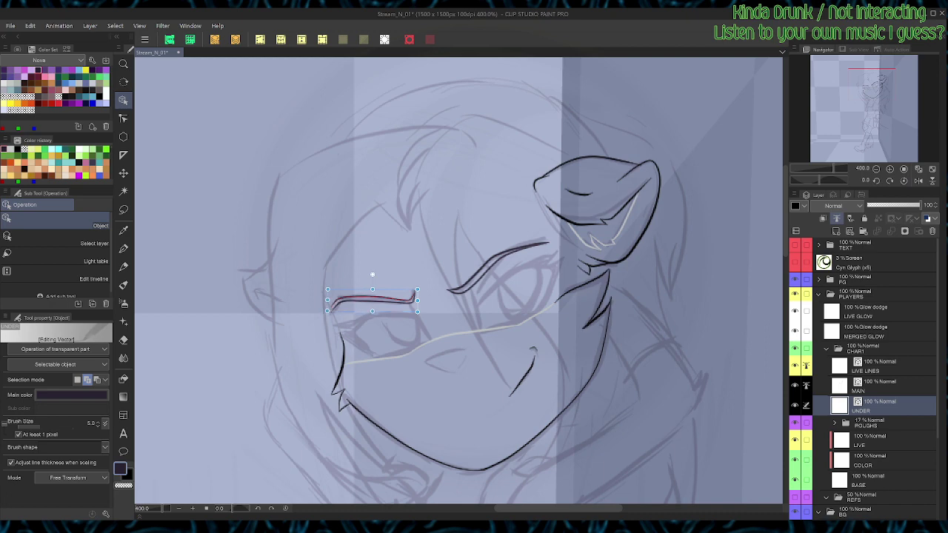
key("p")
key("o")
left_click(374, 301)
left_click_drag(326, 302, 326, 297)
left_click_drag(418, 302, 418, 290)
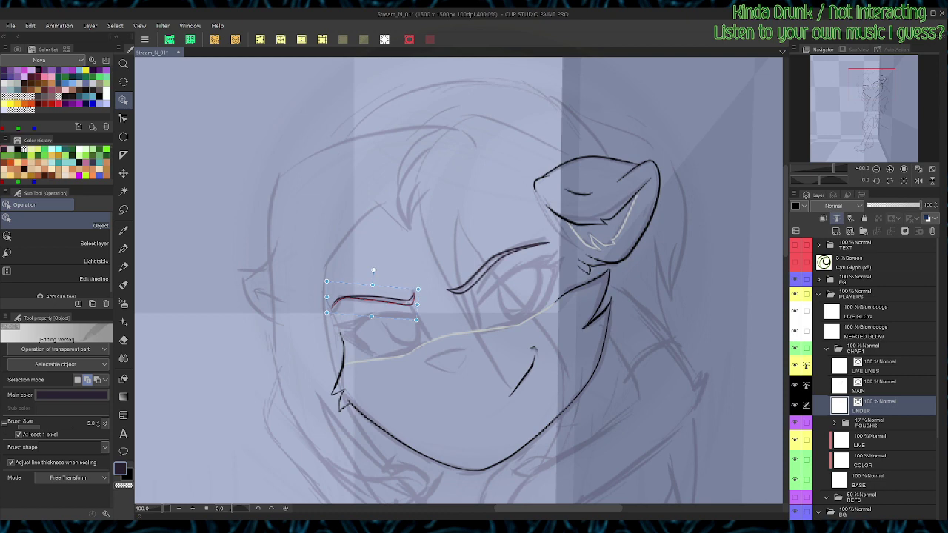
key("p")
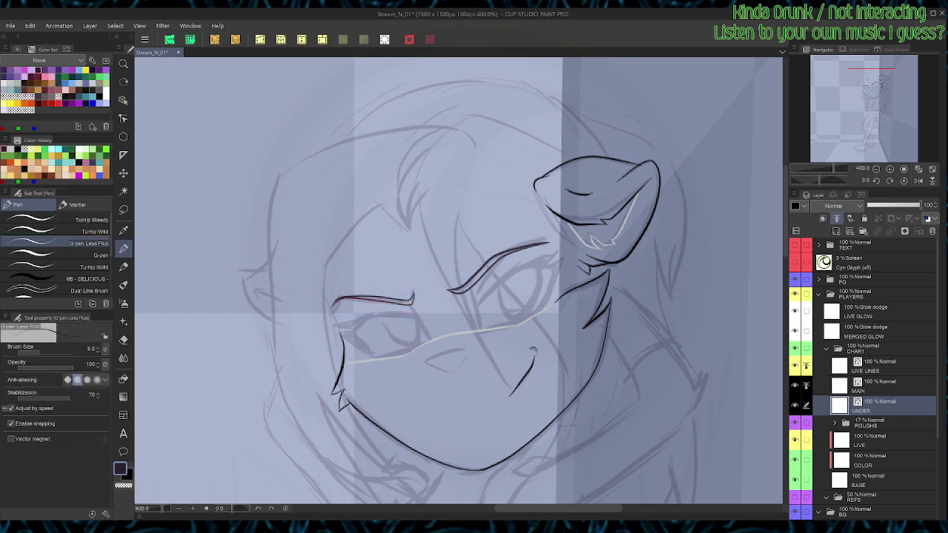
Step: Delete the far eyebrow's inked lines from the UNDER layer
scroll(437, 121, "up", 2)
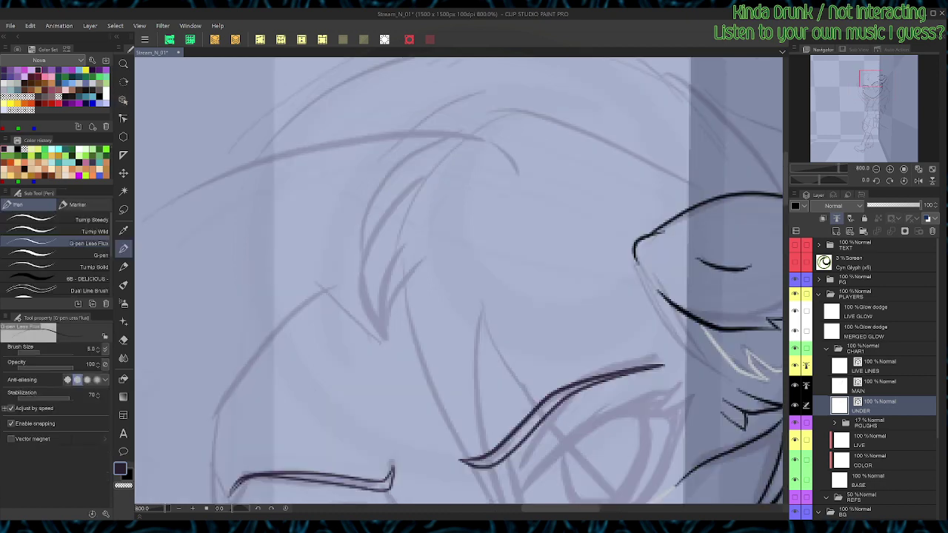
left_click_drag(437, 370, 456, 191)
key("o")
left_click(287, 298)
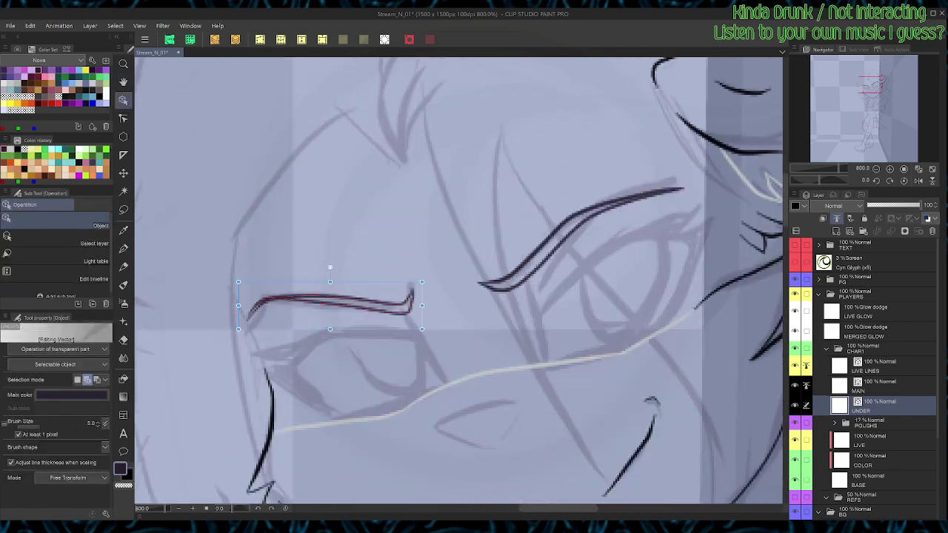
key("p")
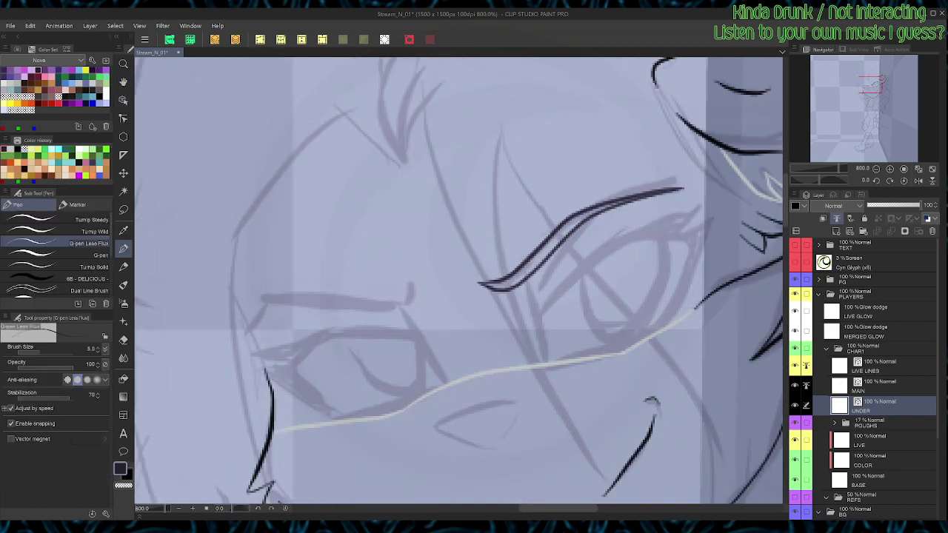
Step: Redraw the far eyebrow's first edge with a hooked inner end along the rough sketch, undoing the trial second edge
left_click_drag(577, 311, 576, 246)
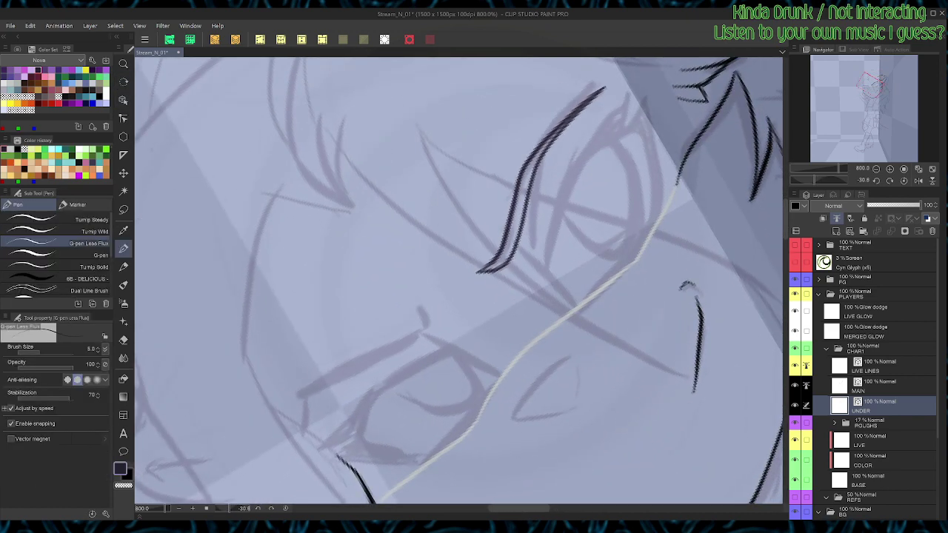
mouse_move(299, 438)
left_mouse_down()
mouse_move(304, 398)
mouse_move(421, 335)
mouse_move(422, 308)
left_mouse_up()
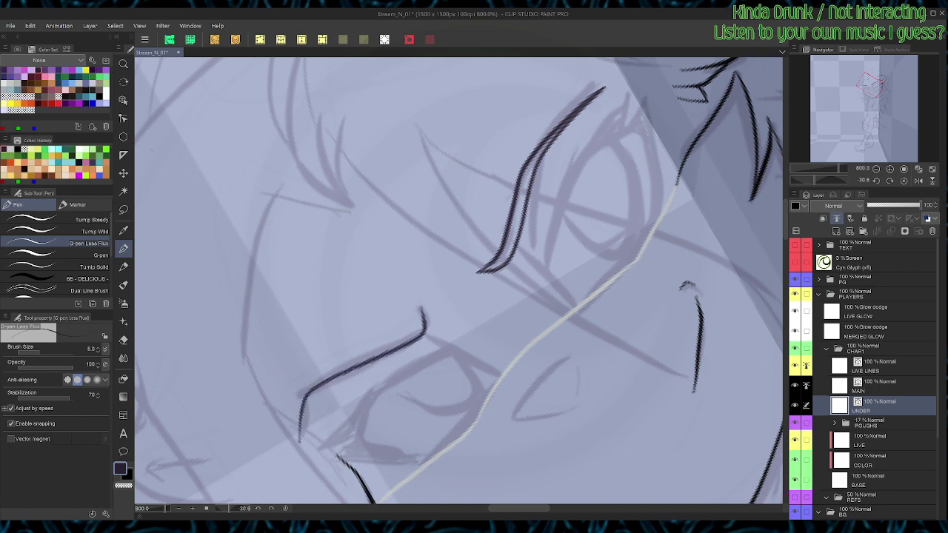
mouse_move(299, 442)
left_mouse_down()
mouse_move(305, 411)
mouse_move(327, 391)
mouse_move(430, 346)
mouse_move(436, 307)
left_mouse_up()
key("ctrl+z")
Step: Reshape the far eyebrow's first edge at its outer bend and draw the second edge to close the shape
left_click(371, 324, "ctrl")
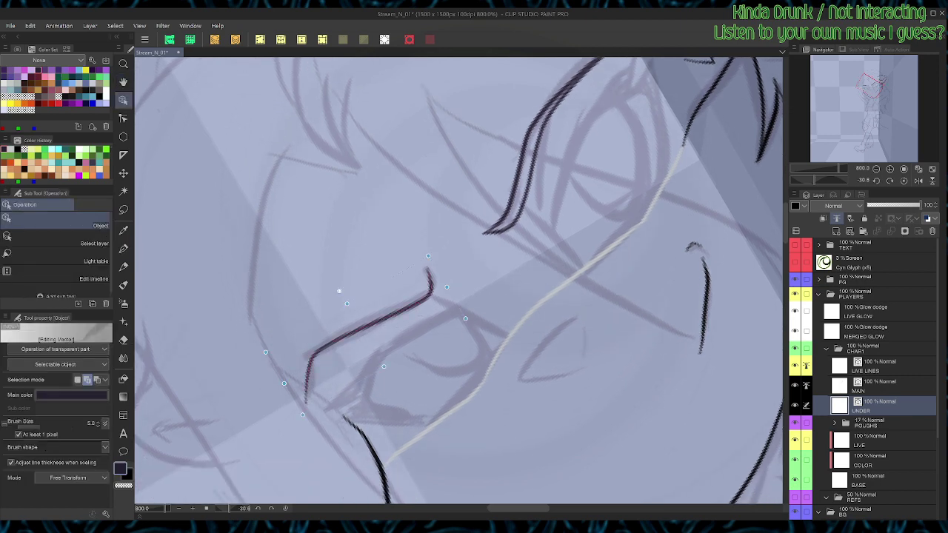
left_click_drag(339, 291, 342, 285)
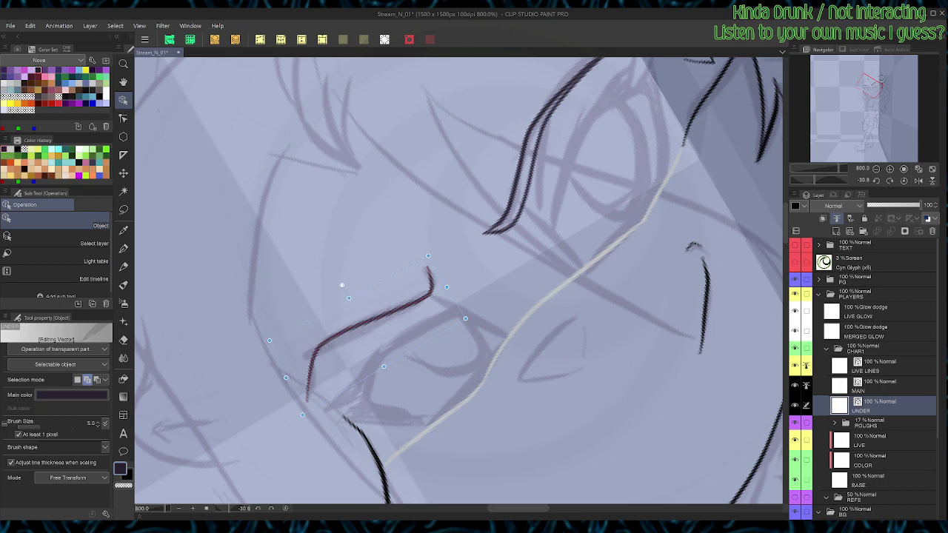
key("p")
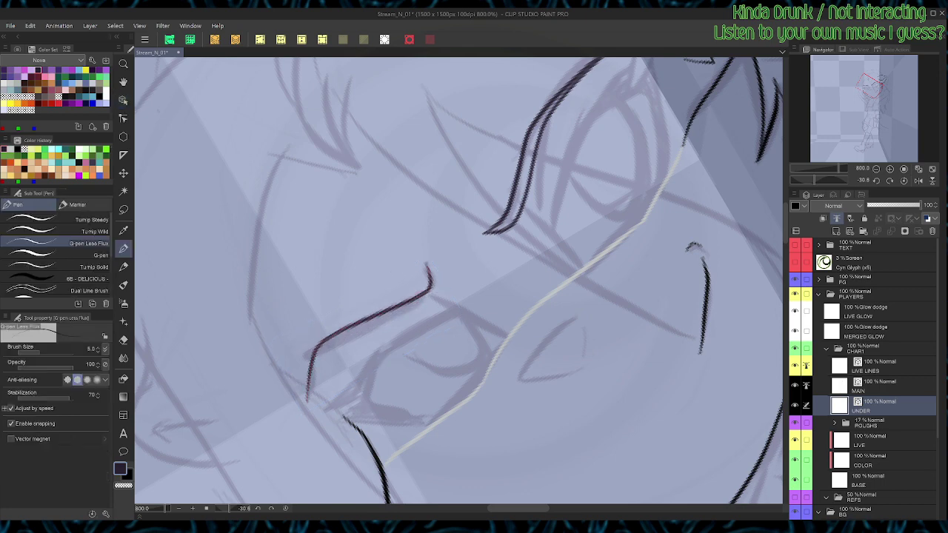
mouse_move(307, 400)
left_mouse_down()
mouse_move(340, 342)
mouse_move(435, 300)
mouse_move(438, 280)
mouse_move(426, 265)
left_mouse_up()
key("ctrl+r")
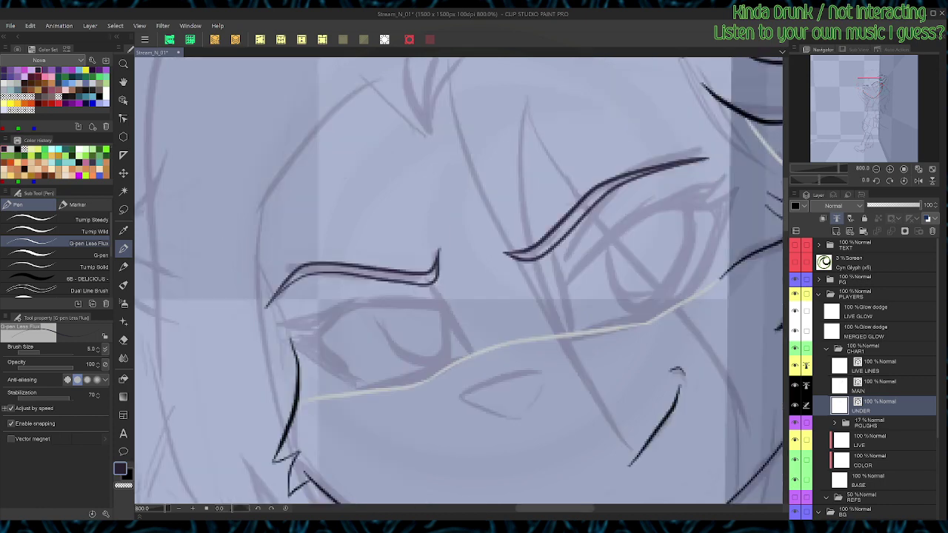
Step: Outline the triangular nose in dark indigo from the Nova colour set, rotating the canvas for each side
left_click(10, 76)
left_click_drag(459, 334, 376, 265)
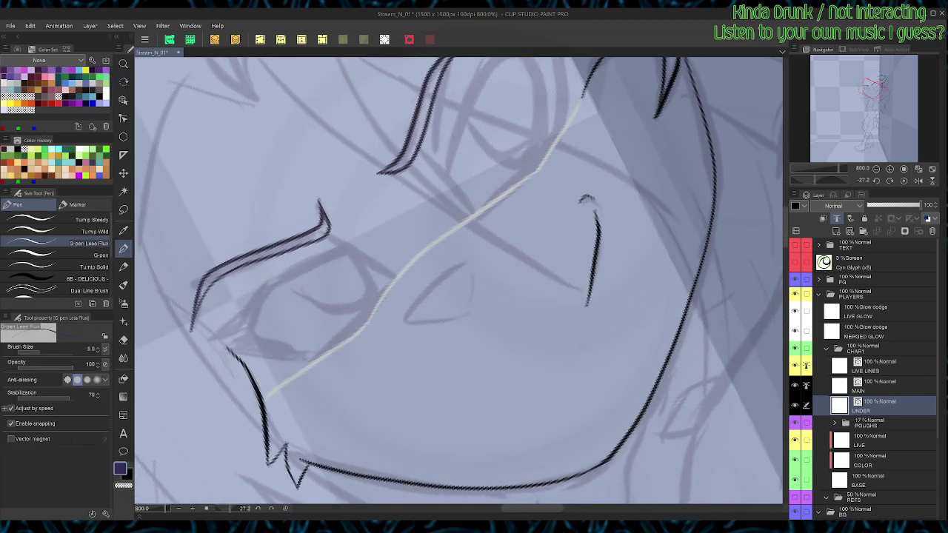
mouse_move(405, 320)
left_mouse_down()
mouse_move(428, 286)
mouse_move(467, 257)
left_mouse_up()
left_click_drag(488, 215, 460, 353)
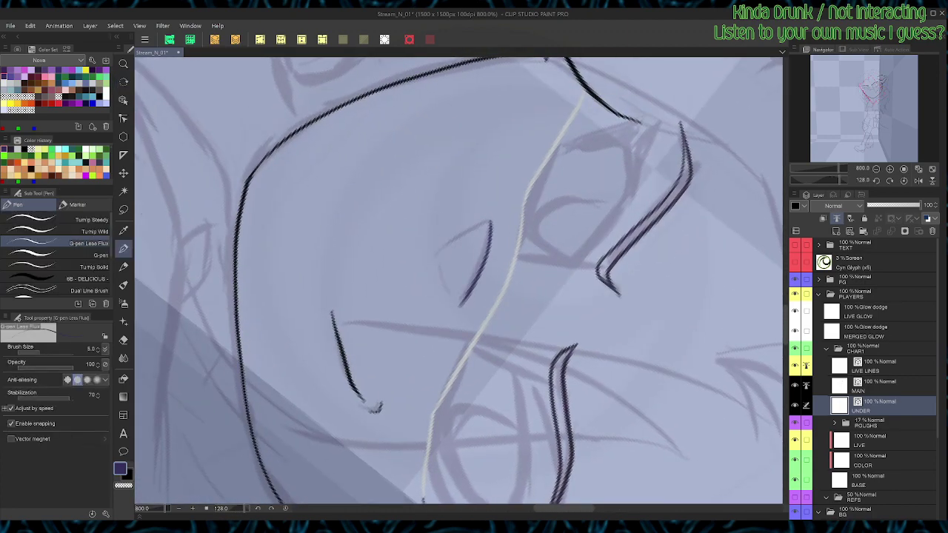
mouse_move(435, 256)
left_mouse_down()
mouse_move(490, 220)
mouse_move(526, 290)
left_mouse_up()
key("r")
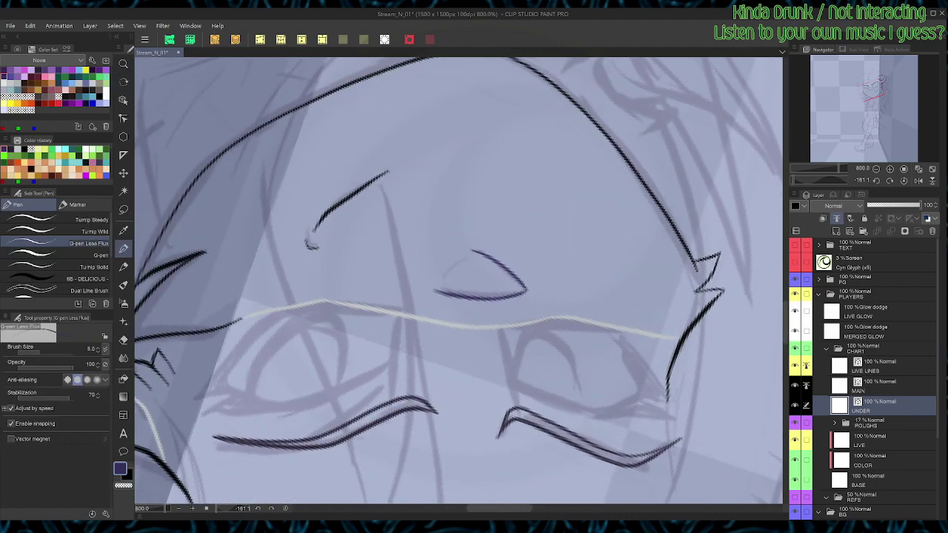
left_click_drag(433, 289, 471, 250)
key("ctrl+@")
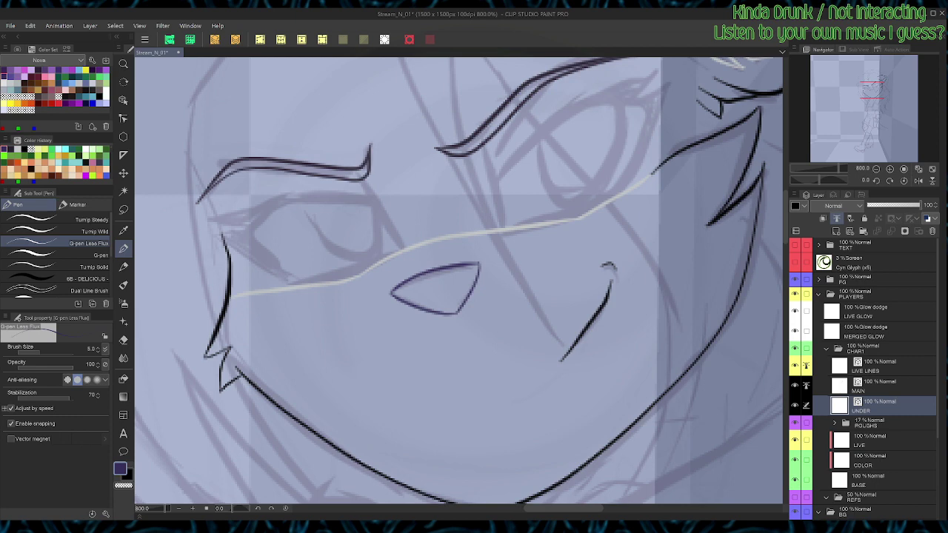
Step: With the ROUGHS folder temporarily hidden, move the whole nose outline on the UNDER layer toward the far cheek and slightly down
scroll(481, 233, "down", 2)
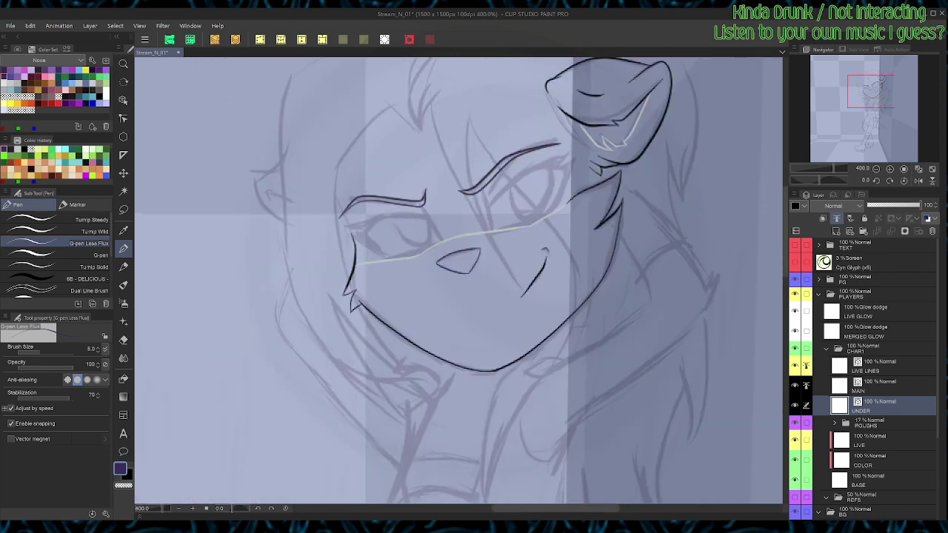
left_click(879, 385)
left_click(794, 422)
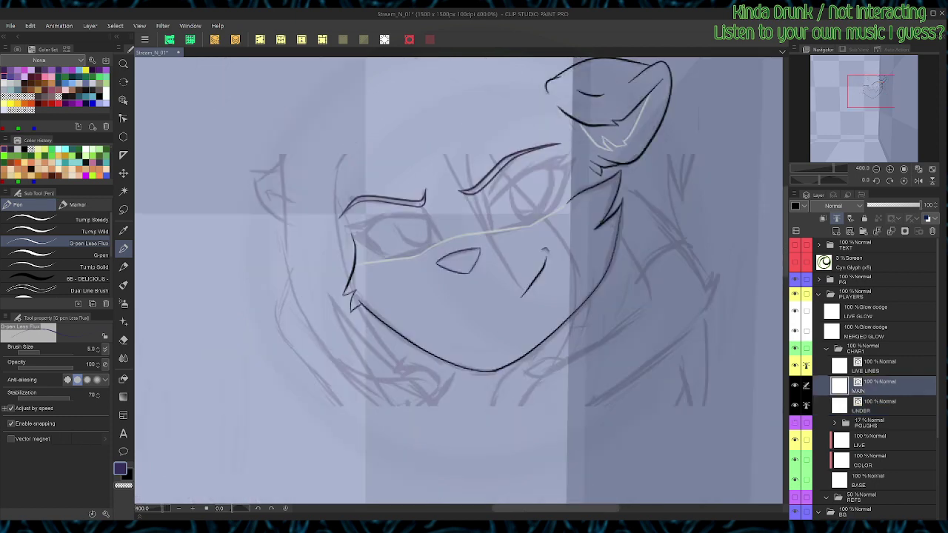
left_click(880, 406)
key("o")
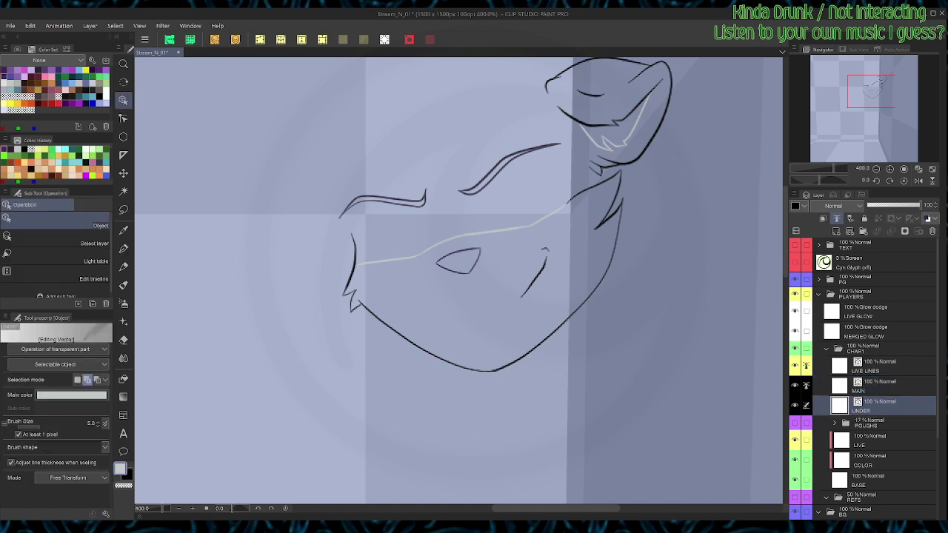
left_click(458, 271)
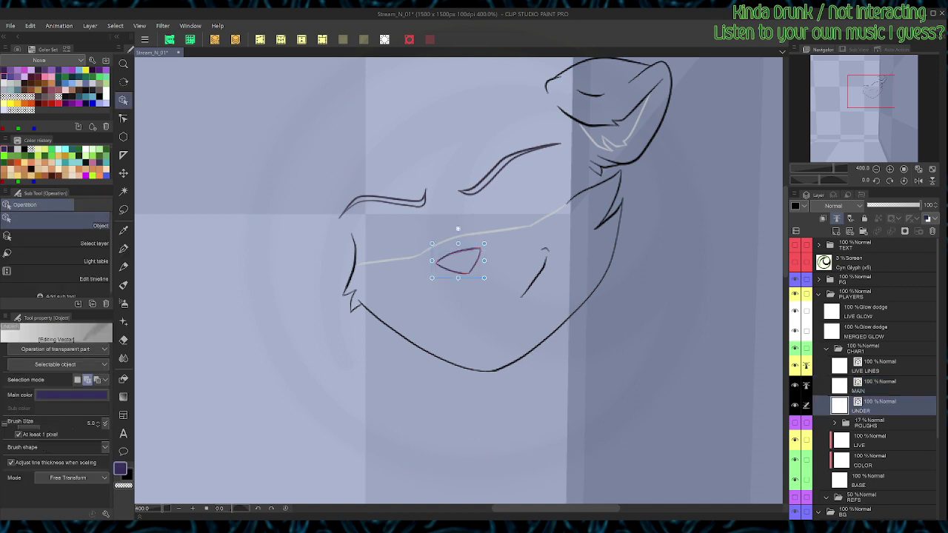
left_click_drag(484, 278, 448, 267)
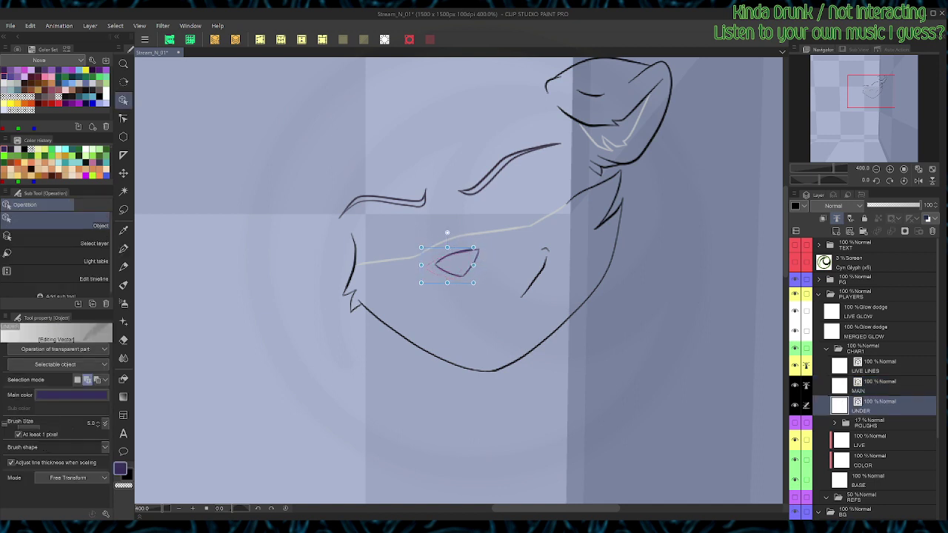
key("Left")
key("Left")
key("Left")
key("Down")
key("p")
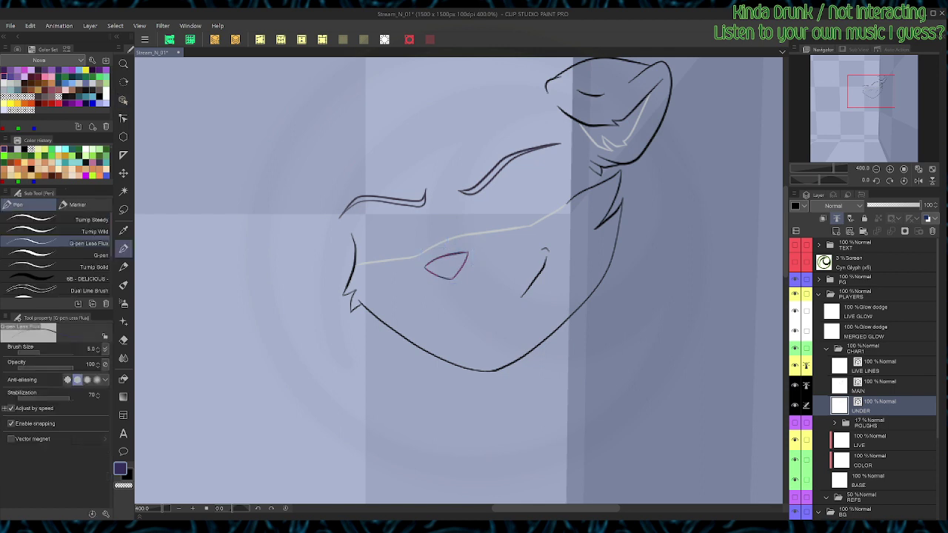
left_click(795, 422)
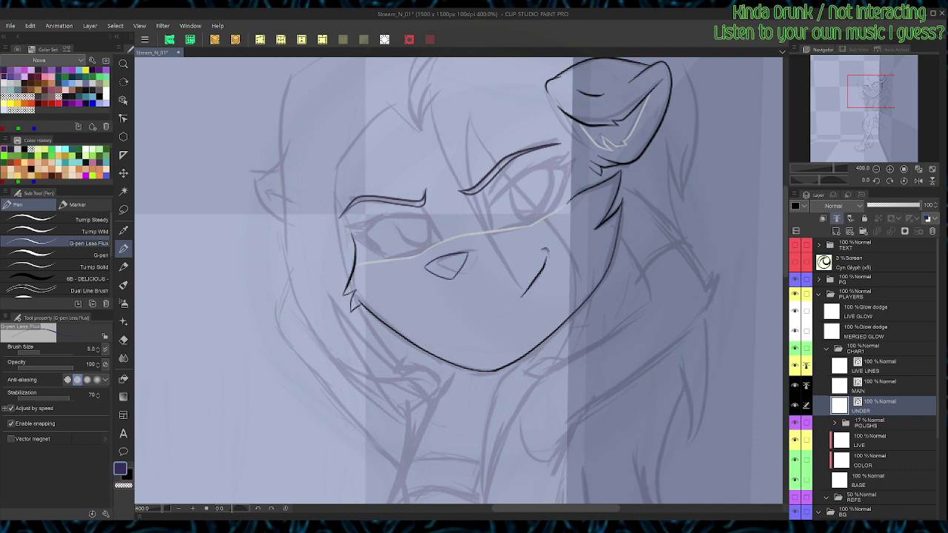
Step: Save the project, then make the MAIN layer active with black as the drawing colour
key("ctrl+s")
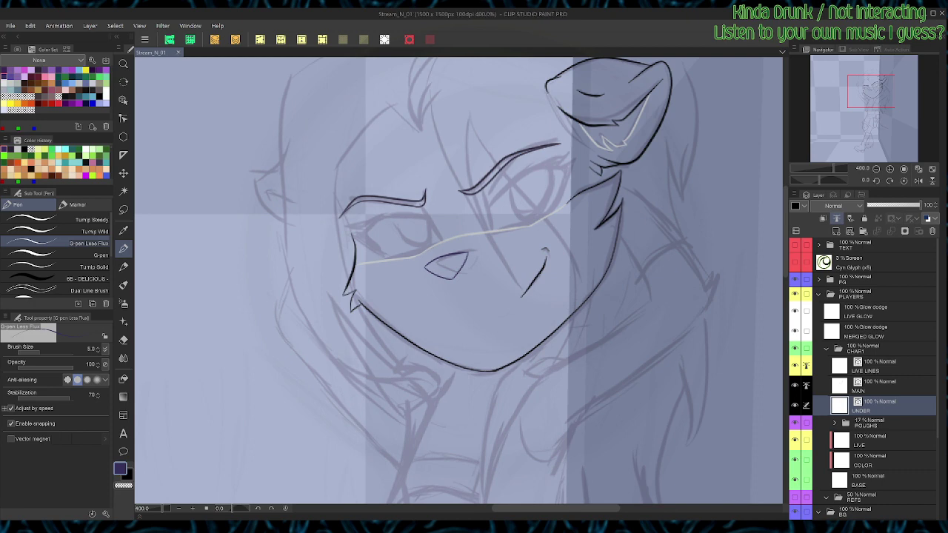
left_click(877, 385)
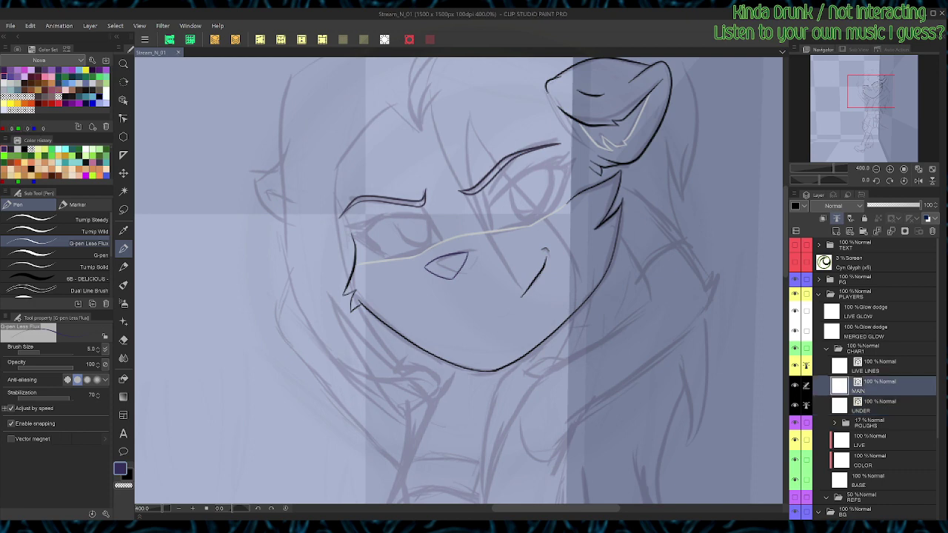
left_click(4, 76)
key("space")
left_click_drag(444, 281, 430, 316)
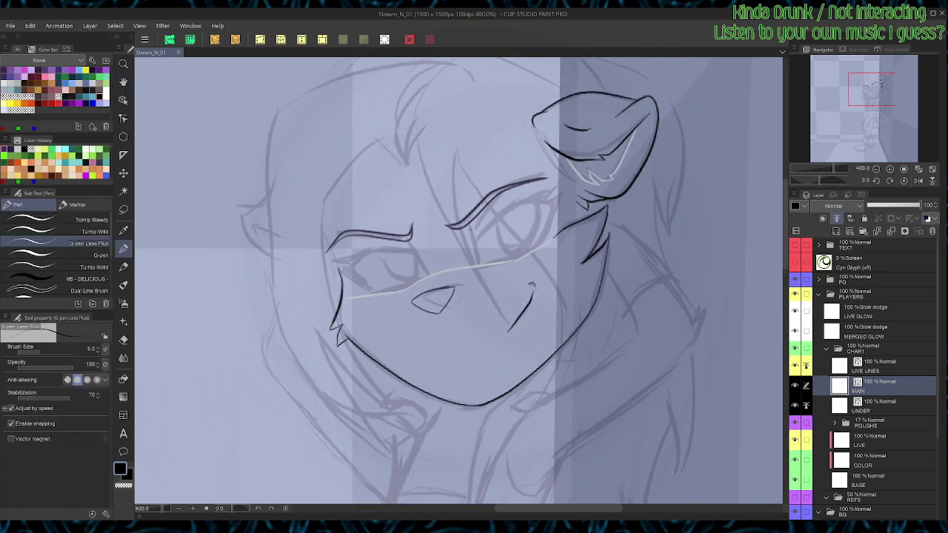
Step: Draw the near eye's inner corner, upper lid and lower lid in black on the MAIN layer, redoing the upper lid
left_click_drag(472, 231, 479, 254)
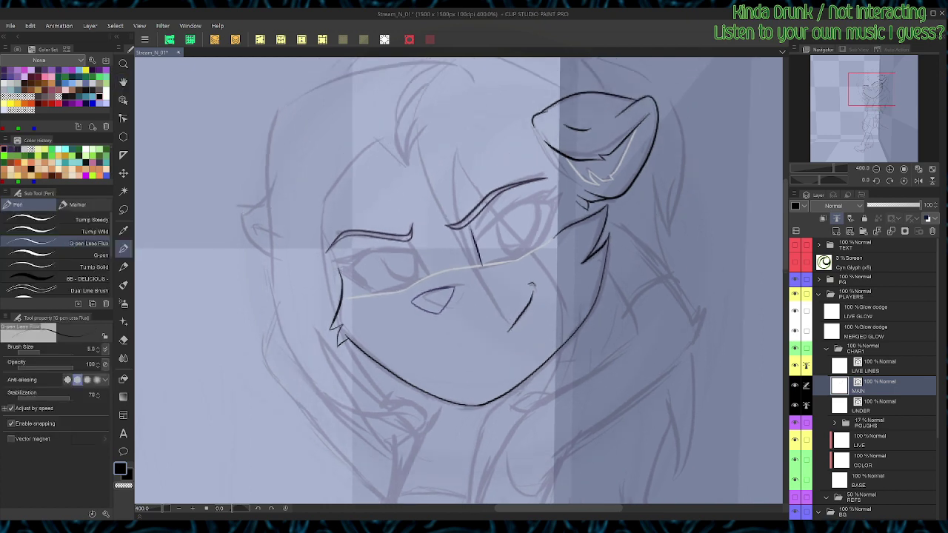
mouse_move(476, 251)
left_mouse_down()
mouse_move(482, 234)
mouse_move(531, 202)
mouse_move(469, 173)
left_mouse_up()
key("shift+space")
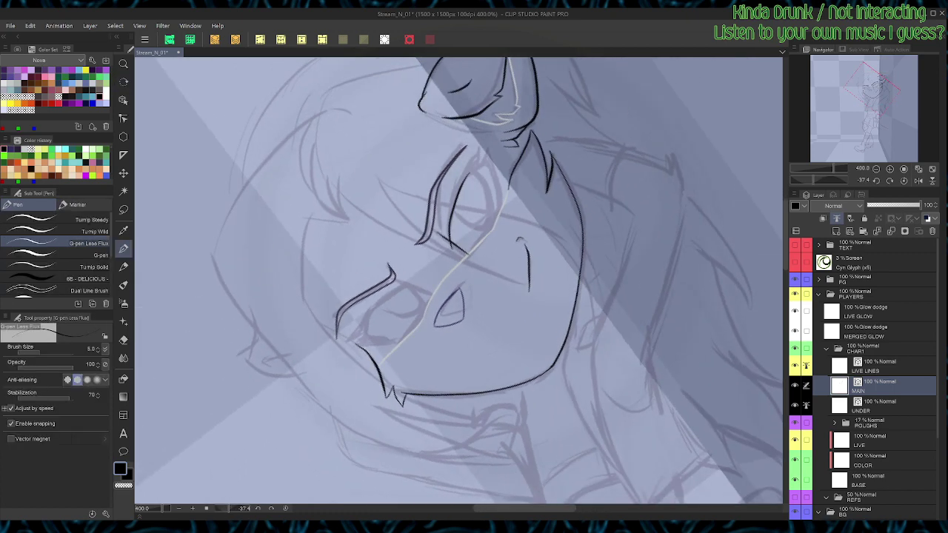
key("ctrl+z")
mouse_move(450, 245)
left_mouse_down()
mouse_move(459, 191)
mouse_move(488, 161)
left_mouse_up()
mouse_move(468, 256)
left_mouse_down()
mouse_move(493, 205)
mouse_move(491, 163)
left_mouse_up()
Step: Bow the near eye's lower lid stroke outward by transforming it and adjust its outer end
key("o")
left_click(448, 170)
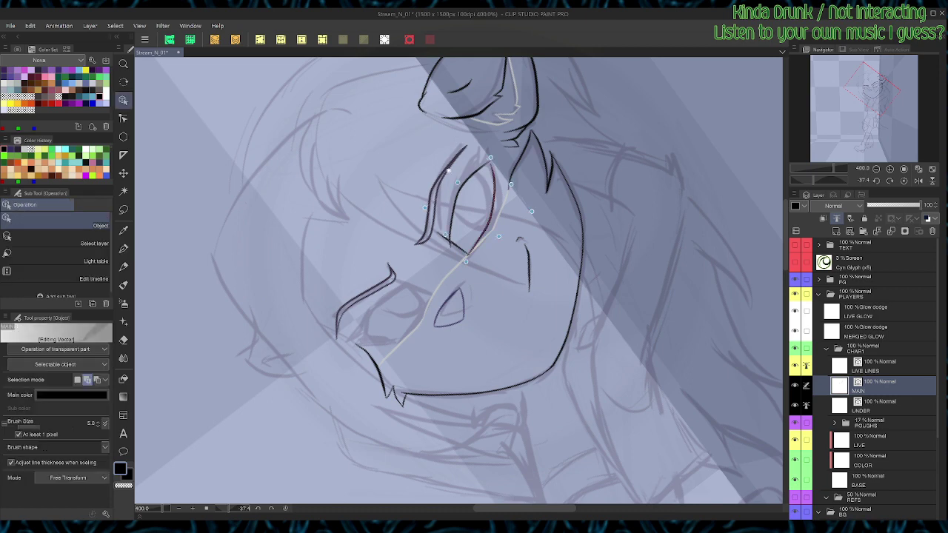
left_click_drag(531, 212, 551, 208)
left_click_drag(490, 157, 487, 154)
key("p")
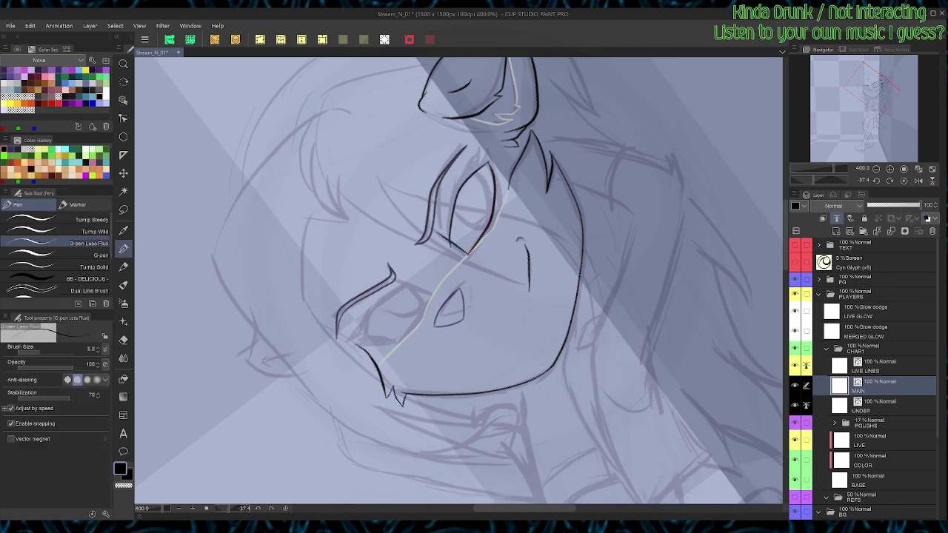
Step: Check the near eye's outline in a horizontally flipped view of the canvas, at several rotations and zoom levels
key("ctrl+@")
left_click(918, 180)
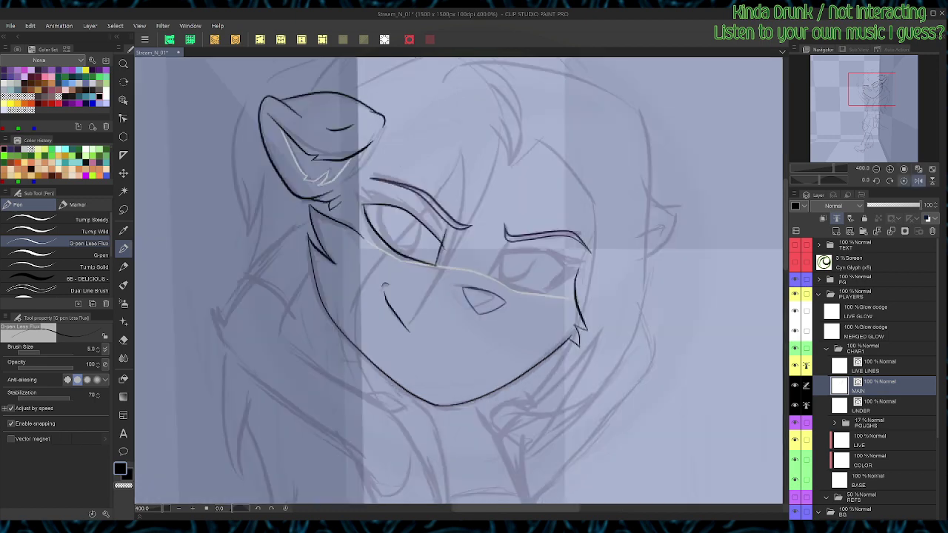
key("r")
left_click_drag(629, 311, 622, 226)
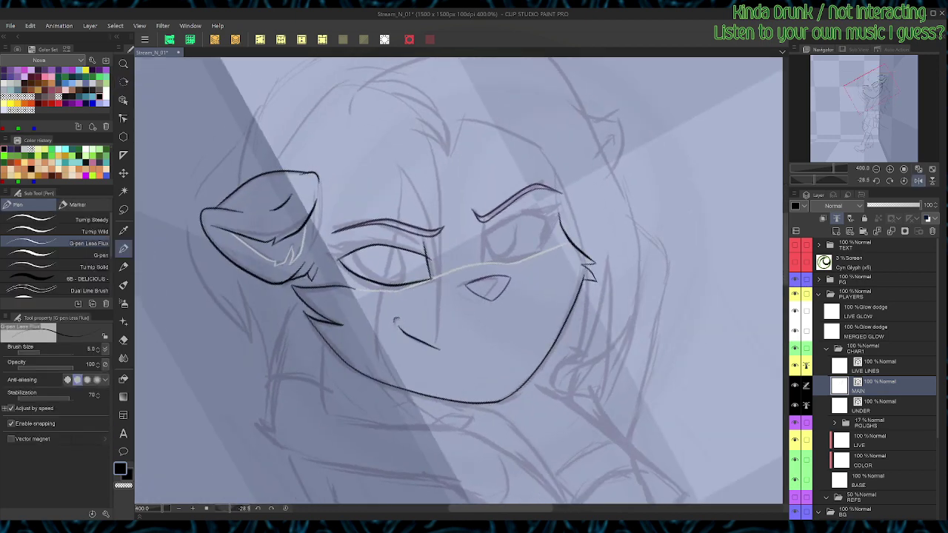
key("o")
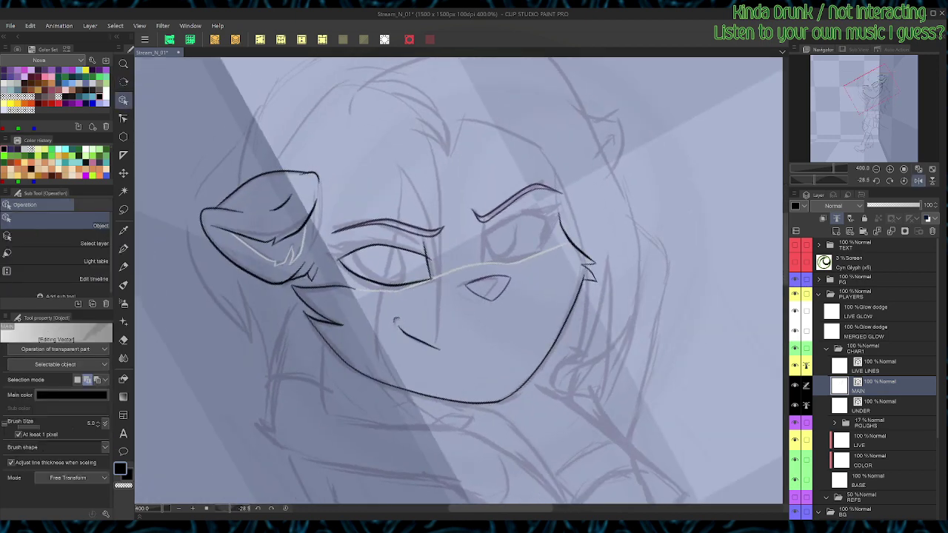
left_click_drag(433, 245, 388, 285)
left_click(903, 181)
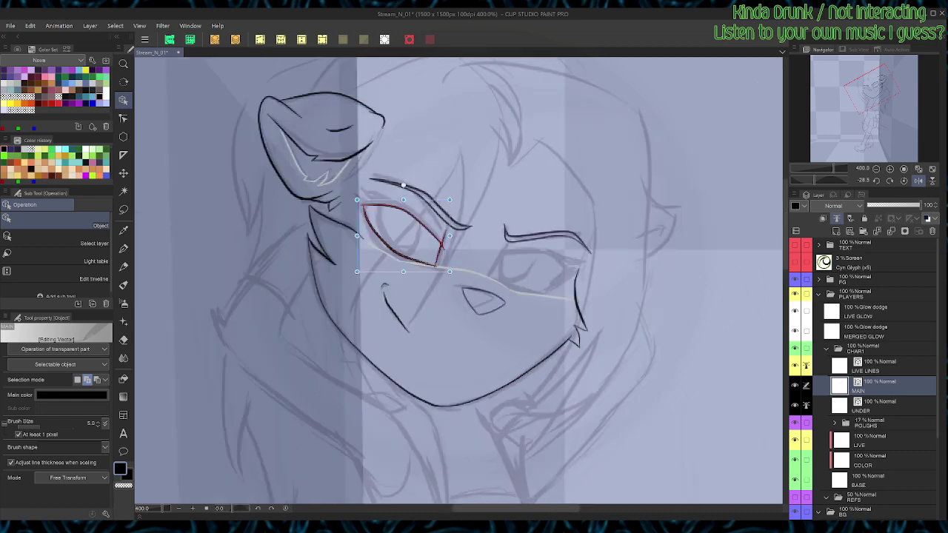
left_click(903, 168)
scroll(476, 212, "up", 2)
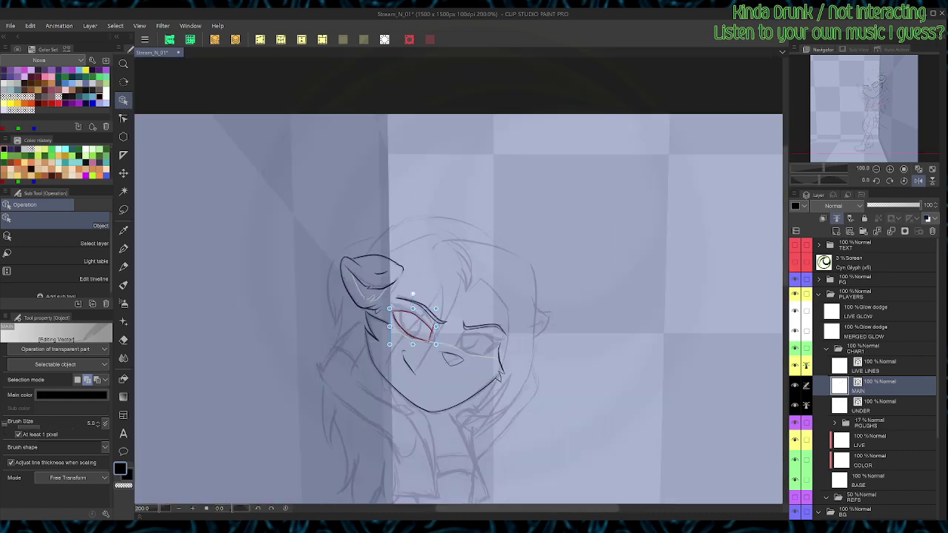
key("ctrl+plus")
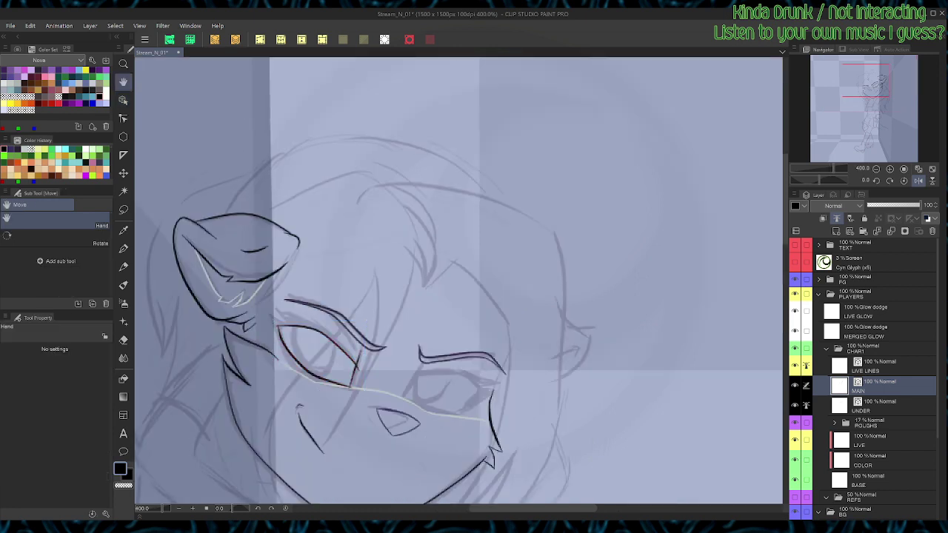
key("ctrl+d")
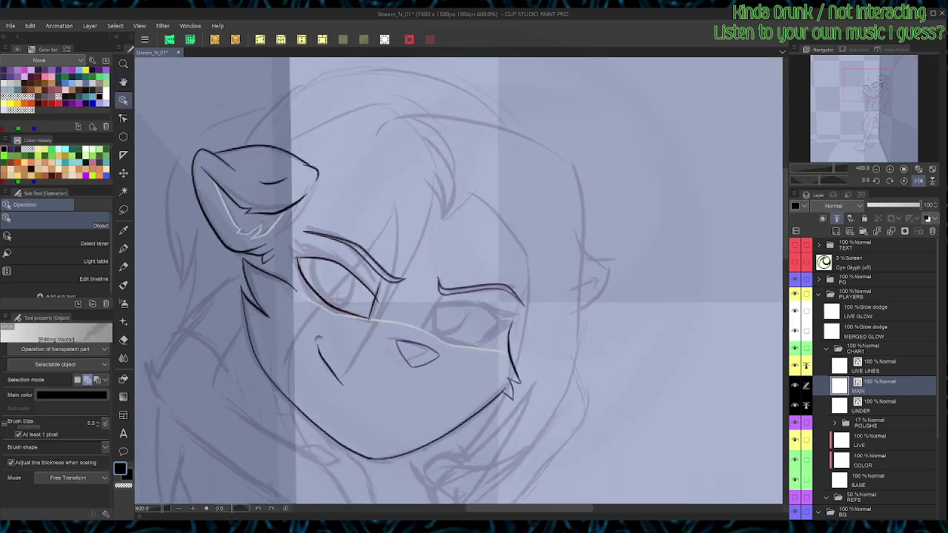
Step: Copy the near eye's outline and place a horizontally flipped duplicate over the far eye's sketch
left_click(333, 303)
left_click_drag(292, 288, 481, 328)
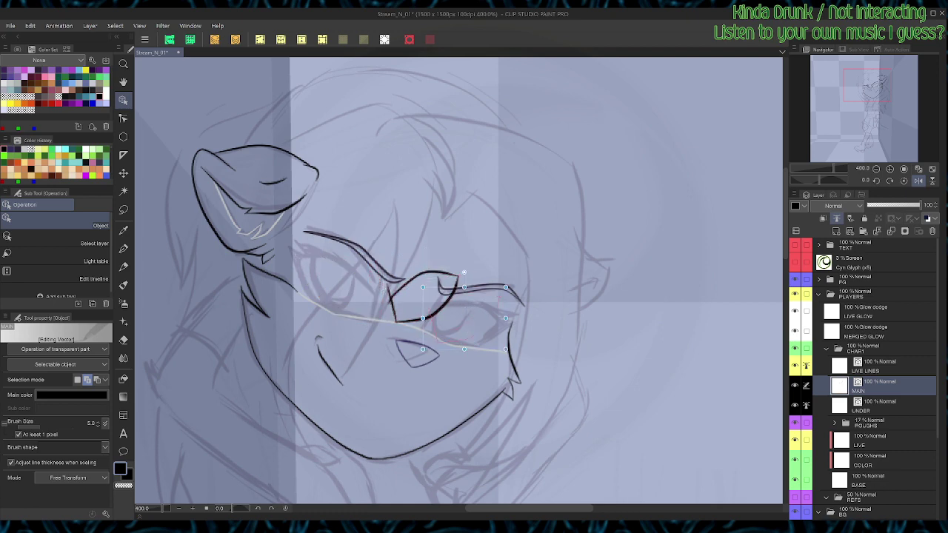
key("p")
key("ctrl+v")
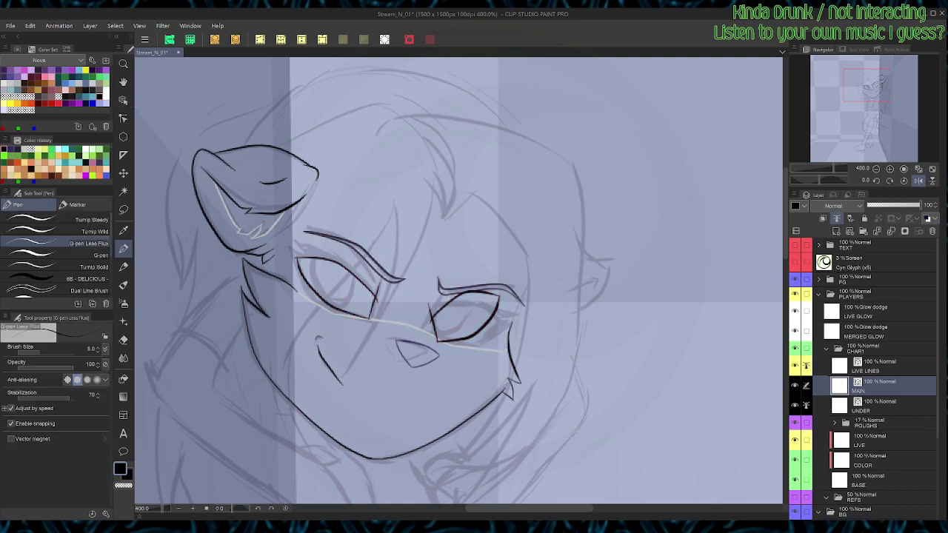
Step: Rotate the duplicated outline to match the level tilt of the far eye's sketch
key("o")
left_click_drag(419, 310, 465, 328)
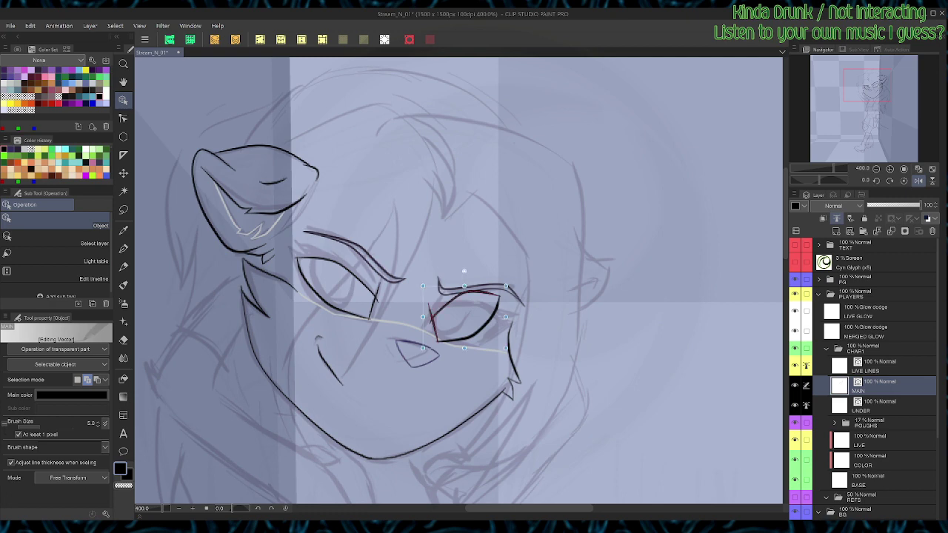
mouse_move(464, 271)
left_mouse_down()
mouse_move(484, 276)
mouse_move(465, 274)
left_mouse_up()
key("p")
Step: Adjust the tilt of the far eye's inner corner stroke below the start of the eyebrow
key("o")
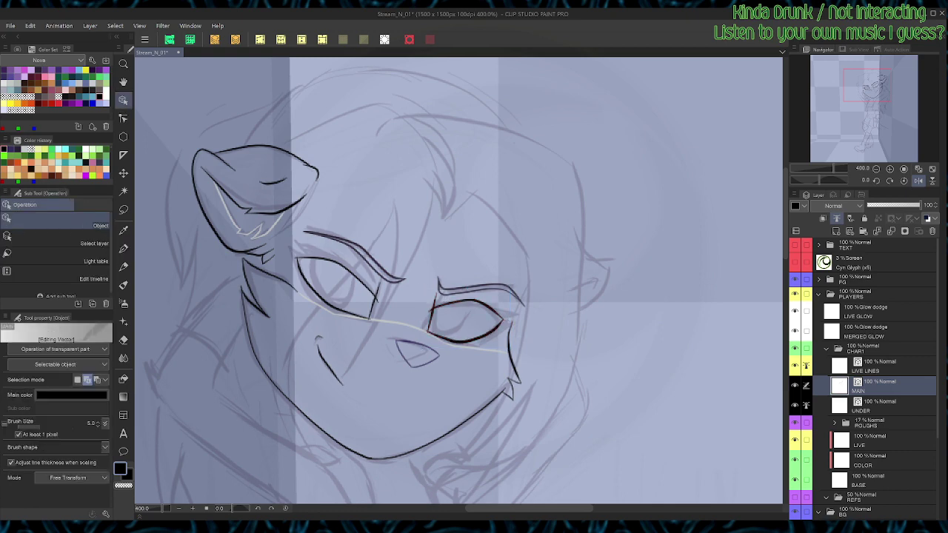
left_click(432, 312)
left_click_drag(432, 274, 434, 276)
key("p")
Step: Reshape the far eye's upper and lower lid strokes together, then refine the upper lid alone
key("o")
left_click(467, 300)
left_click(468, 341, "shift")
mouse_move(509, 322)
left_mouse_down()
mouse_move(468, 300)
mouse_move(508, 299)
left_mouse_up()
key("p")
key("o")
left_click(468, 301)
key("p")
Step: Flatten the far eye's lower lid, tilt its upper lid slightly and skew the lower lid toward the nose
key("o")
left_click(464, 341)
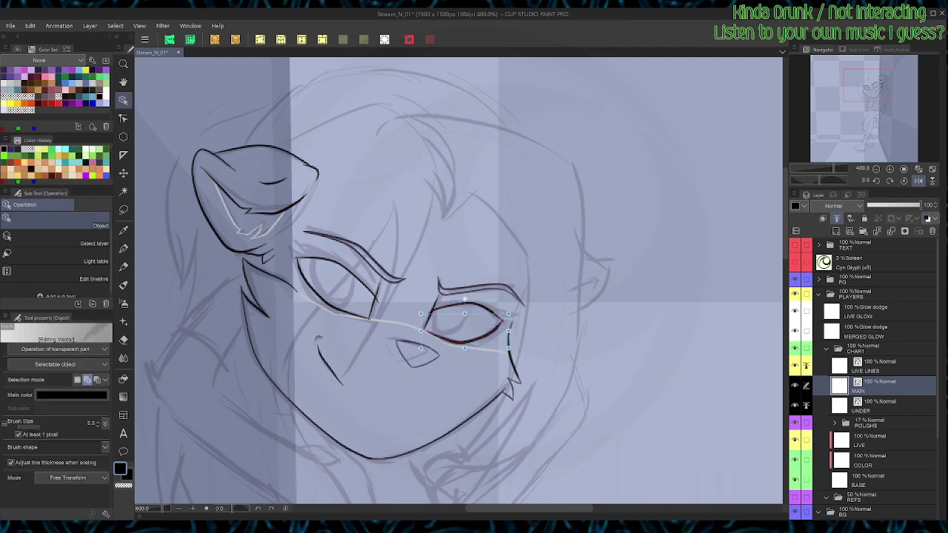
left_click_drag(508, 348, 508, 343)
key("p")
key("o")
left_click(467, 303)
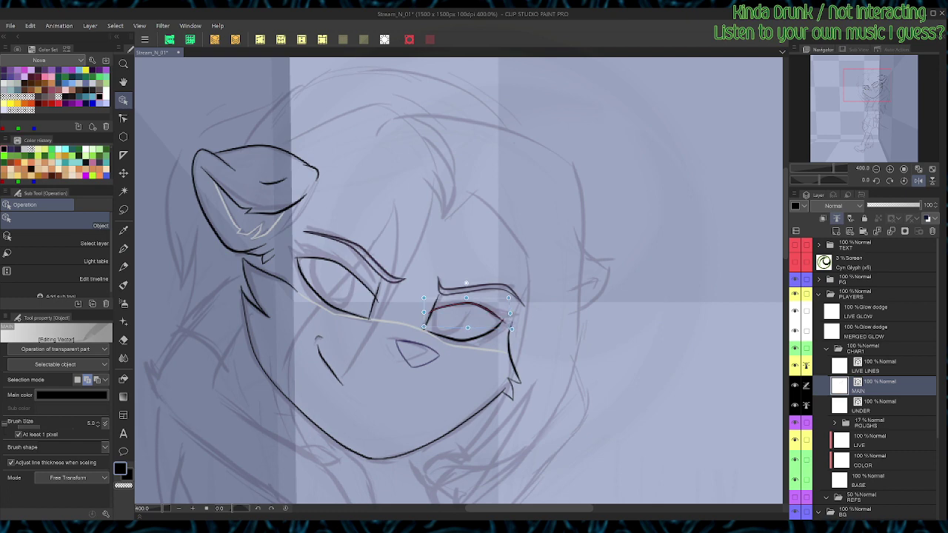
key("p")
key("o")
left_click_drag(465, 346, 460, 344)
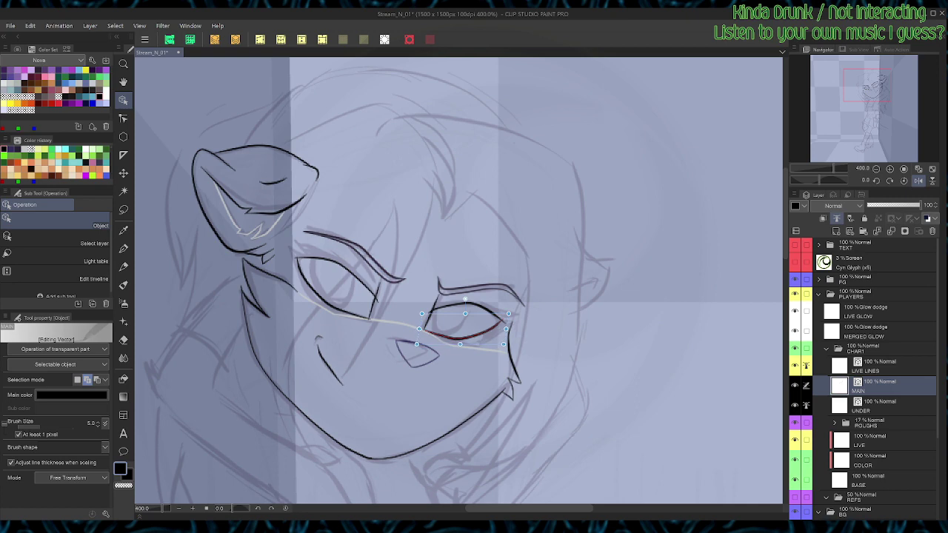
key("p")
Step: Trim the overshooting end of the far eye's inner corner stroke with the vector eraser
scroll(470, 363, "up", 3)
key("e")
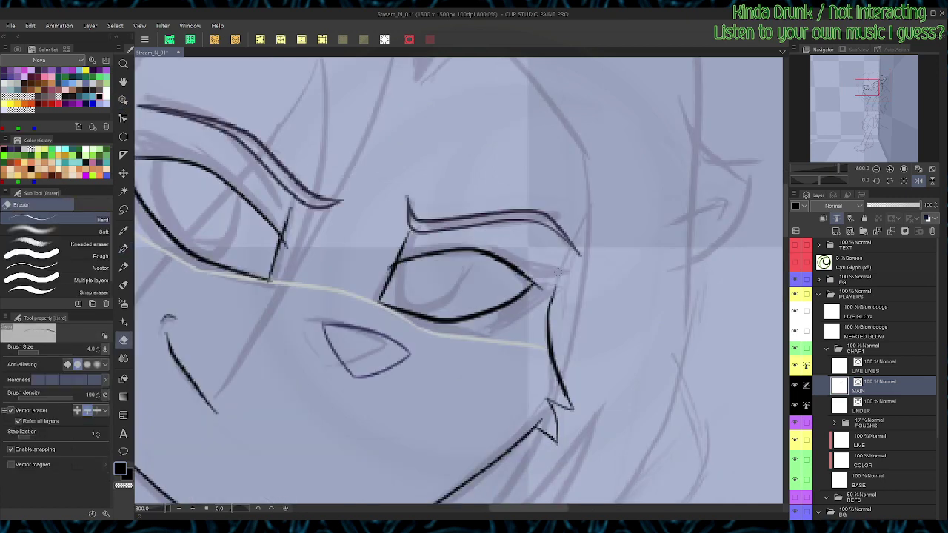
scroll(533, 282, "down", 3)
key("p")
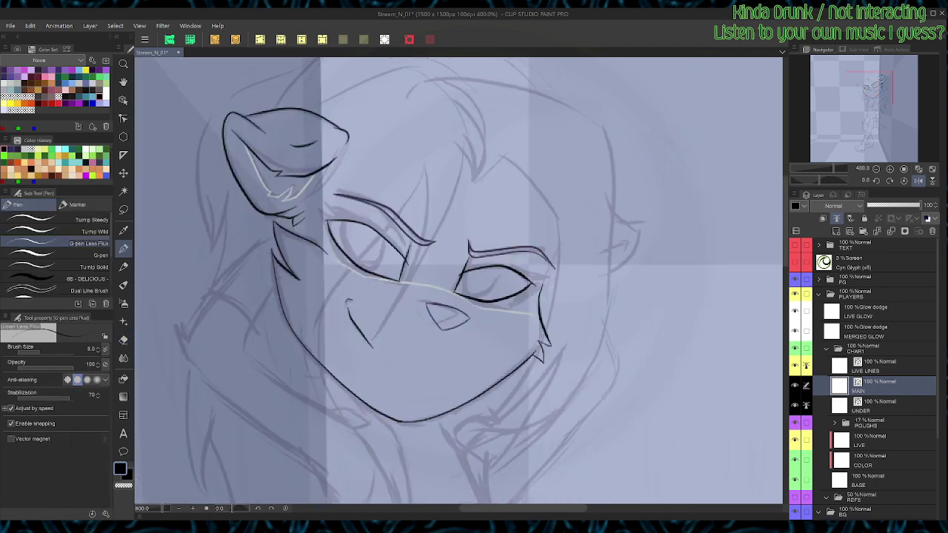
Step: On the UNDER layer, outline the near eye's iris in purple from the Nova colour set and try the far iris
left_click(881, 405)
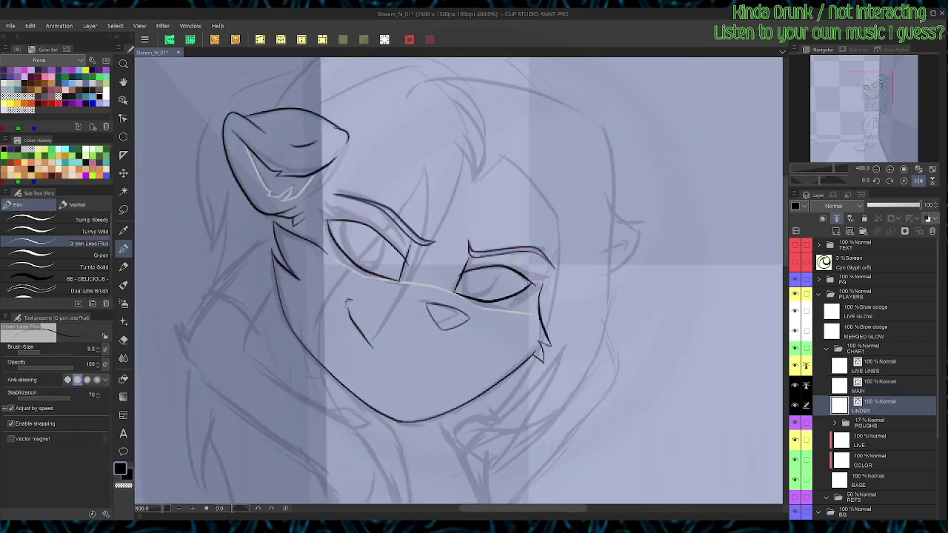
left_click(52, 70)
mouse_move(345, 227)
left_mouse_down()
mouse_move(369, 268)
mouse_move(385, 239)
left_mouse_up()
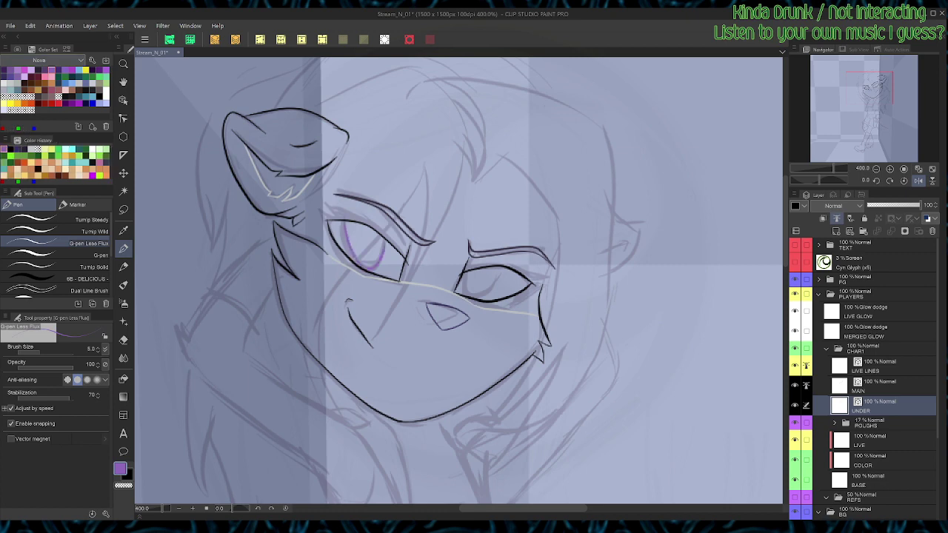
left_click_drag(479, 293, 498, 268)
key("ctrl+z")
Step: Try the layer colour effect on the BG folder
left_click(874, 498)
left_click(873, 512)
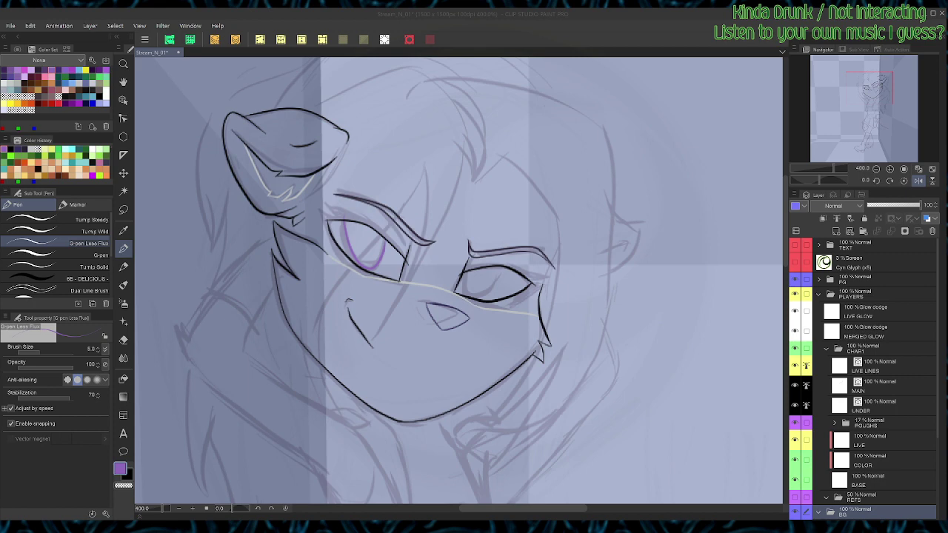
left_click(927, 218)
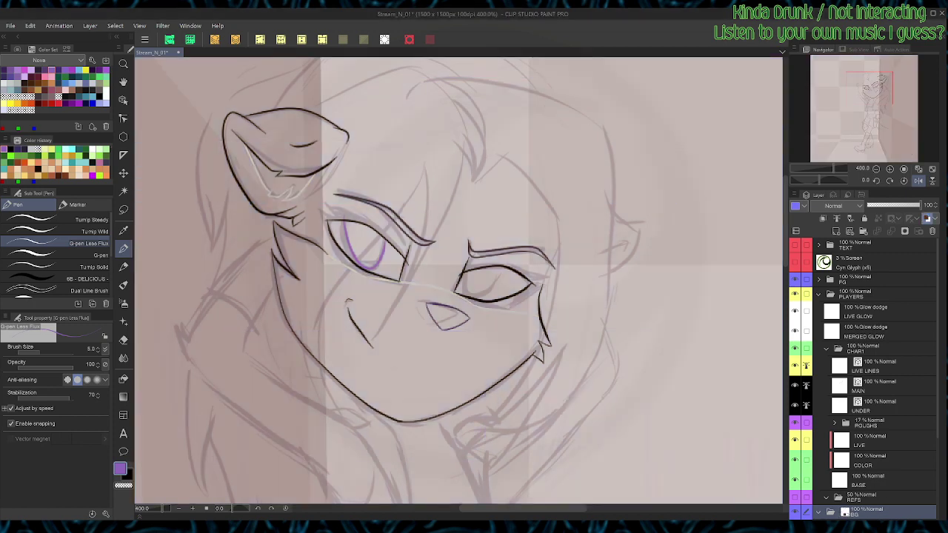
Step: Fill the MATTE layer in the BG folder with a dark muted purple
scroll(863, 379, "down", 4)
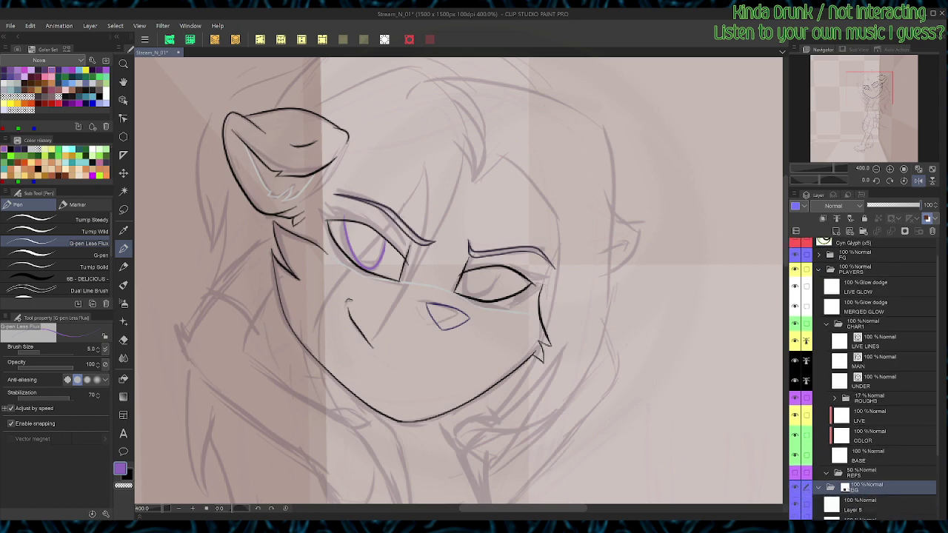
scroll(862, 377, "down", 1)
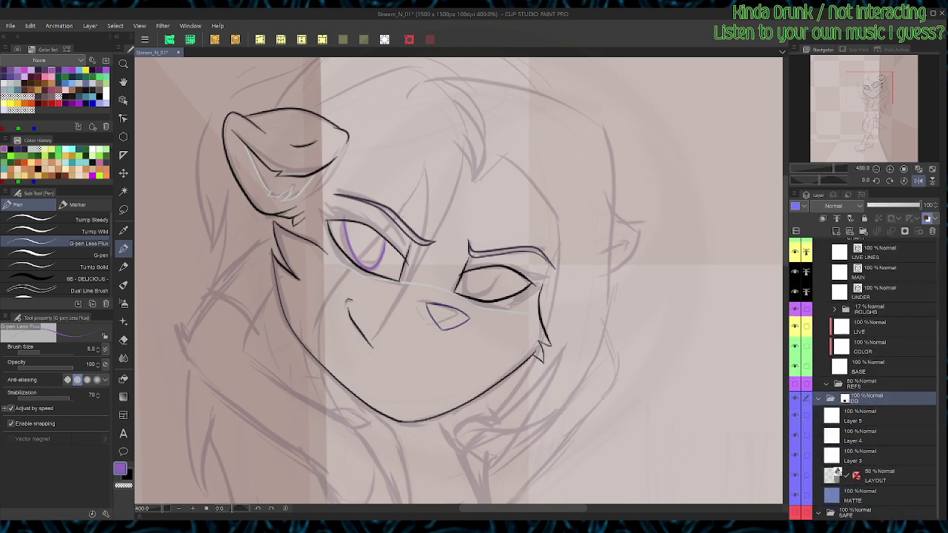
left_click(858, 495)
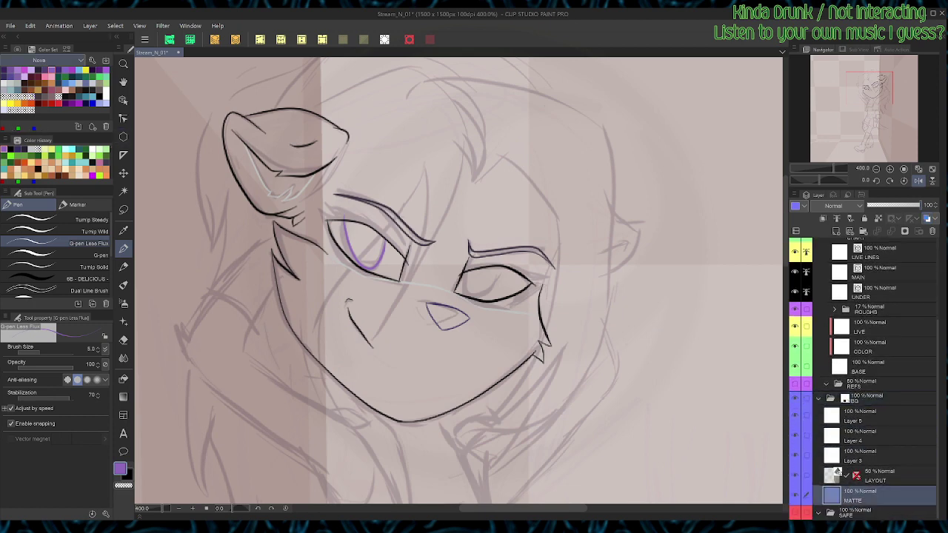
left_click(16, 49)
left_click(55, 98)
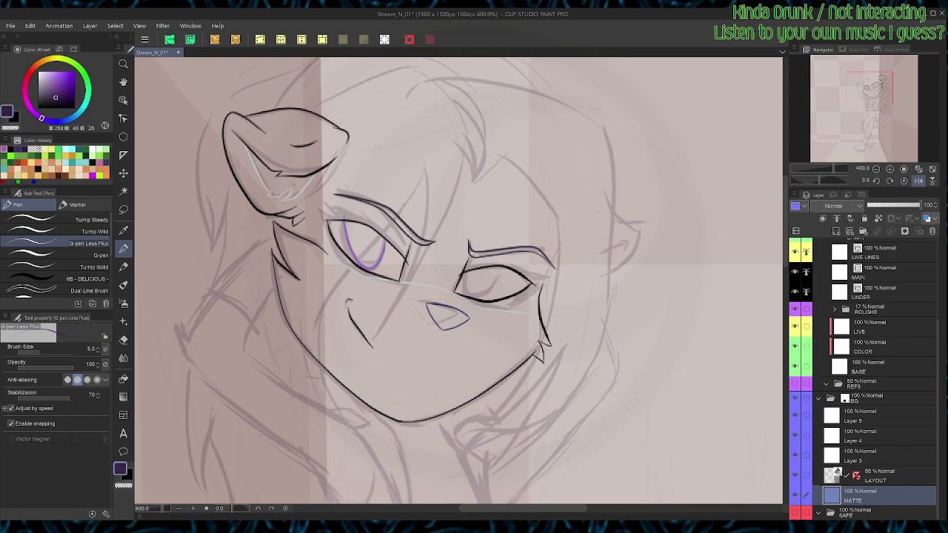
key("alt+BackSpace")
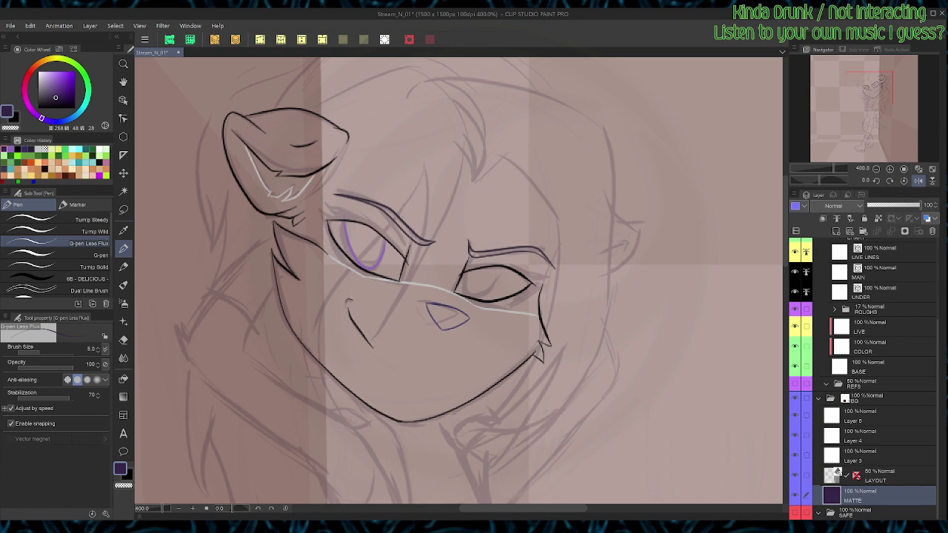
Step: Turn off the BG folder's layer colour and fill the MATTE layer with a dark maroon
left_click(844, 398)
left_click(932, 231)
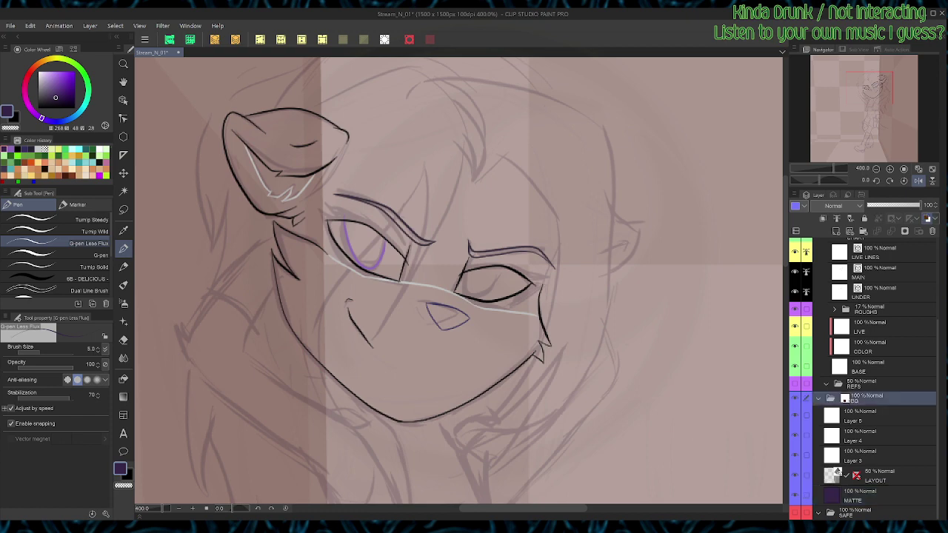
left_click(873, 496)
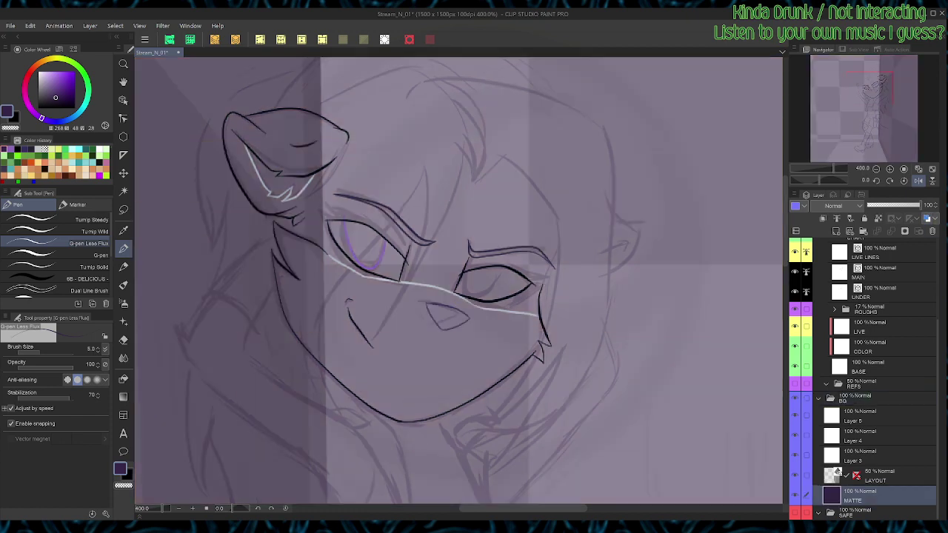
left_click(25, 81)
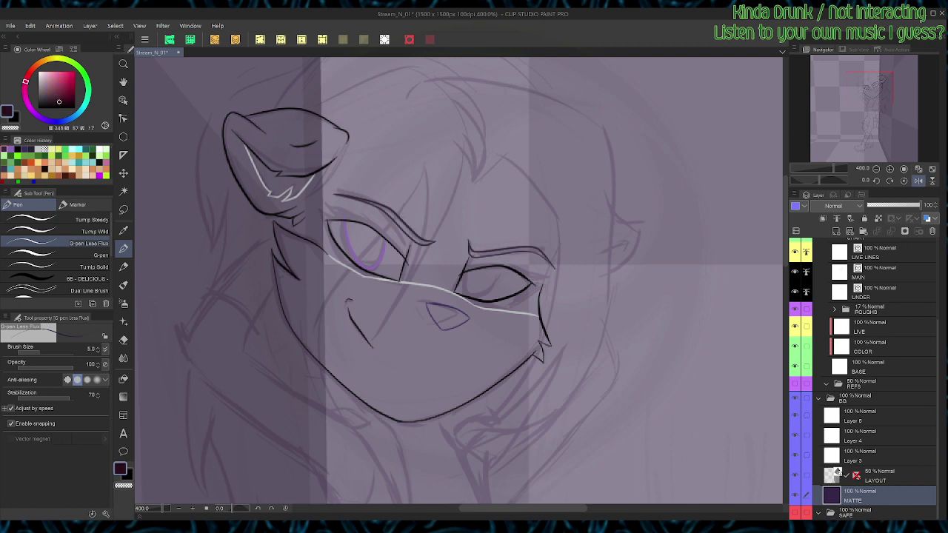
left_click(55, 100)
key("alt+Delete")
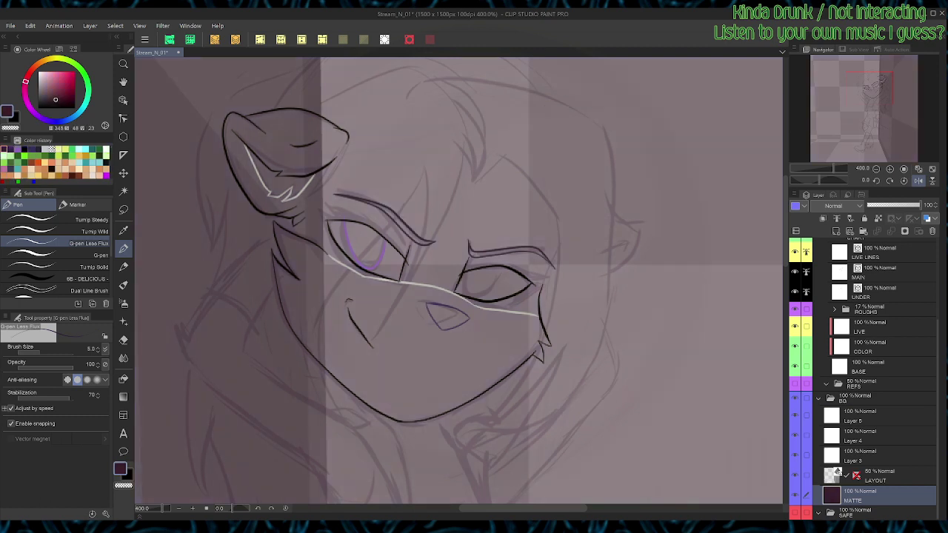
Step: Toggle the BG folder's layer colour on and off again to compare the background tint
left_click(873, 398)
left_click(927, 219)
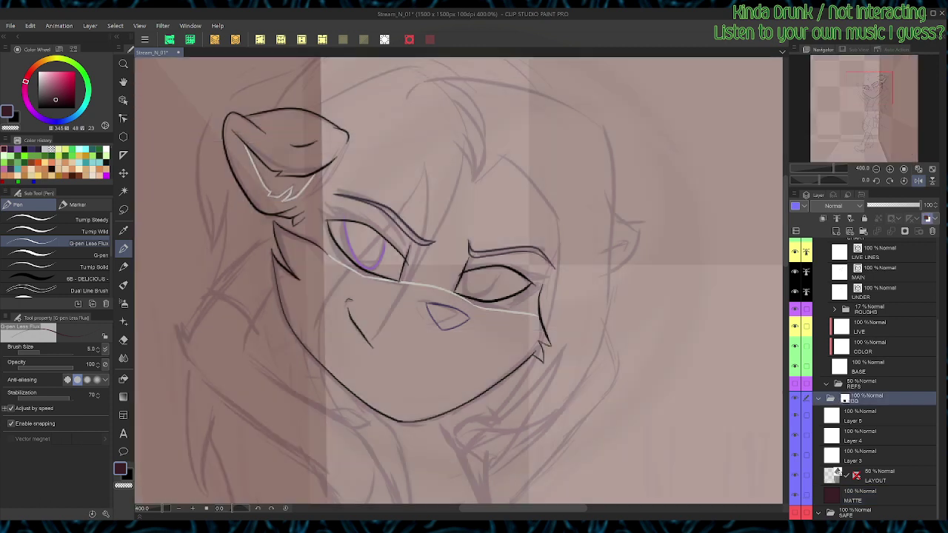
left_click(926, 218)
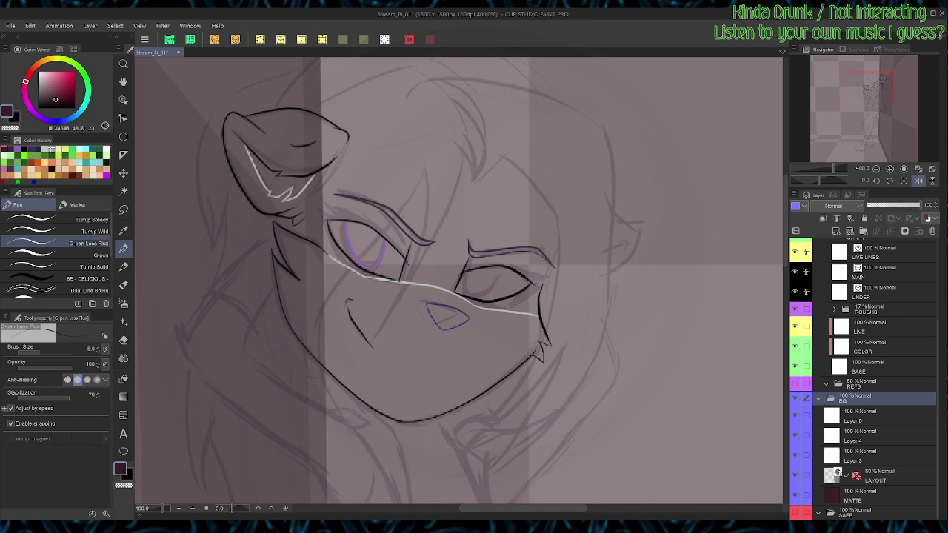
Step: Hide the LAYOUT layer in the BG folder and fill the MATTE layer with a muted rose colour
left_click(836, 472)
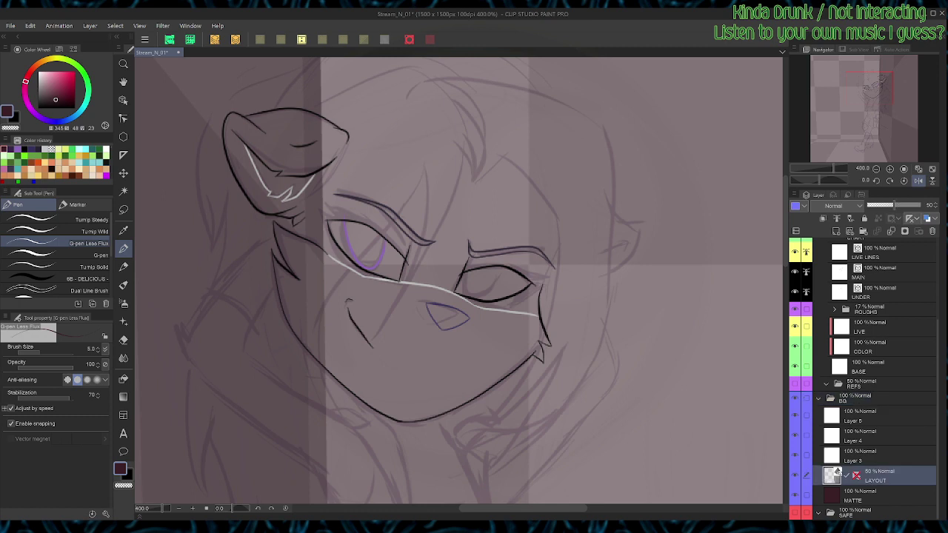
left_click(795, 475)
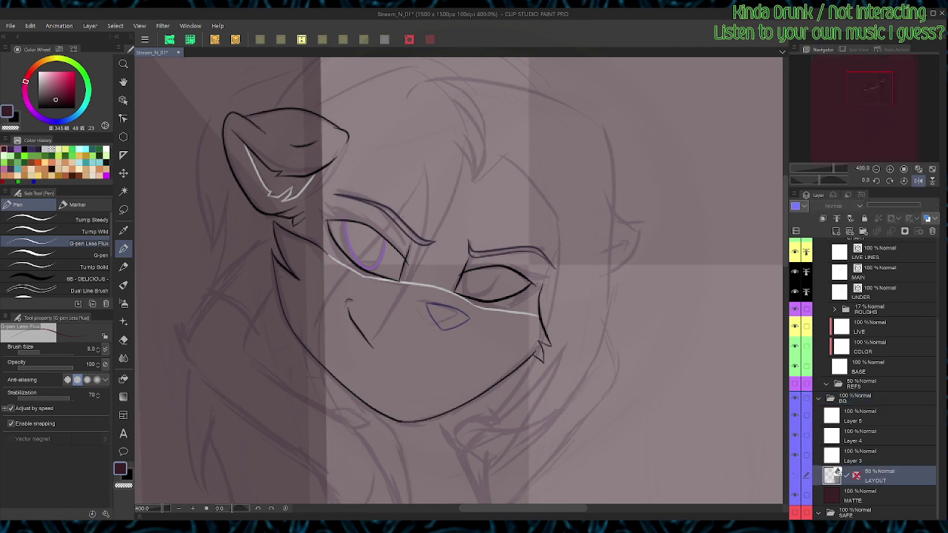
key("alt+bracketleft")
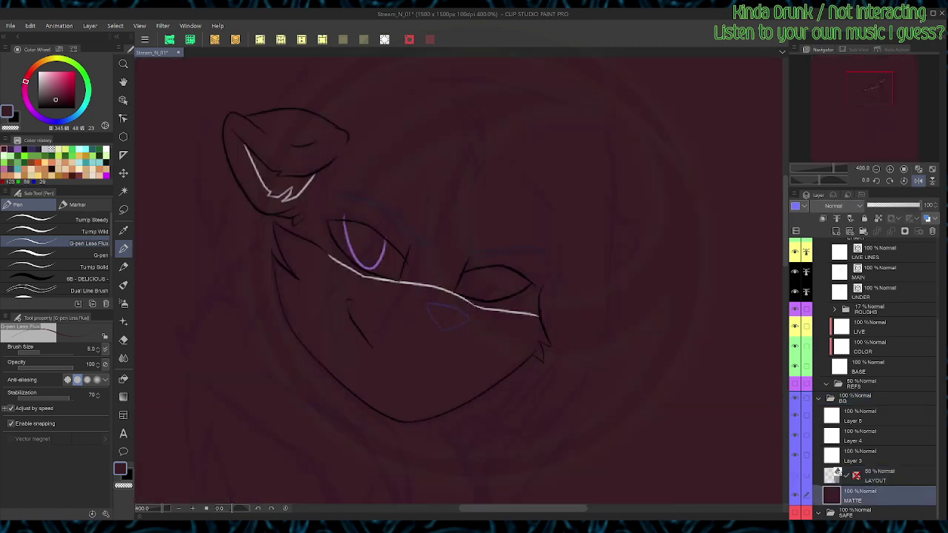
left_click_drag(55, 99, 52, 91)
key("alt+BackSpace")
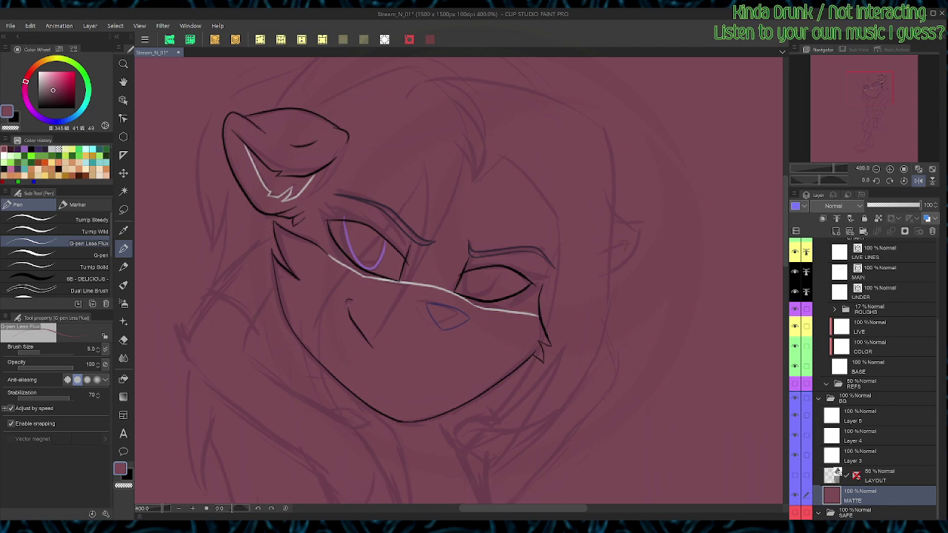
Step: Collapse the BG folder, save the file, and ink the second eye's iris in purple on the UNDER layer
left_click(818, 398)
left_click(889, 372)
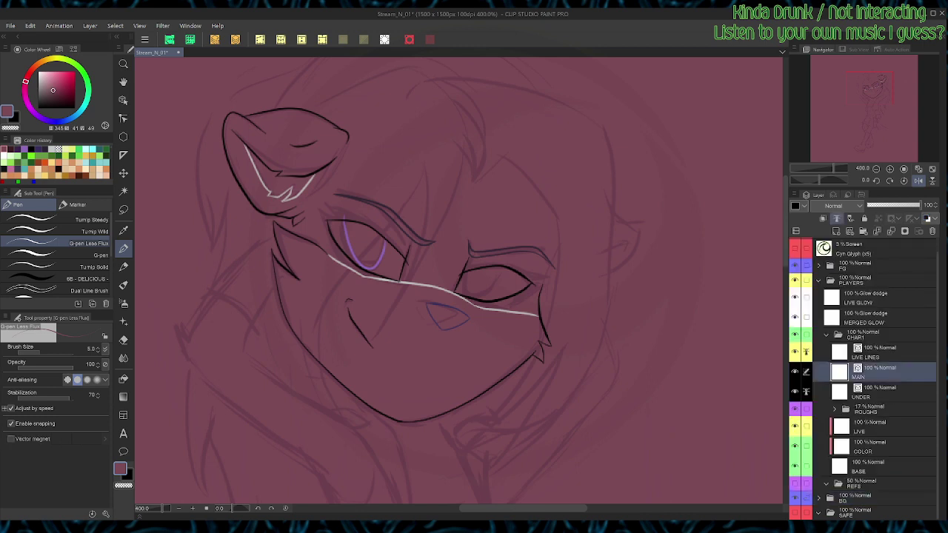
left_click(888, 392)
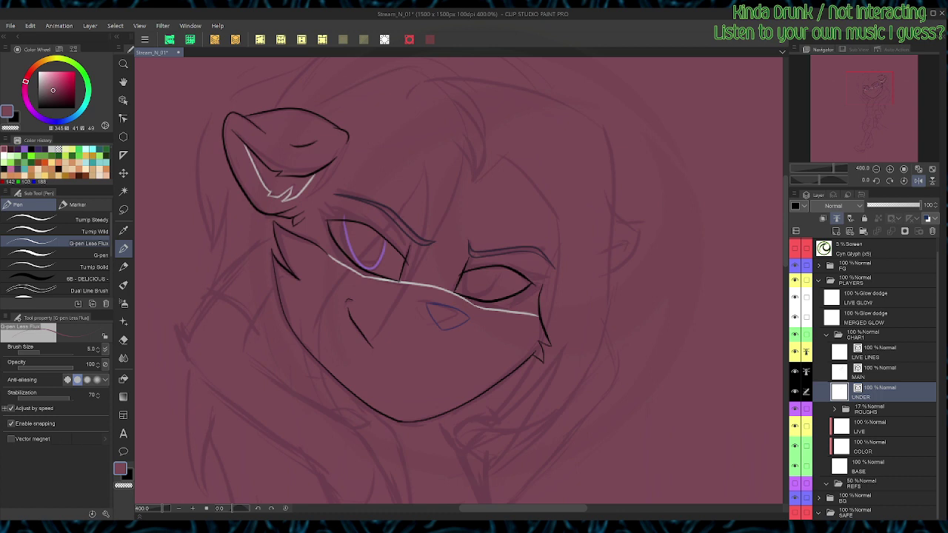
left_click(24, 149)
key("ctrl+s")
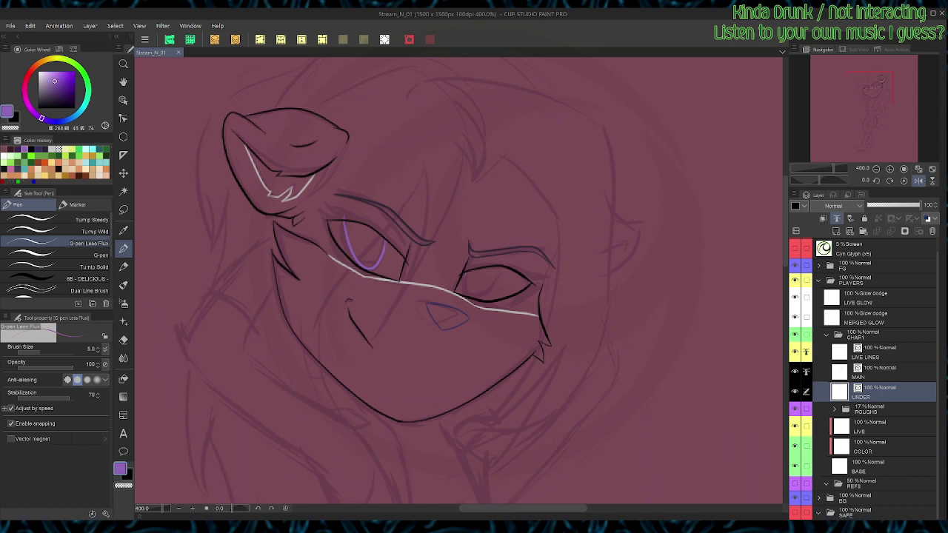
mouse_move(466, 293)
left_mouse_down()
mouse_move(483, 294)
mouse_move(495, 280)
left_mouse_up()
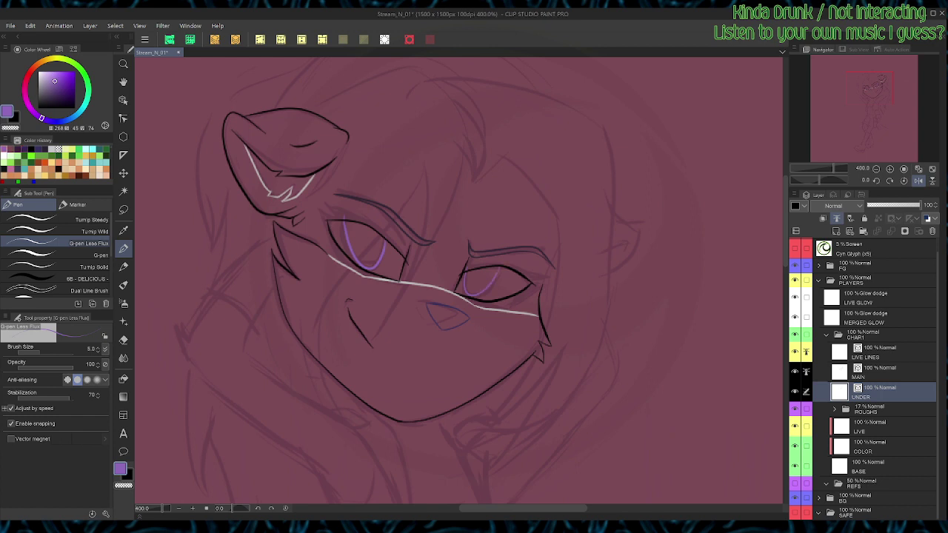
Step: Mirror the canvas, hide the rough sketch, and adjust the size and placement of both purple iris curves inside the eye outlines
left_click(918, 181)
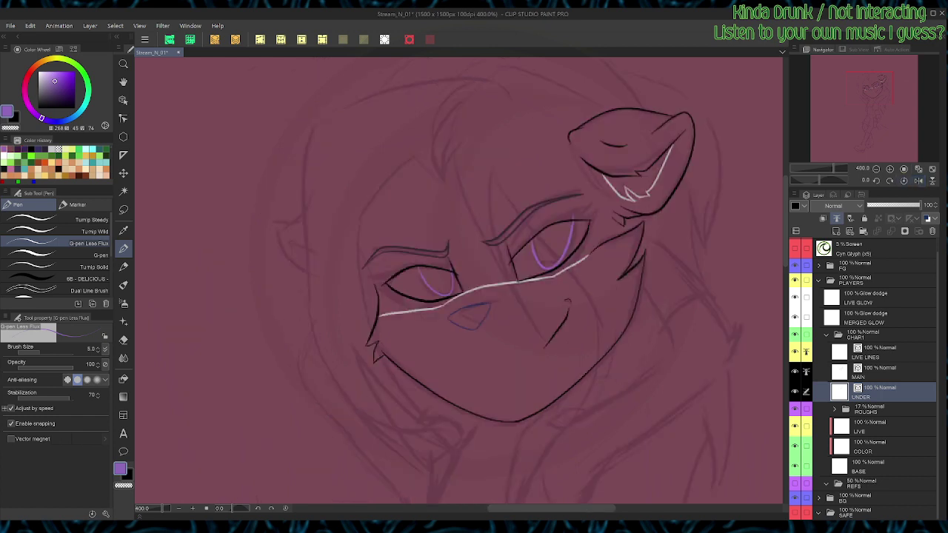
key("o")
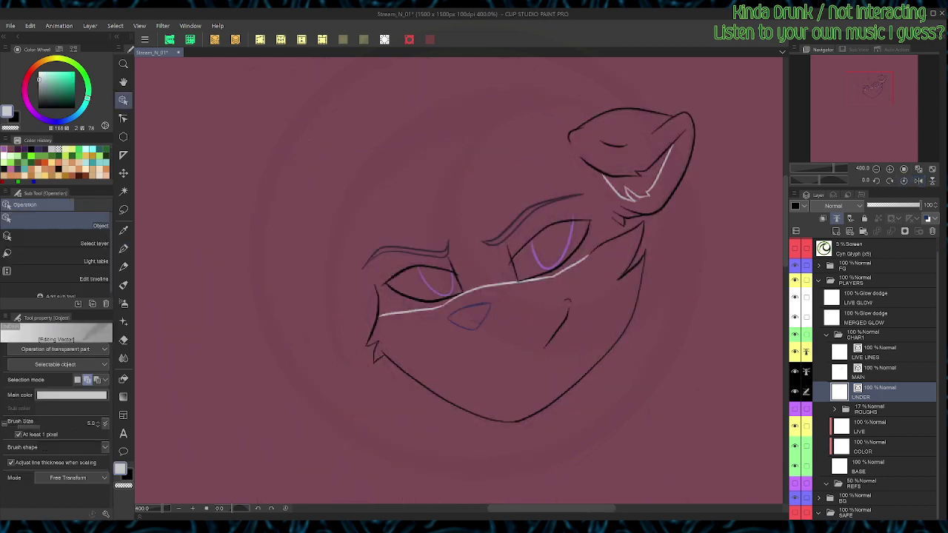
left_click(550, 268)
left_click_drag(527, 212, 516, 210)
left_click_drag(576, 273, 576, 270)
key("ctrl+d")
left_click(434, 290)
left_click_drag(435, 300, 434, 299)
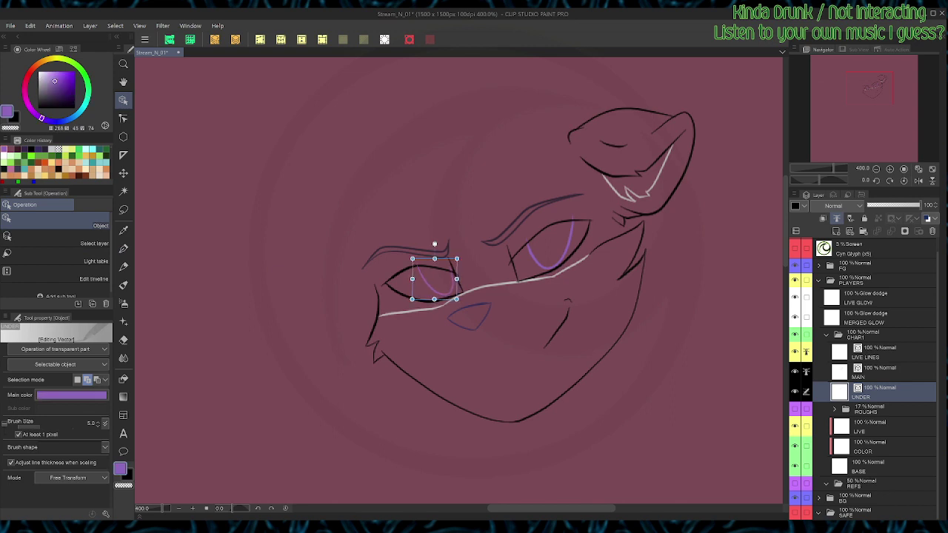
left_click_drag(457, 258, 460, 259)
key("p")
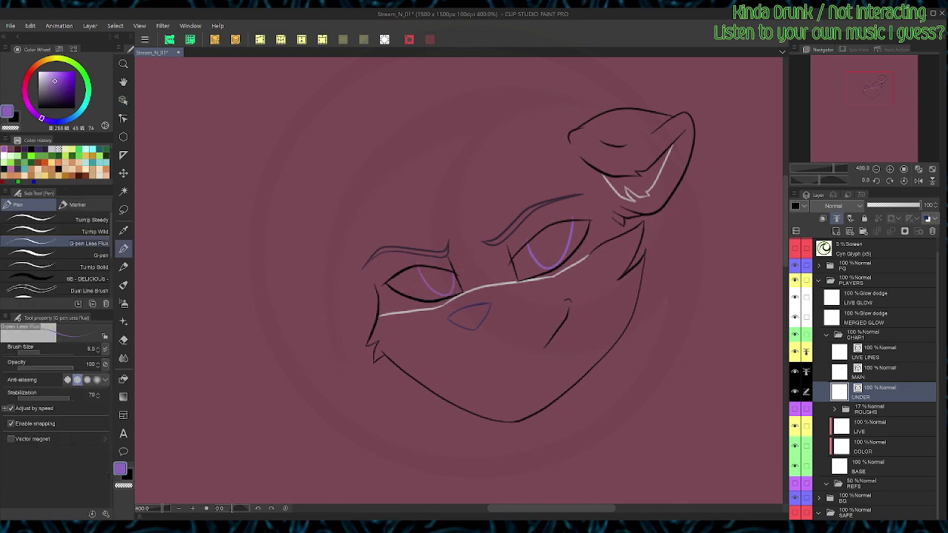
Step: Trim the iris line ends that stick out past the upper eyelids on the UNDER layer and save the file
scroll(515, 204, "up", 3)
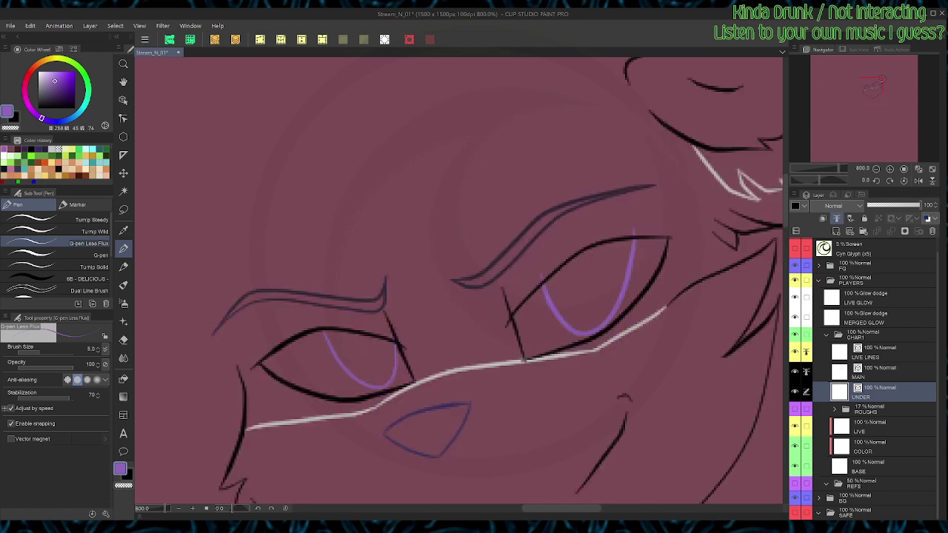
key("e")
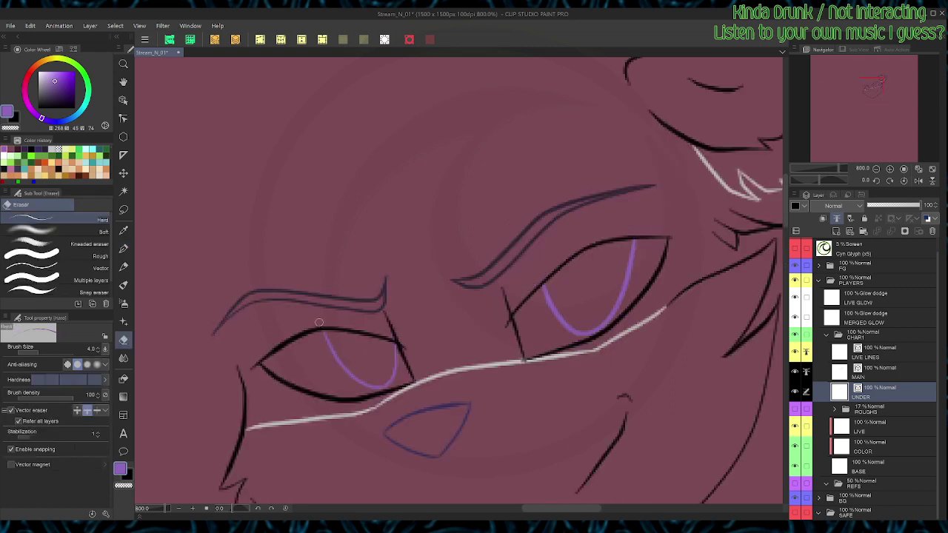
scroll(347, 311, "up", 1)
key("y")
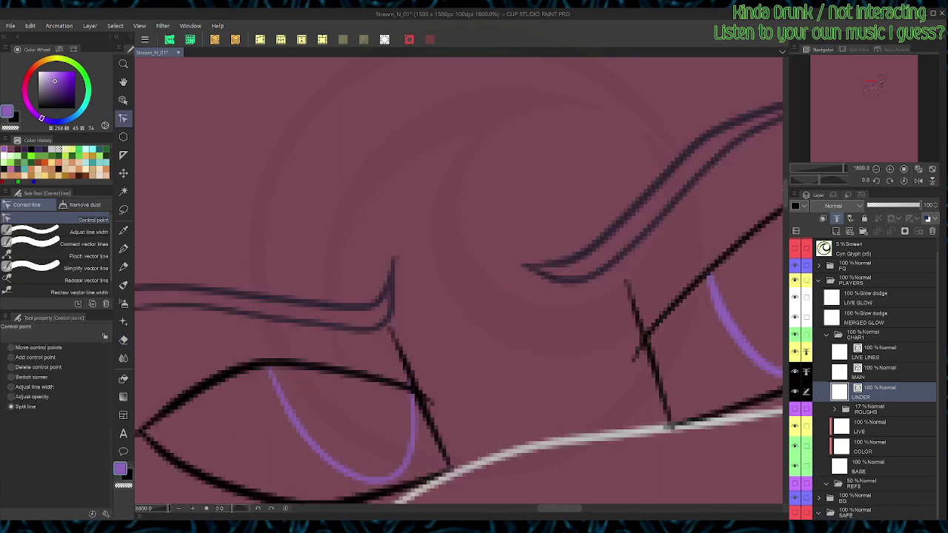
key("o")
left_click(406, 377)
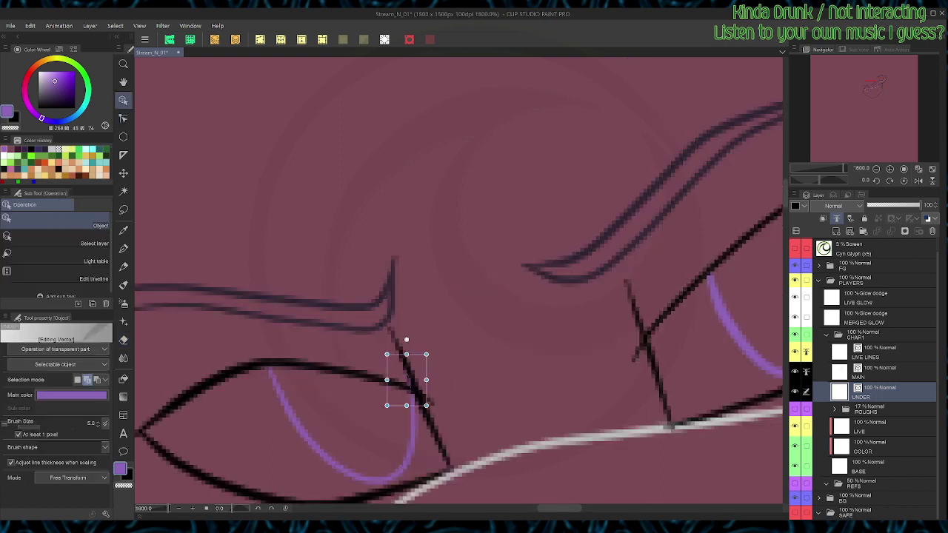
key("Delete")
scroll(413, 363, "down", 1)
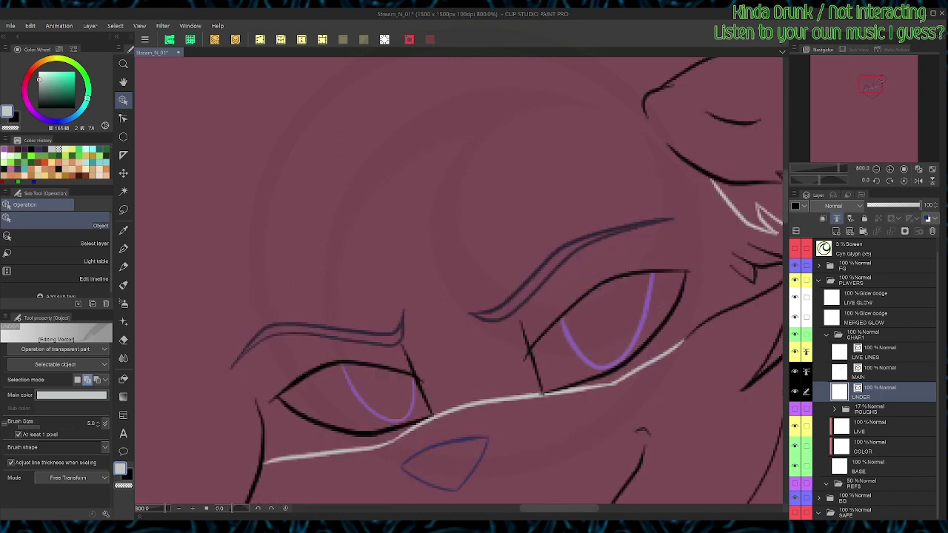
scroll(412, 367, "down", 1)
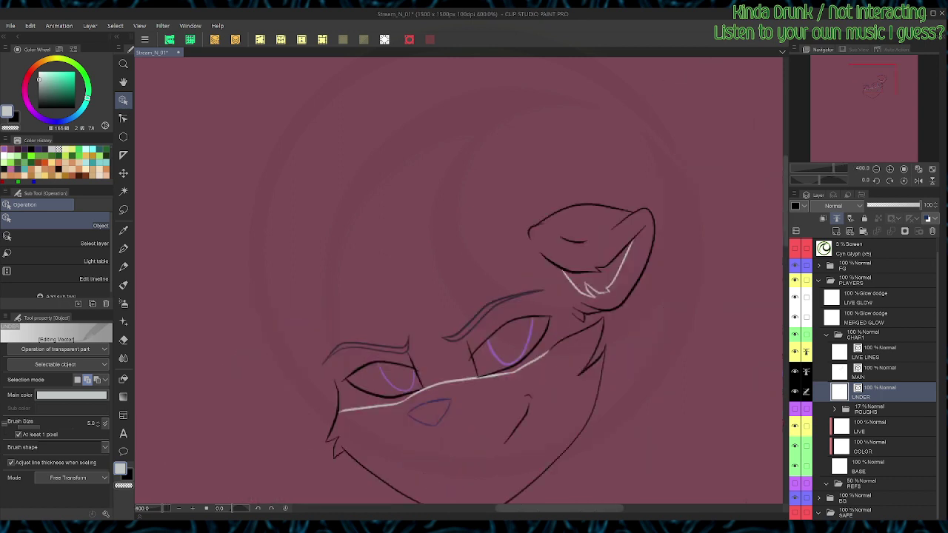
key("ctrl+s")
Step: Show the rough sketch again and ink a black eyelid crease above the eye nearest the ear on the MAIN layer
key("p")
left_click(881, 373)
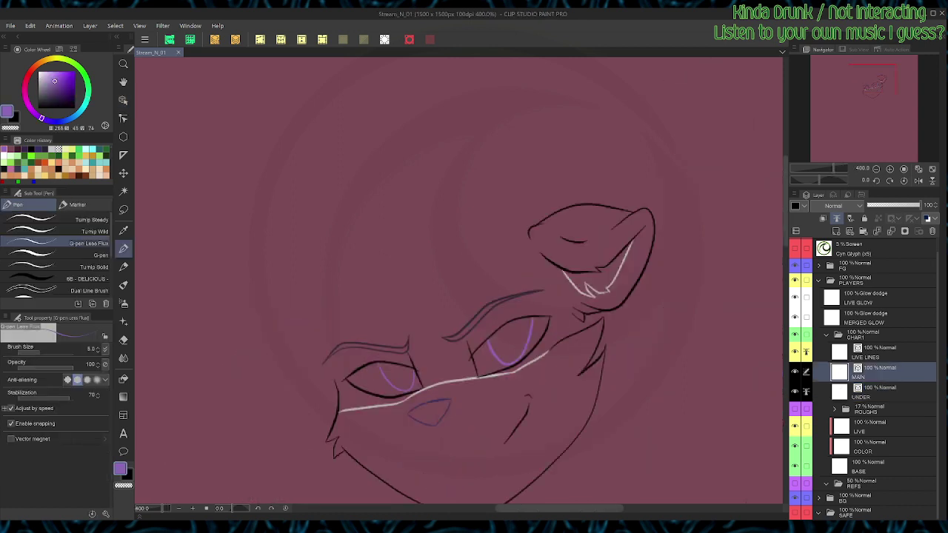
left_click(794, 409)
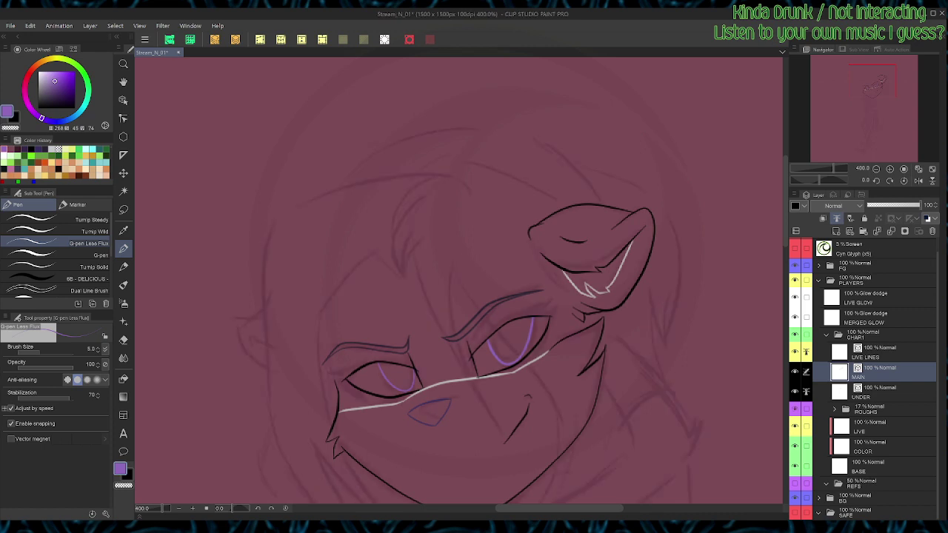
key("d")
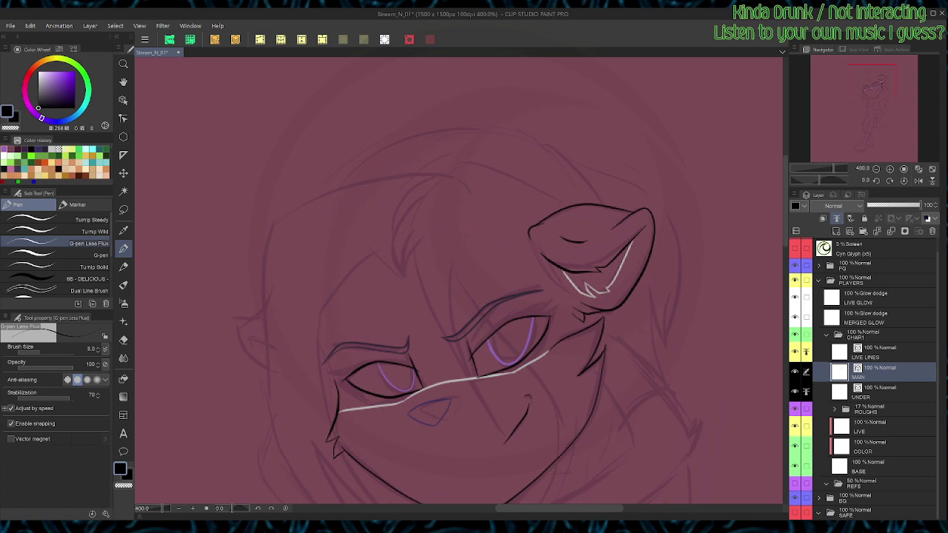
key("ctrl+plus")
left_click_drag(474, 311, 425, 213)
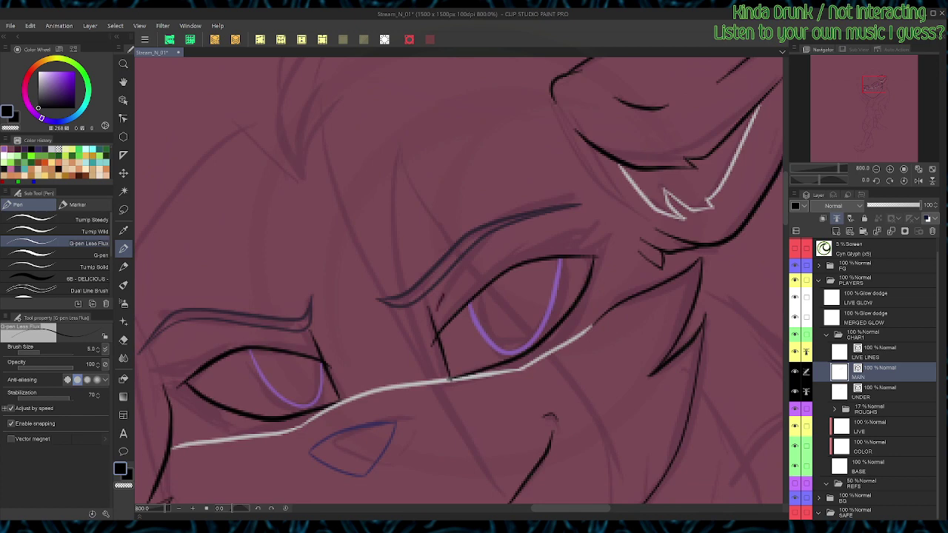
key("space")
left_click_drag(444, 318, 543, 260)
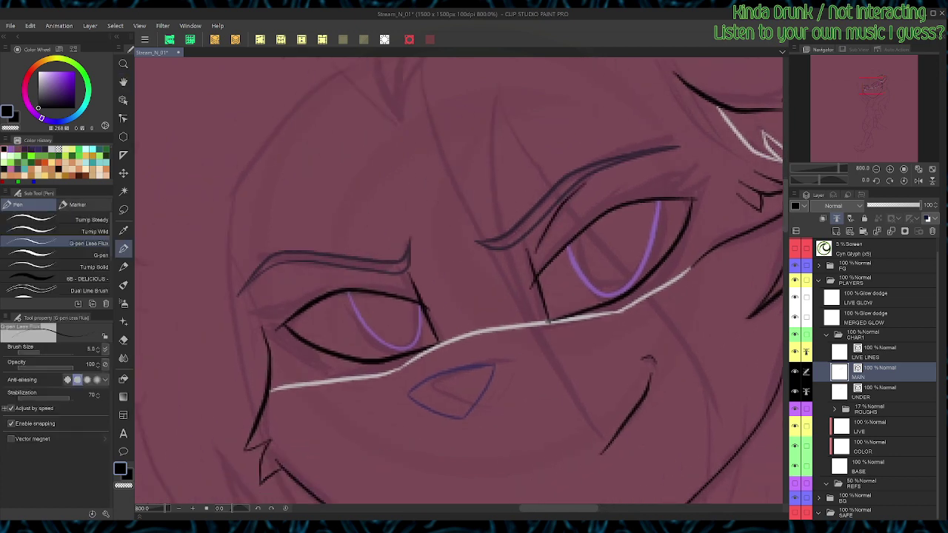
Step: Ink the black eyelid crease between the brow and the upper lid of the smaller far eye
key("shift+space")
left_click_drag(592, 356, 565, 172)
left_click_drag(459, 305, 473, 256)
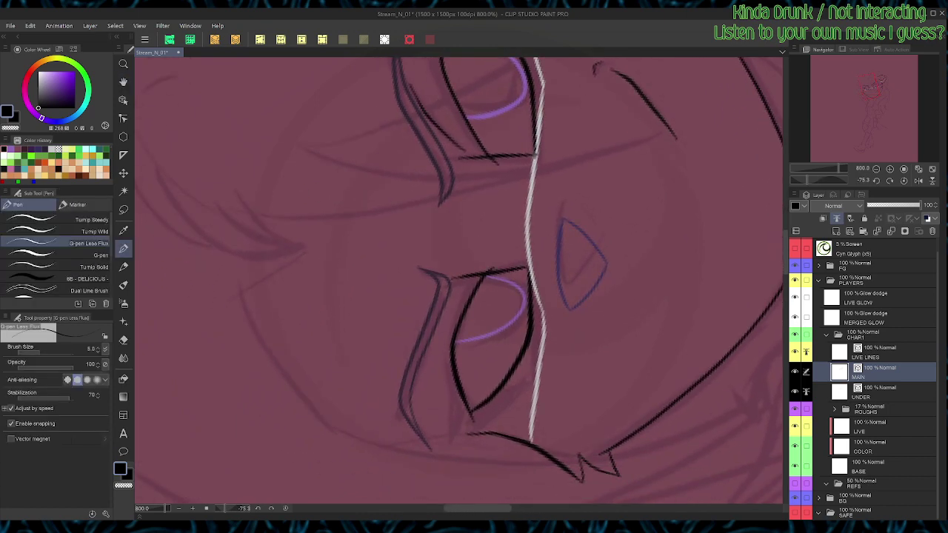
mouse_move(455, 289)
left_mouse_down()
mouse_move(431, 344)
mouse_move(424, 393)
left_mouse_up()
key("ctrl+@")
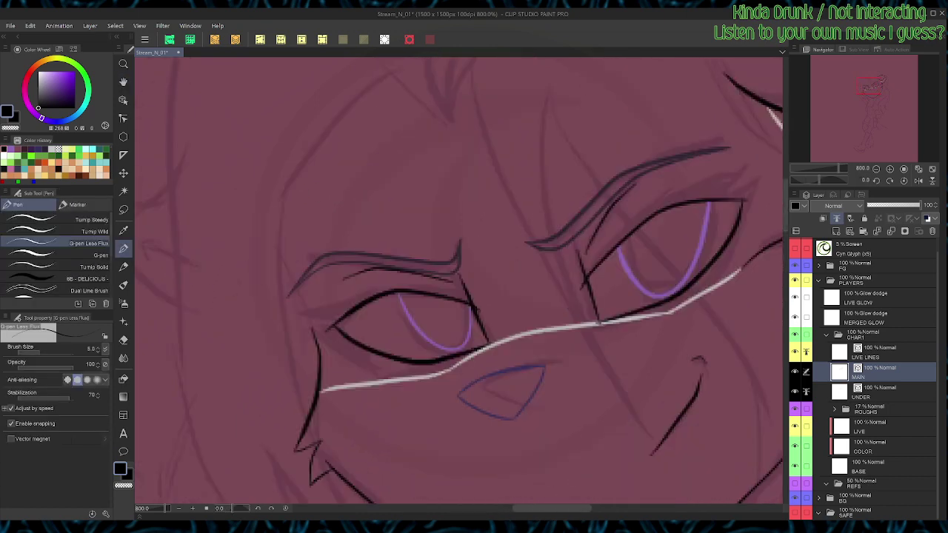
Step: Ink the pointed upper lash clumps and the outer lower lash line around the eye nearest the ear
left_click_drag(511, 244, 409, 312)
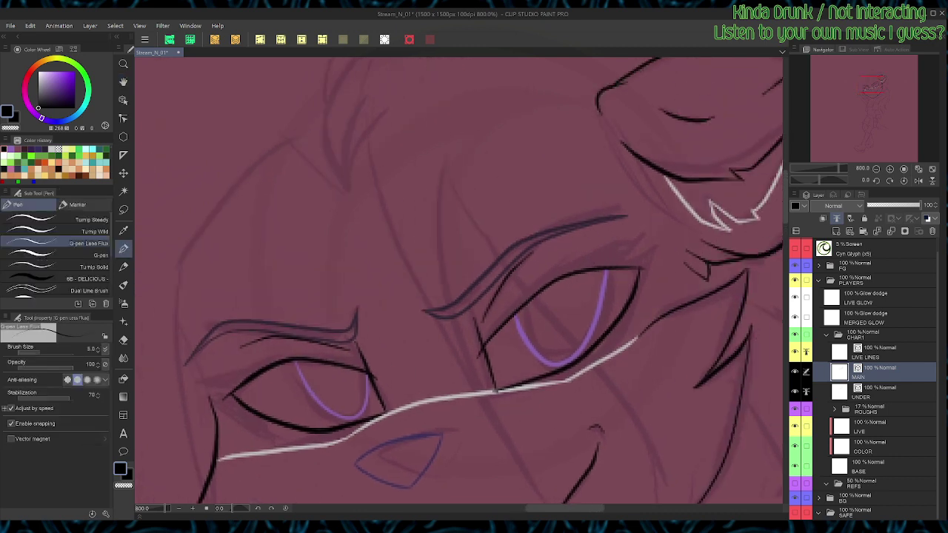
mouse_move(480, 356)
left_mouse_down()
mouse_move(506, 311)
mouse_move(570, 252)
left_mouse_up()
left_click_drag(592, 310, 595, 268)
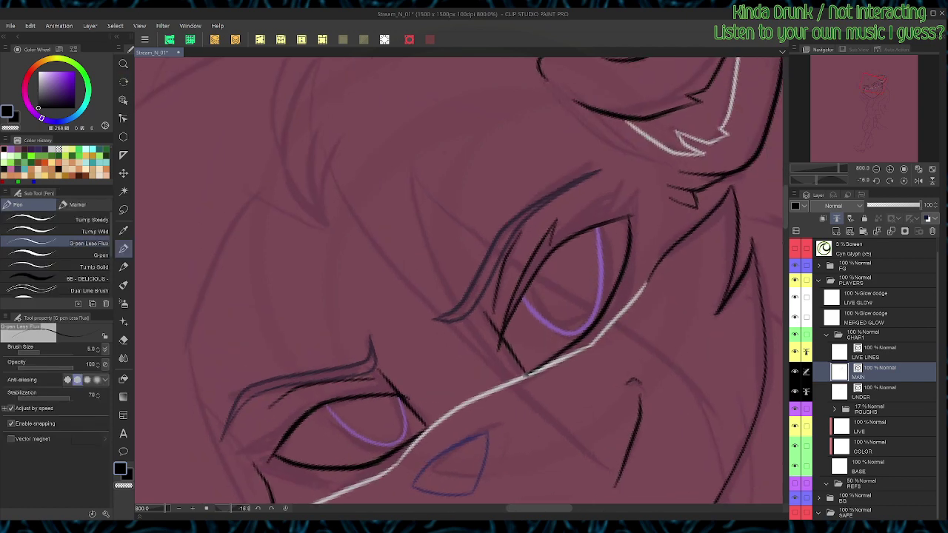
left_click_drag(551, 246, 631, 177)
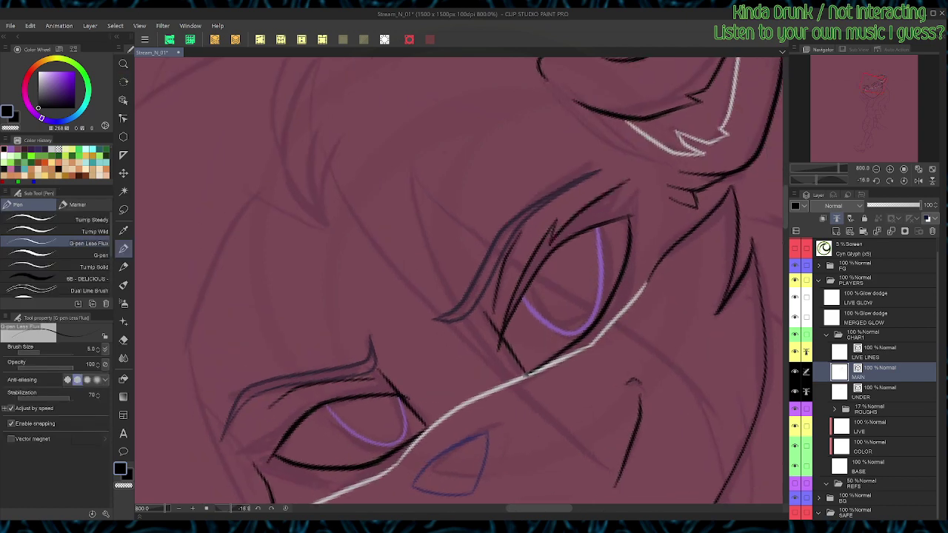
mouse_move(605, 217)
left_mouse_down()
mouse_move(631, 178)
mouse_move(614, 203)
mouse_move(604, 193)
mouse_move(631, 153)
left_mouse_up()
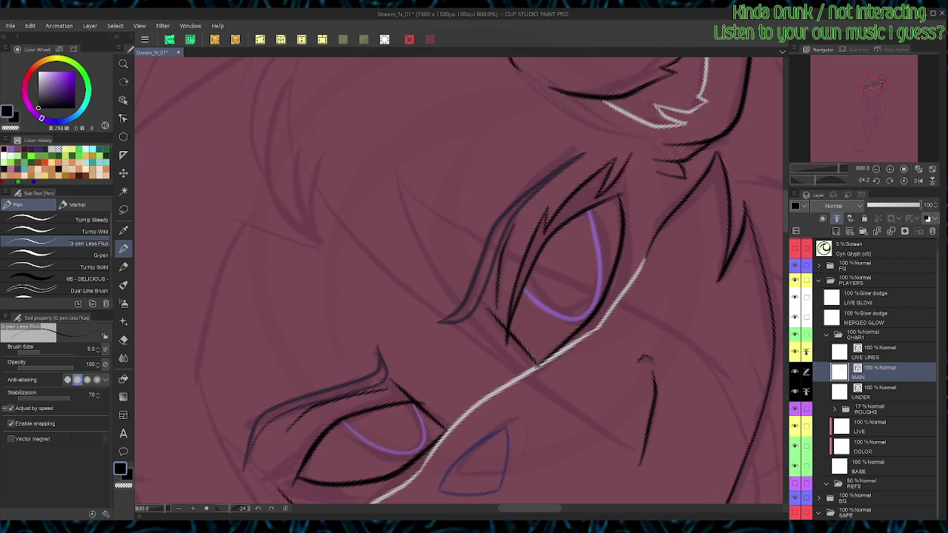
mouse_move(542, 365)
left_mouse_down()
mouse_move(579, 335)
mouse_move(624, 275)
mouse_move(638, 222)
mouse_move(630, 151)
left_mouse_up()
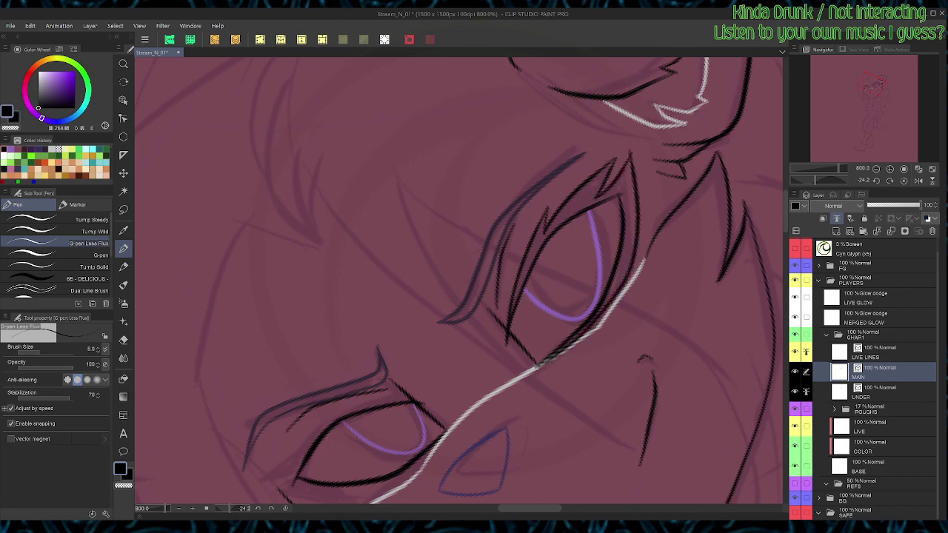
Step: Mirror the canvas back and adjust the shape of the outer lower lash line on the eye nearest the ear
key("ctrl+at")
left_click(918, 181)
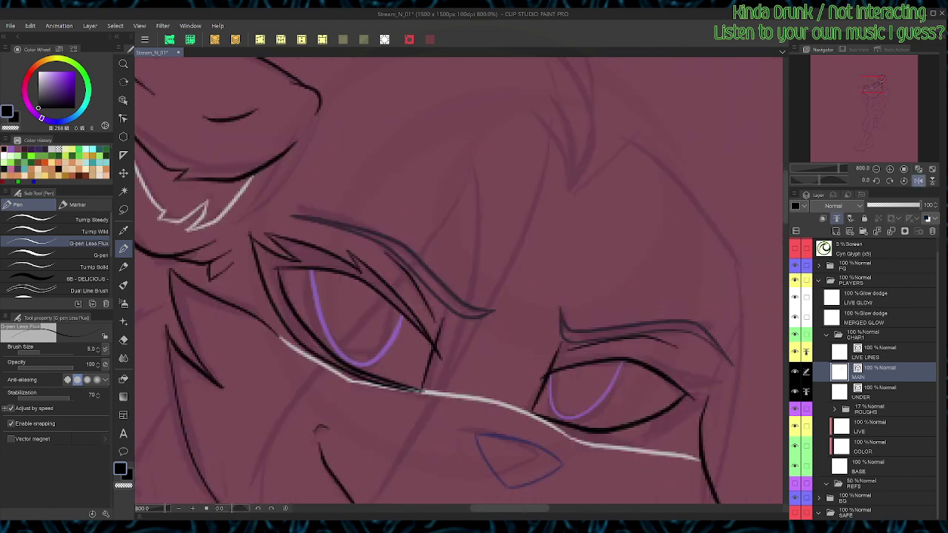
key("o")
left_click(279, 322)
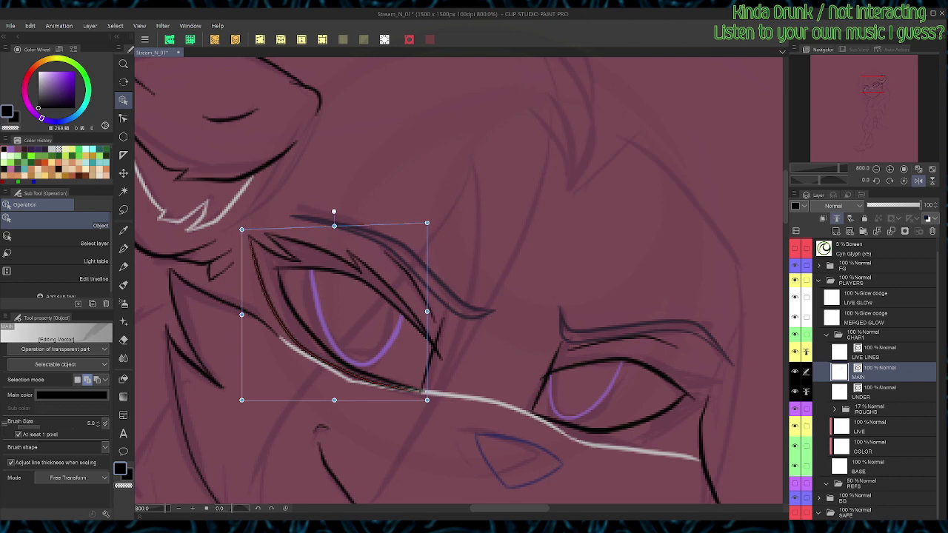
key("p")
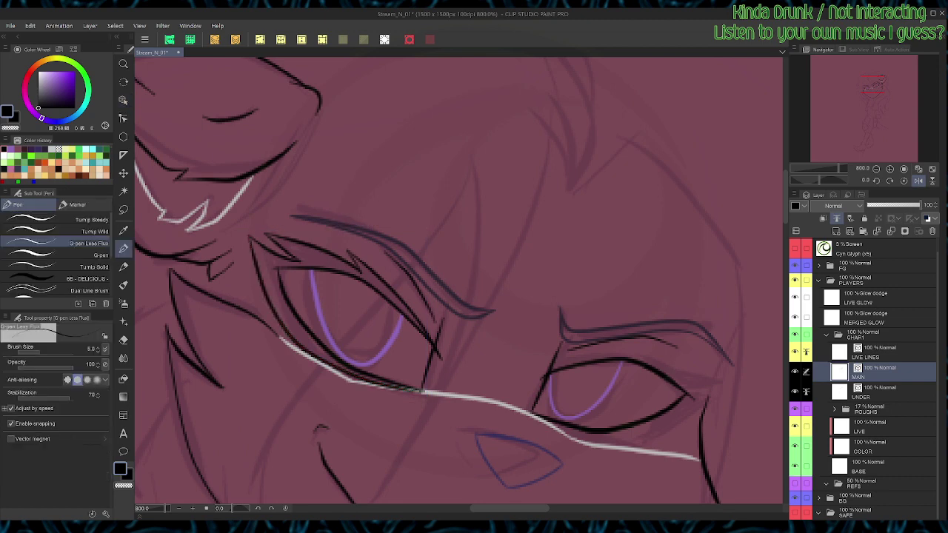
Step: Ink the sweeping outer upper lash and the lower lash line of the smaller far eye on the MAIN layer
key("shift+space")
left_click_drag(592, 333, 569, 189)
key("space")
mouse_move(562, 244)
left_mouse_down()
mouse_move(490, 278)
mouse_move(539, 182)
left_mouse_up()
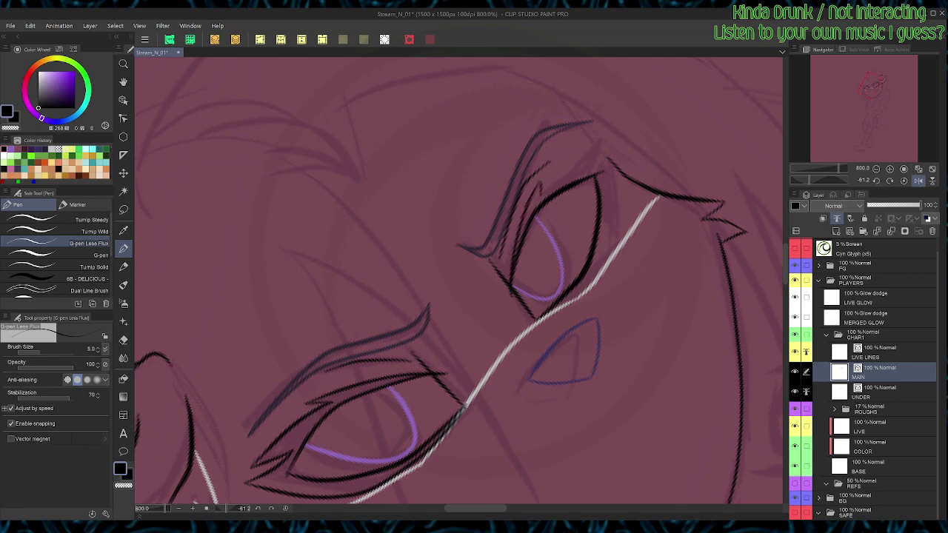
key("shift+space")
left_click_drag(563, 245, 527, 277)
key("space")
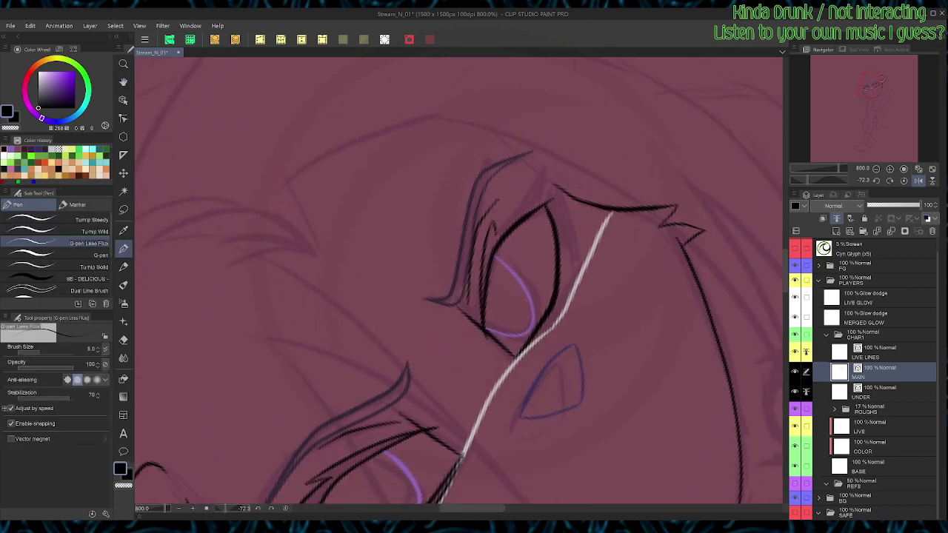
mouse_move(497, 234)
left_mouse_down()
mouse_move(535, 190)
mouse_move(549, 148)
left_mouse_up()
mouse_move(551, 319)
left_mouse_down()
mouse_move(568, 274)
mouse_move(569, 187)
left_mouse_up()
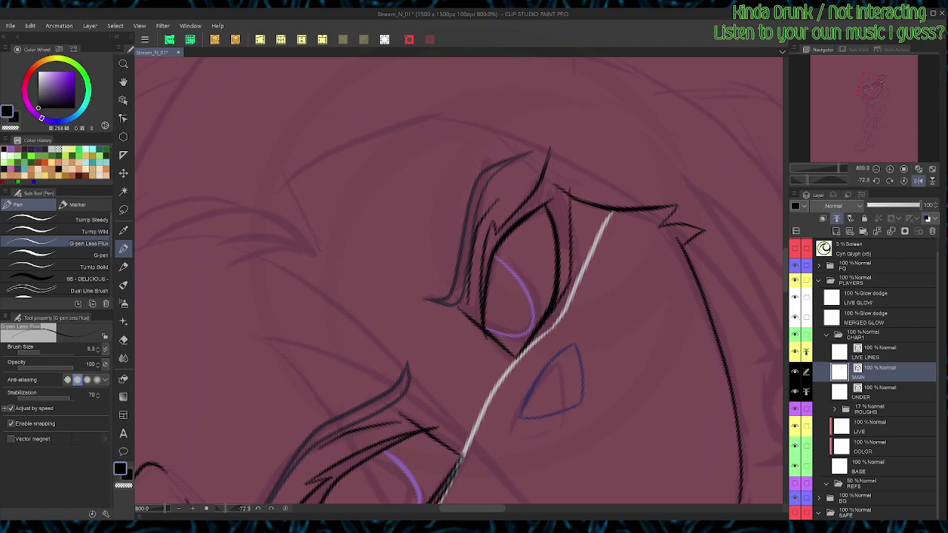
key("ctrl+@")
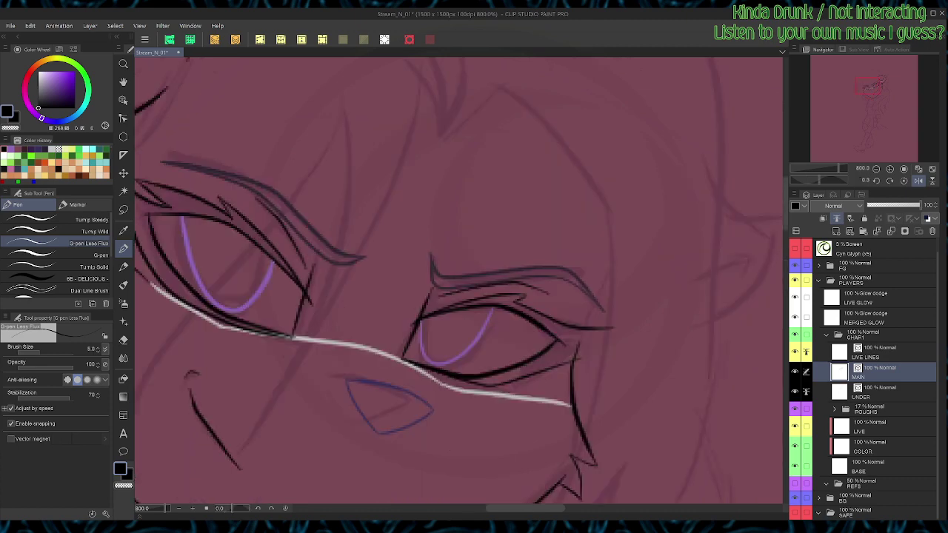
Step: Mirror the canvas back and ink the pointed lash clumps at the outer corner of the smaller far eye
left_click(918, 180)
left_click_drag(532, 289, 463, 286)
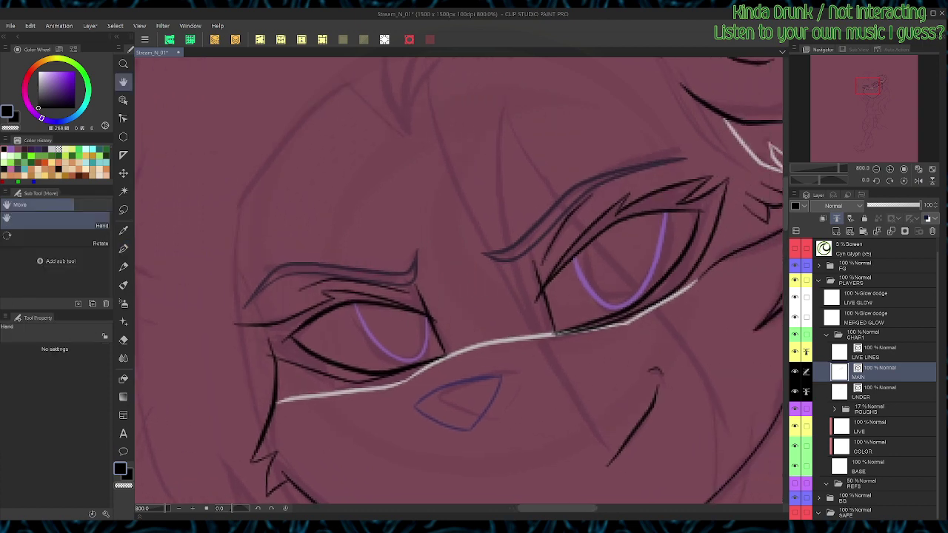
left_click_drag(548, 199, 552, 358)
left_click_drag(459, 281, 457, 381)
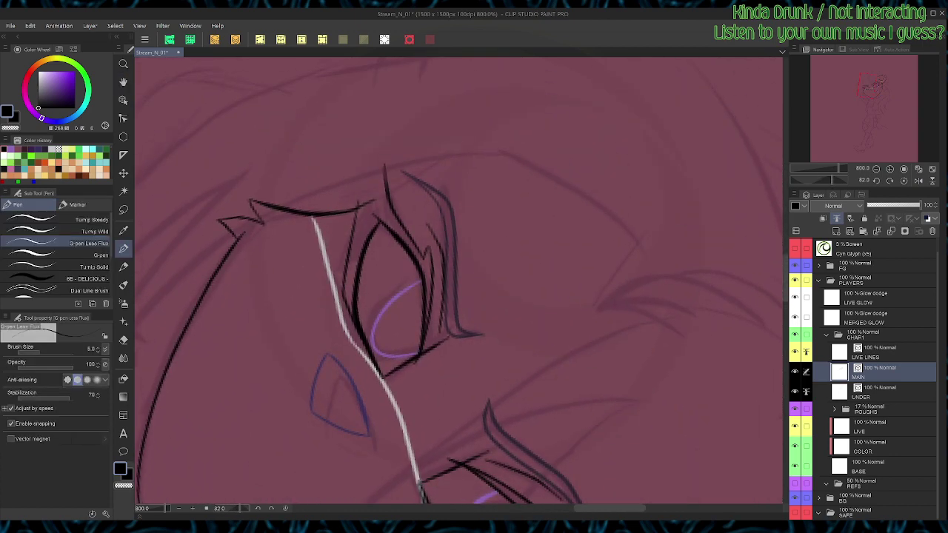
left_click_drag(378, 214, 384, 166)
key("o")
key("p")
left_click_drag(376, 213, 364, 168)
key("r")
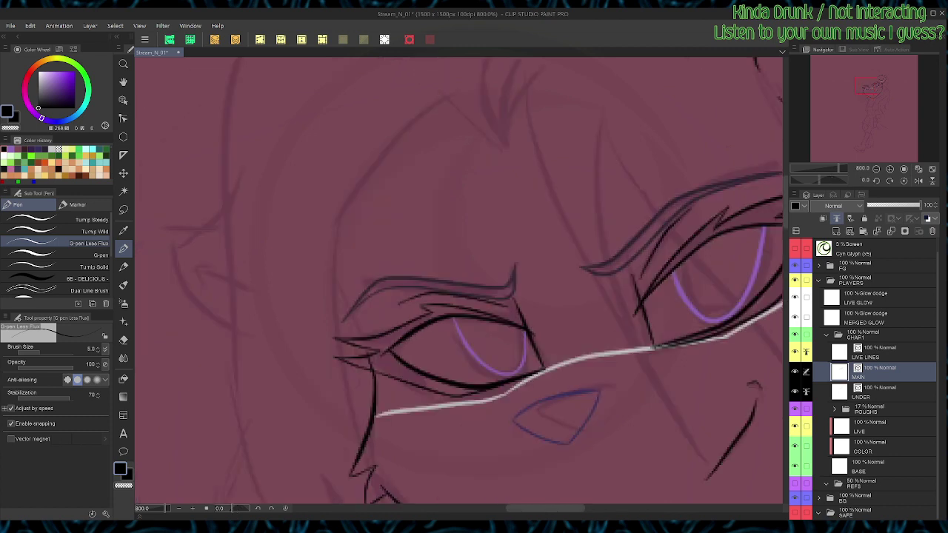
Step: Delete the cheek contour beside the far eye and the extra short strokes among its outer lashes, and save the file
key("e")
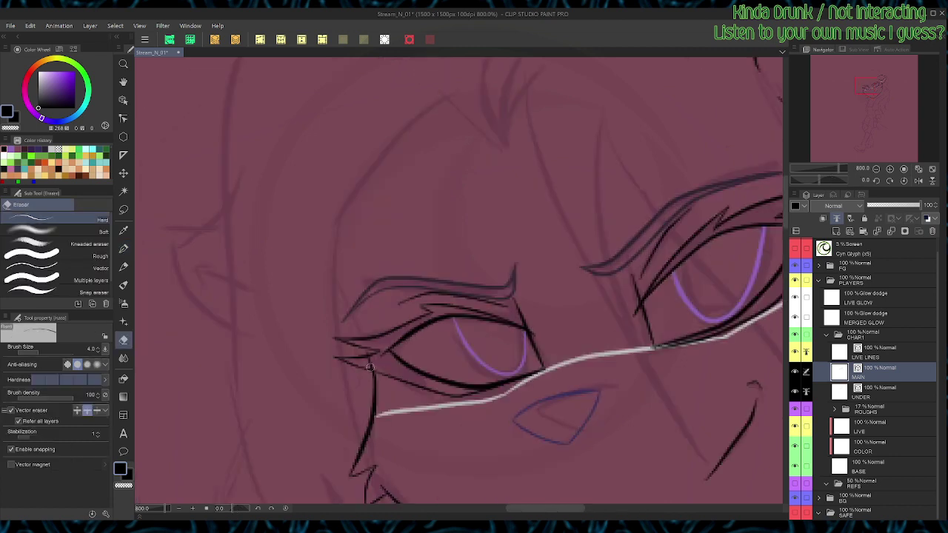
key("o")
left_click(375, 378)
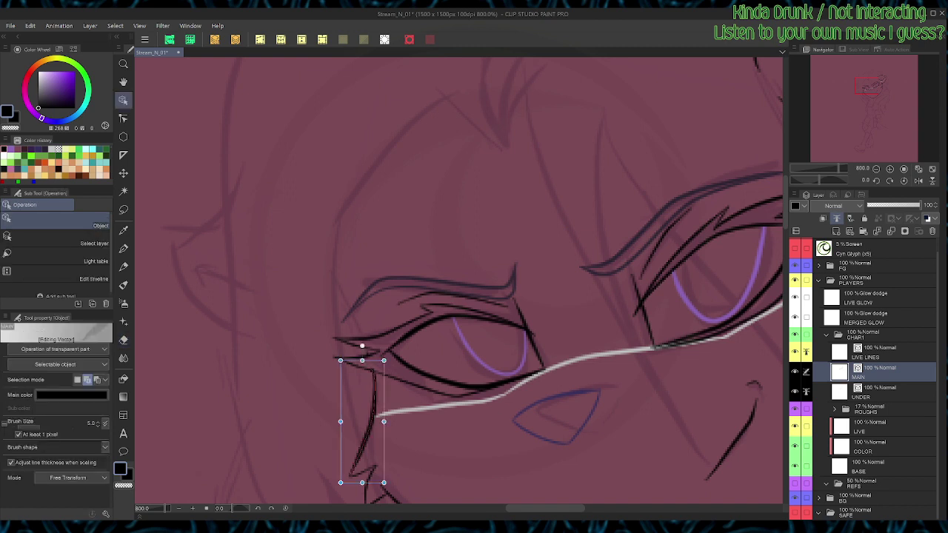
left_click_drag(362, 345, 360, 346)
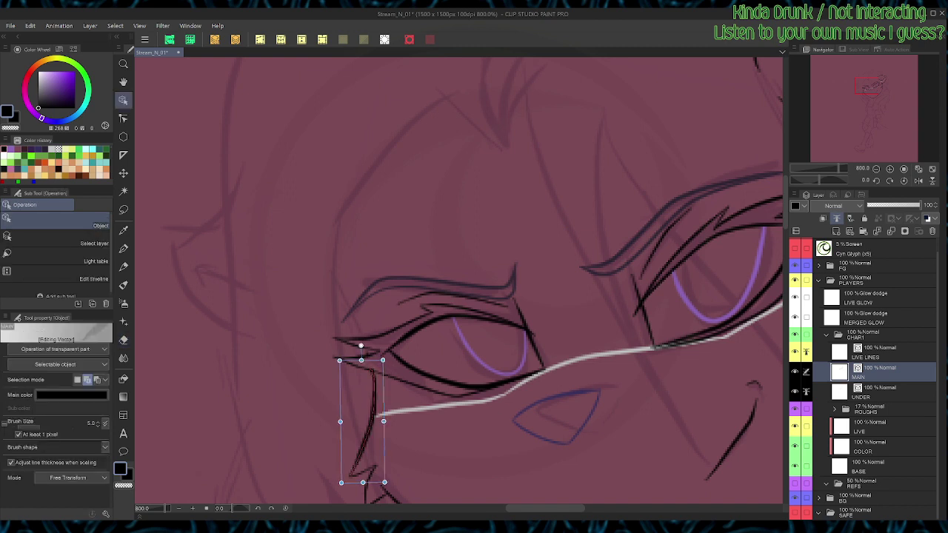
key("Delete")
left_click(359, 346)
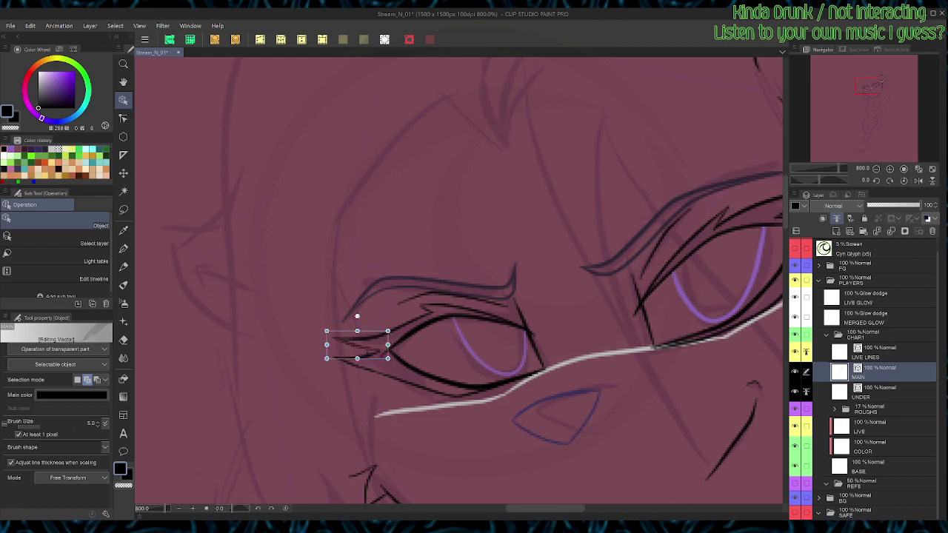
key("Delete")
left_click(368, 355)
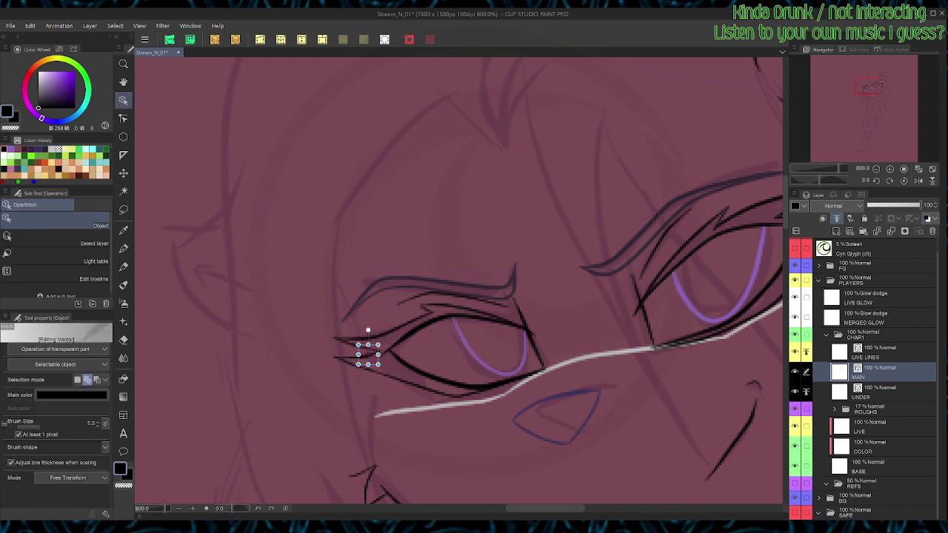
key("Delete")
key("p")
key("ctrl+s")
scroll(348, 321, "down", 2)
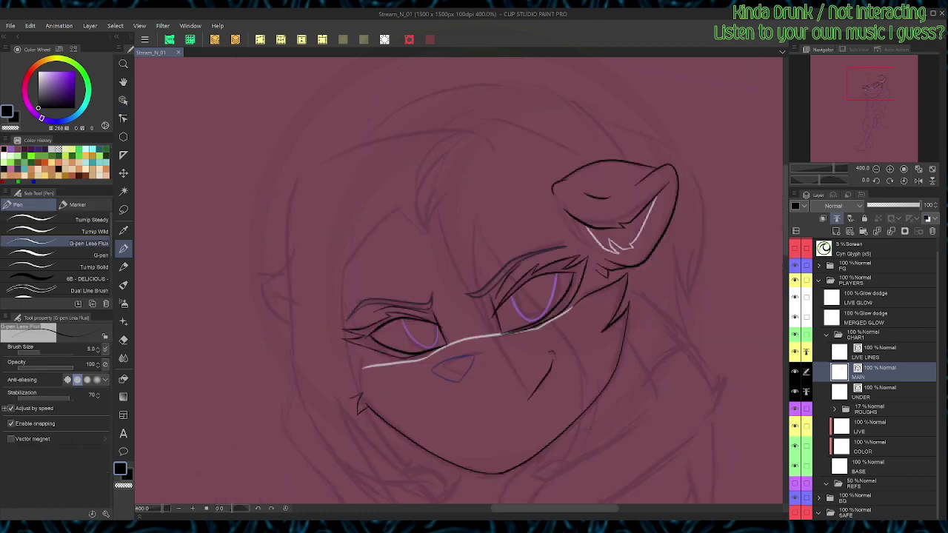
Step: Redraw the contour from the far brow down to the cheek fur and erase the part that crosses the lashes
mouse_move(334, 301)
left_mouse_down()
mouse_move(357, 335)
mouse_move(358, 379)
left_mouse_up()
key("ctrl+plus")
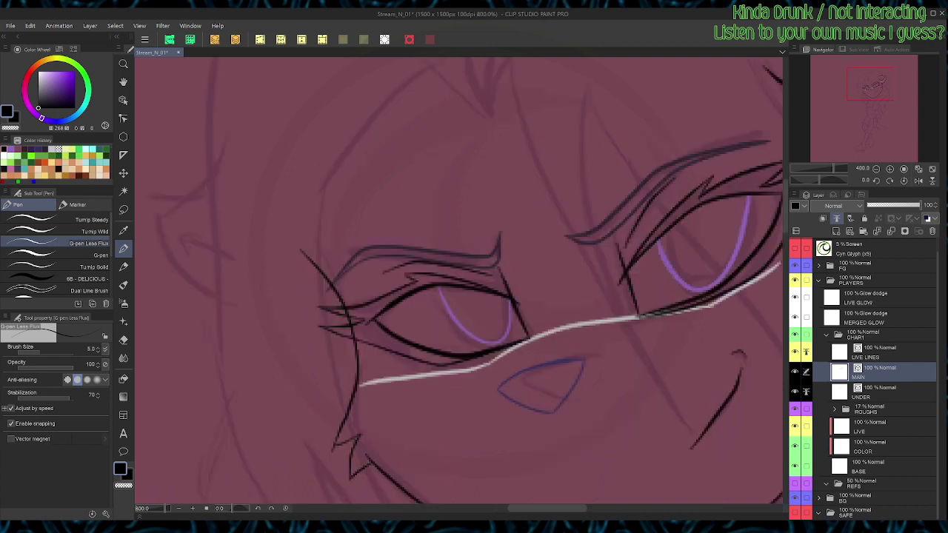
key("e")
left_click(353, 329)
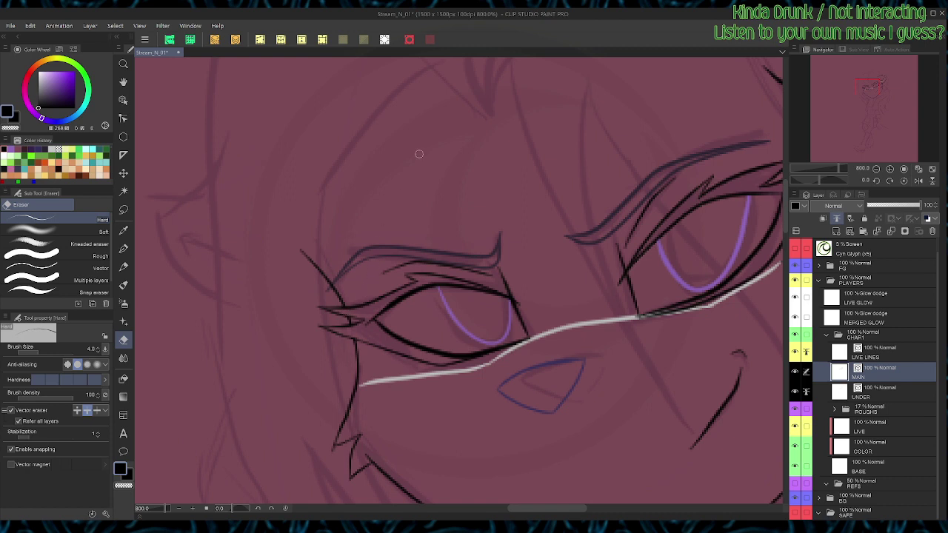
key("ctrl+minus")
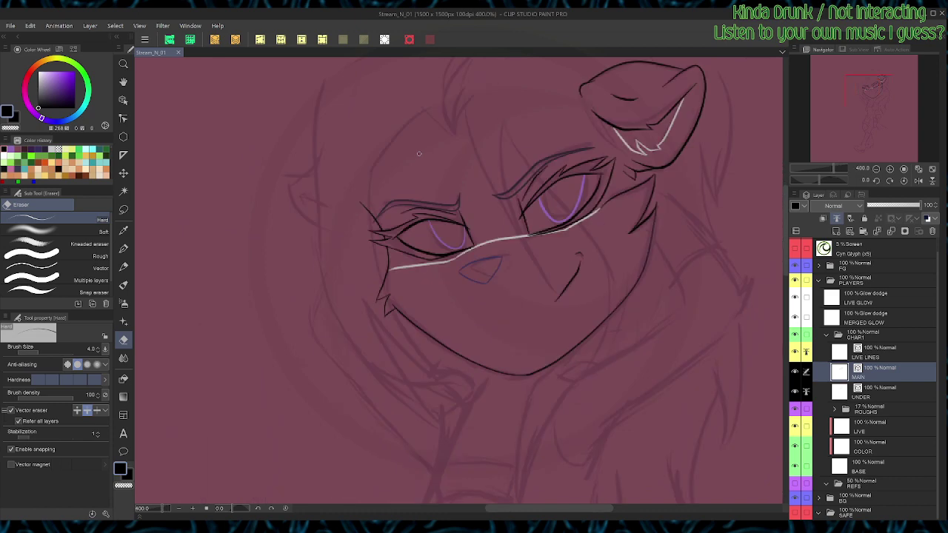
Step: Ink the far ear's outline, inner fold and fur tufts in black on the MAIN layer
key("p")
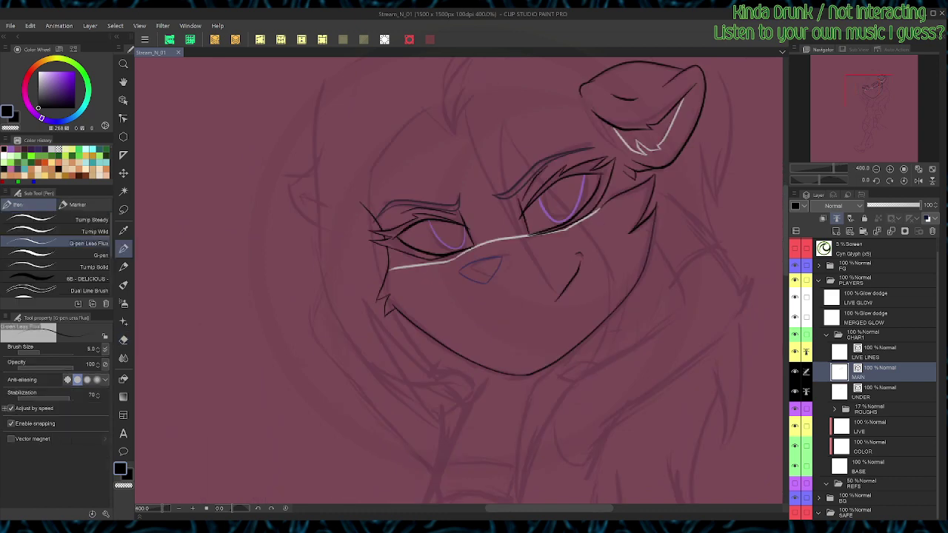
key("space")
left_click_drag(474, 259, 431, 307)
key("shift+space")
left_click_drag(593, 280, 555, 187)
key("space")
left_click_drag(429, 326, 513, 241)
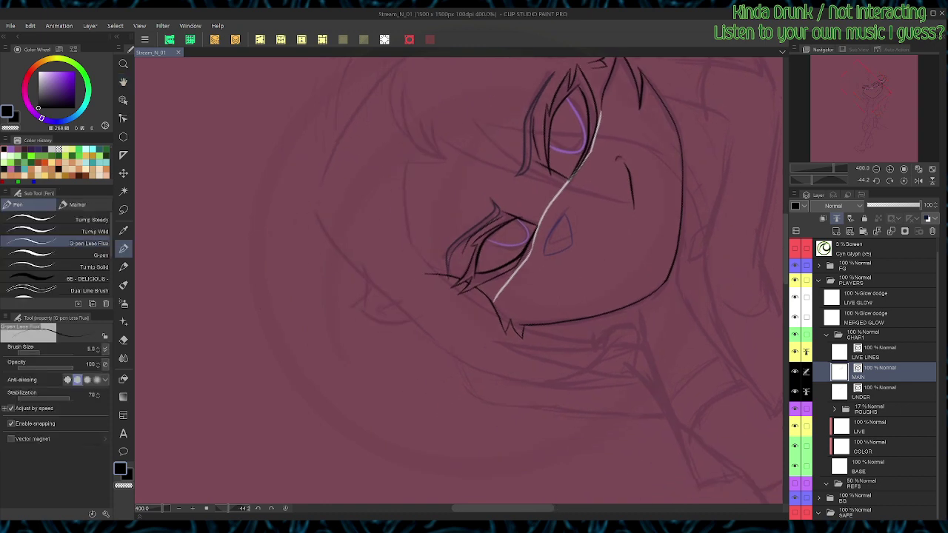
mouse_move(376, 238)
left_mouse_down()
mouse_move(366, 275)
mouse_move(375, 278)
mouse_move(359, 305)
mouse_move(368, 316)
mouse_move(429, 341)
mouse_move(442, 309)
left_mouse_up()
key("shift+space")
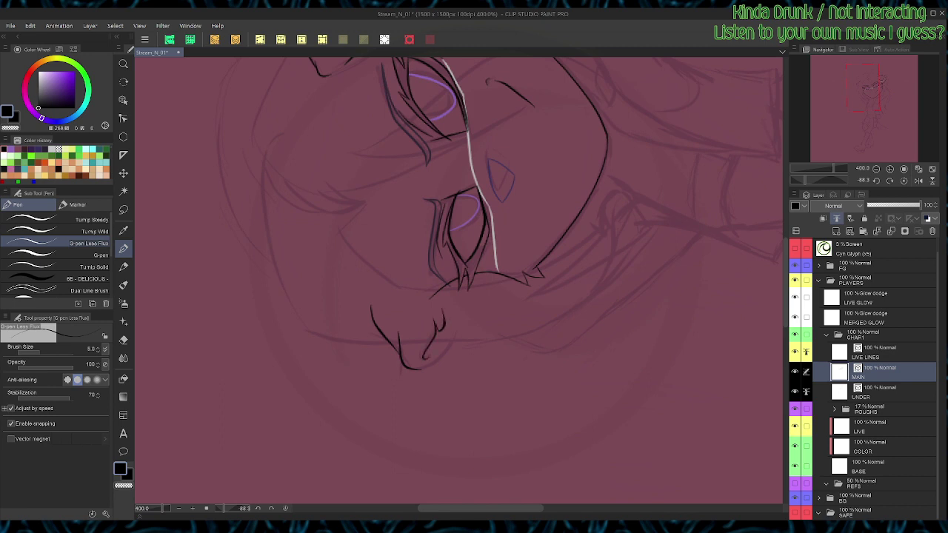
mouse_move(421, 369)
left_mouse_down()
mouse_move(454, 339)
mouse_move(458, 312)
left_mouse_up()
key("ctrl+@")
key("space")
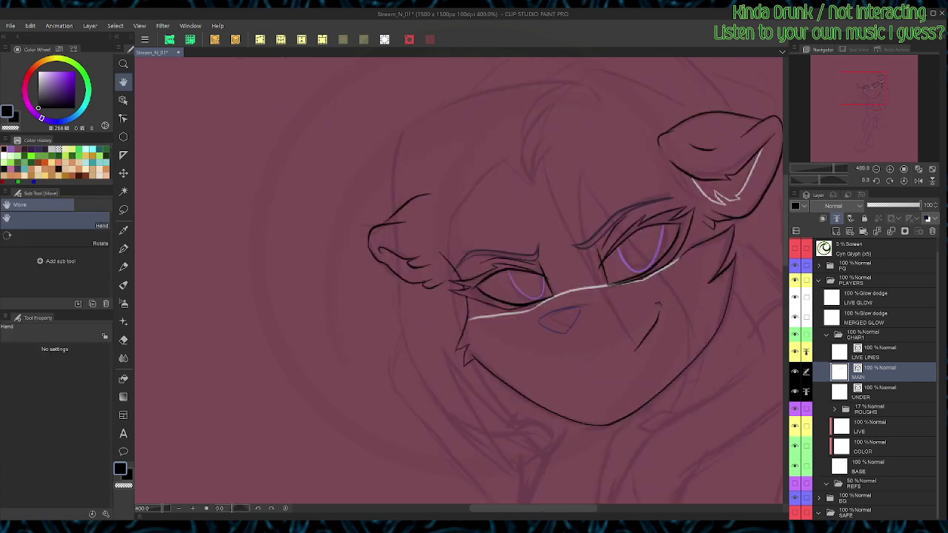
left_click_drag(518, 289, 431, 273)
key("o")
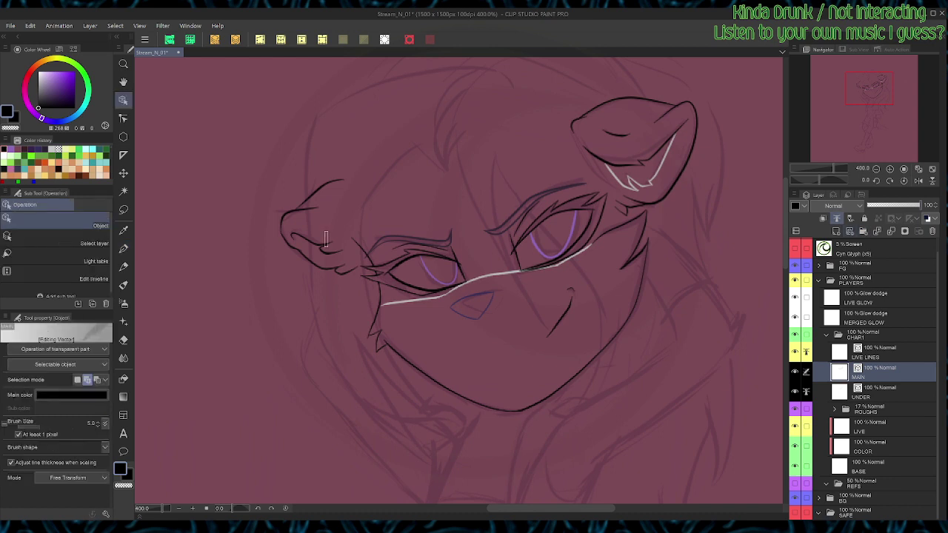
left_click(326, 245)
mouse_move(347, 230)
left_mouse_down()
mouse_move(290, 225)
mouse_move(320, 213)
mouse_move(314, 242)
left_mouse_up()
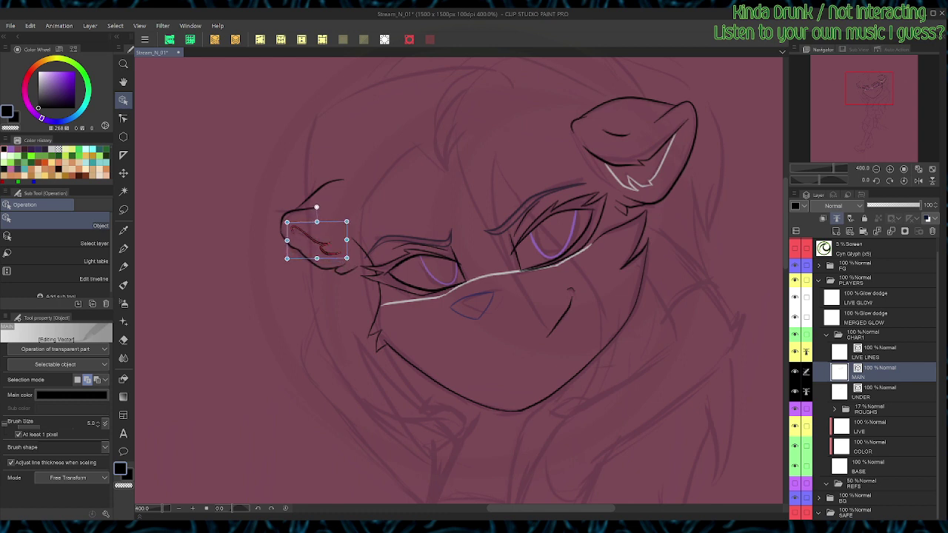
key("p")
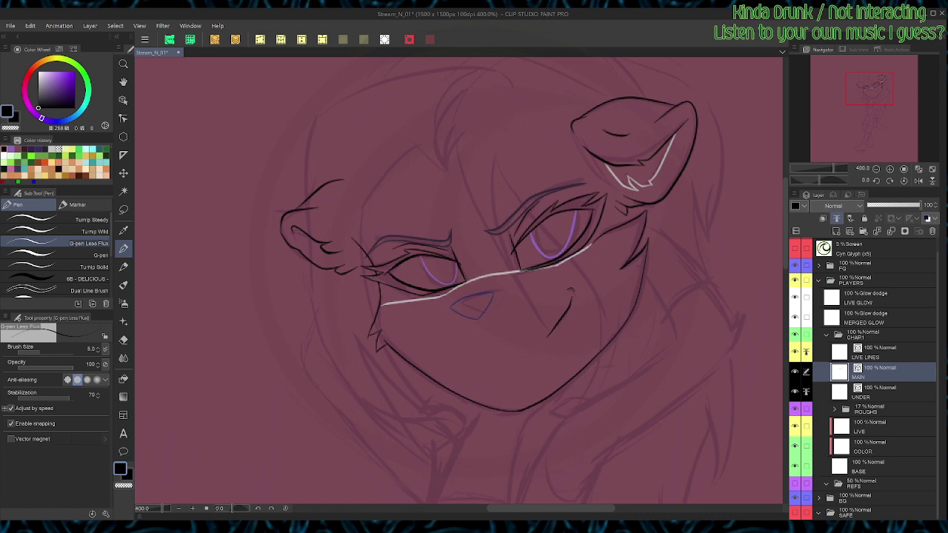
Step: Make the UNDER layer active and choose light grey from the Nova color set
left_click(878, 392)
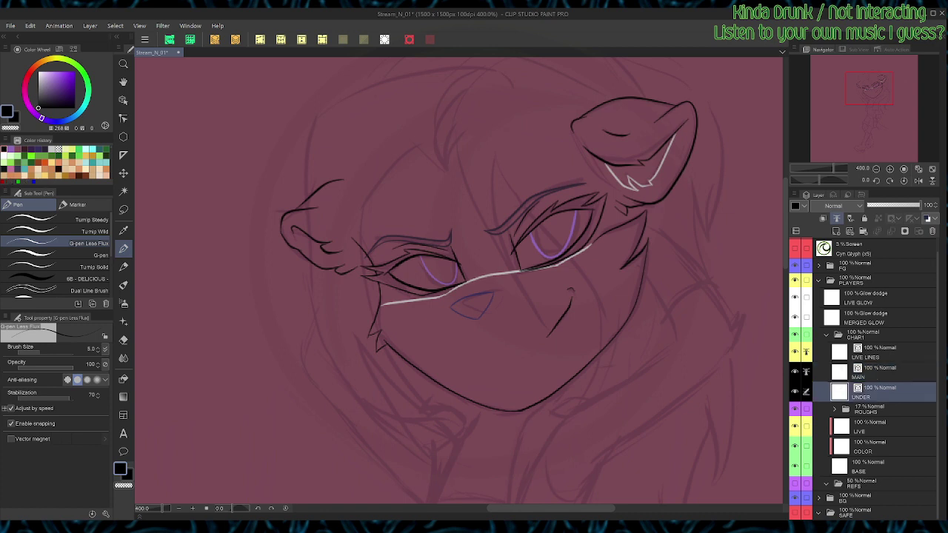
left_click(59, 49)
left_click(11, 83)
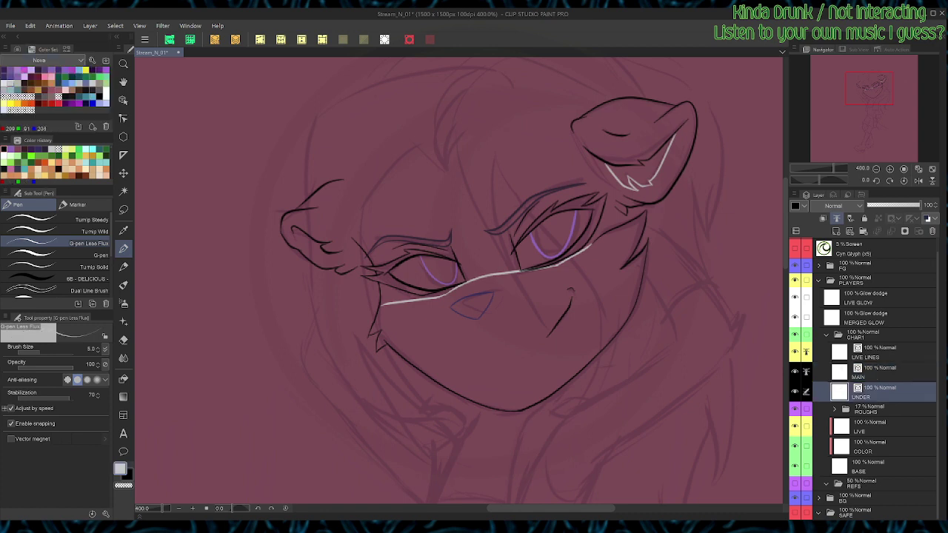
key("shift+space")
left_click_drag(592, 185, 560, 409)
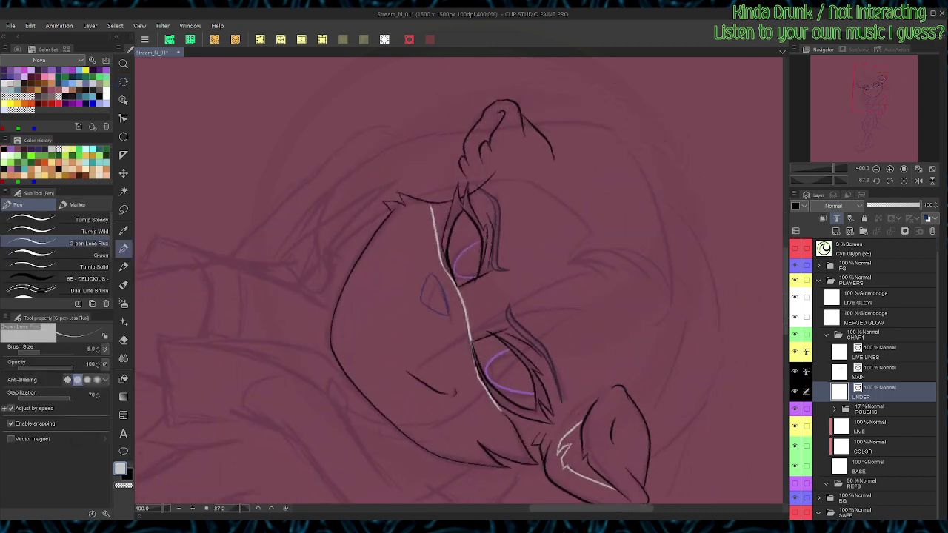
left_click_drag(478, 150, 492, 117)
key("ctrl+at")
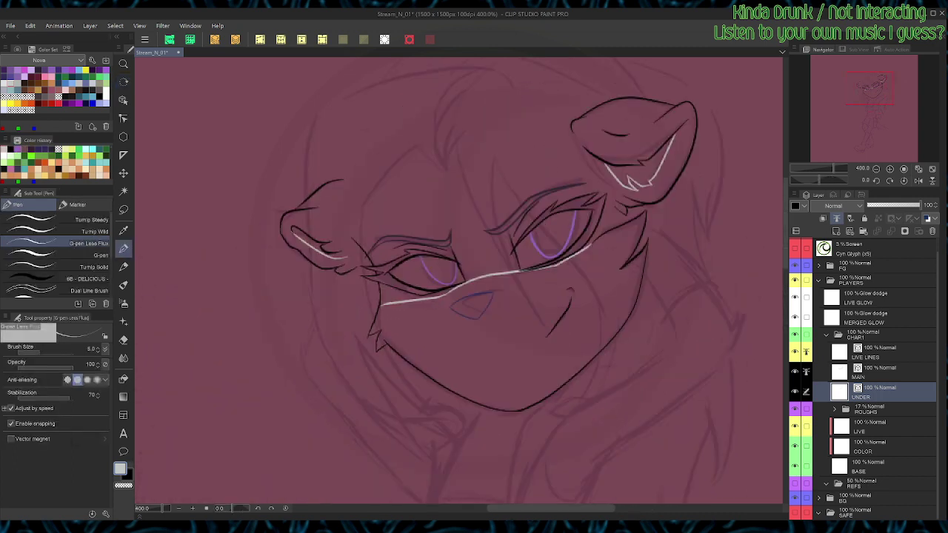
key("o")
left_click(314, 248)
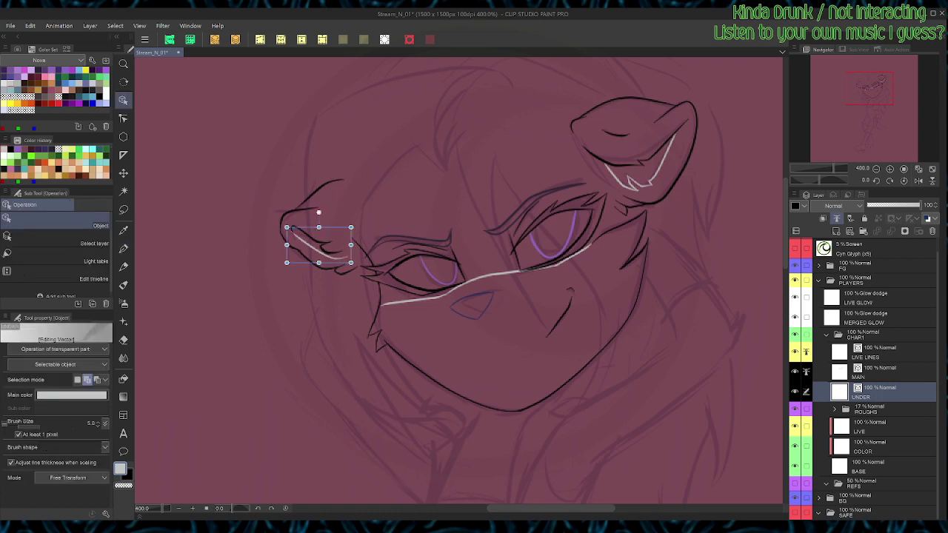
key("Delete")
key("p")
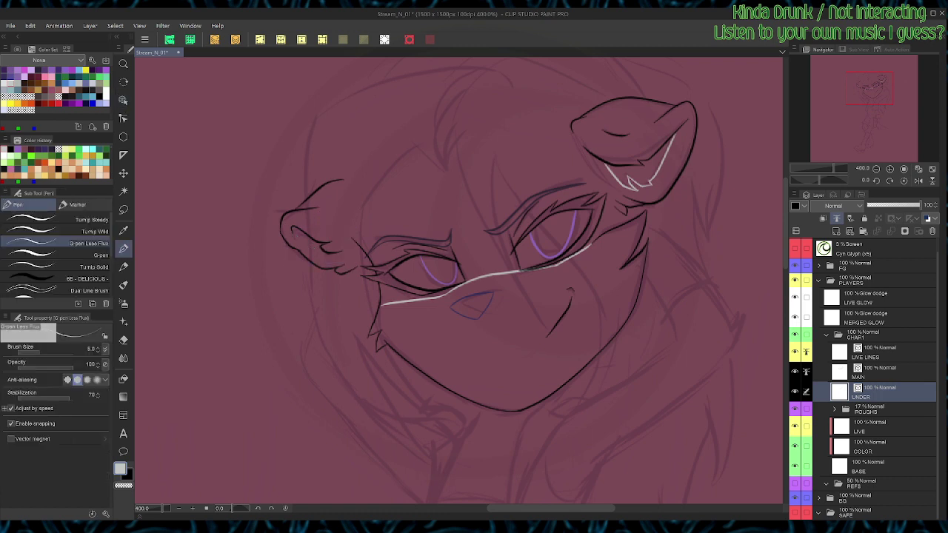
Step: Ink the light grey fur line inside the far ear on the UNDER layer, and return to black on the MAIN layer
mouse_move(294, 231)
left_mouse_down()
mouse_move(325, 254)
mouse_move(355, 258)
left_mouse_up()
left_click(99, 97)
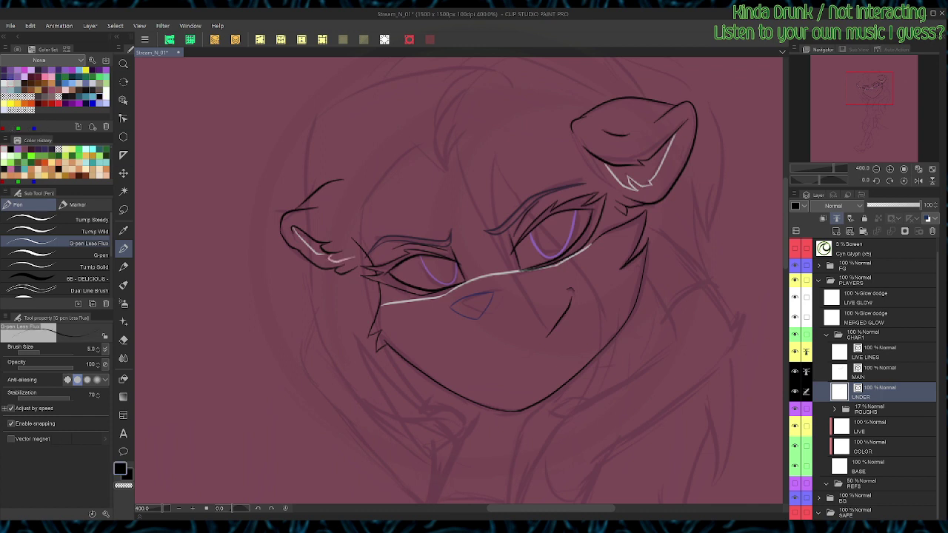
left_click(880, 372)
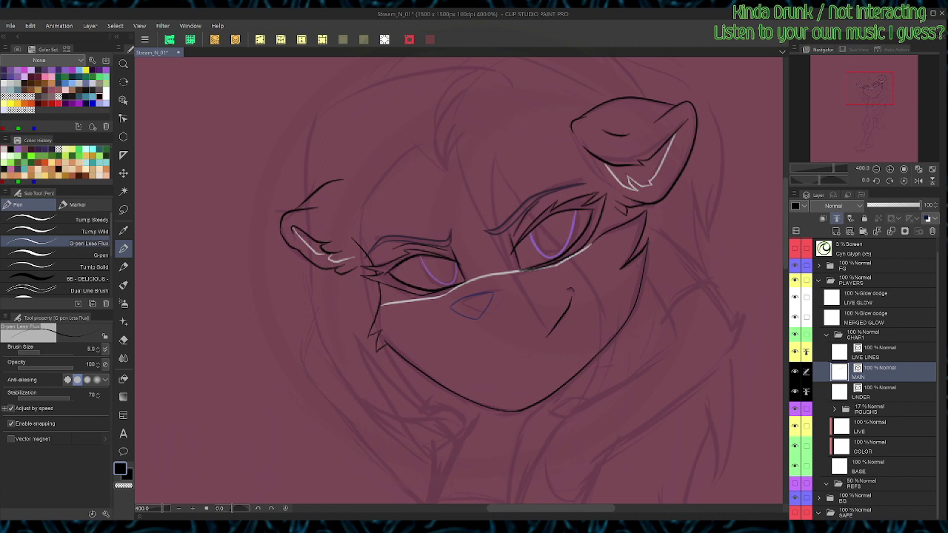
Step: Ink the curved top of the head in black from the far ear across to the near ear
key("space")
left_click_drag(474, 281, 447, 306)
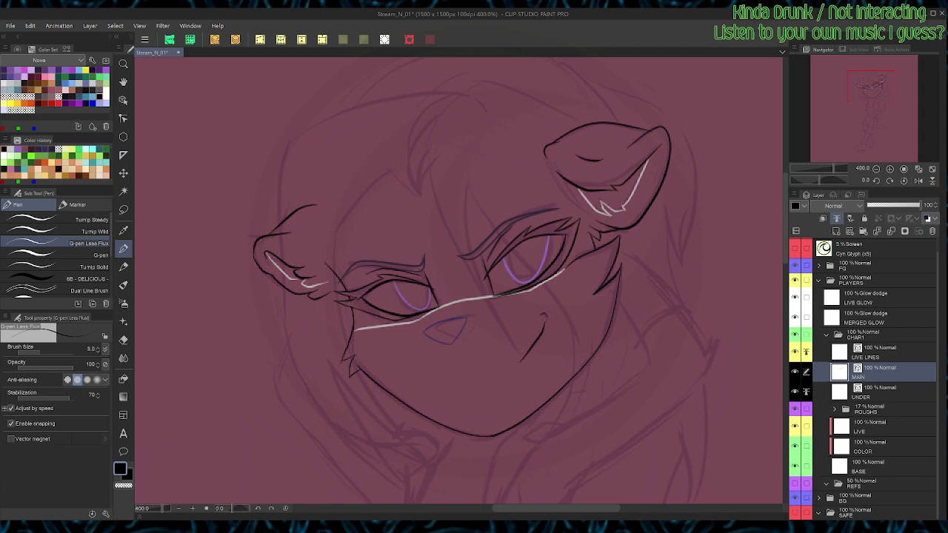
mouse_move(319, 203)
left_mouse_down()
mouse_move(366, 160)
mouse_move(459, 131)
mouse_move(550, 140)
left_mouse_up()
Step: Select the whole head by its outline on the BASE layer with Ref Outlines and fill it with green from the Nova set
key("w")
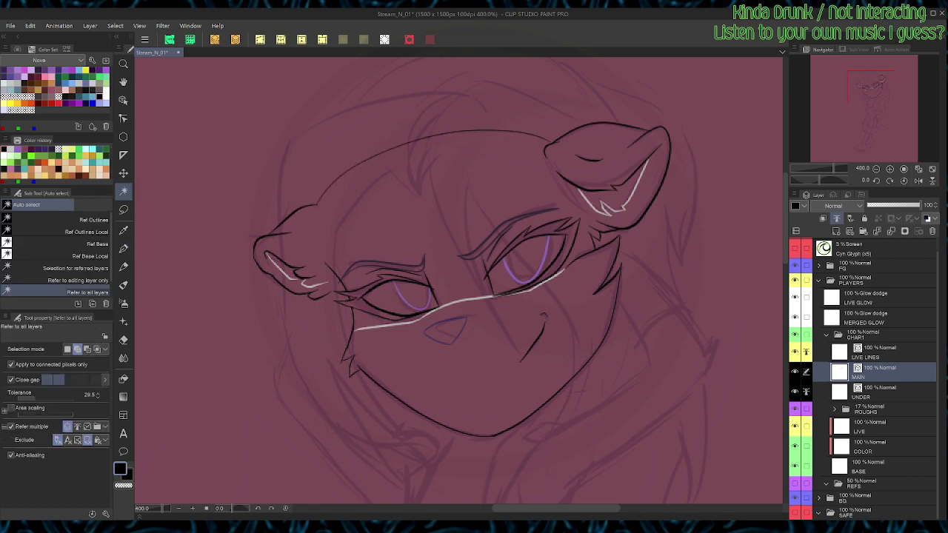
left_click(881, 467)
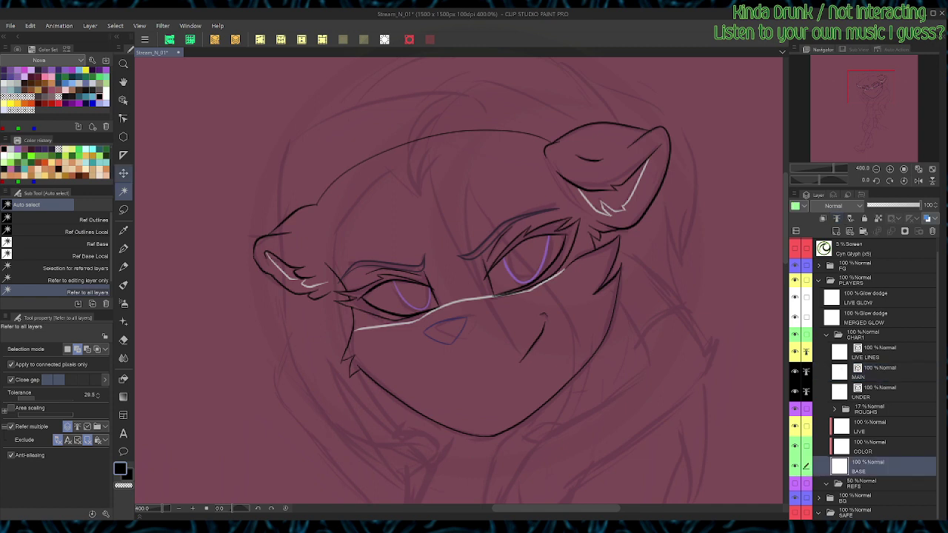
left_click(74, 220)
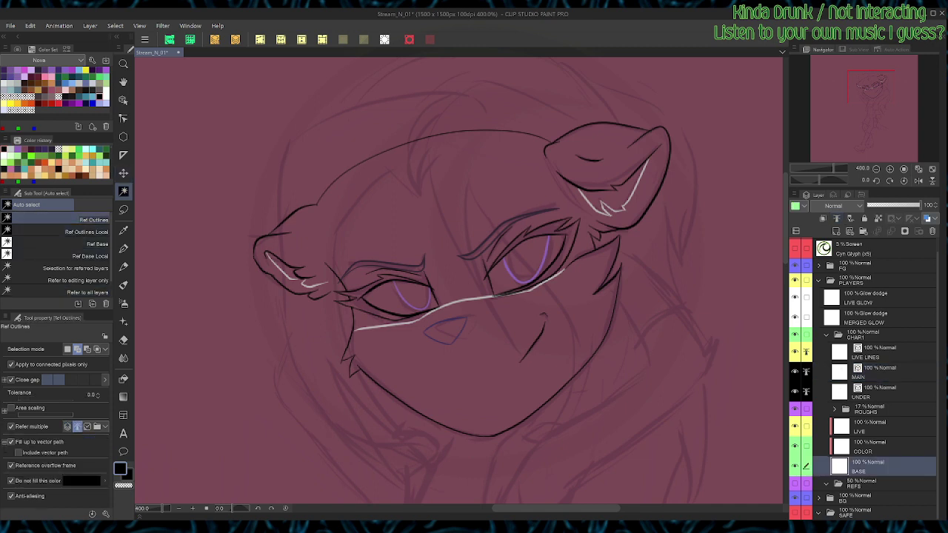
left_click(248, 167)
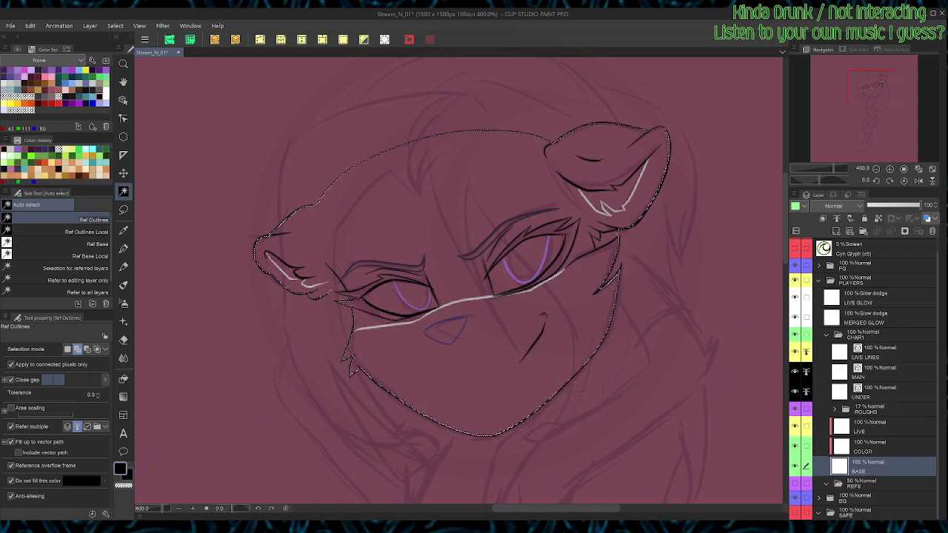
left_click(79, 89)
key("g")
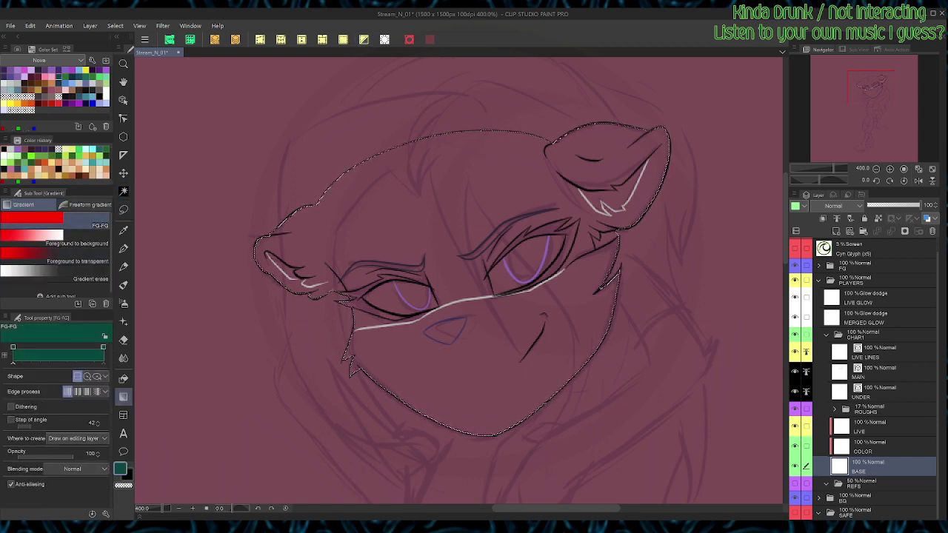
left_click(65, 77)
left_click_drag(385, 222, 474, 296)
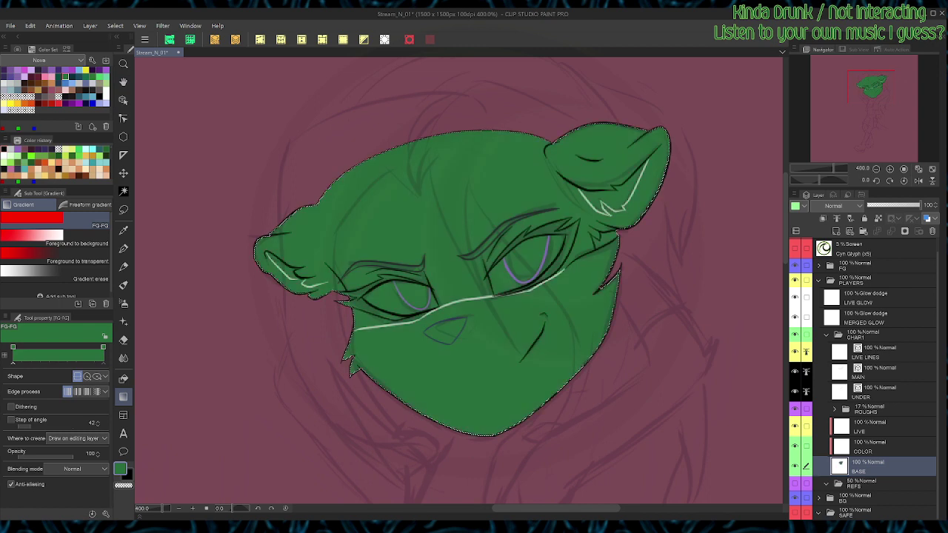
key("w")
key("ctrl+d")
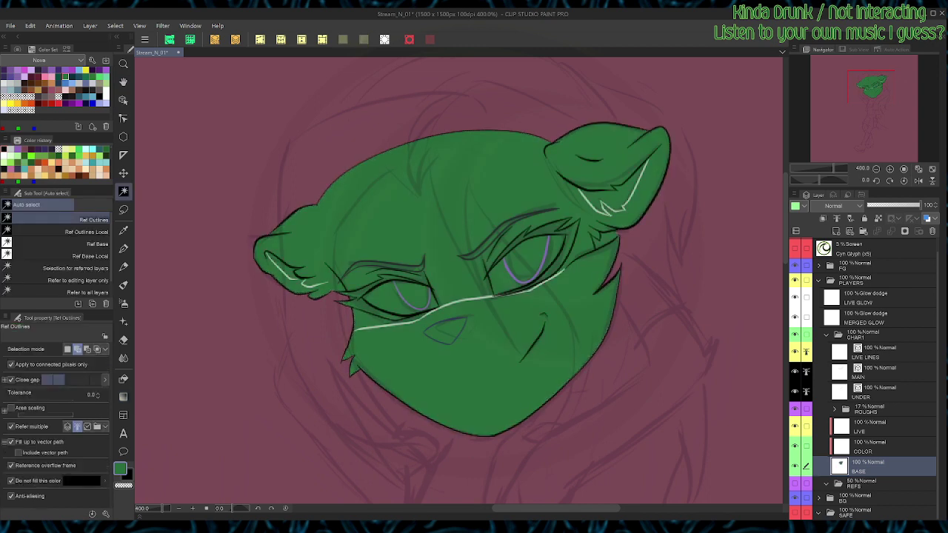
Step: Select the lower face and both inner ears and fill them with light grey
left_click(488, 370)
left_click(620, 195)
left_click(291, 273)
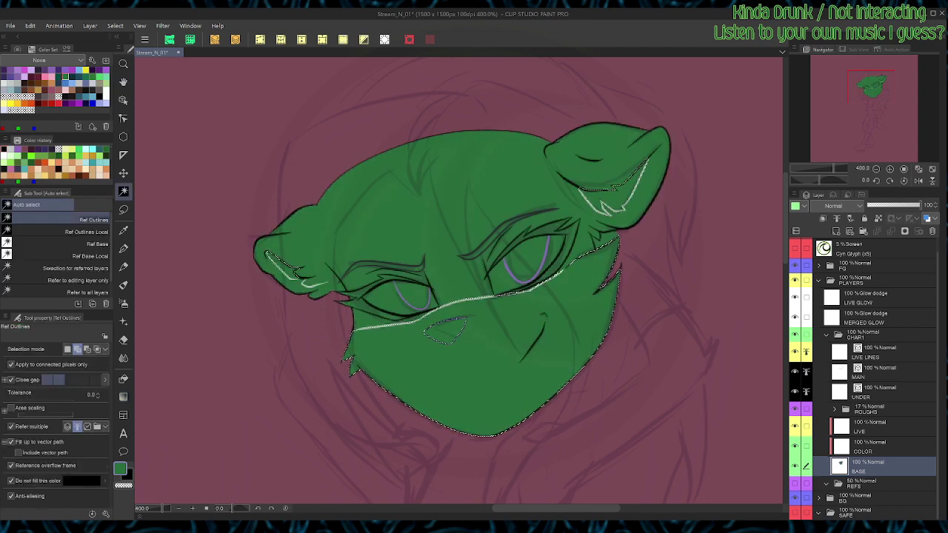
left_click(4, 83)
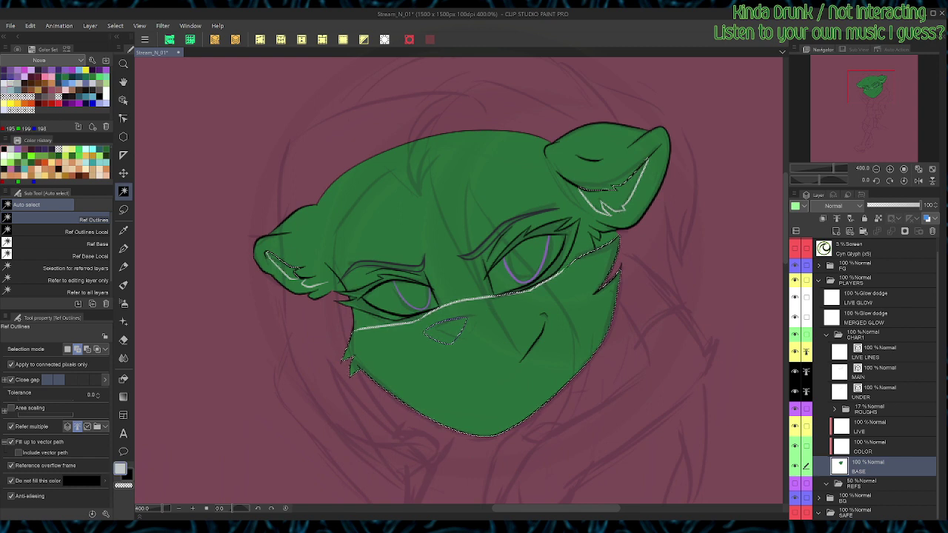
key("alt+BackSpace")
key("ctrl+d")
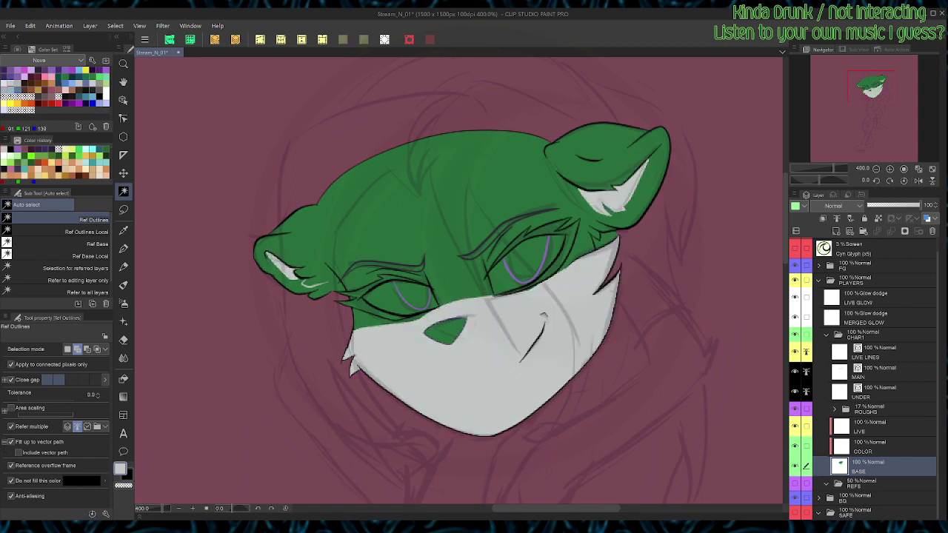
Step: Select the nose and fill it with dark indigo
left_click(446, 331)
left_click(9, 69)
key("alt+BackSpace")
key("ctrl+d")
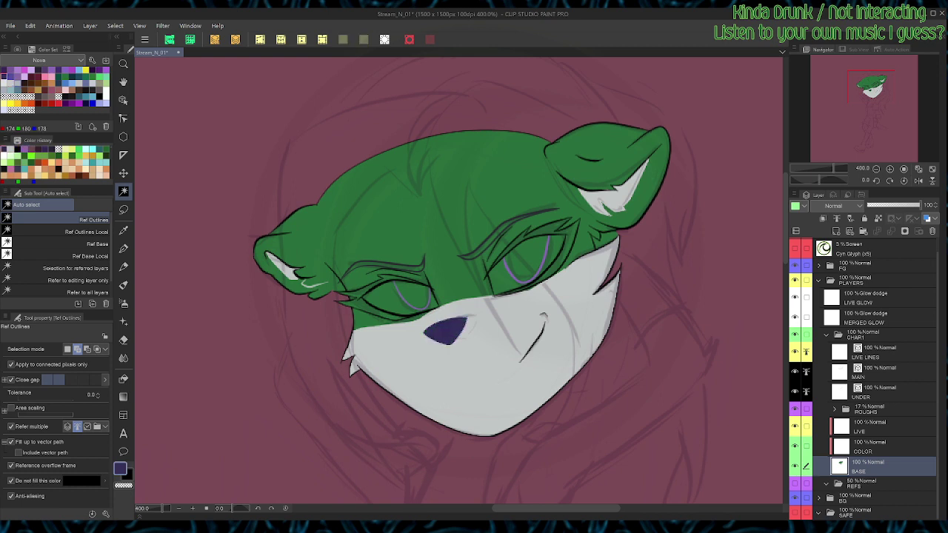
Step: Hide the UNDER layer's lines and fill both whole eye shapes with white on BASE
left_click(794, 392)
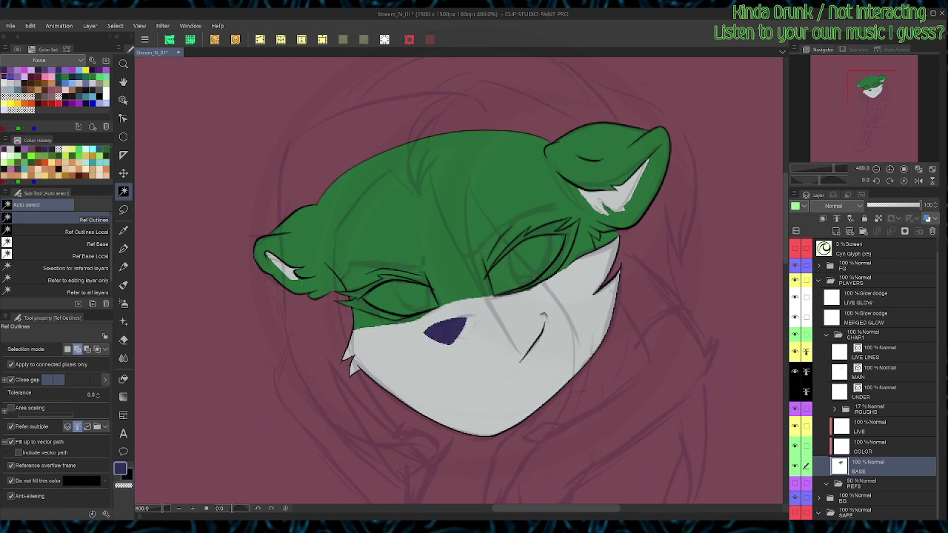
left_click(527, 266)
left_click(399, 298)
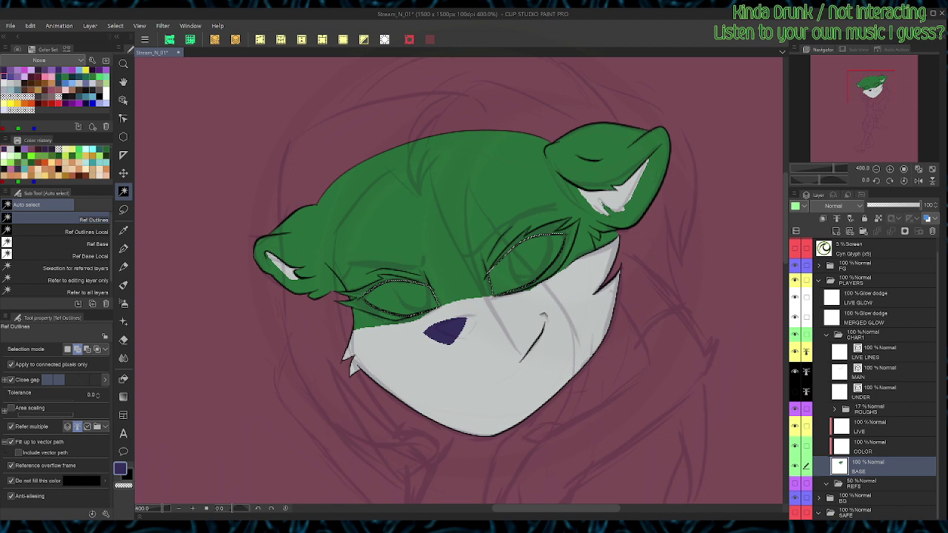
left_click(106, 93)
key("alt+Delete")
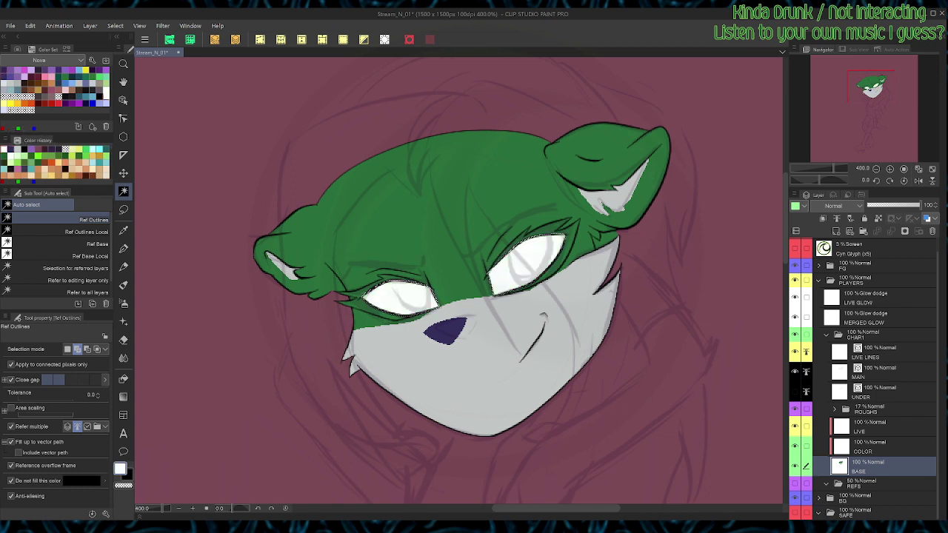
key("ctrl+d")
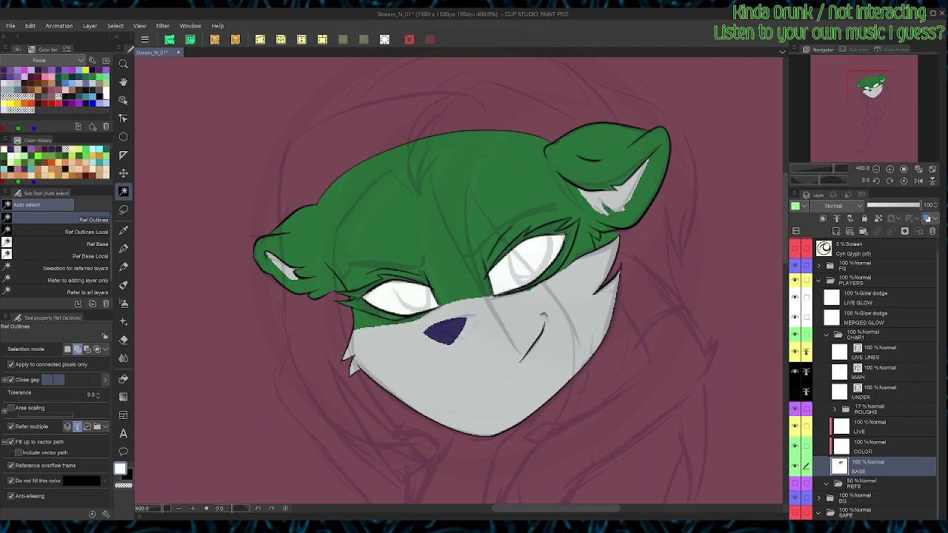
Step: Show the UNDER layer again and fill both irises with purple on BASE
left_click(794, 391)
left_click(413, 294)
left_click(527, 259)
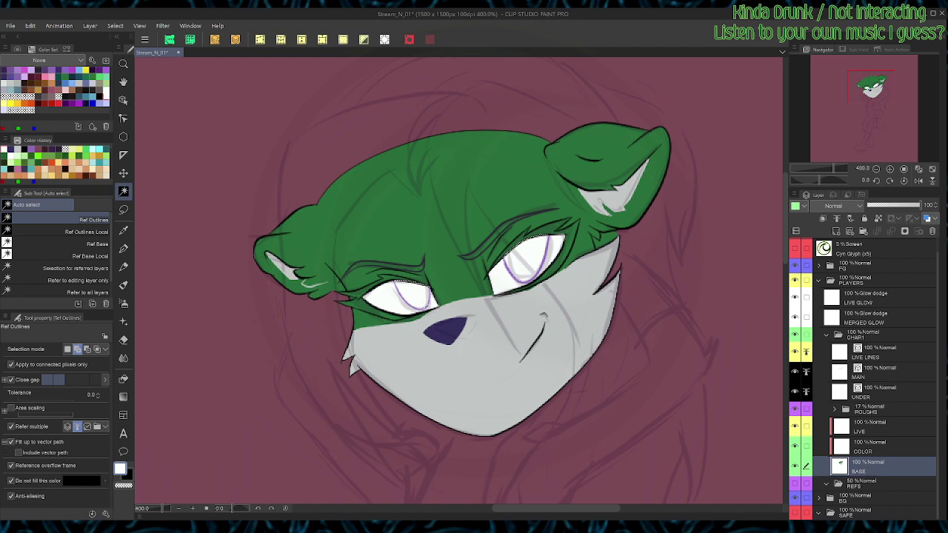
left_click(52, 70)
key("alt+Delete")
key("ctrl+d")
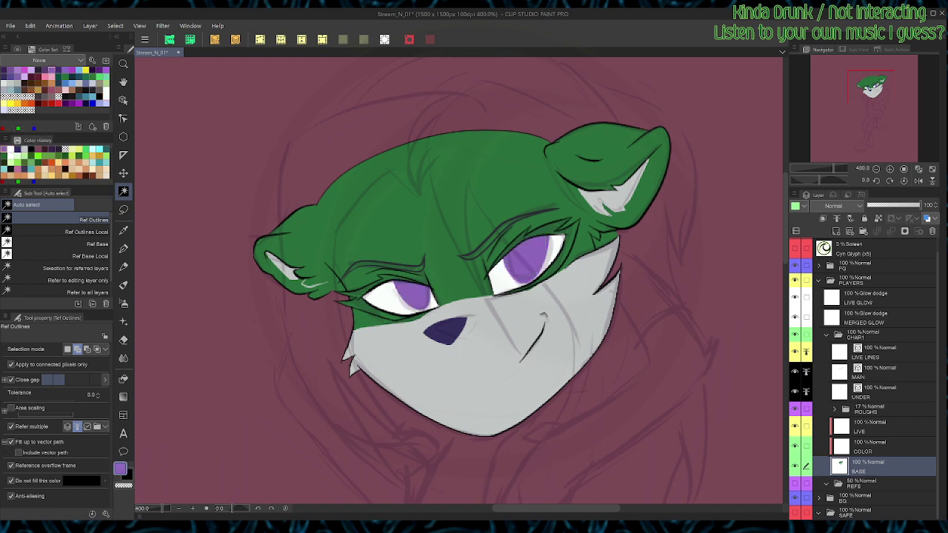
Step: Lower the Close gap level, select both eyebrows completely and fill them with very dark purple
left_click(414, 268)
left_click(532, 225)
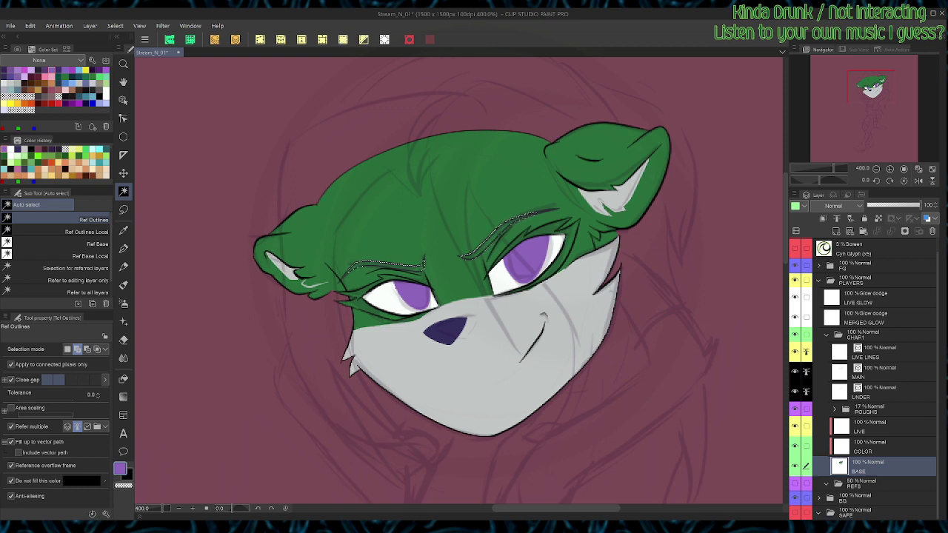
left_click(48, 380)
left_click(476, 251)
left_click(381, 278)
key("alt+Delete")
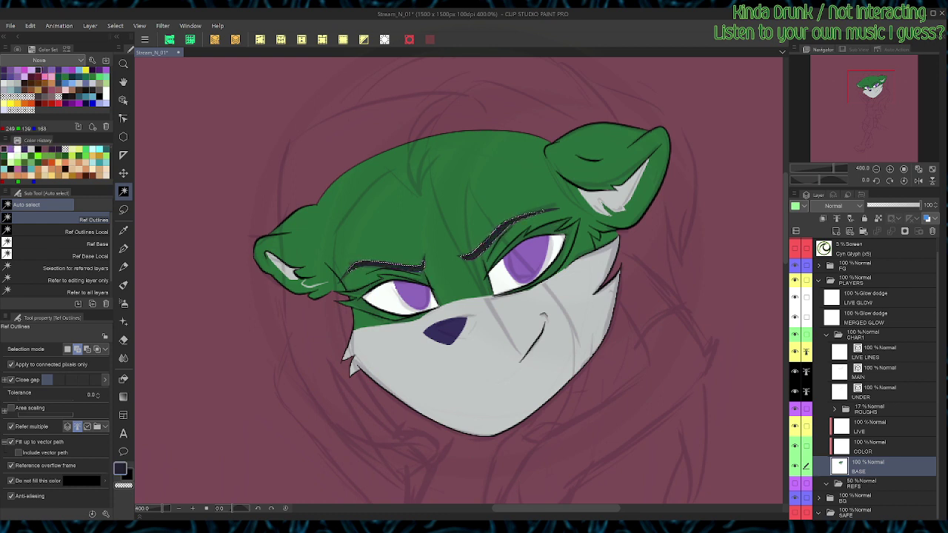
key("ctrl+d")
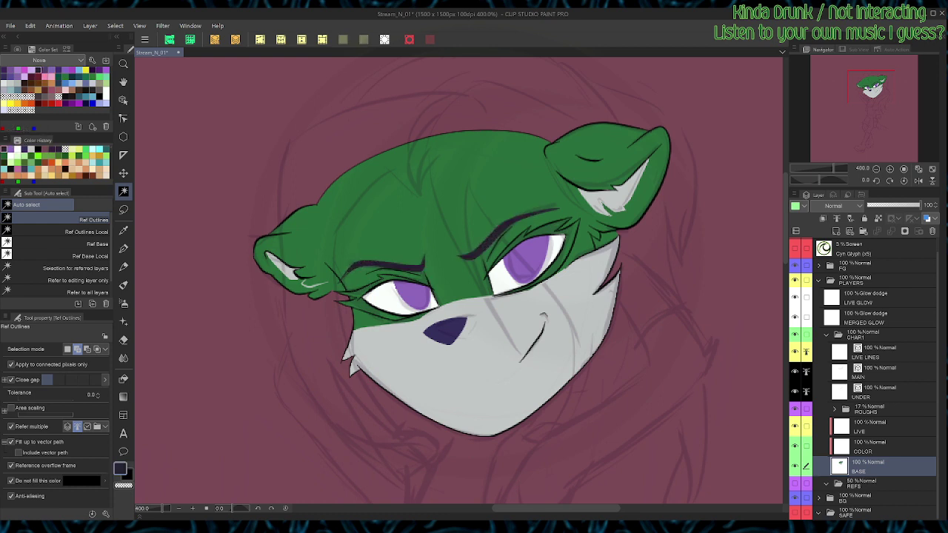
Step: Select the eyelash and eyeliner areas around both eyes and fill them with black
left_click(555, 228)
left_click(381, 283)
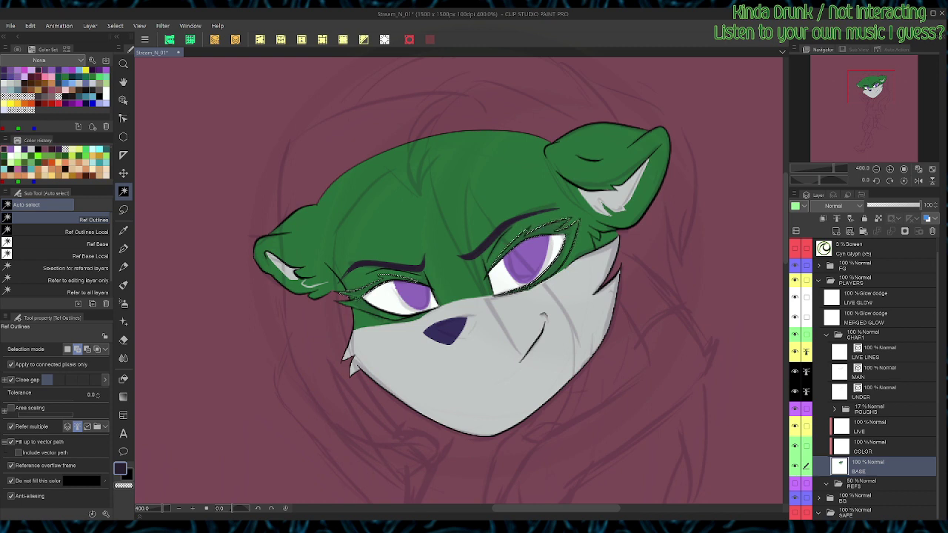
left_click(364, 305)
left_click(31, 83)
key("alt+Delete")
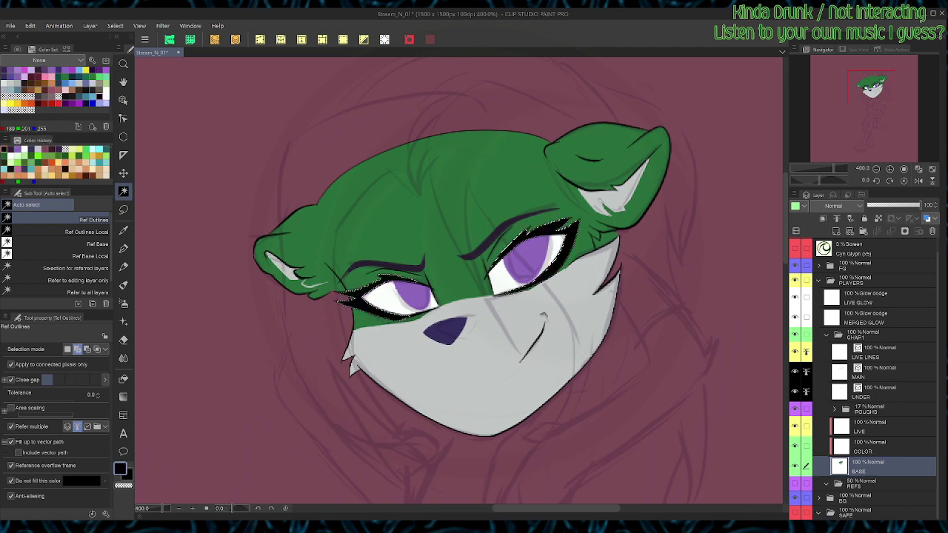
key("ctrl+d")
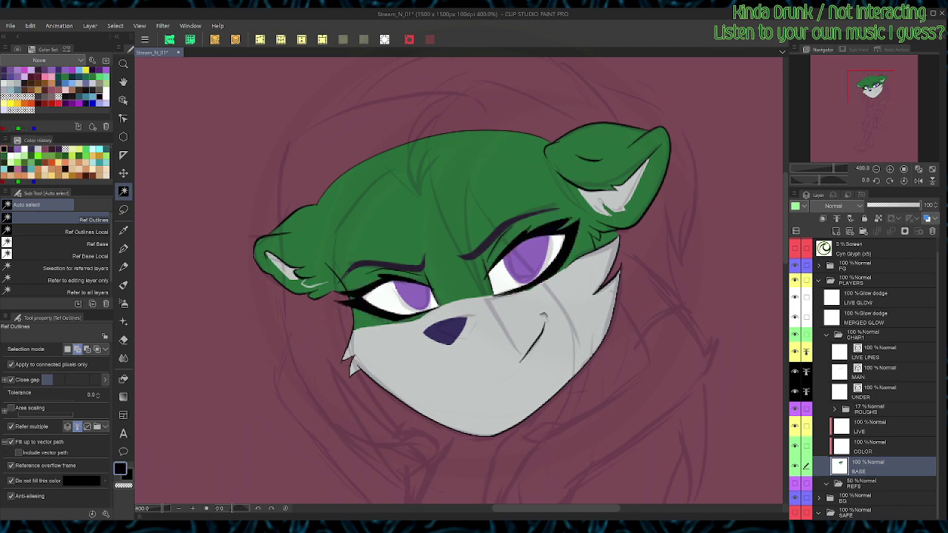
Step: Hide the ROUGHS folder and lasso the unfilled gaps in the near eye's lashes to fill them with black
left_click(794, 408)
key("ctrl+plus")
key("ctrl+plus")
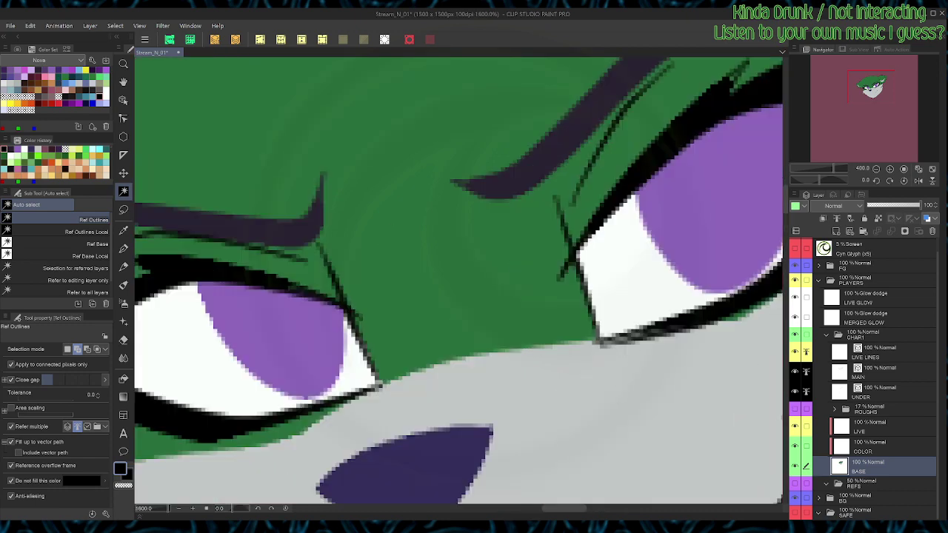
key("ctrl+minus")
key("m")
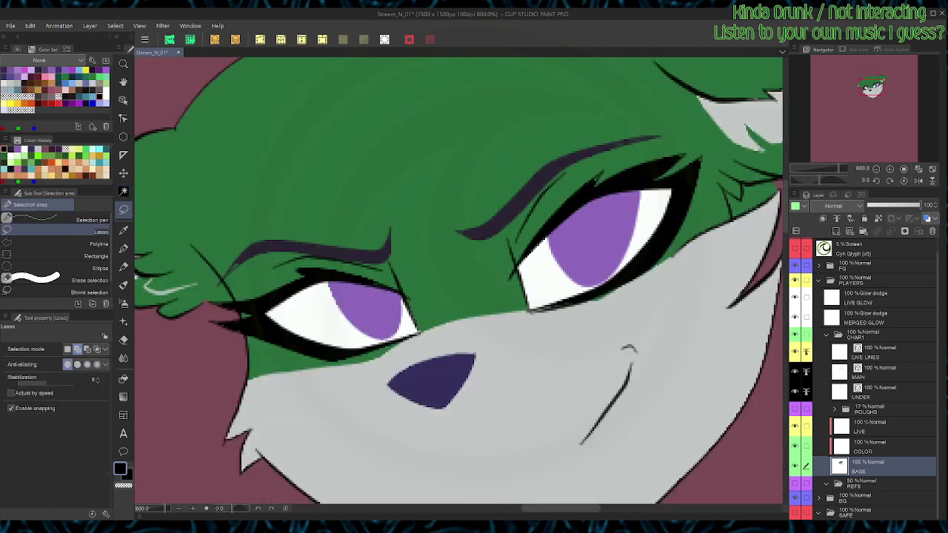
key("r")
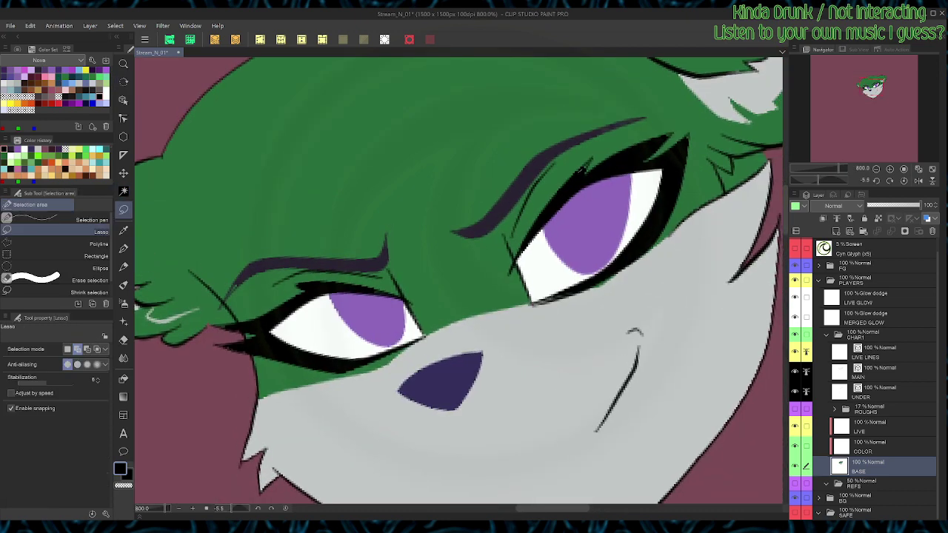
left_click_drag(579, 172, 590, 160)
left_click_drag(662, 141, 671, 134)
key("r")
left_click_drag(581, 165, 535, 129)
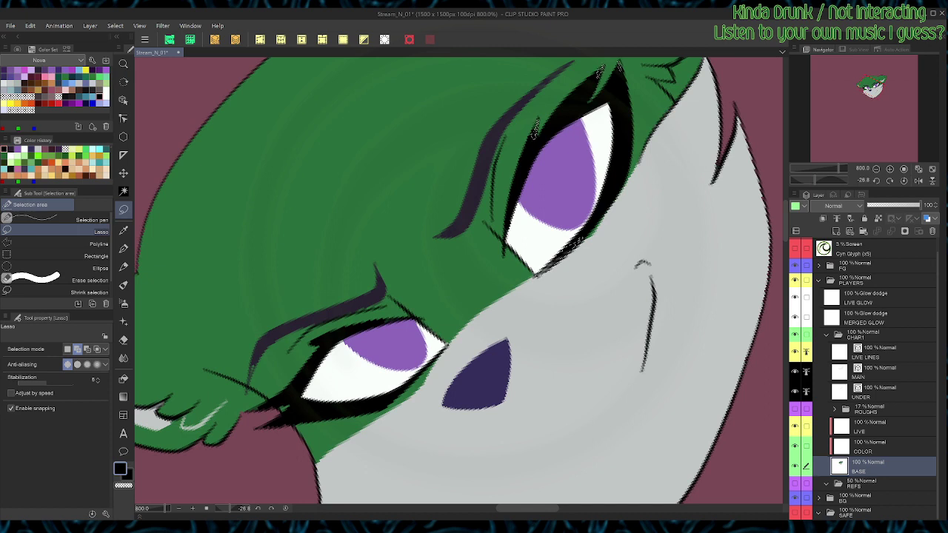
key("ctrl+d")
key("ctrl+at")
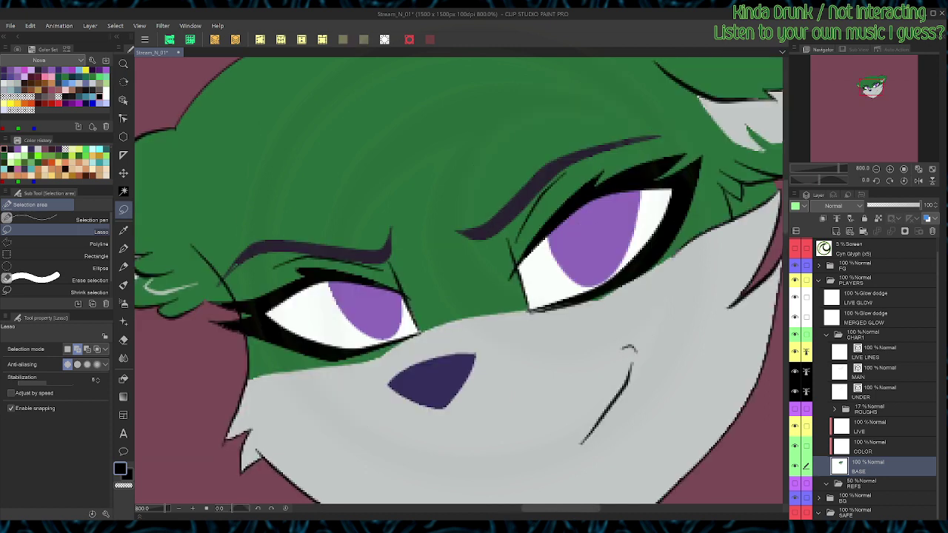
Step: Lasso the unfilled gaps in the far eye's lashes, fill them with black and return the canvas to its unrotated view
key("shift+space")
left_click_drag(243, 317, 351, 91)
left_click_drag(425, 196, 444, 248)
key("space")
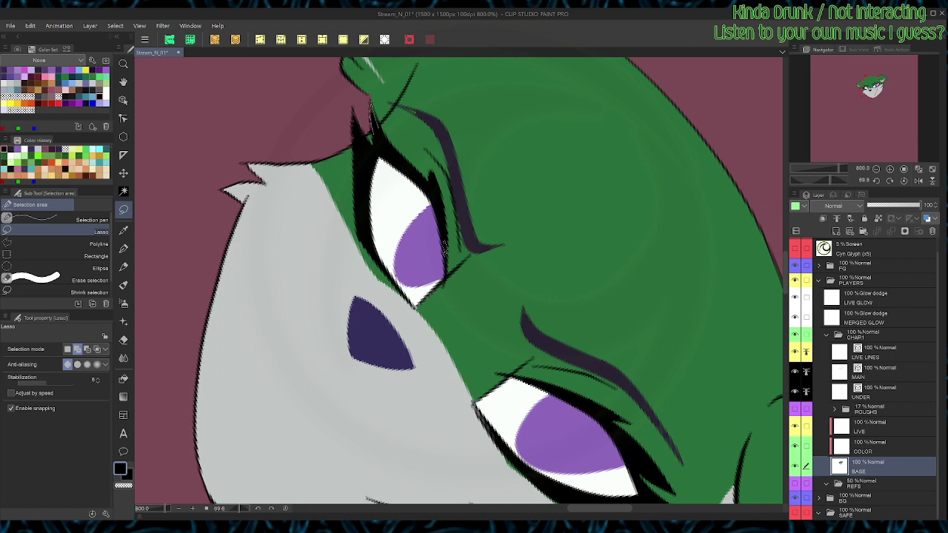
key("ctrl+d")
left_click(350, 133)
key("ctrl+d")
key("p")
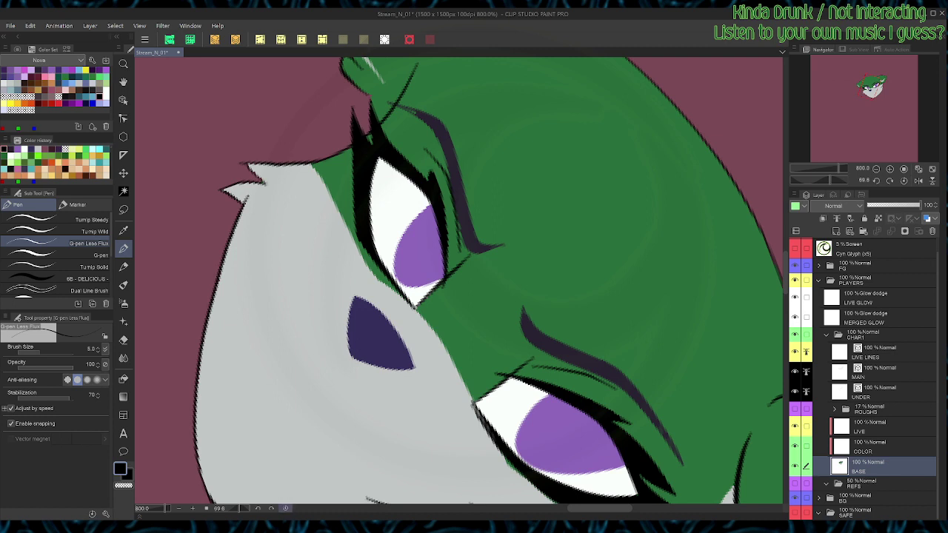
left_click(285, 508)
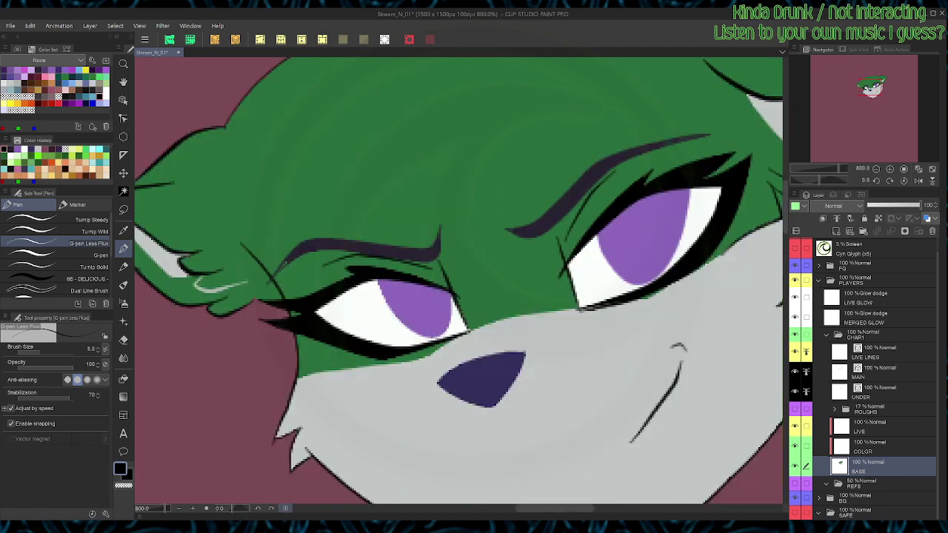
Step: Touch up the inner tip of the brow above the smaller eye in dark purple on the BASE layer and save the file
key("ctrl+s")
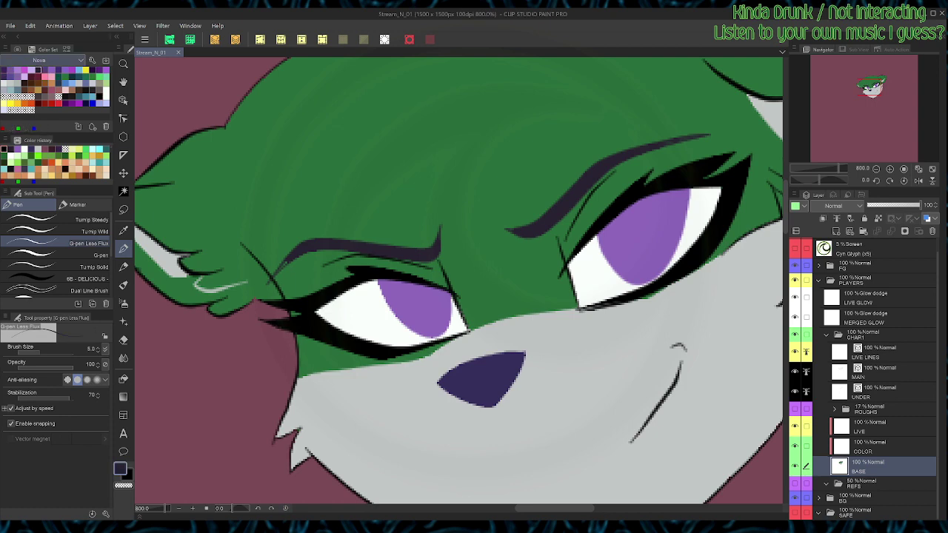
key("shift+space")
left_click_drag(485, 379, 586, 276)
key("space")
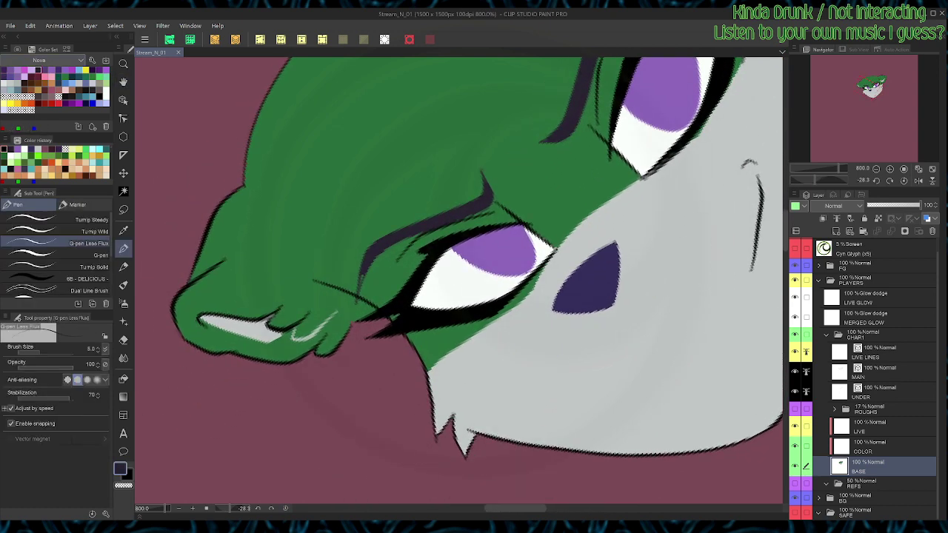
left_click_drag(485, 178, 490, 196)
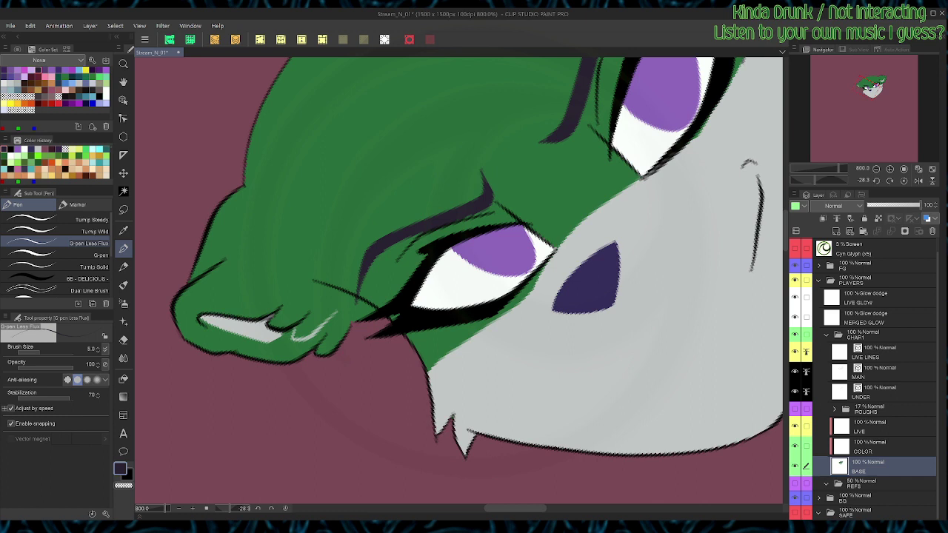
key("space")
left_click_drag(510, 207, 446, 286)
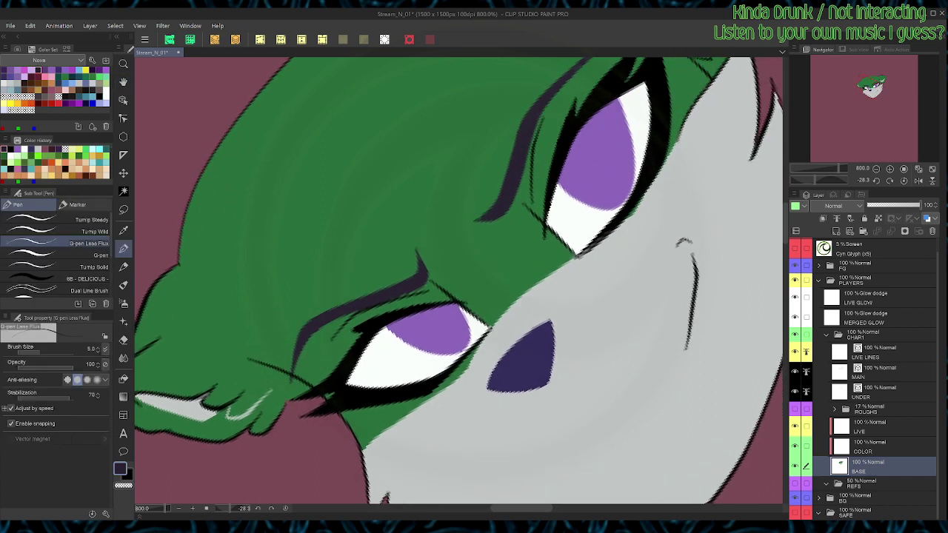
key("ctrl+@")
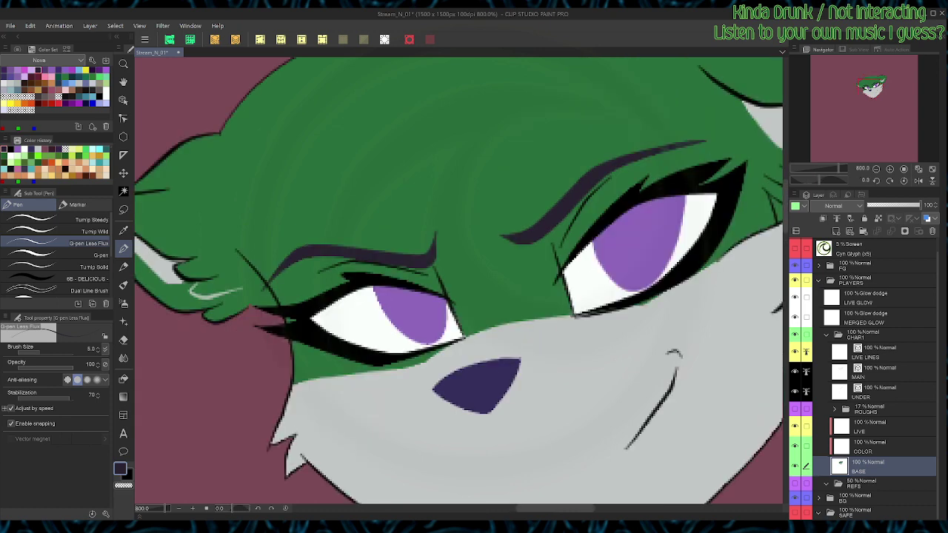
key("space")
left_click_drag(518, 237, 442, 314)
key("shift+space")
left_click_drag(562, 289, 561, 262)
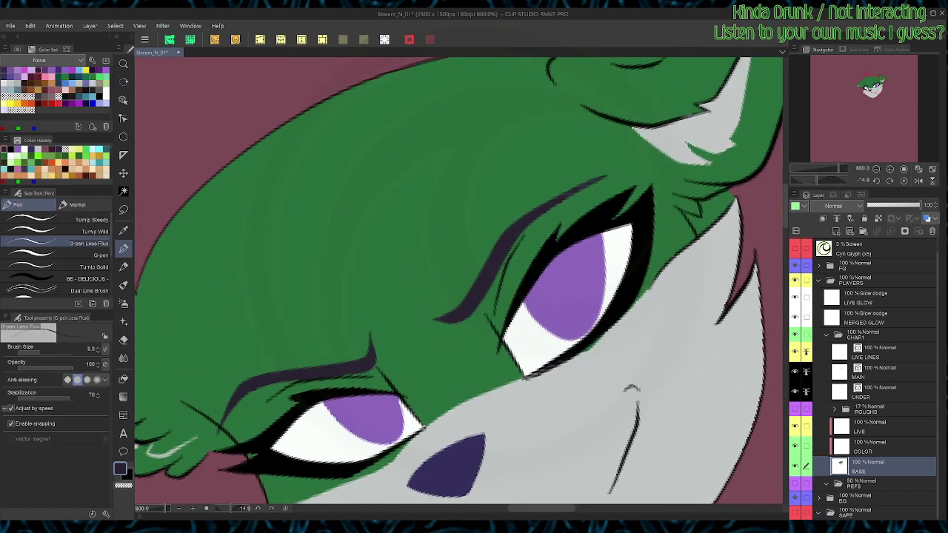
key("ctrl+@")
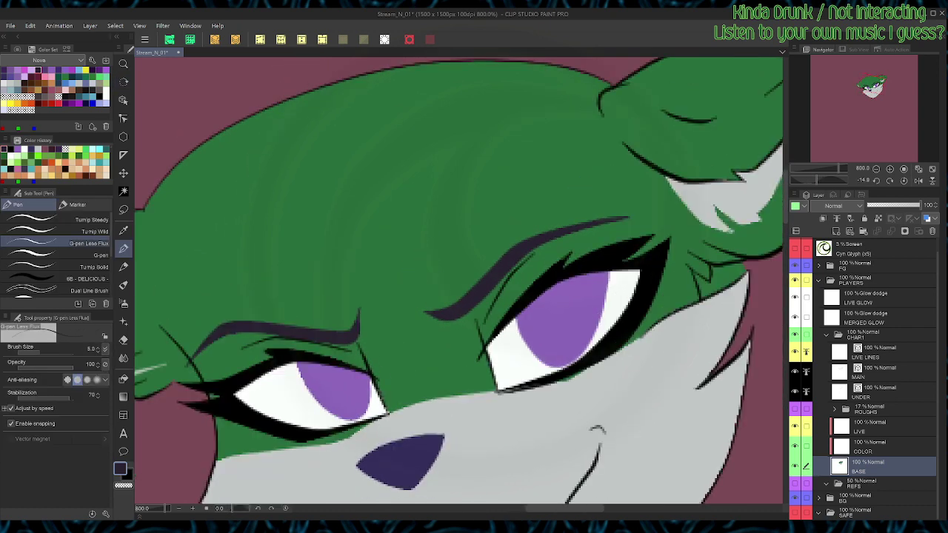
key("ctrl+alt+0")
key("ctrl+s")
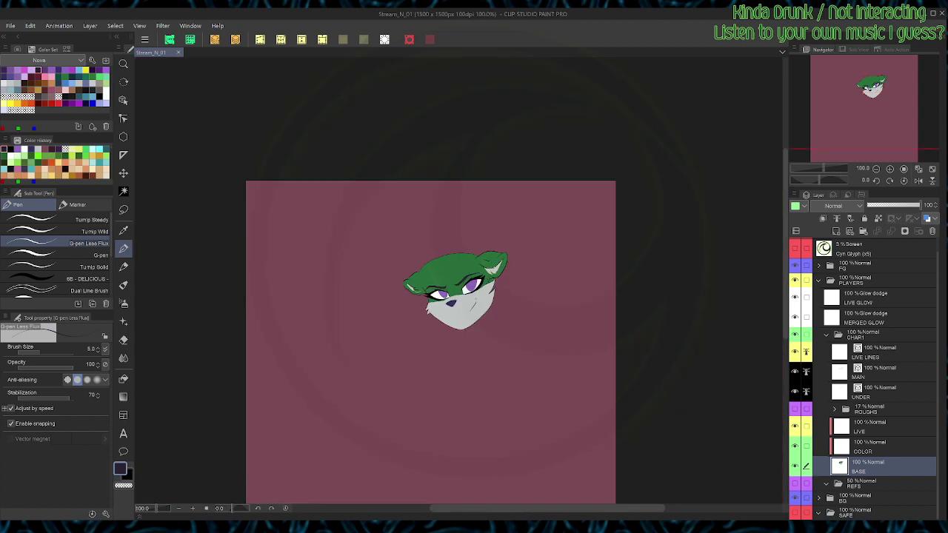
Step: Show the ROUGHS sketch folder, make LIVE LINES the active layer, and choose black as the drawing colour
left_click(794, 409)
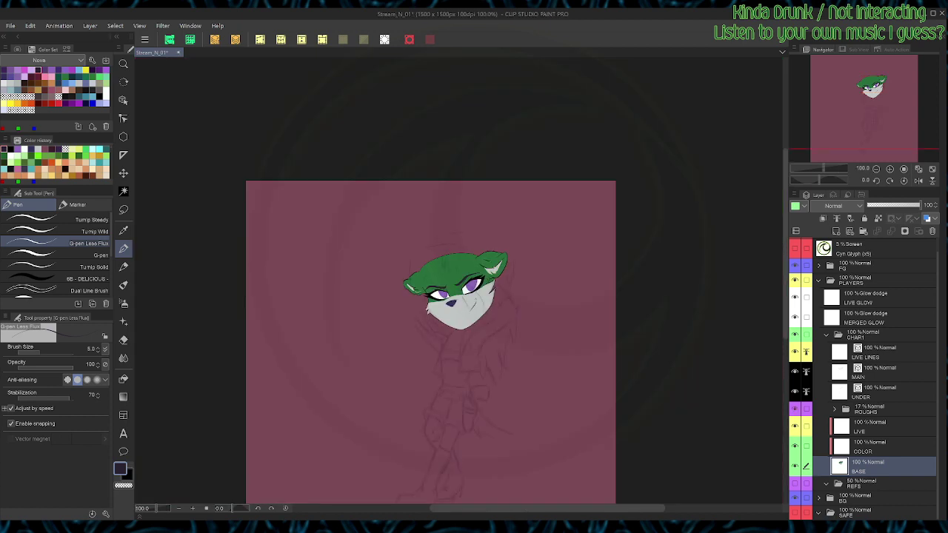
key("ctrl+plus")
key("ctrl+plus")
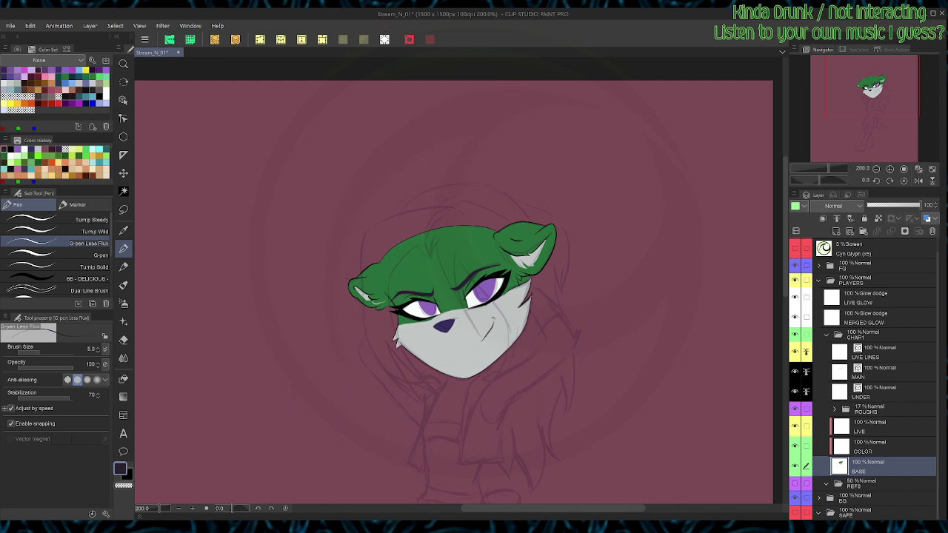
left_click(883, 353)
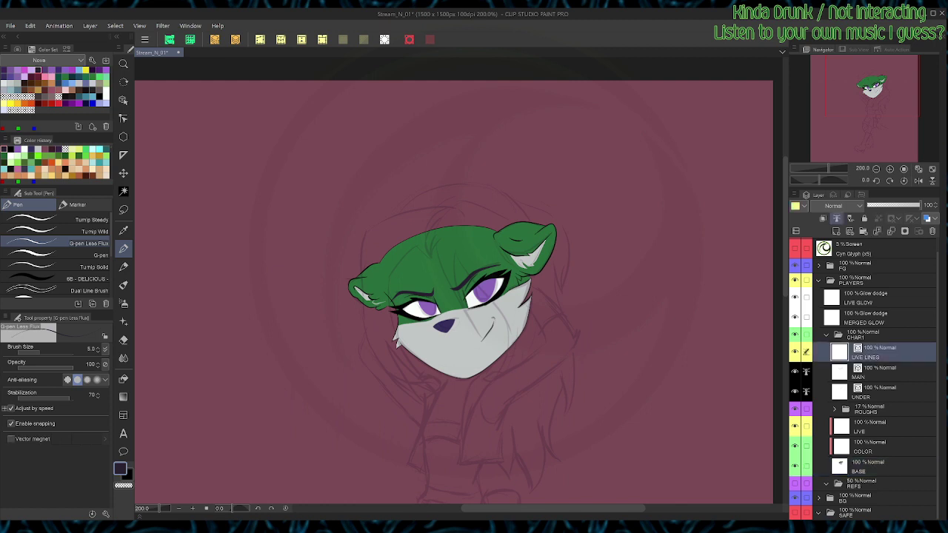
left_click(881, 372)
left_click(881, 353)
left_click(99, 97)
Step: Ink the outlines of both thighs and the knees in black over the rough sketch with the G-pen Less Flux brush
key("ctrl+plus")
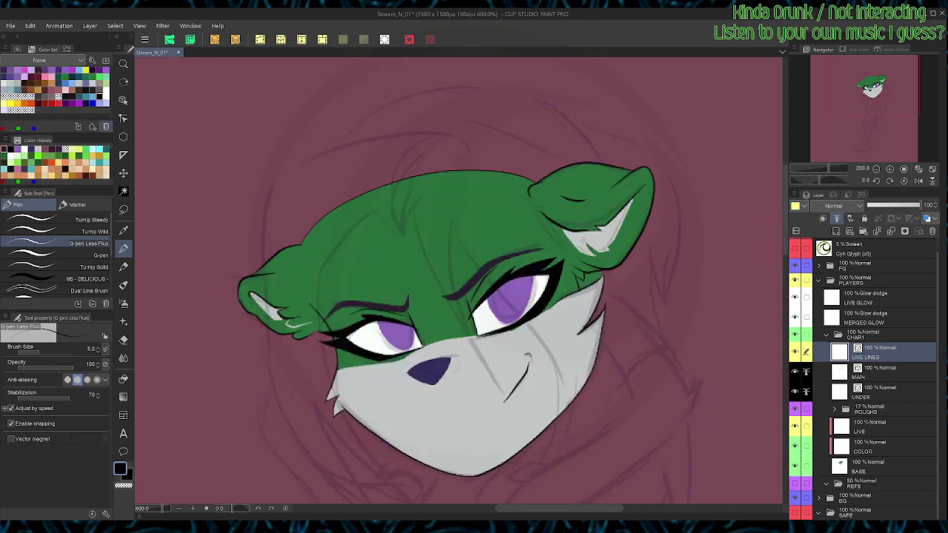
key("space")
mouse_move(474, 370)
left_mouse_down()
mouse_move(458, 148)
mouse_move(466, 82)
left_mouse_up()
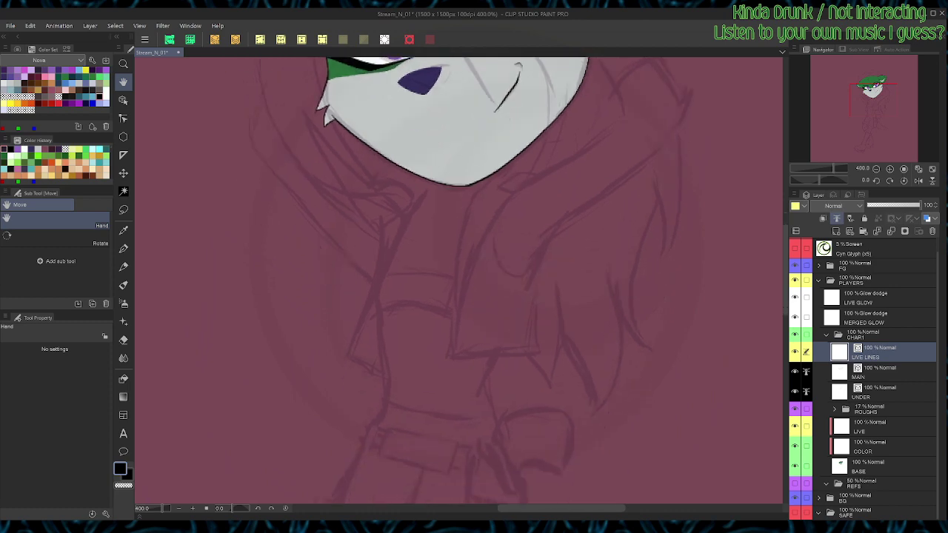
key("ctrl+minus")
key("space")
left_click_drag(474, 333, 459, 263)
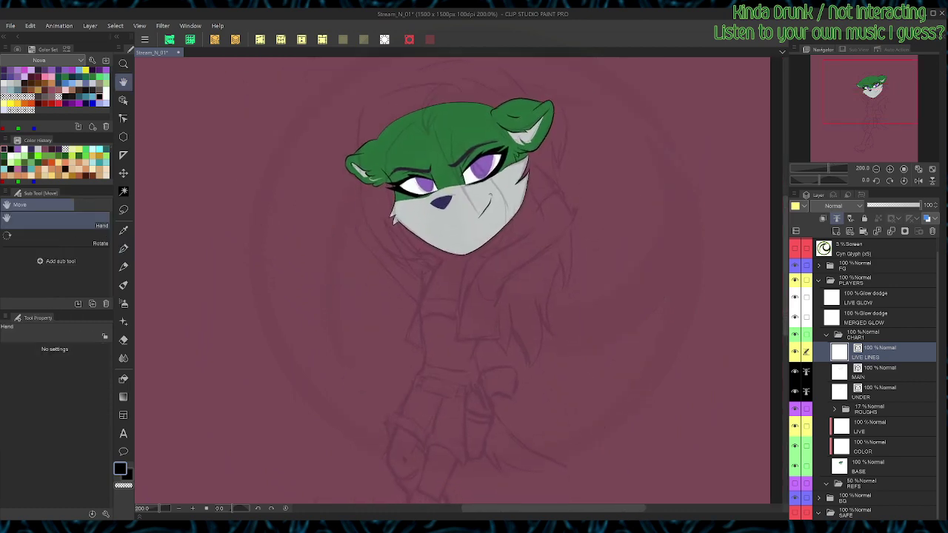
key("space")
left_click_drag(474, 333, 463, 273)
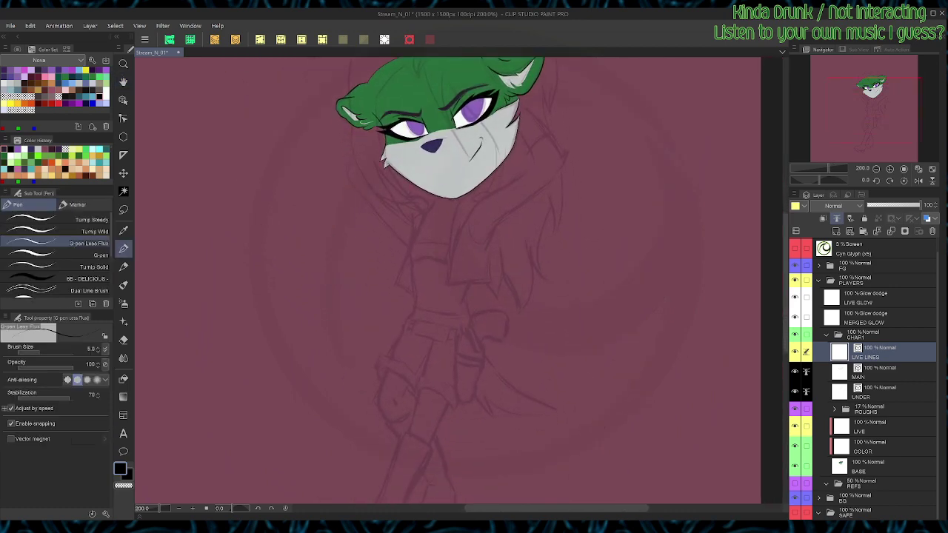
key("space")
left_click_drag(464, 334, 476, 294)
key("p")
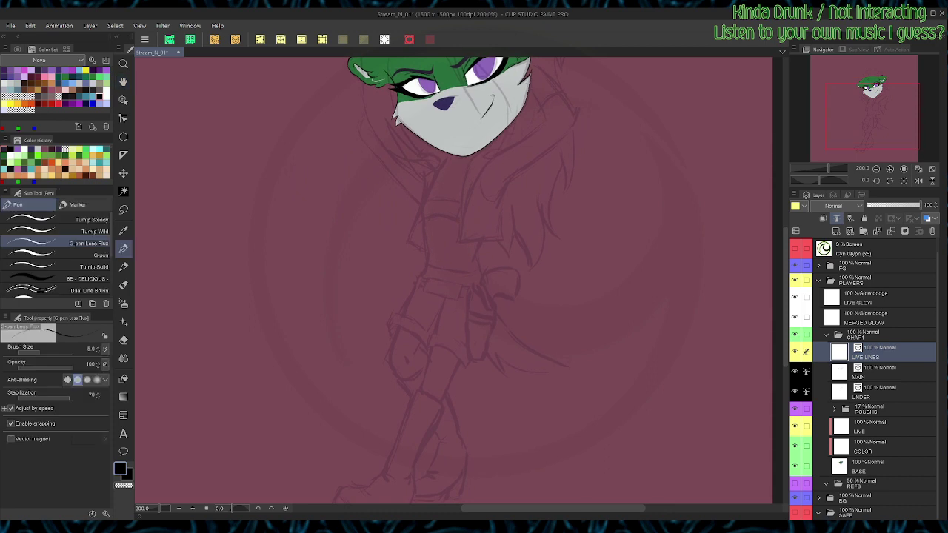
left_click_drag(419, 410, 436, 338)
left_click_drag(437, 409, 480, 311)
mouse_move(390, 350)
left_mouse_down()
mouse_move(394, 370)
mouse_move(423, 280)
left_mouse_up()
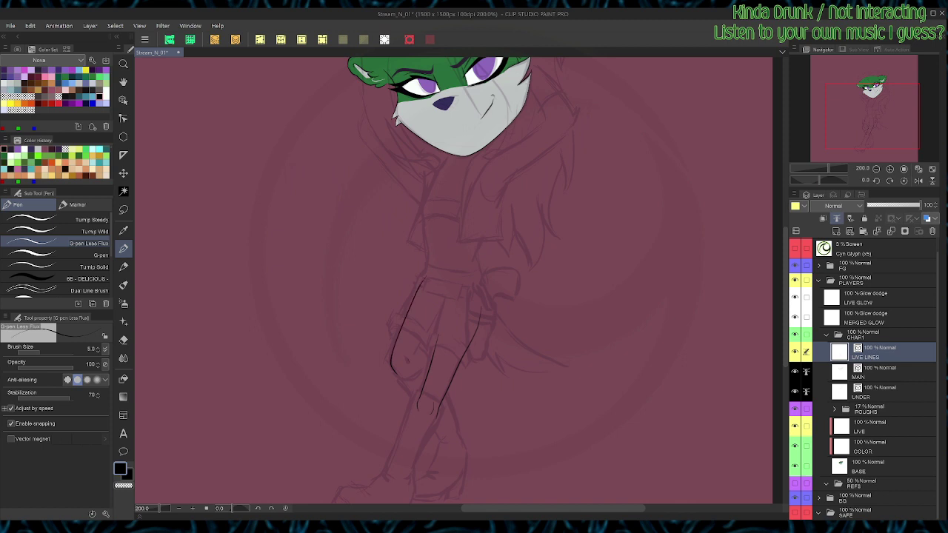
mouse_move(417, 359)
left_mouse_down()
mouse_move(433, 331)
mouse_move(417, 379)
left_mouse_up()
Step: Ink the waist contour below the jacket, undoing the first attempts and redrawing the line up from the hip
key("space")
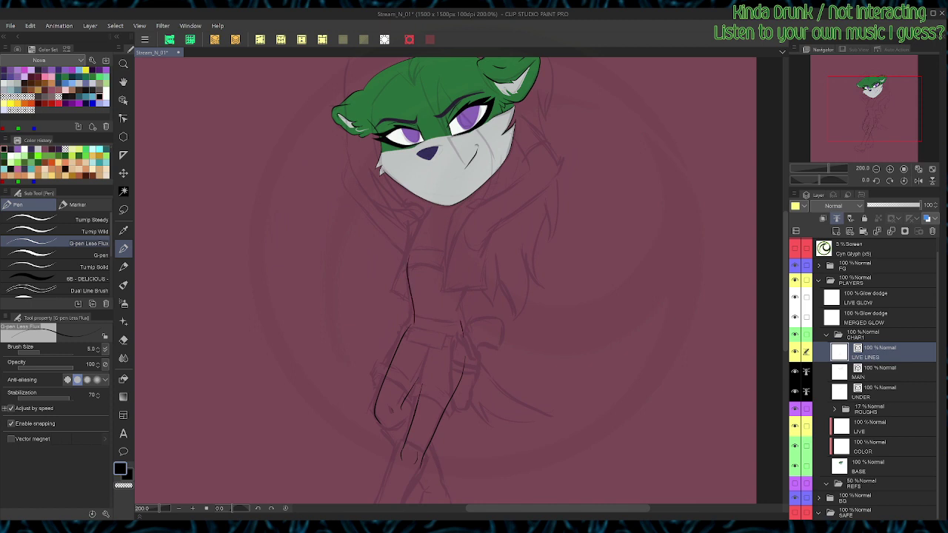
left_click_drag(472, 273, 461, 304)
key("ctrl+z")
key("ctrl+z")
left_click_drag(462, 299, 478, 269)
Step: Ink the curved upper and lower edges of the pointed tail behind the hip, following the rough sketch
left_click(918, 181)
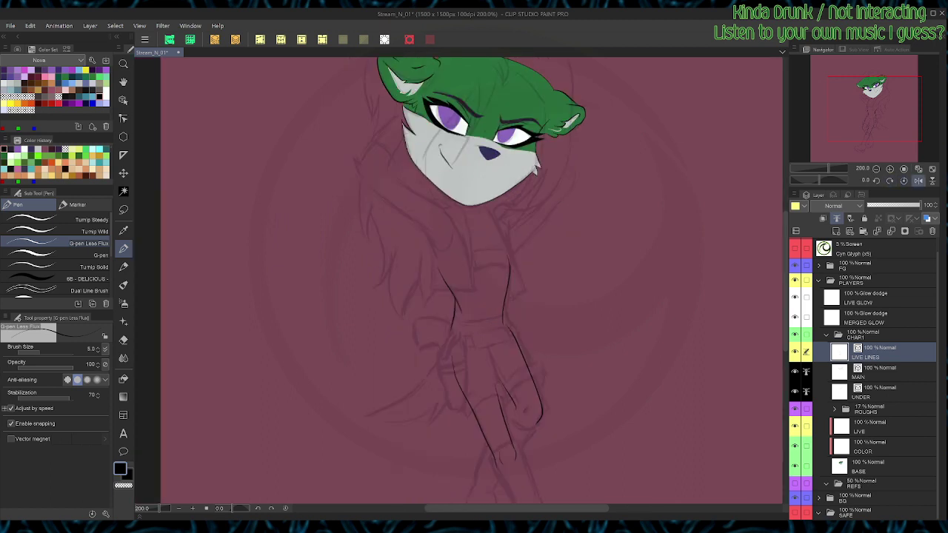
key("space")
left_click_drag(488, 319, 511, 263)
key("shift+space")
left_click_drag(474, 370, 530, 270)
key("space")
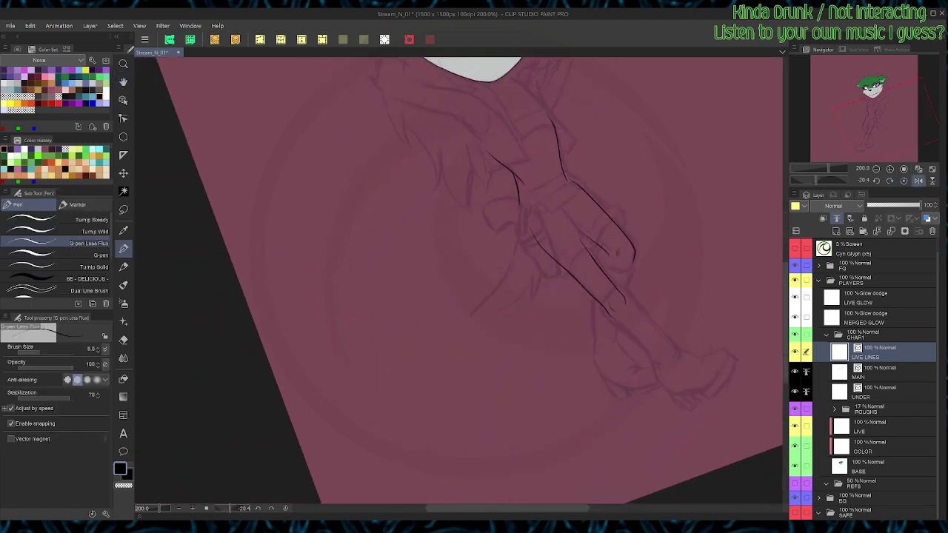
key("shift+space")
left_click_drag(503, 359, 534, 332)
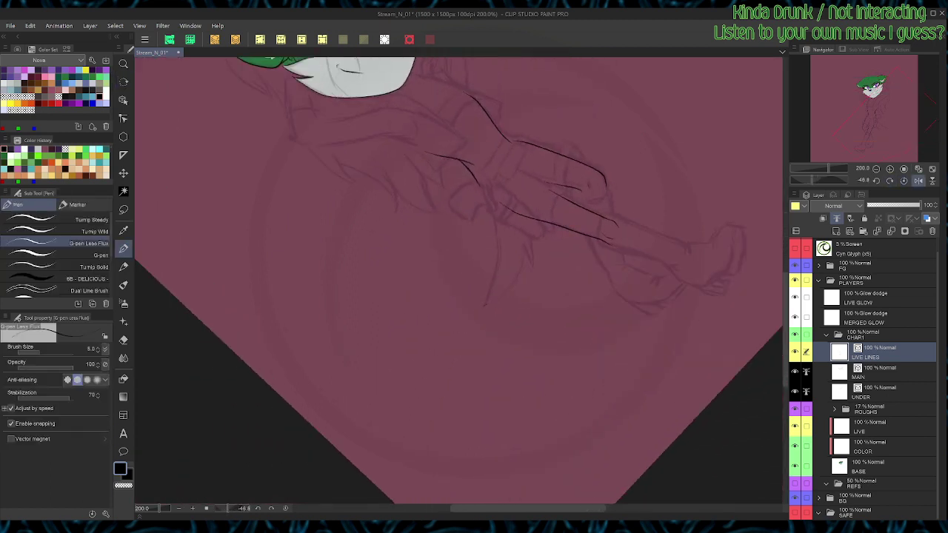
mouse_move(485, 304)
left_mouse_down()
mouse_move(514, 281)
mouse_move(533, 232)
left_mouse_up()
left_click_drag(492, 217, 486, 302)
Step: Stretch the tail's upper vector line slightly at its hip end and its tip to fit the sketch
key("shift+r")
key("ctrl+plus")
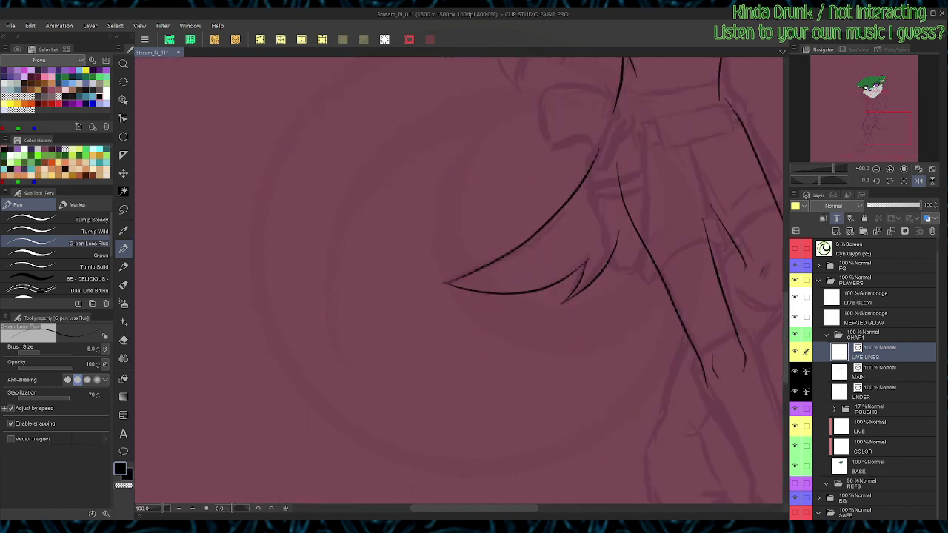
key("o")
left_click(547, 224)
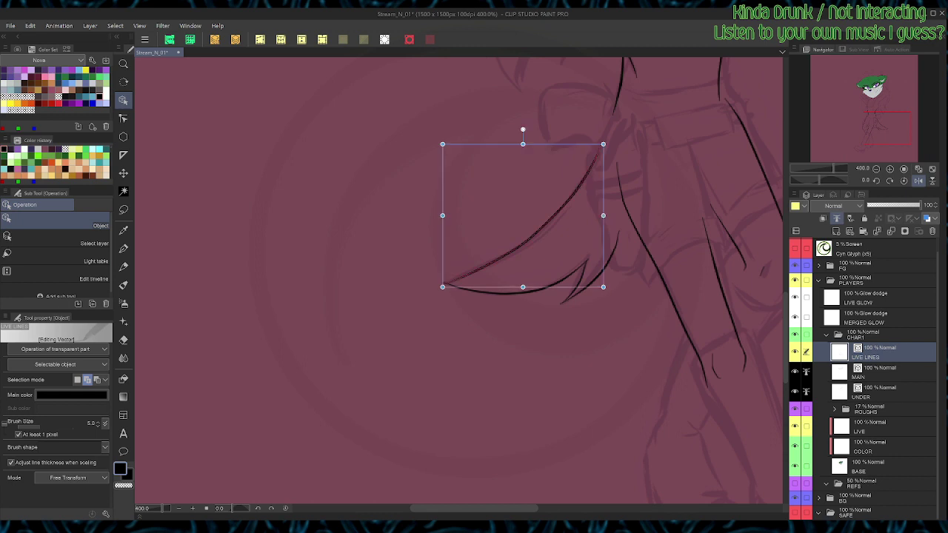
left_click_drag(604, 144, 608, 140)
left_click_drag(443, 215, 440, 217)
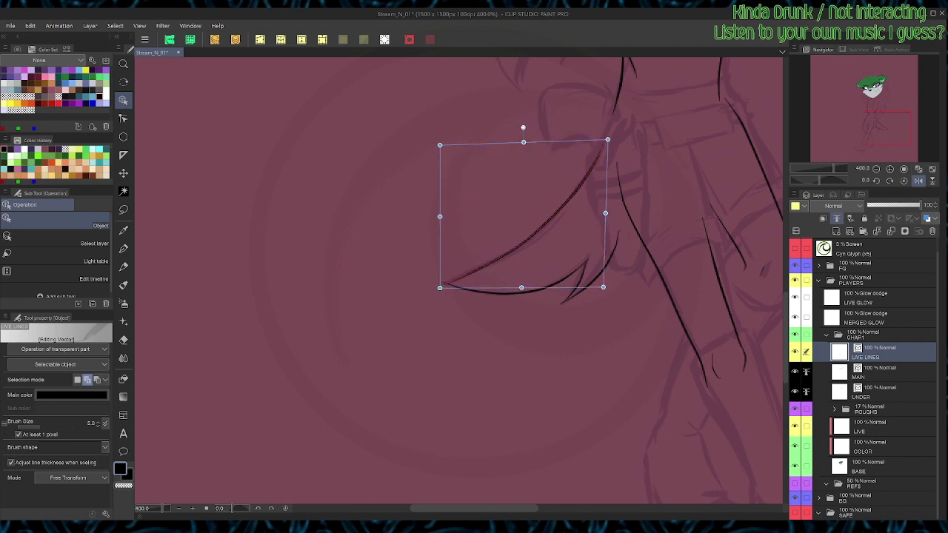
key("p")
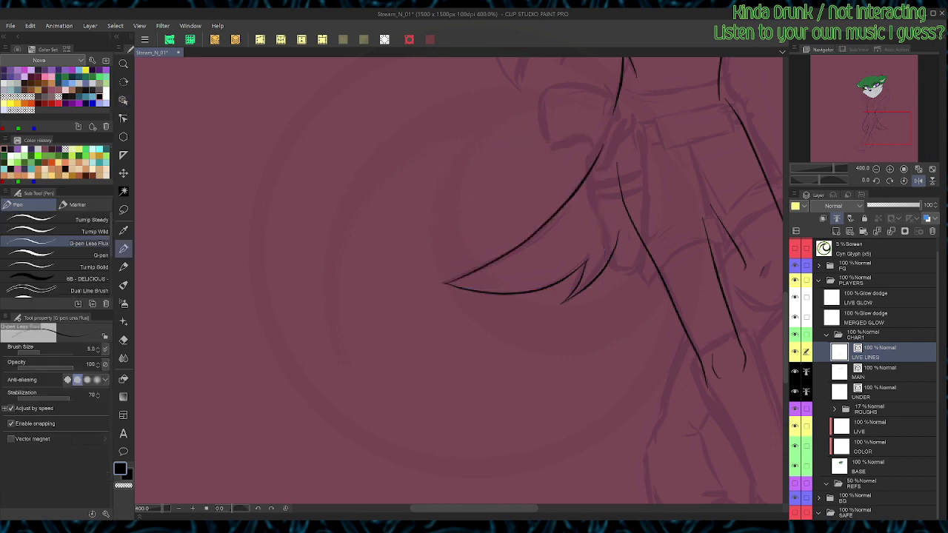
Step: Reshape the outer curve of the small fur tuft on the tail's underside with a free transform of its vector line
key("e")
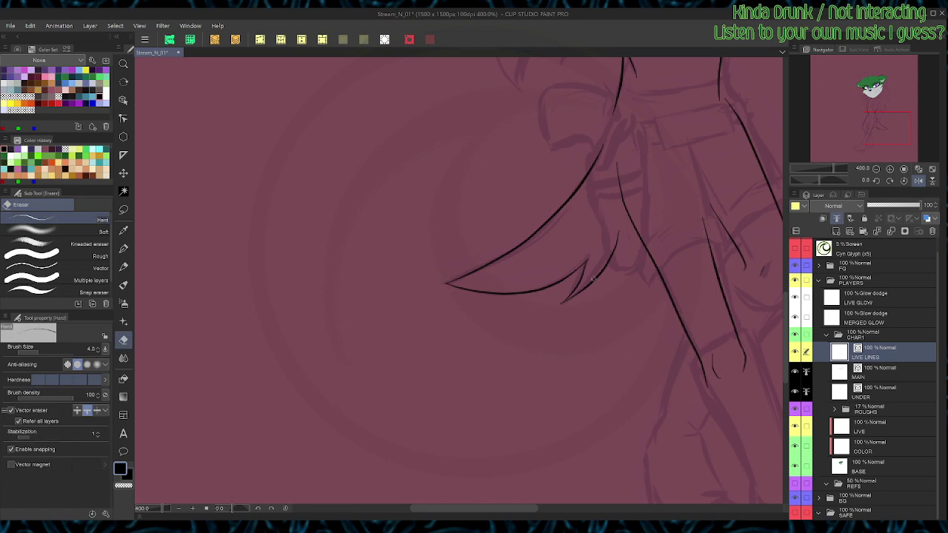
key("o")
left_click(587, 293)
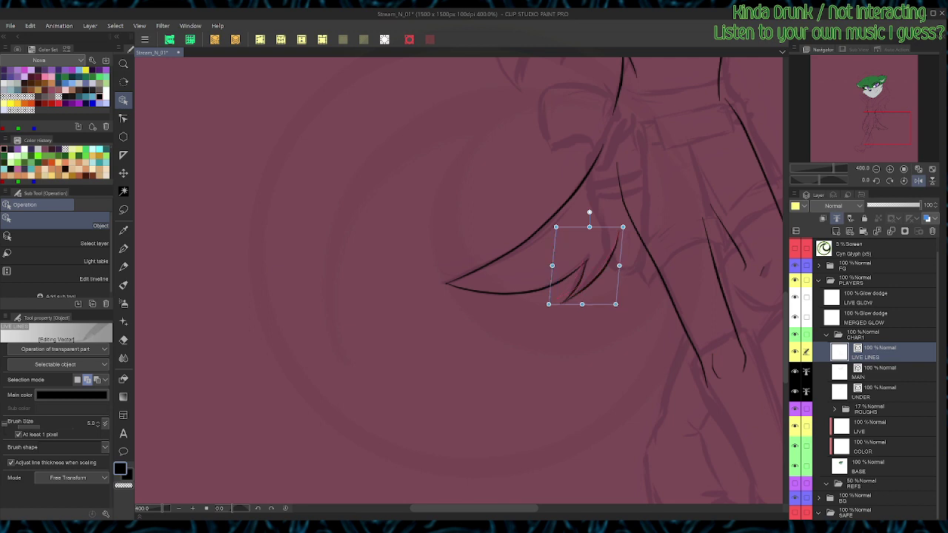
key("p")
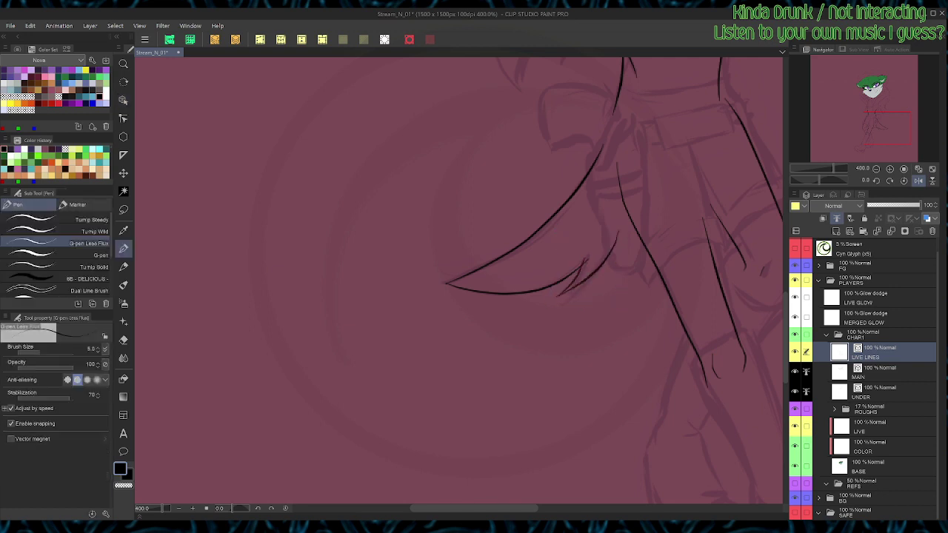
key("o")
left_click_drag(623, 300, 631, 313)
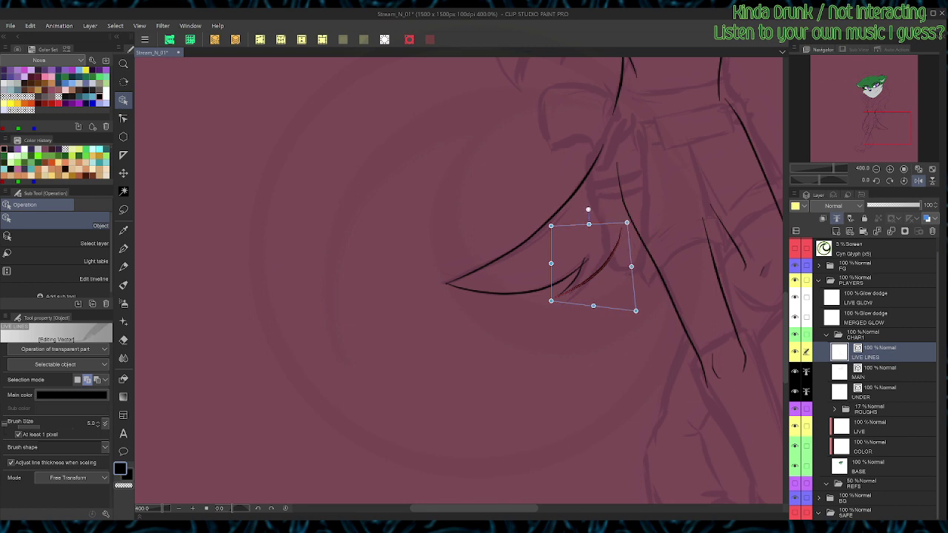
Step: Fit the tuft's short inner line to the surrounding tail lines and erase the overshoot where they cross
key("p")
key("o")
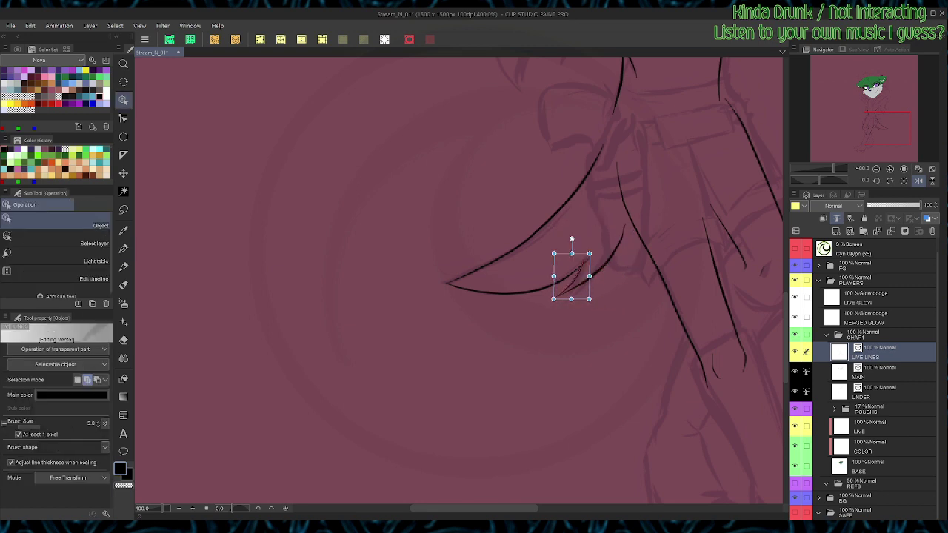
key("p")
key("ctrl+plus")
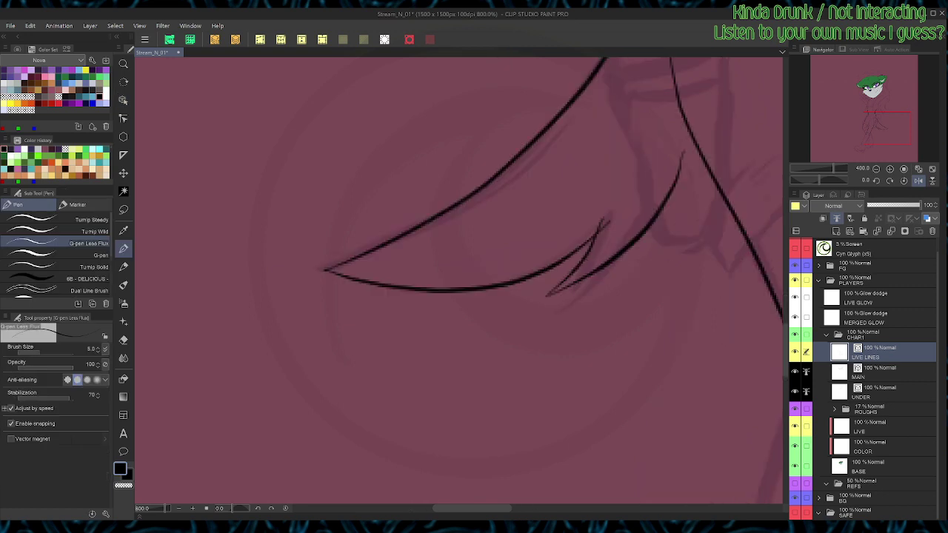
key("o")
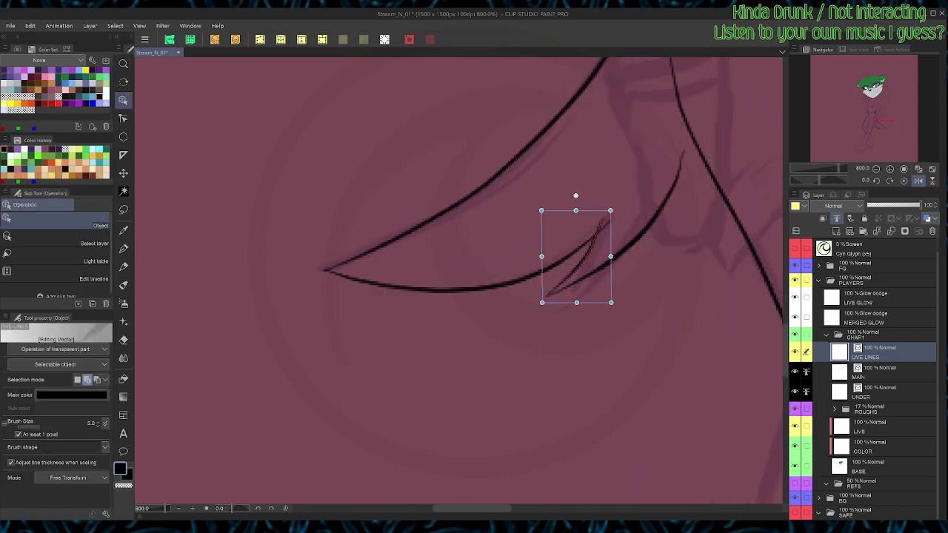
key("p")
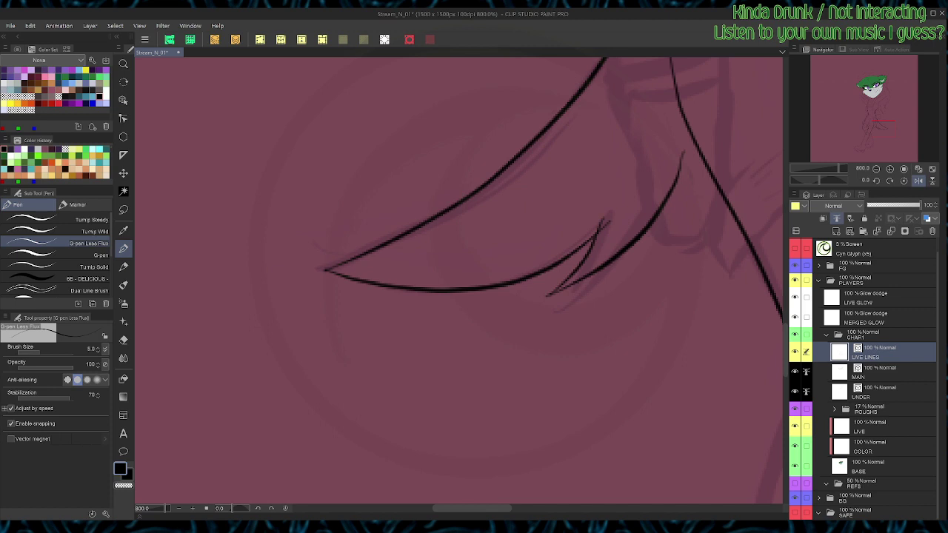
key("e")
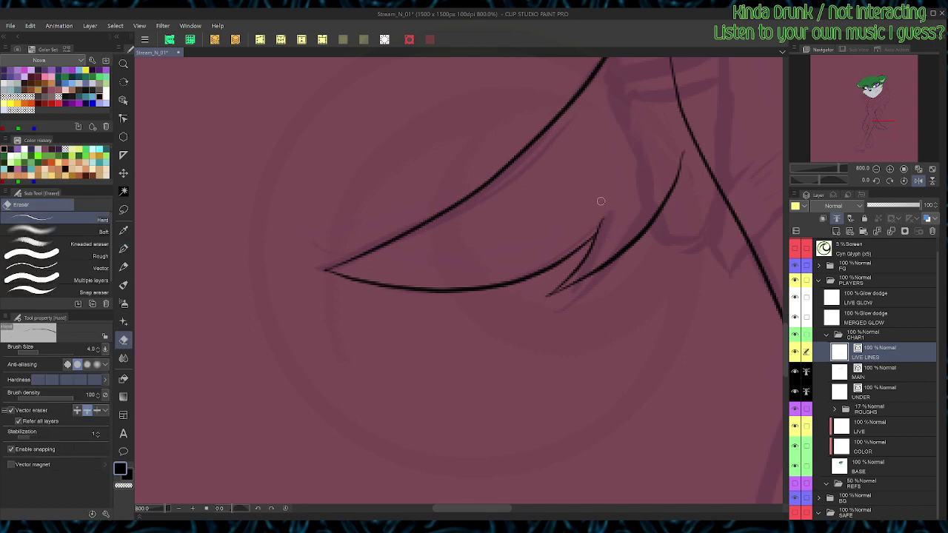
key("ctrl+minus")
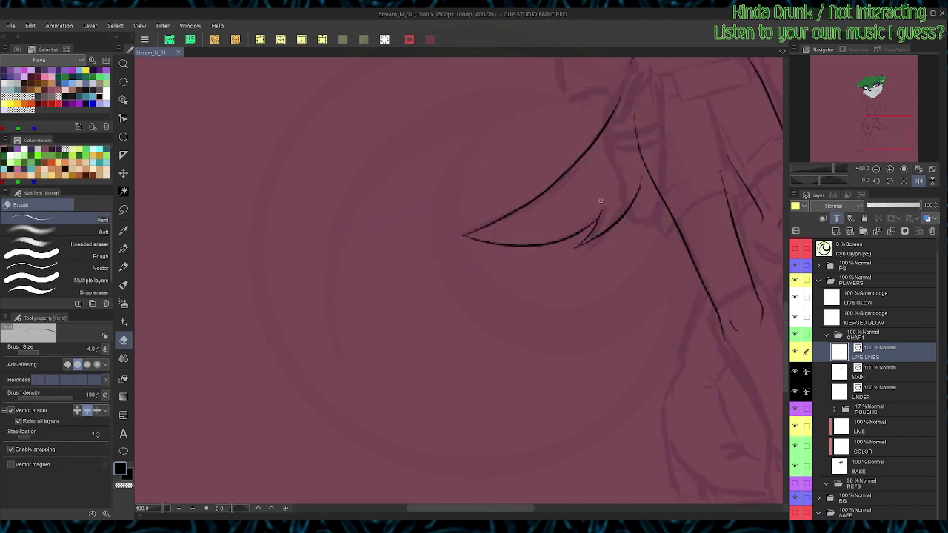
Step: Ink the outer edge of the raised arm from the shoulder to the elbow, redoing the first stroke over the rough sketch
key("p")
key("space")
left_click_drag(601, 201, 494, 302)
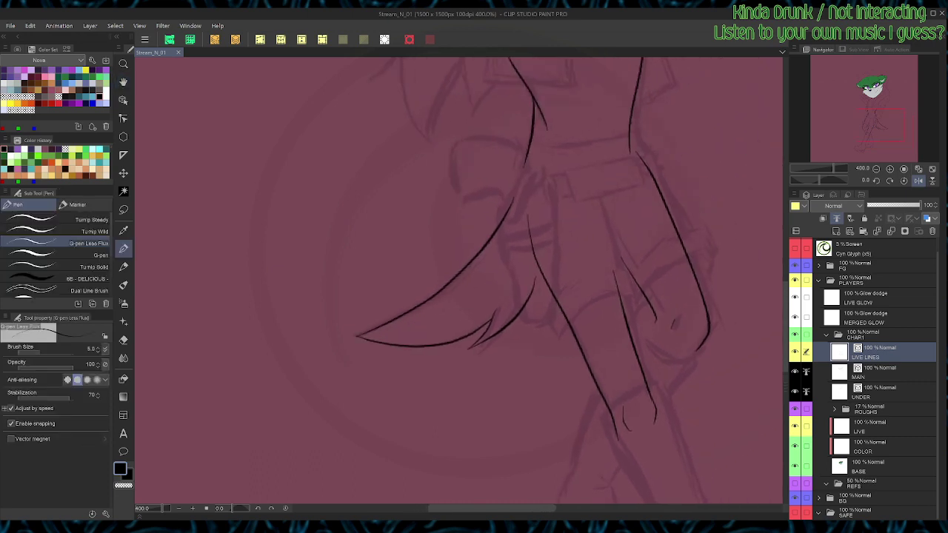
key("ctrl+minus")
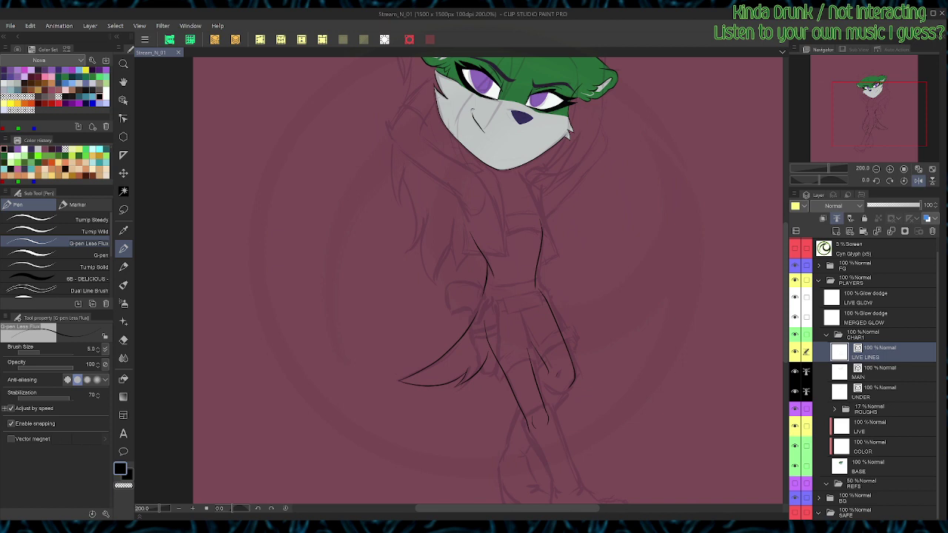
left_click_drag(481, 222, 441, 295)
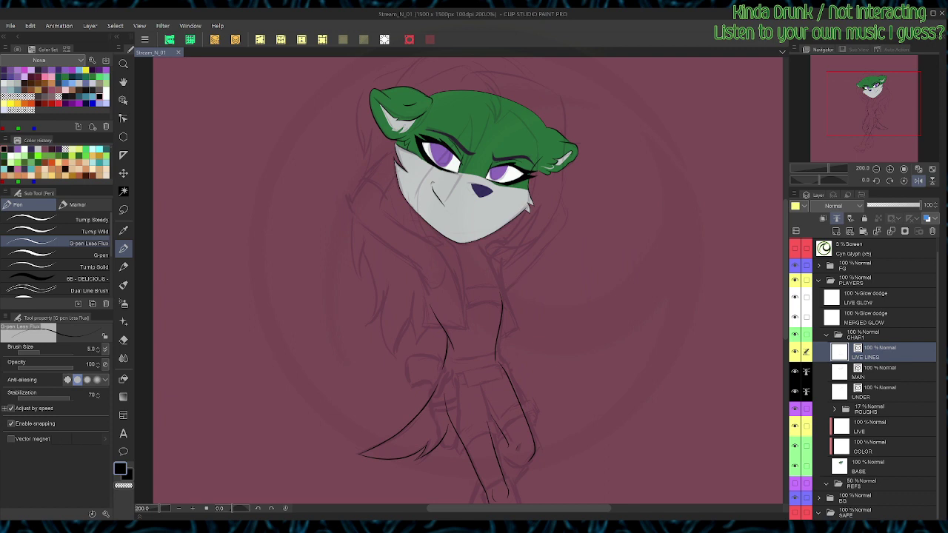
left_click_drag(481, 190, 547, 248)
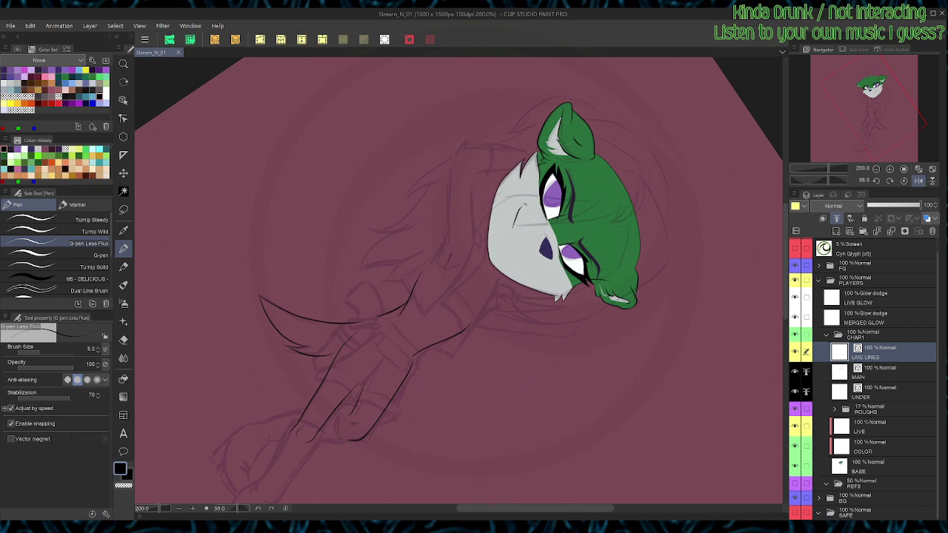
mouse_move(430, 259)
left_mouse_down()
mouse_move(447, 219)
mouse_move(458, 157)
left_mouse_up()
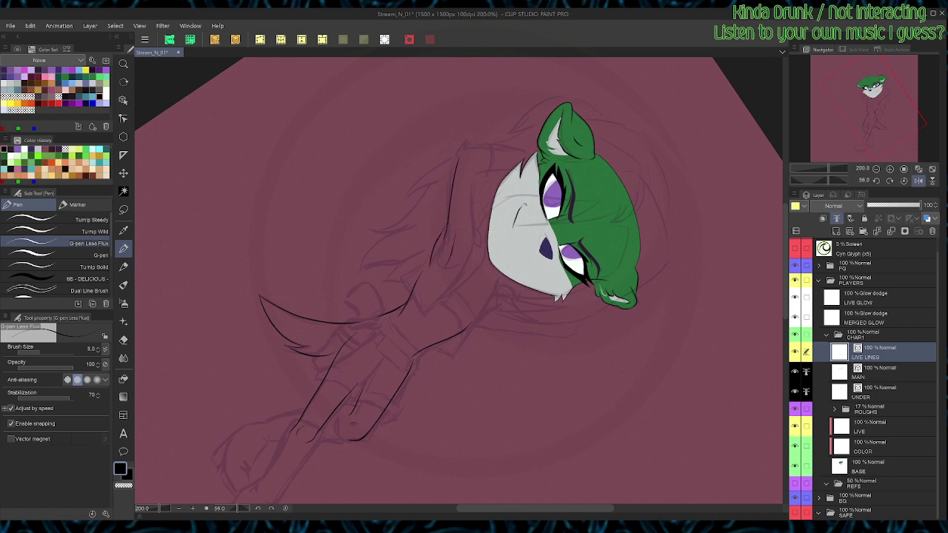
key("ctrl+z")
key("space")
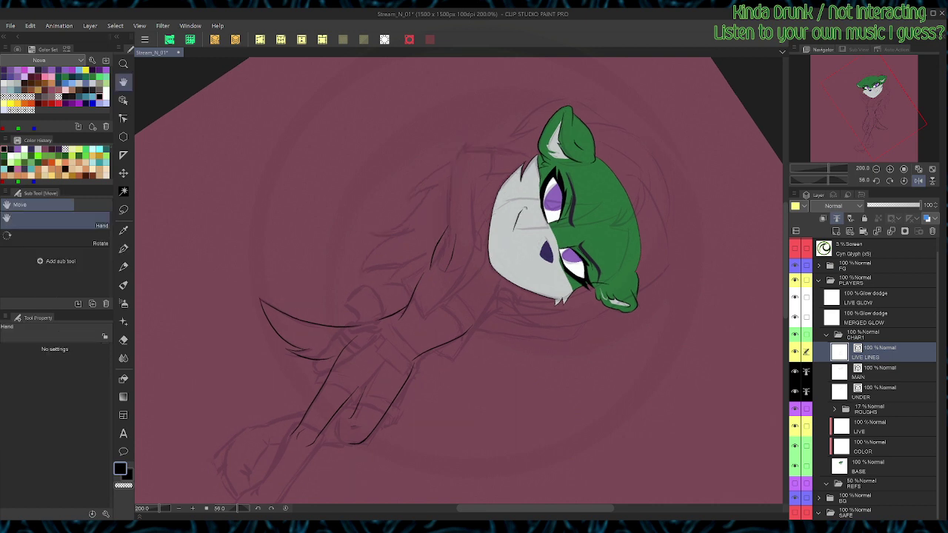
left_click_drag(453, 192, 444, 255)
left_click_drag(450, 217, 463, 199)
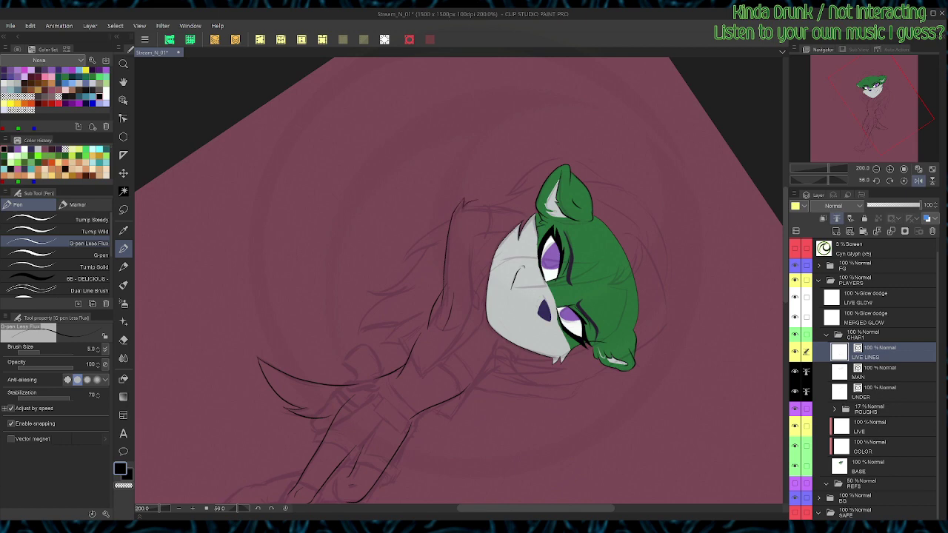
Step: Ink the inner edge of the raised upper arm along the jaw side, following the rough sketch
key("r")
left_click_drag(527, 158, 386, 161)
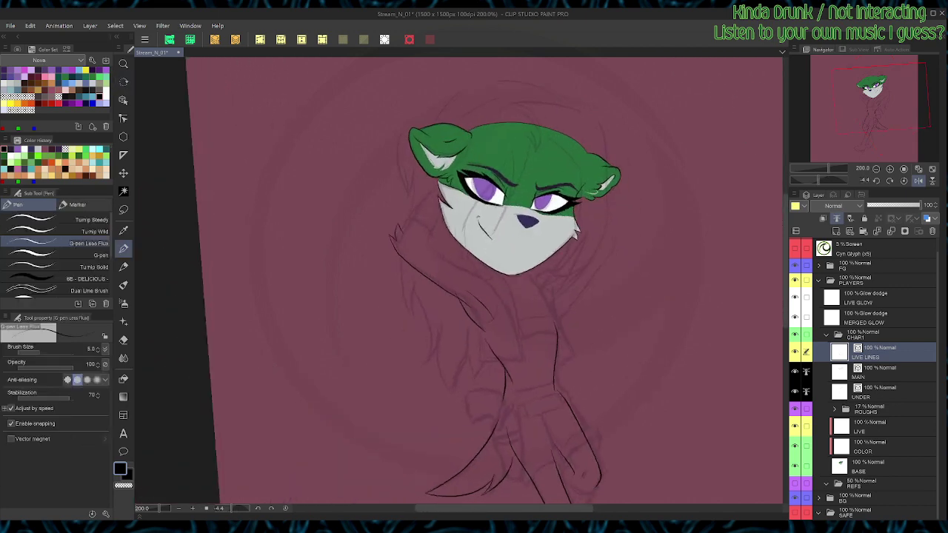
scroll(388, 161, "up", 2)
key("r")
left_click_drag(511, 170, 352, 226)
key("space")
left_click_drag(488, 222, 433, 254)
mouse_move(482, 303)
left_mouse_down()
mouse_move(527, 252)
mouse_move(552, 199)
mouse_move(589, 168)
left_mouse_up()
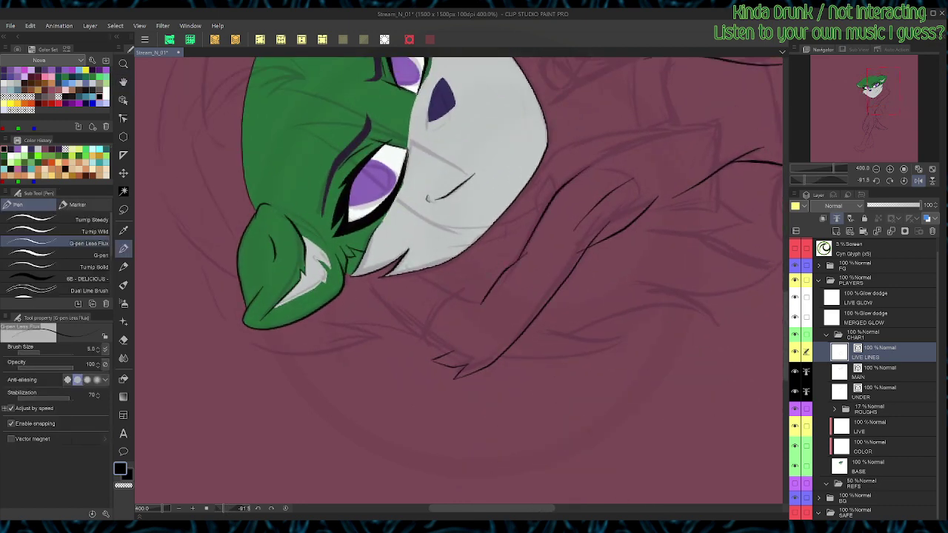
Step: Add the short inner bend line and the forearm's start above the elbow fur on the same arm
key("ctrl+@")
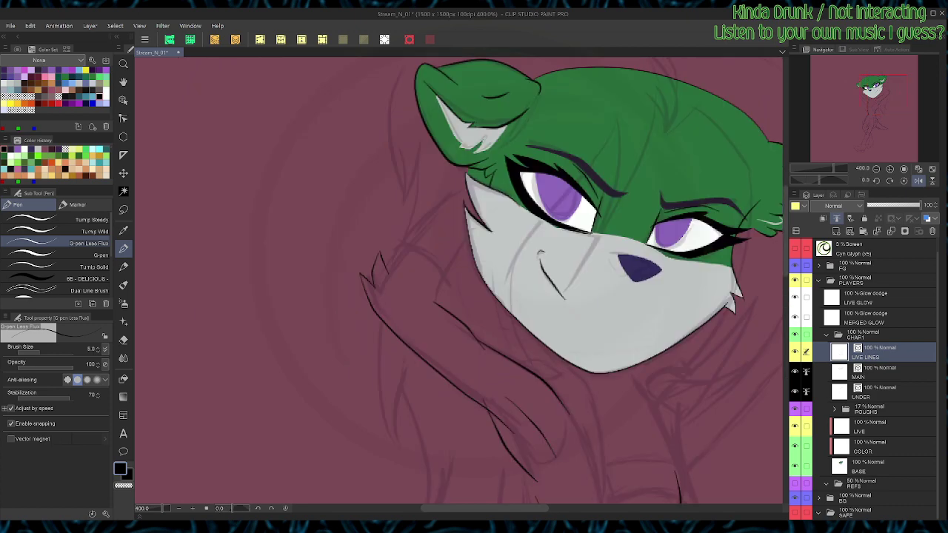
mouse_move(436, 299)
left_mouse_down()
mouse_move(442, 275)
mouse_move(390, 259)
mouse_move(428, 233)
left_mouse_up()
left_click_drag(533, 318, 421, 247)
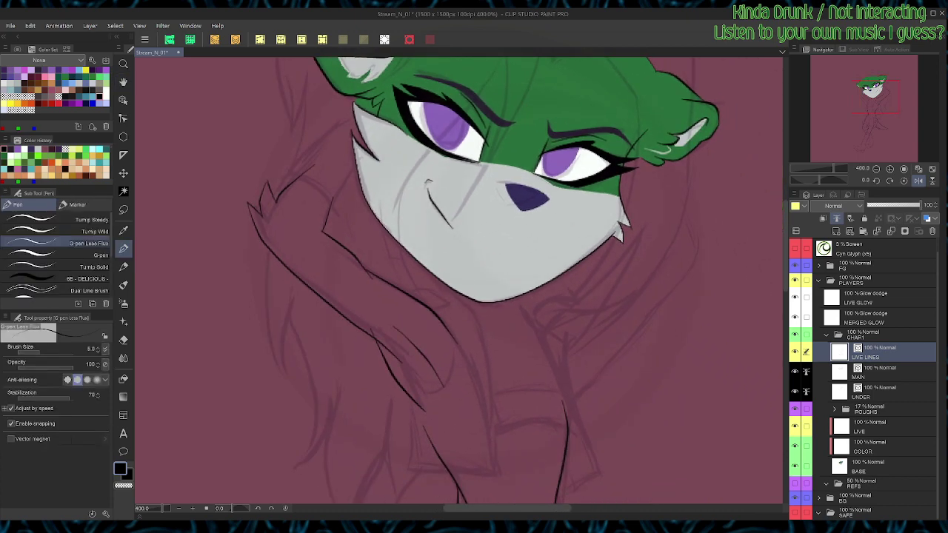
Step: Try to erase the overshoot where the arm's outer edge crosses the side line of the torso
key("e")
left_click_drag(367, 331, 397, 361)
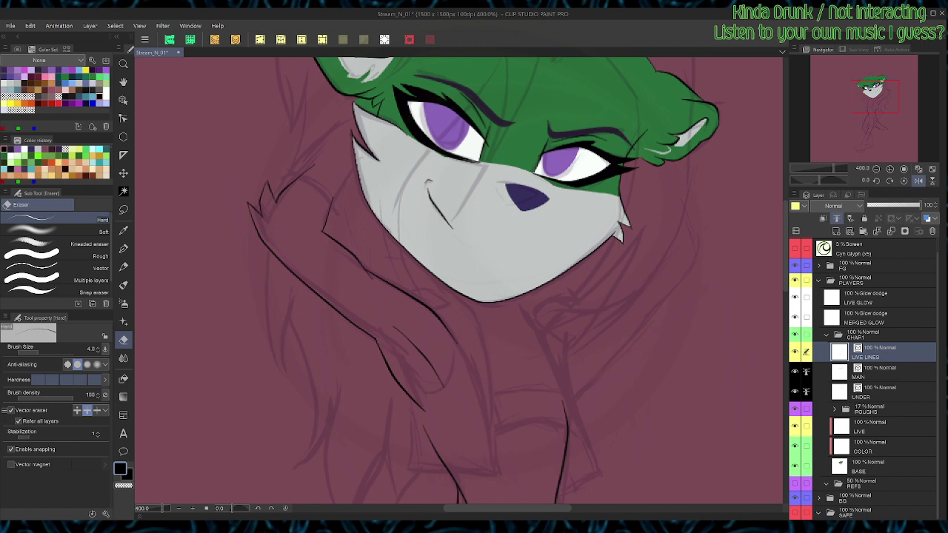
key("ctrl+z")
key("p")
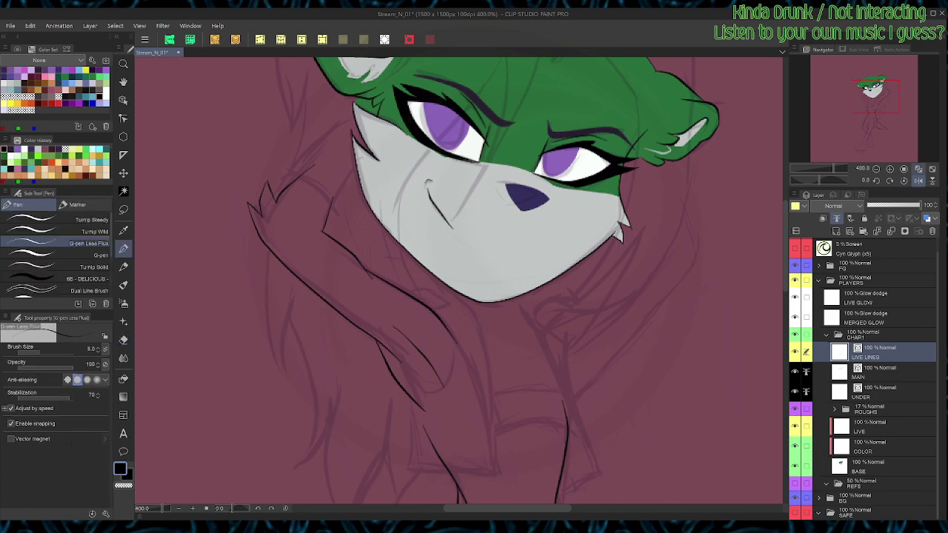
Step: Mirror the canvas view and ink the other raised arm's outer and inner edges with its pointed elbow fur
left_click(918, 180)
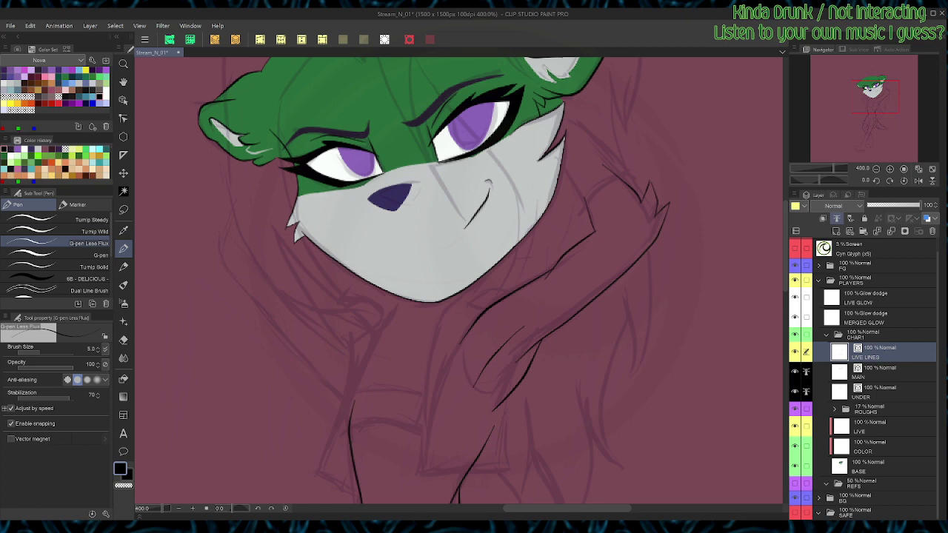
key("shift+space")
left_click_drag(563, 222, 571, 319)
key("space")
left_click_drag(551, 244, 562, 340)
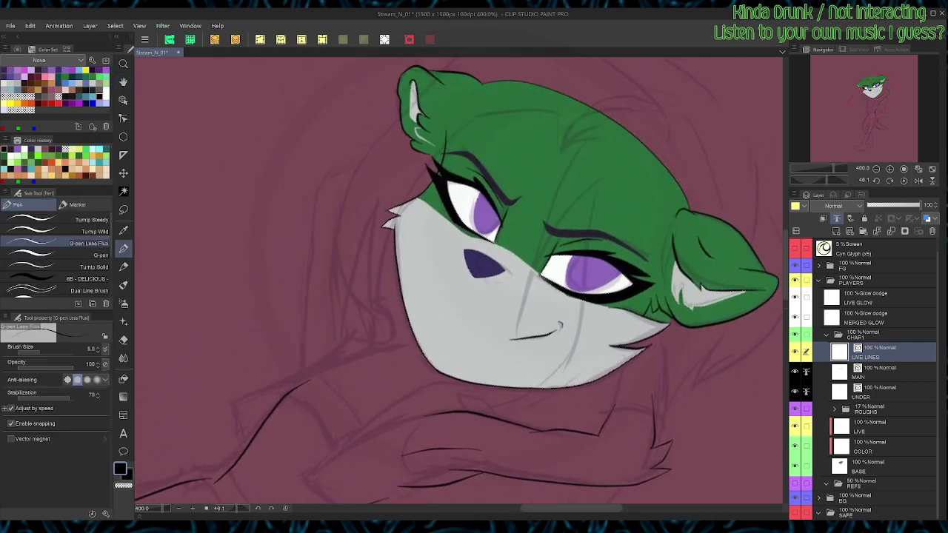
mouse_move(302, 370)
left_mouse_down()
mouse_move(317, 187)
mouse_move(331, 162)
mouse_move(330, 184)
mouse_move(360, 156)
mouse_move(314, 214)
mouse_move(311, 313)
mouse_move(334, 253)
mouse_move(371, 373)
mouse_move(431, 405)
left_mouse_up()
key("shift+space")
key("shift+space")
key("shift+space")
left_click_drag(498, 407, 578, 266)
key("ctrl+at")
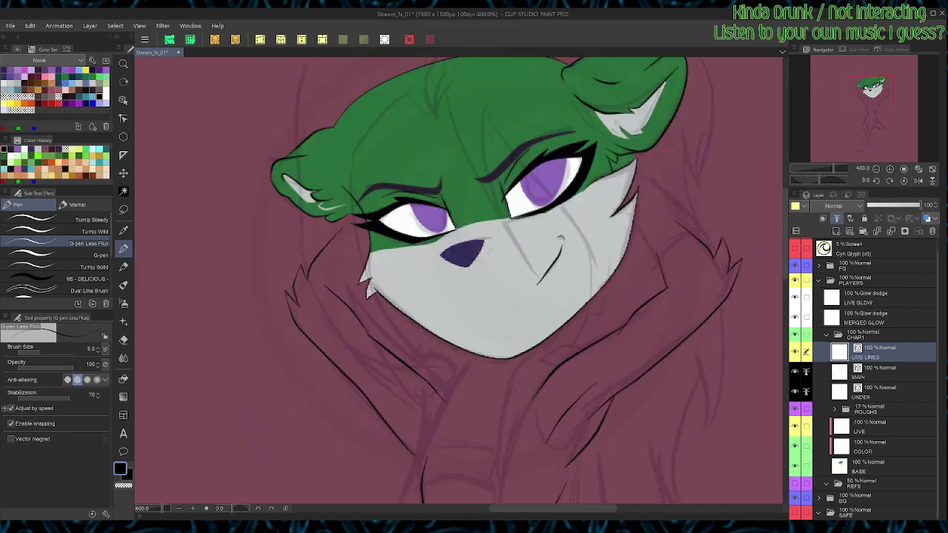
left_click_drag(353, 295, 346, 313)
key("o")
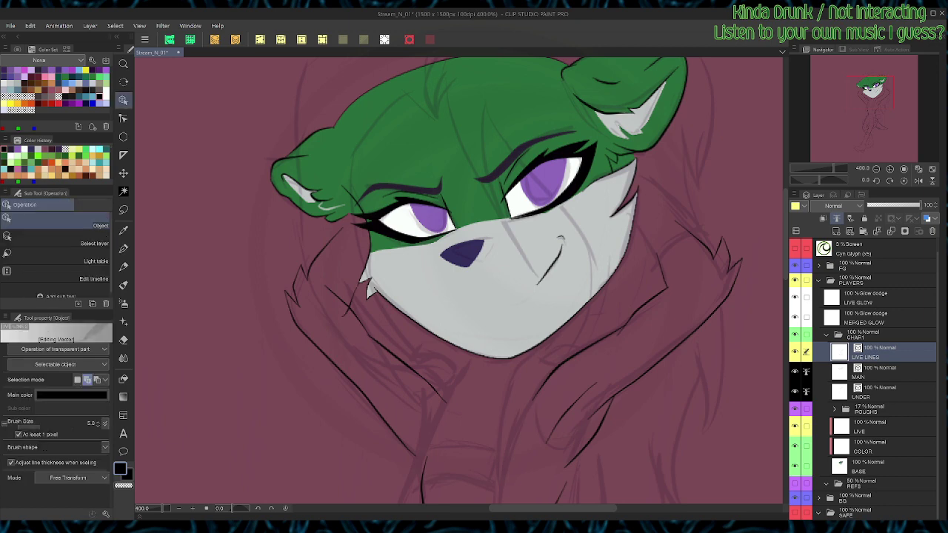
left_click(350, 304)
left_click_drag(349, 320, 347, 313)
key("Delete")
Step: Save the drawing with the inked arms
key("p")
key("ctrl+s")
scroll(340, 258, "down", 2)
scroll(333, 258, "down", 1)
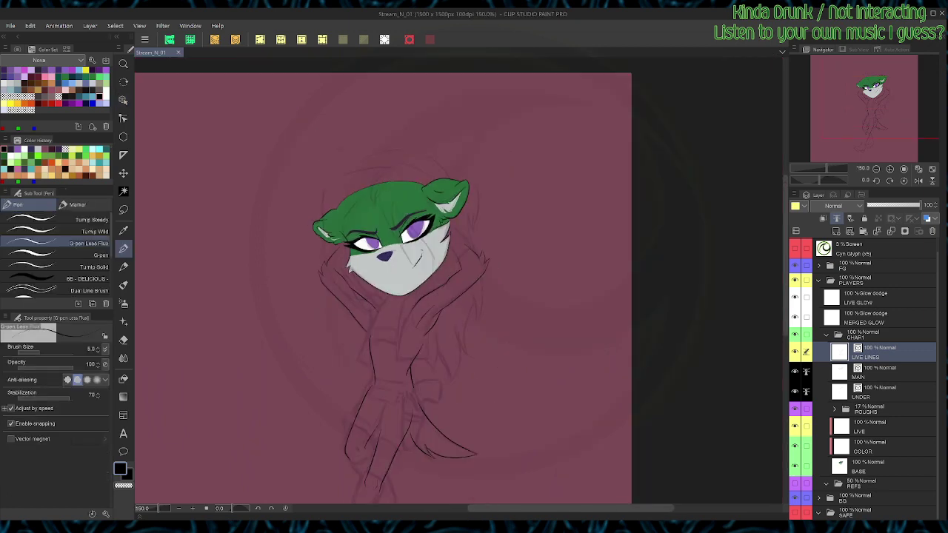
key("space")
left_click_drag(334, 258, 342, 181)
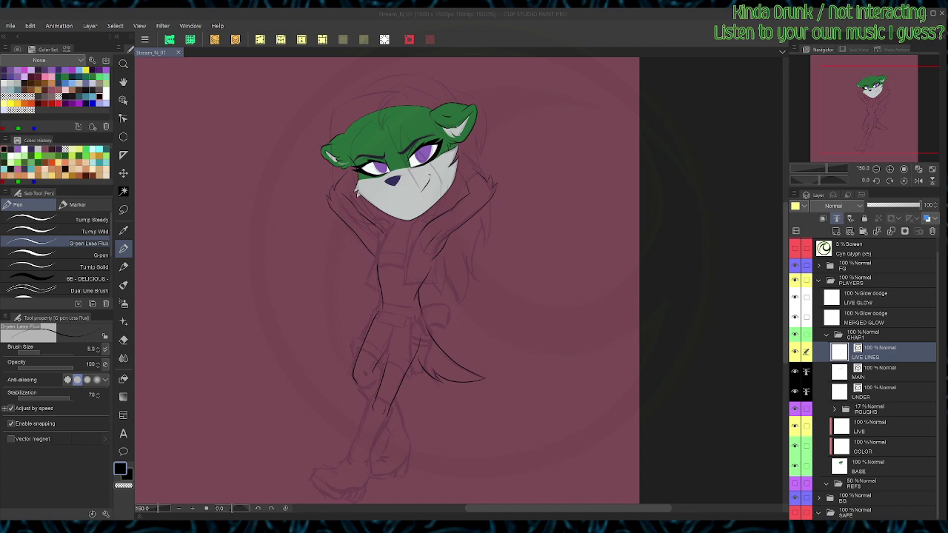
Step: Try a small circle outline at the front ankle using the Polygon figure tool
key("u")
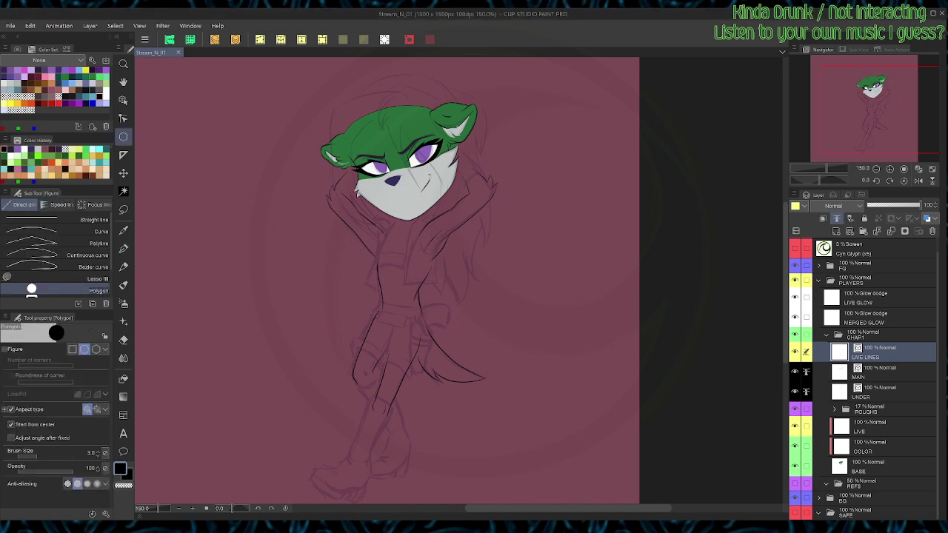
scroll(585, 485, "up", 1)
key("space")
left_click_drag(585, 485, 646, 531)
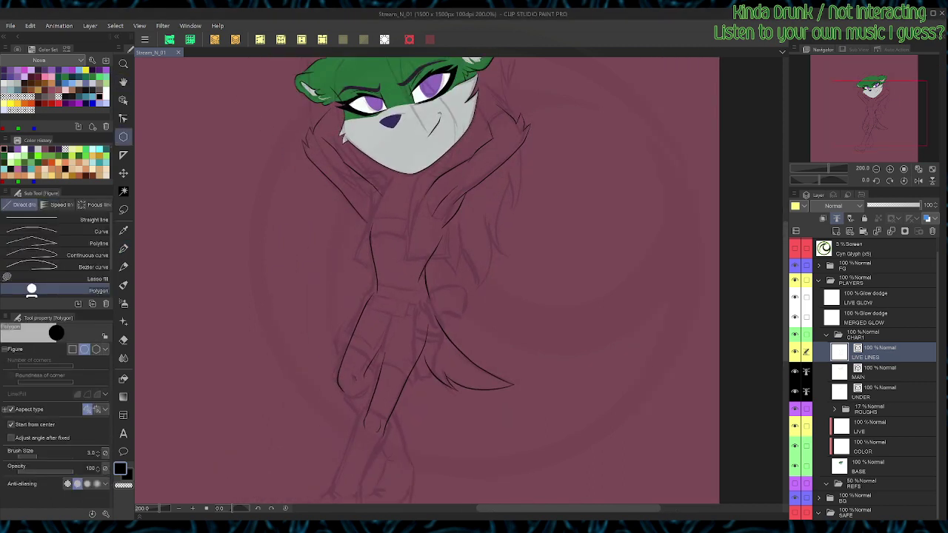
key("space")
left_click_drag(512, 389, 546, 256)
scroll(381, 327, "up", 2)
key("space")
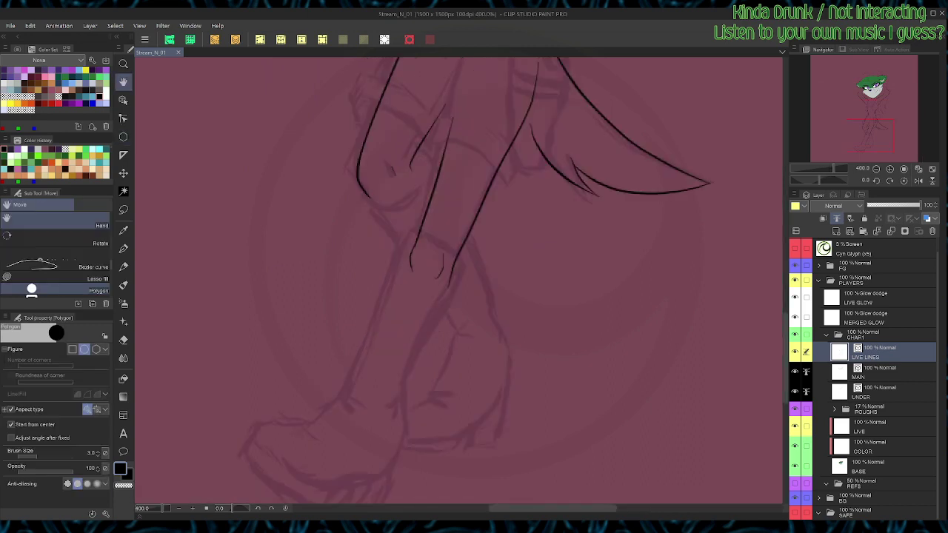
left_click_drag(381, 327, 393, 250)
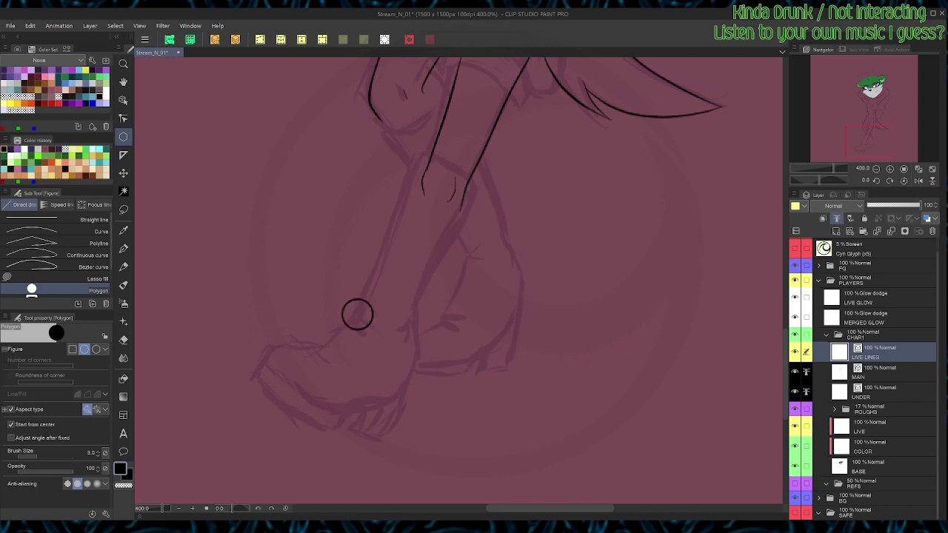
Step: Ink the front lower leg's two side edges with the G-pen, closing them around the knee and marking the ankle creases
key("p")
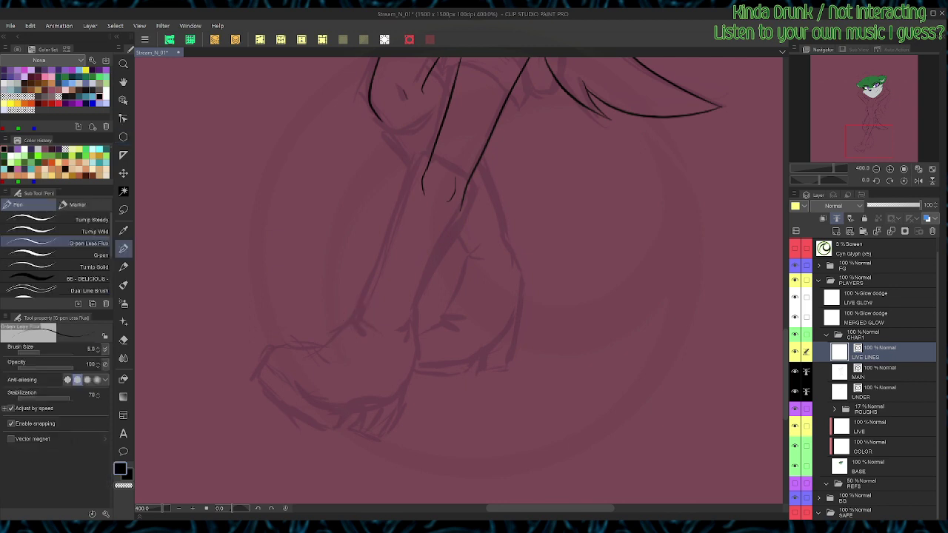
mouse_move(358, 316)
left_mouse_down()
mouse_move(377, 326)
mouse_move(363, 337)
mouse_move(362, 371)
mouse_move(341, 344)
mouse_move(385, 220)
mouse_move(402, 205)
left_mouse_up()
key("space")
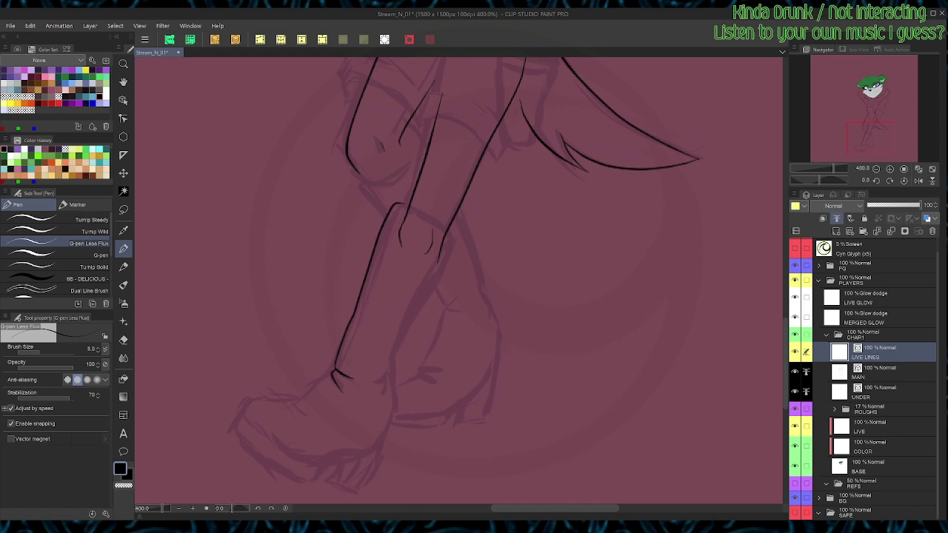
mouse_move(388, 368)
left_mouse_down()
mouse_move(378, 381)
mouse_move(453, 245)
left_mouse_up()
key("shift+space")
left_click_drag(474, 185, 554, 296)
mouse_move(499, 272)
left_mouse_down()
mouse_move(520, 263)
mouse_move(538, 226)
left_mouse_up()
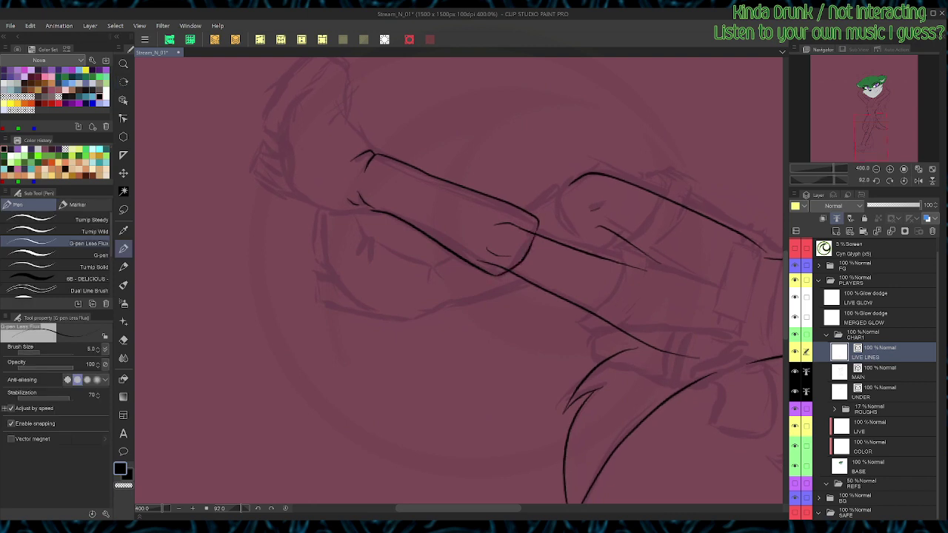
Step: Ink the rear edge of the front foot from the ankle down over the heel to the sole
key("shift+space")
left_click_drag(554, 296, 460, 185)
key("space")
left_click_drag(444, 296, 461, 252)
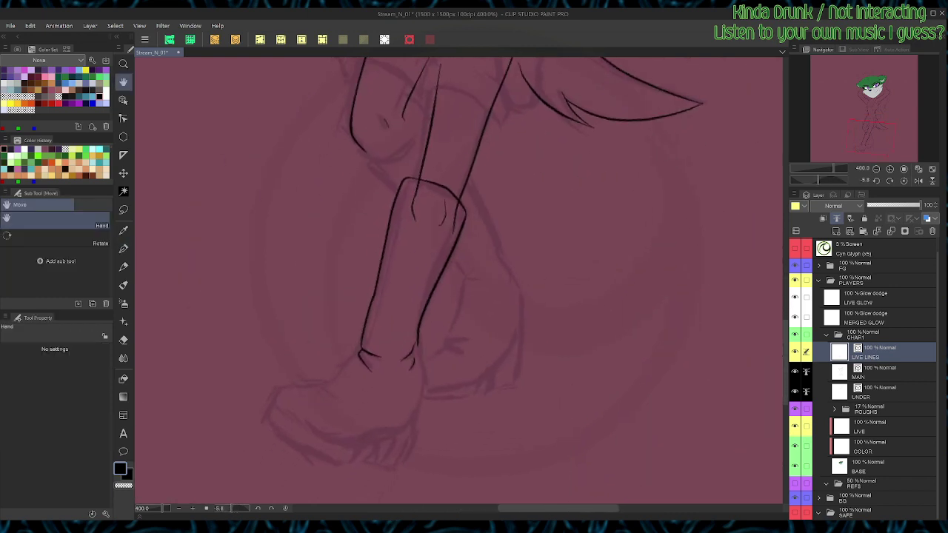
key("ctrl+@")
key("space")
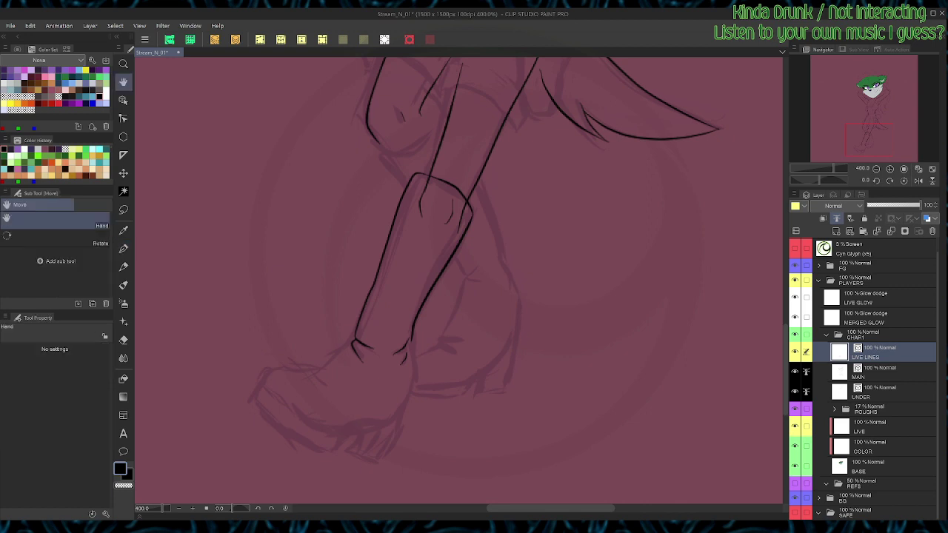
left_click_drag(444, 297, 491, 205)
key("shift+space")
left_click_drag(380, 358, 519, 187)
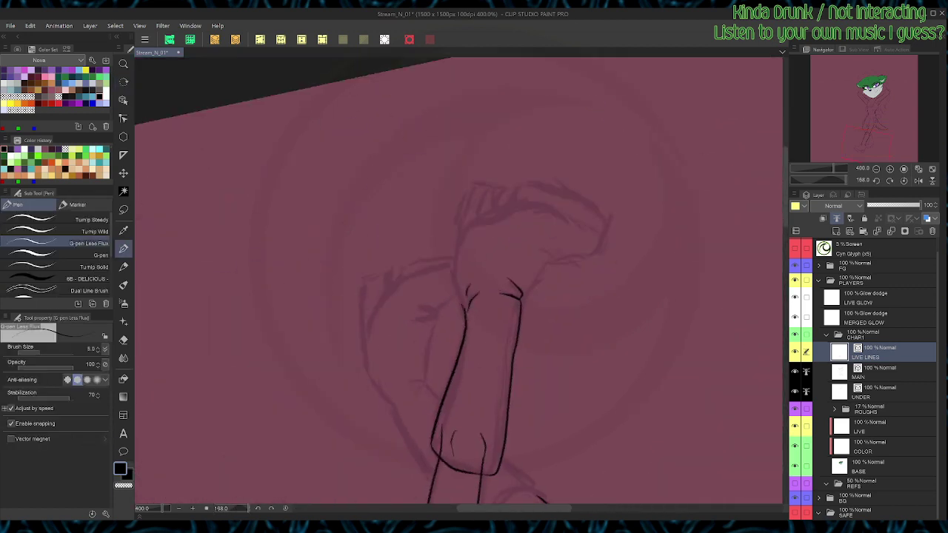
mouse_move(461, 304)
left_mouse_down()
mouse_move(452, 256)
mouse_move(470, 180)
mouse_move(434, 183)
mouse_move(393, 204)
left_mouse_up()
Step: Try inking the top edge of the front foot from the ankle crease to the toes
key("shift+space")
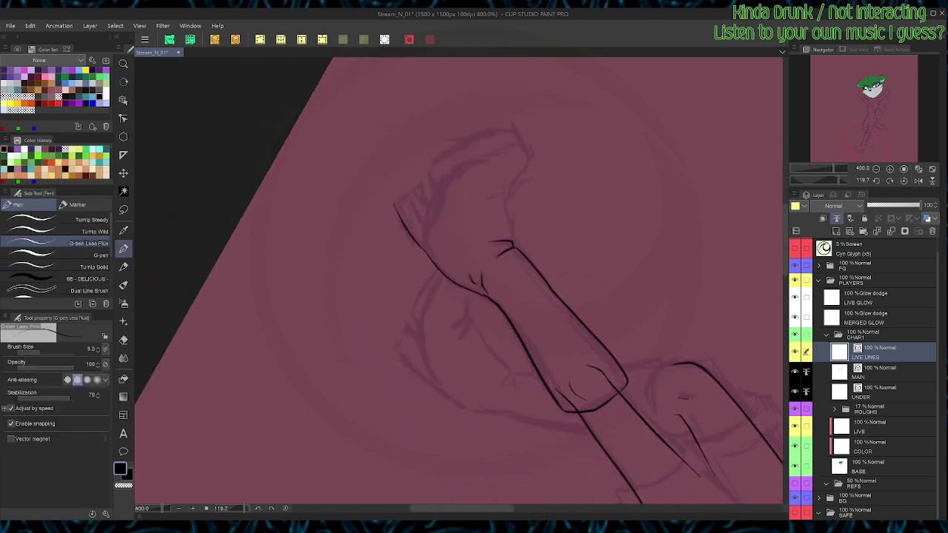
mouse_move(511, 241)
left_mouse_down()
mouse_move(508, 205)
mouse_move(475, 183)
mouse_move(458, 197)
mouse_move(483, 149)
mouse_move(474, 128)
left_mouse_up()
key("shift+space")
key("r")
key("ctrl+at")
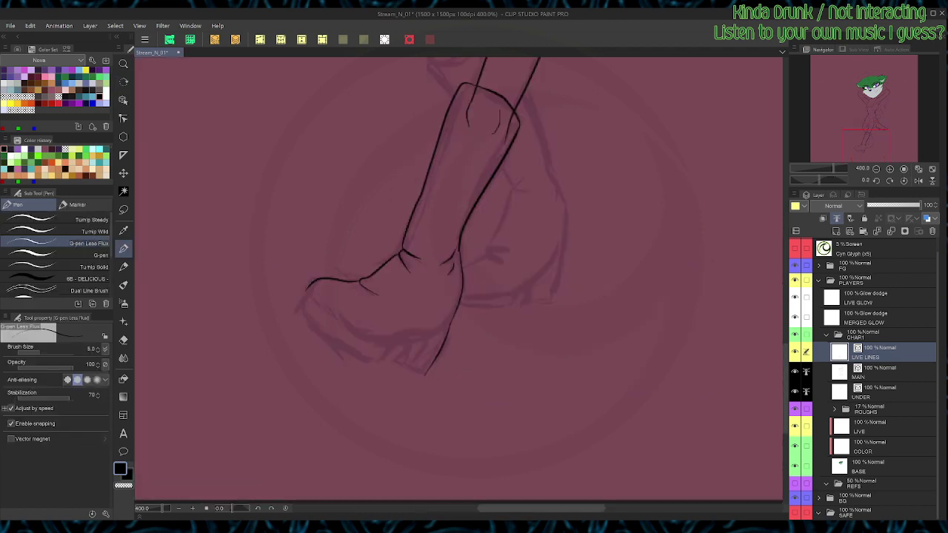
key("ctrl+z")
key("ctrl+z")
key("ctrl+z")
Step: Ink the top edge of the front foot from the ankle crease down and around the toe tip
key("r")
left_click_drag(425, 374, 488, 376)
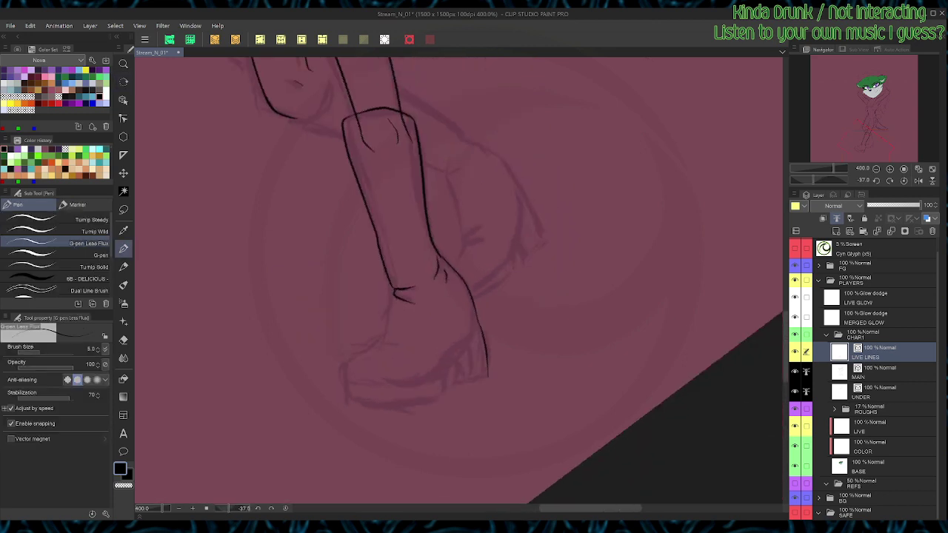
key("space")
left_click_drag(459, 296, 521, 257)
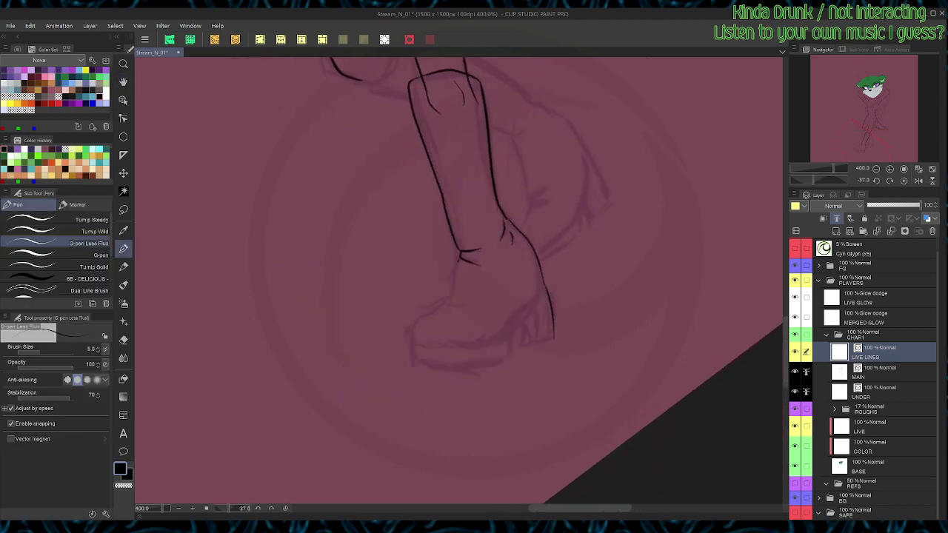
left_click_drag(457, 263, 449, 304)
key("r")
left_click_drag(554, 339, 618, 225)
key("space")
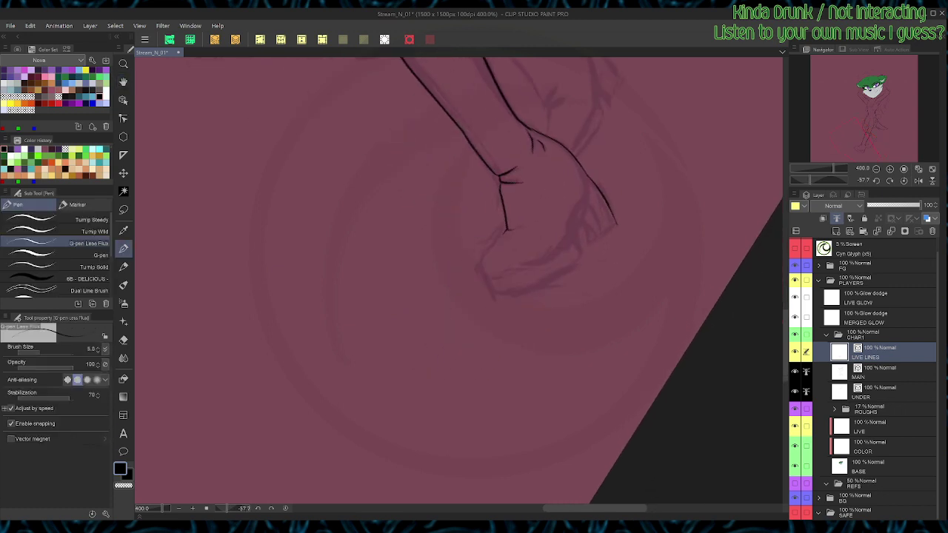
mouse_move(505, 231)
left_mouse_down()
mouse_move(485, 279)
mouse_move(452, 244)
left_mouse_up()
key("r")
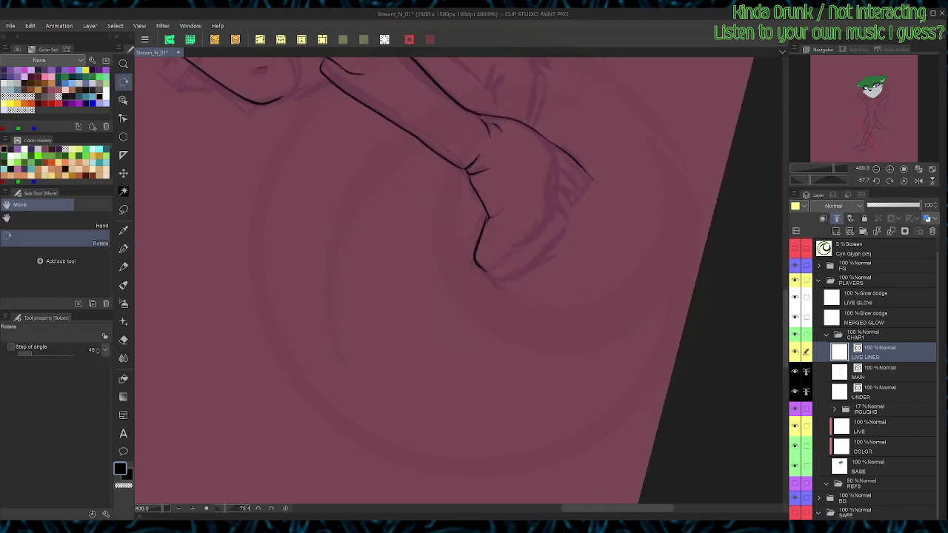
Step: Adjust the front boot's toe stroke so its upper end meets the line coming down from the ankle
left_click(481, 239, "ctrl")
left_click_drag(494, 214, 496, 210)
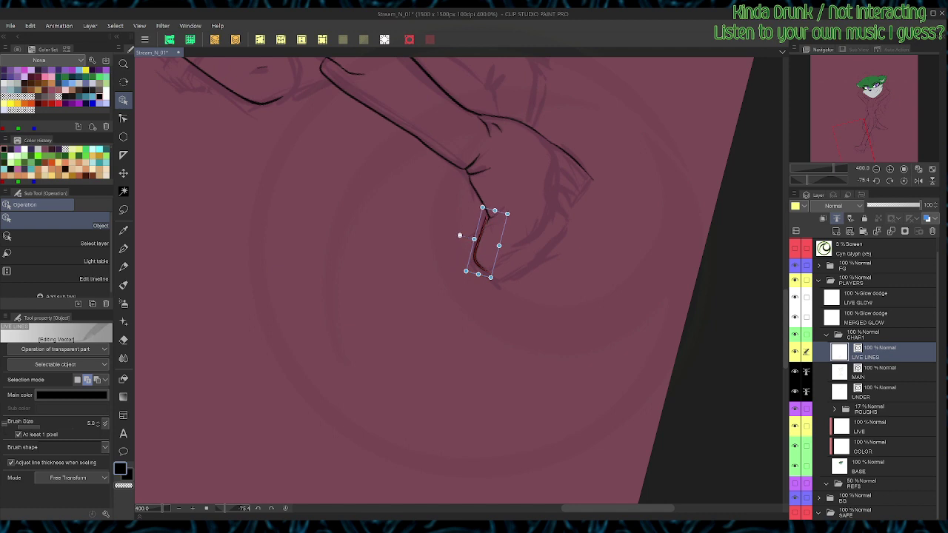
left_click(486, 219, "ctrl")
key("Delete")
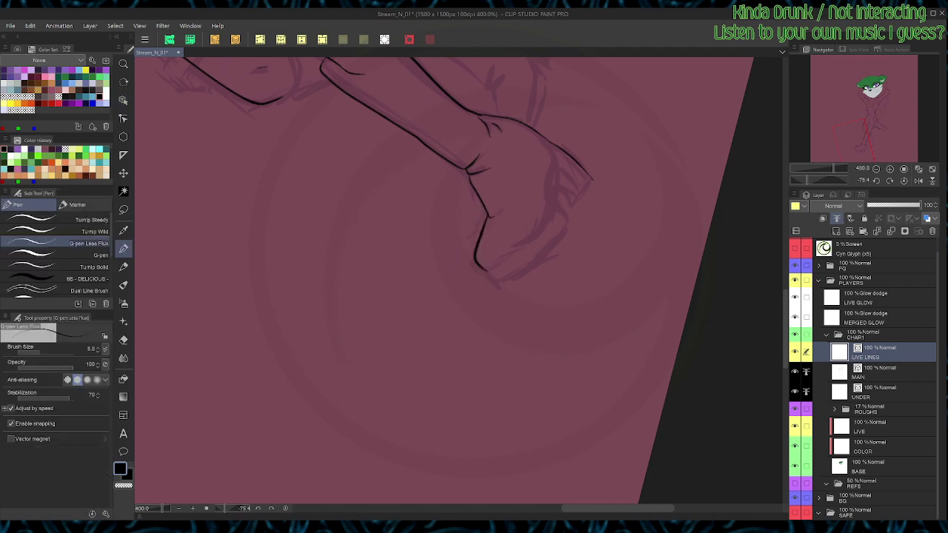
Step: Ink the seam between the front boot's upper and its platform sole, from the toe back to the heel
mouse_move(486, 268)
left_mouse_down()
mouse_move(540, 231)
mouse_move(551, 211)
mouse_move(551, 148)
left_mouse_up()
key("shift+r")
key("space")
left_click_drag(548, 318, 567, 238)
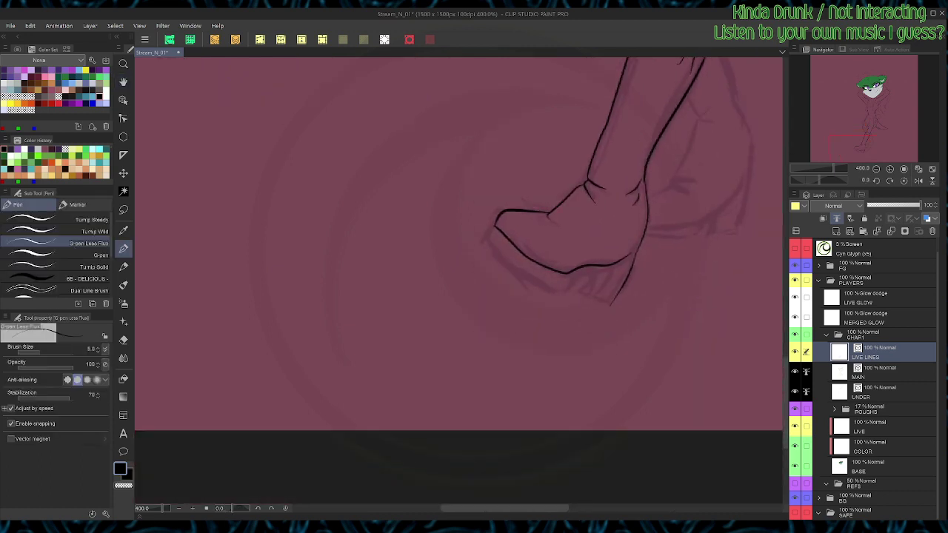
Step: Ink the front edge of the boot's heel and the curved arch between the heel and the sole
mouse_move(610, 271)
left_mouse_down()
mouse_move(584, 306)
mouse_move(559, 202)
left_mouse_up()
key("shift+space")
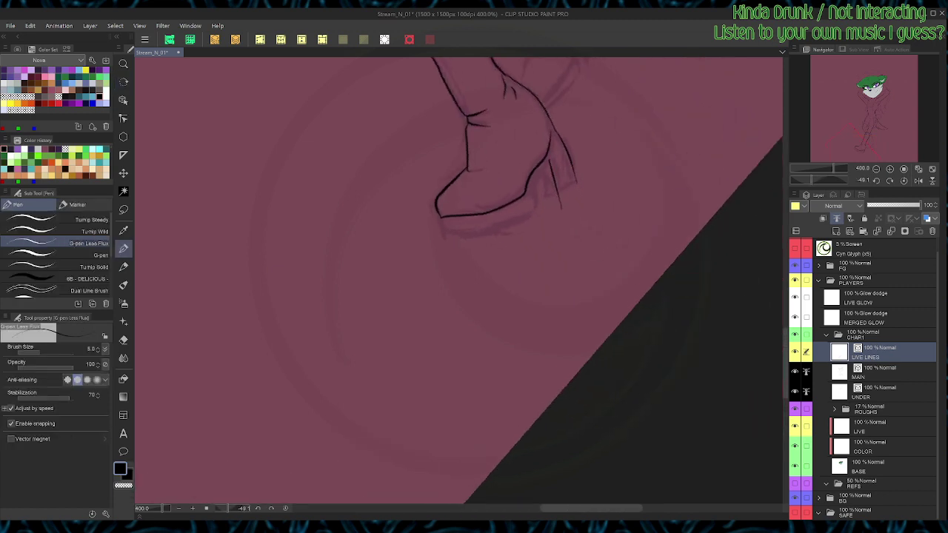
mouse_move(547, 169)
left_mouse_down()
mouse_move(536, 198)
mouse_move(525, 175)
left_mouse_up()
key("shift+space")
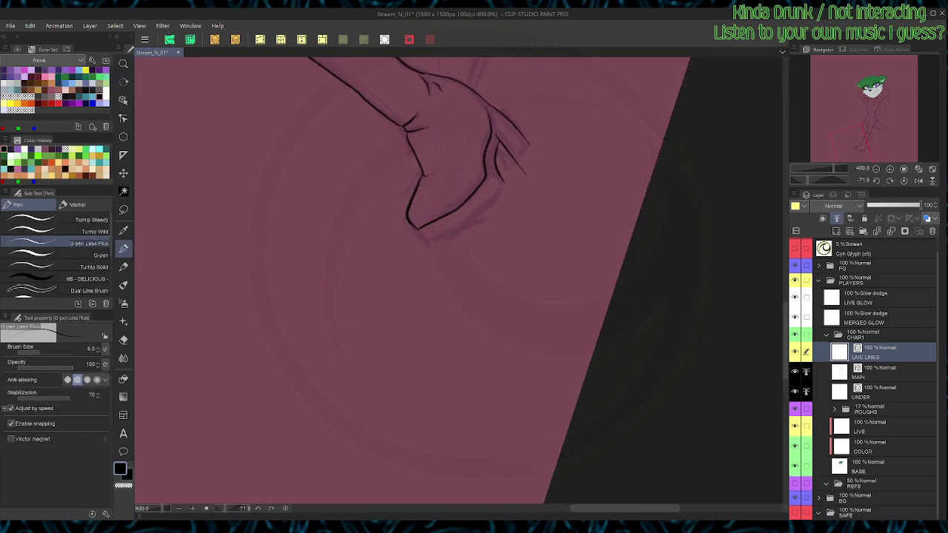
Step: Ink the platform sole's toe end and bottom edge up to the arch, and close the bottom of the heel
left_click_drag(419, 235, 430, 248)
key("shift+space")
left_click_drag(518, 222, 496, 206)
mouse_move(424, 257)
left_mouse_down()
mouse_move(471, 180)
mouse_move(490, 185)
mouse_move(506, 135)
left_mouse_up()
key("shift+space")
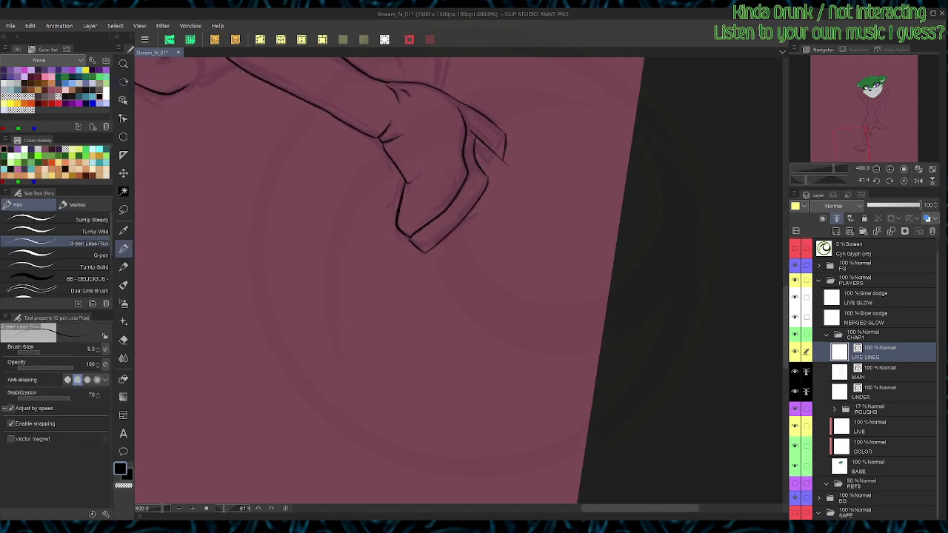
Step: Adjust the heel's bottom stroke so it closes the corner with the heel's front edge
key("ctrl+at")
key("shift+space")
left_click_drag(474, 182, 547, 232)
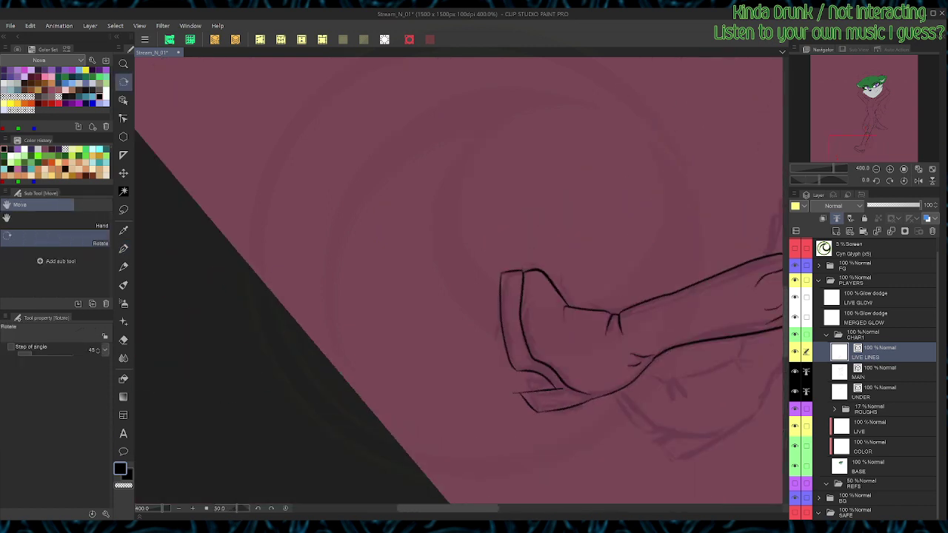
key("space")
left_click_drag(548, 281, 455, 224)
key("ctrl")
left_click(430, 346, "ctrl")
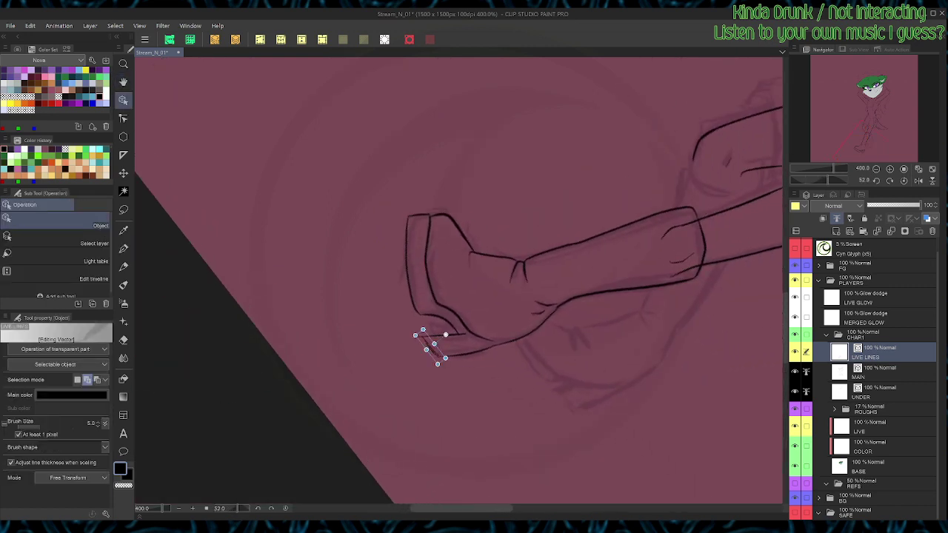
key("p")
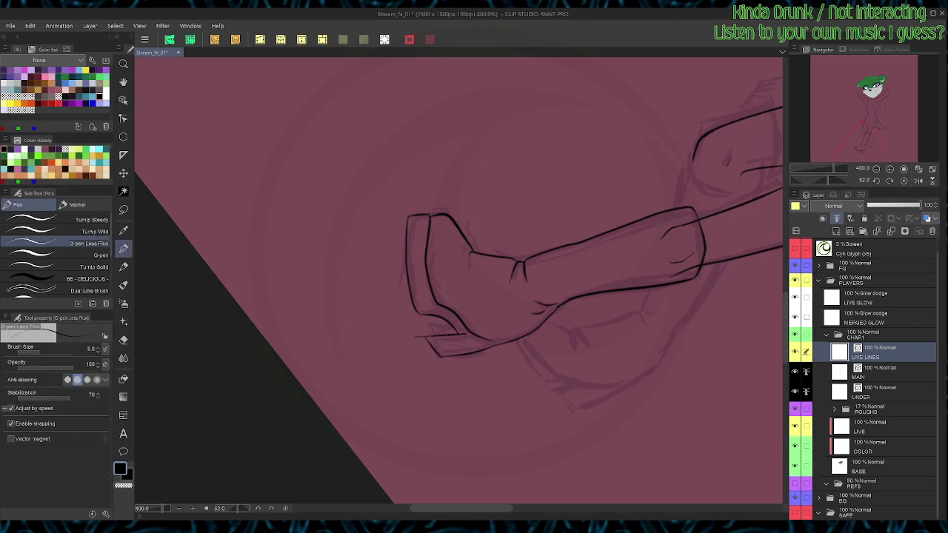
Step: Ink the far side of the heel beneath the arch and erase the stroke end overshooting its bottom corner
left_click_drag(431, 320, 426, 338)
key("shift+space")
left_click_drag(546, 295, 518, 214)
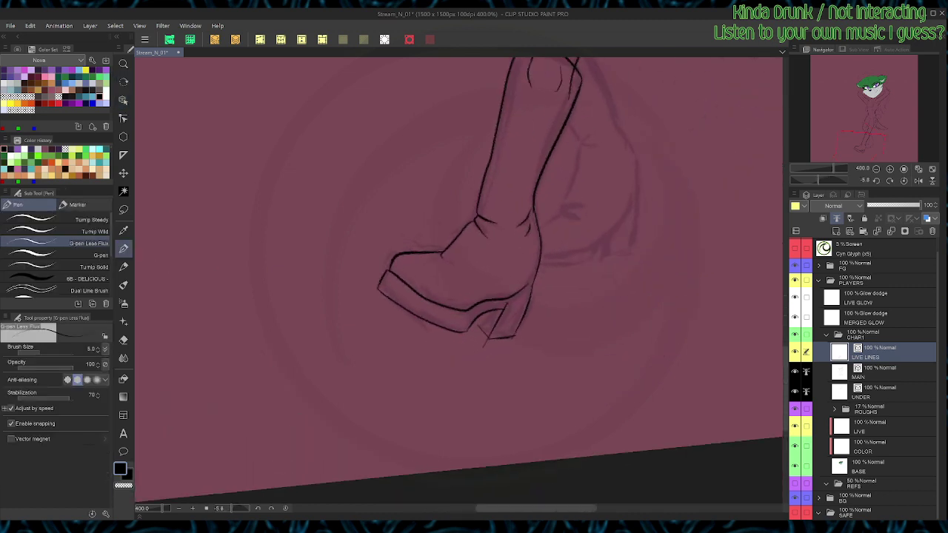
left_click_drag(476, 317, 485, 331)
key("ctrl+at")
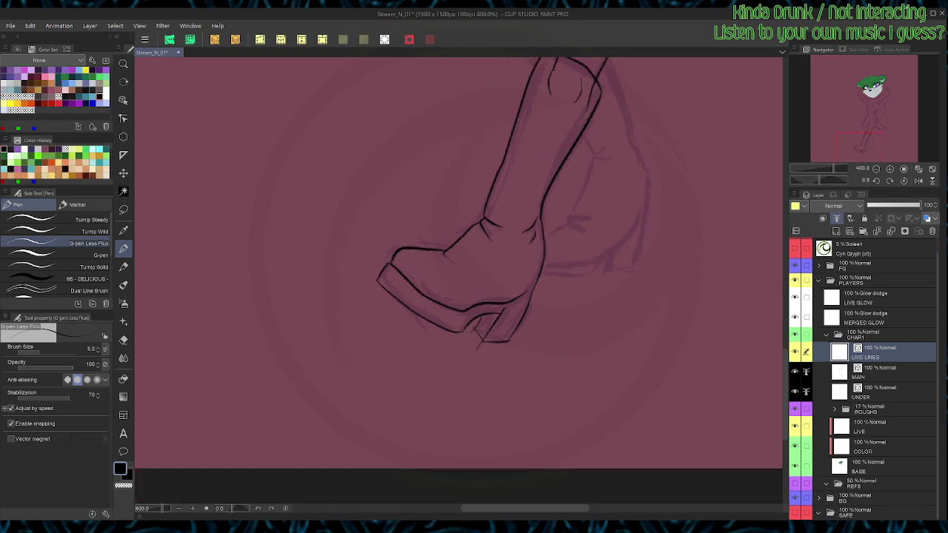
key("e")
left_click_drag(475, 346, 481, 348)
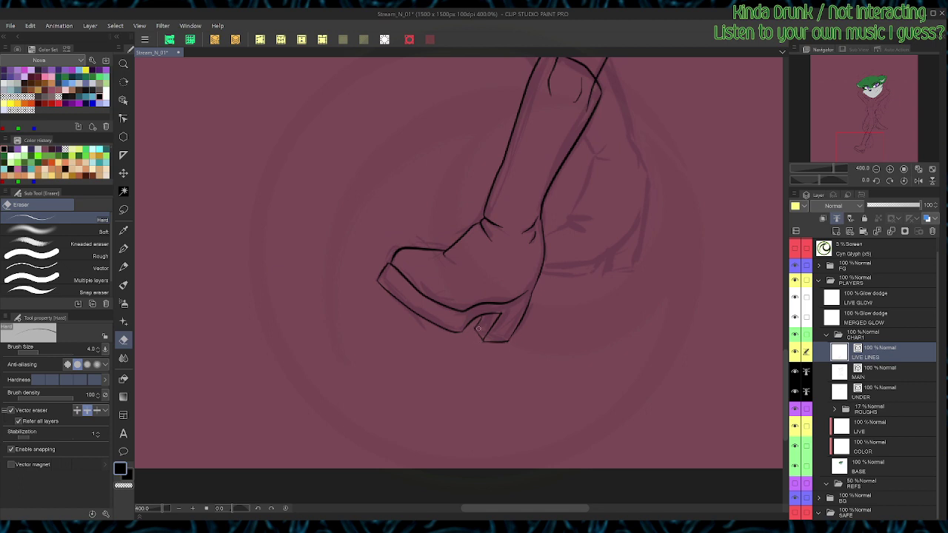
Step: Reshape the heel's inner edge strokes so they meet at its lower front corner, and save the file
scroll(477, 329, "up", 3)
key("o")
left_click(480, 342)
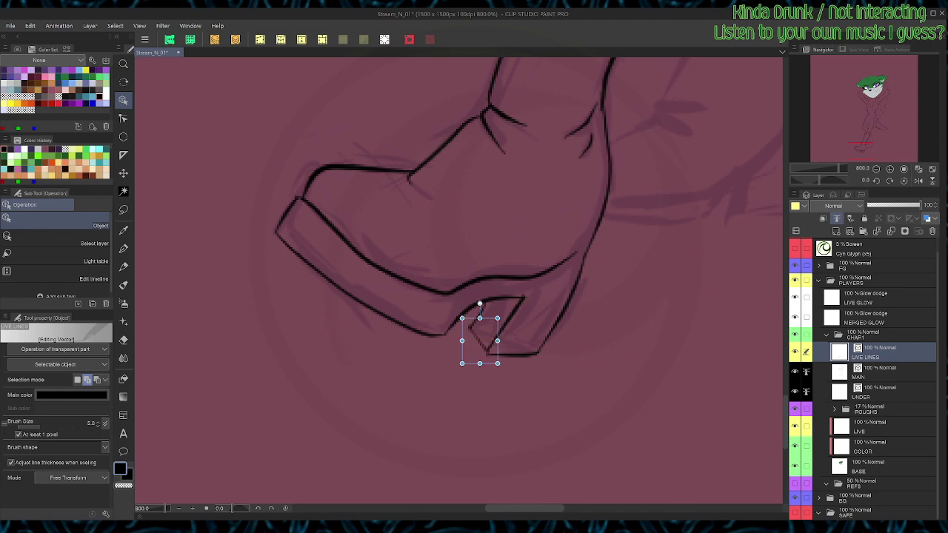
left_click_drag(498, 363, 479, 365)
left_click(505, 327)
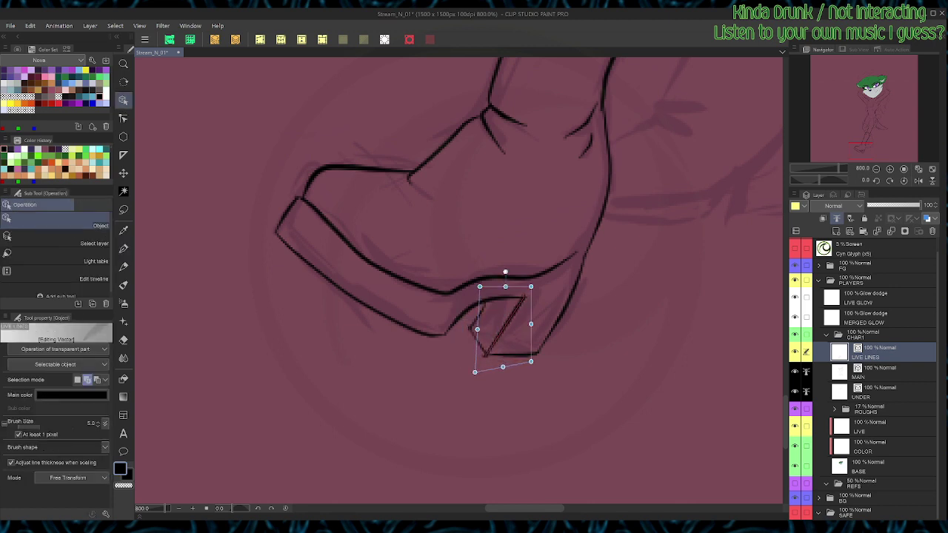
key("p")
key("e")
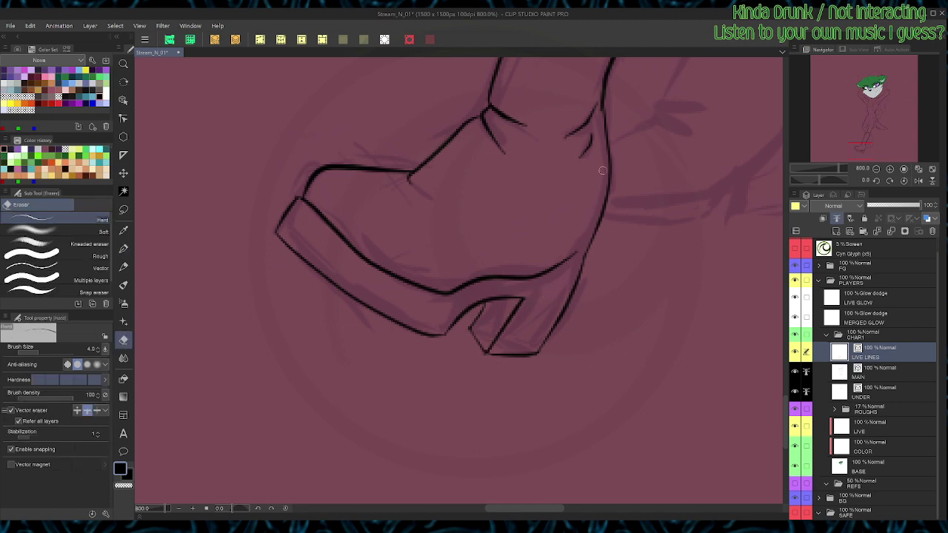
scroll(602, 171, "down", 2)
key("ctrl+s")
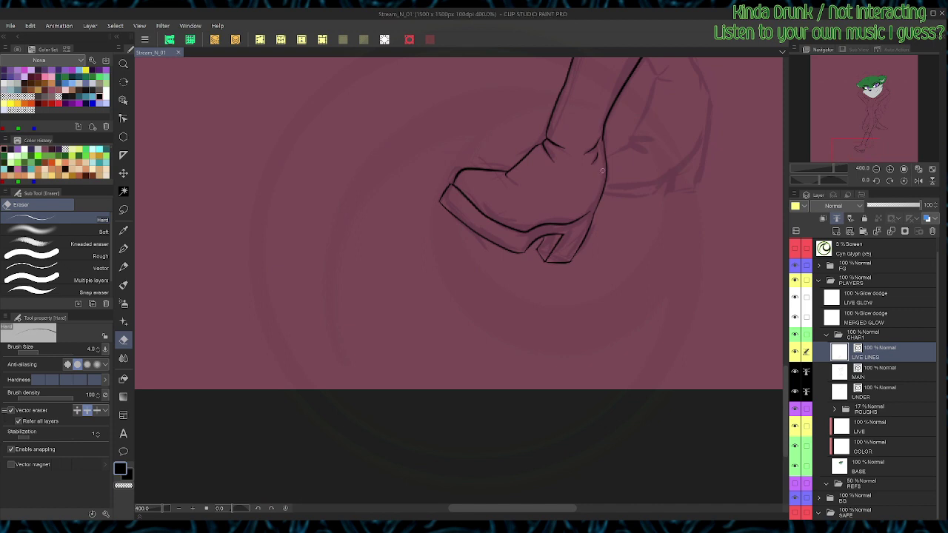
Step: Extend the rear end of the boot's sole seam so it meets the boot's back edge above the heel
key("space")
mouse_move(602, 171)
left_mouse_down()
mouse_move(526, 242)
mouse_move(512, 226)
mouse_move(521, 245)
left_mouse_up()
key("shift+space")
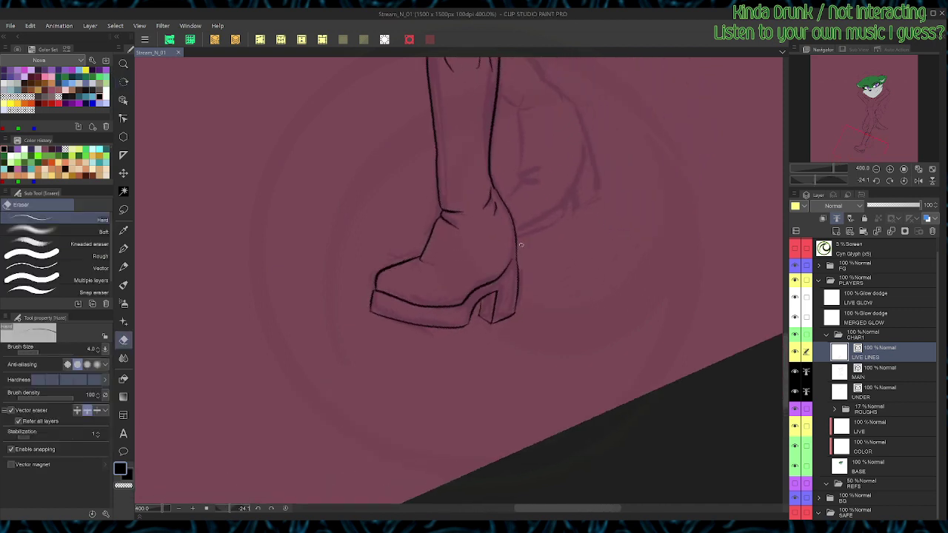
key("p")
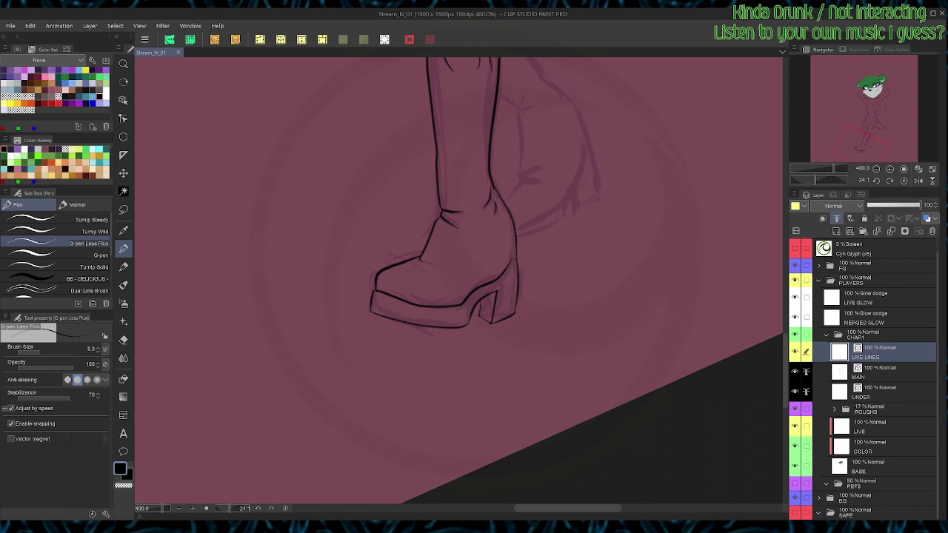
left_click_drag(511, 262, 515, 254)
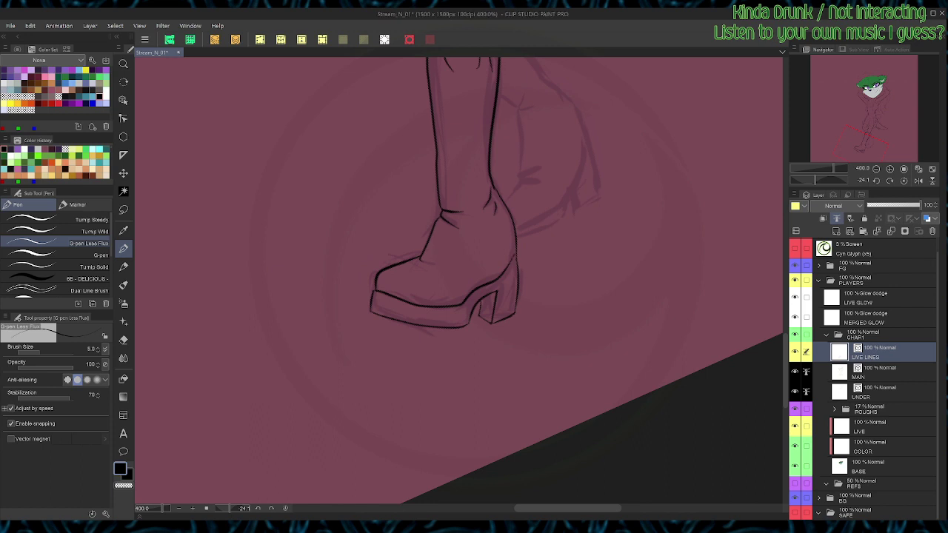
scroll(507, 198, "up", 1)
key("r")
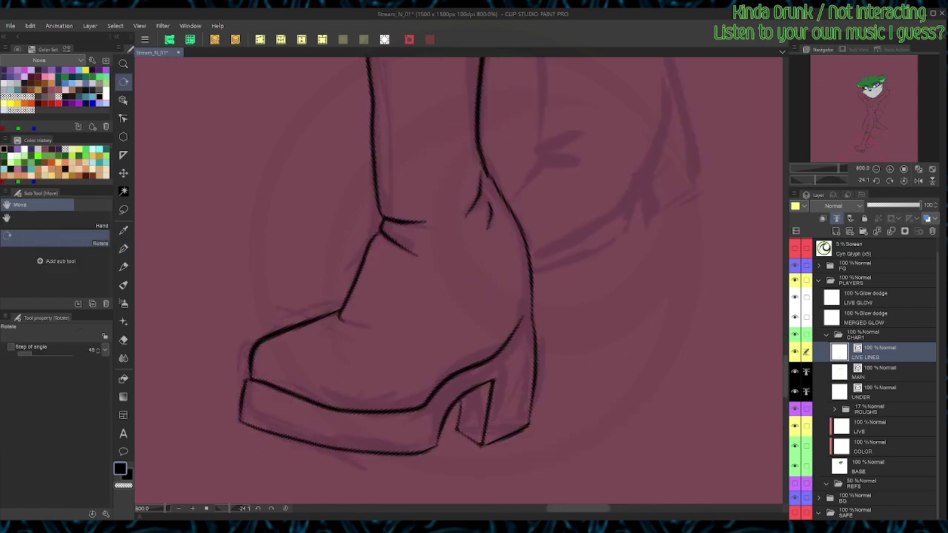
left_click_drag(507, 198, 435, 188)
key("o")
left_click(409, 357)
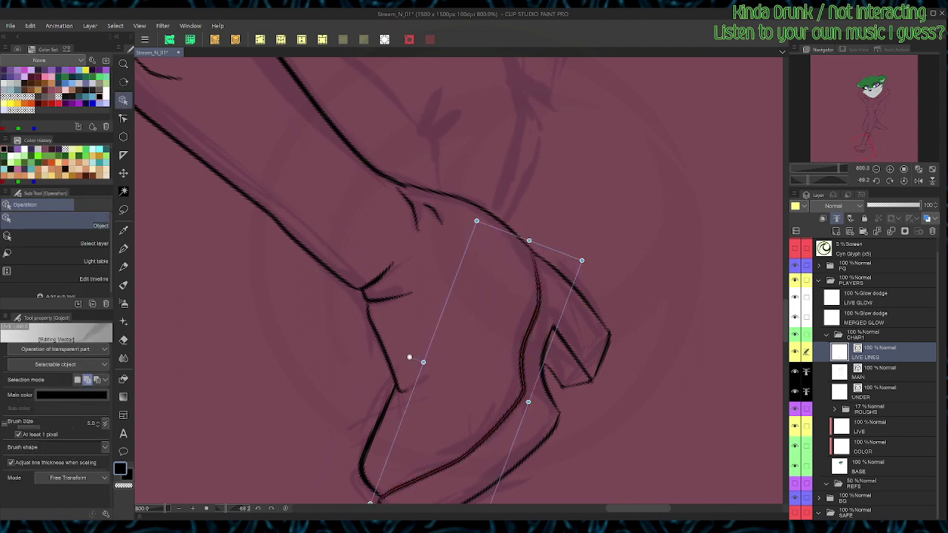
key("p")
key("ctrl+at")
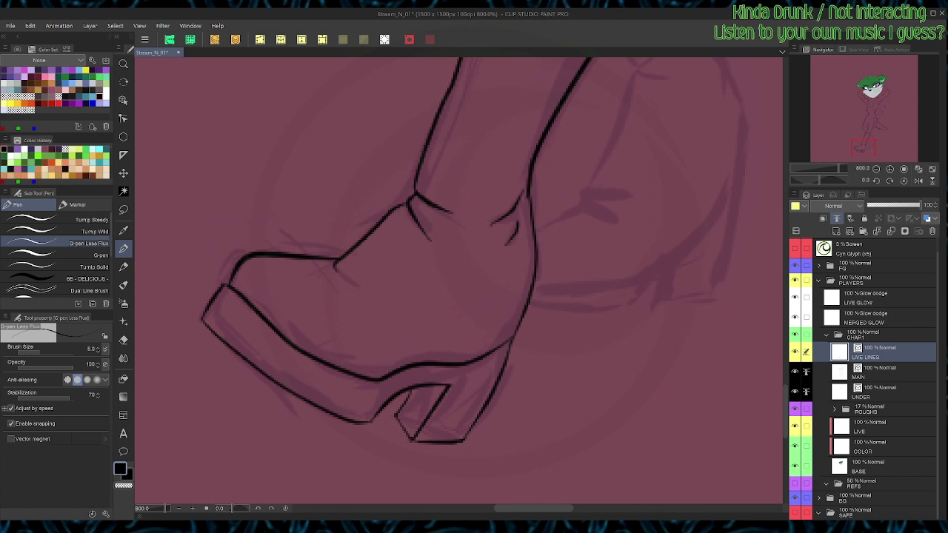
Step: On the MAIN layer, erase the leg line ends inside the front boot's top and delete the two curved knee marks
key("ctrl+minus")
key("ctrl+minus")
left_click_drag(473, 222, 369, 356)
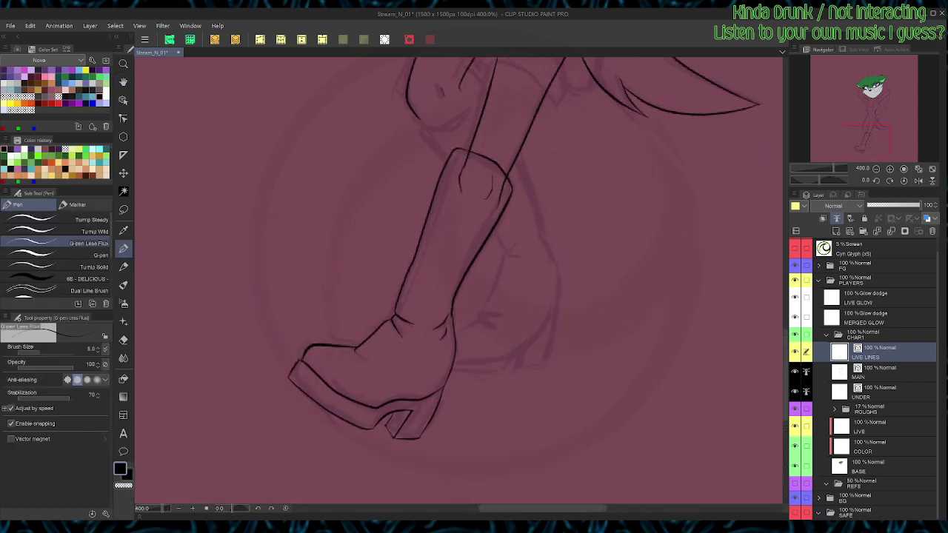
left_click_drag(459, 245, 440, 297)
key("e")
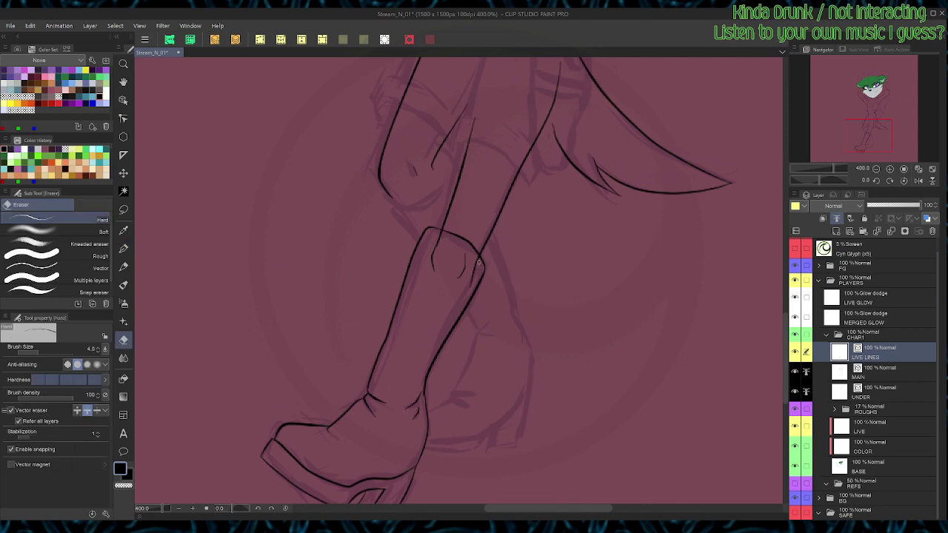
left_click(881, 371)
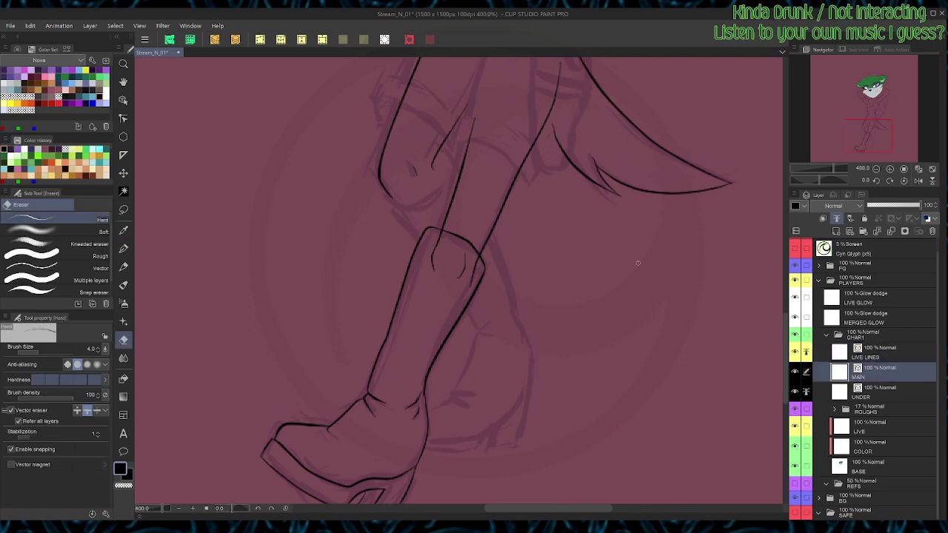
left_click_drag(475, 260, 474, 278)
left_click_drag(435, 237, 445, 247)
key("o")
left_click_drag(468, 280, 427, 269)
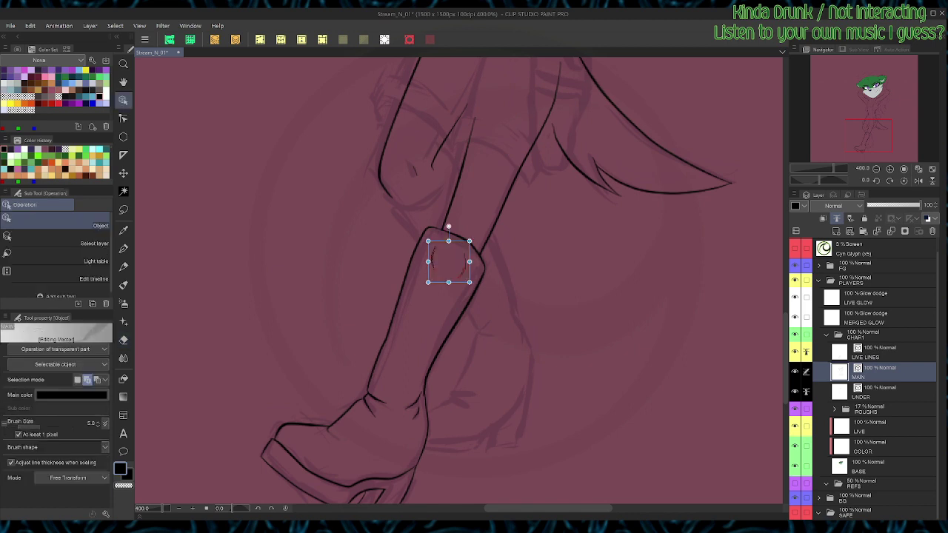
key("Delete")
Step: Return to the LIVE LINES layer and ink the short edge at the back of the rear leg's knee
left_click(878, 353)
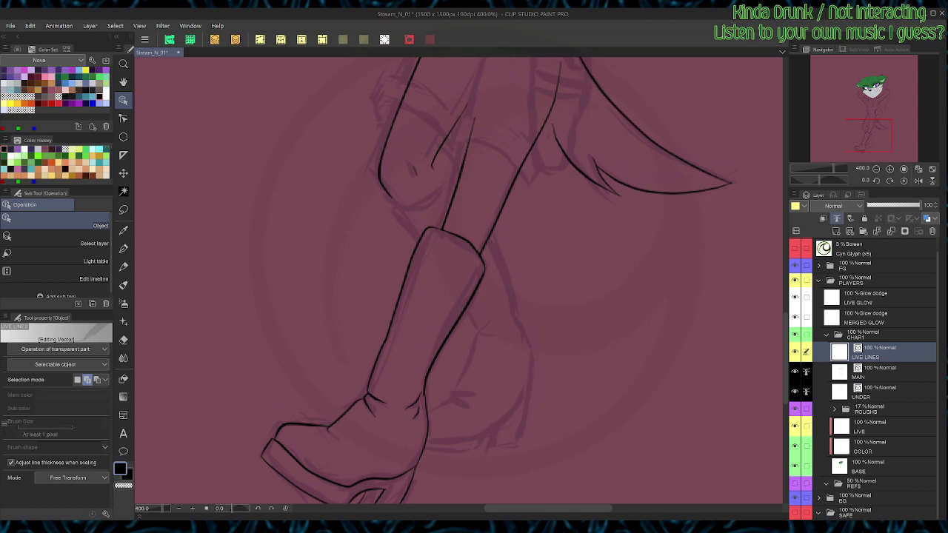
key("p")
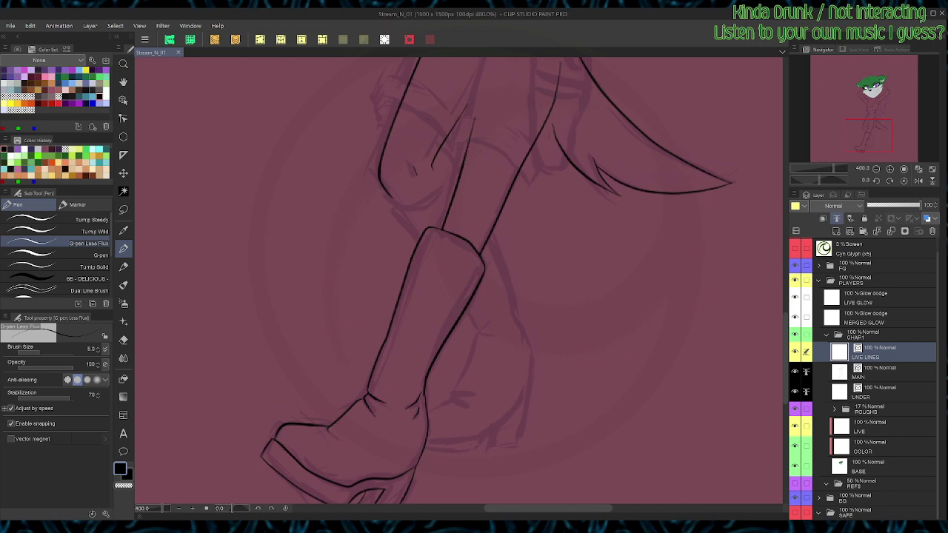
left_click_drag(459, 281, 448, 308)
left_click_drag(592, 281, 578, 343)
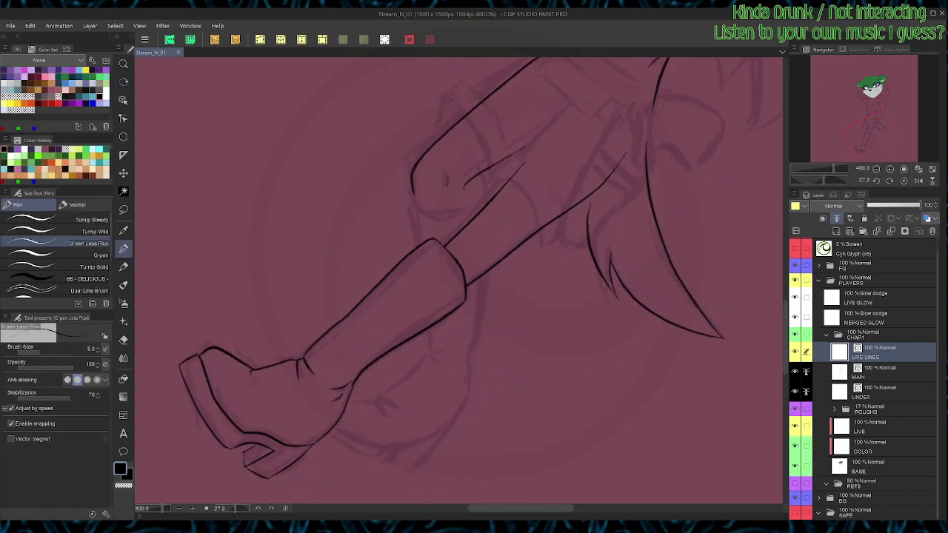
left_click_drag(470, 184, 474, 199)
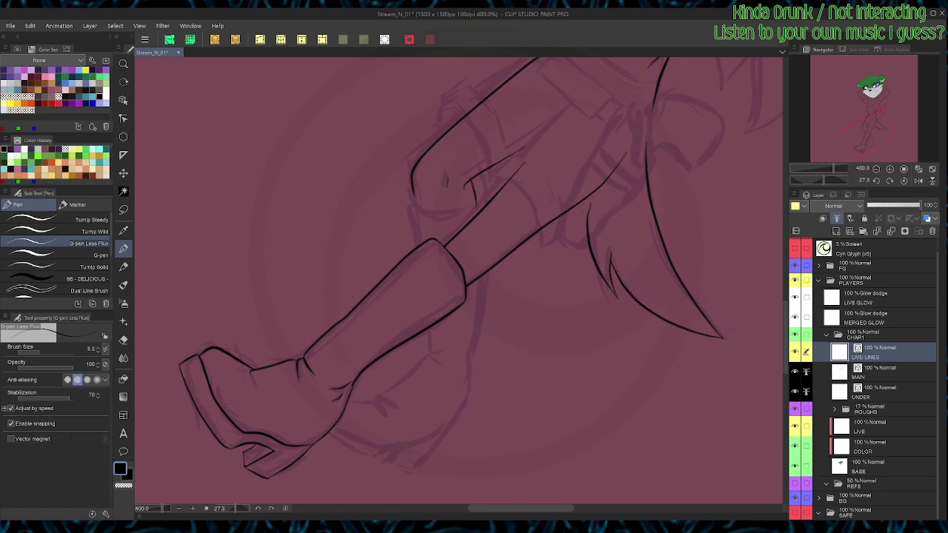
key("e")
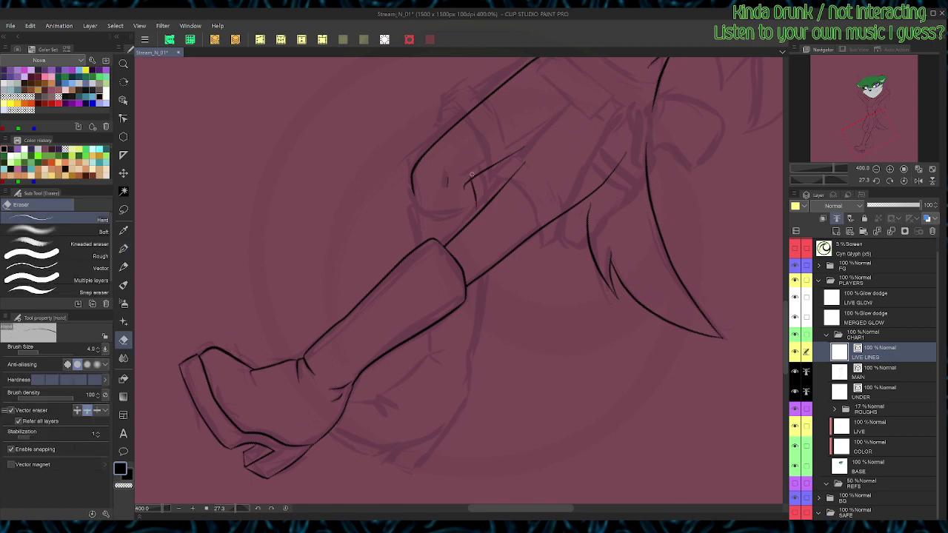
key("p")
key("r")
mouse_move(471, 175)
left_mouse_down()
mouse_move(449, 175)
mouse_move(353, 272)
mouse_move(389, 358)
left_mouse_up()
key("p")
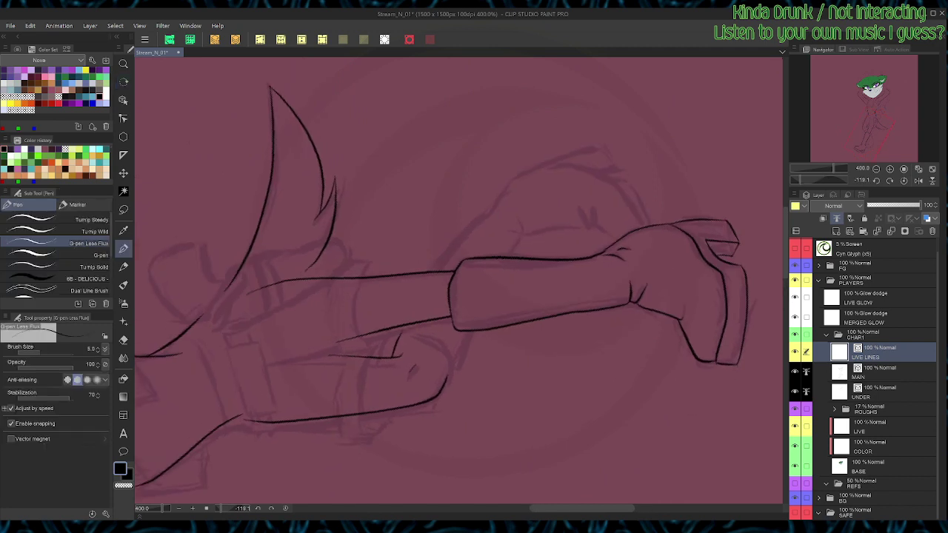
Step: Ink the rear knee's front corner and its curved lower edge, and trim the overshoot at the back corner
left_click_drag(449, 354, 446, 376)
left_click_drag(459, 342, 448, 366)
key("ctrl+@")
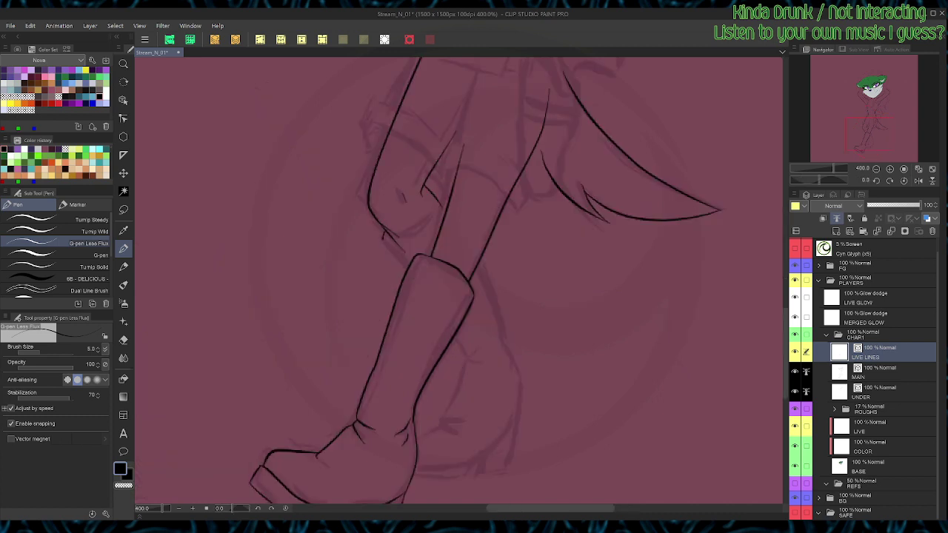
mouse_move(386, 240)
left_mouse_down()
mouse_move(413, 233)
mouse_move(438, 194)
left_mouse_up()
key("shift+space")
left_click_drag(523, 386, 462, 405)
key("e")
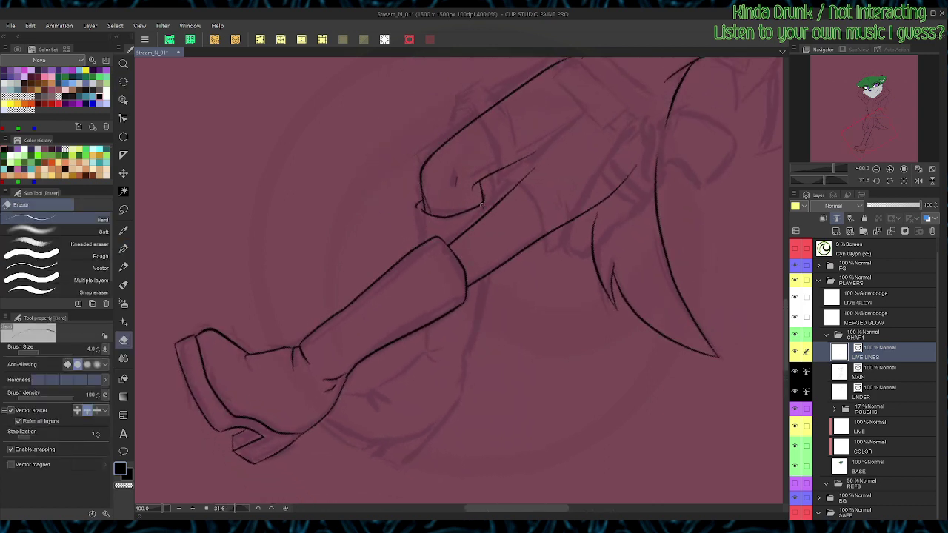
key("p")
key("shift+space")
left_click_drag(496, 190, 414, 196)
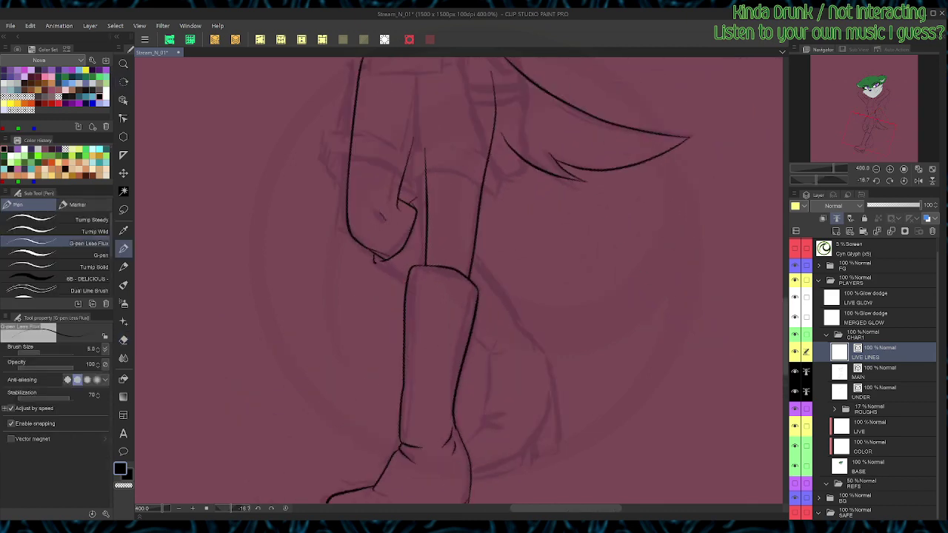
Step: Undo the last stroke and ink the front and back edges of the rear lower leg from knee to ankle, with a short ankle crease
key("shift+space")
left_click_drag(519, 333, 494, 209)
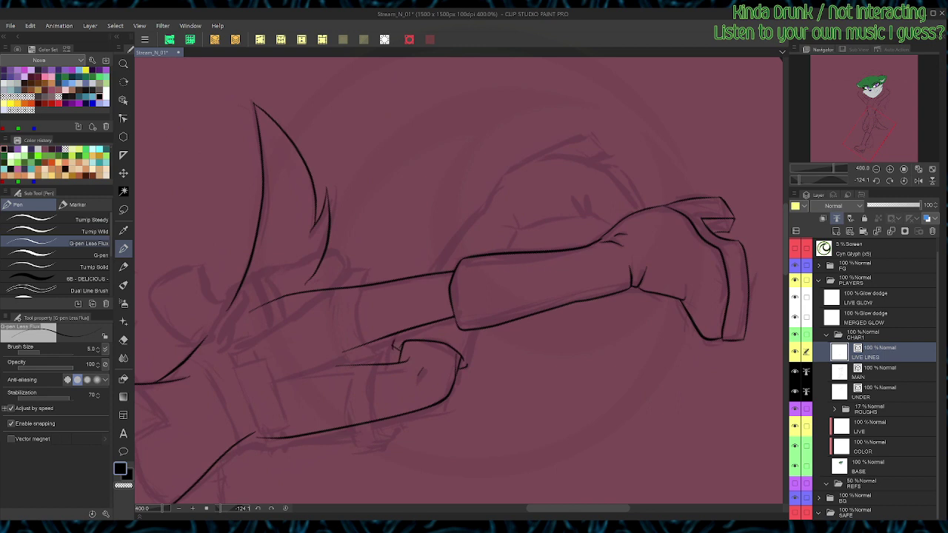
key("ctrl+z")
mouse_move(392, 351)
left_mouse_down()
mouse_move(425, 282)
mouse_move(486, 207)
left_mouse_up()
left_click_drag(467, 364, 484, 311)
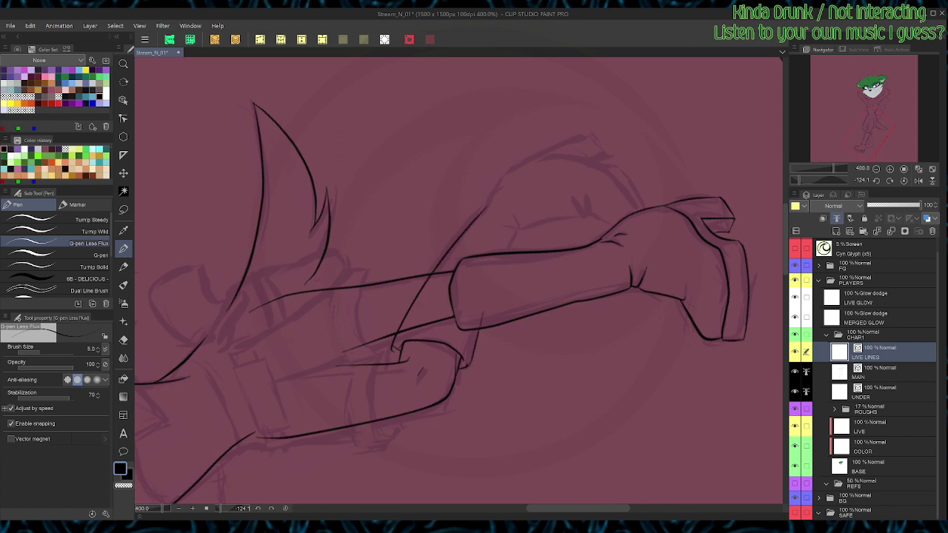
left_click_drag(508, 251, 520, 225)
key("ctrl+at")
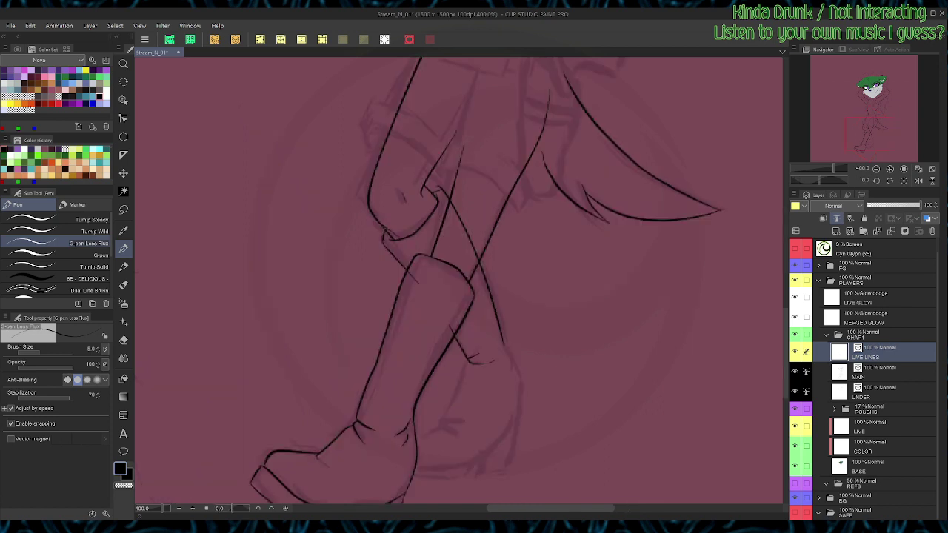
Step: Erase the part of the rear lower leg's back line that crosses over the front leg
key("e")
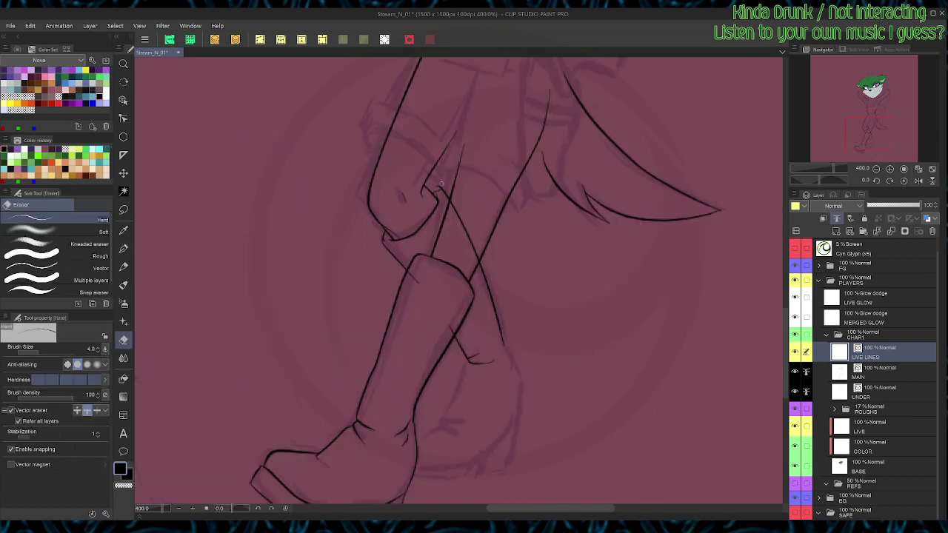
key("o")
left_click(438, 189)
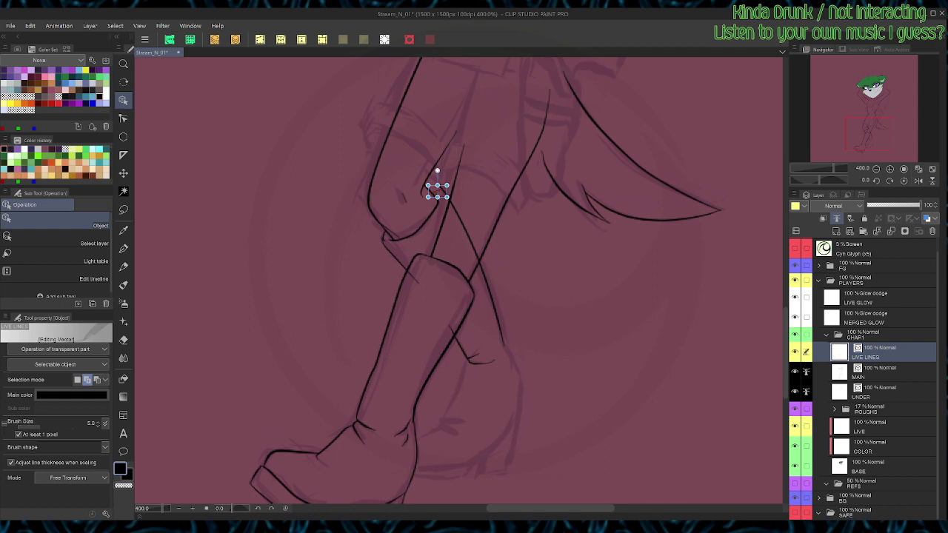
key("p")
key("e")
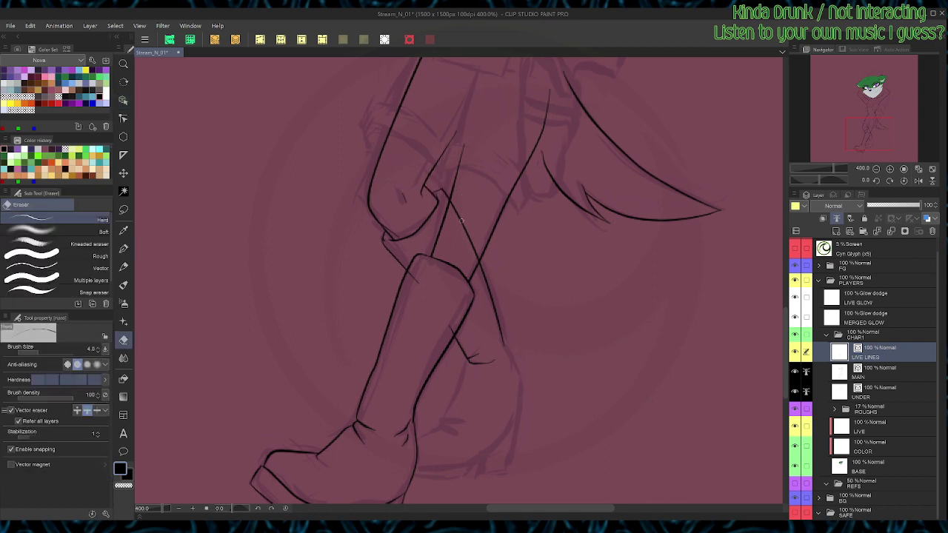
left_click_drag(462, 220, 476, 239)
Step: Mirror the canvas view and ink the rear boot's back contour from the ankle down to the heel
left_click(918, 180)
key("p")
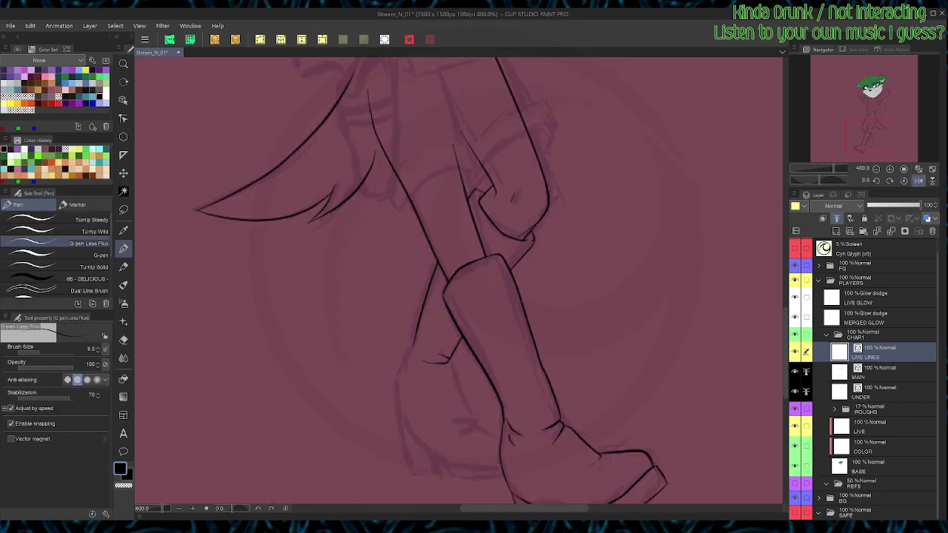
key("space")
left_click_drag(474, 310, 479, 240)
key("space")
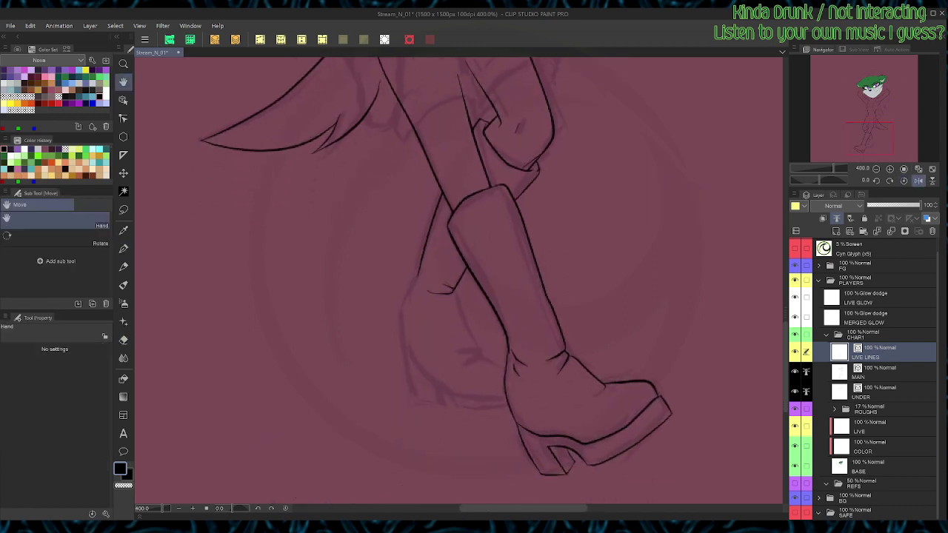
left_click_drag(474, 296, 475, 263)
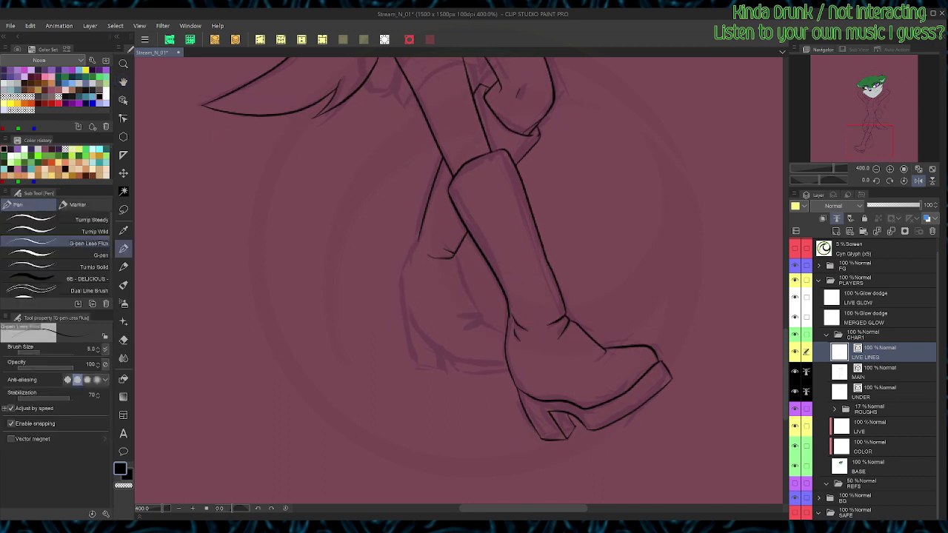
mouse_move(421, 237)
left_mouse_down()
mouse_move(404, 261)
mouse_move(408, 358)
mouse_move(521, 351)
mouse_move(550, 299)
left_mouse_up()
key("r")
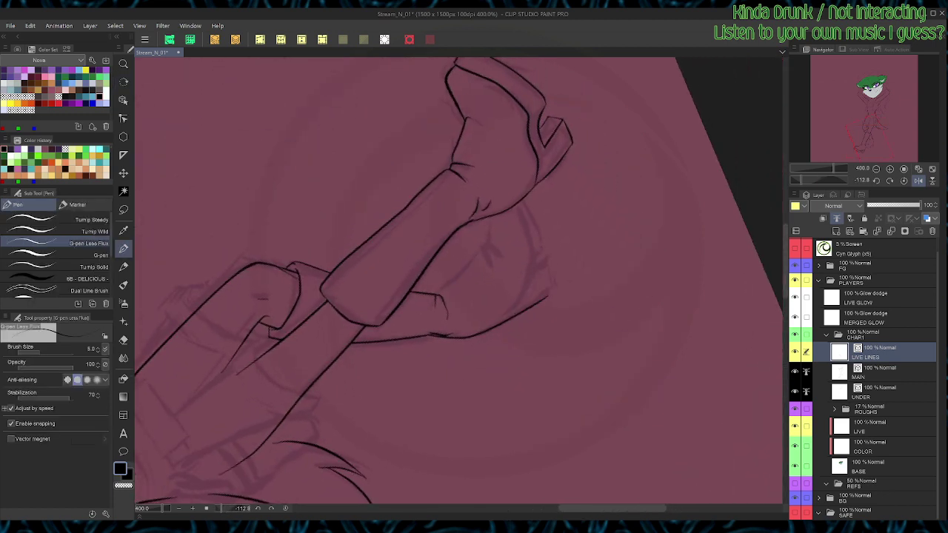
Step: Ink the rear boot's front line below the ankle crease and the small fold mark above the toe
mouse_move(438, 293)
left_mouse_down()
mouse_move(474, 255)
mouse_move(485, 276)
left_mouse_up()
key("ctrl+z")
key("ctrl+at")
left_click_drag(563, 296, 561, 254)
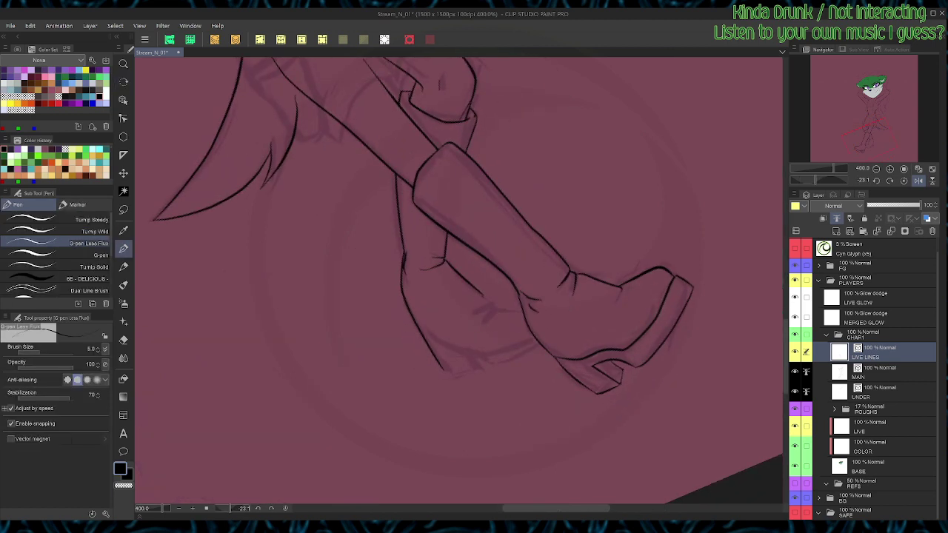
mouse_move(482, 321)
left_mouse_down()
mouse_move(473, 332)
mouse_move(473, 313)
left_mouse_up()
mouse_move(560, 254)
left_mouse_down()
mouse_move(563, 297)
mouse_move(550, 333)
left_mouse_up()
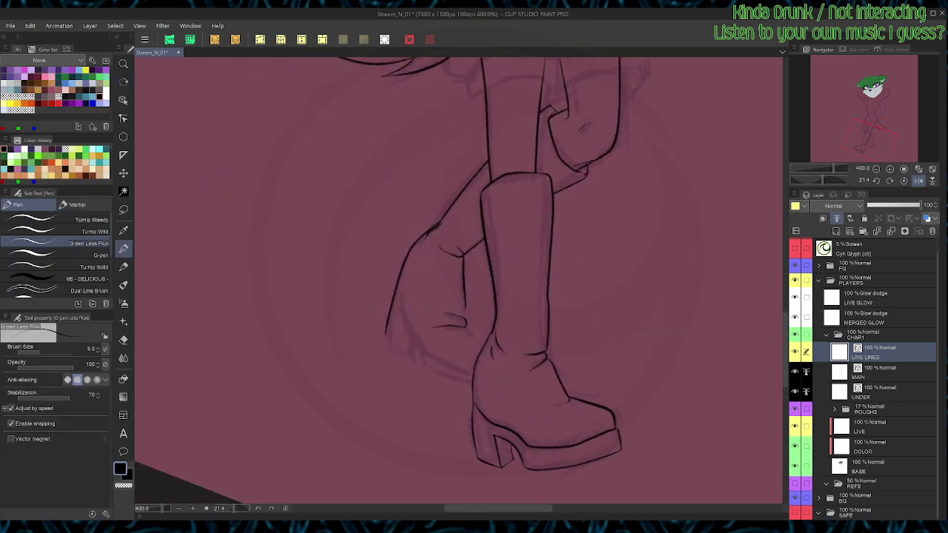
Step: Delete the rear boot's front line and redraw it as a curve joining the ankle crease to the fold mark
left_click(465, 294, "ctrl")
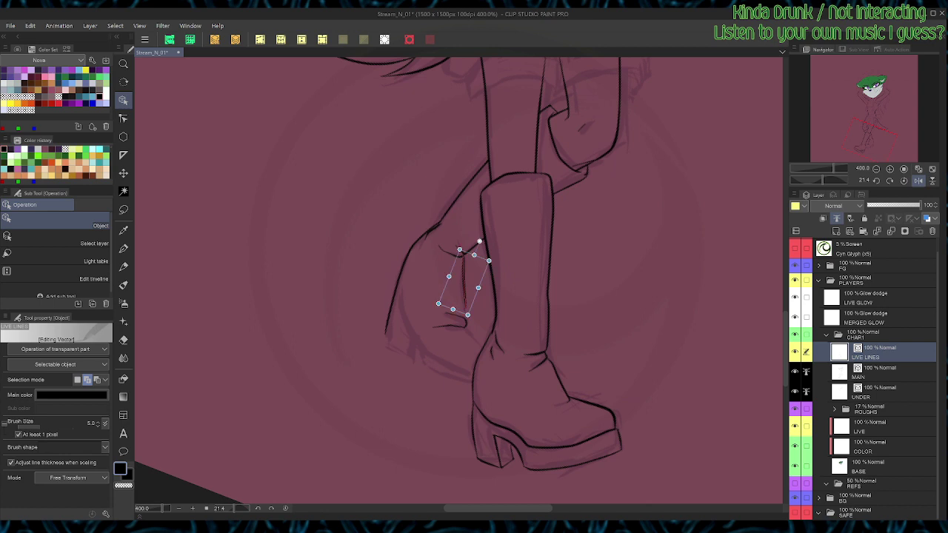
key("Delete")
key("p")
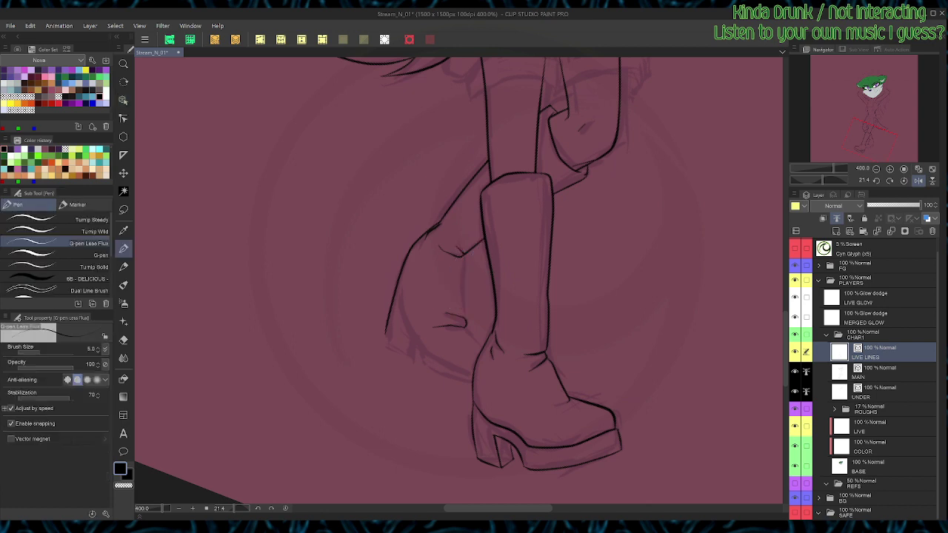
left_click_drag(465, 320, 462, 258)
Step: Ink the top line of the rear boot's toe from the fold mark to the front boot
key("r")
left_click_drag(504, 392, 564, 223)
key("p")
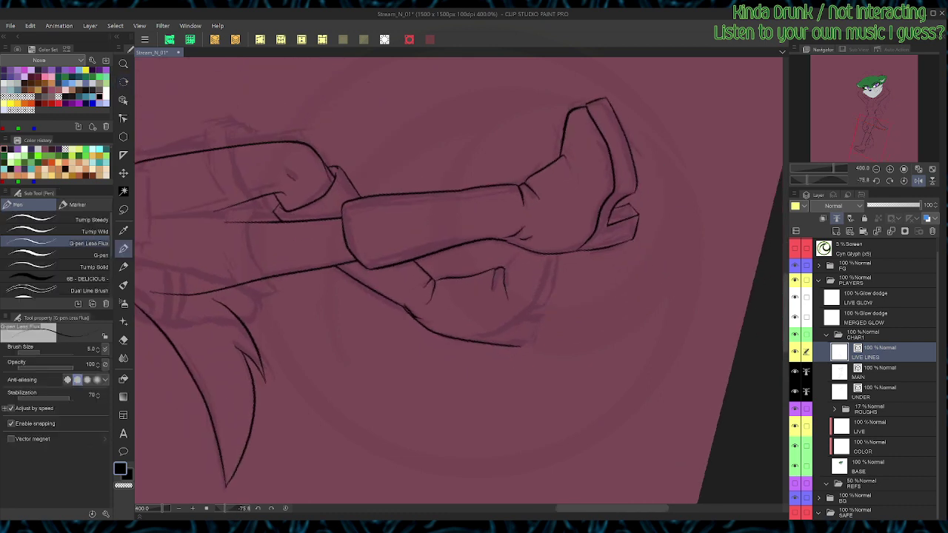
left_click_drag(508, 264, 524, 251)
key("ctrl+at")
Step: Ink the rear boot's sole seam from the heel to the front boot and trim its overshoot there
key("r")
left_click_drag(561, 238, 526, 383)
key("space")
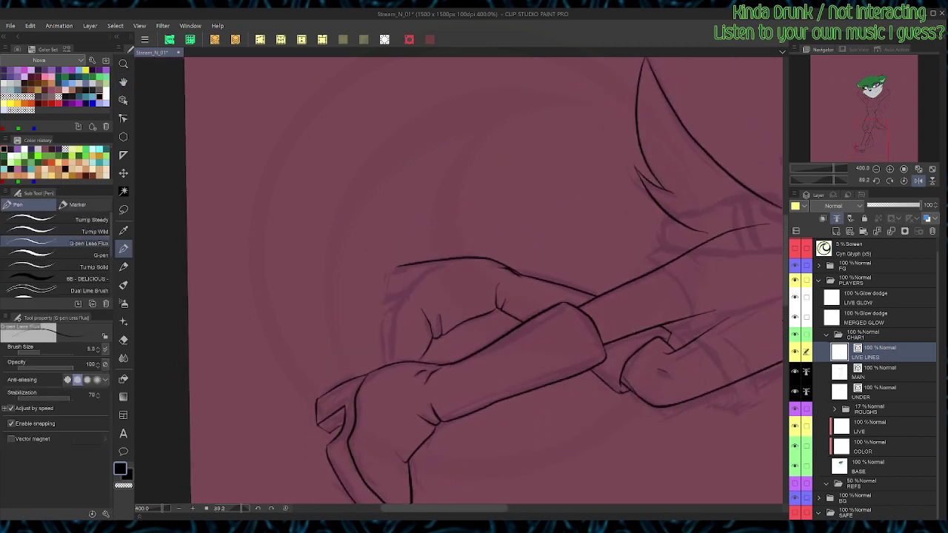
mouse_move(392, 362)
left_mouse_down()
mouse_move(393, 309)
mouse_move(437, 262)
left_mouse_up()
key("ctrl+at")
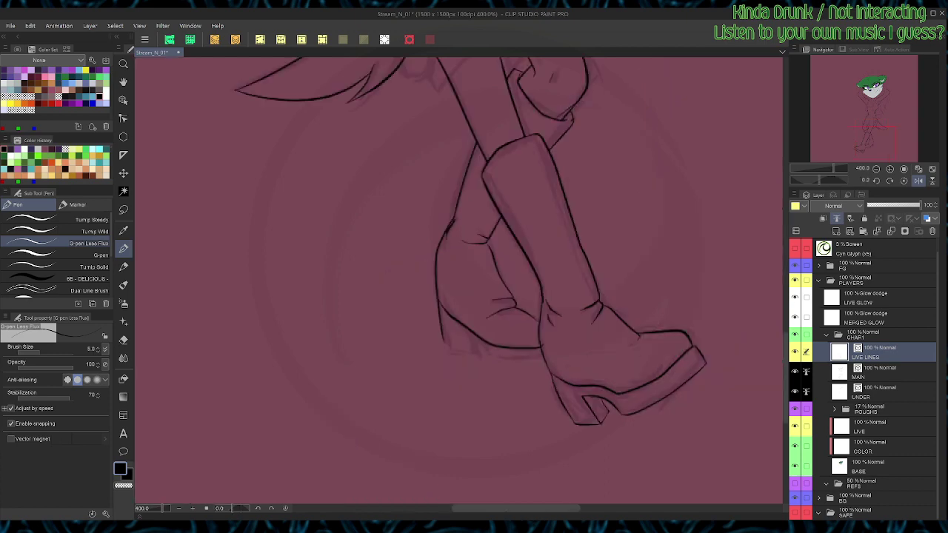
key("e")
left_click_drag(543, 343, 546, 347)
key("p")
Step: Ink the bottom and front edges of the rear boot's heel
key("shift+space")
mouse_move(567, 288)
left_mouse_down()
mouse_move(550, 220)
mouse_move(462, 174)
left_mouse_up()
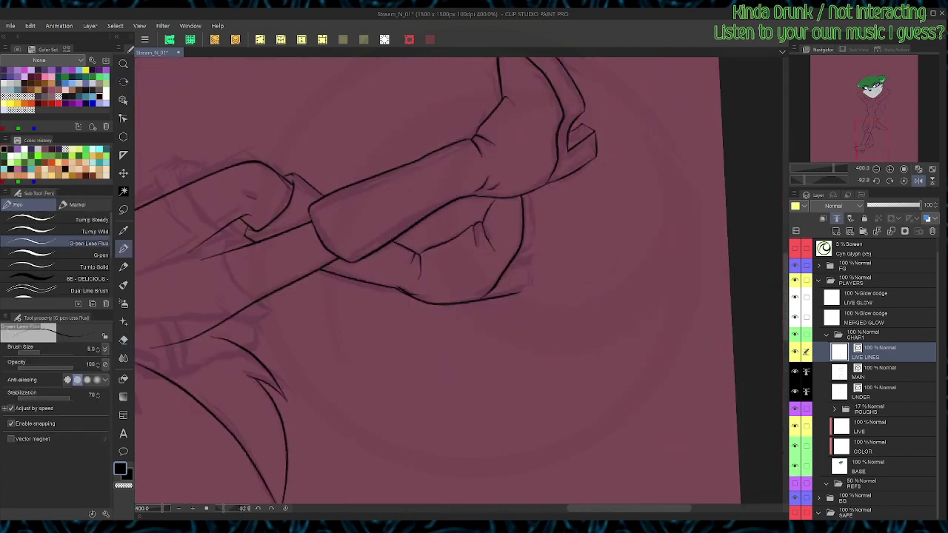
key("shift+space")
left_click_drag(567, 288, 561, 242)
mouse_move(501, 252)
left_mouse_down()
mouse_move(520, 238)
mouse_move(546, 301)
mouse_move(514, 283)
mouse_move(544, 267)
mouse_move(517, 288)
mouse_move(540, 278)
left_mouse_up()
key("shift+space")
key("o")
left_click(523, 277)
key("p")
key("ctrl+at")
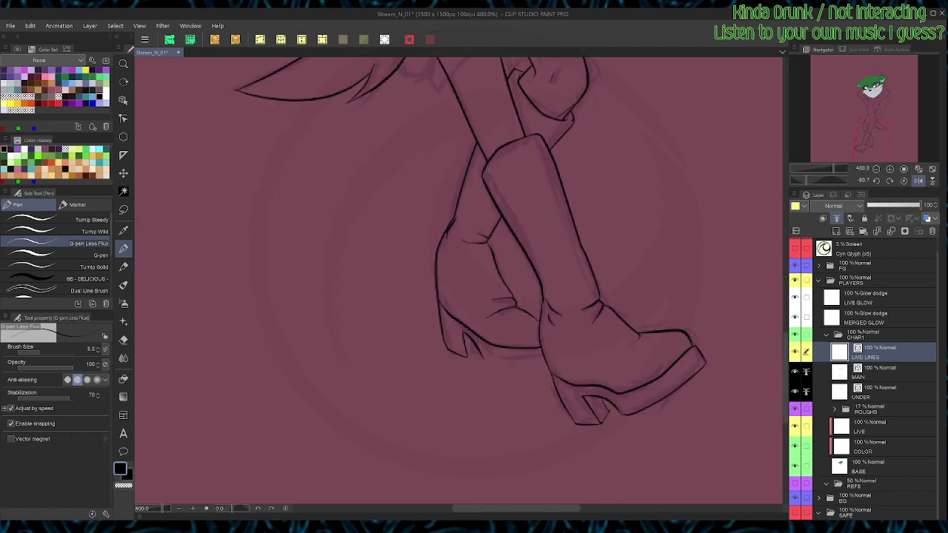
Step: Ink the underside of the rear boot's platform sole from the heel to the front boot
key("shift+space")
left_click_drag(658, 222, 500, 484)
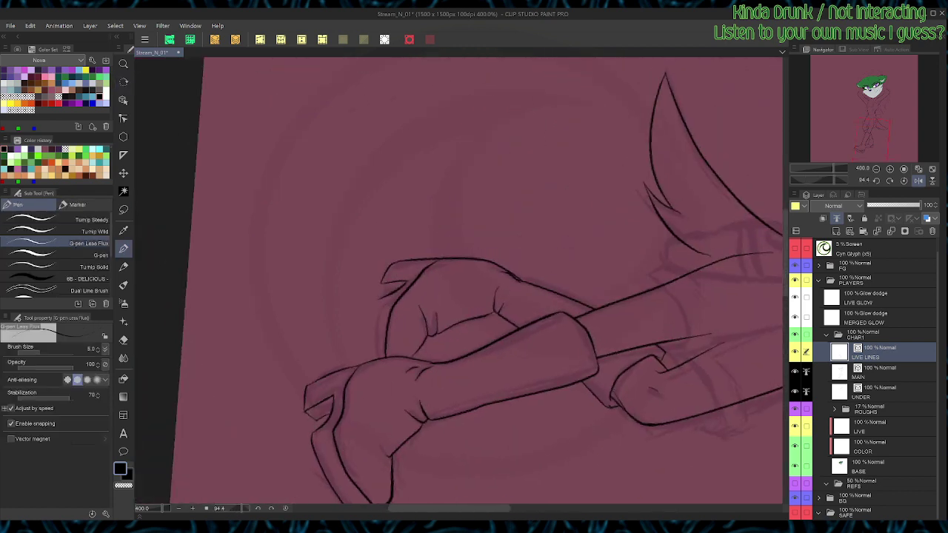
left_click_drag(377, 308, 368, 360)
key("ctrl+@")
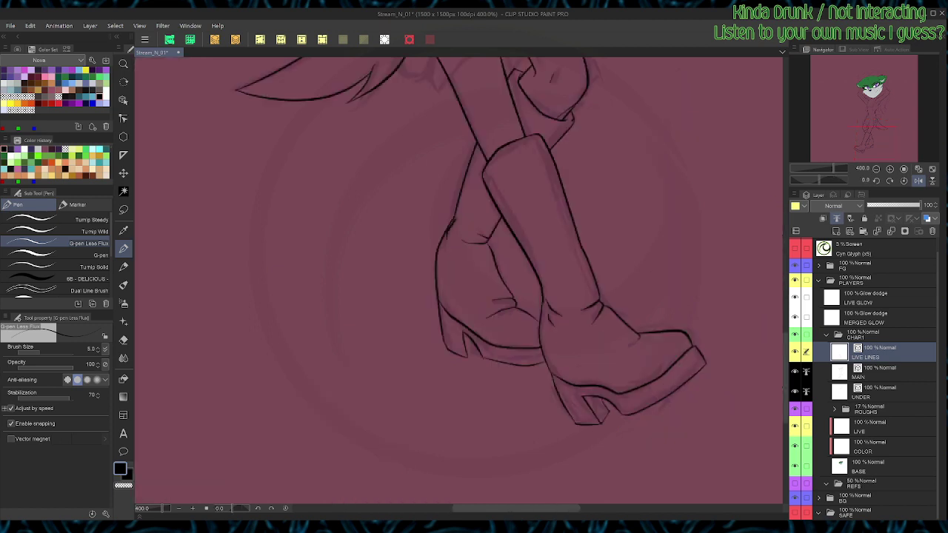
key("shift+space")
left_click_drag(636, 311, 616, 192)
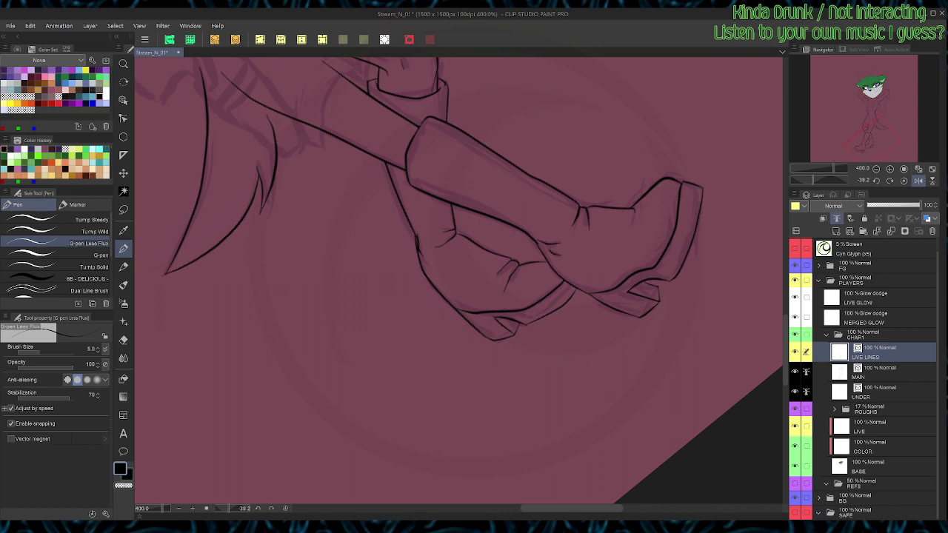
Step: Save the drawing
key("ctrl+@")
key("ctrl+alt+0")
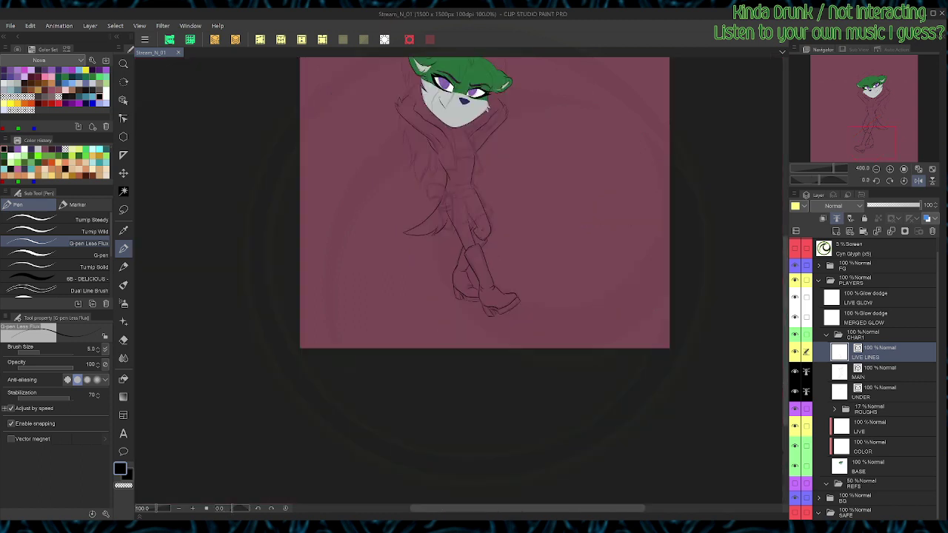
key("ctrl+s")
Step: On the UNDER layer, draw yellow gap-closing lines across the hips, at the tail's base and at the waist
scroll(527, 310, "up", 1)
key("space")
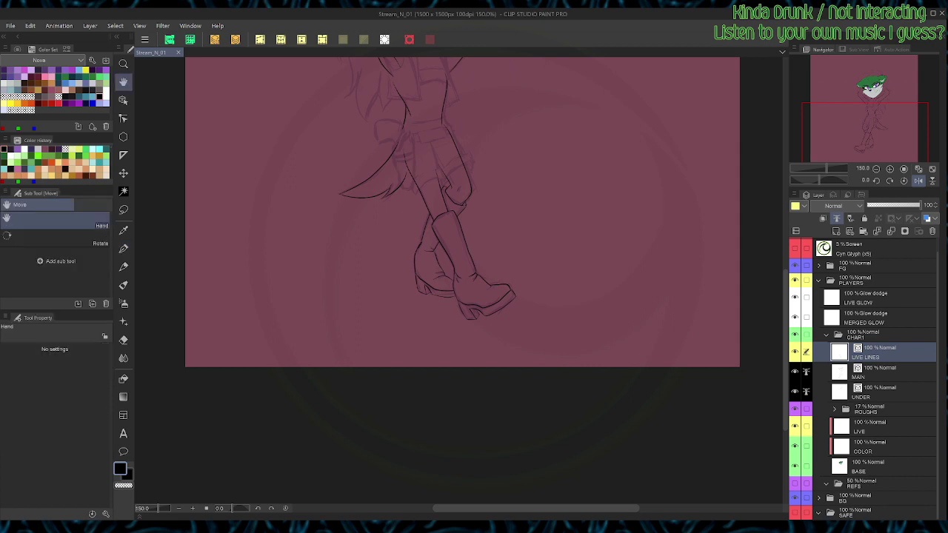
left_click_drag(527, 311, 536, 435)
key("ctrl+plus")
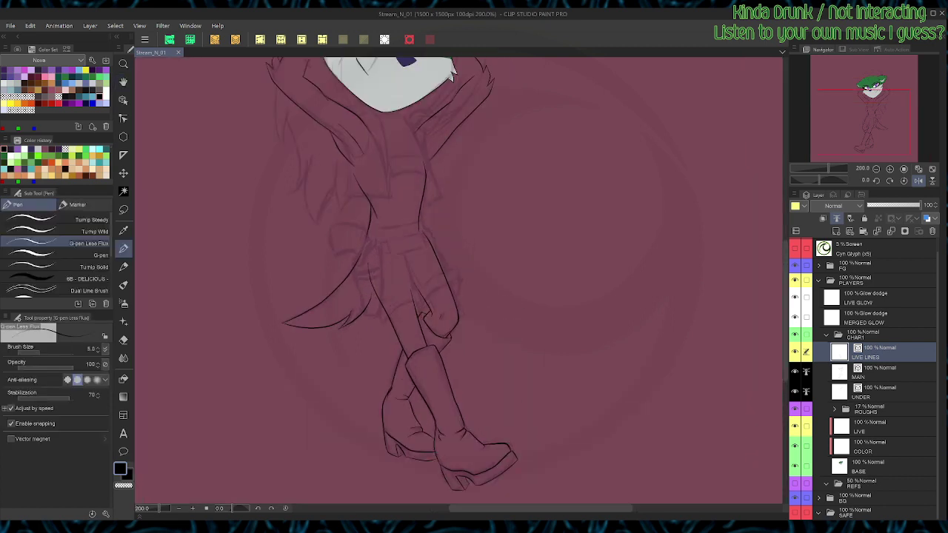
left_click(873, 392)
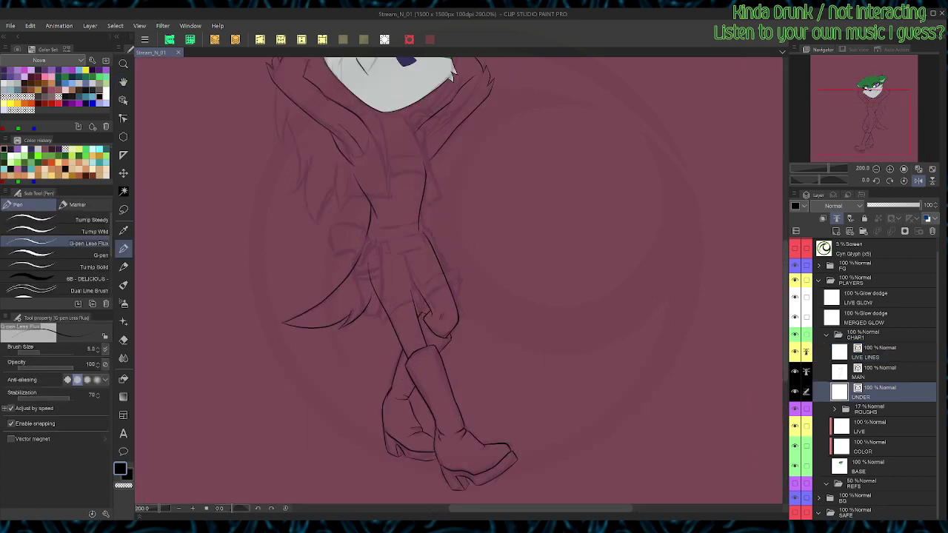
left_click(20, 104)
left_click_drag(367, 267, 434, 228)
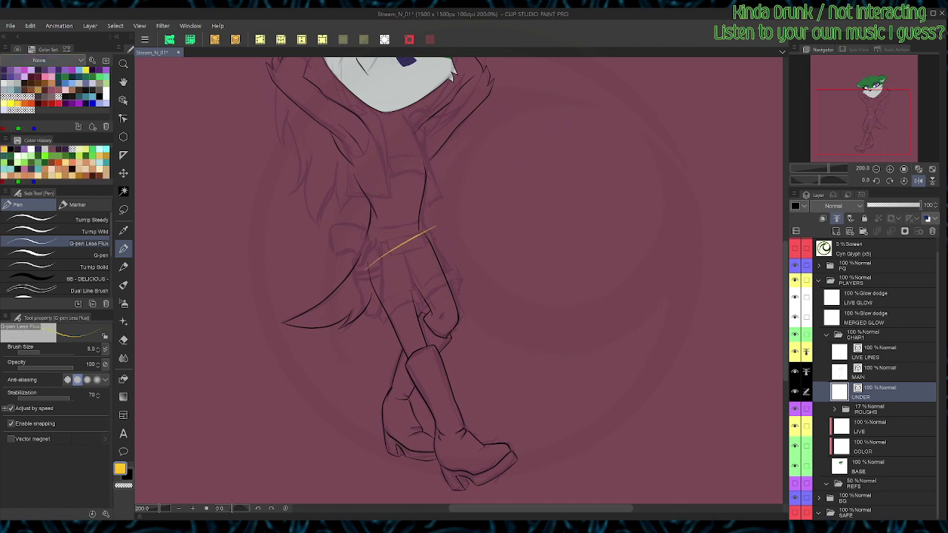
left_click_drag(369, 290, 372, 306)
left_click_drag(367, 235, 359, 257)
left_click_drag(414, 222, 434, 271)
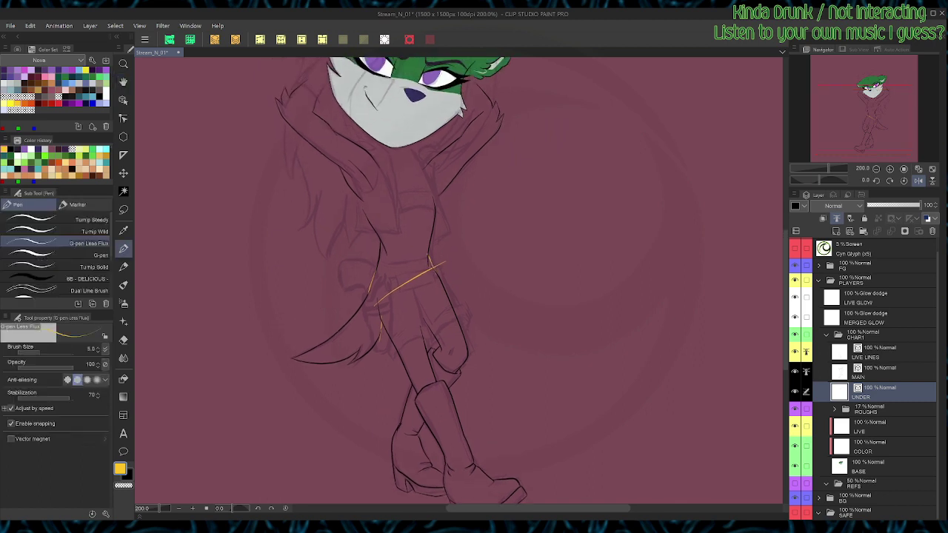
Step: Draw yellow gap-closing lines along the upper torso, at the neck and where the raised arms meet the head
left_click_drag(362, 205, 368, 221)
mouse_move(377, 143)
left_mouse_down()
mouse_move(372, 157)
mouse_move(431, 171)
mouse_move(446, 261)
left_mouse_up()
left_click_drag(474, 155, 483, 173)
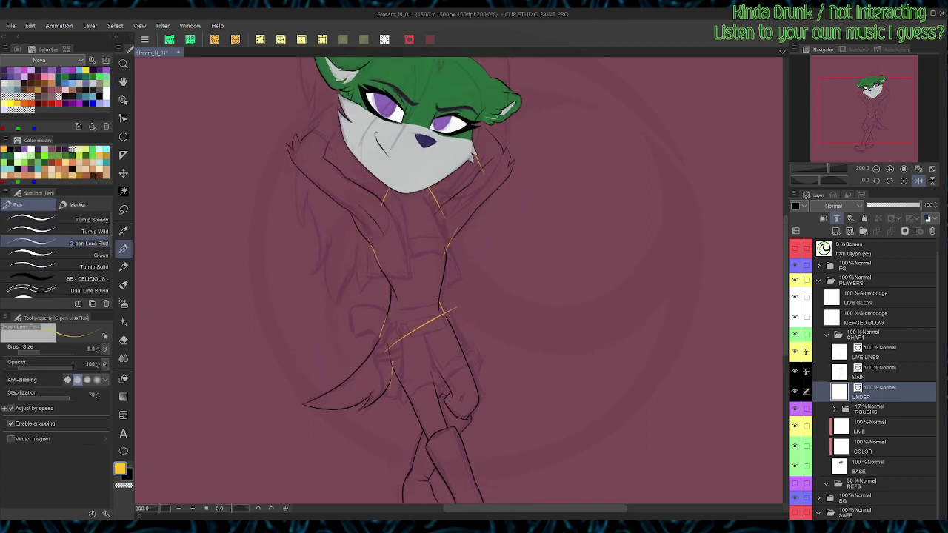
left_click_drag(484, 119, 491, 134)
mouse_move(338, 131)
left_mouse_down()
mouse_move(326, 153)
mouse_move(346, 95)
left_mouse_up()
Step: Hide the ROUGHS folder and, on the BASE layer, auto-select the area outside the character with Ref Outlines
key("w")
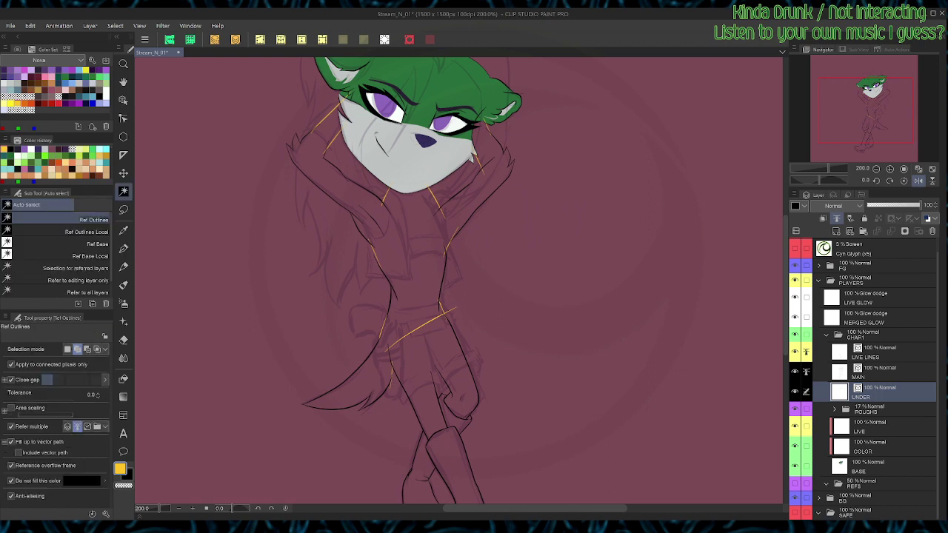
left_click(794, 408)
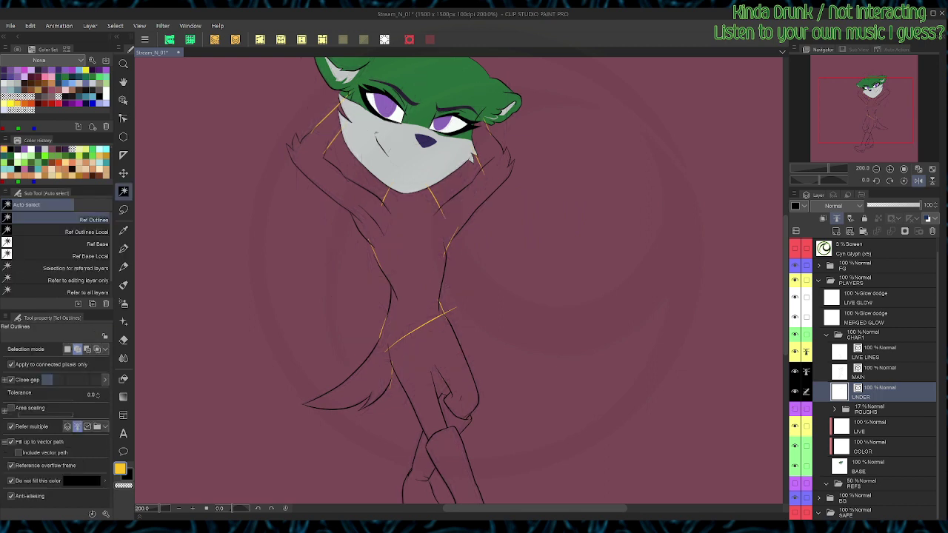
left_click(557, 303)
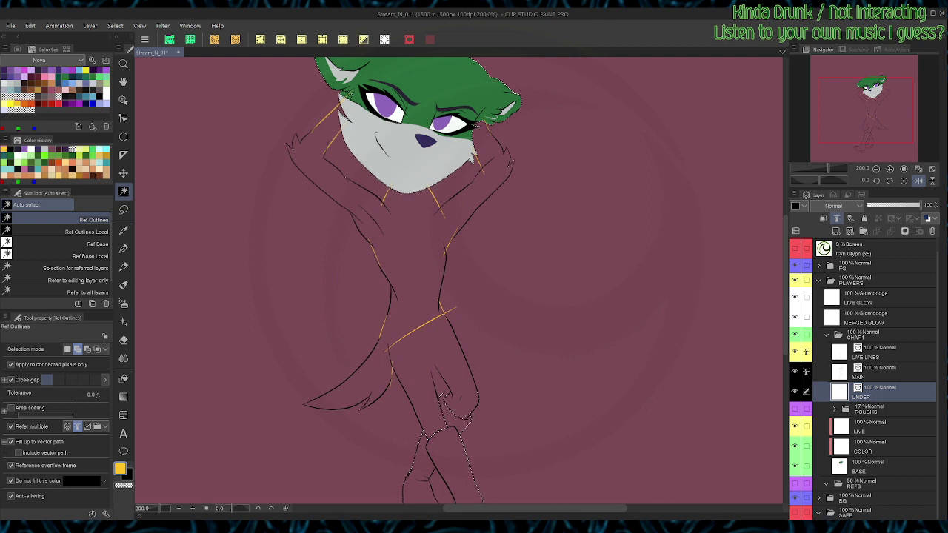
key("ctrl+d")
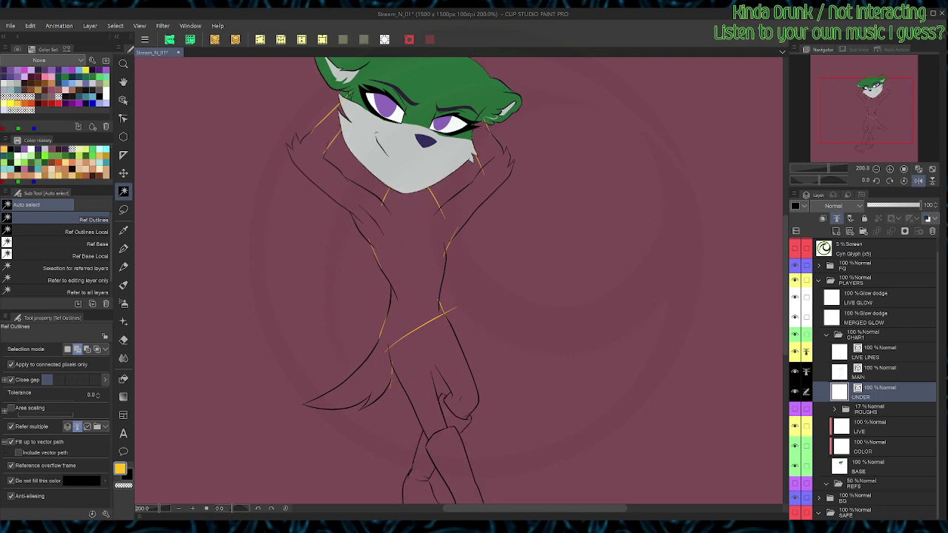
left_click(881, 466)
left_click(548, 281)
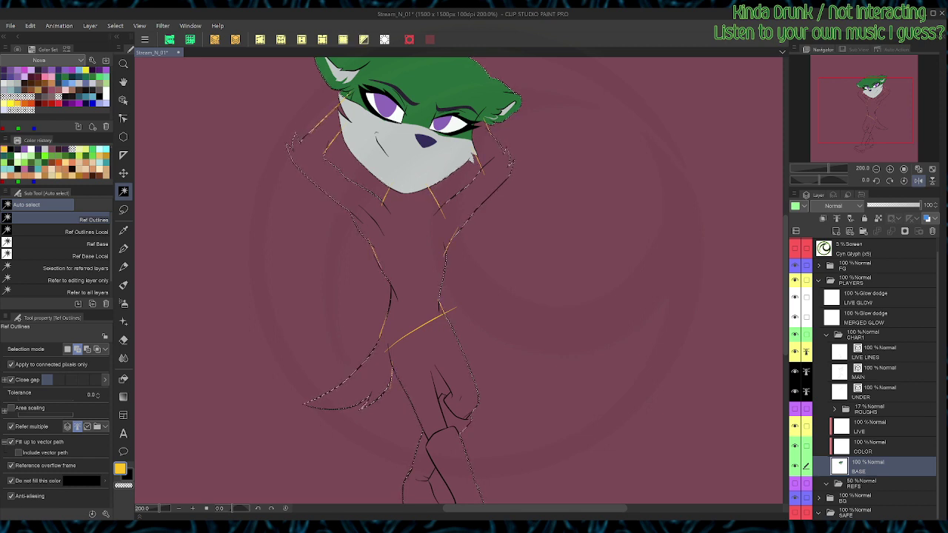
scroll(459, 281, "down", 3)
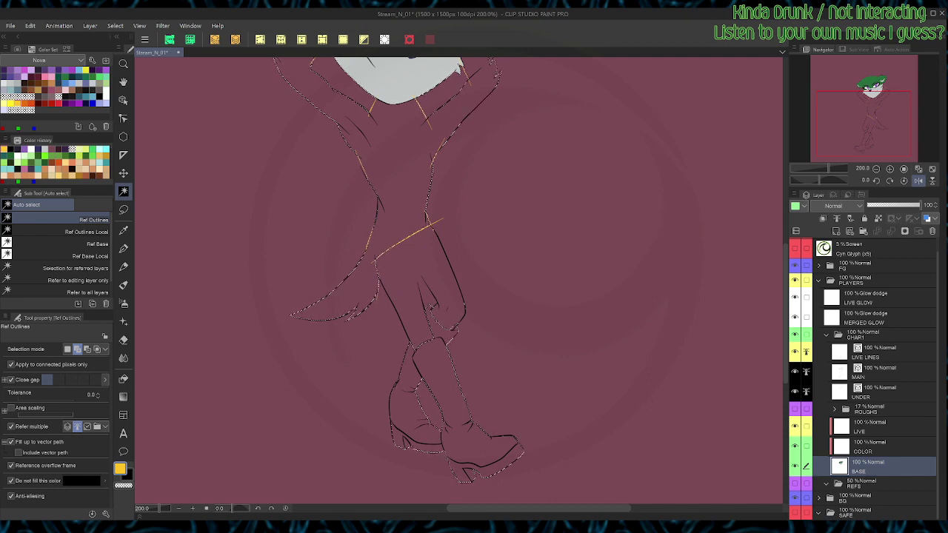
Step: Add the grey muzzle and the green upper head to the auto selection made outside the character
scroll(459, 281, "up", 3)
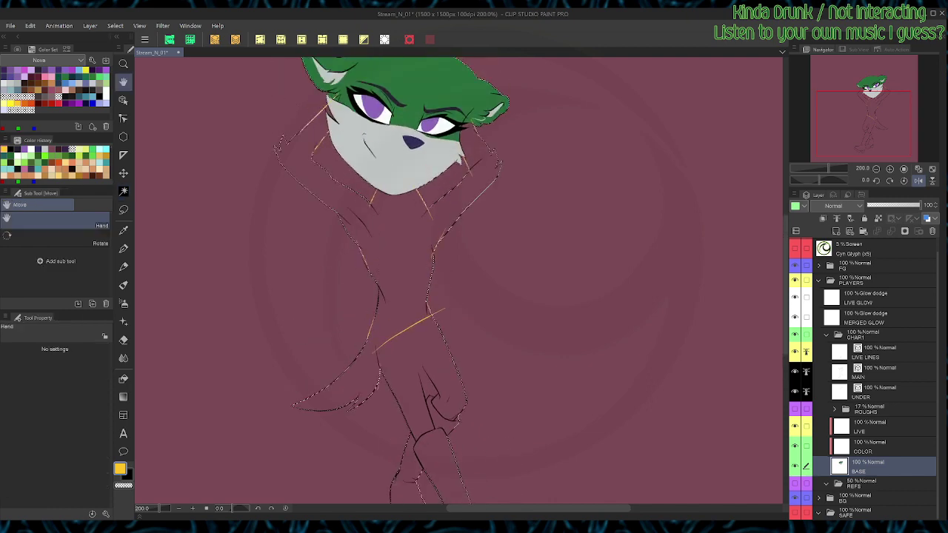
left_click(400, 163)
left_click(415, 93)
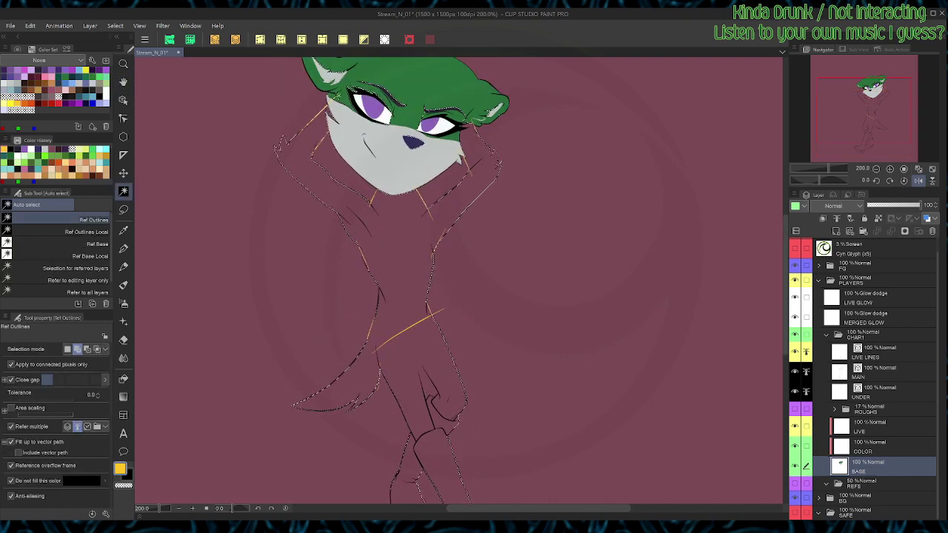
Step: Subtract the leftover facial features and the areas around both ears from the selection with the Lasso
key("m")
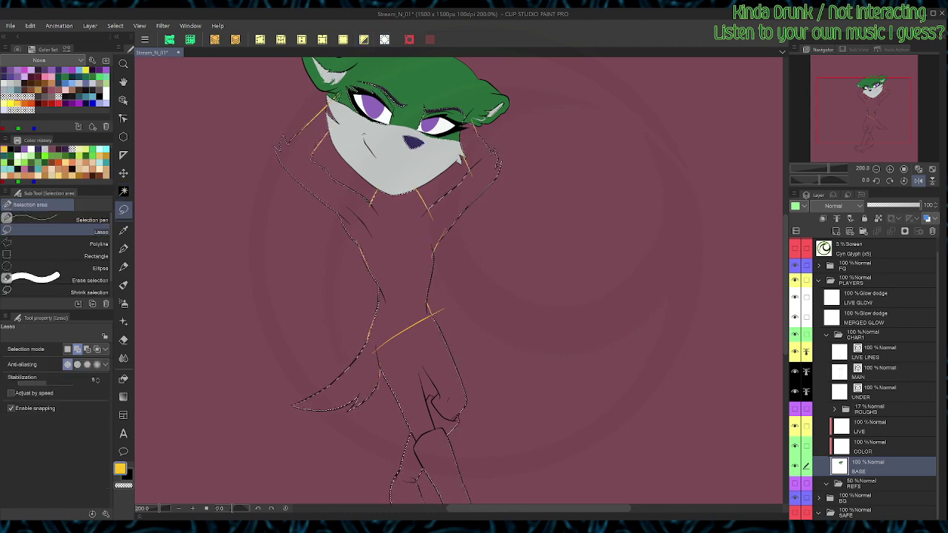
left_click(88, 349)
key("space")
left_click_drag(459, 281, 441, 395)
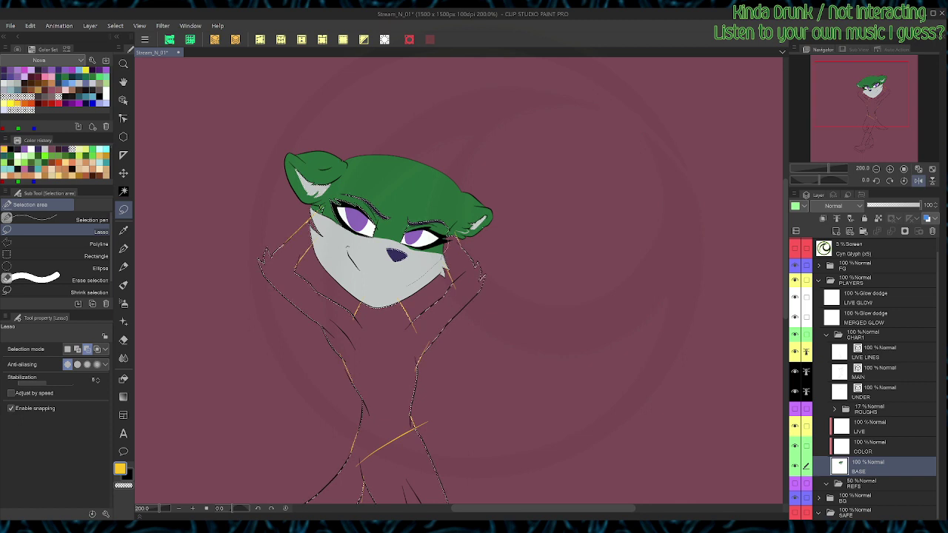
mouse_move(406, 286)
left_mouse_down()
mouse_move(358, 107)
mouse_move(277, 190)
mouse_move(385, 290)
mouse_move(403, 288)
left_mouse_up()
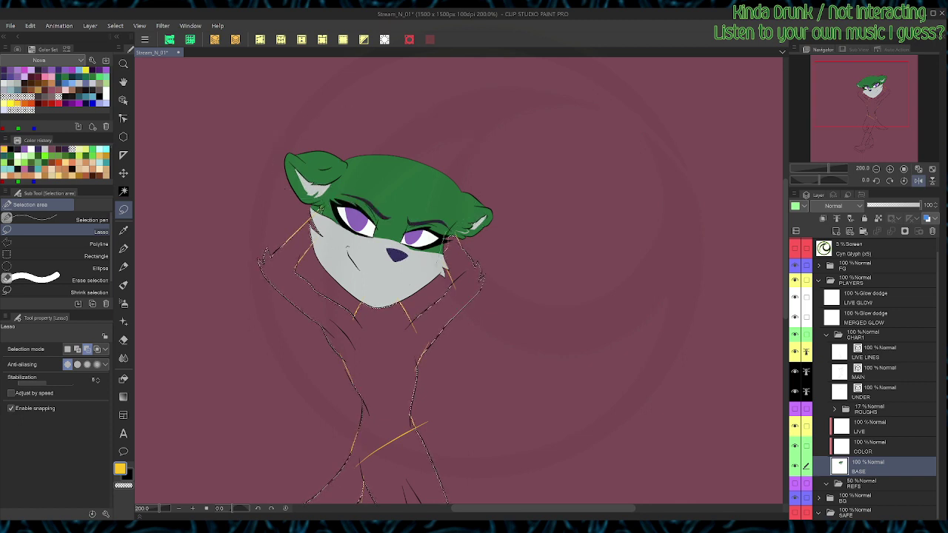
mouse_move(441, 262)
left_mouse_down()
mouse_move(491, 246)
mouse_move(489, 178)
left_mouse_up()
mouse_move(339, 128)
left_mouse_down()
mouse_move(354, 159)
mouse_move(277, 189)
mouse_move(300, 203)
left_mouse_up()
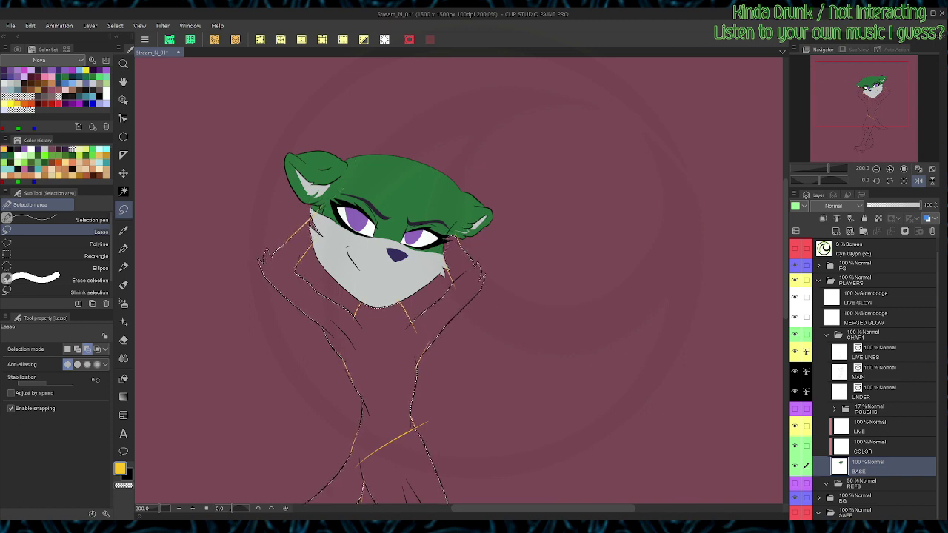
left_click(77, 349)
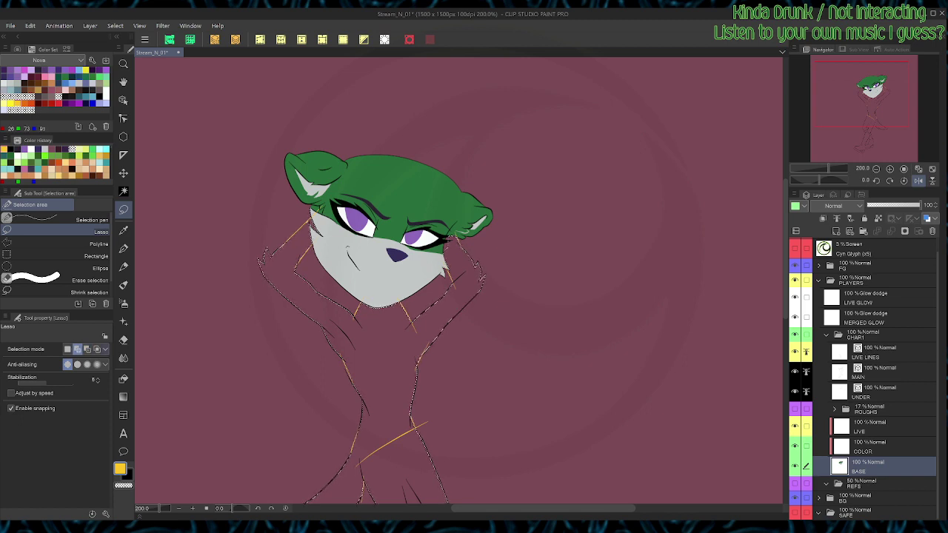
Step: Fill the selected body silhouette with the head's green on the BASE layer, deselect it and save the drawing
left_click(65, 77)
key("alt+Delete")
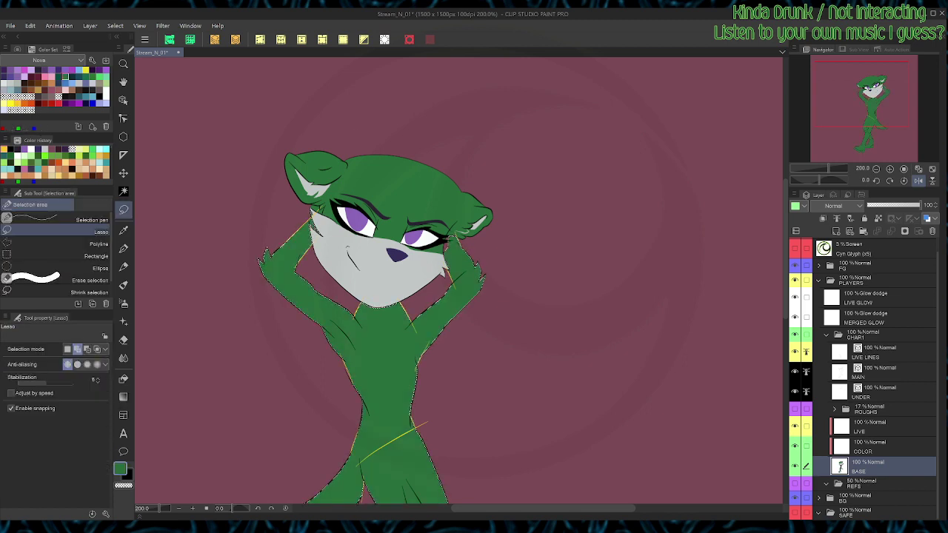
key("ctrl+d")
key("space")
mouse_move(415, 340)
left_mouse_down()
mouse_move(417, 287)
mouse_move(435, 233)
left_mouse_up()
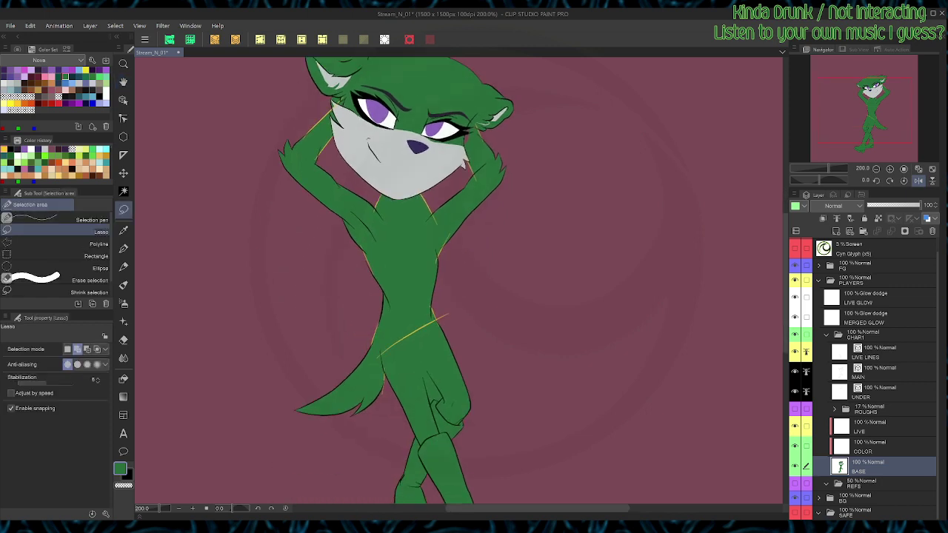
key("ctrl+s")
Step: Show the ROUGHS folder again, delete all yellow gap-closing lines from the UNDER layer and save
left_click(868, 409)
left_click(794, 408)
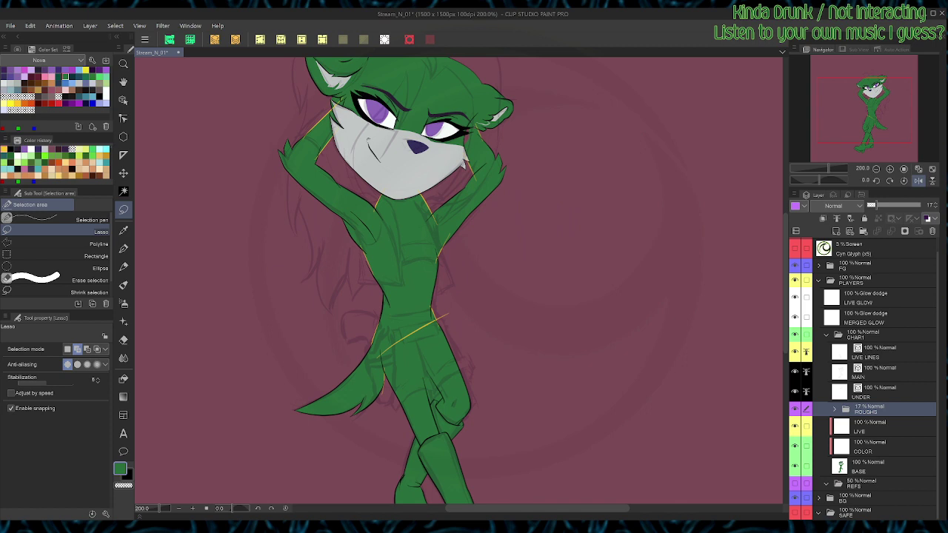
left_click(868, 391)
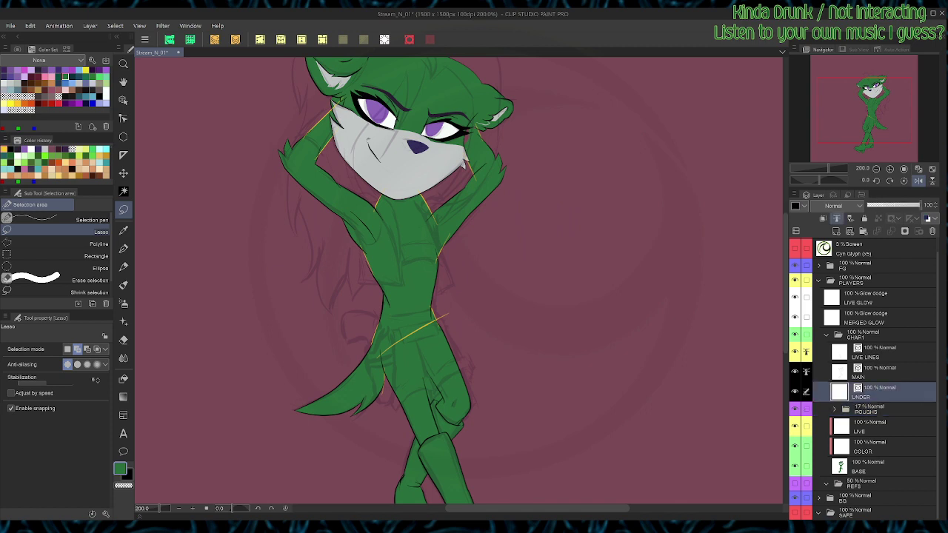
key("o")
left_click_drag(281, 108, 330, 165)
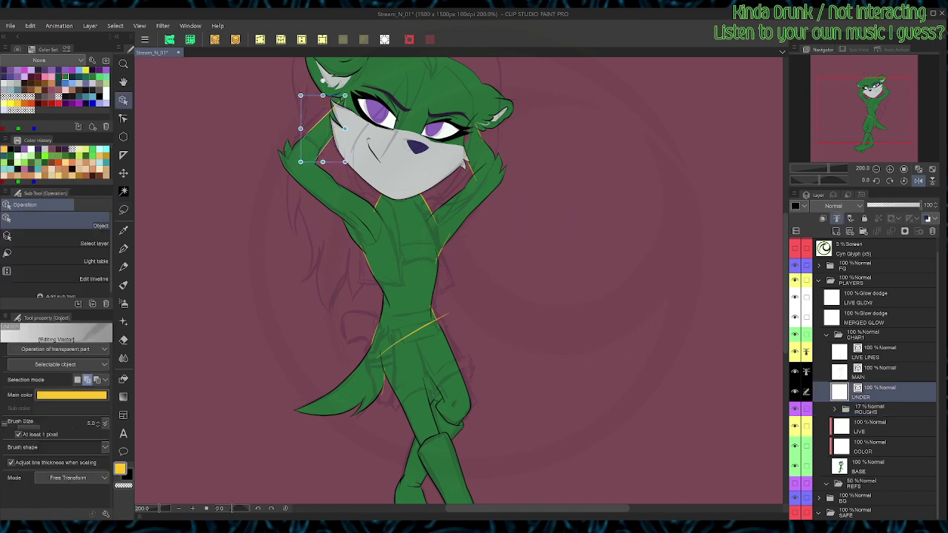
left_click_drag(353, 449, 508, 198)
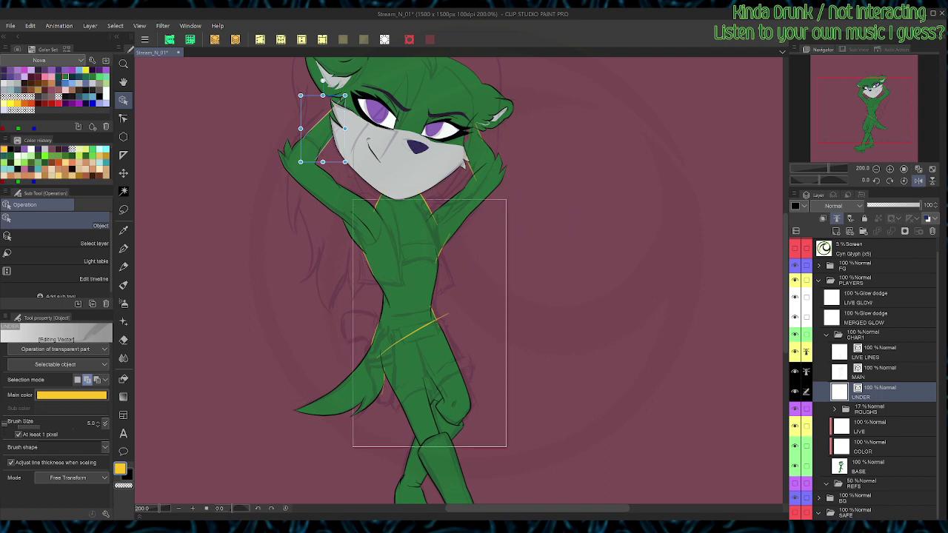
left_click_drag(551, 136, 475, 182)
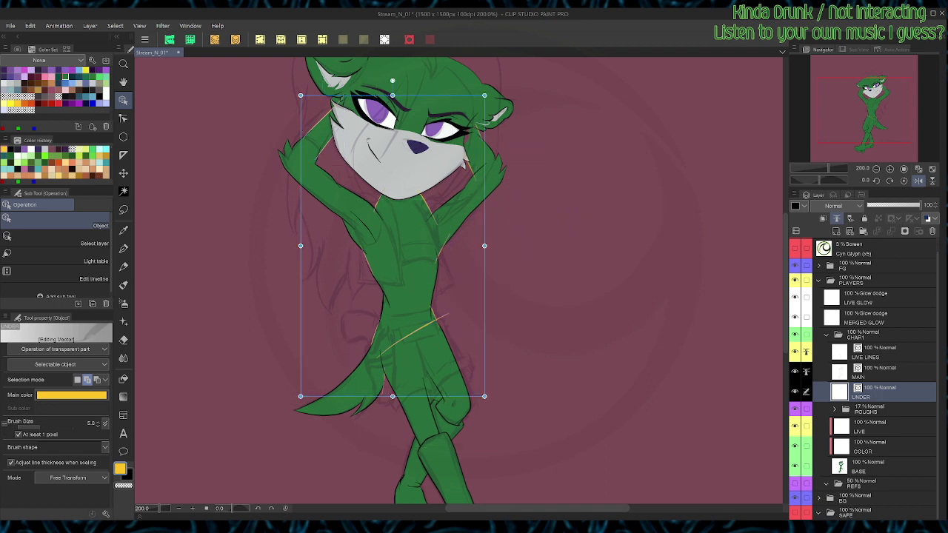
key("Delete")
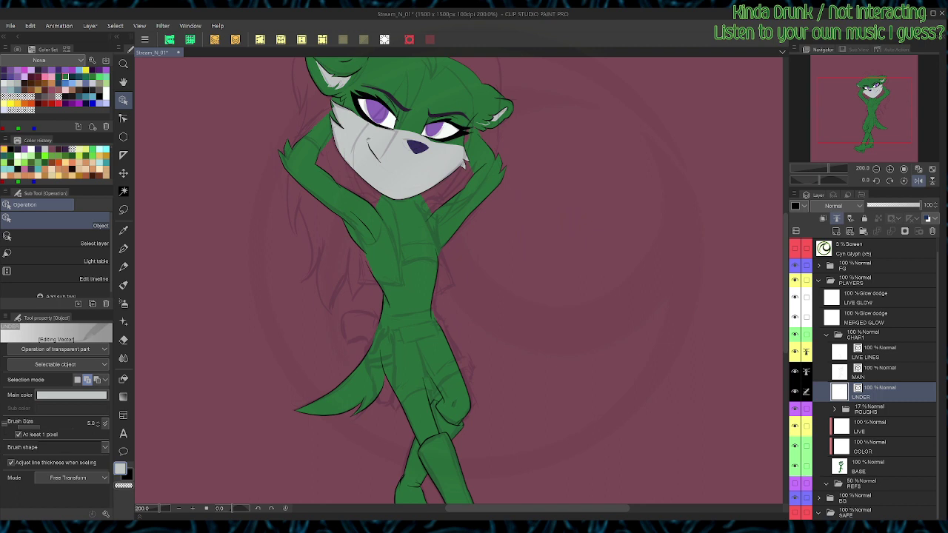
key("ctrl+s")
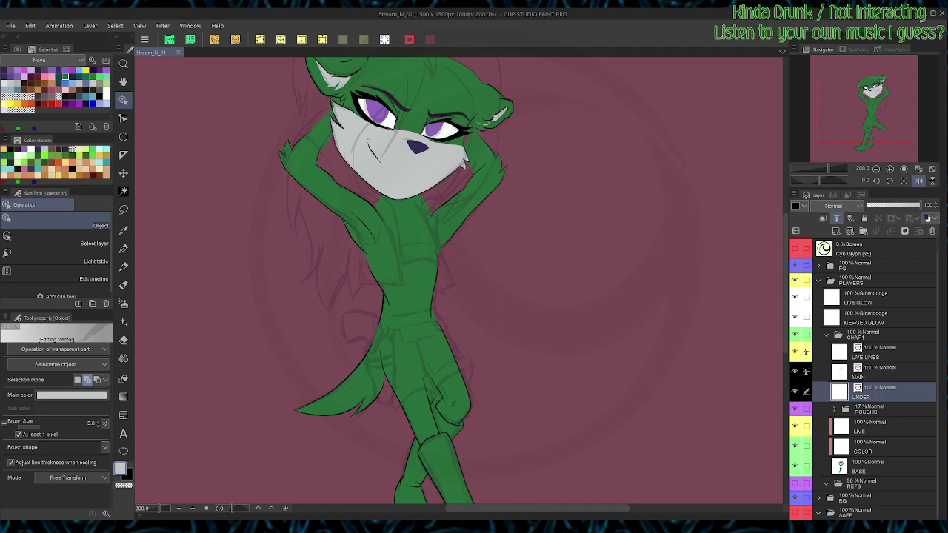
Step: On the UNDER layer, draw the light grey outline of the chest and belly patch with the G-pen Less Flux
left_click(877, 372)
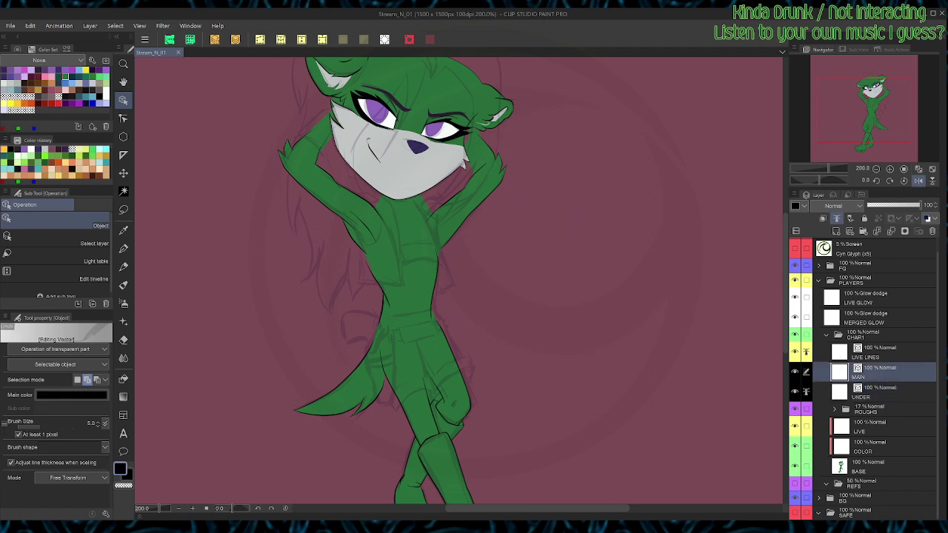
key("p")
key("ctrl+plus")
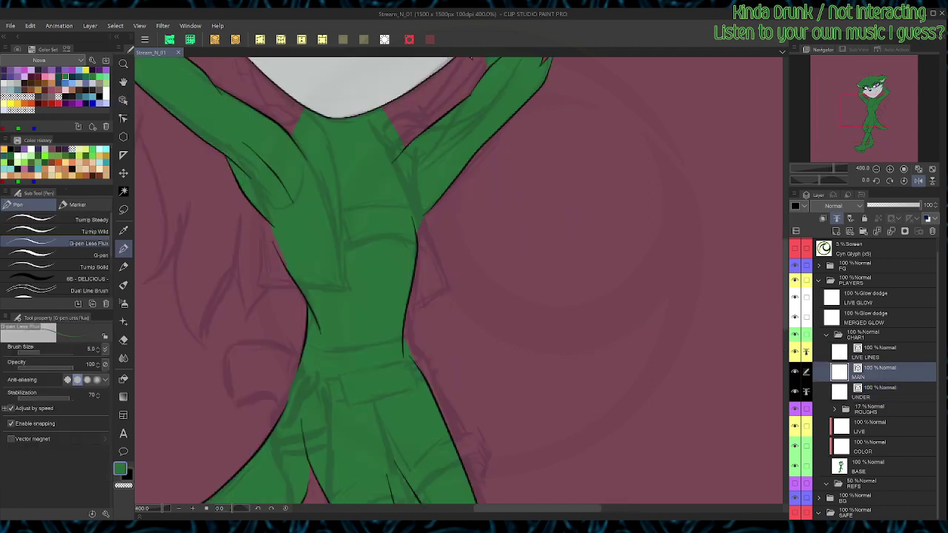
left_click(5, 84)
left_click(878, 390)
left_click(918, 180)
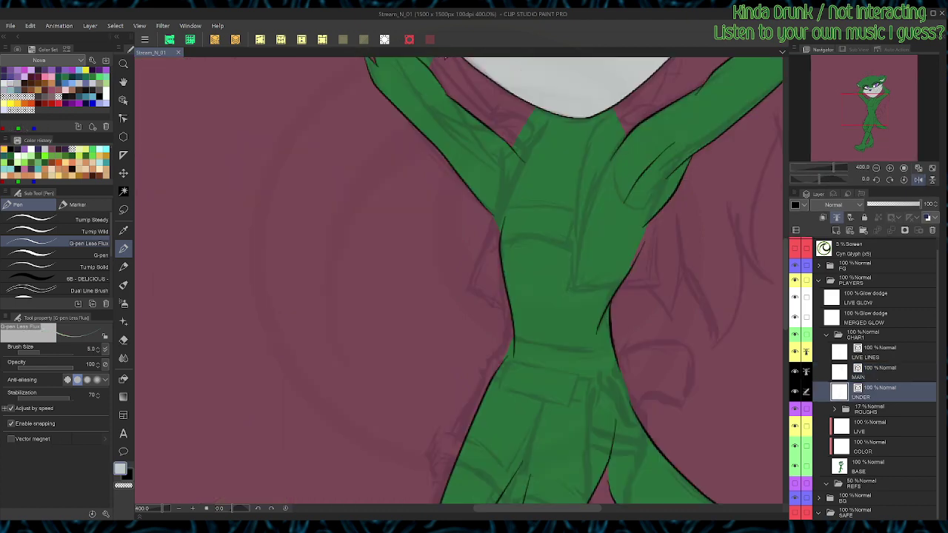
left_click_drag(577, 267, 480, 255)
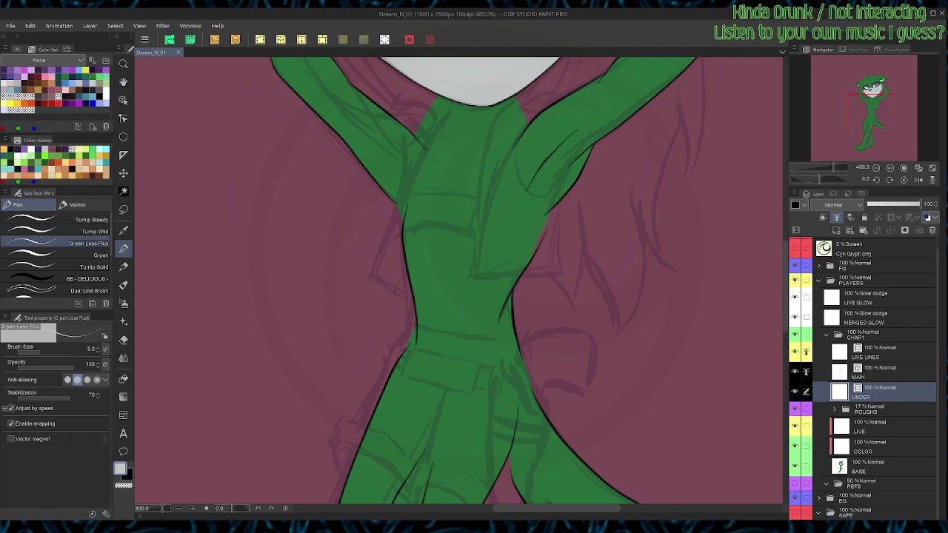
mouse_move(439, 157)
left_mouse_down()
mouse_move(447, 178)
mouse_move(495, 157)
mouse_move(514, 170)
left_mouse_up()
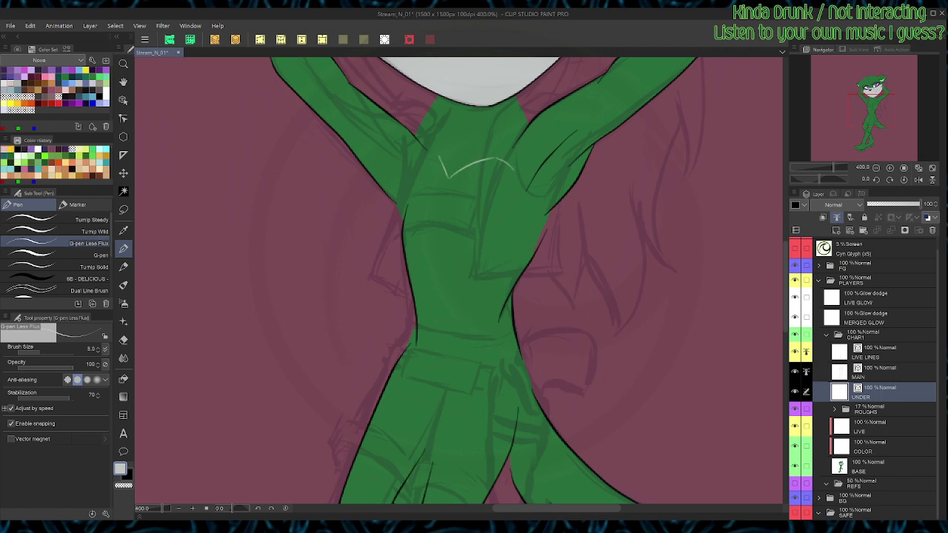
mouse_move(477, 357)
left_mouse_down()
mouse_move(473, 294)
mouse_move(518, 215)
left_mouse_up()
left_click_drag(425, 349, 408, 264)
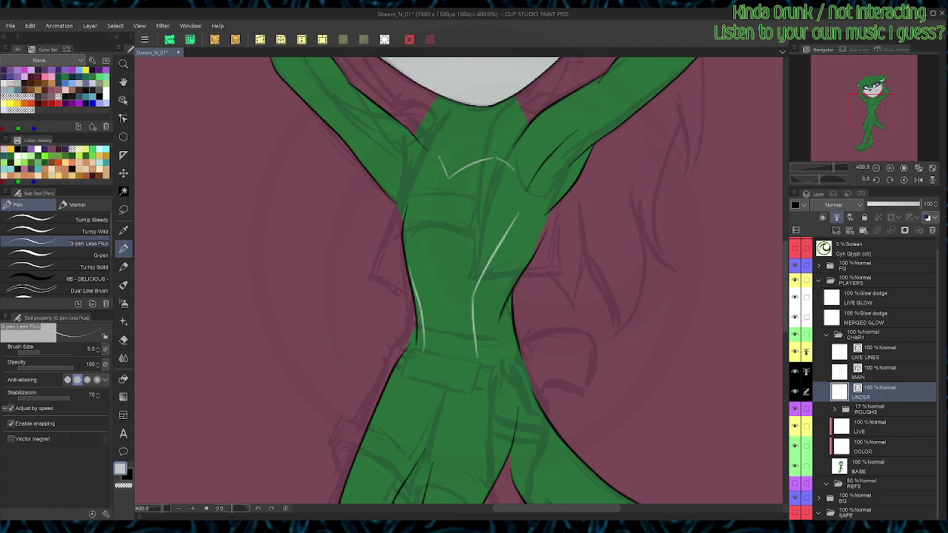
left_click_drag(408, 205, 437, 157)
left_click_drag(514, 169, 518, 214)
key("o")
left_click(471, 157)
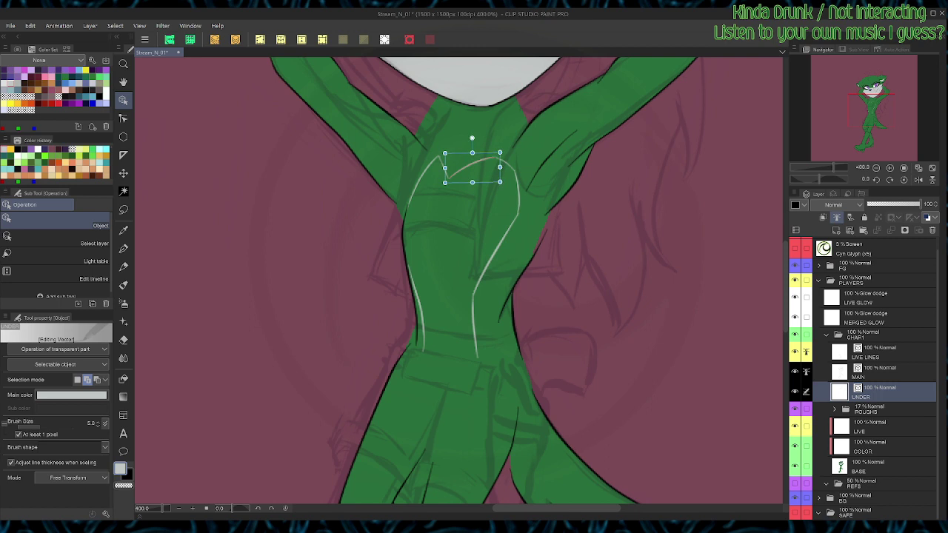
key("p")
key("o")
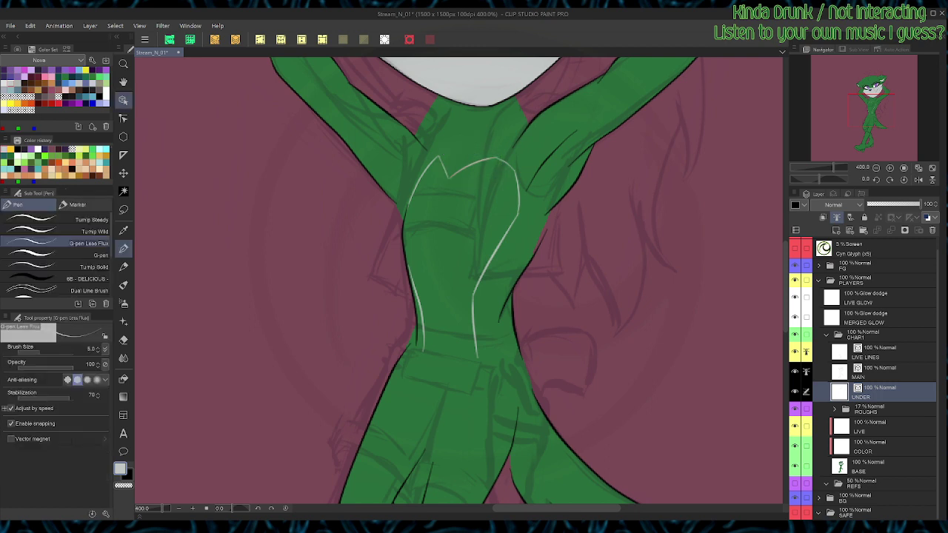
left_click(444, 168)
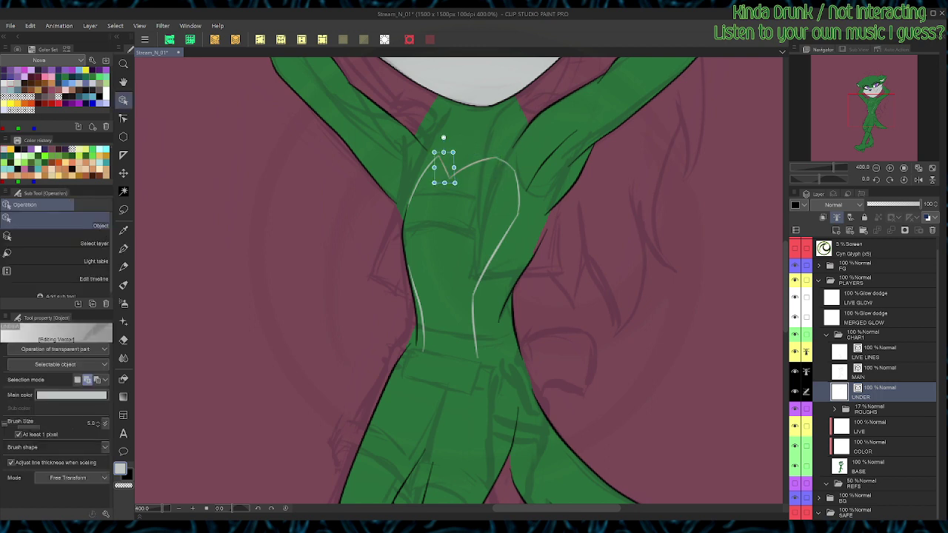
Step: Close the lower end of the belly patch outline with a light grey line across the waist
key("r")
left_click_drag(518, 371, 566, 266)
key("p")
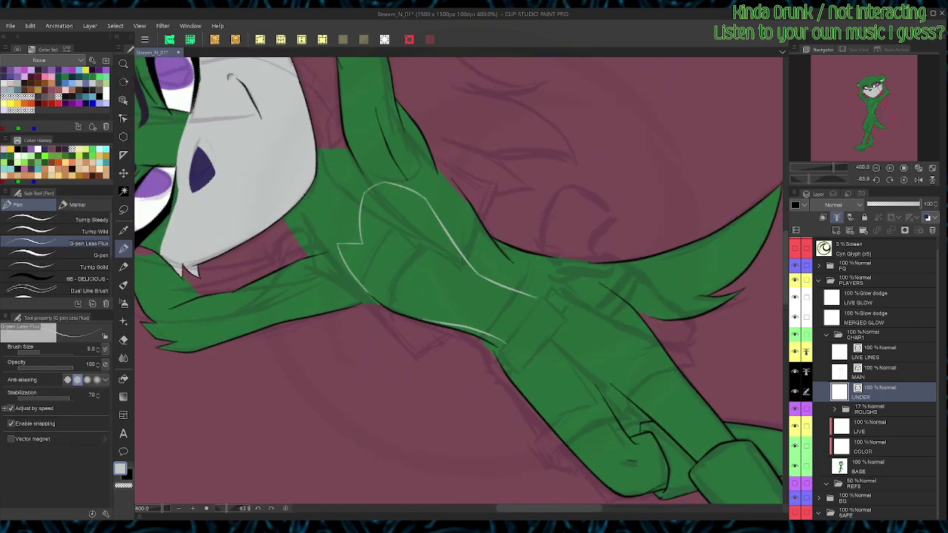
left_click_drag(507, 342, 536, 298)
key("u")
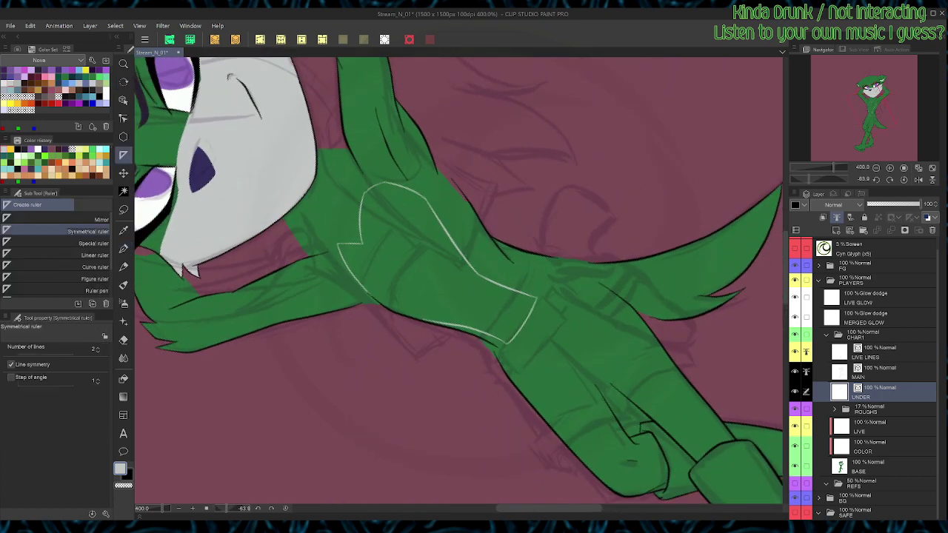
key("ctrl+at")
Step: Auto-select the chest and belly patch, fill it with light grey on the BASE layer, deselect it and save
key("w")
left_click(877, 467)
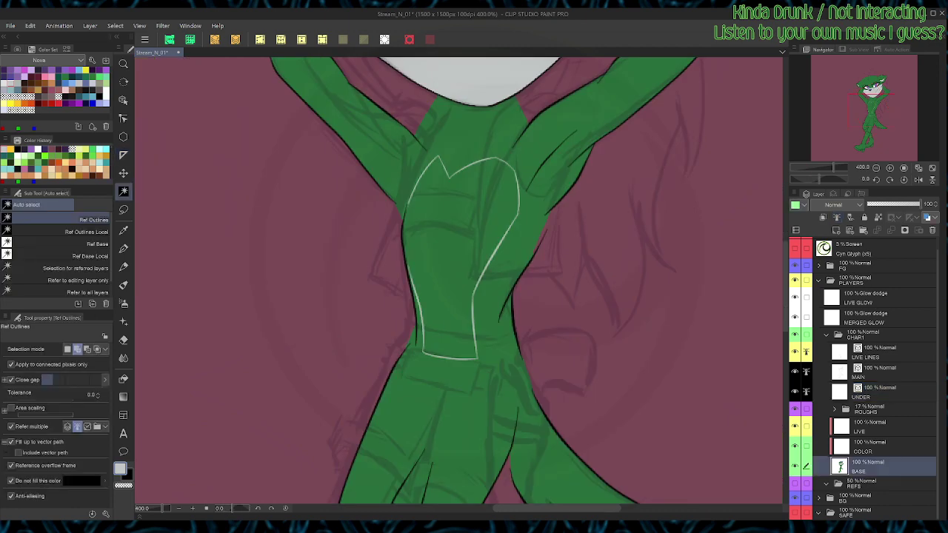
left_click(450, 259)
key("alt+Delete")
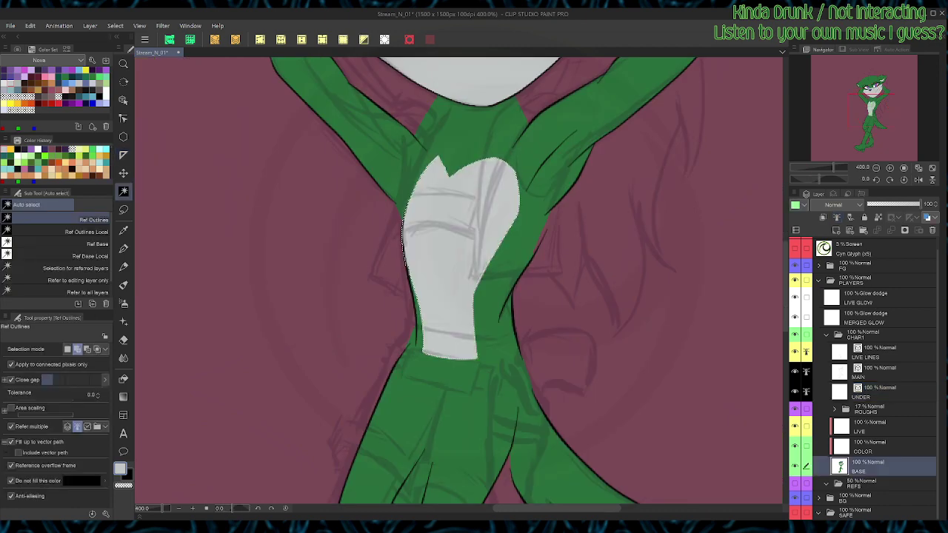
key("ctrl+d")
key("ctrl+s")
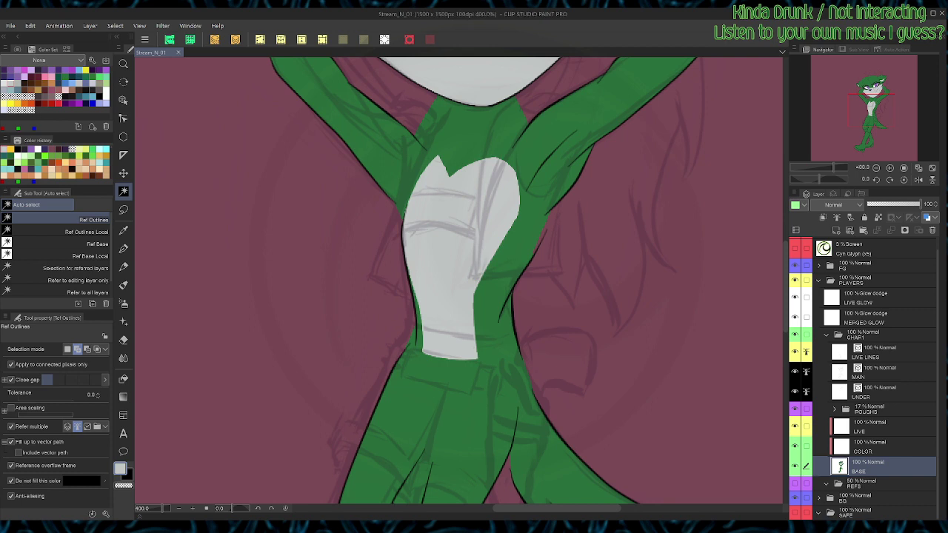
Step: Choose the G-pen Less Flux with black, save the file, and make the LIVE LINES layer active at the waist
left_click(877, 373)
key("p")
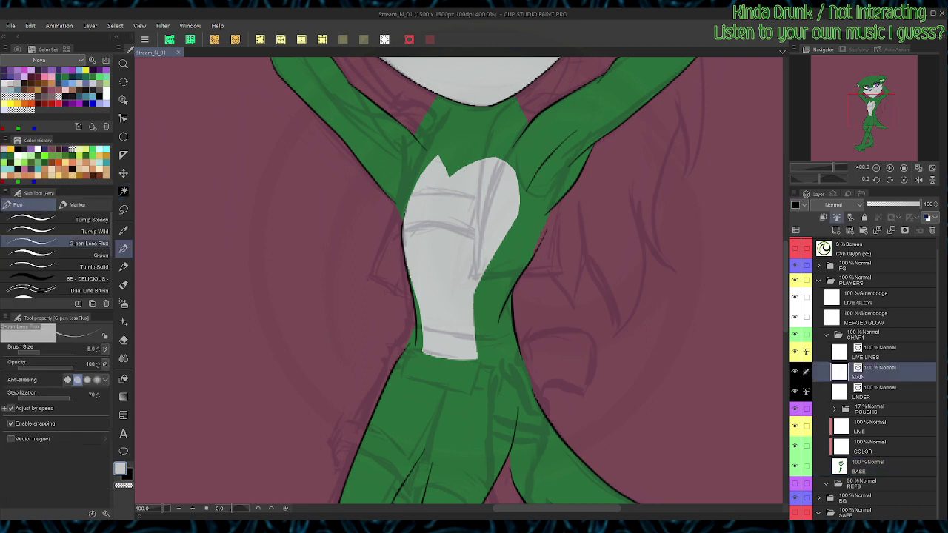
key("ctrl+minus")
key("ctrl+minus")
left_click_drag(474, 319, 442, 279)
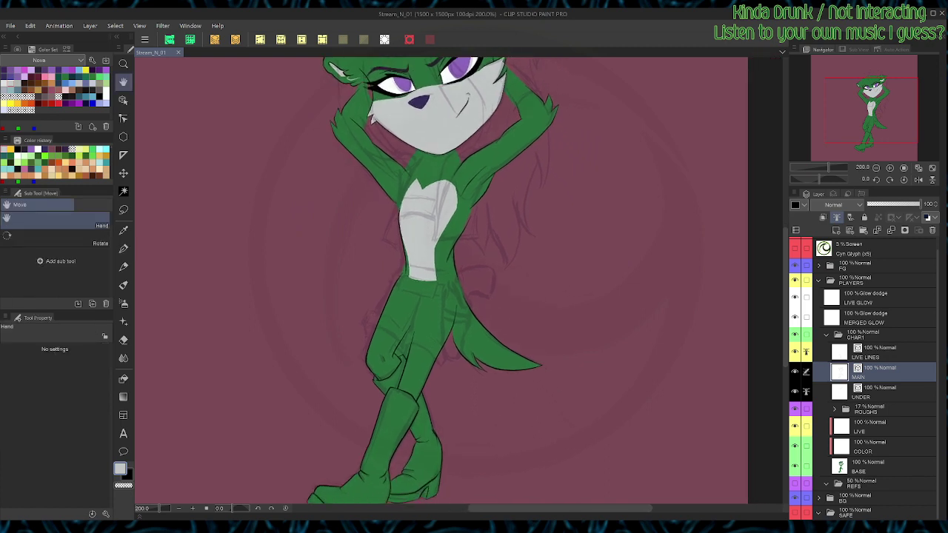
left_click(99, 97)
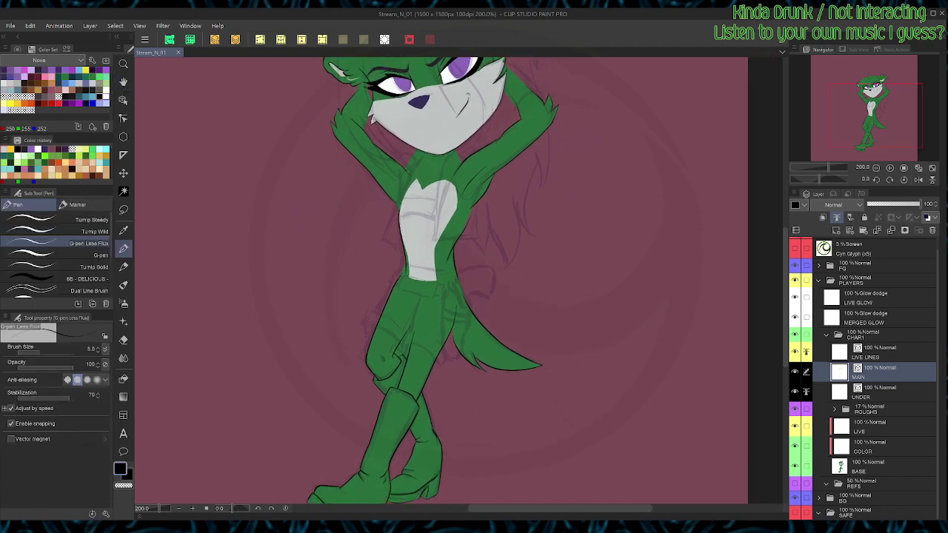
key("ctrl+plus")
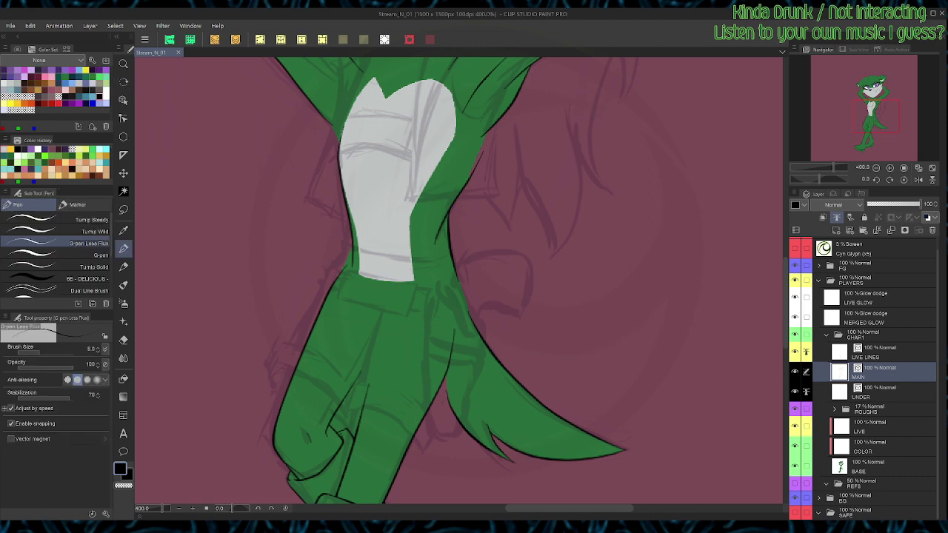
left_click(881, 352)
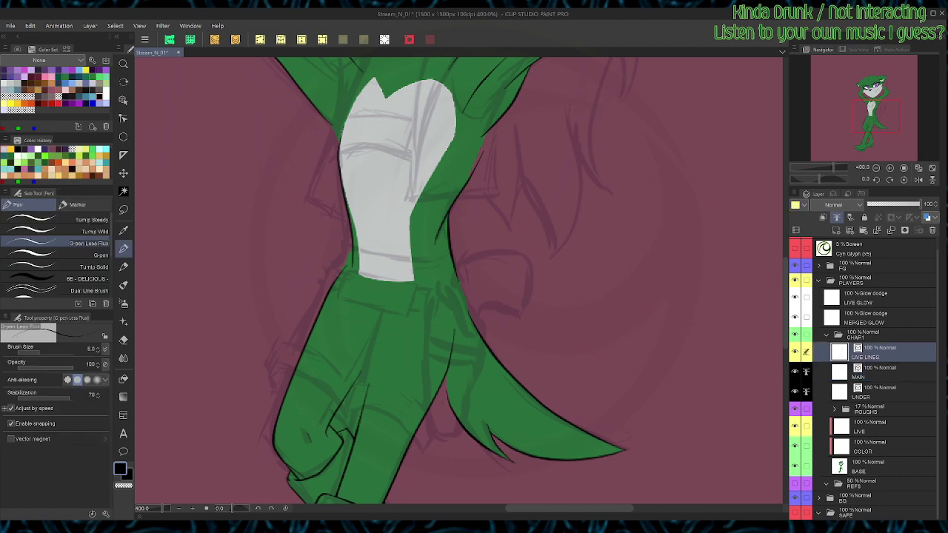
left_click(844, 369)
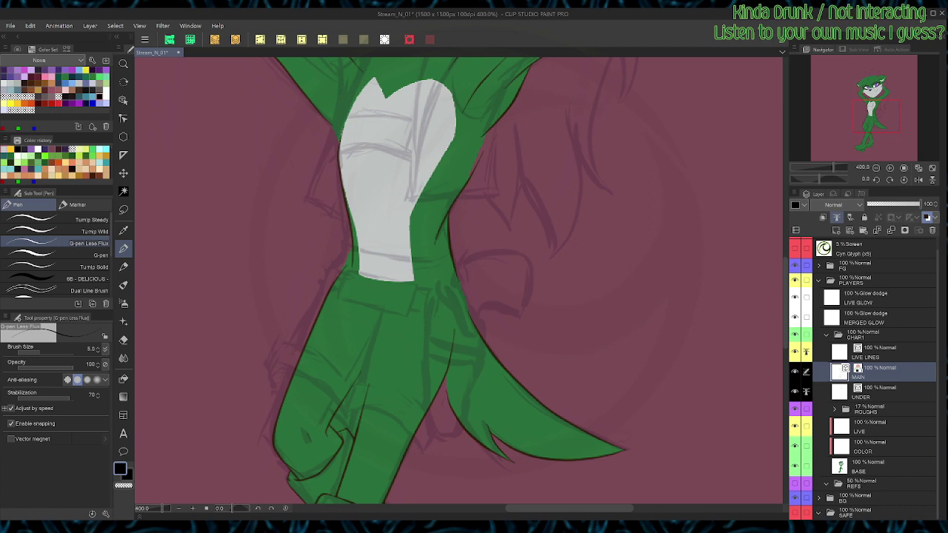
key("ctrl+s")
left_click(878, 354)
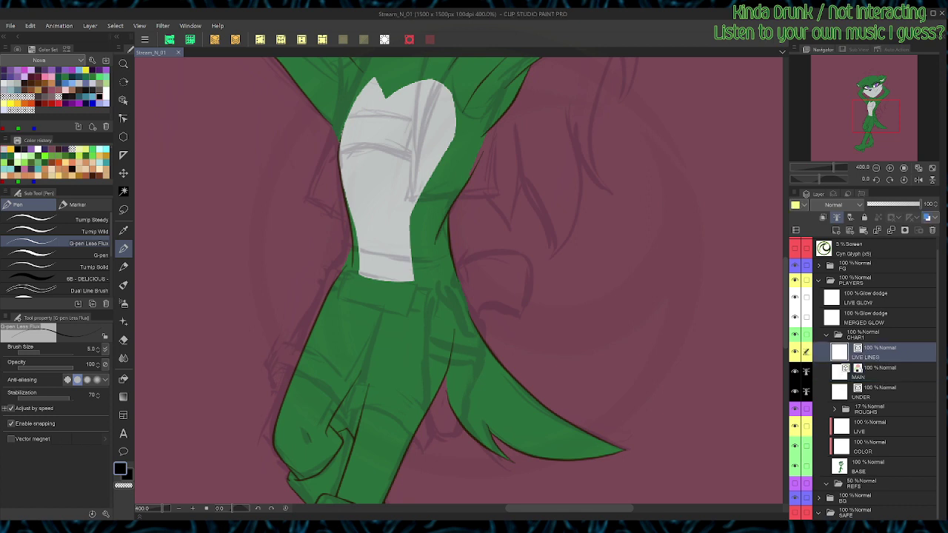
key("ctrl+plus")
key("shift+space")
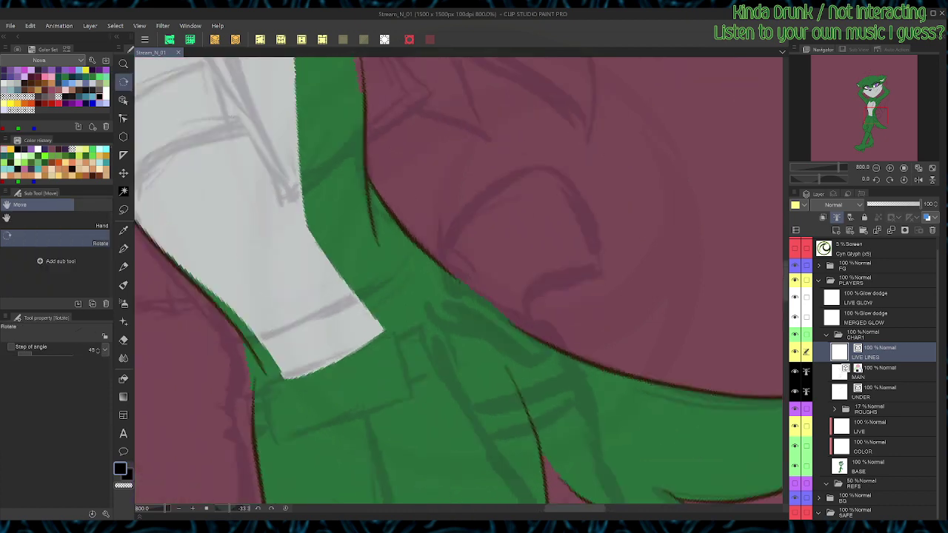
key("space")
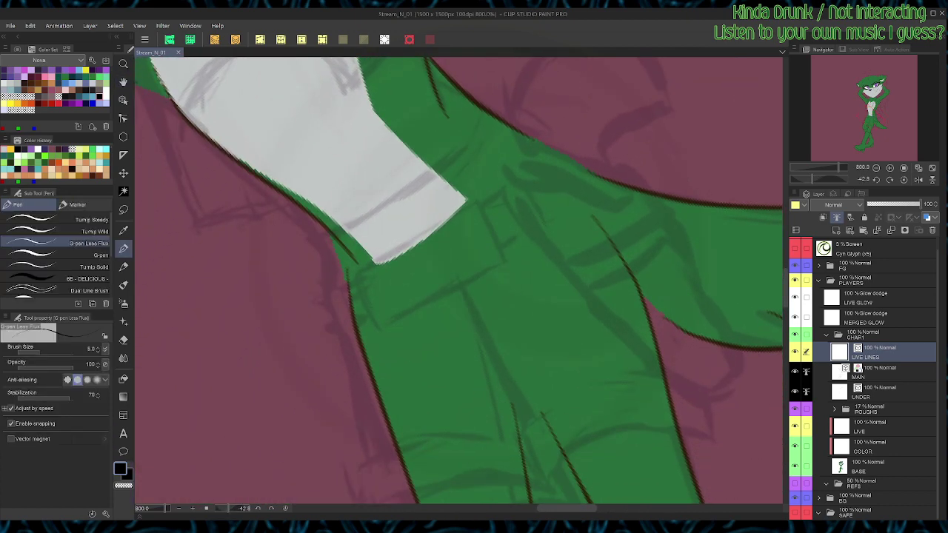
Step: Try to draw a black curved waistline across the hips below the belly patch, and undo it
mouse_move(348, 270)
left_mouse_down()
mouse_move(404, 246)
mouse_move(482, 192)
mouse_move(514, 132)
left_mouse_up()
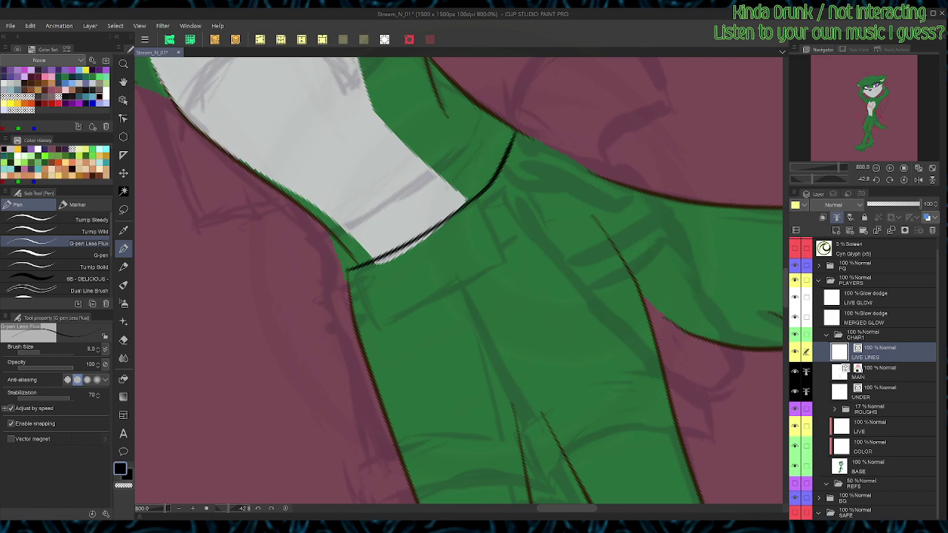
key("ctrl+@")
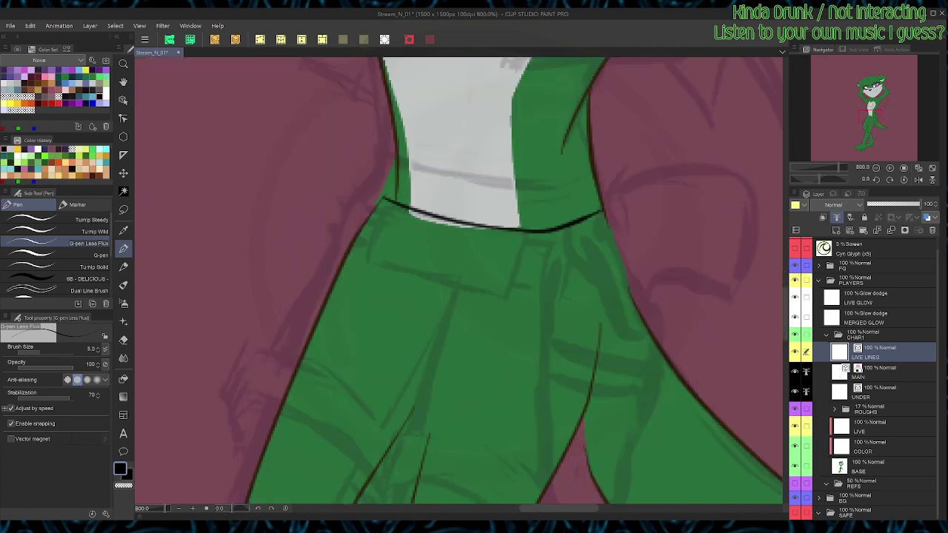
key("ctrl+z")
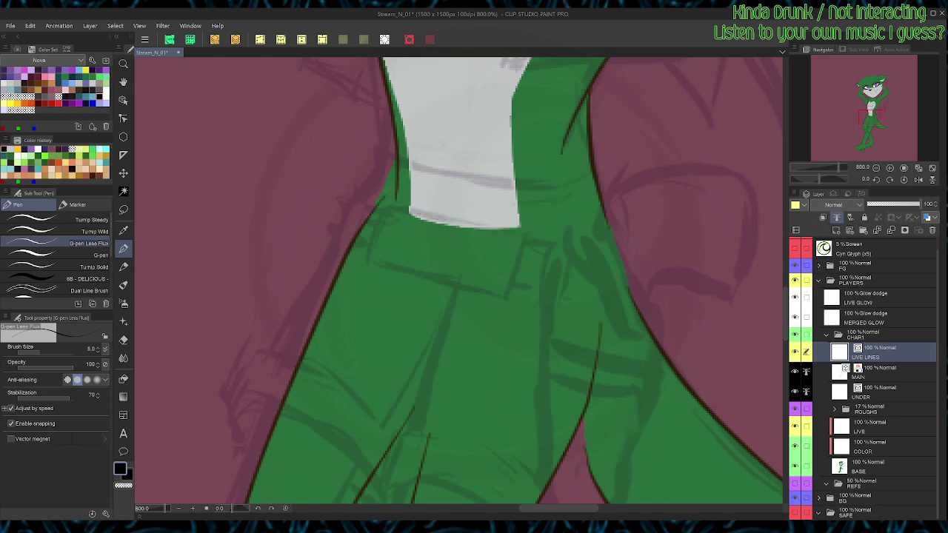
Step: Draw the four black edges of a tilted rectangular belt buckle just below the belly patch on the LIVE LINES layer
left_click_drag(386, 208, 369, 254)
mouse_move(503, 299)
left_mouse_down()
mouse_move(526, 237)
mouse_move(532, 315)
mouse_move(488, 356)
left_mouse_up()
key("r")
key("p")
left_click_drag(431, 322, 497, 194)
left_click_drag(487, 354, 545, 227)
key("ctrl+@")
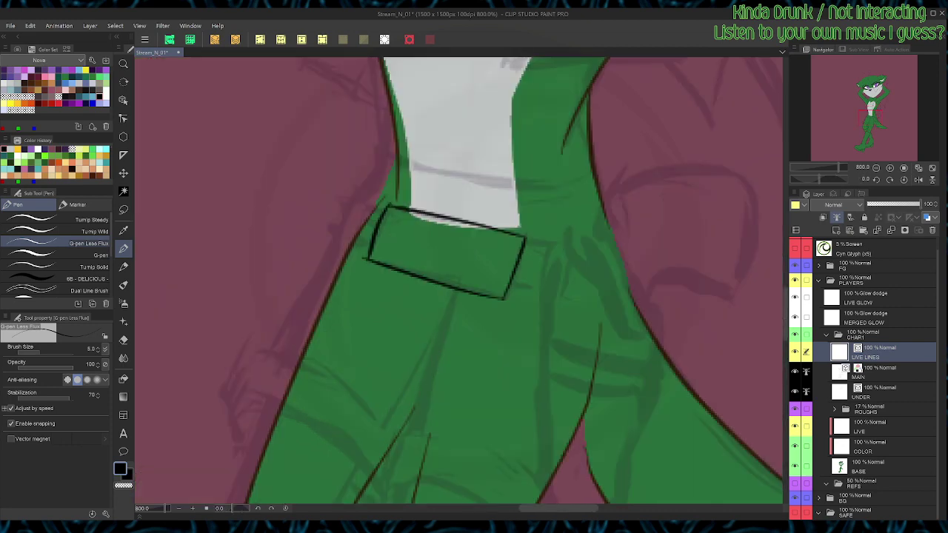
Step: Select the buckle's upper edge as a vector object and transform it slightly to fit the buckle's corners
key("o")
left_click(375, 236)
left_click_drag(378, 268, 379, 268)
key("p")
key("o")
left_click(456, 220)
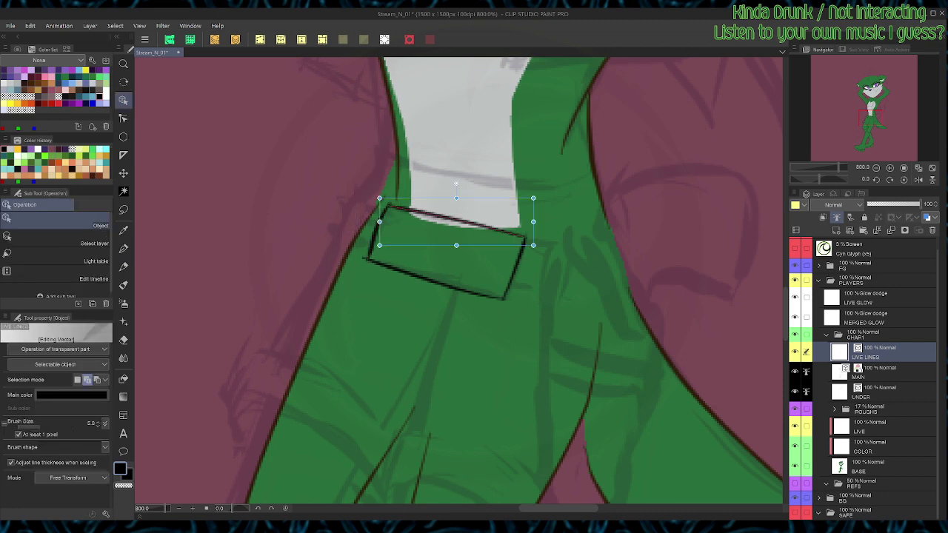
left_click_drag(456, 197, 454, 197)
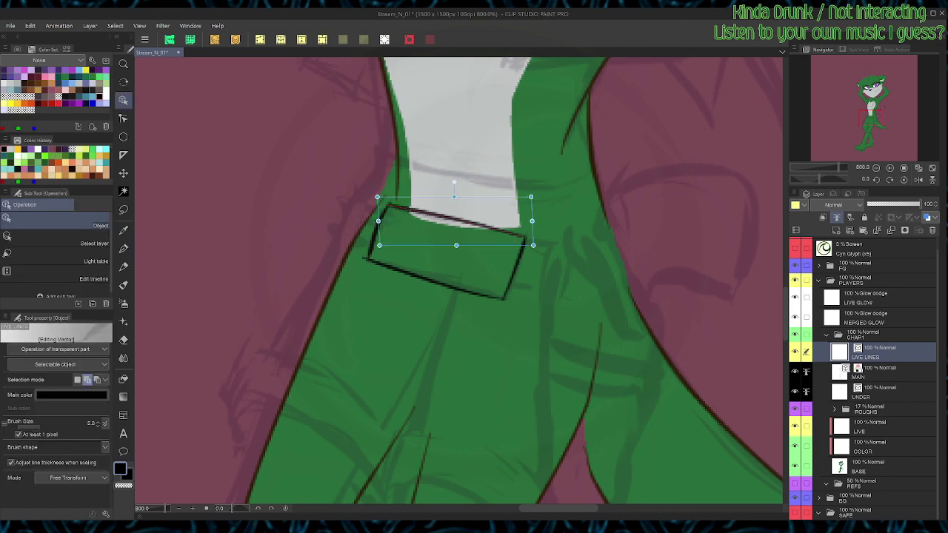
key("p")
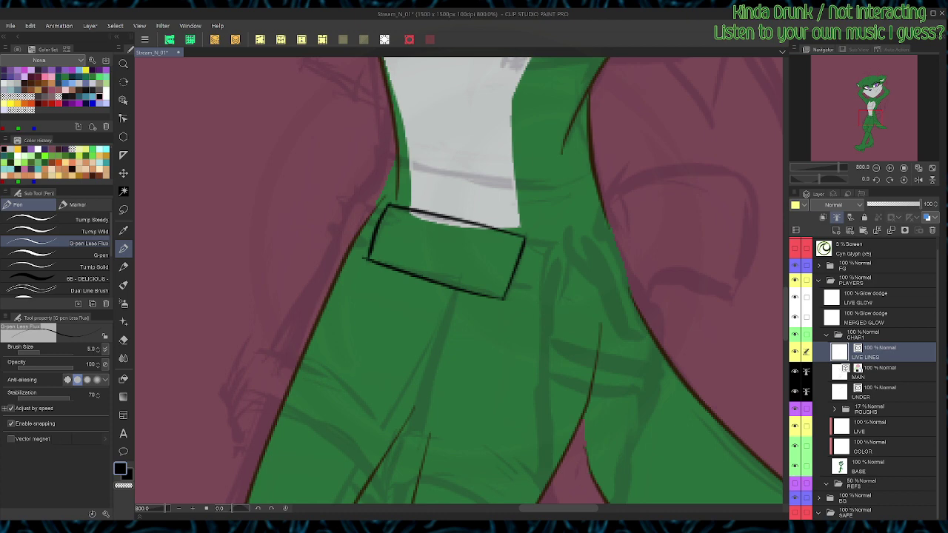
Step: Split off and delete the overshooting line ends at the buckle's two left corners, and save the file
scroll(384, 292, "up", 1)
key("y")
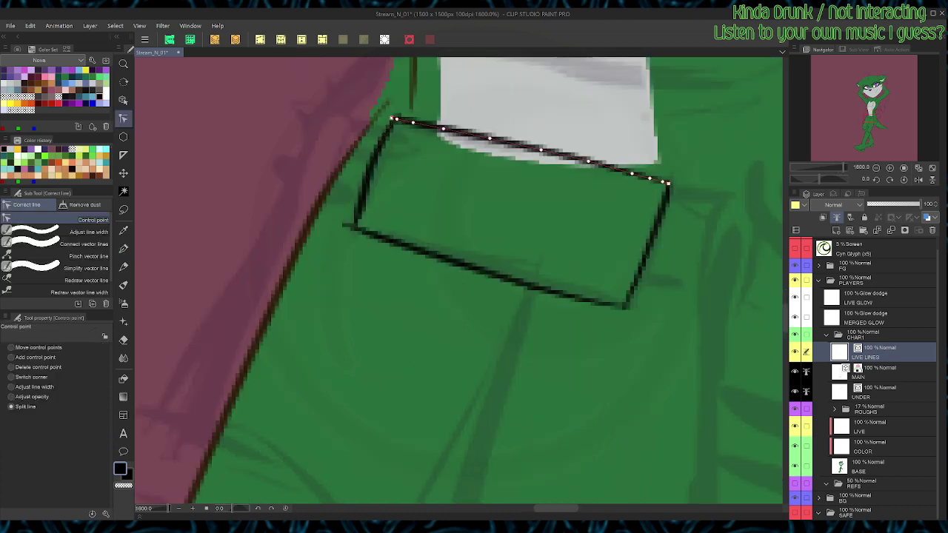
key("o")
left_click(396, 117)
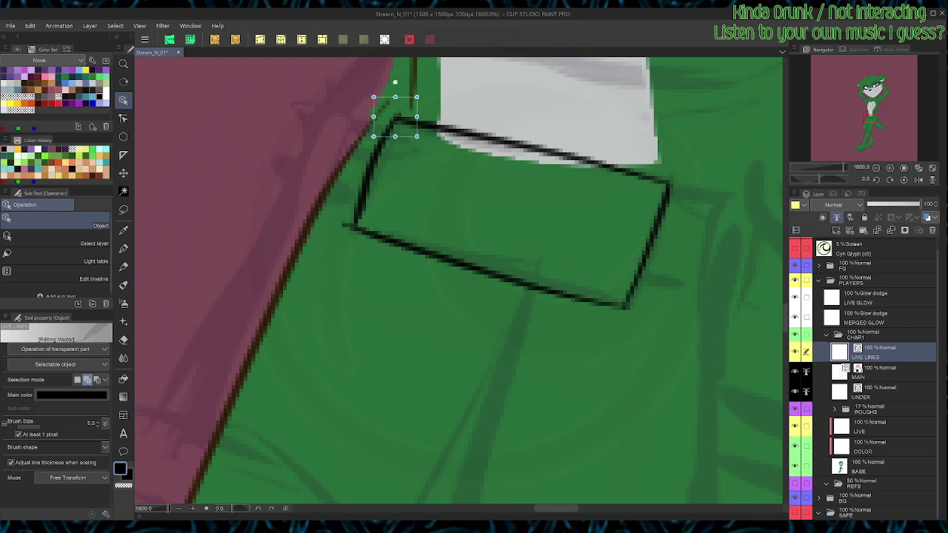
key("Delete")
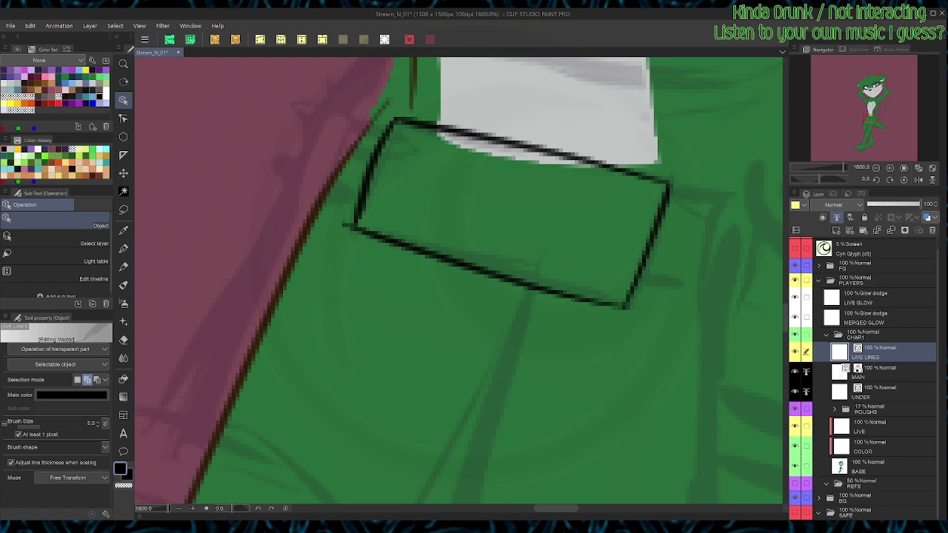
key("y")
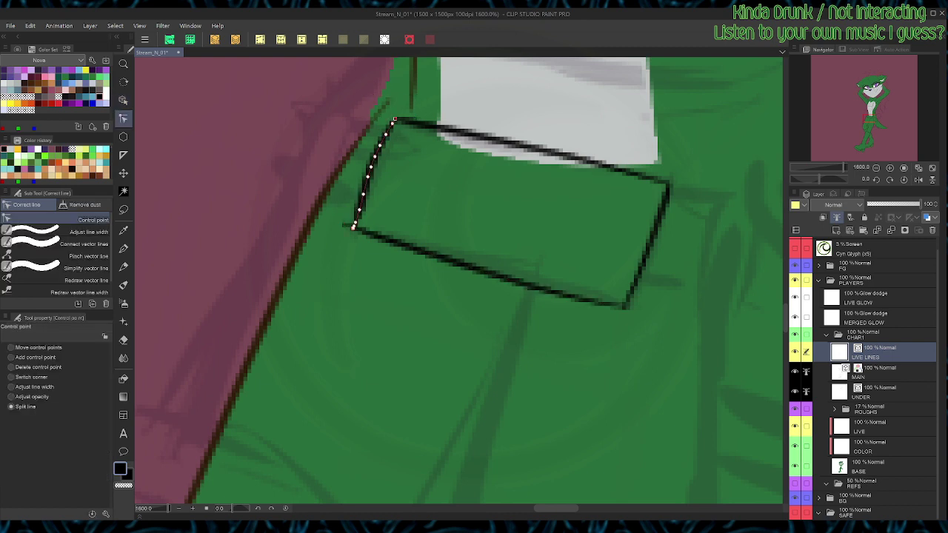
key("o")
left_click(355, 229)
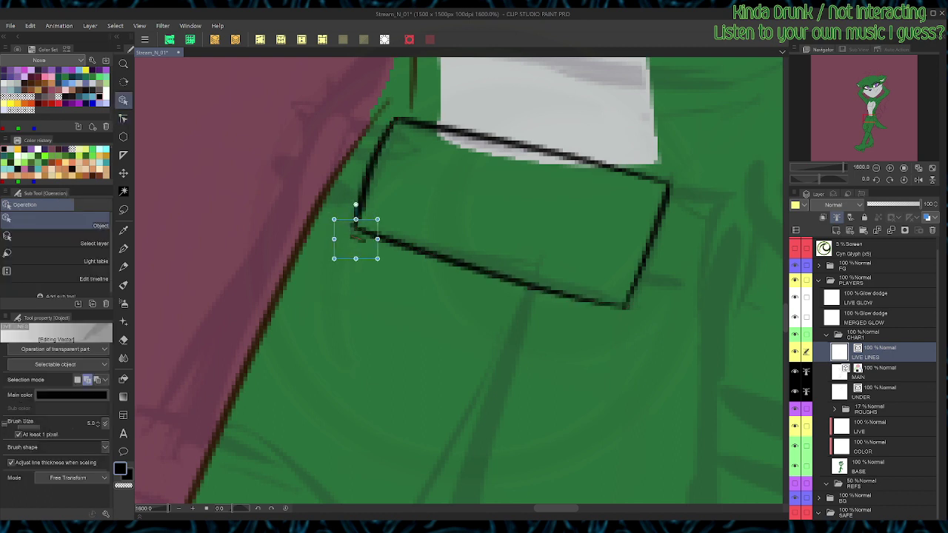
key("Right")
key("Delete")
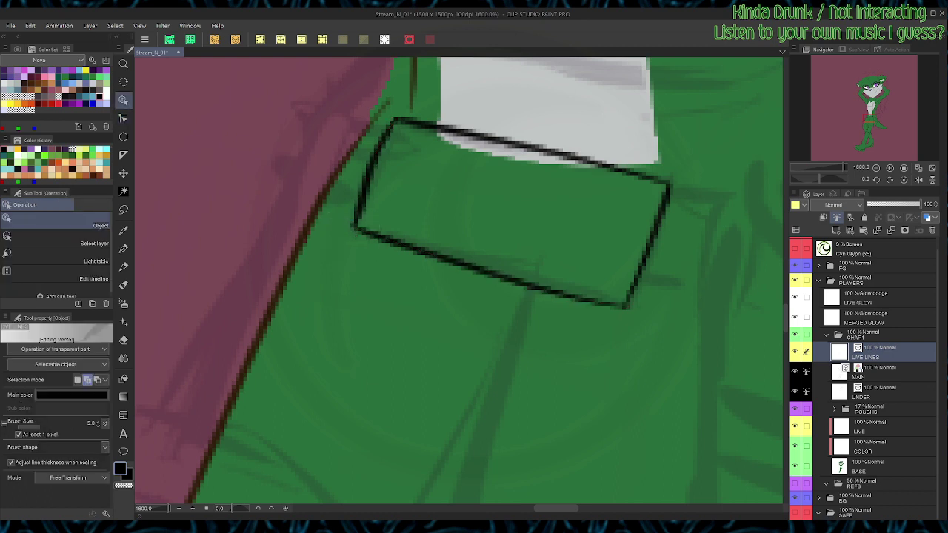
left_click(355, 228)
key("Escape")
key("p")
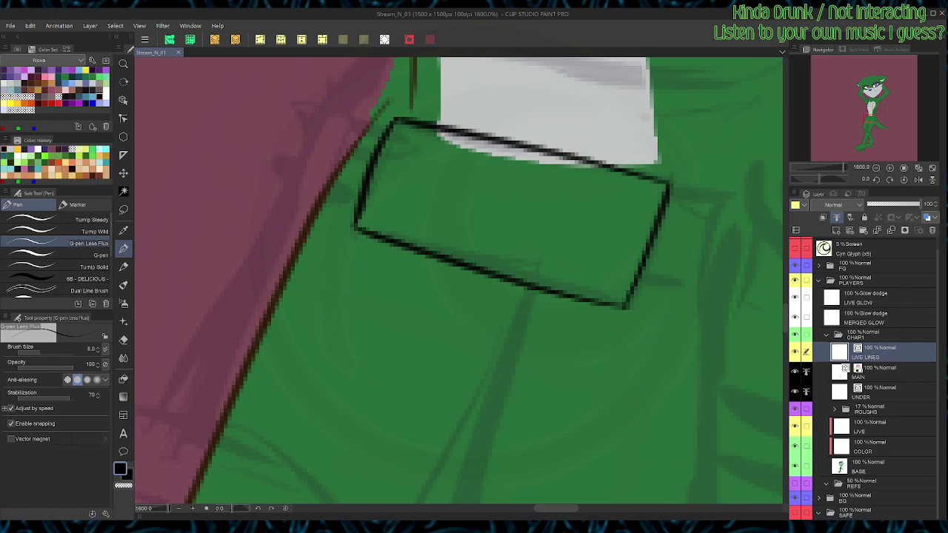
Step: Erase the belly patch's light grey lower outline where it crosses the buckle on the UNDER layer
left_click_drag(644, 248, 580, 261)
key("y")
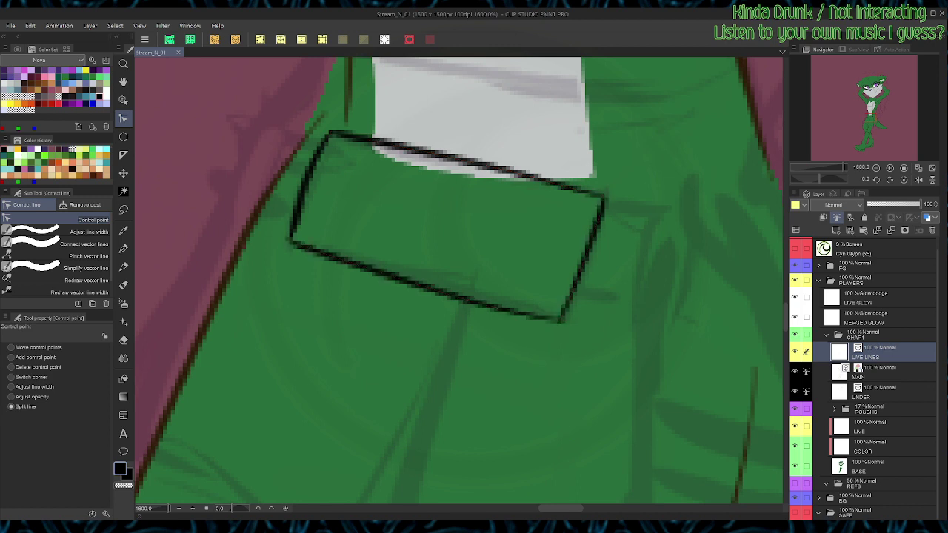
left_click(889, 392)
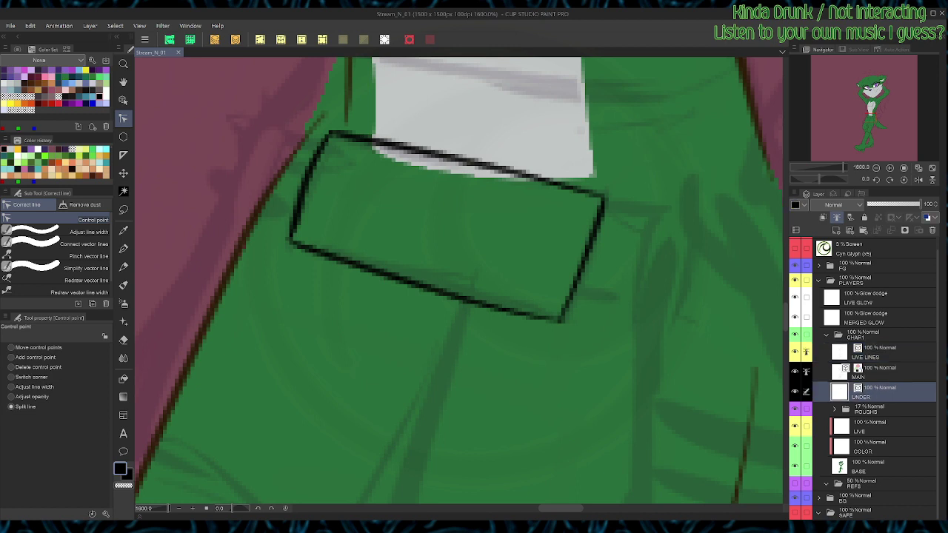
key("e")
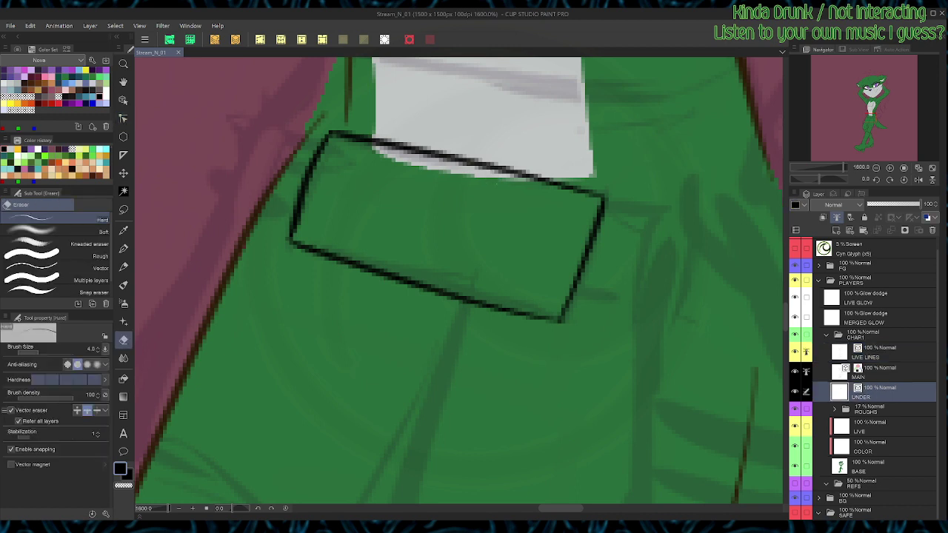
left_click(498, 178)
Step: Auto-select the buckle's interior, fill it with pale lavender blue on the BASE layer, and deselect it
key("w")
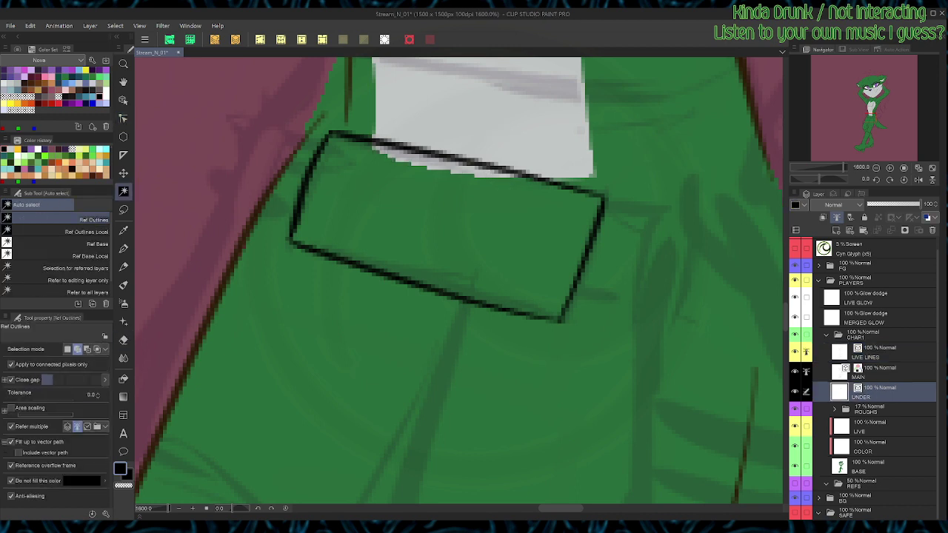
key("alt+bracketleft")
key("alt+bracketleft")
key("alt+bracketleft")
key("alt+bracketleft")
left_click(448, 226)
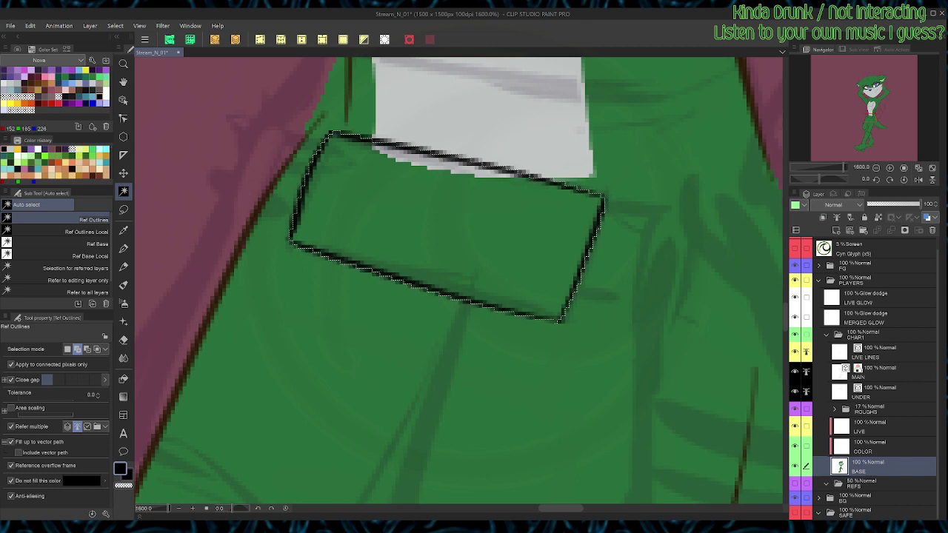
left_click(106, 103)
key("alt+Delete")
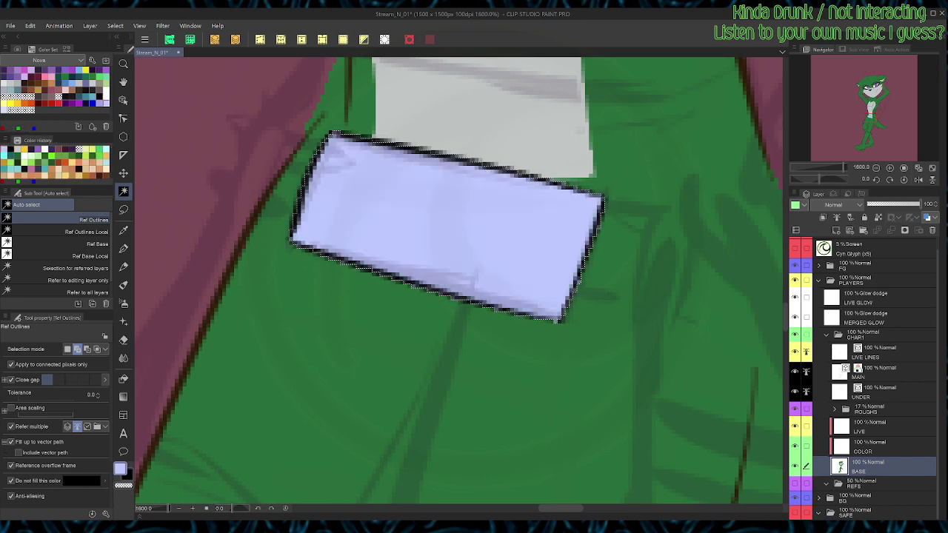
key("ctrl+d")
Step: Draw the black outline of the short belt section beside the buckle's left edge on the LIVE LINES layer with the G-pen Less Flux
key("p")
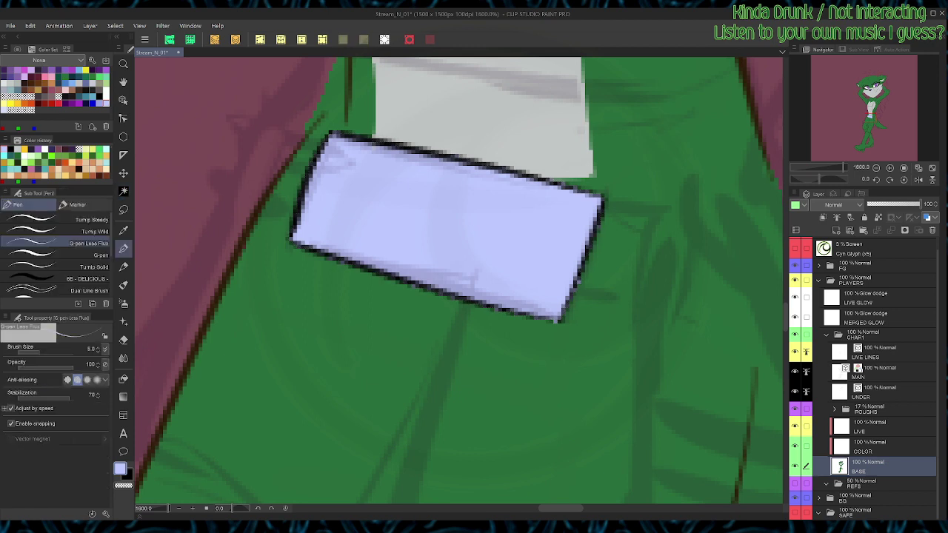
left_click(844, 367)
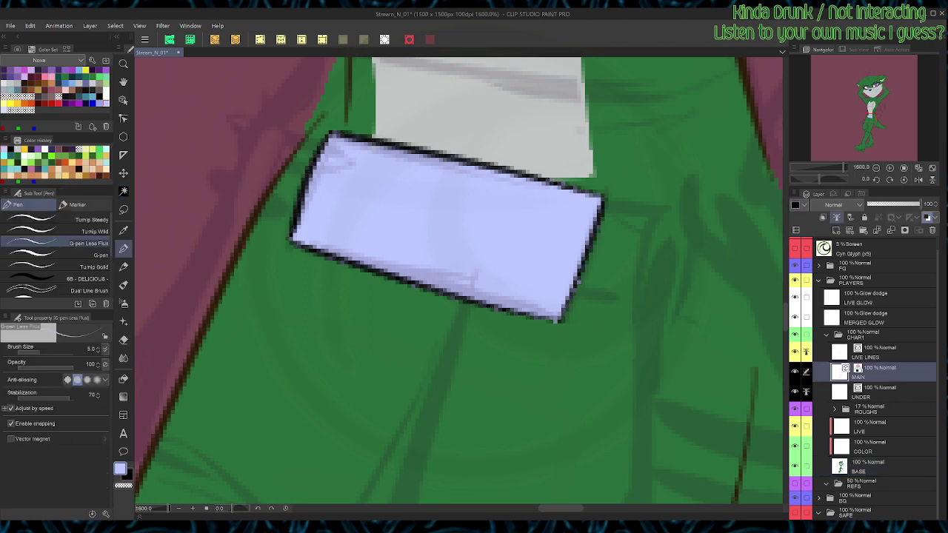
key("ctrl+minus")
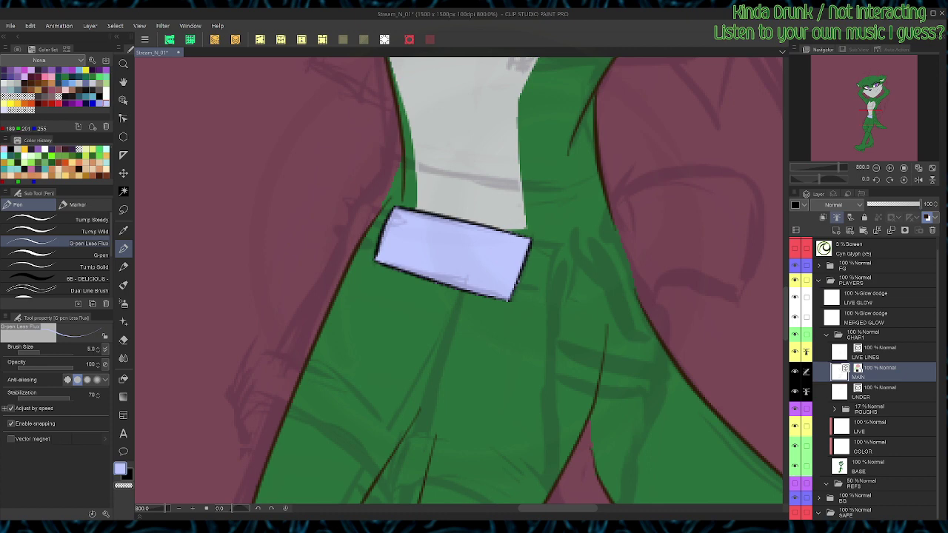
key("x")
key("r")
left_click_drag(592, 334, 572, 192)
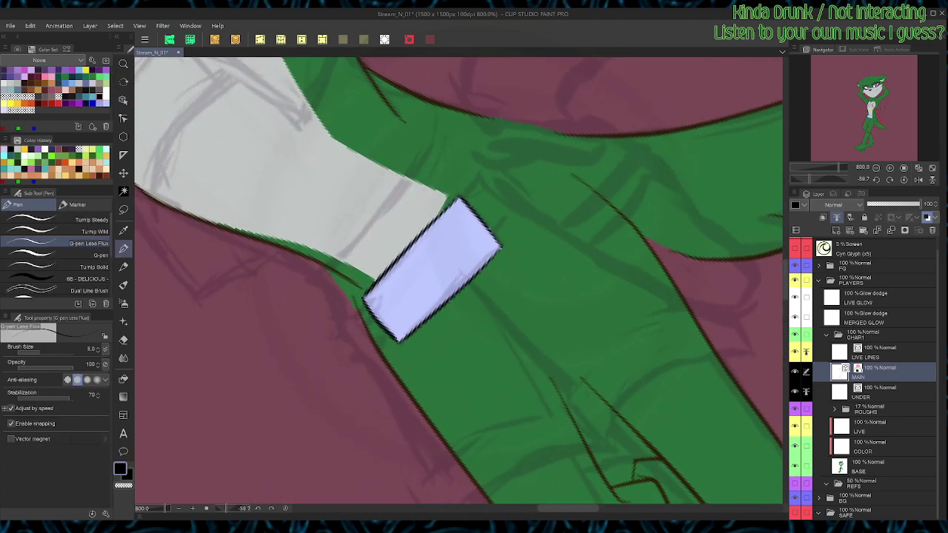
left_click_drag(365, 300, 341, 331)
key("ctrl+z")
left_click(881, 352)
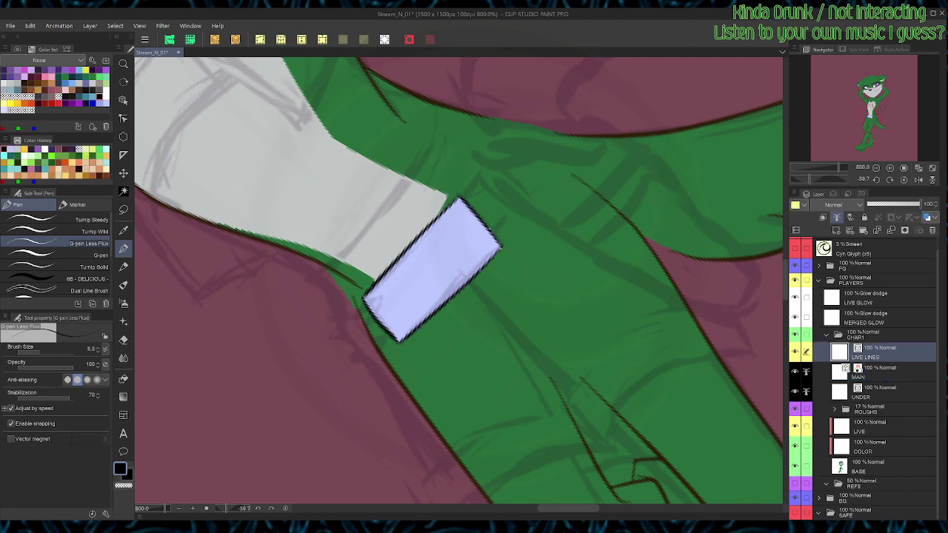
mouse_move(385, 318)
left_mouse_down()
mouse_move(398, 337)
mouse_move(432, 296)
mouse_move(393, 301)
mouse_move(424, 339)
mouse_move(444, 311)
mouse_move(424, 286)
mouse_move(357, 357)
left_mouse_up()
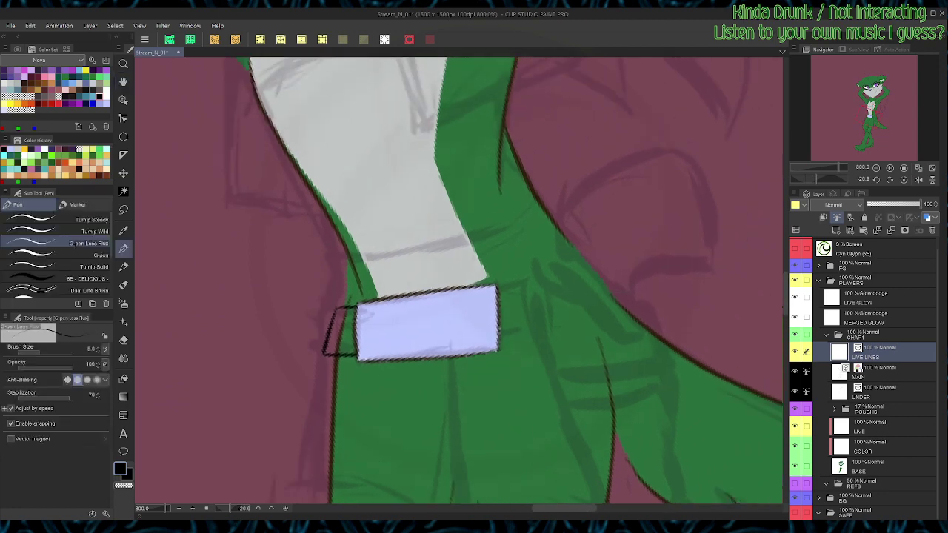
Step: Draw the black outline of the longer belt section from the buckle's other side out to the hip on the LIVE LINES layer
mouse_move(494, 290)
left_mouse_down()
mouse_move(551, 260)
mouse_move(563, 236)
left_mouse_up()
mouse_move(497, 341)
left_mouse_down()
mouse_move(535, 330)
mouse_move(595, 268)
mouse_move(579, 337)
mouse_move(559, 367)
left_mouse_up()
key("shift+space")
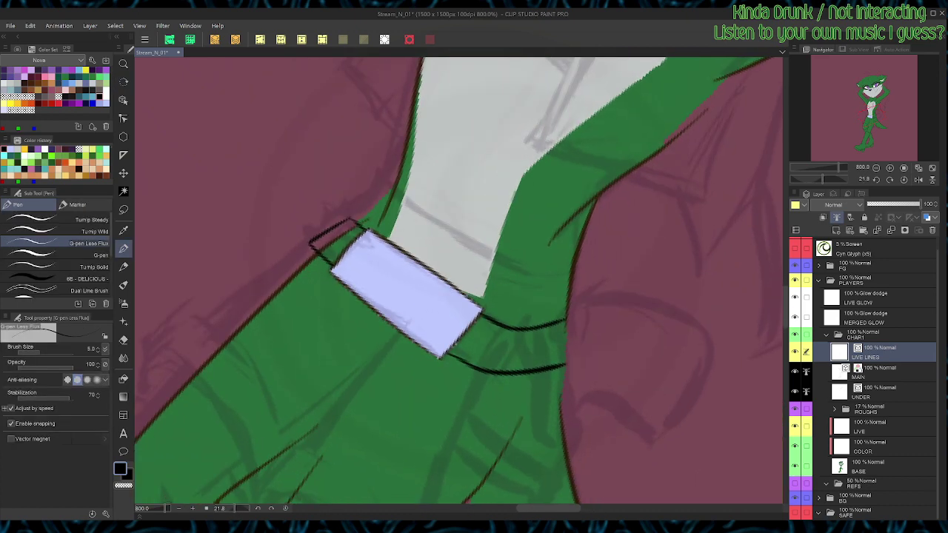
left_click(903, 180)
left_click(918, 180)
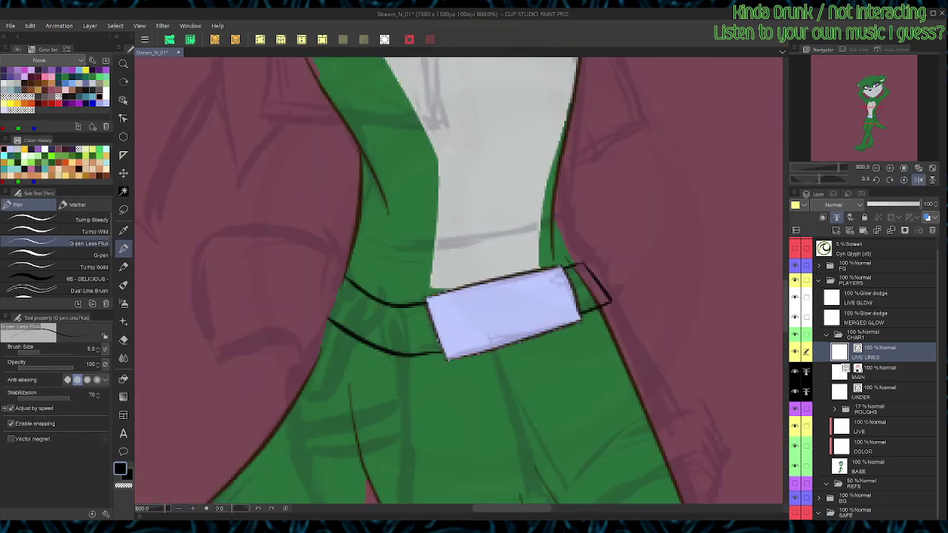
left_click_drag(327, 320, 346, 276)
Step: Select the longer belt section's three outline strokes and stretch them outward so the belt's end extends slightly past the hip
key("o")
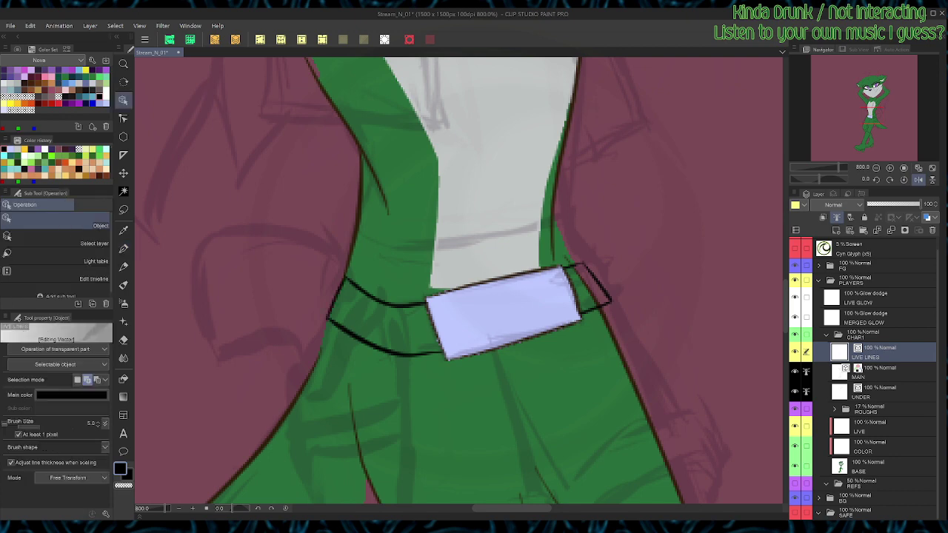
left_click(372, 296)
left_click(371, 344)
left_click(335, 299)
left_click_drag(318, 314, 314, 312)
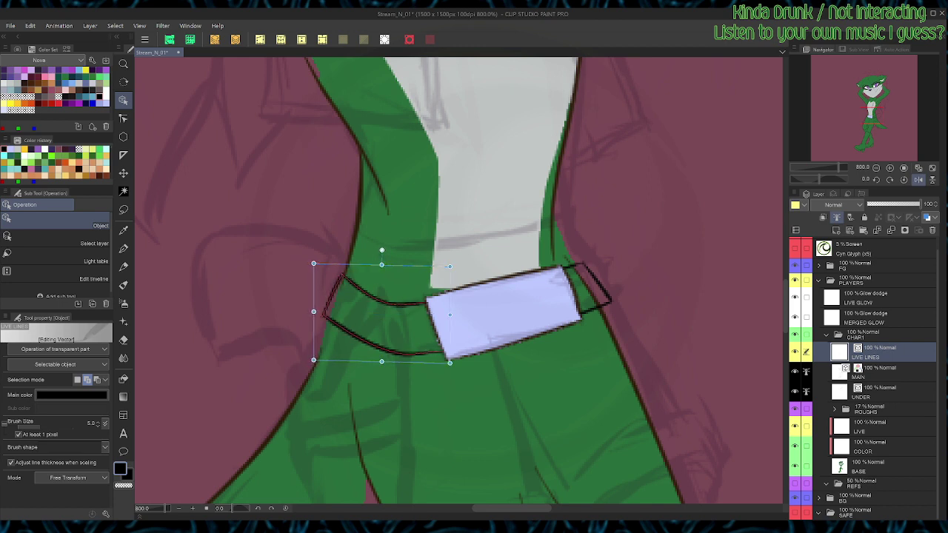
left_click_drag(313, 360, 312, 368)
left_click_drag(313, 264, 306, 263)
Step: Delete the small leftover body line piece beside the buckle's upper corner on the MAIN layer
key("p")
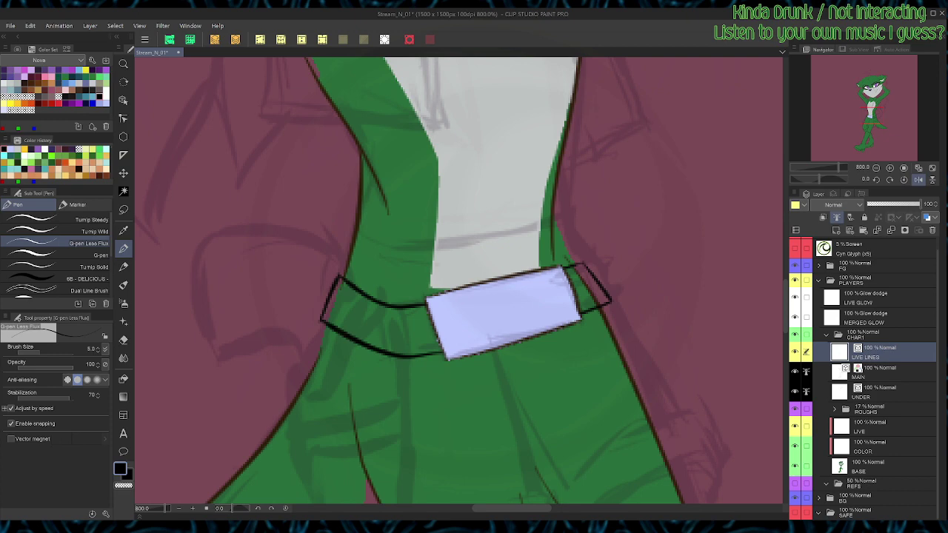
key("e")
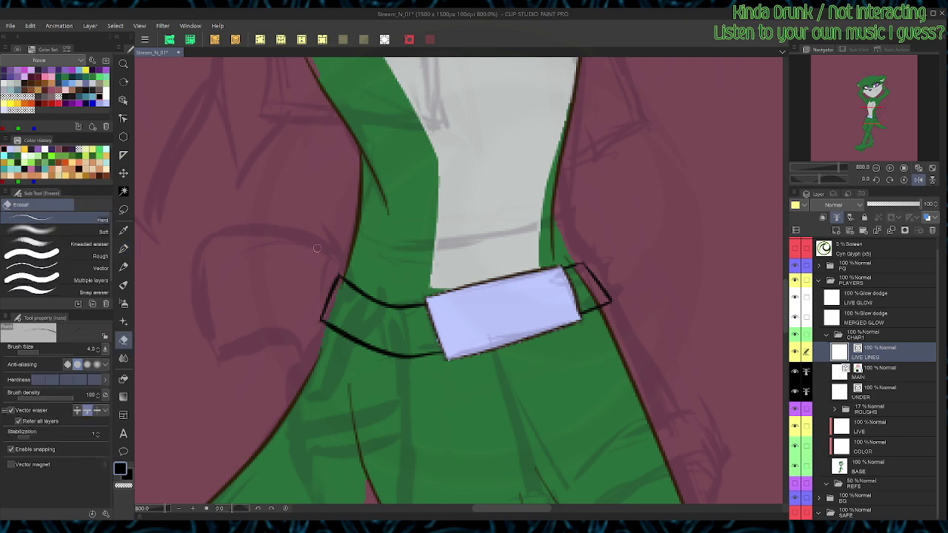
left_click(881, 372)
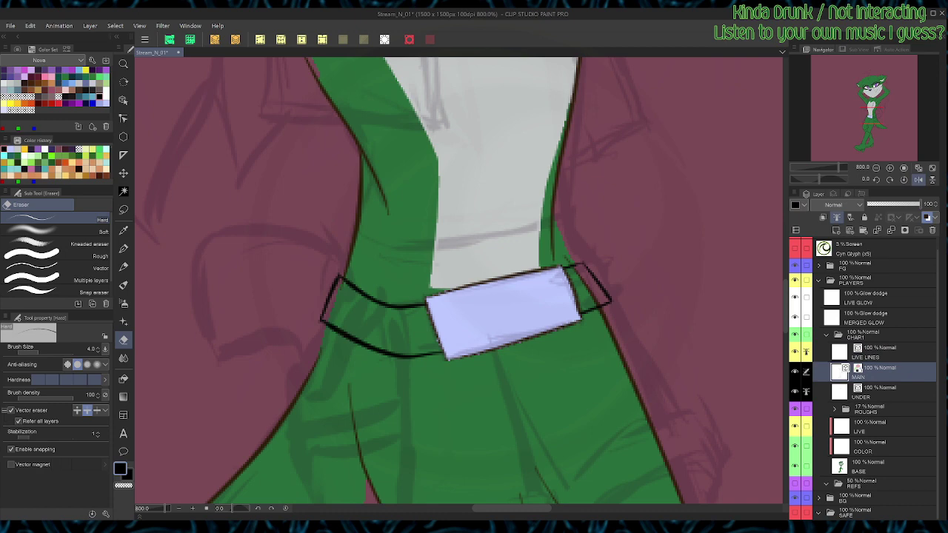
key("o")
left_click(568, 256)
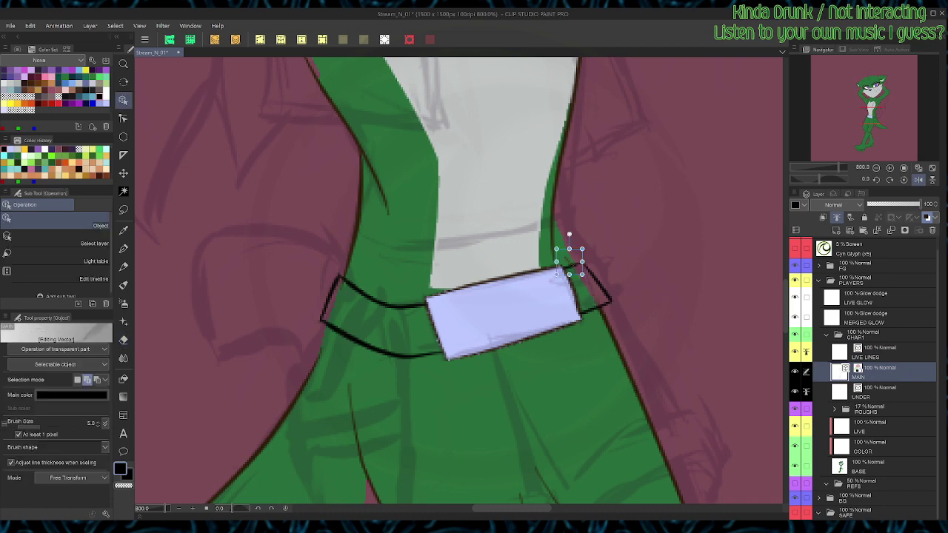
key("Delete")
key("e")
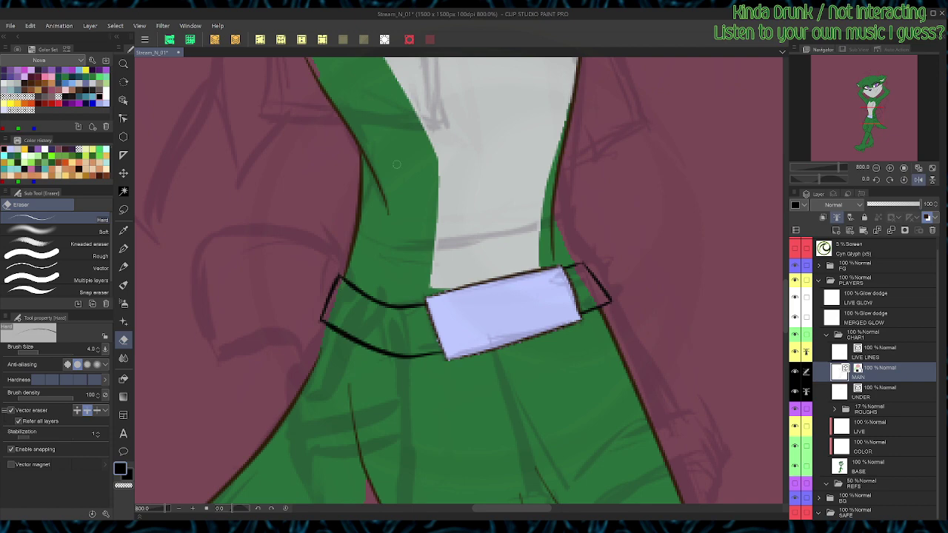
Step: Draw a narrow upright belt loop with a closed upper end across the longer belt section on the LIVE LINES layer
left_click(880, 352)
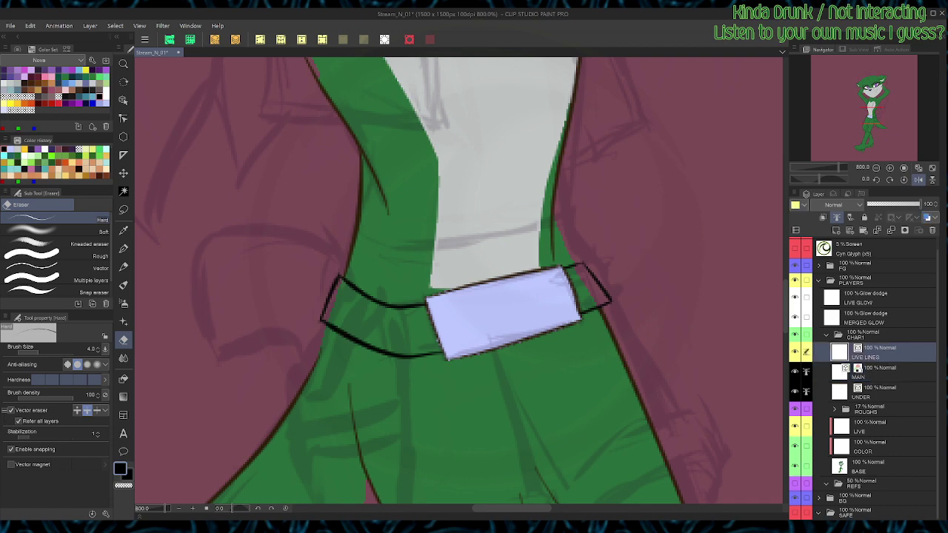
key("p")
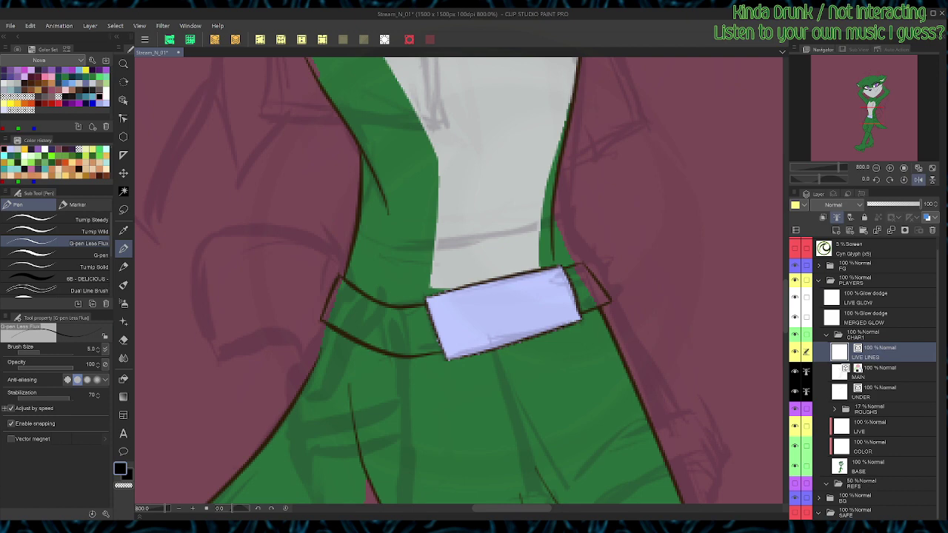
left_click_drag(383, 296, 382, 367)
left_click_drag(397, 304, 401, 368)
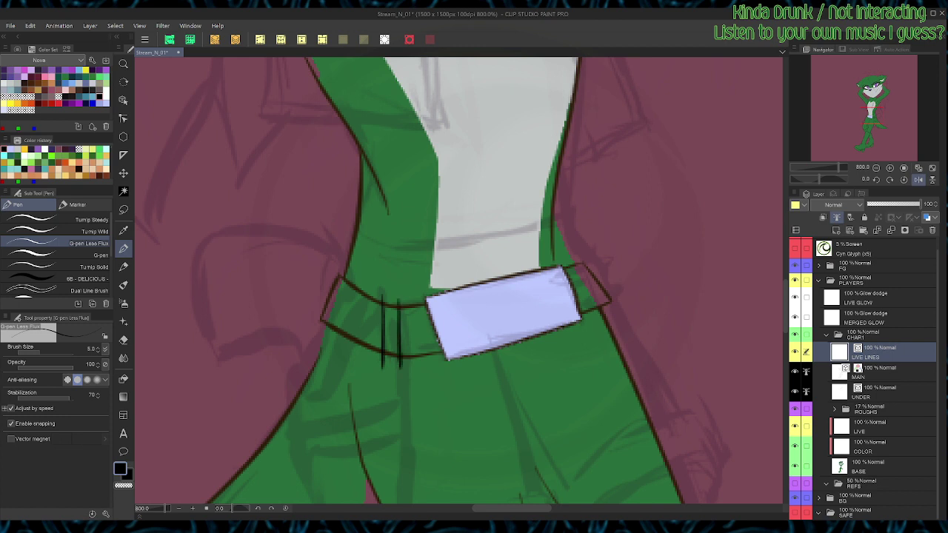
left_click_drag(382, 295, 396, 299)
Step: Draw the black outline of the waistband above the belt, flaring at both hips and notched above the buckle
mouse_move(338, 277)
left_mouse_down()
mouse_move(340, 239)
mouse_move(332, 284)
mouse_move(398, 391)
mouse_move(443, 324)
mouse_move(440, 247)
left_mouse_up()
key("shift+space")
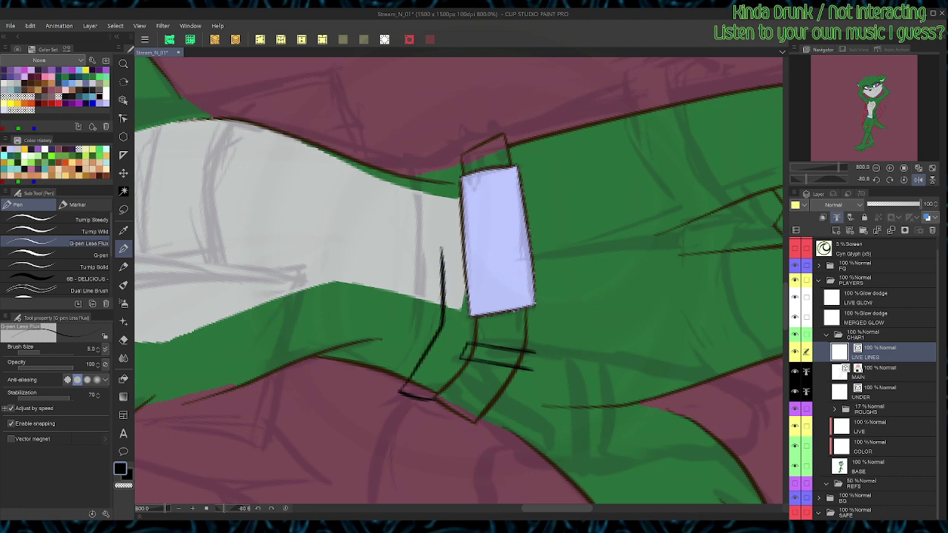
key("ctrl+at")
left_click(918, 180)
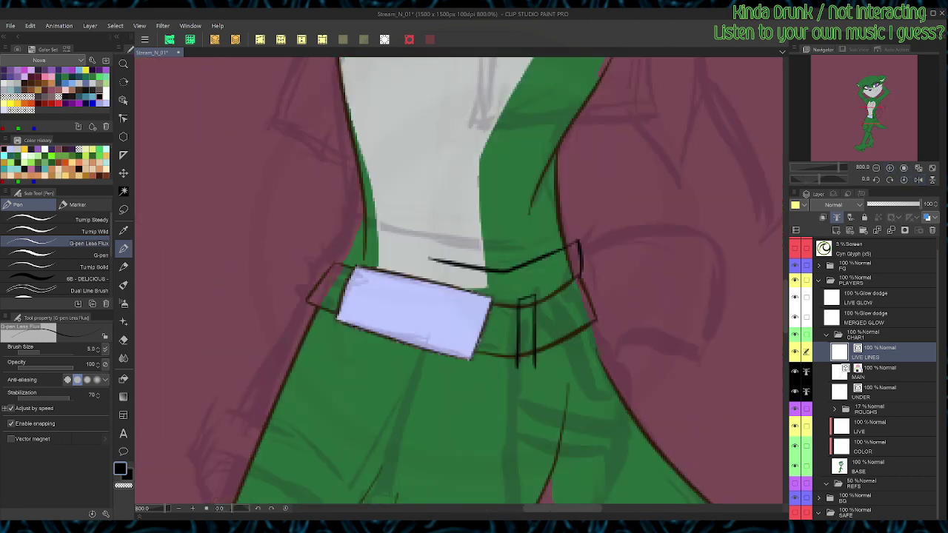
mouse_move(430, 258)
left_mouse_down()
mouse_move(419, 274)
mouse_move(405, 252)
mouse_move(487, 226)
mouse_move(506, 146)
mouse_move(511, 184)
left_mouse_up()
key("ctrl+at")
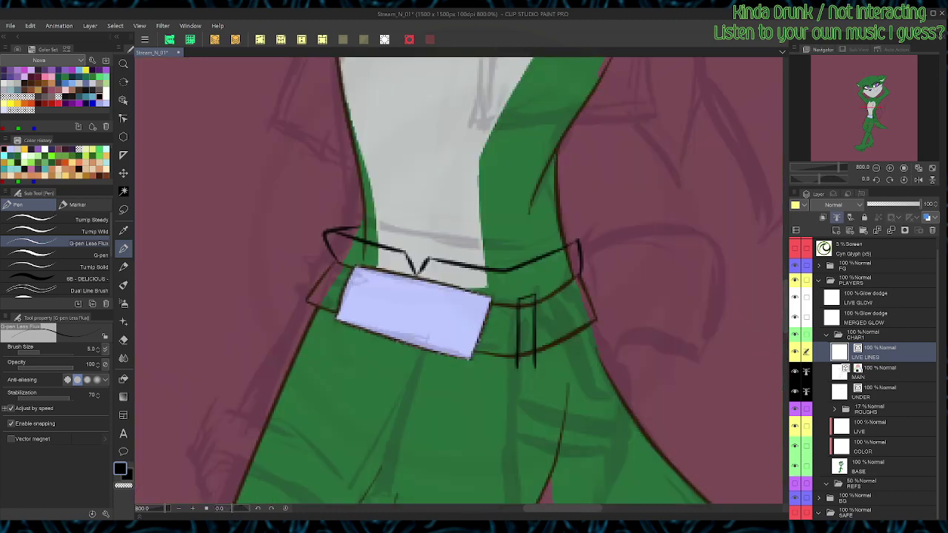
Step: Erase the body outlines running through the waistband on the MAIN layer, and adjust the waistband's flared corner stroke on the LIVE LINES layer
key("e")
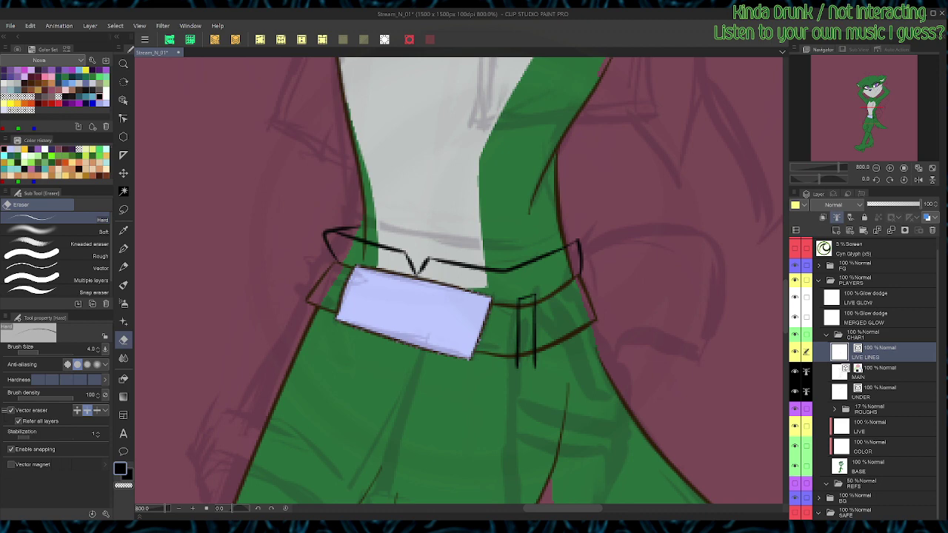
left_click(881, 393)
left_click(878, 371)
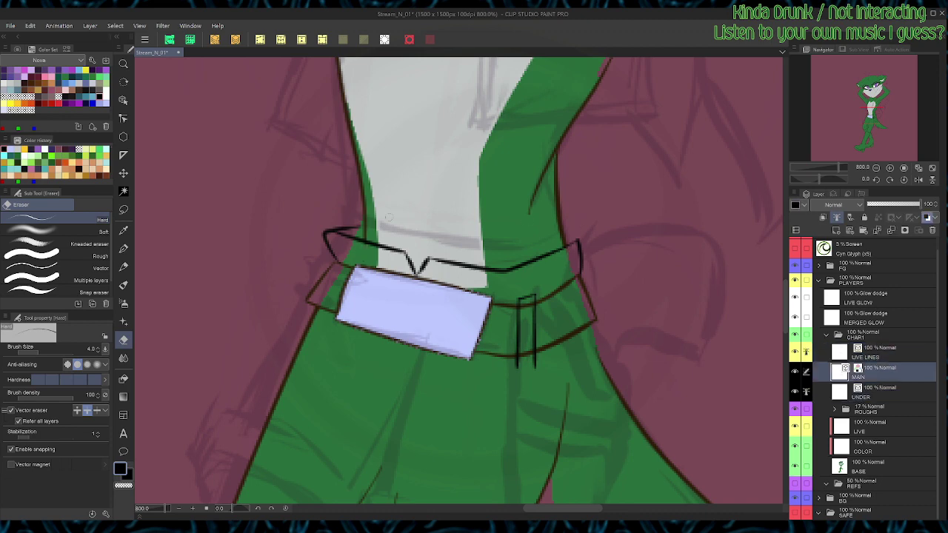
left_click(878, 353)
key("o")
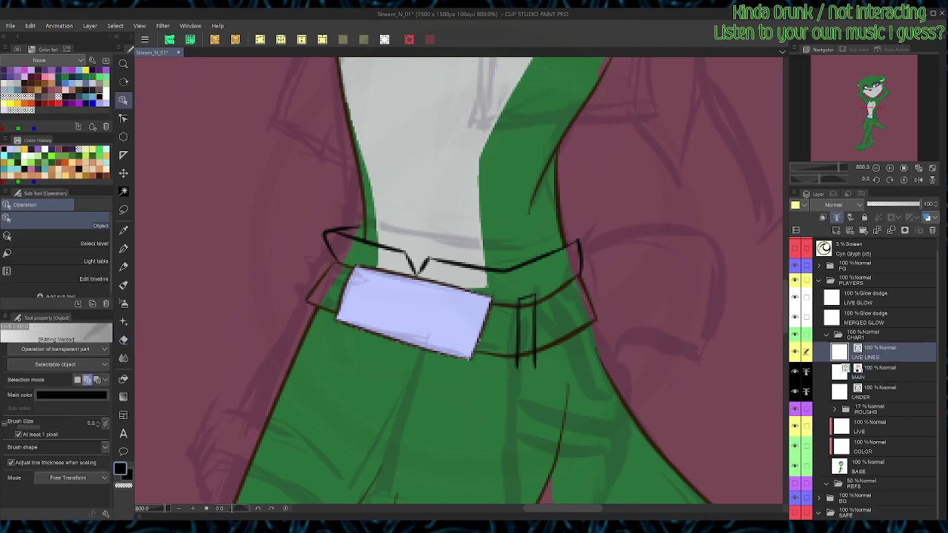
left_click(327, 241)
key("p")
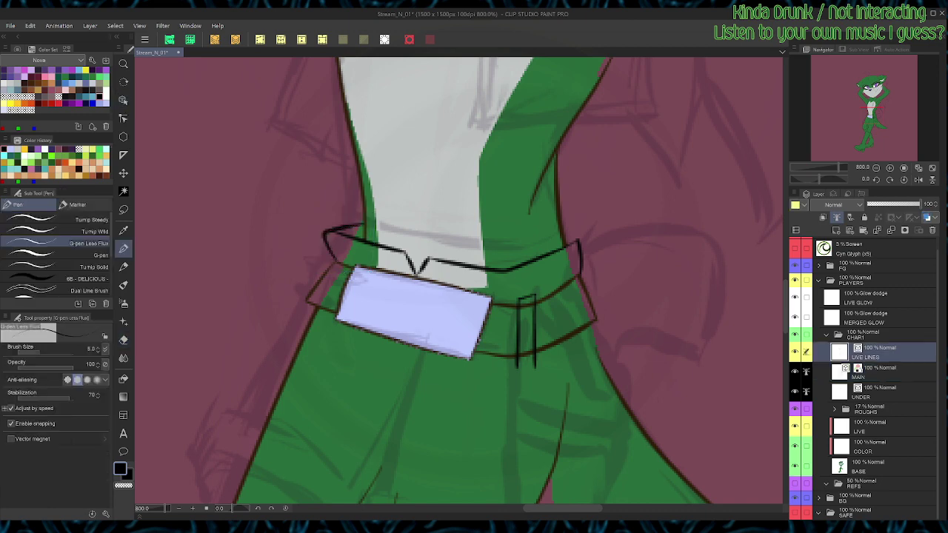
key("w")
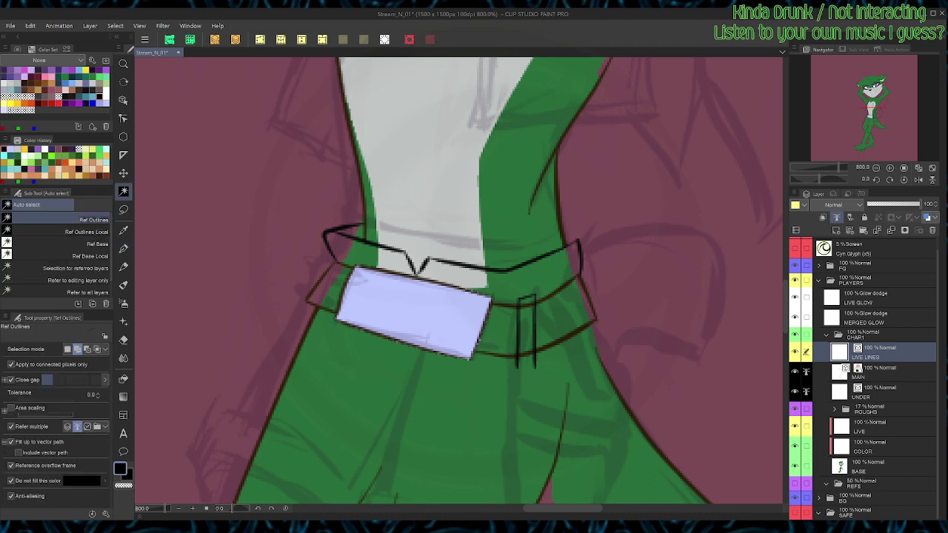
left_click(877, 467)
left_click(539, 276)
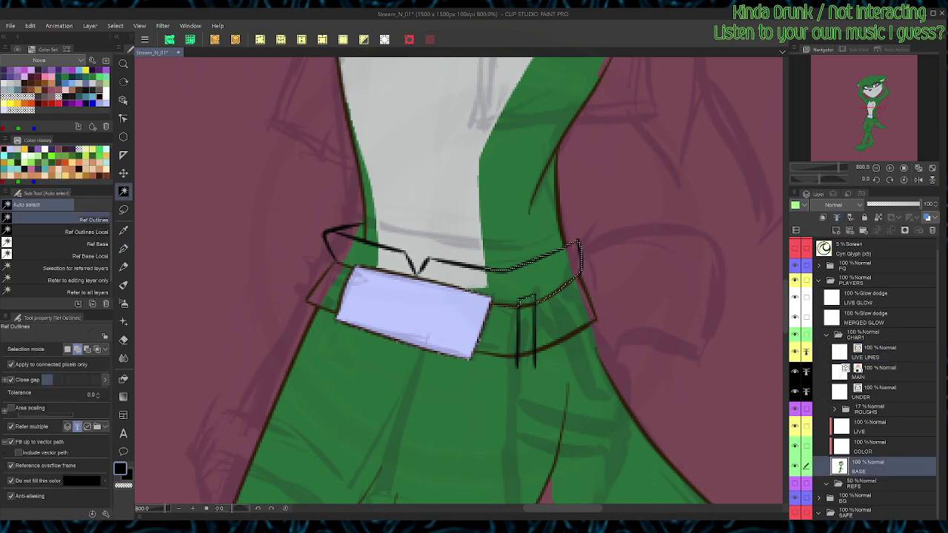
left_click(357, 253)
left_click(351, 232)
key("ctrl+d")
key("e")
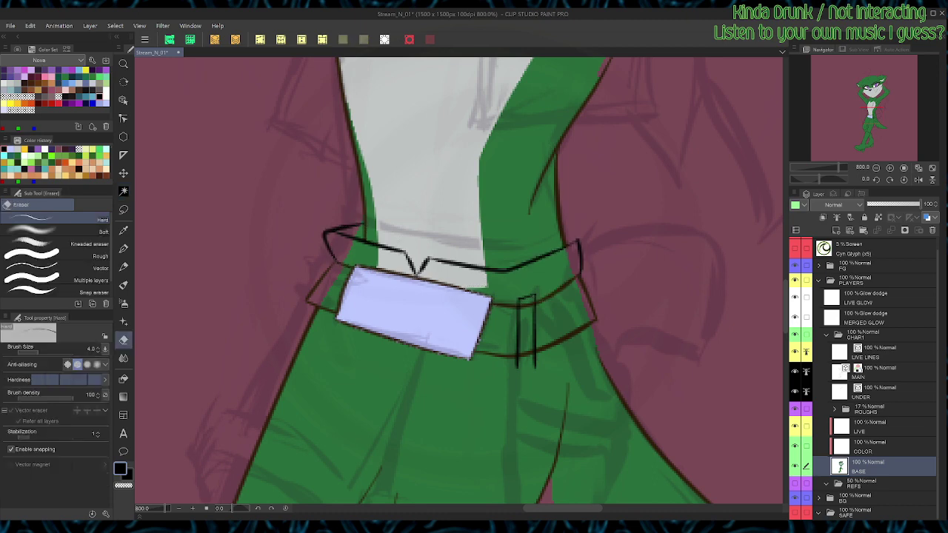
Step: Delete the stray grey line pieces around the buckle and waistband on the UNDER layer, leaving the belly patch's side edge out of the selection
left_click(881, 392)
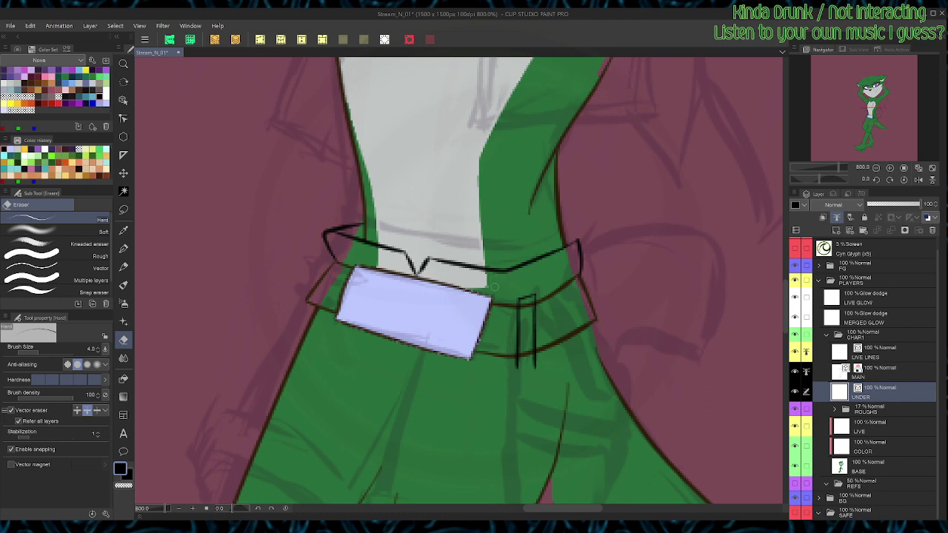
key("o")
mouse_move(328, 364)
left_mouse_down()
mouse_move(364, 305)
mouse_move(507, 271)
left_mouse_up()
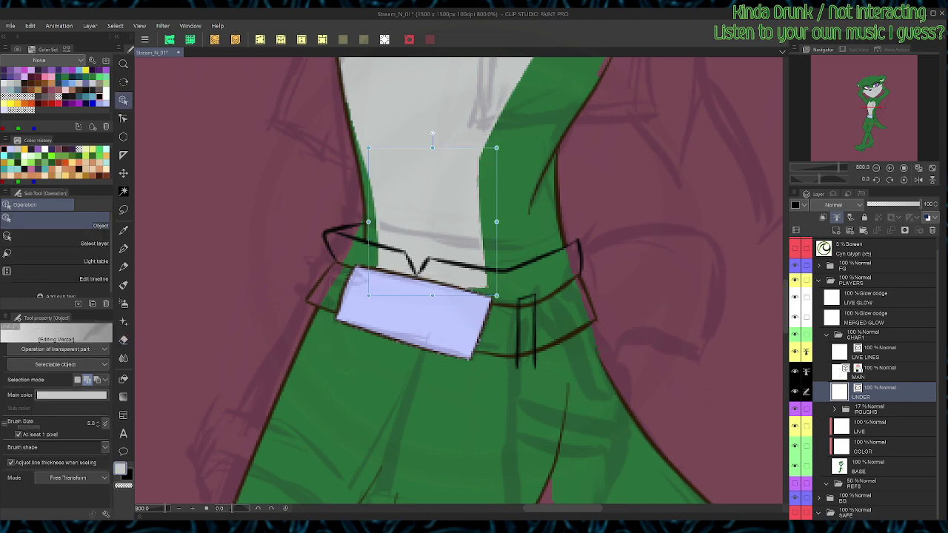
left_click(97, 380)
left_click(480, 215)
left_click(87, 380)
key("Delete")
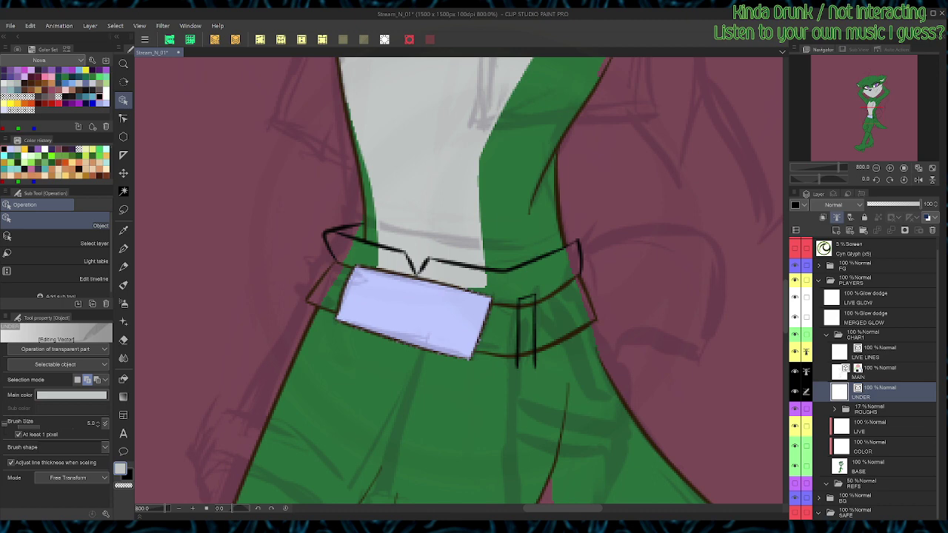
Step: Auto-select both halves of the waistband and its inner fold, and fill them with near-black on the BASE layer
key("w")
left_click(878, 466)
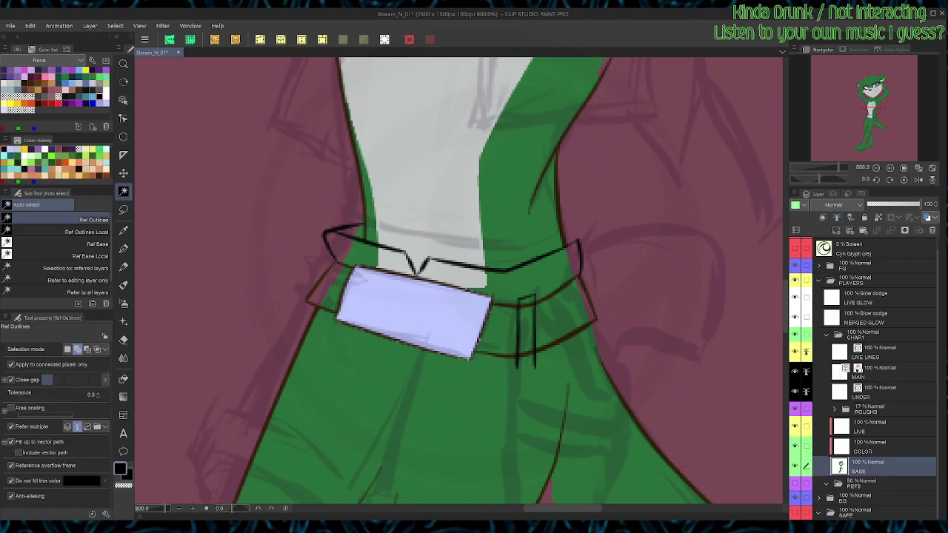
left_click(511, 285)
left_click(370, 256)
left_click(348, 232)
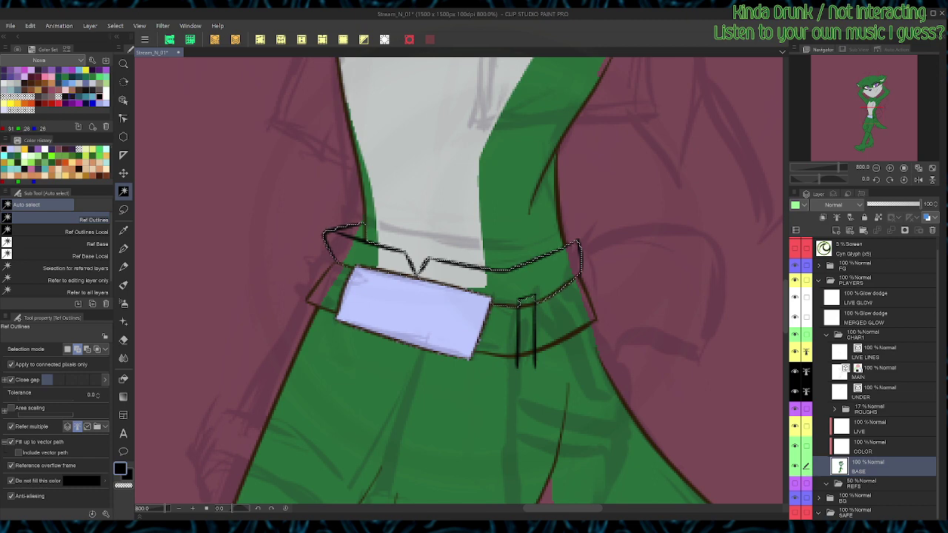
key("c")
key("g")
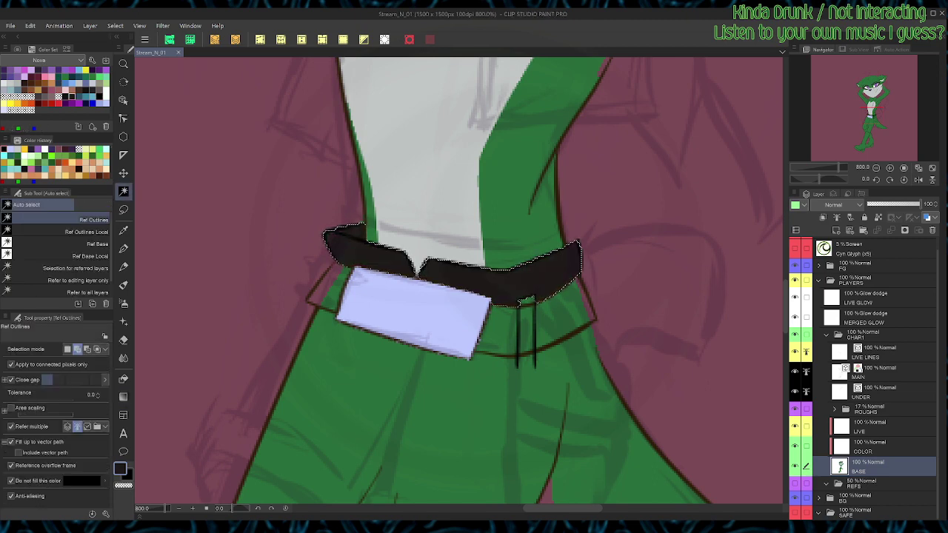
Step: Try filling the belt sections with dark brown while the waistband is still selected, undo the fill and deselect everything
left_click(326, 290)
left_click(499, 331)
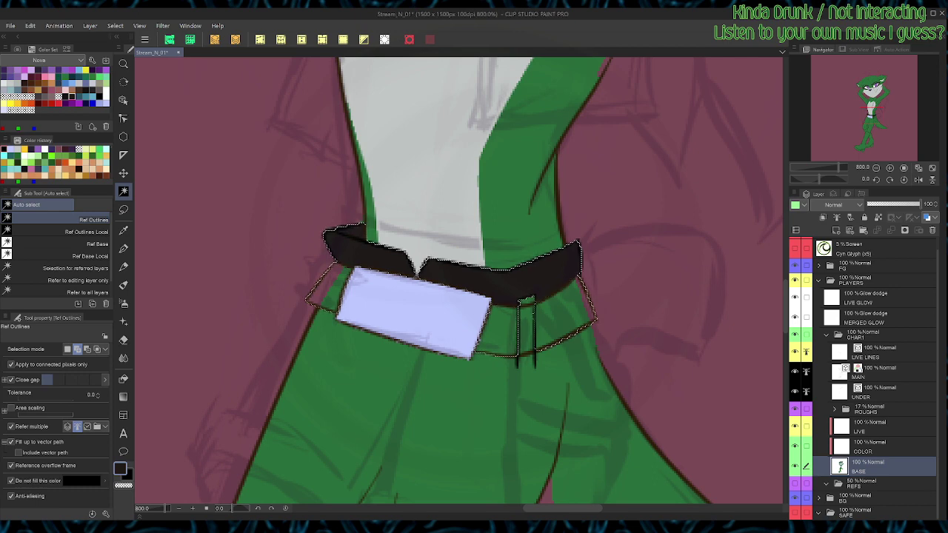
left_click(557, 317)
left_click(73, 96)
key("alt+BackSpace")
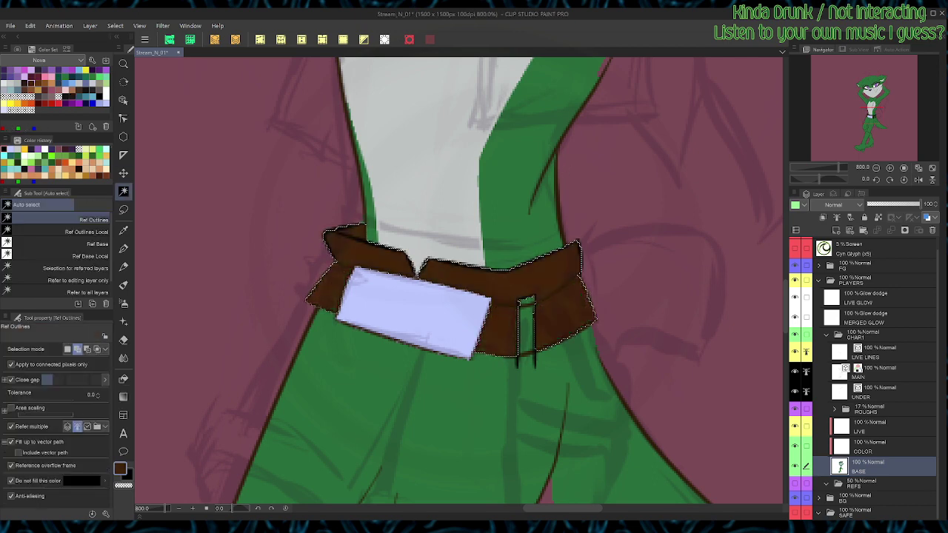
key("ctrl+z")
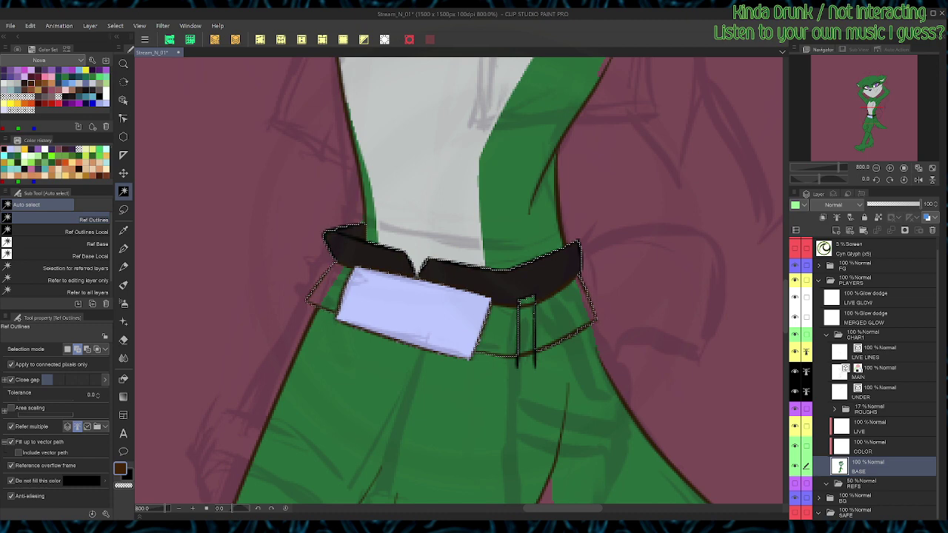
key("ctrl+d")
Step: Auto-select only the three belt sections beside the buckle and loop, fill them with dark brown on the BASE layer, and deselect them
left_click(326, 294)
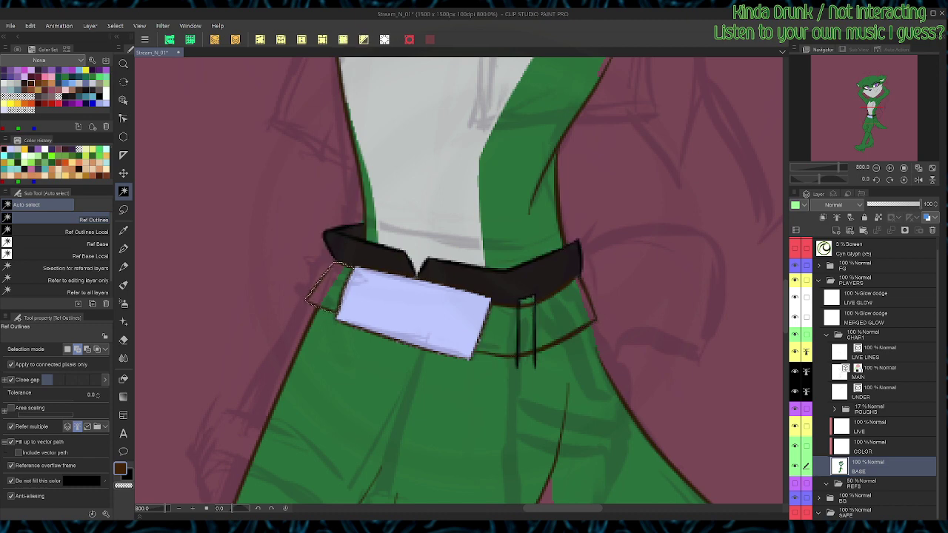
left_click(499, 331)
left_click(558, 318)
key("g")
key("alt+BackSpace")
key("w")
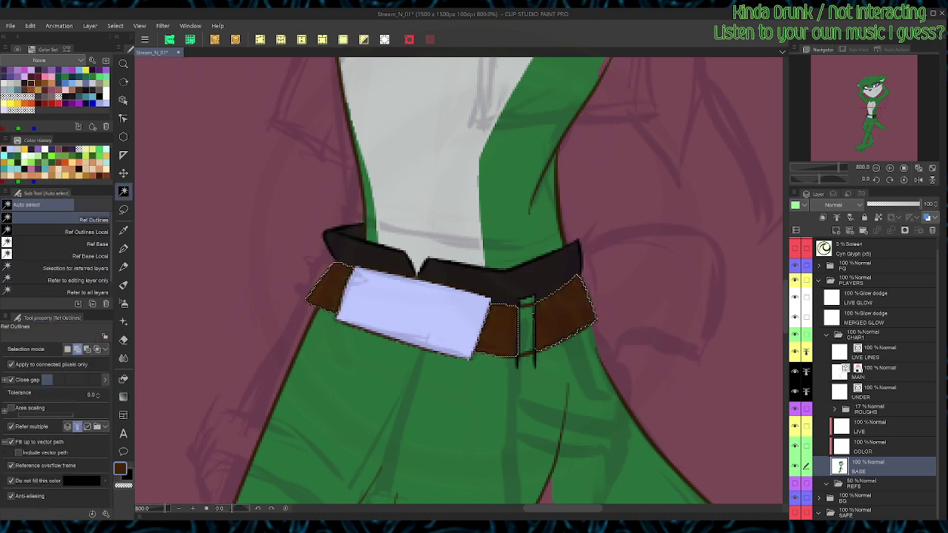
key("ctrl+d")
Step: Erase the belt's edge lines where they cross the inside of the belt loop on the MAIN layer
key("e")
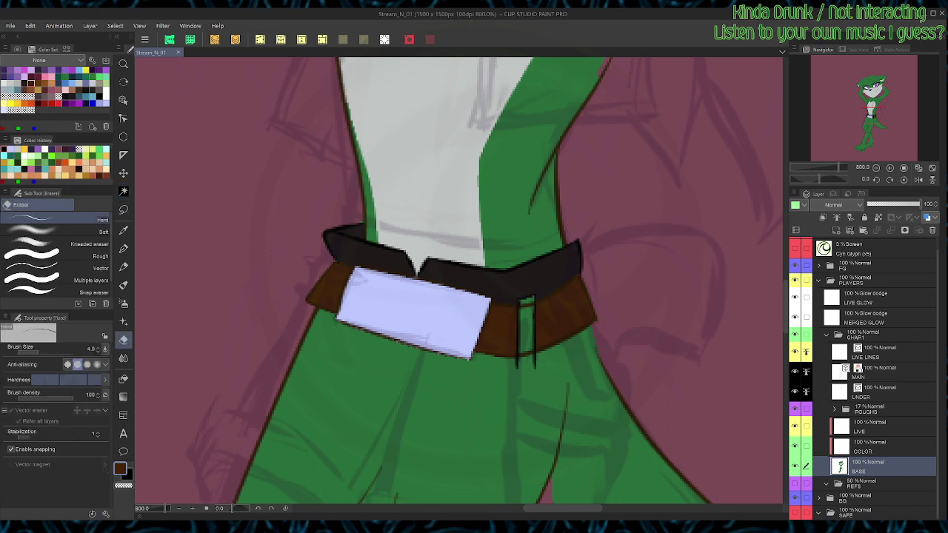
left_click(881, 373)
left_click_drag(530, 308, 526, 301)
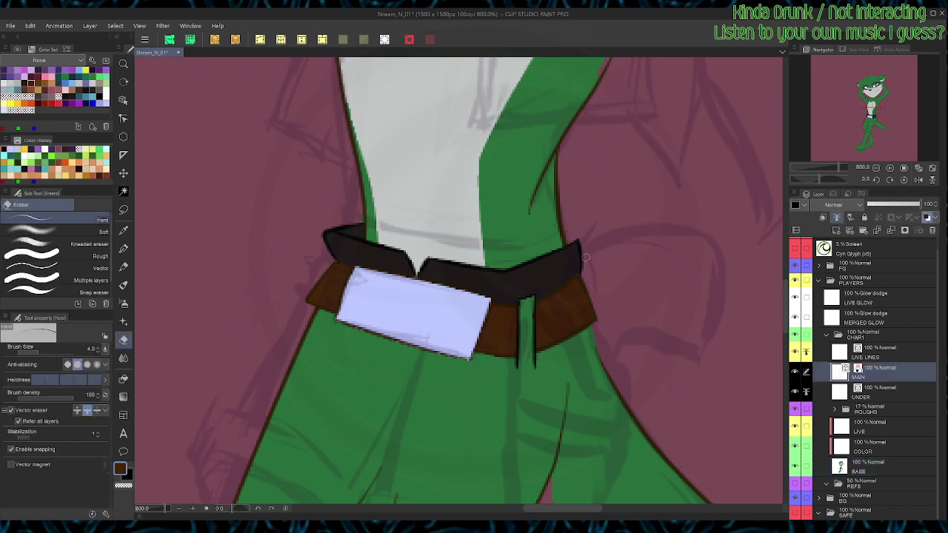
Step: Ink the bottom edge and both sides of the shorts' cuff around the right-hand thigh in black on the LIVE LINES layer
key("p")
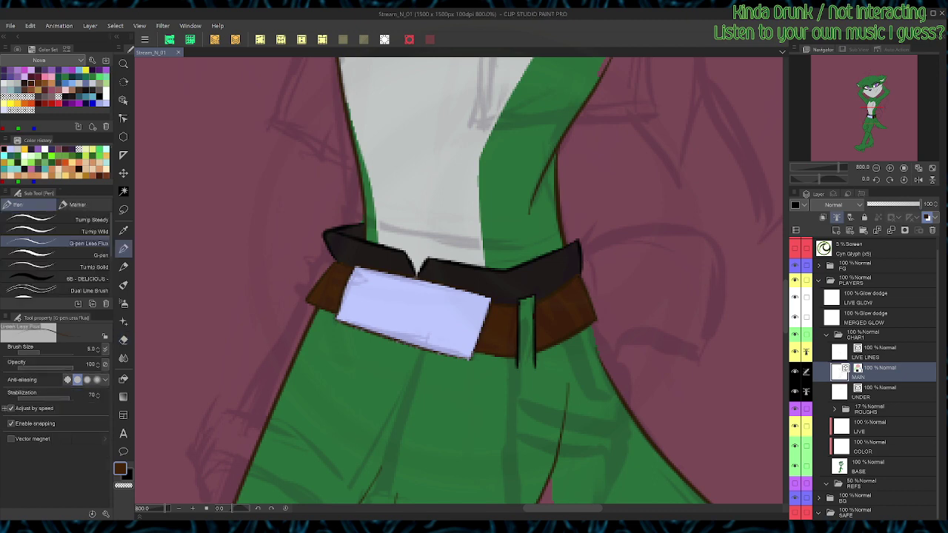
left_click(100, 97)
scroll(459, 282, "down", 4)
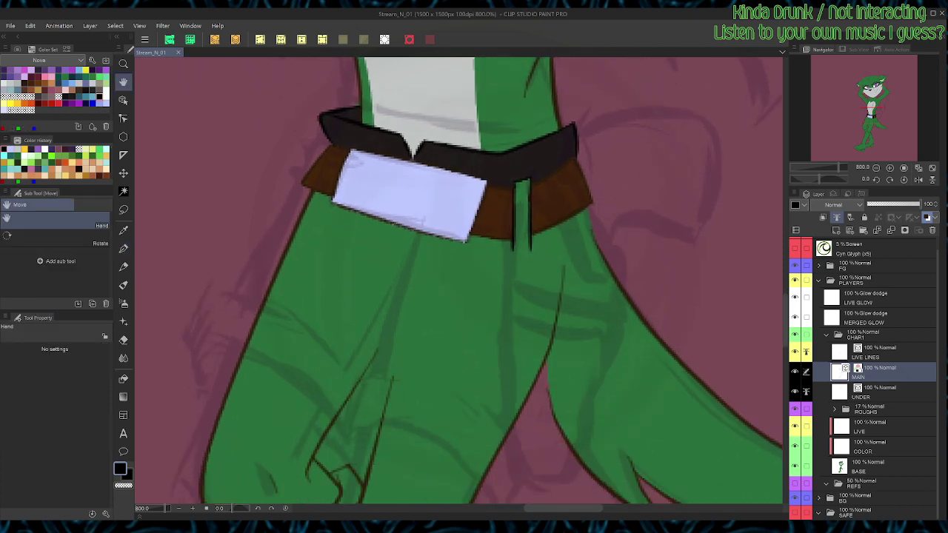
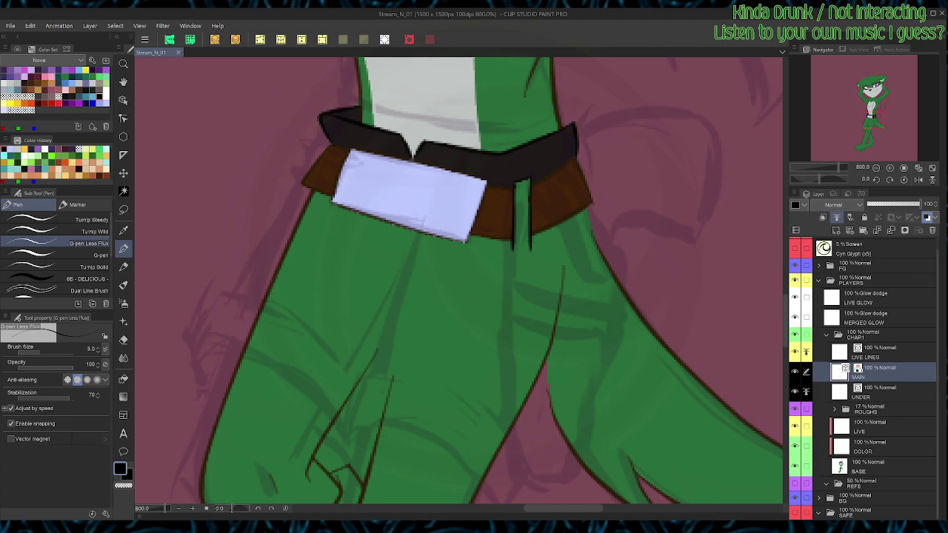
key("space")
left_click_drag(459, 334, 475, 216)
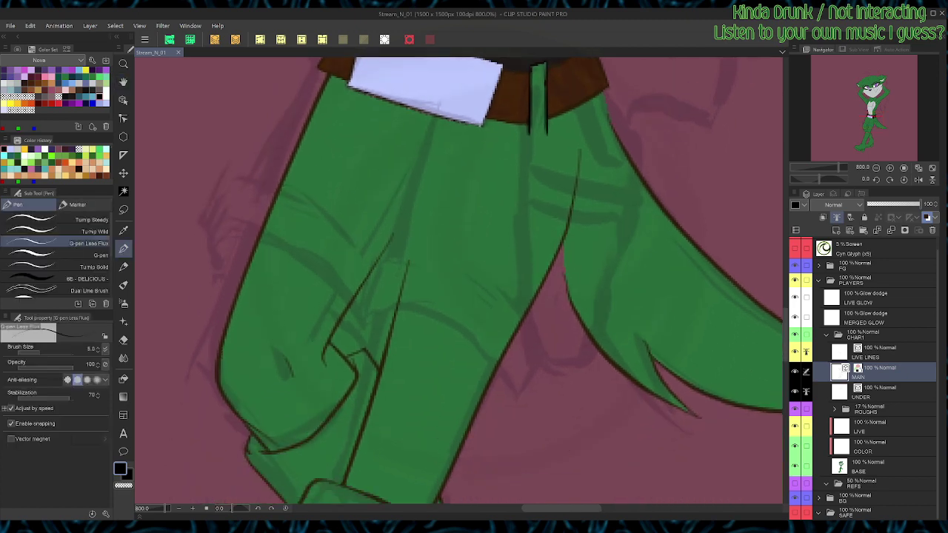
left_click(880, 352)
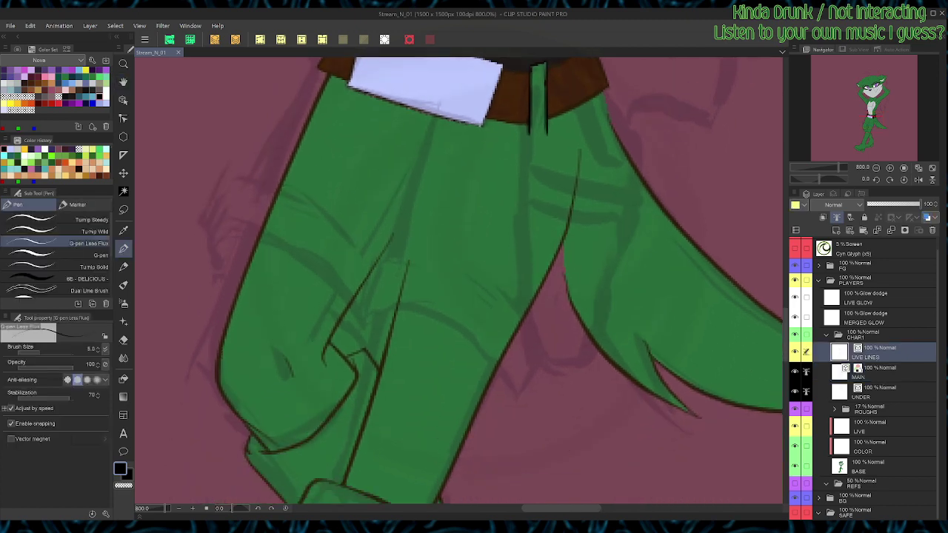
key("ctrl+z")
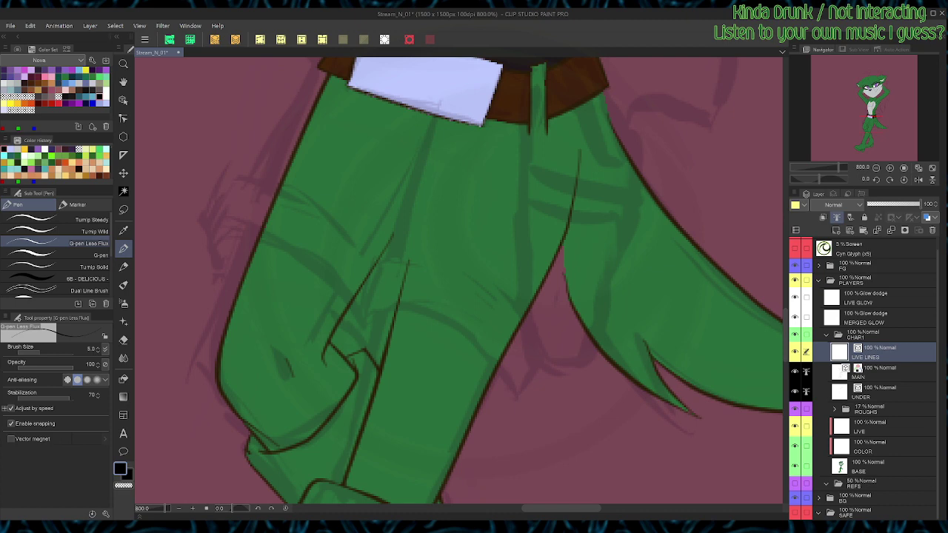
mouse_move(361, 319)
left_mouse_down()
mouse_move(383, 258)
mouse_move(409, 249)
mouse_move(412, 316)
mouse_move(432, 331)
left_mouse_up()
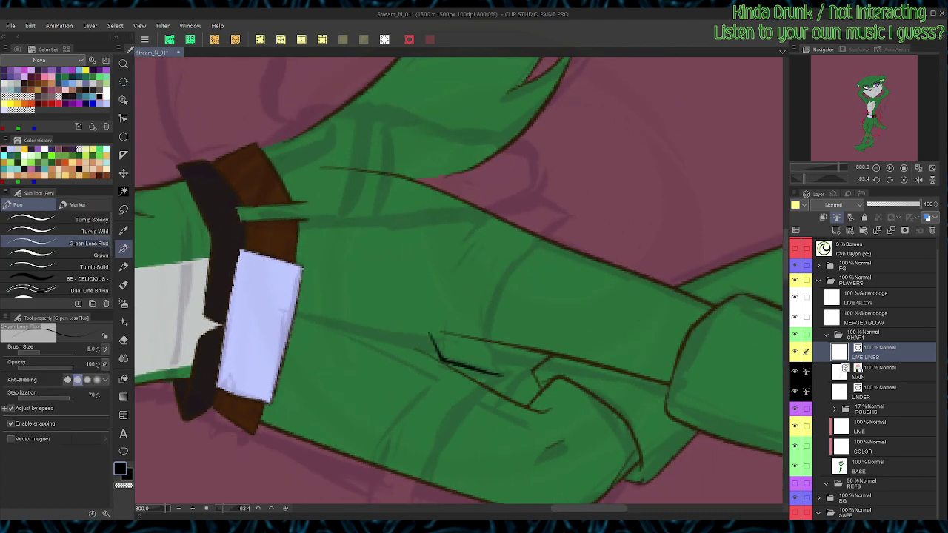
mouse_move(503, 373)
left_mouse_down()
mouse_move(553, 315)
mouse_move(574, 219)
mouse_move(575, 330)
mouse_move(518, 395)
mouse_move(534, 354)
mouse_move(516, 369)
mouse_move(450, 385)
mouse_move(465, 360)
mouse_move(475, 288)
left_mouse_up()
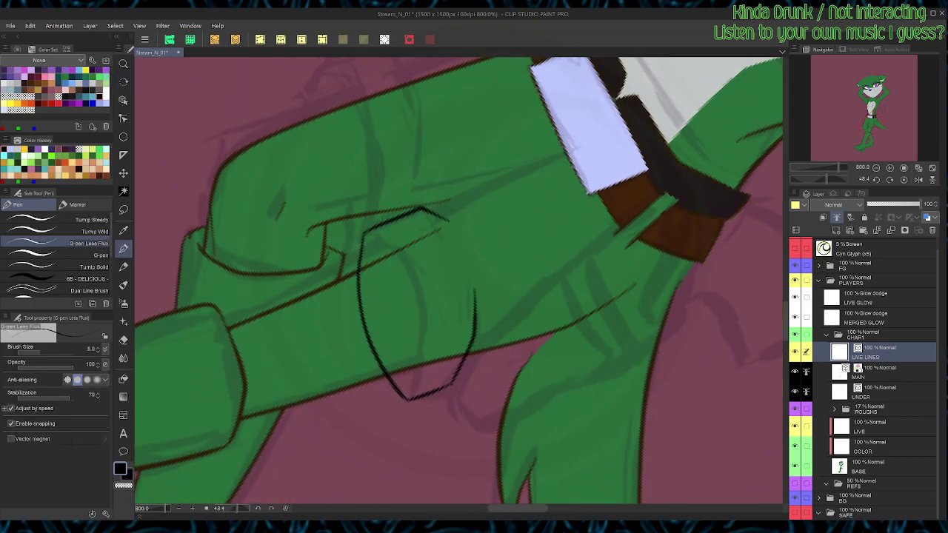
Step: Ink the opening curve of the right-hand cuff and the crease running from below the buckle down to that cuff
mouse_move(541, 326)
left_mouse_down()
mouse_move(549, 253)
mouse_move(553, 274)
mouse_move(498, 195)
left_mouse_up()
mouse_move(509, 357)
left_mouse_down()
mouse_move(502, 366)
mouse_move(485, 354)
mouse_move(494, 305)
mouse_move(545, 237)
mouse_move(569, 235)
left_mouse_up()
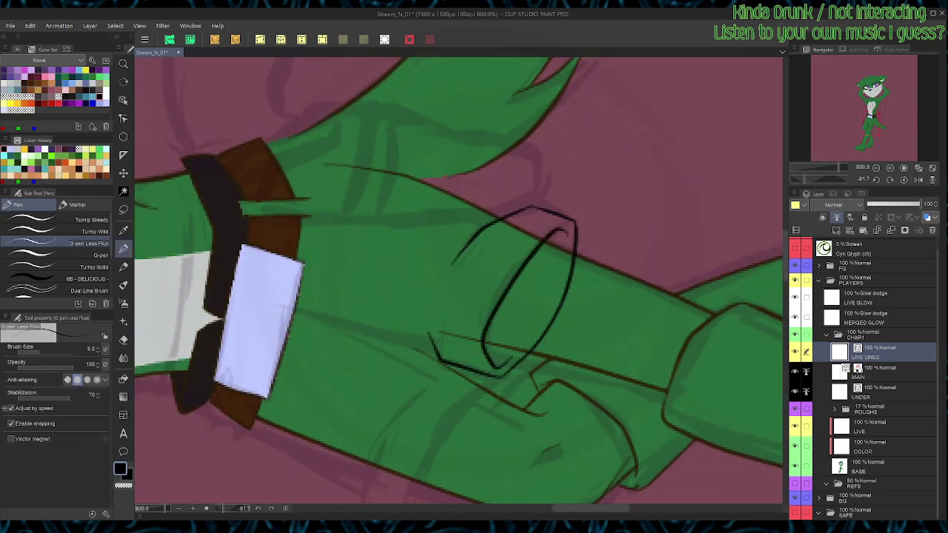
key("ctrl+at")
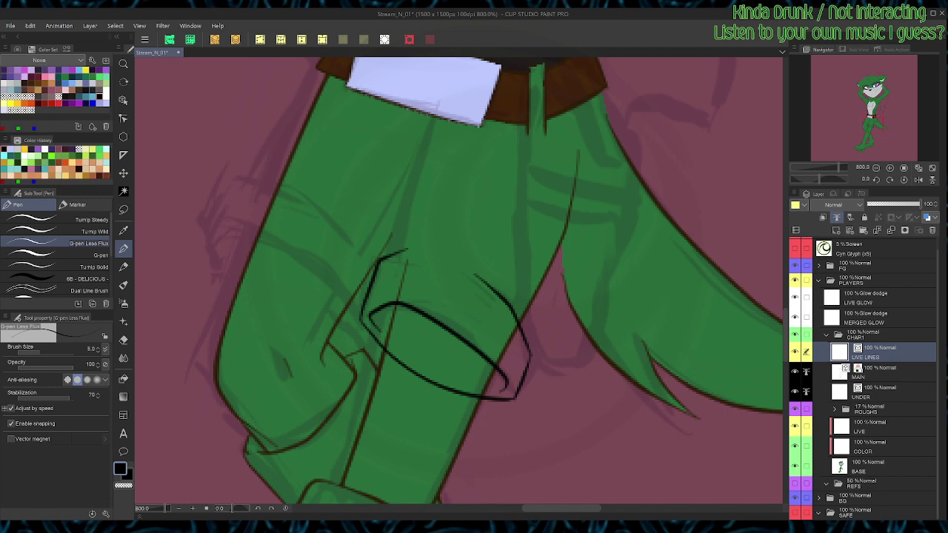
left_click_drag(459, 281, 418, 341)
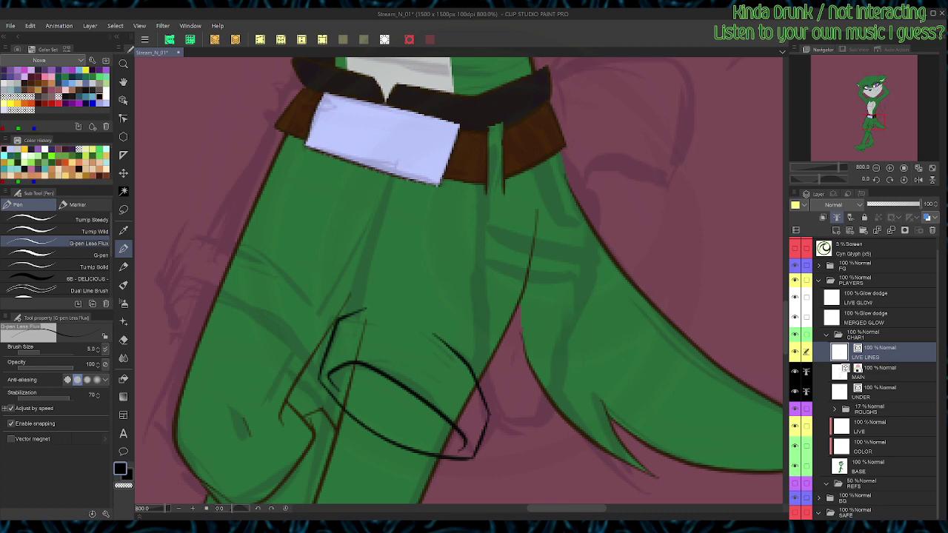
left_click_drag(345, 317, 369, 197)
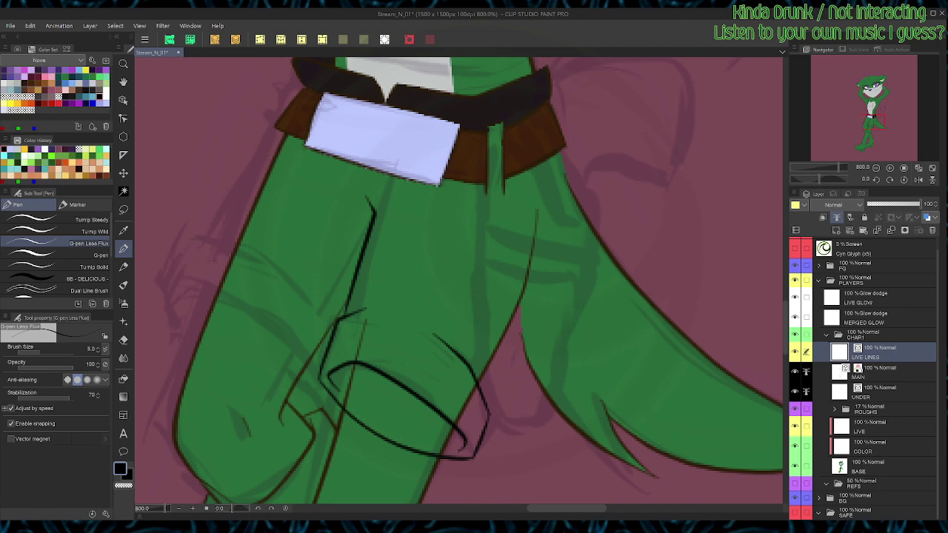
Step: Split the right-hand leg's inner outline at the cuff on the MAIN layer and transform its upper part outward to form looser shorts
key("e")
key("y")
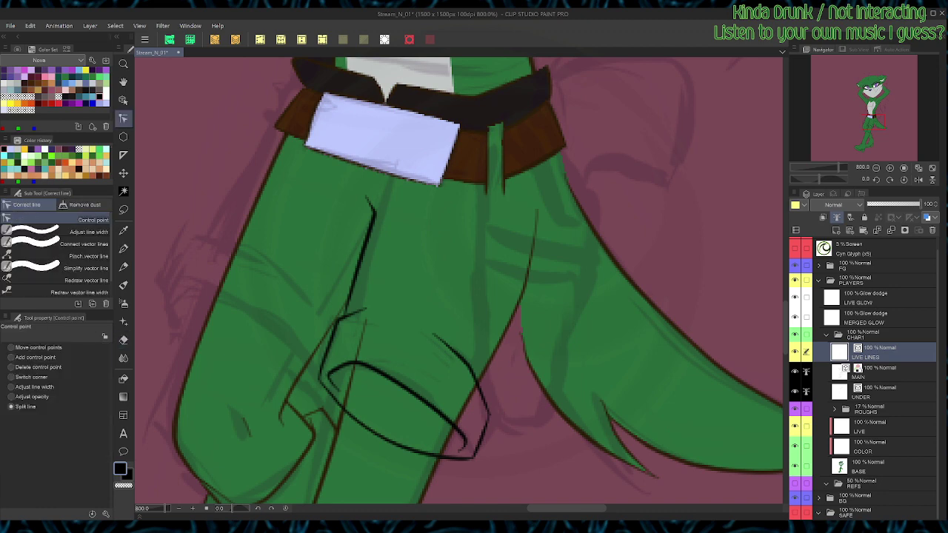
left_click(881, 372)
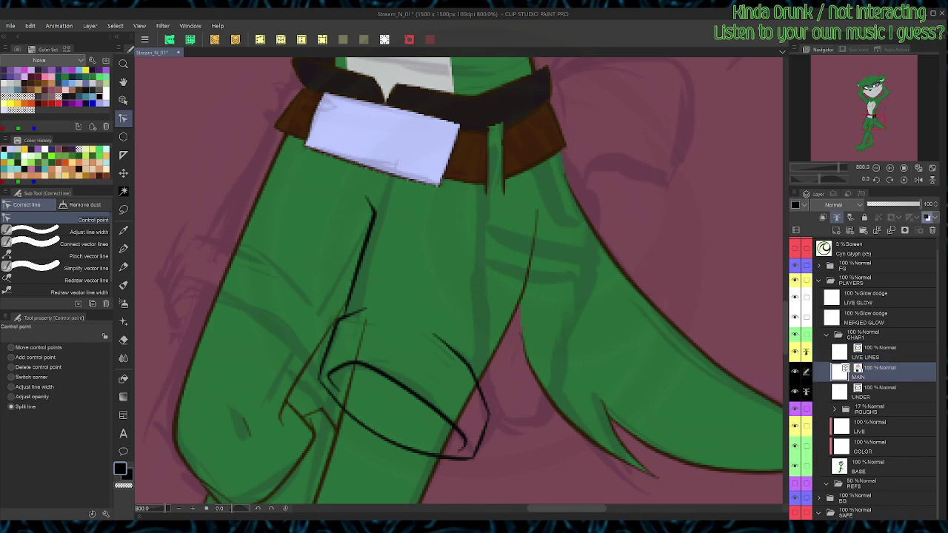
key("o")
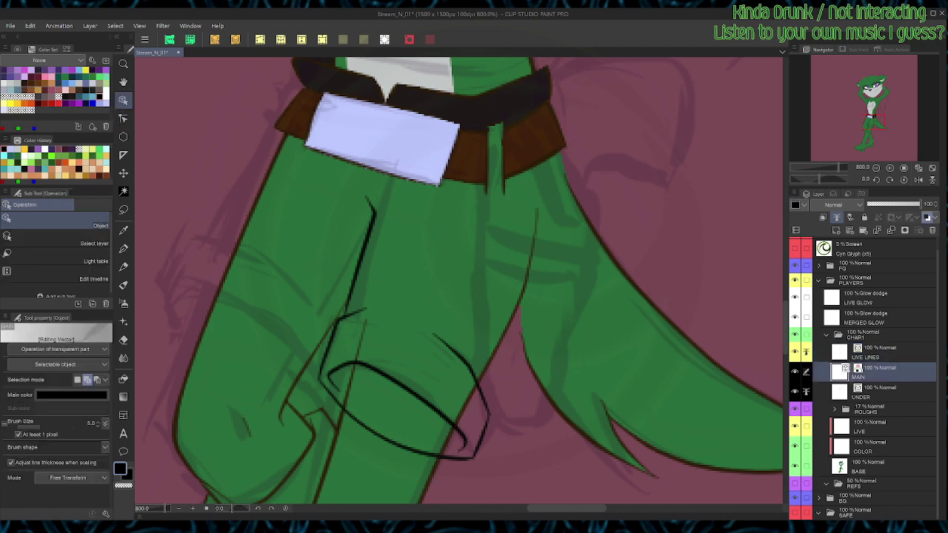
left_click(497, 345)
left_click_drag(494, 433, 516, 428)
left_click_drag(494, 201, 500, 188)
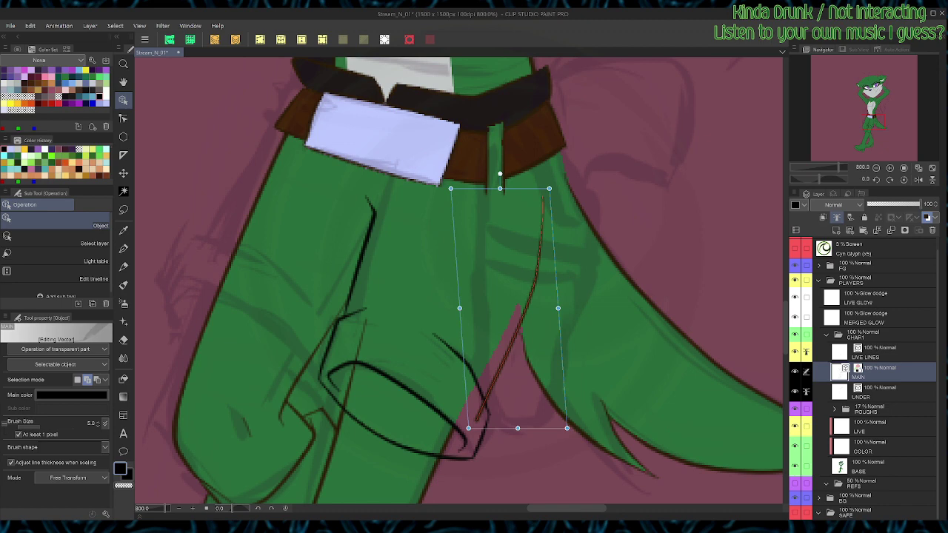
Step: Erase the hidden edge crossing the thigh below the right-hand cuff on LIVE LINES and transfer the finished lines to the MAIN layer
key("e")
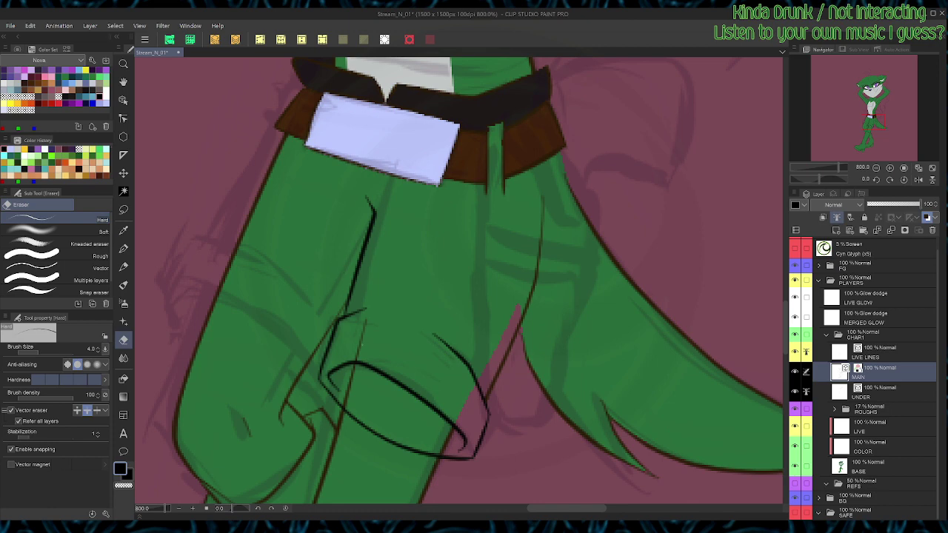
left_click(879, 352)
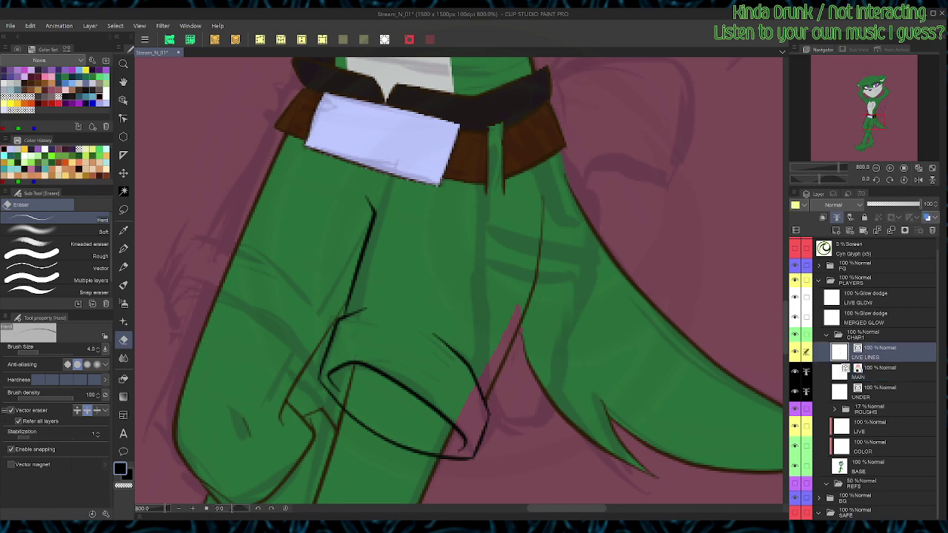
key("space")
mouse_move(412, 430)
left_mouse_down()
mouse_move(426, 368)
mouse_move(412, 382)
left_mouse_up()
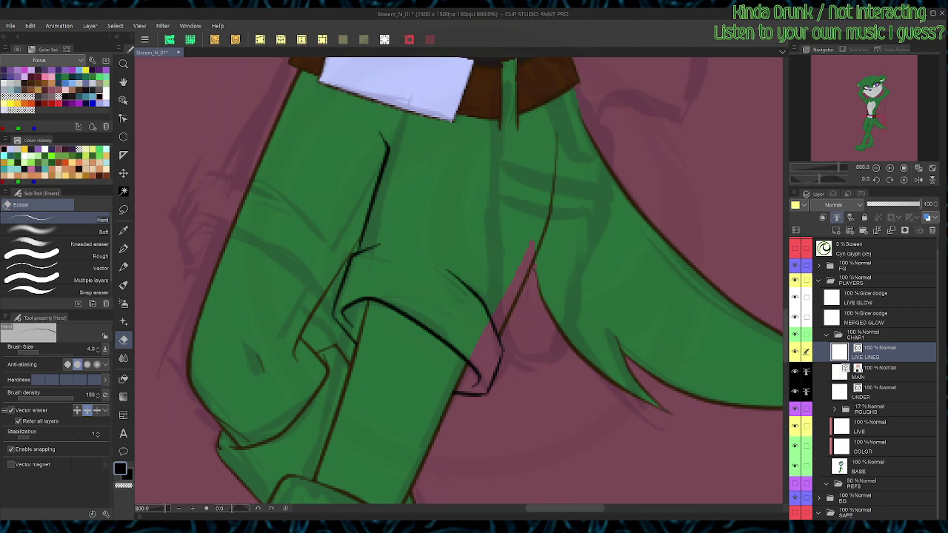
key("Delete")
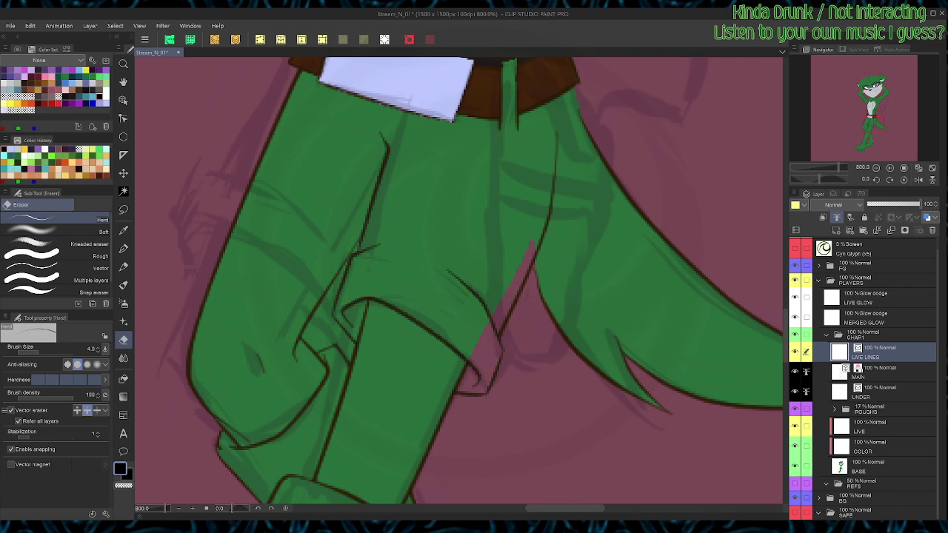
Step: Ink the matching shorts cuff around the other thigh on LIVE LINES, drawing its opening curve, outer side and upper fold on the mirrored canvas
key("p")
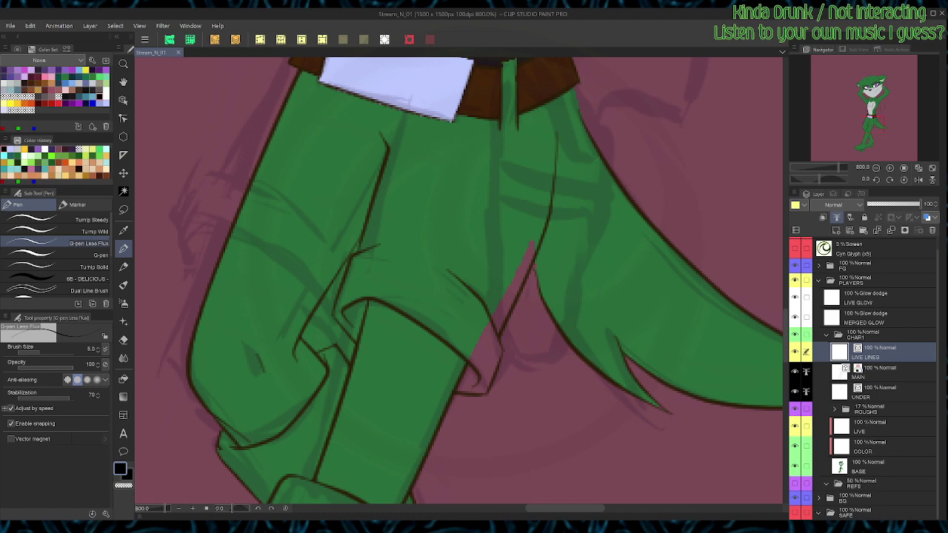
key("h")
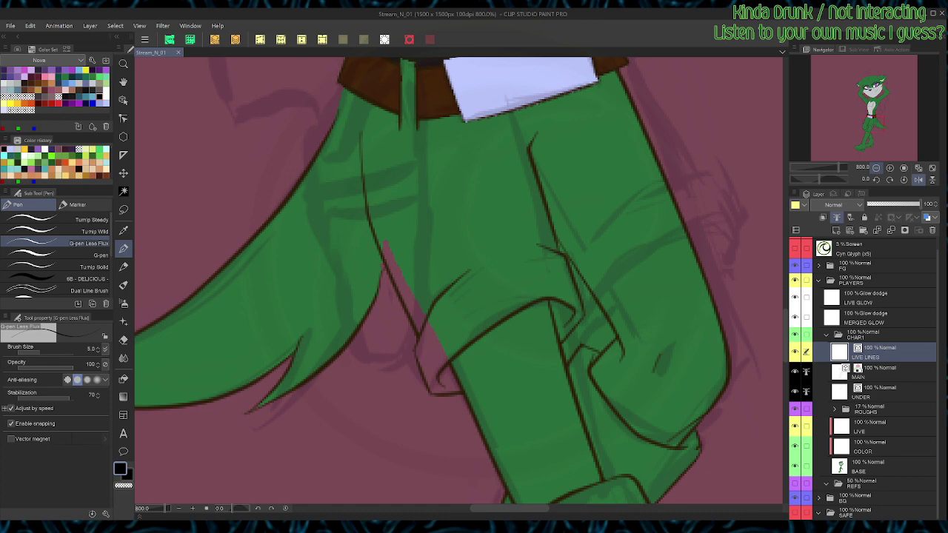
key("space")
left_click_drag(533, 266, 377, 284)
key("shift+space")
left_click_drag(592, 280, 581, 227)
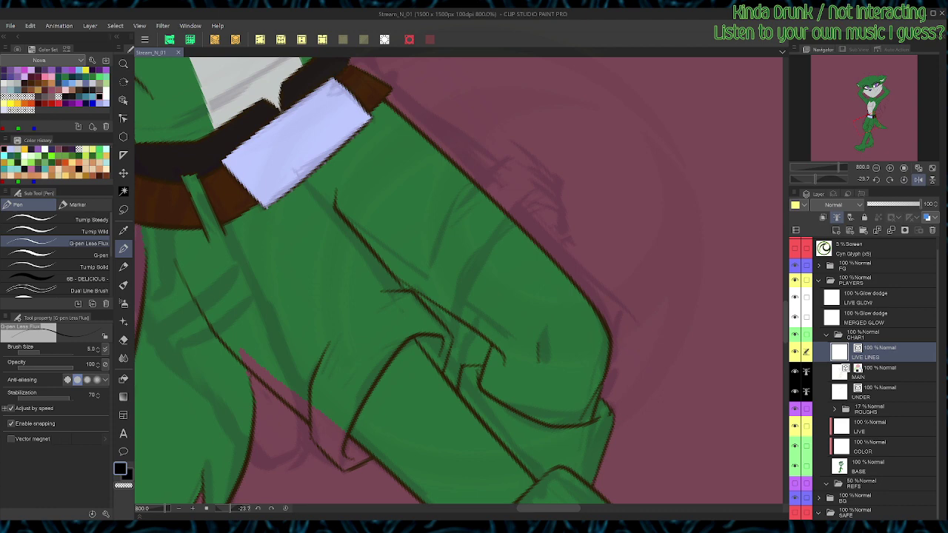
mouse_move(455, 340)
left_mouse_down()
mouse_move(479, 262)
mouse_move(515, 223)
mouse_move(538, 210)
mouse_move(566, 241)
left_mouse_up()
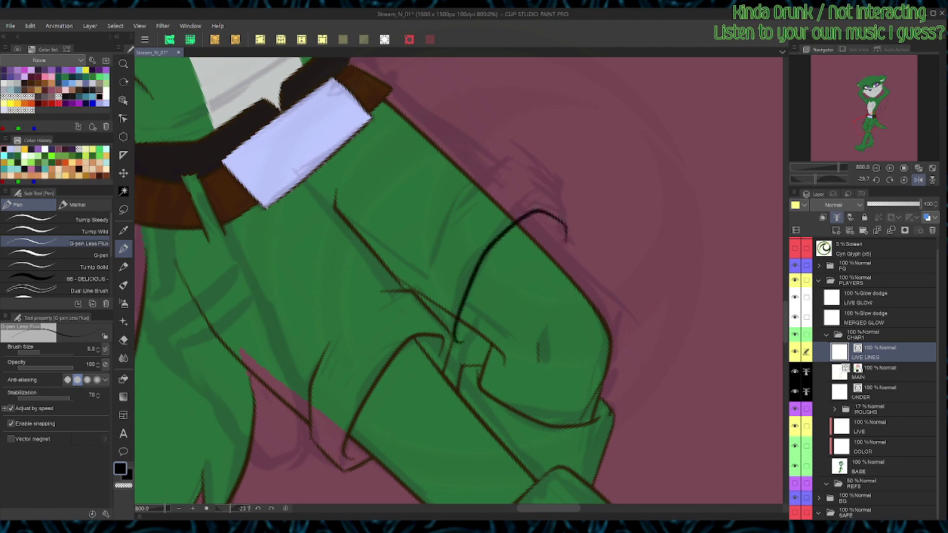
key("shift+space")
mouse_move(567, 240)
left_mouse_down()
mouse_move(570, 316)
mouse_move(580, 298)
mouse_move(572, 219)
mouse_move(576, 334)
mouse_move(507, 400)
mouse_move(522, 351)
mouse_move(502, 302)
left_mouse_up()
key("shift+space")
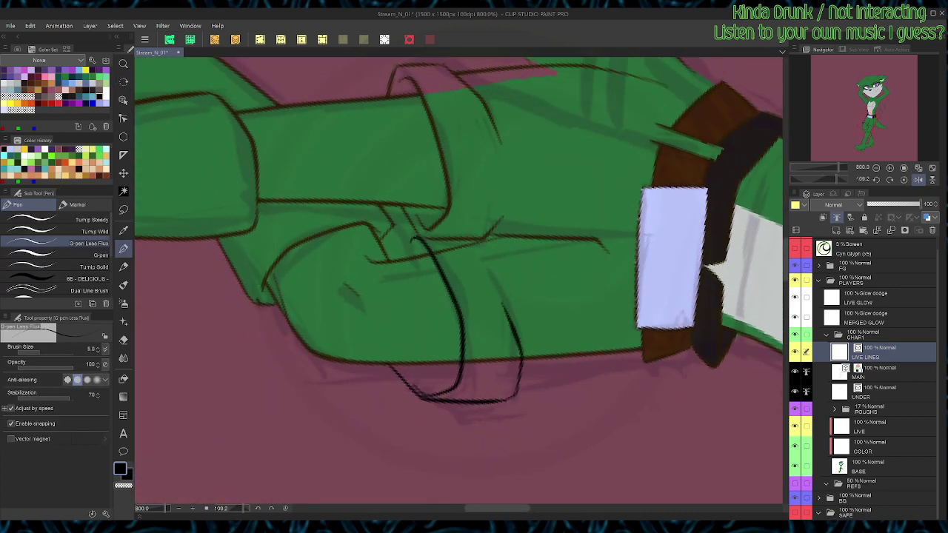
key("ctrl+at")
Step: Select the new cuff's outer lines and opening curve as vector objects and transform them to fit closer around the thigh
left_click(516, 196, "ctrl")
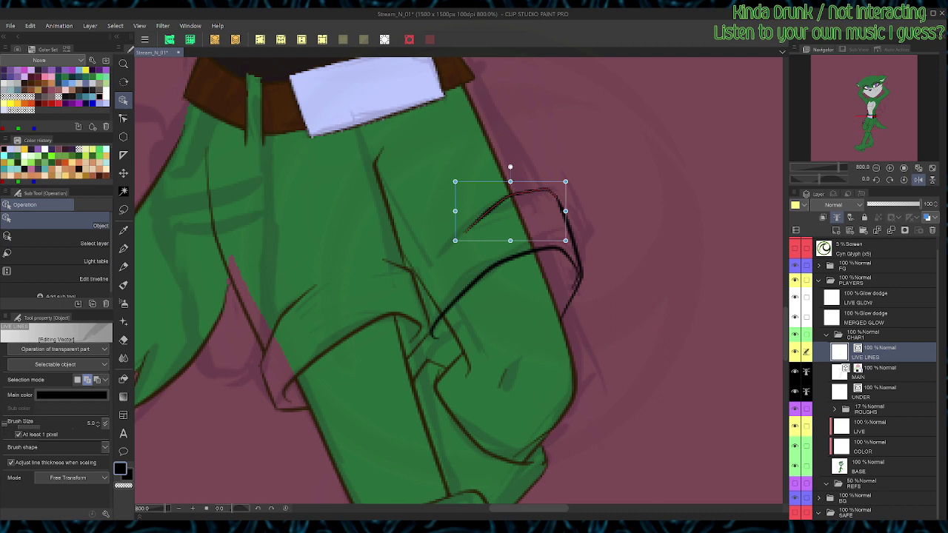
left_click(569, 222)
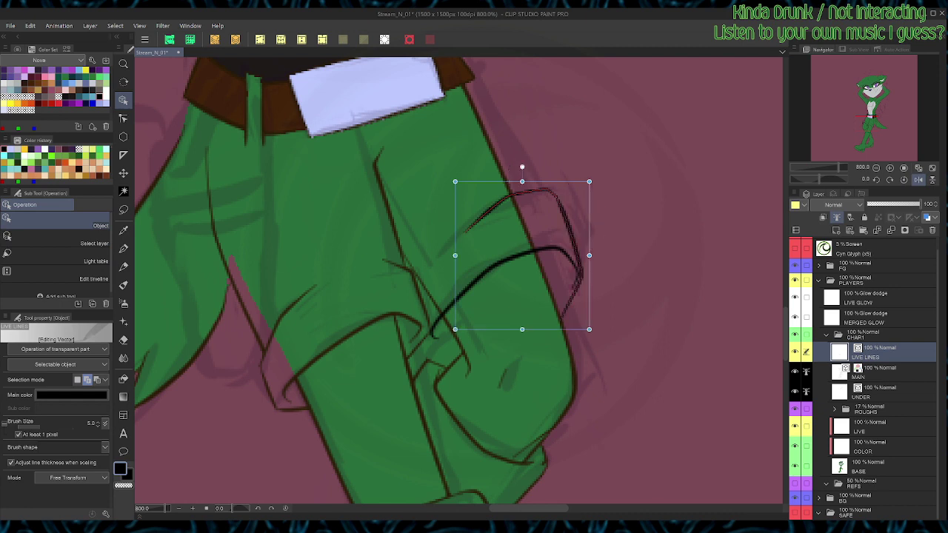
mouse_move(522, 181)
left_mouse_down()
mouse_move(508, 174)
mouse_move(507, 198)
left_mouse_up()
left_click_drag(590, 329, 576, 300)
left_click(511, 258, "ctrl")
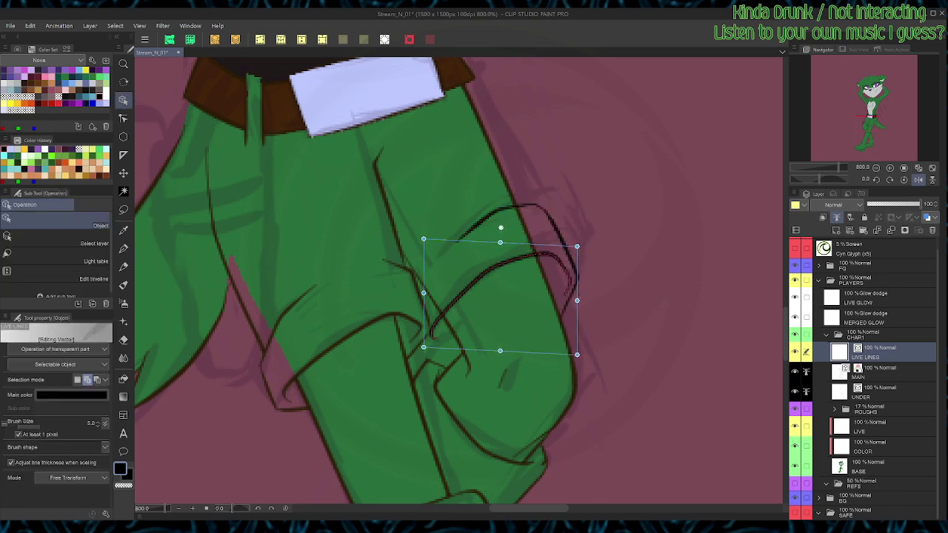
key("p")
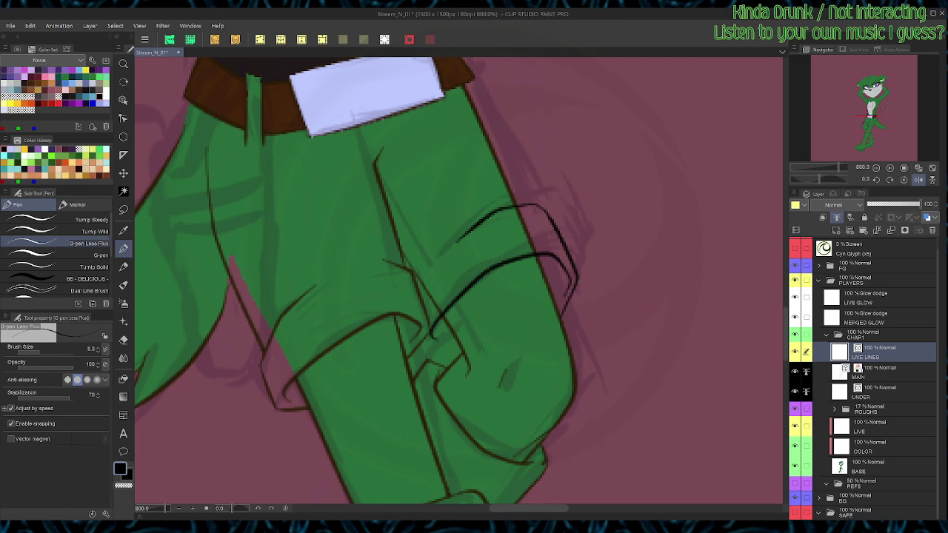
Step: Unmirror the canvas, split the left-hand thigh's outline at the cuff on the MAIN layer, and swing its upper part outward to meet the cuff
left_click(917, 180)
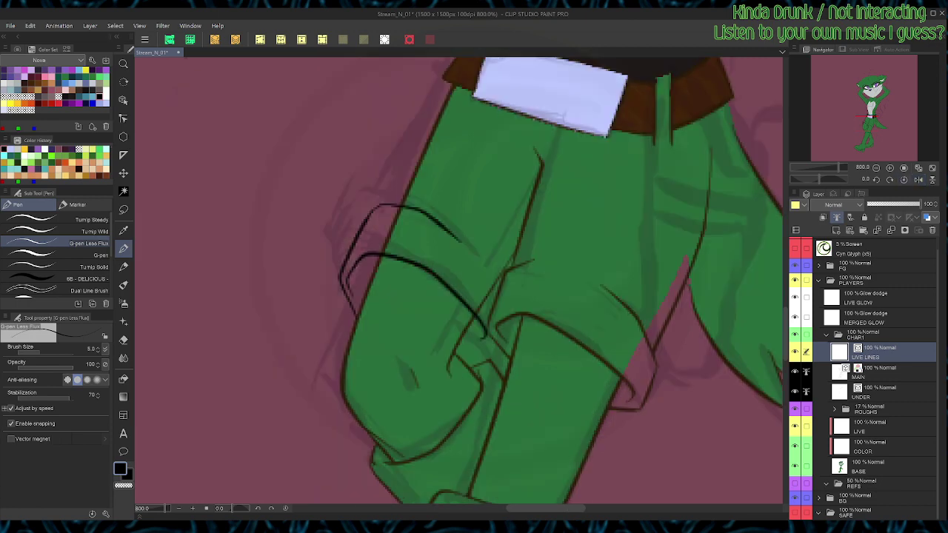
key("y")
left_click(844, 368)
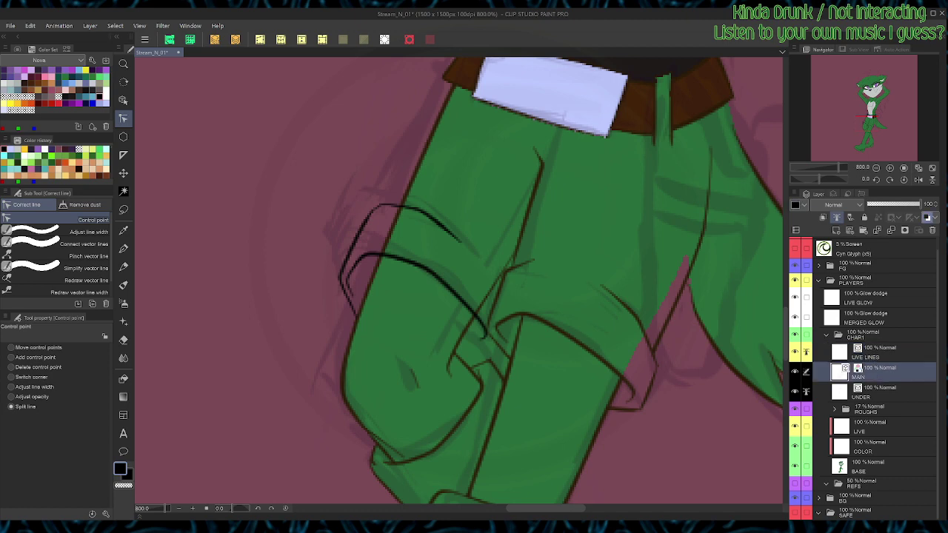
left_click(382, 254)
key("o")
left_click(390, 232)
left_click_drag(419, 262, 396, 207)
Step: Erase the leg crease segment between the left-hand cuff and the centre crease on the MAIN layer, and save the file
key("e")
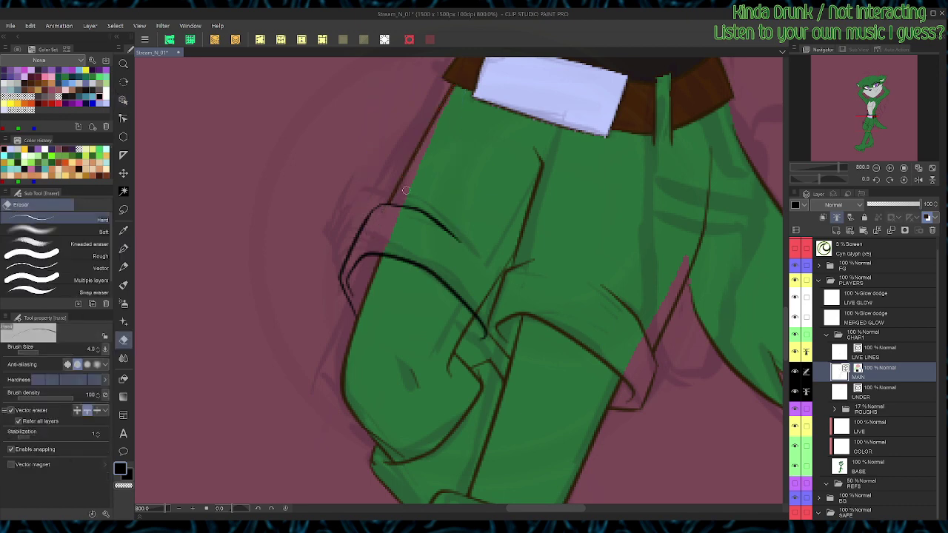
key("o")
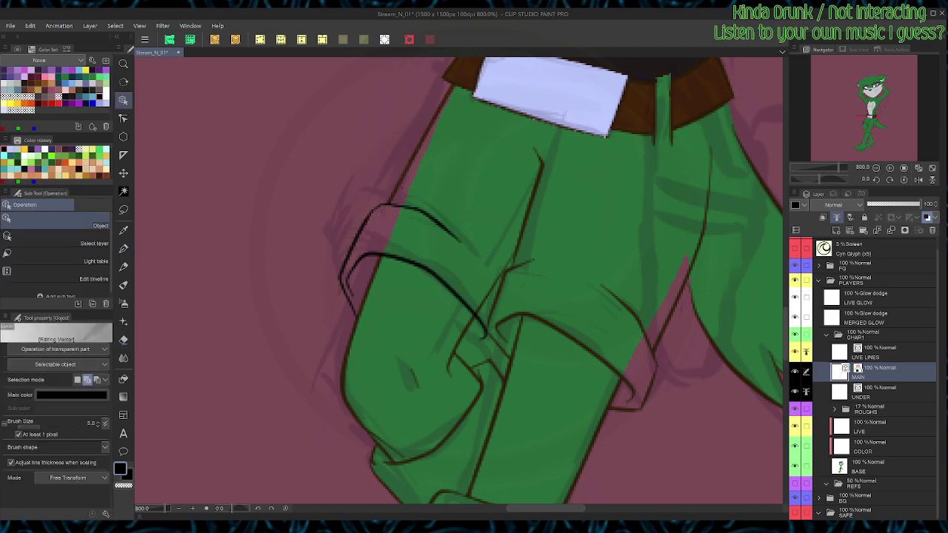
key("e")
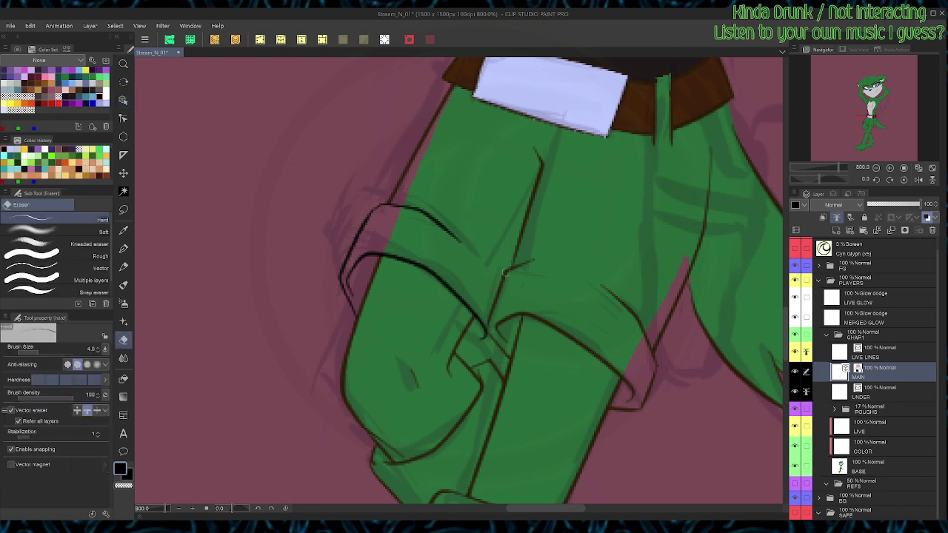
key("ctrl+s")
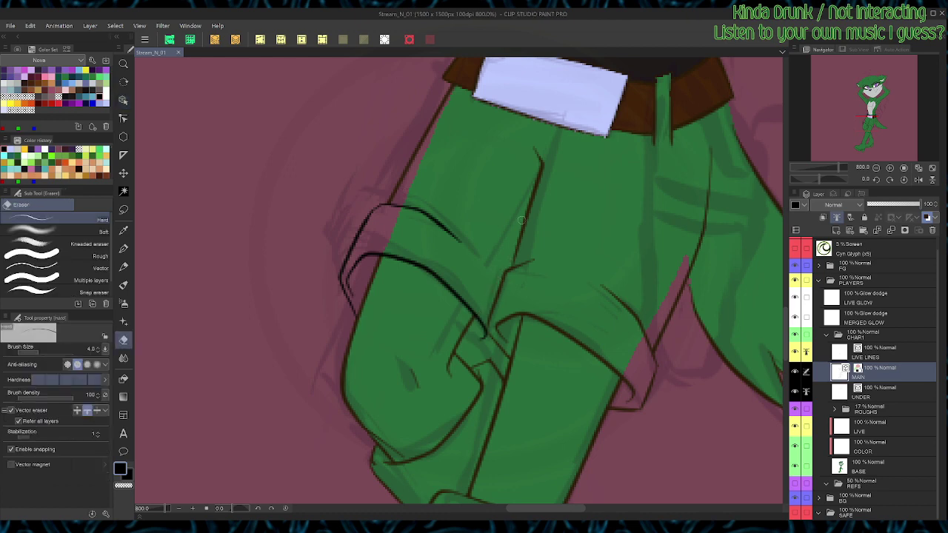
key("p")
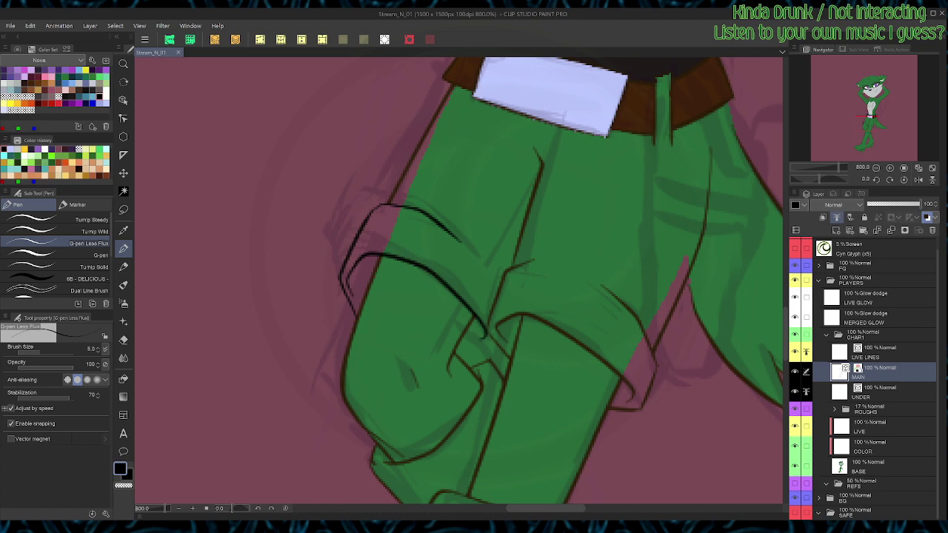
key("space")
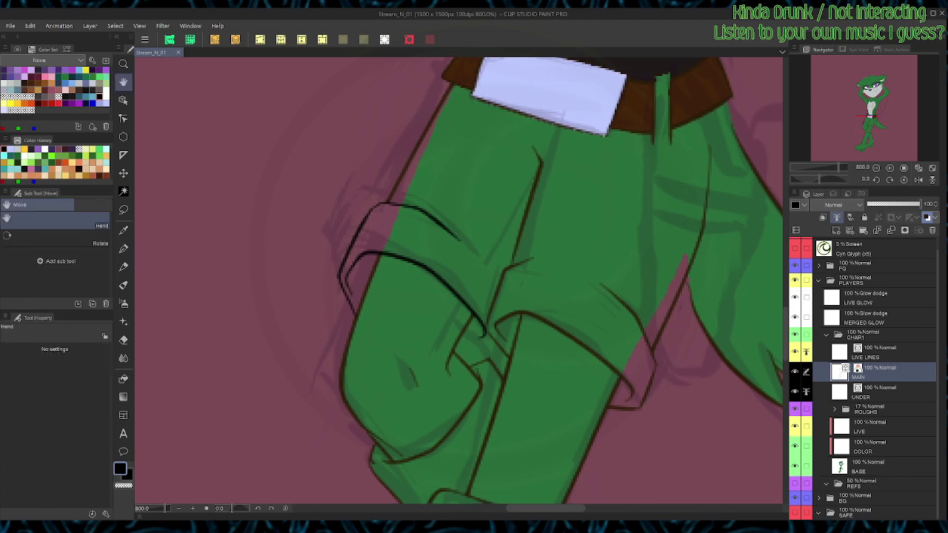
left_click_drag(458, 282, 423, 292)
left_click(867, 467)
key("w")
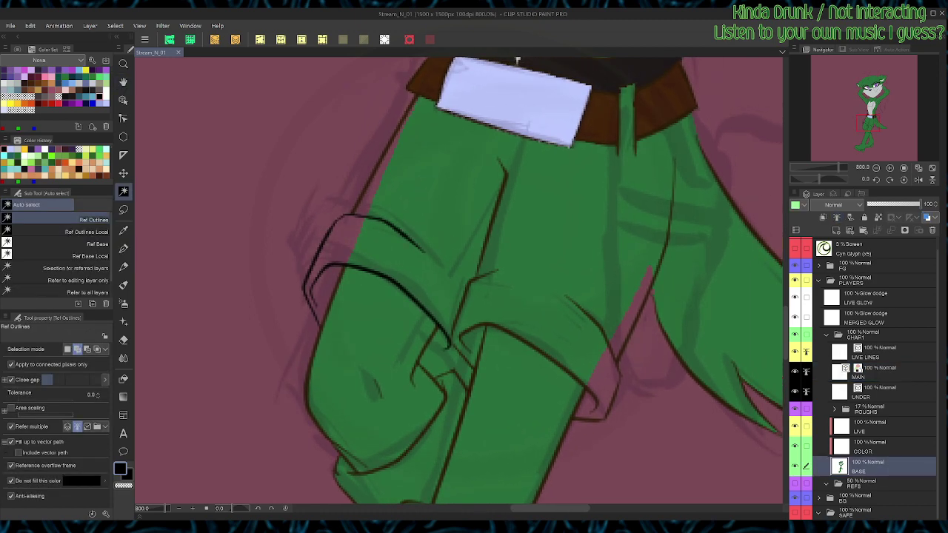
left_click_drag(516, 59, 376, 40)
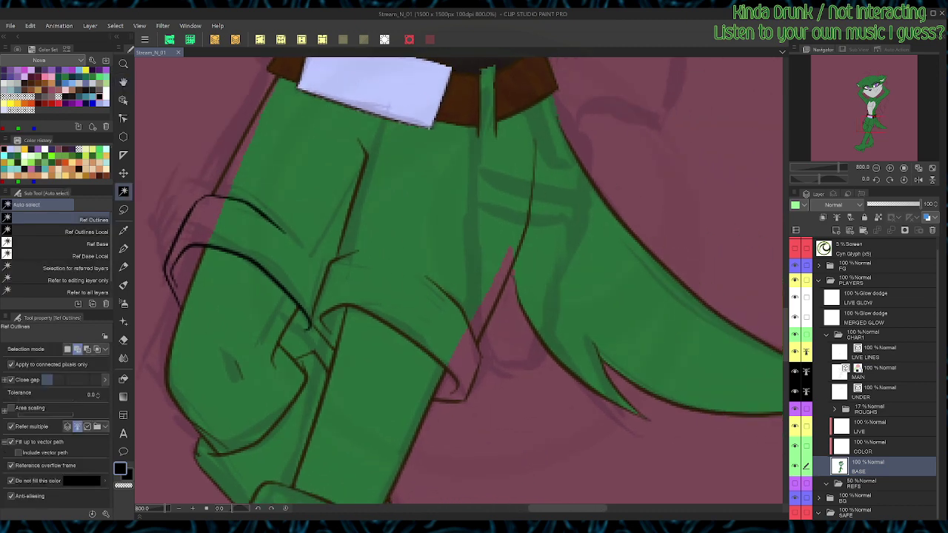
left_click(868, 373)
key("p")
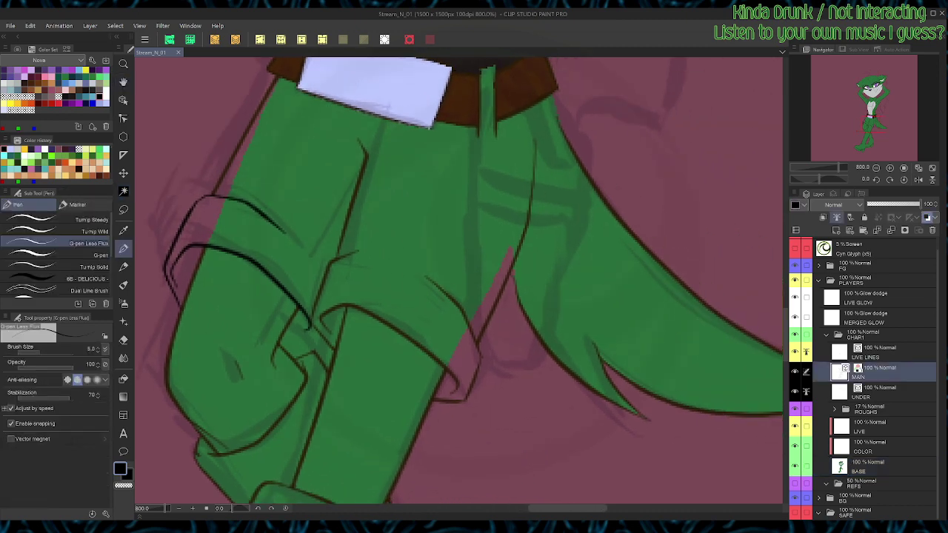
key("o")
left_click(528, 214)
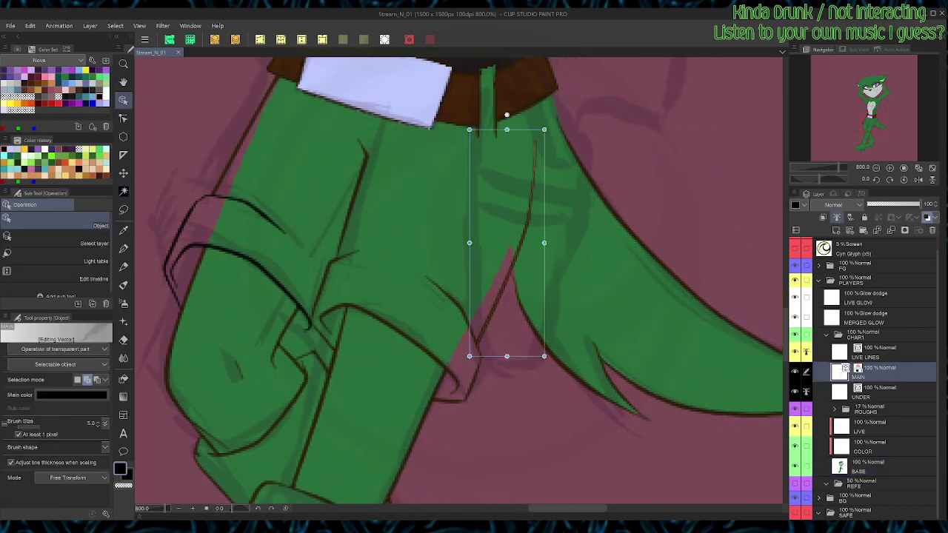
Step: Ink the right-hand outer side of the shorts from the cuff up to the belt on LIVE LINES, using the mirrored and rotated canvas
left_click(868, 352)
key("p")
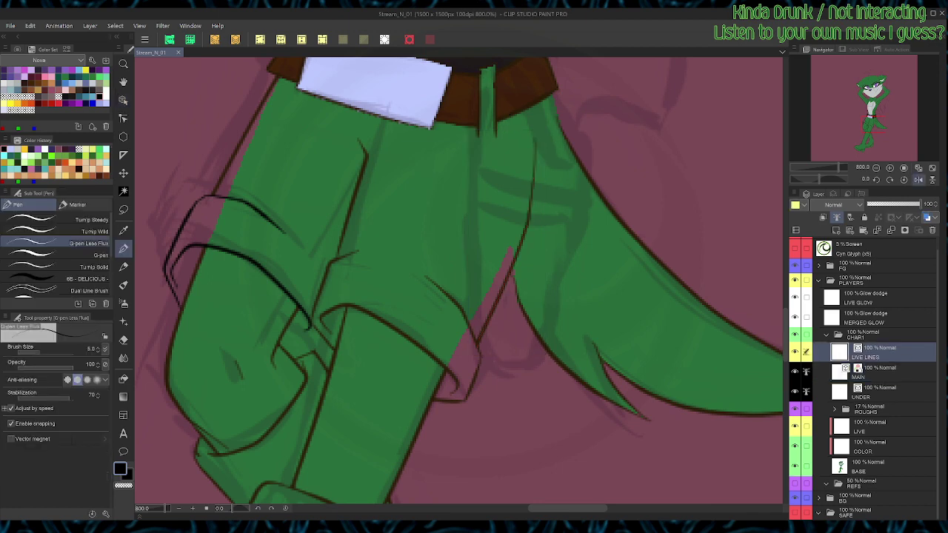
left_click(918, 180)
left_click_drag(592, 178, 626, 305)
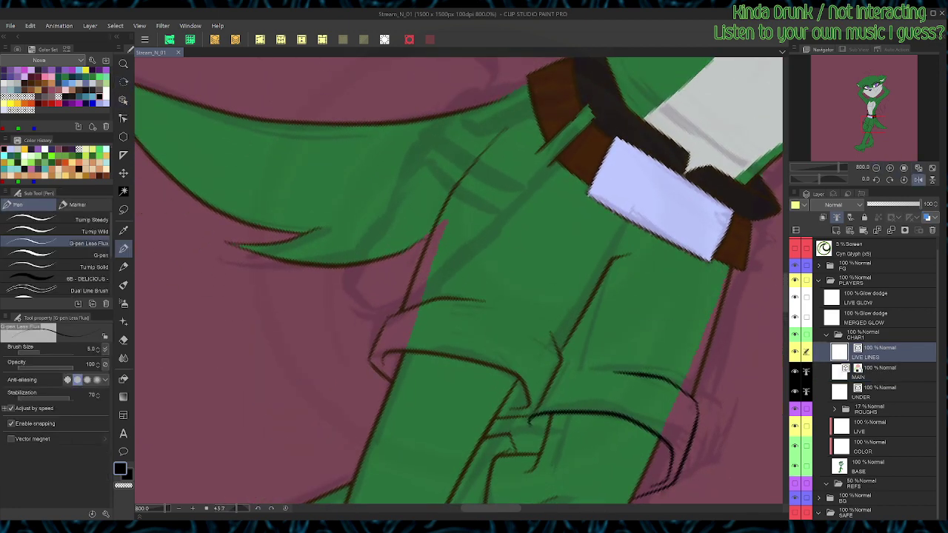
left_click_drag(592, 222, 552, 312)
mouse_move(354, 412)
left_mouse_down()
mouse_move(423, 252)
mouse_move(484, 193)
left_mouse_up()
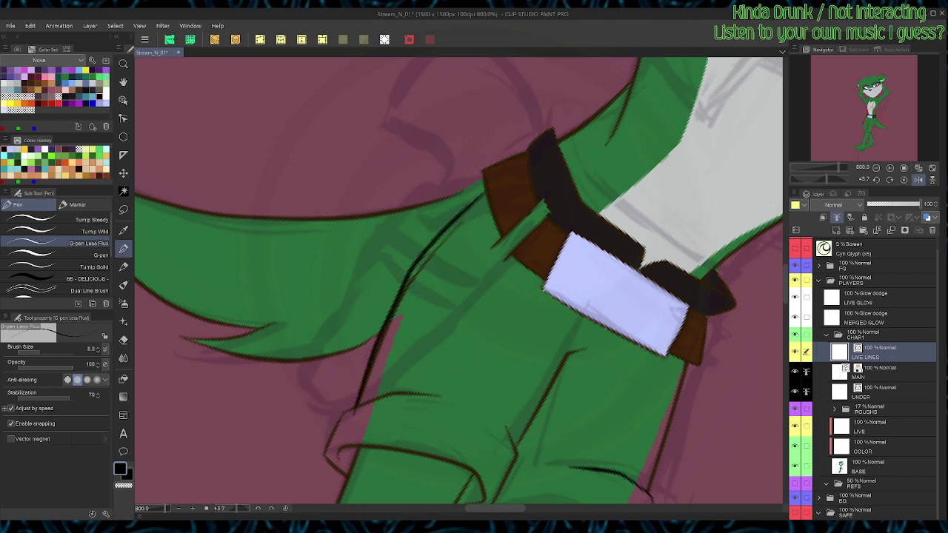
key("ctrl+@")
left_click(918, 180)
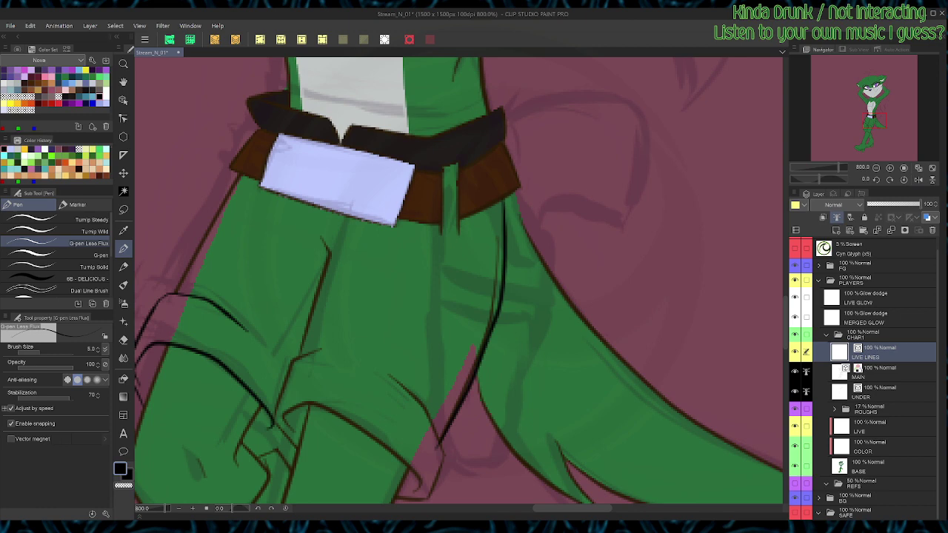
Step: Delete the old hip and outer thigh line beneath the new shorts side on the MAIN layer
left_click(881, 372)
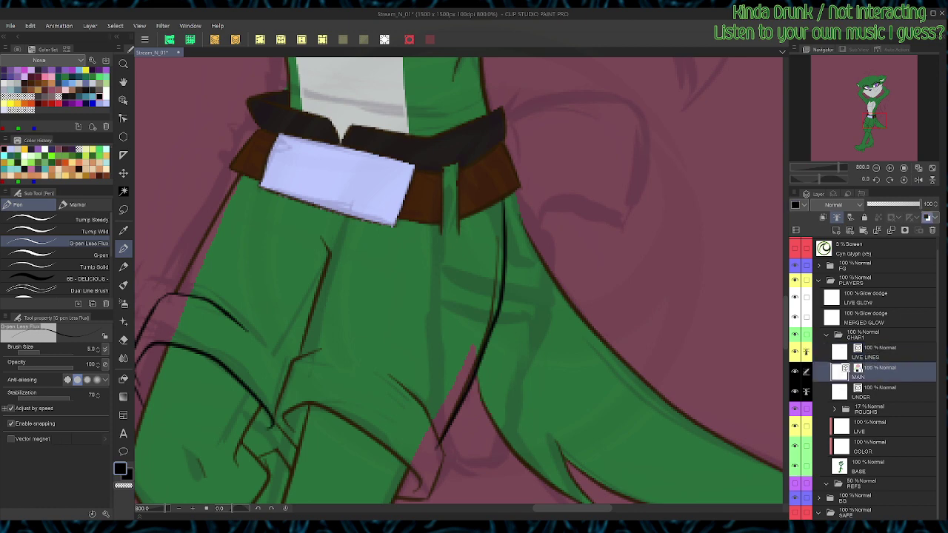
key("o")
left_click(474, 376)
key("Delete")
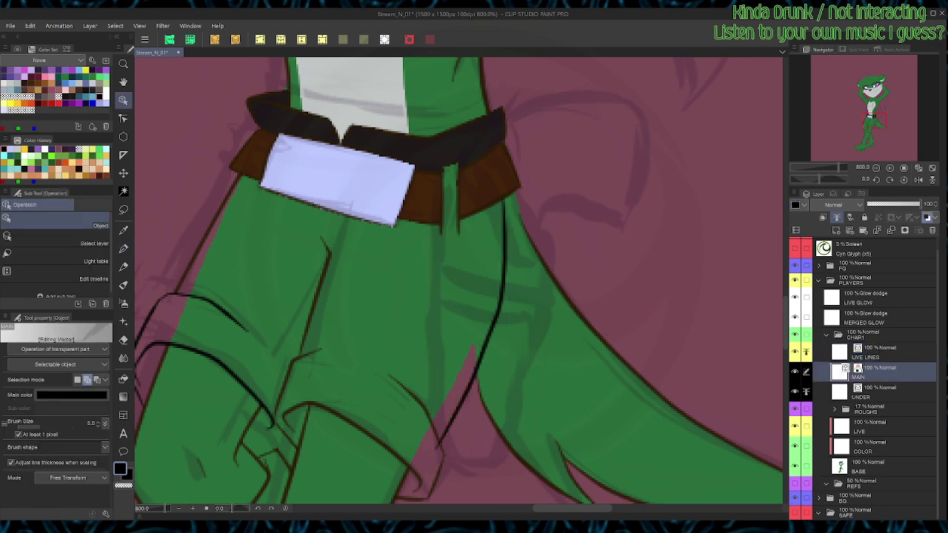
Step: Select the new shorts side line on LIVE LINES and skew it so its upper end rises into the belt
left_click(881, 353)
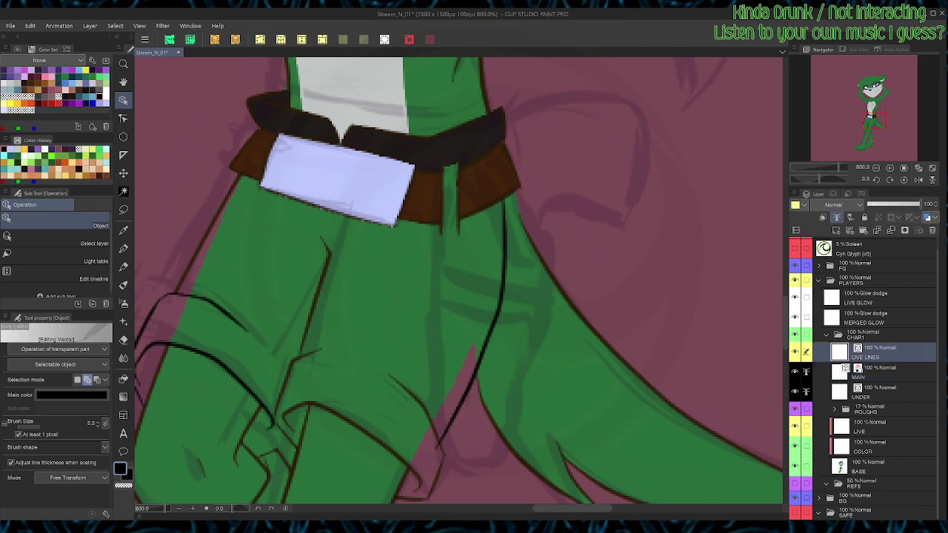
left_click(488, 336)
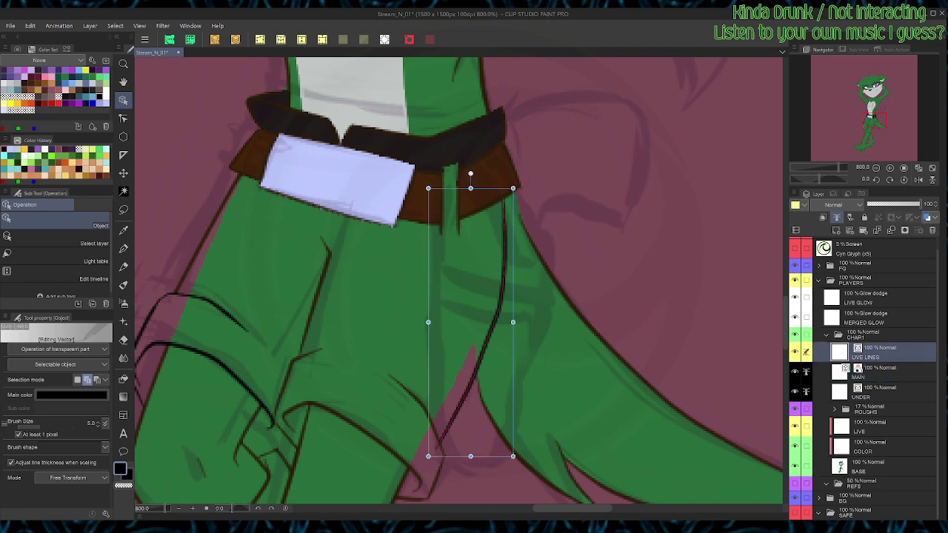
left_click_drag(512, 322, 515, 300)
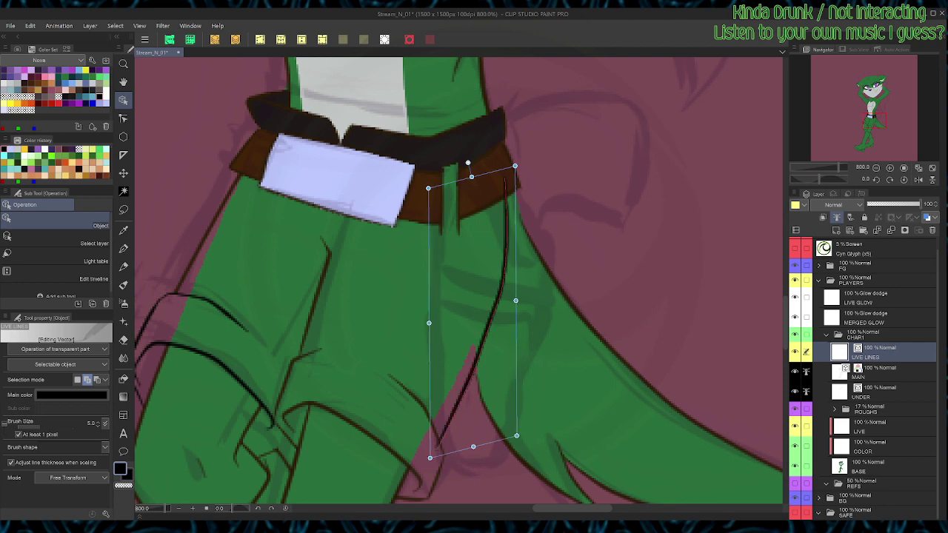
left_click_drag(473, 446, 471, 447)
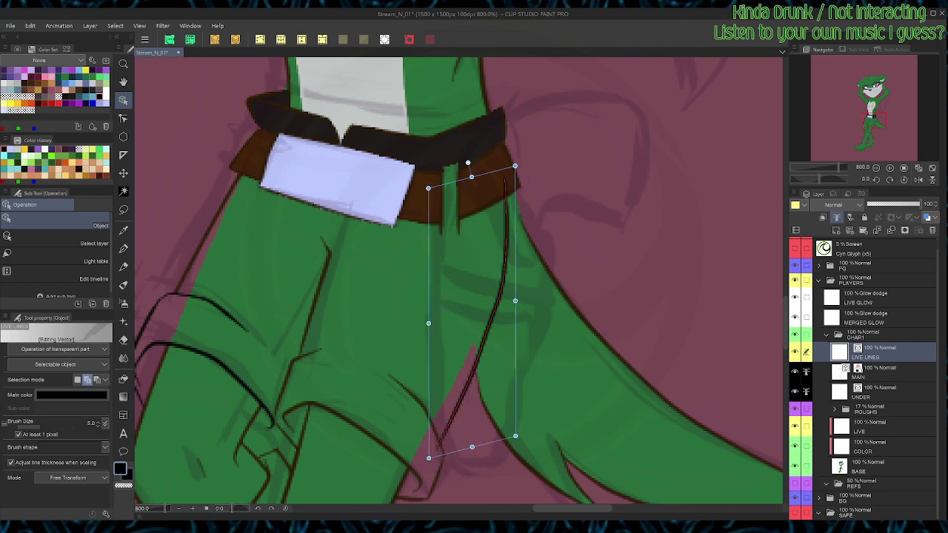
key("p")
Step: Split the shorts side line at its hip bend, widen the whole side outward, and angle its upper segment inward to the belt
key("y")
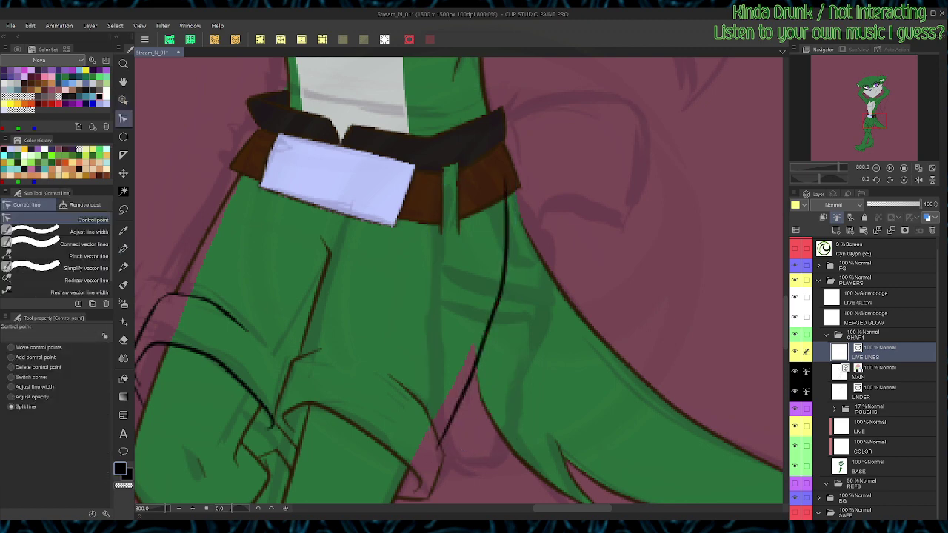
key("o")
left_click(506, 229)
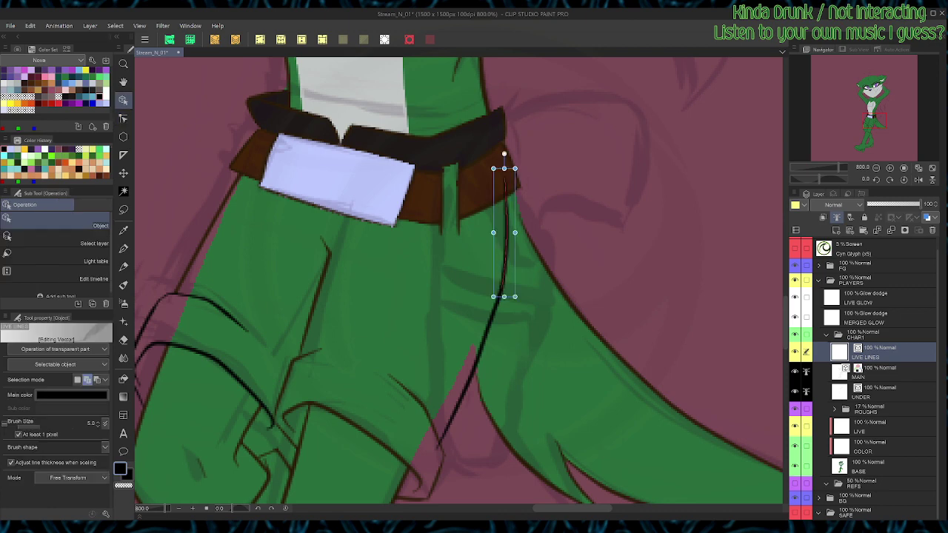
left_click_drag(506, 170, 501, 169)
key("p")
key("o")
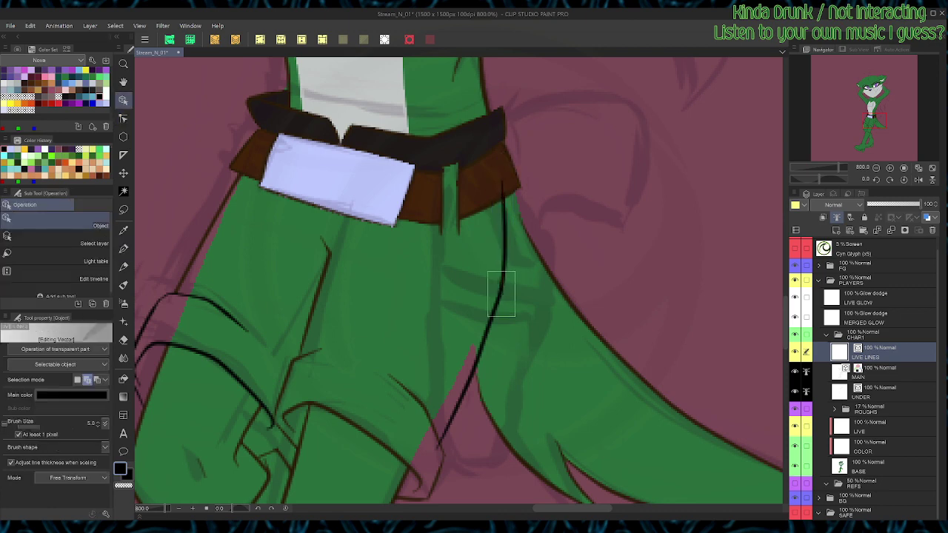
left_click(501, 292)
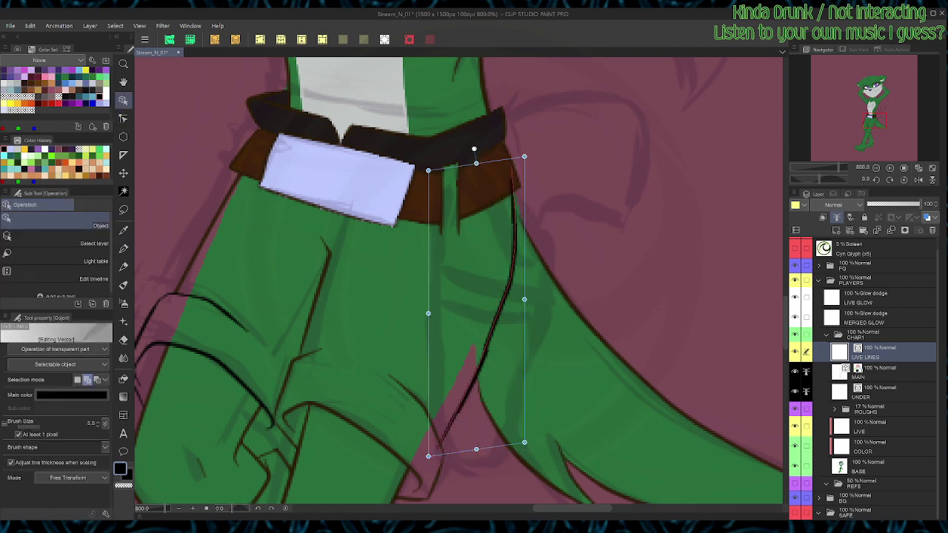
key("p")
key("o")
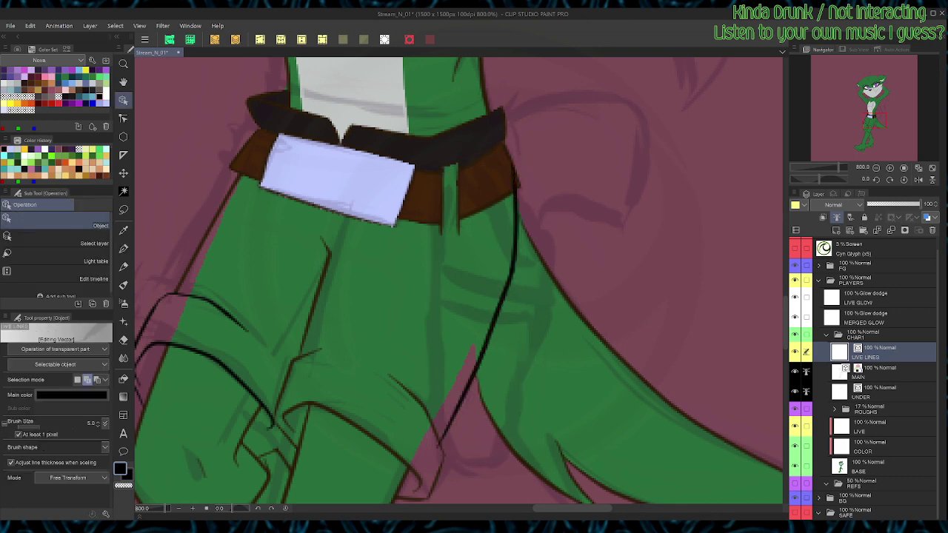
left_click(513, 222)
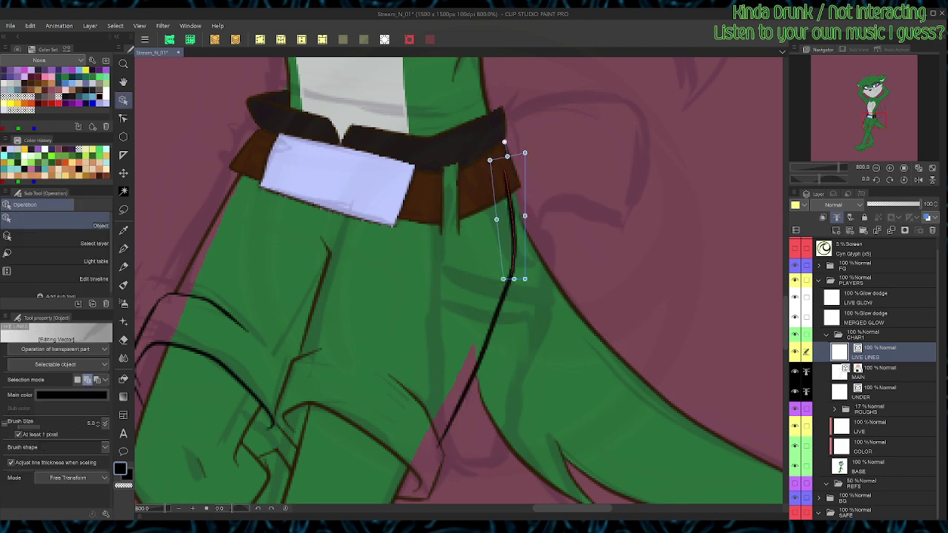
key("p")
Step: Erase the ends of the shorts side line that overrun the belt and the right-hand cuff
key("e")
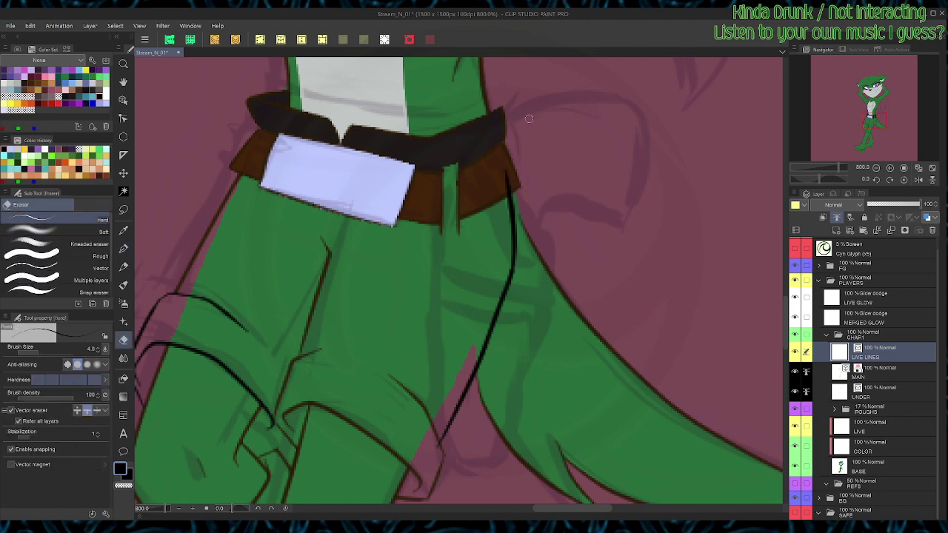
left_click_drag(518, 171, 496, 195)
left_click(435, 442)
scroll(484, 314, "down", 2)
Step: Adjust the tail's upper and lower outlines on the MAIN layer so their inner ends fit the new shorts side
key("o")
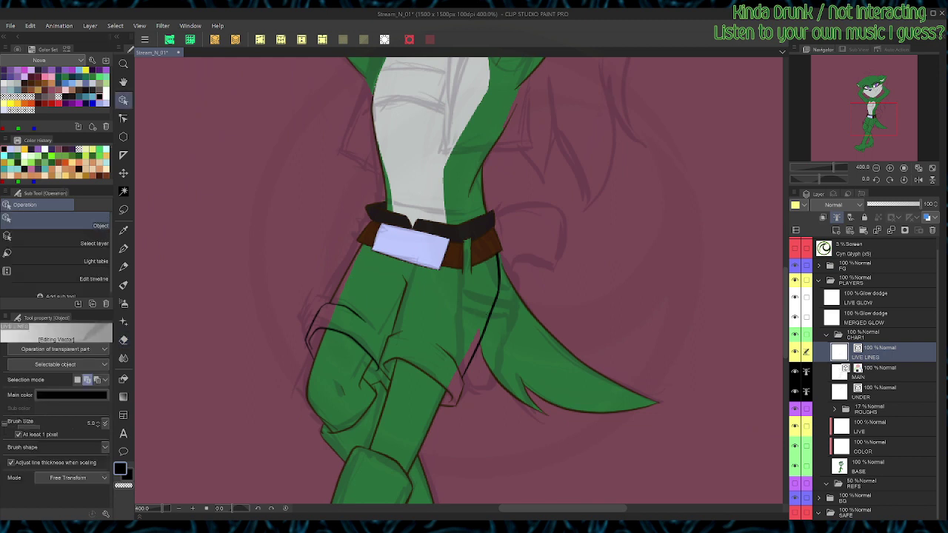
left_click(873, 372)
left_click_drag(671, 353, 519, 437)
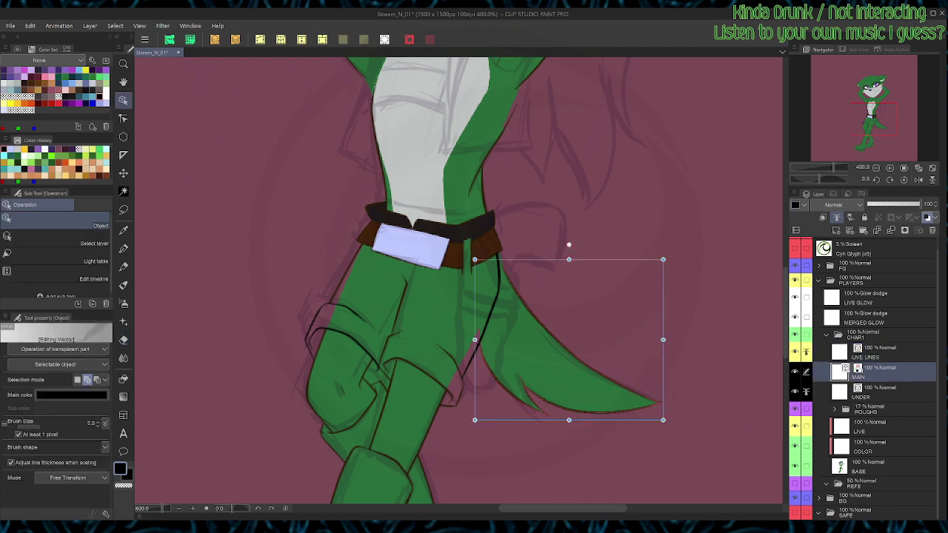
key("ctrl+d")
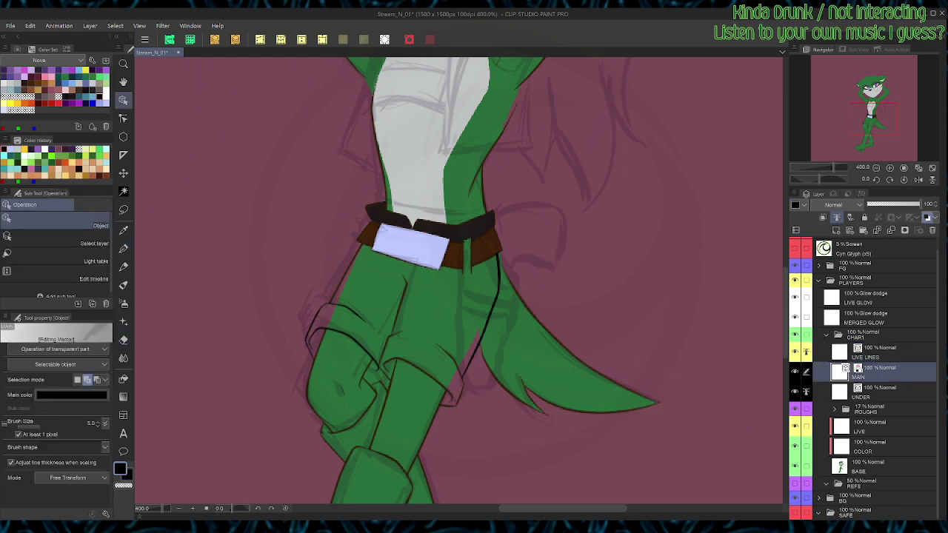
left_click(533, 314)
left_click_drag(498, 259, 495, 256)
key("p")
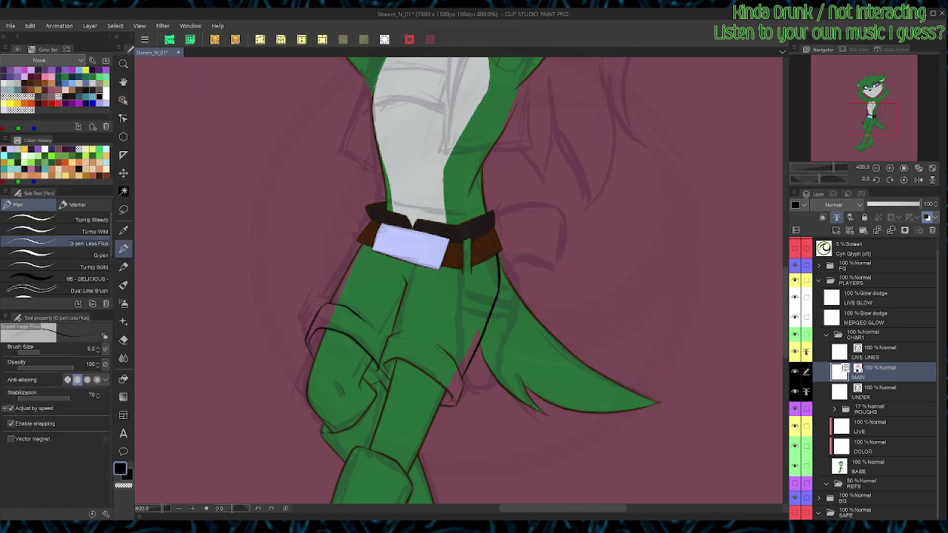
key("o")
left_click(495, 378)
left_click_drag(474, 338, 476, 336)
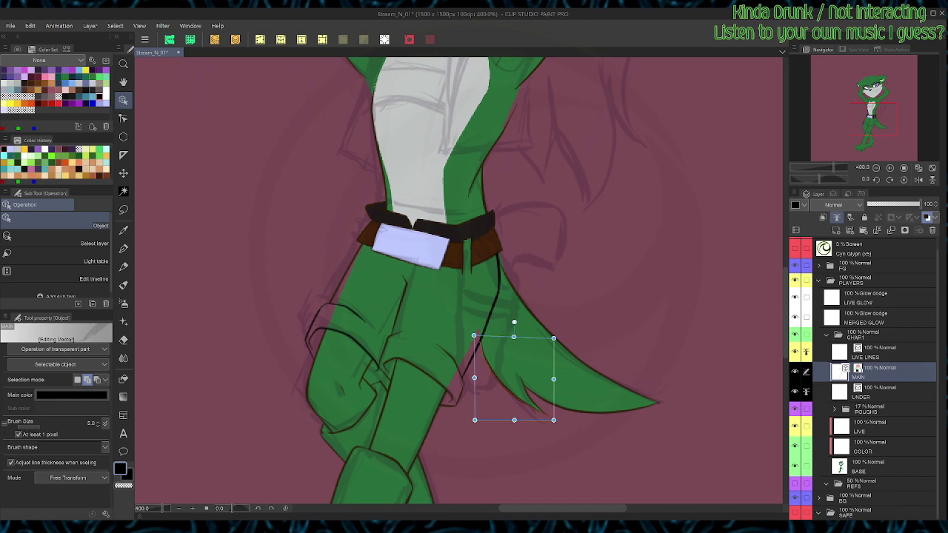
key("p")
Step: Auto-select the outlined shorts below the belt on the BASE layer, fill them with flat dark purple, and save the file
scroll(498, 301, "down", 1)
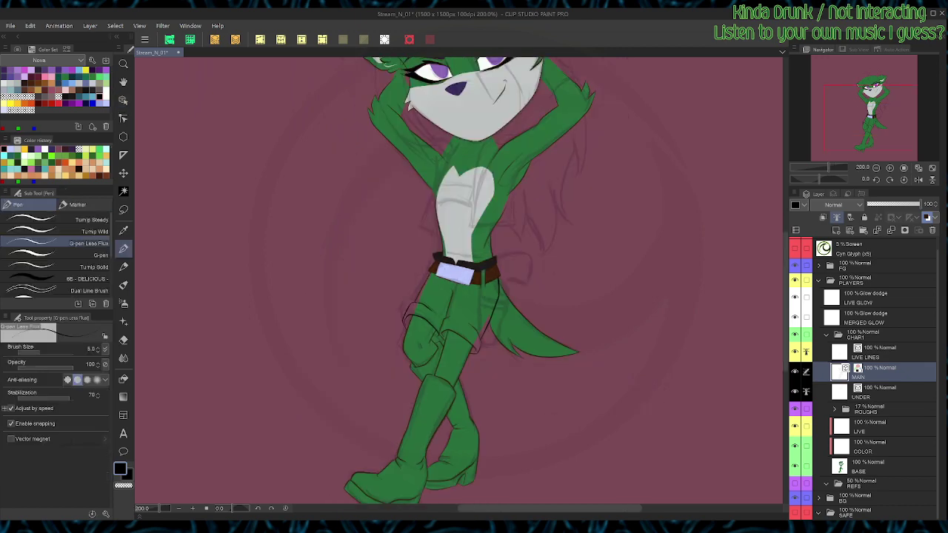
scroll(498, 301, "up", 2)
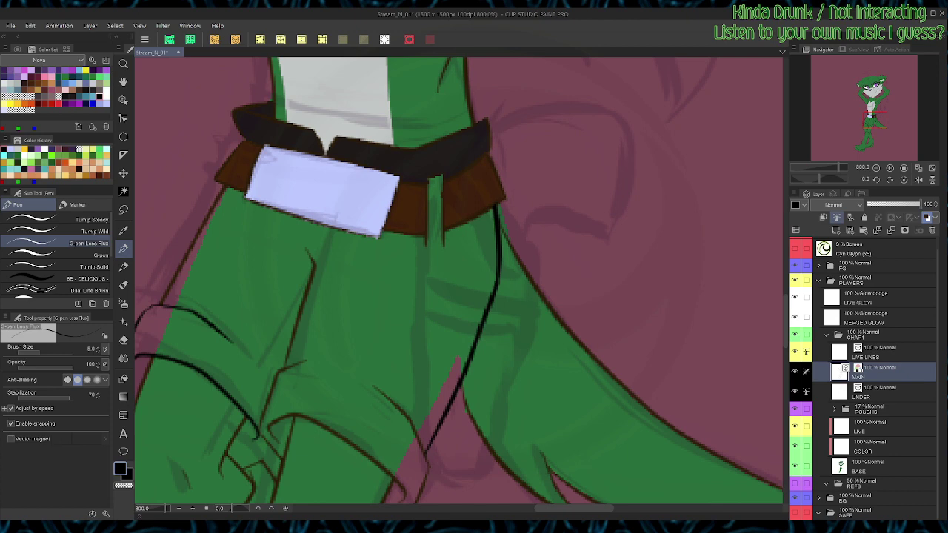
scroll(500, 307, "down", 3)
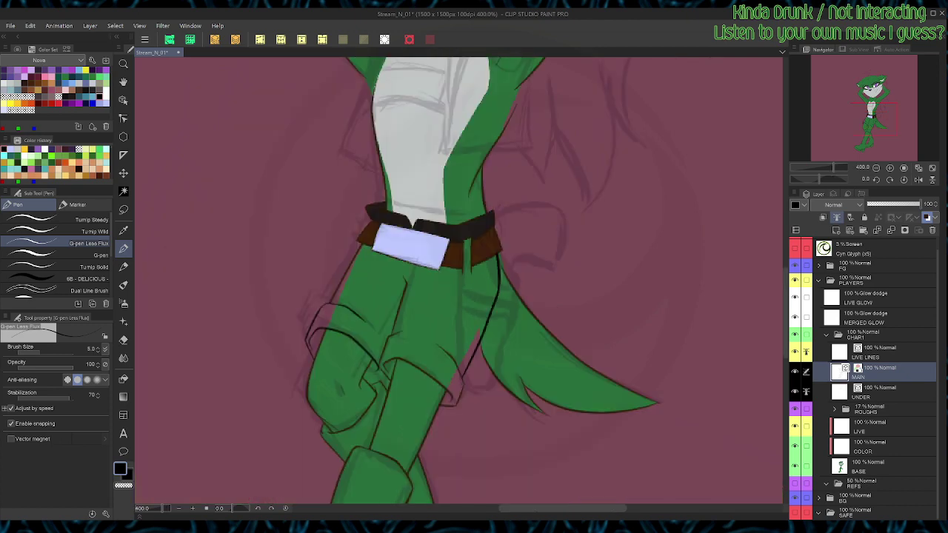
left_click(878, 466)
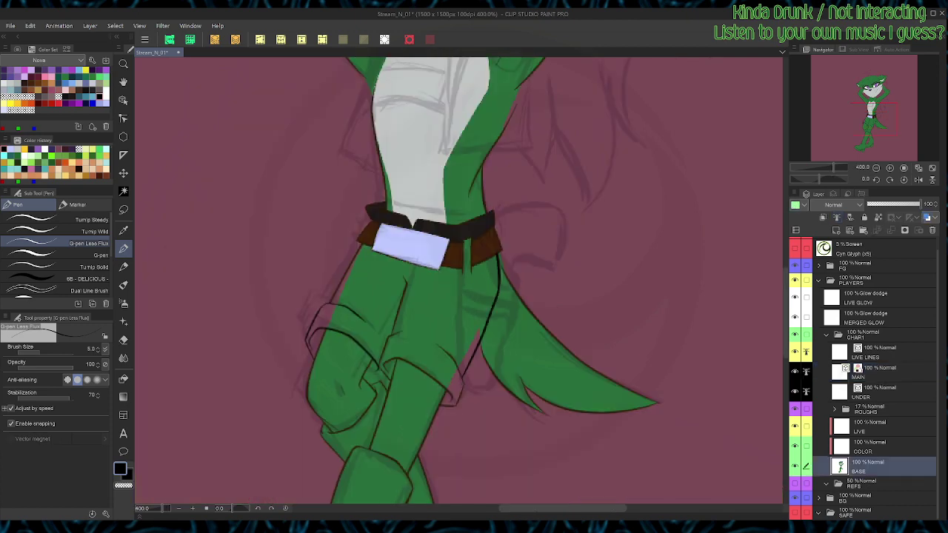
key("w")
left_click(318, 181)
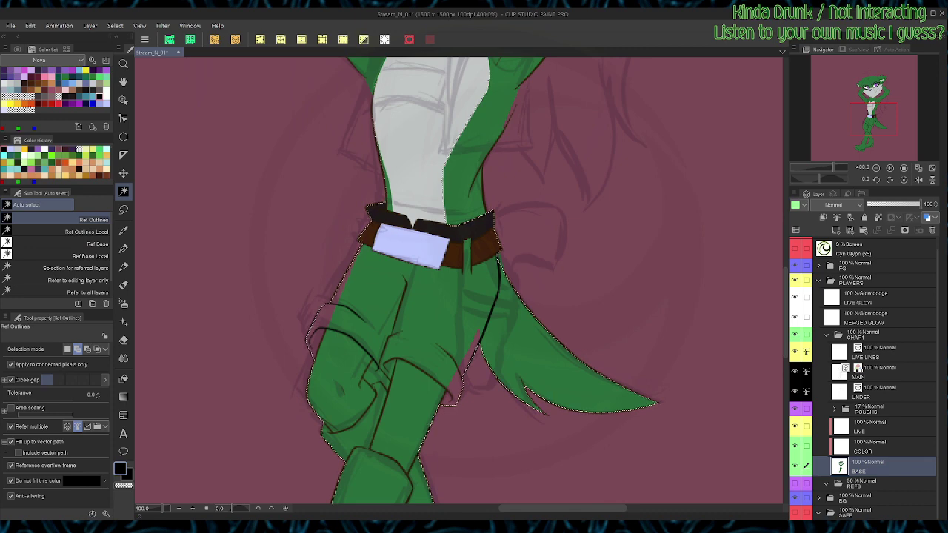
left_click_drag(383, 230, 376, 178)
key("ctrl+d")
left_click(419, 256)
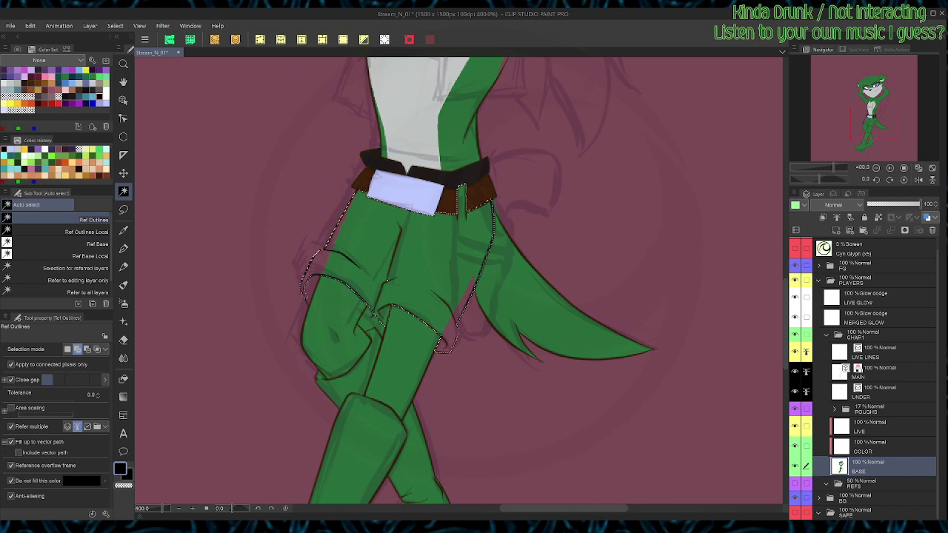
key("m")
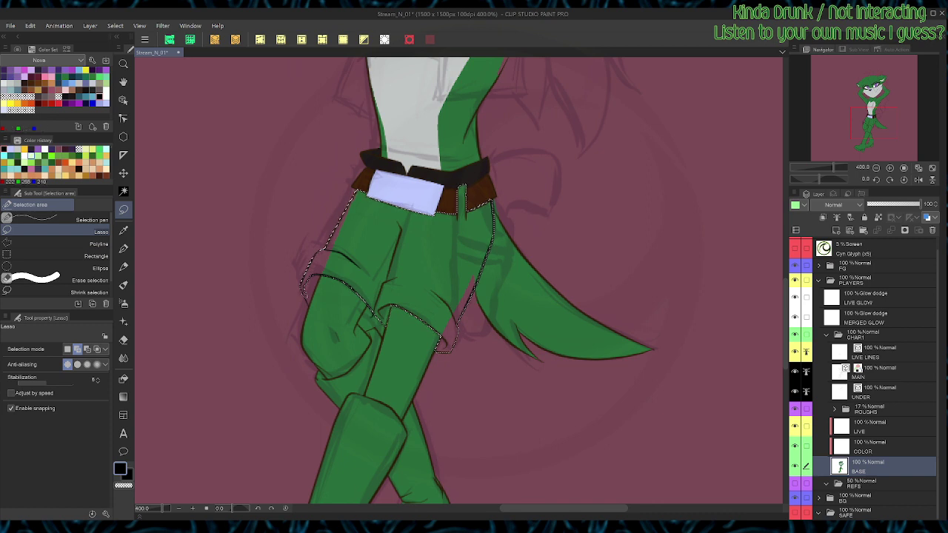
key("g")
left_click_drag(403, 248, 419, 285)
key("m")
key("ctrl+d")
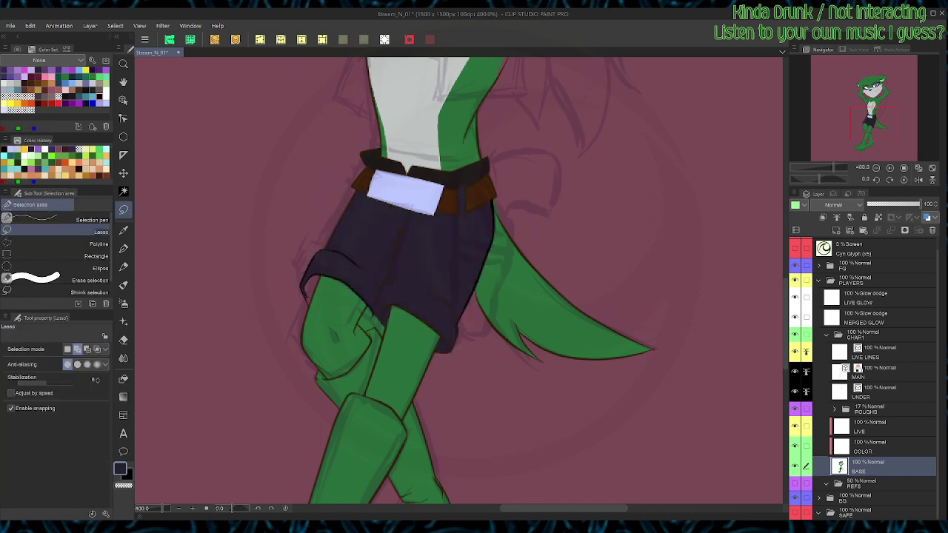
key("ctrl+s")
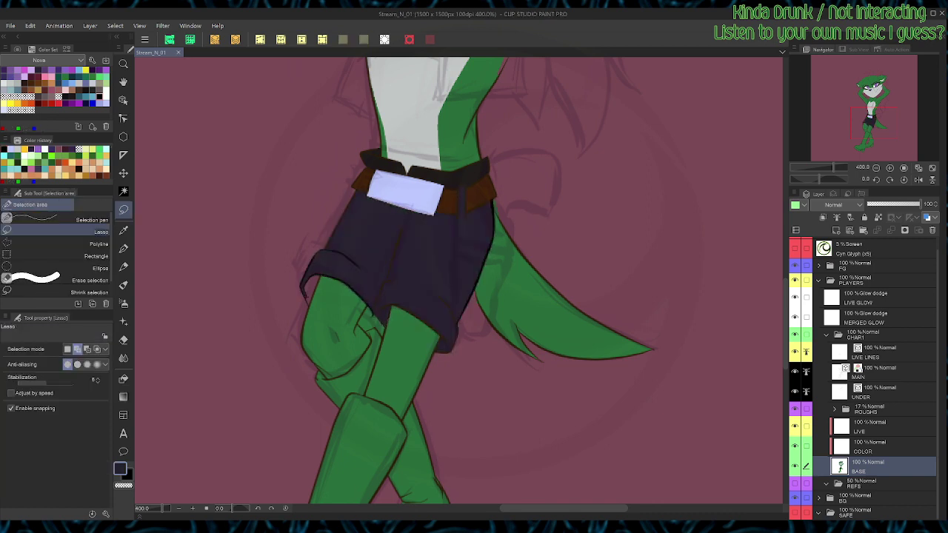
Step: Turn off the MAIN layer's layer colour to give it black outlines, hide the ROUGHS folder, and save the file
left_click(881, 352)
key("alt+Delete")
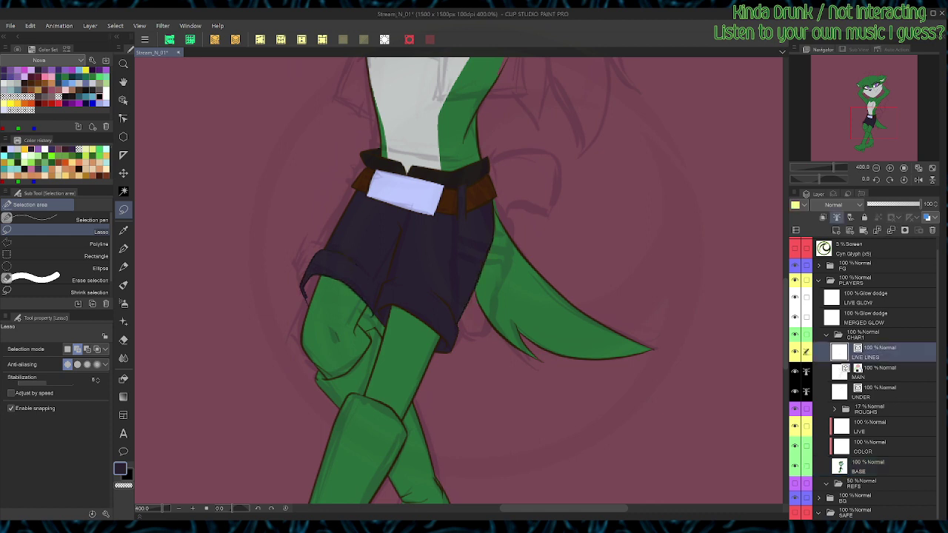
left_click(880, 372)
left_click(926, 218)
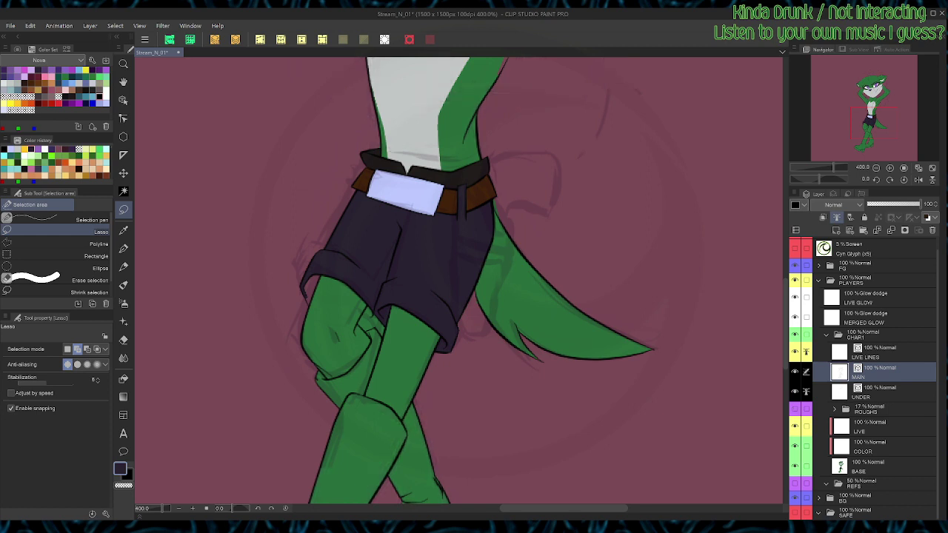
key("ctrl+alt+0")
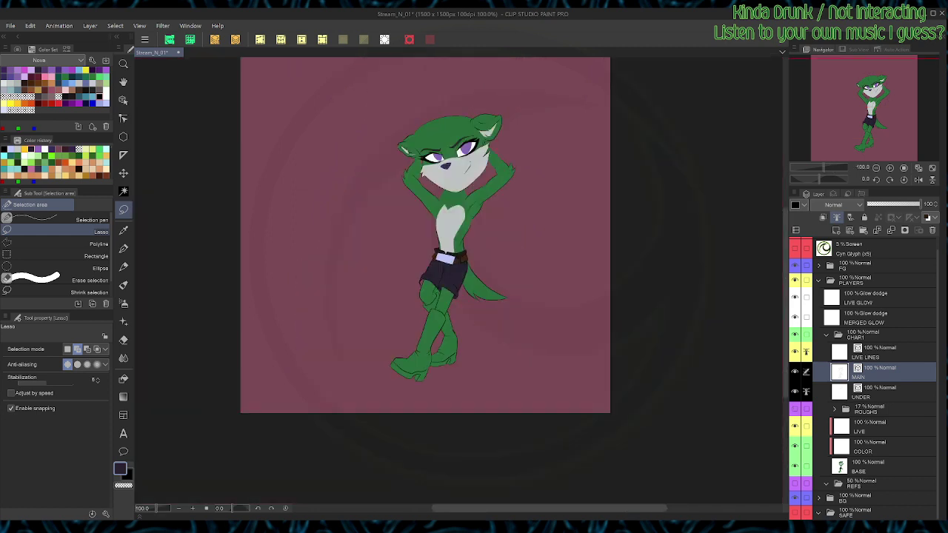
left_click_drag(444, 245, 413, 306)
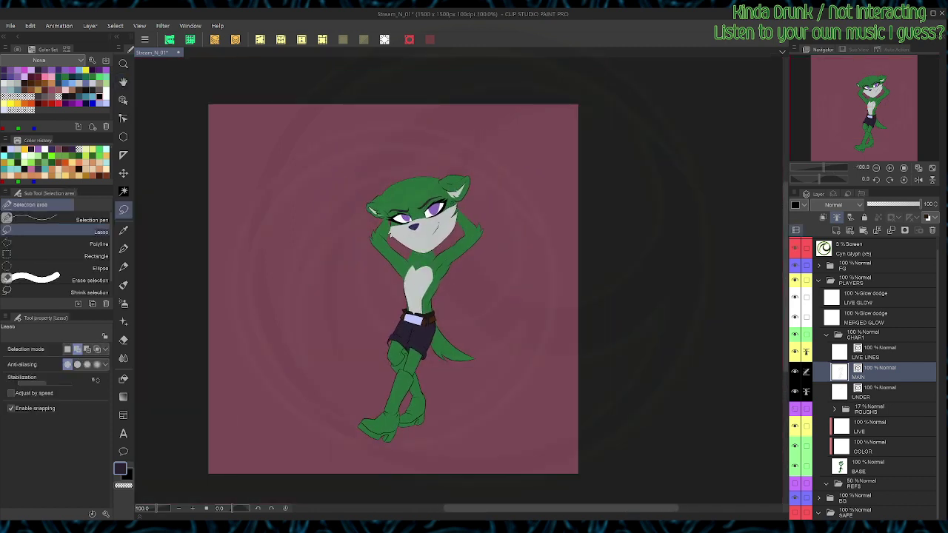
key("ctrl+s")
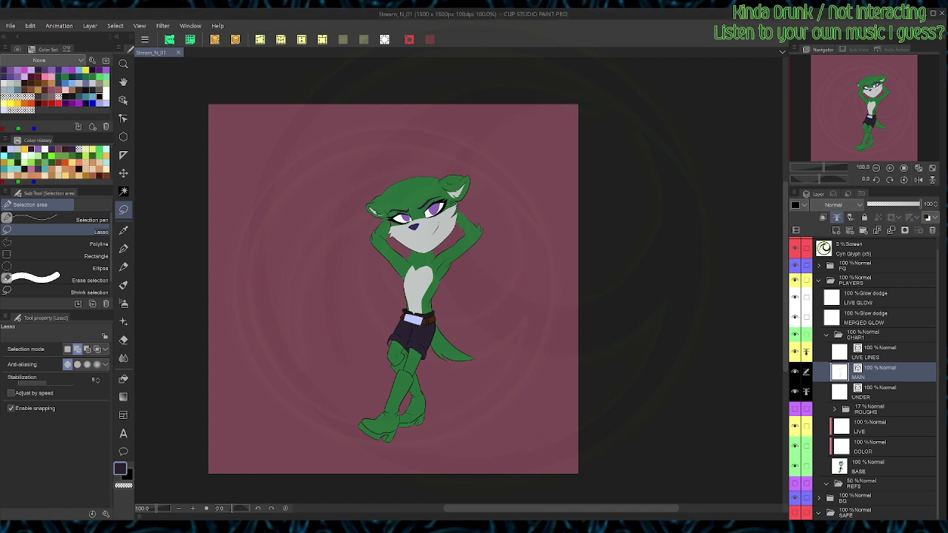
Step: Show the ROUGHS folder again and make LIVE LINES the active layer for the G-pen Less Flux
left_click(795, 409)
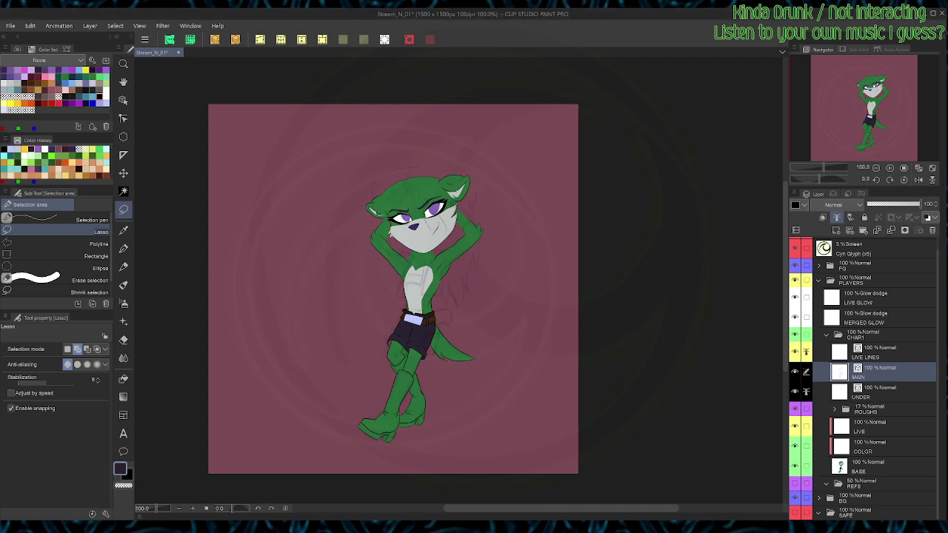
key("ctrl+plus")
key("ctrl+plus")
key("ctrl+plus")
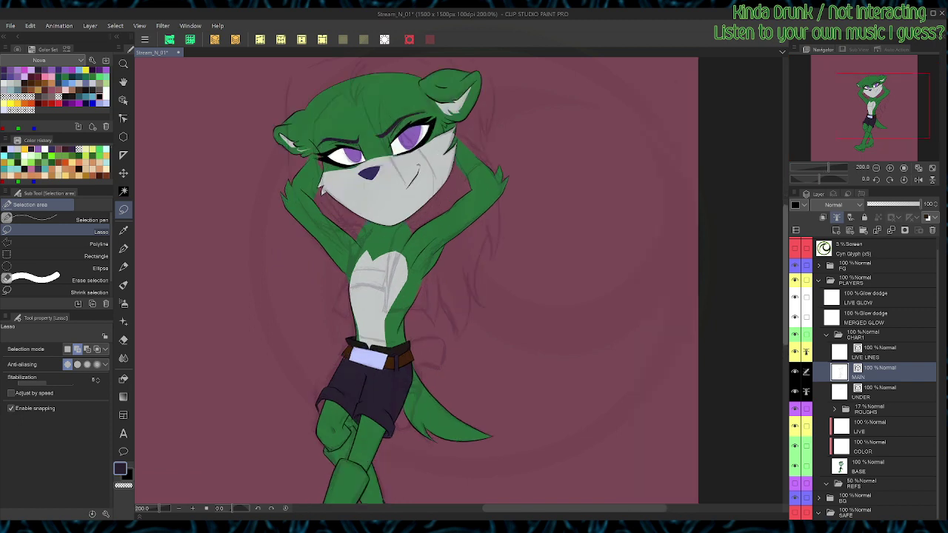
key("p")
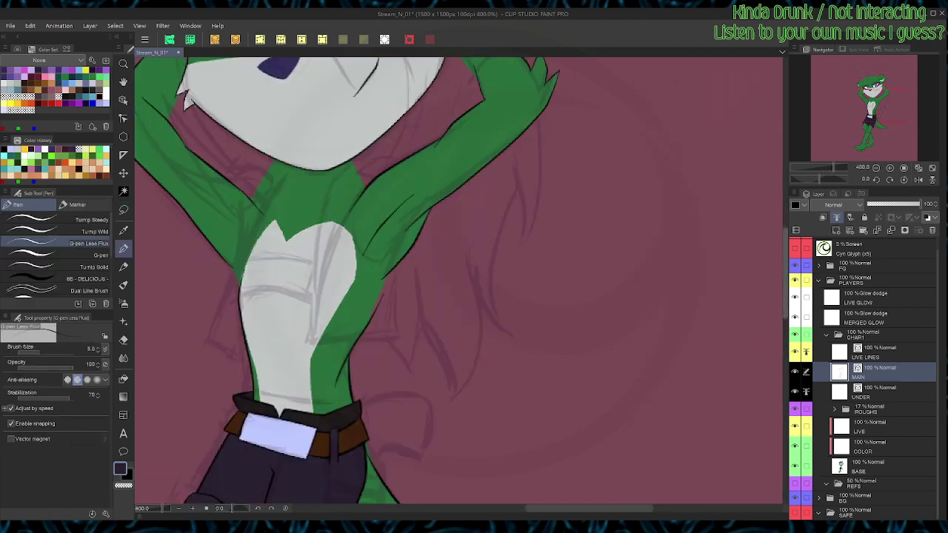
left_click(877, 353)
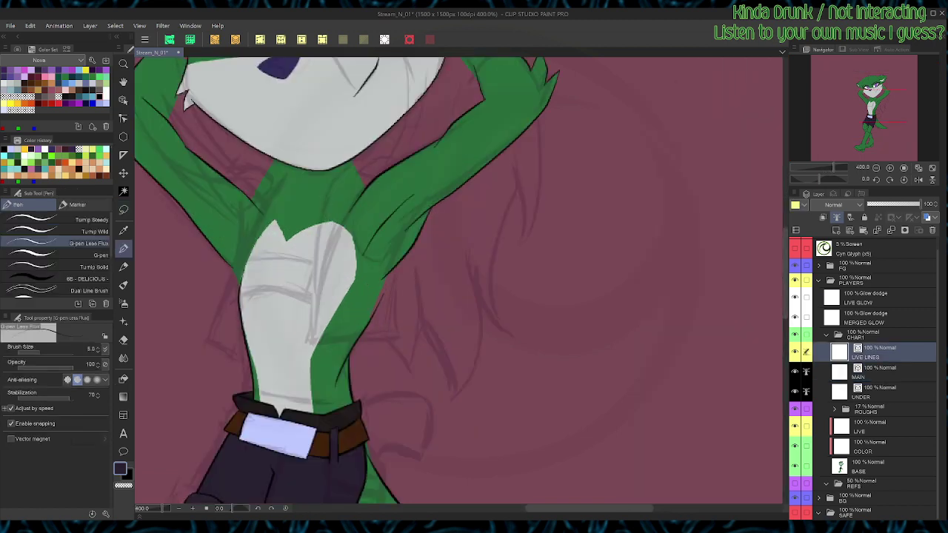
Step: Fill both waistband flaps above the belt with the shorts' dark purple on the BASE layer and save the file
left_click_drag(444, 333, 497, 246)
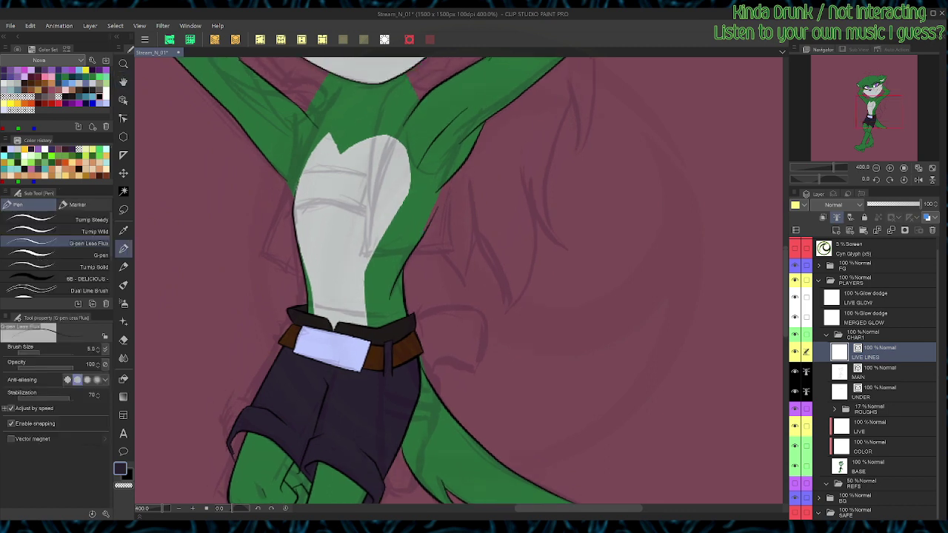
key("w")
left_click(877, 467)
left_click(384, 332)
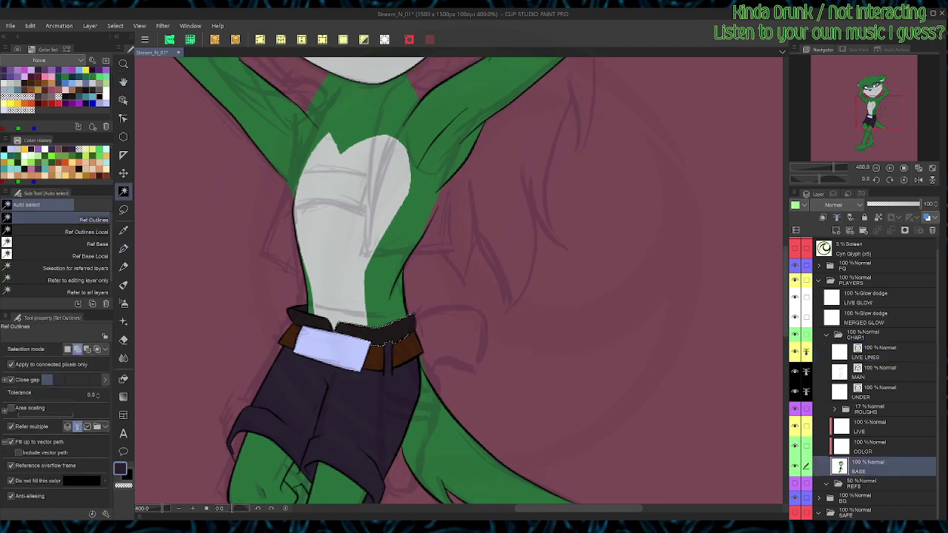
left_click(310, 320)
key("alt+Delete")
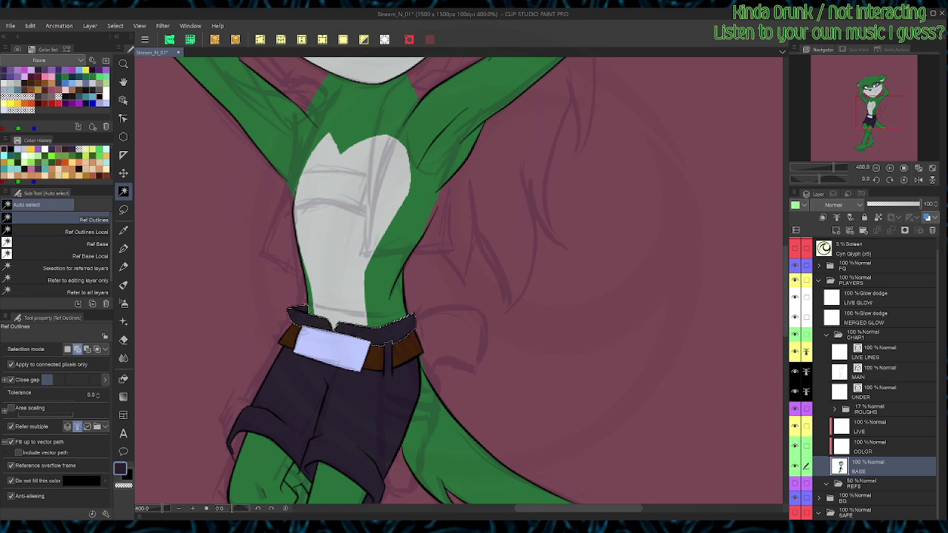
key("ctrl+d")
key("ctrl+s")
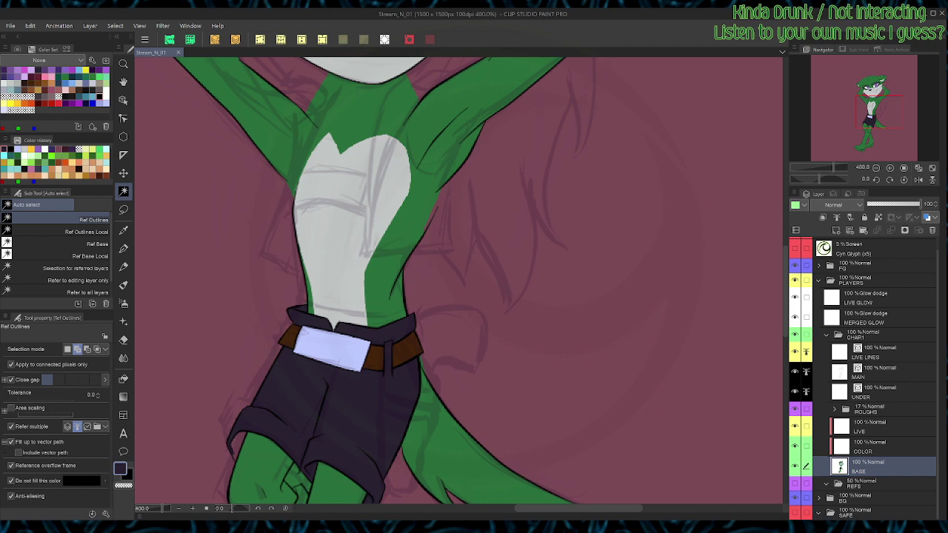
Step: Draw a short near-black curve on LIVE LINES beside the bent knee to close the underside of that leg's shorts cuff
key("p")
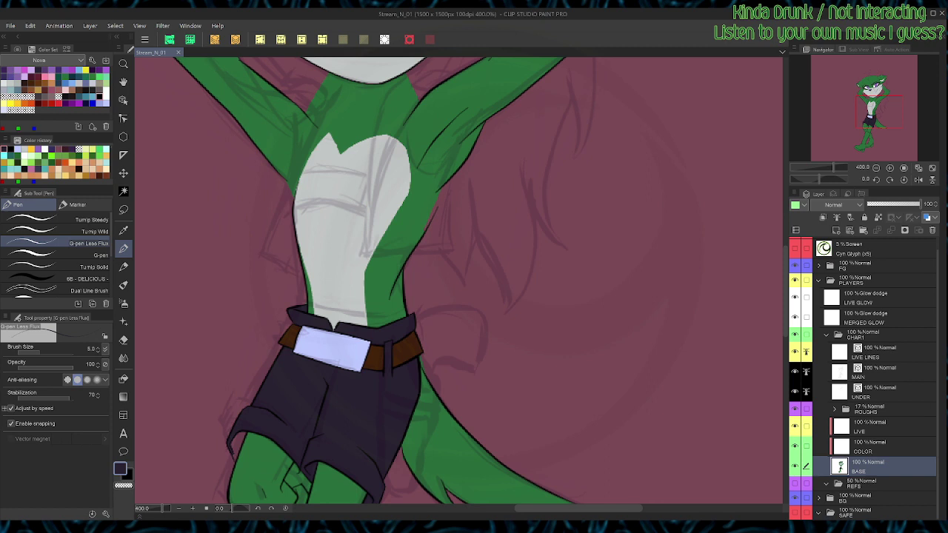
left_click(885, 352)
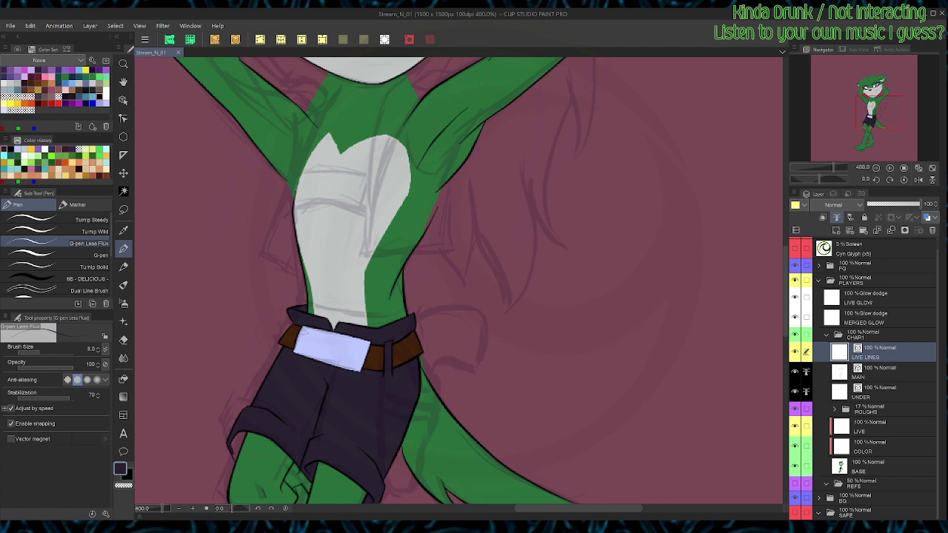
left_click(85, 90)
key("space")
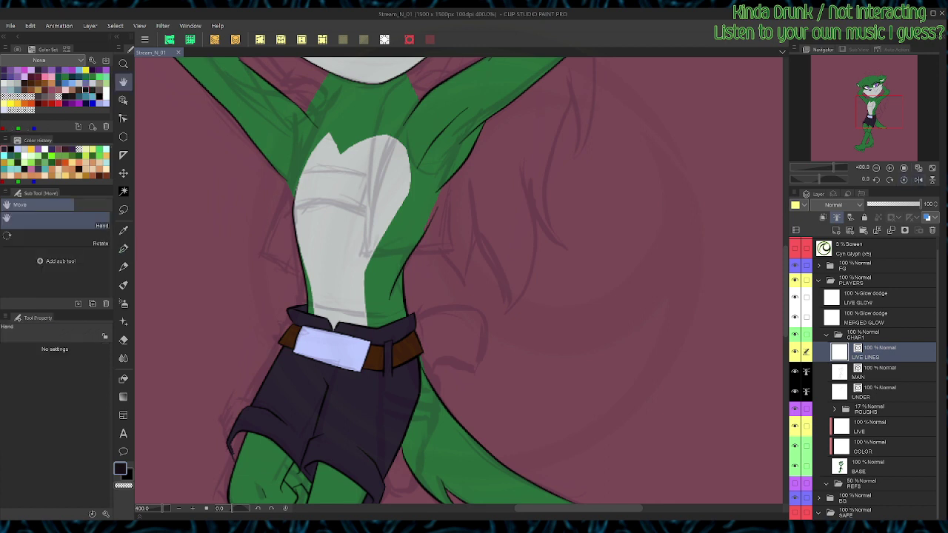
left_click_drag(459, 333, 479, 219)
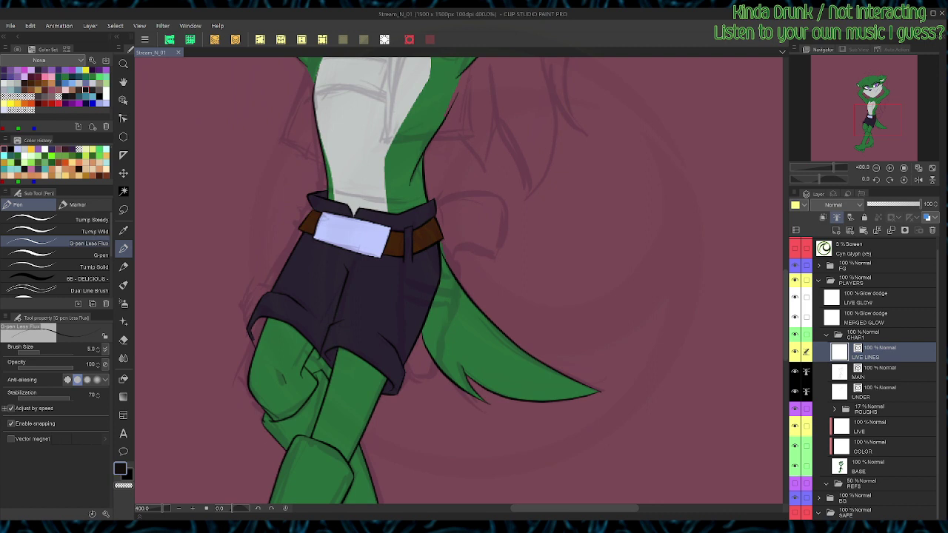
scroll(433, 222, "up", 2)
key("space")
left_click_drag(437, 296, 537, 125)
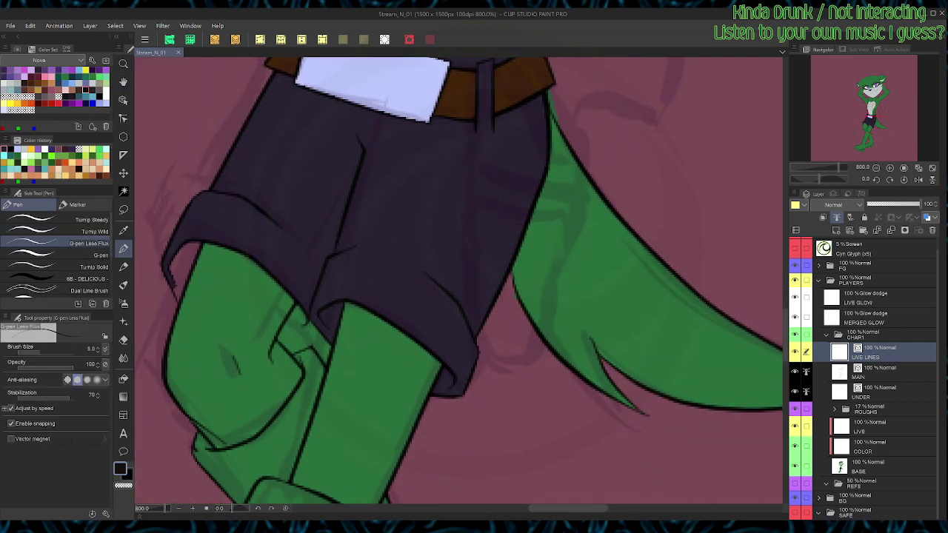
left_click_drag(280, 338, 308, 347)
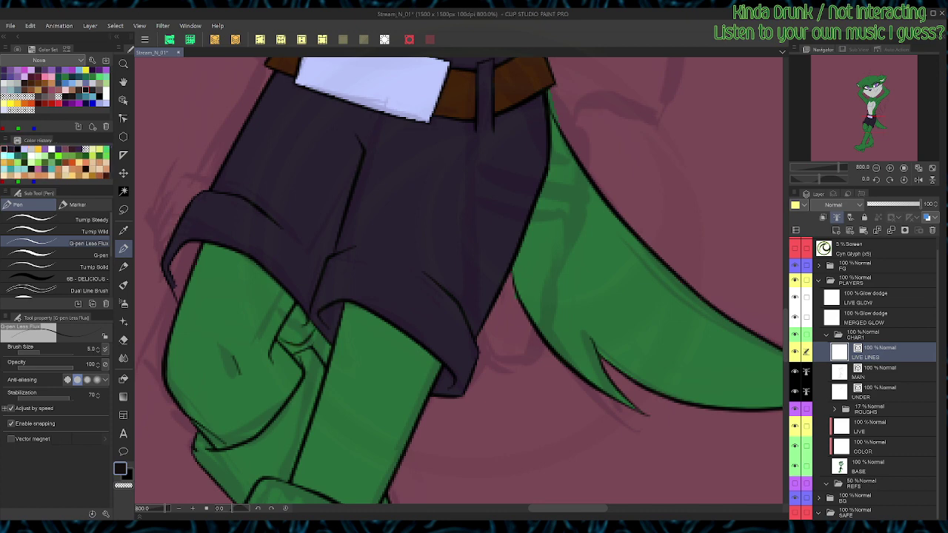
Step: Clear the leftover green from the small gaps below the bent leg's cuff, between the two legs, on the BASE layer
key("w")
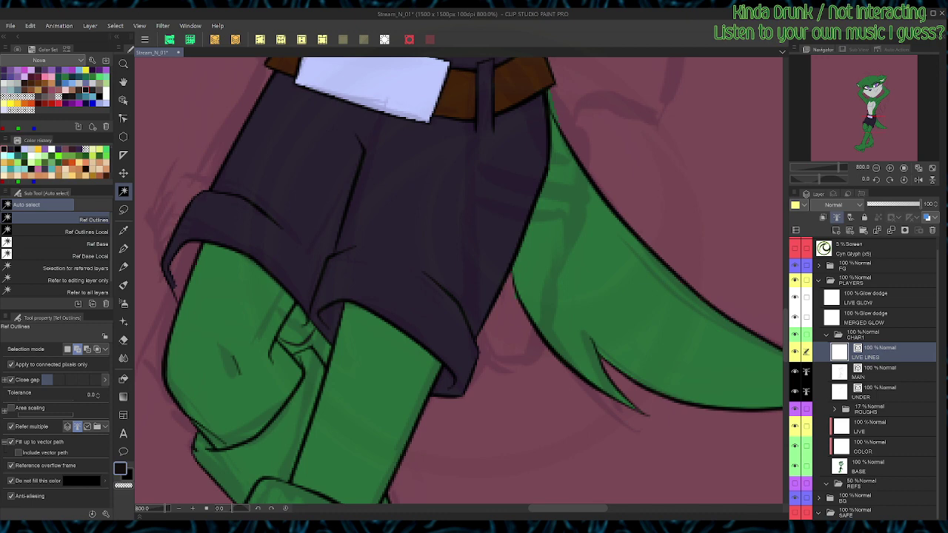
left_click(881, 466)
left_click(320, 344)
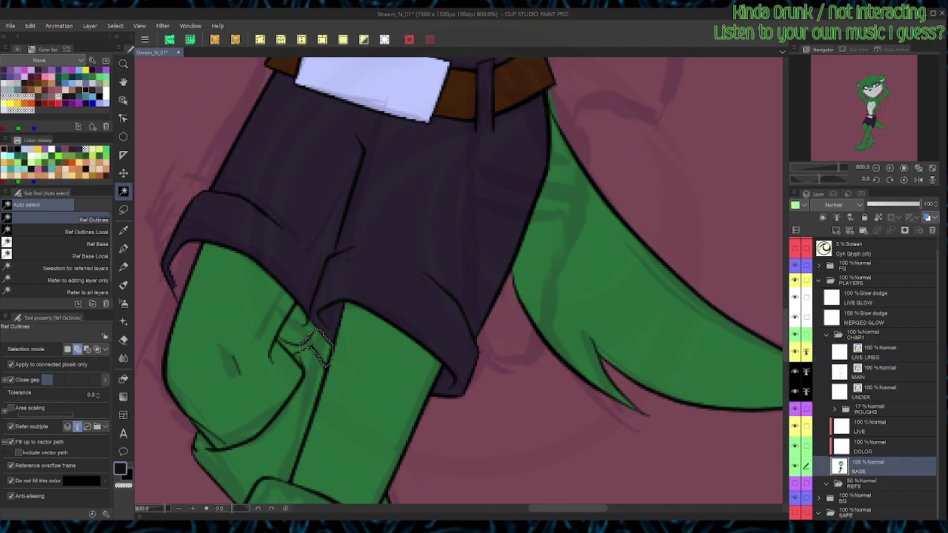
left_click(289, 346)
key("Delete")
key("ctrl+d")
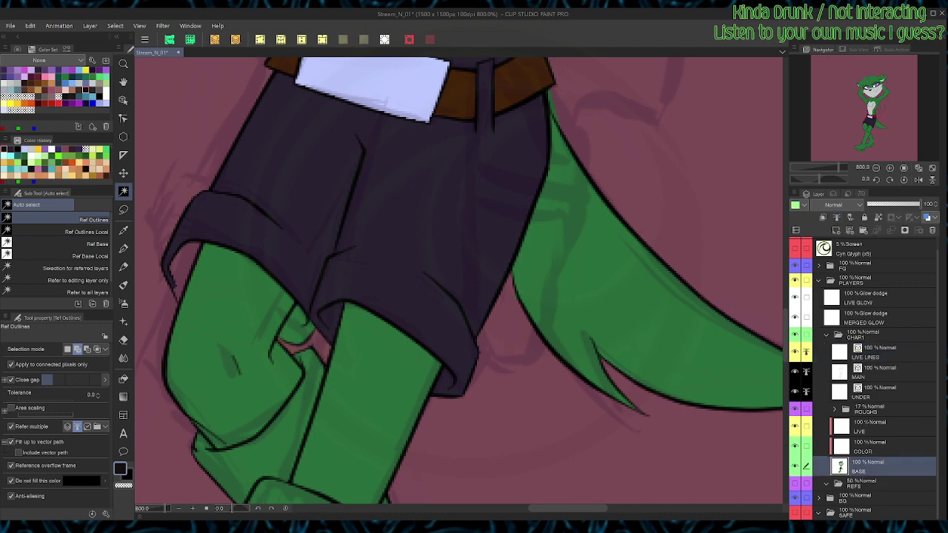
Step: Fill the two inner-cuff areas on either side of the bent leg with dark purple on the BASE layer
left_click(296, 328)
left_click(185, 268)
key("alt+Delete")
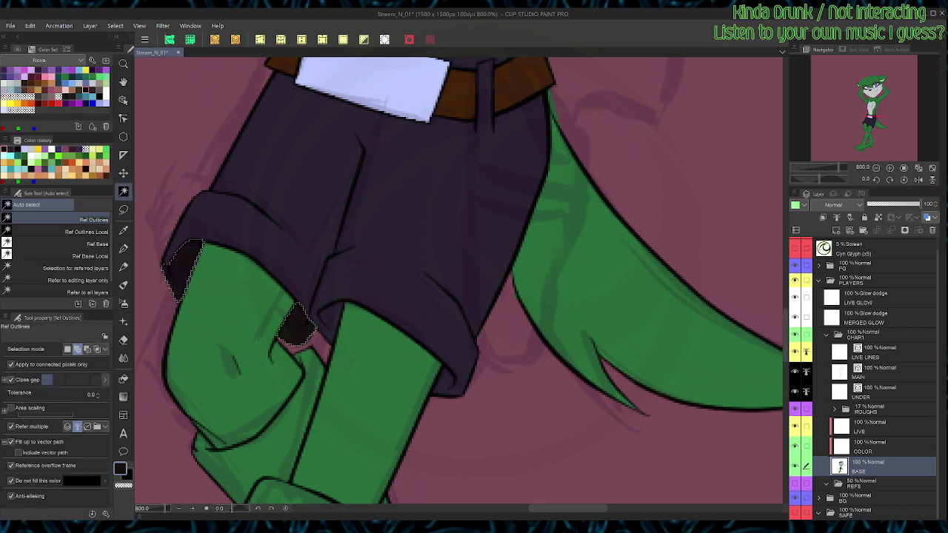
key("Delete")
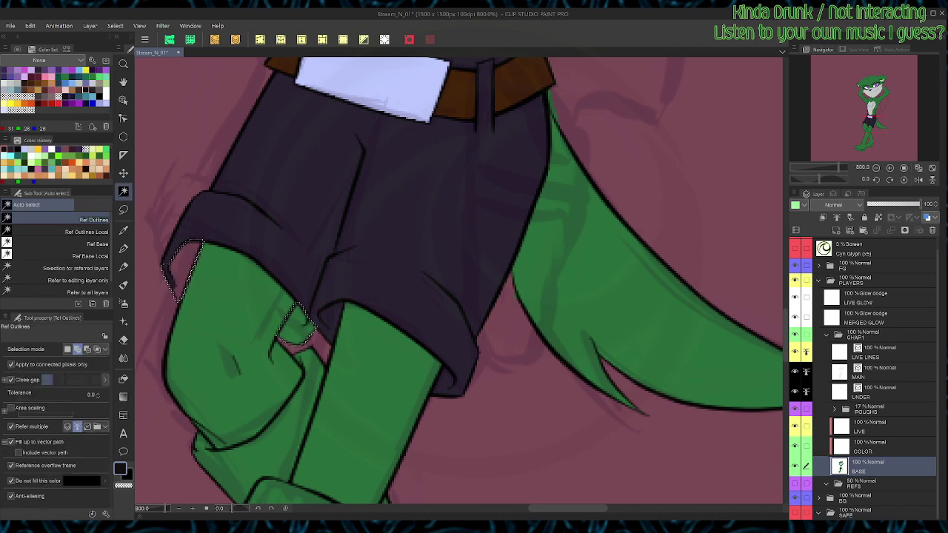
left_click(10, 149)
key("alt+Delete")
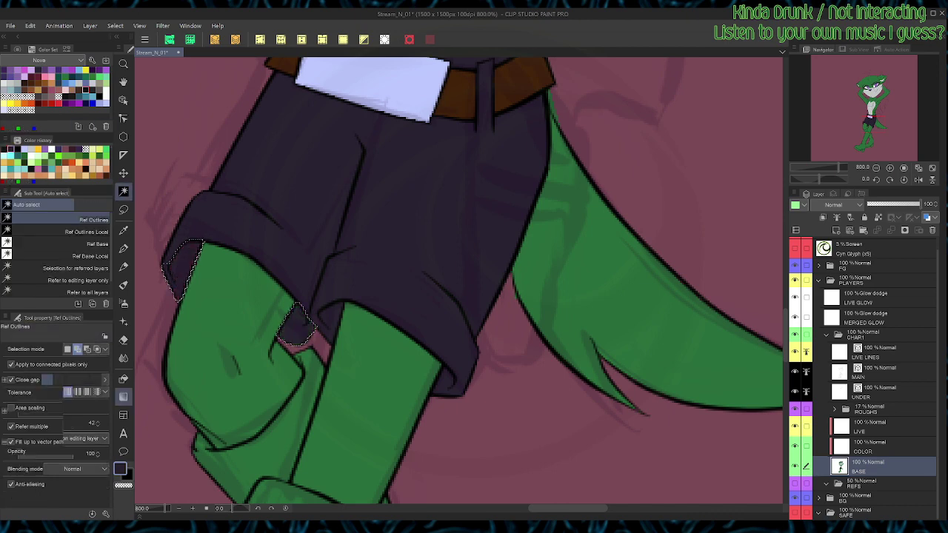
key("ctrl+d")
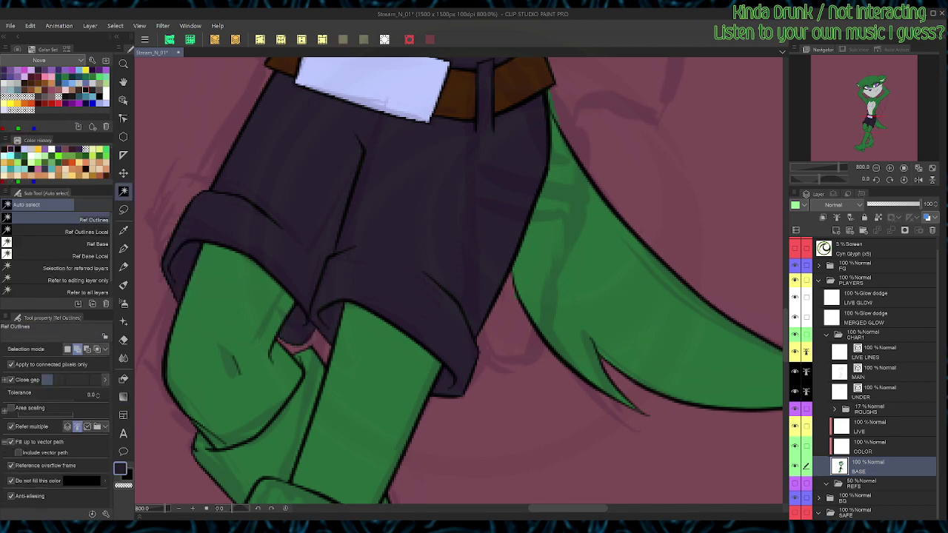
Step: Recolour the shorts, cuffs, waistband flaps and belt loop with near-black on the BASE layer, then save the file
left_click(326, 322)
left_click(342, 240)
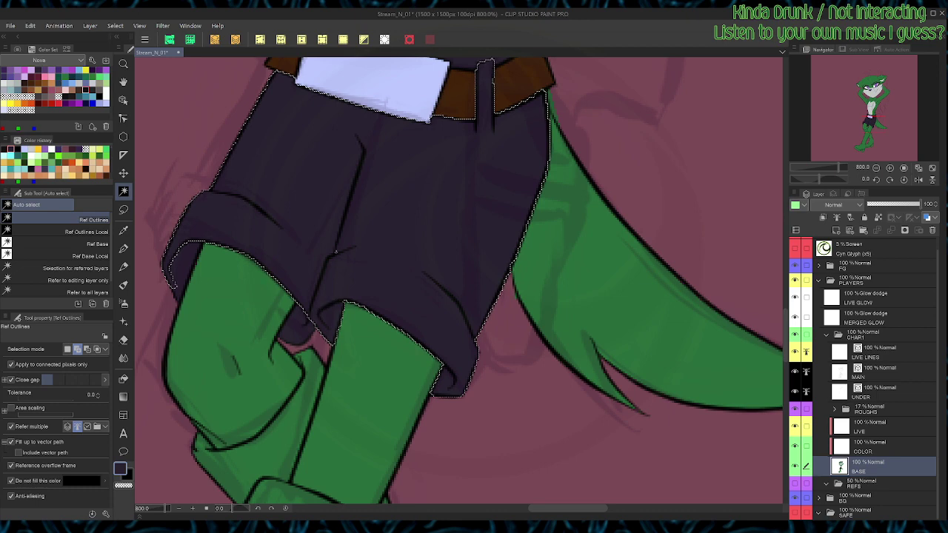
left_click_drag(335, 252, 314, 324)
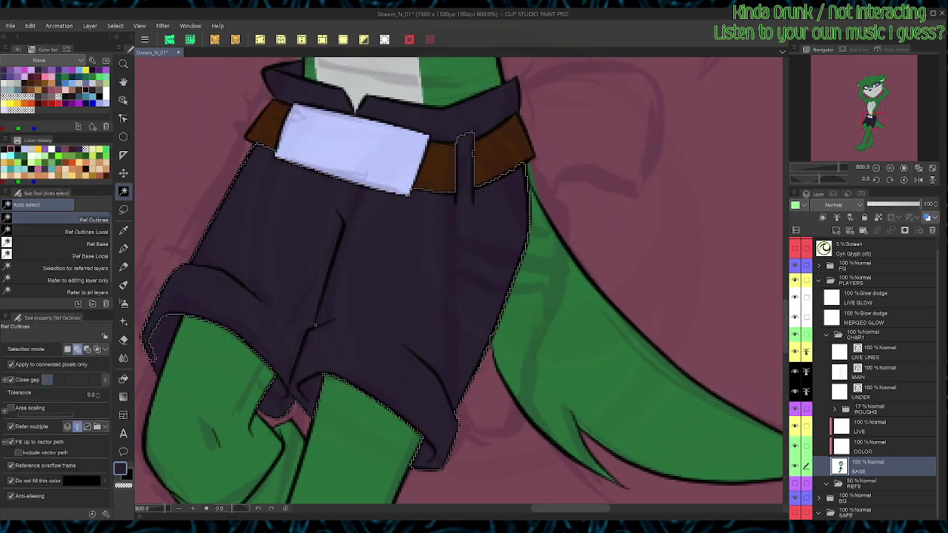
left_click(292, 71)
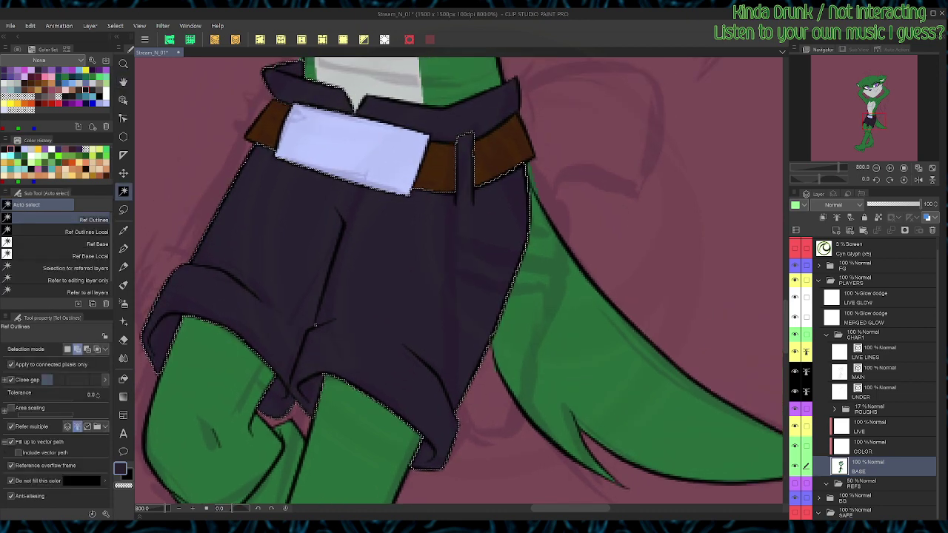
left_click(451, 120)
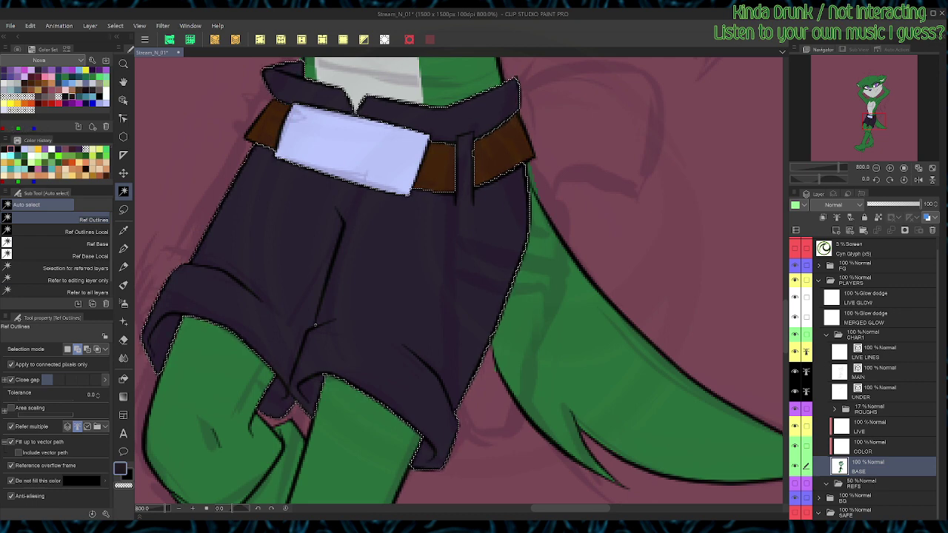
key("alt+BackSpace")
key("ctrl+d")
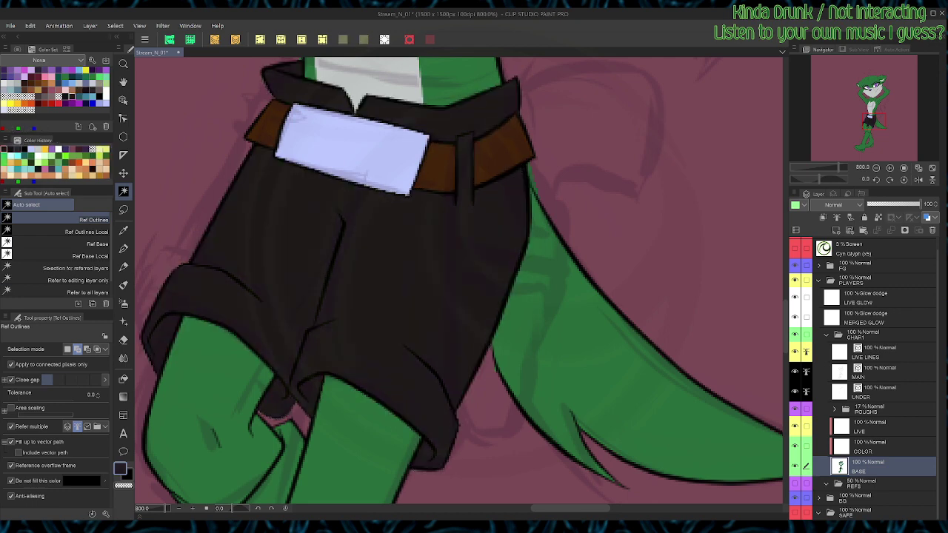
key("ctrl+s")
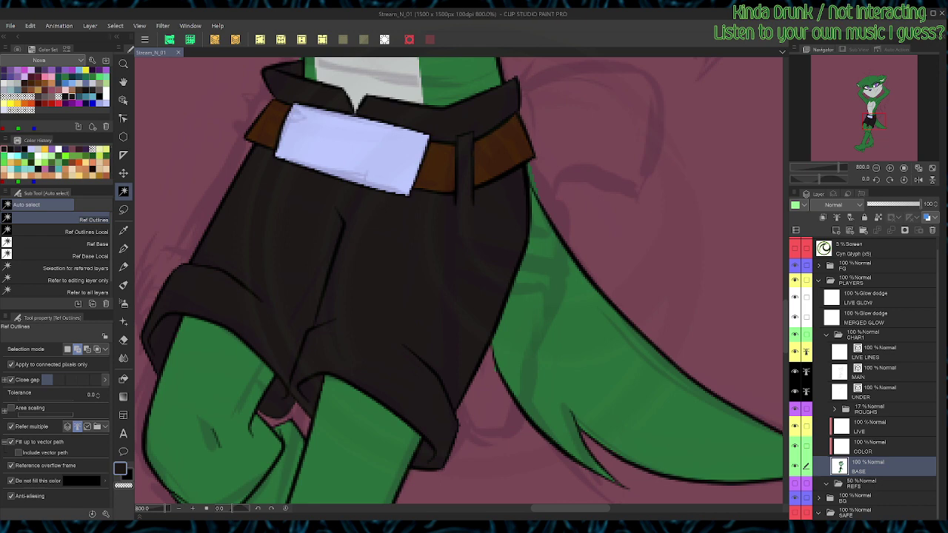
Step: Fill both knee-high boots, including their soles and heels, with near-black on the BASE layer and save the file
key("p")
scroll(256, 194, "down", 2)
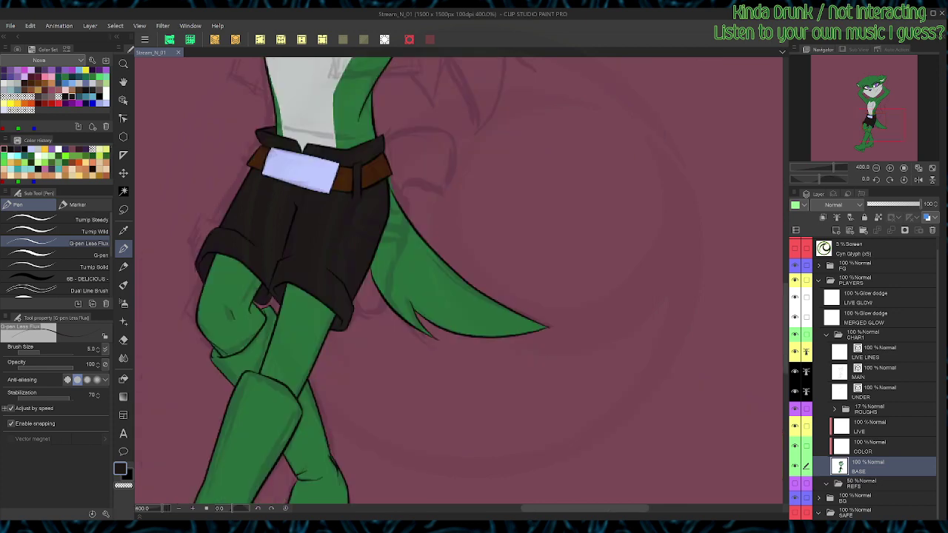
key("space")
left_click_drag(370, 325, 482, 142)
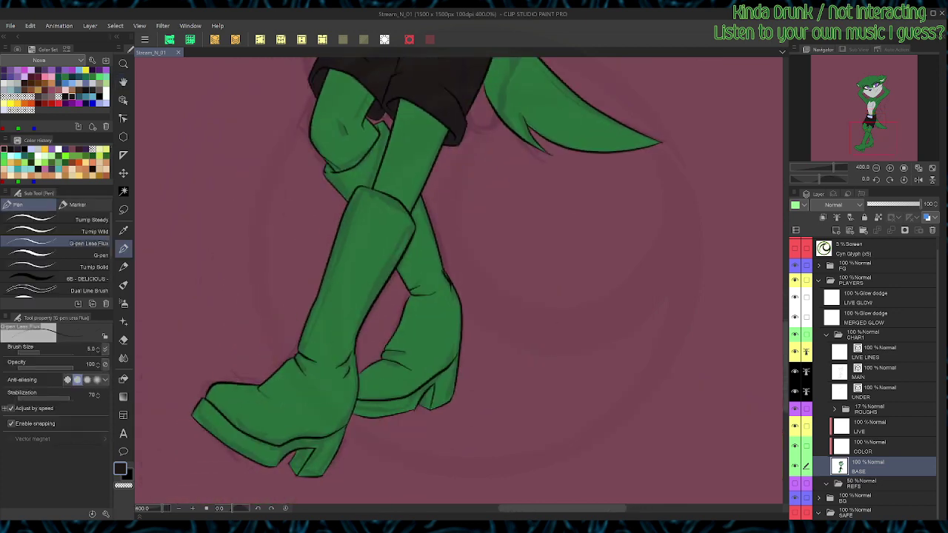
key("w")
left_click(360, 178)
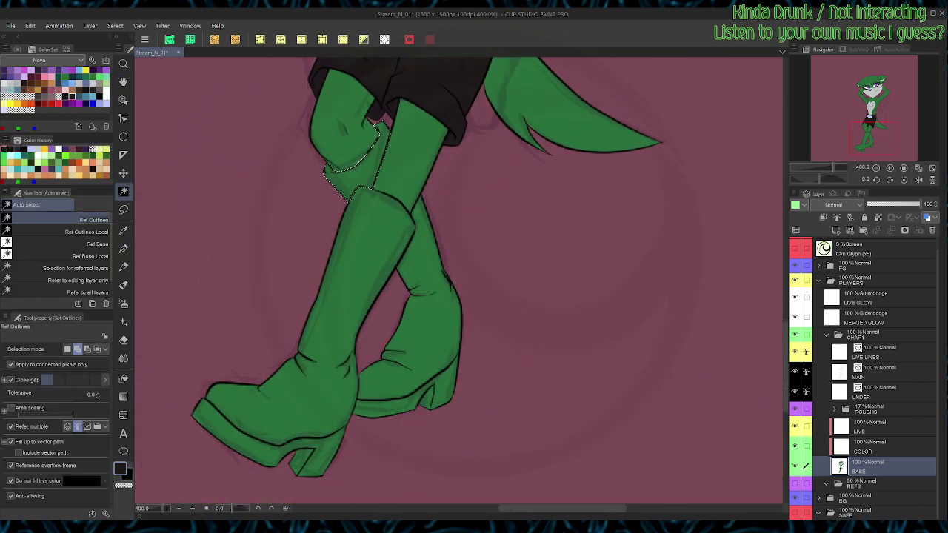
left_click(352, 267)
left_click(429, 308)
key("m")
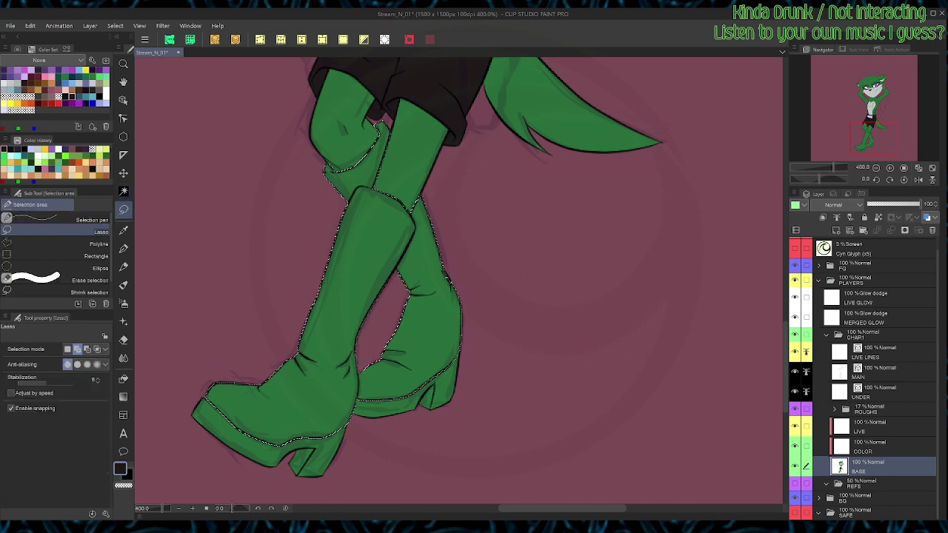
mouse_move(428, 211)
left_mouse_down()
mouse_move(489, 411)
mouse_move(185, 453)
mouse_move(318, 226)
mouse_move(317, 168)
mouse_move(363, 194)
mouse_move(418, 199)
left_mouse_up()
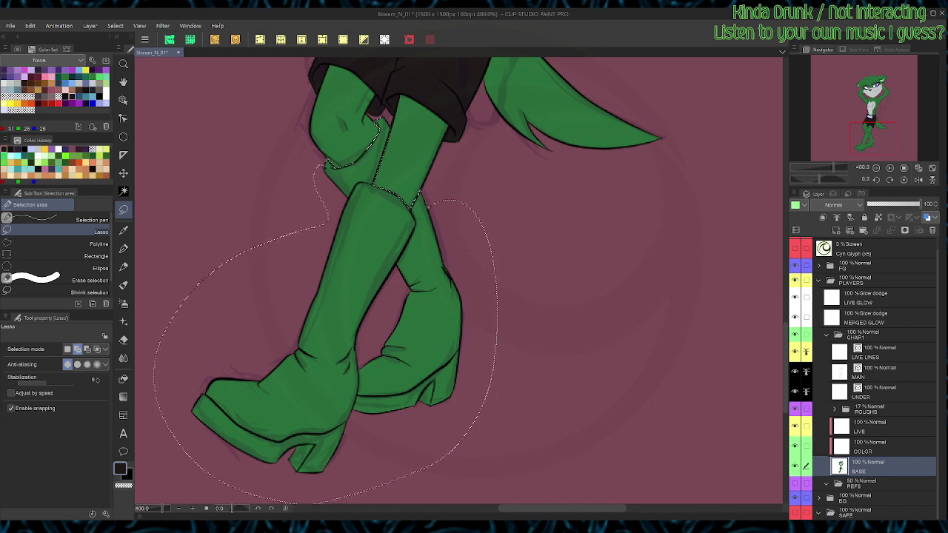
key("alt+BackSpace")
key("ctrl+d")
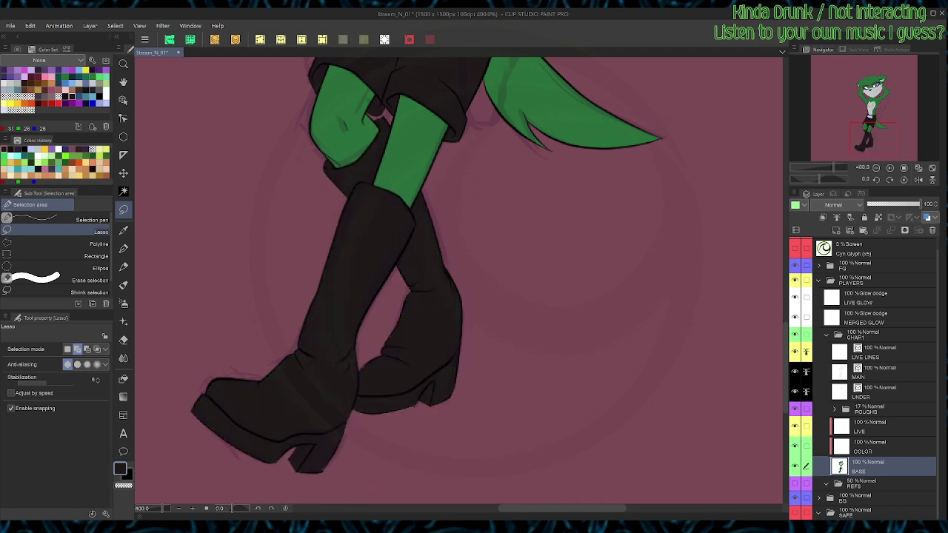
key("ctrl+s")
Step: Tidy the near-black fill along the outer shin edge of the front boot on the BASE layer
key("ctrl+plus")
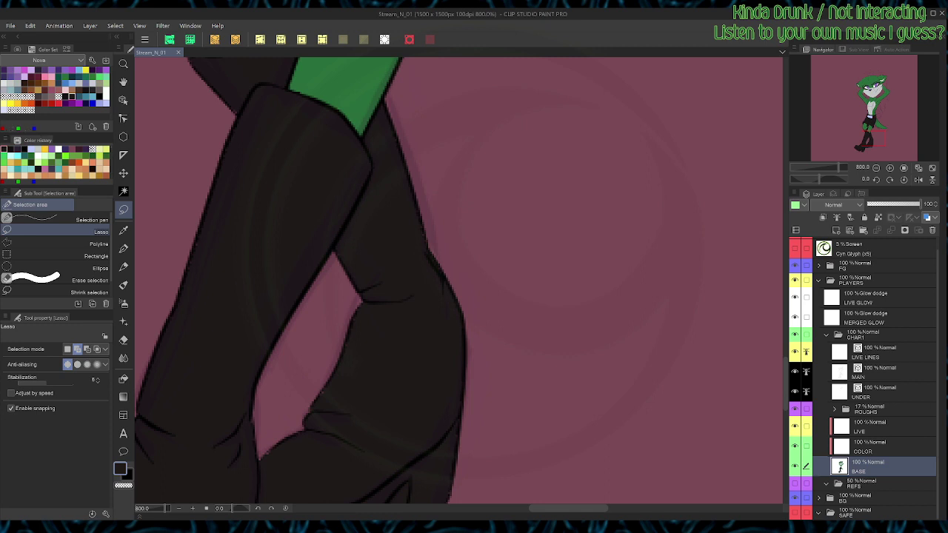
mouse_move(200, 232)
left_mouse_down()
mouse_move(188, 284)
mouse_move(202, 281)
left_mouse_up()
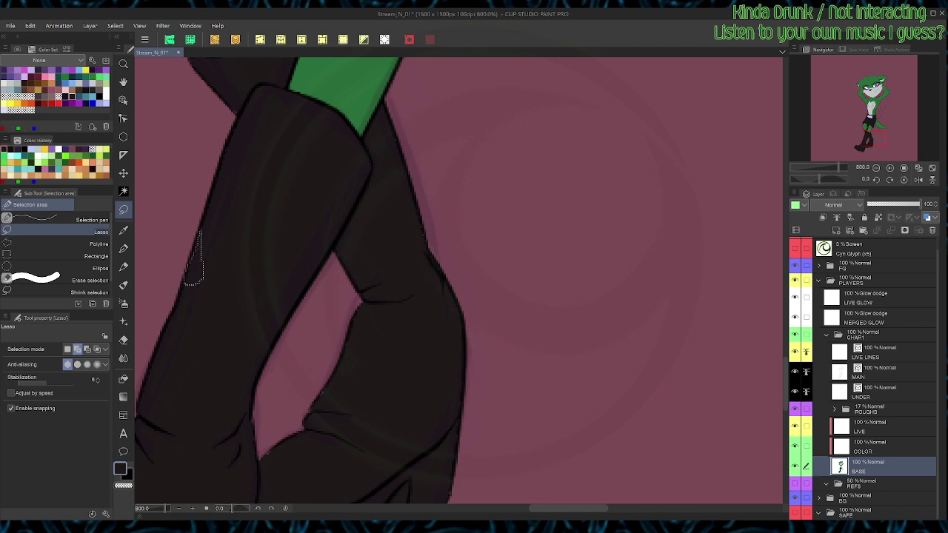
key("ctrl+d")
left_click_drag(194, 248, 212, 233)
key("g")
key("m")
key("ctrl+d")
Step: Tidy the rear boot's fill edge along its instep and ankle fold, beside the gap between the boots
key("space")
left_click_drag(318, 341, 461, 192)
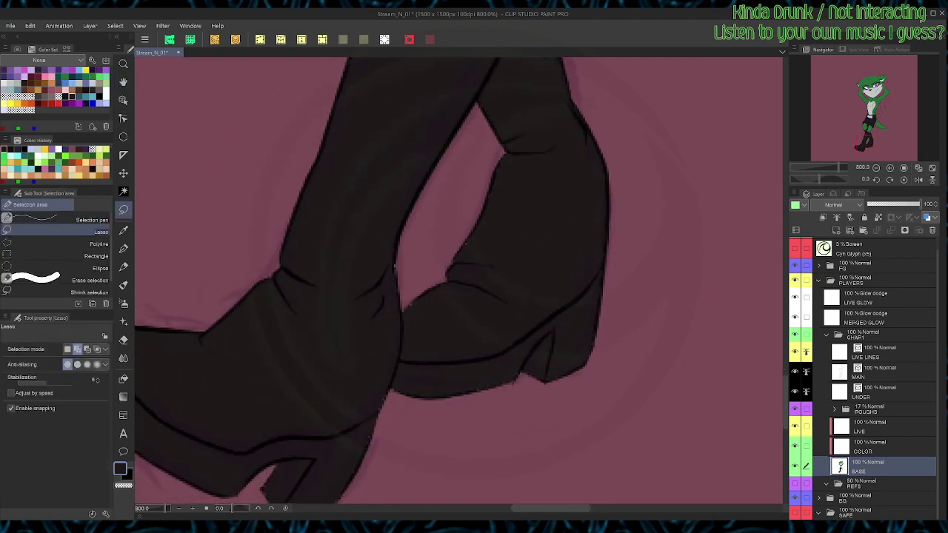
mouse_move(396, 289)
left_mouse_down()
mouse_move(383, 306)
mouse_move(379, 293)
mouse_move(408, 343)
mouse_move(443, 309)
left_mouse_up()
key("ctrl+d")
key("shift+space")
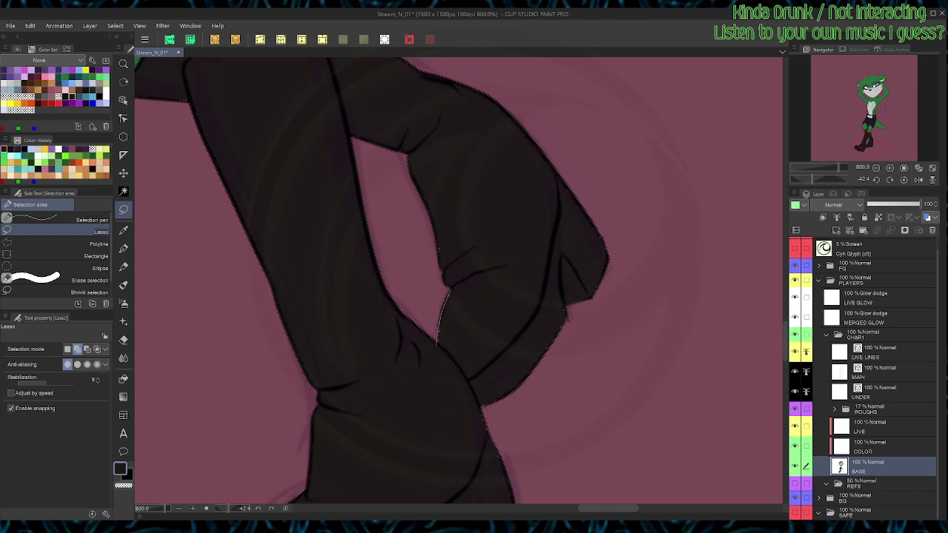
mouse_move(438, 260)
left_mouse_down()
mouse_move(471, 229)
mouse_move(446, 295)
left_mouse_up()
key("ctrl+d")
Step: Tidy the fill along the inner edge of the rear boot's shaft, above the ankle fold
mouse_move(416, 184)
left_mouse_down()
mouse_move(417, 155)
mouse_move(435, 204)
left_mouse_up()
key("g")
key("ctrl+d")
key("ctrl+at")
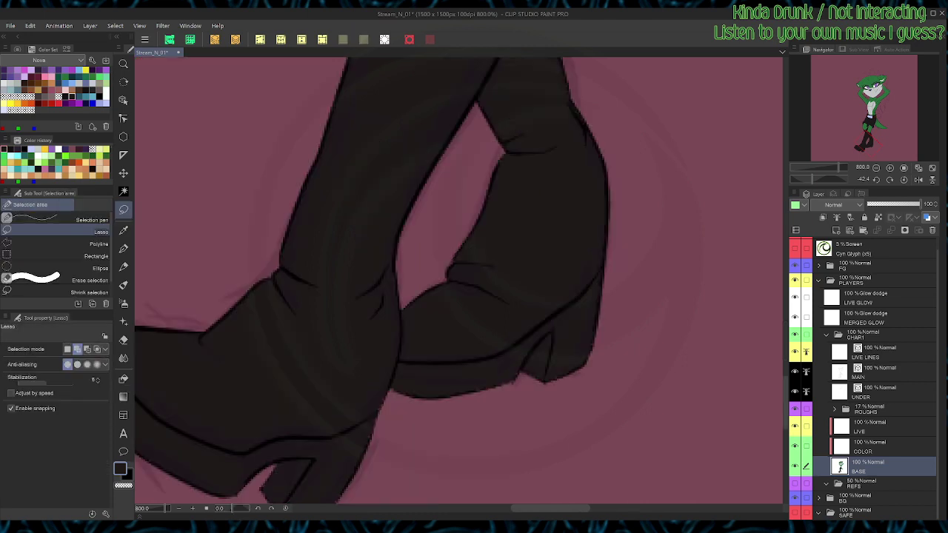
left_click_drag(489, 197, 493, 194)
key("ctrl+d")
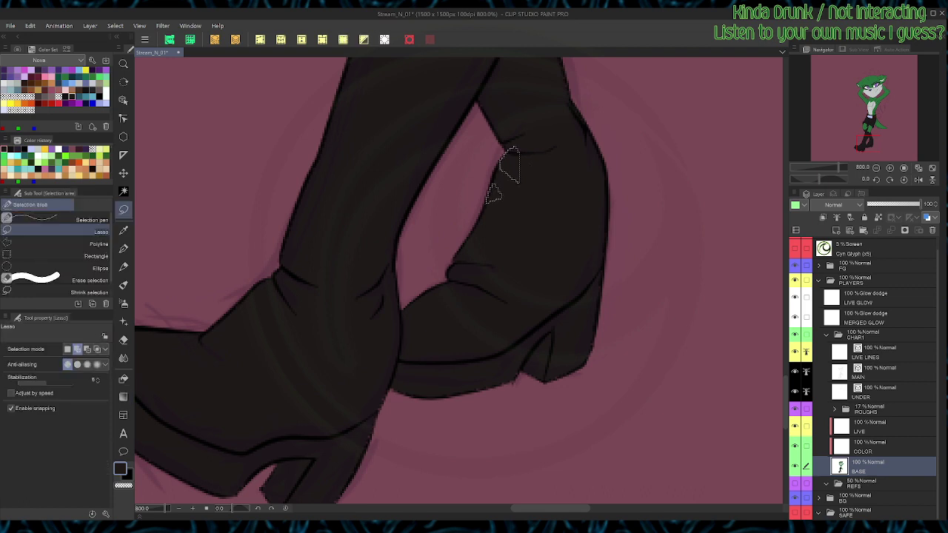
key("ctrl+d")
Step: Clean up the near-black fill around the rear boot's heel block on the BASE layer
mouse_move(474, 252)
left_mouse_down()
mouse_move(487, 250)
mouse_move(529, 177)
mouse_move(508, 165)
left_mouse_up()
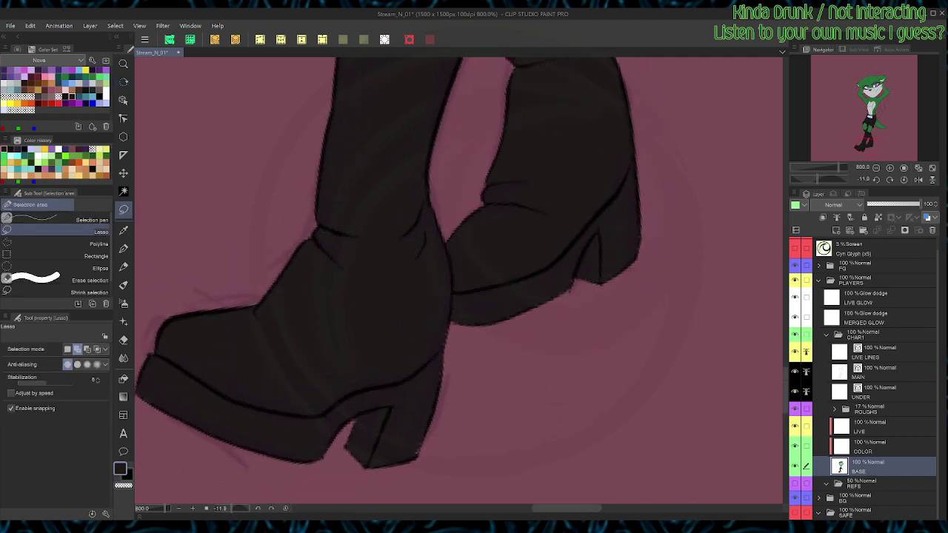
left_click_drag(603, 282, 624, 268)
mouse_move(640, 237)
left_mouse_down()
mouse_move(634, 175)
mouse_move(567, 242)
mouse_move(565, 280)
mouse_move(583, 262)
mouse_move(595, 271)
mouse_move(577, 212)
mouse_move(524, 273)
mouse_move(560, 243)
left_mouse_up()
key("ctrl+d")
key("shift+space")
key("ctrl+d")
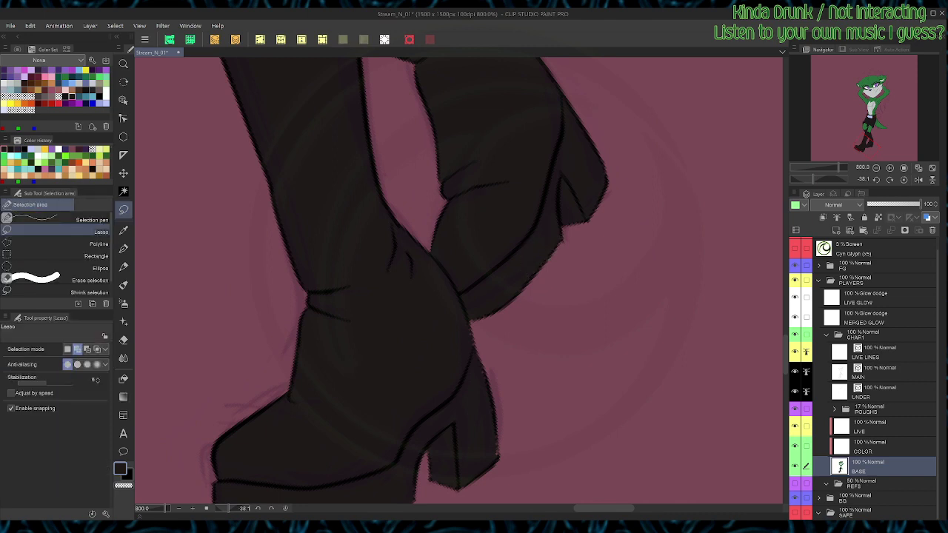
Step: Clean up the fill edge behind the front boot's heel and along the underside of its platform sole
key("ctrl+@")
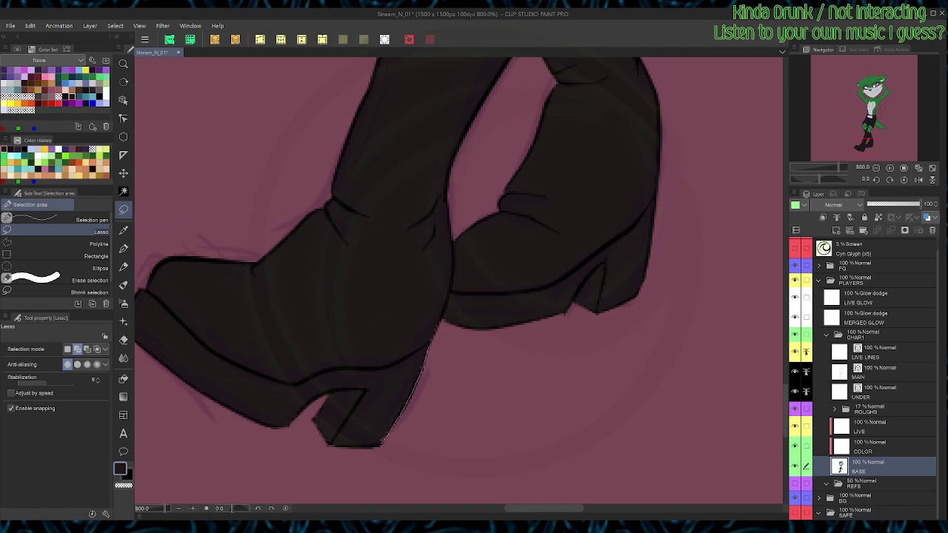
mouse_move(429, 342)
left_mouse_down()
mouse_move(441, 320)
mouse_move(355, 410)
mouse_move(352, 437)
mouse_move(478, 429)
left_mouse_up()
key("space")
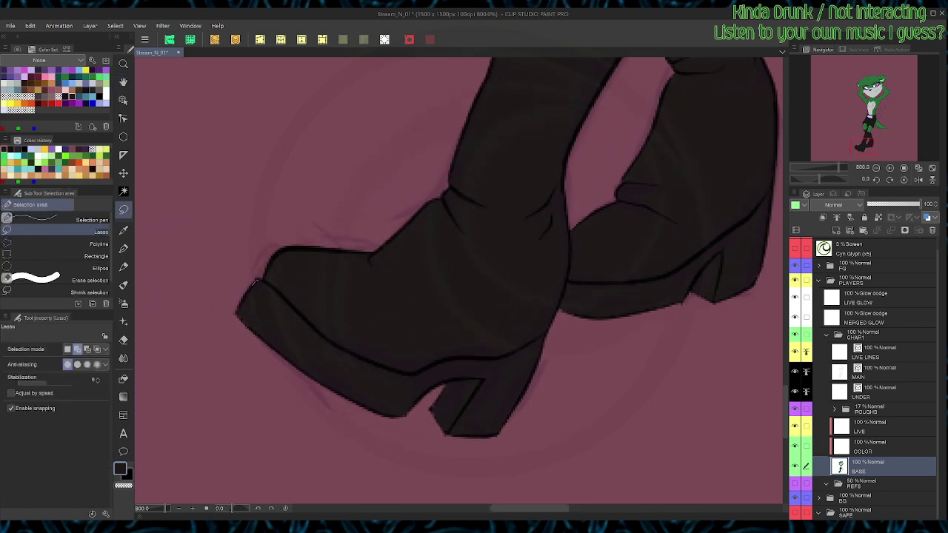
mouse_move(252, 284)
left_mouse_down()
mouse_move(243, 298)
mouse_move(300, 398)
mouse_move(432, 478)
left_mouse_up()
key("g")
key("ctrl+d")
Step: Clean up the fill in the notch between the front boot's sole and heel, then save the file
key("shift+space")
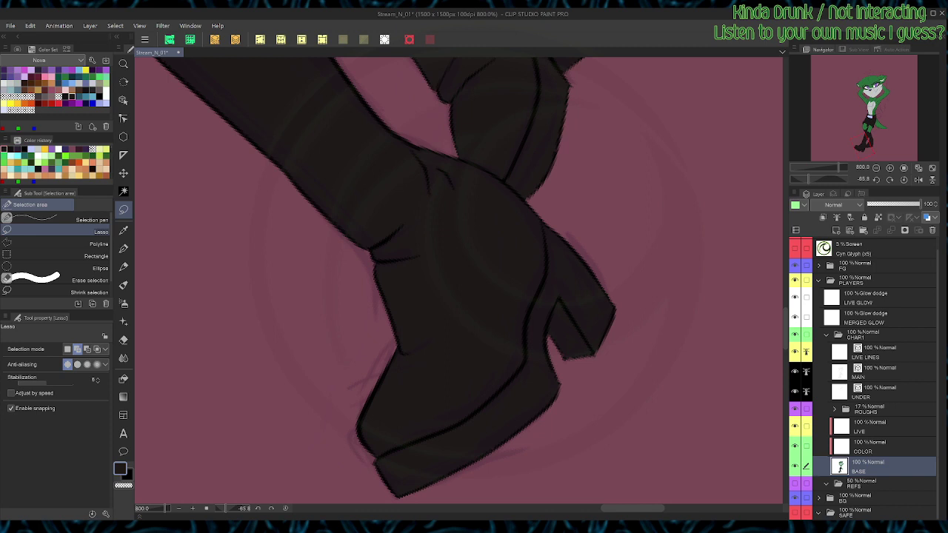
left_click_drag(559, 383, 553, 396)
mouse_move(557, 343)
left_mouse_down()
mouse_move(583, 356)
mouse_move(585, 327)
left_mouse_up()
key("g")
key("m")
key("ctrl+d")
key("ctrl+@")
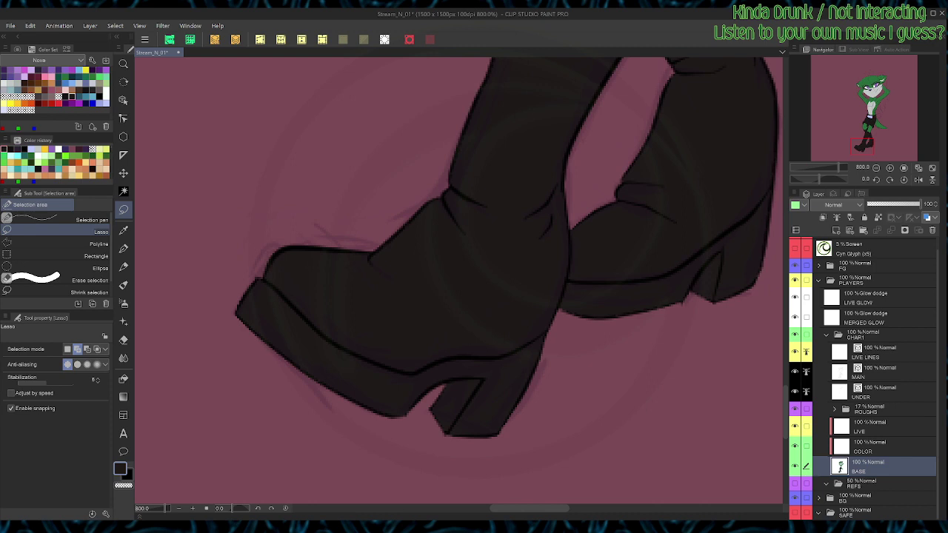
key("ctrl+alt+0")
left_click_drag(553, 207, 512, 401)
scroll(512, 401, "up", 2)
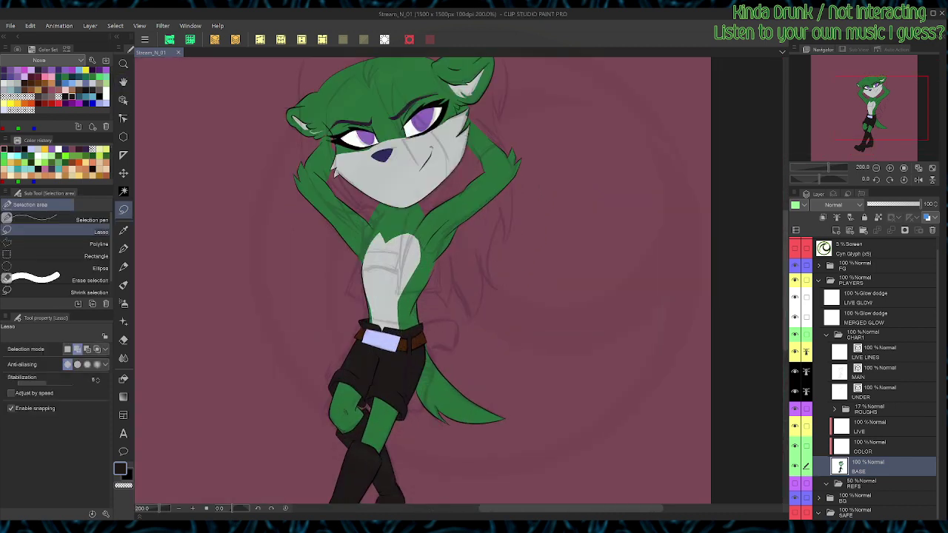
Step: Ink a curved black hair strand on LIVE LINES beside the torso, using the G-pen Less Flux brush
key("p")
left_click(873, 372)
left_click(874, 353)
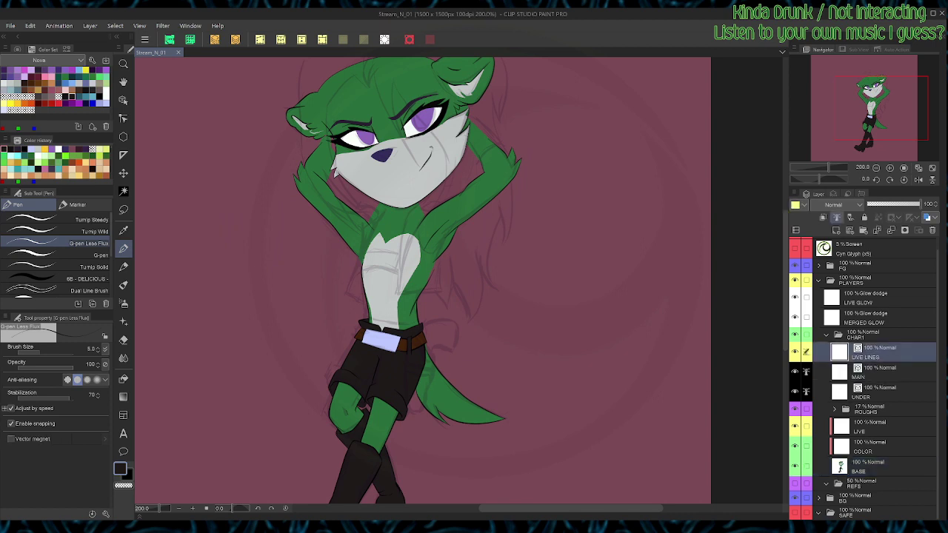
left_click_drag(460, 236, 468, 305)
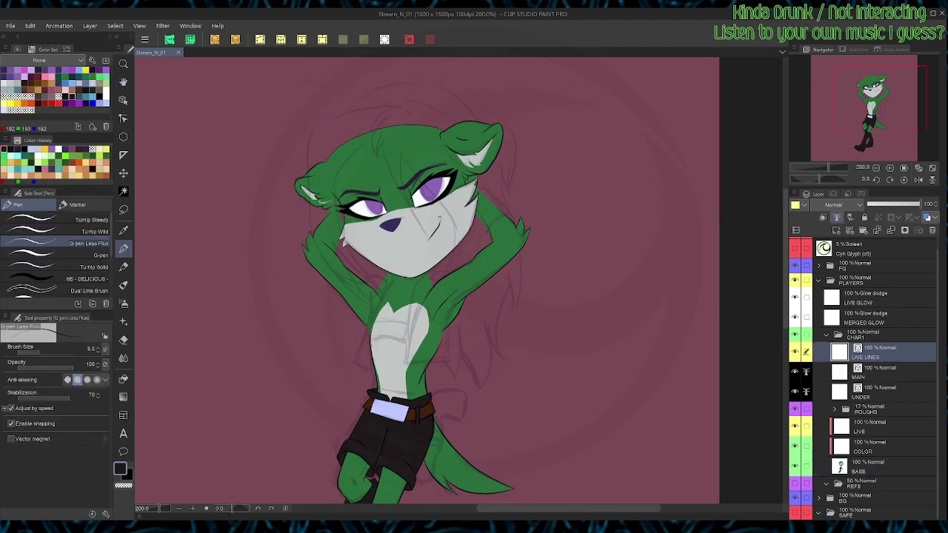
left_click(72, 96)
mouse_move(472, 394)
left_mouse_down()
mouse_move(491, 359)
mouse_move(481, 311)
left_mouse_up()
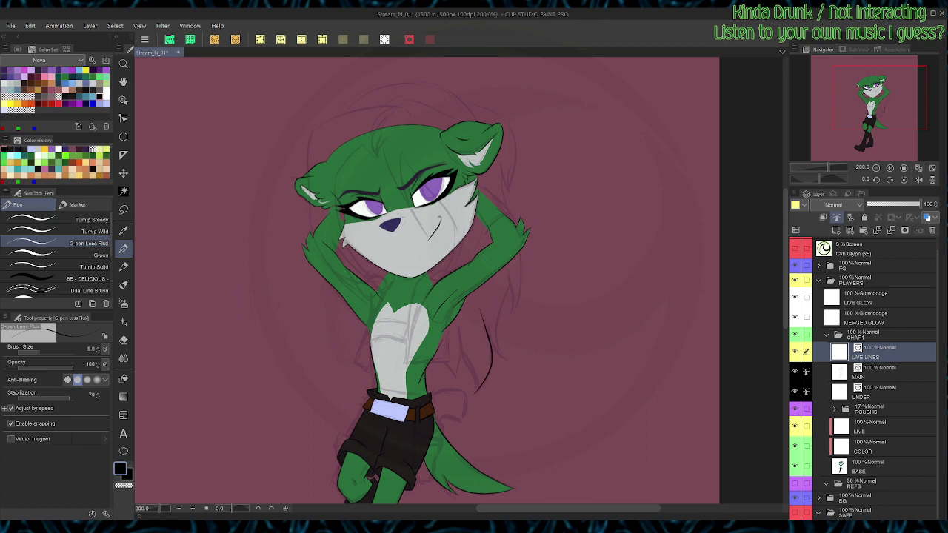
Step: Ink the long outer hair line from the ear past the elbow, with wavy pointed tips beside the torso, and mirror the canvas view
mouse_move(491, 347)
left_mouse_down()
mouse_move(497, 360)
mouse_move(522, 362)
mouse_move(501, 339)
mouse_move(509, 274)
left_mouse_up()
mouse_move(516, 305)
left_mouse_down()
mouse_move(510, 327)
mouse_move(528, 272)
mouse_move(490, 169)
left_mouse_up()
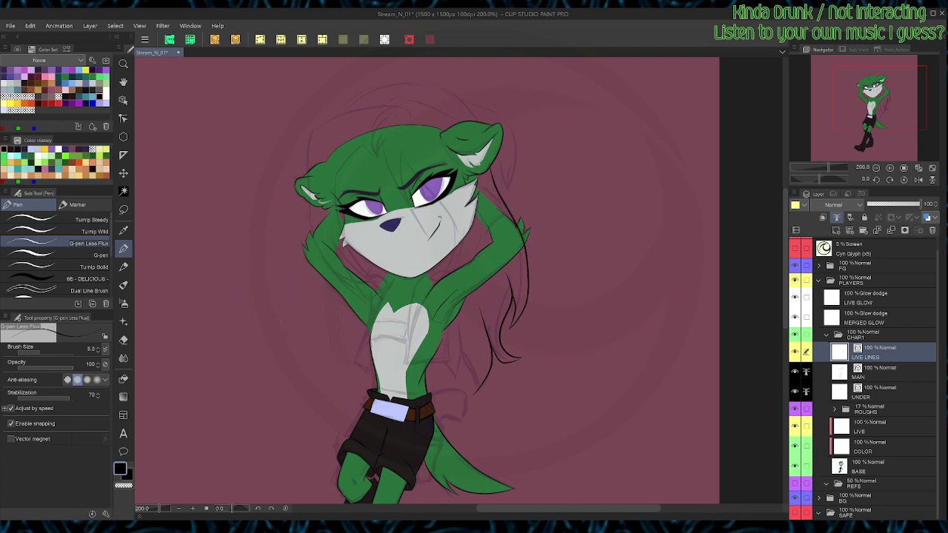
mouse_move(478, 385)
left_mouse_down()
mouse_move(452, 341)
mouse_move(464, 374)
mouse_move(447, 393)
mouse_move(434, 355)
left_mouse_up()
left_click(918, 179)
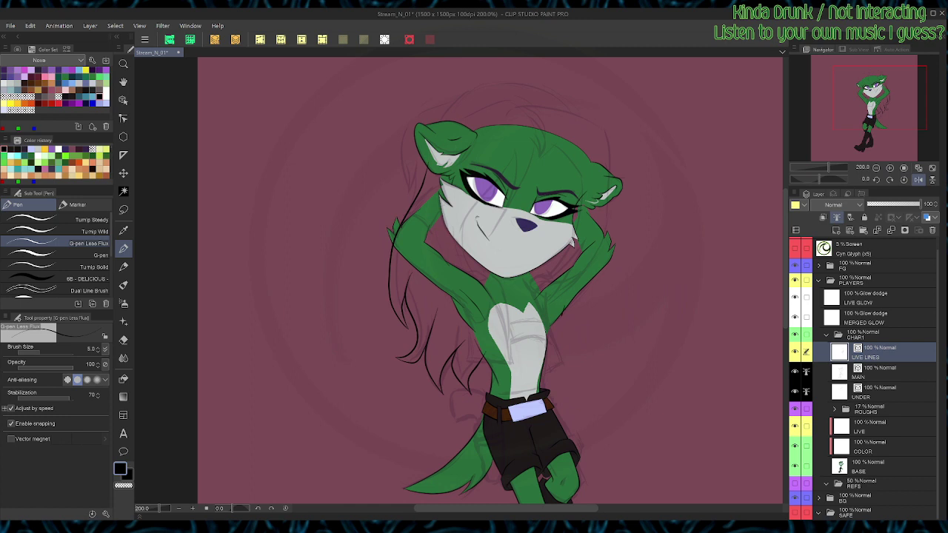
Step: Ink the hair strands hanging beside the waist and a short strand beneath the small ear's cheek, following the rough sketch
mouse_move(563, 315)
left_mouse_down()
mouse_move(552, 346)
mouse_move(572, 362)
left_mouse_up()
left_click_drag(548, 296, 530, 364)
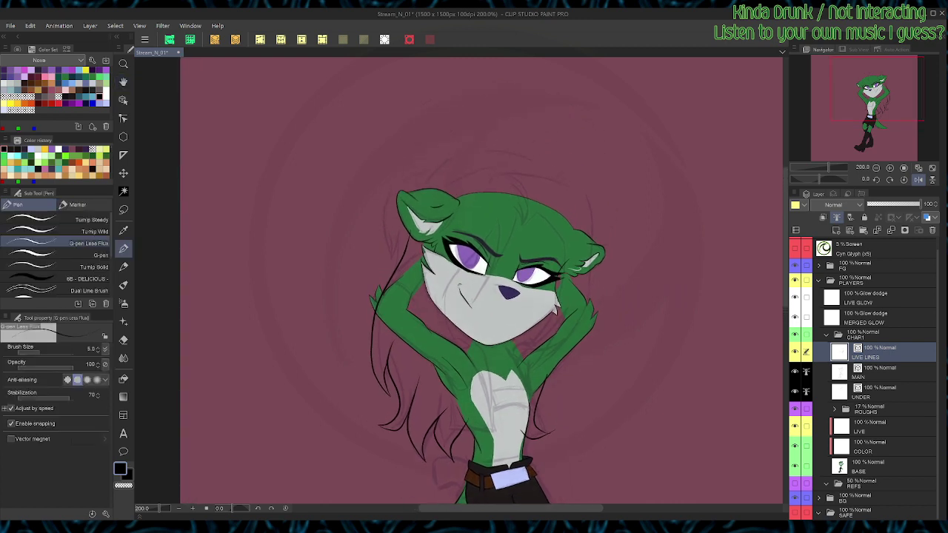
left_click_drag(537, 316, 548, 348)
left_click_drag(541, 311, 528, 396)
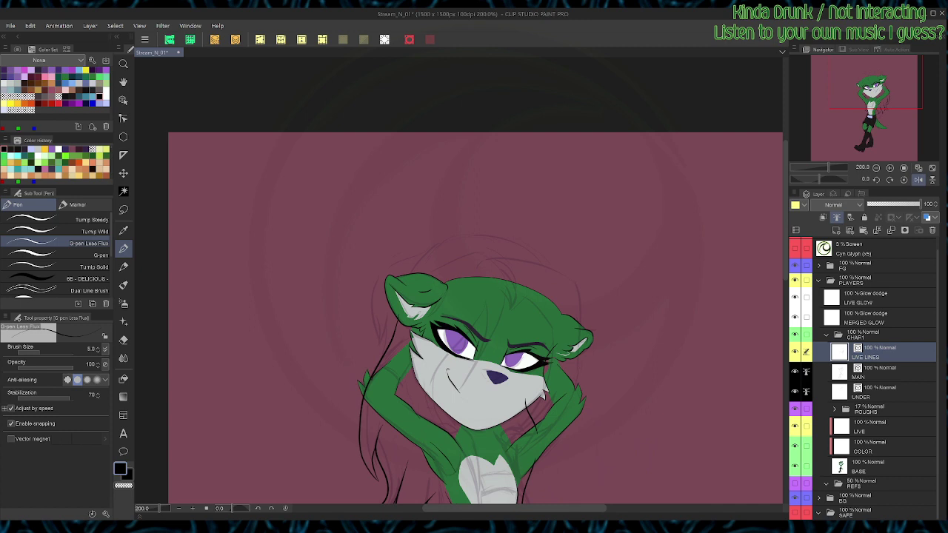
Step: Ink the hair arc above the head and the short parting on the forehead, and undo the long strands crossing the face
mouse_move(416, 269)
left_mouse_down()
mouse_move(439, 239)
mouse_move(508, 244)
left_mouse_up()
mouse_move(523, 300)
left_mouse_down()
mouse_move(518, 265)
mouse_move(499, 331)
mouse_move(453, 411)
mouse_move(477, 349)
mouse_move(479, 294)
left_mouse_up()
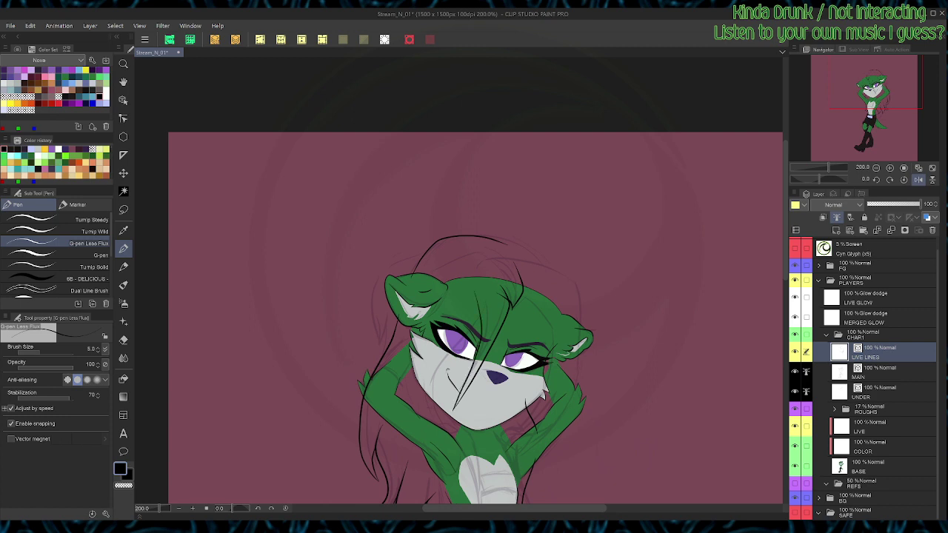
key("ctrl+z")
key("ctrl+z")
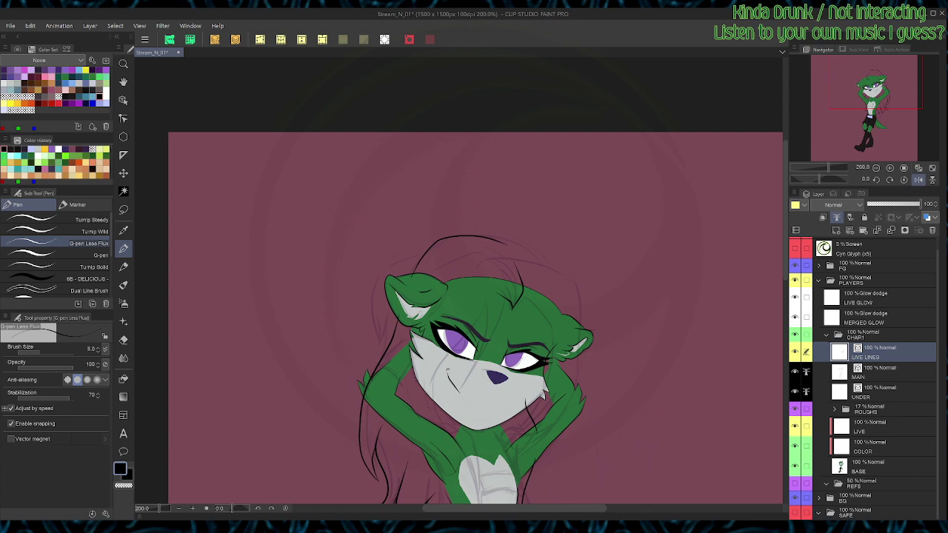
Step: Ink the fringe from the forehead parting down around the smaller eye and across the forehead to the larger ear
left_click(918, 180)
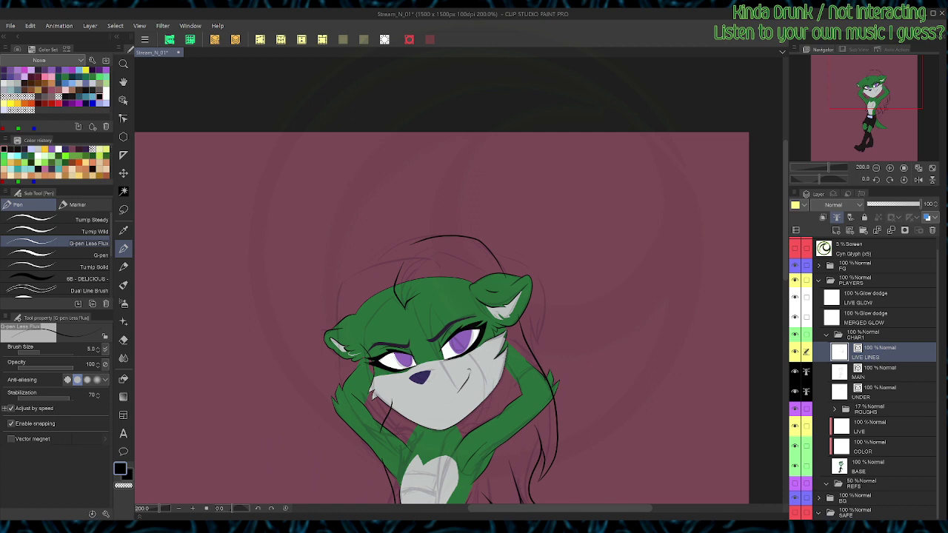
mouse_move(405, 307)
left_mouse_down()
mouse_move(384, 311)
mouse_move(369, 297)
left_mouse_up()
left_click_drag(364, 335, 368, 368)
key("shift+space")
left_click_drag(562, 355, 571, 220)
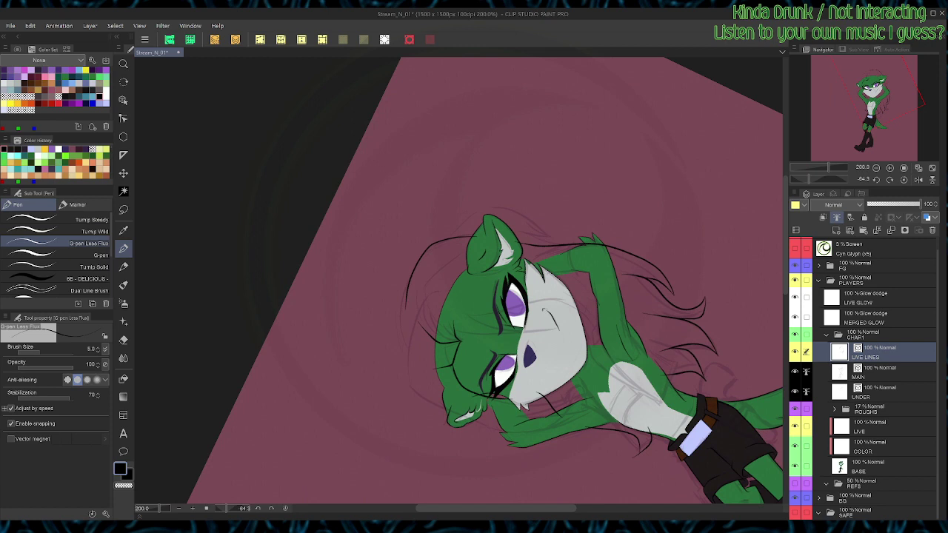
mouse_move(461, 337)
left_mouse_down()
mouse_move(474, 305)
mouse_move(467, 245)
mouse_move(446, 287)
left_mouse_up()
key("shift+r")
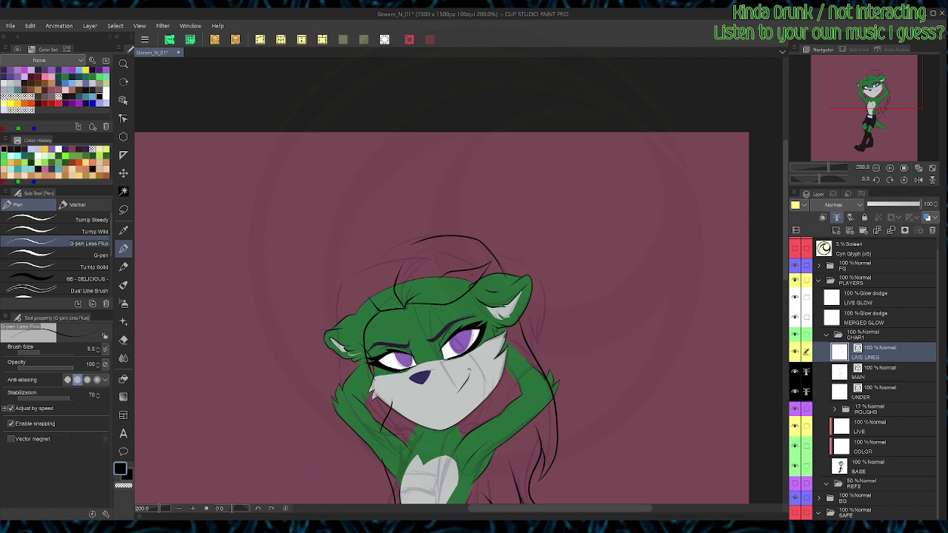
Step: Ink a pointed hair tuft rising above the crown and the outer hair contour running down past the smaller ear
left_click_drag(478, 265, 486, 205)
mouse_move(408, 281)
left_mouse_down()
mouse_move(412, 264)
mouse_move(486, 204)
left_mouse_up()
left_click(918, 179)
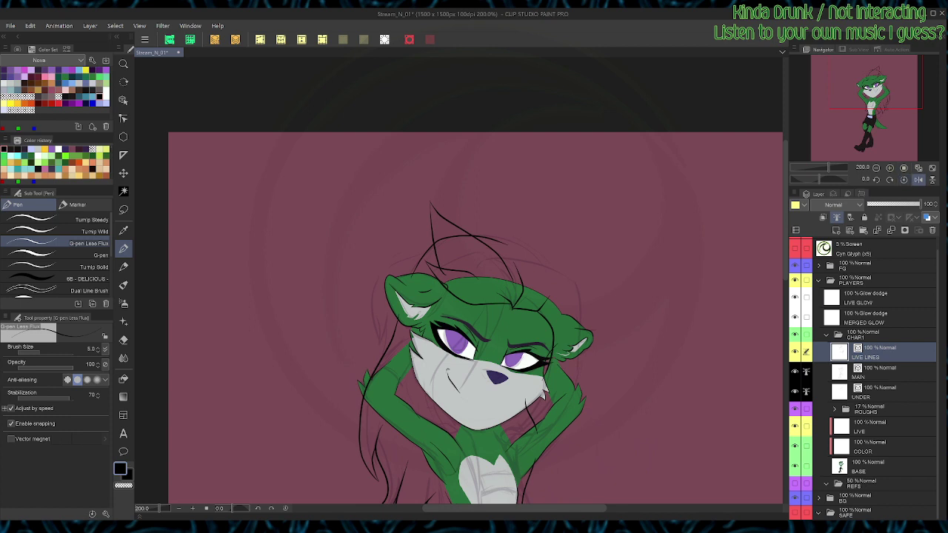
mouse_move(491, 236)
left_mouse_down()
mouse_move(578, 290)
mouse_move(576, 370)
mouse_move(548, 421)
mouse_move(554, 454)
mouse_move(538, 502)
mouse_move(537, 417)
left_mouse_up()
key("space")
left_click_drag(529, 346, 524, 371)
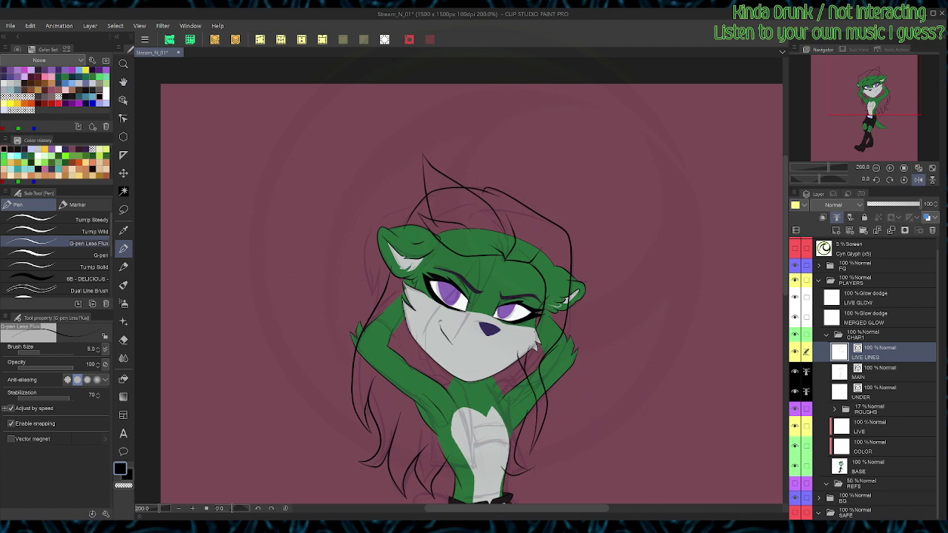
Step: Shift the pointed tuft's lines toward the larger ear with the Object tool and erase the arc segment running through the tuft
left_click(918, 180)
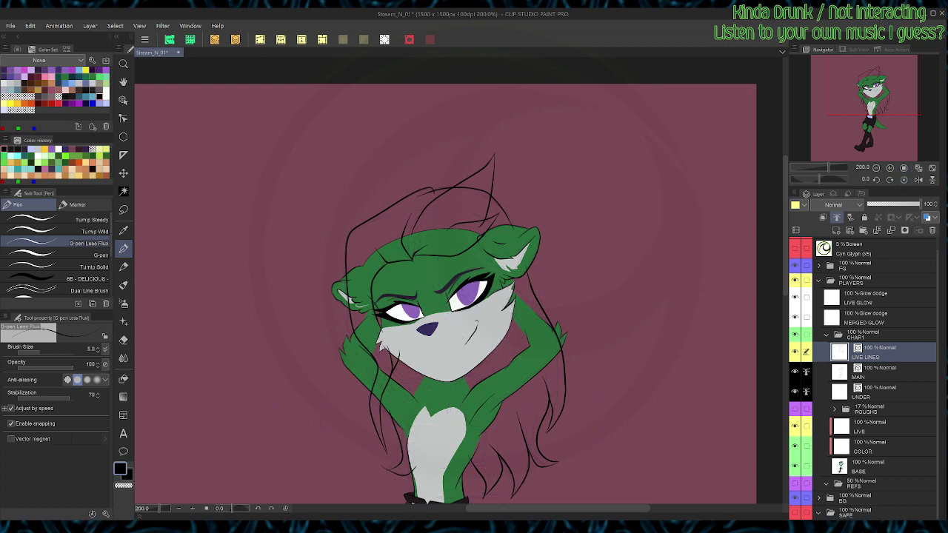
key("e")
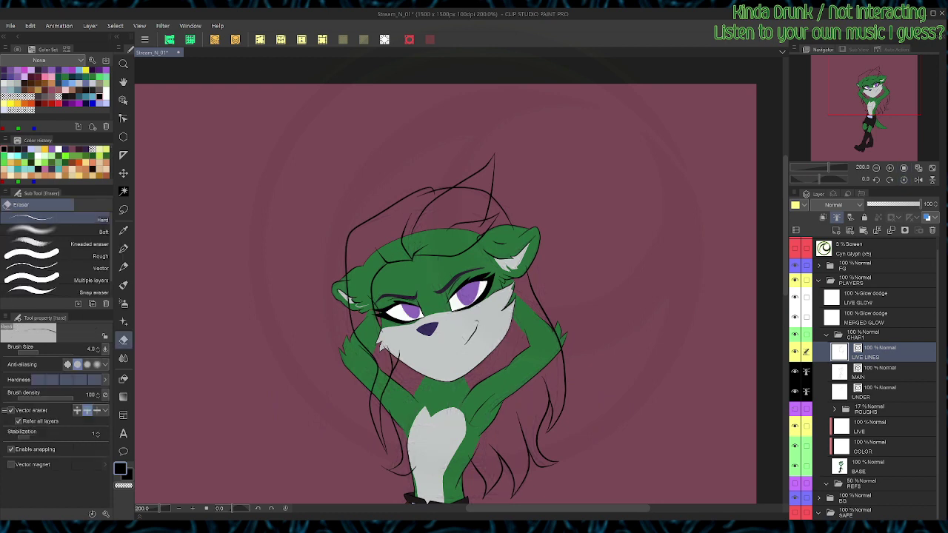
key("o")
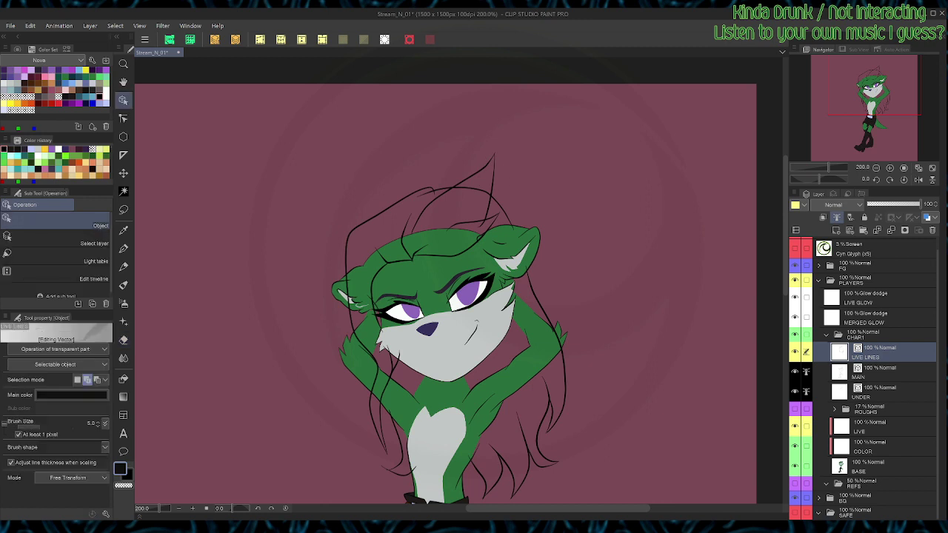
left_click_drag(479, 137, 505, 181)
left_click(472, 247)
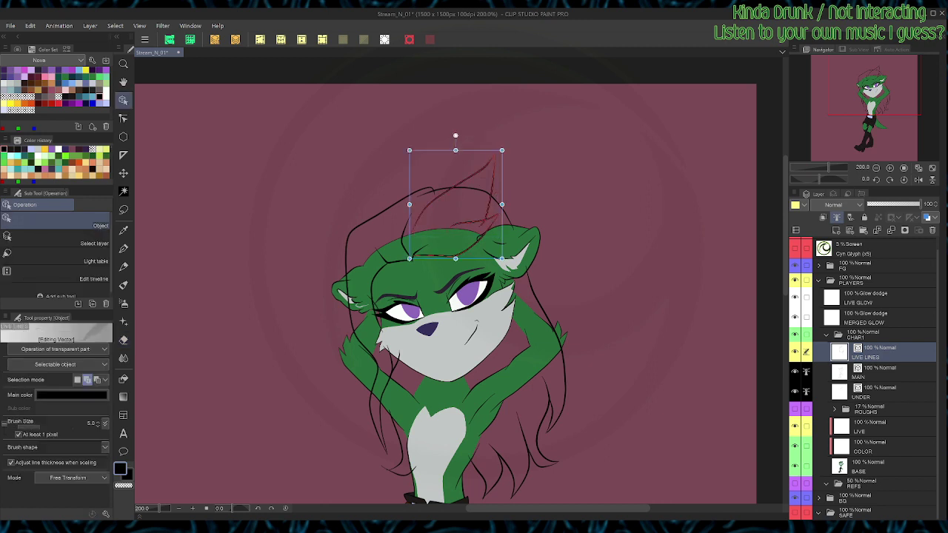
left_click(420, 252)
left_click_drag(502, 207, 515, 217)
left_click_drag(409, 151, 406, 153)
key("p")
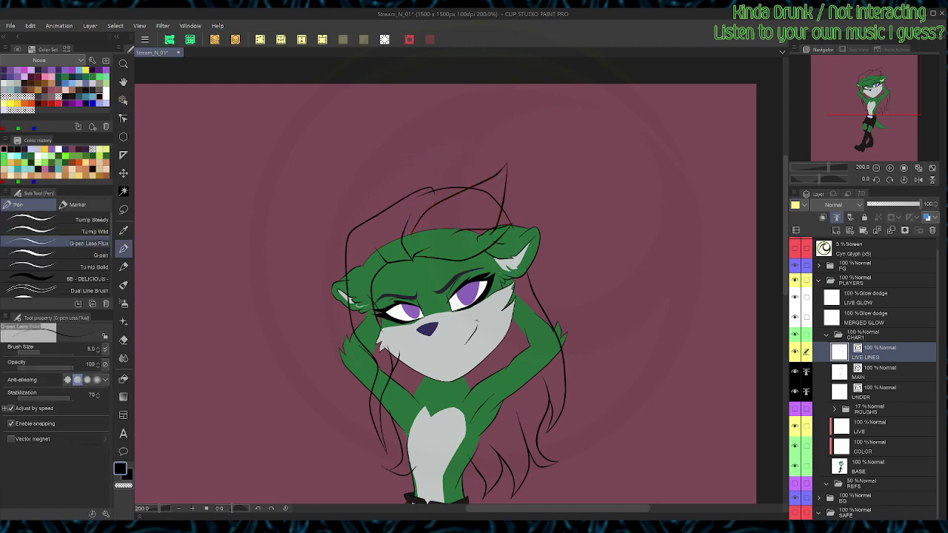
key("e")
left_click_drag(490, 188, 497, 221)
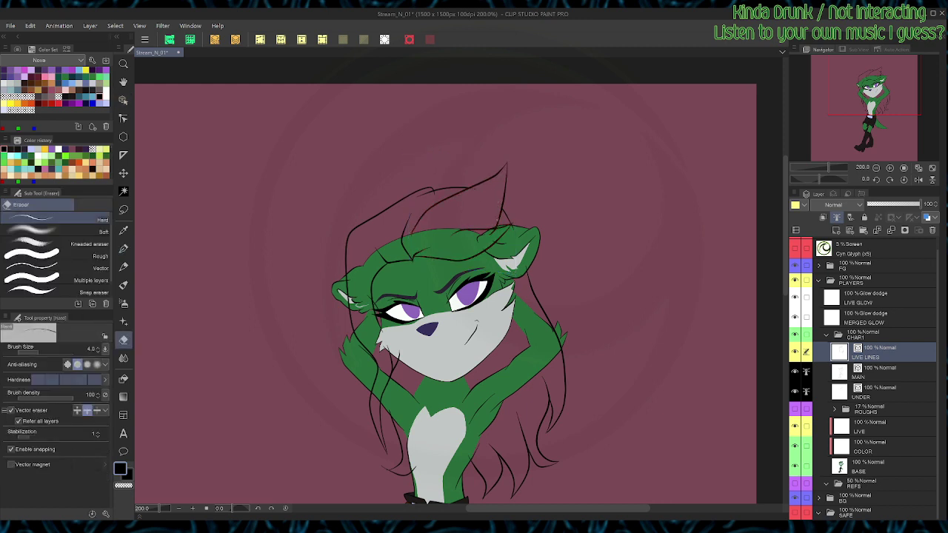
Step: Hide the MAIN layer while keeping LIVE LINES as the active layer, viewing the head up close
left_click(845, 368)
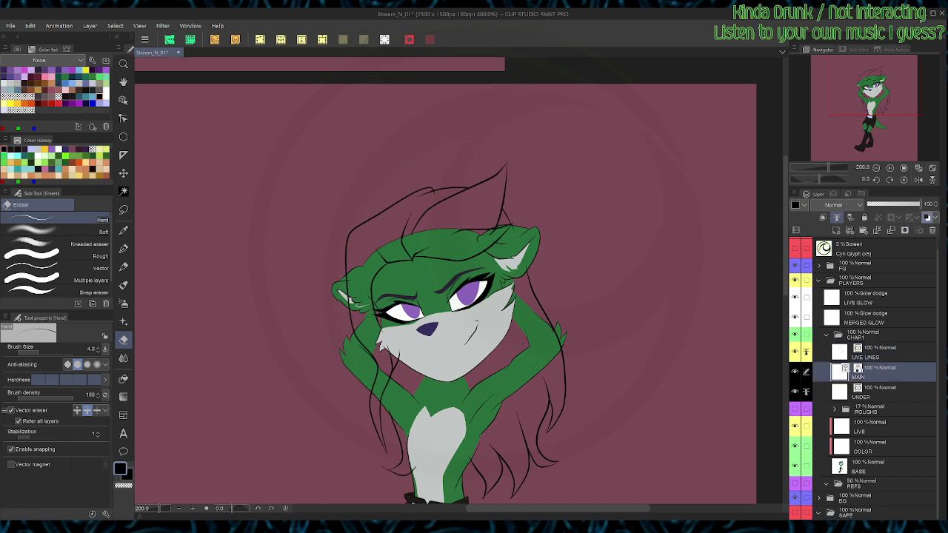
key("ctrl+plus")
key("alt+bracketright")
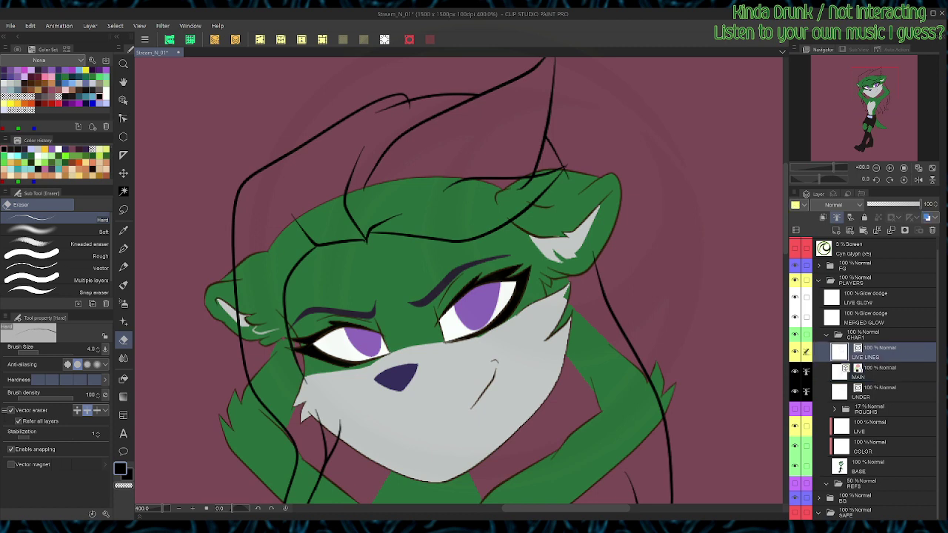
left_click(794, 371)
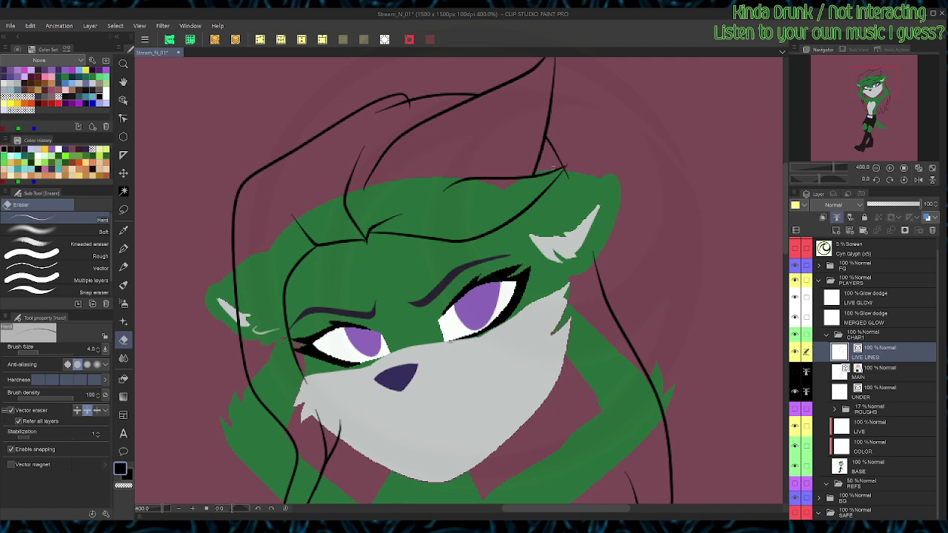
Step: Free-transform the short line between the tuft and the larger ear so that it slants further outward
scroll(549, 173, "up", 2)
key("o")
left_click(571, 169)
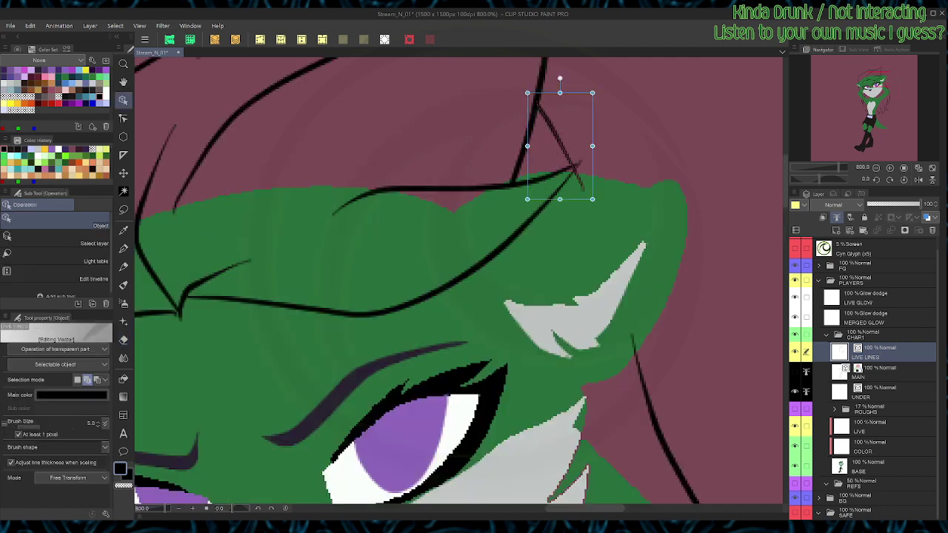
left_click_drag(592, 198, 607, 205)
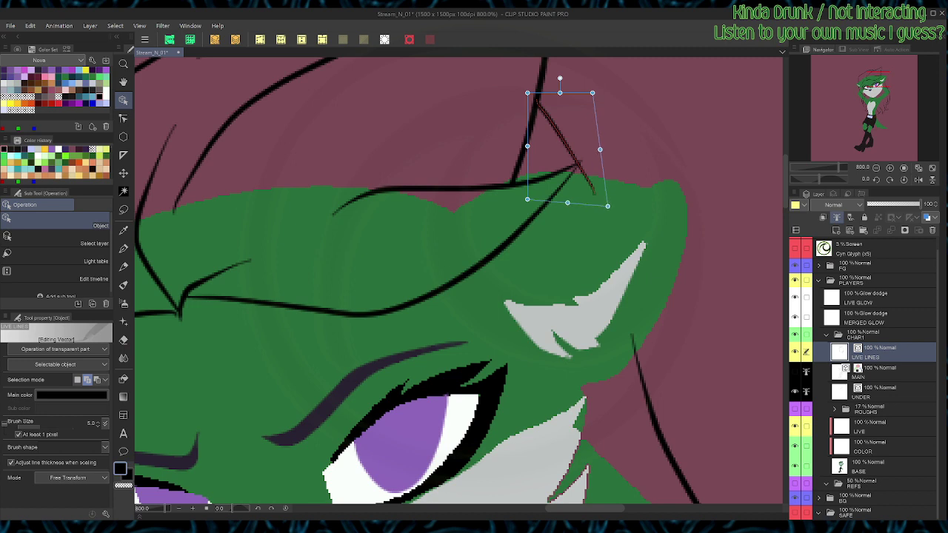
left_click_drag(527, 93, 522, 96)
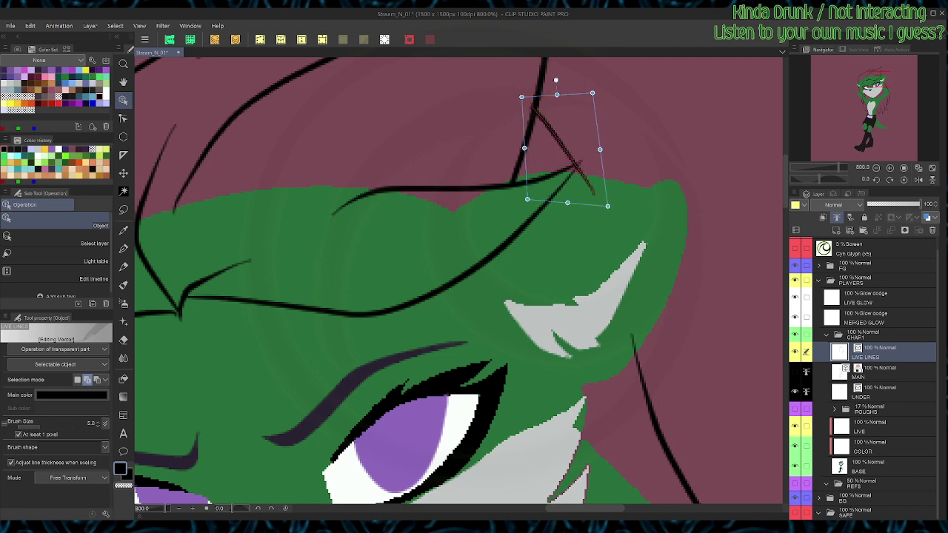
Step: Nudge the ear-side end of the lower fringe line so it meets the upper fringe line at the corner
key("p")
scroll(605, 206, "up", 2)
key("y")
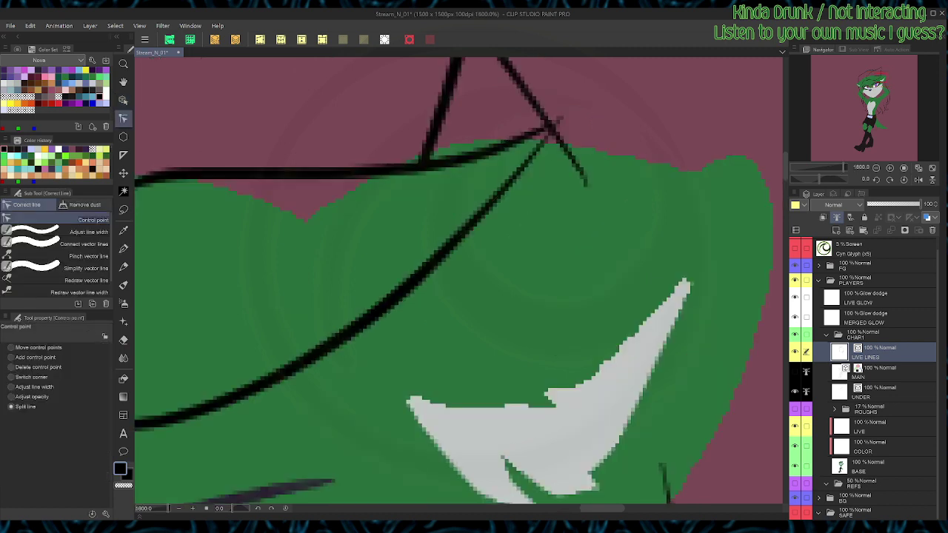
mouse_move(585, 183)
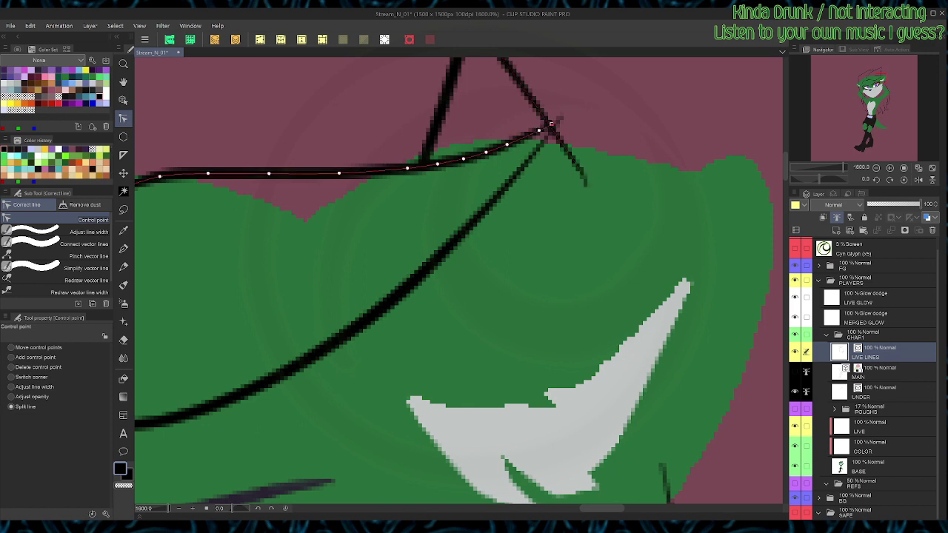
key("o")
left_click(535, 133)
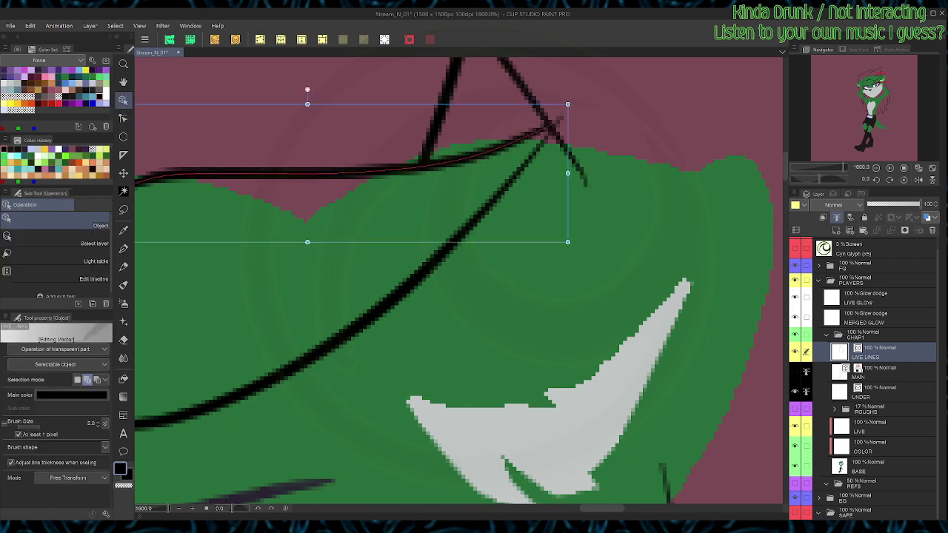
scroll(549, 149, "down", 4)
left_click(539, 154, "ctrl")
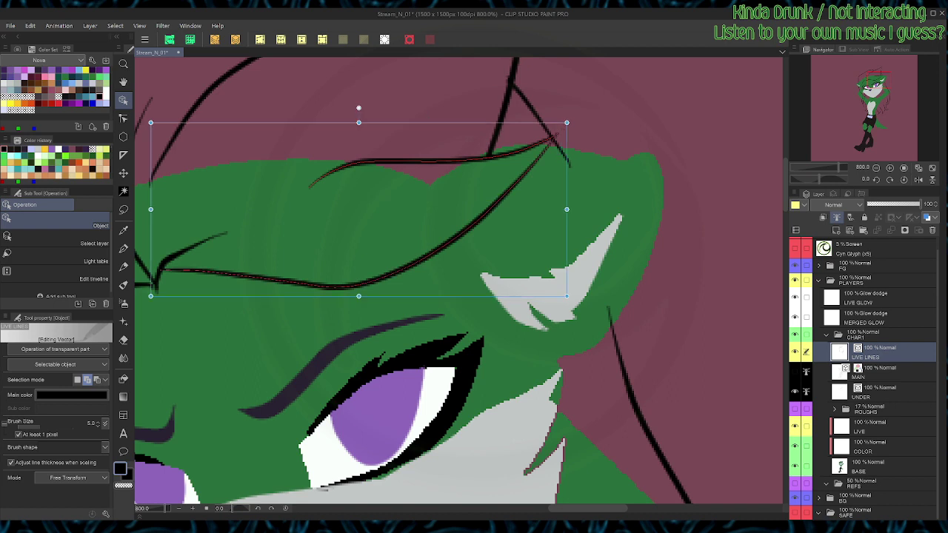
left_click(539, 154, "ctrl")
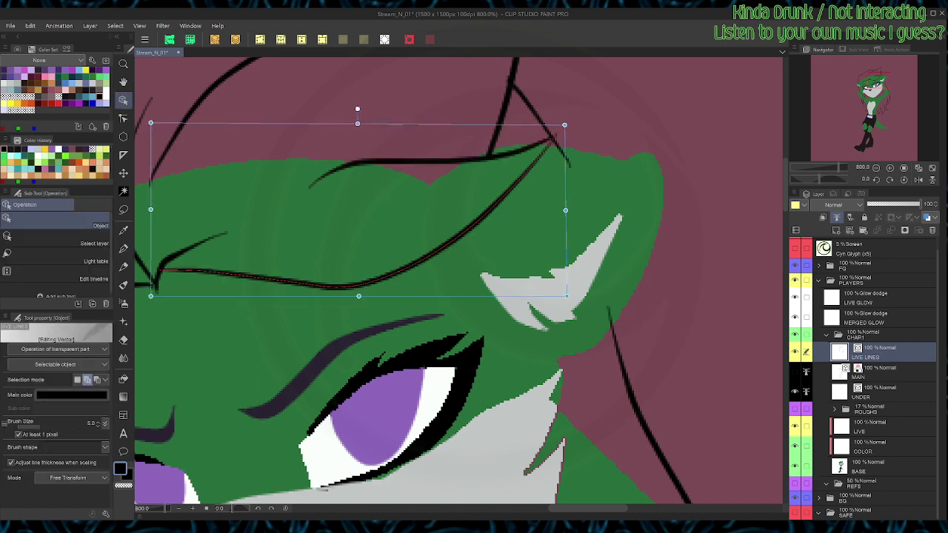
key("p")
key("o")
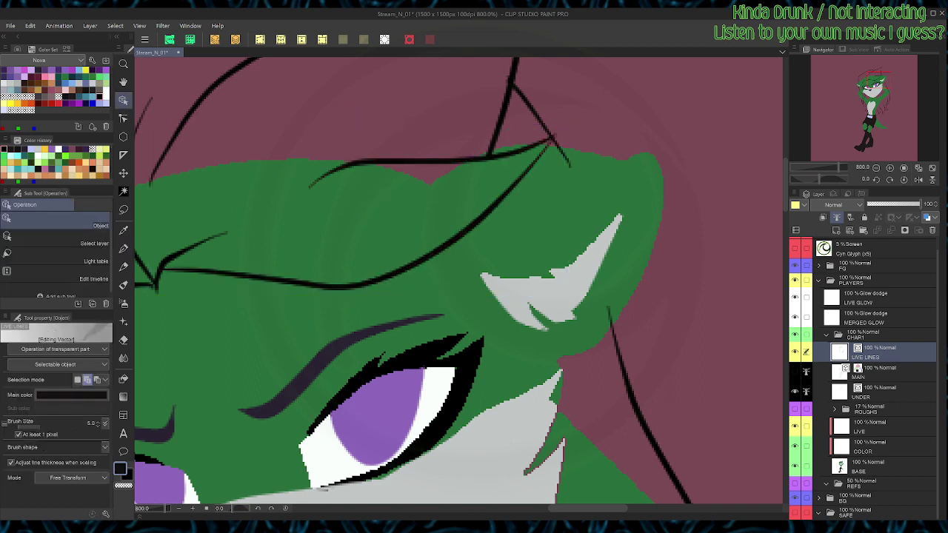
Step: Adjust the upper end of the short line beside the larger ear to fit against the tuft's edge
scroll(549, 173, "down", 1)
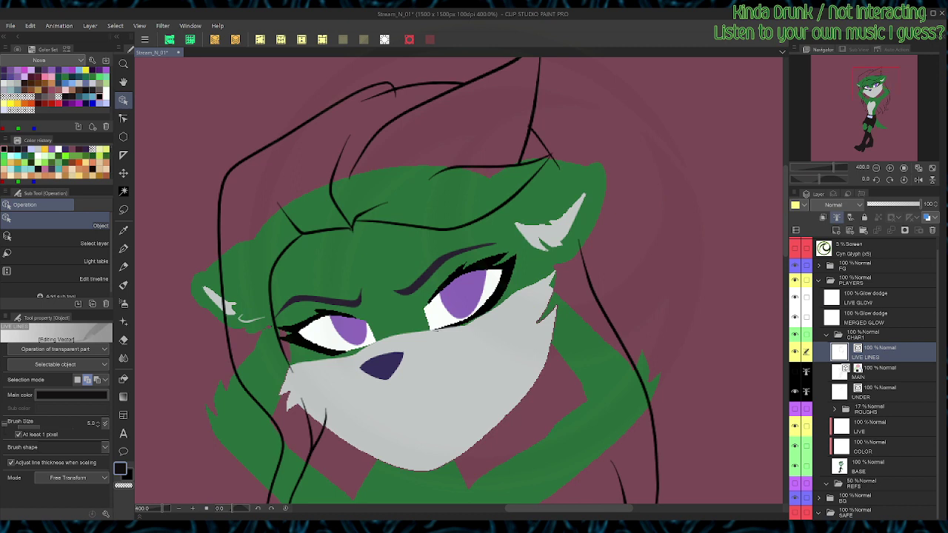
left_click(544, 147)
left_click_drag(544, 119, 527, 123)
key("p")
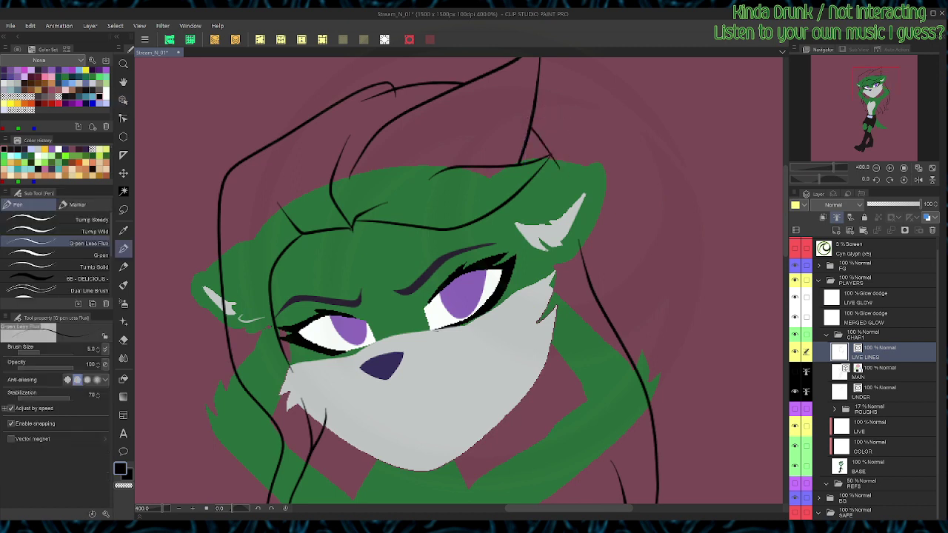
key("e")
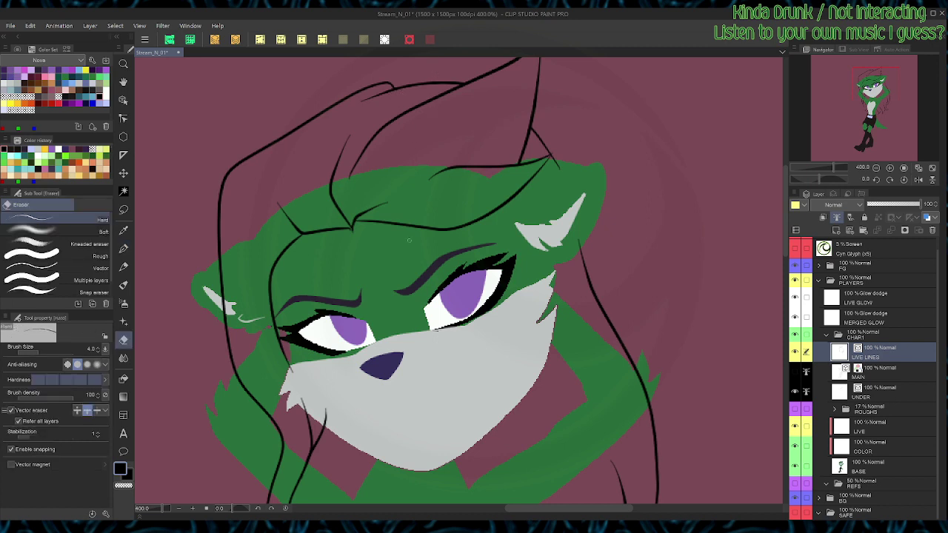
key("space")
left_click_drag(459, 296, 466, 210)
key("o")
left_click(327, 144)
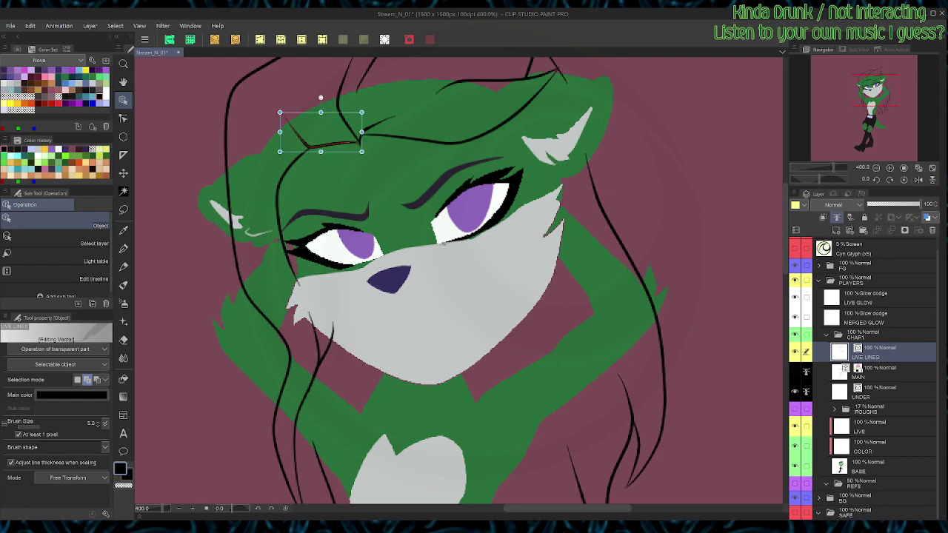
key("p")
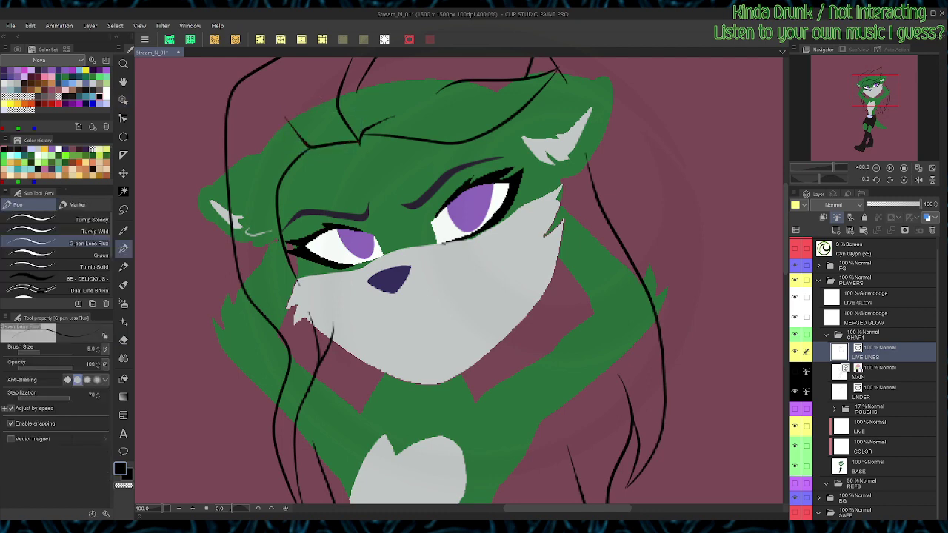
Step: Trim the overshooting ends of the lower hair strands near the waist and show the MAIN layer again
scroll(459, 281, "down", 6)
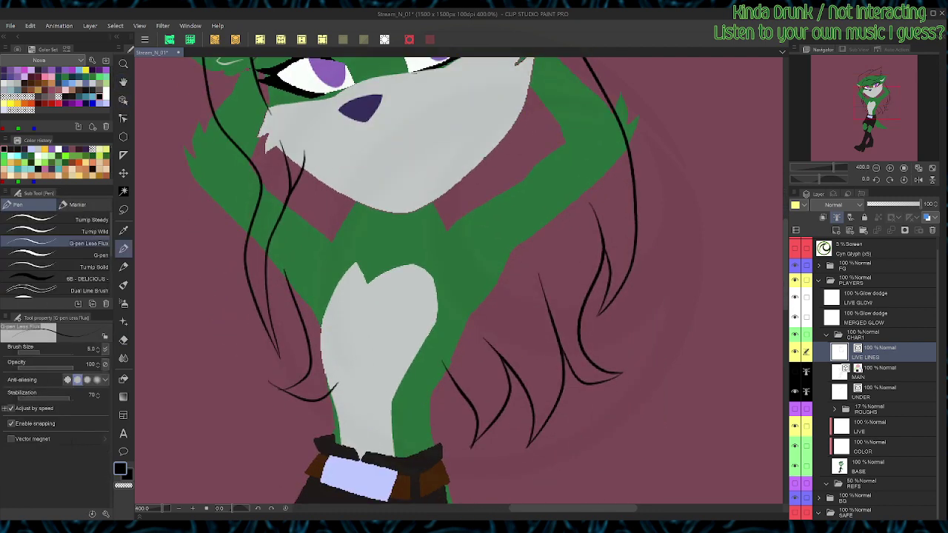
key("e")
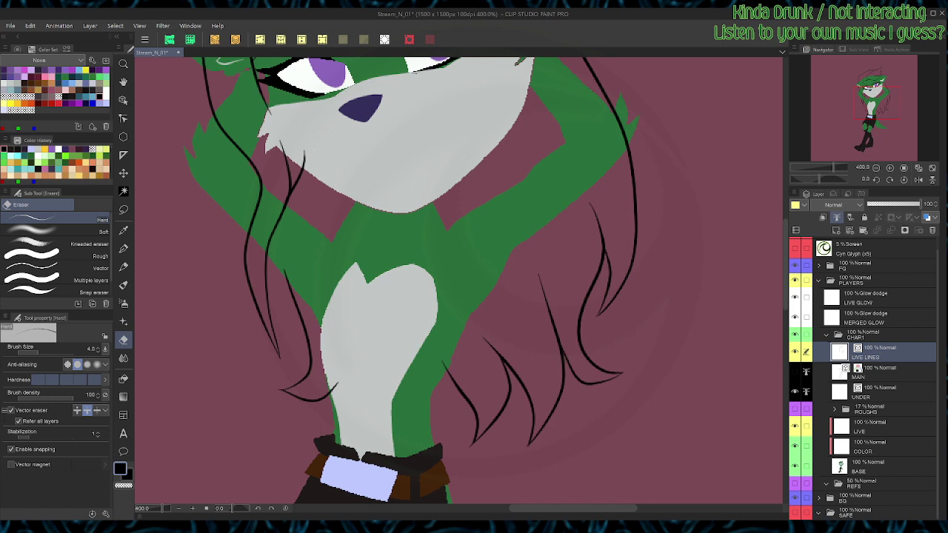
left_click(794, 372)
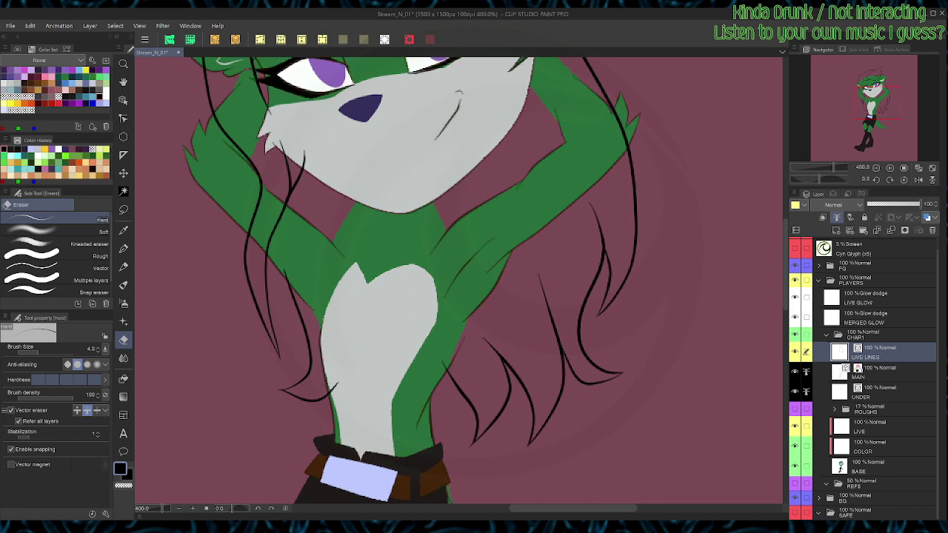
Step: Trim the end of the lower hair strand that overlaps the side of the waist, and save the file
left_click_drag(323, 393, 330, 388)
key("ctrl+z")
scroll(303, 356, "up", 1)
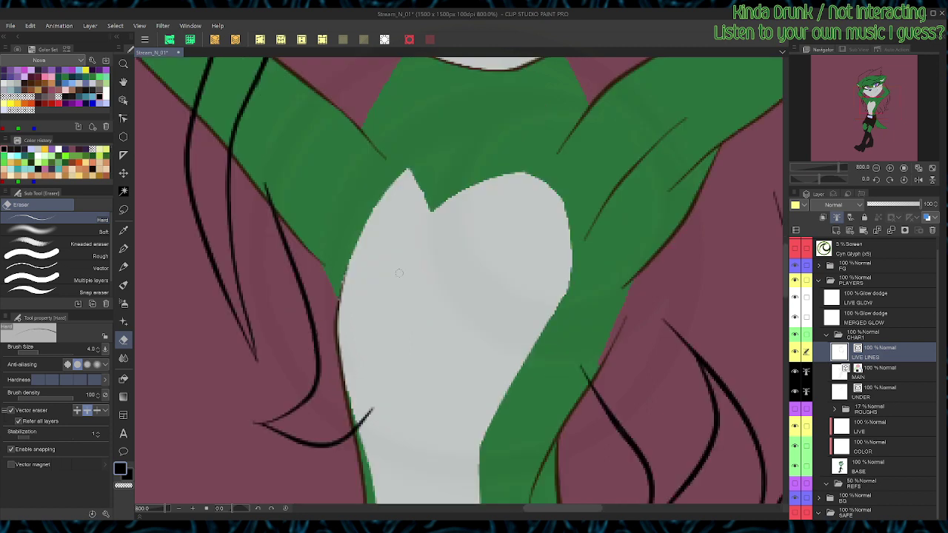
left_click_drag(302, 356, 284, 253)
key("e")
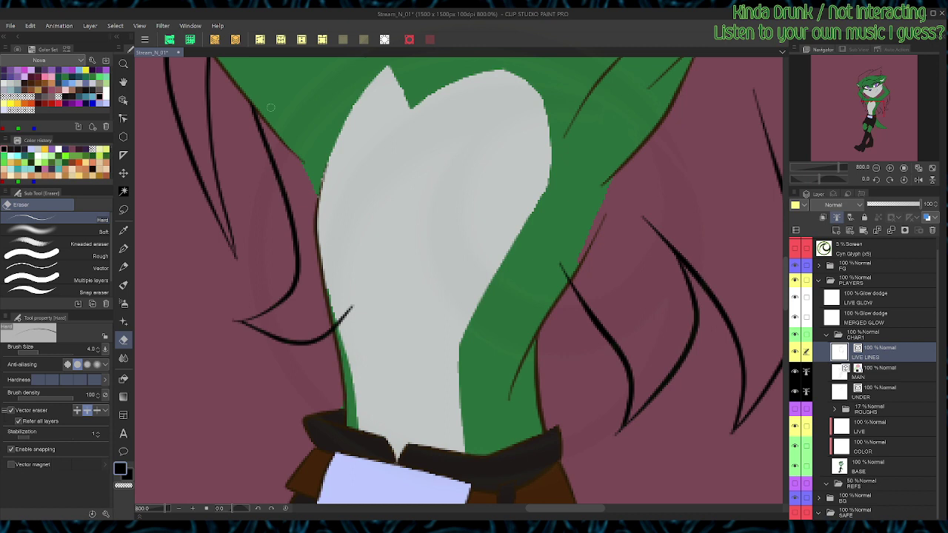
left_click_drag(560, 270, 565, 269)
left_click_drag(591, 214, 507, 425)
left_click_drag(234, 202, 459, 286)
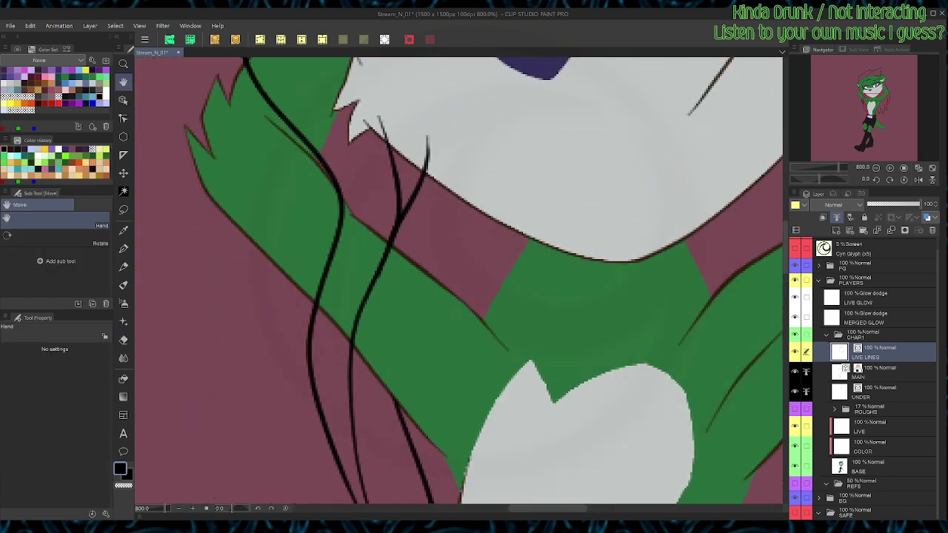
scroll(398, 264, "down", 2)
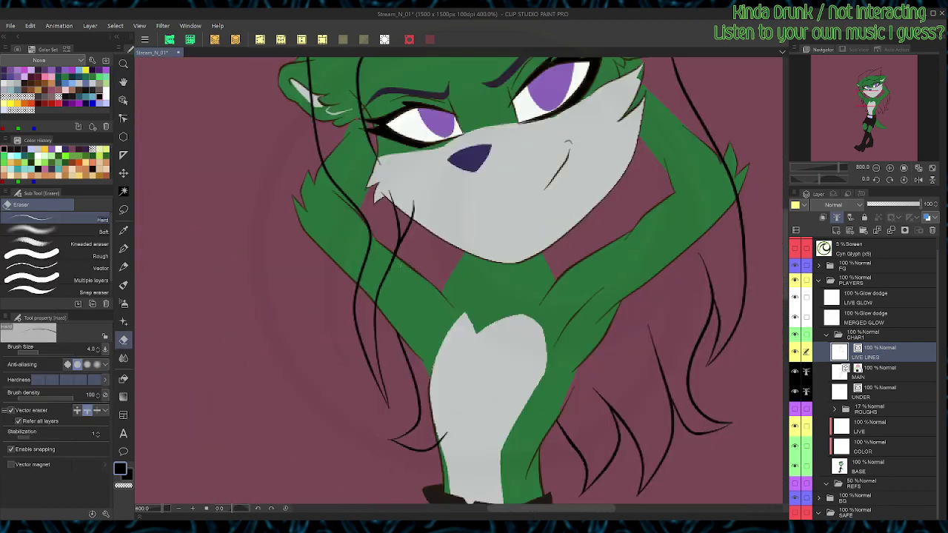
key("ctrl+s")
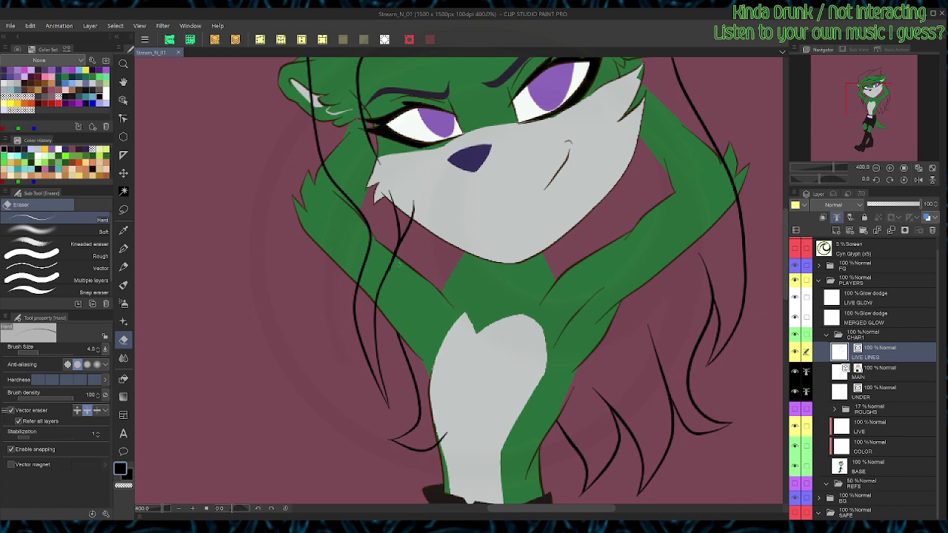
Step: Erase the strand tips overlapping the cheek fur and the part of the long outer strand crossing the elbow tuft
mouse_move(410, 208)
left_mouse_down()
mouse_move(416, 209)
mouse_move(397, 199)
left_mouse_up()
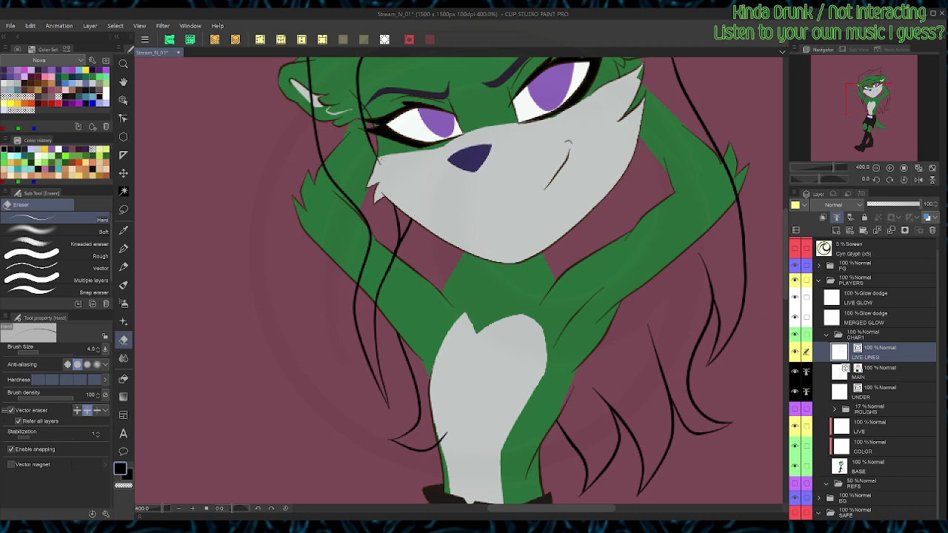
left_click_drag(396, 91, 382, 176)
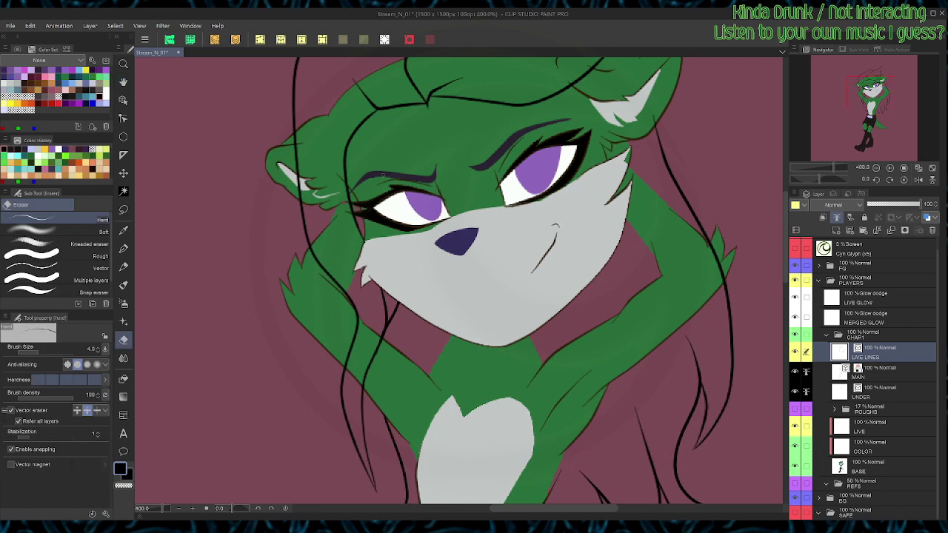
left_click_drag(704, 257, 712, 256)
left_click_drag(652, 110, 673, 180)
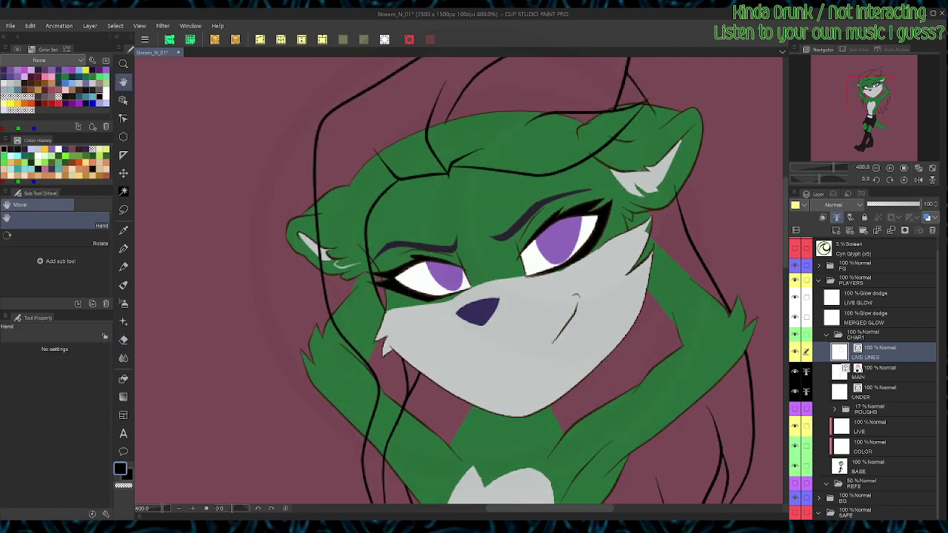
left_click_drag(656, 115, 668, 148)
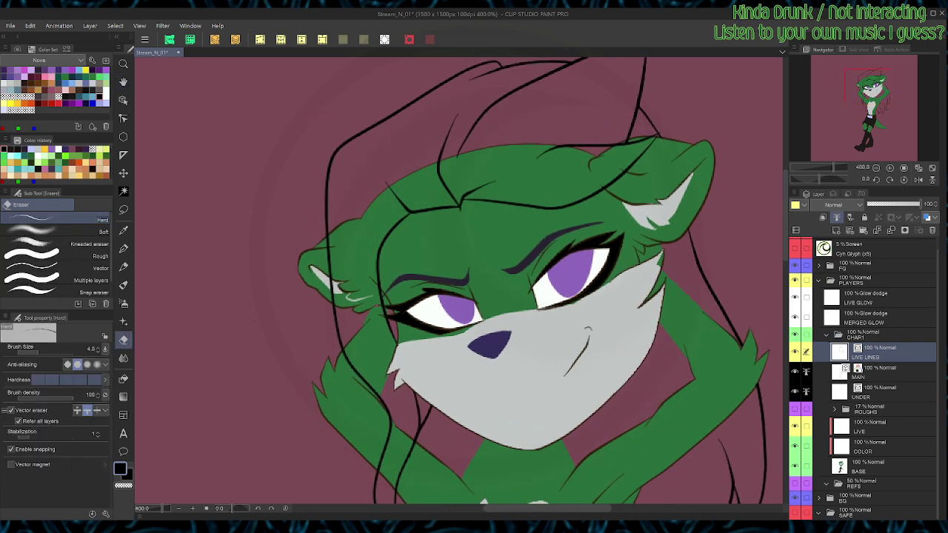
Step: Delete the vector outline along the top of the head from the MAIN layer
left_click(889, 372)
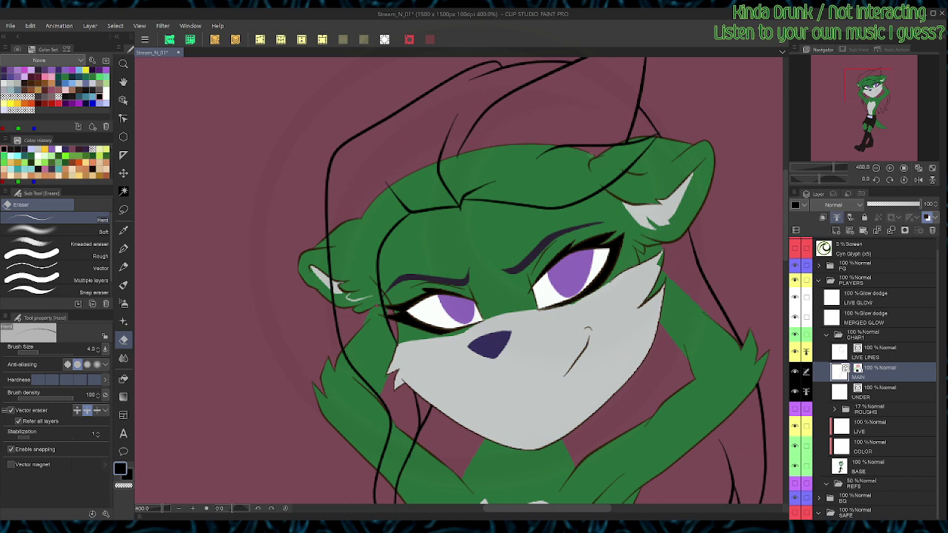
key("o")
left_click(555, 197)
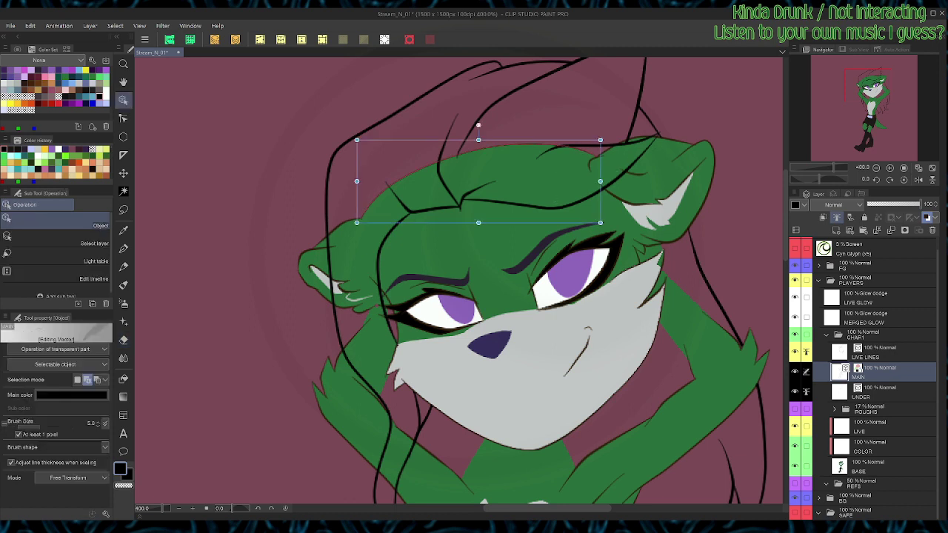
key("e")
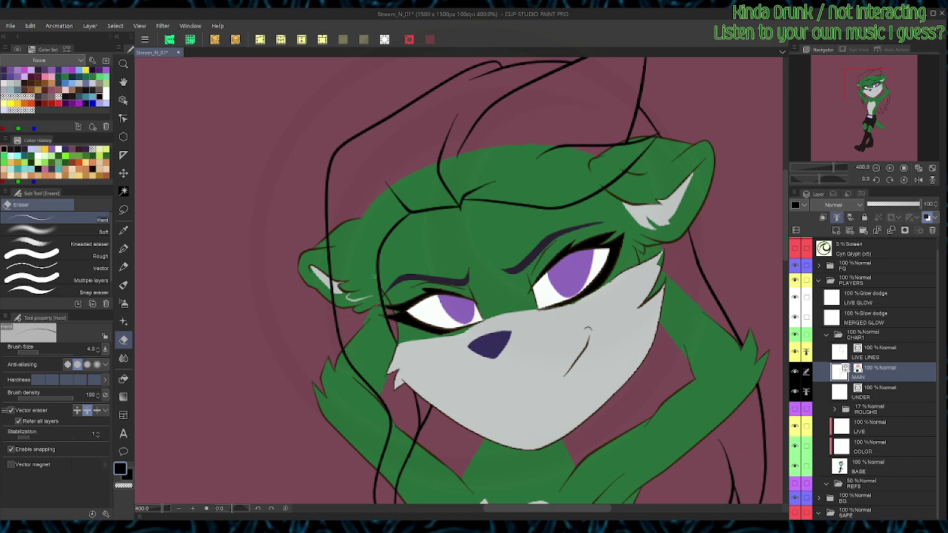
Step: On the BASE layer, auto-select the upper hair and the long front lock down to its tip with Ref Outlines
key("w")
left_click(868, 466)
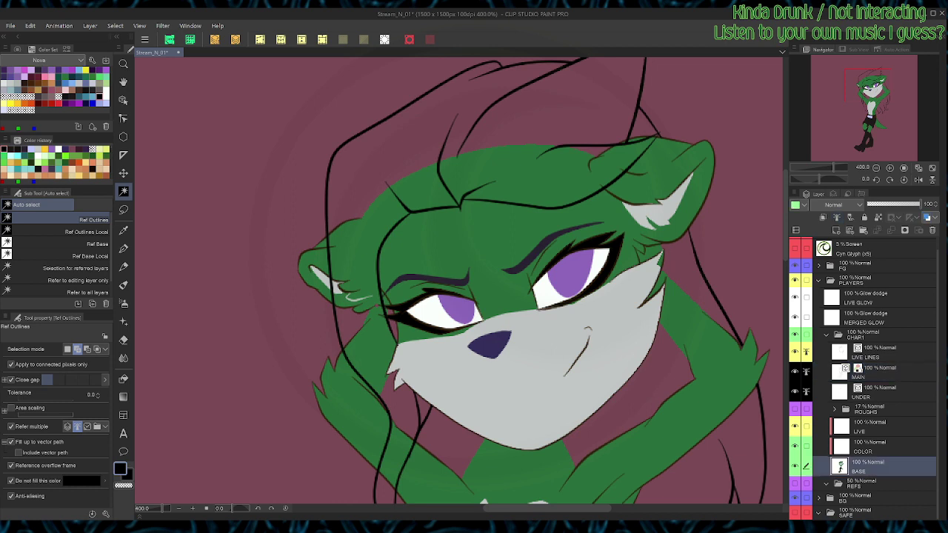
left_click_drag(444, 200, 406, 250)
left_click(370, 196)
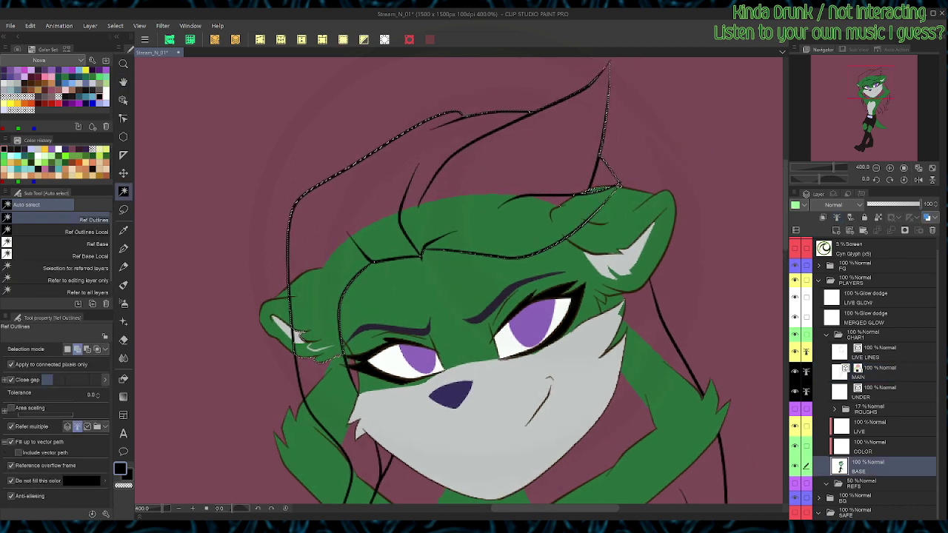
left_click(648, 337)
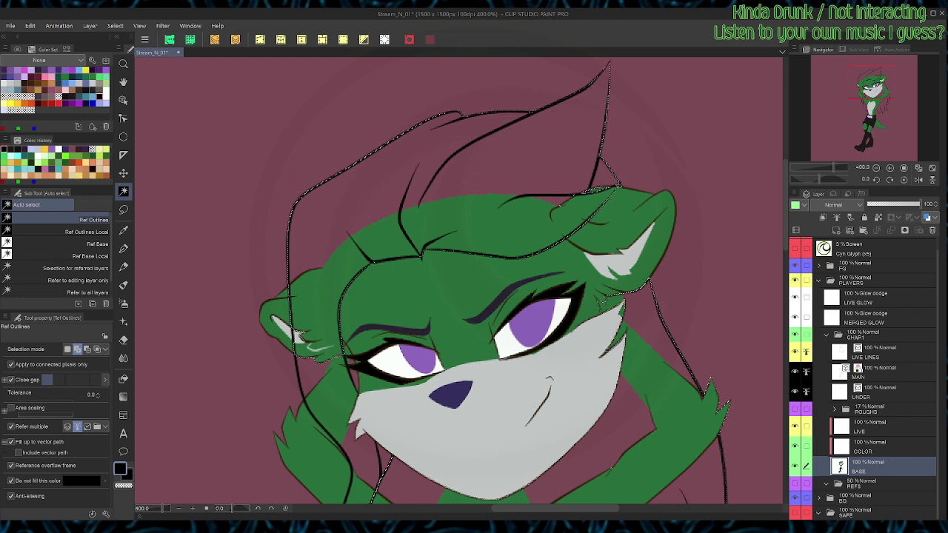
key("ctrl+z")
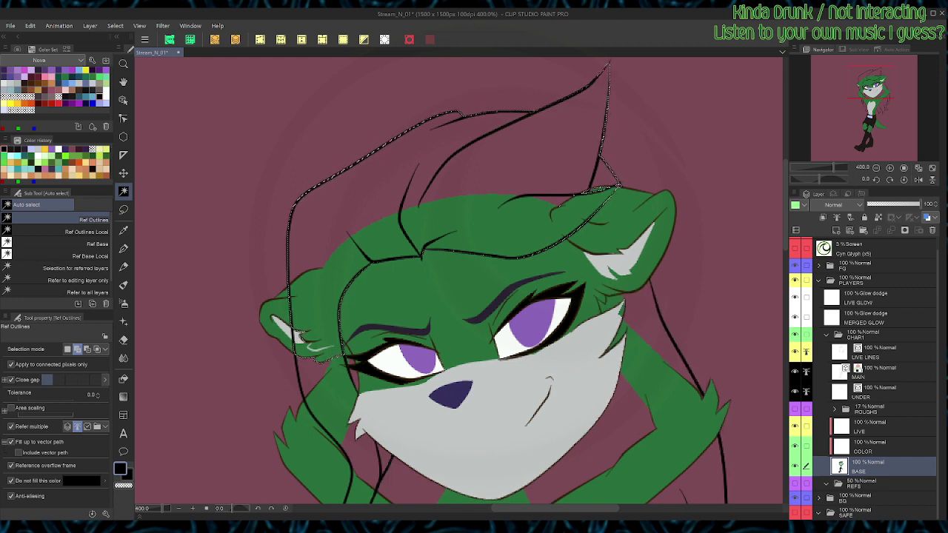
left_click(330, 394)
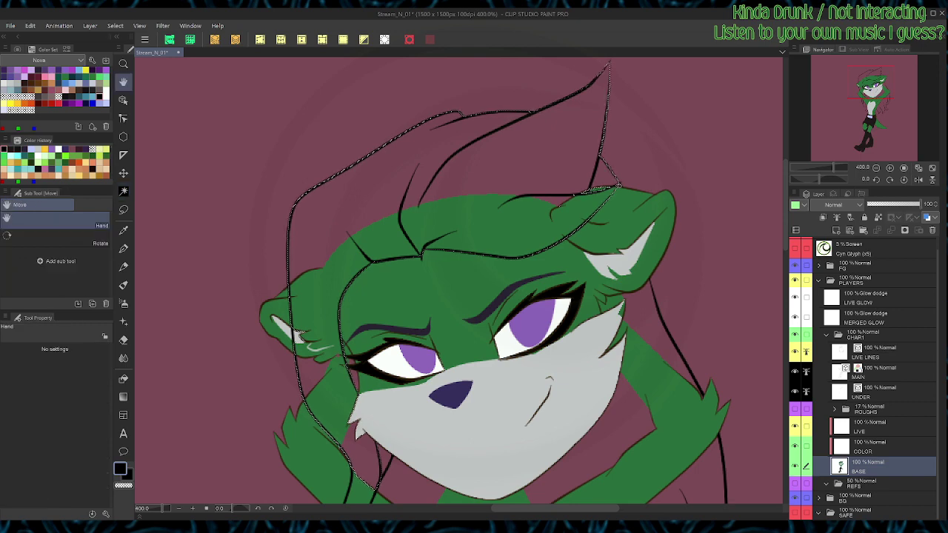
scroll(459, 281, "down", 5)
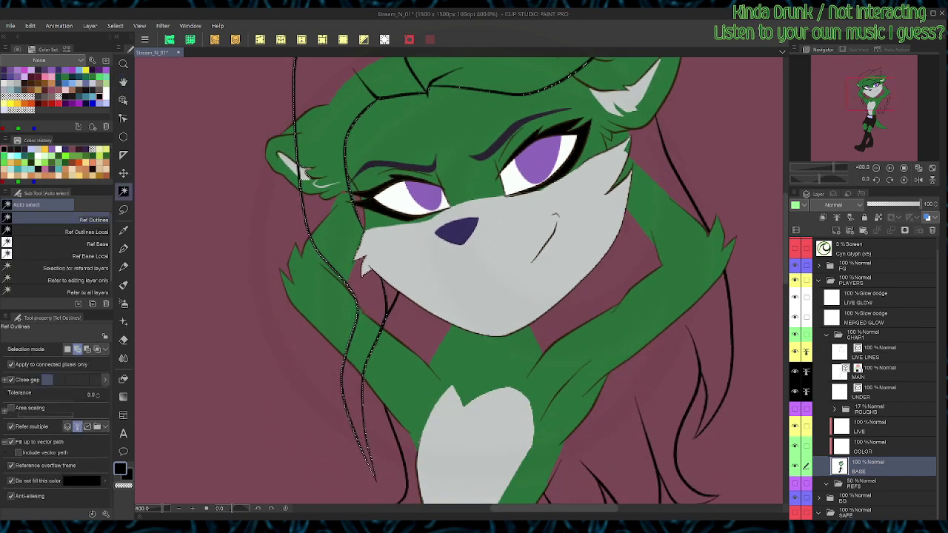
scroll(459, 281, "down", 5)
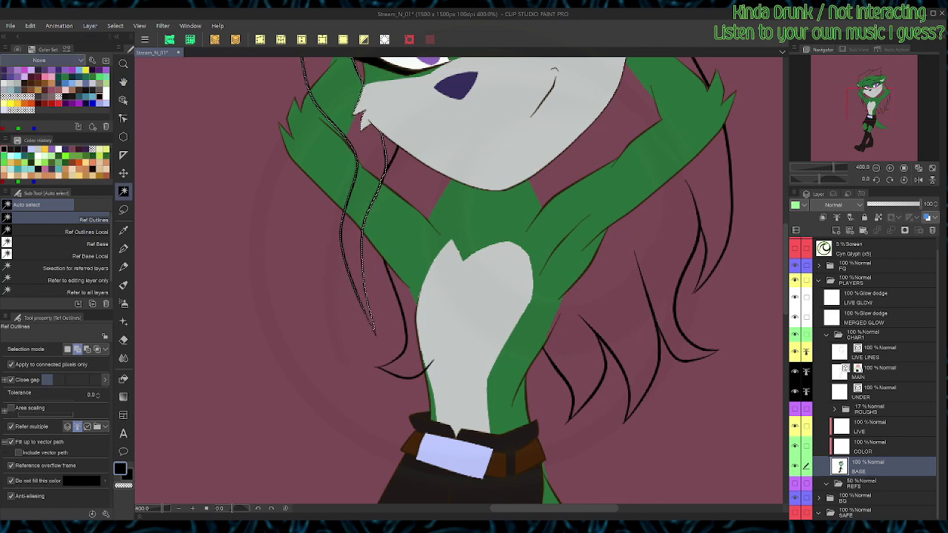
Step: Fill the selected hair with a flat dark purple using the FG-FG gradient, deselect, and save the file
left_click(39, 71)
key("g")
left_click_drag(363, 162, 364, 208)
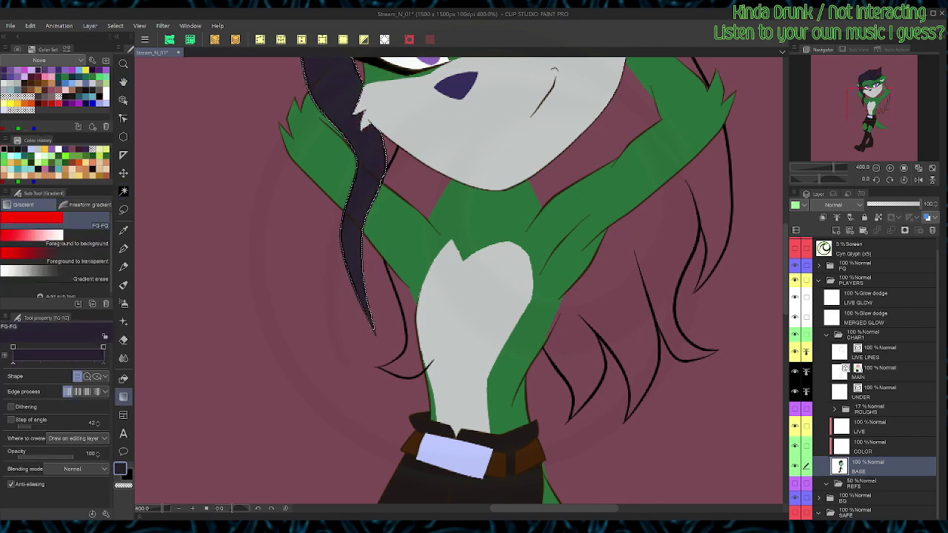
key("w")
key("ctrl+d")
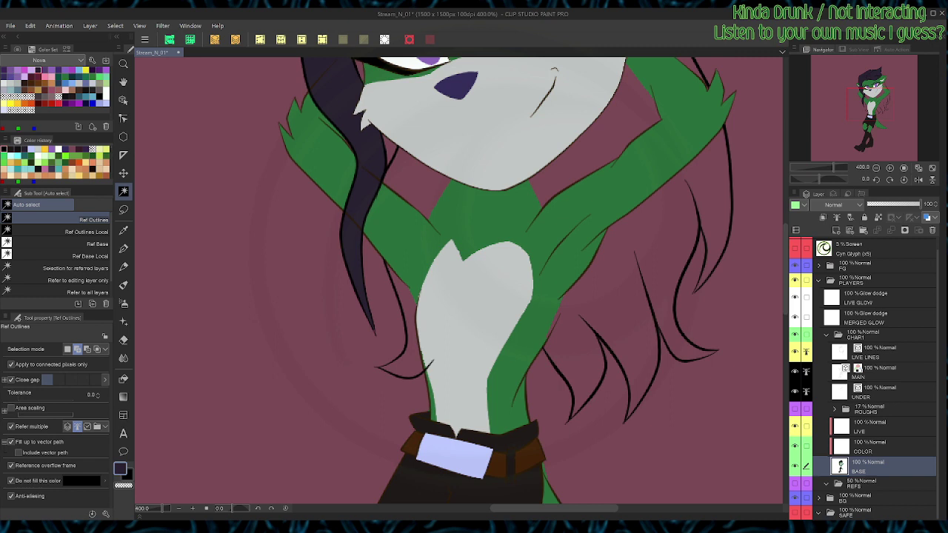
key("ctrl+s")
Step: Make the LIVE LINES layer active and set the G-pen Less Flux to black
scroll(482, 182, "down", 2)
key("space")
left_click_drag(481, 181, 435, 292)
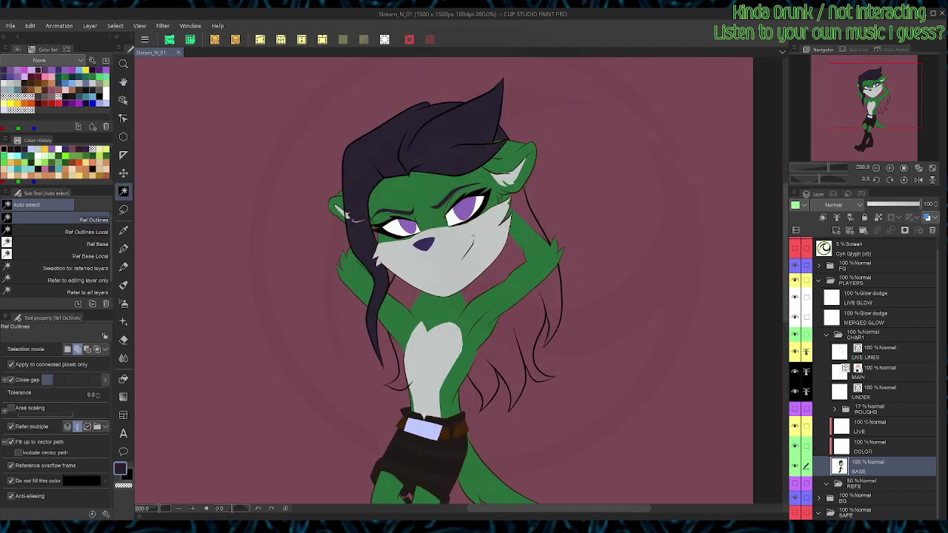
key("ctrl+plus")
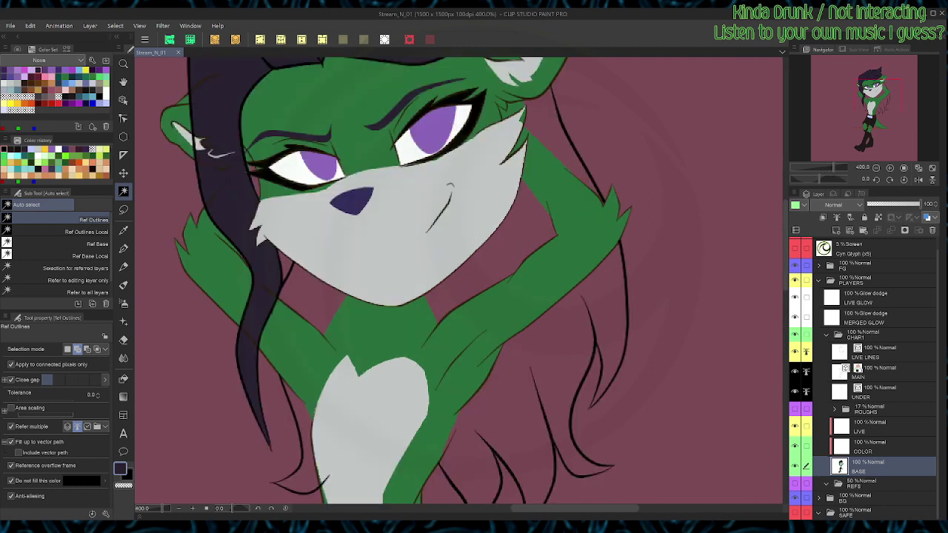
key("ctrl+minus")
key("ctrl+plus")
left_click(881, 353)
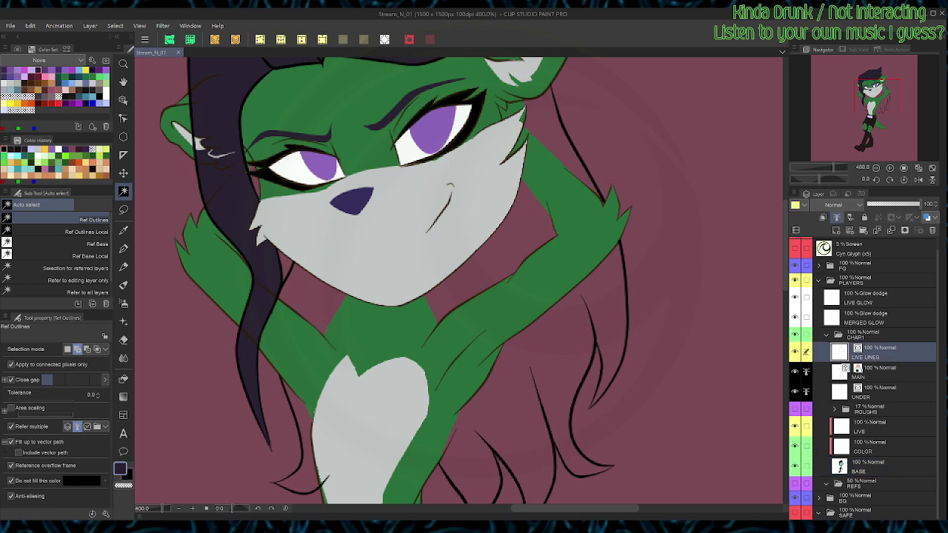
key("p")
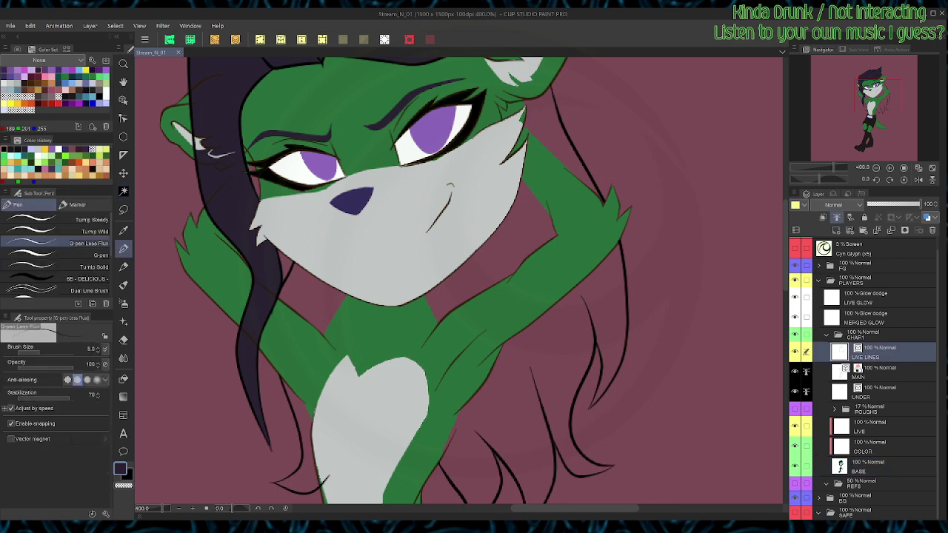
left_click(3, 149)
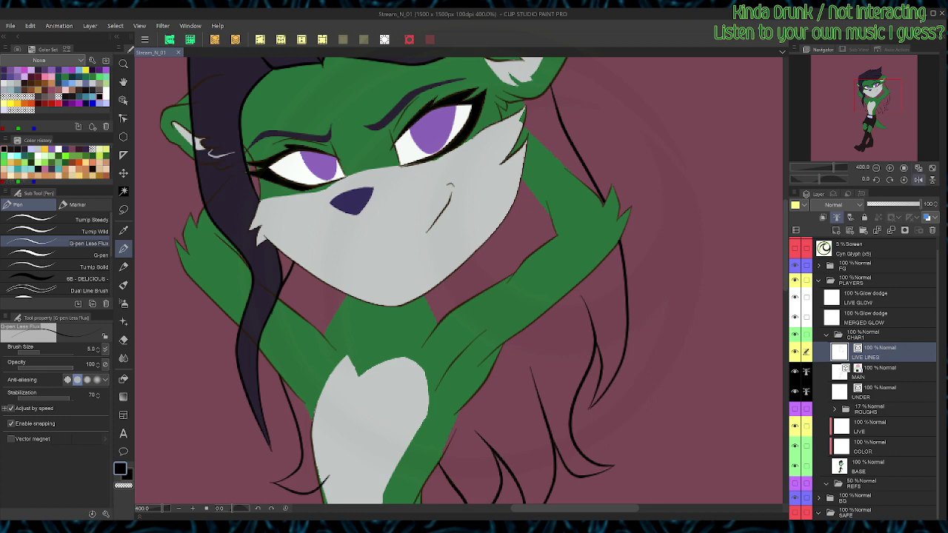
Step: Mirror the canvas view with the ROUGHS folder shown, and ink a curved hair line across the raised arm beside the cheek
left_click(918, 179)
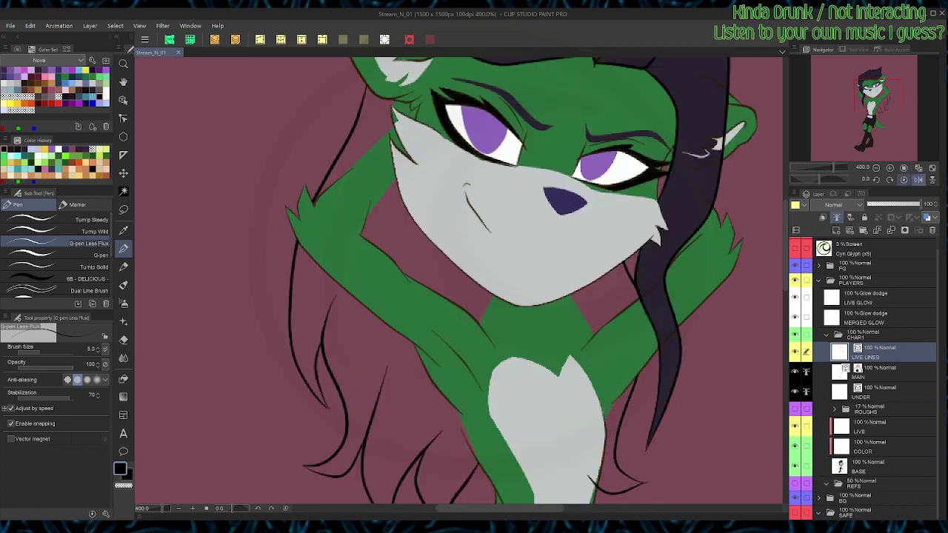
key("space")
left_click_drag(467, 266, 444, 302)
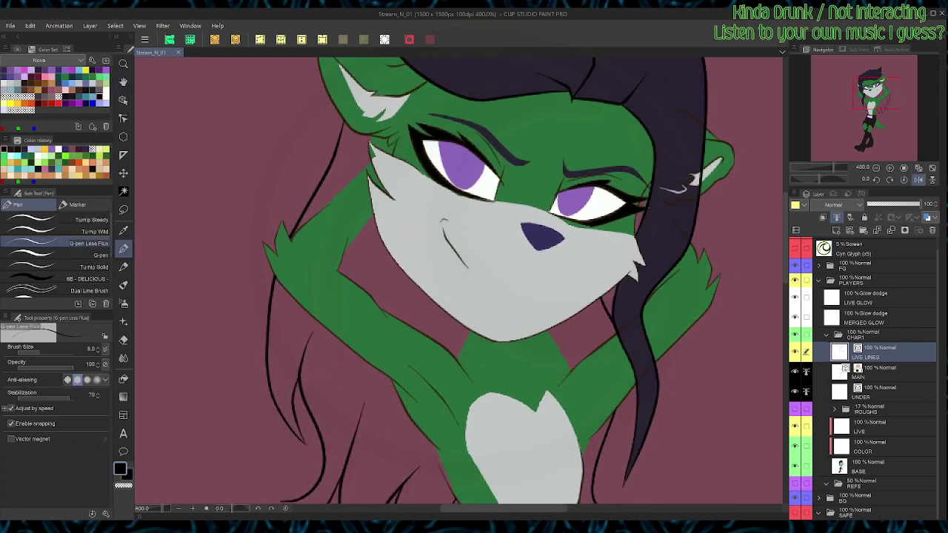
left_click(794, 409)
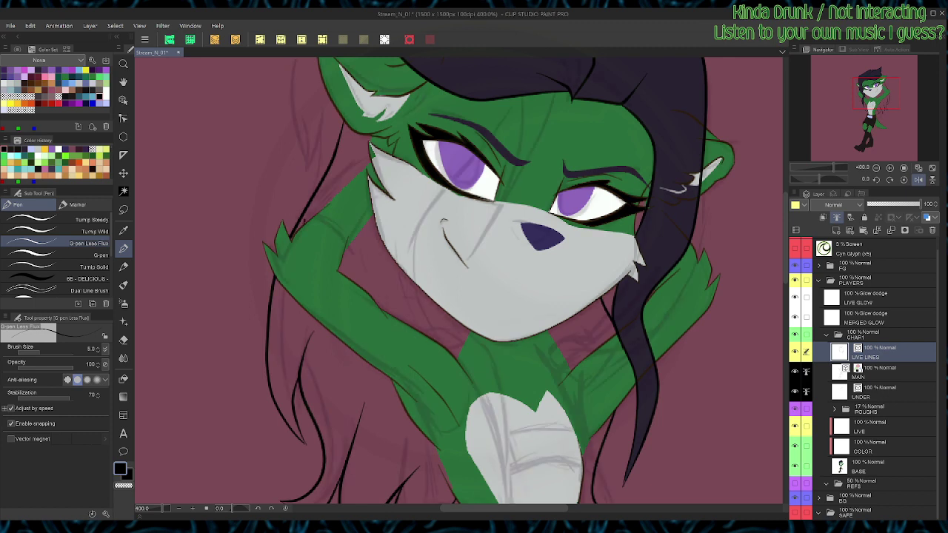
mouse_move(305, 216)
left_mouse_down()
mouse_move(323, 221)
mouse_move(347, 255)
left_mouse_up()
key("ctrl+z")
key("shift+space")
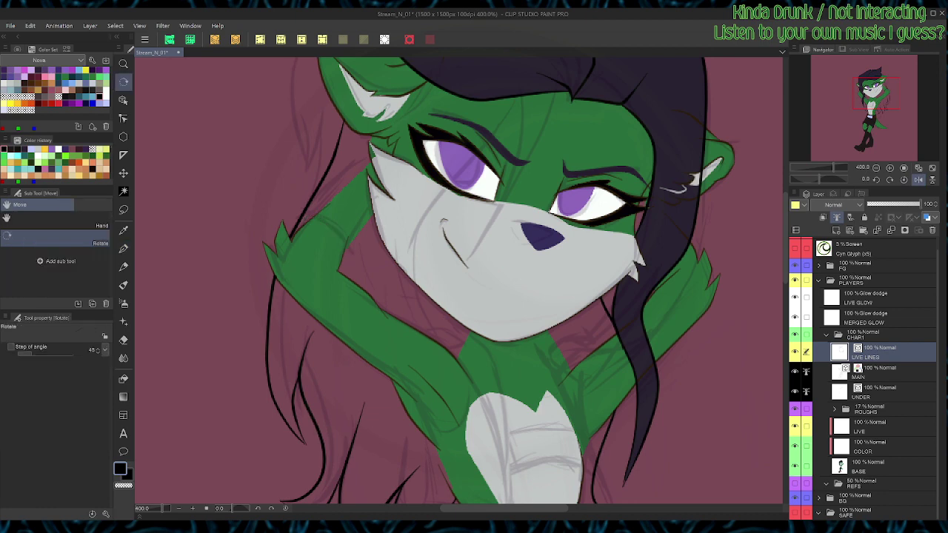
mouse_move(355, 252)
left_mouse_down()
mouse_move(446, 173)
mouse_move(465, 173)
left_mouse_up()
key("space")
left_click_drag(459, 222, 422, 295)
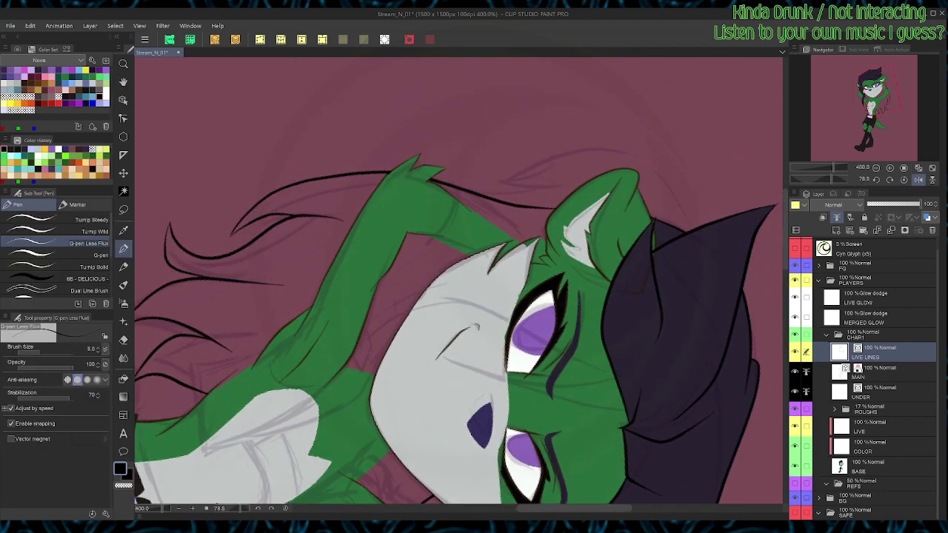
mouse_move(422, 234)
left_mouse_down()
mouse_move(422, 249)
mouse_move(436, 244)
mouse_move(460, 201)
mouse_move(457, 170)
mouse_move(449, 182)
left_mouse_up()
key("ctrl+@")
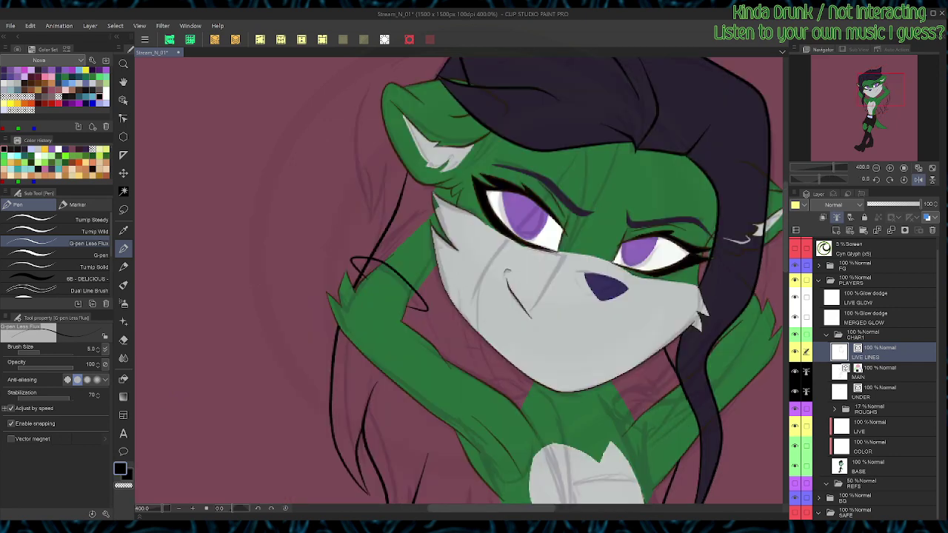
Step: Ink the strand's outer edge from the arm towards the larger ear and its short tips, and restore the unmirrored view
left_click_drag(350, 253, 435, 187)
key("ctrl+z")
mouse_move(364, 244)
left_mouse_down()
mouse_move(358, 287)
mouse_move(380, 207)
left_mouse_up()
left_click_drag(443, 321, 445, 277)
left_click(903, 180)
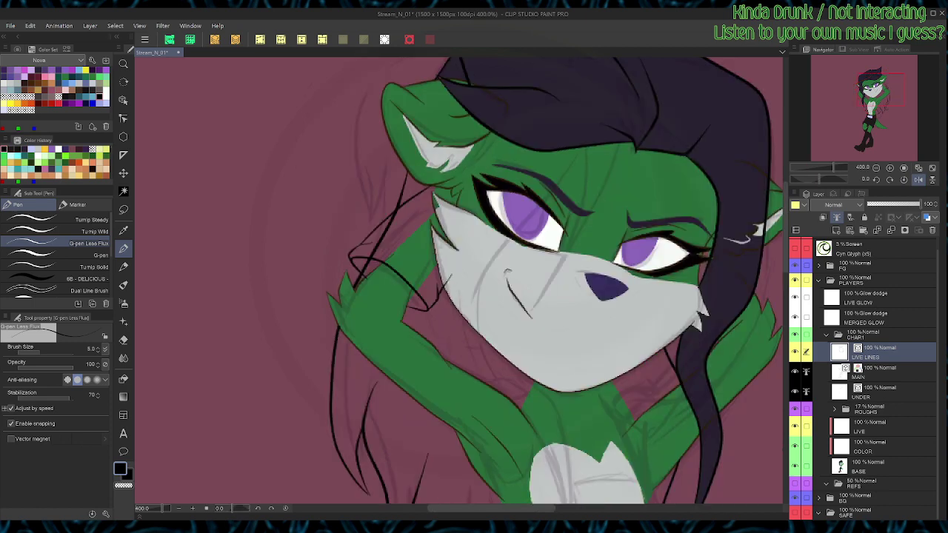
left_click(918, 180)
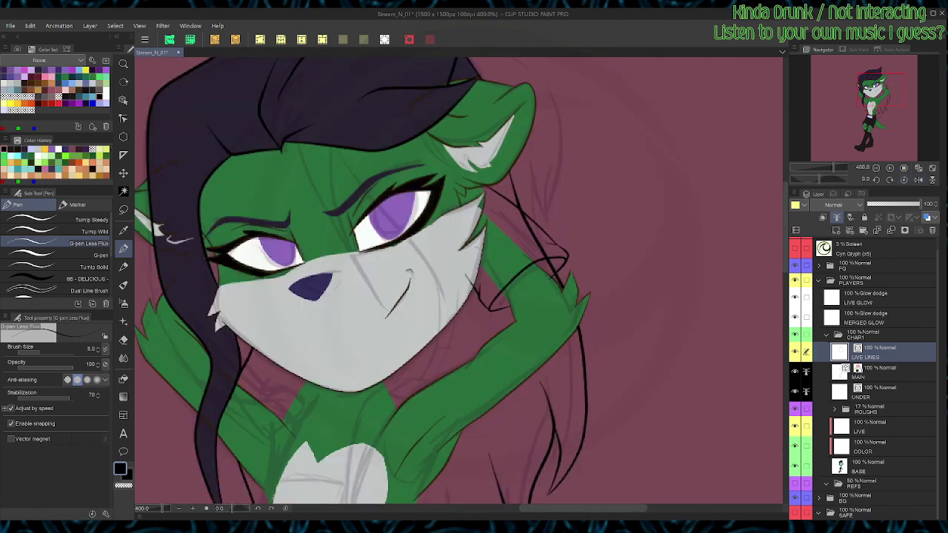
left_click_drag(400, 281, 518, 289)
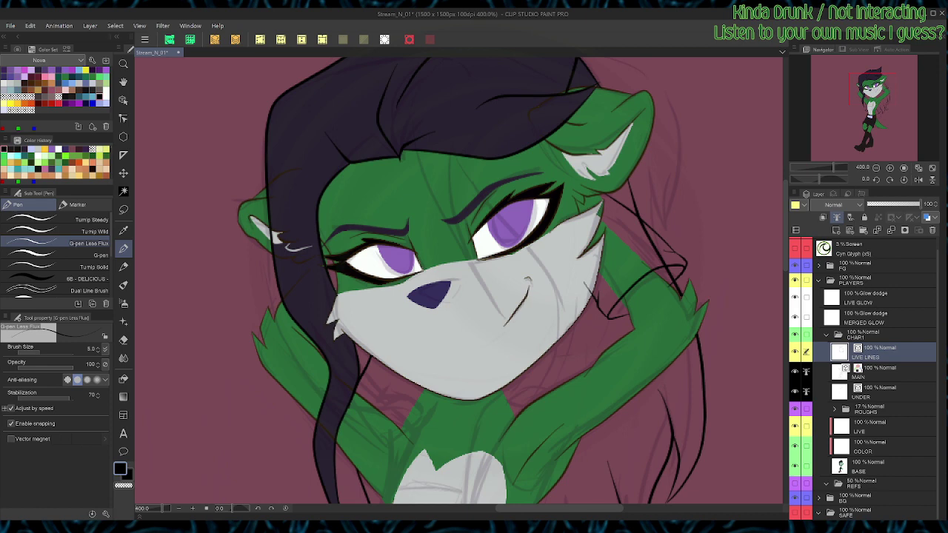
Step: Erase the overshooting ends of the inked hair lines between the larger ear, cheek and raised arm with the vector eraser
key("e")
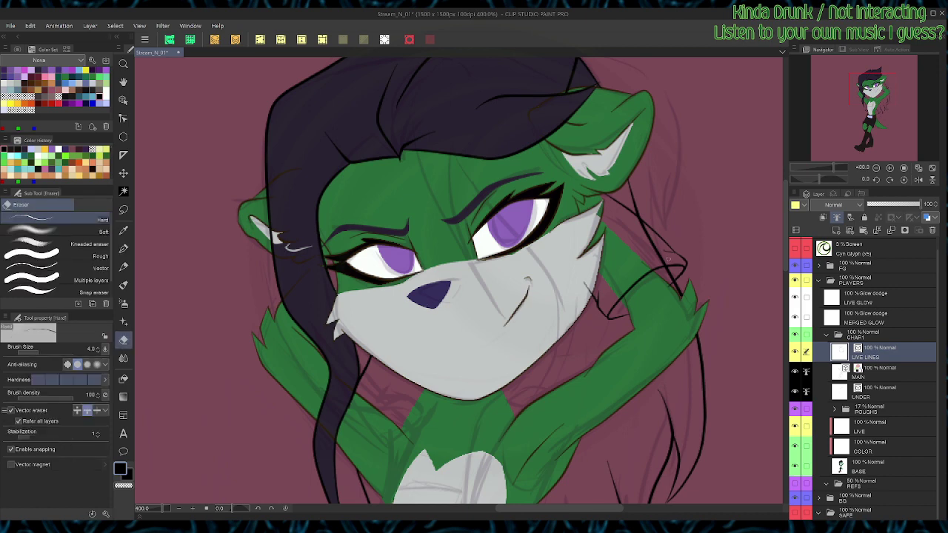
left_click_drag(643, 220, 665, 263)
left_click_drag(590, 281, 586, 293)
Step: Remove the smaller ear's inner lines that cross the hair from the MAIN and UNDER layers
left_click(877, 230)
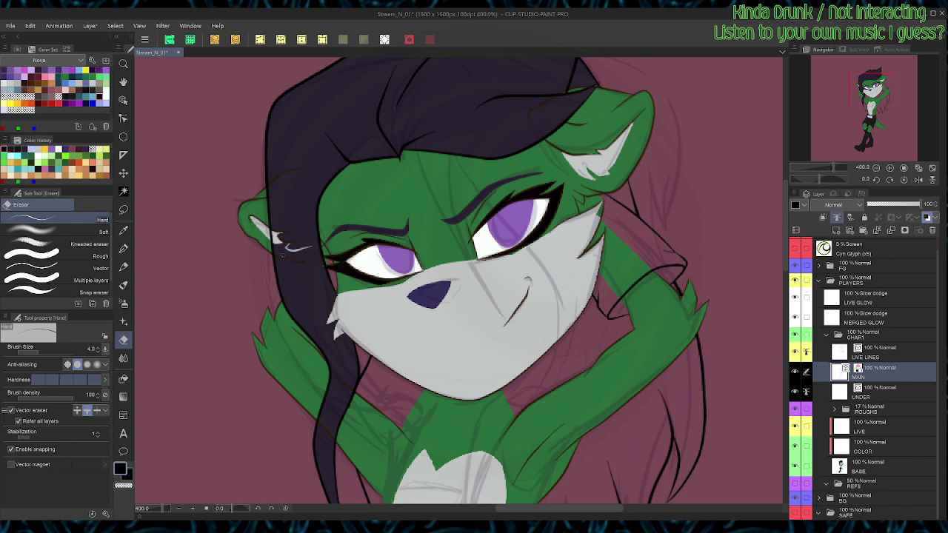
left_click_drag(274, 234, 281, 232)
key("o")
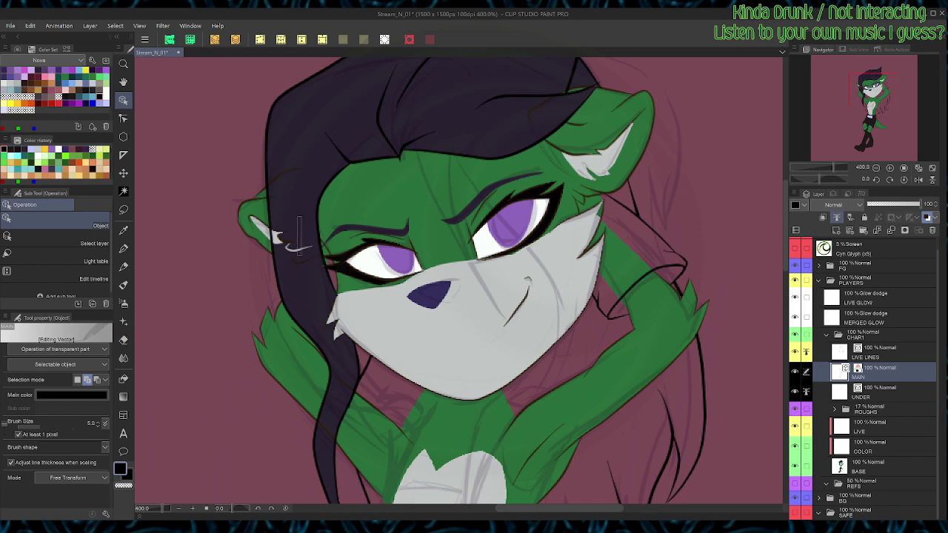
left_click(294, 246)
key("Delete")
key("alt+bracketleft")
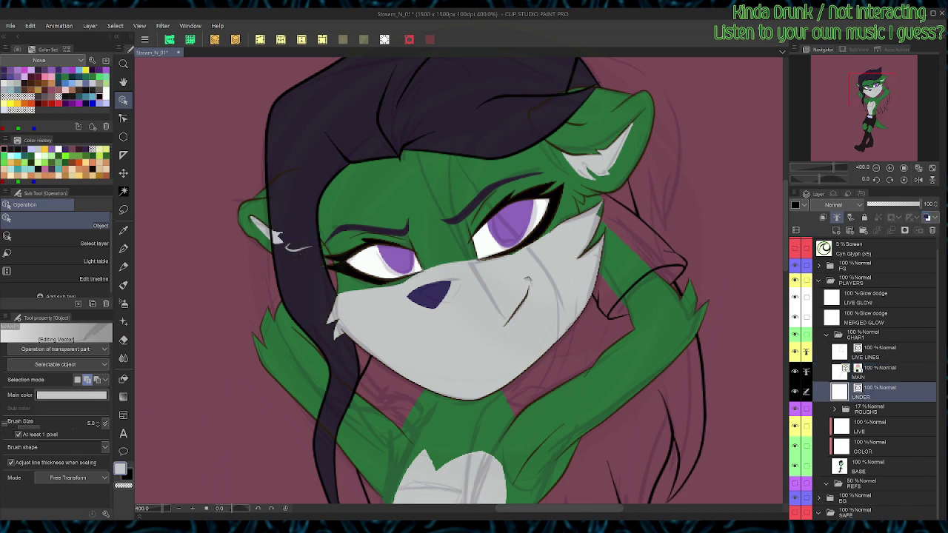
left_click(277, 237)
key("Delete")
Step: Hide the BASE fill and delete the leftover line fragment inside the hair beside the smaller ear on MAIN
left_click(795, 466)
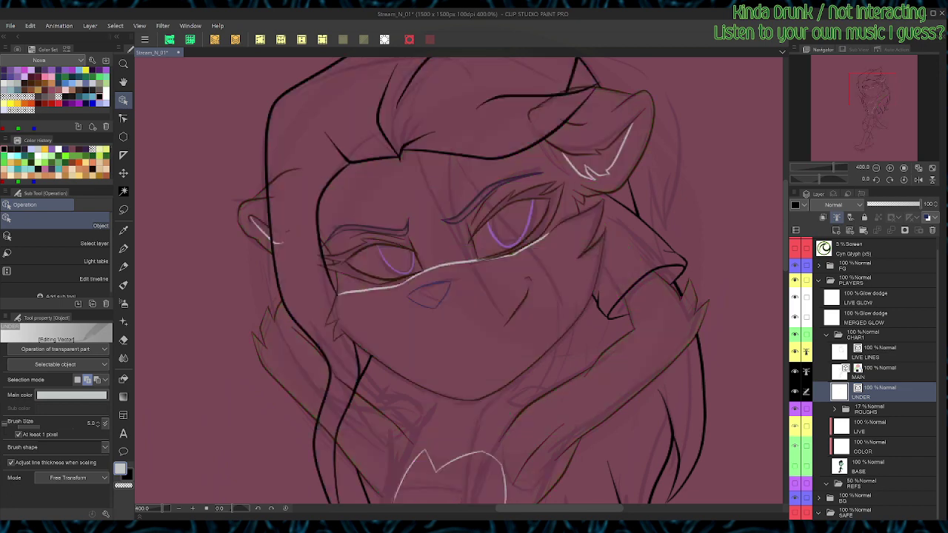
key("e")
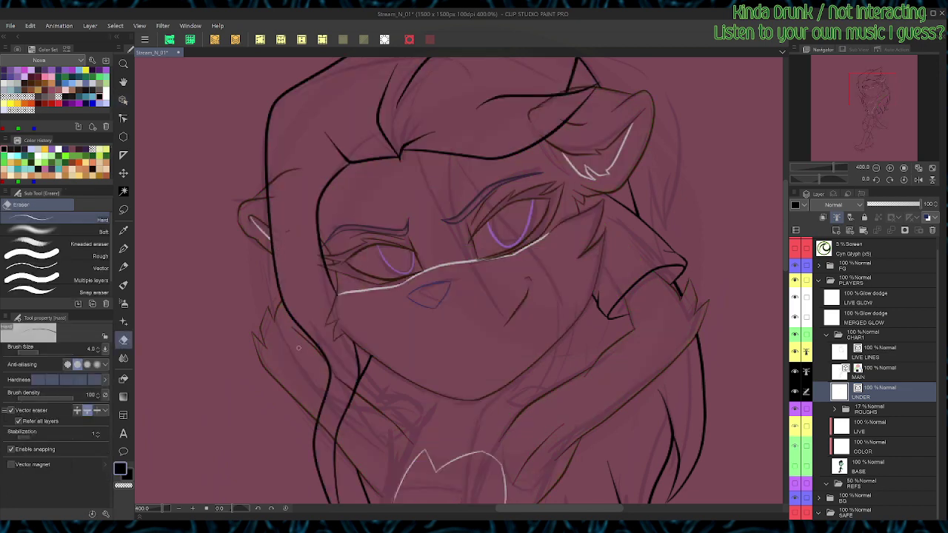
left_click(878, 372)
key("o")
left_click(287, 231)
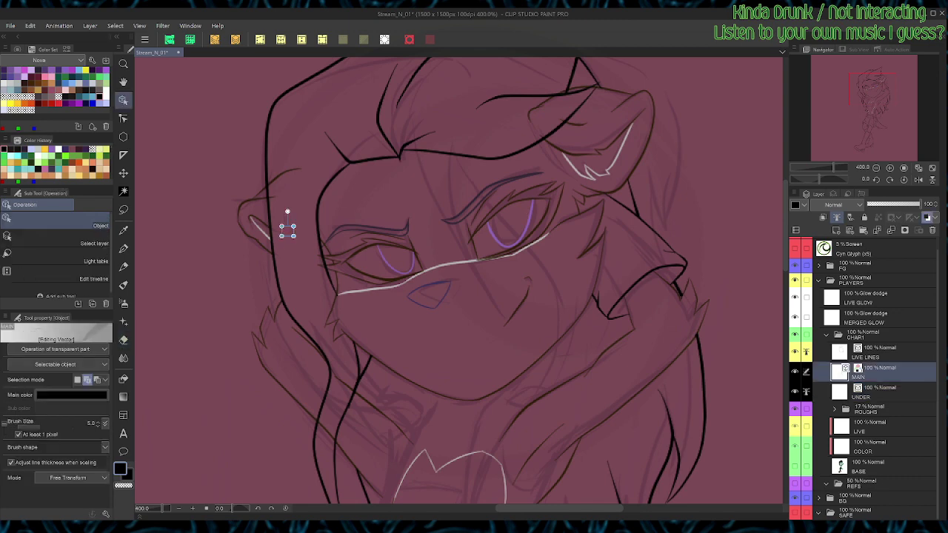
key("e")
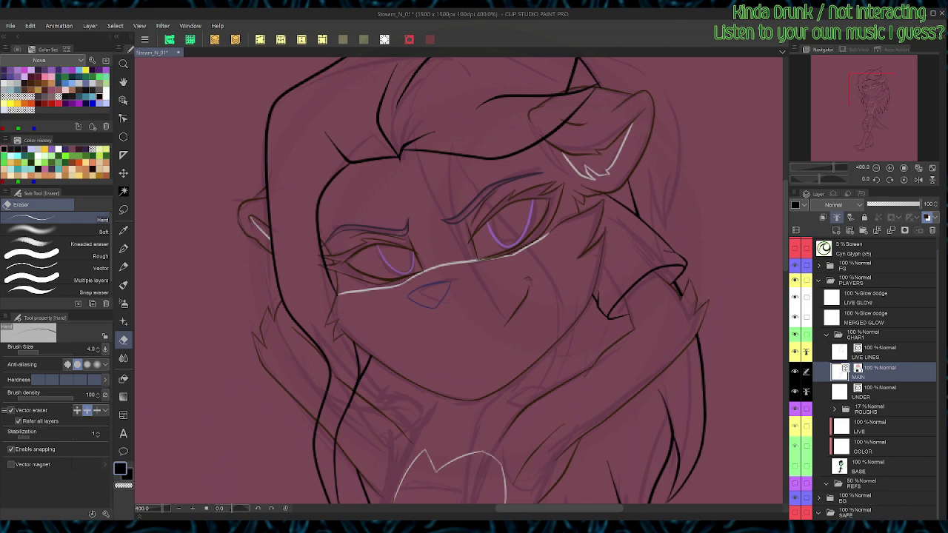
Step: Hide the ROUGHS folder and erase the ear line remnants on MAIN that lie inside the hair
left_click(795, 409)
key("space")
left_click_drag(568, 199, 561, 251)
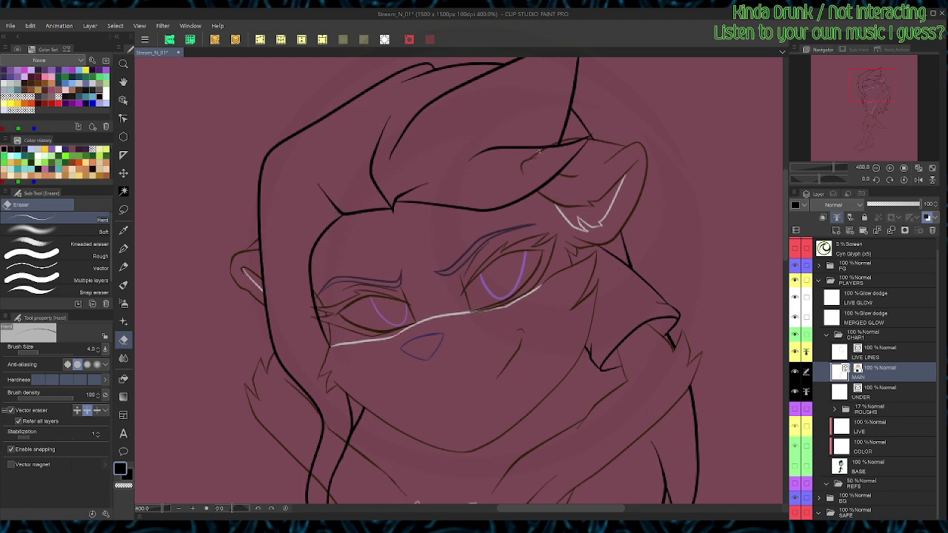
left_click(525, 161)
Step: Split the larger ear's top line on MAIN at the hair tip and delete the short piece crossing it
scroll(586, 109, "up", 5)
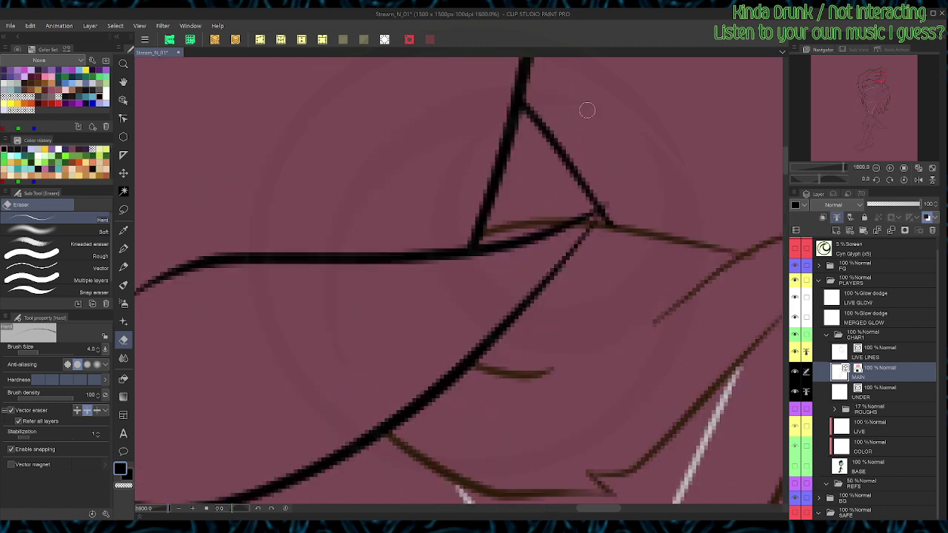
key("y")
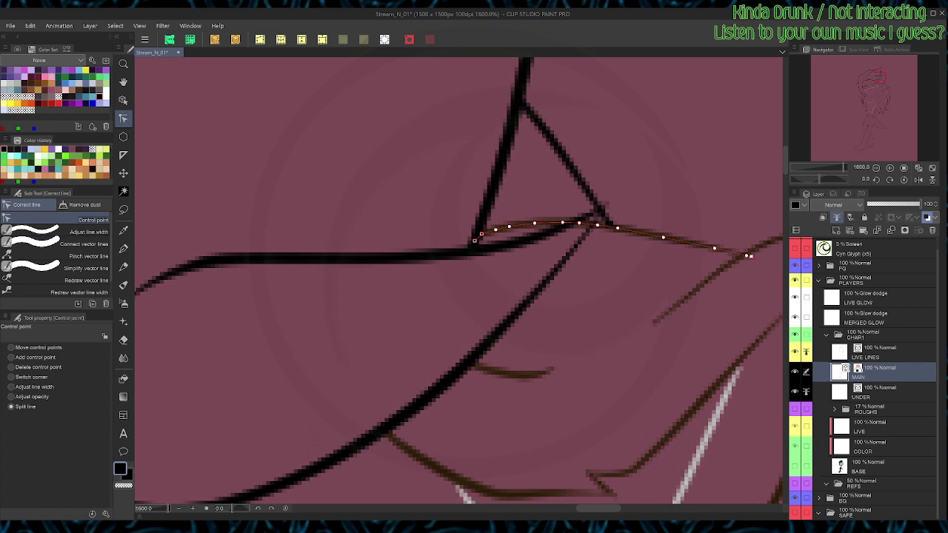
left_click(571, 222)
key("o")
left_click(581, 221)
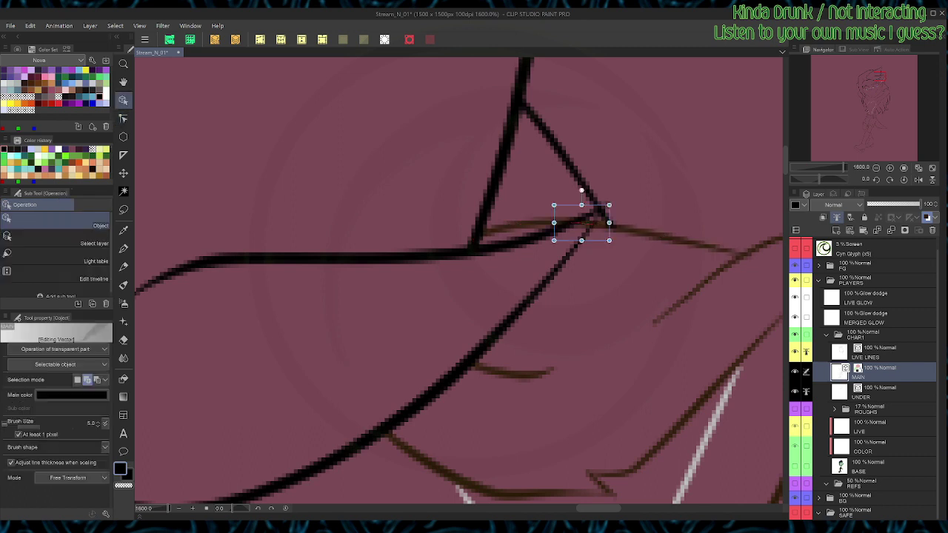
key("Delete")
scroll(588, 206, "down", 4)
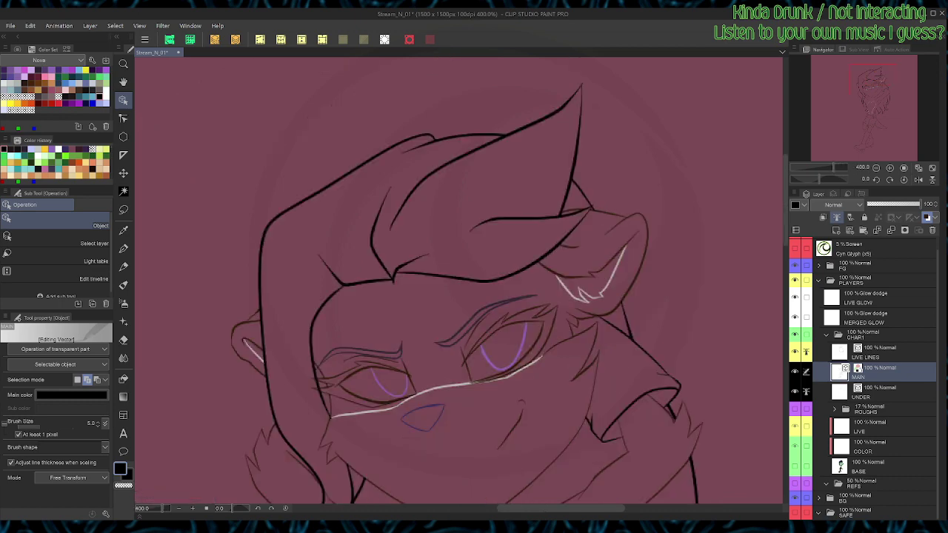
Step: Split the LIVE LINES hair line where the smaller eye's outer lashes cross it and delete the short overlapping pieces
scroll(587, 209, "up", 2)
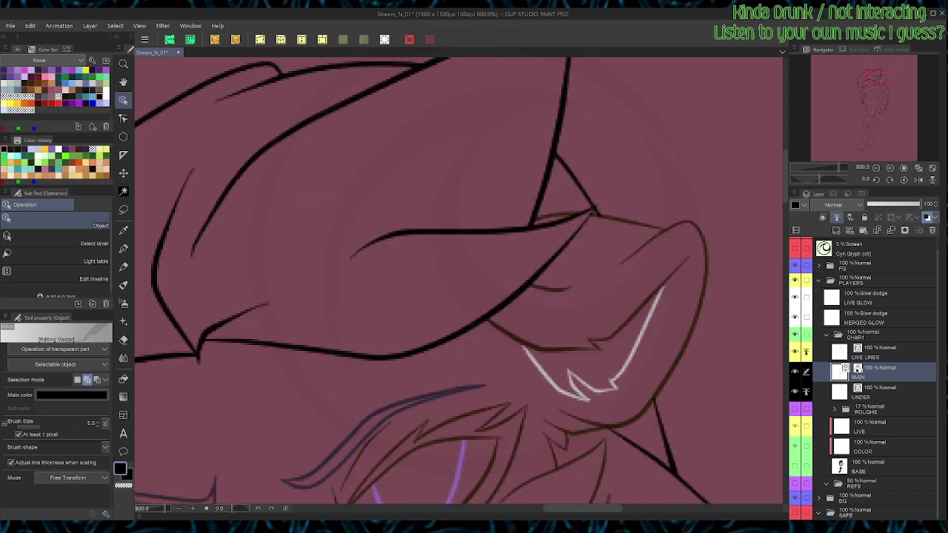
left_click_drag(271, 418, 646, 144)
left_click(877, 352)
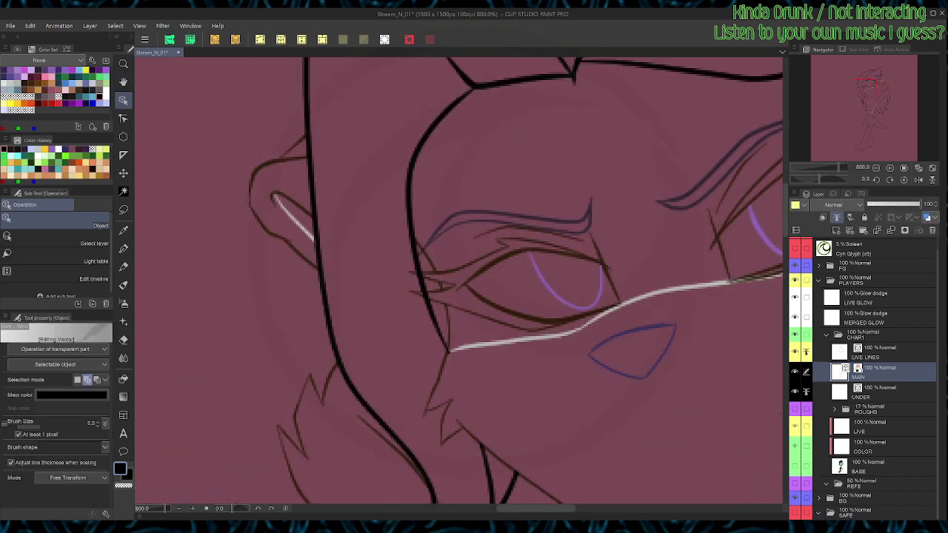
key("ctrl+plus")
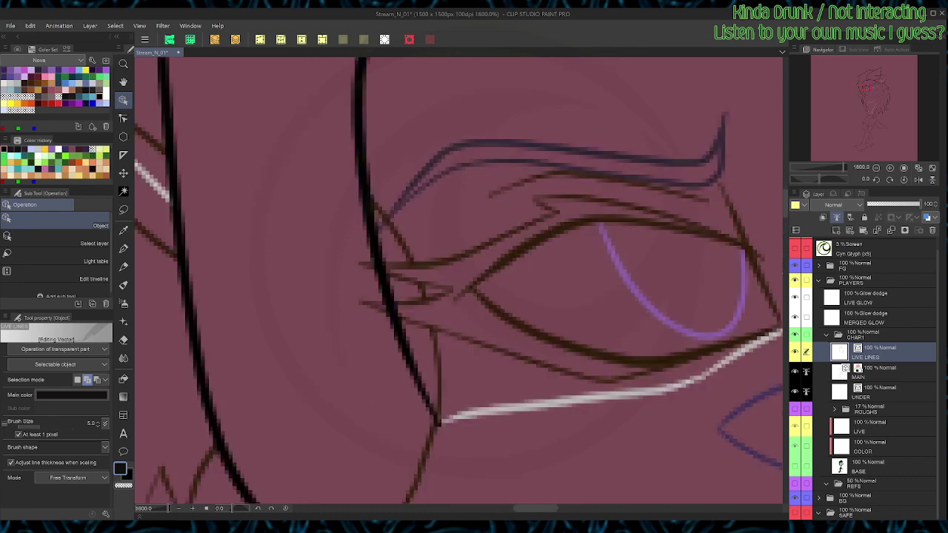
key("y")
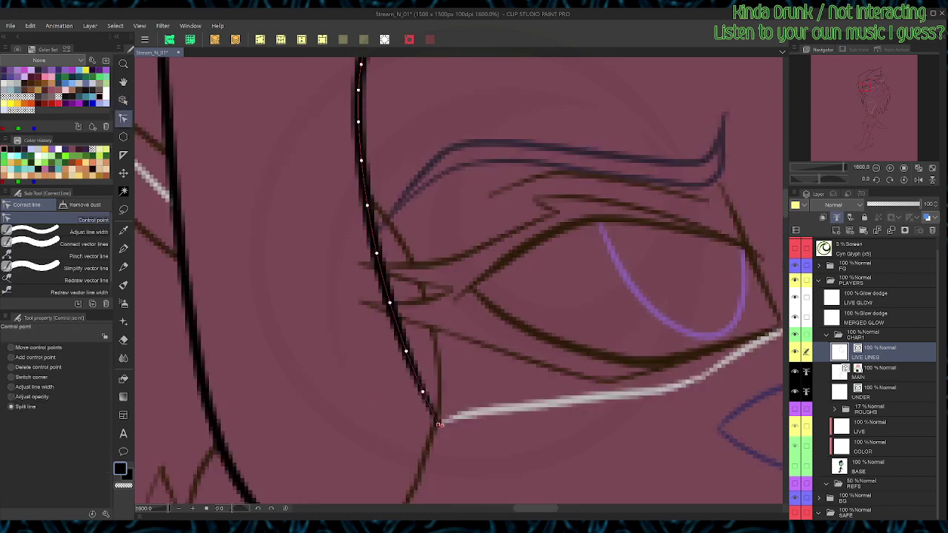
left_click(377, 261)
left_click(381, 272)
left_click(389, 300)
left_click(394, 317)
key("o")
left_click(392, 308)
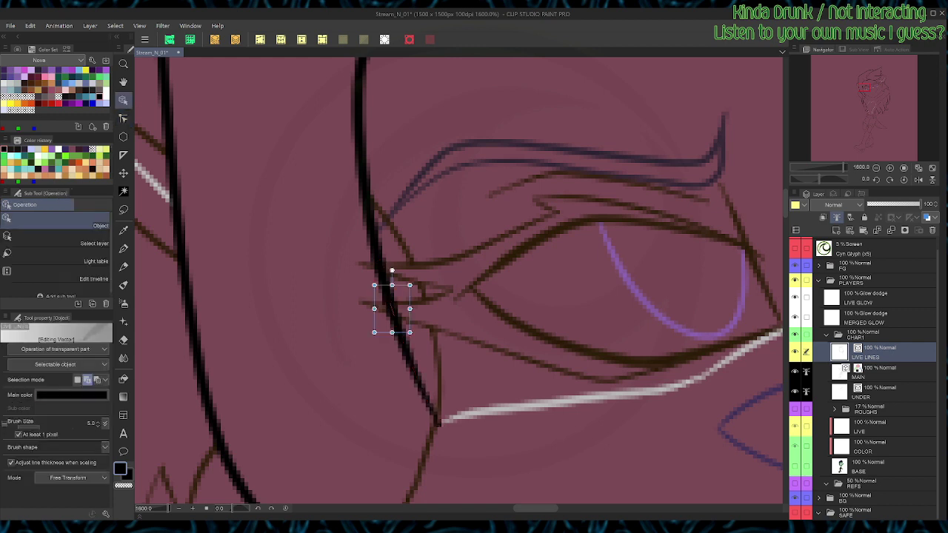
left_click(380, 267)
key("Delete")
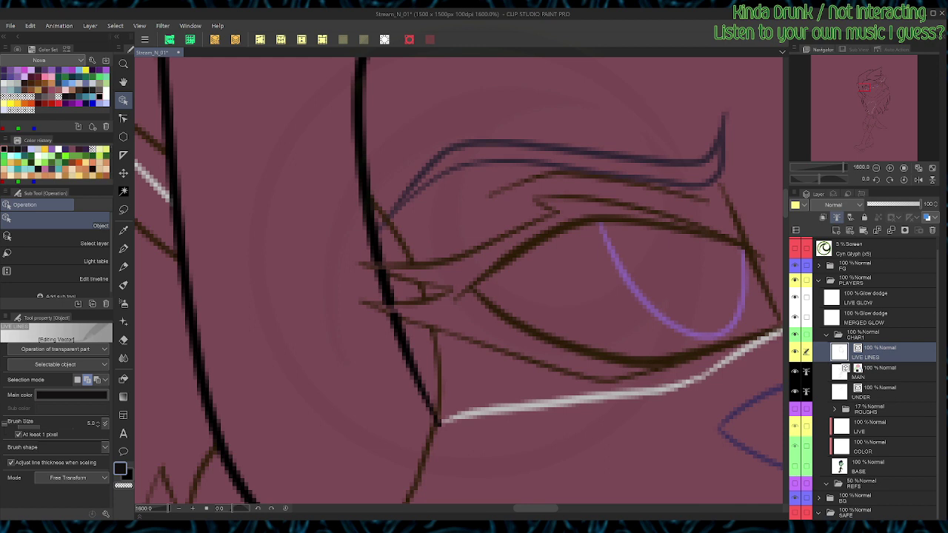
Step: Split the remaining hair segment between the lashes once more and delete its short upper piece
key("y")
left_click(382, 277)
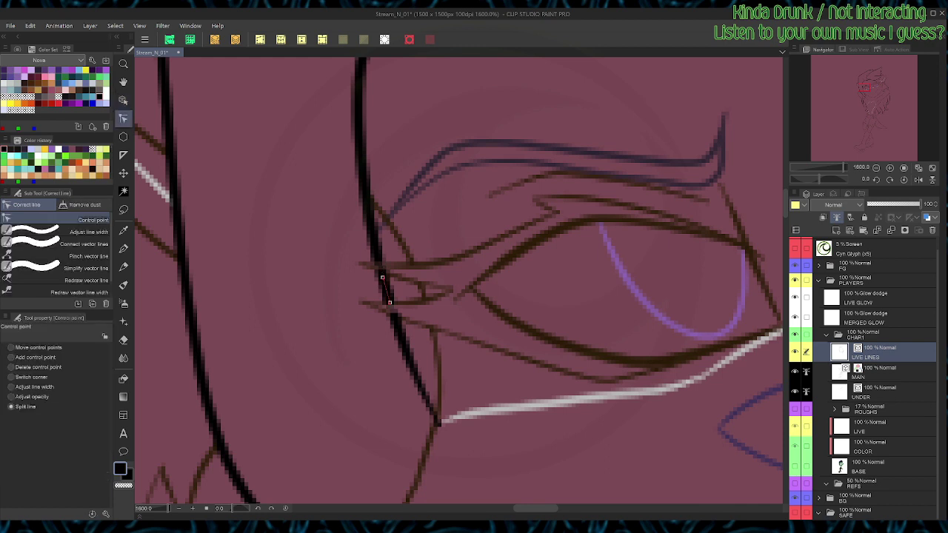
key("o")
left_click(382, 274)
key("ctrl+shift+a")
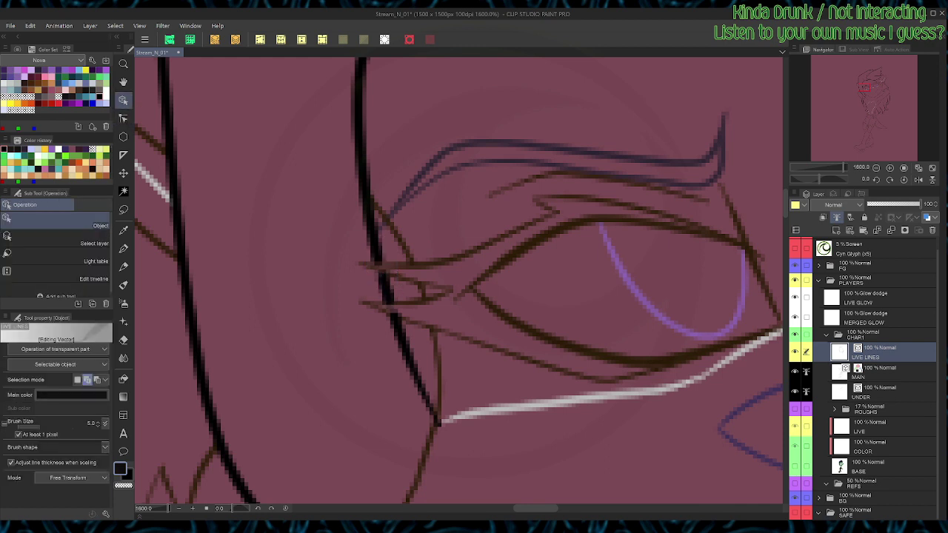
scroll(400, 239, "down", 2)
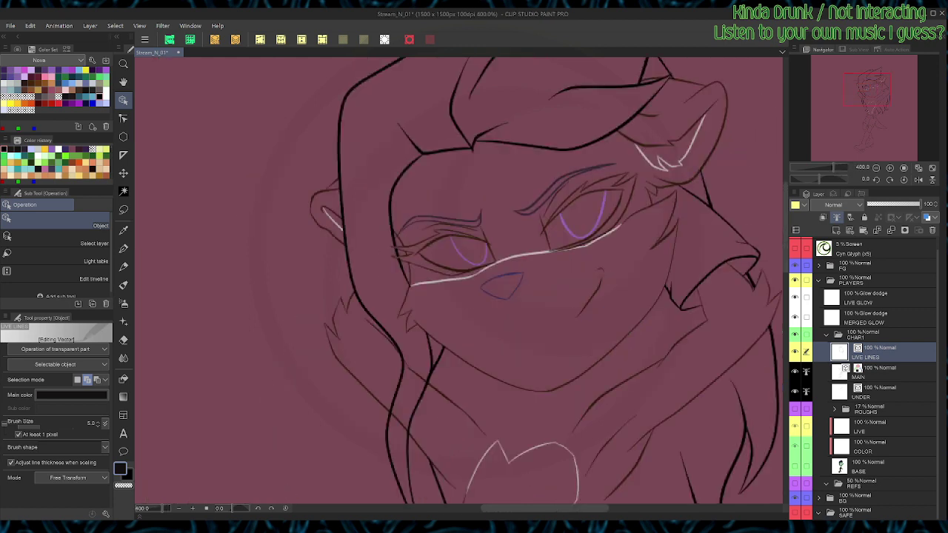
Step: Clear the arm line fragments on MAIN that show inside the hanging hair strand below the cheek
key("e")
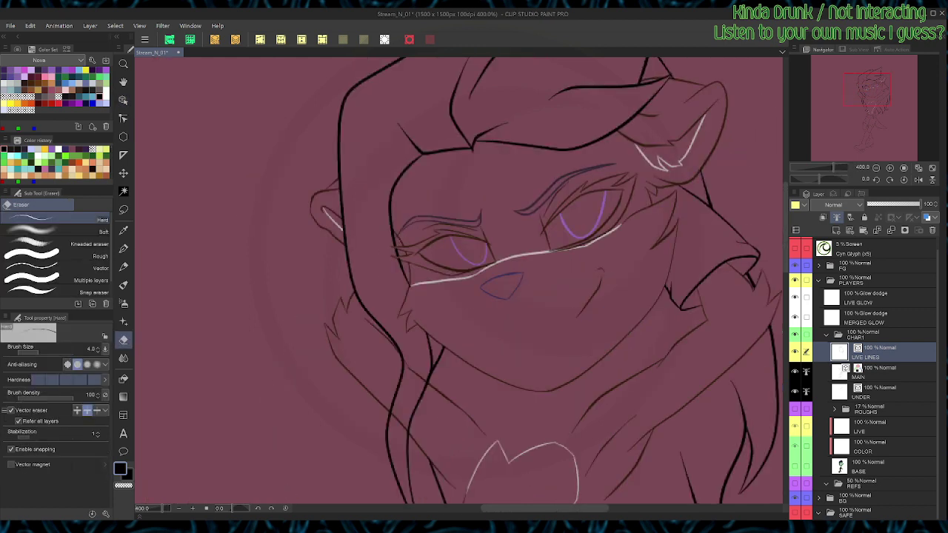
left_click(881, 372)
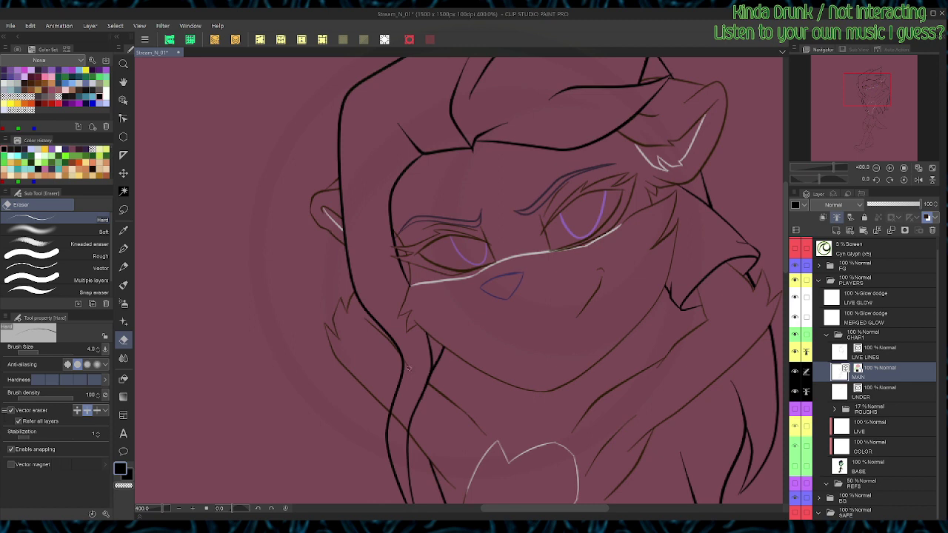
key("o")
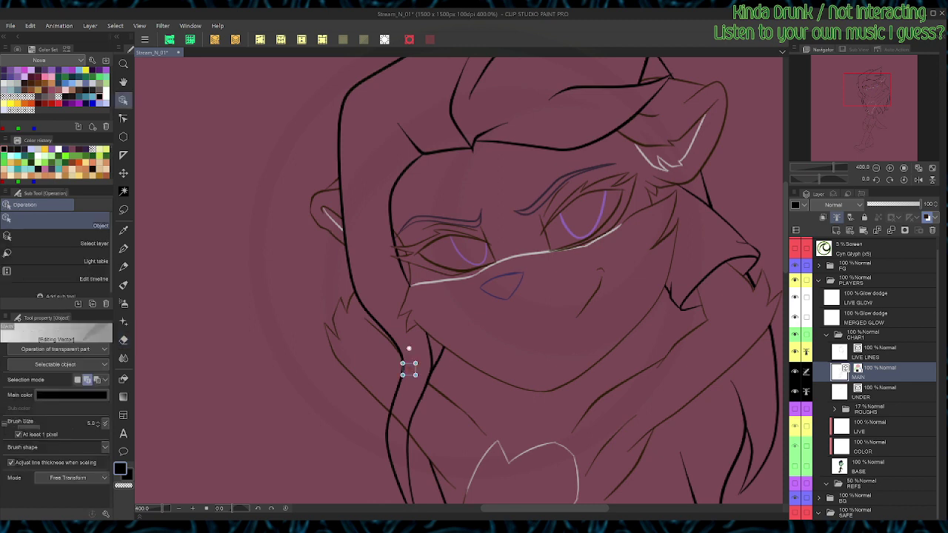
key("e")
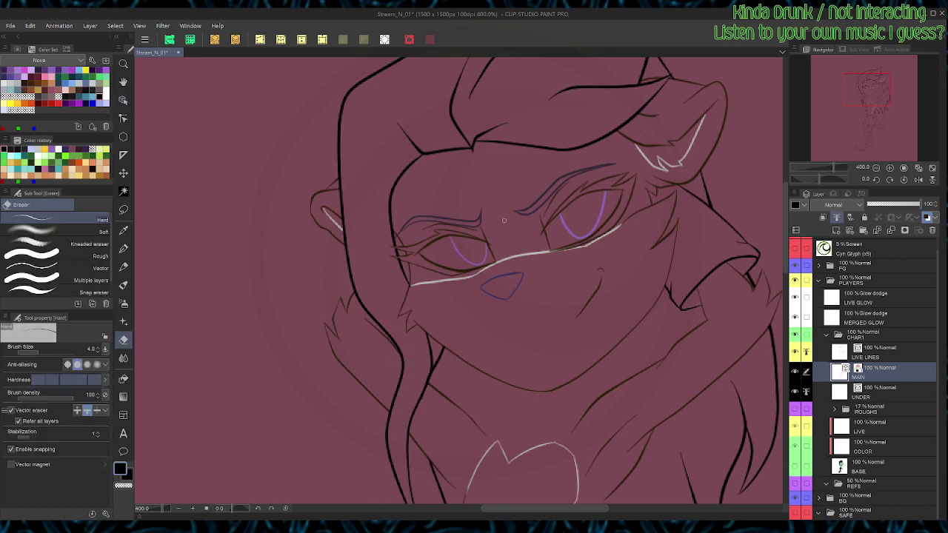
Step: Delete the end of the lower hair curl on LIVE LINES that extends past the waist outline into the torso
left_click_drag(625, 259, 503, 126)
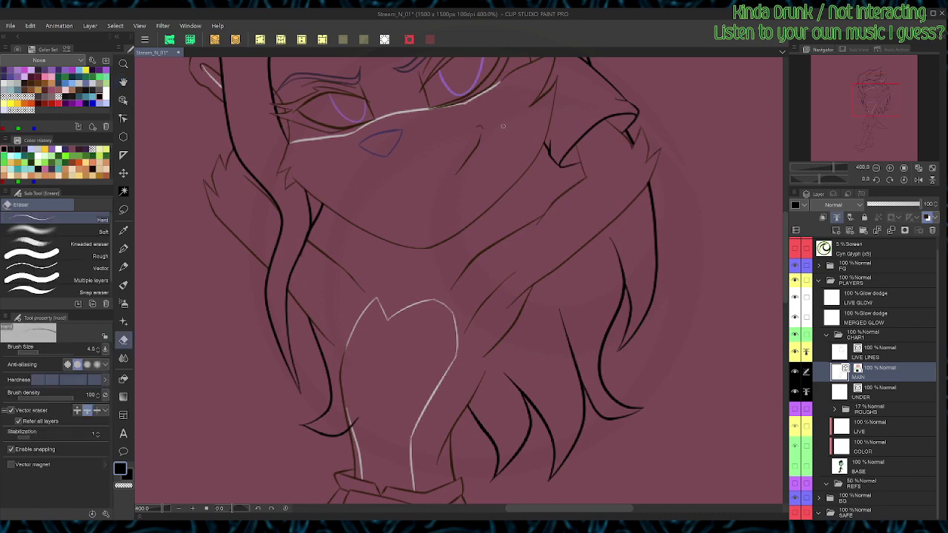
scroll(502, 126, "up", 2)
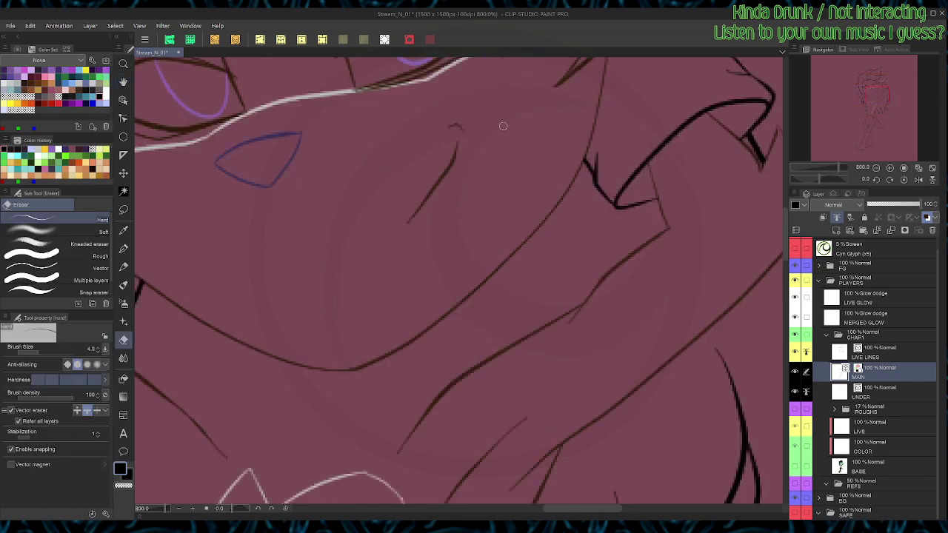
left_click_drag(293, 497, 633, 45)
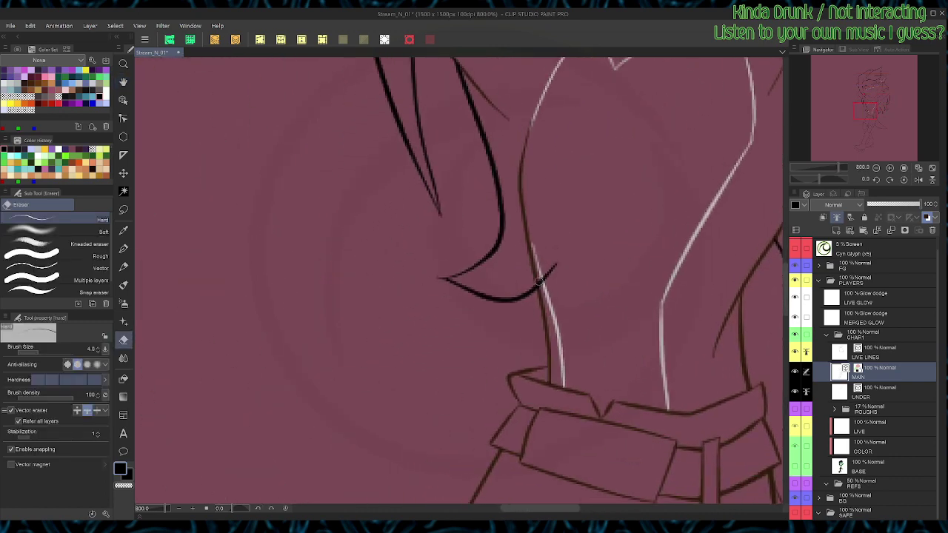
left_click(881, 353)
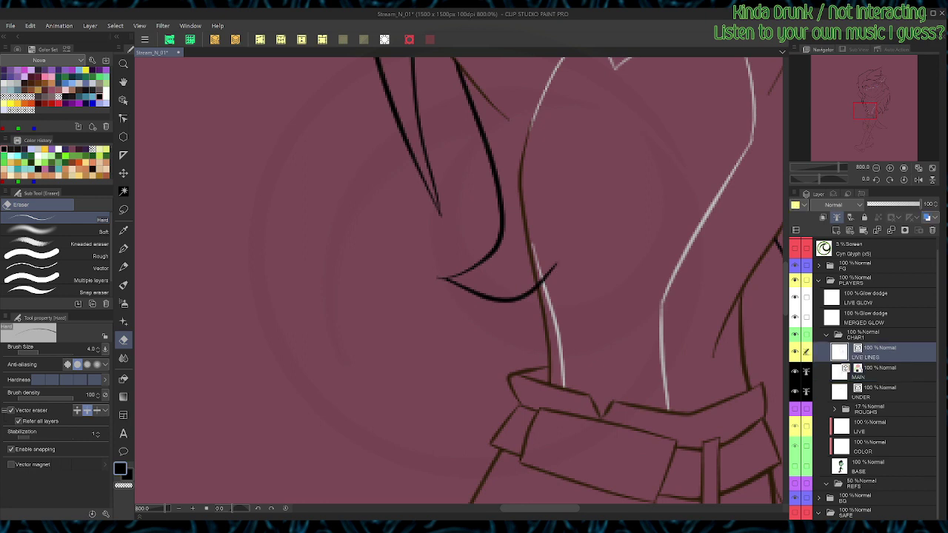
key("o")
left_click(548, 275)
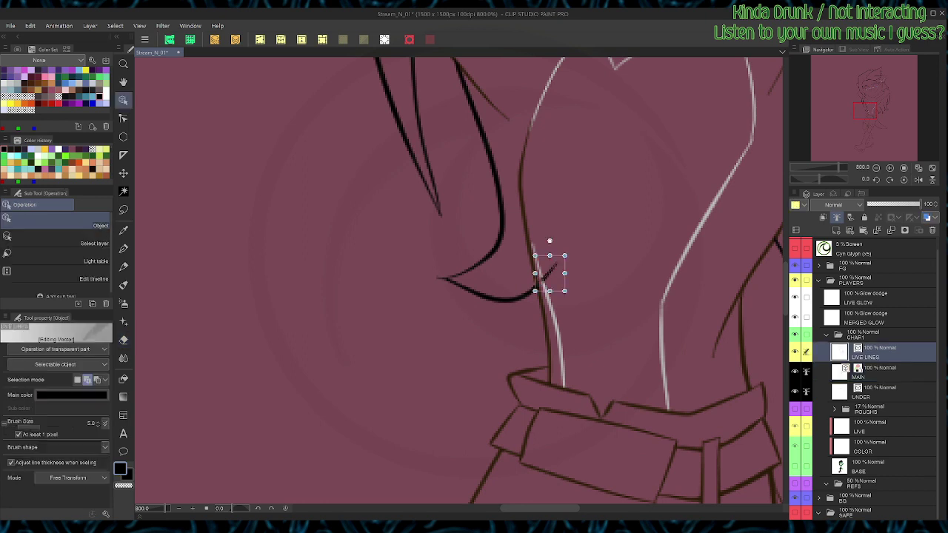
key("Delete")
key("e")
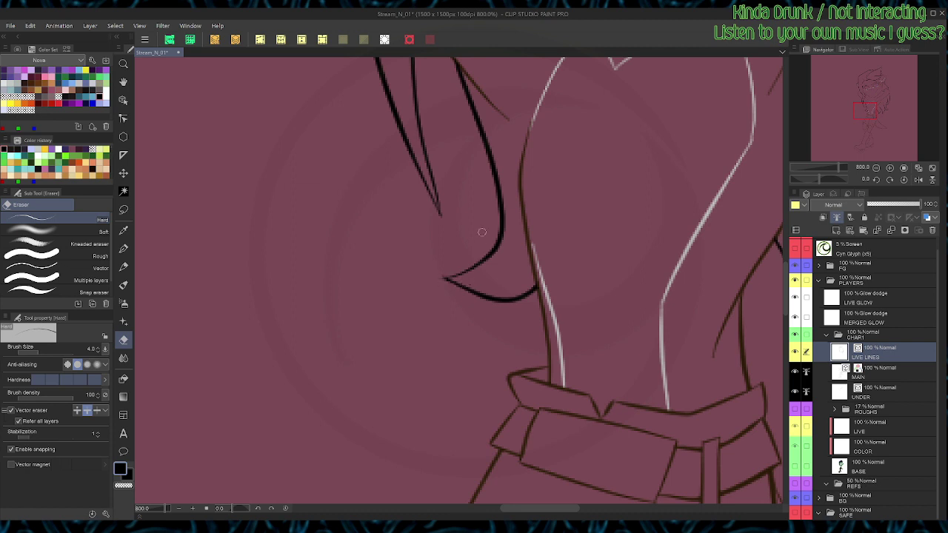
Step: Save the file, show the BASE colours again and return to the G-pen Less Flux on LIVE LINES
scroll(481, 232, "down", 2)
left_click_drag(482, 232, 415, 317)
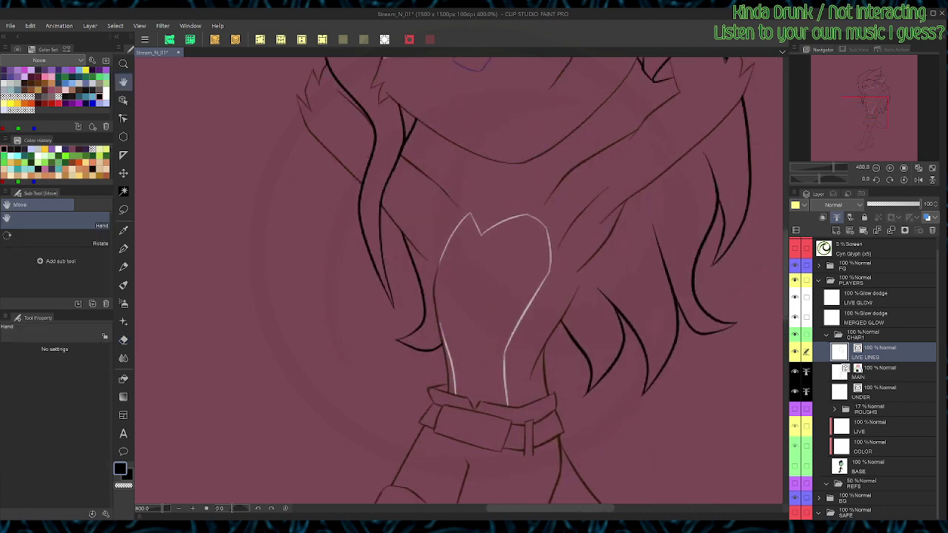
key("ctrl+s")
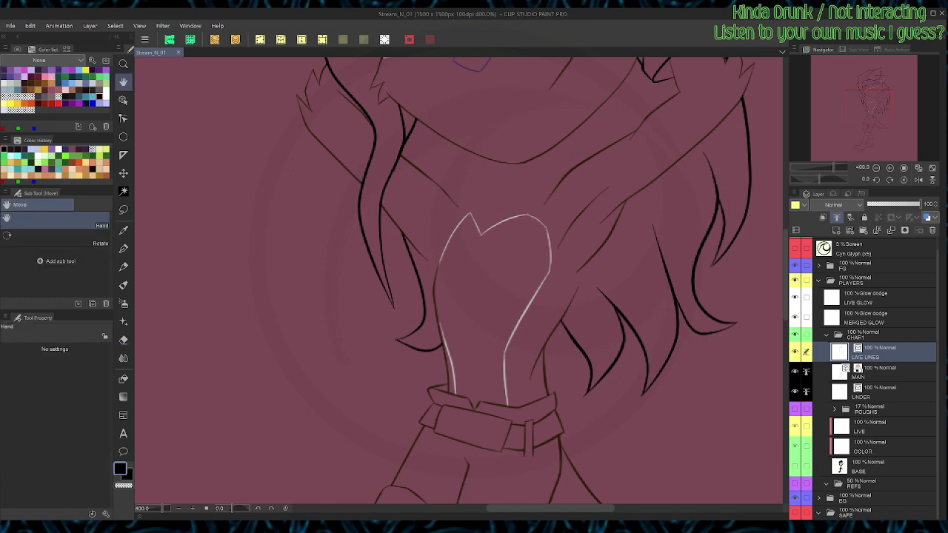
left_click_drag(474, 237, 401, 379)
key("p")
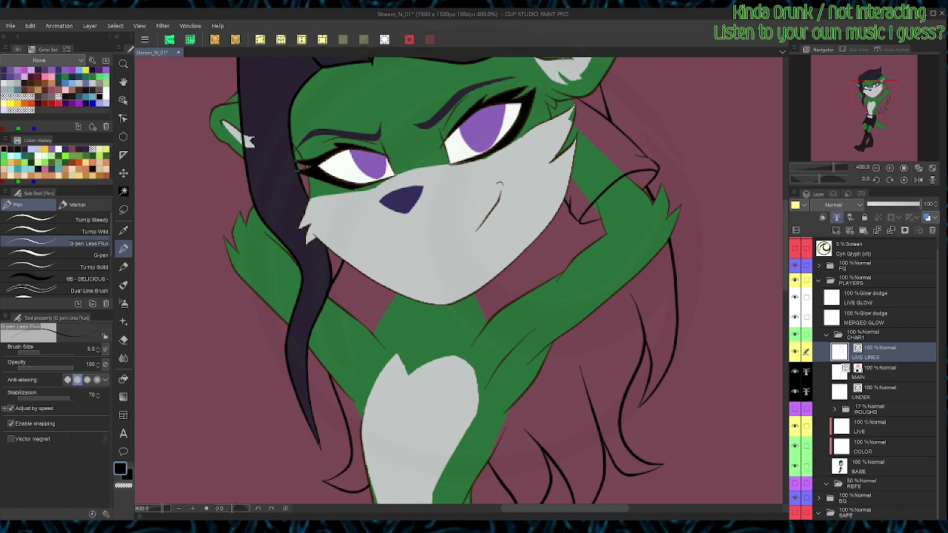
Step: Draw the two neck lines below the chin on LIVE LINES and adjust the one beside the raised arm as a vector object
left_click_drag(514, 400, 506, 429)
left_click_drag(492, 280, 474, 335)
left_click_drag(404, 293, 371, 352)
key("o")
left_click(480, 311)
left_click_drag(483, 341, 486, 342)
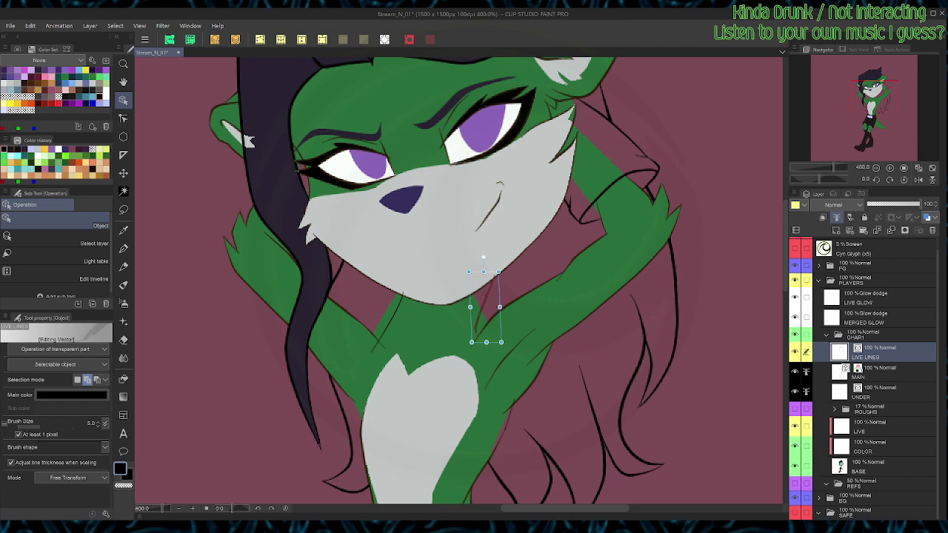
key("p")
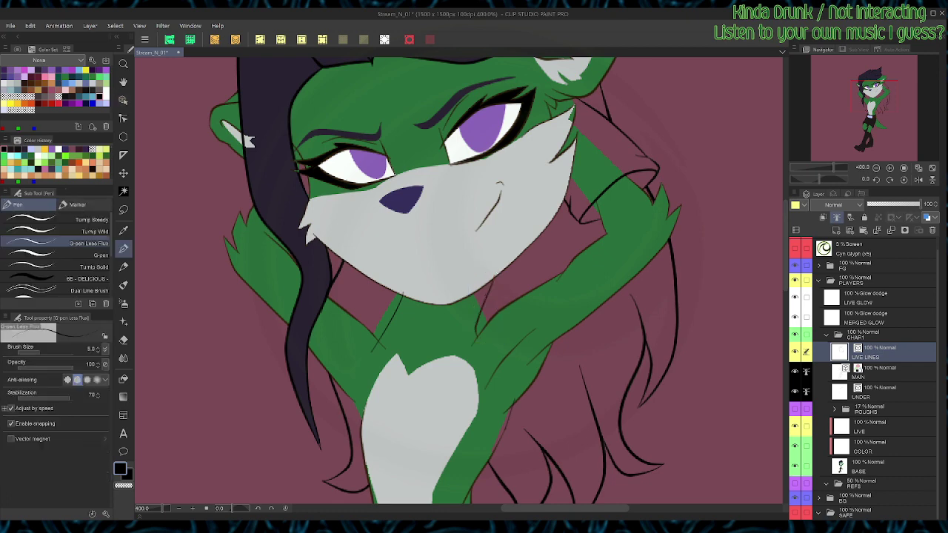
Step: Close the gap in the torso outline at the armpit beside the hair curl with a short pen line on LIVE LINES
key("w")
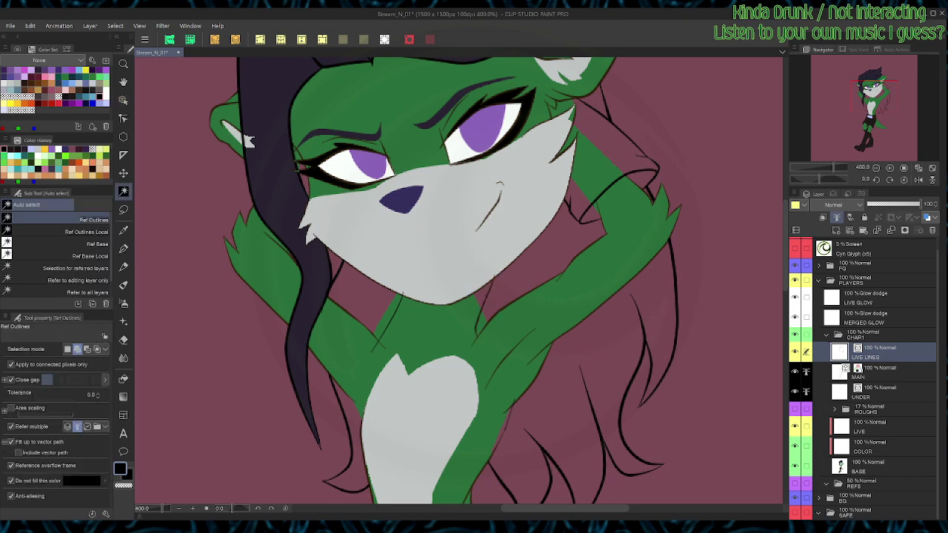
scroll(425, 158, "down", 2)
left_click(873, 466)
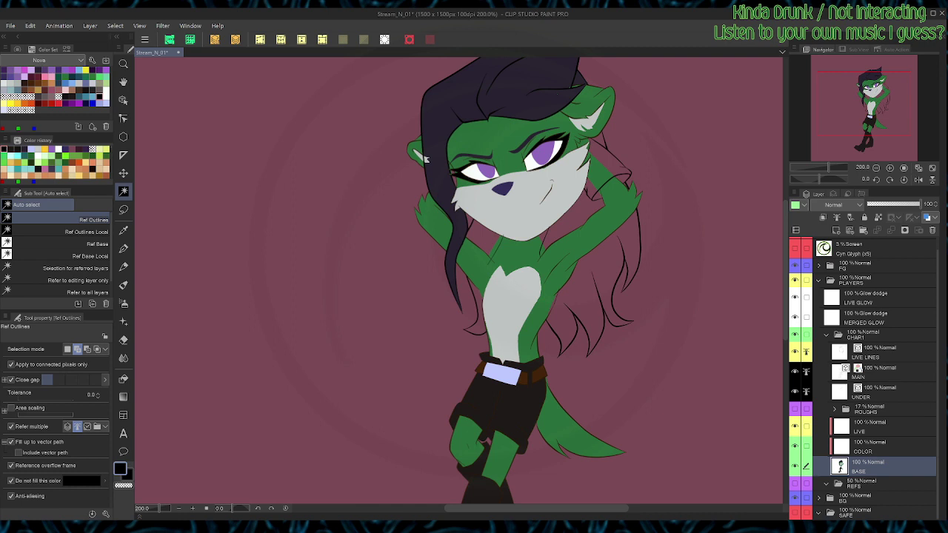
scroll(425, 157, "up", 4)
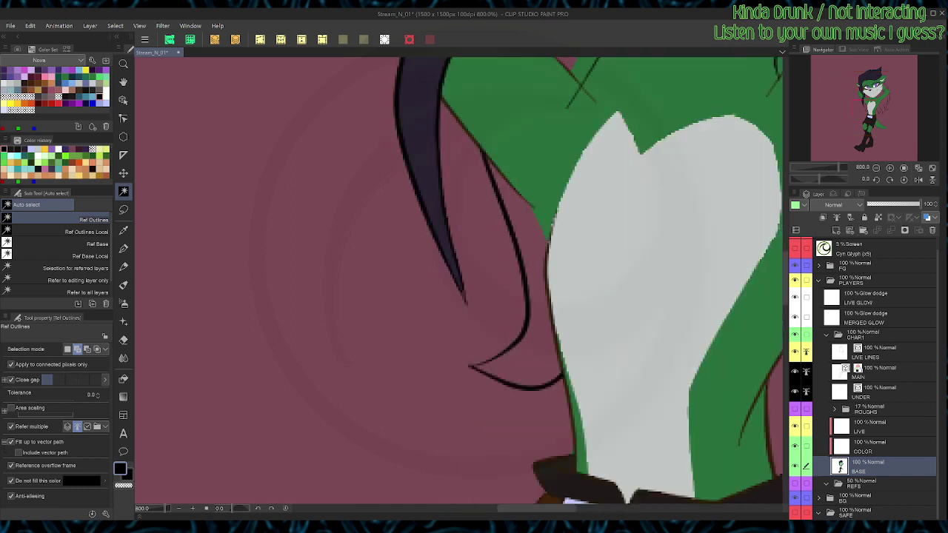
left_click(873, 352)
key("p")
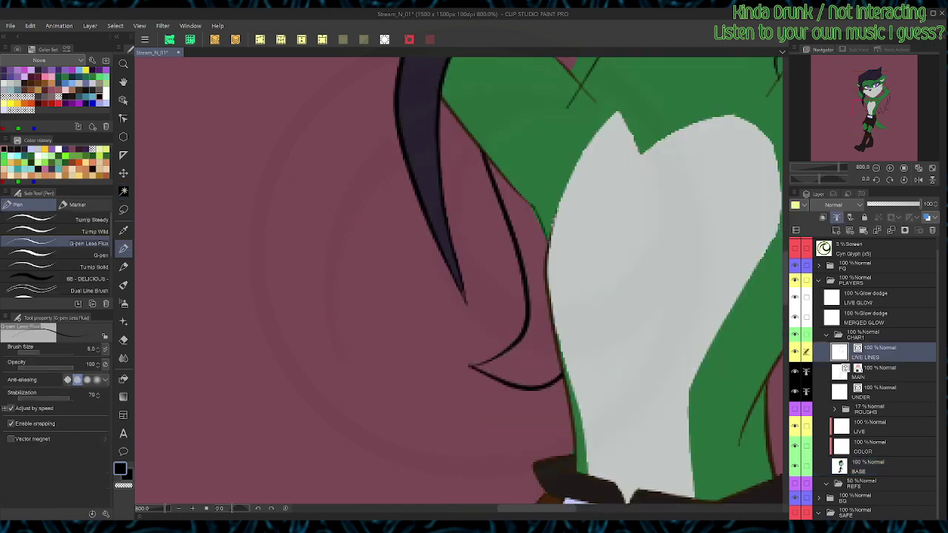
scroll(569, 198, "down", 2)
Step: Select the enclosed long-hair areas behind the neck, arms and torso on BASE with the Ref Outlines auto select
key("w")
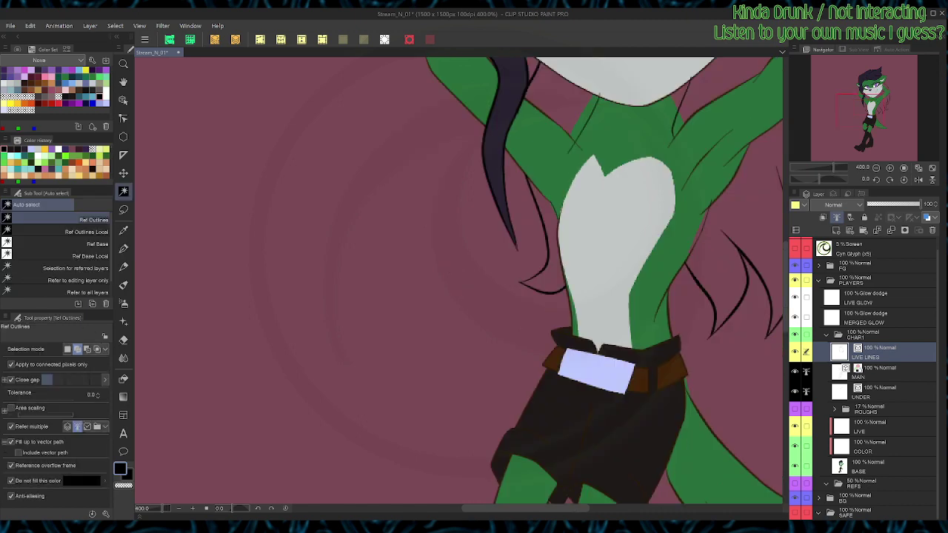
left_click(874, 467)
left_click(555, 241)
left_click(560, 105)
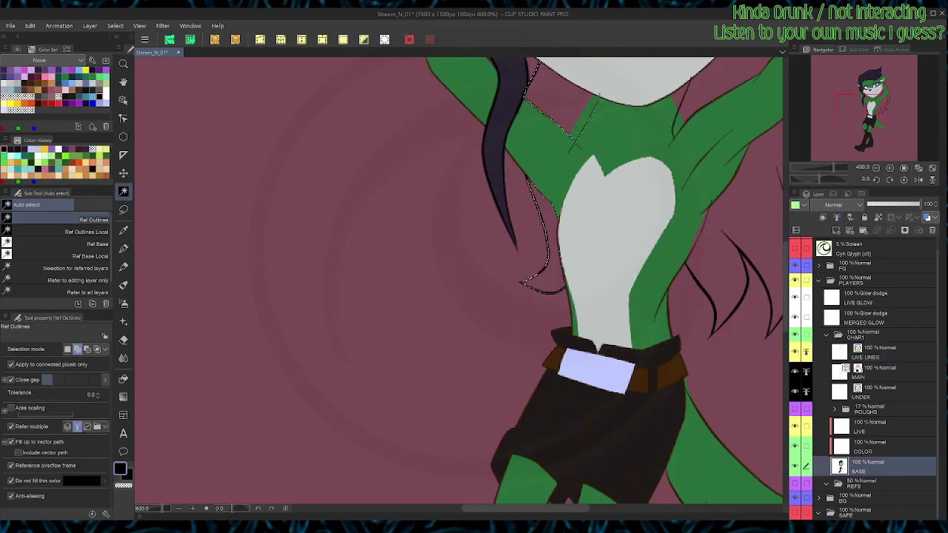
left_click(733, 211)
key("space")
left_click_drag(711, 200, 490, 384)
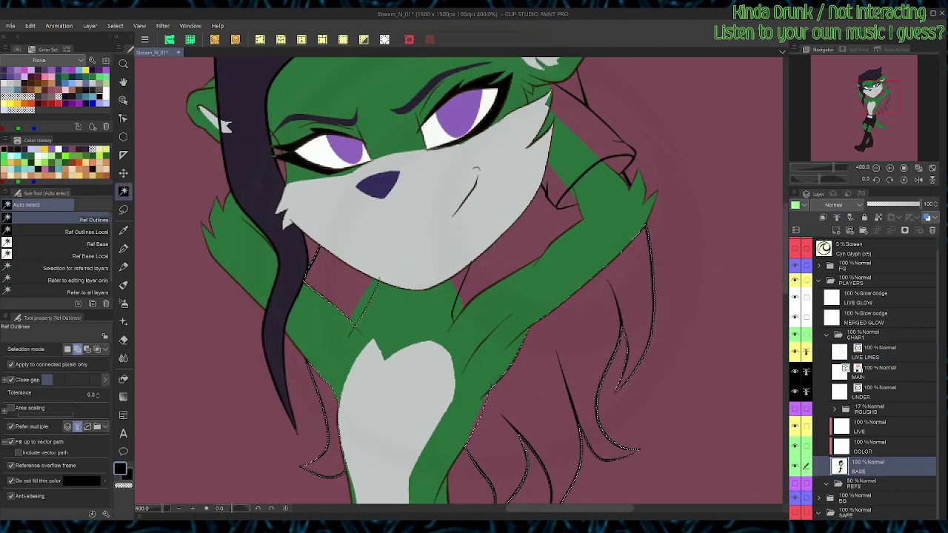
left_click(513, 241)
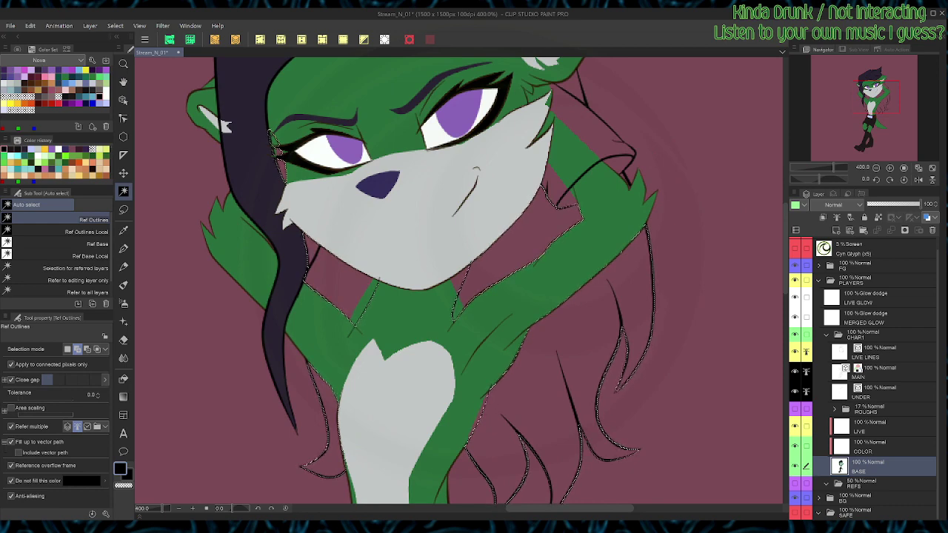
left_click_drag(225, 126, 245, 278)
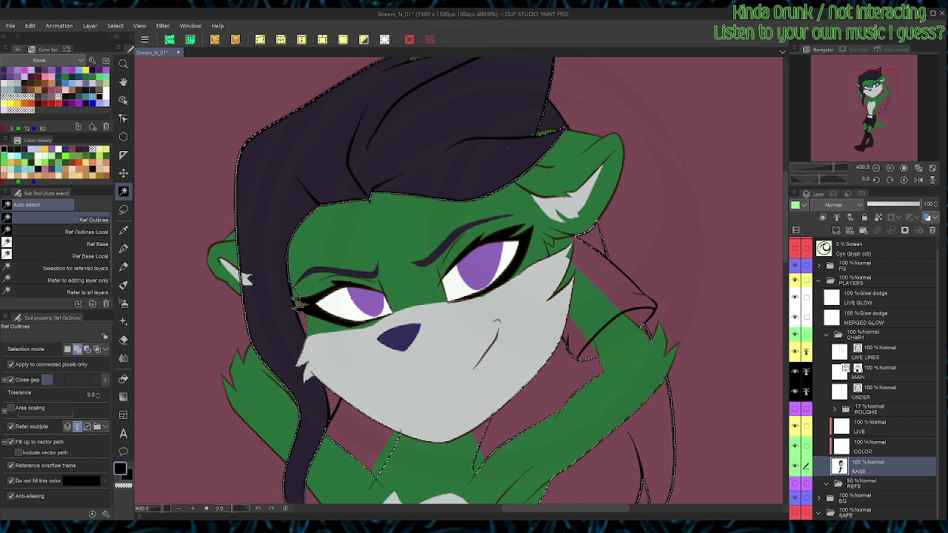
Step: Fill the selected hair areas on BASE with dark purple using the gradient tool and clear the selection
left_click(37, 69)
key("g")
left_click_drag(296, 163, 348, 193)
key("w")
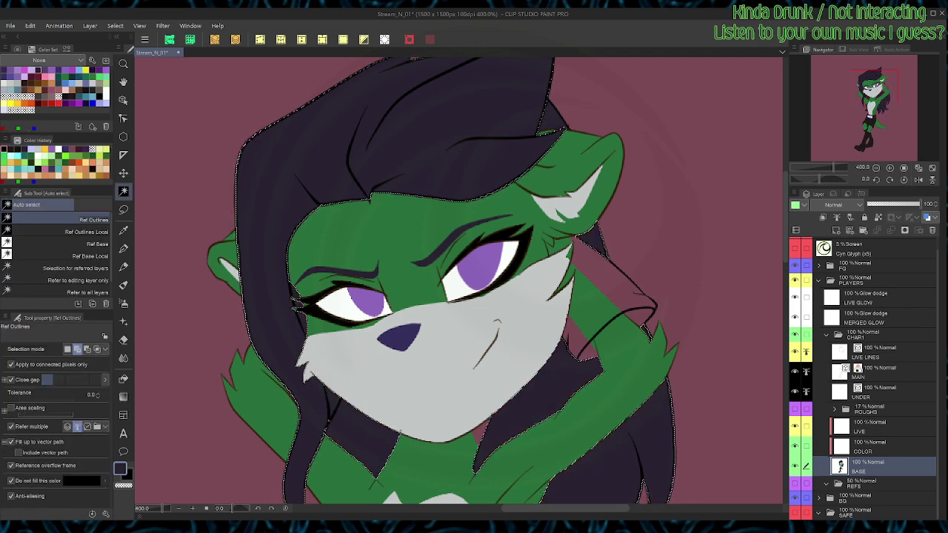
key("ctrl+d")
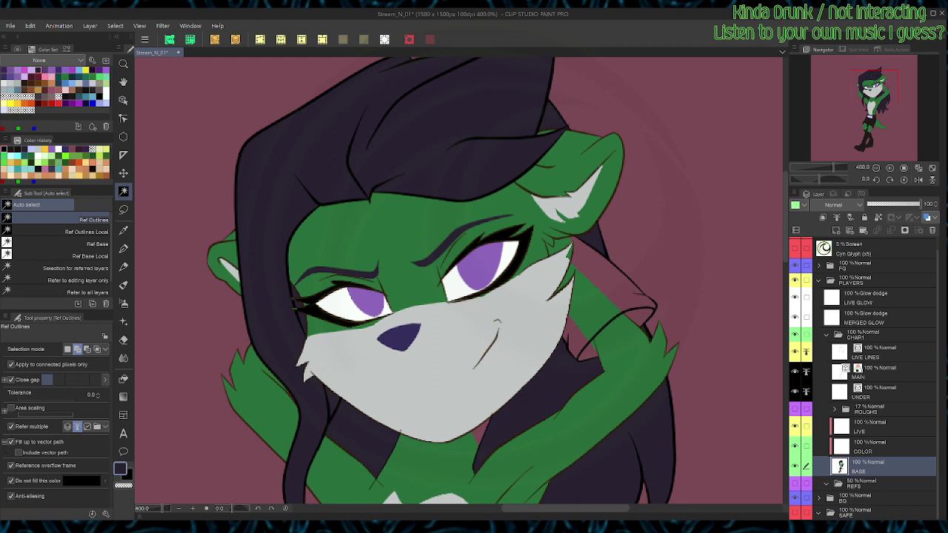
key("ctrl+shift+d")
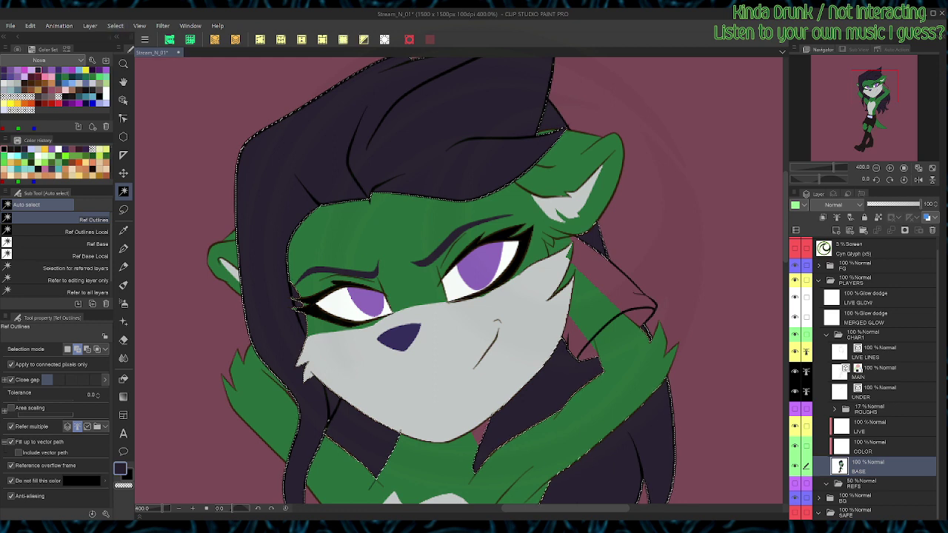
key("m")
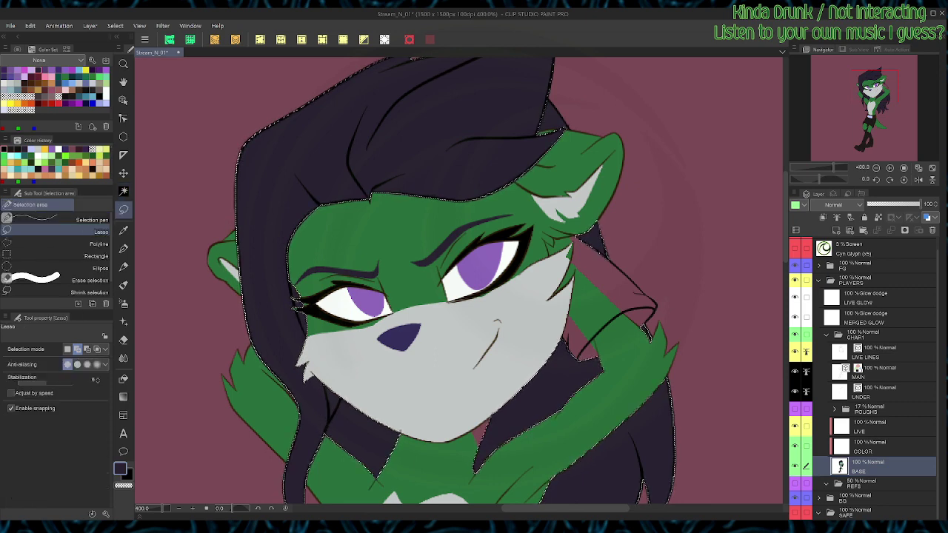
key("ctrl+d")
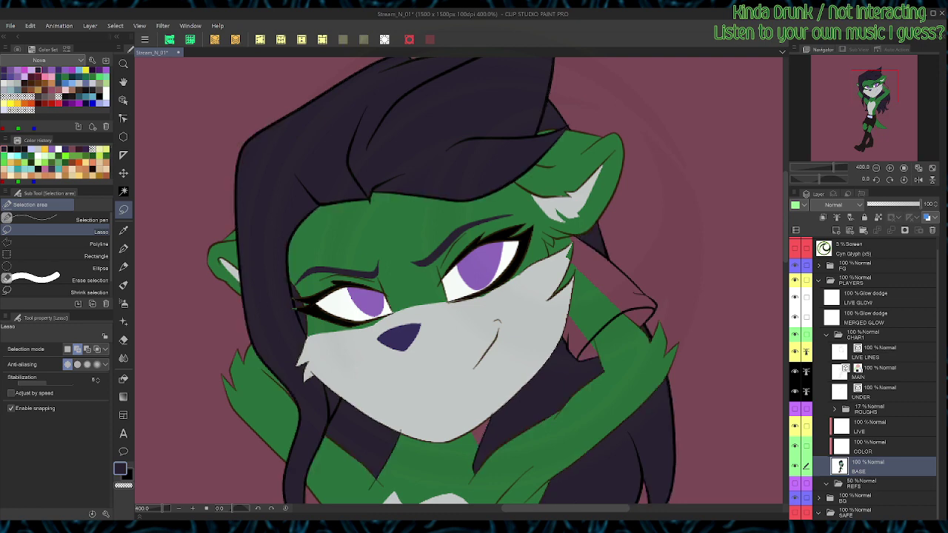
Step: Patch the armpit edge beside the chest marking on BASE with the sampled body green inside a small lasso selection
scroll(529, 375, "up", 2)
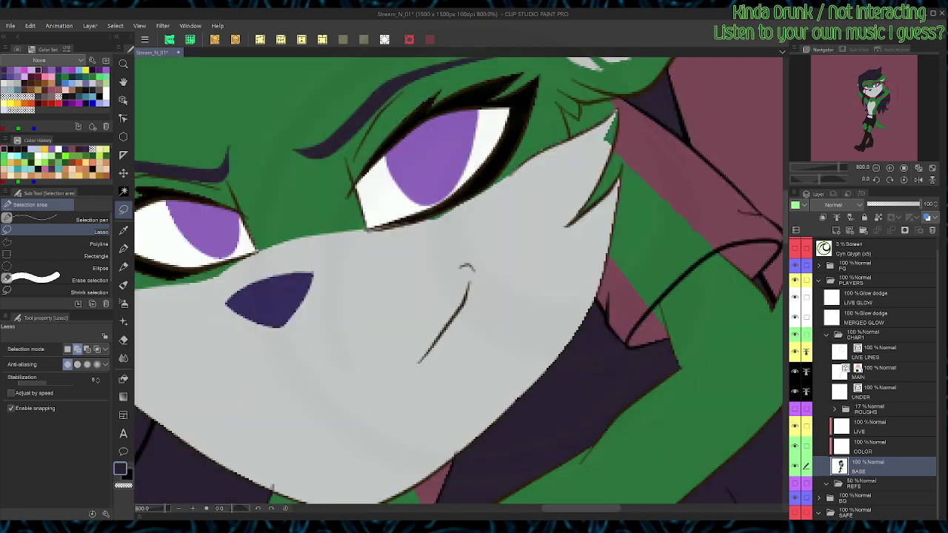
left_click_drag(281, 490, 644, 76)
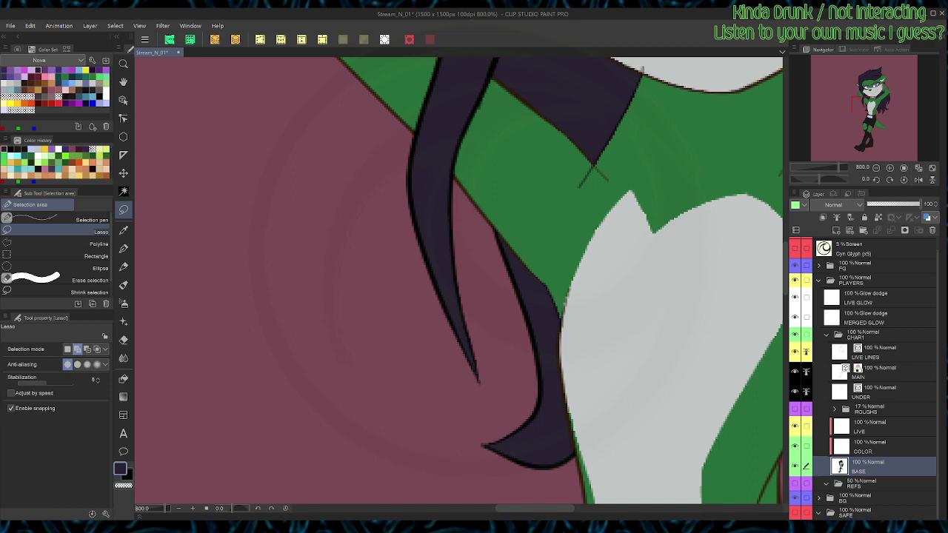
left_click_drag(533, 207, 490, 255)
left_click(490, 255, "alt")
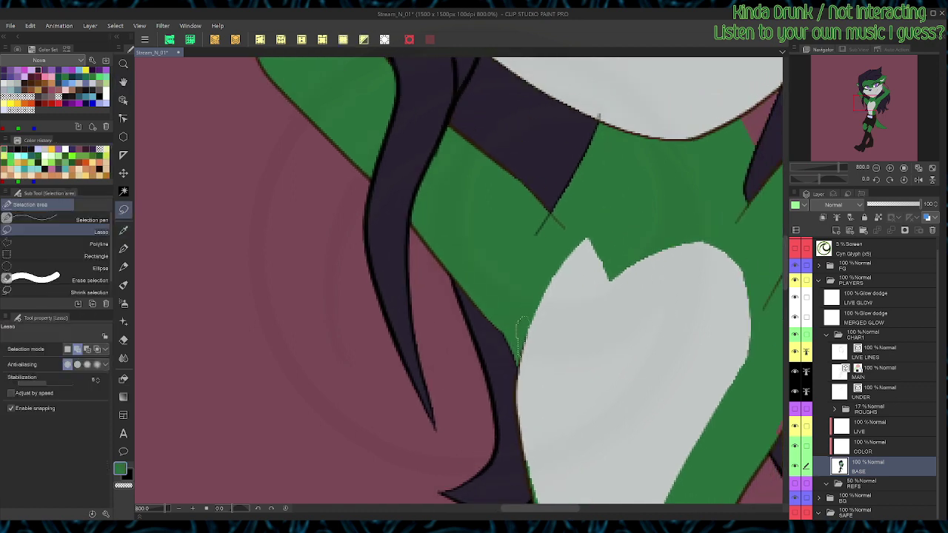
left_click_drag(519, 222, 476, 329)
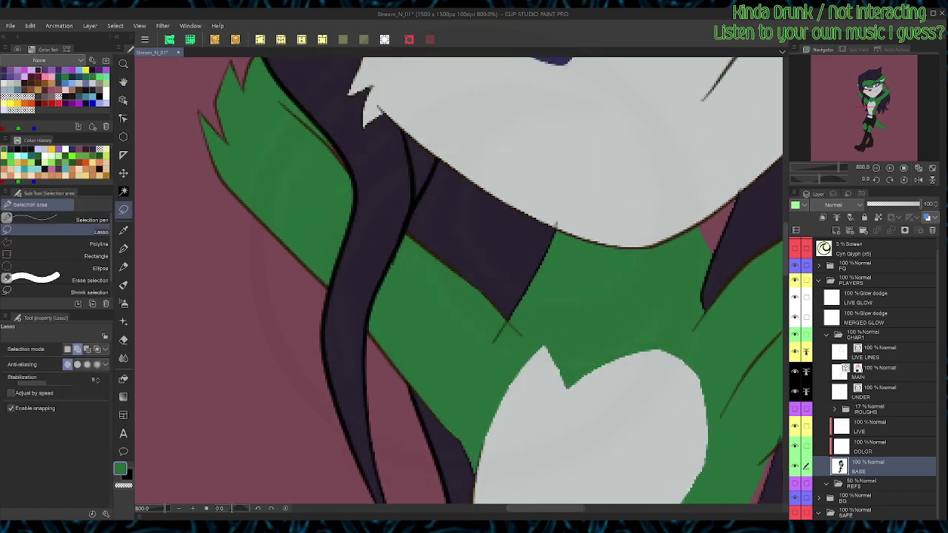
Step: Select the eyelash tips that overlap the hair strand on BASE, fill them with the sampled lash black and deselect
left_click_drag(518, 222, 523, 328)
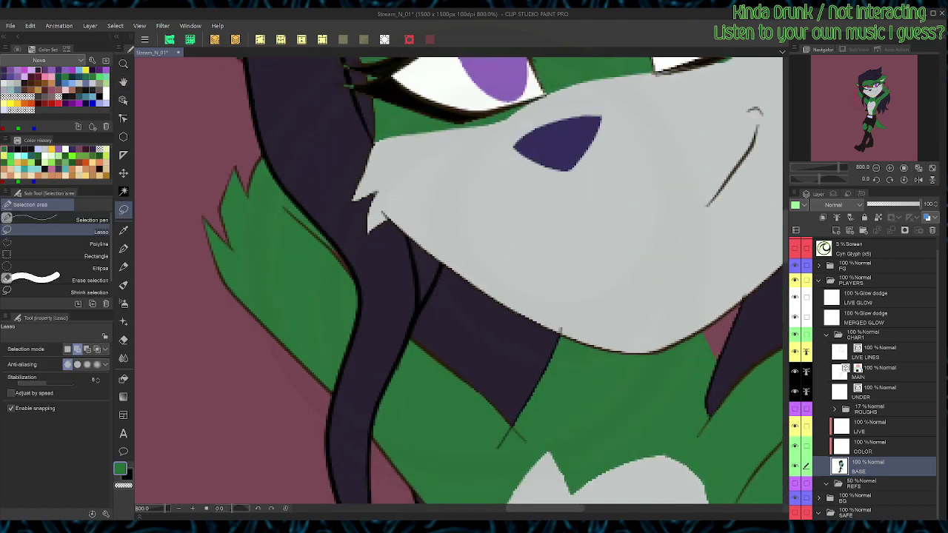
left_click_drag(489, 207, 481, 362)
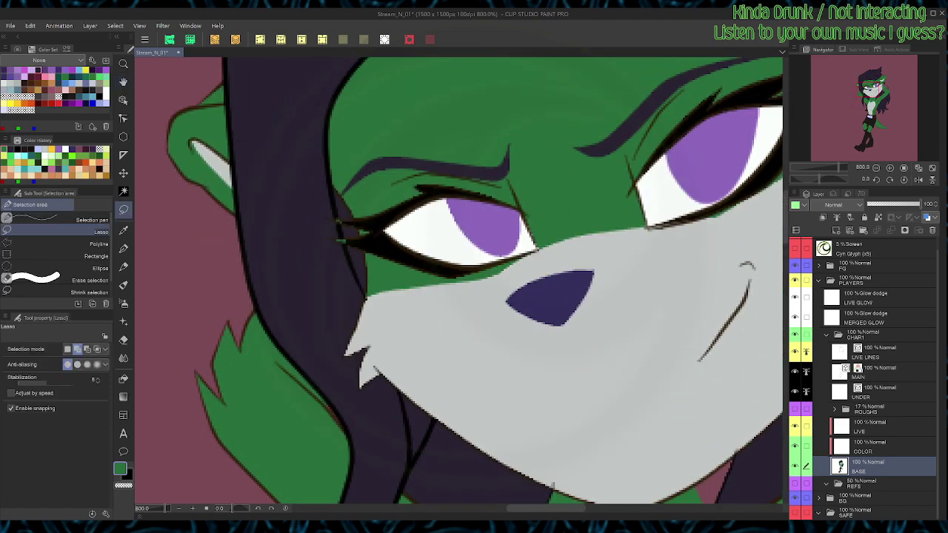
key("w")
left_click(337, 221)
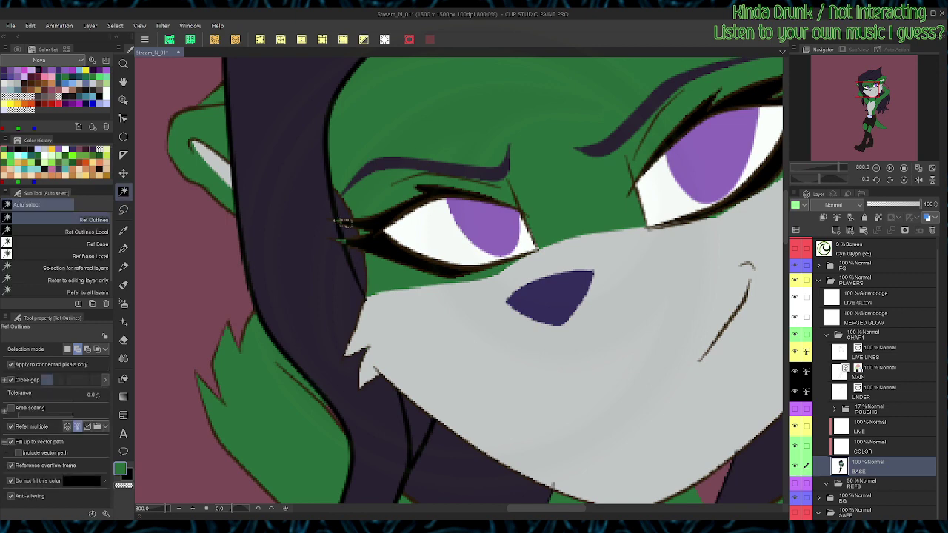
left_click(347, 241)
left_click(364, 242, "alt")
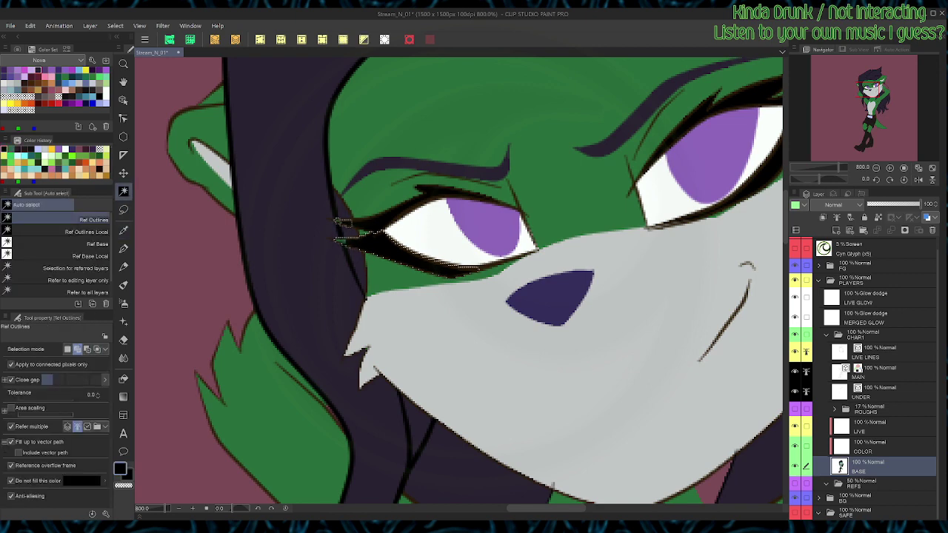
key("alt+Delete")
key("ctrl+d")
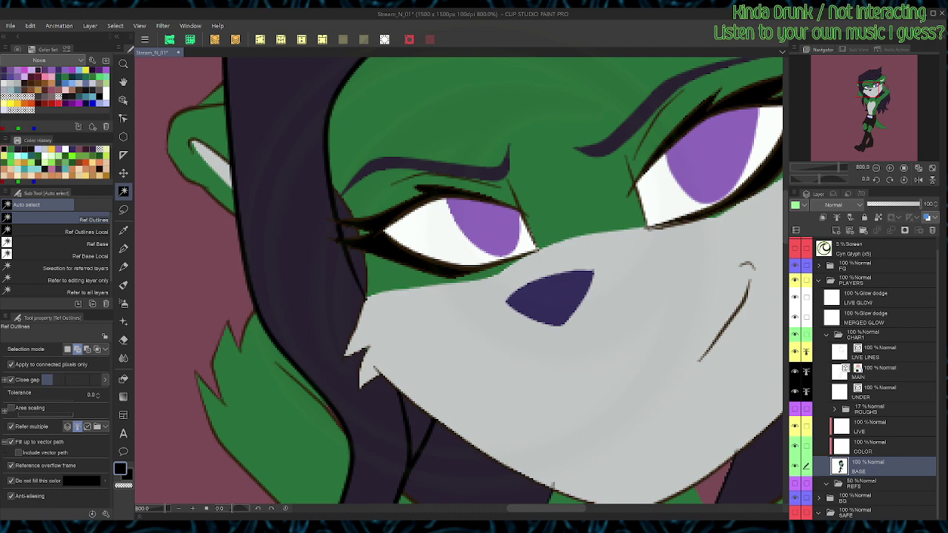
Step: Turn off the layer color effect on MAIN and save the file
left_click(881, 372)
left_click(926, 217)
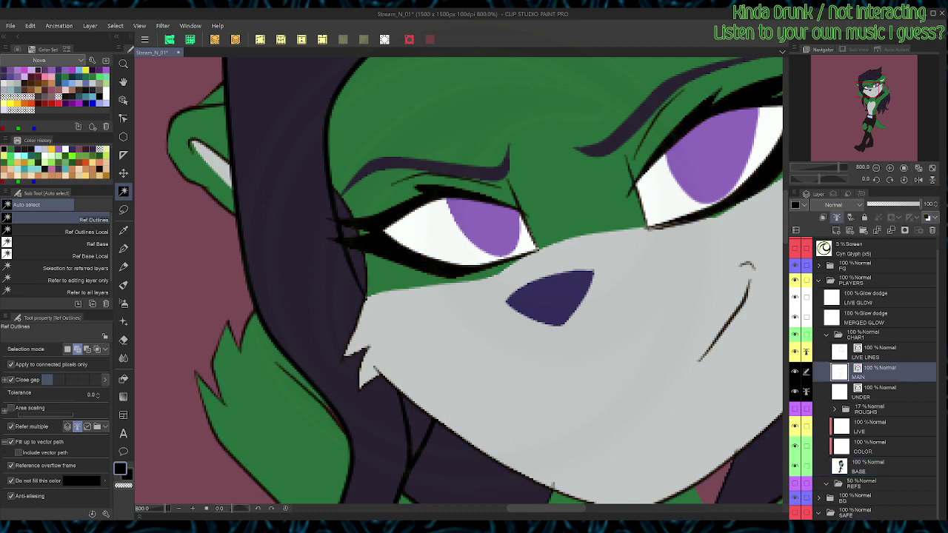
key("ctrl+alt+0")
key("ctrl+s")
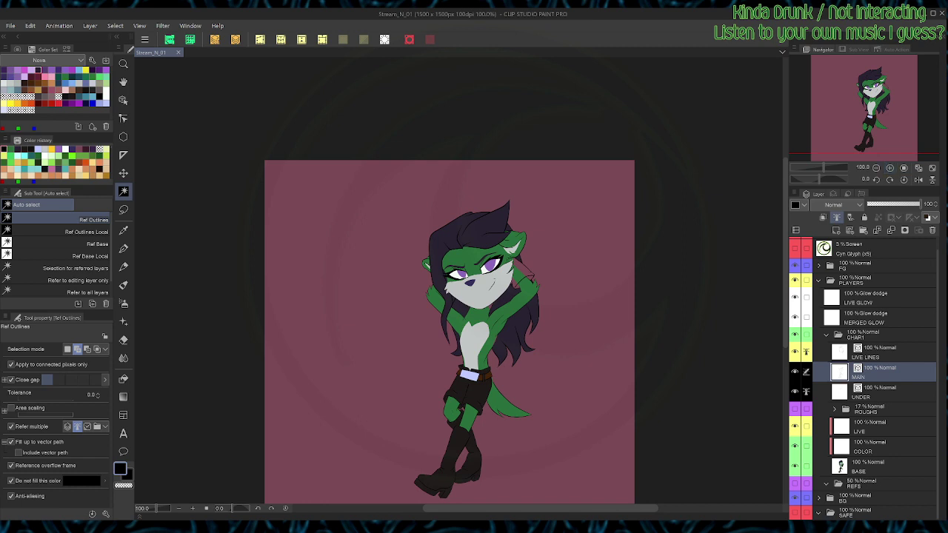
key("ctrl+plus")
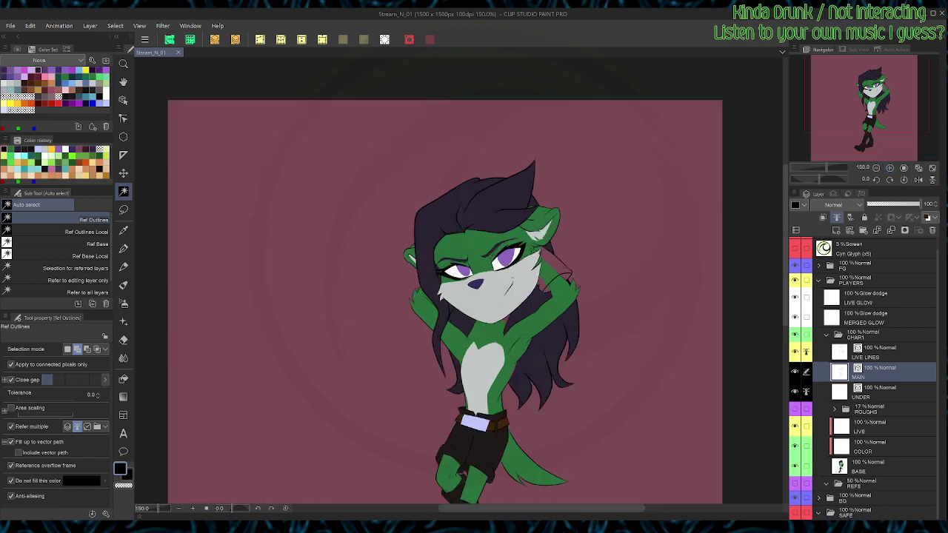
left_click(500, 248)
left_click(534, 202)
key("ctrl+d")
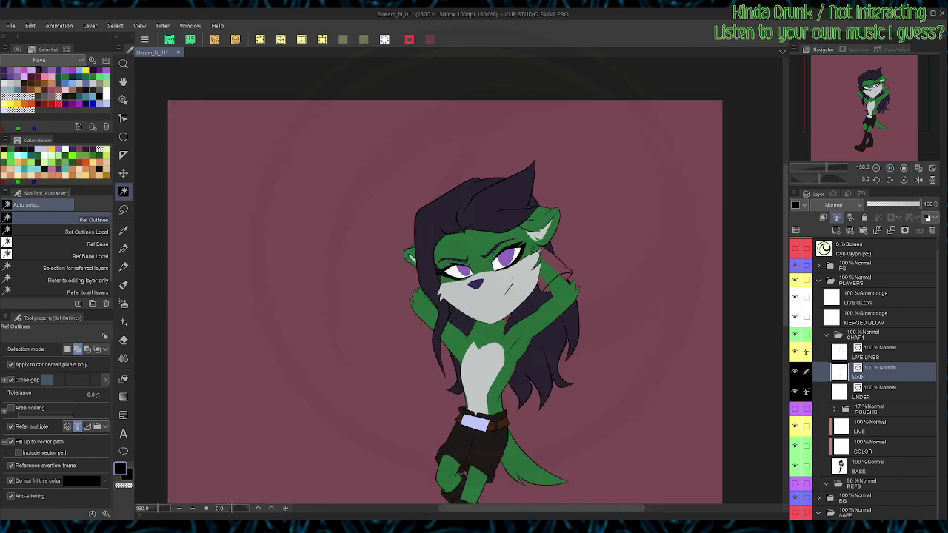
Step: Select the outlined areas between the cheek and the raised wrist on BASE, fill them with near-black brown and deselect
left_click(877, 466)
left_click(536, 251)
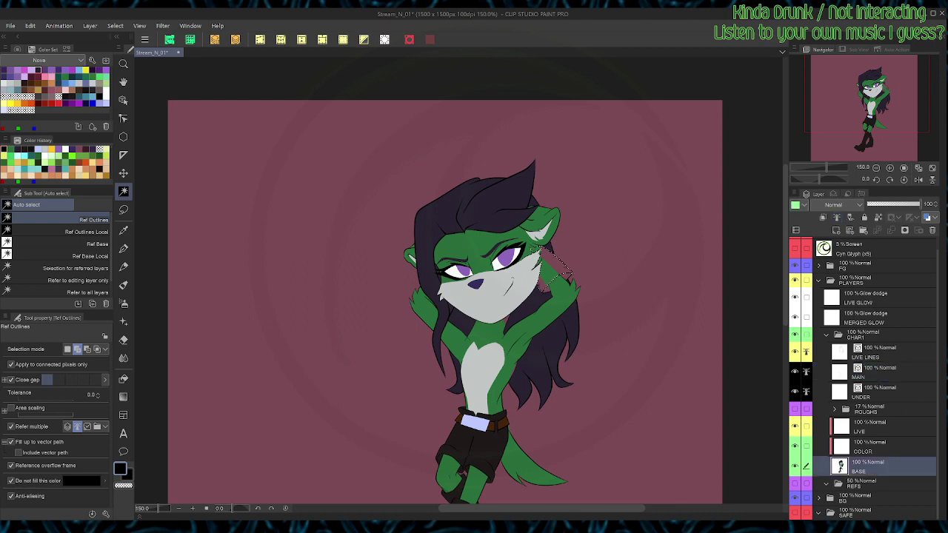
left_click(538, 265)
left_click(545, 286)
left_click(560, 266)
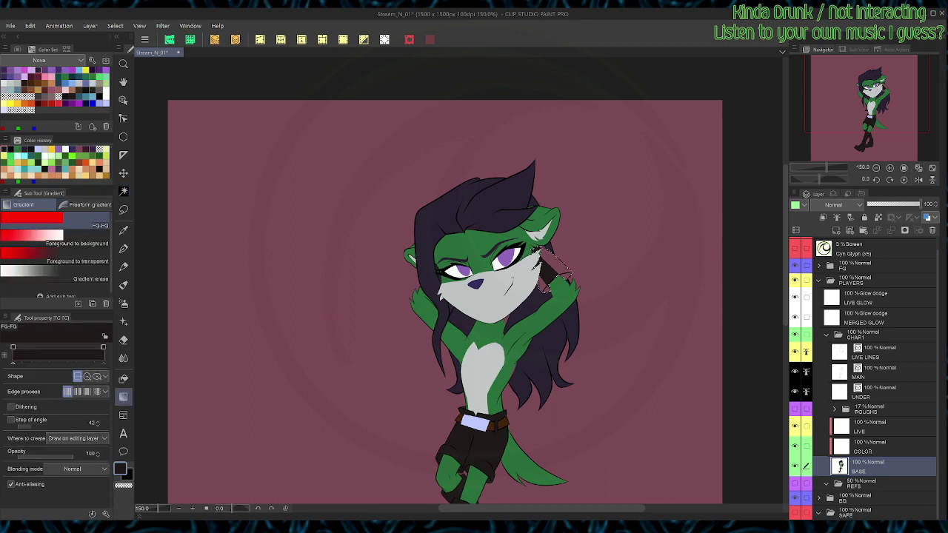
key("ctrl+d")
Step: Select the muzzle on BASE, brush over it with its sampled light grey and deselect
scroll(556, 210, "up", 5)
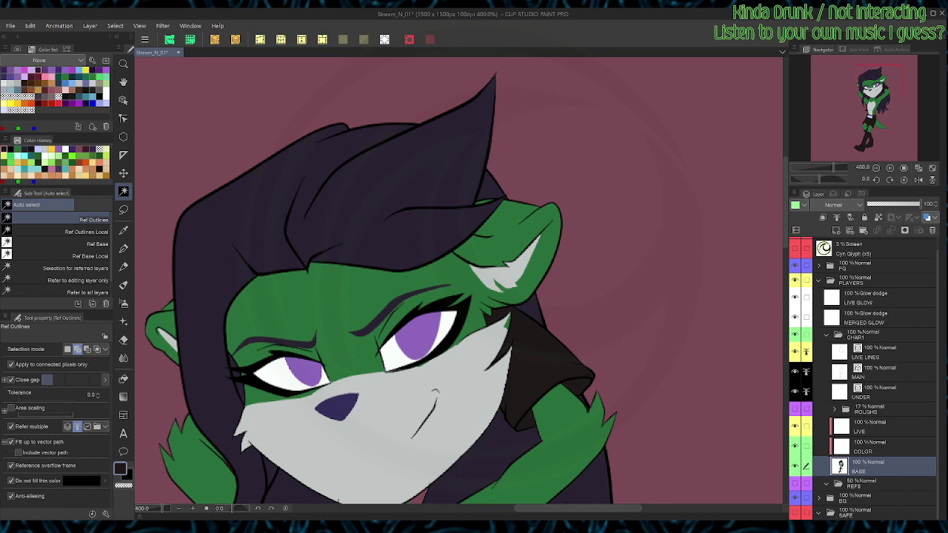
left_click(426, 437)
left_click(425, 436, "alt")
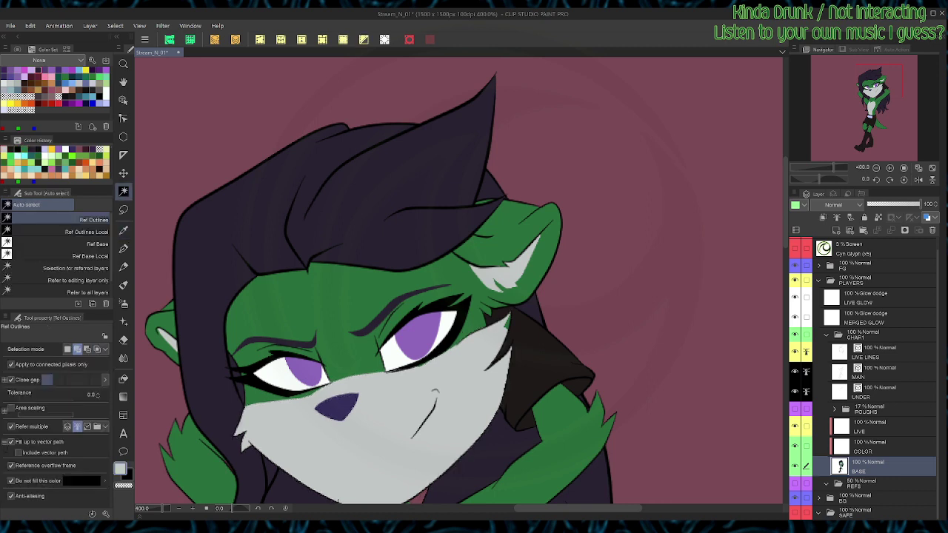
key("b")
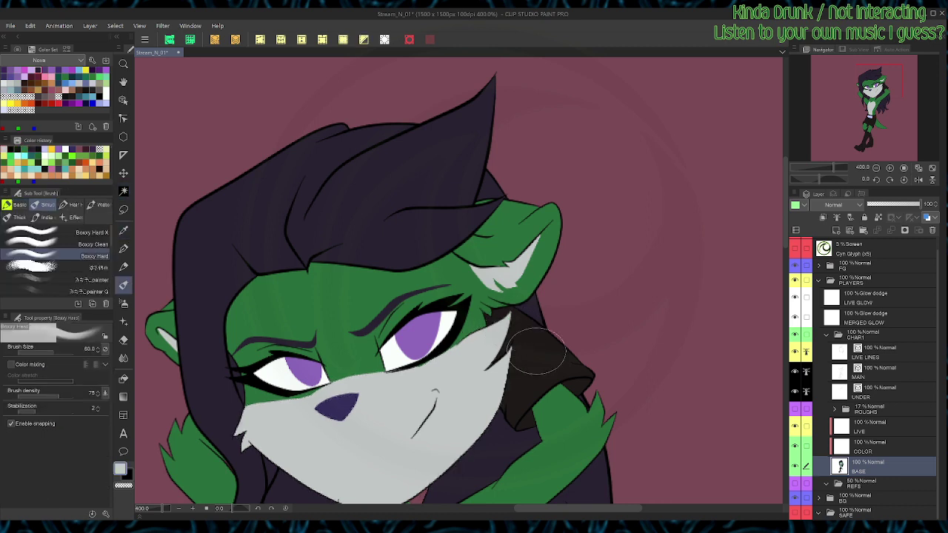
key("ctrl+d")
key("p")
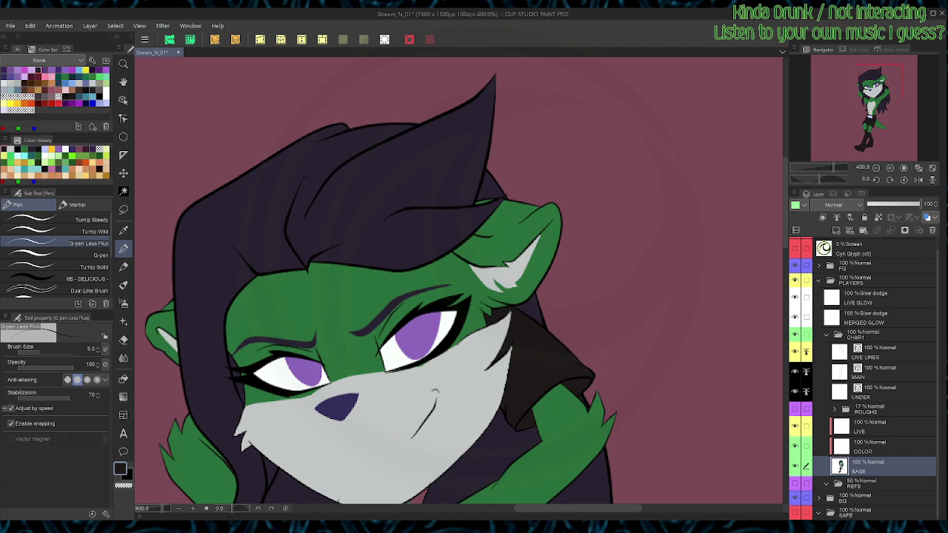
Step: Select the muzzle again and touch up its cheek fur edge with the pen in the sampled light grey
left_click(485, 370, "alt")
scroll(489, 310, "up", 2)
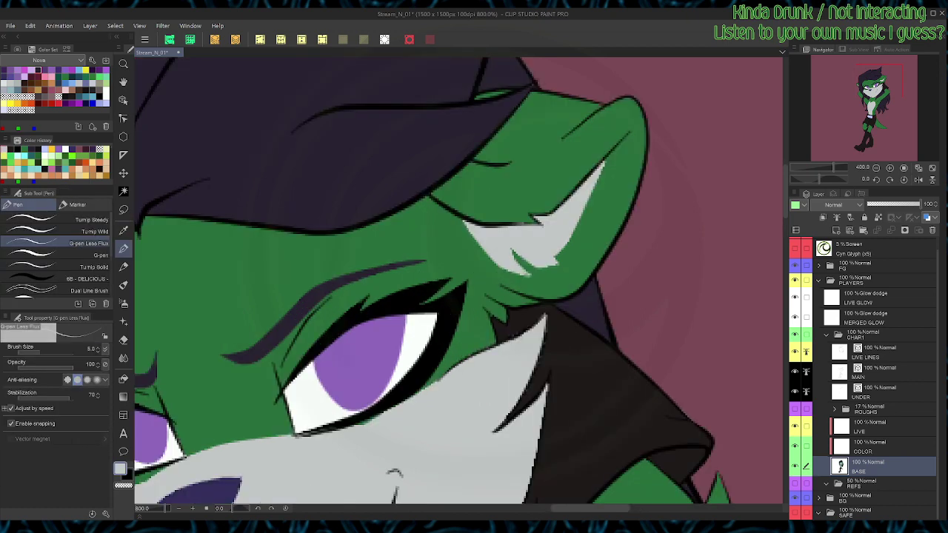
key("w")
left_click(484, 400)
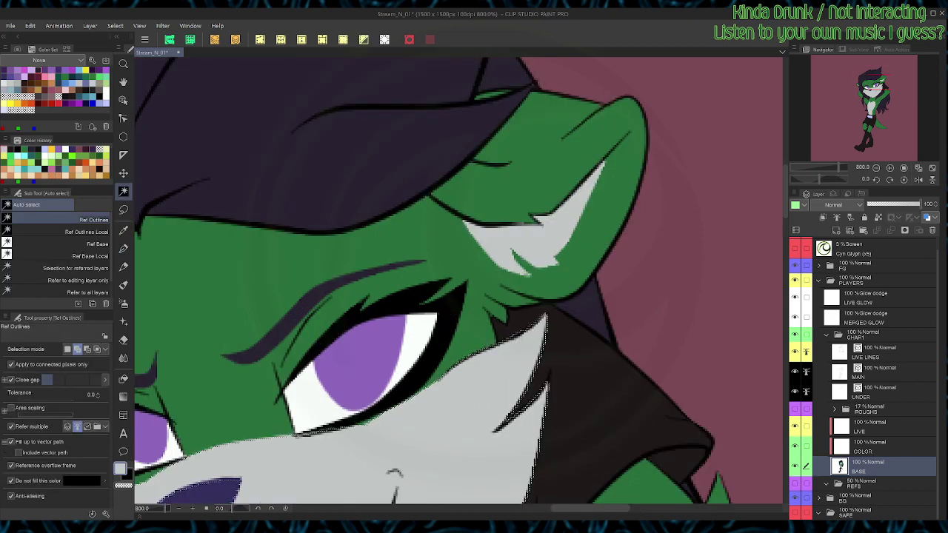
key("r")
left_click_drag(504, 385, 552, 346)
key("p")
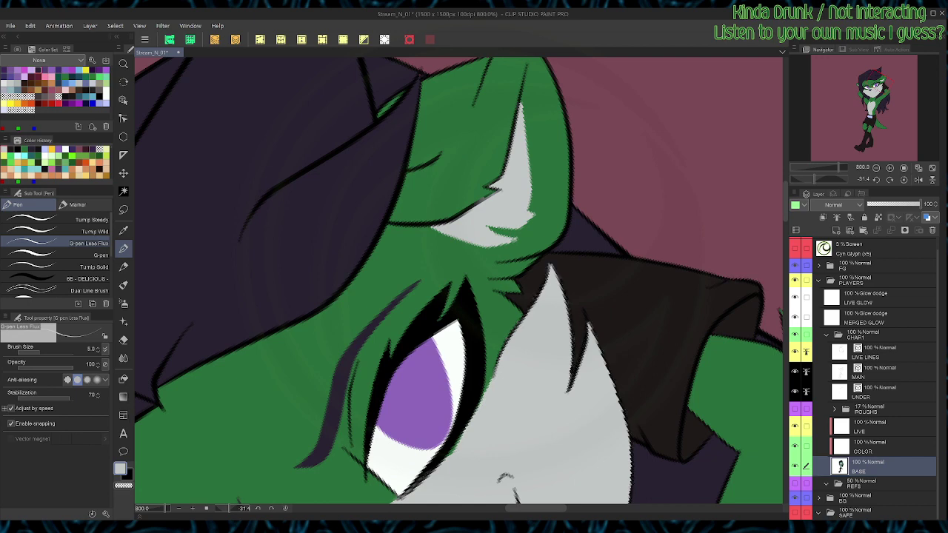
left_click(364, 40)
Step: Select the dark area between cheek and wrist on BASE, touch it up with sampled near-black brown, deselect and save
left_click(610, 315, "alt")
key("w")
left_click(641, 337)
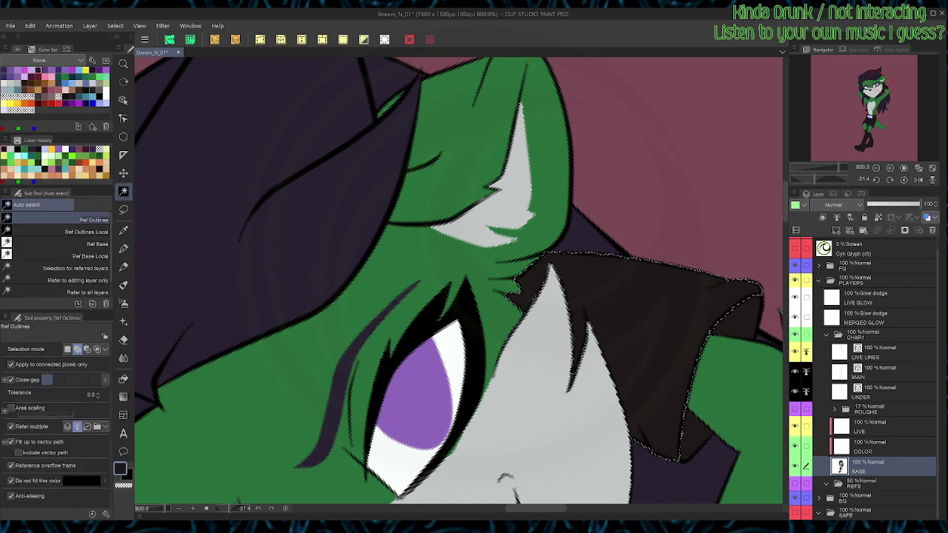
key("ctrl+d")
key("p")
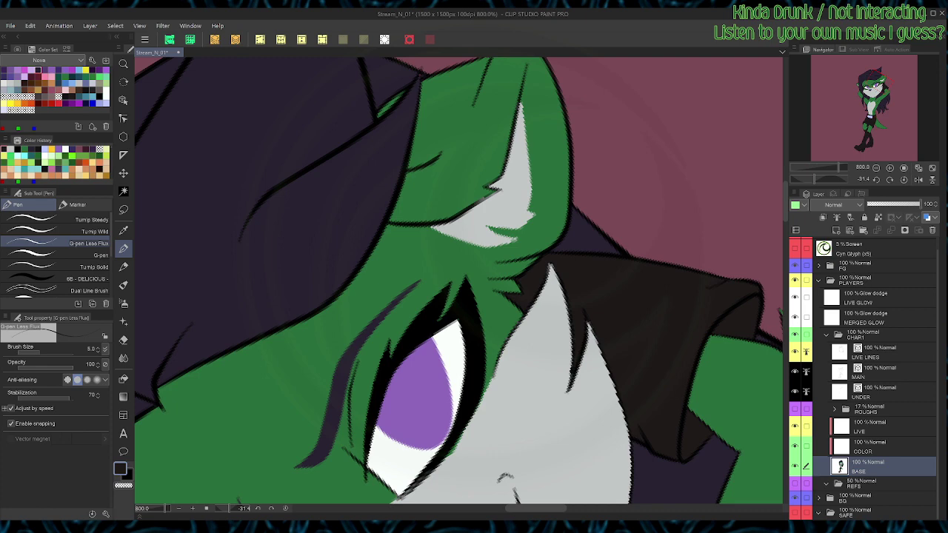
key("ctrl+alt+0")
key("ctrl+s")
key("ctrl+at")
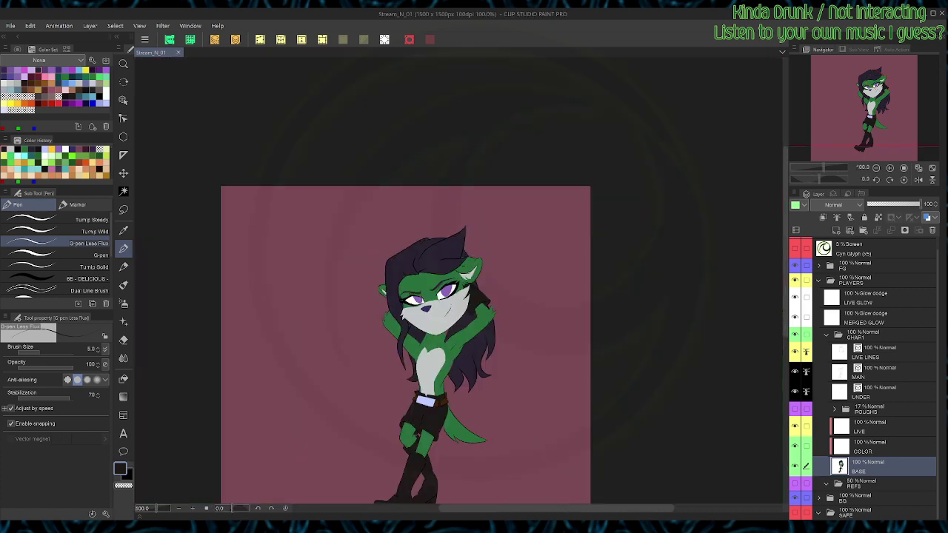
Step: Select the outlined raised arm and torso area on BASE, fill it with the sampled body green, deselect and save
scroll(590, 234, "up", 1)
key("space")
left_click_drag(444, 355, 529, 208)
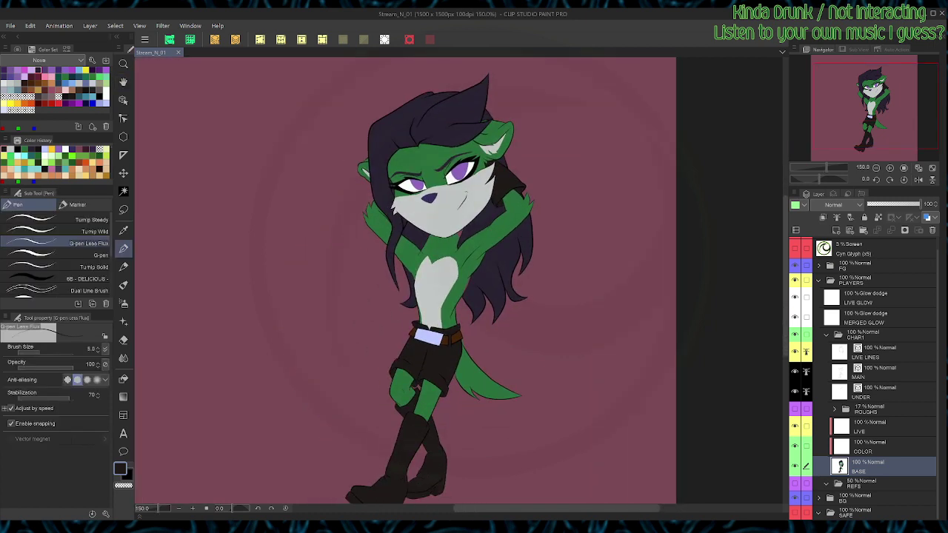
key("ctrl+z")
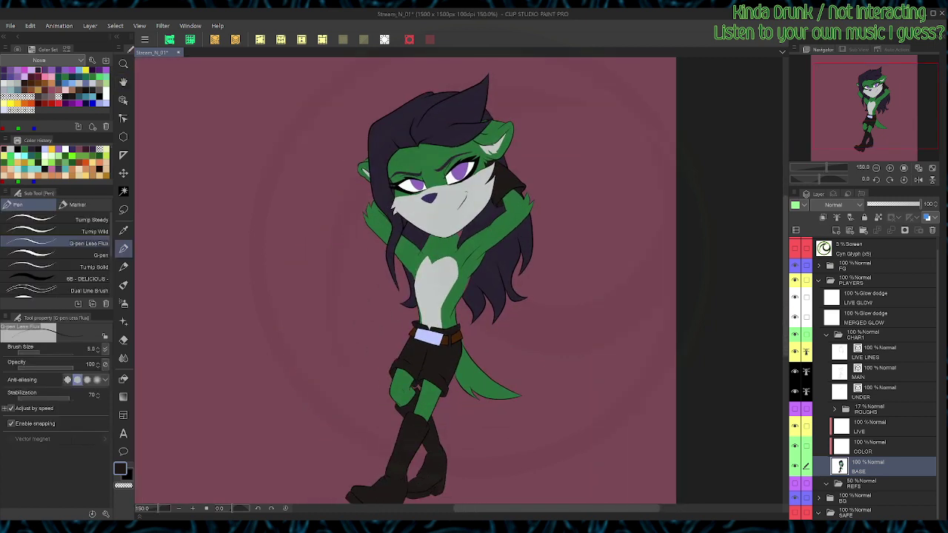
key("w")
left_click(509, 194)
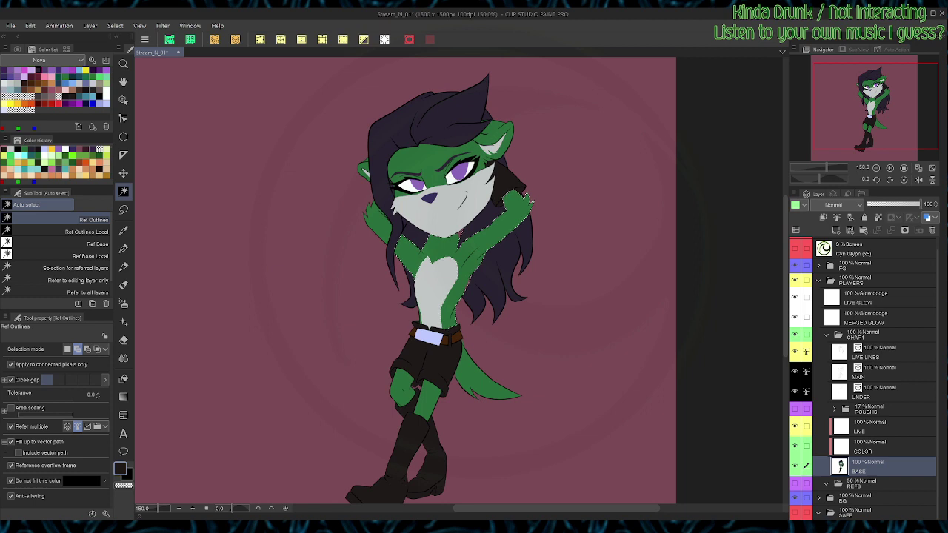
key("ctrl+d")
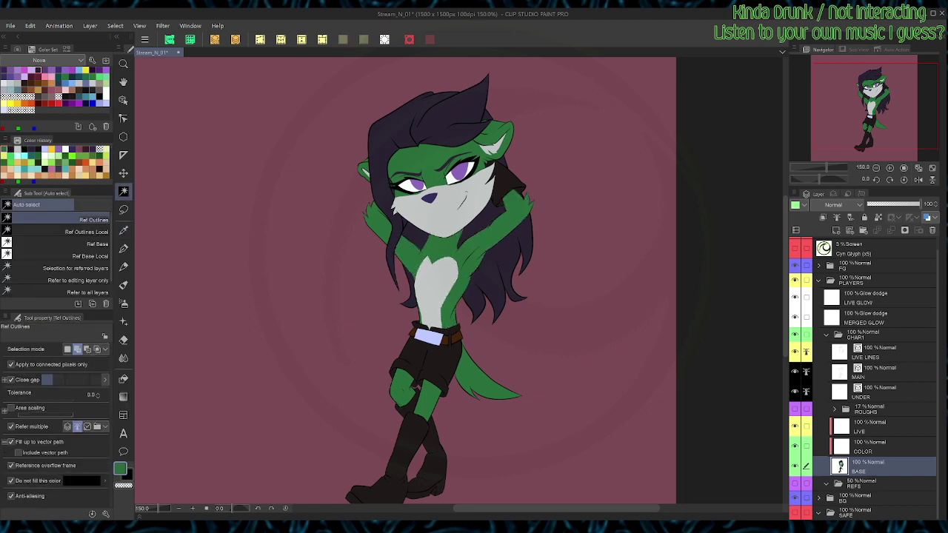
key("ctrl+s")
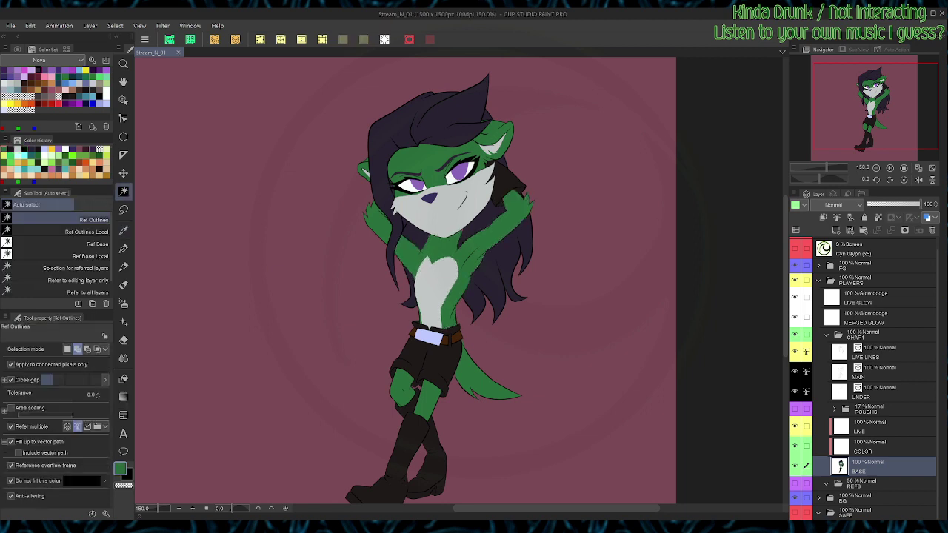
Step: Show the ROUGHS folder and lower the BASE layer's opacity to 49%
key("ctrl+minus")
key("ctrl+minus")
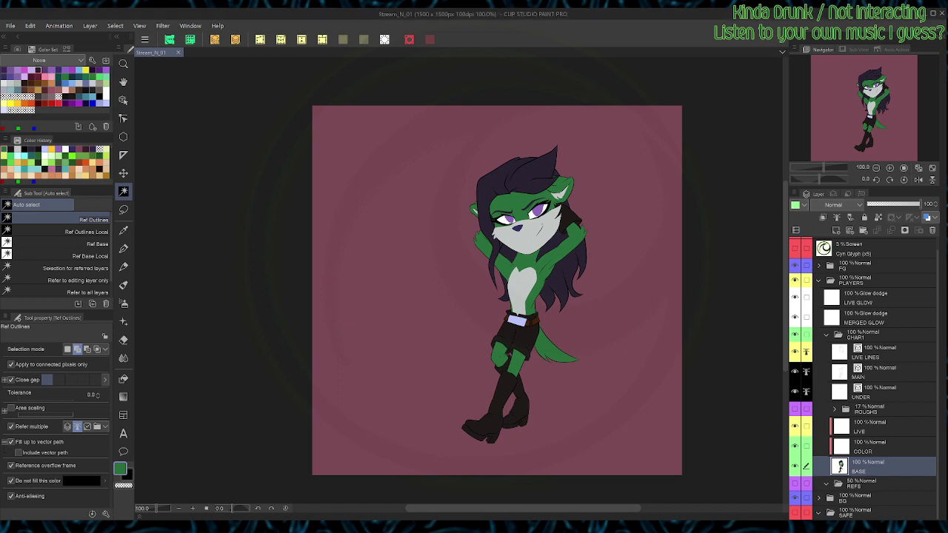
scroll(681, 338, "up", 2)
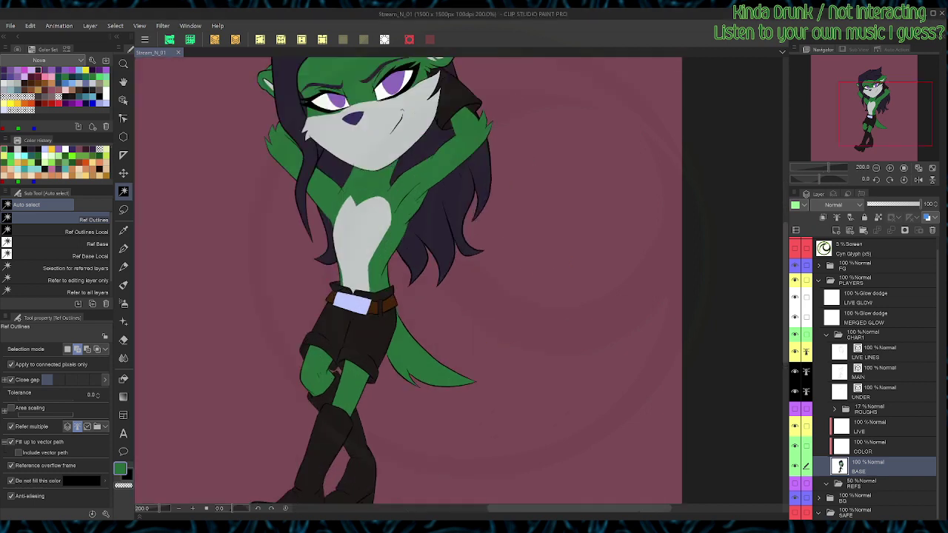
left_click(794, 408)
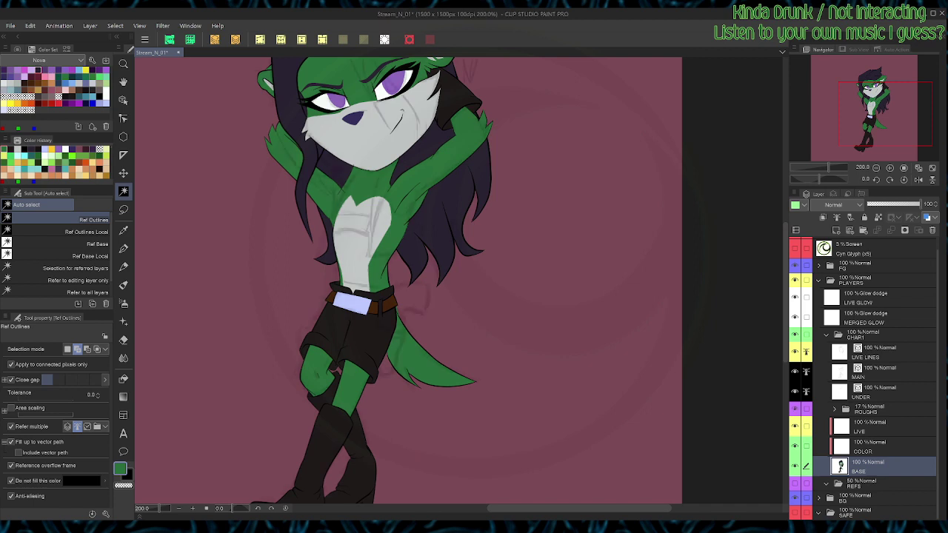
key("p")
left_click(894, 204)
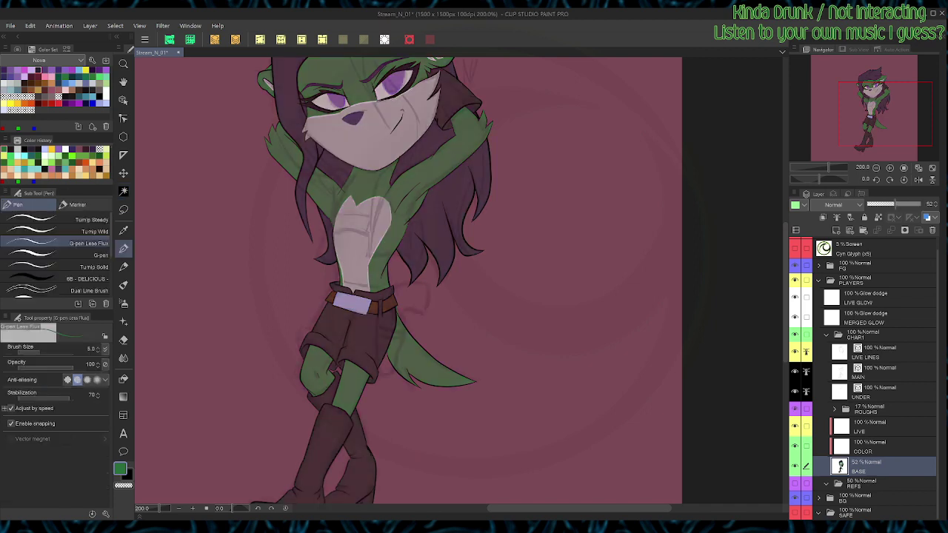
left_click_drag(894, 205, 893, 204)
key("space")
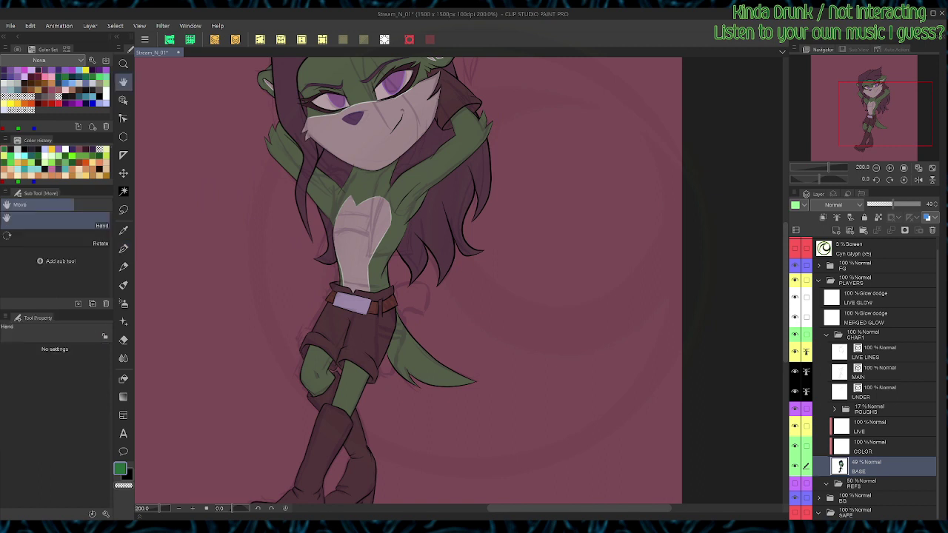
left_click_drag(414, 222, 426, 314)
Step: Activate the LIVE LINES layer, set the drawing colour to black, reset the canvas rotation and mirror the canvas view horizontally
left_click(881, 352)
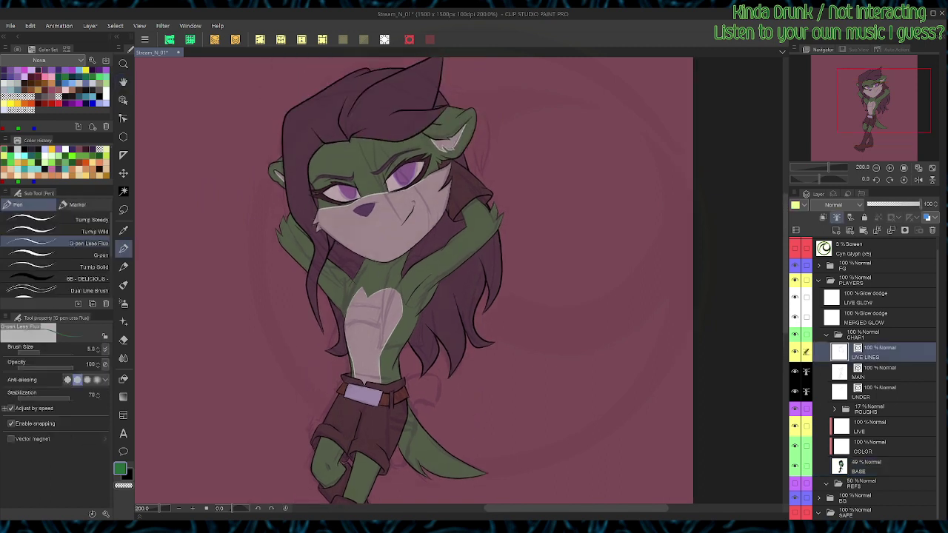
key("x")
key("ctrl+plus")
key("ctrl+plus")
key("space")
left_click_drag(445, 222, 473, 394)
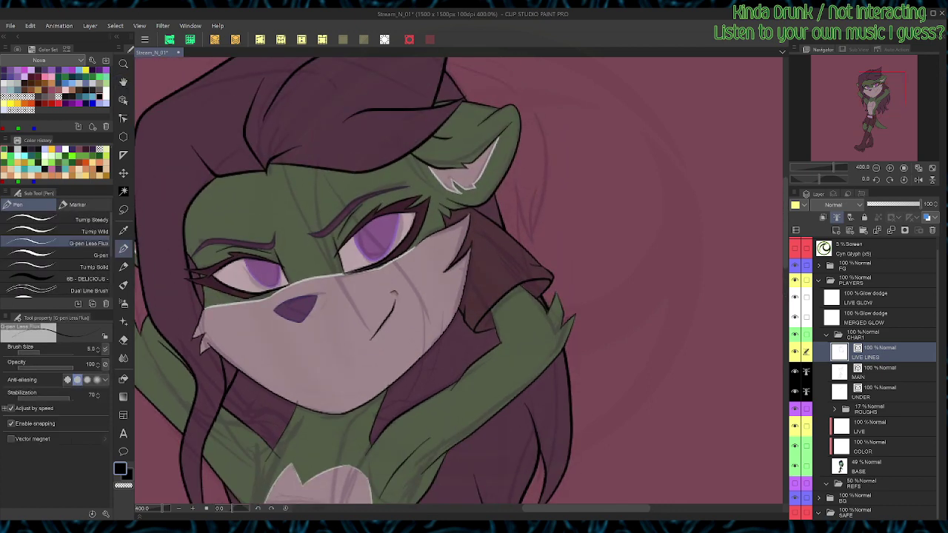
key("shift+space")
left_click_drag(570, 222, 594, 475)
key("space")
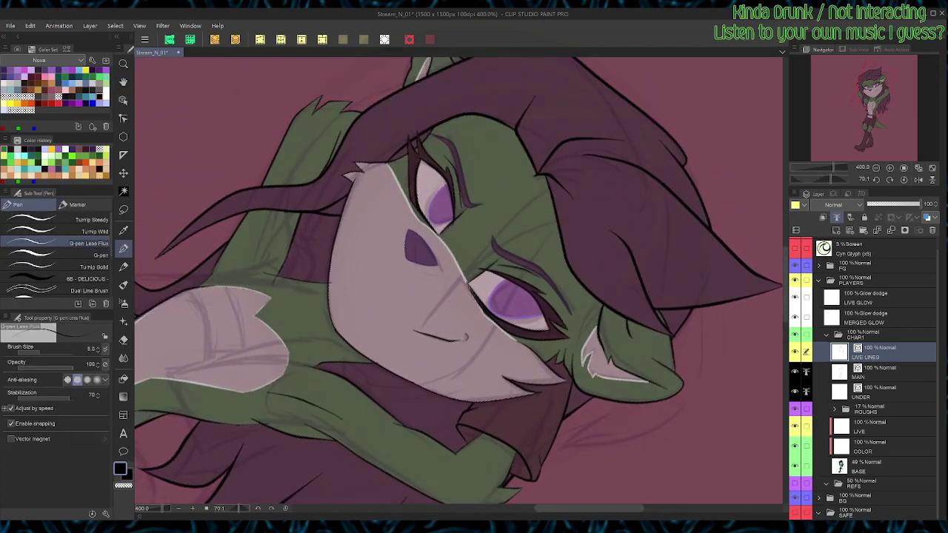
key("shift+space")
left_click_drag(578, 340, 587, 310)
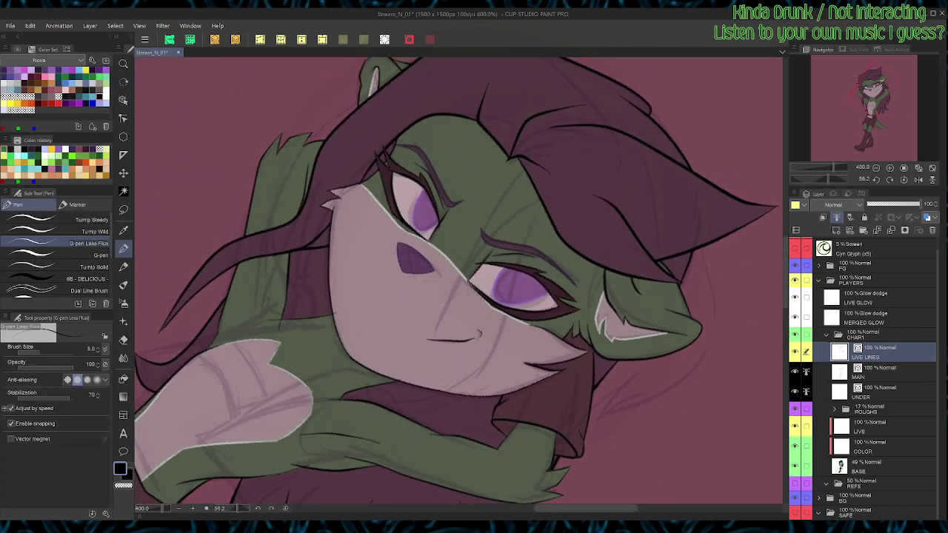
left_click(903, 180)
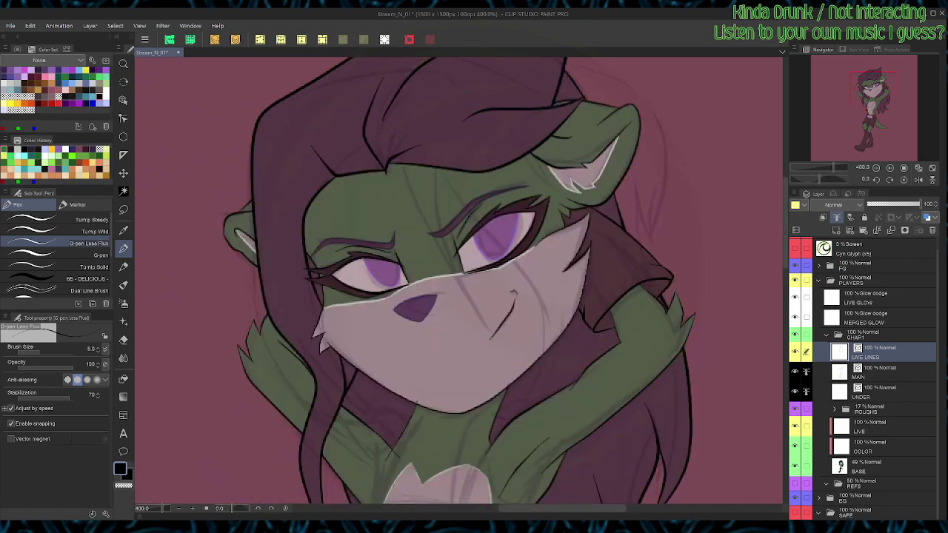
left_click(918, 180)
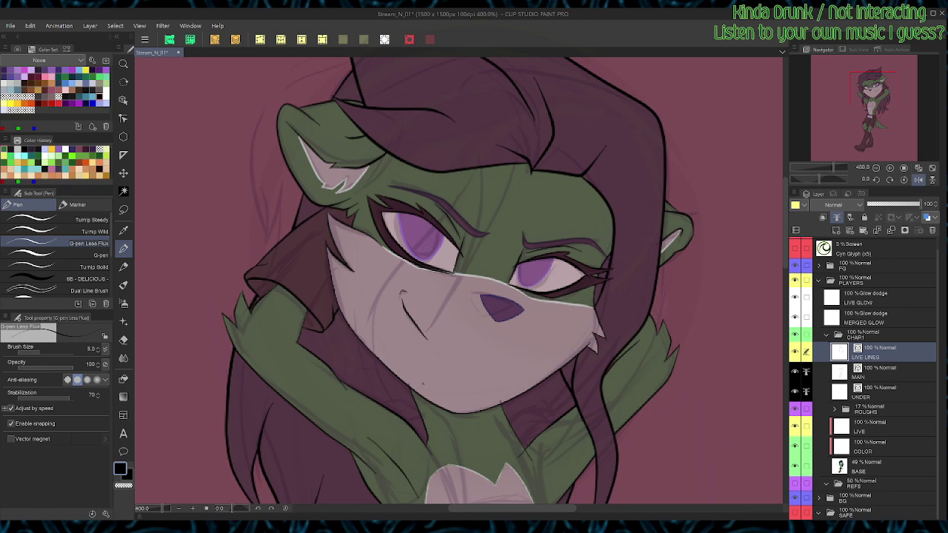
Step: Try two long curved strokes for a loose hair strand from the hairline across the face to the chin
mouse_move(420, 383)
left_mouse_down()
mouse_move(422, 325)
mouse_move(535, 189)
mouse_move(570, 143)
left_mouse_up()
mouse_move(420, 383)
left_mouse_down()
mouse_move(426, 330)
mouse_move(548, 172)
left_mouse_up()
scroll(551, 160, "down", 2)
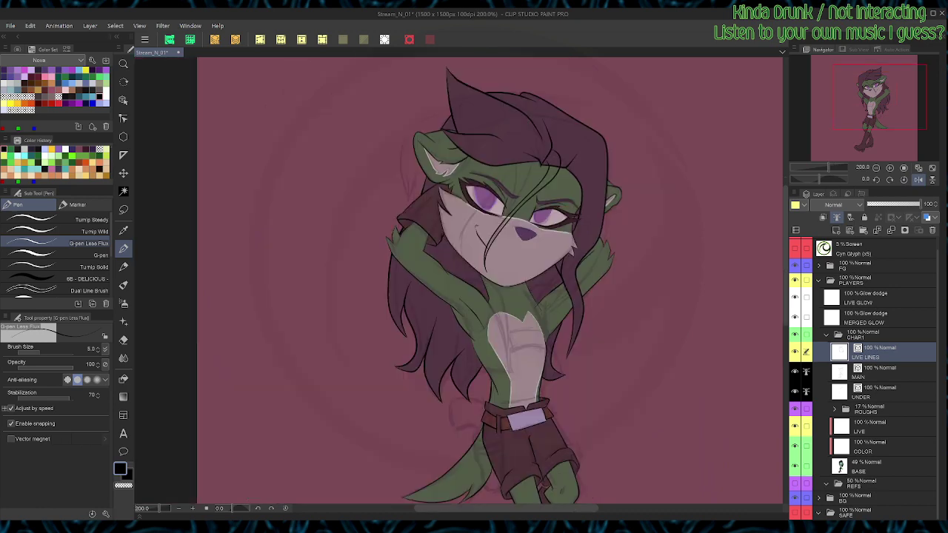
Step: Hide the BASE layer so only the line art and roughs show, and return to the pen
left_click(794, 466)
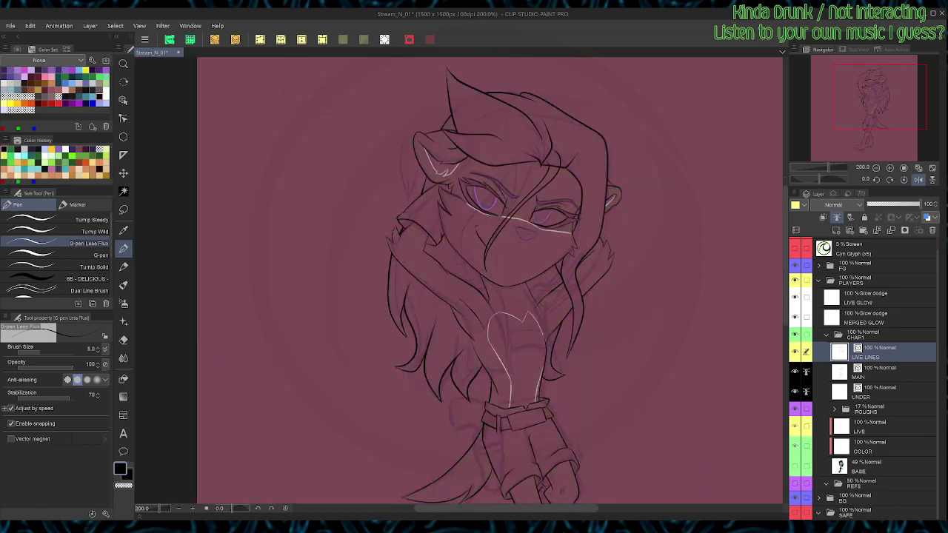
key("o")
key("p")
Step: Try one more strand stroke across the face and undo all the trial strand strokes
mouse_move(542, 178)
left_mouse_down()
mouse_move(495, 193)
mouse_move(467, 222)
mouse_move(465, 259)
left_mouse_up()
key("ctrl+z")
key("ctrl+z")
key("ctrl+z")
Step: Draw two tapered loose hair strands from the fringe over the eye and cheek on LIVE LINES and hide ROUGHS
mouse_move(504, 165)
left_mouse_down()
mouse_move(476, 197)
mouse_move(471, 261)
left_mouse_up()
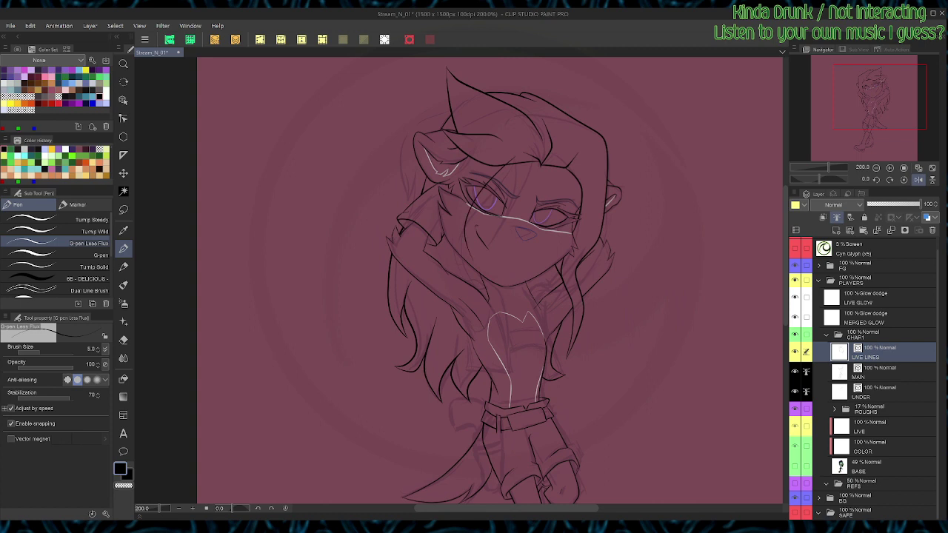
mouse_move(520, 163)
left_mouse_down()
mouse_move(481, 203)
mouse_move(469, 259)
left_mouse_up()
left_click_drag(518, 167, 500, 244)
mouse_move(527, 169)
left_mouse_down()
mouse_move(505, 203)
mouse_move(504, 252)
left_mouse_up()
left_click(794, 409)
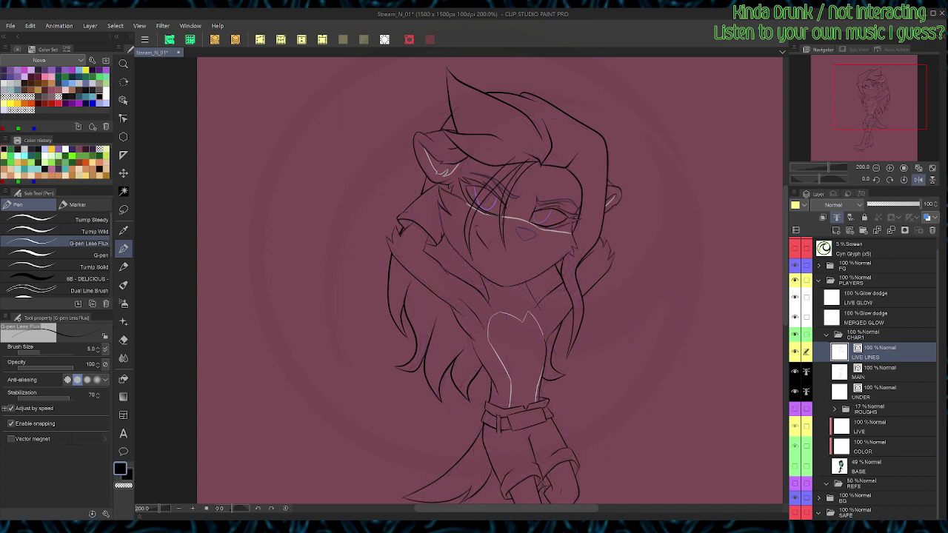
Step: Select both lines of the outer loose strand crossing the eye and shorten them slightly from the lower end
key("ctrl+plus")
key("space")
left_click_drag(489, 222, 439, 322)
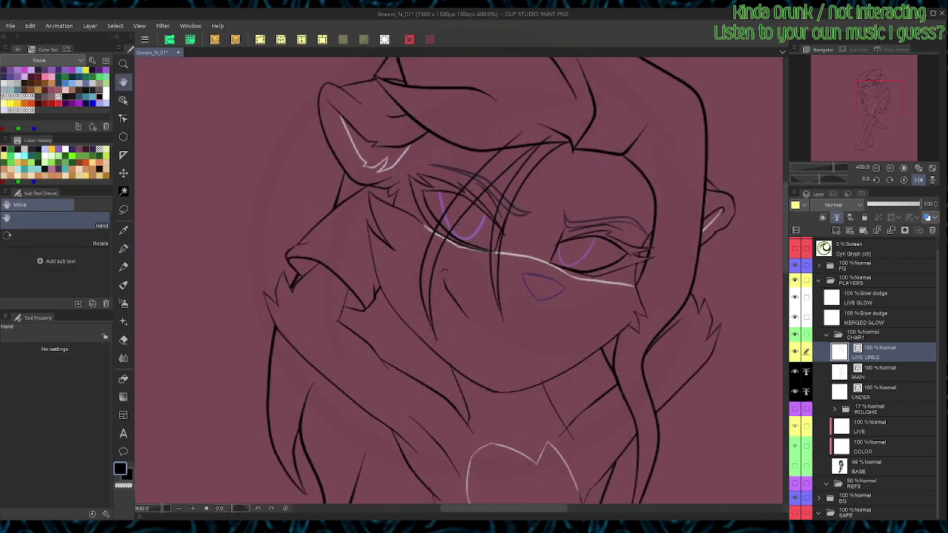
key("o")
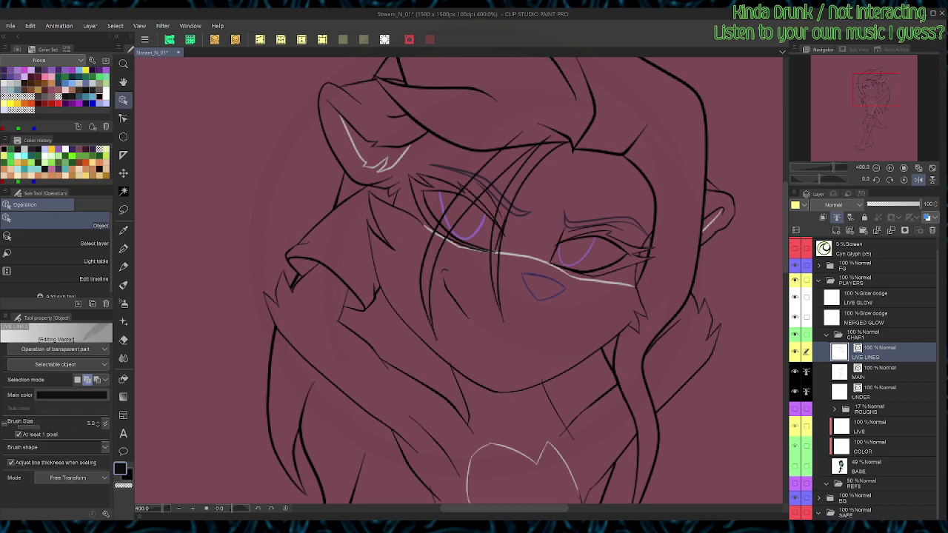
left_click(444, 211)
left_click(464, 212)
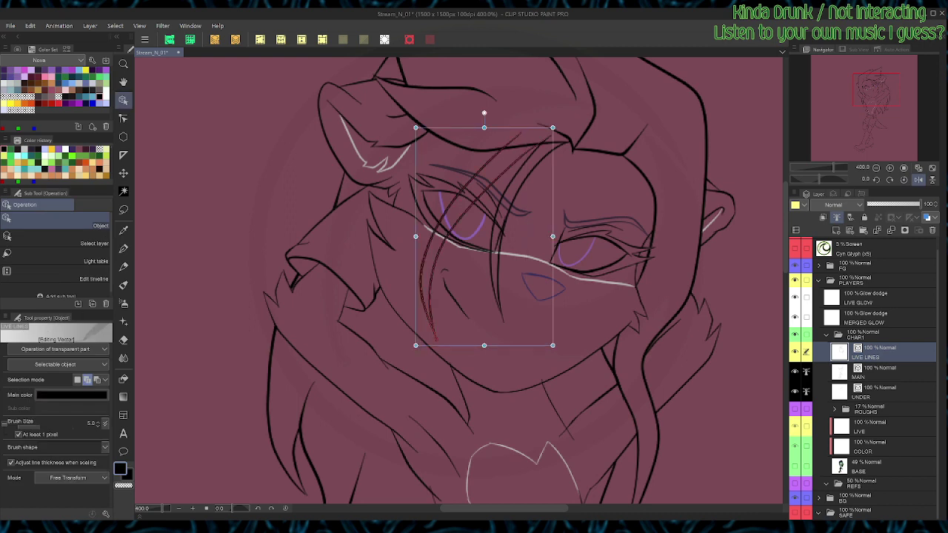
mouse_move(484, 345)
left_mouse_down()
mouse_move(490, 324)
mouse_move(511, 342)
mouse_move(486, 322)
mouse_move(483, 336)
left_mouse_up()
key("p")
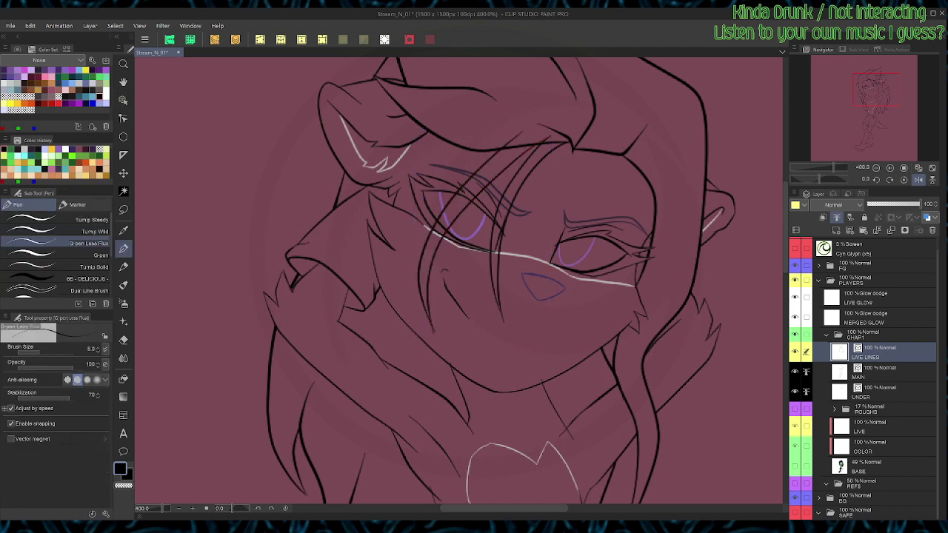
Step: Select both lines of the loose strand nearest the nose, lengthen and slant it down the cheek, and erase stray line at its root
key("o")
left_click_drag(505, 292, 492, 302)
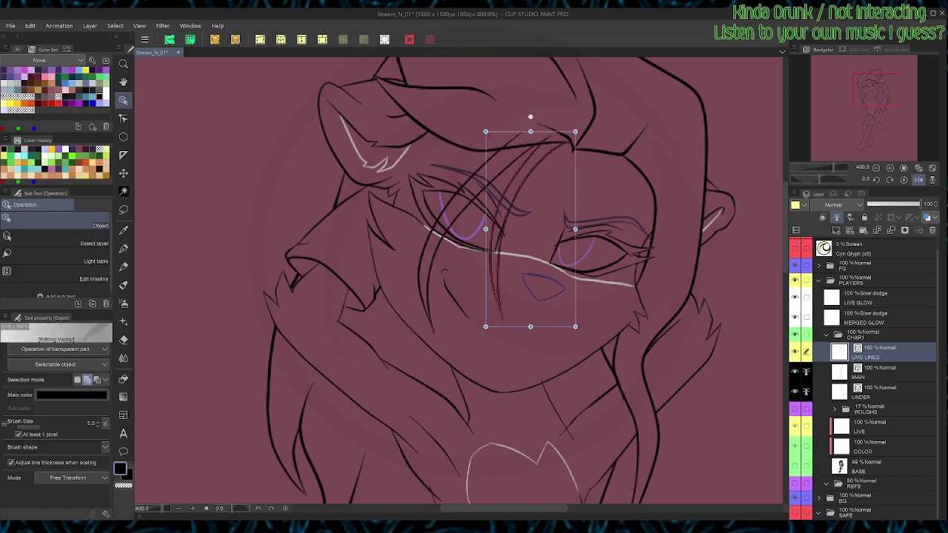
left_click_drag(530, 326, 514, 352)
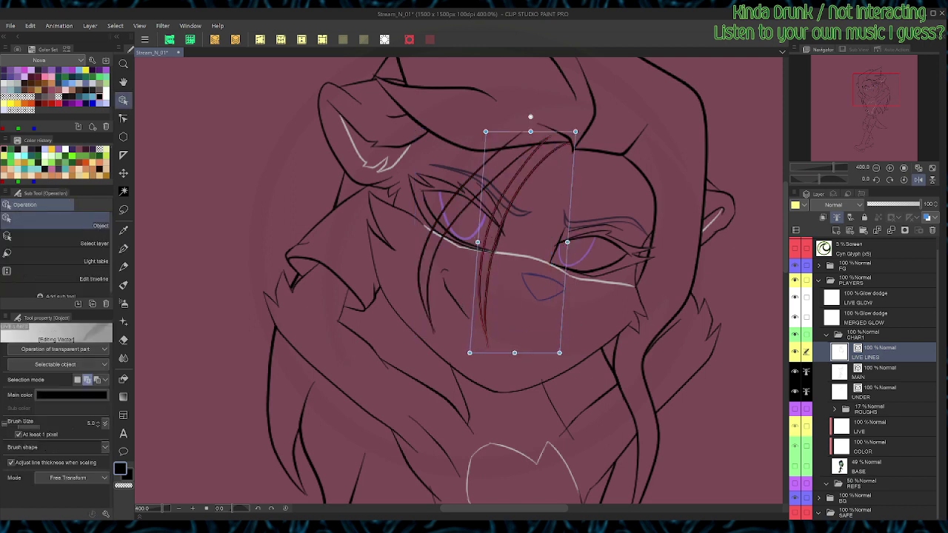
key("p")
key("e")
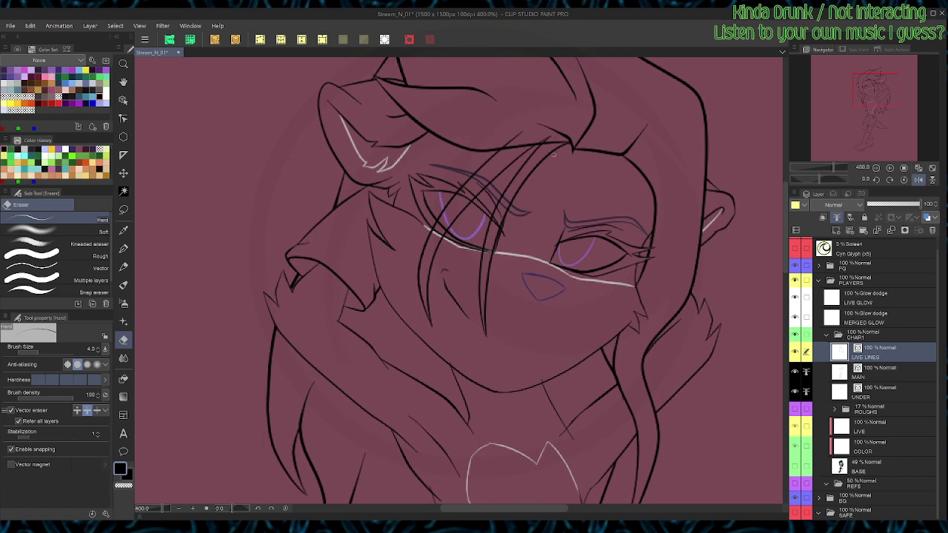
left_click_drag(541, 157, 525, 196)
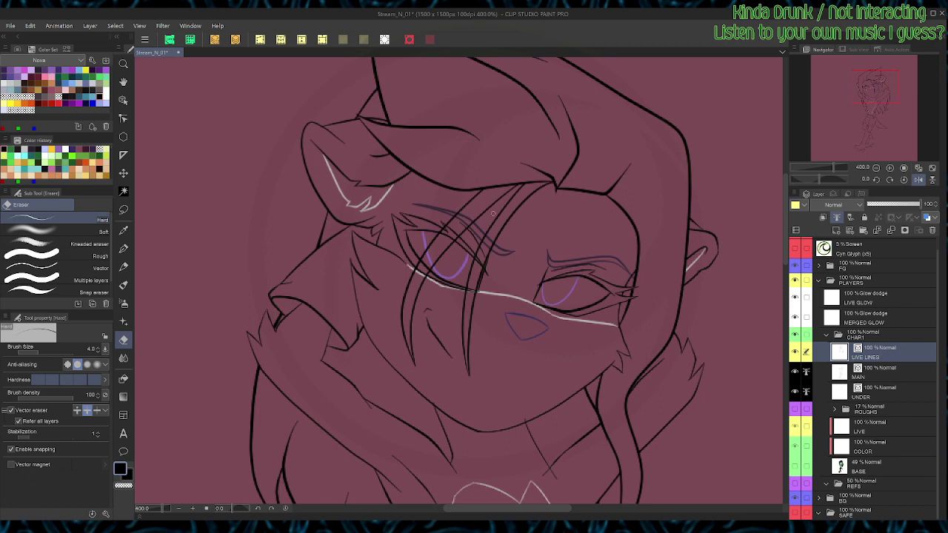
Step: Show the BASE layer, make it active and select every enclosed section of both loose strands using Ref Outlines
key("w")
left_click(794, 466)
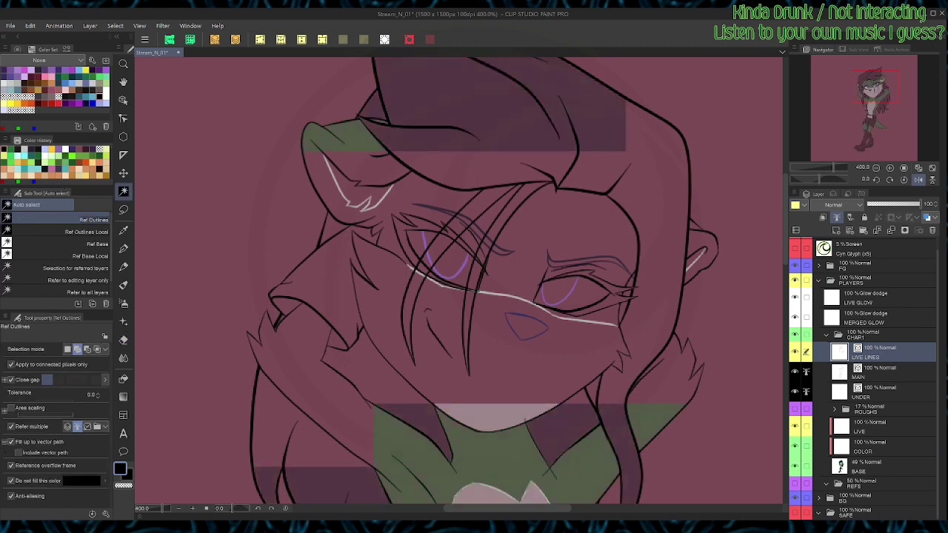
left_click(873, 467)
left_click(407, 318)
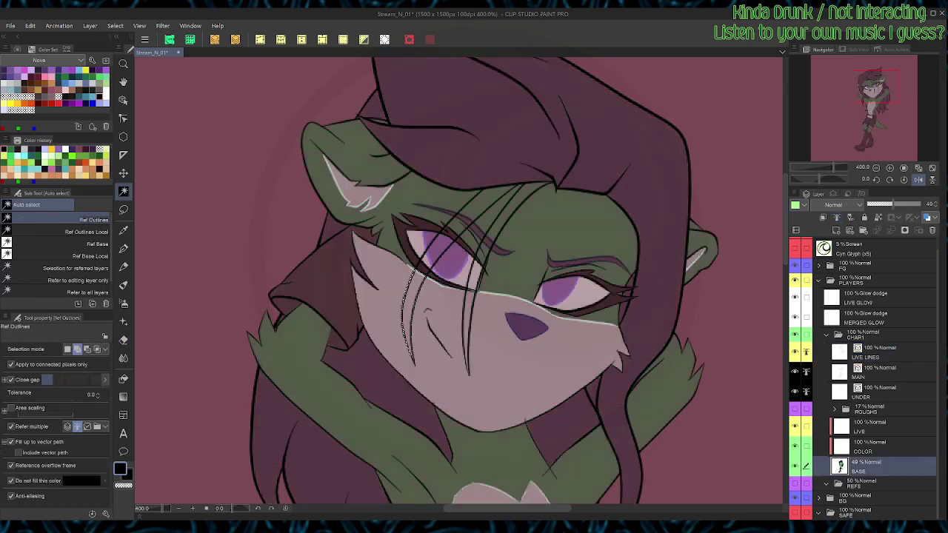
left_click(421, 270)
left_click(427, 262)
left_click(441, 243)
left_click(449, 234)
left_click(456, 226)
left_click(464, 218)
left_click(484, 200)
left_click(513, 207)
left_click(490, 235)
left_click(483, 249)
left_click(480, 257)
left_click(474, 276)
left_click(467, 315)
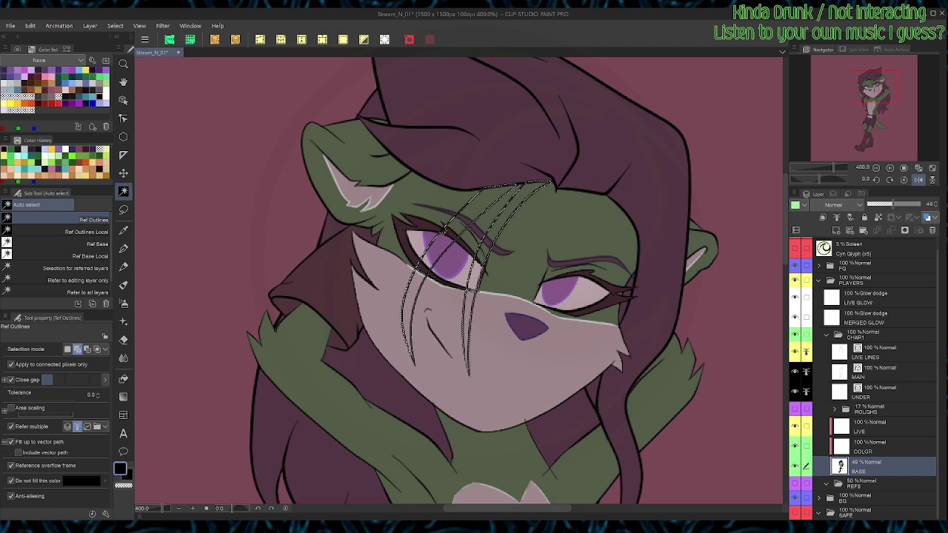
Step: Fill the selected strand sections with the dark purple hair colour on BASE and clear the selection
key("g")
key("w")
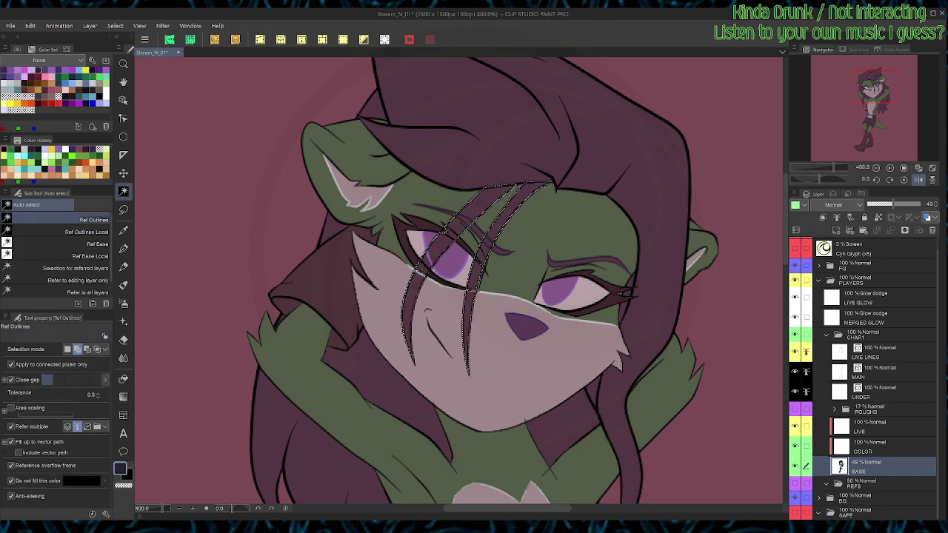
key("ctrl+d")
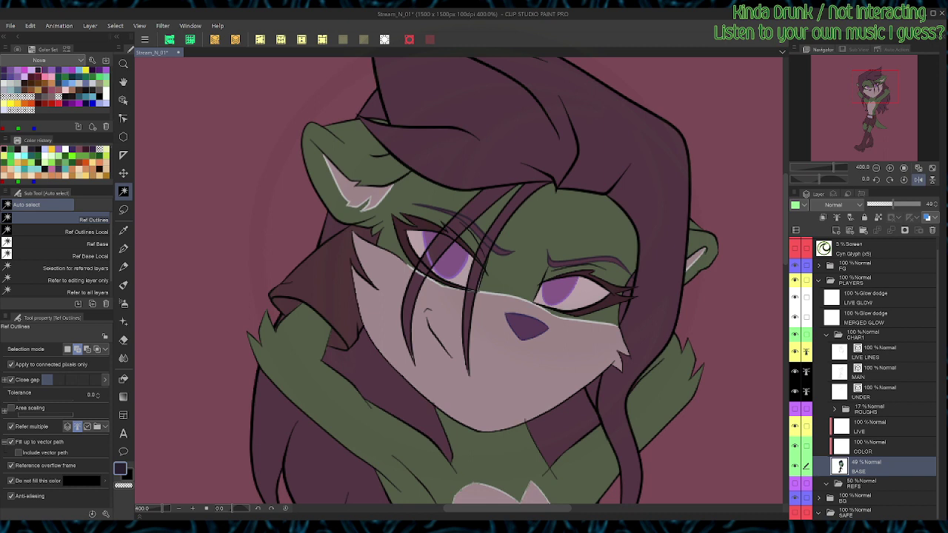
Step: Raise the BASE layer's opacity to 100% and turn off the horizontal flip of the canvas view
key("ctrl+alt+0")
left_click(919, 203)
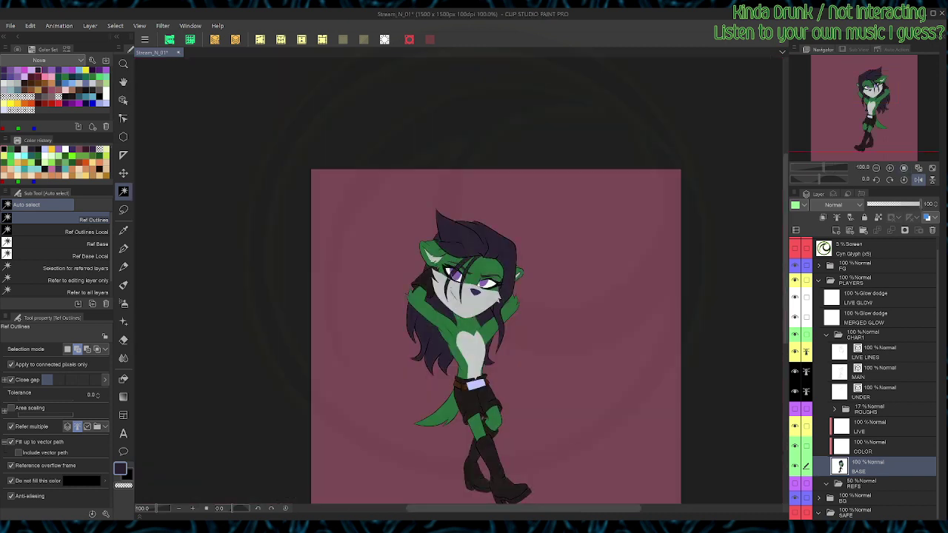
left_click(918, 180)
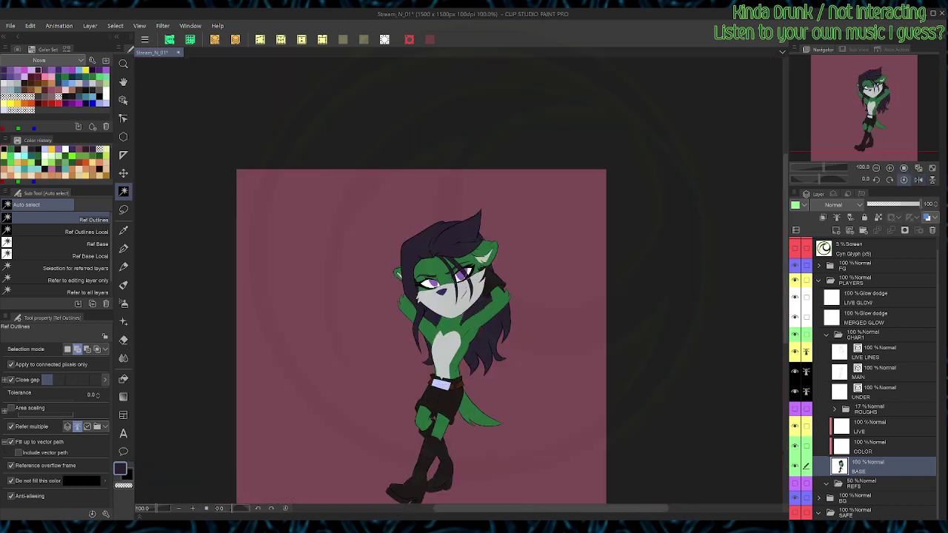
key("ctrl+plus")
key("ctrl+plus")
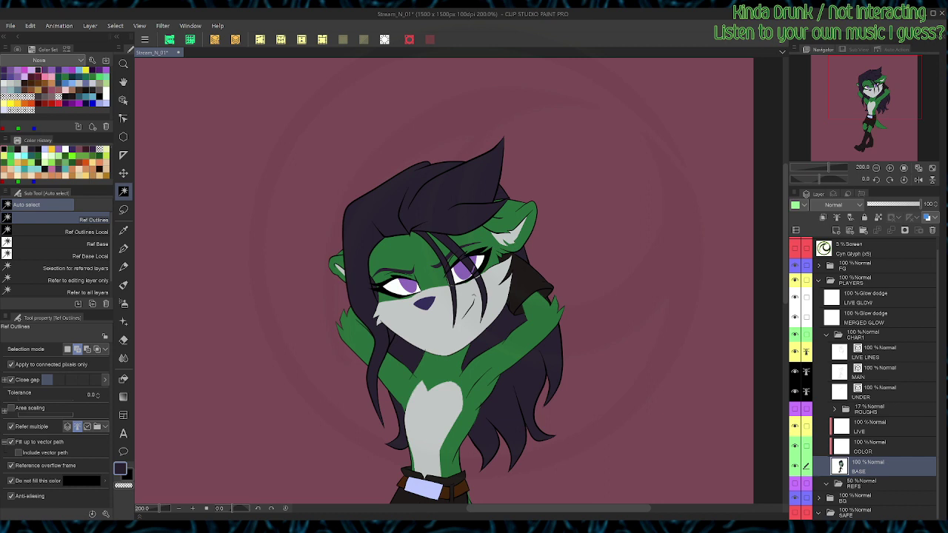
key("ctrl+minus")
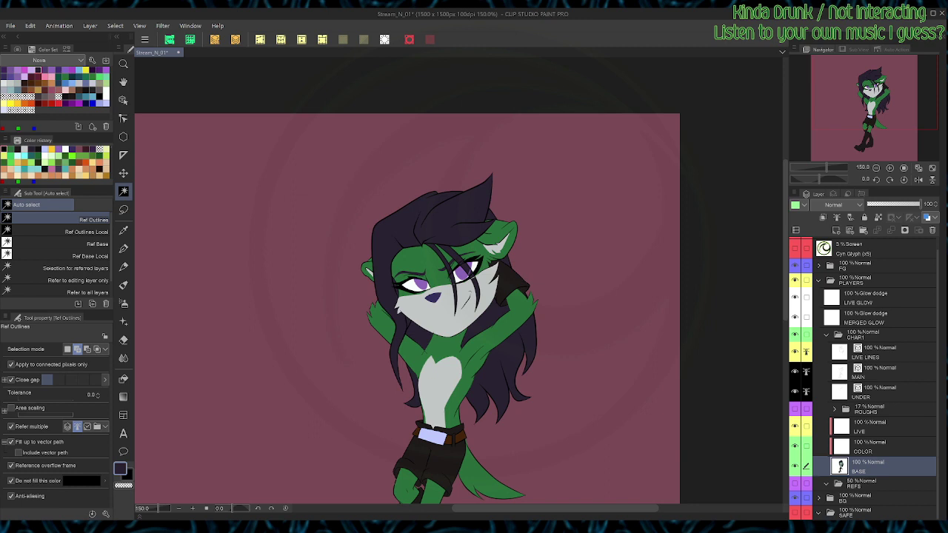
Step: Copy the LIVE LINES, MAIN and UNDER layers into the SAFE folder as a backup, collapse the folder and save the file
left_click(888, 352)
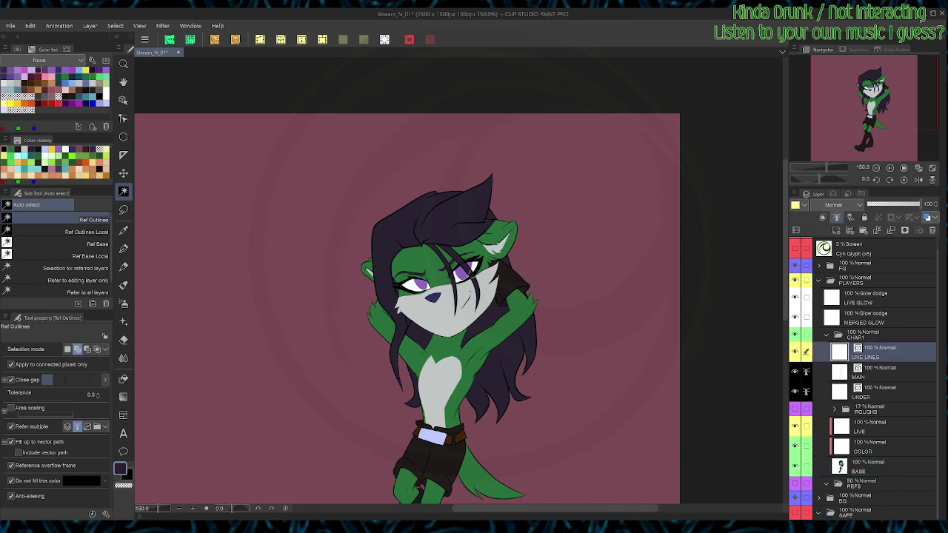
left_click(888, 392, "shift")
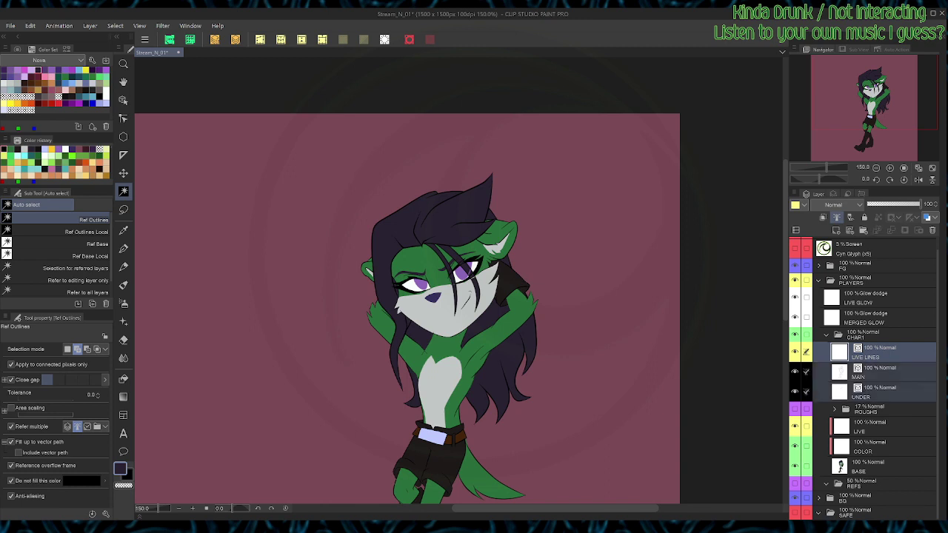
left_click(888, 512)
key("ctrl+v")
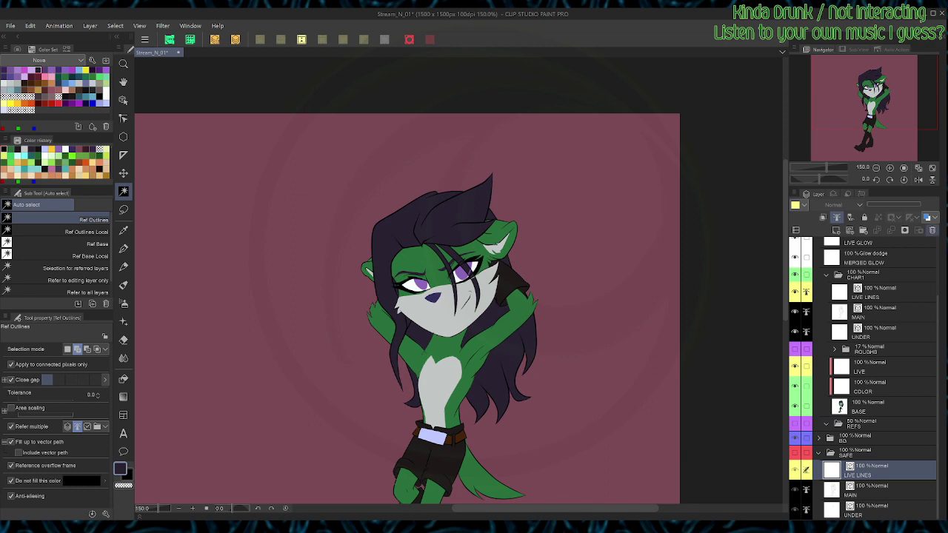
left_click(932, 231)
left_click(818, 472)
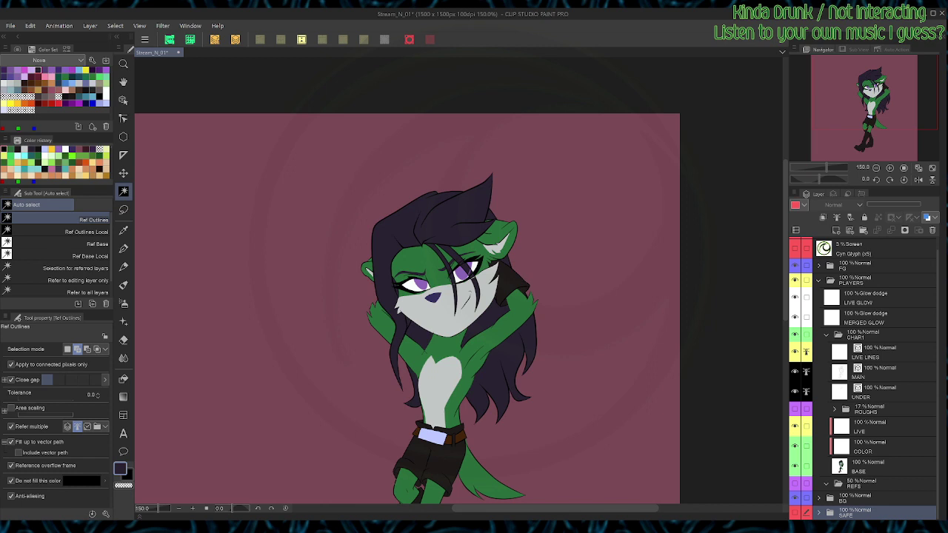
key("ctrl+s")
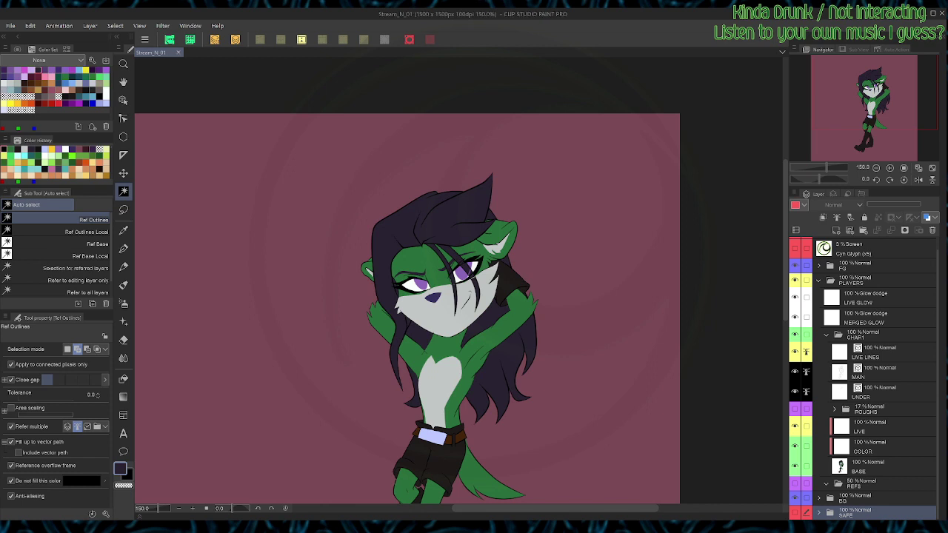
Step: Show ROUGHS and ink a dark grey curved line across the chest on LIVE LINES, following the sketched top
left_click(795, 409)
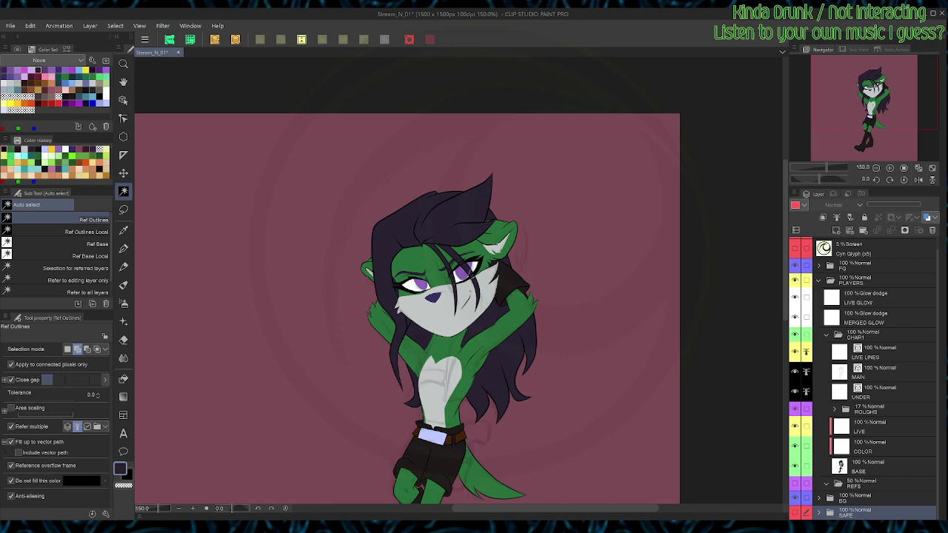
left_click(881, 352)
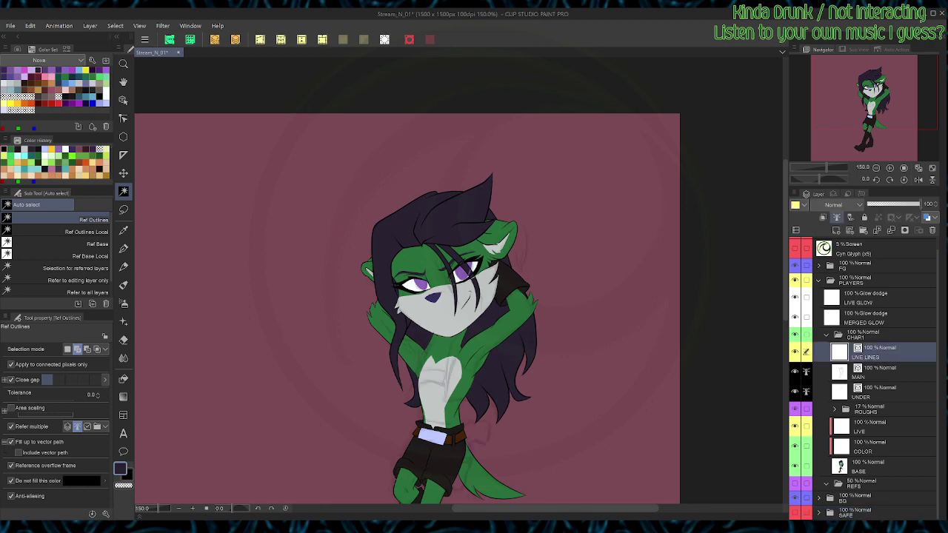
scroll(458, 278, "up", 3)
key("p")
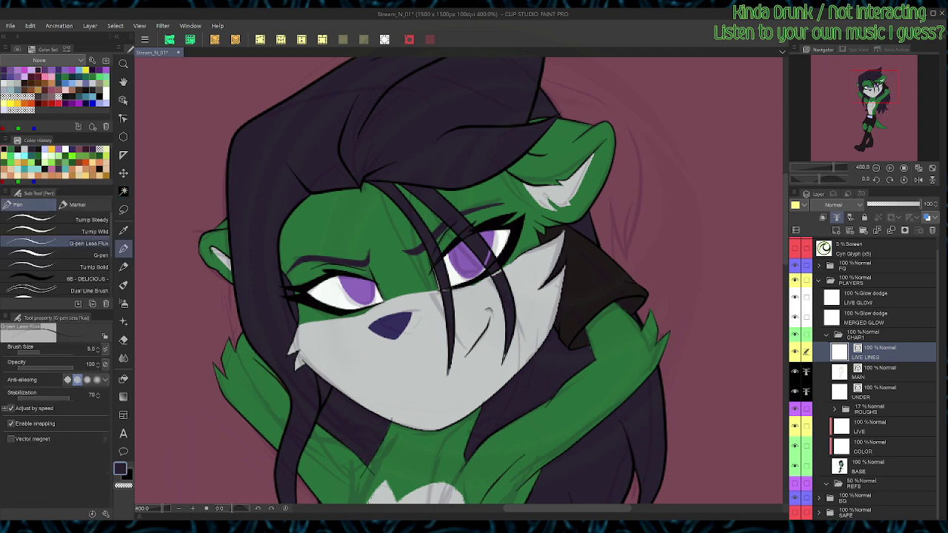
left_click(104, 89)
key("space")
left_click_drag(459, 296, 628, 238)
key("shift+space")
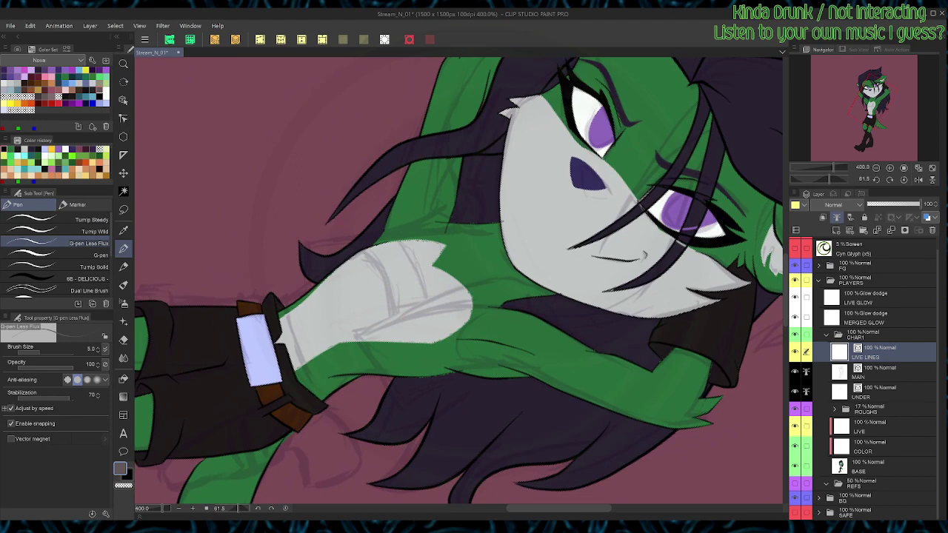
mouse_move(362, 252)
left_mouse_down()
mouse_move(390, 286)
mouse_move(390, 384)
left_mouse_up()
Step: Move the grey chest line up towards the neck, draw a second matching curve below it and reset the canvas rotation
key("o")
left_click(392, 348)
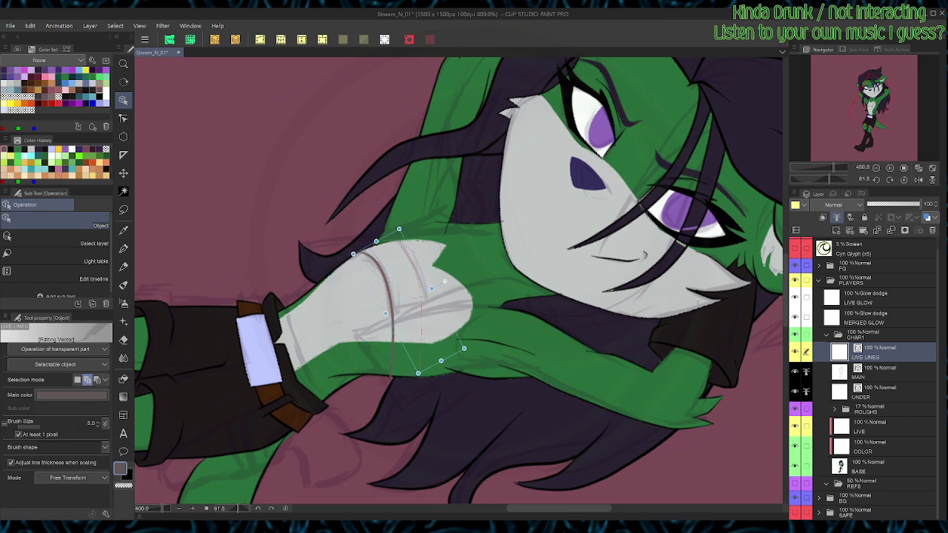
left_click_drag(391, 318, 420, 311)
key("p")
left_click_drag(361, 251, 393, 342)
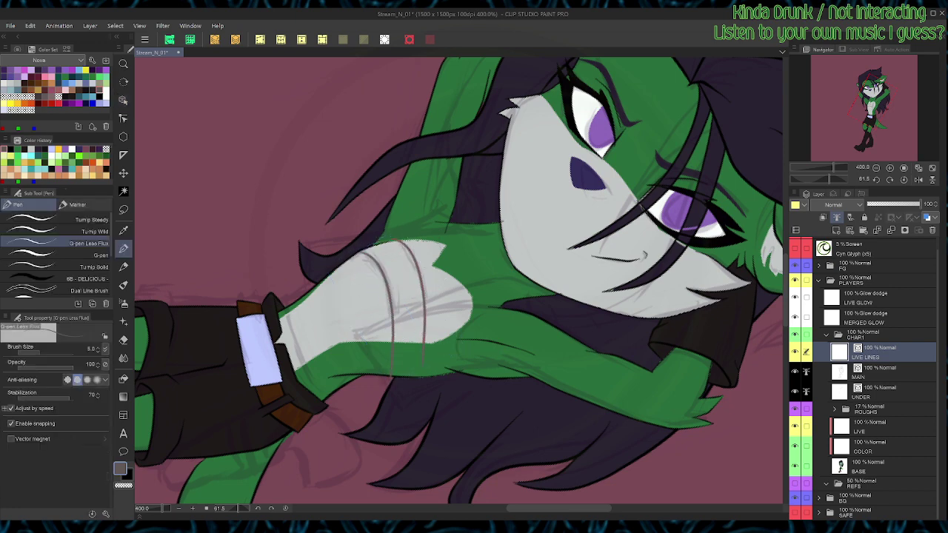
key("ctrl+at")
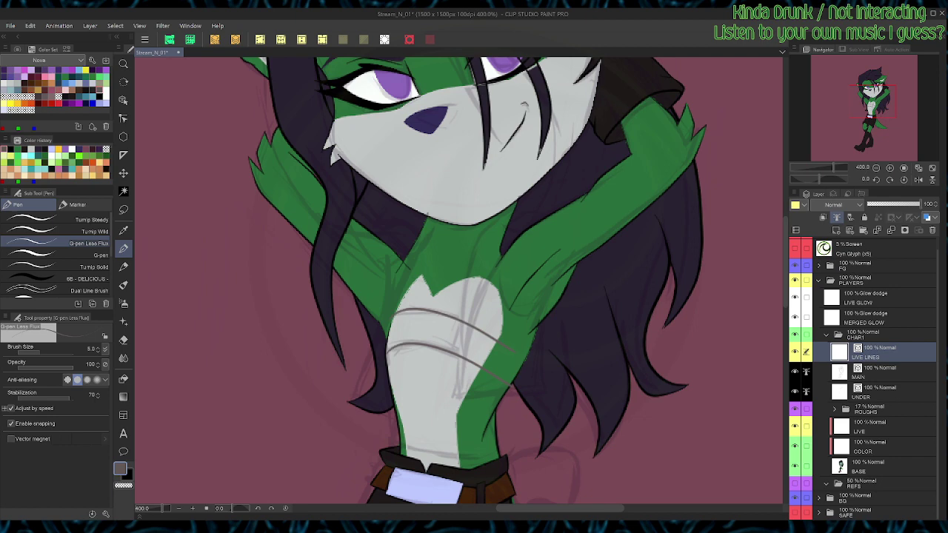
Step: Hide ROUGHS and reshape the upper grey chest line so it spans both sides of the torso and angles slightly lower
left_click(795, 408)
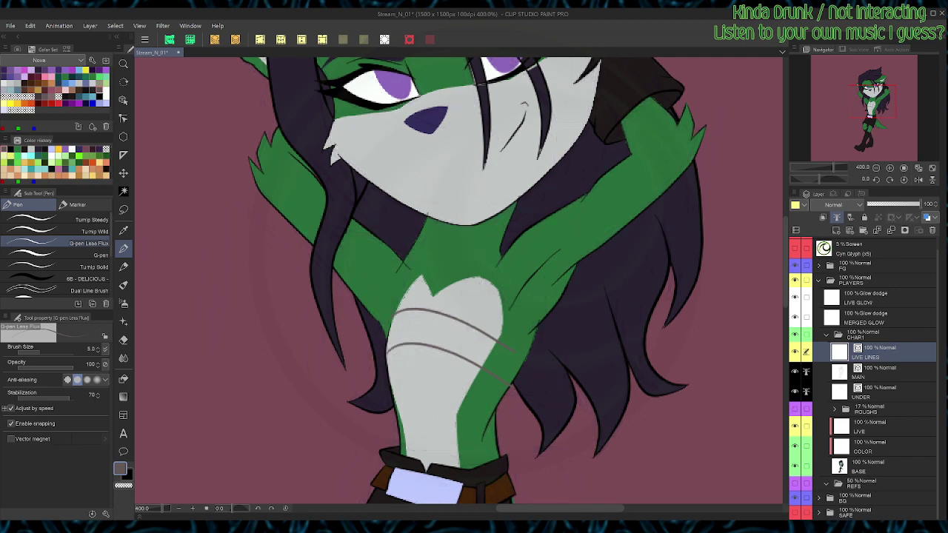
key("o")
left_click(453, 319)
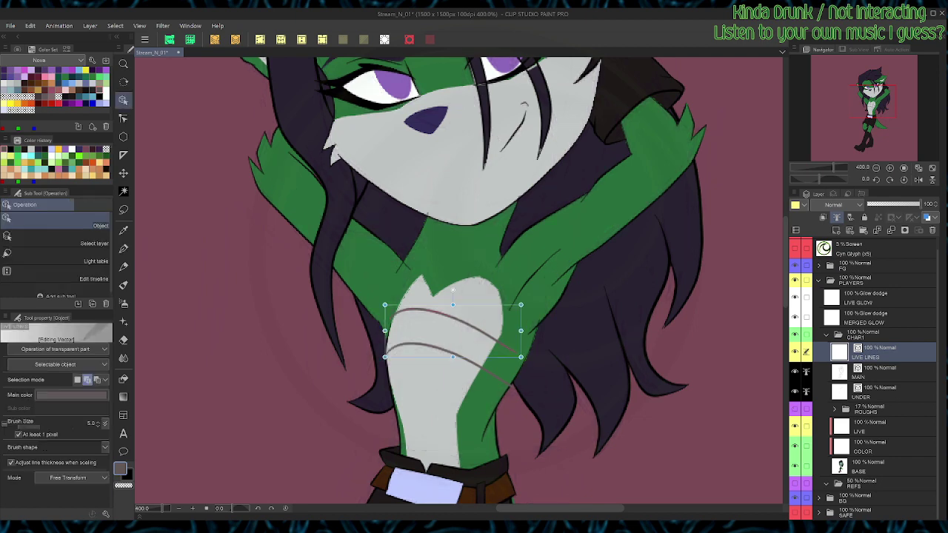
left_click_drag(521, 331, 532, 335)
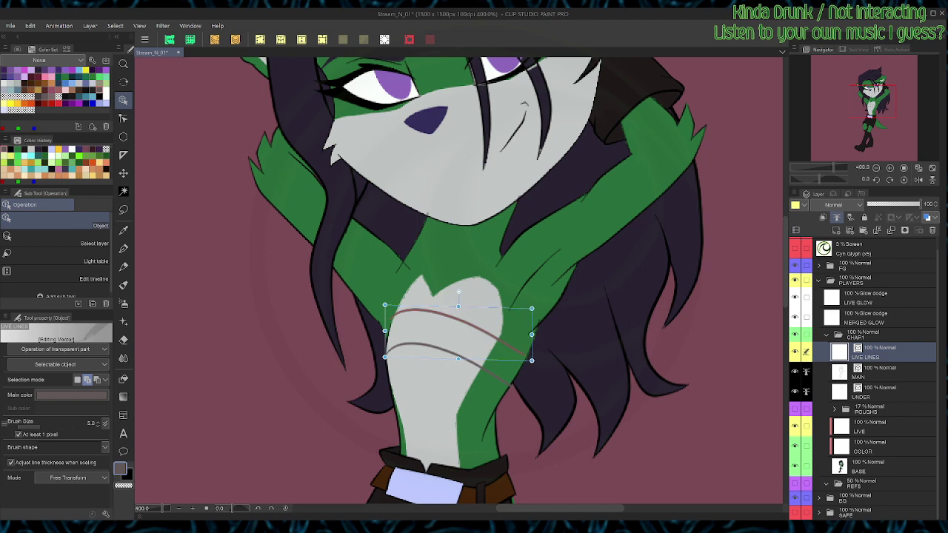
left_click_drag(384, 331, 377, 305)
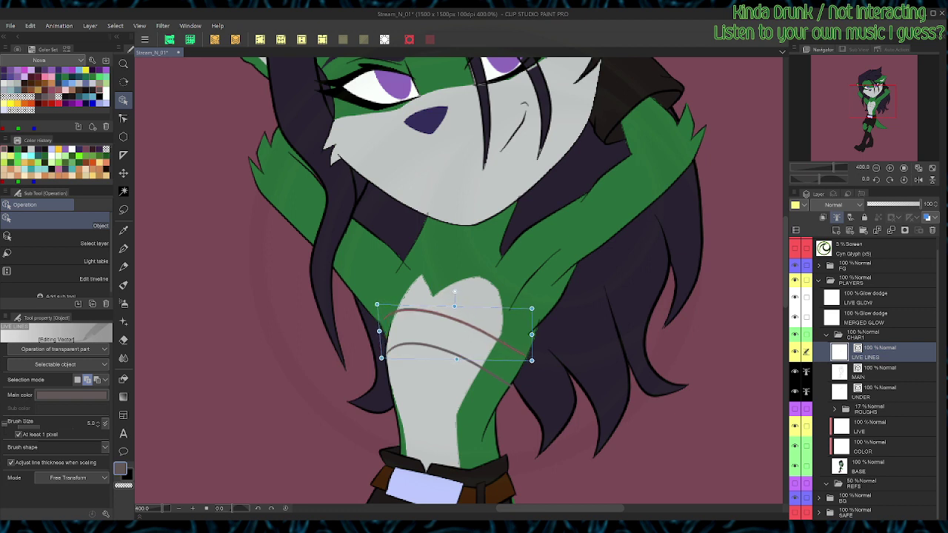
left_click_drag(381, 359, 384, 357)
left_click_drag(377, 304, 367, 306)
left_click_drag(383, 357, 385, 357)
left_click_drag(367, 306, 375, 308)
left_click_drag(532, 308, 547, 316)
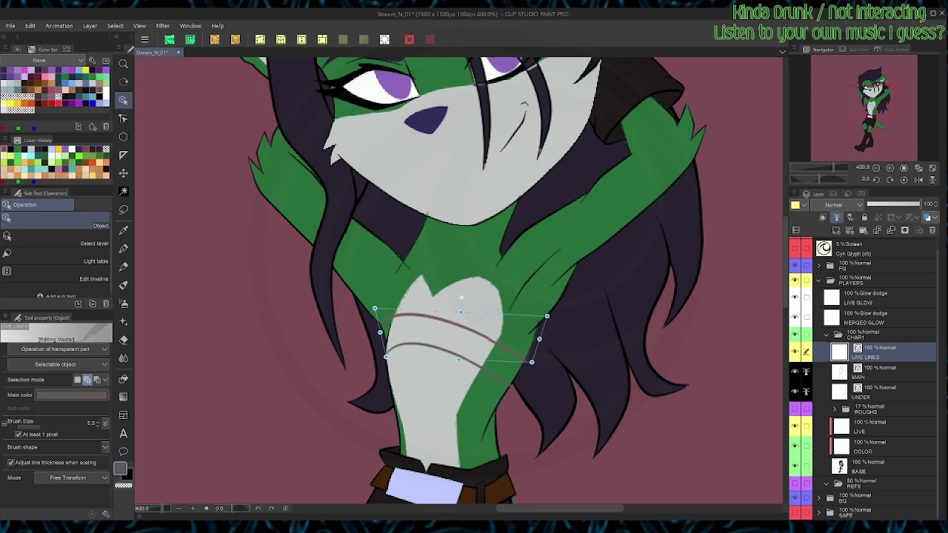
Step: Close both ends of the grey chest band with short strokes along the sides of the torso
key("p")
scroll(505, 343, "up", 3)
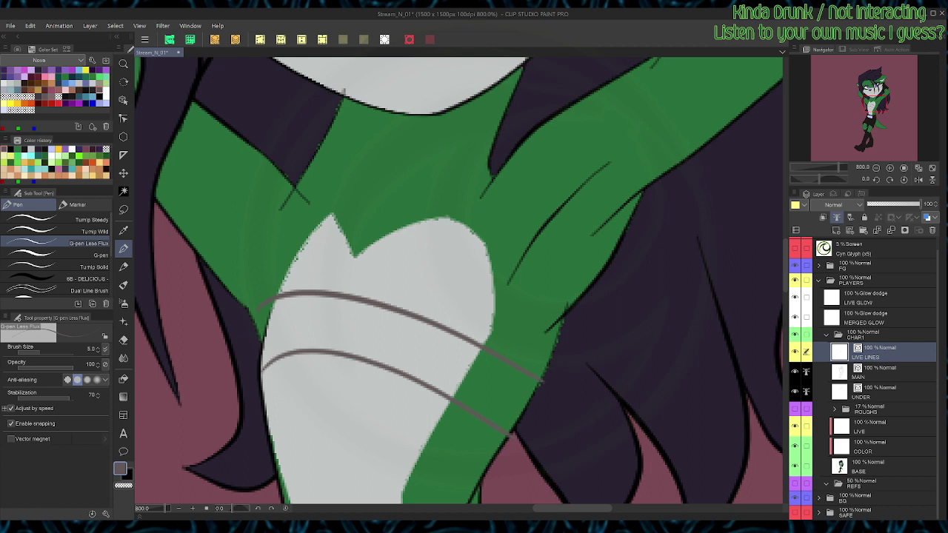
left_click_drag(257, 369, 256, 326)
left_click_drag(510, 437, 554, 371)
key("o")
key("p")
Step: Hide BASE and remove the torso outline segments on MAIN between the edges of the grey chest band
left_click(794, 466)
left_click(878, 373)
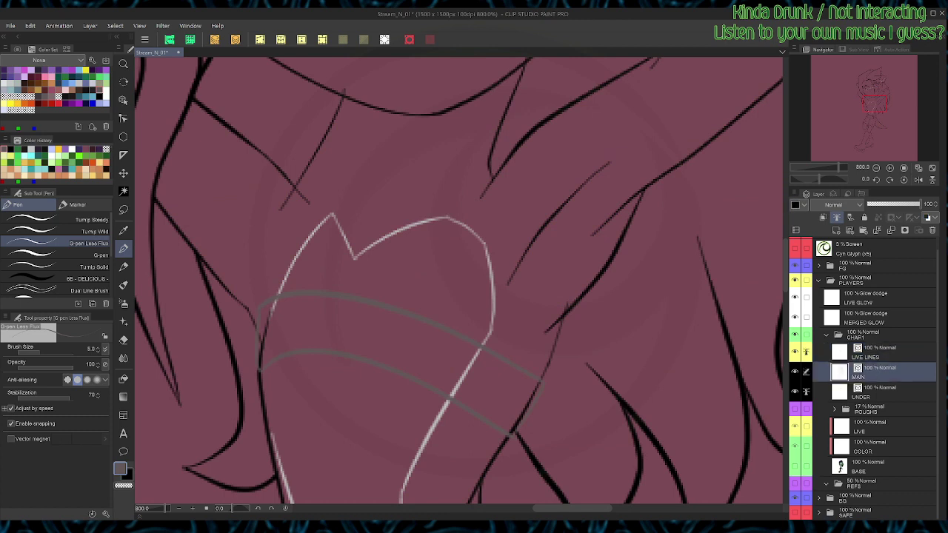
key("e")
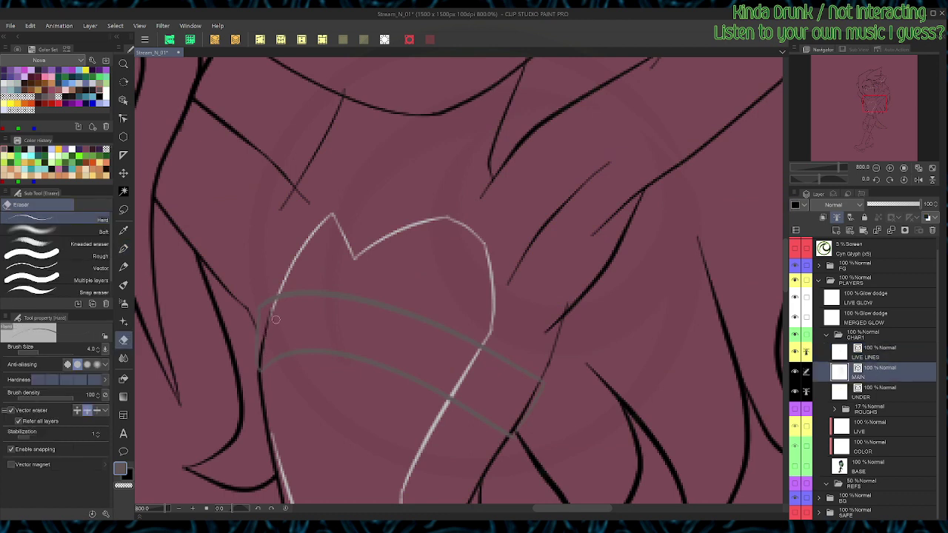
left_click_drag(264, 356, 261, 353)
left_click(518, 414)
left_click(510, 430)
key("o")
left_click(275, 323)
key("Delete")
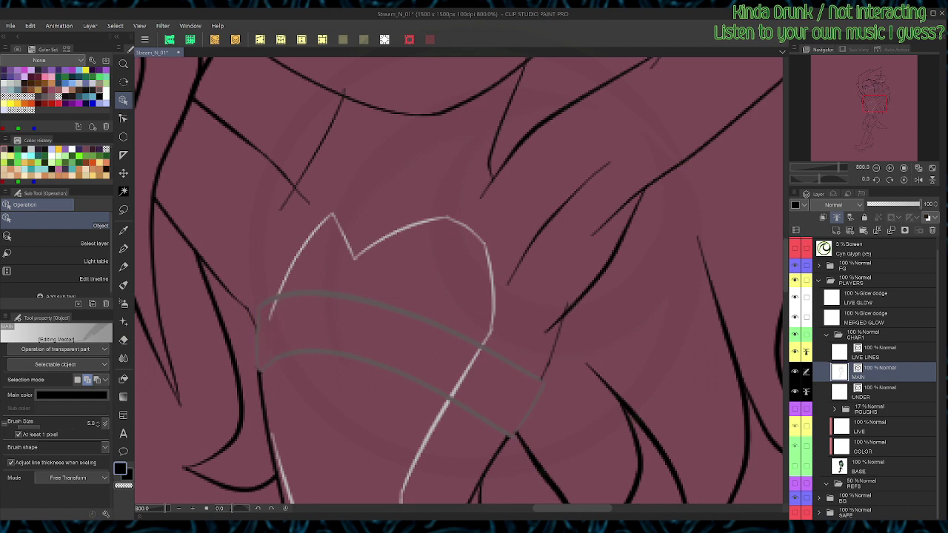
Step: Remove the white chest-fur line segments on UNDER between the edges of the grey chest band
left_click_drag(450, 397, 456, 401)
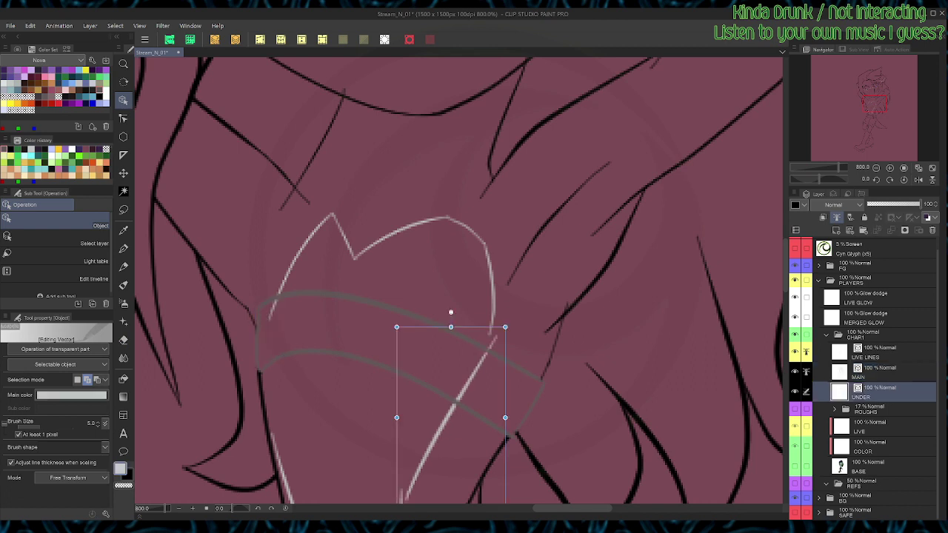
key("e")
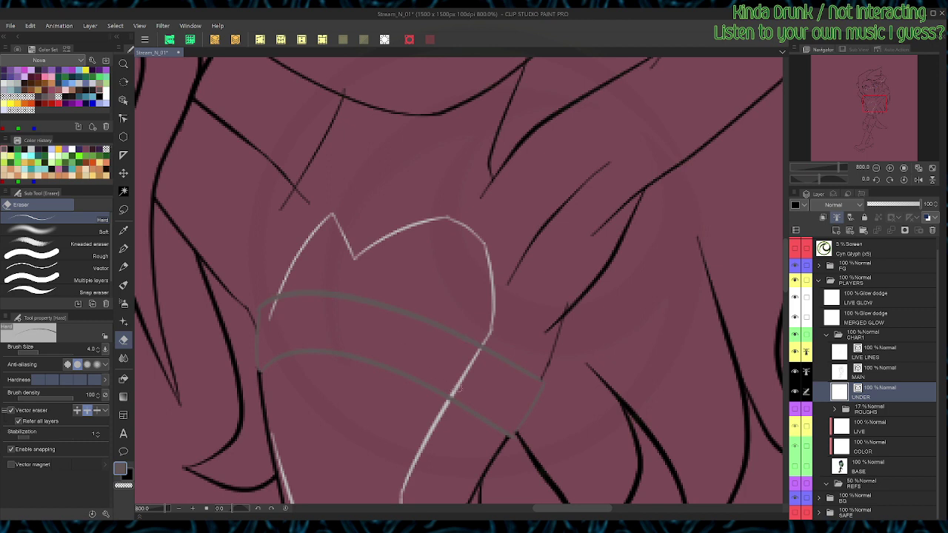
left_click(461, 378)
left_click(275, 308)
Step: Select the inside of the chest band from the outlines, fill it with grey on BASE, deselect and save the file
key("ctrl+alt+0")
key("w")
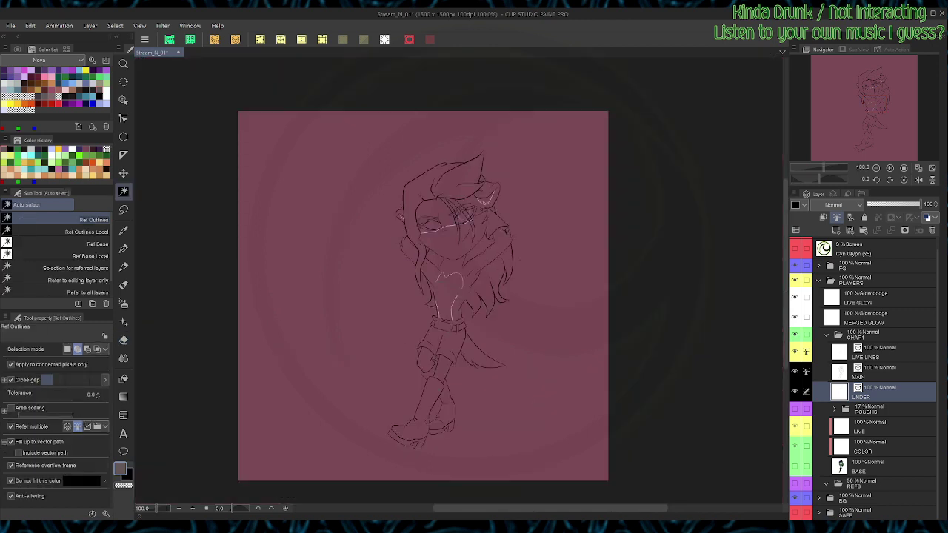
left_click(449, 287)
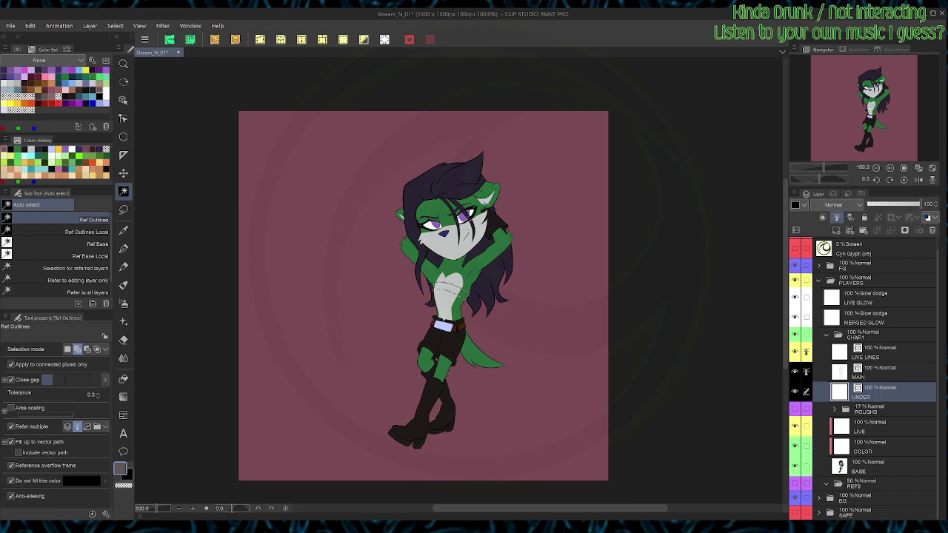
key("g")
key("w")
left_click(868, 467)
key("g")
left_click_drag(442, 286, 459, 292)
key("w")
key("ctrl+d")
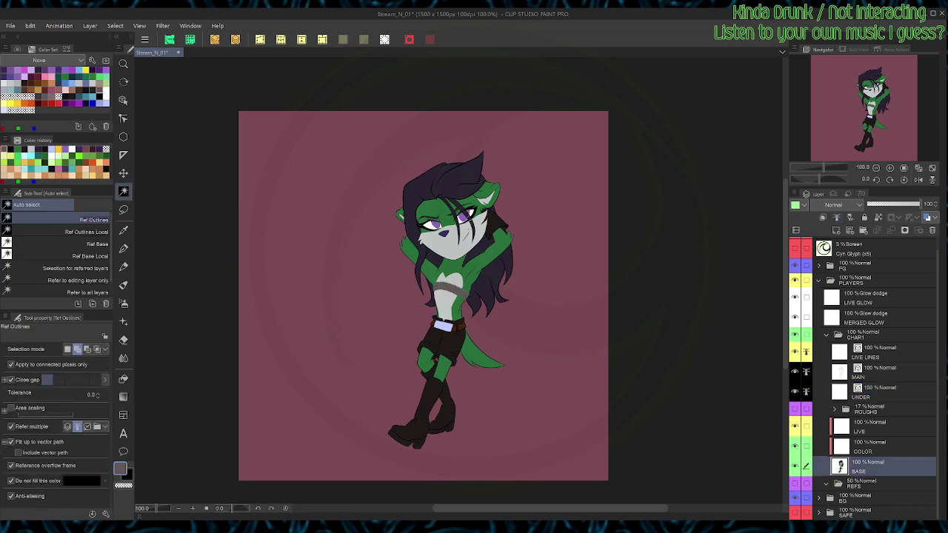
key("ctrl+s")
Step: Show ROUGHS and ink the jacket collar flap on the raised sleeve's side of the neck in near-black on LIVE LINES
scroll(607, 313, "up", 2)
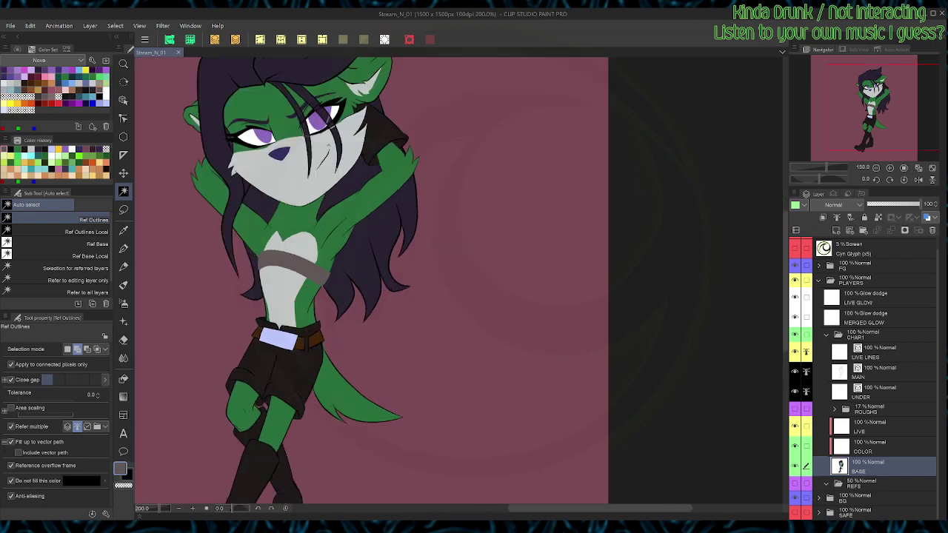
key("p")
left_click_drag(370, 281, 466, 255)
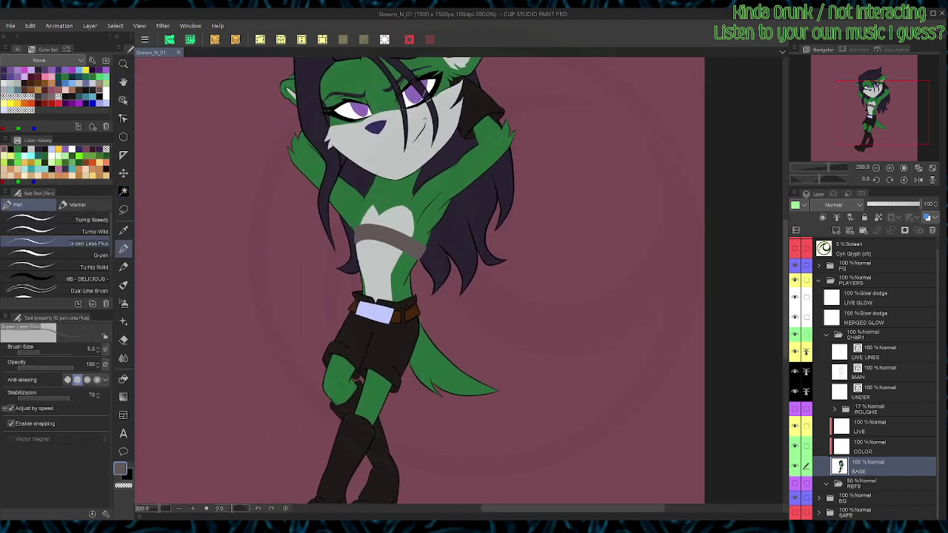
scroll(503, 165, "up", 2)
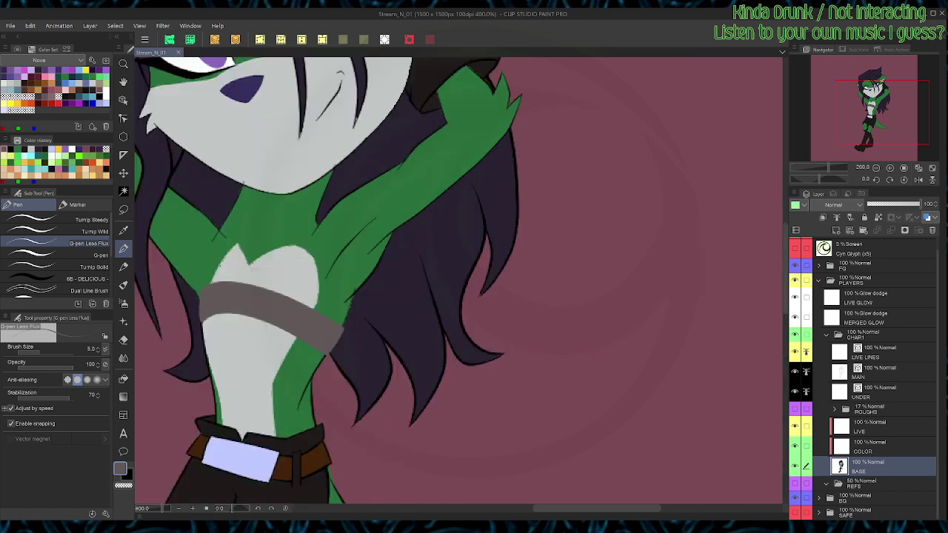
left_click_drag(355, 311, 470, 236)
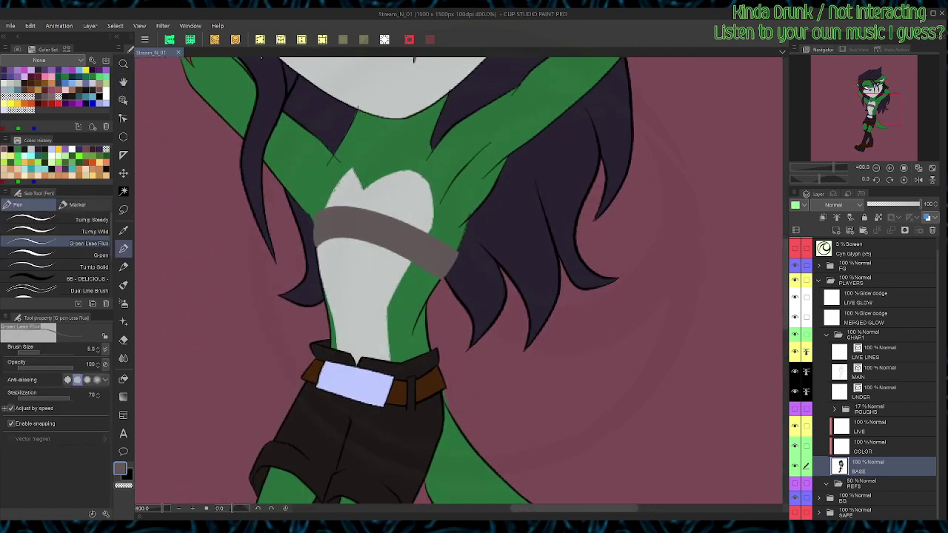
left_click(794, 408)
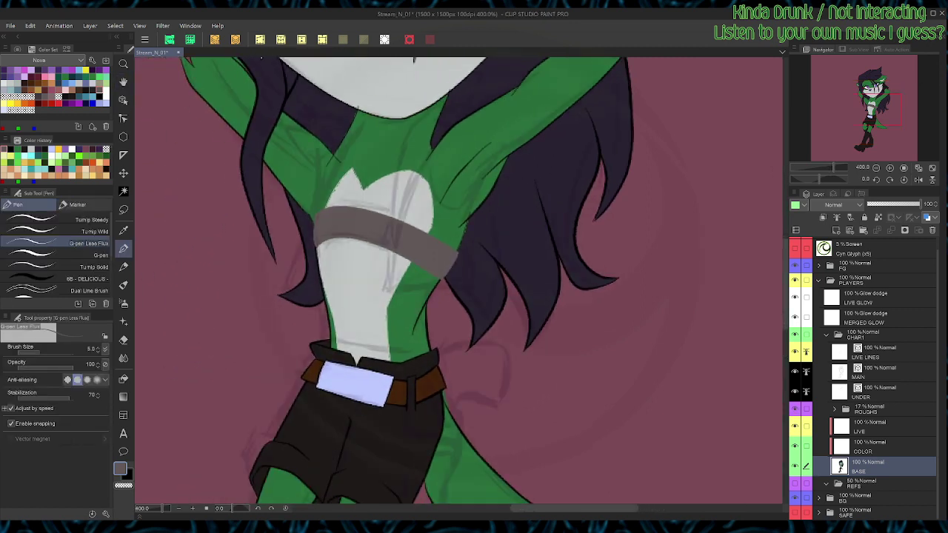
left_click(881, 353)
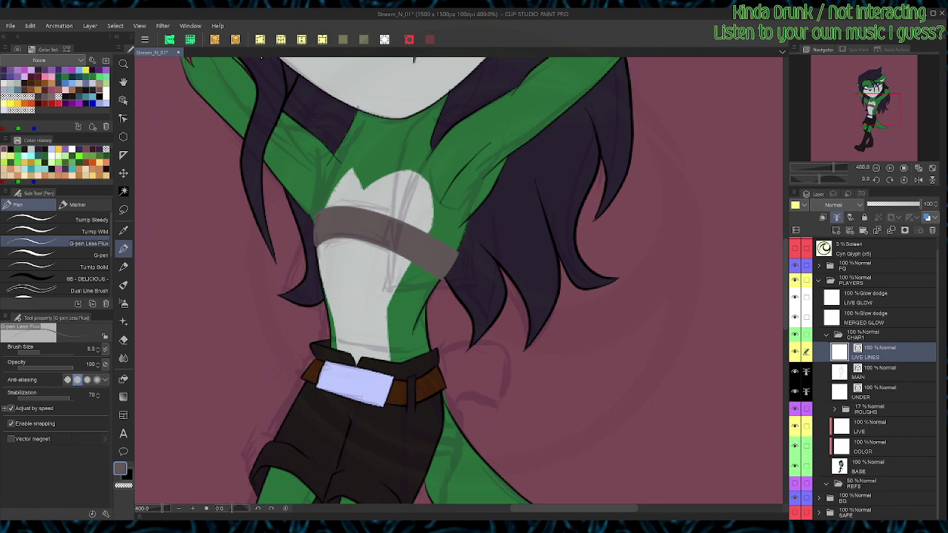
left_click(86, 90)
left_click_drag(459, 244, 442, 323)
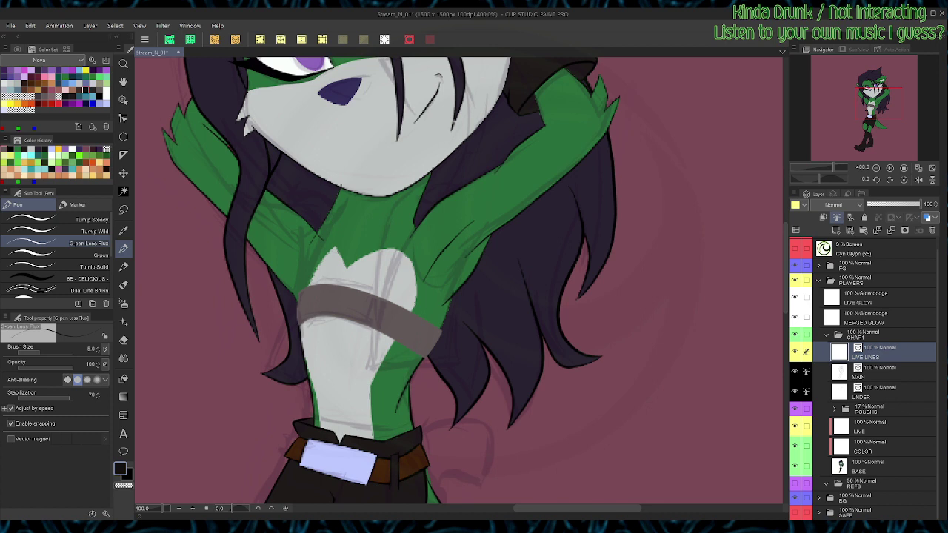
left_click_drag(404, 243, 459, 192)
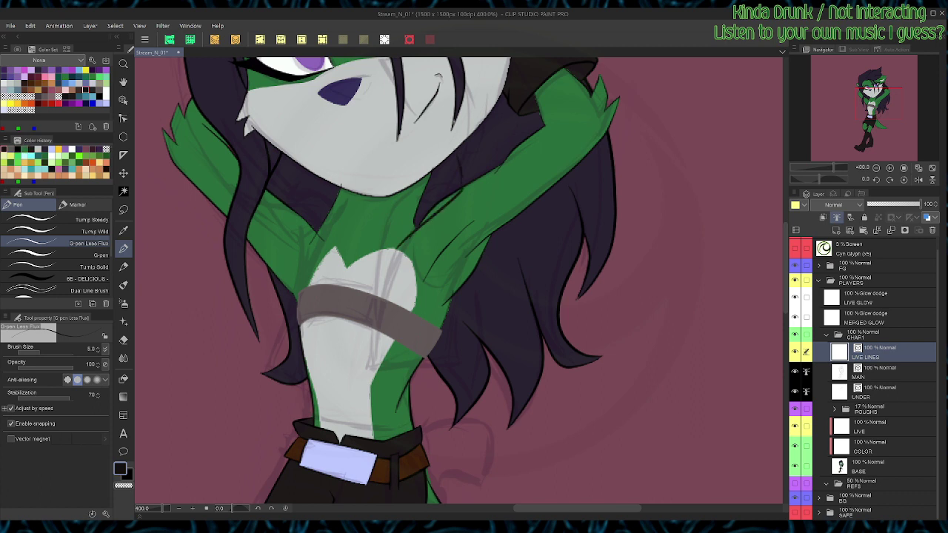
left_click_drag(400, 249, 428, 177)
Step: Lower BASE's opacity to 41% and ink the opposite collar flap beside the neck on LIVE LINES
left_click(874, 467)
left_click_drag(891, 204, 889, 203)
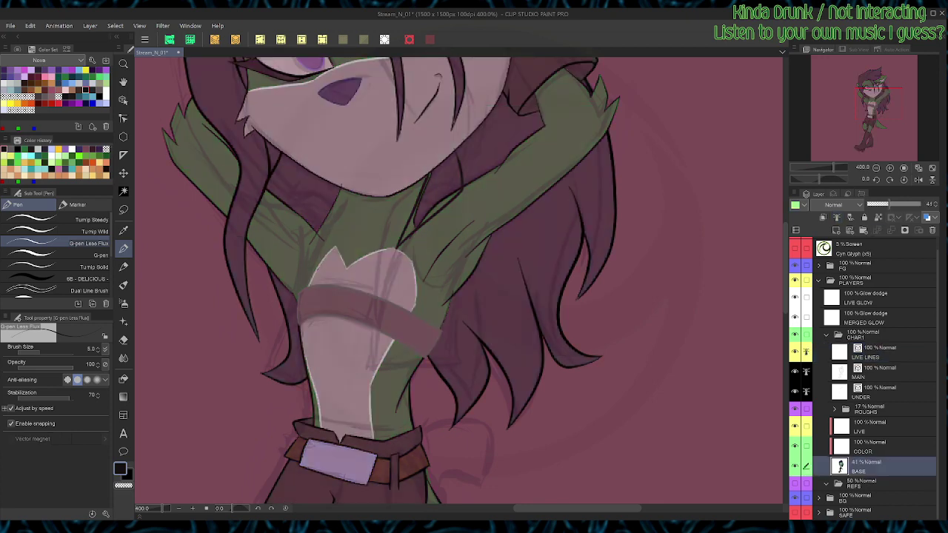
left_click(877, 352)
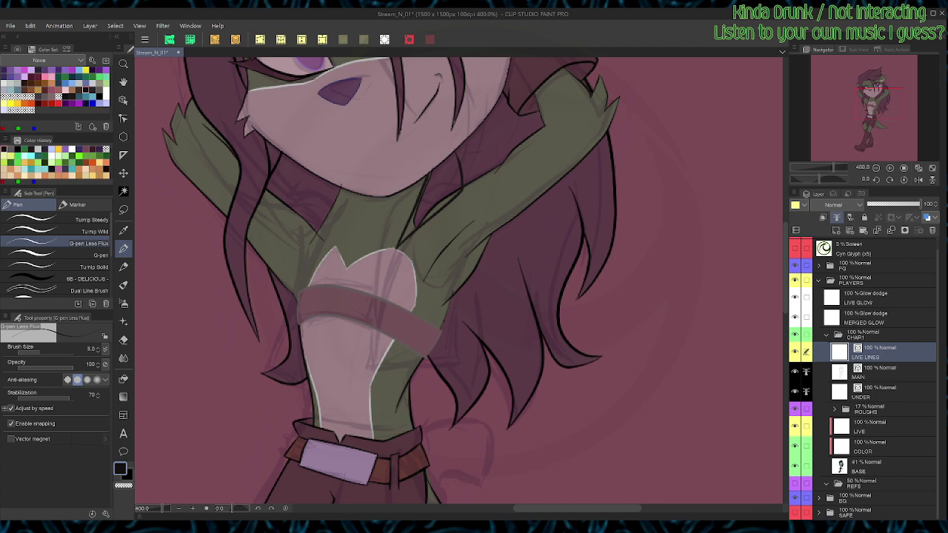
mouse_move(344, 197)
left_mouse_down()
mouse_move(325, 246)
mouse_move(307, 177)
left_mouse_up()
key("ctrl+z")
mouse_move(323, 180)
left_mouse_down()
mouse_move(293, 211)
mouse_move(311, 244)
mouse_move(301, 284)
mouse_move(344, 191)
left_mouse_up()
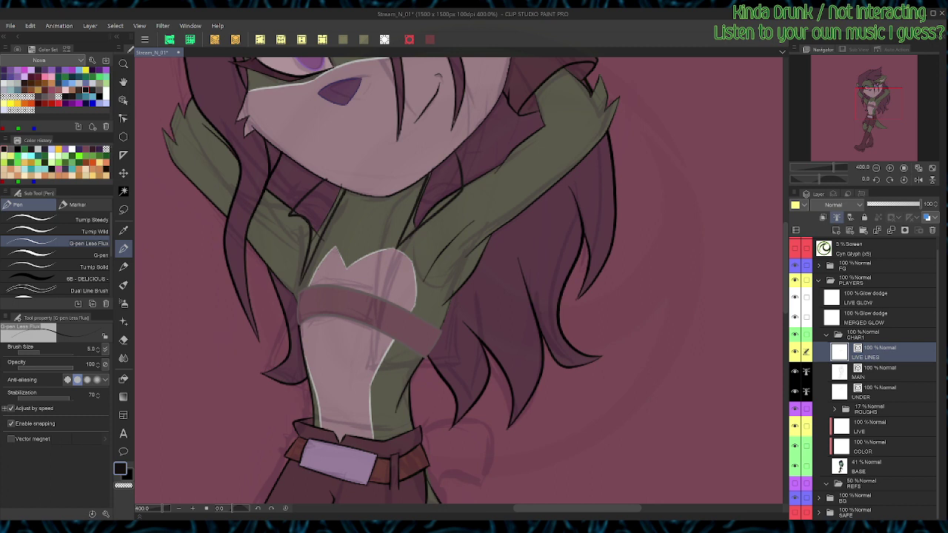
Step: Fade MAIN to about 12% opacity and ink the narrow jacket front below the second collar flap on LIVE LINES
left_click_drag(326, 224, 294, 369)
key("ctrl+z")
left_click(888, 373)
left_click_drag(919, 204, 871, 204)
left_click(887, 354)
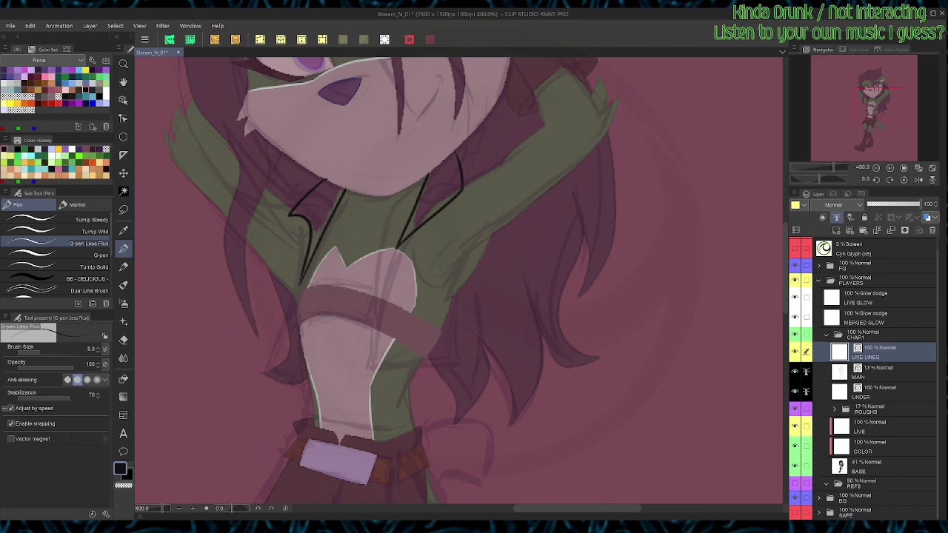
mouse_move(315, 251)
left_mouse_down()
mouse_move(268, 376)
mouse_move(278, 306)
mouse_move(300, 272)
left_mouse_up()
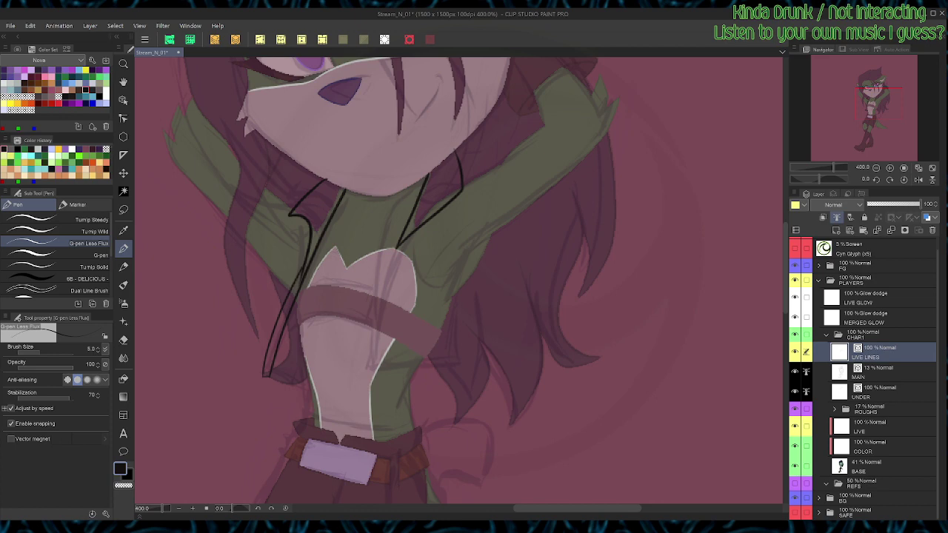
Step: Ink the other jacket front edge from the collar down across the chest and reshape it to end higher above the belt
mouse_move(395, 251)
left_mouse_down()
mouse_move(374, 302)
mouse_move(371, 392)
mouse_move(373, 401)
mouse_move(369, 351)
mouse_move(423, 389)
left_mouse_up()
key("r")
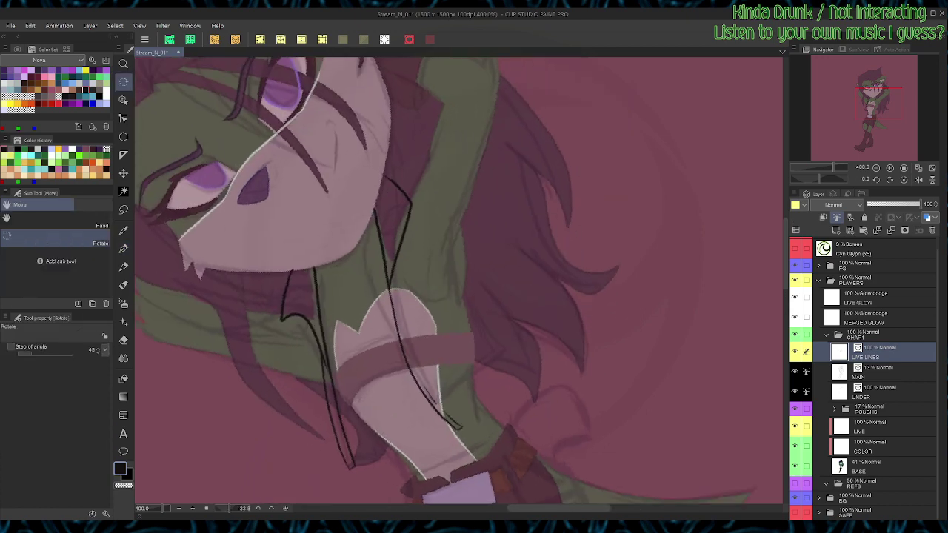
key("p")
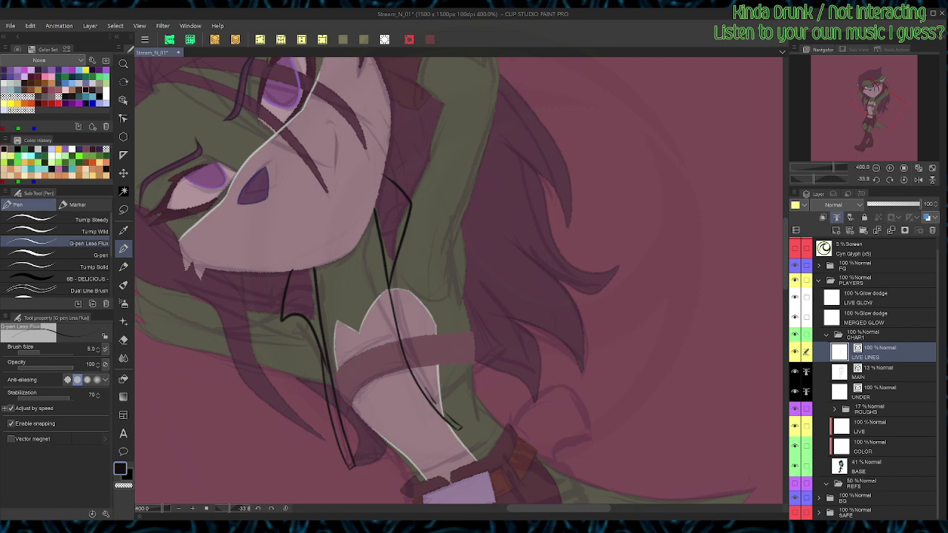
key("ctrl+at")
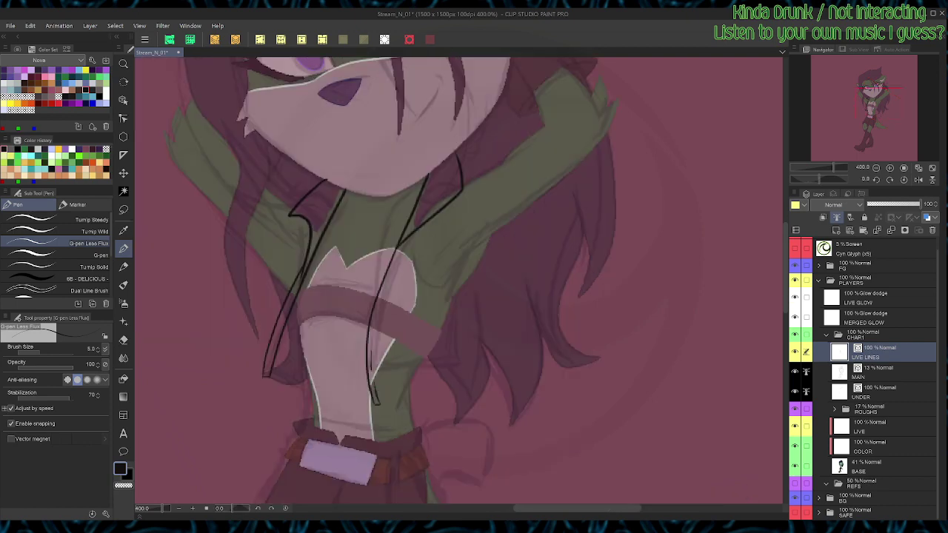
key("o")
left_click(369, 338)
mouse_move(382, 410)
left_mouse_down()
mouse_move(388, 369)
mouse_move(399, 387)
mouse_move(523, 382)
mouse_move(533, 315)
left_mouse_up()
Step: Ink the wider jacket front's hem with an inner trim line and its side edge up towards the armpit
key("p")
key("shift+space")
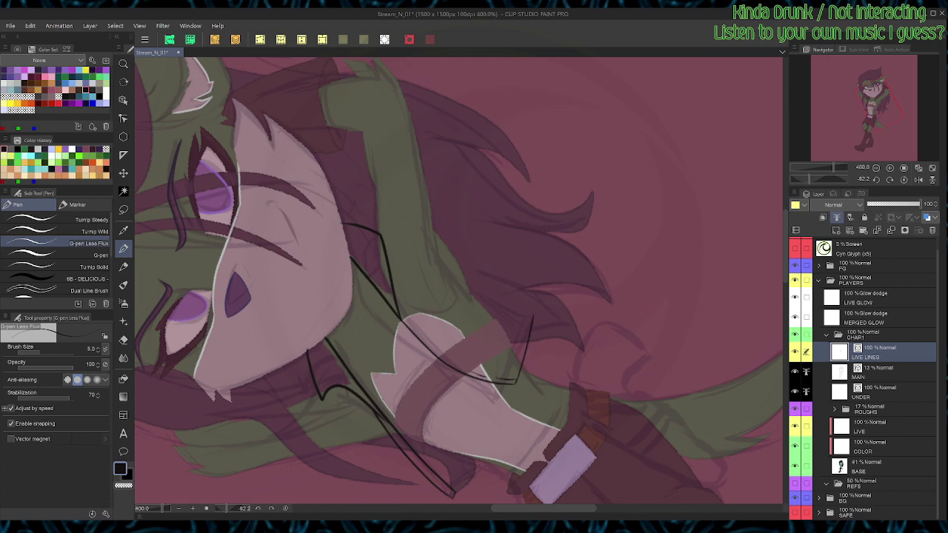
key("e")
key("ctrl+at")
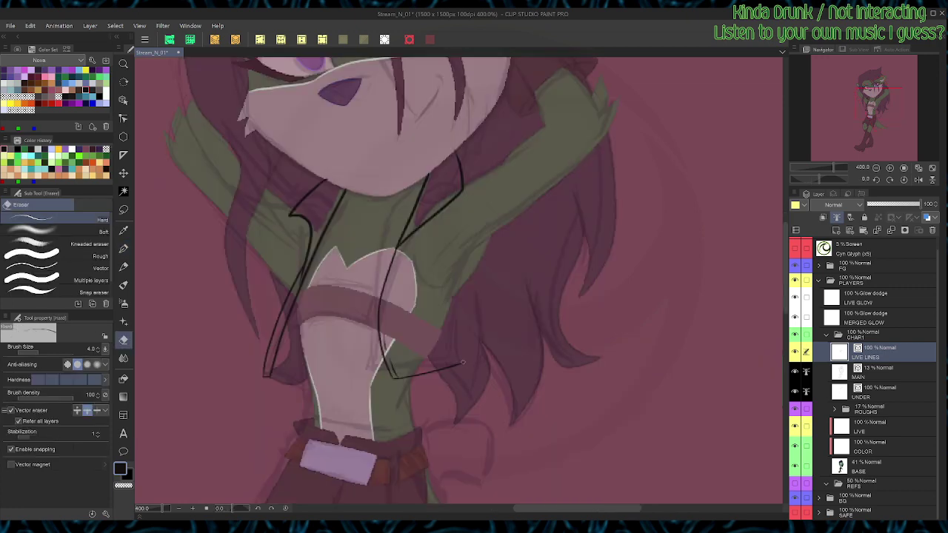
key("p")
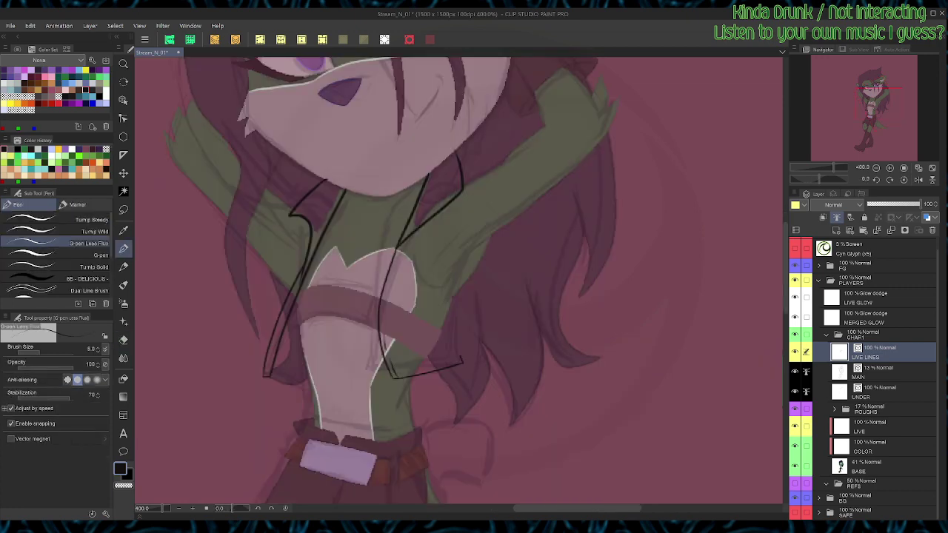
key("shift+space")
mouse_move(481, 370)
left_mouse_down()
mouse_move(549, 301)
mouse_move(505, 366)
left_mouse_up()
key("ctrl+at")
left_click_drag(453, 335, 464, 253)
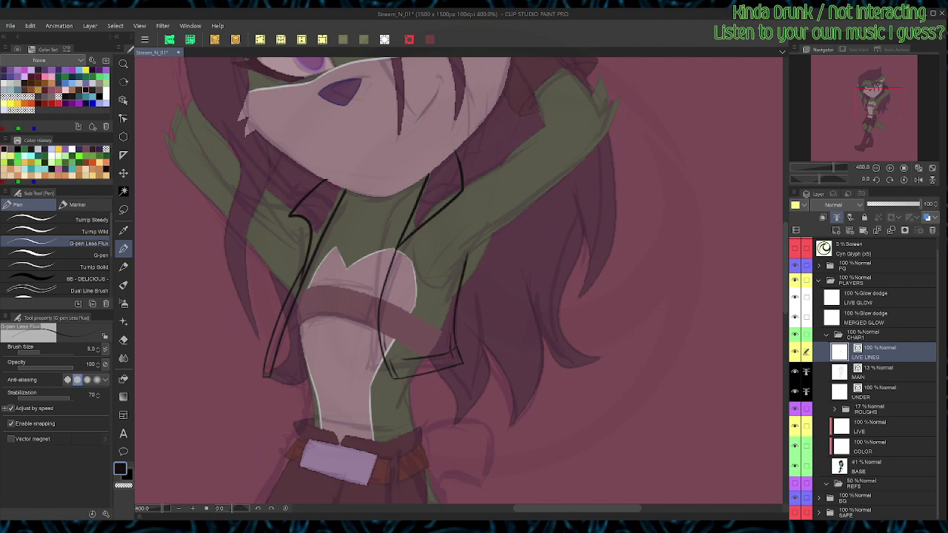
Step: Mirror the canvas view horizontally and shorten the narrow jacket front's edge lines
left_click(918, 179)
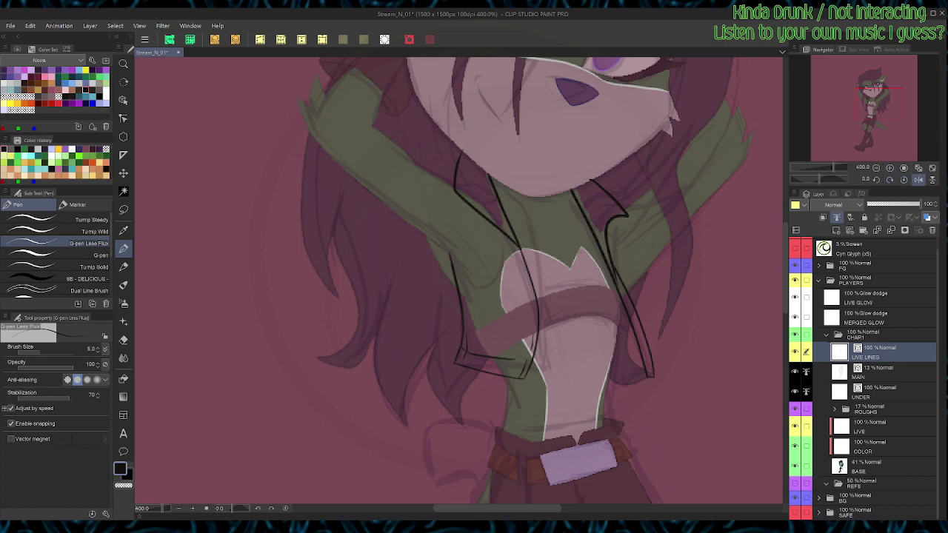
key("o")
left_click(652, 368)
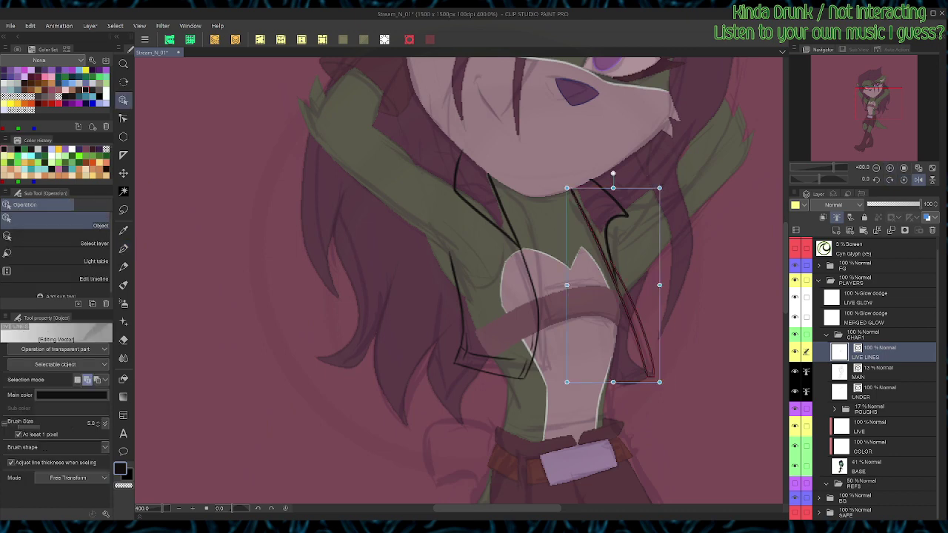
mouse_move(612, 382)
left_mouse_down()
mouse_move(602, 354)
mouse_move(619, 293)
mouse_move(647, 295)
mouse_move(636, 316)
left_mouse_up()
key("p")
Step: Ink a doubled hem line from the lower end of the narrow jacket front back to the torso and adjust its position
key("r")
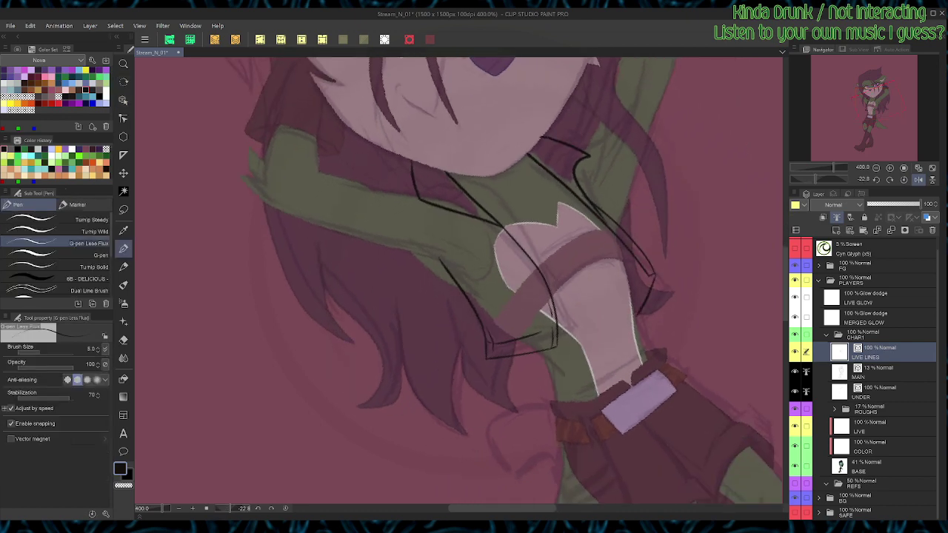
left_click_drag(650, 277, 641, 304)
key("o")
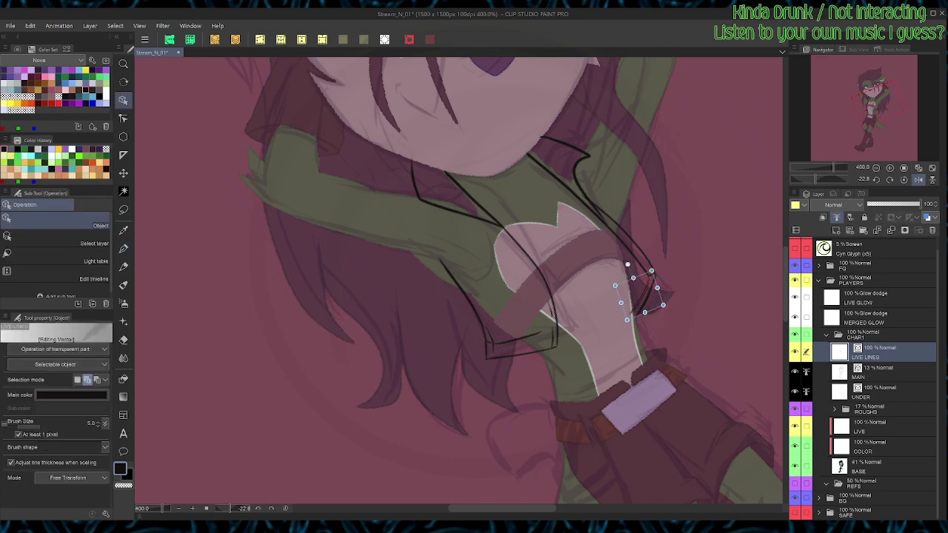
key("p")
key("o")
left_click(646, 296)
left_click_drag(666, 285, 665, 279)
key("p")
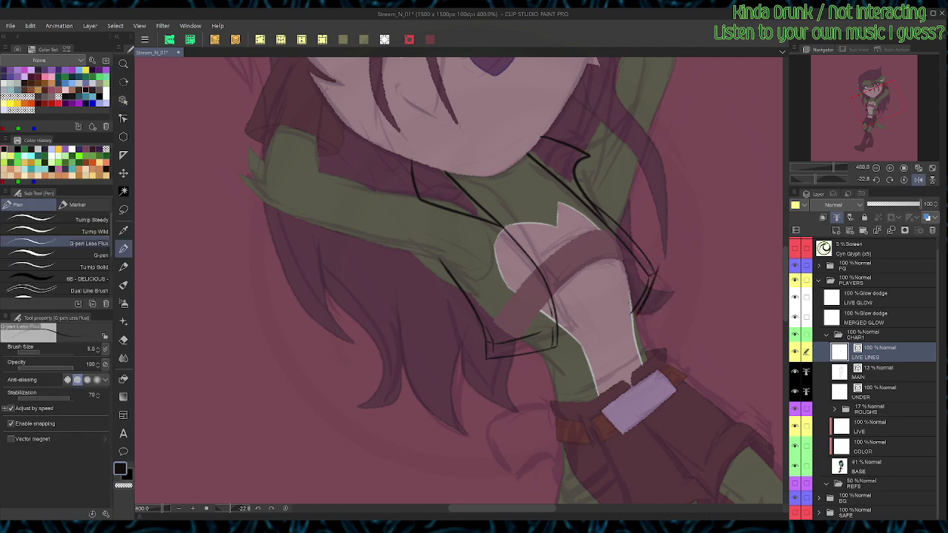
Step: Trim the overshooting hem line at the lower corner of the narrow jacket front and delete the leftover stub
key("r")
scroll(610, 274, "up", 2)
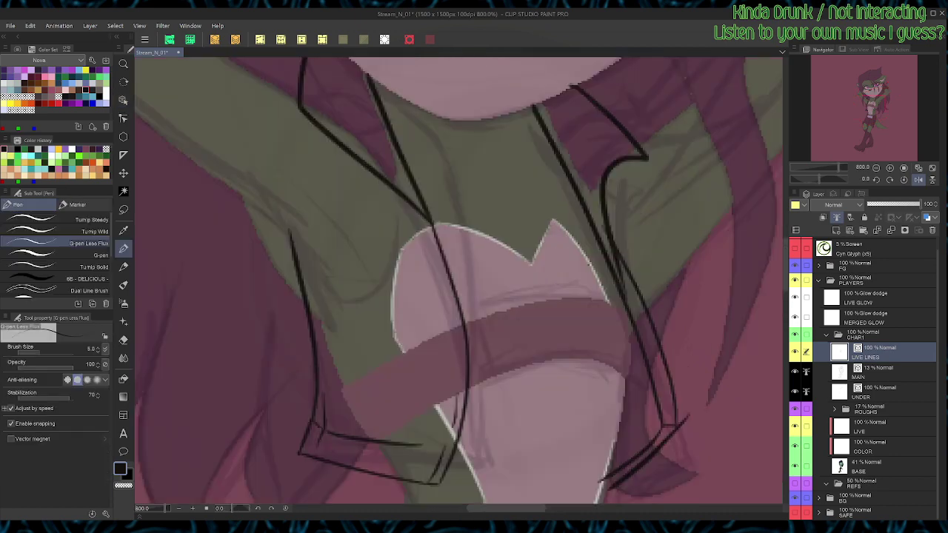
key("e")
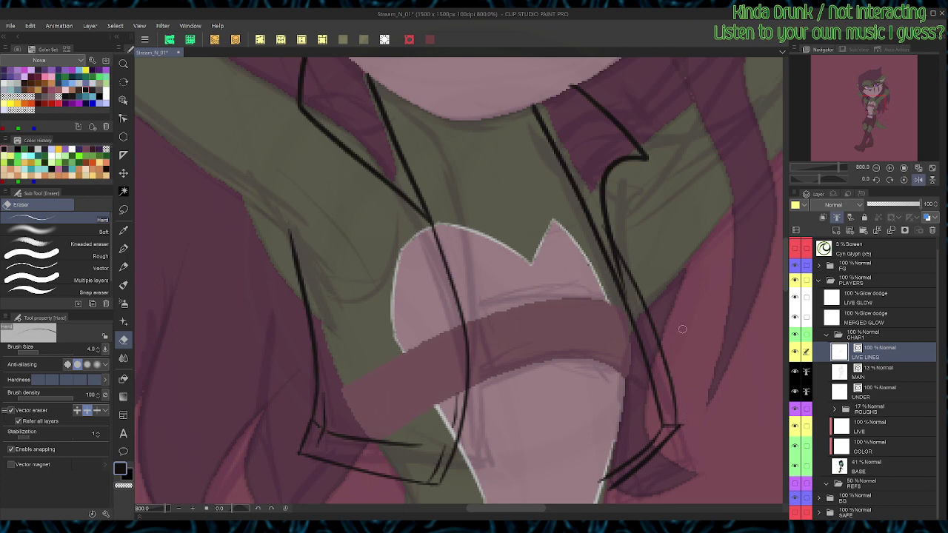
key("space")
left_click_drag(682, 329, 667, 242)
key("o")
left_click(633, 369)
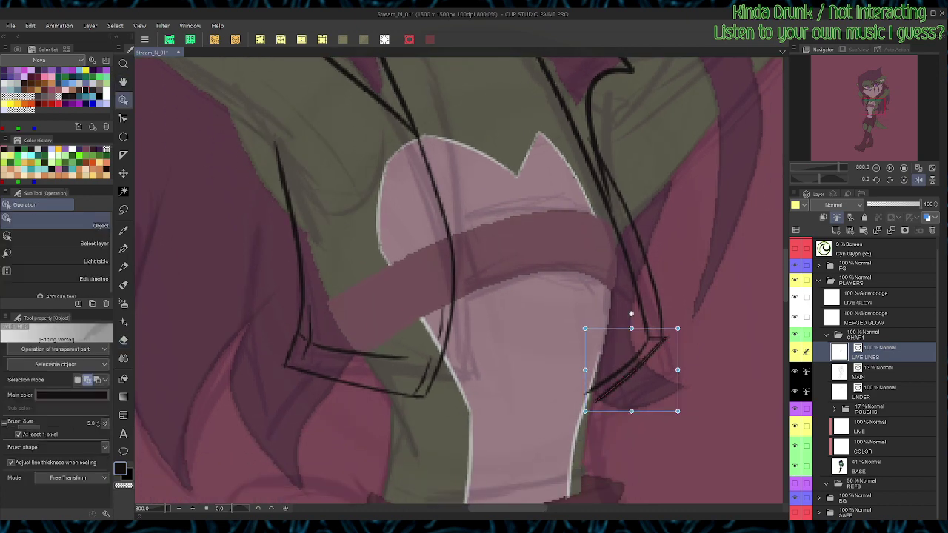
key("y")
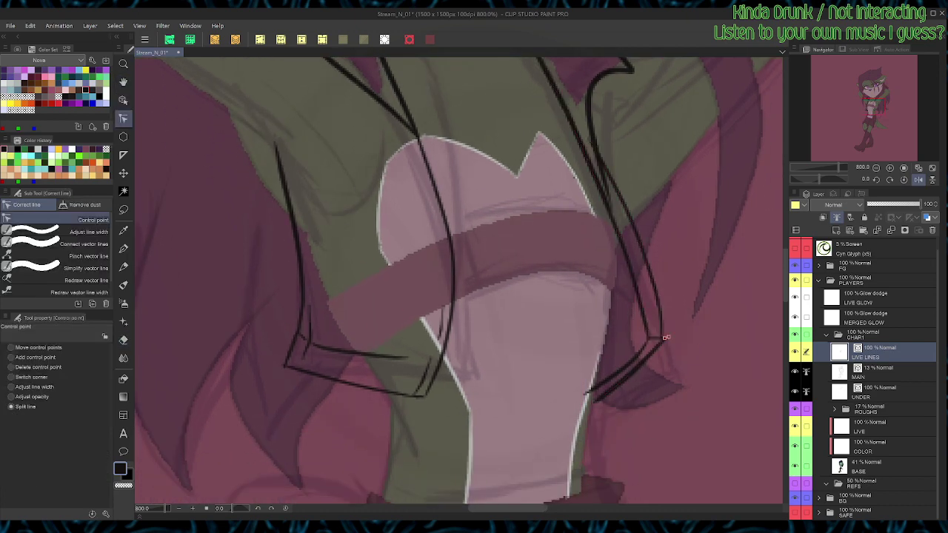
key("o")
left_click(665, 336)
key("Delete")
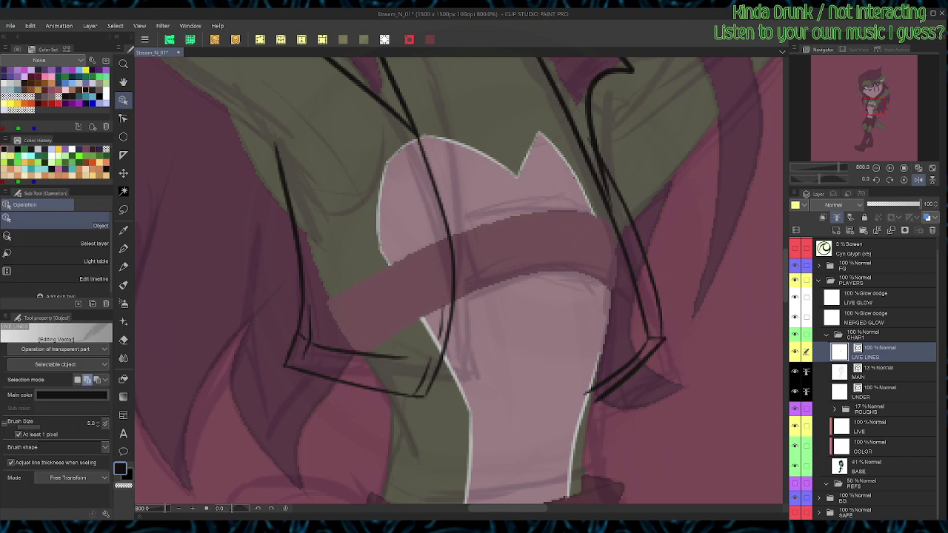
Step: Adjust the narrow jacket front's inner hem line and trim its end at the torso's edge
left_click(621, 370)
mouse_move(615, 403)
left_mouse_down()
mouse_move(615, 393)
mouse_move(626, 406)
left_mouse_up()
key("y")
key("o")
left_click(628, 375)
key("p")
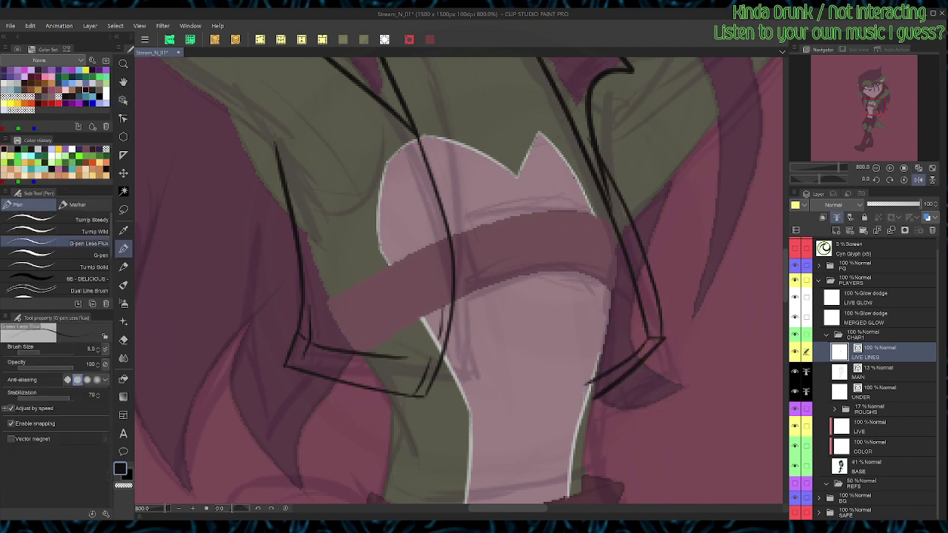
key("e")
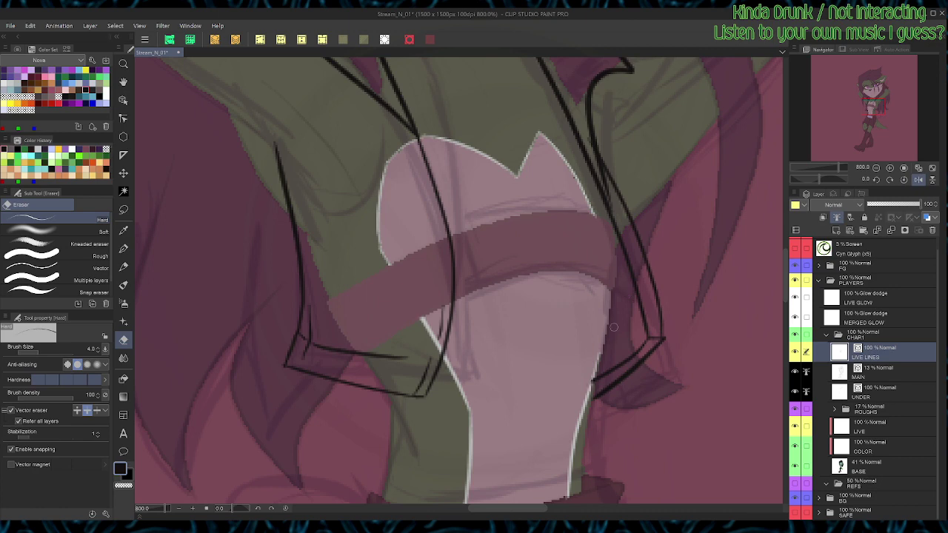
Step: Tidy the lower end of the narrow jacket front's outer edge line and save the drawing
key("o")
left_click(666, 338)
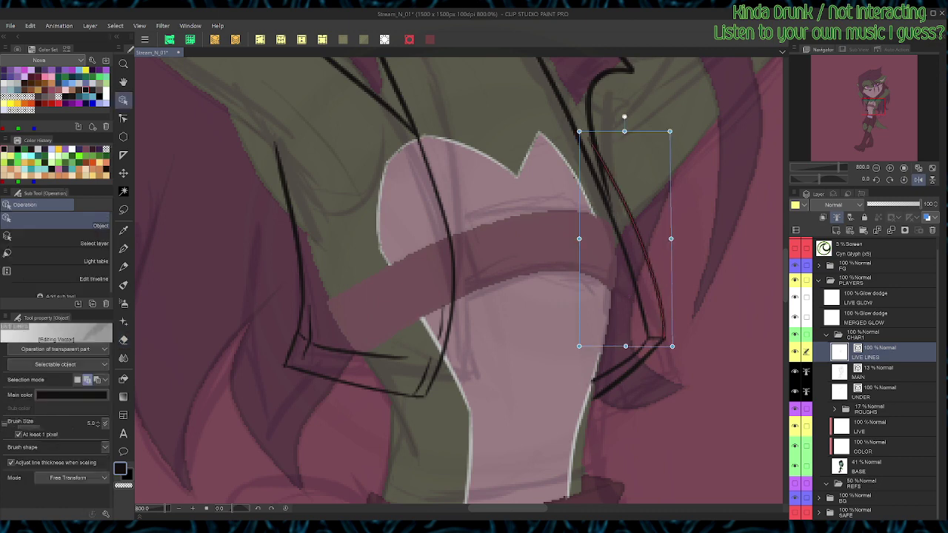
key("p")
key("e")
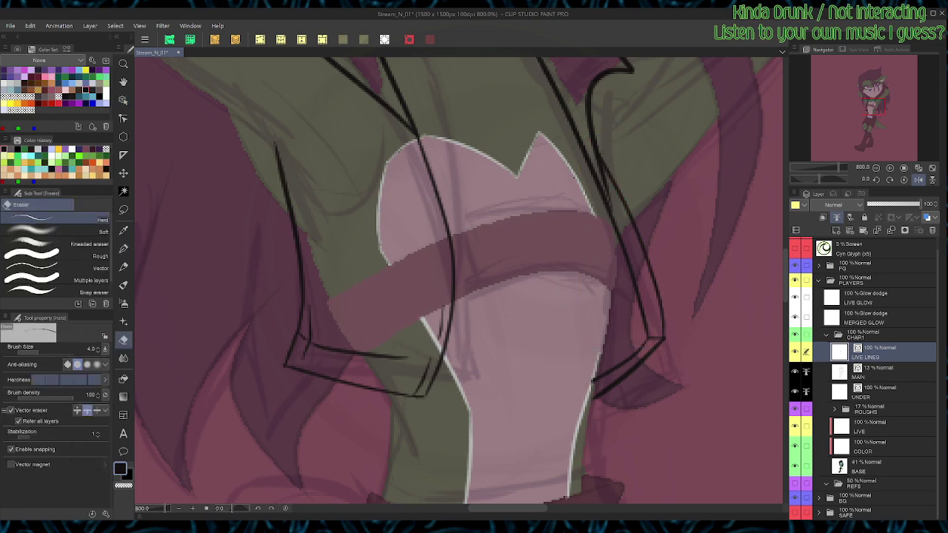
scroll(582, 150, "down", 2)
key("p")
key("ctrl+s")
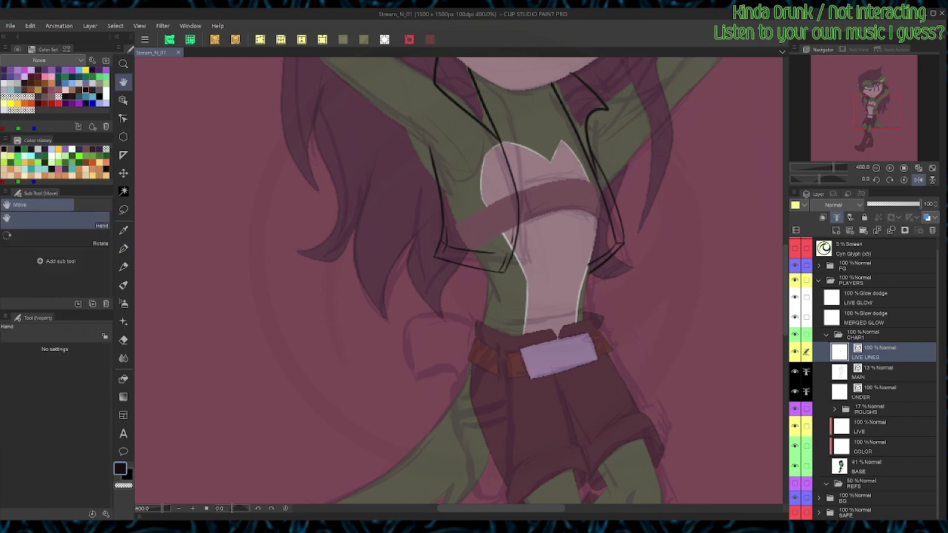
Step: Skew the narrow jacket front's opening line so its lower end meets the outer hem corner, and flip the canvas view back
left_click_drag(582, 151, 560, 225)
key("o")
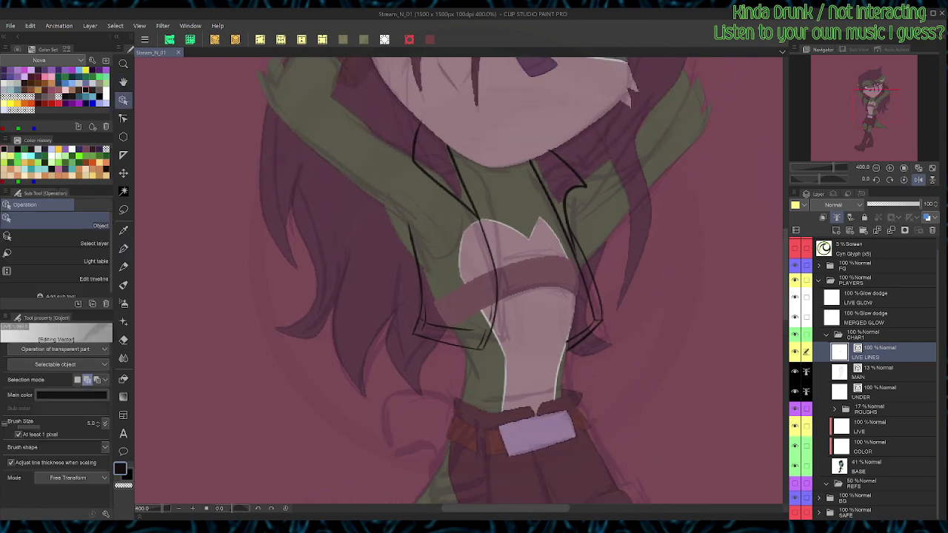
left_click(561, 226)
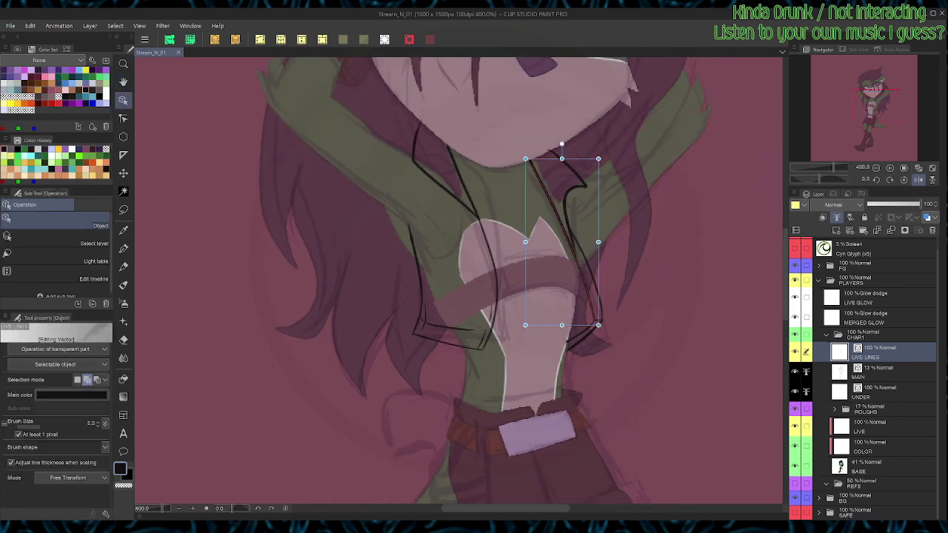
left_click_drag(598, 325, 602, 324)
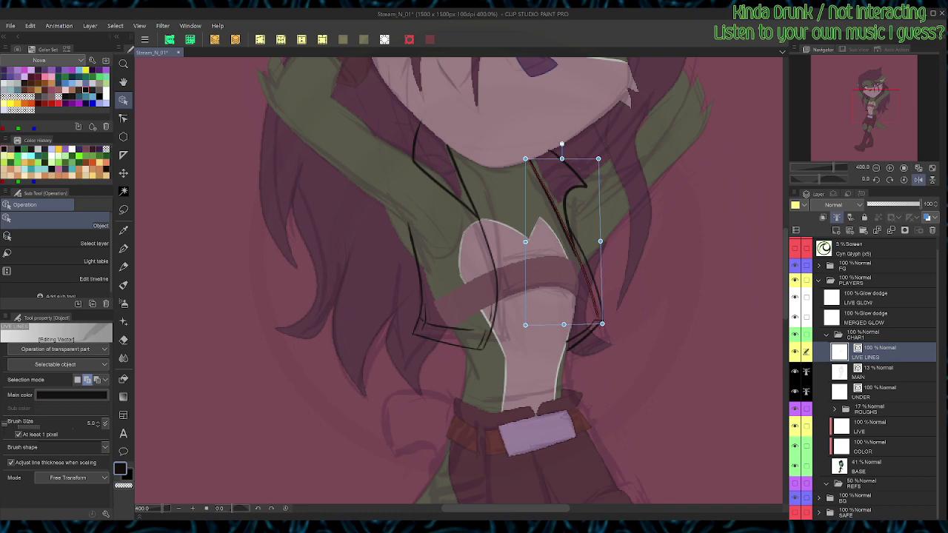
key("ctrl+d")
left_click(918, 179)
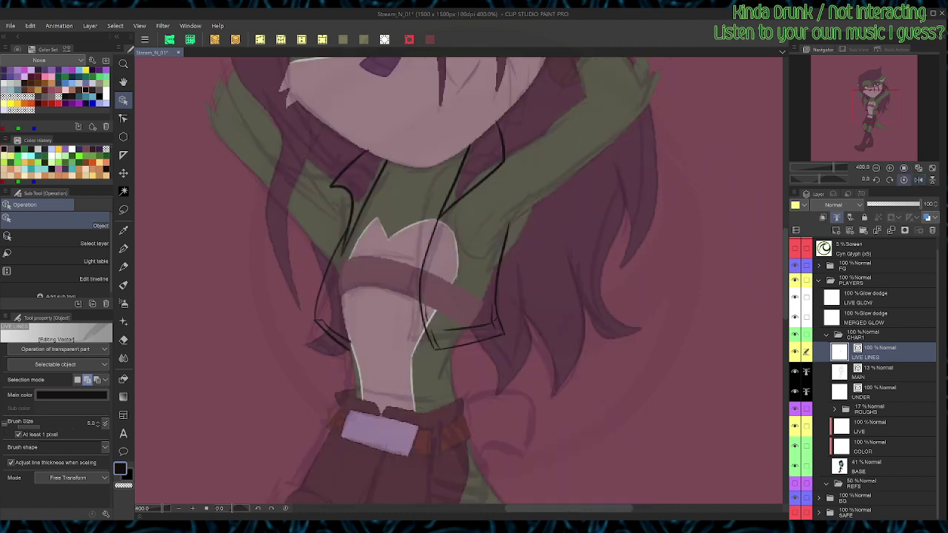
Step: Ink a trim line along the narrow jacket front from its lower corner upwards and delete the stray stub at the corner
key("p")
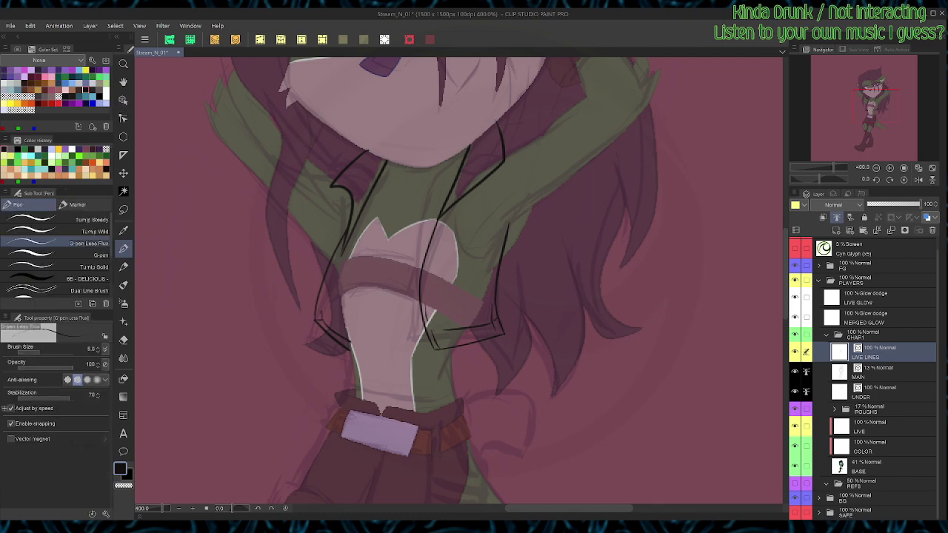
left_click_drag(322, 311, 338, 256)
key("o")
left_click(319, 318)
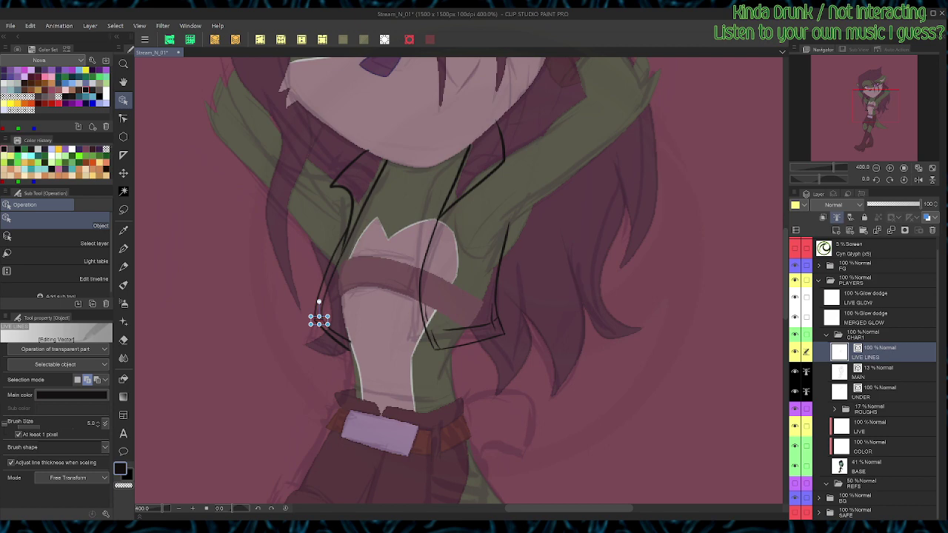
key("ctrl+z")
key("ctrl+y")
key("p")
key("o")
left_click(326, 316)
key("p")
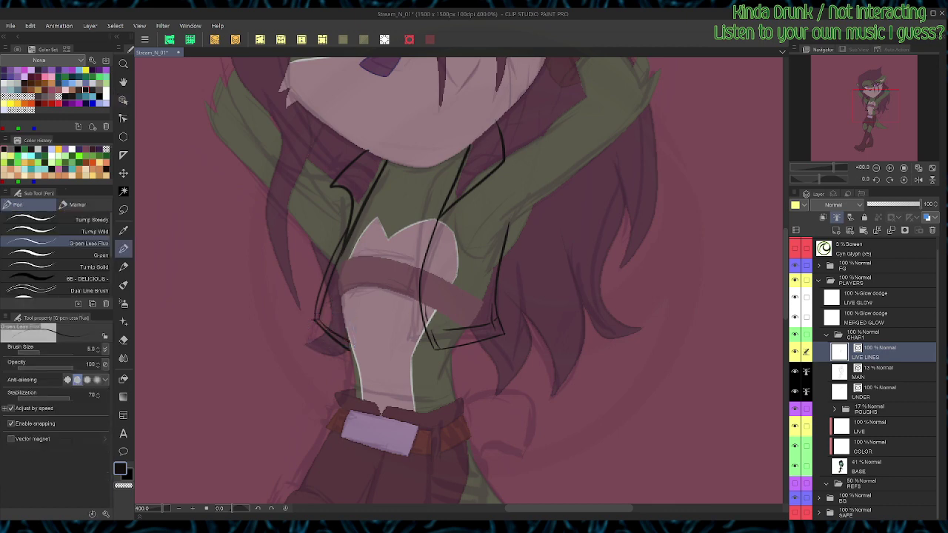
key("o")
left_click(315, 320)
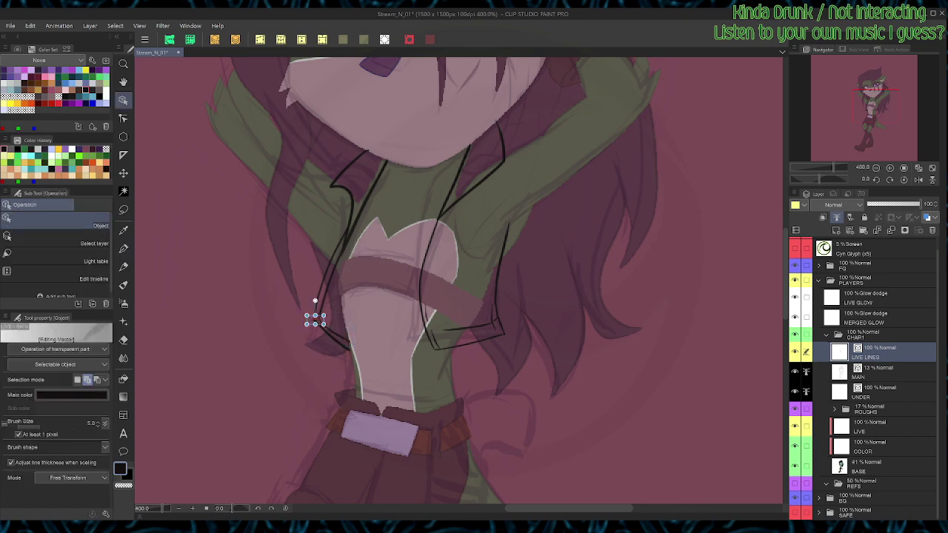
key("Delete")
key("p")
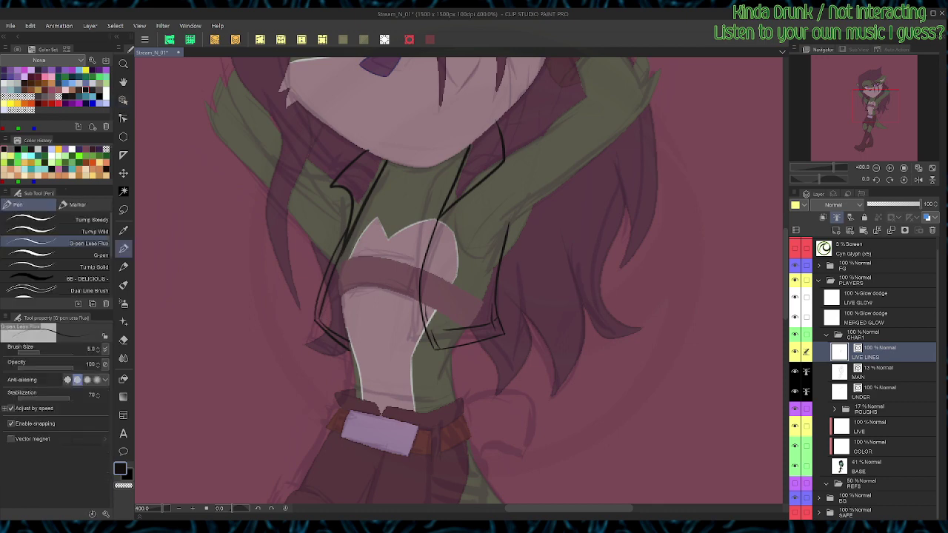
Step: Ink a curved armhole on the wider jacket front and a short armhole line on the narrow one, trimming the overshoot
mouse_move(452, 204)
left_mouse_down()
mouse_move(460, 251)
mouse_move(476, 259)
mouse_move(490, 256)
mouse_move(506, 228)
left_mouse_up()
left_click_drag(345, 188, 342, 238)
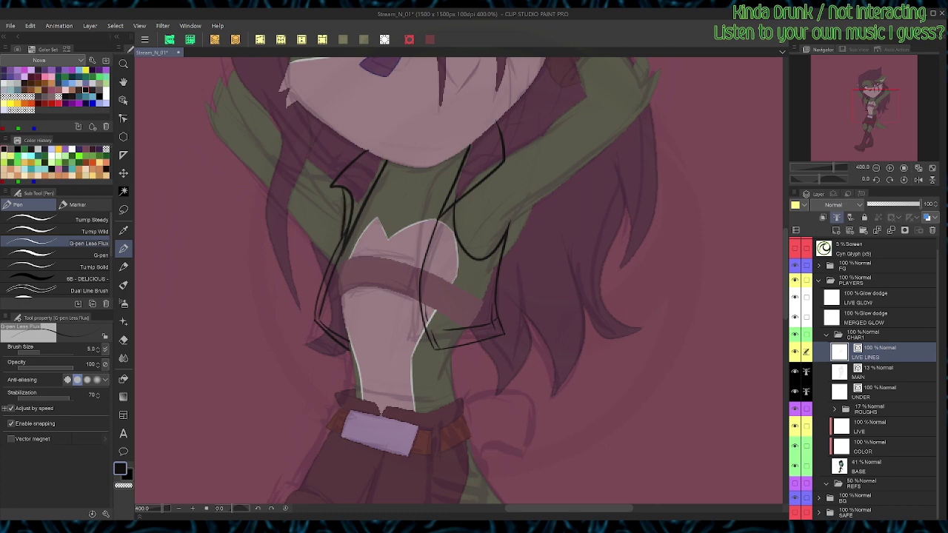
scroll(366, 196, "up", 4)
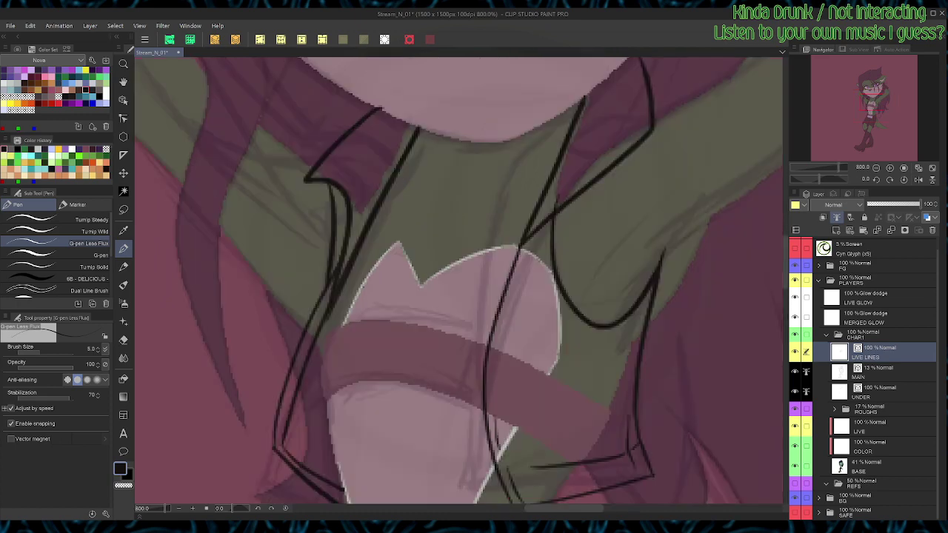
key("e")
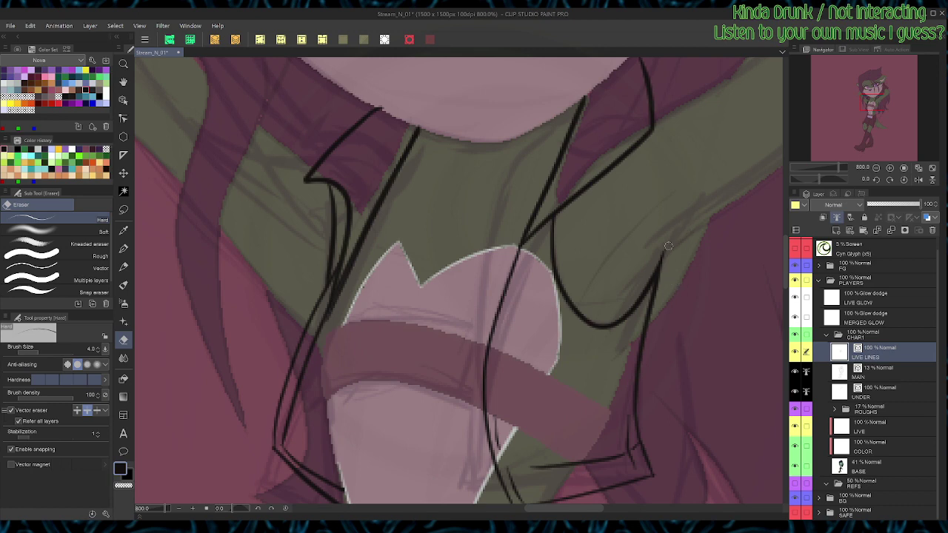
Step: On the UNDER layer, erase the pale chest outline covered by the wider jacket front and delete the leftover pieces
left_click(868, 392)
left_click_drag(532, 250, 526, 255)
left_click_drag(527, 392, 521, 340)
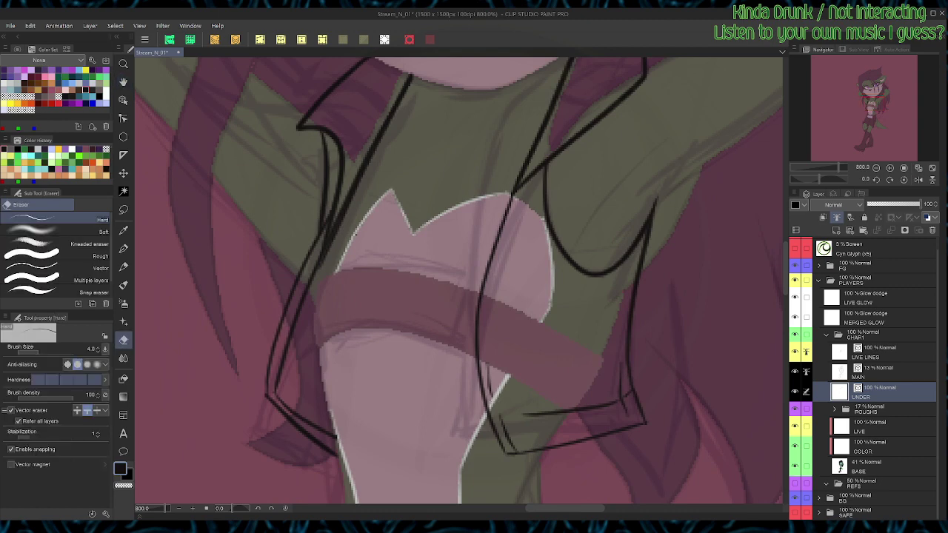
left_click_drag(496, 392, 503, 396)
key("o")
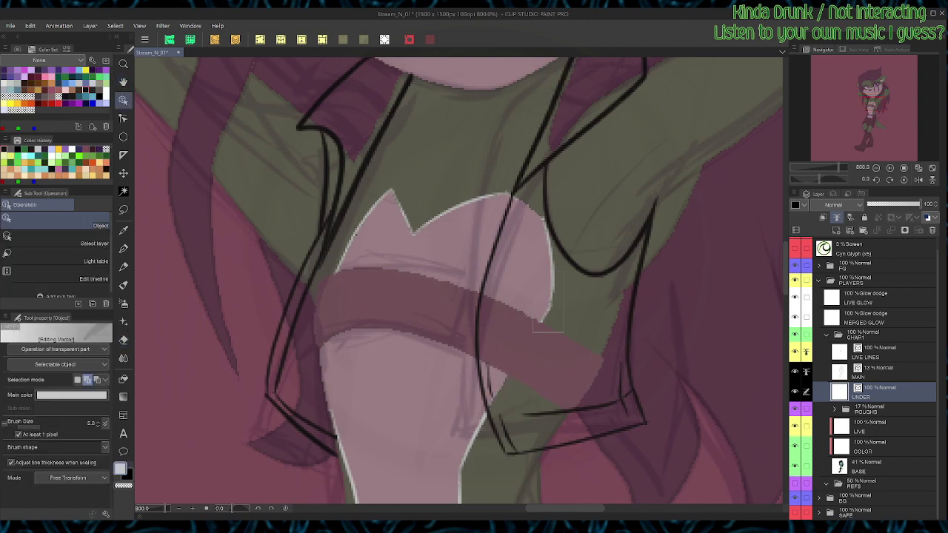
left_click(549, 307)
key("Delete")
key("e")
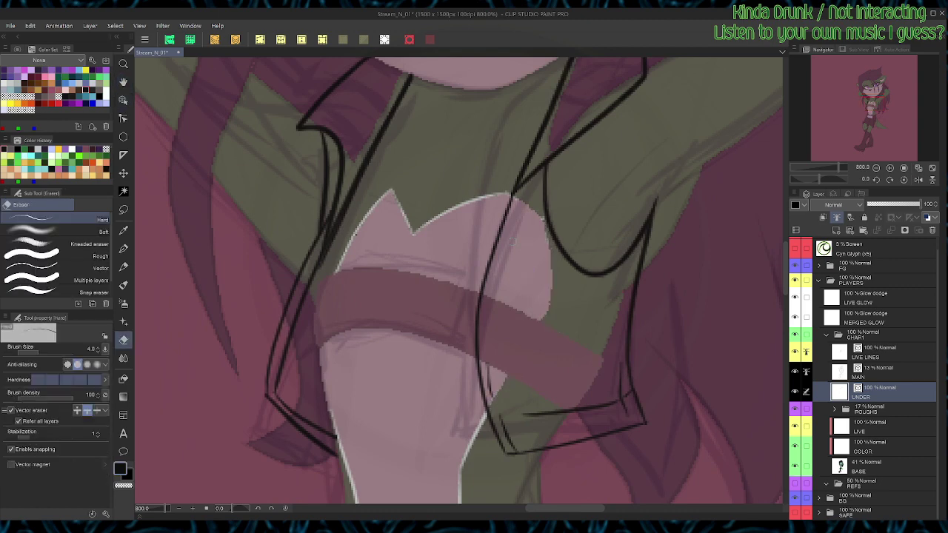
key("o")
left_click(547, 215)
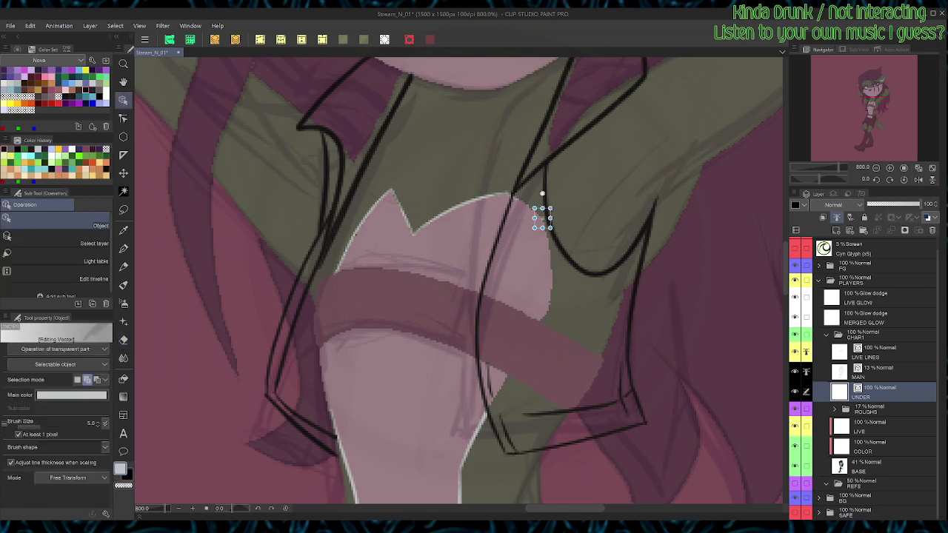
key("Delete")
key("e")
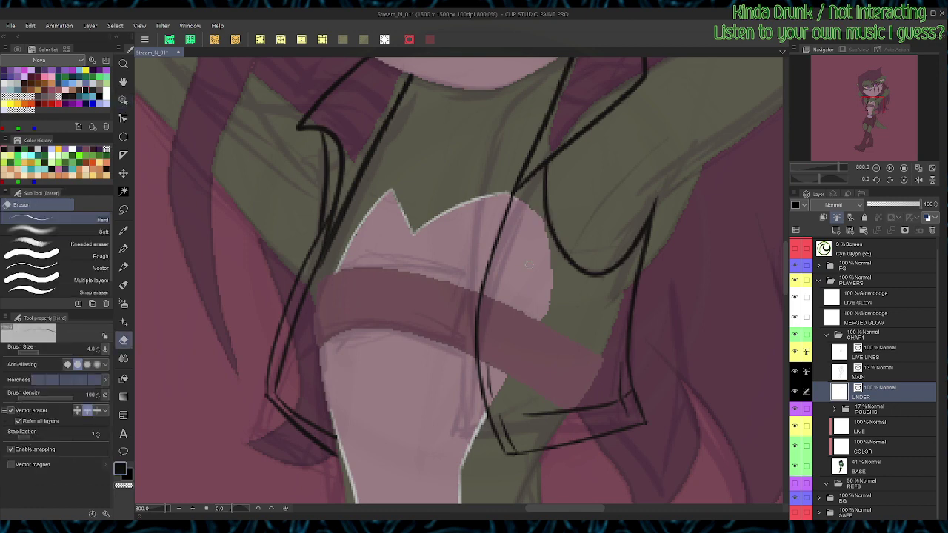
Step: Set the MAIN layer's opacity to 100% and turn on its layer colour
left_click(879, 373)
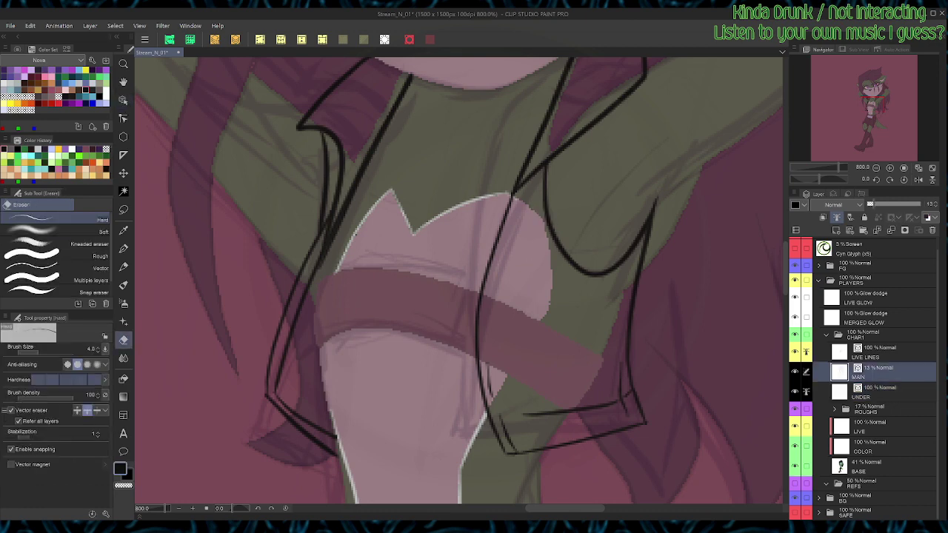
left_click(918, 204)
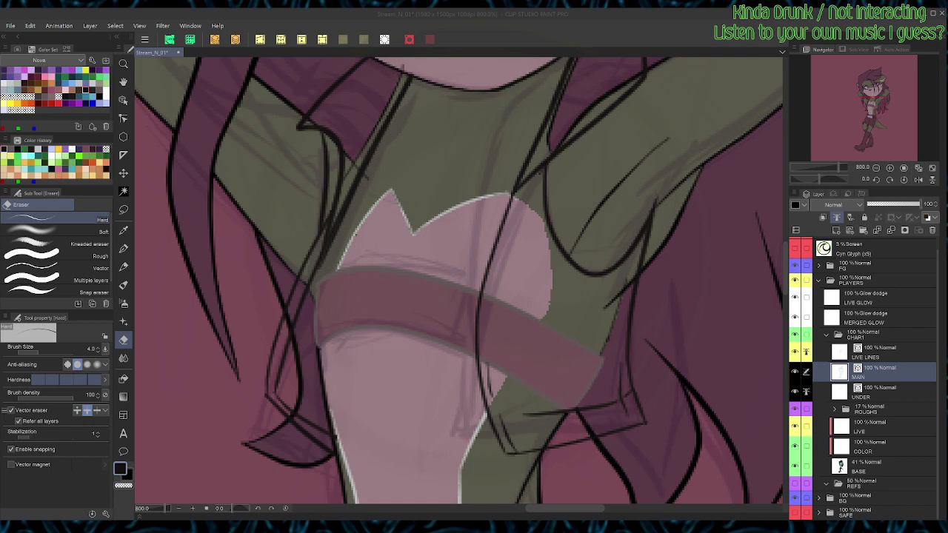
left_click(927, 218)
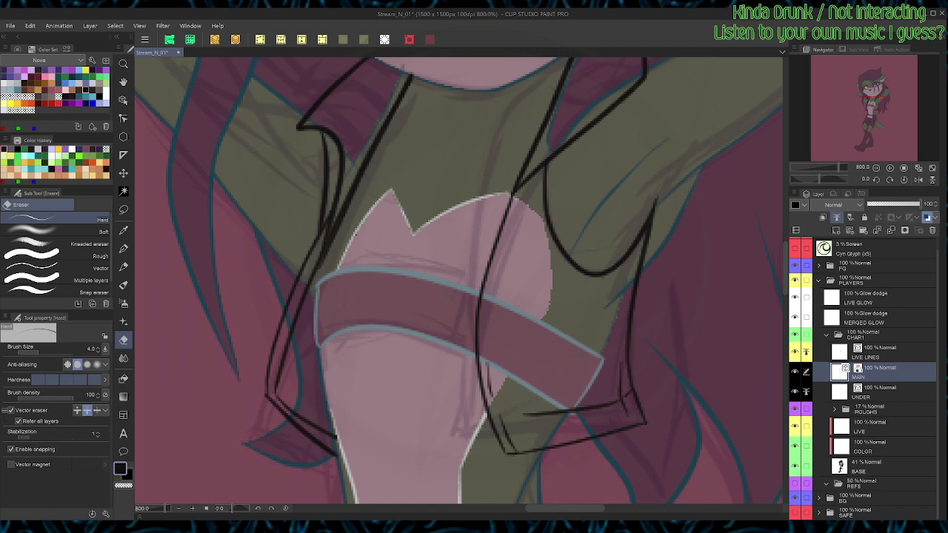
Step: Remove the chest band's outline segments on the MAIN layer where the wider jacket front covers them
left_click_drag(494, 346, 489, 308)
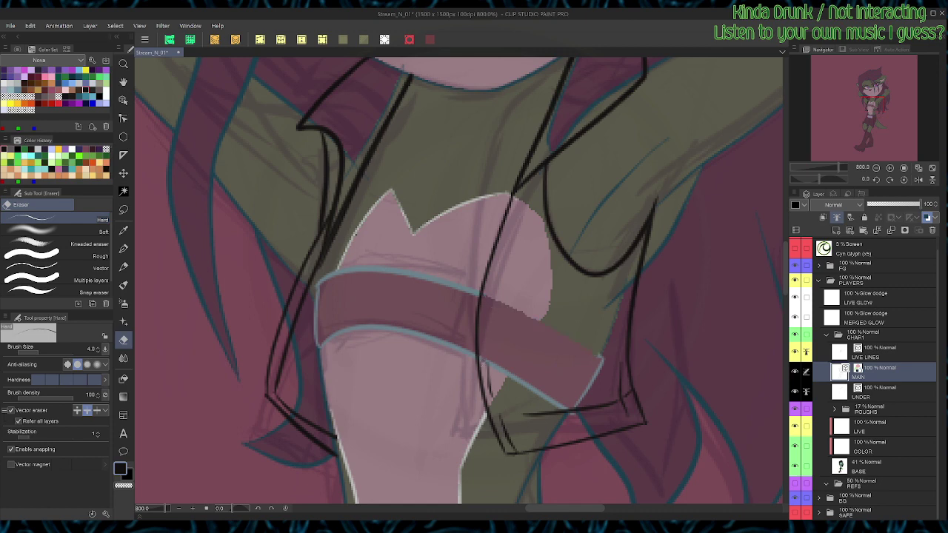
key("o")
left_click(597, 362)
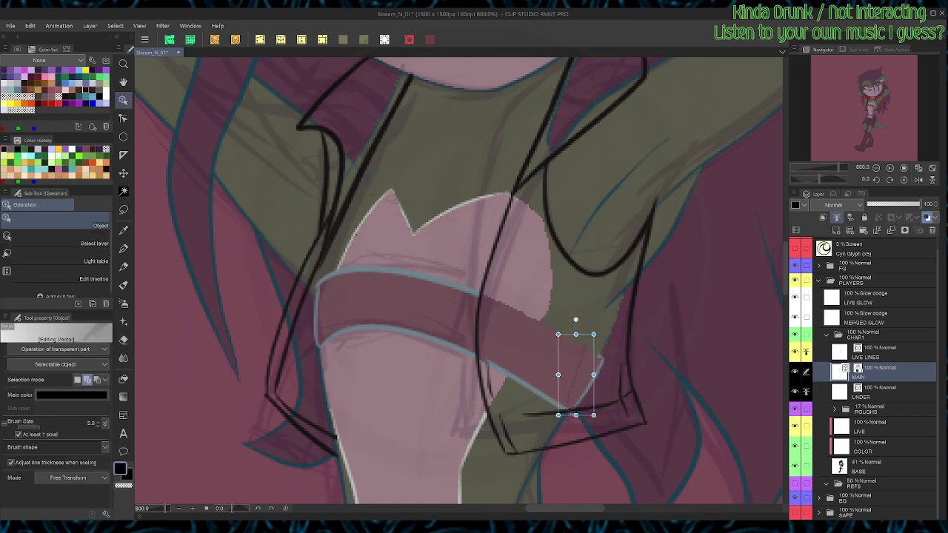
left_click_drag(580, 364, 578, 364)
key("Delete")
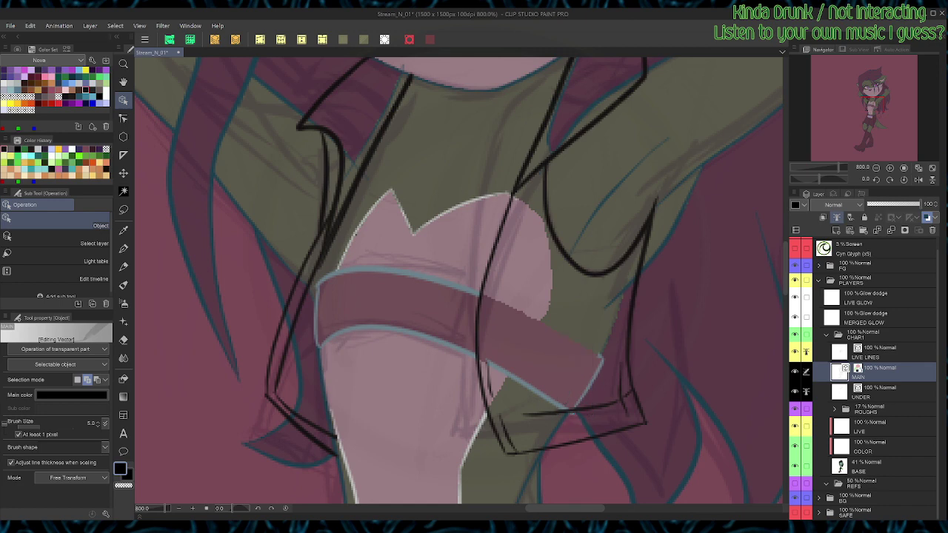
key("e")
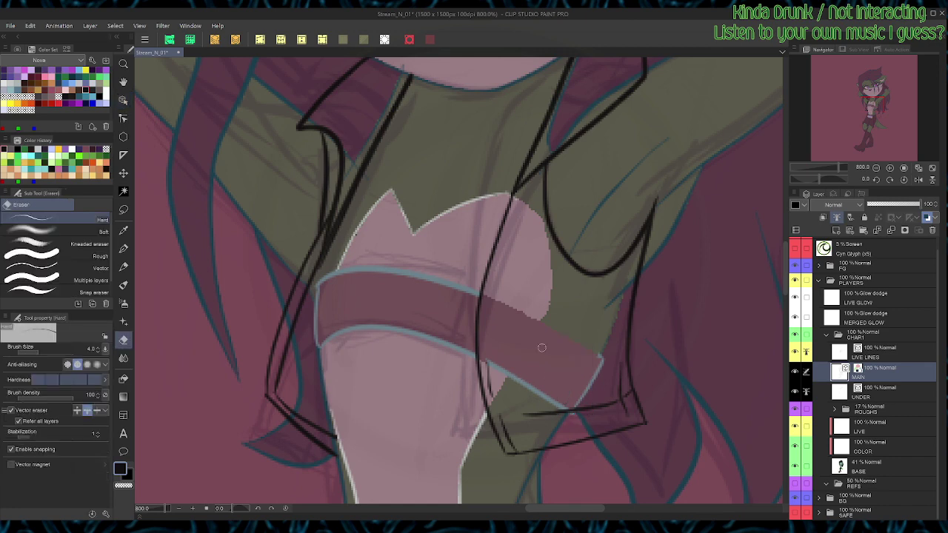
key("o")
left_click_drag(504, 335, 586, 413)
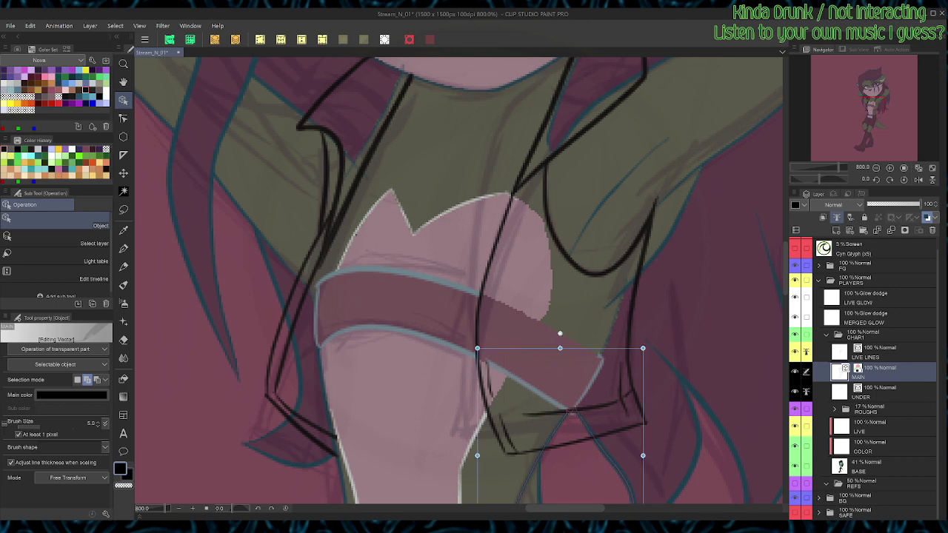
key("Delete")
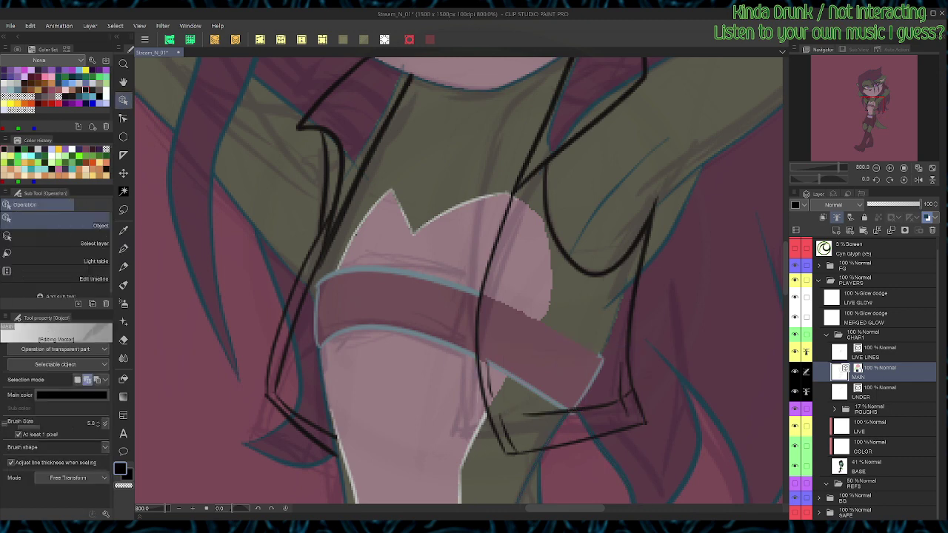
left_click_drag(565, 340, 599, 390)
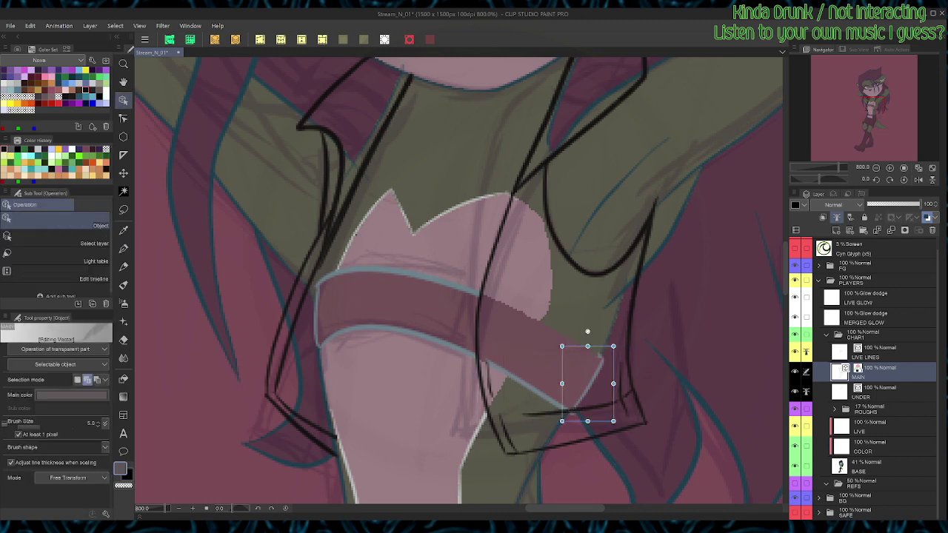
left_click(544, 391)
key("Delete")
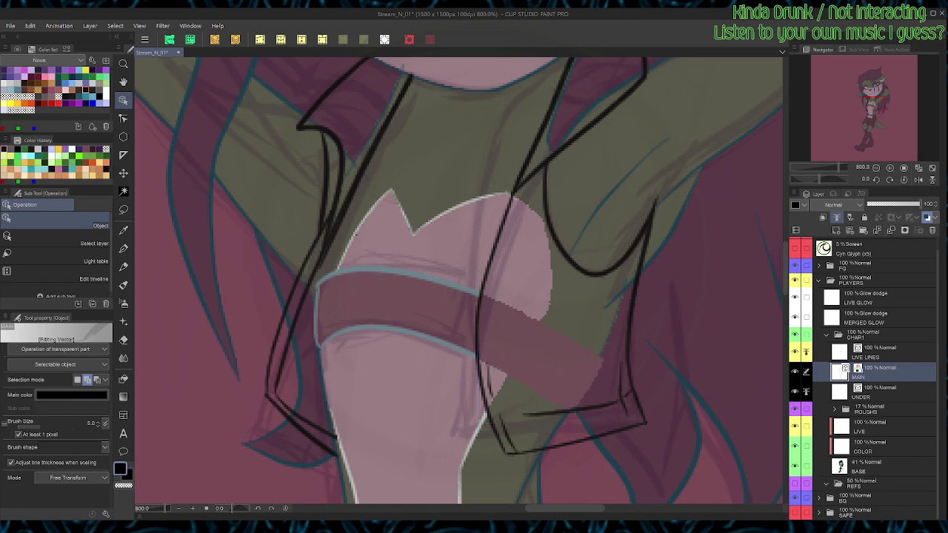
Step: Delete the leftover body outline pieces on the MAIN layer beneath the wider jacket front's outer side and hem
key("e")
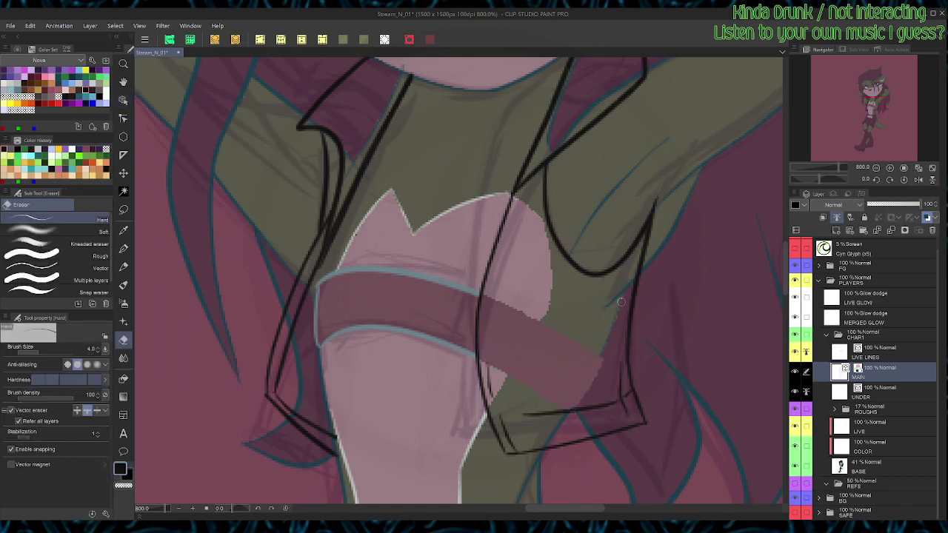
key("o")
left_click_drag(585, 373, 637, 262)
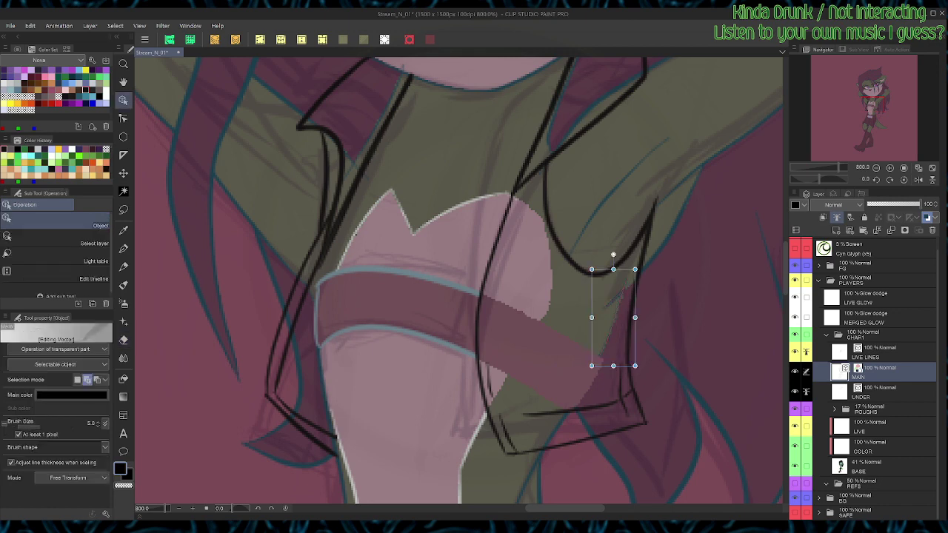
key("e")
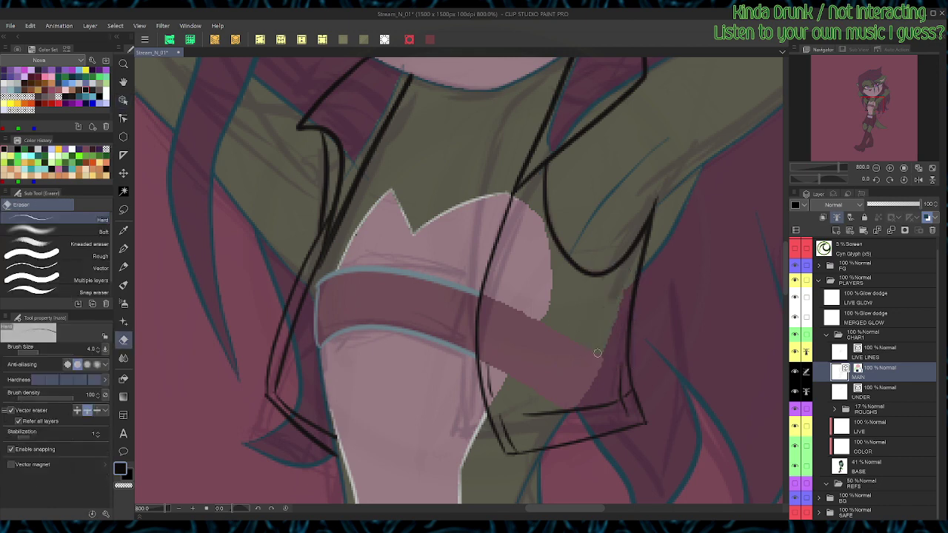
scroll(597, 377, "down", 3)
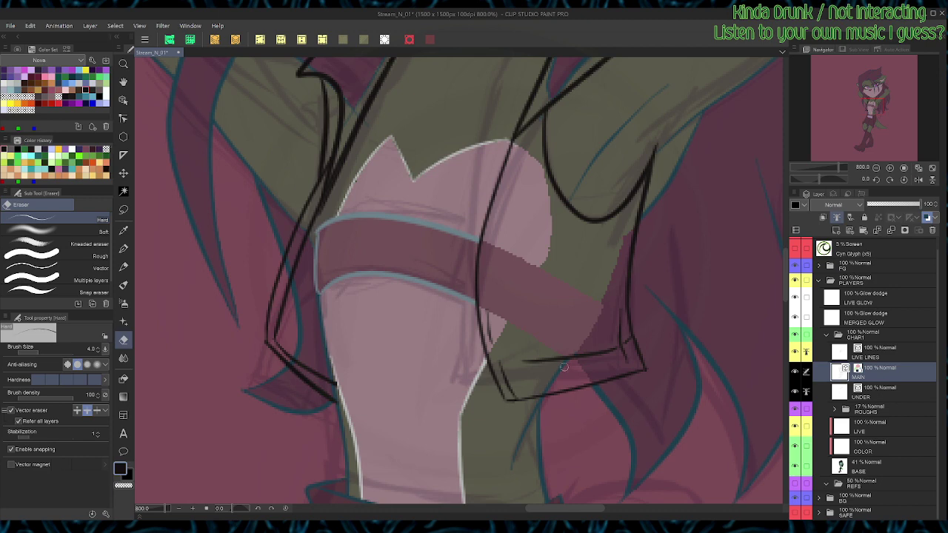
key("o")
left_click_drag(552, 328, 592, 358)
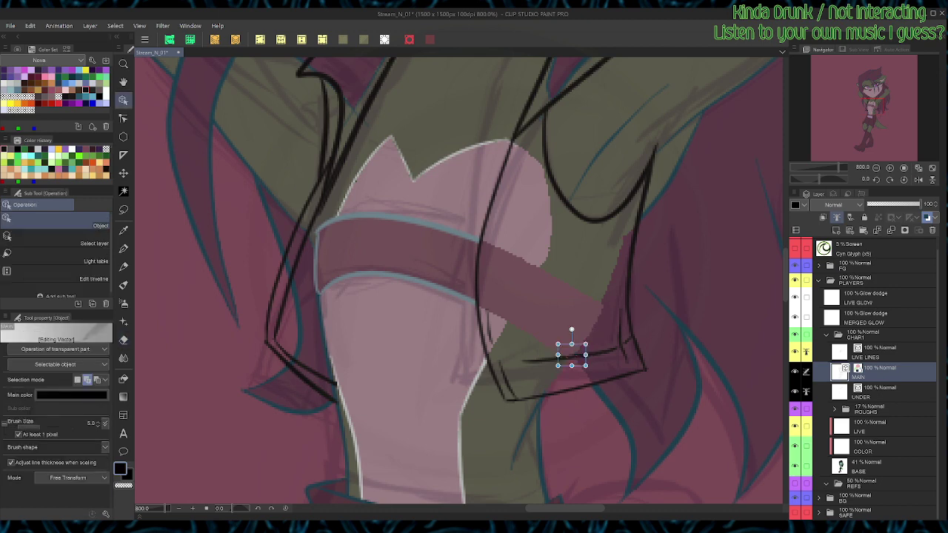
key("Delete")
key("e")
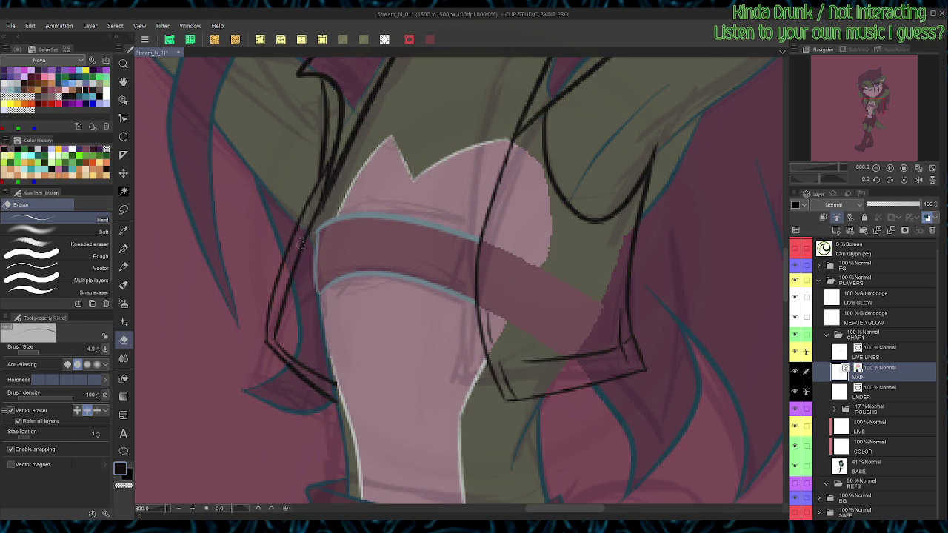
Step: Delete the hair and body outline segments on the MAIN layer that the narrow jacket front covers
key("o")
left_click(299, 332)
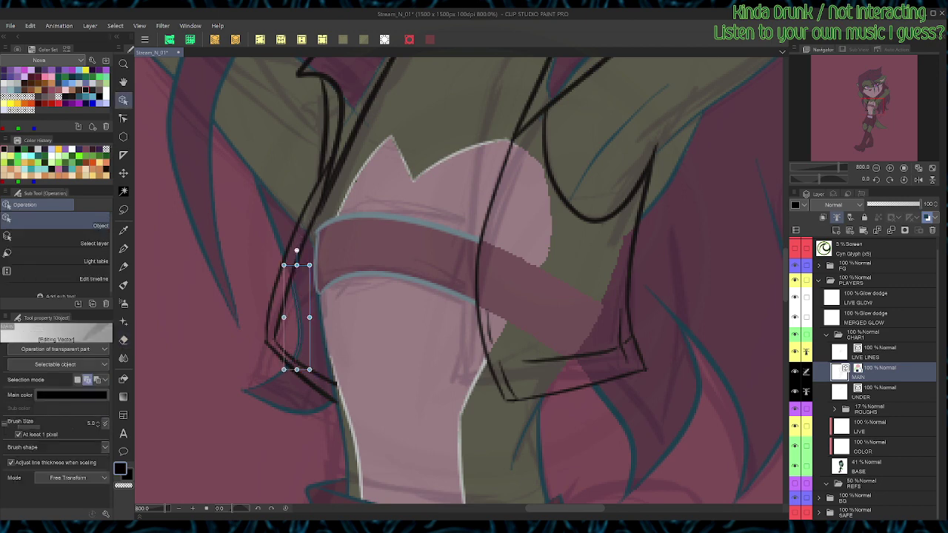
left_click_drag(310, 264, 323, 220)
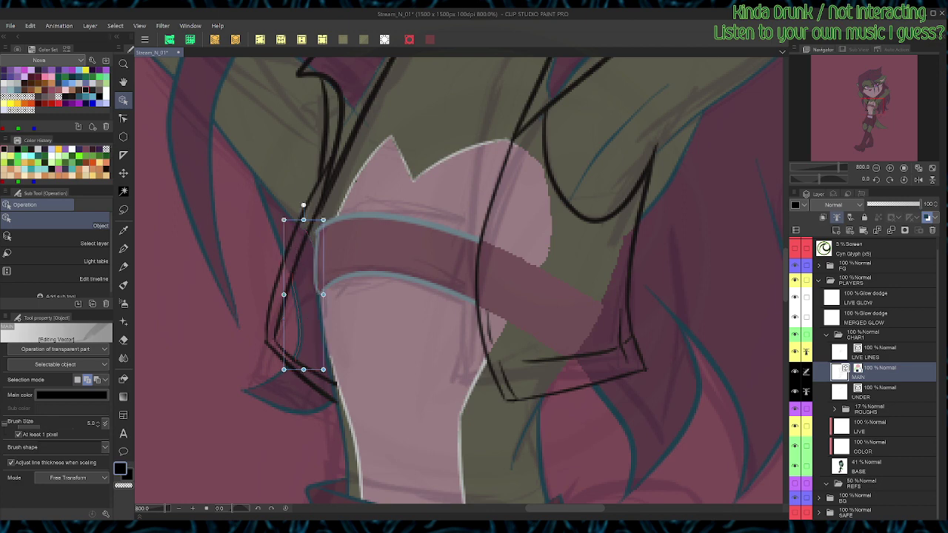
key("Delete")
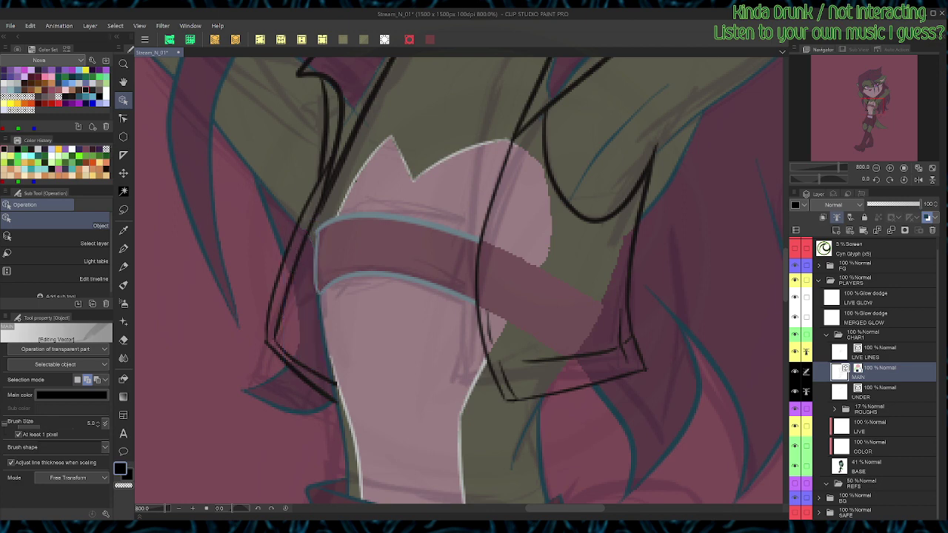
Step: Hide the ROUGHS folder and set the BASE layer's opacity to 100%
scroll(294, 236, "down", 2)
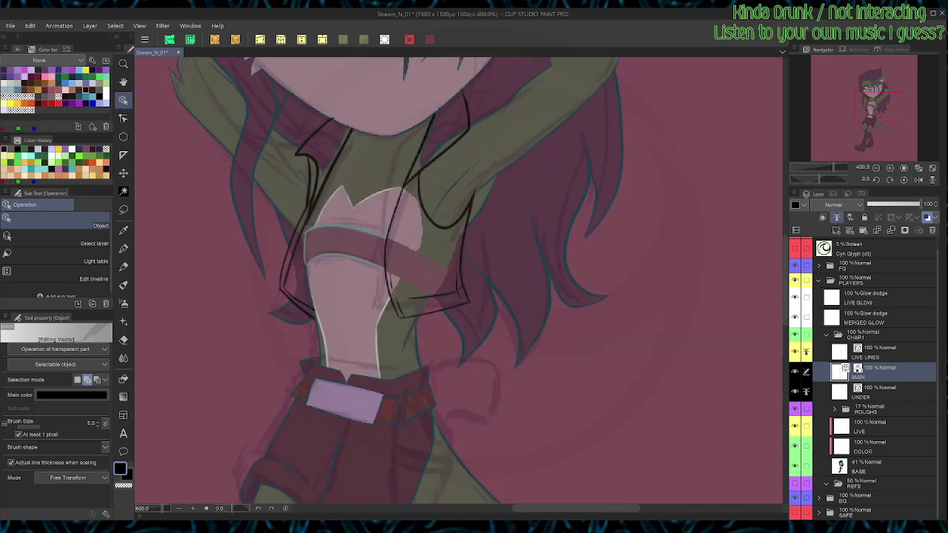
left_click(794, 409)
left_click(868, 466)
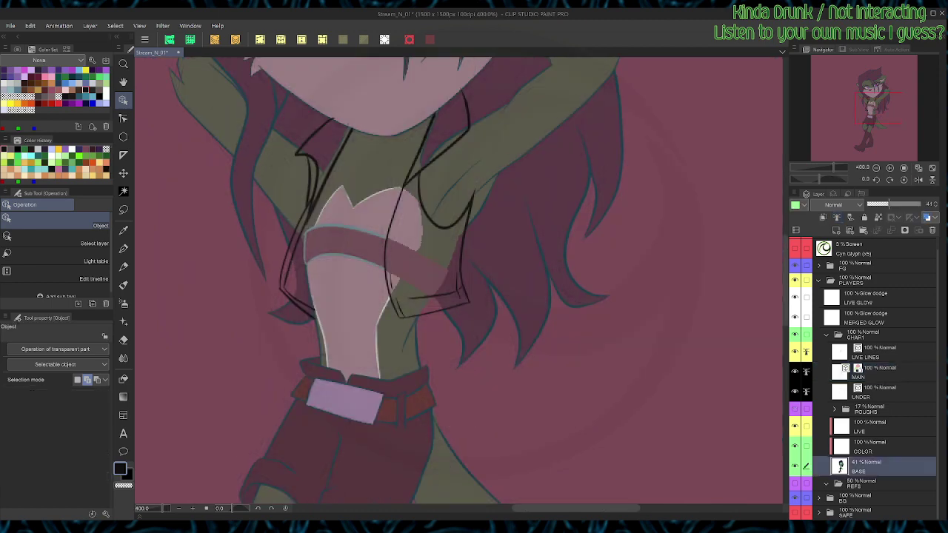
left_click(919, 204)
Step: Select the jacket's collar flaps and both front panels on the BASE layer and fill them with dark brown
key("w")
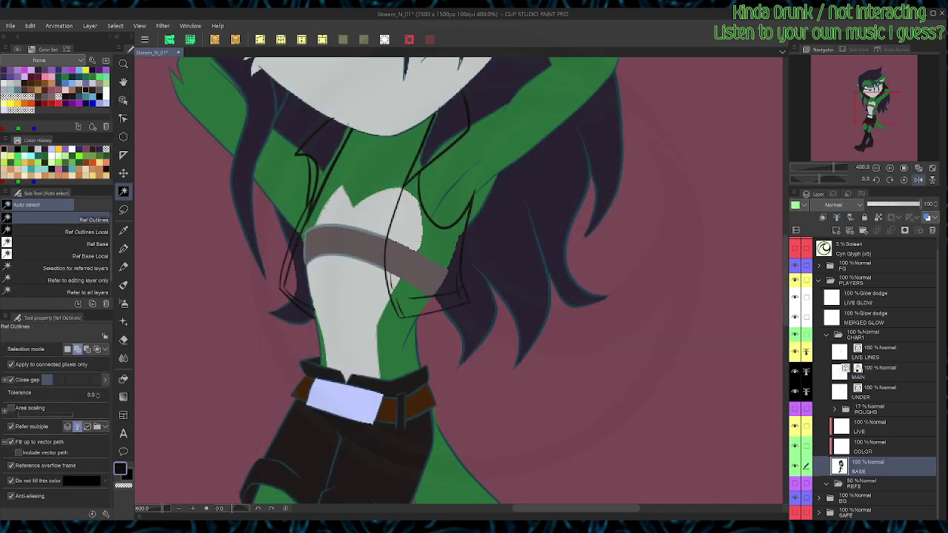
left_click(324, 145)
left_click(320, 176)
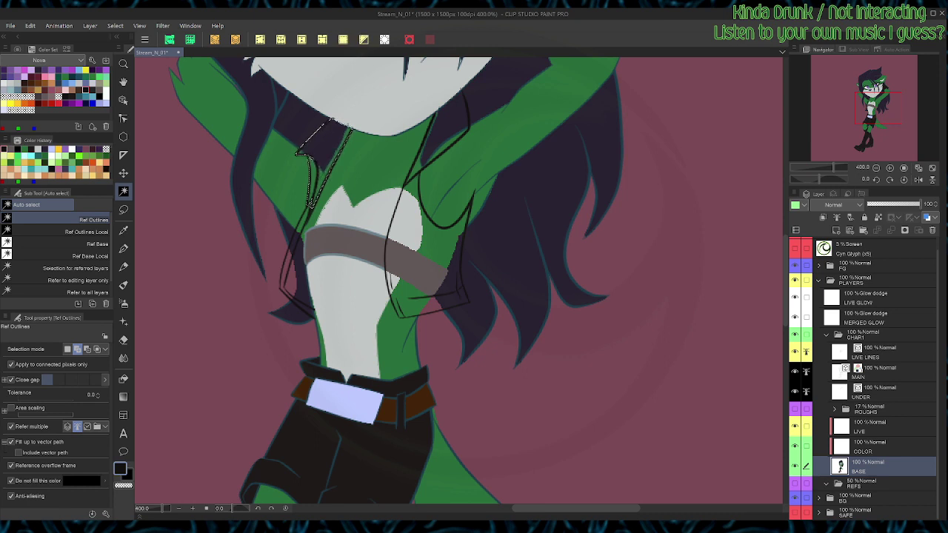
left_click(292, 253)
left_click(449, 124)
left_click(431, 243)
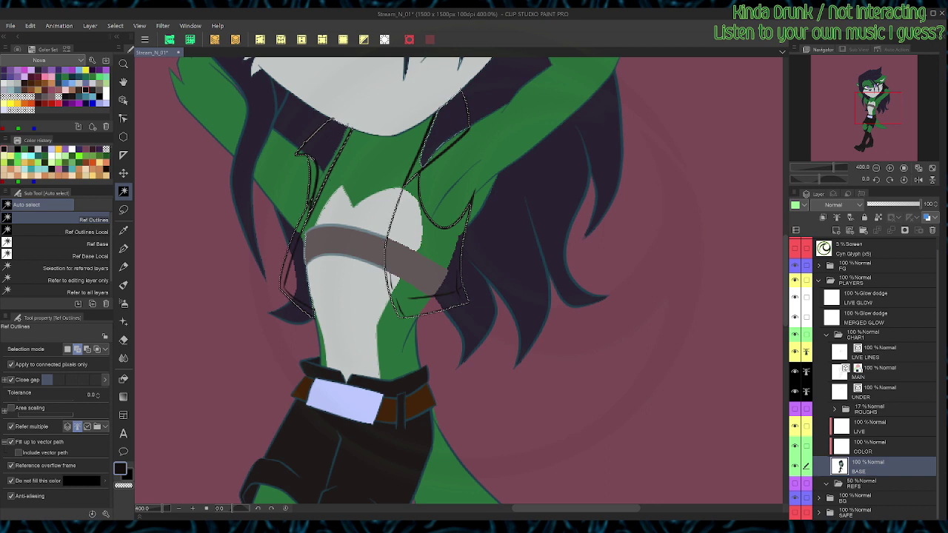
left_click(480, 200)
key("ctrl+z")
left_click(31, 83)
key("g")
key("alt+Delete")
key("w")
key("ctrl+d")
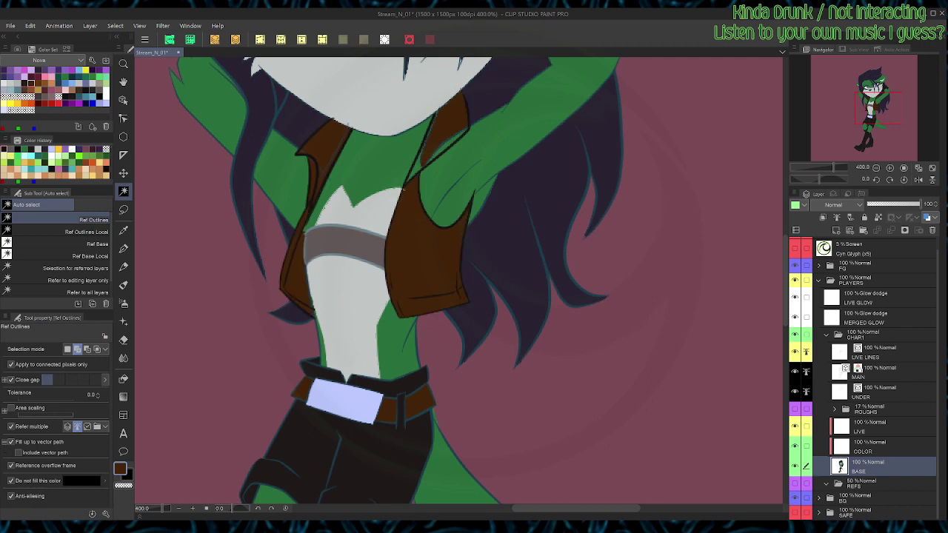
Step: Mirror the canvas view and reshape the wider jacket front's outer side line on the LIVE LINES layer
left_click(918, 180)
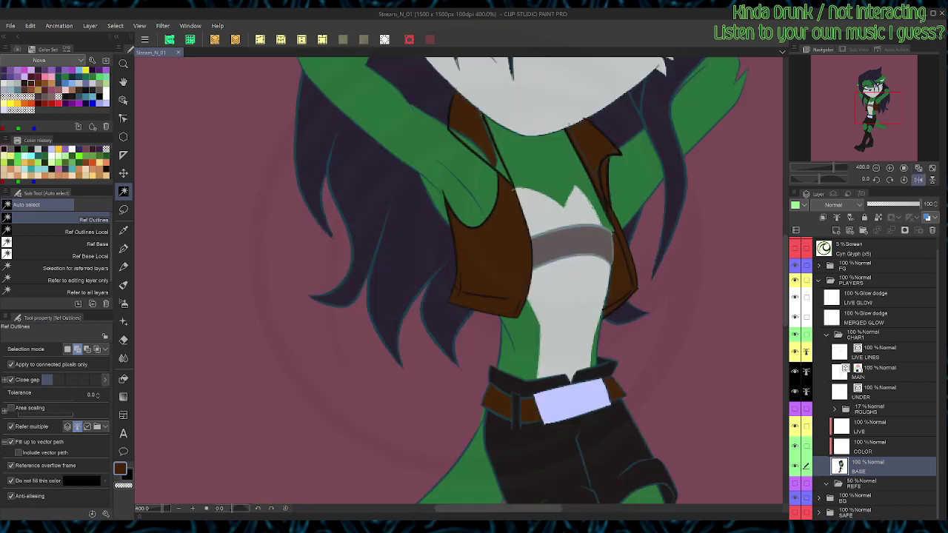
left_click_drag(521, 222, 437, 264)
left_click(443, 259, "ctrl")
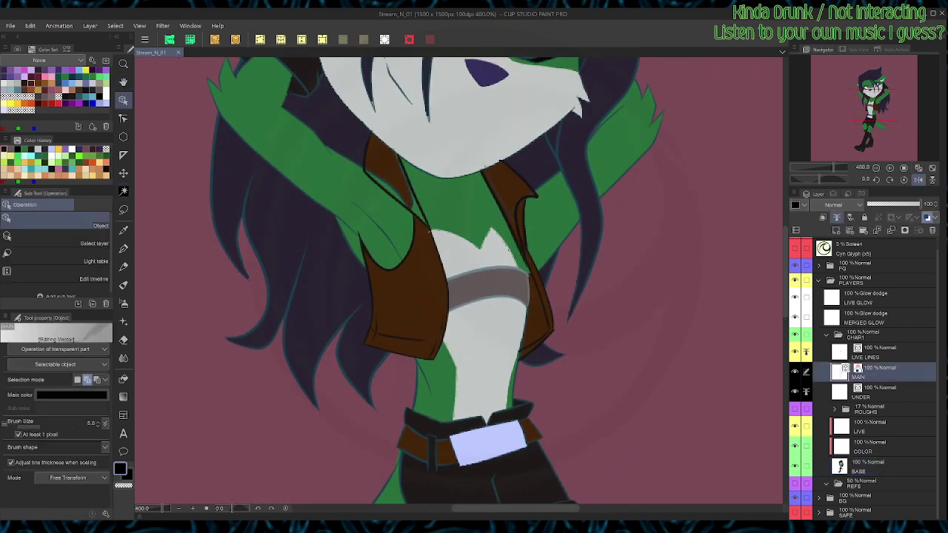
left_click(444, 260, "ctrl")
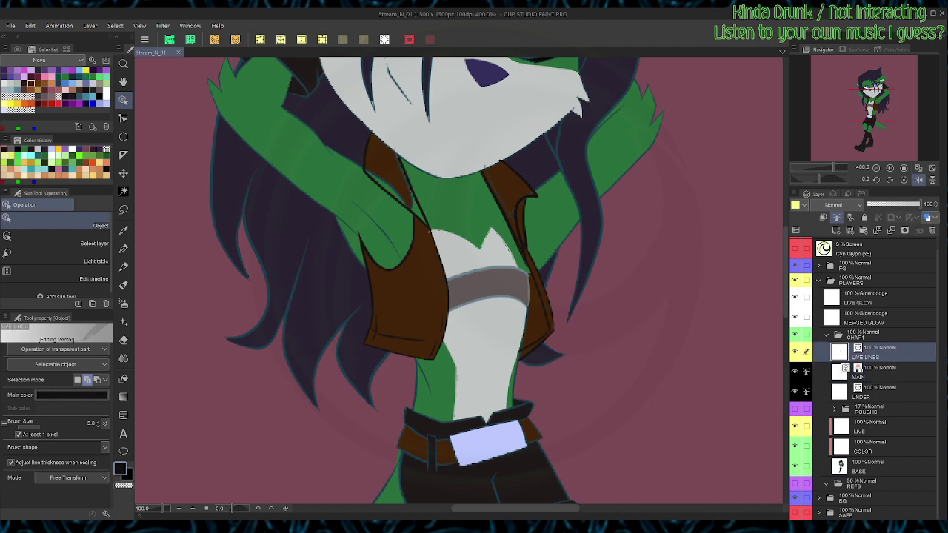
left_click(369, 281)
left_click_drag(364, 228, 358, 247)
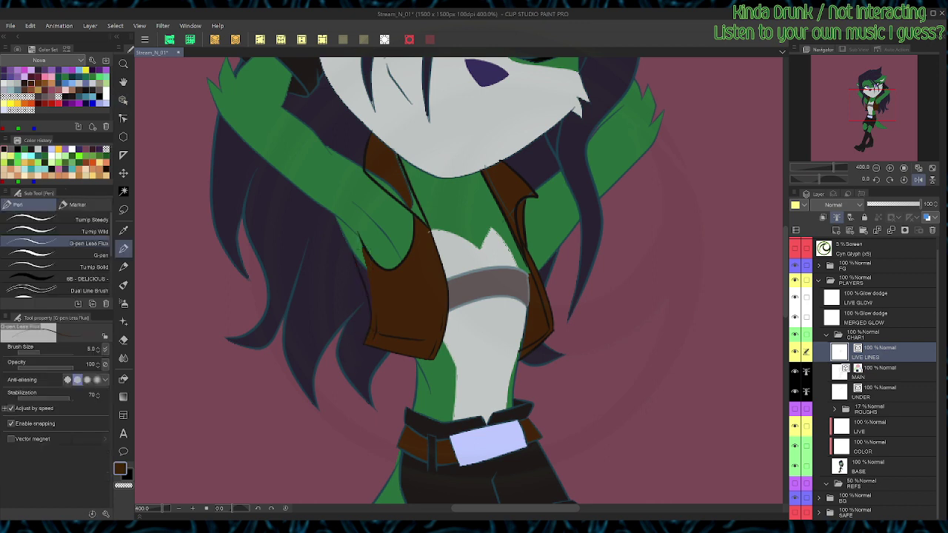
Step: Reshape the wider jacket front's armhole curve so it stretches outward and down toward the side line
left_click(368, 252, "ctrl")
left_click_drag(385, 194, 370, 196)
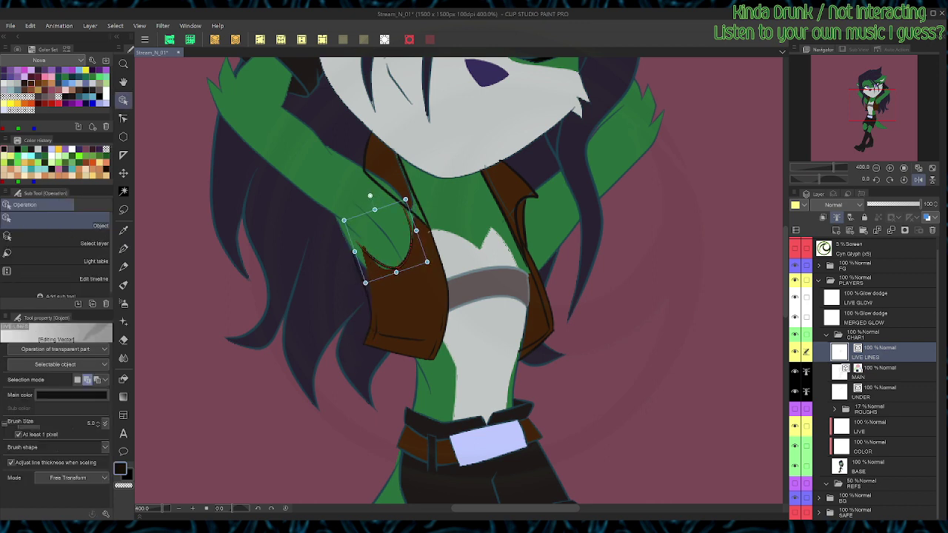
key("ctrl+z")
left_click(382, 268)
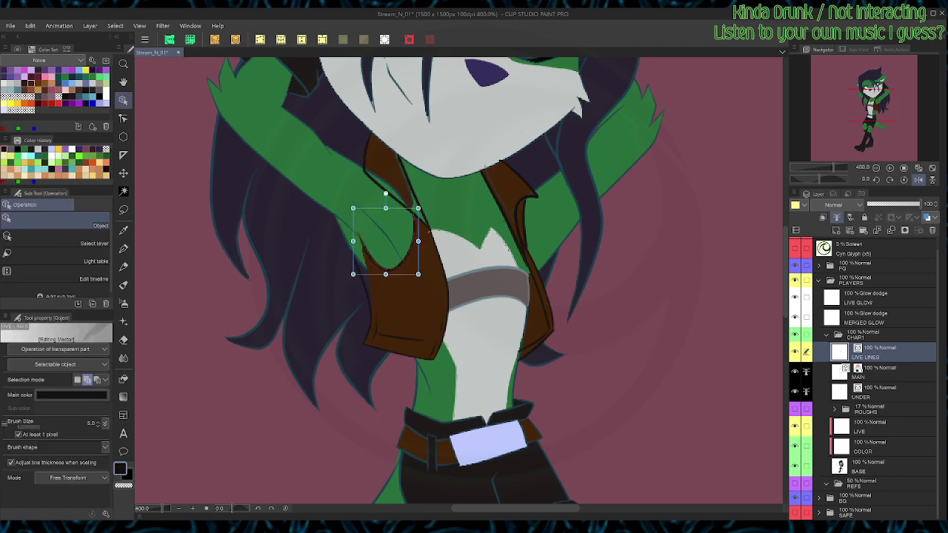
left_click_drag(353, 242, 340, 250)
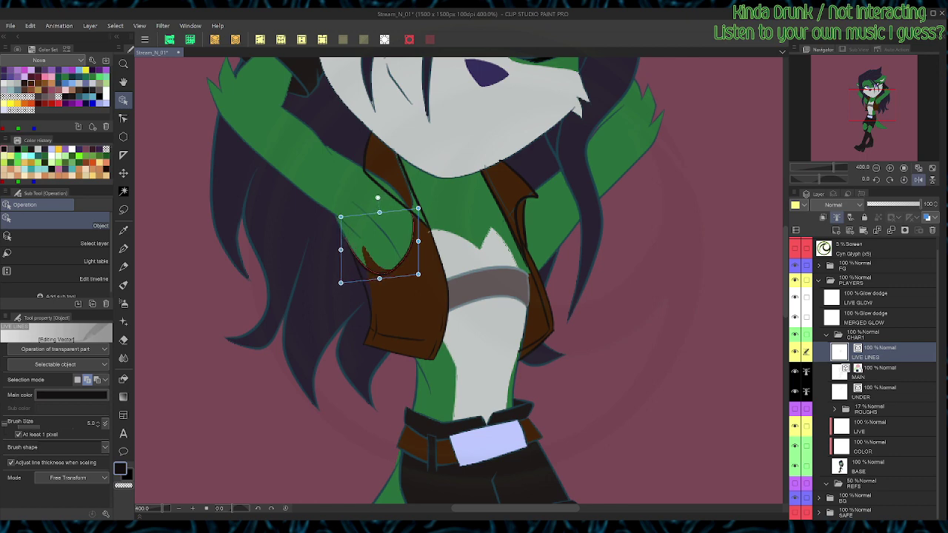
key("p")
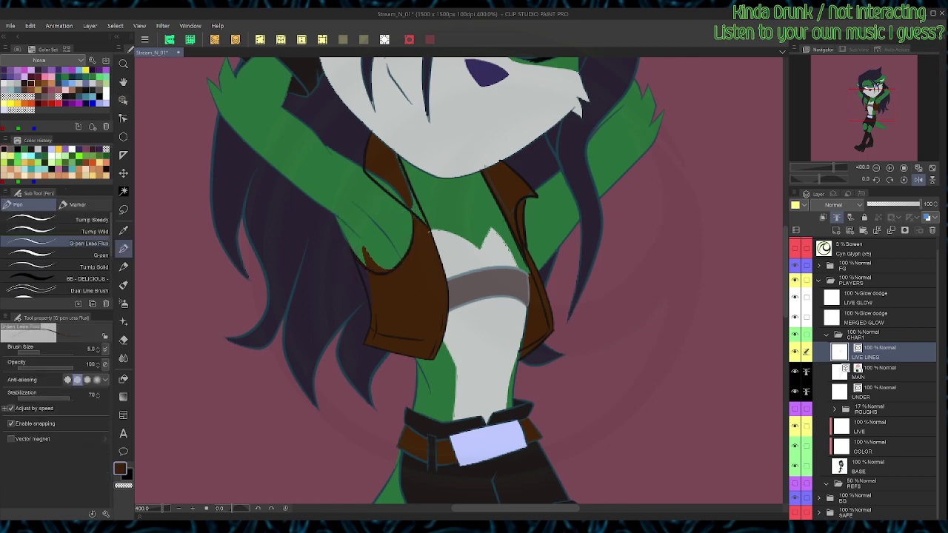
Step: Refill the wider jacket front and its adjoining collar areas with dark brown on the BASE layer
key("w")
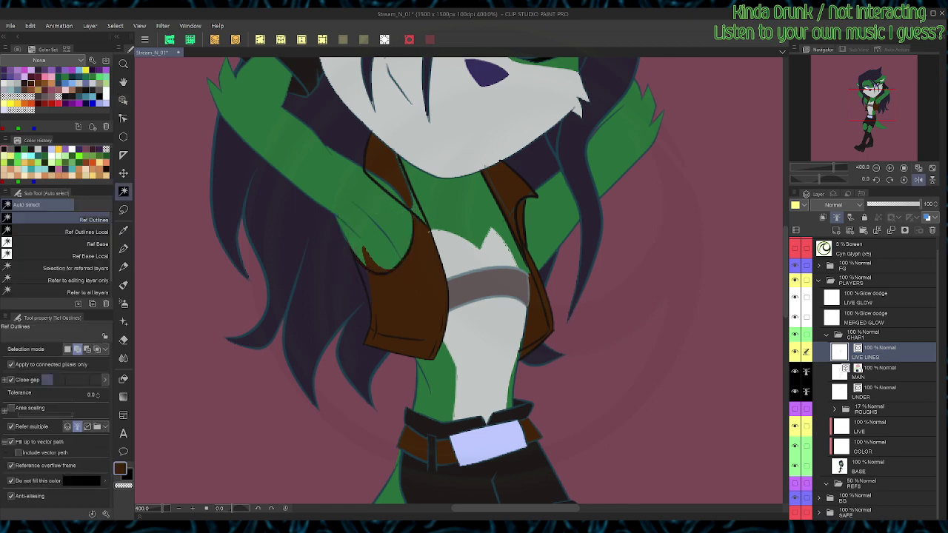
left_click(873, 466)
left_click(406, 307)
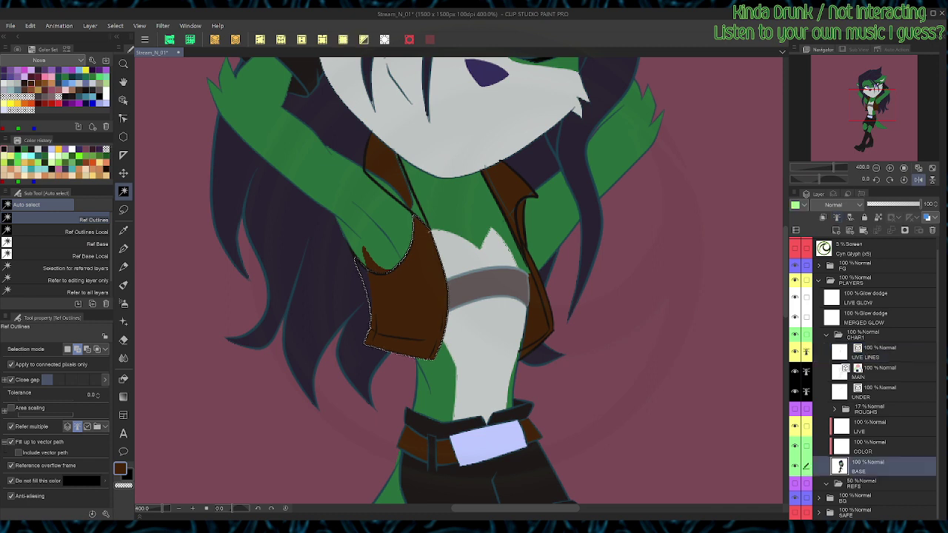
left_click(416, 206)
left_click(391, 188)
left_click(402, 169)
key("alt+Delete")
key("g")
key("w")
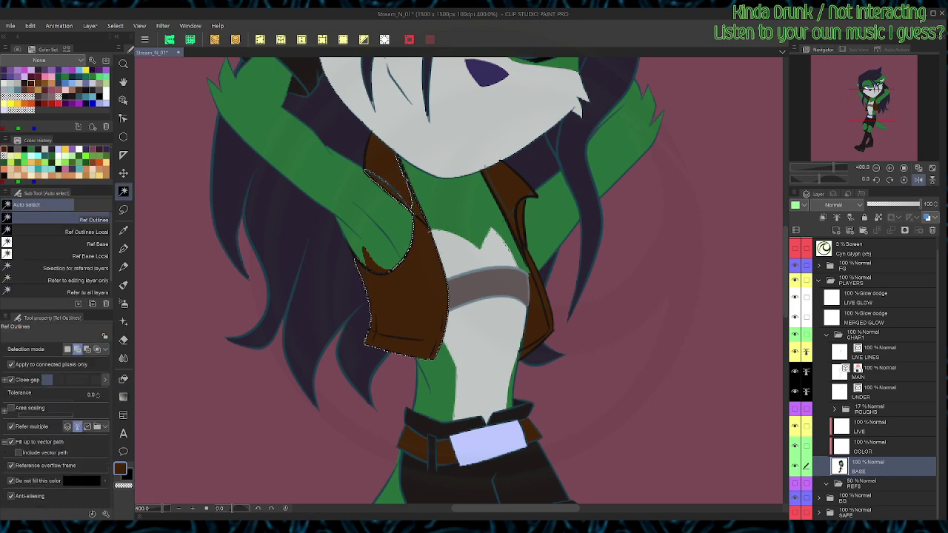
key("ctrl+d")
Step: Select the raised arm inside the reshaped armhole and refill it with its own green, covering the stray brown
left_click(385, 248)
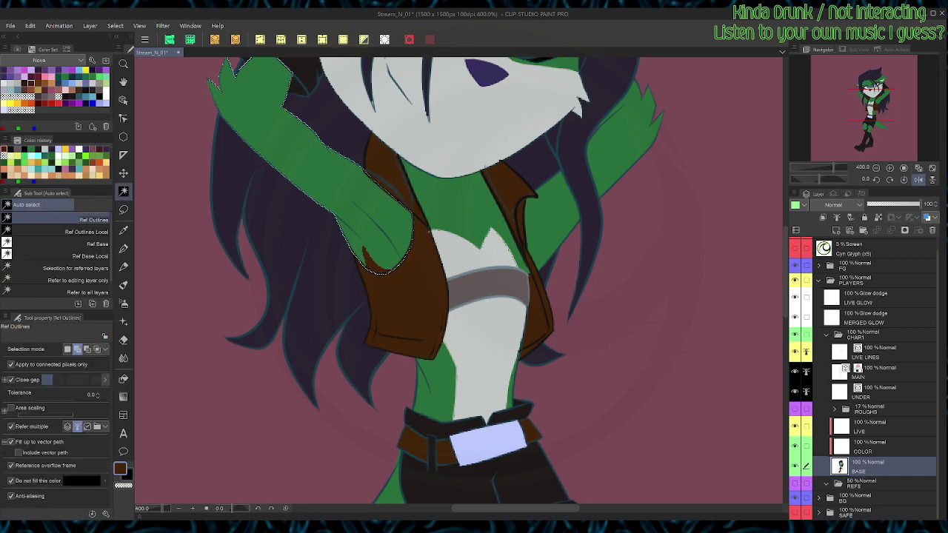
left_click(387, 241, "alt")
key("g")
key("w")
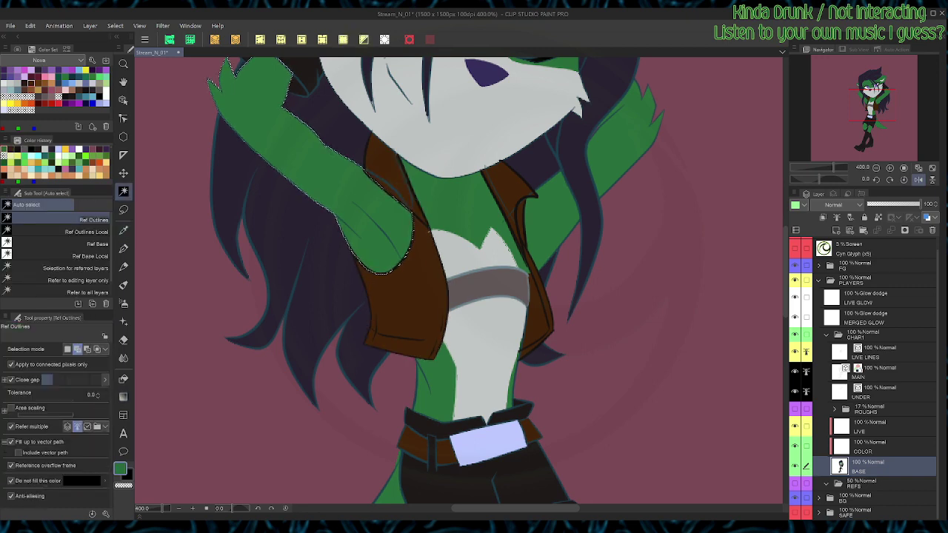
key("ctrl+d")
Step: Return the canvas to the unmirrored view and turn off the MAIN layer's layer colour
key("ctrl+alt+0")
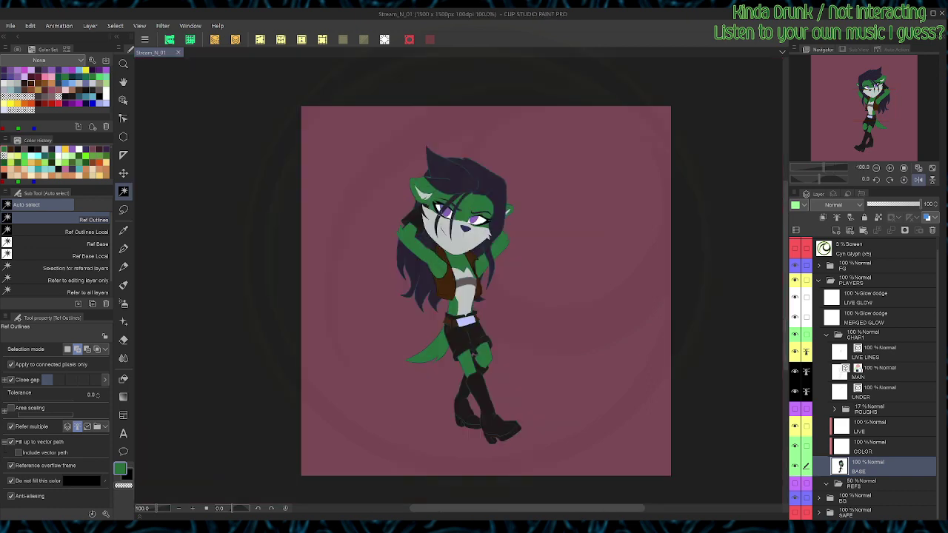
left_click(918, 180)
key("ctrl+plus")
key("ctrl+plus")
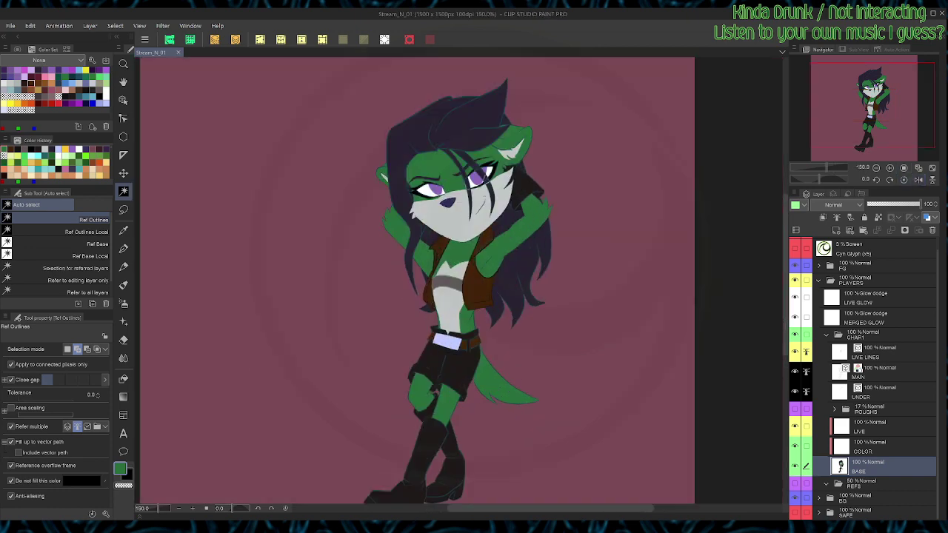
key("ctrl+plus")
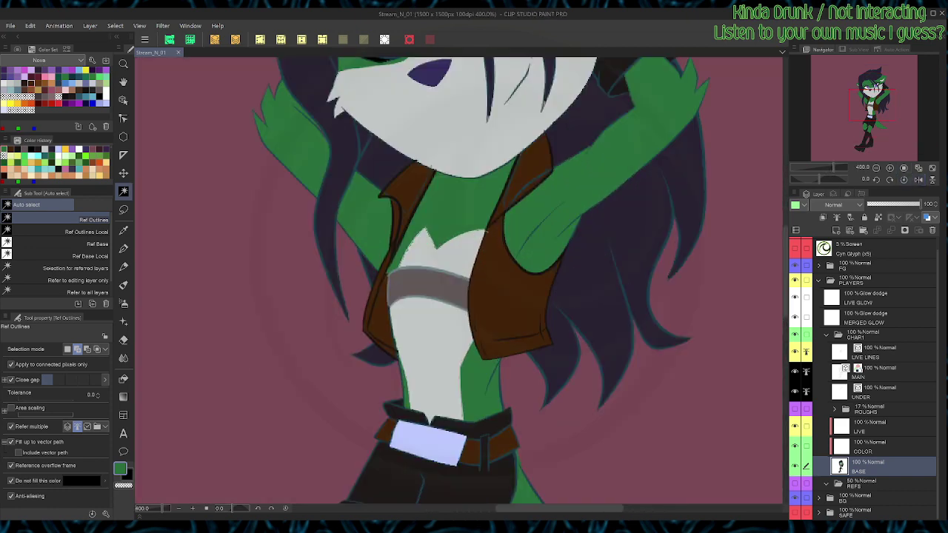
left_click(877, 371)
left_click(926, 218)
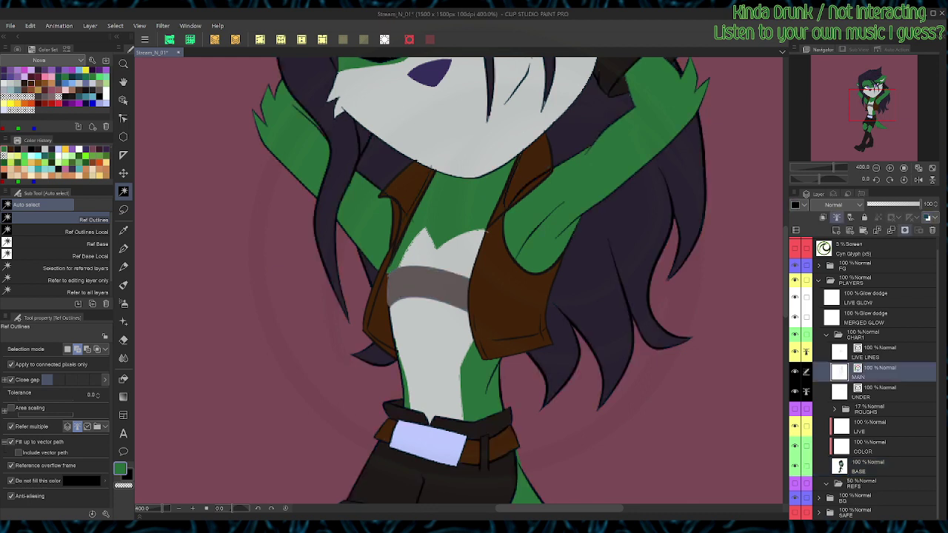
Step: Select the pale chest area above the chest band on the BASE layer and refill it with its own light grey
left_click(877, 466)
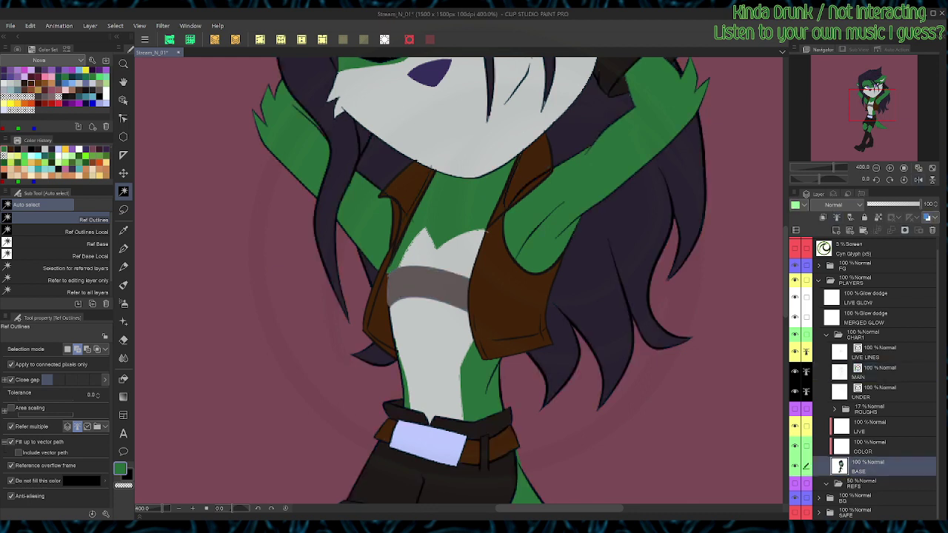
left_click(449, 256)
left_click(449, 256, "alt")
key("g")
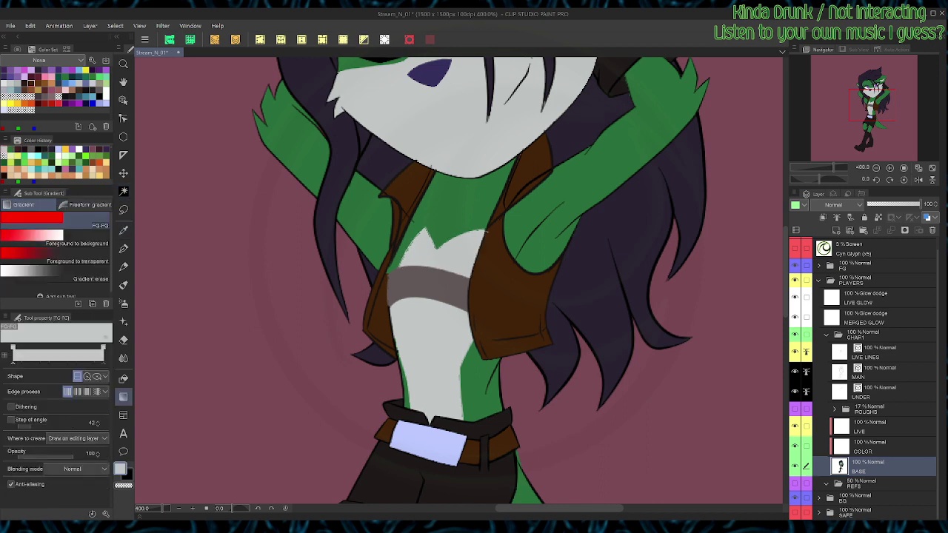
key("w")
key("e")
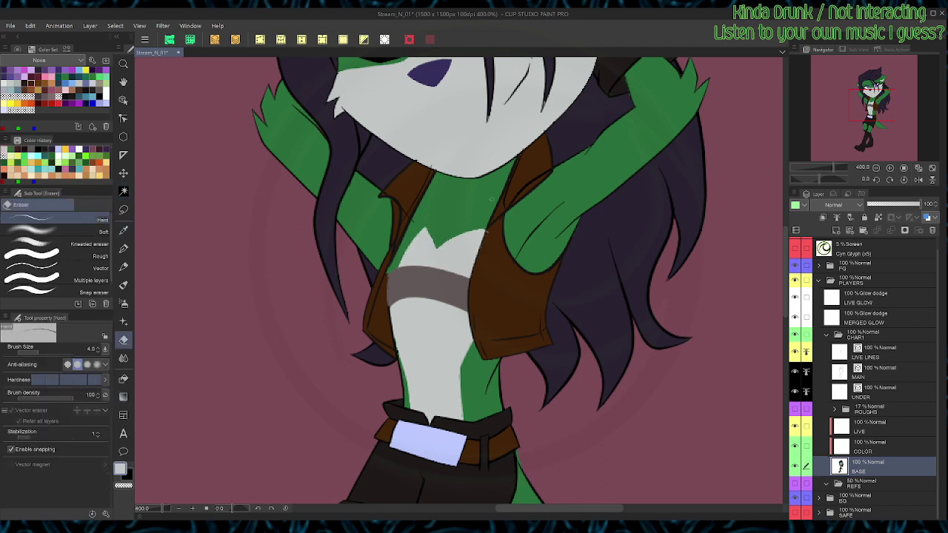
Step: Split the pale chest line on the UNDER layer at the jacket's front edge and delete the piece extending over the brown
left_click(881, 392)
key("ctrl+plus")
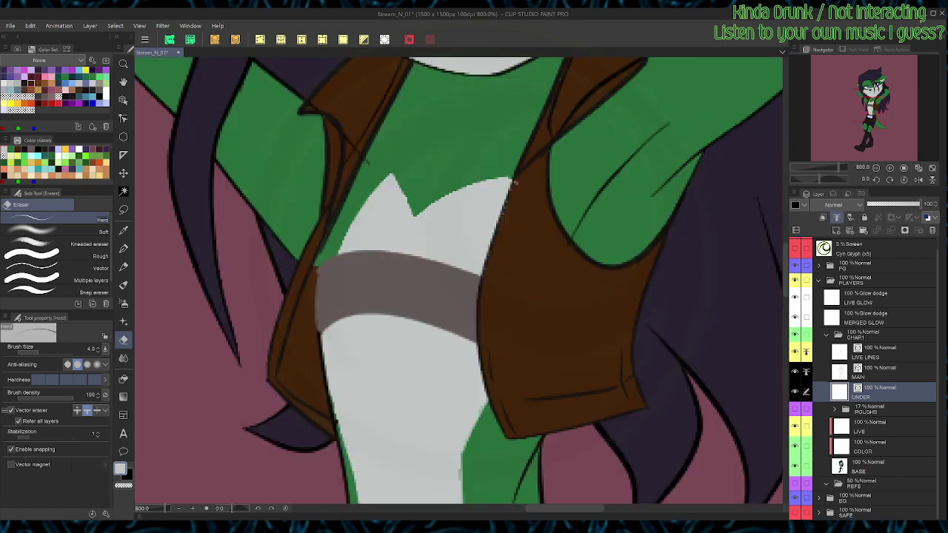
key("y")
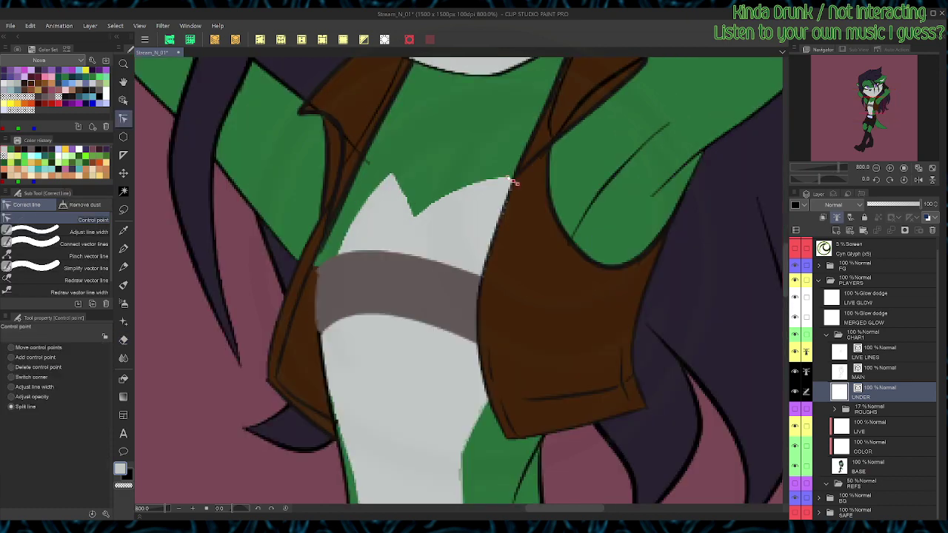
key("o")
left_click(514, 182)
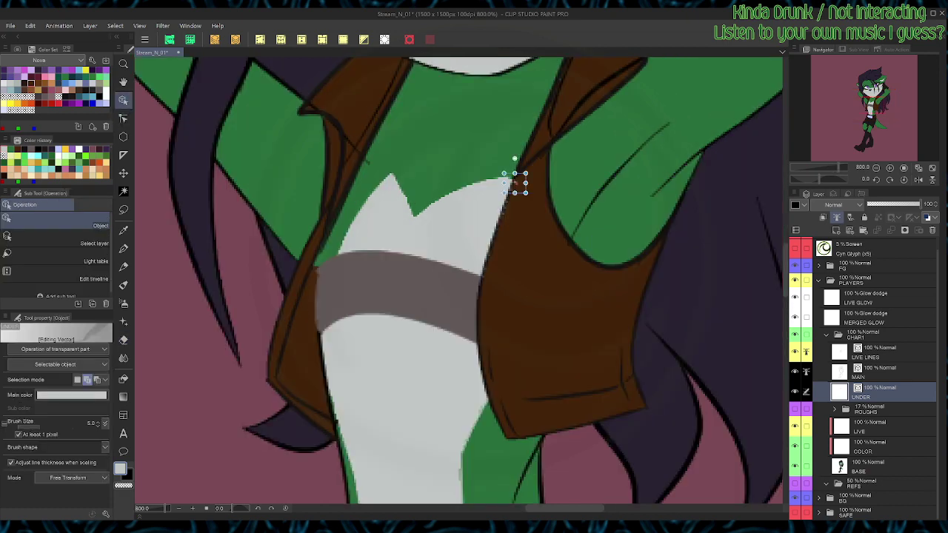
key("Delete")
key("x")
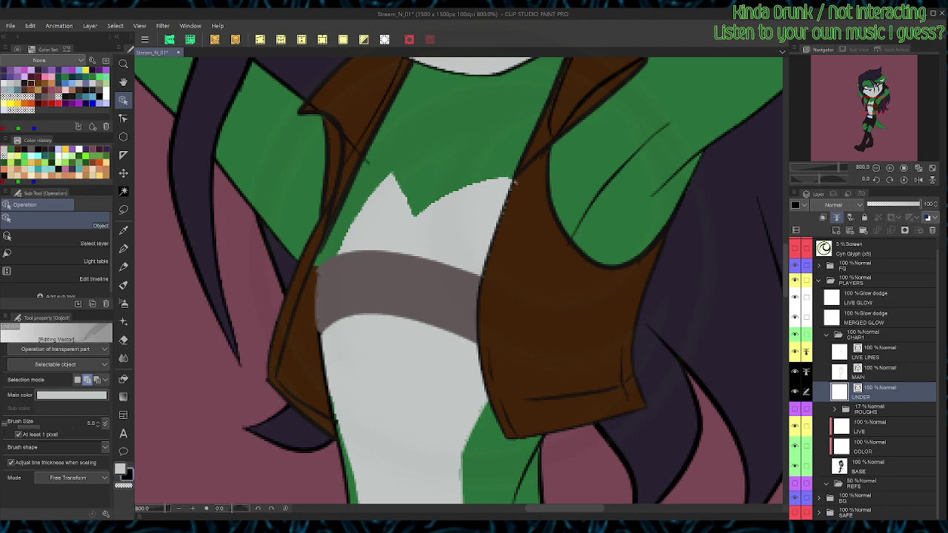
Step: Lasso the strip along the jacket's inner front edge on the BASE layer and fill it with the jacket's dark brown
key("m")
left_click(873, 466)
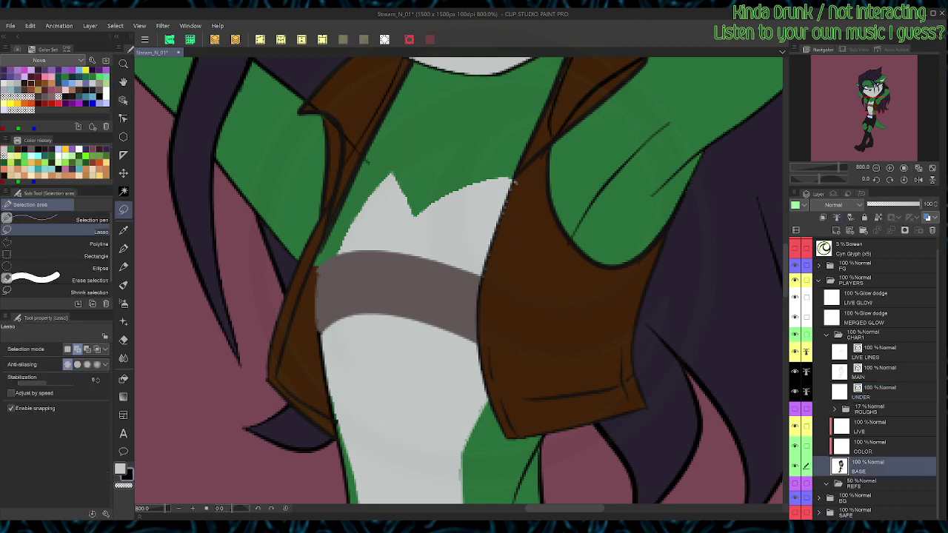
left_click(529, 194, "alt")
left_click_drag(499, 223, 491, 245)
left_click_drag(516, 177, 516, 176)
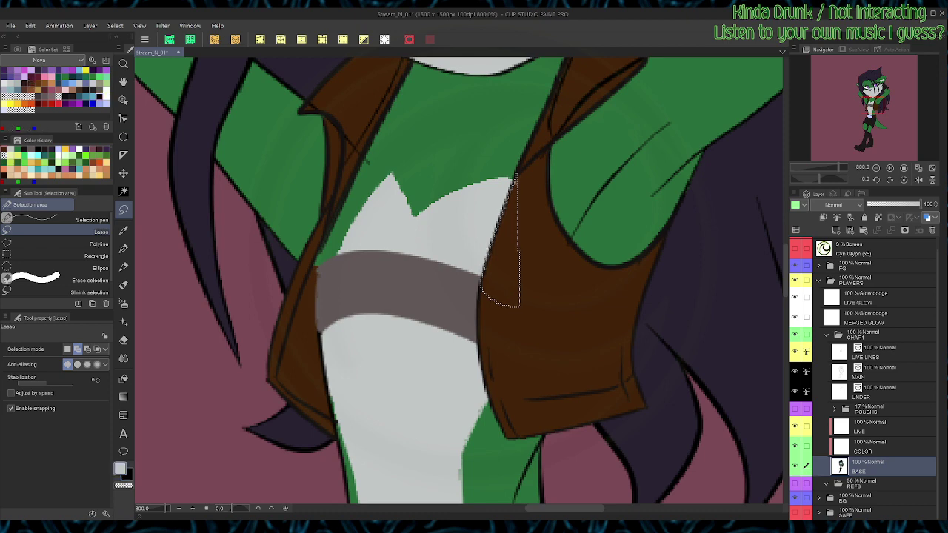
key("g")
key("l")
key("ctrl+d")
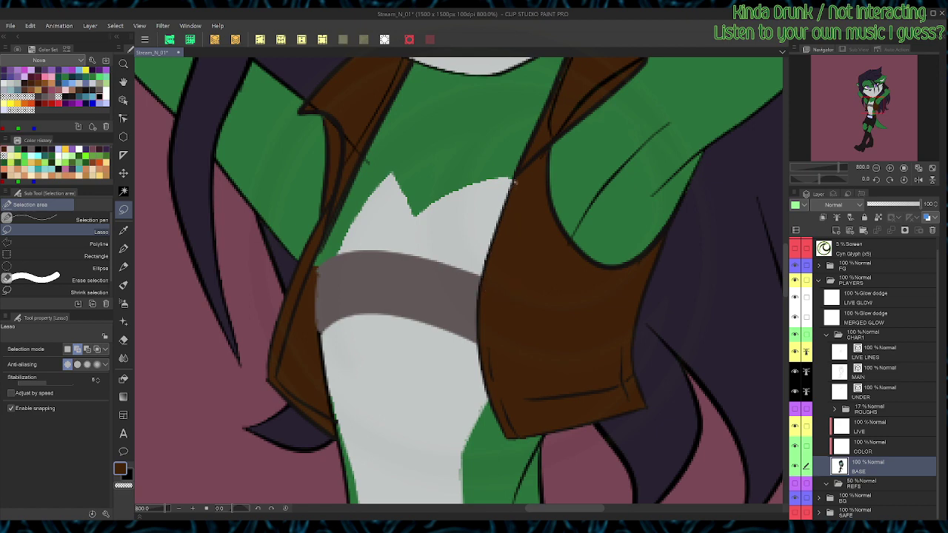
Step: Split off and delete the remaining stray pale stub over the jacket's front edge on the UNDER layer
key("y")
left_click(514, 182, "ctrl+shift")
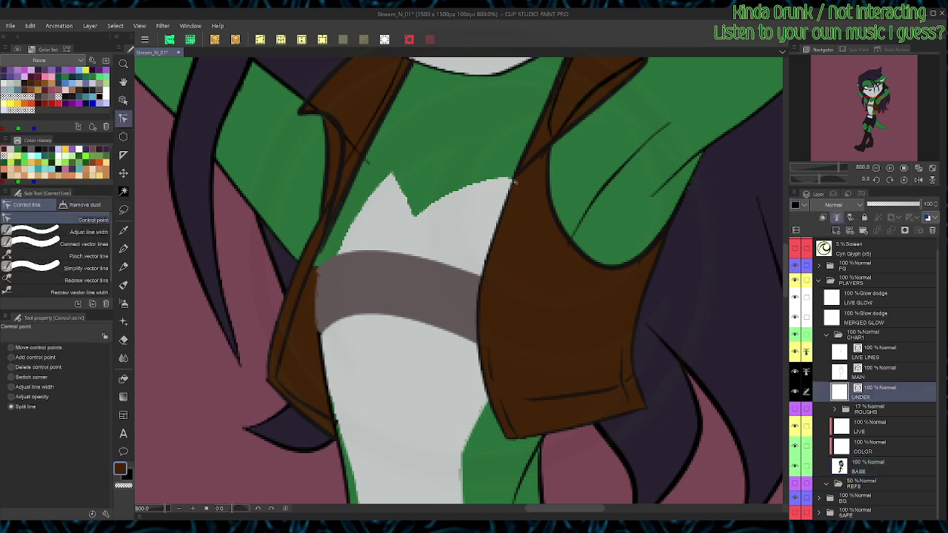
key("o")
left_click(514, 181)
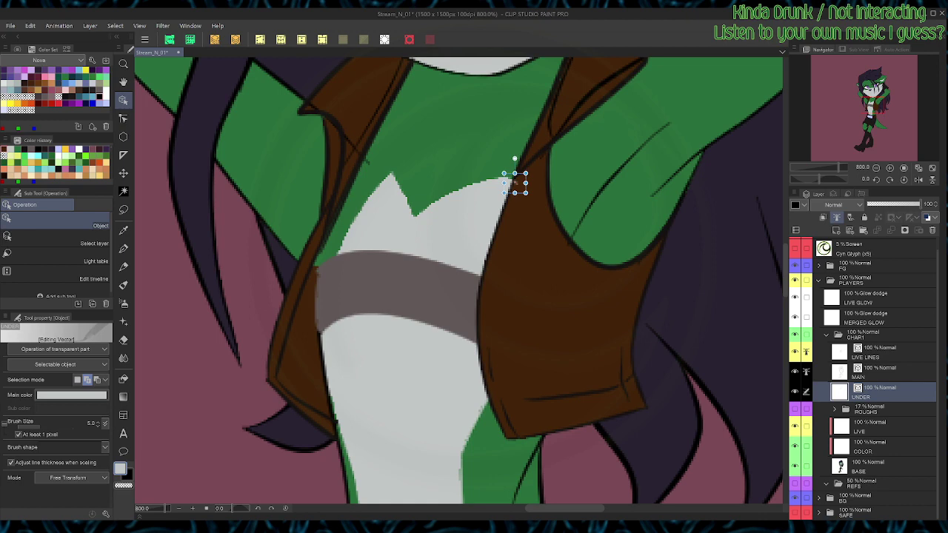
key("Delete")
Step: Hide the flat colours and delete the broken pale line pieces above the chest band on the UNDER layer
left_click_drag(794, 427, 795, 466)
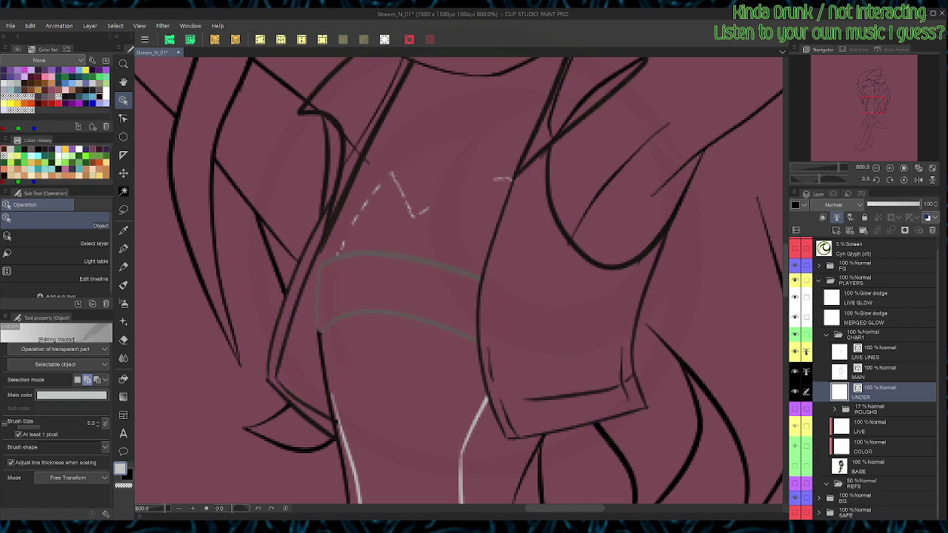
mouse_move(514, 154)
left_mouse_down()
mouse_move(444, 215)
mouse_move(376, 217)
mouse_move(339, 244)
left_mouse_up()
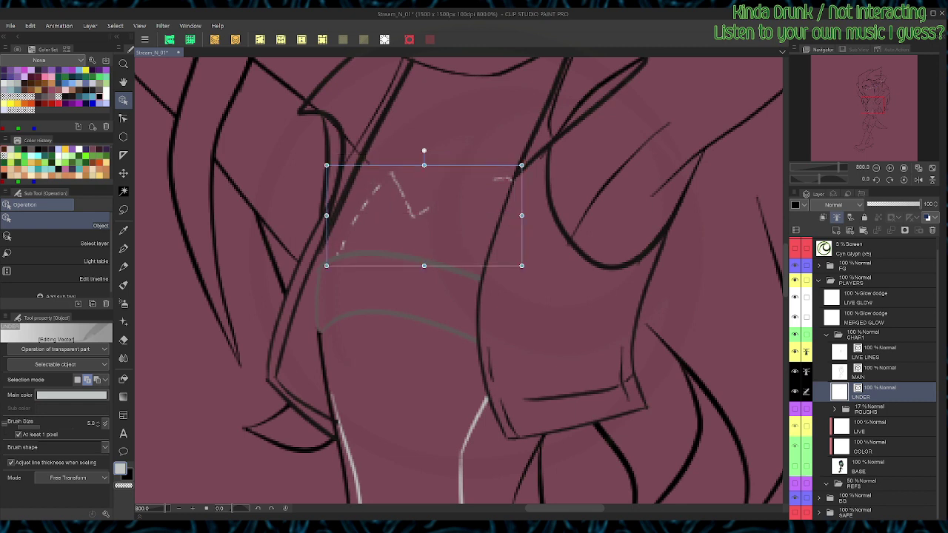
key("Delete")
Step: Show the BASE layer again and lower its opacity to 31%
key("p")
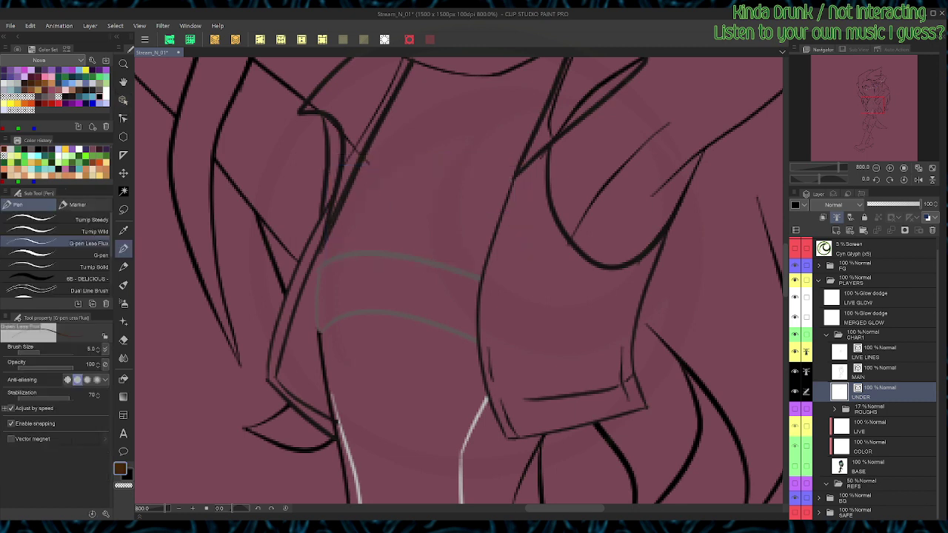
left_click(794, 466)
left_click(881, 466)
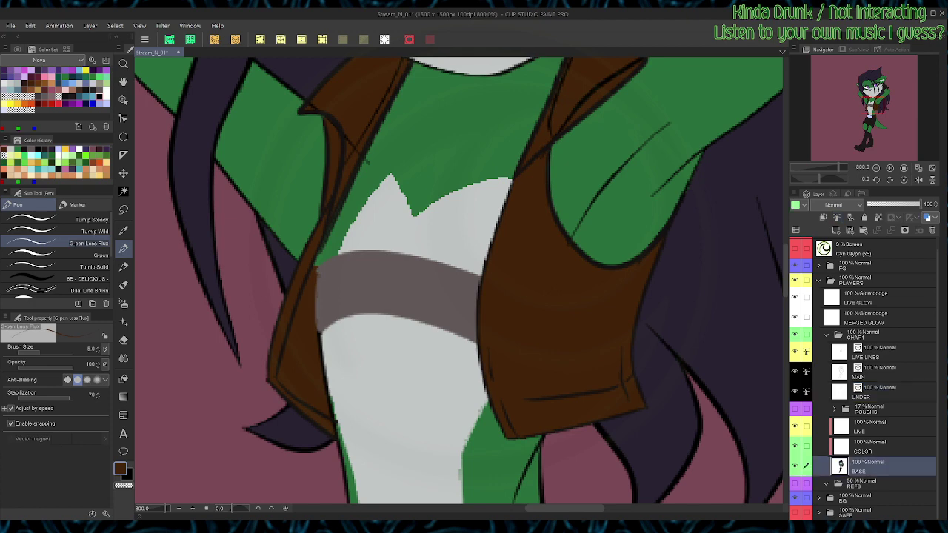
left_click(884, 205)
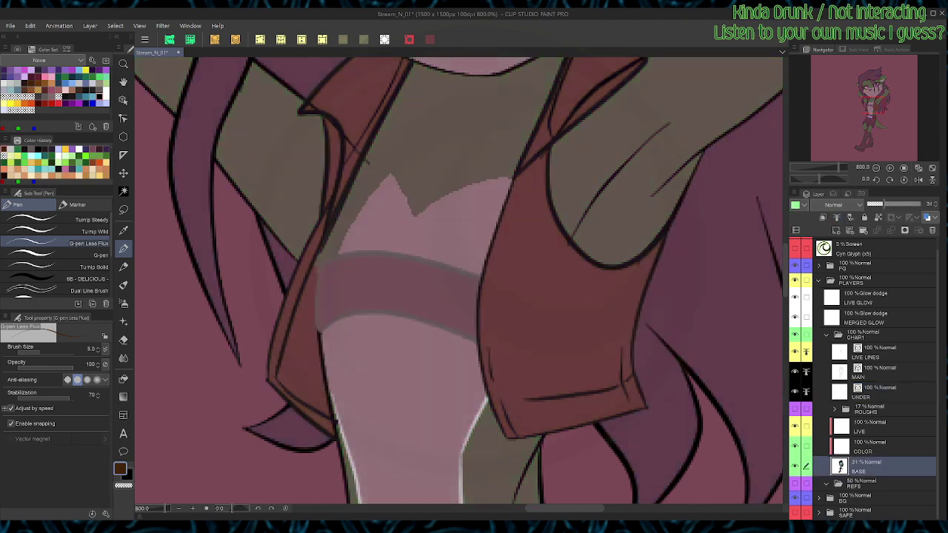
Step: Redraw the pointed upper outline of the chest marking on the UNDER layer with light grey G-pen strokes
left_click(881, 393)
left_click(10, 84)
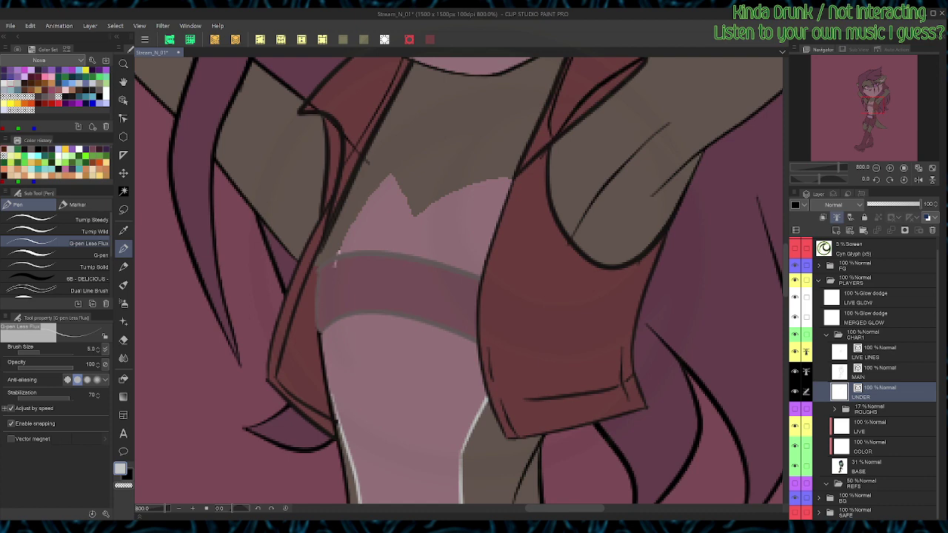
mouse_move(339, 252)
left_mouse_down()
mouse_move(397, 169)
mouse_move(350, 214)
left_mouse_up()
mouse_move(387, 253)
left_mouse_down()
mouse_move(419, 195)
mouse_move(456, 167)
mouse_move(567, 323)
mouse_move(560, 338)
left_mouse_up()
key("r")
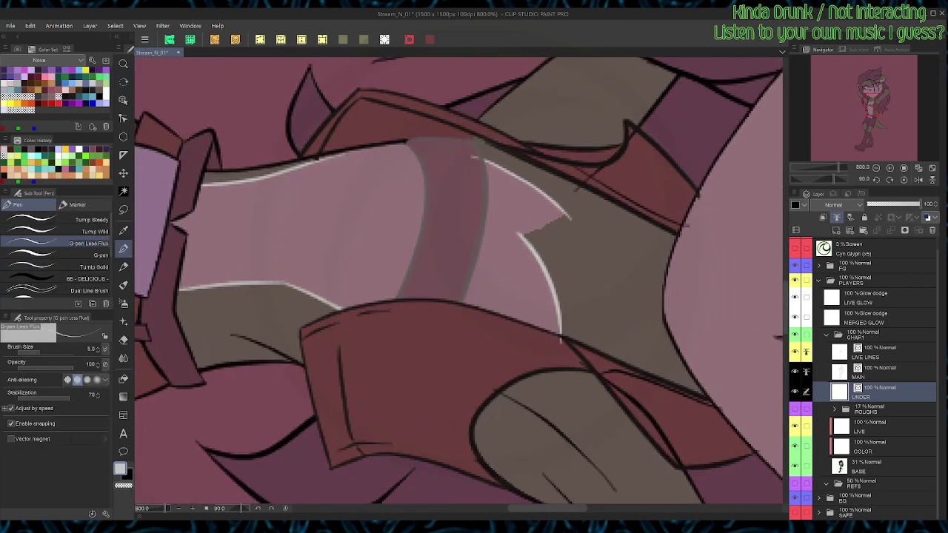
left_click_drag(520, 234, 569, 213)
key("ctrl+at")
Step: Shift the chest marking's outer side line outward and stretch the short notch line so it joins both neighbouring lines
key("o")
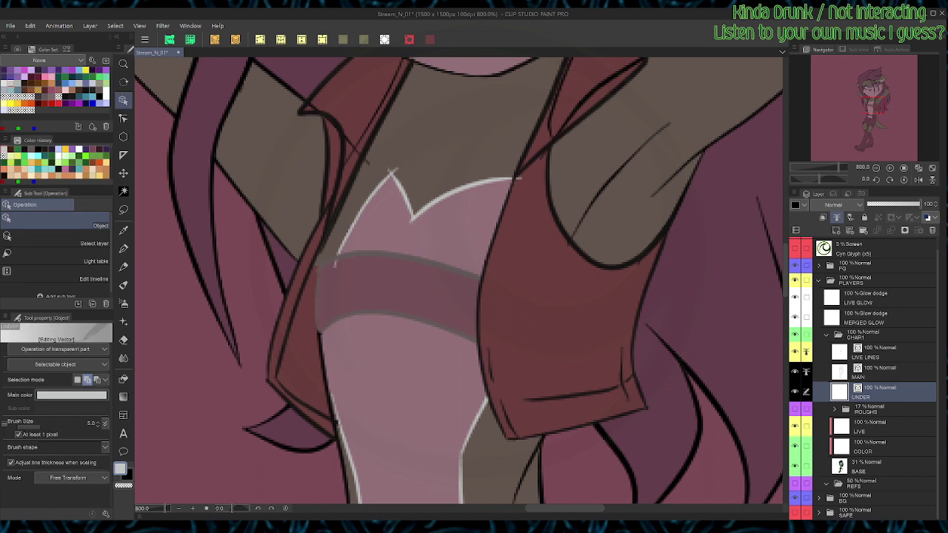
left_click(392, 171)
left_click_drag(374, 159, 363, 157)
left_click_drag(374, 276, 369, 277)
left_click(396, 198)
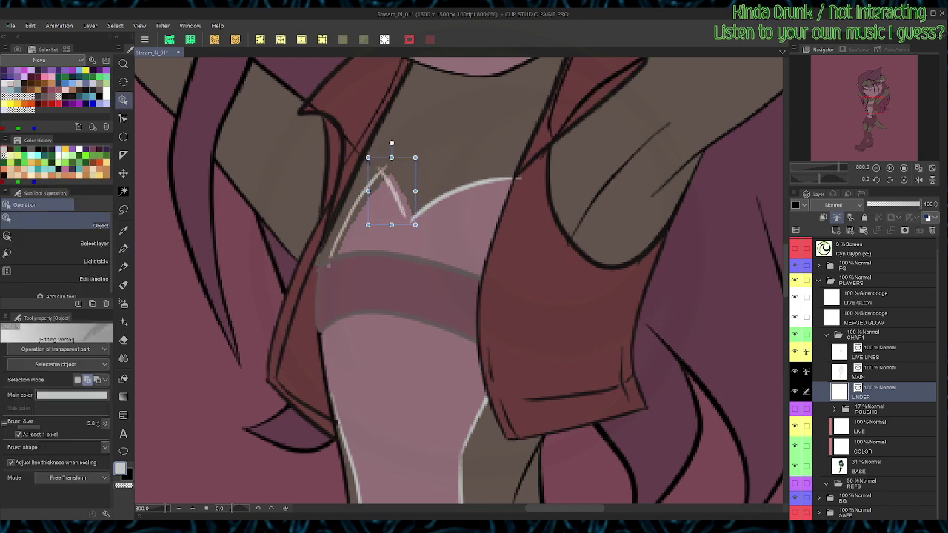
left_click_drag(415, 224, 426, 229)
Step: Trim the chest marking's curved upper line at the jacket's front edge and delete the leftover end
key("e")
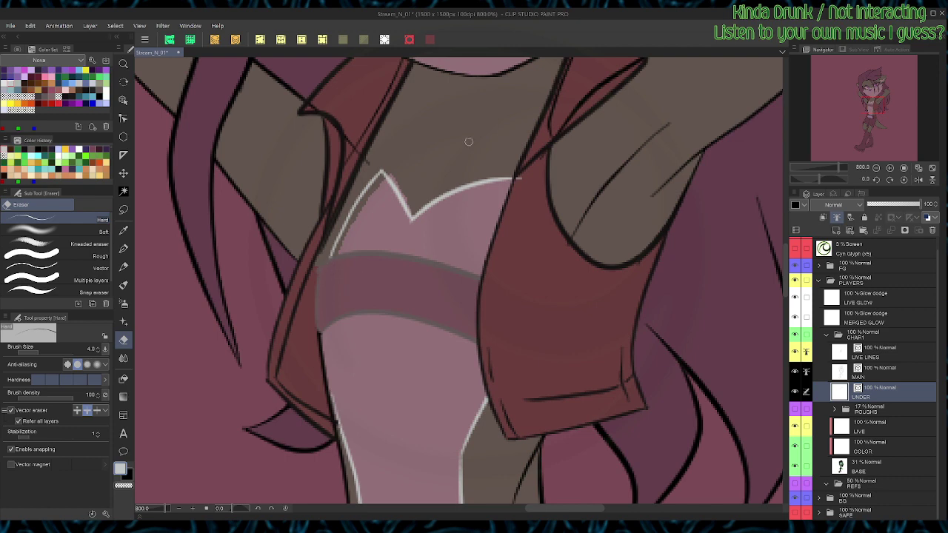
left_click_drag(520, 167, 516, 188)
key("y")
scroll(484, 202, "up", 3)
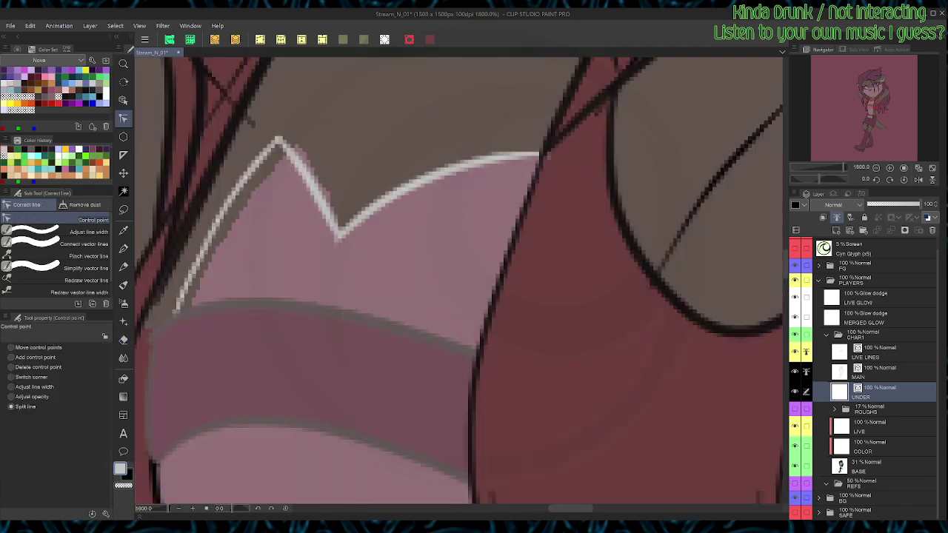
left_click(545, 153)
key("o")
left_click(545, 153)
key("Delete")
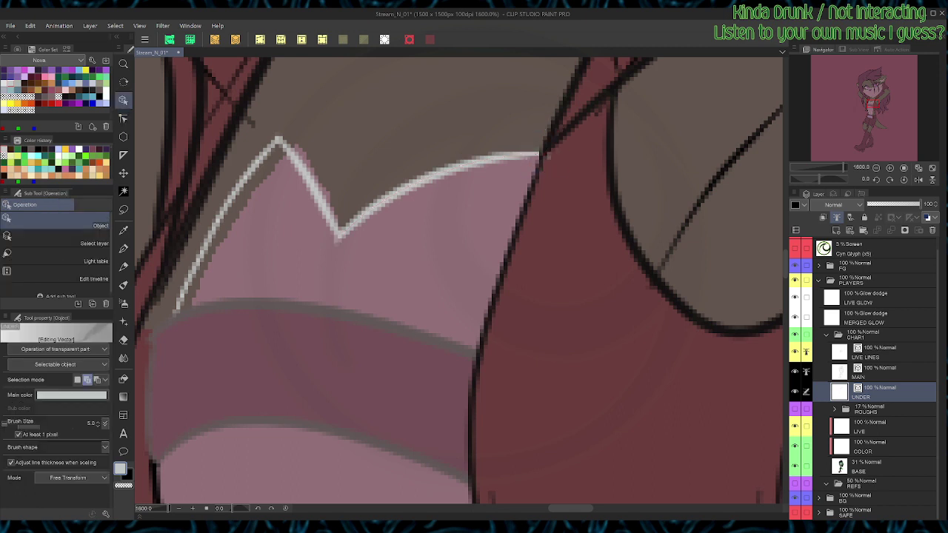
Step: Select the pale chest areas above and below the chest band on the BASE layer and refill them with light grey
key("y")
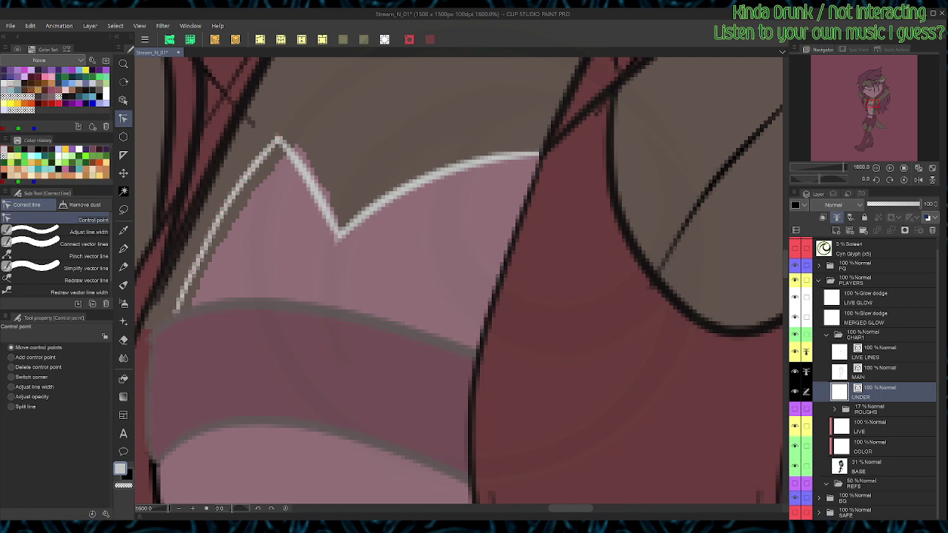
key("ctrl+alt+0")
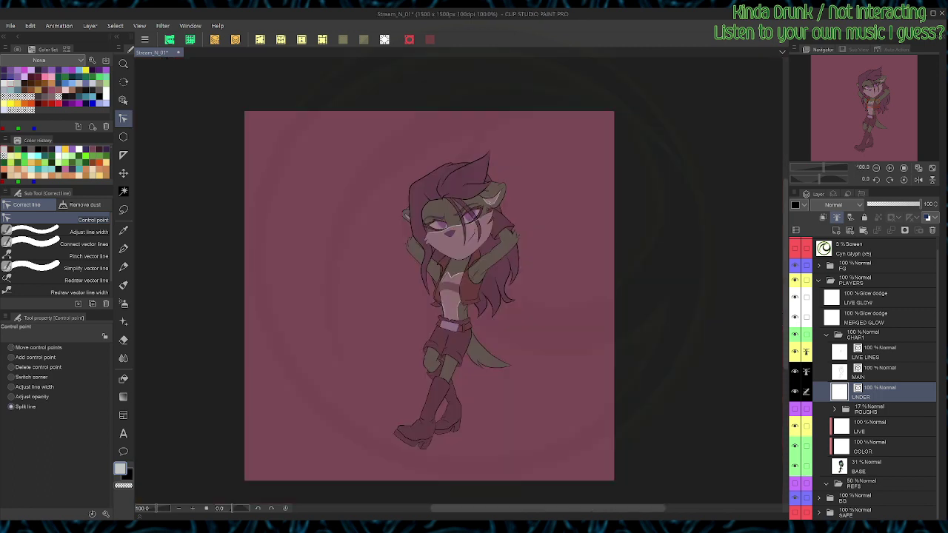
key("ctrl+plus")
key("ctrl+plus")
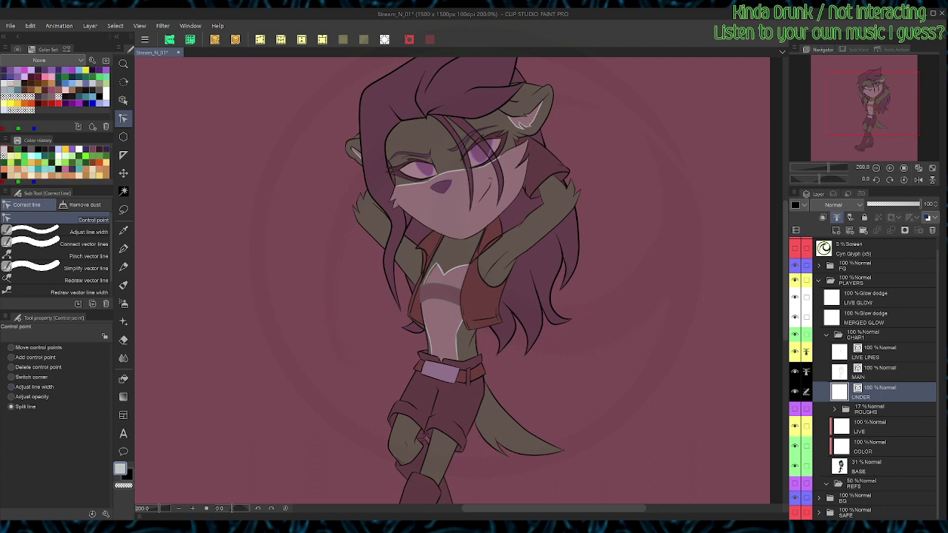
left_click(874, 466)
key("w")
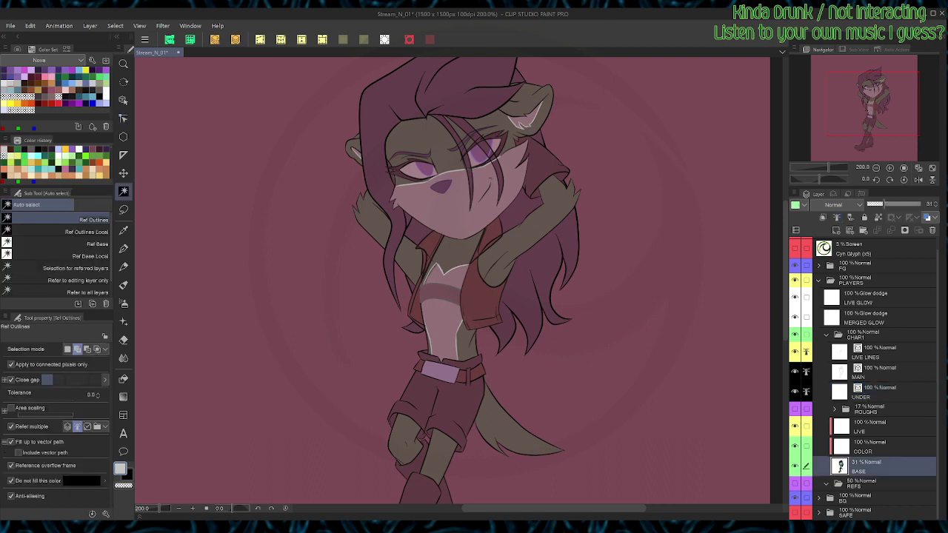
left_click(446, 277)
left_click(444, 326)
key("ctrl+d")
Step: Select the green upper chest and the narrow waist strip on the BASE layer and fill them with the body green
key("ctrl+plus")
key("ctrl+plus")
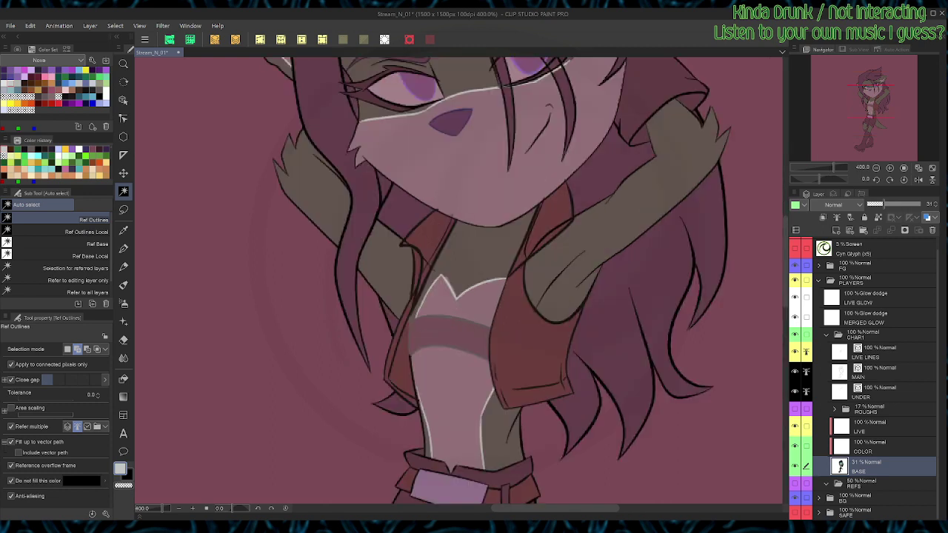
left_click(480, 256)
left_click(424, 432)
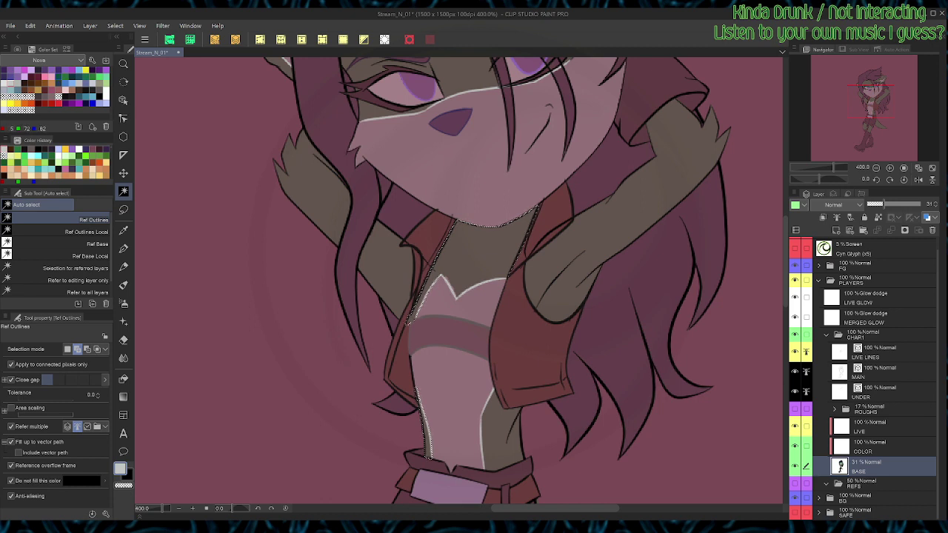
left_click(64, 78)
key("g")
key("w")
key("ctrl+d")
Step: Restore the BASE layer's opacity to 100% and save the file
left_click_drag(883, 203, 921, 203)
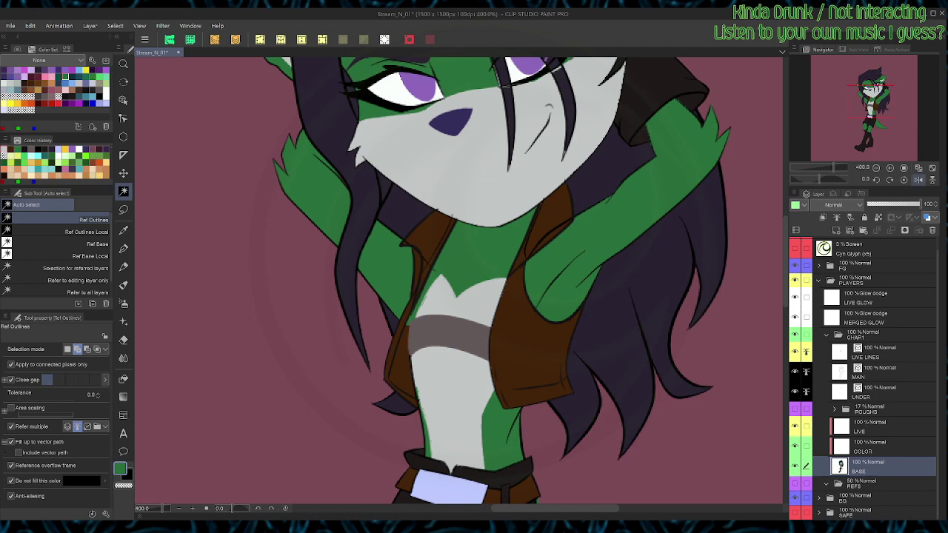
key("ctrl+s")
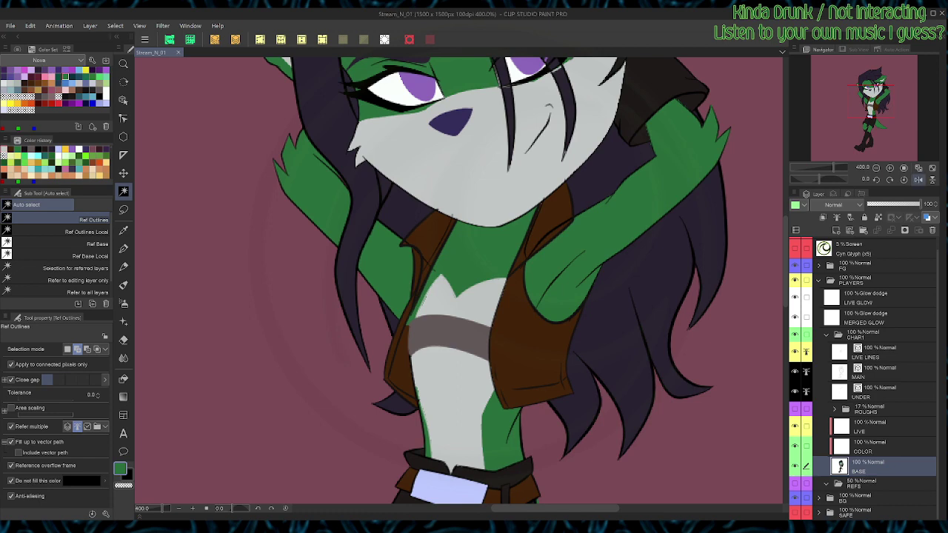
Step: Show the ROUGHS sketch folder over the coloured character and make the LIVE LINES layer active
key("ctrl+alt+0")
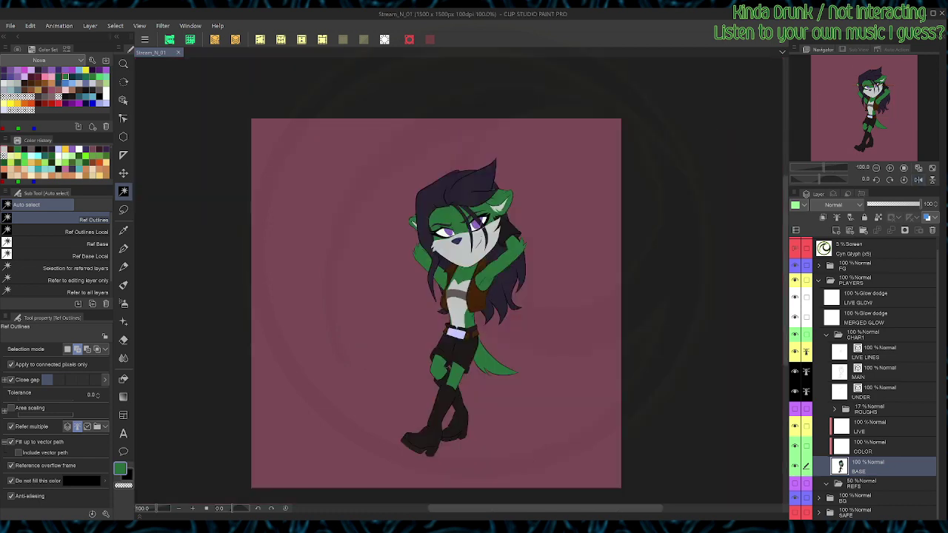
left_click(794, 248)
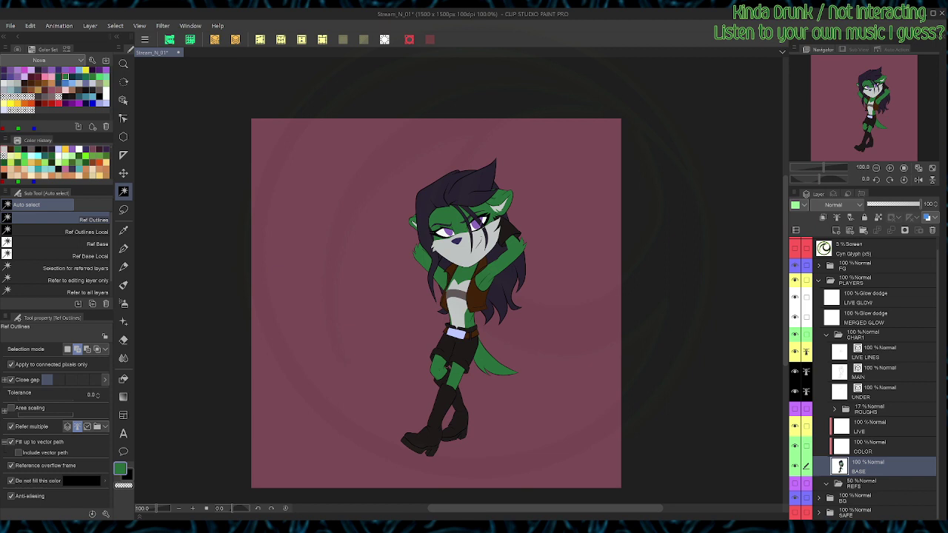
scroll(517, 257, "up", 2)
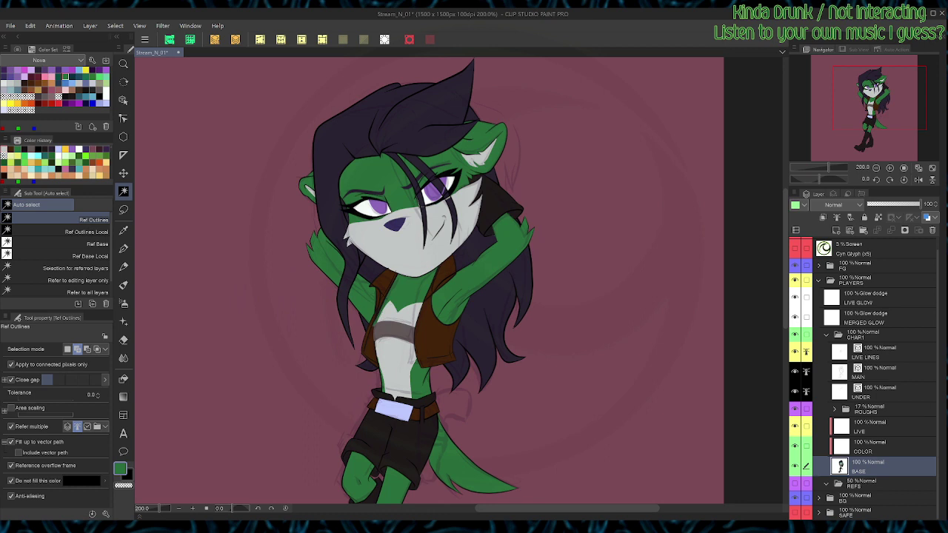
left_click(881, 372)
left_click(881, 352)
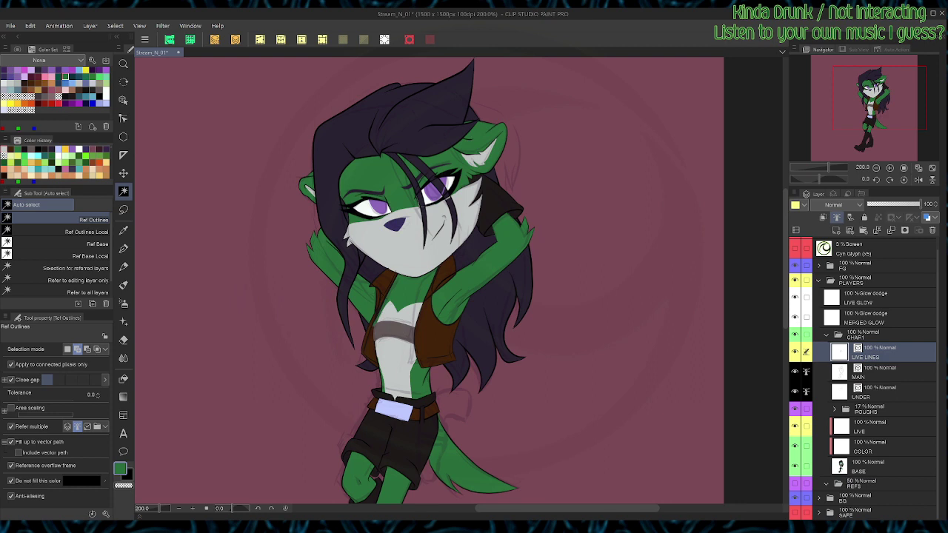
Step: Mirror the canvas view and ink the hair mass behind the ear, with its inner strands, on the LIVE LINES layer
key("p")
key("ctrl+plus")
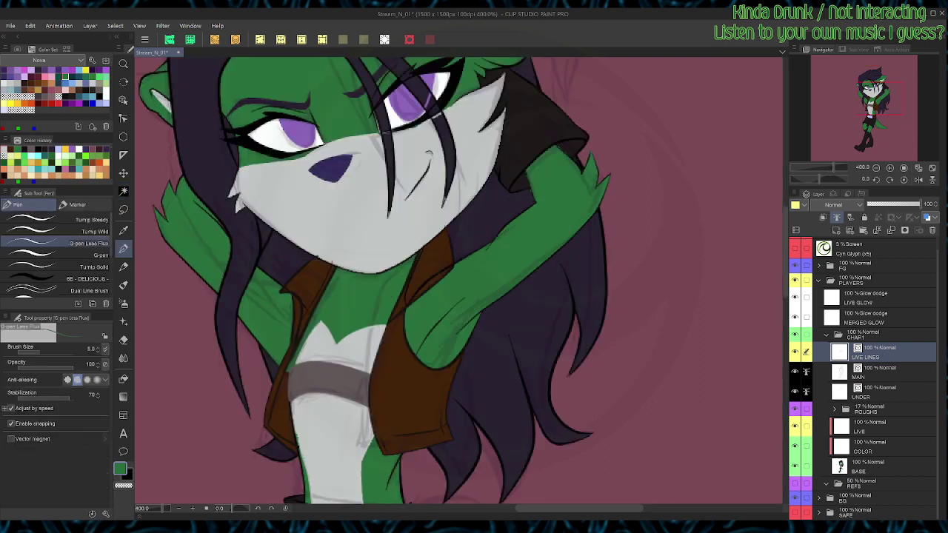
key("x")
left_click(918, 179)
key("space")
left_click_drag(503, 170, 454, 394)
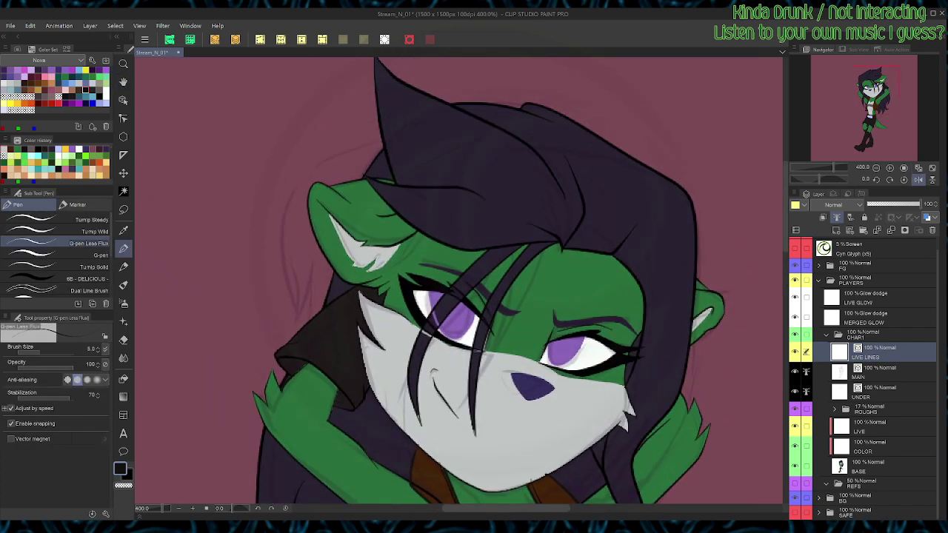
left_click_drag(289, 341, 291, 262)
mouse_move(289, 336)
left_mouse_down()
mouse_move(279, 231)
mouse_move(296, 169)
mouse_move(263, 259)
mouse_move(321, 194)
left_mouse_up()
key("r")
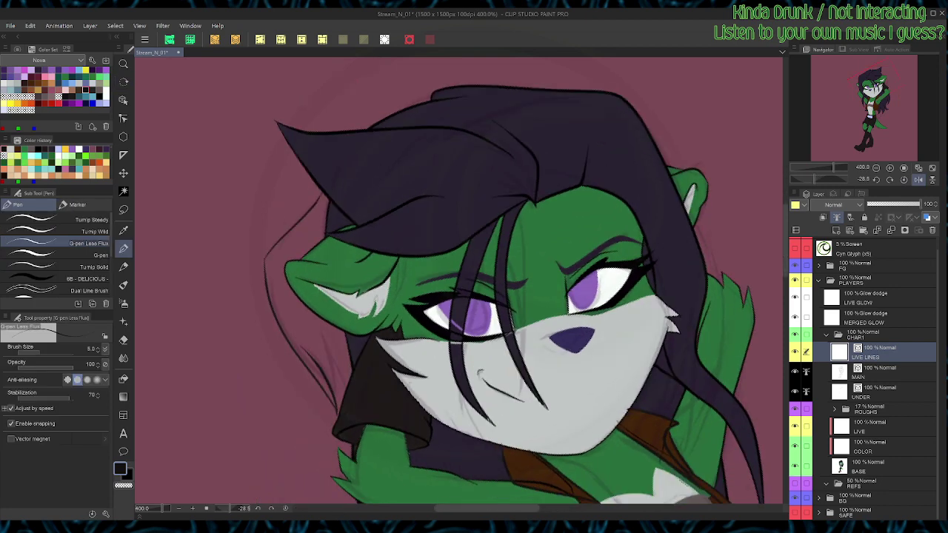
key("ctrl+at")
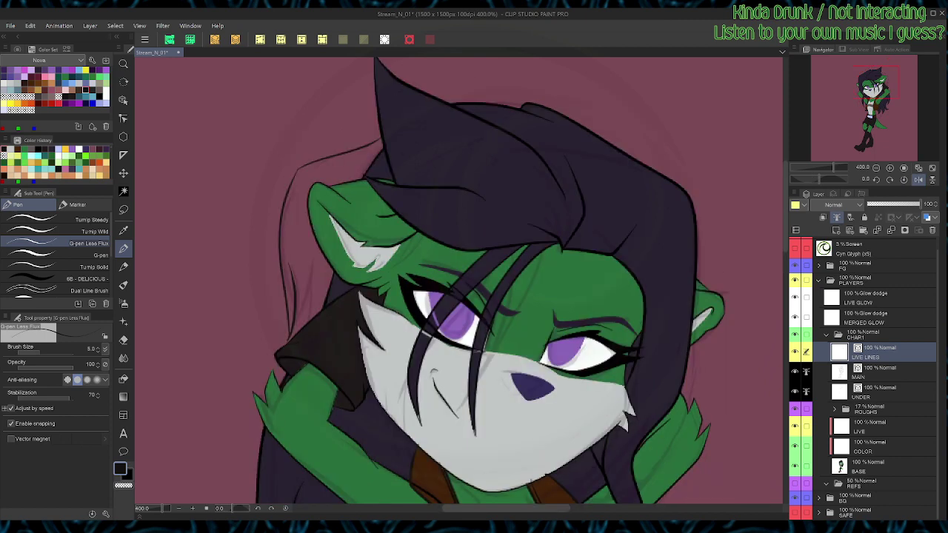
left_click_drag(315, 317, 316, 264)
left_click_drag(320, 310, 319, 272)
Step: Select the newly outlined hair area behind the ear, fill it with the dark purple hair colour on the BASE layer, and save the file
key("w")
left_click(880, 466)
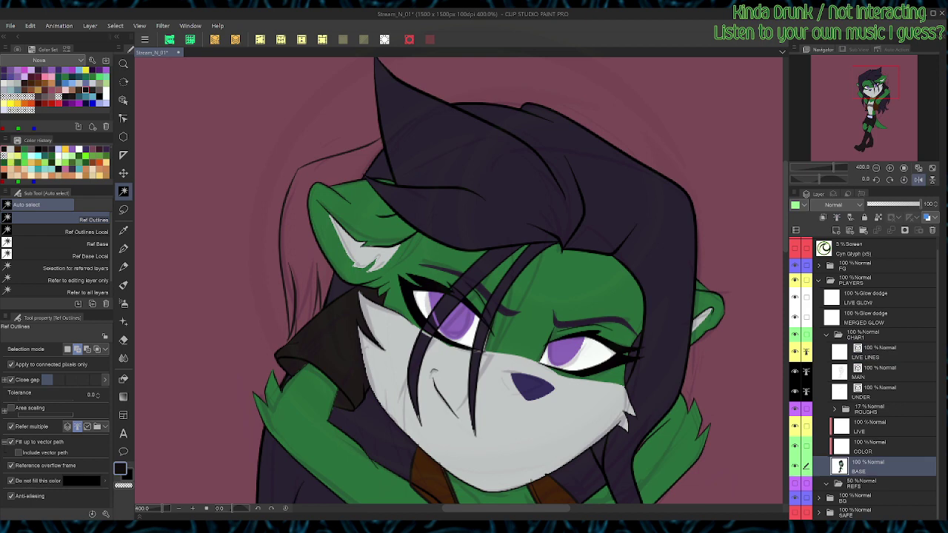
left_click(299, 215)
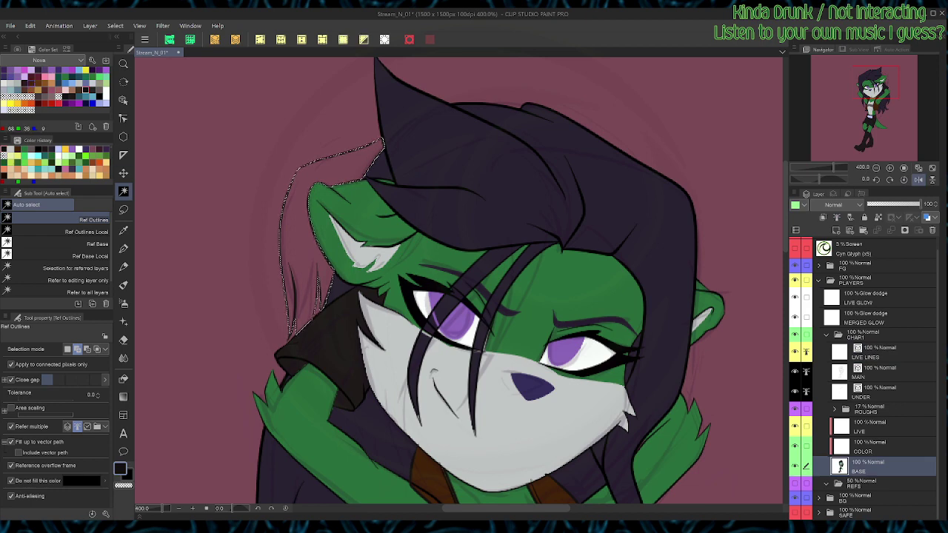
left_click(38, 70)
key("alt+Delete")
key("ctrl+d")
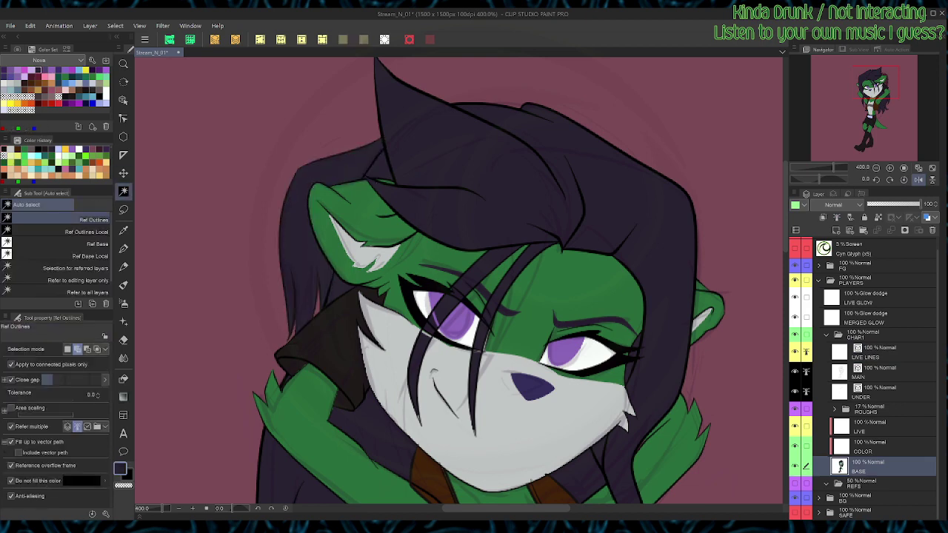
key("ctrl+s")
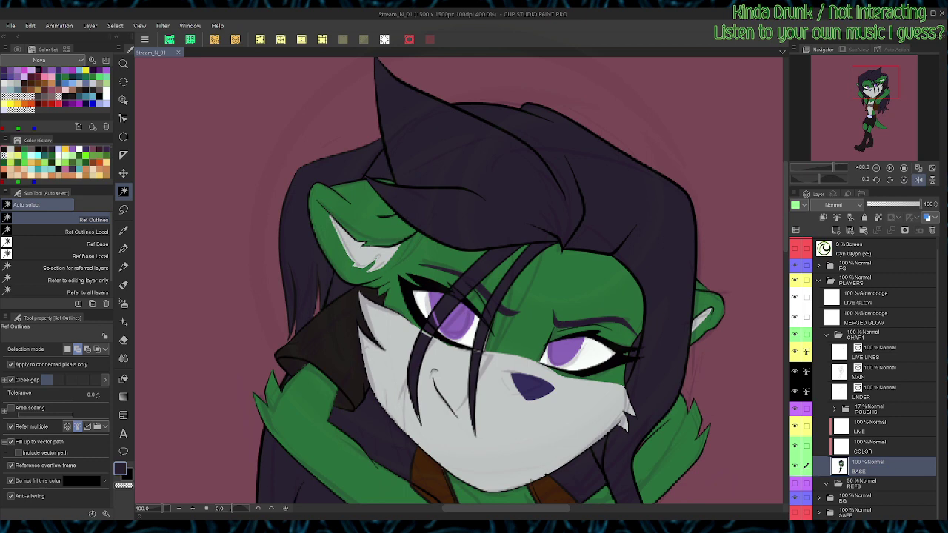
Step: Hide the ROUGHS folder and erase the face marking and iris lines crossing the loose bangs on the UNDER layer
left_click(795, 409)
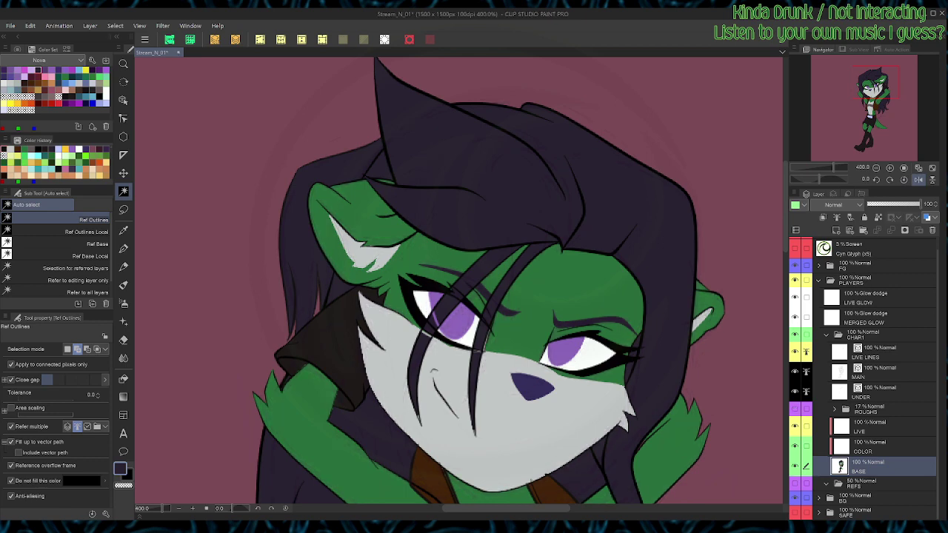
key("ctrl+plus")
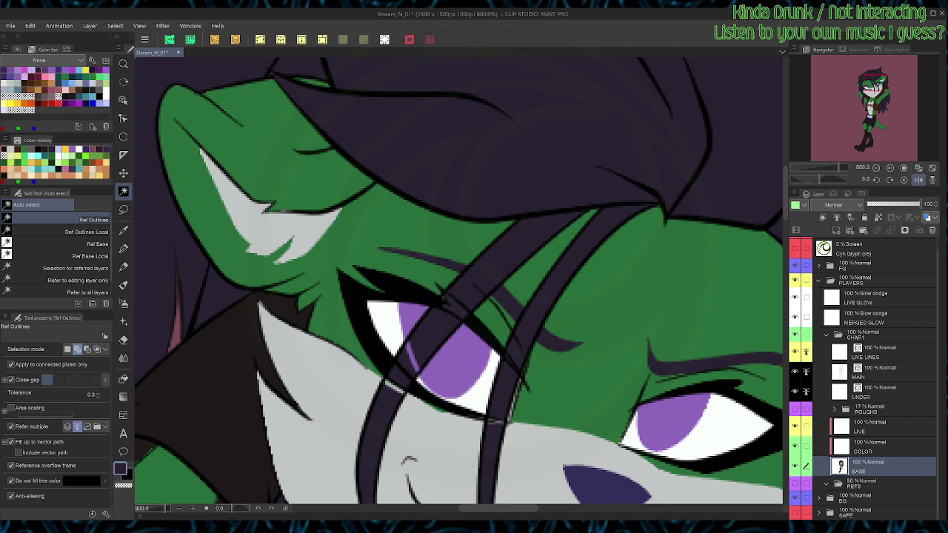
key("e")
left_click(881, 392)
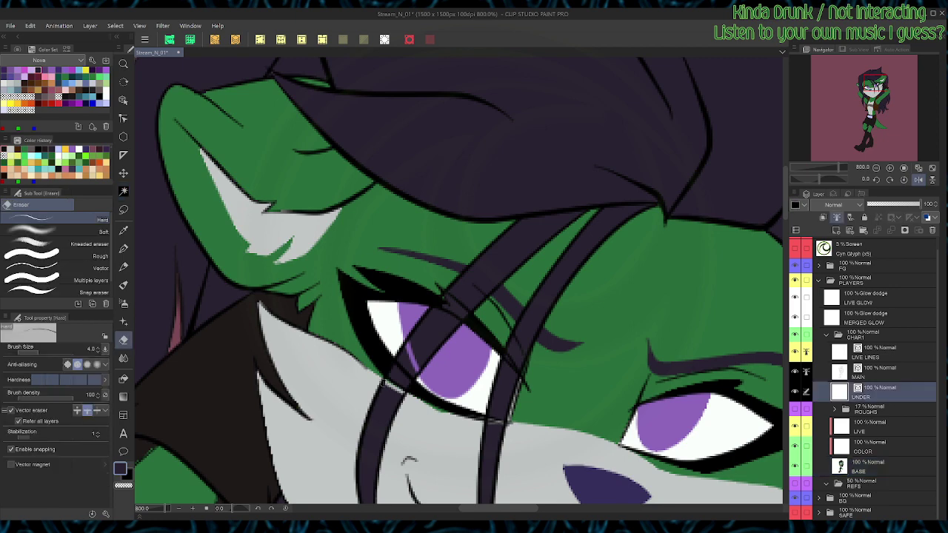
left_click_drag(388, 383, 386, 389)
left_click_drag(418, 358, 413, 356)
left_click_drag(494, 419, 495, 425)
Step: Erase the eye and eyelid lines that cross the two loose hair strands on the MAIN layer
left_click(877, 372)
left_click(927, 218)
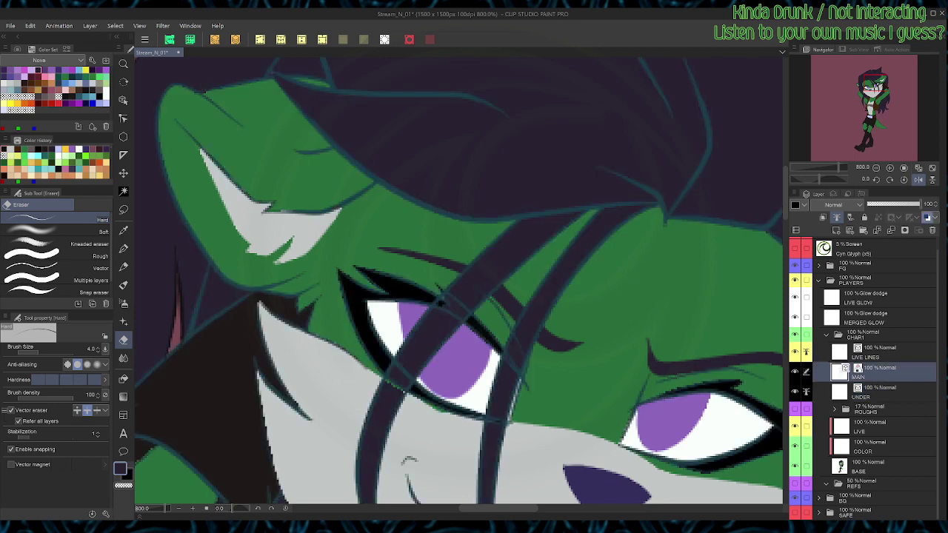
left_click(927, 217)
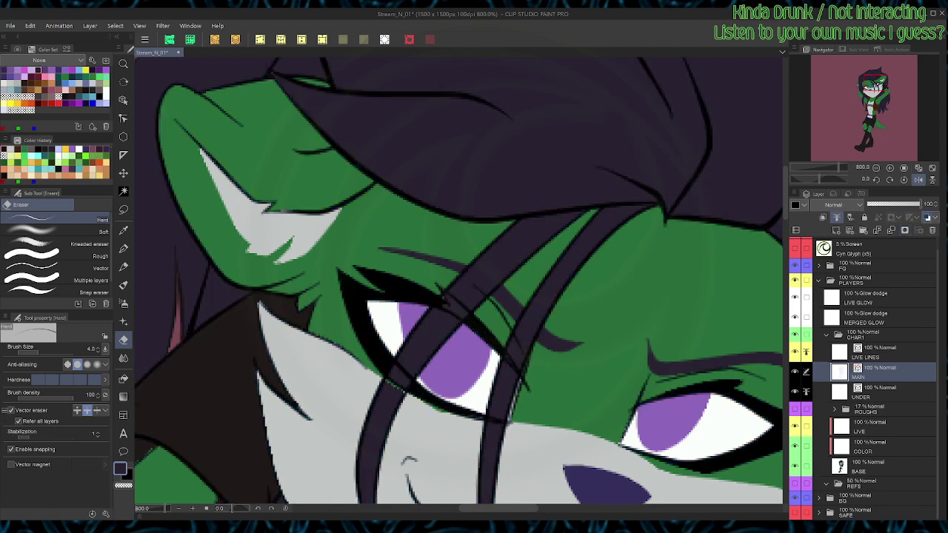
left_click_drag(520, 340, 509, 363)
left_click_drag(489, 286, 451, 311)
left_click_drag(409, 365, 395, 382)
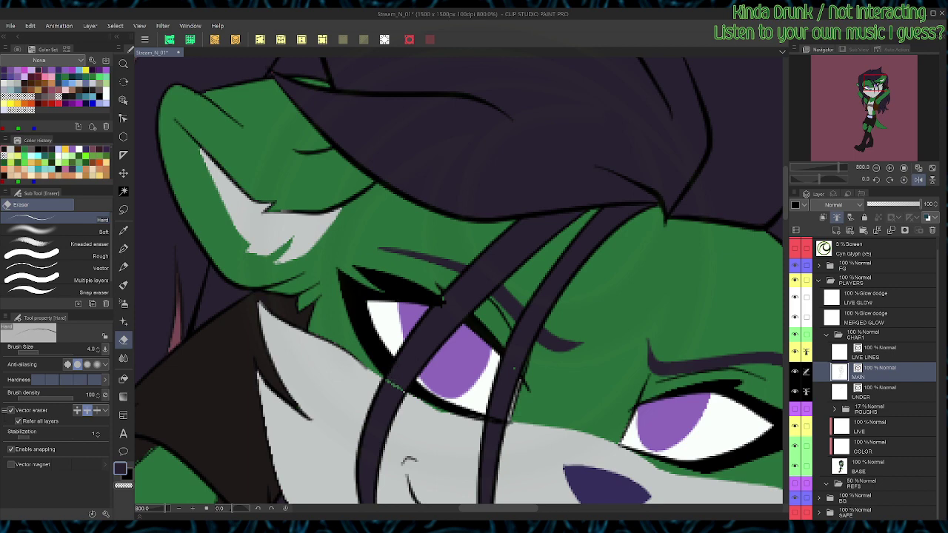
Step: Lower the BASE layer's opacity to 23% and erase remaining eye and eyebrow lines inside the bangs on the MAIN and UNDER layers
left_click(873, 466)
left_click(879, 204)
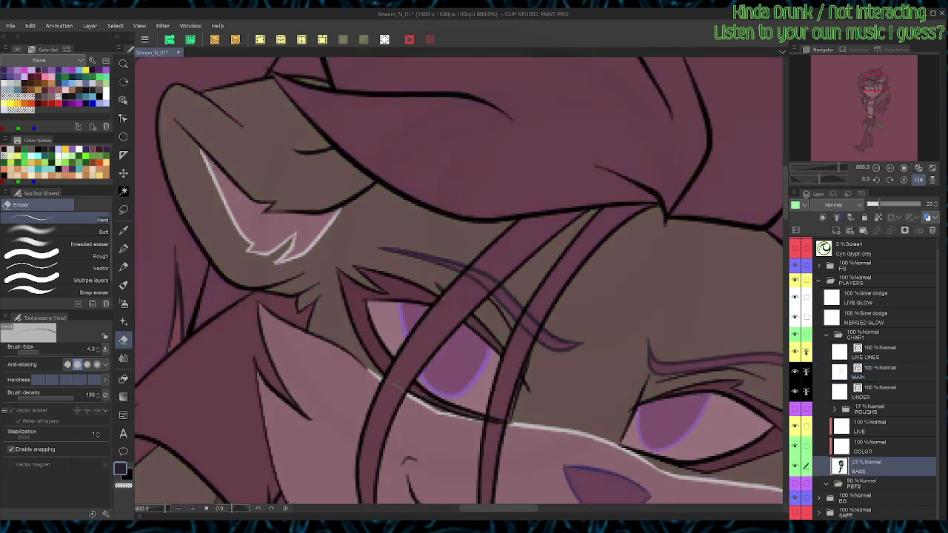
left_click(878, 372)
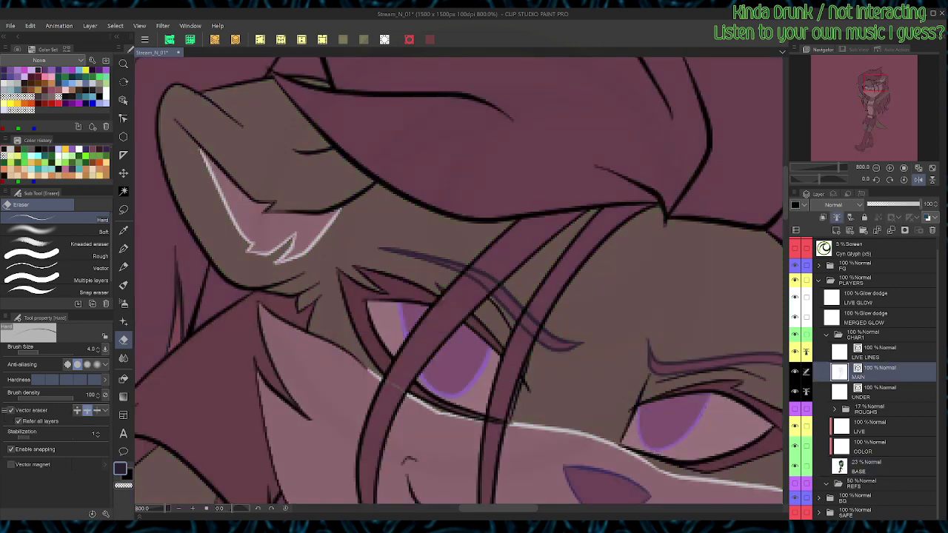
left_click(496, 421)
left_click(878, 393)
left_click_drag(490, 273, 478, 284)
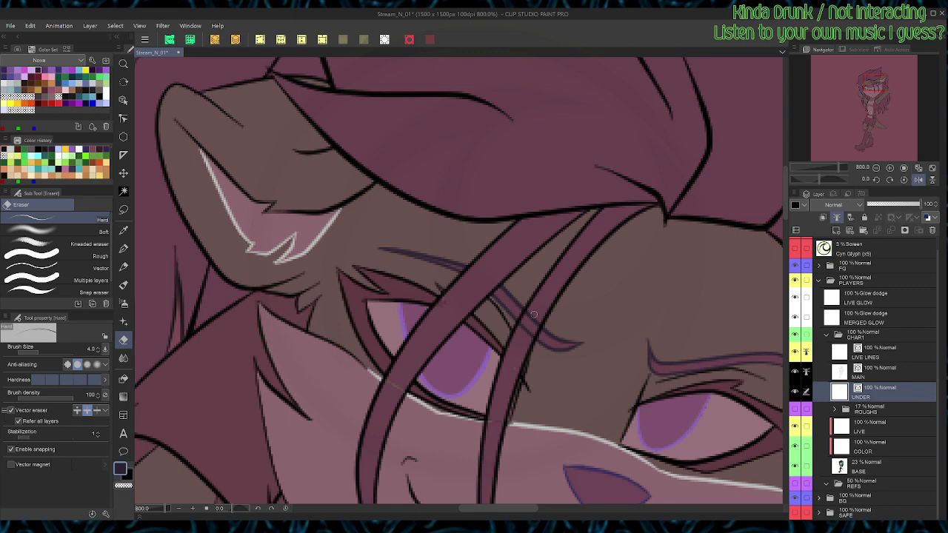
left_click_drag(534, 314, 525, 331)
left_click_drag(580, 277, 570, 173)
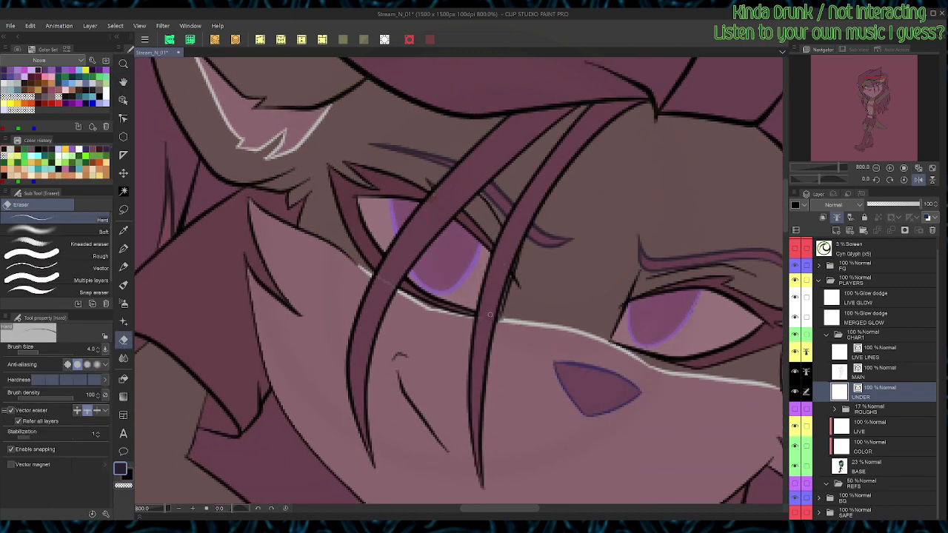
key("alt+bracketright")
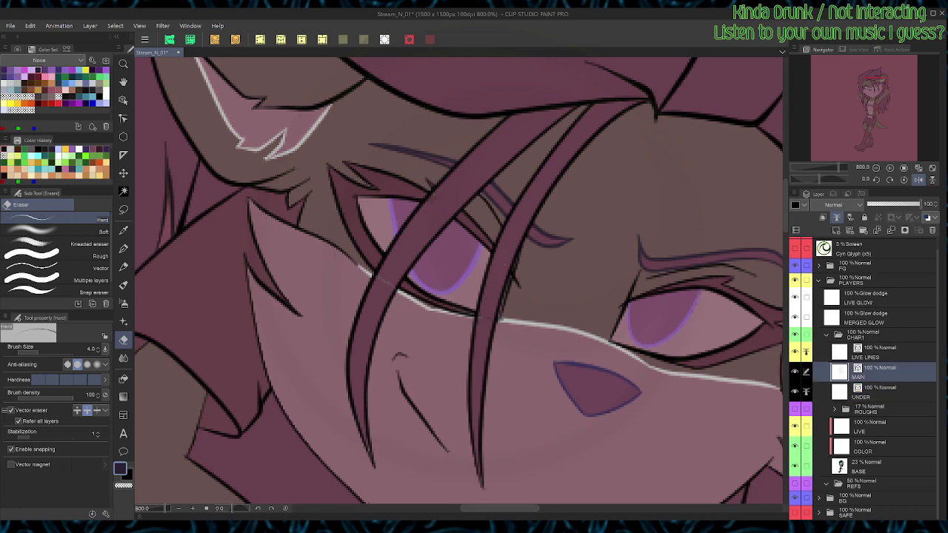
Step: Hide the BASE layer and remove the leftover line fragments inside the hair strand beside the eye on the MAIN and UNDER layers
left_click(794, 466)
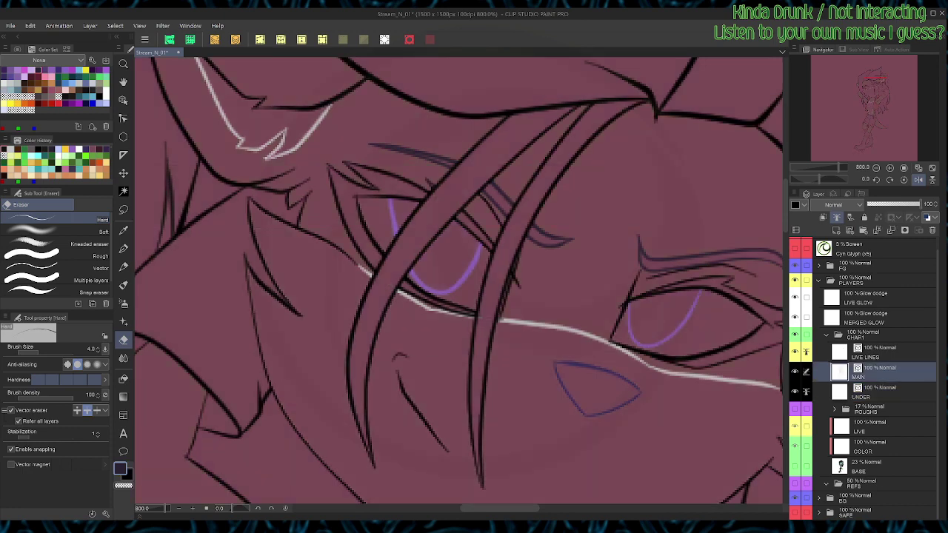
key("ctrl+plus")
key("y")
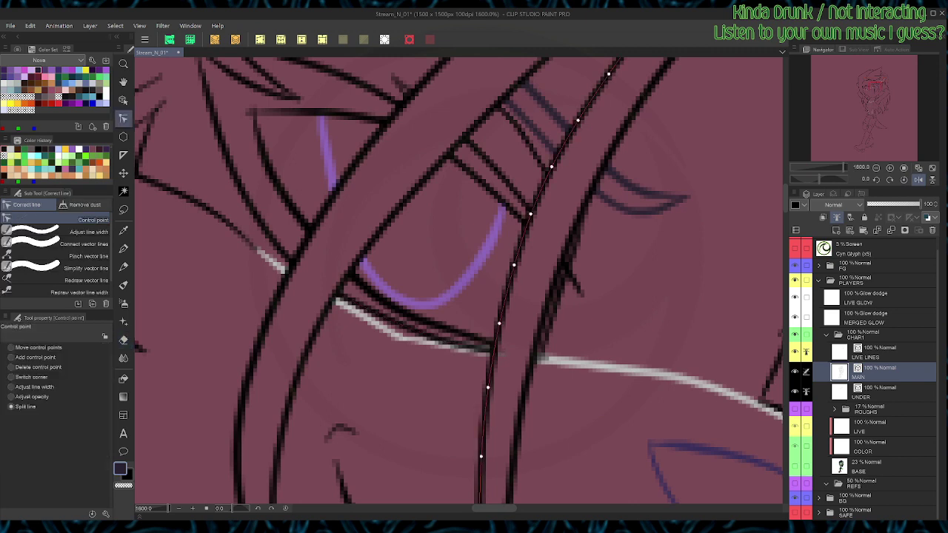
key("o")
left_click(500, 352)
key("Delete")
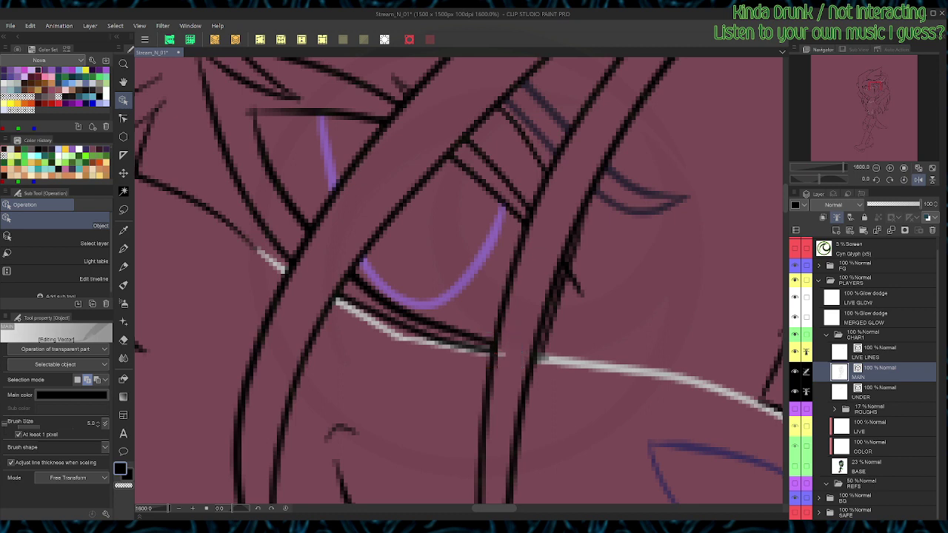
key("e")
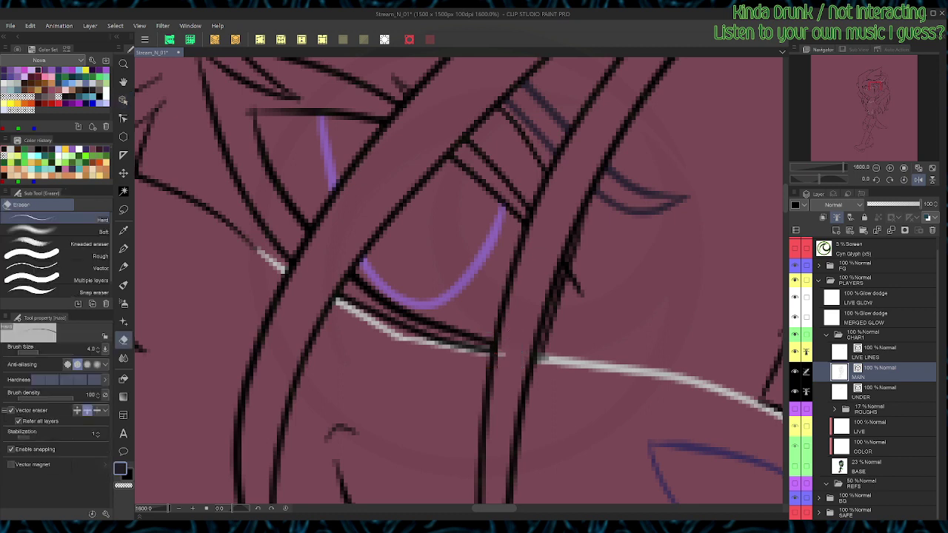
left_click(878, 393)
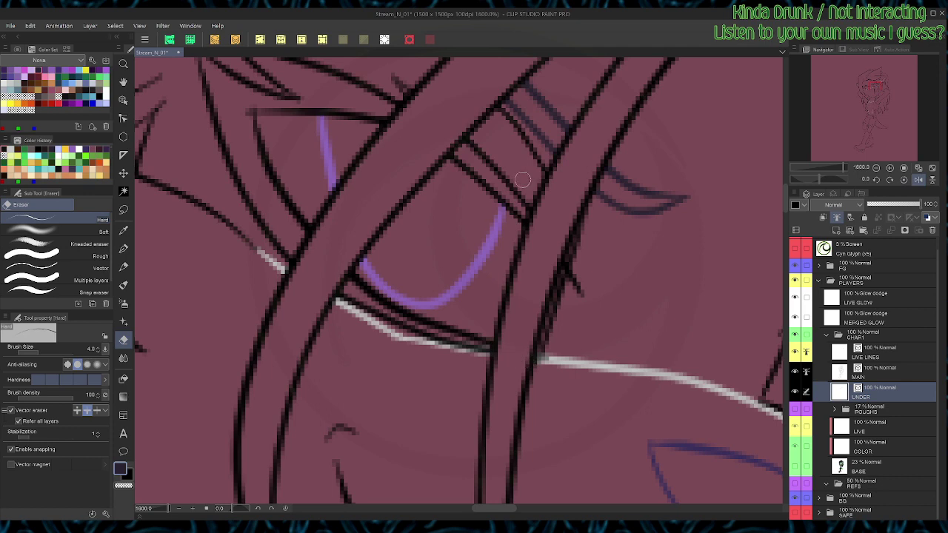
Step: Show the BASE layer again and select the interiors of both loose hair strands crossing the face
scroll(522, 179, "down", 2)
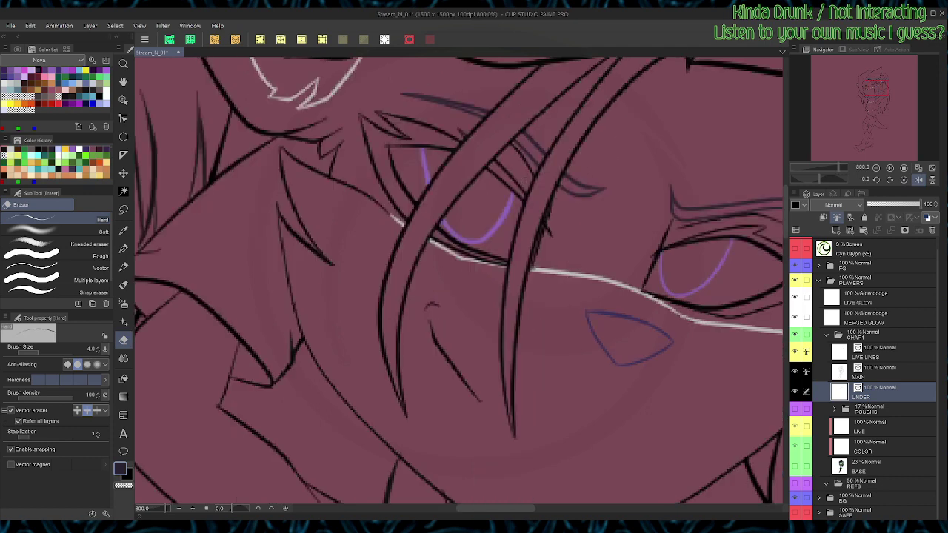
left_click(795, 465)
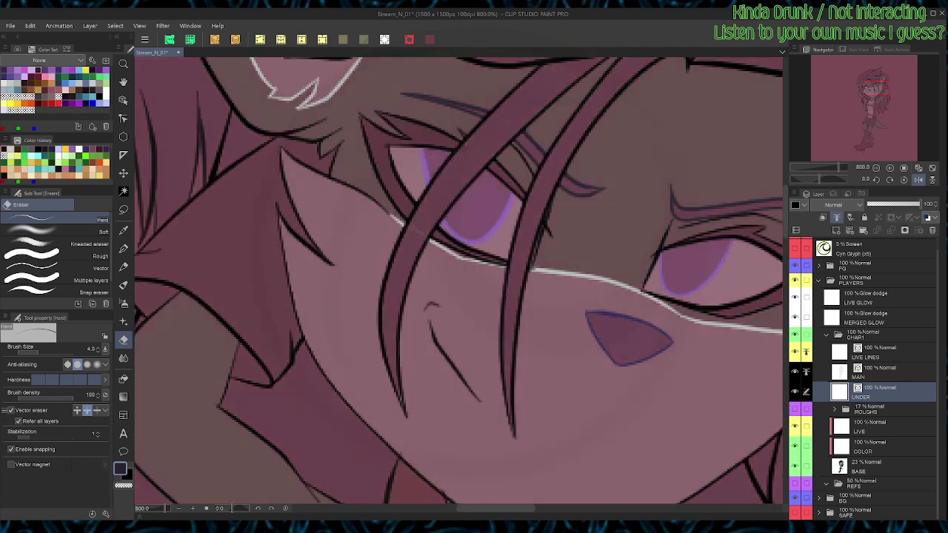
key("w")
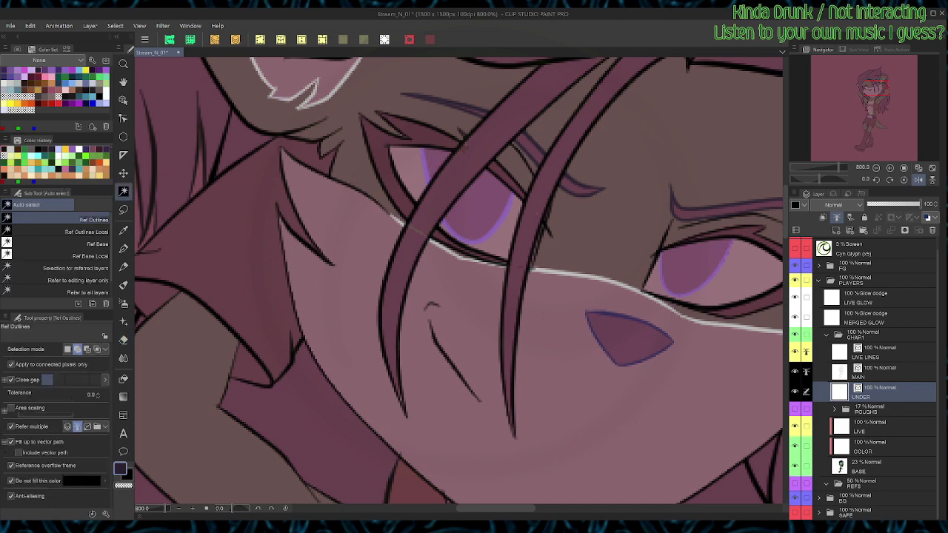
left_click(528, 215)
left_click(445, 192)
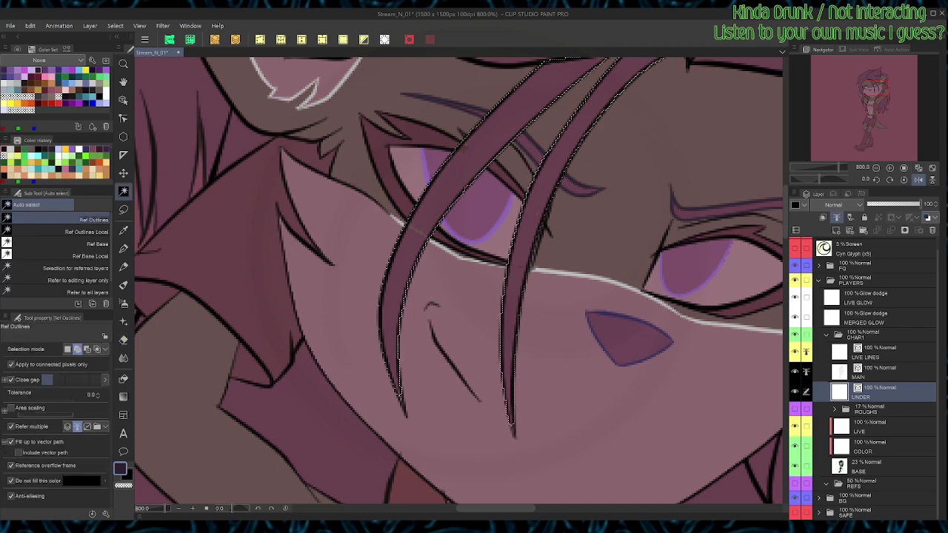
Step: Fill the two selected front hair strands with the current dark purple on the BASE layer, deselect, and save
left_click_drag(459, 208, 401, 253)
left_click(873, 467)
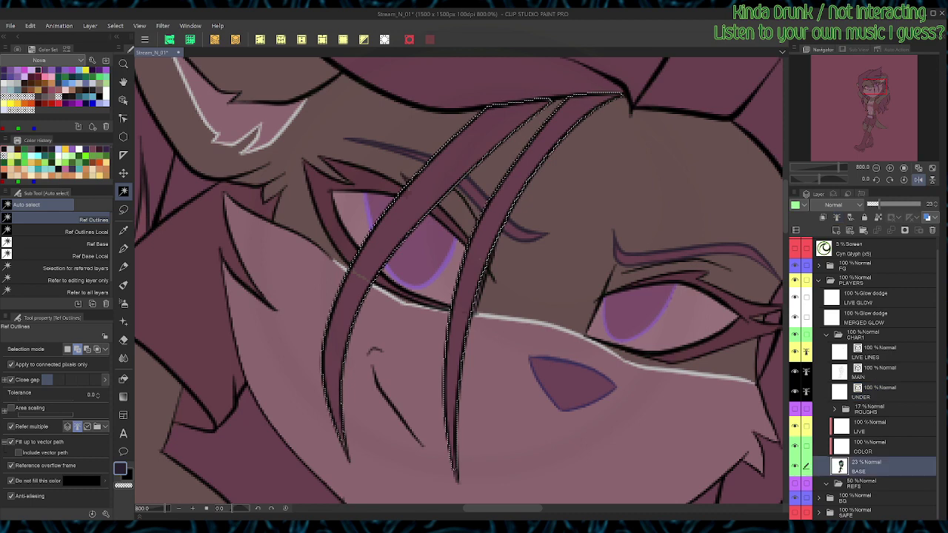
key("g")
key("w")
key("alt+Delete")
key("ctrl+d")
key("ctrl+s")
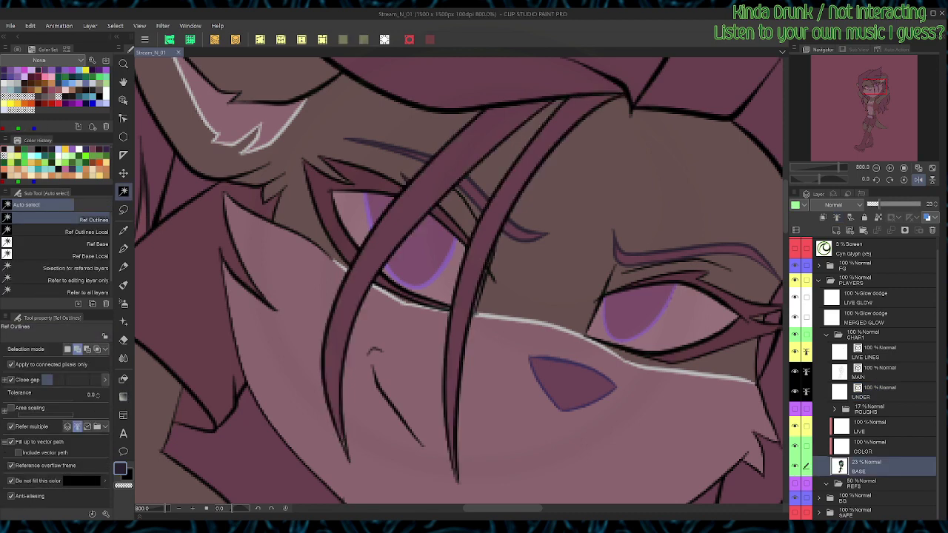
Step: Lasso the unfilled tips of both front hair strands and fill them with the dark purple on the BASE layer
scroll(597, 169, "up", 1)
key("m")
key("space")
left_click_drag(415, 421, 594, 170)
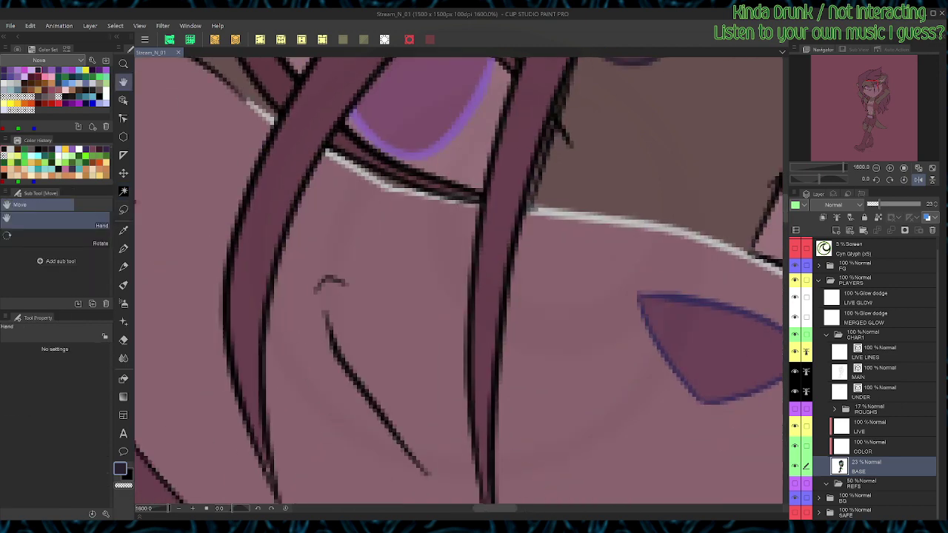
left_click_drag(444, 333, 477, 200)
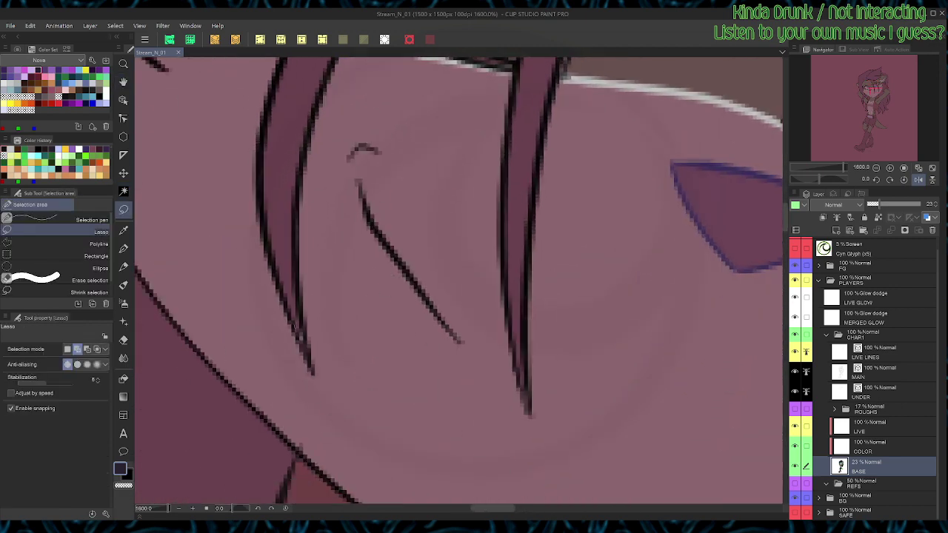
mouse_move(297, 332)
left_mouse_down()
mouse_move(305, 348)
mouse_move(296, 310)
left_mouse_up()
left_click_drag(520, 380, 518, 352)
key("g")
key("m")
key("ctrl+d")
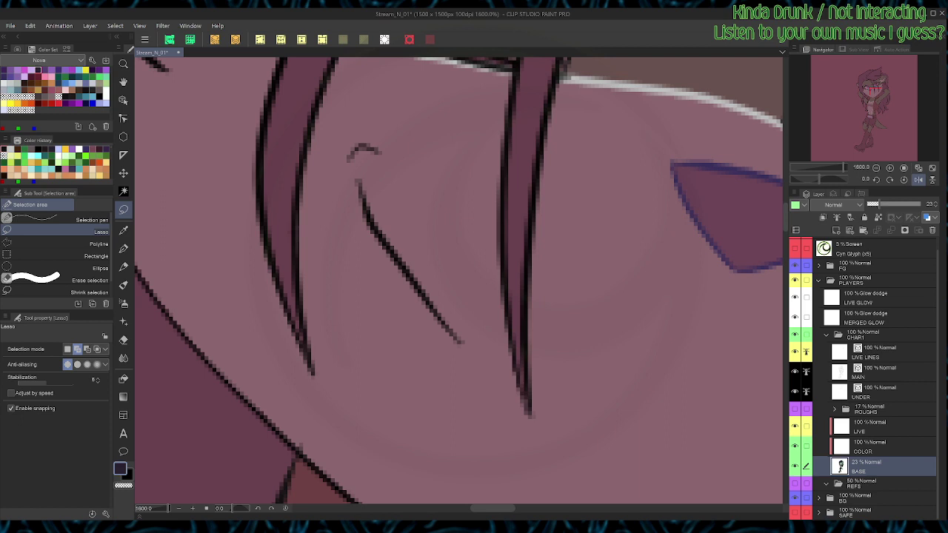
Step: Fill the gaps in the lower eyelid line and beside the hair strand with black on the BASE layer, and save
scroll(469, 372, "down", 2)
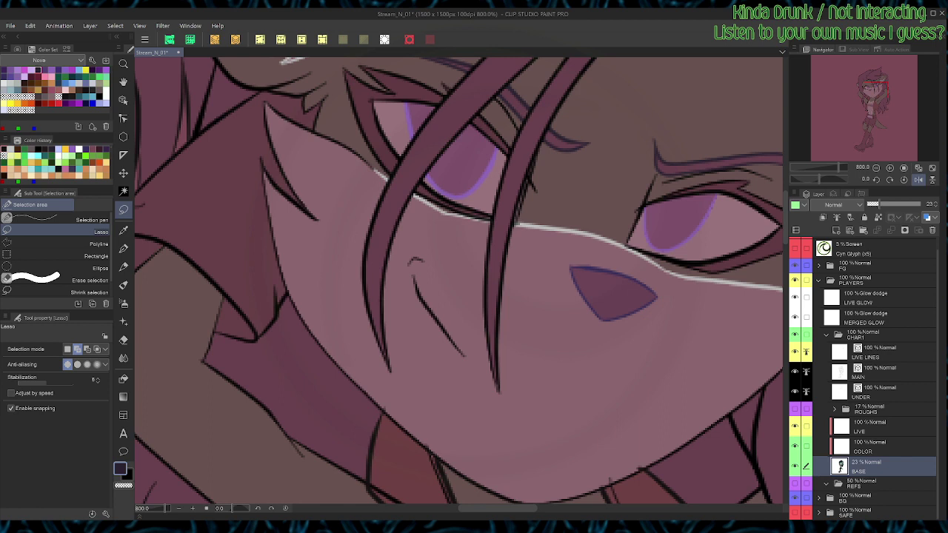
key("w")
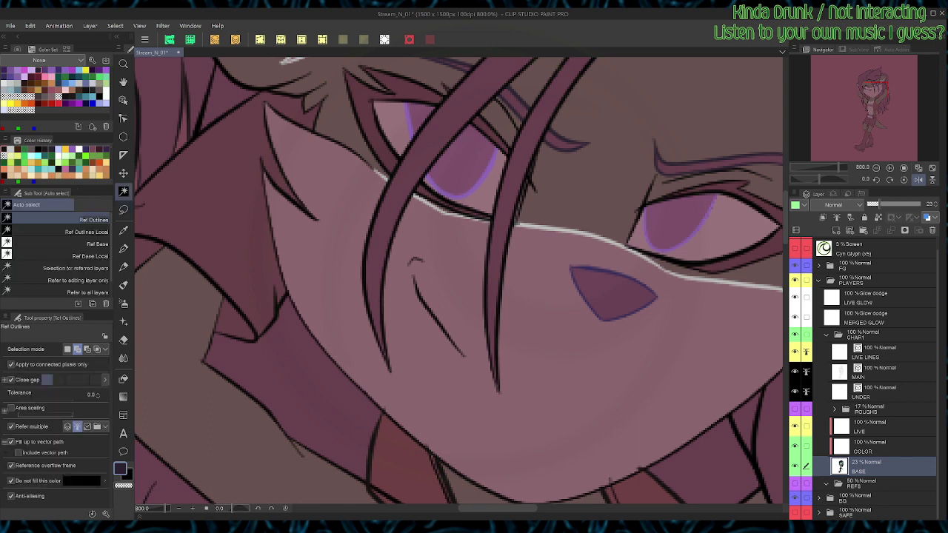
left_click(522, 188)
left_click(487, 217)
left_click(461, 209)
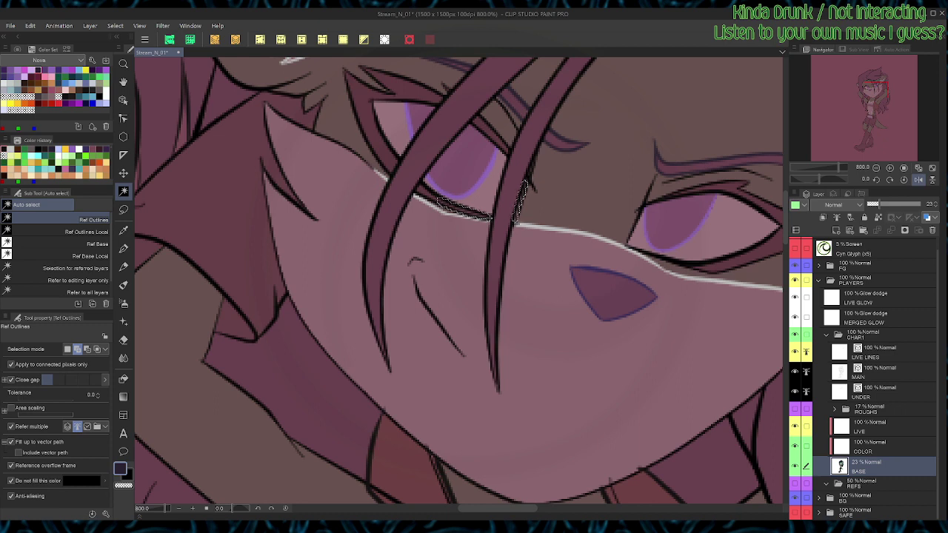
left_click(99, 97)
key("ctrl+d")
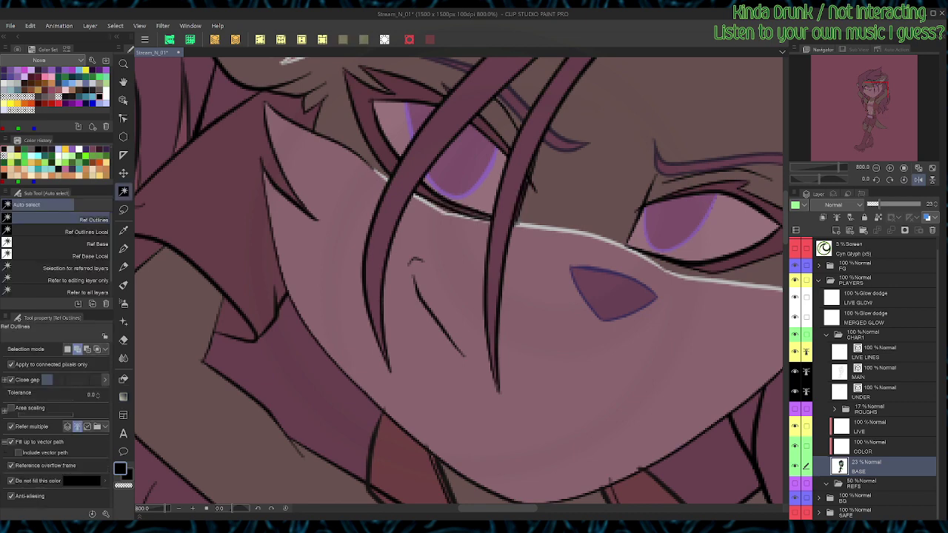
key("ctrl+s")
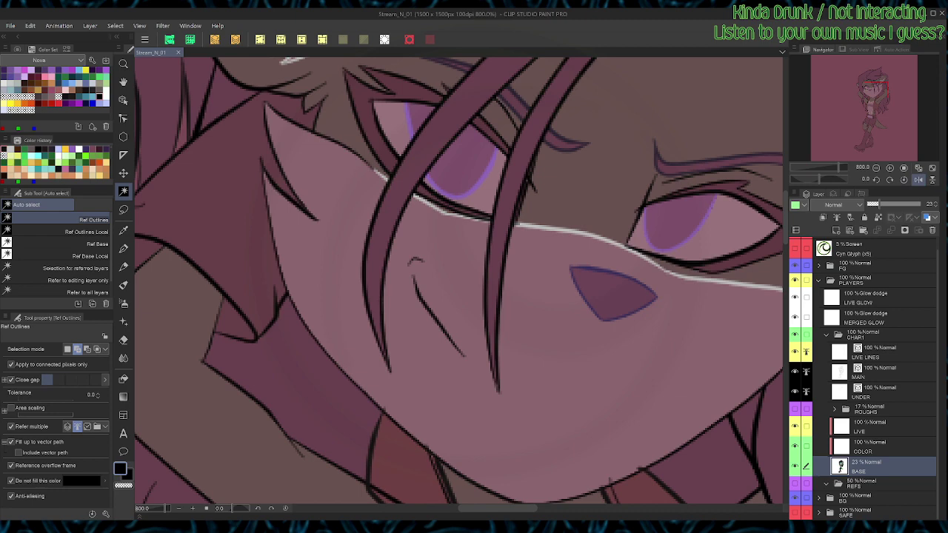
Step: Set the BASE layer's opacity to 100% and inspect the flats around the eye and front hair strands
left_click(903, 203)
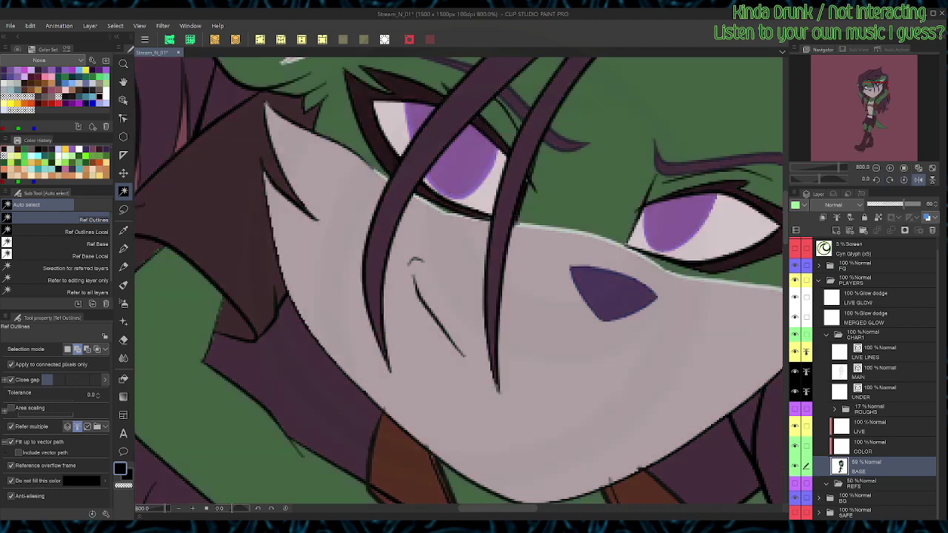
left_click(920, 203)
key("ctrl+plus")
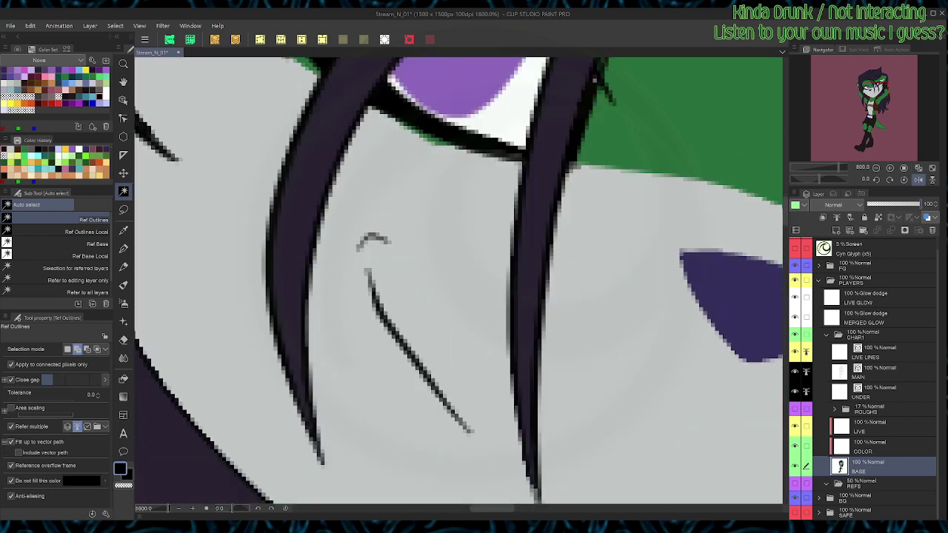
key("m")
key("space")
mouse_move(598, 80)
left_mouse_down()
mouse_move(536, 173)
mouse_move(539, 150)
left_mouse_up()
key("ctrl+d")
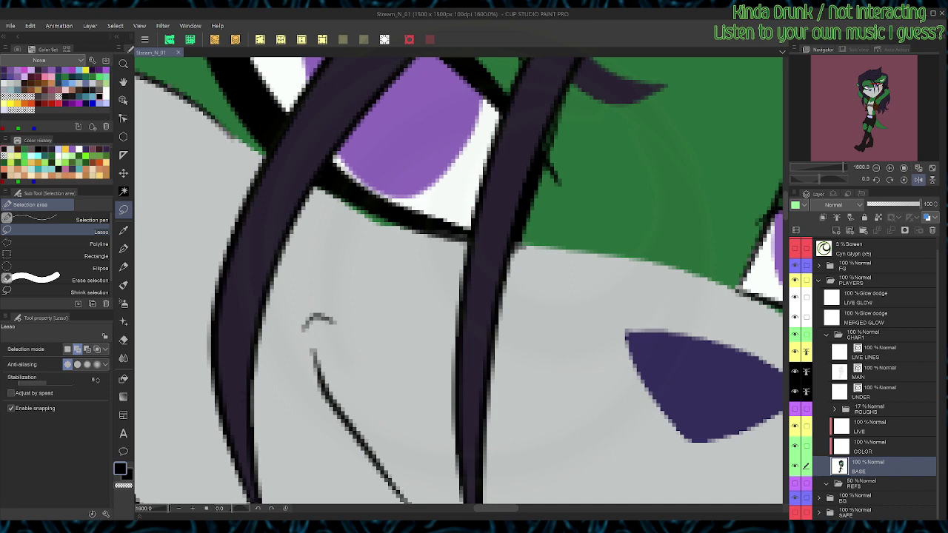
Step: Flip the canvas view horizontally and check the whole face
scroll(540, 156, "down", 3)
left_click(918, 180)
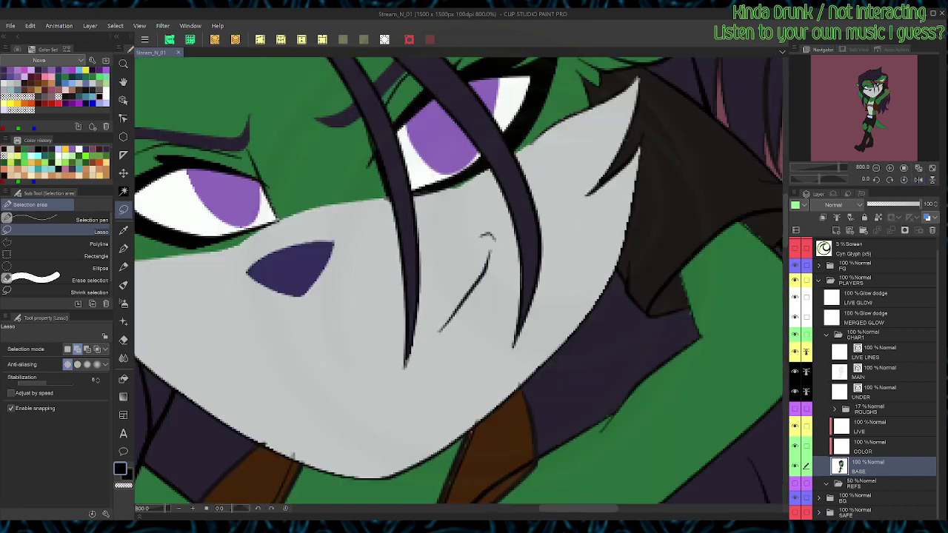
key("ctrl+minus")
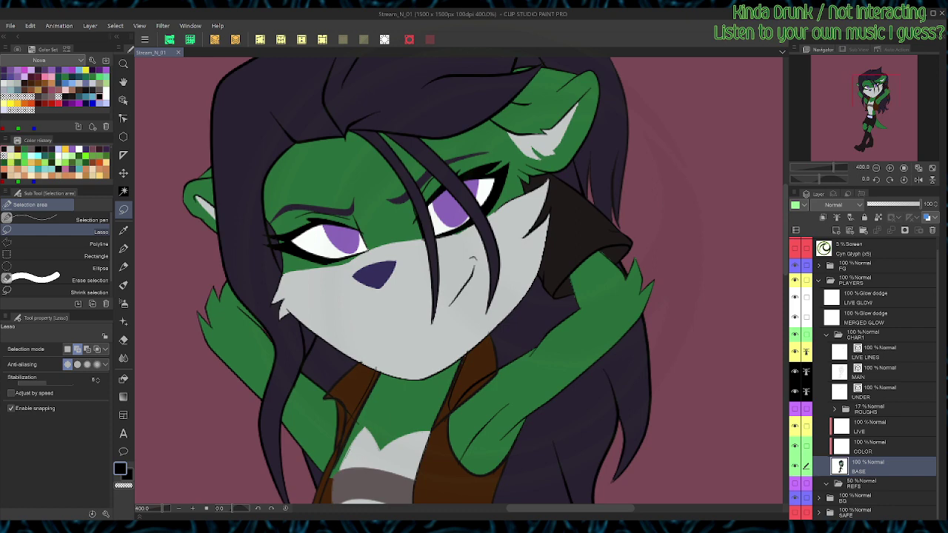
left_click_drag(459, 282, 477, 307)
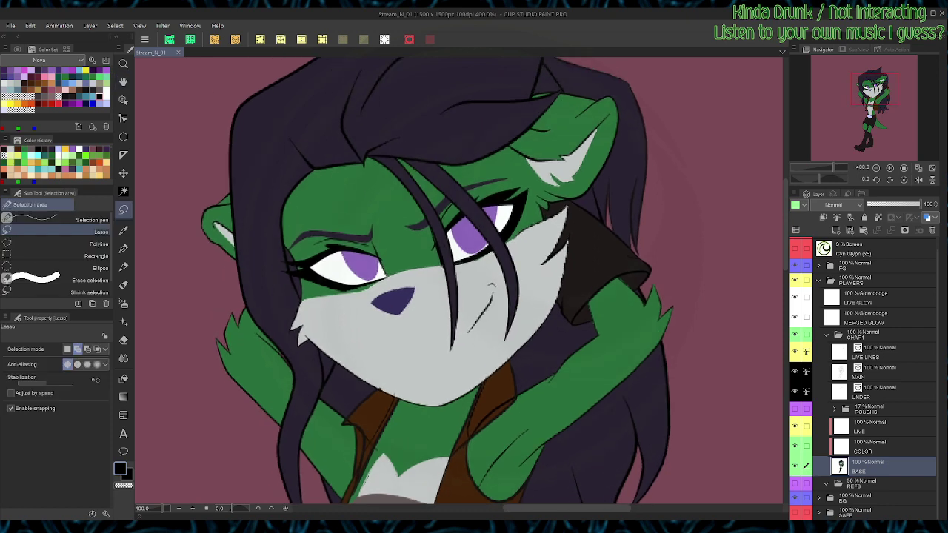
Step: Lower the BASE layer's opacity to about 58% and make the MAIN line layer active with the Hard eraser ready
key("e")
left_click(897, 204)
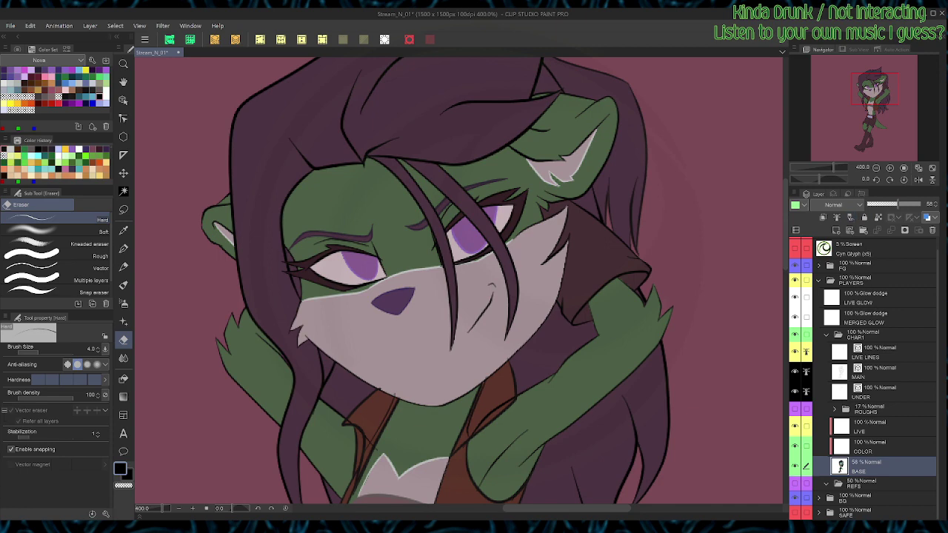
left_click(881, 372)
key("ctrl+plus")
key("space")
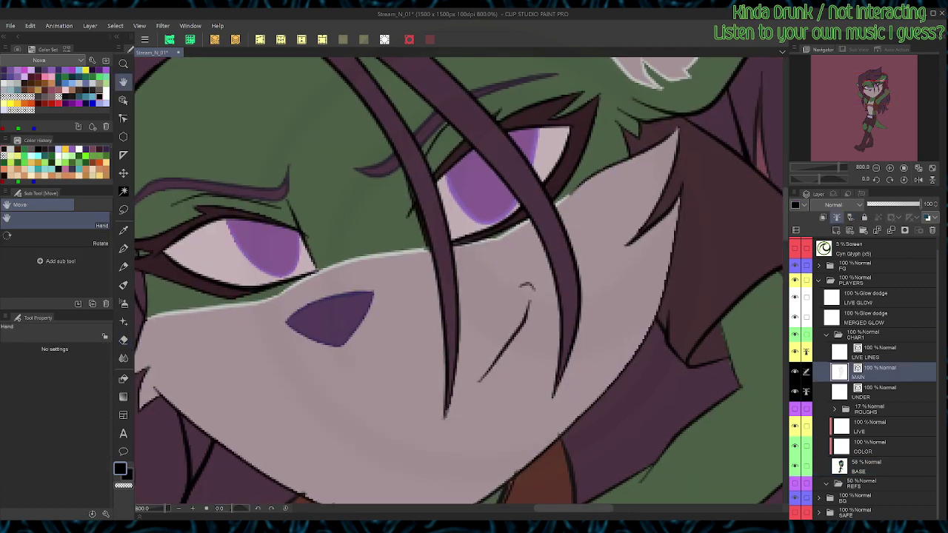
left_click_drag(338, 264, 459, 94)
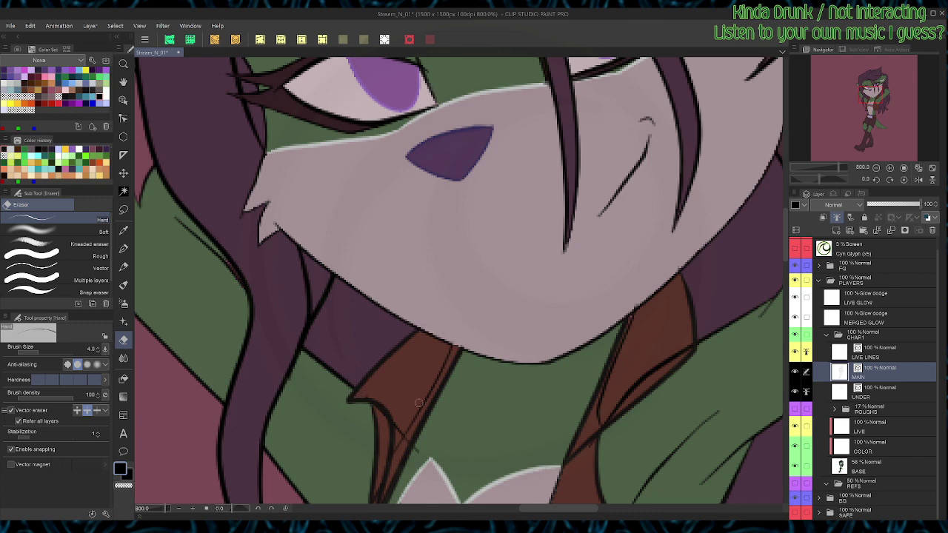
Step: Delete the stray vector lines crossing the vest's folded collar and running along its opposite lapel on the MAIN layer
left_click_drag(419, 422, 427, 361)
key("o")
left_click(415, 378)
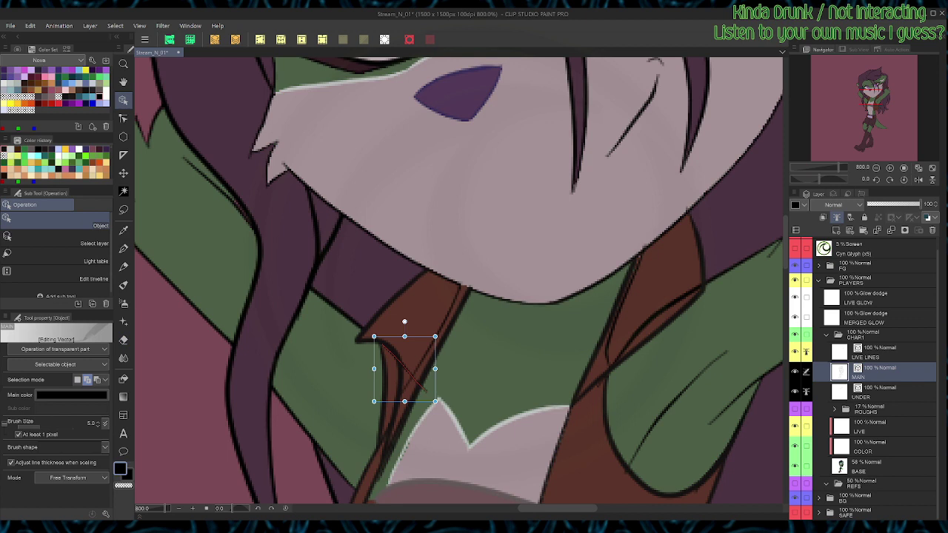
key("Delete")
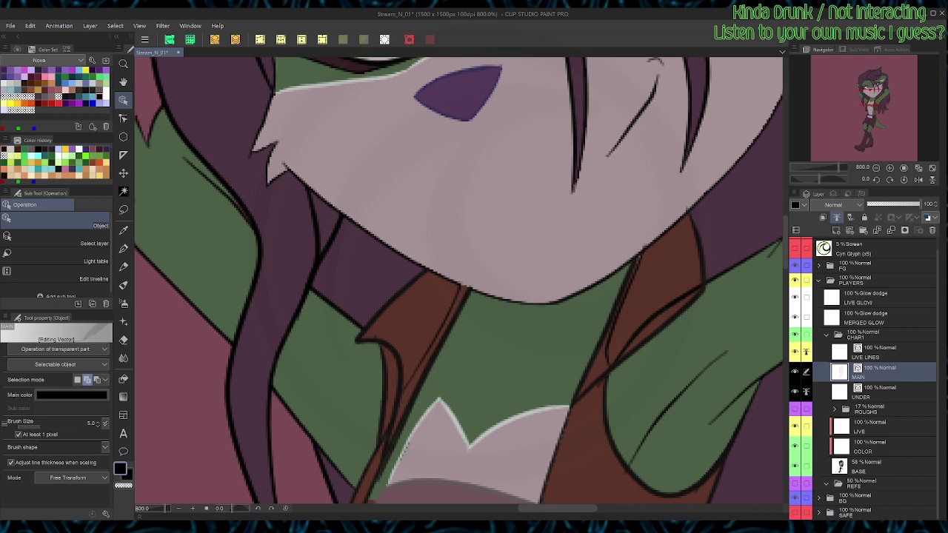
left_click(624, 311)
key("Delete")
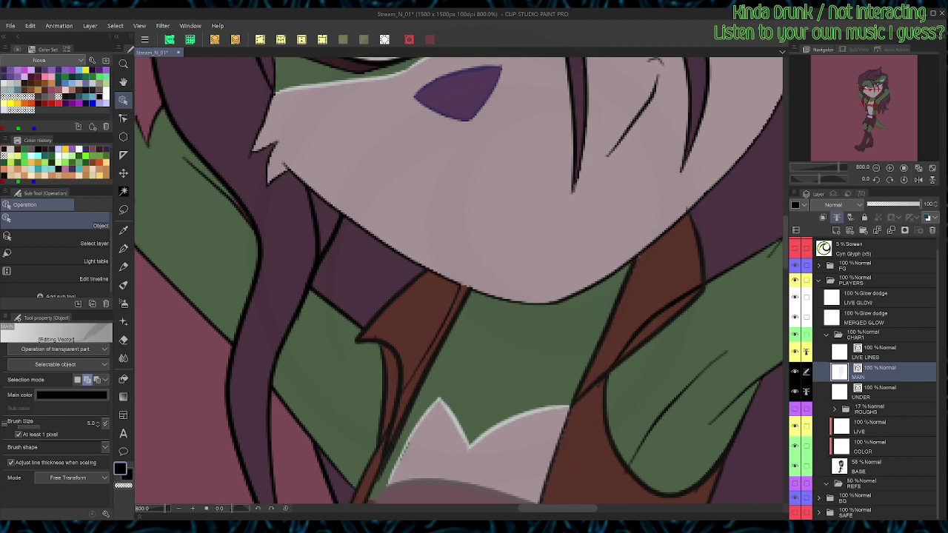
Step: Erase the overlapping line where the vest collar meets the raised arm and delete its leftover fragment near the armpit
key("e")
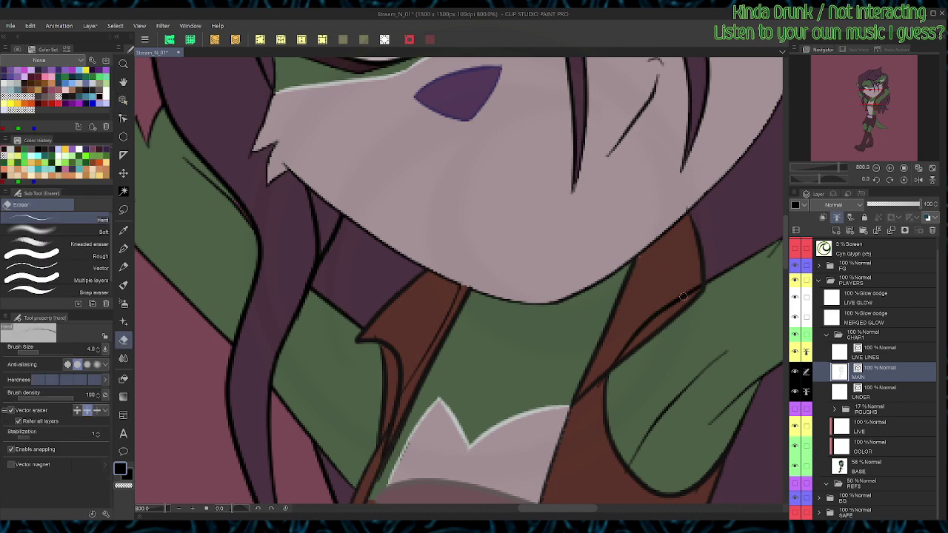
left_click(685, 296)
key("o")
left_click(603, 377)
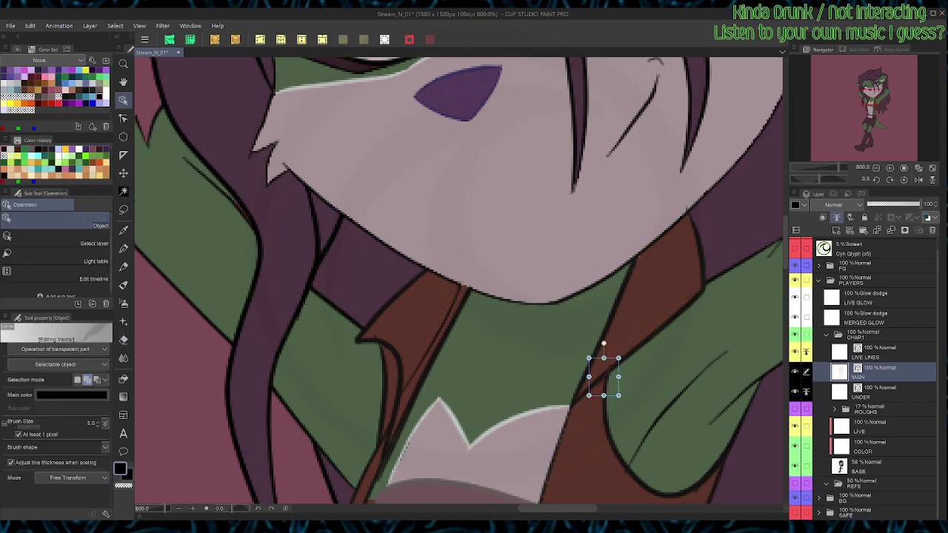
key("Delete")
Step: Split the vest's inner hem line at the front corner, delete the end that overhangs the belly, and save
left_click_drag(459, 318, 433, 225)
key("e")
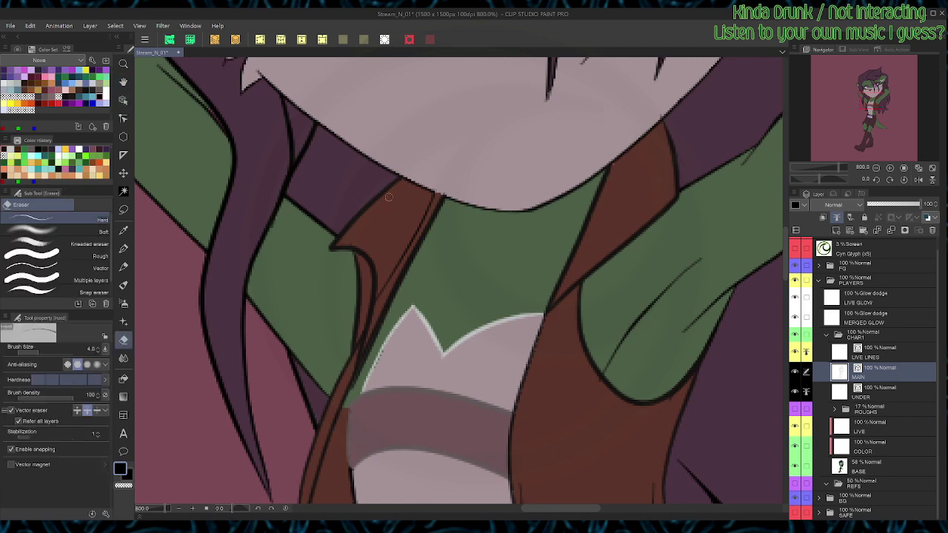
left_click_drag(549, 395, 526, 291)
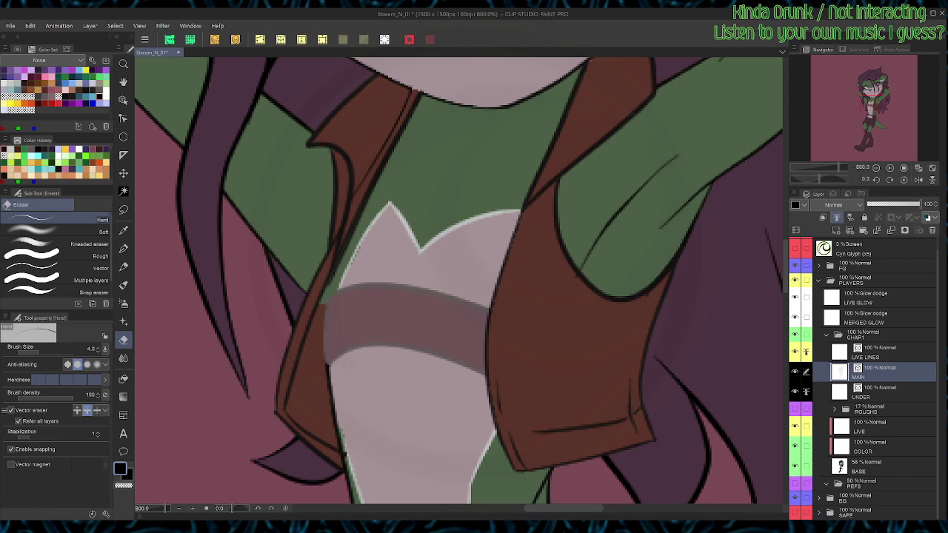
scroll(511, 237, "down", 2)
scroll(509, 233, "up", 2)
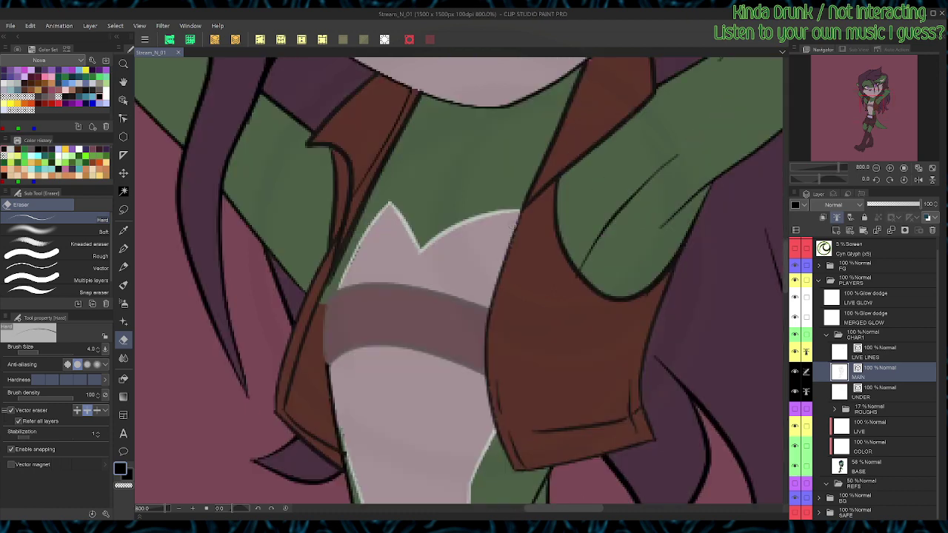
left_click_drag(403, 364, 401, 284)
scroll(402, 285, "up", 2)
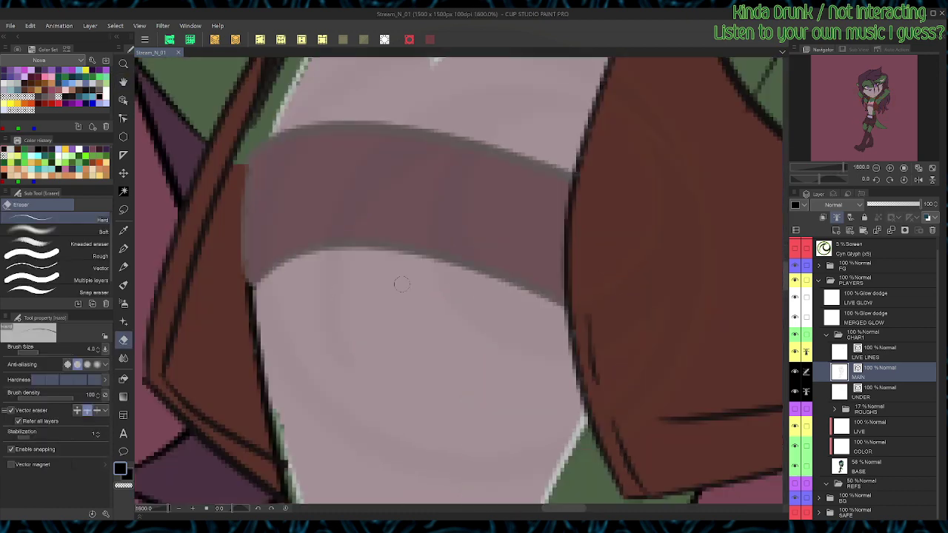
key("y")
left_click_drag(287, 468, 328, 353)
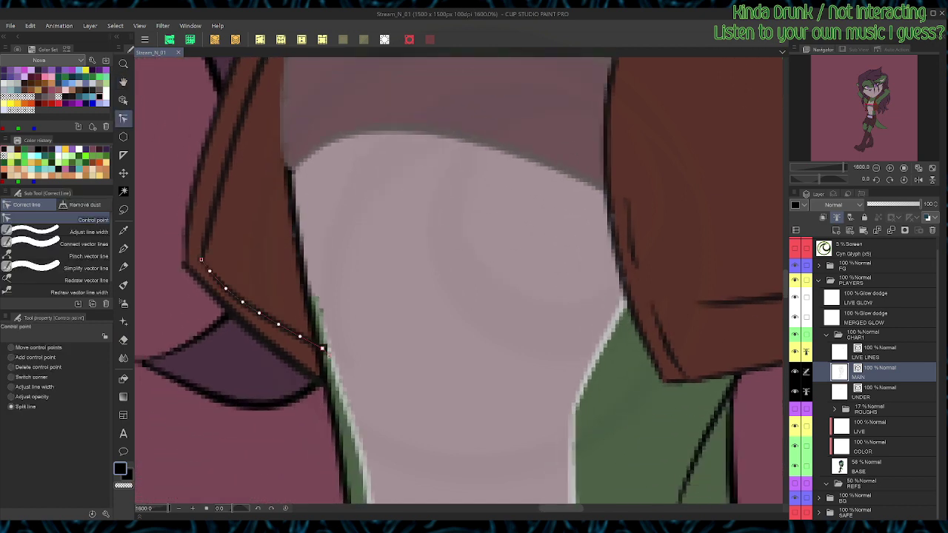
key("o")
left_click(323, 346)
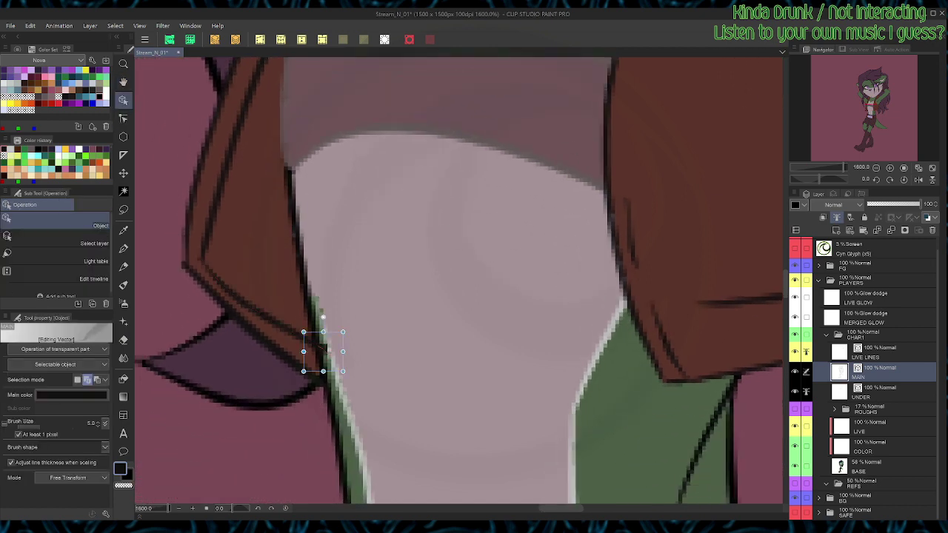
key("Delete")
key("ctrl+s")
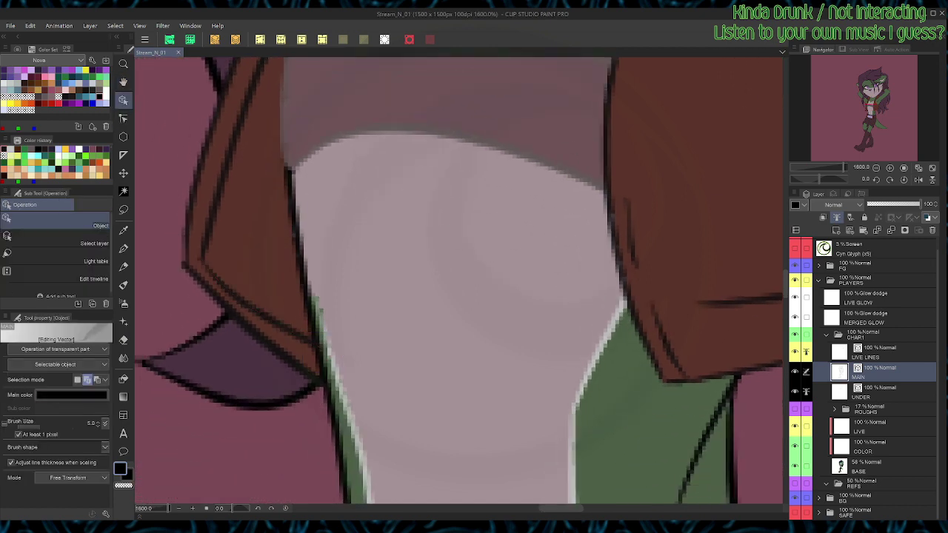
Step: Expand the SAFE folder below the BG folder and make its backup MAIN line layer active
scroll(337, 317, "down", 4)
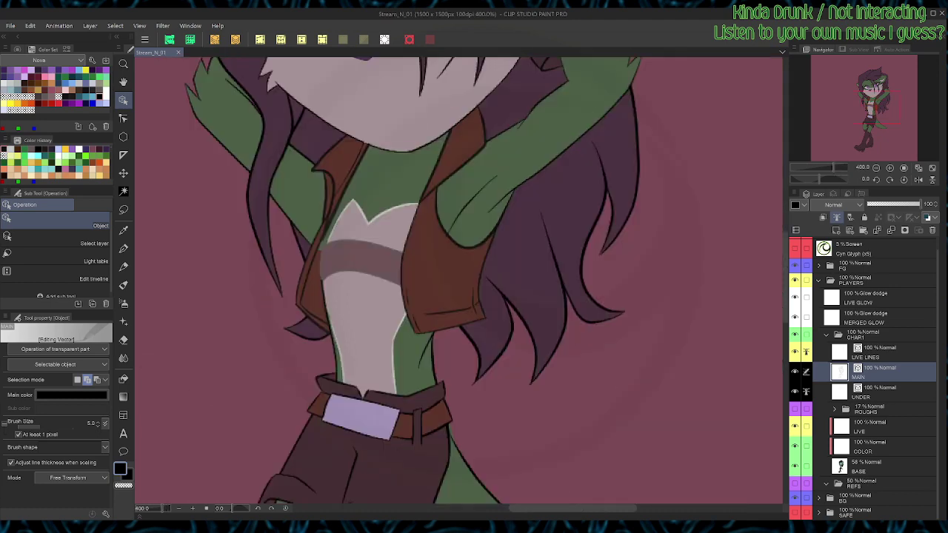
left_click_drag(336, 317, 347, 406)
key("ctrl+plus")
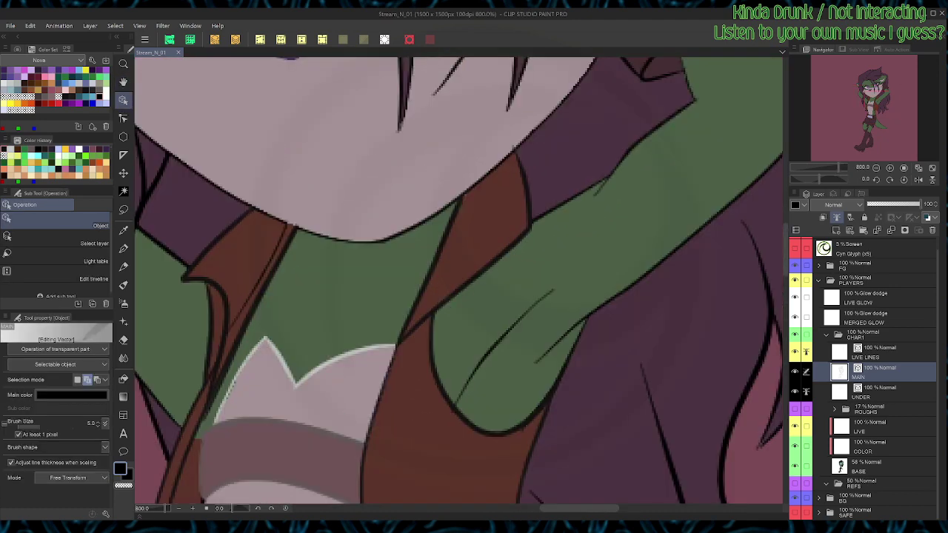
left_click_drag(400, 289, 489, 352)
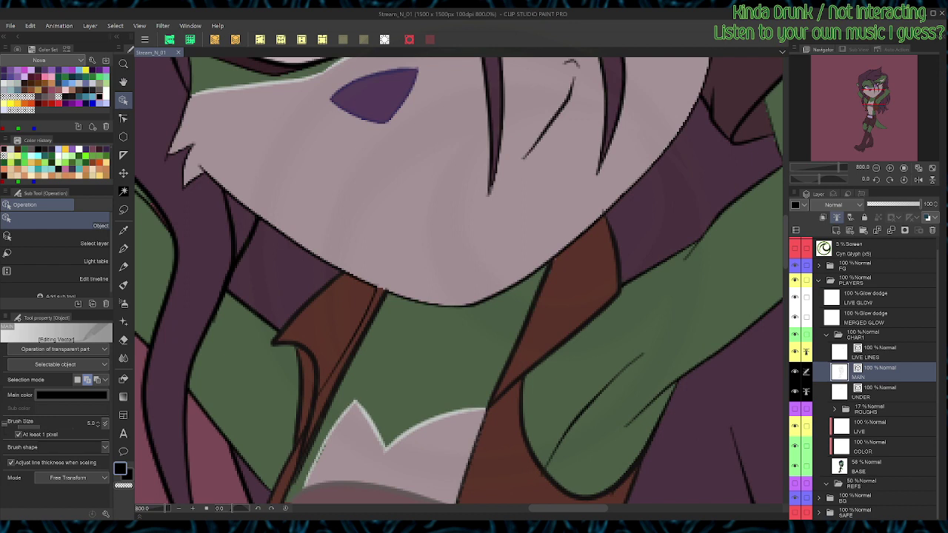
left_click(427, 303)
key("p")
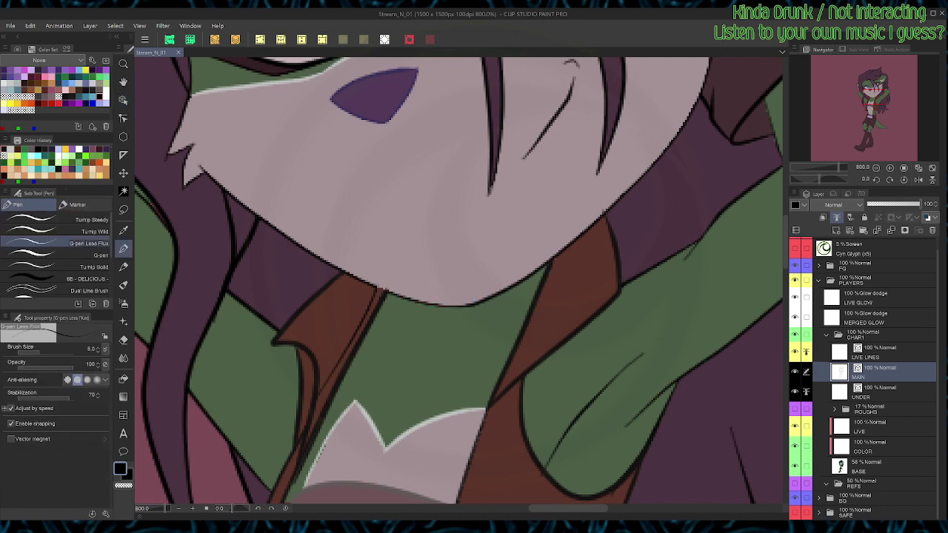
left_click(819, 512)
left_click(859, 513)
scroll(859, 511, "down", 1)
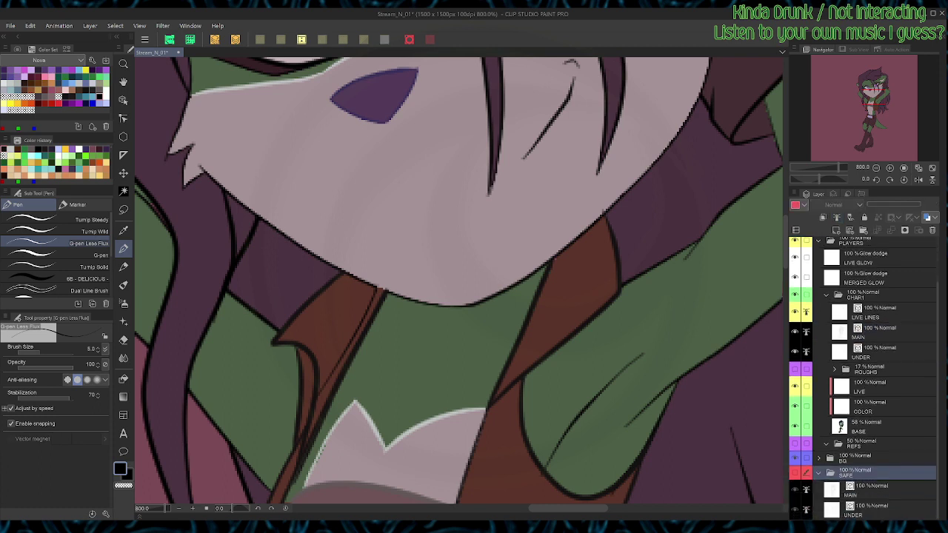
left_click(874, 490)
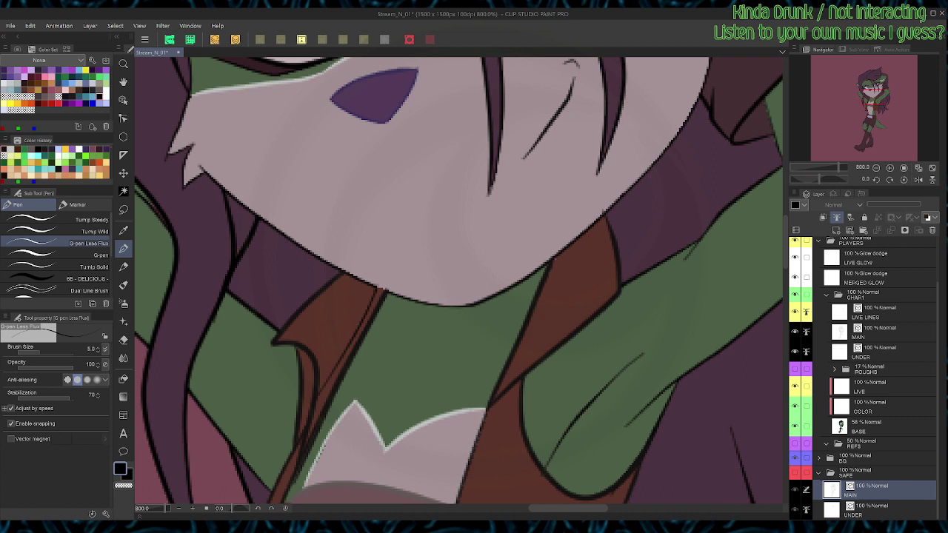
Step: Hide the PLAYERS and BG folders, show the SAFE folder, and copy the complete jaw line from its MAIN layer
scroll(795, 264, "up", 1)
left_click(795, 264)
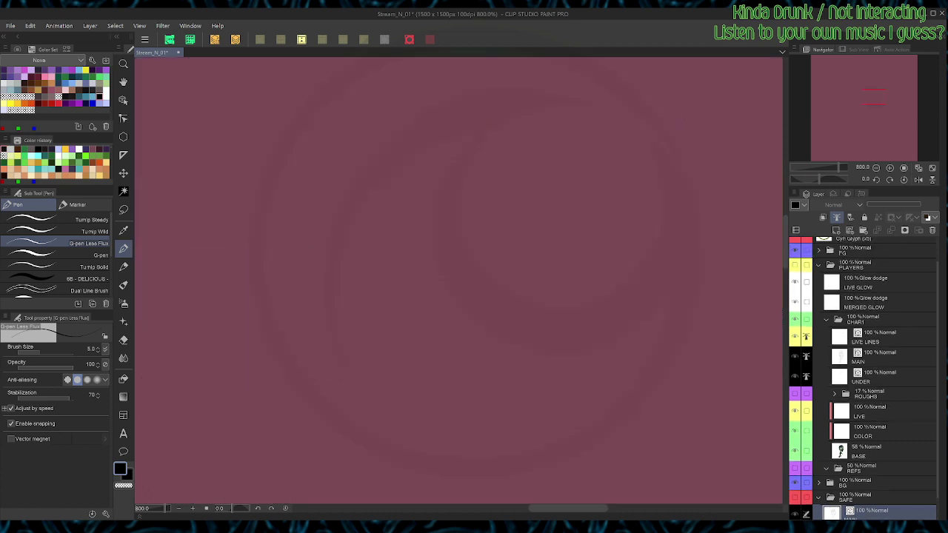
scroll(863, 370, "down", 1)
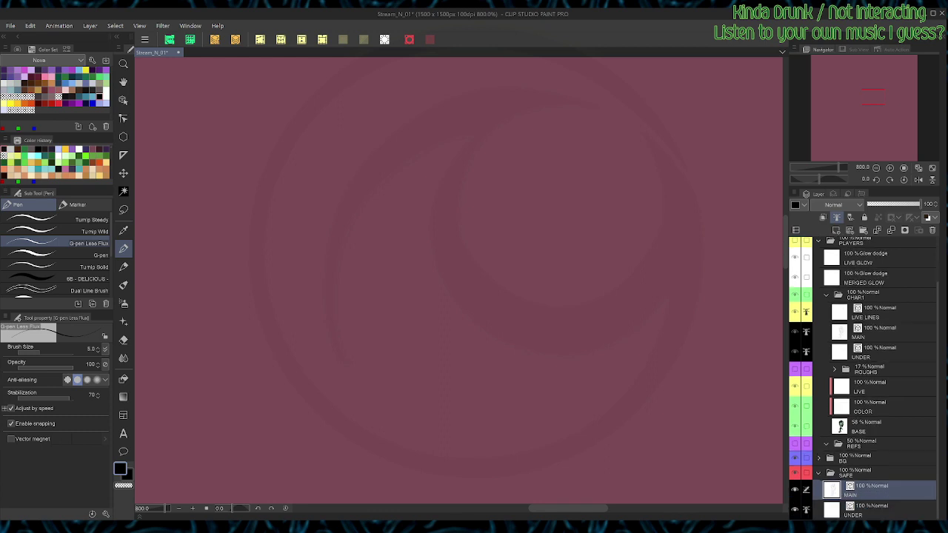
scroll(692, 363, "down", 3)
key("ctrl+alt+0")
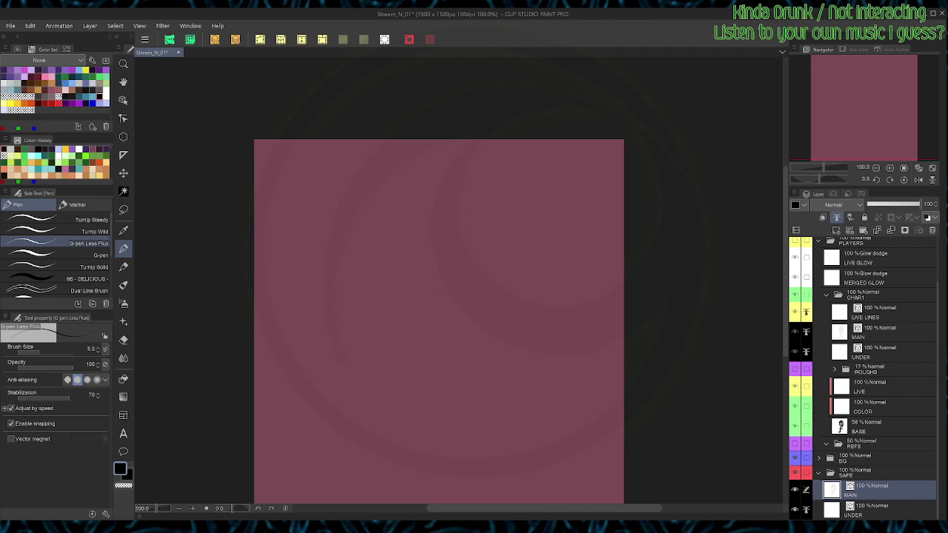
key("ctrl+plus")
key("ctrl+plus")
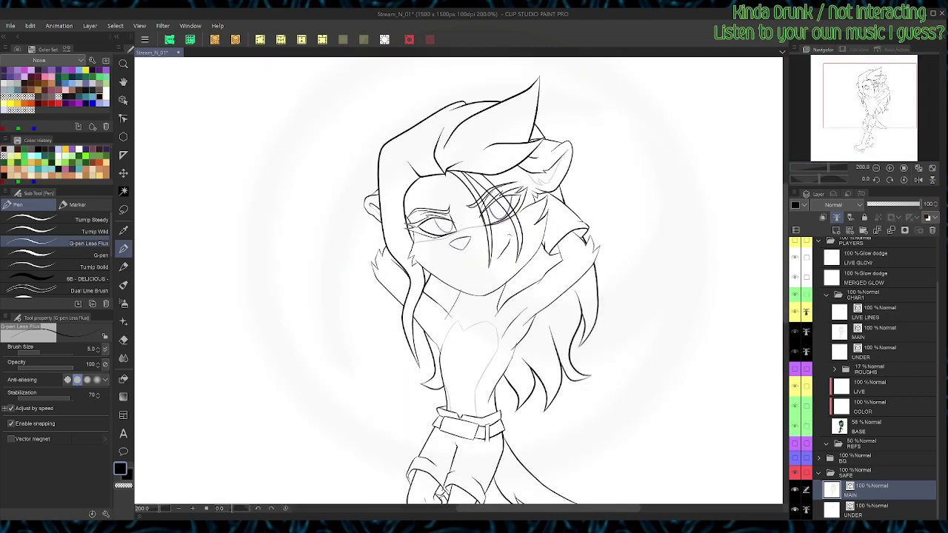
key("o")
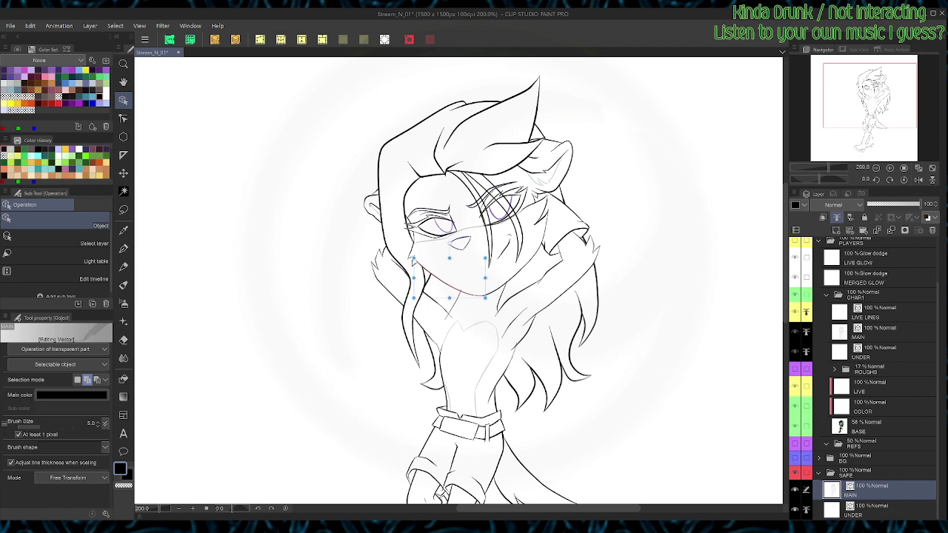
Step: Hide and collapse SAFE, show BG and PLAYERS again, and paste the copied jaw line onto the LIVE LINES layer
left_click(795, 472)
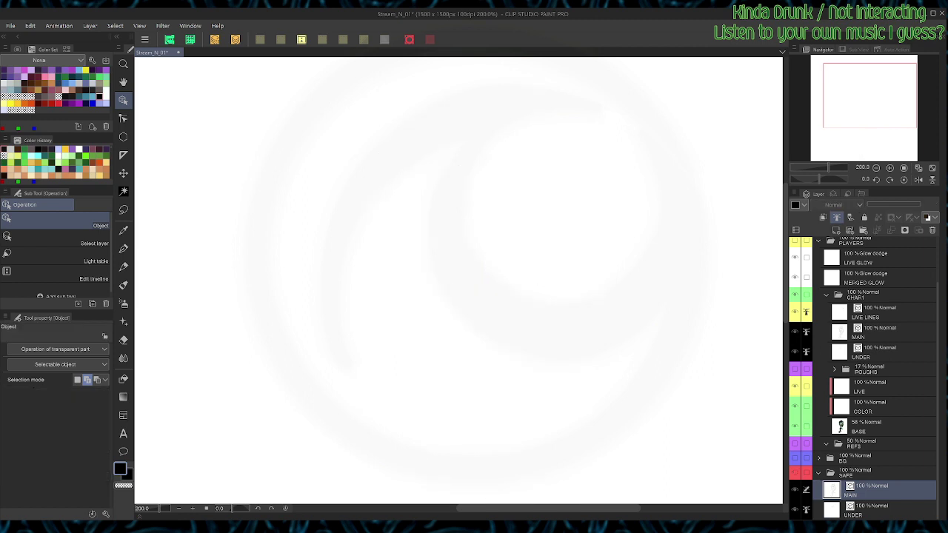
left_click(818, 472)
left_click(794, 498)
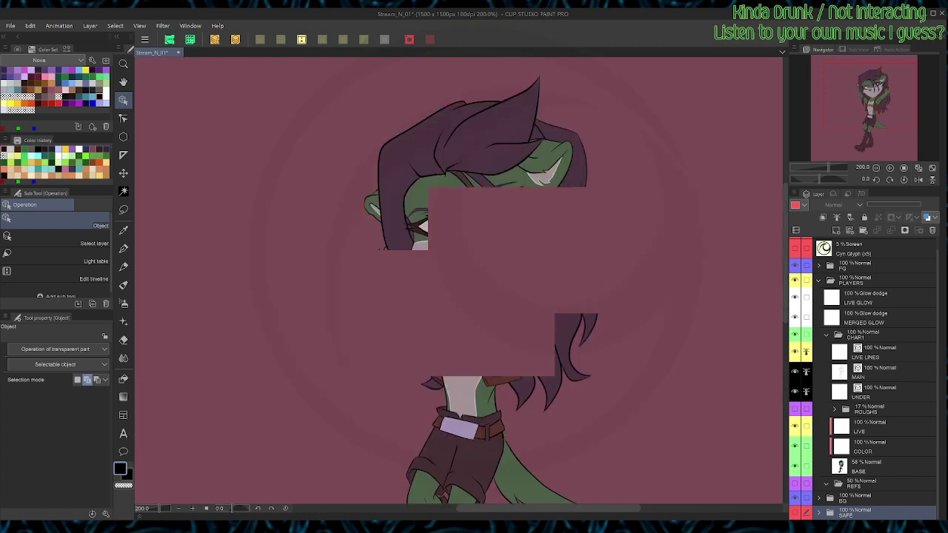
left_click(878, 372)
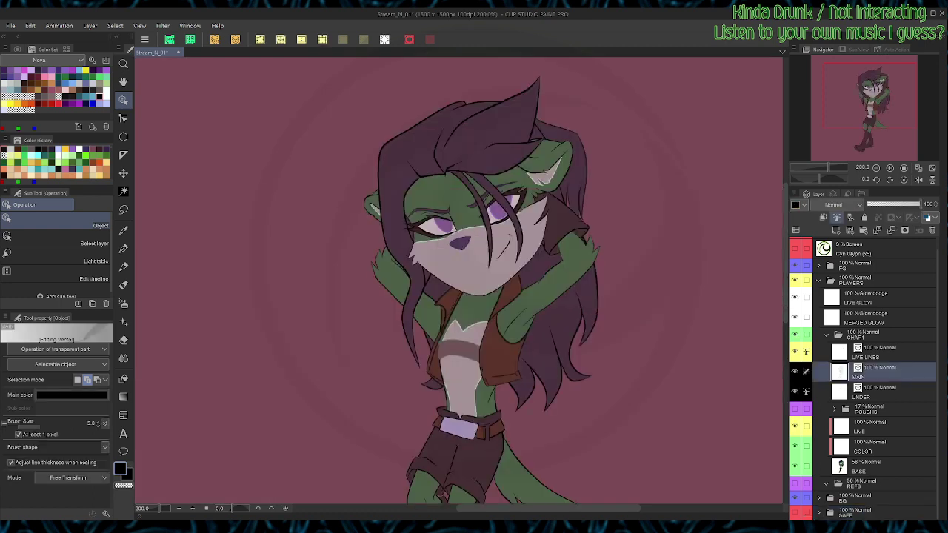
left_click(878, 352)
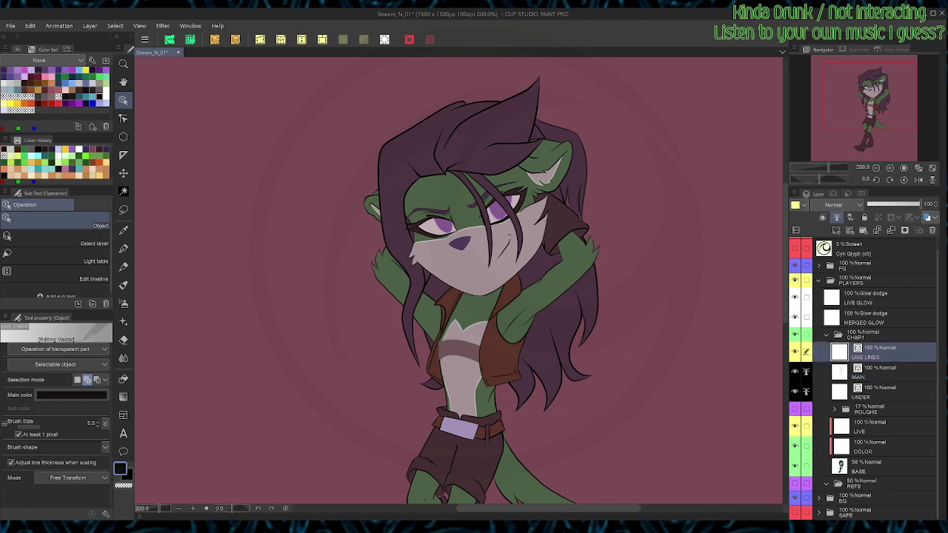
left_click(448, 286)
key("ctrl+plus")
key("ctrl+plus")
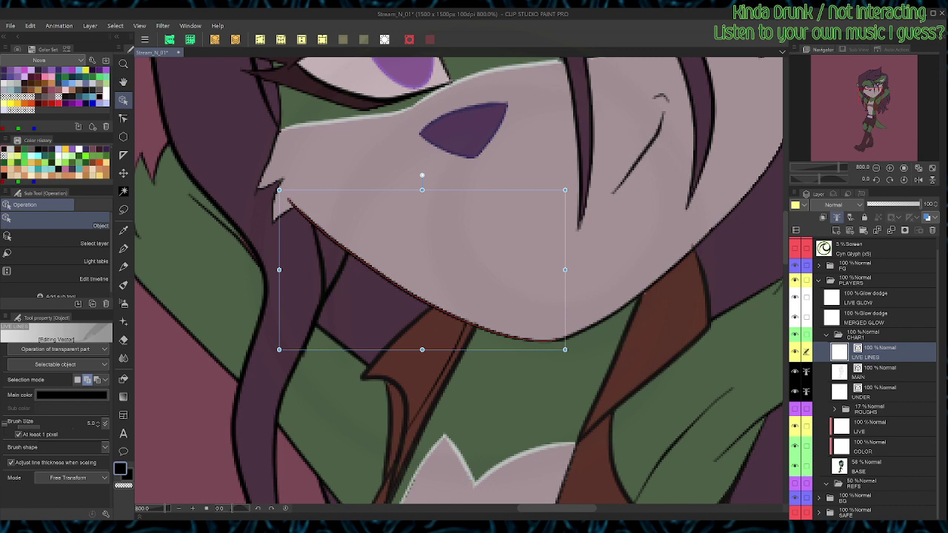
Step: Hide the UNDER and BASE layers and turn on the layer color for CHAR1's MAIN line layer
left_click(795, 391)
left_click(794, 466)
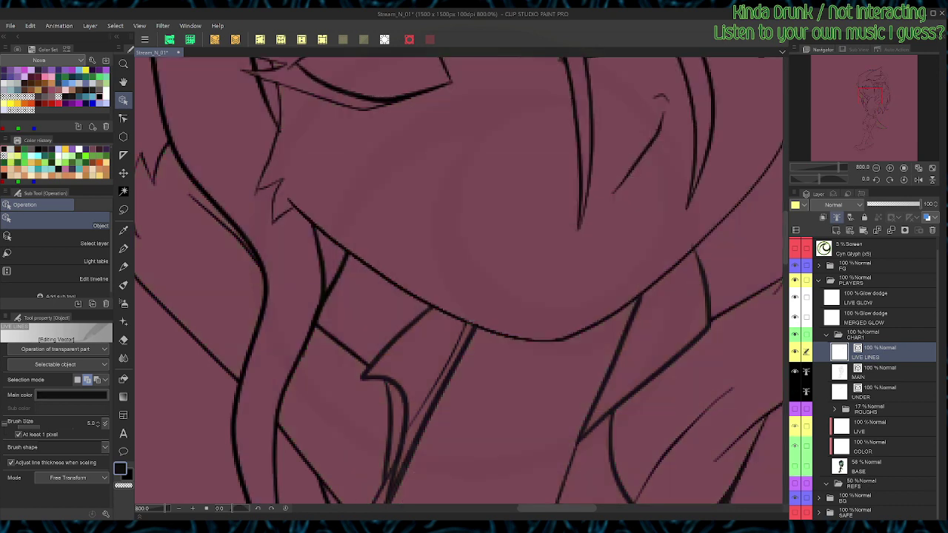
left_click(881, 373)
left_click(926, 218)
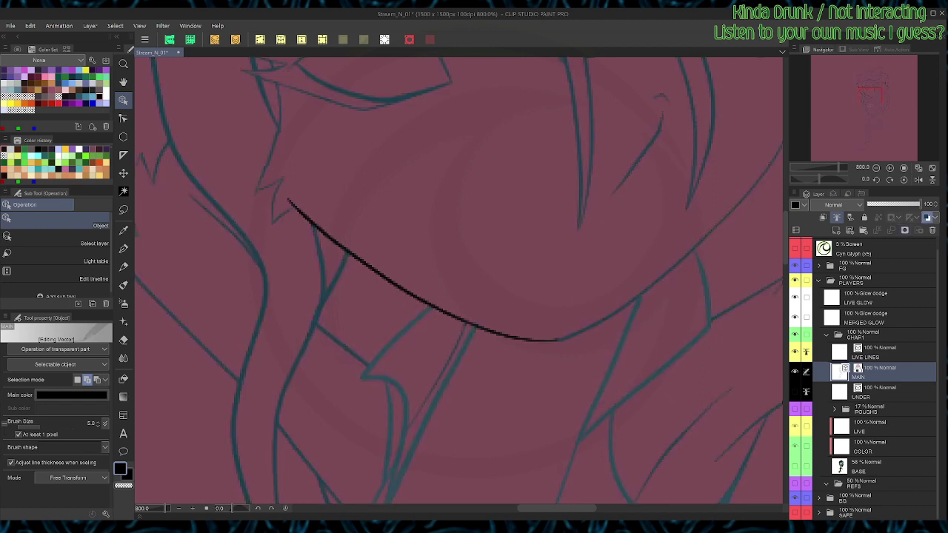
Step: Hide LIVE LINES and delete the old jaw line segments between the cheek fur and chin from the MAIN layer
left_click(794, 352)
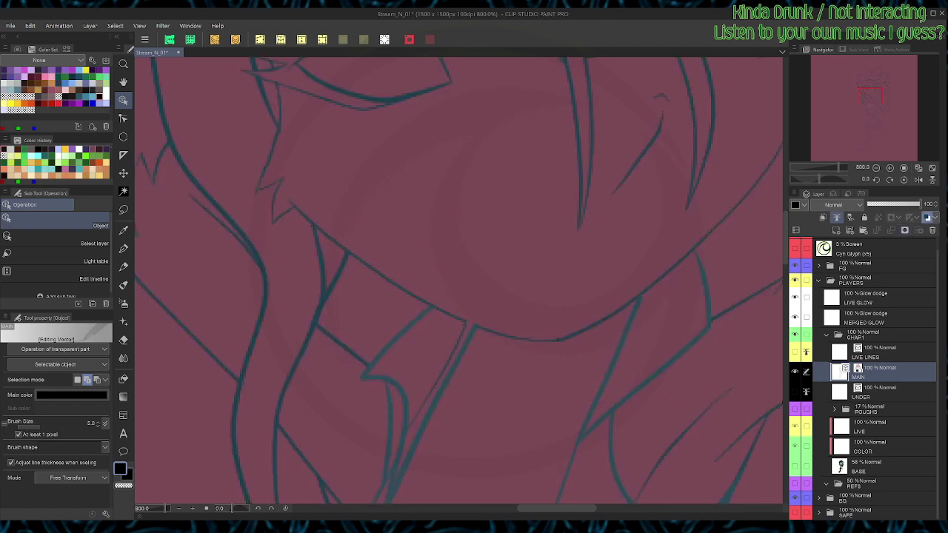
left_click(400, 288)
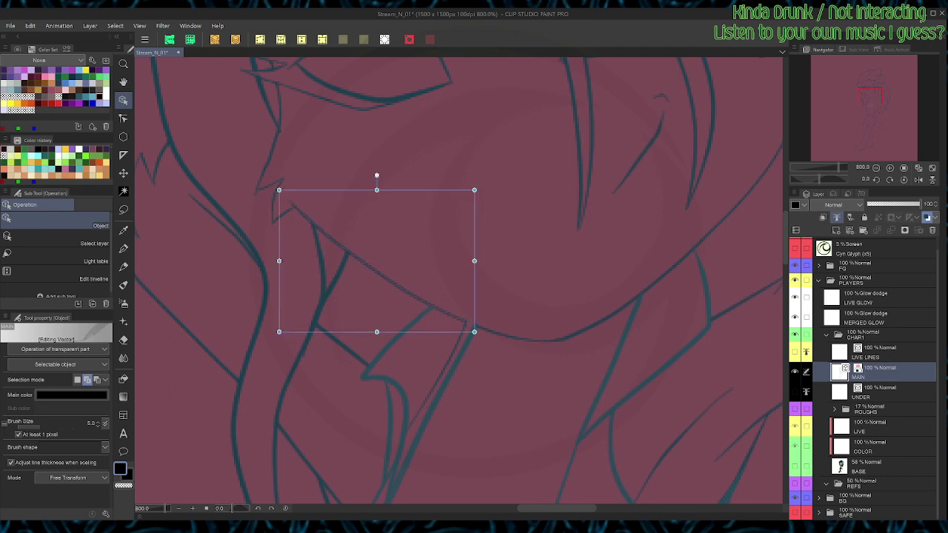
left_click(515, 338)
key("Delete")
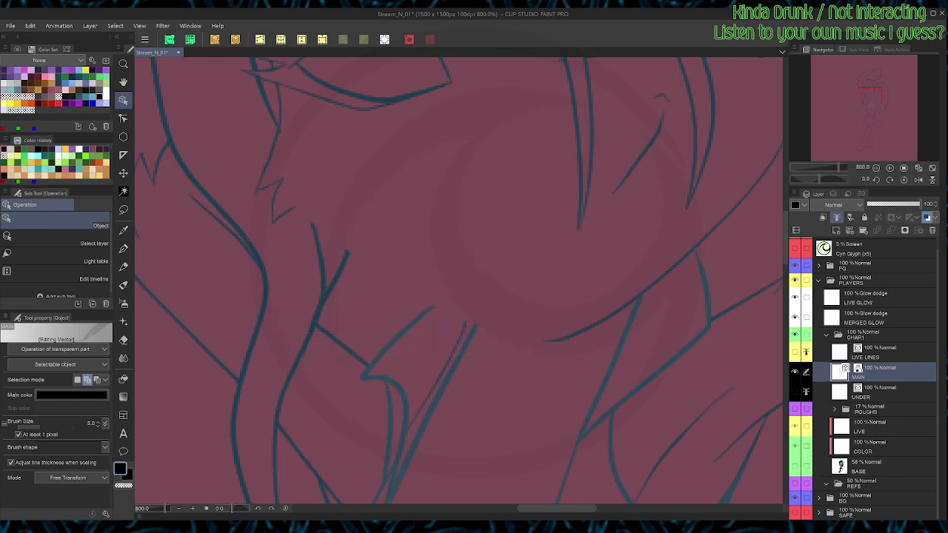
Step: Show LIVE LINES, move its jaw line onto the MAIN layer, and turn off MAIN's layer color
left_click(794, 353)
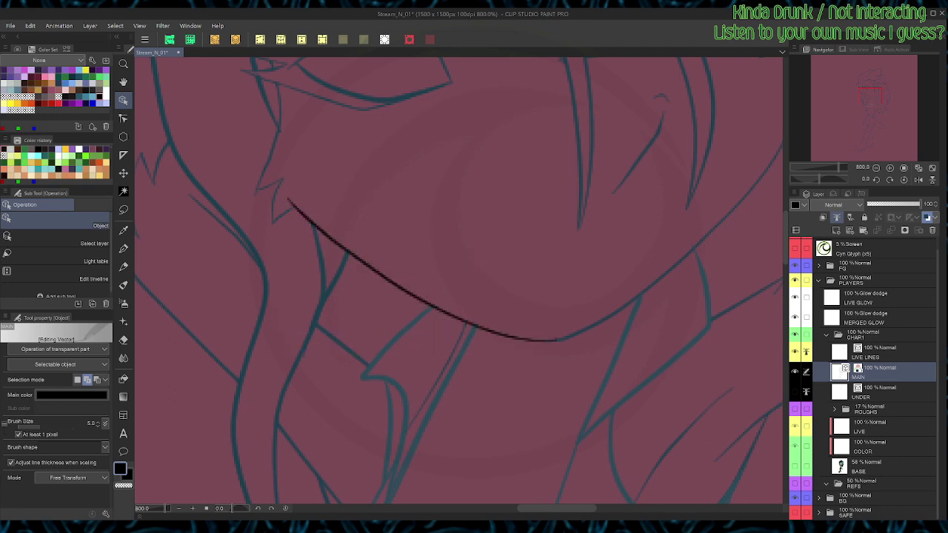
left_click(881, 353)
key("Delete")
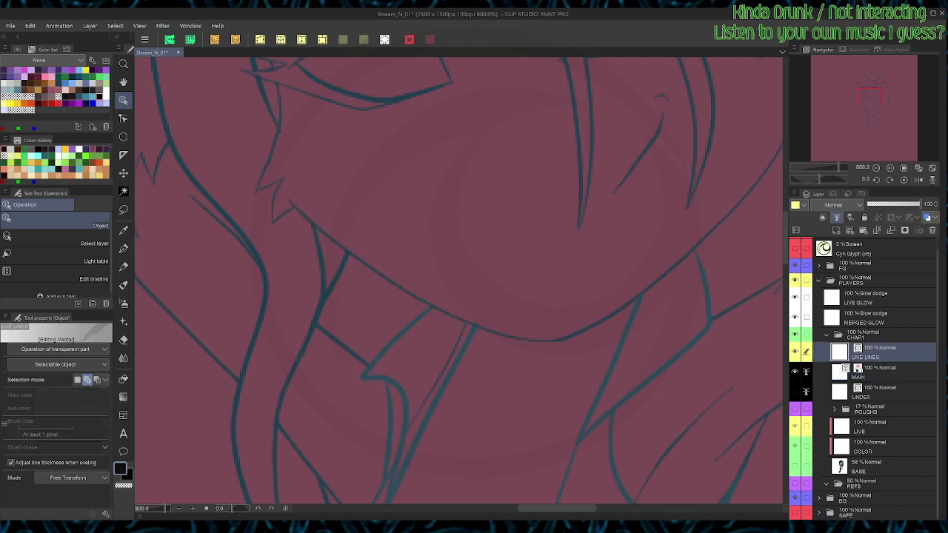
left_click(881, 373)
left_click(926, 217)
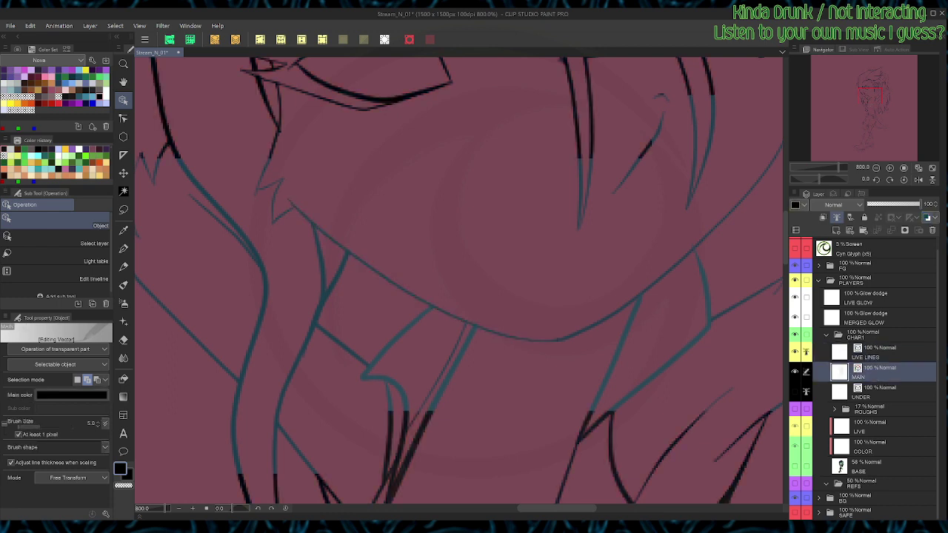
Step: Show the UNDER and BASE layers again and save the file
left_click(794, 392)
key("ctrl+alt+0")
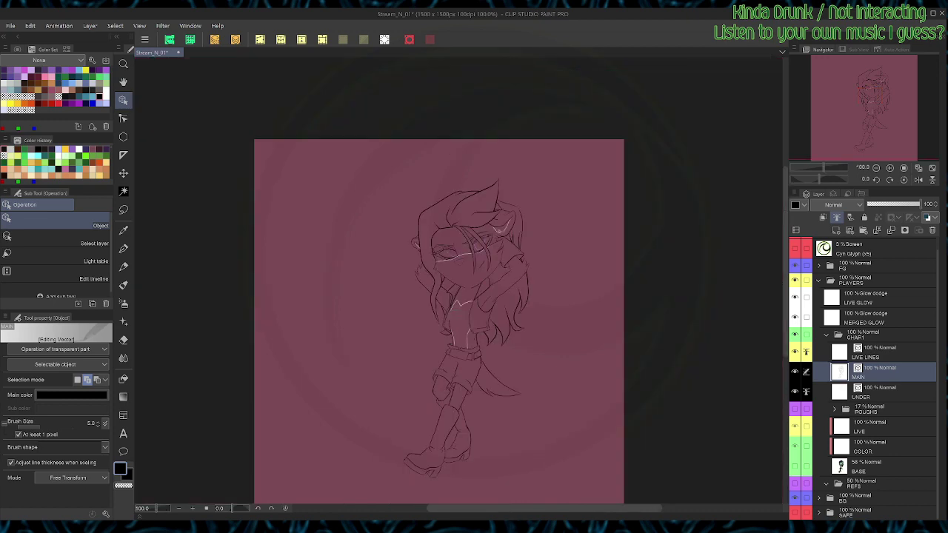
key("ctrl+plus")
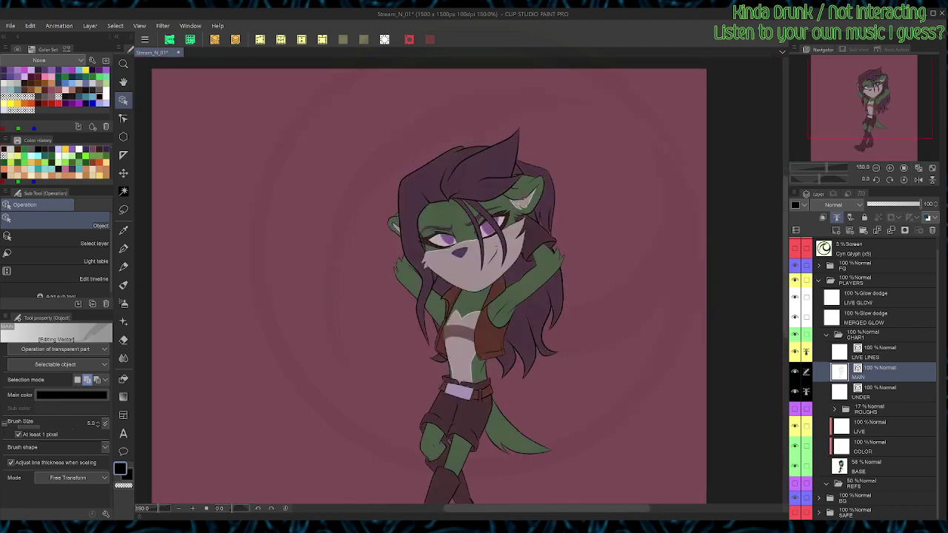
key("ctrl+plus")
key("ctrl+plus")
key("ctrl+plus")
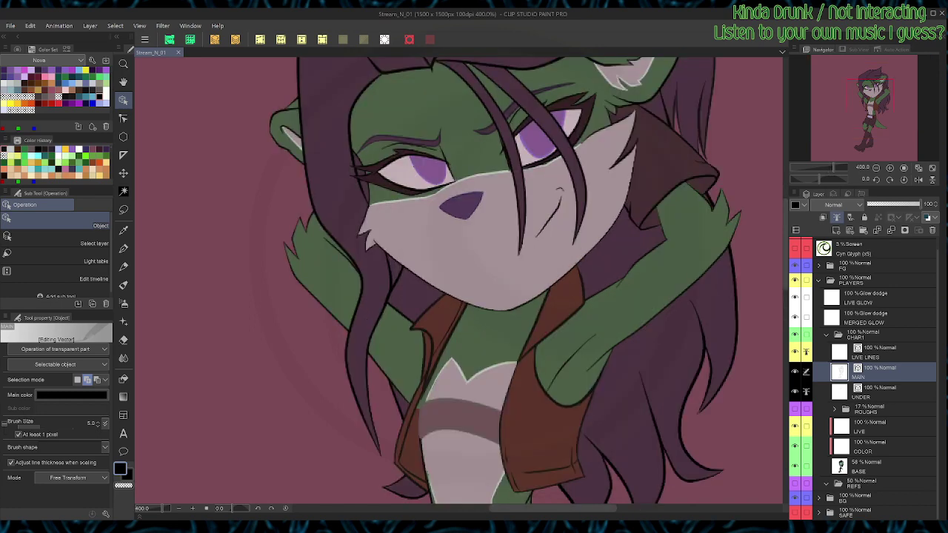
Step: Split the vest's front edge line where it meets the chin, delete the end that overlaps the jaw, and save
key("ctrl+plus")
key("ctrl+plus")
key("y")
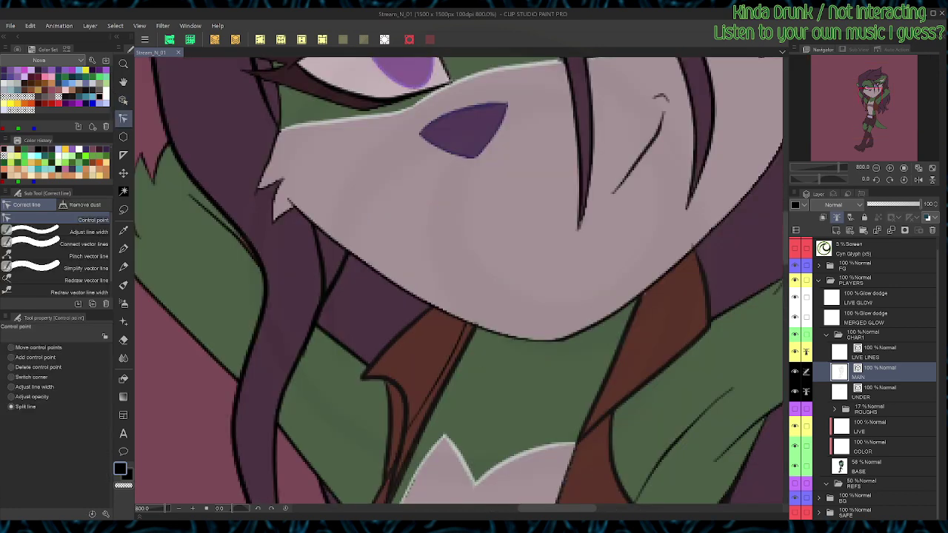
key("ctrl+plus")
key("ctrl+plus")
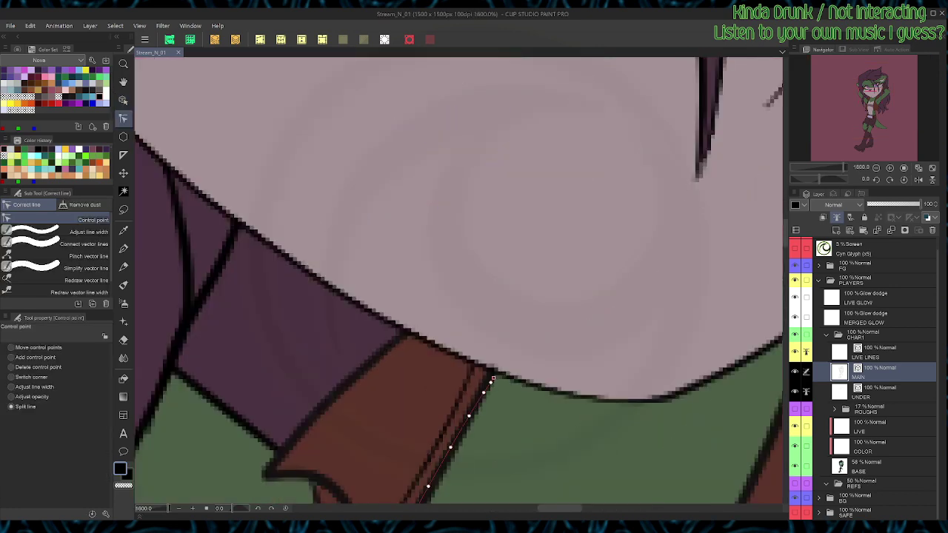
left_click(492, 366)
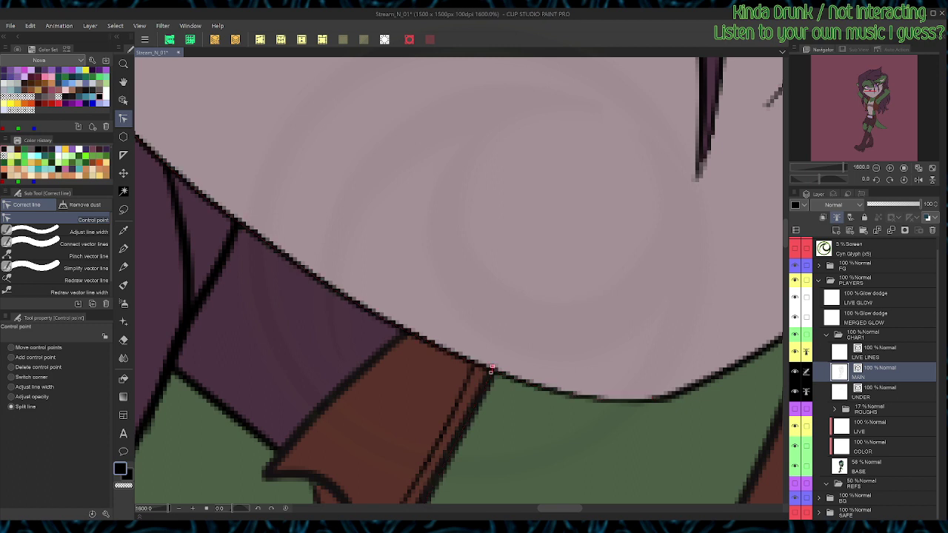
key("o")
key("Delete")
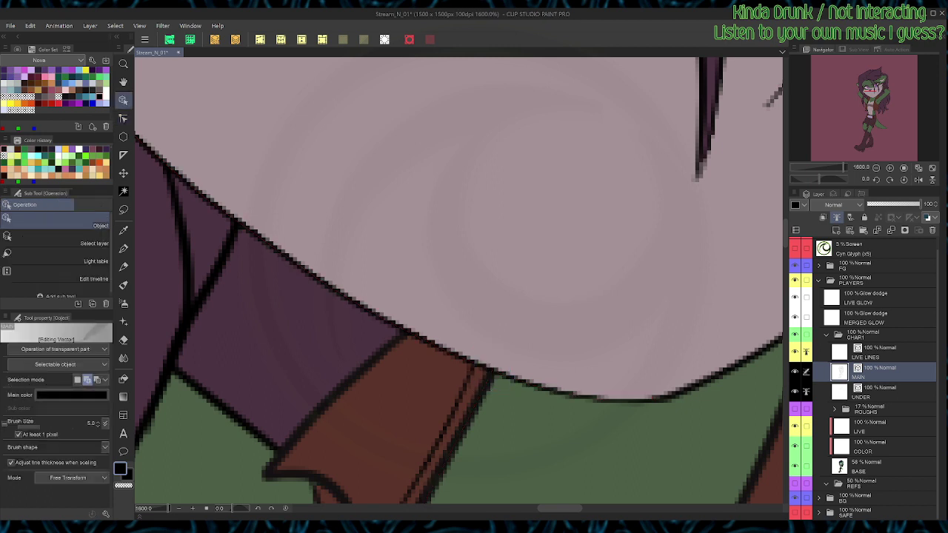
key("ctrl+s")
scroll(490, 351, "down", 2)
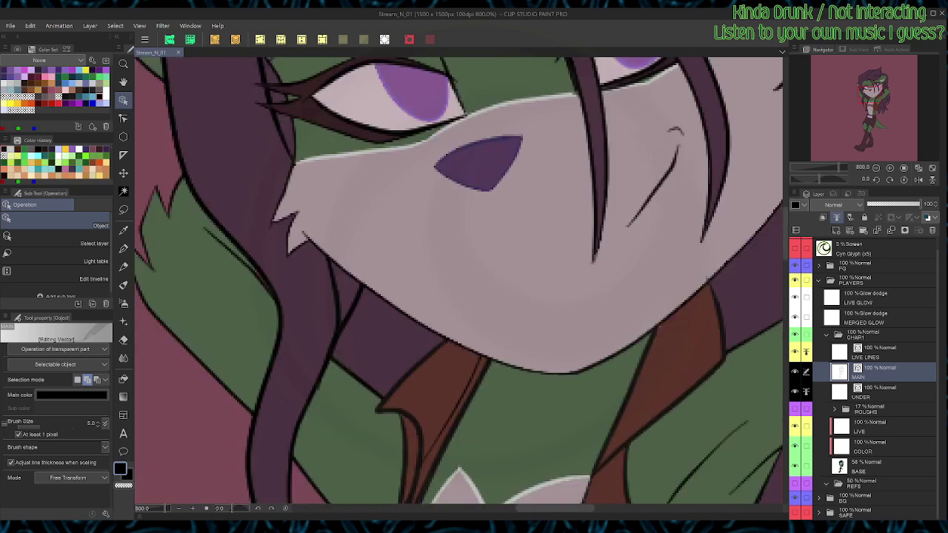
Step: Split the vest collar's outer line where it crosses the jaw, delete the stub overlapping the face, and save
key("space")
left_click_drag(708, 222, 607, 238)
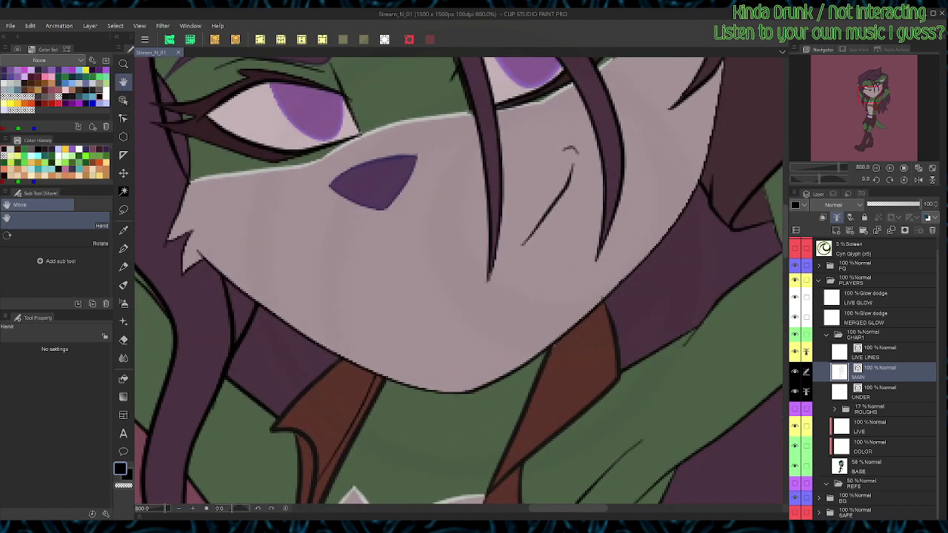
scroll(608, 238, "up", 2)
key("y")
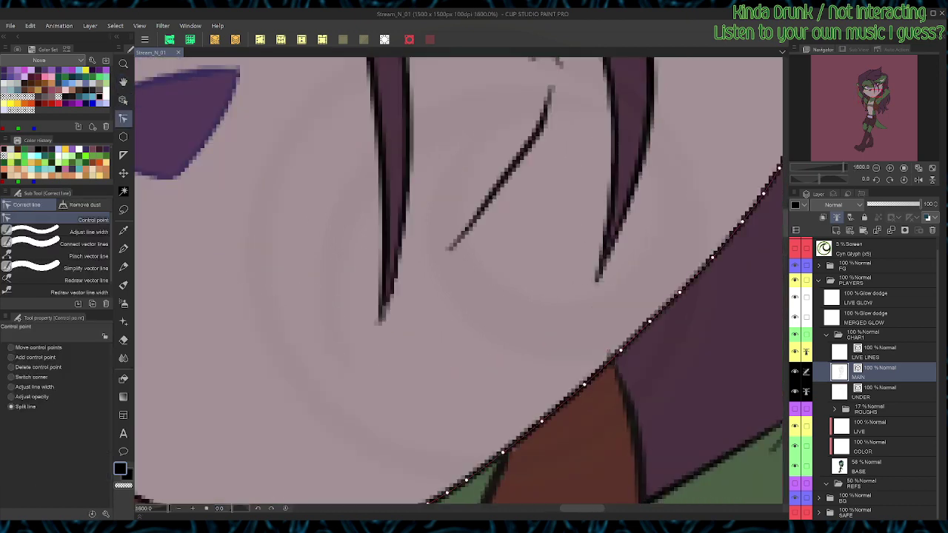
left_click(607, 351)
key("o")
left_click(609, 355)
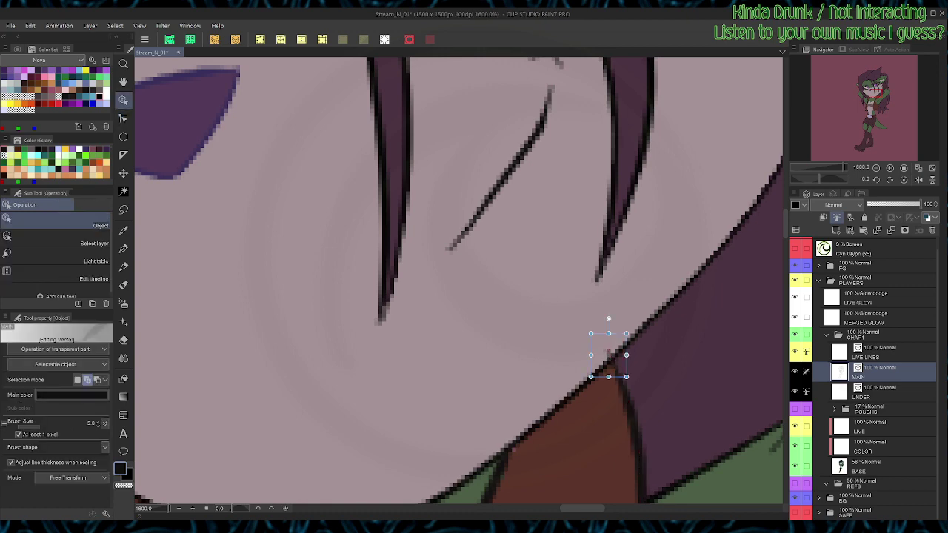
key("Delete")
key("ctrl+s")
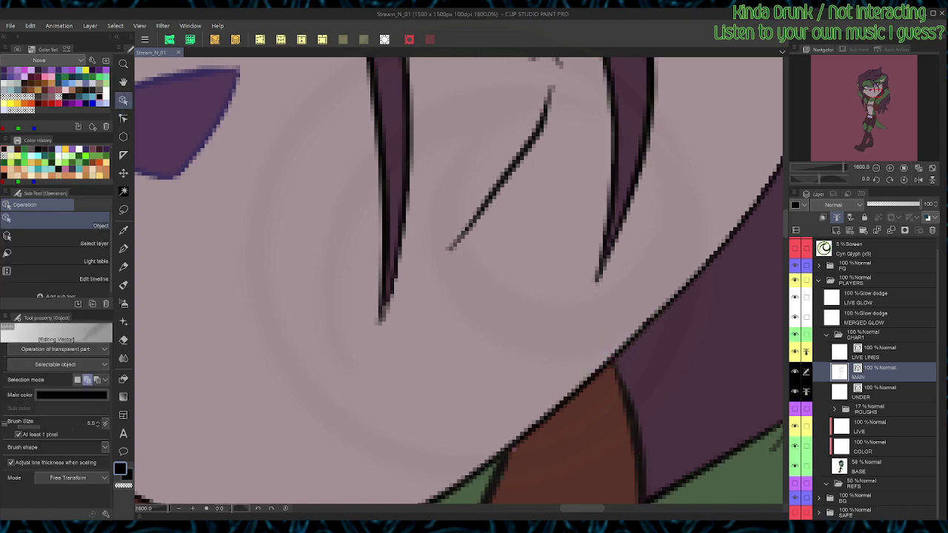
Step: Set the BASE layer's opacity to 100%
key("p")
scroll(626, 302, "down", 2)
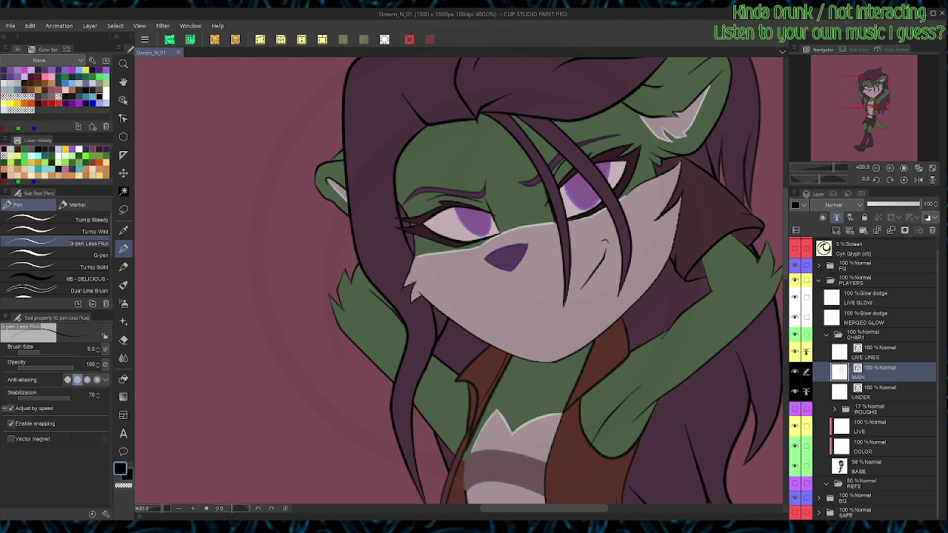
left_click_drag(625, 302, 588, 321)
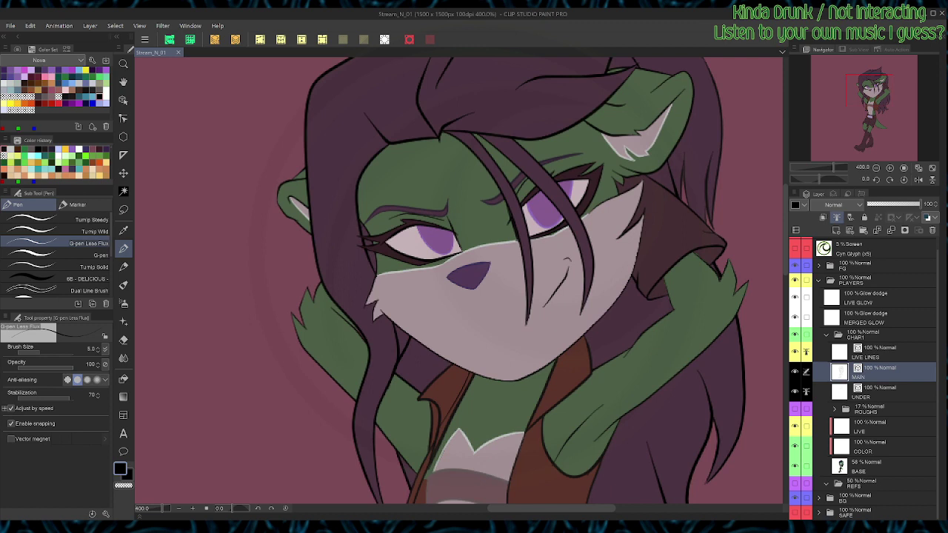
left_click(873, 466)
left_click(920, 204)
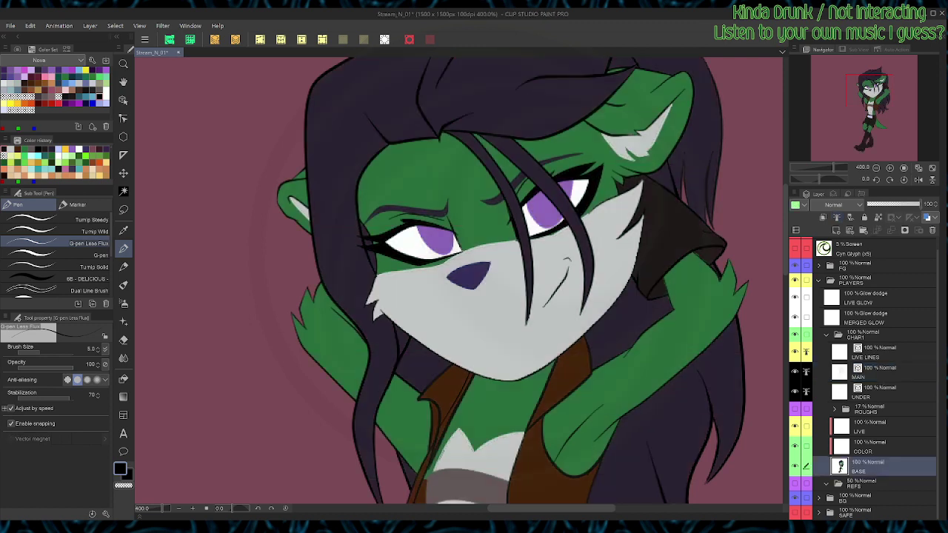
Step: Fill the small gaps along the dark glove's cuff edge beside the raised arm on the BASE layer with the glove colour, and save
key("ctrl+plus")
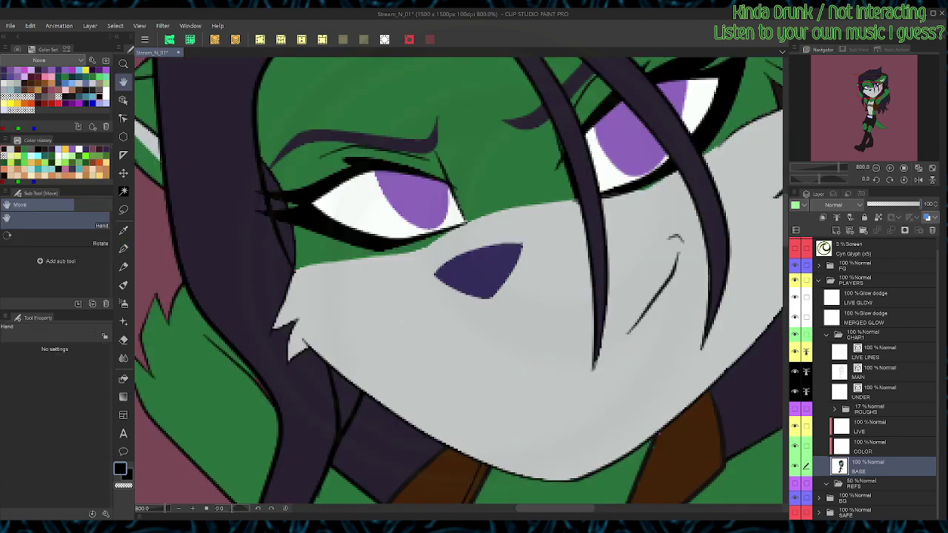
left_click_drag(562, 370, 356, 191)
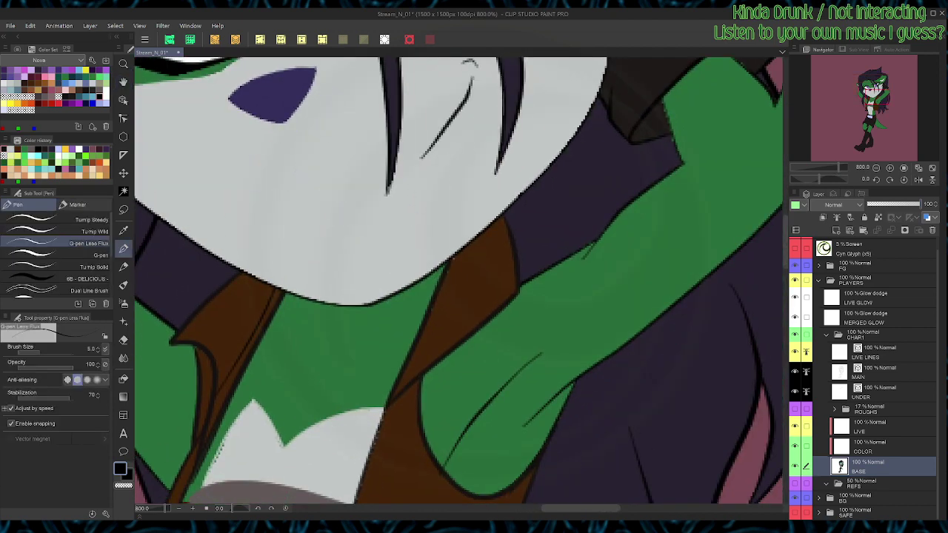
key("m")
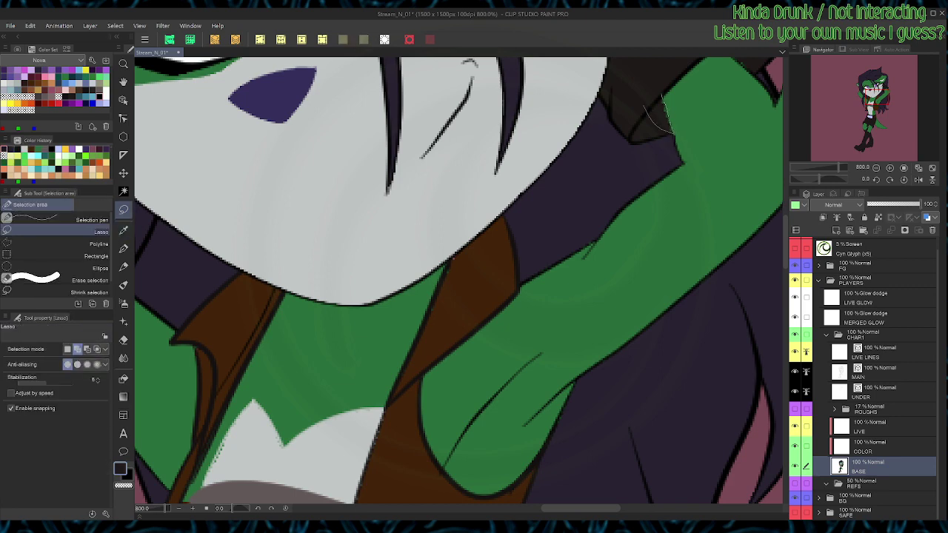
mouse_move(666, 119)
left_mouse_down()
mouse_move(575, 242)
mouse_move(568, 213)
left_mouse_up()
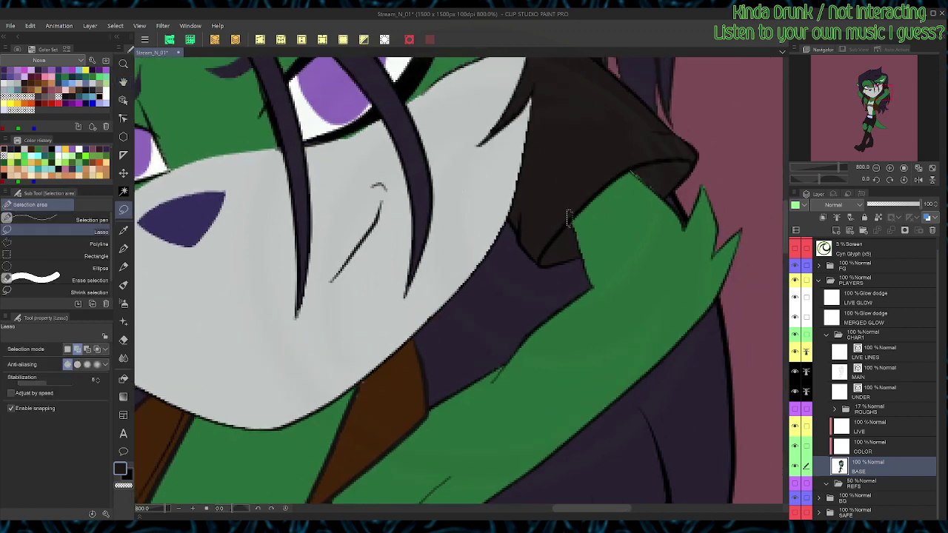
mouse_move(634, 176)
left_mouse_down()
mouse_move(654, 191)
mouse_move(671, 159)
left_mouse_up()
key("g")
key("alt+Delete")
key("ctrl+d")
mouse_move(702, 187)
left_mouse_down()
mouse_move(711, 171)
mouse_move(693, 211)
left_mouse_up()
key("ctrl+d")
key("ctrl+alt+0")
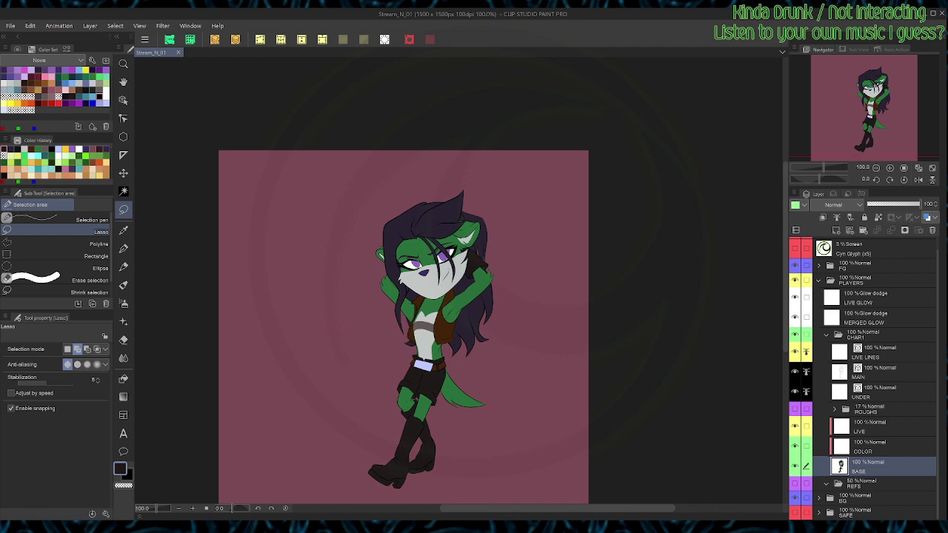
Step: Show the ROUGHS folder inside CHAR1 and make it active
left_click_drag(429, 333, 451, 274)
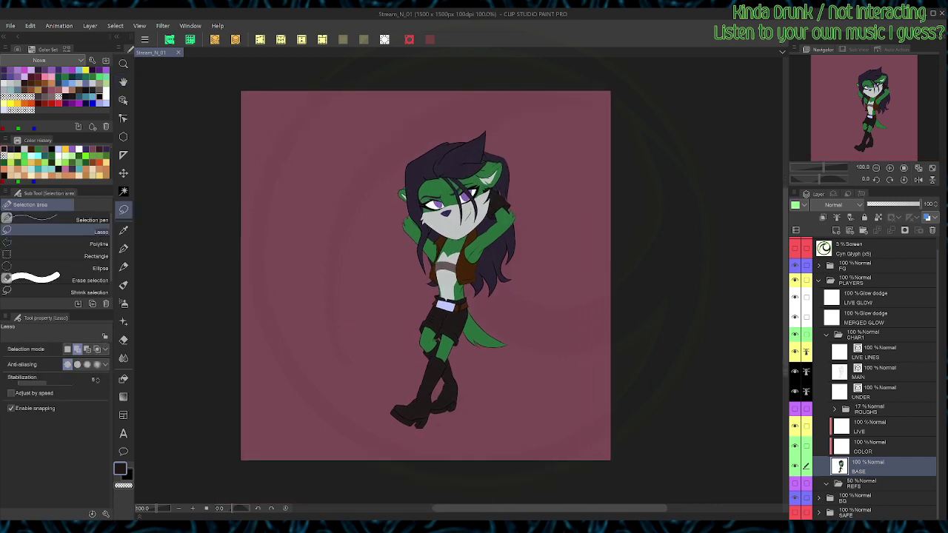
left_click(794, 409)
left_click(878, 410)
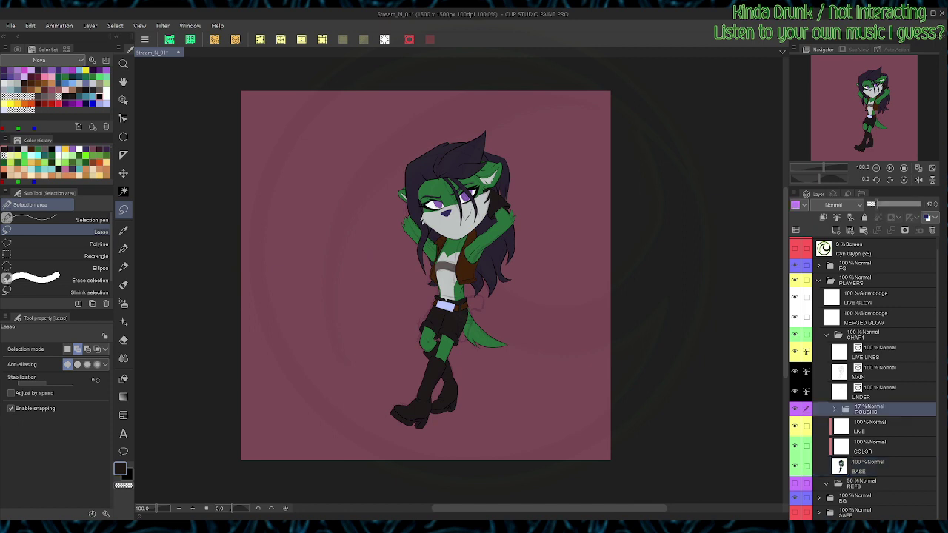
Step: Try placing the ROUGHS sketch in the empty area beside the coloured character, save, and undo the move
key("k")
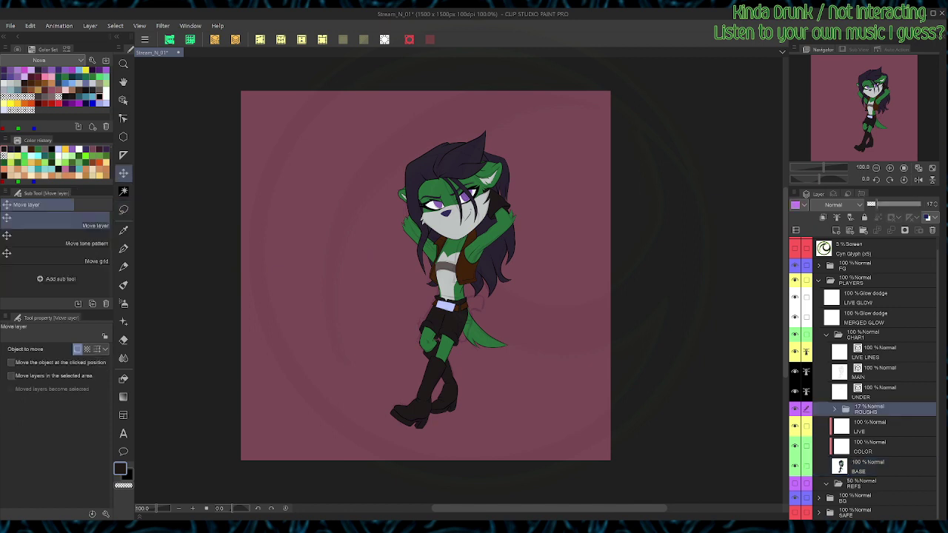
left_click_drag(444, 296, 323, 294)
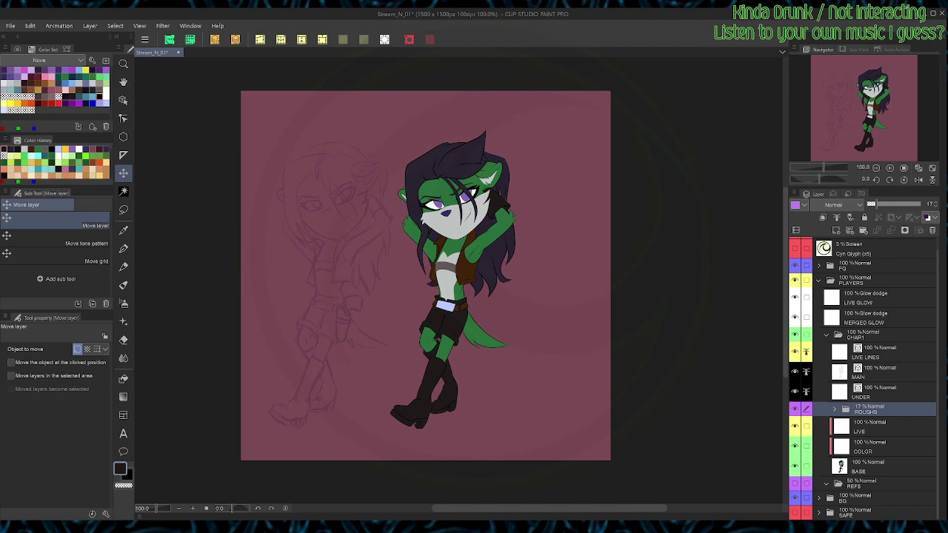
key("ctrl+s")
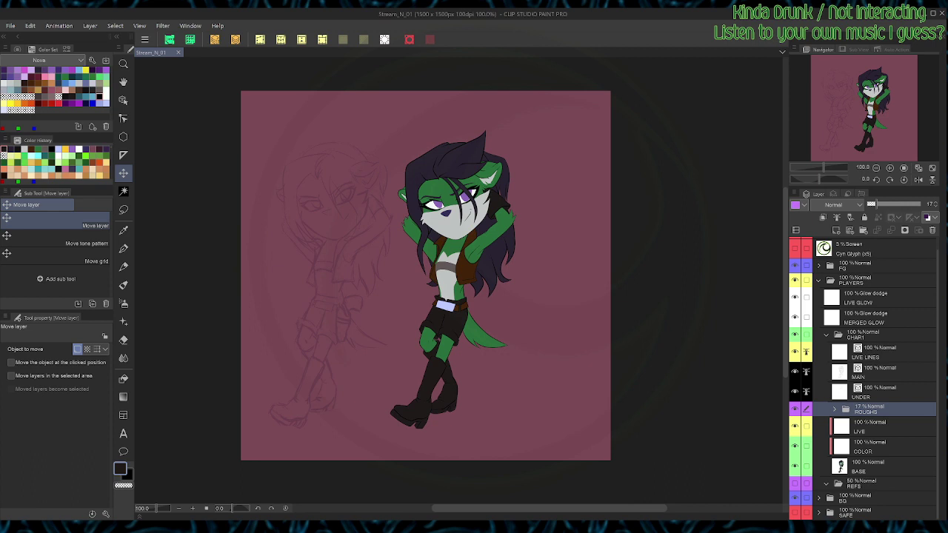
key("ctrl+z")
Step: Raise the ROUGHS folder's opacity to 53%
scroll(510, 345, "up", 1)
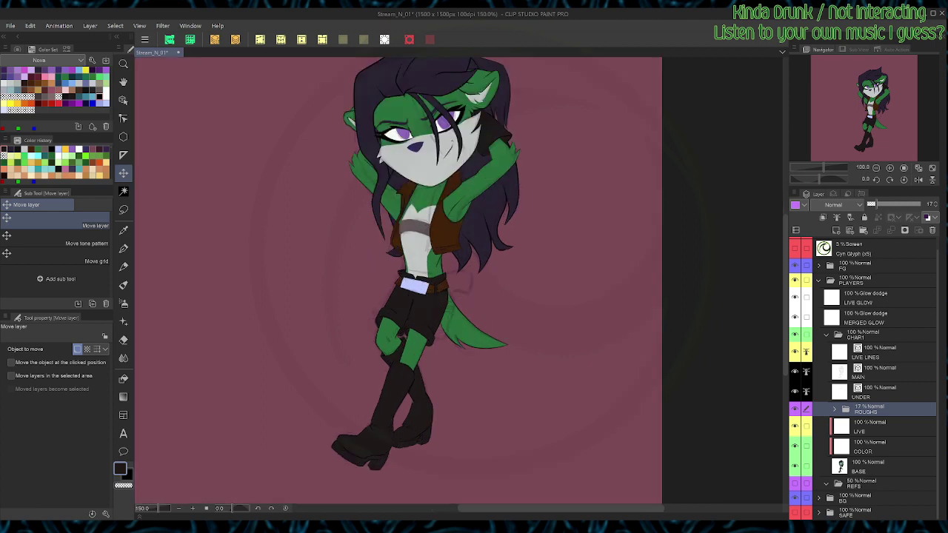
left_click_drag(871, 203, 894, 203)
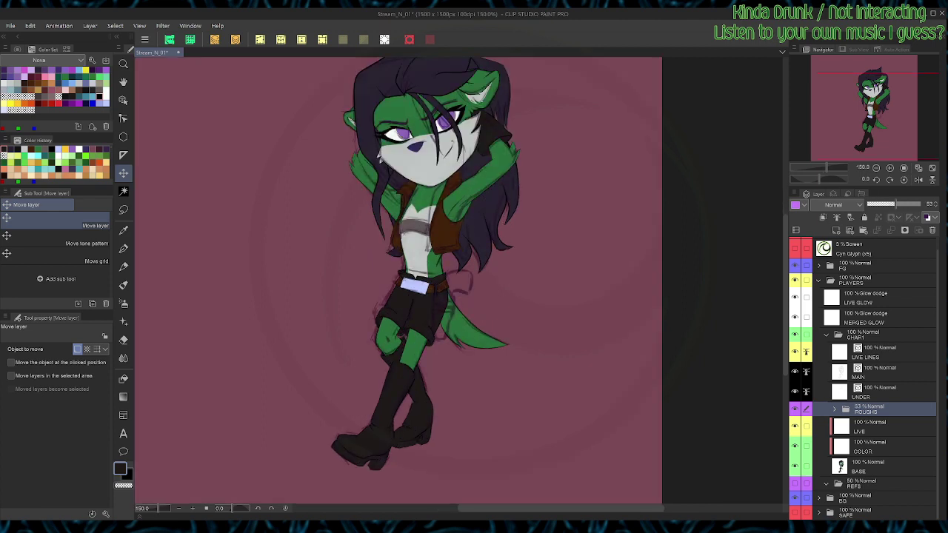
Step: Display the TEXT folder's break message on the canvas, save the file, and hide the folder again
scroll(862, 377, "up", 1)
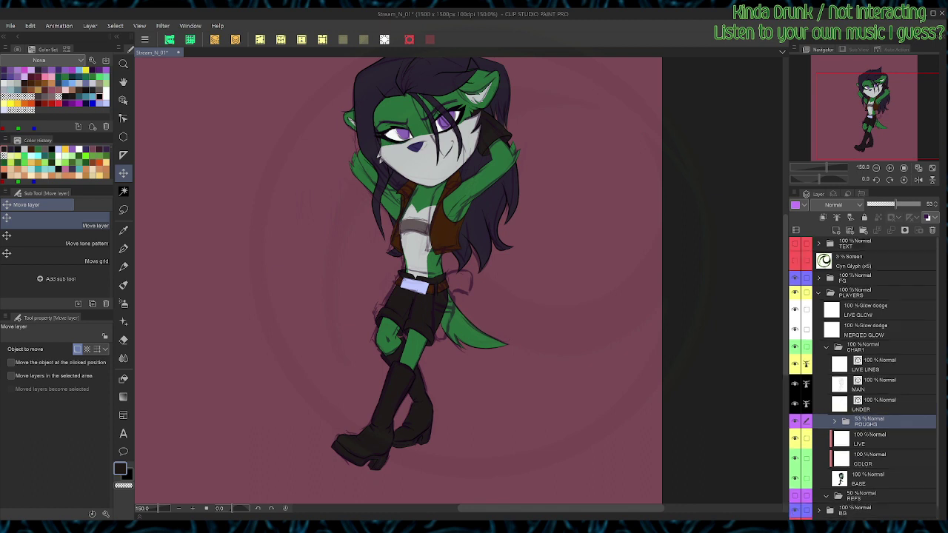
left_click(794, 244)
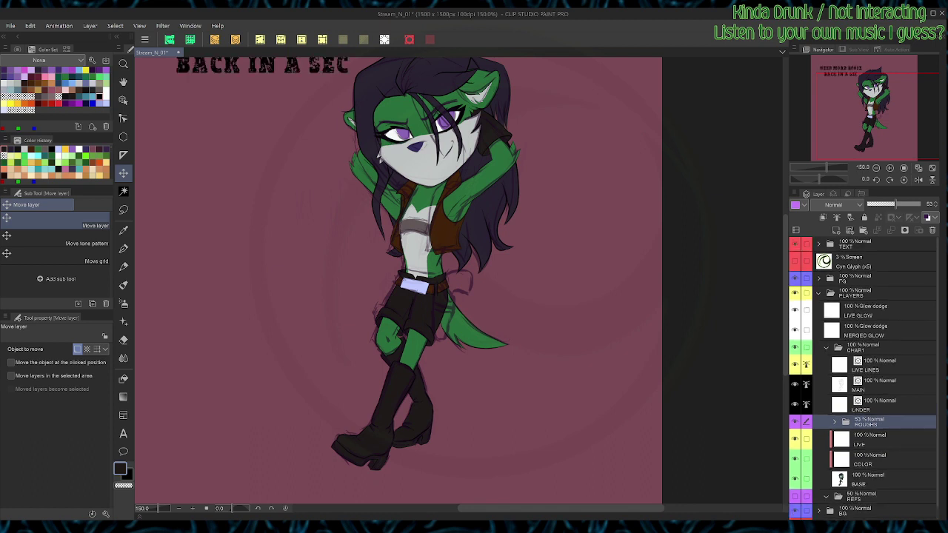
mouse_move(426, 244)
left_mouse_down()
mouse_move(415, 325)
mouse_move(423, 392)
left_mouse_up()
key("ctrl+z")
left_click_drag(414, 222, 484, 374)
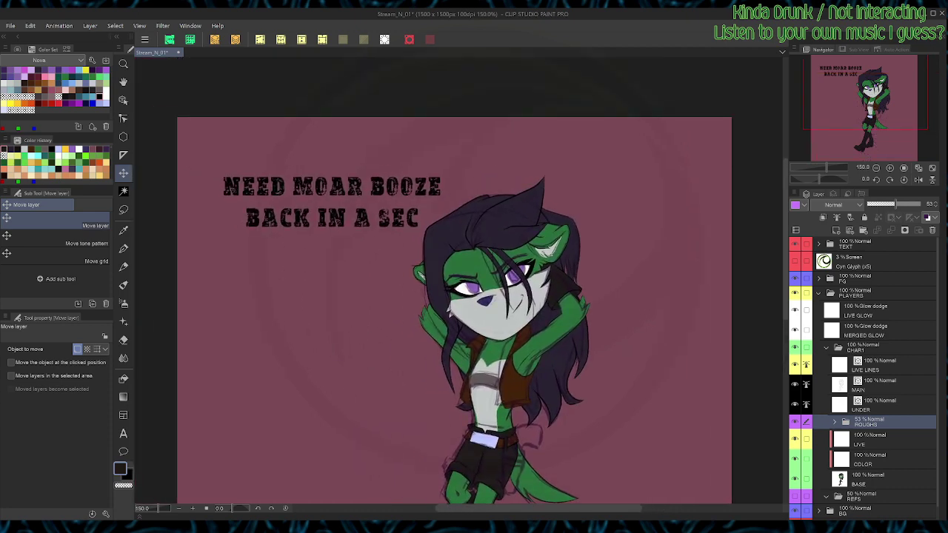
scroll(343, 214, "up", 3)
left_click_drag(344, 214, 470, 254)
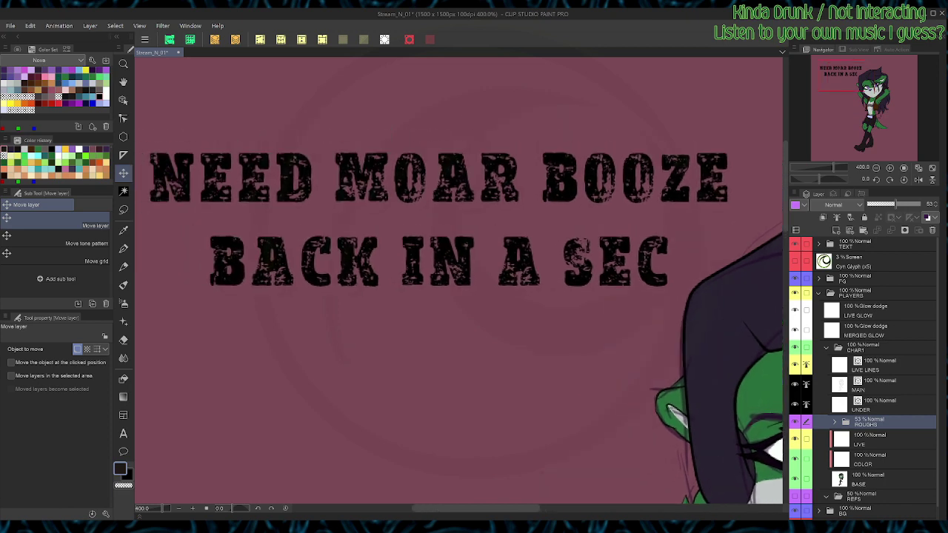
key("ctrl+s")
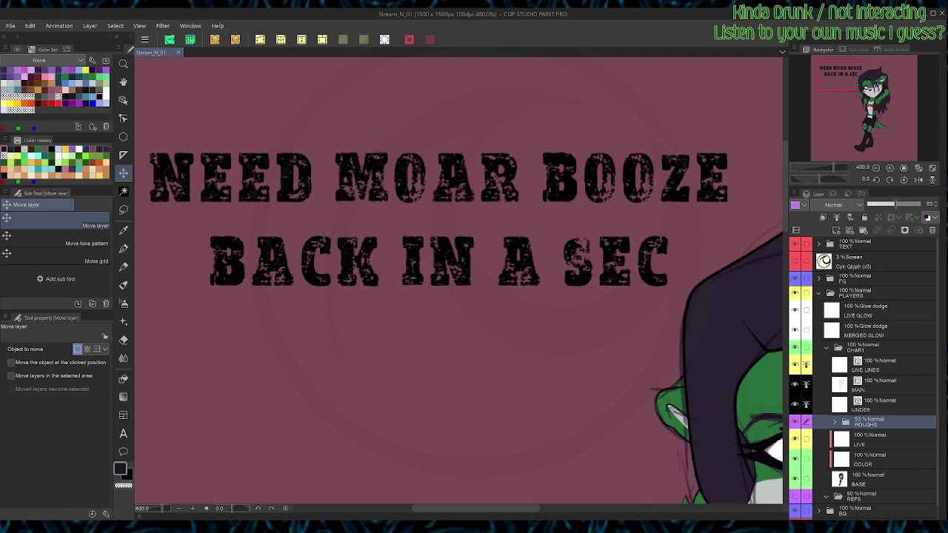
left_click(794, 244)
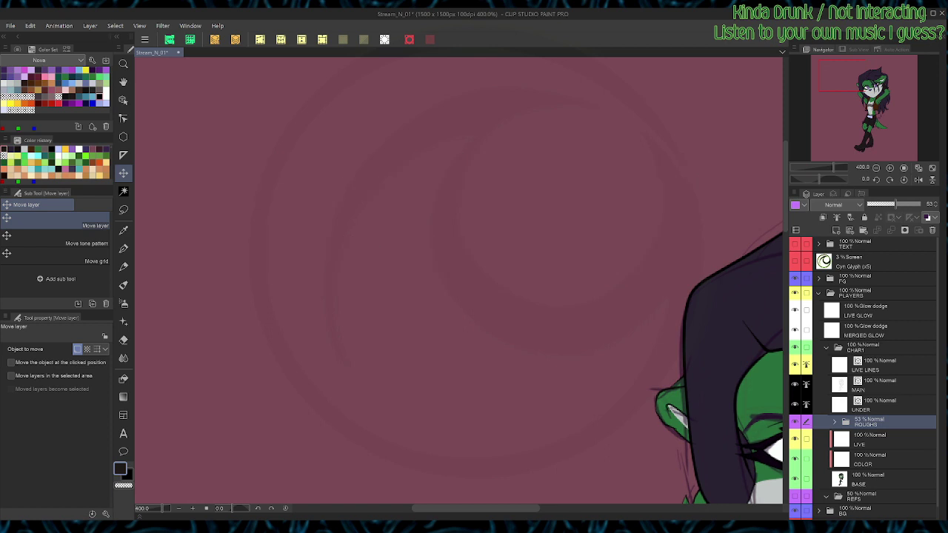
Step: Lower the BASE layer's opacity to 56%
key("ctrl+minus")
key("ctrl+minus")
key("ctrl+minus")
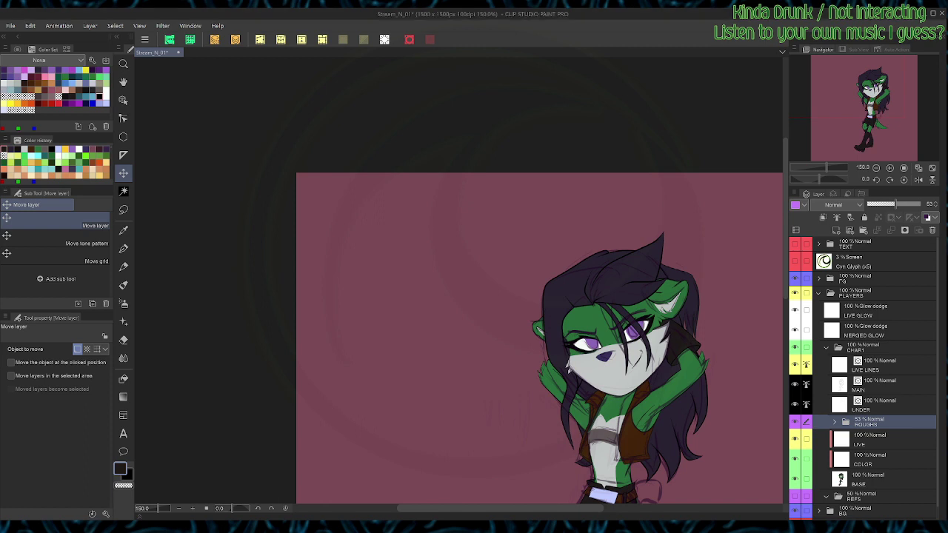
key("space")
left_click_drag(548, 333, 480, 211)
key("space")
left_click_drag(479, 296, 480, 267)
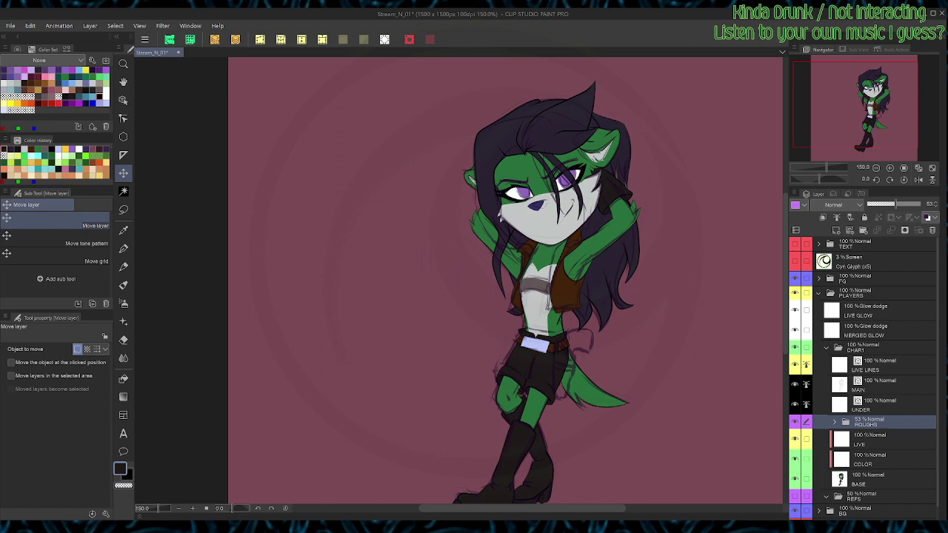
scroll(687, 259, "up", 5)
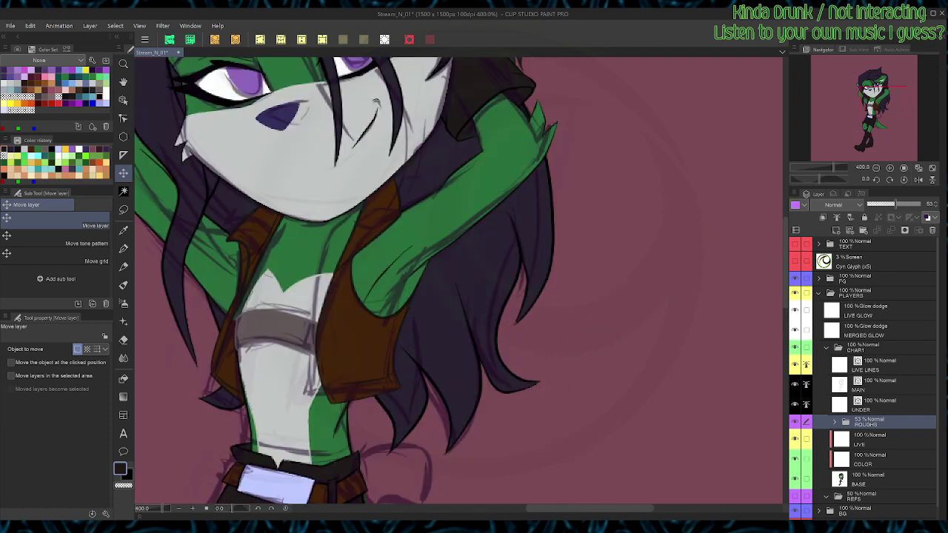
left_click_drag(459, 400, 607, 132)
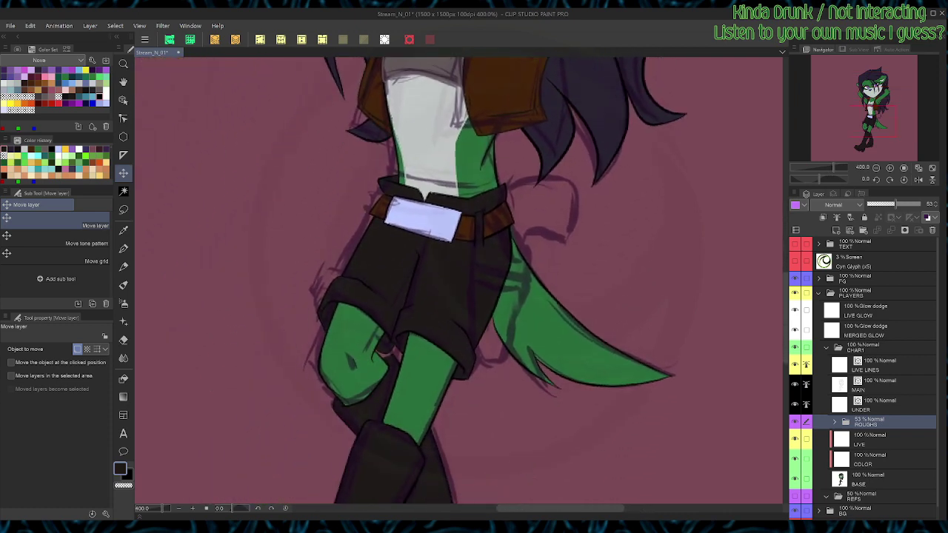
left_click(878, 480)
left_click_drag(918, 205, 896, 204)
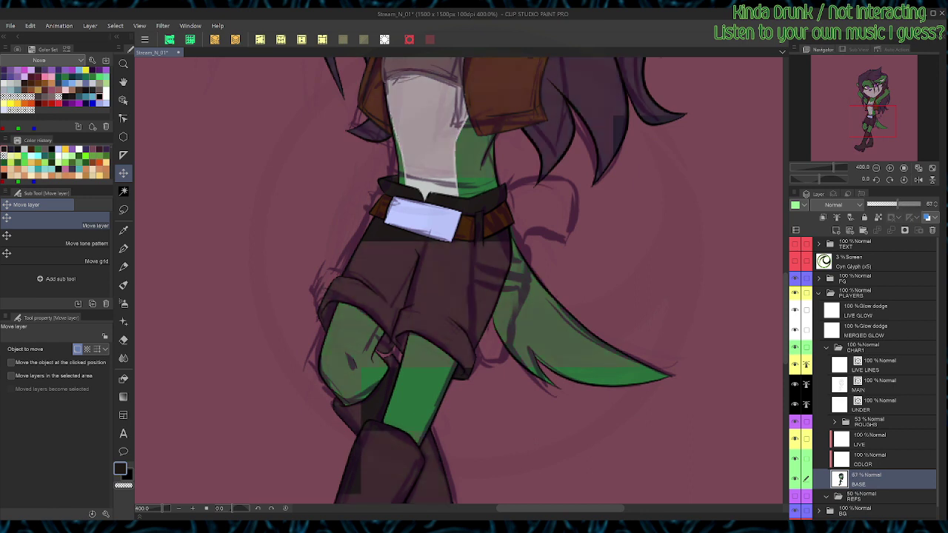
Step: Turn on layer color for MAIN, change that color to purple, and make LIVE LINES the active layer
left_click(844, 382)
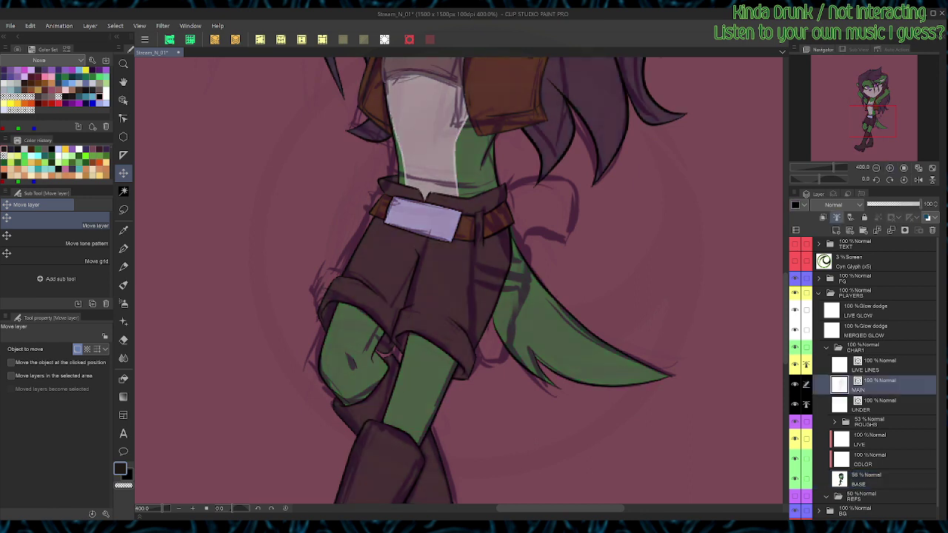
key("Delete")
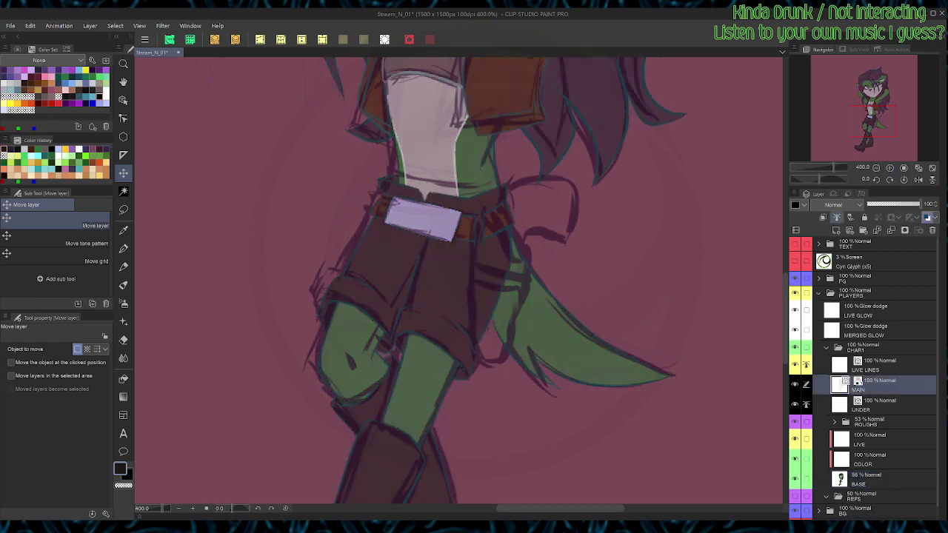
key("ctrl+s")
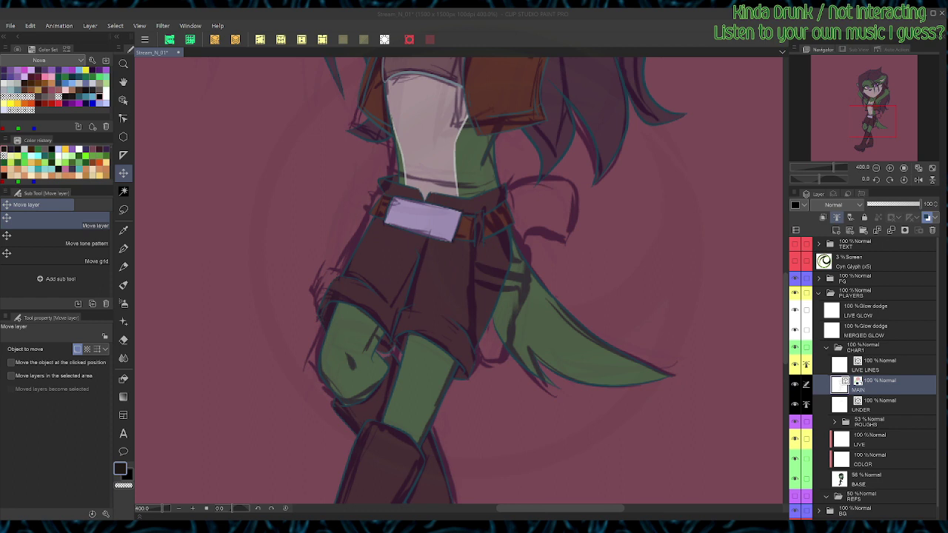
key("Return")
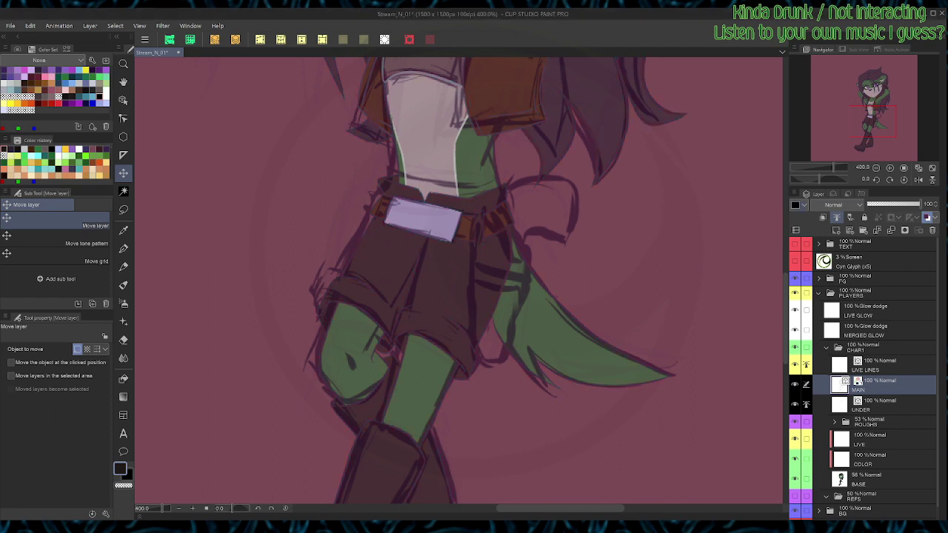
left_click(881, 365)
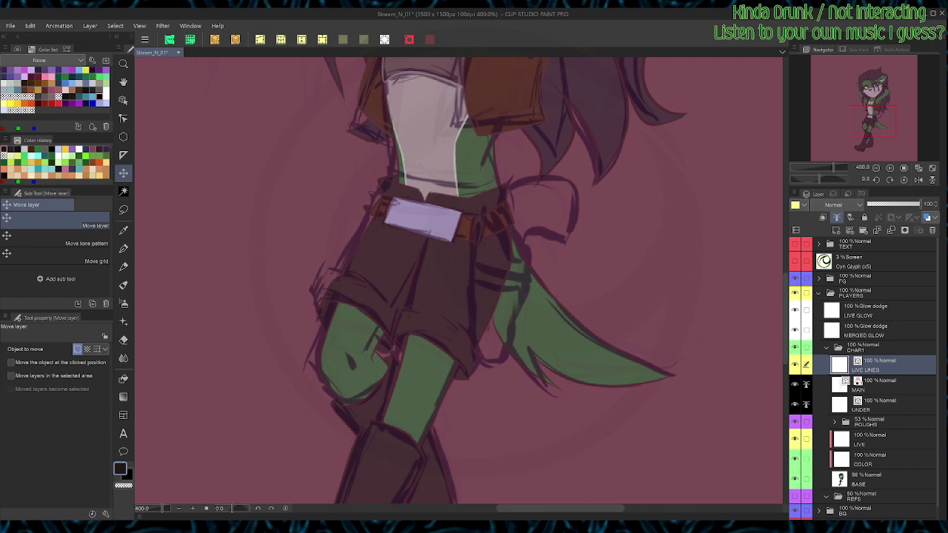
Step: Save the file, expand the TEXT folder, and display its break message on the canvas
key("ctrl+s")
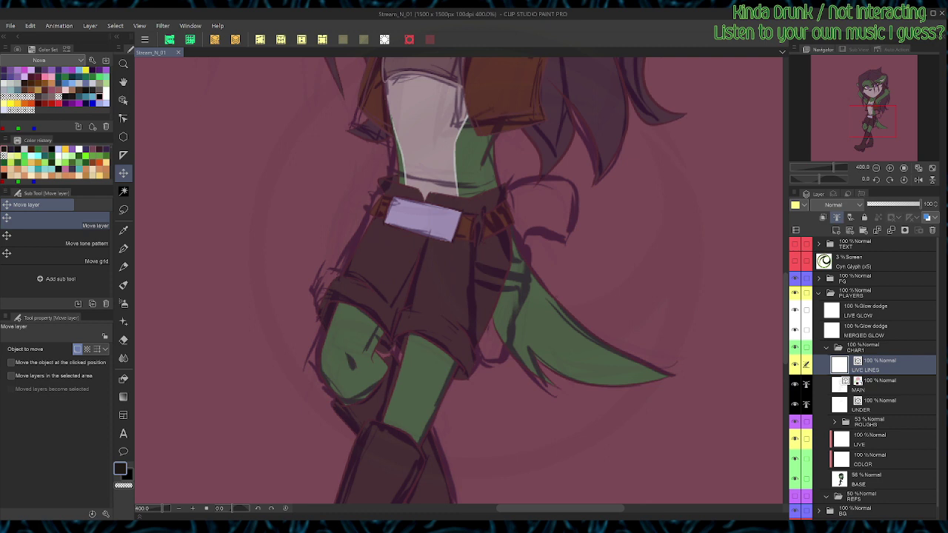
left_click(818, 244)
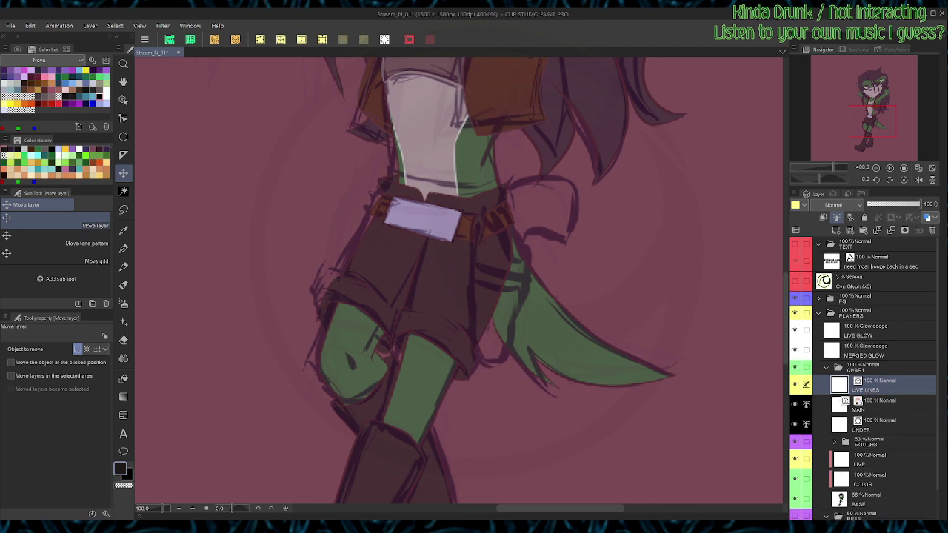
left_click(879, 262)
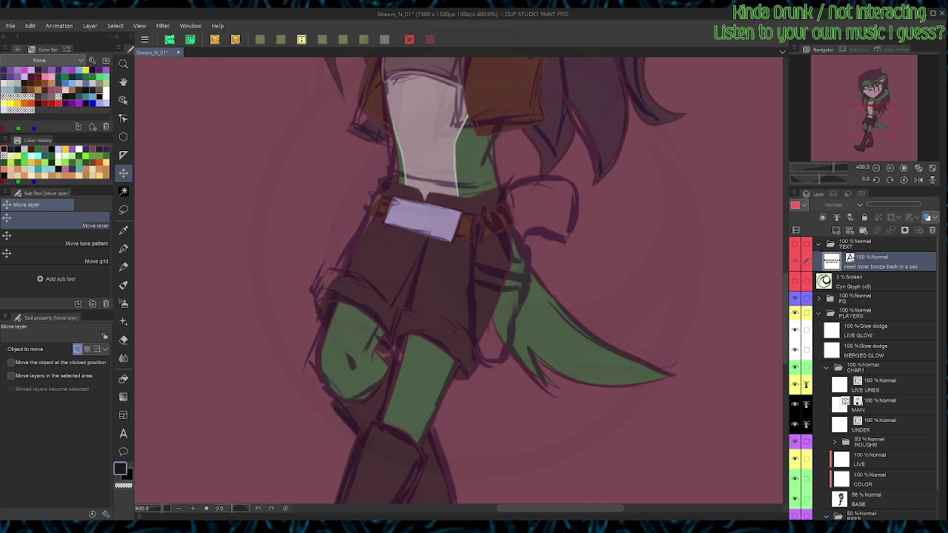
left_click(794, 244)
left_click_drag(296, 133, 515, 402)
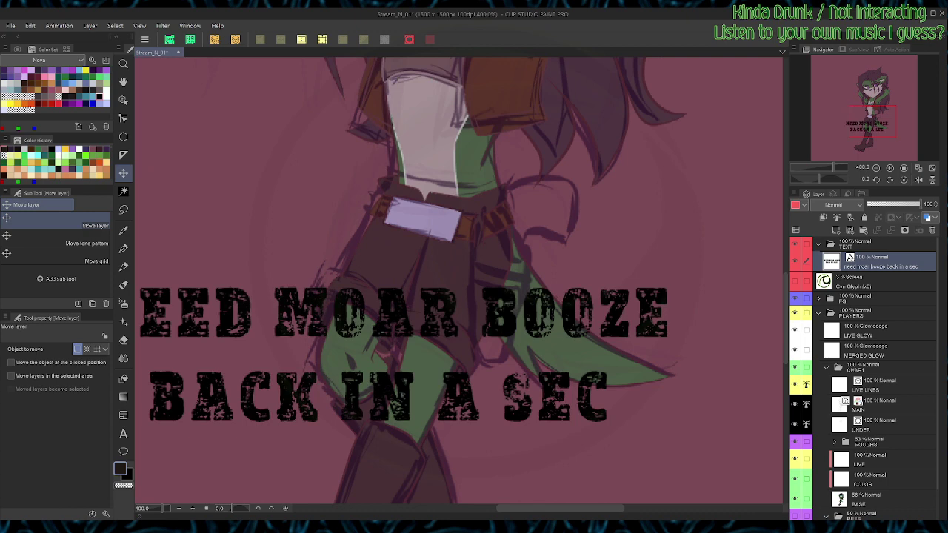
Step: Replace the break message with the lines "AIGHT, LET'S SEE IF" and "MY DURNK ASS CAN"
key("t")
left_click(444, 396)
key("ctrl+a")
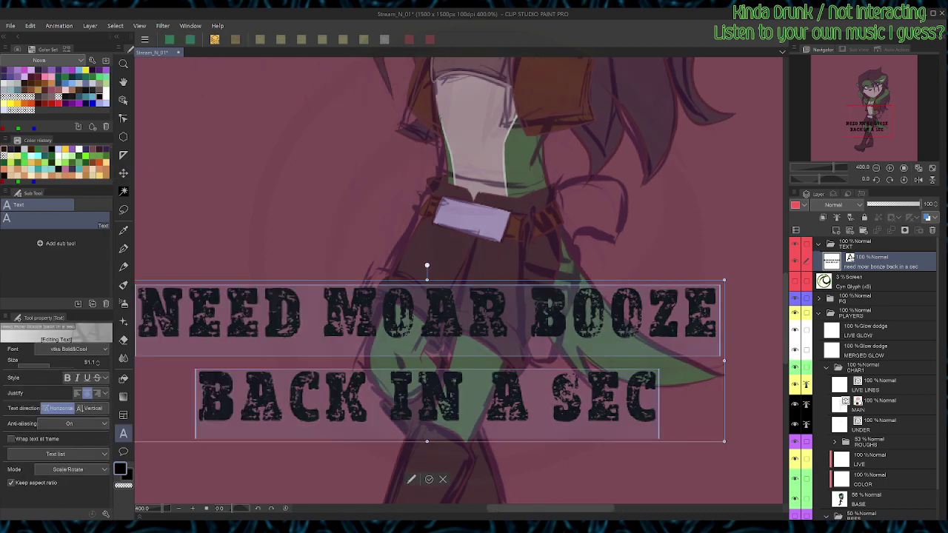
type("AIGHT, L")
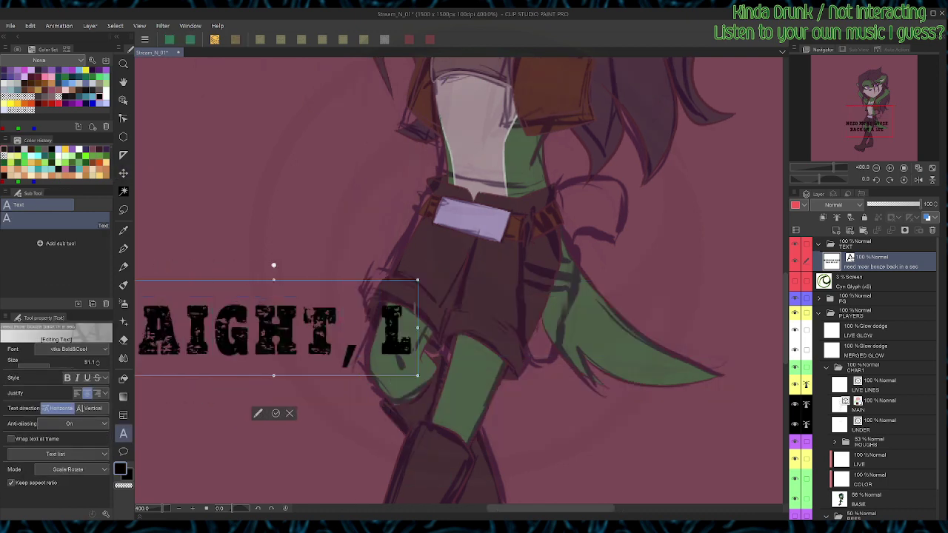
type("ET'S SEE")
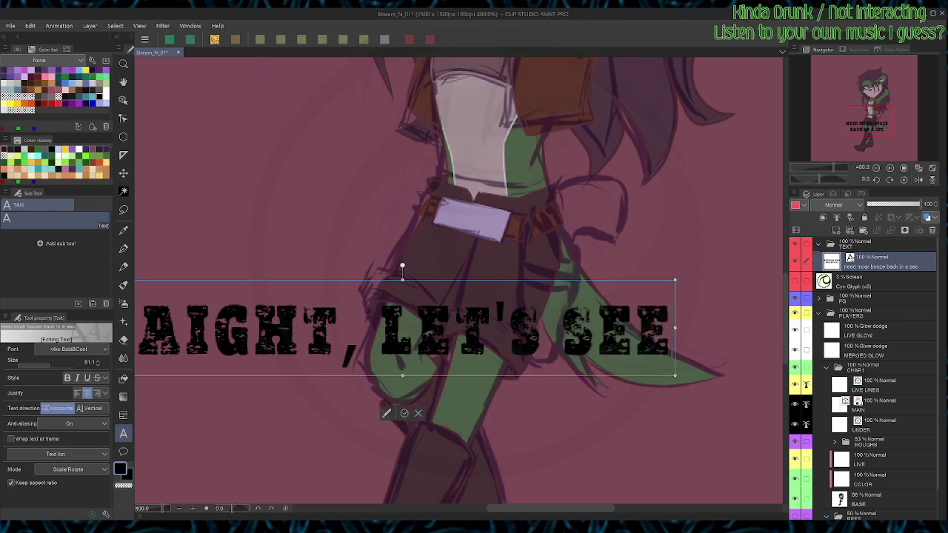
type(" IF")
key("Return")
type("MY DU")
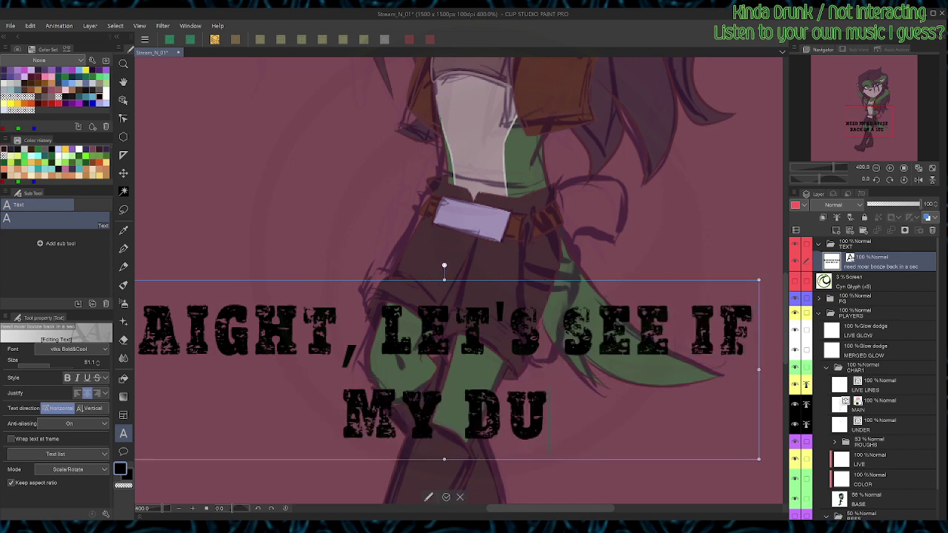
type("RNK ASS CAN")
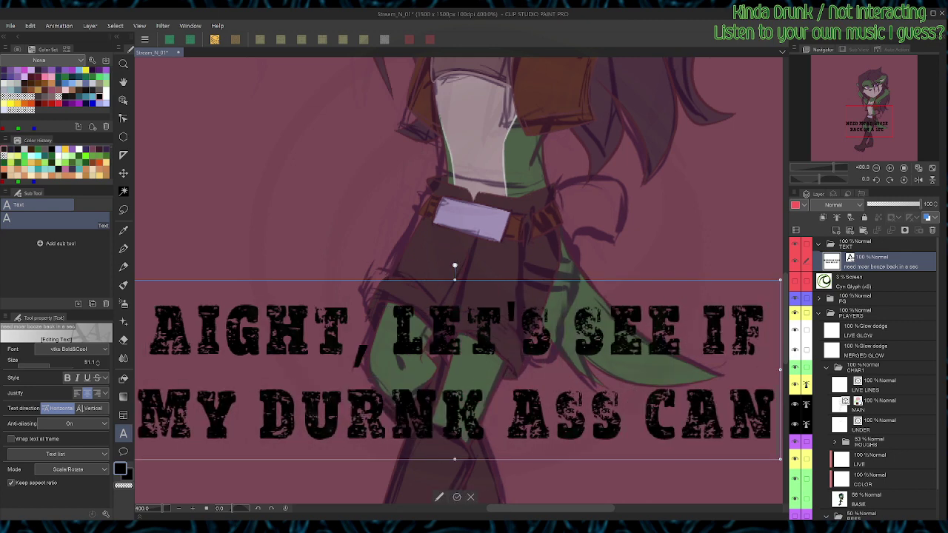
Step: Add the lines "REMEMBER HOW TO" and "DRAW A HOLSTER" to the message and commit the text
key("Return")
type("REMEMBER")
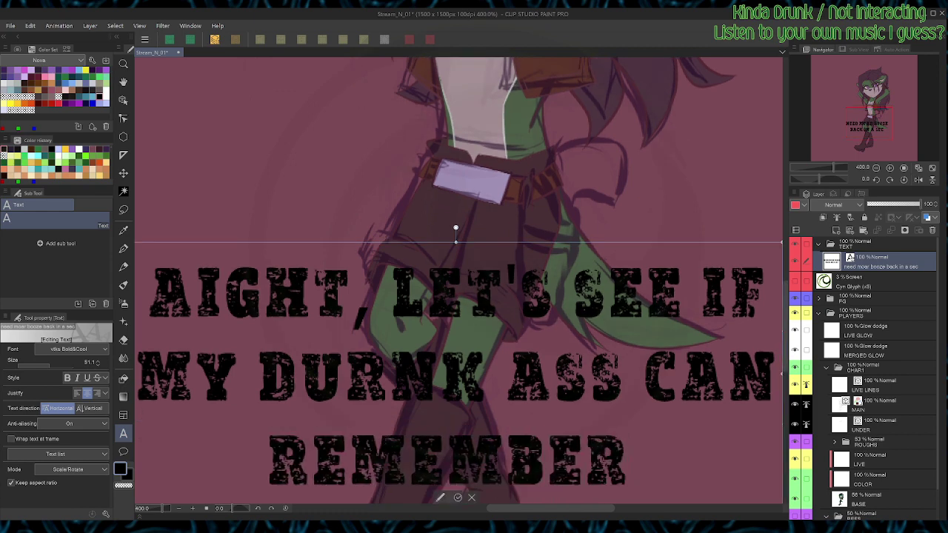
type(" HOW TO")
key("Return")
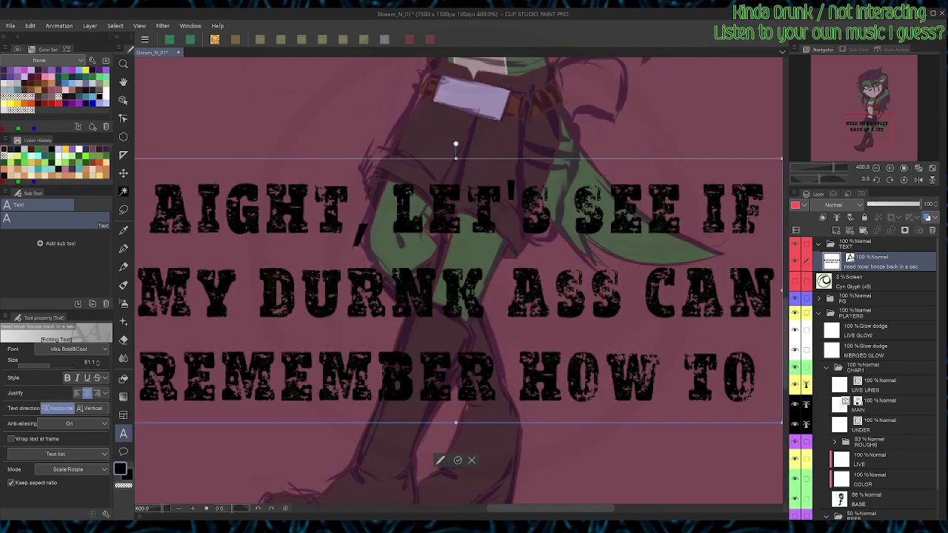
type("DRAW A")
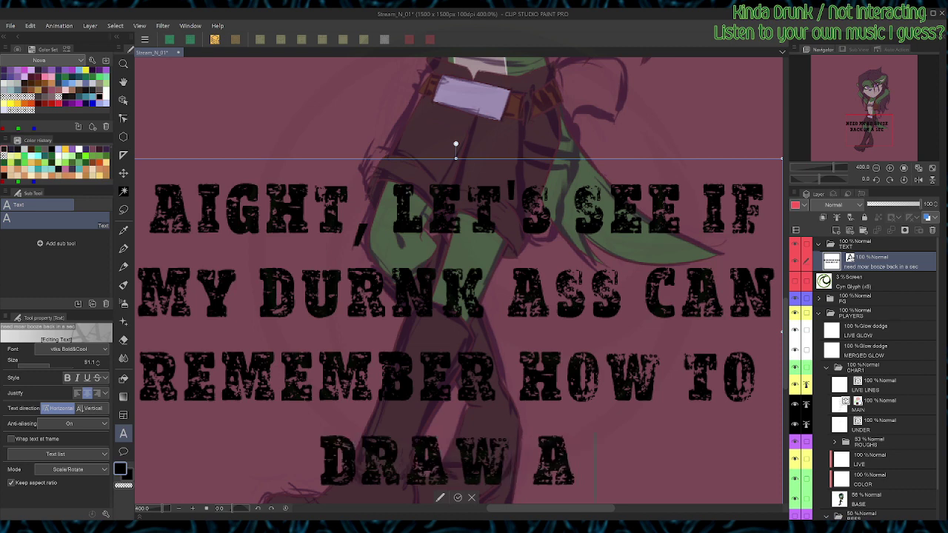
type(" HOLSTER")
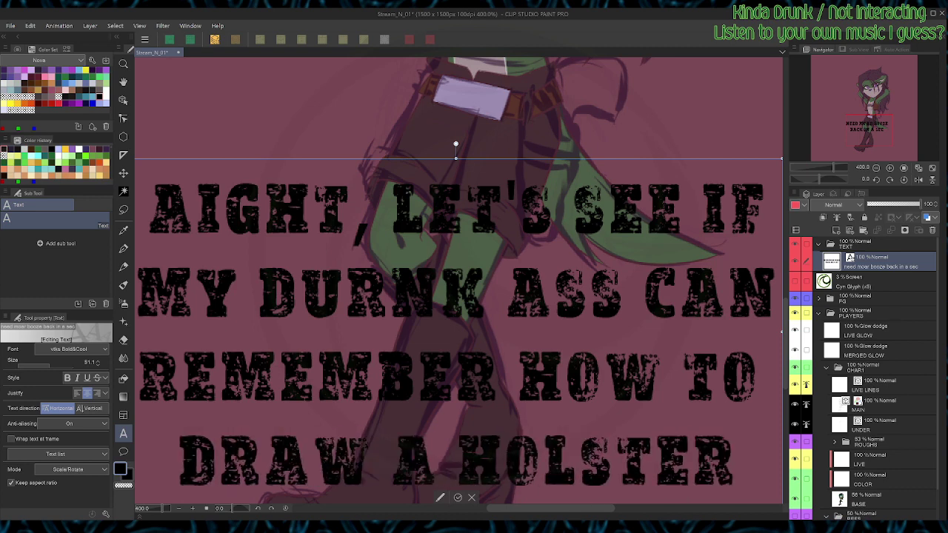
left_click(458, 498)
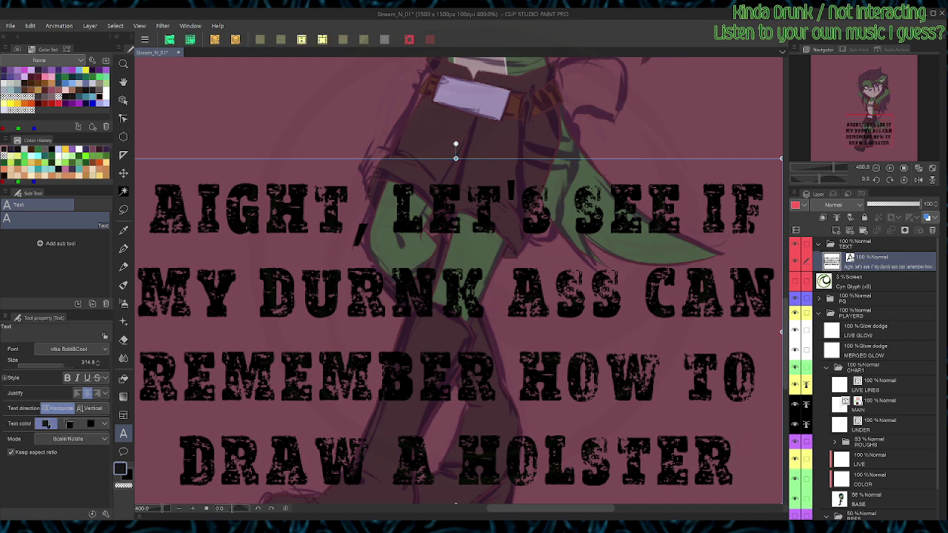
Step: Move the new message up and to the left on the canvas, and hide the TEXT folder
key("ctrl+minus")
key("k")
left_click_drag(456, 308, 265, 163)
left_click_drag(447, 255, 551, 337, "space")
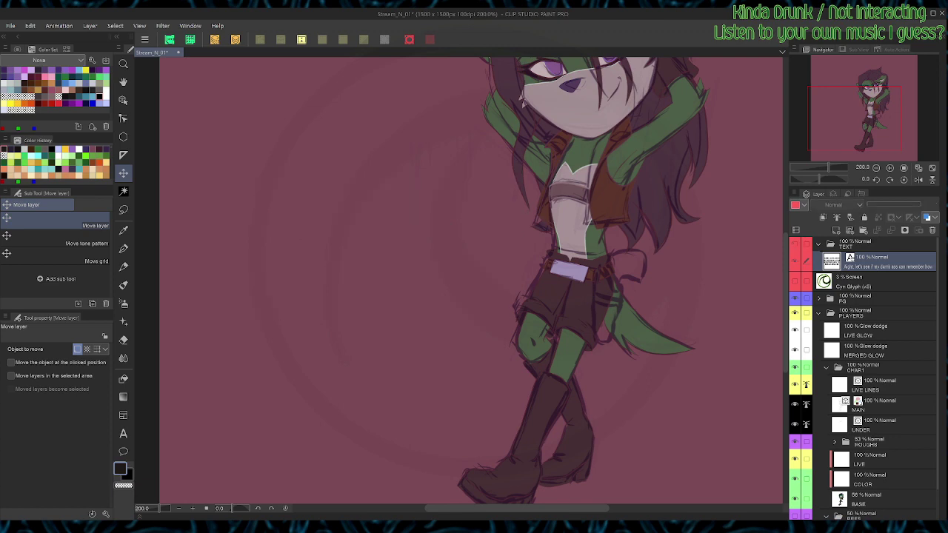
Step: Make LIVE LINES the active layer, mirror the canvas view horizontally, and choose the G-pen Less Flux pen
left_click(877, 385)
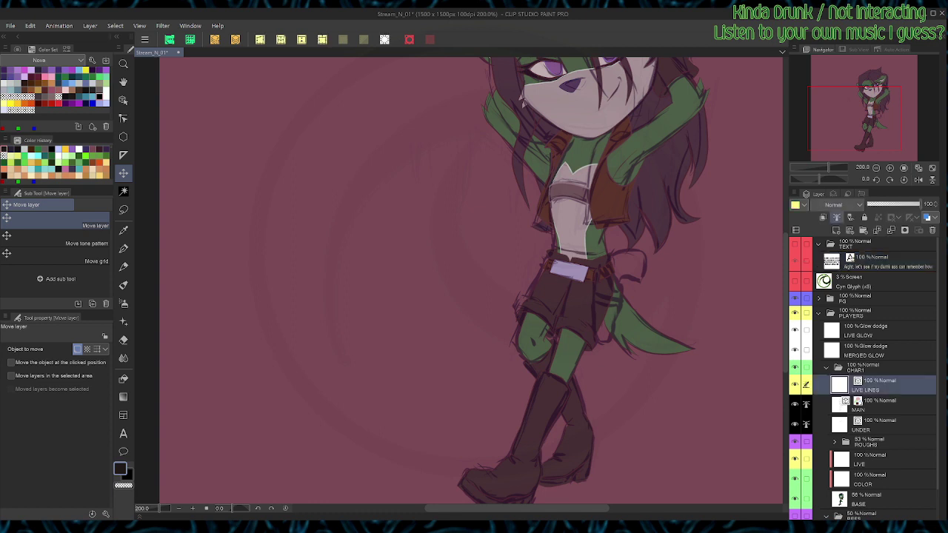
key("ctrl+plus")
key("space")
left_click_drag(592, 296, 454, 267)
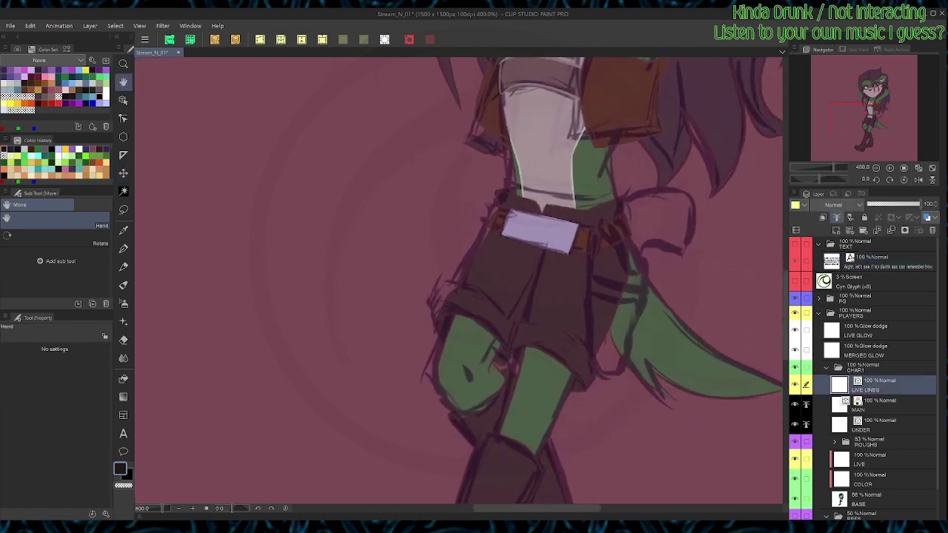
left_click(919, 180)
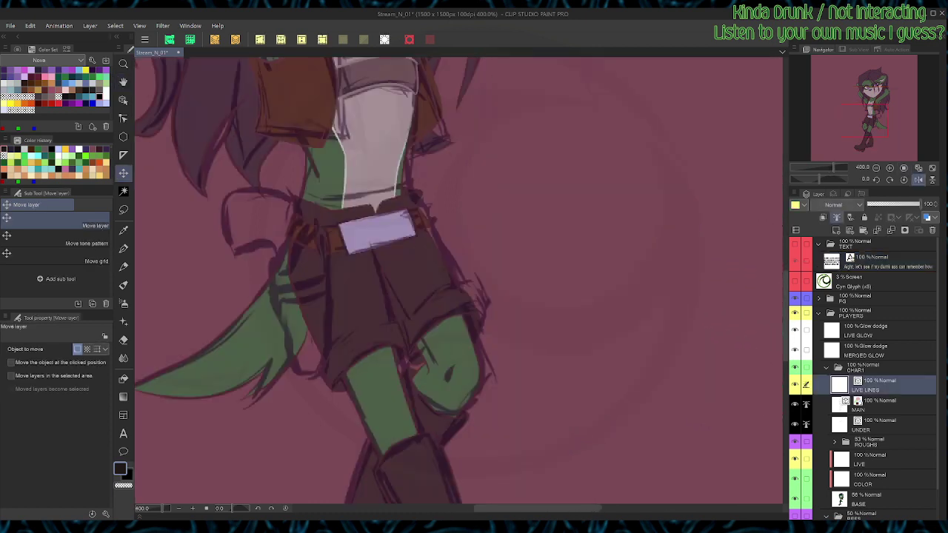
key("p")
key("p")
key("p")
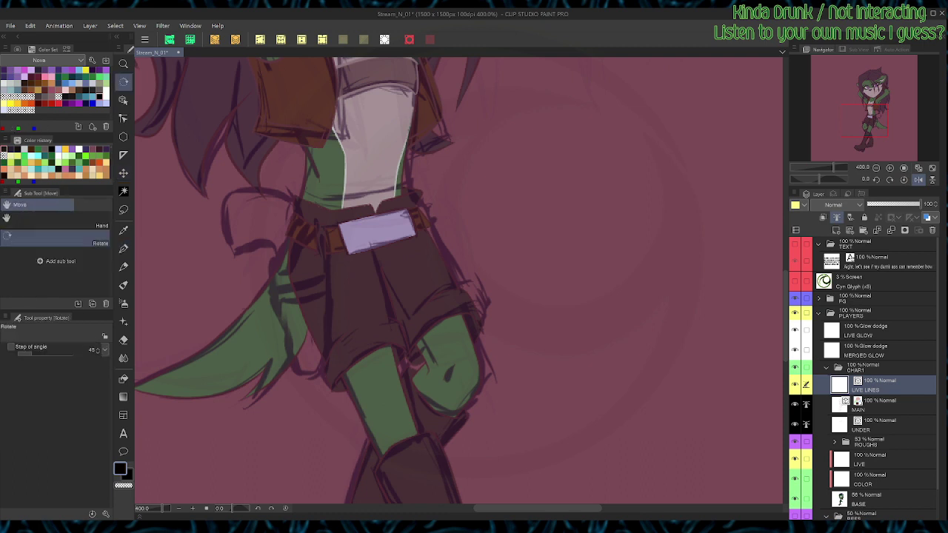
key("space")
left_click_drag(243, 297, 367, 401)
key("shift+space")
key("shift+space")
left_click_drag(592, 170, 669, 108)
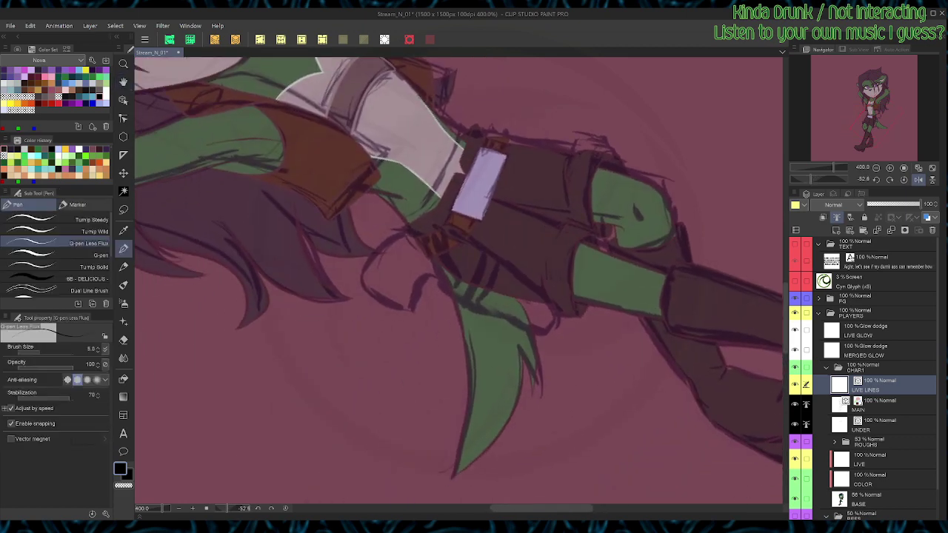
Step: Lower the ROUGHS folder's opacity to 18% and make LIVE LINES active again
left_click(873, 442)
left_click(877, 204)
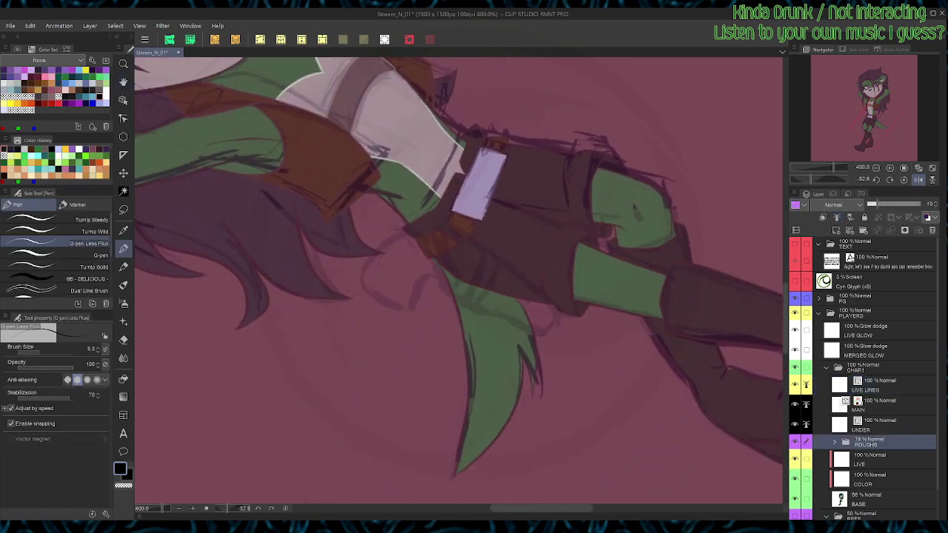
left_click(878, 385)
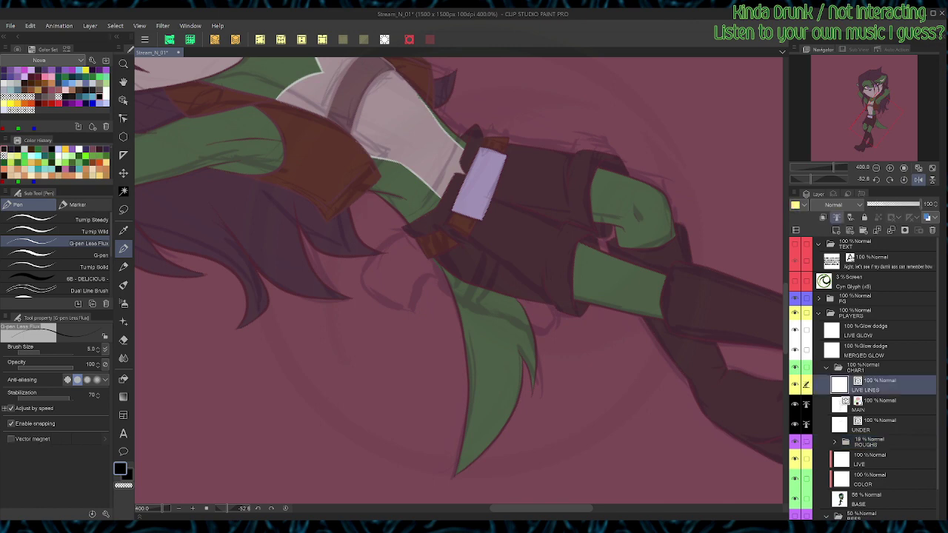
Step: Ink the long, tapered holster outline from the belt down the hip beside the tail, following the rough sketch
mouse_move(412, 242)
left_mouse_down()
mouse_move(439, 228)
mouse_move(490, 234)
mouse_move(502, 246)
mouse_move(496, 278)
left_mouse_up()
key("shift+space")
mouse_move(476, 229)
left_mouse_down()
mouse_move(468, 259)
mouse_move(491, 316)
mouse_move(481, 371)
mouse_move(454, 371)
left_mouse_up()
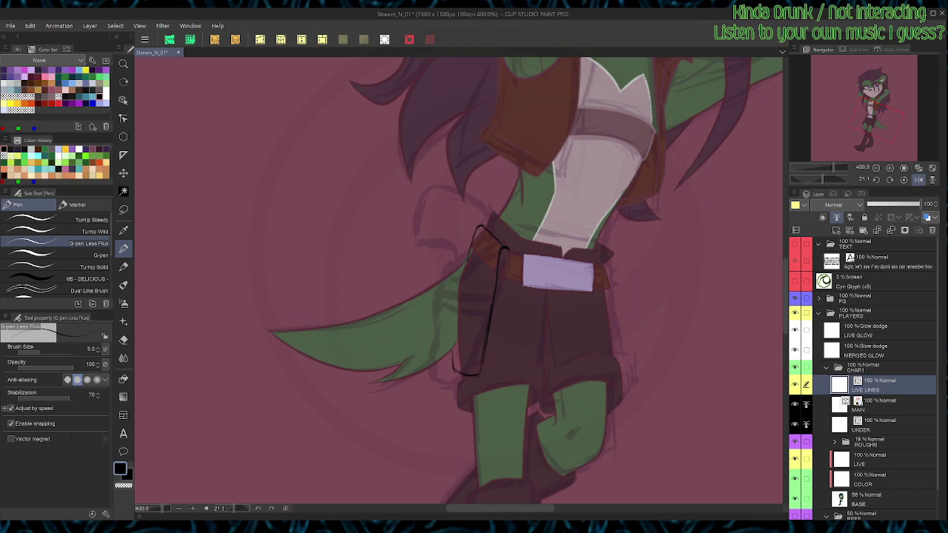
left_click_drag(453, 302, 453, 361)
mouse_move(453, 314)
left_mouse_down()
mouse_move(448, 262)
mouse_move(451, 248)
mouse_move(468, 256)
mouse_move(474, 227)
mouse_move(495, 249)
mouse_move(486, 276)
left_mouse_up()
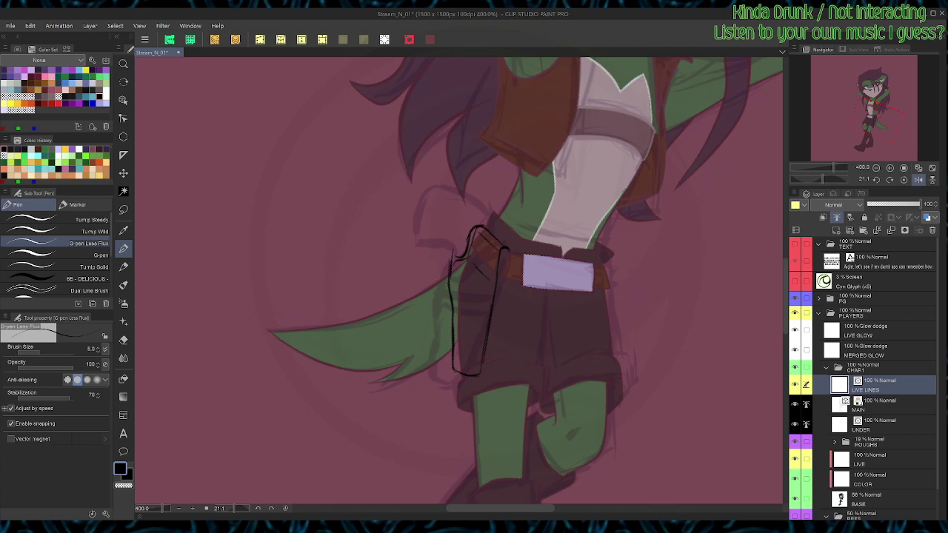
Step: Draw the curved strap lines across the middle of the holster
key("r")
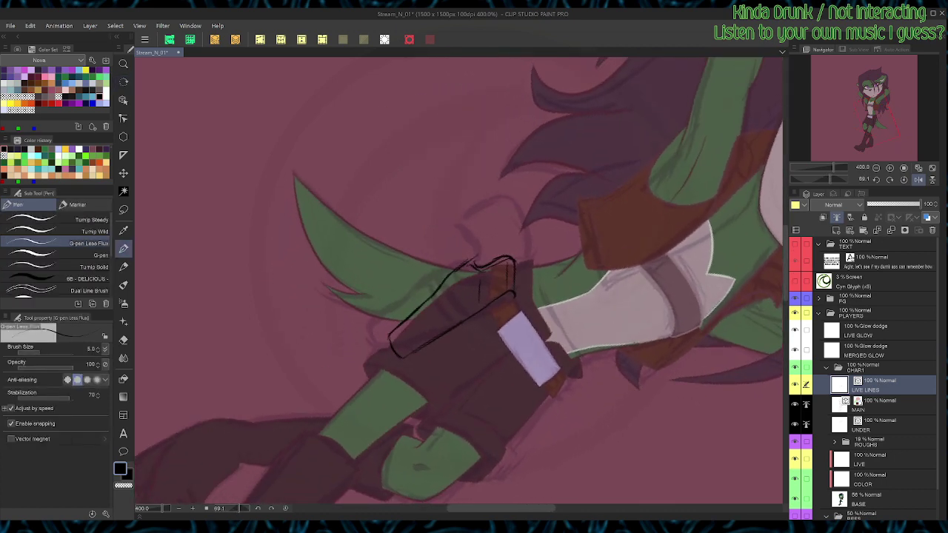
left_click_drag(459, 318, 455, 272)
left_click_drag(447, 327, 442, 285)
key("r")
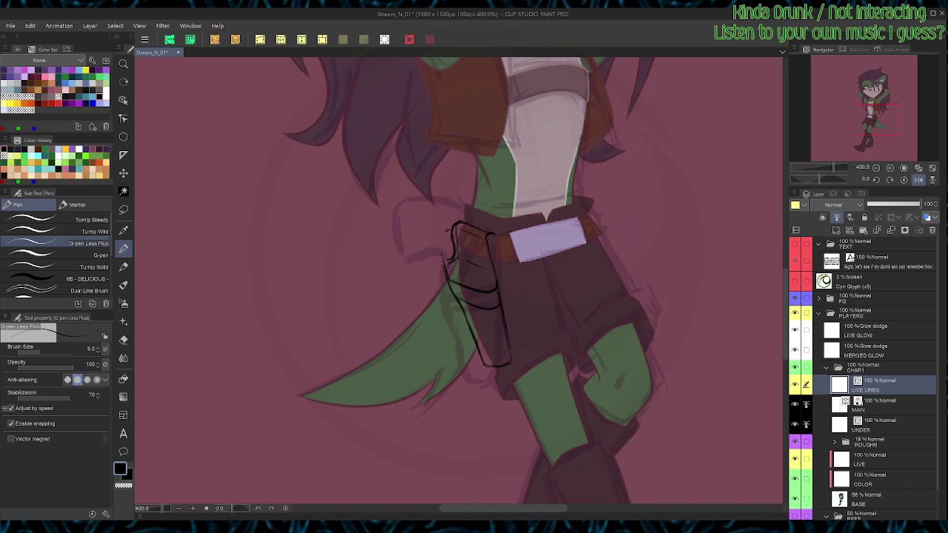
Step: Draw the rounded loop on the holster's outer upper edge and the curved detail lines inside its top
mouse_move(446, 231)
left_mouse_down()
mouse_move(438, 239)
mouse_move(461, 285)
mouse_move(444, 266)
mouse_move(440, 238)
left_mouse_up()
key("space")
left_click_drag(459, 259, 449, 328)
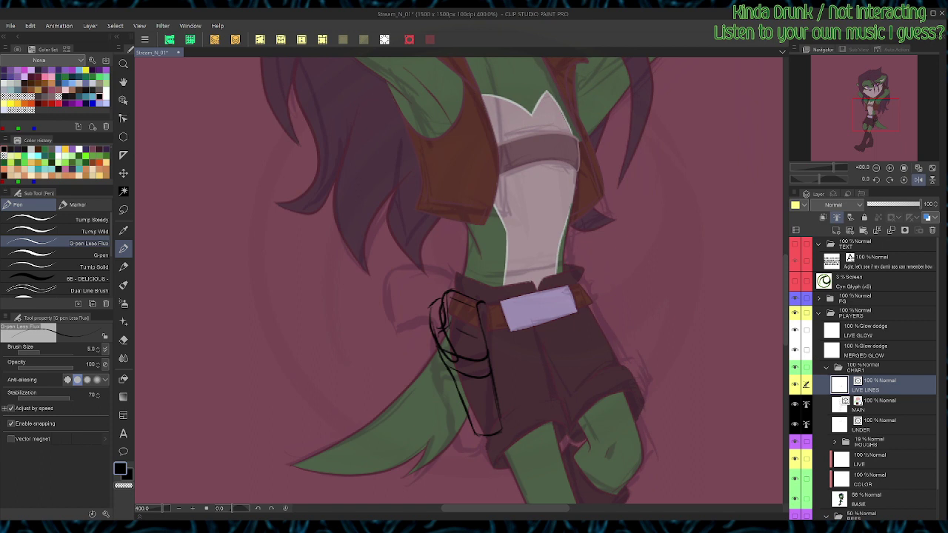
mouse_move(450, 304)
left_mouse_down()
mouse_move(484, 330)
mouse_move(485, 356)
left_mouse_up()
key("space")
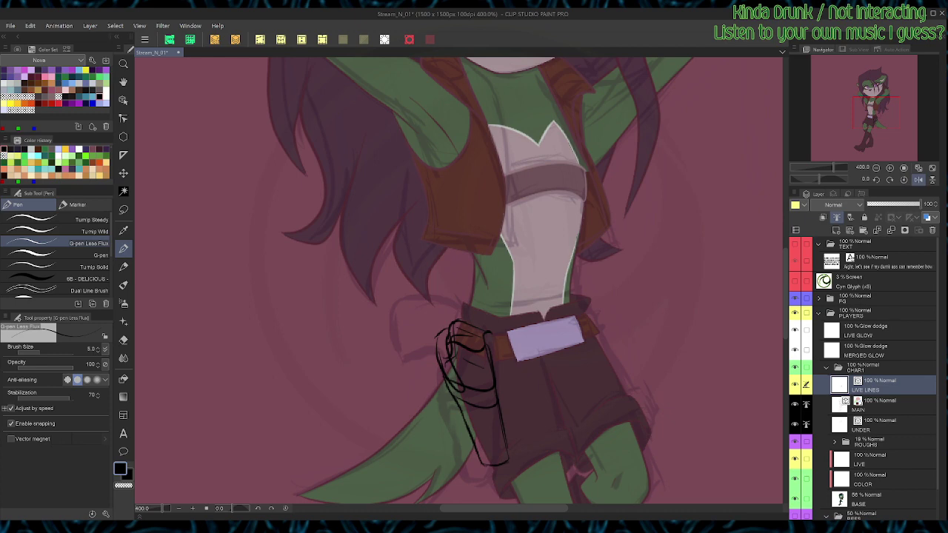
left_click_drag(474, 385, 479, 401)
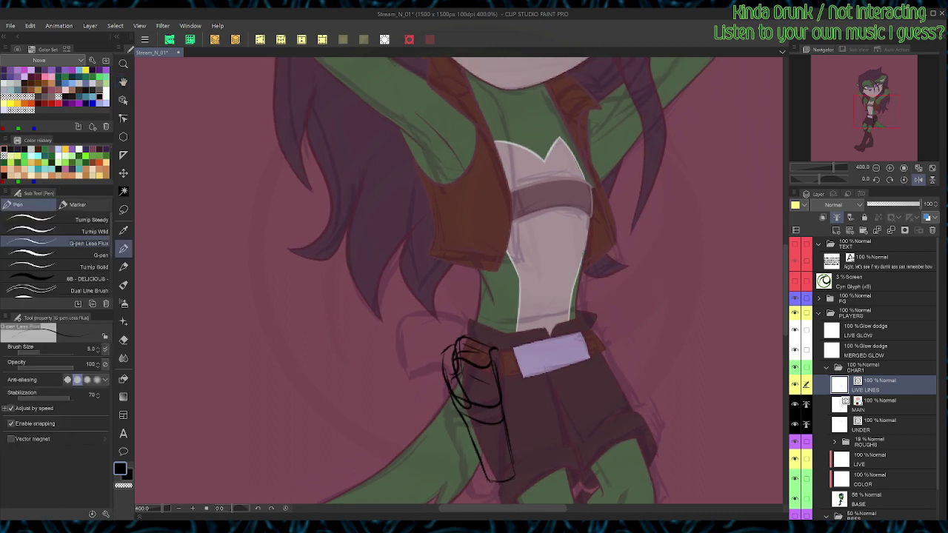
Step: Draw the upper and lower curves of the handle extending outward from the top of the holster
mouse_move(452, 346)
left_mouse_down()
mouse_move(448, 356)
mouse_move(464, 324)
mouse_move(457, 303)
mouse_move(417, 291)
left_mouse_up()
left_click_drag(445, 346, 412, 348)
left_click_drag(421, 291, 395, 295)
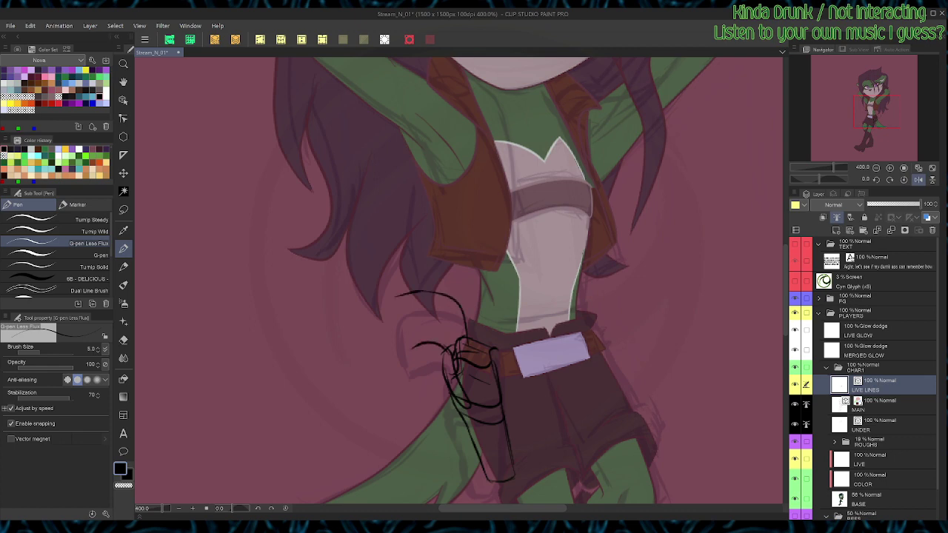
Step: Unmirror the view and free-transform the handle curves, stretching them downward and lowering their outer upper corner
left_click(918, 179)
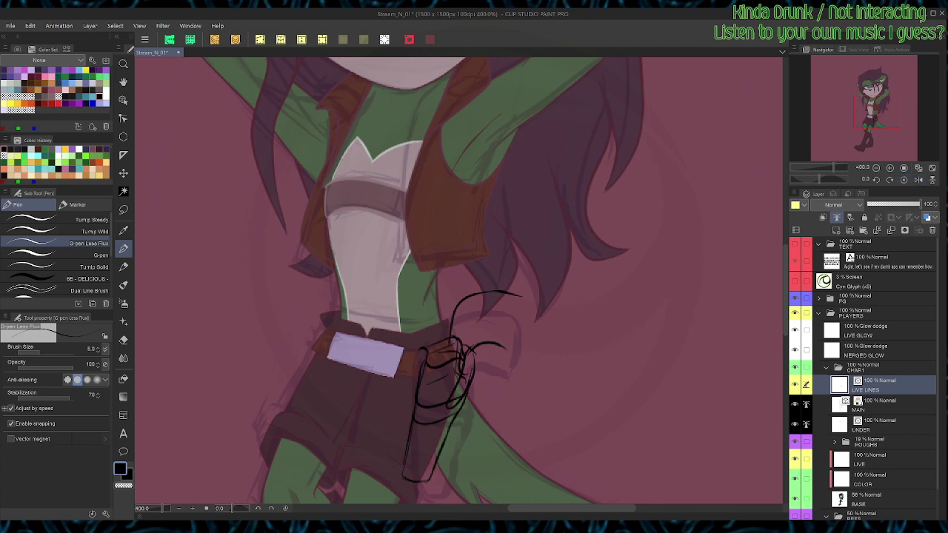
key("o")
left_click(504, 296)
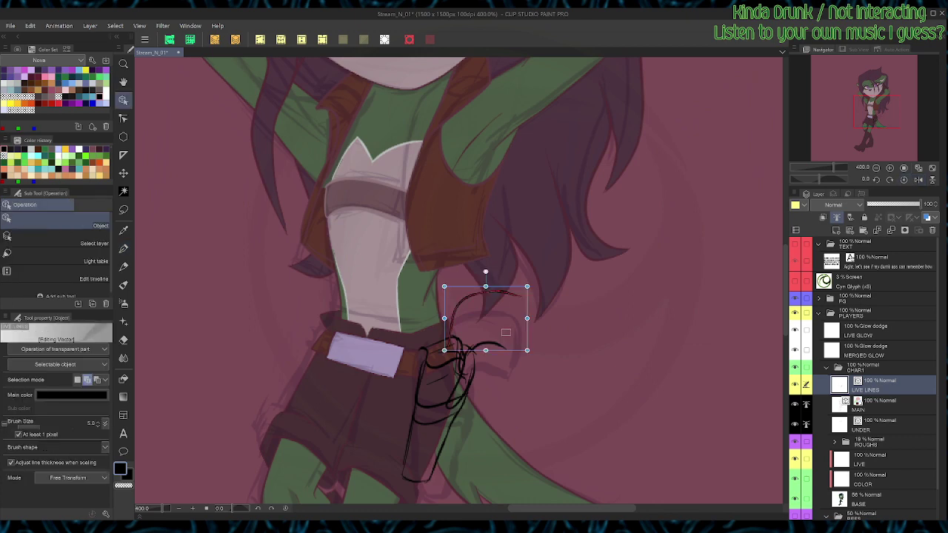
left_click_drag(485, 350, 485, 365)
left_click_drag(527, 287, 535, 312)
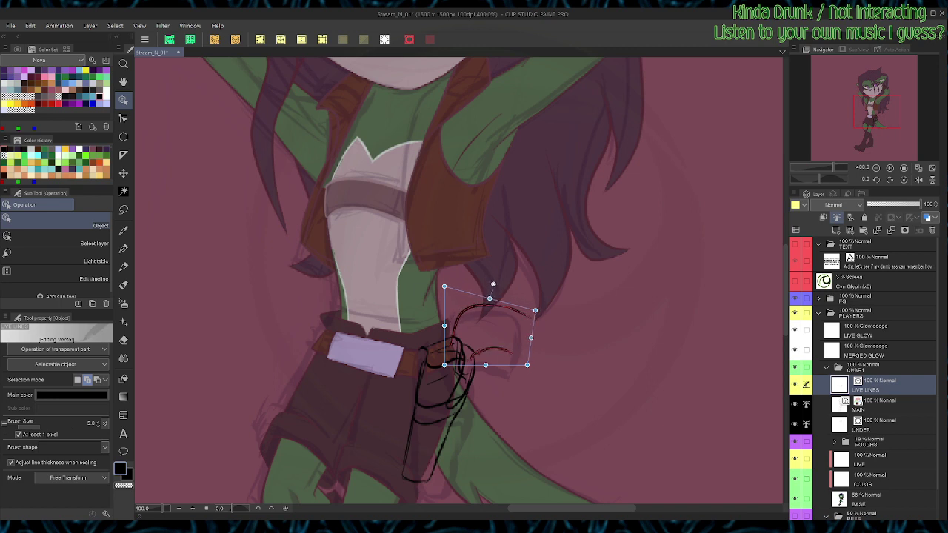
Step: Close the handle's outer end with the G-pen and add a second contour line along its upper curve
key("p")
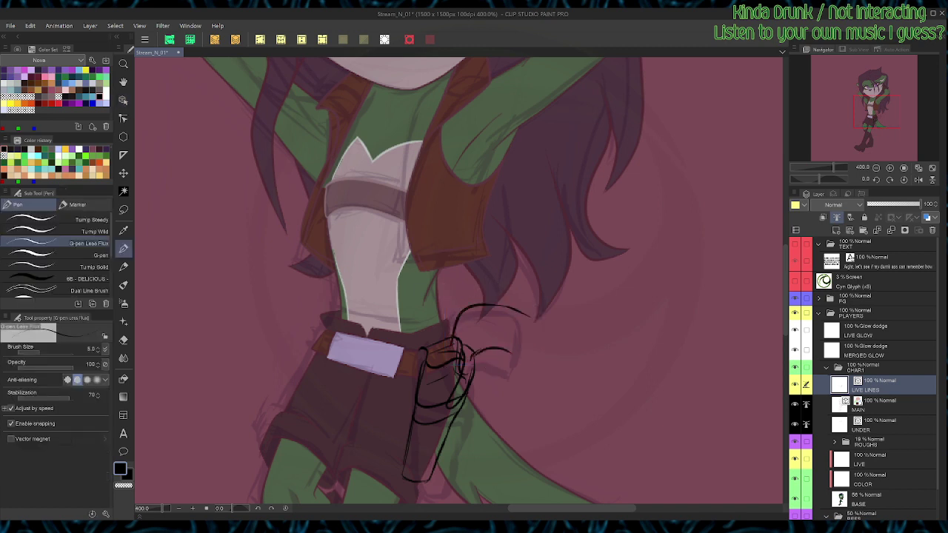
left_click_drag(519, 303, 512, 359)
mouse_move(441, 339)
left_mouse_down()
mouse_move(452, 311)
mouse_move(481, 294)
mouse_move(507, 298)
mouse_move(524, 309)
mouse_move(512, 358)
left_mouse_up()
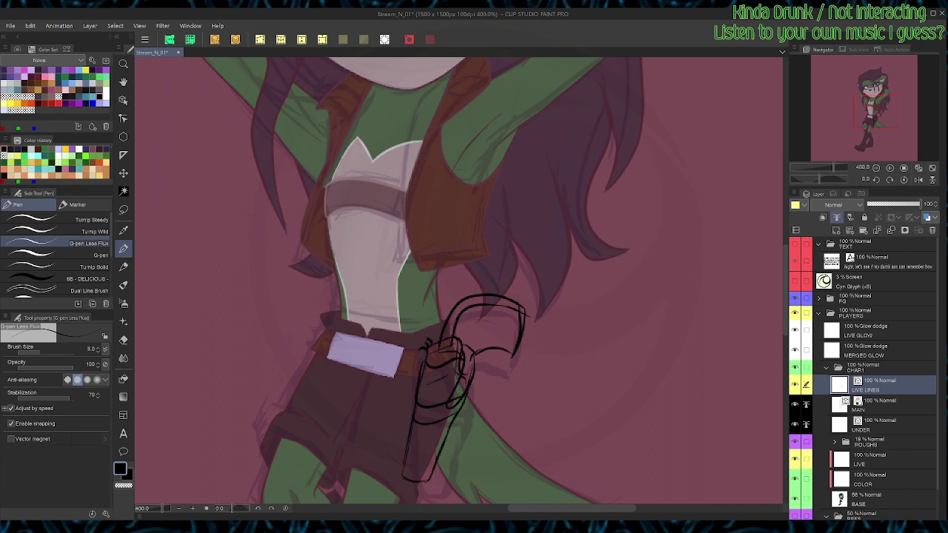
Step: Draw the small curled, spiked detail above the holster's inner top edge, beside the base of the handle
left_click_drag(426, 320, 424, 333)
mouse_move(432, 317)
left_mouse_down()
mouse_move(429, 329)
mouse_move(439, 321)
left_mouse_up()
key("shift+space")
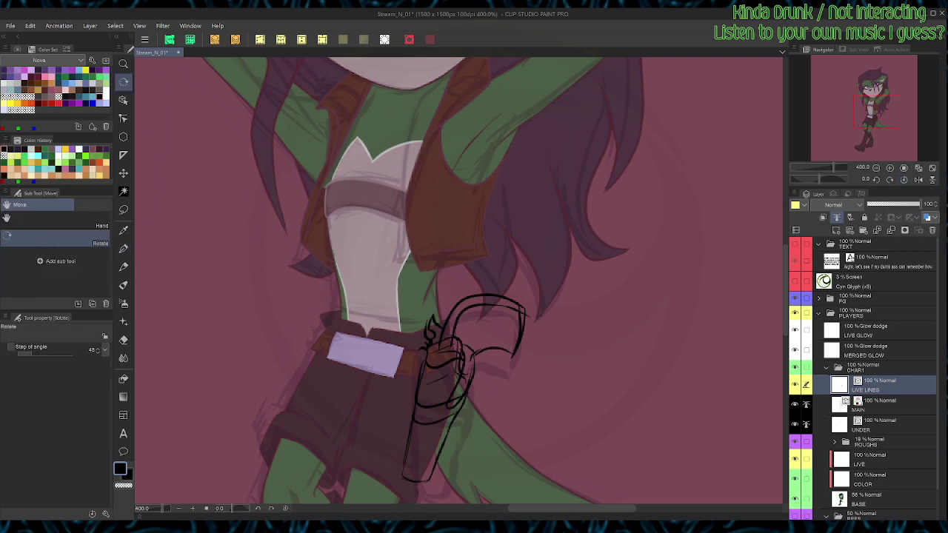
left_click_drag(607, 222, 562, 402)
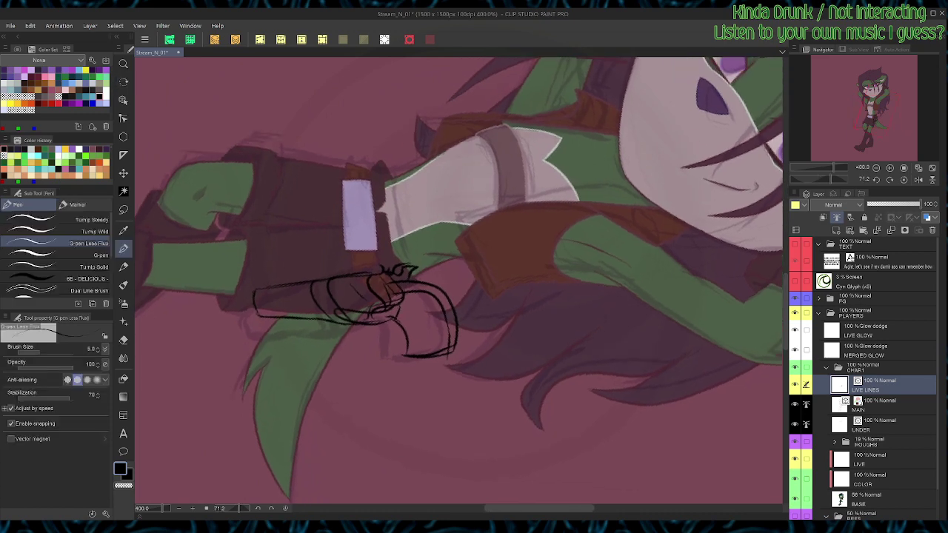
key("shift+r")
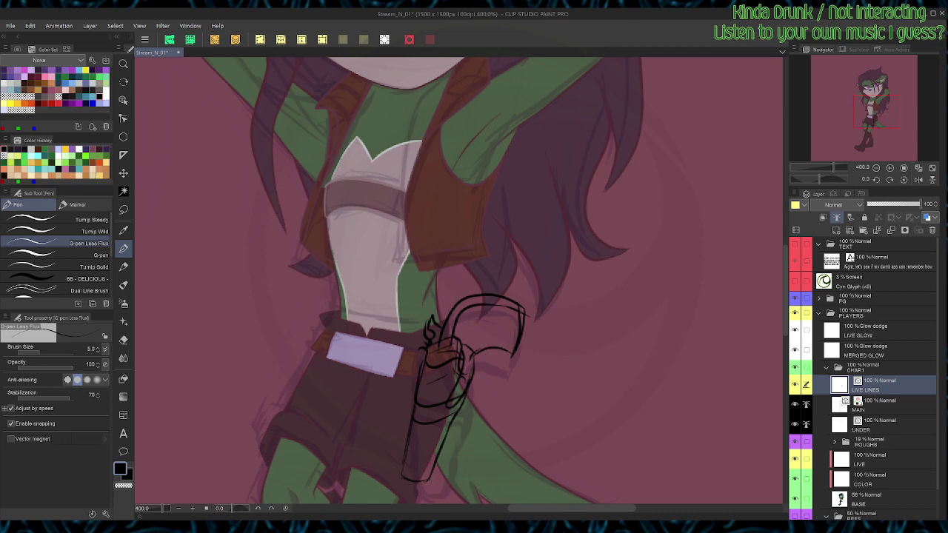
Step: Expand the ROUGHS folder and raise its opacity to 76%
left_click(835, 441)
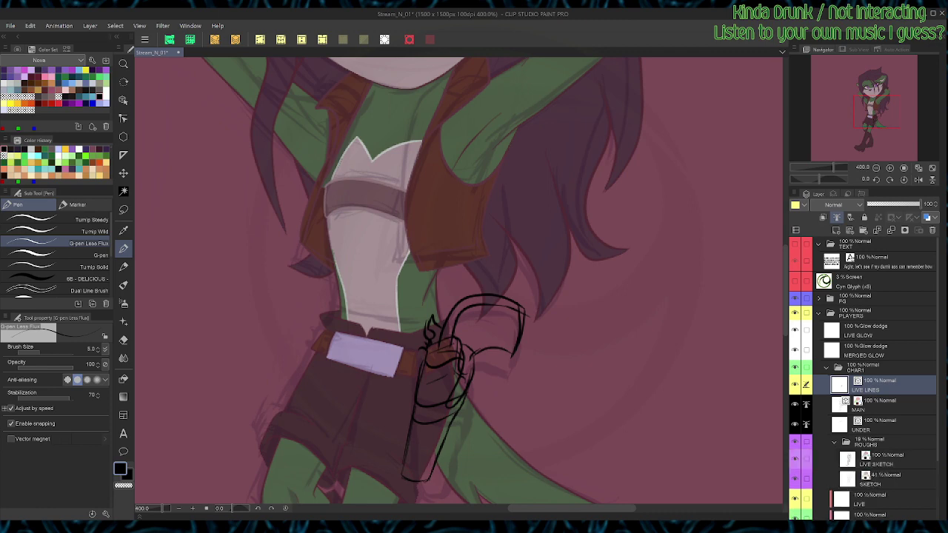
left_click(874, 442)
left_click(908, 204)
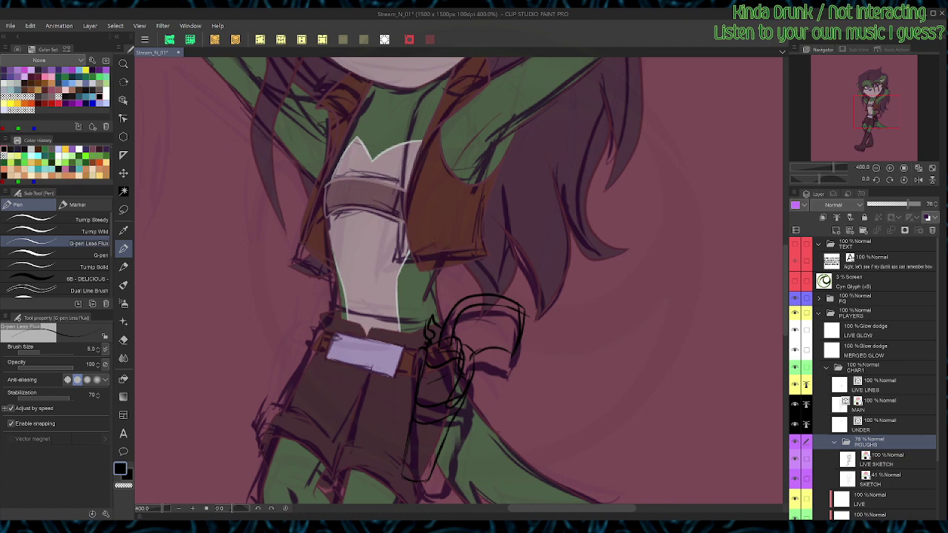
Step: Lasso the old holster sketch on the LIVE SKETCH layer, remove it and clear the selection
left_click(881, 459)
key("b")
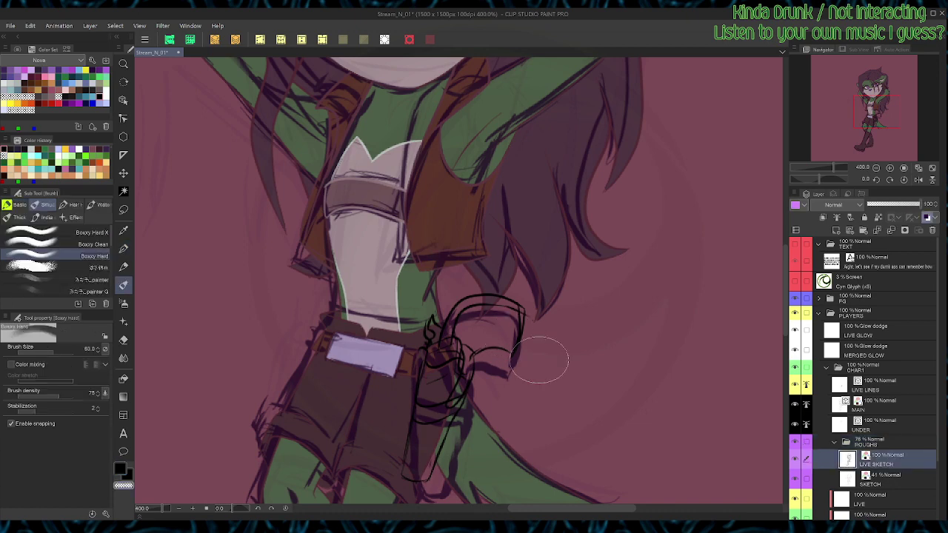
scroll(539, 248, "down", 3)
key("m")
mouse_move(460, 385)
left_mouse_down()
mouse_move(557, 194)
mouse_move(391, 272)
mouse_move(449, 388)
mouse_move(461, 379)
left_mouse_up()
key("ctrl+d")
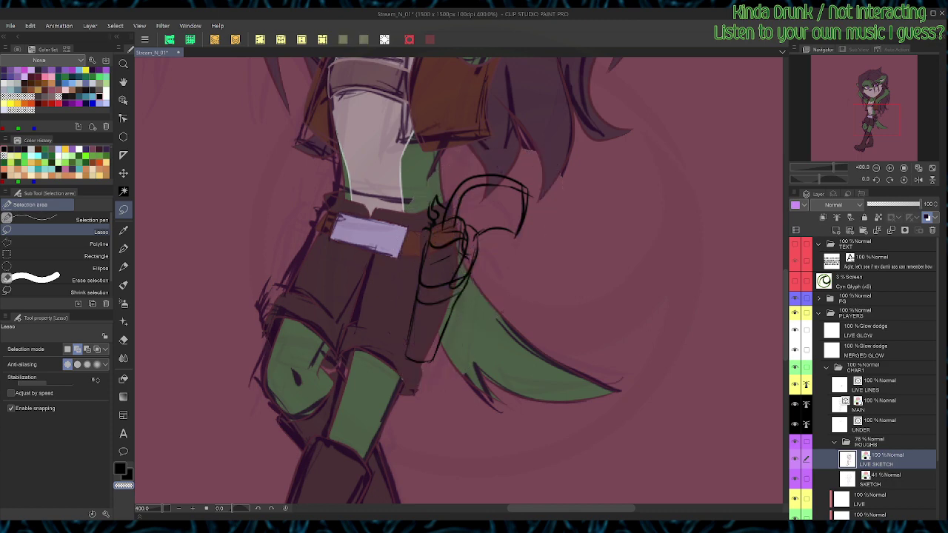
Step: Transfer the new holster drawing from LIVE LINES into the LIVE SKETCH layer, collapse the ROUGHS folder and save the file
mouse_move(881, 385)
left_mouse_down()
mouse_move(881, 450)
mouse_move(881, 321)
mouse_move(874, 376)
left_mouse_up()
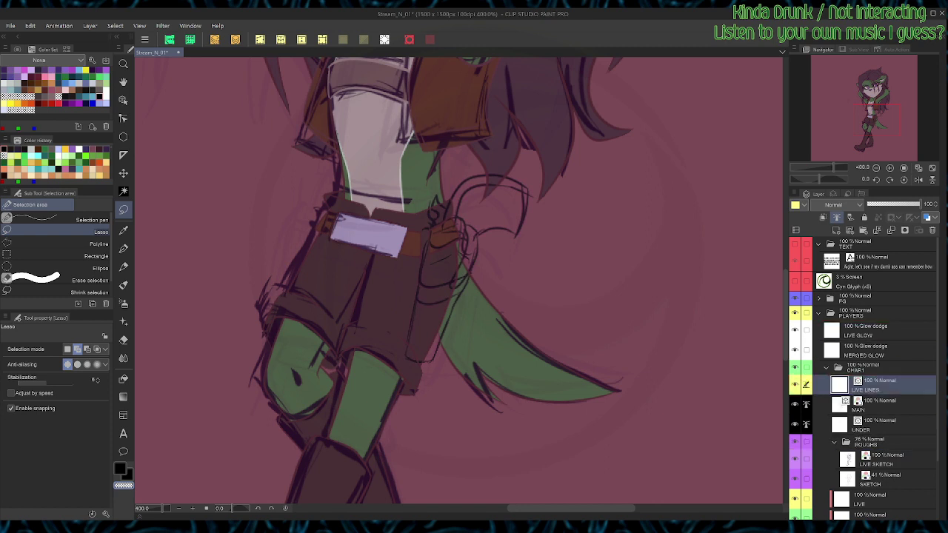
left_click(834, 442)
left_click(881, 443)
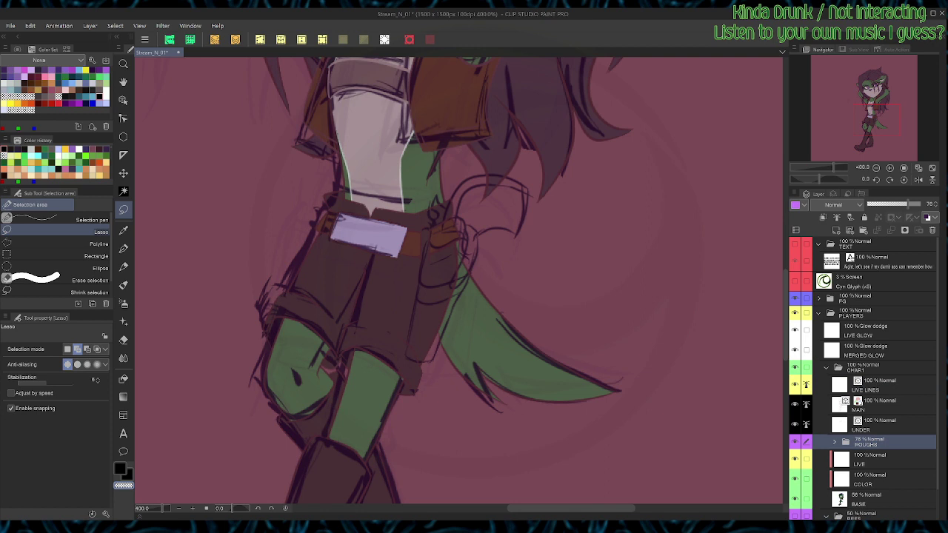
key("ctrl+s")
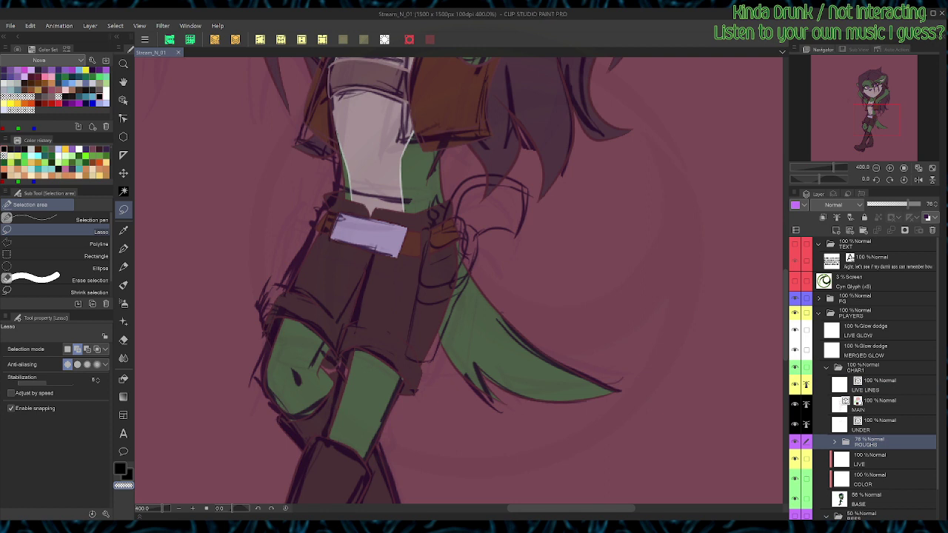
Step: Make the TEXT folder visible and select its caption layer, with the whole canvas shown unmirrored
left_click(918, 179)
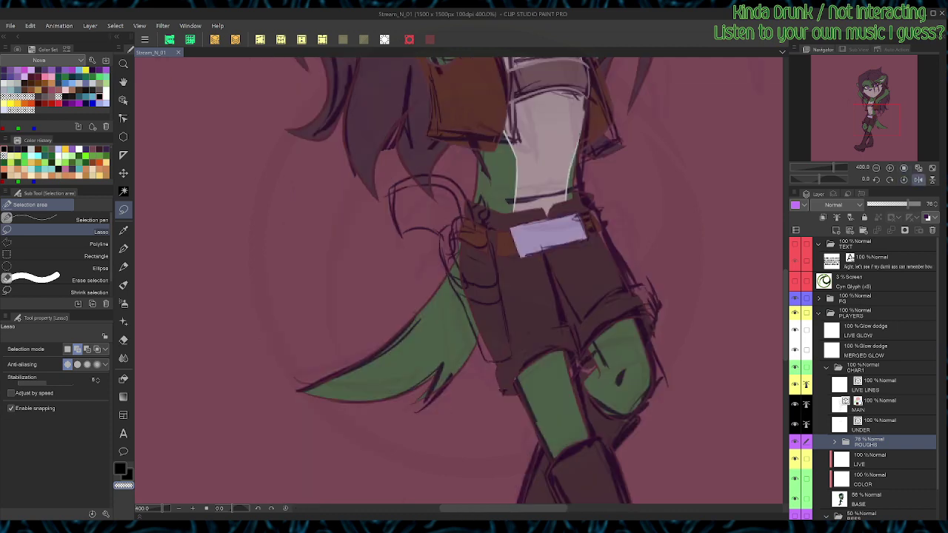
left_click(794, 244)
left_click(881, 261)
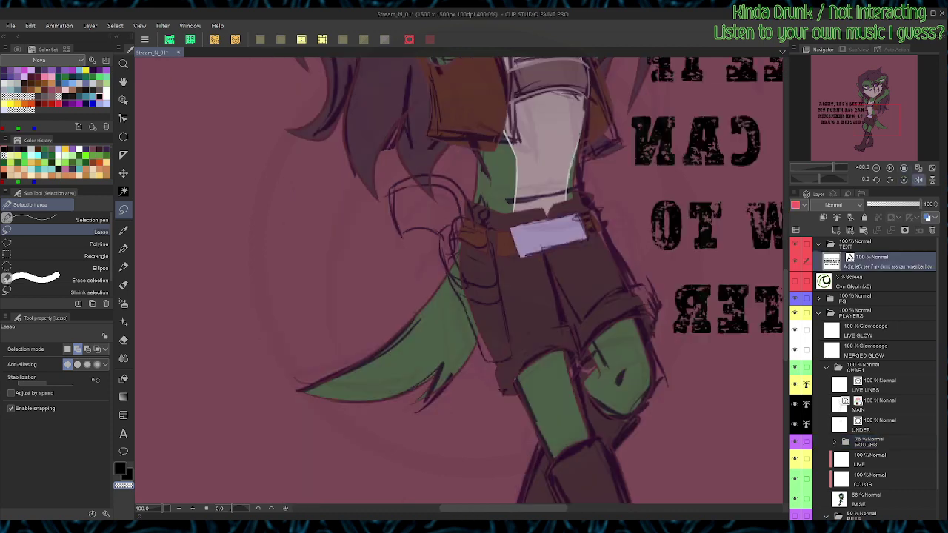
key("ctrl+alt+0")
left_click(918, 179)
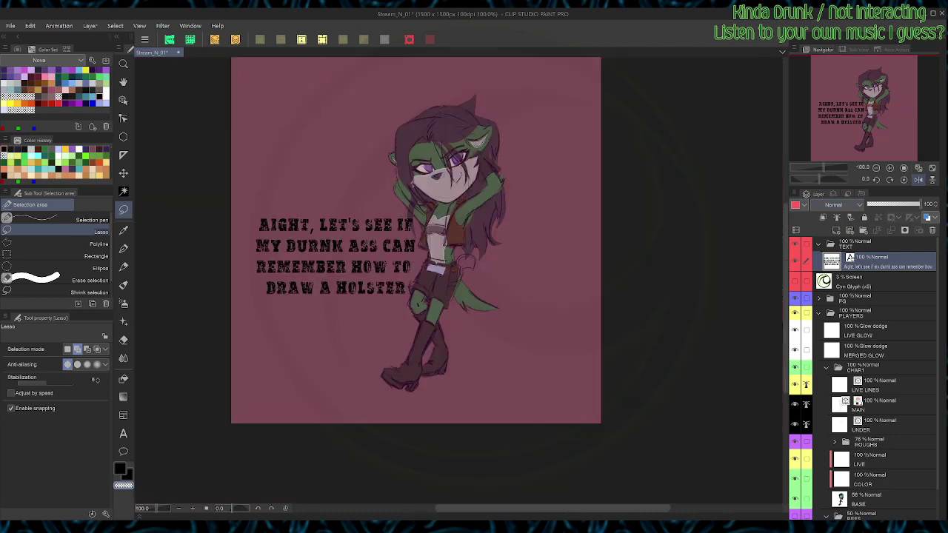
Step: Replace the caption's text with "YO SOMEONE BRING" on the first line and "ME A BURRITO, JA?" on the second
key("t")
left_click_drag(335, 256, 334, 257)
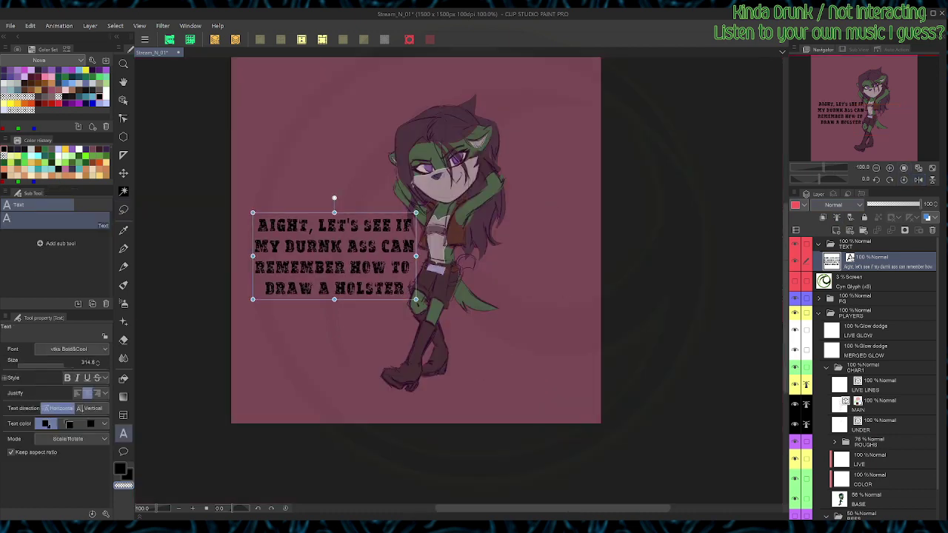
key("ctrl+a")
left_click(334, 256)
key("ctrl+a")
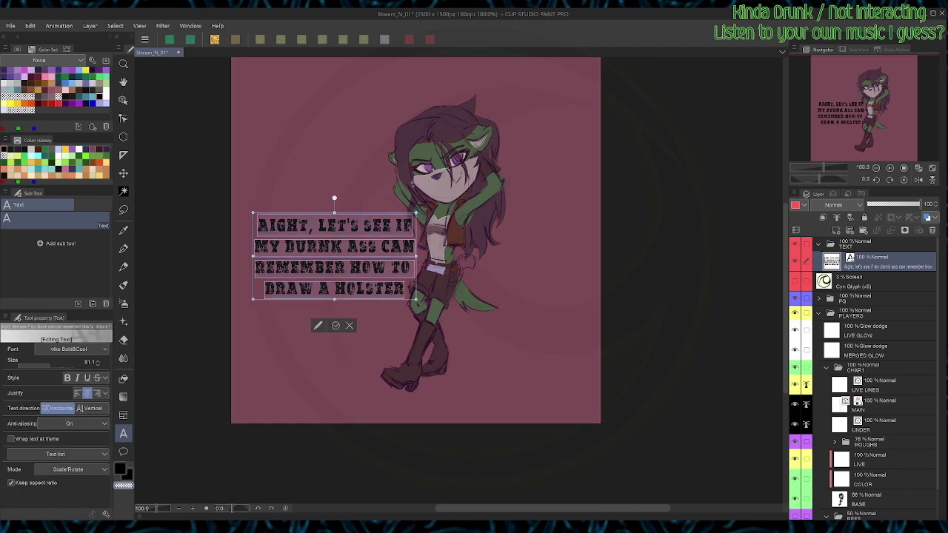
type("YO")
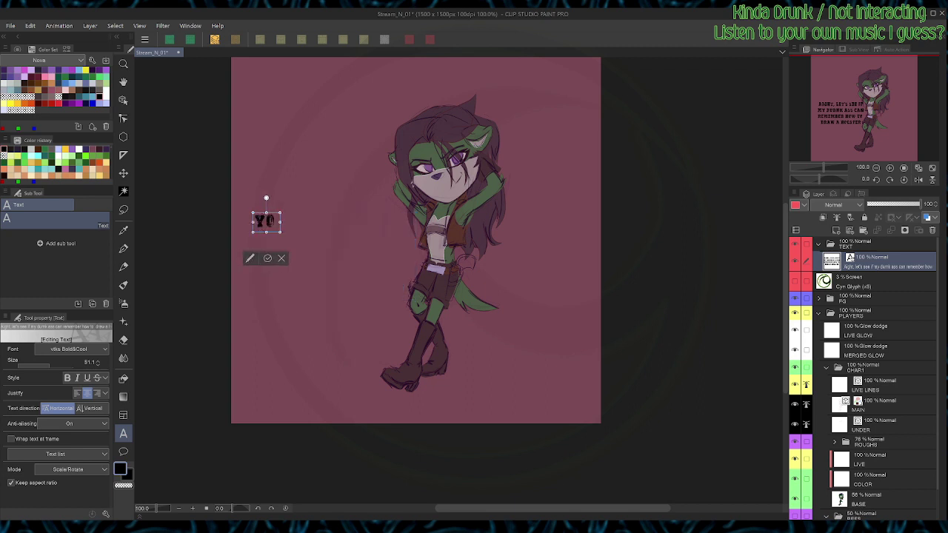
type(" SOMEONE BRING M")
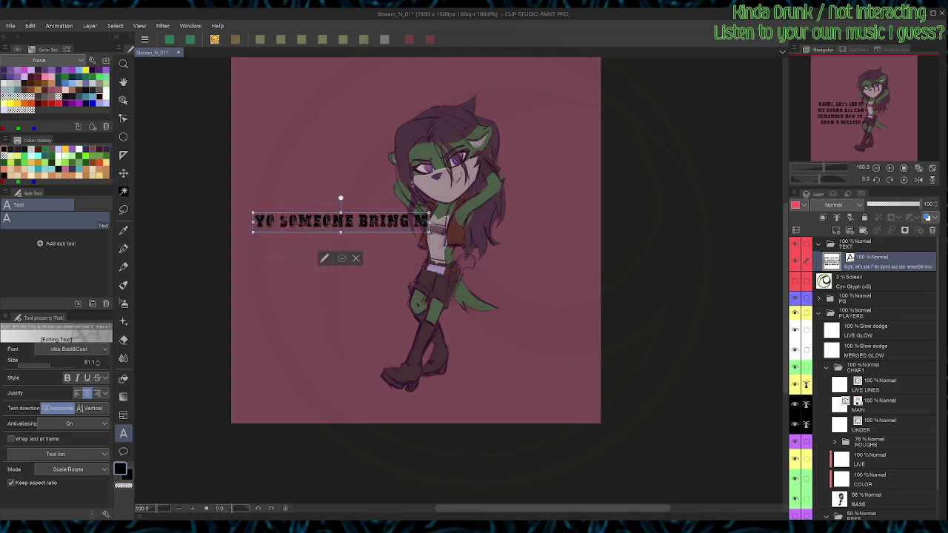
key("BackSpace")
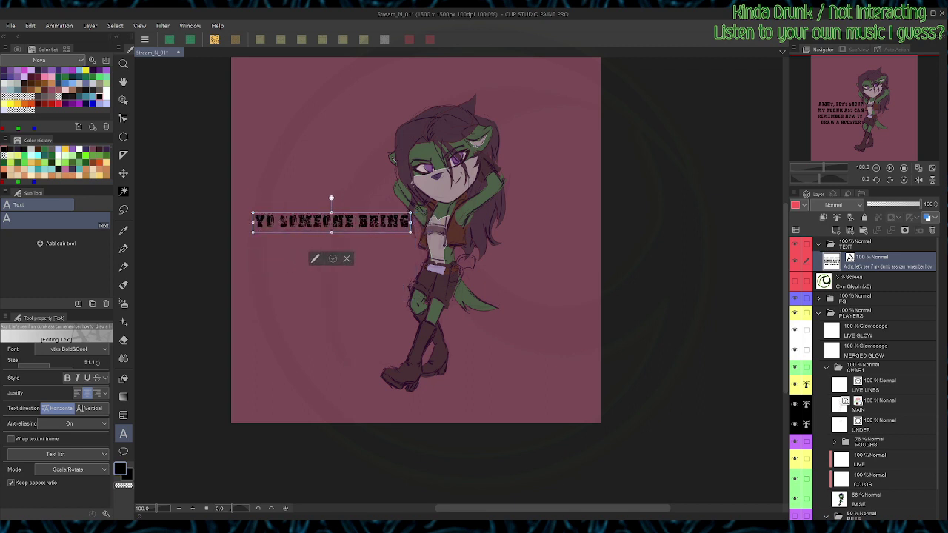
key("Return")
type("ME A BURRIT")
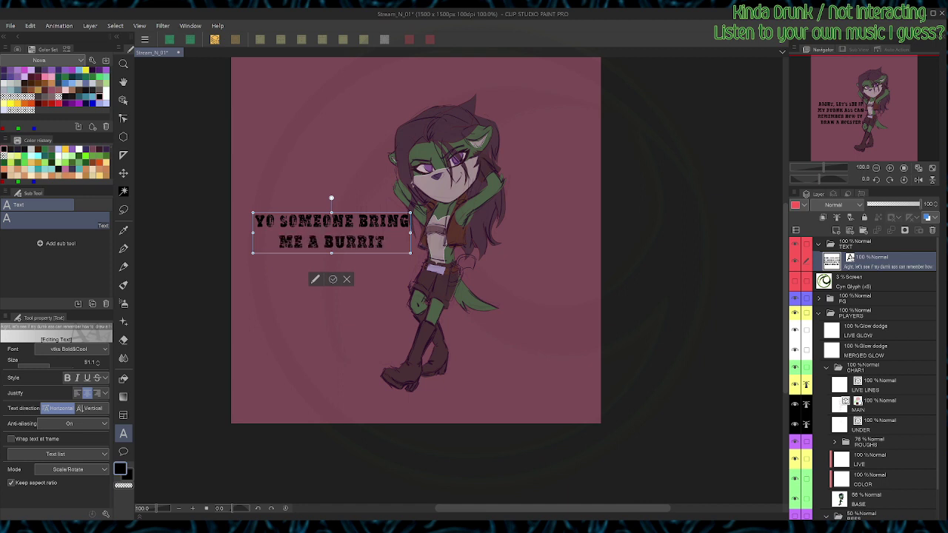
type("TO")
key("BackSpace")
key("BackSpace")
type("O")
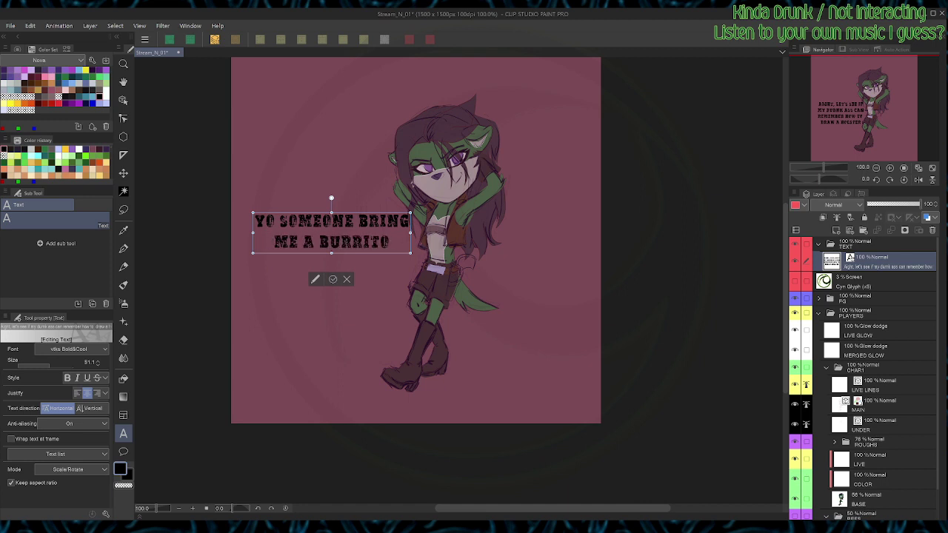
type(", JA?")
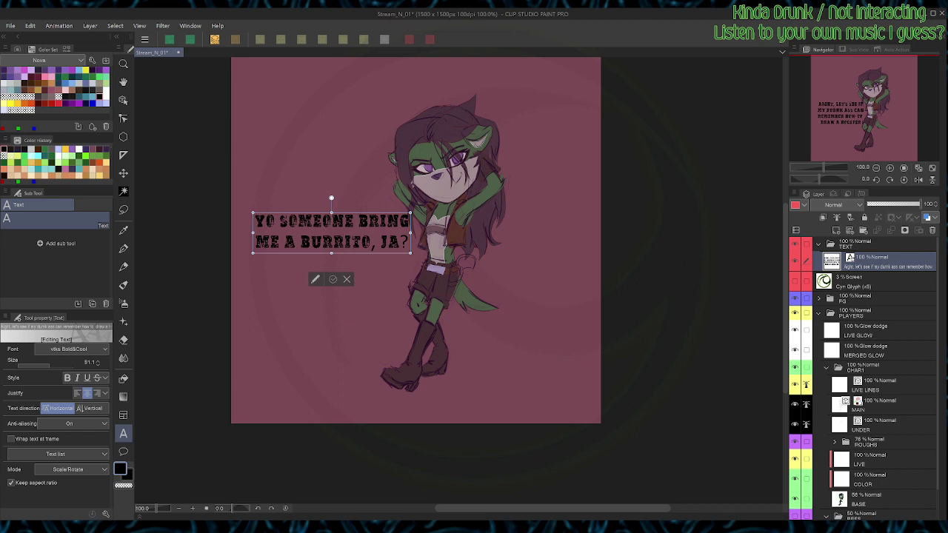
left_click(332, 279)
Step: Move the caption into the canvas's lower-right area, raise it slightly beside the boots and save the file
key("k")
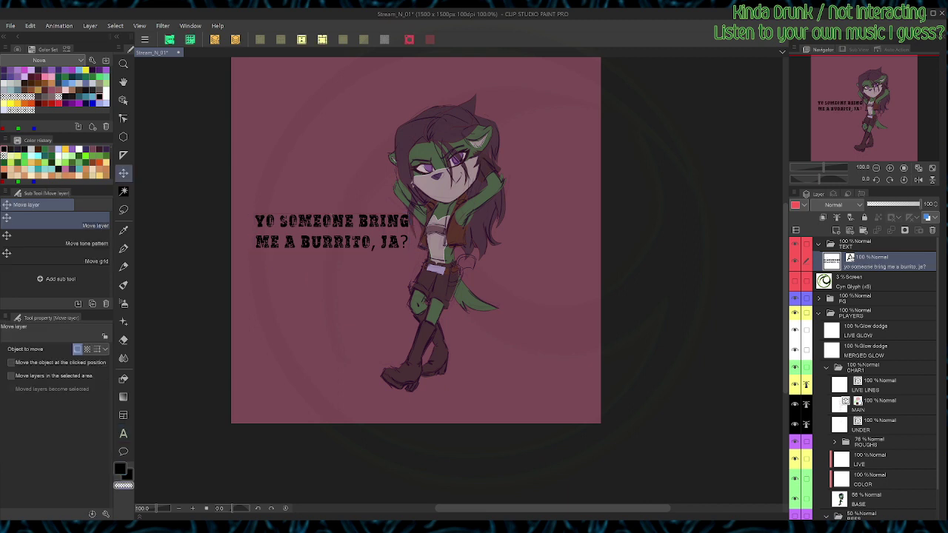
left_click_drag(332, 232, 508, 386)
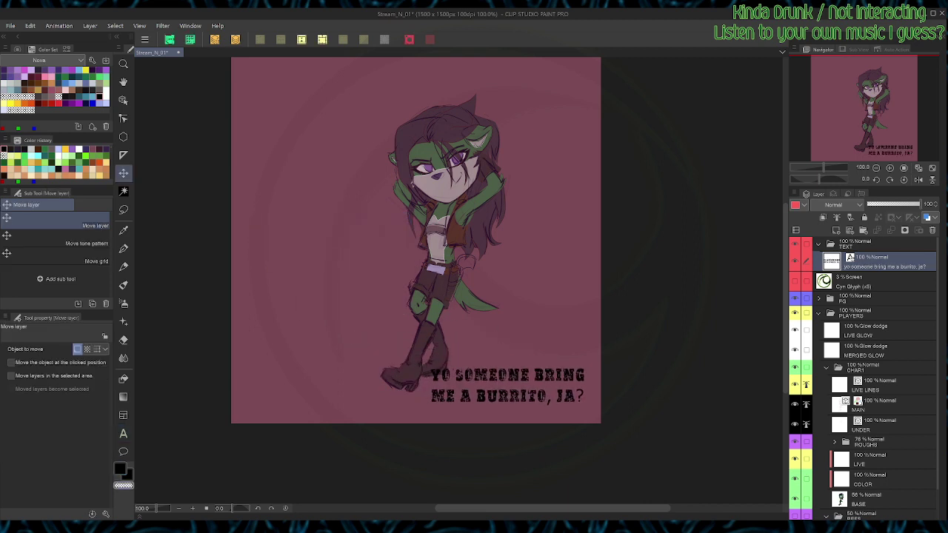
scroll(506, 300, "up", 2)
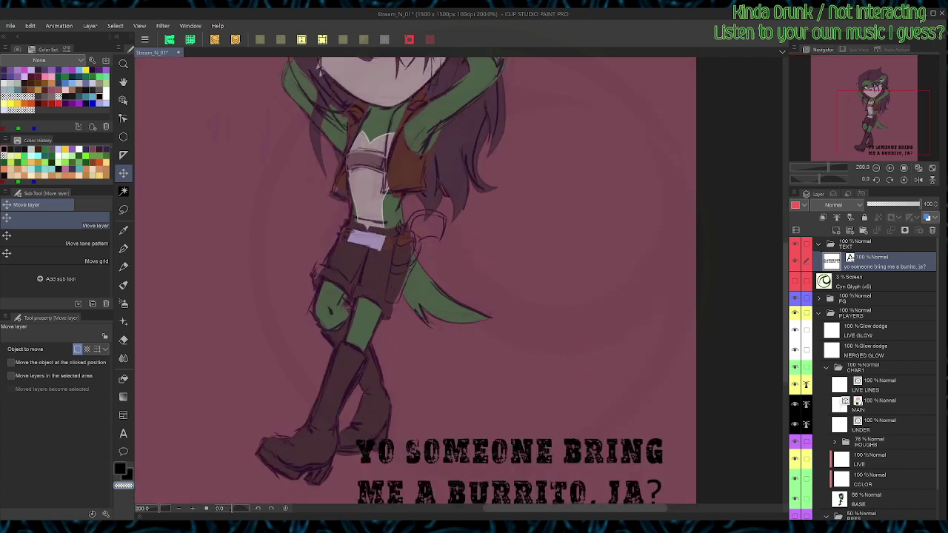
left_click_drag(511, 463, 511, 388)
key("ctrl+plus")
key("ctrl+plus")
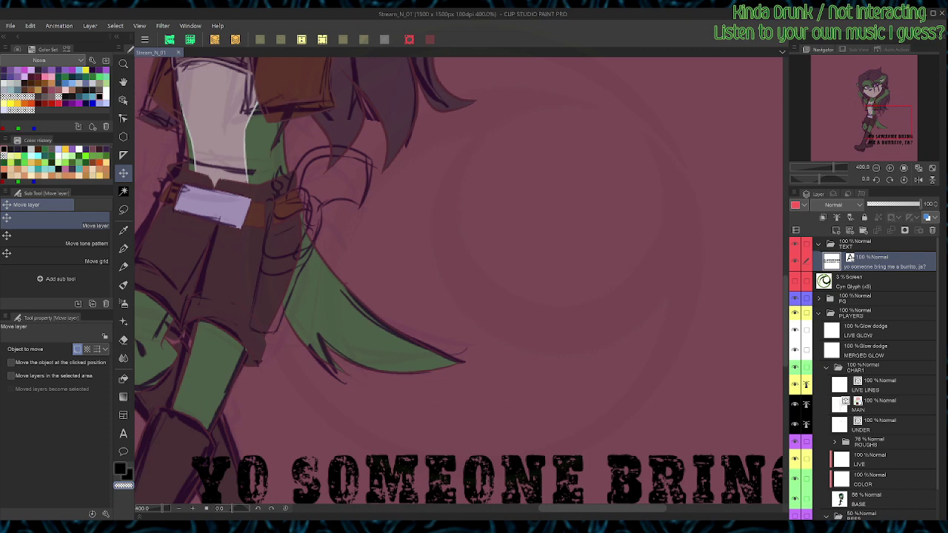
Step: On LIVE LINES, ink the holster's outline in black with G-pen Less Flux, from its curved top edge to its narrow lower end
left_click(888, 385)
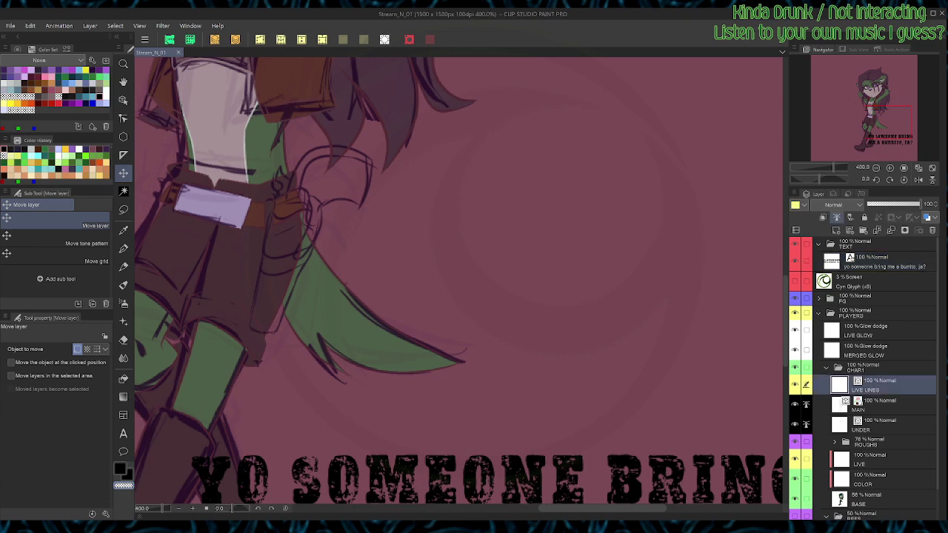
key("p")
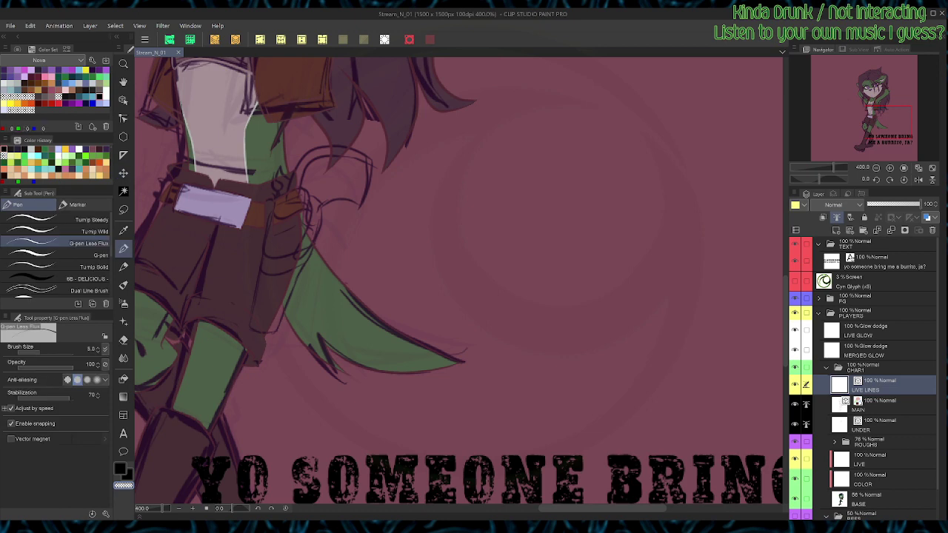
left_click(100, 89)
scroll(400, 297, "up", 2)
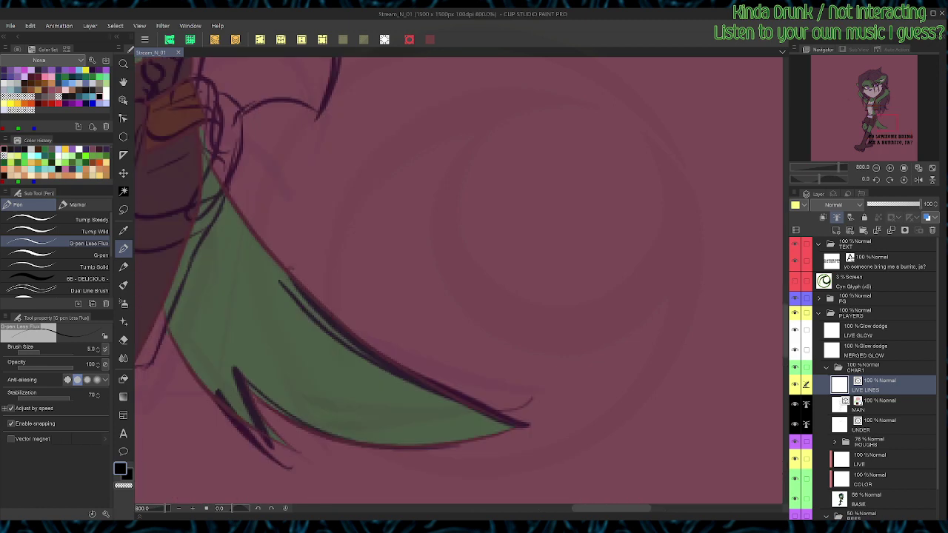
key("space")
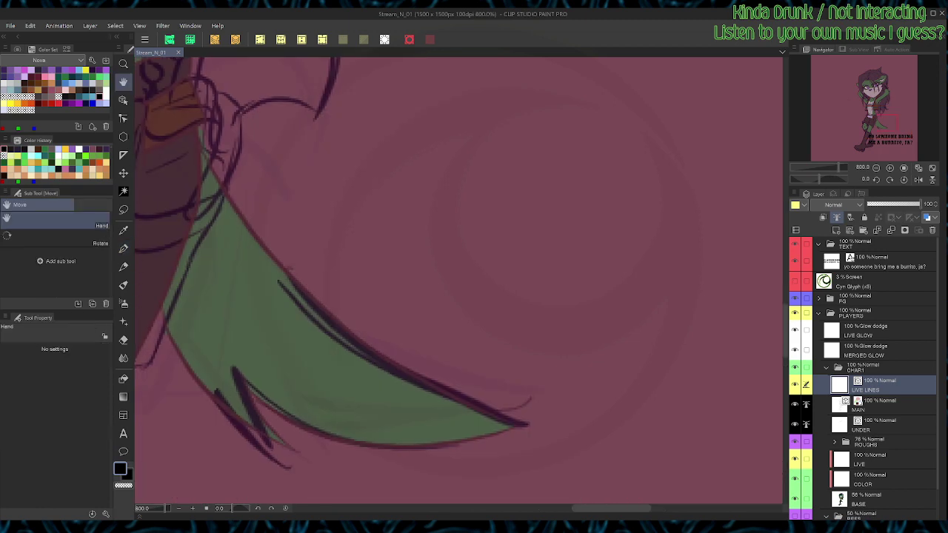
left_click_drag(370, 281, 638, 352)
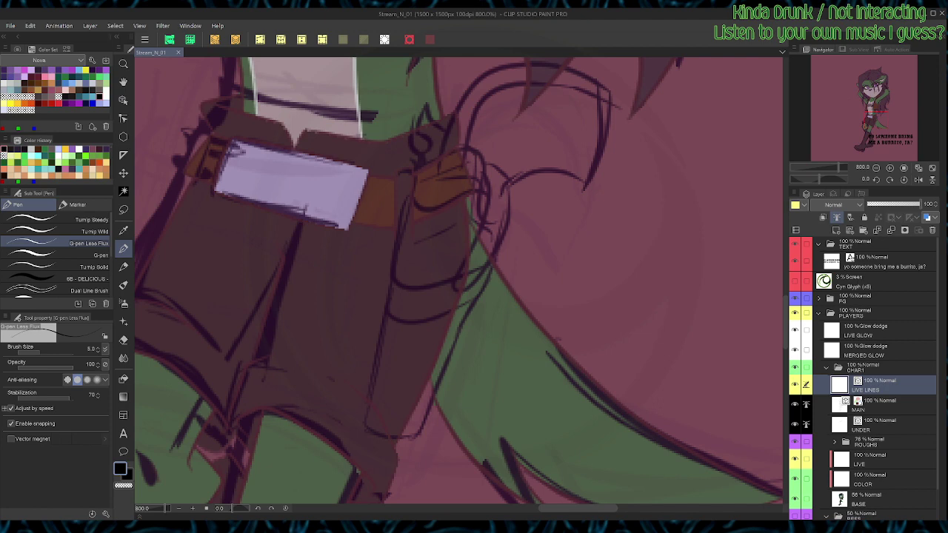
left_click(918, 179)
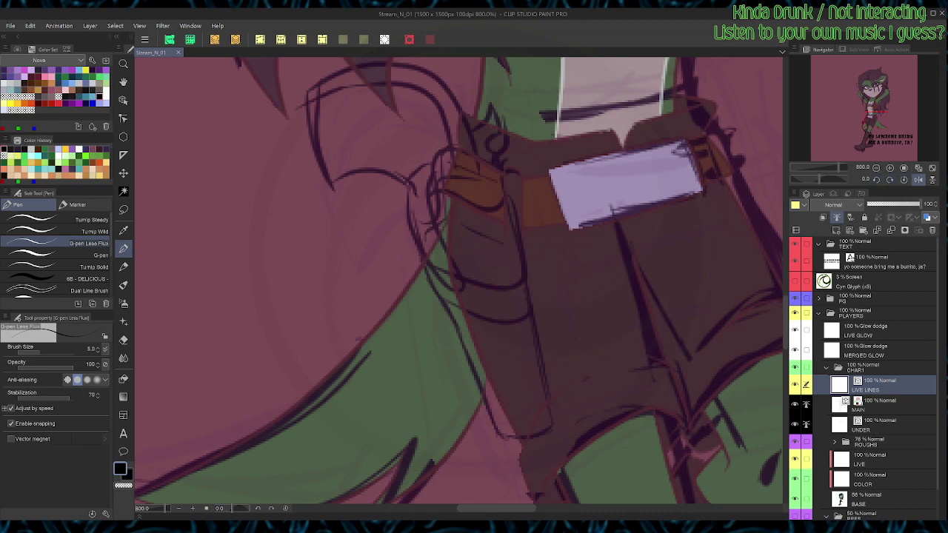
mouse_move(499, 169)
left_mouse_down()
mouse_move(531, 418)
mouse_move(510, 428)
mouse_move(473, 423)
mouse_move(450, 310)
mouse_move(412, 241)
mouse_move(405, 194)
mouse_move(421, 177)
mouse_move(490, 209)
left_mouse_up()
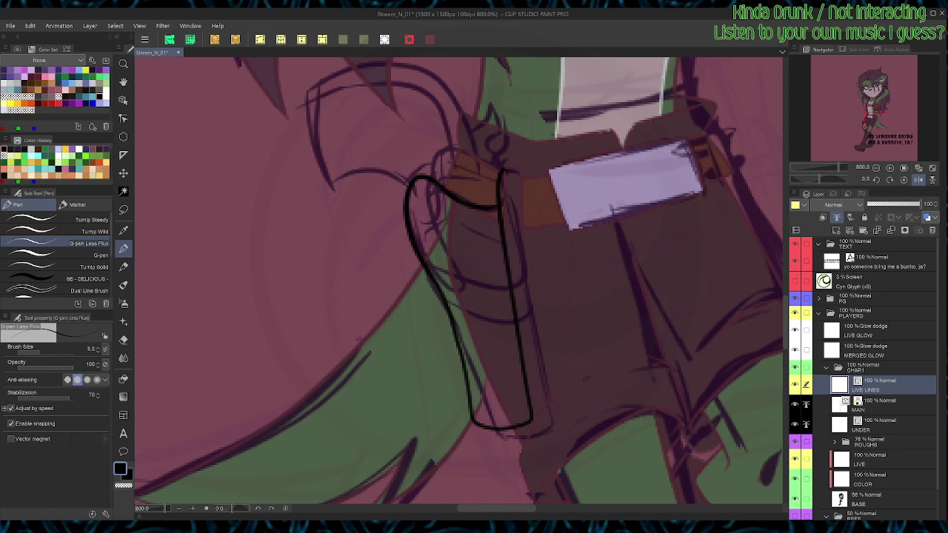
Step: Lower the ROUGHS folder's opacity to 22% and make LIVE LINES the active layer again
left_click(880, 442)
left_click_drag(907, 204, 874, 203)
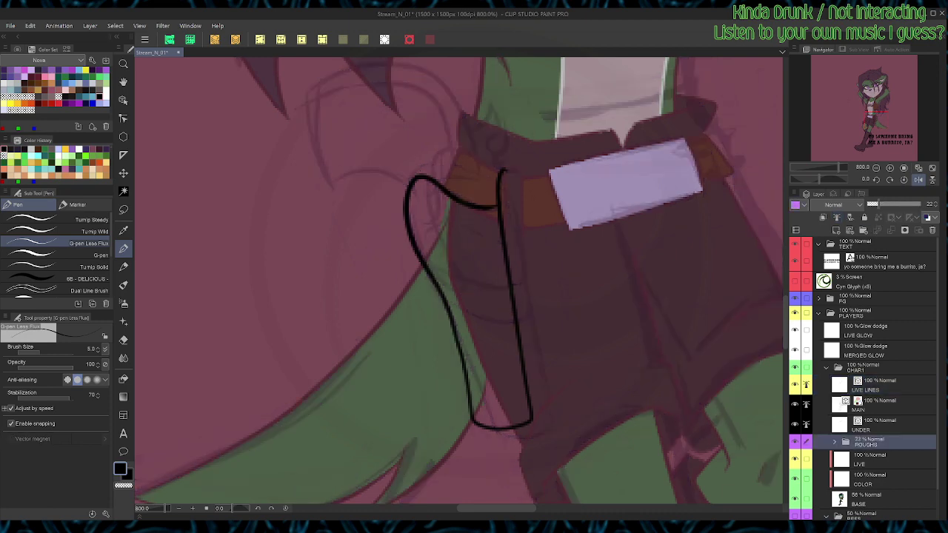
left_click_drag(459, 282, 457, 348)
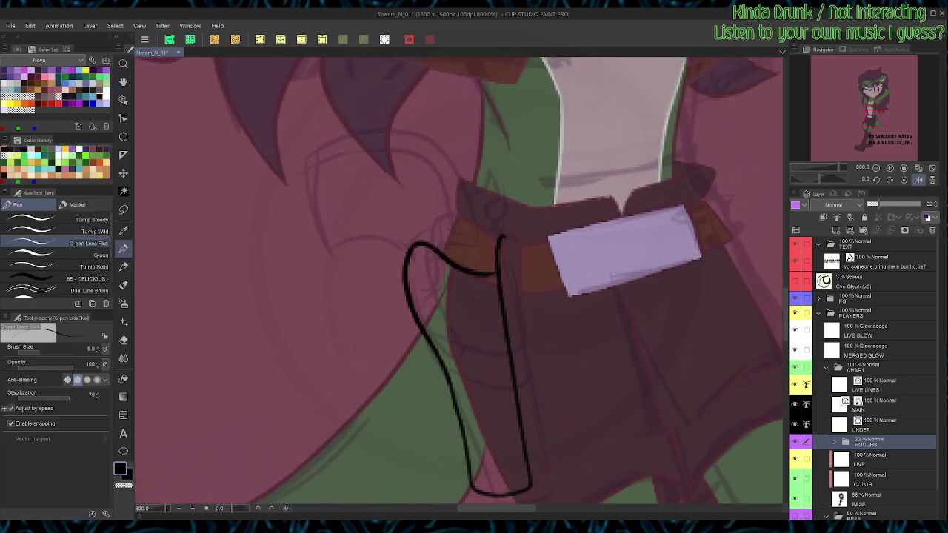
left_click(888, 385)
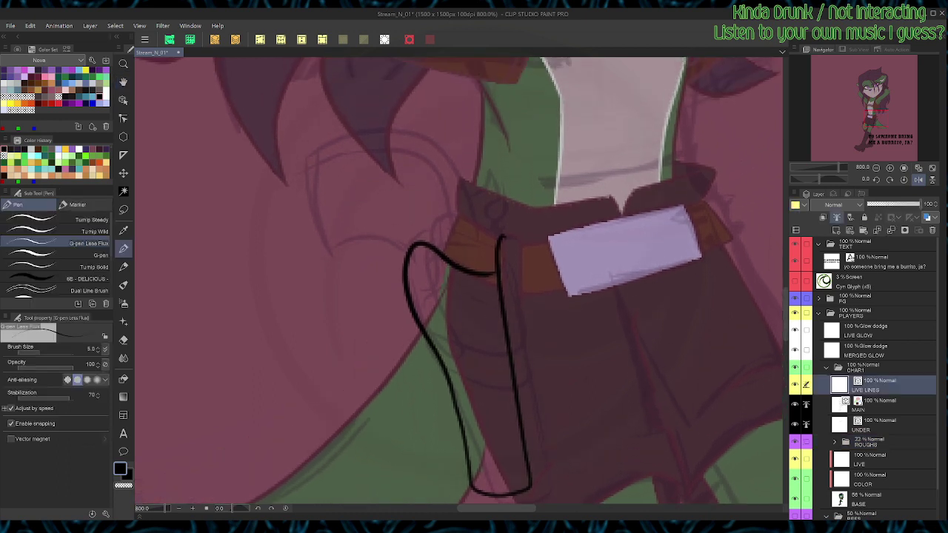
Step: Ink the pistol grip above the holster on LIVE LINES with a large curved outer edge, a flat end and a curved lower edge
key("ctrl+z")
key("ctrl+z")
mouse_move(425, 240)
left_mouse_down()
mouse_move(444, 224)
mouse_move(476, 225)
mouse_move(497, 244)
mouse_move(500, 269)
left_mouse_up()
key("ctrl+z")
mouse_move(469, 243)
left_mouse_down()
mouse_move(450, 161)
mouse_move(424, 136)
mouse_move(377, 128)
mouse_move(320, 141)
left_mouse_up()
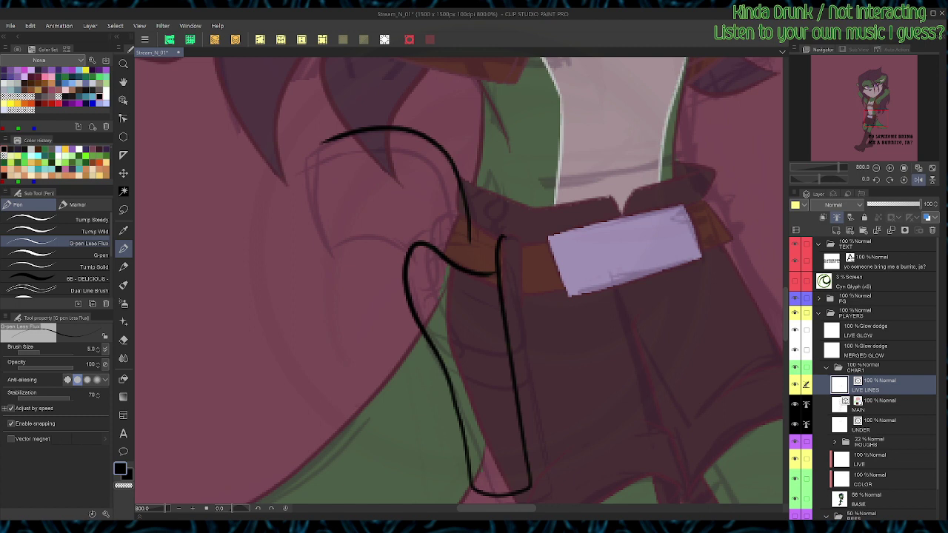
mouse_move(427, 242)
left_mouse_down()
mouse_move(426, 224)
mouse_move(383, 215)
mouse_move(326, 239)
mouse_move(310, 196)
mouse_move(311, 143)
left_mouse_up()
Step: Reshape the grip's upper arc and stretch its end line upward so both strokes meet at the outer corner
key("o")
left_click(377, 129)
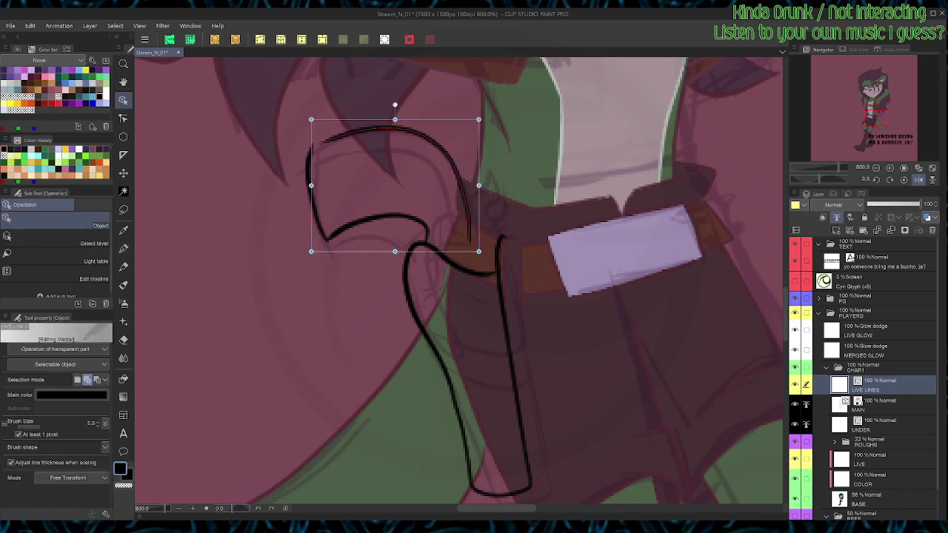
left_click_drag(311, 185, 304, 175)
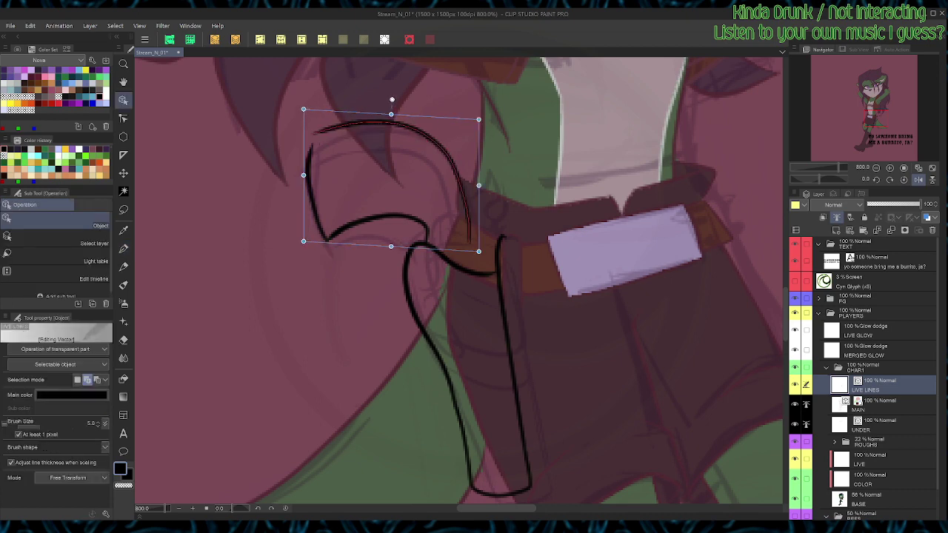
key("p")
key("o")
left_click(311, 186)
left_click_drag(317, 135, 317, 128)
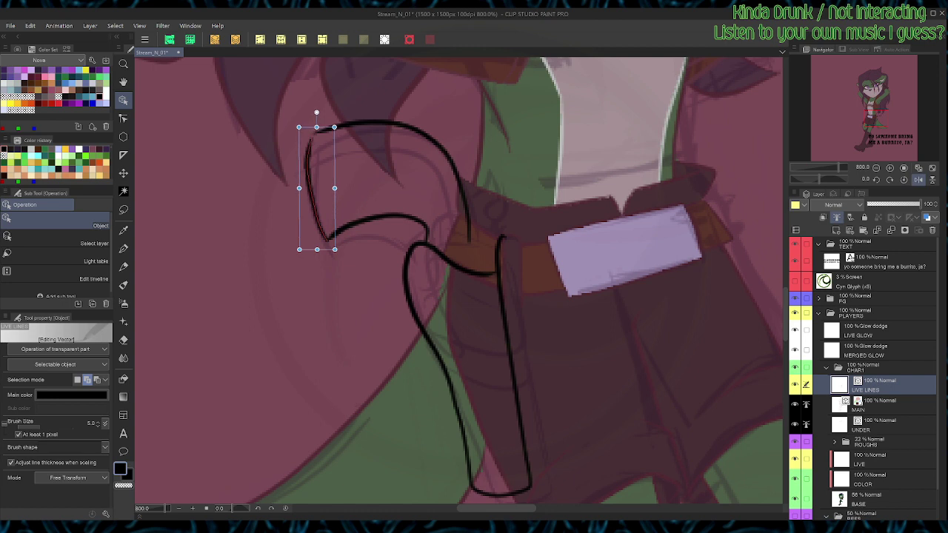
key("p")
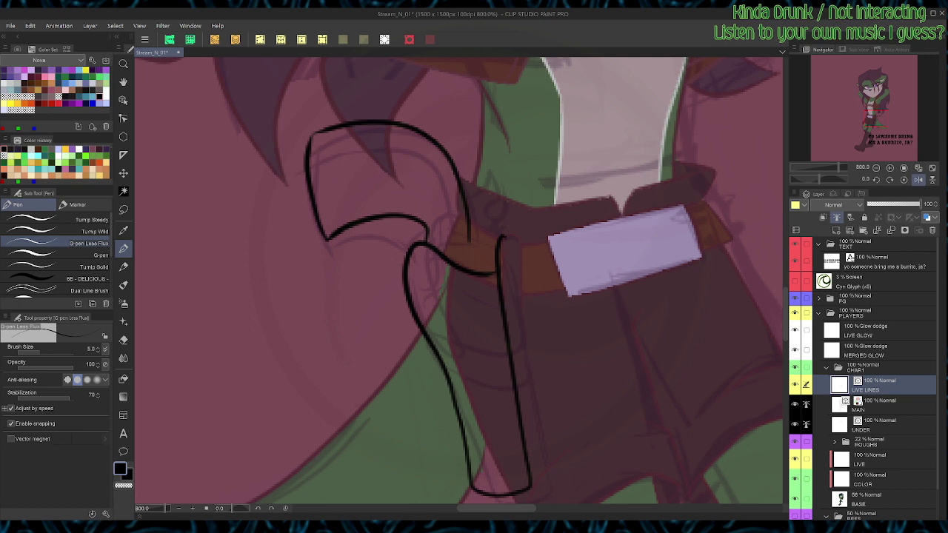
Step: Ink a second long line beside the holster's inner edge and a new wavy curve across its opening
mouse_move(413, 286)
left_mouse_down()
mouse_move(429, 250)
mouse_move(458, 245)
mouse_move(487, 265)
mouse_move(510, 264)
mouse_move(498, 242)
mouse_move(421, 240)
mouse_move(408, 262)
mouse_move(450, 286)
mouse_move(413, 357)
mouse_move(386, 292)
mouse_move(464, 155)
mouse_move(478, 153)
left_mouse_up()
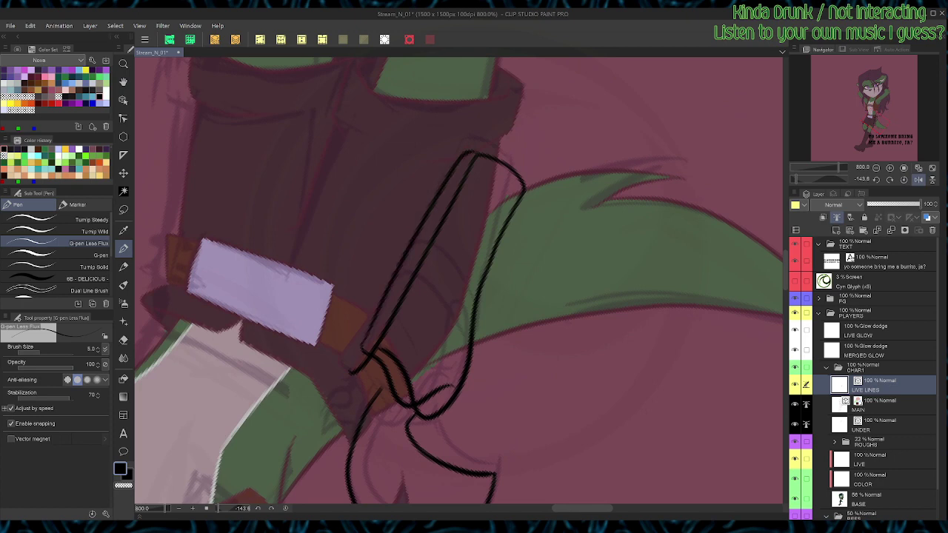
key("ctrl+at")
key("e")
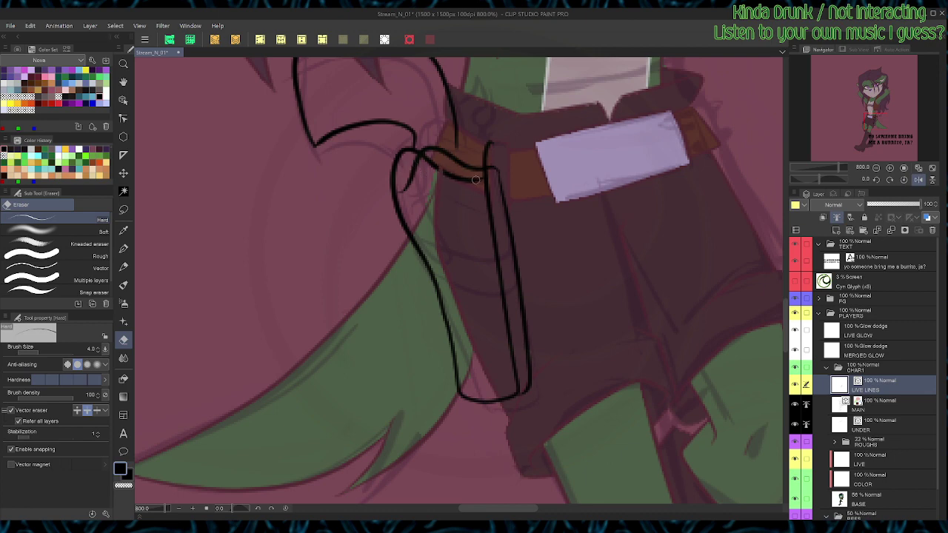
Step: Split the holster outline at its opening and delete the old top-edge segment below the new wavy curve
key("y")
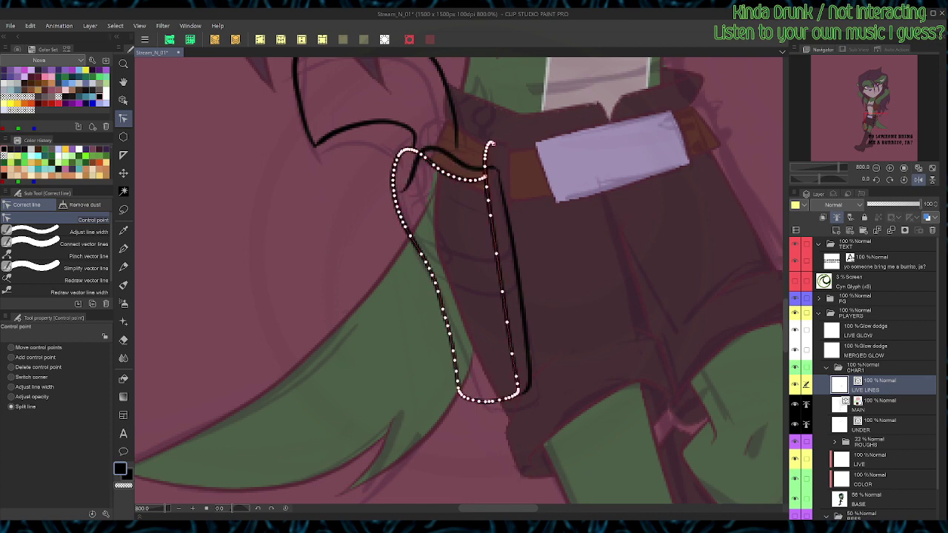
key("o")
left_click(488, 148)
key("Delete")
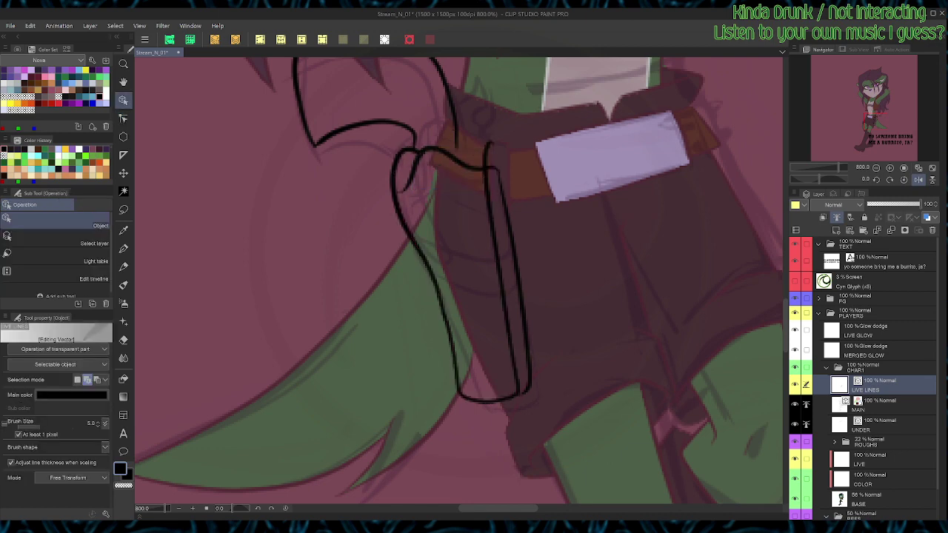
key("p")
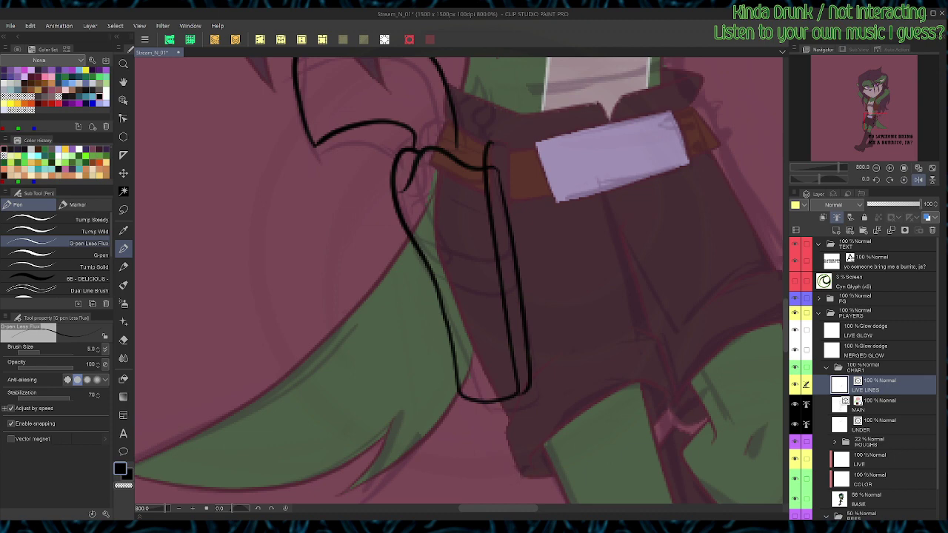
Step: Flip the view horizontally and ink an arc over the belt from the holster's inner edge to the base of the grip
key("space")
left_click_drag(459, 282, 537, 240)
key("shift+space")
key("shift+space")
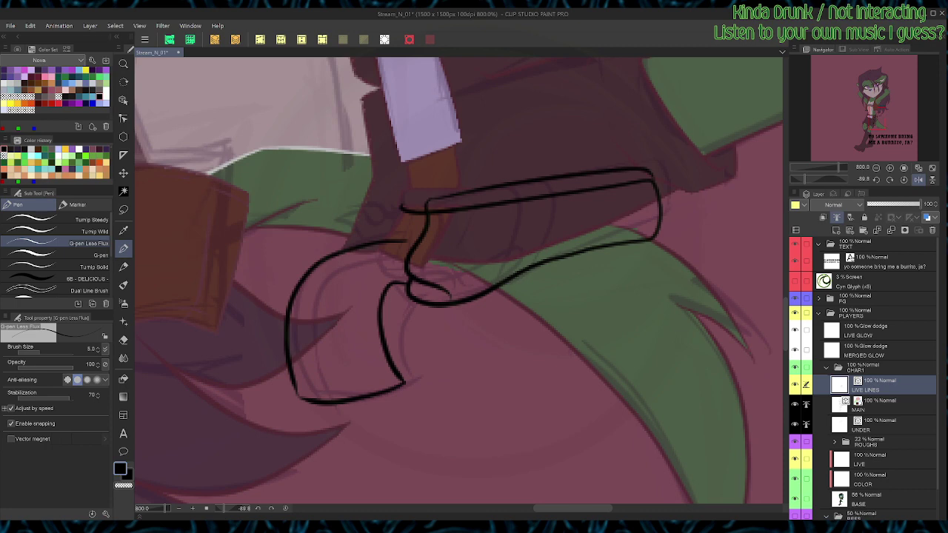
key("shift+r")
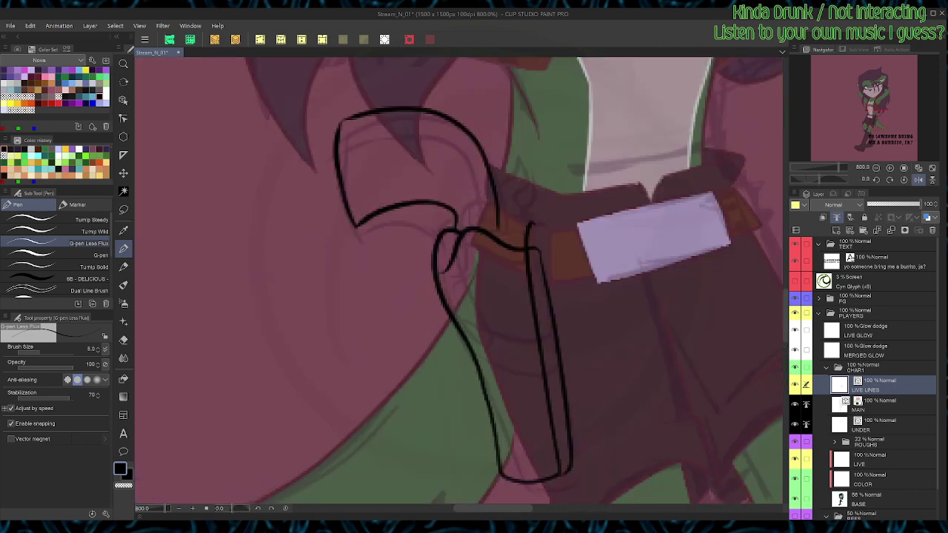
left_click(918, 180)
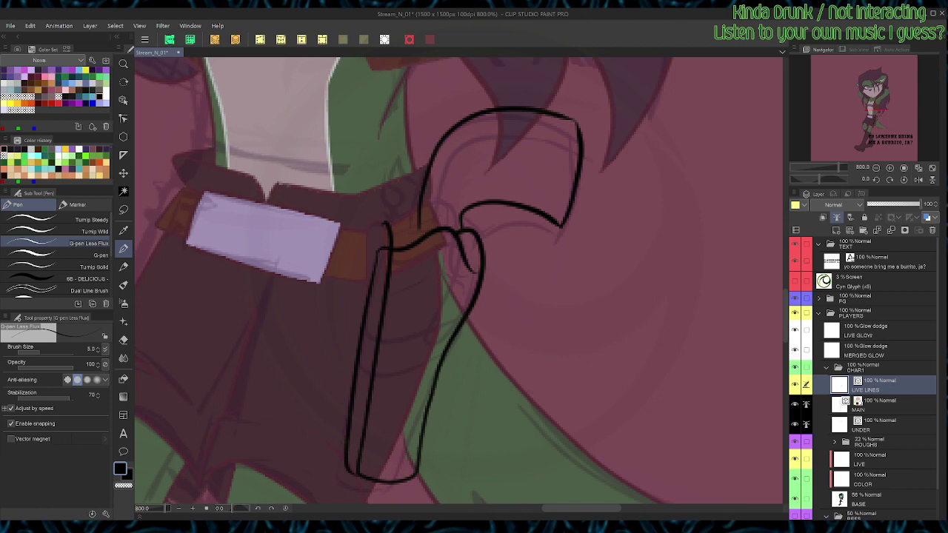
mouse_move(383, 246)
left_mouse_down()
mouse_move(382, 232)
mouse_move(404, 217)
mouse_move(430, 210)
mouse_move(457, 225)
left_mouse_up()
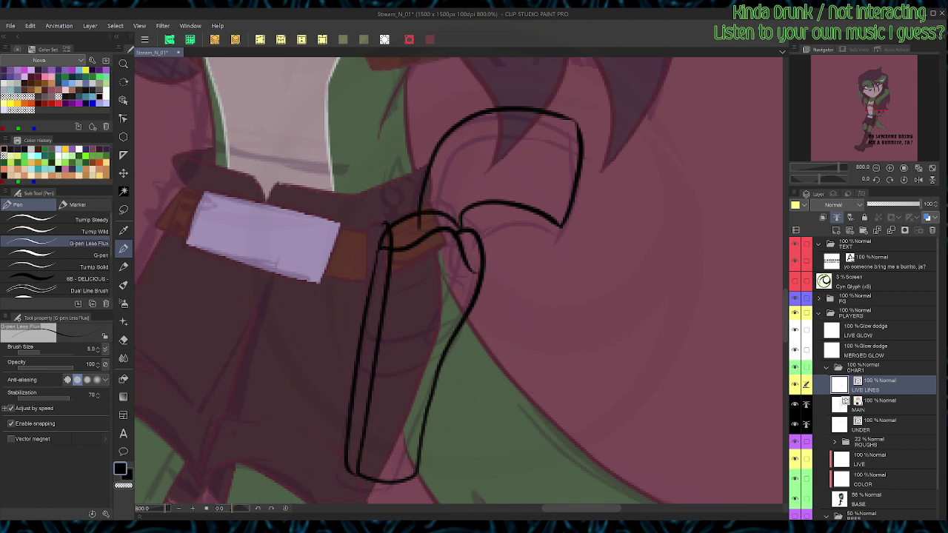
Step: Trim the surplus ends of the holster and grip outlines inside the new arc and save the file
key("y")
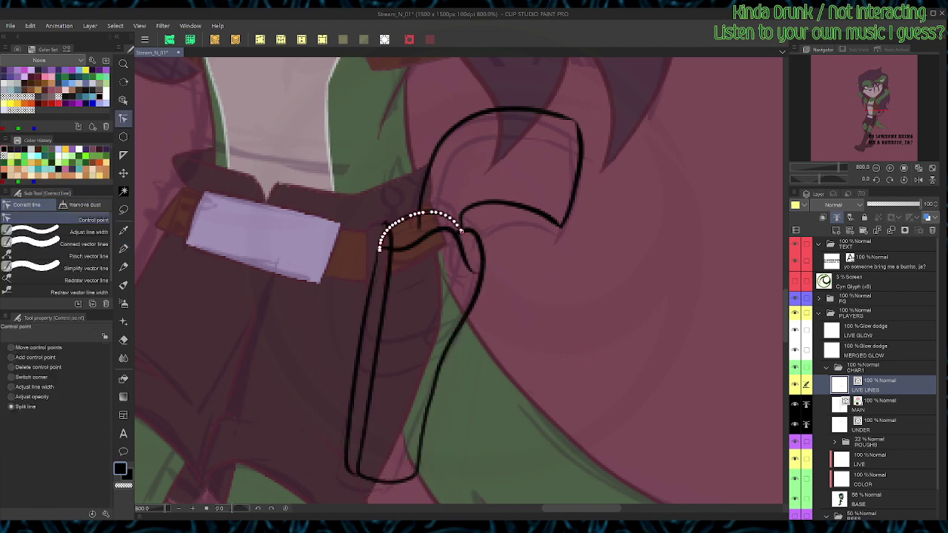
key("o")
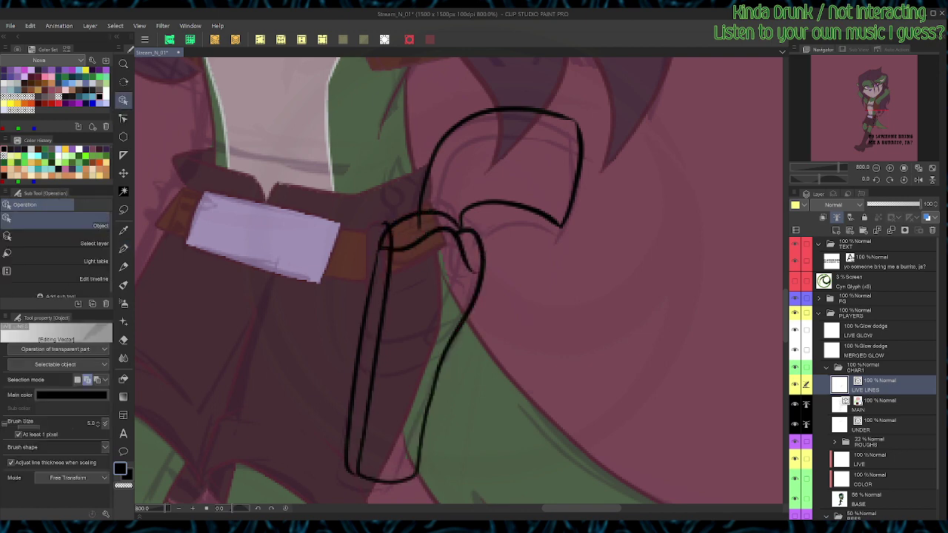
left_click(480, 251)
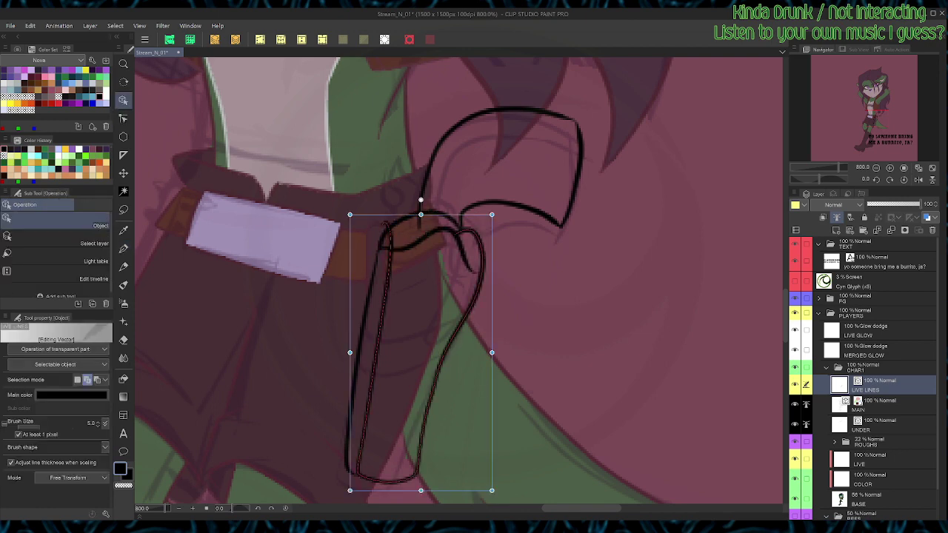
left_click(341, 291)
scroll(341, 290, "up", 1)
key("y")
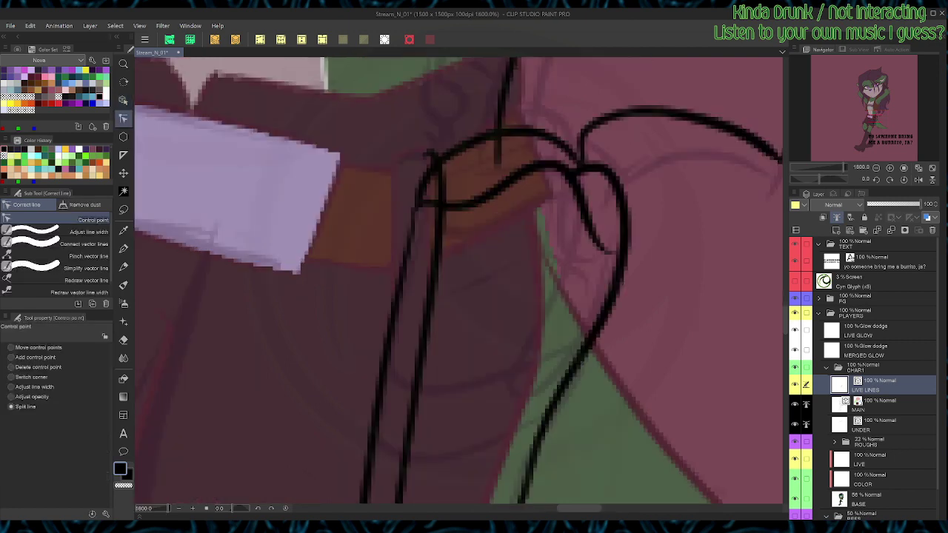
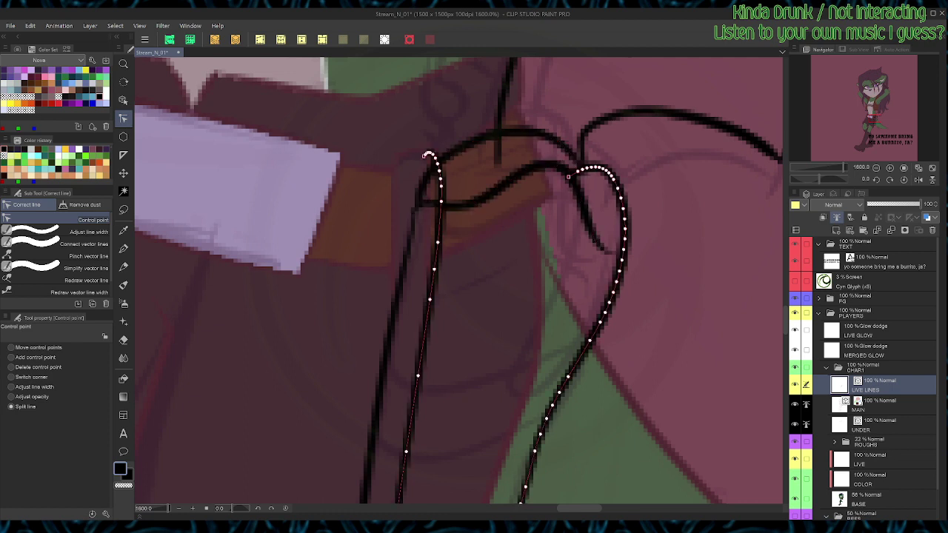
key("o")
left_click(428, 155)
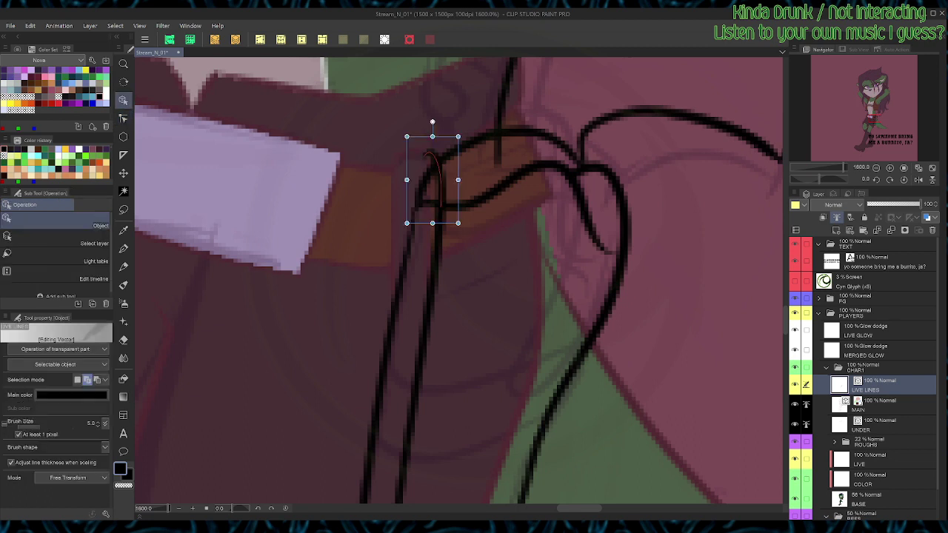
key("Delete")
key("e")
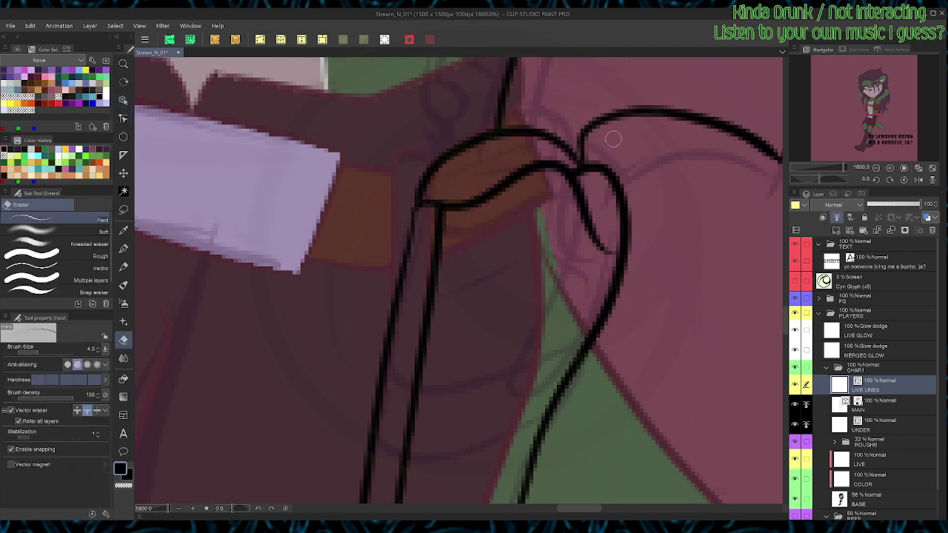
scroll(617, 134, "down", 1)
key("ctrl+s")
key("p")
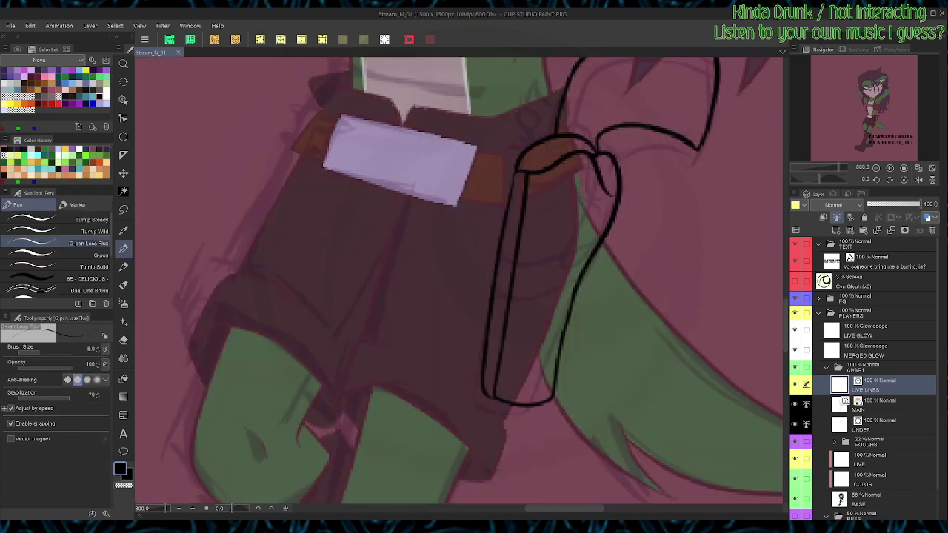
Step: Ink the first wavy stroke of the pistol's hammer above the arc, replacing the first attempt, with an inner contour inside the arc
key("space")
left_click_drag(617, 134, 570, 210)
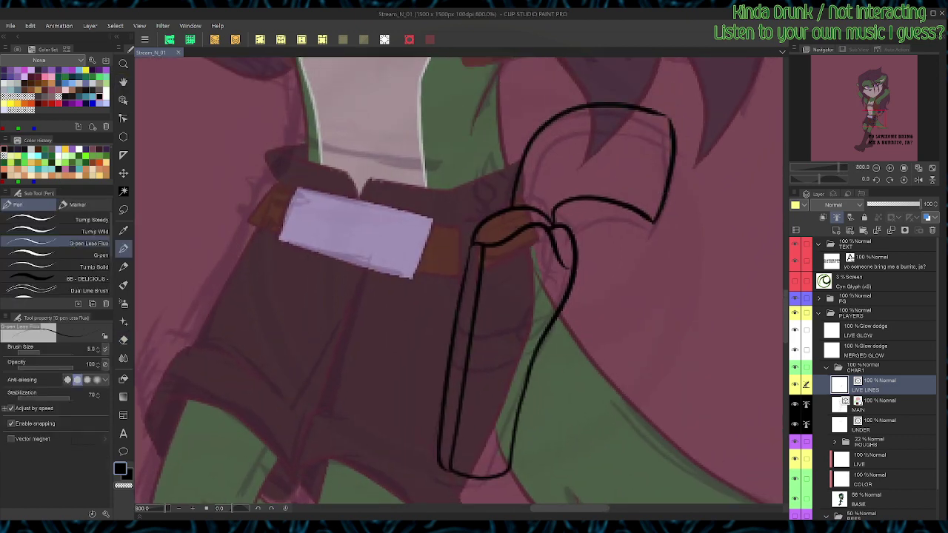
left_click_drag(481, 218, 497, 200)
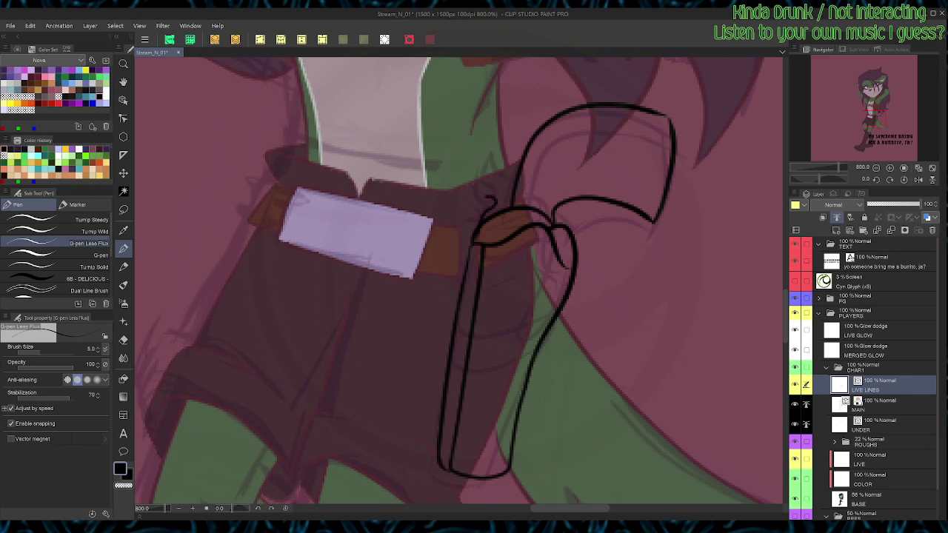
key("ctrl+z")
mouse_move(486, 236)
left_mouse_down()
mouse_move(515, 214)
mouse_move(478, 236)
mouse_move(489, 208)
mouse_move(476, 201)
left_mouse_up()
Step: Hide the MAIN layer and clean up the overlapping strokes at the hammer's base with the Hard eraser
left_click(794, 404)
key("e")
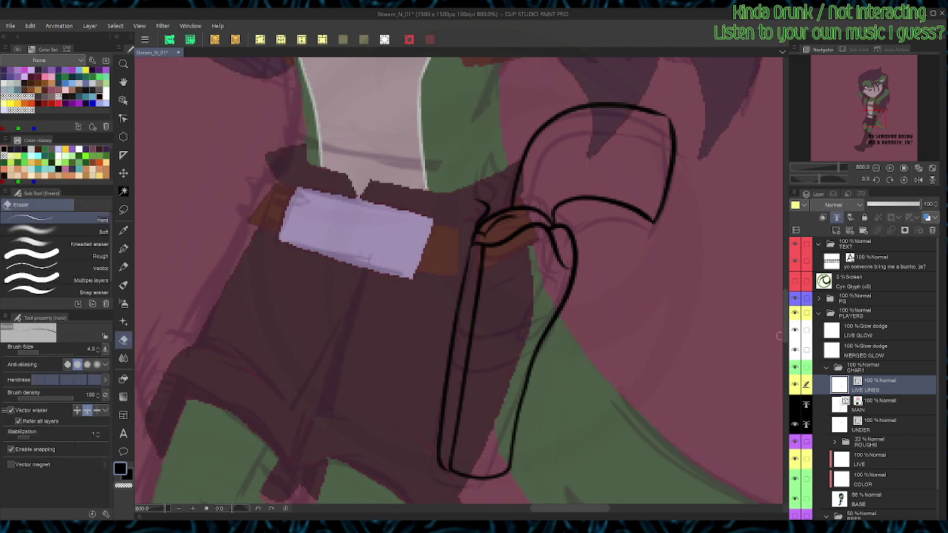
key("p")
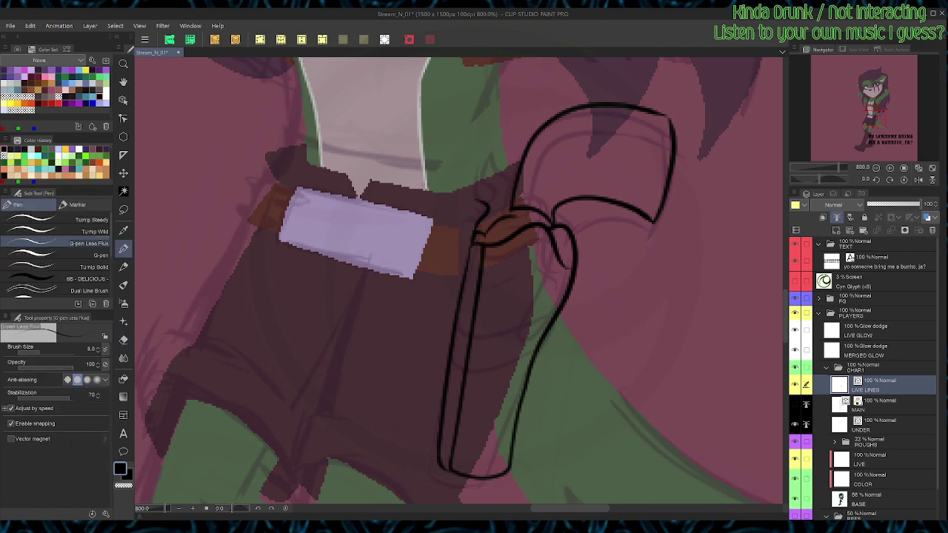
Step: Ink the rest of the hammer as curved strokes rising to a pointed tip beside the grip
key("r")
mouse_move(519, 186)
left_mouse_down()
mouse_move(562, 240)
mouse_move(566, 312)
mouse_move(546, 296)
mouse_move(552, 286)
mouse_move(587, 283)
mouse_move(548, 188)
left_mouse_up()
key("r")
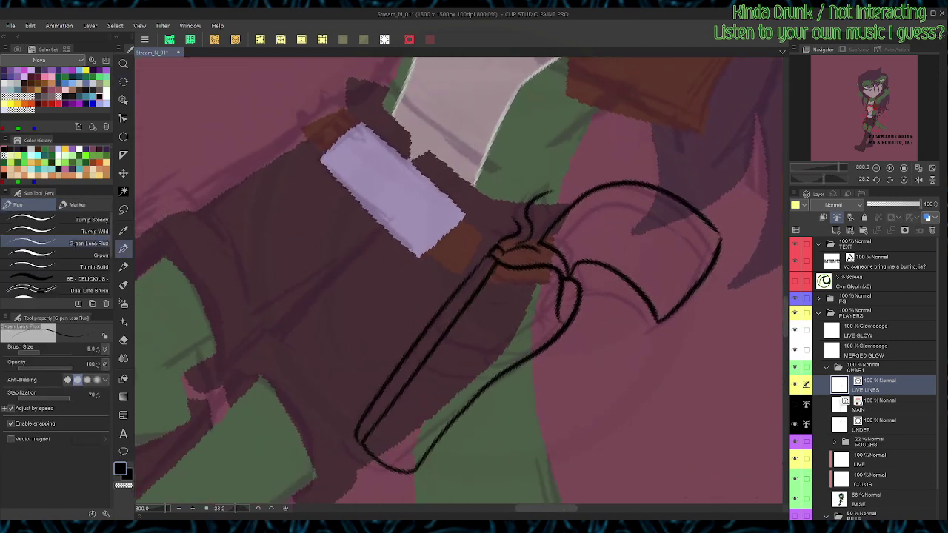
mouse_move(511, 216)
left_mouse_down()
mouse_move(527, 195)
mouse_move(560, 189)
mouse_move(542, 227)
left_mouse_up()
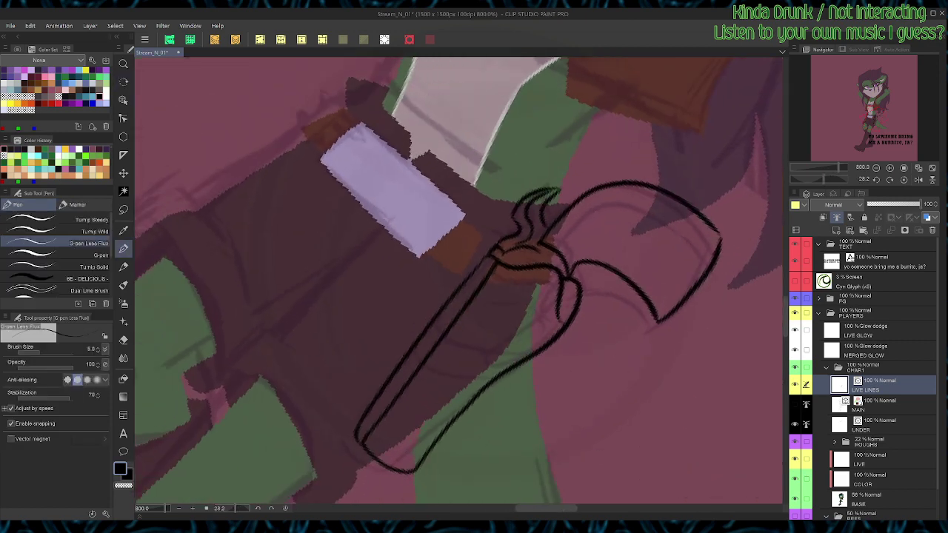
key("ctrl+at")
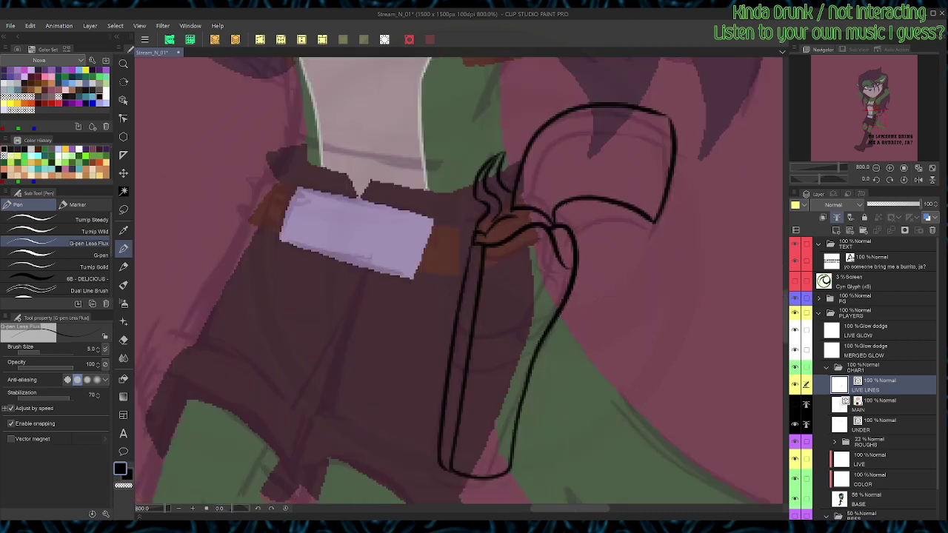
Step: Adjust the hammer's strokes as vector objects, tilting and reshaping the lower wavy line so it fits the pointed tip
key("o")
mouse_move(472, 146)
left_mouse_down()
mouse_move(504, 178)
mouse_move(483, 136)
left_mouse_up()
key("p")
key("o")
left_click(485, 213)
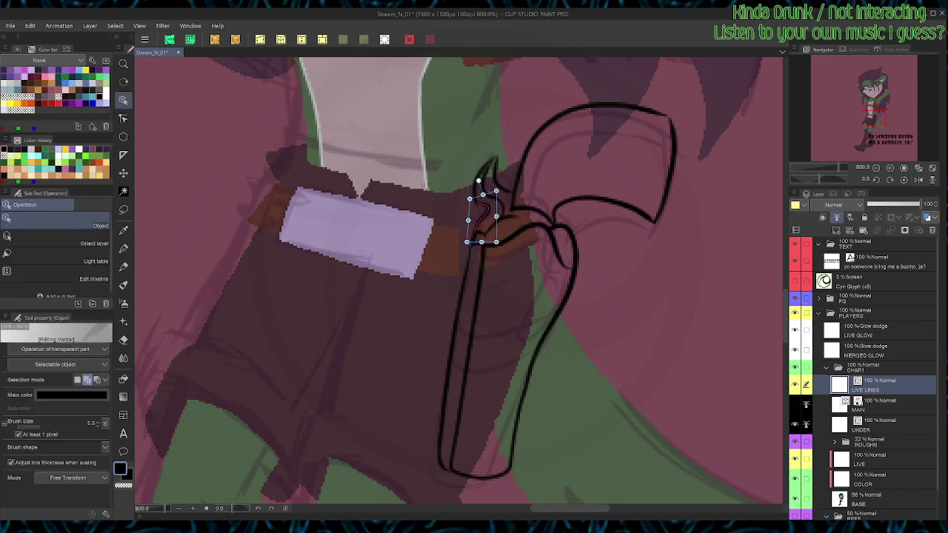
key("p")
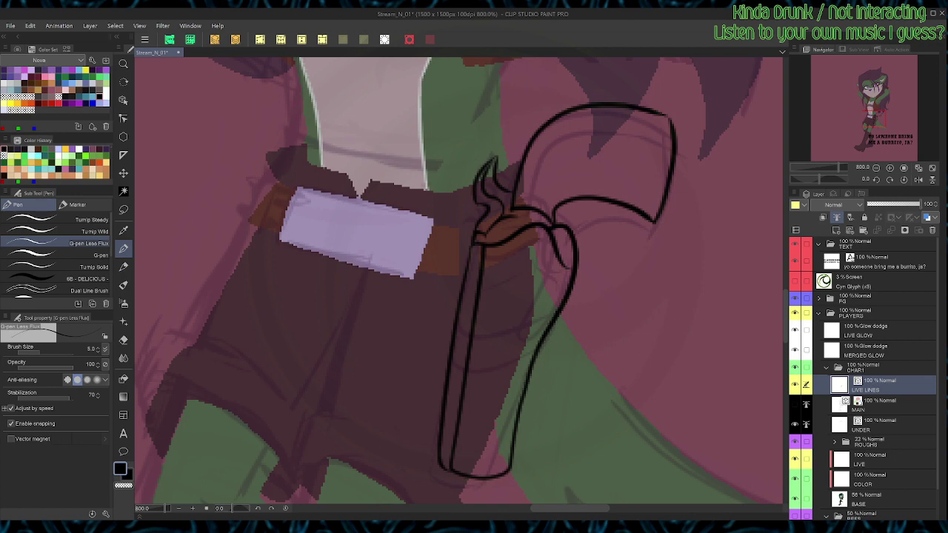
Step: Flip the view back and stretch the hammer's inner stroke downward to reach into the arc over the belt
left_click(918, 179)
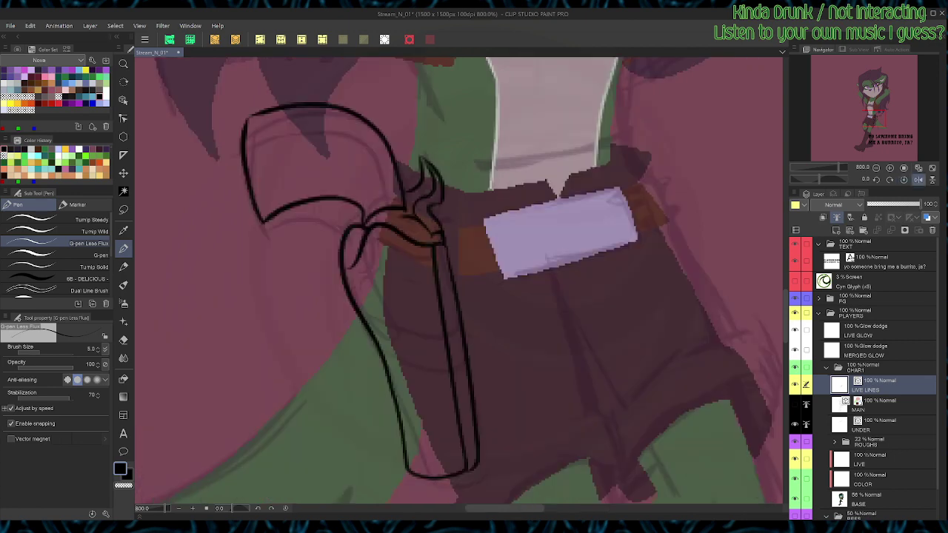
key("o")
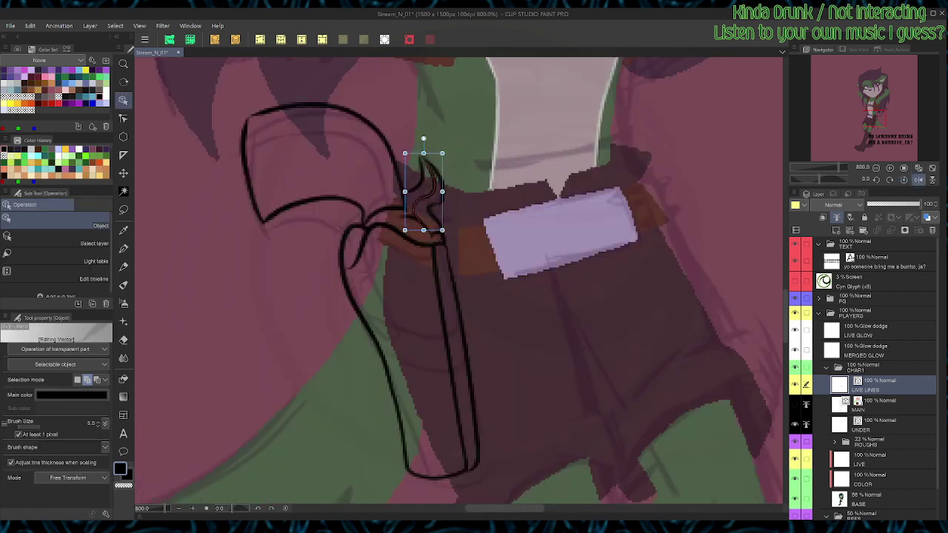
left_click_drag(424, 230, 426, 242)
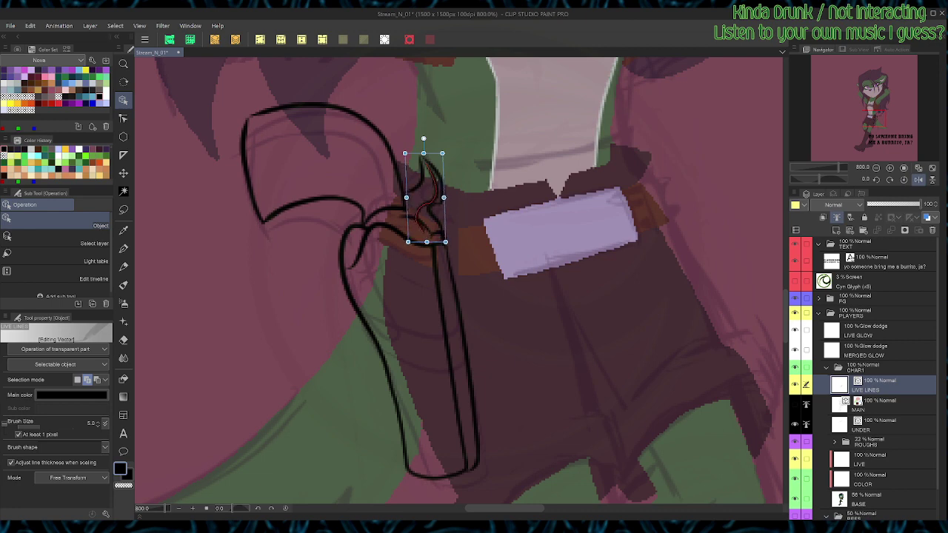
key("p")
key("o")
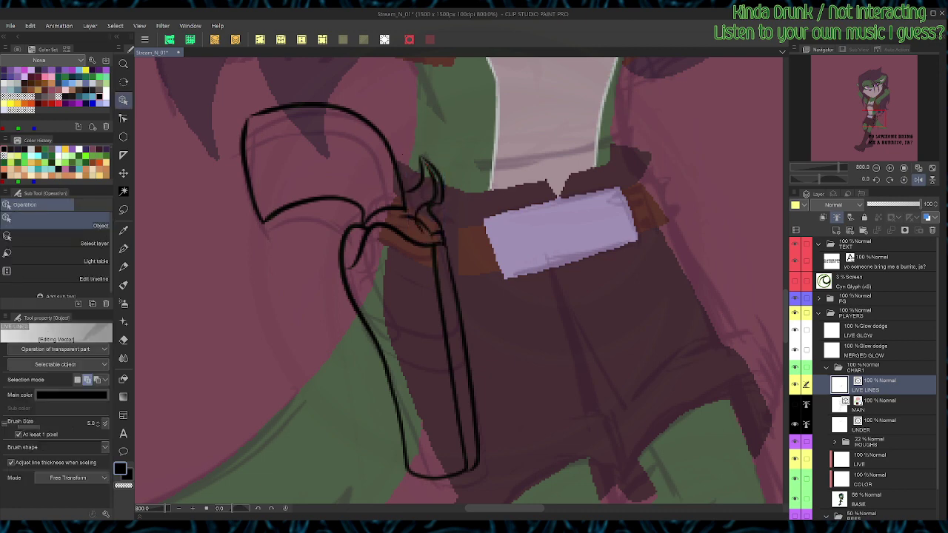
Step: Adjust the ink strokes over the belt at the hammer's base as vector objects
left_click(435, 234)
left_click(416, 220)
left_click_drag(419, 246, 410, 250)
key("p")
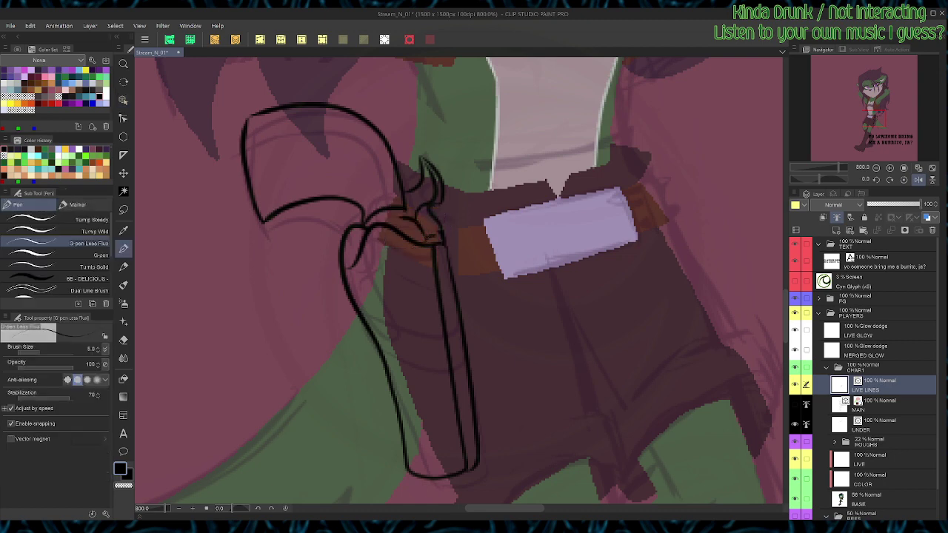
Step: Delete the hammer's stroke nearest the grip, redraw it as a curve from tip to base, and clean up its lower end
key("o")
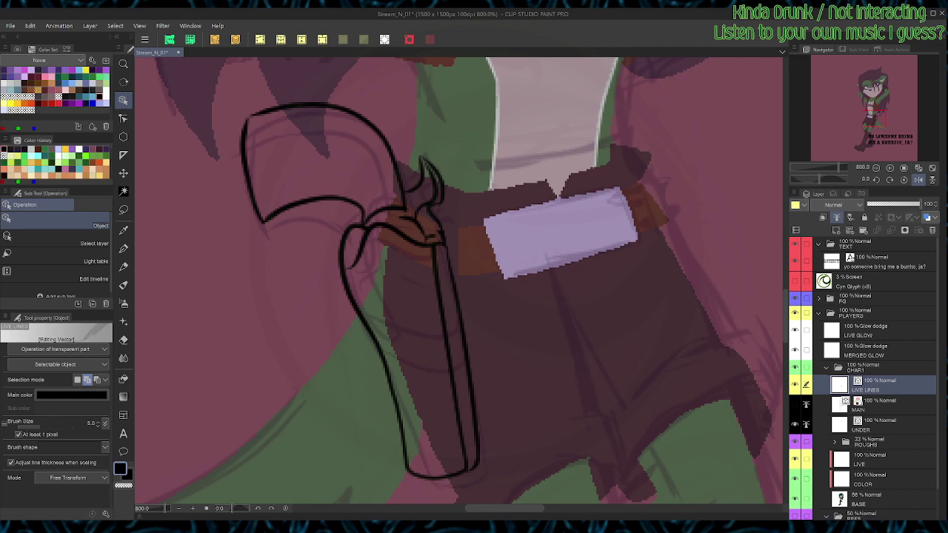
left_click(421, 180)
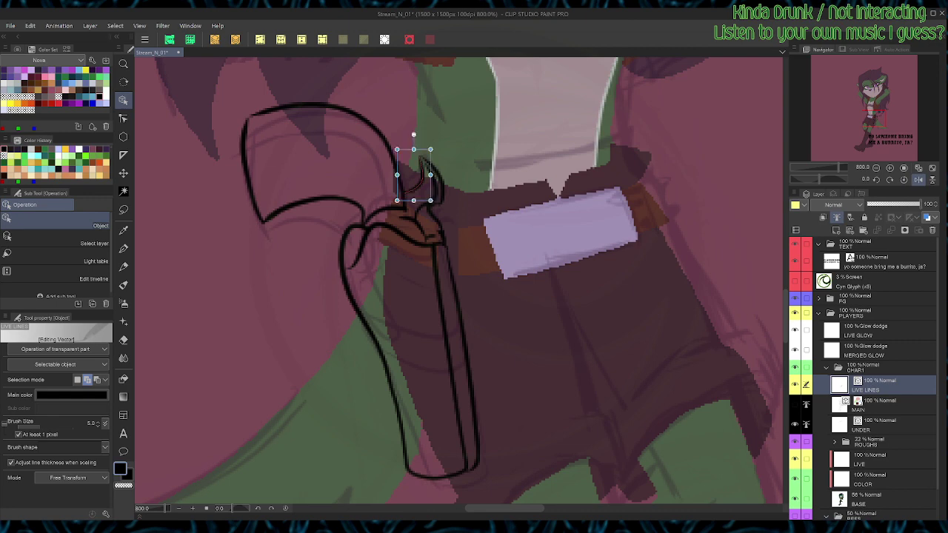
key("Delete")
key("p")
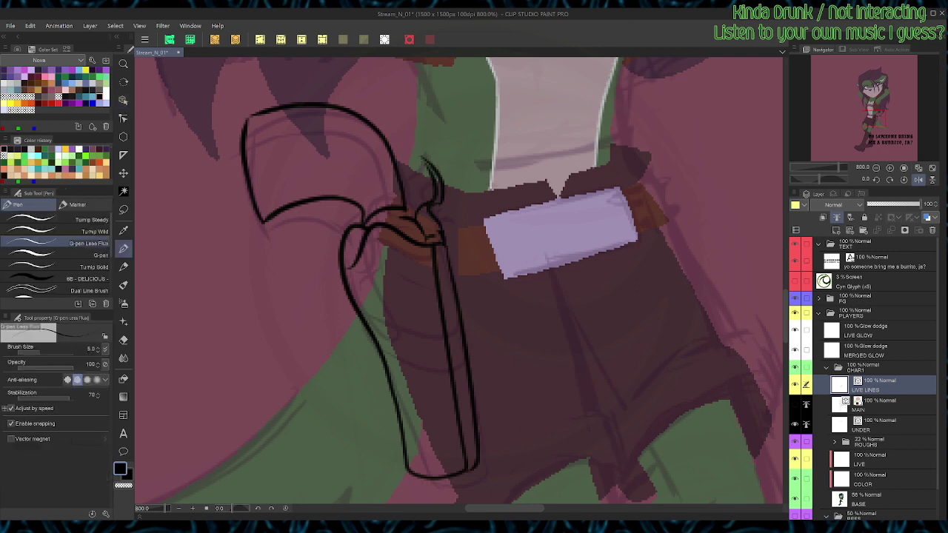
mouse_move(420, 157)
left_mouse_down()
mouse_move(423, 179)
mouse_move(400, 201)
mouse_move(398, 220)
left_mouse_up()
key("e")
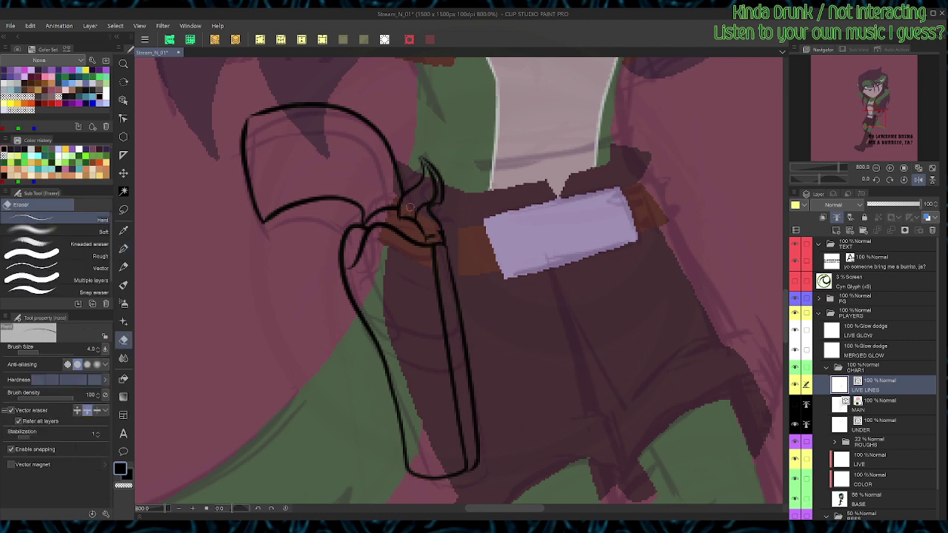
Step: Unflip the view and replace the caption text with "yeah ha haa" on one line and "this ain't happenin'" on the next
key("ctrl+alt+0")
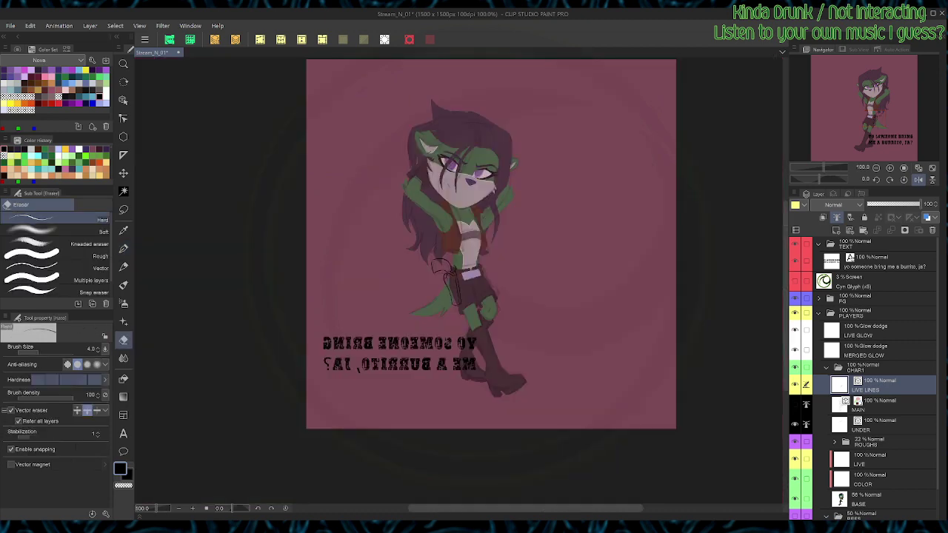
left_click(918, 180)
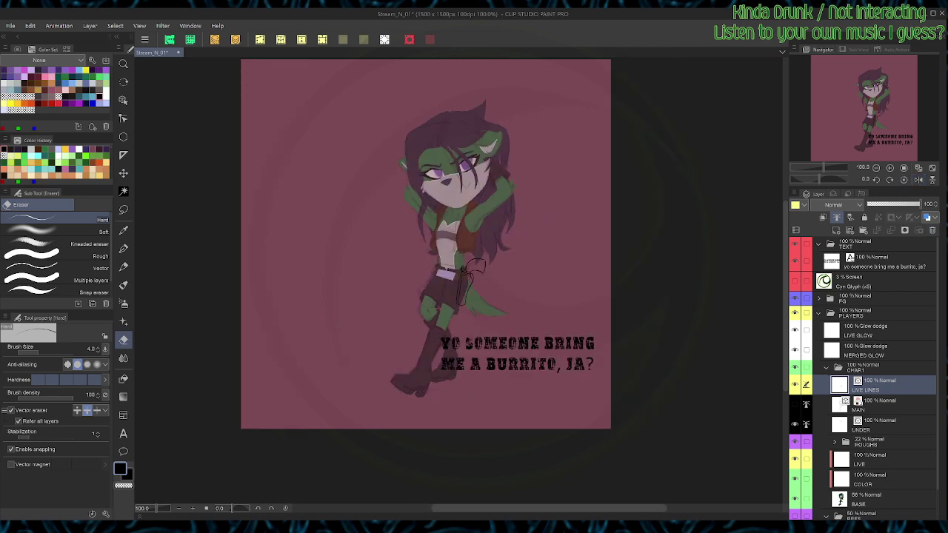
left_click(888, 262)
key("t")
left_click(517, 355)
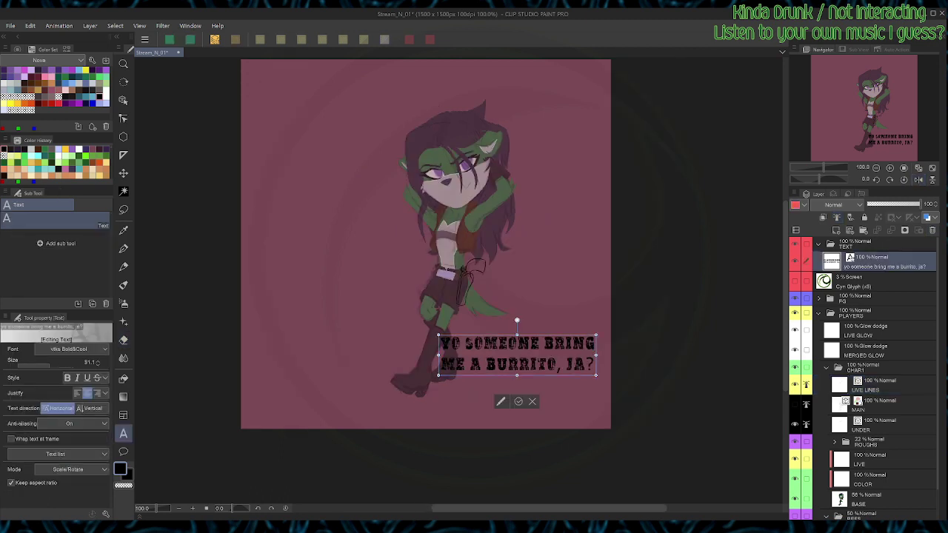
key("ctrl+a")
type("yeah ha haa")
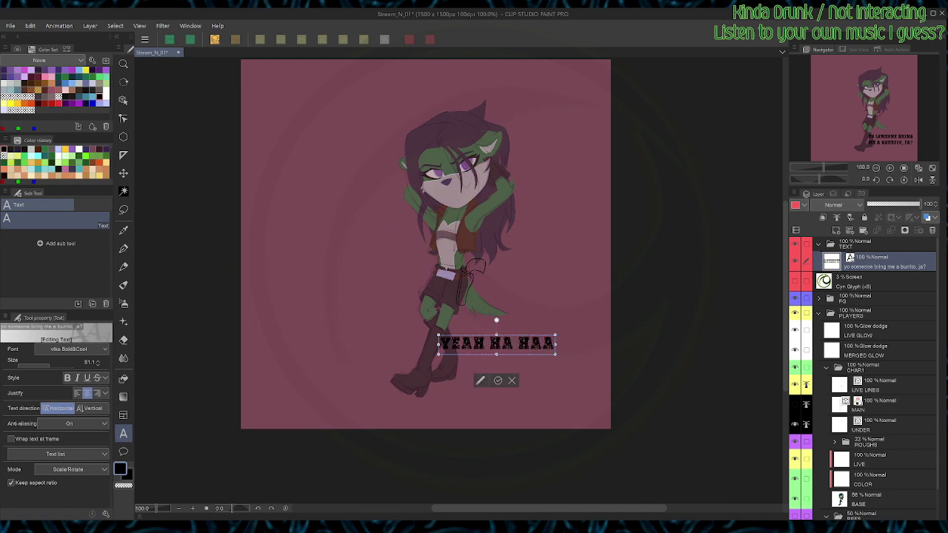
key("Return")
type("this ain't")
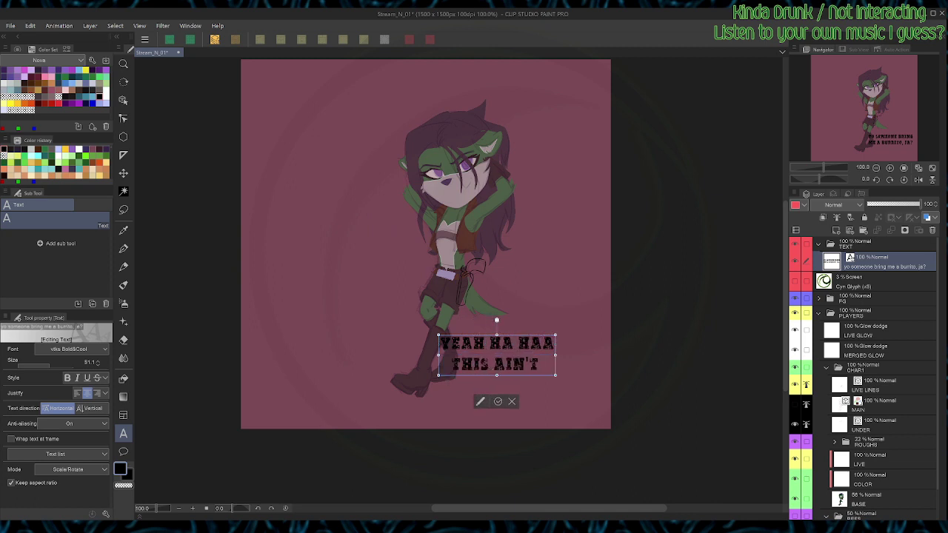
type(" happen")
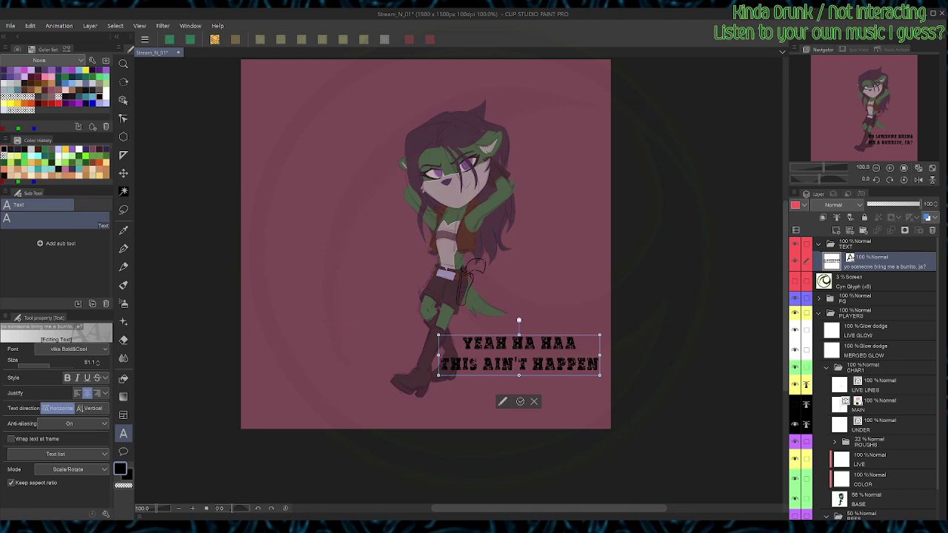
type("!!")
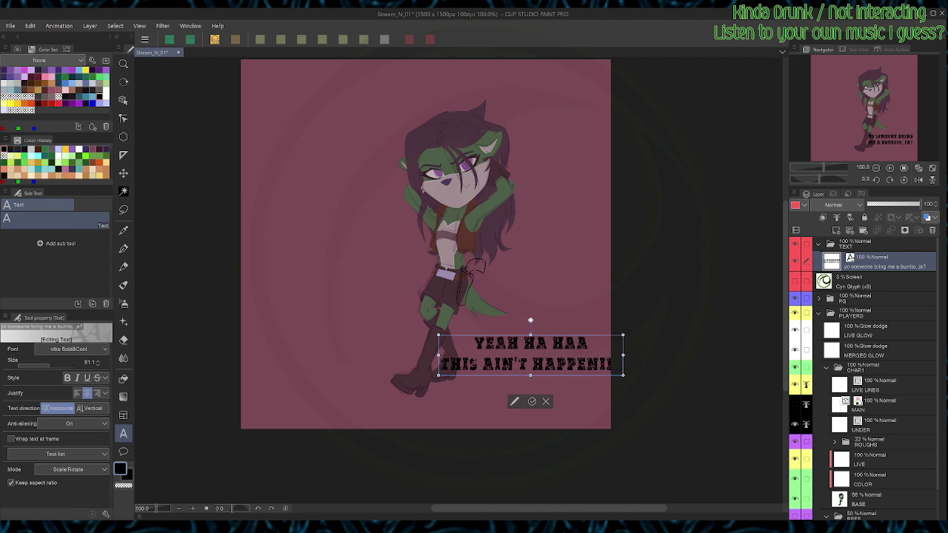
left_click(531, 401)
Step: Shift the caption slightly left and down under the character and save the file
key("k")
left_click_drag(532, 401, 514, 404)
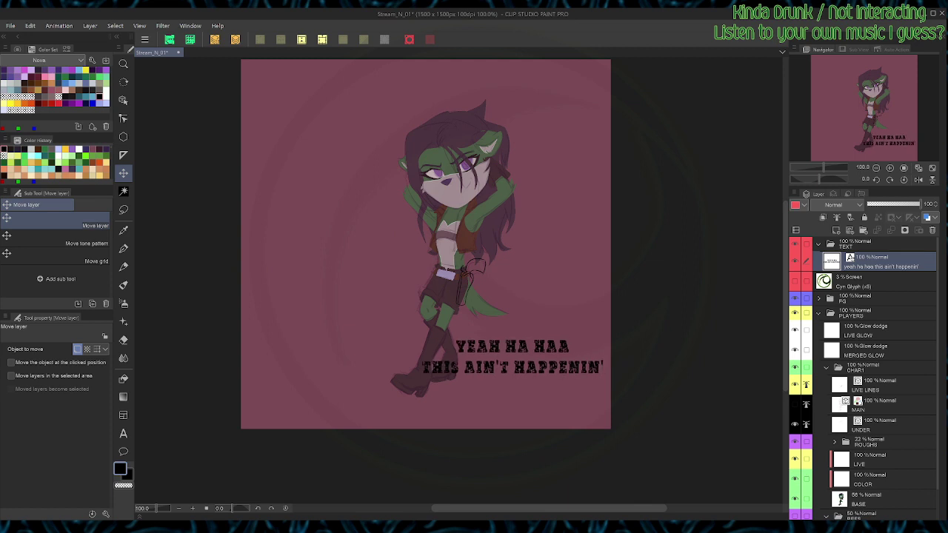
key("t")
scroll(510, 332, "up", 3)
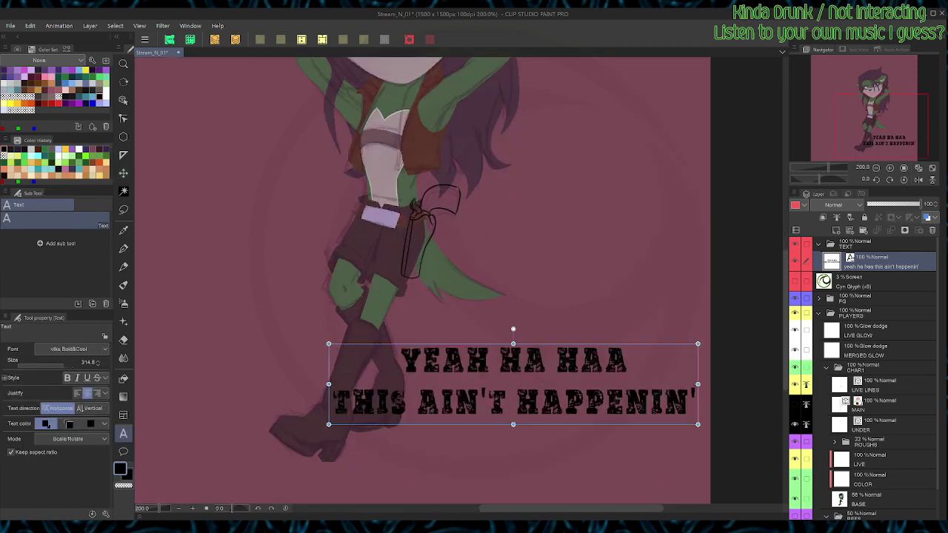
key("ctrl+s")
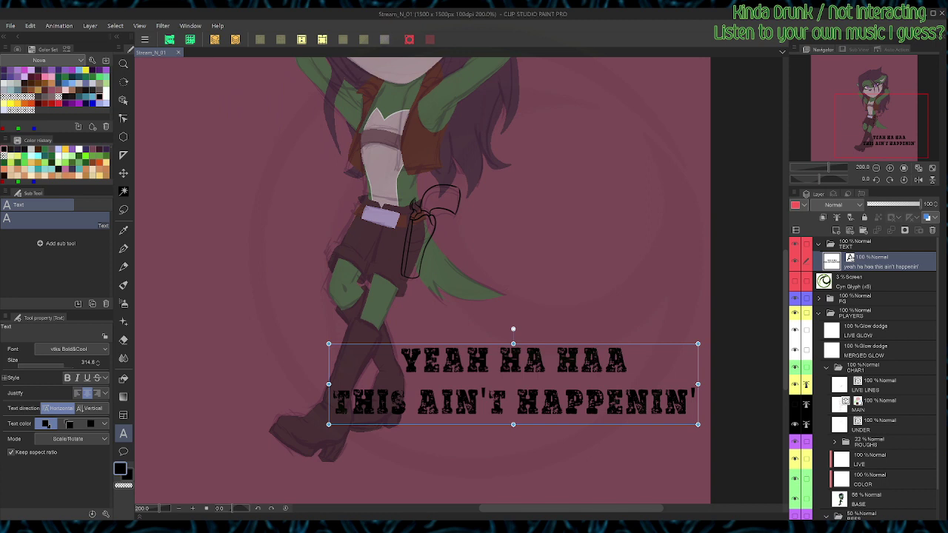
Step: On LIVE LINES, free-transform the pistol grip's outline strokes to pull the grip's back curve inward and slim it
left_click(881, 405)
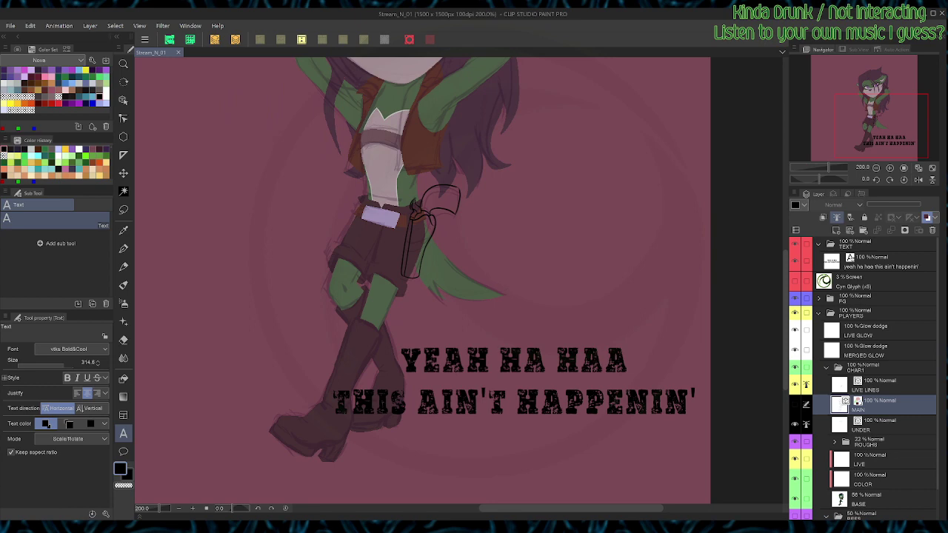
scroll(667, 323, "up", 3)
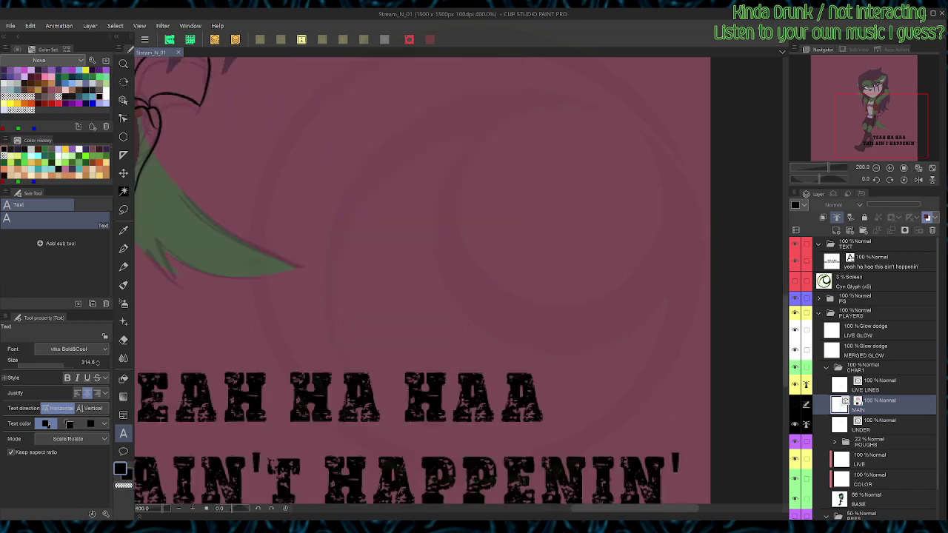
key("p")
key("space")
left_click_drag(355, 177, 666, 407)
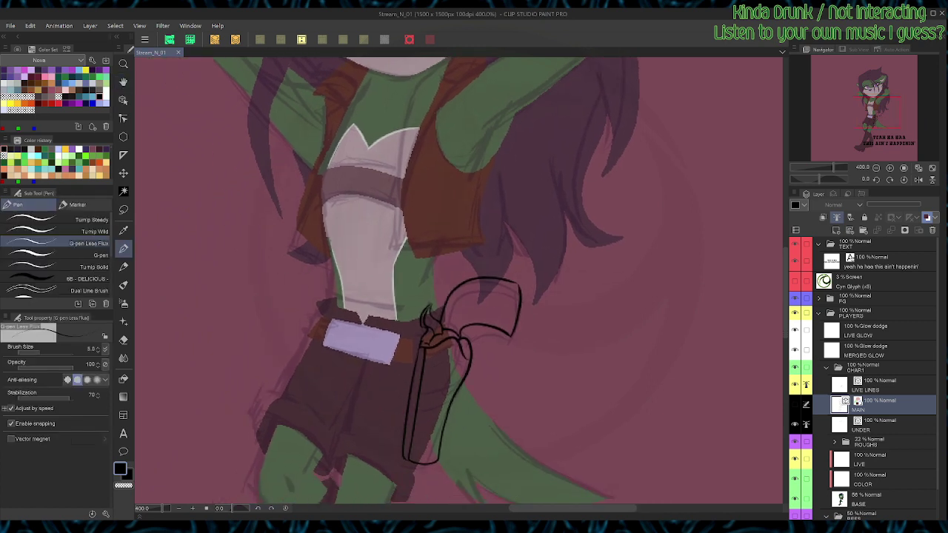
left_click(881, 384)
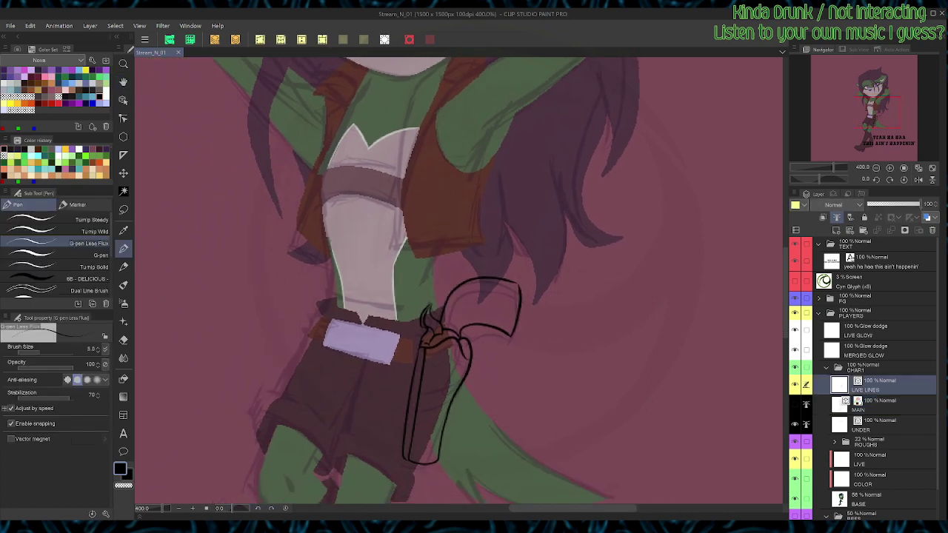
key("shift+space")
left_click_drag(562, 185, 574, 361)
key("o")
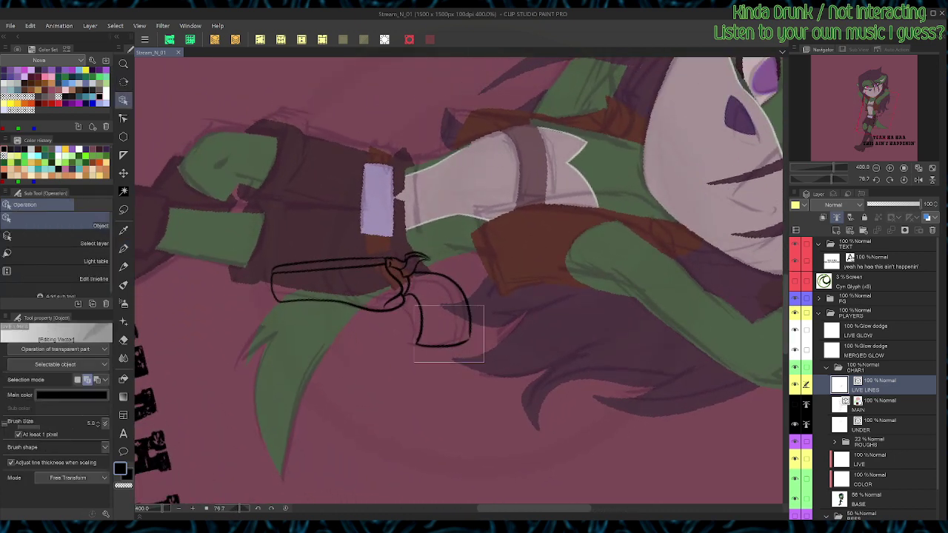
left_click(463, 319)
left_click_drag(466, 347, 462, 348)
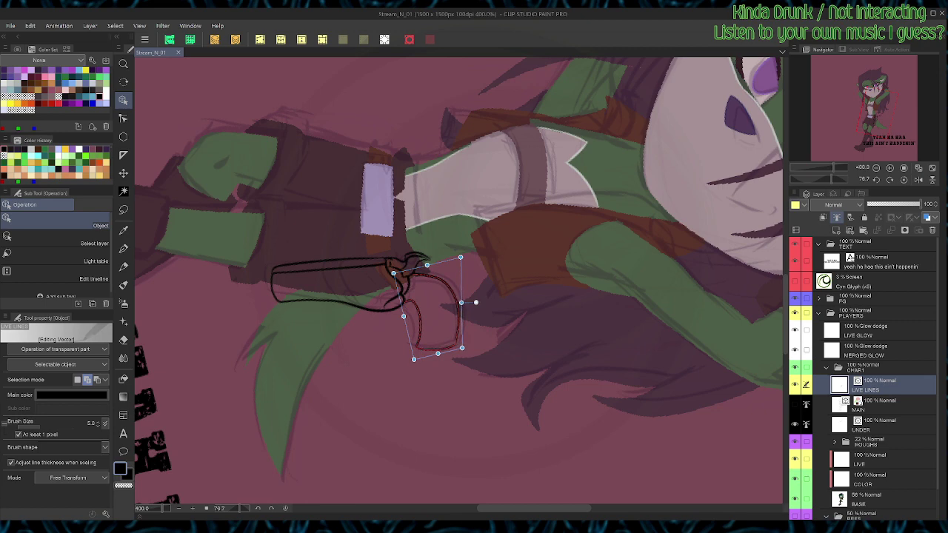
left_click_drag(461, 257, 459, 267)
left_click_drag(474, 306, 474, 306)
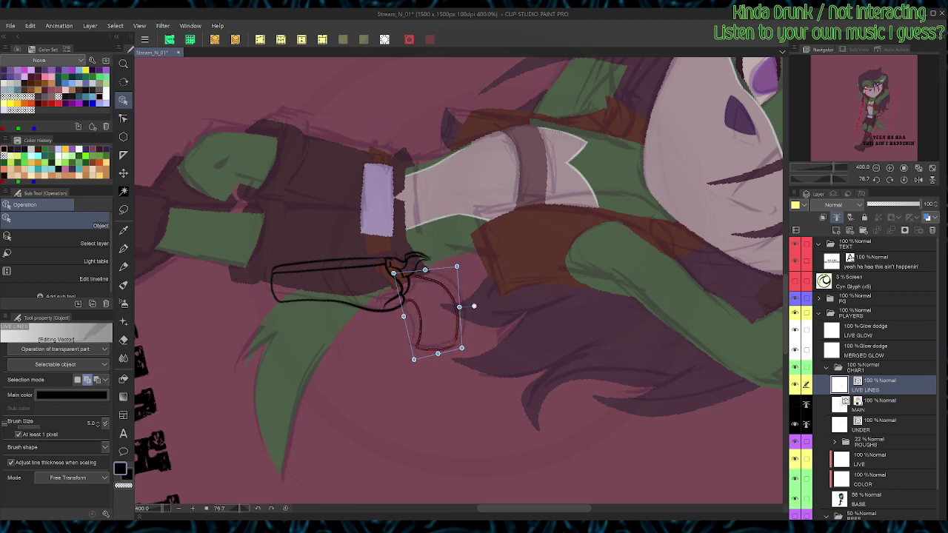
key("p")
key("ctrl+at")
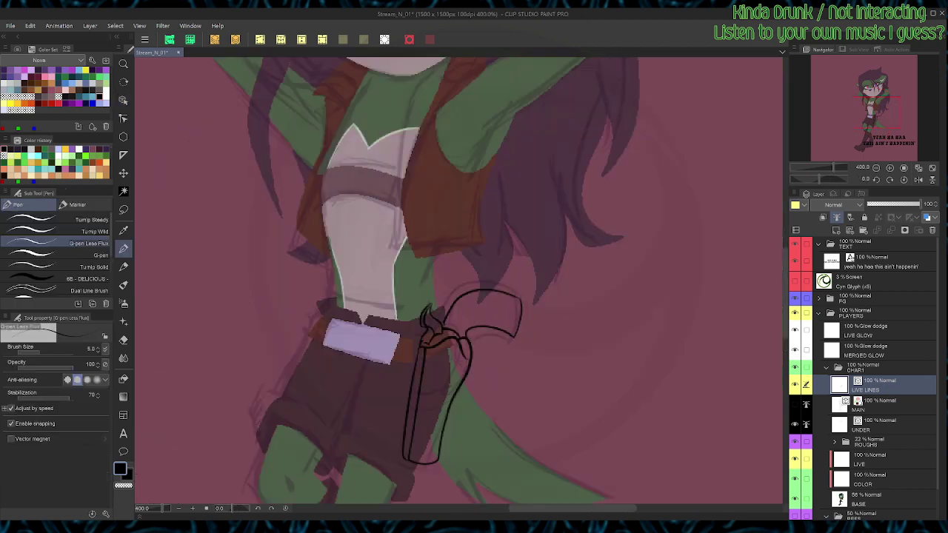
Step: Nudge the end of the grip's back curve toward the hammer and transform the remaining grip strokes to fit it
key("o")
left_click(489, 291)
left_click_drag(439, 330, 441, 332)
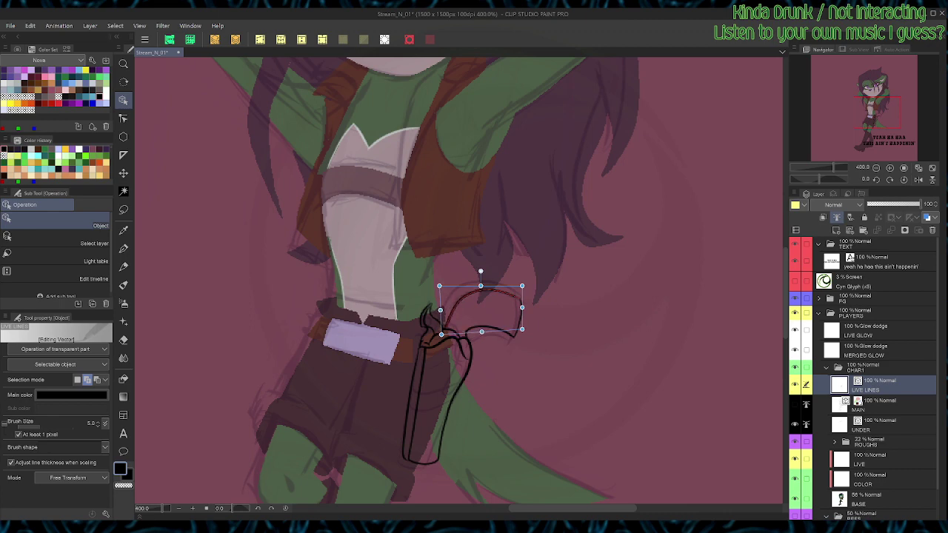
key("r")
left_click_drag(522, 296, 502, 330)
key("p")
key("o")
left_click(472, 357)
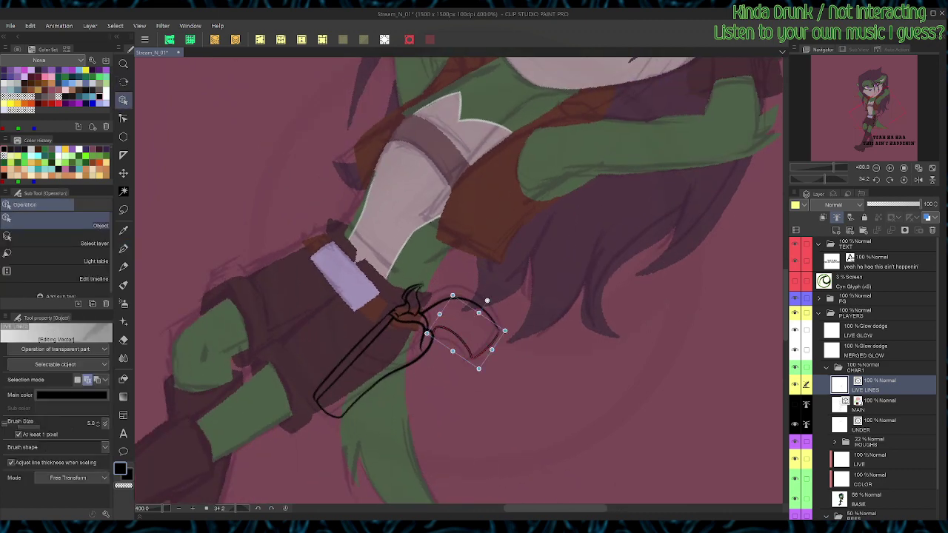
mouse_move(479, 369)
left_mouse_down()
mouse_move(473, 359)
mouse_move(421, 351)
left_mouse_up()
key("p")
Step: Ink a second, outer curve along the back of the pistol grip from the butt to the hammer
key("r")
key("p")
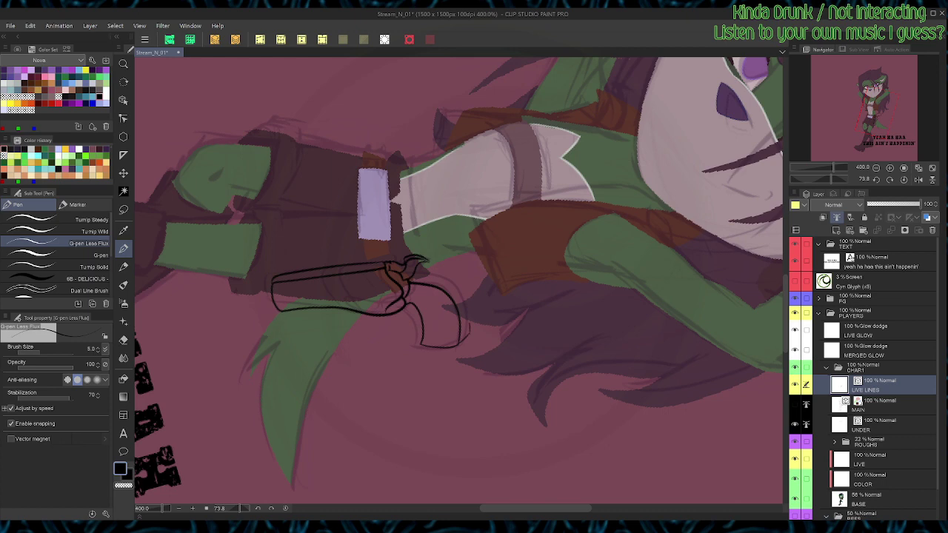
mouse_move(467, 314)
left_mouse_down()
mouse_move(451, 282)
mouse_move(414, 276)
left_mouse_up()
key("ctrl+@")
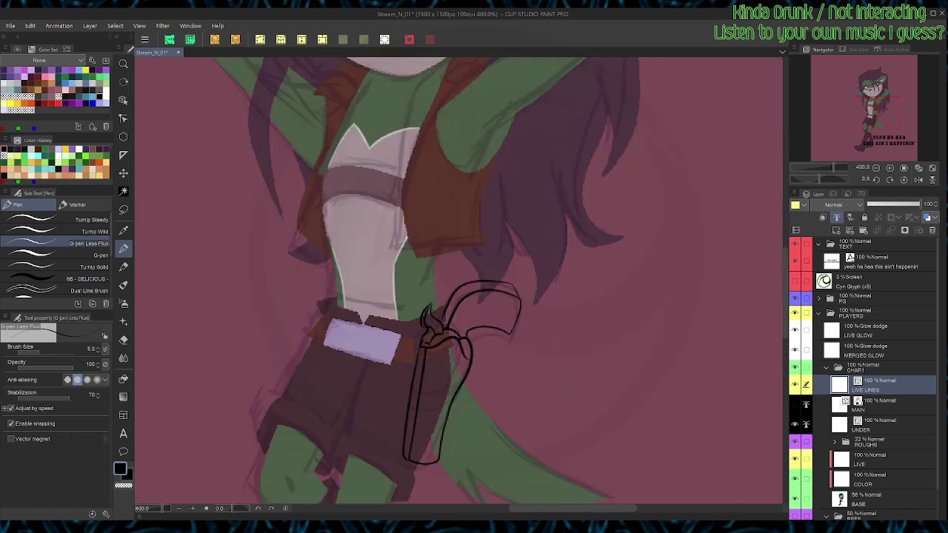
Step: Delete the grip's inner back curve, leaving the outer outline
scroll(409, 263, "up", 1)
key("space")
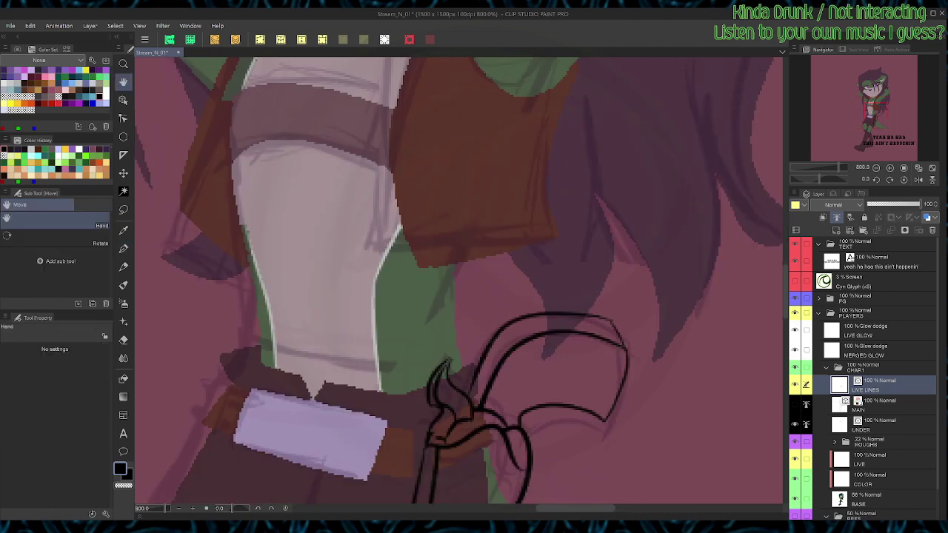
left_click_drag(444, 326, 468, 256)
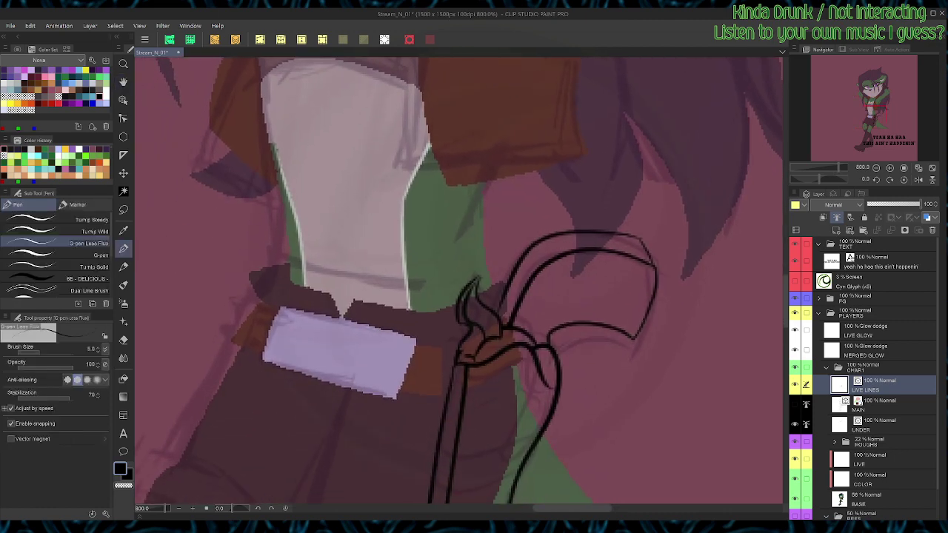
key("shift+space")
left_click_drag(563, 222, 464, 398)
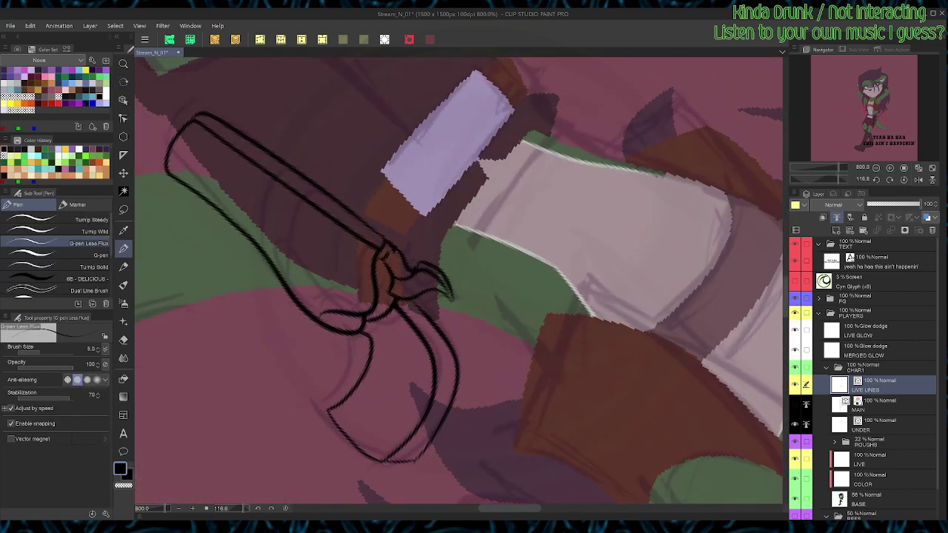
key("o")
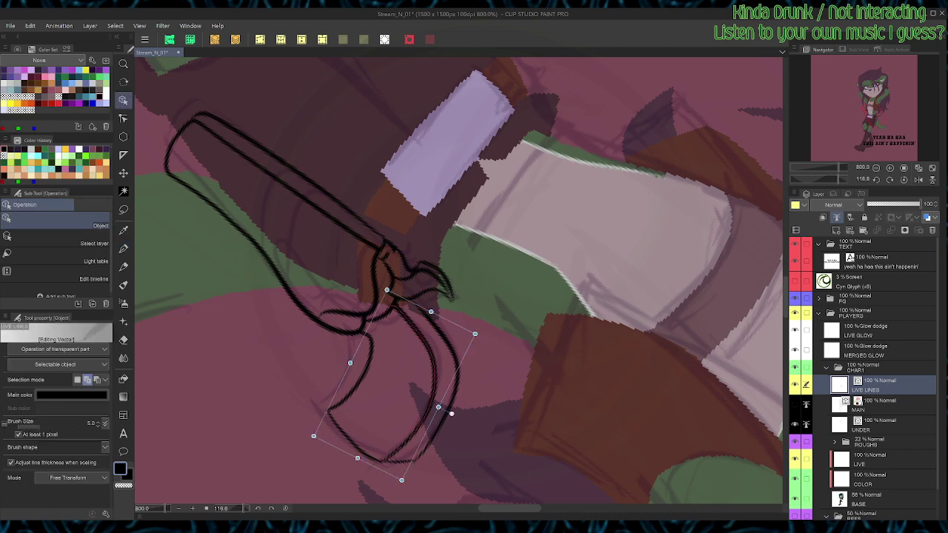
key("Return")
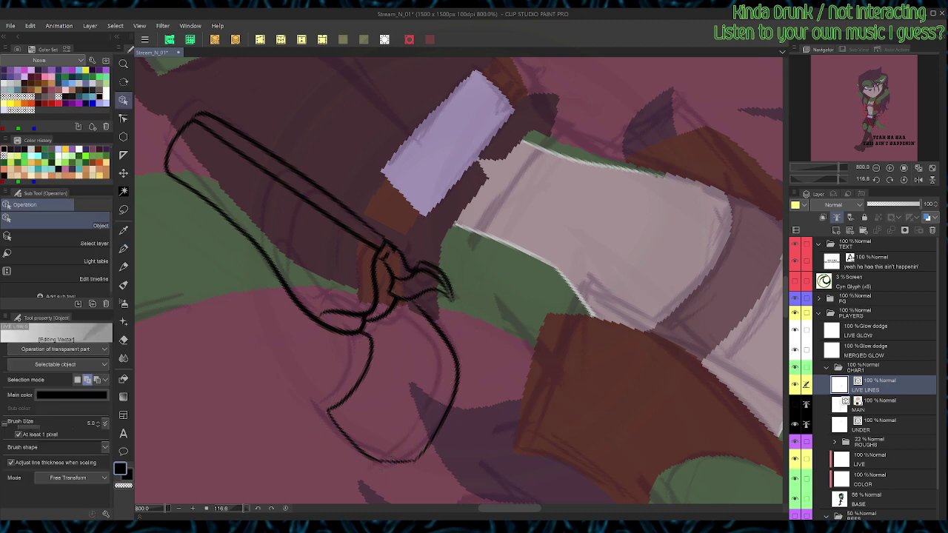
Step: Ink a rounded inner panel on the pistol grip and add two small rivet circles inside it
key("p")
mouse_move(385, 459)
left_mouse_down()
mouse_move(435, 384)
mouse_move(430, 342)
mouse_move(399, 320)
mouse_move(374, 337)
mouse_move(357, 392)
mouse_move(330, 426)
left_mouse_up()
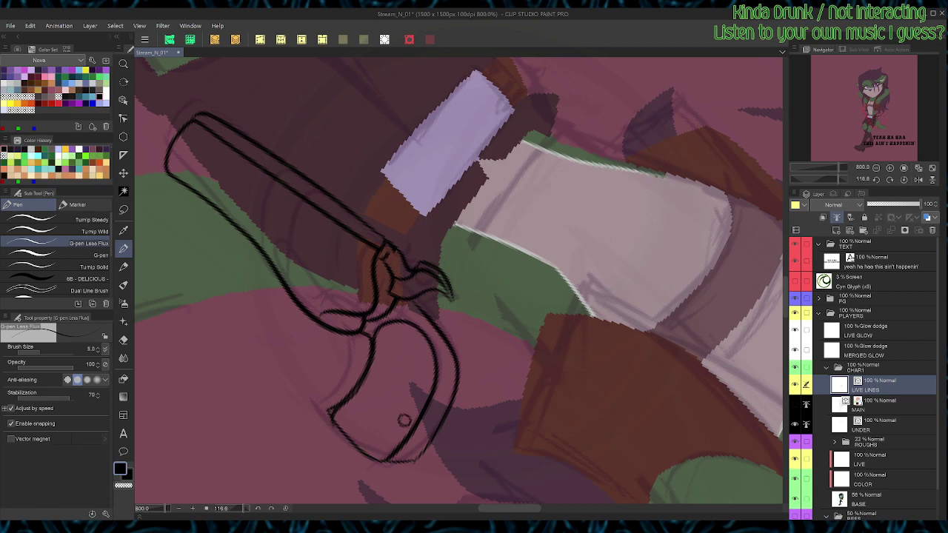
mouse_move(388, 335)
left_mouse_down()
mouse_move(383, 352)
mouse_move(399, 359)
mouse_move(403, 342)
mouse_move(390, 335)
left_mouse_up()
key("ctrl+@")
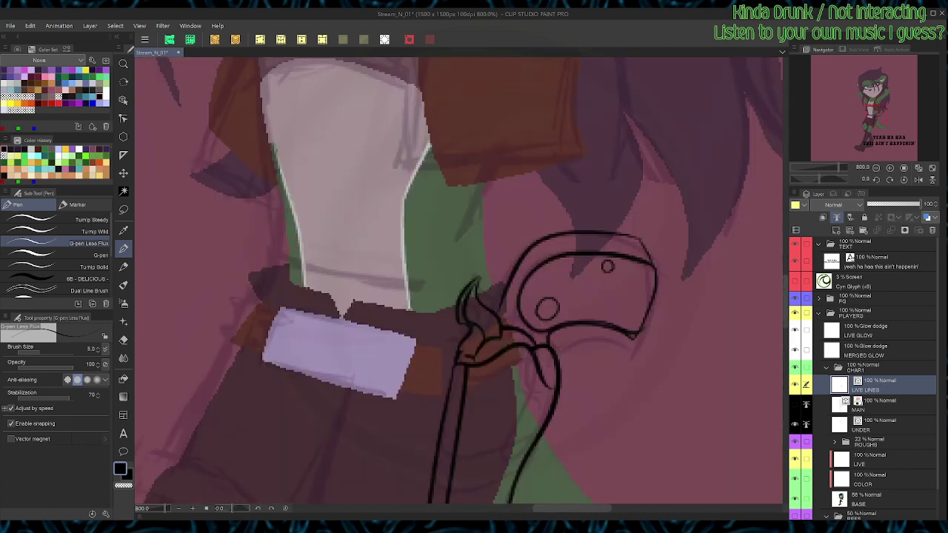
Step: Transform the grip's inner panel stroke slightly upward so it sits better inside the grip outline
key("o")
left_click(592, 254)
left_click_drag(661, 293, 661, 290)
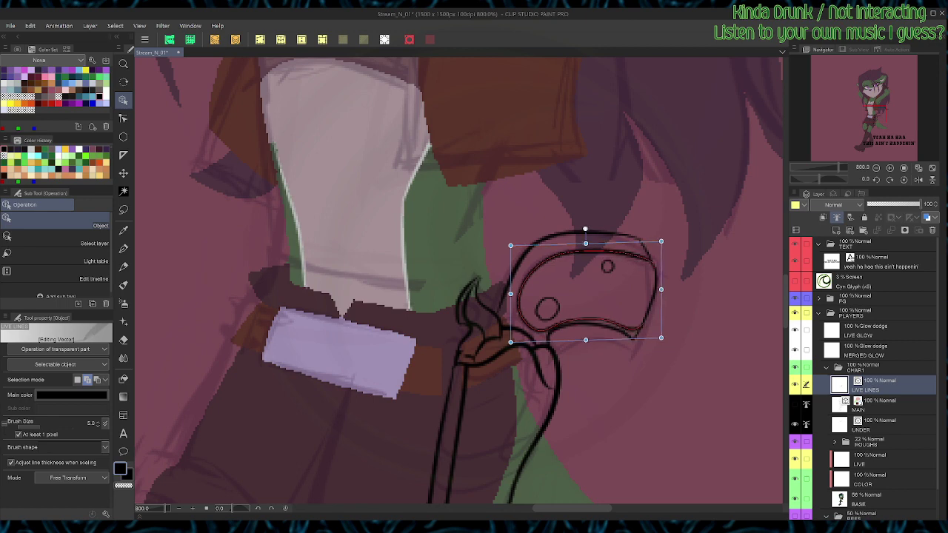
Step: Hide the ROUGHS folder, show the MAIN line art, and mirror the canvas view to check the pistol against the figure
key("p")
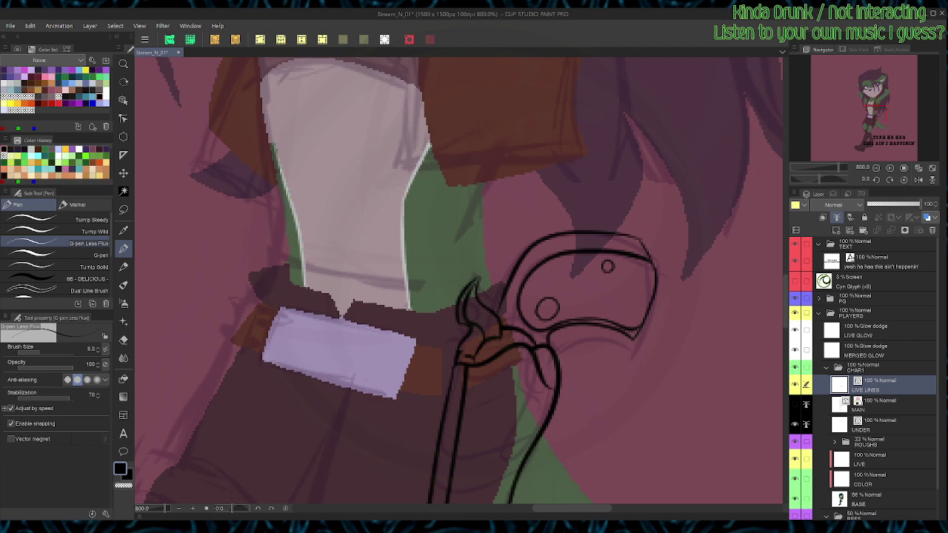
left_click(874, 499)
left_click(794, 442)
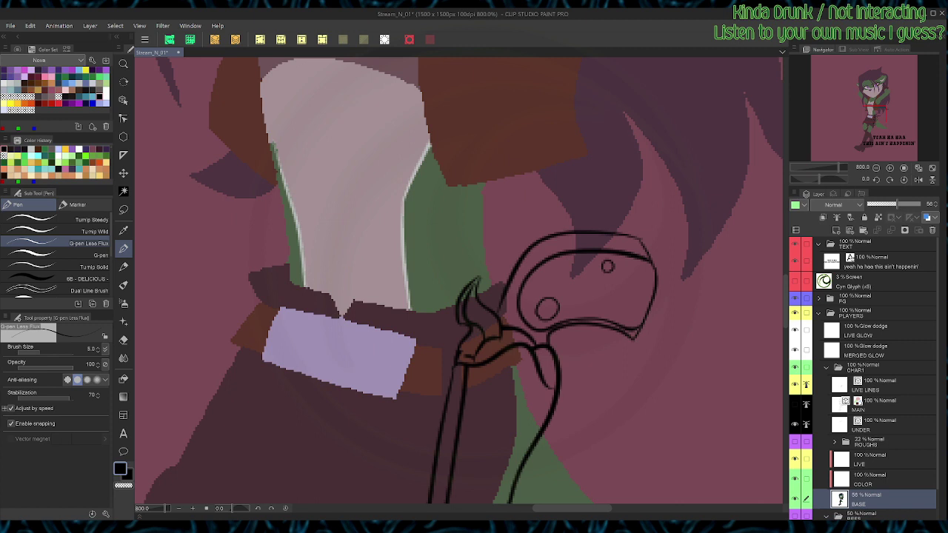
left_click(794, 405)
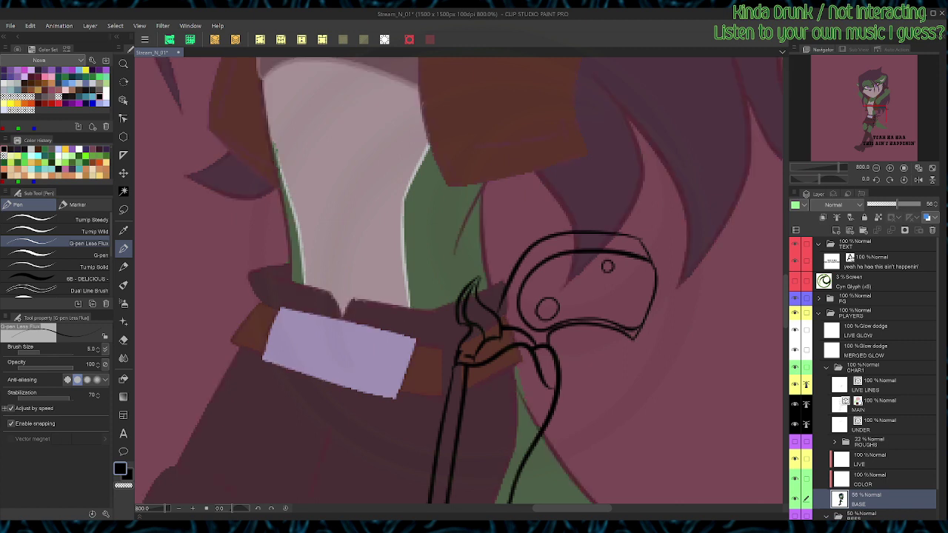
left_click(918, 180)
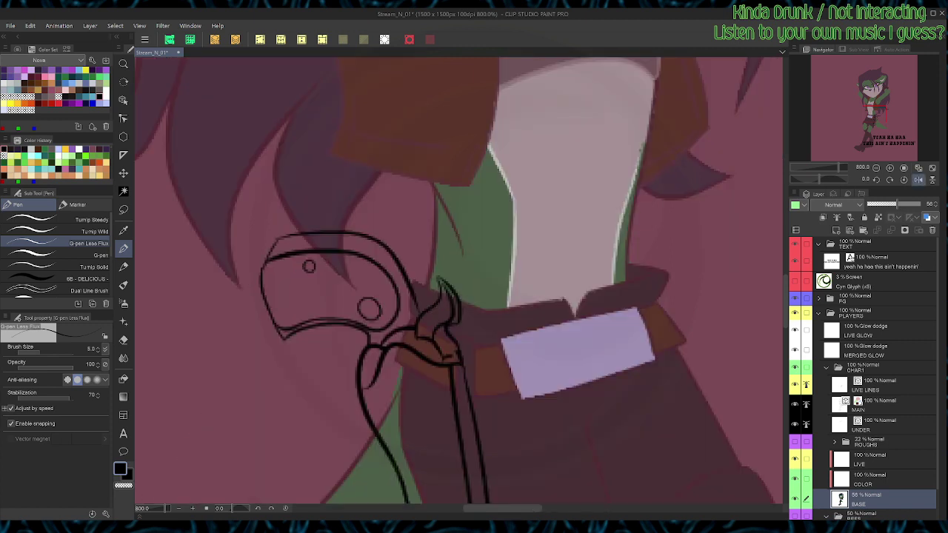
key("ctrl+minus")
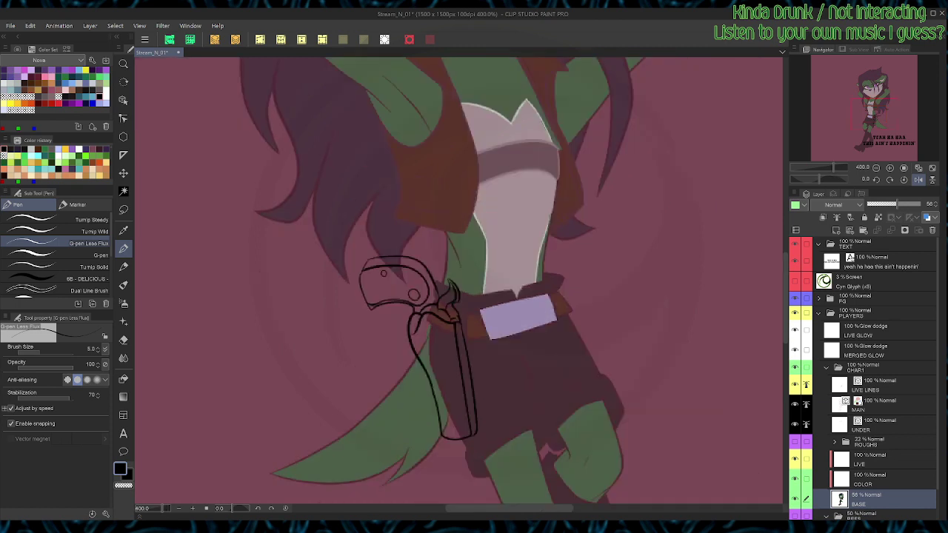
key("ctrl+plus")
key("ctrl+plus")
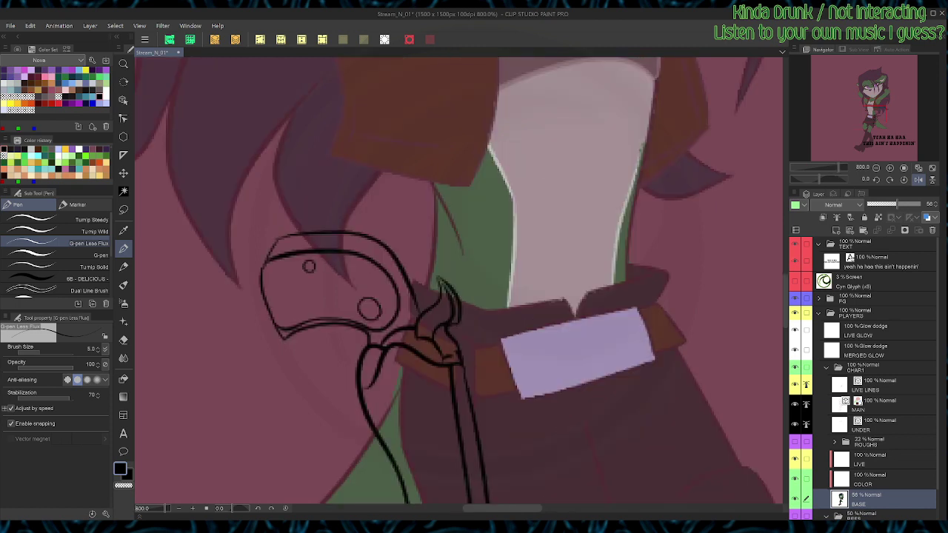
Step: On LIVE LINES, ink a curved strap band around the upper holster and erase the holster lines crossing it
left_click(873, 385)
key("space")
left_click_drag(459, 296, 518, 256)
key("shift+space")
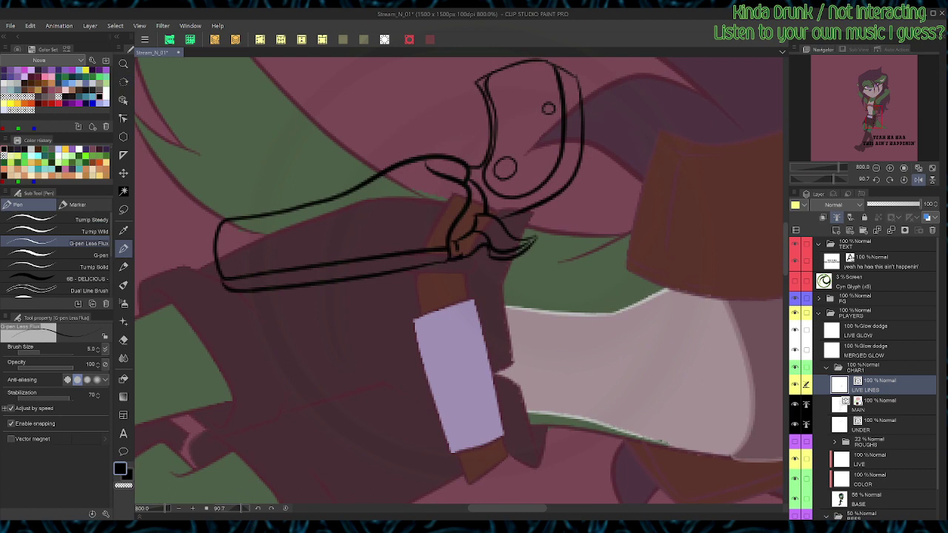
mouse_move(389, 267)
left_mouse_down()
mouse_move(377, 244)
mouse_move(385, 171)
mouse_move(364, 177)
mouse_move(353, 196)
mouse_move(354, 275)
left_mouse_up()
key("ctrl+@")
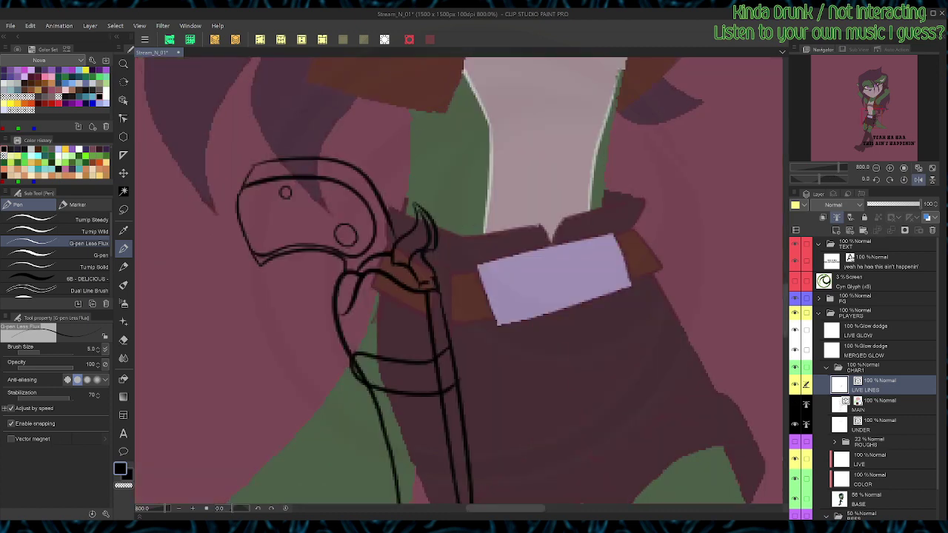
key("e")
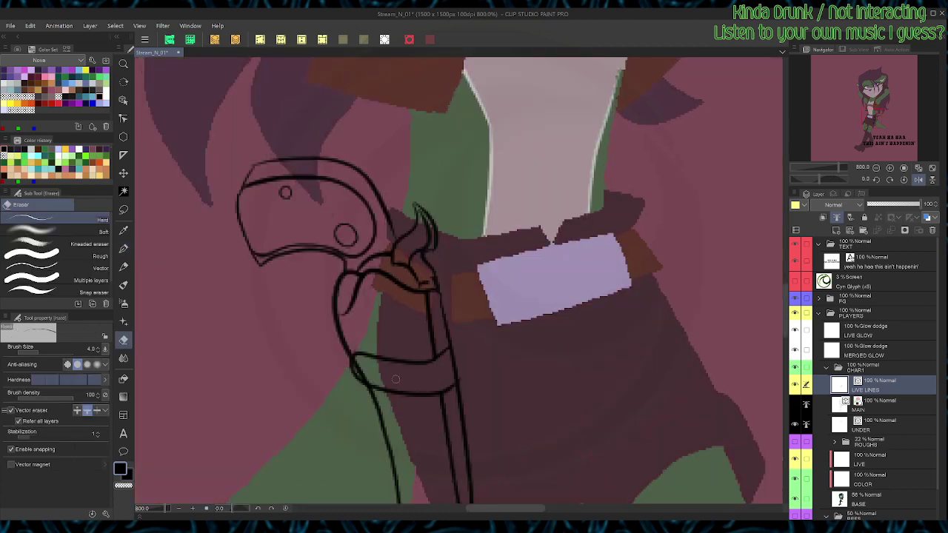
key("p")
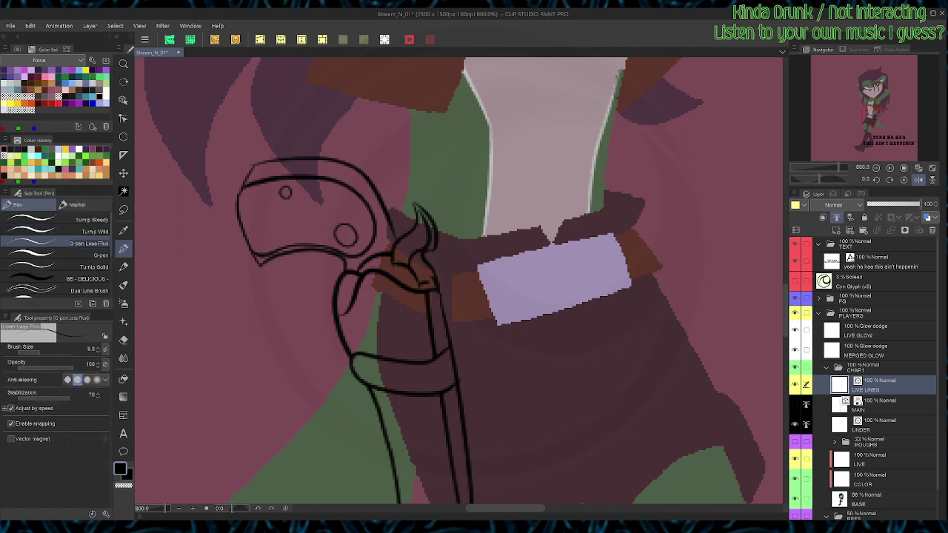
Step: Ink a rounded retention strap from below the grip to the holster band, and erase the overlapping trigger guard lines
key("shift+space")
left_click_drag(385, 222, 427, 192)
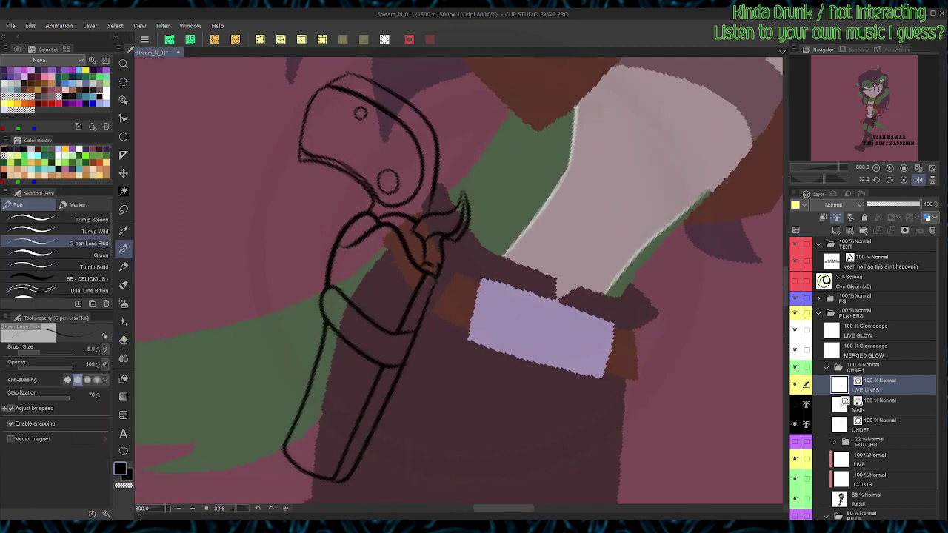
mouse_move(370, 199)
left_mouse_down()
mouse_move(345, 228)
mouse_move(345, 295)
mouse_move(374, 296)
mouse_move(374, 205)
left_mouse_up()
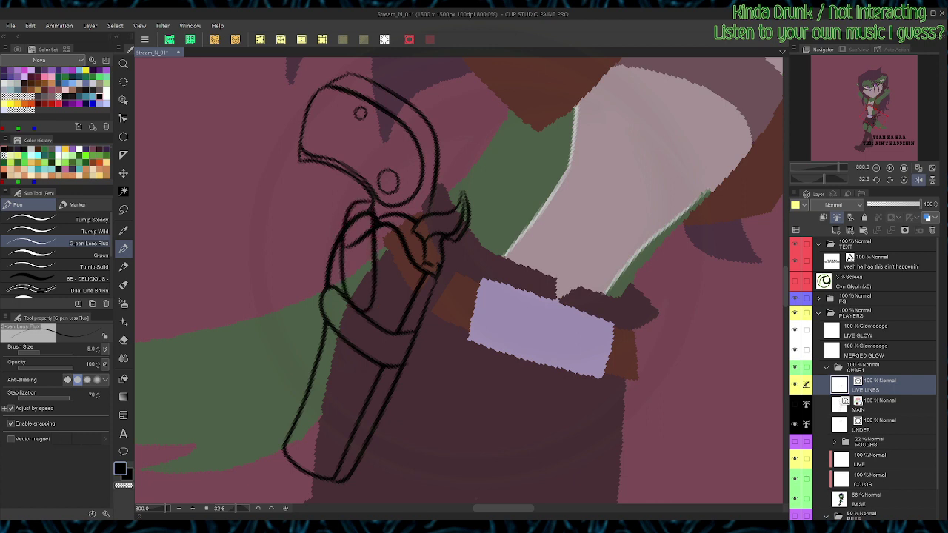
key("e")
left_click_drag(363, 237, 363, 222)
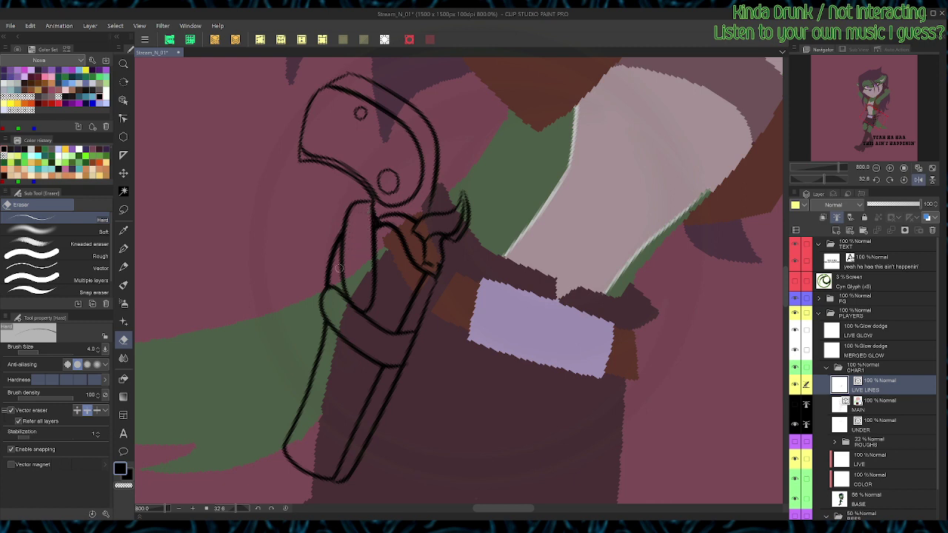
key("ctrl+at")
key("p")
left_click_drag(338, 268, 411, 148)
key("e")
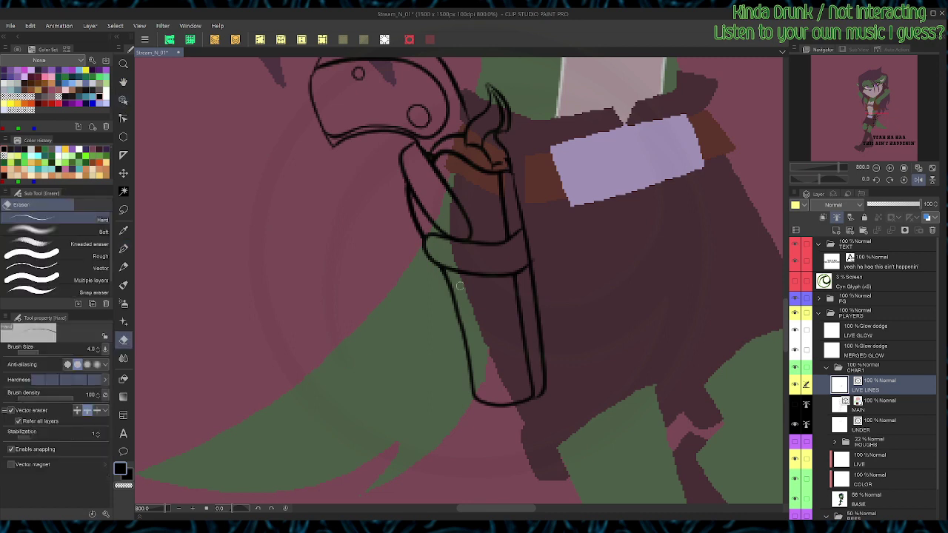
Step: Ink one round rivet on the end of the holster band and another at the retention strap's lower end
key("p")
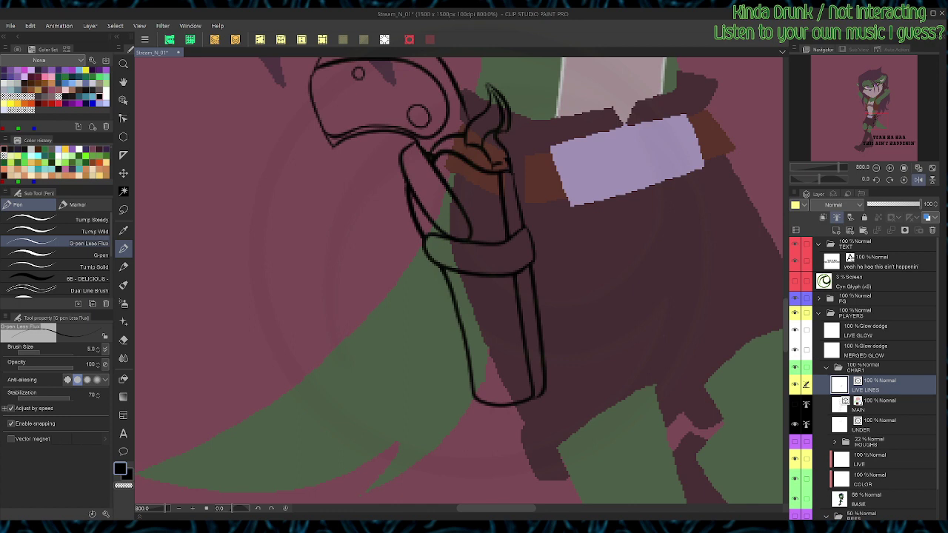
mouse_move(437, 241)
left_mouse_down()
mouse_move(436, 259)
mouse_move(449, 252)
mouse_move(442, 242)
left_mouse_up()
mouse_move(449, 204)
left_mouse_down()
mouse_move(441, 224)
mouse_move(458, 225)
mouse_move(456, 207)
left_mouse_up()
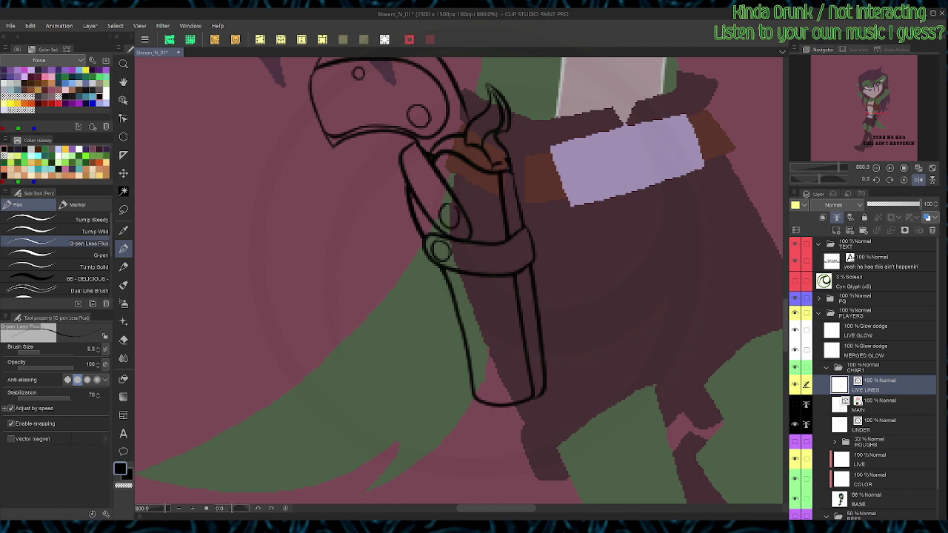
Step: Ink broken detail lines along the holster's outer edge, its tip and the retention strap
key("space")
mouse_move(474, 296)
left_mouse_down()
mouse_move(439, 217)
mouse_move(429, 222)
mouse_move(437, 263)
mouse_move(463, 323)
mouse_move(458, 421)
left_mouse_up()
key("ctrl")
key("space")
left_click_drag(382, 236, 387, 246)
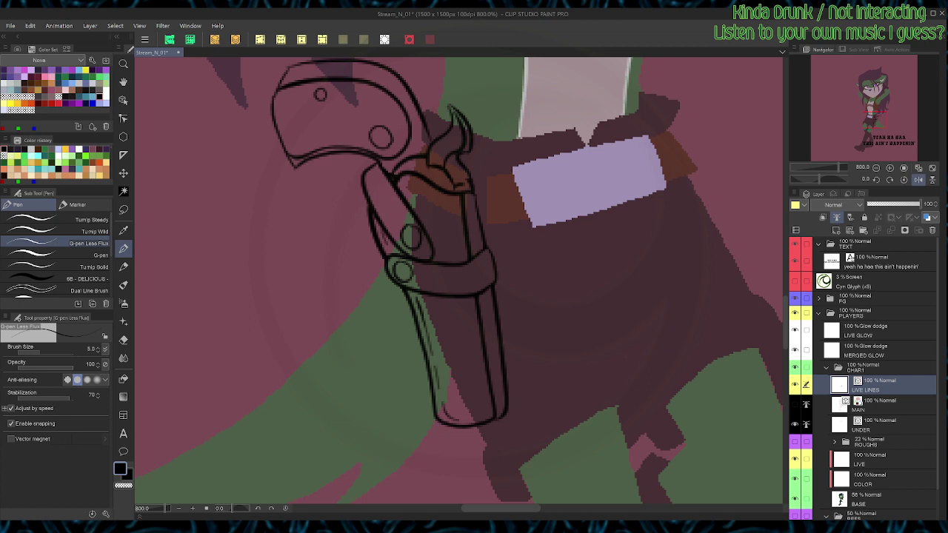
Step: Select the grip's inner panel with both rivet circles and free-transform its hammer-side corners slightly inward
key("space")
left_click_drag(387, 246, 376, 337)
left_click(379, 249, "ctrl")
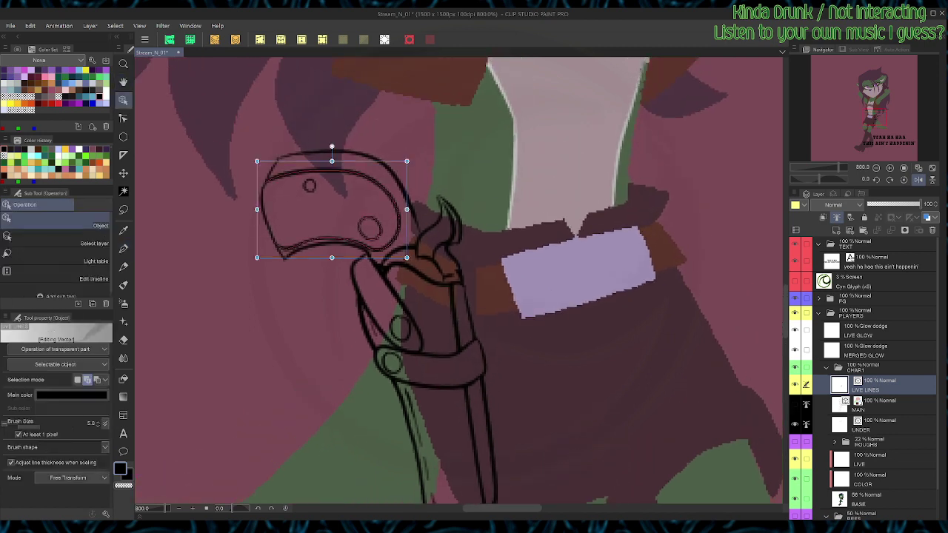
left_click(311, 190, "ctrl+shift")
left_click_drag(407, 161, 394, 175)
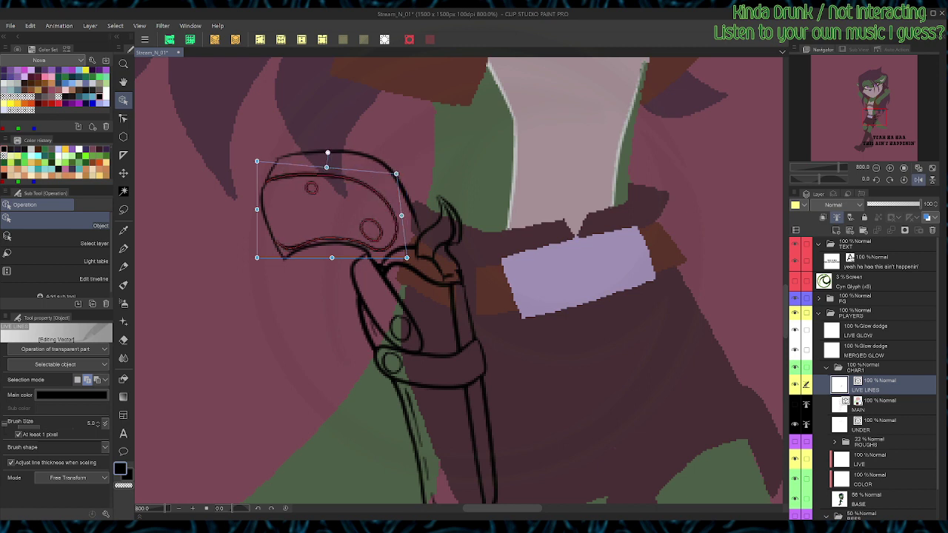
left_click_drag(406, 258, 405, 258)
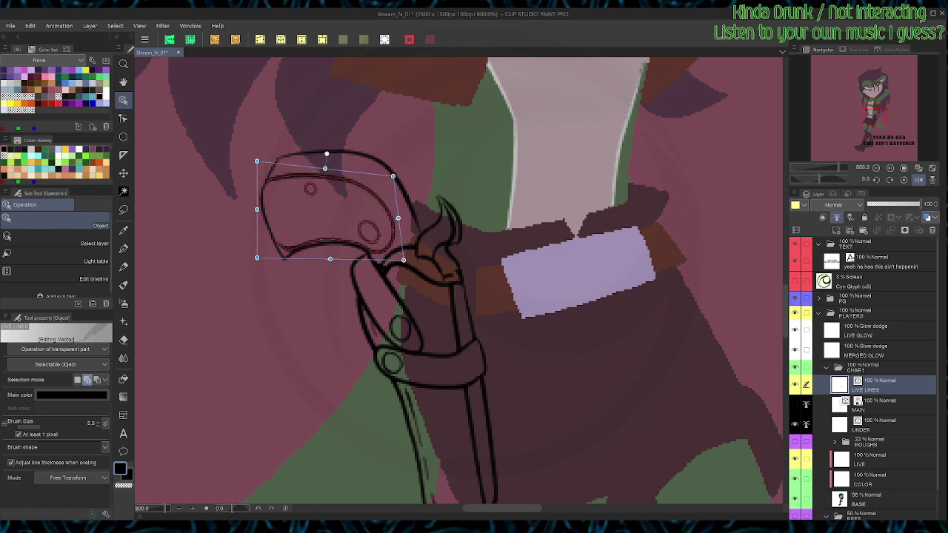
key("p")
Step: Free-transform the grip's outer back curve slightly so it follows the adjusted inner panel
key("o")
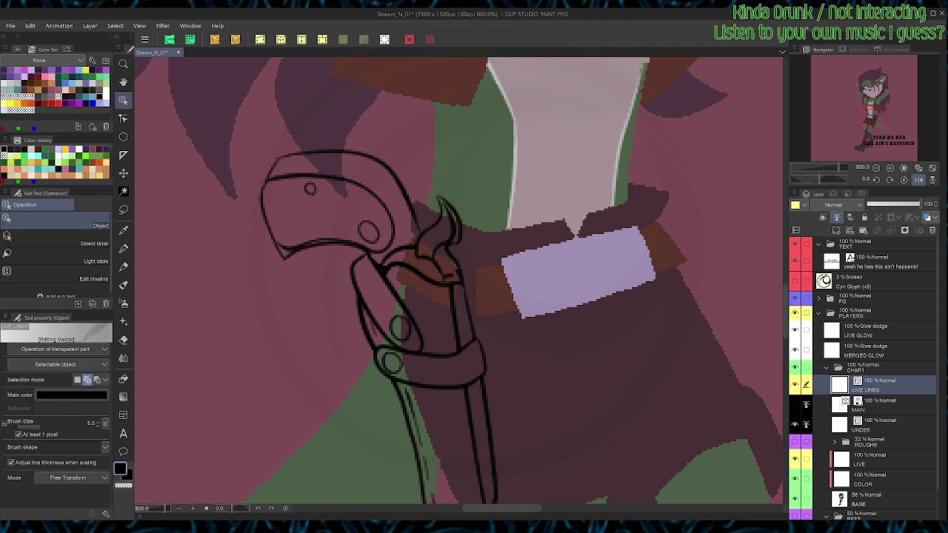
left_click_drag(292, 118, 268, 165)
left_click_drag(428, 143, 433, 147)
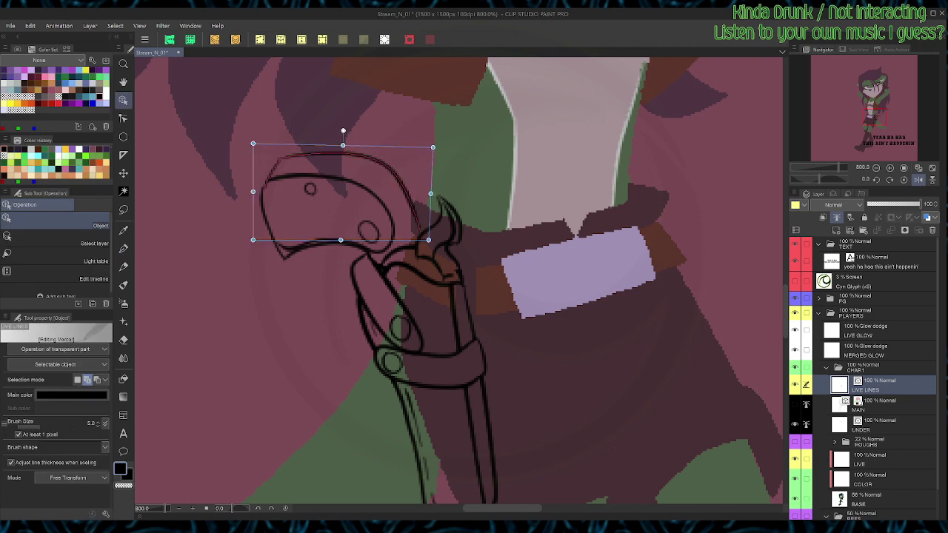
left_click_drag(428, 239, 430, 241)
key("p")
Step: Adjust the short edge stroke at the corner of the grip's butt and save the file
key("o")
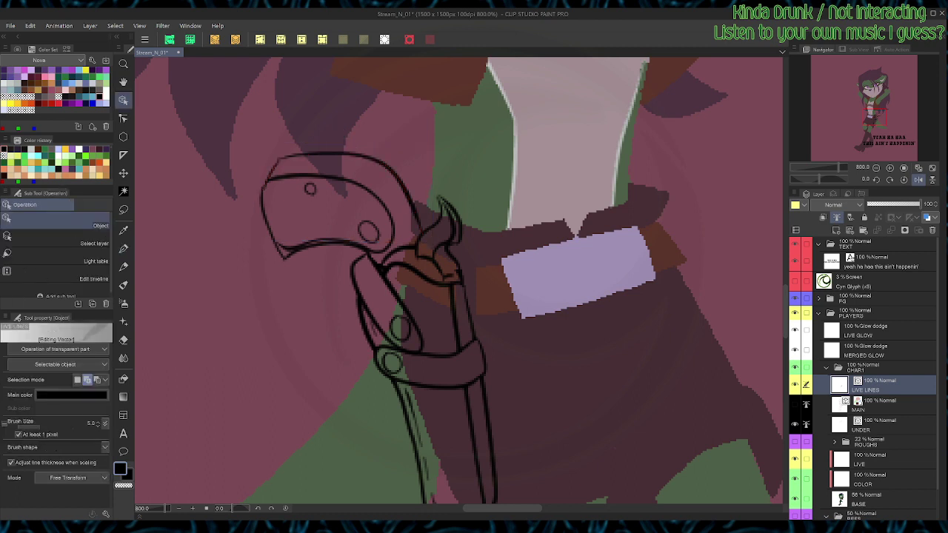
left_click(270, 171)
mouse_move(271, 198)
left_mouse_down()
mouse_move(264, 181)
mouse_move(280, 157)
left_mouse_up()
key("Return")
key("p")
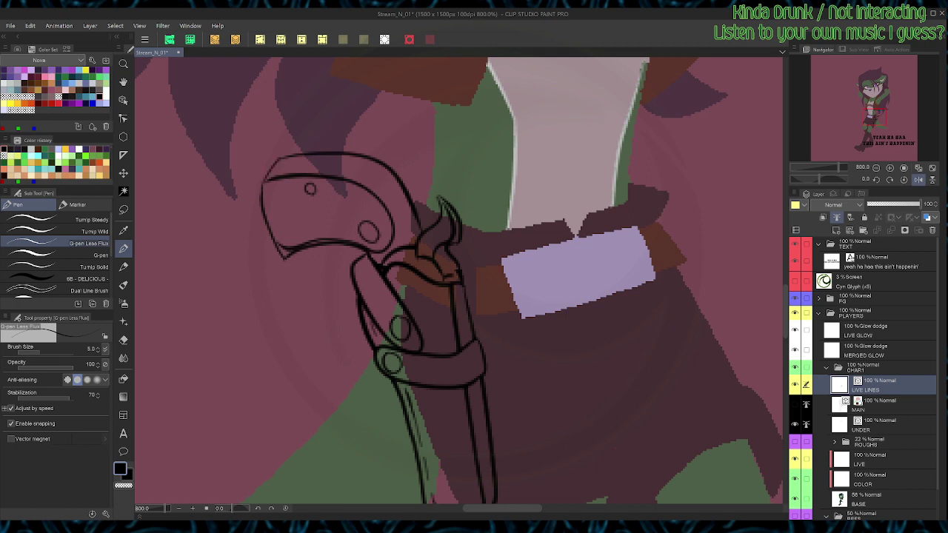
key("ctrl+s")
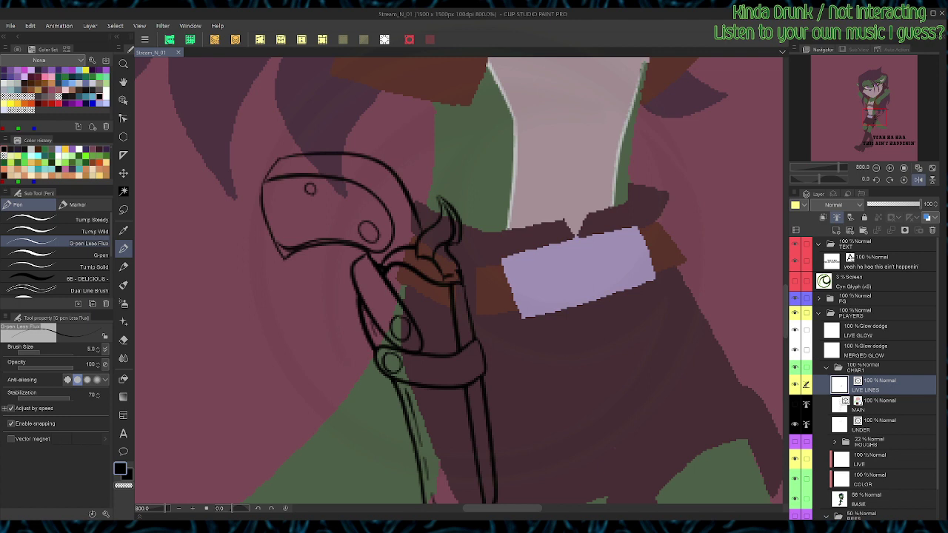
Step: Return the canvas to its unmirrored view and delete the hammer's outer stroke and the small stroke at its base
left_click(918, 180)
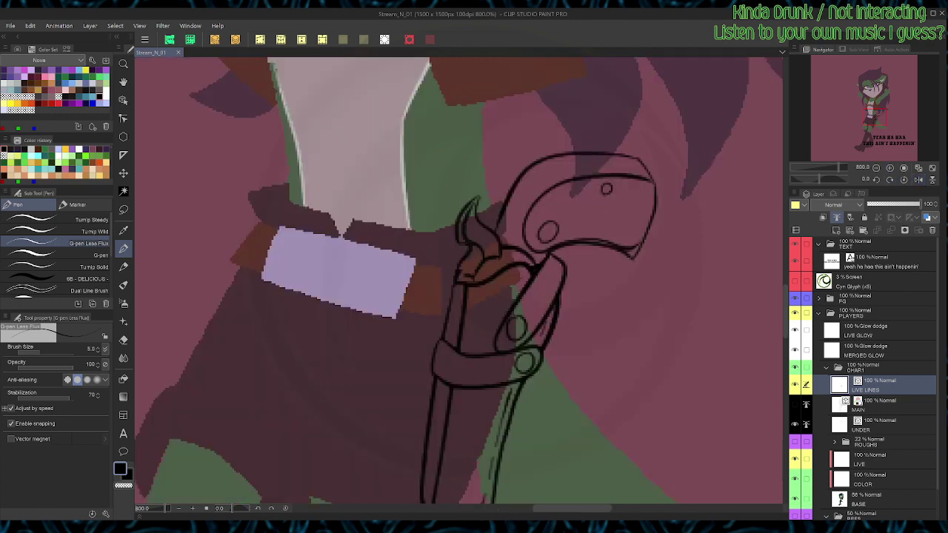
key("o")
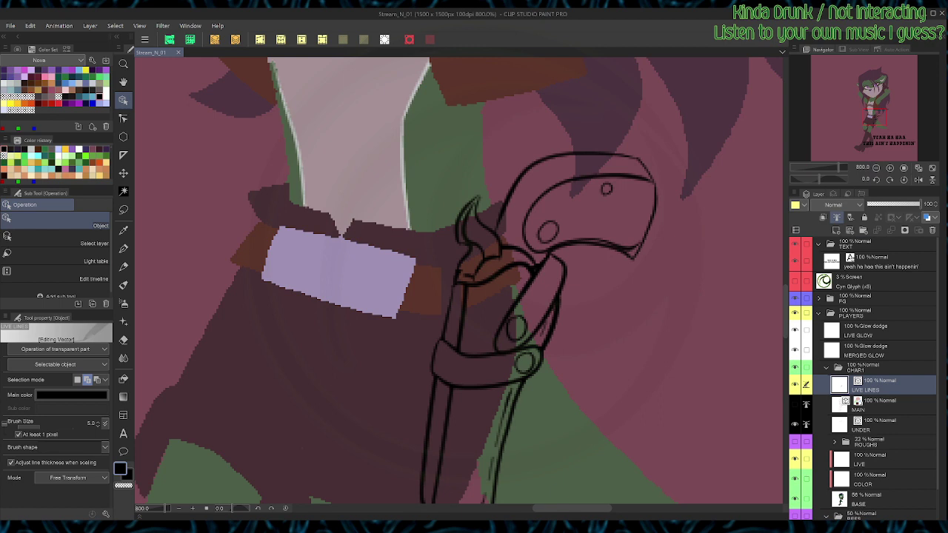
key("space")
left_click_drag(474, 296, 478, 260)
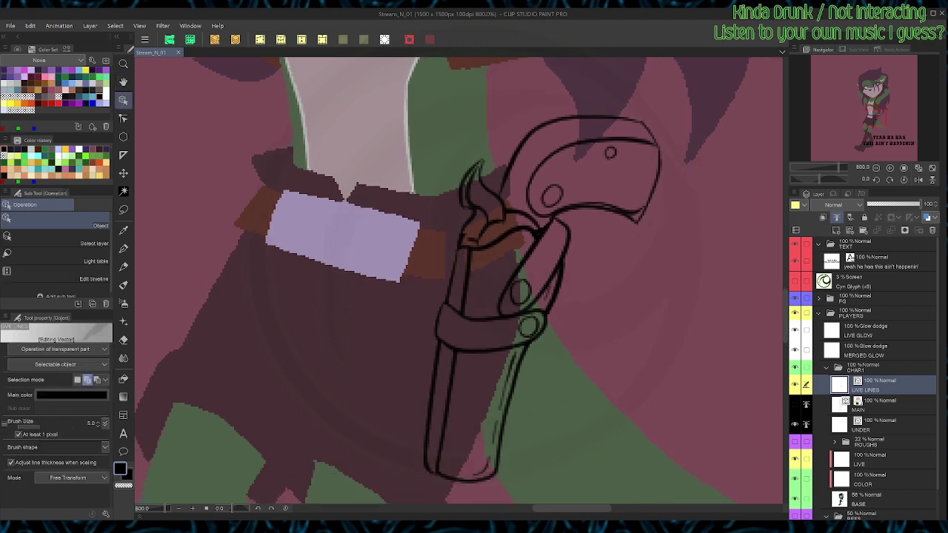
left_click(469, 222)
left_click(464, 185)
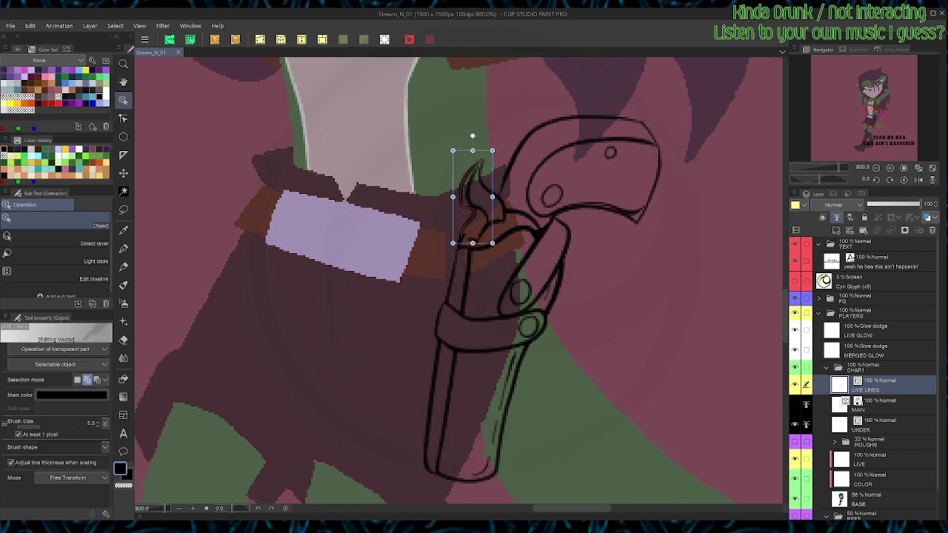
key("Delete")
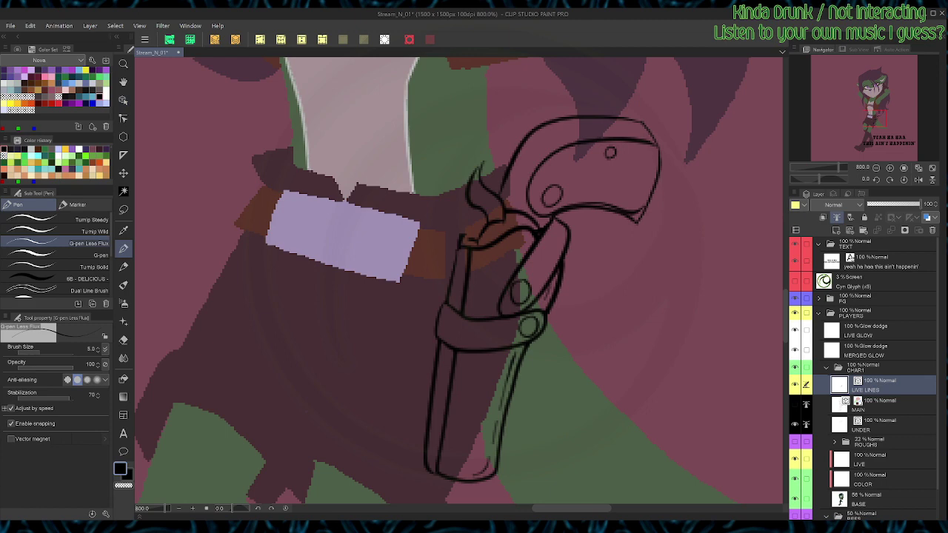
key("o")
left_click(460, 241)
key("Delete")
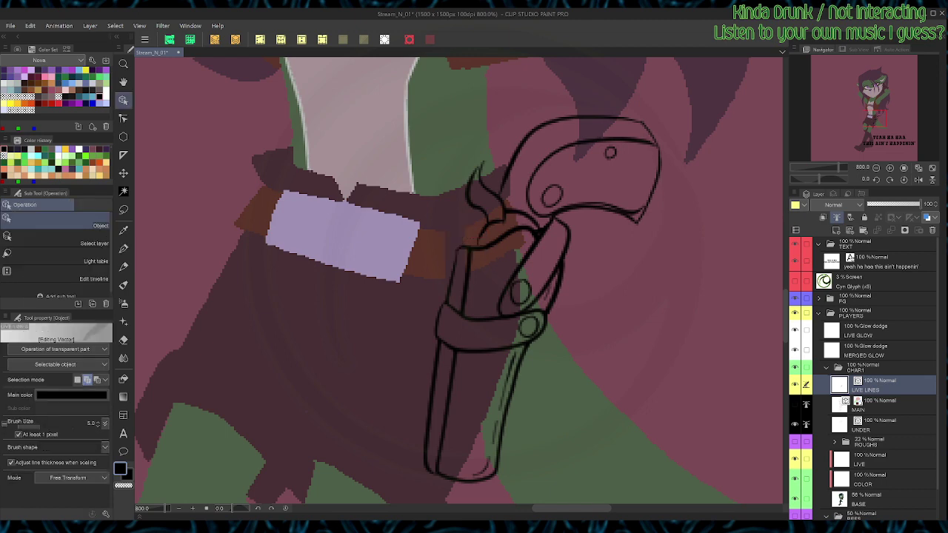
Step: Rotate the view to redraw the hammer's outer curve down to its base, and reset the rotation
key("p")
key("r")
mouse_move(467, 241)
left_mouse_down()
mouse_move(500, 276)
mouse_move(522, 277)
mouse_move(527, 261)
mouse_move(558, 250)
mouse_move(574, 263)
left_mouse_up()
key("p")
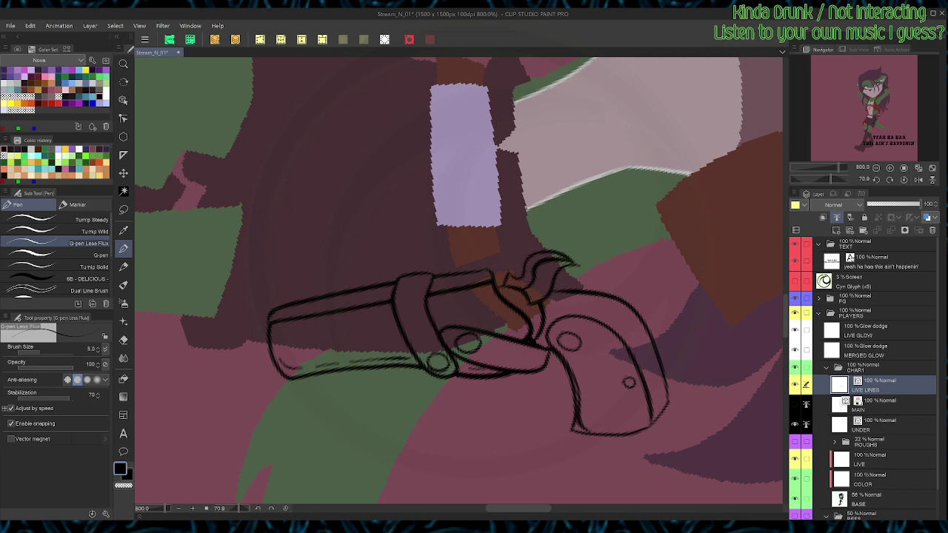
key("ctrl+at")
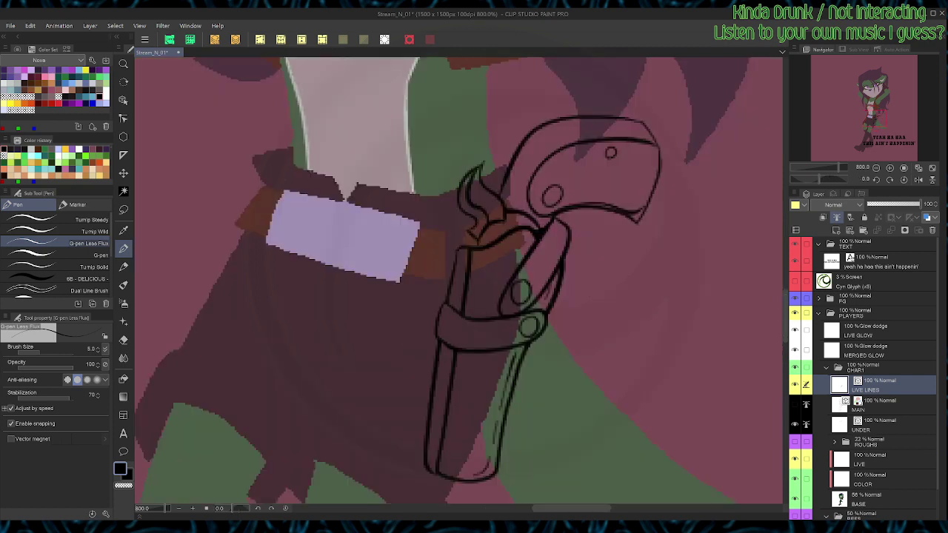
Step: Delete the small stray stroke at the base of the redrawn hammer
key("o")
left_click(478, 243)
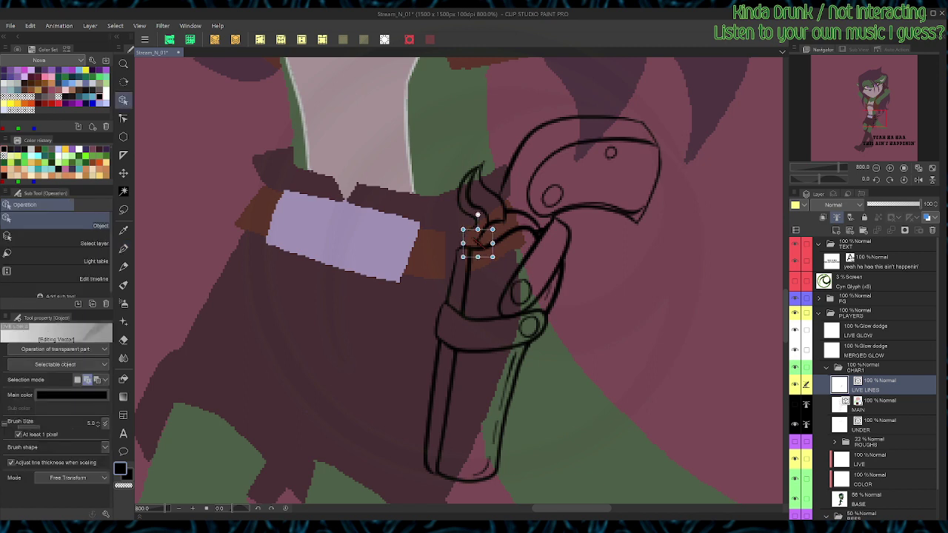
key("Delete")
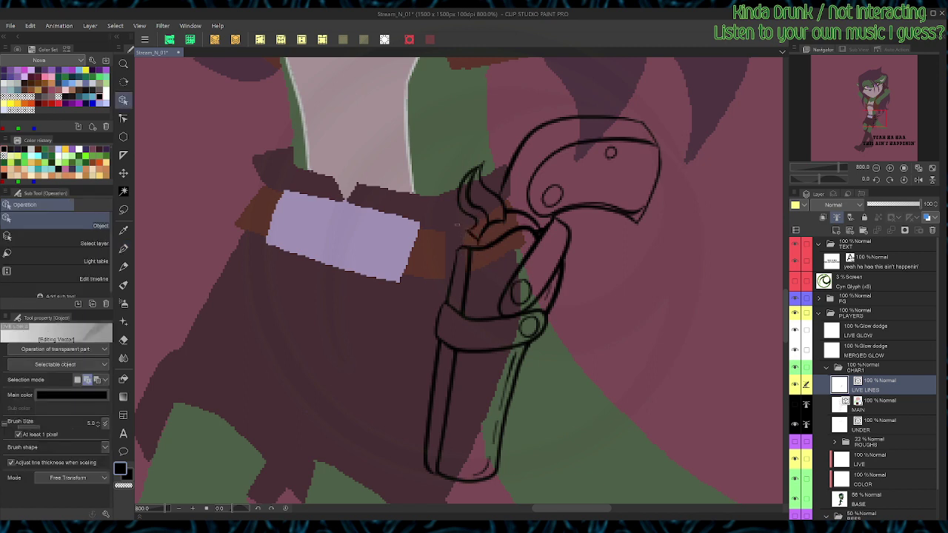
Step: Reshape the short stroke at the base of the hammer and ink the line linking it to the holster's rim
left_click(461, 226)
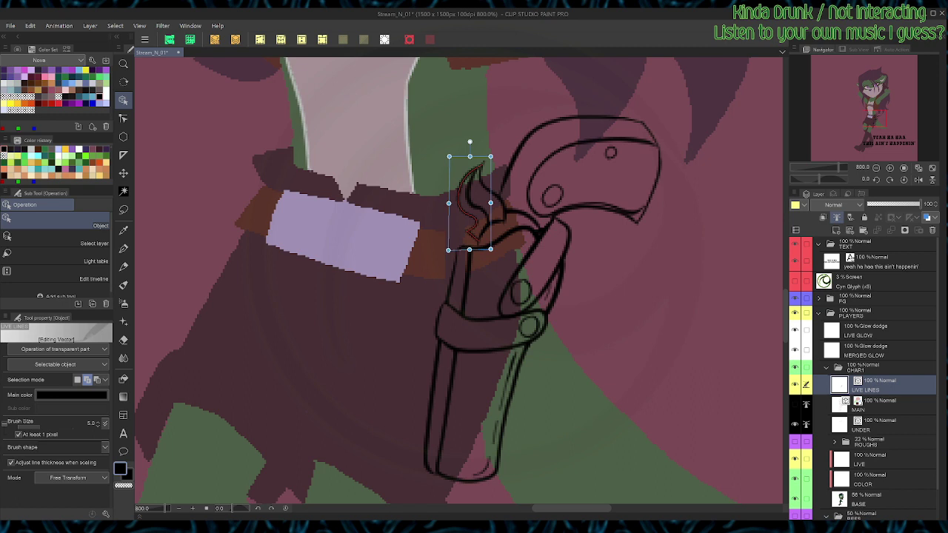
left_click(474, 236, "ctrl")
mouse_move(486, 236)
left_mouse_down()
mouse_move(491, 227)
mouse_move(457, 239)
left_mouse_up()
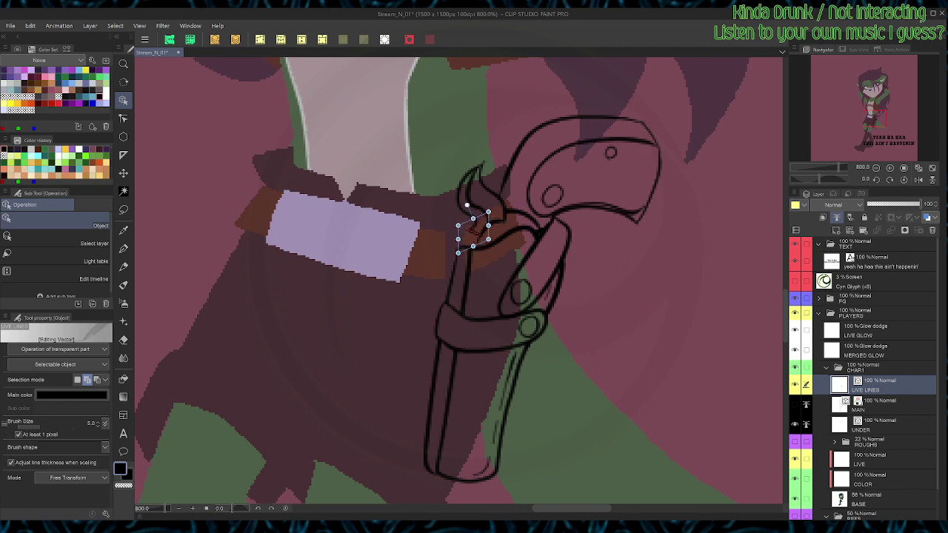
key("p")
left_click_drag(475, 222, 458, 250)
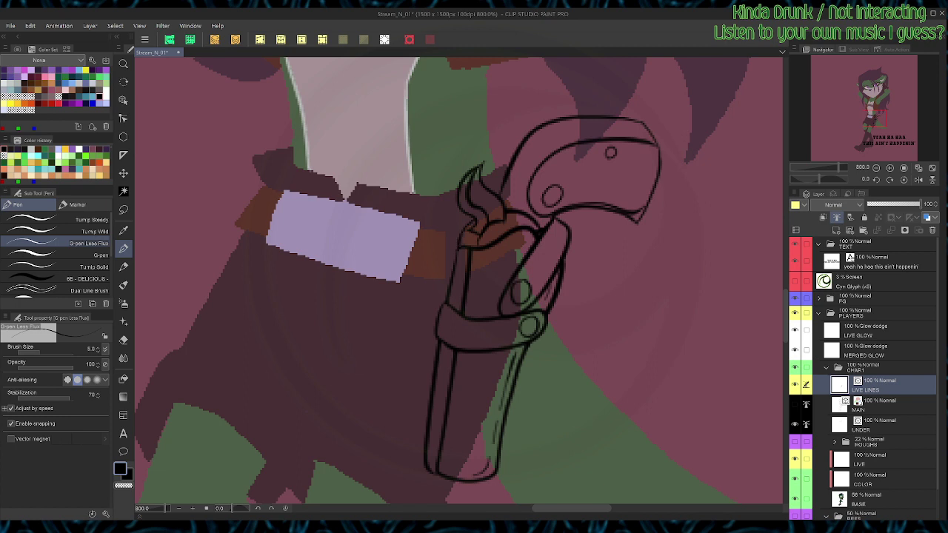
Step: On the BASE layer, auto-select the area outside the line art and invert it to select the whole holstered pistol
left_click(875, 500)
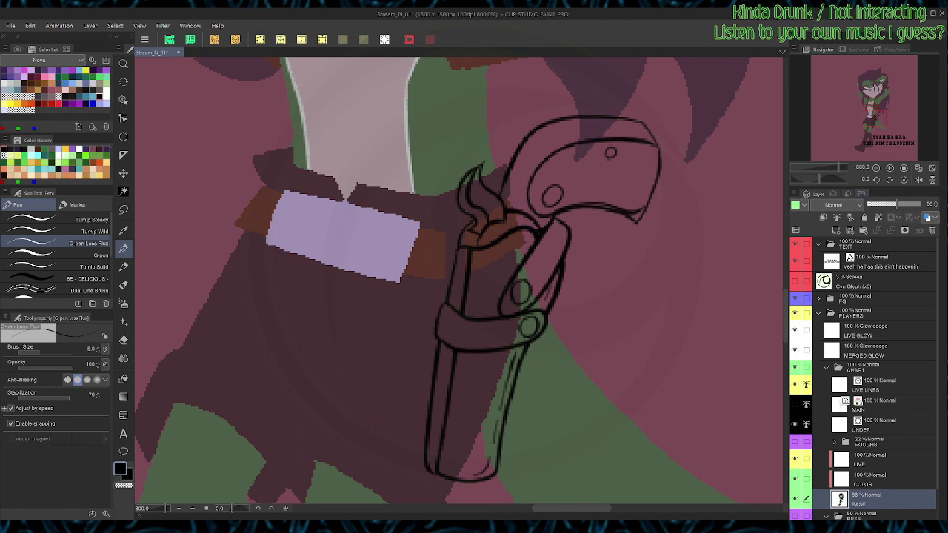
key("w")
left_click(475, 410)
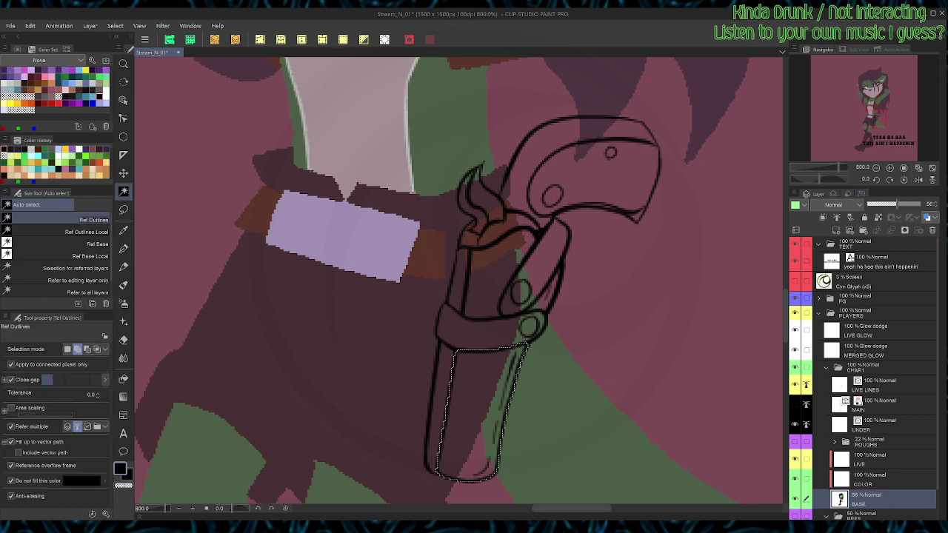
key("ctrl+d")
left_click(392, 348)
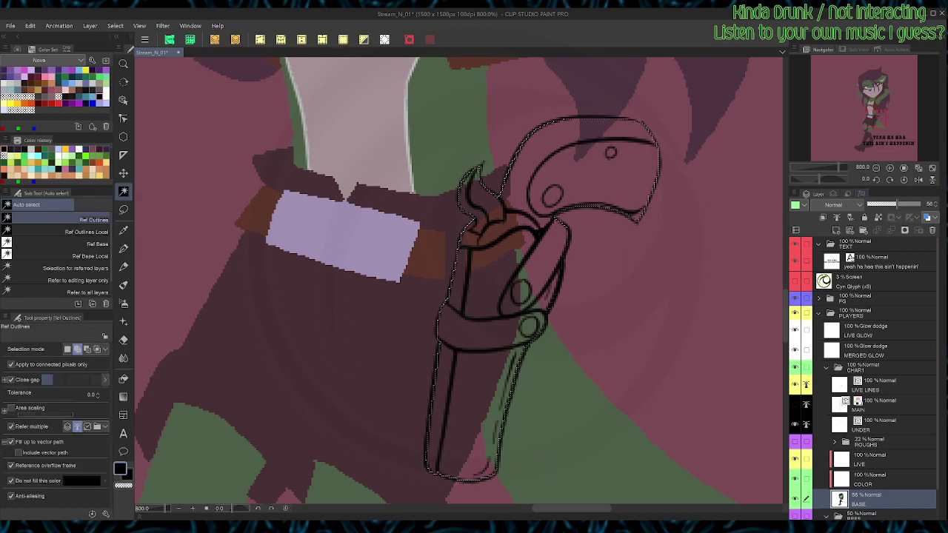
left_click(363, 39)
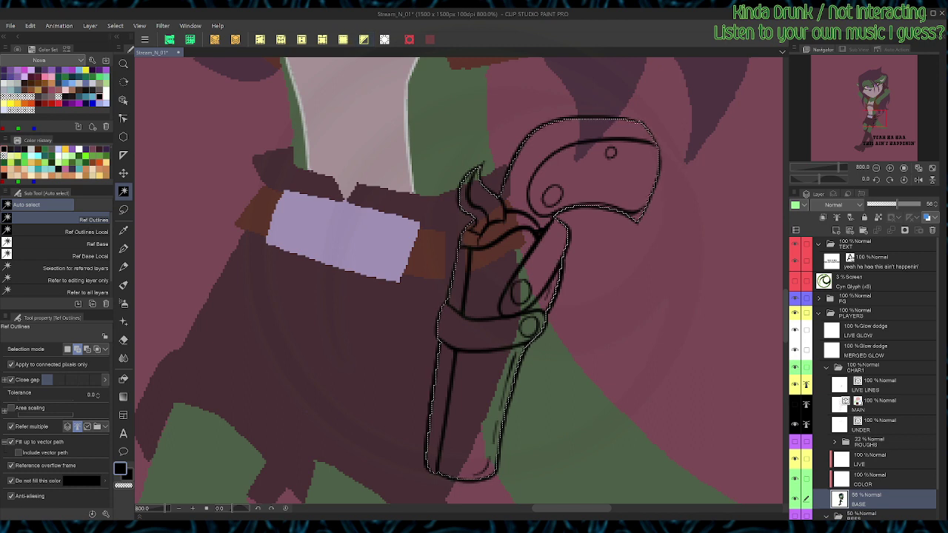
key("ctrl+d")
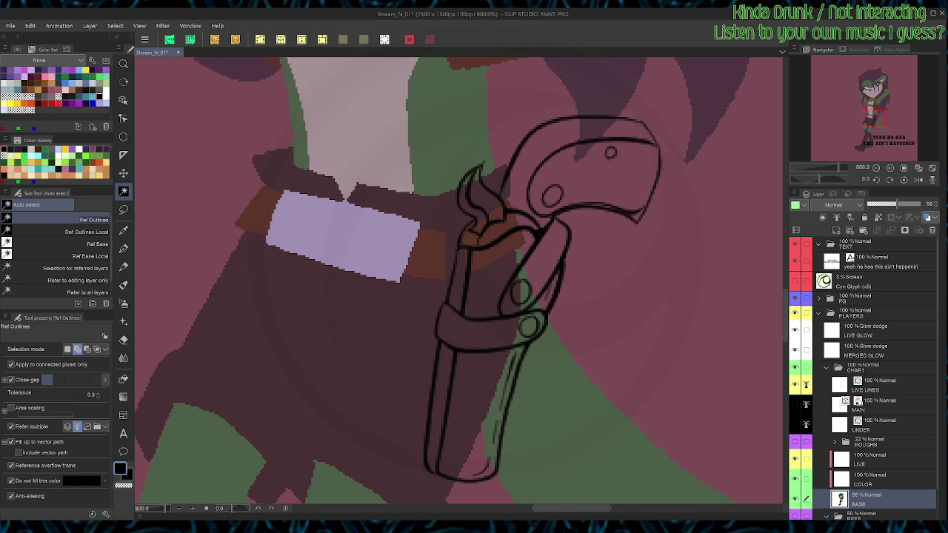
key("ctrl+z")
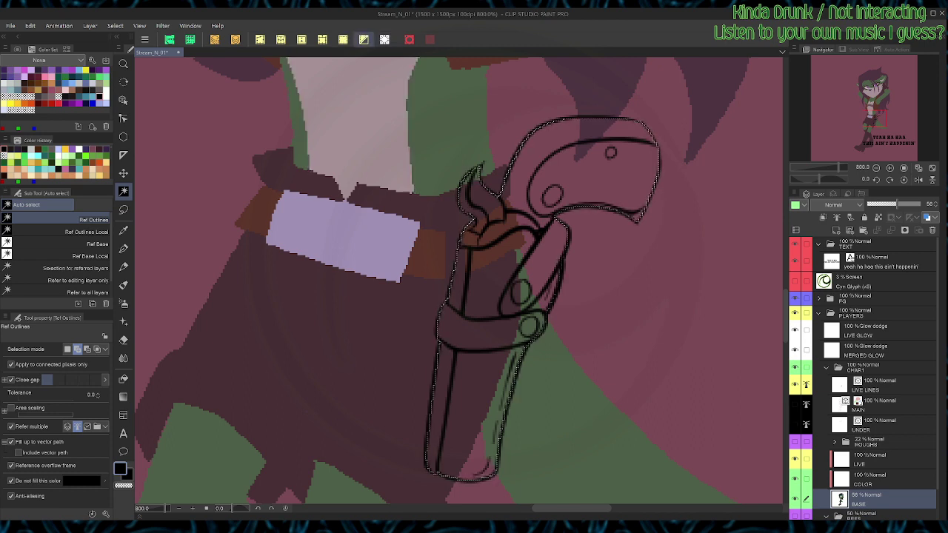
key("ctrl+z")
key("ctrl+z")
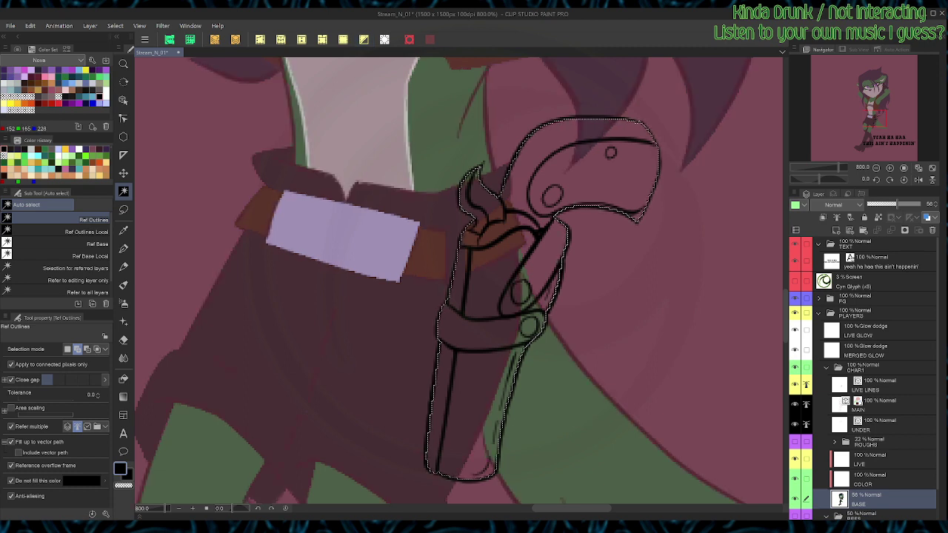
Step: Fill the selected pistol with dark brown, deselect it, and raise the BASE layer's opacity to 100%
left_click(78, 91)
key("alt+Delete")
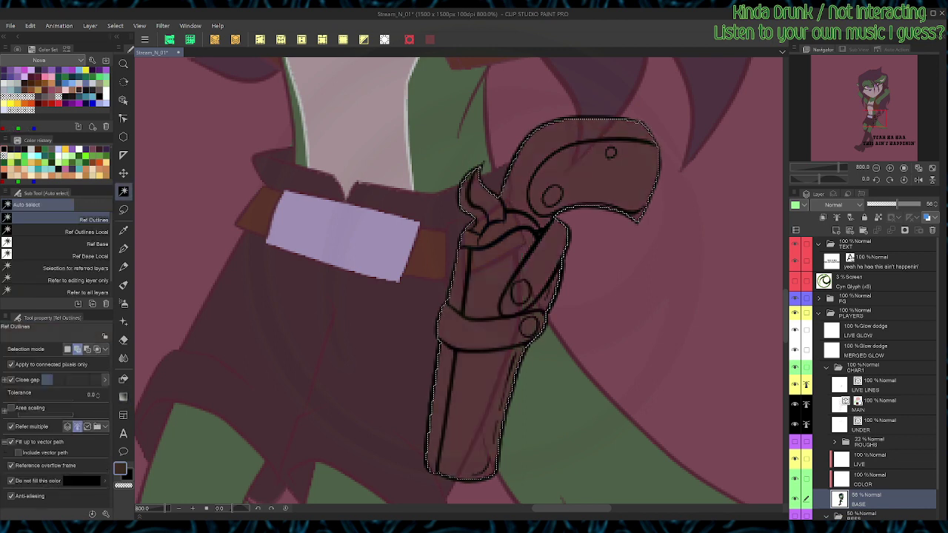
key("ctrl+d")
left_click_drag(897, 203, 920, 204)
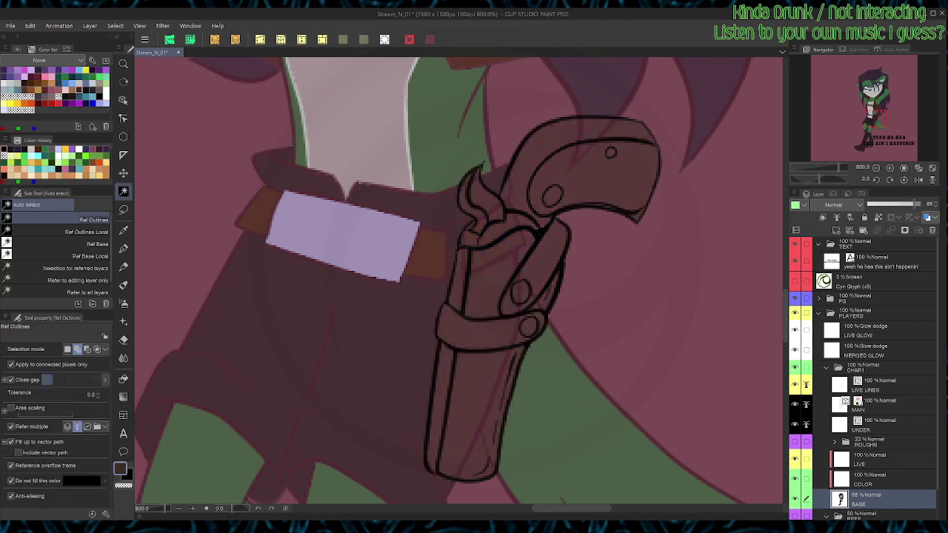
Step: Hide the BASE layer and delete the long MAIN strokes that run through the holster's body
left_click(881, 405)
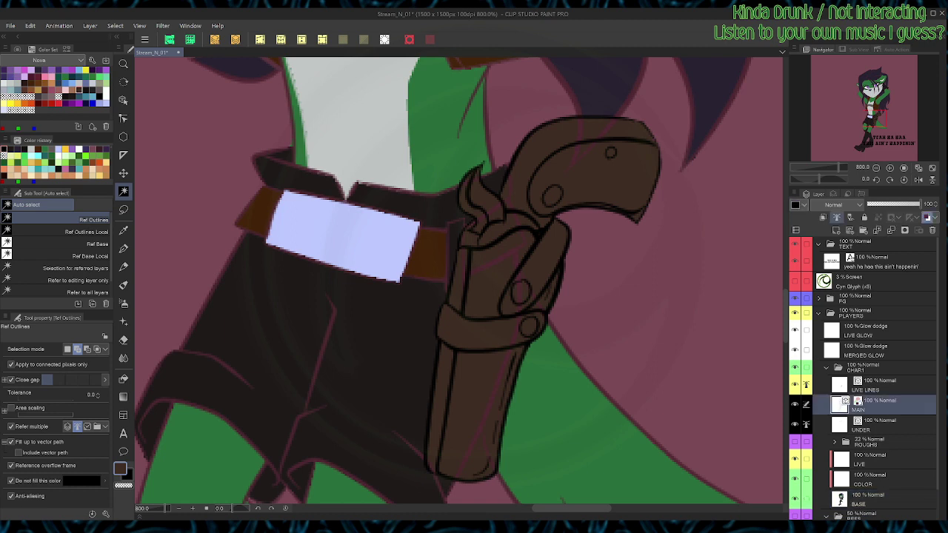
key("e")
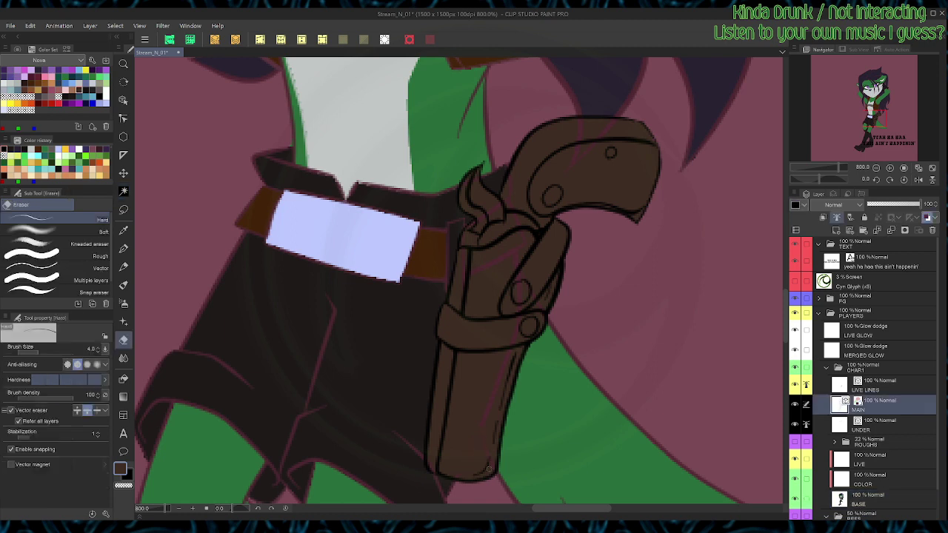
left_click(794, 499)
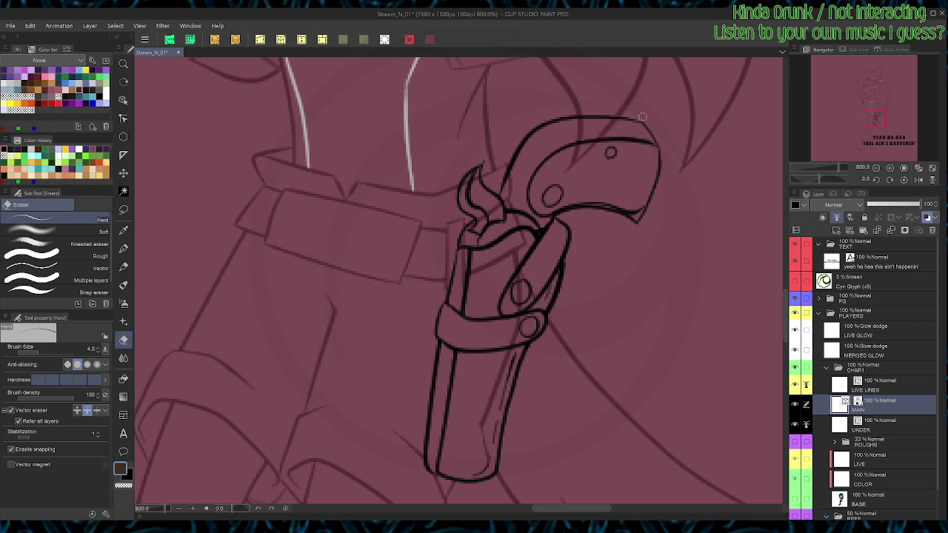
left_click_drag(642, 117, 620, 179)
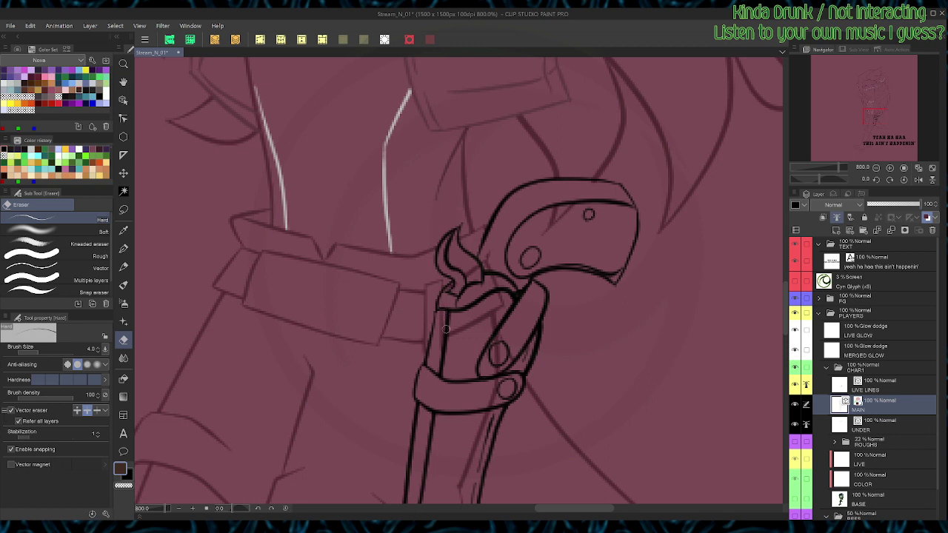
key("space")
left_click_drag(455, 298, 415, 194)
key("o")
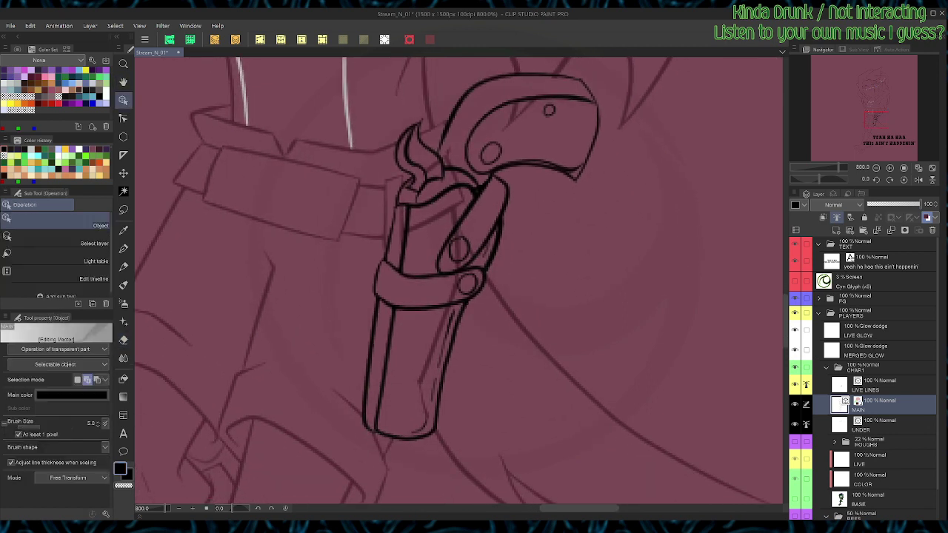
left_click(457, 226)
left_click(440, 331)
left_click(453, 210)
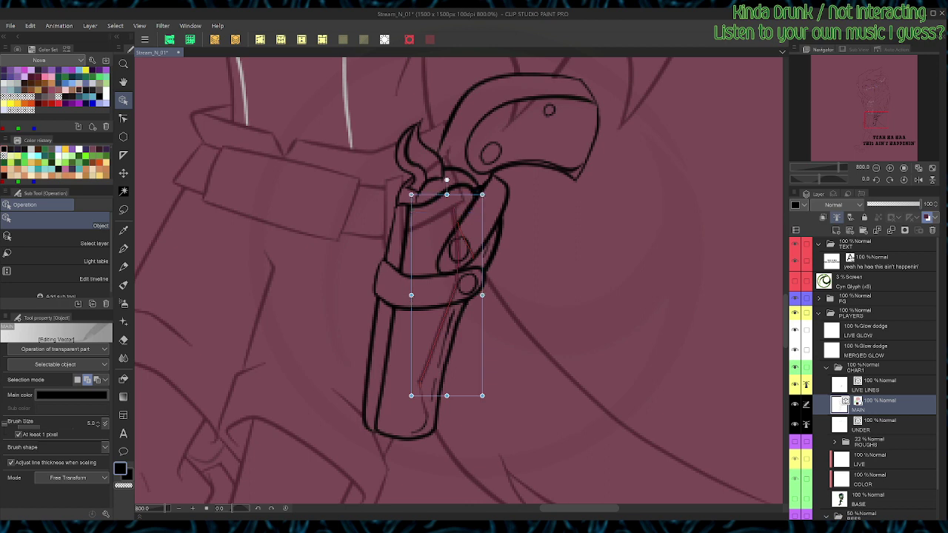
left_click(430, 221)
left_click_drag(438, 191, 438, 145)
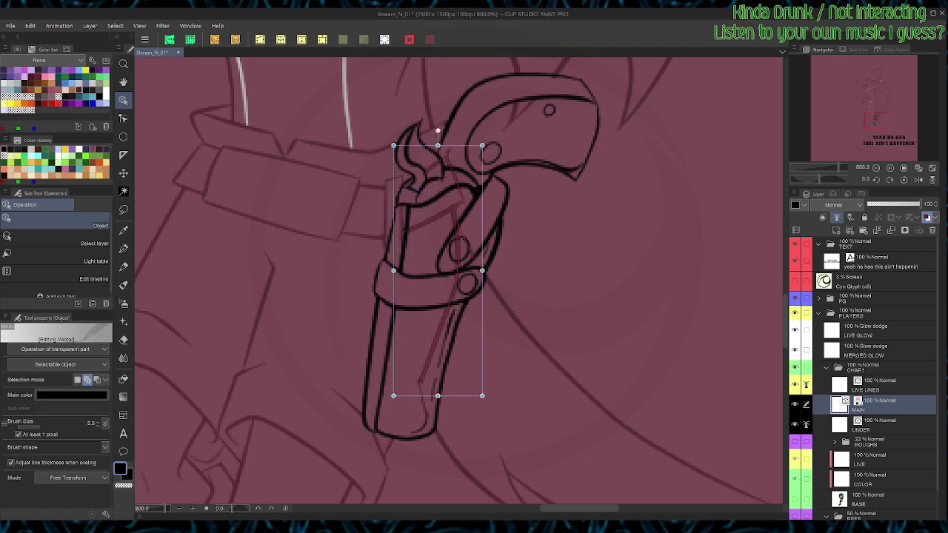
key("Delete")
Step: Set the MAIN layer's layer colour to cyan and delete the leftover line fragments inside the pistol's grip and holster
key("ctrl+b")
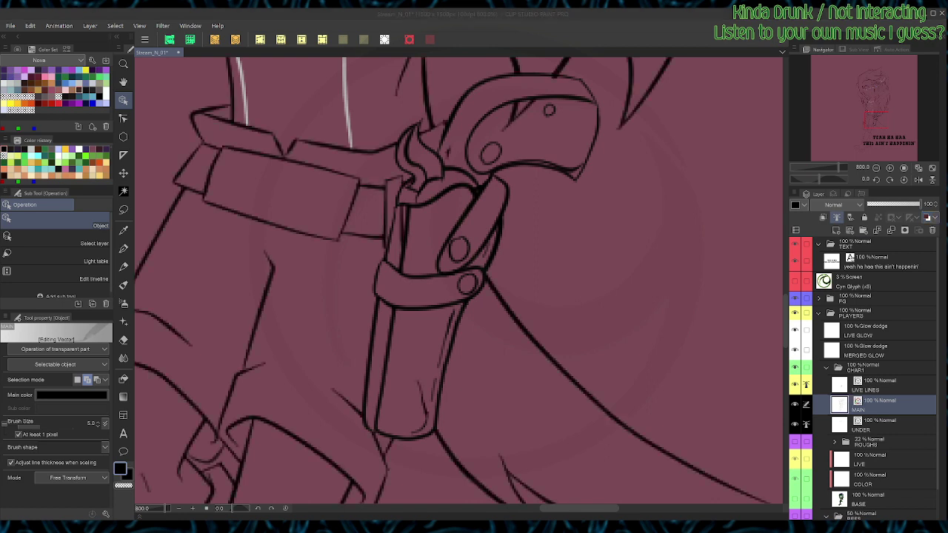
key("Return")
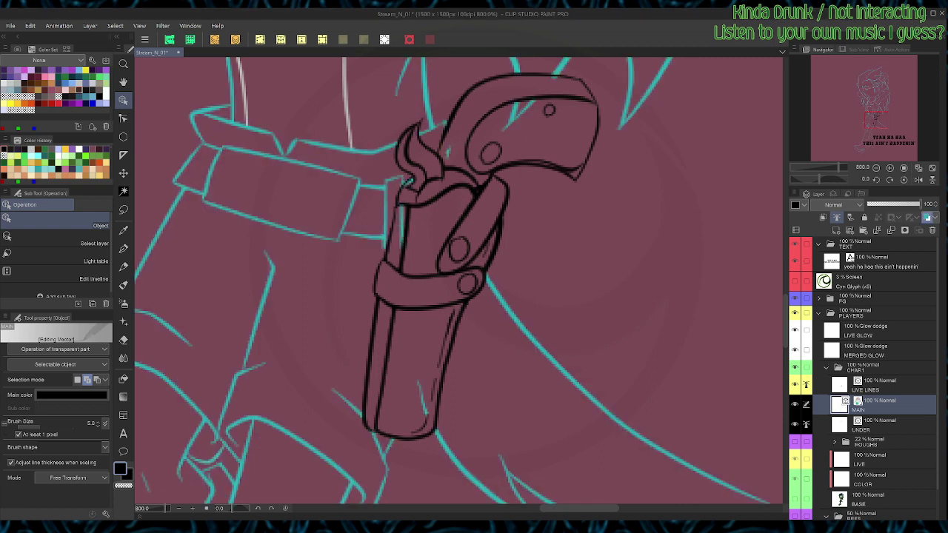
left_click(428, 419)
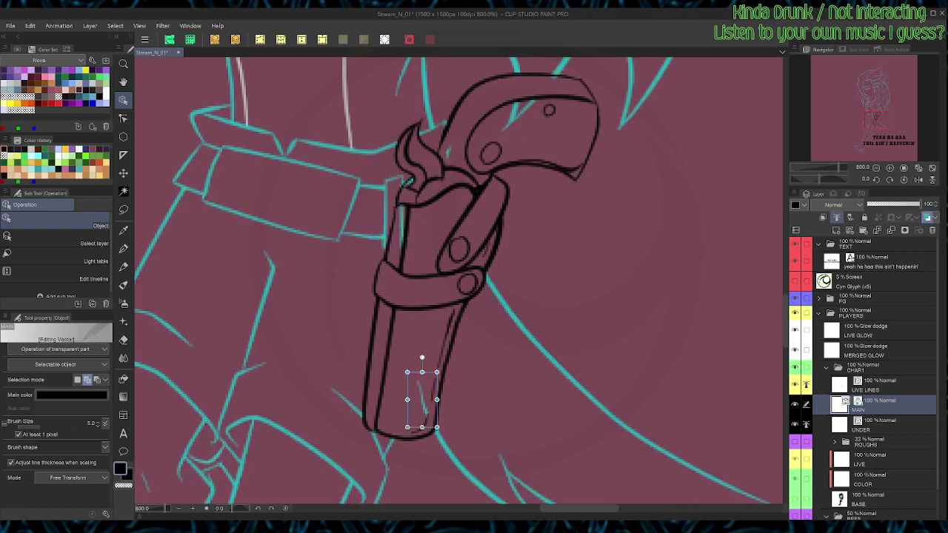
left_click(510, 123)
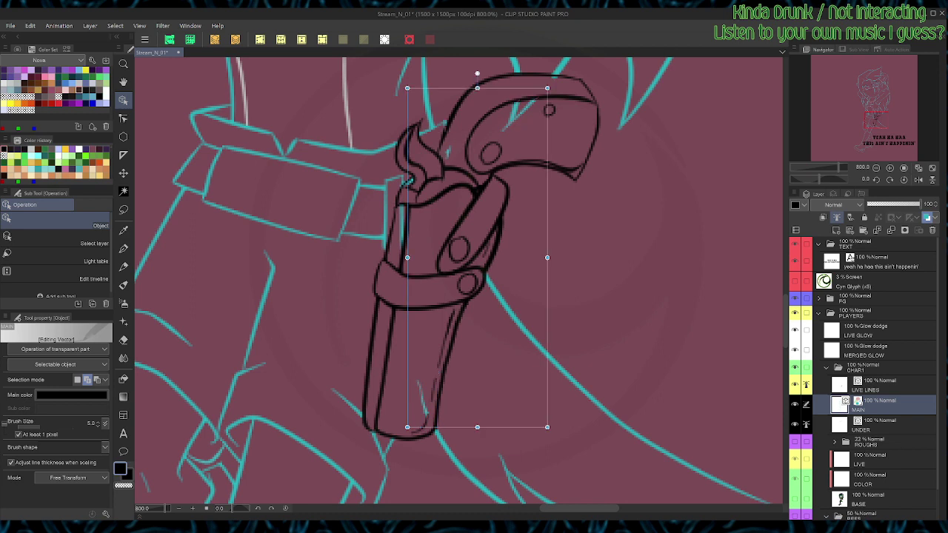
left_click_drag(539, 118, 447, 159)
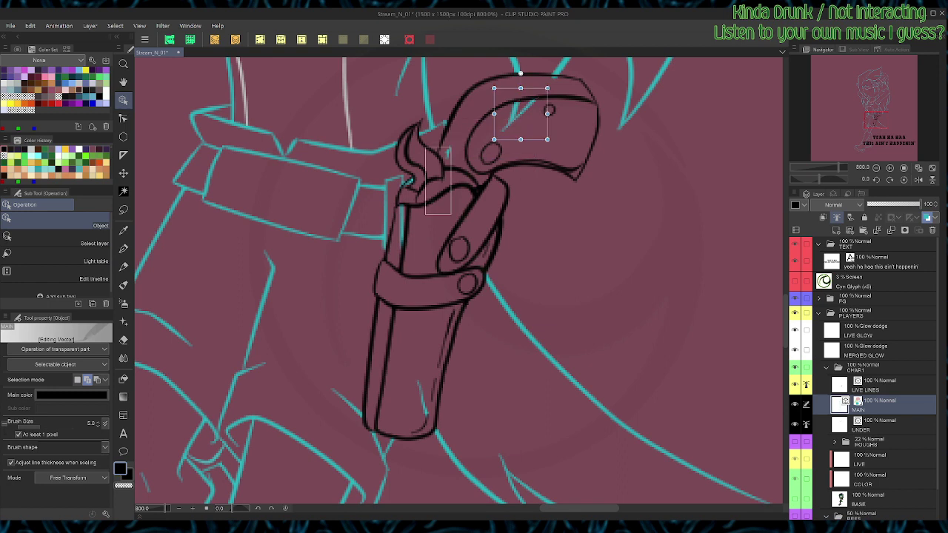
left_click(443, 349)
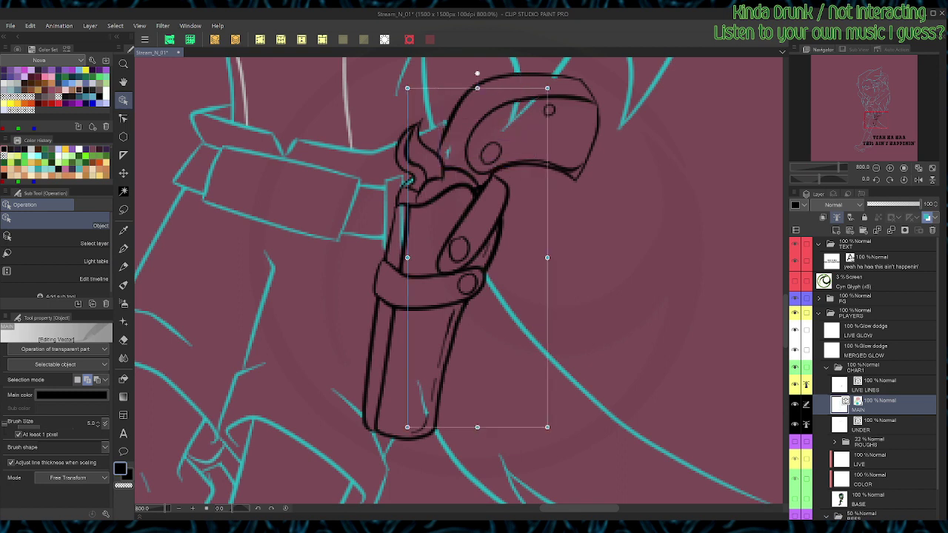
key("Delete")
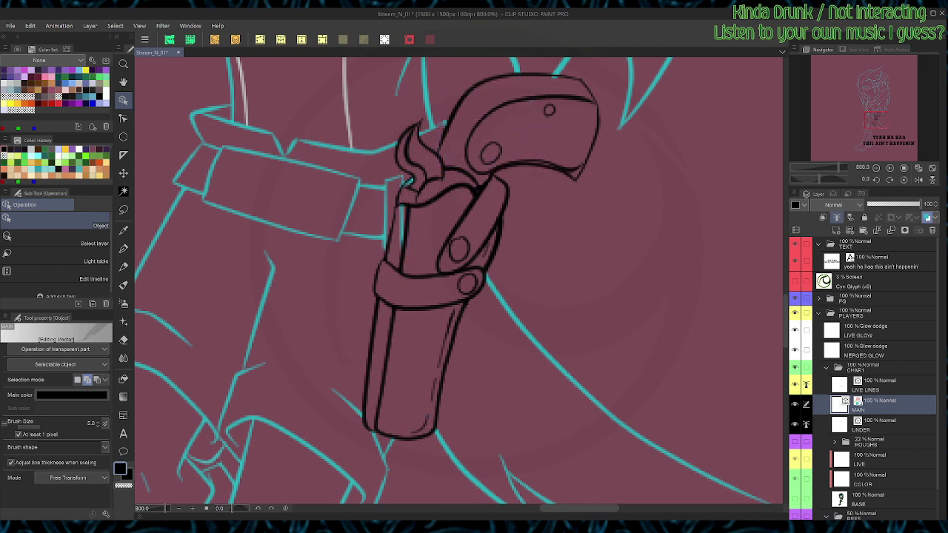
Step: Delete the MAIN line along the holster's inner edge, and split and remove the belt line's stub at the hammer's base
left_click(404, 230)
key("Delete")
scroll(428, 216, "up", 2)
key("y")
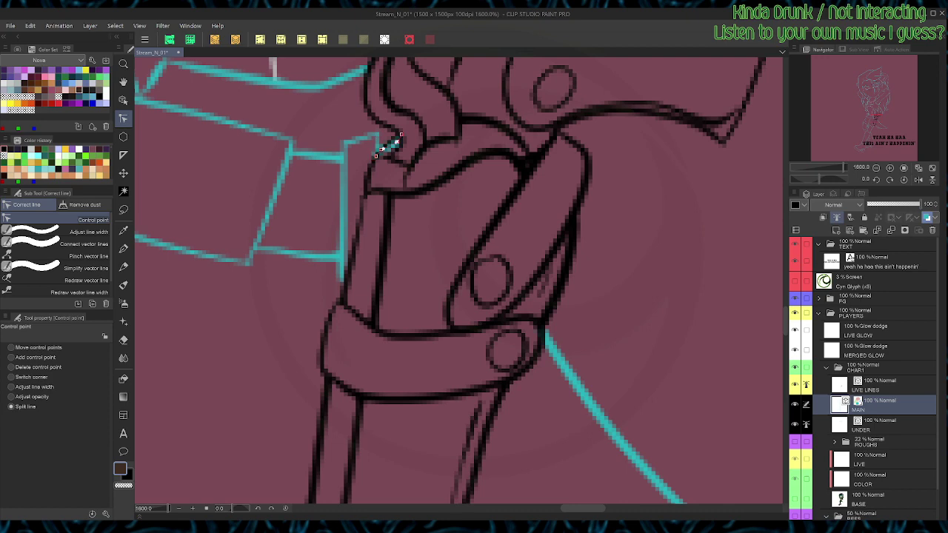
key("o")
left_click(391, 145)
key("Delete")
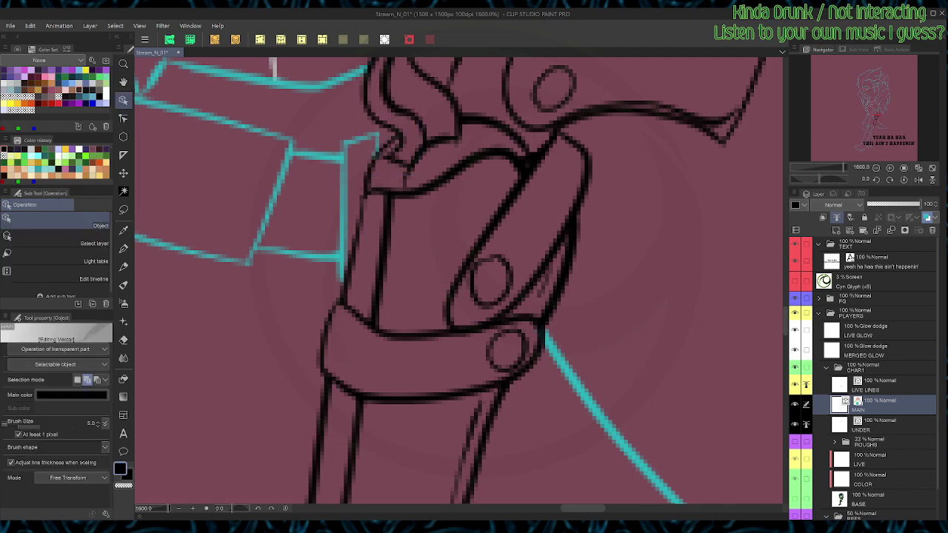
Step: Split the curved MAIN line that meets the pistol grip's upper edge and delete its end piece overlapping the grip
scroll(400, 163, "down", 5)
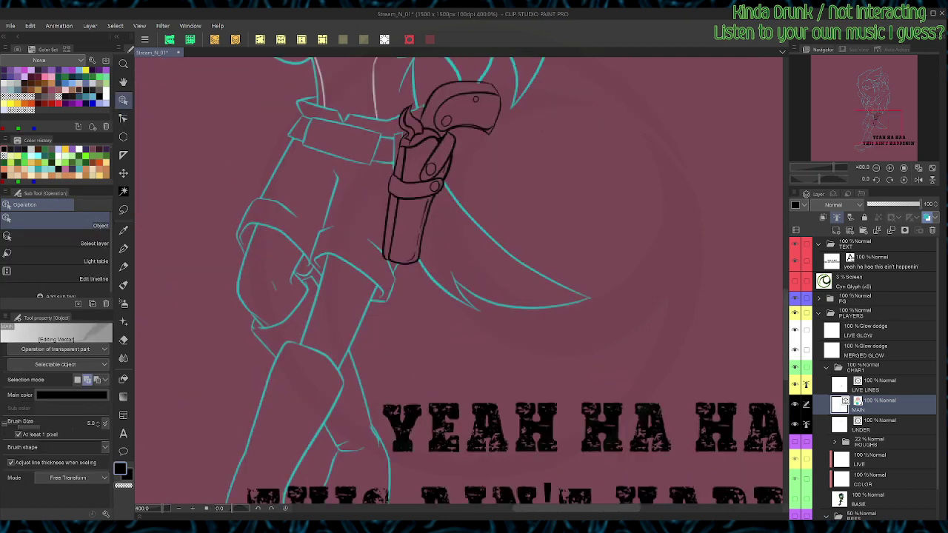
scroll(764, 259, "up", 2)
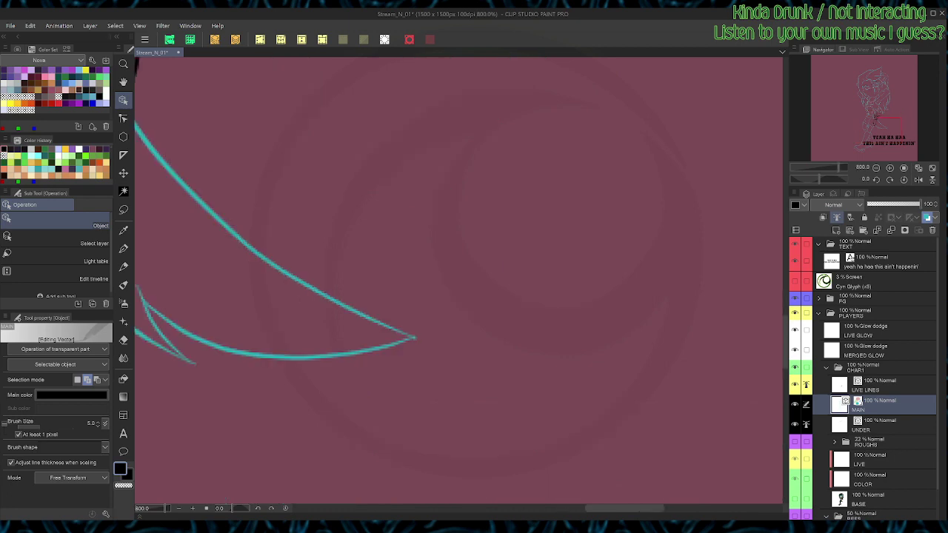
left_click_drag(326, 414, 632, 144)
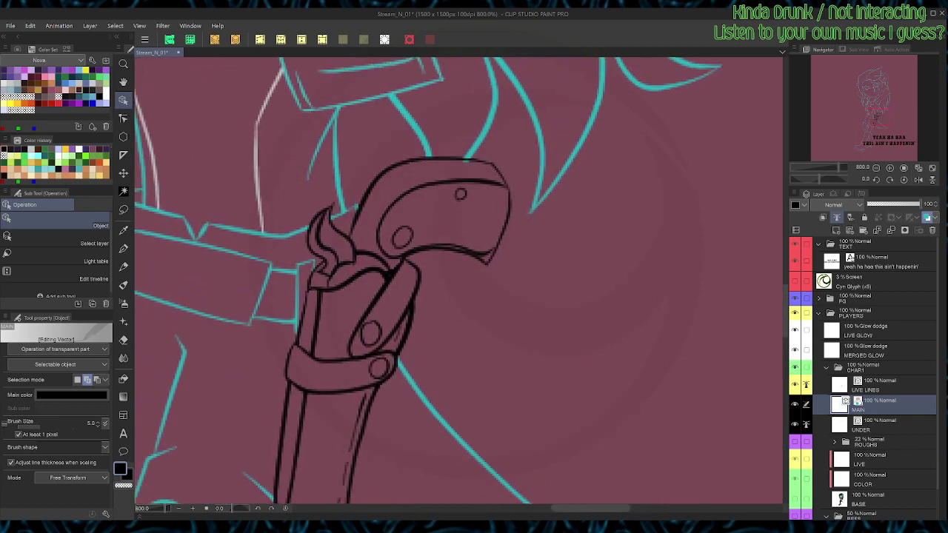
key("y")
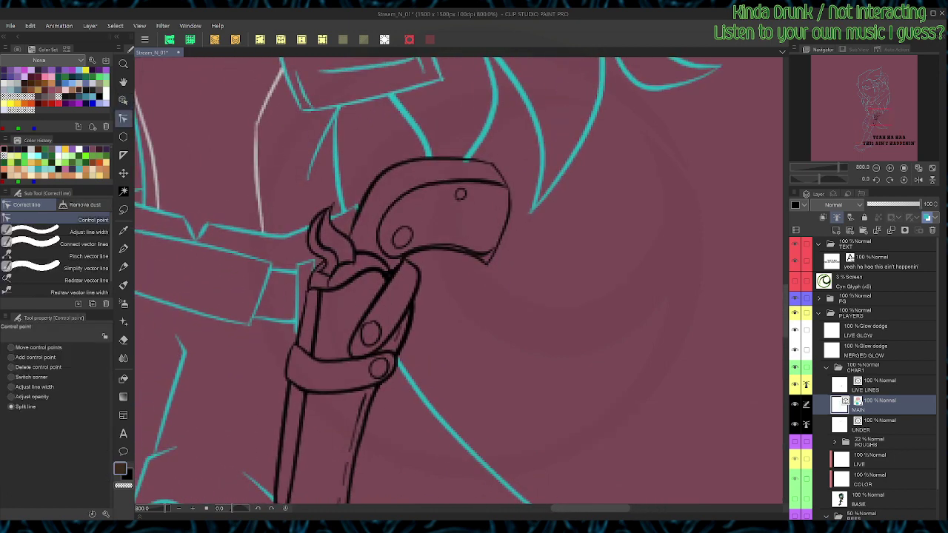
key("ctrl+plus")
left_click_drag(471, 96, 493, 327)
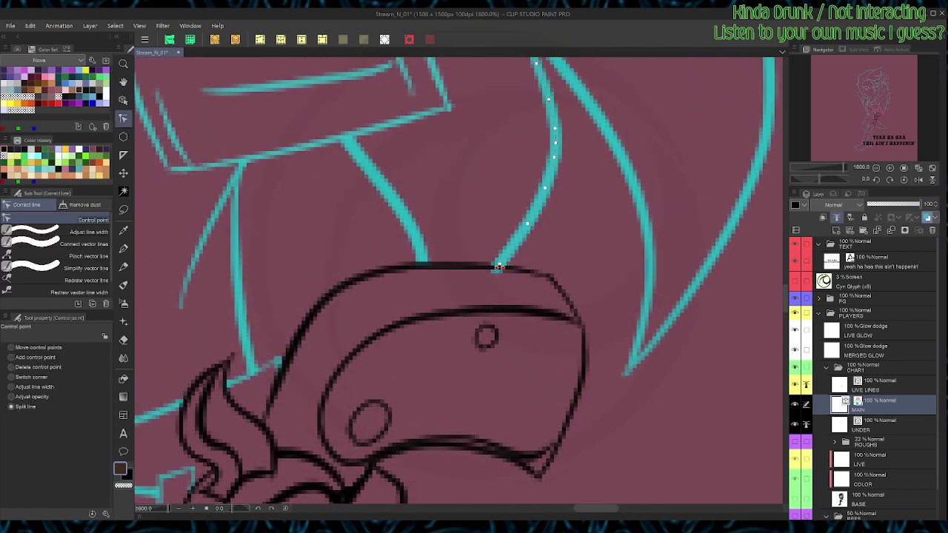
key("o")
left_click(498, 267)
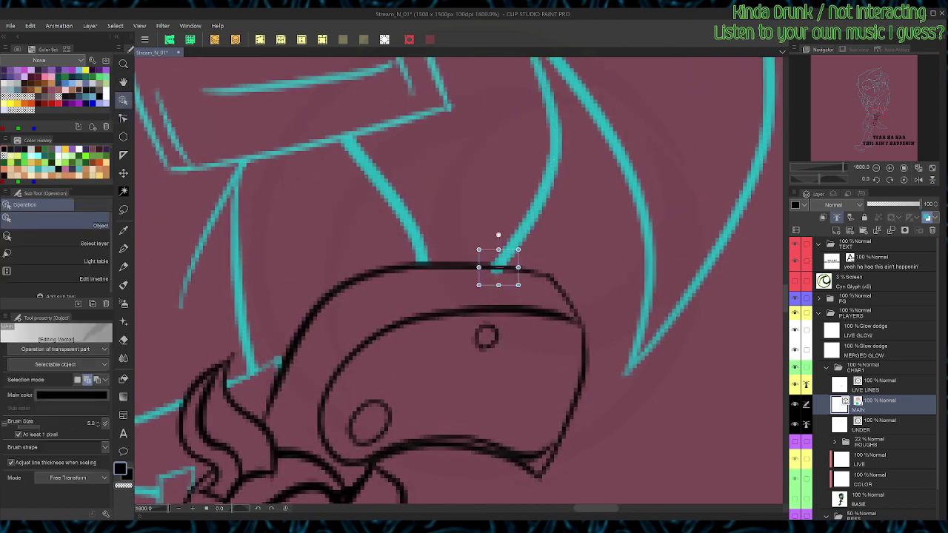
key("Delete")
key("y")
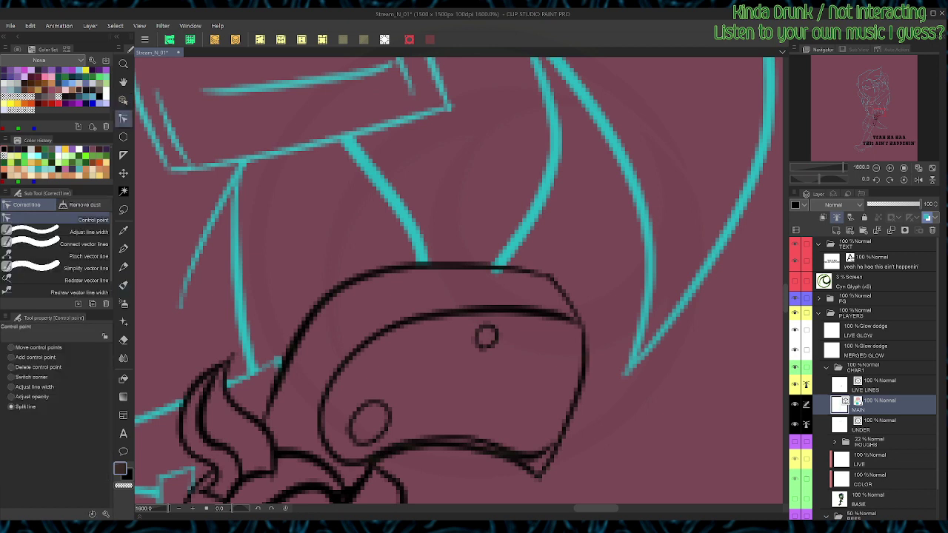
Step: Split the second MAIN hair line that meets the pistol grip's upper edge and delete its end piece overlapping the grip
mouse_move(496, 267)
left_click_drag(497, 268, 493, 265)
mouse_move(186, 396)
key("alt")
scroll(276, 468, "down", 8)
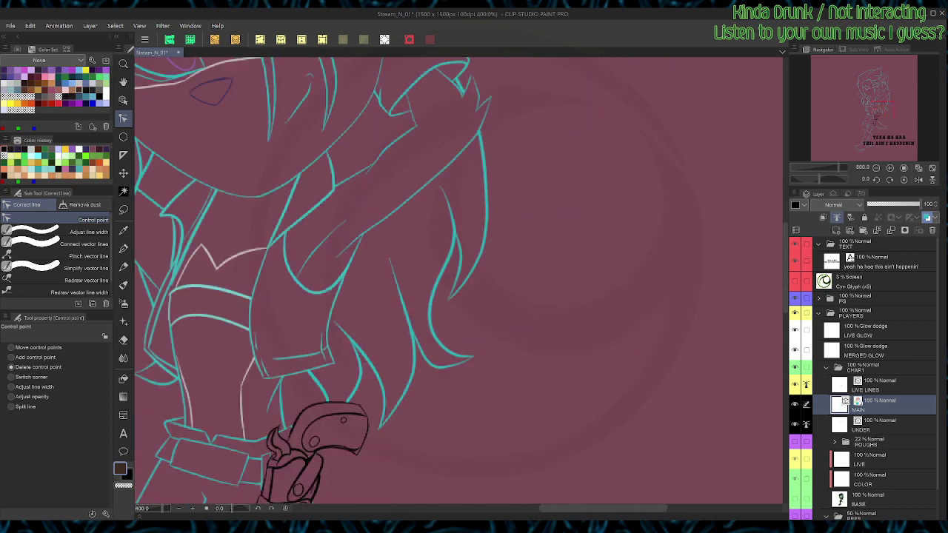
key("space")
left_click_drag(276, 469, 391, 329)
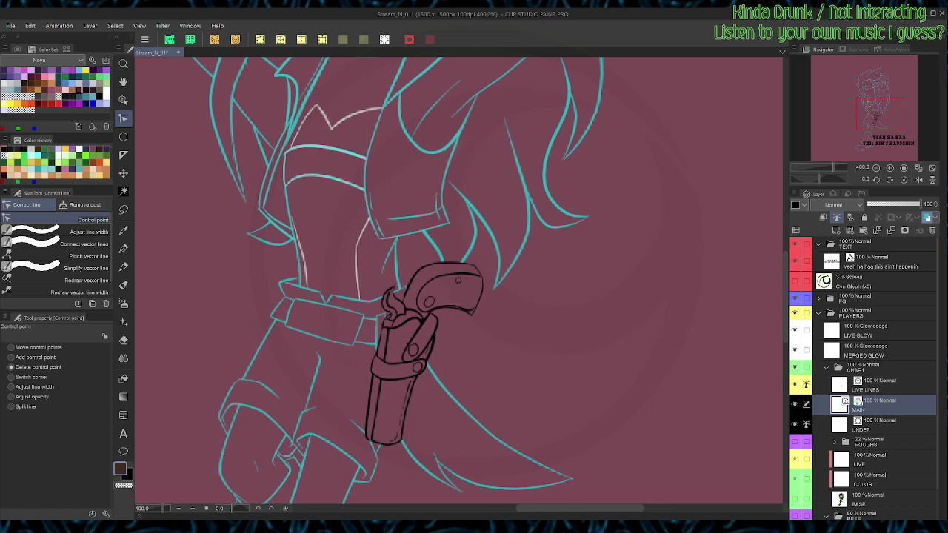
key("ctrl+alt+0")
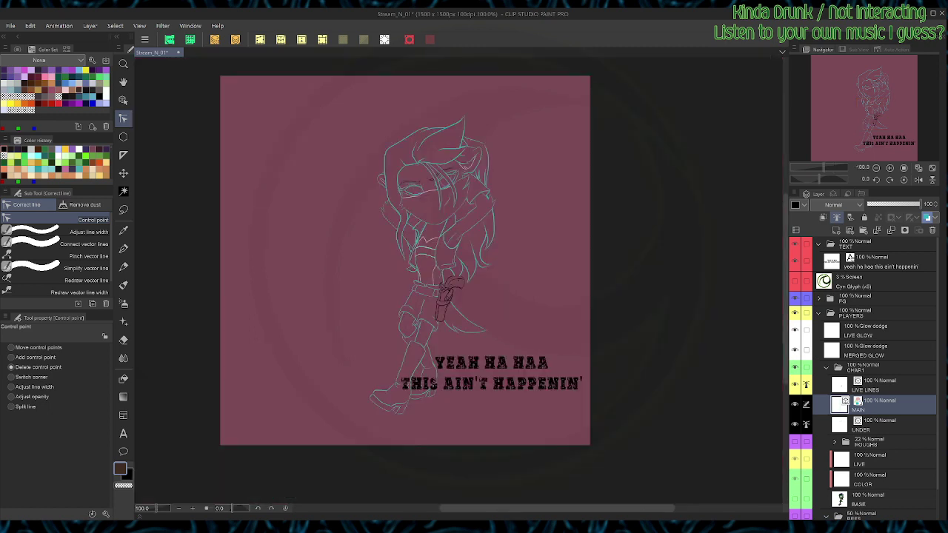
Step: Replace the caption text with "okie doke, we'll say / that happened" on two lines and move it up over the character's torso
left_click(863, 282)
left_click(879, 263)
key("t")
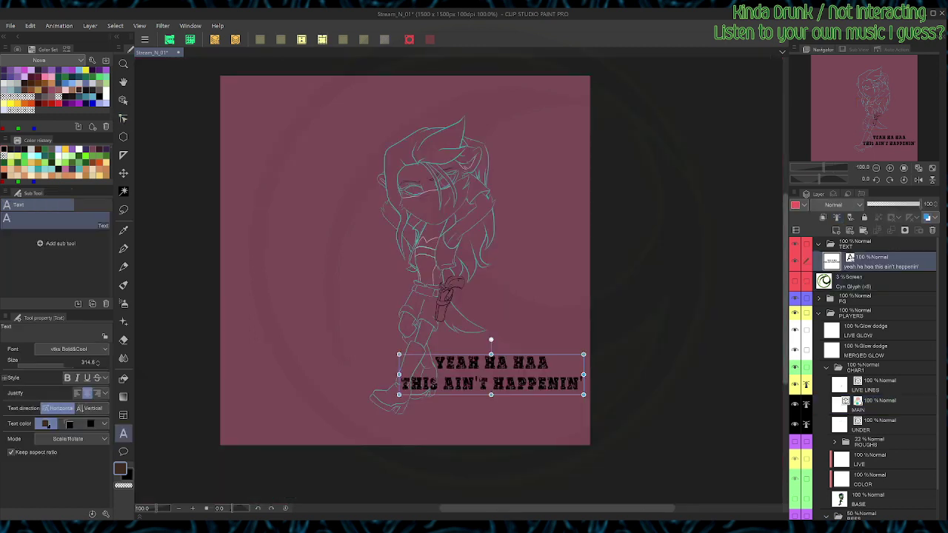
left_click(492, 374)
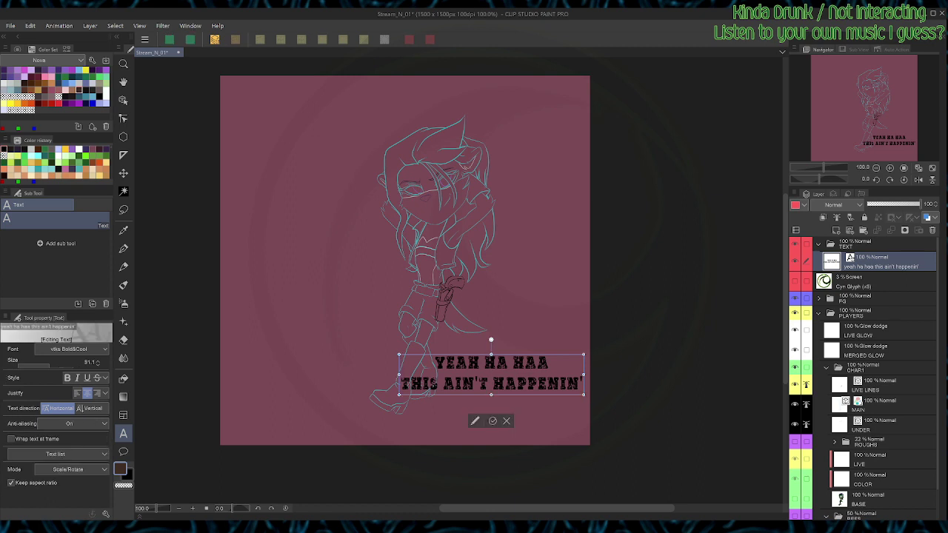
key("ctrl+a")
type("okie")
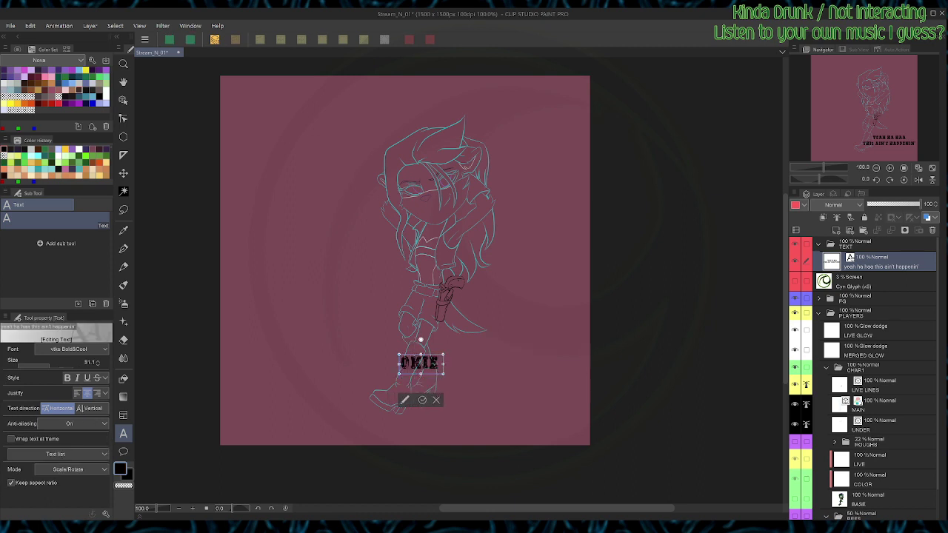
type(" doke,")
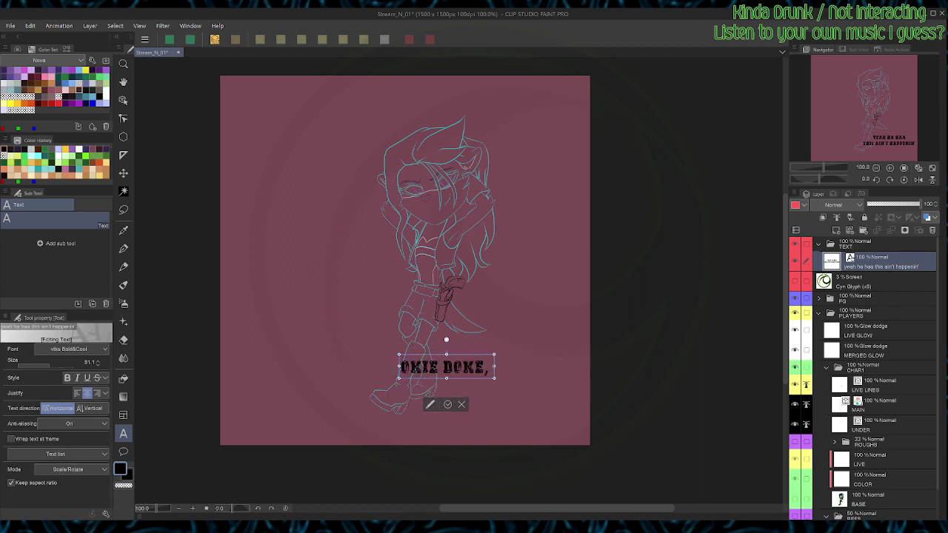
type(" we'll say")
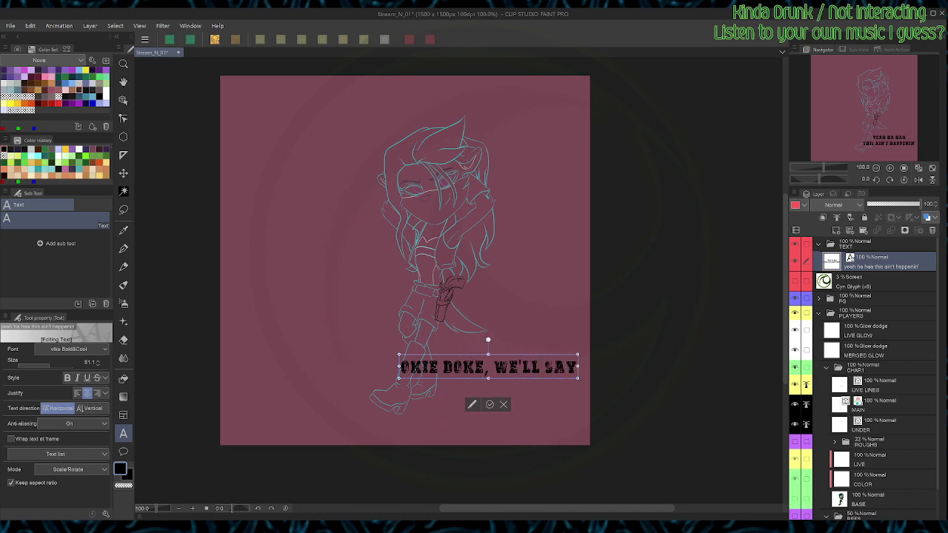
key("Return")
type("that happened")
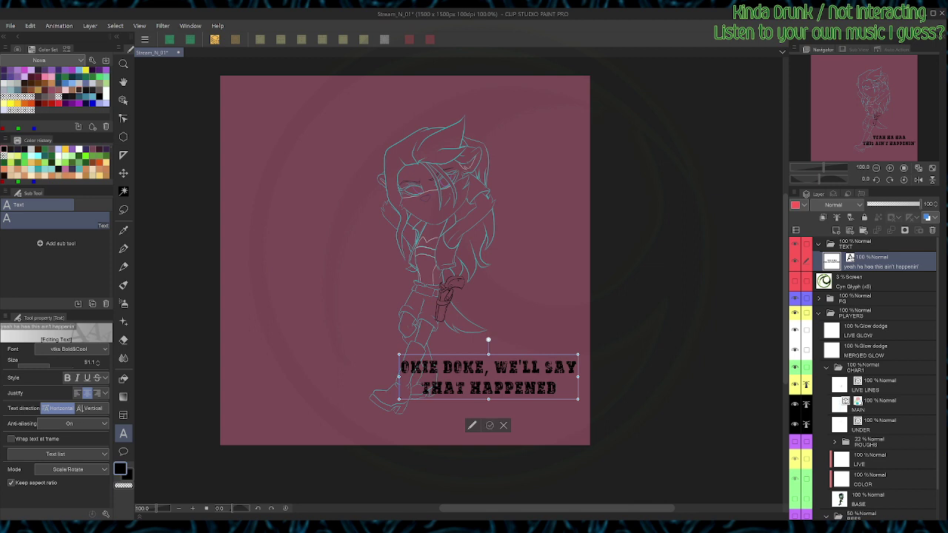
left_click(490, 425)
key("k")
left_click_drag(488, 377, 467, 240)
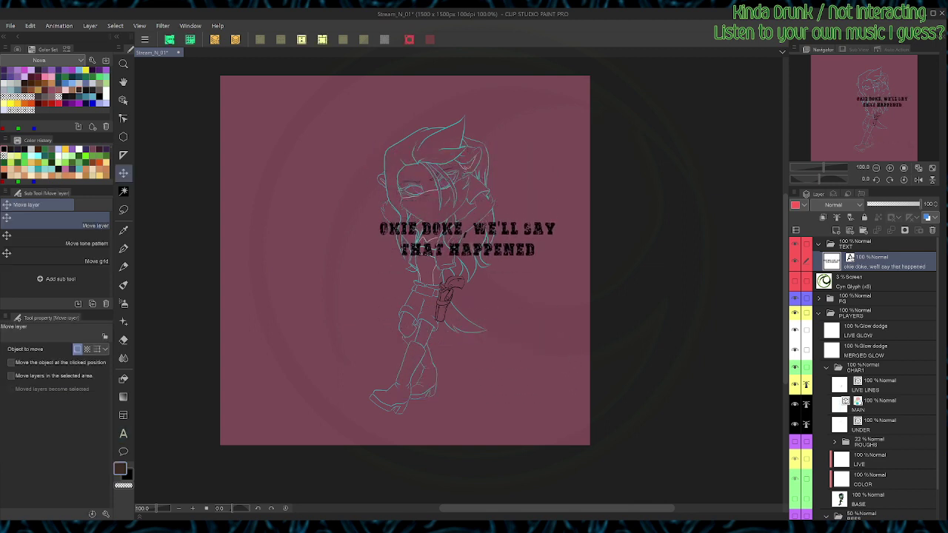
Step: Turn off the MAIN layer's layer colour with the BASE layer shown again, and save the file
left_click(881, 405)
left_click(926, 217)
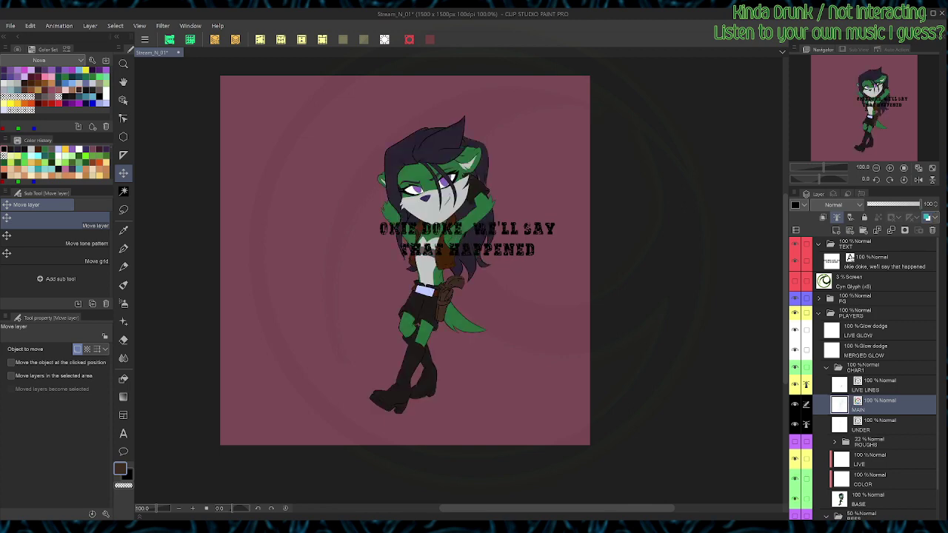
key("ctrl+s")
Step: Select the pistol's frame around the grip on the BASE layer, including its lower edge and corners, and fill it with gold
key("ctrl+plus")
key("ctrl+plus")
key("ctrl+plus")
key("ctrl+plus")
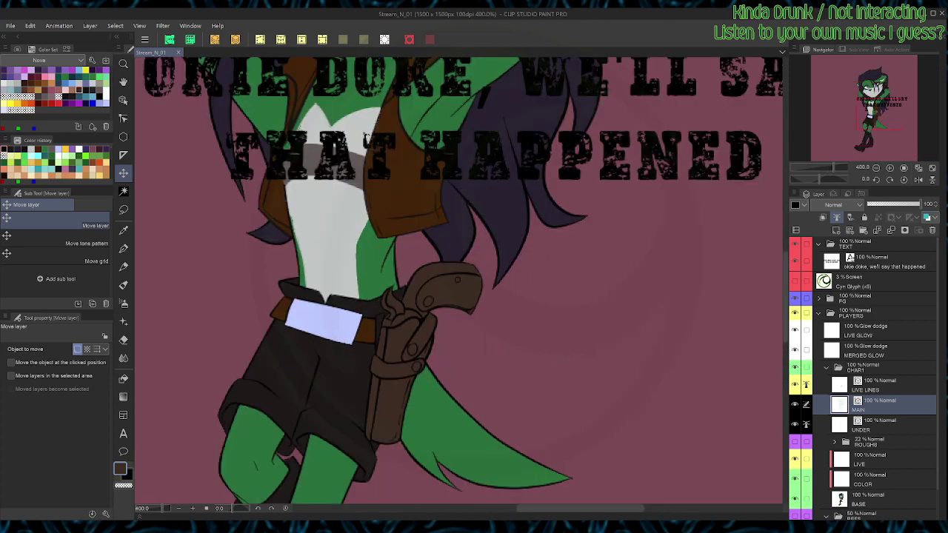
key("m")
left_click(880, 499)
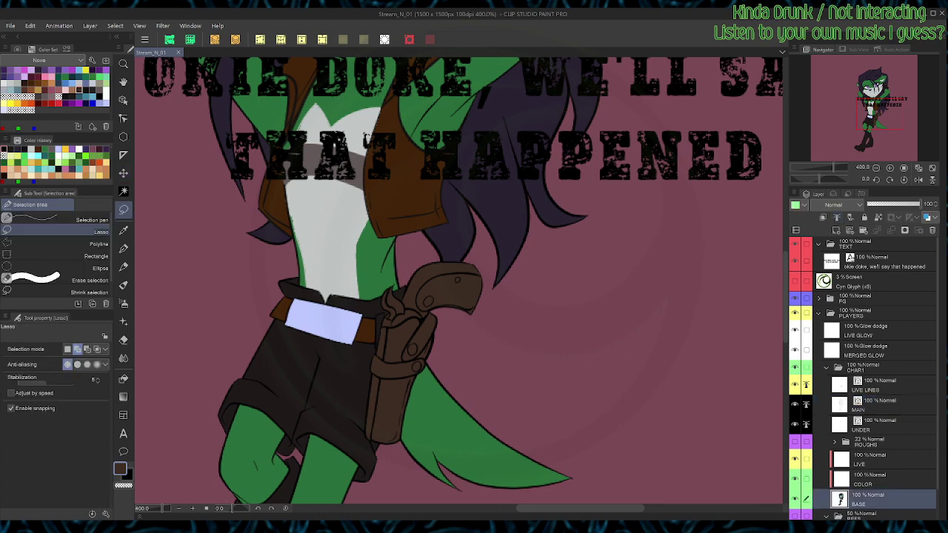
key("w")
left_click_drag(423, 279, 481, 240)
left_click(485, 236)
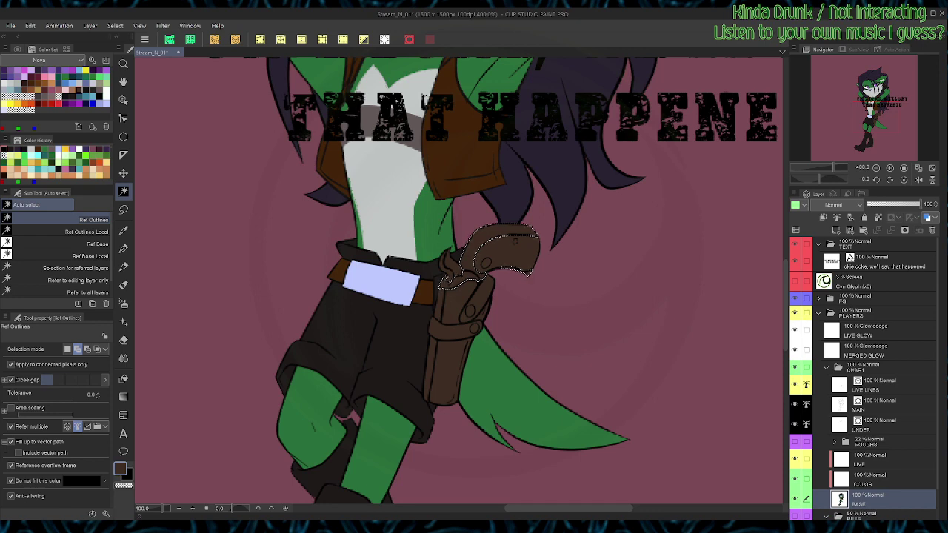
scroll(503, 266, "up", 2)
scroll(504, 266, "up", 1)
key("m")
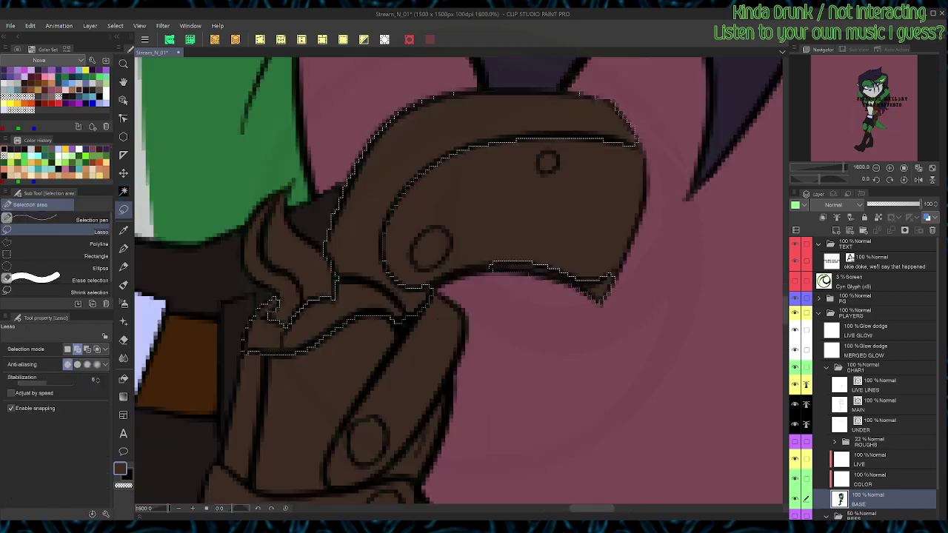
mouse_move(612, 306)
left_mouse_down()
mouse_move(557, 271)
mouse_move(511, 262)
mouse_move(448, 278)
mouse_move(535, 326)
left_mouse_up()
mouse_move(608, 303)
left_mouse_down()
mouse_move(630, 253)
mouse_move(632, 318)
left_mouse_up()
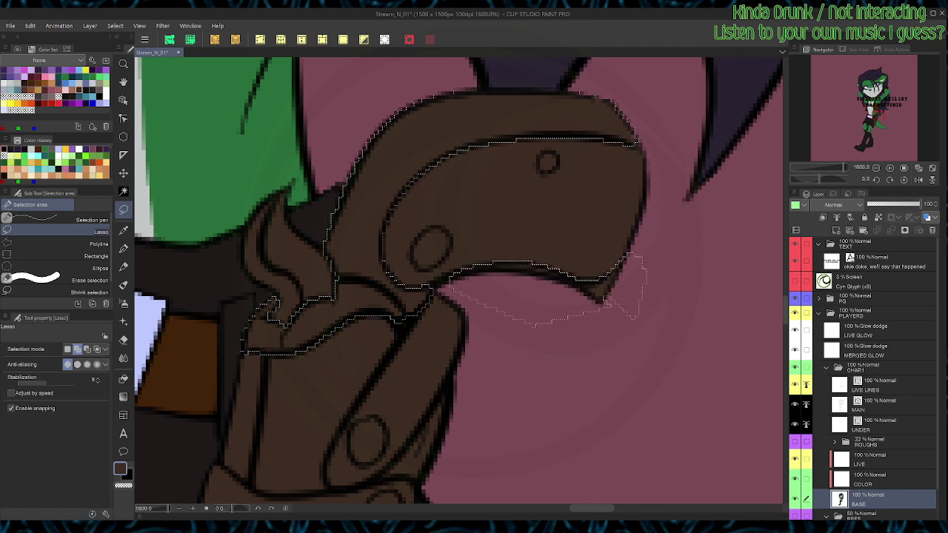
mouse_move(632, 118)
left_mouse_down()
mouse_move(648, 152)
mouse_move(636, 110)
left_mouse_up()
left_click(65, 89)
key("alt+BackSpace")
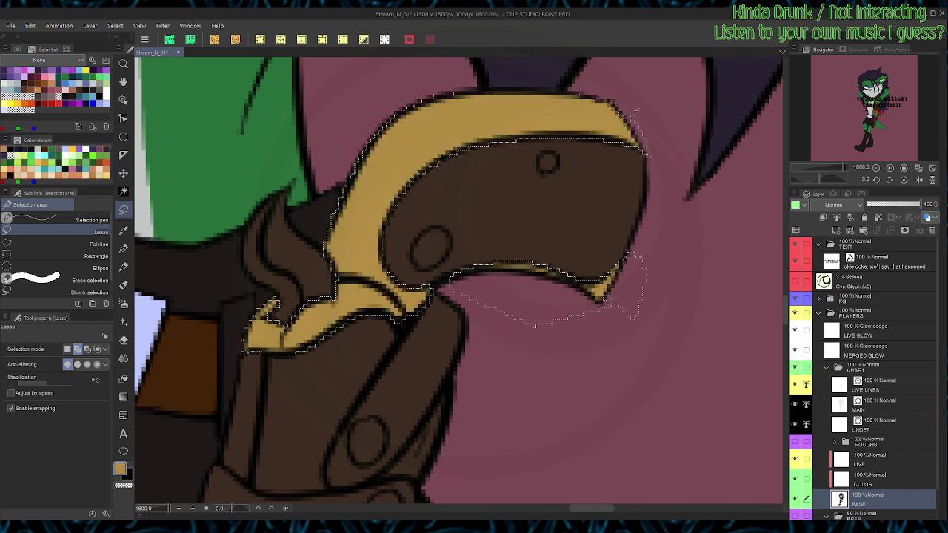
key("ctrl+d")
key("w")
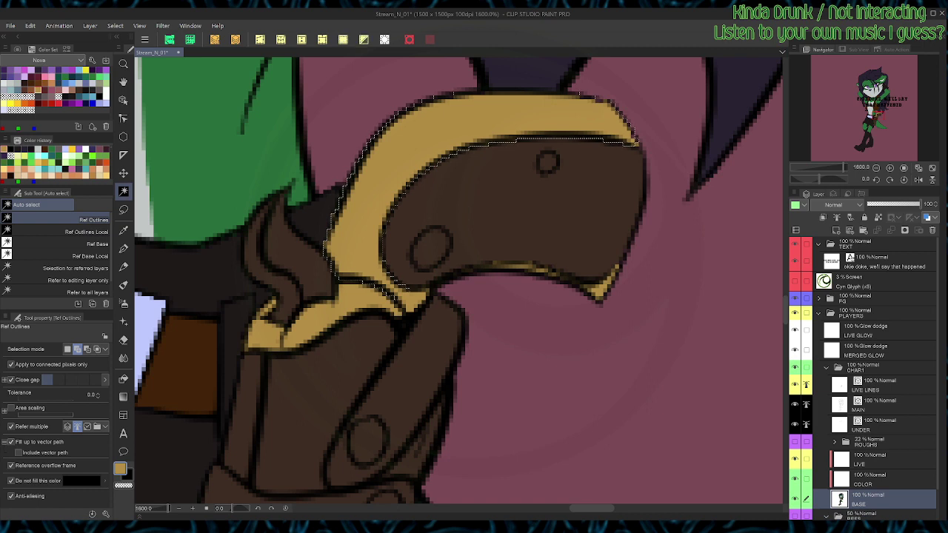
key("m")
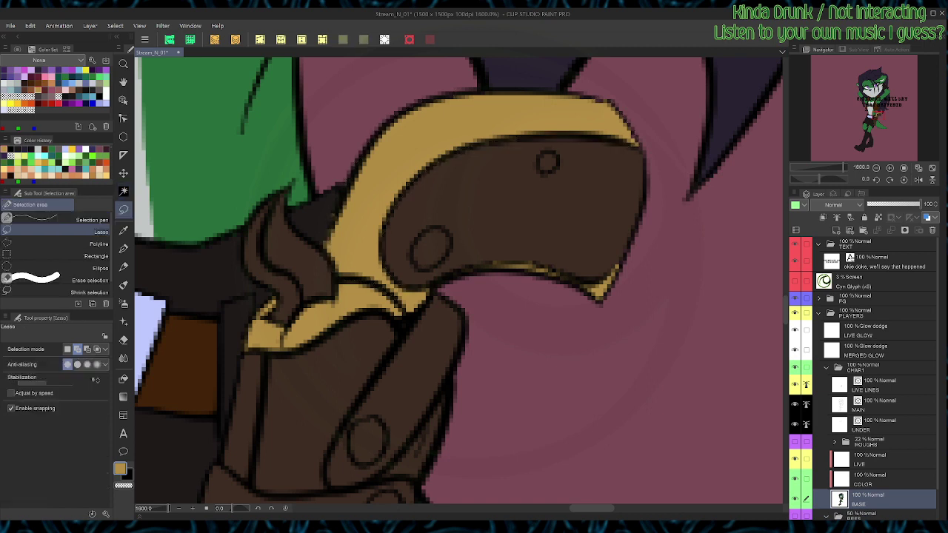
key("g")
key("m")
key("ctrl+d")
Step: Select the pistol's grip panel with its two screws and fill it with a pale cream tint of the gold
key("w")
left_click(504, 208)
left_click(548, 163)
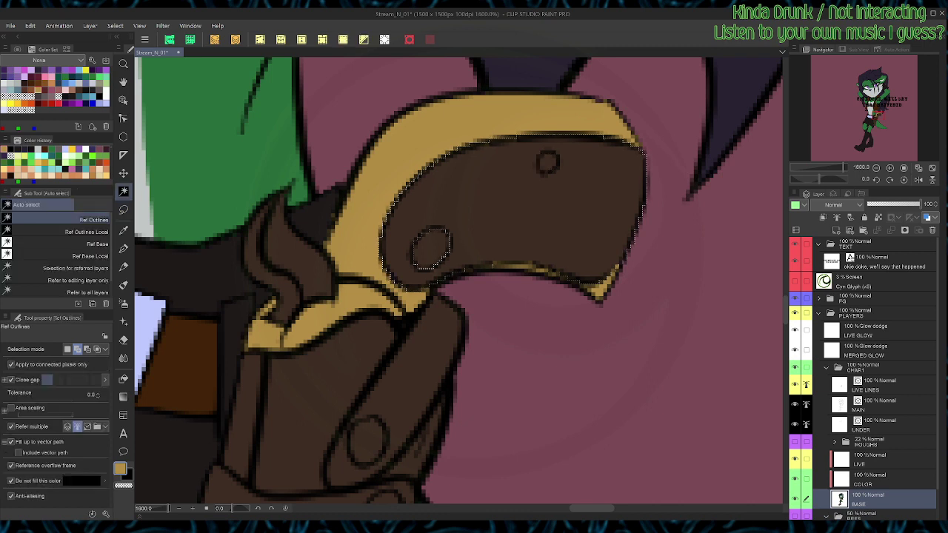
left_click(432, 249)
left_click(17, 49)
left_click(49, 74)
left_click_drag(49, 74, 50, 76)
key("g")
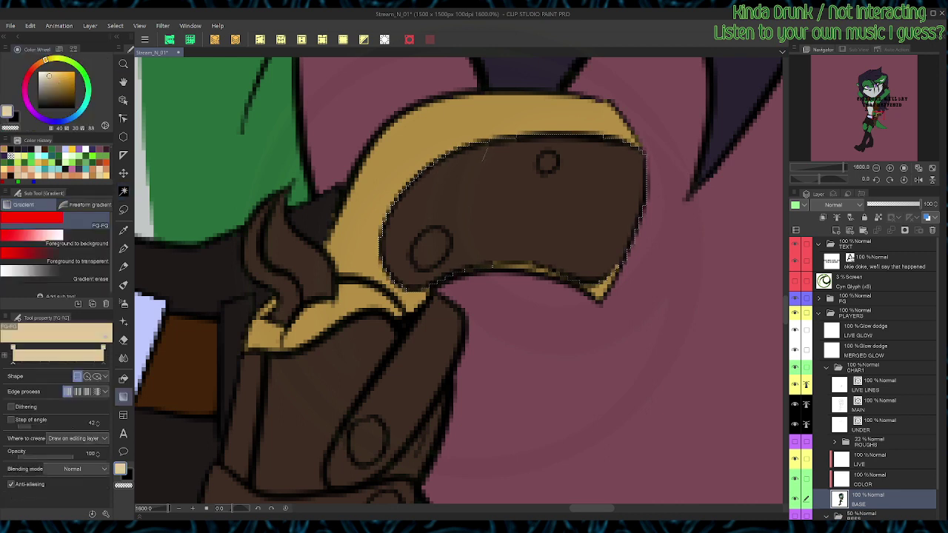
left_click(511, 207)
key("ctrl+d")
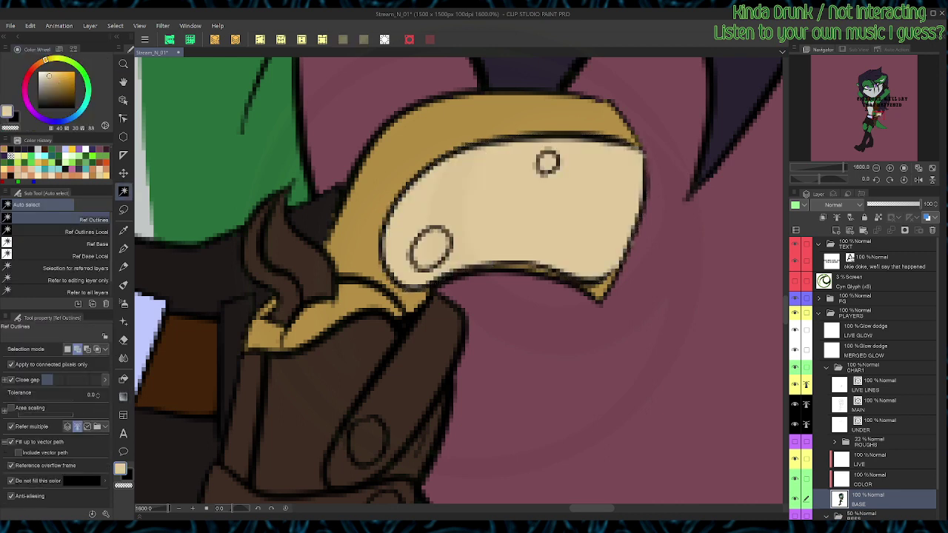
Step: Select the pistol's hammer and the grip's two round screws and fill them with pale periwinkle blue
left_click(297, 252)
left_click(259, 256)
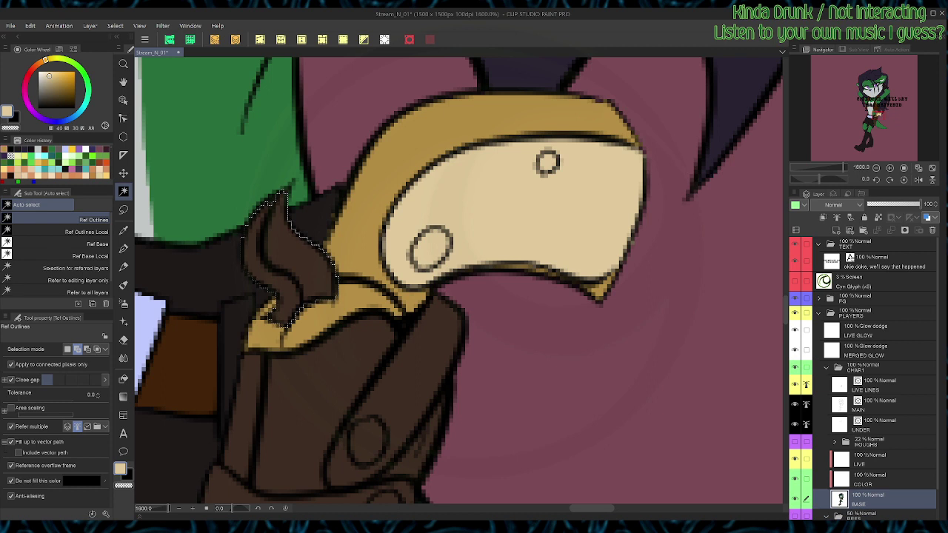
left_click(431, 248)
left_click(547, 162)
left_click(59, 49)
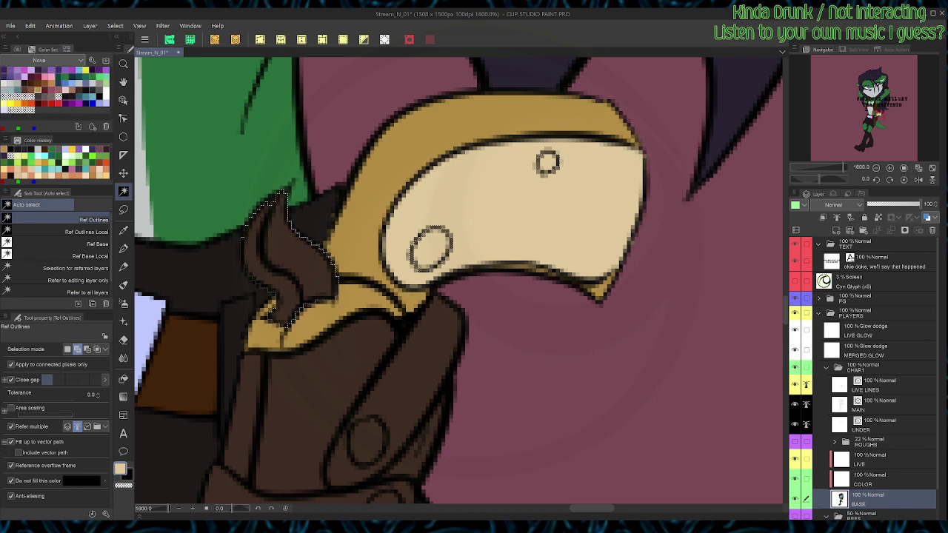
left_click(31, 72)
key("alt+BackSpace")
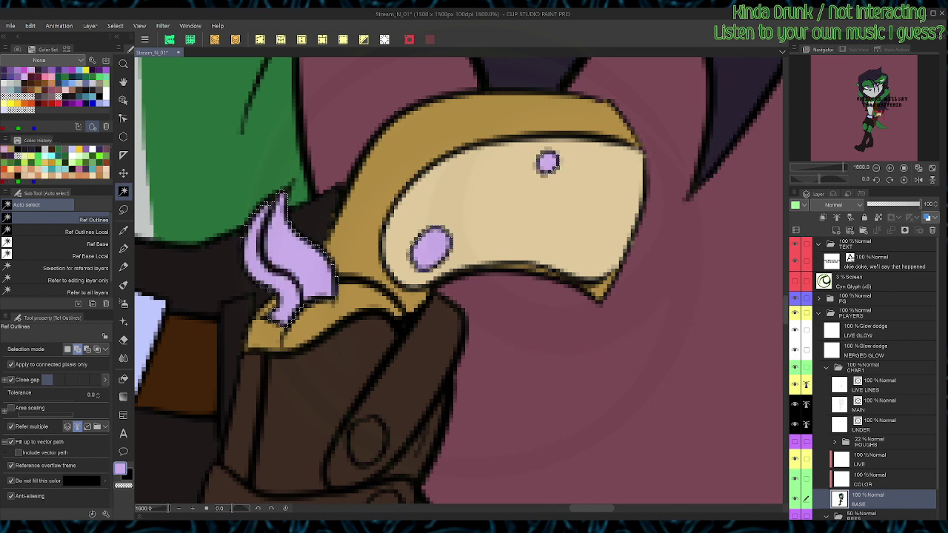
key("ctrl+z")
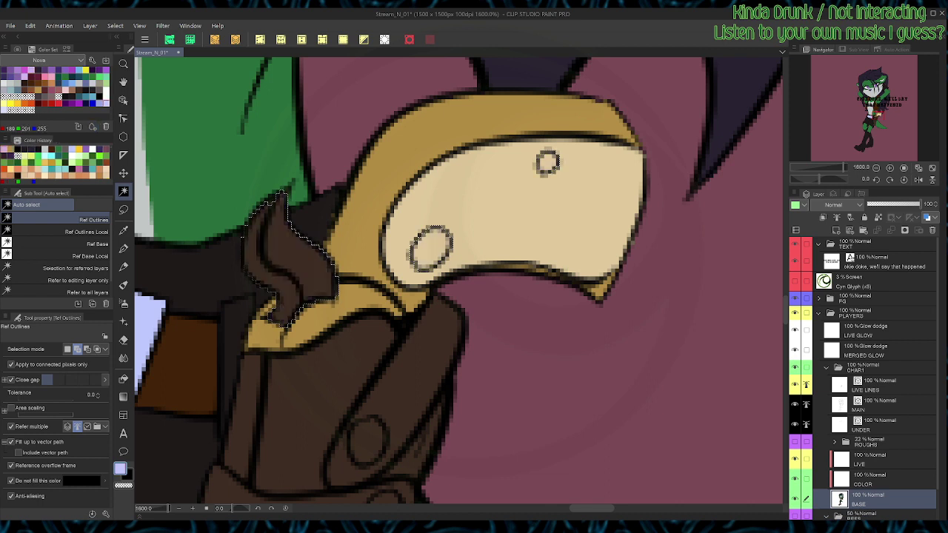
key("alt+BackSpace")
key("ctrl+d")
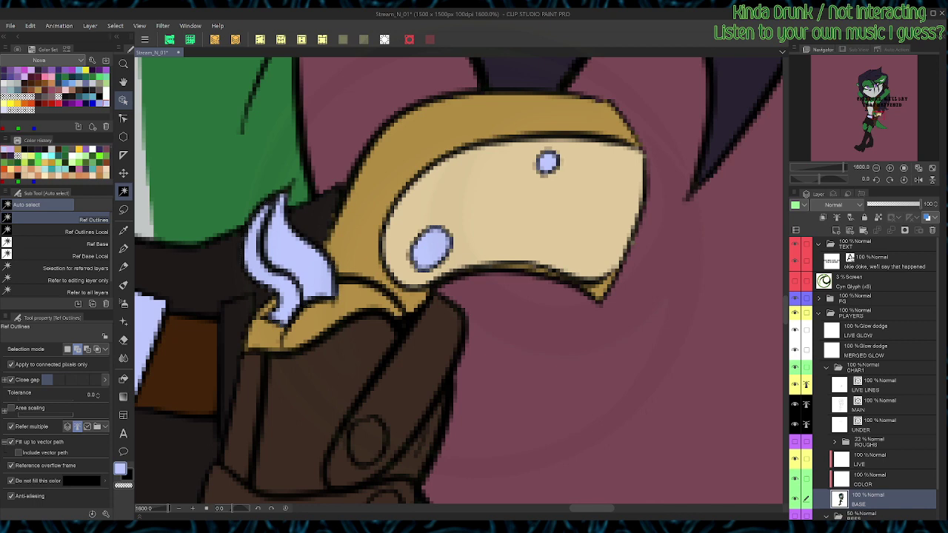
Step: Sample the shorts' near-black colour and fill the small area between the pistol's hammer and grip with it
key("ctrl+minus")
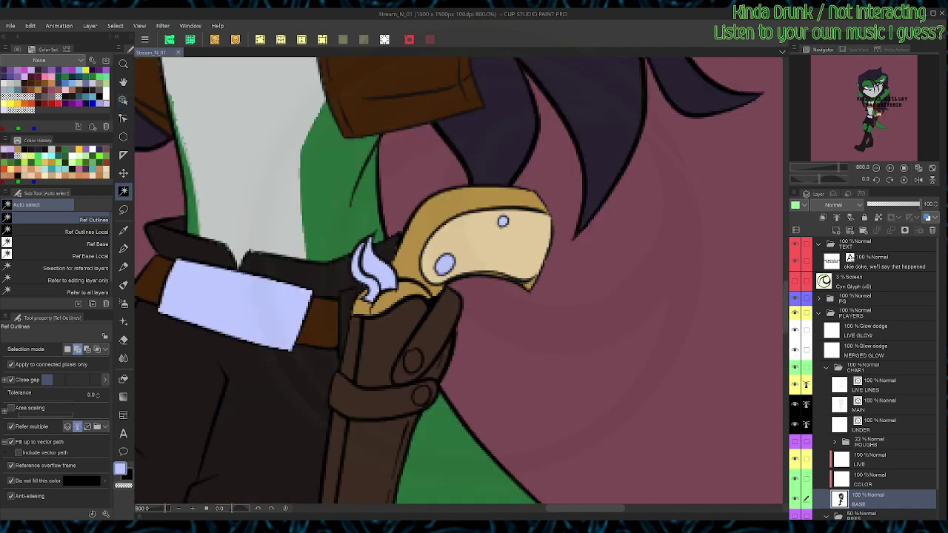
left_click_drag(191, 400, 297, 403)
left_click(285, 403, "alt")
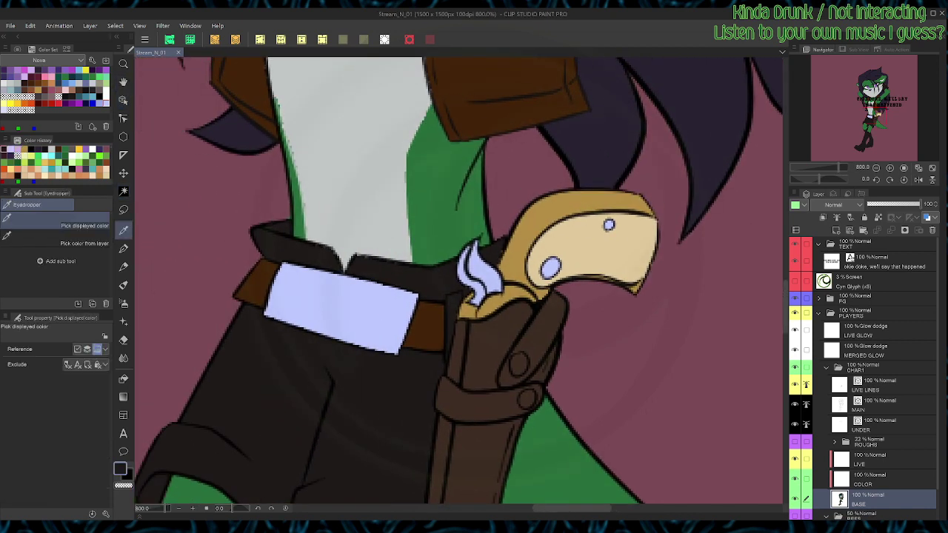
key("m")
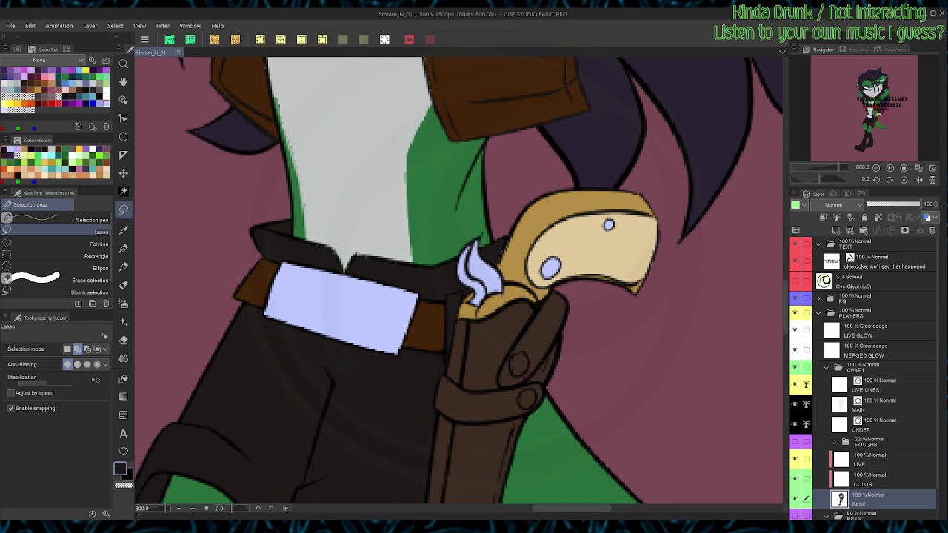
left_click_drag(497, 258, 504, 246)
key("ctrl+d")
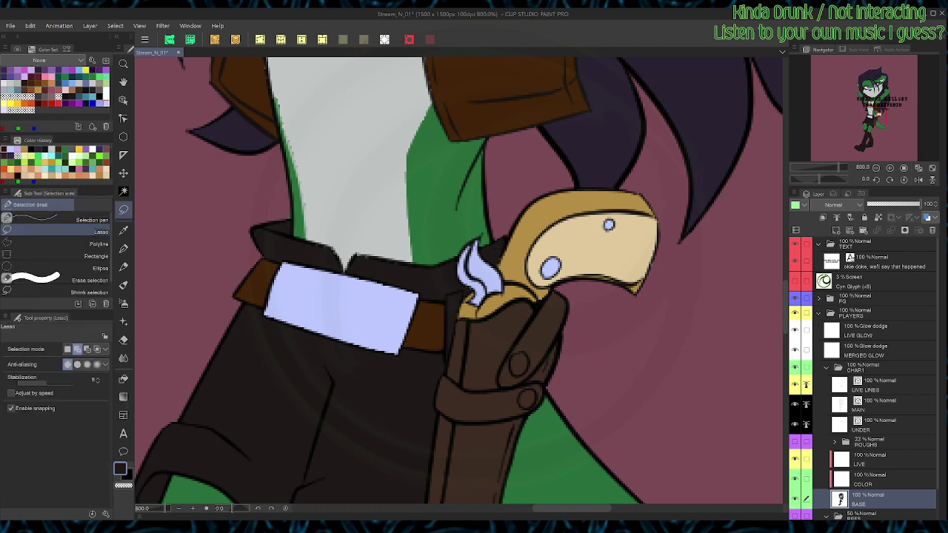
Step: Move the caption text layer off the character to the empty background on the left, beside the legs
key("ctrl+alt+0")
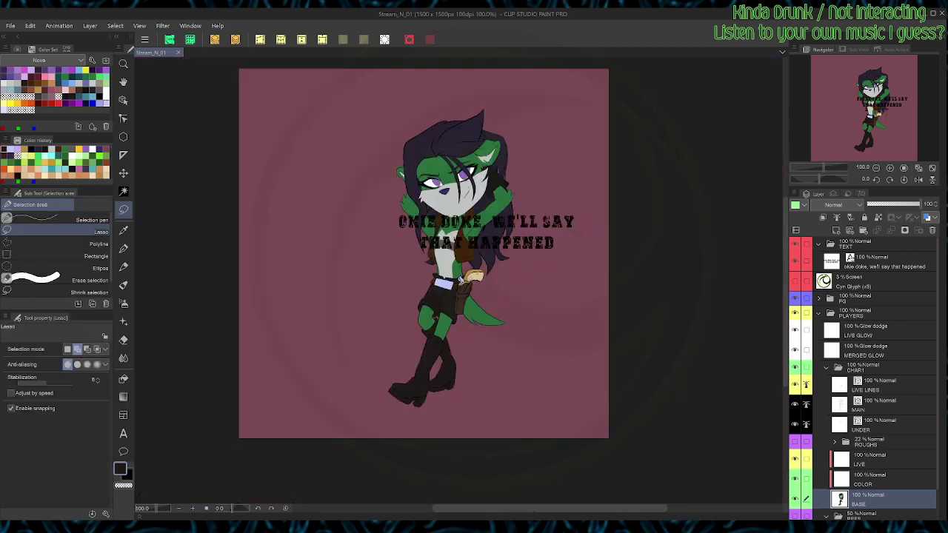
key("k")
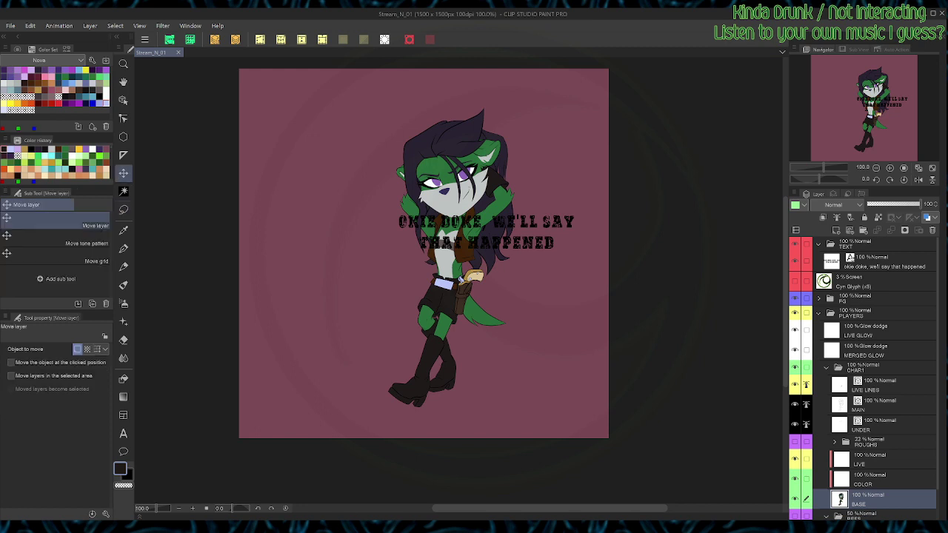
left_click(888, 262)
left_click_drag(486, 232, 331, 336)
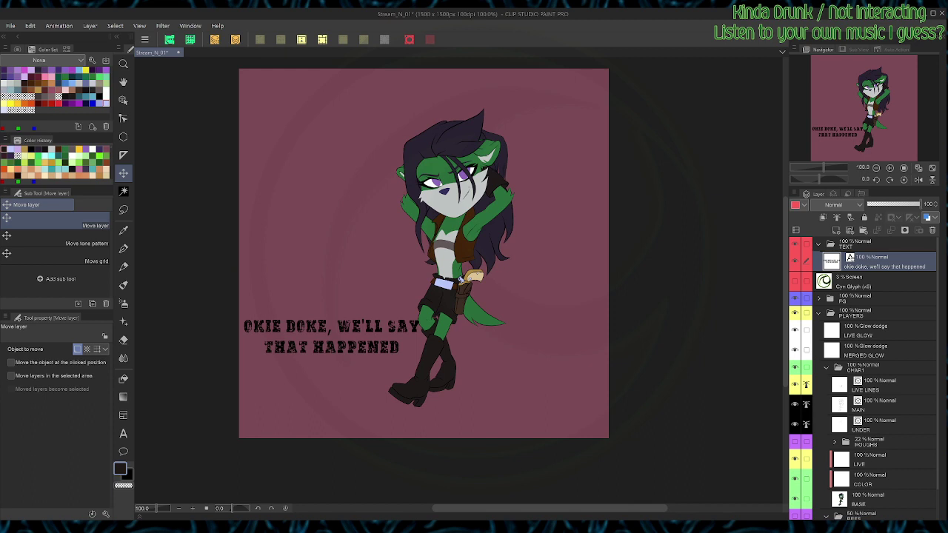
scroll(394, 324, "up", 2)
left_click_drag(456, 314, 468, 340)
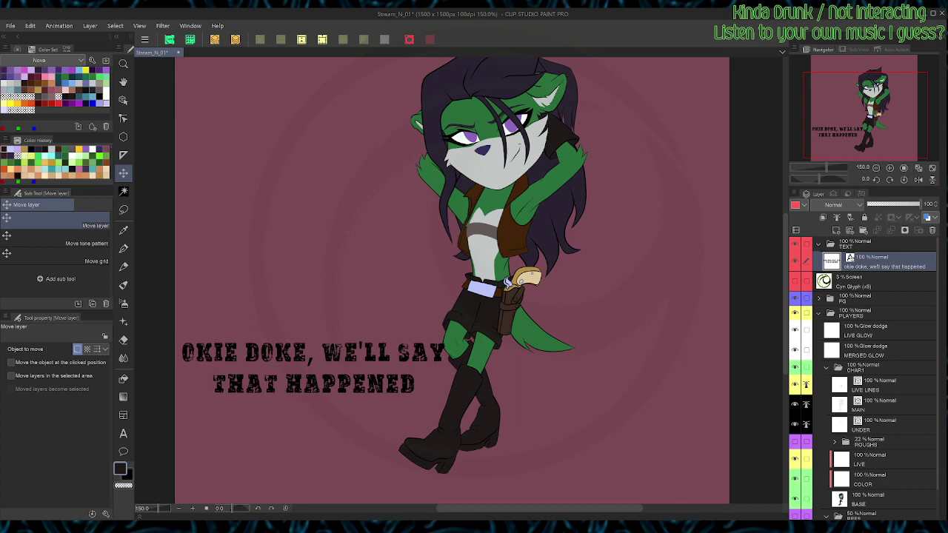
Step: On the BASE layer, test the outline-based auto selection on the holster, clear the selection and save the file
scroll(701, 182, "up", 1)
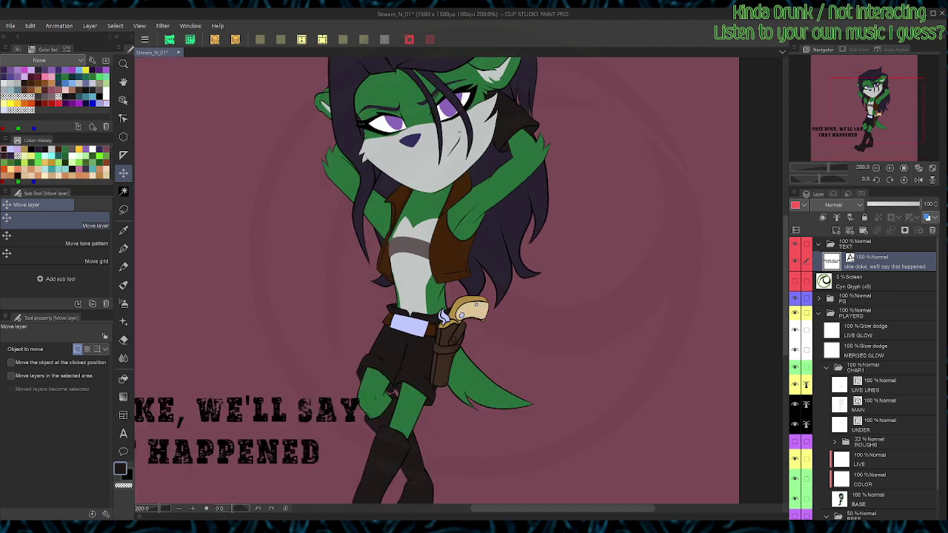
key("w")
left_click(881, 500)
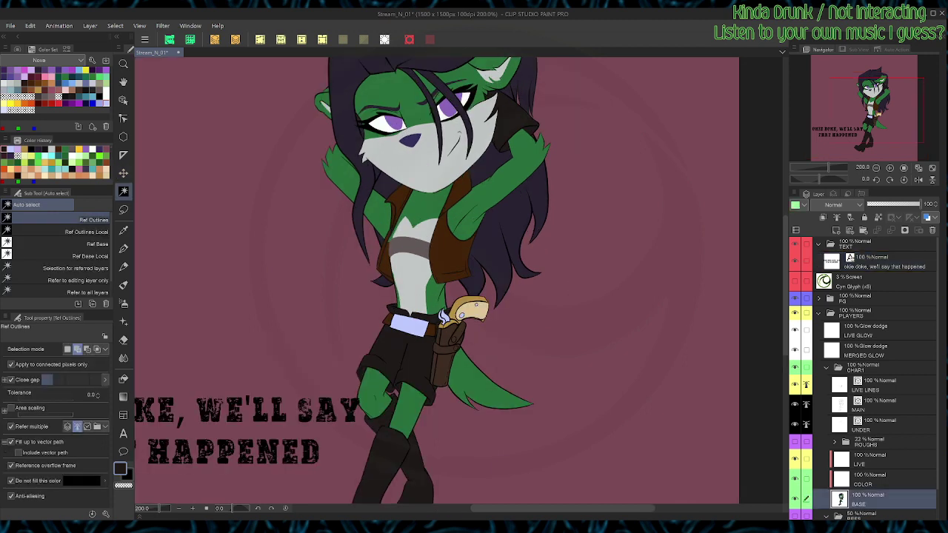
left_click(454, 340)
key("ctrl+d")
left_click(453, 338)
key("ctrl+d")
key("ctrl+s")
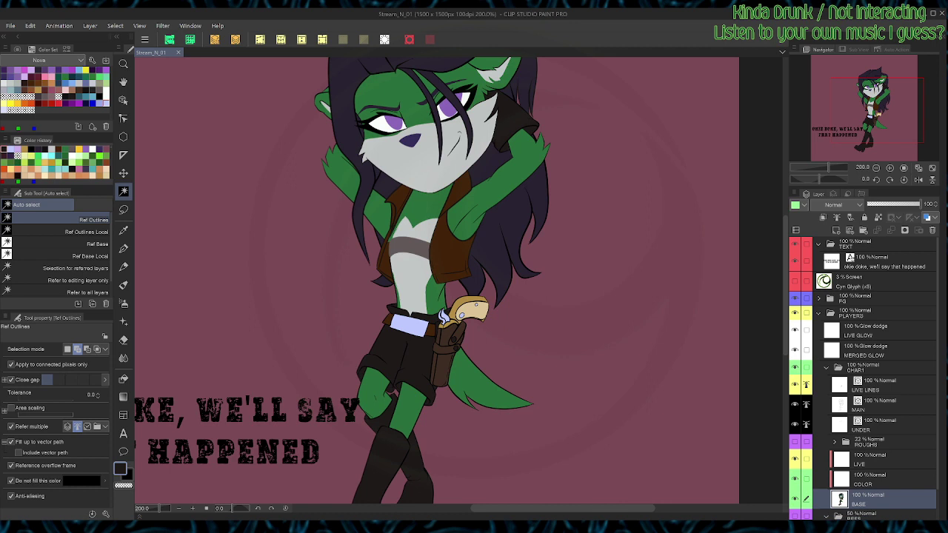
Step: Select the narrow strip along the holster's belt-side upper edge and fill it with the holster's sampled dark brown
scroll(427, 379, "up", 2)
left_click(449, 284)
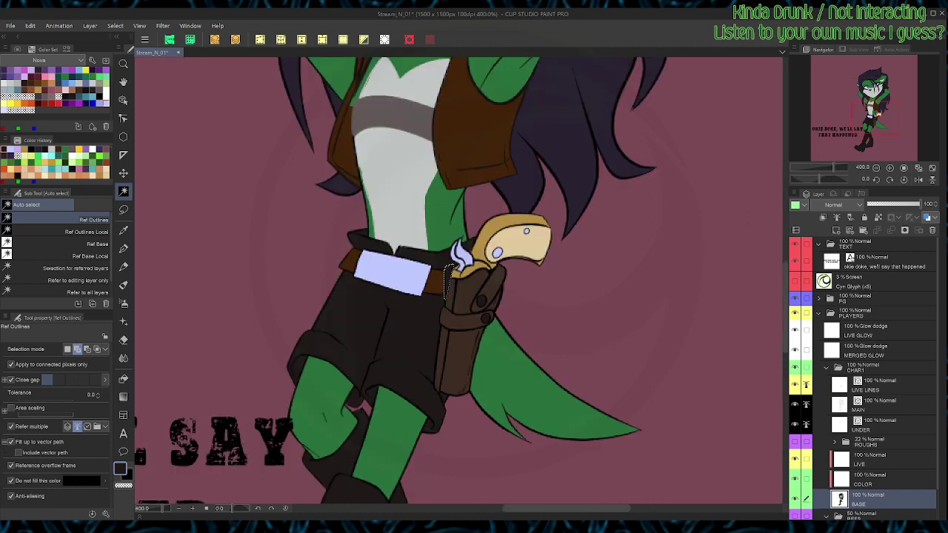
left_click(462, 297, "alt")
key("alt+Delete")
key("ctrl+d")
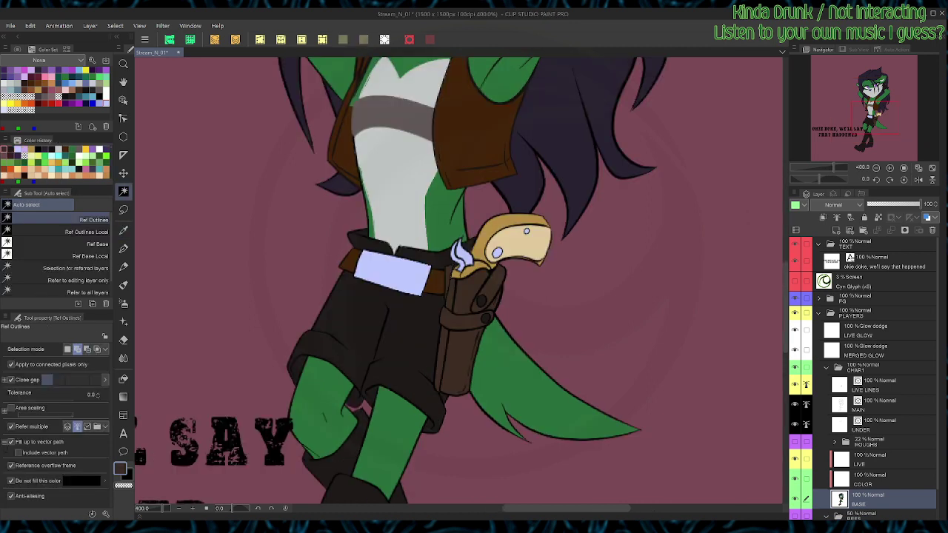
Step: Delete the short vector line on the MAIN layer where the holster's upper edge meets the pistol's hammer
scroll(465, 278, "up", 5)
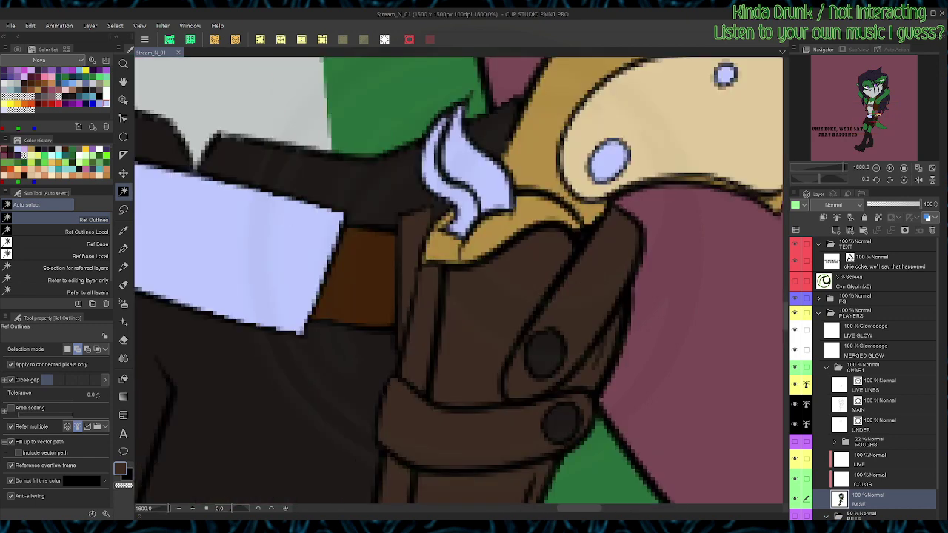
scroll(862, 381, "down", 1)
key("o")
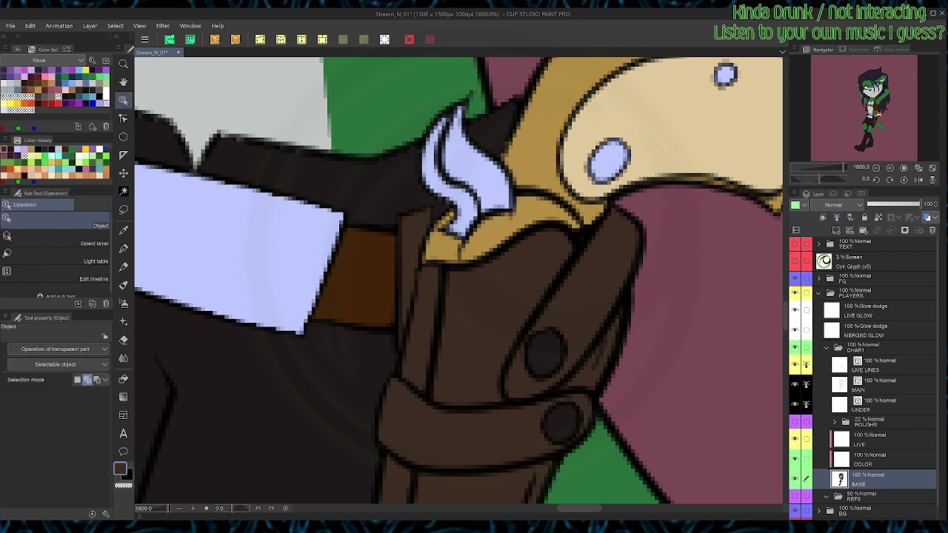
left_click(877, 385)
left_click(877, 365)
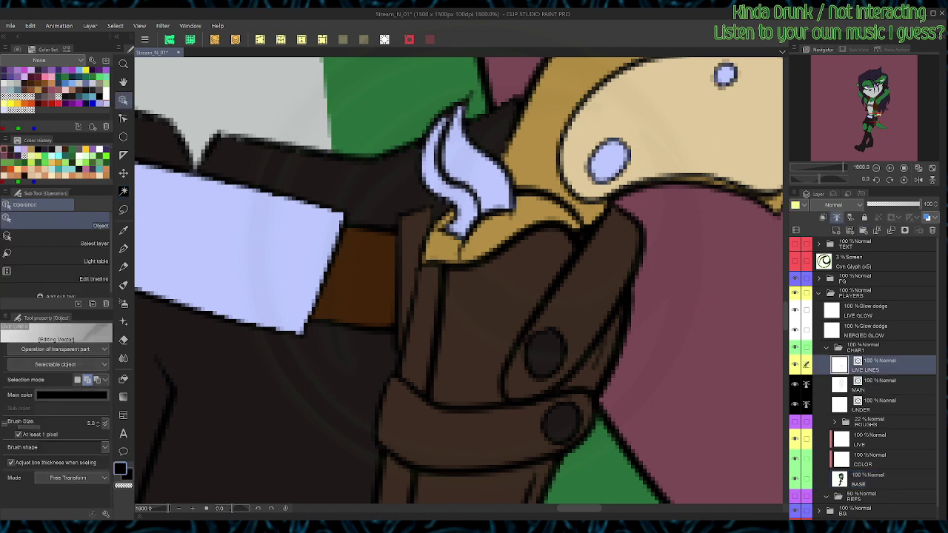
left_click(424, 246)
left_click(881, 385)
left_click(430, 220)
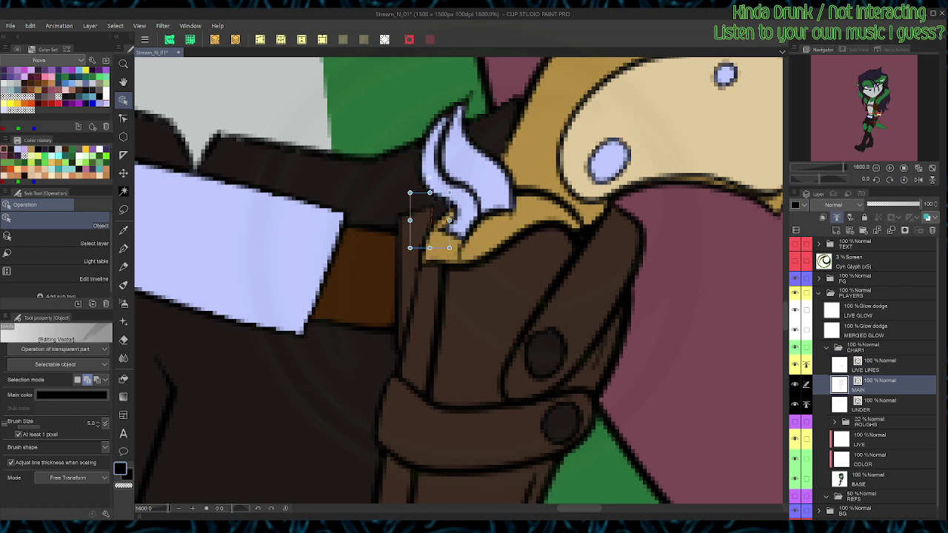
key("Delete")
Step: On the LIVE LINES layer, draw a short black G-pen line across the top of the holster's belt-side strip, using a rotated view
key("p")
left_click(881, 365)
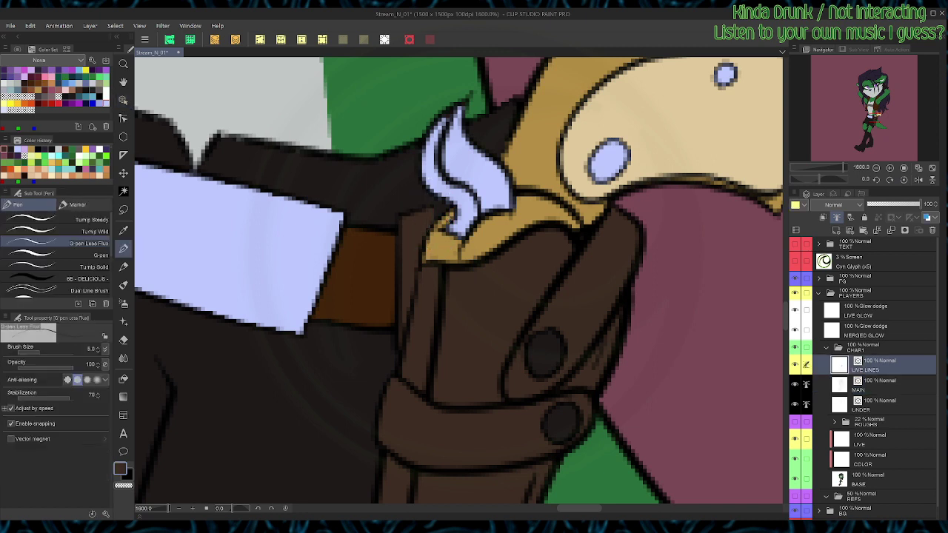
key("x")
key("shift+space")
left_click_drag(592, 333, 588, 217)
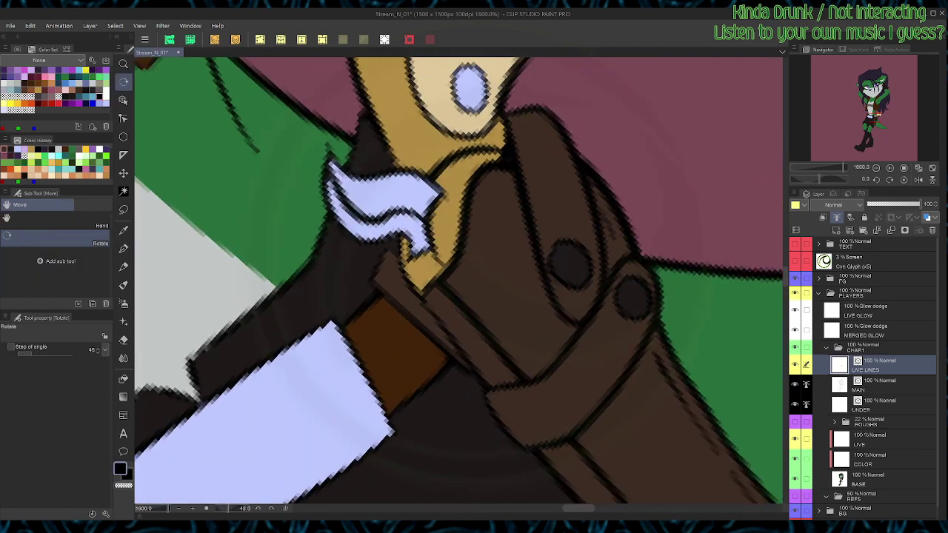
left_click_drag(384, 253, 396, 239)
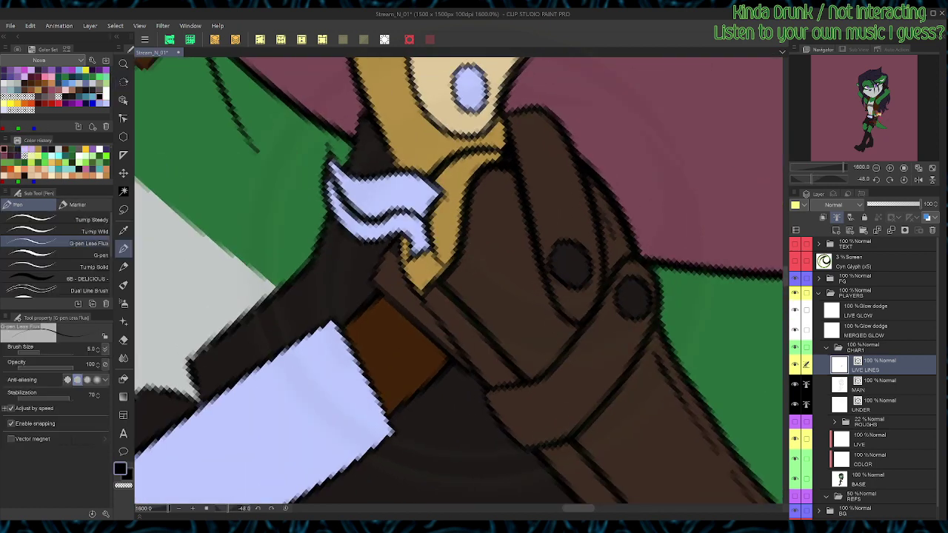
key("ctrl+@")
Step: Select the holster's belt-side strip on the BASE layer, fill it with the sampled dark brown and save the file
key("w")
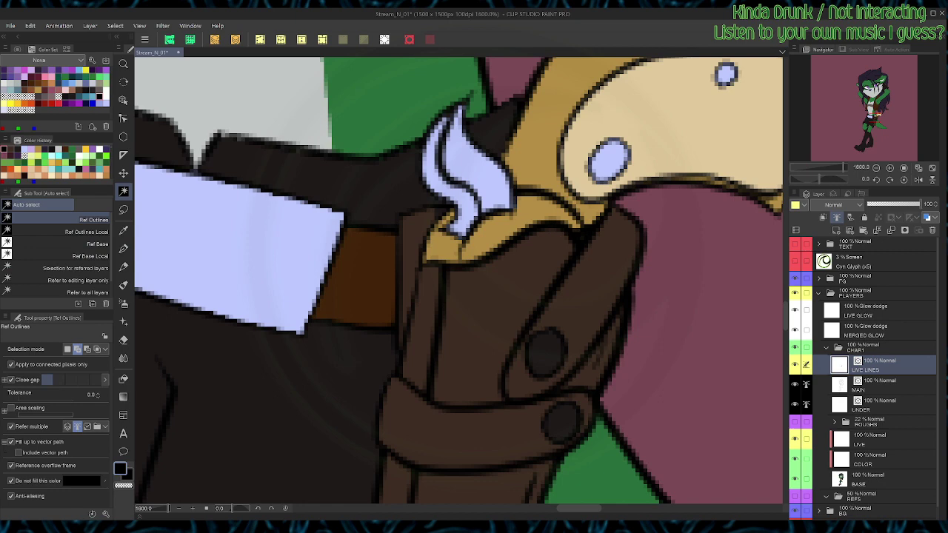
left_click(881, 479)
left_click(410, 251)
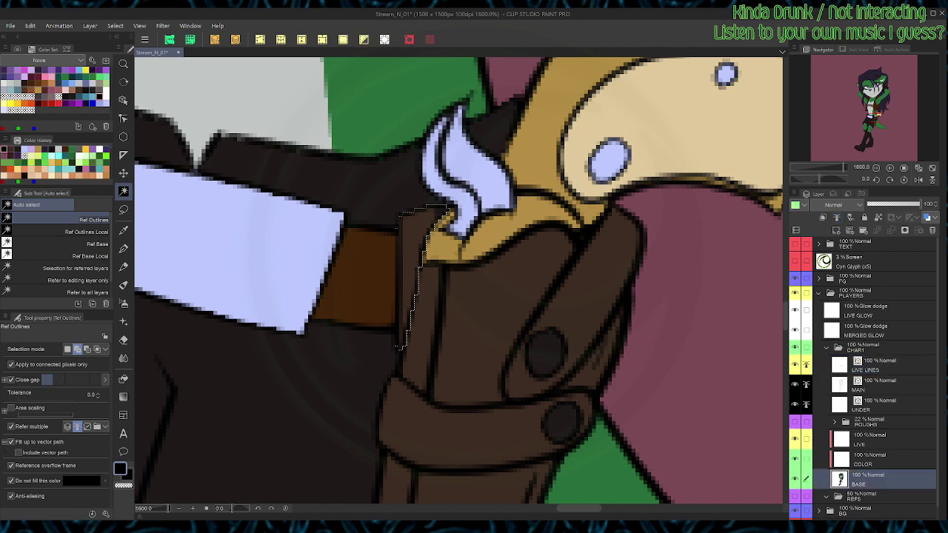
left_click(411, 251, "alt")
key("ctrl+d")
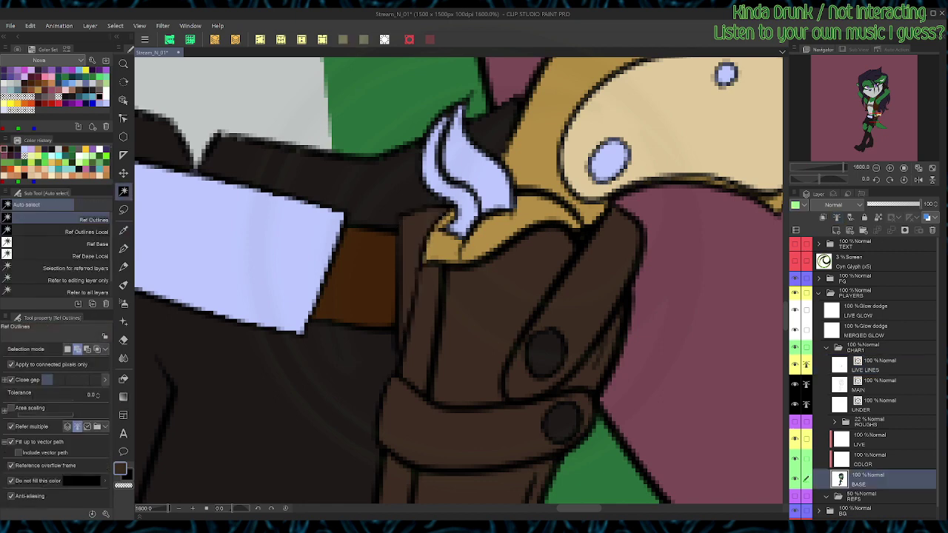
left_click(881, 365)
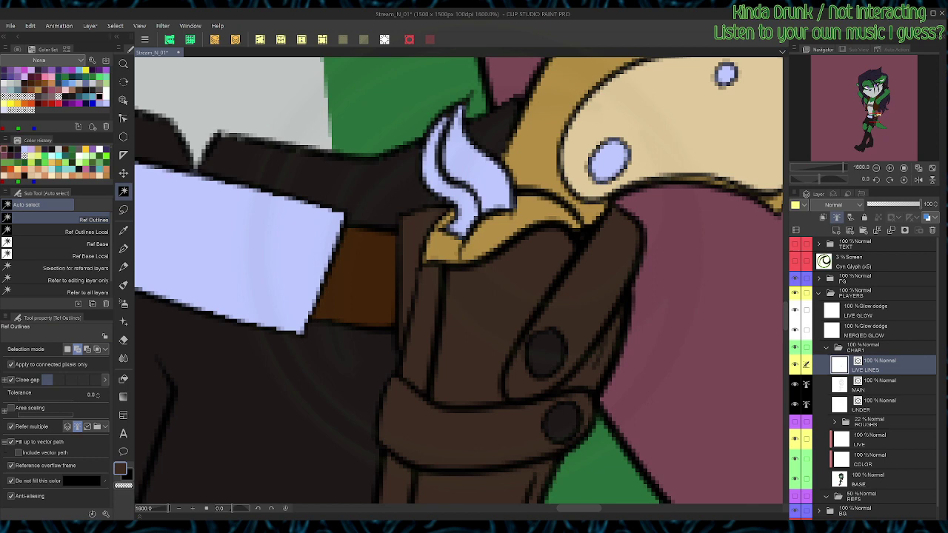
key("ctrl+alt+0")
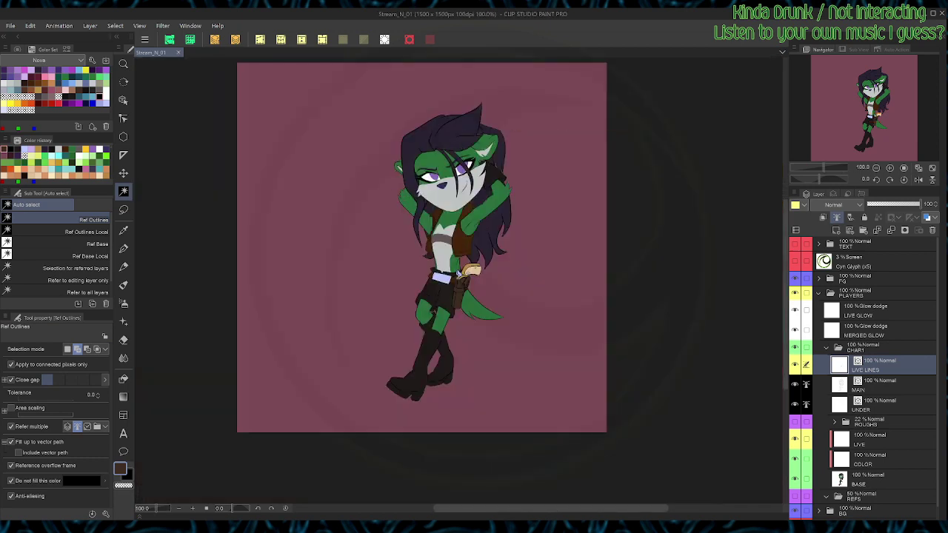
Step: Expand the BG folder, show its LAYOUT layer with the checkered room behind the character and save the file
scroll(863, 377, "down", 1)
left_click(881, 499)
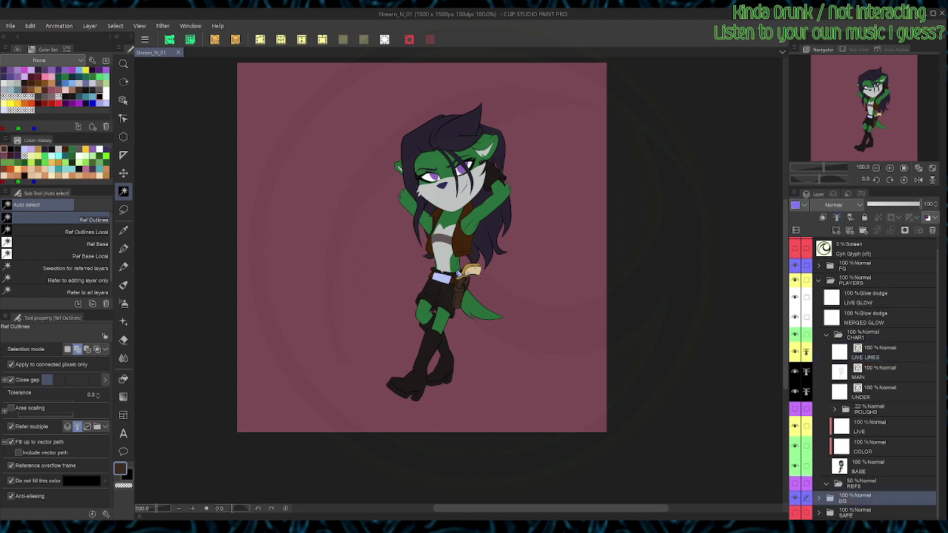
left_click(926, 217)
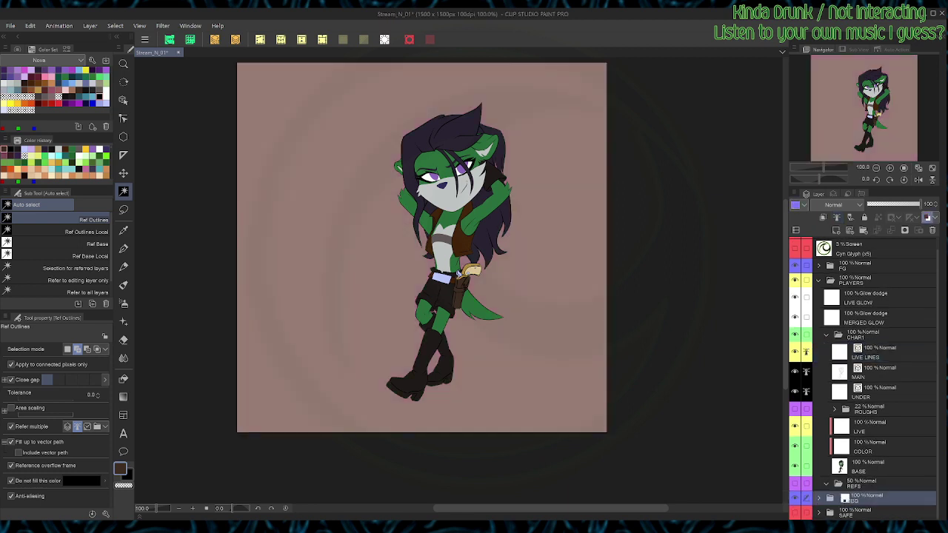
left_click(926, 217)
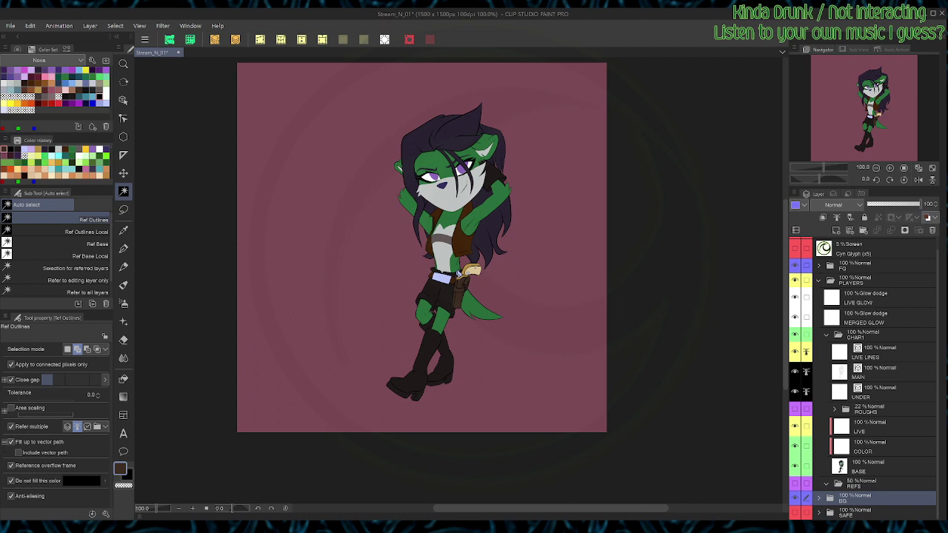
left_click(818, 498)
scroll(864, 445, "down", 6)
left_click(794, 501)
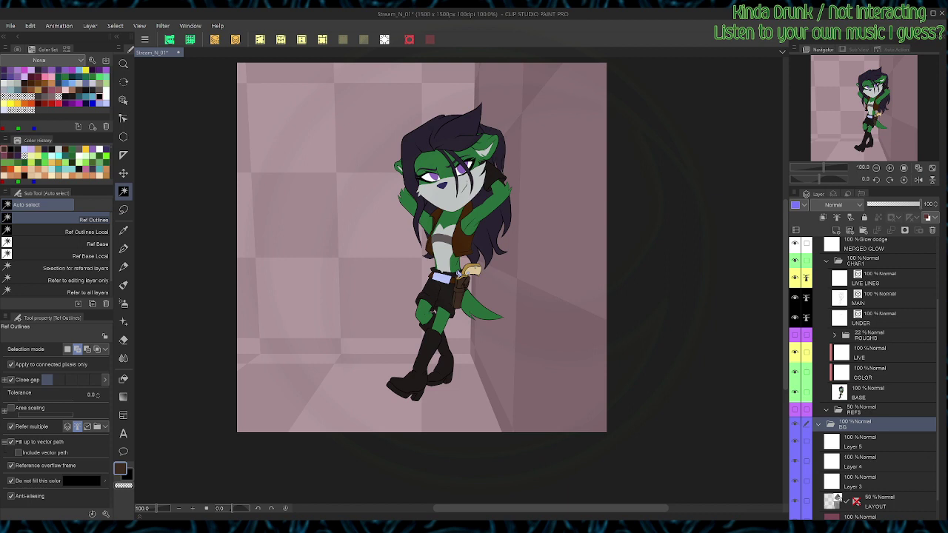
key("ctrl+s")
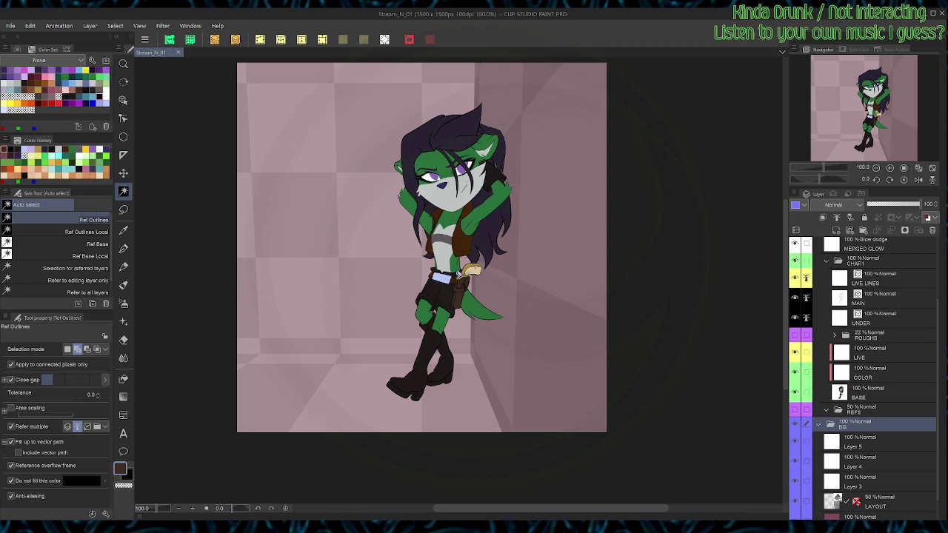
Step: Collapse the CHAR1 folder and make the Cyn Glyph layer visible over the illustration
scroll(862, 378, "up", 2)
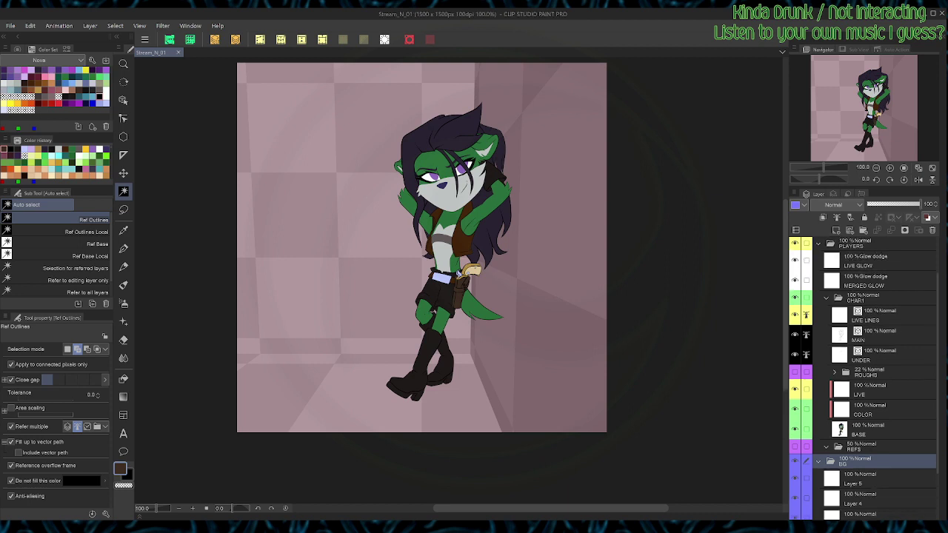
left_click(826, 298)
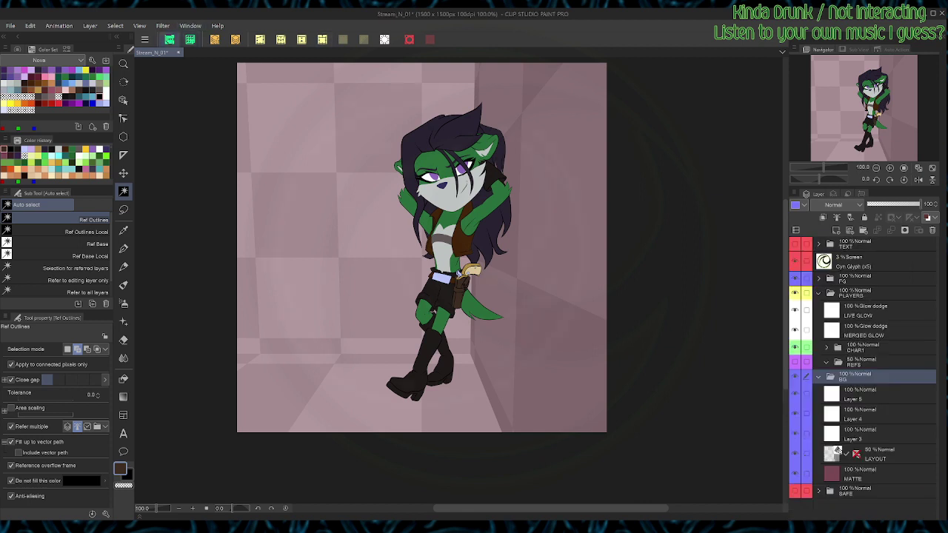
left_click(169, 39)
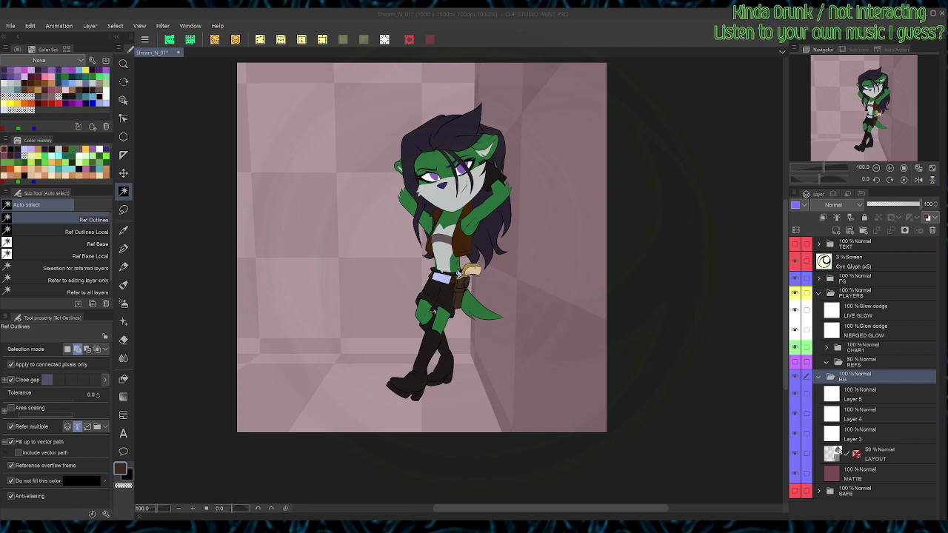
Step: Hide the LAYOUT layer in the BG folder so only the matte shows behind the character, and save the file
key("Return")
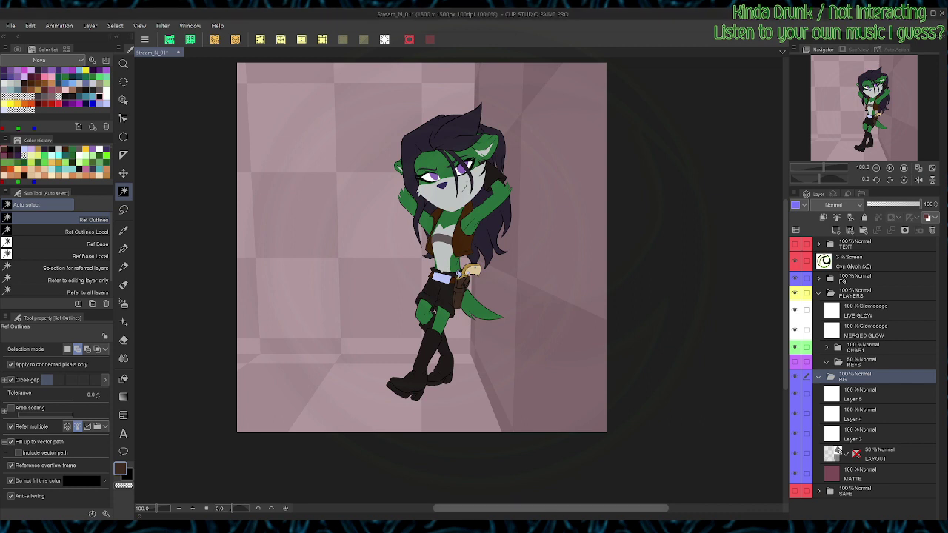
scroll(455, 444, "up", 1)
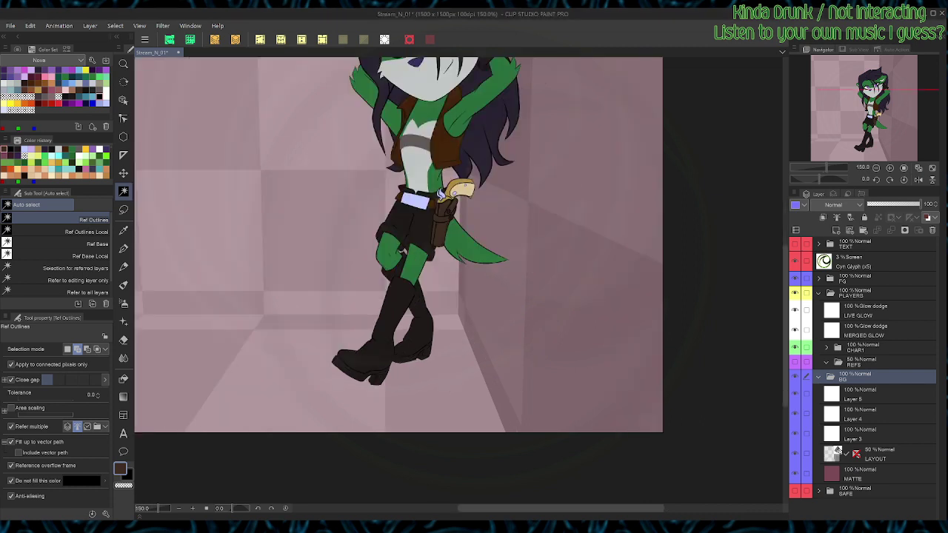
left_click(795, 453)
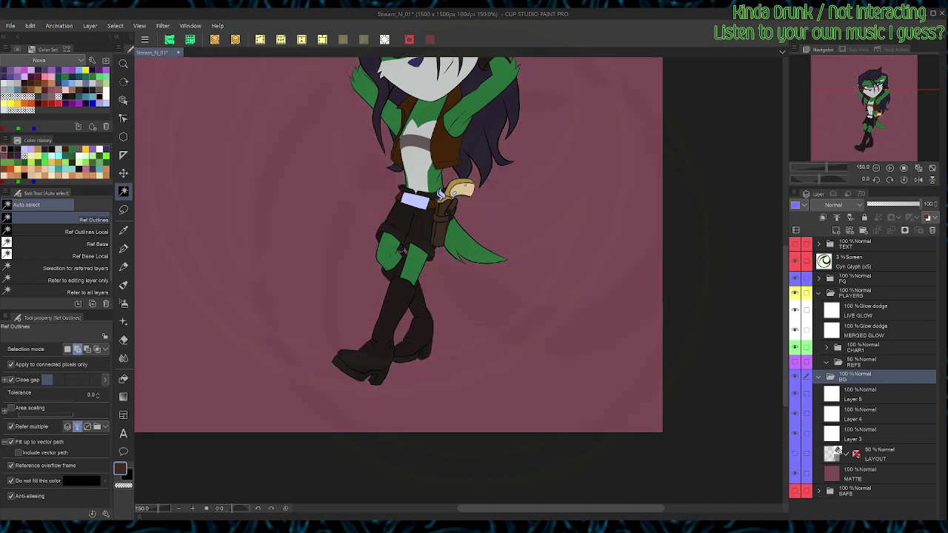
key("space")
left_click_drag(422, 207, 518, 368)
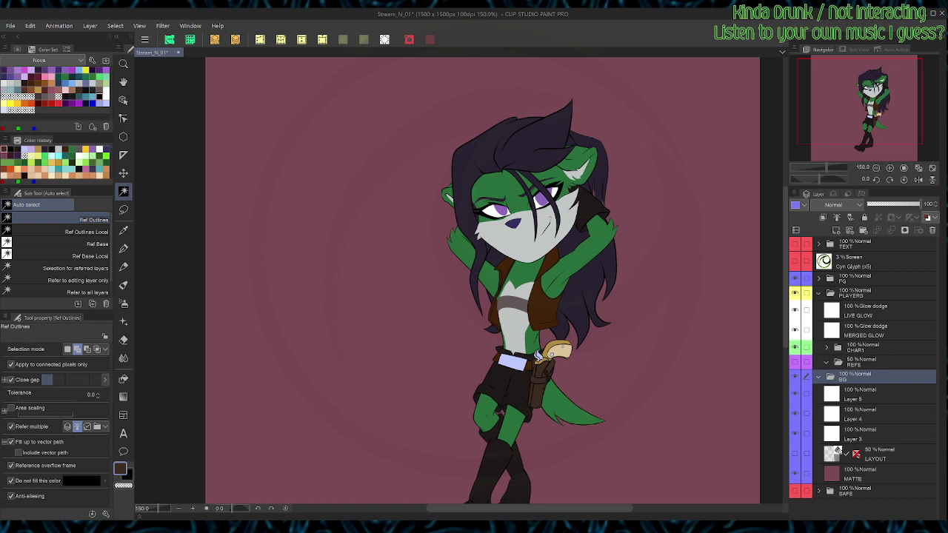
key("ctrl+s")
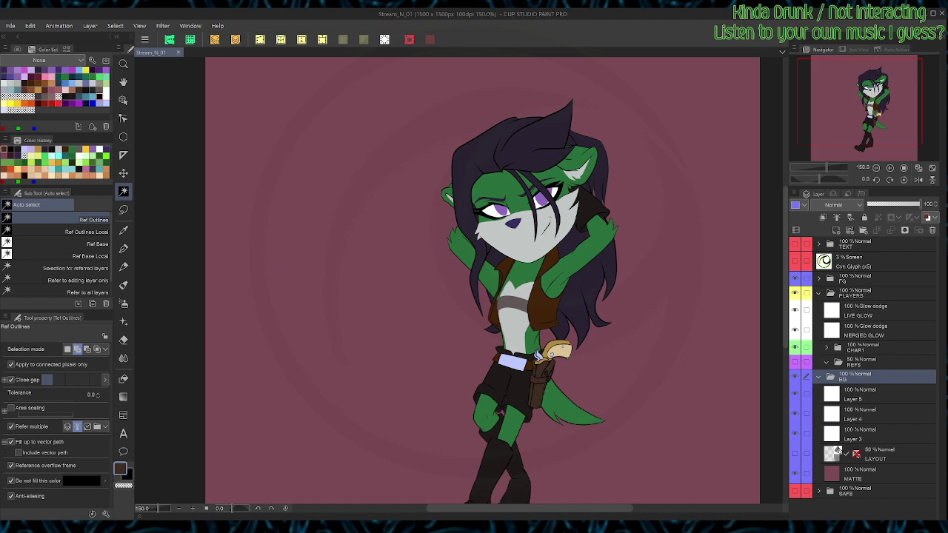
Step: Delete the REFS folder and expand the CHAR1 folder to show its layers
left_click(873, 362)
left_click(932, 230)
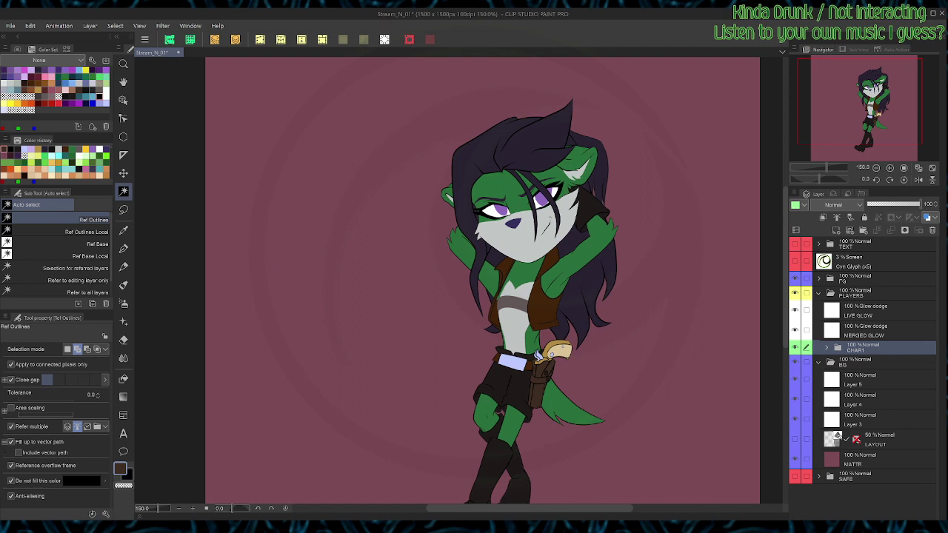
left_click(826, 348)
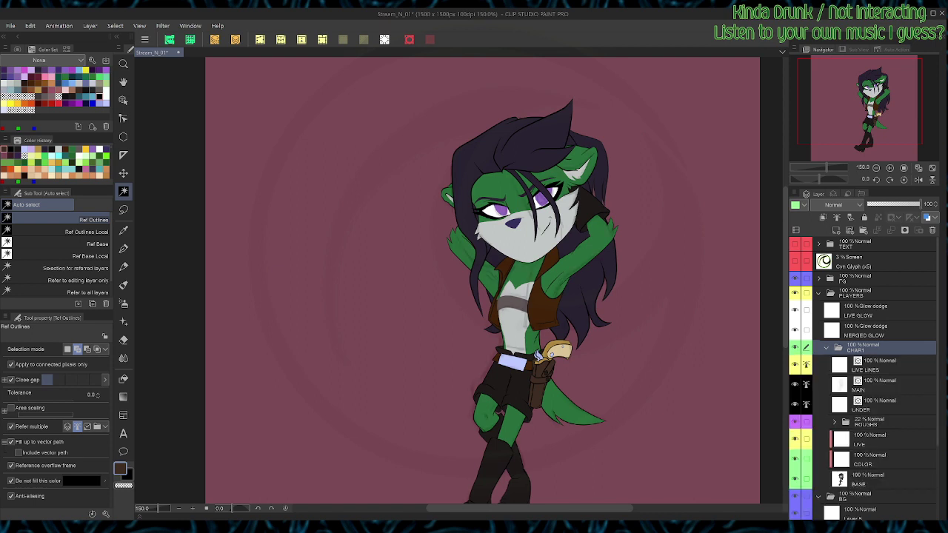
Step: Move the ROUGHS folder's sketch to the empty area left of the coloured character and save the file
left_click(874, 422)
key("k")
left_click_drag(511, 289, 321, 287)
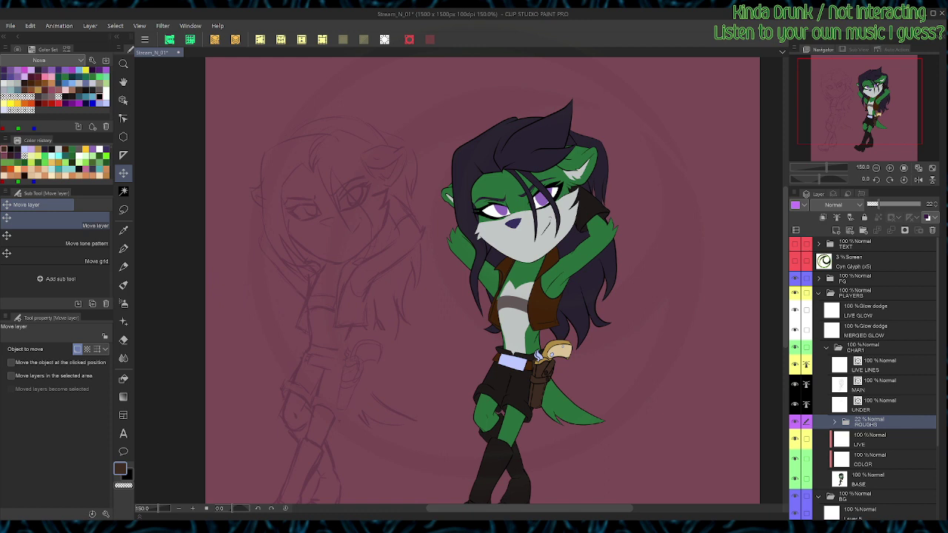
key("ctrl+s")
Step: Set the BASE layer of the CHAR1 folder as the reference layer
scroll(382, 295, "down", 1)
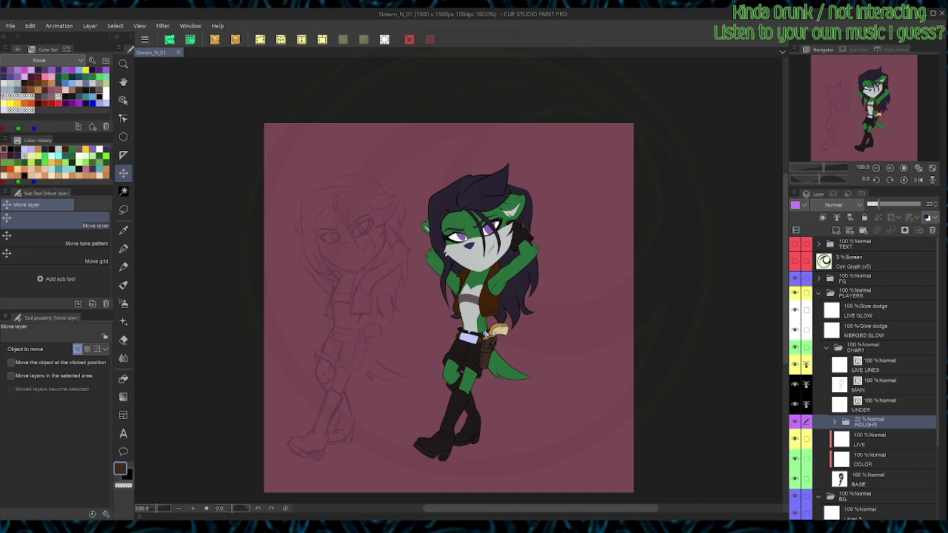
scroll(383, 301, "up", 1)
key("space")
left_click_drag(384, 301, 380, 248)
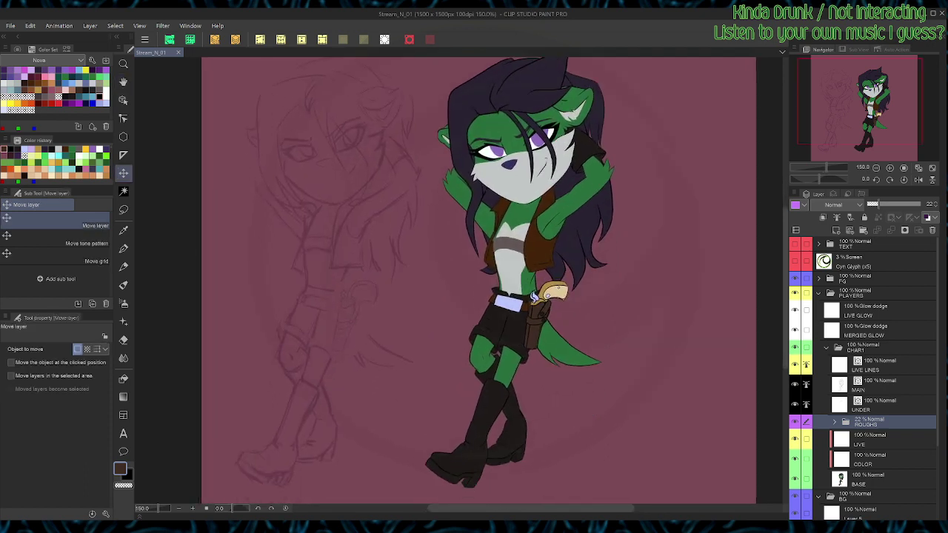
left_click(868, 479)
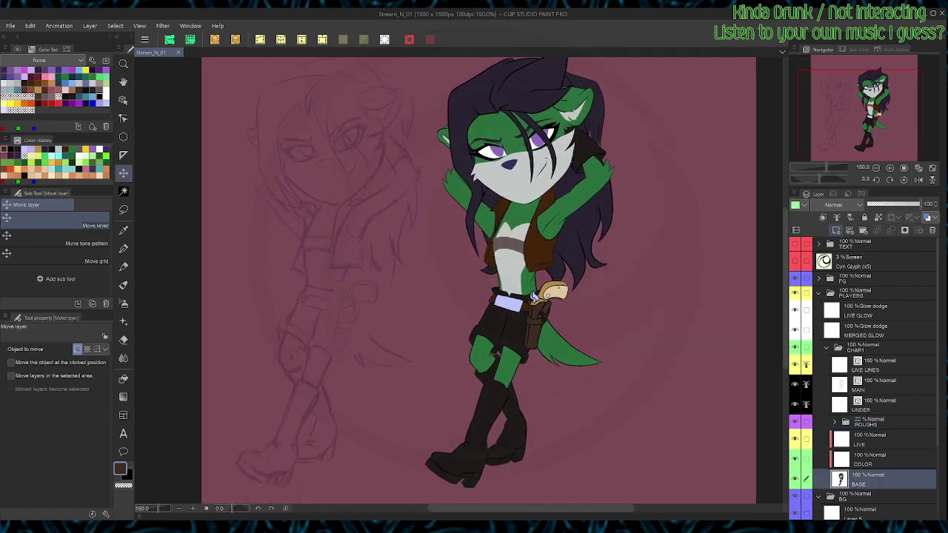
left_click(837, 218)
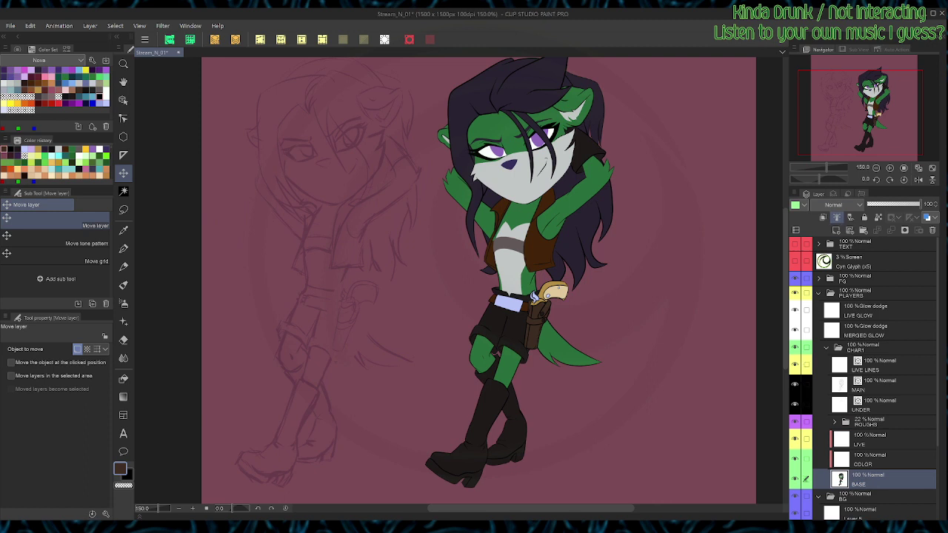
Step: On the LIVE layer, select the character's green fur areas with the Ref Base auto select
left_click(869, 440)
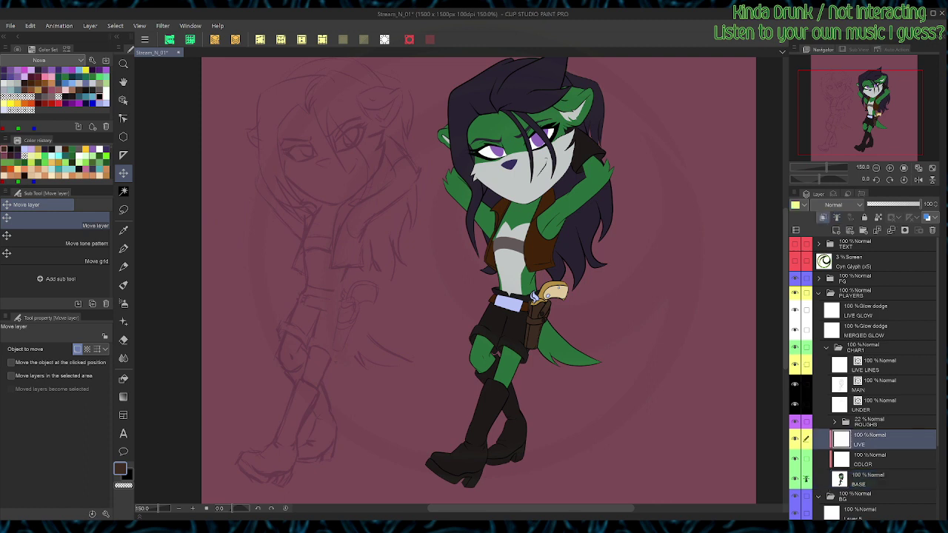
key("w")
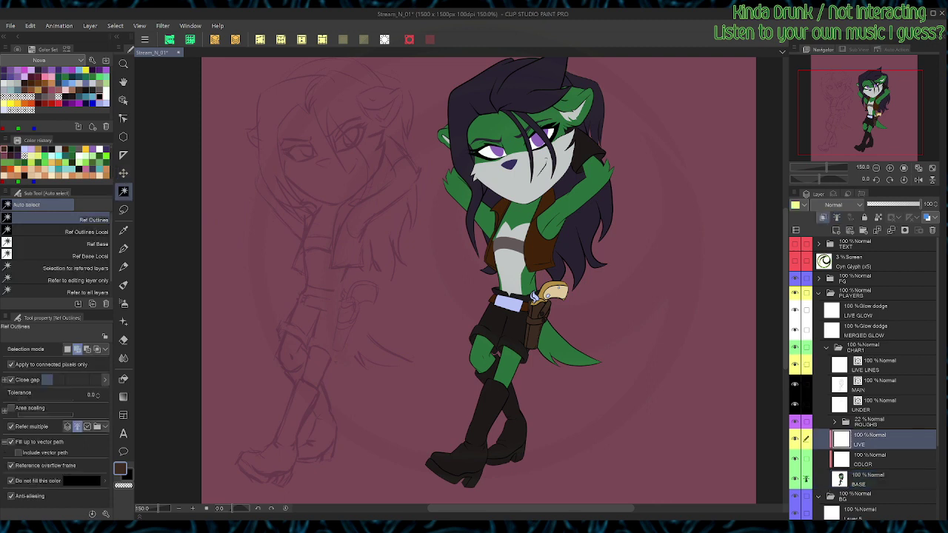
left_click(60, 243)
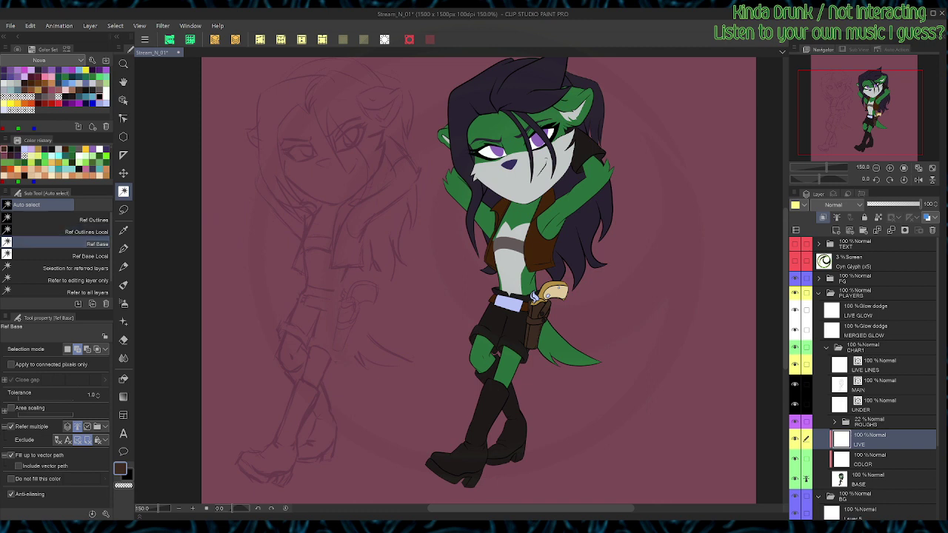
left_click(497, 128)
Step: Paint dark teal shading on both bare thighs with the Boxxy Hard brush at size 20, trimming it with transparent colour
left_click(72, 76)
key("b")
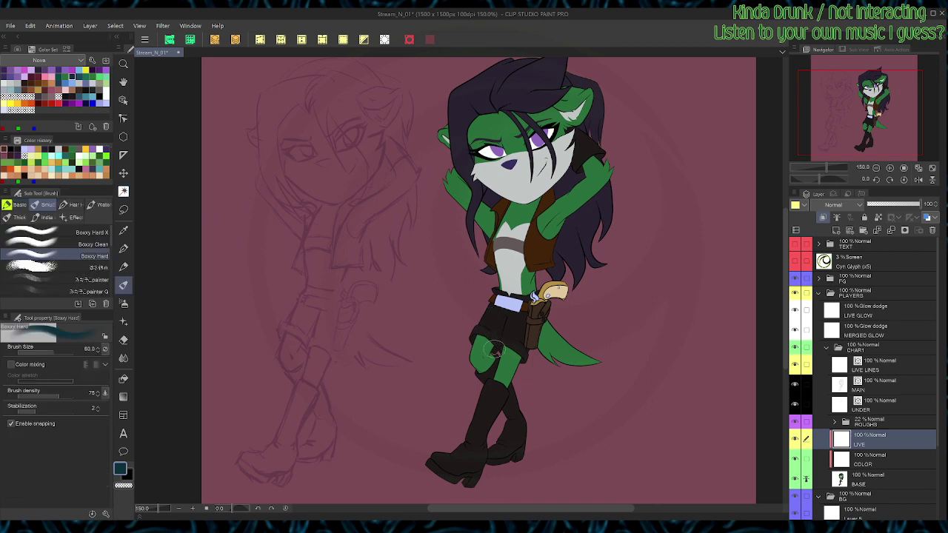
key("[")
key("[")
mouse_move(493, 342)
left_mouse_down()
mouse_move(496, 367)
mouse_move(482, 338)
mouse_move(475, 360)
left_mouse_up()
key("c")
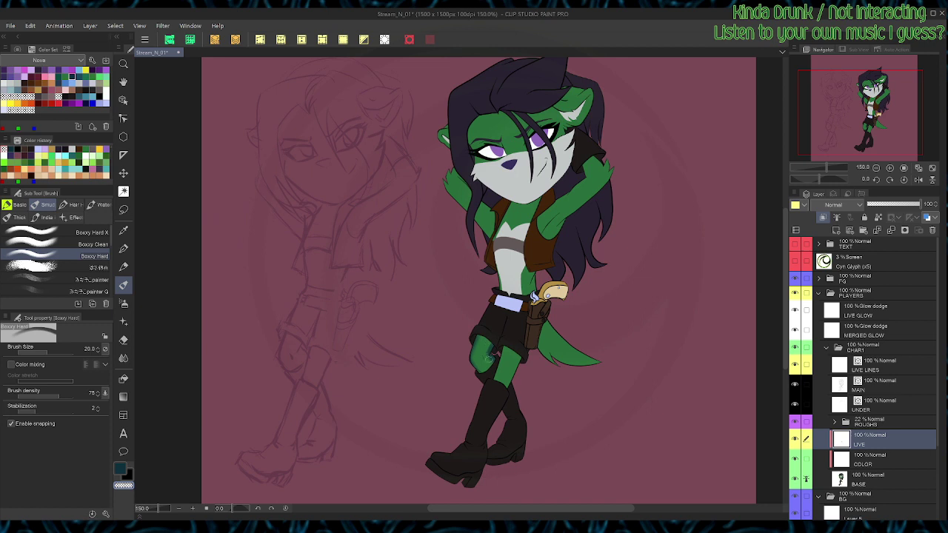
key("c")
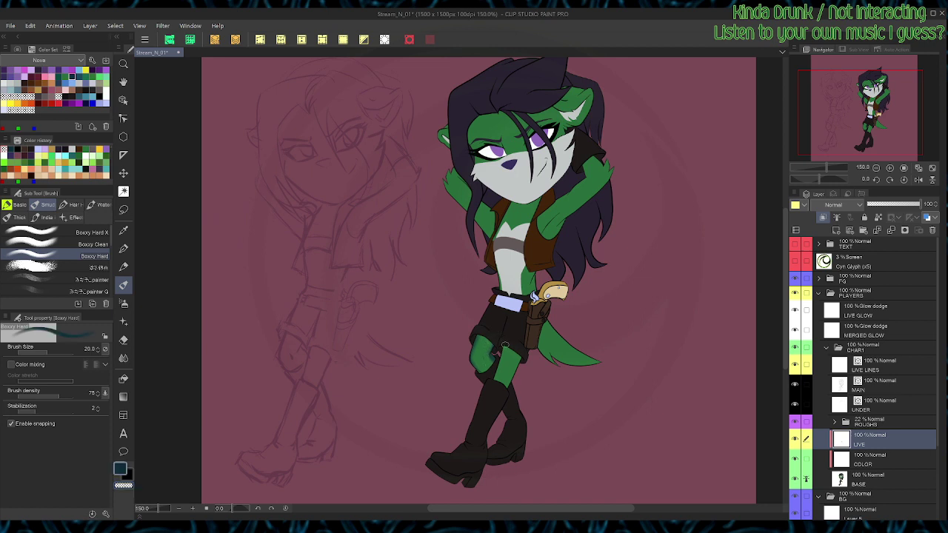
mouse_move(504, 350)
left_mouse_down()
mouse_move(489, 387)
mouse_move(496, 377)
mouse_move(508, 385)
left_mouse_up()
key("c")
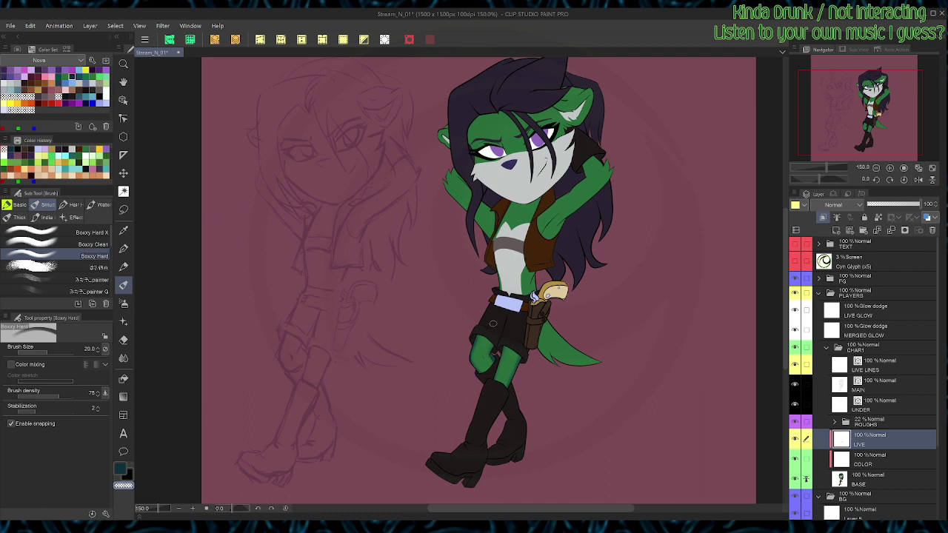
Step: Paint dark teal shading along the tail and trim its edge with transparent colour
key("c")
mouse_move(537, 332)
left_mouse_down()
mouse_move(554, 363)
mouse_move(601, 360)
left_mouse_up()
left_click(571, 349, "alt")
left_click_drag(541, 344, 562, 357)
key("c")
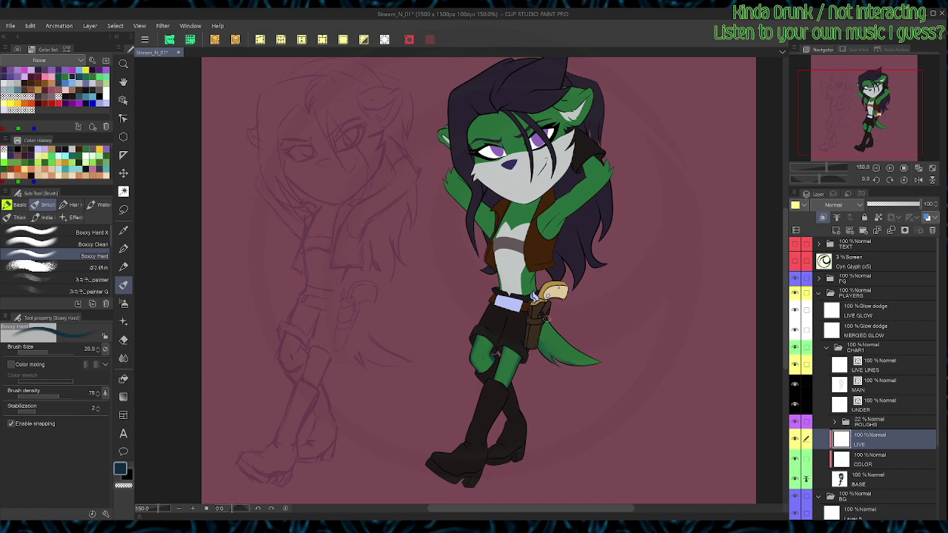
left_click_drag(546, 319, 585, 356)
left_click(570, 330, "alt")
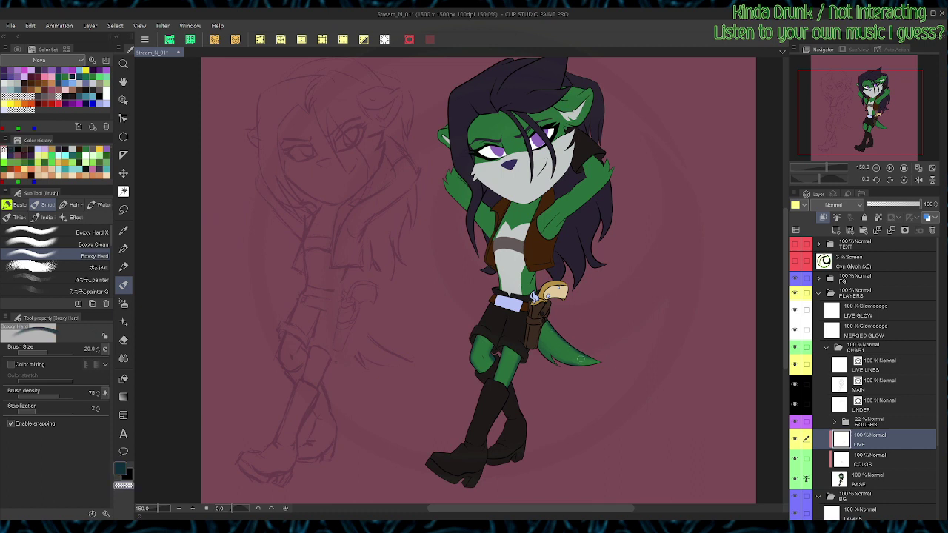
Step: Darken the front thigh below the shorts and the base of the tail in teal, fading both with Gradient erase
key("c")
left_click_drag(504, 346, 516, 359)
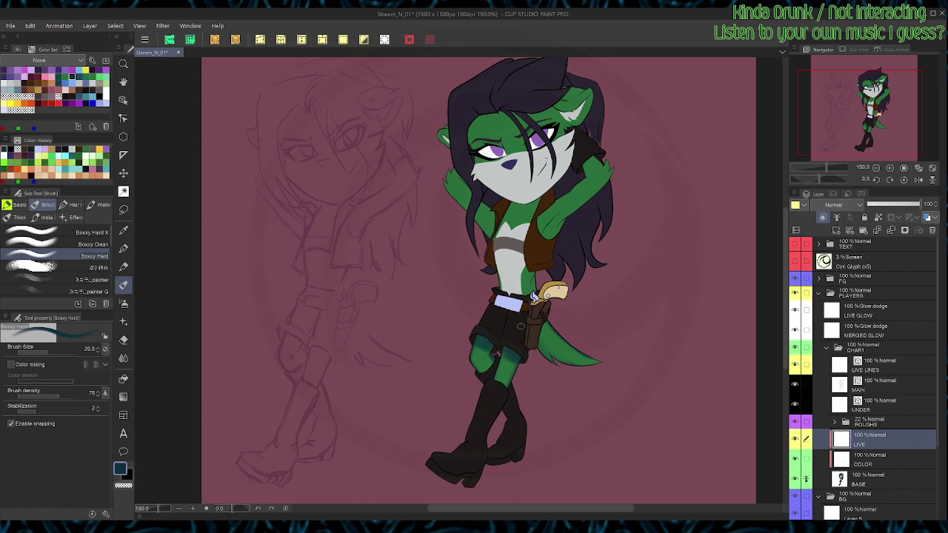
key("g")
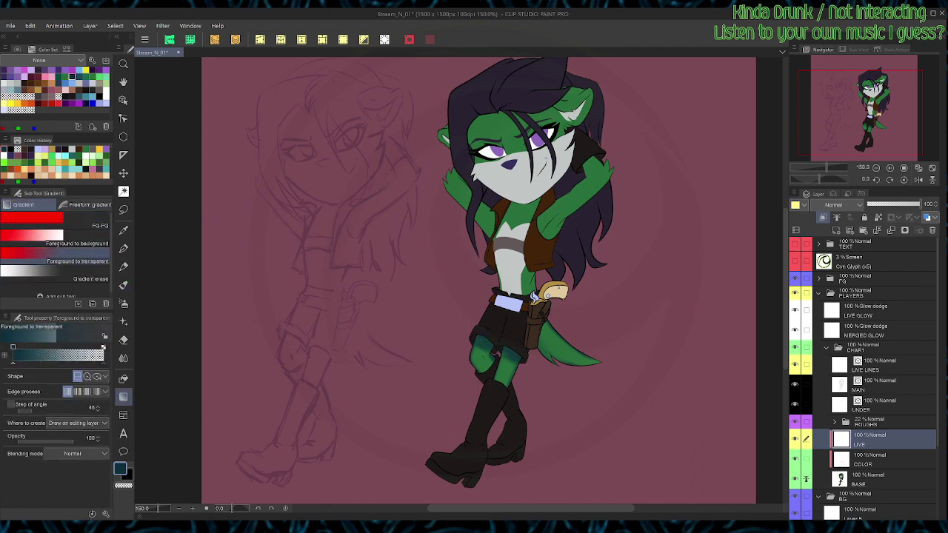
left_click(56, 273)
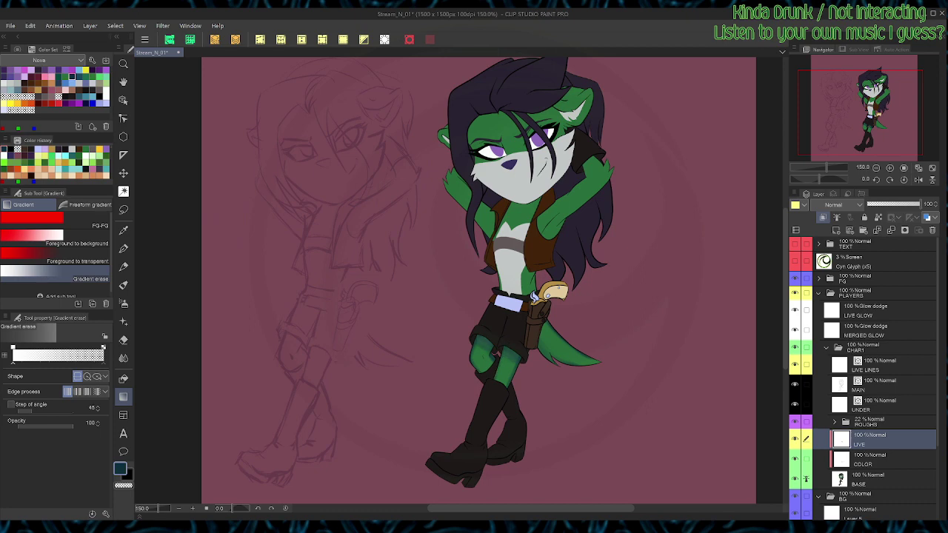
key("b")
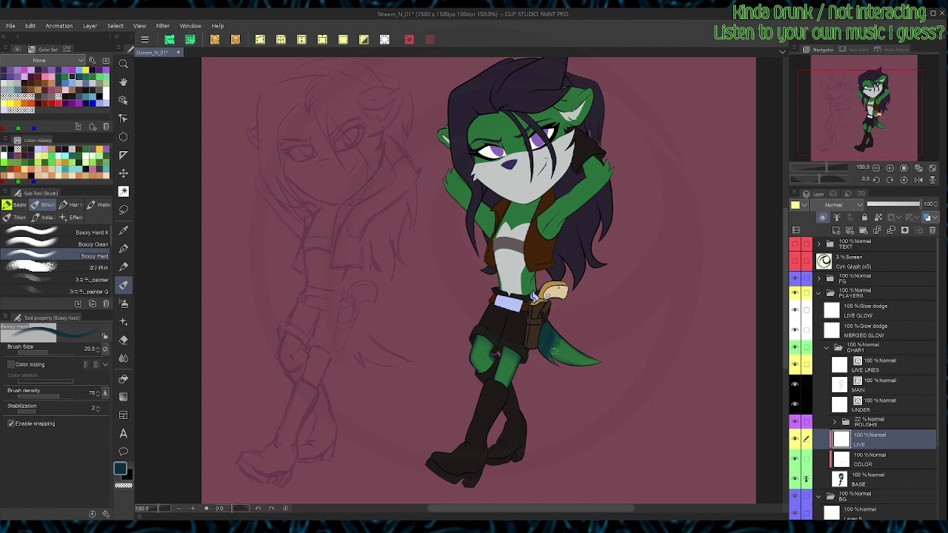
key("g")
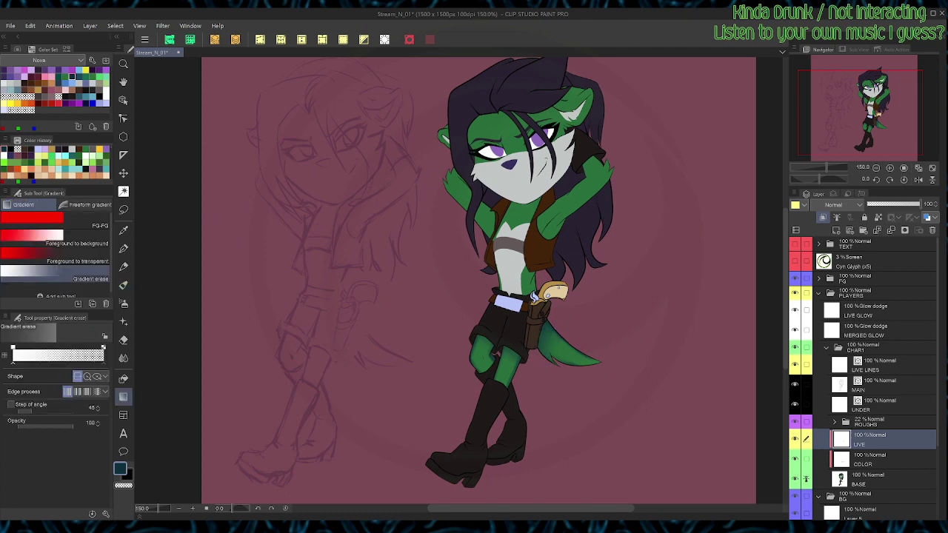
Step: Shade the green side of the waist above the holster in dark teal and fade it with Gradient erase
key("b")
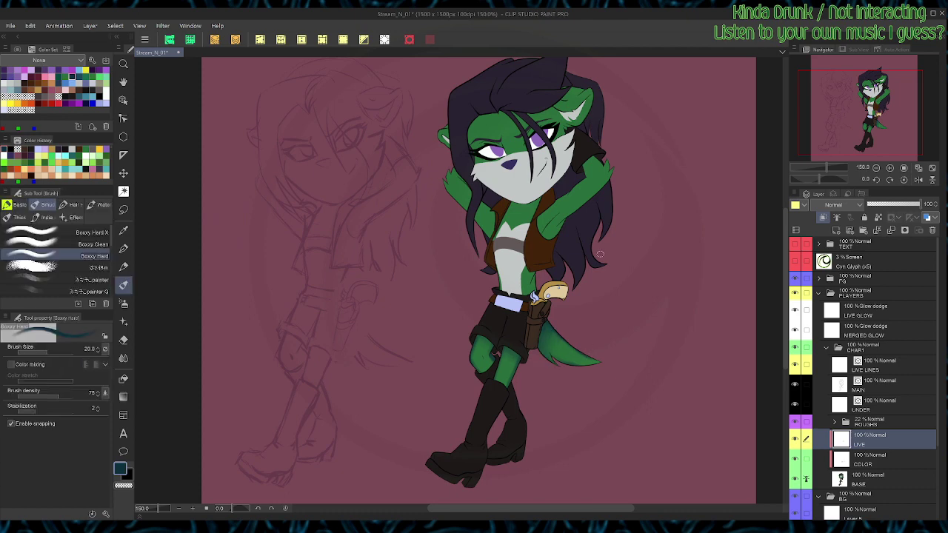
left_click_drag(533, 270, 500, 300)
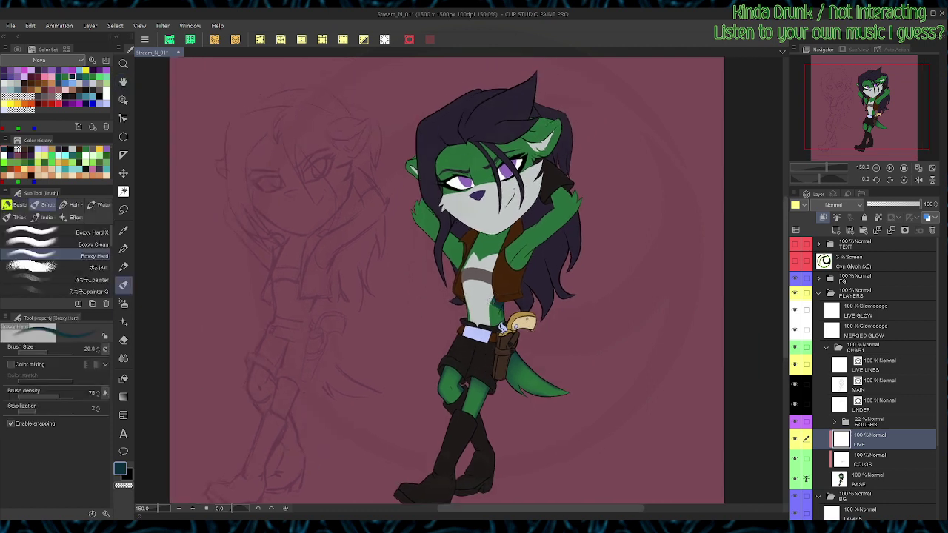
left_click_drag(496, 301, 495, 333)
key("c")
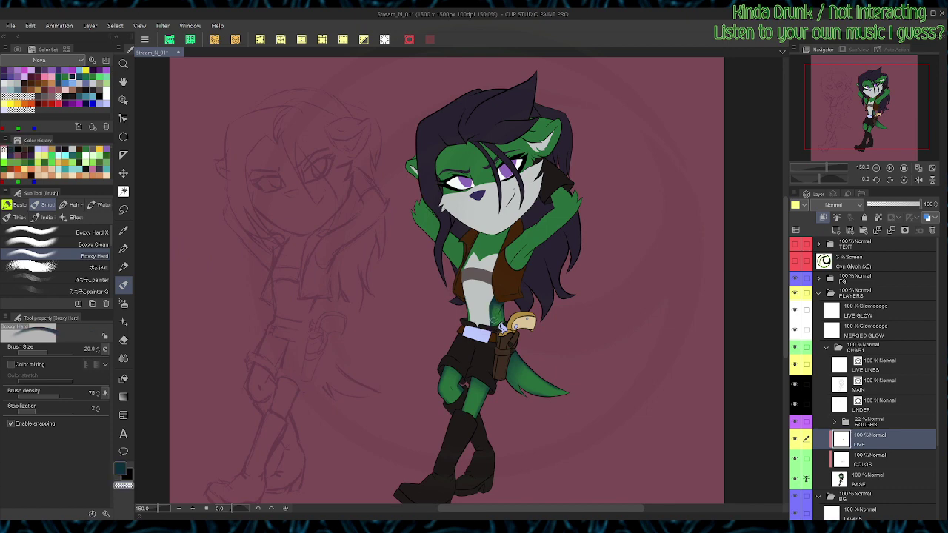
key("g")
left_click_drag(518, 359, 502, 298)
Step: Paint a dark teal shadow on the neck and upper chest under the chin, refine its edges and fade it with Gradient erase
key("b")
key("c")
left_click_drag(509, 229, 498, 251)
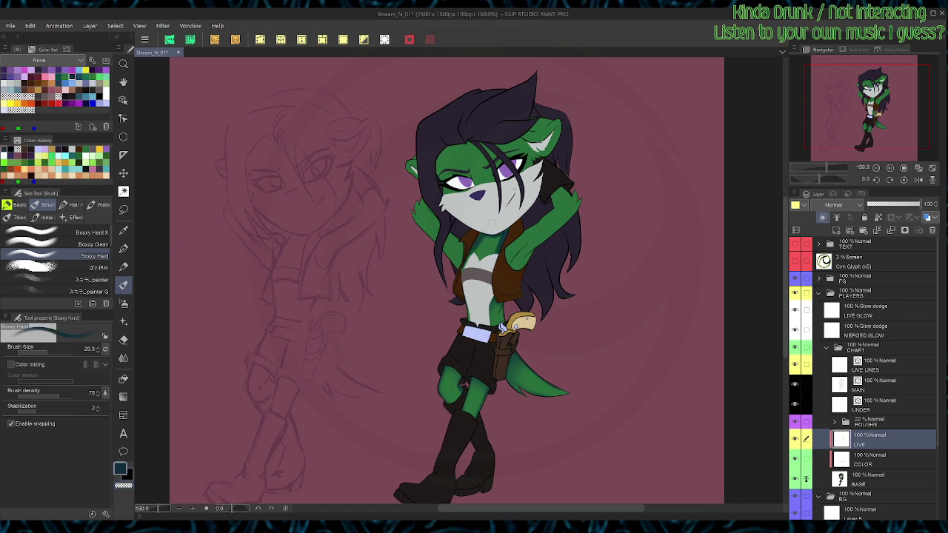
key("g")
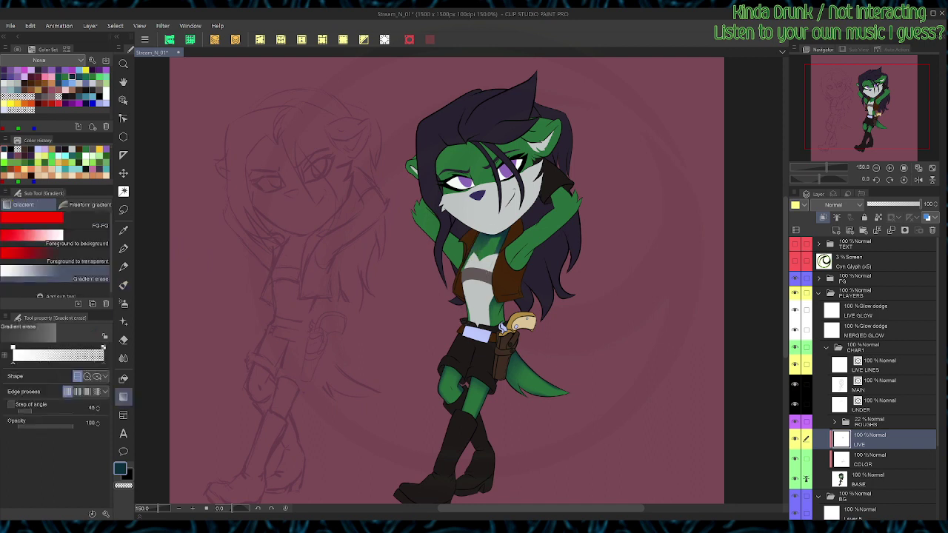
key("b")
left_click_drag(490, 239, 485, 244)
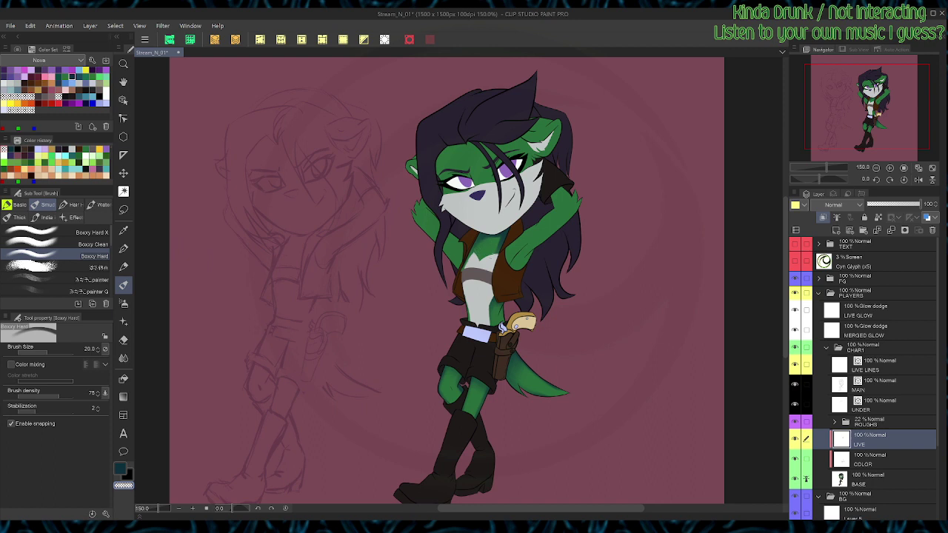
left_click_drag(501, 235, 504, 245)
key("c")
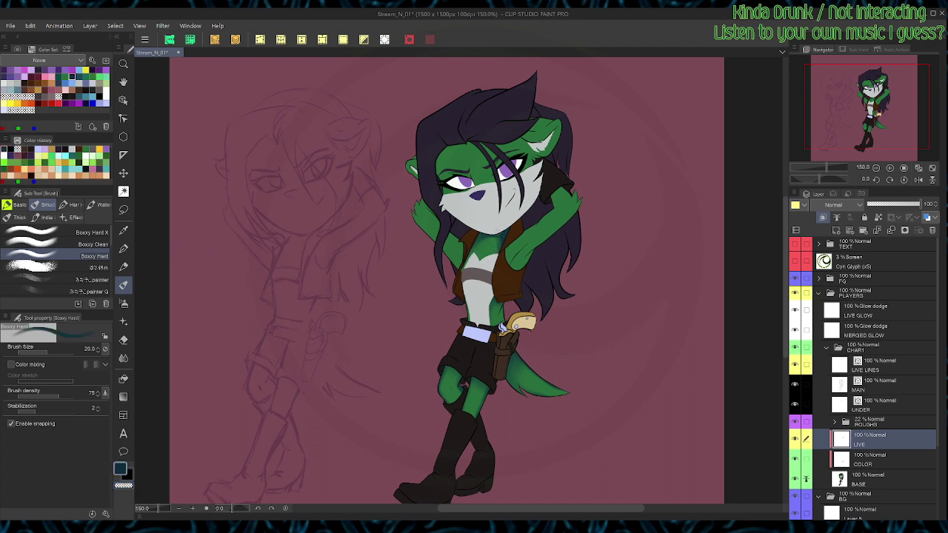
key("g")
left_click_drag(512, 224, 483, 281)
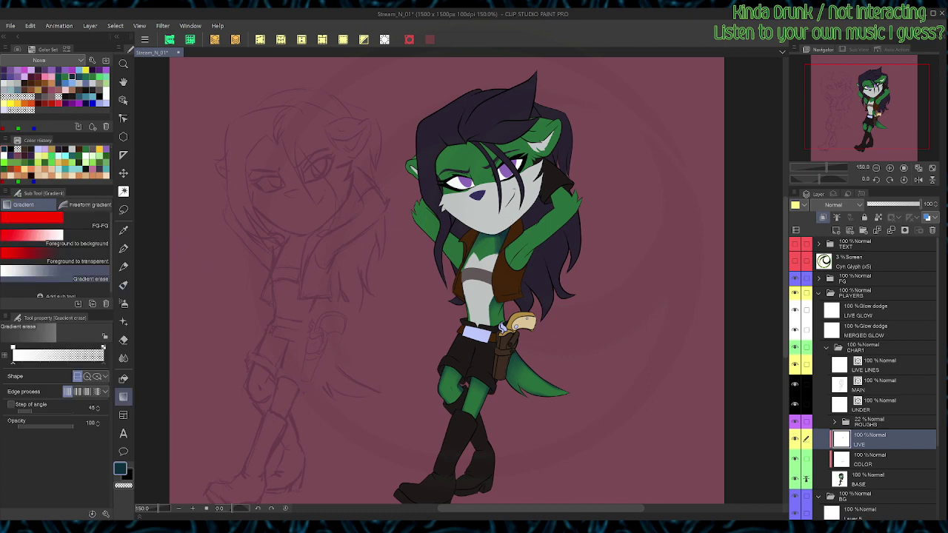
Step: Return to the Boxxy Hard brush and make the TEXT folder visible
key("b")
key("alt")
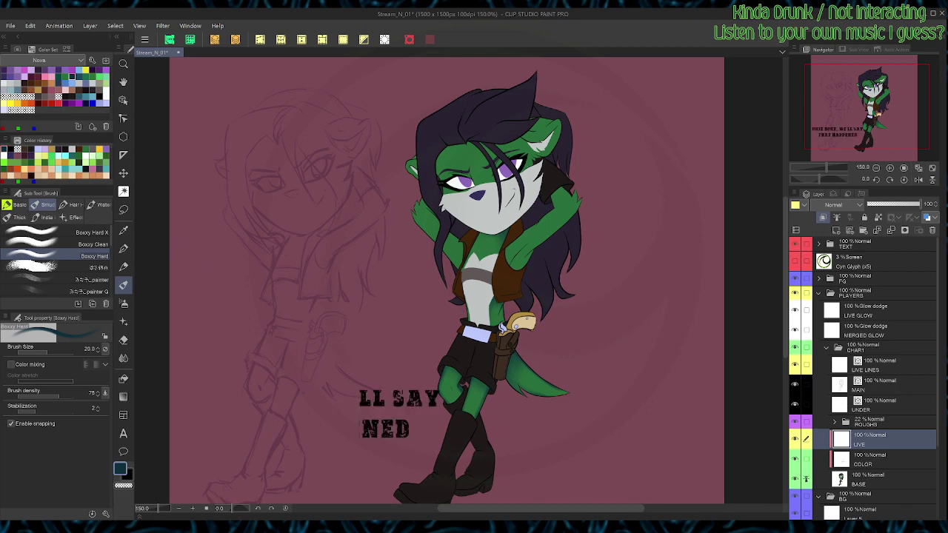
Step: Replace the caption "OKIE DOKE, WE'LL SAY THAT HAPPENED" with "YO F'REAL" and "IF SOMEONE WANNA" on two lines
key("t")
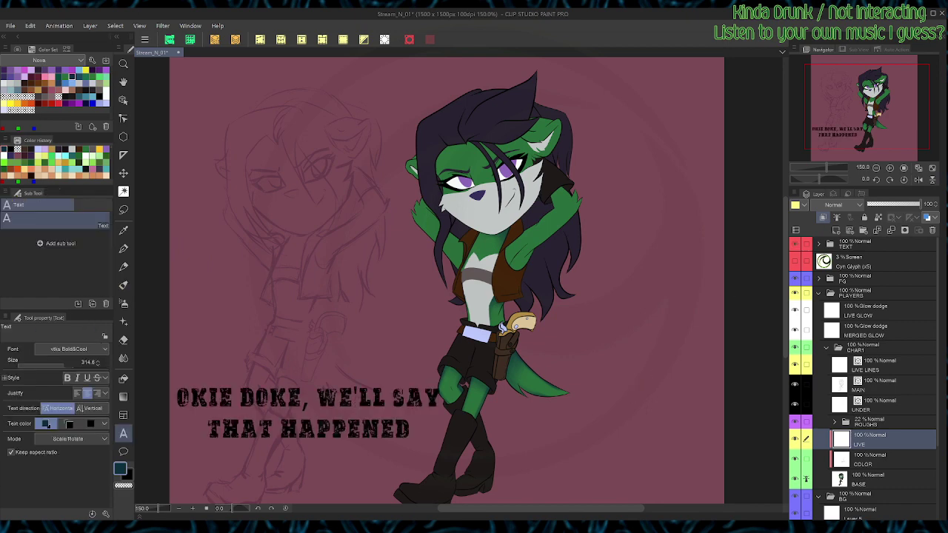
left_click(370, 414)
key("ctrl+a")
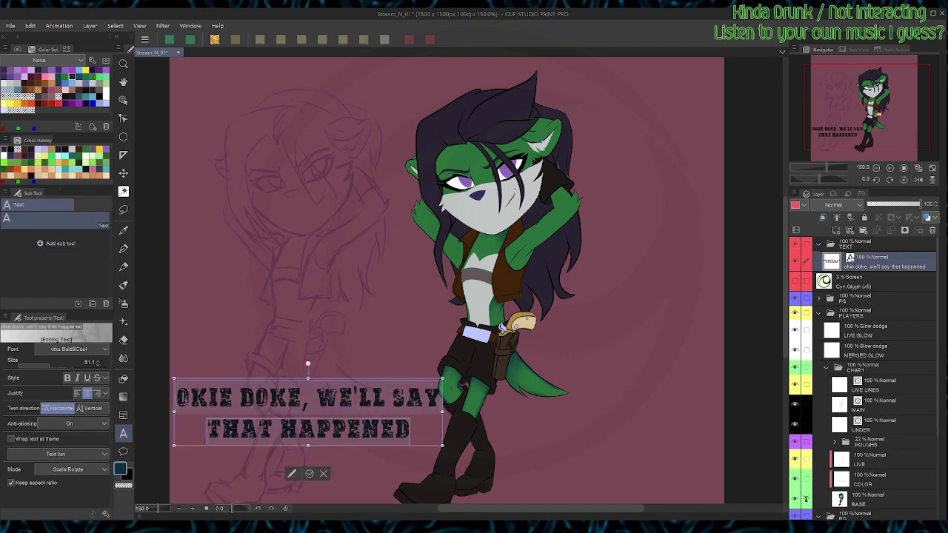
type("yo f'real")
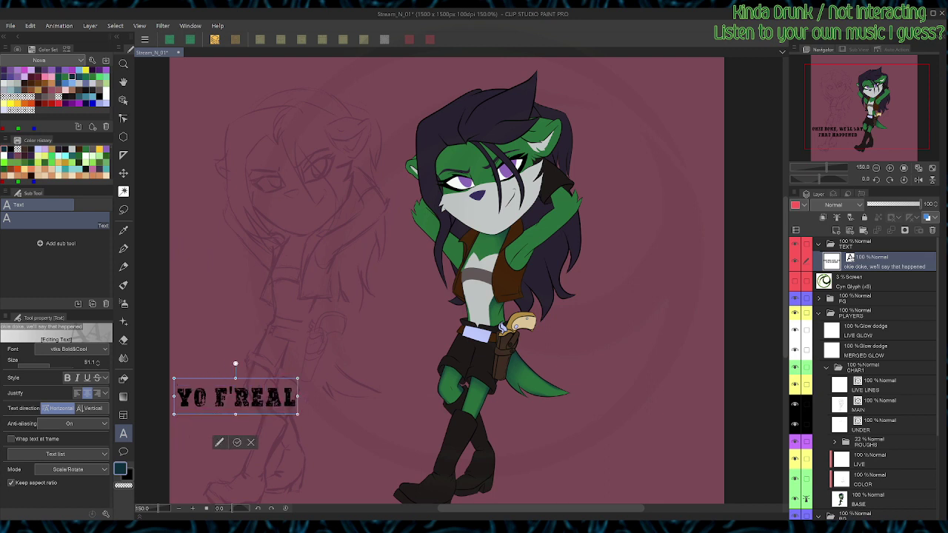
key("Return")
type("if")
type("ONE")
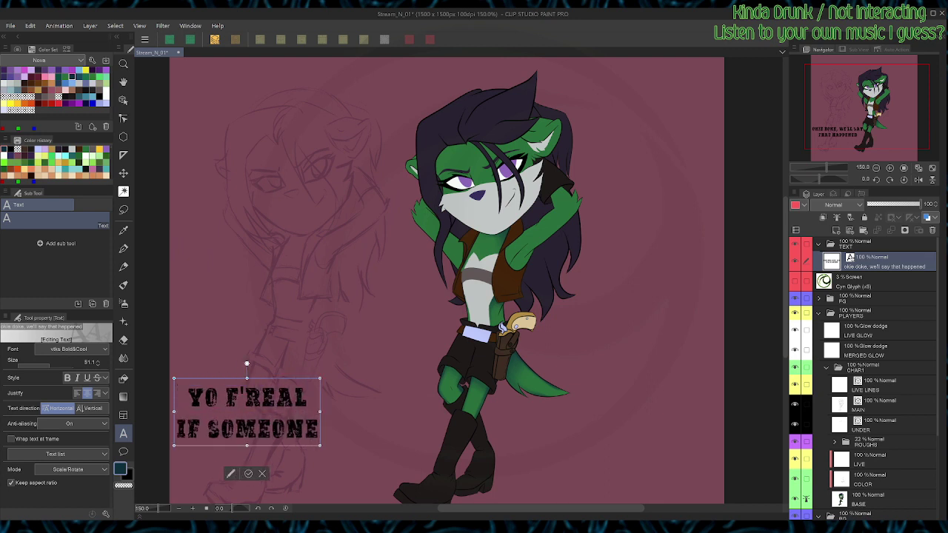
type(" WANNA")
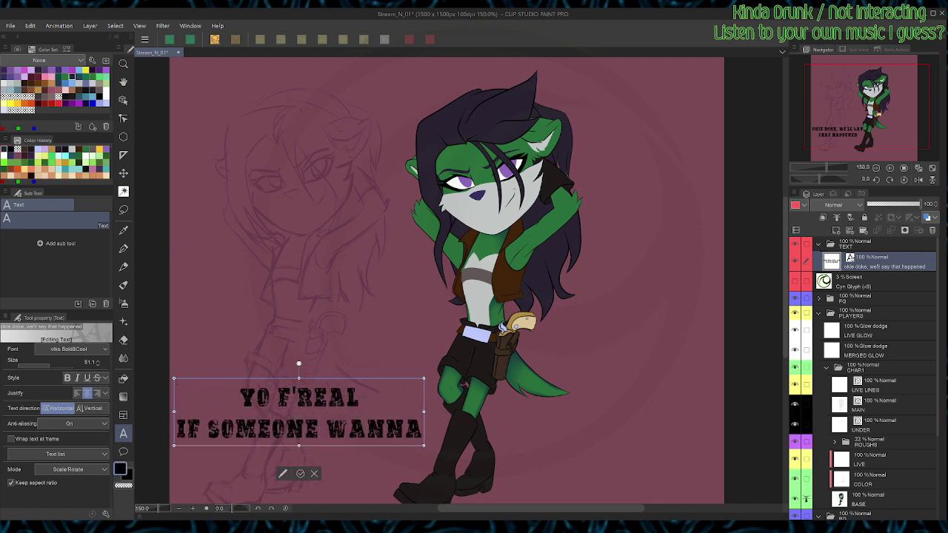
Step: Add the lines "ORDER A PIZZA", "I'LL DRAW YOU" and "SOMETHIN'" to the caption and commit the text
key("Return")
type("ORDER A PIZZA")
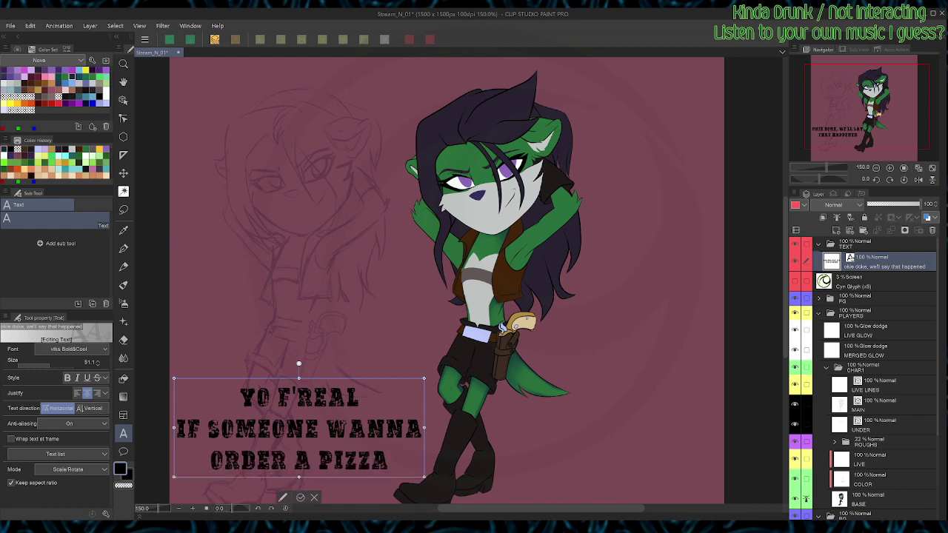
key("Return")
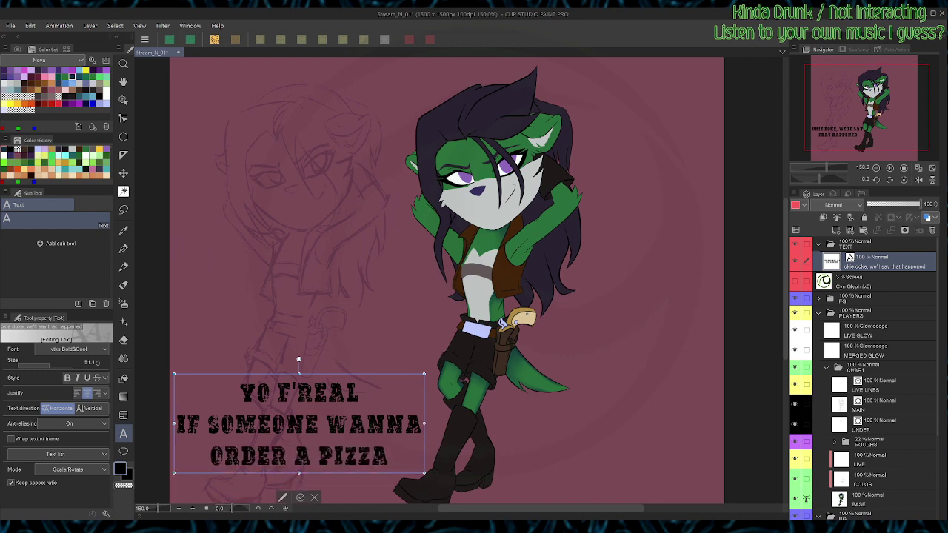
key("Return")
type("I'LL DRA")
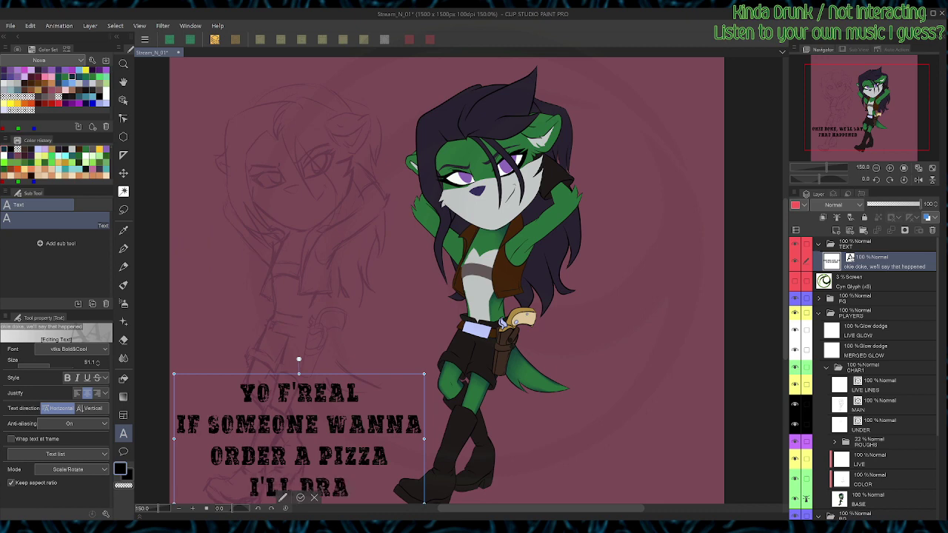
type("W YOU")
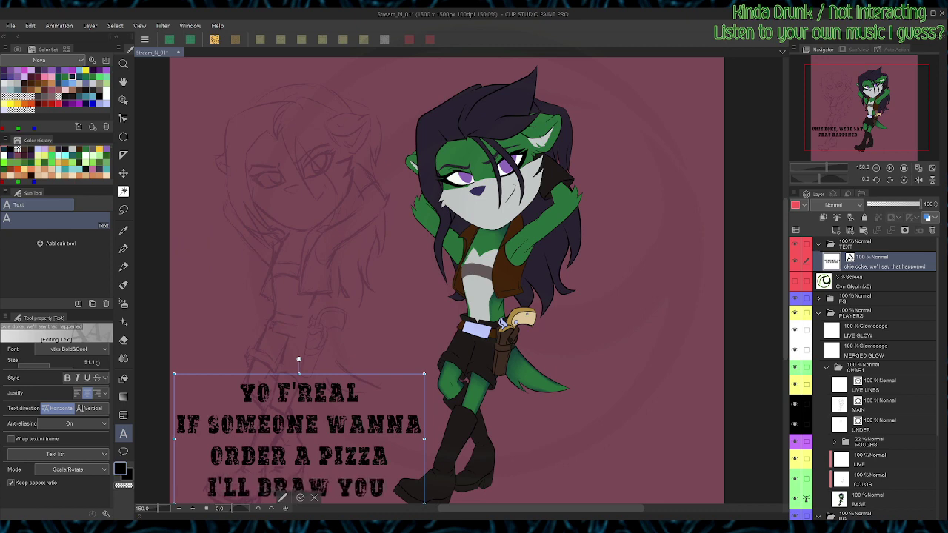
key("Return")
type("SOMETHIN'")
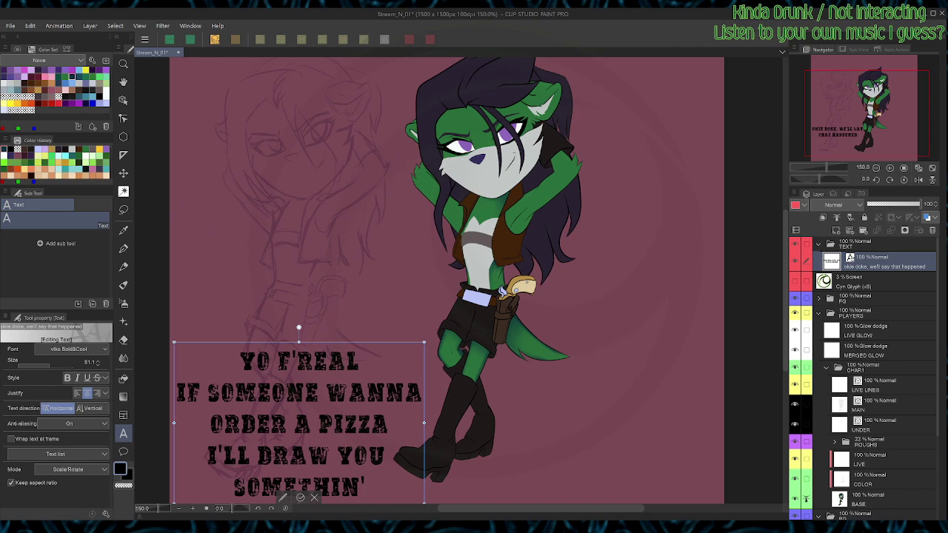
left_click(300, 498)
Step: Move the caption to the lower right of the canvas below the tail, and reselect the LIVE layer
key("k")
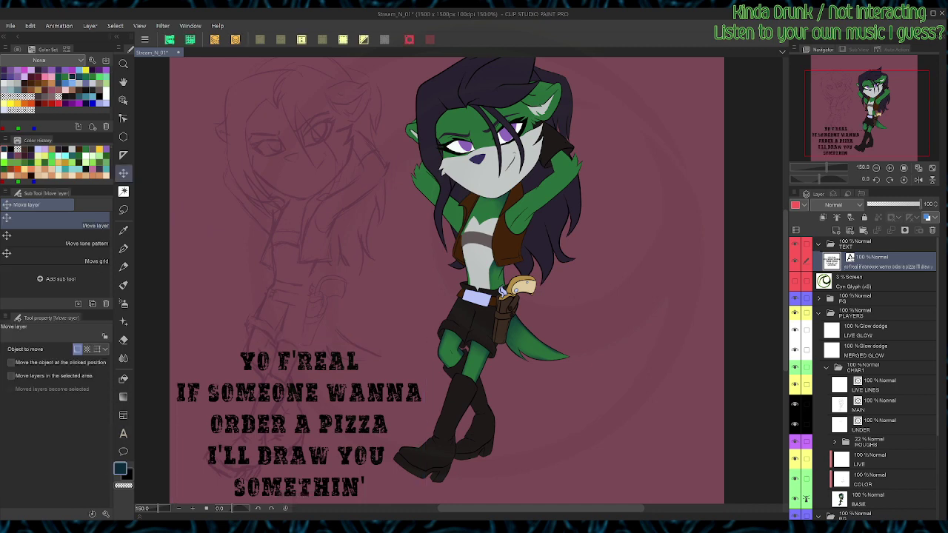
left_click_drag(298, 424, 596, 431)
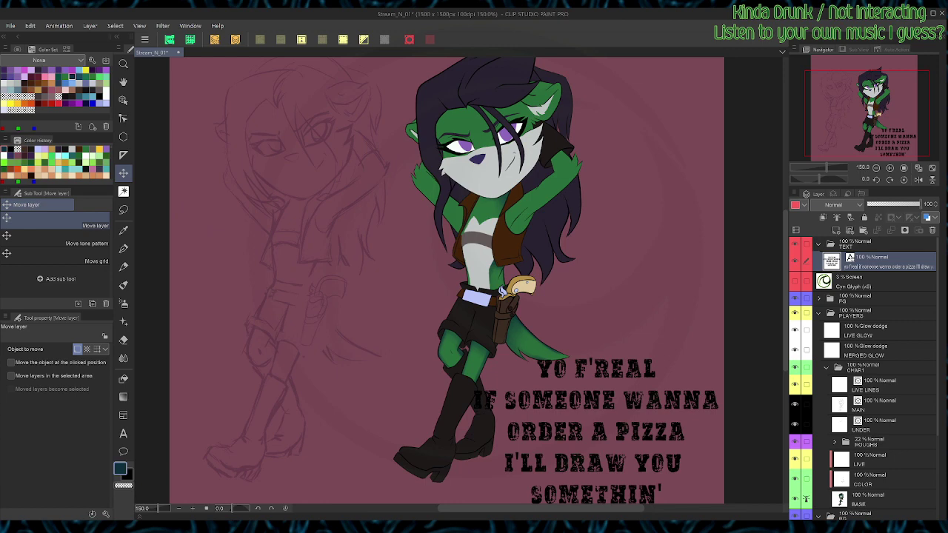
left_click(885, 459)
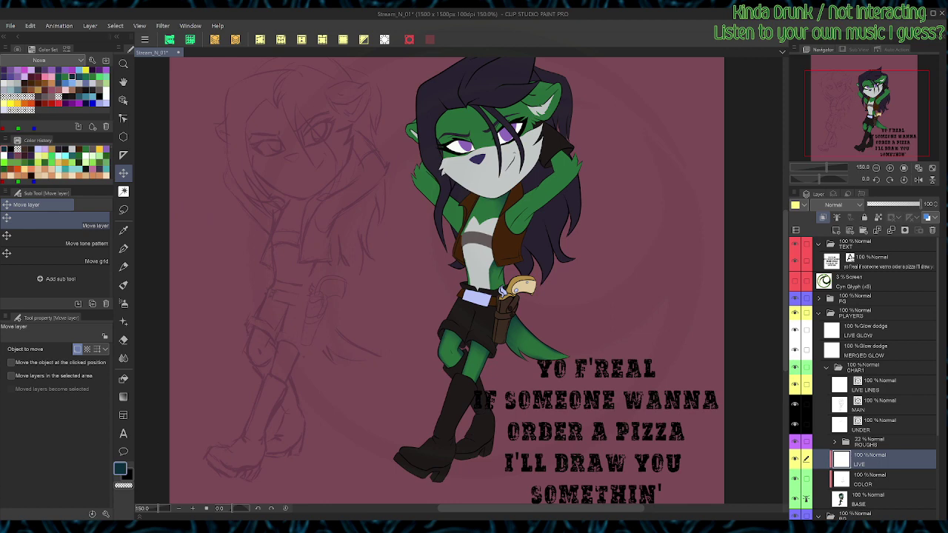
Step: Shade the raised arm on the tail side in dark teal, fade it with Gradient erase and trim it with transparent color
key("b")
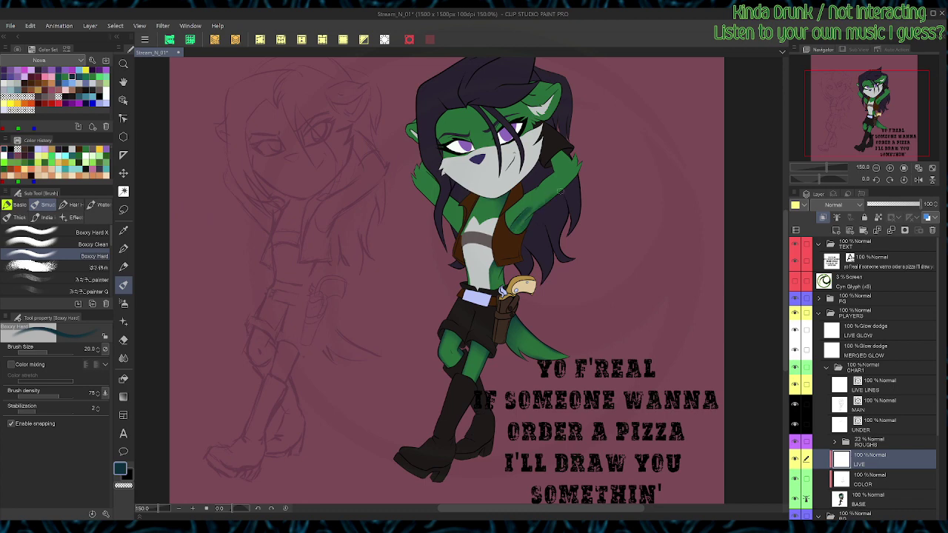
mouse_move(538, 204)
left_mouse_down()
mouse_move(585, 171)
mouse_move(557, 188)
left_mouse_up()
key("g")
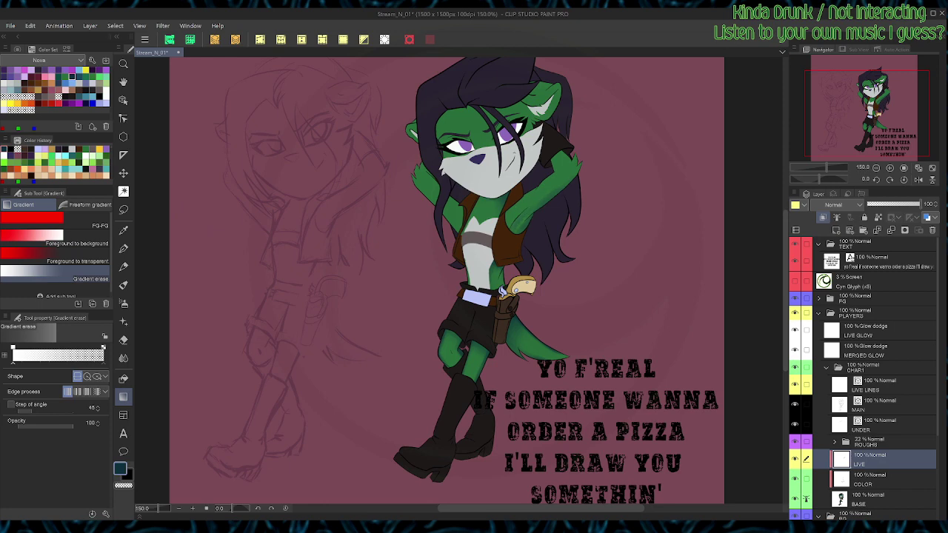
key("b")
key("g")
key("b")
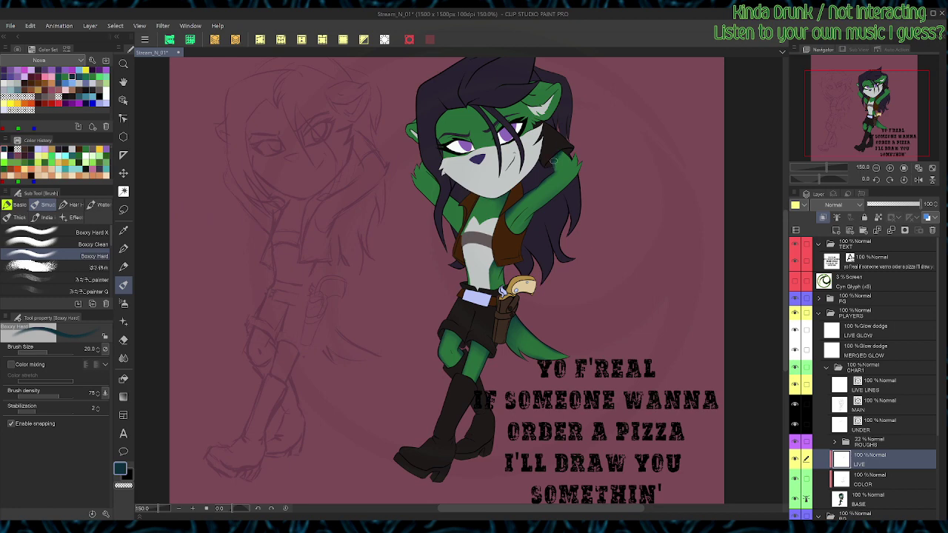
key("c")
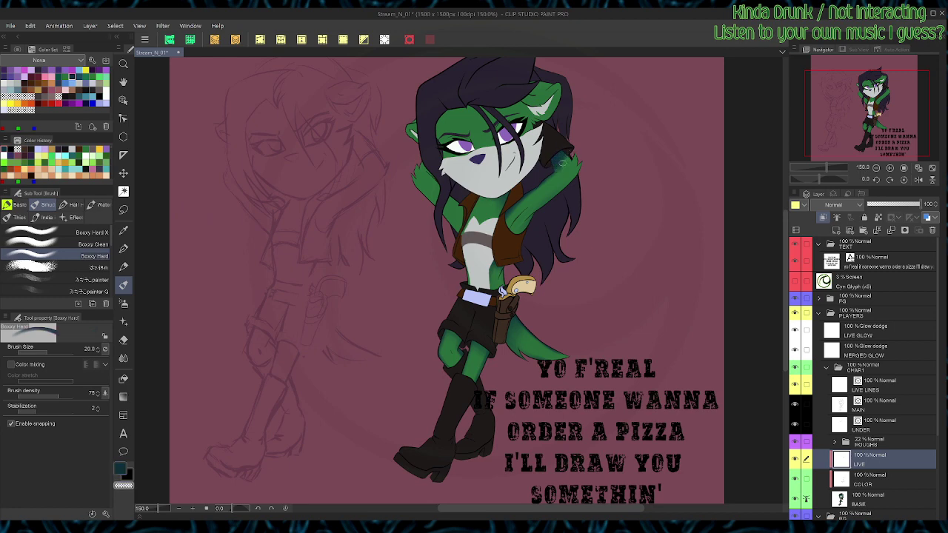
left_click_drag(564, 152, 564, 158)
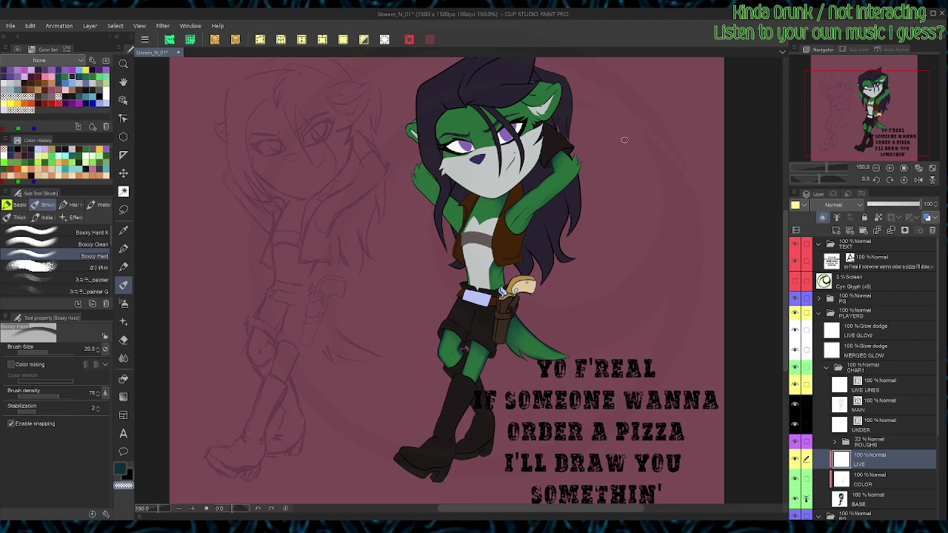
Step: Paint dark teal along the outer edge of the same arm around the elbow, refine it and fade it with Gradient erase
key("c")
left_click_drag(582, 167, 533, 223)
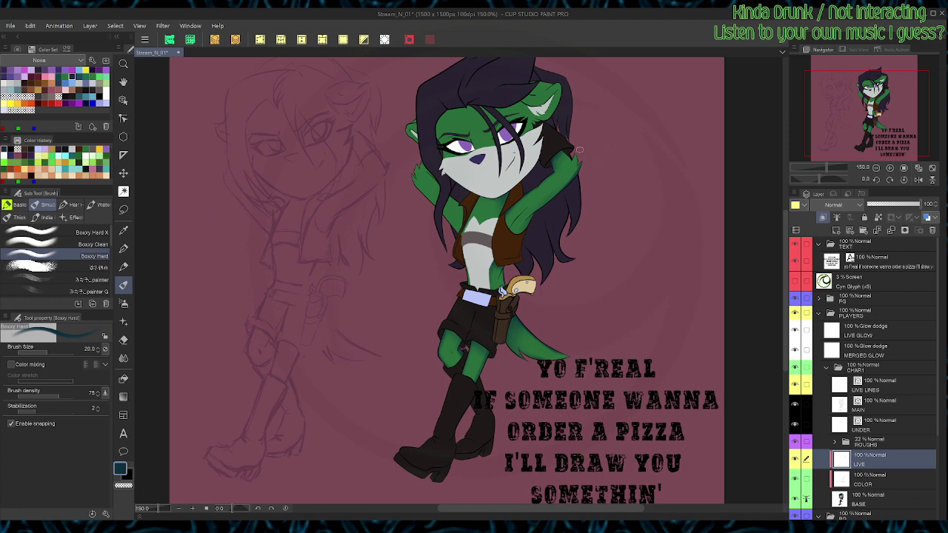
key("c")
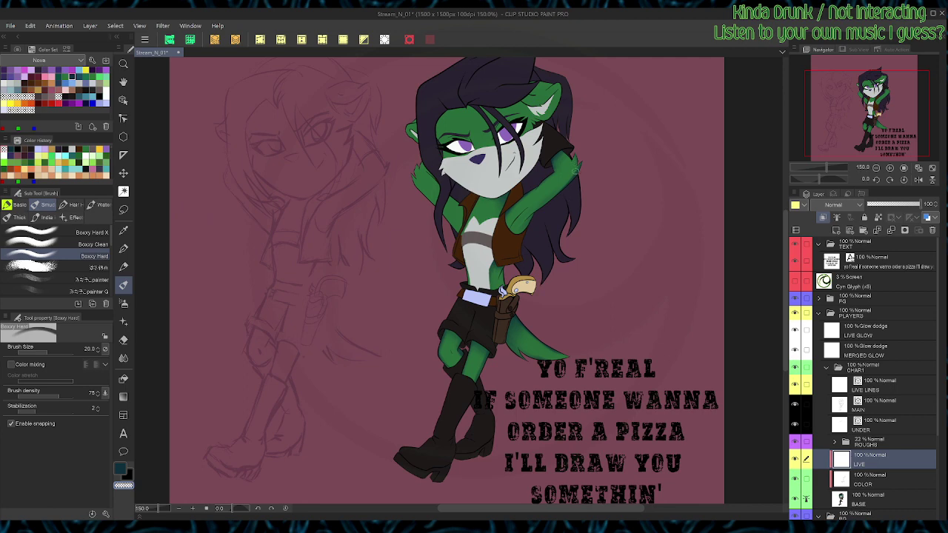
key("c")
left_click_drag(579, 153, 577, 174)
key("c")
key("c")
key("c")
key("g")
key("b")
Step: Shade the opposite arm beside the vest in dark teal, clean its edges and fade it with Gradient erase
key("c")
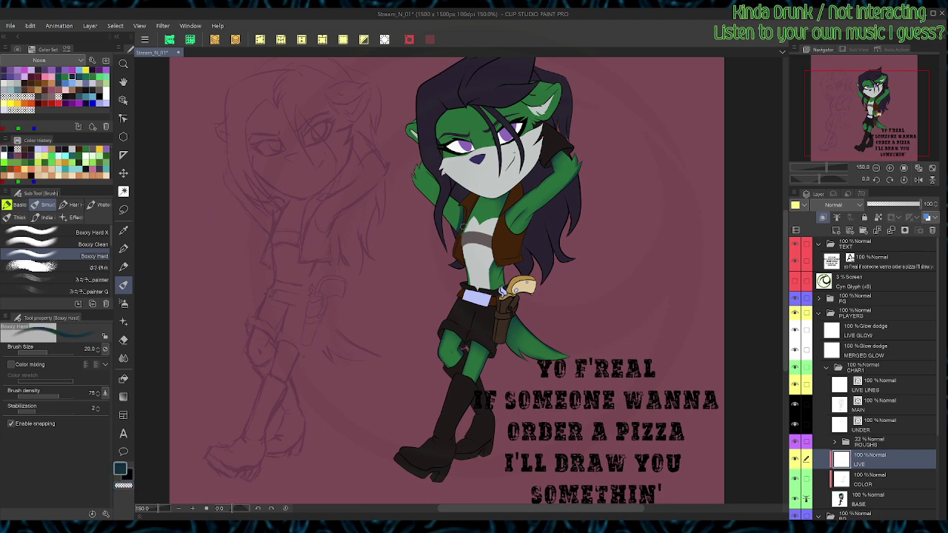
left_click_drag(466, 224, 484, 197)
key("c")
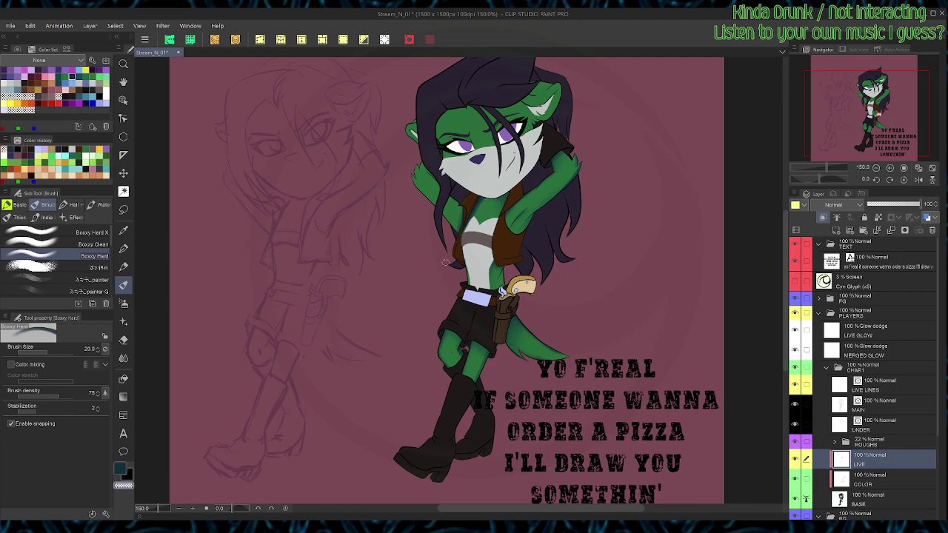
key("c")
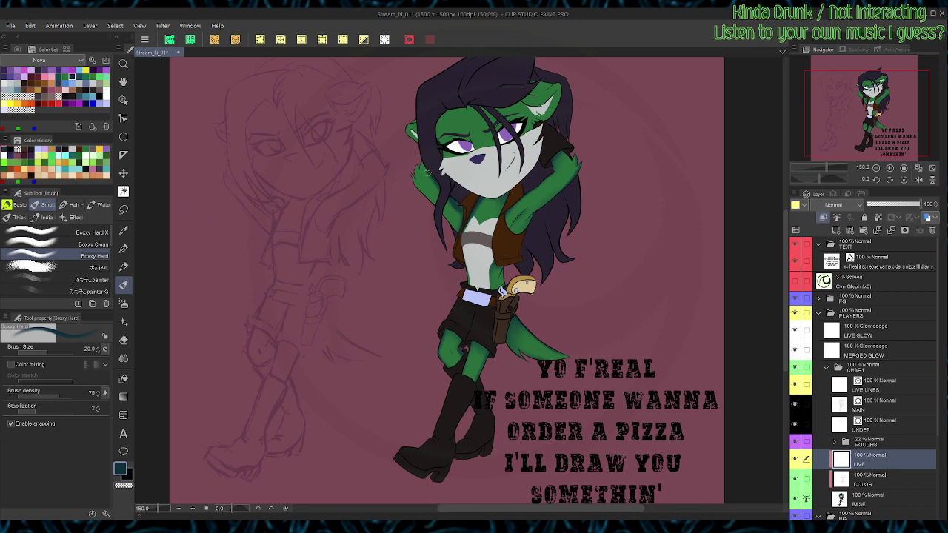
key("g")
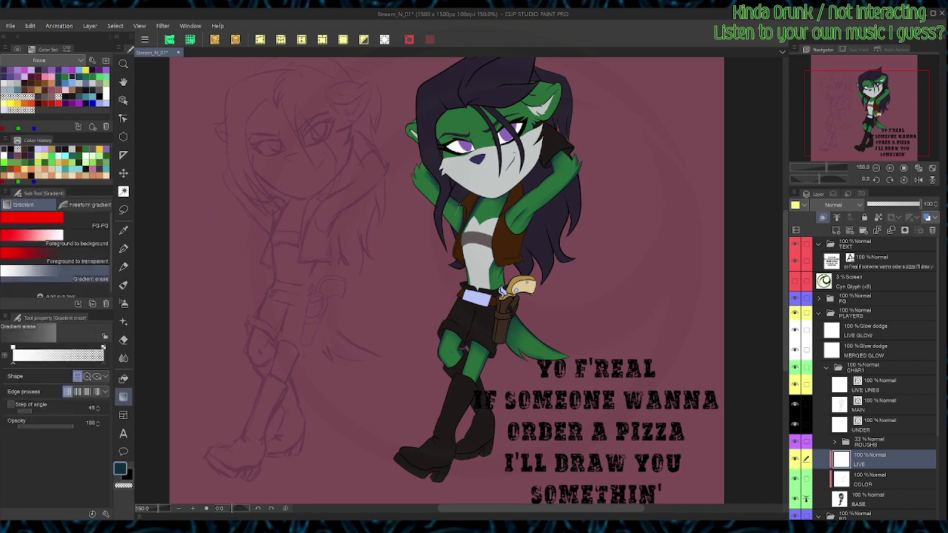
key("b")
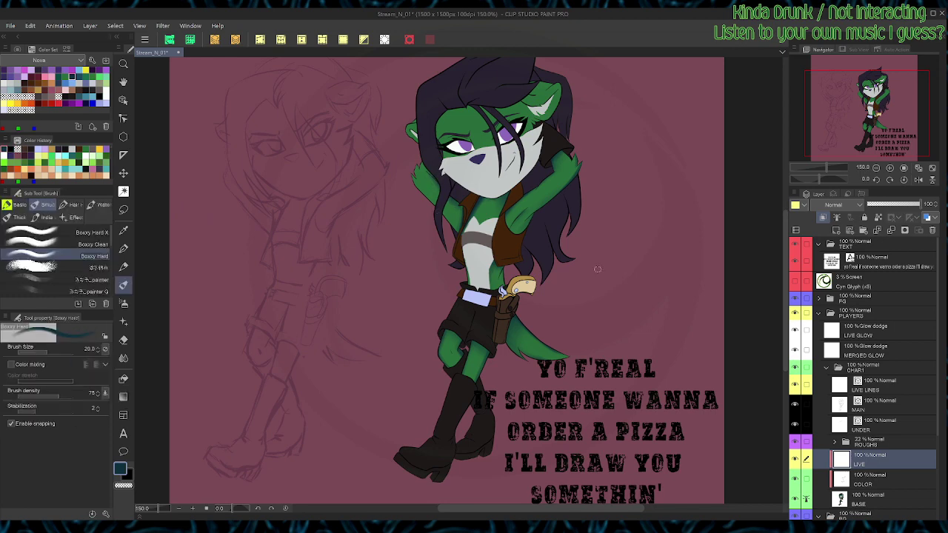
Step: In a mirrored view, shade the arm beside the long hair strand up to the elbow, fade it with Gradient erase, and unmirror the view
key("h")
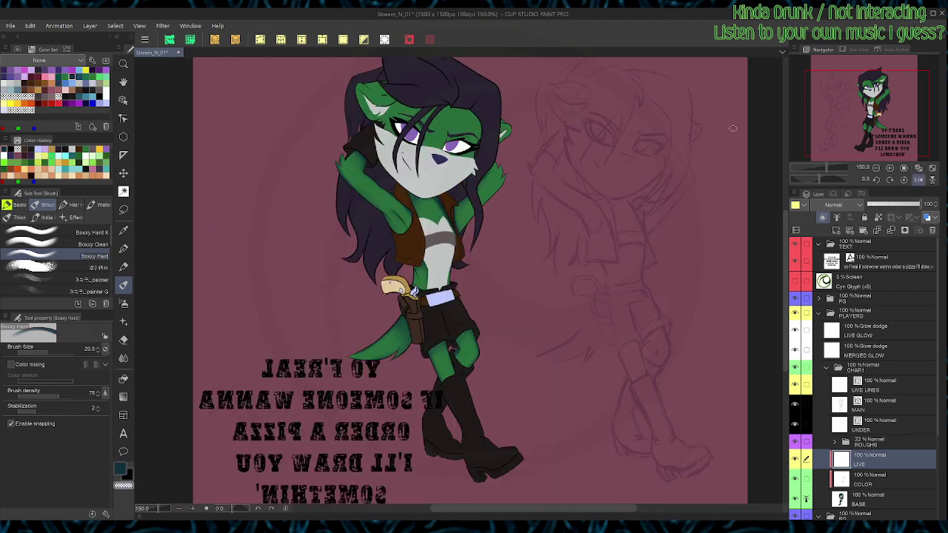
left_click(482, 203, "alt")
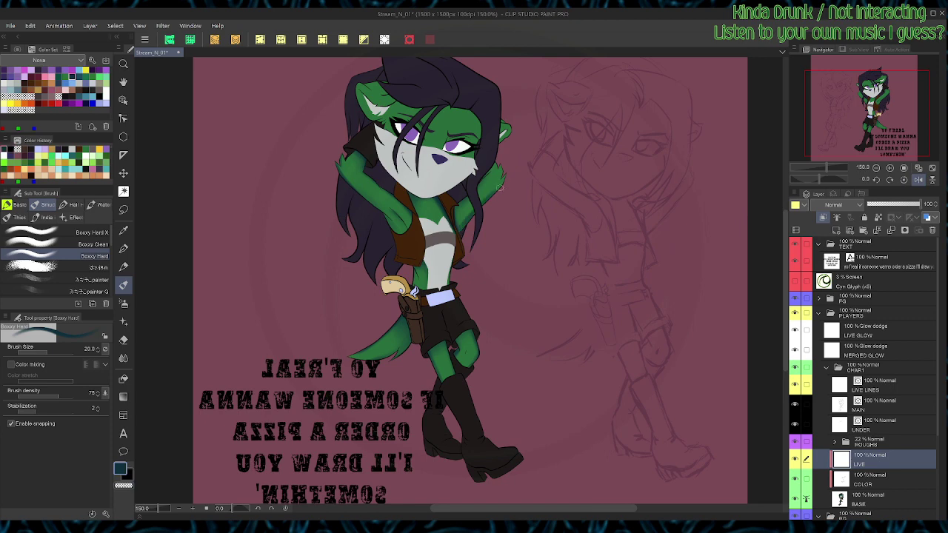
left_click_drag(483, 203, 503, 169)
left_click(505, 147, "alt")
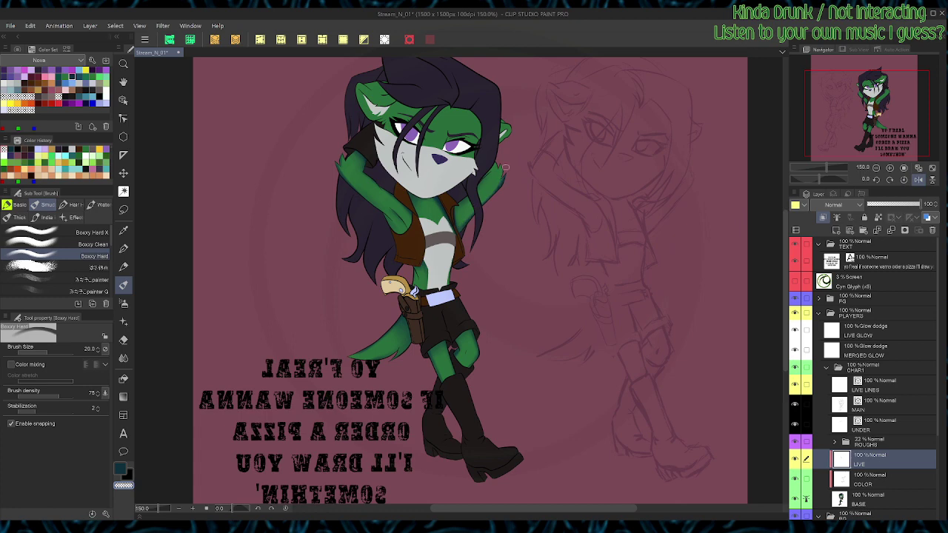
key("g")
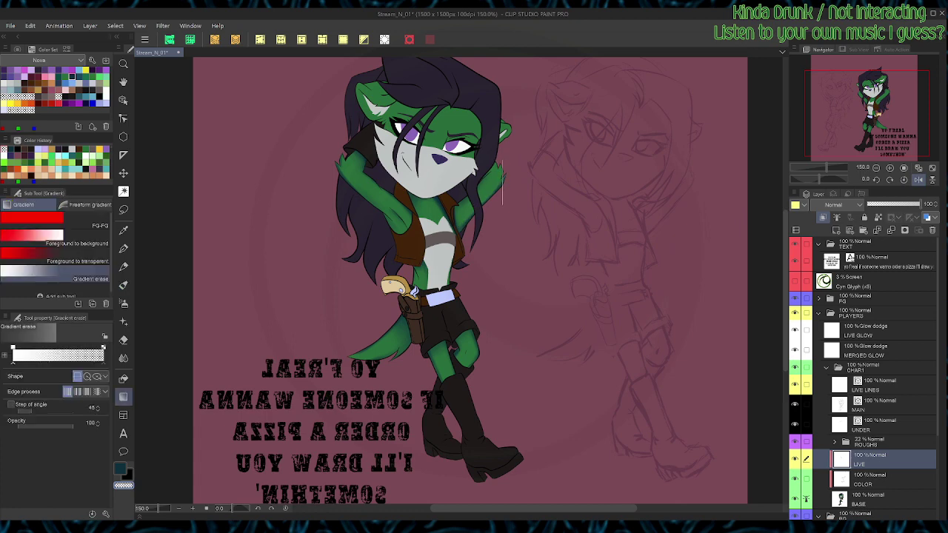
key("b")
key("c")
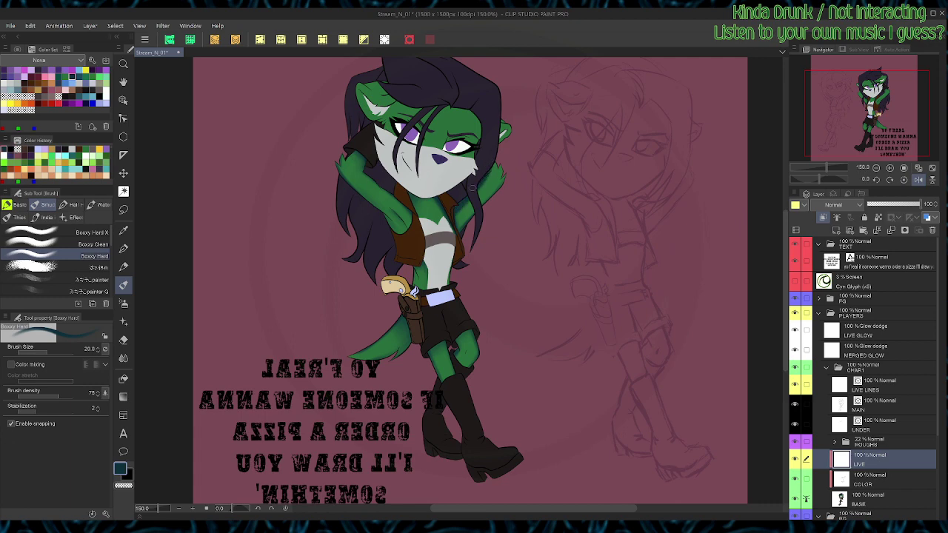
key("g")
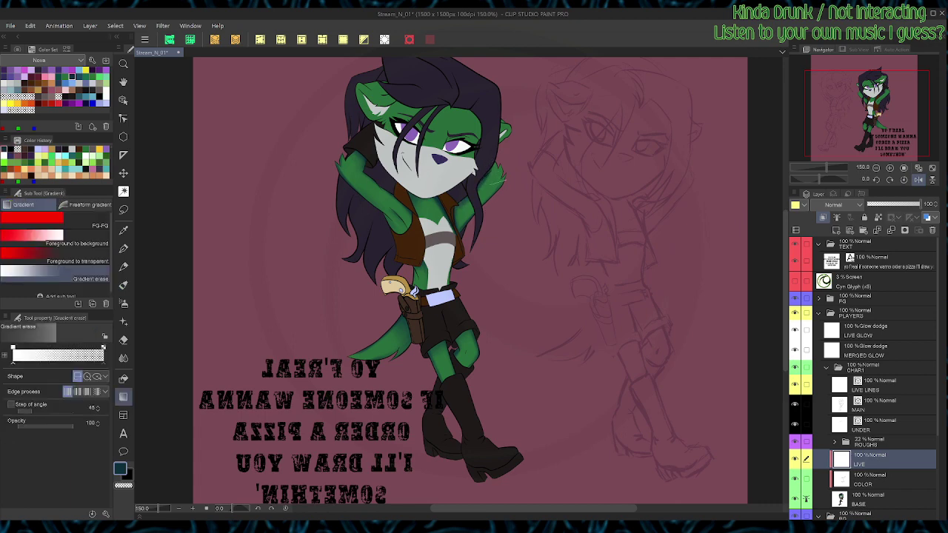
key("b")
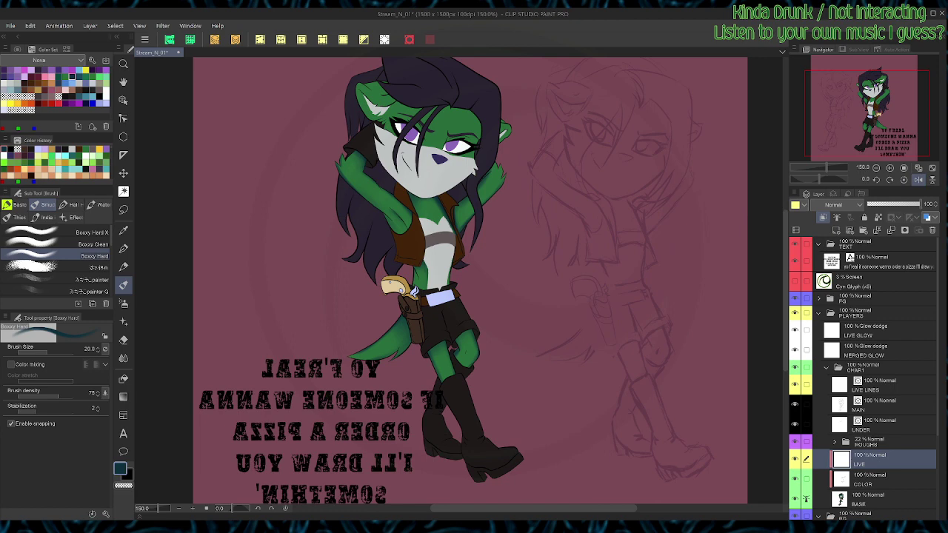
left_click(918, 180)
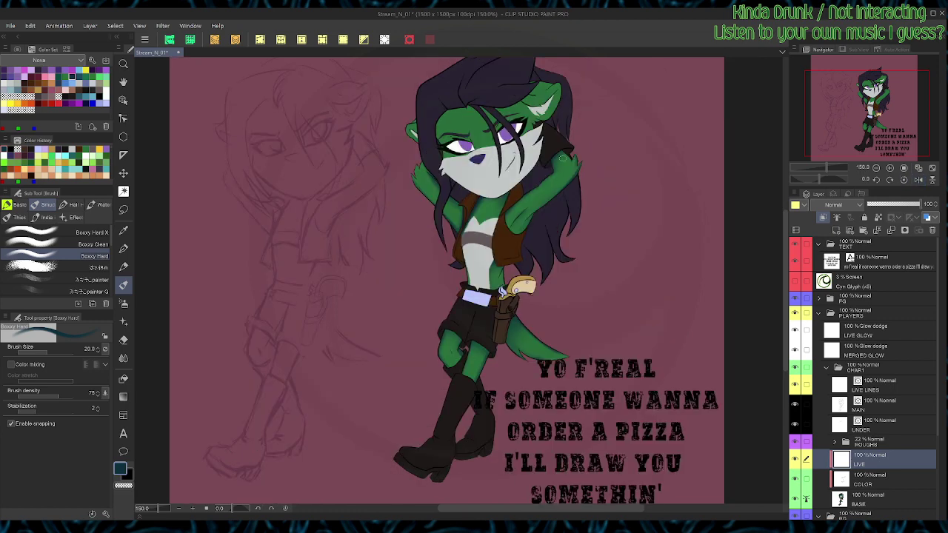
Step: Add dark teal shading on the tail-side arm below the black sleeve and soften it with Gradient erase
mouse_move(551, 160)
left_mouse_down()
mouse_move(543, 182)
mouse_move(502, 221)
left_mouse_up()
key("g")
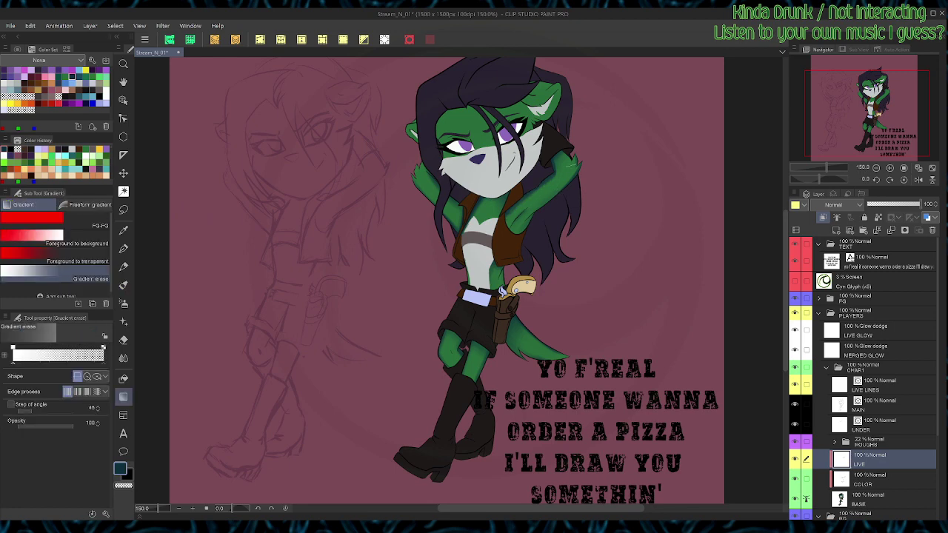
key("b")
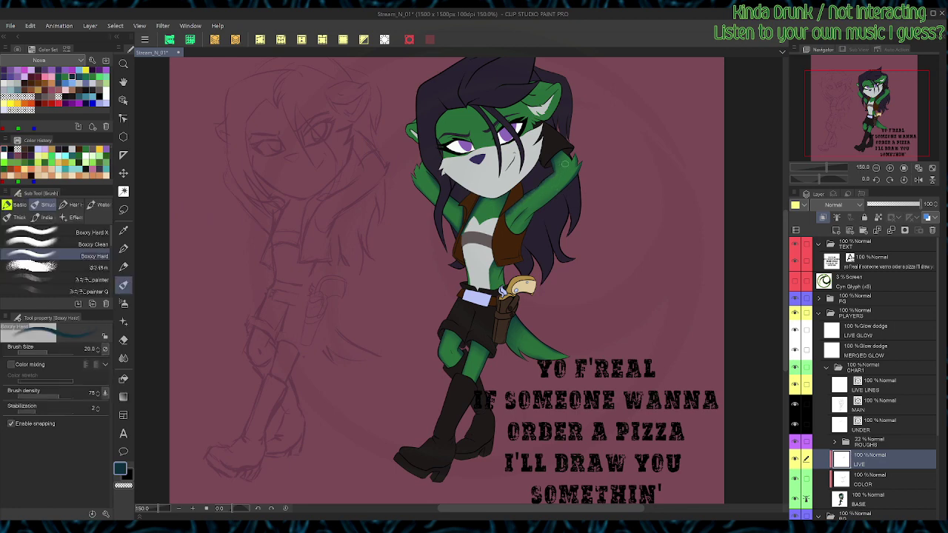
Step: Shade the raised forearm beneath the black sleeve in dark teal, clean its edges with transparent color, and fade it with Gradient erase
key("c")
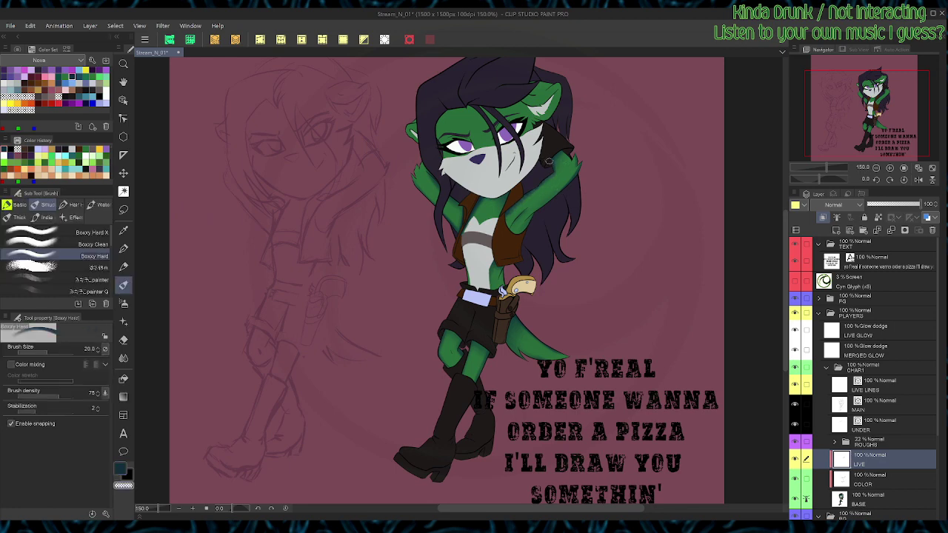
key("c")
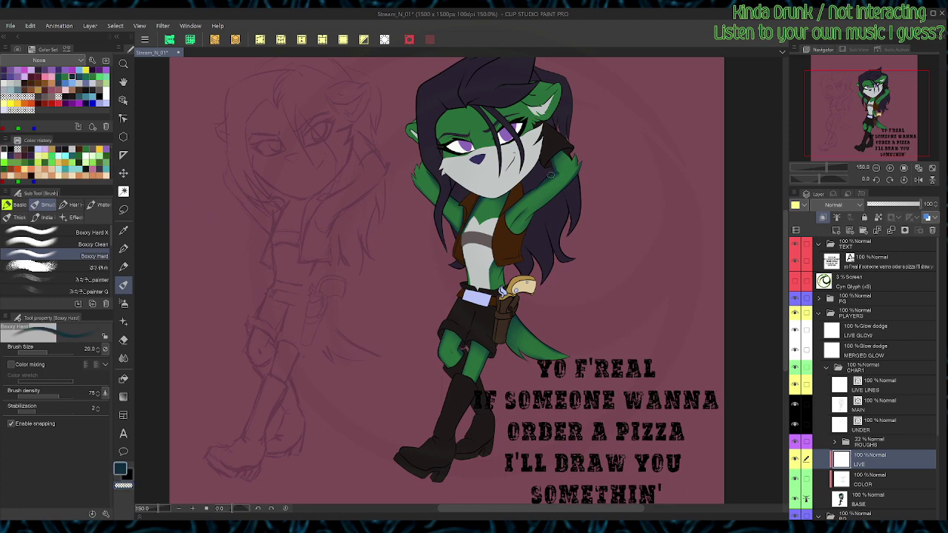
key("c")
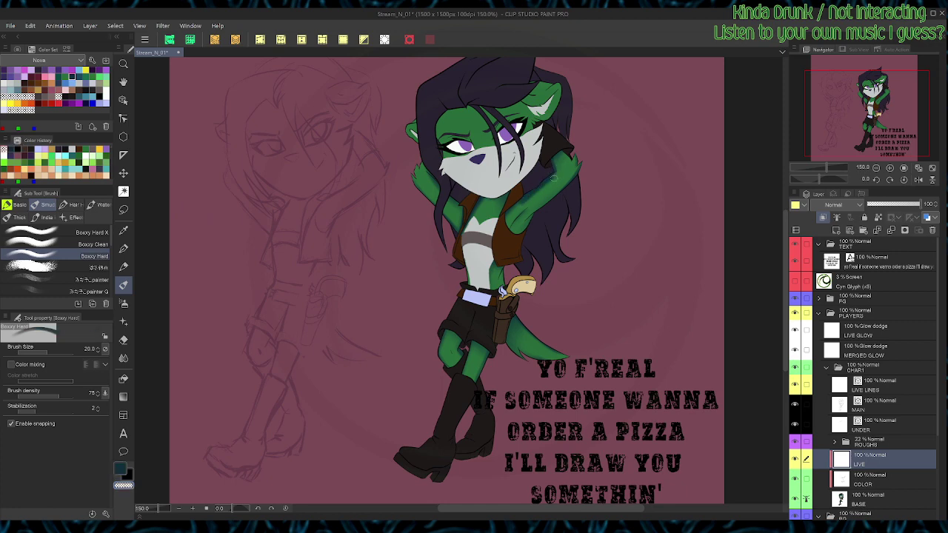
key("g")
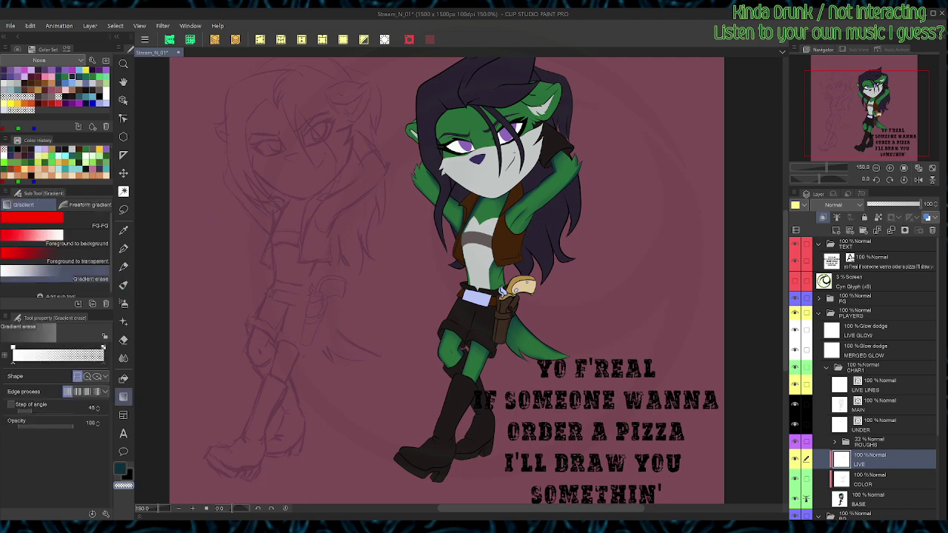
key("b")
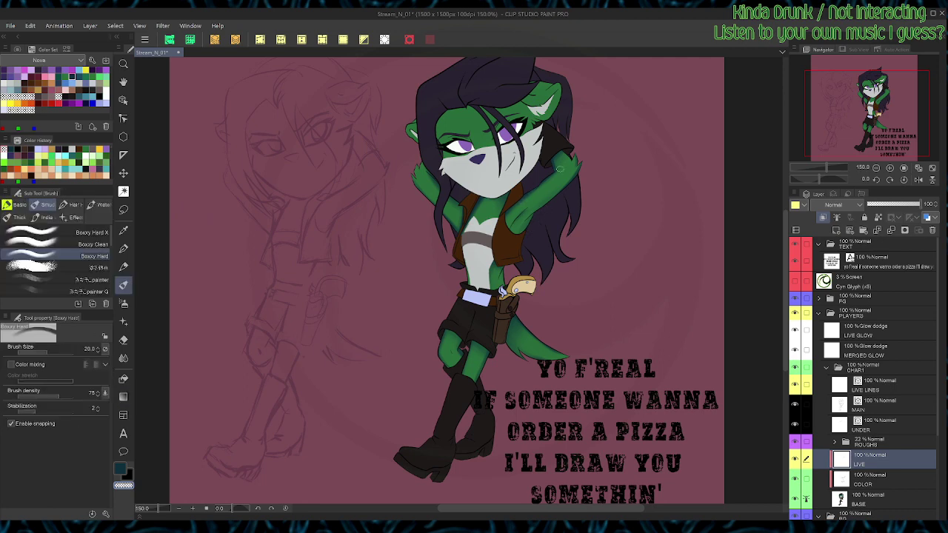
Step: Add dark teal shading to the large ear around its white inner fur, trim the edges, and soften it with Gradient erase
key("c")
key("space")
left_click_drag(468, 238, 419, 335)
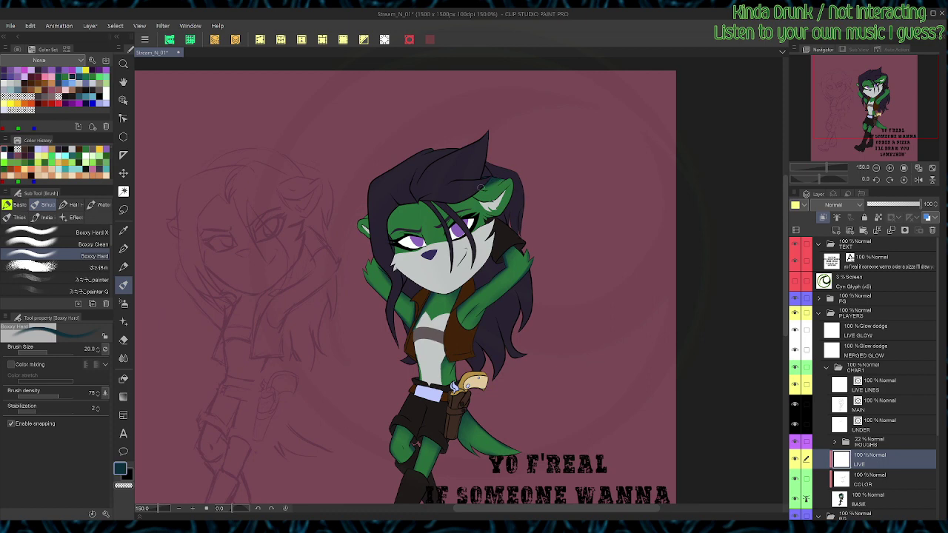
key("g")
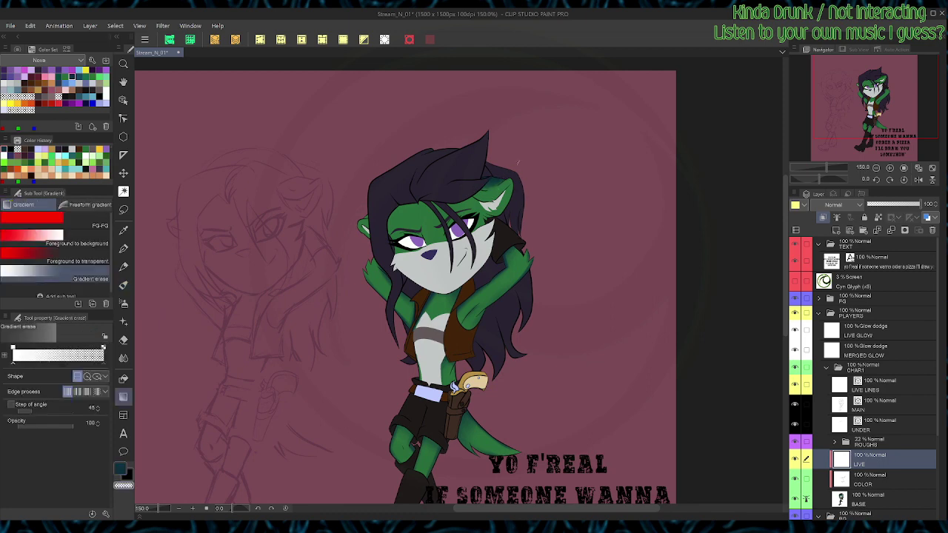
key("b")
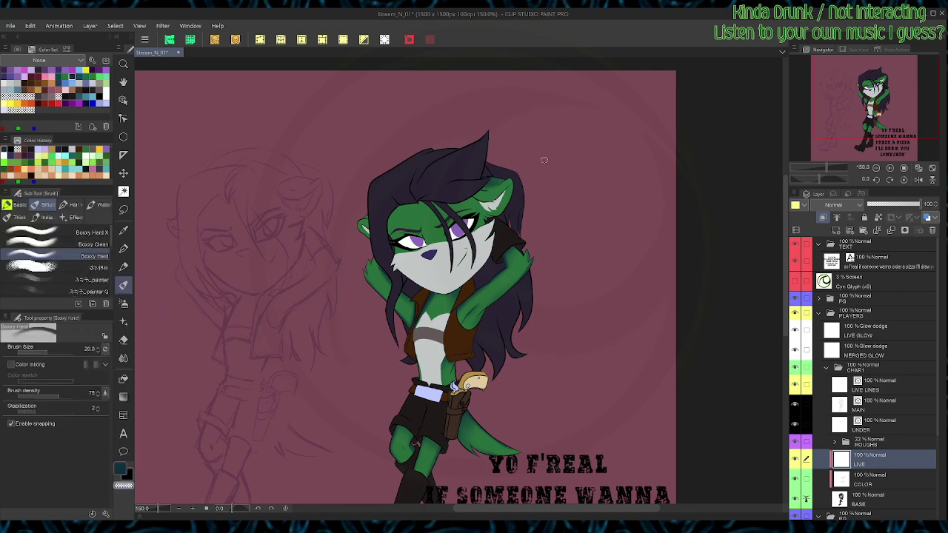
key("c")
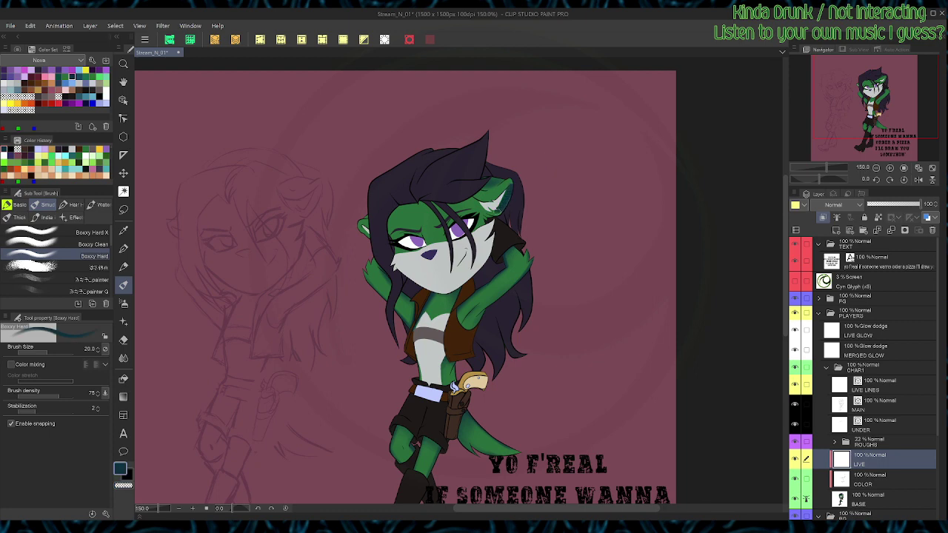
key("c")
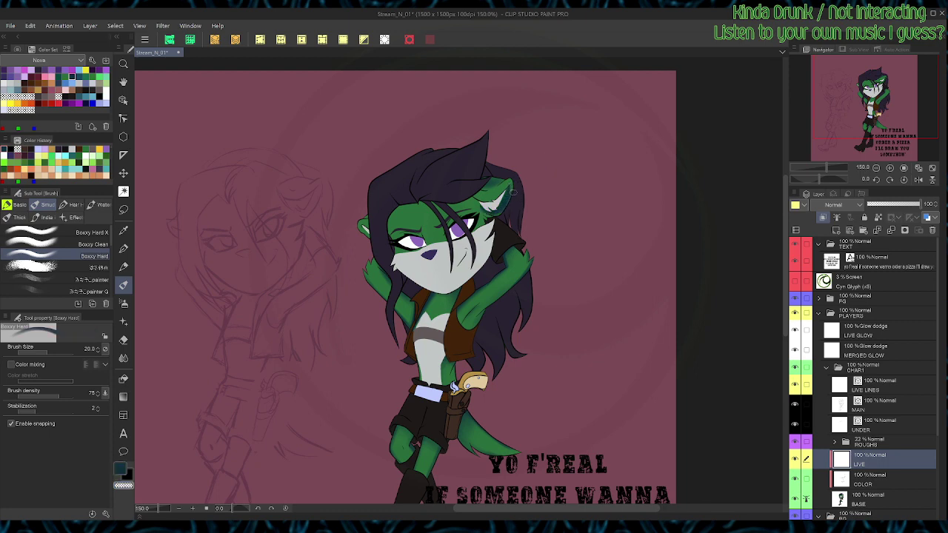
left_click_drag(512, 190, 498, 217)
key("g")
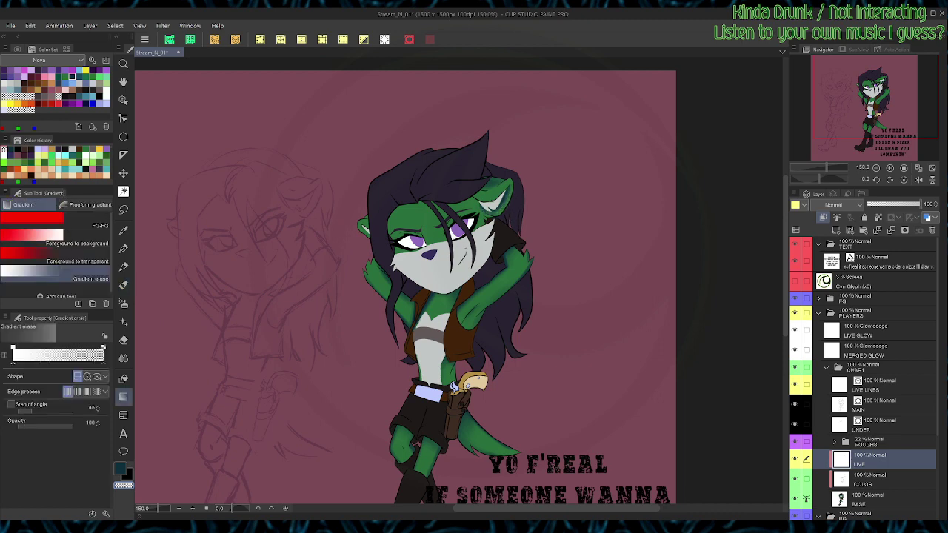
key("b")
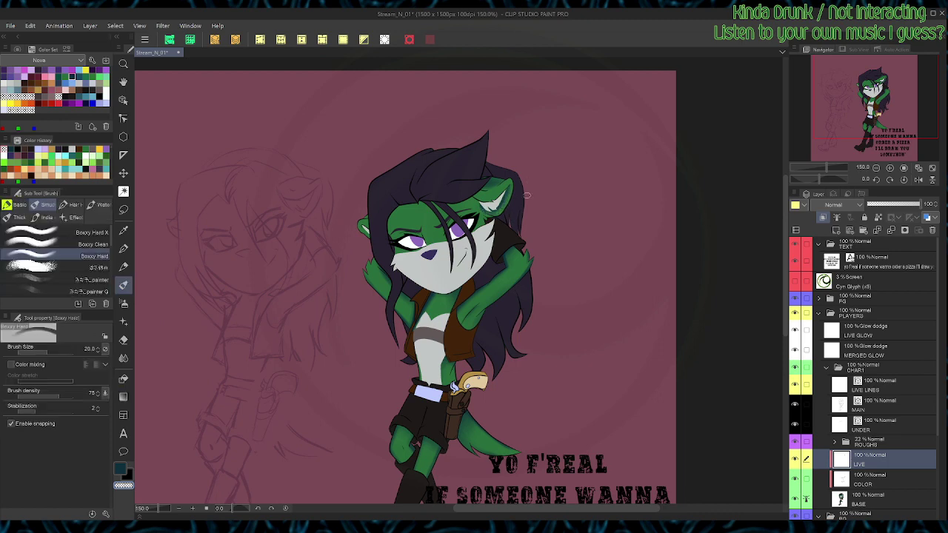
key("g")
key("b")
Step: Hide and collapse the TEXT folder, and hide the ROUGHS folder
left_click(794, 244)
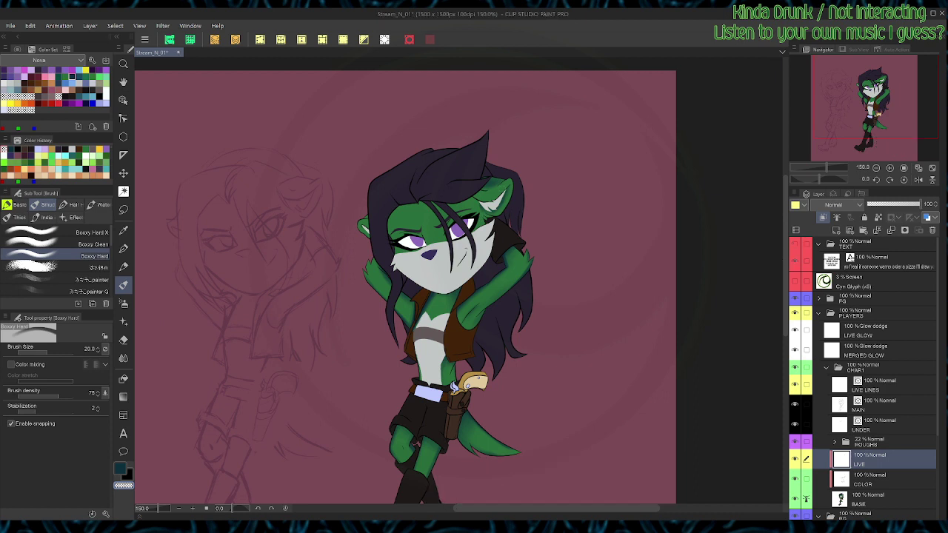
left_click(818, 245)
left_click(794, 422)
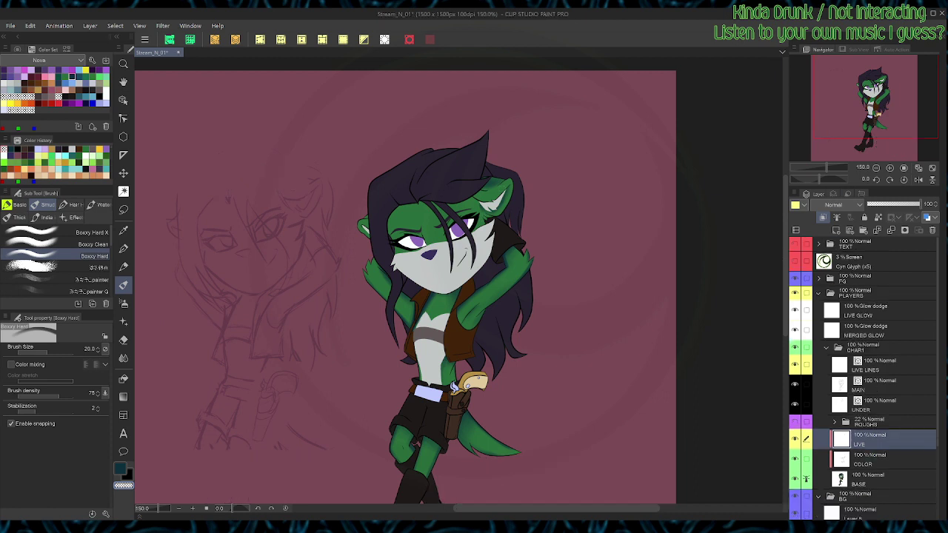
Step: Duplicate the UNDER line layer, hide the copy, merge the original down into the BASE layer, and save the file
left_click(881, 405)
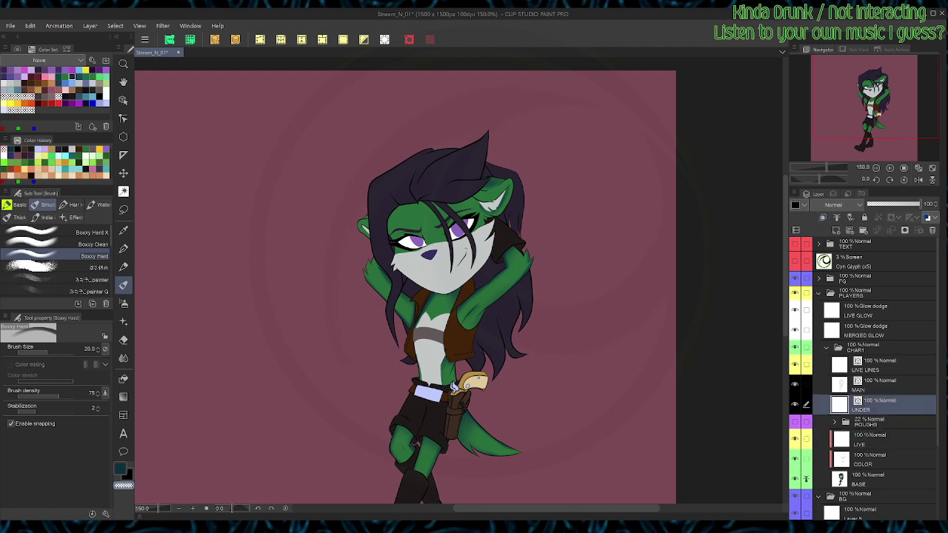
key("ctrl+v")
left_click(794, 404)
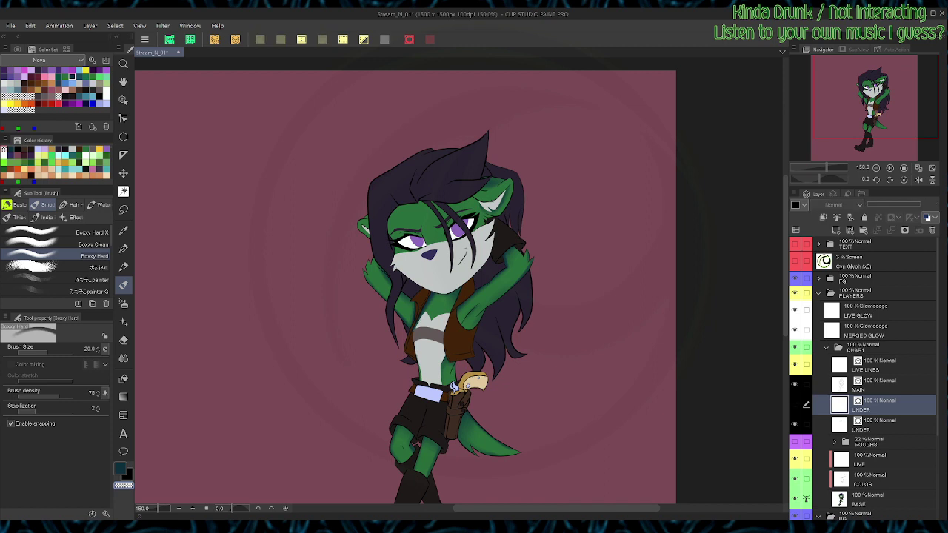
scroll(794, 404, "down", 1)
left_click_drag(881, 388, 881, 452)
key("ctrl+e")
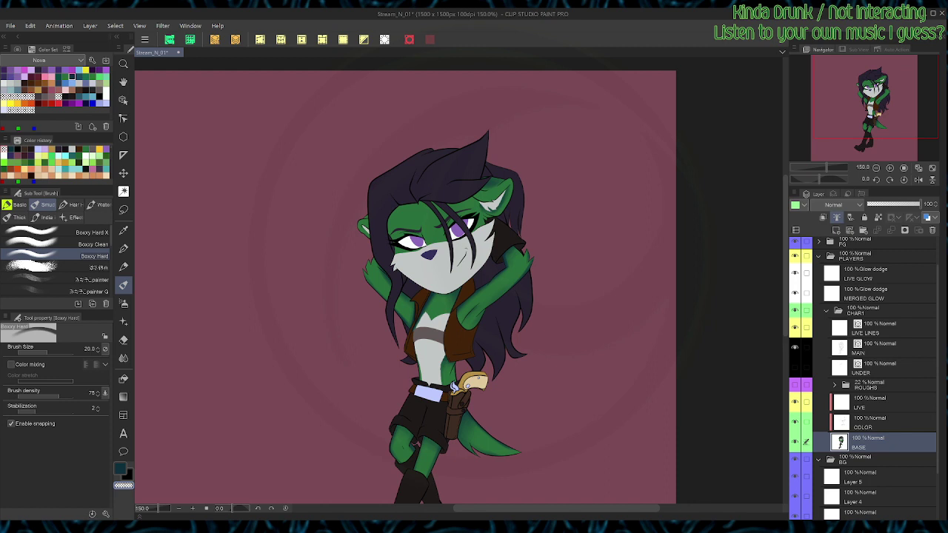
key("ctrl+s")
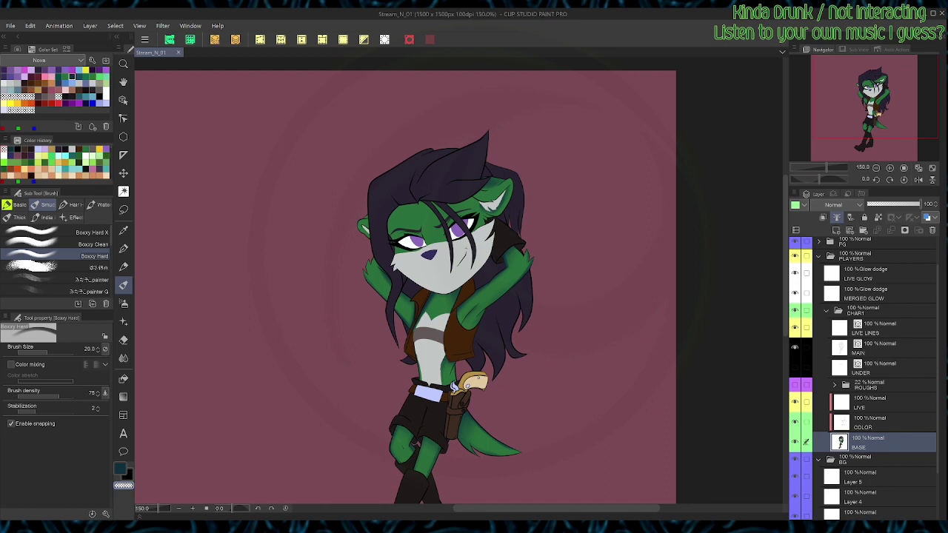
Step: On the LIVE layer, shade the forehead along the hairline above the far eye in dark teal and fade it with Gradient erase
left_click(881, 402)
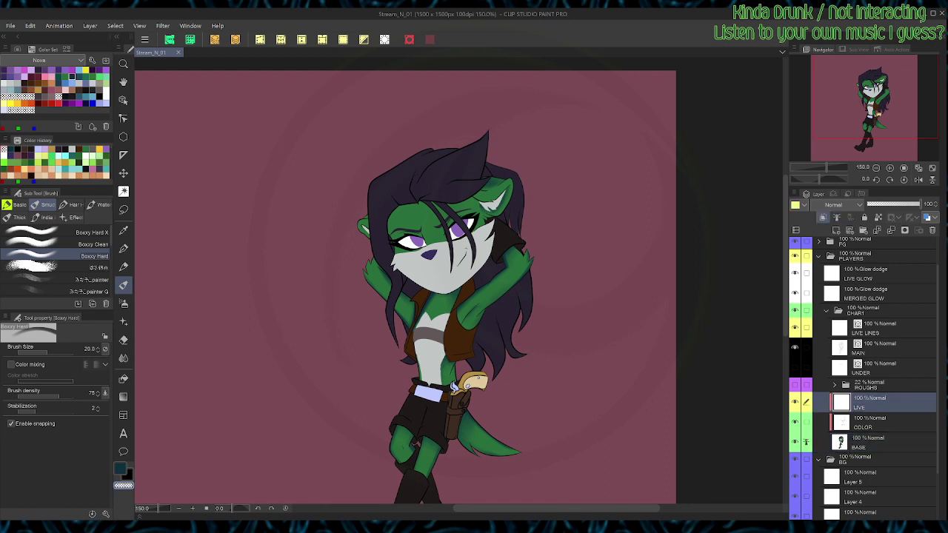
key("ctrl+plus")
key("w")
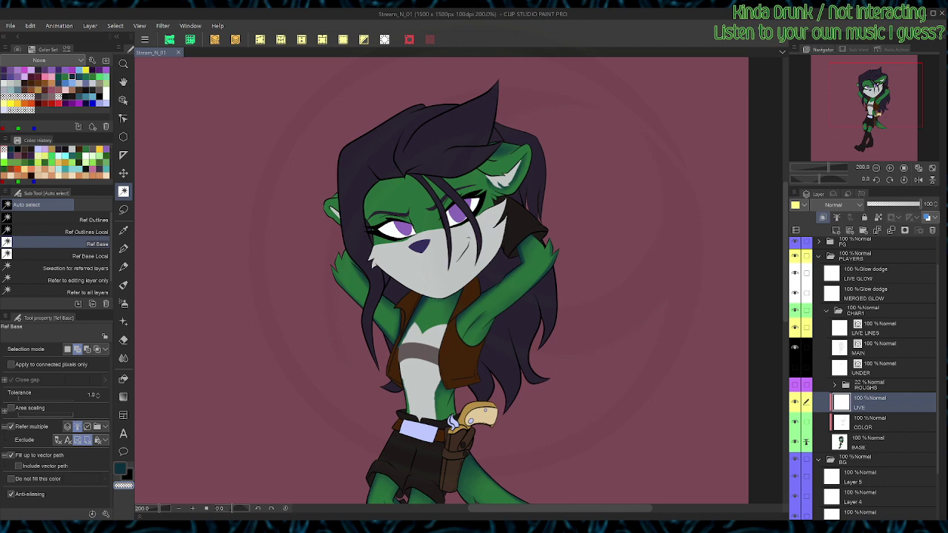
key("p")
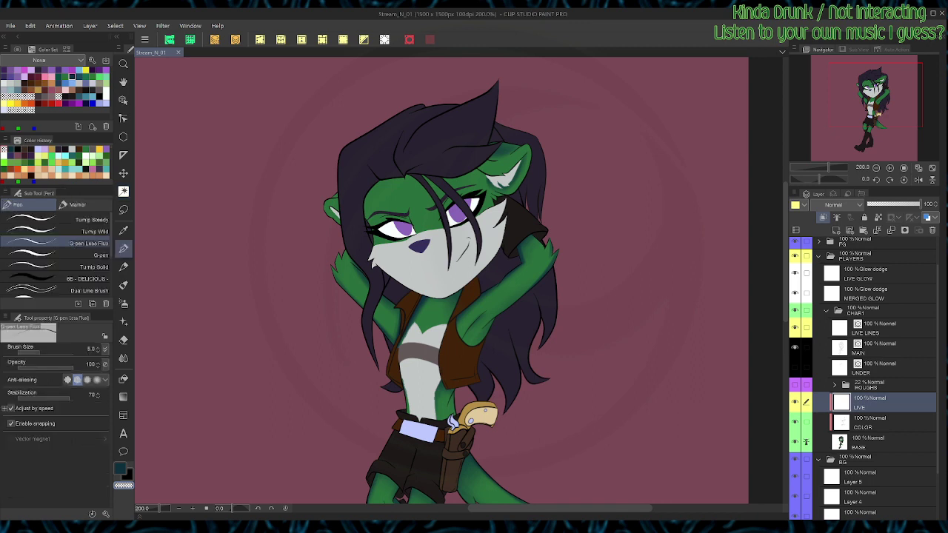
key("c")
key("b")
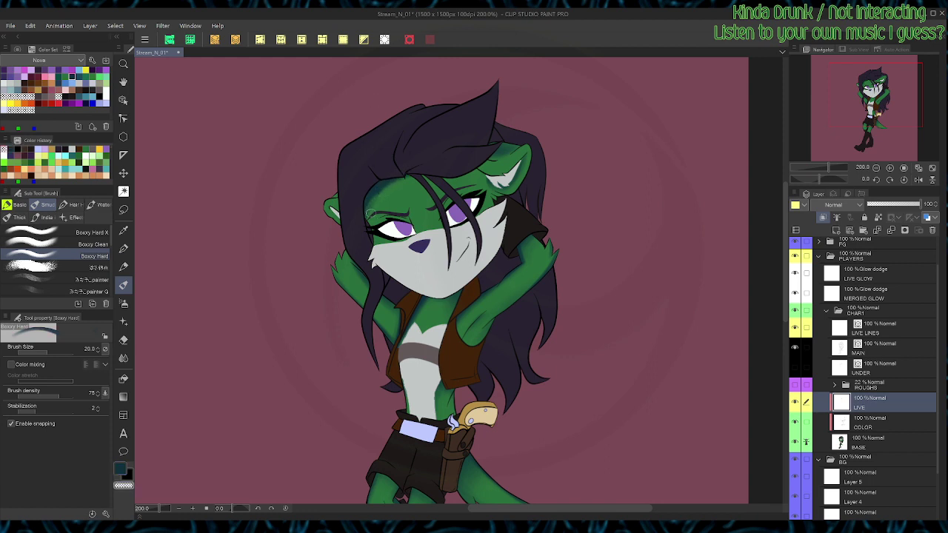
key("g")
key("b")
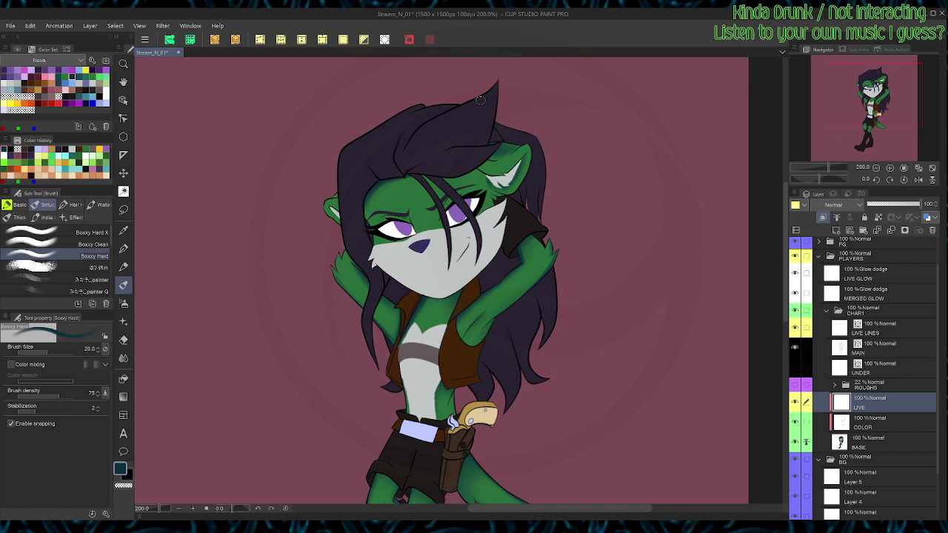
Step: Paint dark teal shading on the small far ear where it meets the hair and refine its edge
left_click(341, 196, "alt")
left_click(333, 206, "alt")
left_click(330, 214, "alt")
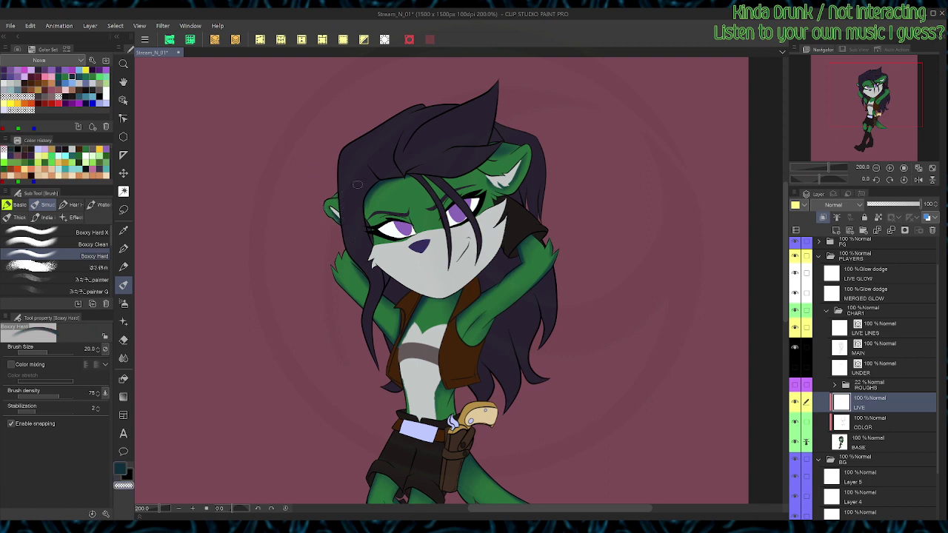
left_click(352, 222, "alt")
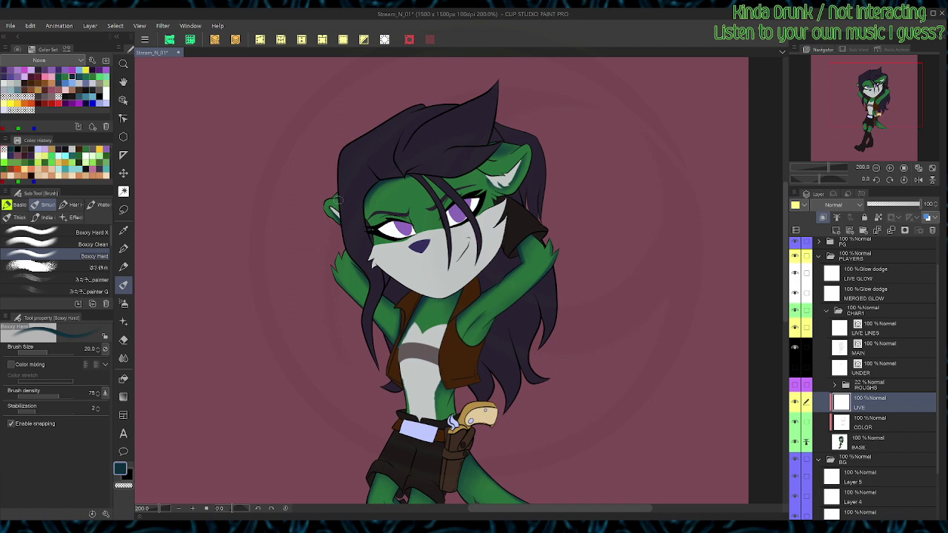
left_click_drag(334, 199, 352, 211)
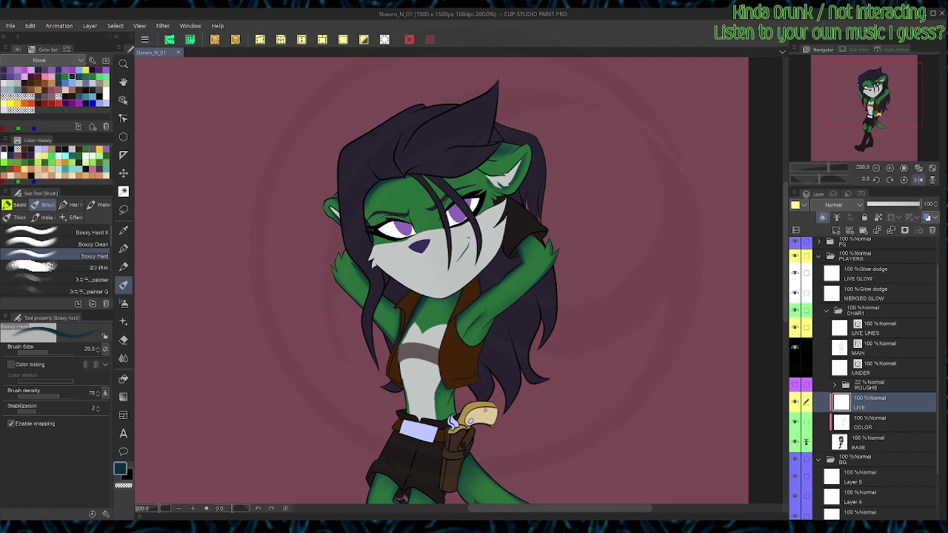
Step: In a mirrored view, shade the brow between the large ear and hair strands with a size 50 brush, fade it with Gradient erase, and save
left_click(918, 179)
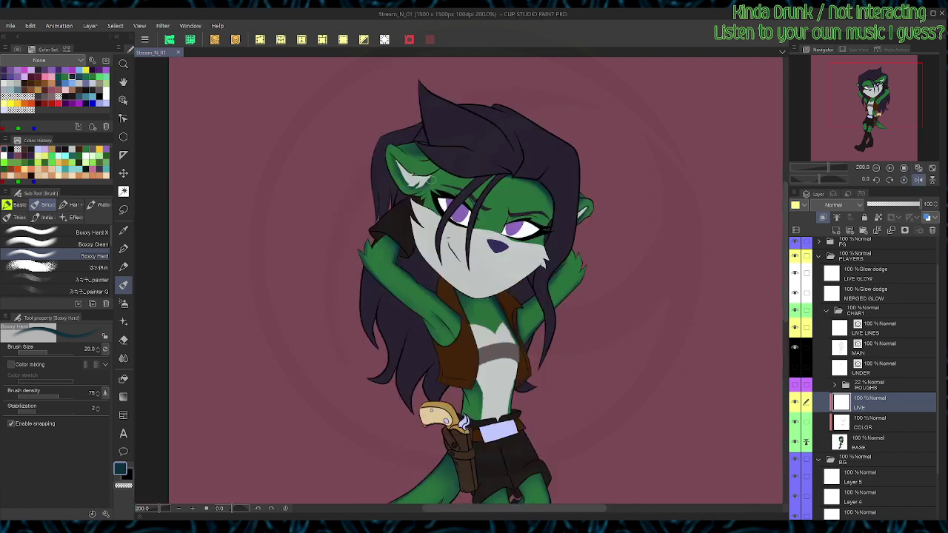
mouse_move(439, 171)
left_mouse_down()
mouse_move(422, 197)
mouse_move(437, 204)
mouse_move(449, 177)
mouse_move(444, 214)
left_mouse_up()
key("bracketright")
key("bracketright")
key("bracketright")
key("bracketright")
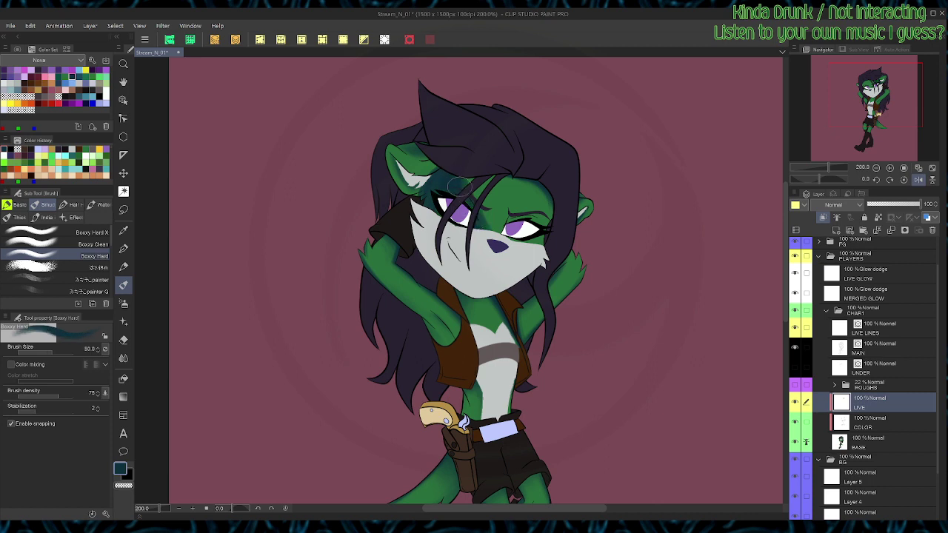
key("g")
left_click_drag(509, 180, 477, 231)
left_click_drag(507, 164, 476, 230)
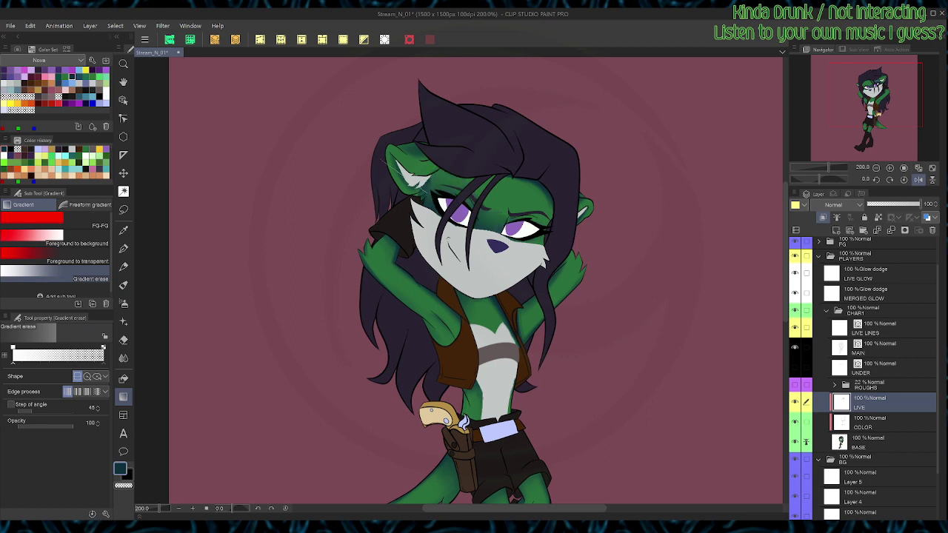
key("b")
key("c")
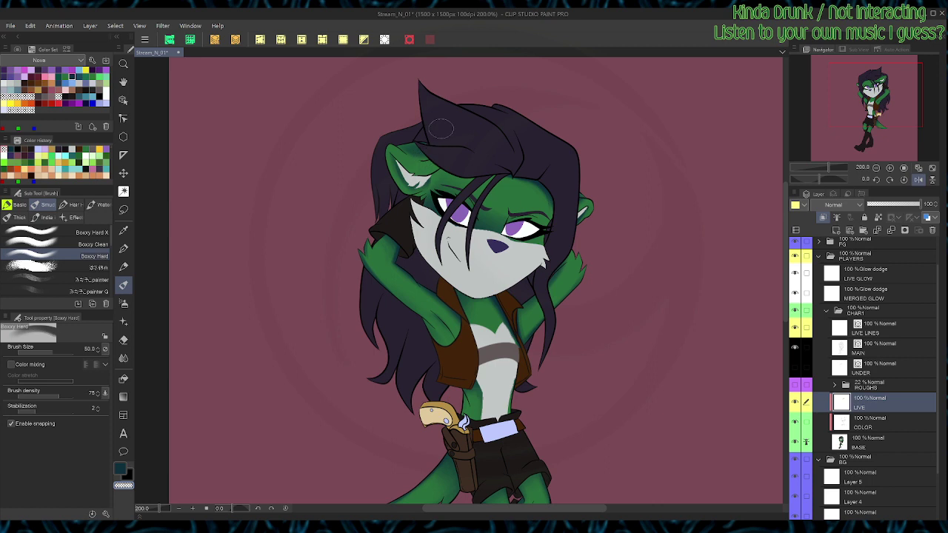
key("ctrl+s")
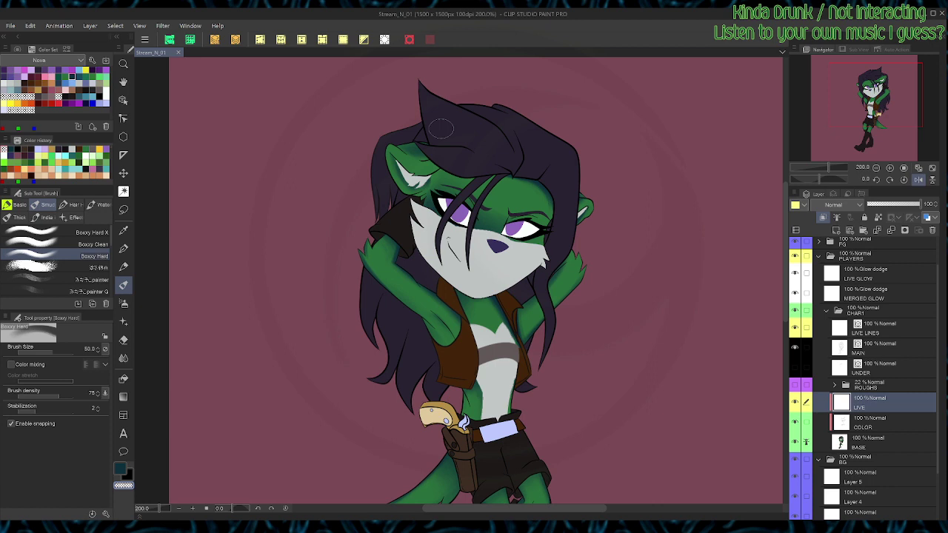
Step: Shade the green fur around the outer corner of the far eye in dark teal, fade it with Gradient erase, and clean the edge
key("c")
mouse_move(512, 237)
left_mouse_down()
mouse_move(552, 235)
mouse_move(556, 202)
left_mouse_up()
key("g")
key("b")
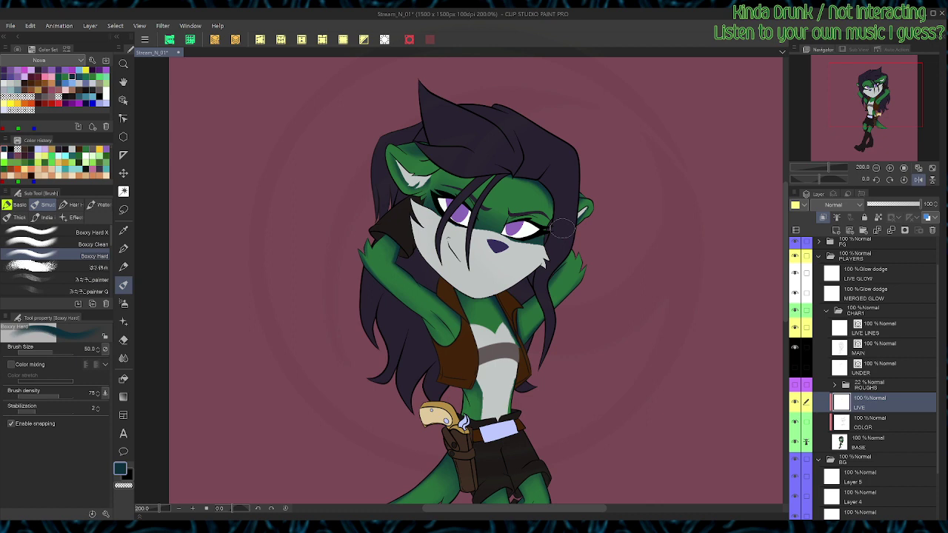
key("c")
left_click_drag(551, 236, 556, 238)
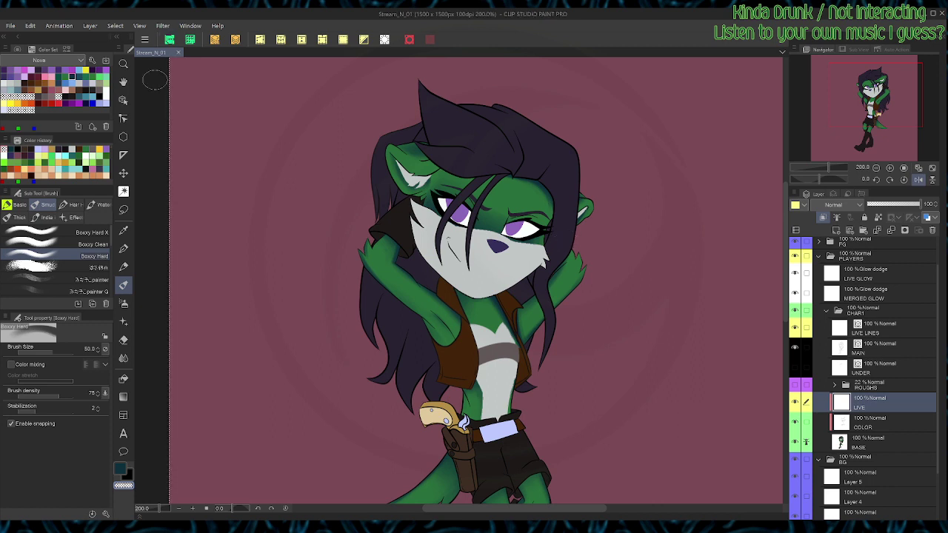
Step: Clear the current selection, auto-select the base color area at the sleeve-side raised arm using Ref Base, and save the file
key("ctrl+d")
key("w")
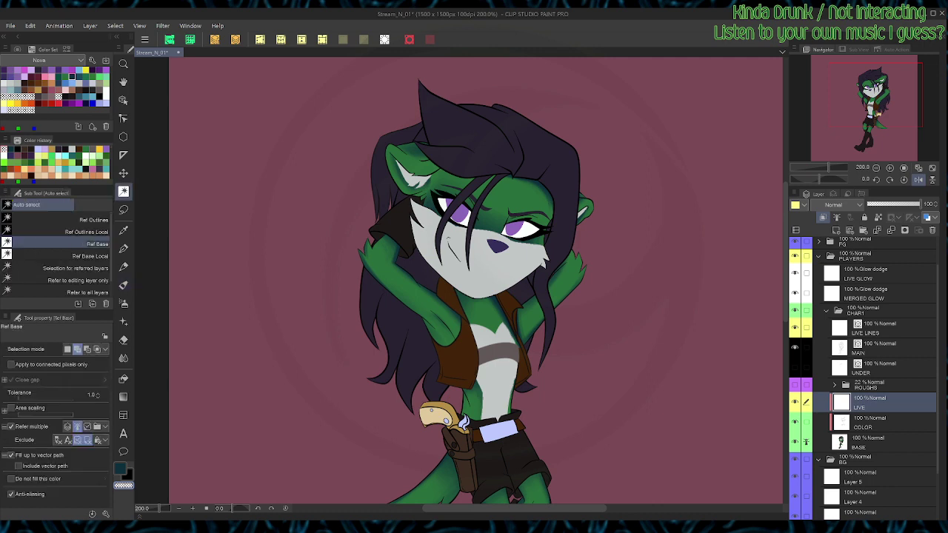
left_click(409, 288)
key("ctrl+s")
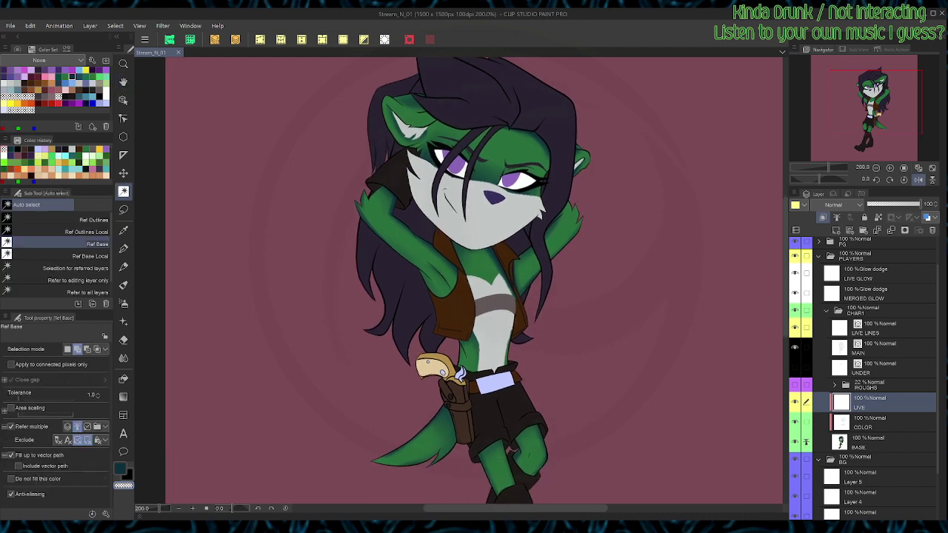
Step: Choose light green and highlight the fur tuft at the elbow of the sleeve-side raised arm with the Boxxy Hard brush at size 12
key("c")
left_click(65, 76)
left_click(105, 77)
key("b")
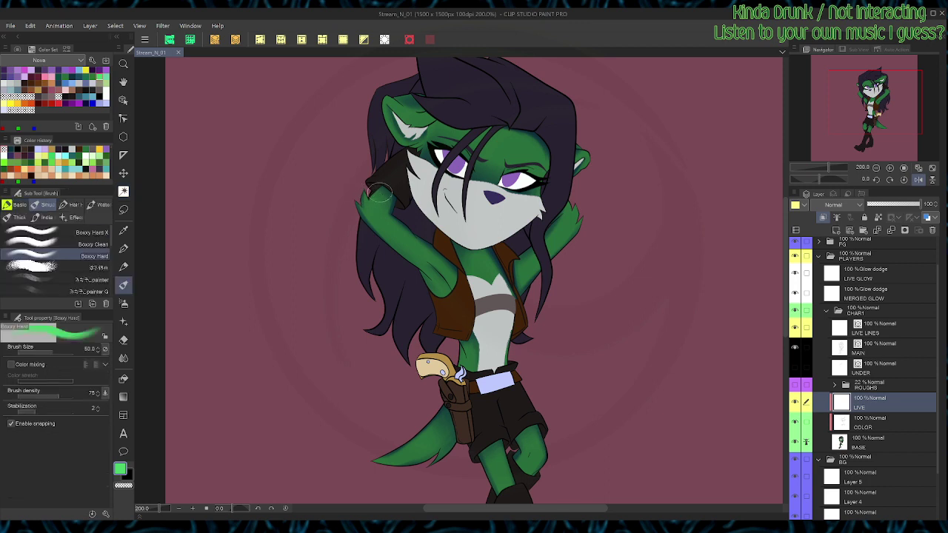
key("bracketleft")
key("bracketleft")
key("bracketleft")
key("bracketleft")
key("bracketleft")
key("bracketleft")
key("bracketleft")
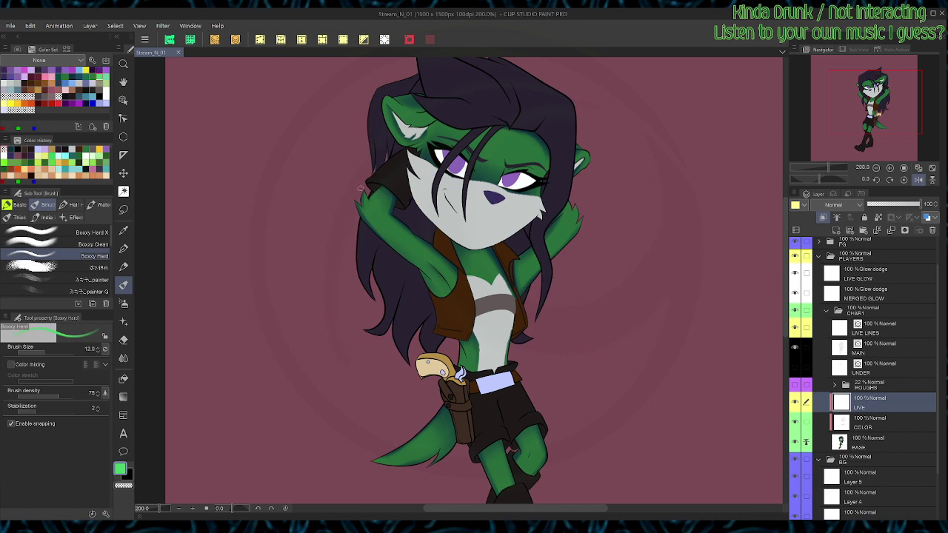
mouse_move(360, 188)
left_mouse_down()
mouse_move(369, 215)
mouse_move(378, 204)
mouse_move(366, 187)
mouse_move(383, 222)
mouse_move(360, 203)
mouse_move(366, 190)
mouse_move(377, 207)
mouse_move(357, 201)
mouse_move(387, 233)
left_mouse_up()
key("c")
key("c")
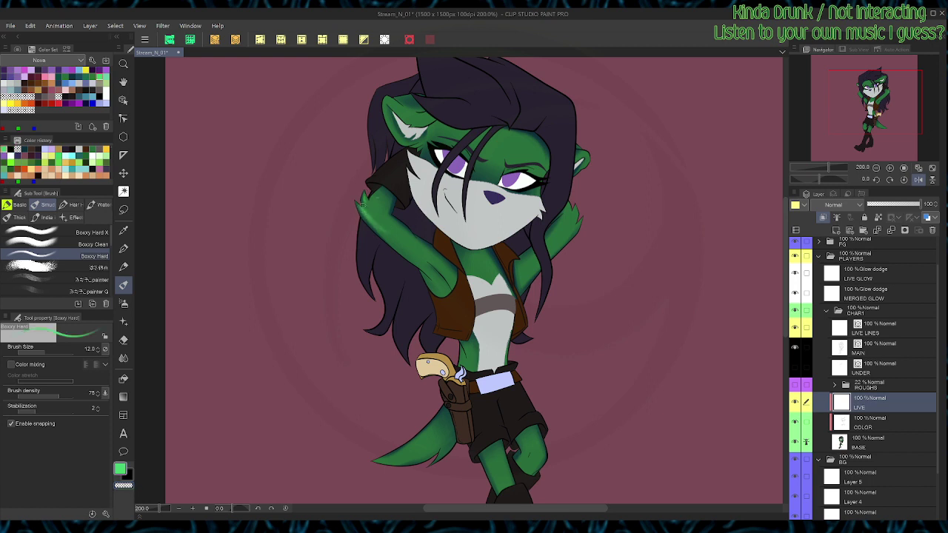
Step: Paint a light green highlight along the sleeve-side raised arm at brush size 30 and carve its edges with transparent color
key("]")
key("]")
key("]")
key("]")
key("]")
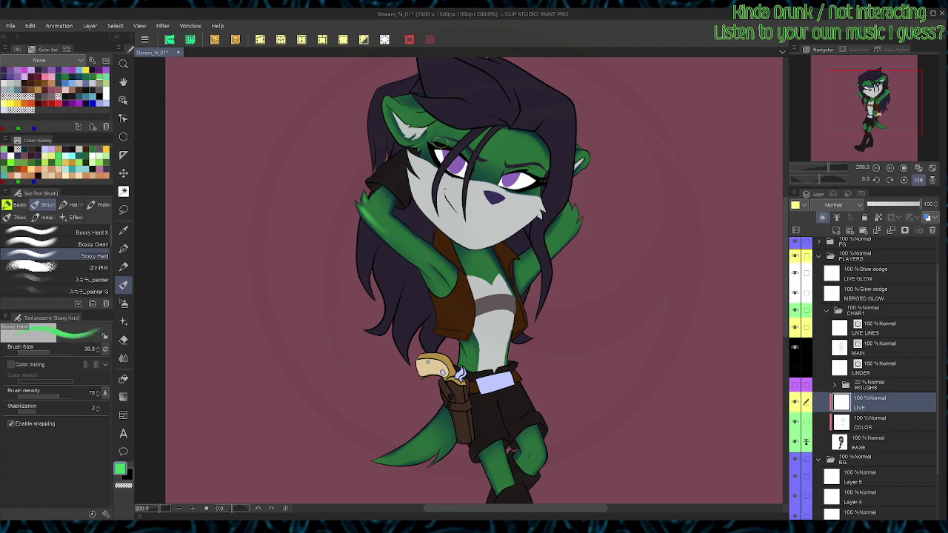
mouse_move(367, 206)
left_mouse_down()
mouse_move(404, 230)
mouse_move(385, 291)
mouse_move(402, 329)
mouse_move(437, 354)
mouse_move(462, 324)
mouse_move(472, 275)
left_mouse_up()
key("r")
key("b")
key("c")
left_click_drag(446, 322, 442, 385)
mouse_move(445, 347)
left_mouse_down()
mouse_move(442, 401)
mouse_move(459, 275)
left_mouse_up()
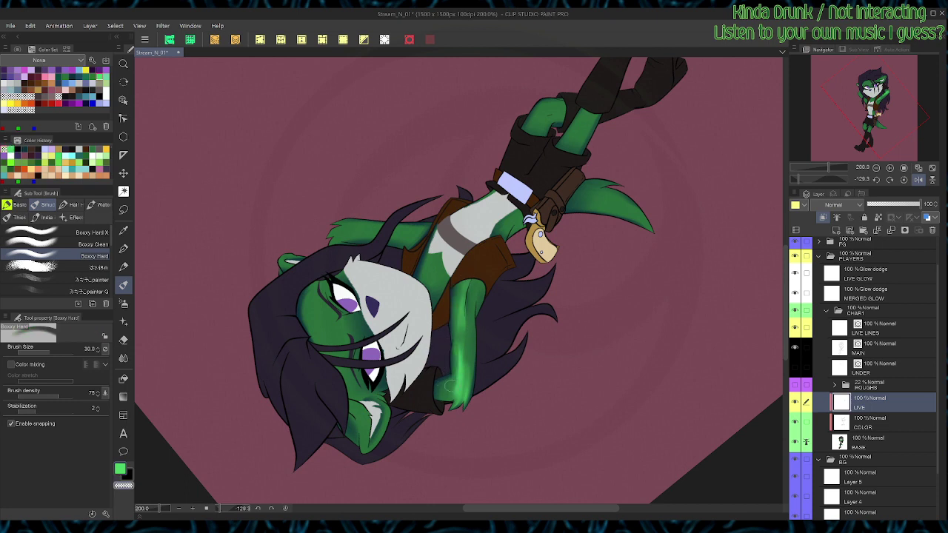
Step: Refine the sleeve-side arm highlight with transparent strokes, soften it with Gradient erase, and reset the canvas rotation
left_click_drag(447, 392, 453, 353)
key("g")
left_click_drag(481, 392, 466, 347)
key("b")
key("ctrl+at")
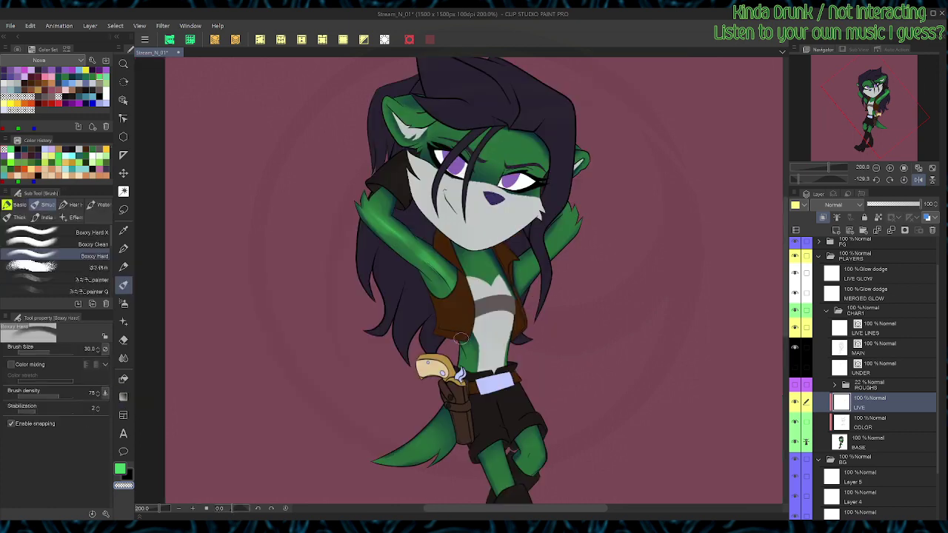
key("g")
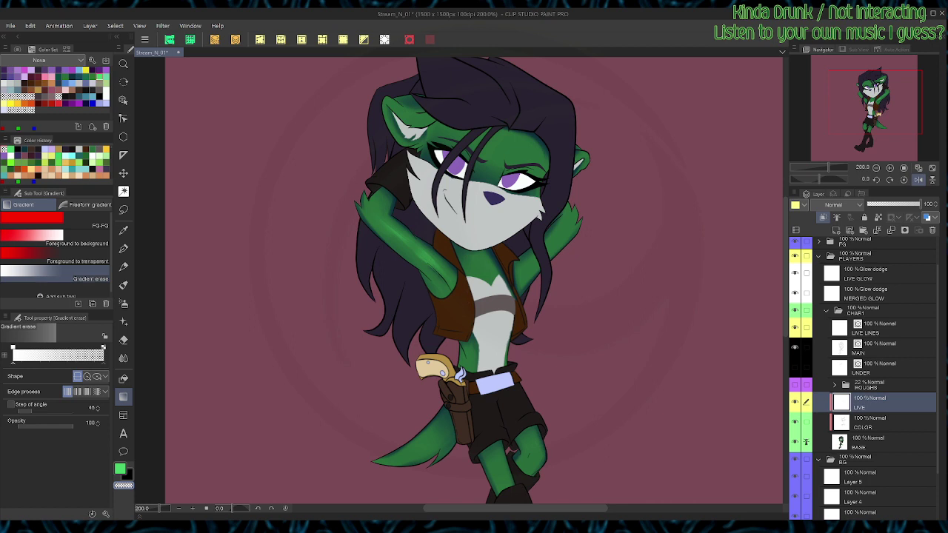
key("b")
key("g")
key("b")
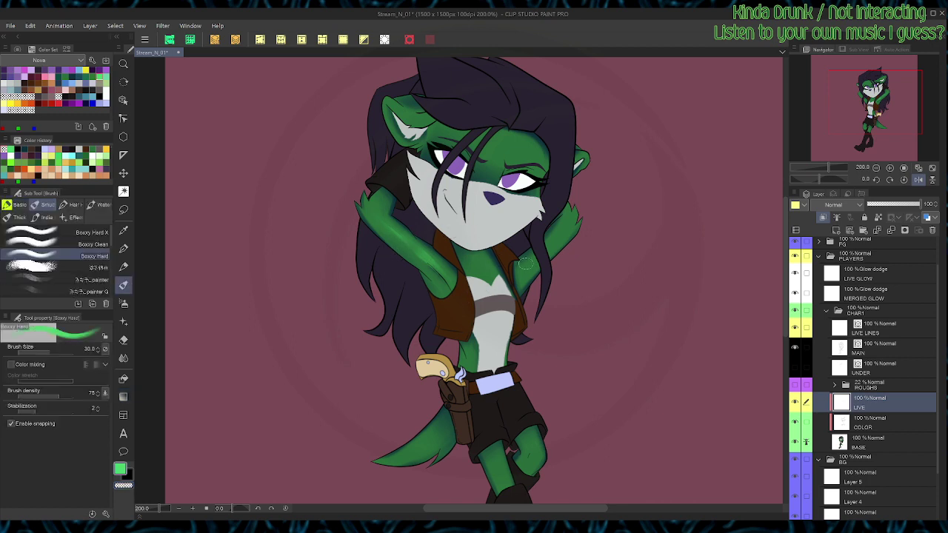
Step: Highlight the far raised arm in light green from the vest to the elbow, trim it, and fade it with Gradient erase
left_click_drag(522, 271, 570, 210)
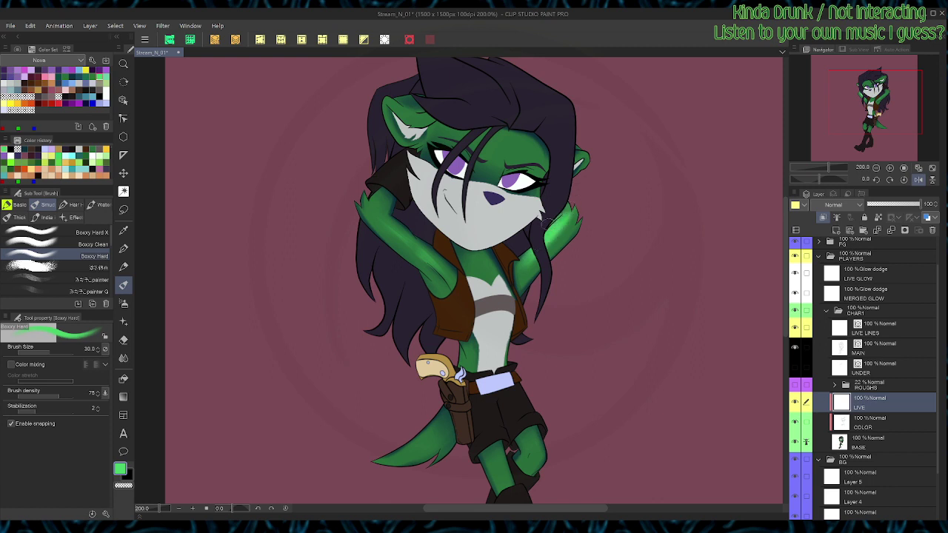
key("c")
mouse_move(527, 257)
left_mouse_down()
mouse_move(569, 208)
mouse_move(529, 263)
left_mouse_up()
key("g")
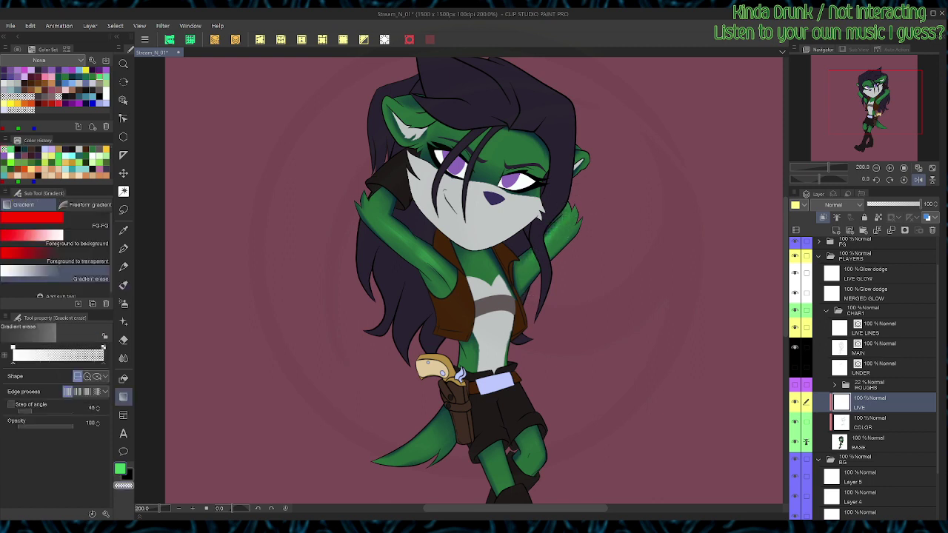
key("b")
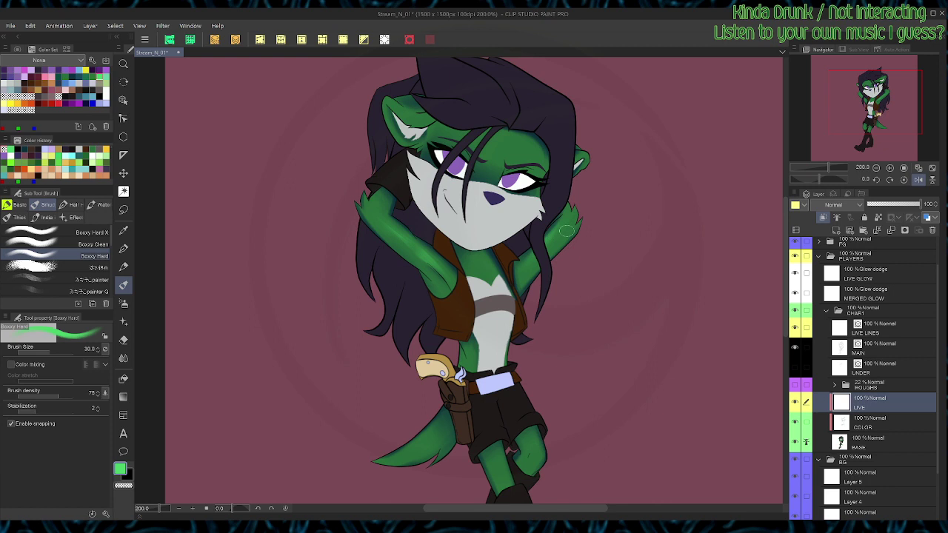
Step: Highlight the green fur at the waist below the vest, trim it with transparent color, and soften it with Gradient erase
key("space")
left_click_drag(453, 366, 468, 237)
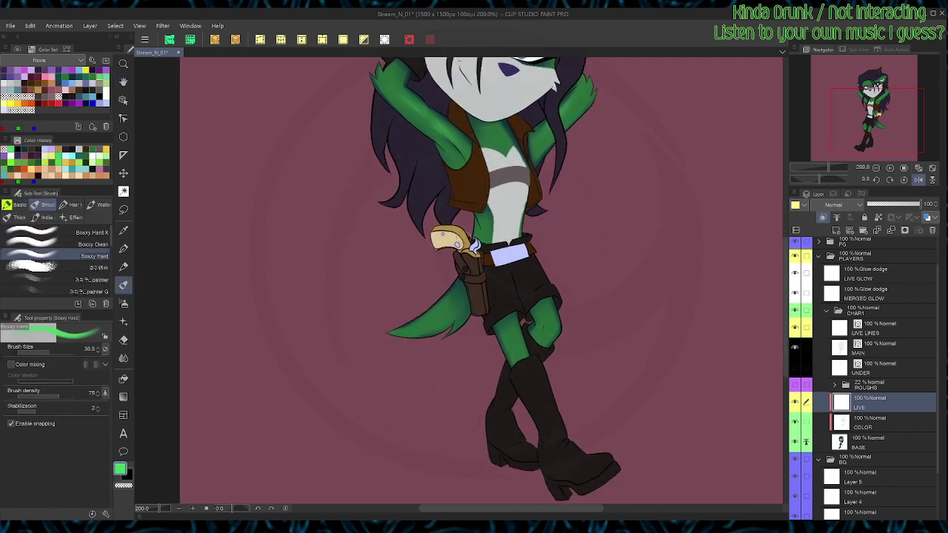
key("c")
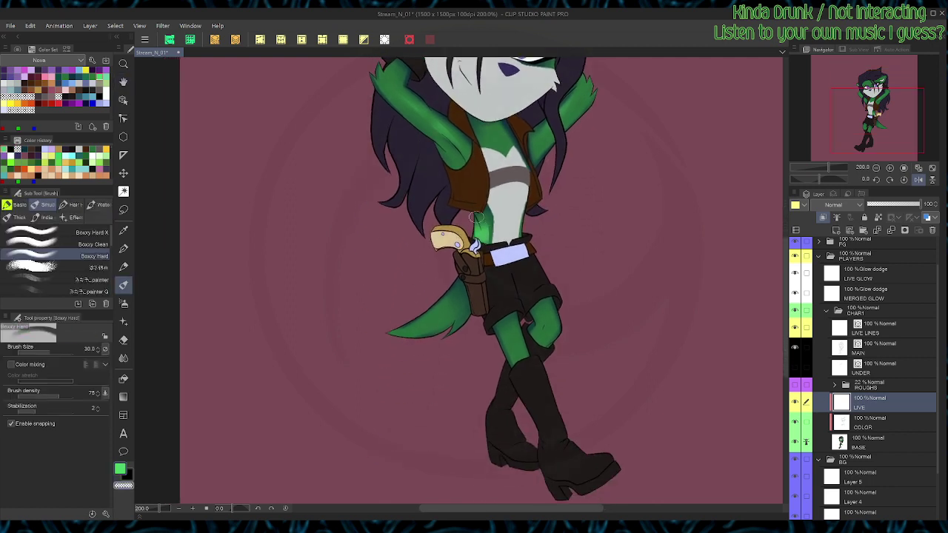
left_click_drag(485, 224, 478, 231)
key("g")
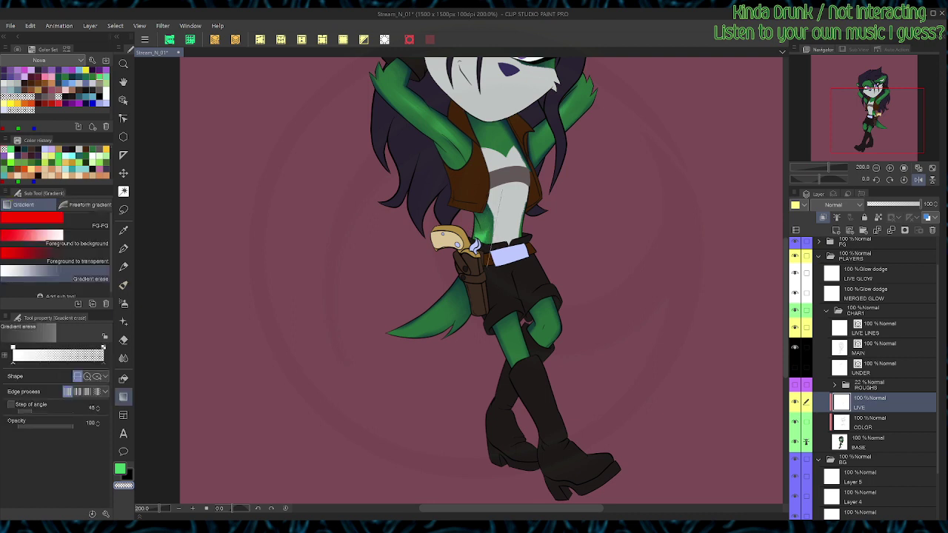
Step: Paint a light green highlight along the tail and fade it with Gradient erase
key("b")
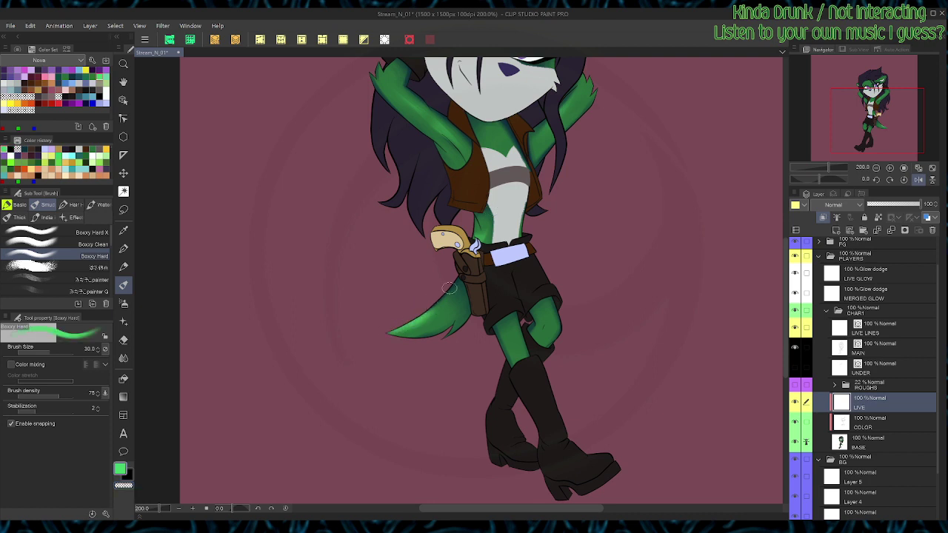
key("g")
left_click_drag(439, 355, 438, 308)
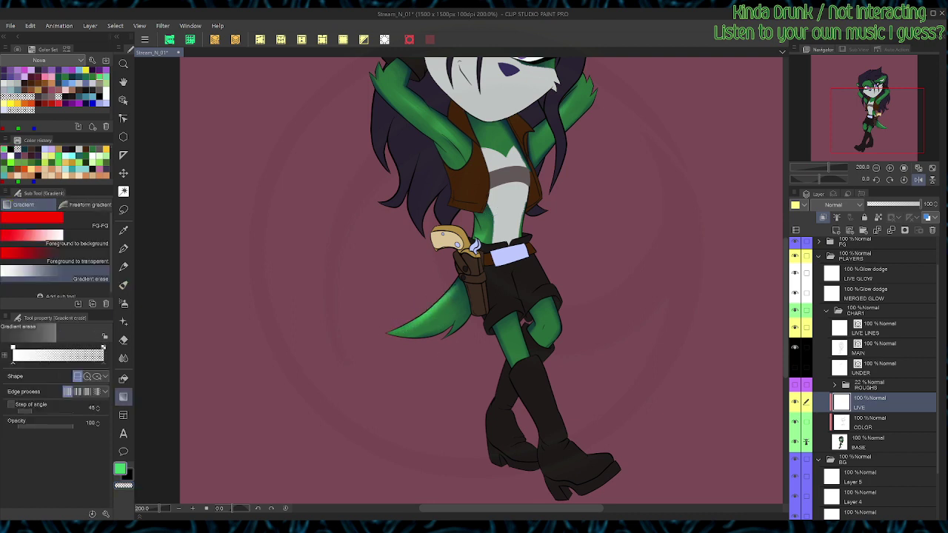
key("b")
key("g")
key("b")
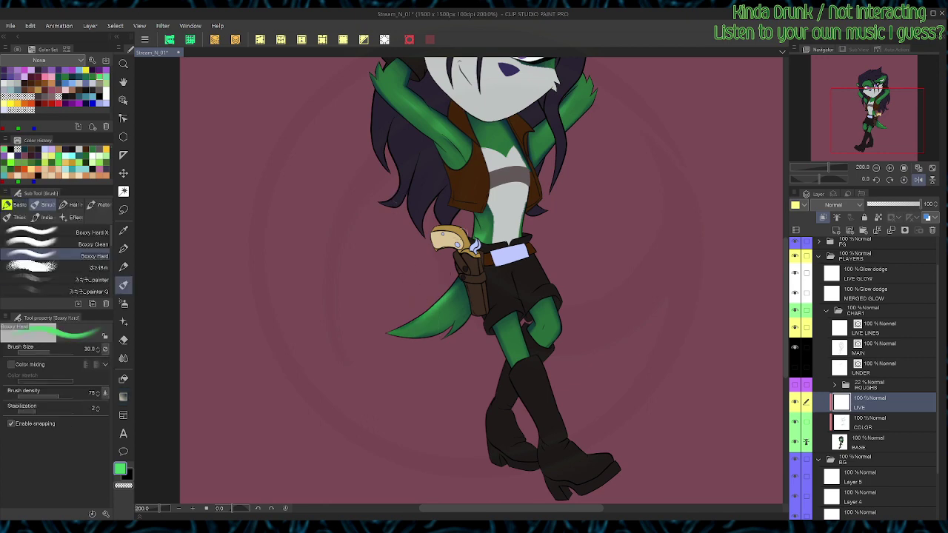
Step: Trim the tail highlight with transparent color in a rotated view, save the file, and reset the canvas rotation
key("r")
left_click_drag(427, 321, 474, 330)
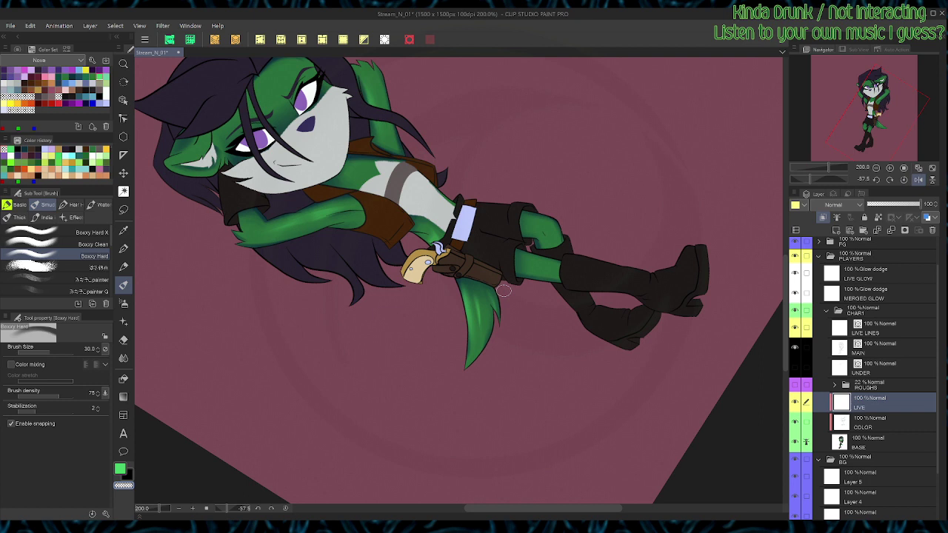
key("ctrl+s")
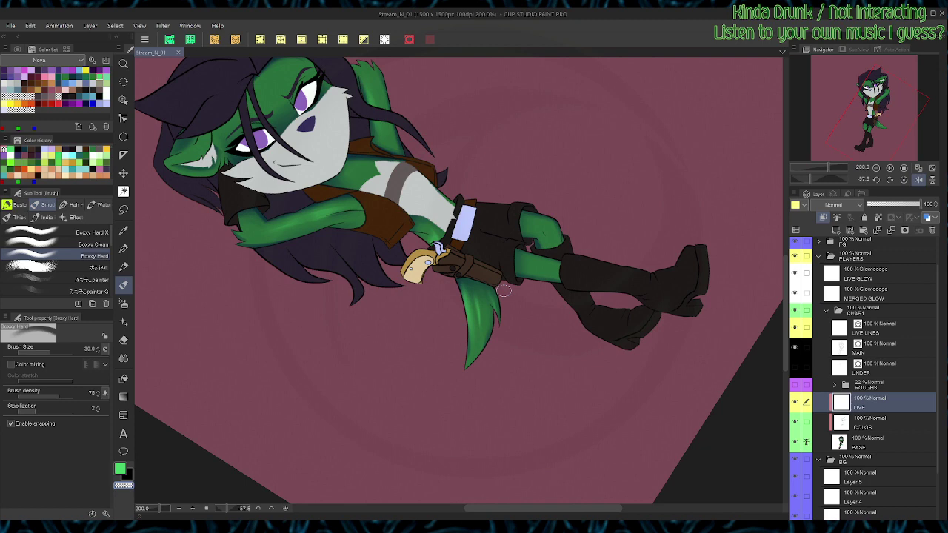
key("ctrl+@")
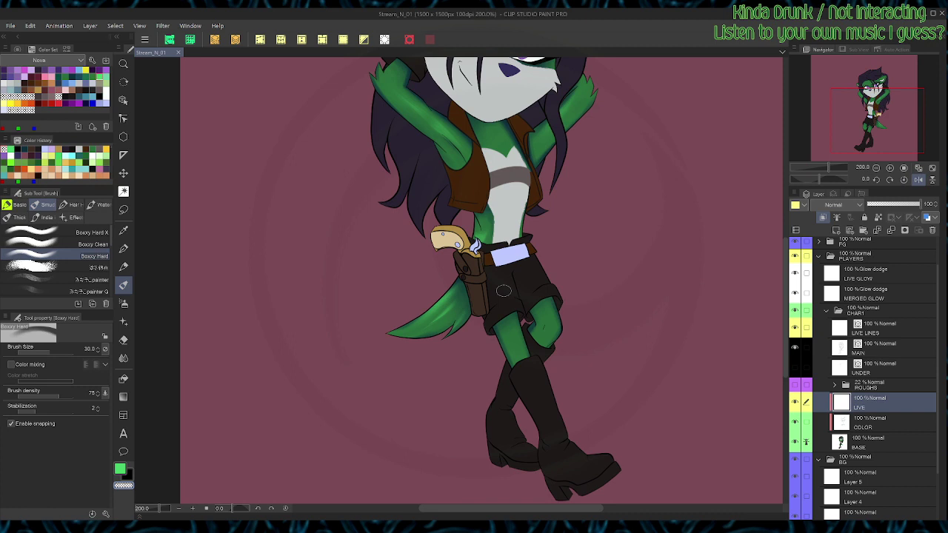
Step: In a mirrored view, highlight the bent leg's knee in light green, carve it back, and fade it with Gradient erase
left_click(918, 180)
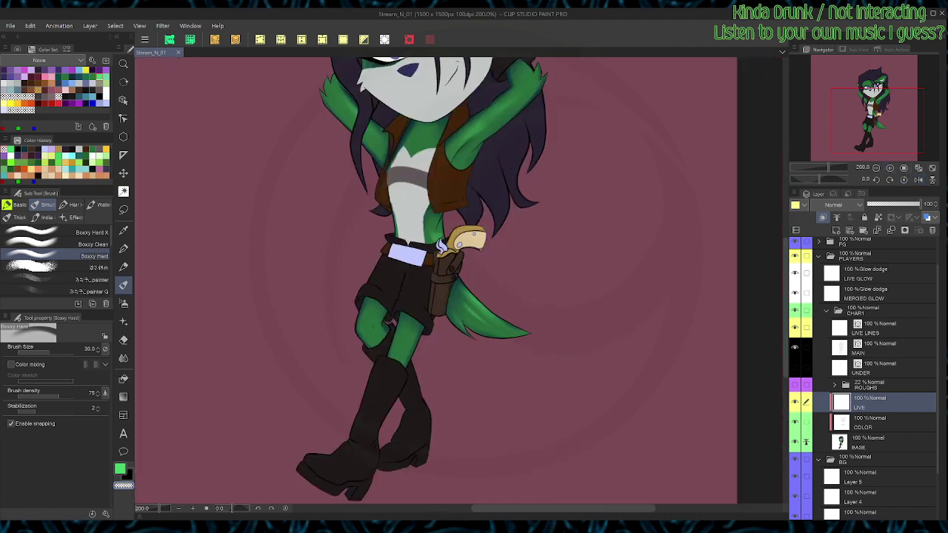
key("c")
left_click_drag(365, 297, 353, 336)
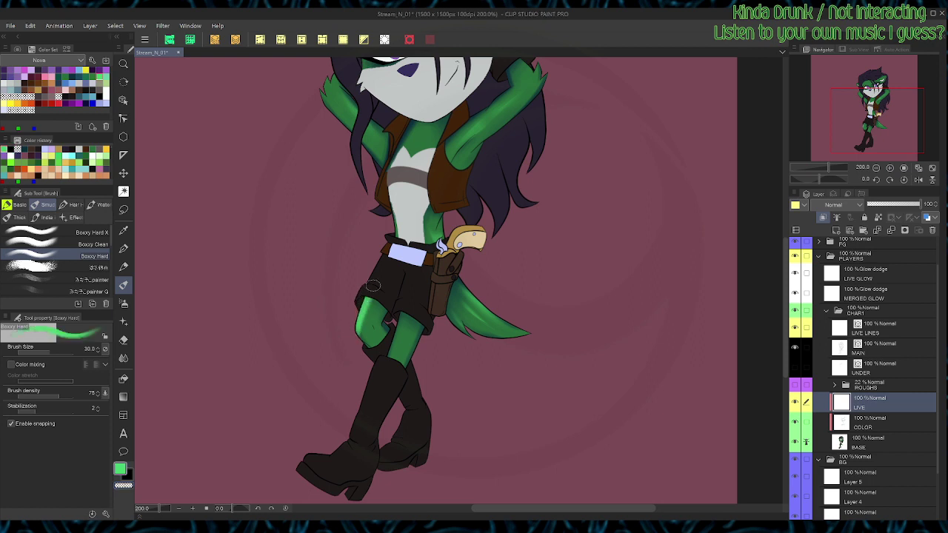
left_click_drag(369, 299, 359, 339)
key("c")
mouse_move(379, 296)
left_mouse_down()
mouse_move(365, 346)
mouse_move(360, 321)
mouse_move(391, 281)
mouse_move(374, 326)
left_mouse_up()
key("g")
left_click_drag(383, 277, 376, 304)
key("b")
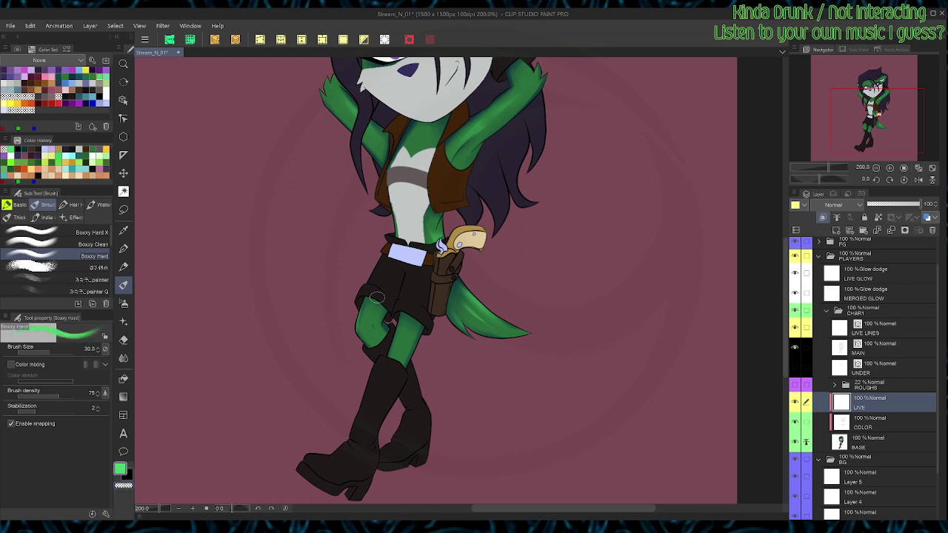
Step: Highlight the front leg between the shorts and boot, carve the light green with transparent strokes, and soften it with Gradient erase
left_click_drag(403, 319, 394, 367)
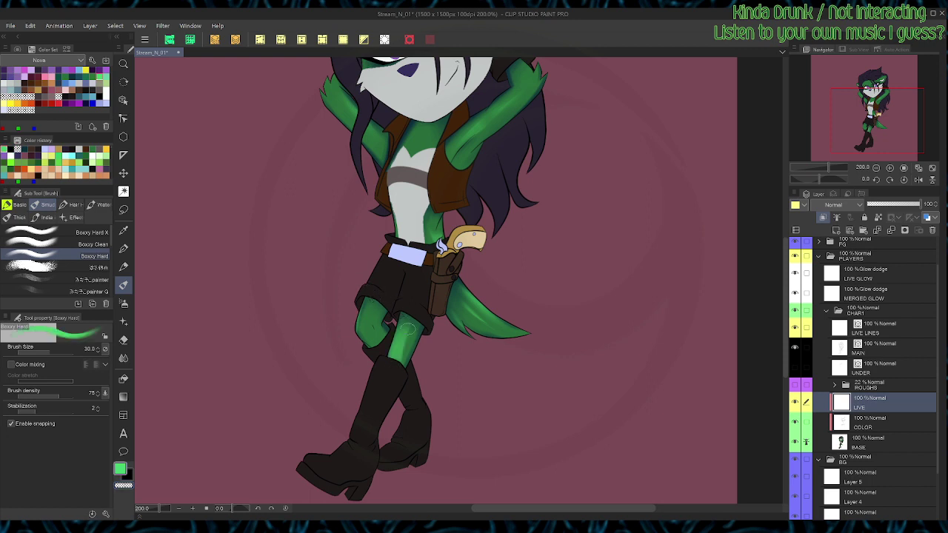
key("c")
left_click_drag(411, 317, 400, 379)
left_click_drag(409, 310, 406, 387)
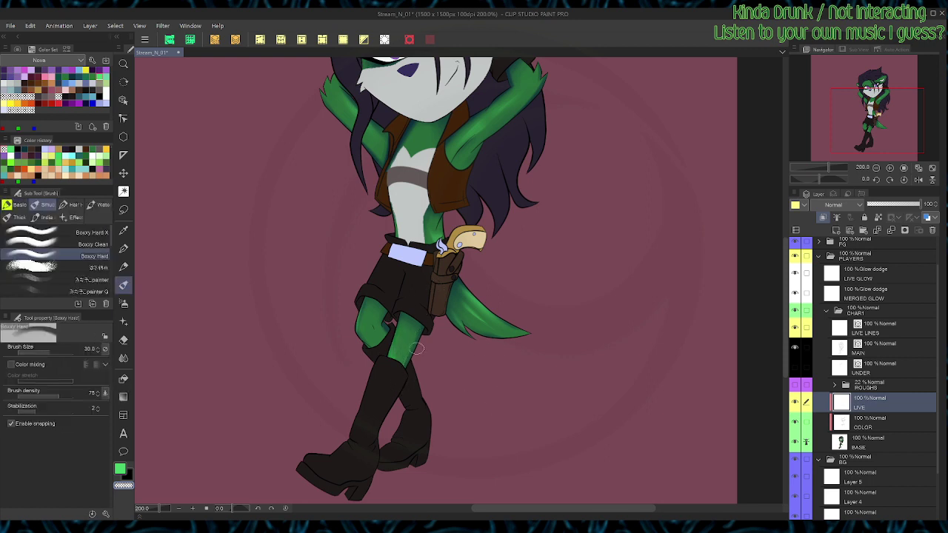
mouse_move(394, 360)
left_mouse_down()
mouse_move(410, 315)
mouse_move(397, 368)
mouse_move(413, 320)
mouse_move(390, 333)
mouse_move(380, 356)
mouse_move(413, 297)
left_mouse_up()
key("g")
key("b")
Step: Rework the light green highlight on the bent knee, blend it with Gradient erase, and save the file
key("c")
mouse_move(363, 324)
left_mouse_down()
mouse_move(366, 339)
mouse_move(372, 312)
left_mouse_up()
key("c")
key("g")
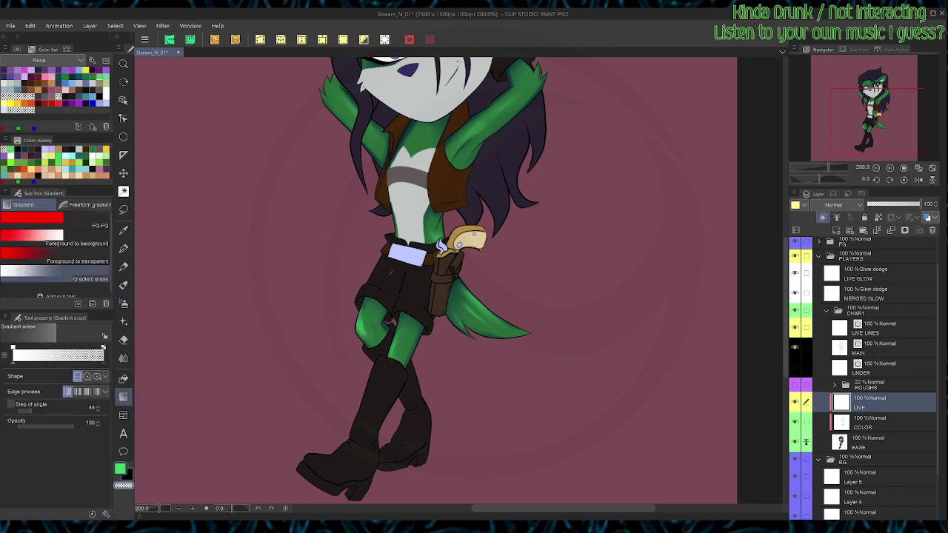
key("b")
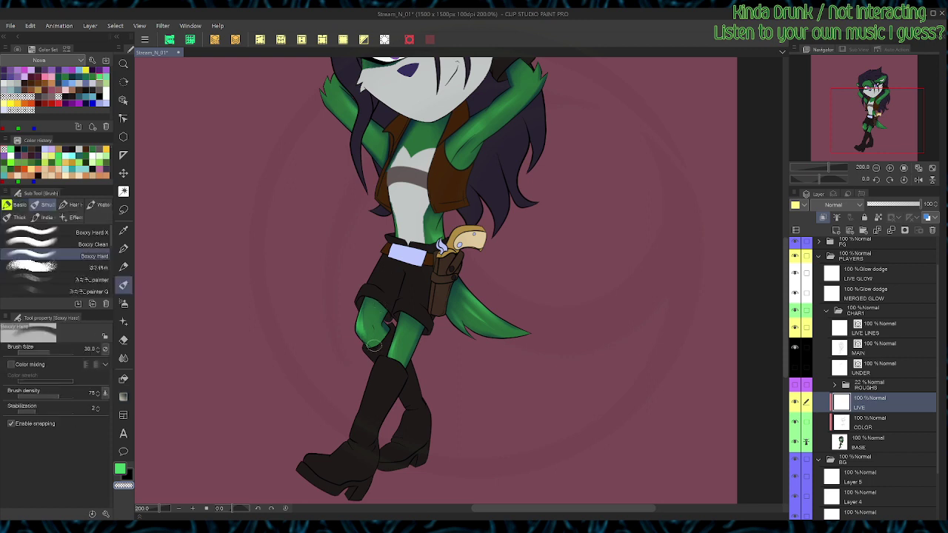
key("g")
key("b")
key("g")
key("b")
key("ctrl+s")
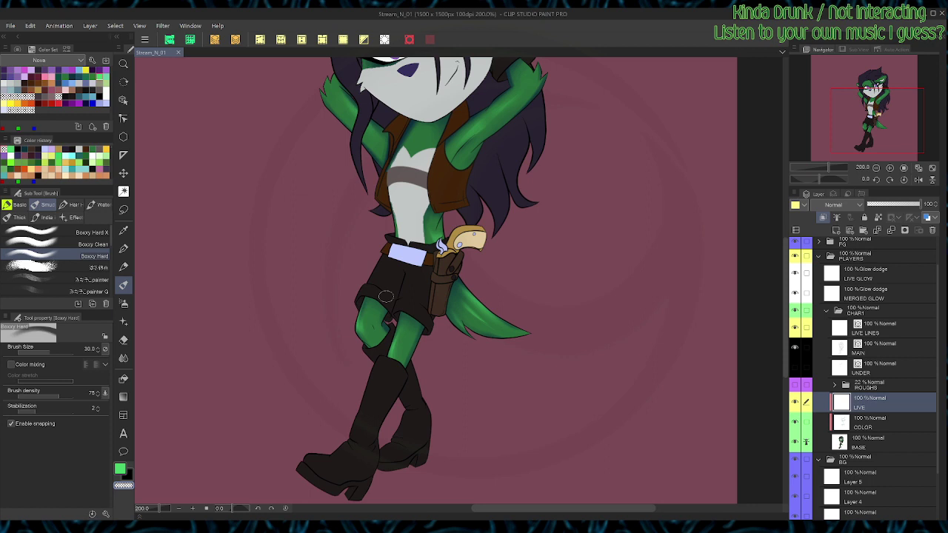
Step: Highlight the green neck fur beside the vest in light green and fade it with Gradient erase
key("space")
mouse_move(432, 137)
left_mouse_down()
mouse_move(440, 236)
mouse_move(408, 245)
mouse_move(423, 231)
mouse_move(425, 247)
mouse_move(419, 225)
mouse_move(406, 245)
left_mouse_up()
key("c")
key("c")
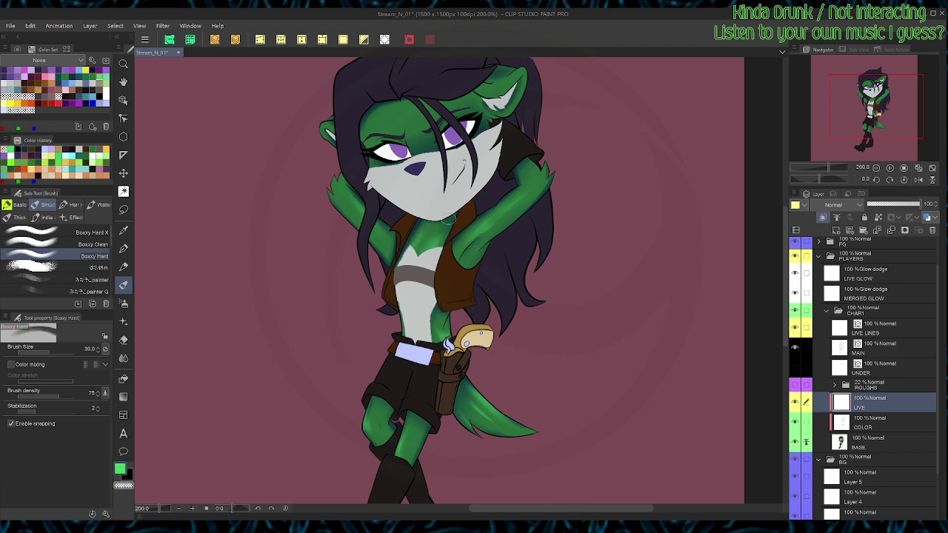
key("g")
key("b")
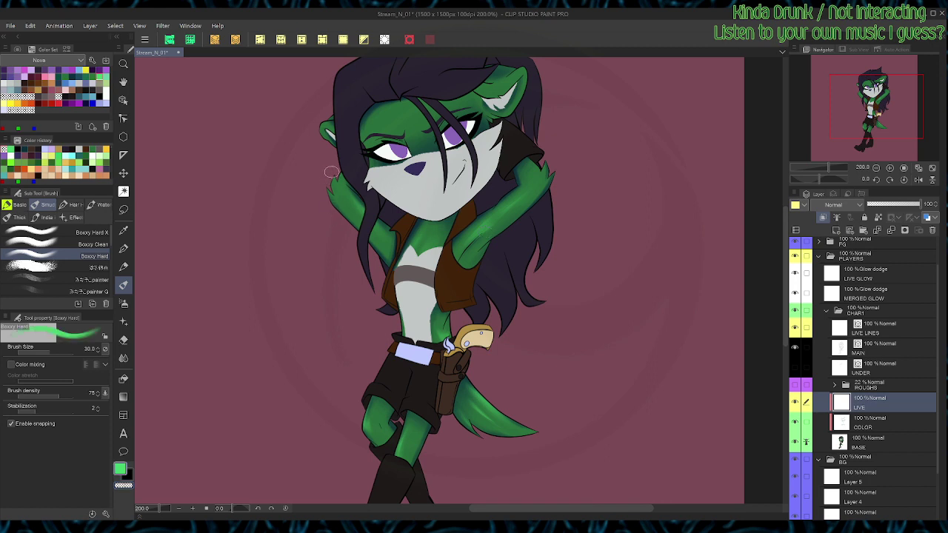
Step: Brighten the fur tuft at the far arm's elbow with light green, trim it with transparent color, and save the file
left_click_drag(332, 175, 329, 205)
left_click_drag(338, 172, 337, 207)
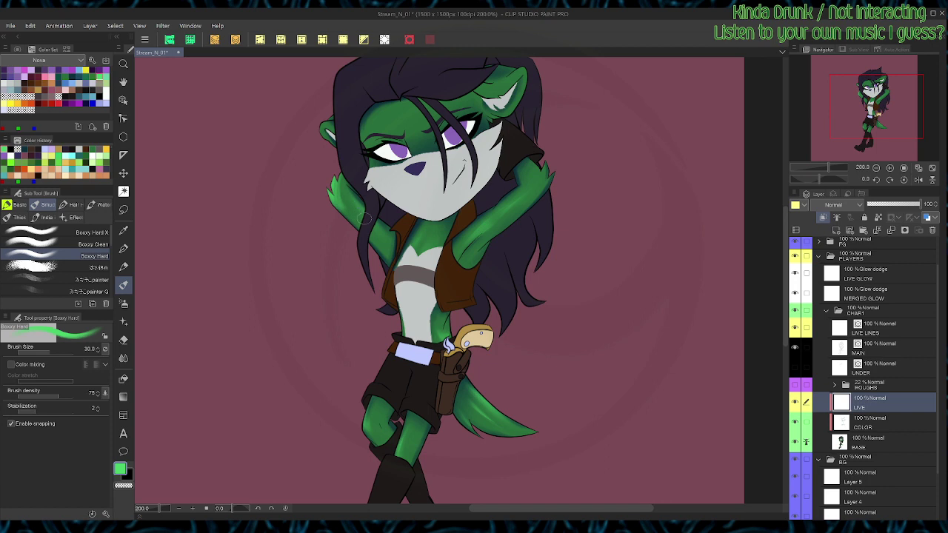
key("g")
key("ctrl+z")
key("b")
key("c")
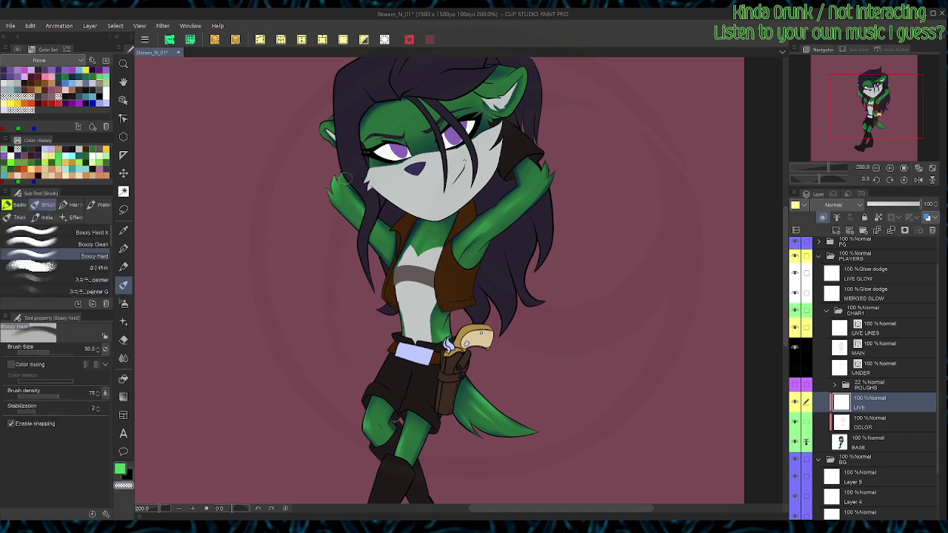
mouse_move(345, 179)
left_mouse_down()
mouse_move(348, 202)
mouse_move(353, 182)
left_mouse_up()
key("c")
key("c")
key("ctrl+s")
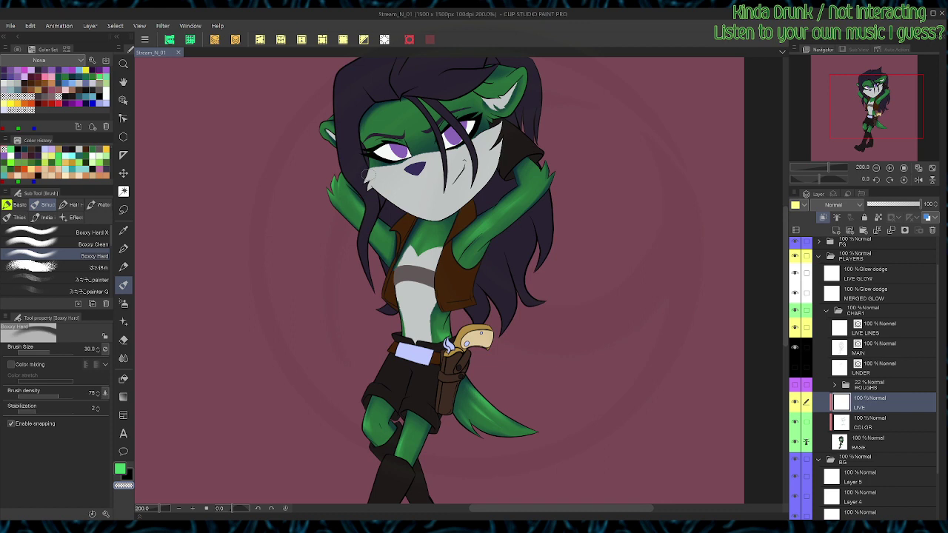
Step: Highlight the green fur of the larger ear in light green, trim it with transparent color, and save the file
left_click_drag(367, 173, 343, 251)
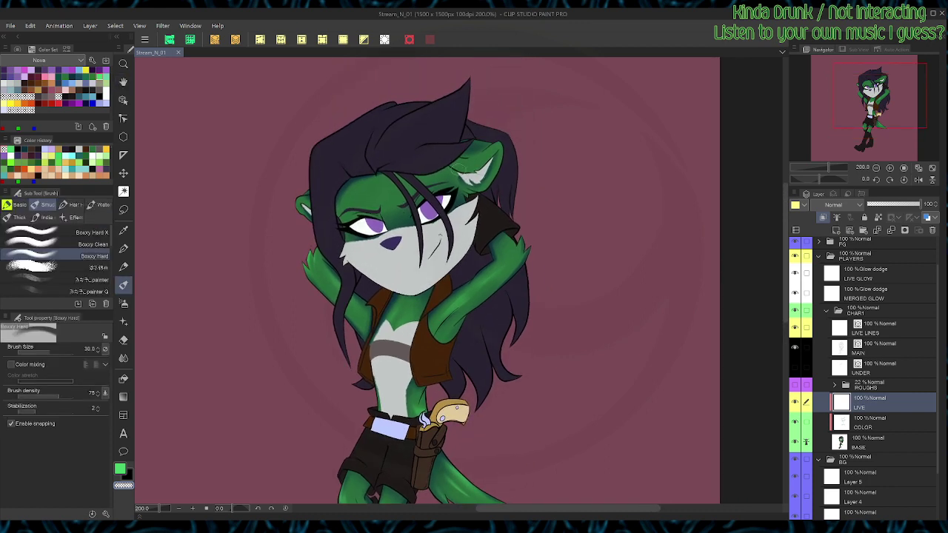
mouse_move(458, 171)
left_mouse_down()
mouse_move(502, 150)
mouse_move(452, 169)
mouse_move(501, 154)
mouse_move(486, 177)
mouse_move(449, 157)
mouse_move(499, 143)
mouse_move(455, 156)
mouse_move(502, 131)
mouse_move(454, 158)
mouse_move(472, 146)
mouse_move(481, 146)
mouse_move(456, 163)
mouse_move(492, 156)
left_mouse_up()
key("c")
key("c")
key("c")
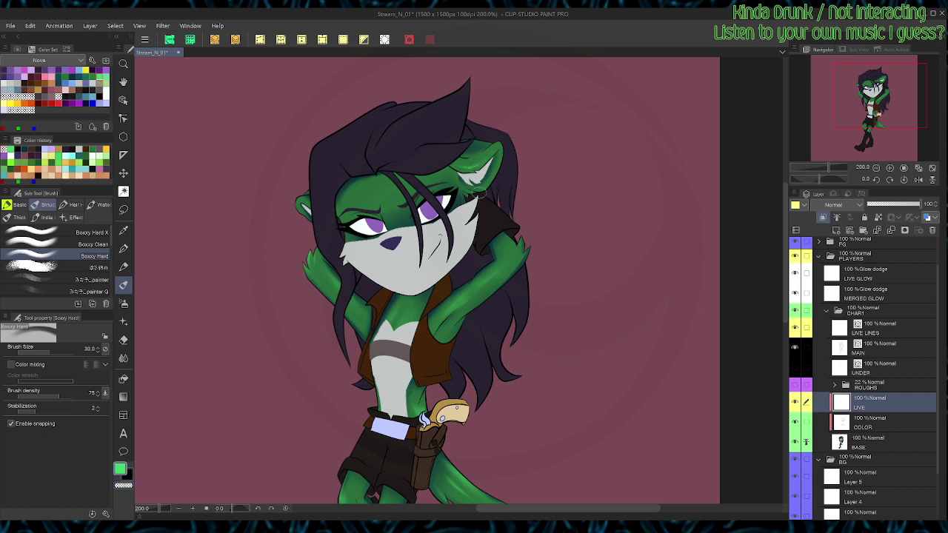
mouse_move(483, 192)
left_mouse_down()
mouse_move(504, 172)
mouse_move(499, 148)
mouse_move(498, 171)
left_mouse_up()
key("c")
left_click_drag(473, 189, 497, 178)
key("ctrl+s")
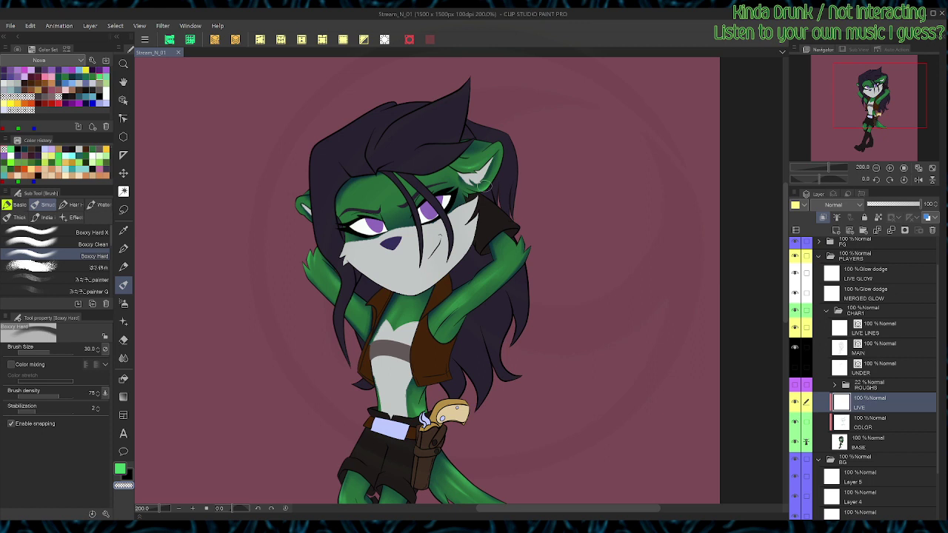
Step: Highlight the green forehead fur above the eyes in light green and trim its edge with transparent color
mouse_move(484, 186)
left_mouse_down()
mouse_move(519, 197)
mouse_move(526, 214)
left_mouse_up()
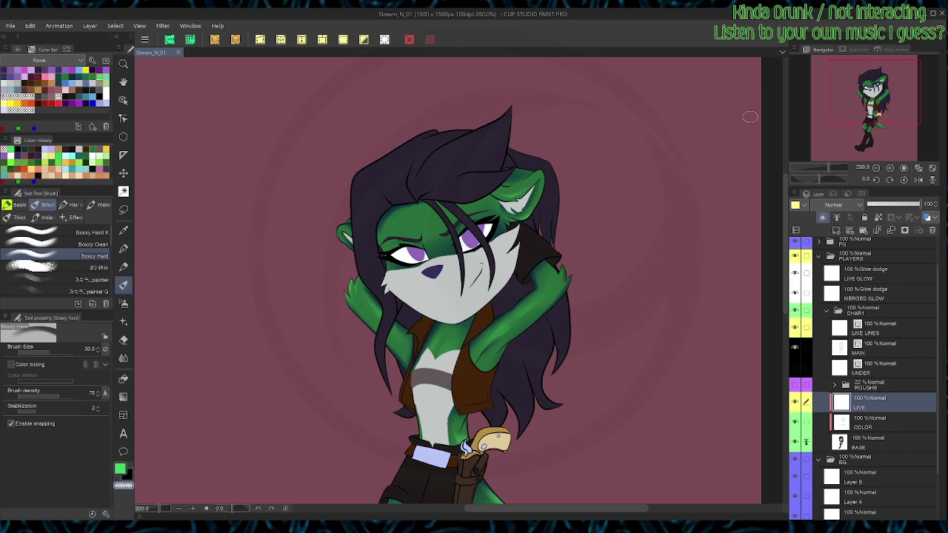
key("t")
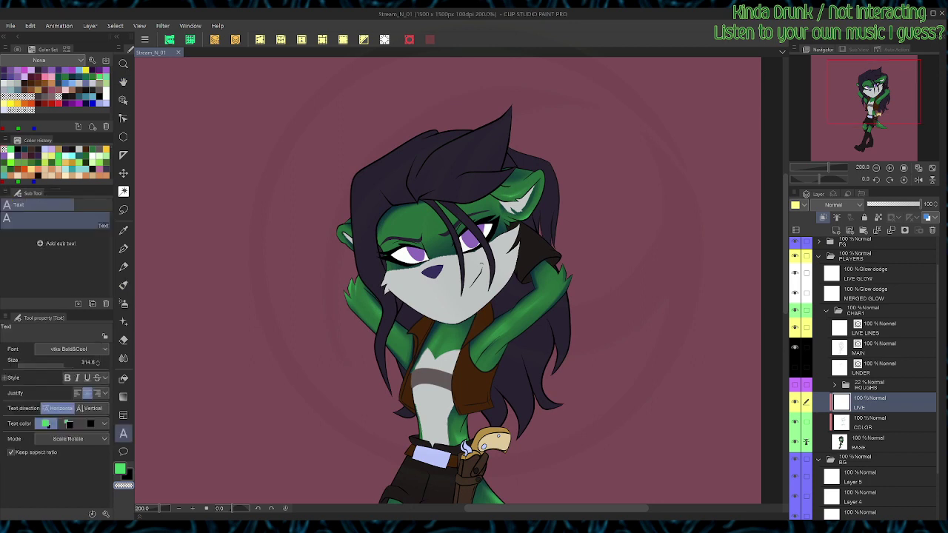
key("b")
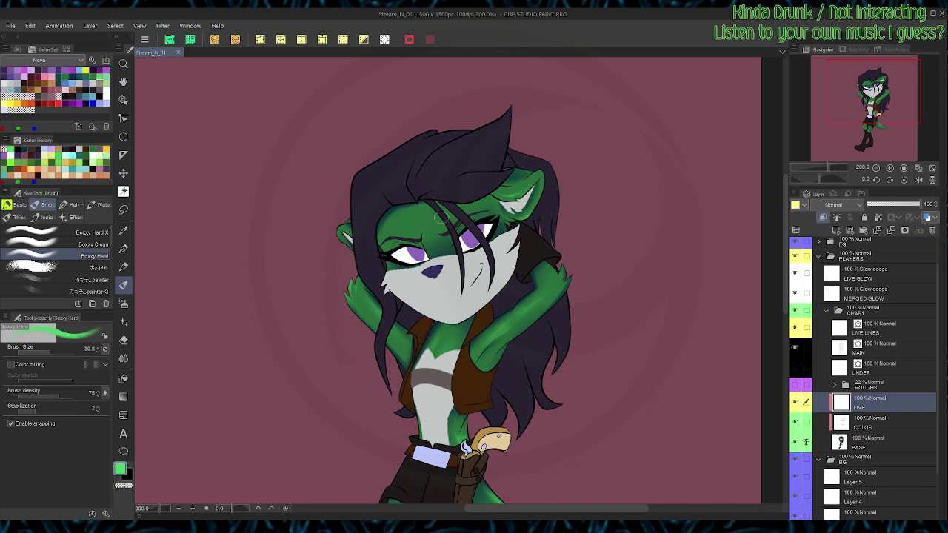
mouse_move(440, 214)
left_mouse_down()
mouse_move(390, 318)
mouse_move(385, 292)
mouse_move(409, 264)
left_mouse_up()
key("ctrl+at")
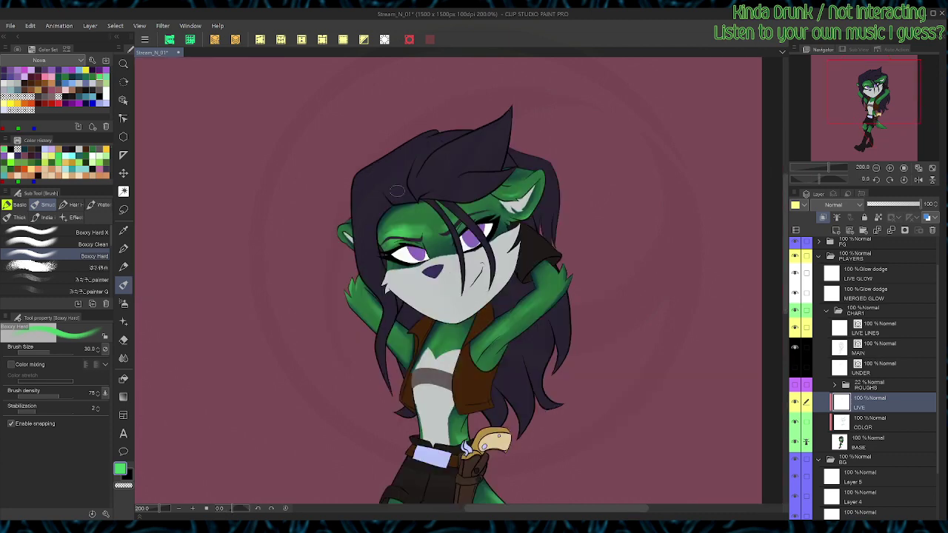
key("c")
left_click_drag(391, 229, 400, 228)
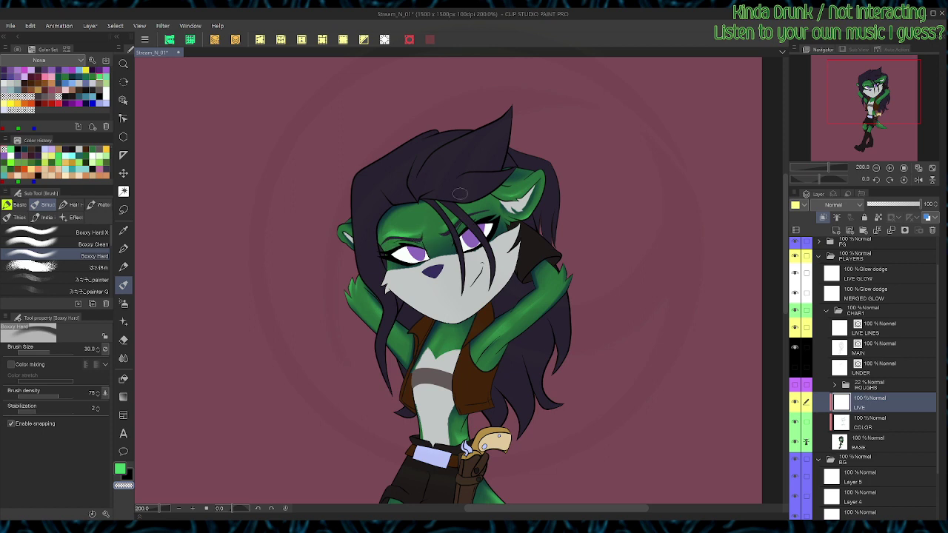
Step: Check the drawing in mirrored and rotated views and save the file
left_click(918, 179)
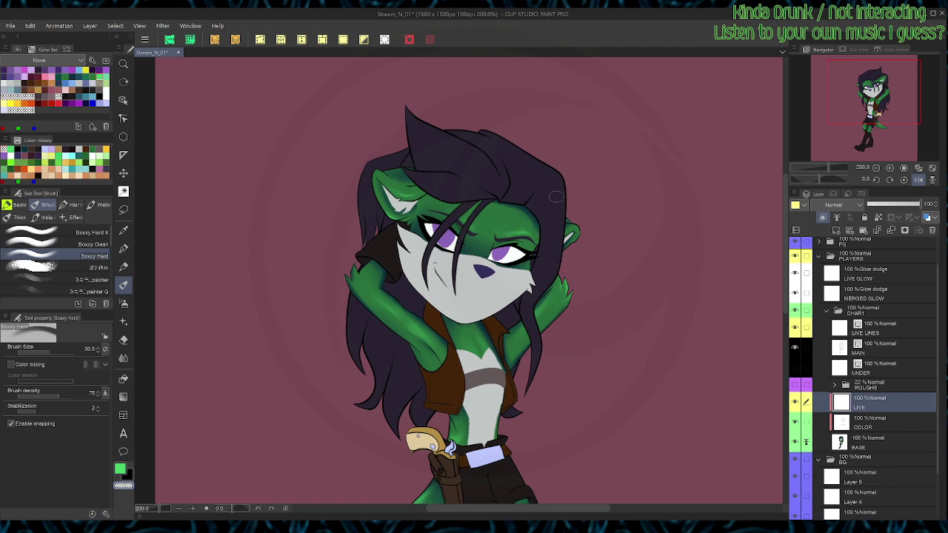
key("shift+space")
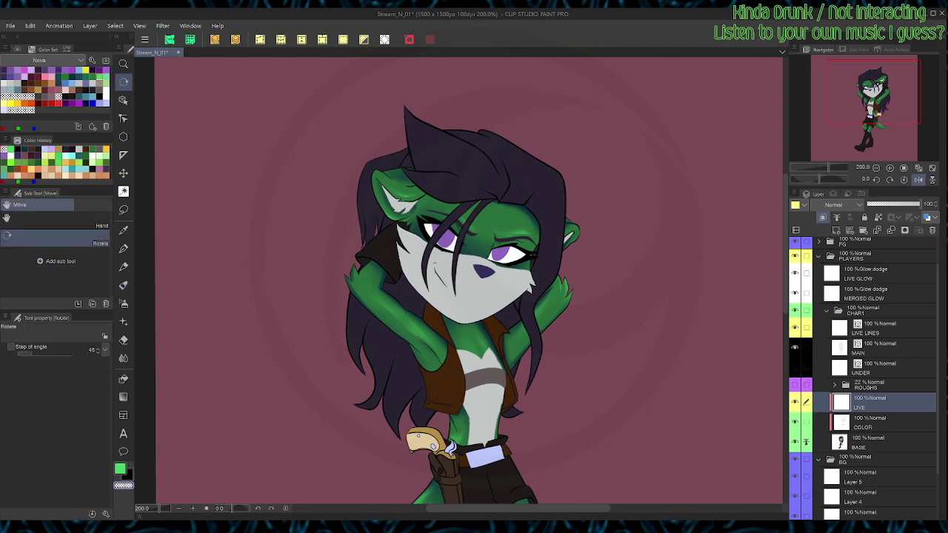
left_click_drag(585, 151, 426, 103)
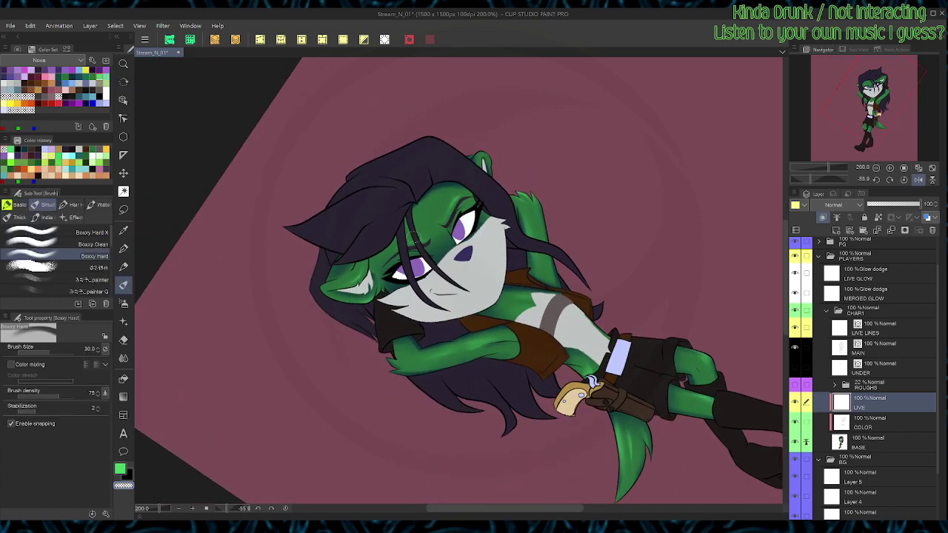
key("ctrl+at")
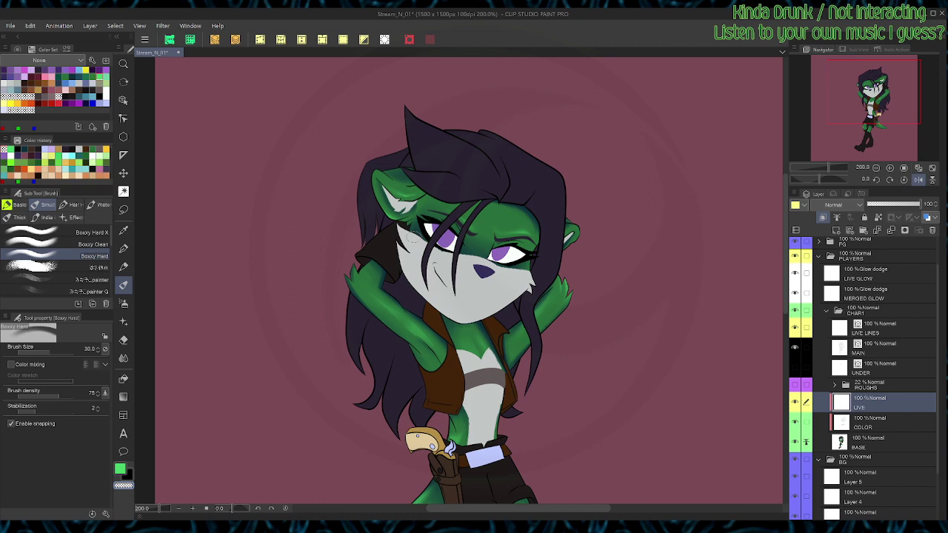
key("ctrl+s")
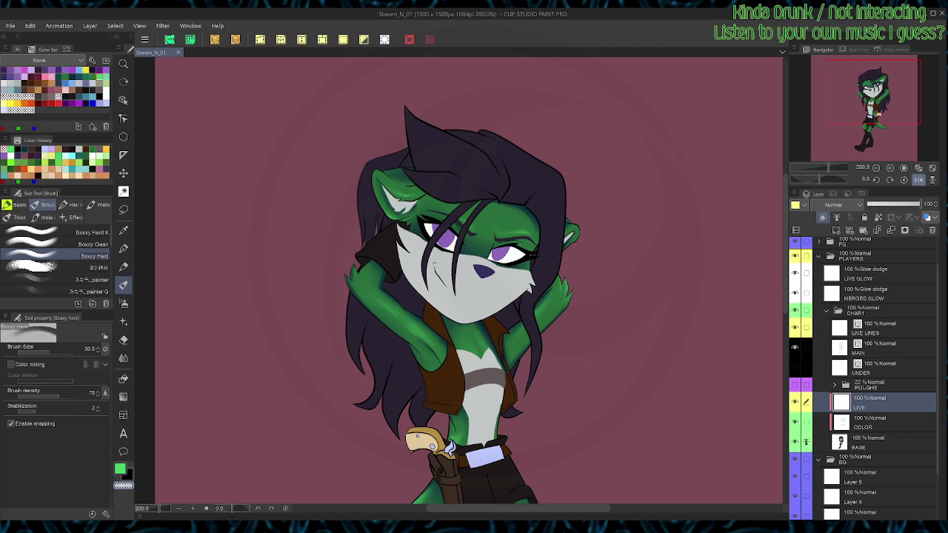
left_click(918, 179)
Step: Show the TEXT folder and replace its text layer's wording with the first line "SORRY 'BOUT THAT"
scroll(873, 377, "up", 2)
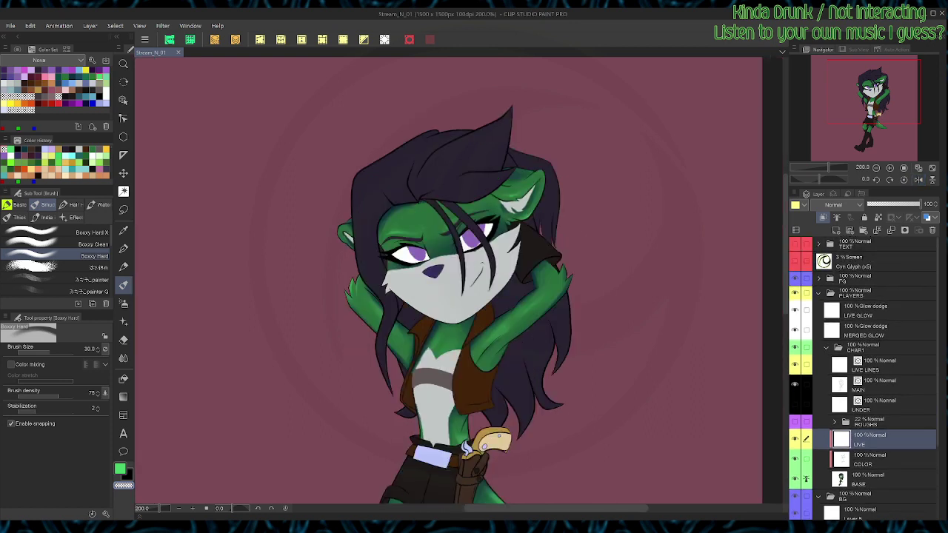
left_click(818, 245)
left_click(888, 261)
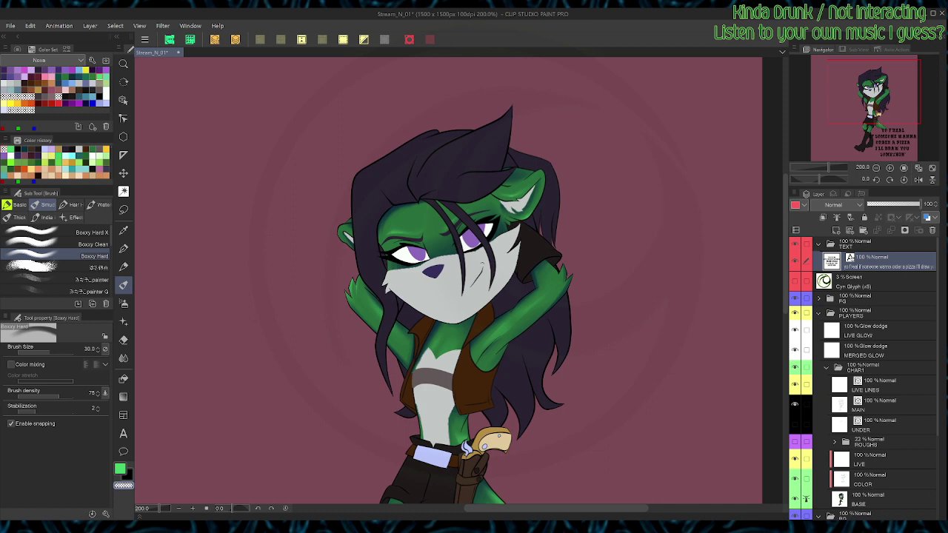
scroll(680, 266, "down", 2)
key("t")
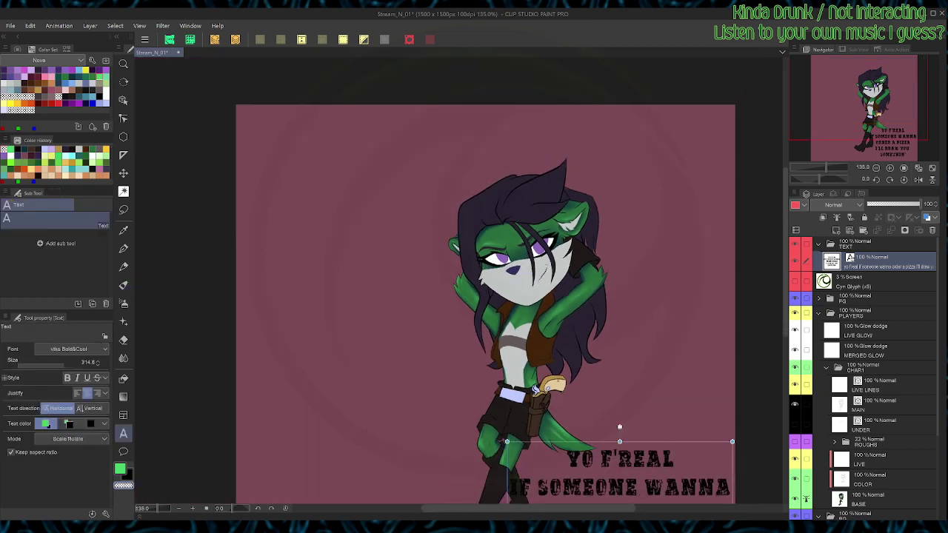
left_click(504, 442)
key("ctrl+a")
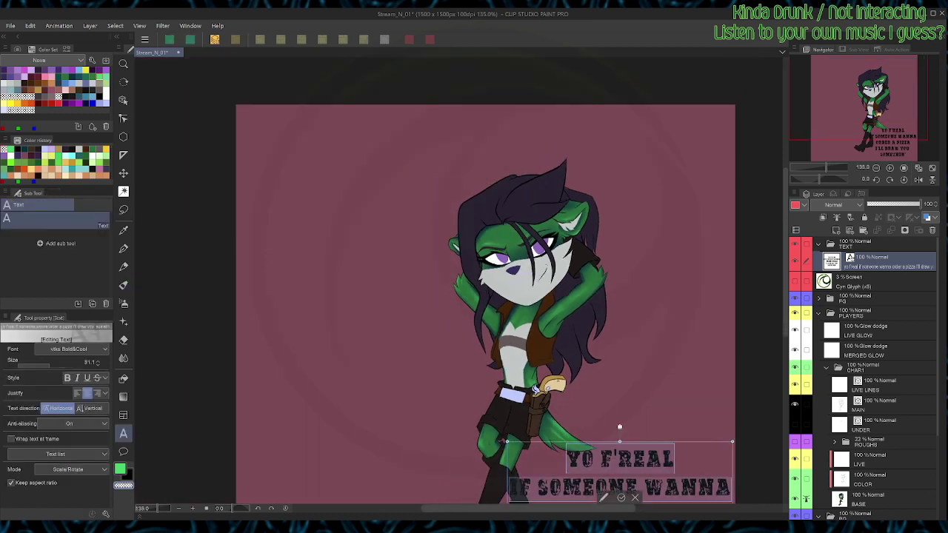
type("sSORRY 'BOUT")
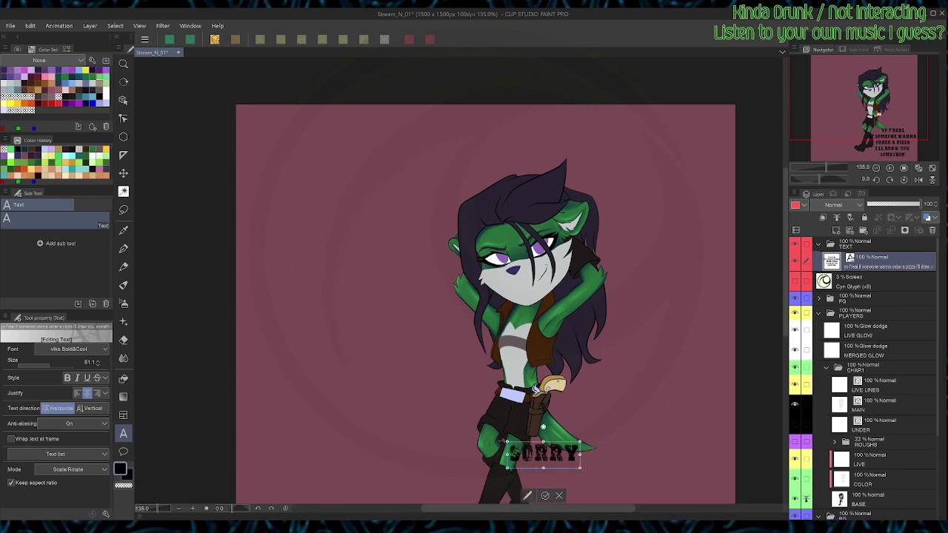
type(" THAT")
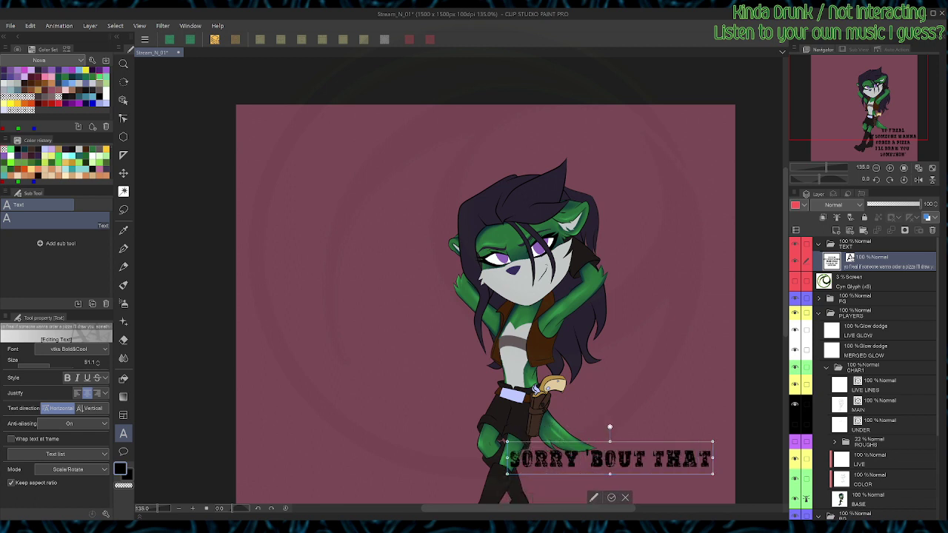
Step: Add a second line with the person's nickname and "DEAR GAVE", and a third line "ME SUGAR N SHIT"
key("Return")
type("BOFR")
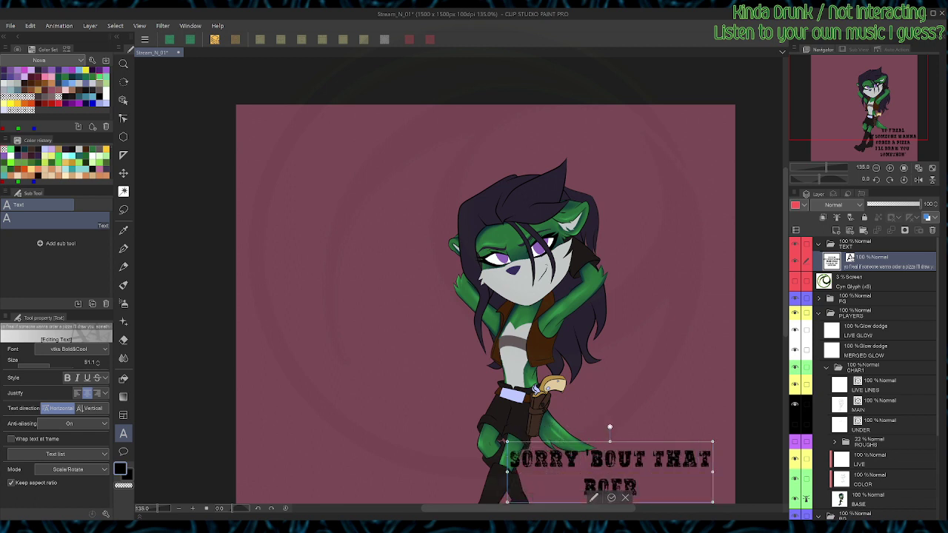
type("O DEAR")
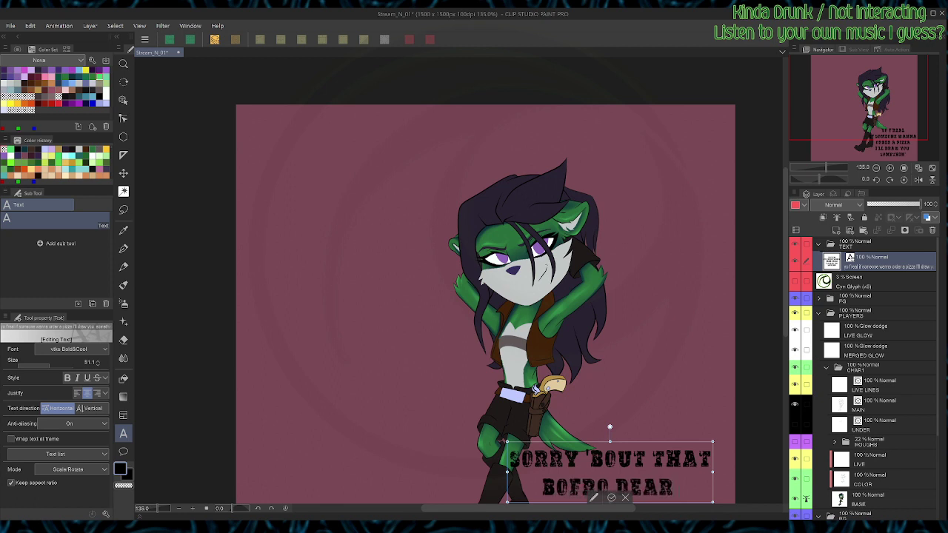
type(" GAVE")
key("Return")
type("ME $")
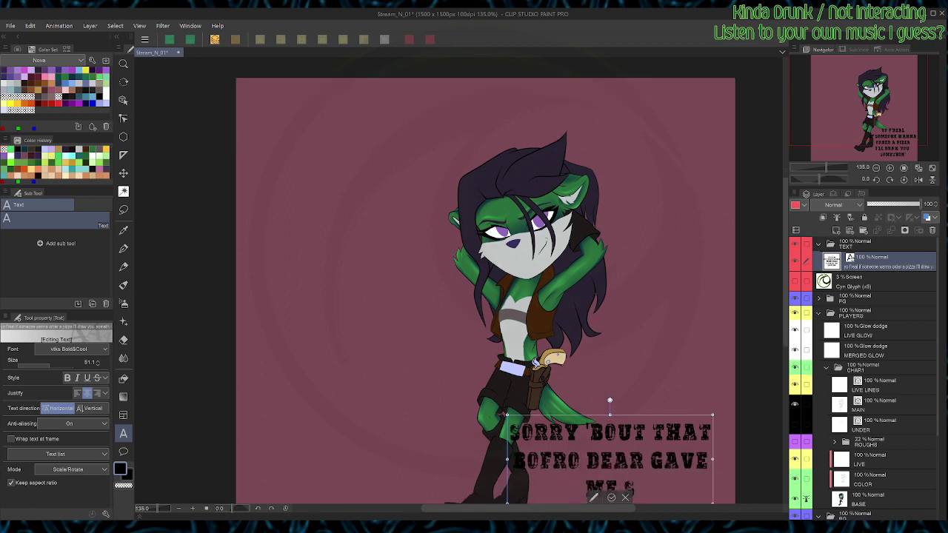
type("UGAR")
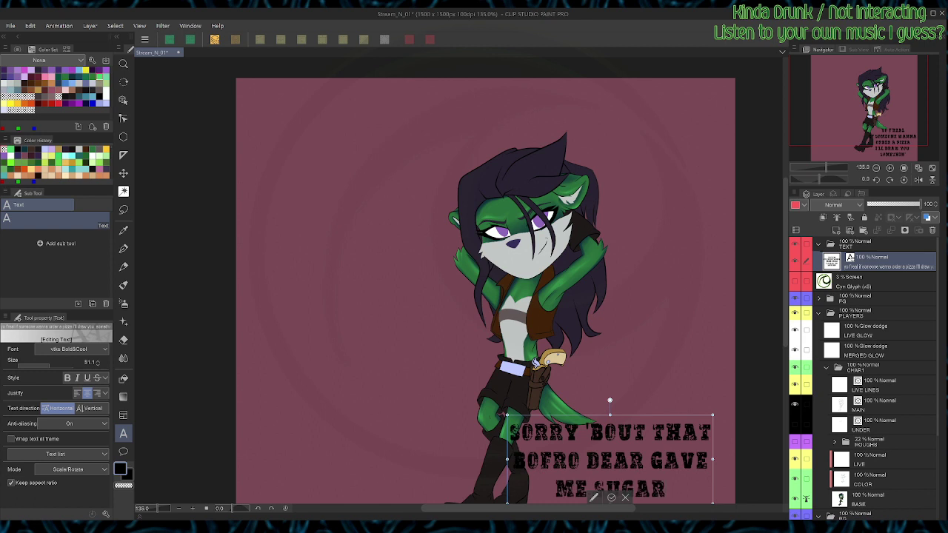
type(" N SHIT")
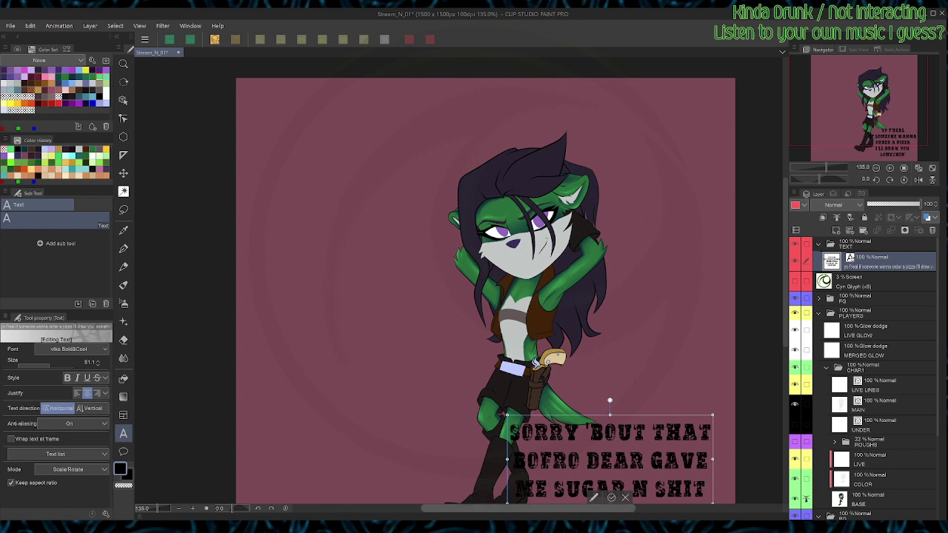
left_click(611, 498)
Step: Move the text to the empty background beside the character's hips, then collapse and hide the TEXT folder
key("k")
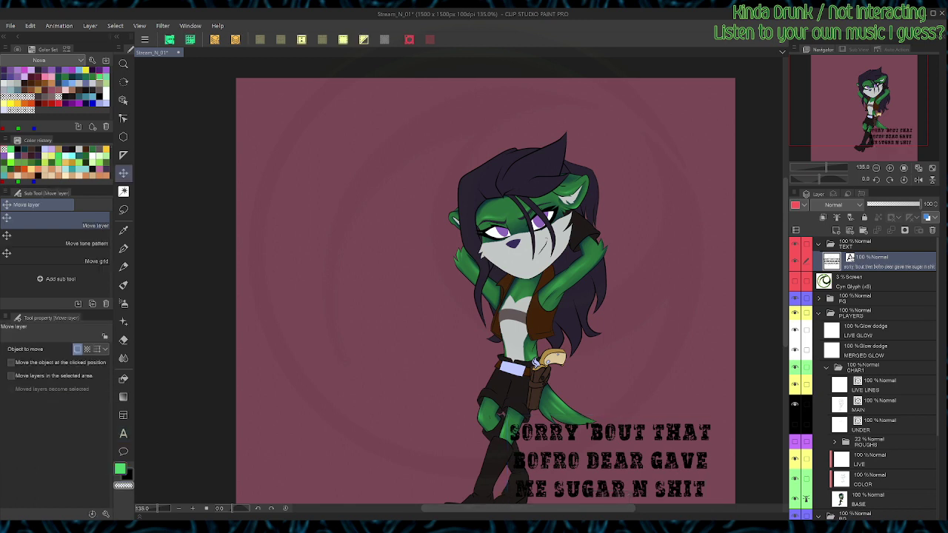
left_click_drag(610, 460, 398, 381)
left_click_drag(398, 418, 373, 424)
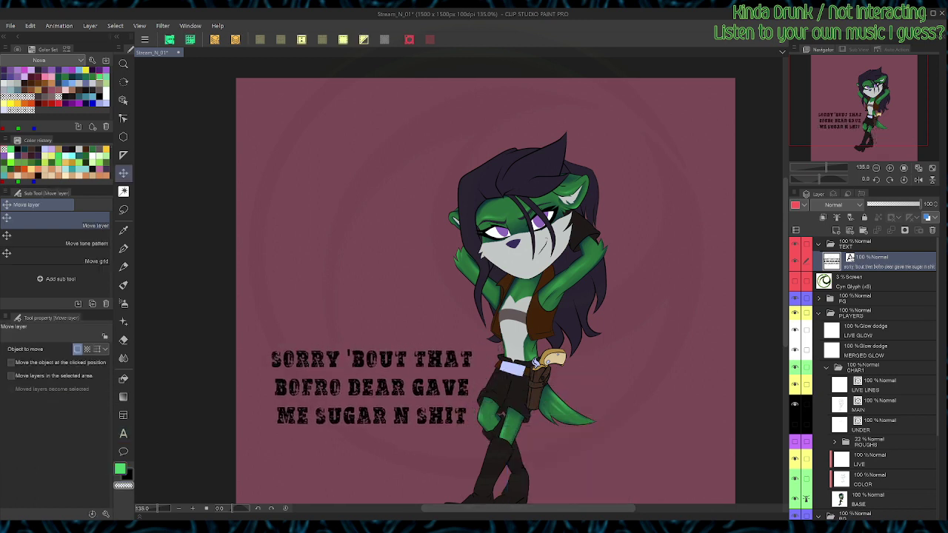
left_click(818, 243)
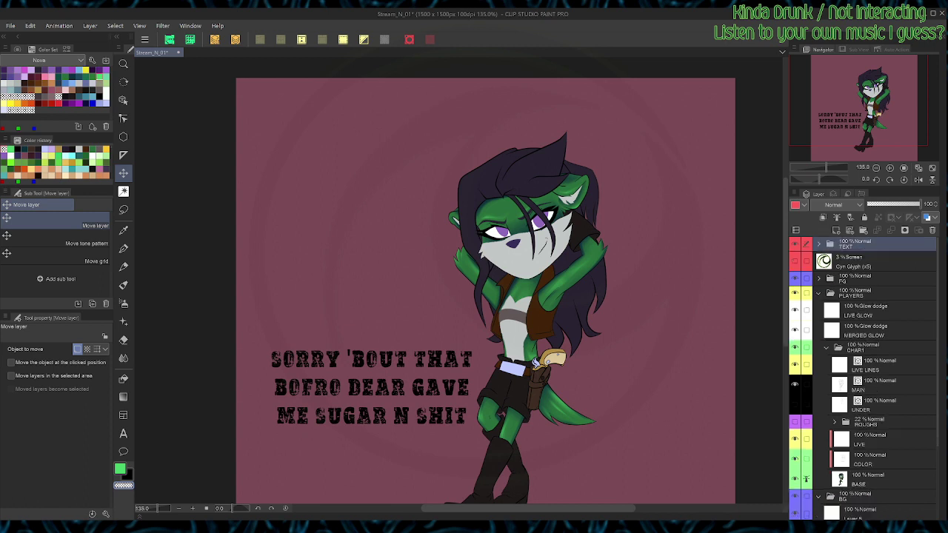
left_click(794, 244)
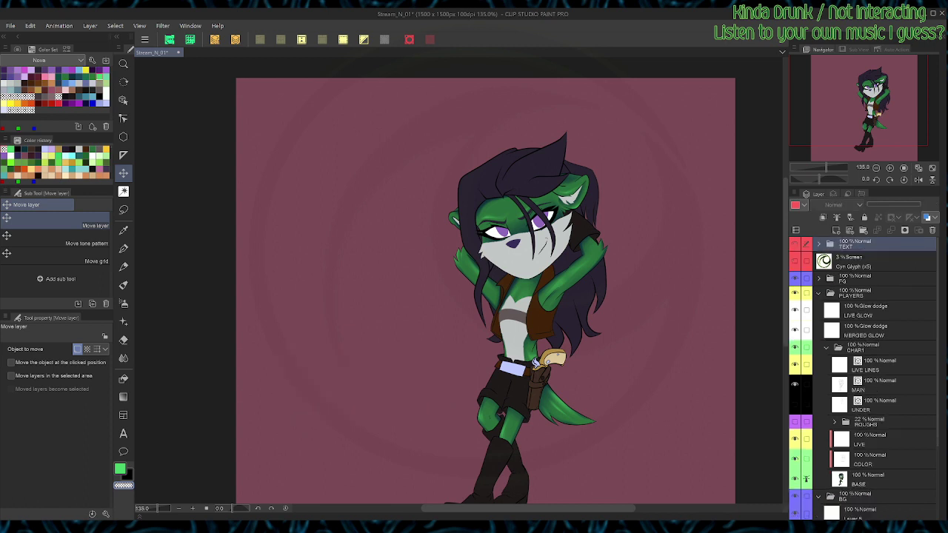
Step: On the LIVE layer, trim the light green neck highlight beside the vest with transparent color and save the file
left_click(880, 366)
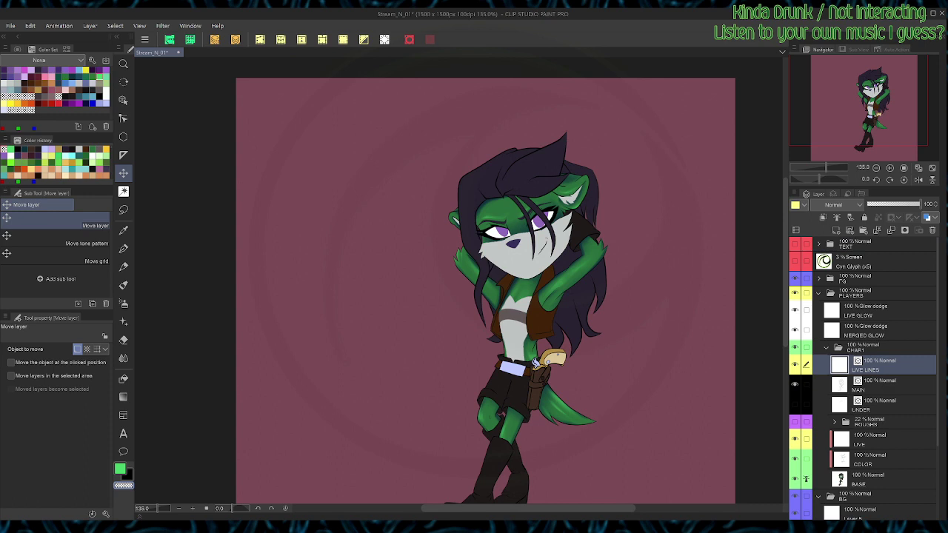
left_click(881, 440)
scroll(449, 280, "up", 3)
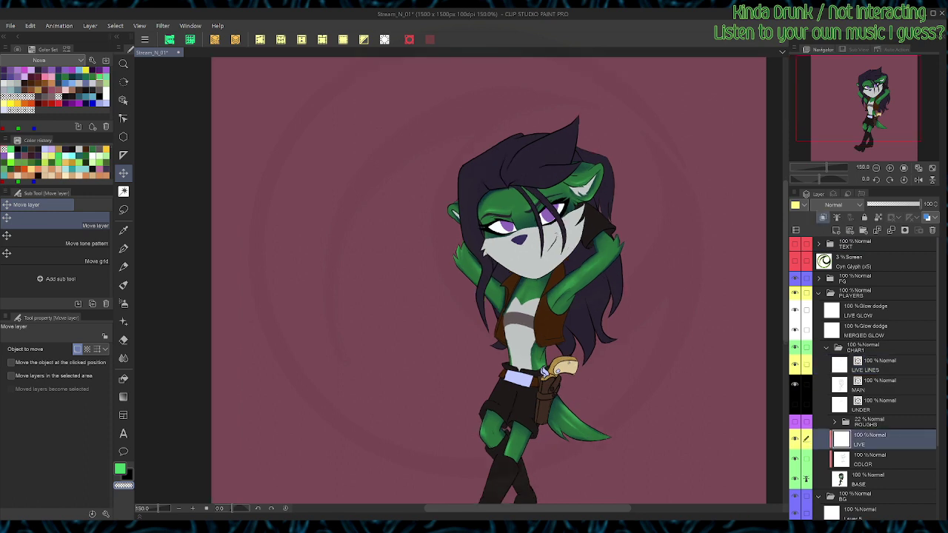
key("c")
key("space")
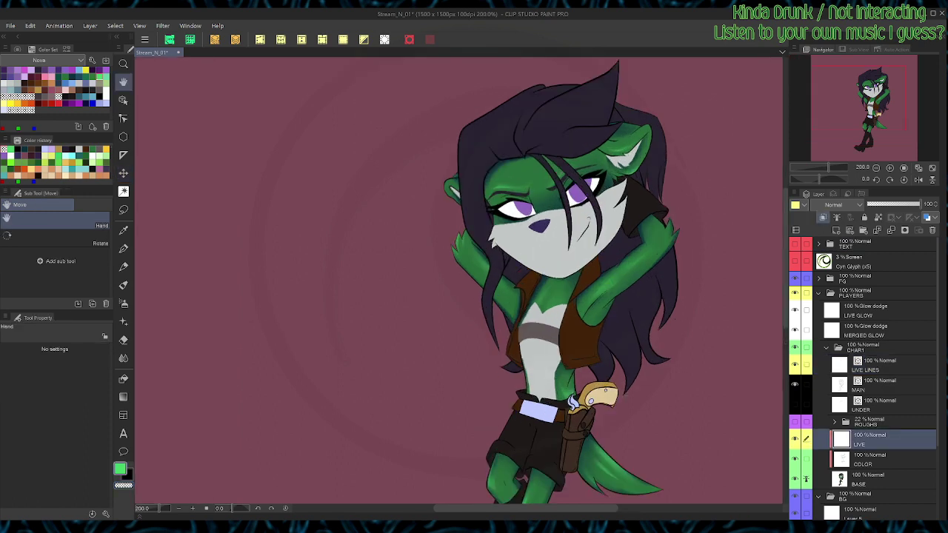
left_click_drag(503, 296, 420, 231)
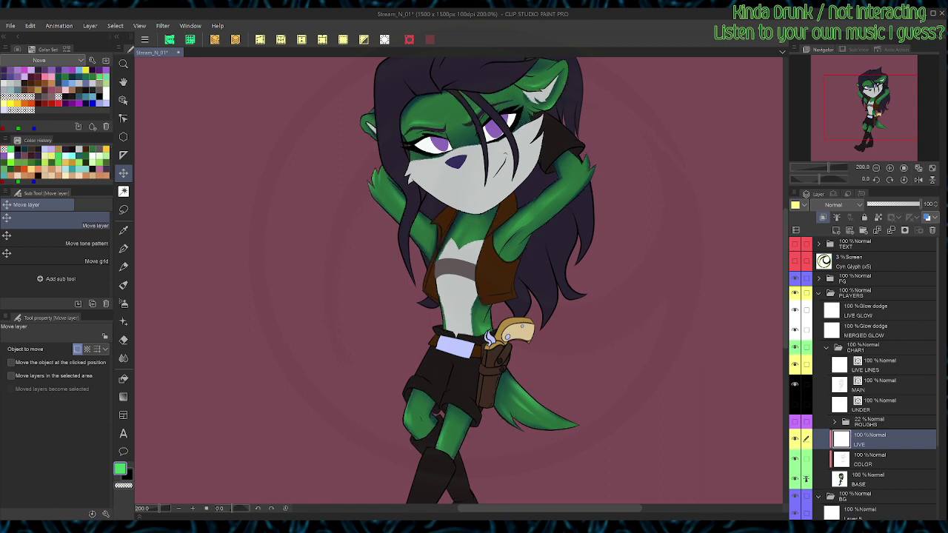
key("b")
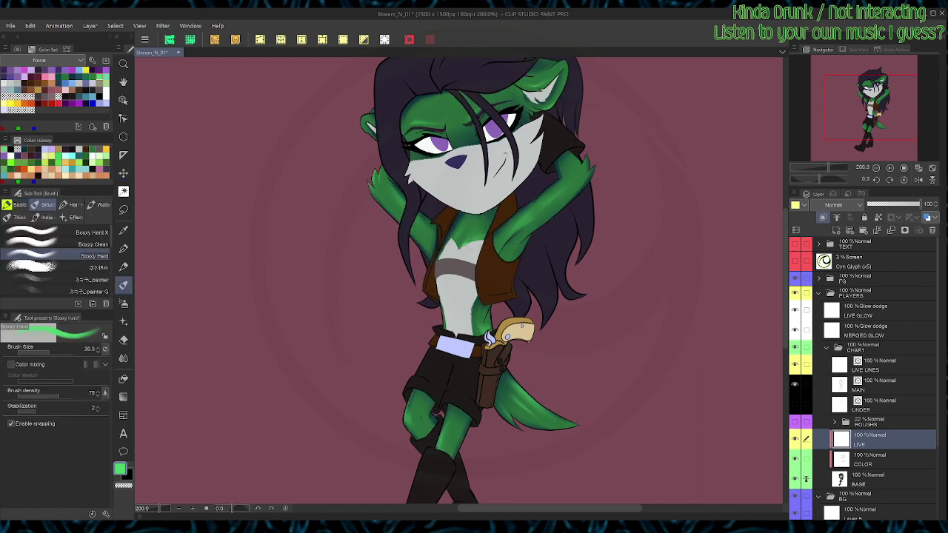
key("c")
mouse_move(492, 220)
left_mouse_down()
mouse_move(472, 239)
mouse_move(485, 225)
left_mouse_up()
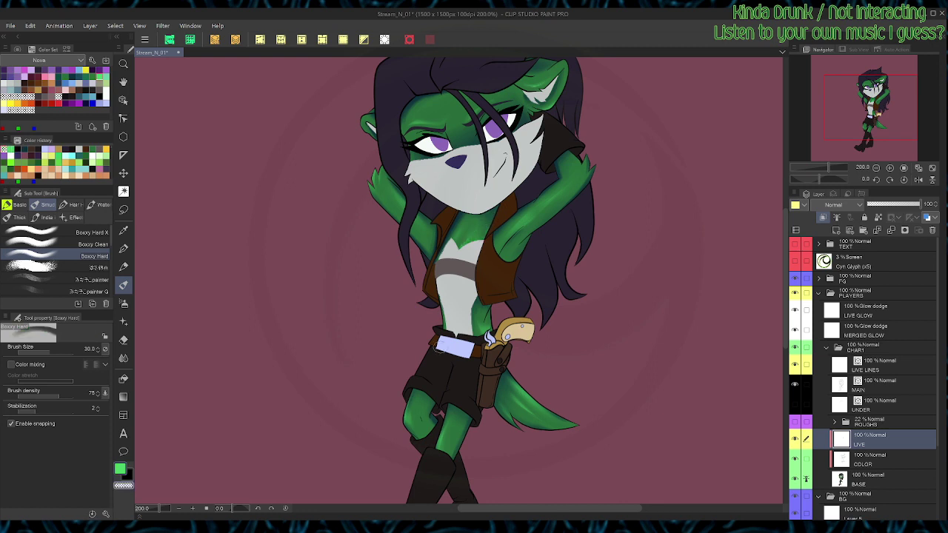
key("ctrl+s")
Step: Paint light green highlights on both ears, trim their edges with transparent color, and save the file
key("space")
mouse_move(347, 117)
left_mouse_down()
mouse_move(313, 221)
mouse_move(338, 225)
left_mouse_up()
key("c")
key("c")
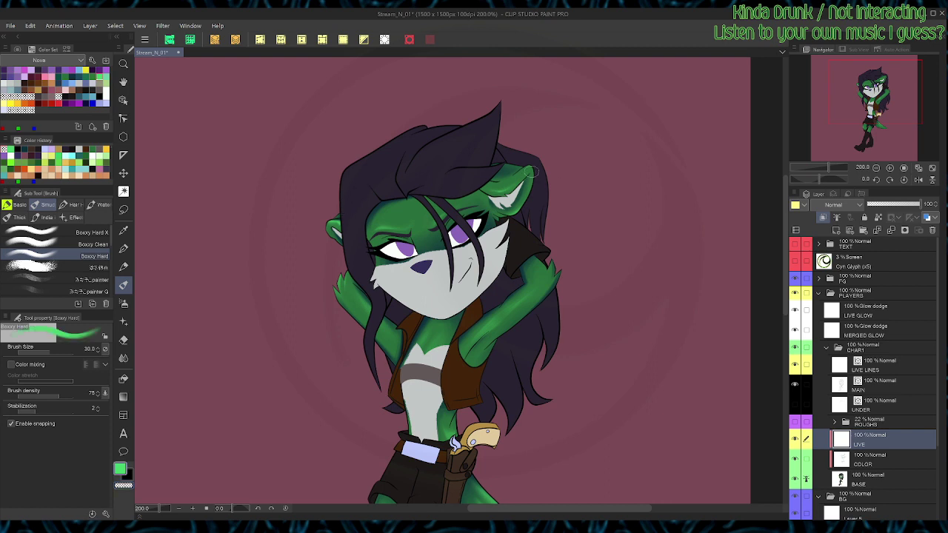
mouse_move(528, 167)
left_mouse_down()
mouse_move(496, 192)
mouse_move(524, 180)
mouse_move(505, 192)
mouse_move(530, 174)
mouse_move(500, 177)
left_mouse_up()
key("c")
left_click_drag(533, 149, 505, 174)
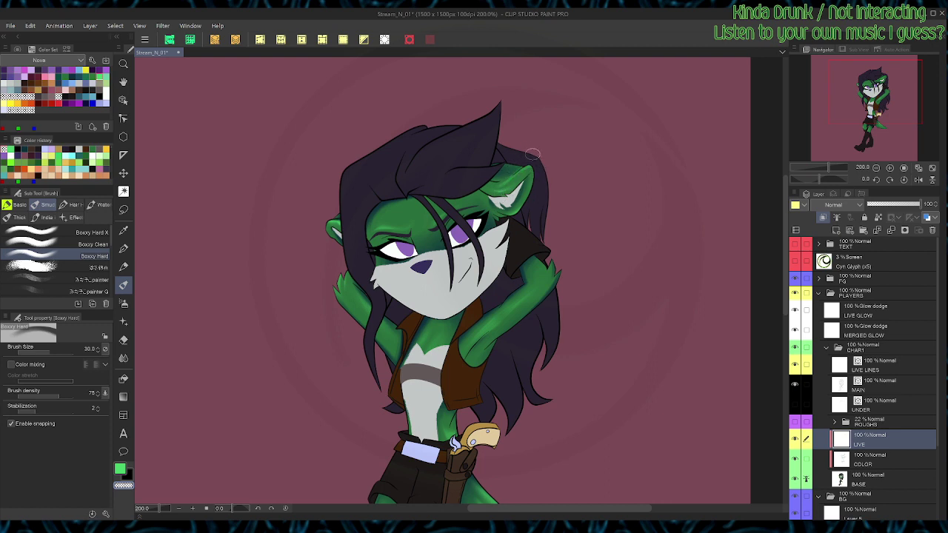
left_click_drag(327, 229, 345, 238)
key("ctrl+s")
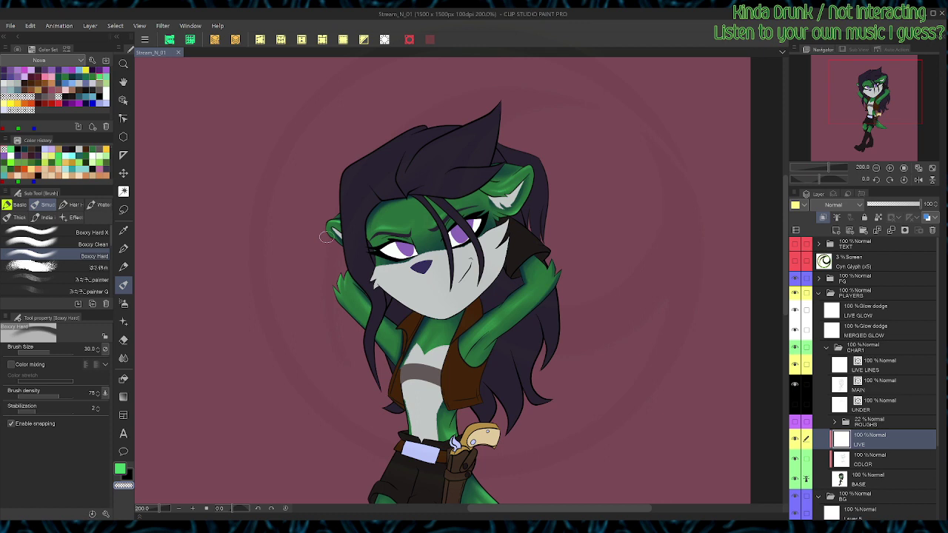
Step: Trim the forehead's green highlight below the hairline with transparent color, mirror the canvas view, and save the file
key("r")
mouse_move(442, 213)
left_mouse_down()
mouse_move(408, 234)
mouse_move(443, 206)
mouse_move(420, 254)
mouse_move(426, 201)
mouse_move(418, 221)
left_mouse_up()
key("c")
key("ctrl+at")
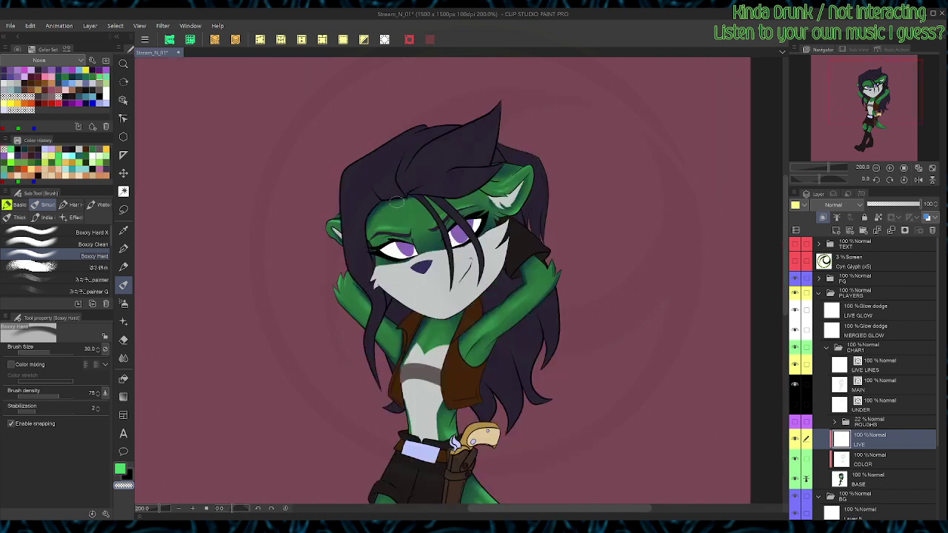
left_click(919, 180)
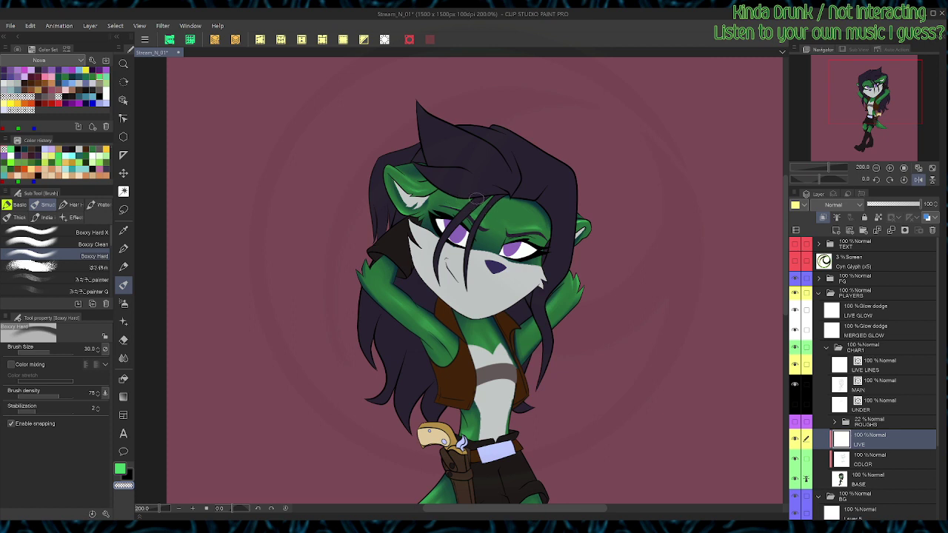
key("ctrl+s")
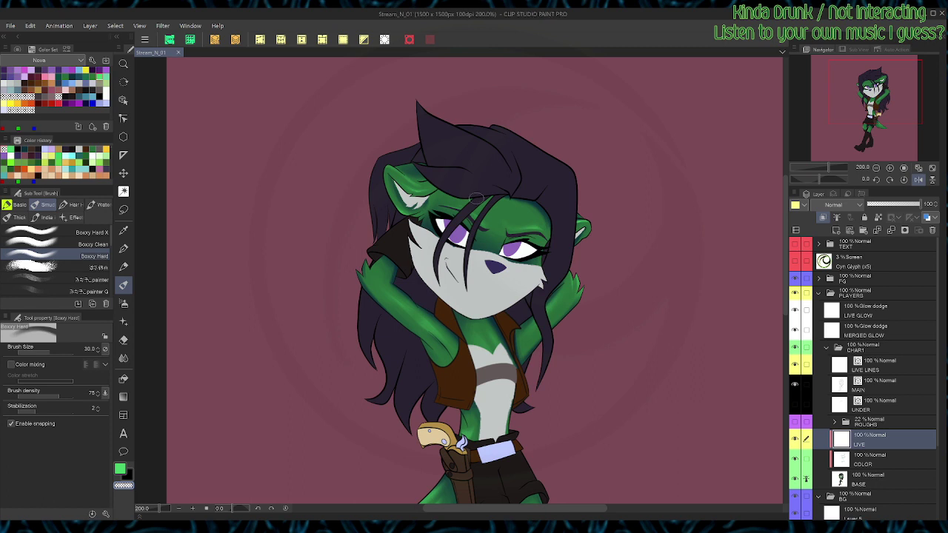
Step: Touch up the light green highlight near the raised arm's elbow in the mirrored view and save the file
key("c")
mouse_move(418, 345)
left_mouse_down()
mouse_move(448, 375)
mouse_move(425, 357)
mouse_move(434, 361)
mouse_move(436, 351)
mouse_move(442, 361)
left_mouse_up()
key("c")
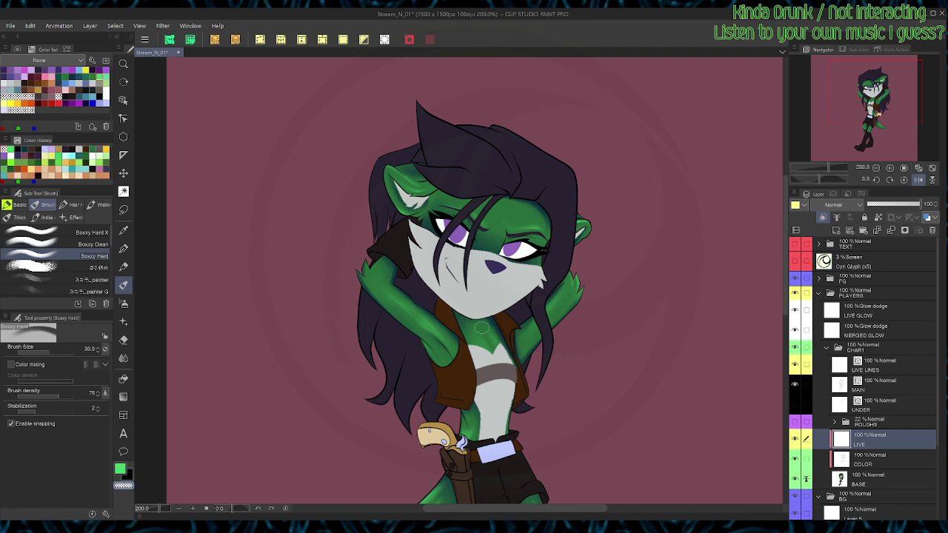
key("ctrl+s")
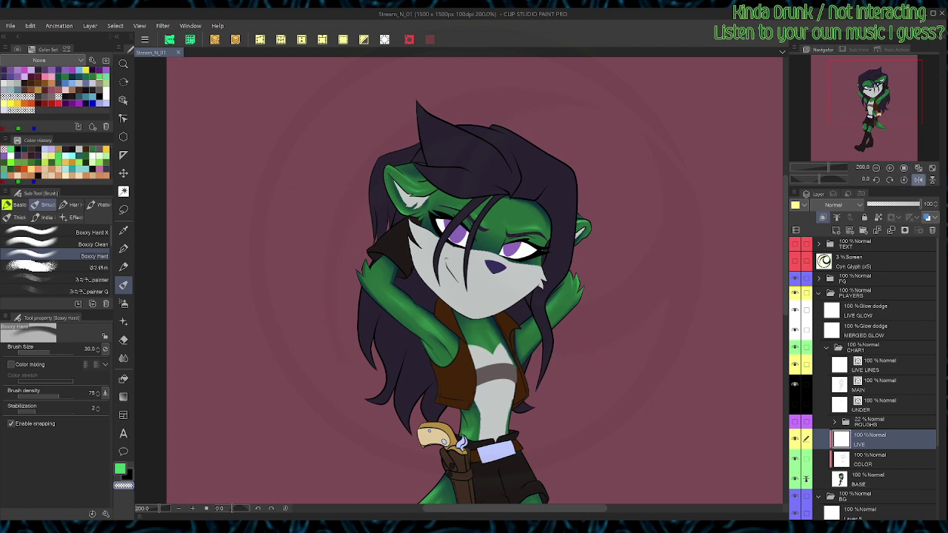
Step: Restore the unmirrored view, add a light green highlight to the raised hand beside the black cuff, and save
left_click(918, 179)
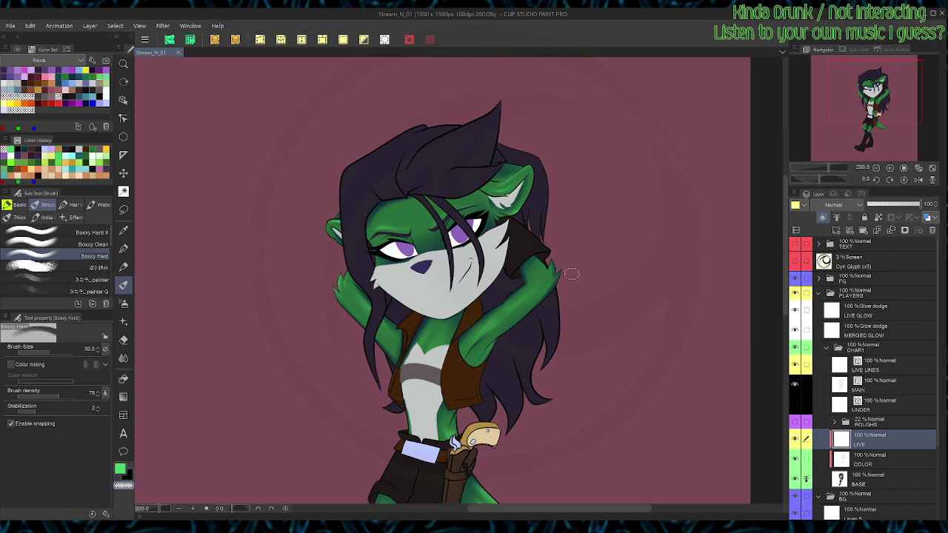
key("space")
left_click_drag(609, 272, 638, 245)
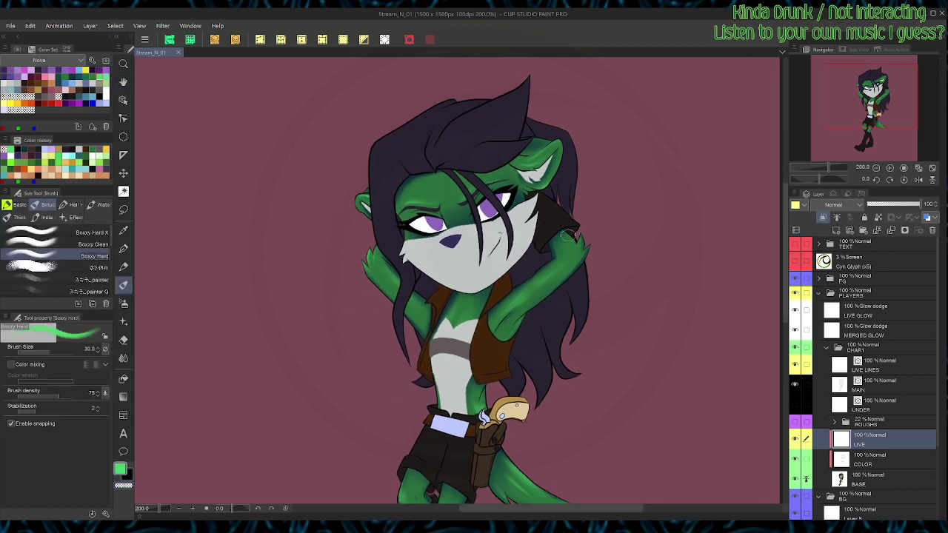
mouse_move(571, 233)
left_mouse_down()
mouse_move(578, 254)
mouse_move(586, 231)
mouse_move(580, 258)
mouse_move(586, 236)
mouse_move(579, 254)
mouse_move(563, 242)
mouse_move(572, 256)
mouse_move(589, 241)
left_mouse_up()
key("c")
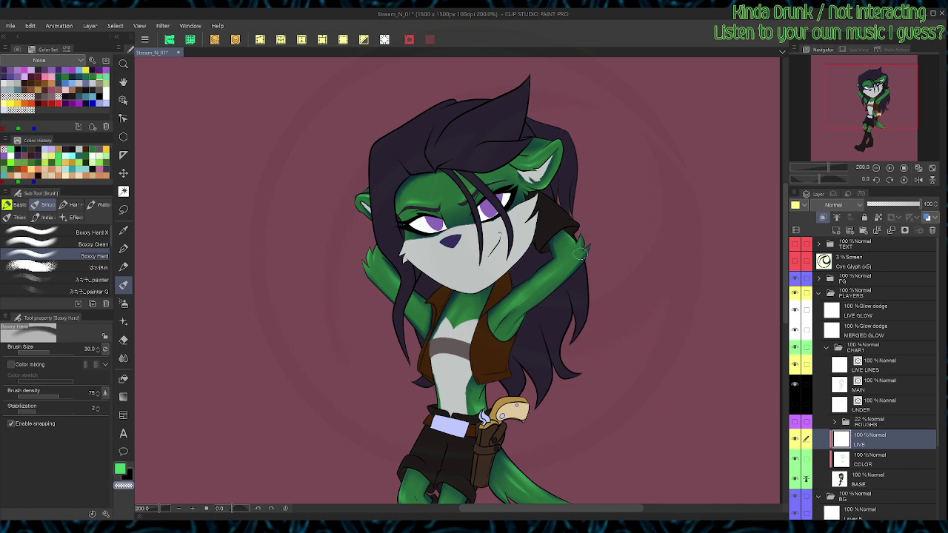
key("ctrl+s")
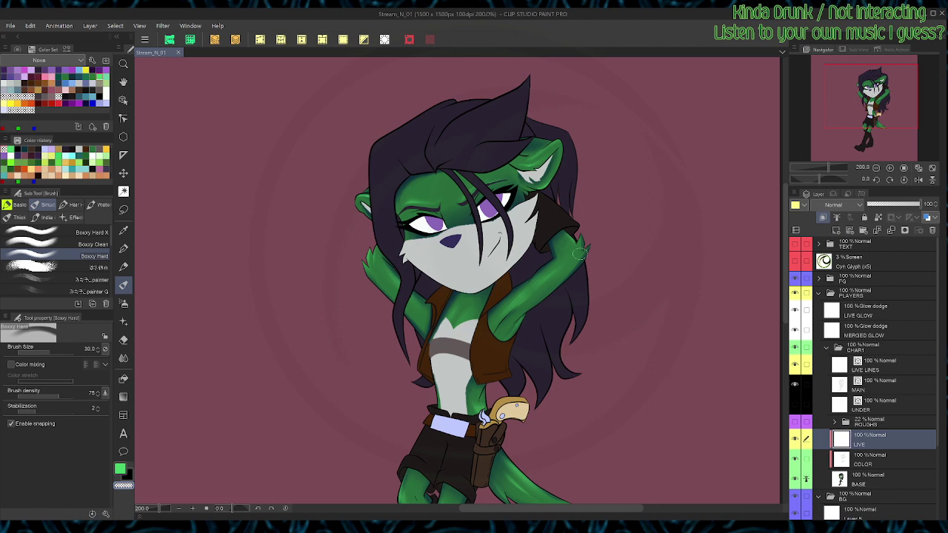
Step: Save the file and auto-select the pale grey fur of the face and torso using Ref Base
left_click_drag(495, 398, 388, 241)
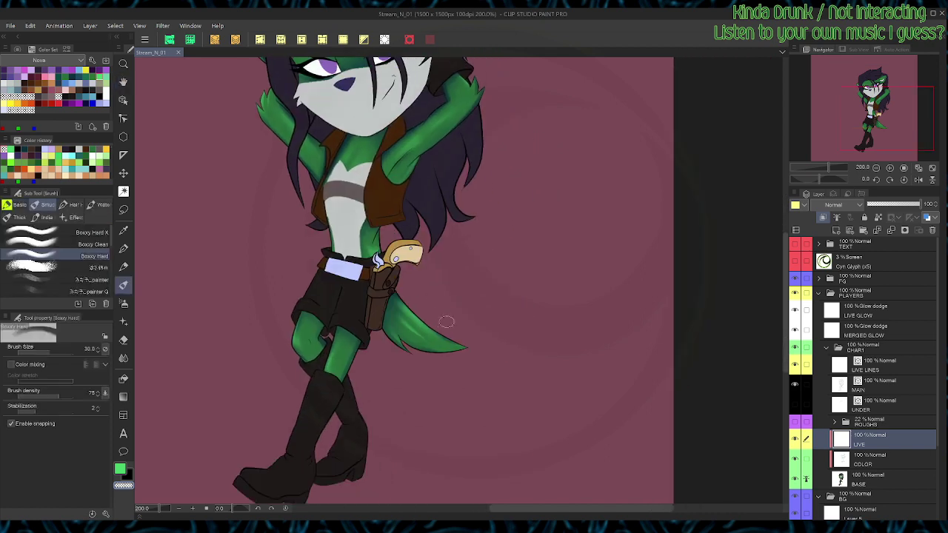
left_click_drag(442, 328, 493, 382)
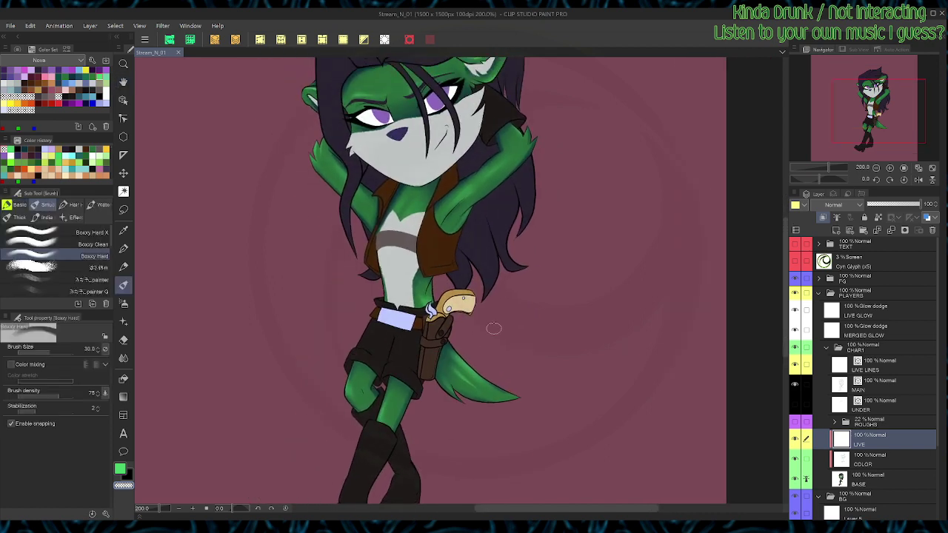
key("ctrl+s")
key("w")
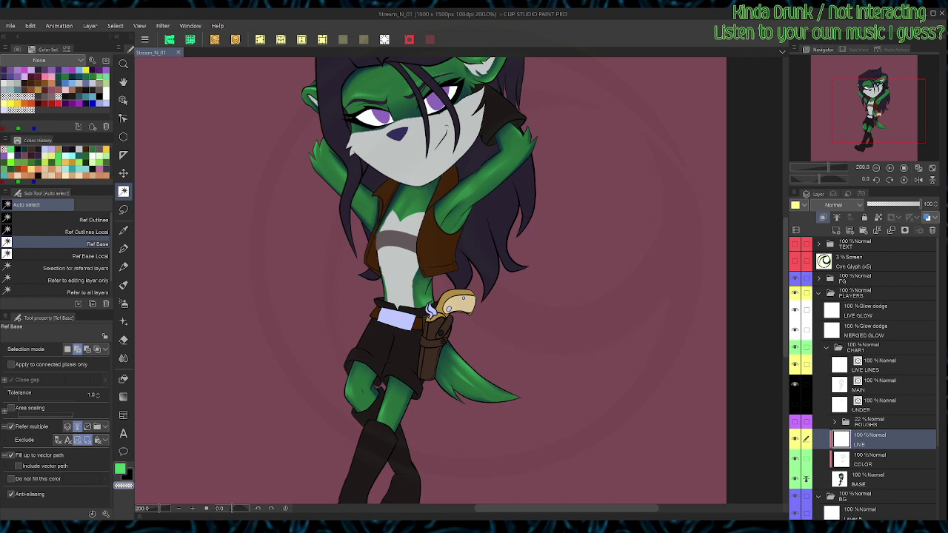
left_click(415, 157)
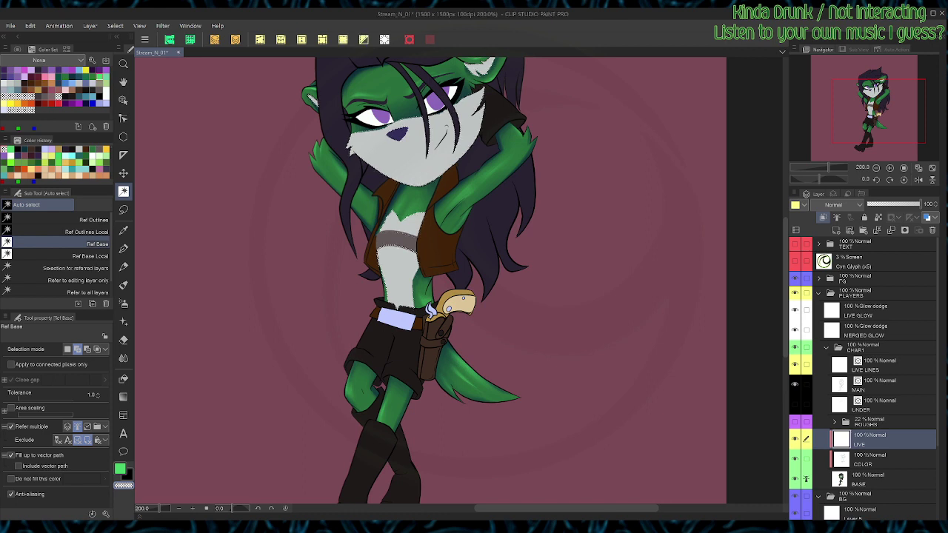
left_click_drag(414, 157, 442, 222)
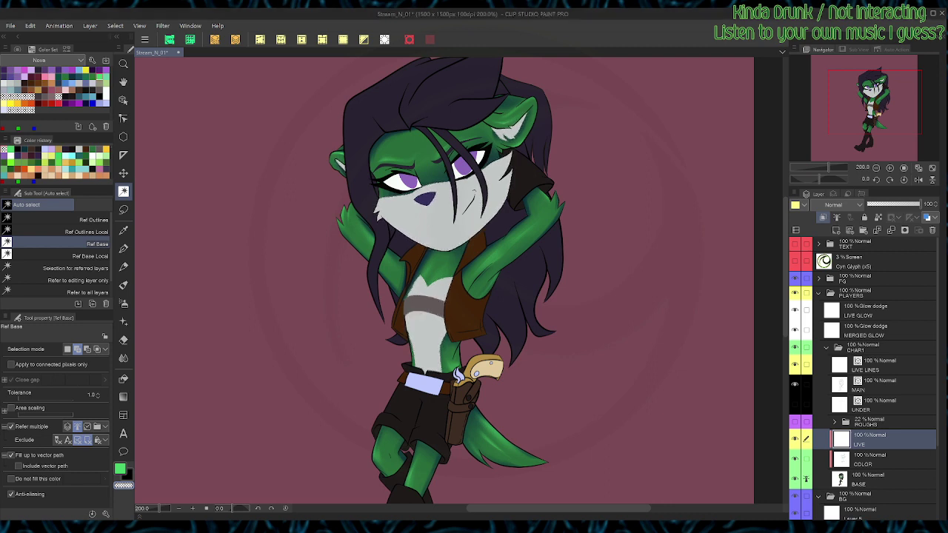
Step: Shade the pale belly fur below the chest band in blue-grey with the Boxxy Hard brush, softening it with transparent color
scroll(407, 475, "up", 2)
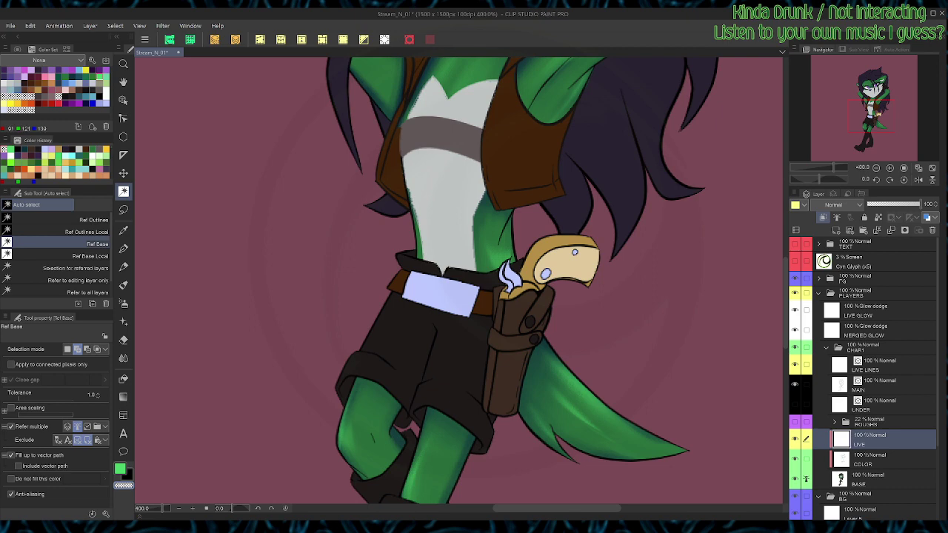
left_click(17, 83)
key("ctrl+minus")
key("b")
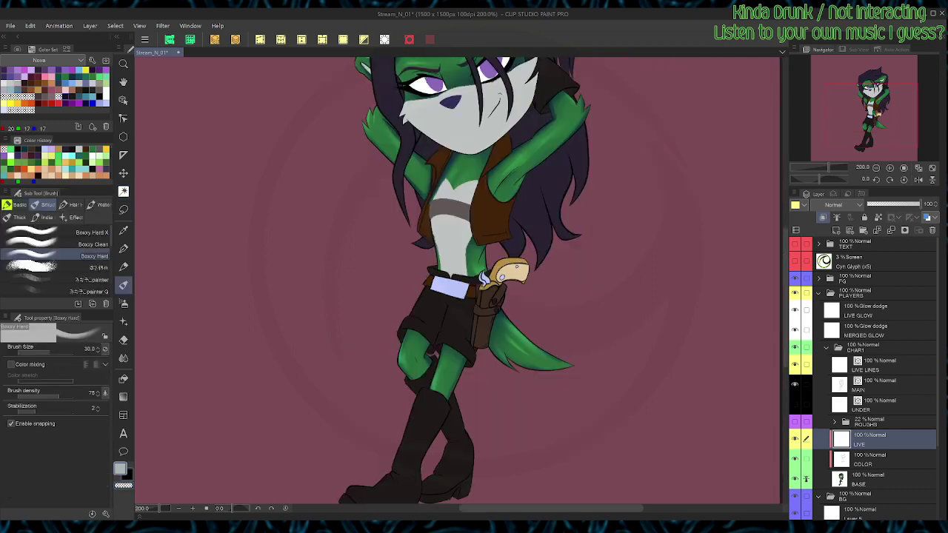
left_click_drag(500, 246, 456, 338)
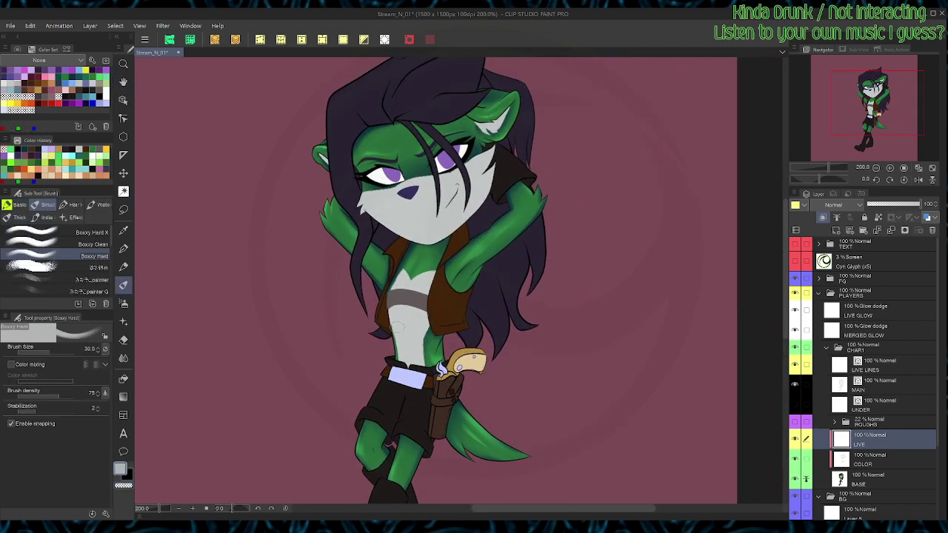
left_click_drag(393, 329, 413, 377)
key("c")
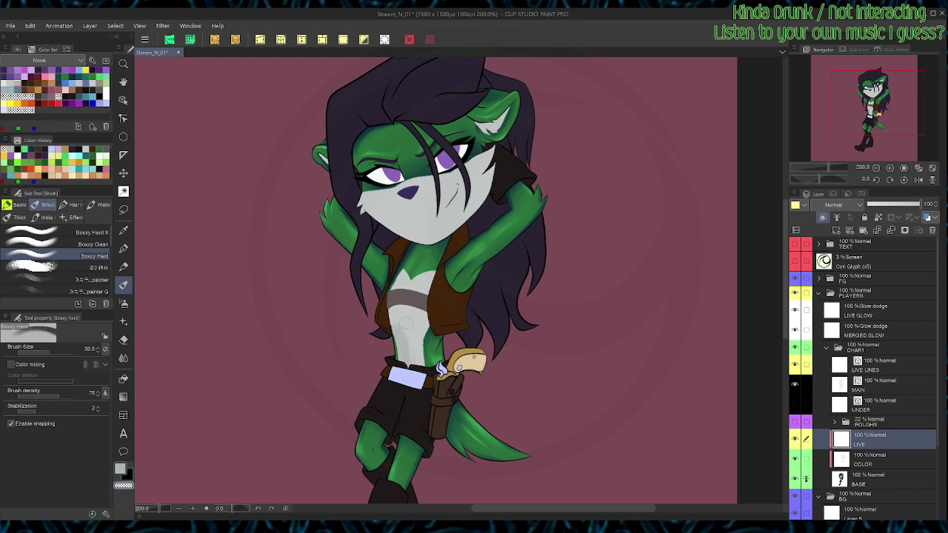
left_click_drag(393, 330, 395, 333)
left_click(402, 359, "alt")
left_click_drag(393, 346, 392, 336)
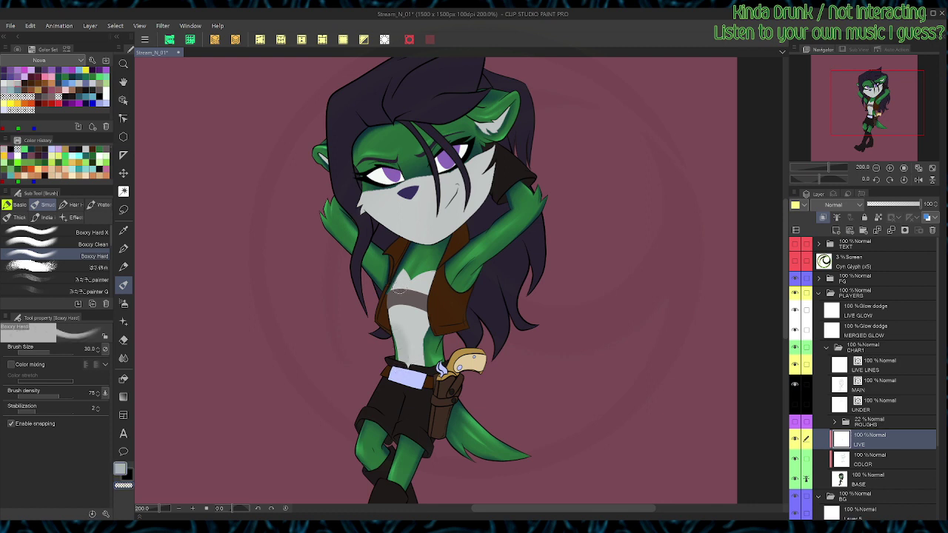
Step: Shade the pale chest fur above the band beside the vest, trim the shading with transparent color, and save
left_click(400, 271, "alt")
left_click_drag(391, 296, 400, 271)
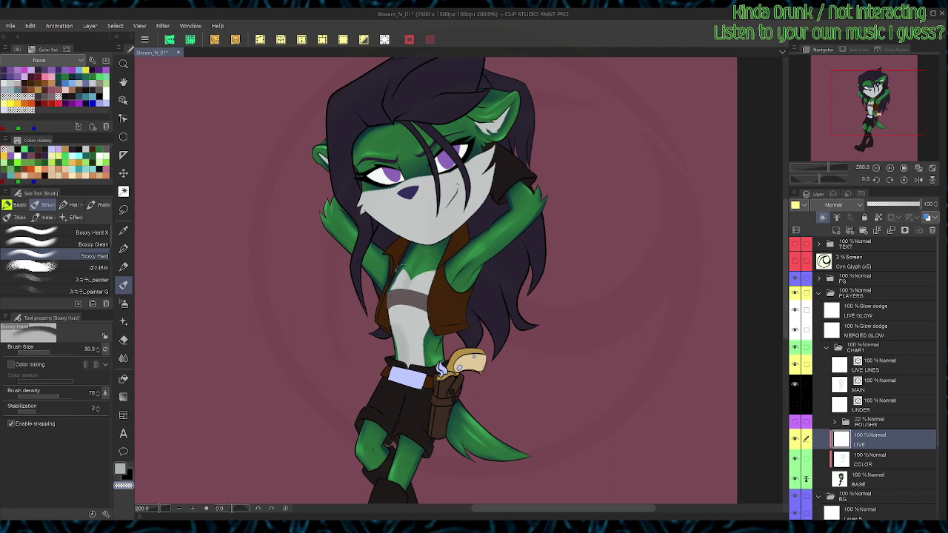
left_click(437, 286, "alt")
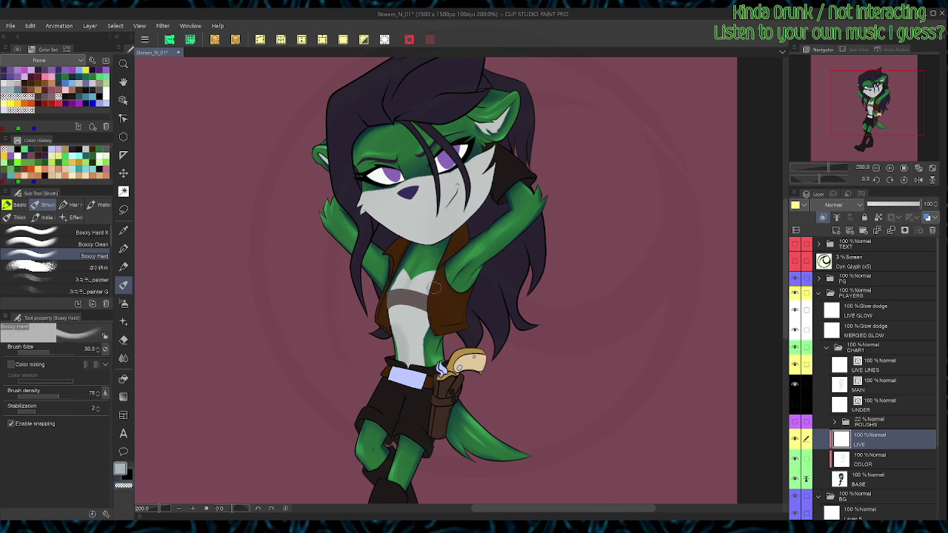
key("c")
left_click_drag(417, 296, 442, 265)
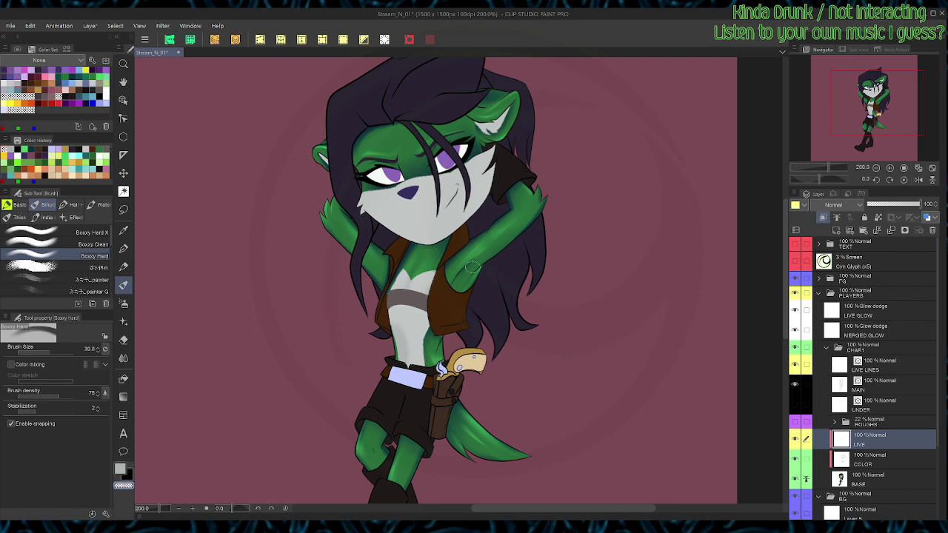
key("ctrl+s")
Step: Shade the pale muzzle in blue-grey along the cheeks, jaw and nose, soften it with transparent color, and save
key("c")
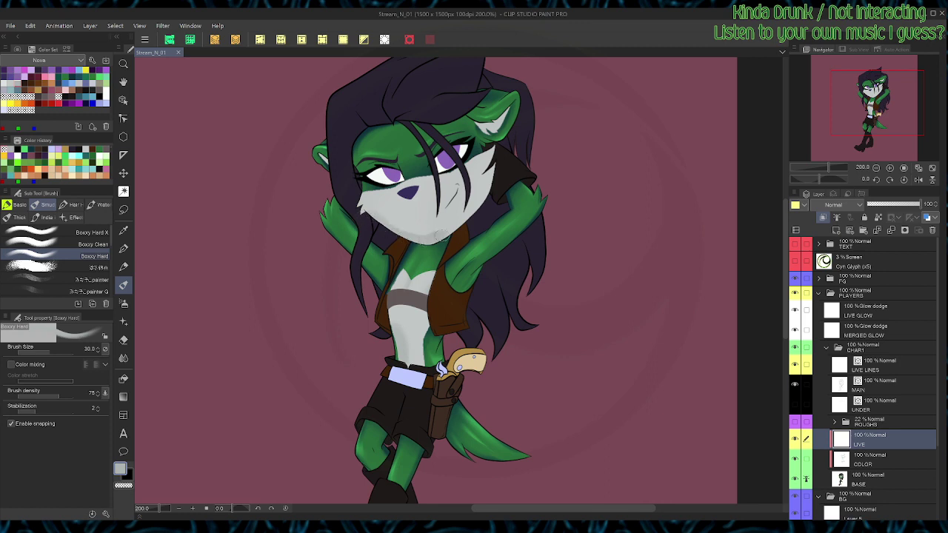
left_click_drag(498, 173, 500, 164)
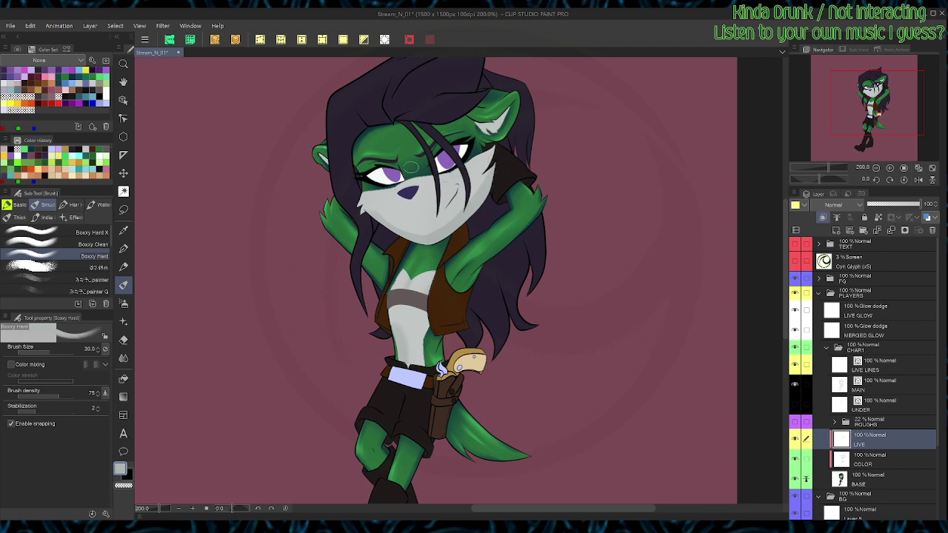
mouse_move(434, 180)
left_mouse_down()
mouse_move(414, 208)
mouse_move(385, 191)
mouse_move(376, 200)
mouse_move(383, 214)
mouse_move(400, 204)
mouse_move(412, 225)
mouse_move(444, 178)
mouse_move(414, 232)
mouse_move(424, 211)
mouse_move(433, 222)
mouse_move(476, 186)
mouse_move(455, 191)
mouse_move(477, 182)
left_mouse_up()
key("c")
left_click_drag(355, 198, 357, 212)
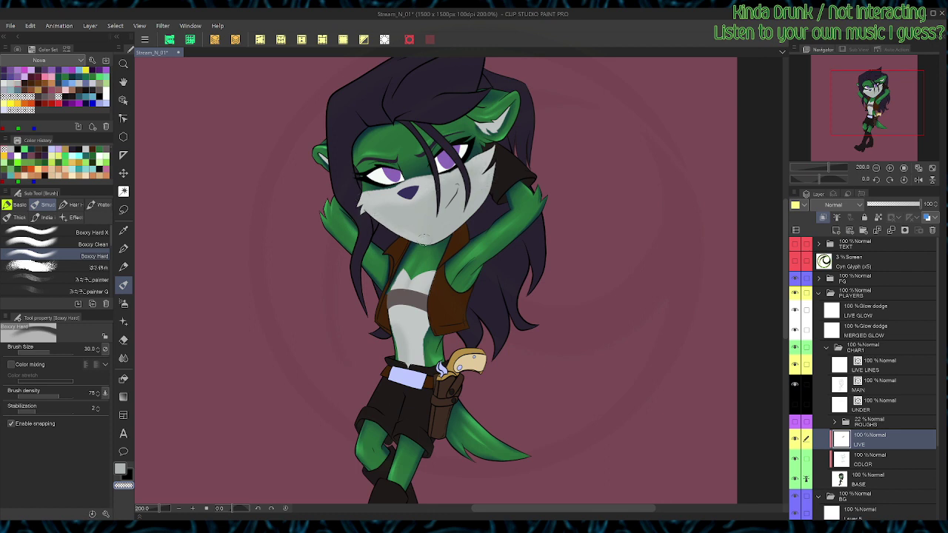
key("c")
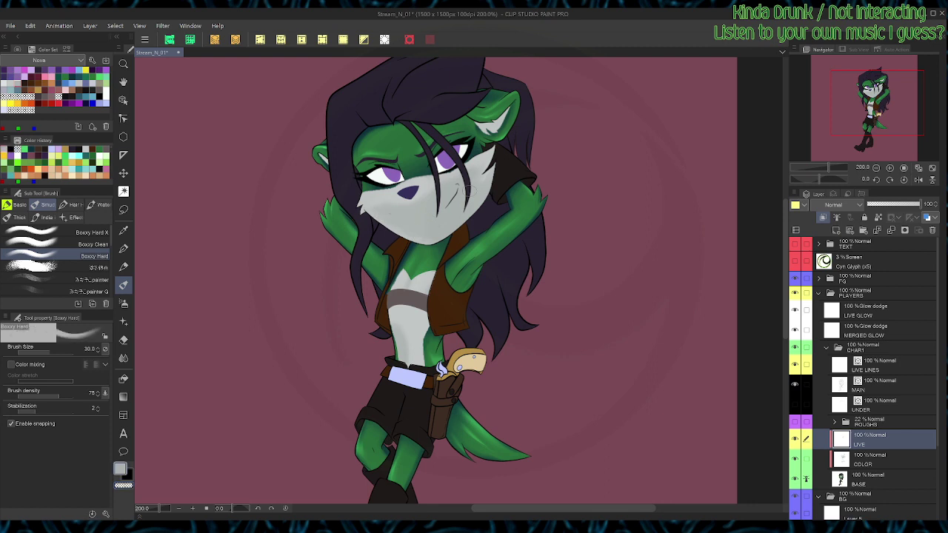
key("ctrl+s")
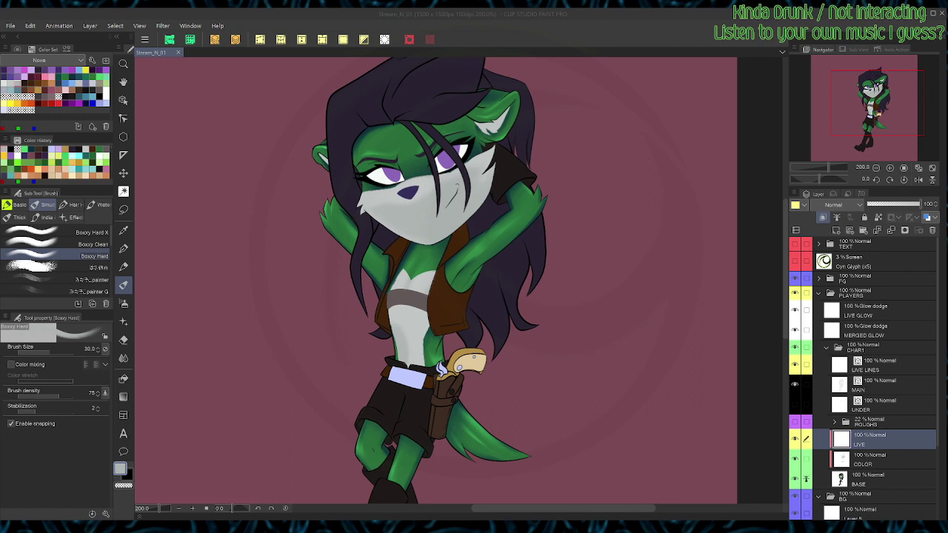
Step: Touch up the blue-grey shading on the pale fur tuft inside the ear
key("alt+Tab")
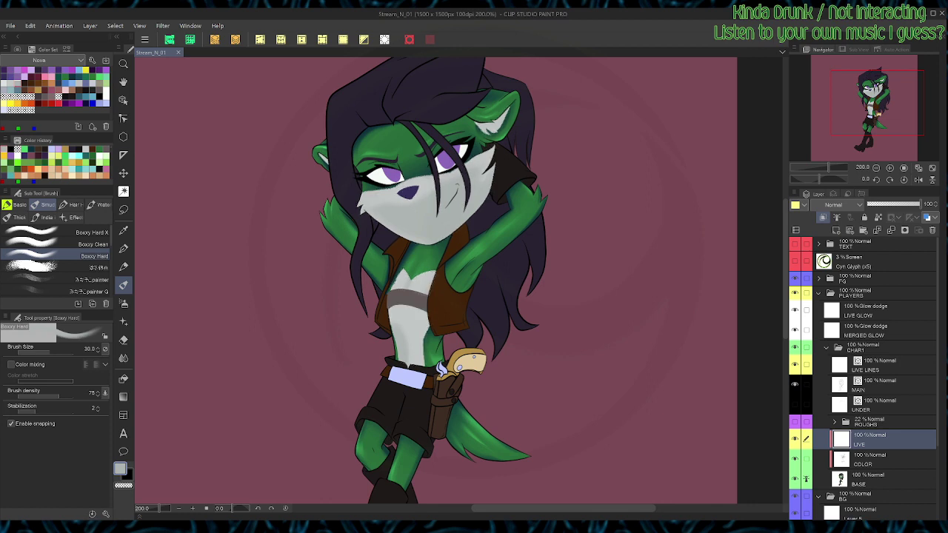
key("c")
mouse_move(486, 115)
left_mouse_down()
mouse_move(480, 129)
mouse_move(509, 113)
mouse_move(480, 124)
left_mouse_up()
key("c")
key("c")
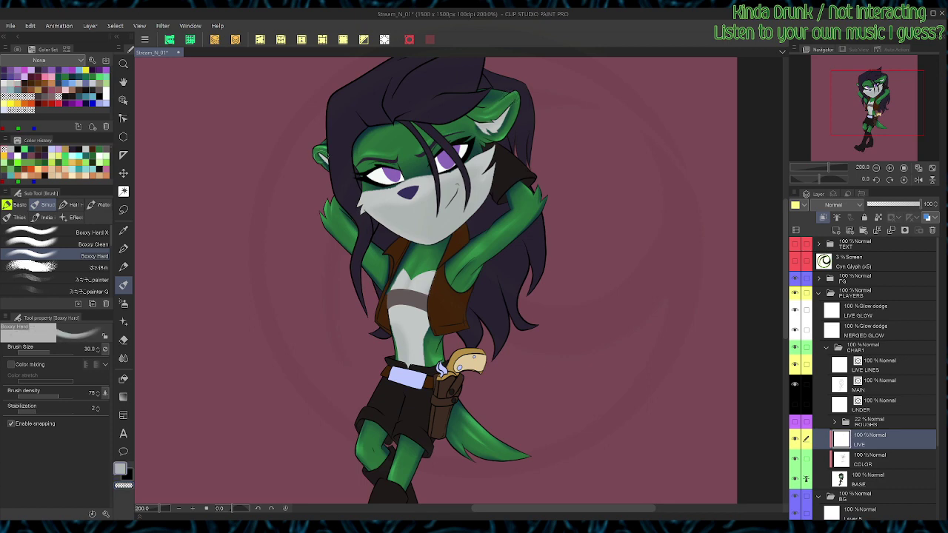
Step: Go over the pale face and inner ear fur up close with the G-pen in transparent color, and save
scroll(345, 158, "up", 3)
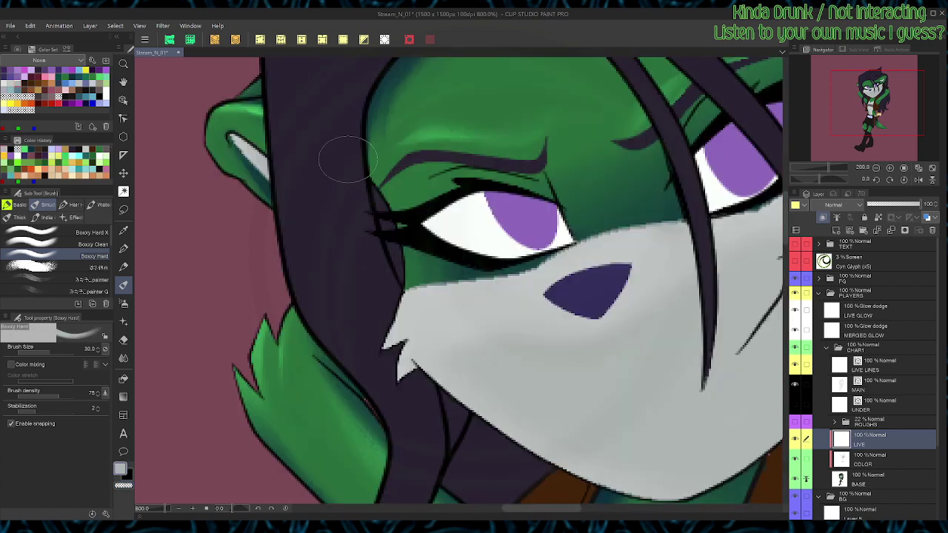
scroll(385, 244, "up", 2)
key("space")
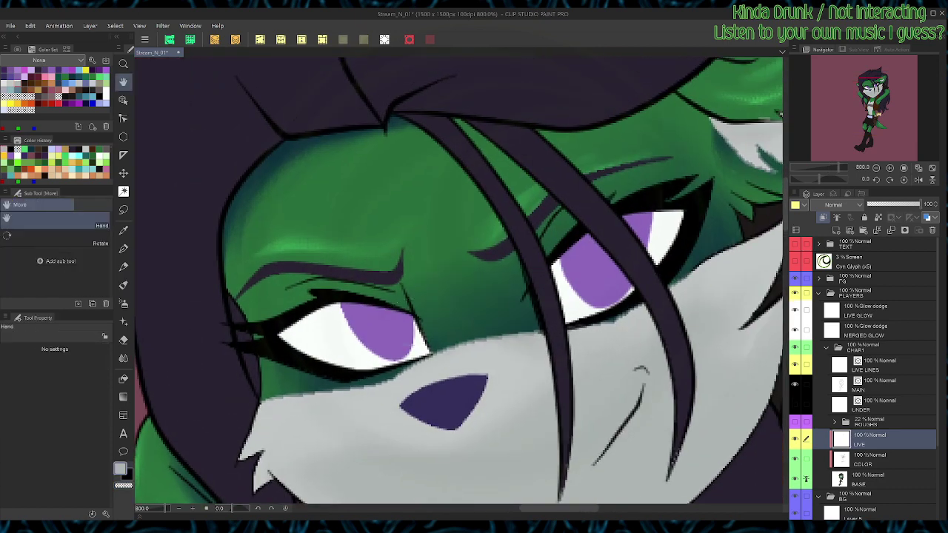
left_click_drag(412, 322, 232, 431)
key("c")
key("p")
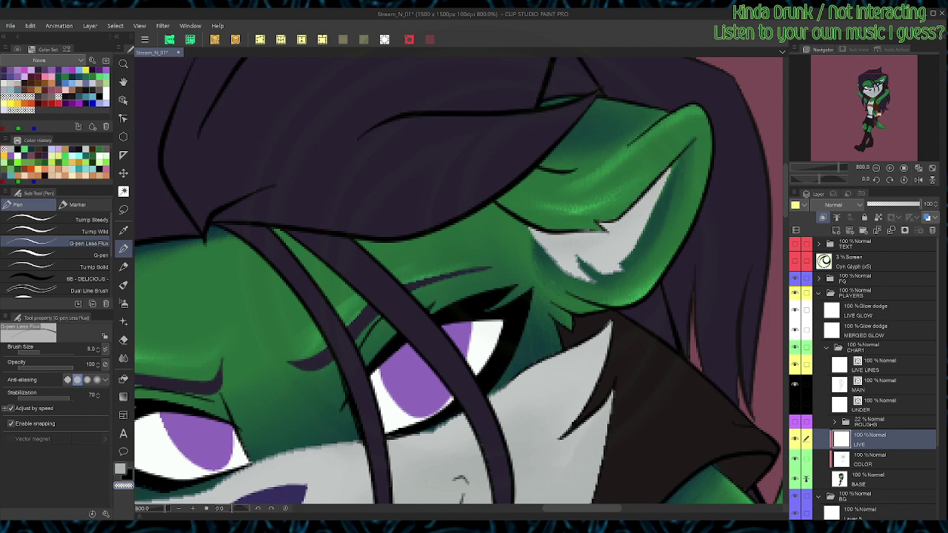
scroll(606, 247, "down", 2)
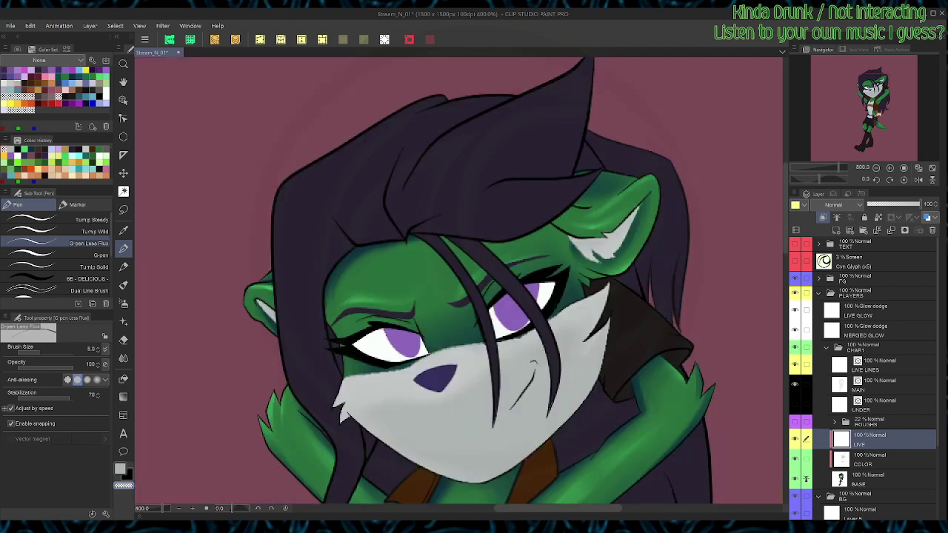
key("ctrl+s")
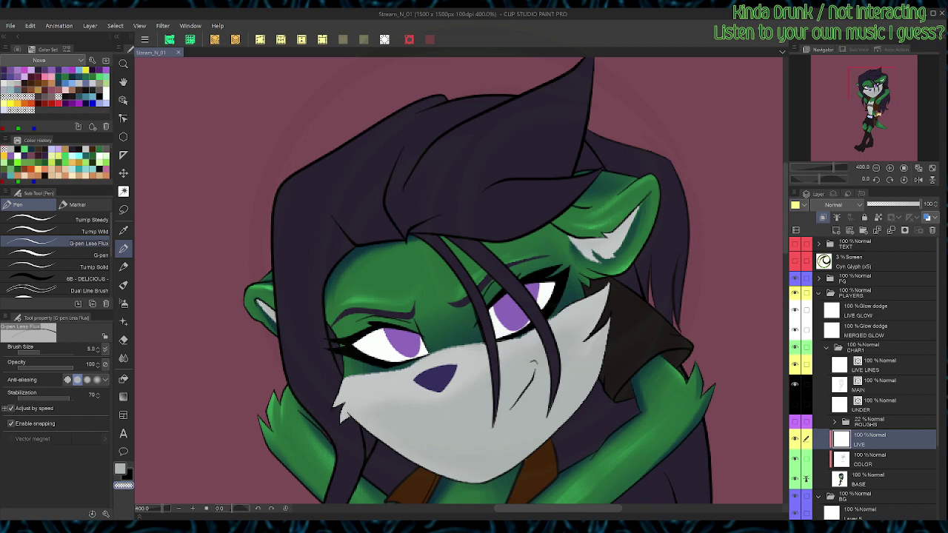
Step: Select the brown vest areas from the base colors with Auto select, and sample the brown for the Boxxy Hard brush
key("w")
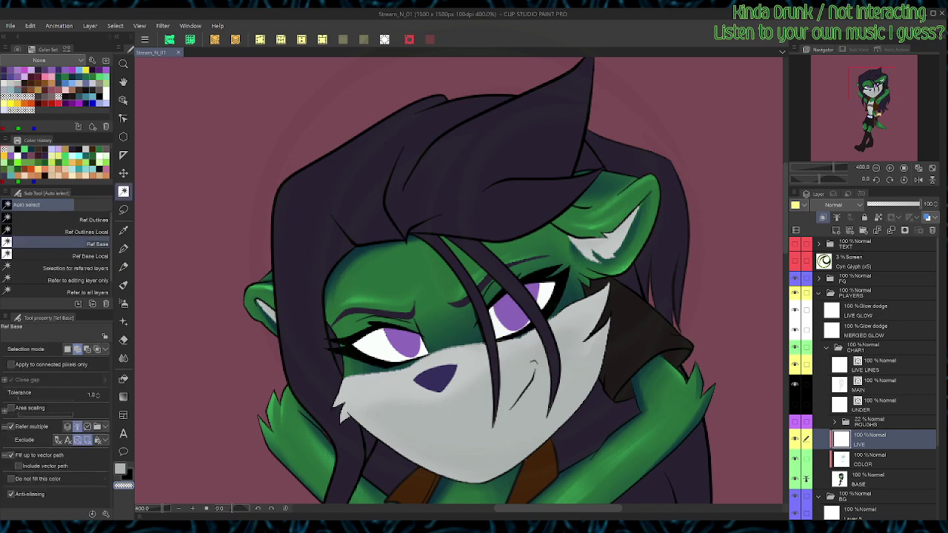
left_click_drag(489, 318, 478, 252)
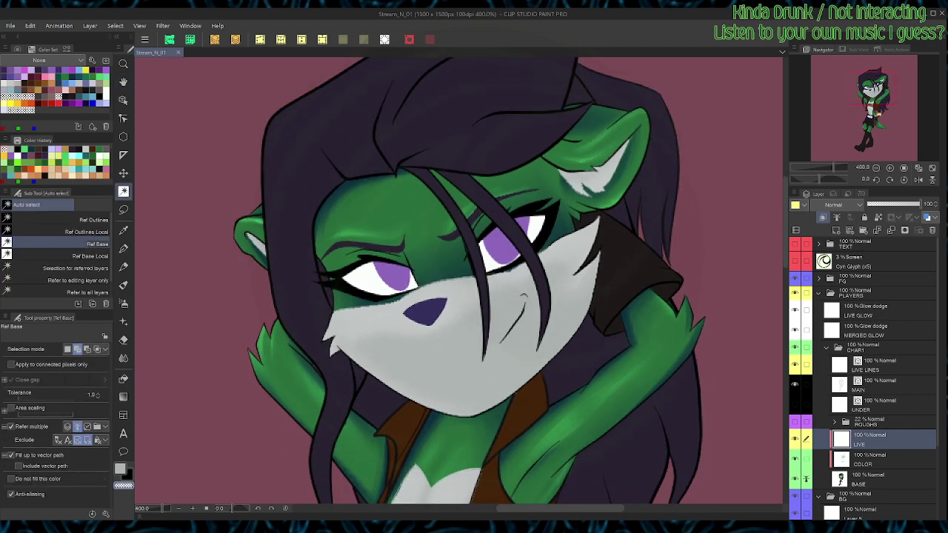
left_click_drag(474, 310, 458, 264)
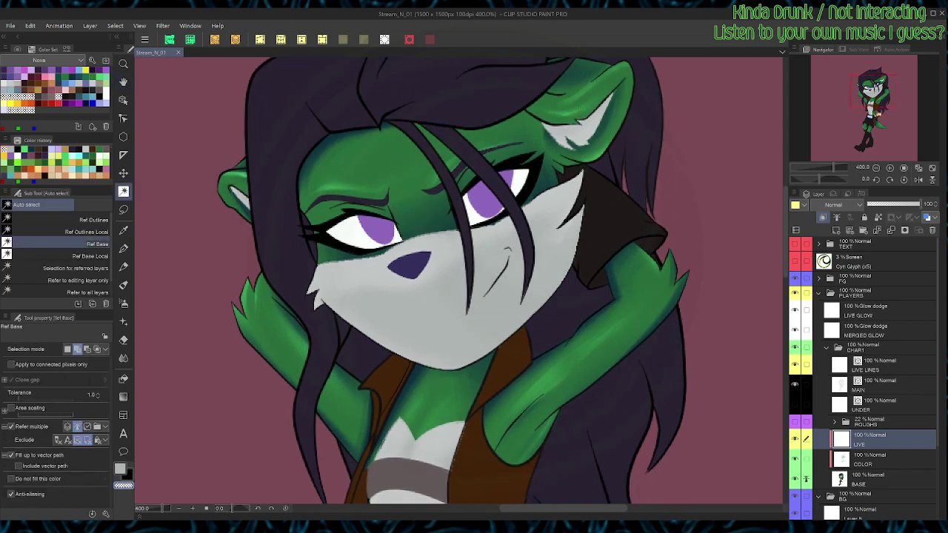
left_click_drag(482, 348, 411, 219)
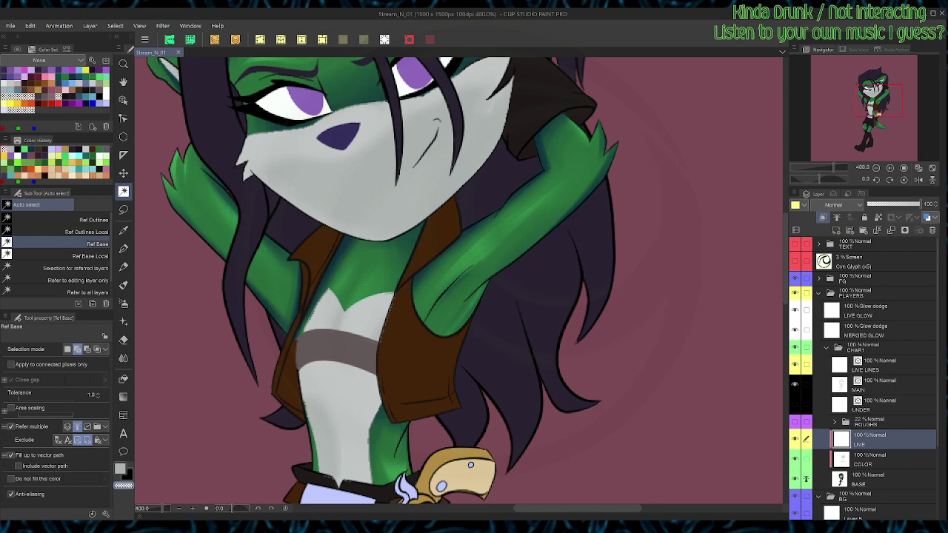
left_click(418, 363)
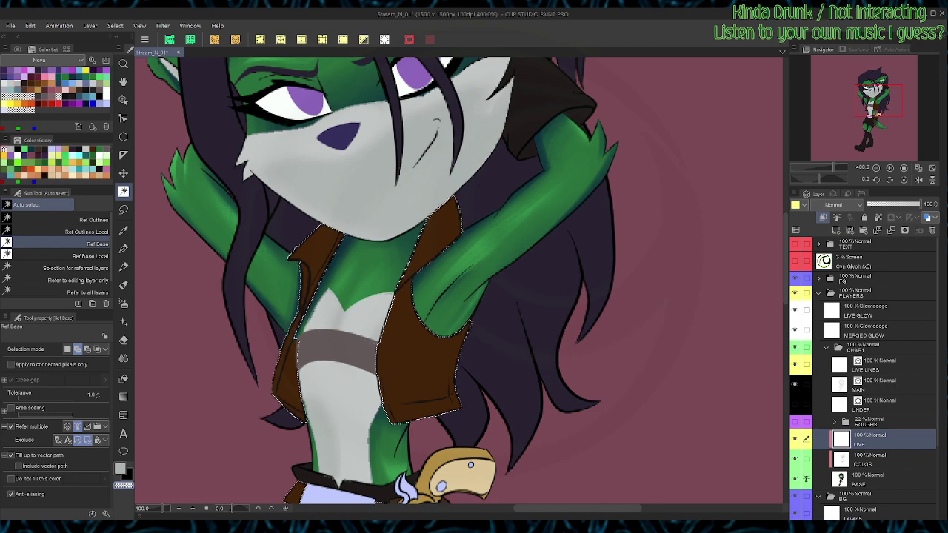
scroll(459, 281, "down", 3)
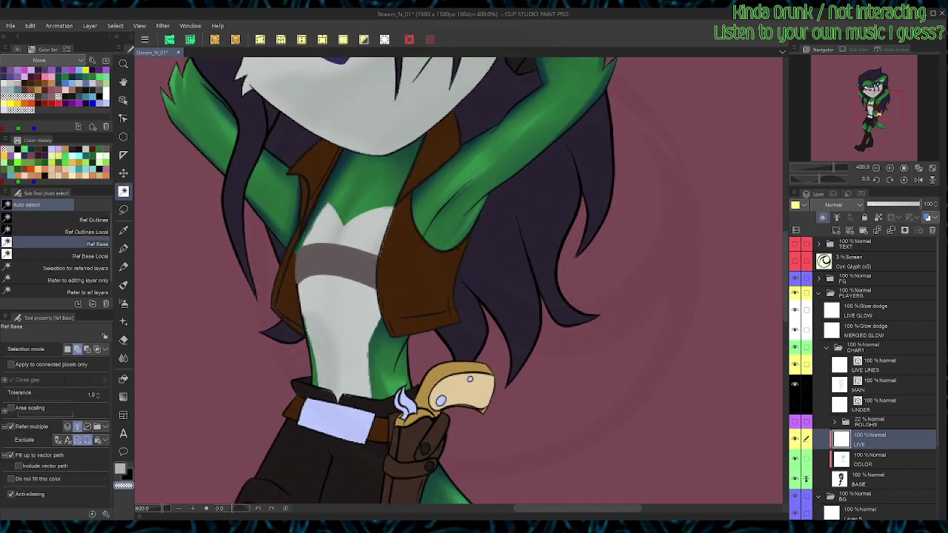
left_click(418, 288, "alt")
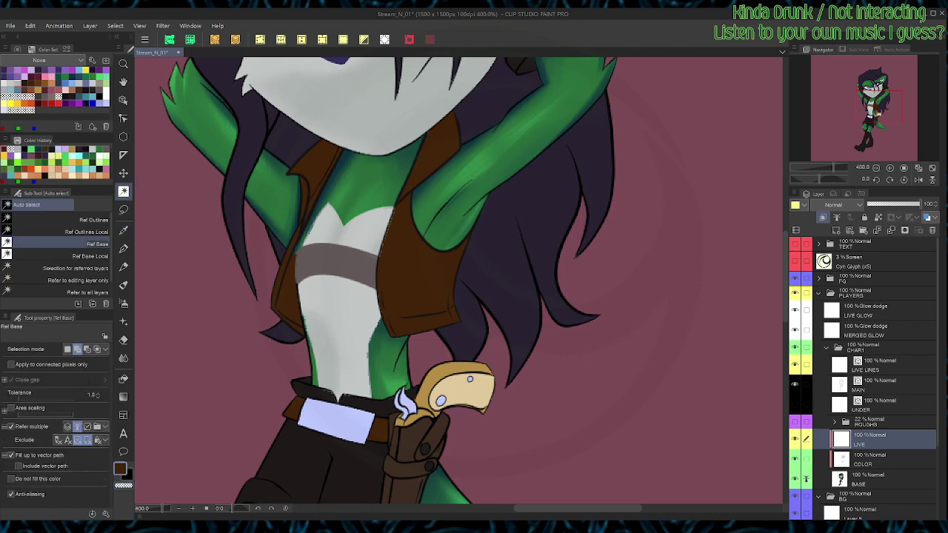
key("b")
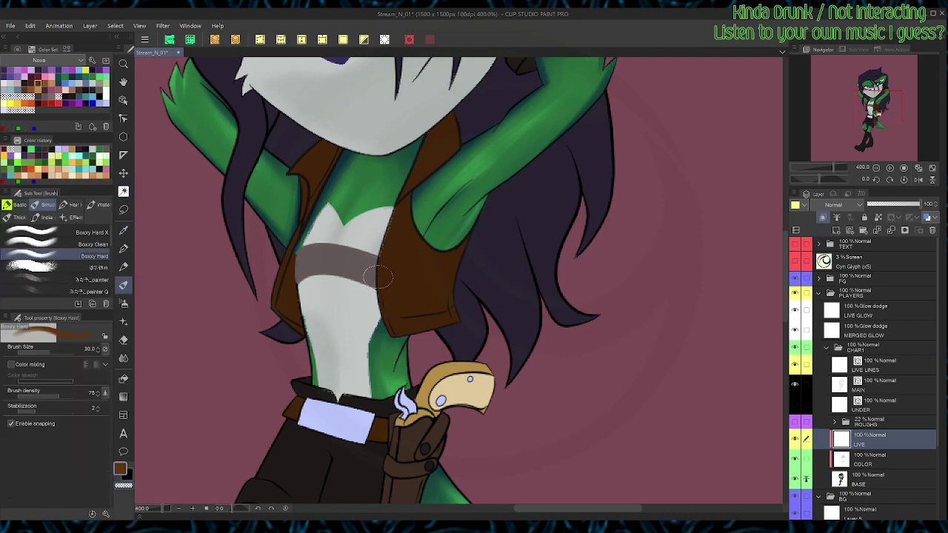
Step: Paint lighter brown highlights along the front edge and collar of the vest's larger panel, softening them with transparent color
left_click_drag(372, 296, 386, 226)
left_click_drag(377, 258, 401, 197)
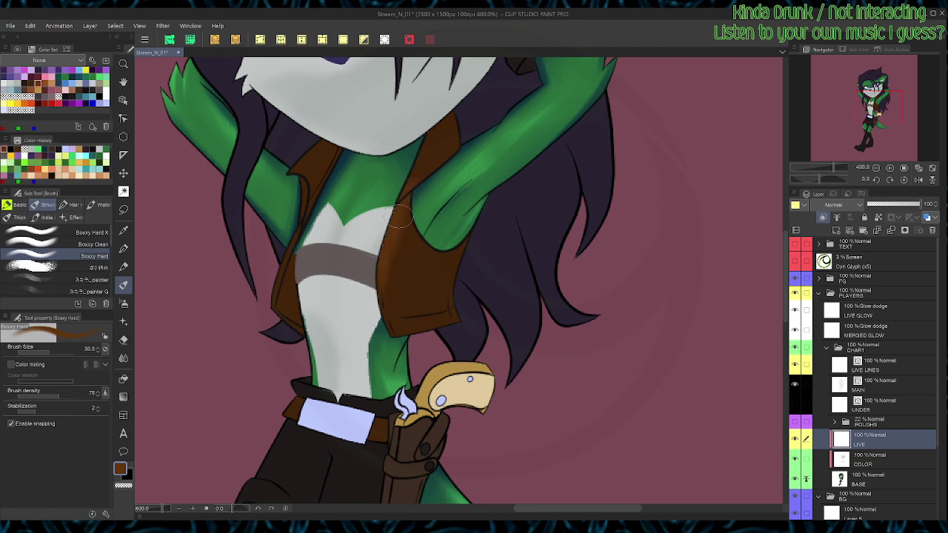
key("c")
mouse_move(378, 228)
left_mouse_down()
mouse_move(416, 174)
mouse_move(393, 203)
mouse_move(454, 148)
mouse_move(381, 231)
mouse_move(433, 161)
left_mouse_up()
mouse_move(368, 292)
left_mouse_down()
mouse_move(426, 211)
mouse_move(395, 311)
mouse_move(415, 231)
mouse_move(406, 318)
mouse_move(436, 194)
mouse_move(416, 169)
mouse_move(389, 199)
mouse_move(464, 105)
left_mouse_up()
key("c")
key("c")
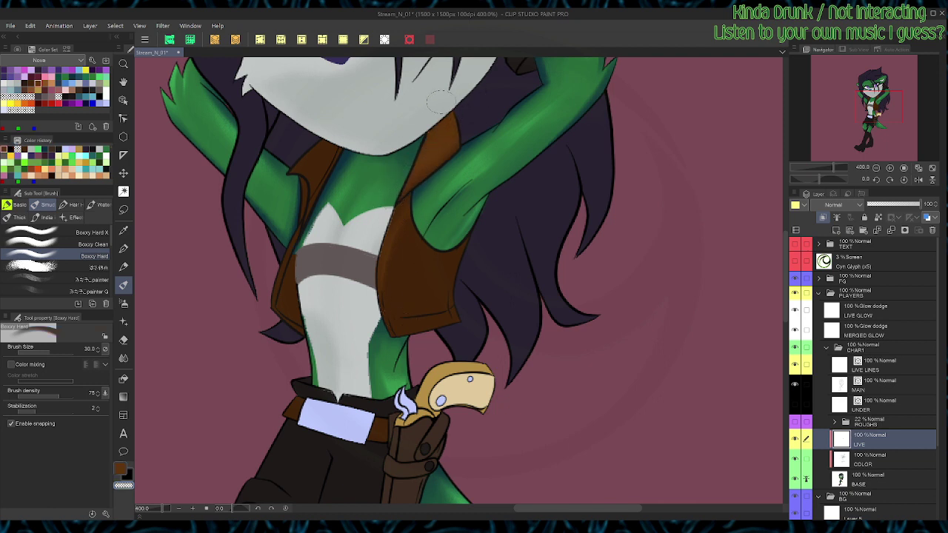
left_click_drag(410, 168, 451, 113)
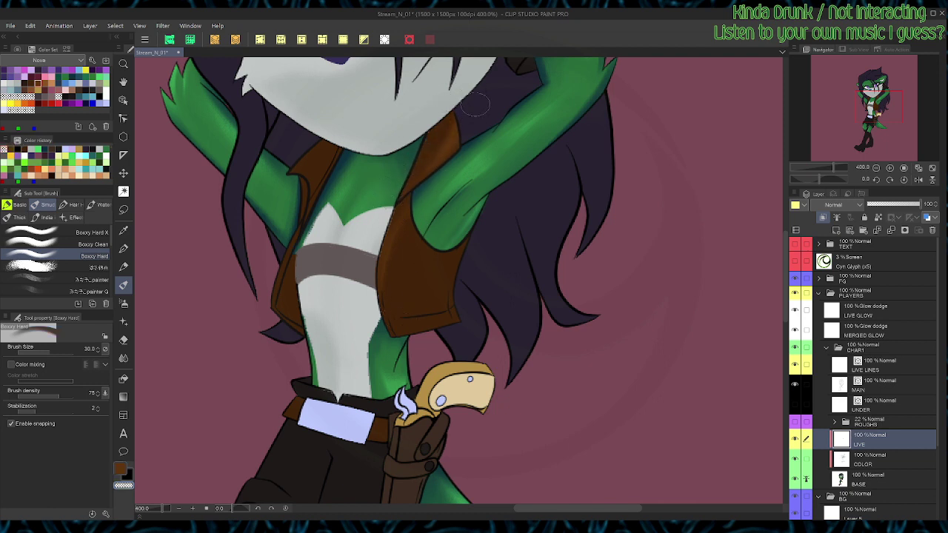
Step: Highlight the vest's opposite lapel in lighter brown and soften the strokes with transparent color
left_click(427, 122, "alt")
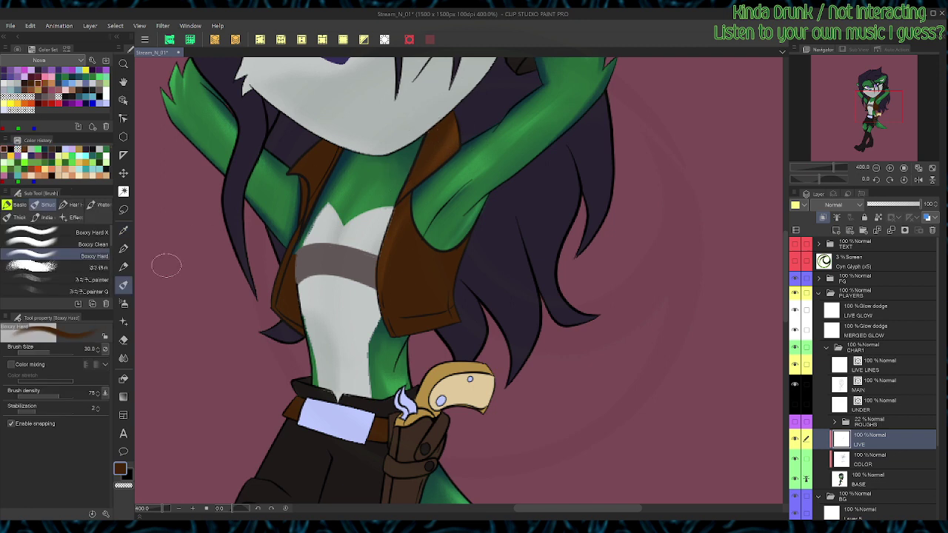
left_click(37, 84)
mouse_move(309, 142)
left_mouse_down()
mouse_move(285, 193)
mouse_move(328, 137)
mouse_move(320, 192)
mouse_move(344, 144)
mouse_move(321, 177)
mouse_move(339, 157)
left_mouse_up()
key("c")
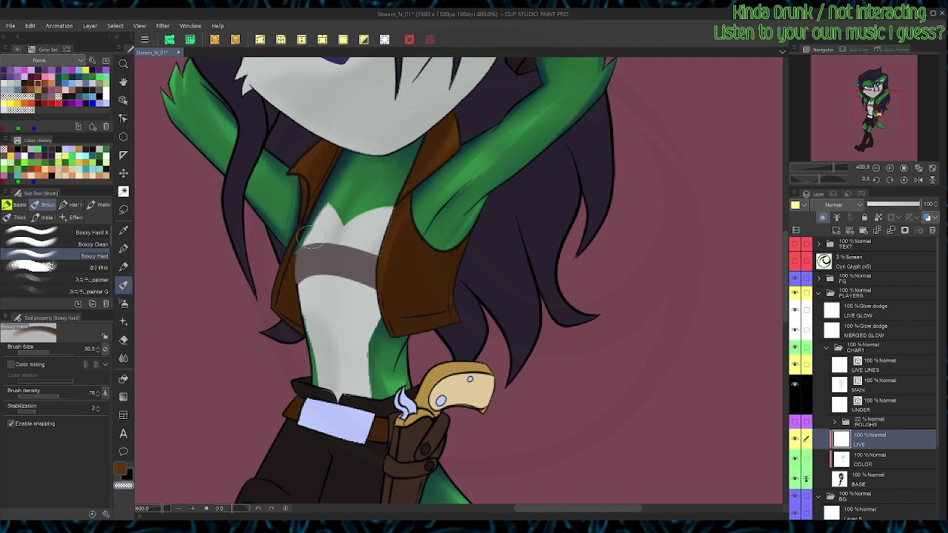
key("c")
Step: Clear the selection and delete the vector line along the smaller lapel on the MAIN layer
key("ctrl+shift+d")
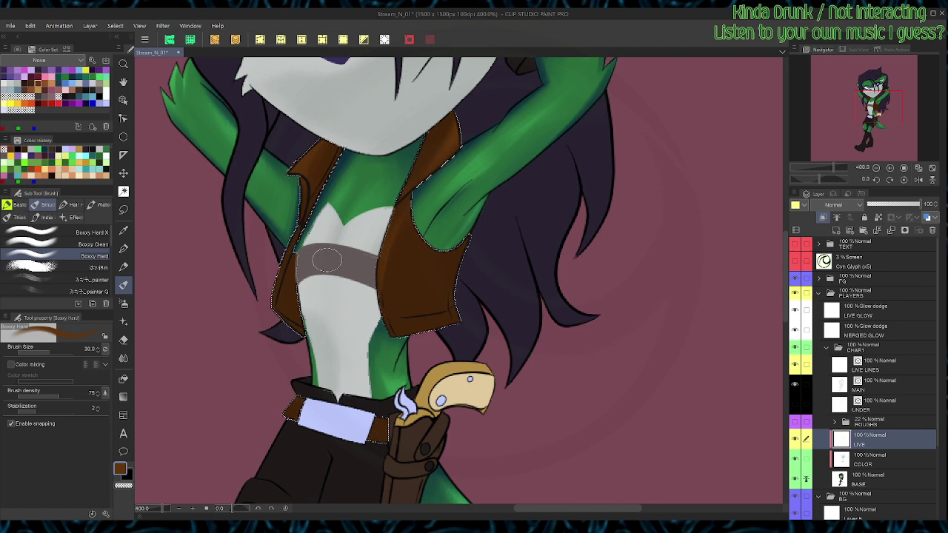
key("ctrl+d")
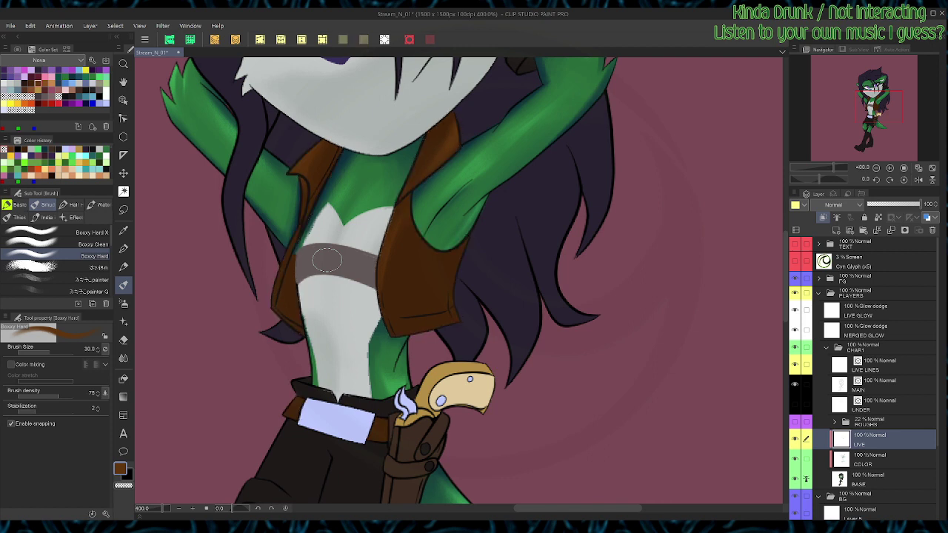
left_click(873, 385)
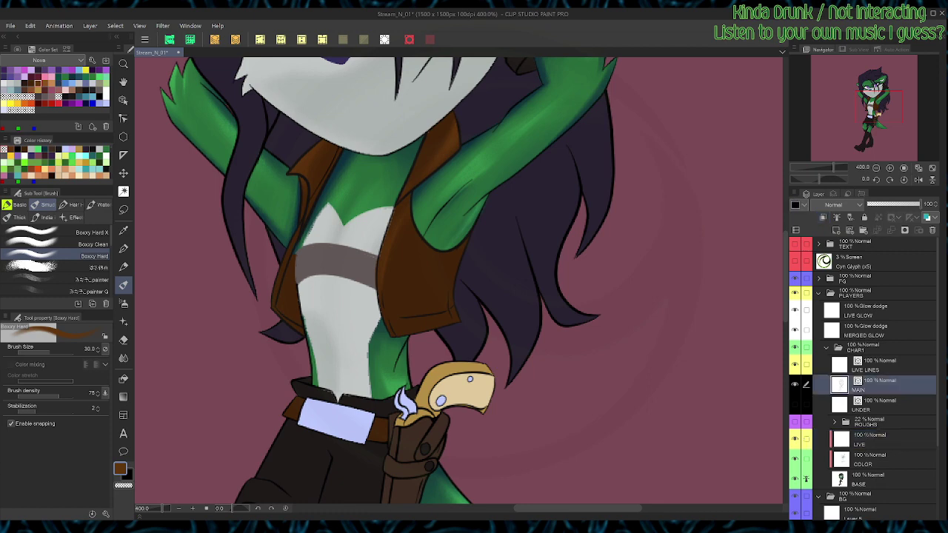
key("o")
left_click(324, 176)
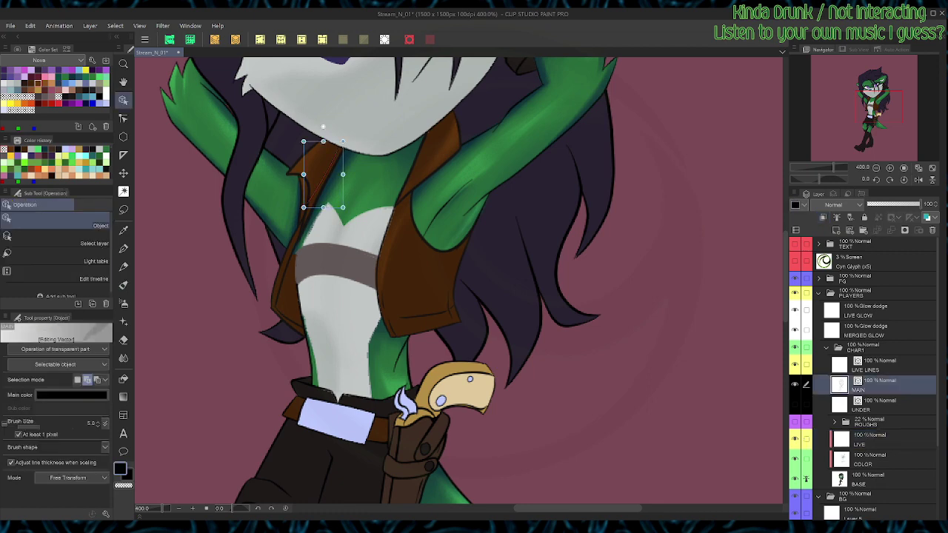
key("Delete")
Step: Reselect the brown vest areas with Auto select on the LIVE layer and hide the selection border
key("w")
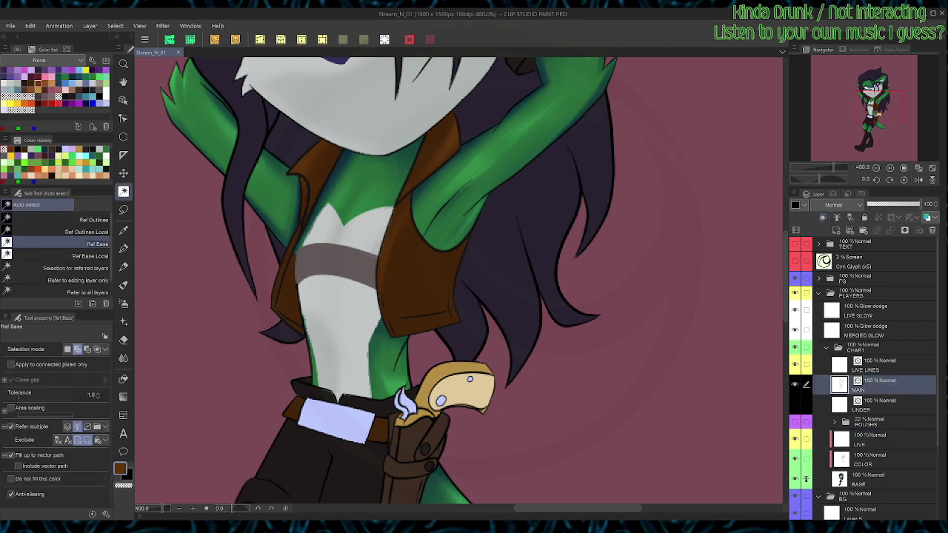
left_click(873, 480)
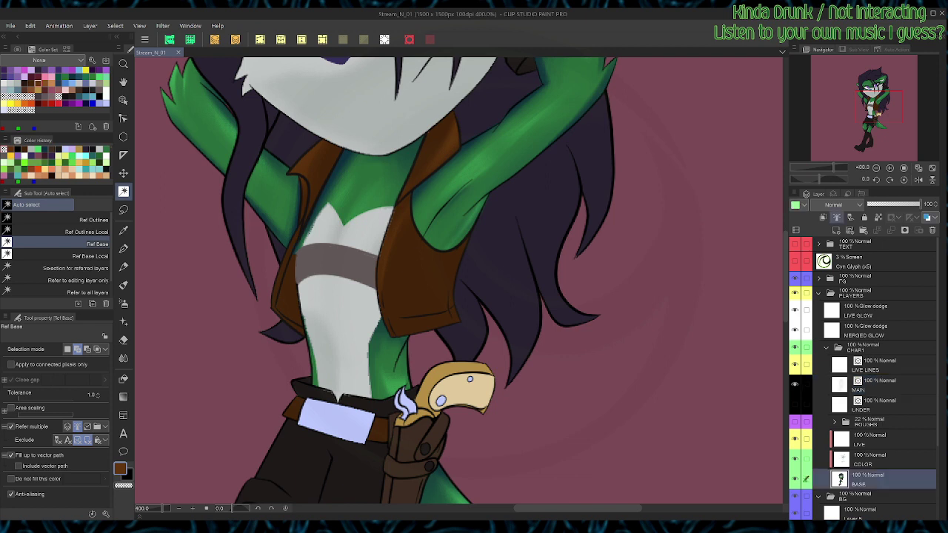
left_click(873, 440)
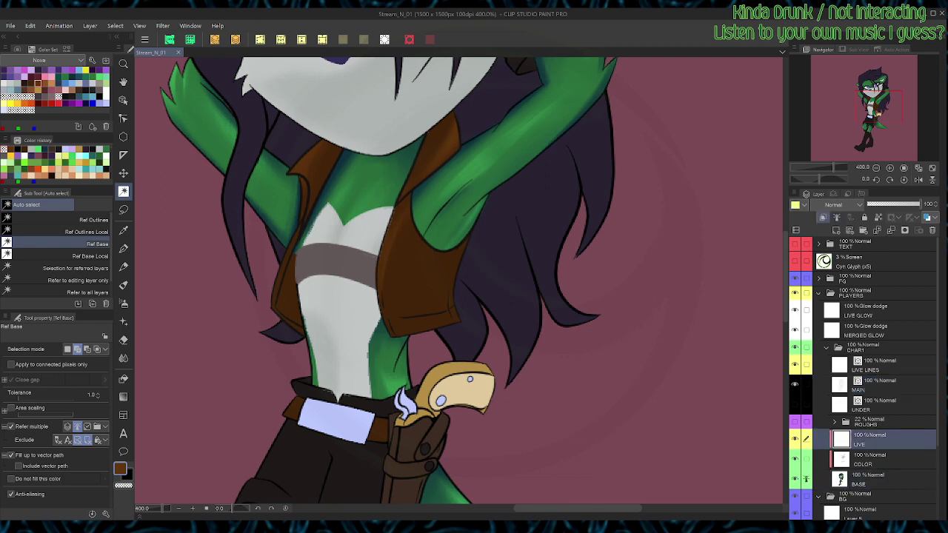
left_click(421, 285)
key("ctrl+h")
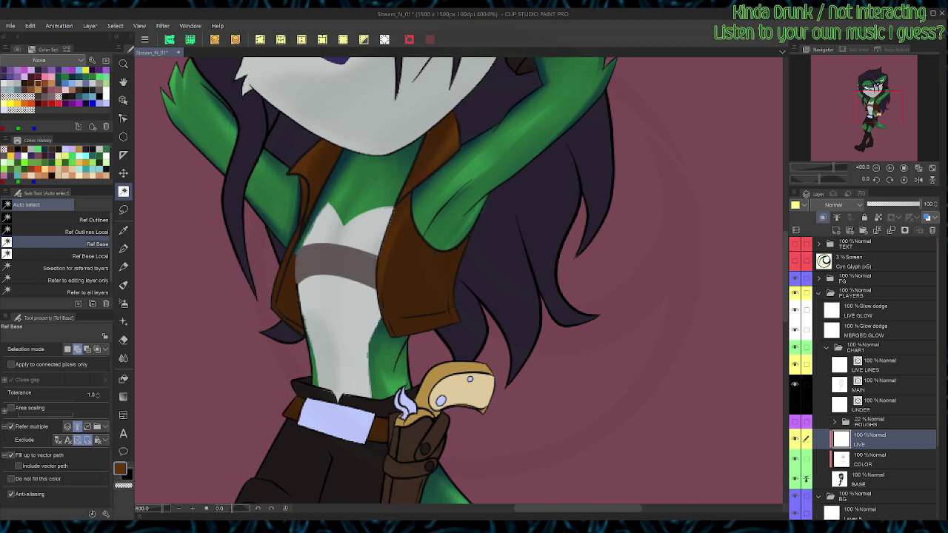
Step: Add lighter brown accents along the vest's lower seams with the G-pen, soften them with transparent Boxxy Hard strokes, and save
key("p")
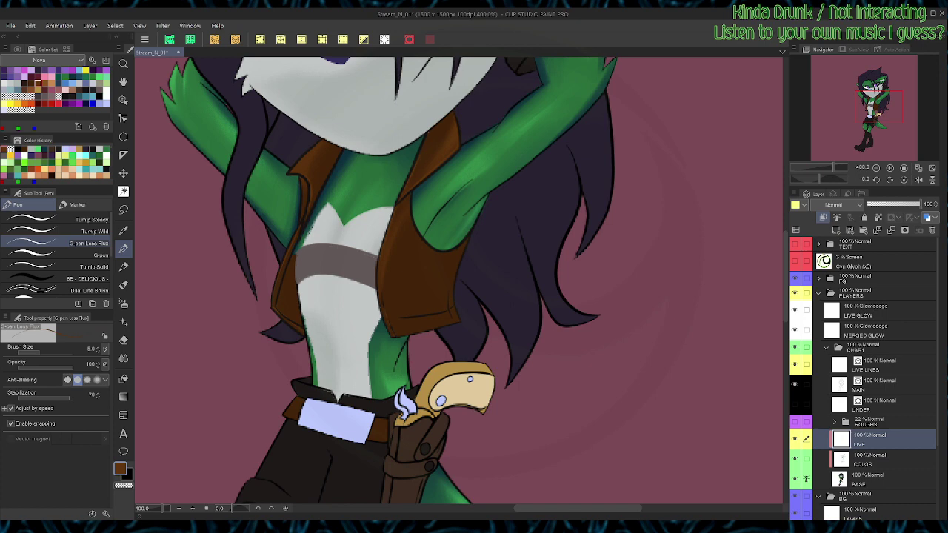
key("r")
left_click_drag(457, 319, 488, 305)
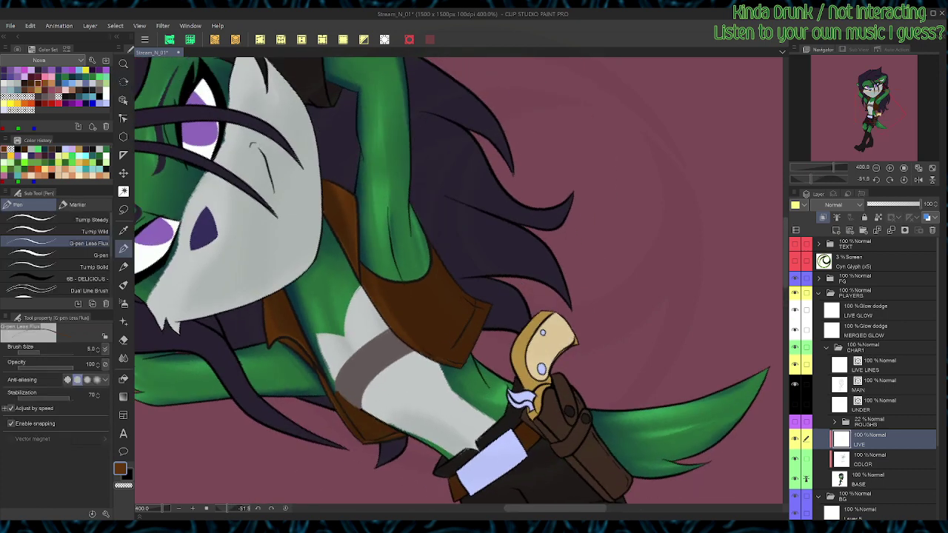
key("b")
key("c")
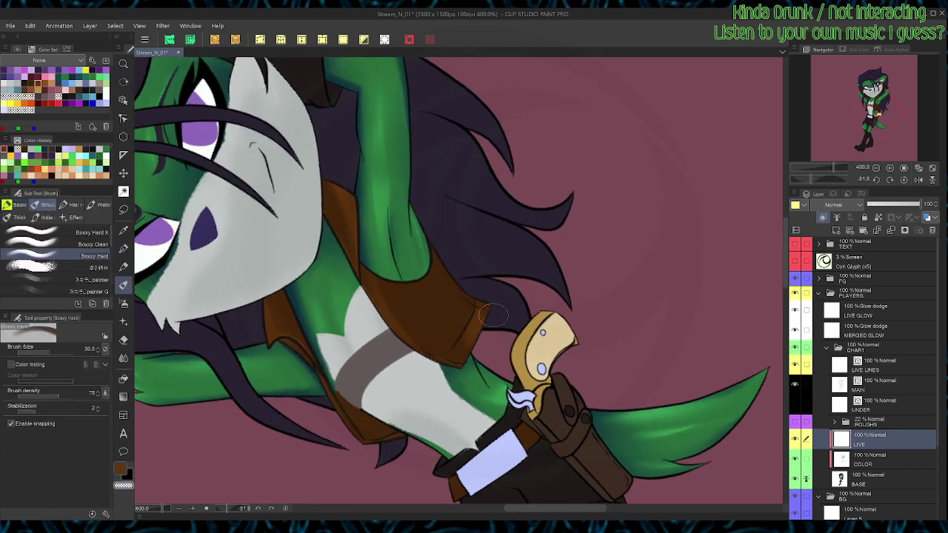
left_click_drag(494, 315, 474, 348)
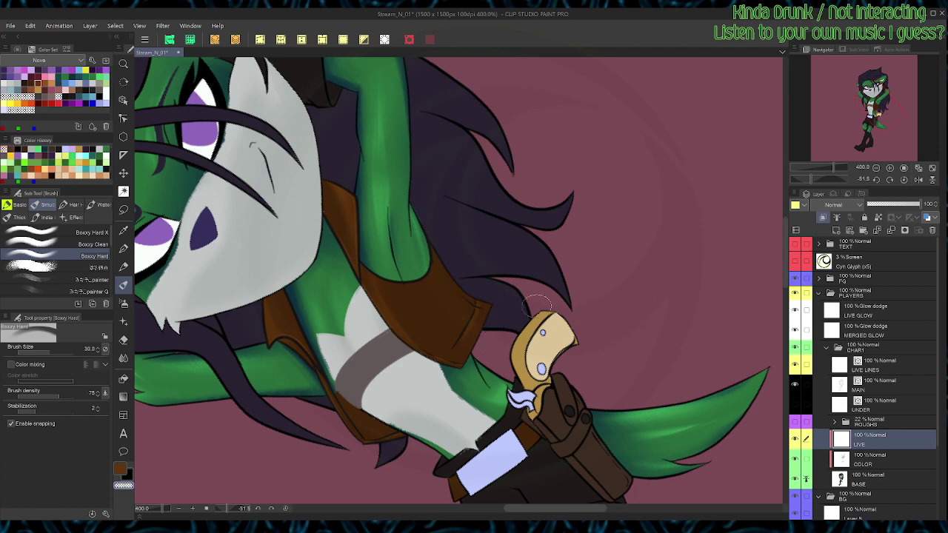
key("ctrl+at")
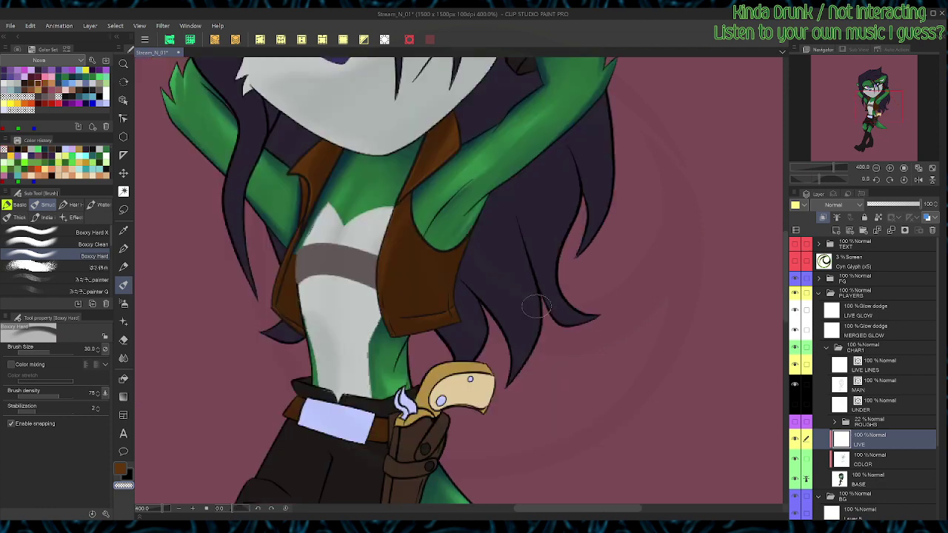
key("p")
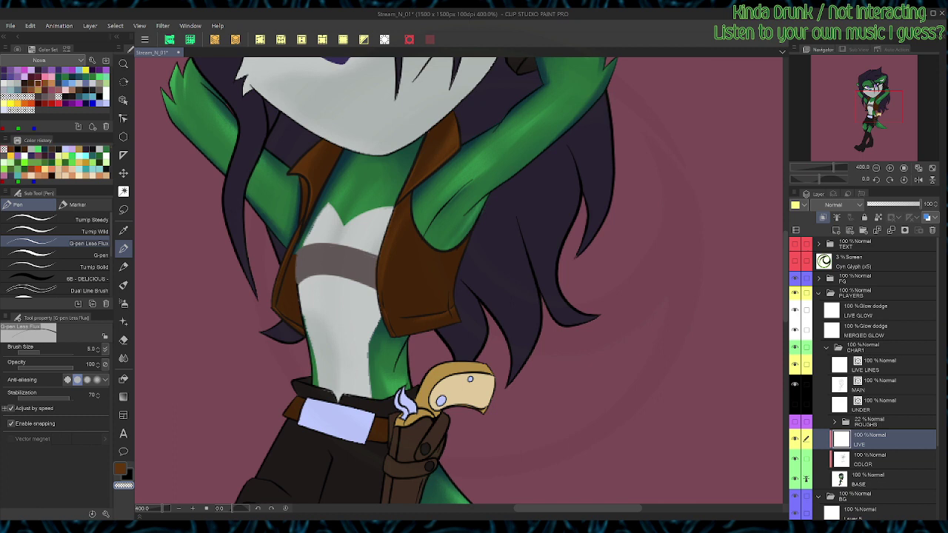
key("c")
key("ctrl+s")
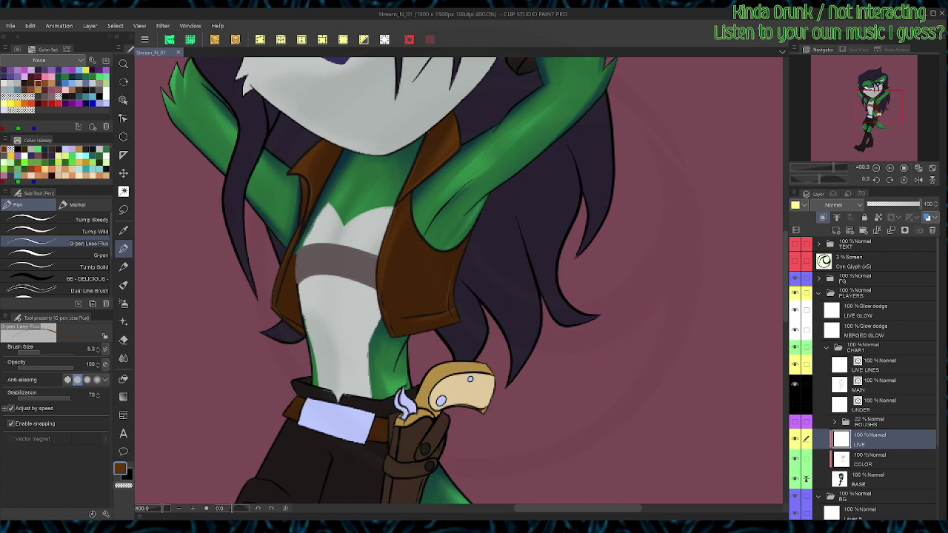
Step: Clear the vest selection and activate the MAIN layer to inspect the lapel outline beneath the chin
key("space")
left_click_drag(368, 355, 418, 311)
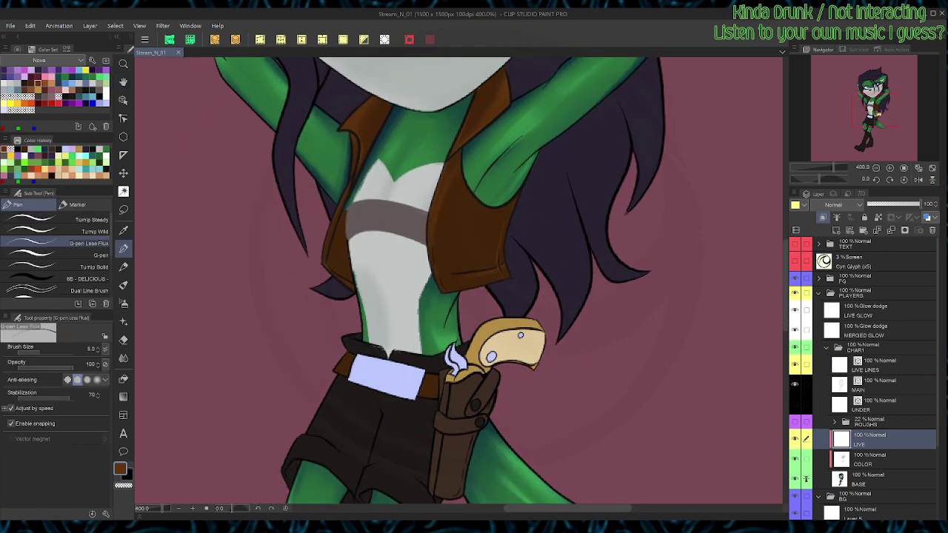
scroll(330, 248, "up", 1)
key("m")
key("space")
left_click_drag(331, 248, 230, 419)
key("ctrl+shift+d")
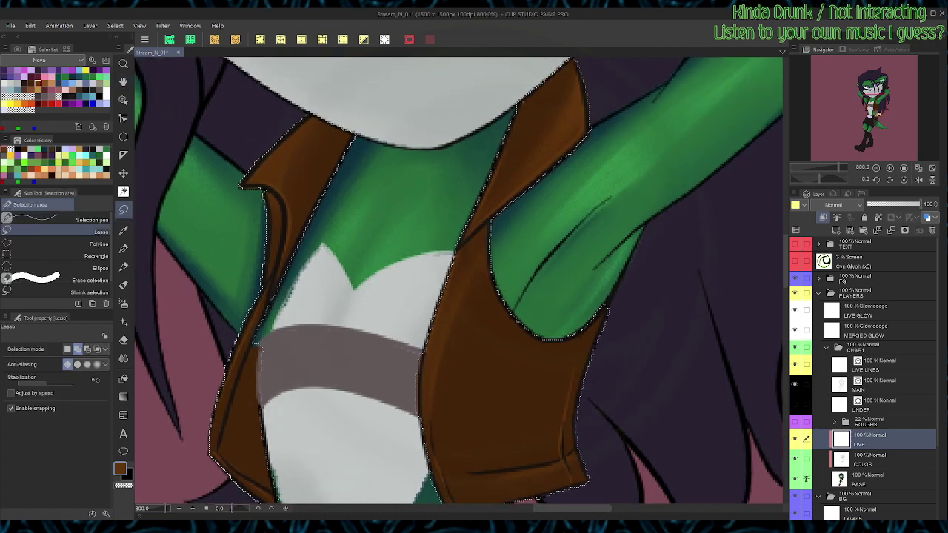
key("ctrl+d")
key("p")
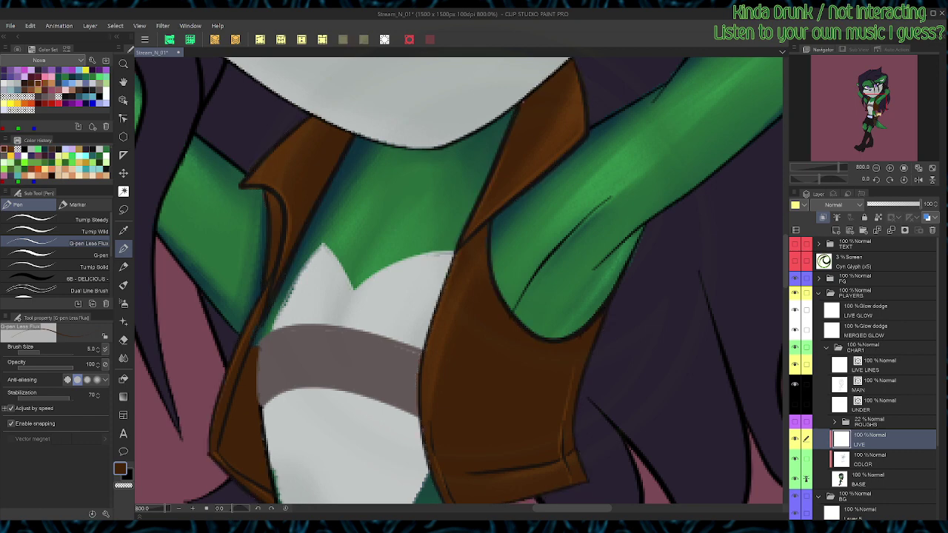
left_click(881, 385)
key("o")
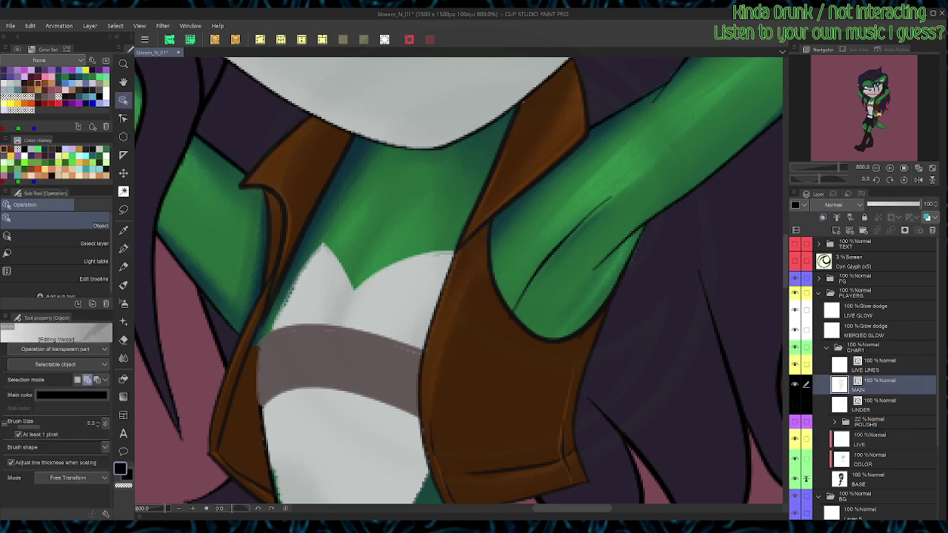
key("p")
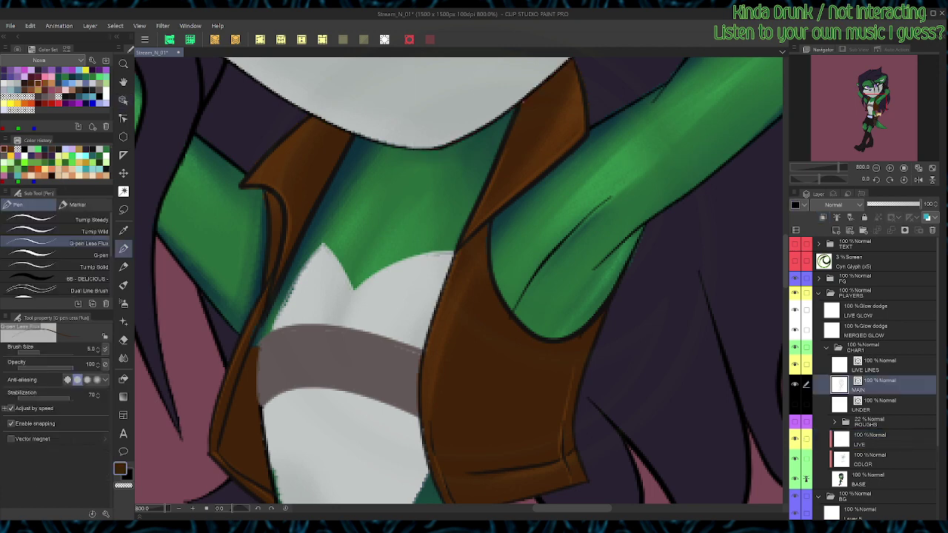
scroll(523, 101, "up", 1)
key("space")
left_click_drag(523, 102, 465, 220)
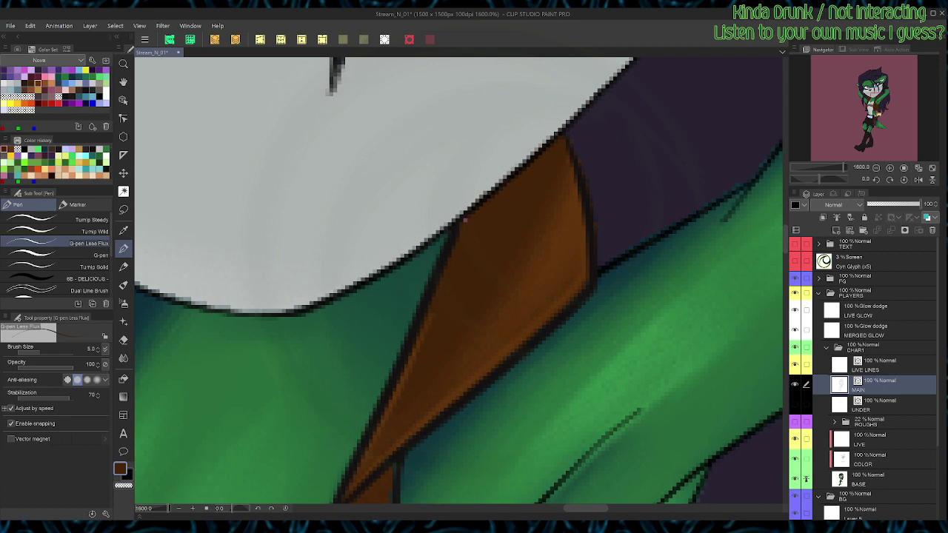
Step: Hide the COLOR layer and activate the BASE layer to examine the lapel's flat brown fill
left_click(795, 364)
left_click(794, 364)
left_click(794, 384)
key("ctrl+h")
left_click(877, 479)
left_click(794, 459)
key("alt")
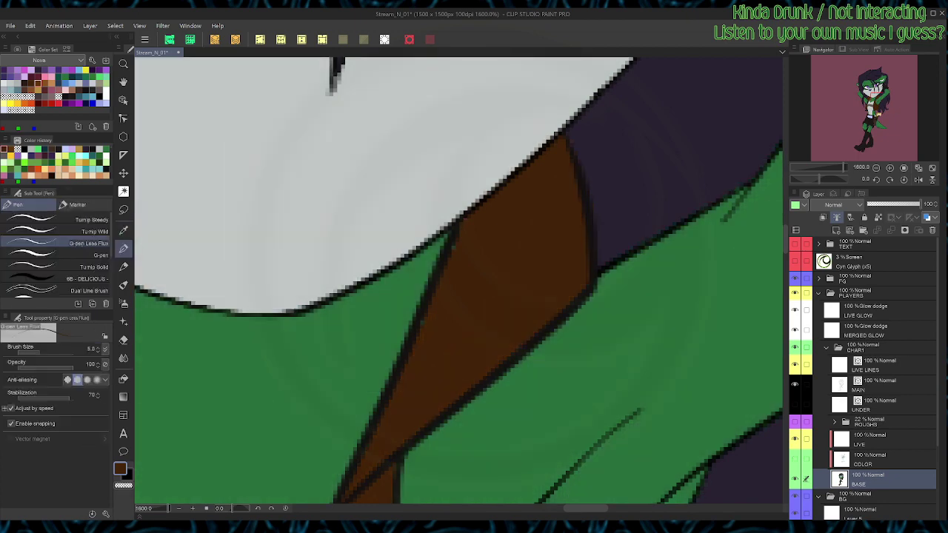
Step: Try a Gradient erase on a lassoed patch of the lapel's BASE fill, undo it, and clear the selection
key("m")
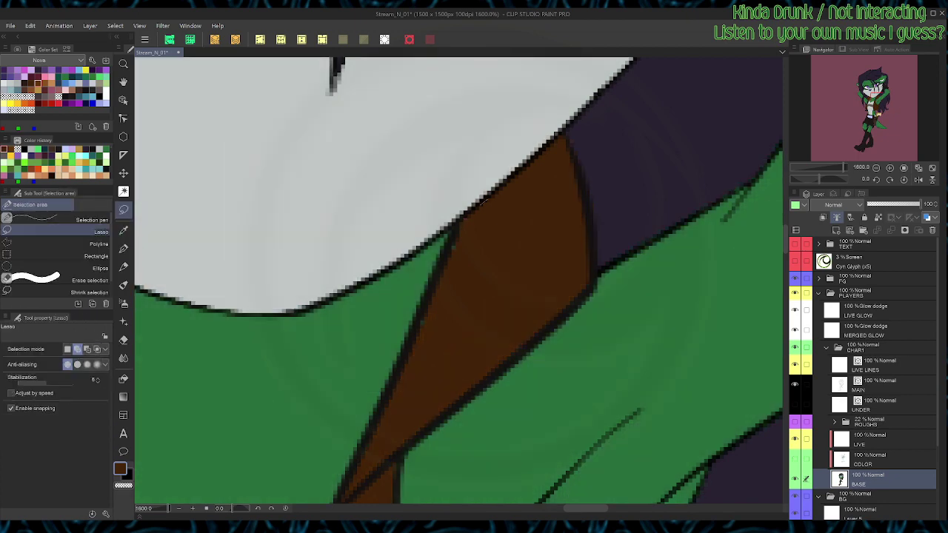
mouse_move(481, 203)
left_mouse_down()
mouse_move(426, 300)
mouse_move(468, 326)
mouse_move(485, 204)
left_mouse_up()
key("g")
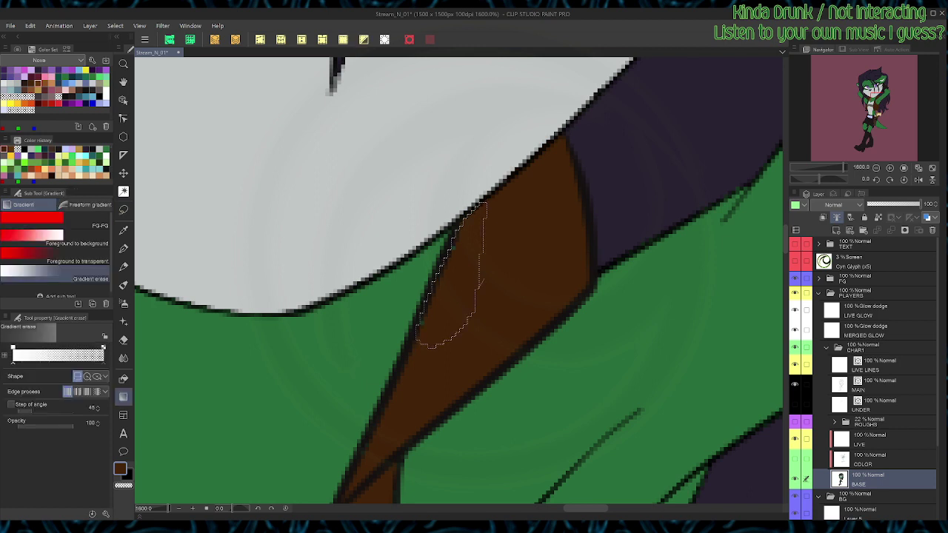
left_click_drag(477, 288, 483, 279)
key("m")
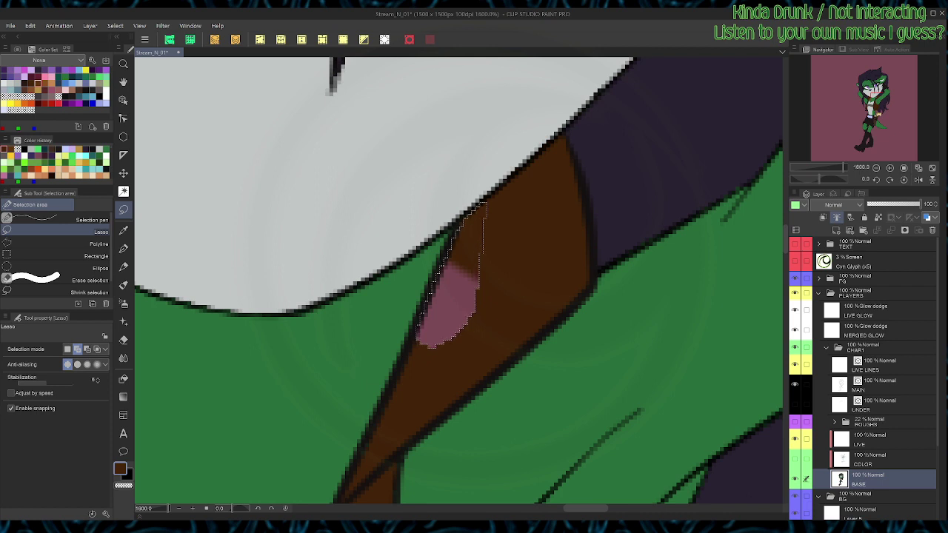
key("ctrl+z")
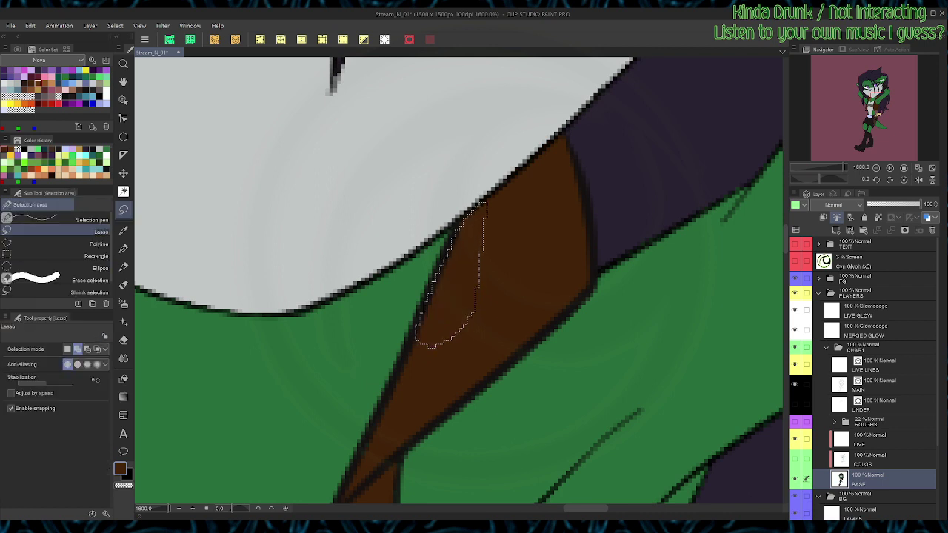
key("ctrl+d")
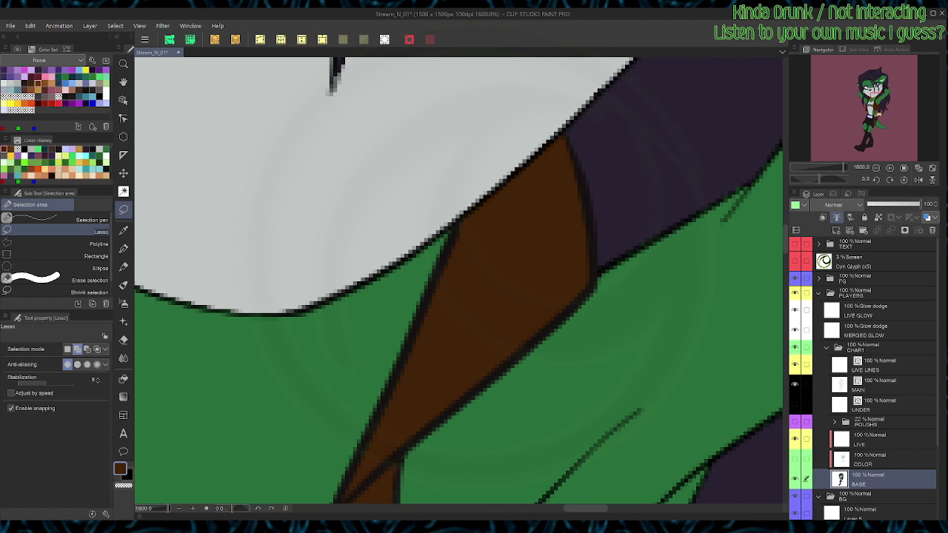
Step: Show the COLOR layer, select the brown vest and belt areas with Ref Base Auto select on the LIVE layer, and hide the selection border
key("ctrl+alt+0")
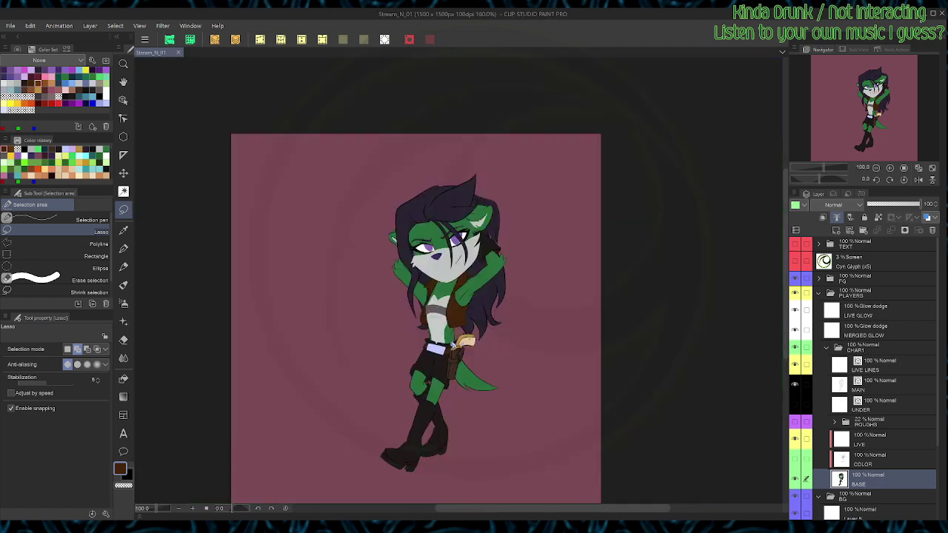
scroll(473, 221, "up", 1)
key("w")
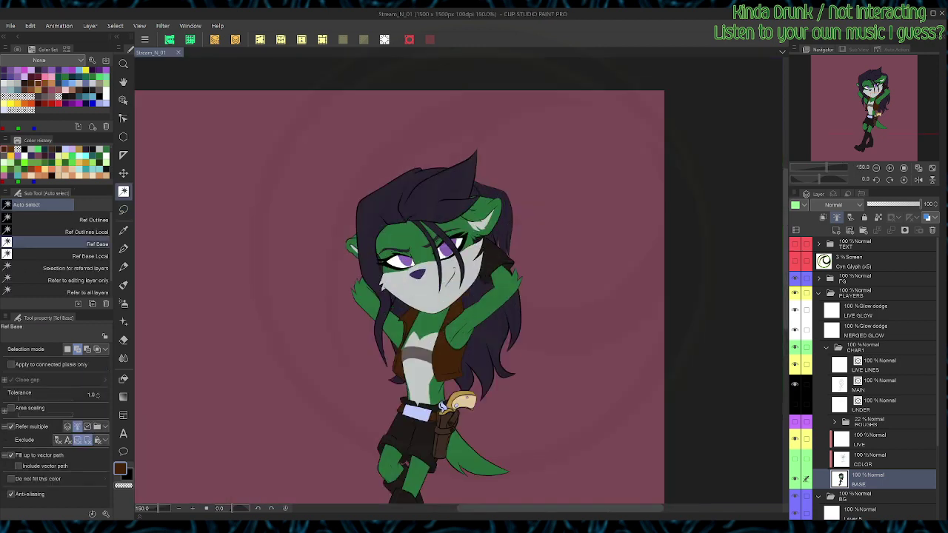
left_click(794, 459)
left_click(881, 439)
left_click(449, 360)
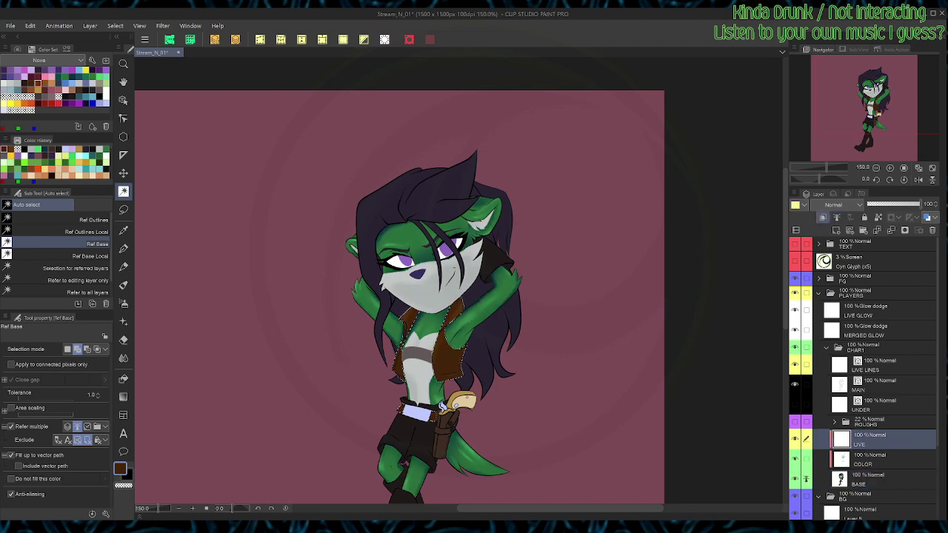
scroll(488, 299, "up", 1)
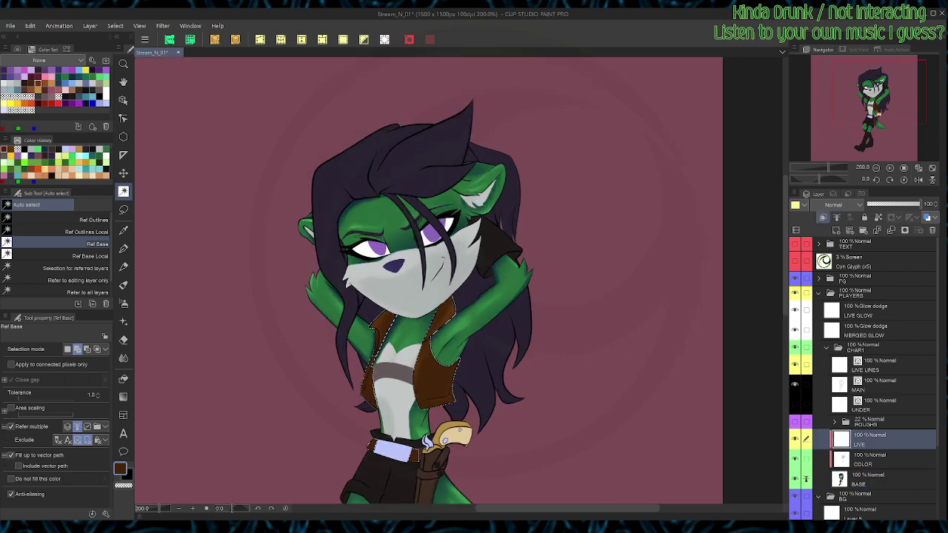
key("ctrl+plus")
left_click_drag(459, 280, 514, 203)
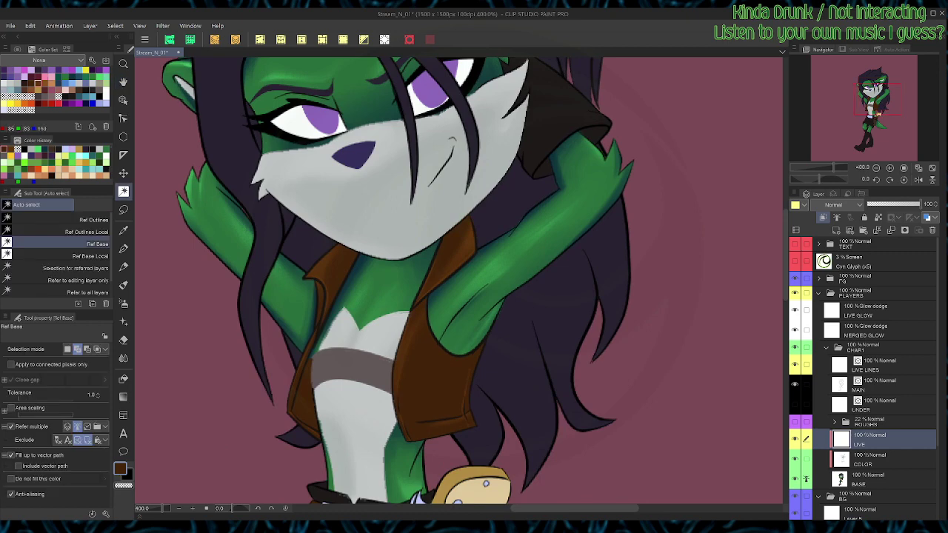
Step: Draw lighter brown dashed stitching along the larger vest panel's side seam with the G-pen Less Flux
key("b")
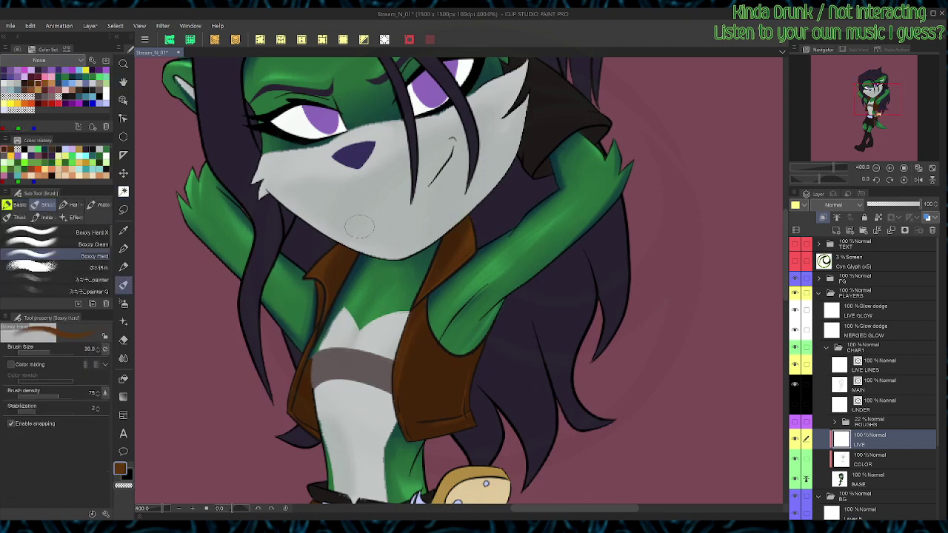
left_click(45, 84)
key("p")
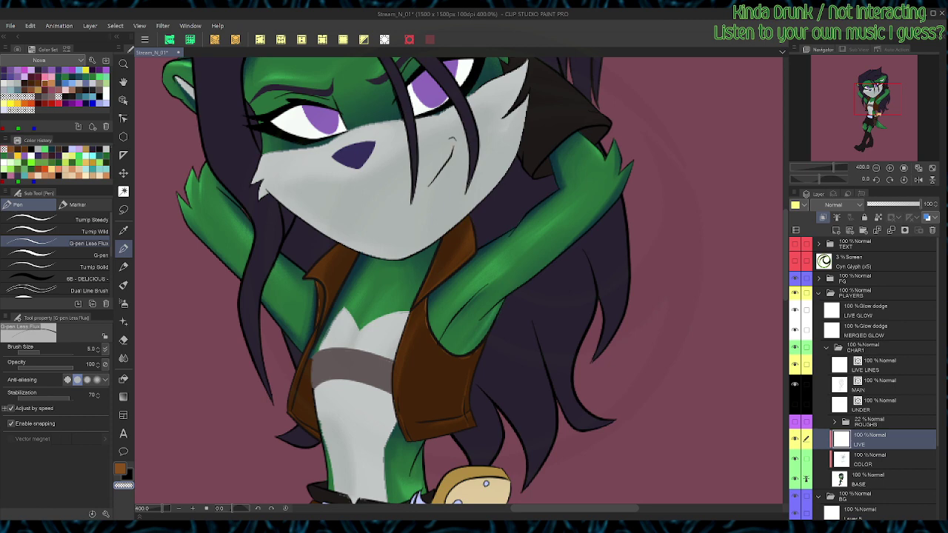
key("space")
left_click_drag(459, 281, 408, 254)
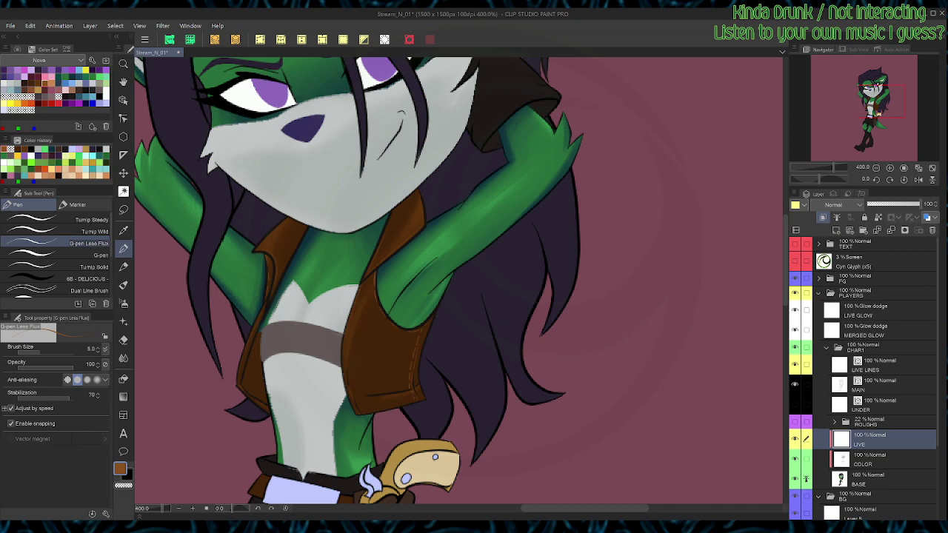
Step: Shade the lower part of the vest's smaller panel in dark brown with Boxxy Hard, soften it with transparent color, and save
key("c")
key("b")
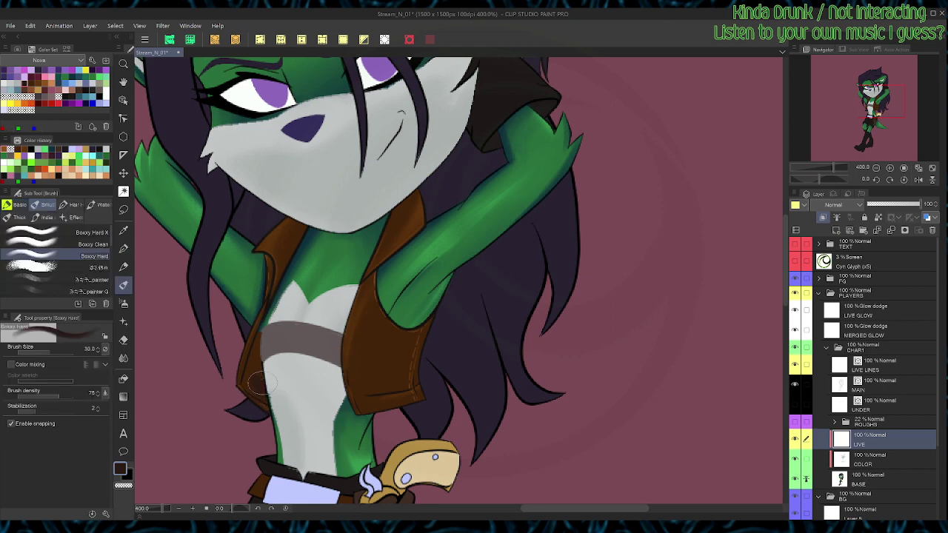
mouse_move(262, 382)
left_mouse_down()
mouse_move(282, 320)
mouse_move(261, 362)
mouse_move(260, 384)
left_mouse_up()
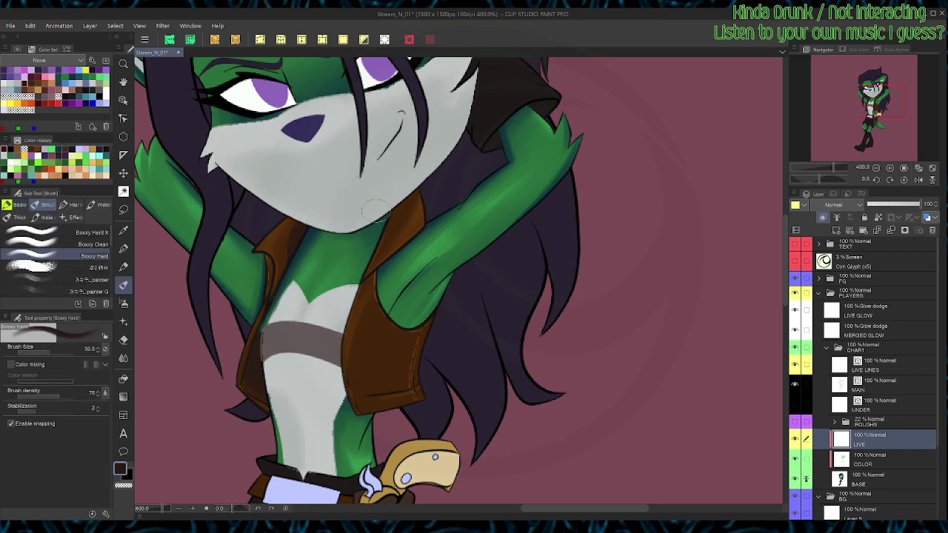
key("h")
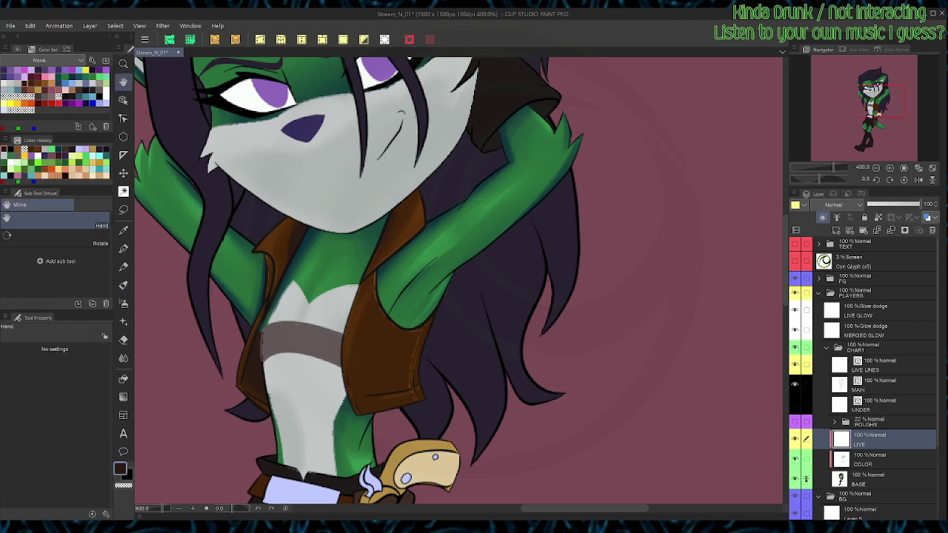
left_click_drag(281, 478, 318, 374)
key("b")
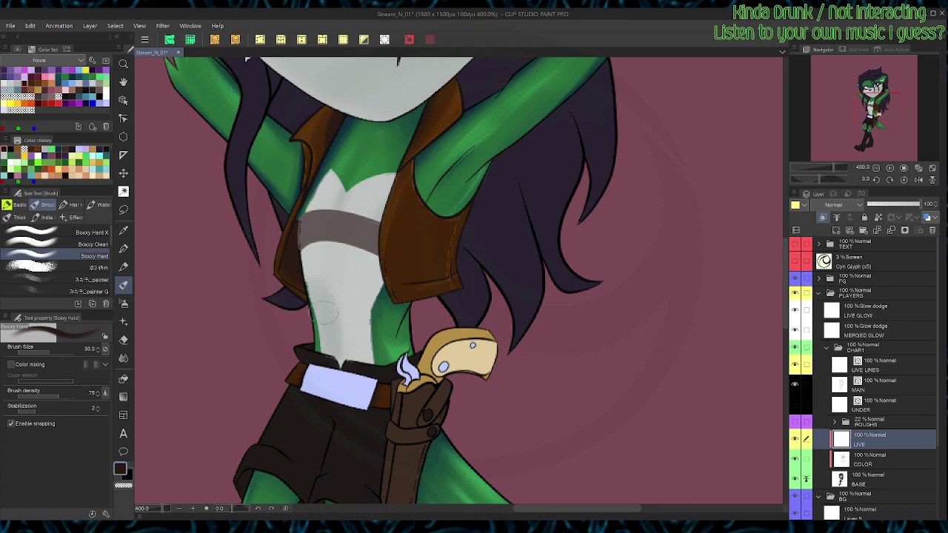
key("c")
left_click_drag(272, 269, 292, 290)
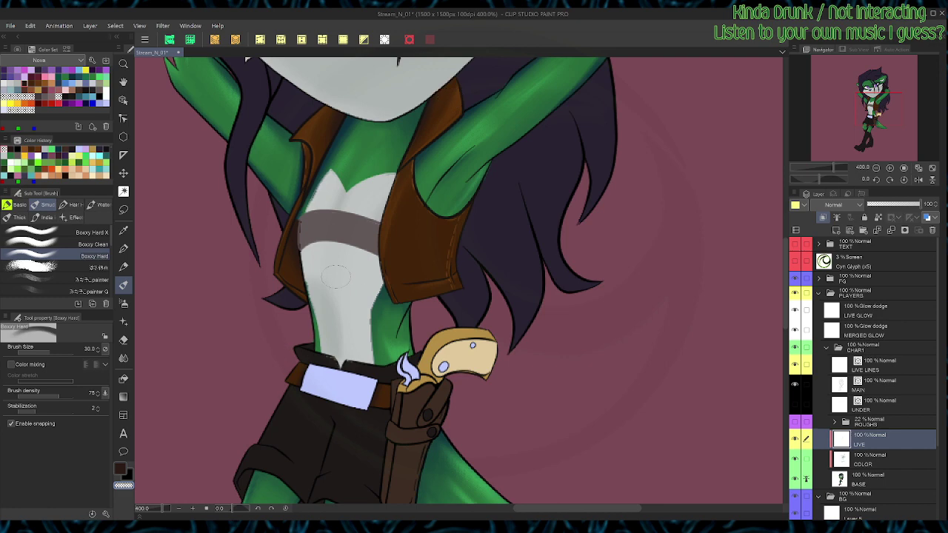
key("ctrl+s")
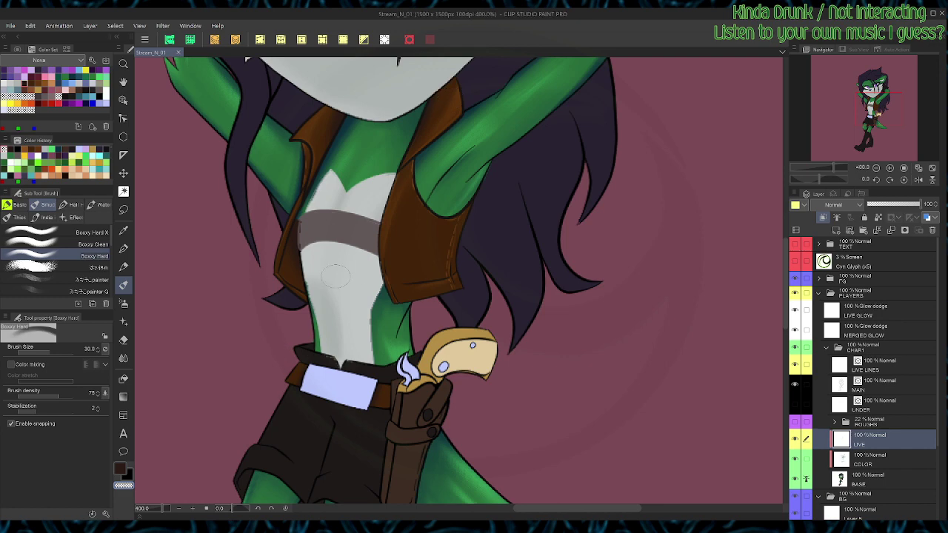
Step: Shade above the larger vest panel's bottom hem in dark brown on a rotated canvas, blend with transparent color, reset the rotation, and save
key("r")
mouse_move(518, 229)
left_mouse_down()
mouse_move(497, 212)
mouse_move(421, 212)
left_mouse_up()
left_click_drag(458, 299, 448, 335)
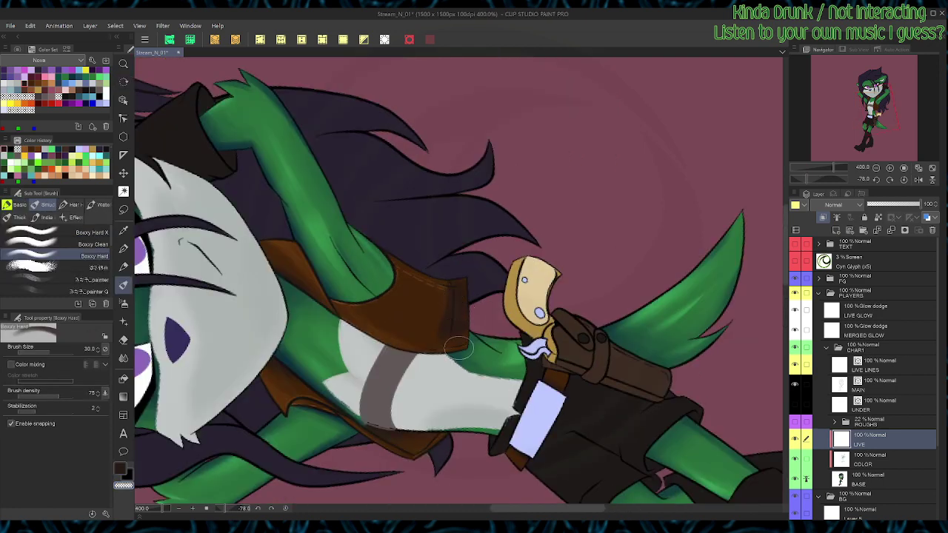
key("ctrl+z")
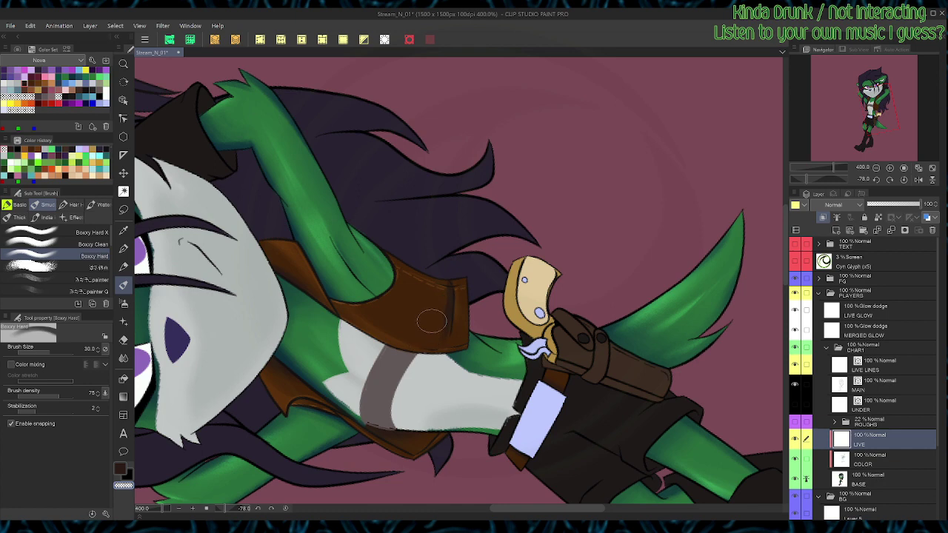
left_click(433, 280, "alt")
left_click(411, 333, "alt")
key("r")
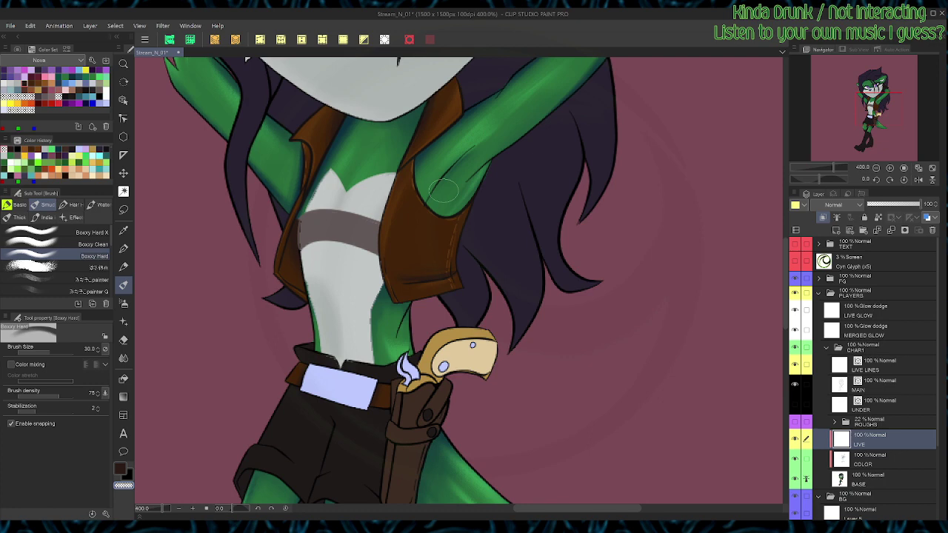
key("ctrl+s")
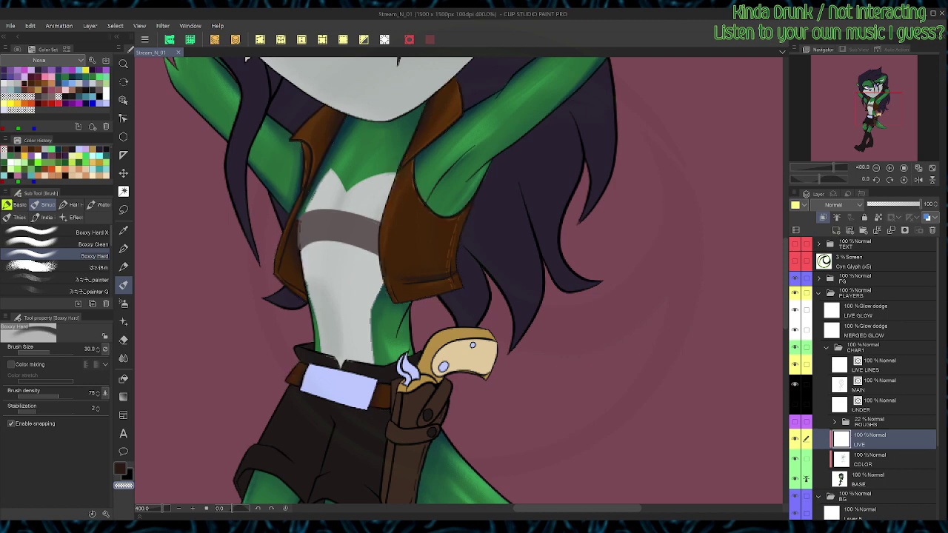
Step: Highlight the brown belt on both sides of the buckle in lighter brown with Boxxy Hard at size 10, softening with transparent color
left_click(46, 84)
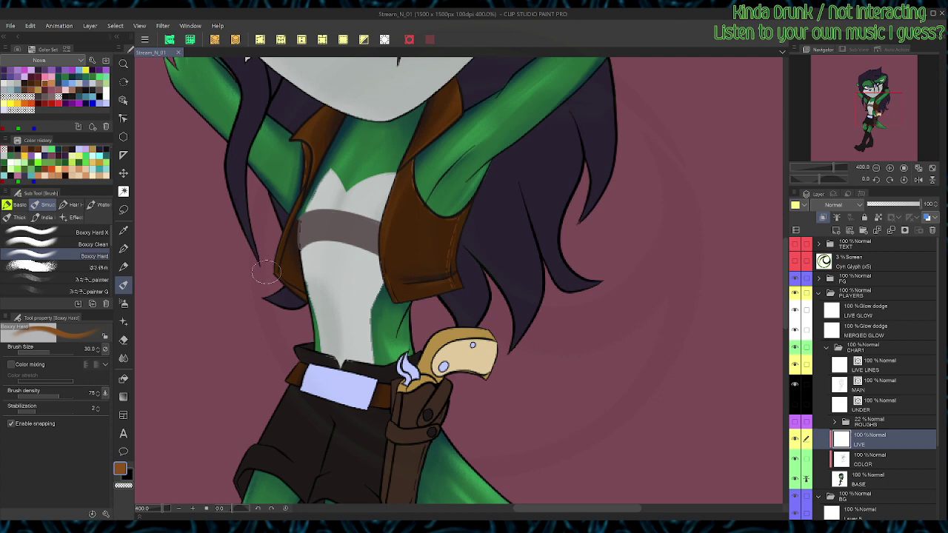
left_click_drag(266, 274, 285, 213)
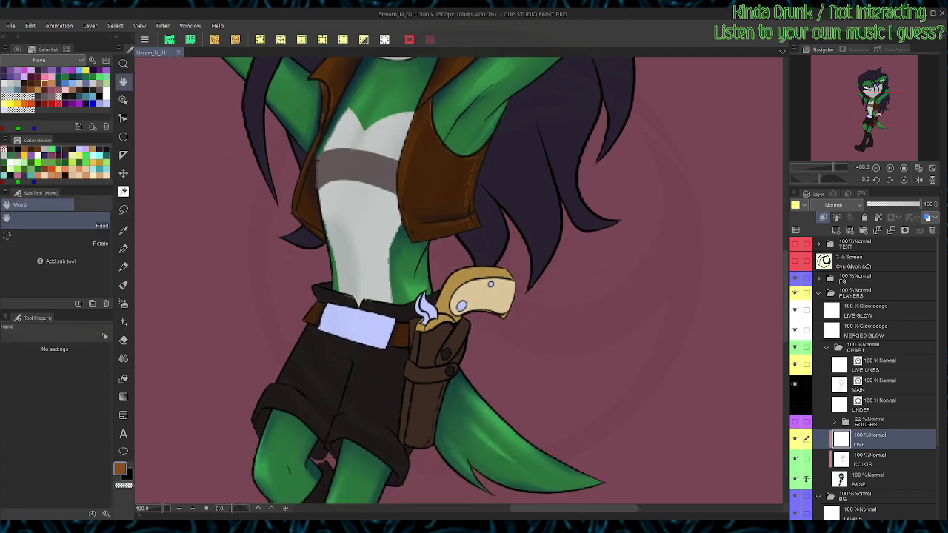
mouse_move(313, 299)
left_mouse_down()
mouse_move(300, 323)
mouse_move(328, 299)
left_mouse_up()
key("c")
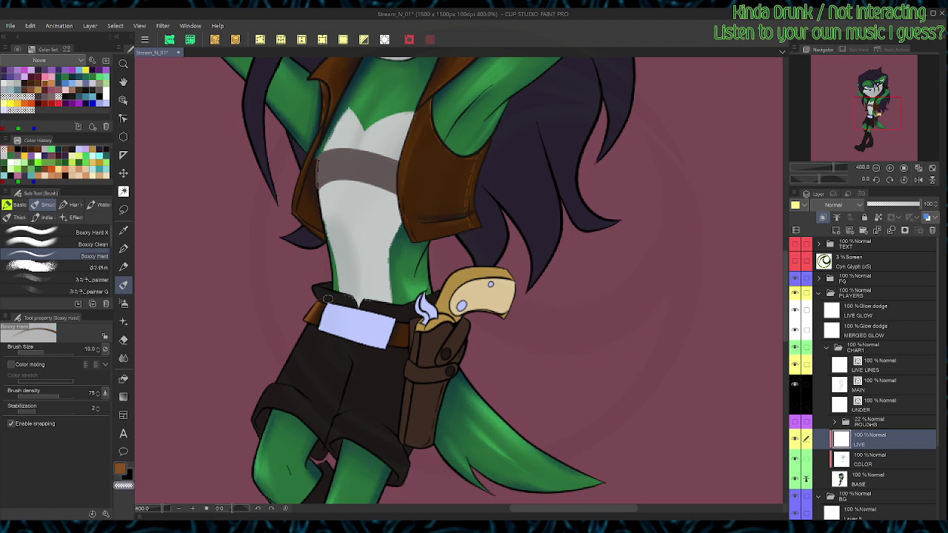
left_click(323, 307, "alt")
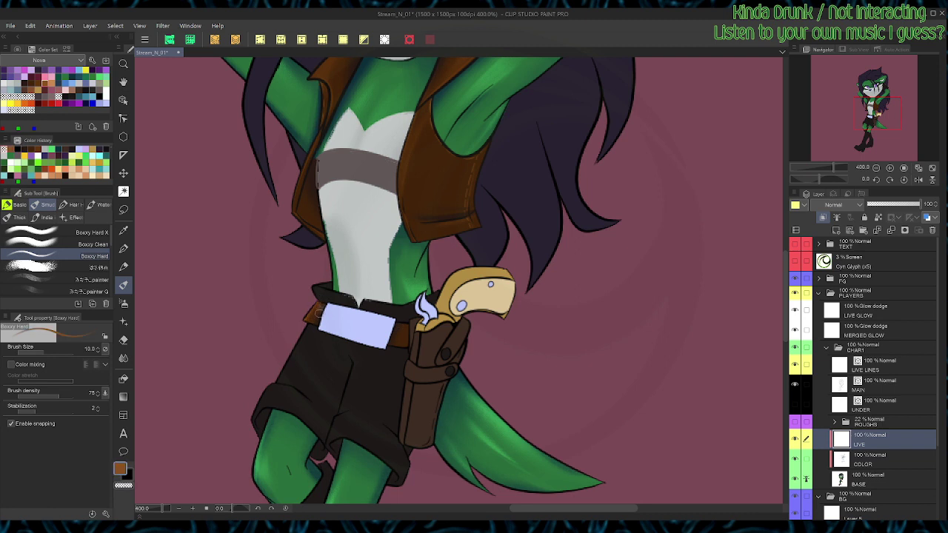
left_click_drag(314, 317, 320, 308)
left_click_drag(408, 326, 402, 344)
key("c")
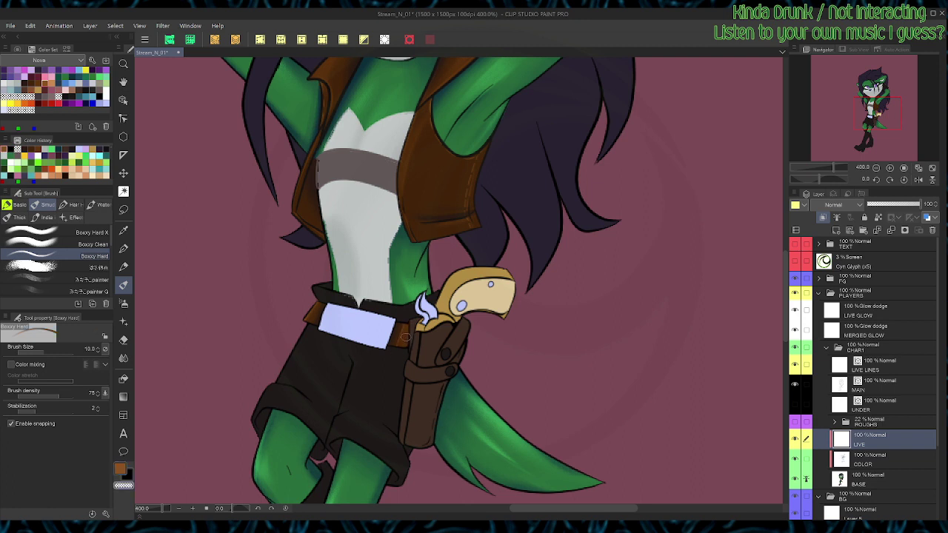
Step: Finish softening the brown belt highlight beside the holster with transparent color, clear the selection, and save
left_click(411, 327, "alt")
key("c")
key("ctrl+s")
key("w")
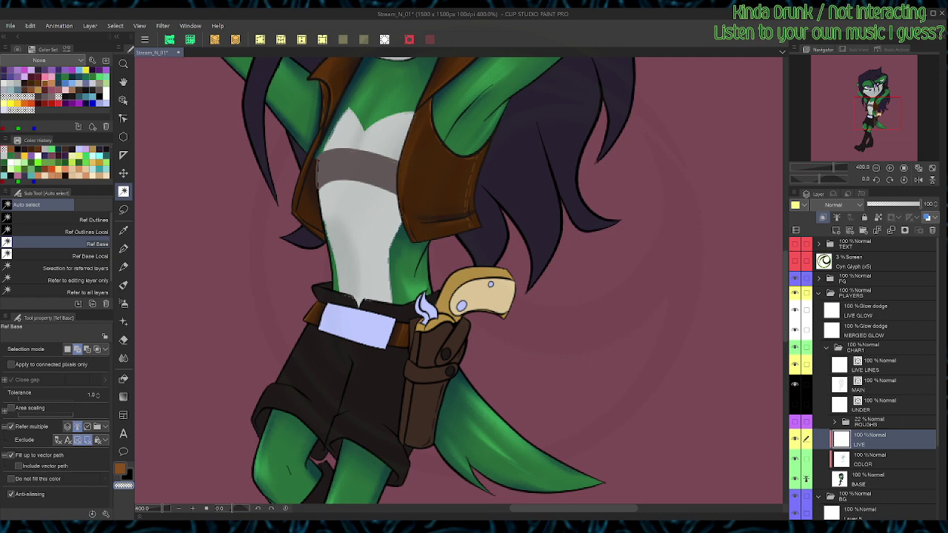
Step: Tidy the edges of the light gray belly and muzzle fur with the G-pen Less Flux, rotating the canvas and resetting it
key("p")
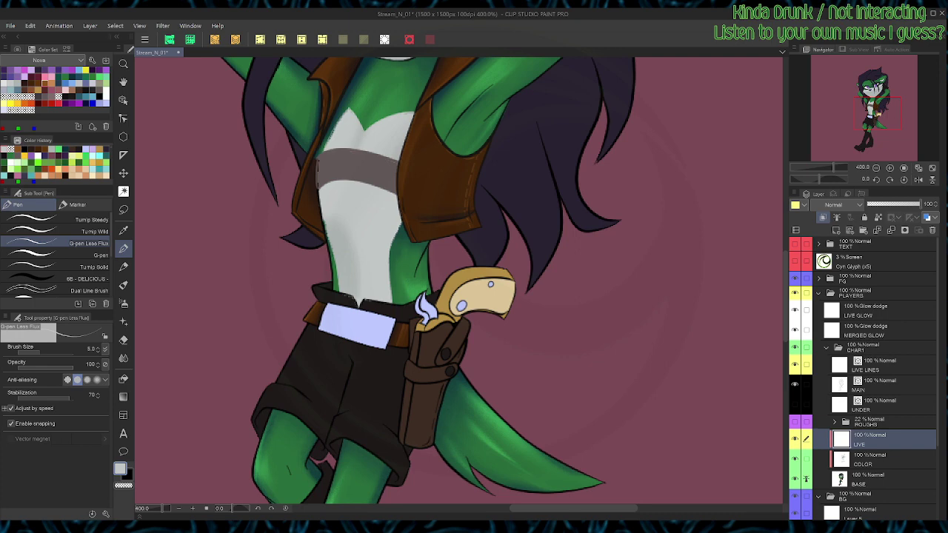
left_click_drag(459, 281, 467, 328)
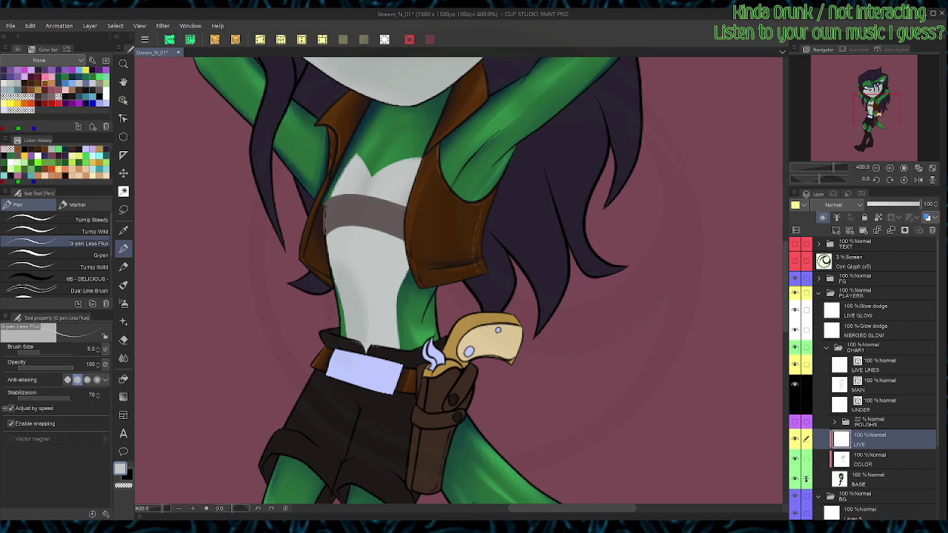
scroll(459, 281, "up", 5)
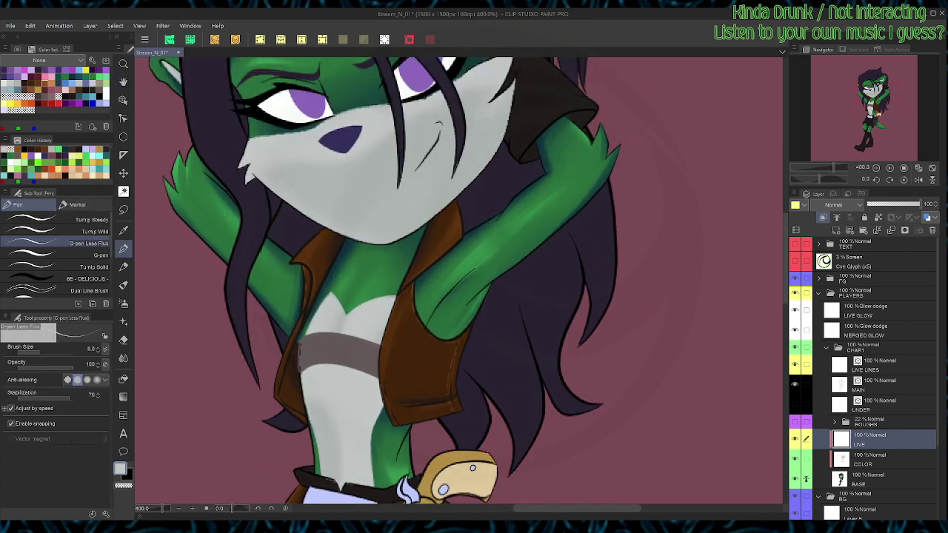
left_click_drag(577, 281, 562, 224)
left_click_drag(562, 224, 652, 265)
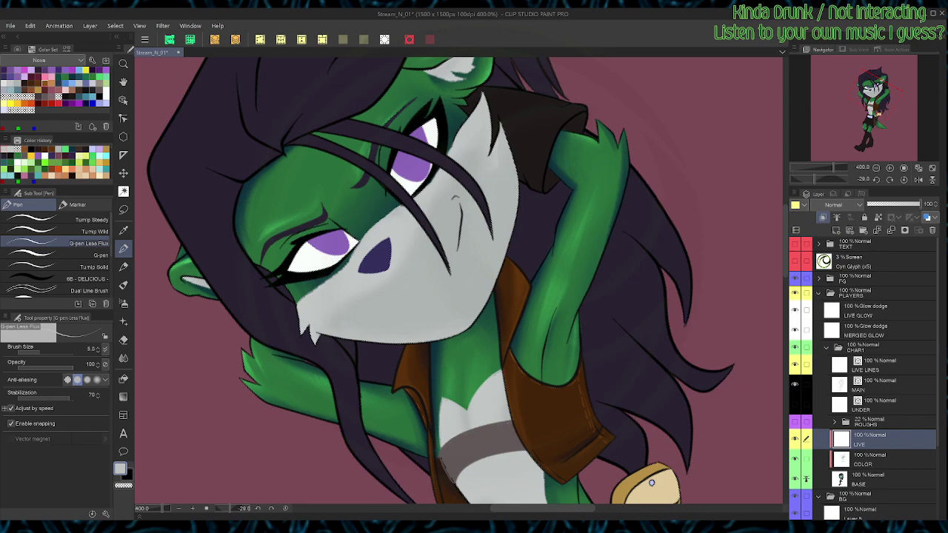
left_click_drag(652, 482, 174, 353)
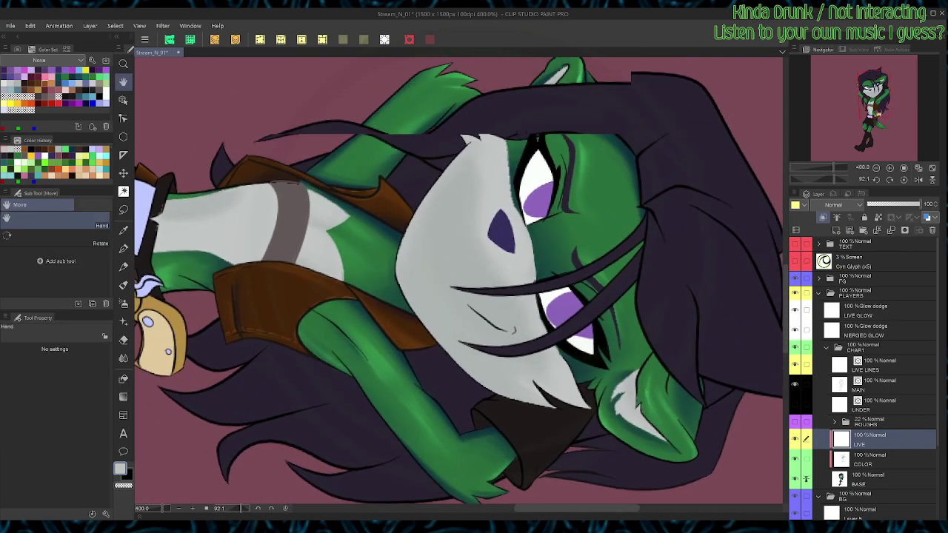
left_click_drag(474, 297, 379, 349)
left_click(378, 348, "alt")
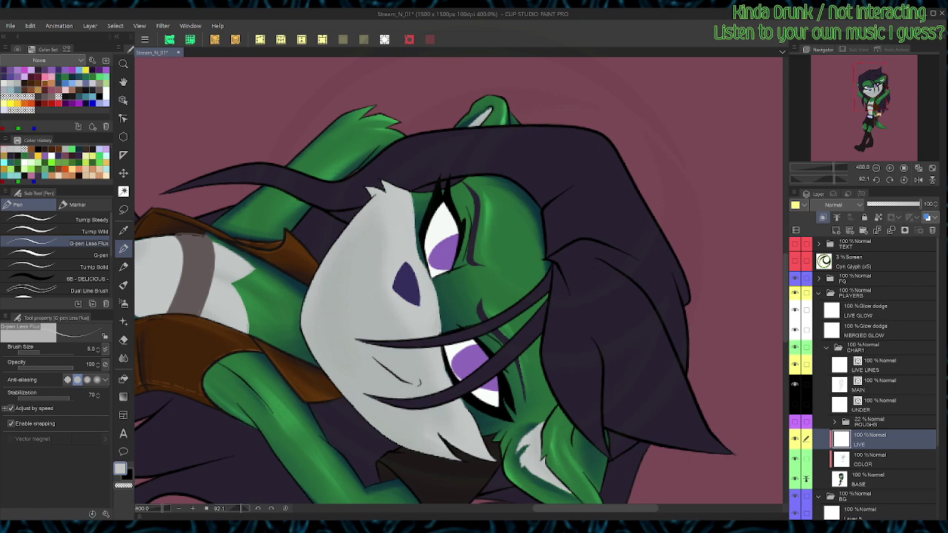
key("ctrl+at")
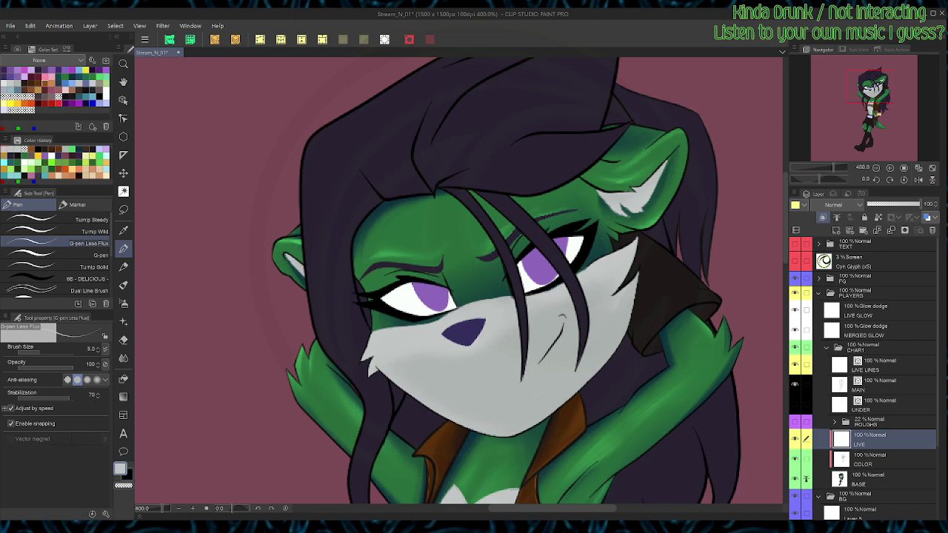
Step: Touch up the light gray fur inside the larger ear with the G-pen Less Flux on a rotated canvas, and save
left_click(483, 285, "alt")
key("shift+space")
left_click_drag(593, 370, 504, 125)
key("space")
left_click_drag(489, 199, 535, 303)
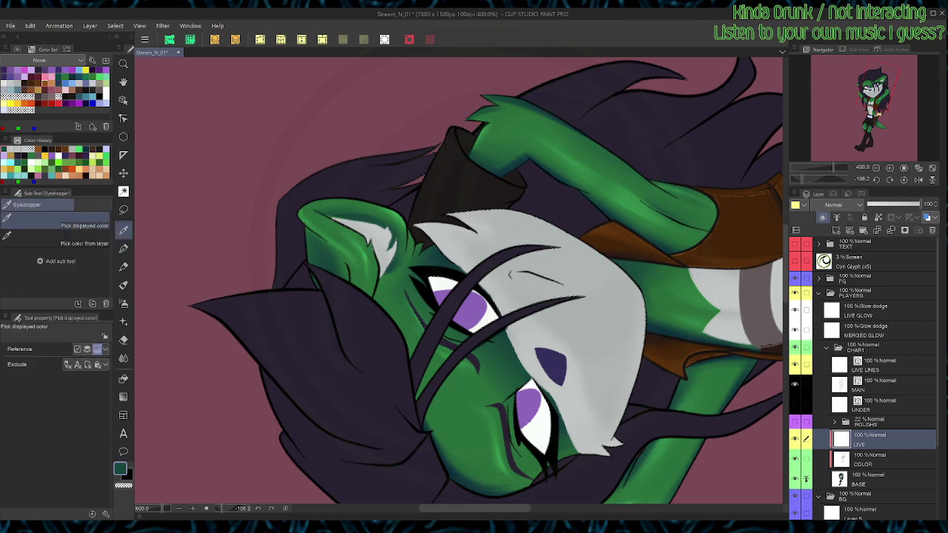
left_click(384, 248, "alt")
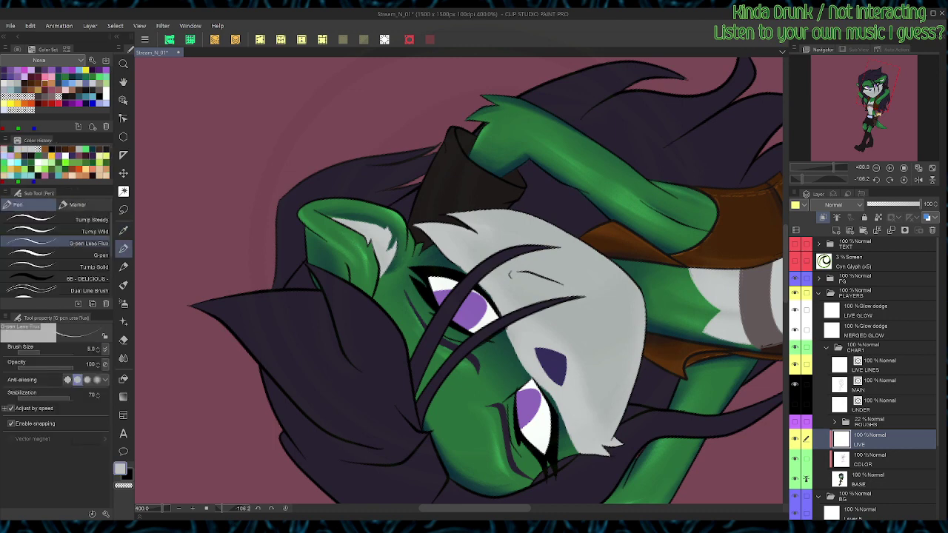
key("x")
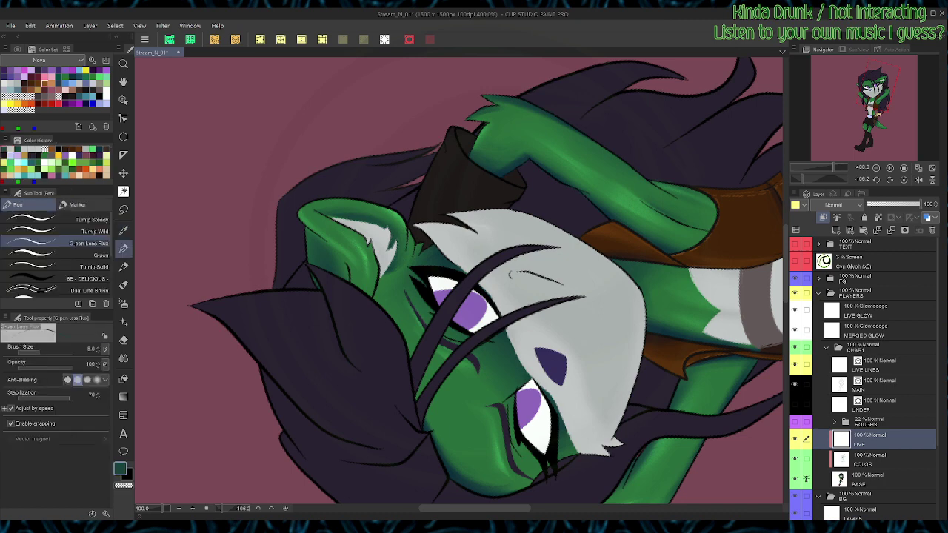
key("x")
left_click_drag(390, 240, 387, 251)
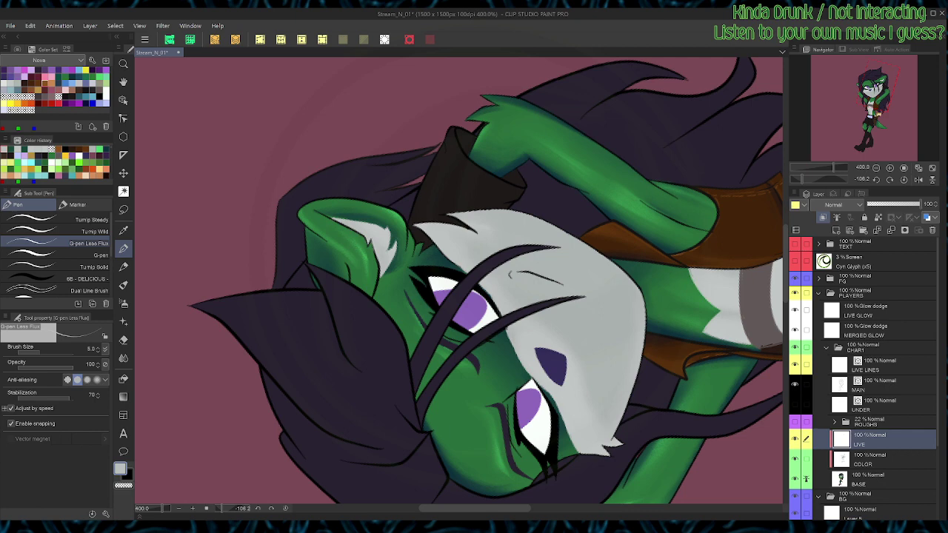
key("ctrl+s")
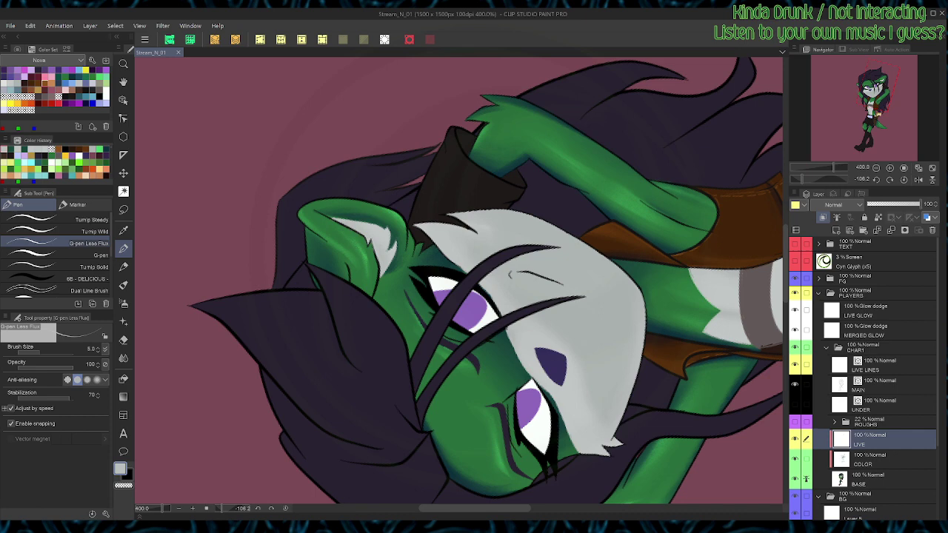
Step: Clean up the green edges around the larger ear's inner fur with the G-pen Less Flux, sampling the green and dark teal shades
scroll(381, 248, "up", 3)
left_click(364, 248, "alt")
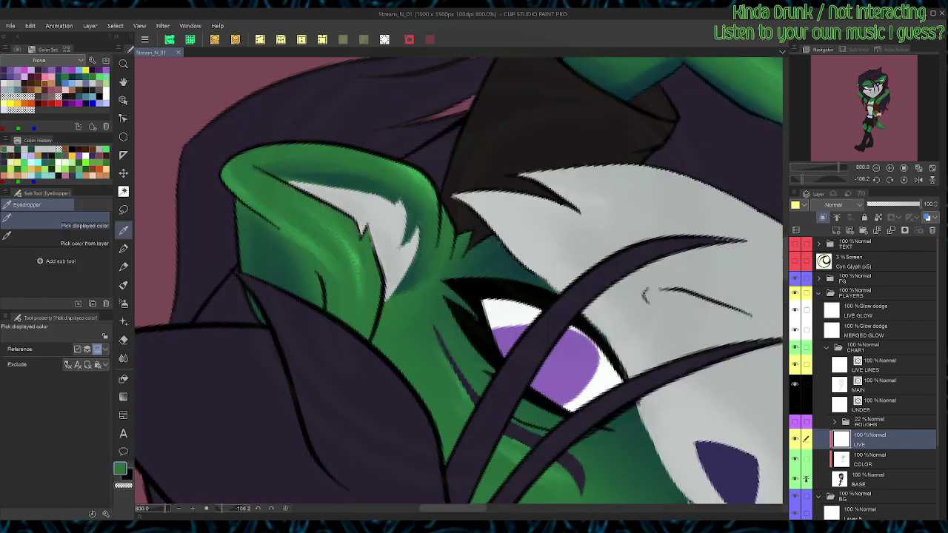
left_click_drag(371, 238, 377, 252)
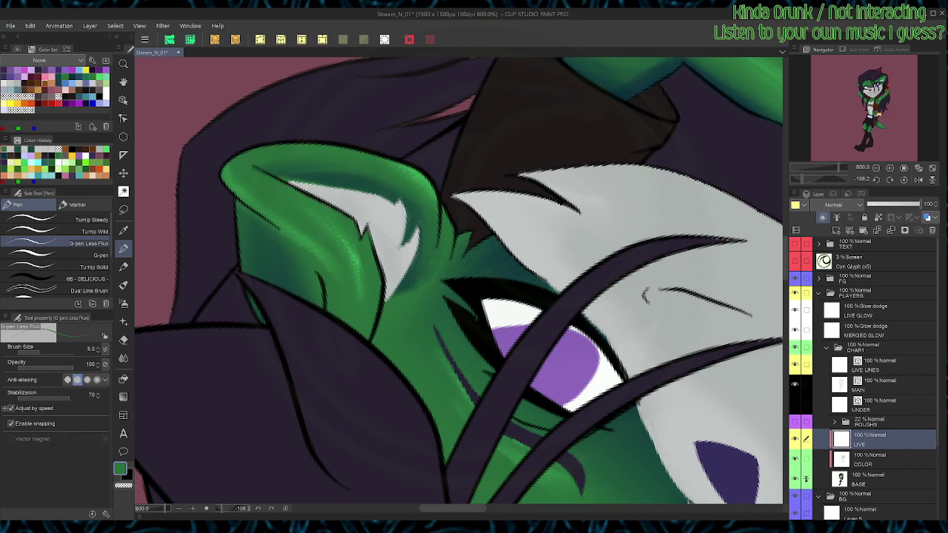
left_click(410, 238, "alt")
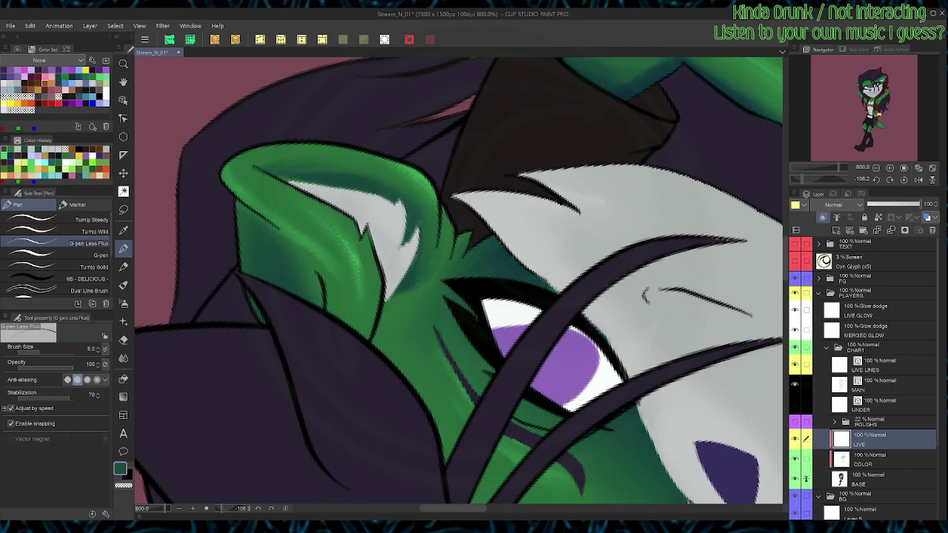
key("shift+space")
left_click_drag(370, 245, 555, 282)
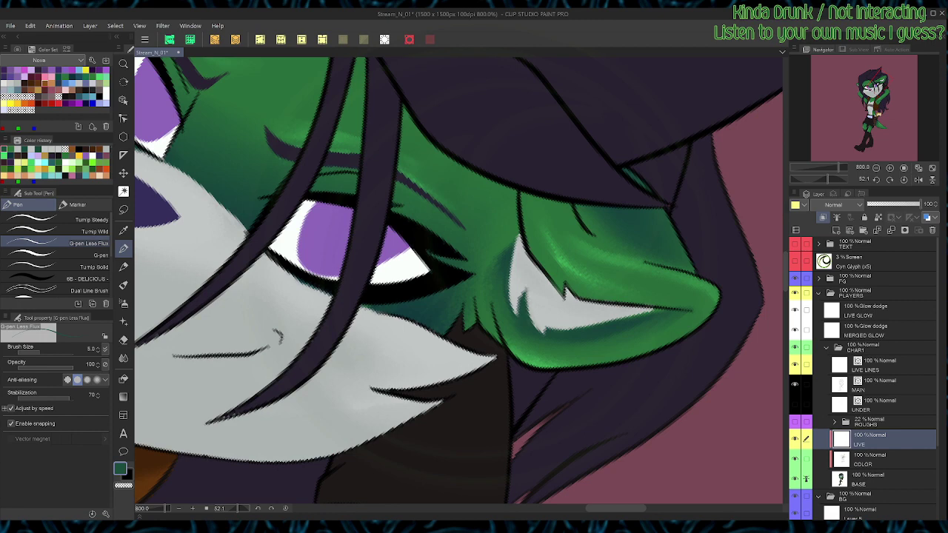
Step: Sharpen the larger ear's inner fur edge and tip with Turnip Steady in light gray, dark teal and green, and reset the rotation
left_click(546, 311, "alt")
left_click(60, 220)
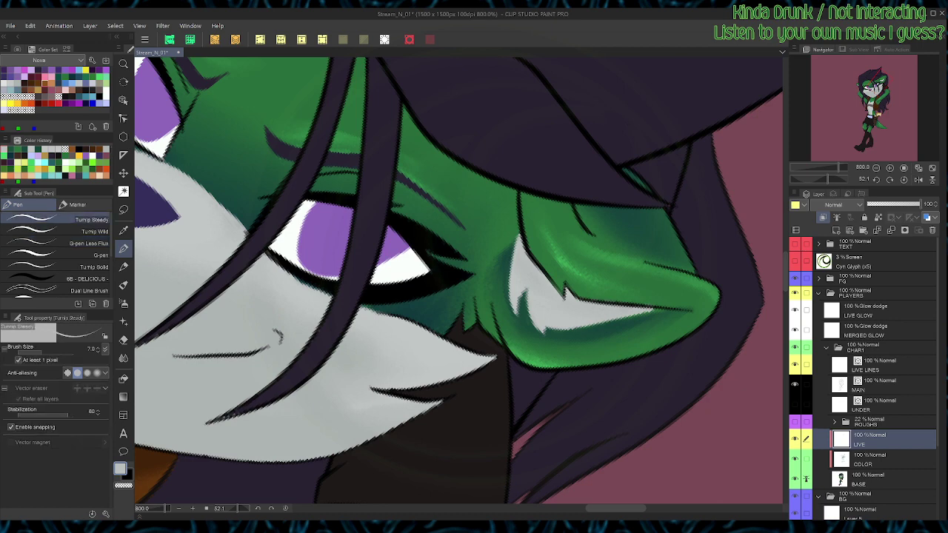
left_click_drag(525, 288, 519, 298)
left_click_drag(564, 296, 450, 340)
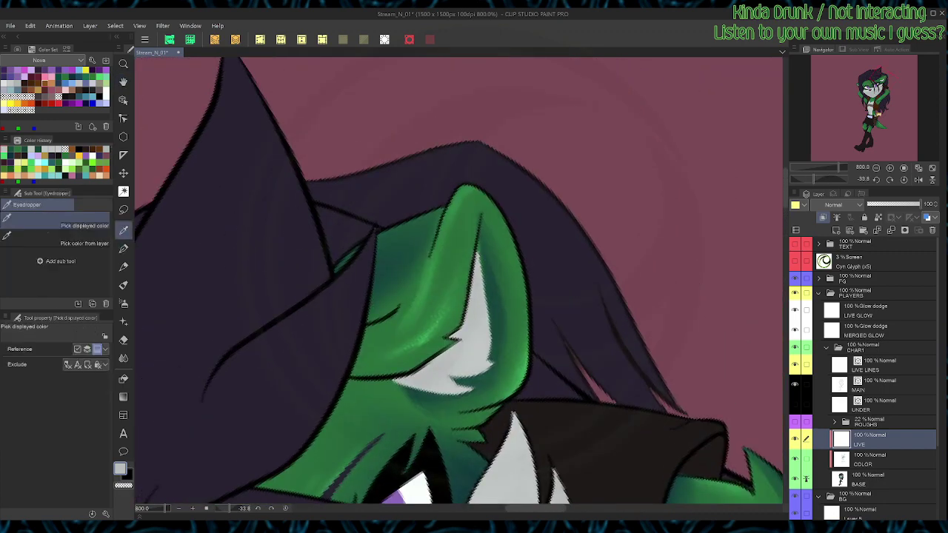
left_click(490, 281, "alt")
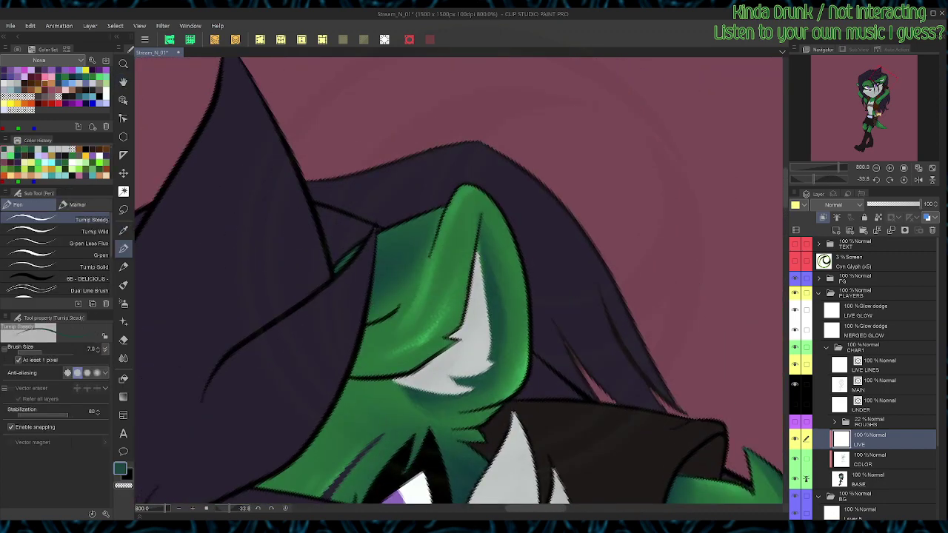
left_click_drag(483, 262, 479, 243)
left_click(480, 282, "alt")
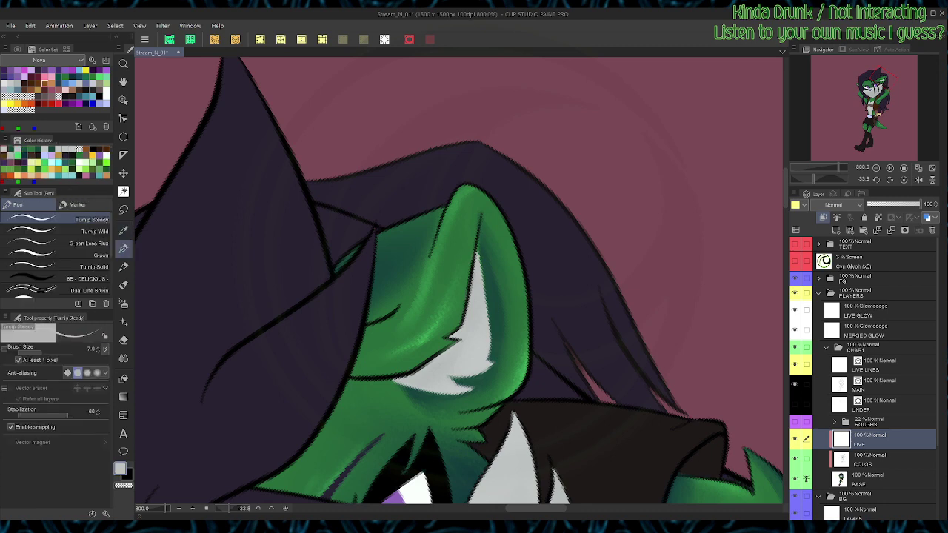
left_click_drag(491, 347, 477, 243)
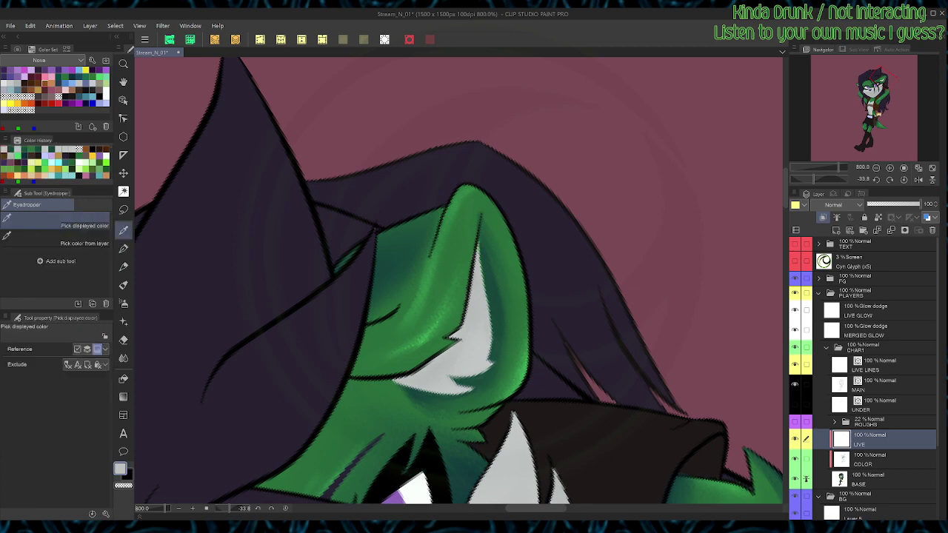
left_click(470, 239, "alt")
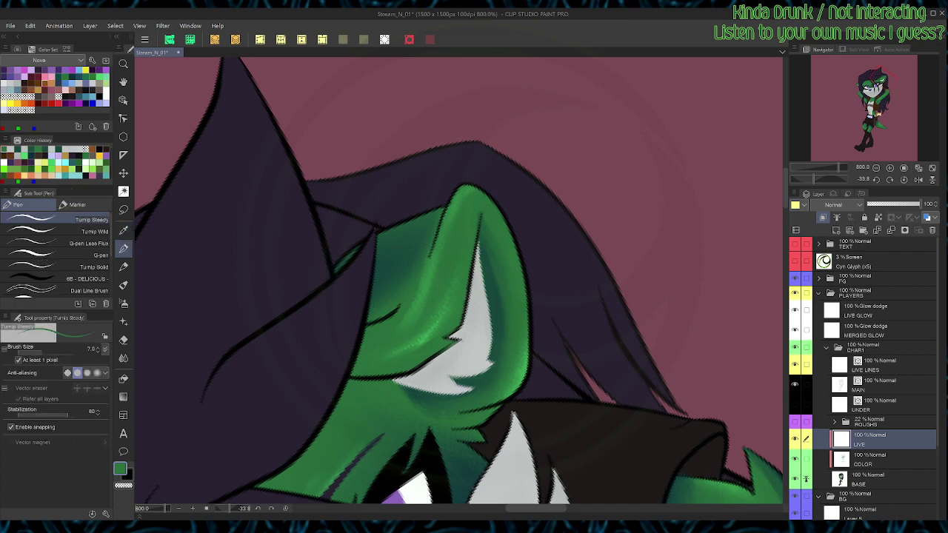
key("ctrl+@")
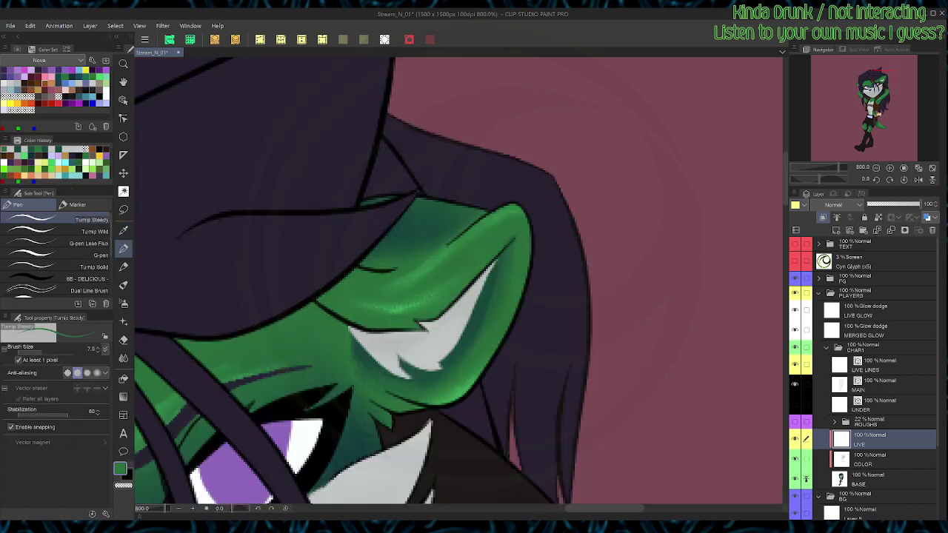
Step: Refine the light gray fur inside the smaller ear with Turnip Steady in a mirrored view, save, and restore the view
left_click(917, 179)
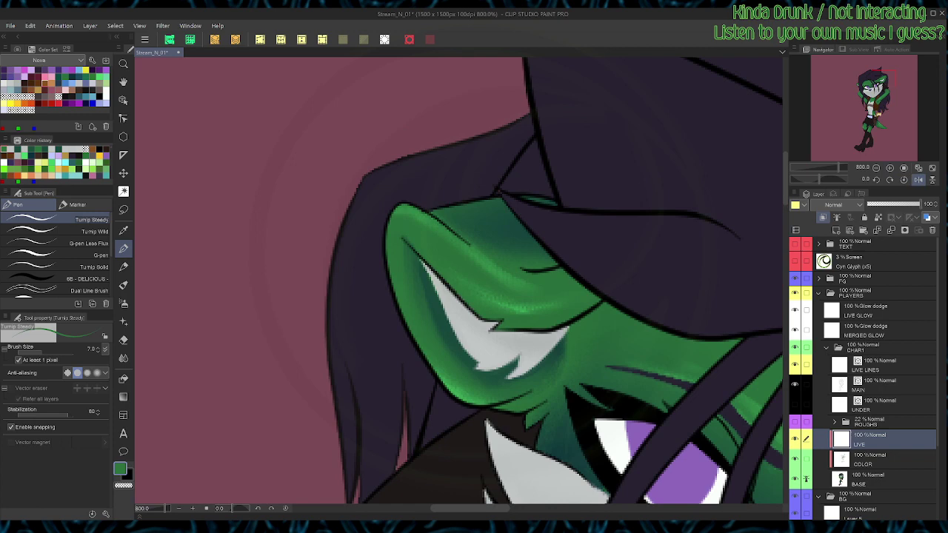
left_click_drag(881, 78, 863, 84)
left_click_drag(436, 326, 441, 281)
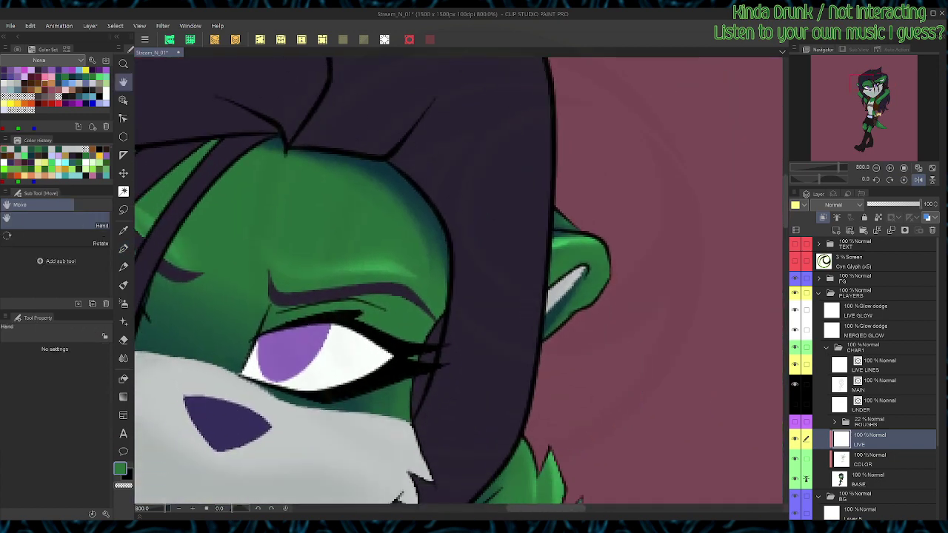
left_click(582, 273, "alt")
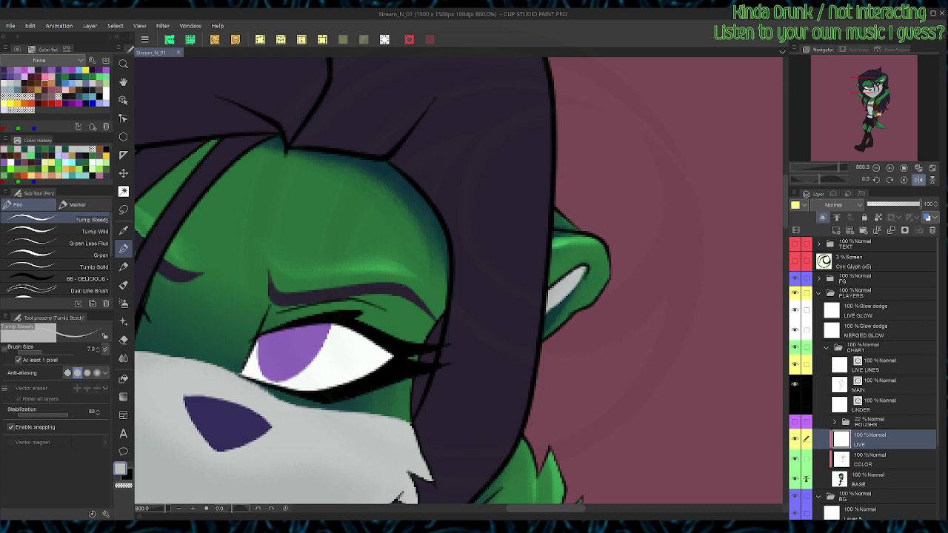
left_click(918, 179)
Step: On the BASE layer, lasso and fill the gap between the raised arm and hair strand with the dark purple hair color, deselect, and save
key("ctrl+minus")
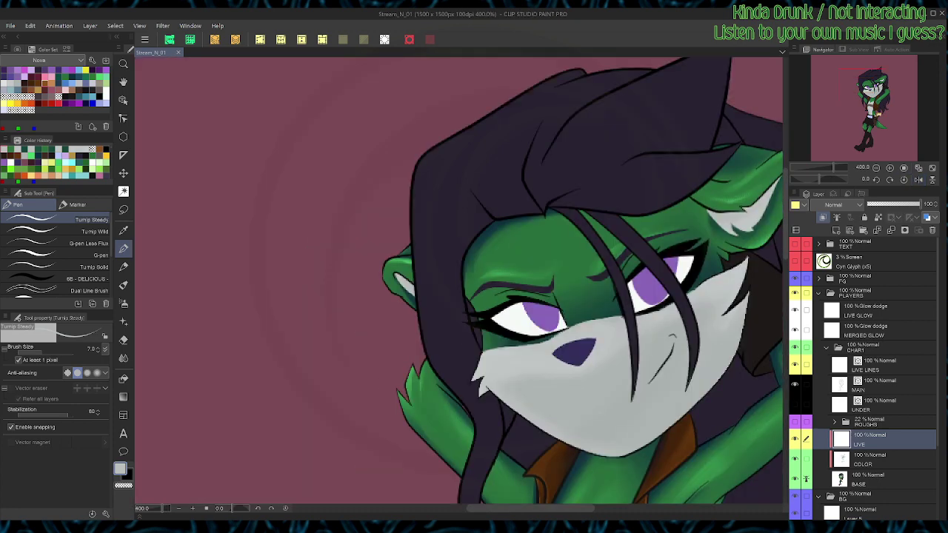
left_click_drag(533, 318, 373, 242)
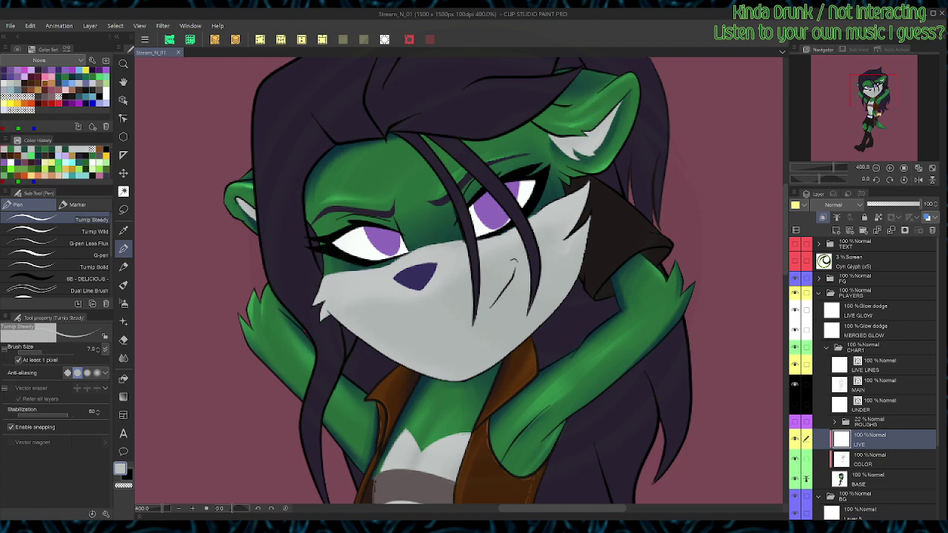
left_click(877, 479)
left_click(629, 399, "alt")
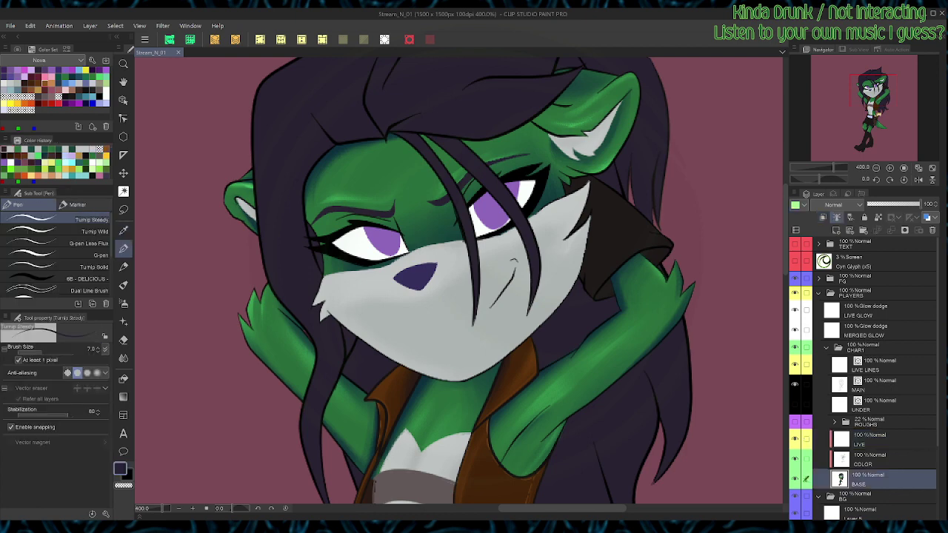
key("m")
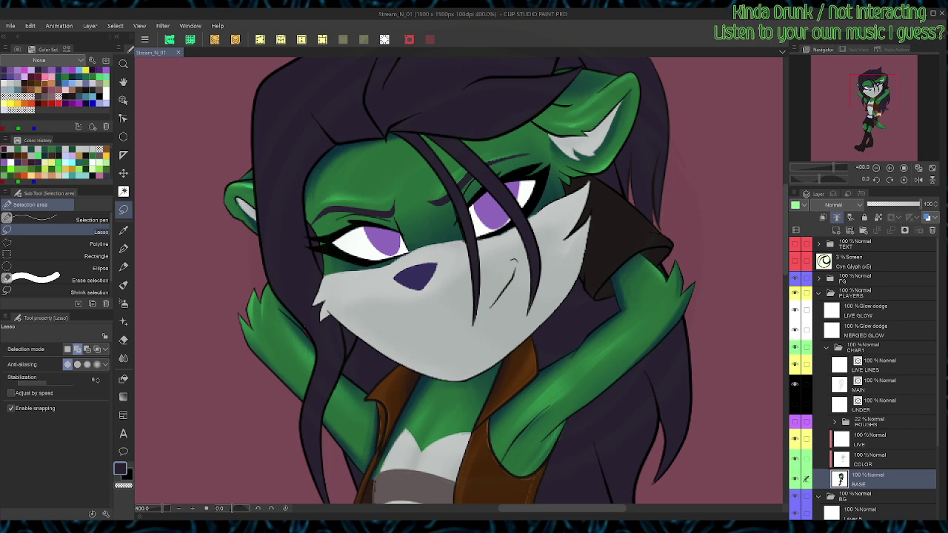
left_click_drag(303, 331, 306, 328)
key("g")
key("m")
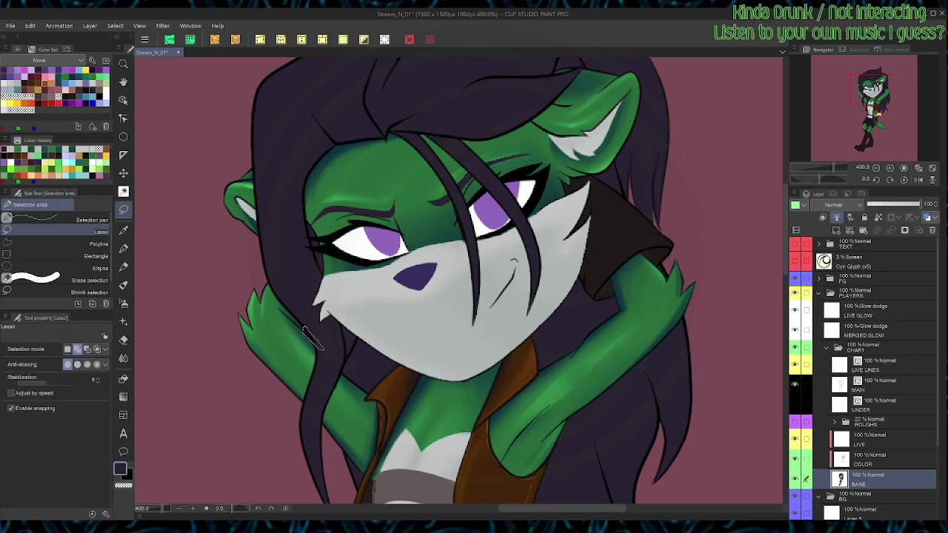
key("ctrl+d")
key("p")
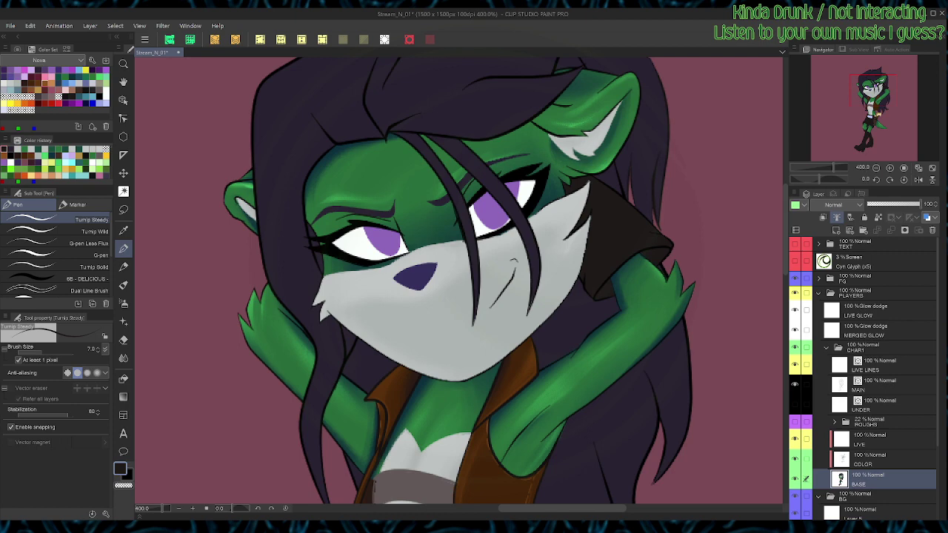
key("ctrl+s")
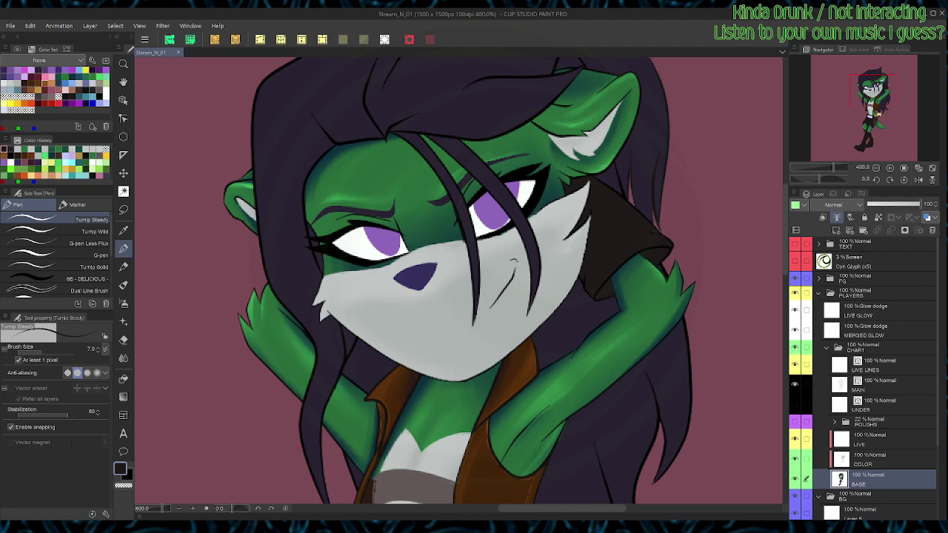
key("ctrl+minus")
key("ctrl+minus")
key("ctrl+minus")
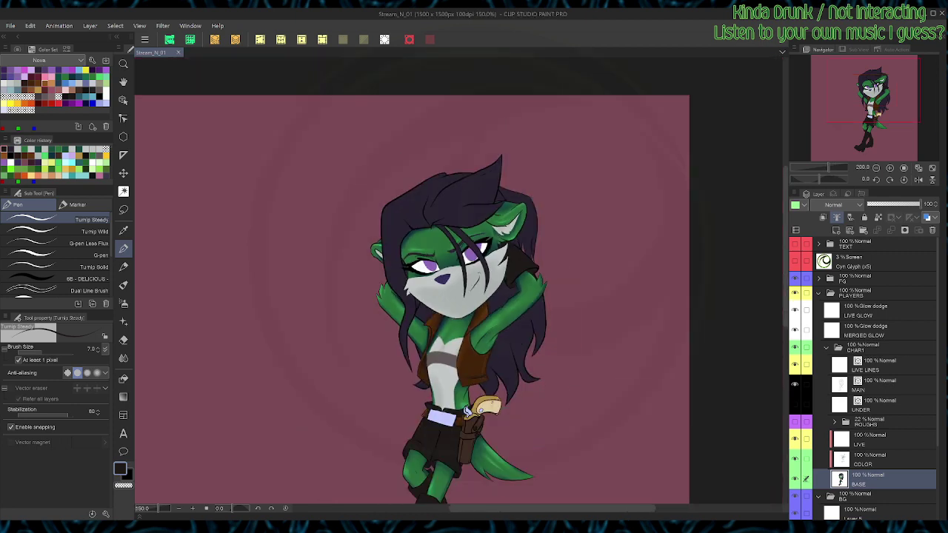
Step: On the LIVE layer, select the shorts' dark color area with Ref Base and brush teal along their outer side with Boxxy Hard at size 17
key("space")
left_click_drag(459, 311, 486, 244)
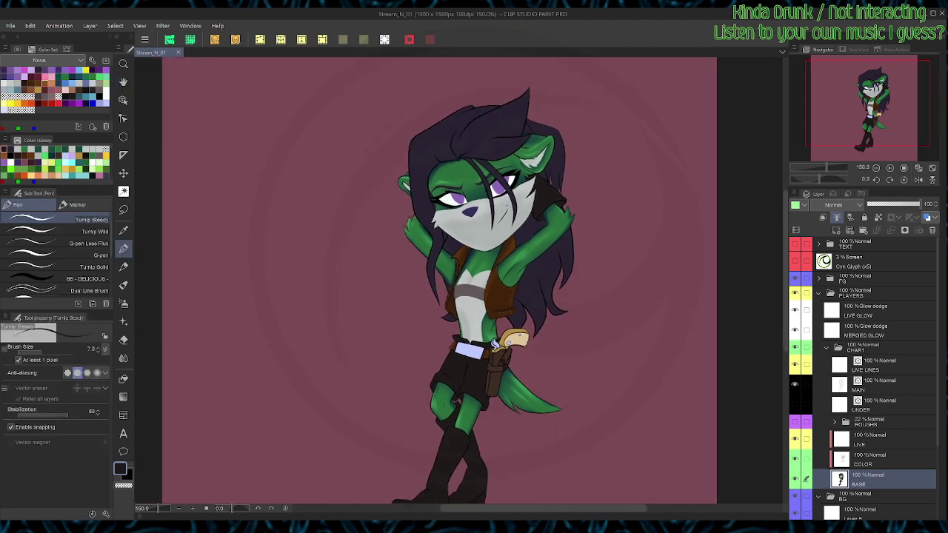
key("w")
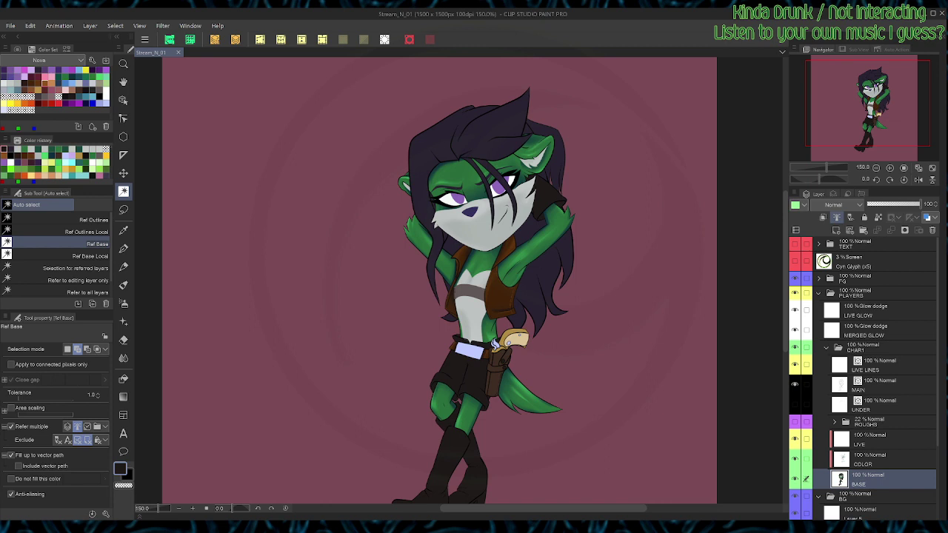
left_click(881, 439)
left_click(461, 379)
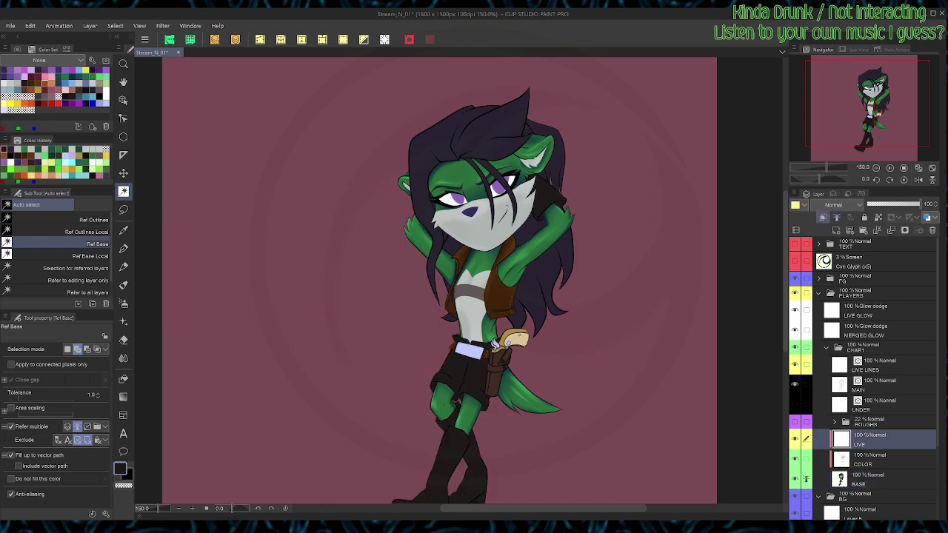
left_click(461, 379, "alt")
key("b")
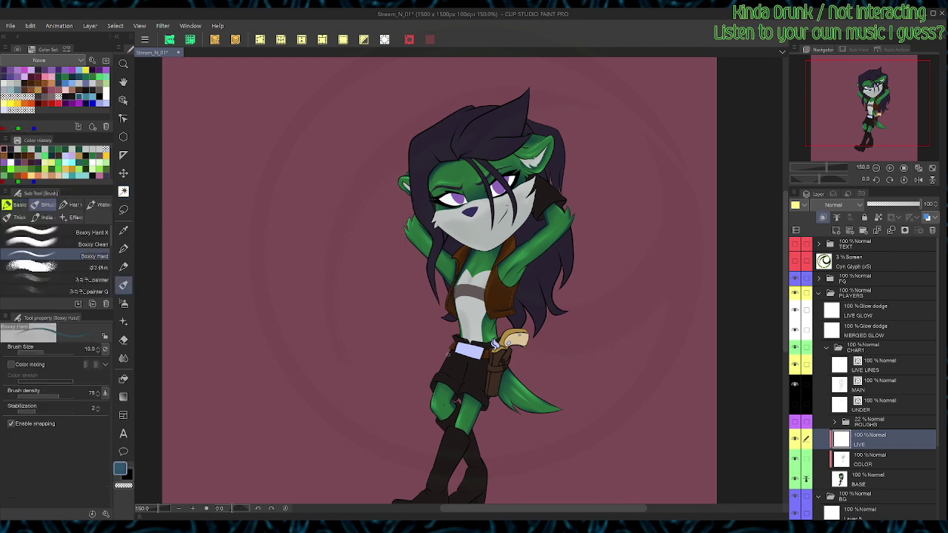
key("bracketright")
key("bracketright")
left_click_drag(452, 348, 439, 372)
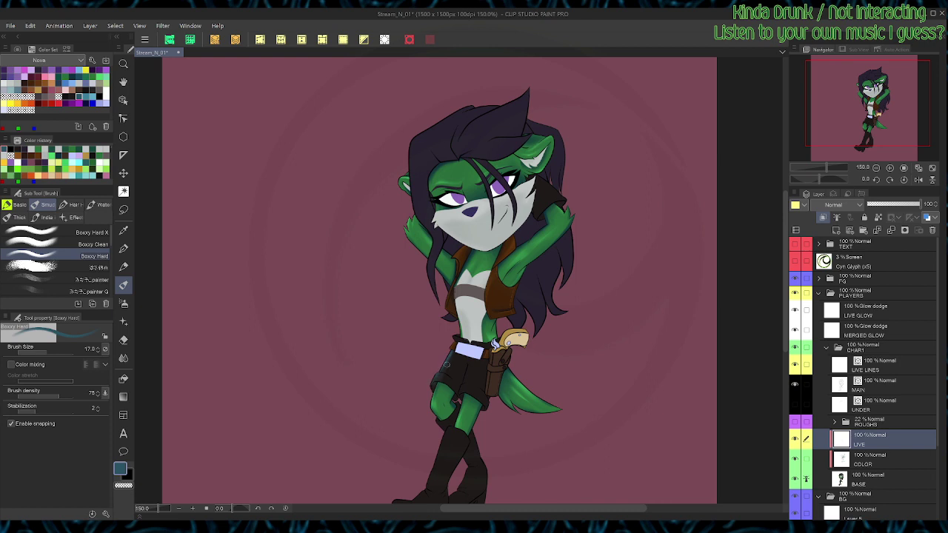
key("g")
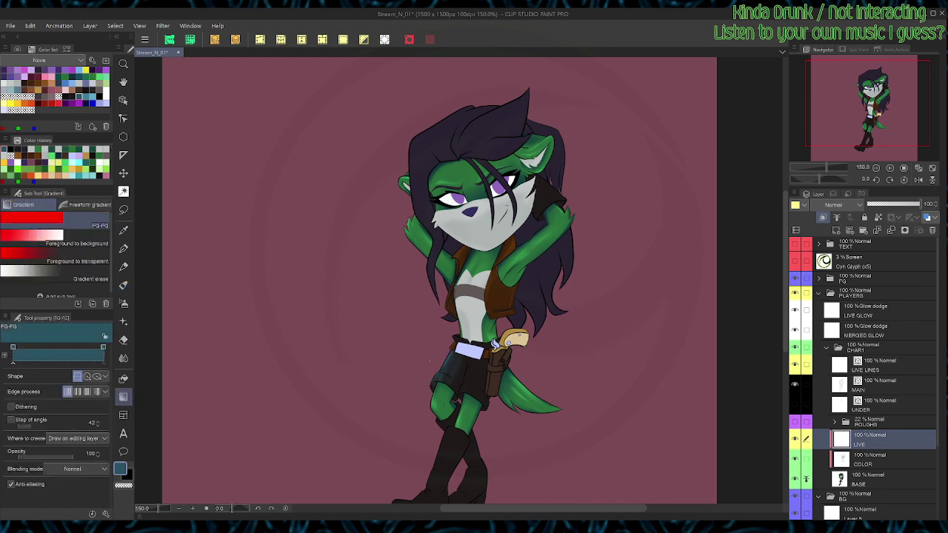
left_click_drag(451, 370, 432, 362)
left_click(123, 285)
key("ctrl+z")
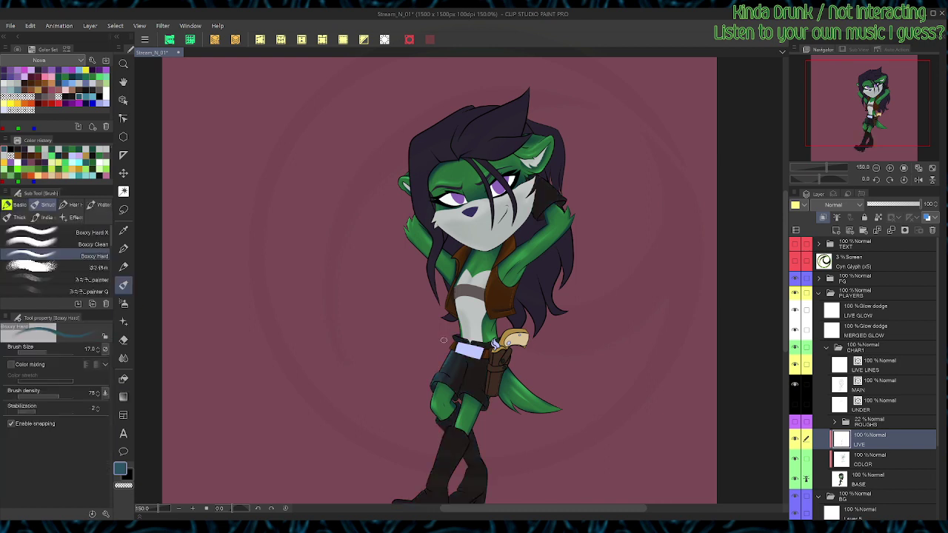
Step: Fade the teal shading on the shorts with a Gradient erase running from the waist down the leg, and return to Boxxy Hard
left_click(124, 397)
left_click(60, 274)
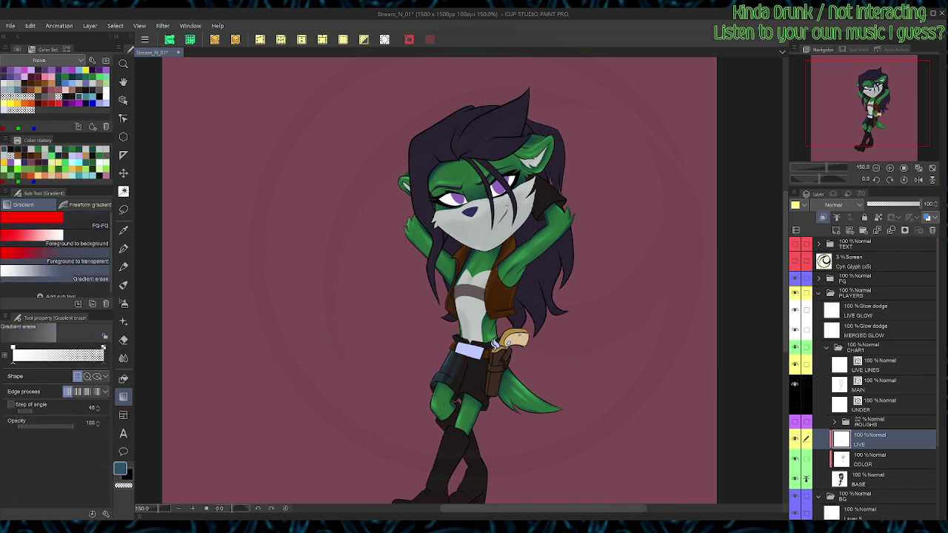
left_click_drag(451, 352, 441, 374)
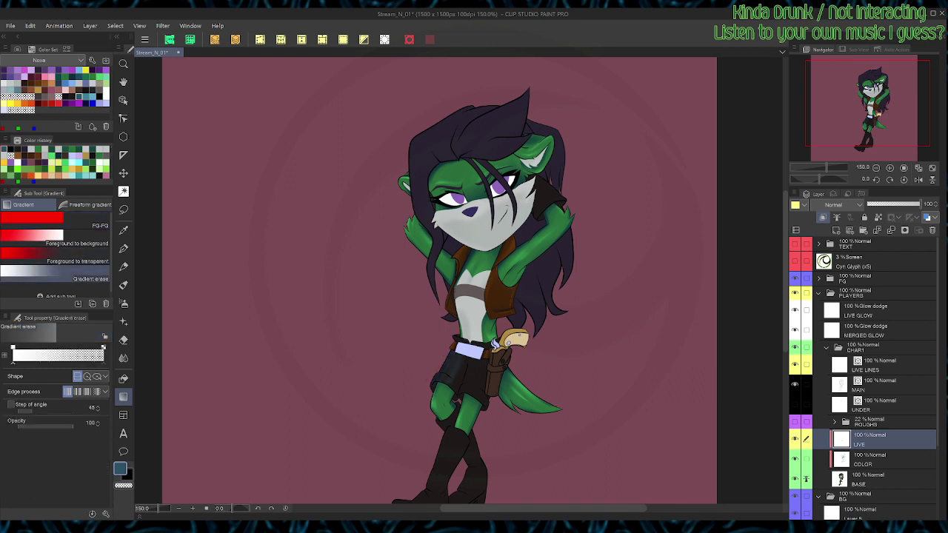
key("b")
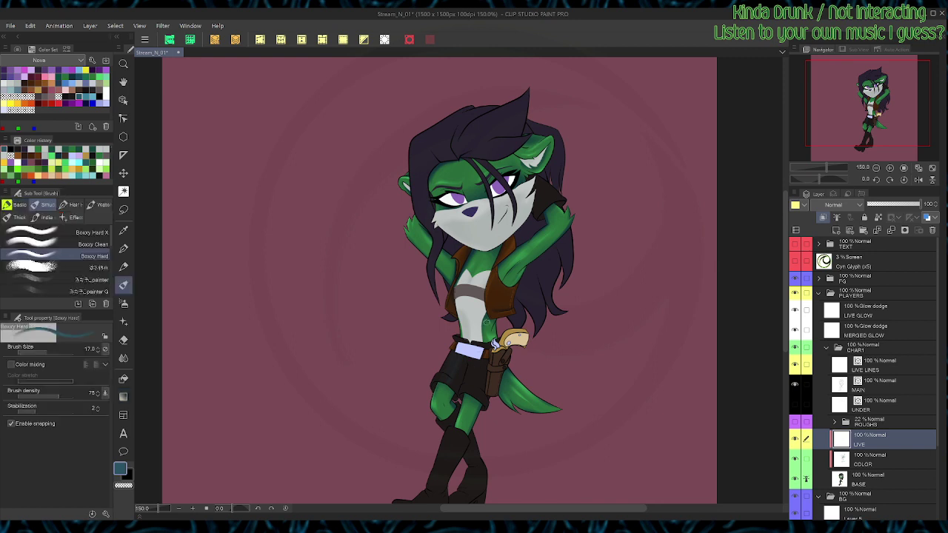
Step: Deselect and fill the MATTE background layer with the dark blue from the Nova color set
scroll(532, 387, "up", 1)
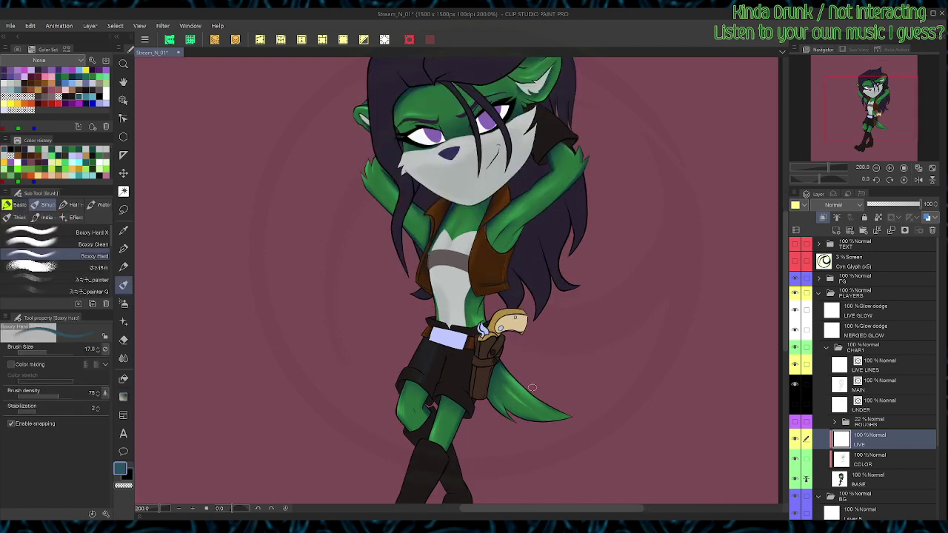
scroll(863, 377, "down", 5)
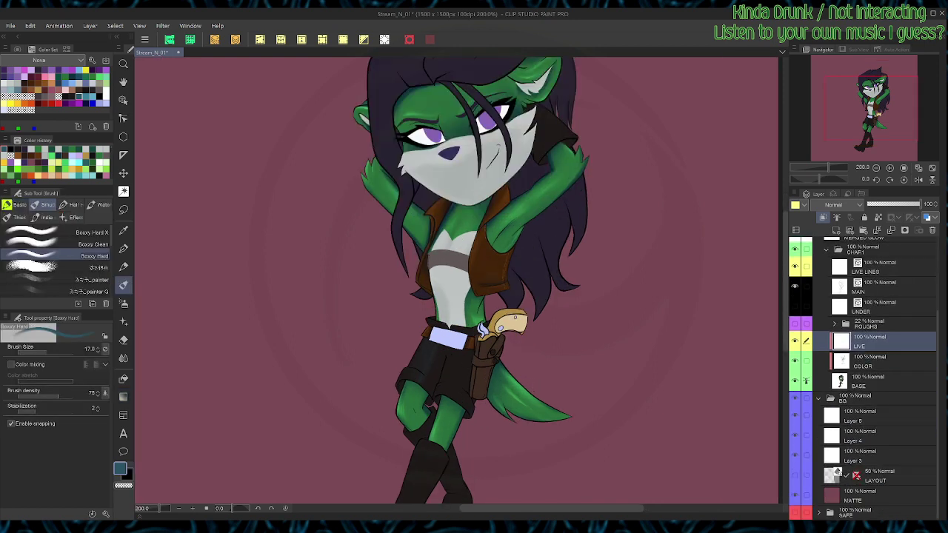
left_click(874, 495)
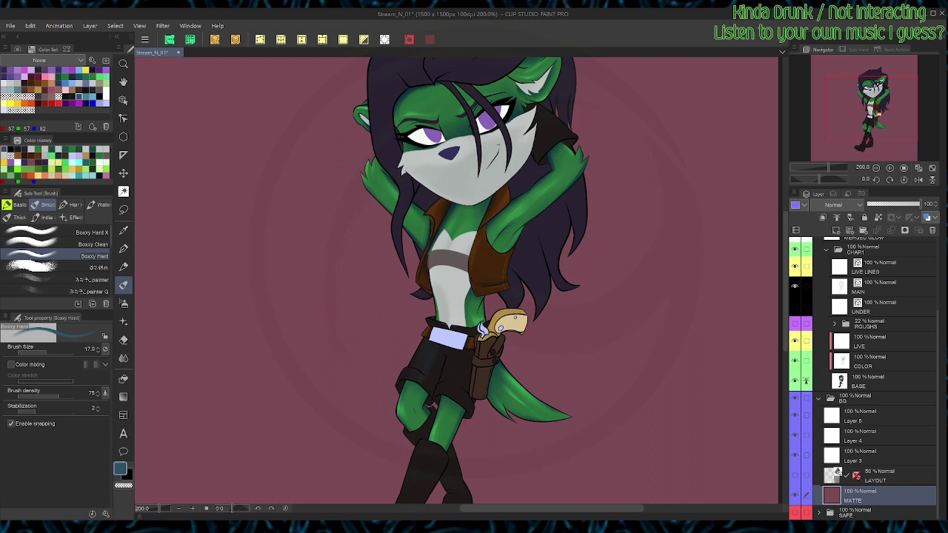
left_click(85, 96)
key("alt+Delete")
key("ctrl+d")
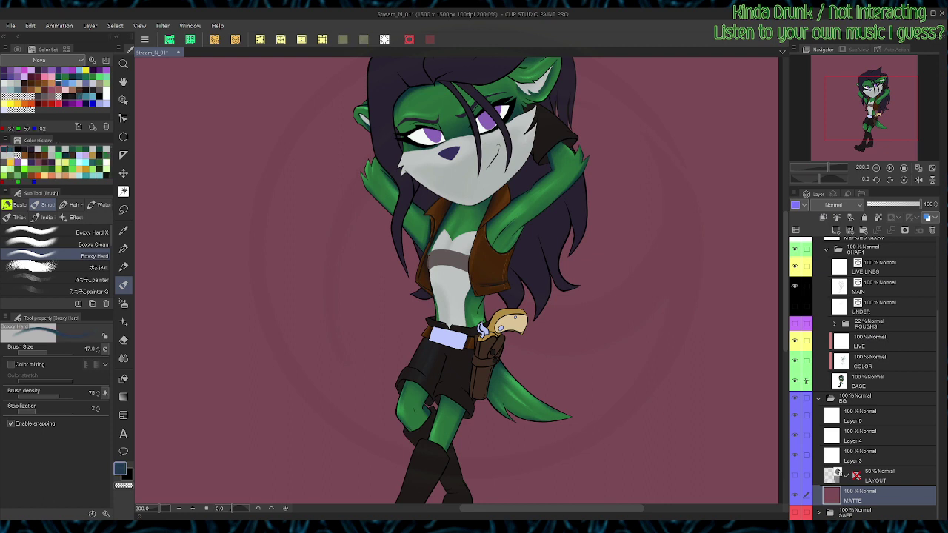
key("alt+Delete")
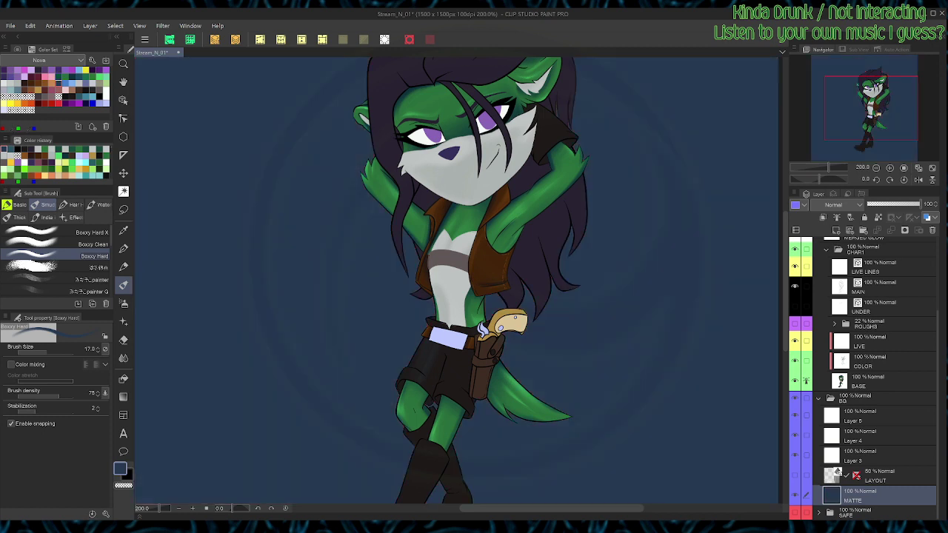
Step: Shift the color to a very dark navy on the color wheel, refill the MATTE layer with it, and save
left_click(17, 48)
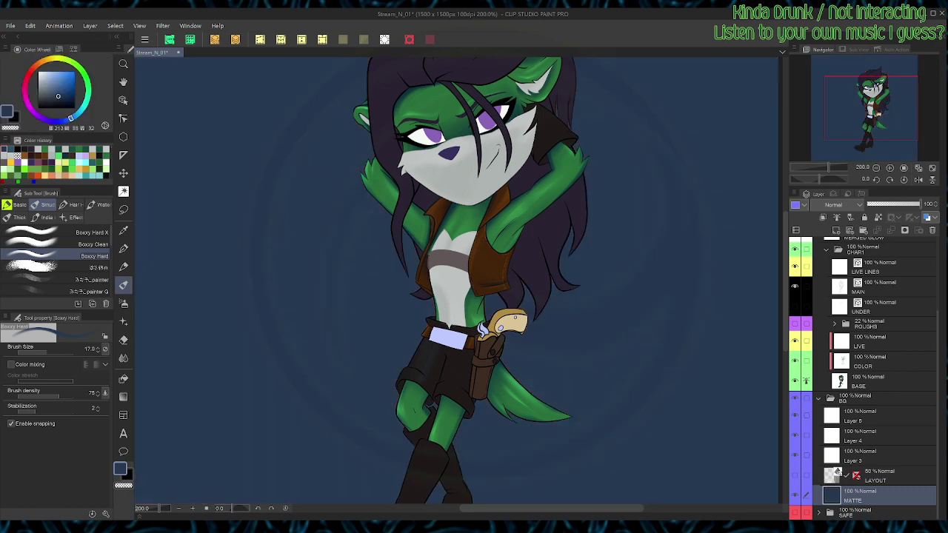
left_click_drag(71, 117, 56, 121)
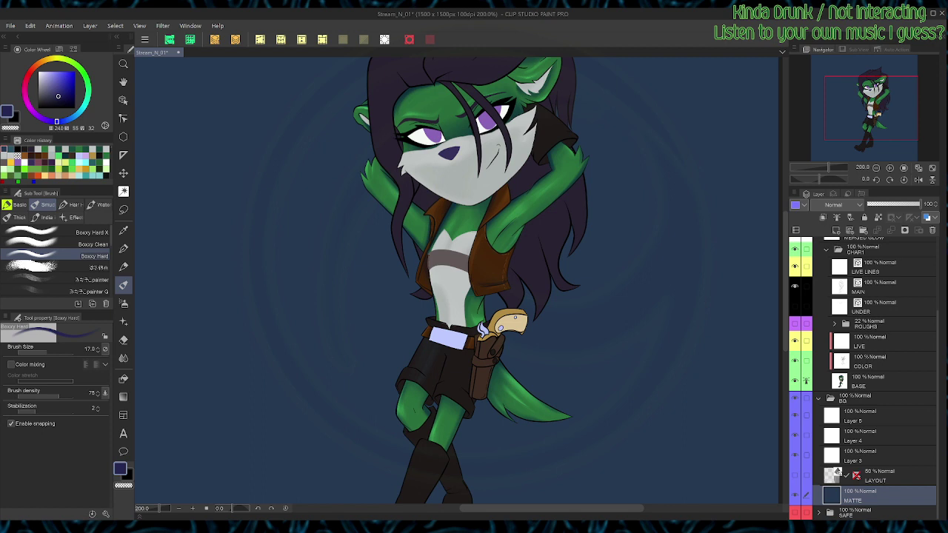
left_click(61, 103)
key("alt+Delete")
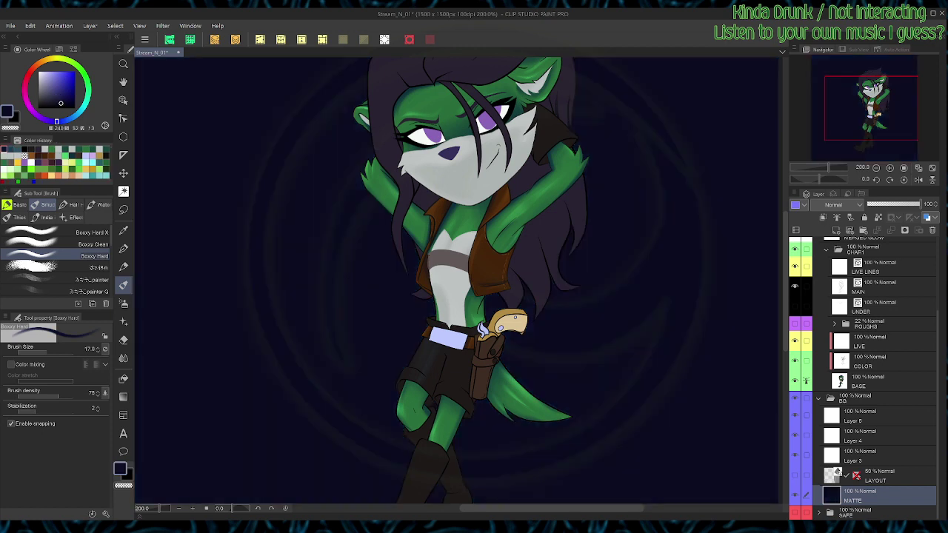
key("ctrl+s")
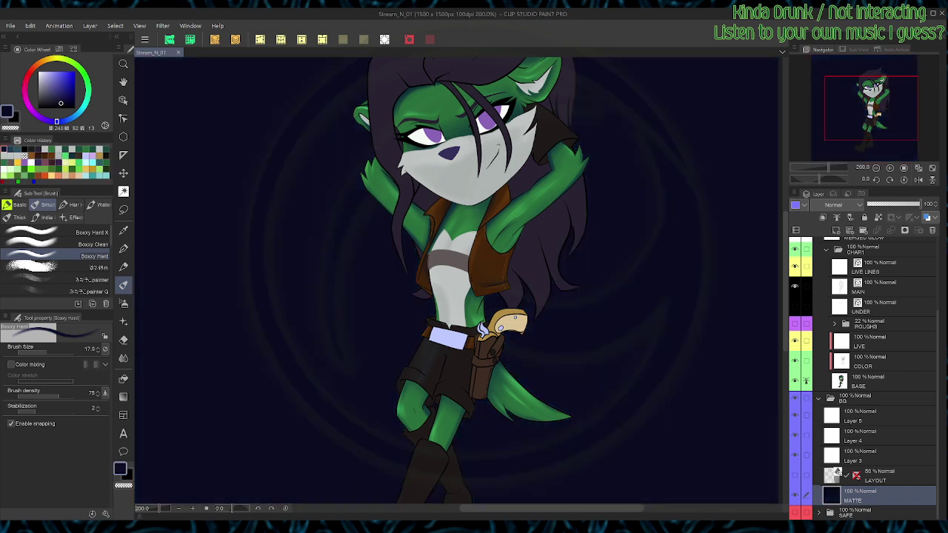
Step: Collapse the BG group, select the dark shorts and boots area for the LIVE layer, and pick dark blue for Boxxy Hard
left_click(818, 399)
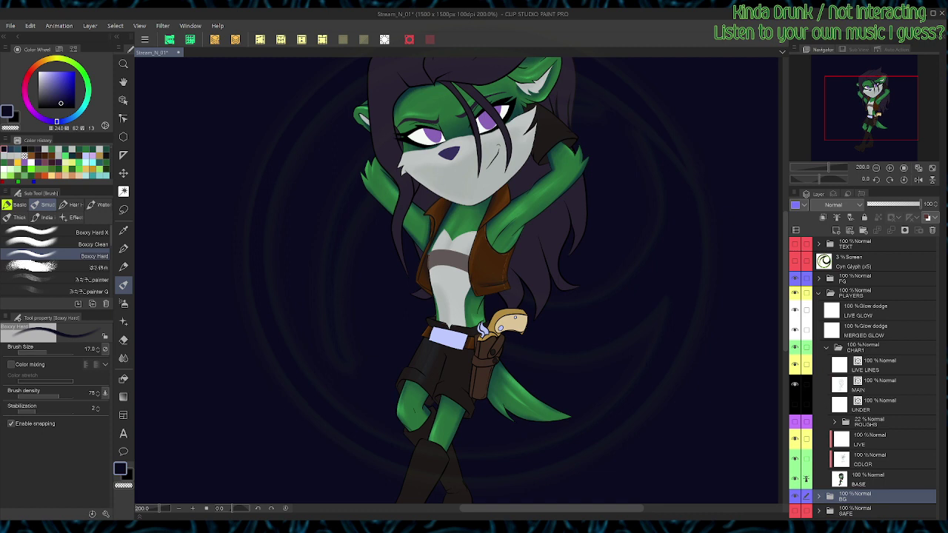
left_click(881, 439)
key("w")
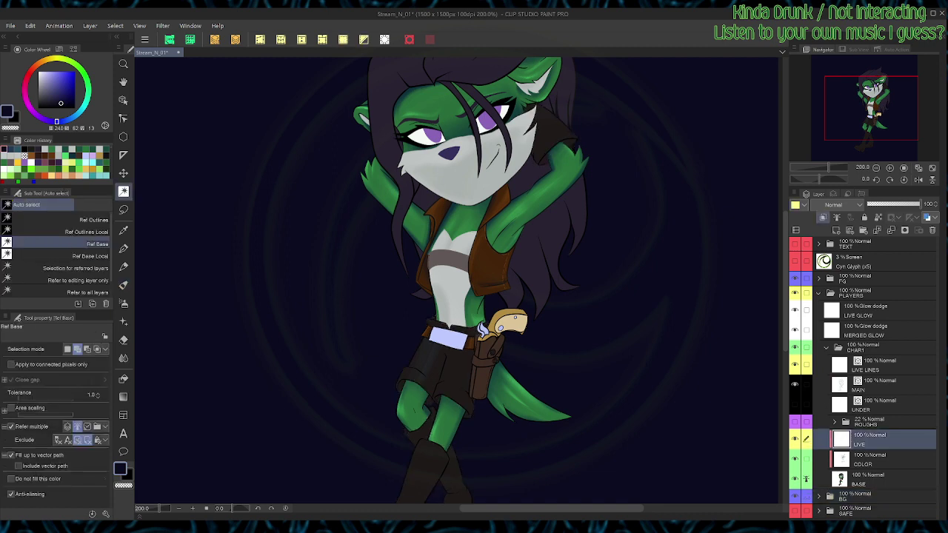
left_click(59, 49)
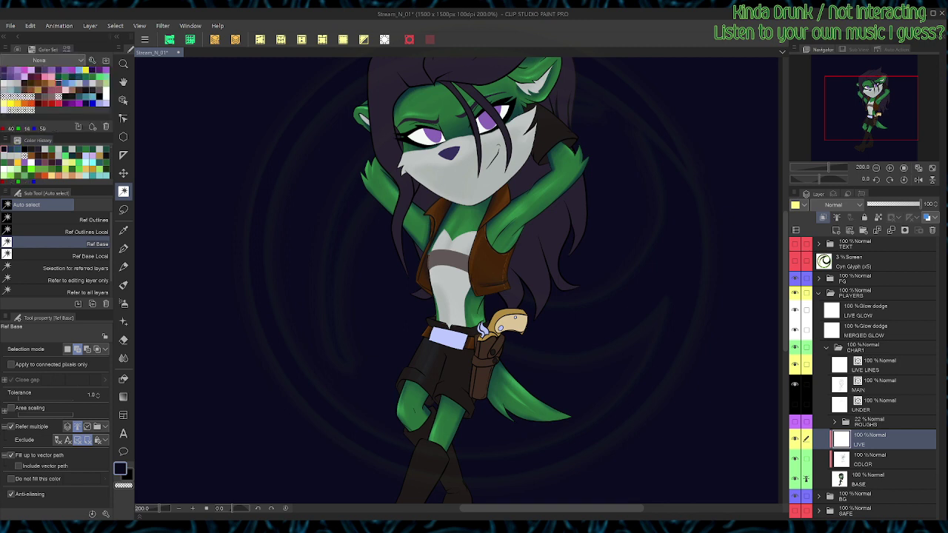
left_click(86, 96)
key("b")
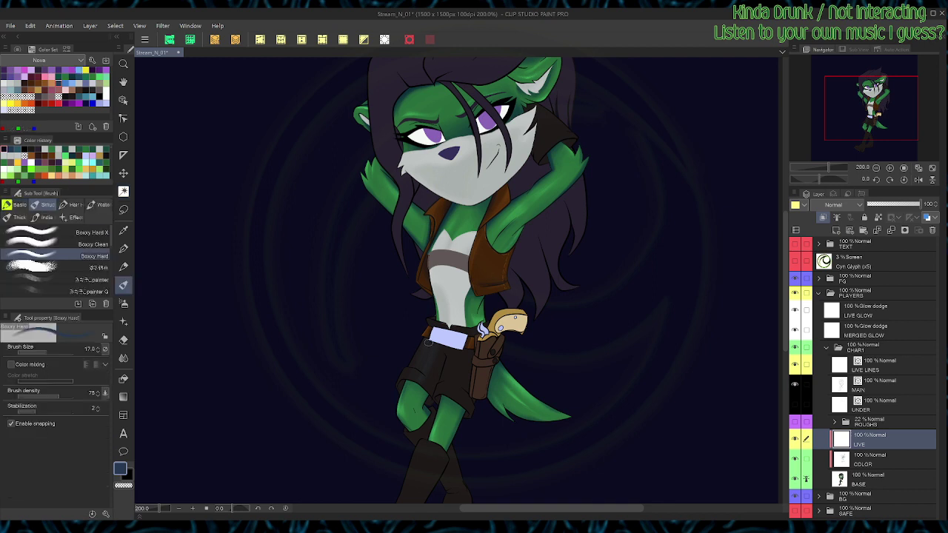
Step: Brush dark blue highlights on the outer leg of the shorts, alternating with transparent to shape them, and fade them with a gradient
mouse_move(423, 356)
left_mouse_down()
mouse_move(406, 385)
mouse_move(420, 362)
left_mouse_up()
key("c")
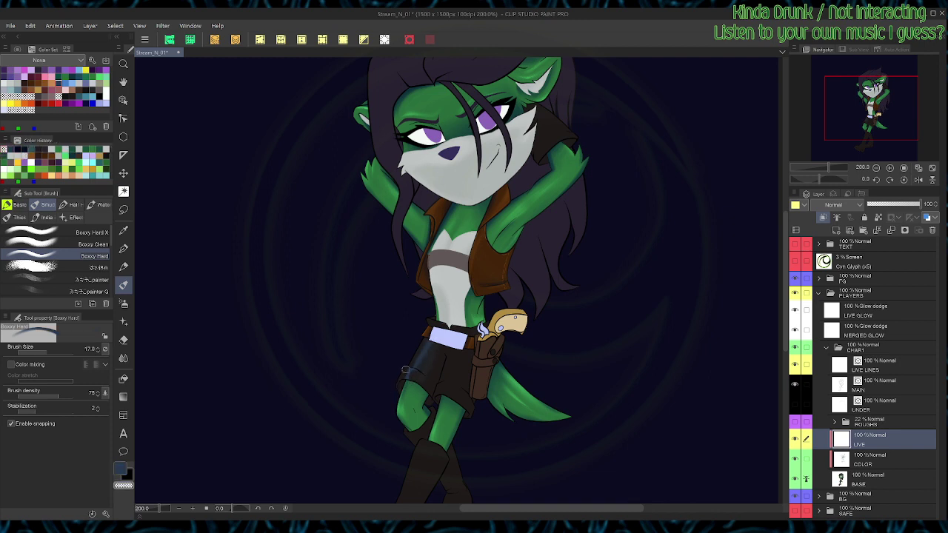
key("c")
left_click_drag(431, 342, 425, 350)
left_click(428, 360, "alt")
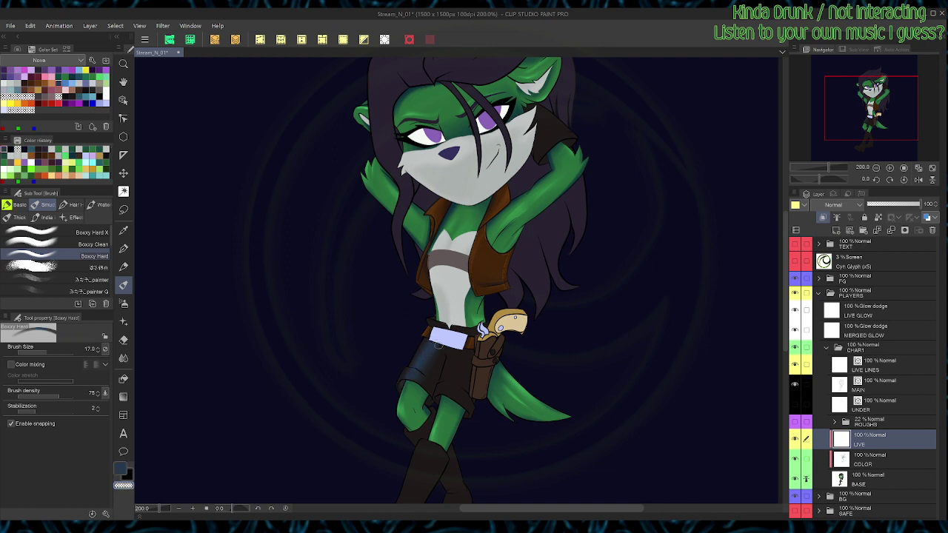
key("c")
left_click_drag(417, 383, 417, 369)
key("g")
left_click_drag(456, 329, 435, 363)
Step: Brush dark blue highlights on the holster-side leg of the shorts, thin them with transparent, and blend with a sampled shade
key("c")
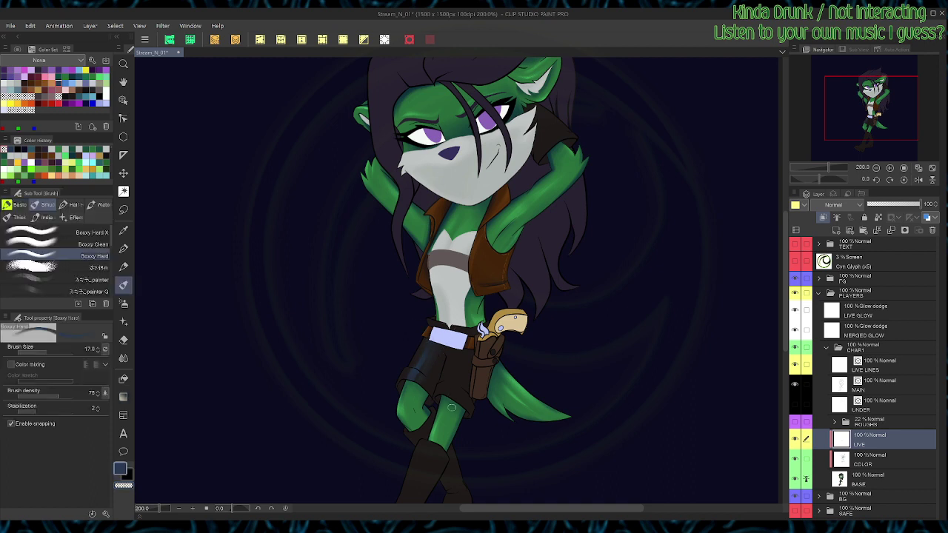
mouse_move(452, 406)
left_mouse_down()
mouse_move(464, 356)
mouse_move(458, 385)
left_mouse_up()
key("c")
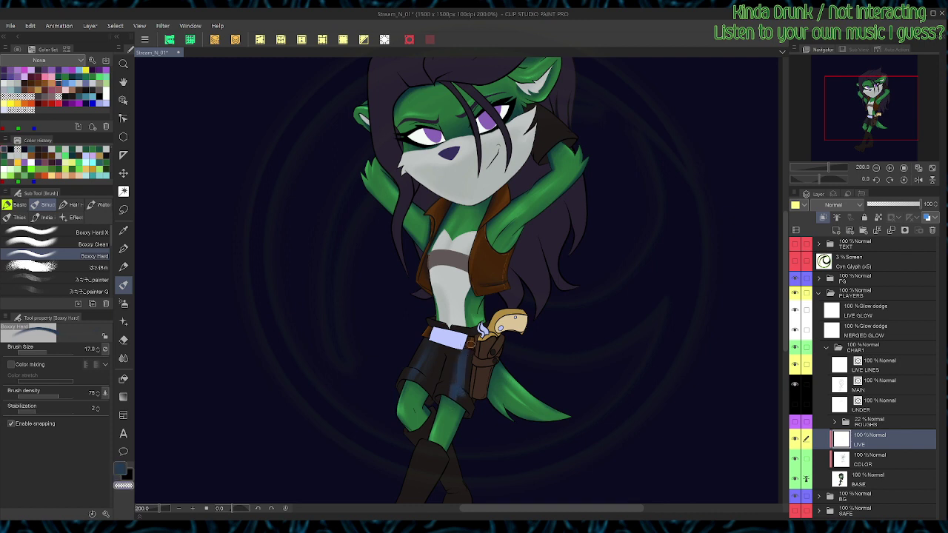
mouse_move(468, 354)
left_mouse_down()
mouse_move(457, 409)
mouse_move(455, 362)
mouse_move(452, 388)
left_mouse_up()
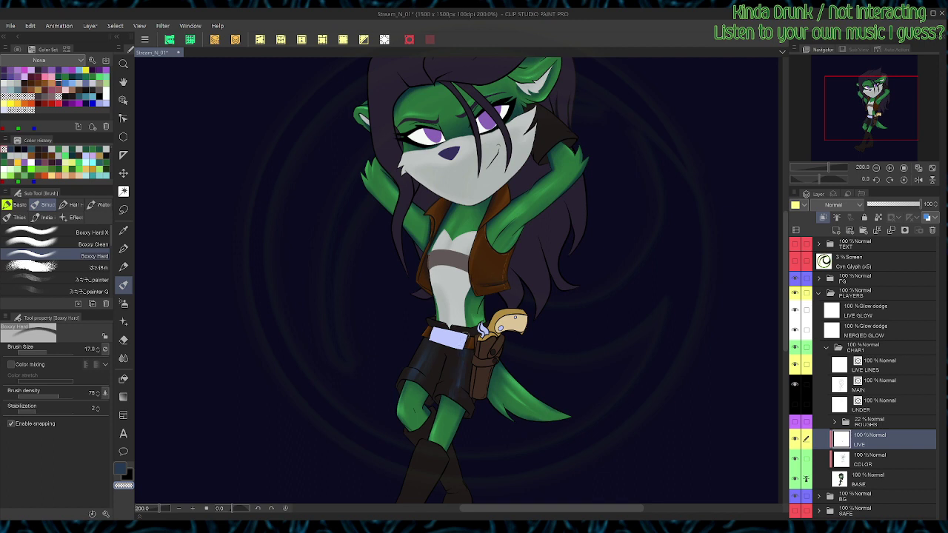
key("g")
key("b")
left_click(449, 382, "alt")
mouse_move(454, 379)
left_mouse_down()
mouse_move(453, 410)
mouse_move(457, 353)
mouse_move(450, 403)
mouse_move(472, 348)
mouse_move(463, 404)
mouse_move(451, 353)
mouse_move(421, 371)
mouse_move(433, 360)
mouse_move(413, 392)
mouse_move(433, 348)
mouse_move(426, 338)
mouse_move(408, 375)
left_mouse_up()
Step: Enlarge Boxxy Hard to size 40 and soften the blue shading down both legs of the shorts with transparent color
key("bracketright")
key("bracketright")
key("bracketright")
key("bracketright")
key("c")
key("c")
key("c")
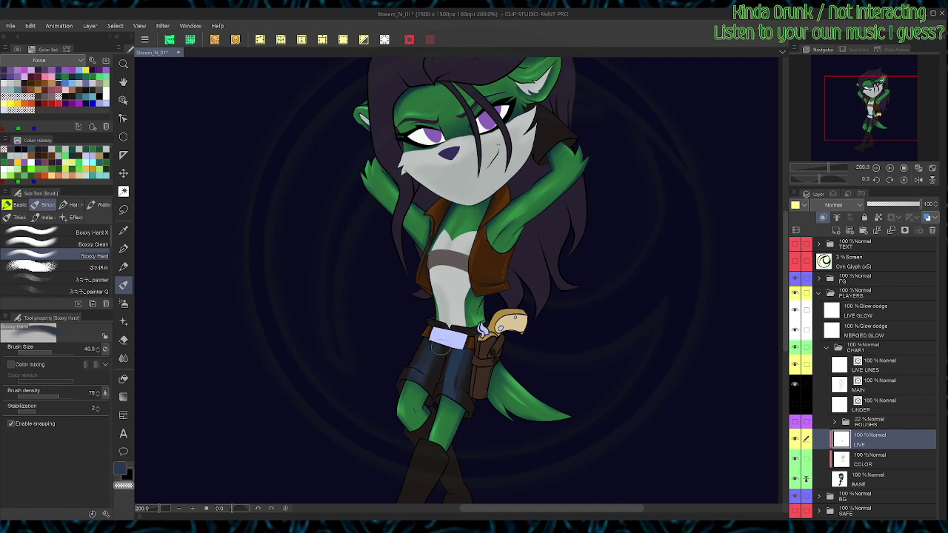
left_click_drag(440, 345, 423, 408)
left_click_drag(451, 347, 434, 402)
Step: Brush dark blue highlights over both boots and thin them along the front boot's shaft with transparent Boxxy Hard
left_click_drag(585, 380, 637, 241)
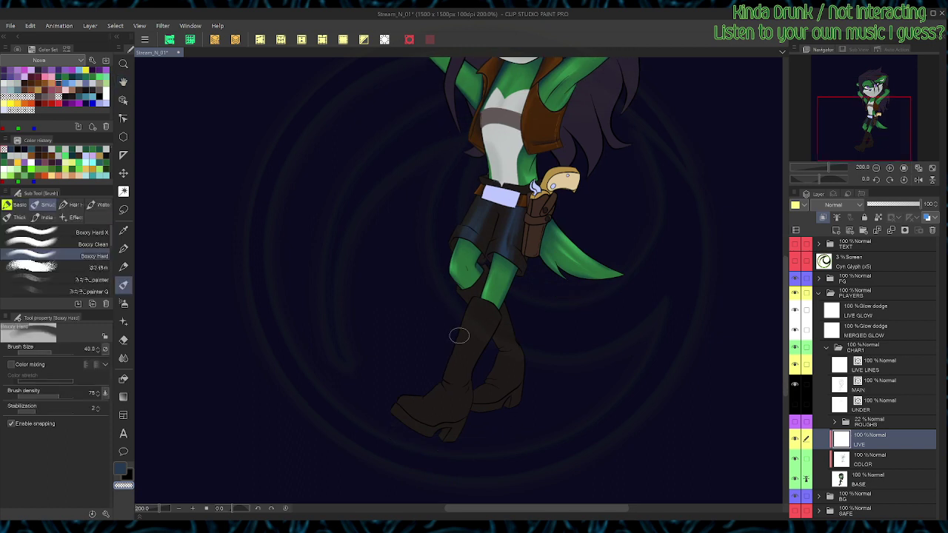
mouse_move(490, 307)
left_mouse_down()
mouse_move(444, 399)
mouse_move(440, 379)
mouse_move(449, 391)
mouse_move(416, 404)
mouse_move(425, 391)
mouse_move(417, 415)
mouse_move(403, 408)
mouse_move(436, 412)
left_mouse_up()
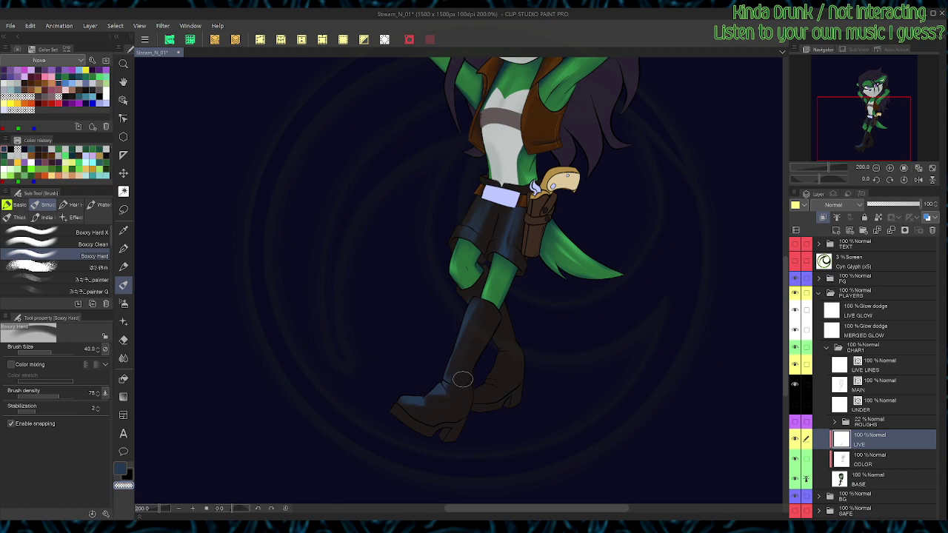
key("c")
mouse_move(458, 298)
left_mouse_down()
mouse_move(496, 359)
mouse_move(478, 393)
left_mouse_up()
key("c")
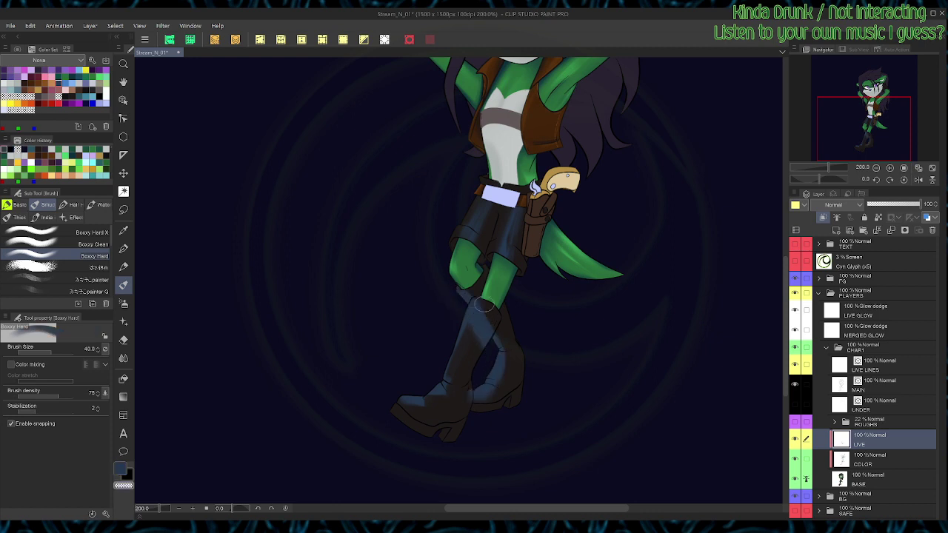
mouse_move(484, 302)
left_mouse_down()
mouse_move(465, 354)
mouse_move(486, 296)
mouse_move(472, 357)
left_mouse_up()
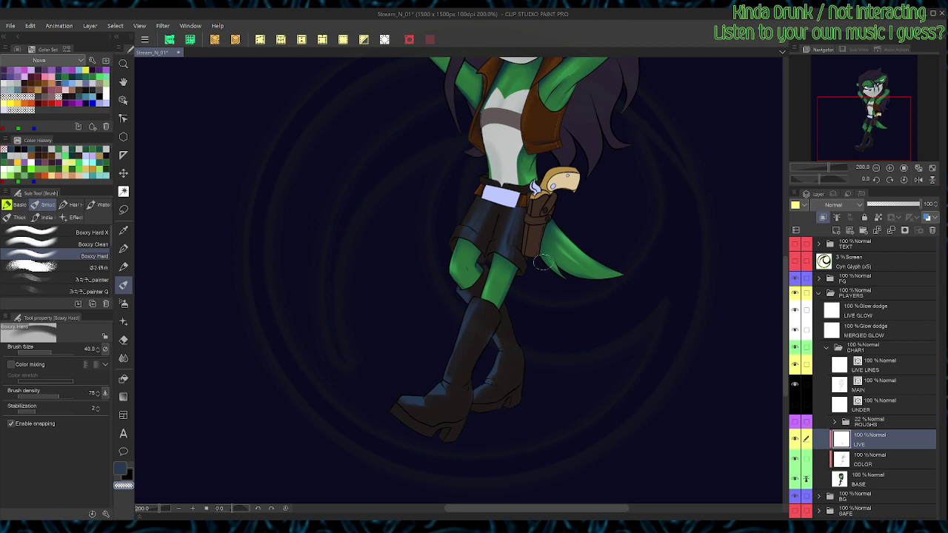
Step: Rework the blue highlights on the rear boot from shaft to heel, softening them with transparent Boxxy Hard
key("c")
mouse_move(506, 301)
left_mouse_down()
mouse_move(526, 359)
mouse_move(518, 408)
left_mouse_up()
left_click(506, 332, "alt")
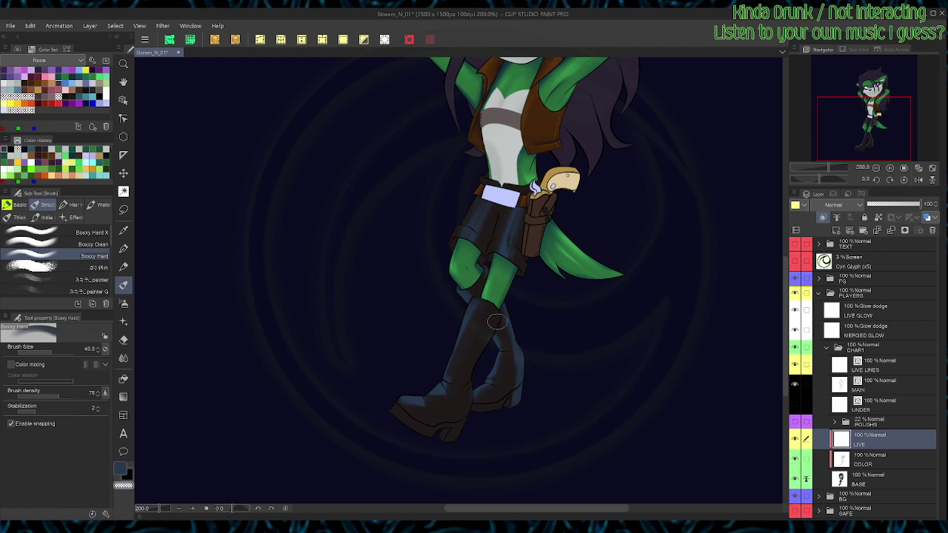
left_click_drag(512, 371, 509, 404)
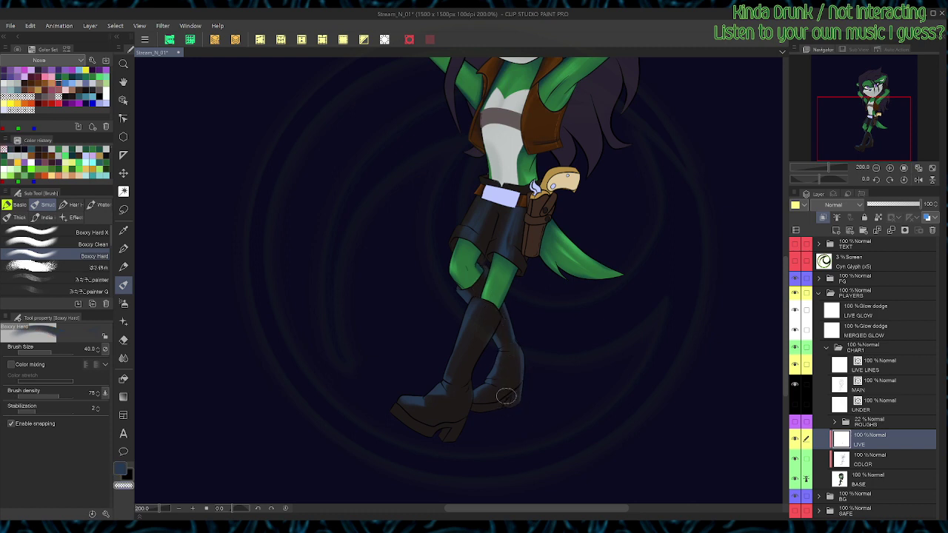
Step: Touch up the dark blue shading around the front boot's heel with Boxxy Hard
key("c")
mouse_move(464, 443)
left_mouse_down()
mouse_move(511, 296)
mouse_move(470, 438)
mouse_move(487, 382)
mouse_move(443, 438)
mouse_move(462, 387)
left_mouse_up()
key("c")
Step: Brush dark blue highlights onto the dark armband on the raised arm beside the head and save the illustration
left_click_drag(533, 351, 515, 485)
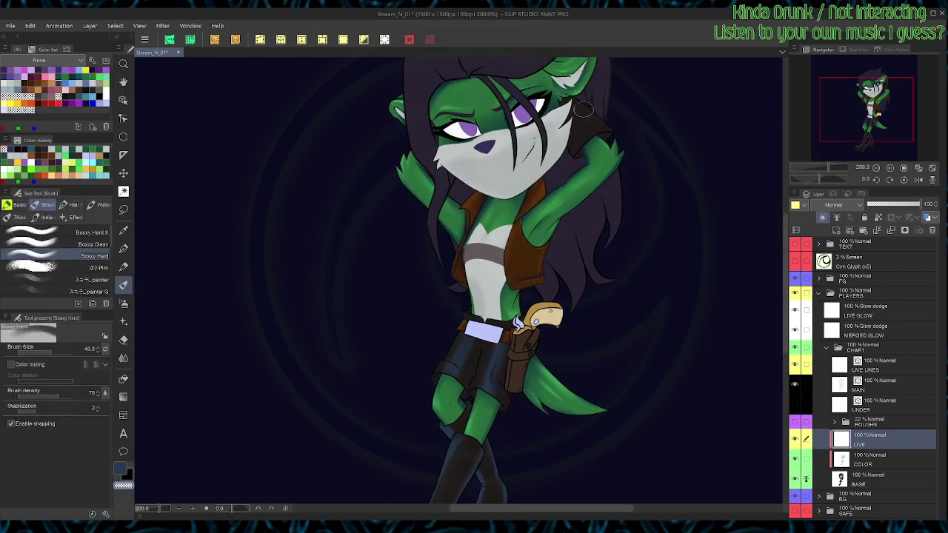
key("c")
mouse_move(573, 102)
left_mouse_down()
mouse_move(609, 136)
mouse_move(603, 121)
mouse_move(588, 128)
mouse_move(618, 139)
left_mouse_up()
key("c")
key("ctrl+s")
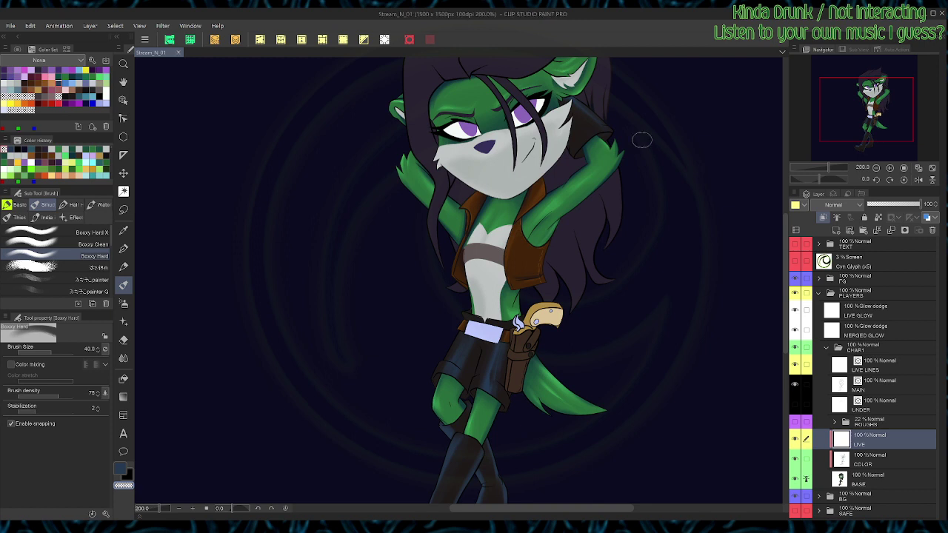
Step: Flip the canvas view horizontally and touch up the armband's blue highlight with Boxxy Hard
scroll(641, 140, "down", 1)
left_click(918, 179)
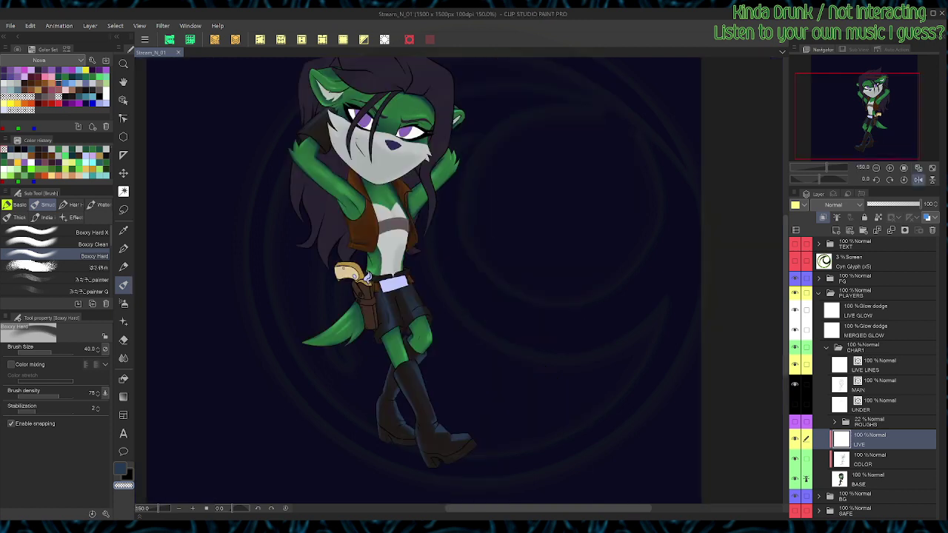
key("c")
mouse_move(327, 129)
left_mouse_down()
mouse_move(323, 147)
mouse_move(314, 134)
left_mouse_up()
key("c")
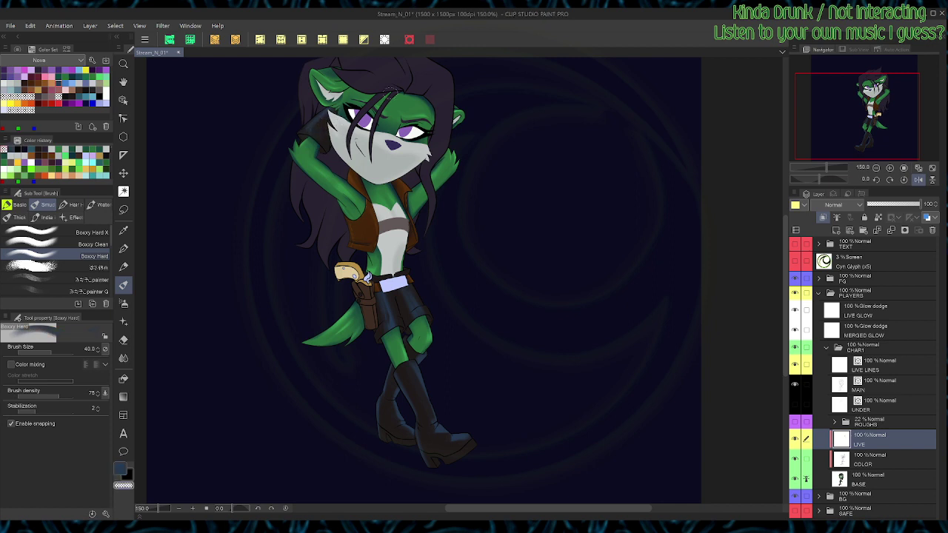
Step: Lay a dark blue Foreground to transparent gradient over the dark clothing and fade it from opposite corners with Gradient erase
scroll(363, 163, "up", 1)
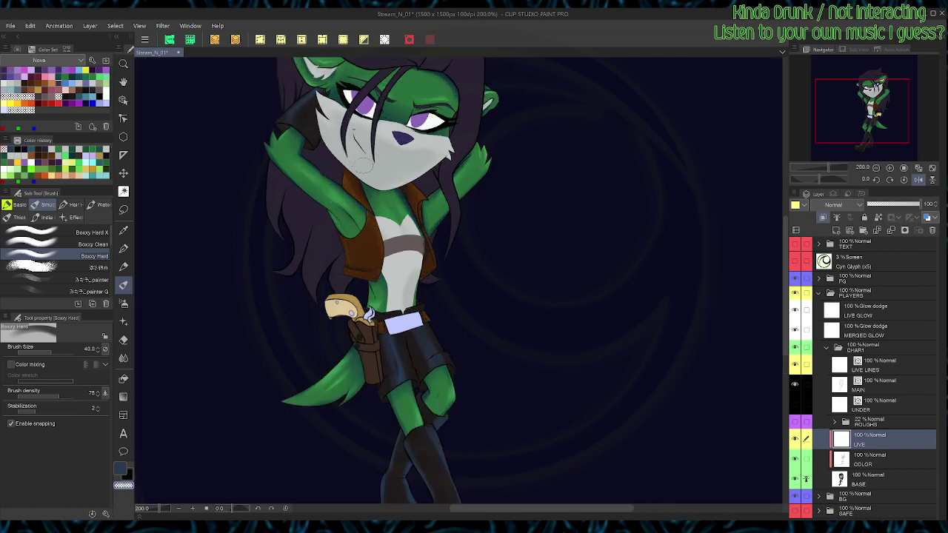
left_click_drag(441, 361, 456, 282)
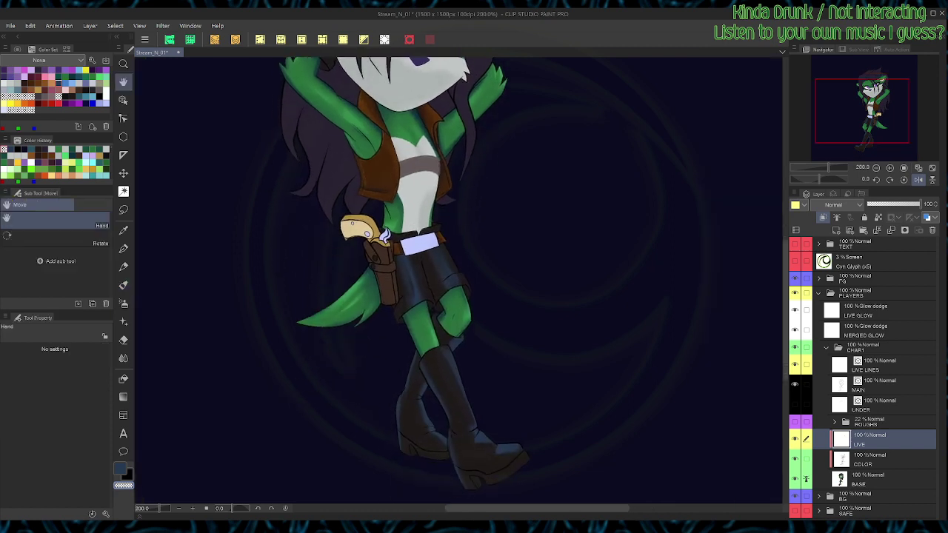
key("g")
left_click(56, 257)
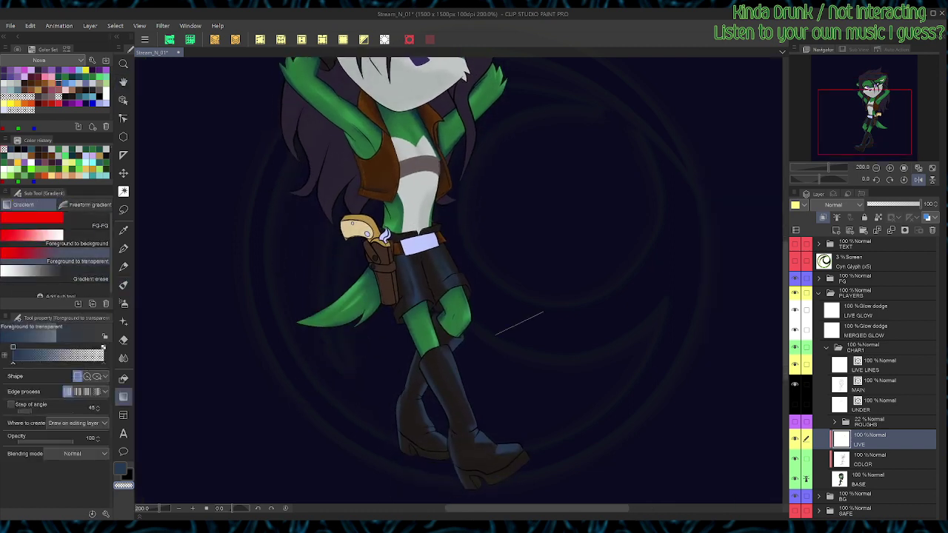
left_click_drag(543, 313, 542, 313)
left_click(57, 275)
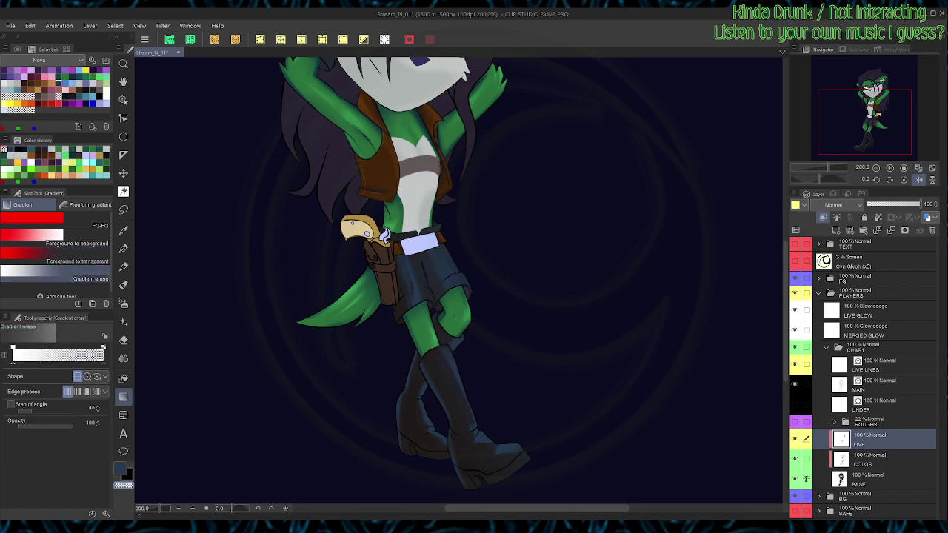
left_click_drag(213, 114, 370, 186)
left_click_drag(410, 471, 505, 380)
key("b")
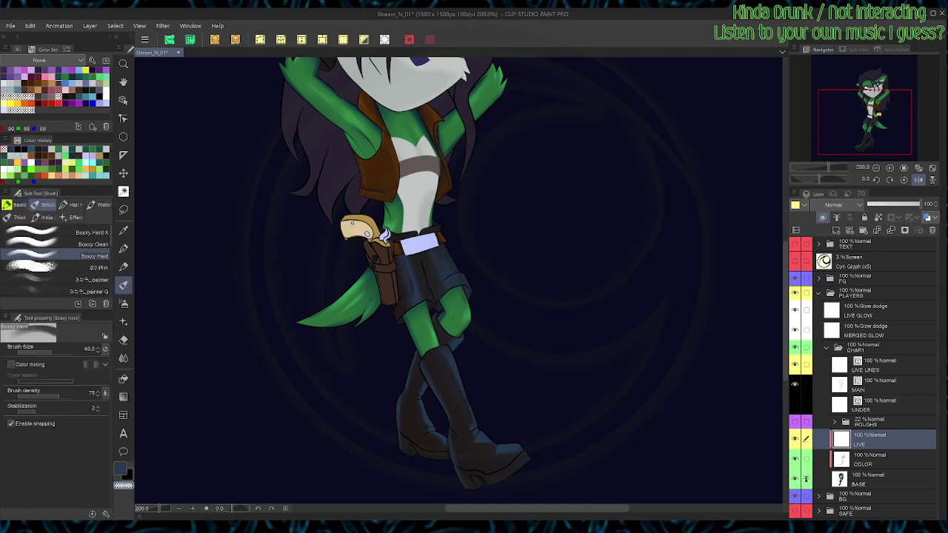
Step: Choose a lighter teal-blue, reduce Boxxy Hard to size 20, and paint highlights along the front boot's shaft and ankle
left_click(85, 93)
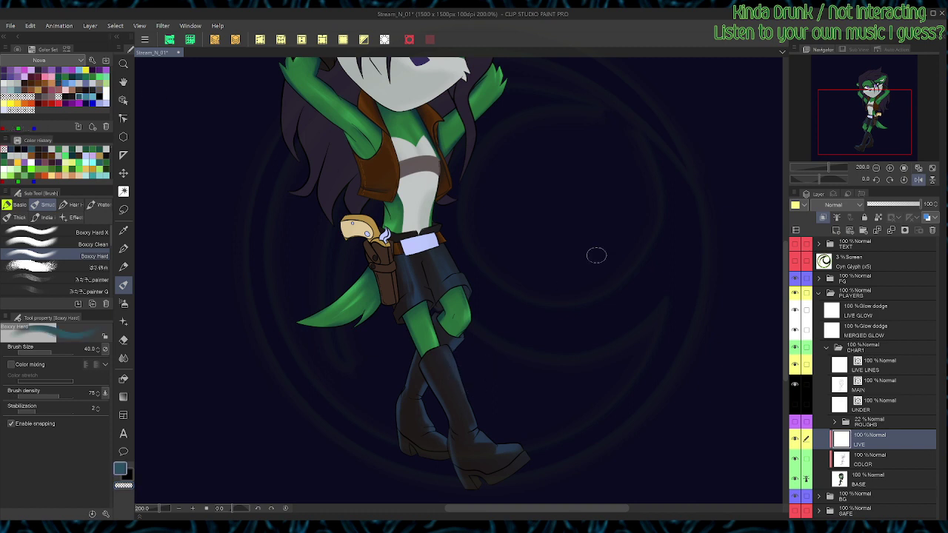
key("bracketleft")
key("bracketleft")
key("bracketleft")
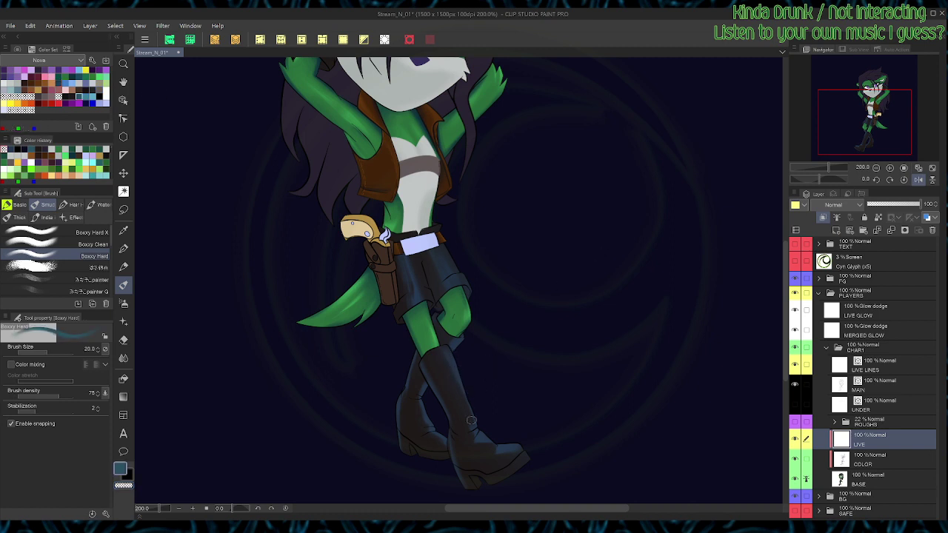
mouse_move(470, 429)
left_mouse_down()
mouse_move(444, 351)
mouse_move(480, 432)
mouse_move(464, 440)
mouse_move(481, 433)
mouse_move(484, 459)
mouse_move(498, 437)
mouse_move(574, 426)
mouse_move(557, 446)
mouse_move(569, 433)
mouse_move(569, 446)
mouse_move(563, 422)
mouse_move(583, 432)
mouse_move(553, 434)
left_mouse_up()
left_click(447, 370, "alt")
left_click(479, 444, "alt")
left_click(480, 450, "alt")
key("c")
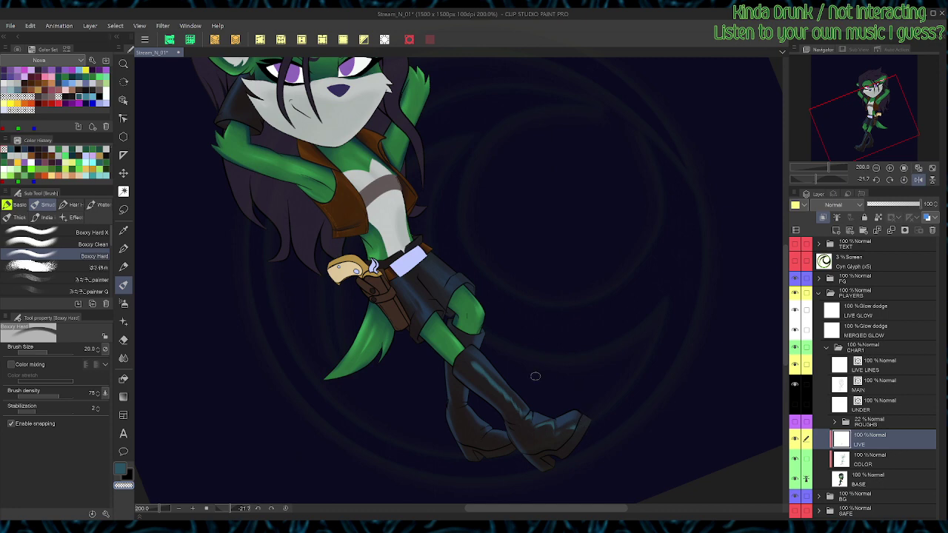
Step: Reset the canvas rotation and soften the front boot's teal highlights with Gradient erase and transparent Boxxy Hard
key("ctrl+at")
key("g")
left_click_drag(513, 480, 510, 437)
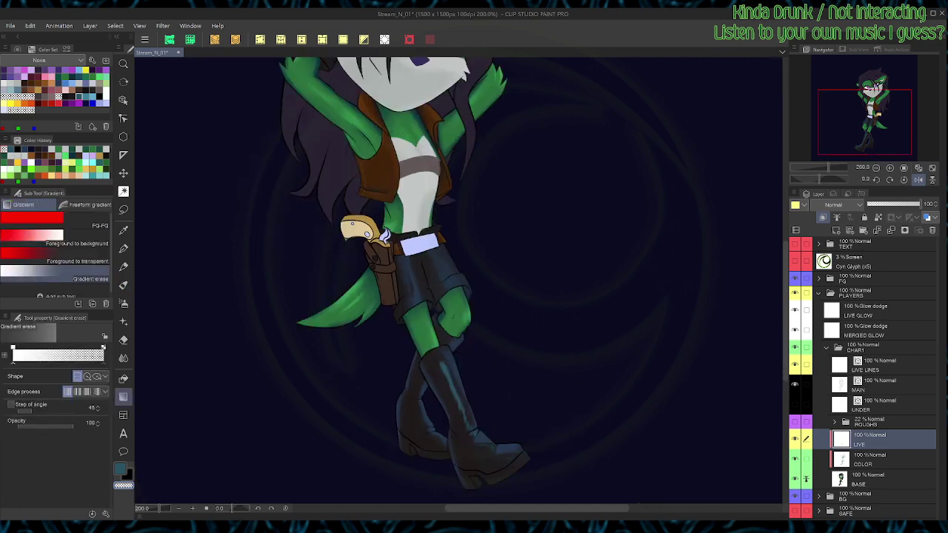
key("g")
left_click_drag(448, 357, 452, 382)
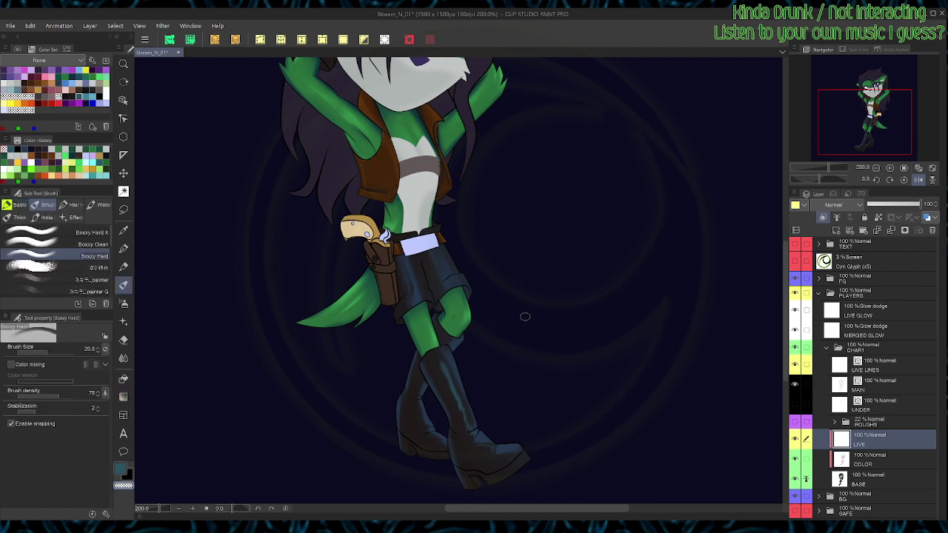
Step: Brush teal-blue highlights on the top edge and upper shaft of the rear boot
key("c")
left_click(453, 339, "alt")
left_click_drag(427, 380, 419, 400)
key("g")
key("b")
key("c")
Step: Extend the teal-blue highlights down the rear boot's lower shaft and ankle, thinning them with transparent color
key("space")
mouse_move(424, 415)
left_mouse_down()
mouse_move(413, 354)
mouse_move(415, 382)
mouse_move(405, 369)
mouse_move(423, 388)
mouse_move(405, 397)
mouse_move(419, 379)
mouse_move(405, 353)
mouse_move(410, 382)
left_mouse_up()
left_click(419, 355, "alt")
left_click(414, 358, "alt")
left_click(411, 359, "alt")
left_click(420, 385, "alt")
key("c")
left_click(411, 380, "alt")
key("c")
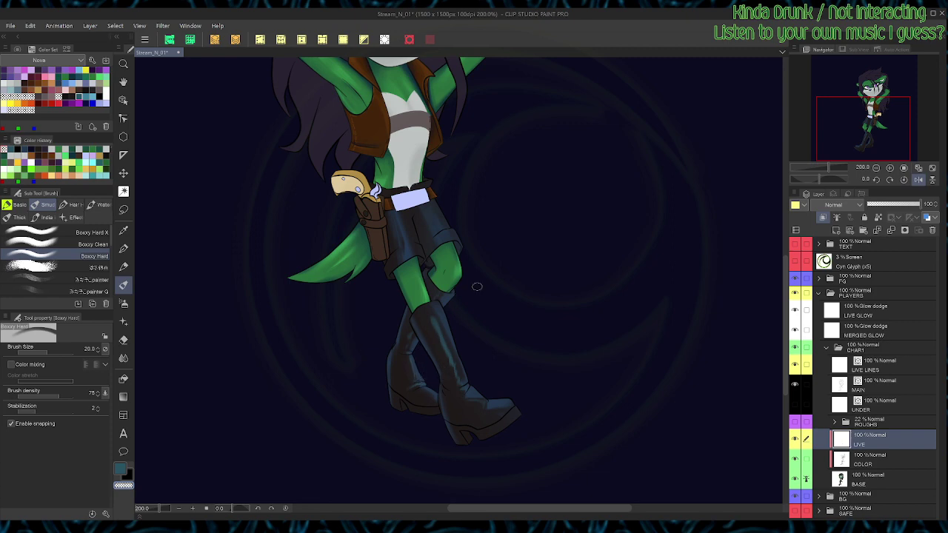
Step: Rotate the canvas to highlight the rear boot's foot in teal-blue, then straighten the view and refine the toe highlight
left_click_drag(476, 287, 580, 299)
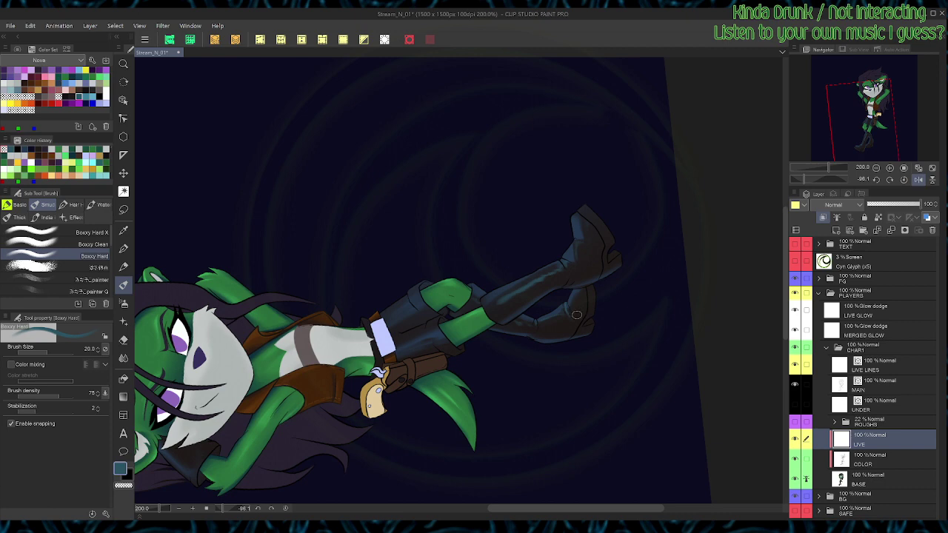
left_click(584, 300, "alt")
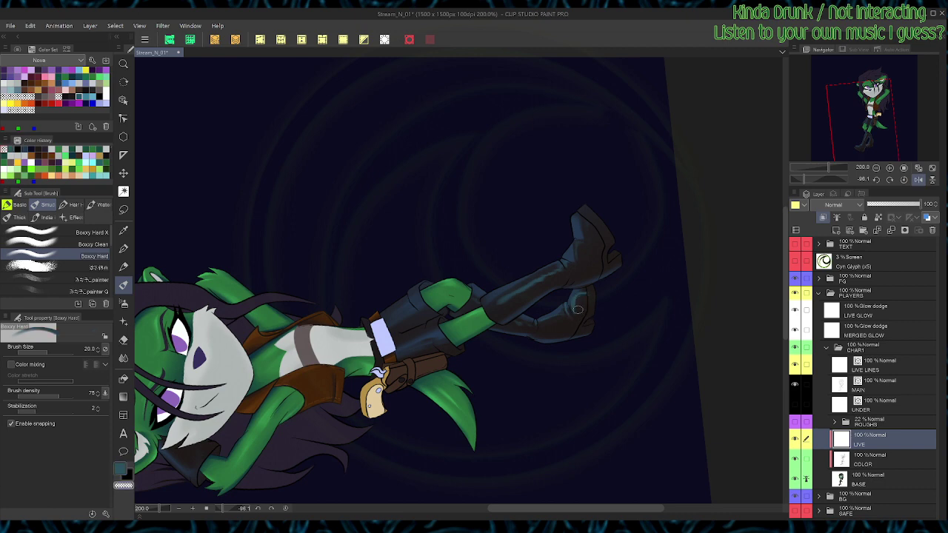
key("g")
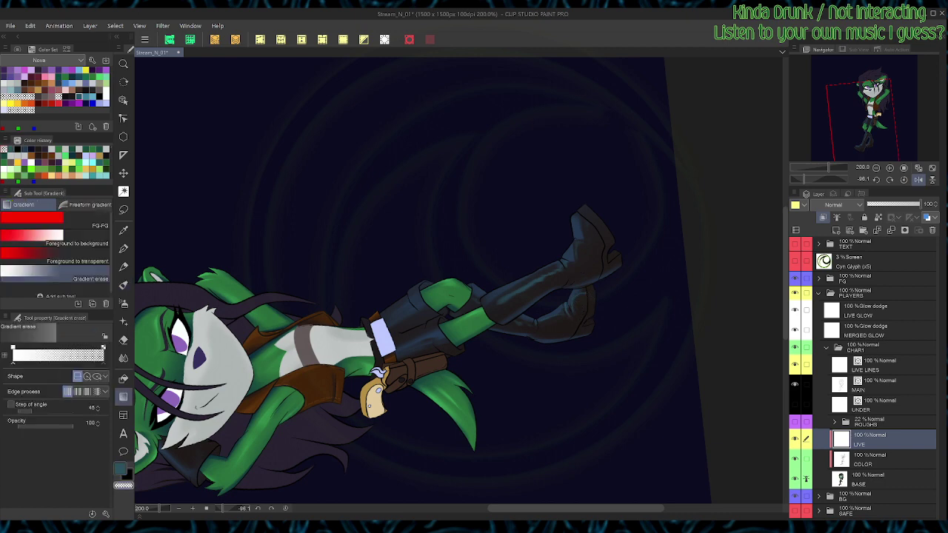
key("b")
key("ctrl+at")
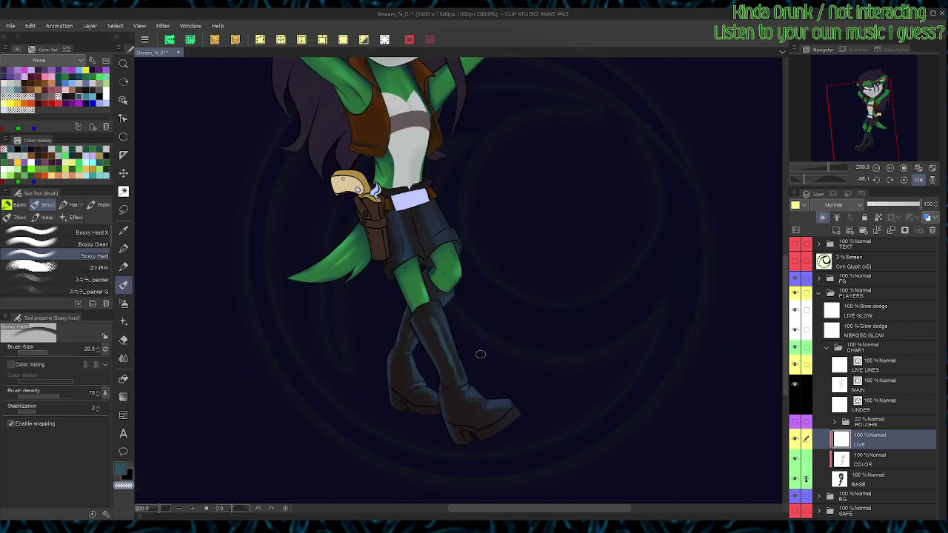
left_click(422, 399, "alt")
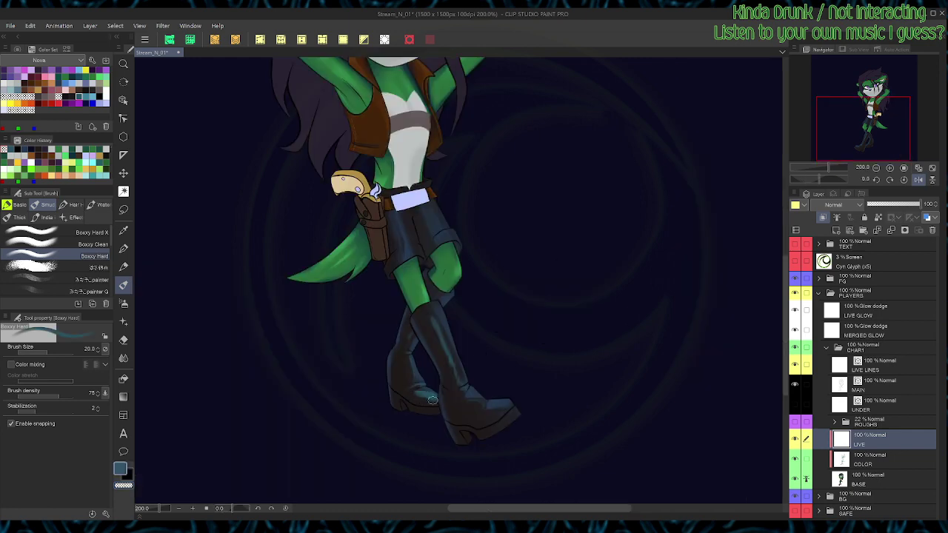
left_click(425, 398, "alt")
mouse_move(429, 401)
left_mouse_down()
mouse_move(416, 401)
mouse_move(427, 397)
left_mouse_up()
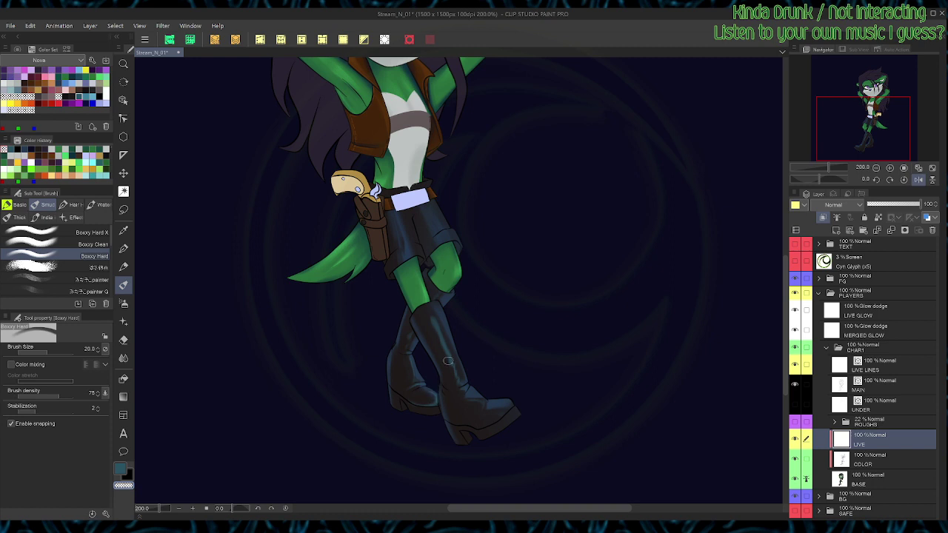
Step: Brush a teal-blue highlight along the front boot's toe and soften it with transparent Boxxy Hard
left_click_drag(447, 362, 475, 266)
key("c")
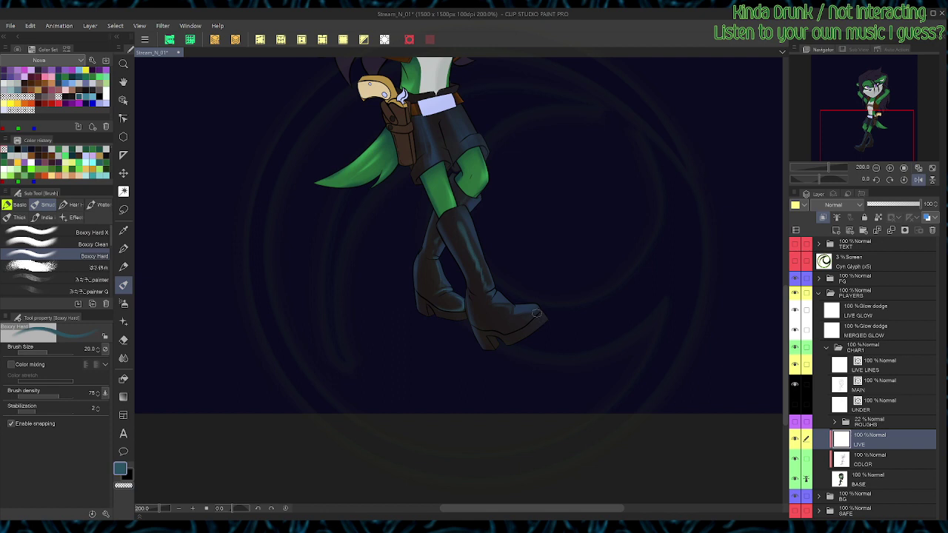
left_click_drag(537, 313, 508, 337)
key("c")
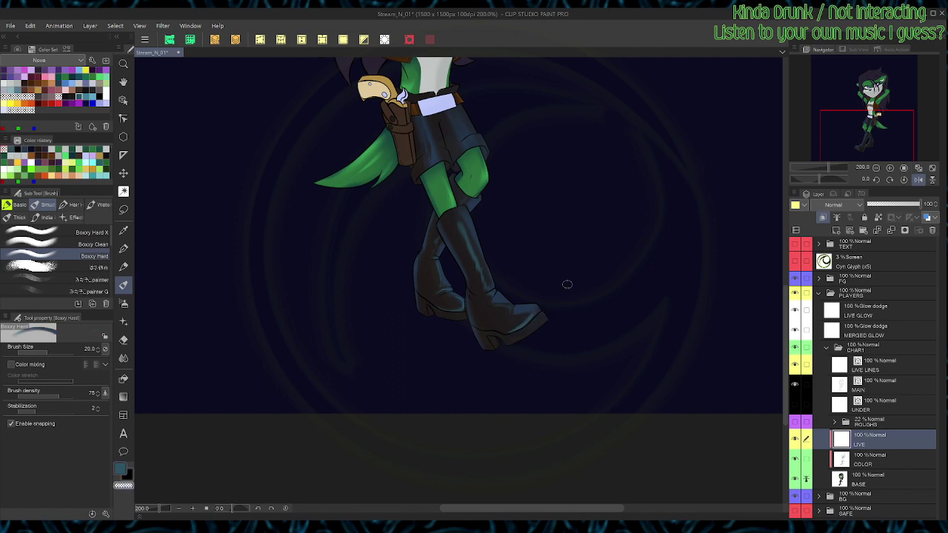
left_click_drag(567, 284, 531, 200)
left_click_drag(529, 251, 522, 283)
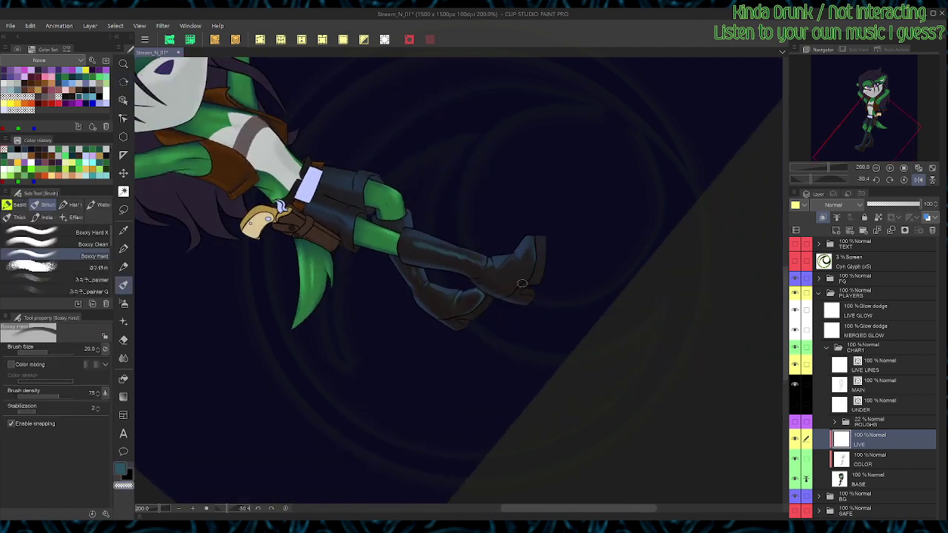
key("ctrl+at")
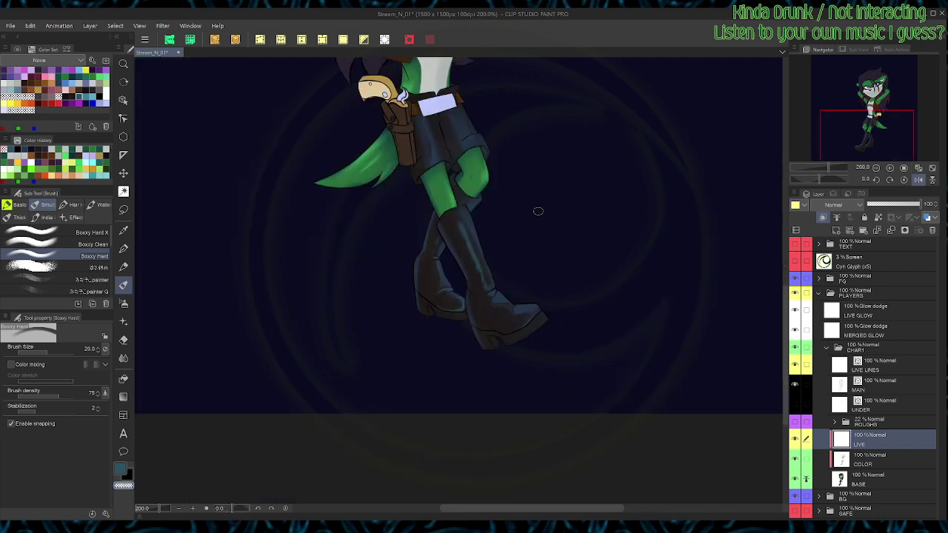
Step: Paint muted teal highlights along the front boot's shaft and ankle on the LIVE layer, soften them, and save the drawing
key("ctrl+s")
key("c")
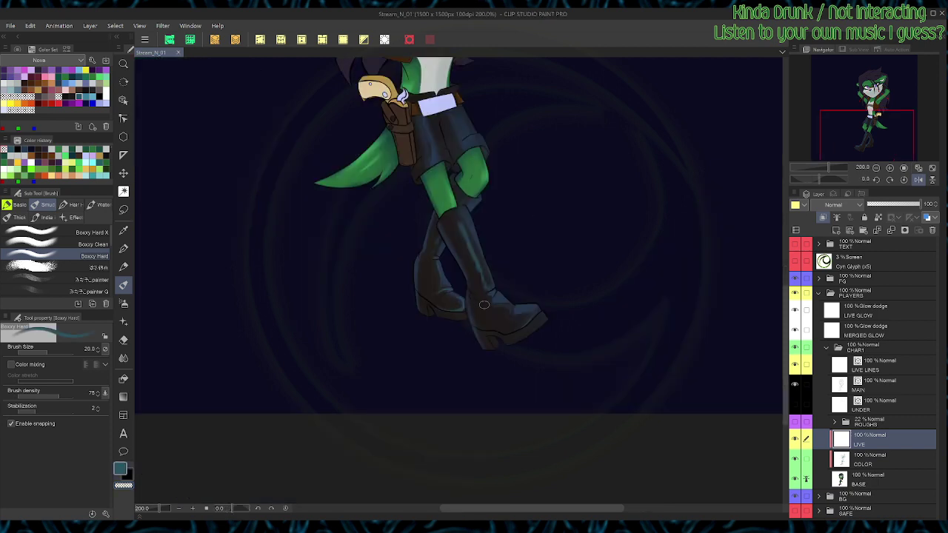
key("shift+space")
left_click_drag(512, 290, 471, 332)
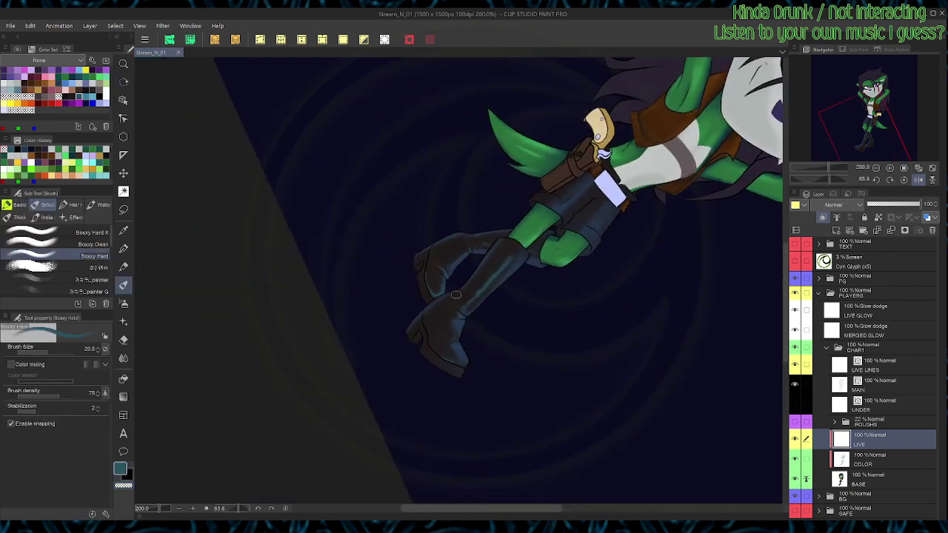
mouse_move(456, 295)
left_mouse_down()
mouse_move(448, 306)
mouse_move(456, 301)
mouse_move(456, 319)
left_mouse_up()
key("c")
key("c")
key("c")
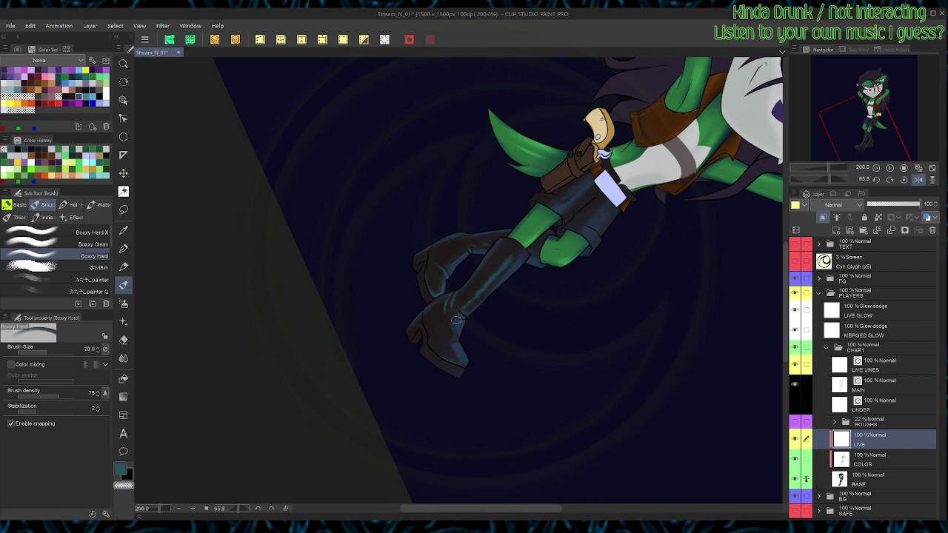
key("g")
key("b")
key("r")
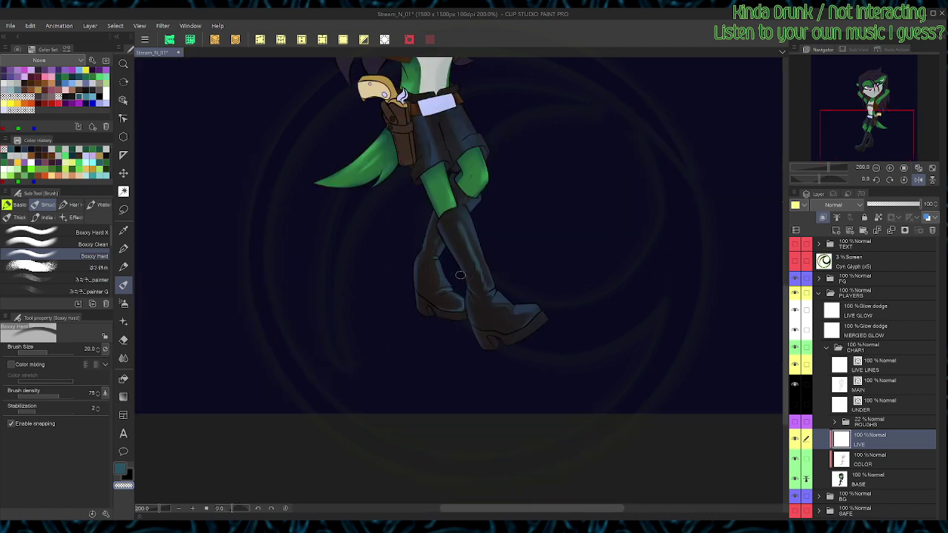
key("ctrl+s")
Step: Paint muted teal highlights on the front boot's heel, trimming the strokes with the transparent colour
key("c")
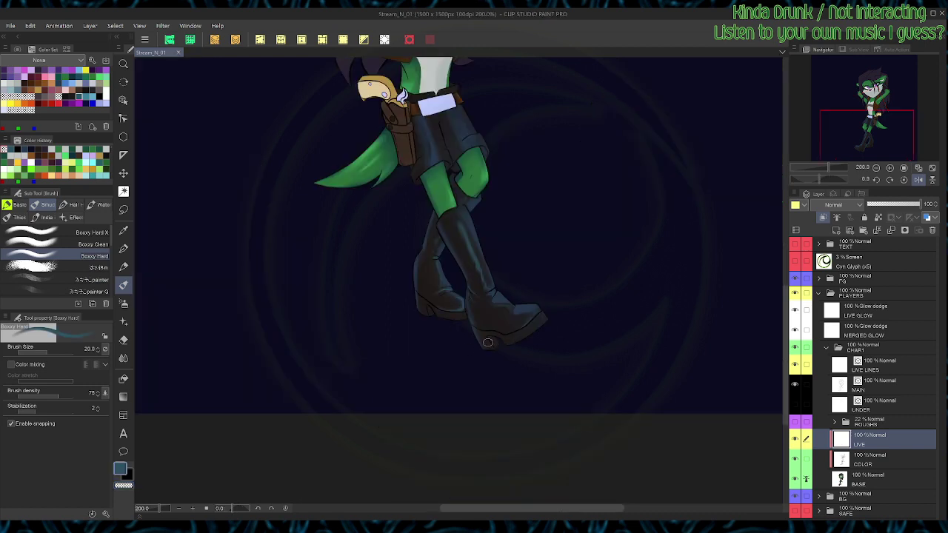
left_click_drag(491, 338, 502, 356)
key("c")
key("c")
key("c")
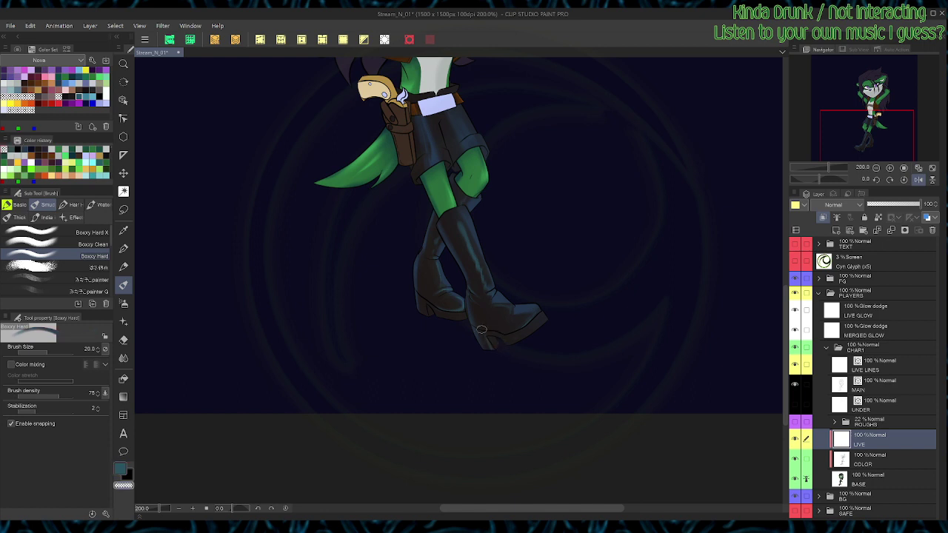
Step: Add teal rim highlights along the front boot's sole and toe, cleaning up their edges with the transparent colour
key("c")
mouse_move(511, 341)
left_mouse_down()
mouse_move(508, 332)
mouse_move(512, 348)
mouse_move(513, 324)
left_mouse_up()
key("c")
key("c")
mouse_move(544, 308)
left_mouse_down()
mouse_move(550, 317)
mouse_move(540, 315)
left_mouse_up()
key("c")
key("c")
mouse_move(541, 323)
left_mouse_down()
mouse_move(537, 304)
mouse_move(534, 326)
left_mouse_up()
key("c")
Step: Paint matching teal highlights on the rear boot's foot and toe, and save the drawing
left_click(589, 282, "alt")
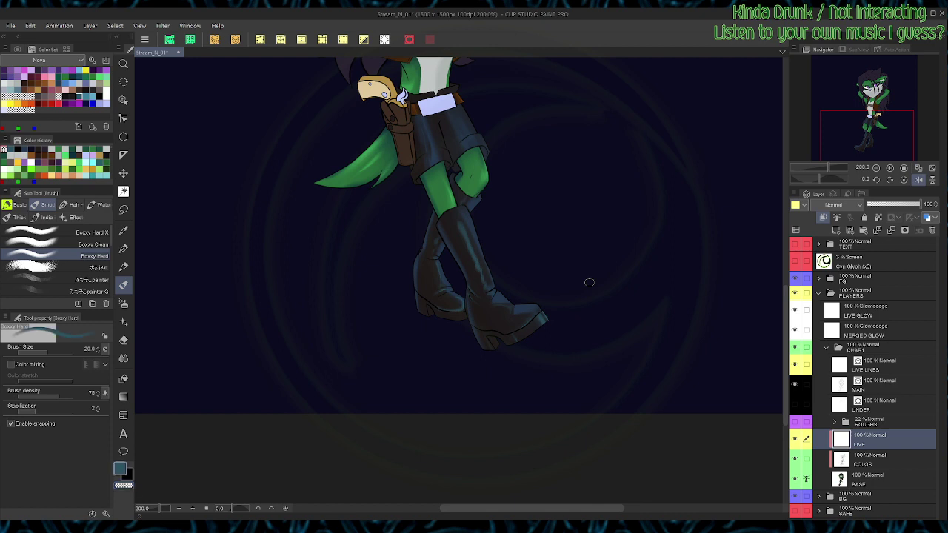
left_click(456, 315, "alt")
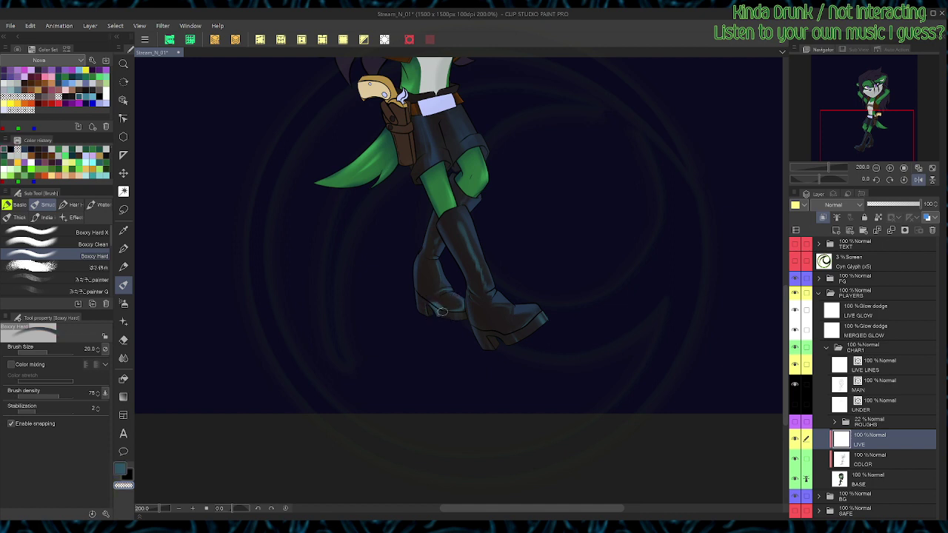
left_click_drag(435, 300, 432, 296)
key("ctrl+s")
Step: Paint teal highlights on the dark armband beside the character's face and fade them with Gradient erase
scroll(527, 277, "down", 1)
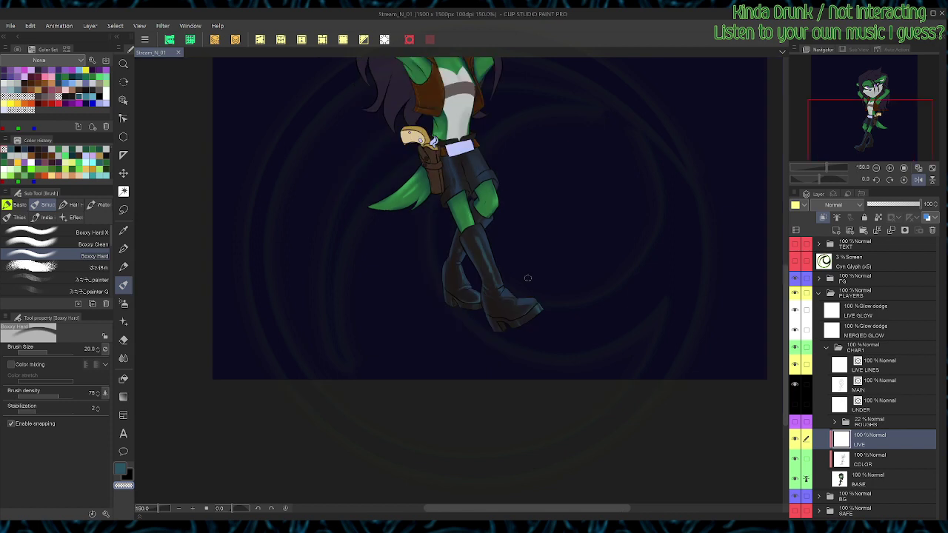
key("space")
left_click_drag(489, 185, 499, 331)
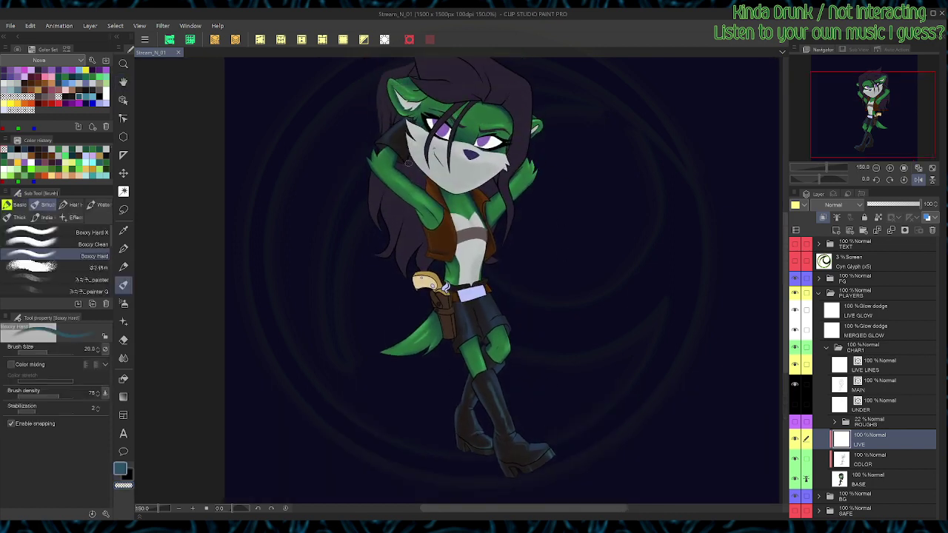
left_click_drag(407, 158, 404, 144)
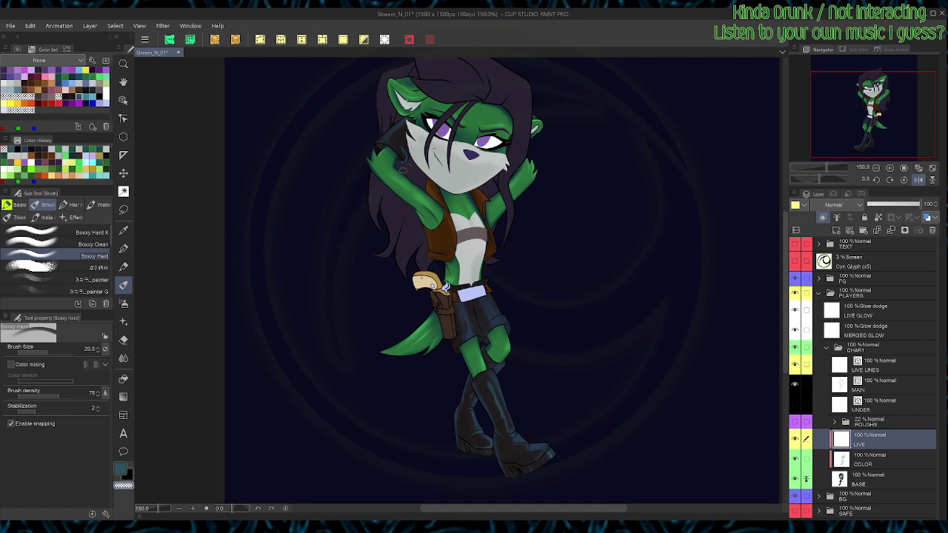
key("c")
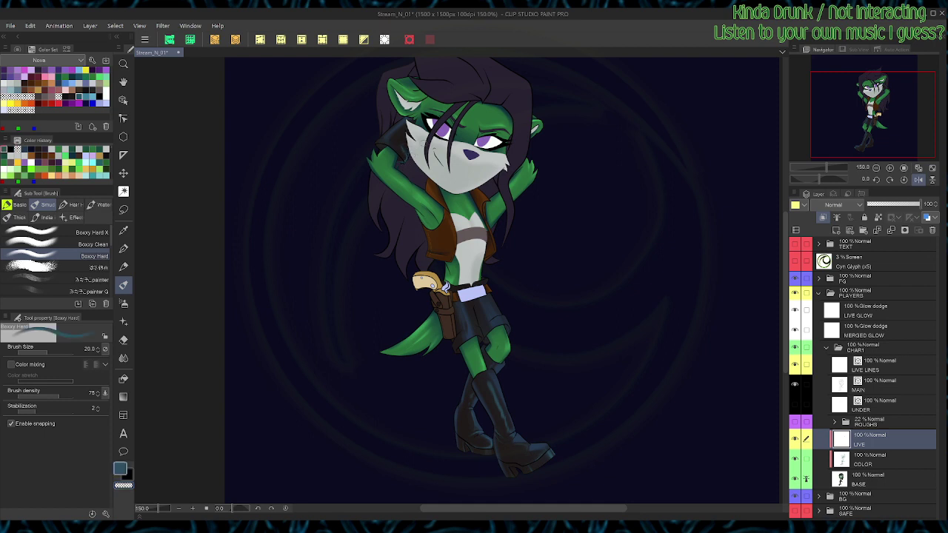
key("c")
key("g")
left_click_drag(390, 128, 406, 157)
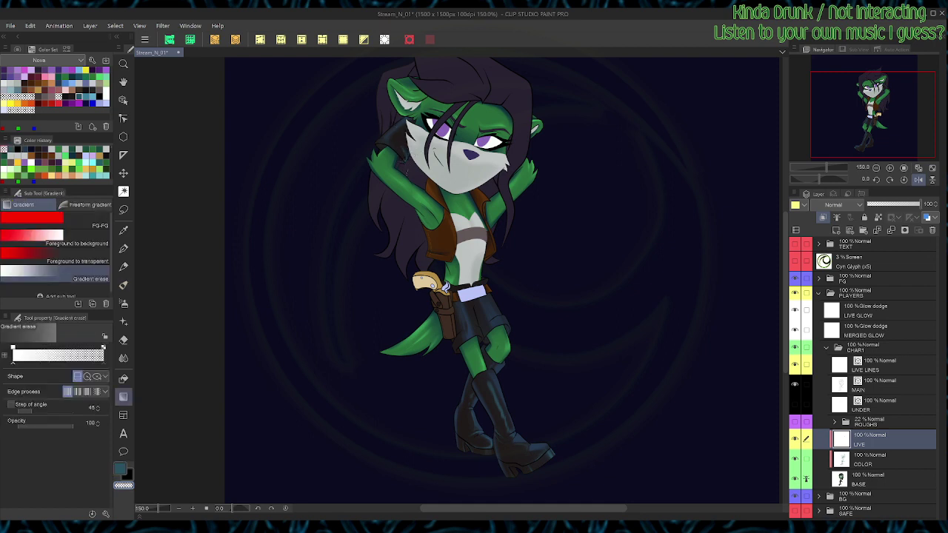
key("b")
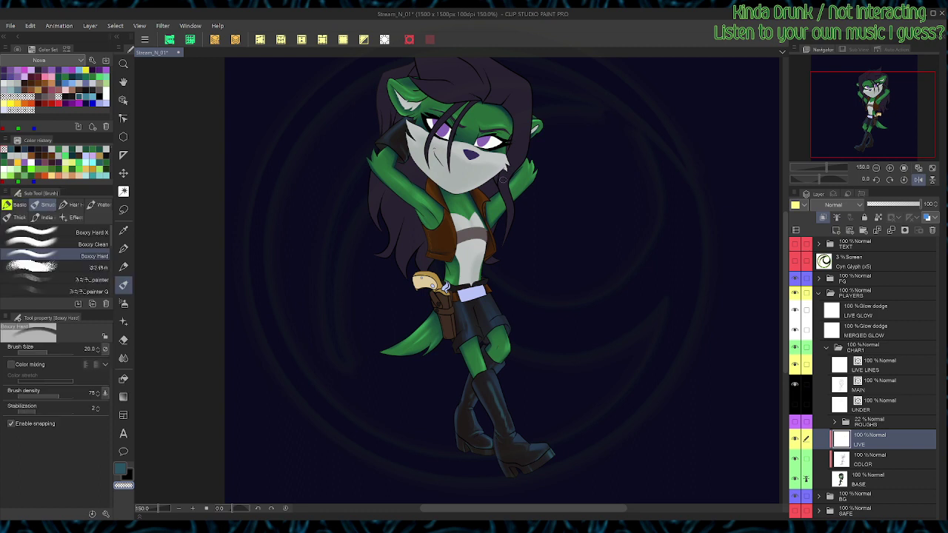
Step: Refine the teal highlights along the dark armband's outer edge with Boxxy Hard, and save the drawing
left_click(503, 180, "alt")
left_click(386, 141, "alt")
left_click(381, 134, "alt")
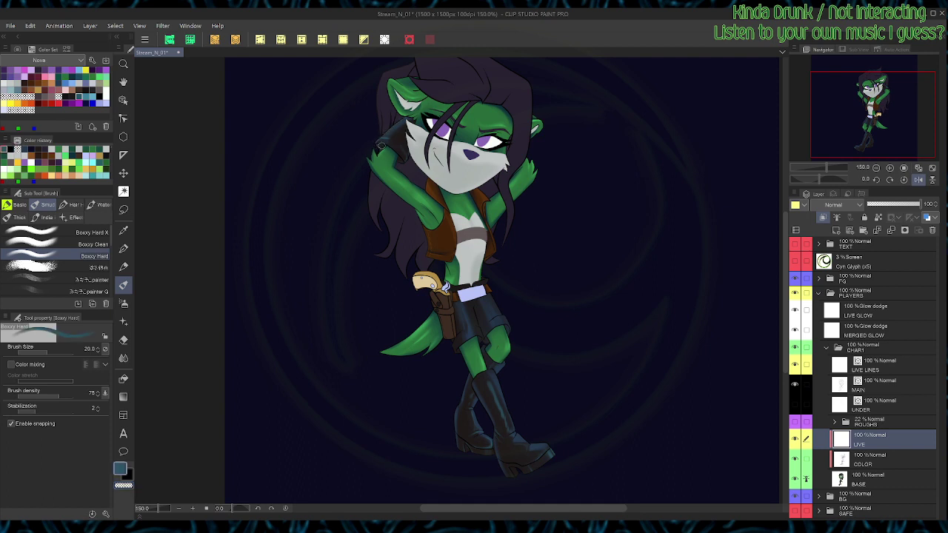
left_click(380, 145, "alt")
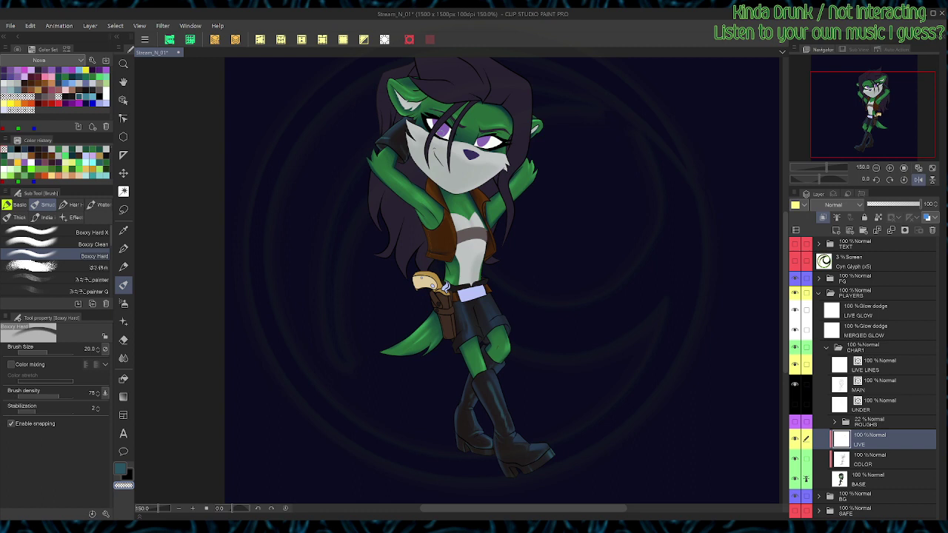
key("ctrl+s")
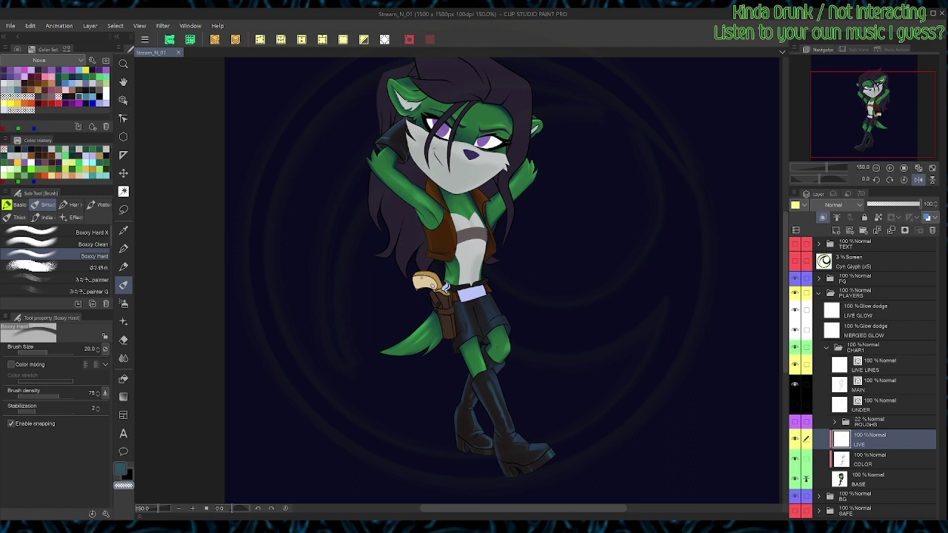
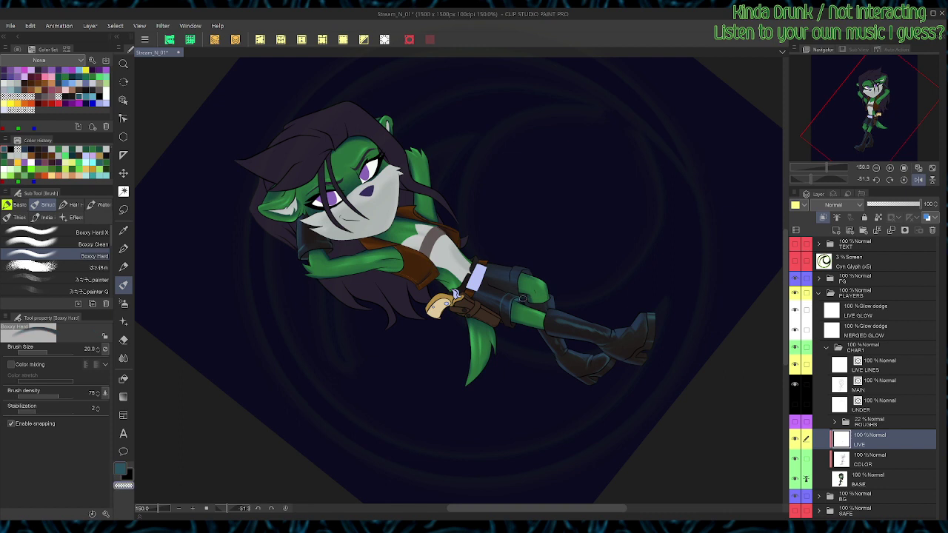
Step: Paint teal highlights on the folded cuffs of the shorts and trim them with the transparent colour
left_click_drag(519, 300, 516, 310)
scroll(534, 291, "up", 1)
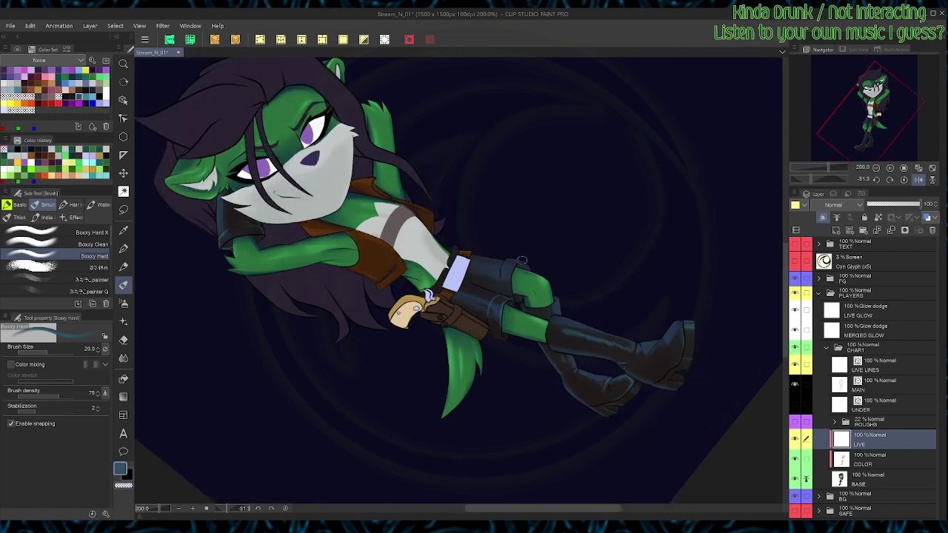
left_click_drag(511, 259, 507, 280)
key("c")
key("c")
left_click(515, 285, "alt")
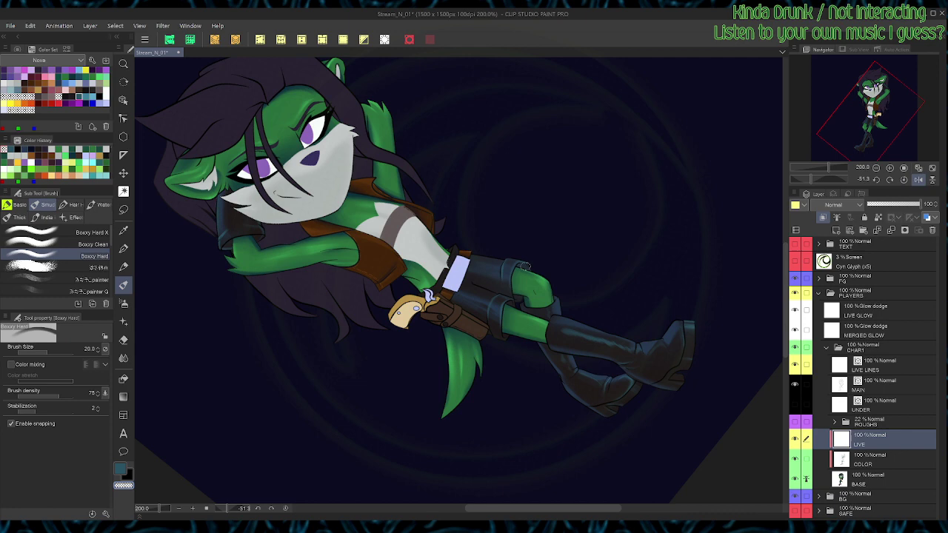
key("ctrl+at")
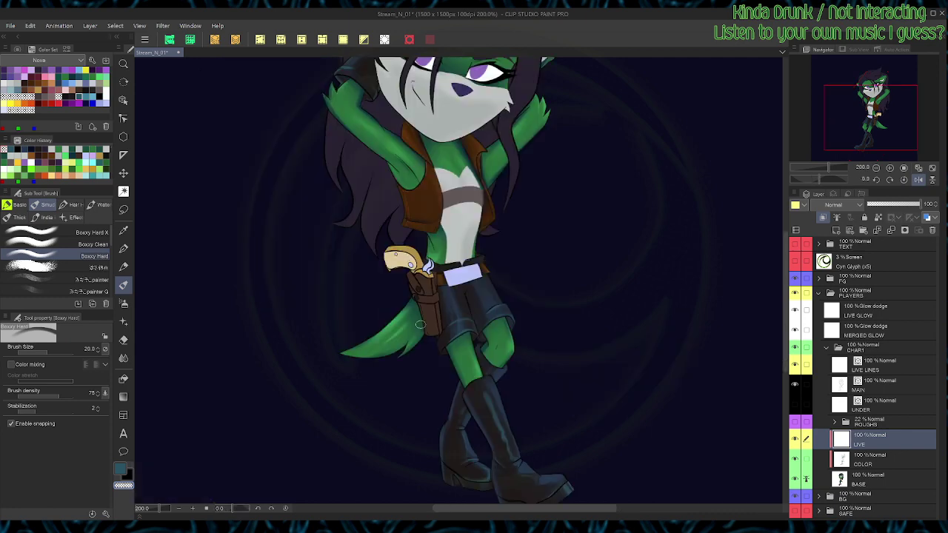
Step: Add teal highlights to the waist and upper legs of the shorts, clean up the strokes, and save the drawing
key("c")
key("r")
left_click_drag(508, 293, 480, 322)
left_click_drag(494, 288, 501, 282)
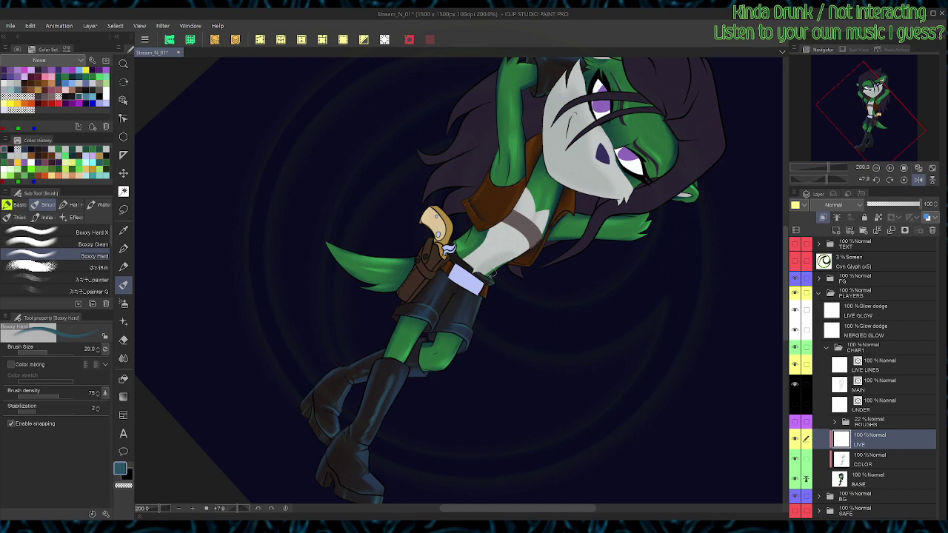
key("c")
key("c")
mouse_move(512, 273)
left_mouse_down()
mouse_move(506, 252)
mouse_move(442, 253)
mouse_move(438, 309)
left_mouse_up()
key("c")
key("c")
key("c")
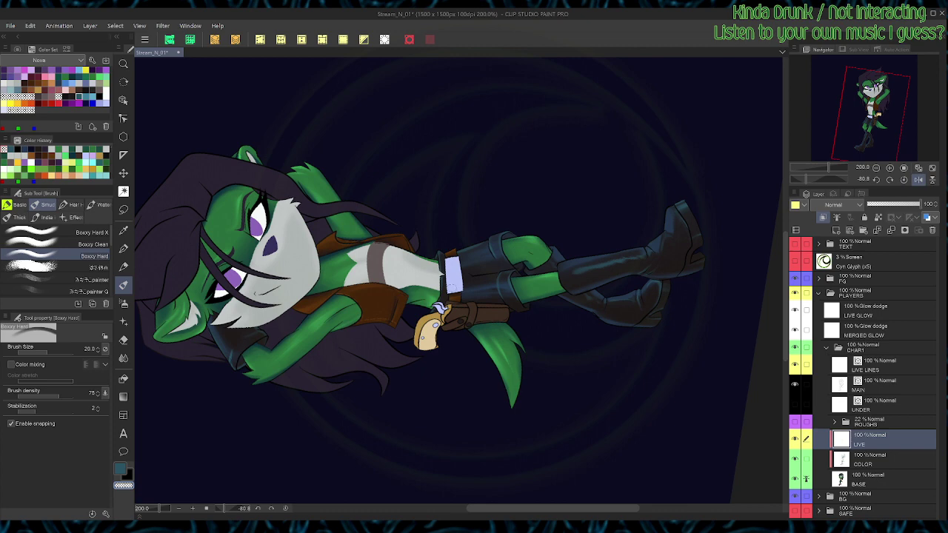
key("ctrl+@")
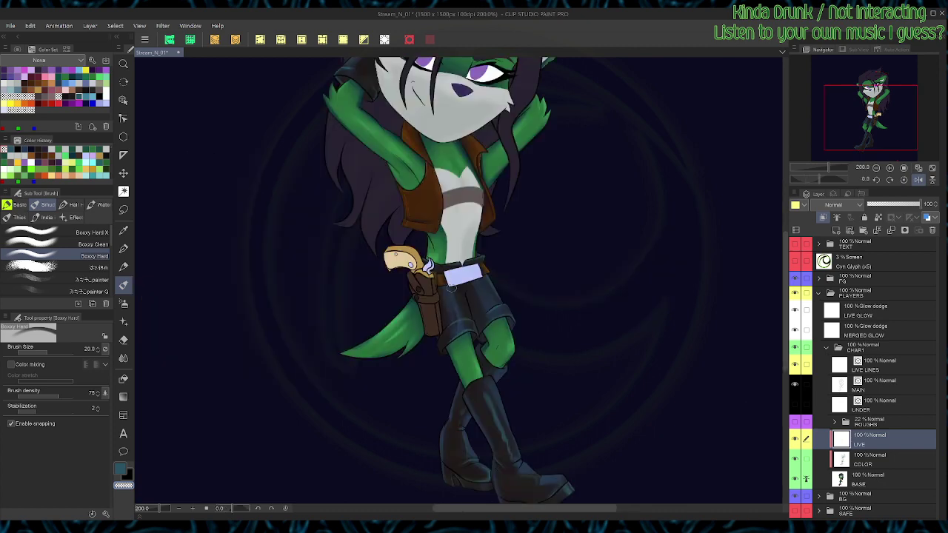
key("ctrl+s")
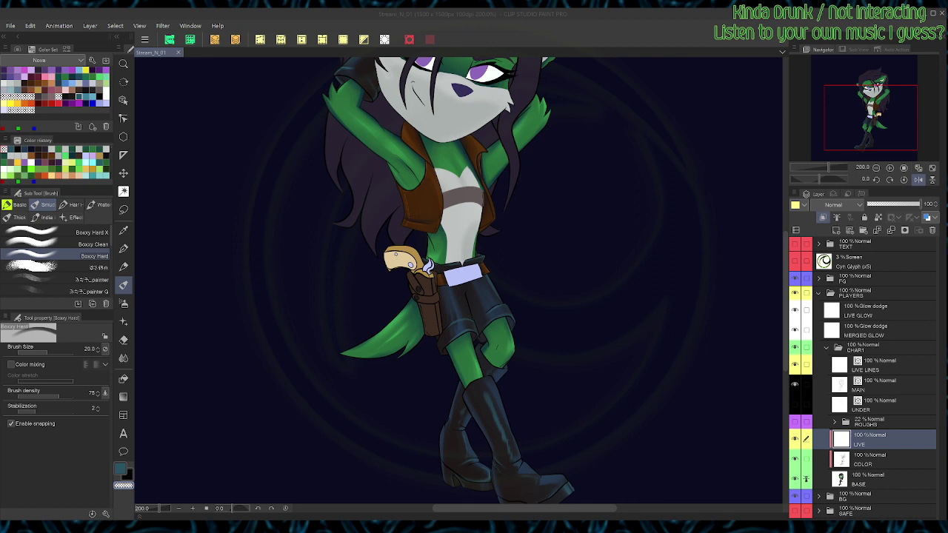
Step: Mirror the canvas view and touch up the teal shading on the shorts' hem beside the holster
key("alt+Tab")
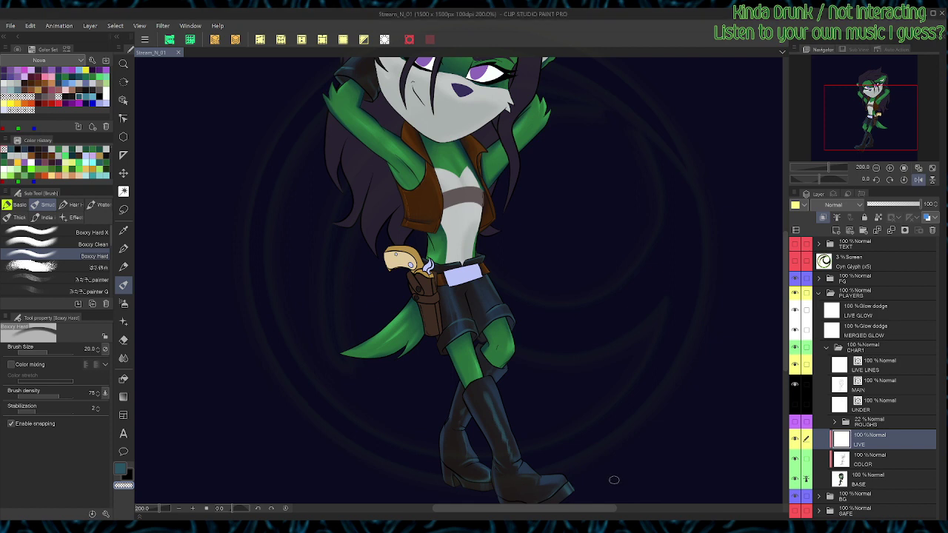
left_click(918, 179)
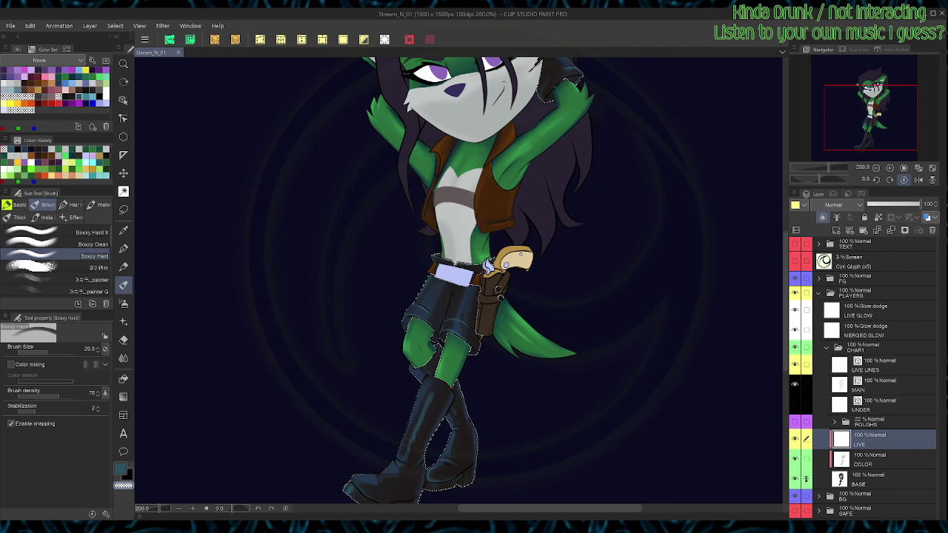
key("c")
left_click_drag(485, 342, 479, 355)
left_click(474, 356, "alt")
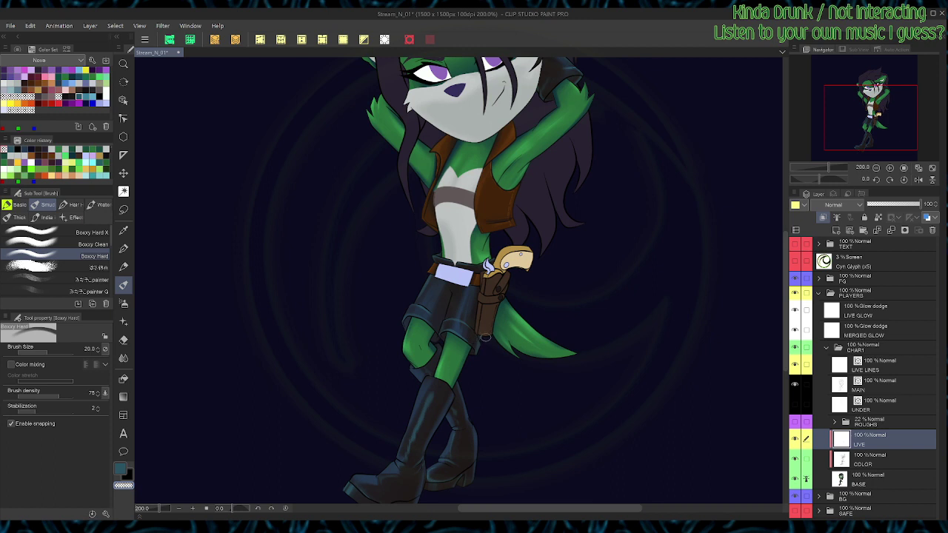
left_click(486, 342, "alt")
key("c")
left_click(448, 338, "alt")
left_click(447, 336, "alt")
Step: Touch up the teal highlights at the shorts' waist beside the pistol and clear the selection
key("c")
left_click_drag(481, 268, 477, 277)
key("c")
left_click(480, 273, "alt")
left_click(483, 269, "alt")
key("ctrl+d")
Step: Select the hair with the Ref Base auto selection, clear that area on the LIVE layer, and deselect
key("w")
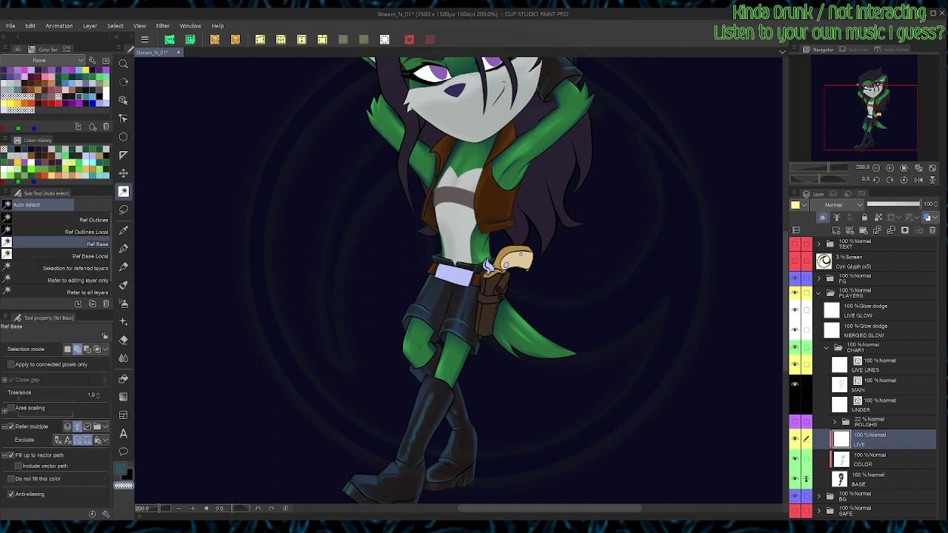
key("space")
left_click_drag(459, 245, 467, 309)
left_click(556, 222)
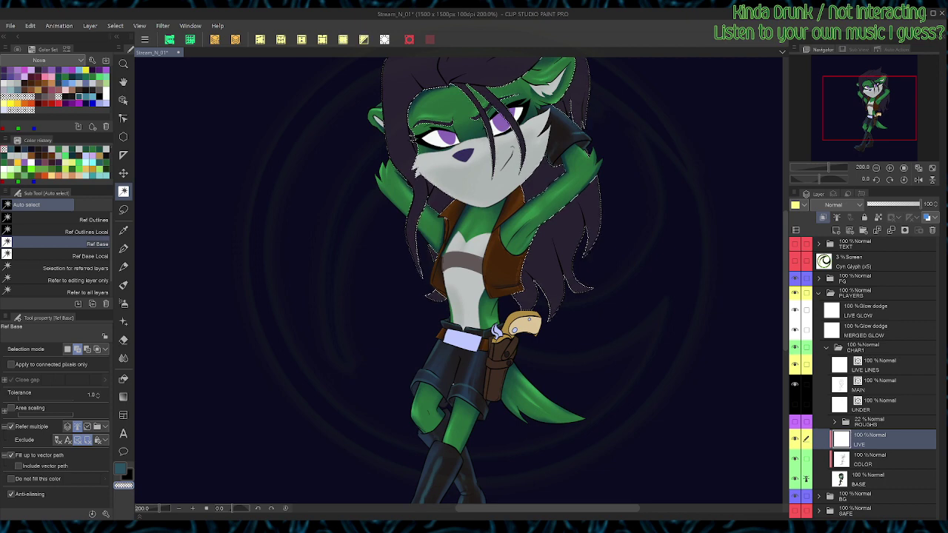
key("m")
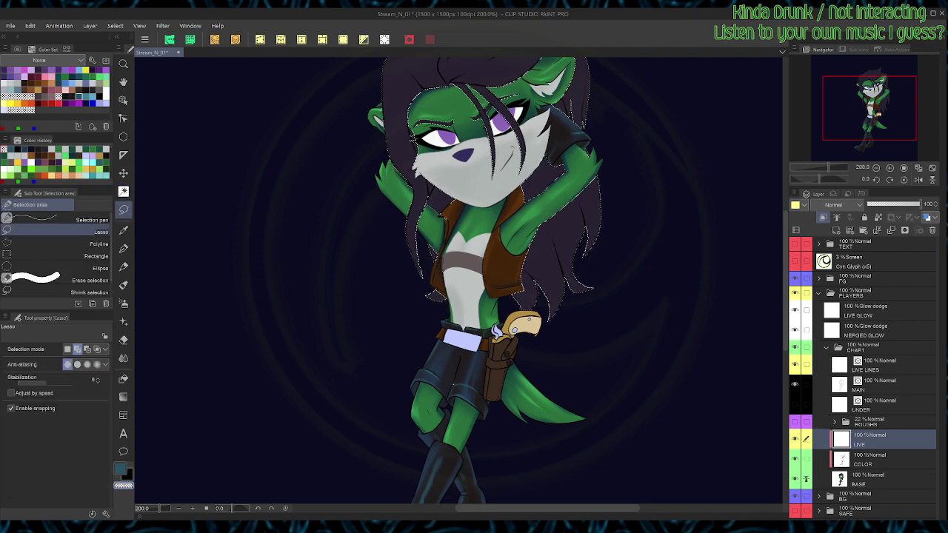
key("space")
mouse_move(453, 383)
left_mouse_down()
mouse_move(445, 198)
mouse_move(478, 395)
left_mouse_up()
key("space")
left_click_drag(522, 348, 489, 403)
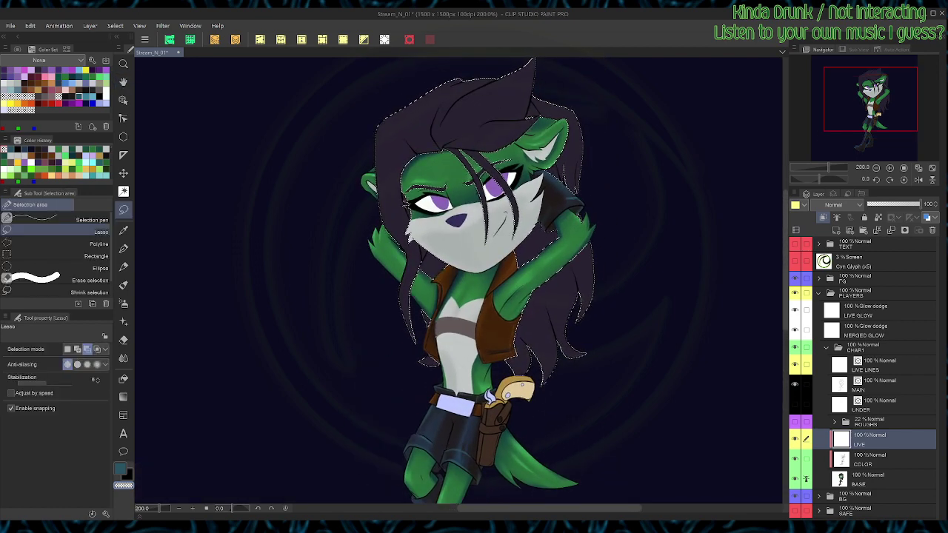
key("shift")
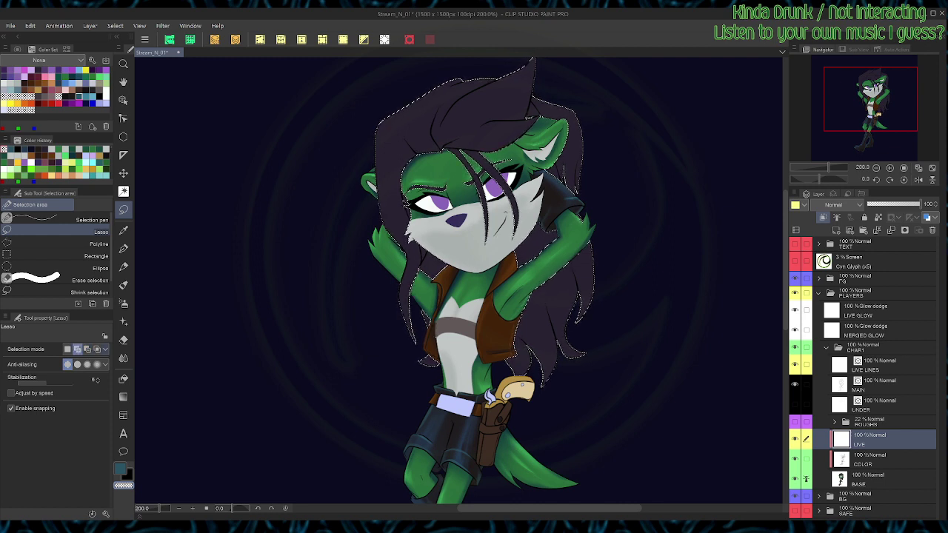
key("Delete")
key("ctrl+d")
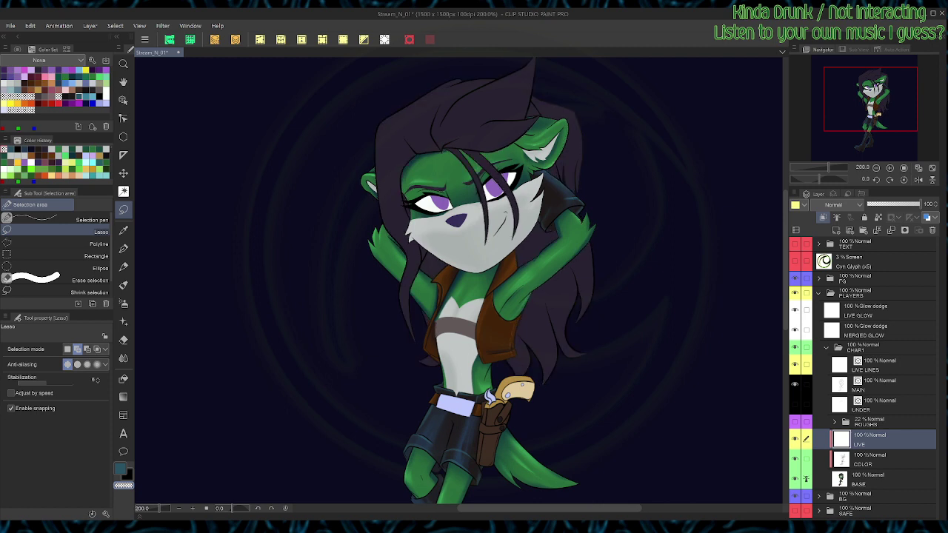
Step: Paint purple highlights with the Boxxy Hard brush on the long back hair below the raised arm, erasing the excess
left_click(45, 71)
key("b")
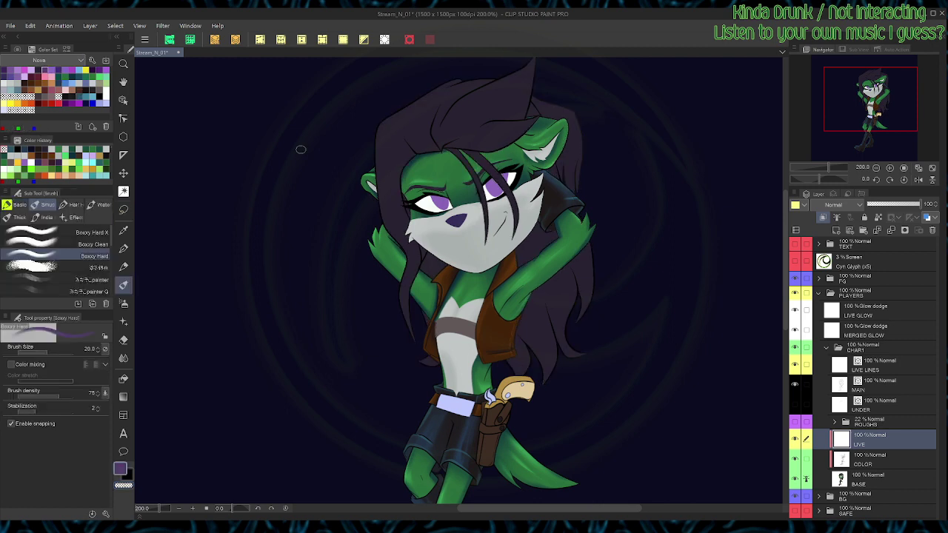
mouse_move(593, 253)
left_mouse_down()
mouse_move(594, 276)
mouse_move(549, 348)
left_mouse_up()
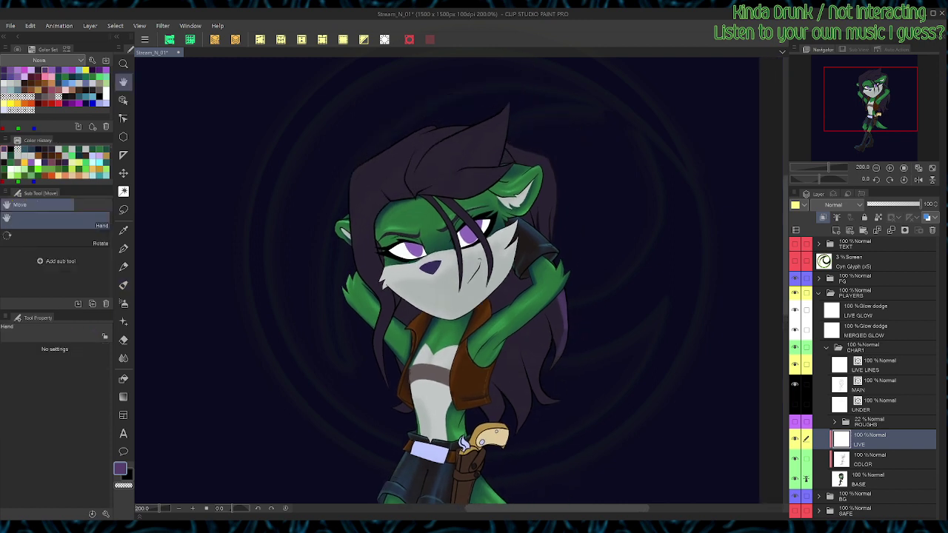
left_click(539, 348, "alt")
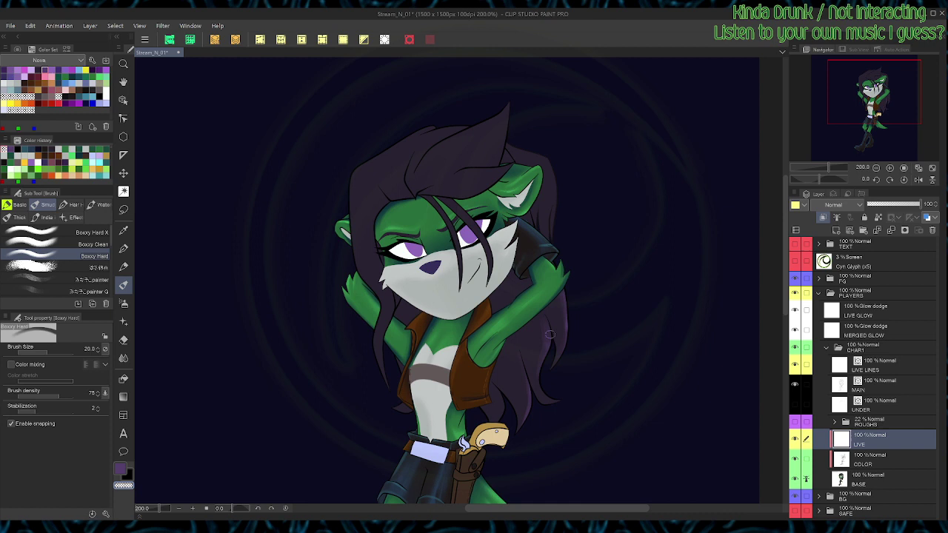
left_click(497, 416, "alt")
mouse_move(503, 405)
left_mouse_down()
mouse_move(492, 376)
mouse_move(498, 389)
left_mouse_up()
key("c")
left_click(502, 406, "alt")
left_click(492, 379, "alt")
Step: Touch up the purple highlights on the small area of hair between the face, raised arm and vest
mouse_move(403, 391)
left_mouse_down()
mouse_move(448, 348)
mouse_move(450, 358)
left_mouse_up()
key("c")
left_click(444, 315, "alt")
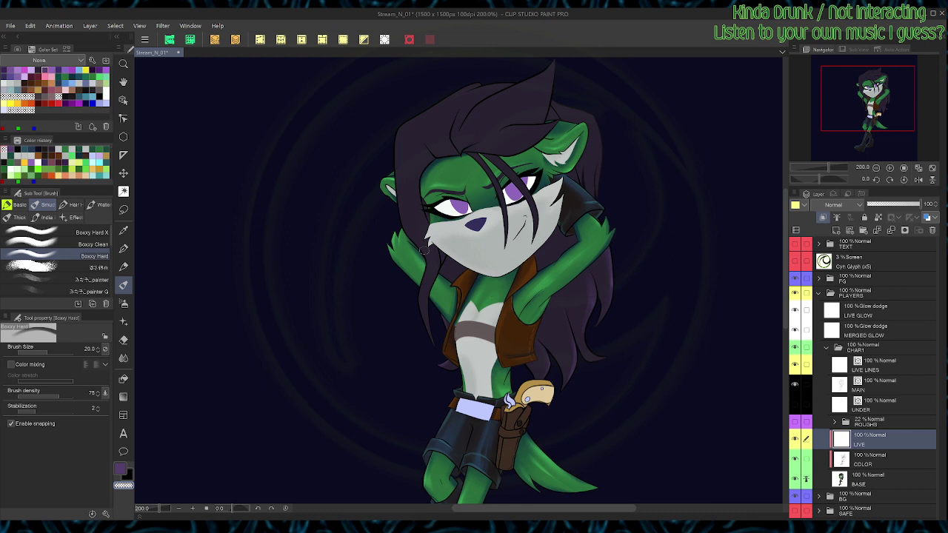
left_click(445, 280, "alt")
mouse_move(444, 281)
left_mouse_down()
mouse_move(445, 261)
mouse_move(454, 267)
left_mouse_up()
key("c")
key("c")
key("c")
key("c")
left_click_drag(456, 279, 457, 272)
key("c")
key("c")
key("g")
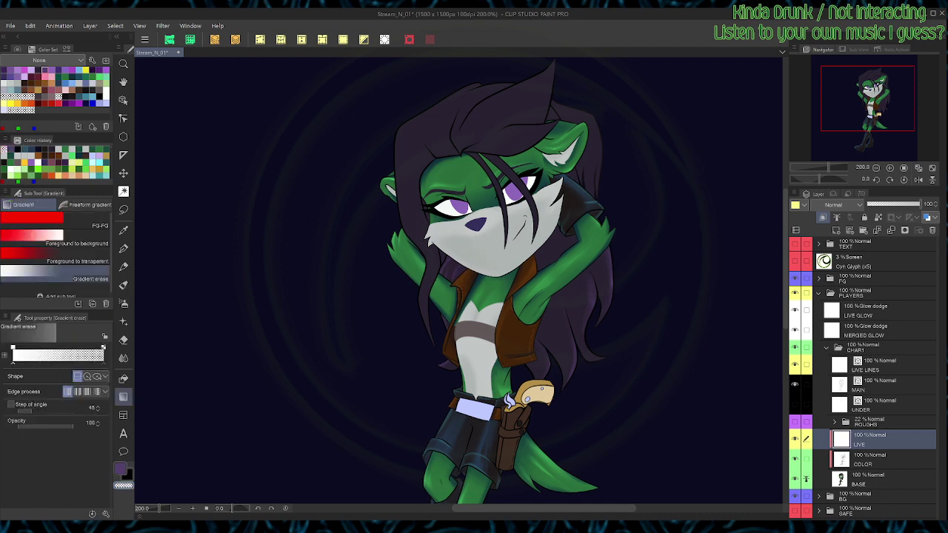
key("b")
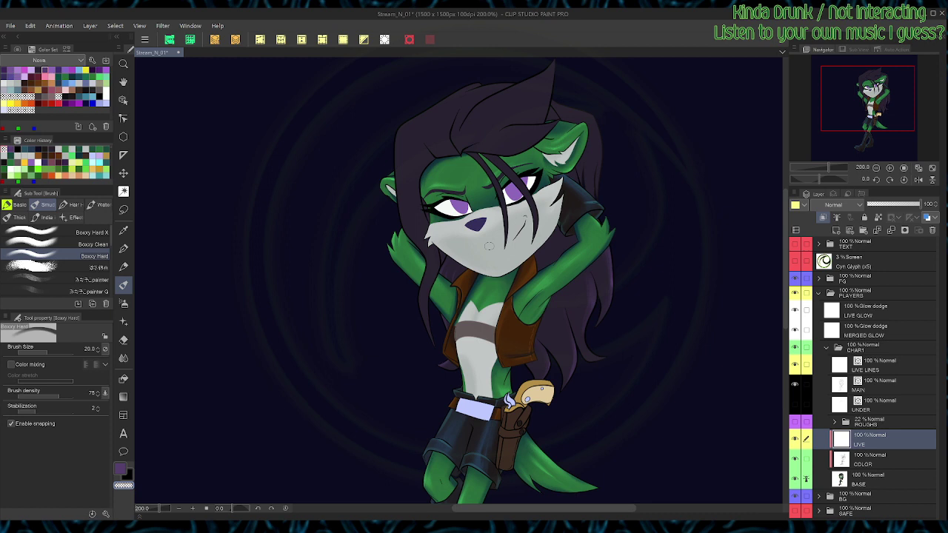
Step: Mirror the canvas view and paint purple strands on the lower back hair beside the vest, fading them with Gradient erase
key("h")
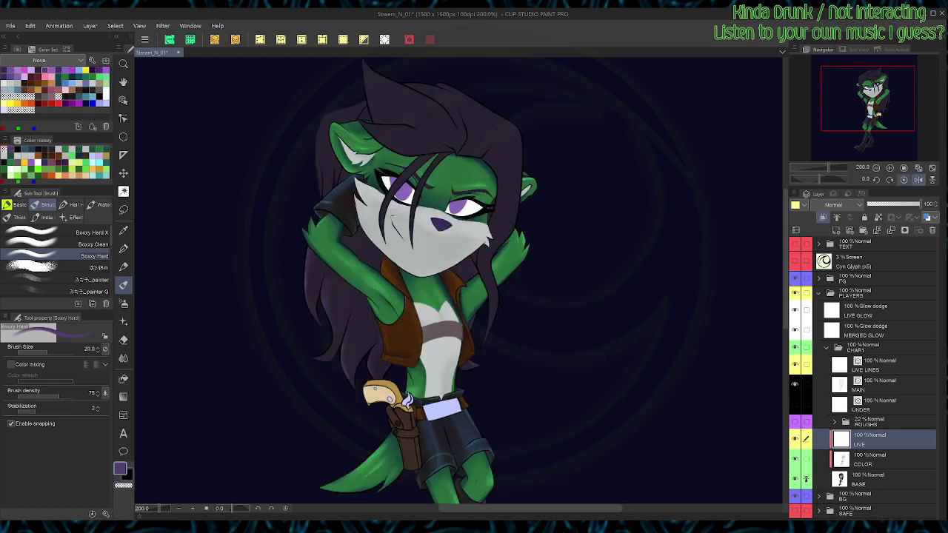
mouse_move(353, 362)
left_mouse_down()
mouse_move(373, 289)
mouse_move(356, 364)
mouse_move(355, 345)
mouse_move(381, 303)
left_mouse_up()
key("c")
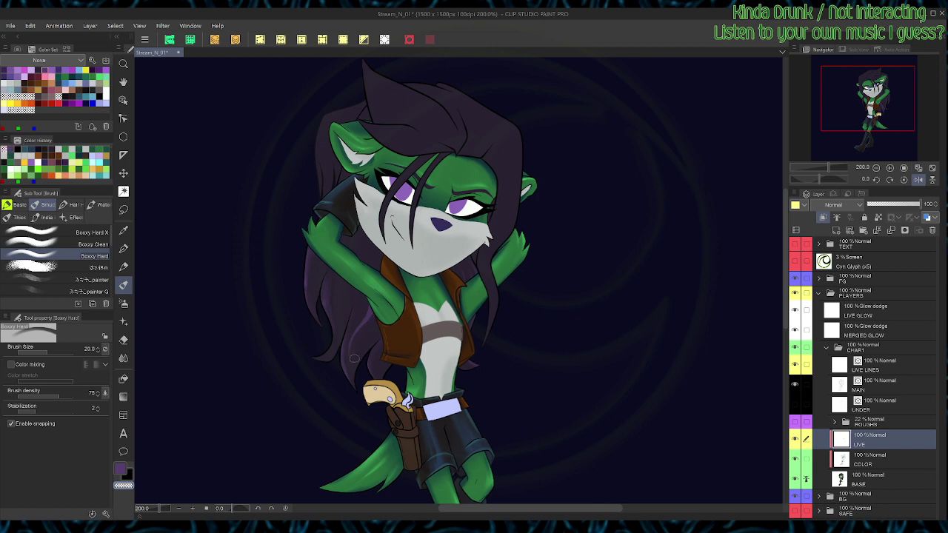
left_click_drag(353, 350, 377, 306)
key("c")
left_click_drag(354, 360, 378, 325)
key("c")
key("g")
left_click_drag(345, 377, 369, 326)
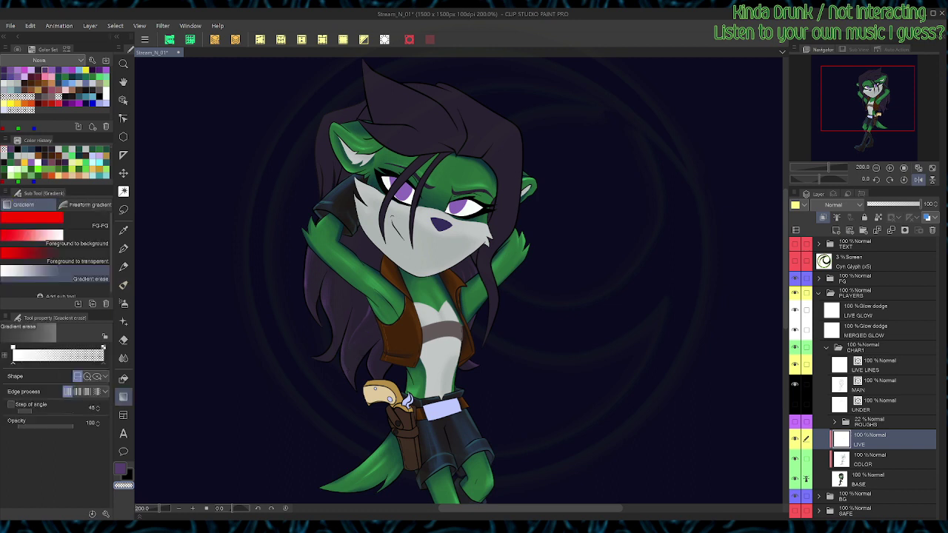
Step: Refine the purple strands beside the vest and add a small highlight between the chin and the raised arm
key("b")
key("g")
key("b")
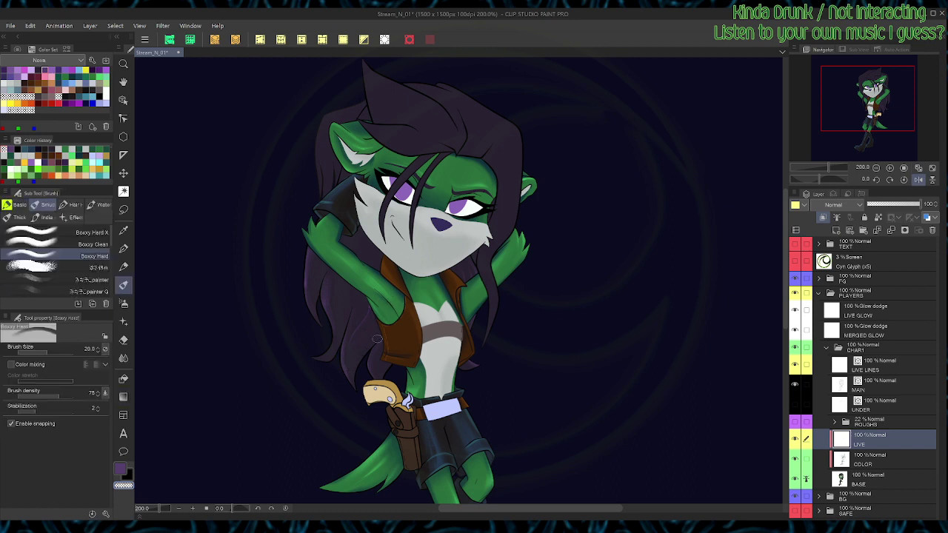
key("c")
mouse_move(377, 274)
left_mouse_down()
mouse_move(373, 250)
mouse_move(386, 278)
left_mouse_up()
key("c")
key("c")
key("c")
key("g")
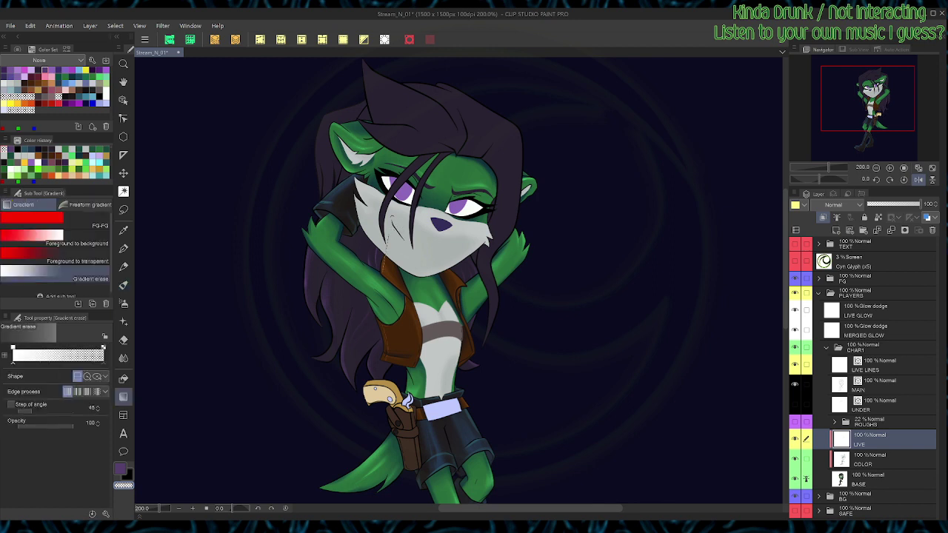
Step: Add a purple highlight to the outer curled tip of the back hair and soften it with Gradient erase
key("b")
key("c")
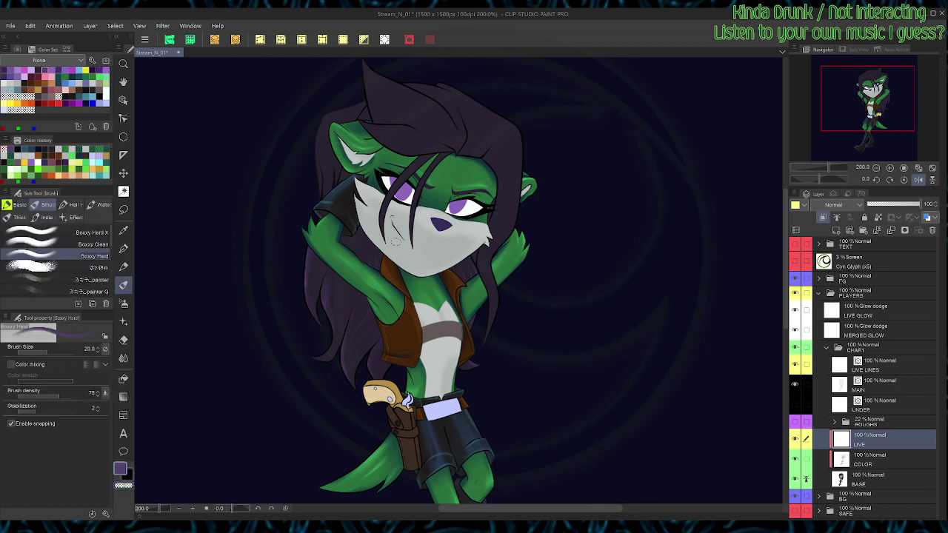
mouse_move(313, 361)
left_mouse_down()
mouse_move(345, 322)
mouse_move(340, 289)
mouse_move(346, 327)
mouse_move(333, 359)
mouse_move(319, 365)
mouse_move(342, 335)
left_mouse_up()
key("g")
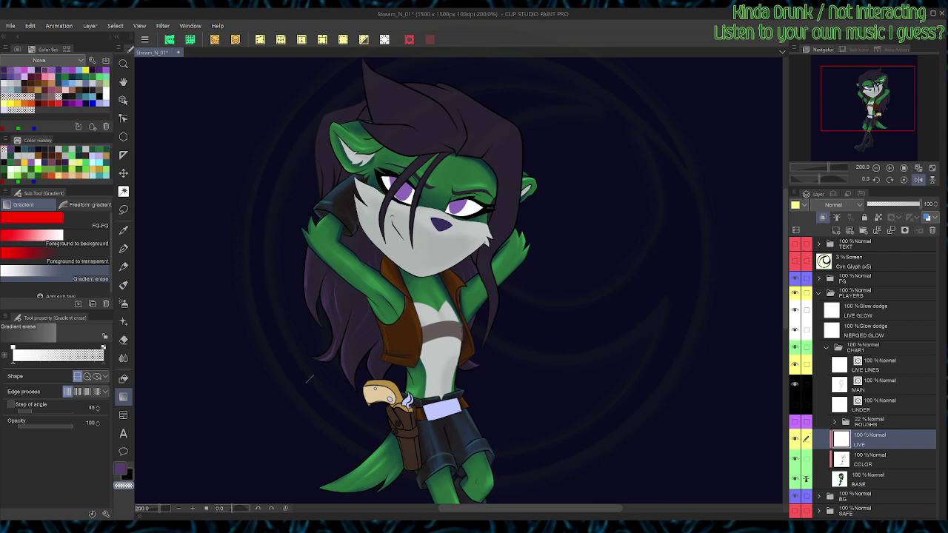
key("b")
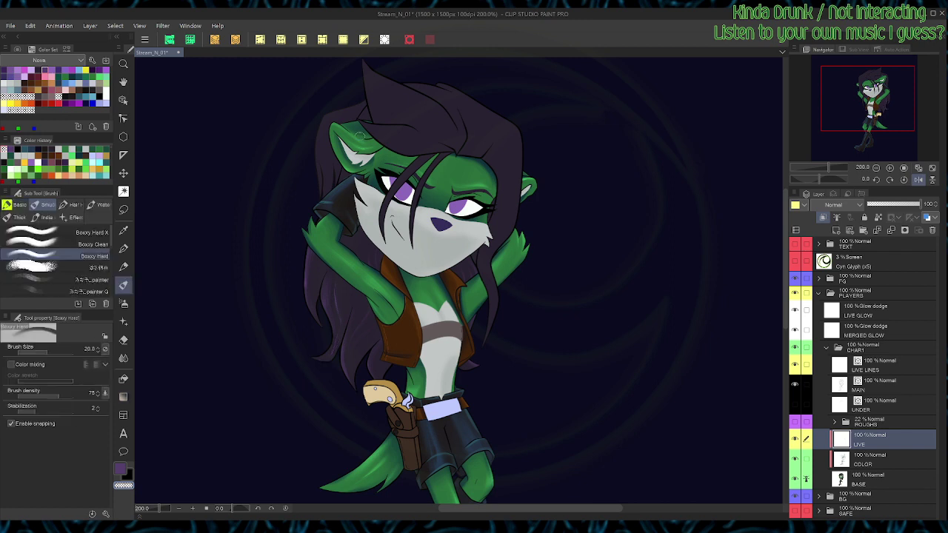
Step: Add purple highlights to the back hair around the raised arm and just below the armband
key("c")
mouse_move(352, 281)
left_mouse_down()
mouse_move(354, 319)
mouse_move(354, 276)
mouse_move(349, 314)
mouse_move(351, 280)
mouse_move(345, 311)
mouse_move(354, 284)
left_mouse_up()
key("c")
key("g")
key("b")
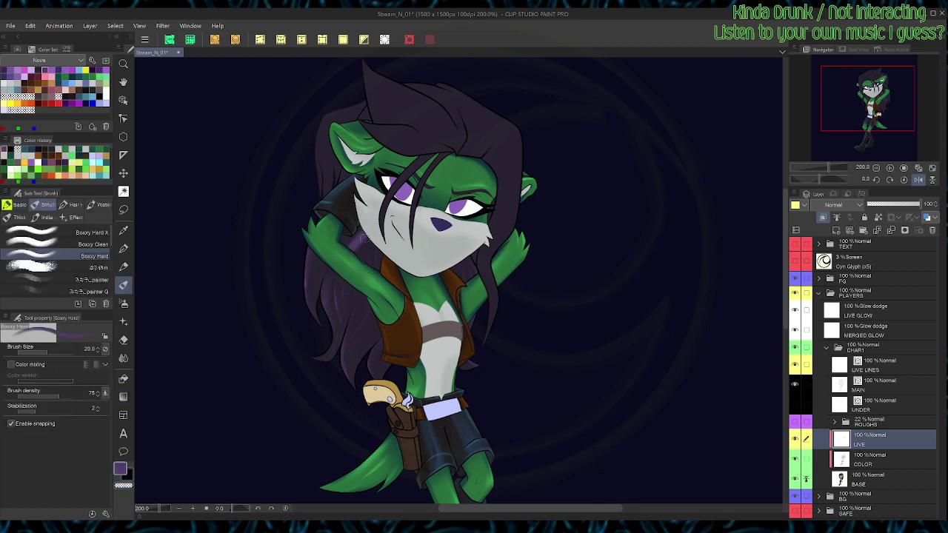
left_click_drag(356, 243, 360, 235)
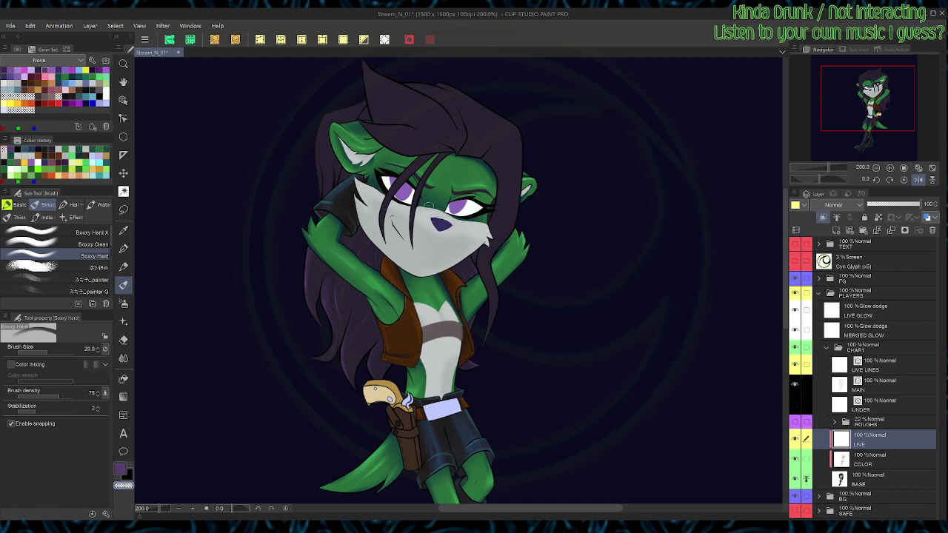
Step: Paint and trim purple strands along the outer edge of the back hair, unmirror the canvas view and save the drawing
key("c")
left_click_drag(314, 297, 319, 262)
key("c")
left_click_drag(317, 309, 323, 265)
left_click_drag(314, 307, 324, 258)
key("c")
left_click_drag(316, 299, 327, 265)
key("c")
left_click_drag(318, 300, 328, 268)
key("g")
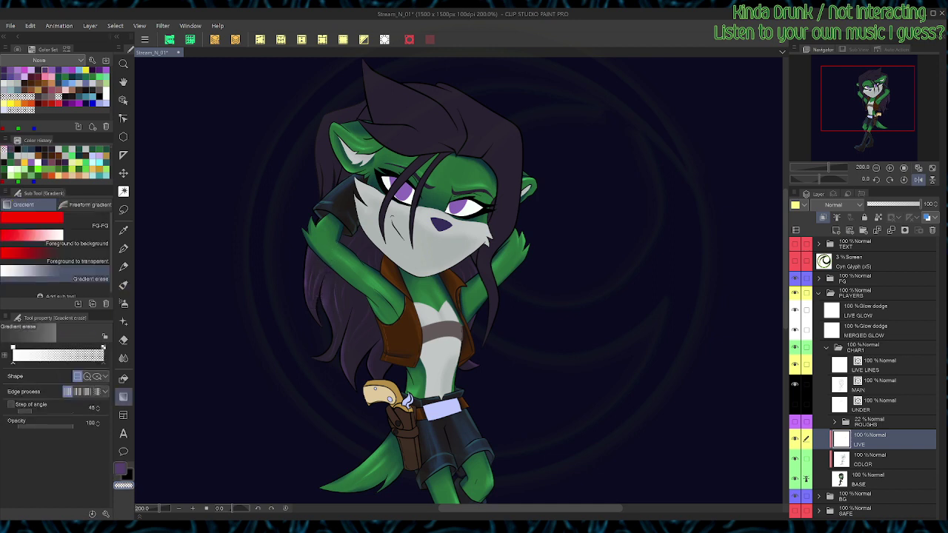
key("b")
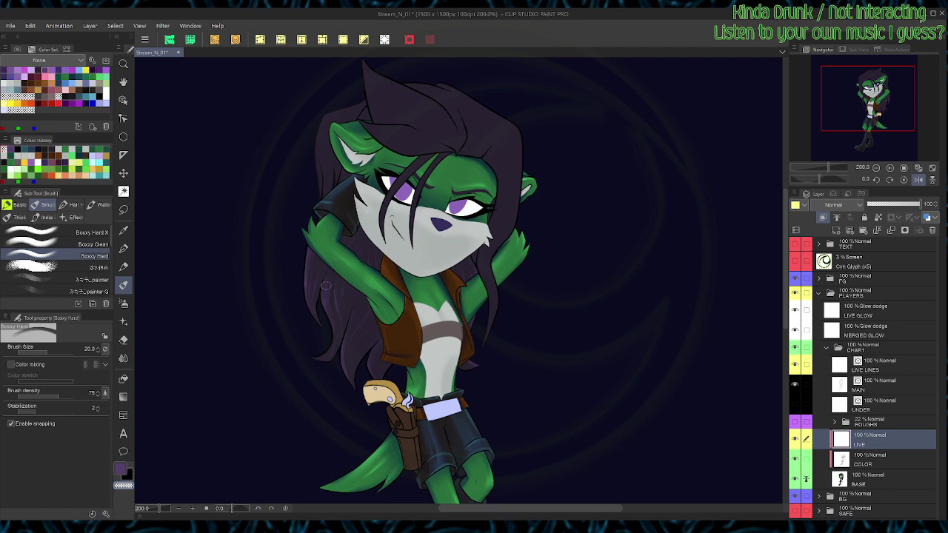
left_click(918, 179)
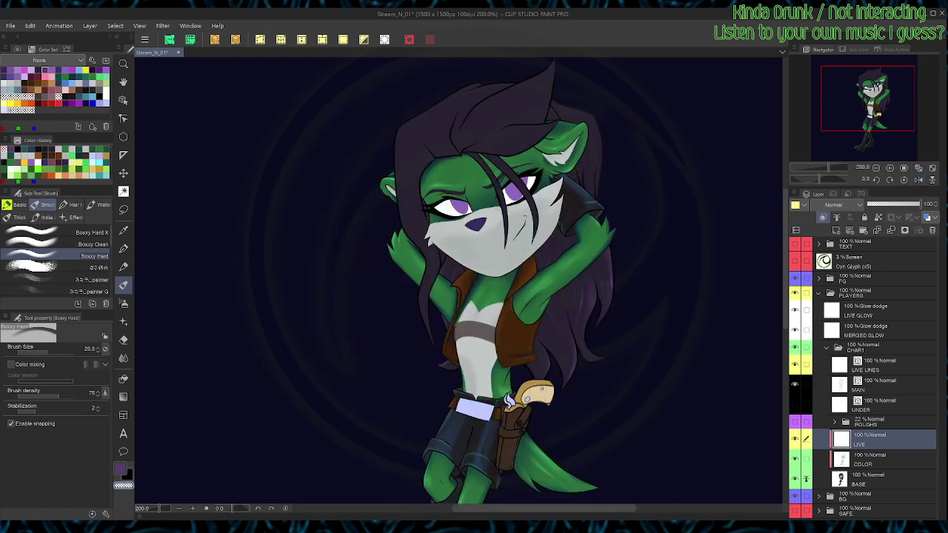
key("ctrl+s")
Step: Paint purple highlights on the back hair behind the large ear, down towards the armband
mouse_move(594, 173)
left_mouse_down()
mouse_move(576, 227)
mouse_move(555, 226)
left_mouse_up()
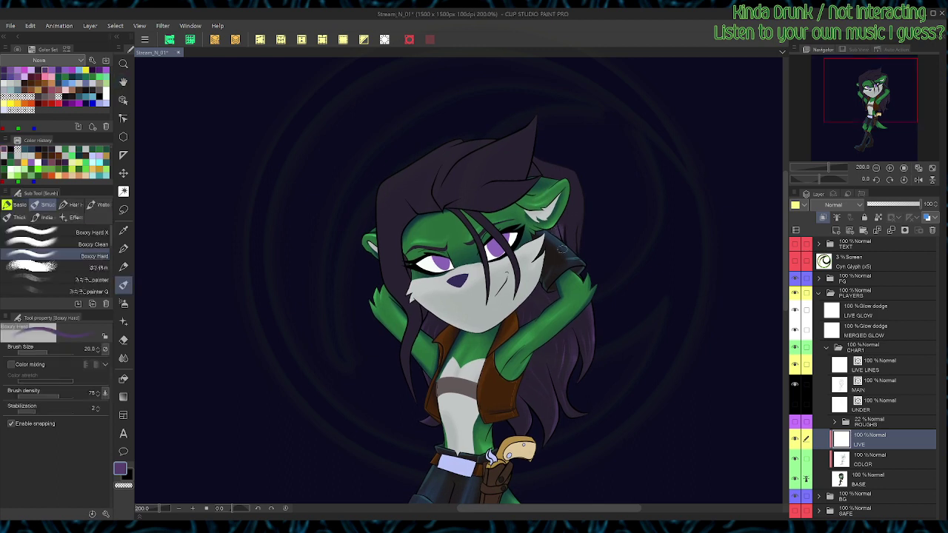
left_click(561, 221, "alt")
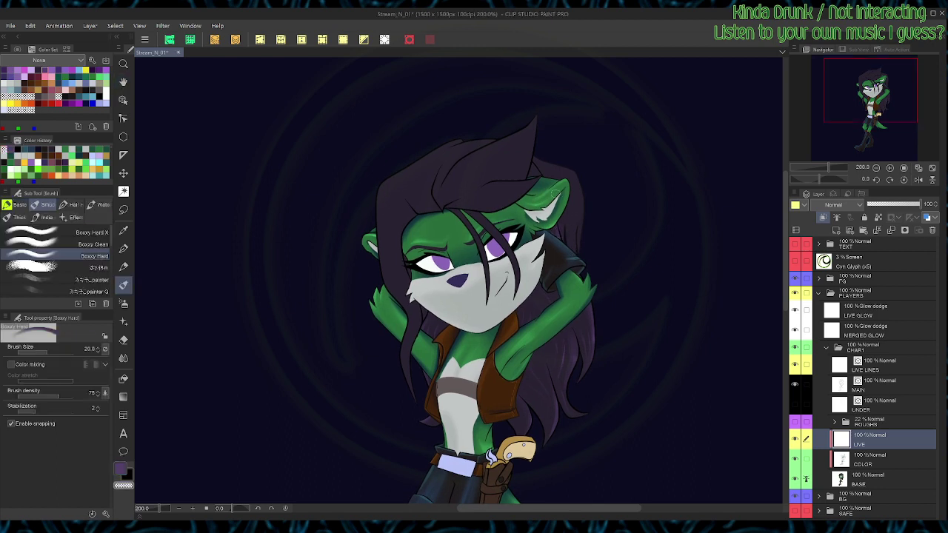
left_click(566, 218, "alt")
mouse_move(566, 213)
left_mouse_down()
mouse_move(570, 260)
mouse_move(568, 210)
mouse_move(578, 259)
mouse_move(573, 193)
mouse_move(549, 179)
mouse_move(581, 193)
mouse_move(571, 184)
mouse_move(576, 246)
left_mouse_up()
key("c")
key("c")
key("c")
mouse_move(573, 199)
left_mouse_down()
mouse_move(581, 258)
mouse_move(582, 194)
mouse_move(538, 139)
mouse_move(557, 172)
left_mouse_up()
key("c")
key("c")
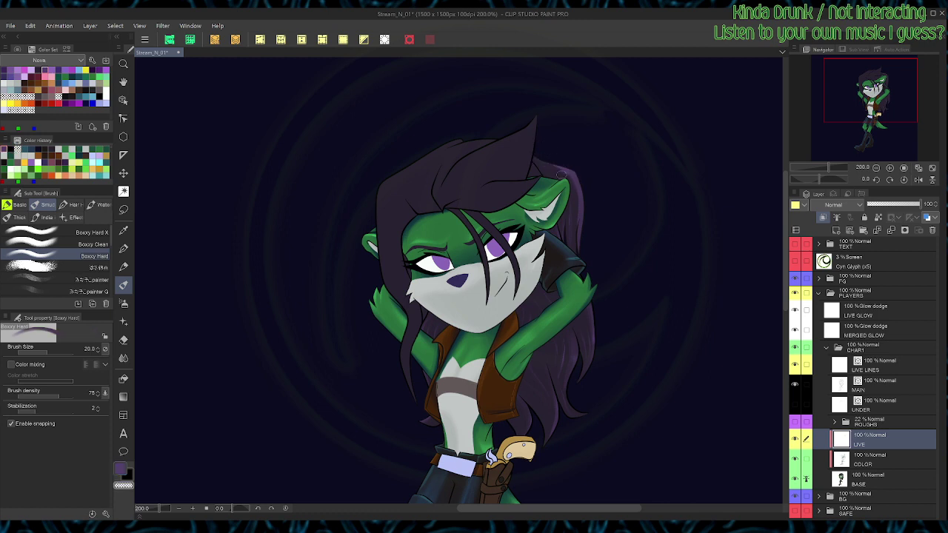
left_click_drag(575, 208, 572, 252)
mouse_move(548, 165)
left_mouse_down()
mouse_move(570, 179)
mouse_move(577, 250)
left_mouse_up()
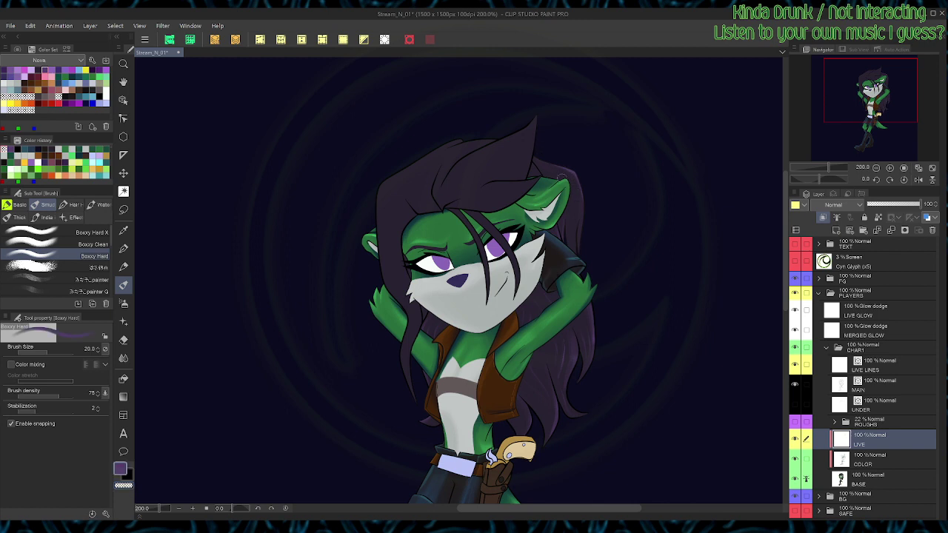
Step: Trim the highlights behind the large ear into thin strands and fade them with Gradient erase
key("c")
key("c")
left_click_drag(579, 225, 573, 173)
key("c")
left_click_drag(580, 216, 570, 170)
key("g")
key("b")
Step: Paint purple highlights along the side lock hanging beside the cheek and thin them out
left_click_drag(400, 365, 405, 324)
key("c")
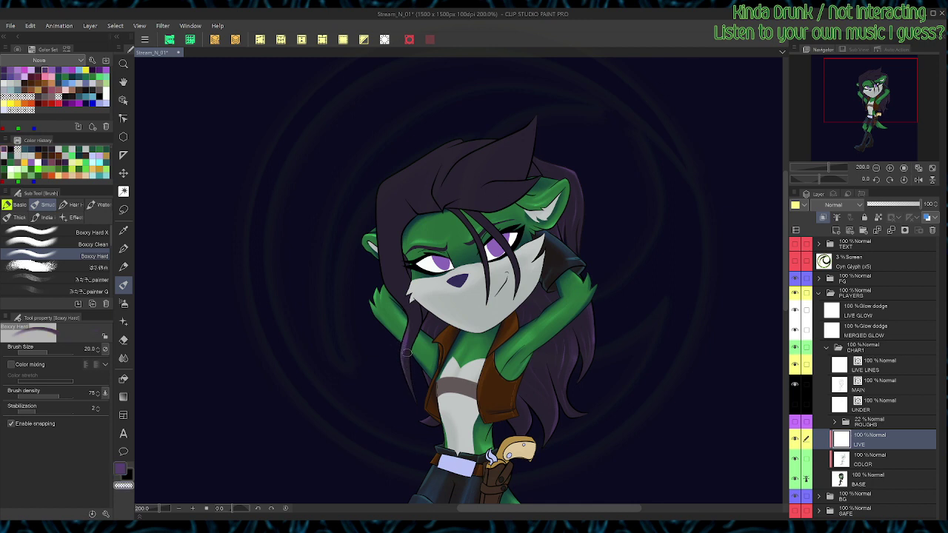
left_click(400, 301, "alt")
left_click_drag(406, 304, 380, 242)
key("c")
left_click_drag(413, 308, 382, 248)
key("c")
Step: Extend the purple highlights up the hair framing the face beside the small ear
mouse_move(409, 288)
left_mouse_down()
mouse_move(393, 265)
mouse_move(395, 223)
left_mouse_up()
key("c")
left_click_drag(404, 282, 396, 202)
left_click_drag(405, 283, 395, 203)
key("c")
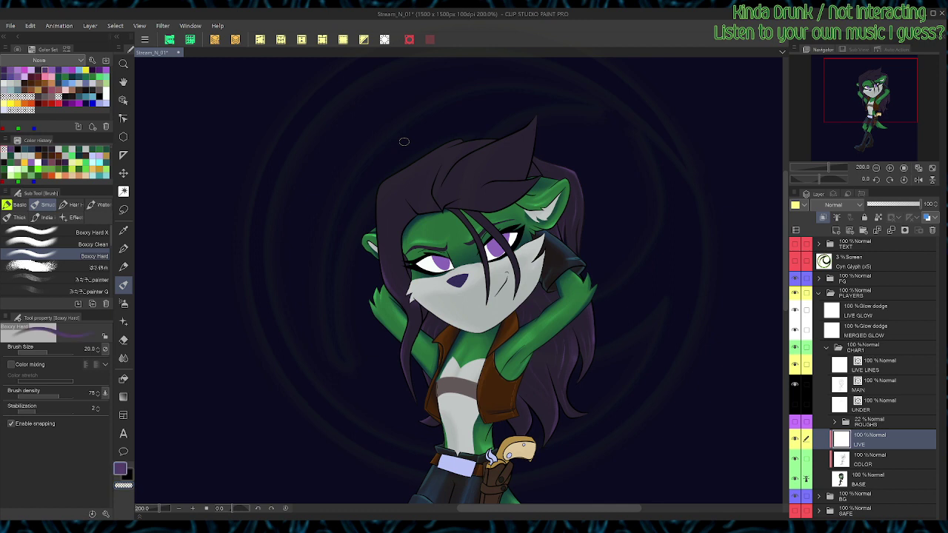
left_click_drag(376, 259, 384, 181)
Step: Paint a purple highlight along the outer edge of the crown and fade it with the gradient eraser
mouse_move(551, 107)
left_mouse_down()
mouse_move(481, 122)
mouse_move(392, 185)
mouse_move(340, 311)
mouse_move(370, 245)
left_mouse_up()
left_click(344, 328, "alt")
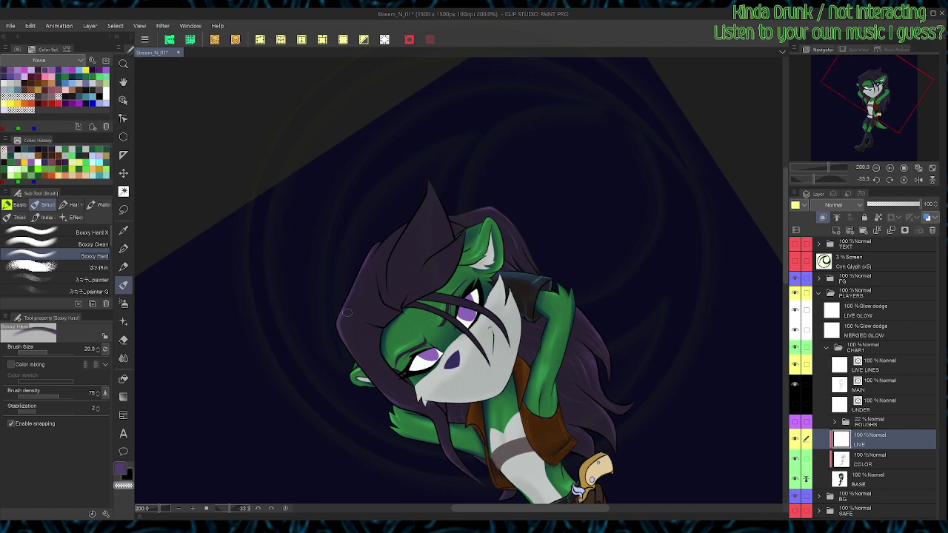
key("ctrl+@")
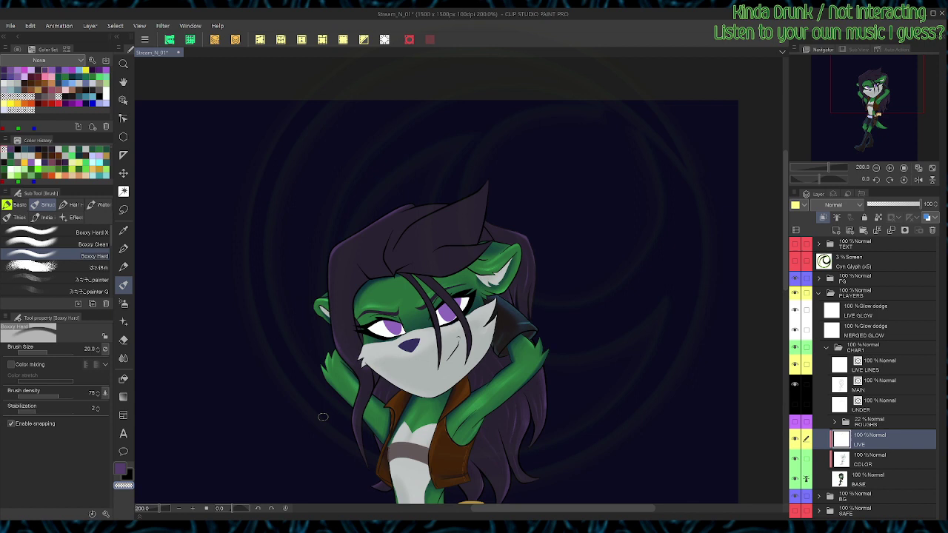
key("c")
mouse_move(363, 264)
left_mouse_down()
mouse_move(353, 246)
mouse_move(416, 205)
mouse_move(364, 247)
mouse_move(361, 264)
left_mouse_up()
left_click_drag(422, 204, 355, 257)
key("g")
left_click_drag(405, 218, 413, 175)
left_click_drag(396, 243, 411, 178)
Step: Add a purple strand on the top hair at the base of the pointed tuft and soften it
key("b")
left_click(404, 214, "alt")
mouse_move(389, 259)
left_mouse_down()
mouse_move(397, 232)
mouse_move(452, 191)
mouse_move(392, 266)
mouse_move(416, 212)
left_mouse_up()
key("c")
key("g")
key("b")
Step: Paint purple highlights along the pointed tuft, clean up the strokes and mirror the canvas view
key("c")
key("c")
left_click_drag(399, 247, 484, 185)
key("c")
mouse_move(414, 219)
left_mouse_down()
mouse_move(466, 186)
mouse_move(469, 203)
mouse_move(411, 235)
left_mouse_up()
left_click(487, 189, "alt")
left_click(487, 192, "alt")
left_click(918, 179)
Step: Rotate the view, add purple strands to the swept top hair, fade them, reset the rotation and save the drawing
key("c")
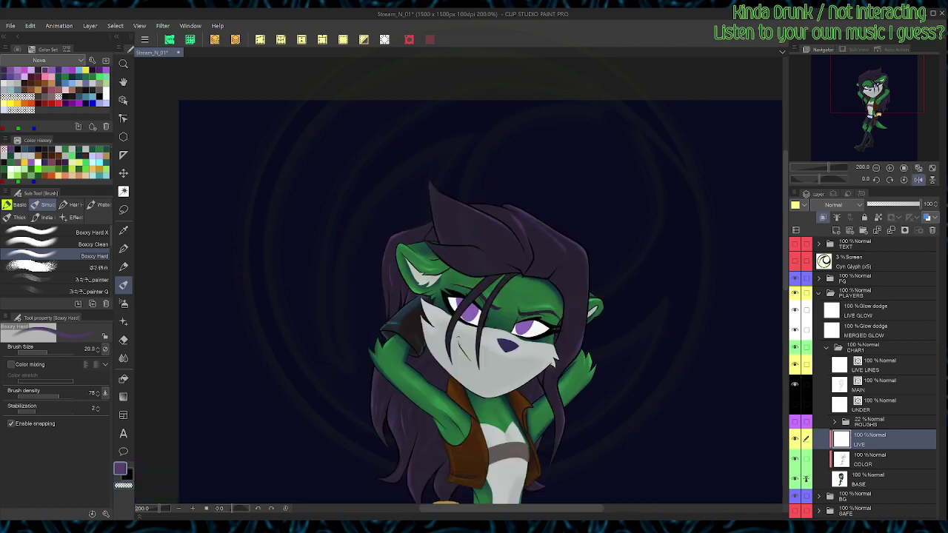
key("r")
mouse_move(452, 207)
left_mouse_down()
mouse_move(504, 220)
mouse_move(533, 270)
left_mouse_up()
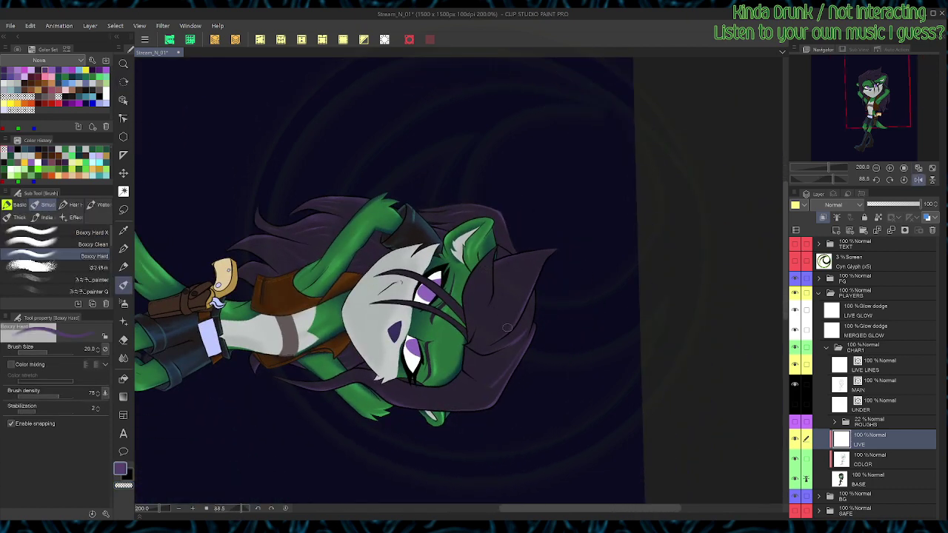
mouse_move(491, 331)
left_mouse_down()
mouse_move(525, 268)
mouse_move(485, 333)
mouse_move(524, 259)
left_mouse_up()
key("c")
mouse_move(503, 314)
left_mouse_down()
mouse_move(527, 248)
mouse_move(492, 327)
left_mouse_up()
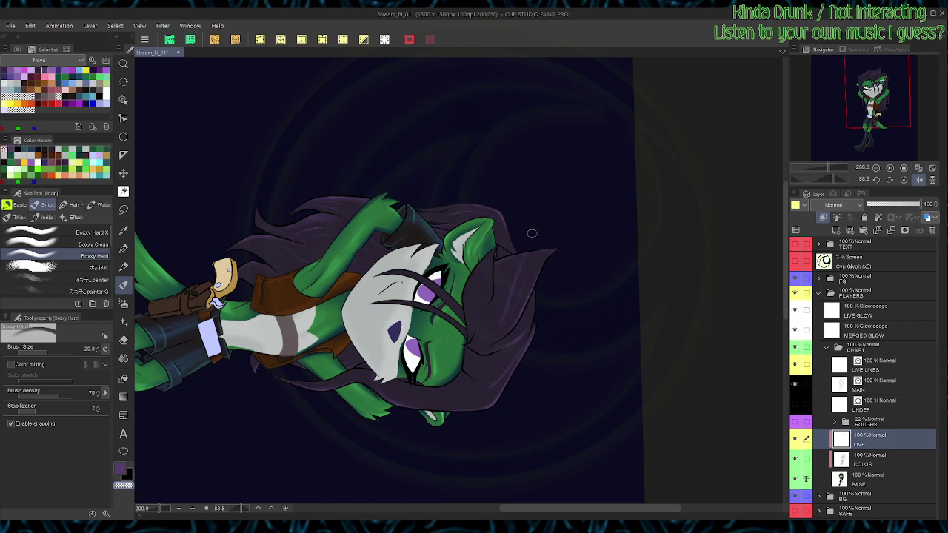
key("g")
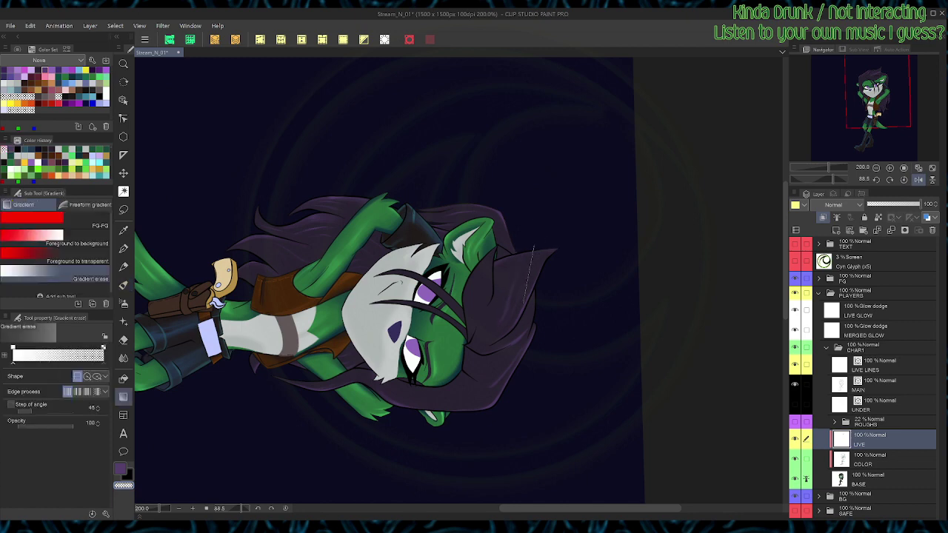
key("b")
key("ctrl+at")
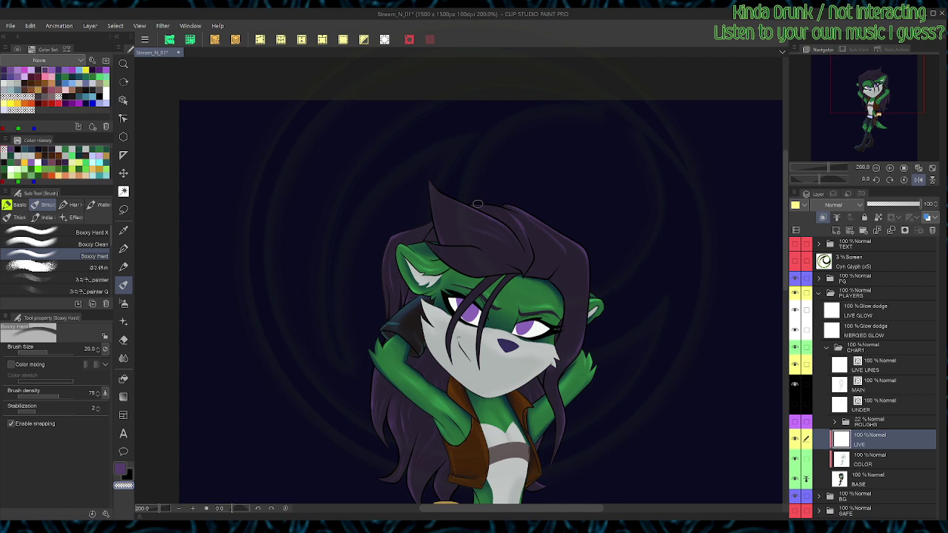
key("ctrl+s")
Step: Paint purple highlights on the swept fringe above the large ear, working with the view rotated
left_click(478, 204, "alt")
mouse_move(478, 203)
left_mouse_down()
mouse_move(441, 268)
mouse_move(471, 233)
left_mouse_up()
key("c")
left_click_drag(436, 265, 479, 231)
key("c")
left_click_drag(434, 275, 480, 236)
key("c")
left_click_drag(439, 274, 485, 234)
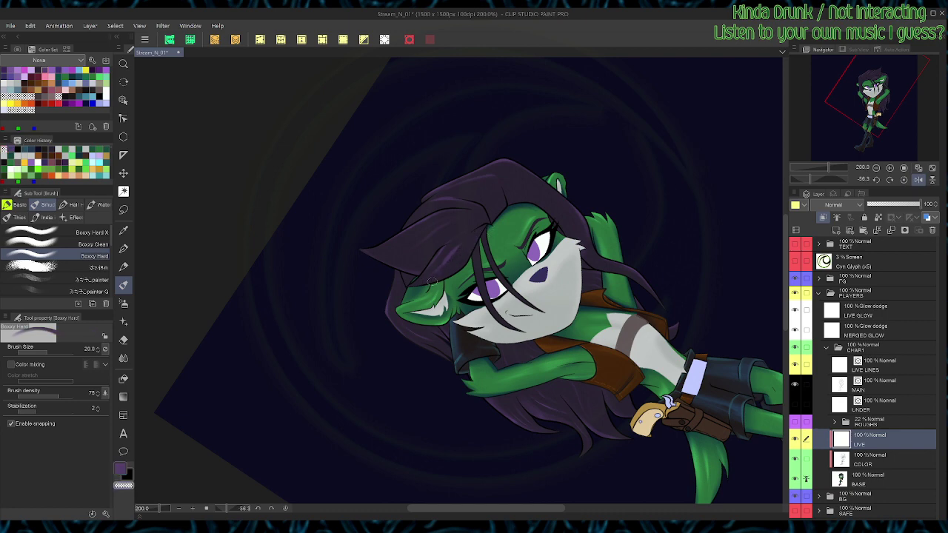
Step: Thin and blend the fringe highlights above the large ear and reset the view rotation
key("c")
left_click_drag(488, 229, 449, 280)
left_click_drag(477, 245, 455, 272)
left_click(471, 239, "alt")
left_click_drag(471, 239, 456, 254)
key("c")
key("ctrl+at")
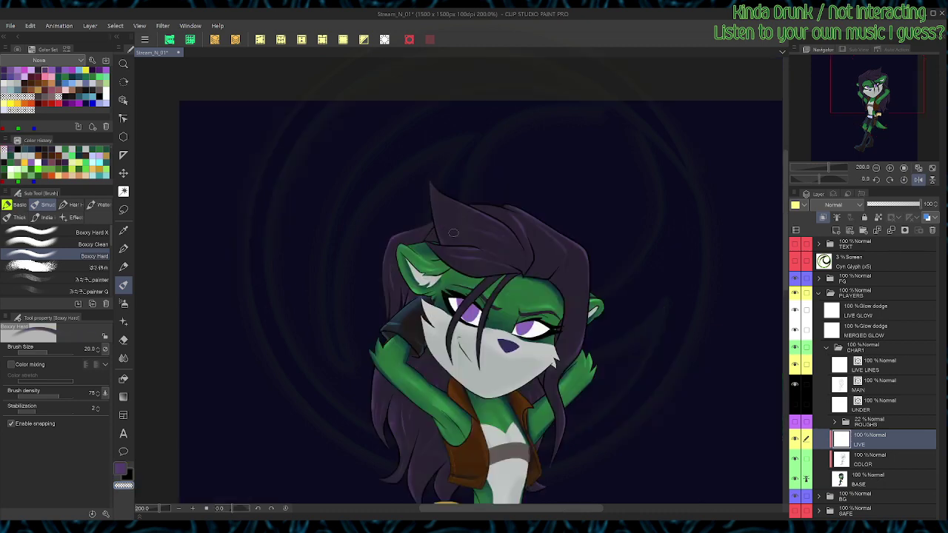
Step: Add subtle purple highlights to the hair beside the parting above the forehead, soften them and save the drawing
key("g")
key("b")
key("c")
mouse_move(548, 279)
left_mouse_down()
mouse_move(567, 248)
mouse_move(553, 285)
left_mouse_up()
key("c")
key("c")
mouse_move(558, 289)
left_mouse_down()
mouse_move(582, 270)
mouse_move(550, 283)
mouse_move(568, 284)
mouse_move(583, 249)
mouse_move(553, 285)
mouse_move(578, 276)
left_mouse_up()
key("c")
key("x")
key("x")
key("g")
key("b")
key("ctrl+s")
key("x")
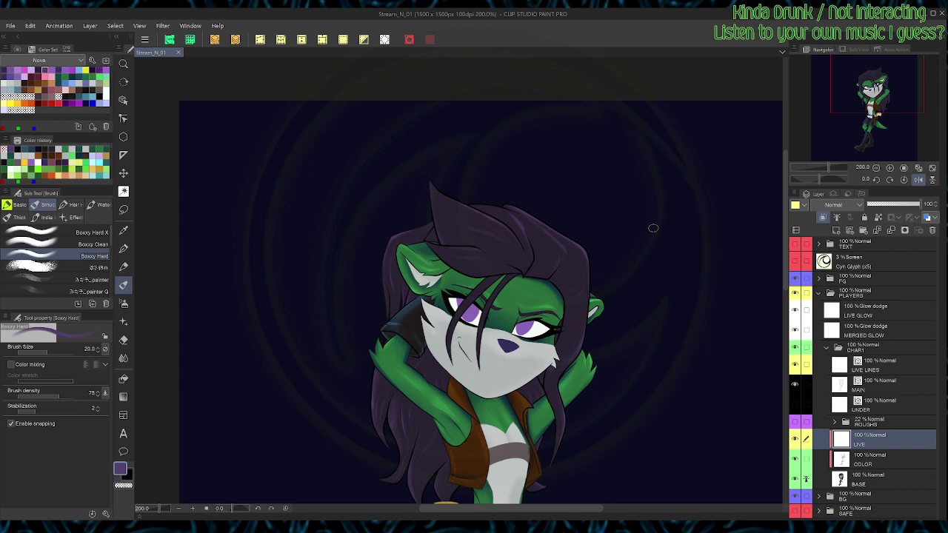
Step: Paint thin purple highlight strands up the long side lock below the small ear and thin them with transparent strokes
left_click_drag(557, 403, 555, 364)
key("c")
left_click_drag(561, 407, 557, 366)
mouse_move(559, 399)
left_mouse_down()
mouse_move(554, 371)
mouse_move(556, 379)
mouse_move(578, 323)
left_mouse_up()
key("x")
key("x")
left_click_drag(559, 374, 581, 319)
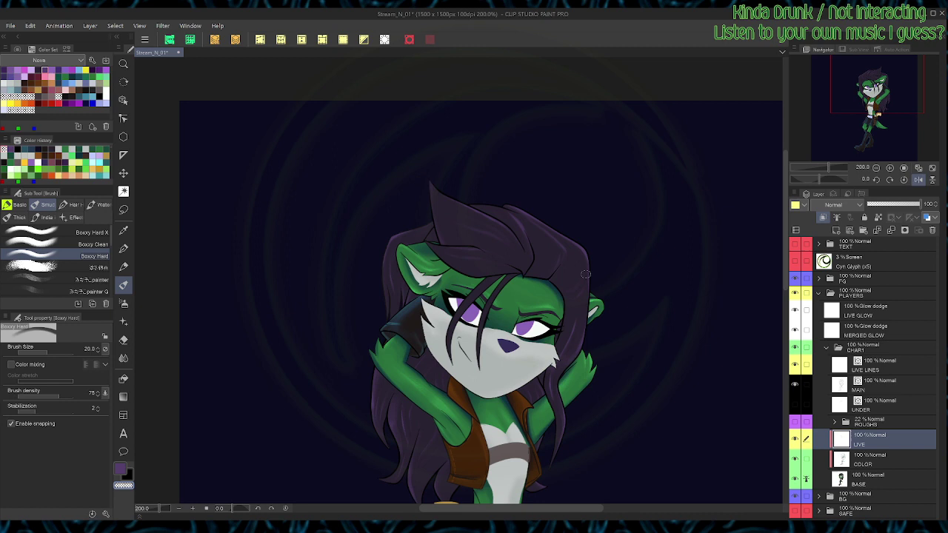
key("g")
key("b")
Step: Rotate the view to touch up the highlights on the hair around the large ear, reset the rotation and save the drawing
key("r")
left_click_drag(574, 186, 440, 193)
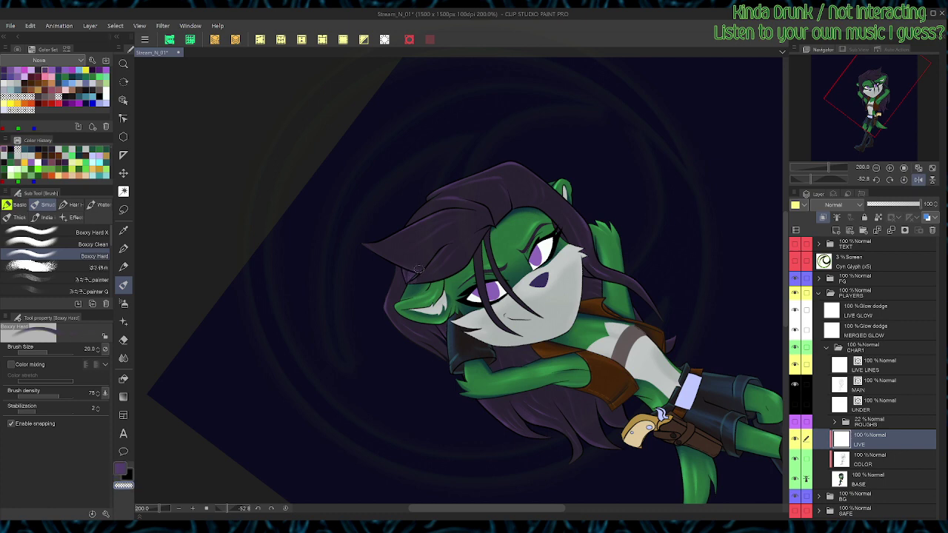
left_click(410, 226, "alt")
key("c")
key("ctrl+at")
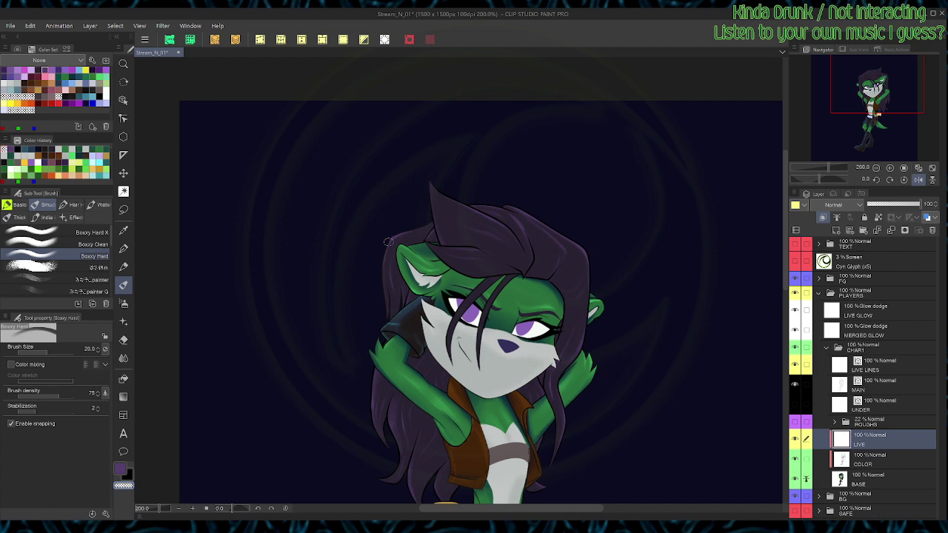
key("ctrl+s")
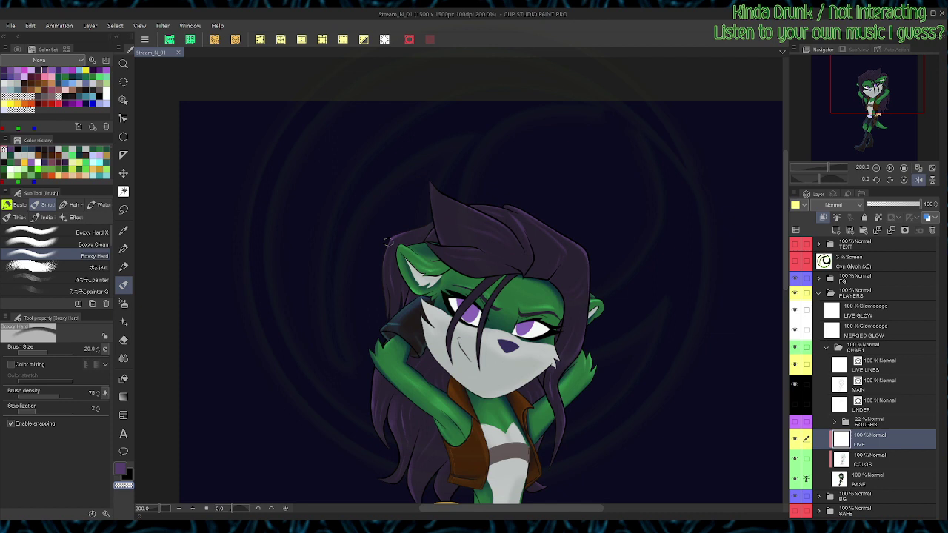
Step: Flip the view horizontally and paint lighter purple highlights on the narrow hair lock hanging below the cheek, thinning them with transparent strokes
left_click(51, 70)
left_click(918, 180)
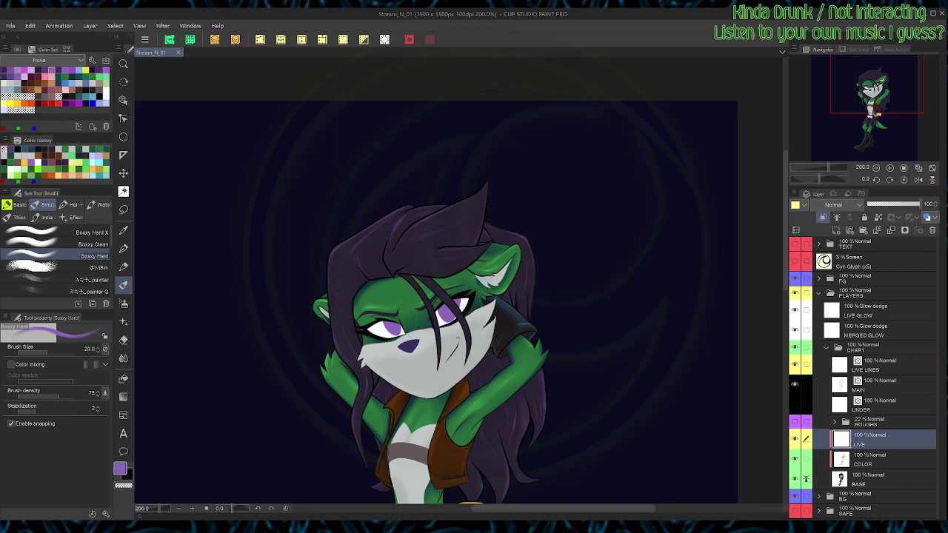
mouse_move(569, 337)
left_mouse_down()
mouse_move(617, 231)
mouse_move(596, 264)
left_mouse_up()
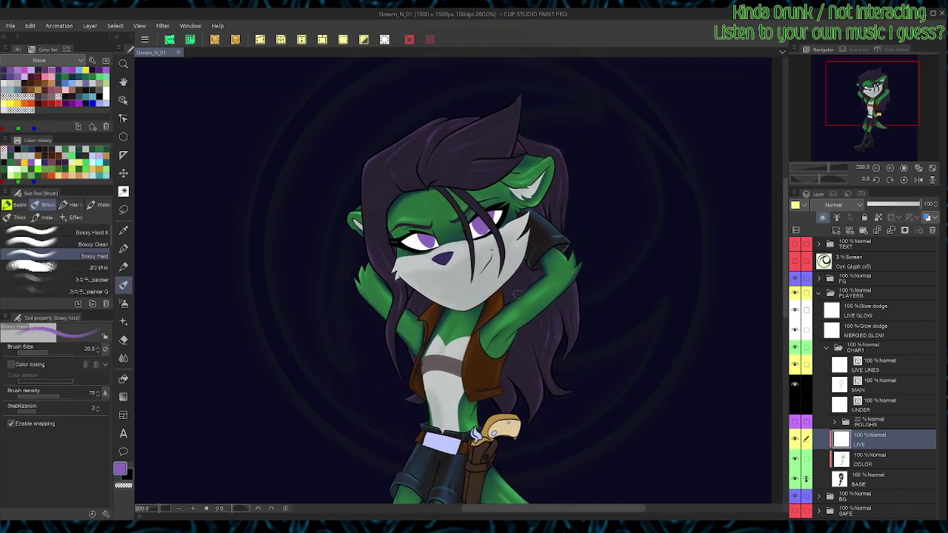
mouse_move(388, 345)
left_mouse_down()
mouse_move(394, 295)
mouse_move(393, 312)
left_mouse_up()
key("c")
left_click_drag(395, 350, 391, 333)
key("c")
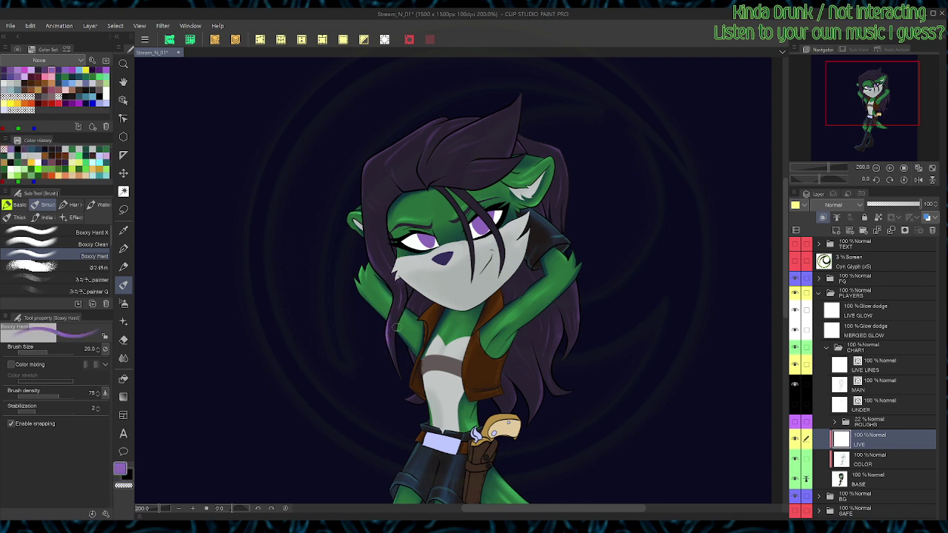
key("c")
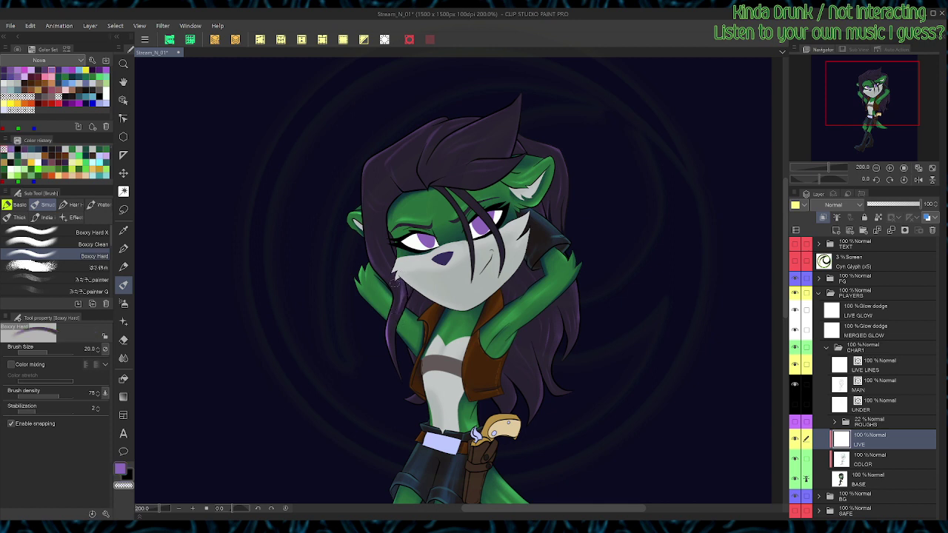
Step: Paint purple highlights along the hair framing the cheek beside the small ear and thin them with transparent strokes
key("c")
mouse_move(385, 280)
left_mouse_down()
mouse_move(365, 237)
mouse_move(373, 249)
mouse_move(368, 217)
mouse_move(391, 281)
mouse_move(374, 253)
mouse_move(387, 274)
mouse_move(372, 215)
left_mouse_up()
key("c")
key("c")
mouse_move(391, 279)
left_mouse_down()
mouse_move(371, 222)
mouse_move(393, 286)
mouse_move(372, 212)
left_mouse_up()
key("c")
key("c")
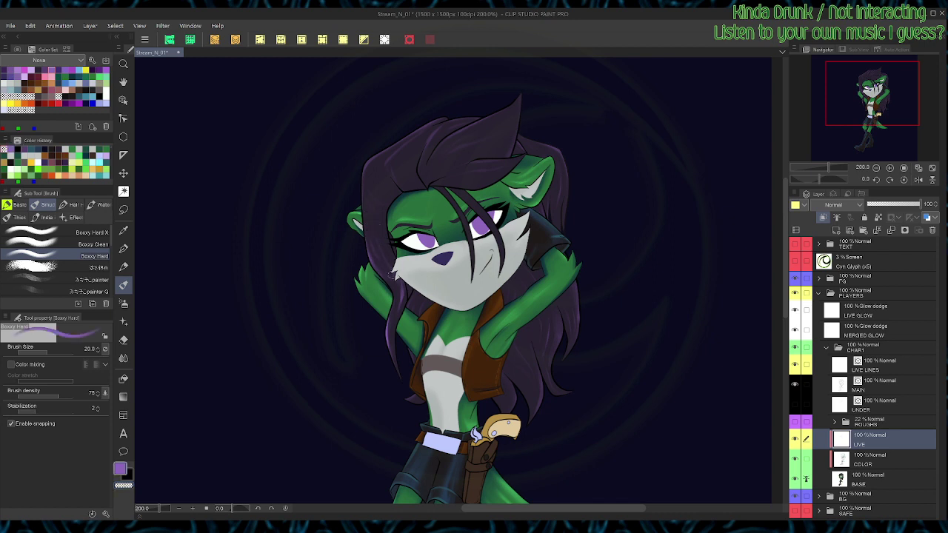
left_click_drag(390, 282, 368, 207)
key("c")
mouse_move(395, 281)
left_mouse_down()
mouse_move(377, 256)
mouse_move(369, 204)
left_mouse_up()
left_click_drag(376, 256, 390, 281)
key("c")
Step: Apply purple foreground-to-transparent gradients over the front and long back hair, fade them with Gradient erase and save the drawing
key("g")
left_click(57, 255)
left_click_drag(276, 100, 447, 210)
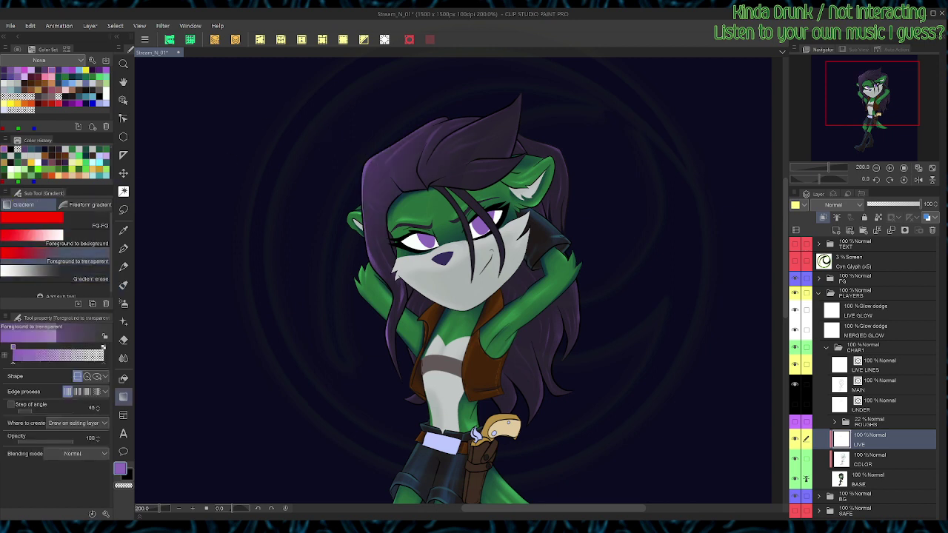
left_click_drag(681, 454, 512, 308)
key("b")
key("g")
left_click(56, 274)
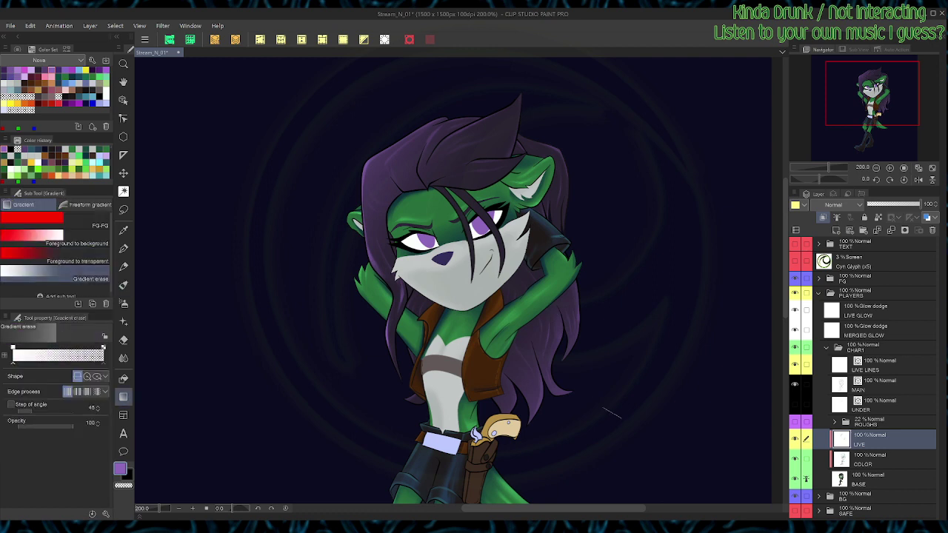
key("b")
scroll(537, 307, "down", 1)
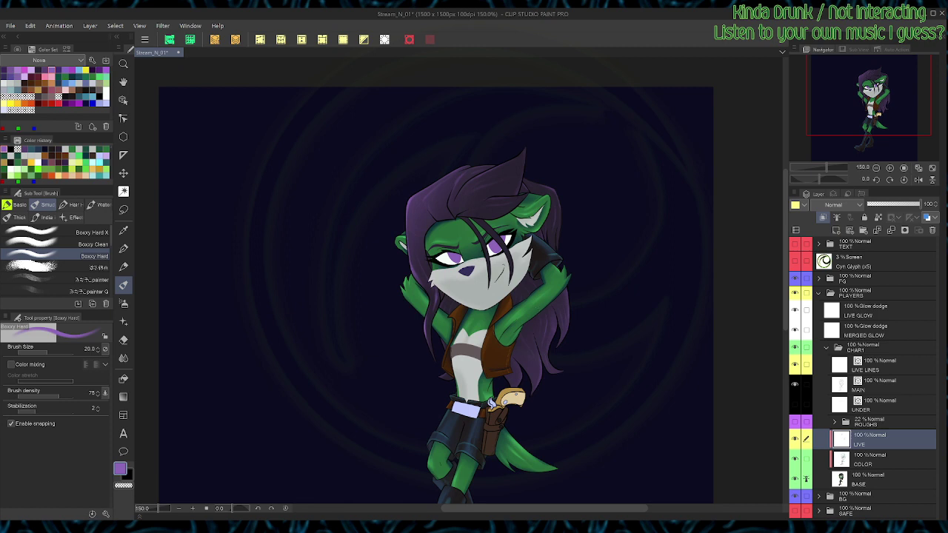
key("ctrl+s")
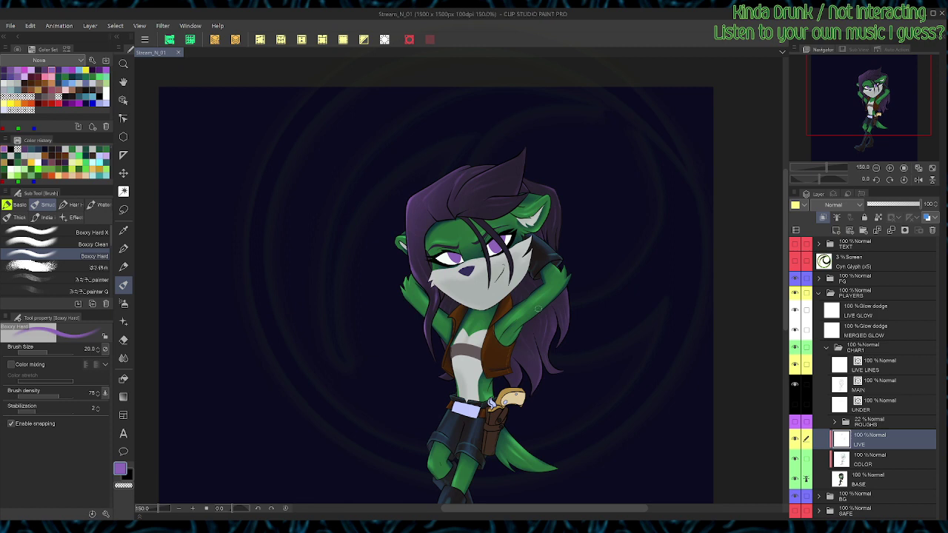
Step: Paint dark shading on the hair beside the temple above the small ear and soften its edges
scroll(538, 308, "up", 1)
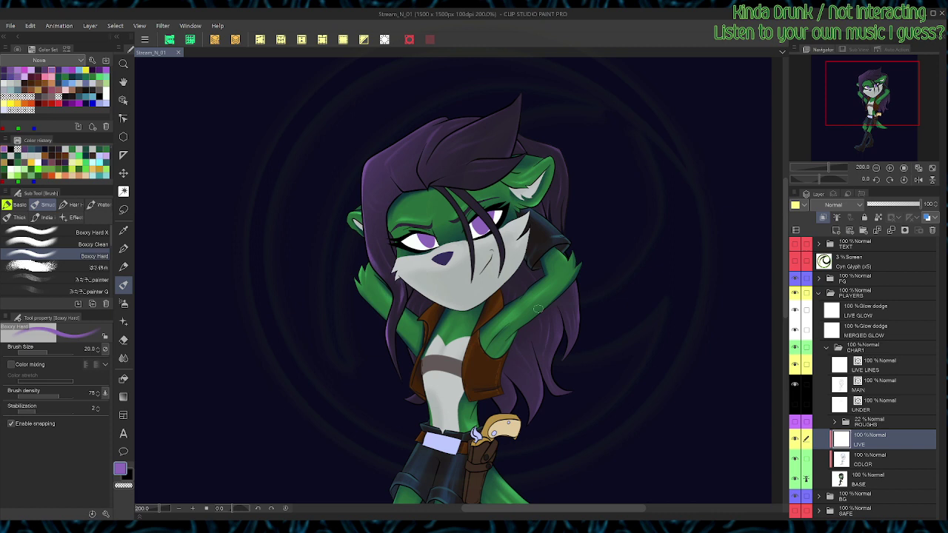
left_click(538, 308, "alt")
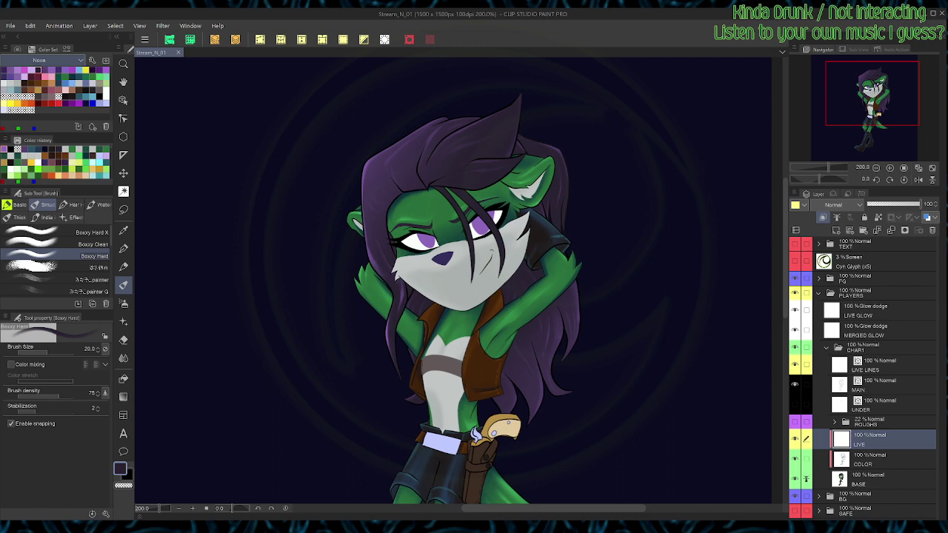
left_click_drag(387, 179, 399, 200)
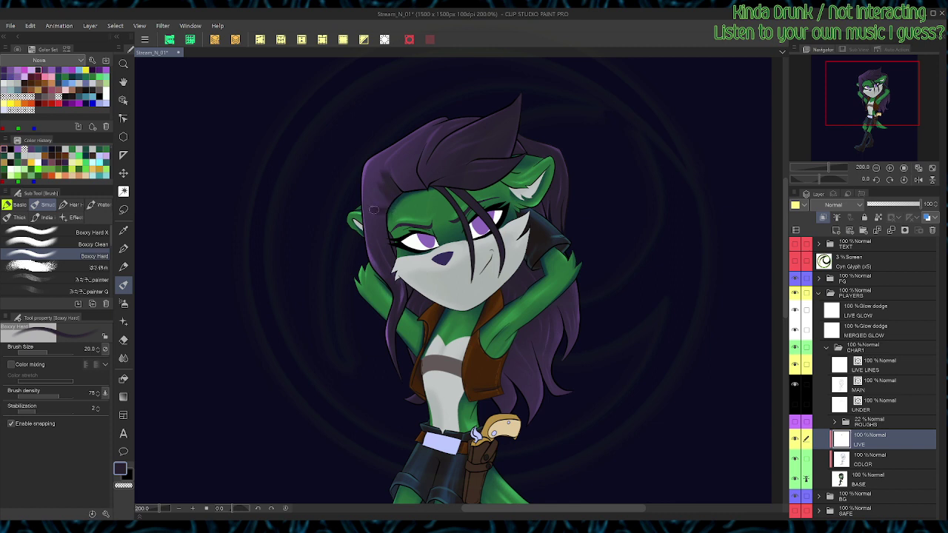
left_click_drag(385, 187, 379, 222)
left_click(383, 183, "alt")
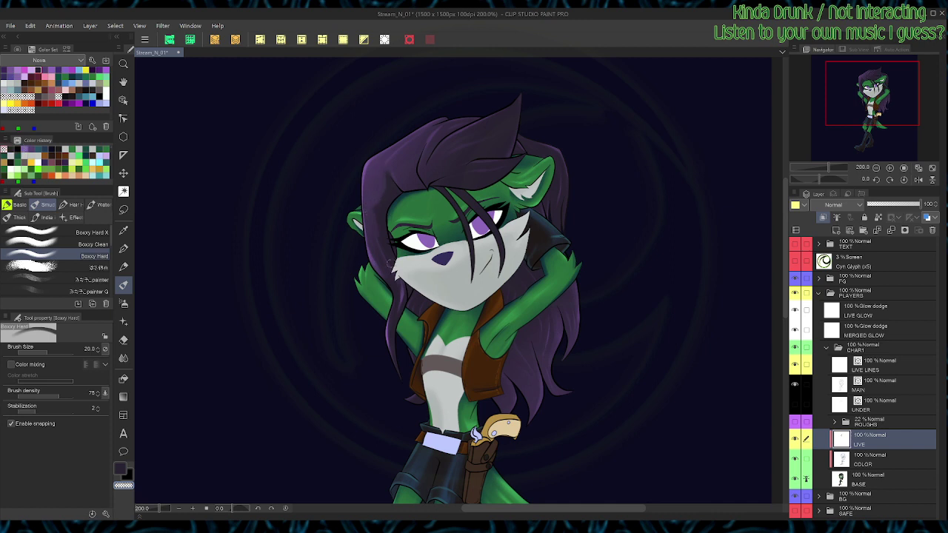
key("g")
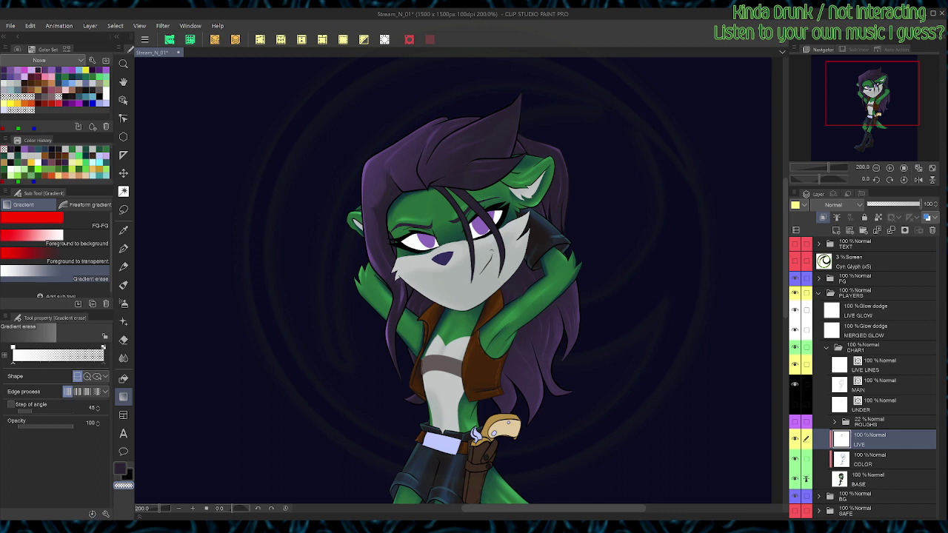
key("b")
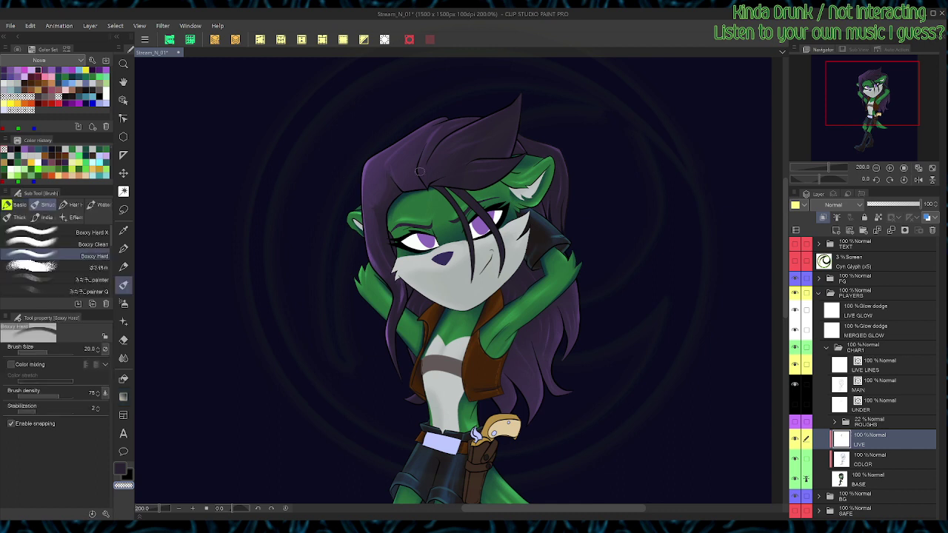
Step: Shade the hair around the parting above the forehead with dark strokes, blend them out and save the drawing
left_click(419, 171, "alt")
key("c")
left_click_drag(427, 176, 448, 167)
left_click(402, 178, "alt")
mouse_move(392, 174)
left_mouse_down()
mouse_move(419, 189)
mouse_move(435, 184)
left_mouse_up()
key("c")
key("g")
key("b")
key("ctrl+s")
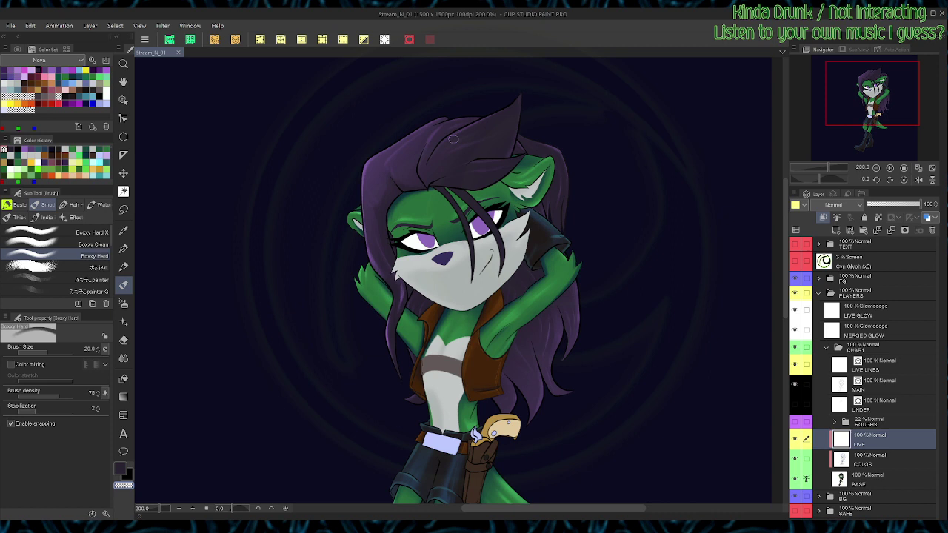
Step: Mirror the view and paint purple highlights on the loose strands falling across the face, thinning them with transparent strokes
left_click(454, 142, "alt")
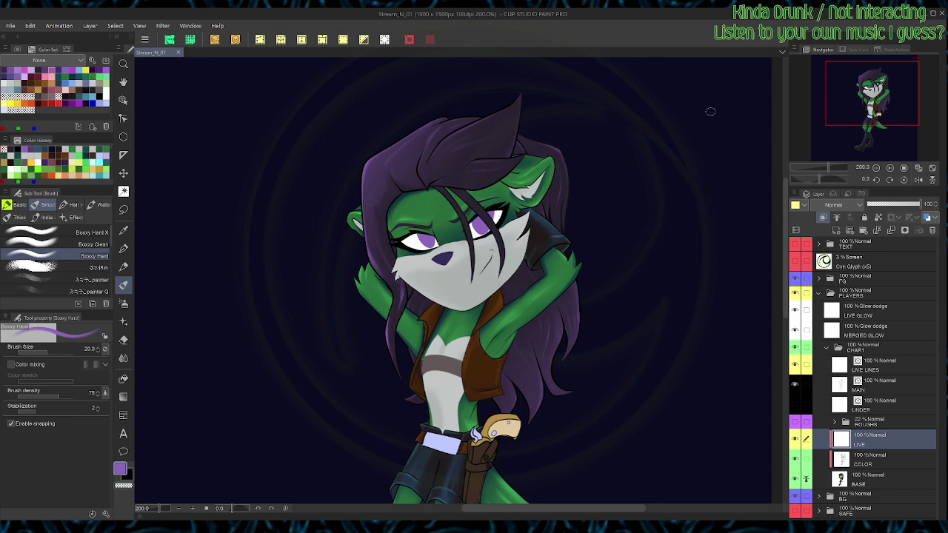
left_click(917, 179)
left_click_drag(413, 238, 445, 199)
left_click_drag(416, 231, 448, 193)
key("c")
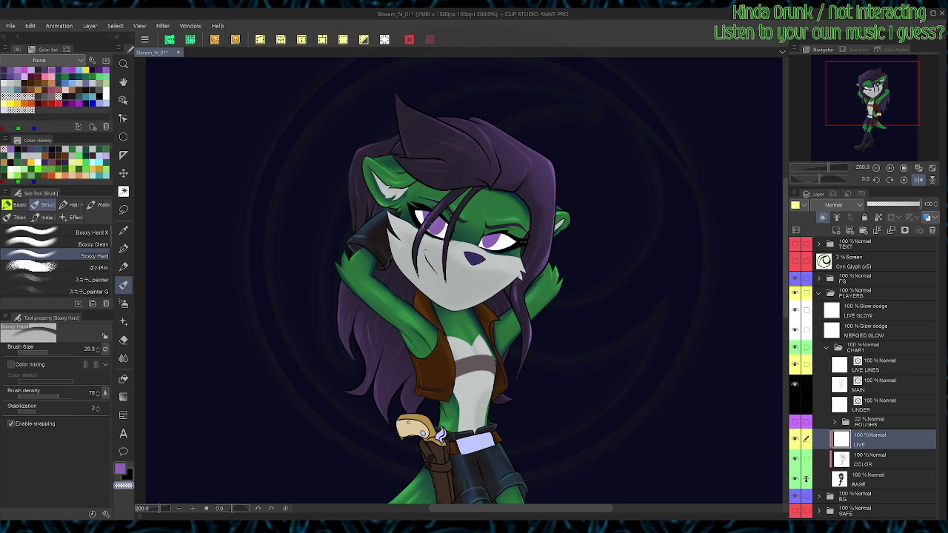
key("c")
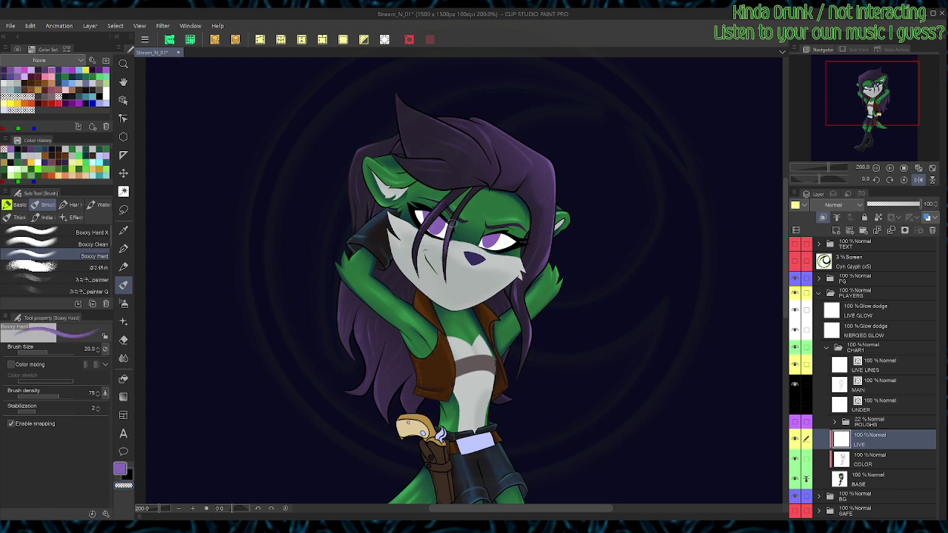
key("c")
left_click_drag(450, 240, 471, 199)
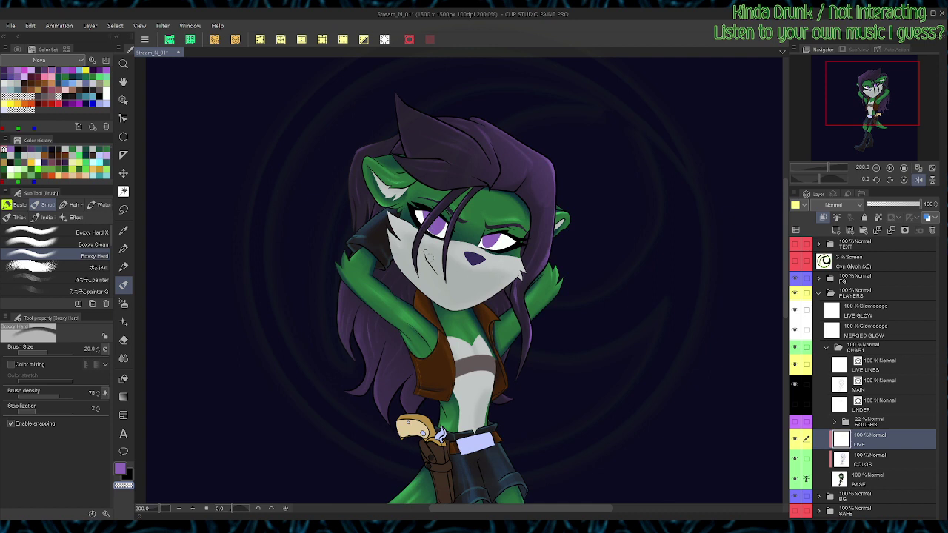
Step: Draw fine purple highlights on the loose face strands with the Turnip Steady pen, fade them and save the drawing
key("p")
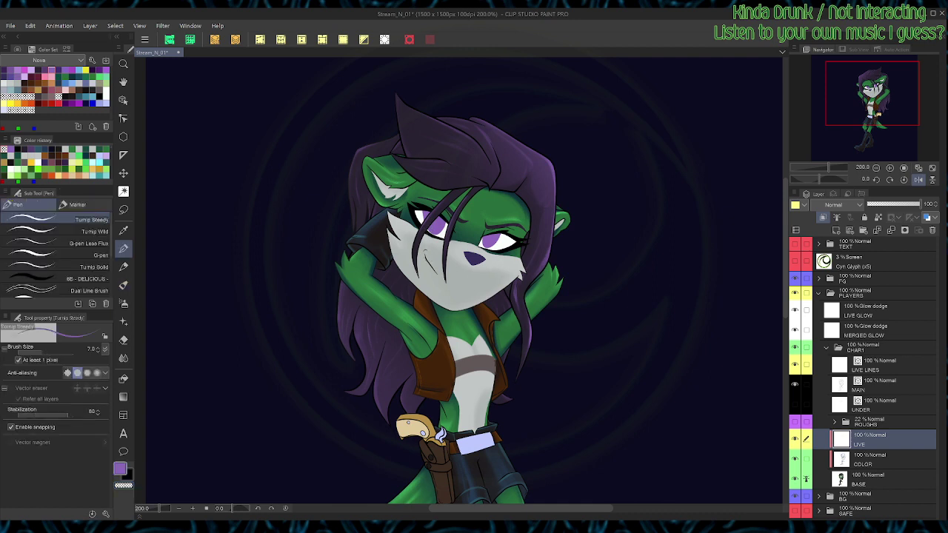
mouse_move(414, 246)
left_mouse_down()
mouse_move(412, 257)
mouse_move(445, 257)
left_mouse_up()
key("g")
key("p")
key("b")
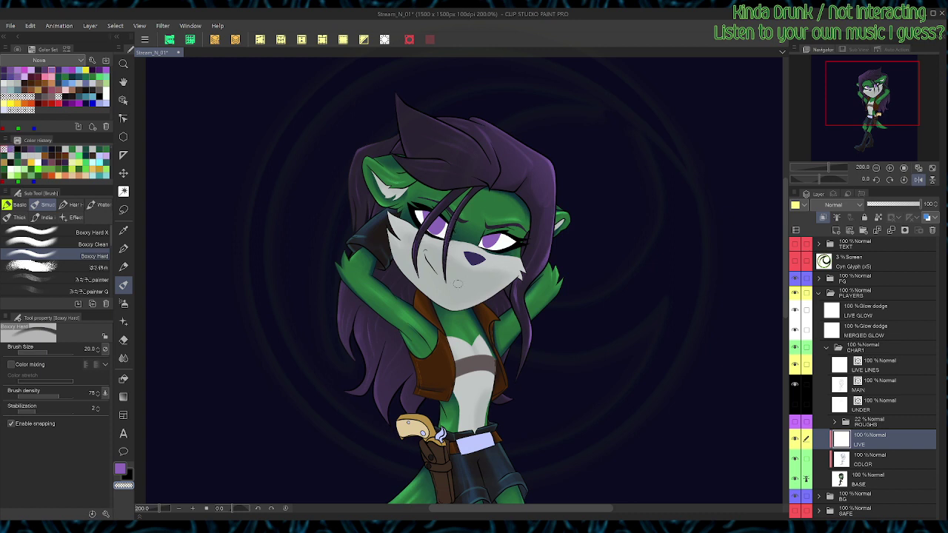
key("ctrl+s")
Step: Draw fine purple pen strands on the swept fringe with the view rotated, reset the rotation and add more over the crown
key("p")
key("r")
left_click_drag(474, 222, 406, 255)
left_click_drag(400, 194, 385, 204)
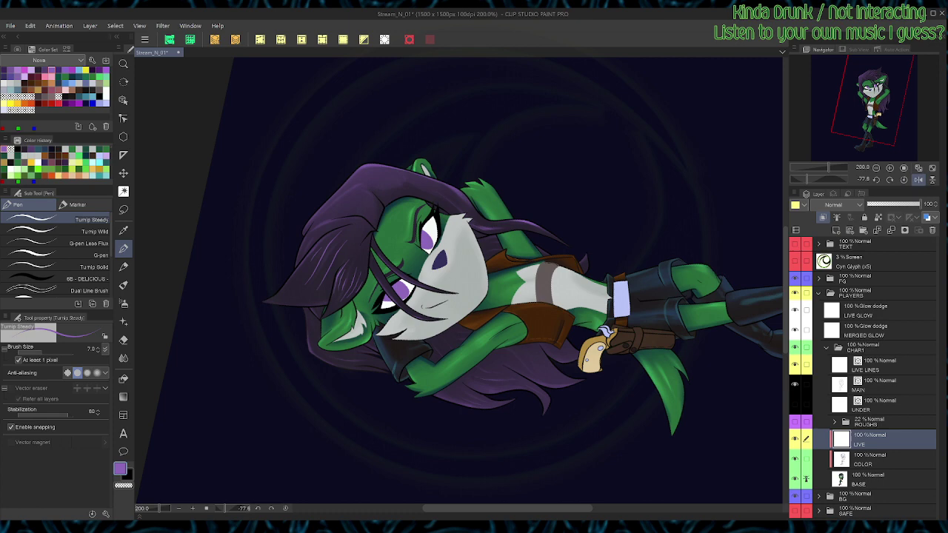
key("ctrl+@")
left_click_drag(479, 133, 548, 188)
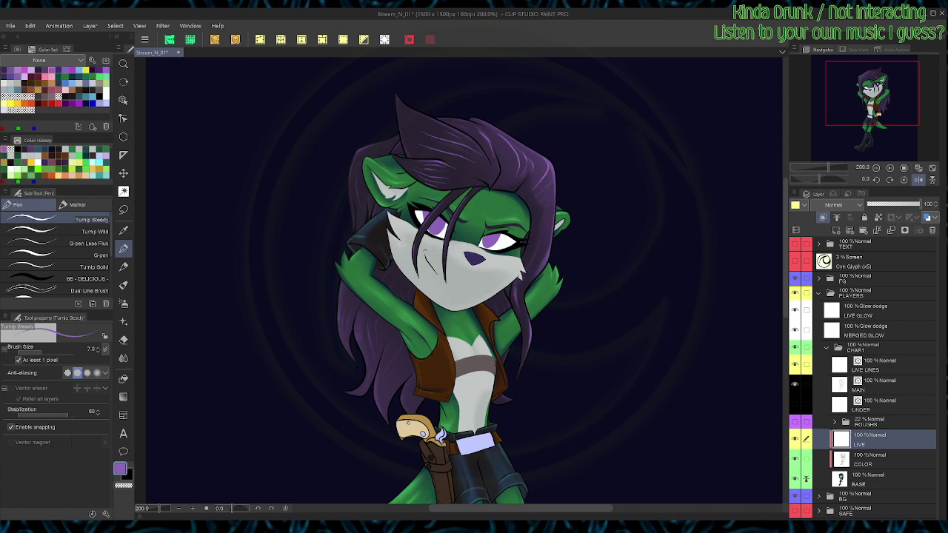
Step: Fade the fine strands on the fringe and crown using the Boxxy Hard brush at size 60 with transparent color
key("g")
key("p")
key("b")
key("r")
left_click_drag(513, 122, 464, 115)
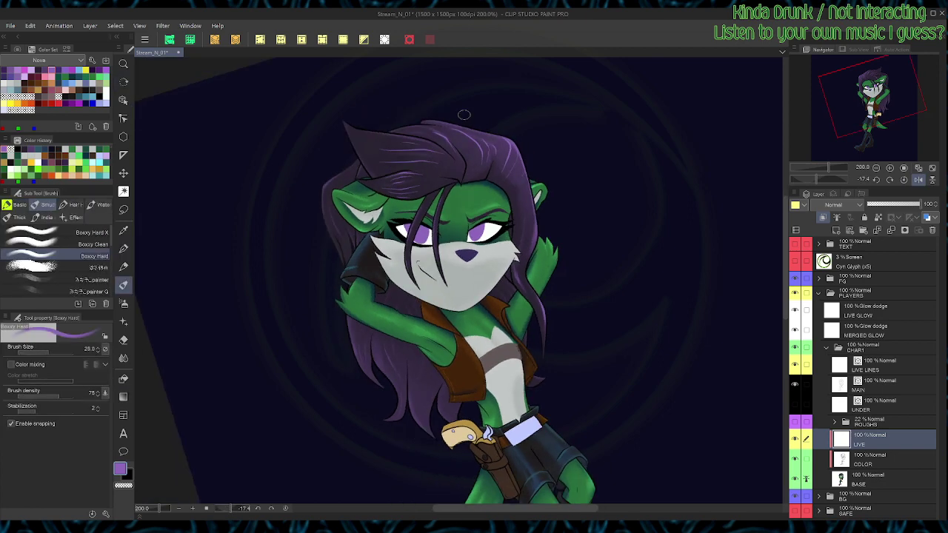
key("bracketright")
key("bracketright")
key("bracketright")
key("bracketright")
key("bracketright")
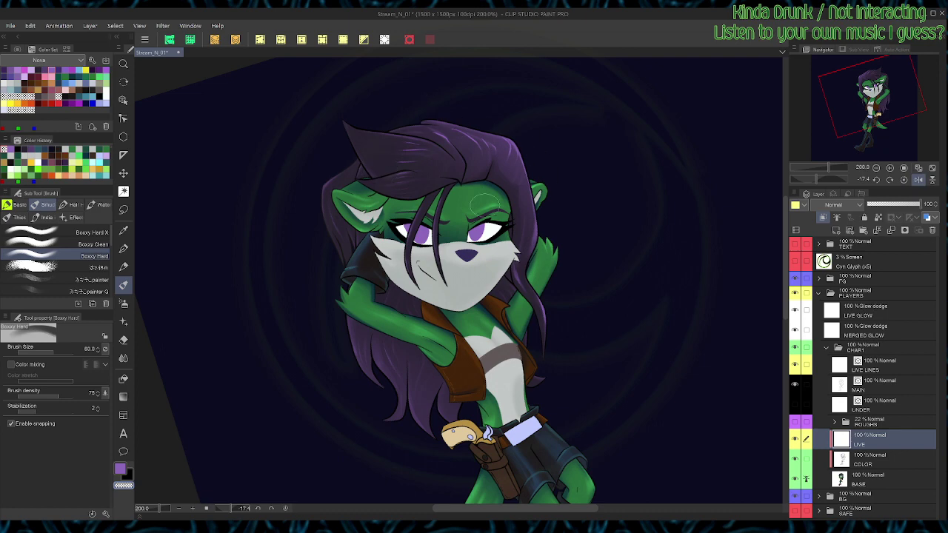
key("ctrl+at")
key("g")
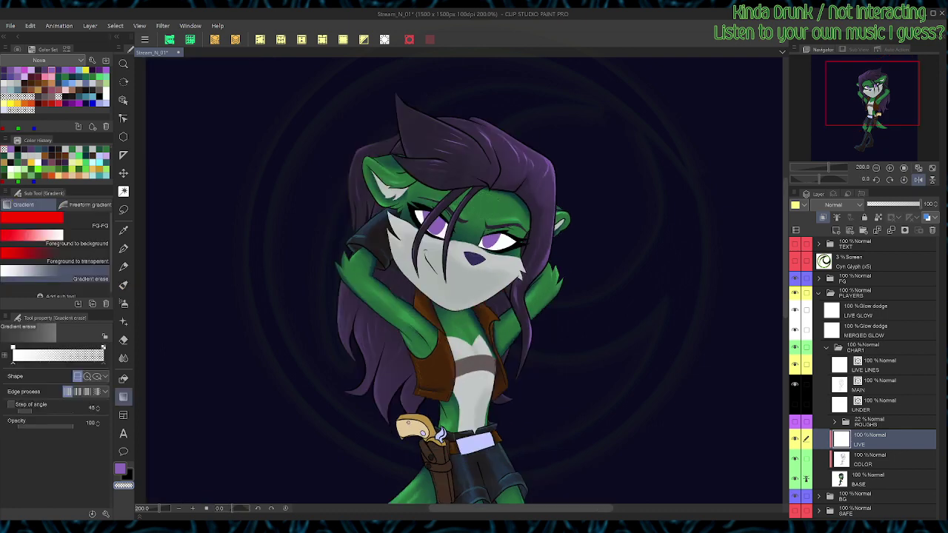
key("b")
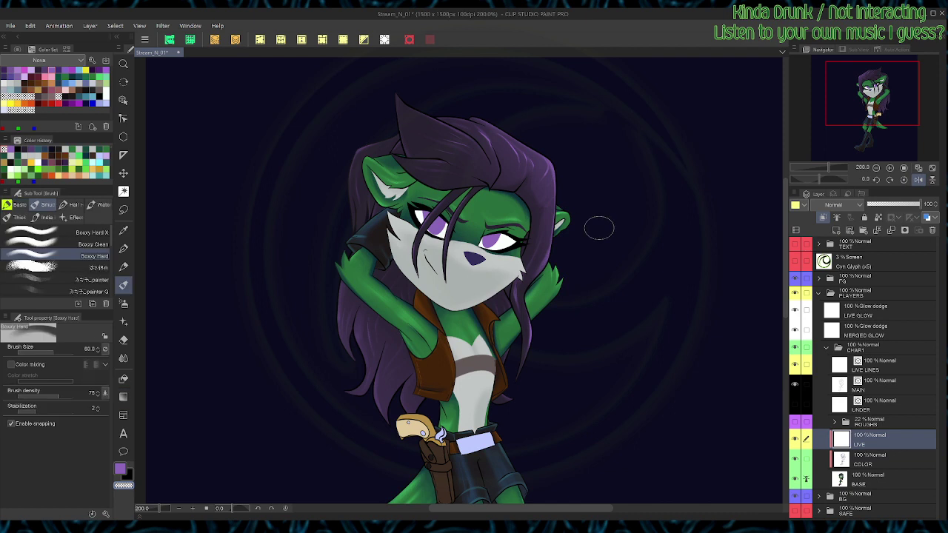
Step: Draw fine purple strands on the outer locks of the long back hair with the Turnip Steady pen and fade them with Gradient erase
key("p")
left_click_drag(342, 287, 338, 308)
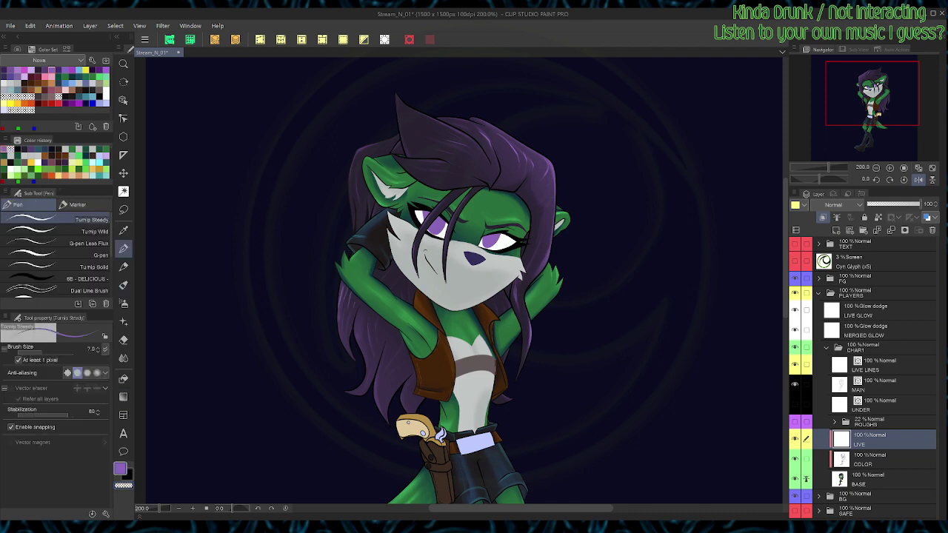
key("g")
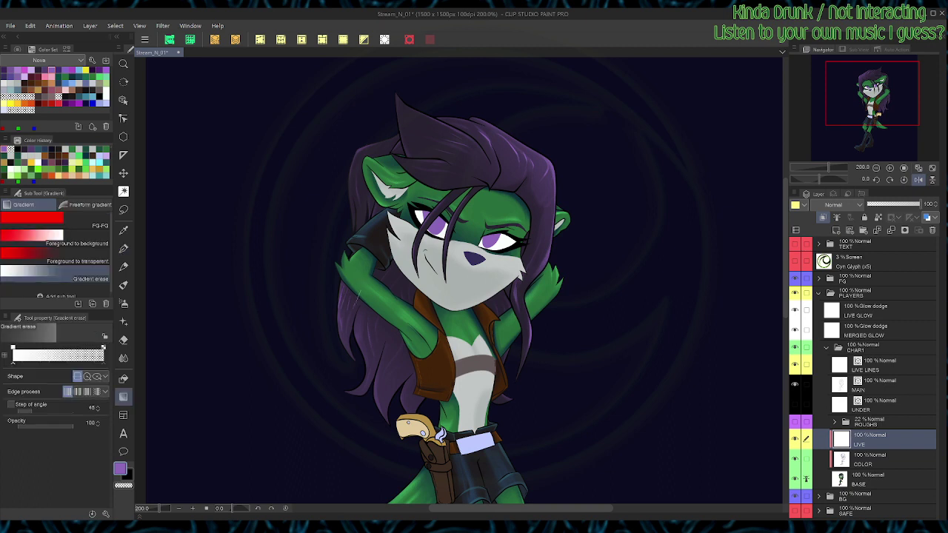
key("p")
key("j")
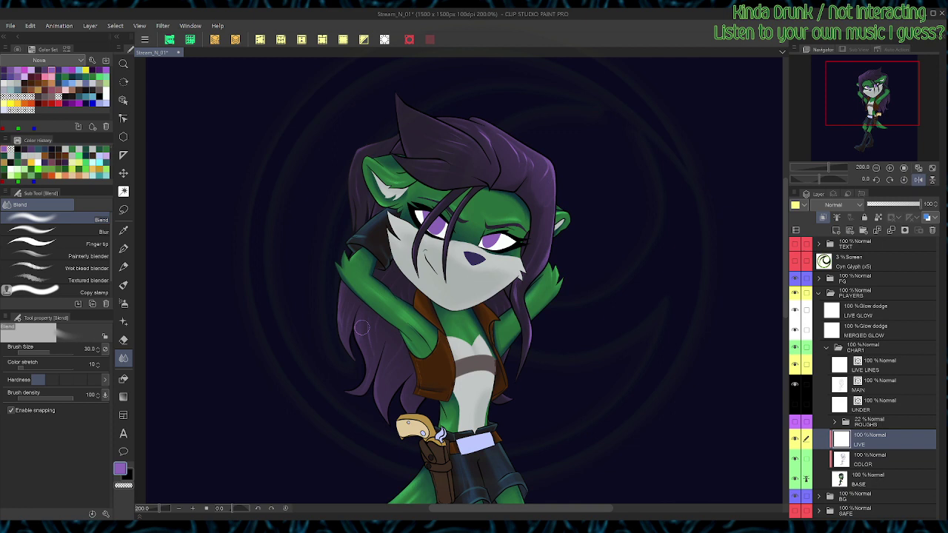
key("p")
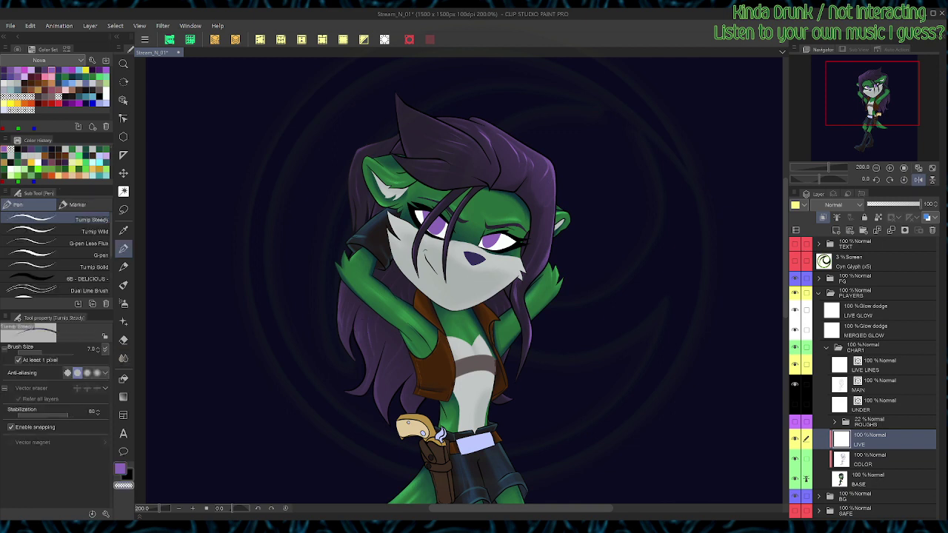
Step: Add fine purple strands to the inner back-hair locks beside the vest and soften their ends with Gradient erase
key("c")
left_click_drag(396, 326, 379, 383)
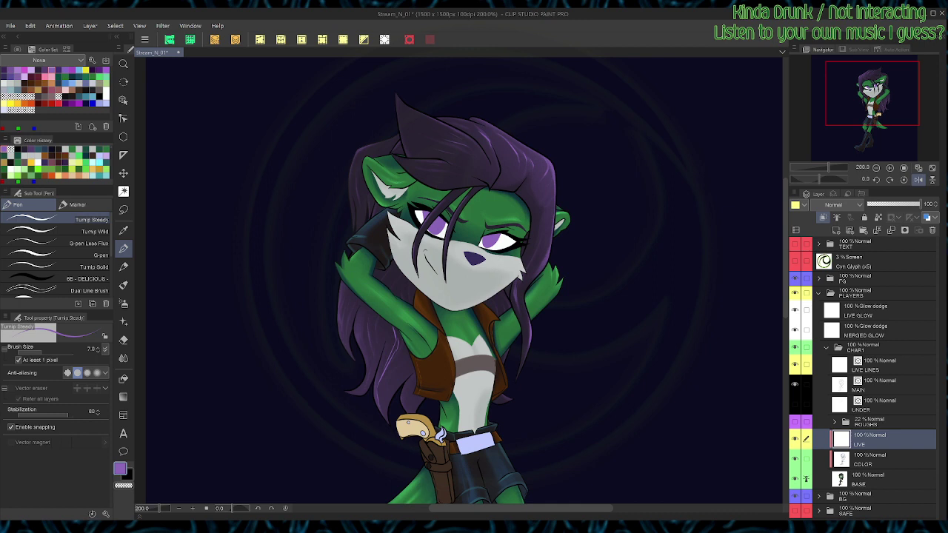
key("g")
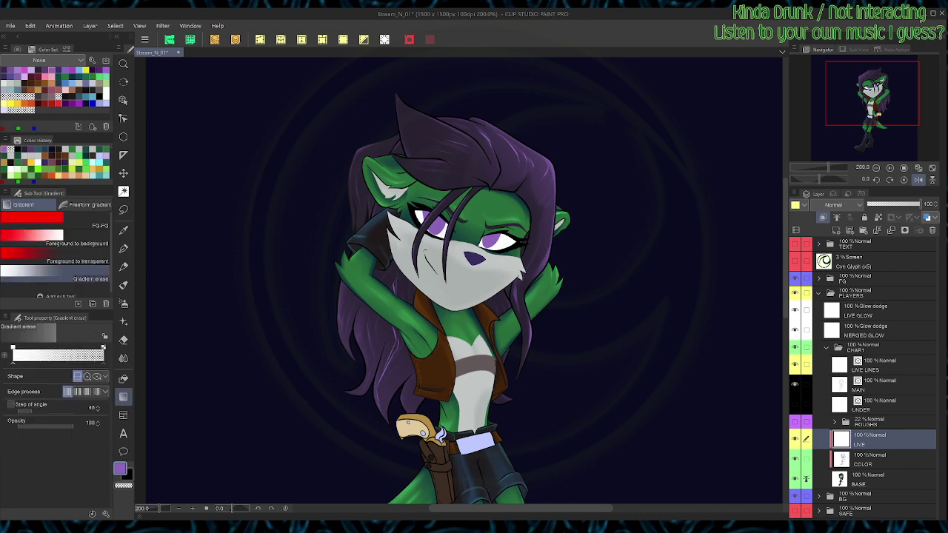
left_click_drag(405, 352, 388, 315)
key("p")
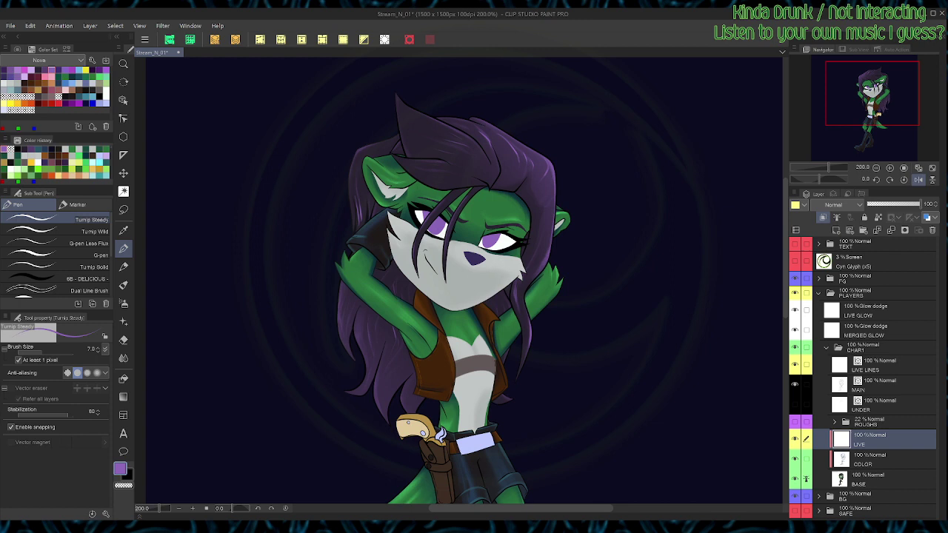
key("g")
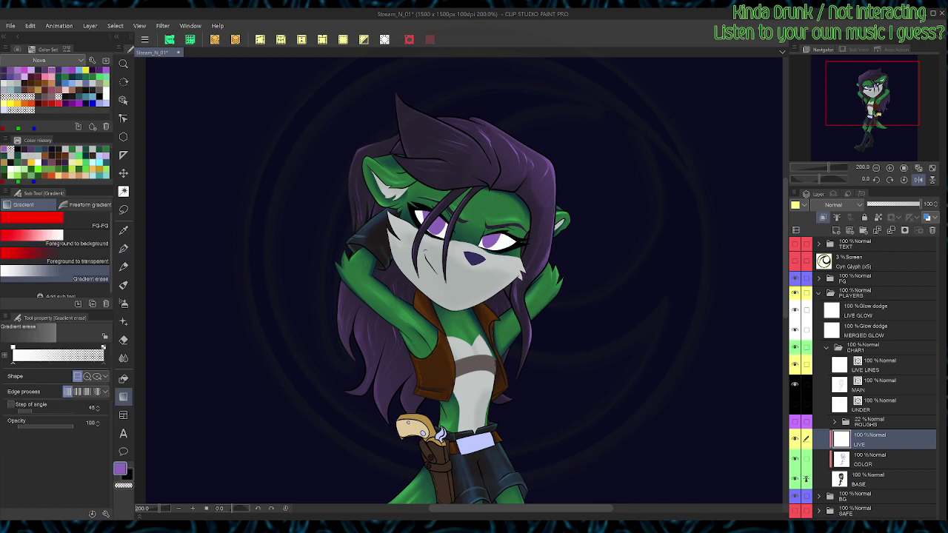
key("p")
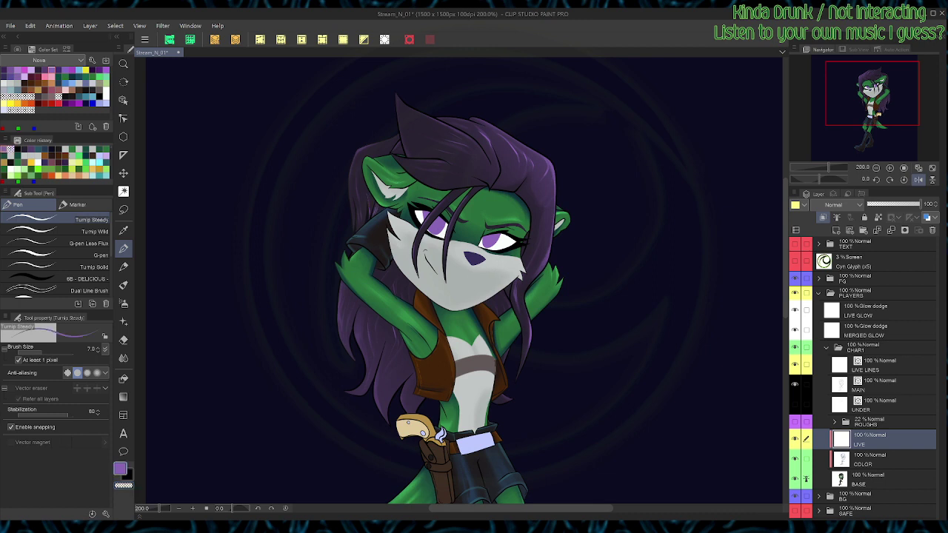
key("g")
Step: Touch up the fine strands on the back hair behind the ear using pen and transparent strokes, save and clear the selection
key("p")
key("c")
key("c")
left_click_drag(353, 201, 350, 225)
key("c")
key("ctrl+s")
key("ctrl+d")
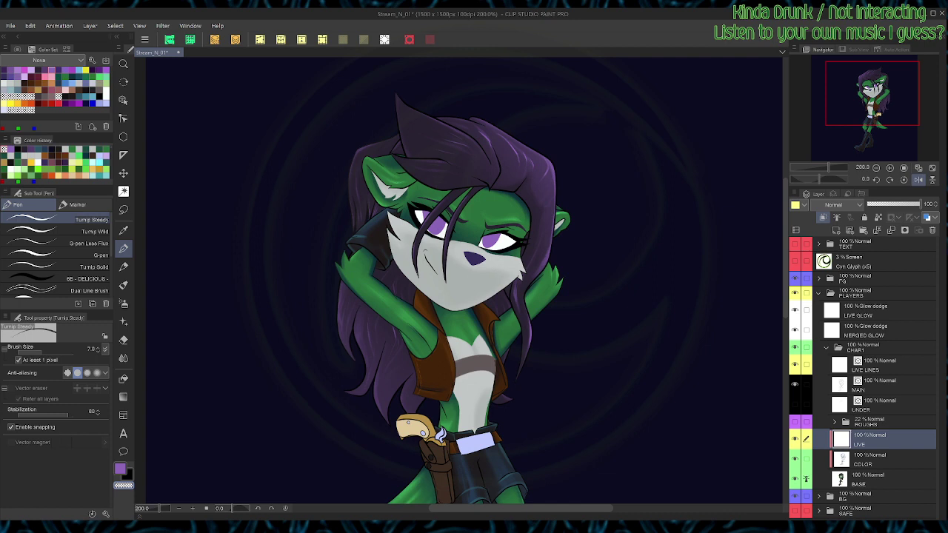
Step: Turn off the mirrored view, check the whole figure at 100% and save the drawing
key("ctrl+minus")
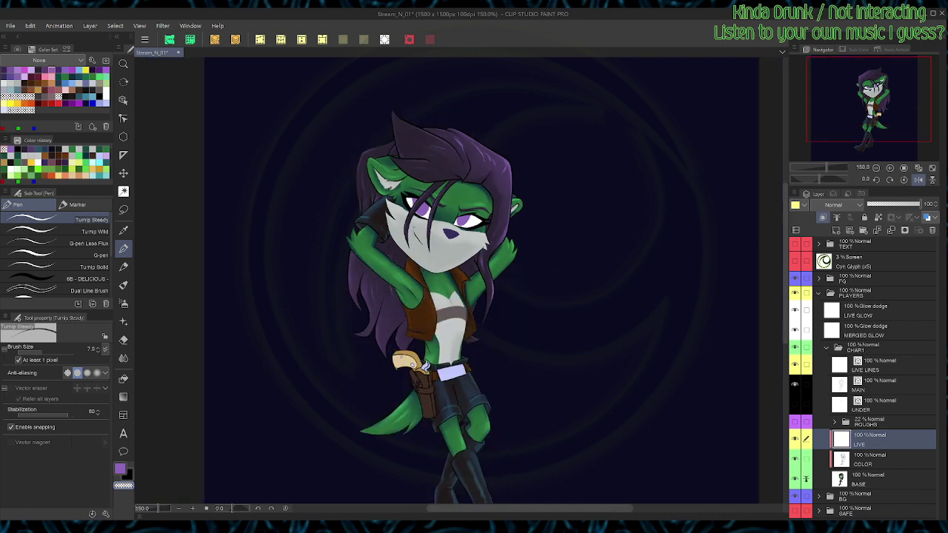
left_click(918, 180)
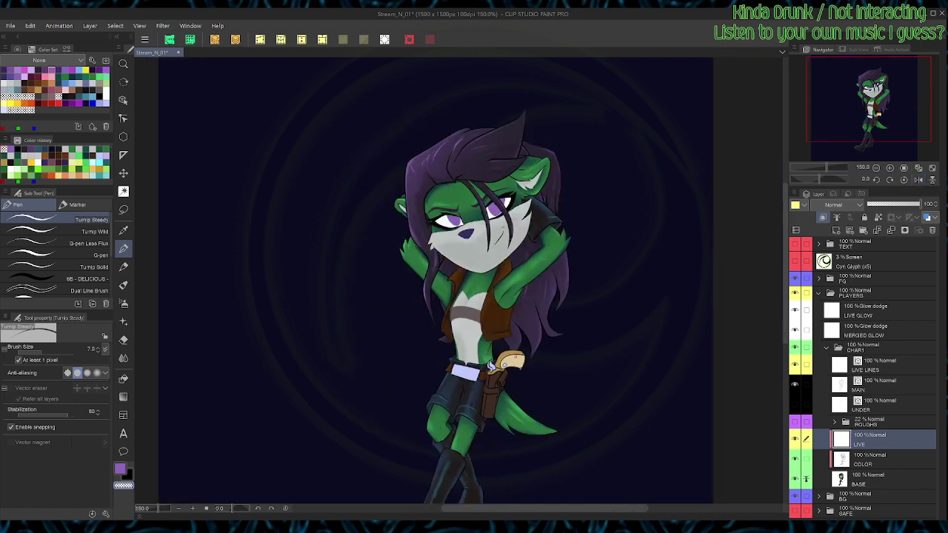
key("ctrl+minus")
left_click(794, 244)
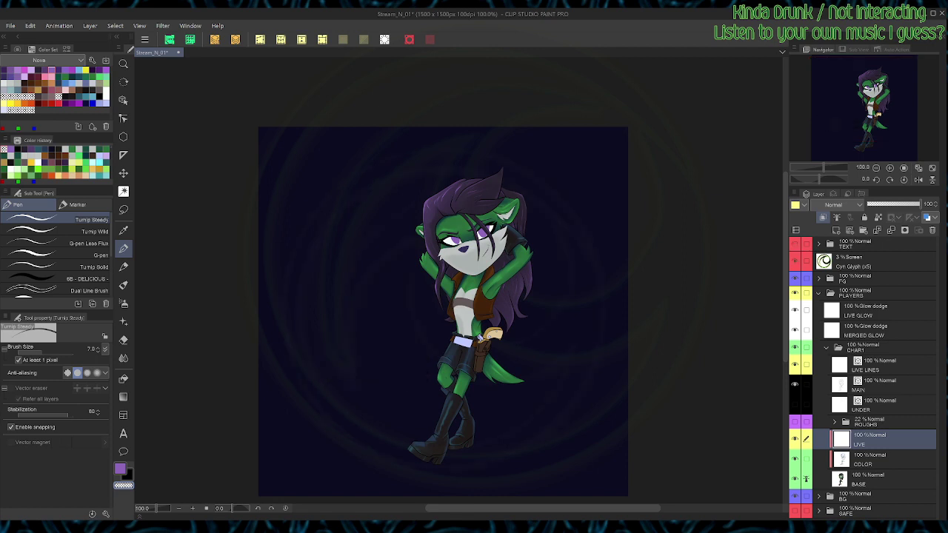
left_click(169, 39)
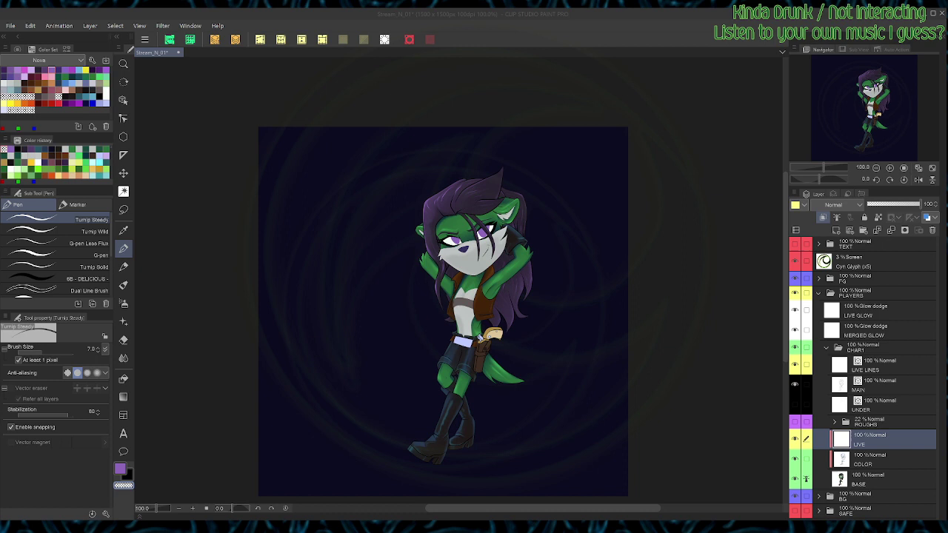
key("alt+Tab")
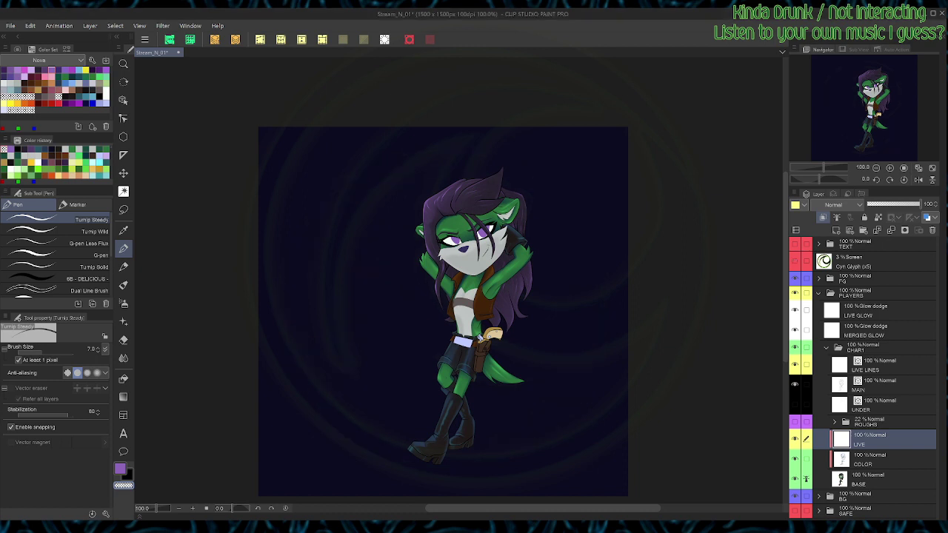
key("alt+Tab")
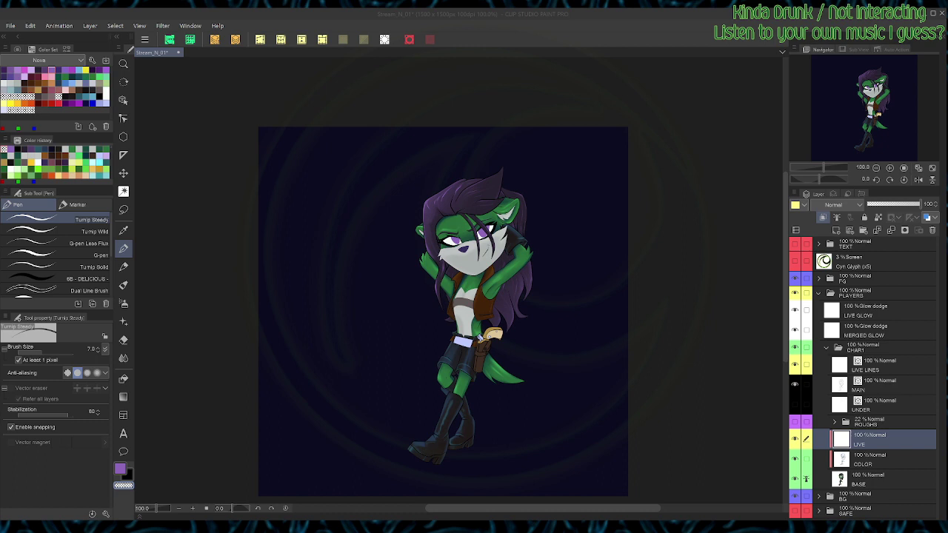
key("alt+Tab")
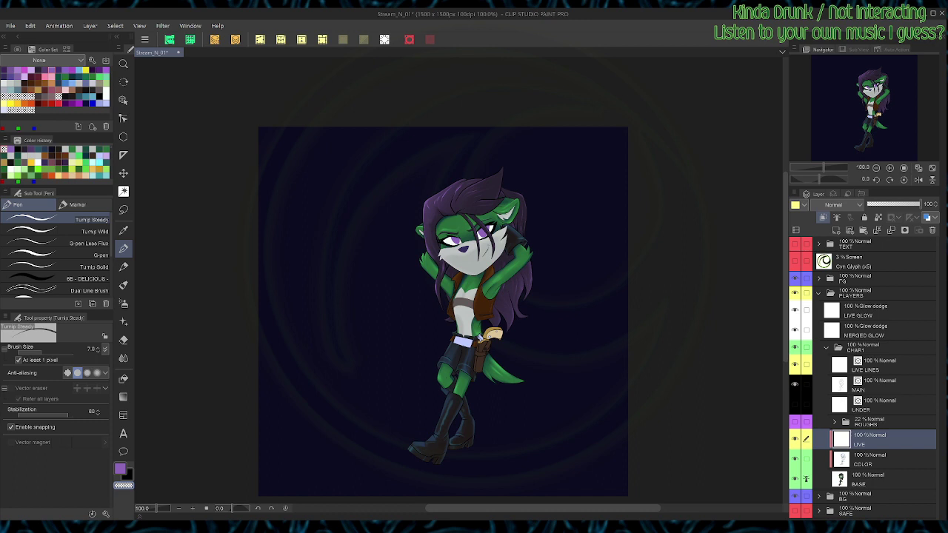
key("ctrl+plus")
key("ctrl+plus")
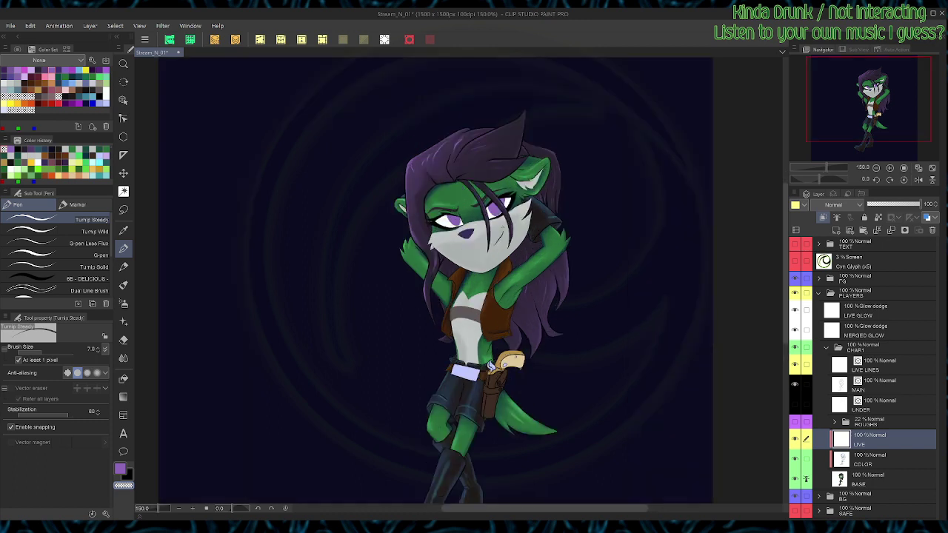
key("ctrl+s")
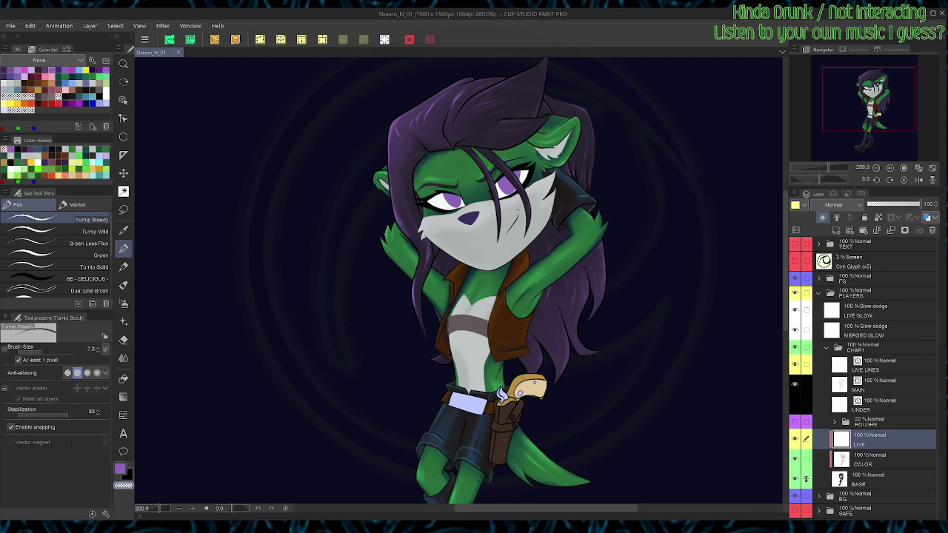
Step: Select the grey chest band with Ref Base, sample its color and shade it with the Boxxy Hard brush at size 60 in a rotated view
key("w")
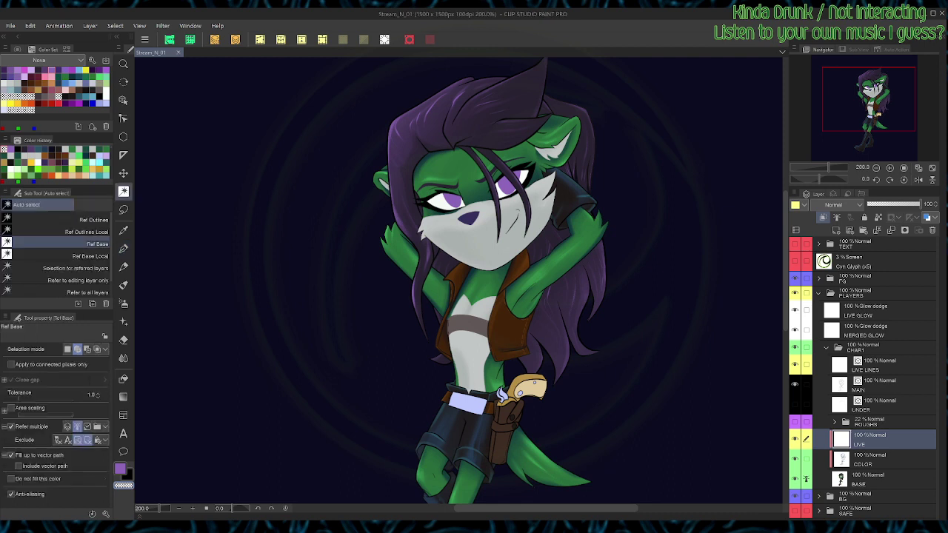
left_click(468, 325)
key("ctrl+h")
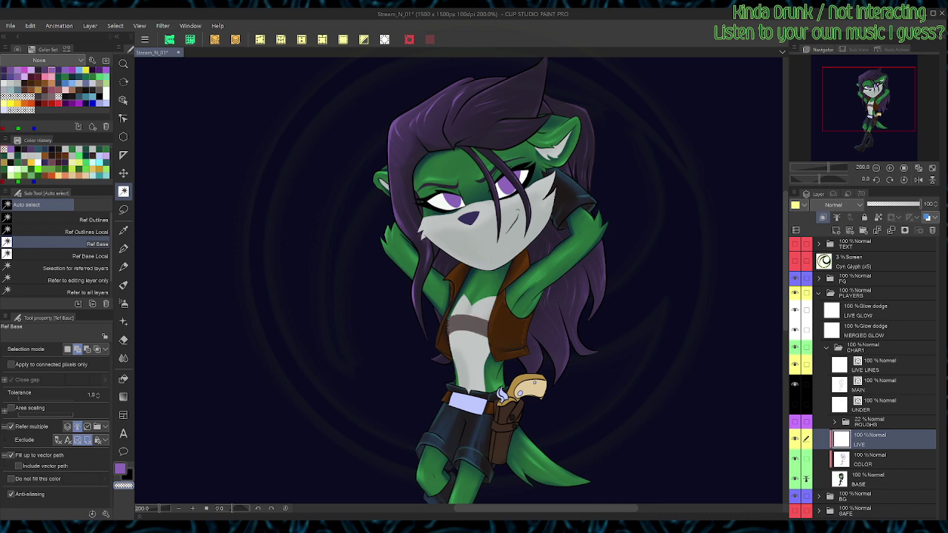
left_click(468, 326, "alt")
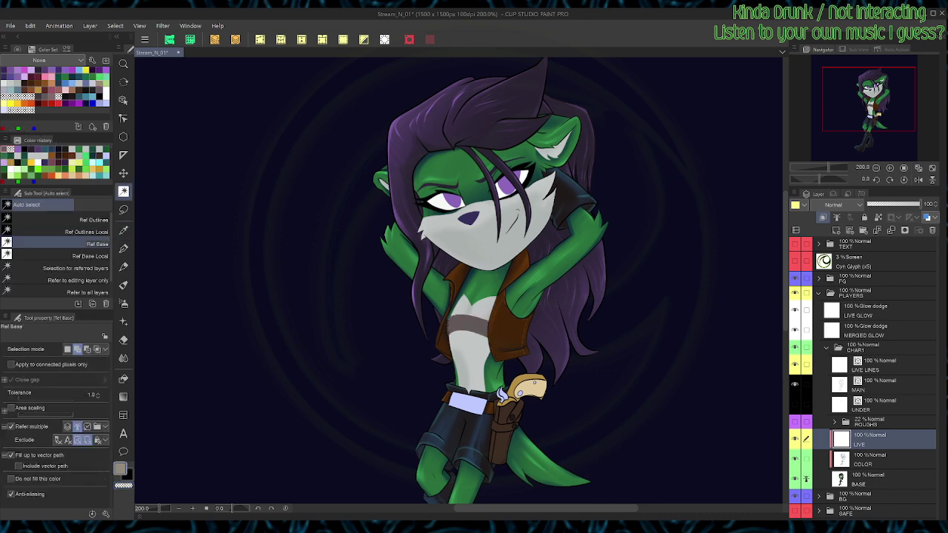
key("b")
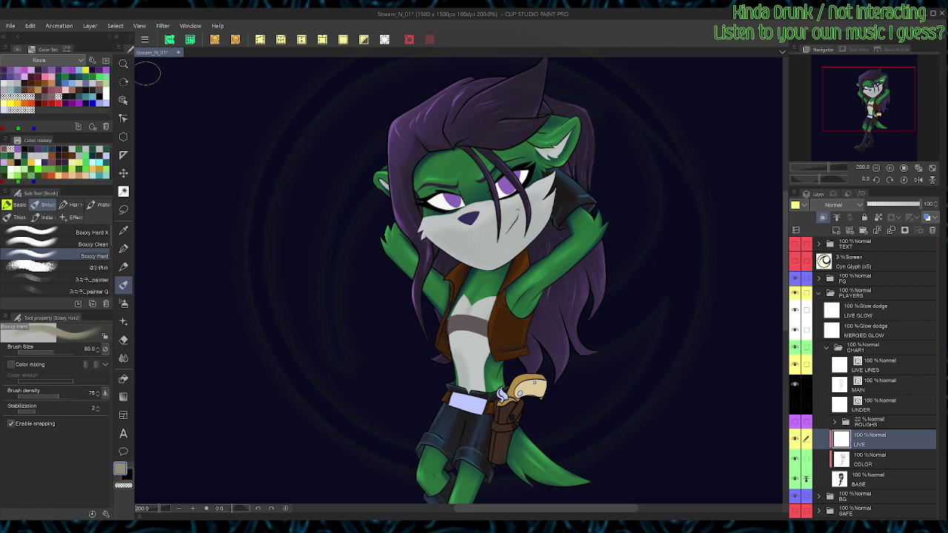
key("r")
left_click_drag(629, 348, 629, 200)
mouse_move(471, 317)
left_mouse_down()
mouse_move(512, 282)
mouse_move(472, 322)
mouse_move(532, 301)
mouse_move(471, 325)
mouse_move(512, 302)
mouse_move(478, 315)
left_mouse_up()
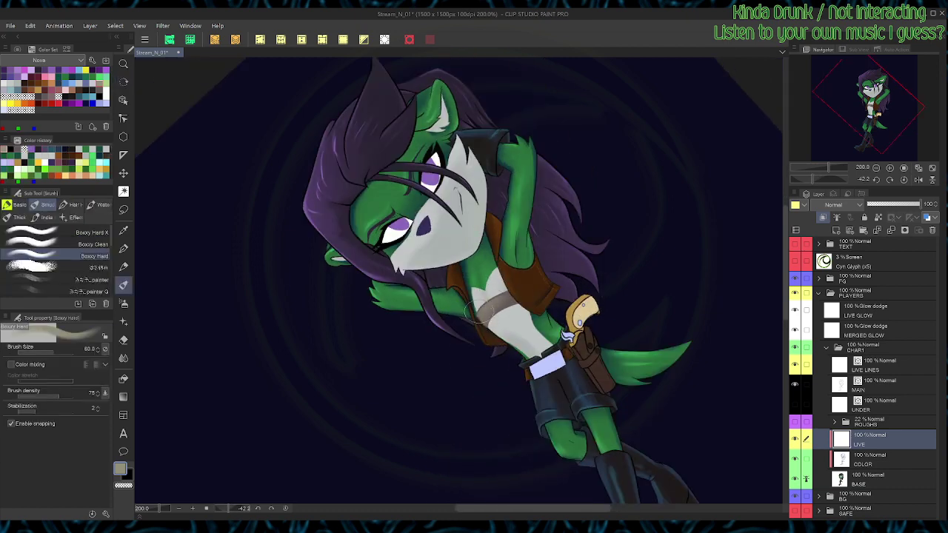
key("ctrl+@")
Step: Choose a darker grey-brown, shade the chest band with the view rotated, and reset the rotation
key("r")
mouse_move(629, 305)
left_mouse_down()
mouse_move(629, 259)
mouse_move(530, 150)
mouse_move(555, 167)
left_mouse_up()
left_click(107, 97)
key("r")
left_click_drag(512, 281, 506, 320)
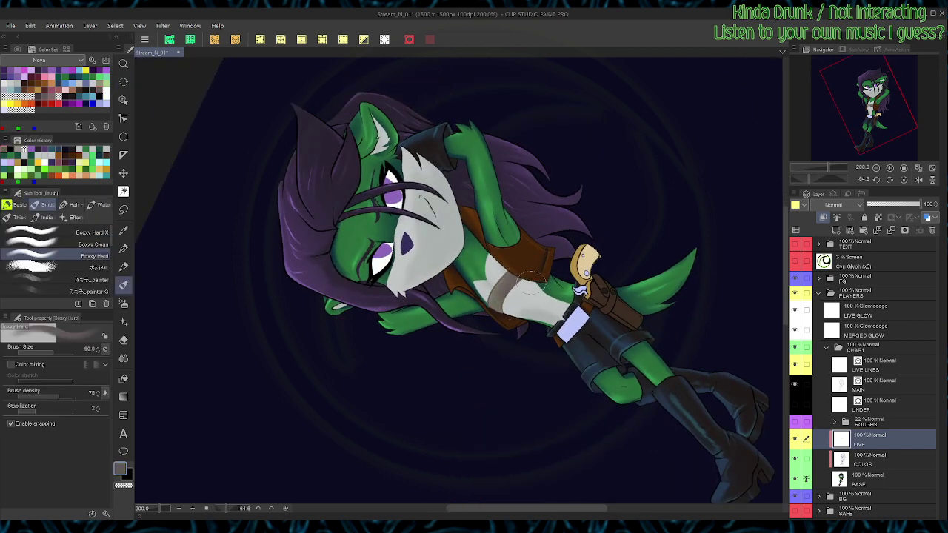
key("ctrl+at")
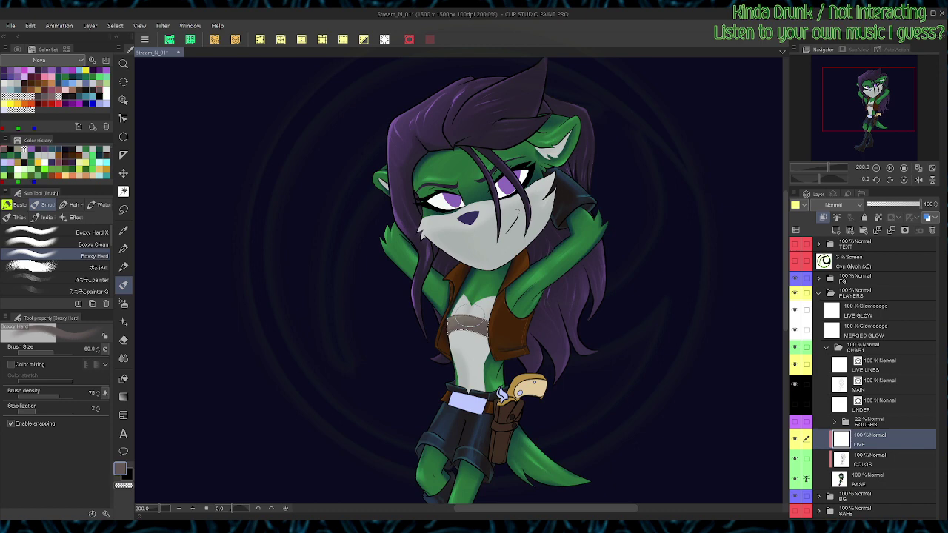
Step: Clear the selection and select the chest band's upper outline as an object on the MAIN layer
scroll(470, 322, "up", 2)
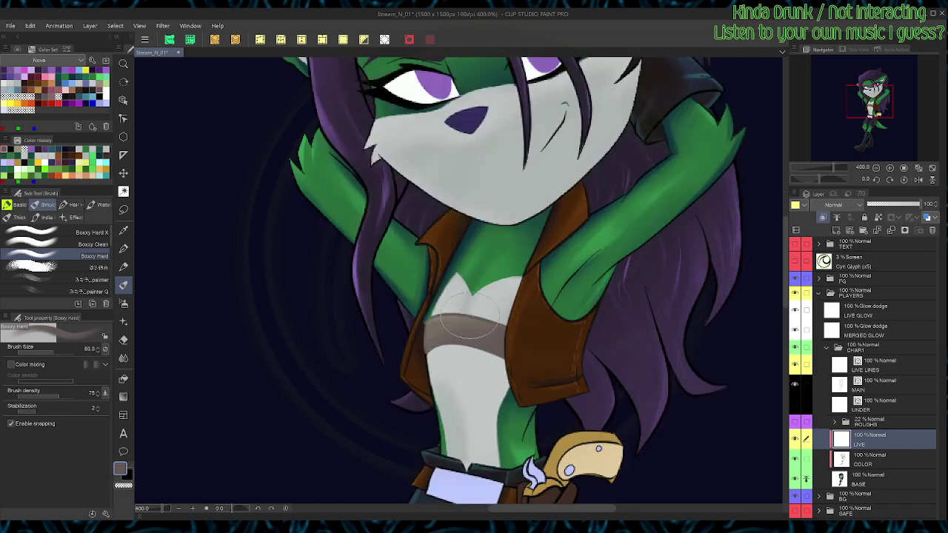
key("ctrl+d")
left_click(877, 385)
key("o")
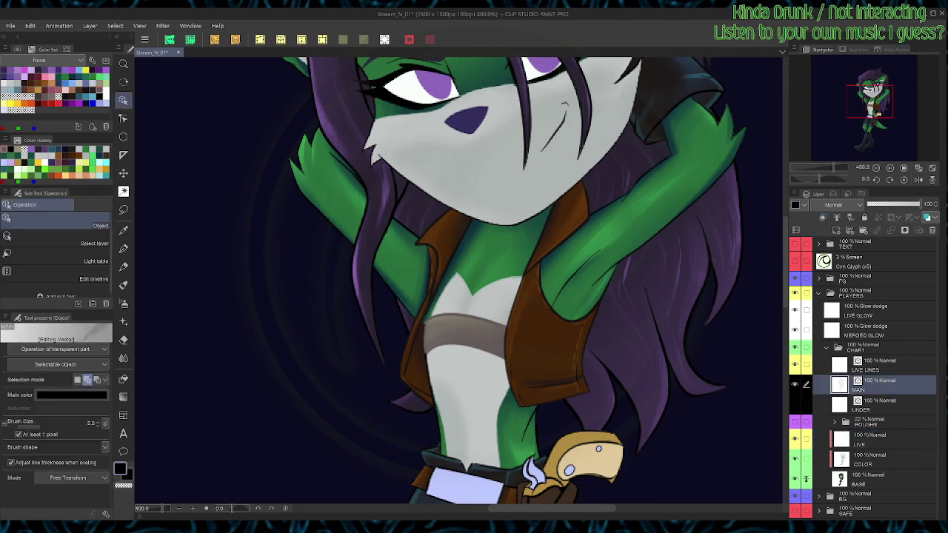
left_click(466, 315)
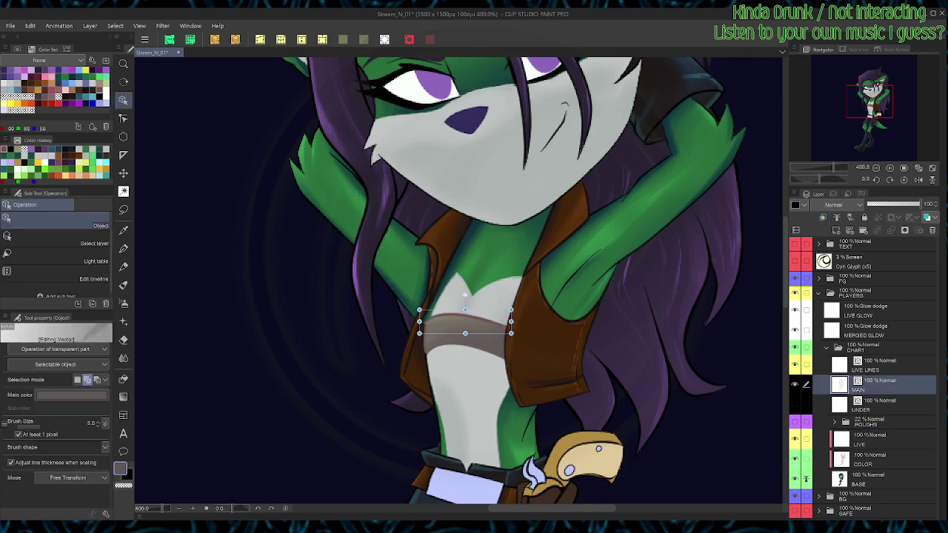
key("p")
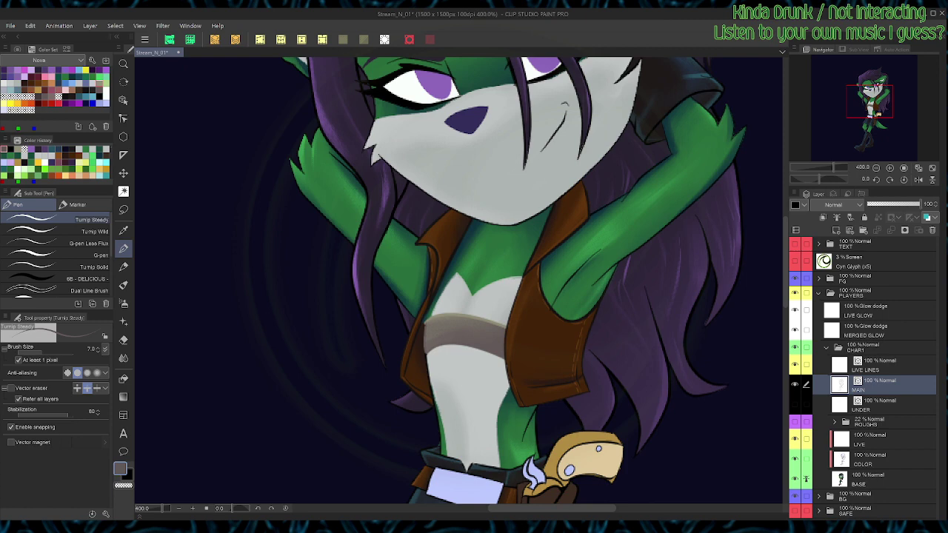
Step: On the LIVE layer, select the chest band with Ref Base and shade its upper edge using the Boxxy Hard brush at size 17 in a rotated view
left_click(881, 440)
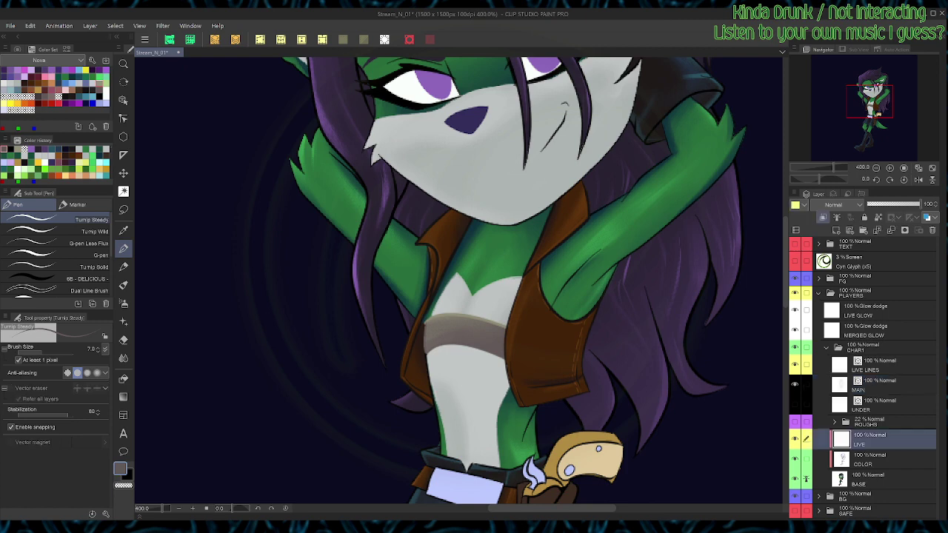
key("w")
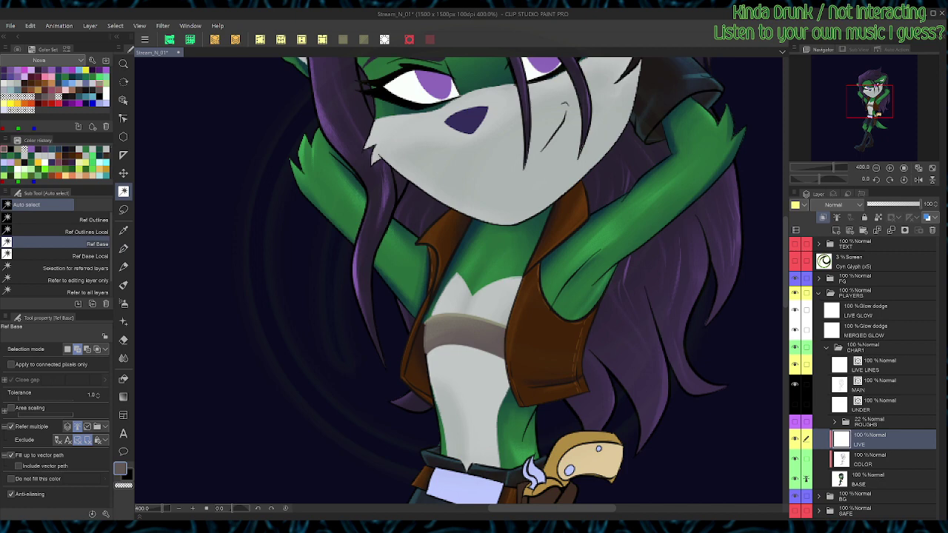
key("o")
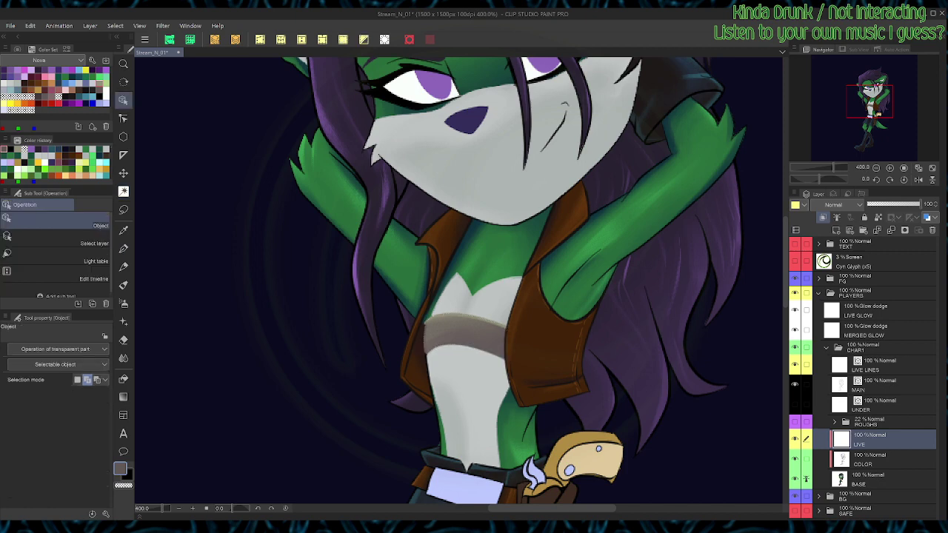
key("b")
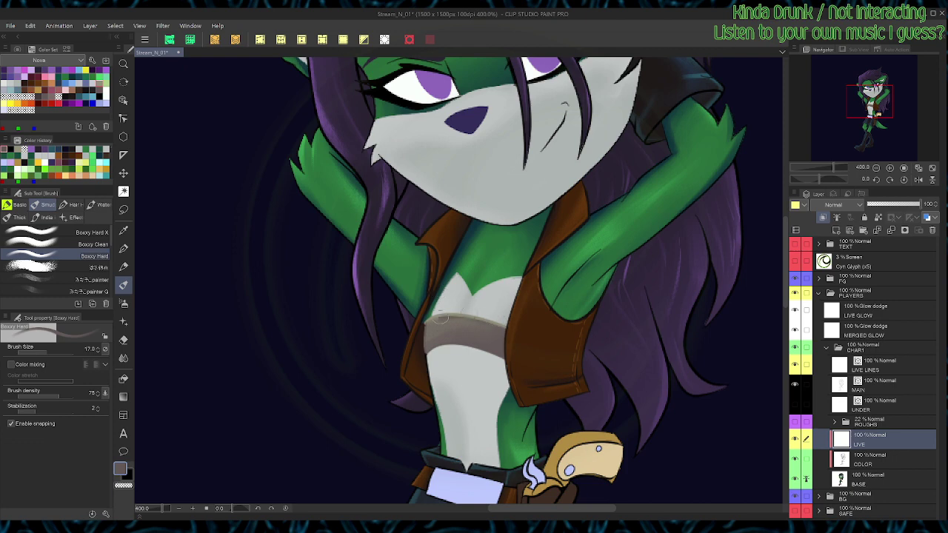
key("c")
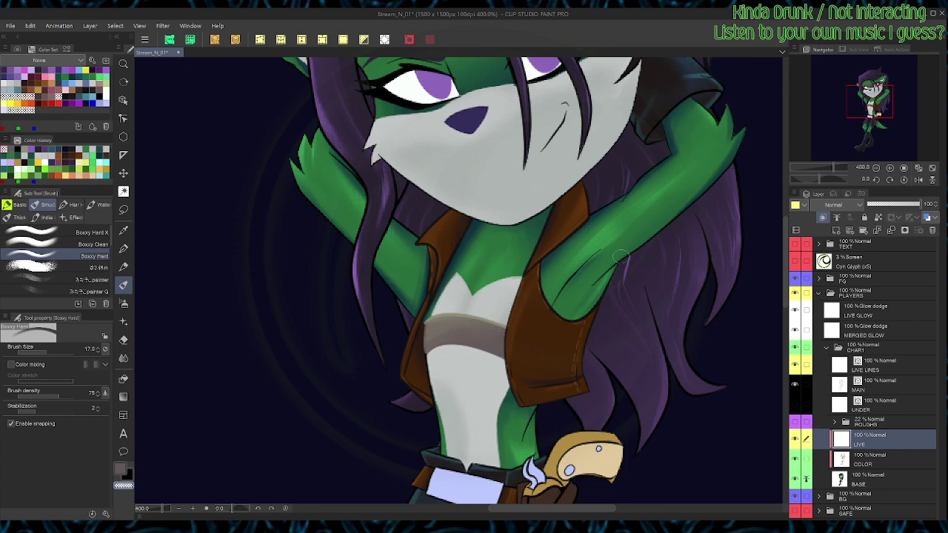
key("r")
left_click_drag(487, 311, 485, 251)
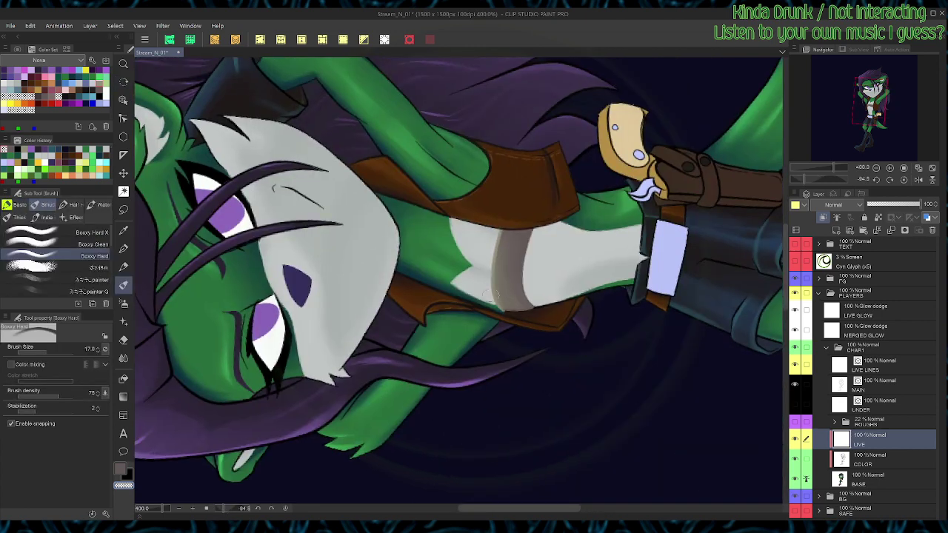
left_click(497, 258, "alt")
left_click_drag(494, 279, 519, 206)
key("c")
left_click(512, 226, "alt")
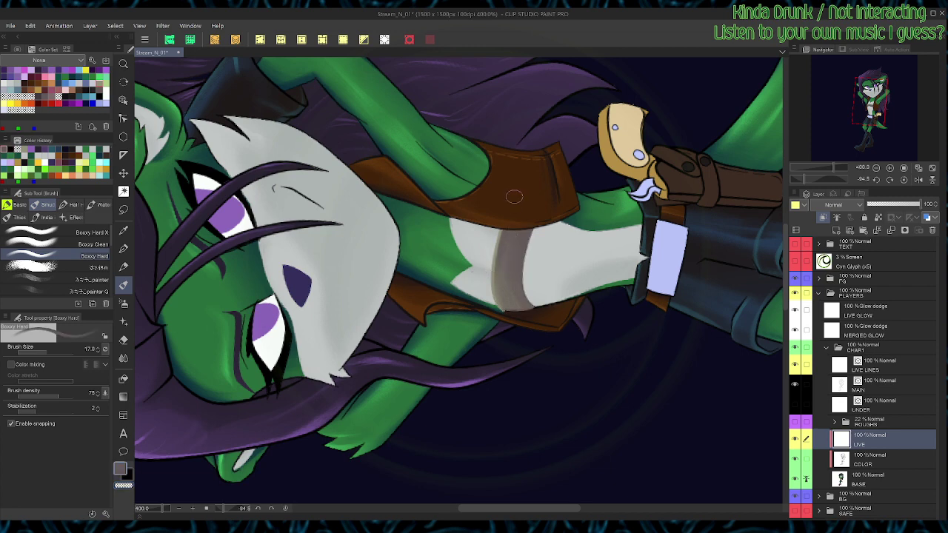
Step: Choose a muted olive-grey, brush it along the chest band's upper part and reset the view rotation
left_click(514, 196, "alt")
left_click(107, 84)
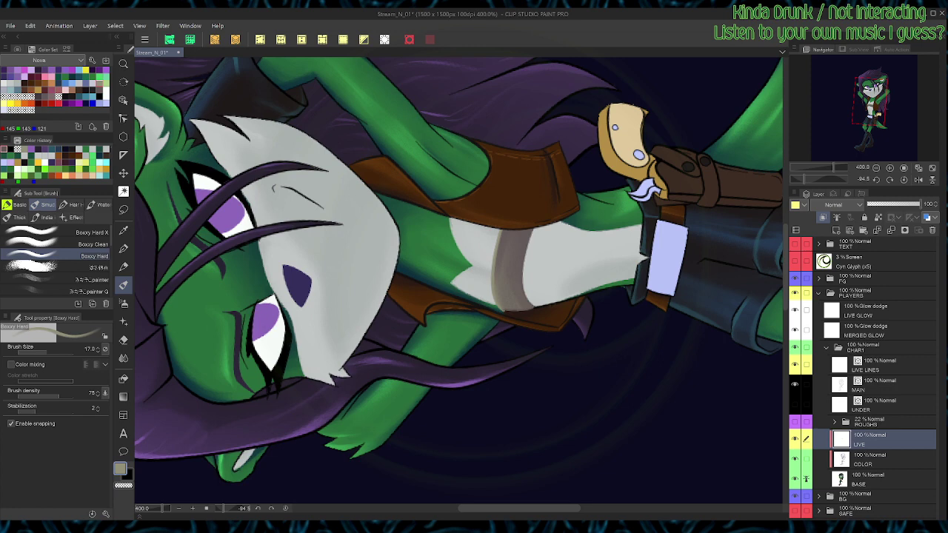
left_click_drag(500, 292, 501, 229)
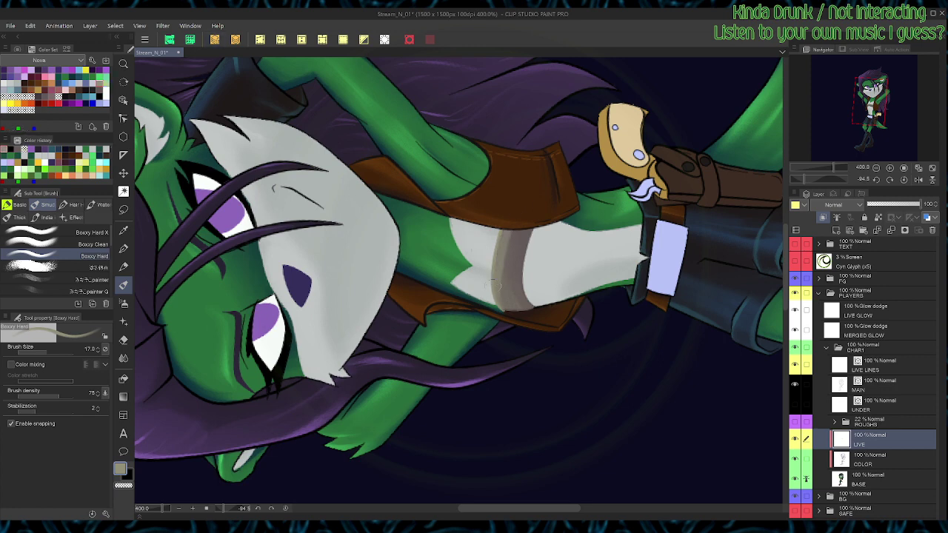
left_click_drag(508, 303, 512, 226)
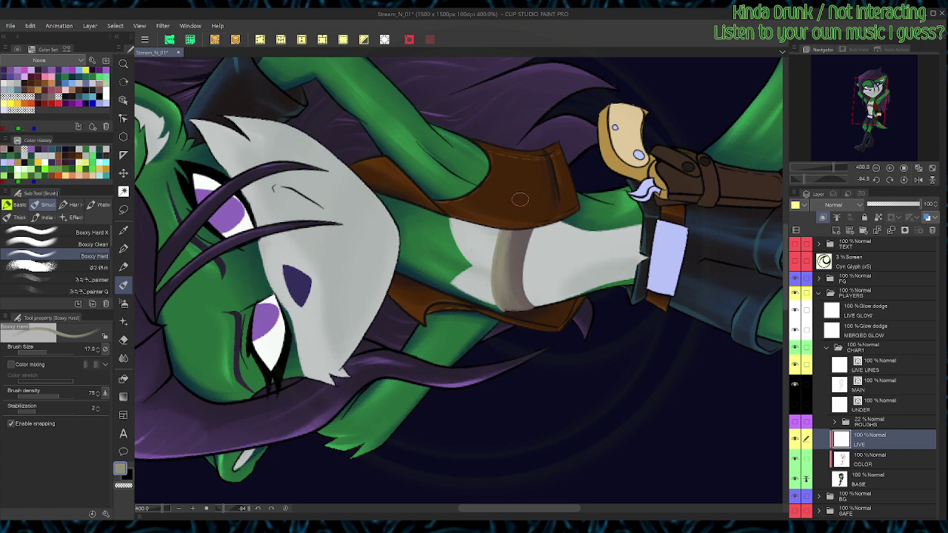
key("ctrl+at")
key("g")
left_click_drag(454, 352, 466, 328)
key("b")
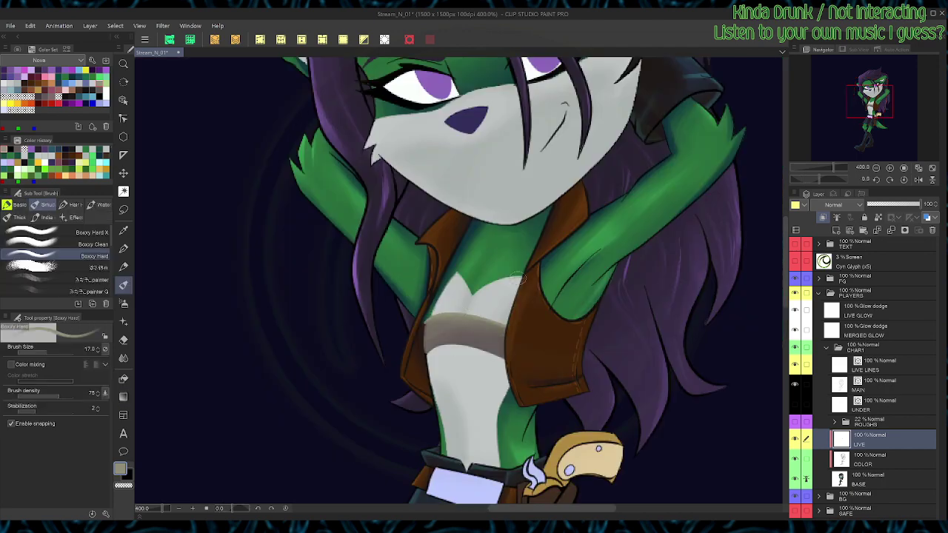
Step: Soften the chest band's shading with transparent color in a view rotated the other way, reset the rotation and clear the selection
key("r")
mouse_move(516, 278)
left_mouse_down()
mouse_move(513, 299)
mouse_move(444, 336)
left_mouse_up()
key("c")
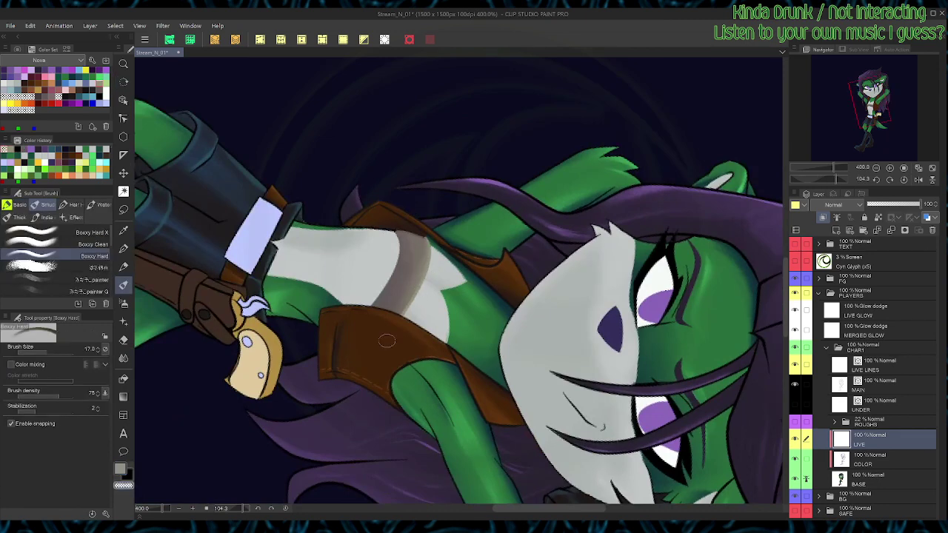
key("c")
left_click_drag(412, 288, 389, 328)
left_click(401, 284, "alt")
key("r")
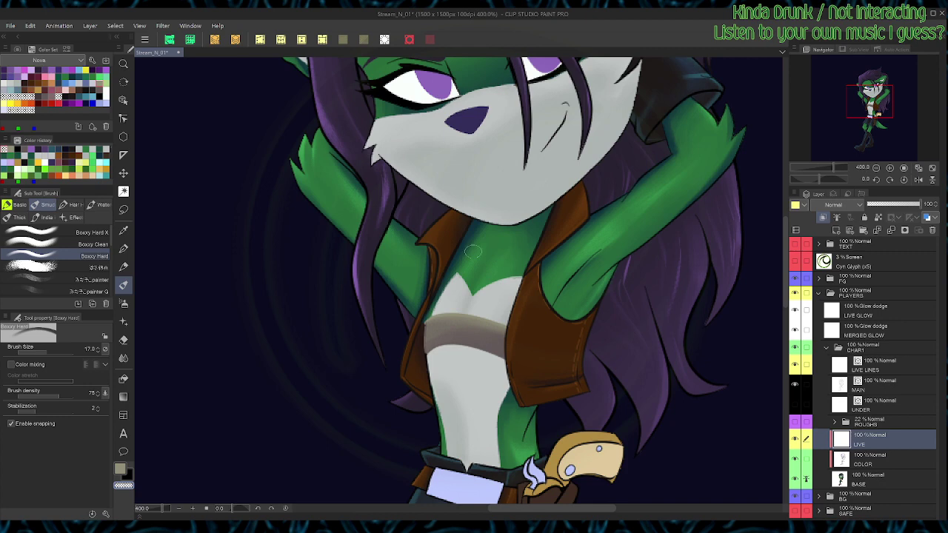
Step: Touch up the edges between vest and chest band with the Turnip Steady pen at size 7 in sampled browns and greys, and save the drawing
key("p")
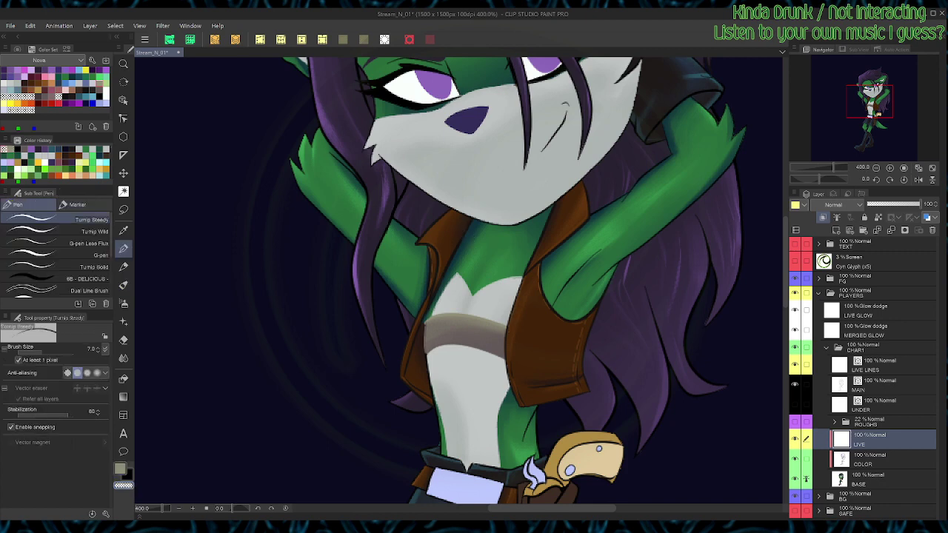
left_click(549, 361, "alt")
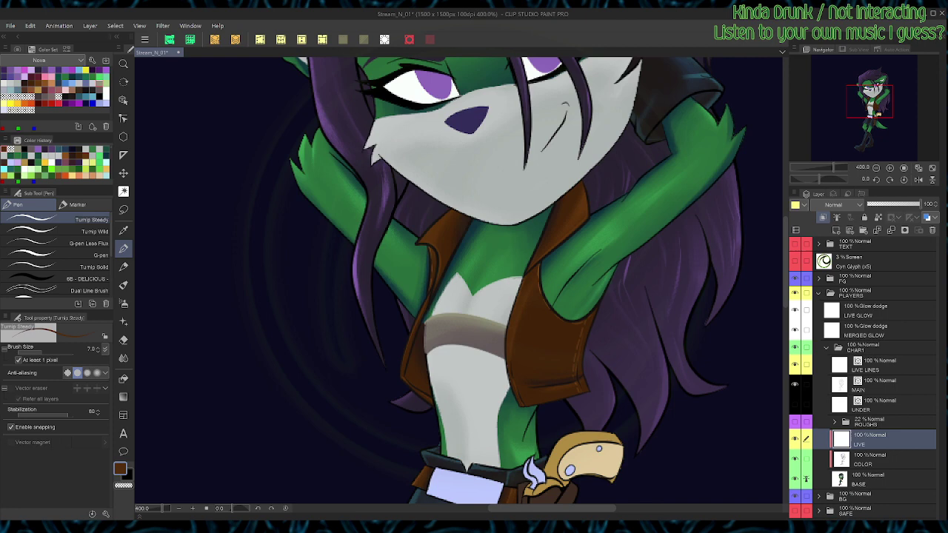
key("ctrl+s")
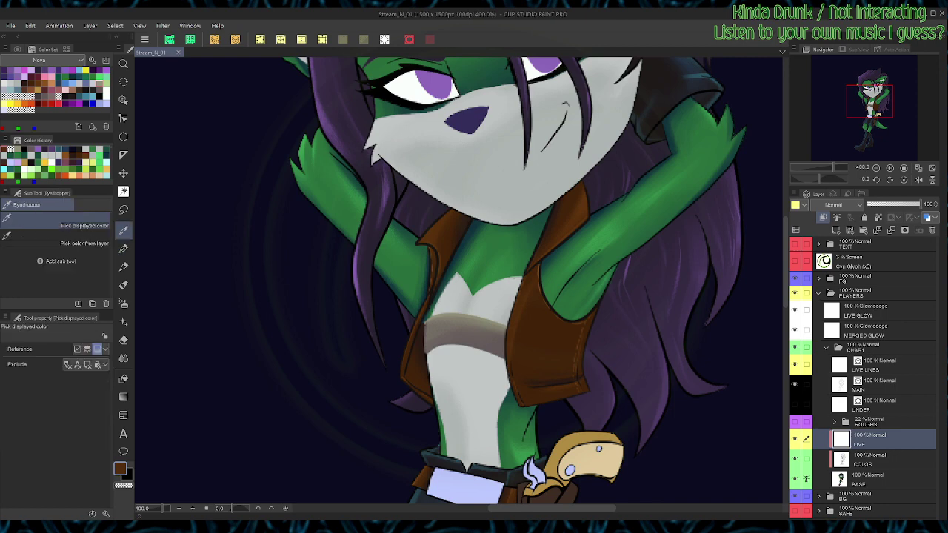
left_click(471, 338, "alt")
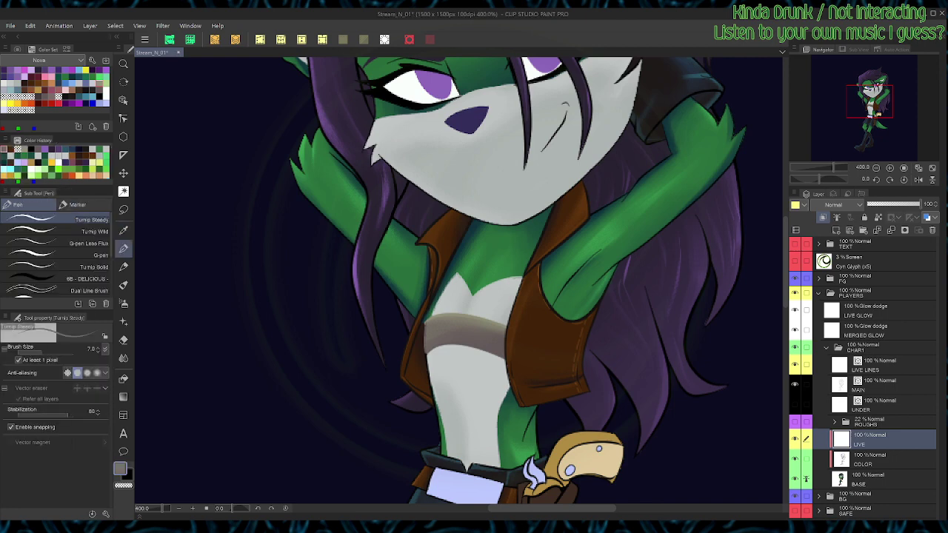
left_click(508, 335, "alt")
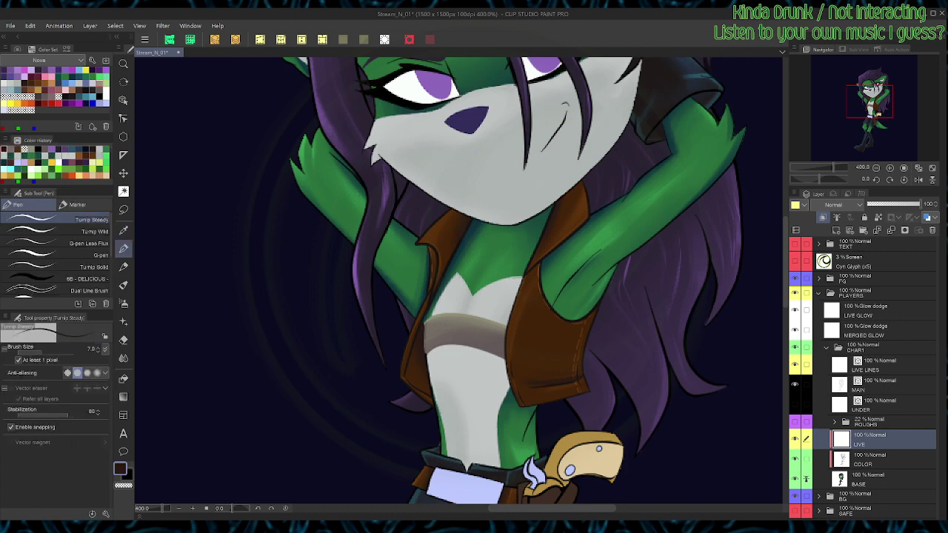
left_click(473, 337, "alt")
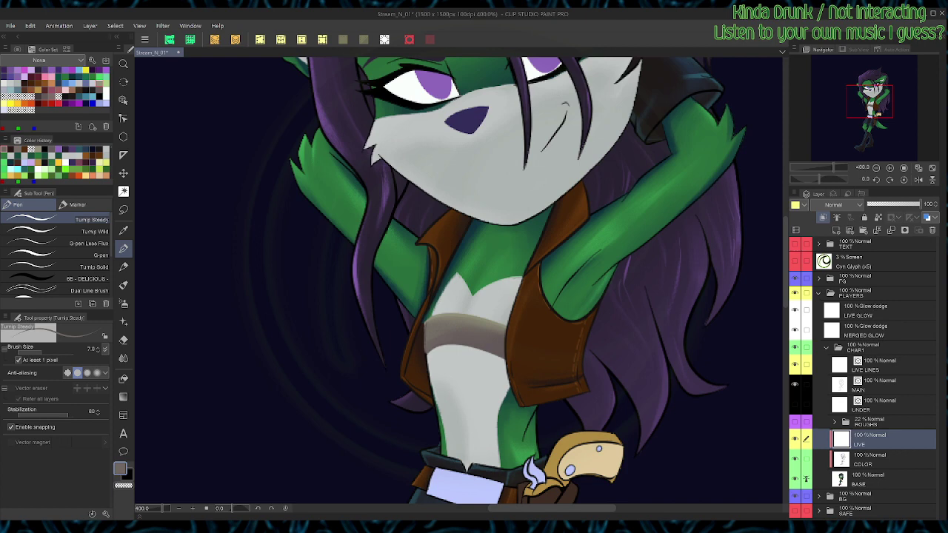
key("ctrl+s")
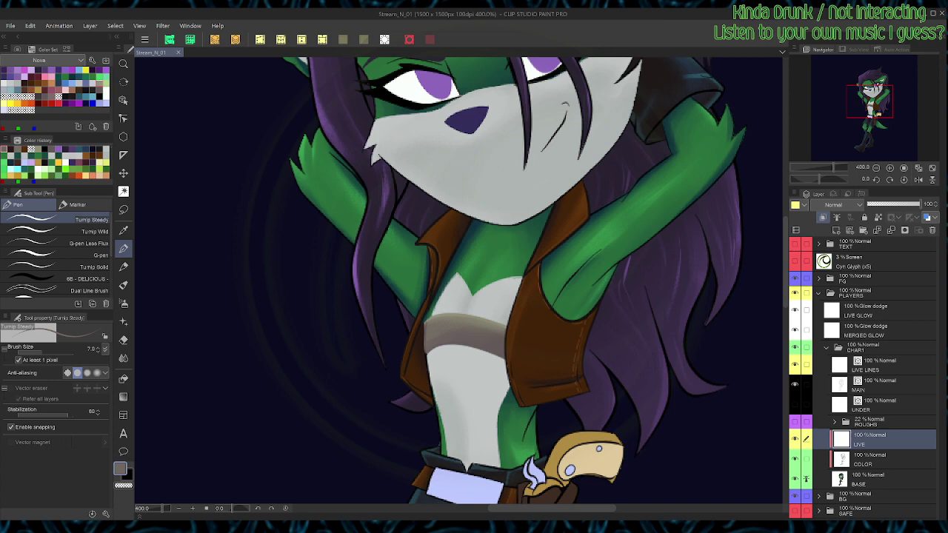
Step: Sample the chest band's grey, refine the band's edge with the Turnip Steady pen in a rotated view, reset the rotation and save
left_click(451, 329, "alt")
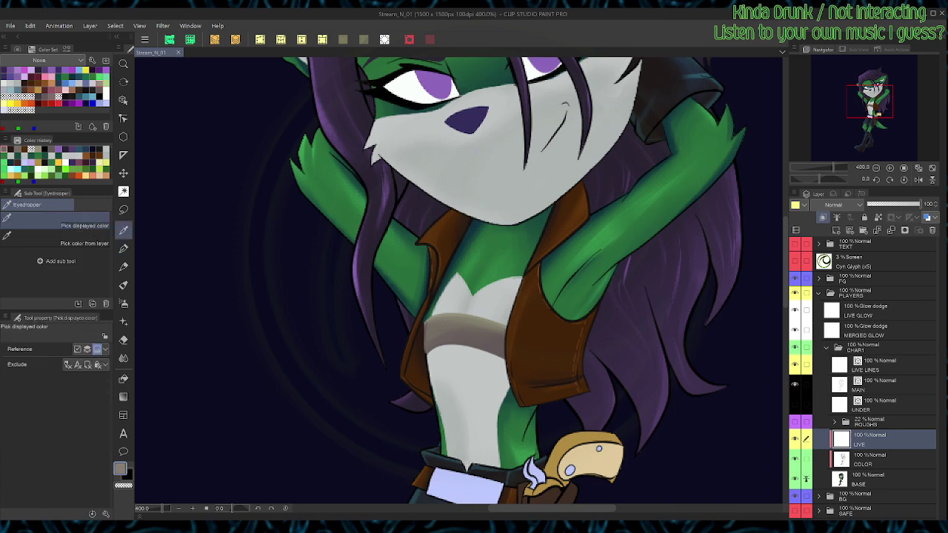
left_click_drag(462, 337, 514, 290)
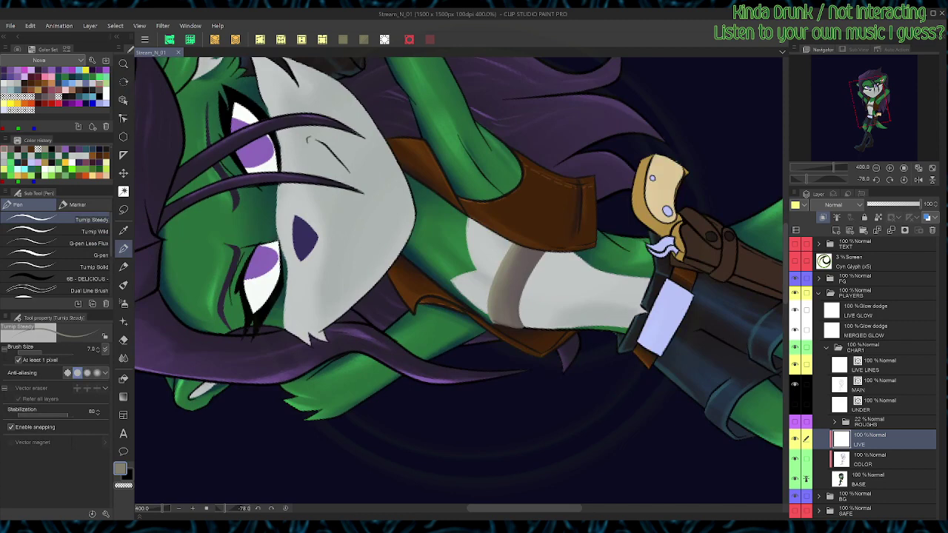
key("c")
key("c")
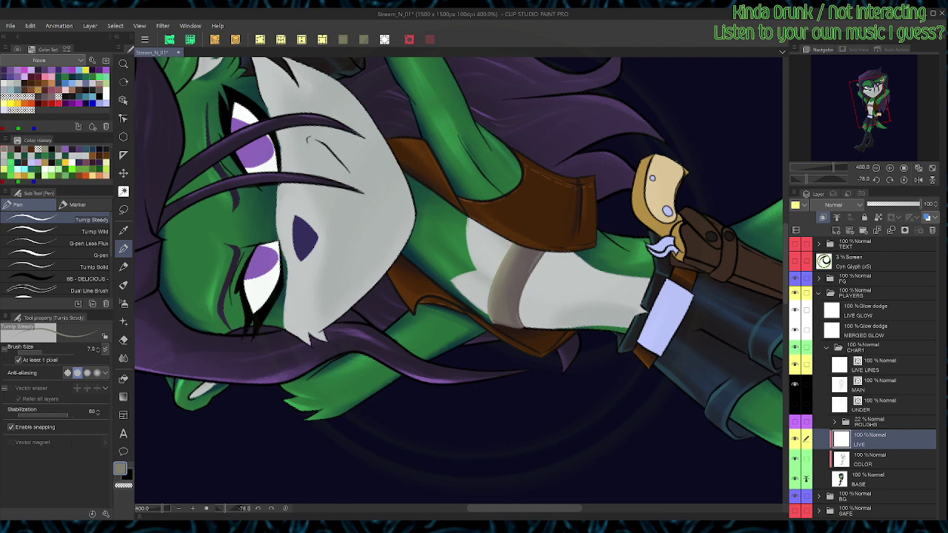
key("ctrl+@")
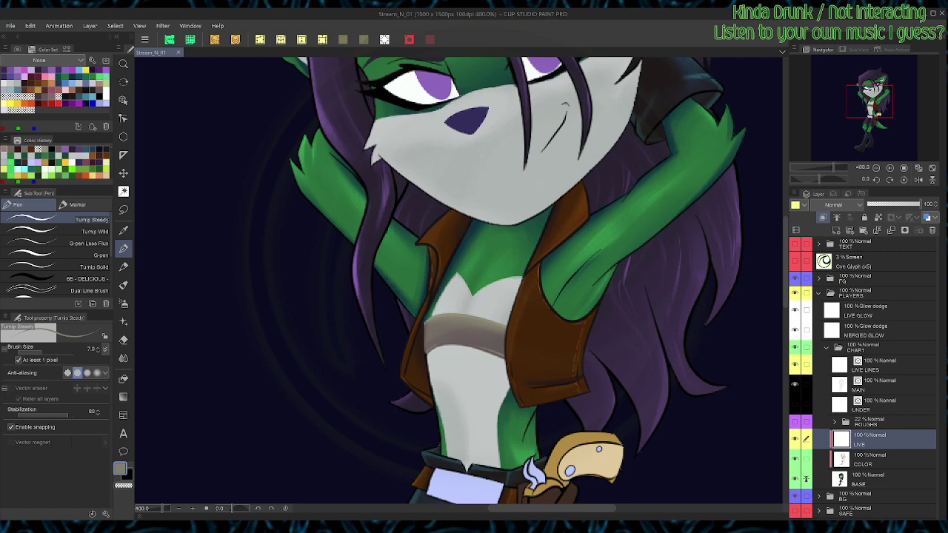
Step: Clean up stray color beside the waist above the belt with Lasso selections on the LIVE and BASE layers, and deselect
key("m")
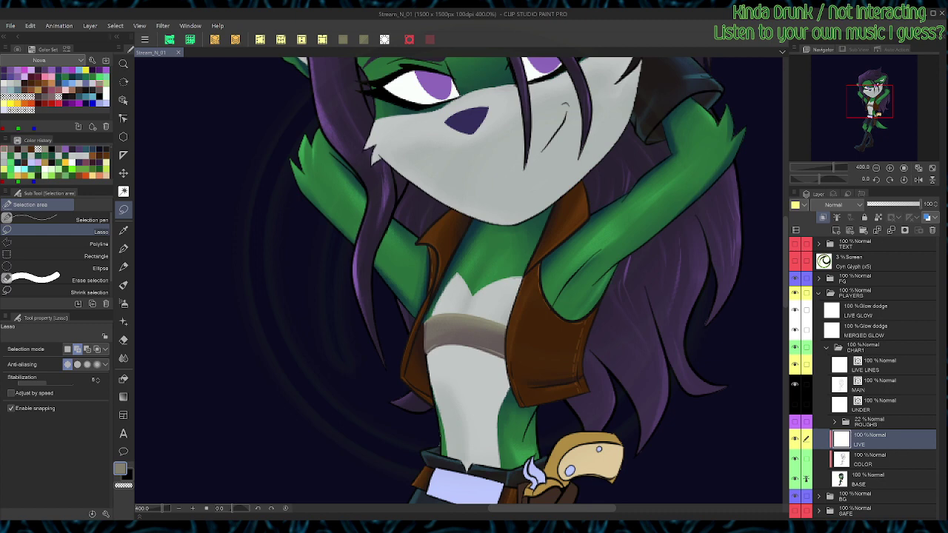
left_click_drag(439, 441, 437, 442)
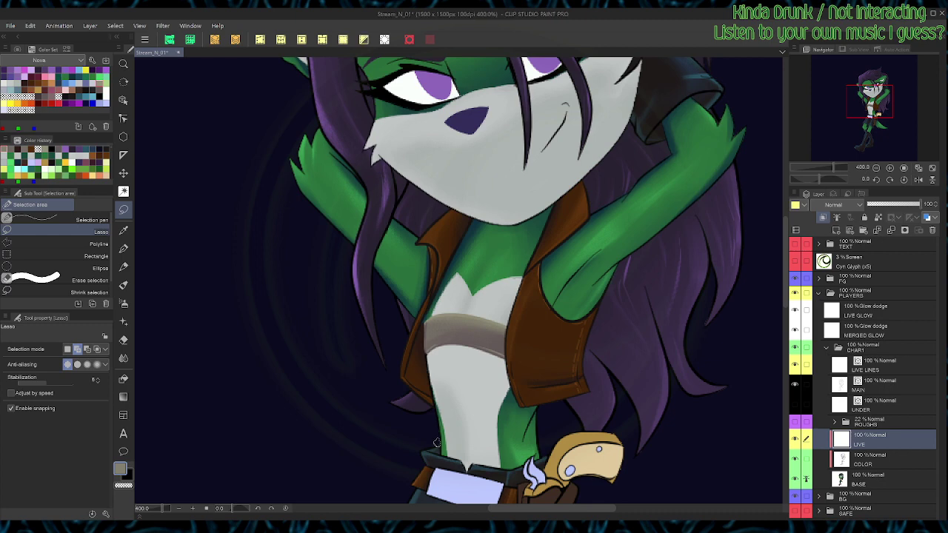
key("ctrl+d")
scroll(435, 397, "up", 1)
key("space")
left_click_drag(435, 398, 453, 179)
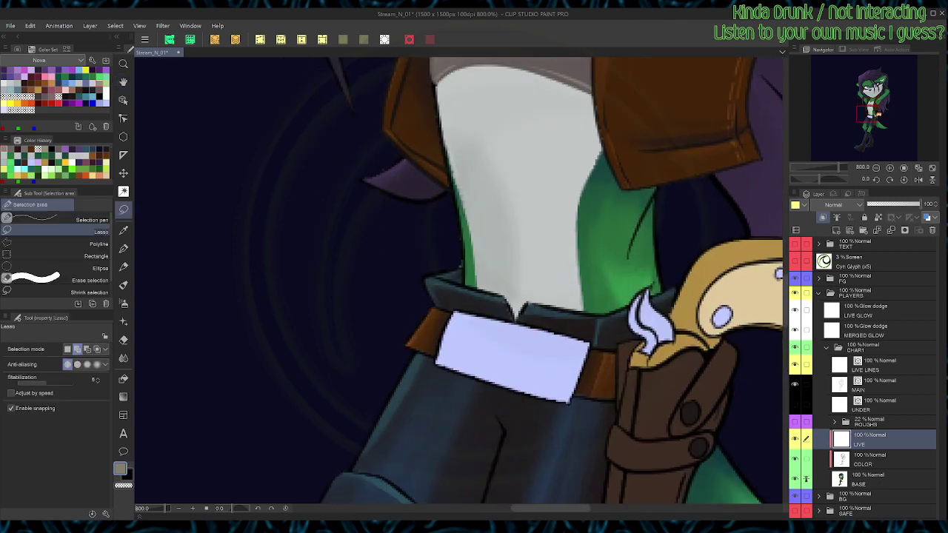
left_click(877, 479)
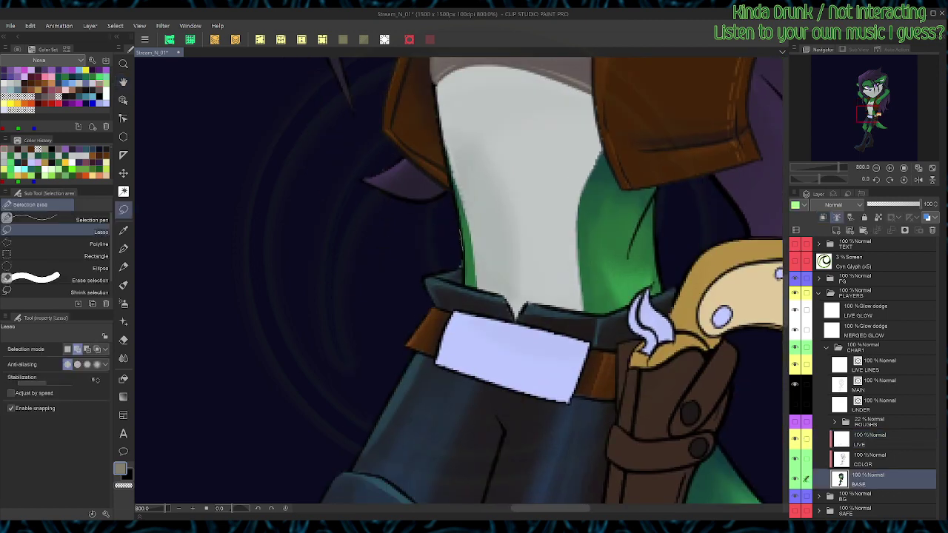
left_click_drag(461, 268, 458, 238)
key("ctrl+d")
Step: Clean up the stray BASE color at the front boot's toe with a Lasso selection and deselect
left_click_drag(474, 459, 544, 70)
scroll(458, 281, "down", 10)
left_click_drag(371, 259, 465, 294)
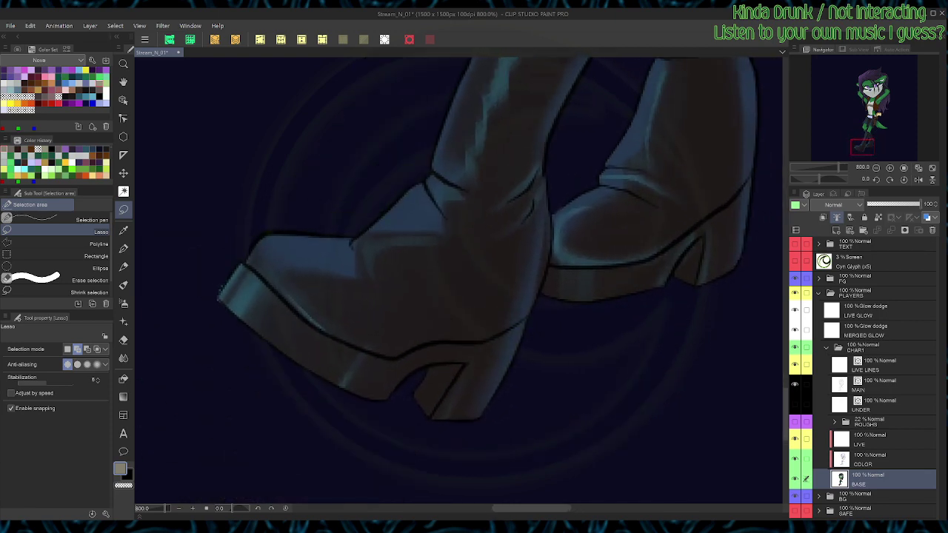
mouse_move(230, 260)
left_mouse_down()
mouse_move(216, 300)
mouse_move(222, 308)
left_mouse_up()
key("ctrl+d")
Step: Hide the COLOR layer, fill the tail's small tuft tip with sampled green on BASE, trim the overflow with Lasso and reset the rotation
scroll(459, 281, "up", 5)
left_click_drag(702, 224, 509, 356)
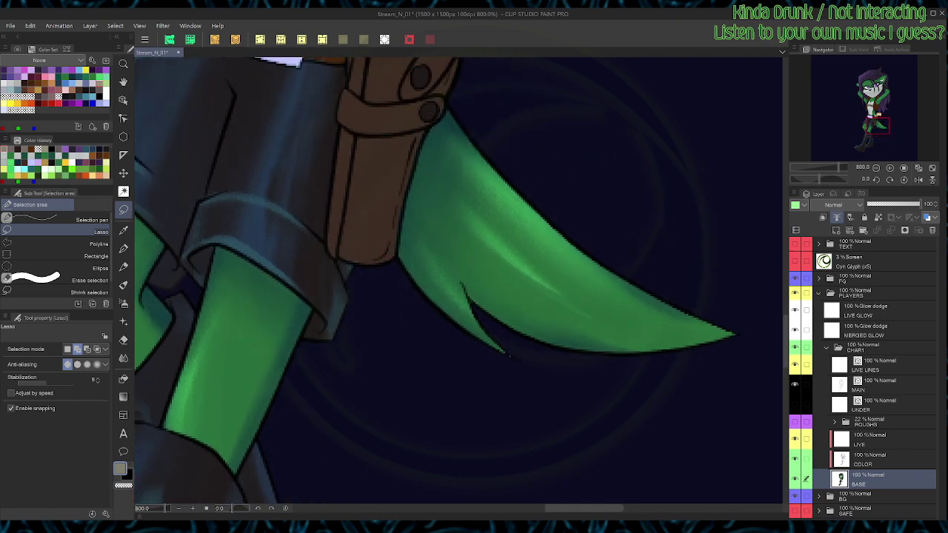
left_click(794, 459)
left_click(489, 252, "alt")
mouse_move(563, 245)
left_mouse_down()
mouse_move(568, 269)
mouse_move(542, 356)
left_mouse_up()
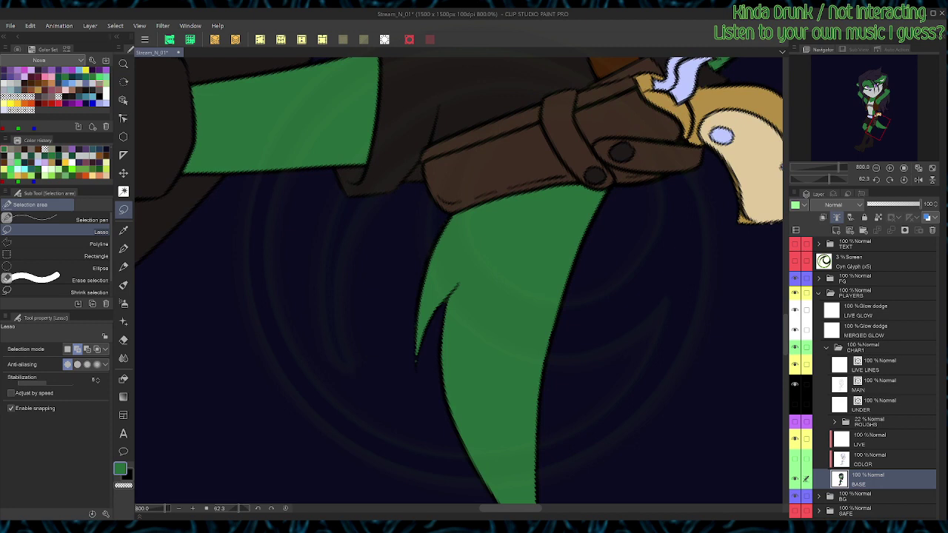
key("p")
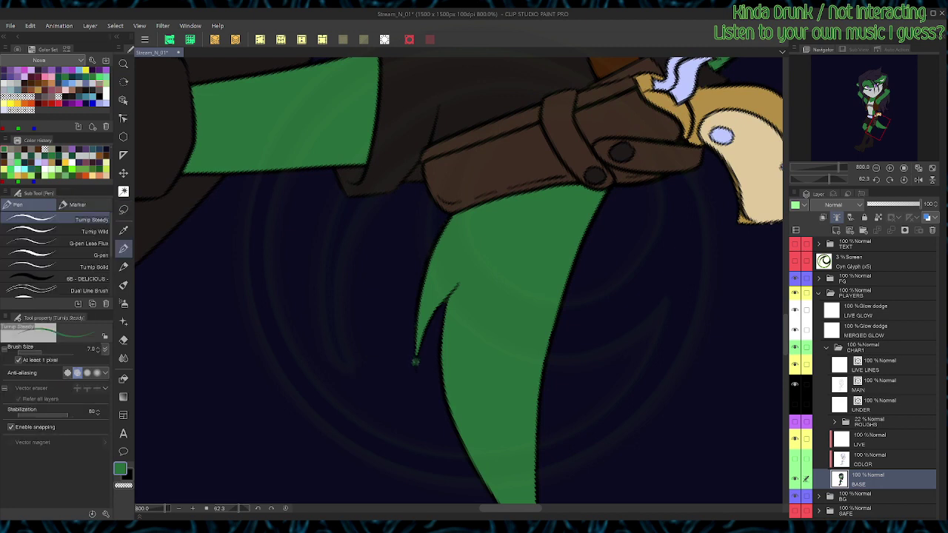
key("m")
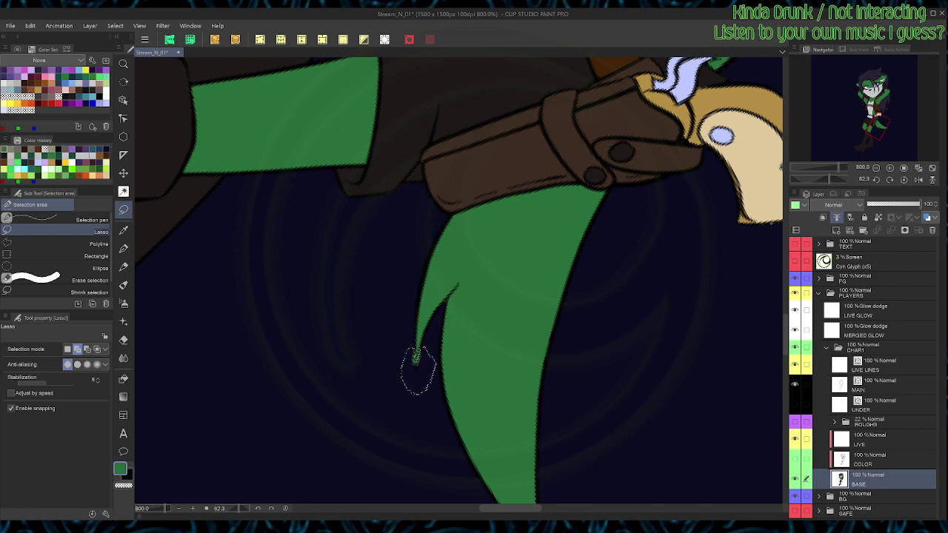
key("ctrl+alt+0")
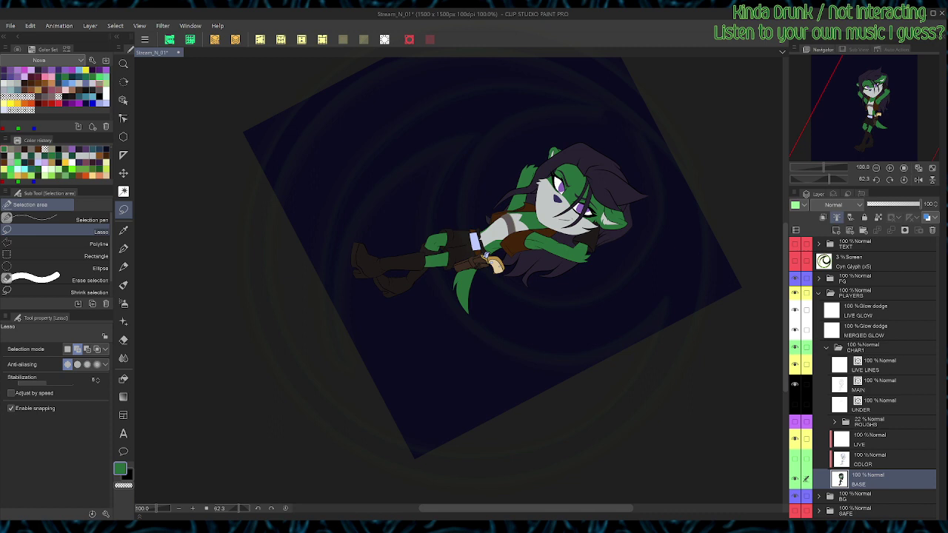
key("ctrl+at")
scroll(430, 336, "up", 4)
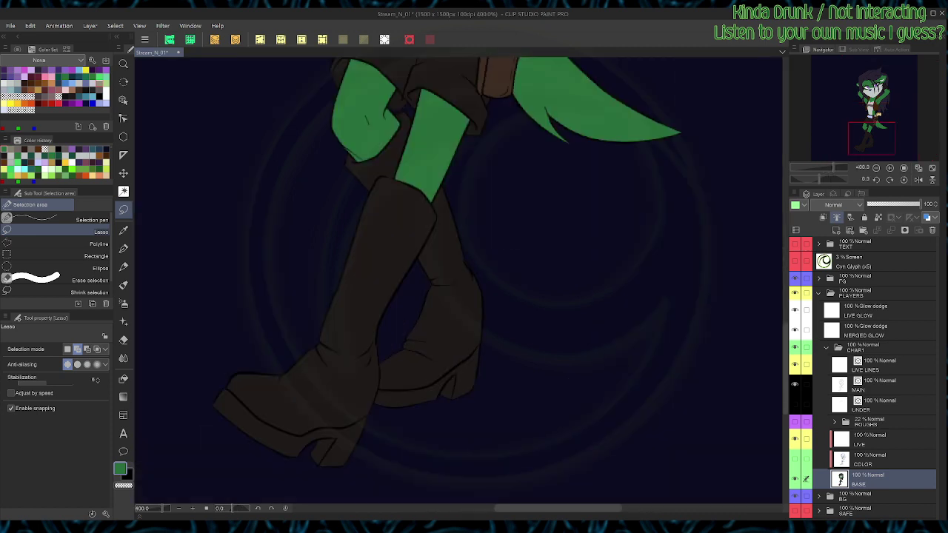
Step: Clean up stray BASE color around the tan holstered grip and the long hair lock's tip above it with Lasso selections, and deselect
key("space")
left_click_drag(438, 282, 434, 399)
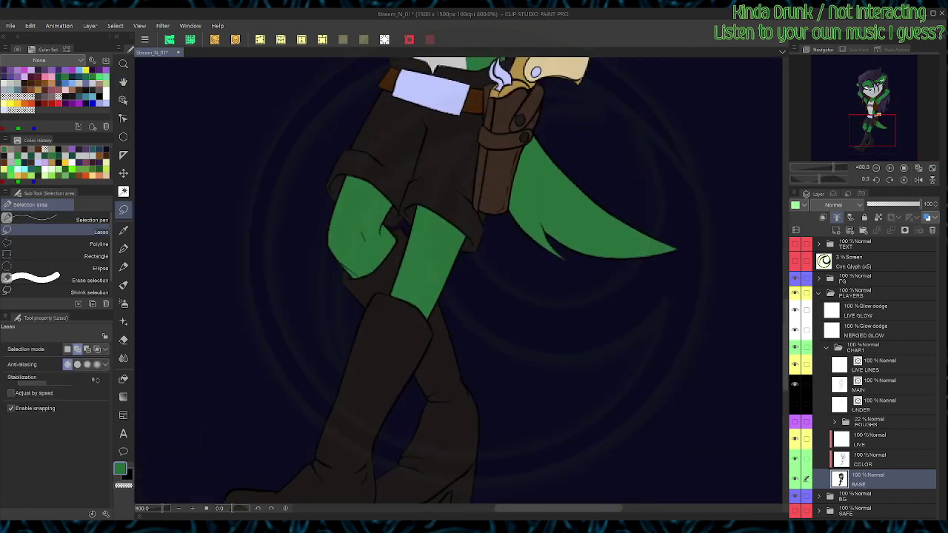
scroll(459, 281, "up", 3)
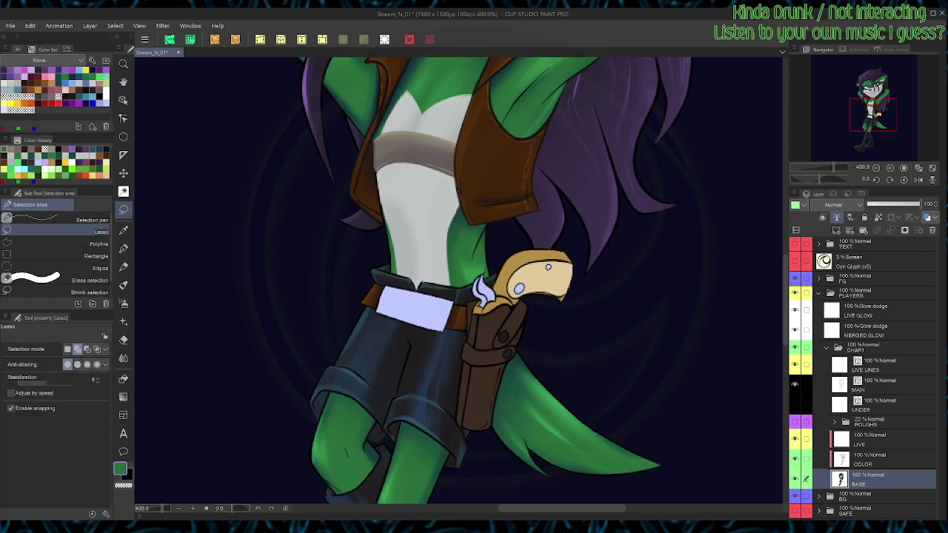
key("ctrl+plus")
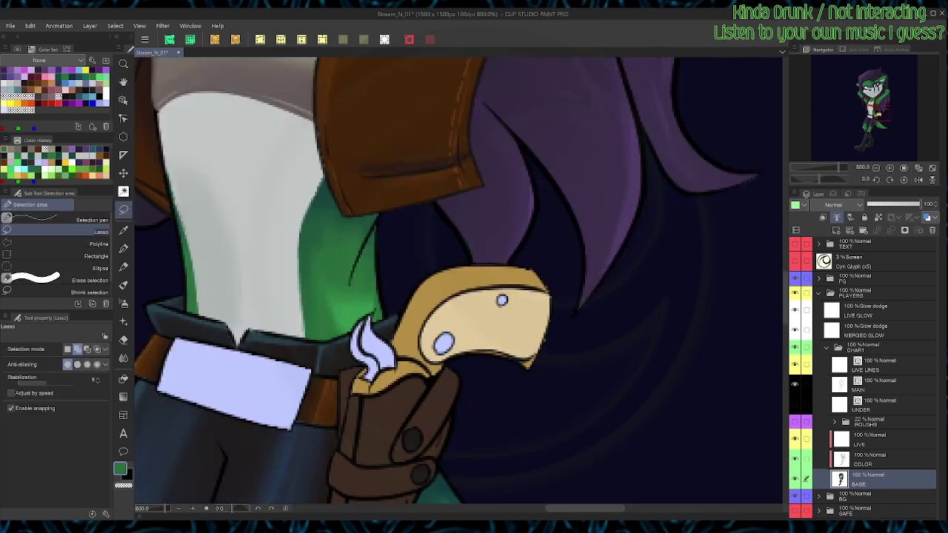
left_click_drag(553, 334, 544, 346)
mouse_move(583, 307)
left_mouse_down()
mouse_move(579, 319)
mouse_move(591, 299)
left_mouse_up()
key("ctrl+d")
left_click_drag(581, 308, 598, 316)
mouse_move(408, 316)
left_mouse_down()
mouse_move(397, 328)
mouse_move(410, 311)
left_mouse_up()
key("ctrl+d")
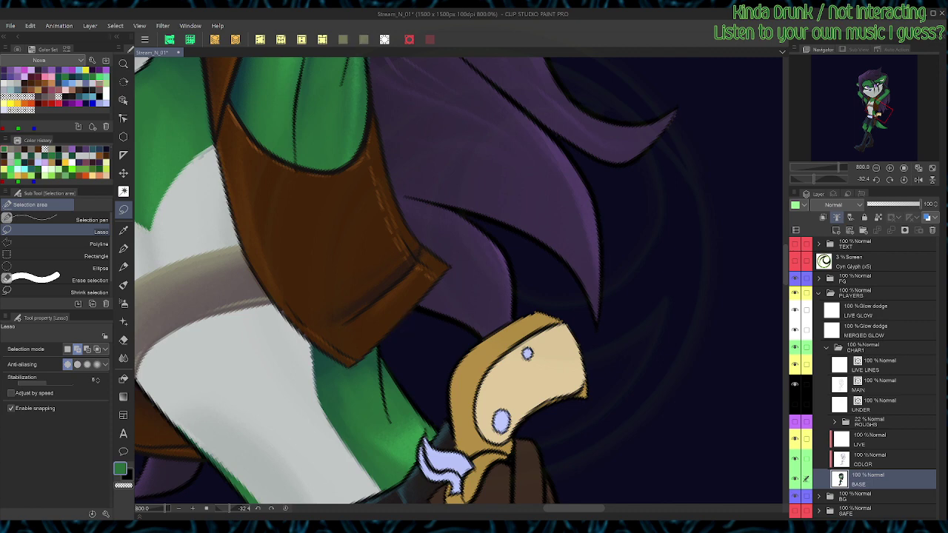
Step: Trim the BASE color at the outer curled hair lock's tip with Lasso, deselect, and briefly hide the BG folder to check the edges
key("p")
key("c")
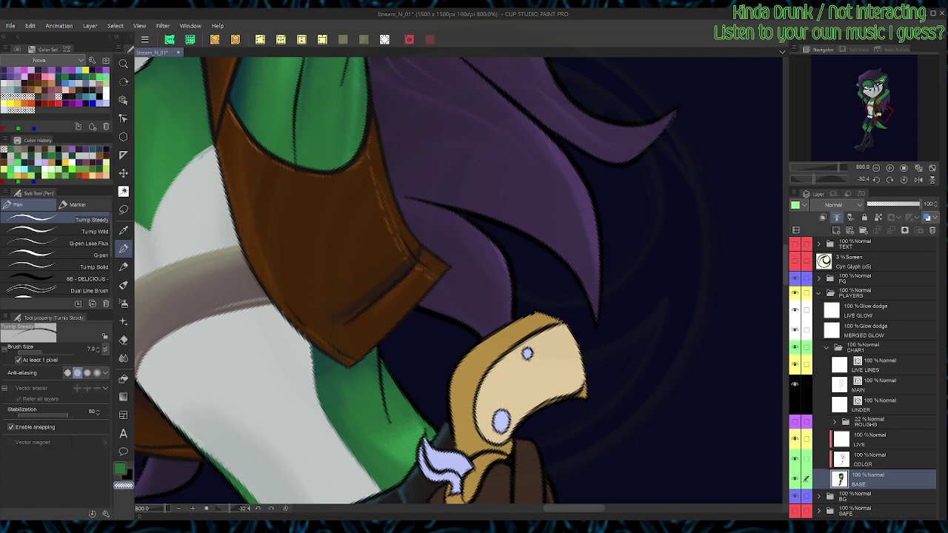
key("c")
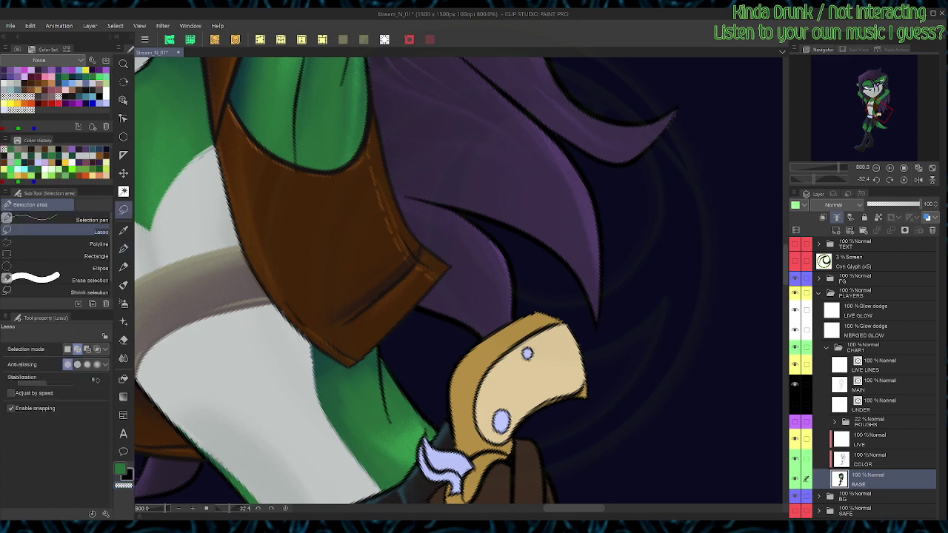
left_click_drag(677, 112, 679, 103)
key("ctrl+d")
left_click(794, 496)
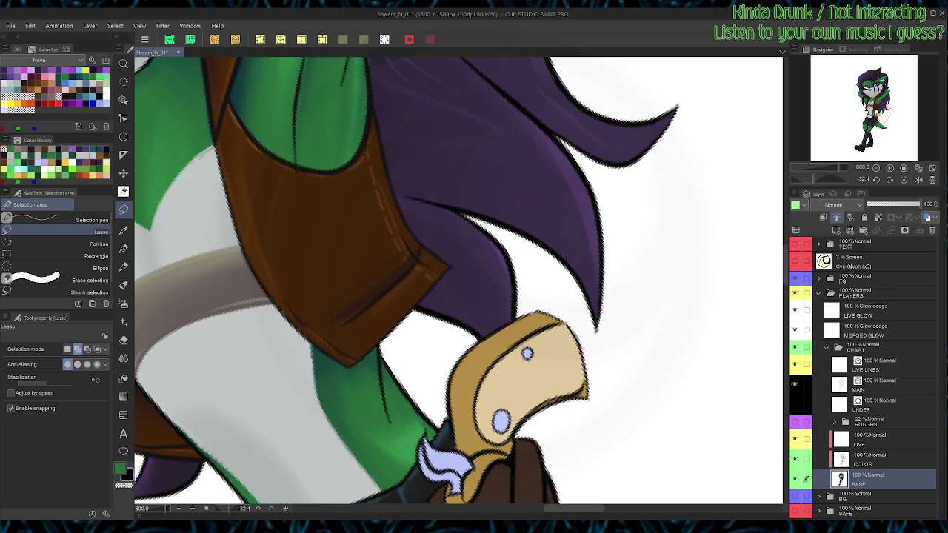
left_click(794, 496)
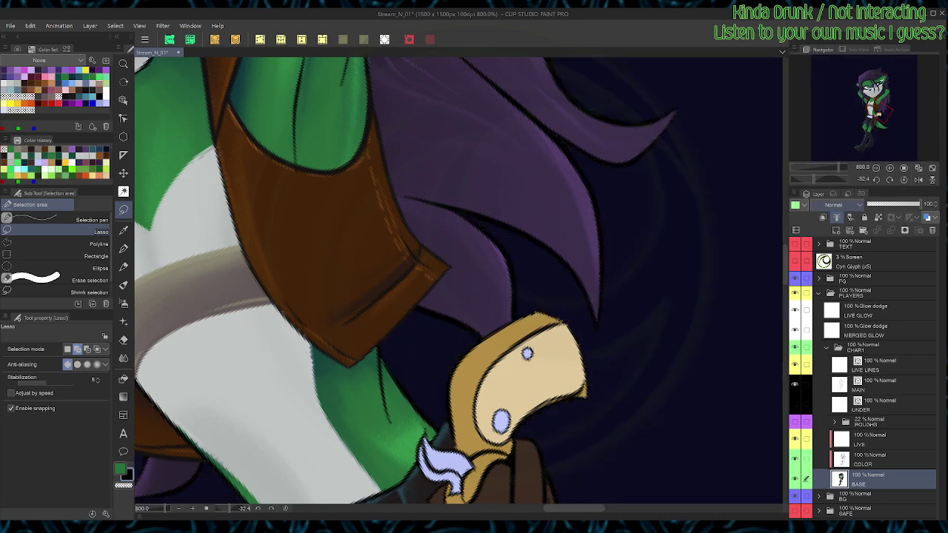
Step: Clean up stray BASE color at the hair lock tip behind the raised arm with Lasso, deselect and reset the rotation
left_click_drag(459, 170, 479, 430)
key("space")
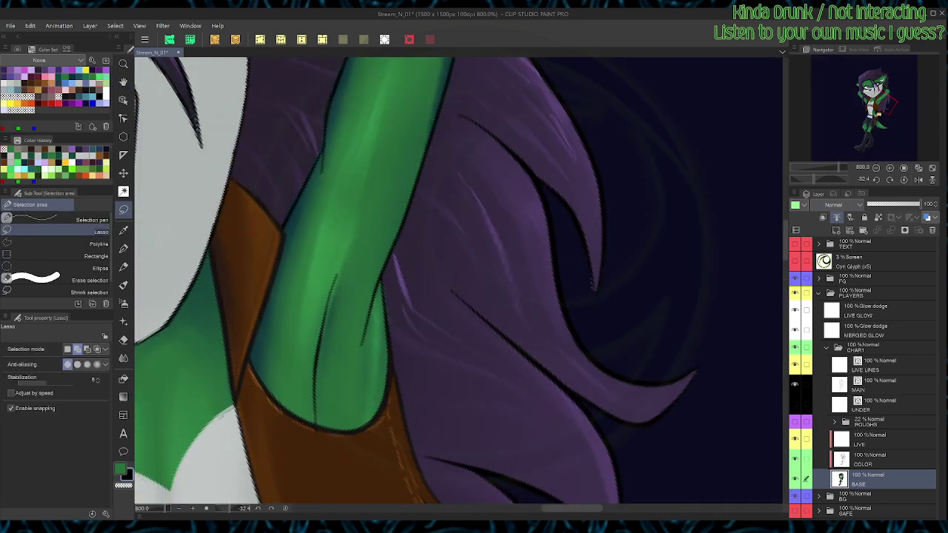
left_click_drag(591, 287, 587, 306)
key("ctrl+d")
key("ctrl+@")
Step: Trim stray BASE color around the raised elbow's fur tufts with Lasso selections, deselect and save the file
key("space")
left_click_drag(459, 185, 444, 414)
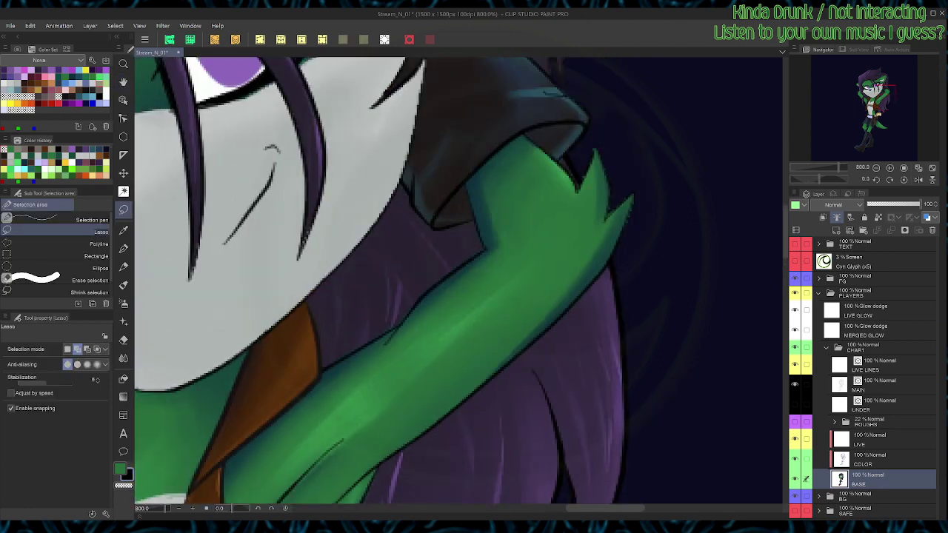
left_click_drag(637, 190, 624, 239)
mouse_move(637, 190)
left_mouse_down()
mouse_move(634, 178)
mouse_move(622, 236)
left_mouse_up()
mouse_move(610, 198)
left_mouse_down()
mouse_move(629, 163)
mouse_move(609, 207)
left_mouse_up()
left_click_drag(599, 146, 581, 177)
key("ctrl+d")
key("ctrl+s")
Step: Touch up the large ear on the LIVE layer with the Turnip Steady pen in sampled green in a rotated view, and reset the rotation
left_click_drag(518, 178, 520, 376)
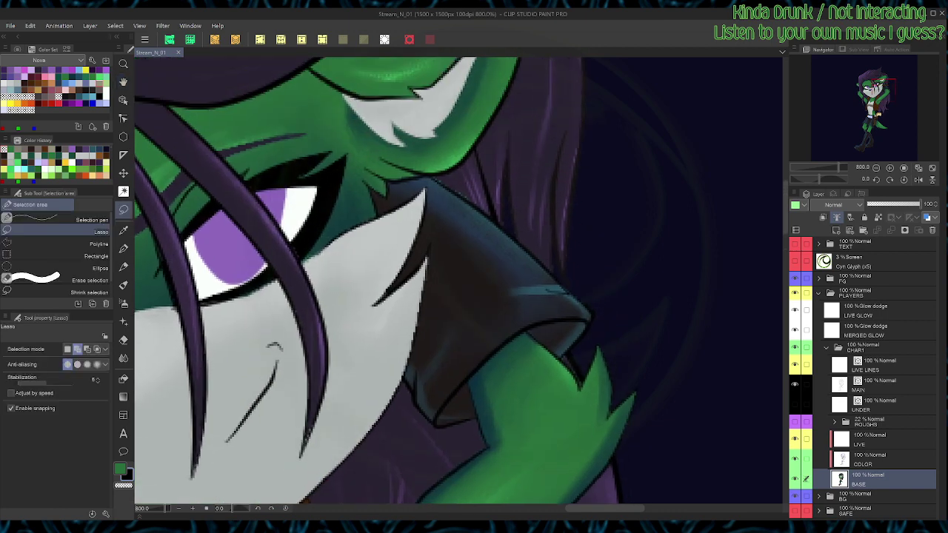
scroll(458, 282, "up", 4)
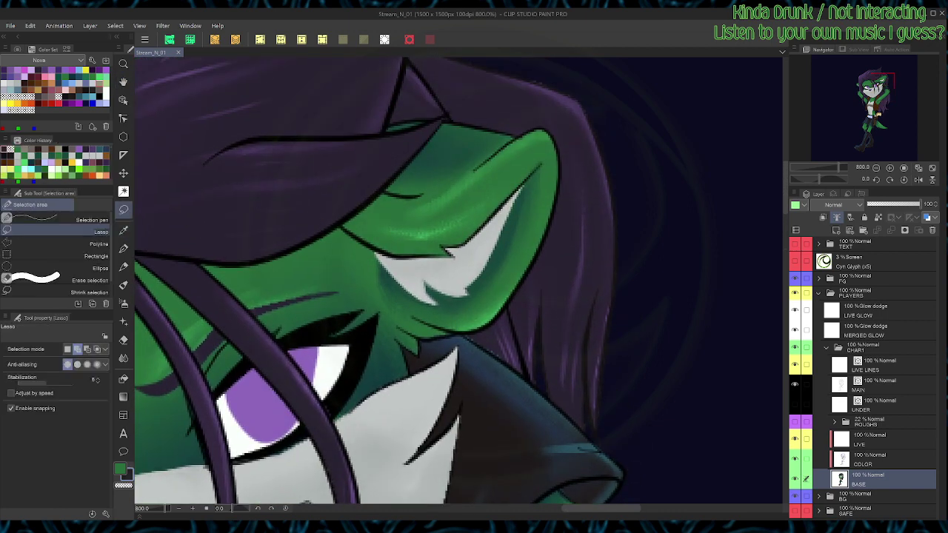
key("shift+space")
left_click_drag(544, 131, 605, 190)
key("p")
left_click(878, 460)
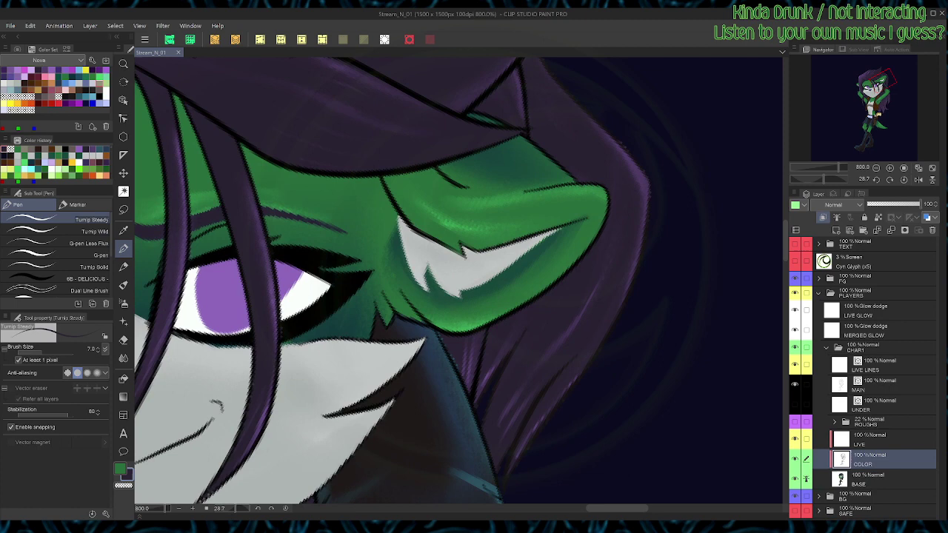
left_click(878, 440)
key("shift+space")
left_click_drag(563, 193, 595, 282)
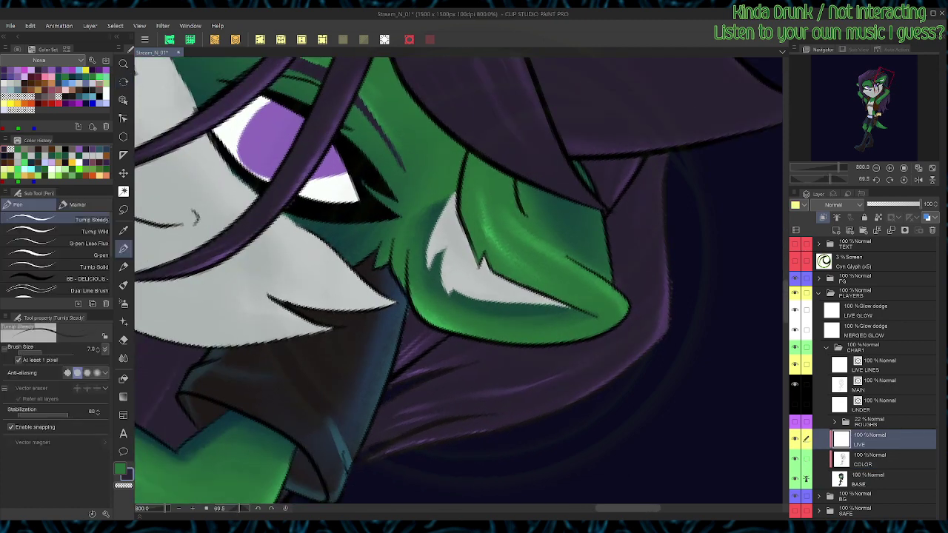
left_click(518, 256, "alt")
key("ctrl+at")
Step: Clean up stray BASE color along the outer edge of the hair behind the large ear with Lasso, deselect and reset zoom and rotation
left_click_drag(459, 222, 502, 358)
left_click(867, 480)
key("m")
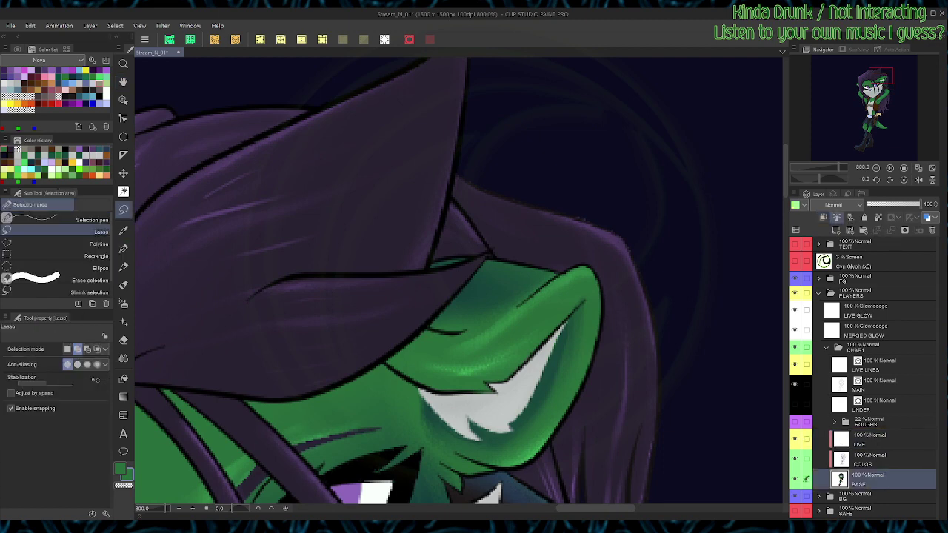
mouse_move(563, 355)
left_mouse_down()
mouse_move(577, 232)
mouse_move(500, 158)
left_mouse_up()
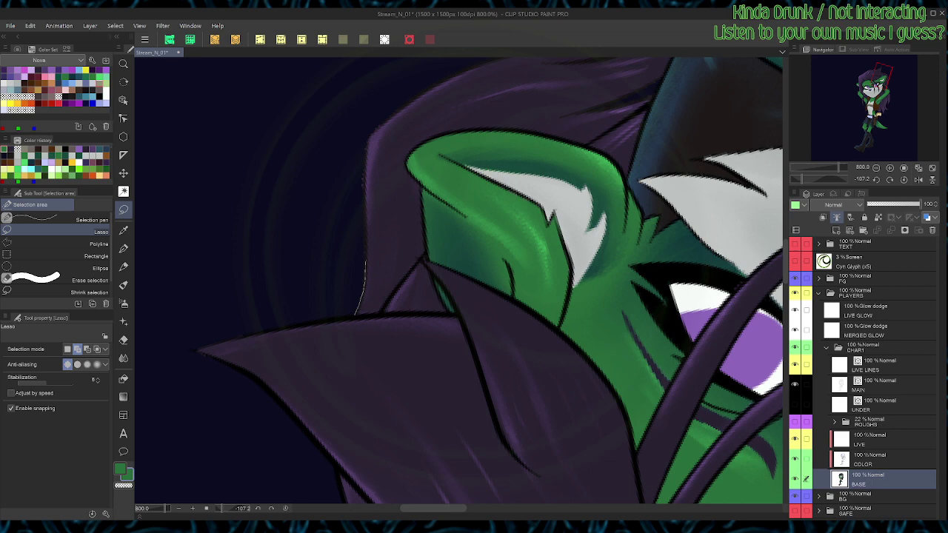
left_click_drag(365, 235, 364, 219)
left_click_drag(366, 151, 352, 139)
key("ctrl+d")
key("ctrl+alt+0")
key("ctrl+at")
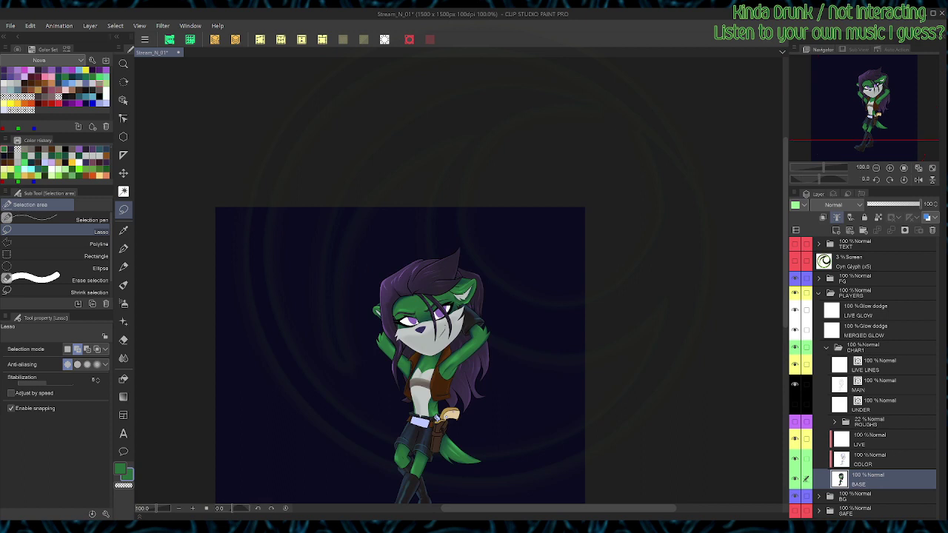
Step: Trim leftover BASE color beside the hair spike's base and at the back hair's upper corner with Lasso selections, and deselect
left_click(882, 365)
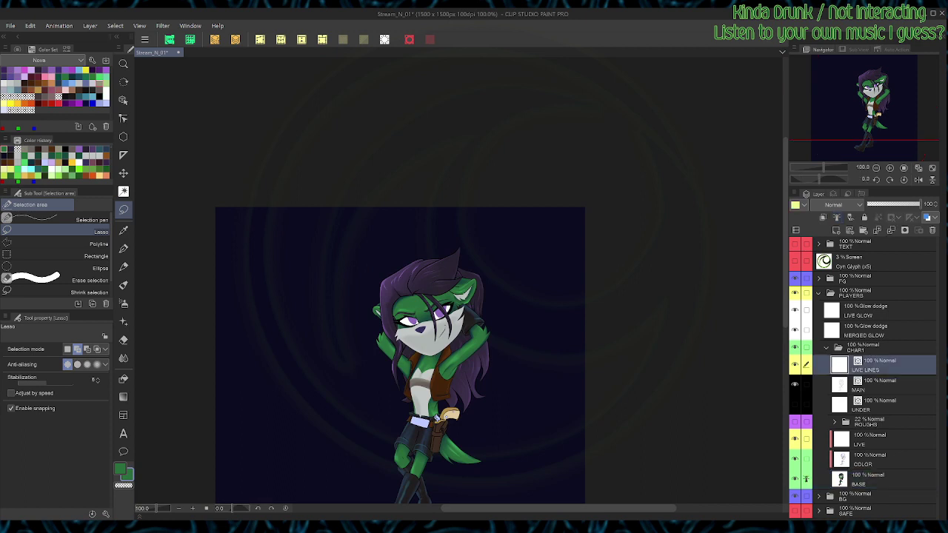
key("ctrl+plus")
key("ctrl+plus")
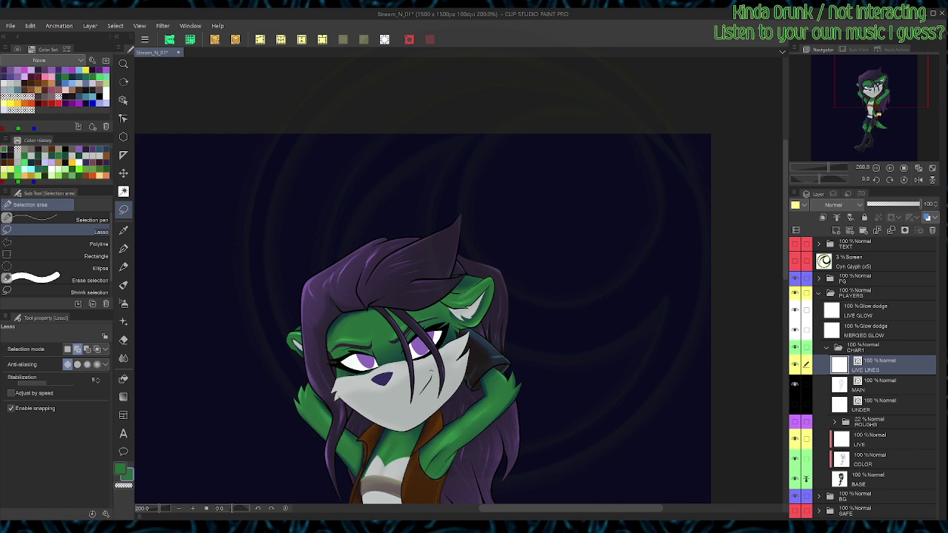
key("ctrl+plus")
key("ctrl+plus")
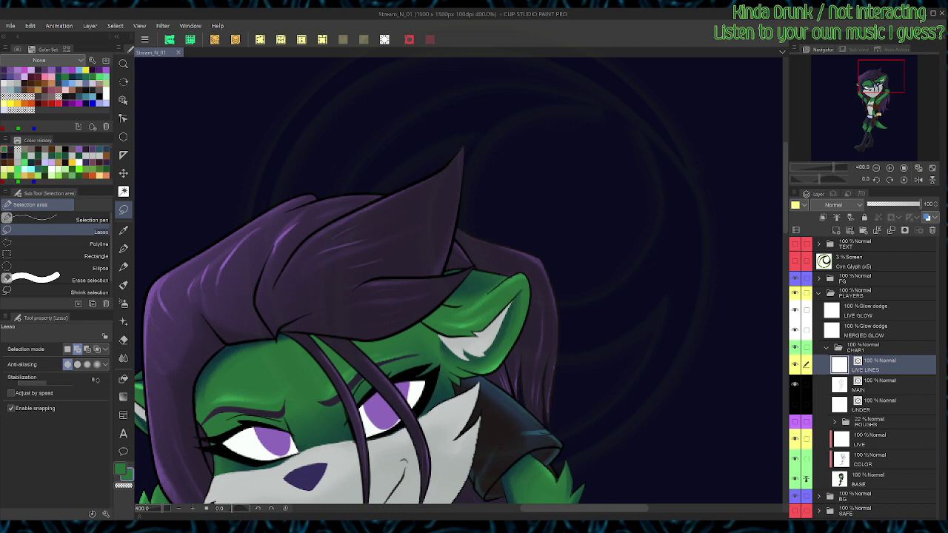
key("ctrl+plus")
key("ctrl+plus")
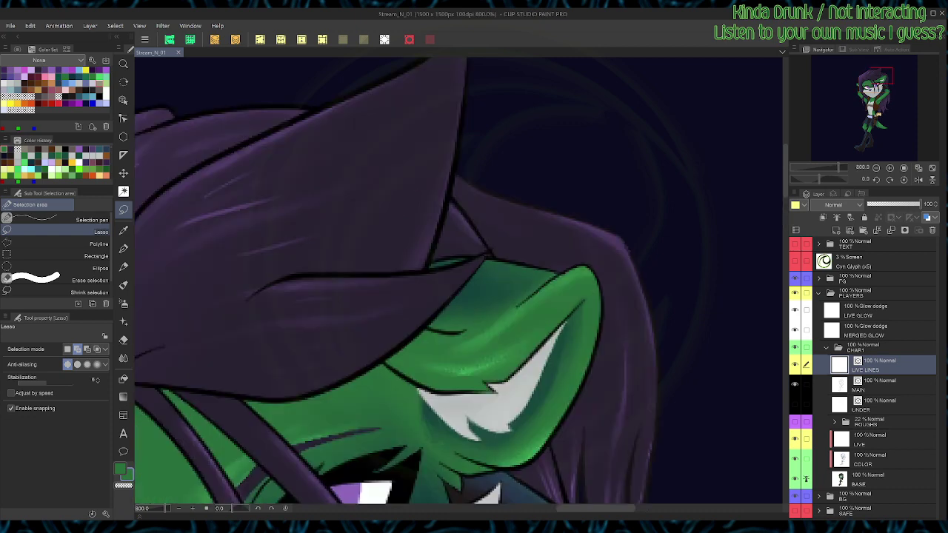
left_click(880, 479)
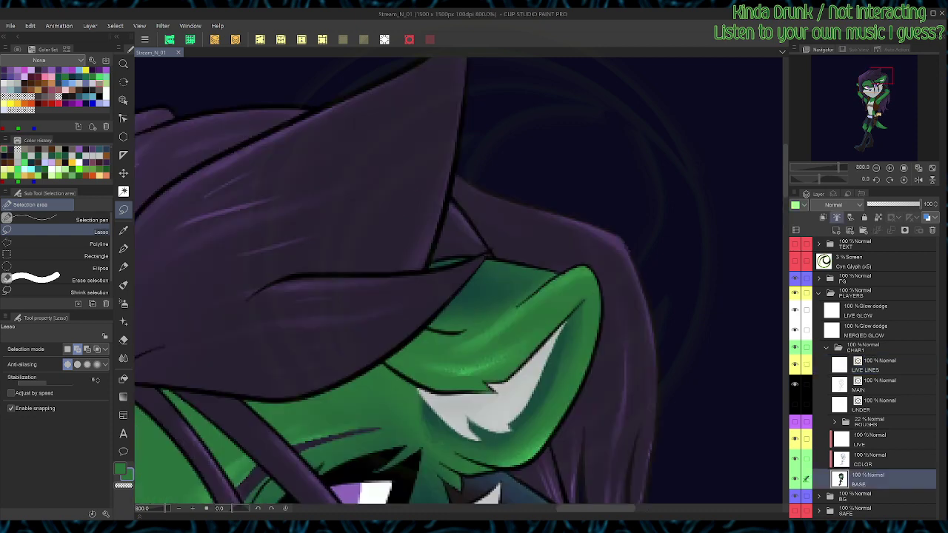
left_click_drag(472, 187, 481, 176)
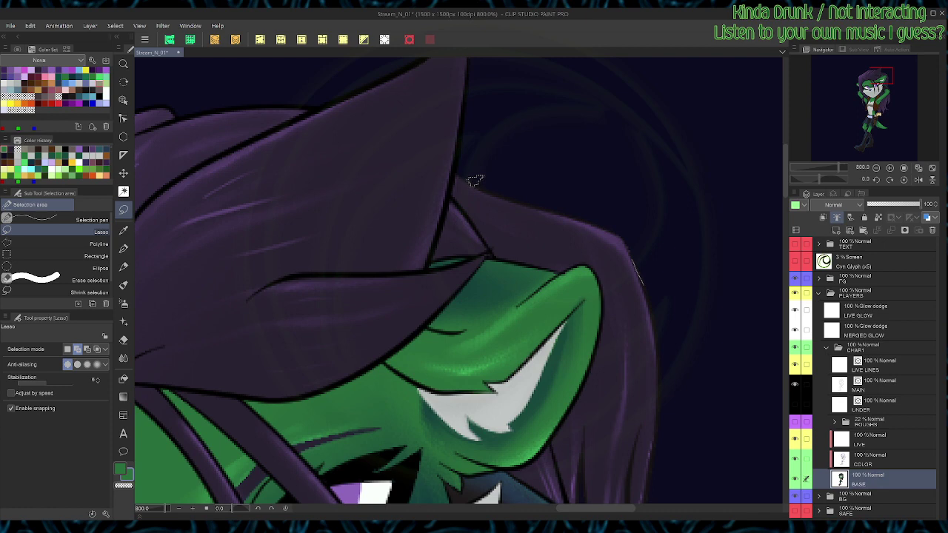
left_click_drag(625, 245, 641, 221)
key("ctrl+d")
Step: Fill the gap at the tall hair spike's tip on BASE using a Lasso selection, clean up the area beside it, and deselect
key("space")
left_click_drag(485, 258, 550, 402)
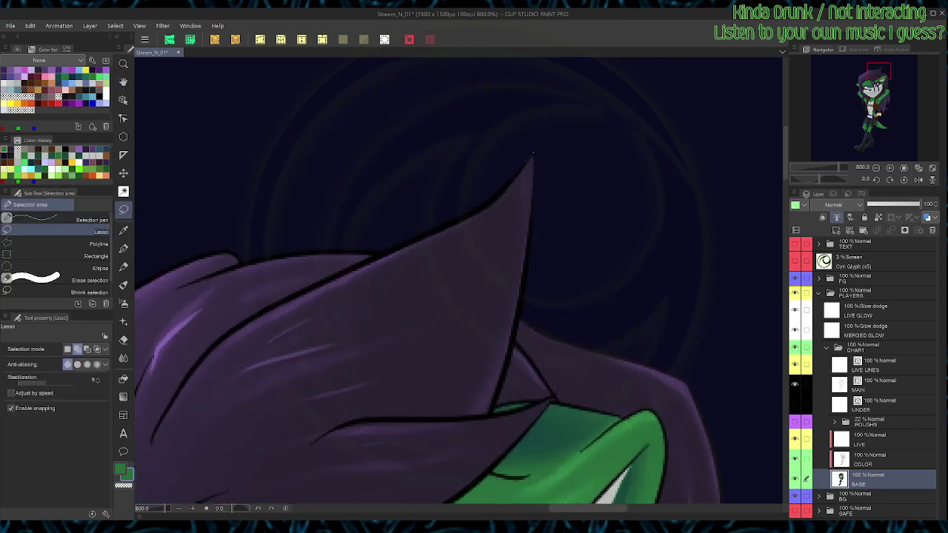
left_click_drag(532, 156, 526, 162)
key("alt+Delete")
key("ctrl+d")
mouse_move(540, 172)
left_mouse_down()
mouse_move(536, 215)
mouse_move(537, 151)
left_mouse_up()
key("ctrl+d")
Step: Select the Turnip Steady pen on the LIVE layer and sample forehead greens to touch up the face shading beside the hair
key("space")
left_click_drag(333, 296, 606, 302)
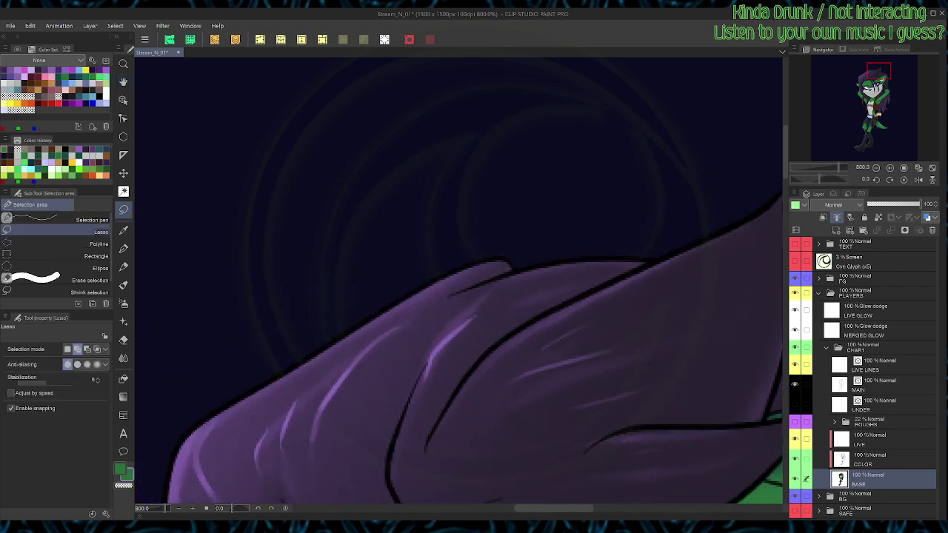
key("space")
mouse_move(370, 452)
left_mouse_down()
mouse_move(506, 220)
mouse_move(544, 74)
left_mouse_up()
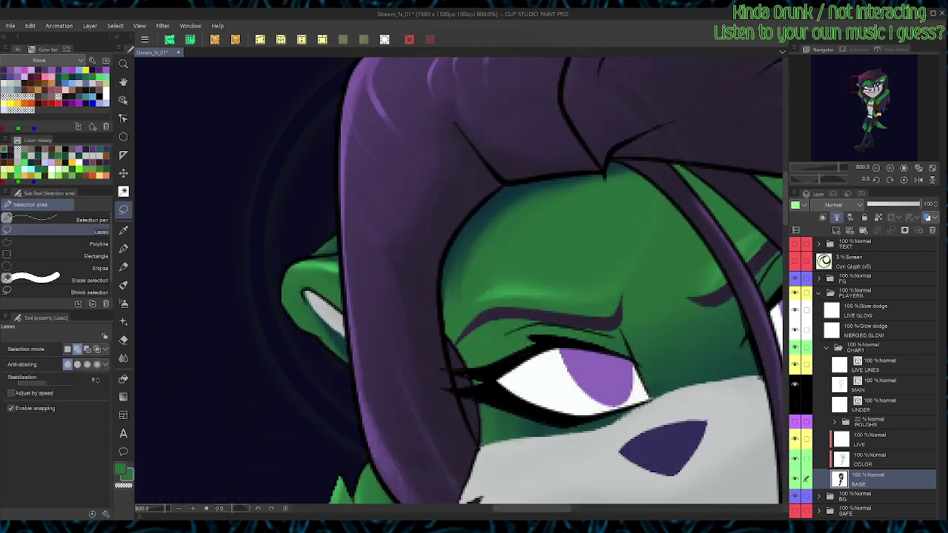
key("p")
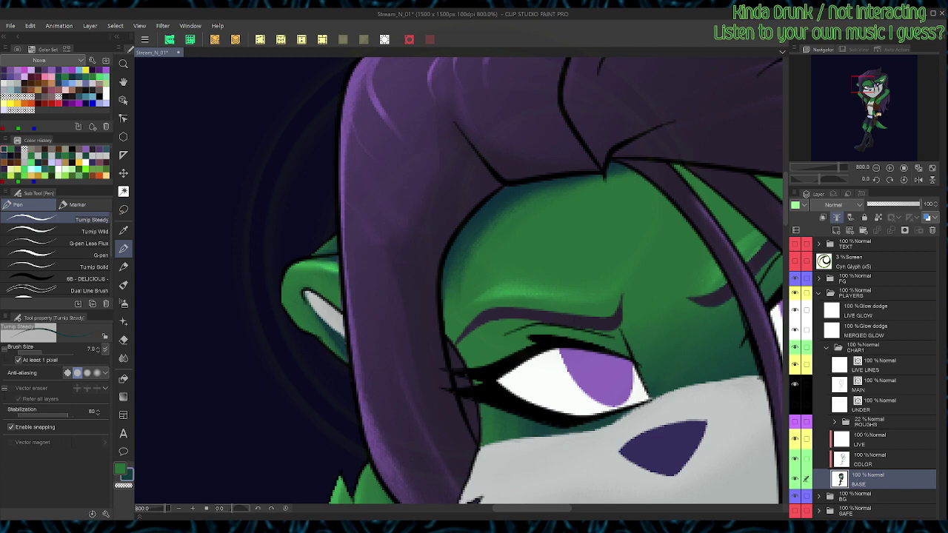
left_click(881, 440)
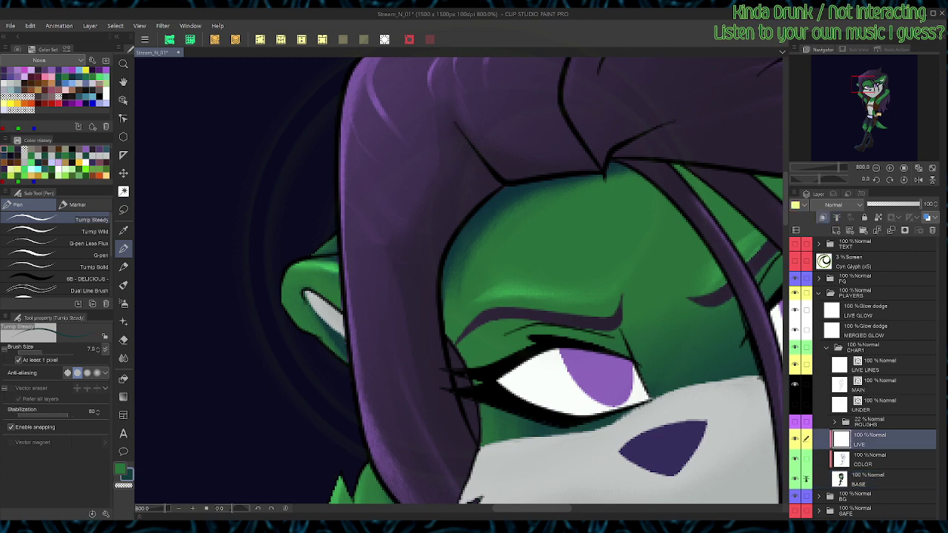
left_click(510, 236, "alt")
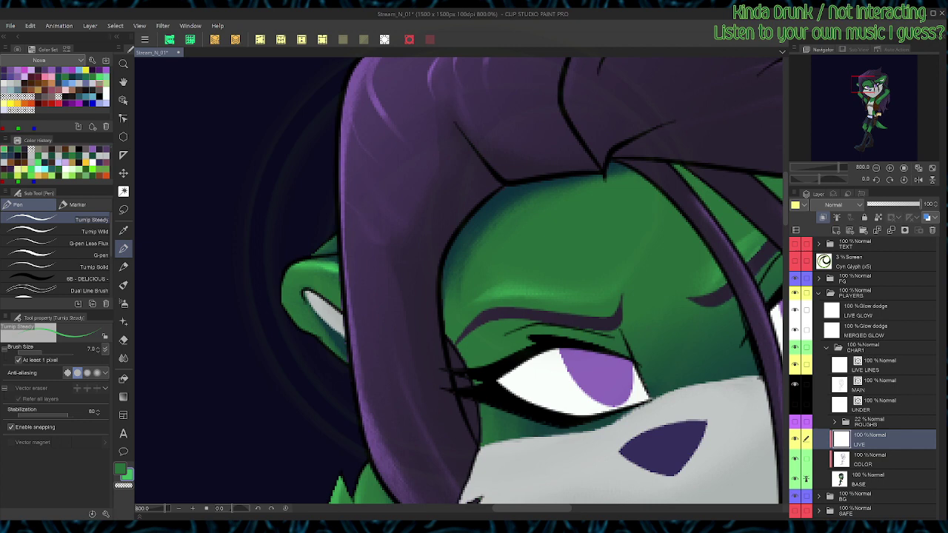
left_click(511, 237, "alt")
left_click(511, 252, "alt")
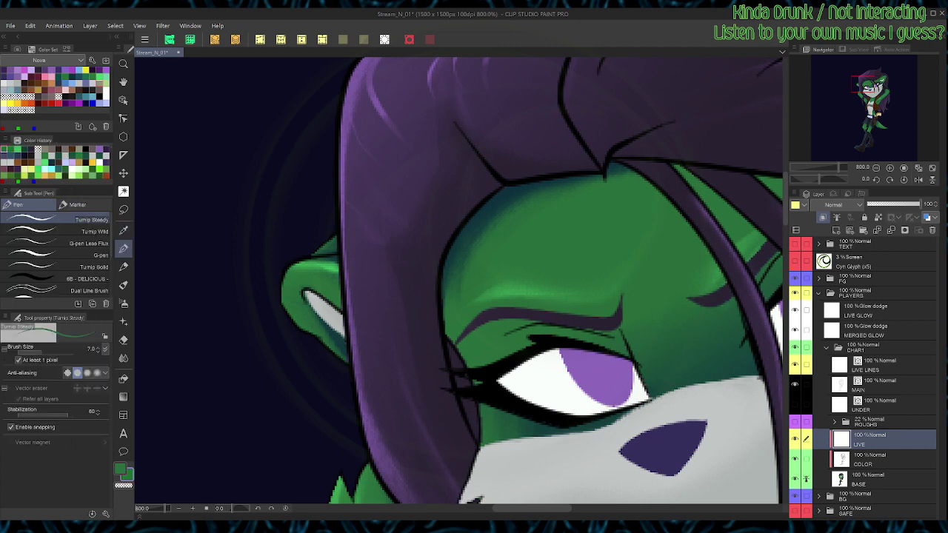
left_click(480, 213, "alt")
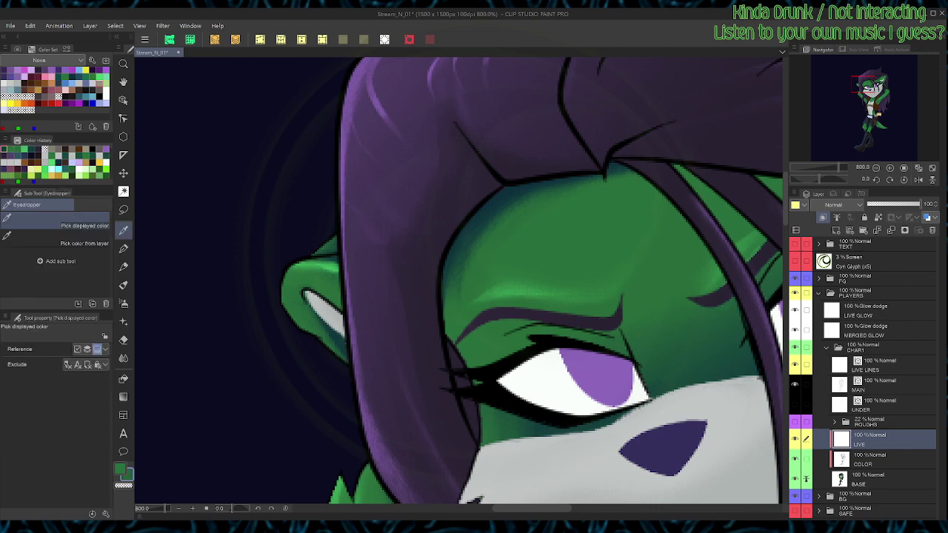
left_click(485, 237, "alt")
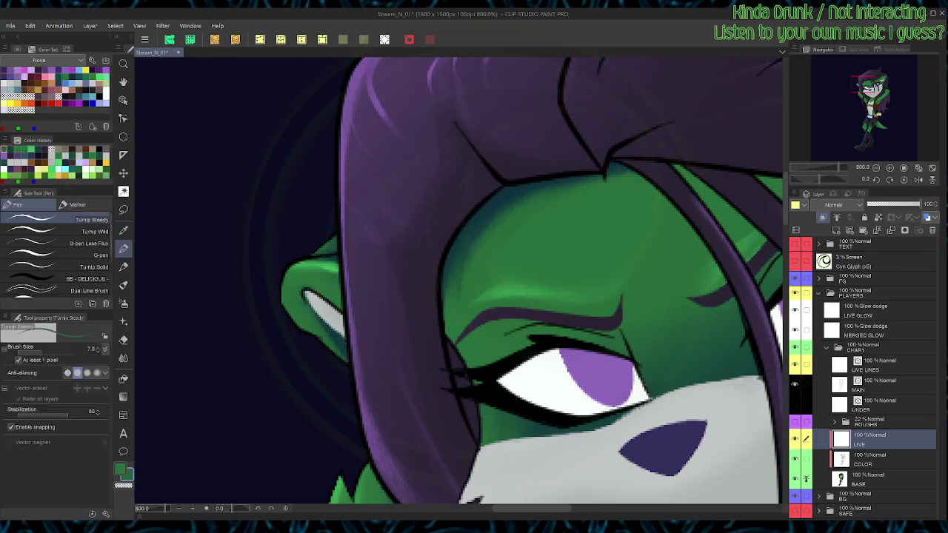
Step: Touch up the small ear's inner edge on LIVE with grey sampled from the muzzle and green sampled from the ear
left_click(529, 452, "alt")
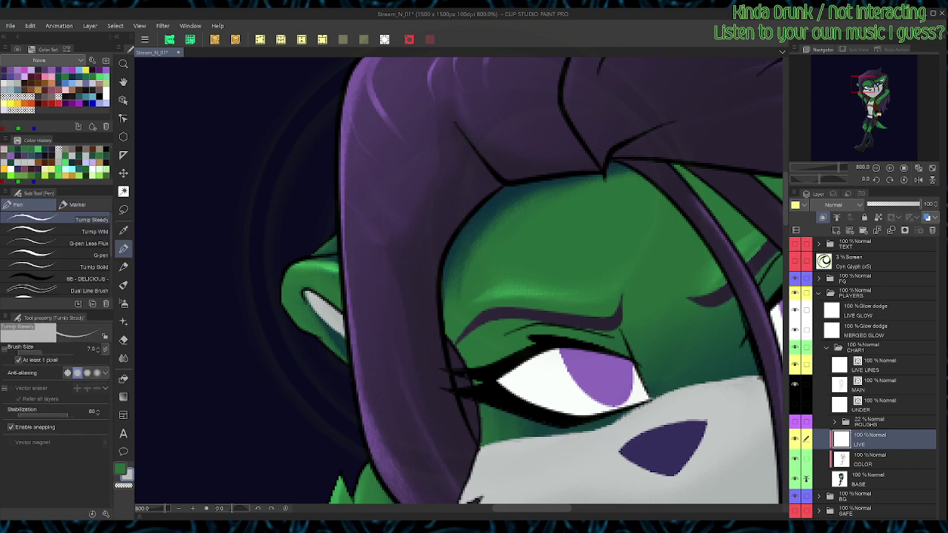
left_click_drag(304, 293, 308, 302)
left_click(297, 302, "alt")
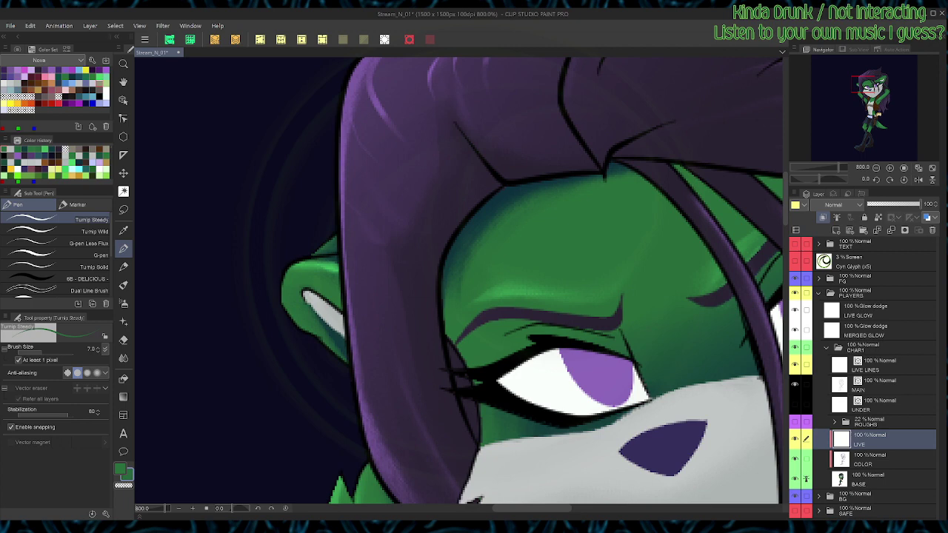
scroll(325, 326, "down", 2)
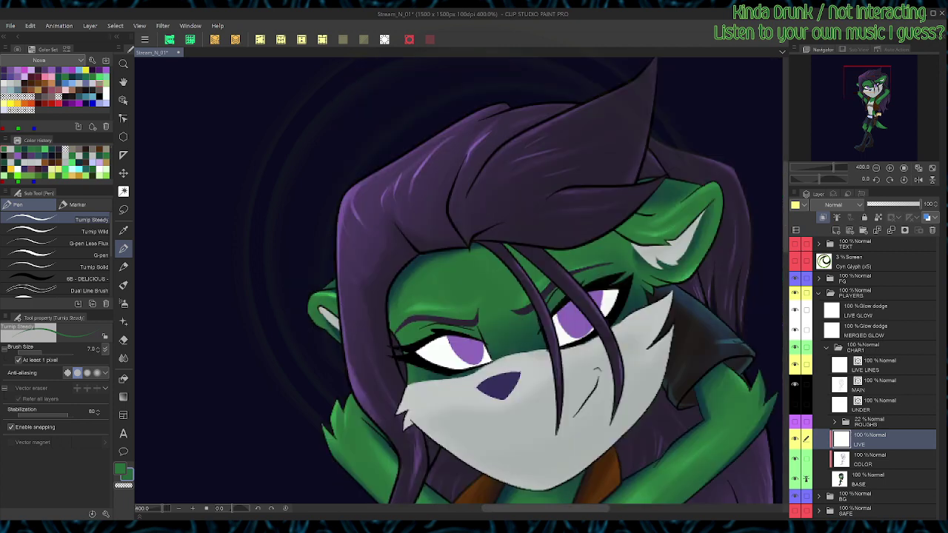
Step: Clean up the BASE color between the raised elbow's fur spikes using a Lasso selection, and deselect
key("u")
scroll(333, 324, "up", 2)
key("space")
left_click_drag(347, 436, 367, 129)
key("m")
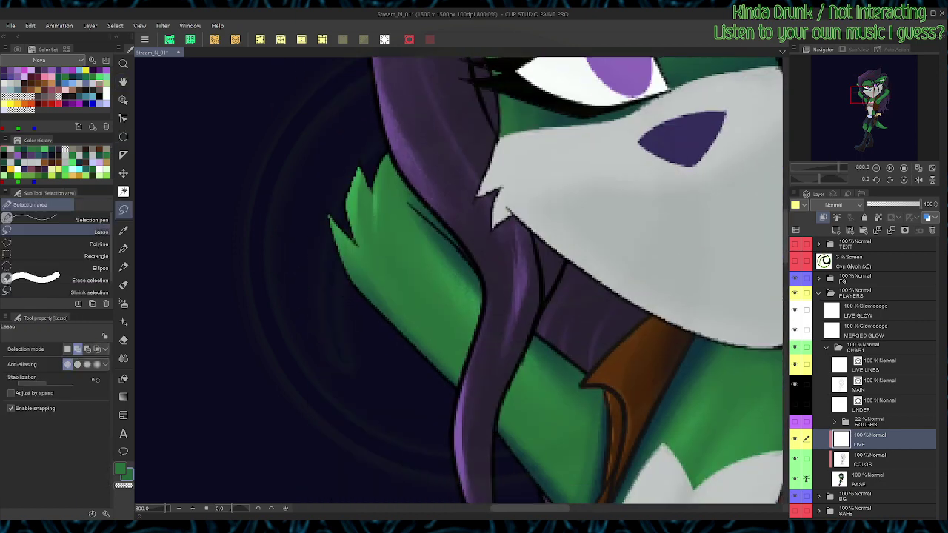
left_click(877, 480)
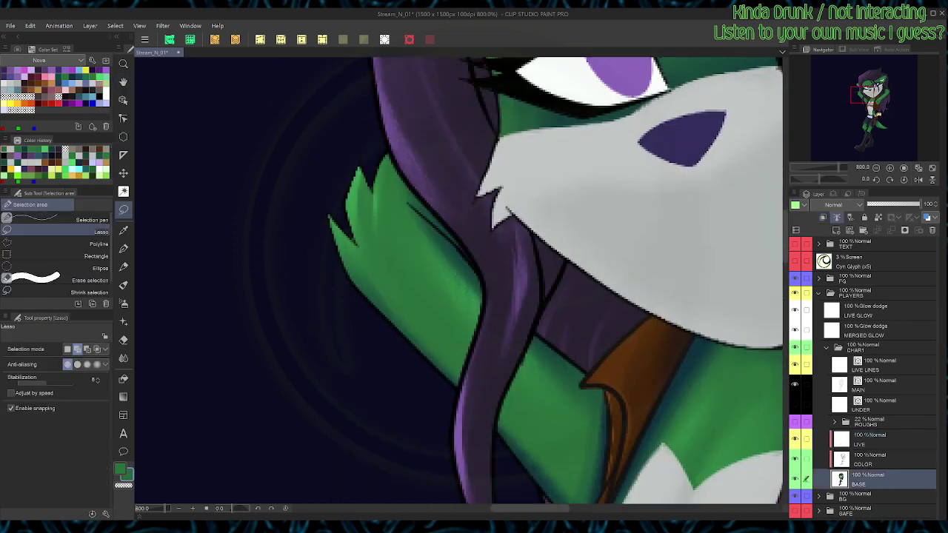
left_click_drag(353, 238, 350, 235)
key("ctrl+d")
Step: Trim leftover BASE color around the hanging hair strand's tip and the hair tuft below the vest with Lasso selections, and deselect
key("space")
left_click_drag(511, 407, 405, 160)
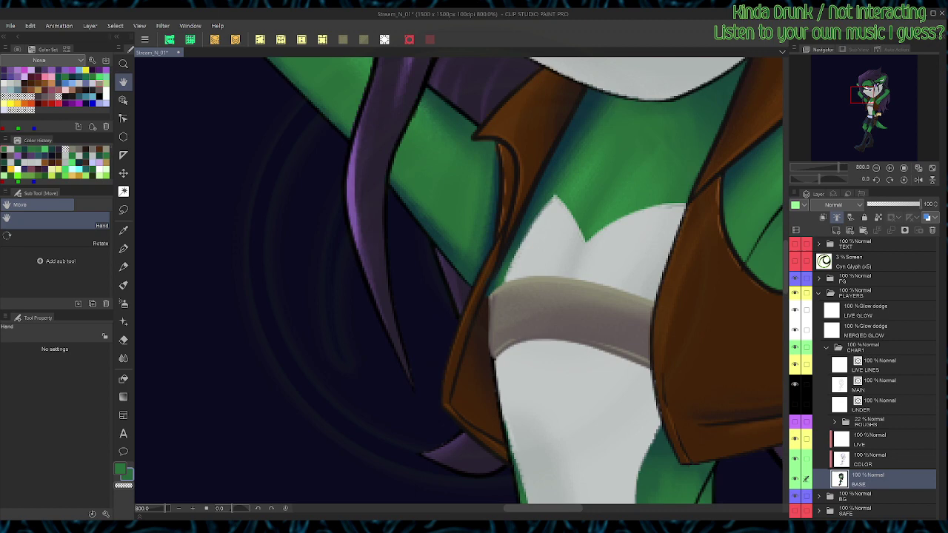
key("space")
mouse_move(407, 348)
left_mouse_down()
mouse_move(415, 385)
mouse_move(407, 351)
left_mouse_up()
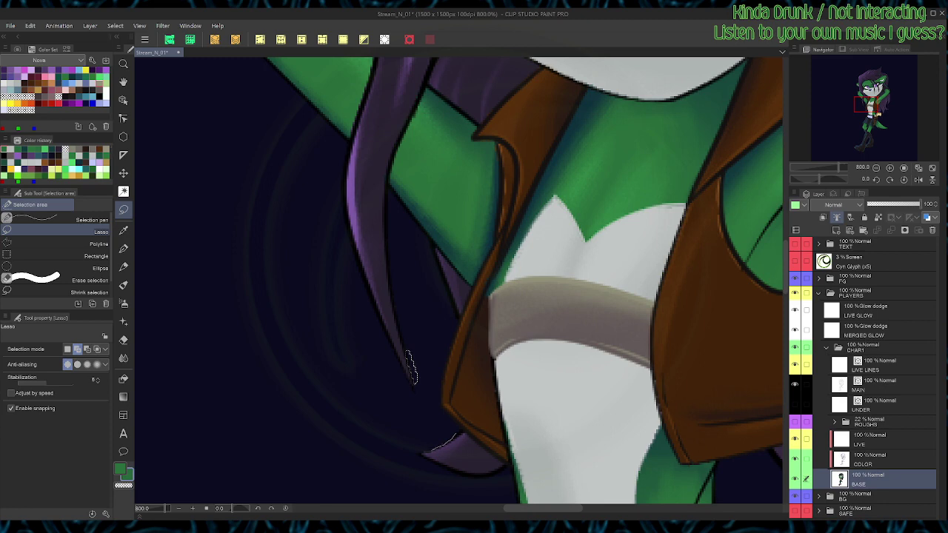
left_click_drag(454, 435, 419, 420)
key("ctrl+d")
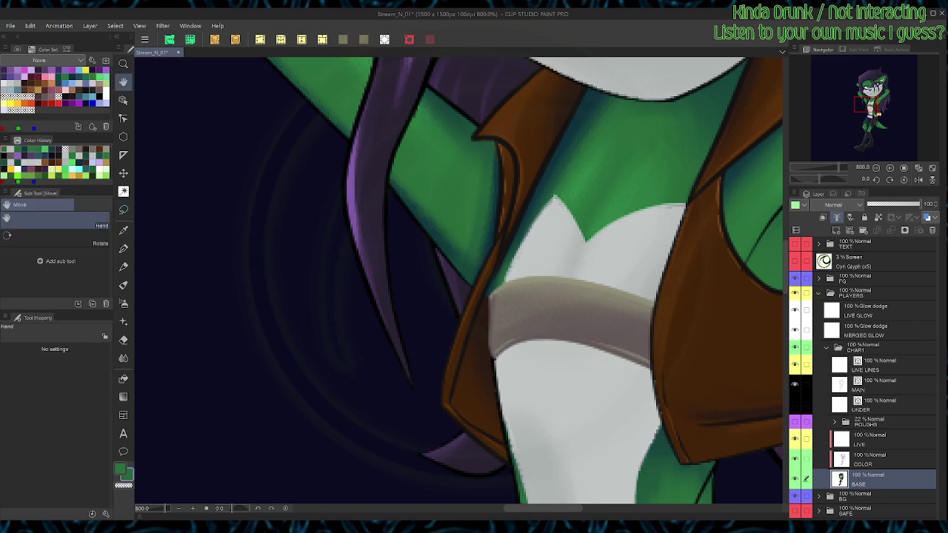
Step: Trim stray BASE color along the vest's outer edge with a Lasso selection, deselect, and check the edges down to the shorts
left_click_drag(459, 355, 434, 271)
mouse_move(428, 234)
left_mouse_down()
mouse_move(413, 311)
mouse_move(429, 237)
left_mouse_up()
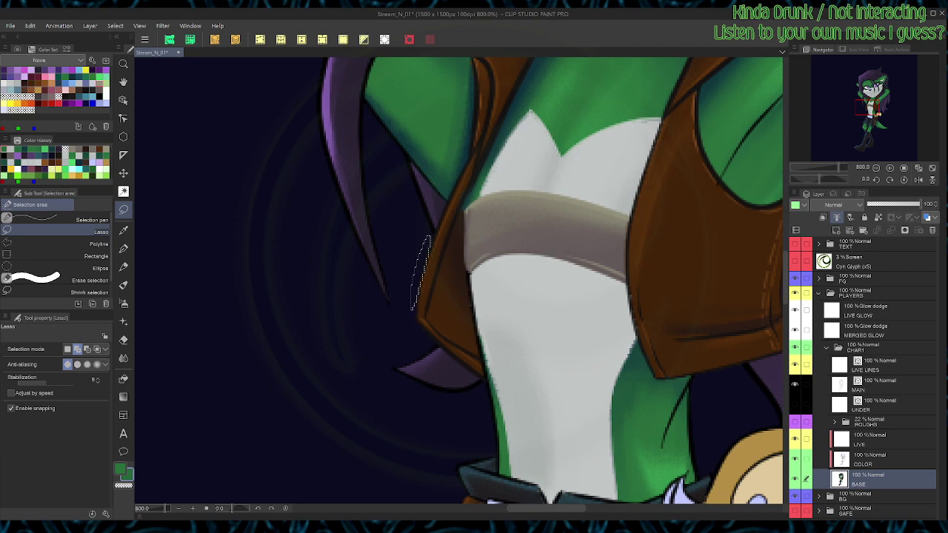
key("ctrl+d")
left_click_drag(481, 393, 465, 137)
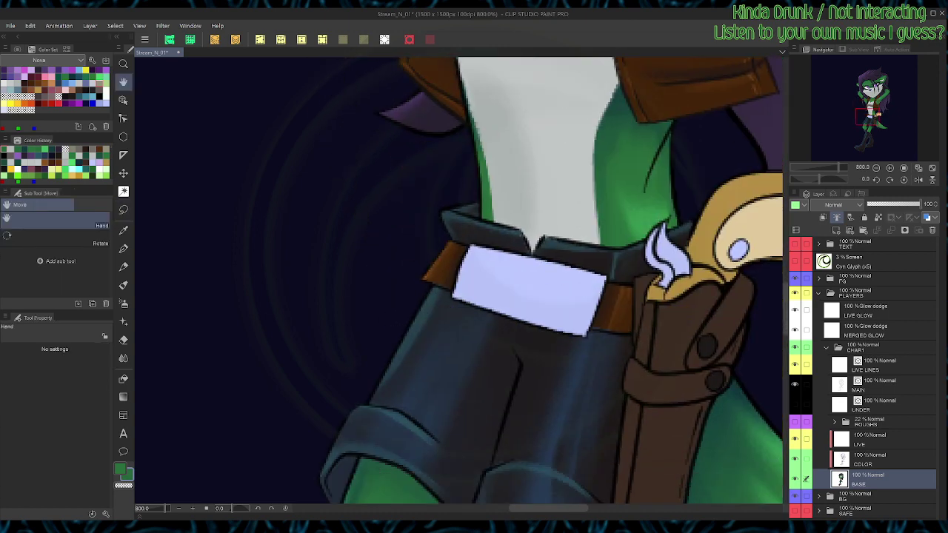
left_click_drag(444, 444, 485, 486)
mouse_move(481, 192)
left_mouse_down()
mouse_move(459, 390)
mouse_move(465, 419)
left_mouse_up()
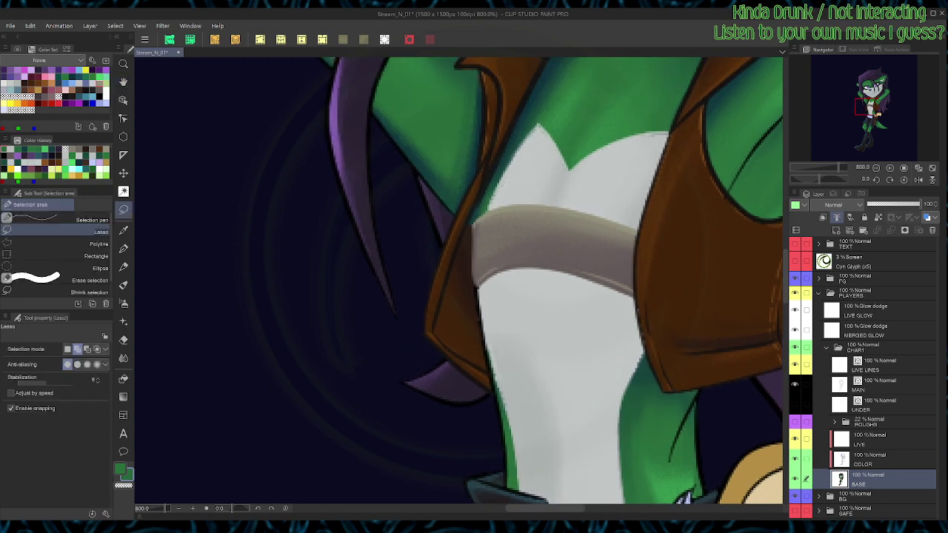
Step: Return to the LIVE layer with the Turnip Steady pen, save the file, and show the whole canvas
left_click(884, 440)
key("p")
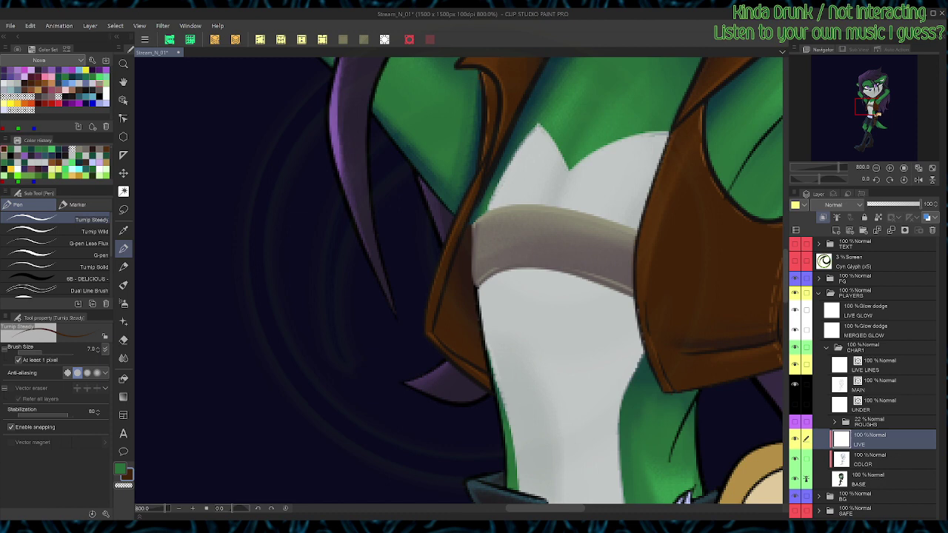
key("ctrl+s")
key("ctrl+alt+0")
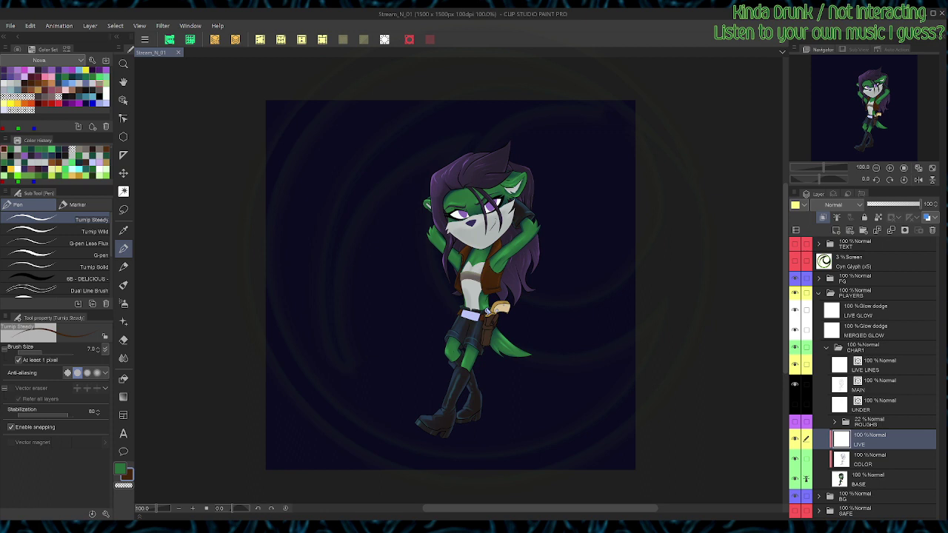
Step: Lower the BG folder's opacity to 27%, hide the BASE layer, and select the MAIN line layer
left_click(874, 496)
left_click(881, 204)
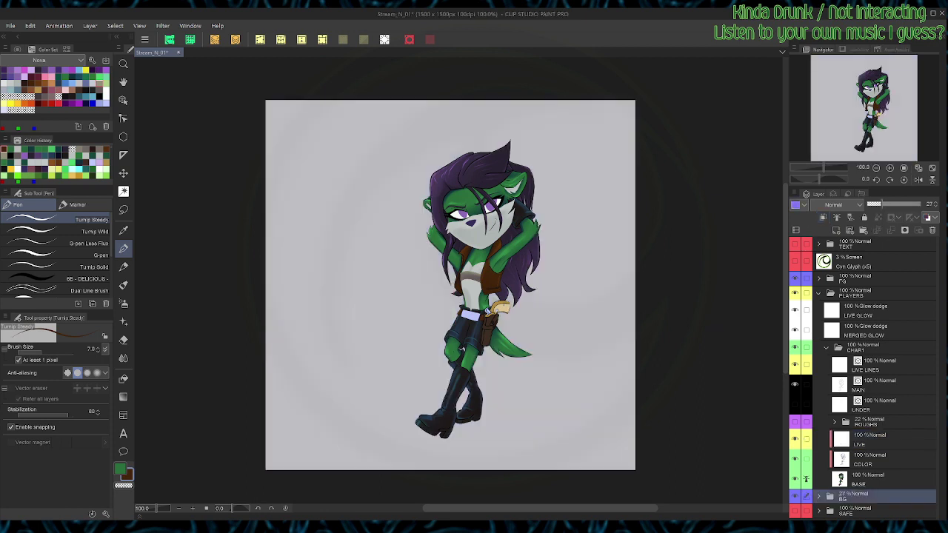
left_click(794, 479)
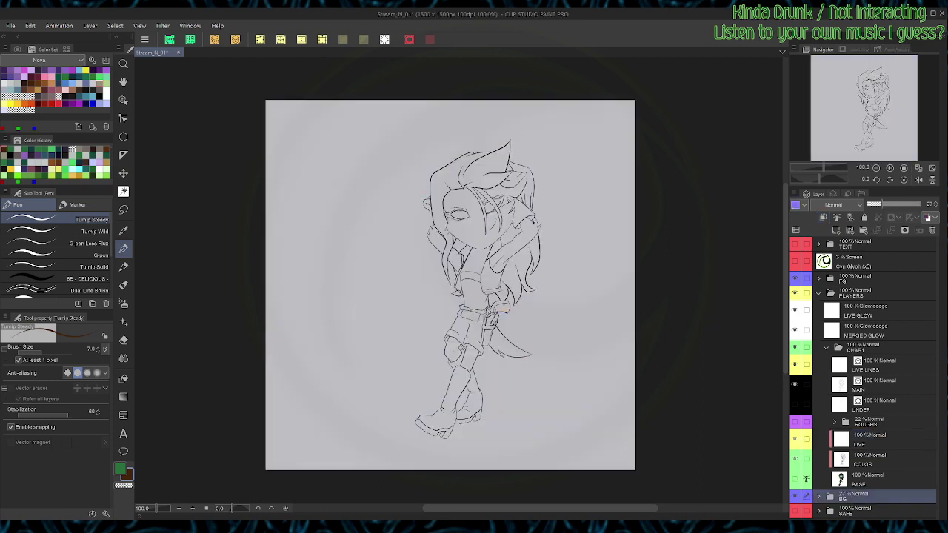
left_click(881, 385)
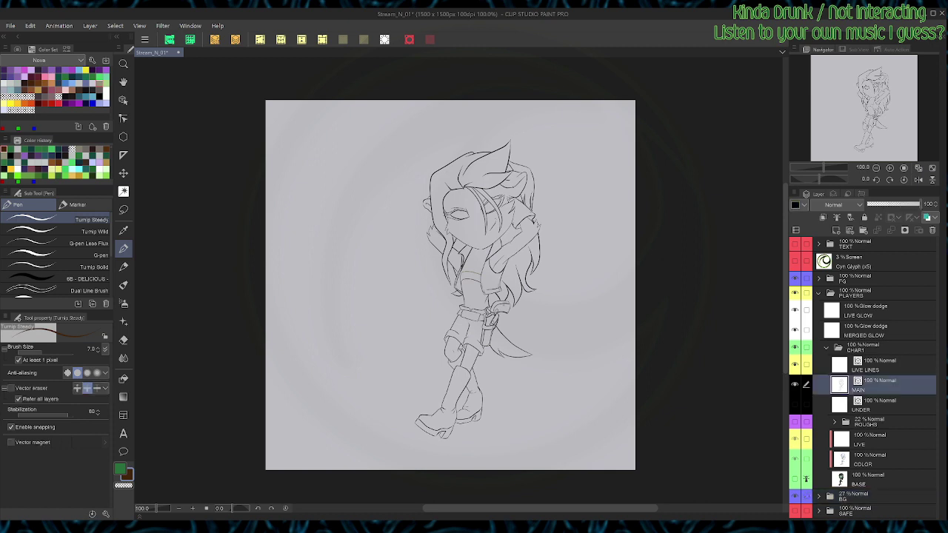
key("ctrl+plus")
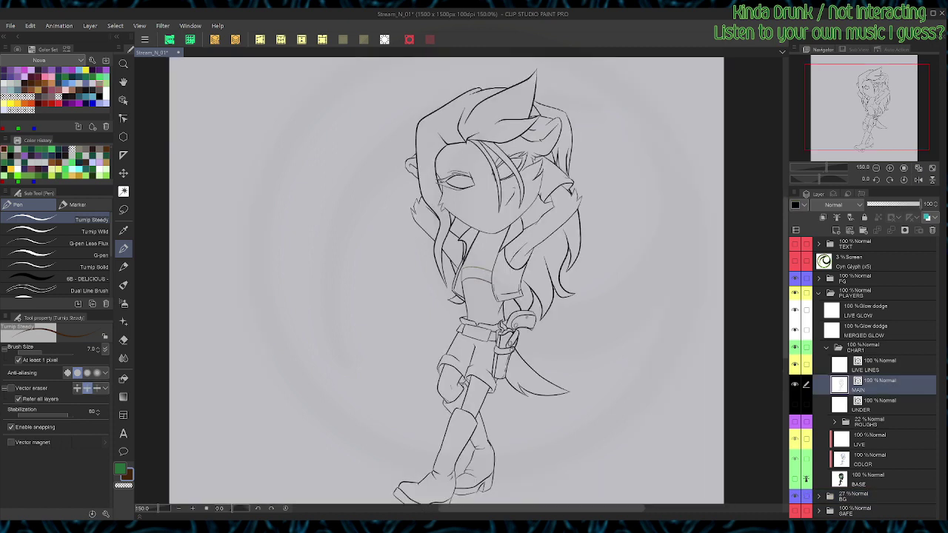
key("o")
mouse_move(625, 98)
left_mouse_down()
mouse_move(549, 174)
mouse_move(531, 176)
left_mouse_up()
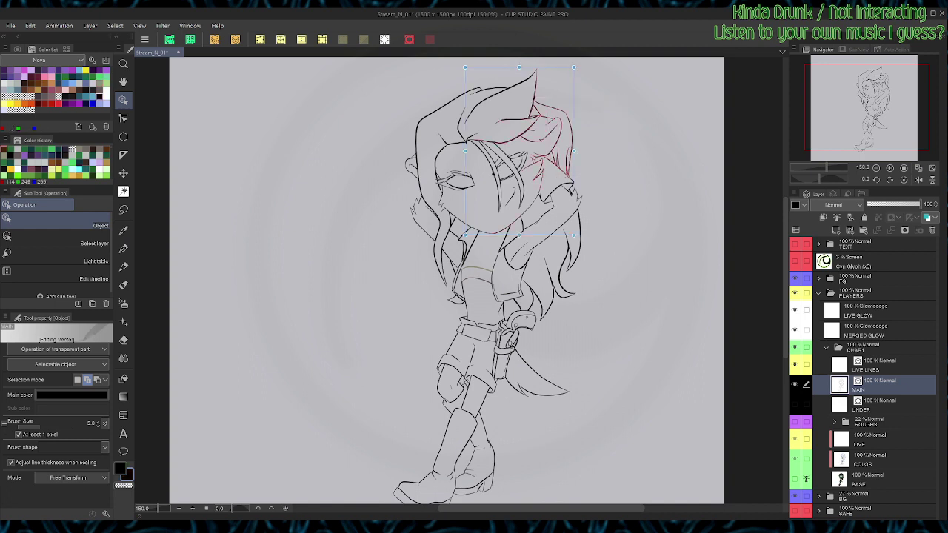
key("p")
key("o")
left_click_drag(418, 91, 487, 135)
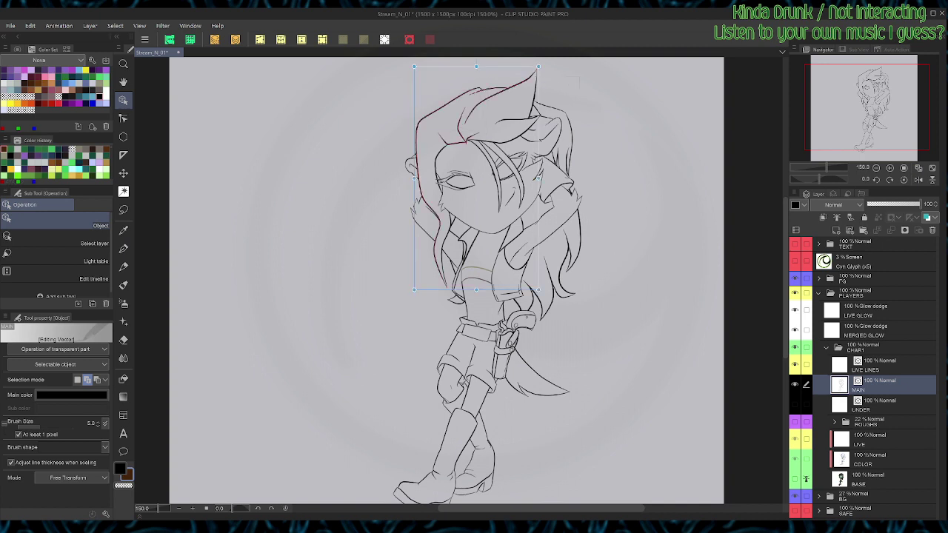
left_click_drag(641, 89, 558, 158)
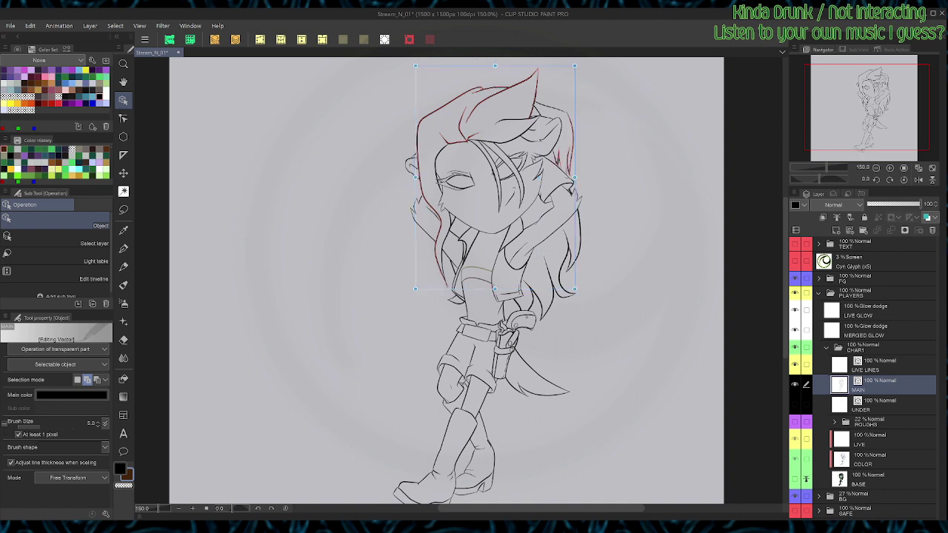
key("ctrl+d")
Step: Try to recolor all the hair lines on MAIN with a dark purple swatch by collecting them with the Object tool
mouse_move(627, 261)
left_mouse_down()
mouse_move(583, 282)
mouse_move(545, 320)
left_mouse_up()
left_click_drag(641, 286, 526, 305)
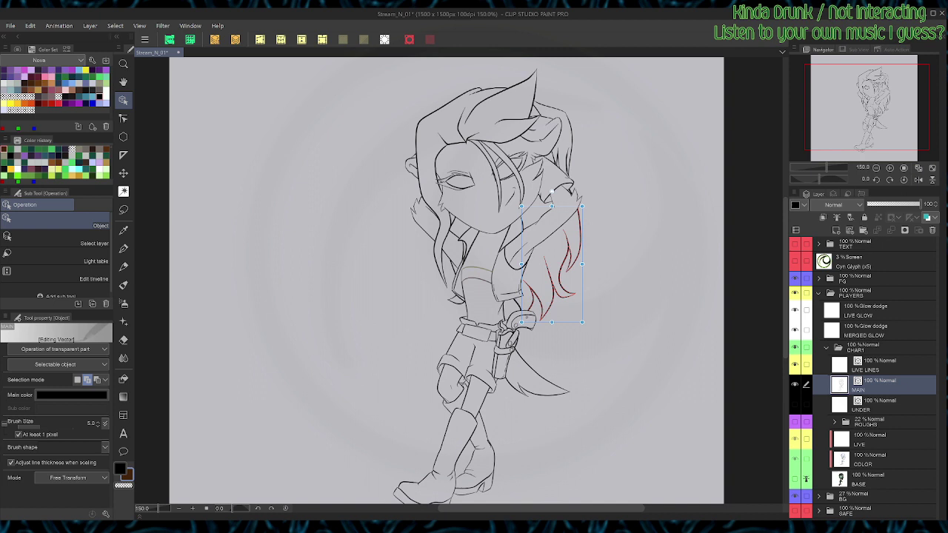
left_click_drag(419, 322, 455, 297)
left_click_drag(391, 277, 448, 265)
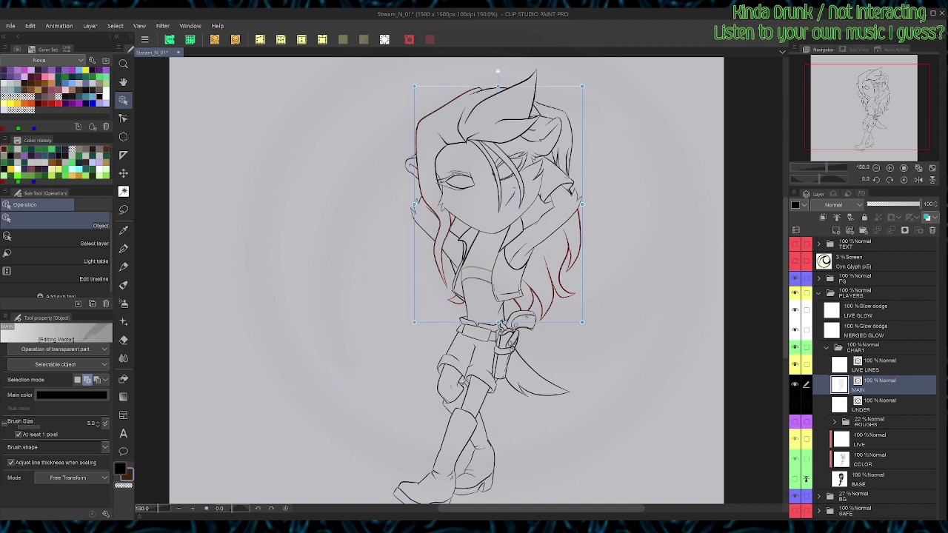
left_click_drag(442, 65, 499, 154)
left_click_drag(626, 77, 536, 105)
left_click_drag(650, 127, 567, 164)
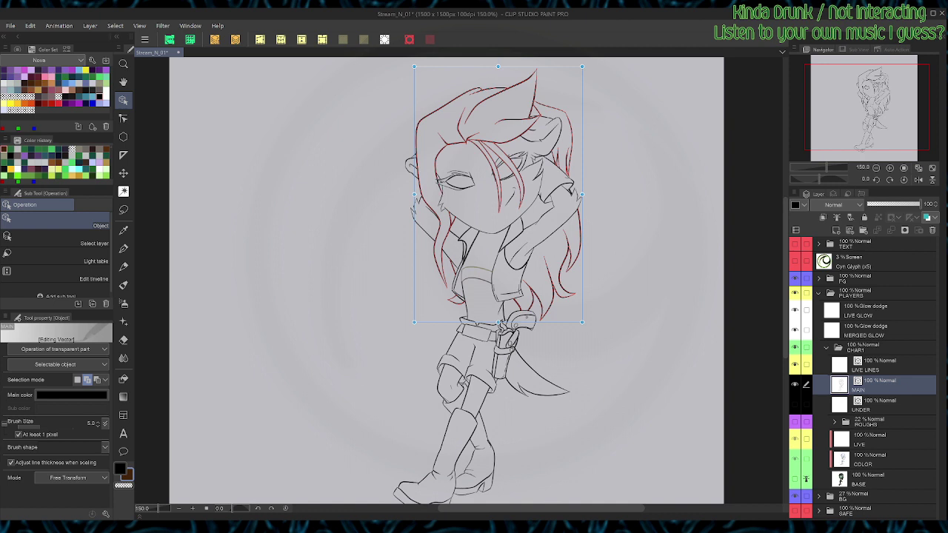
key("p")
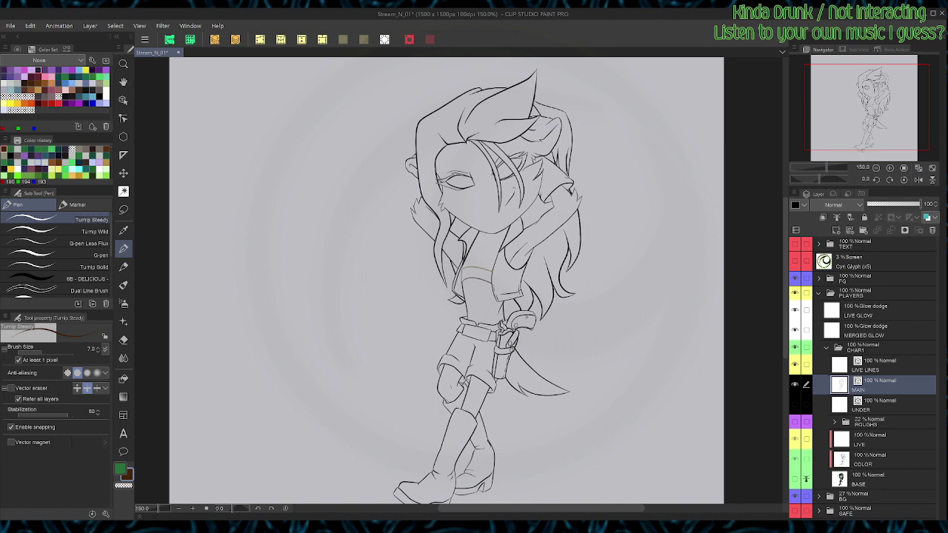
left_click(38, 70)
key("x")
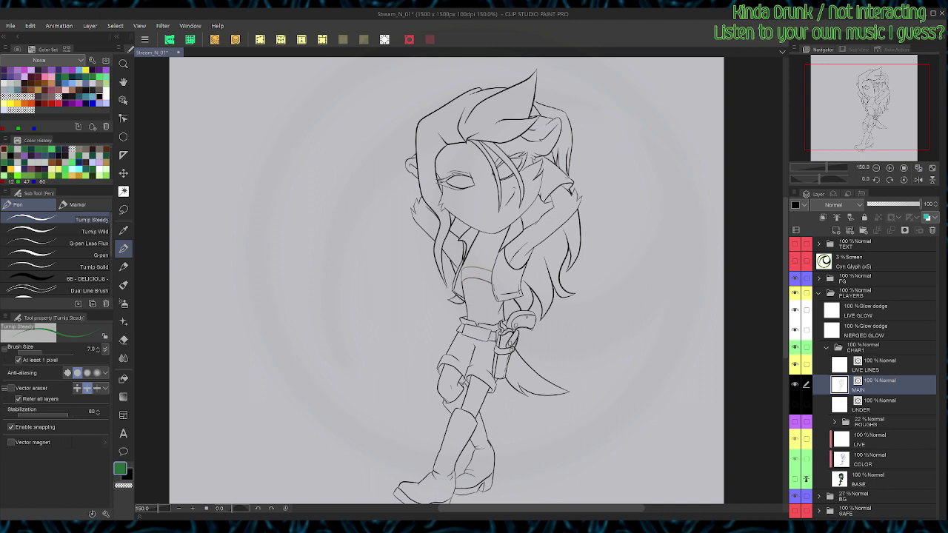
Step: Select all the hair outlines on MAIN with the Object tool and recolor them dark purple
key("ctrl+plus")
key("o")
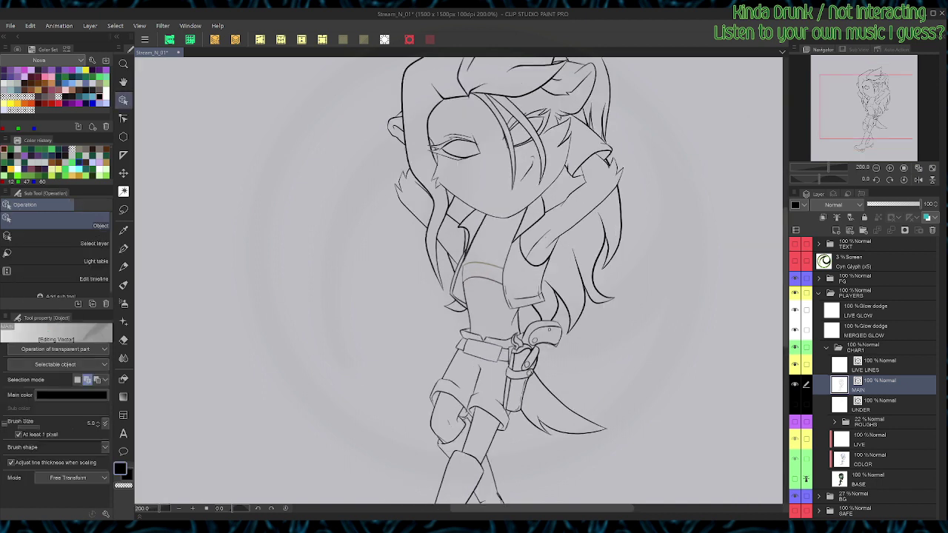
left_click_drag(660, 228, 578, 323)
left_click_drag(661, 333, 567, 305)
left_click_drag(542, 313, 441, 321)
left_click(436, 274)
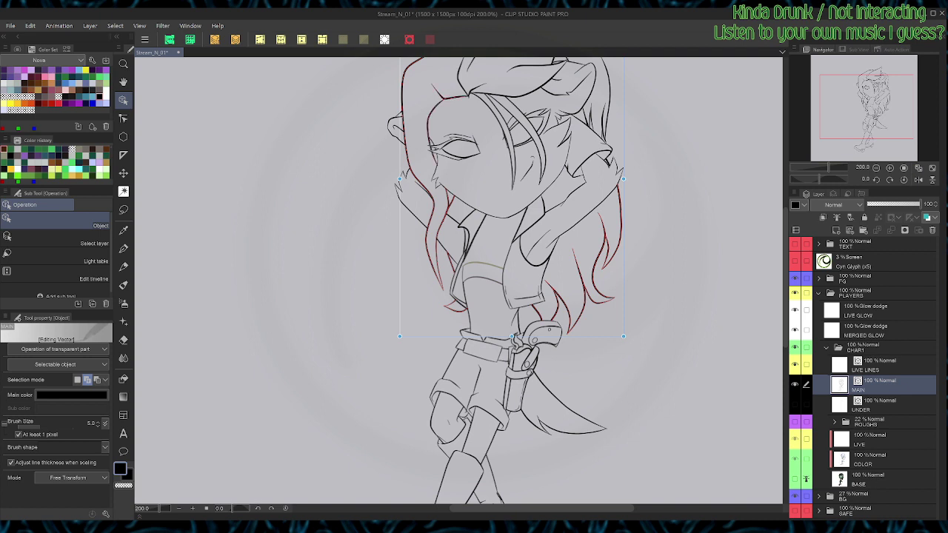
scroll(459, 281, "up", 3)
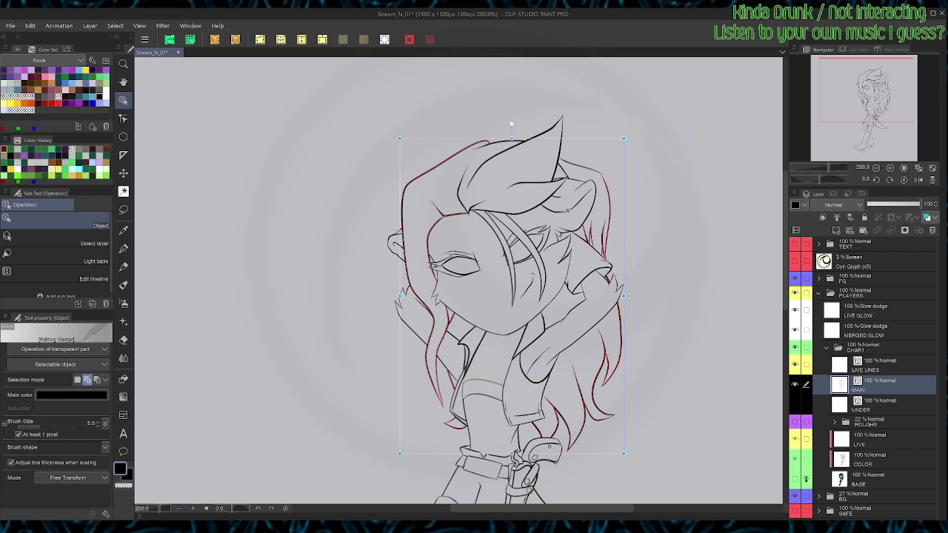
mouse_move(615, 86)
left_mouse_down()
mouse_move(556, 171)
mouse_move(501, 165)
left_mouse_up()
left_click_drag(347, 147, 509, 214)
left_click(38, 70)
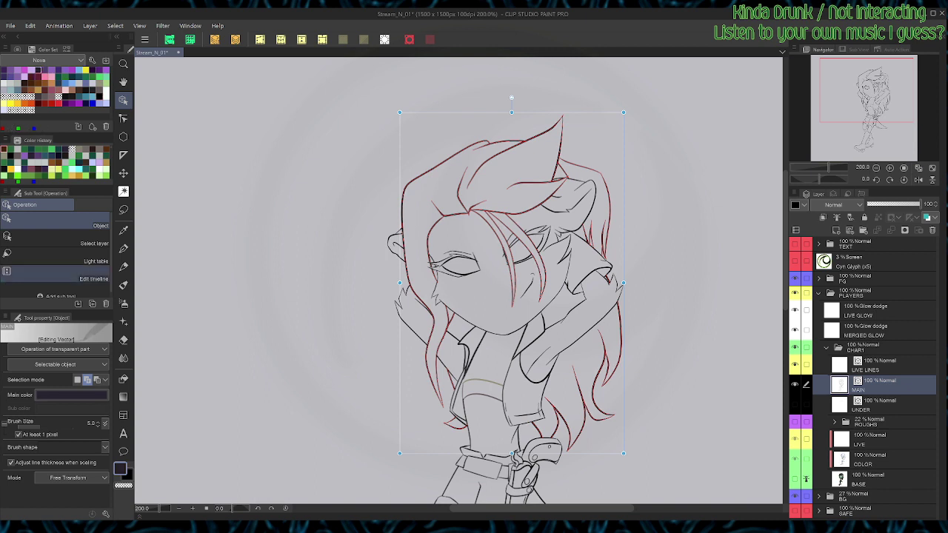
key("p")
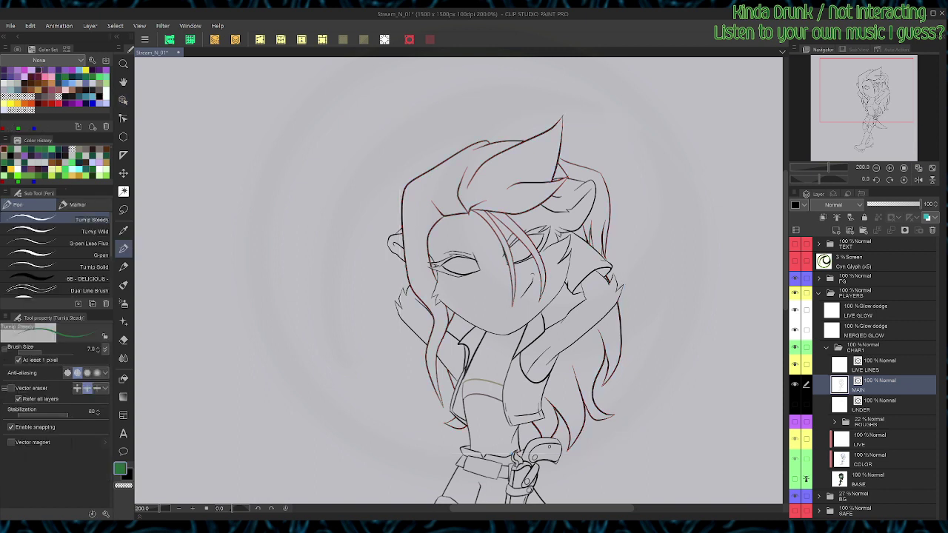
Step: Select the outlines of both ears on MAIN with the Object tool and recolor them dark green
key("o")
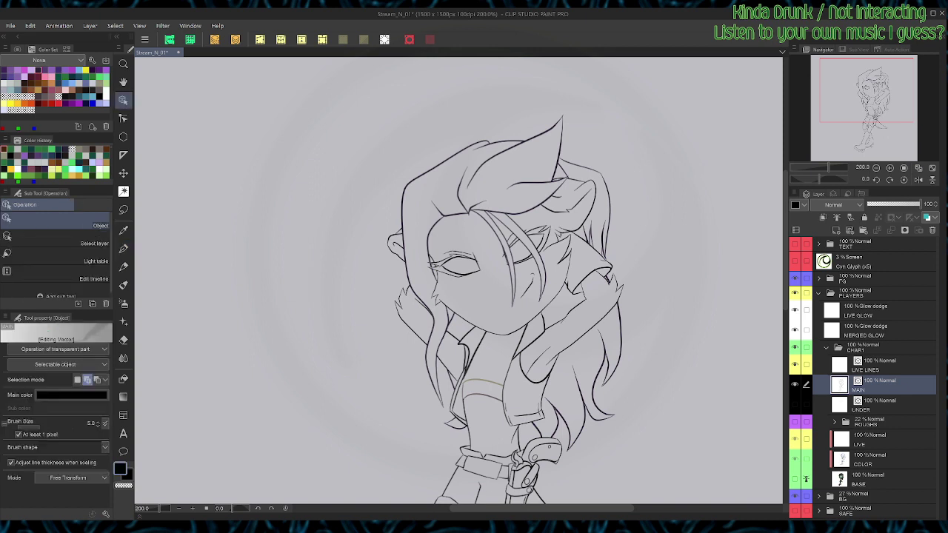
left_click_drag(388, 338, 410, 292)
left_click(430, 312)
left_click_drag(378, 236, 392, 250)
left_click(569, 178)
left_click(594, 203)
left_click(556, 210)
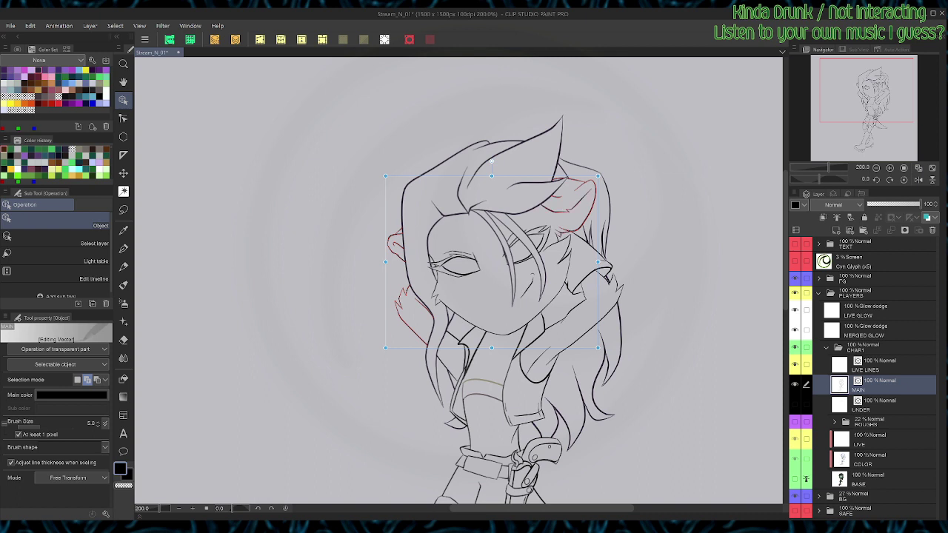
key("ctrl+x")
left_click_drag(397, 258, 397, 268)
key("ctrl+d")
key("p")
key("o")
left_click_drag(409, 293, 410, 267)
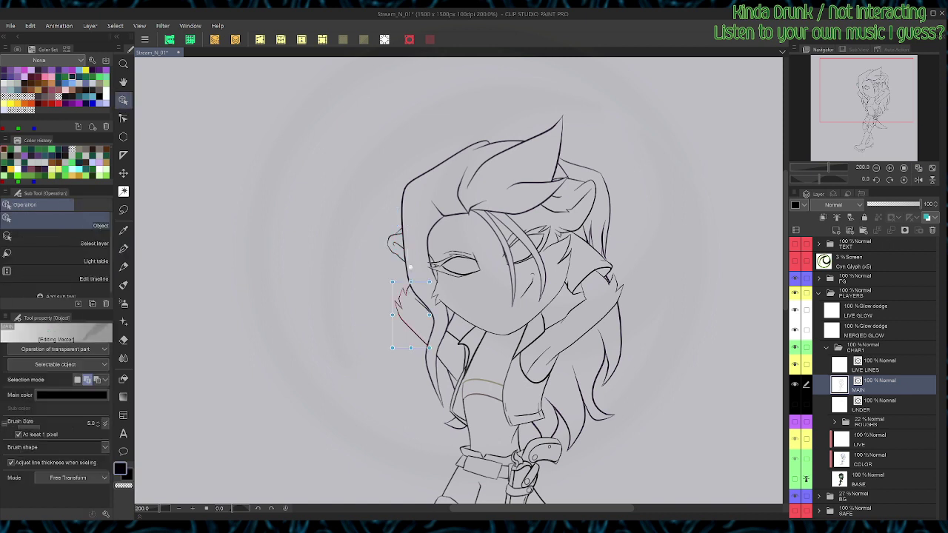
left_click(432, 314)
key("p")
Step: Select the outlines of both raised arms and their elbow fur on MAIN and recolor them dark green
key("o")
left_click_drag(395, 356, 420, 308)
left_click_drag(394, 349, 414, 266)
left_click(426, 265, "shift")
left_click(471, 267, "shift")
left_click(576, 309, "shift")
left_click(585, 334, "shift")
left_click(616, 284, "shift")
left_click(610, 278, "shift")
left_click_drag(509, 252, 508, 161)
left_click(71, 77)
key("p")
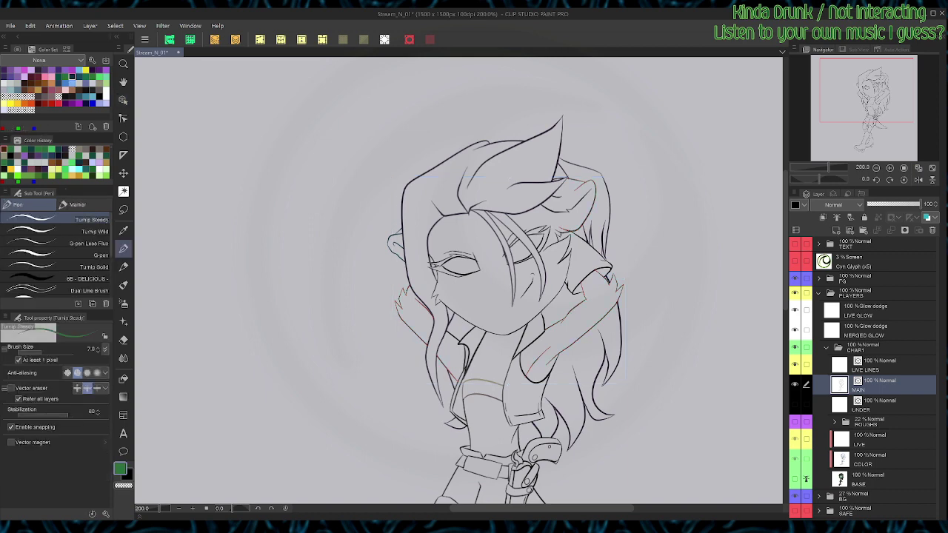
Step: Show the BASE layer again and lower its opacity to about 18%
key("ctrl+plus")
left_click(794, 479)
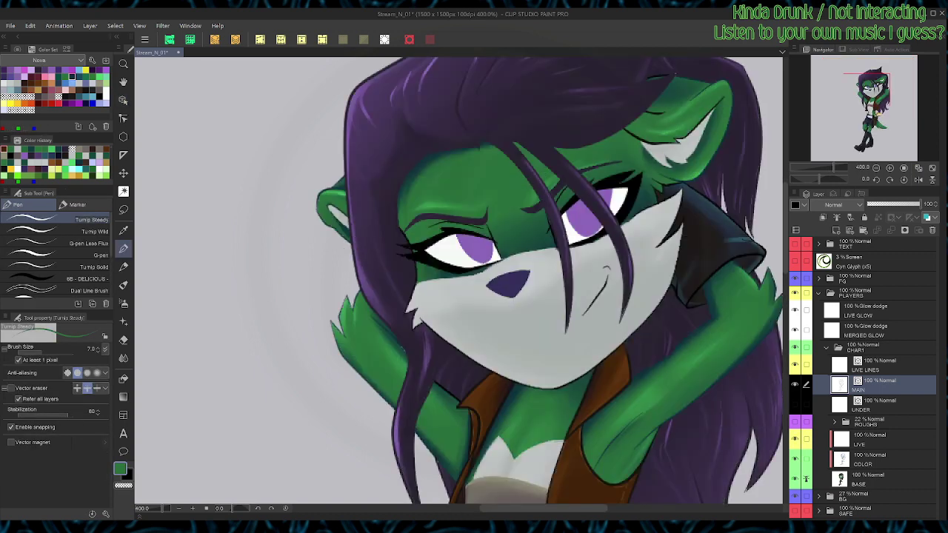
left_click(873, 479)
left_click(876, 205)
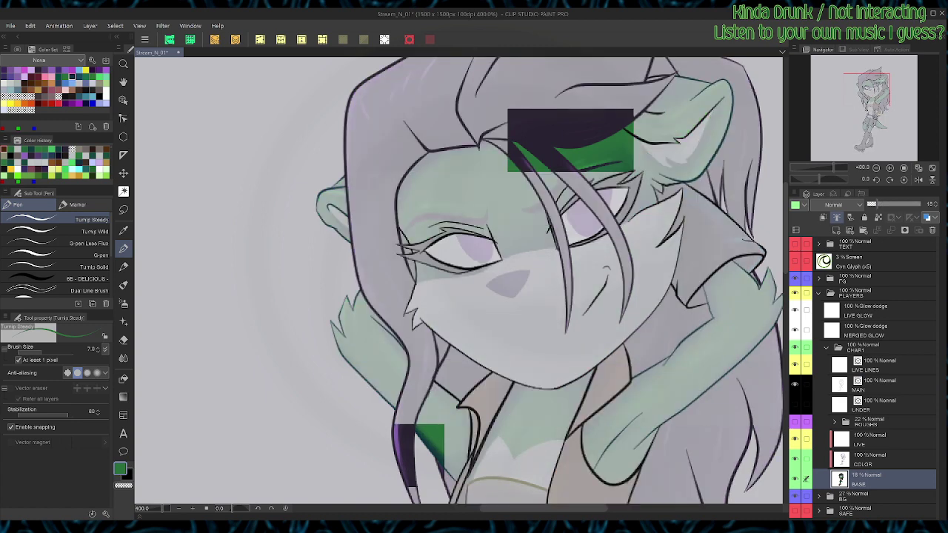
Step: Select the ear base, inner ear fur, tuft below the ear and cheek outlines on MAIN and recolor them dark green
key("o")
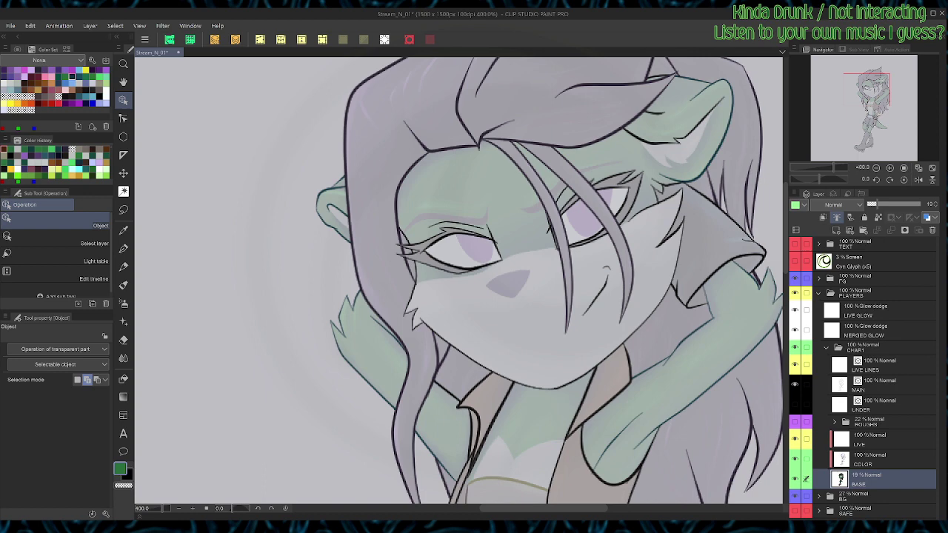
left_click(876, 385)
left_click(659, 78)
left_click(655, 114)
left_click(653, 142)
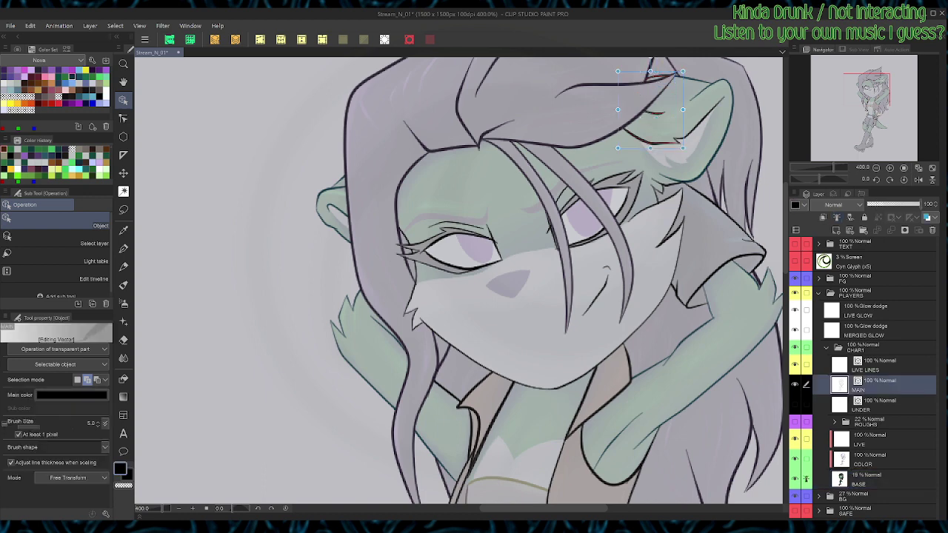
left_click(654, 187)
left_click_drag(682, 139, 687, 139)
left_click(411, 294)
left_click(407, 251)
left_click(99, 77)
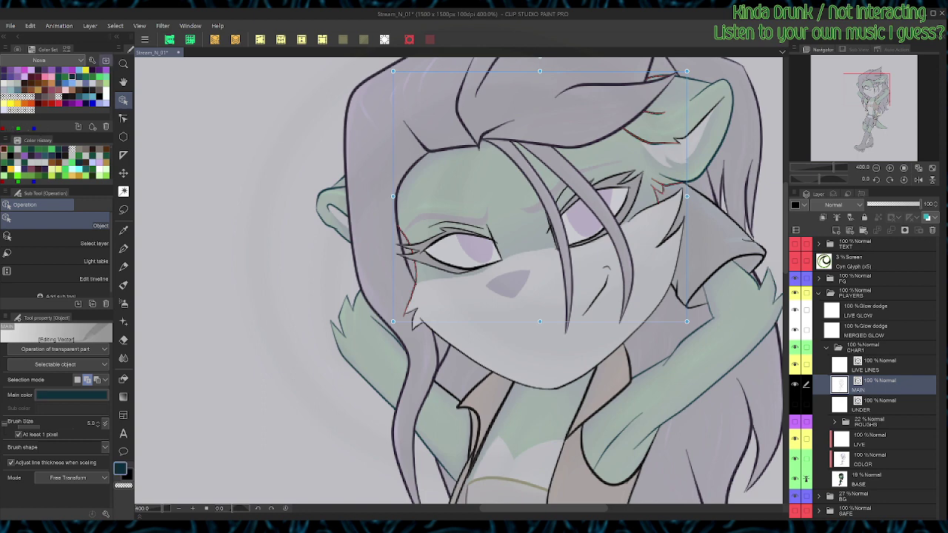
key("p")
Step: Select the underarm, waist, tail and bare leg outlines on MAIN, recolor them dark green, and save the file
scroll(459, 281, "down", 5)
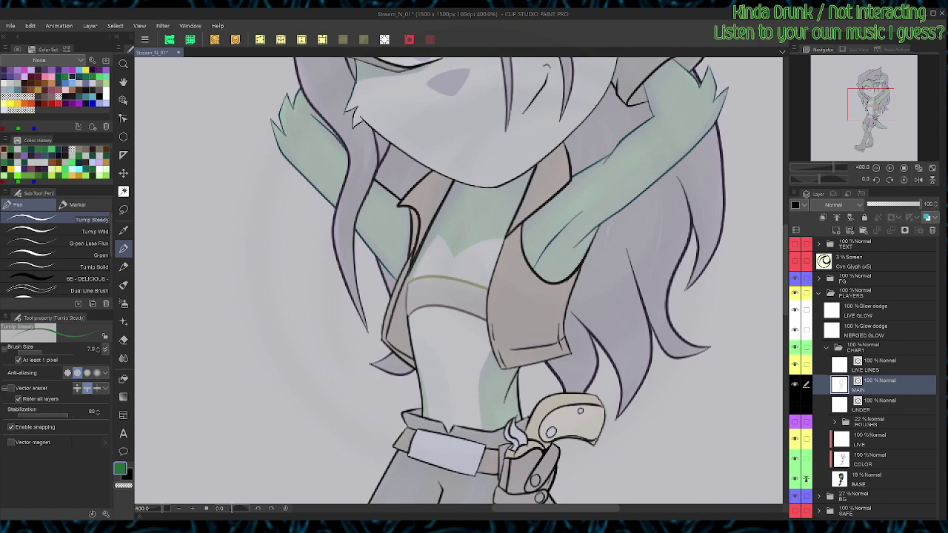
key("o")
left_click(589, 252)
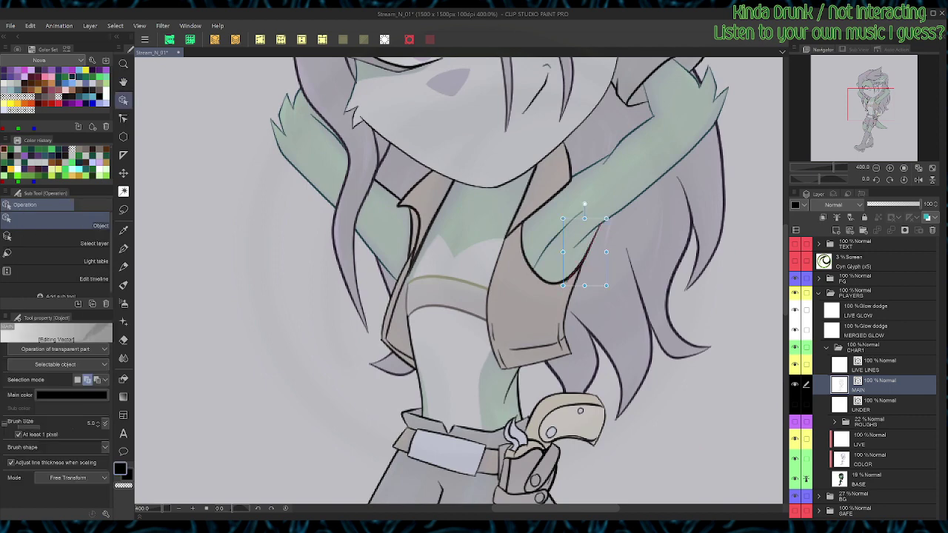
key("p")
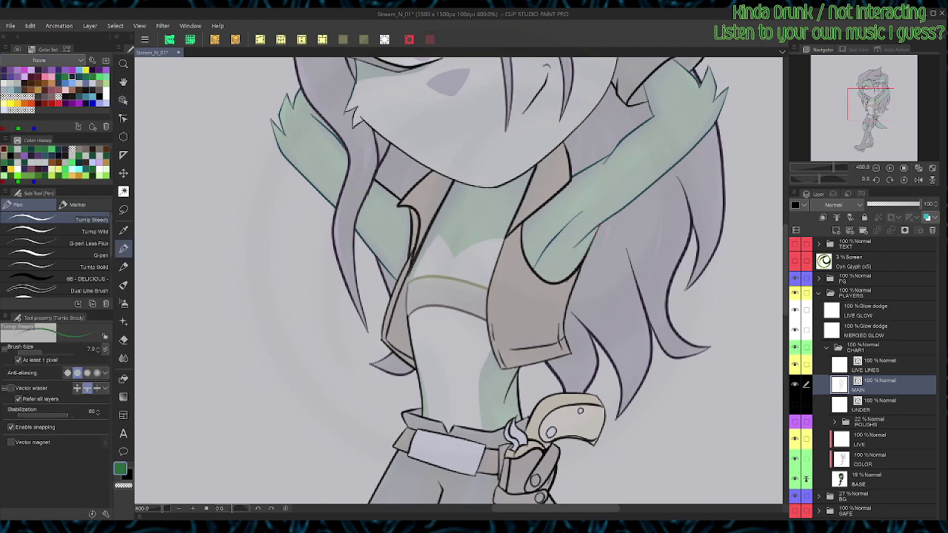
scroll(459, 282, "down", 5)
key("o")
left_click(392, 158)
left_click(486, 175)
left_click(494, 187)
left_click_drag(638, 346, 547, 433)
left_click_drag(291, 379, 379, 399)
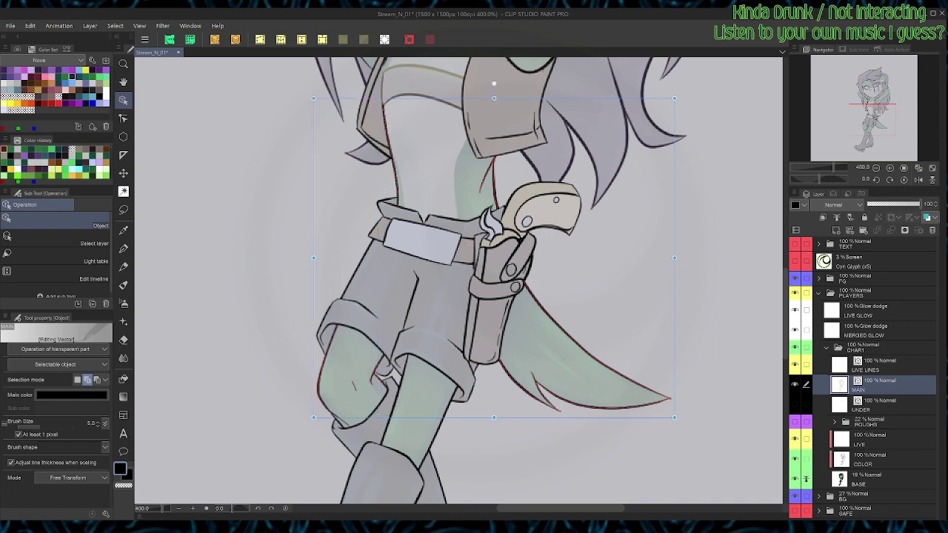
left_click_drag(478, 448, 437, 424)
key("p")
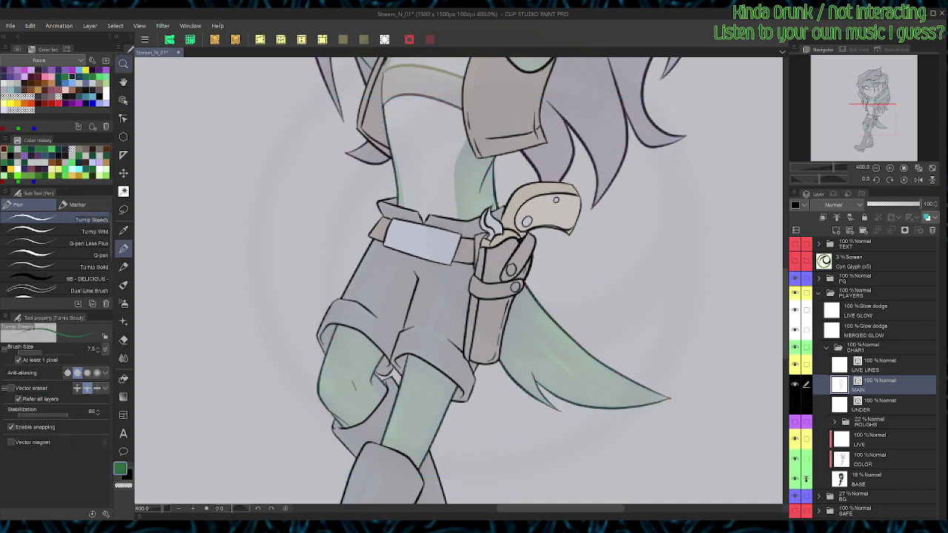
key("ctrl+minus")
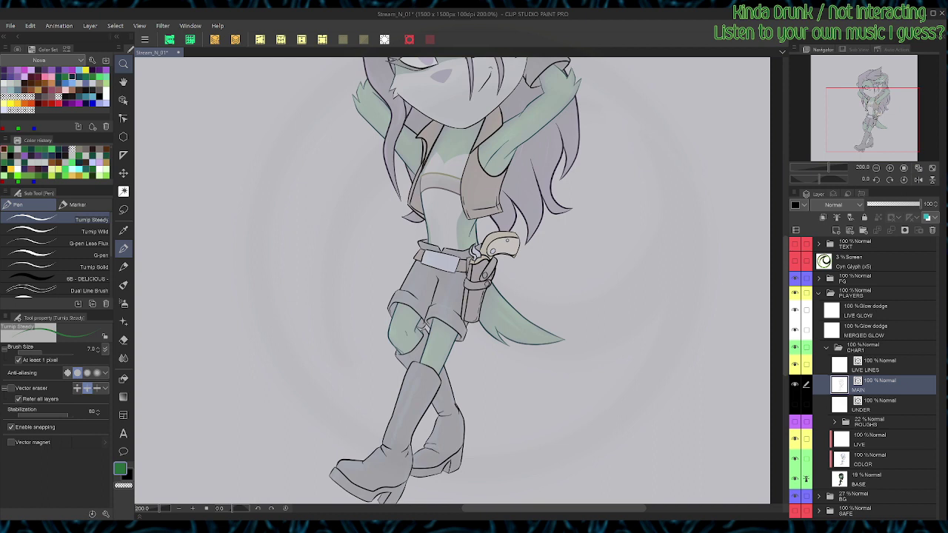
key("ctrl+s")
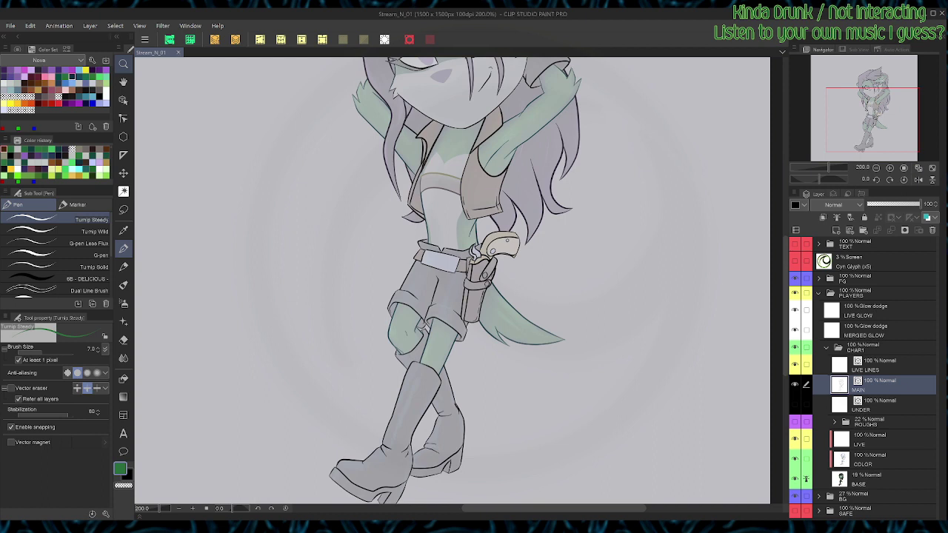
key("space")
left_click_drag(452, 310, 463, 240)
key("o")
left_click_drag(355, 466, 482, 310)
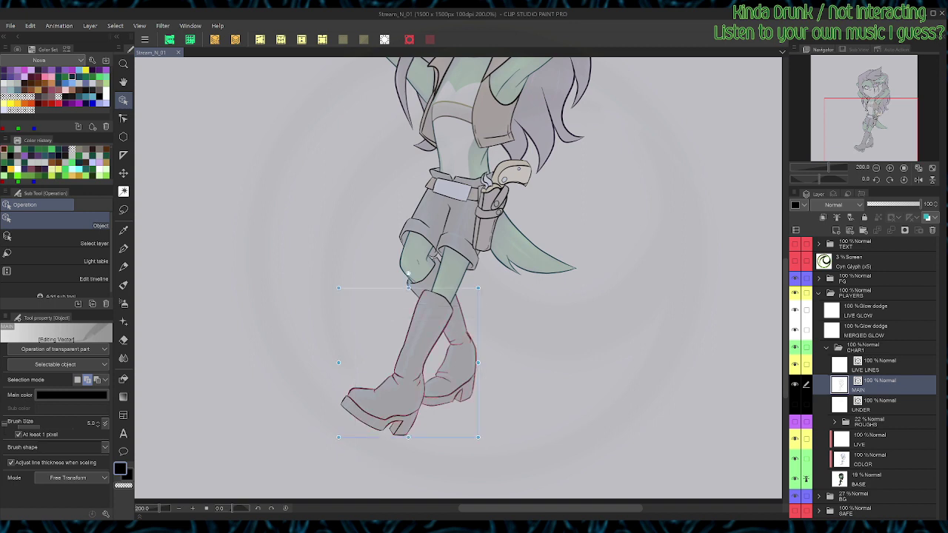
left_click_drag(407, 288, 408, 256)
key("Right")
key("ctrl+d")
Step: Select all outlines of both boots, including the soles and heels, on MAIN and recolor them near-black
scroll(412, 267, "up", 2)
left_click(456, 228)
left_click(530, 413)
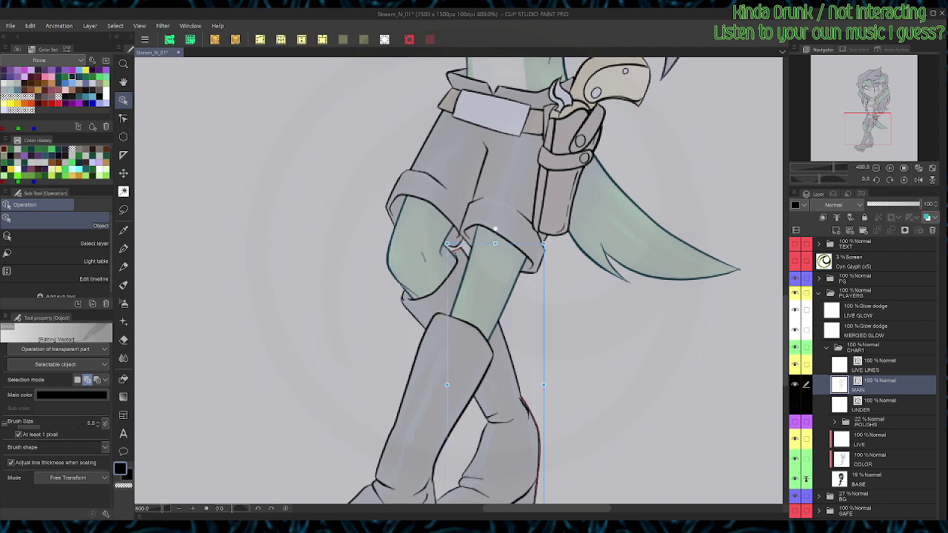
left_click(403, 300, "shift")
left_click(442, 286)
left_click(411, 370)
left_click(457, 231, "shift")
scroll(457, 231, "down", 5)
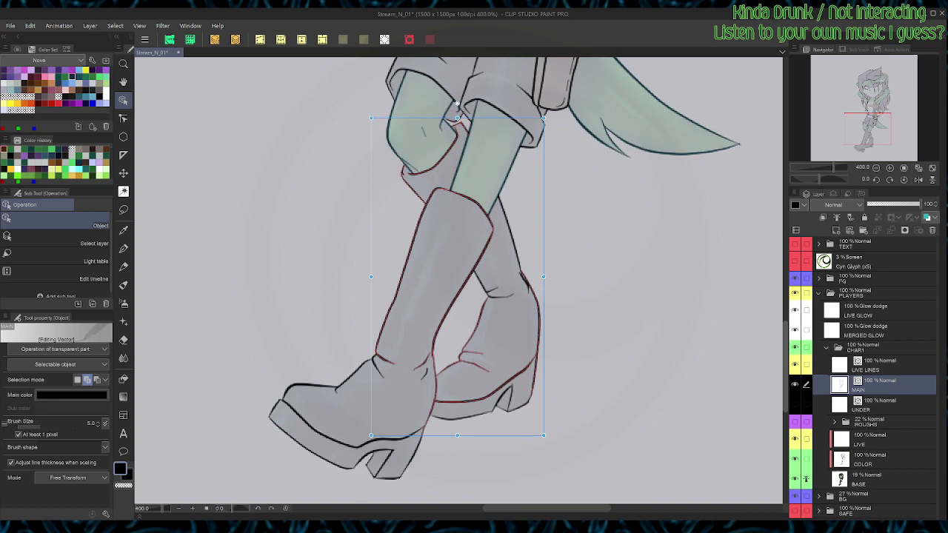
mouse_move(606, 241)
left_mouse_down()
mouse_move(474, 373)
mouse_move(411, 465)
mouse_move(361, 497)
left_mouse_up()
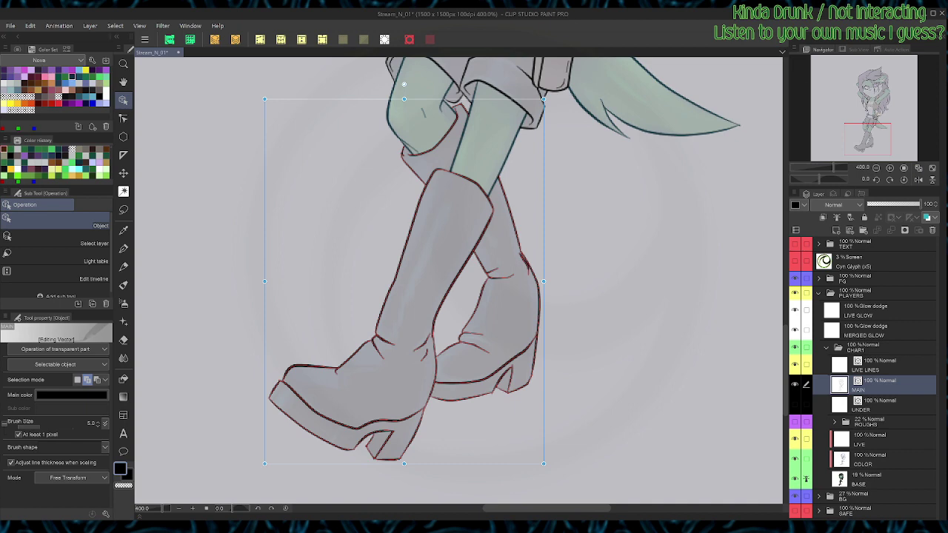
left_click(72, 97)
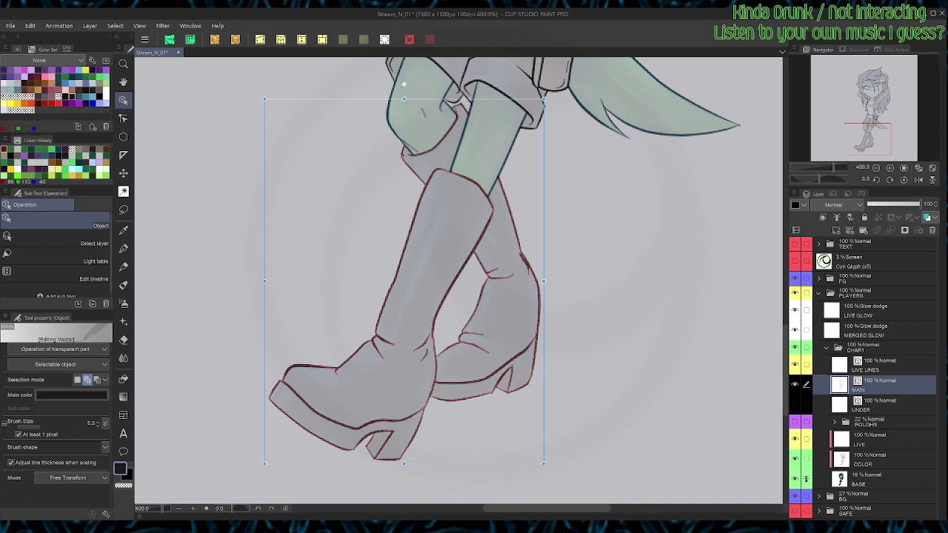
key("p")
Step: Select the outlines of both rolled shorts cuffs on MAIN and recolor them near-black
scroll(569, 152, "up", 8)
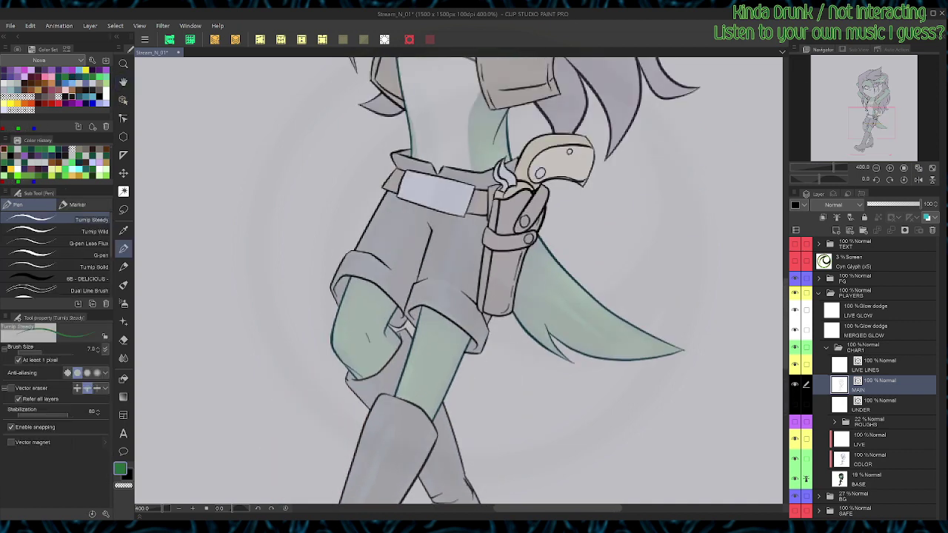
key("o")
left_click(478, 343)
left_click_drag(483, 329, 497, 329)
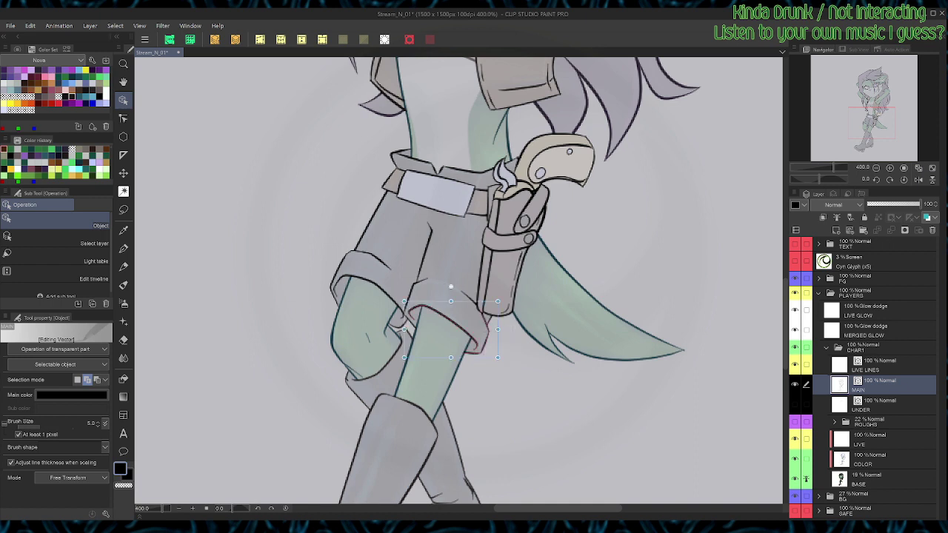
left_click_drag(322, 237, 359, 275)
left_click(80, 97)
key("p")
Step: Select the side, center seam and crease lines of the shorts on MAIN and recolor them near-black
key("o")
mouse_move(331, 208)
left_mouse_down()
mouse_move(391, 249)
mouse_move(482, 252)
left_mouse_up()
left_click(423, 255)
left_click(410, 299)
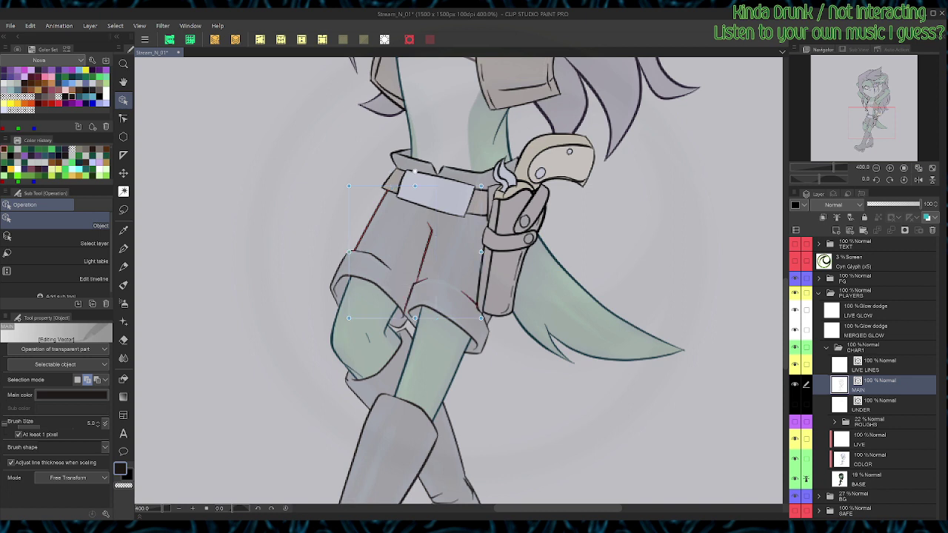
left_click_drag(415, 172, 415, 130)
left_click_drag(481, 230, 522, 231)
key("p")
Step: Select the outlines of the pistol grip on MAIN and recolor them brown
key("o")
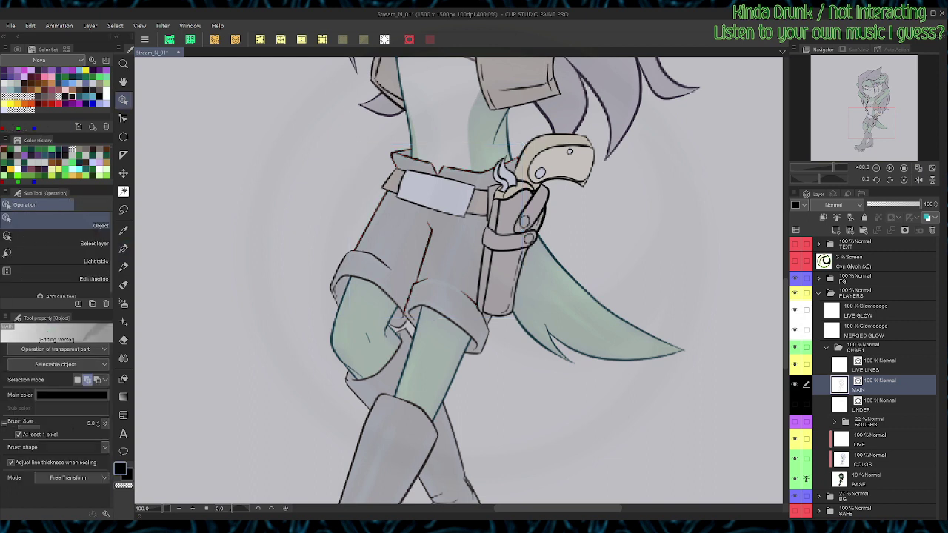
left_click_drag(596, 208, 580, 172)
left_click(528, 192)
left_click(528, 150)
left_click(593, 164)
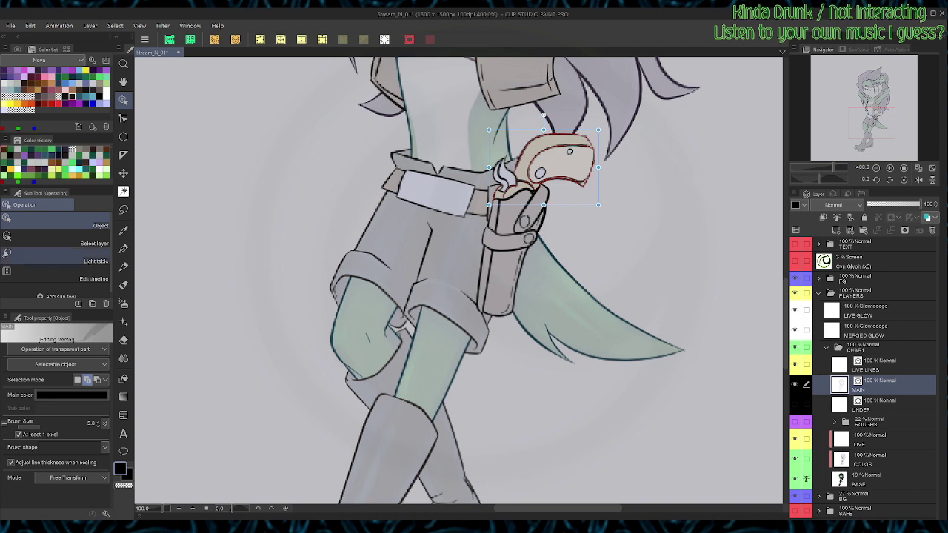
left_click(58, 90)
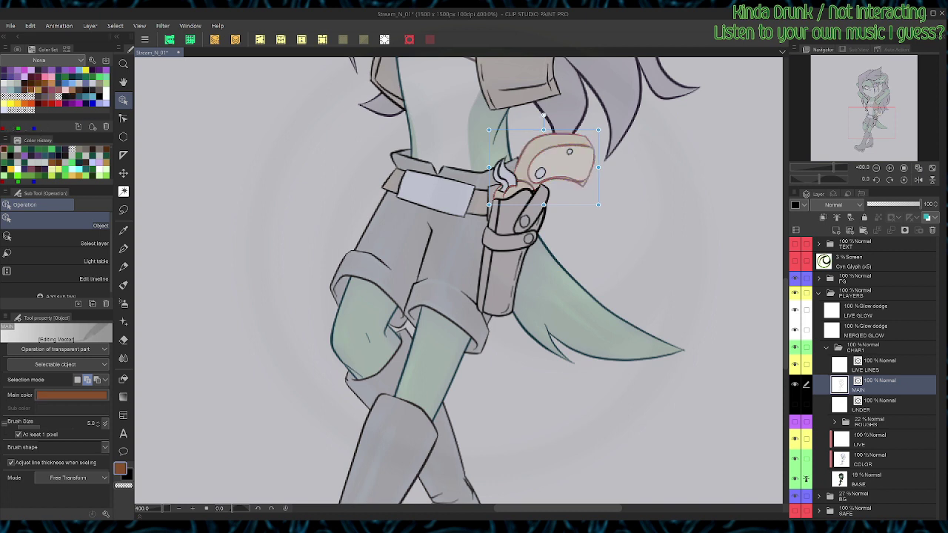
key("ctrl+d")
Step: Select the pistol's hammer and grip screw outlines on MAIN and recolor them light periwinkle blue
left_click(511, 175)
left_click(568, 151, "shift")
left_click(496, 177)
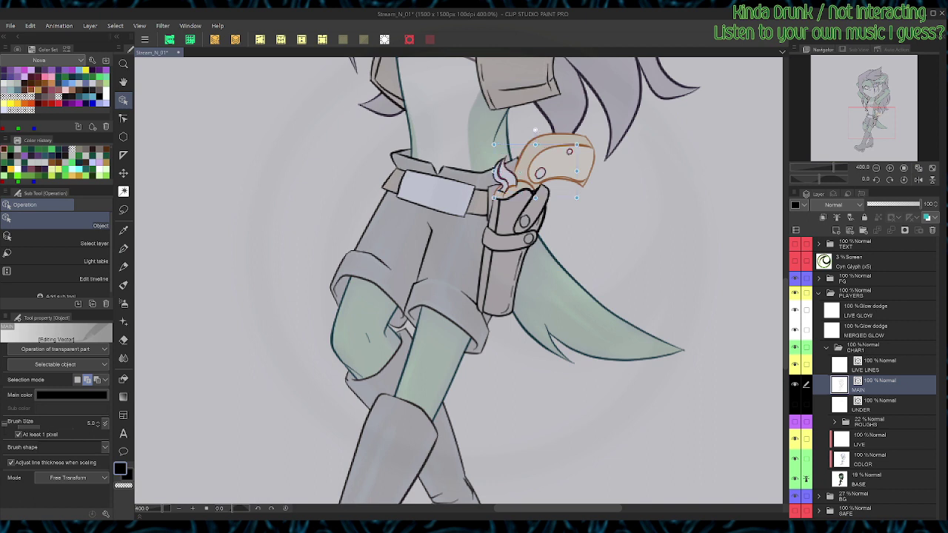
left_click(501, 178)
left_click(106, 103)
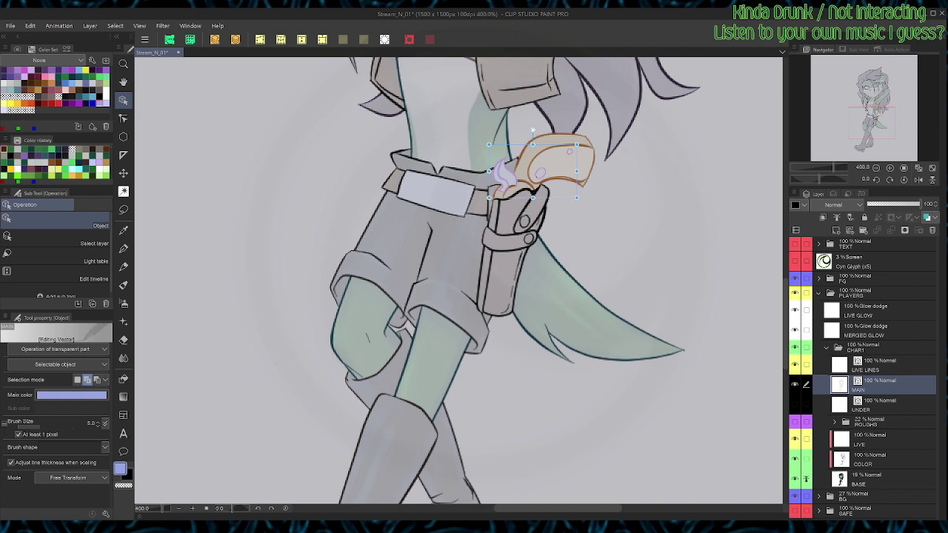
key("p")
key("o")
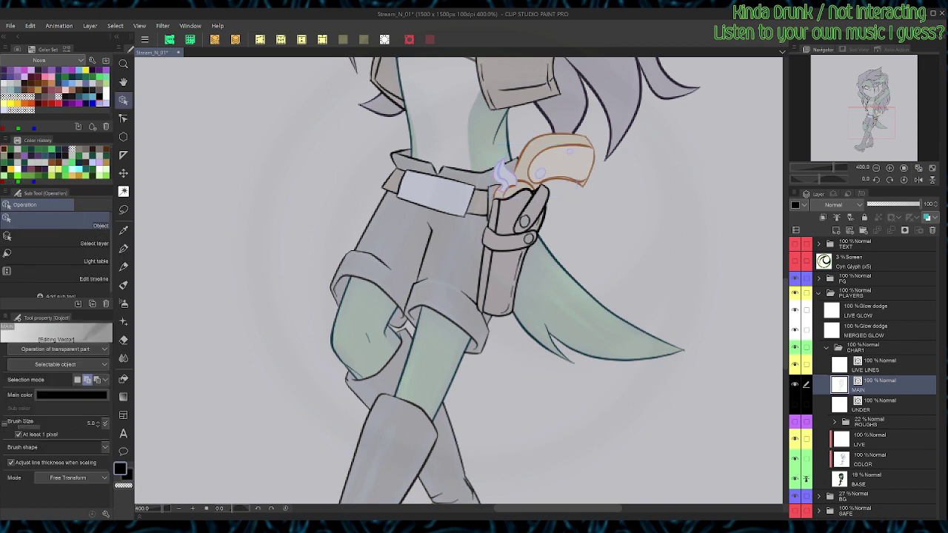
left_click(510, 187)
left_click(519, 195)
key("Delete")
key("ctrl+z")
key("p")
Step: Select the holster button and belt buckle outlines on MAIN, recolor them light periwinkle blue, and save the file
key("o")
left_click(524, 222)
left_click(529, 238, "shift")
left_click(419, 176, "shift")
left_click(106, 103)
key("p")
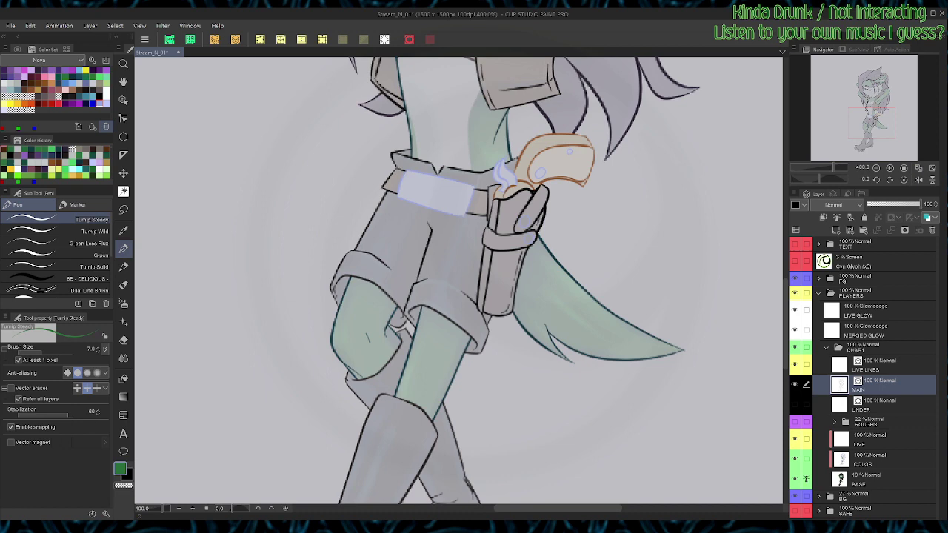
key("ctrl+s")
Step: Delete a control point from the cheek outline below the fully visible eye on MAIN
key("space")
left_click_drag(474, 171, 415, 385)
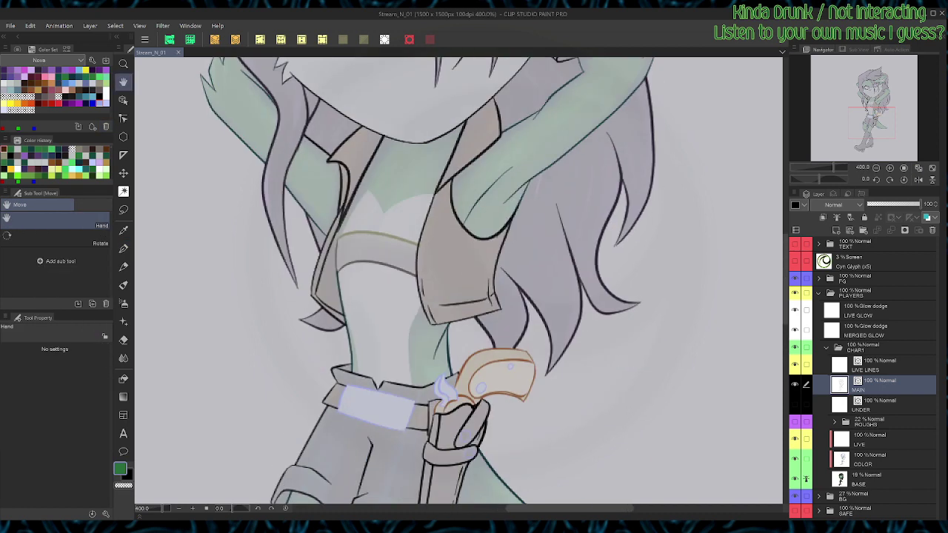
left_click_drag(429, 208, 478, 361)
key("o")
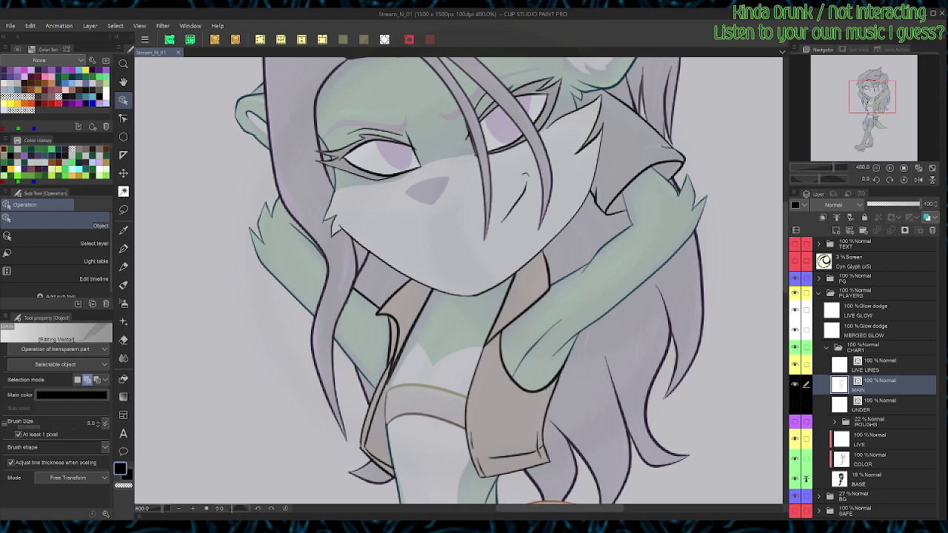
scroll(344, 170, "up", 3)
key("y")
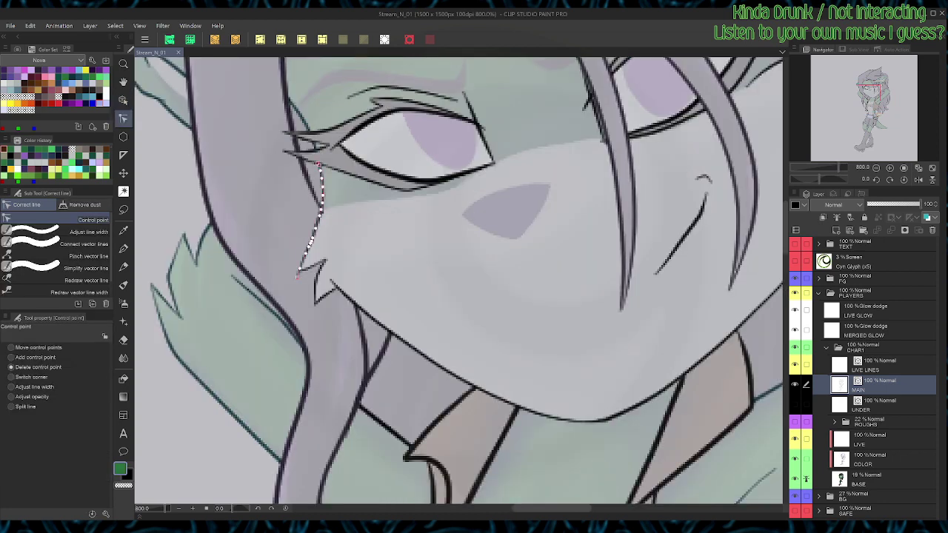
left_click(310, 243)
key("space")
left_click_drag(707, 179, 562, 313)
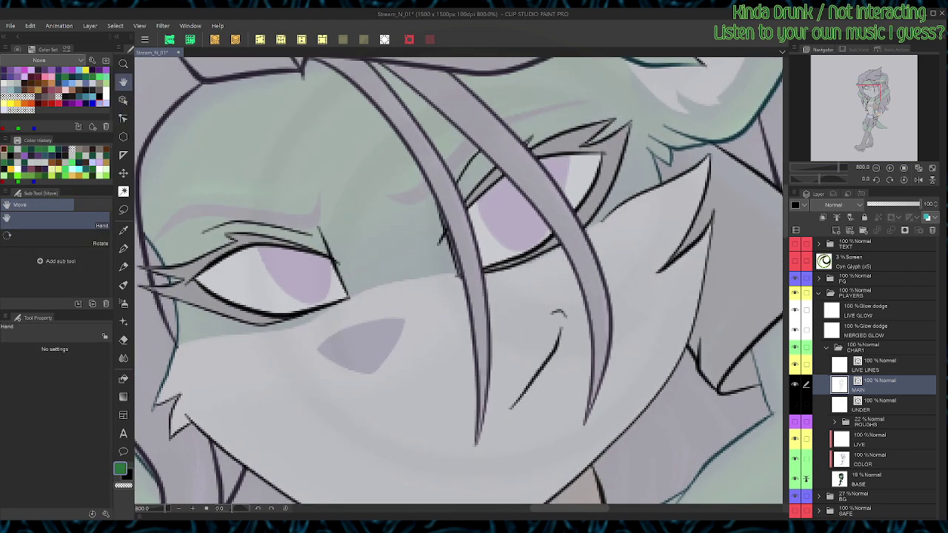
scroll(459, 281, "down", 3)
Step: Separate the cheek outline below the eye at the boundary between the green and white fur
key("o")
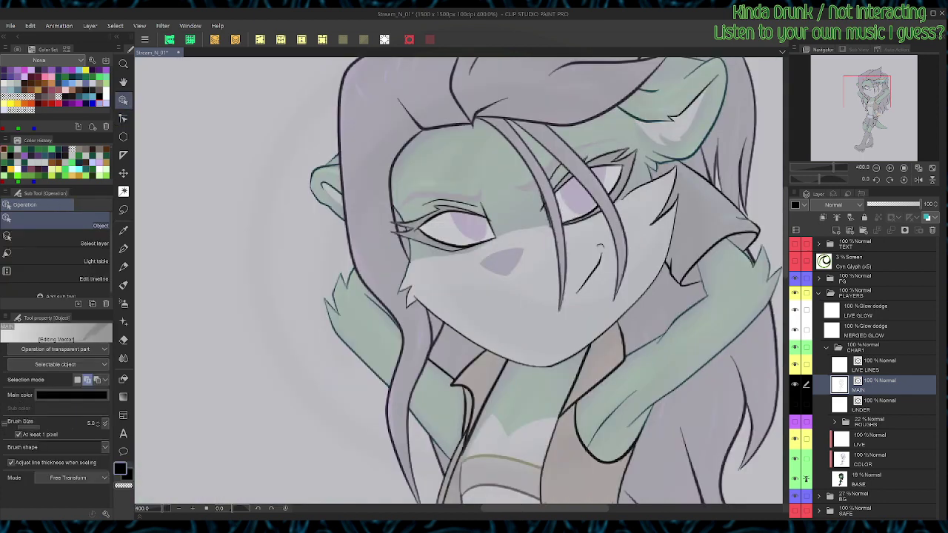
left_click(406, 271)
left_click(404, 290)
left_click(406, 301)
key("ctrl+d")
left_click_drag(393, 275, 420, 302)
key("y")
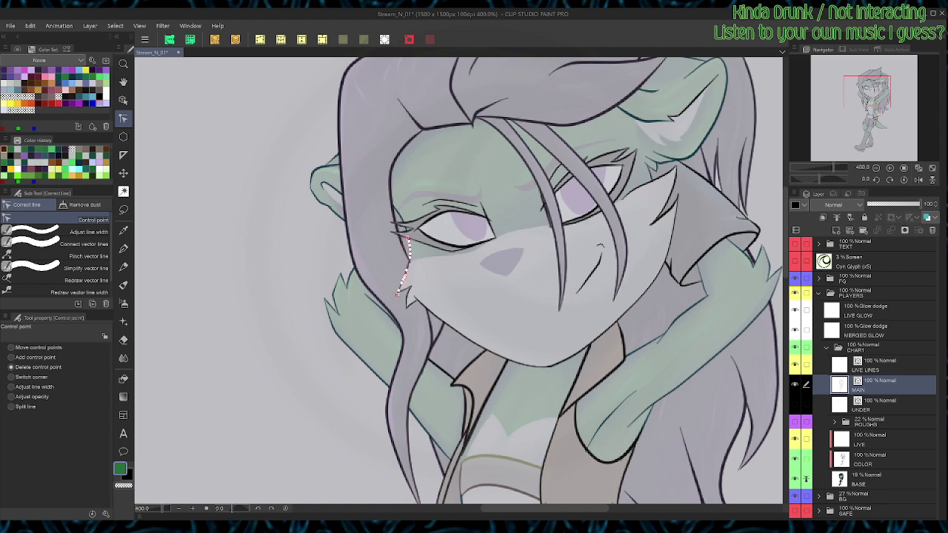
key("o")
key("y")
key("o")
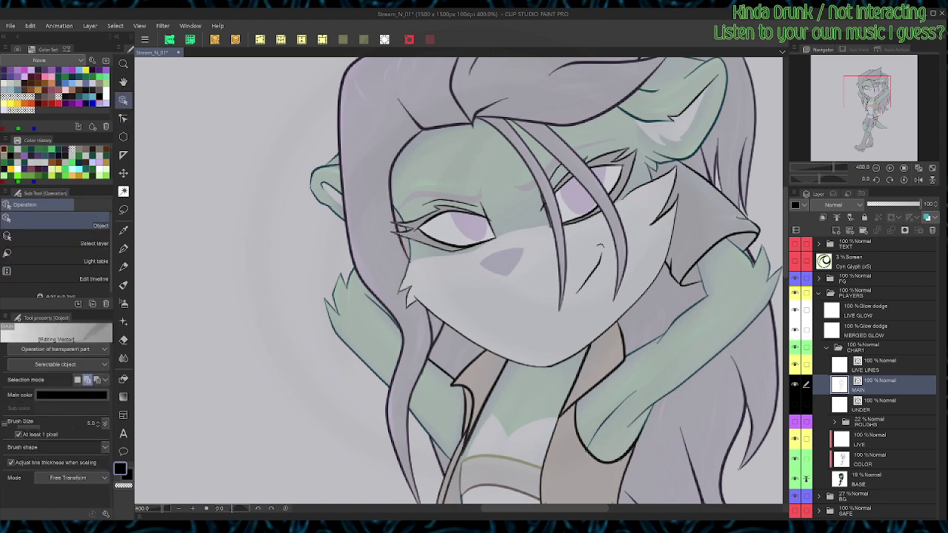
Step: Select the white muzzle's cheek tuft, jaw and opposite cheek fur outlines on MAIN and recolor them light grey
left_click_drag(398, 273, 420, 299)
left_click(621, 321)
left_click(667, 211, "shift")
key("Delete")
key("p")
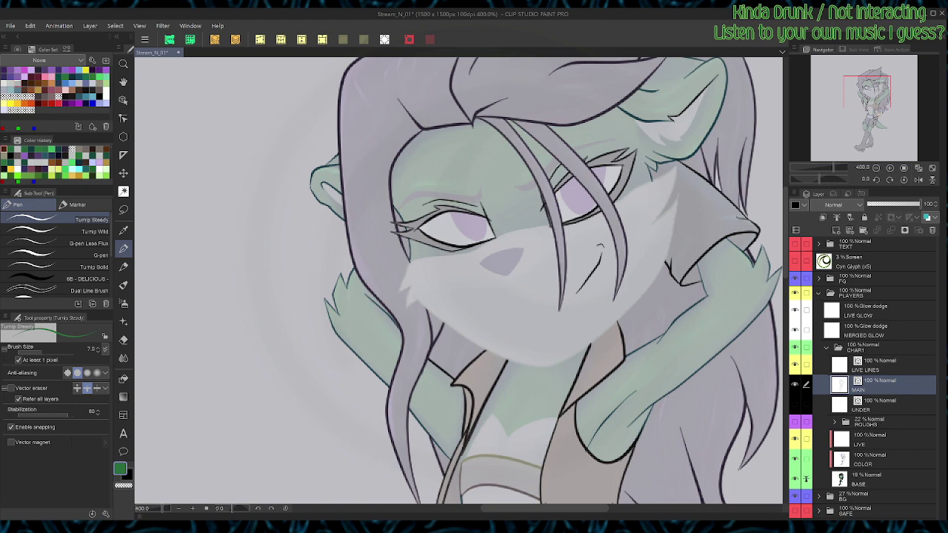
Step: Try to delete the cheek outlines beside the fully visible eye on MAIN
key("o")
left_click(402, 242)
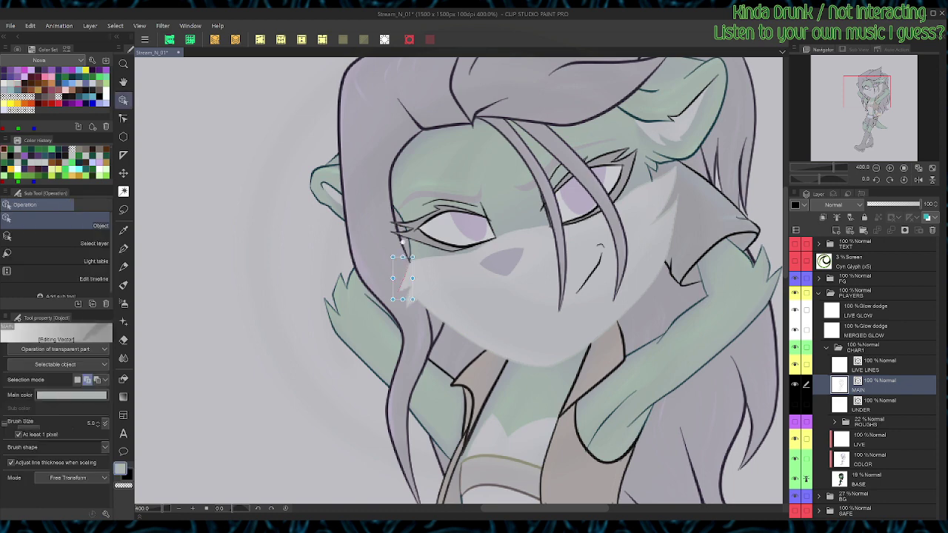
left_click(409, 254)
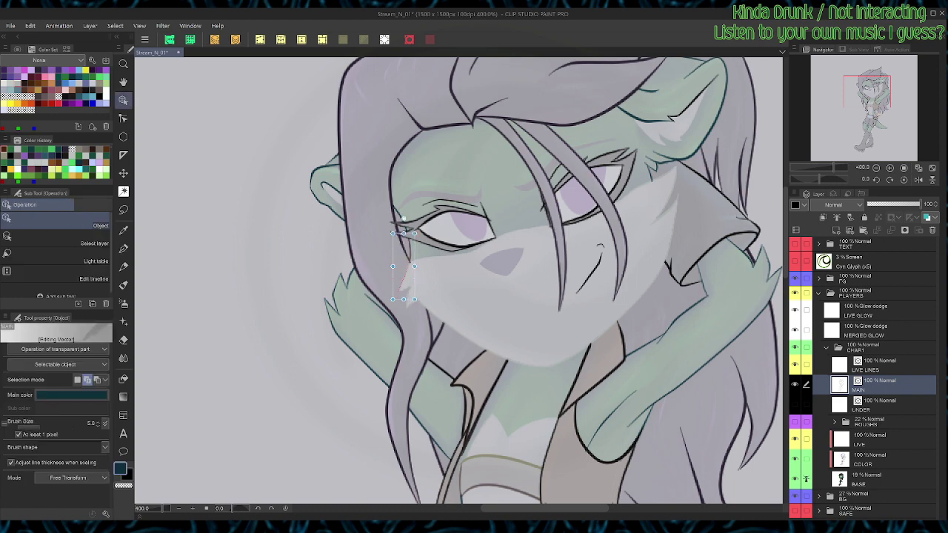
key("Delete")
key("ctrl+z")
key("p")
key("o")
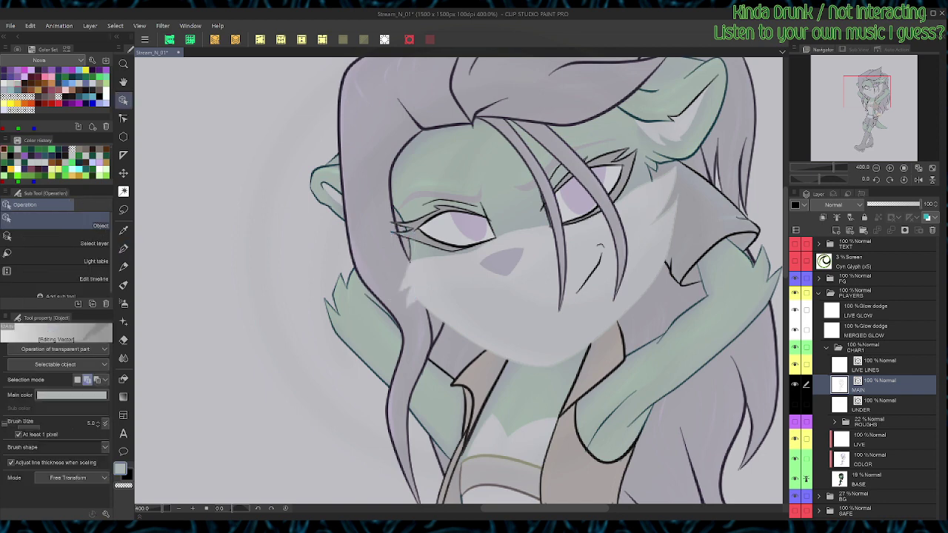
left_click(424, 244)
left_click(407, 226)
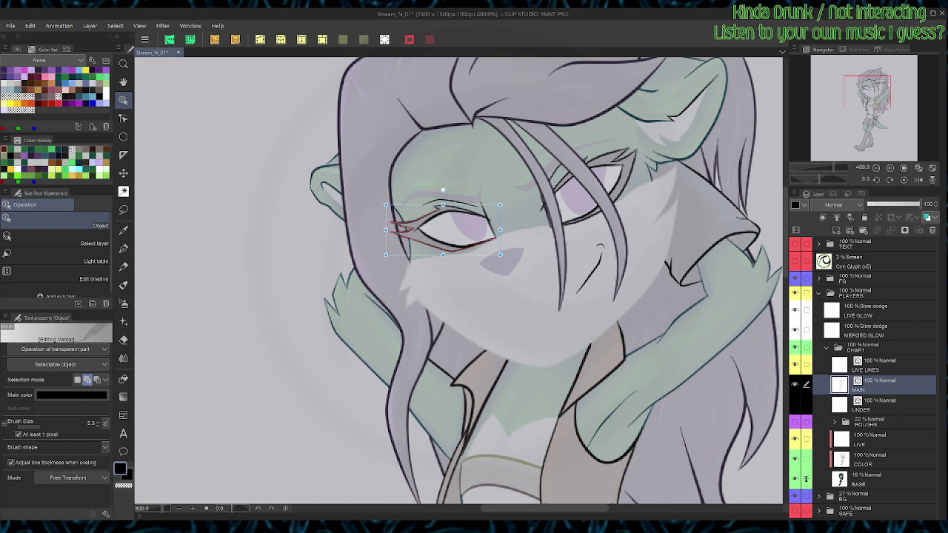
key("p")
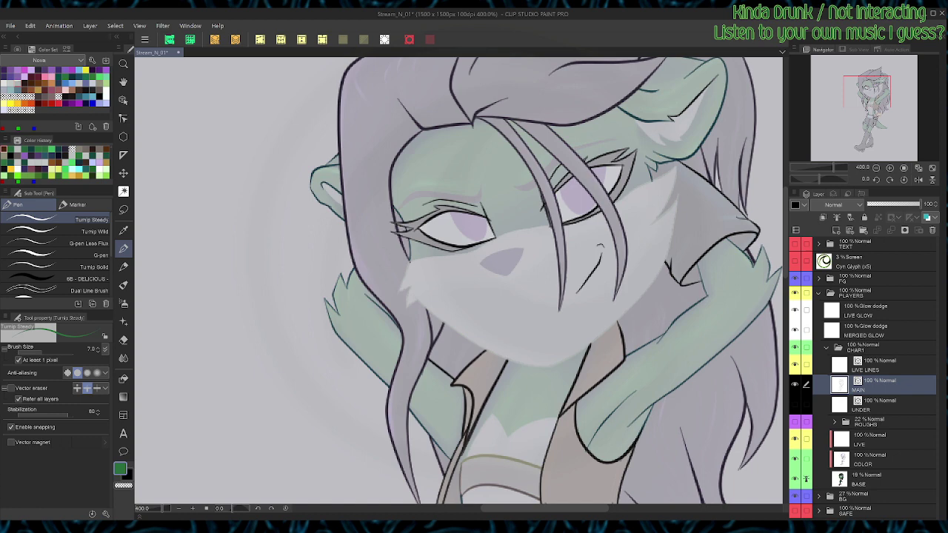
Step: Select the outlines of the dark glove behind the head on MAIN, recolor them to match its fill, and save the file
scroll(418, 209, "down", 2)
key("o")
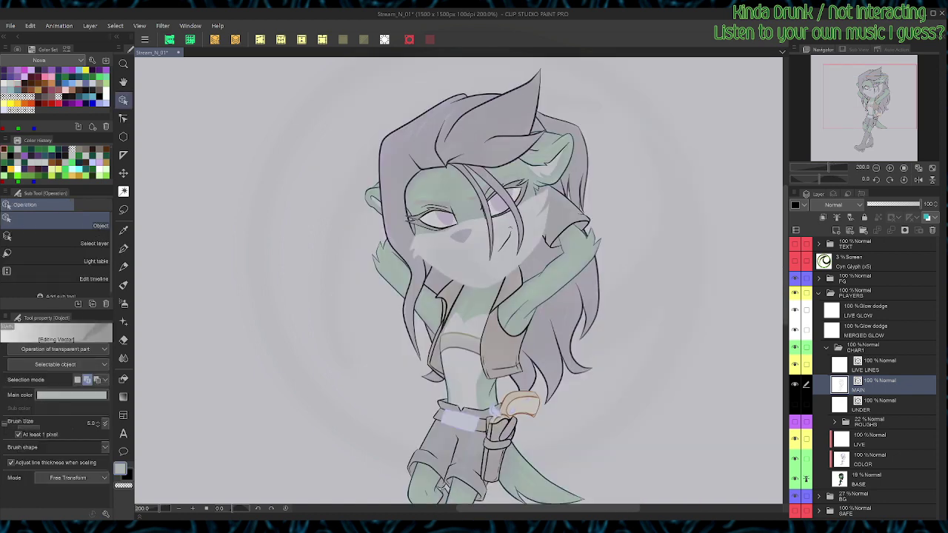
left_click(566, 198)
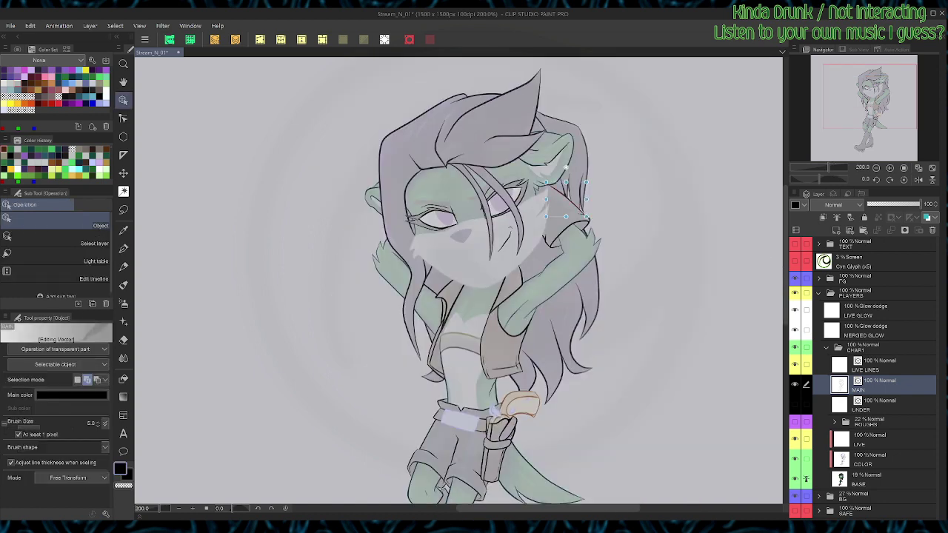
left_click(546, 241)
left_click(570, 225)
left_click_drag(613, 211, 588, 219)
key("p")
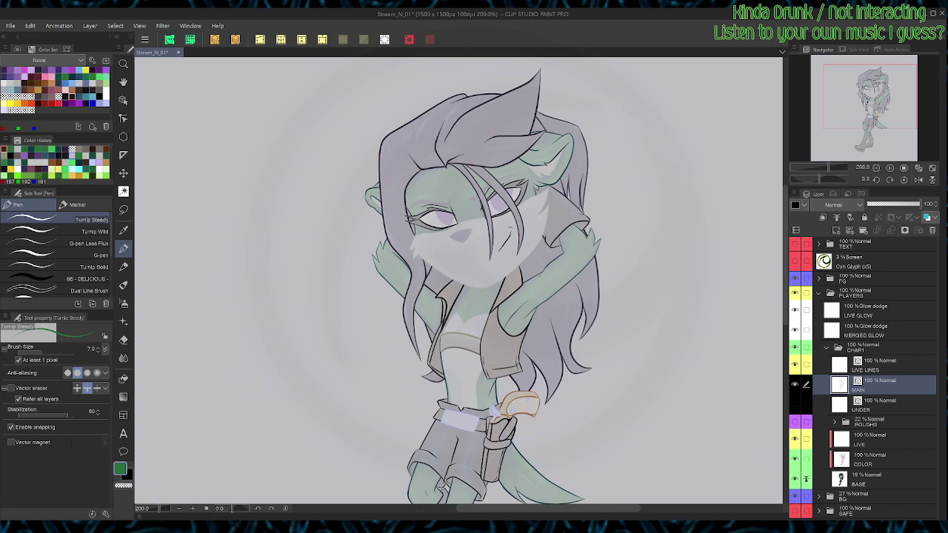
key("ctrl+s")
Step: Select the vest outlines on MAIN and try nudging them slightly up and to the right
key("ctrl+plus")
key("space")
left_click_drag(503, 363, 444, 200)
key("o")
left_click(506, 145)
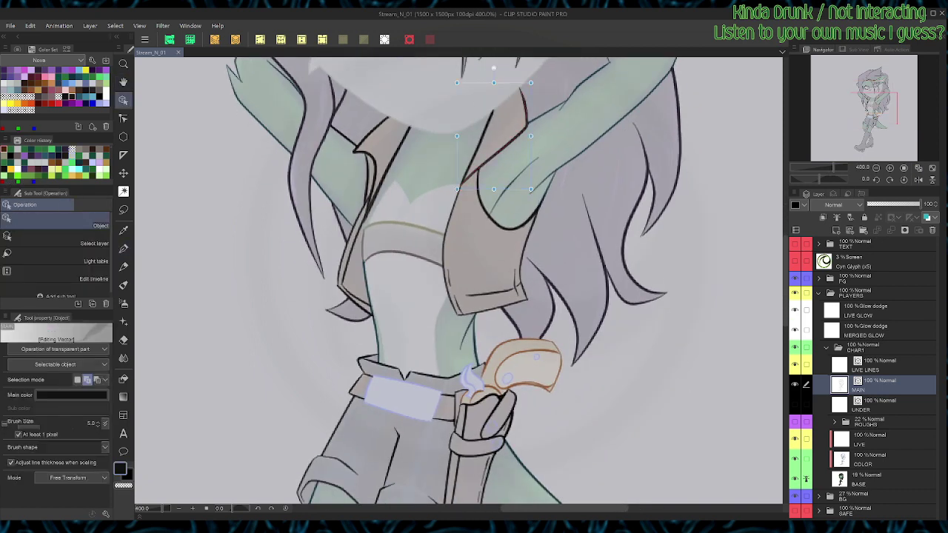
left_click(340, 287, "shift")
left_click(375, 172)
left_click(479, 144)
left_click(489, 212)
left_click(444, 253)
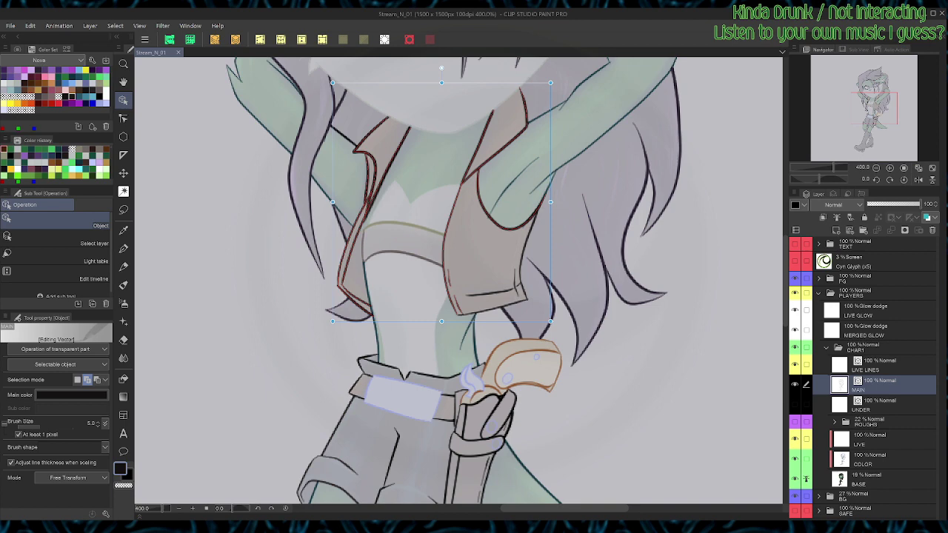
key("Up")
key("Right")
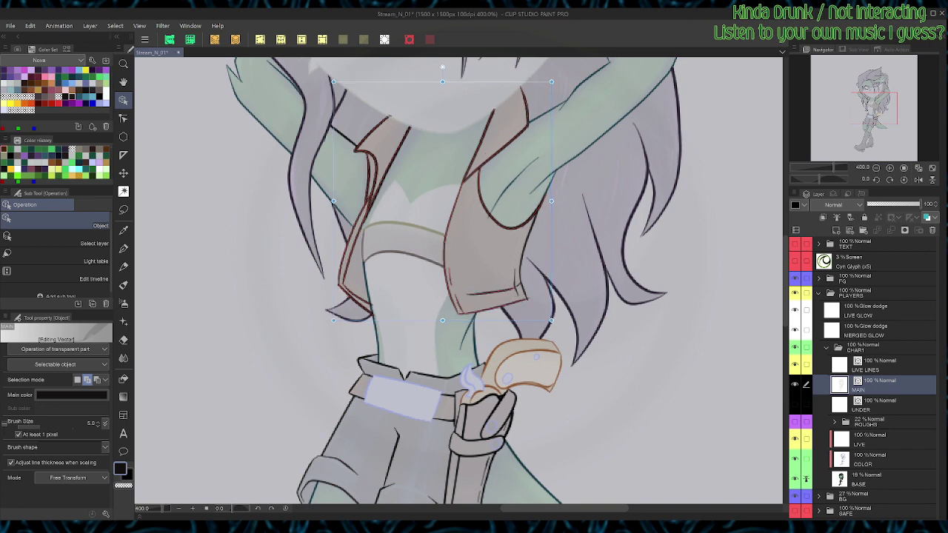
key("ctrl+z")
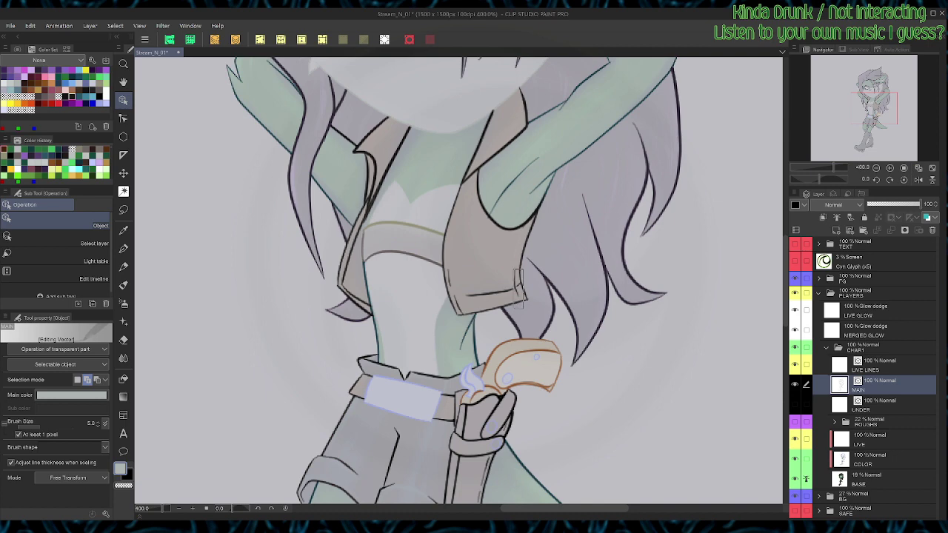
Step: Select the side and hem outlines of the vest's wider front panel on MAIN and recolor them brown
left_click(522, 287)
left_click_drag(544, 201, 550, 163)
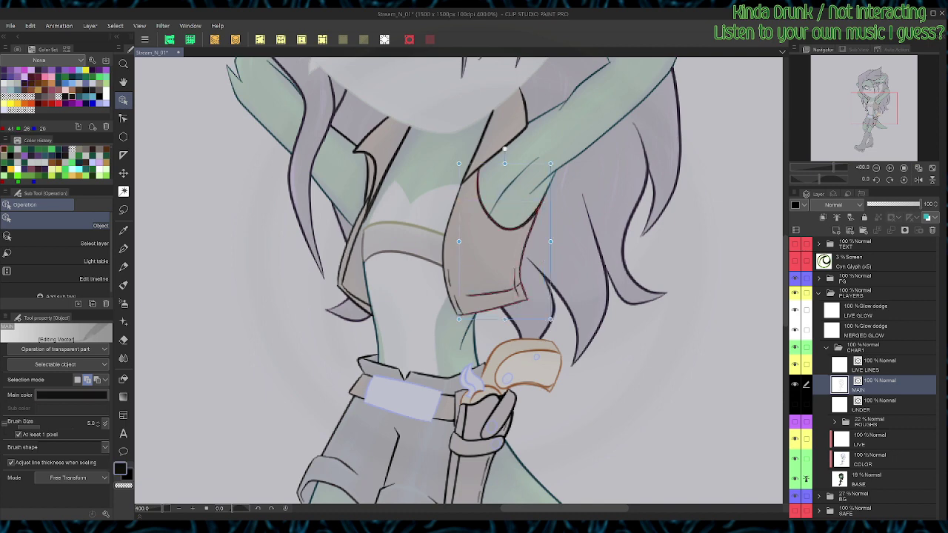
key("p")
key("o")
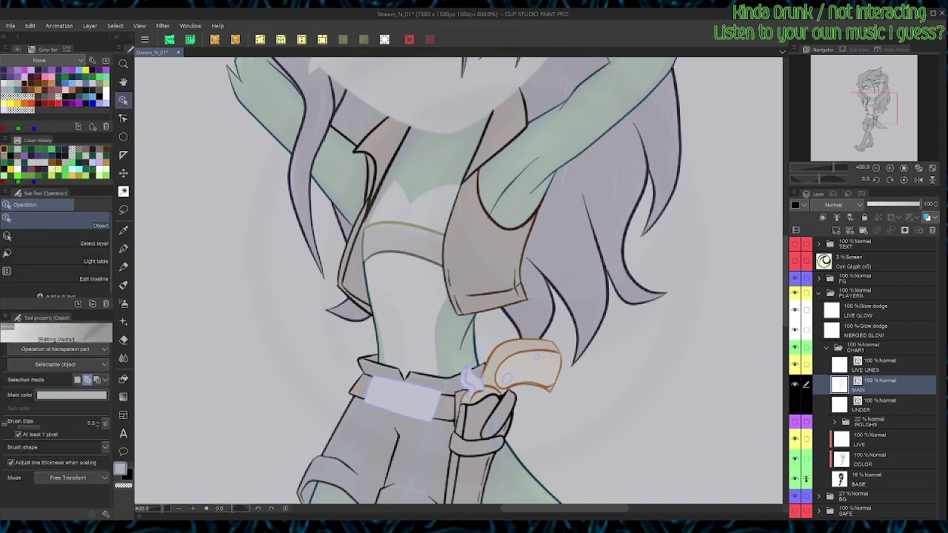
Step: Recolor the inner front edge and seam outlines of the vest's wider panel on MAIN brown
left_click(453, 299)
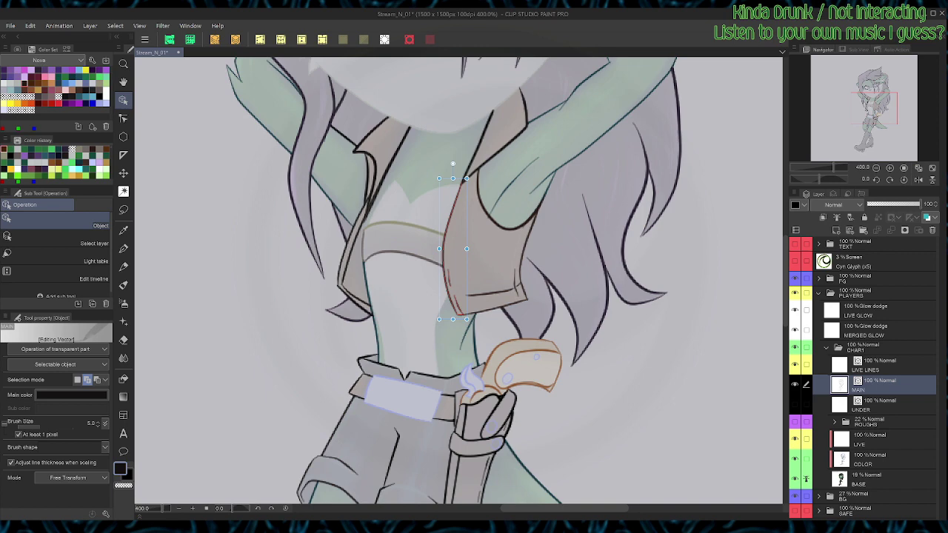
left_click_drag(342, 270, 349, 287)
key("ctrl+z")
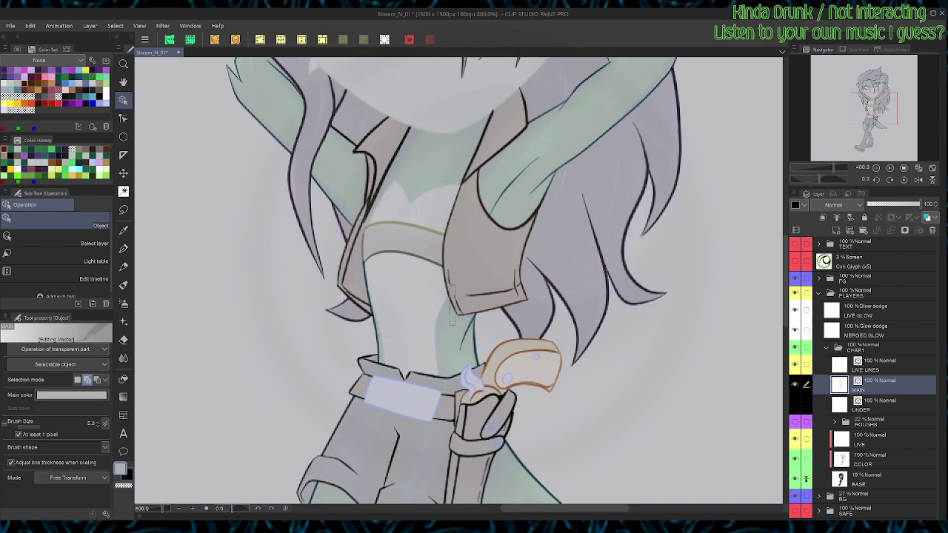
left_click(450, 293)
key("Escape")
key("p")
key("o")
Step: Recolor the outlines of the vest's narrower front panel and both collar flaps on MAIN dark brown
left_click(339, 286)
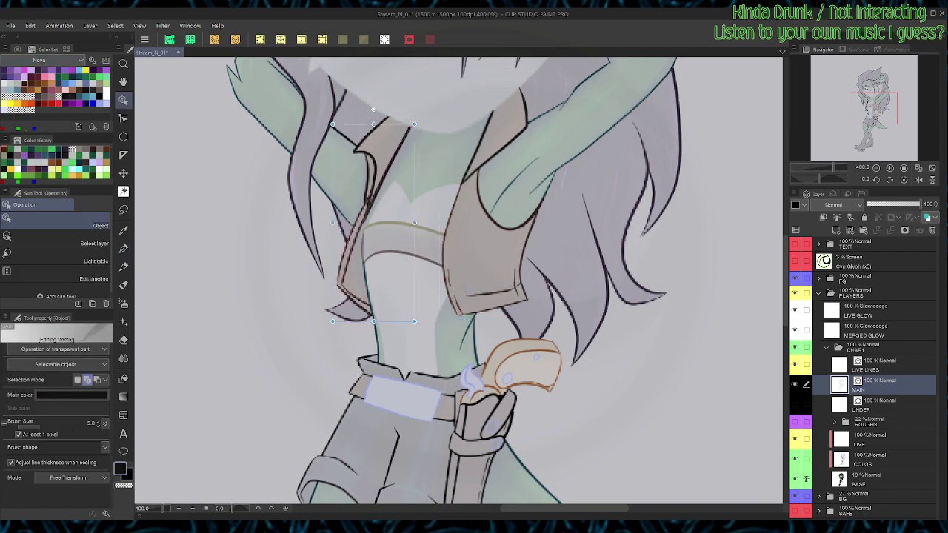
key("Escape")
key("p")
key("o")
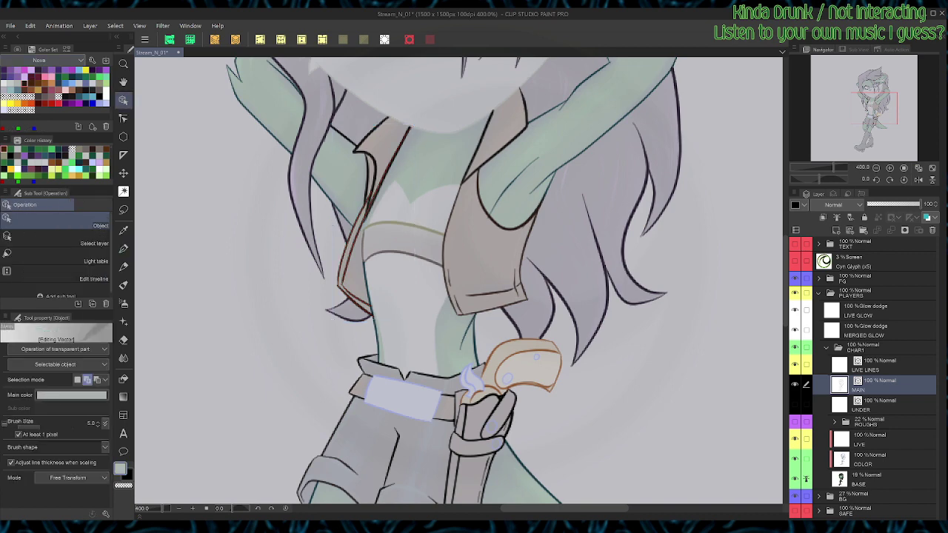
left_click(368, 196)
left_click(389, 166)
left_click(478, 146)
left_click(510, 142)
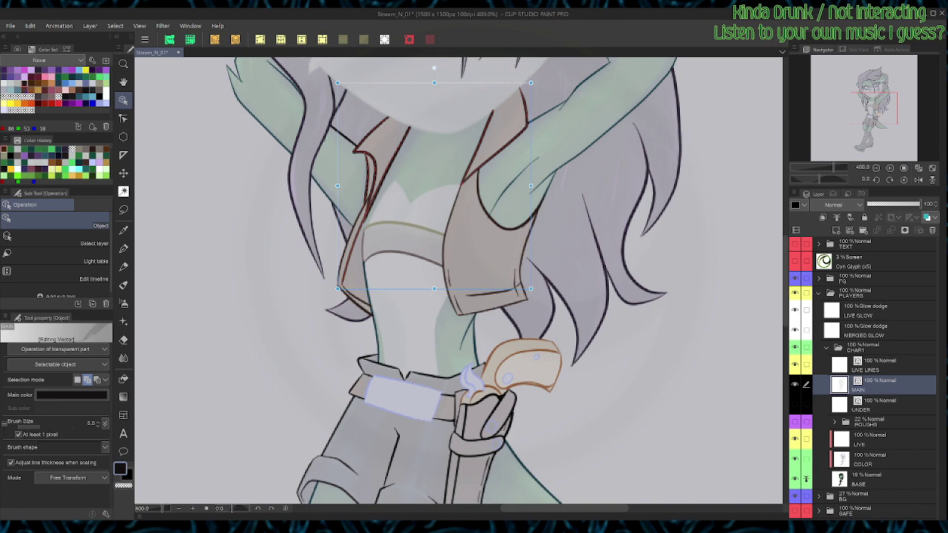
key("p")
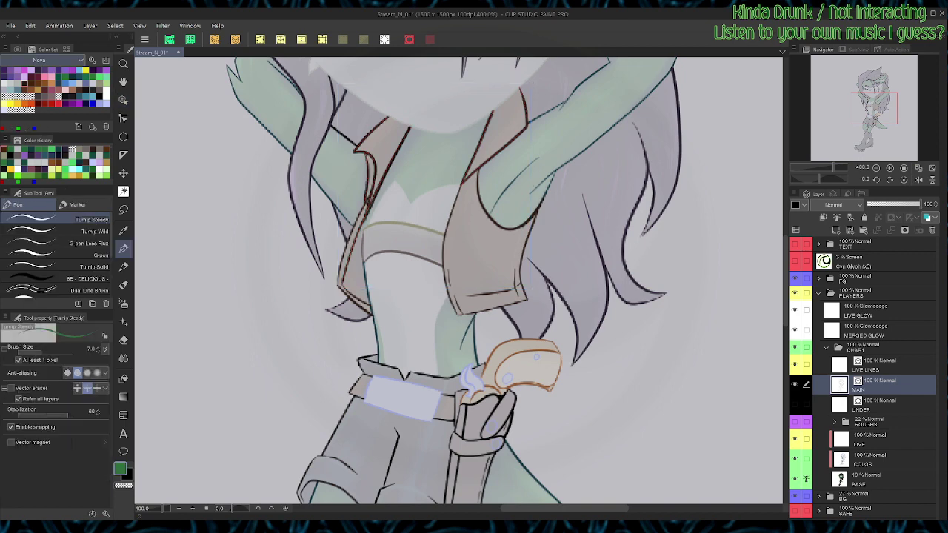
Step: Select the vest's armhole outline together with the adjoining collar outlines on MAIN and recolor them dark brown
key("o")
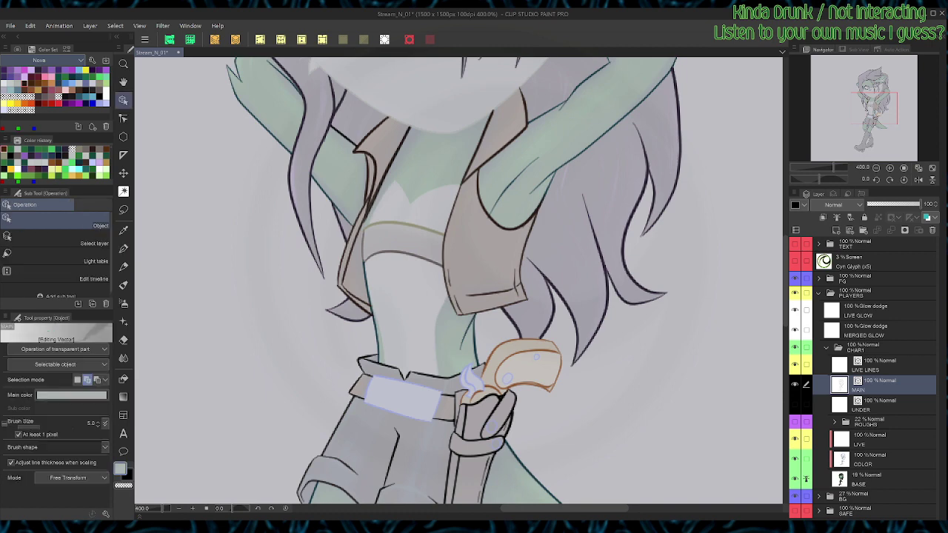
left_click(510, 141)
left_click(493, 217)
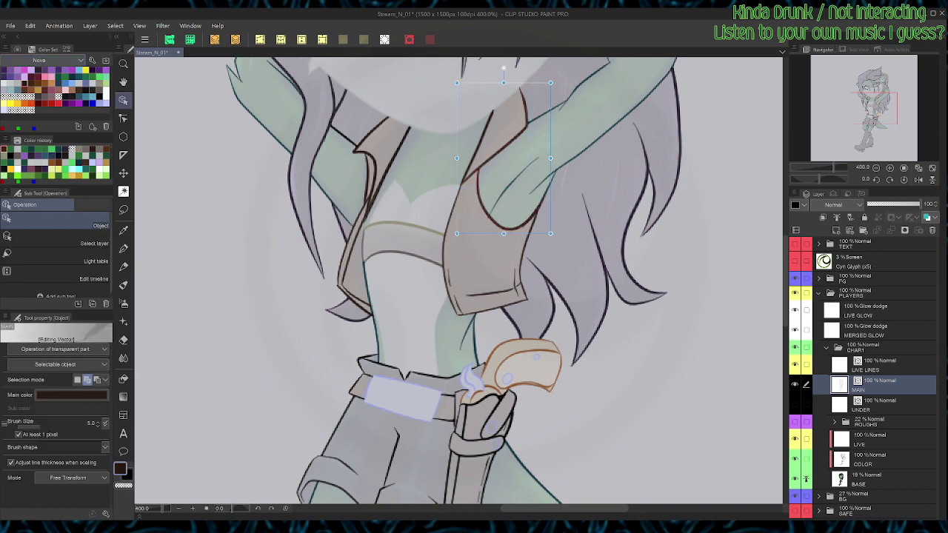
left_click(492, 113)
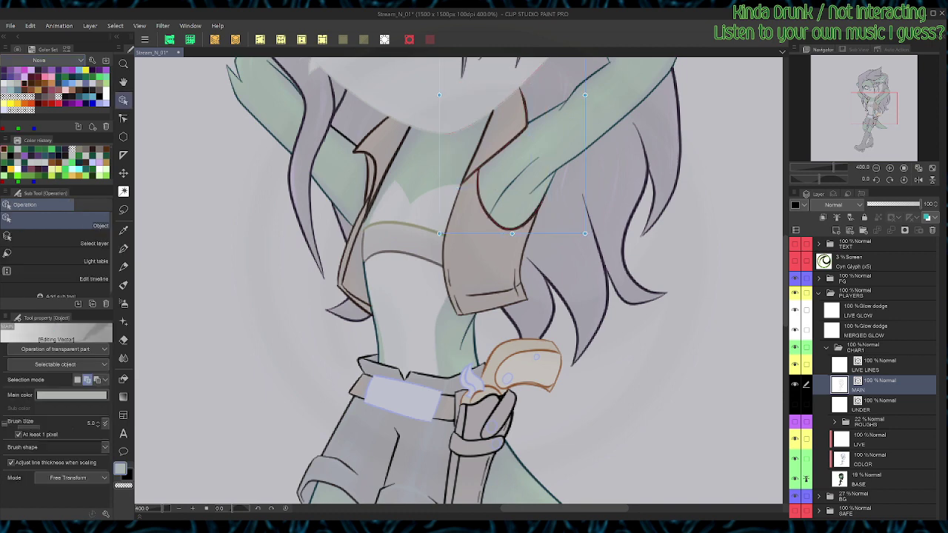
key("p")
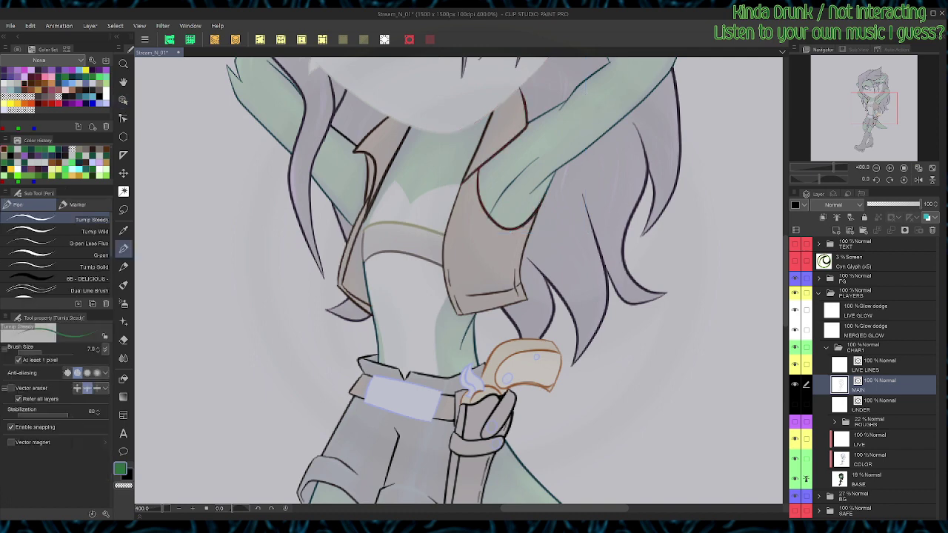
Step: Delete the stray line fragment at the lower end of the green cheek outline below the eye on MAIN
key("space")
left_click_drag(459, 222, 444, 379)
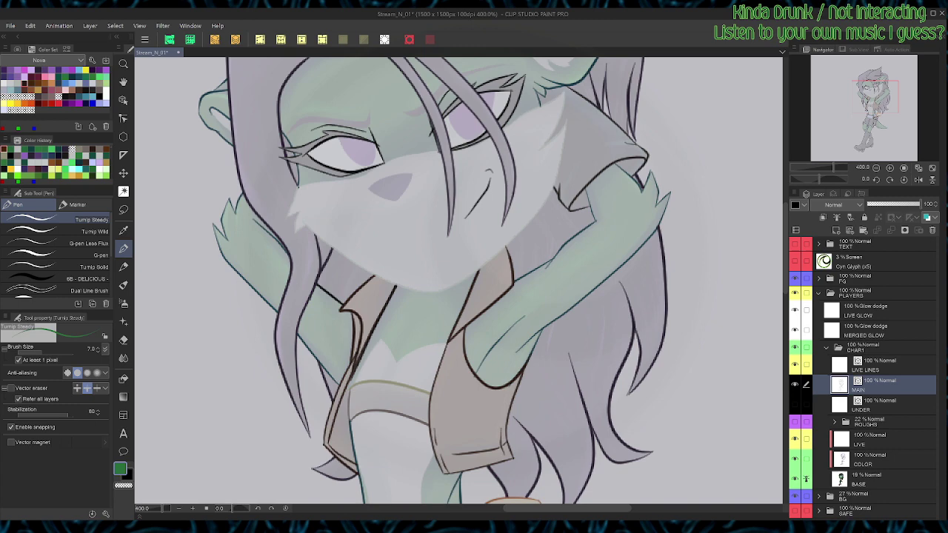
scroll(459, 326, "up", 2)
key("y")
key("space")
left_click_drag(348, 141, 579, 416)
key("y")
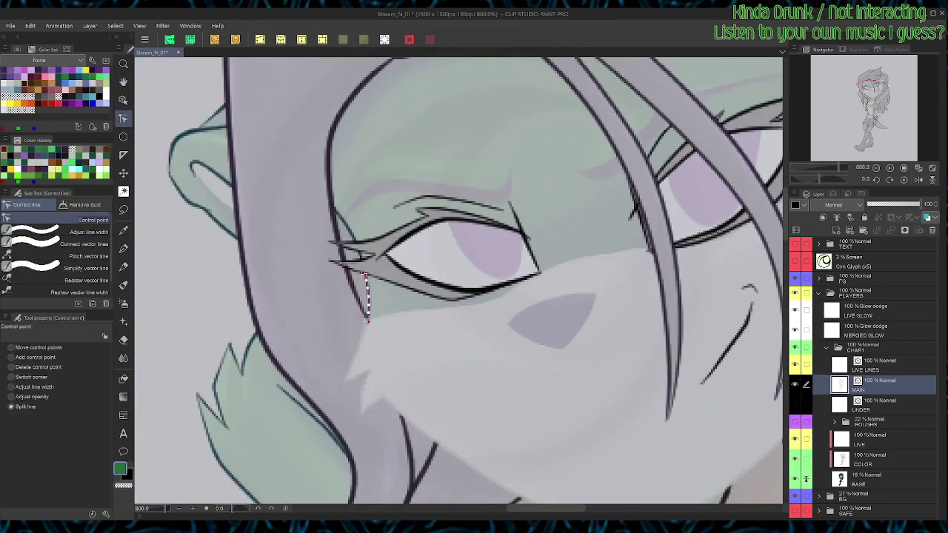
key("o")
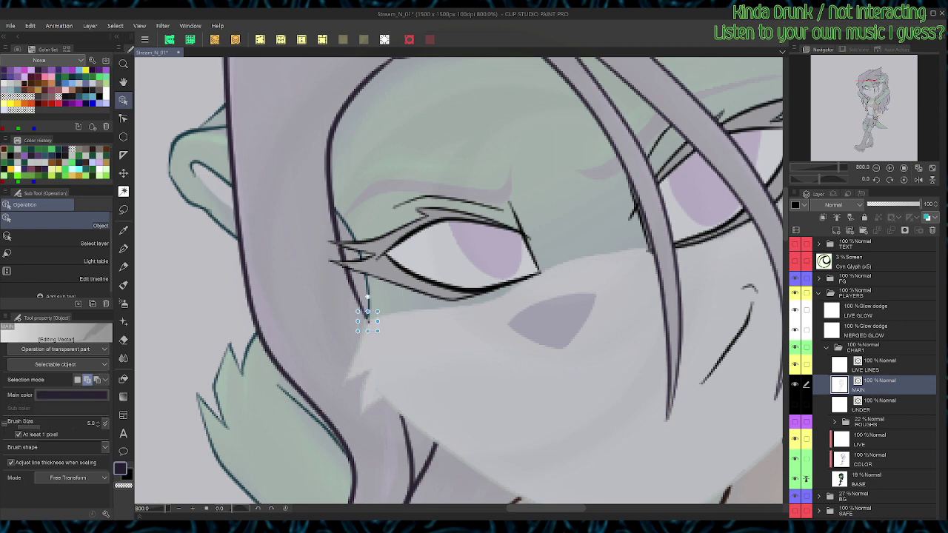
key("Delete")
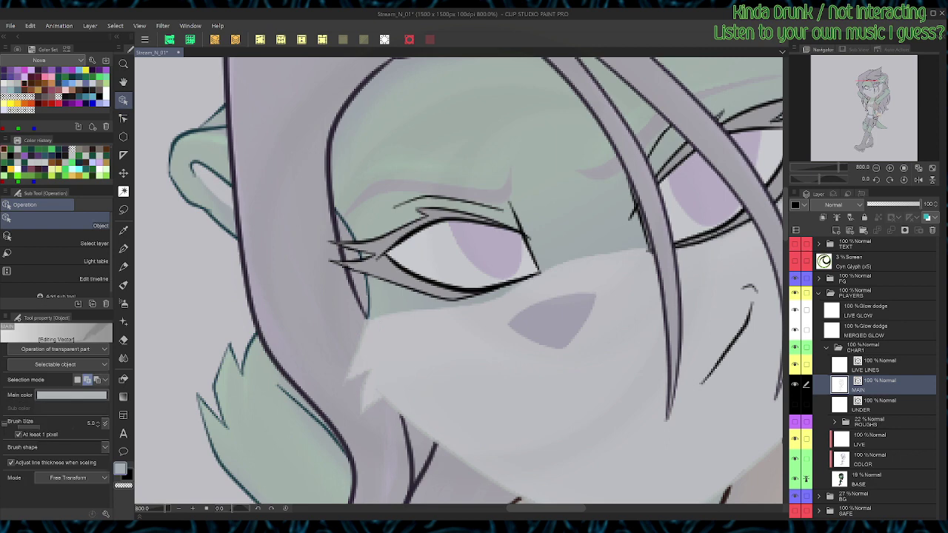
Step: Save the file and recolor the short shoulder outline between the hair lock and vest collar on MAIN
scroll(339, 298, "down", 2)
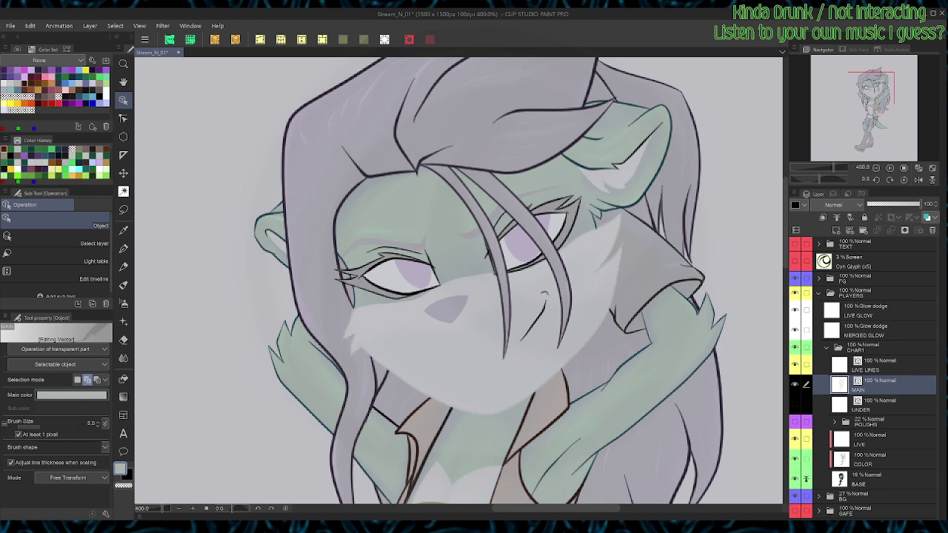
key("ctrl+minus")
key("ctrl+minus")
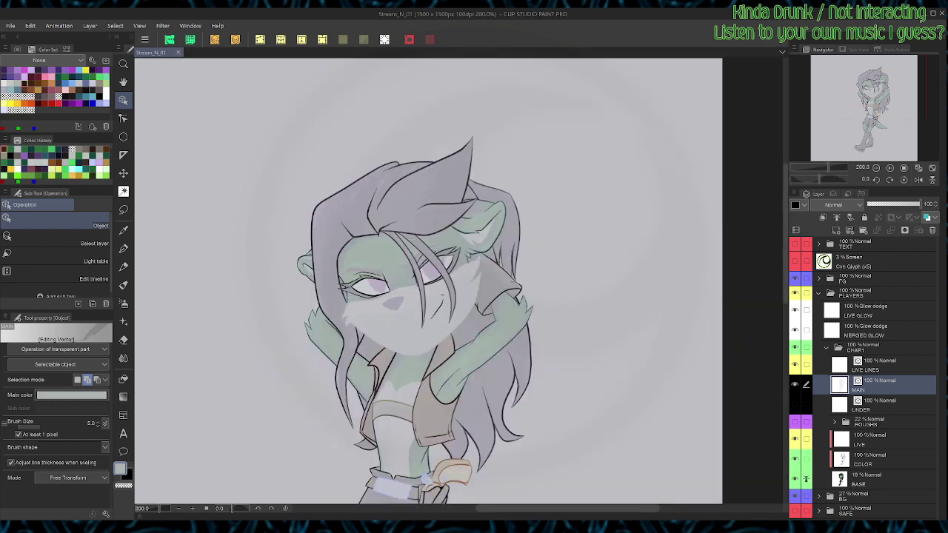
left_click(362, 355)
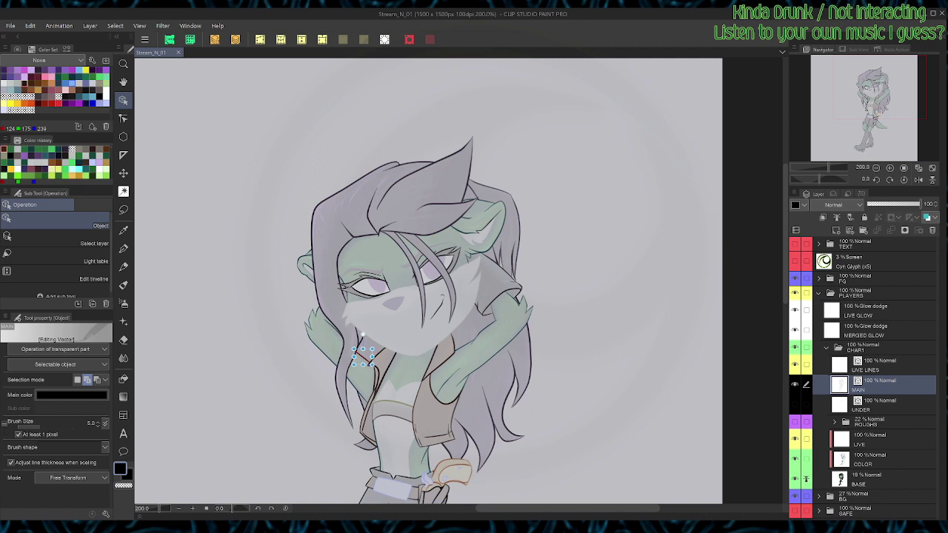
key("p")
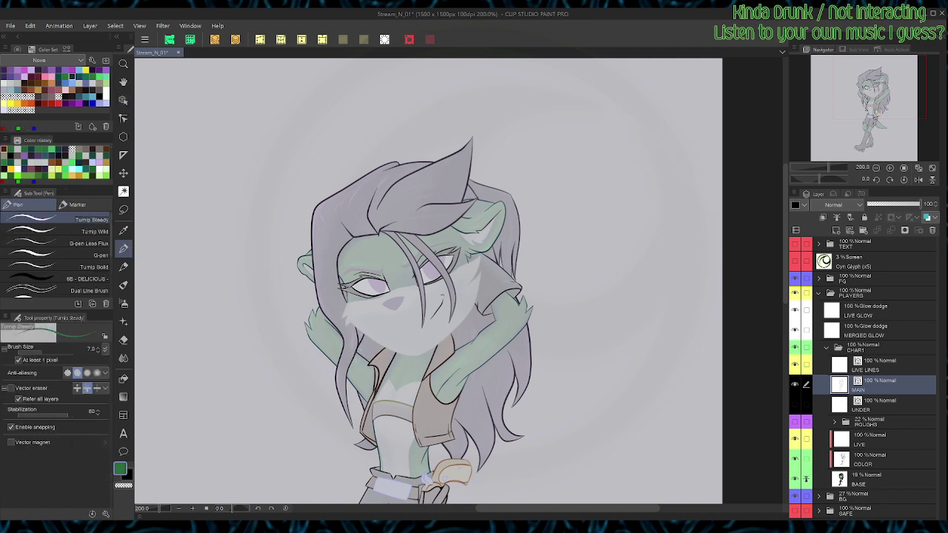
Step: Set the opacity of the BASE layer and the BG folder to 100%
left_click(881, 480)
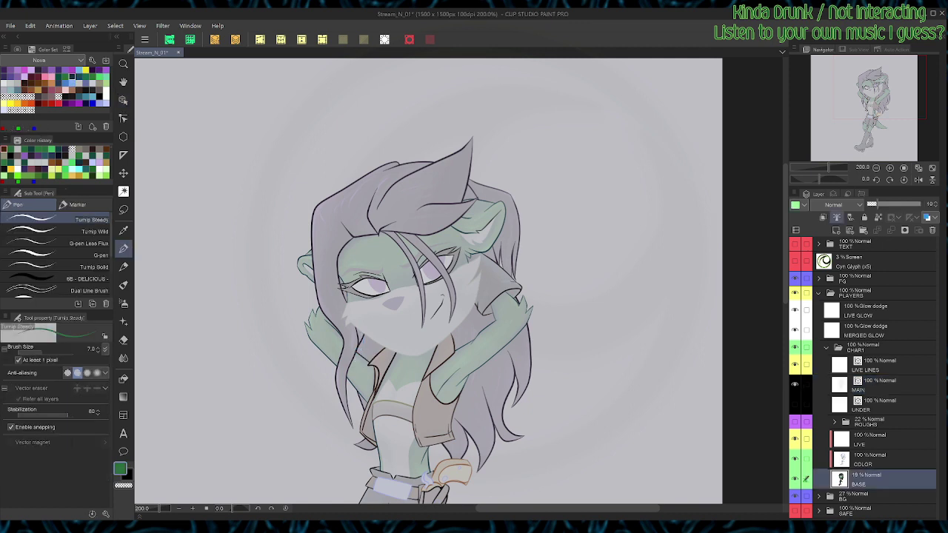
left_click(920, 204)
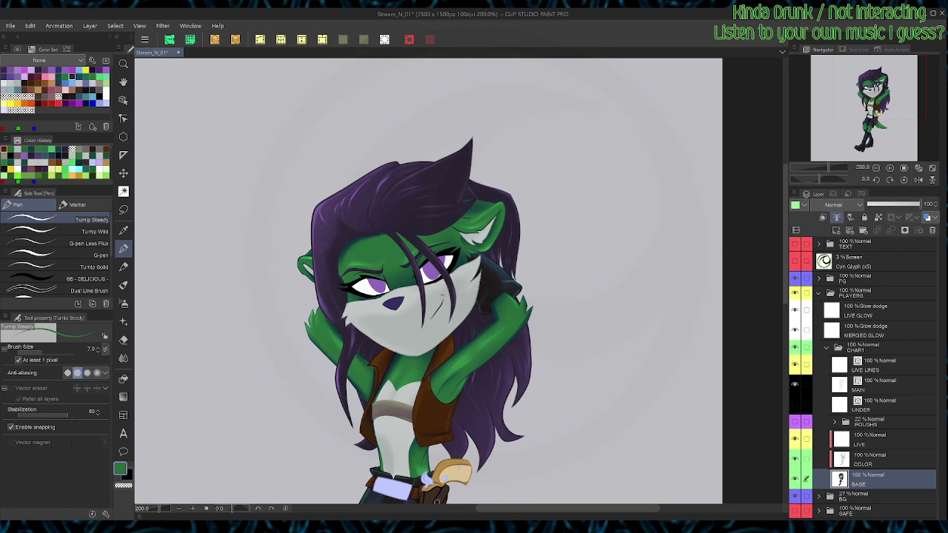
left_click(881, 497)
left_click(920, 204)
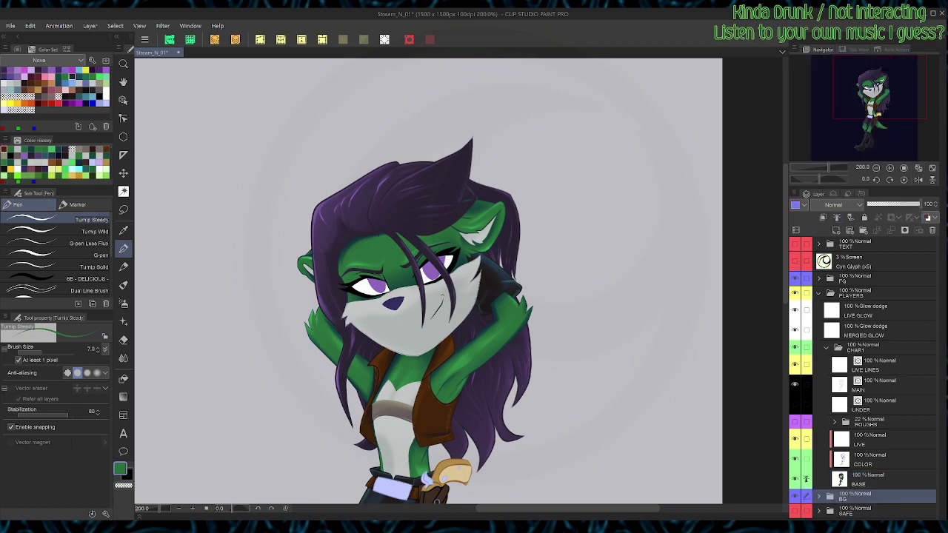
Step: Save the file, make the LIVE layer active and sample the muzzle's light grey as the pen color
key("ctrl+s")
key("ctrl+plus")
key("space")
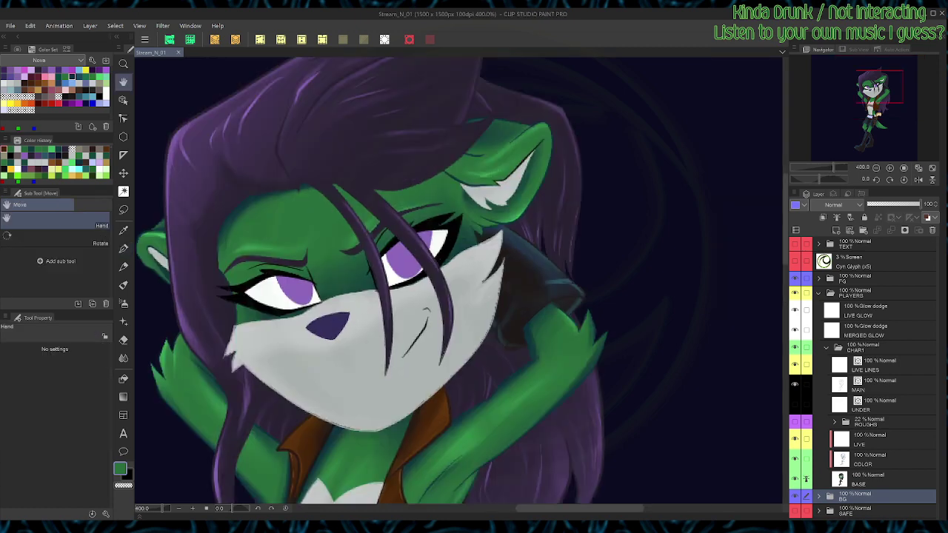
left_click_drag(444, 348, 489, 213)
left_click(881, 440)
left_click(415, 256, "alt")
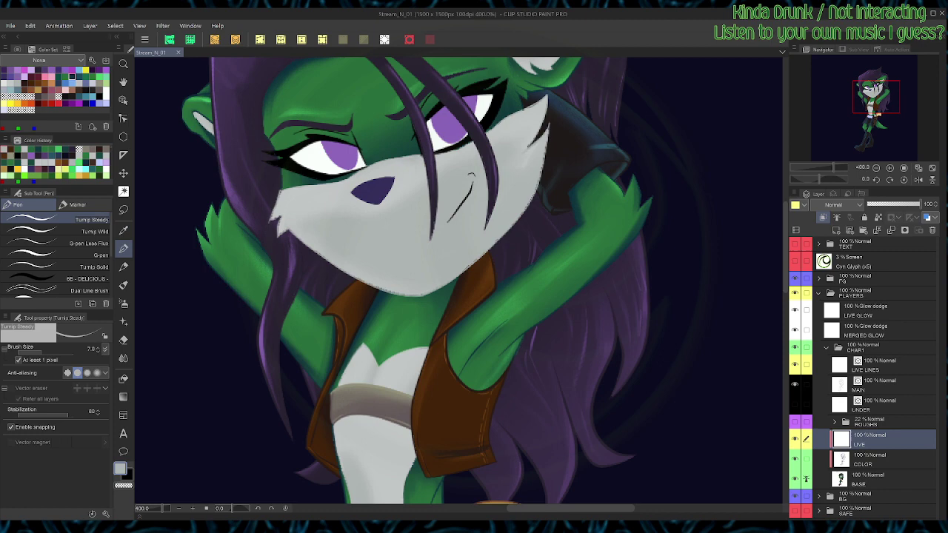
Step: Touch up the edge of the muzzle on LIVE with light grey sampled from the face
mouse_move(545, 154)
left_mouse_down()
mouse_move(527, 209)
mouse_move(489, 171)
mouse_move(362, 335)
mouse_move(483, 265)
left_mouse_up()
key("ctrl+z")
key("shift+space")
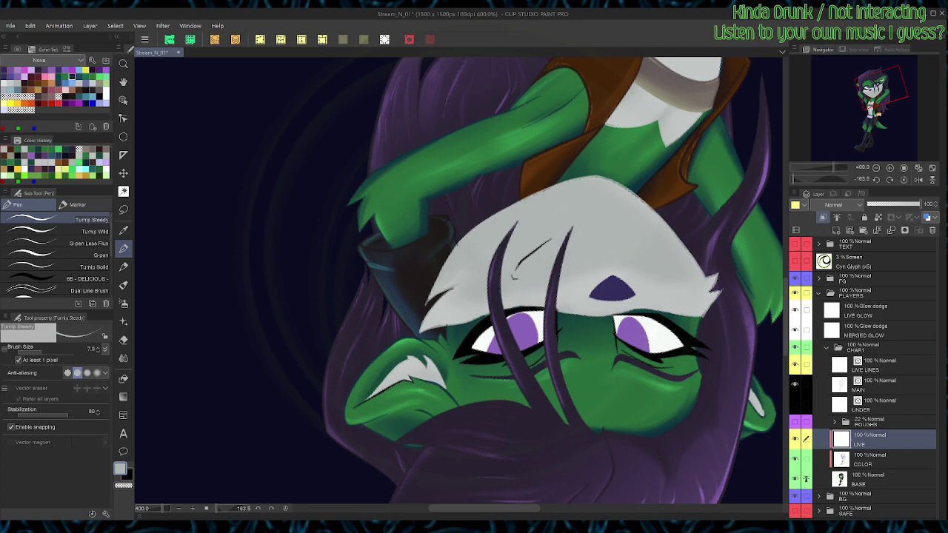
key("shift+space")
left_click_drag(563, 310, 564, 256)
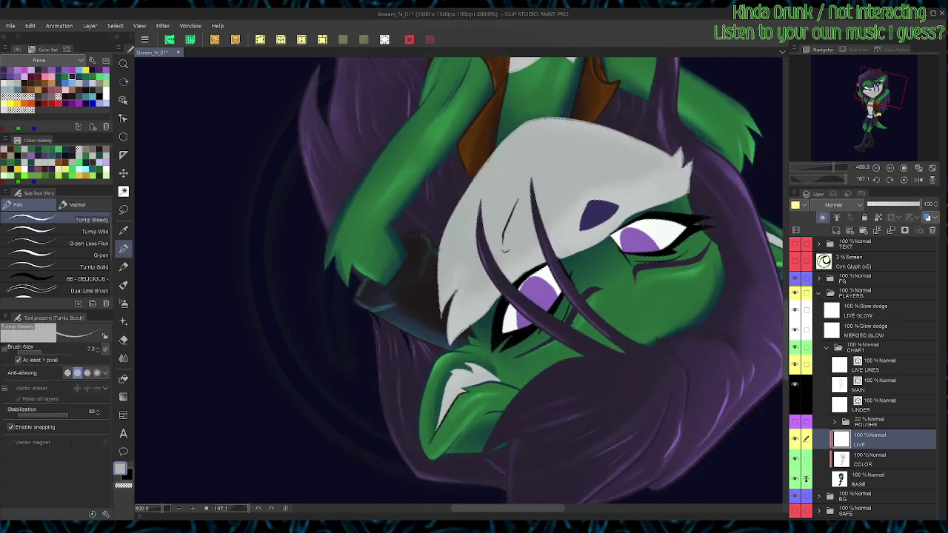
left_click(510, 233, "alt")
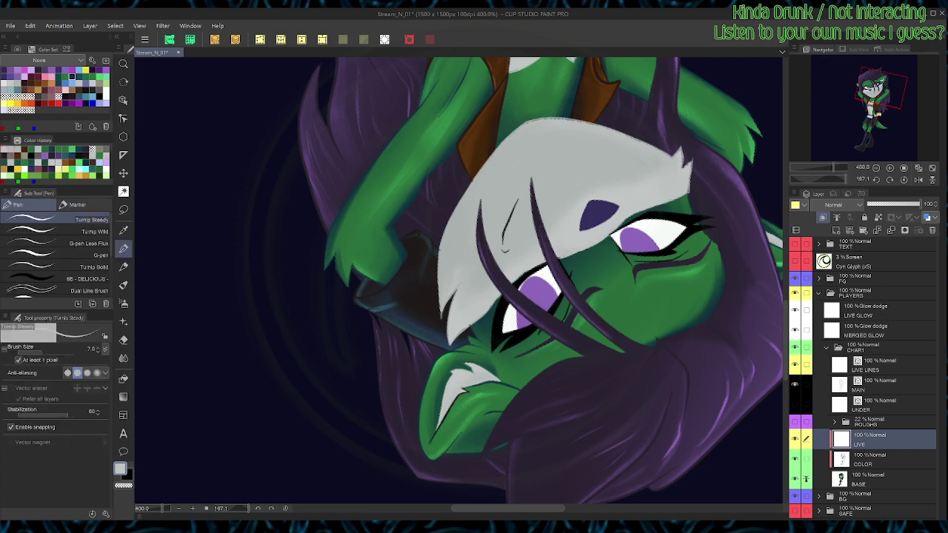
key("shift+space")
left_click_drag(533, 326, 513, 214)
left_click(437, 248, "alt")
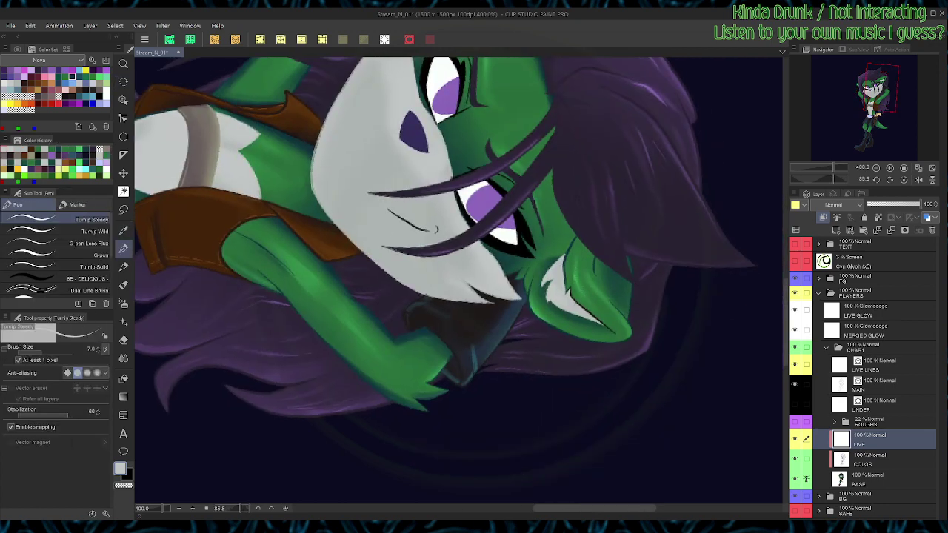
Step: Smooth the muzzle's edge near the cheek tip below the ear on LIVE with sampled grey, and reset the canvas rotation
left_click(489, 263, "alt")
left_click_drag(494, 256, 505, 274)
key("ctrl+z")
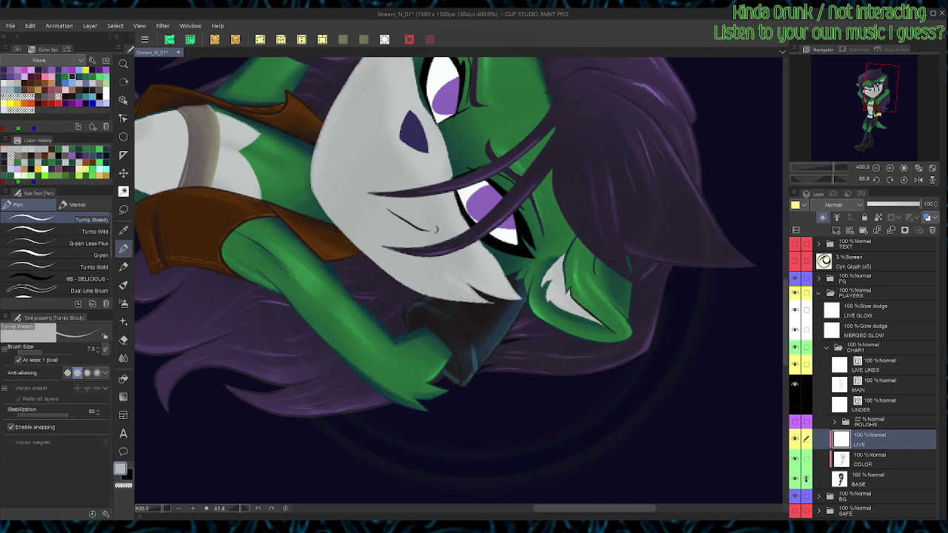
left_click_drag(459, 222, 438, 313)
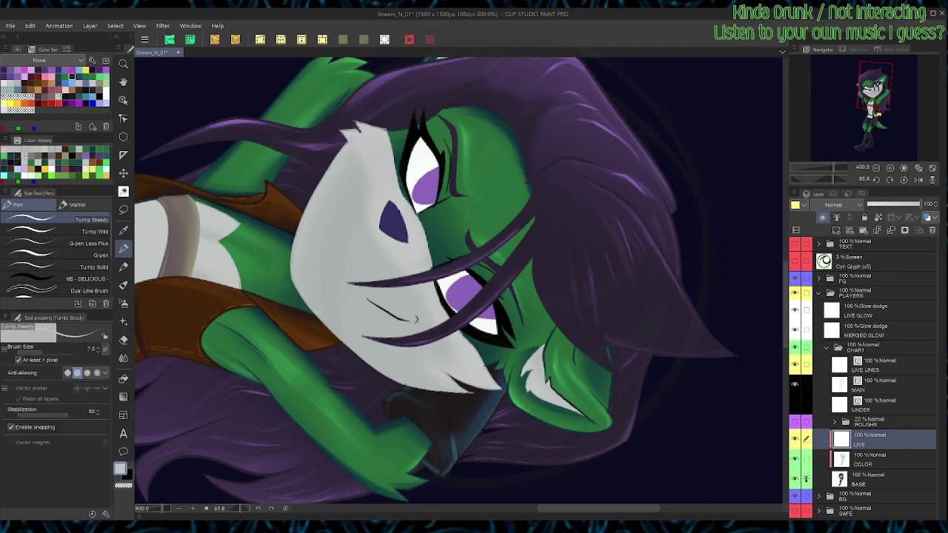
key("ctrl+at")
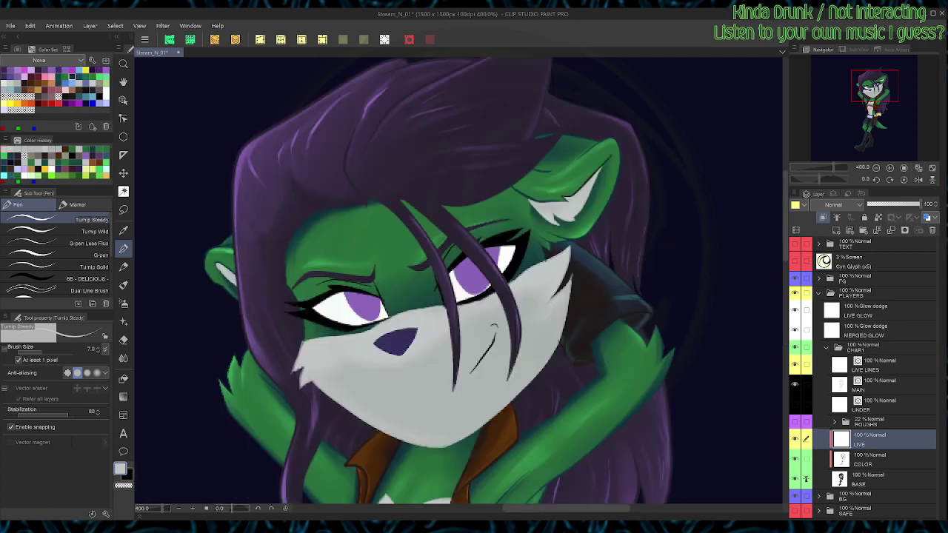
Step: Touch up the hair strand hanging over the muzzle beside the mouth on LIVE with its sampled dark purple
scroll(349, 144, "up", 1)
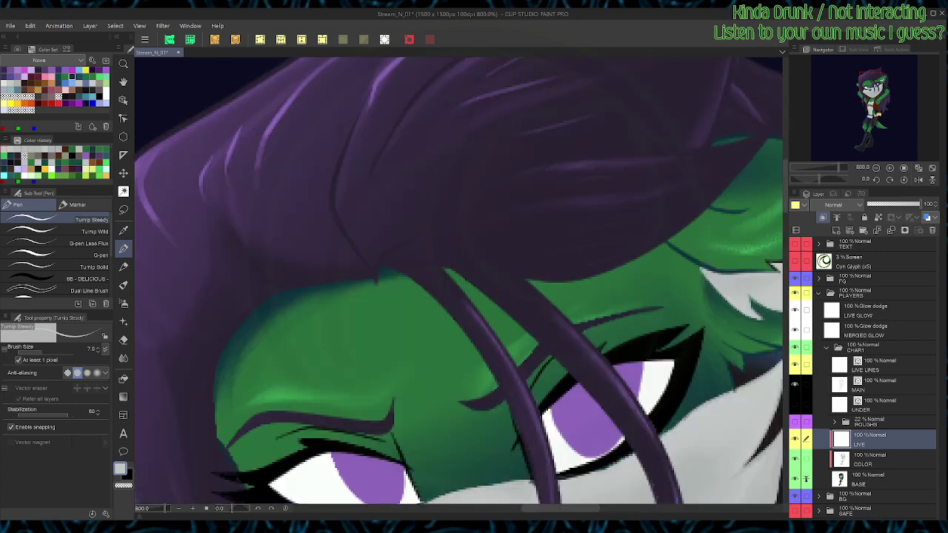
left_click_drag(444, 385, 439, 142)
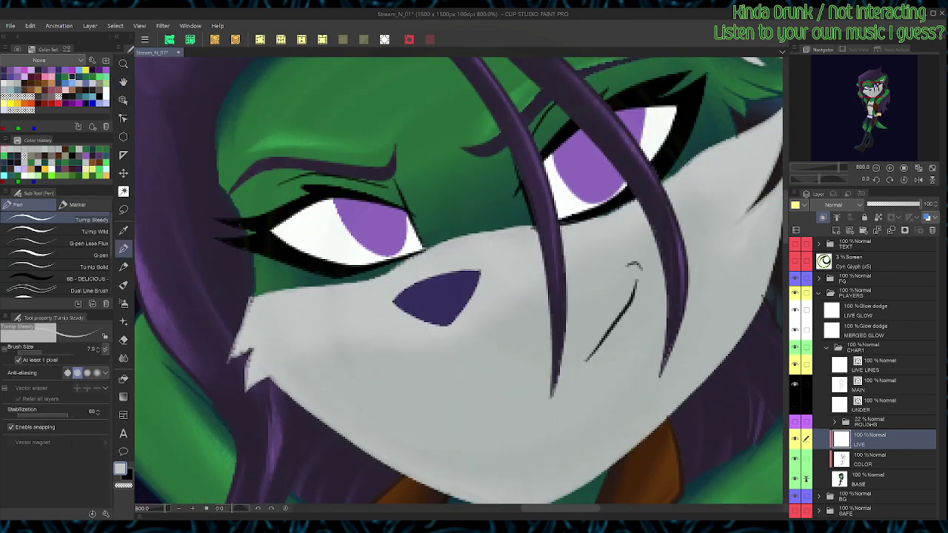
left_click_drag(459, 318, 455, 247)
left_click(664, 275, "alt")
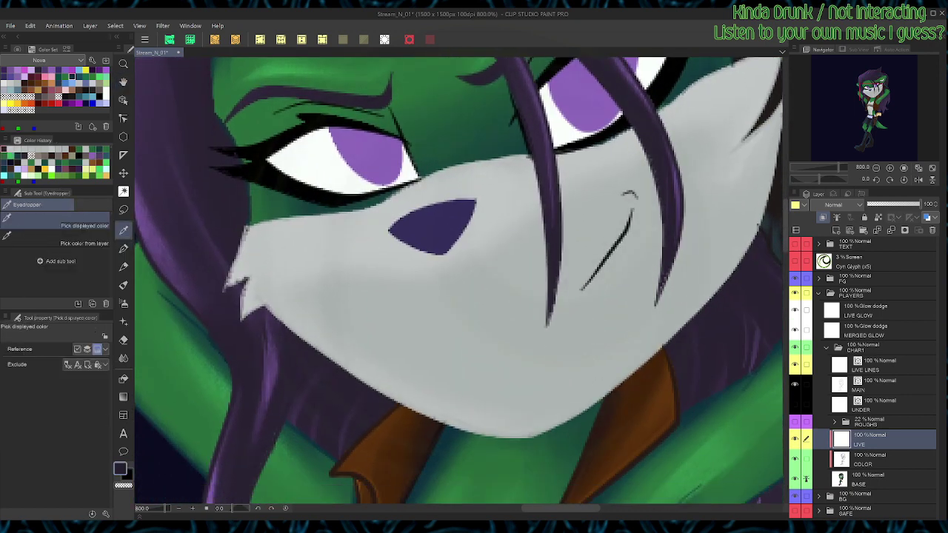
left_click_drag(659, 292, 670, 271)
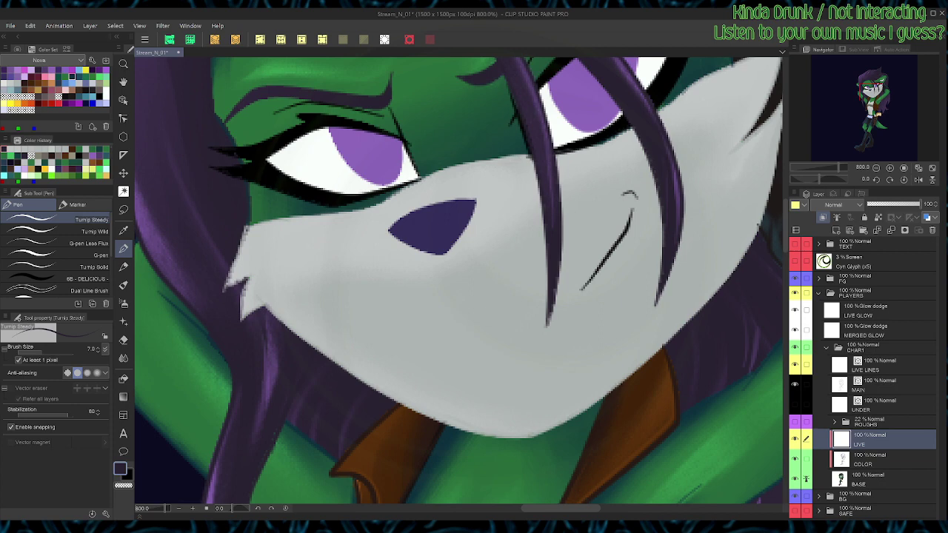
Step: Paint sampled light grey along the edge of the cheek fur tuft below the outer eye corner on LIVE
left_click(246, 234, "alt")
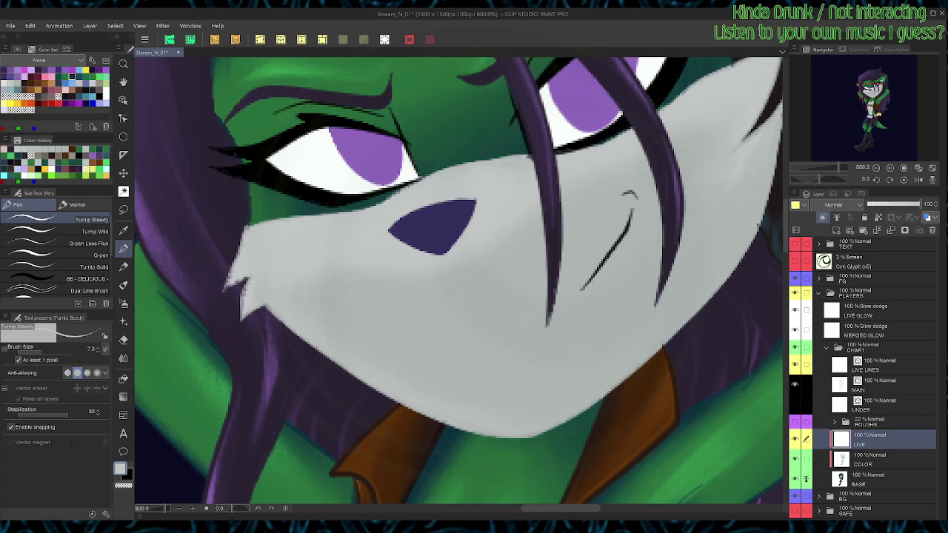
left_click_drag(232, 273, 240, 347)
key("shift+space")
key("shift+space")
key("space")
mouse_move(240, 347)
left_mouse_down()
mouse_move(314, 261)
mouse_move(330, 256)
mouse_move(333, 289)
left_mouse_up()
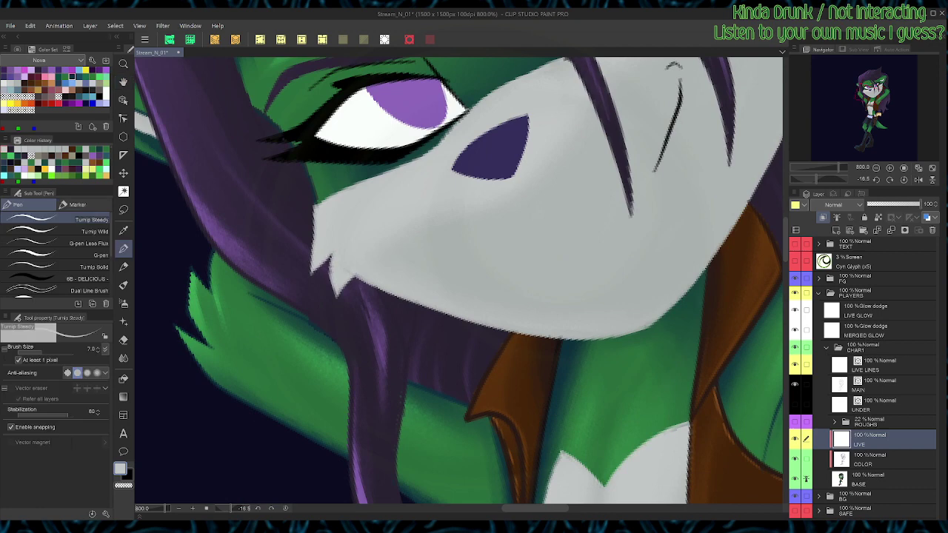
key("ctrl+@")
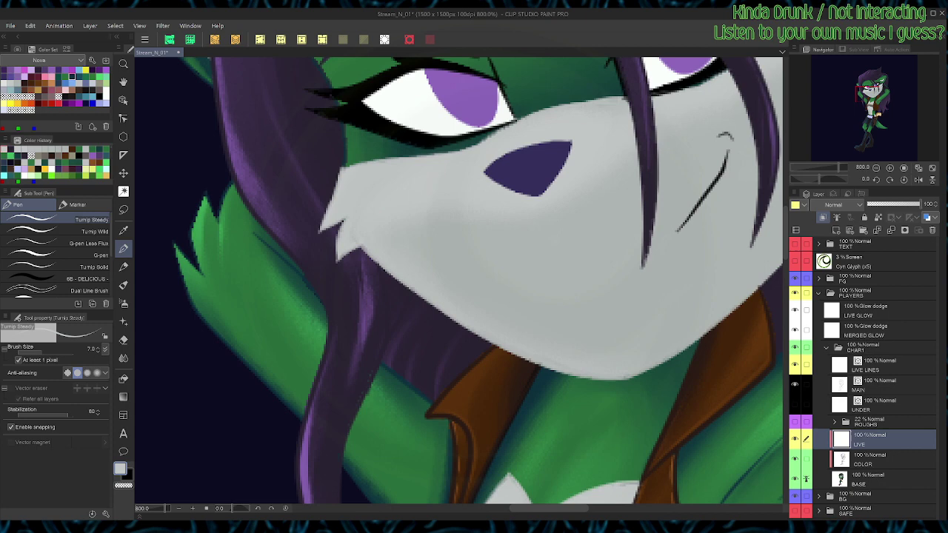
Step: Clean up the hair edge behind the jaw on LIVE with sampled dark purple and save the file
left_click_drag(459, 341, 446, 225)
left_click(385, 215, "alt")
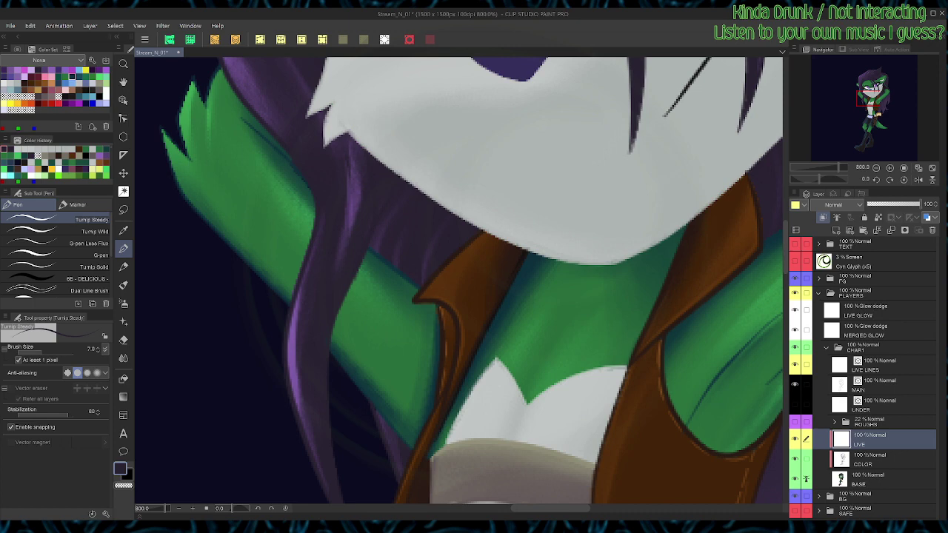
left_click_drag(548, 267, 367, 311)
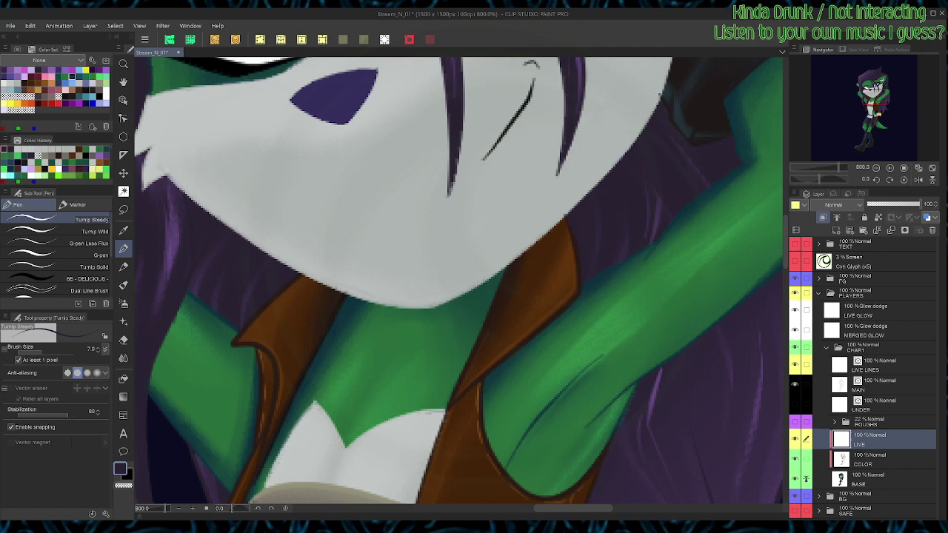
left_click_drag(504, 259, 415, 309)
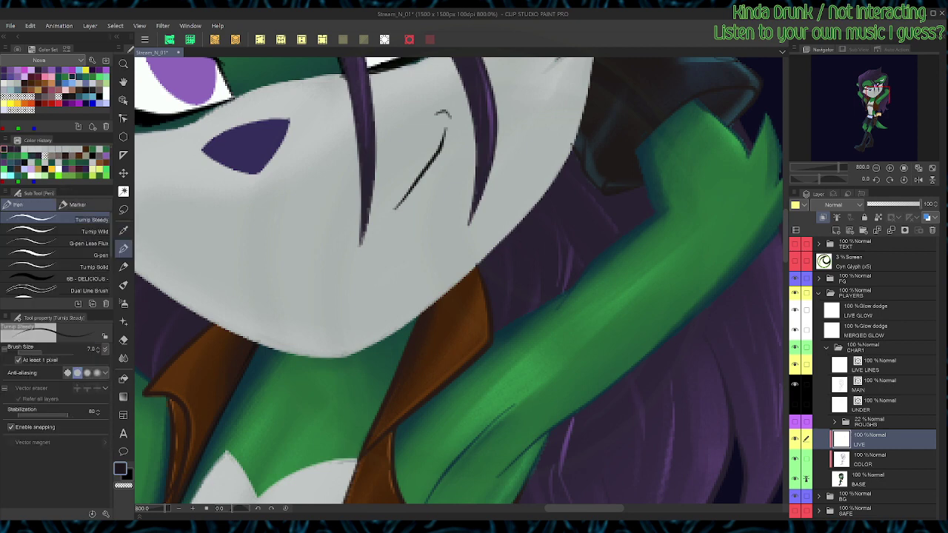
left_click_drag(519, 244, 419, 339)
left_click(444, 326, "alt")
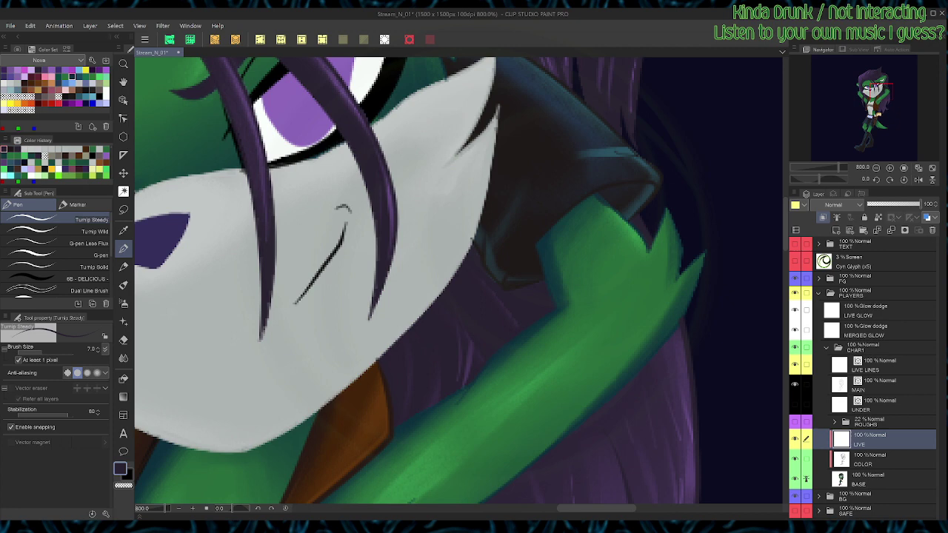
key("ctrl+s")
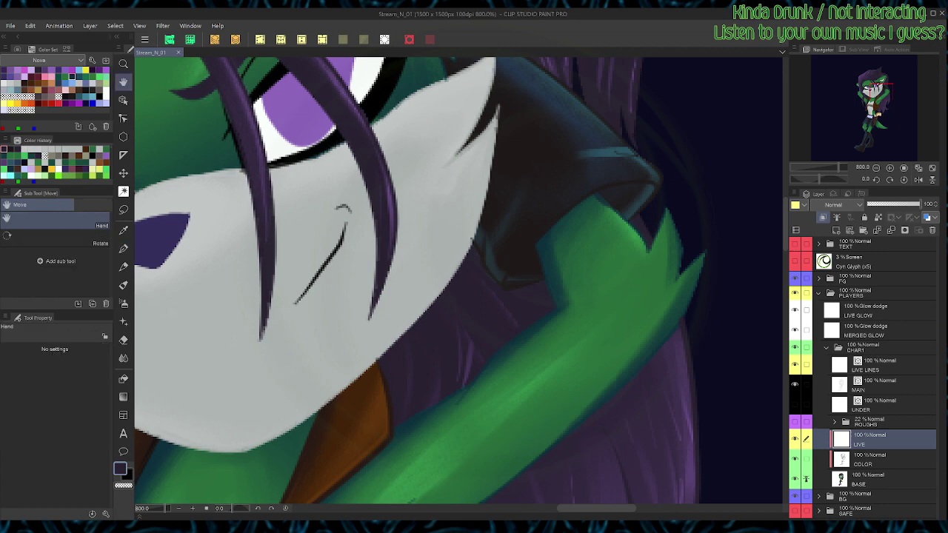
Step: Touch up the lower lash line of the fully visible eye on LIVE with sampled black
left_click_drag(444, 281, 633, 406)
left_click_drag(474, 296, 559, 296)
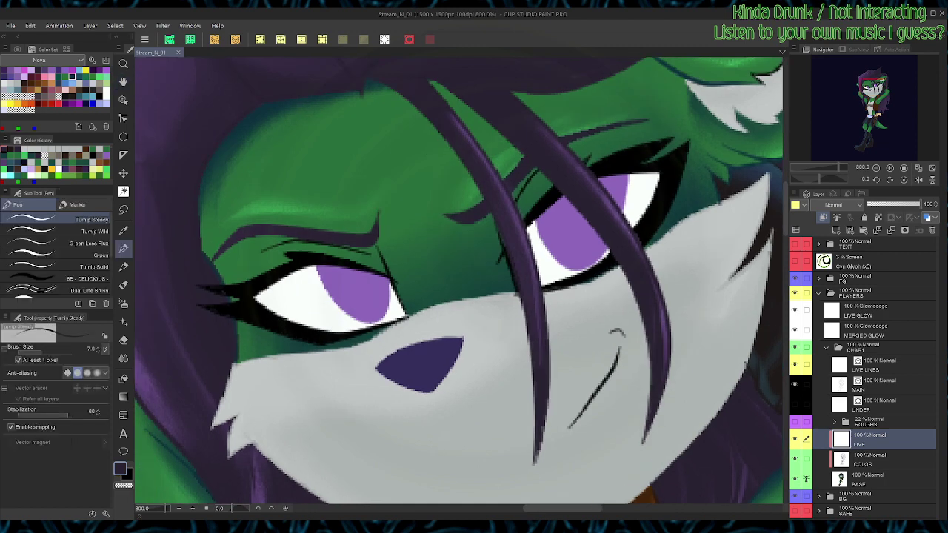
left_click(311, 333, "alt")
left_click_drag(311, 333, 341, 339)
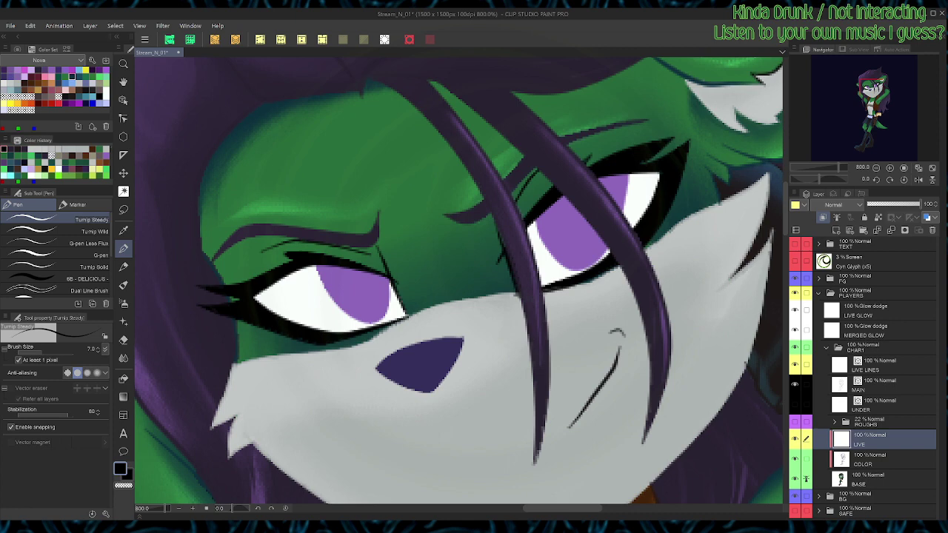
Step: Paint sampled green along the face edge between the outer eye corner and the cheek tuft on LIVE
left_click(248, 260, "alt")
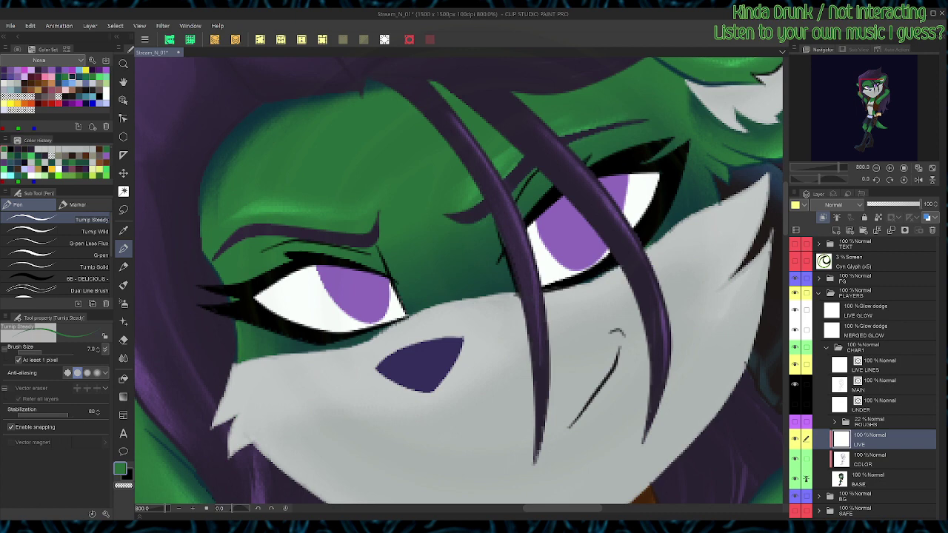
left_click_drag(239, 326, 228, 356)
Step: Select the jagged outline of the white inner-ear fur on MAIN and recolor it dark green
left_click_drag(504, 252, 421, 323)
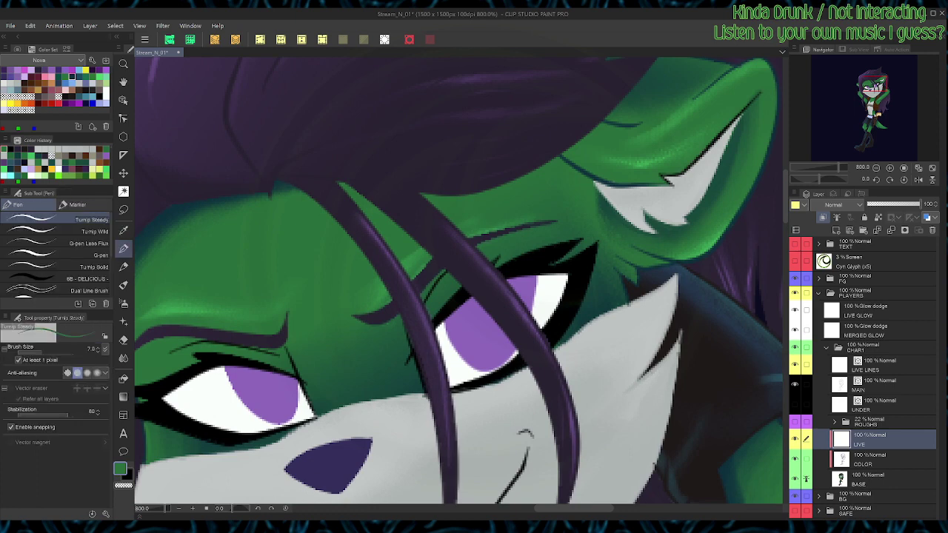
left_click(881, 385)
key("o")
left_click(716, 144)
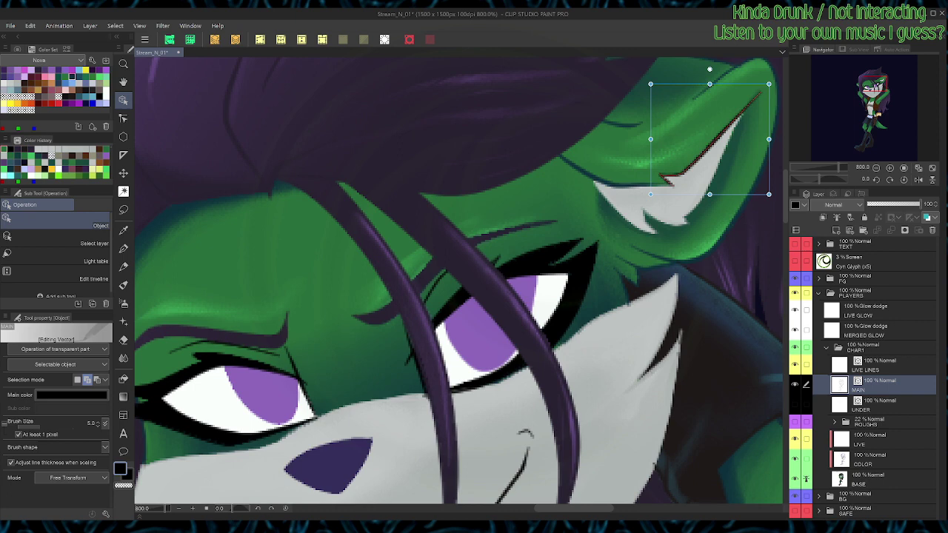
left_click(79, 83)
key("p")
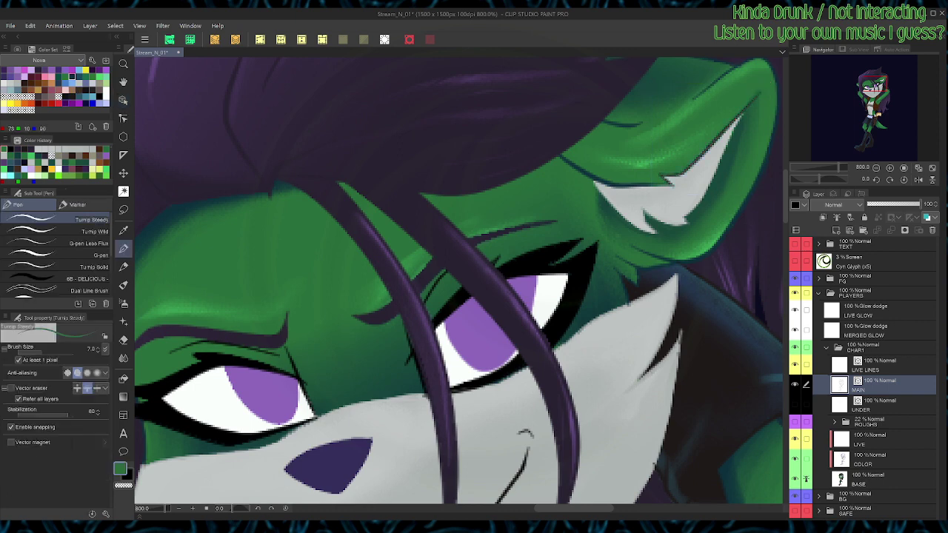
Step: Save the file, then select the eyelid crease and inner-corner lines of both eyes on MAIN and recolor them dark green
key("ctrl+s")
key("space")
left_click_drag(444, 289, 535, 168)
key("o")
left_click(524, 166)
left_click(505, 239)
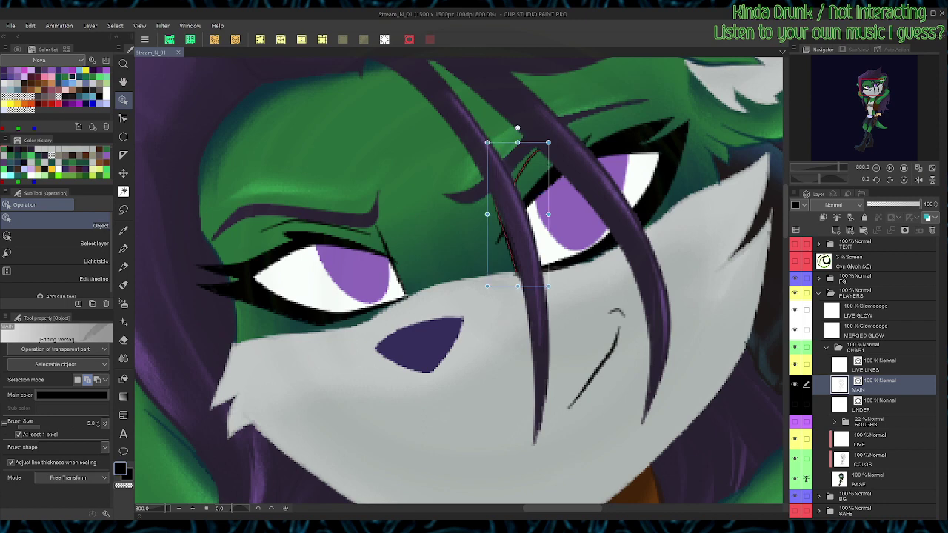
left_click(320, 224)
left_click(389, 254)
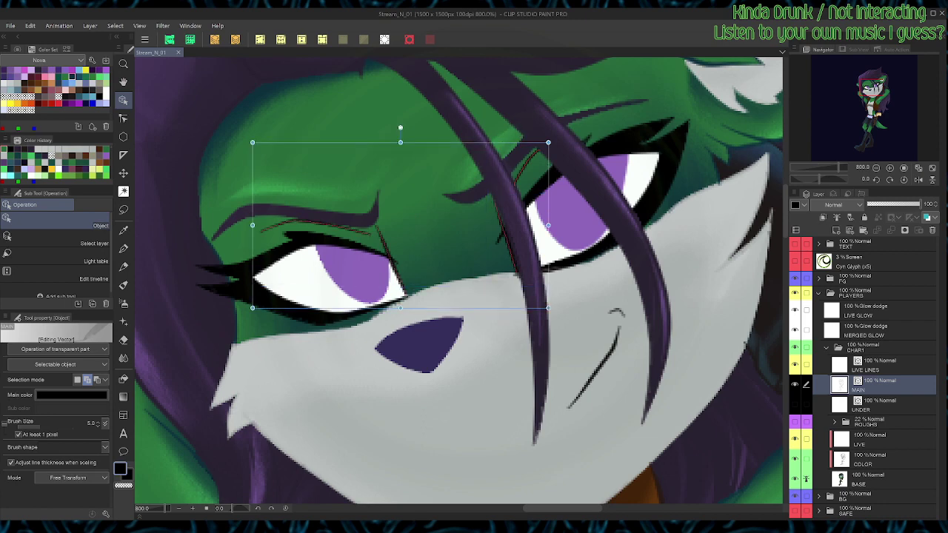
left_click(78, 83)
key("p")
key("o")
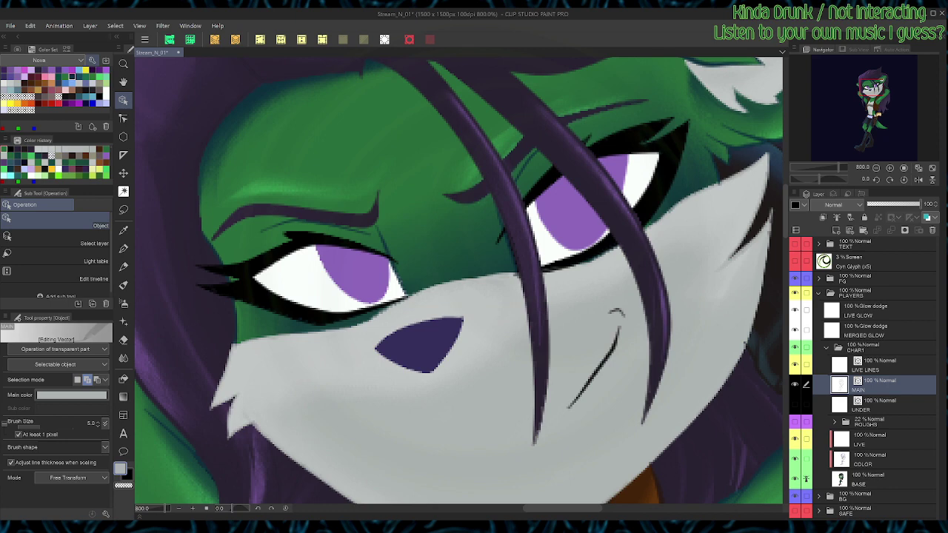
Step: Save the file, then activate LIVE and sample the belt buckle's pale lavender as the brush color
key("ctrl+alt+0")
key("ctrl+plus")
key("space")
left_click_drag(459, 355, 459, 228)
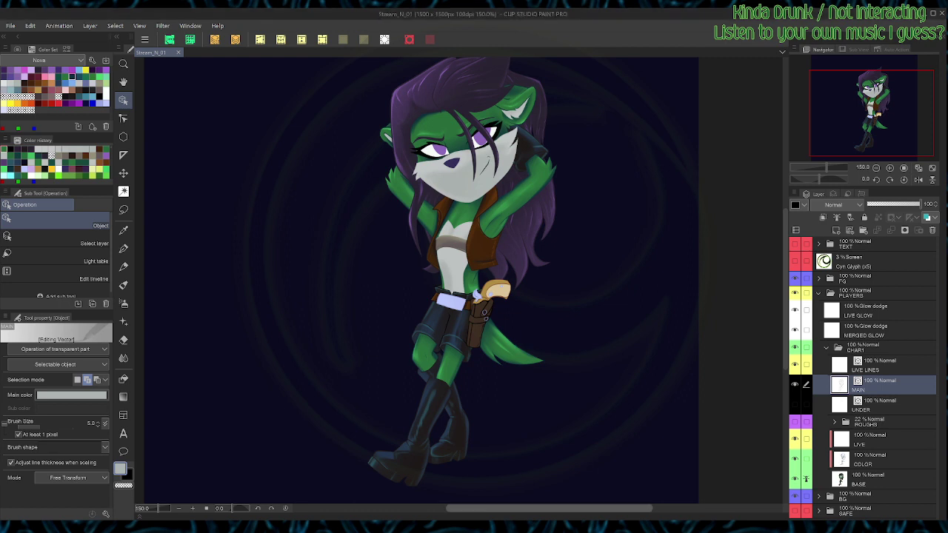
key("u")
key("ctrl+plus")
key("ctrl+plus")
key("ctrl+plus")
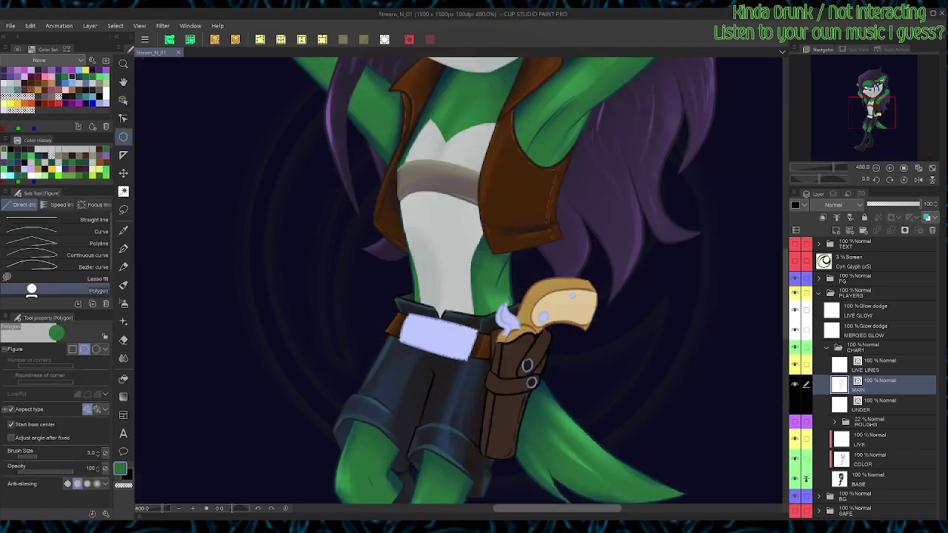
key("w")
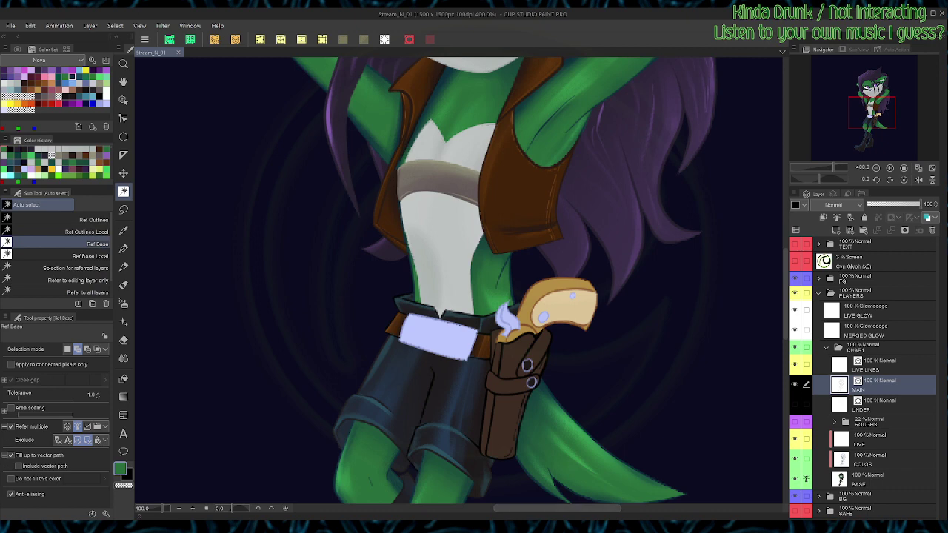
left_click(881, 440)
left_click(438, 337)
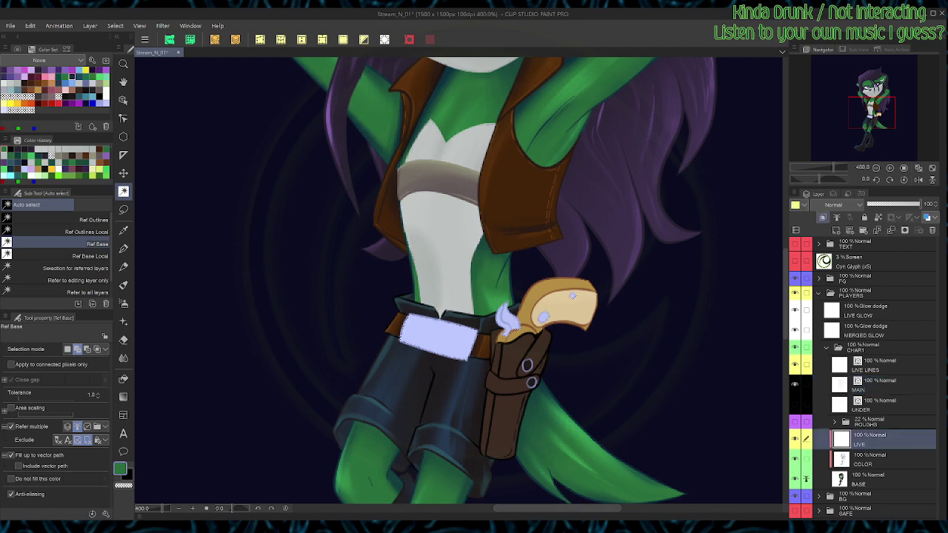
left_click(453, 331, "alt")
key("b")
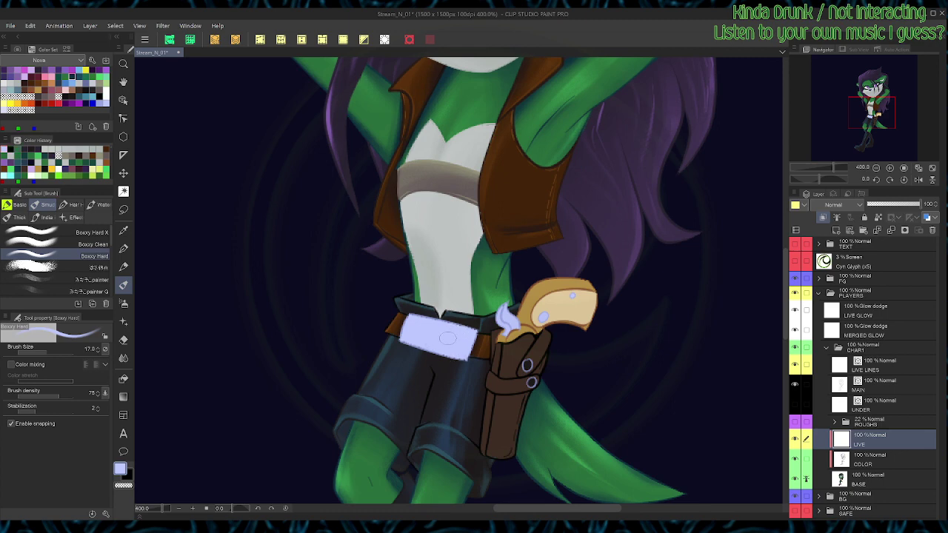
key("ctrl+d")
key("w")
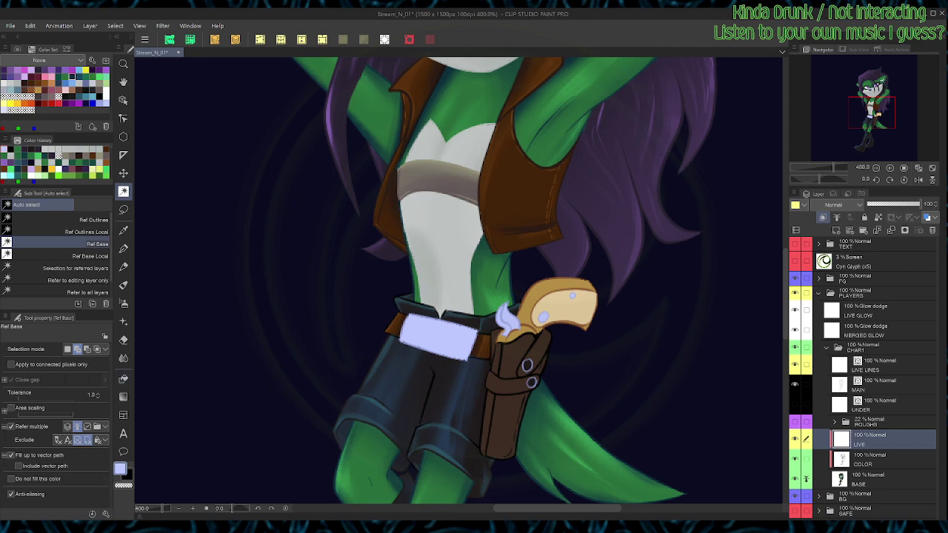
left_click(573, 295)
key("b")
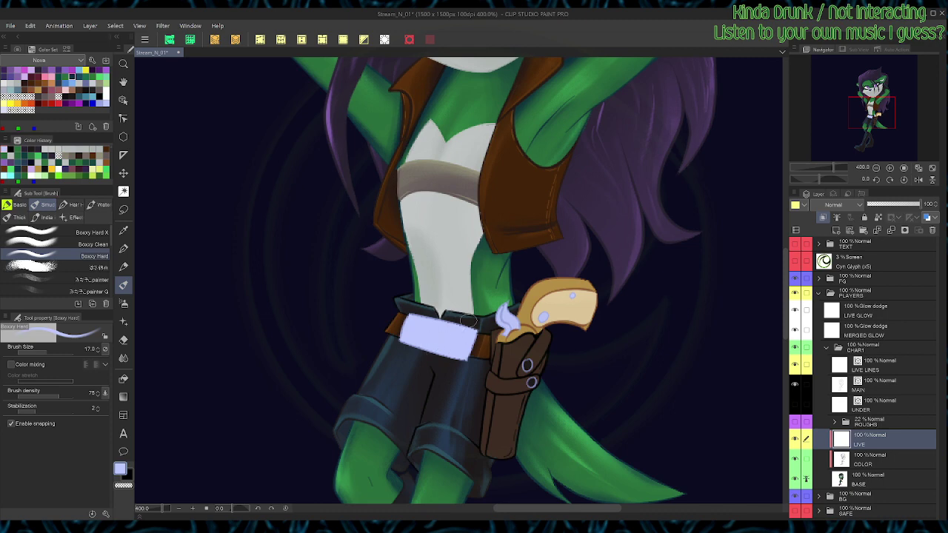
scroll(468, 320, "up", 5)
key("w")
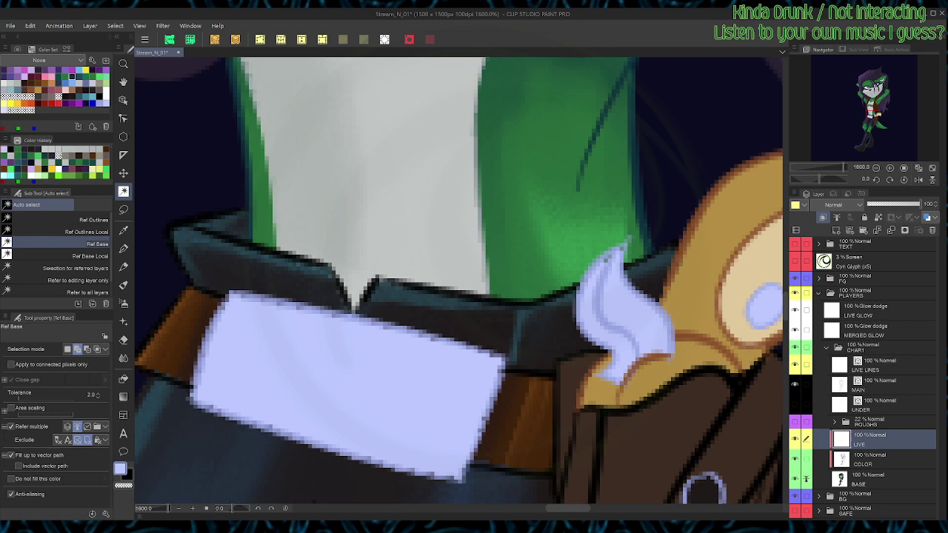
left_click(399, 378)
key("ctrl+d")
left_click(607, 260)
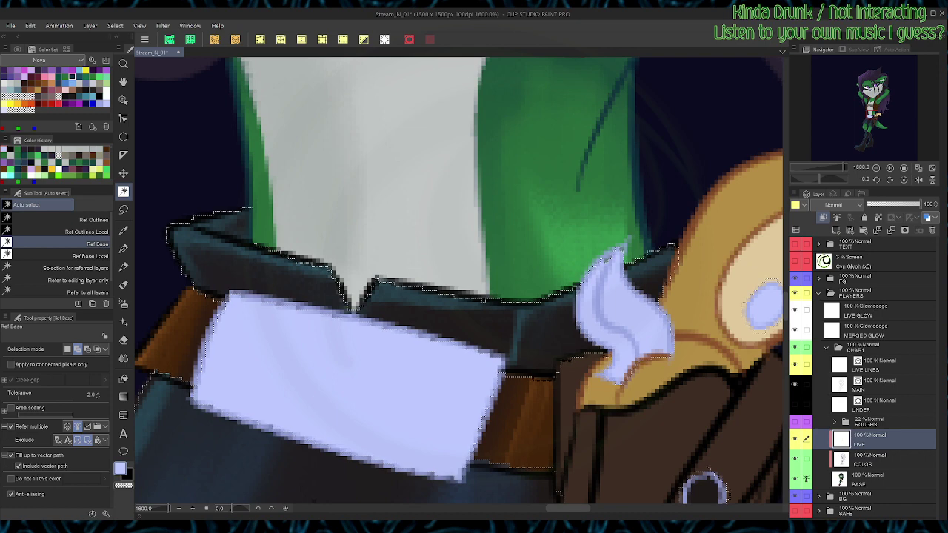
key("ctrl+d")
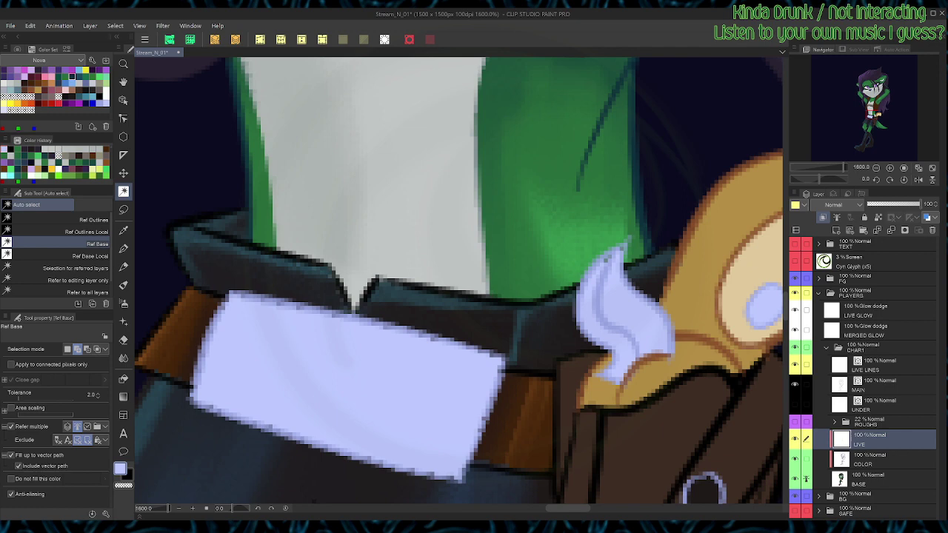
Step: Select the pale lavender of the pistol hammer with Ref Base and reduce the hard brush to size 8
left_click(607, 260)
key("b")
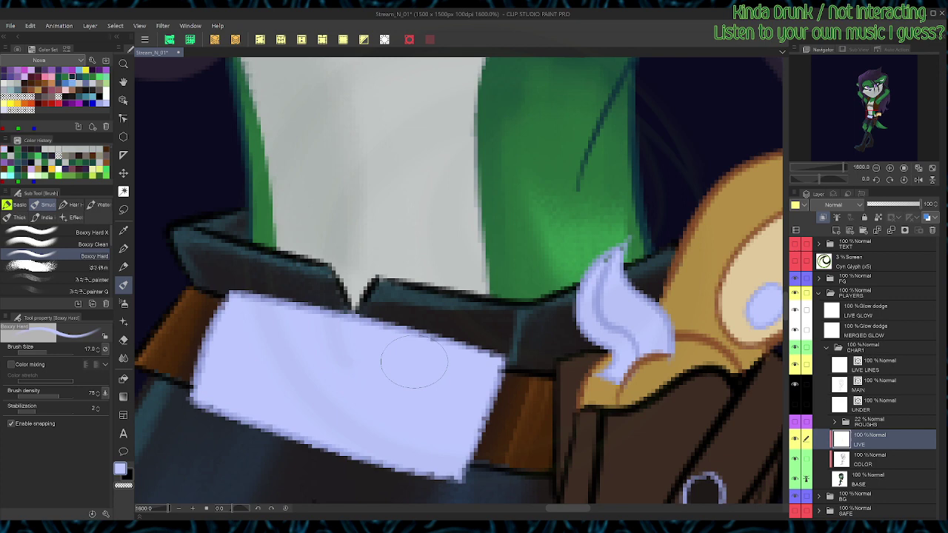
key("bracketleft")
key("bracketleft")
key("bracketleft")
key("bracketleft")
key("bracketleft")
key("bracketleft")
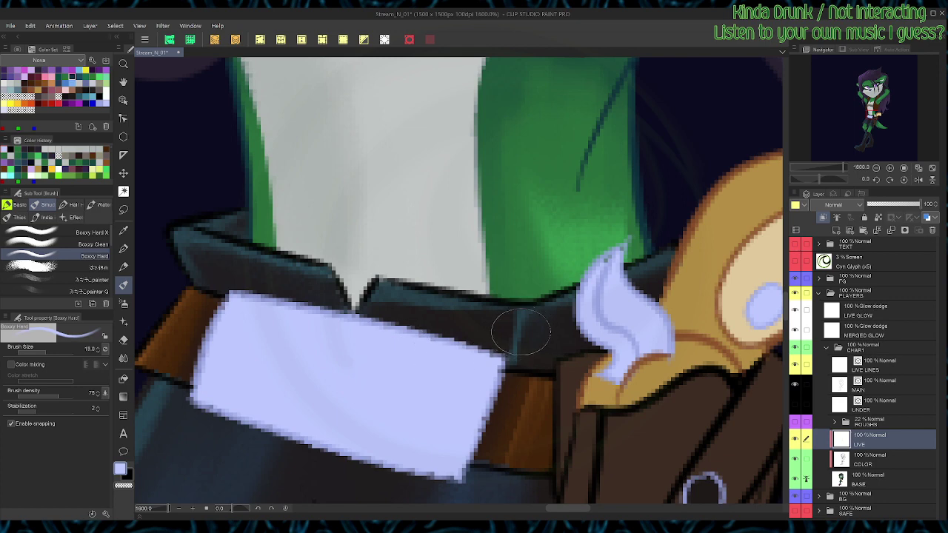
key("bracketright")
key("bracketright")
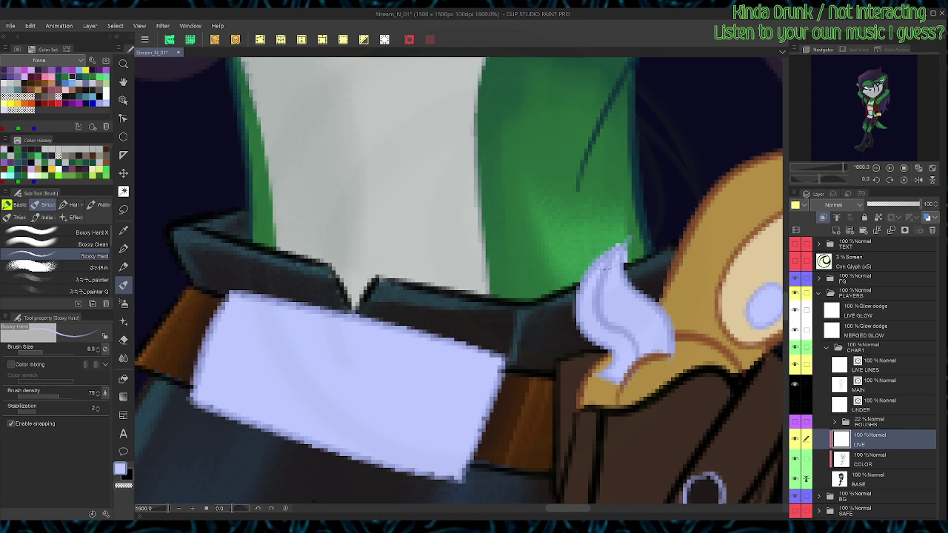
Step: Lasso the tip of the pistol hammer on LIVE, clear it and deselect
key("m")
mouse_move(628, 245)
left_mouse_down()
mouse_move(629, 265)
mouse_move(630, 236)
left_mouse_up()
key("Delete")
key("ctrl+d")
key("w")
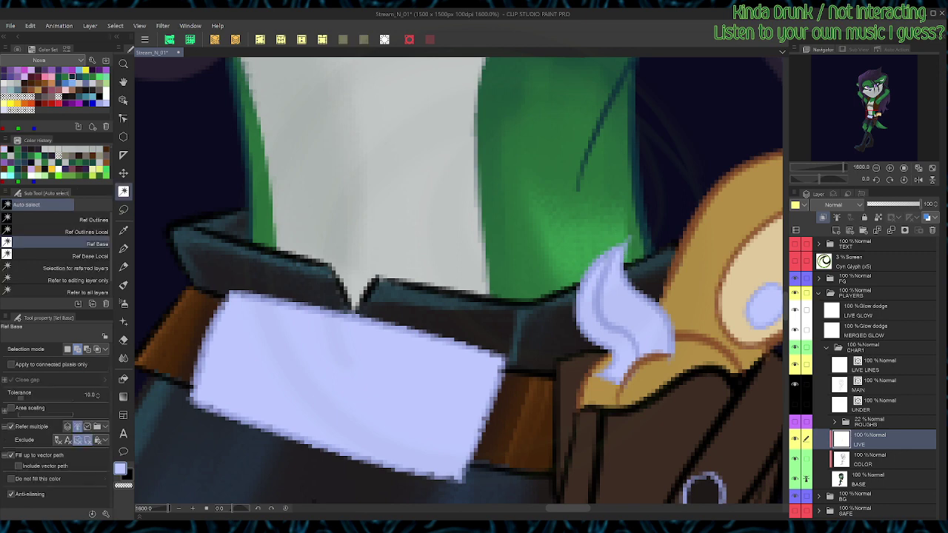
Step: Select the lavender metal parts with Ref Base and refine the selection around the belt buckle with the Lasso
left_click(608, 304)
key("p")
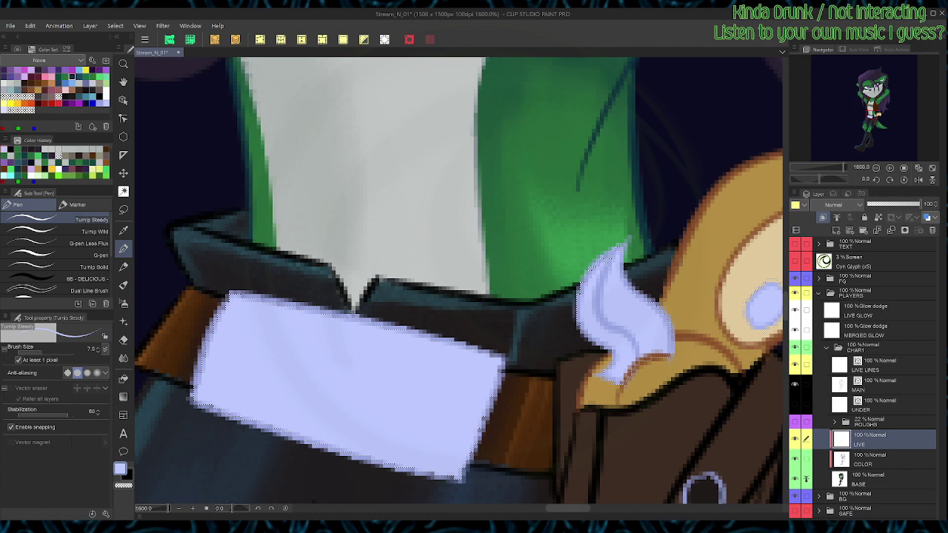
key("m")
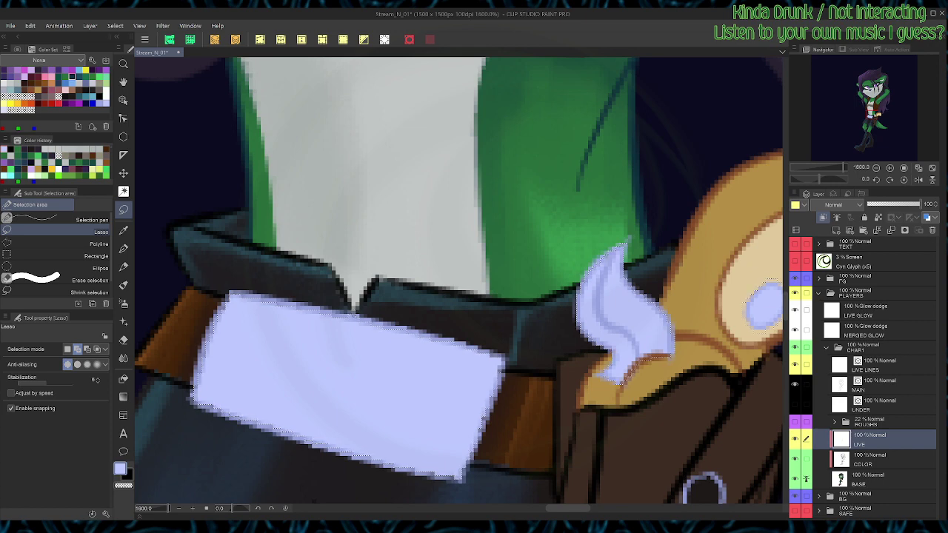
key("alt")
key("shift")
mouse_move(231, 295)
left_mouse_down()
mouse_move(247, 353)
mouse_move(447, 504)
mouse_move(560, 480)
left_mouse_up()
key("shift+space")
key("ctrl+alt+0")
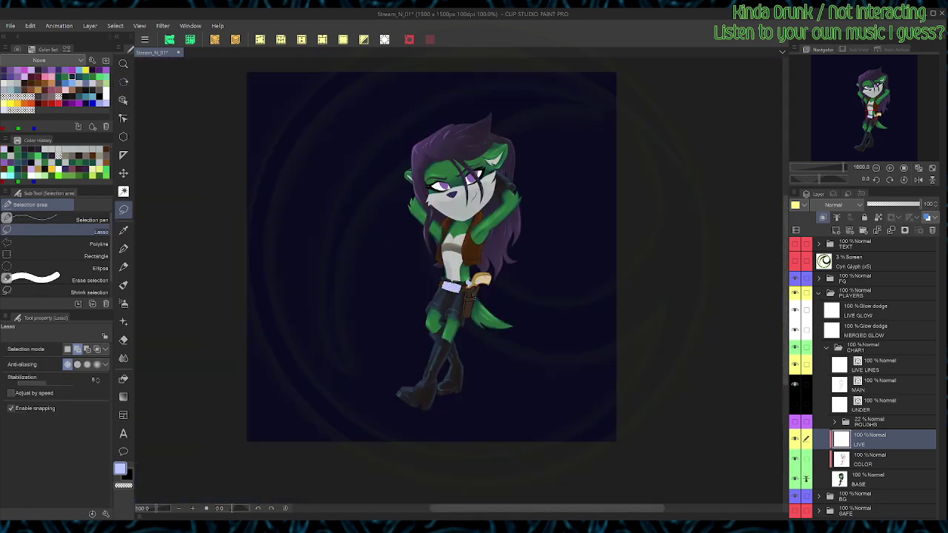
Step: Fill the selected metal parts, including the two holster studs, with pale lavender on BASE and return to LIVE
scroll(547, 345, "down", 1)
scroll(547, 345, "up", 3)
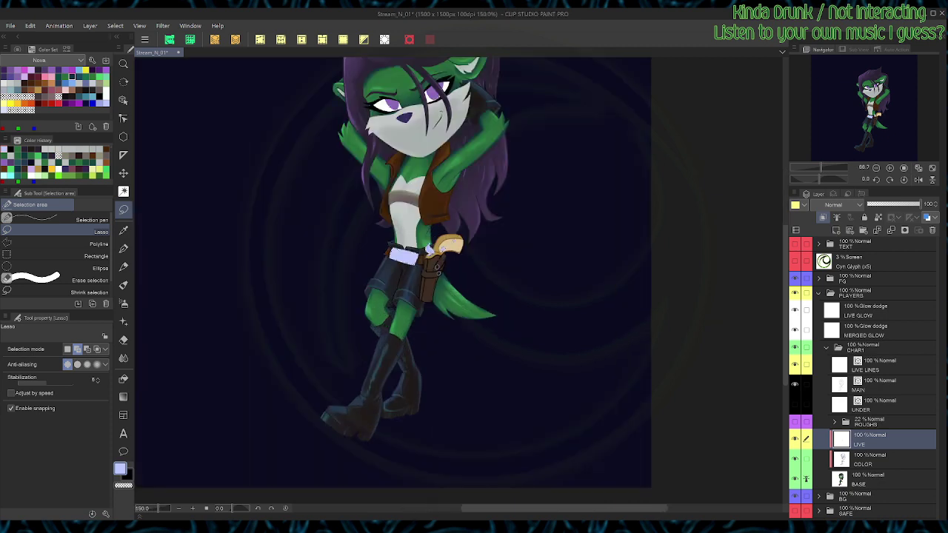
scroll(548, 345, "up", 1)
key("space")
left_click_drag(547, 345, 750, 478)
key("w")
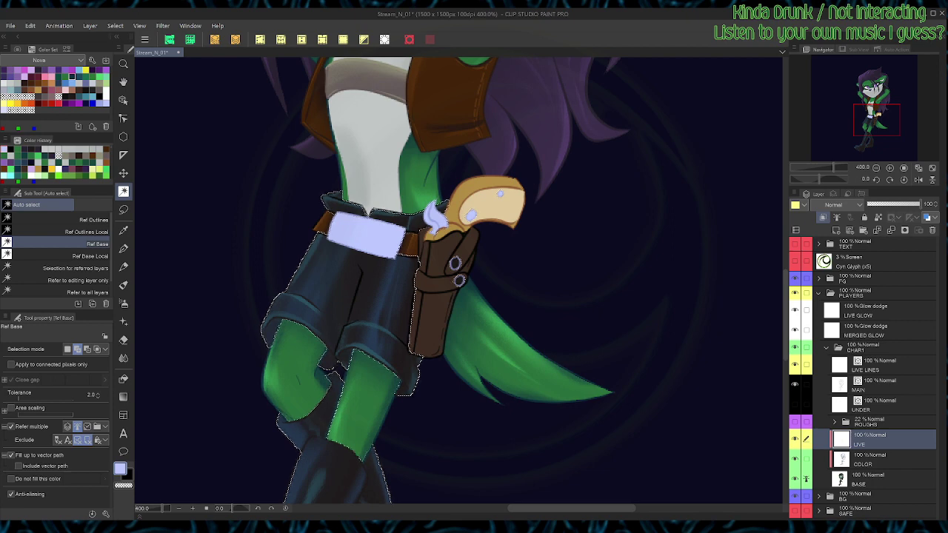
scroll(420, 241, "up", 3)
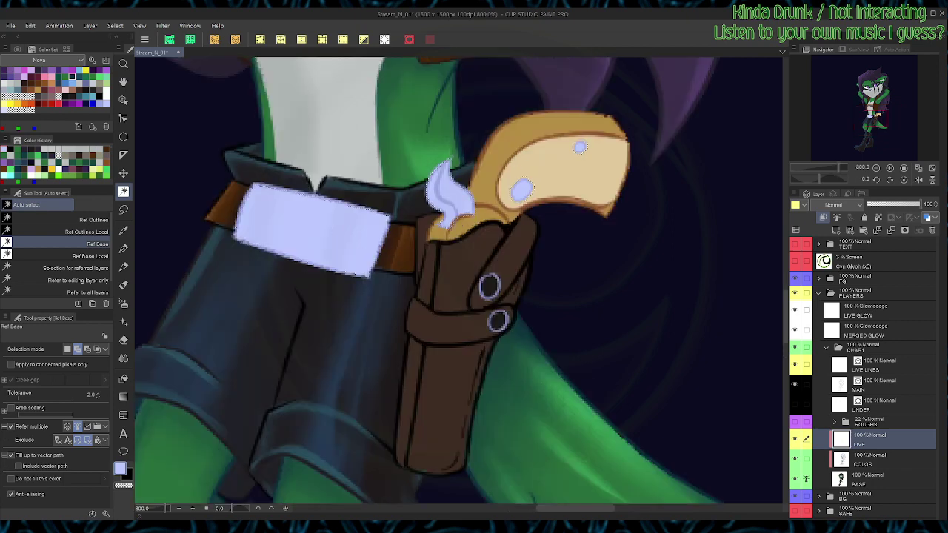
key("m")
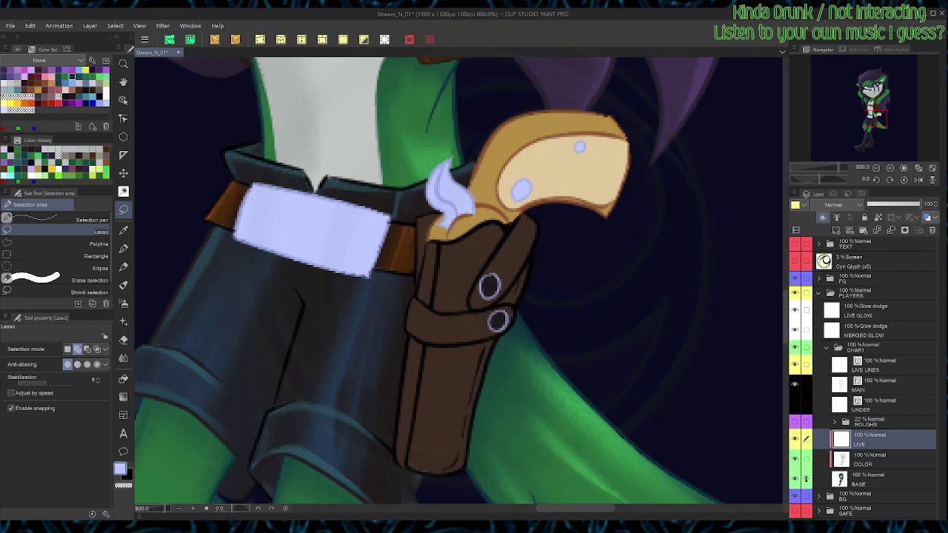
left_click(868, 479)
key("alt+Delete")
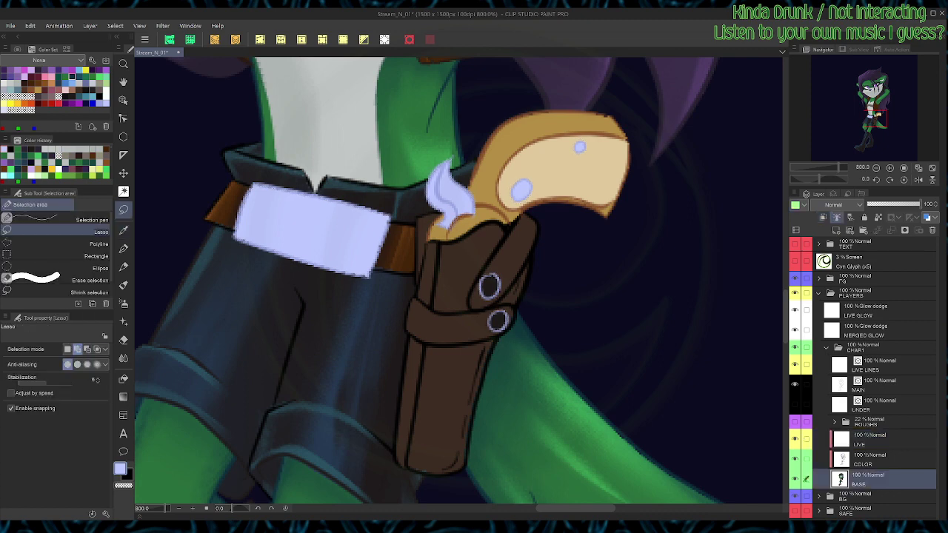
left_click(868, 440)
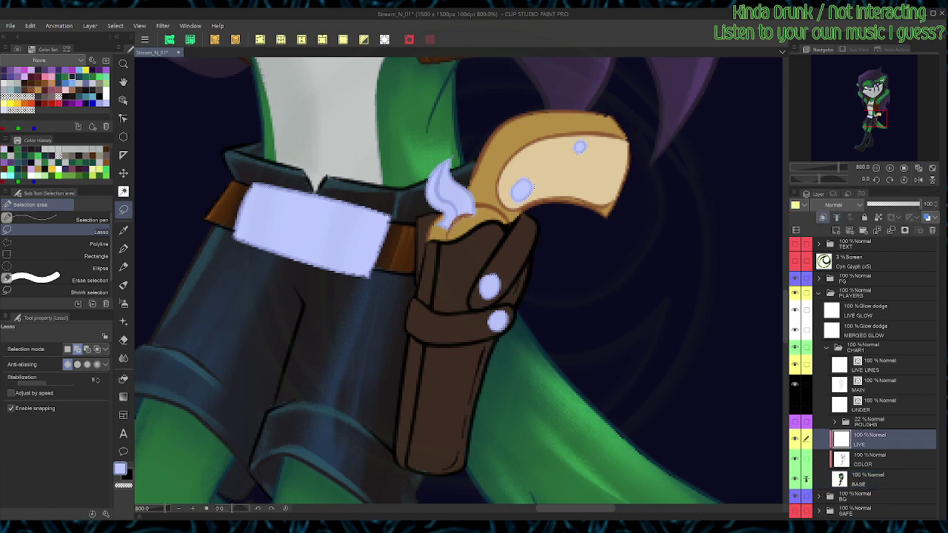
Step: Paint a muted blue-violet shadow along the waist side of the belt buckle on LIVE with the hard brush at size 17
left_click(73, 76)
key("b")
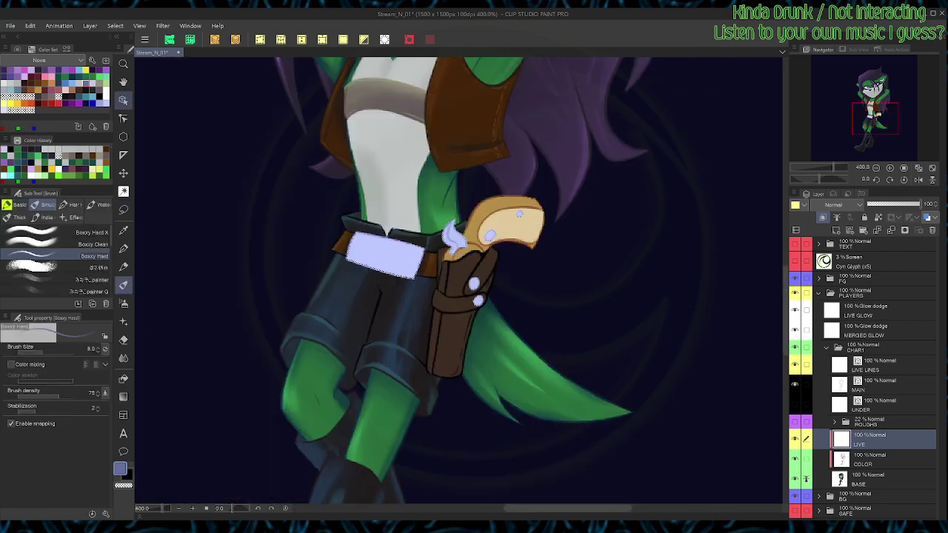
left_click_drag(378, 148, 313, 249)
left_click_drag(290, 334, 345, 345)
left_click_drag(297, 334, 355, 351)
key("bracketright")
key("bracketright")
key("bracketright")
key("bracketright")
key("shift+space")
mouse_move(434, 195)
left_mouse_down()
mouse_move(393, 221)
mouse_move(448, 122)
mouse_move(433, 150)
mouse_move(469, 291)
left_mouse_up()
mouse_move(446, 357)
left_mouse_down()
mouse_move(449, 386)
mouse_move(465, 332)
mouse_move(467, 341)
mouse_move(495, 313)
mouse_move(460, 382)
left_mouse_up()
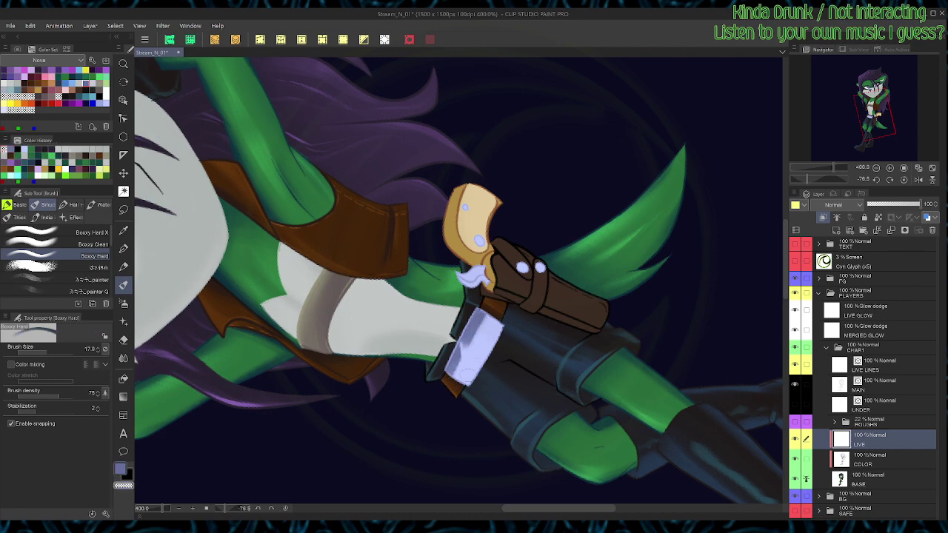
Step: Trim the belt buckle's shadow into a cleaner shape on LIVE with transparent color at brush size 7
key("bracketleft")
key("bracketleft")
key("bracketleft")
key("bracketleft")
key("bracketleft")
key("shift+space")
left_click_drag(508, 285, 506, 263)
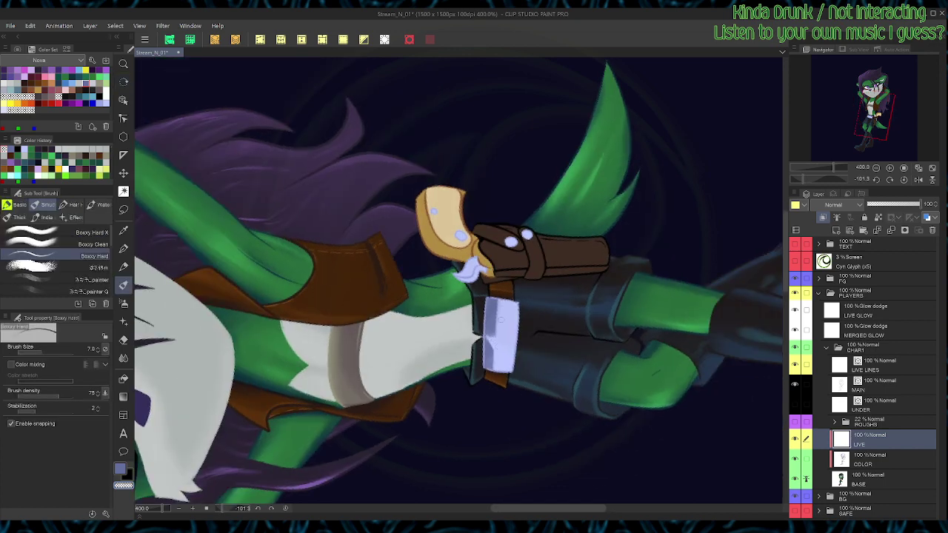
key("ctrl+at")
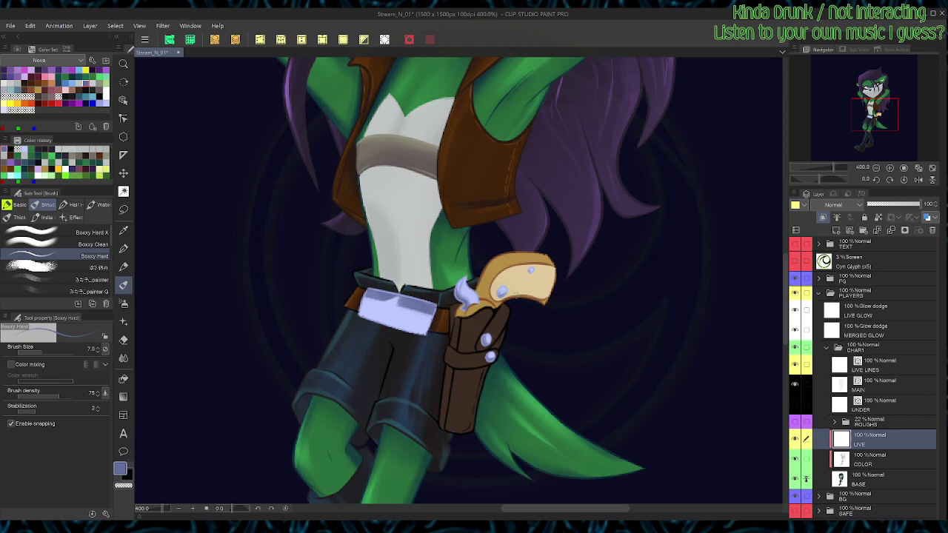
Step: Touch up the belt buckle's shadow on LIVE, alternating blue-violet and transparent color with the brush at size 15
key("c")
key("]")
key("]")
key("]")
key("[")
key("[")
key("[")
key("]")
key("]")
key("]")
key("]")
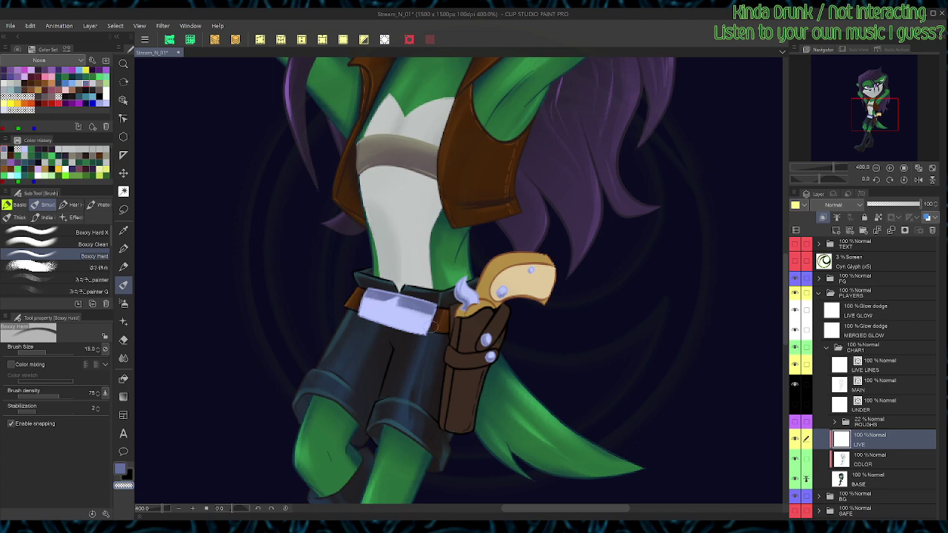
key("c")
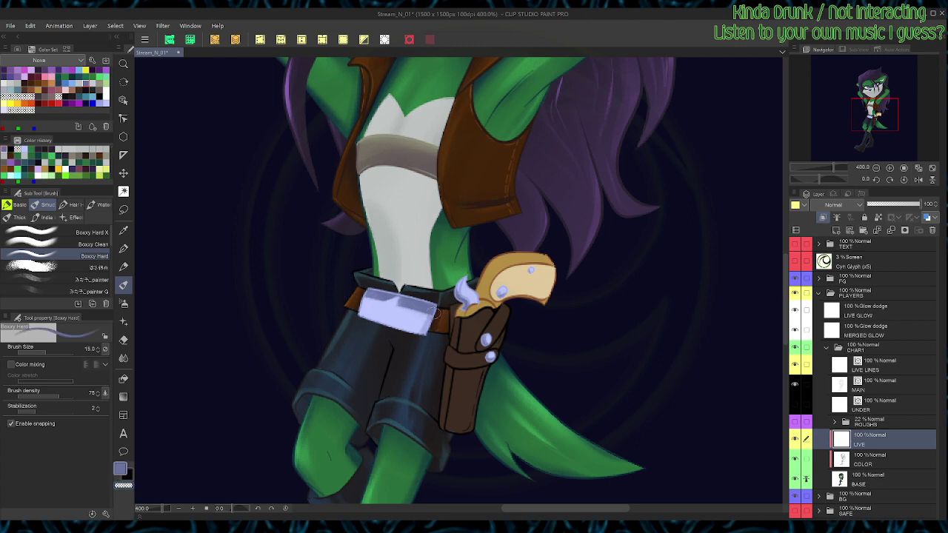
Step: Refine the belt buckle's blue-violet shading on LIVE with the Gradient tool and hard brush, and save the file
key("g")
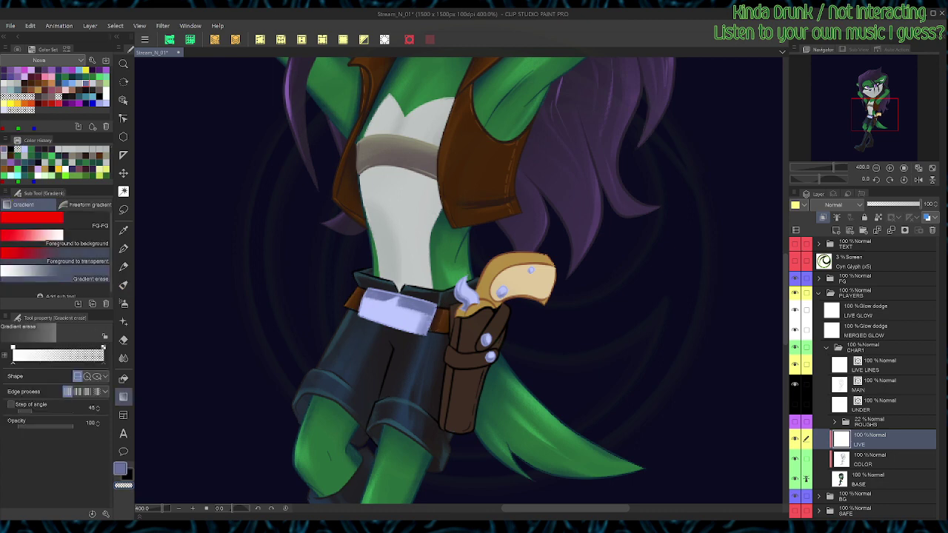
key("b")
key("g")
key("b")
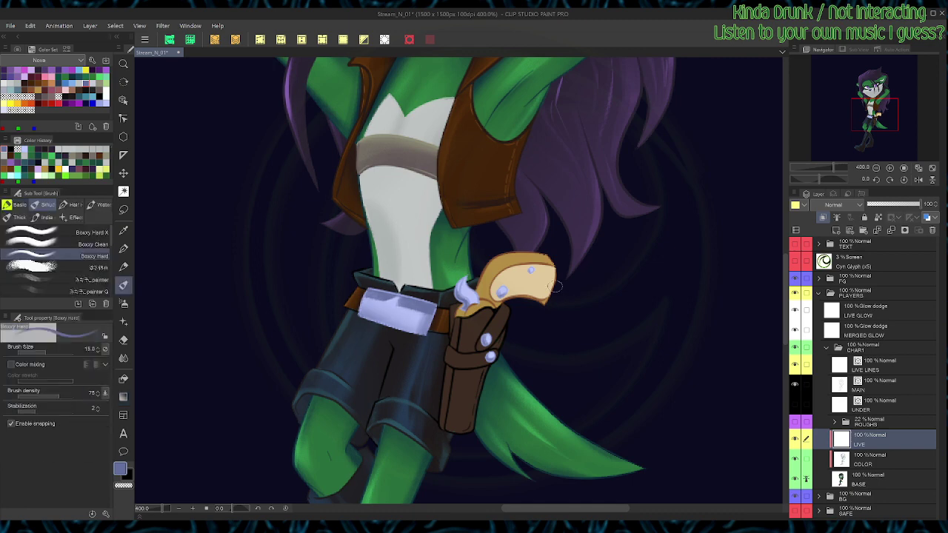
scroll(559, 286, "down", 4)
scroll(556, 286, "up", 2)
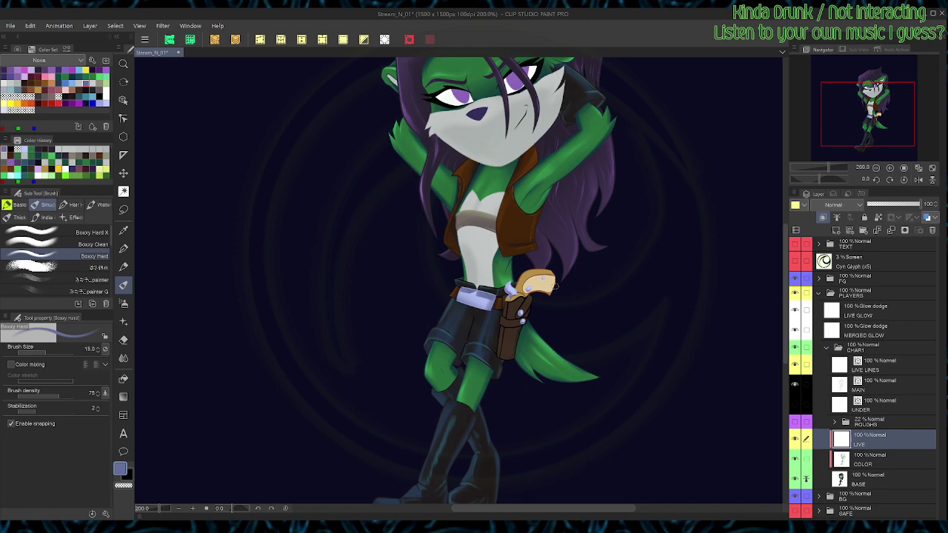
key("ctrl+s")
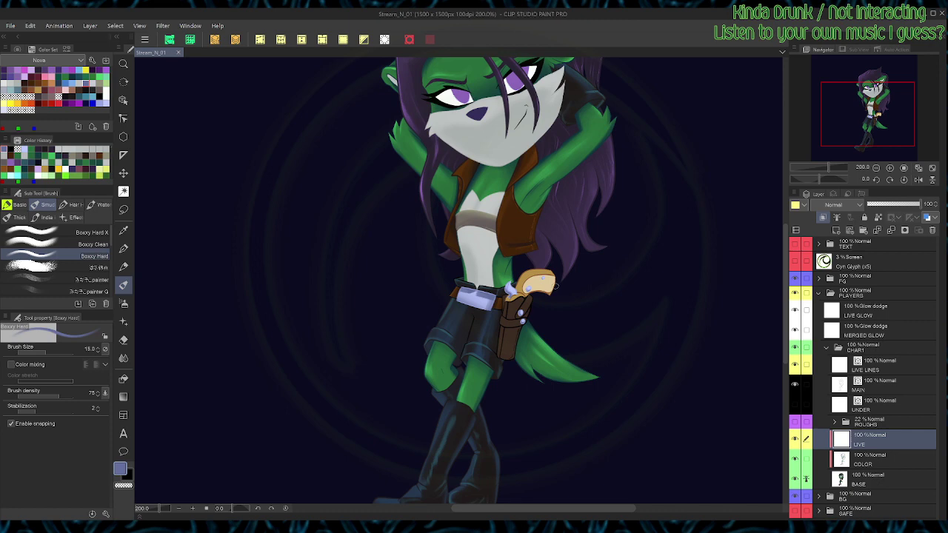
Step: Paint pale lavender (188, 201, 255) over part of the belt buckle on LIVE and switch to transparent color
left_click(79, 84)
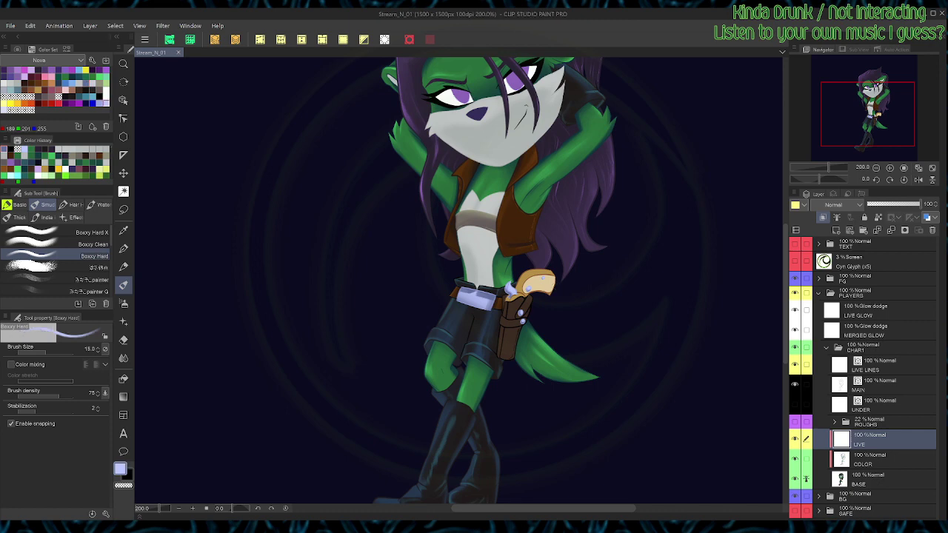
mouse_move(521, 111)
left_mouse_down()
mouse_move(462, 95)
mouse_move(333, 140)
left_mouse_up()
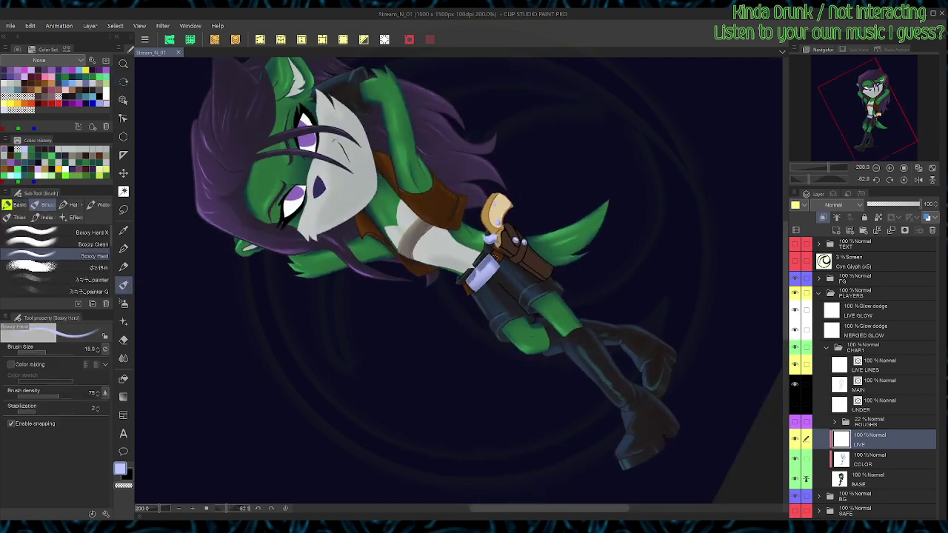
left_click_drag(495, 262, 491, 268)
key("c")
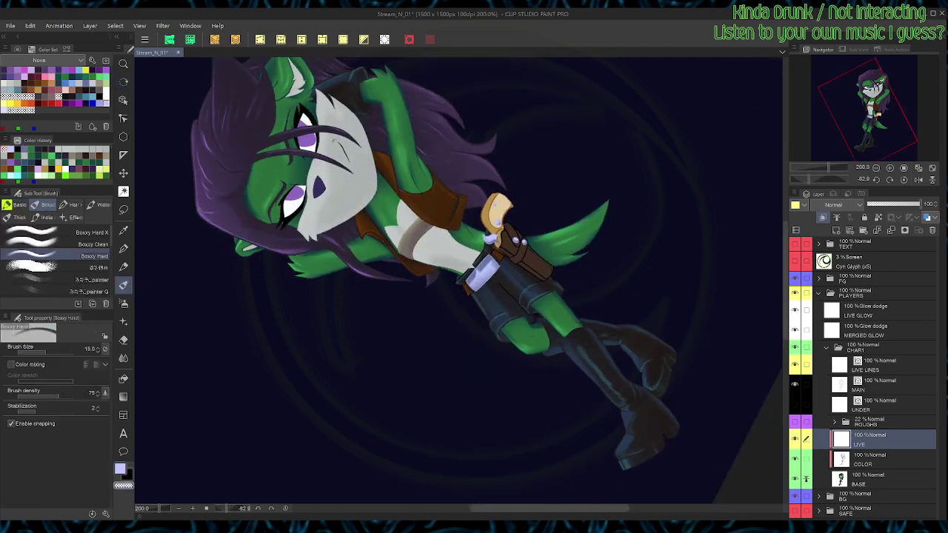
Step: Paint darker shading on the lavender belt buckle with the Boxxy Hard brush, trimming the strokes with the transparent colour
key("c")
key("c")
mouse_move(476, 273)
left_mouse_down()
mouse_move(468, 289)
mouse_move(486, 278)
mouse_move(474, 296)
left_mouse_up()
key("c")
key("c")
key("c")
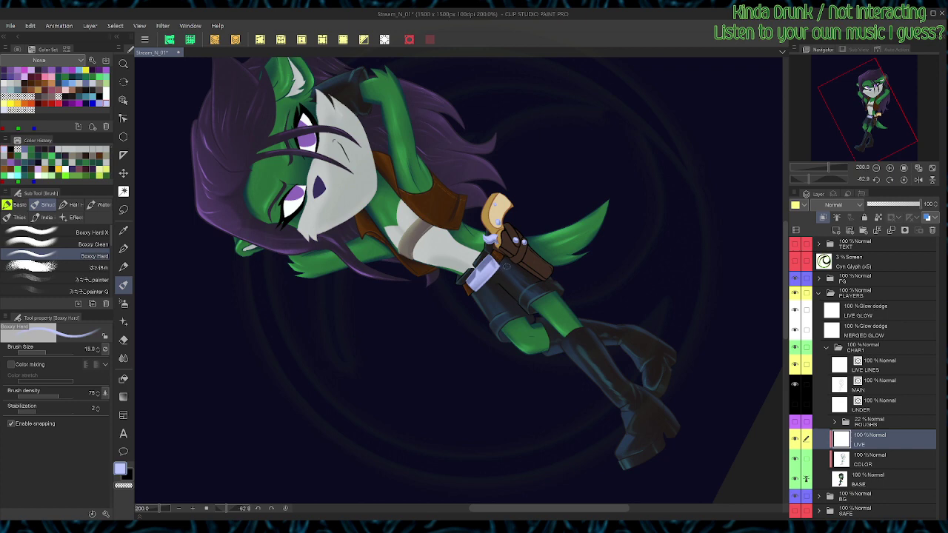
key("ctrl+@")
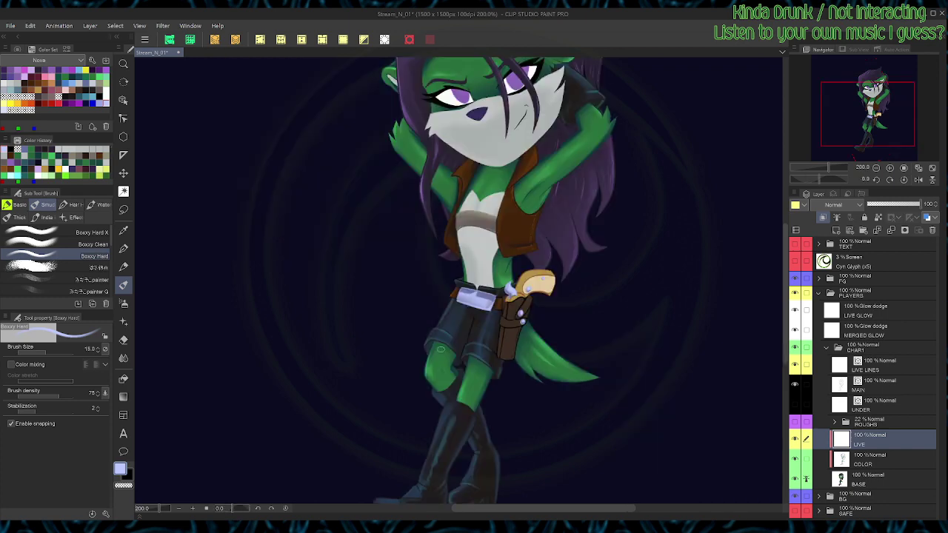
Step: Fade the shading on the lavender metal parts with Gradient erase and save the drawing
key("g")
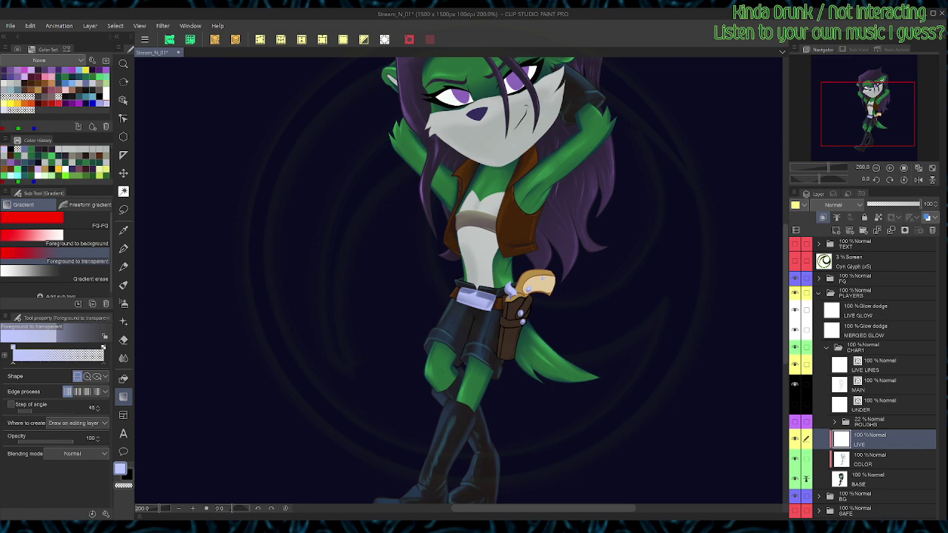
left_click(60, 274)
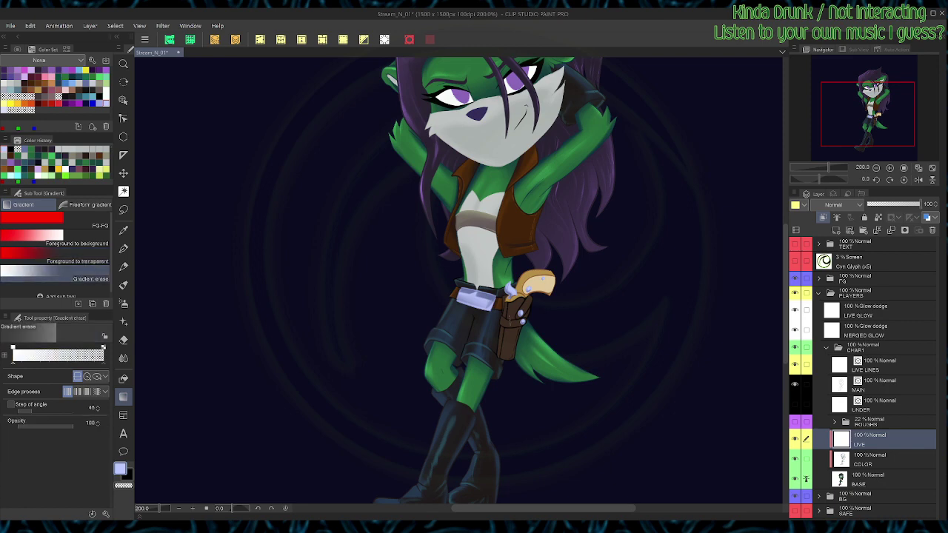
key("b")
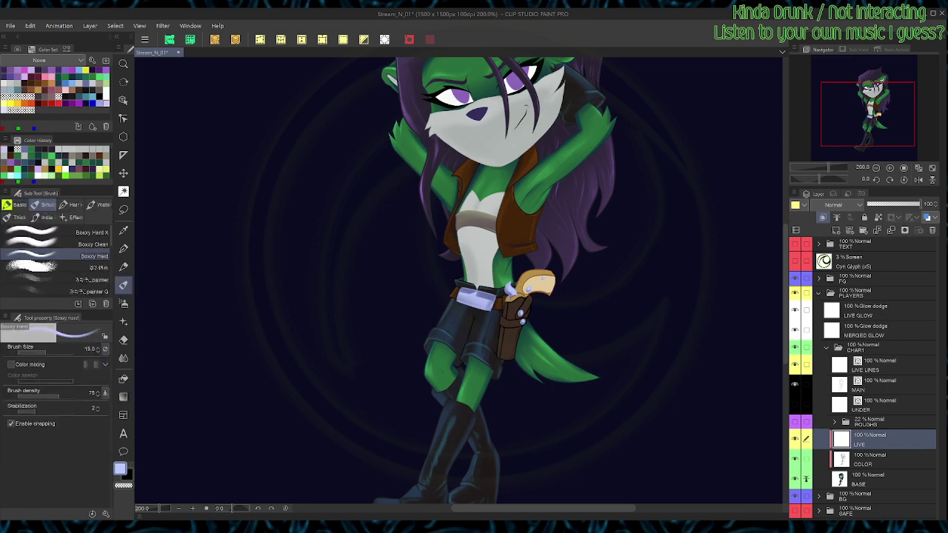
key("ctrl+s")
Step: Pick a very pale lavender and add highlights to the revolver's hammer and grip studs, refining them with the Turnip Steady pen
scroll(516, 285, "up", 2)
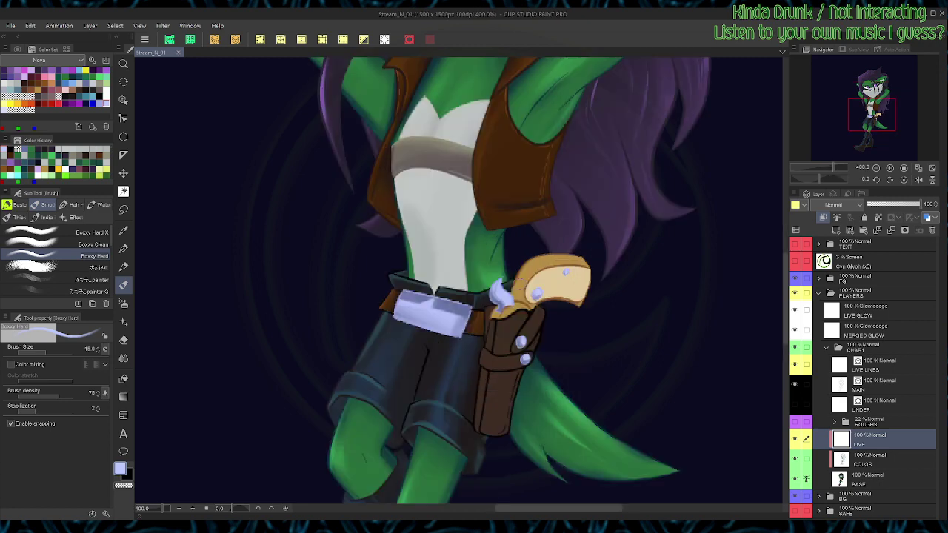
left_click(17, 49)
left_click(40, 72)
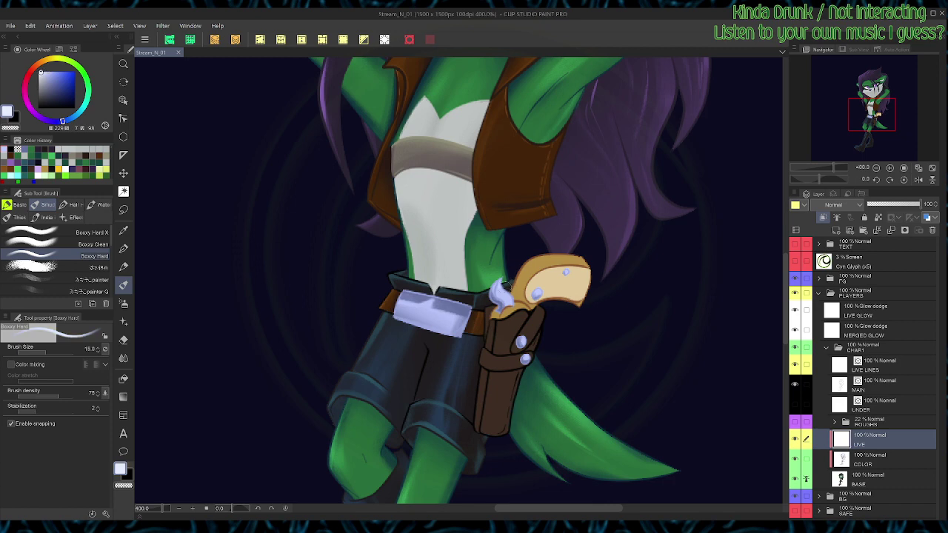
left_click(504, 288)
left_click_drag(546, 289, 557, 284)
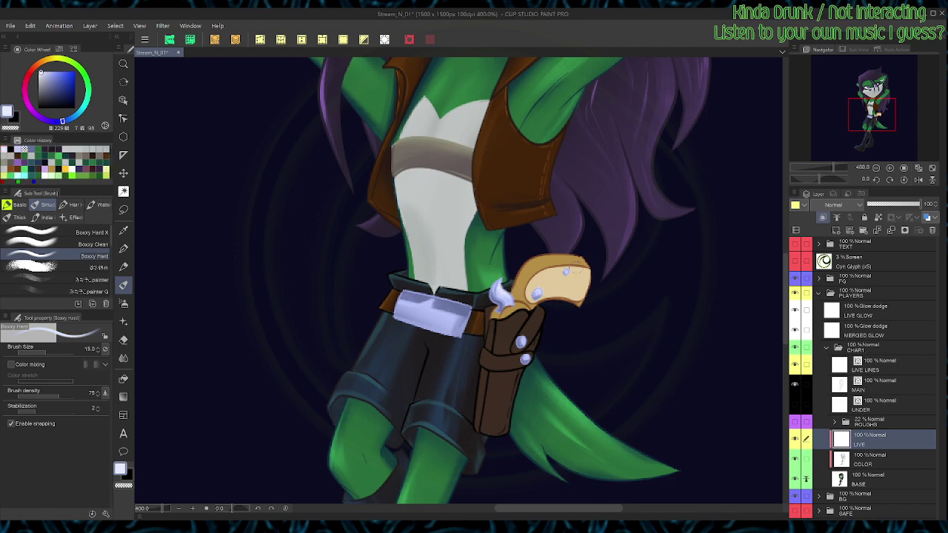
key("p")
left_click(539, 293)
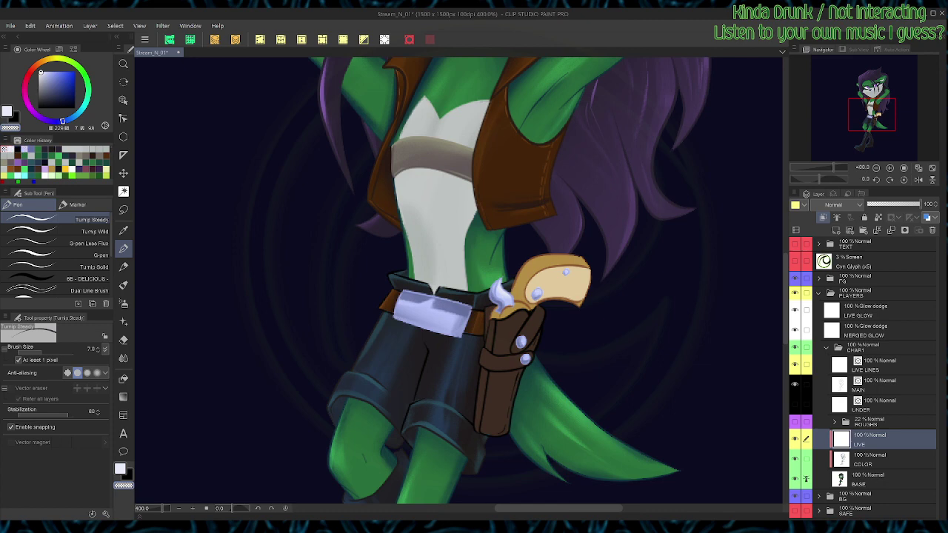
Step: Paint pale highlights along the edges of the belt buckle with Boxxy Hard and trim them with the Turnip Steady pen
key("space")
left_click_drag(529, 311, 536, 279)
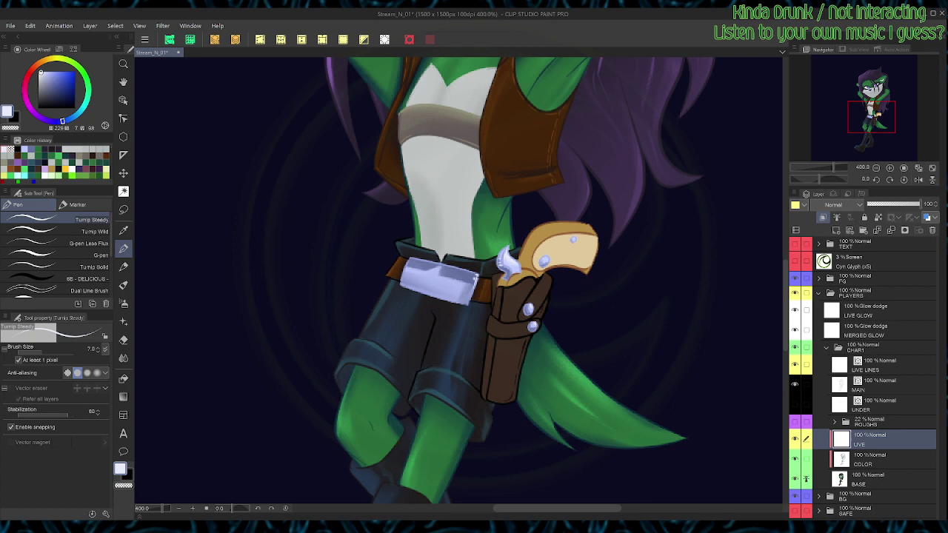
key("b")
mouse_move(474, 284)
left_mouse_down()
mouse_move(478, 276)
mouse_move(472, 283)
left_mouse_up()
key("c")
key("p")
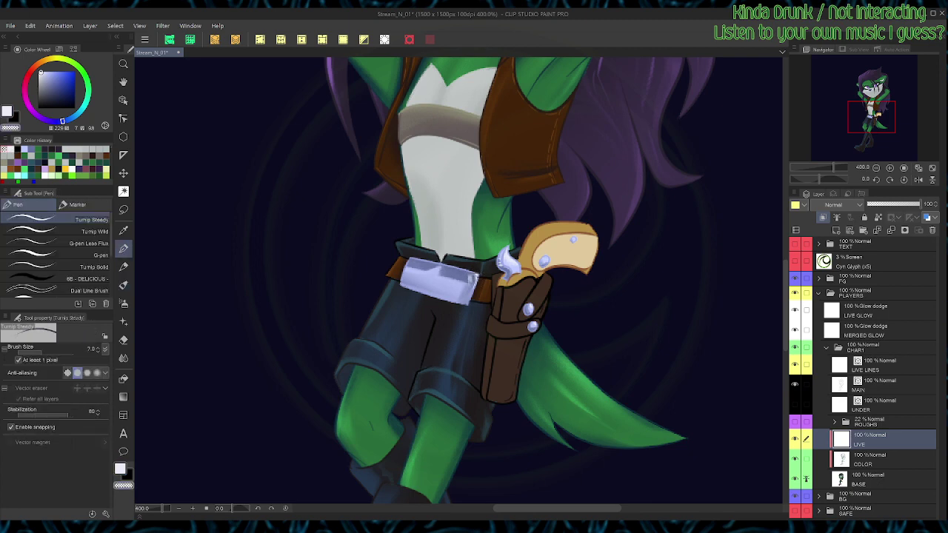
key("b")
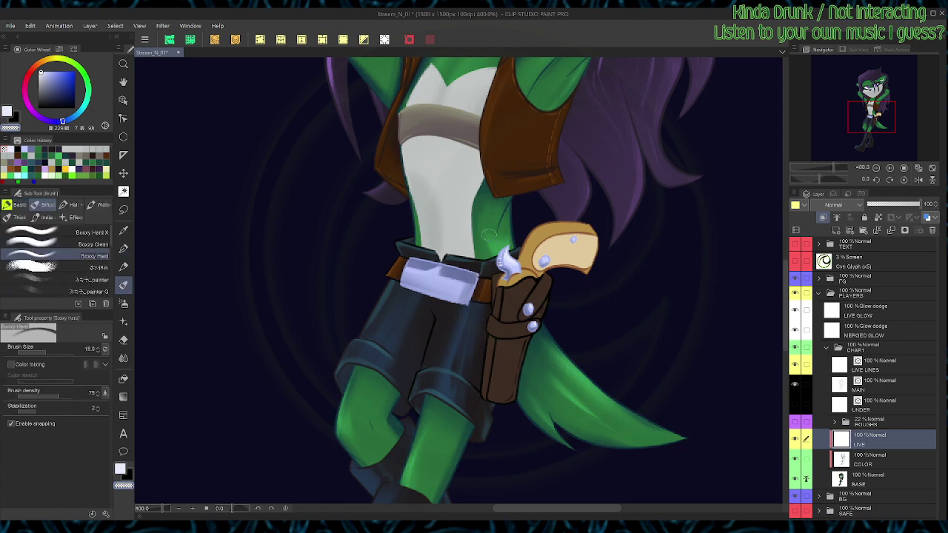
key("p")
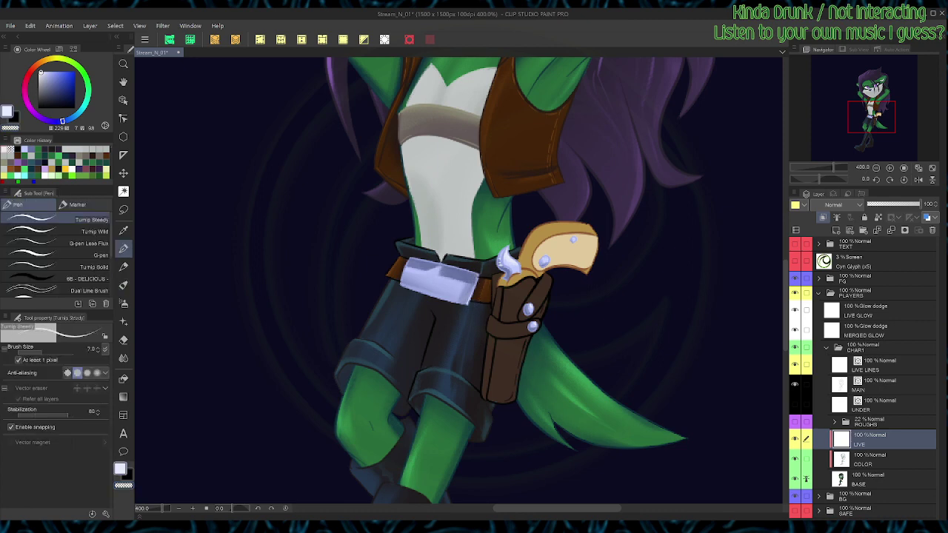
key("shift+space")
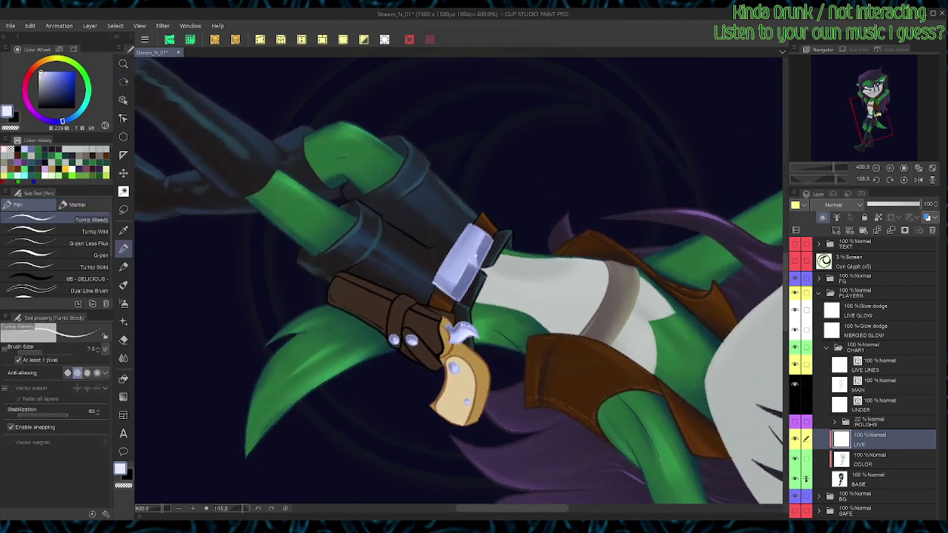
key("b")
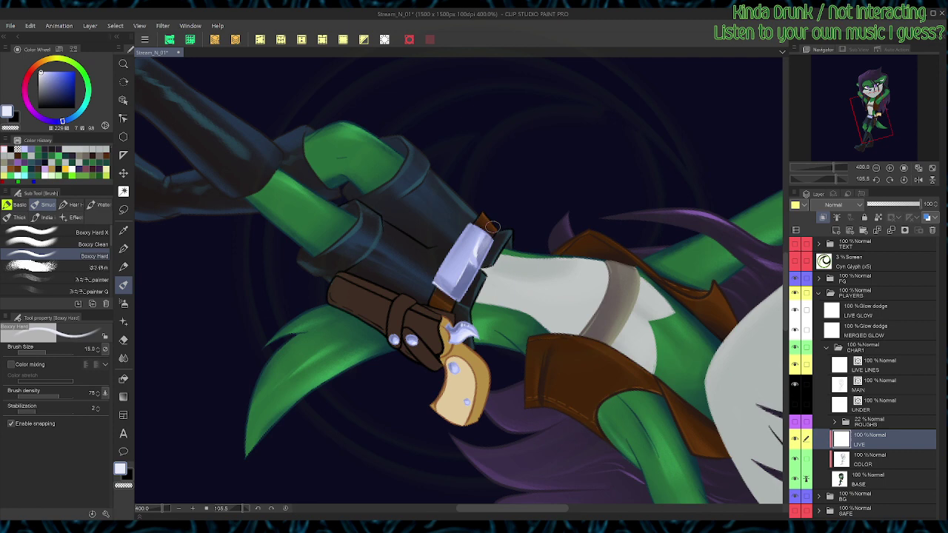
key("p")
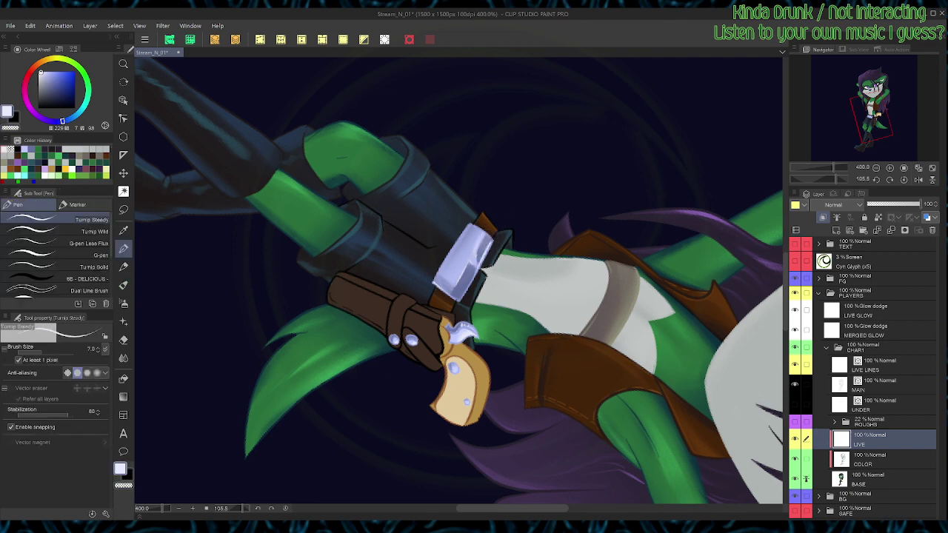
Step: Soften the belt buckle highlights with Gradient erase and save the drawing
key("ctrl+at")
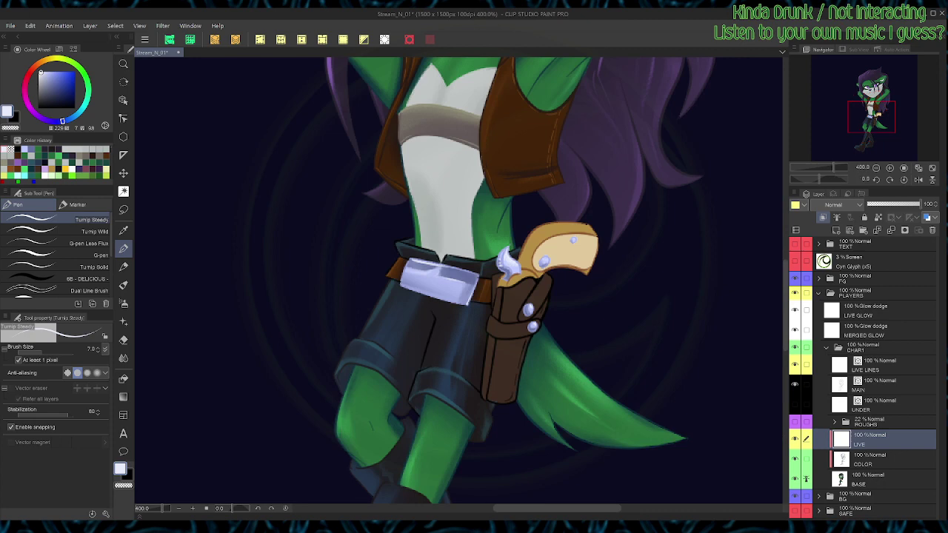
key("g")
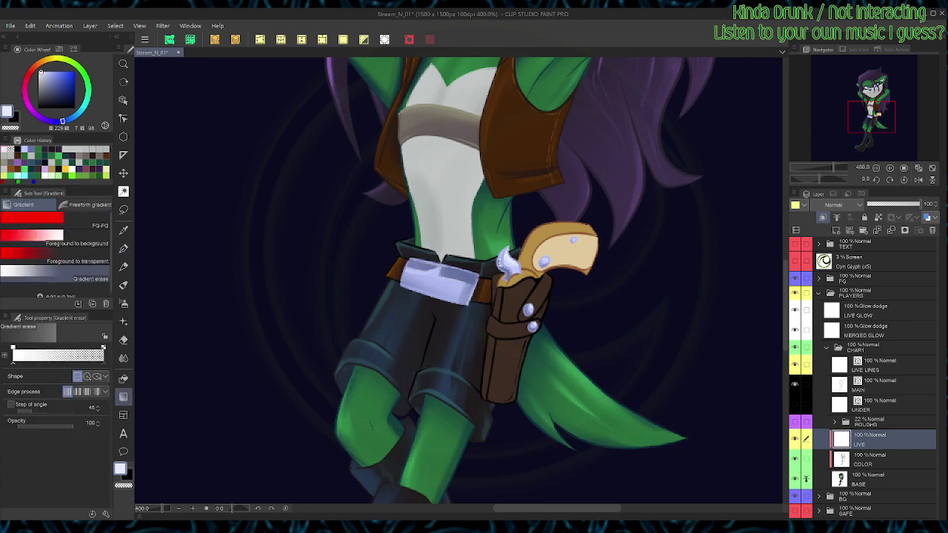
key("p")
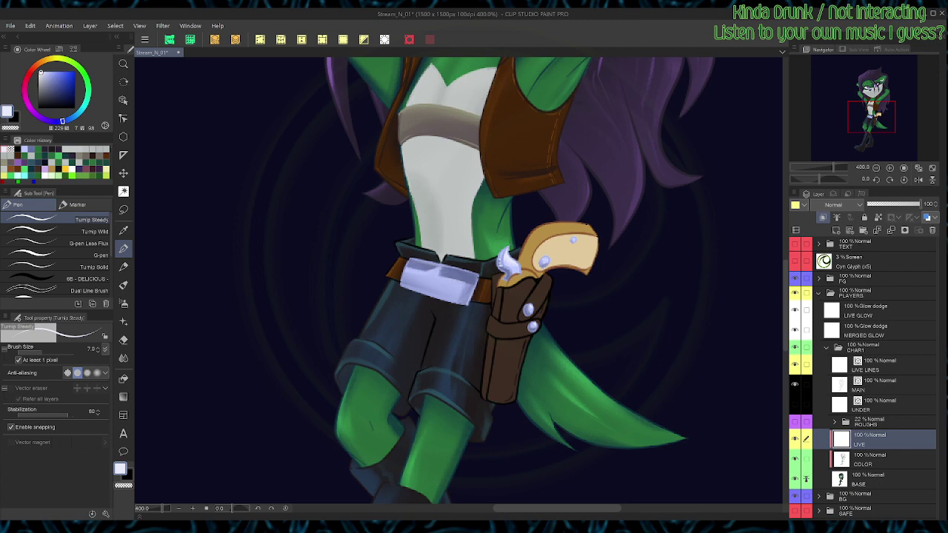
key("ctrl+s")
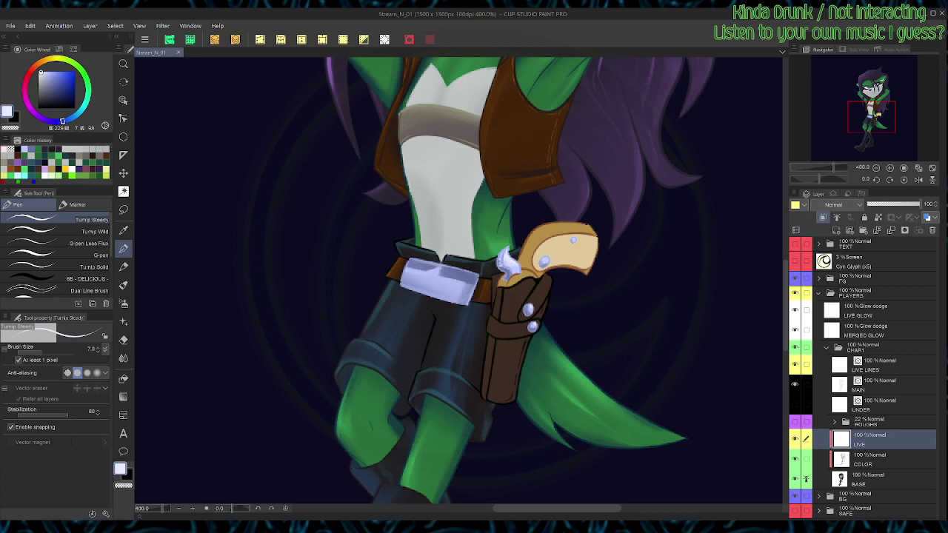
Step: Clear the selection around the metal parts and save the drawing again
scroll(528, 199, "down", 2)
key("ctrl+d")
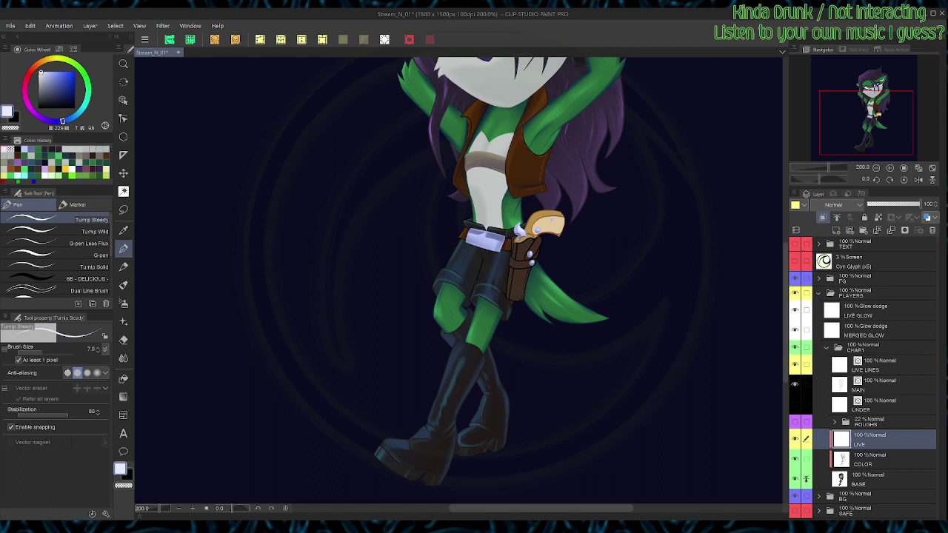
key("ctrl+s")
Step: Auto-select the brown holster areas with Ref Base and set a very dark brown as the drawing colour
key("w")
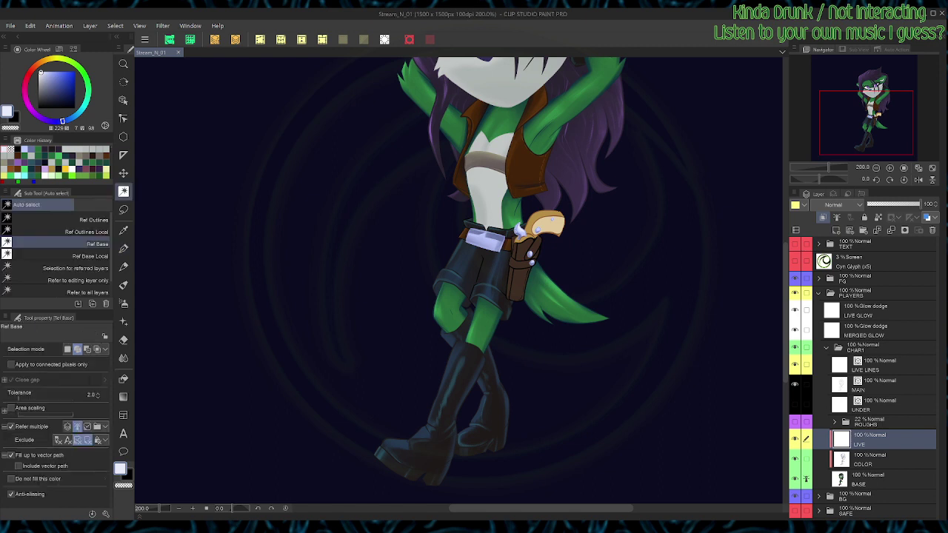
left_click(520, 278)
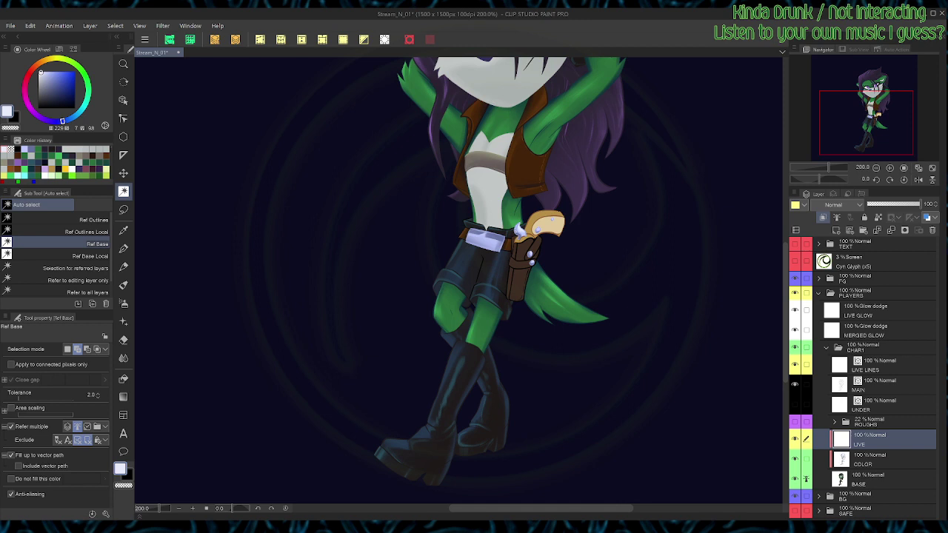
left_click(520, 279, "alt")
left_click(512, 255, "alt")
Step: Shade the length of the holster in dark brown with Boxxy Hard, carving the strokes back with the transparent colour
key("b")
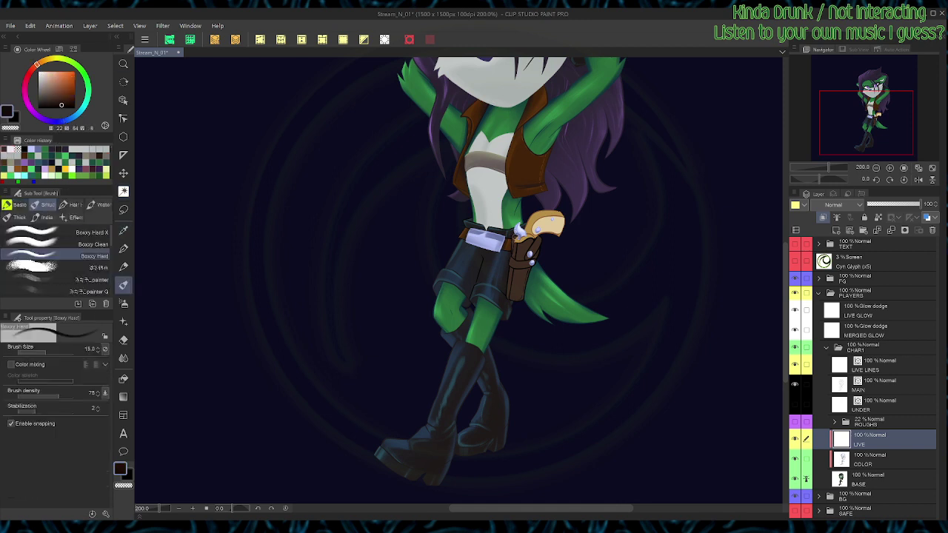
left_click_drag(517, 240, 512, 296)
key("c")
key("c")
key("c")
key("c")
left_click_drag(520, 250, 511, 298)
key("c")
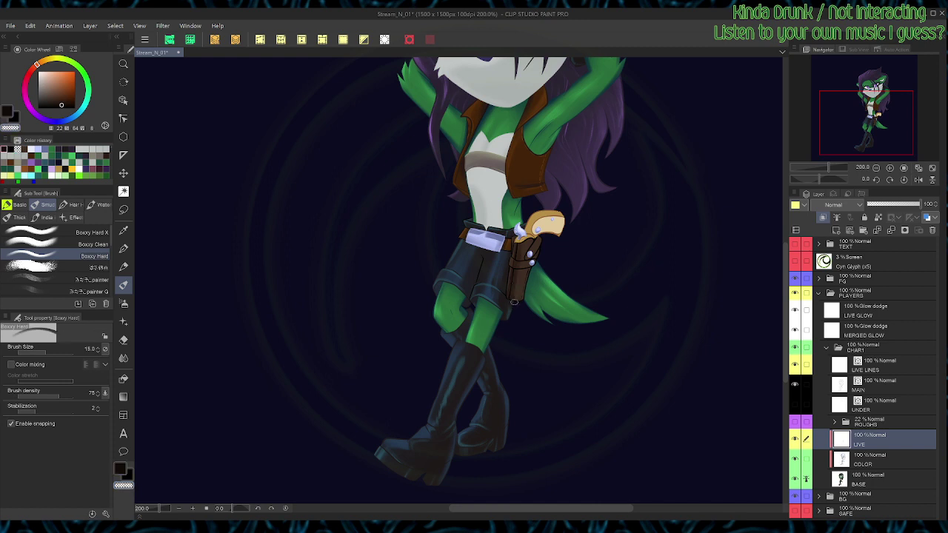
Step: Deepen the dark brown shading on the holster's lower body and beneath its strap
left_click(518, 259, "alt")
scroll(556, 290, "up", 2)
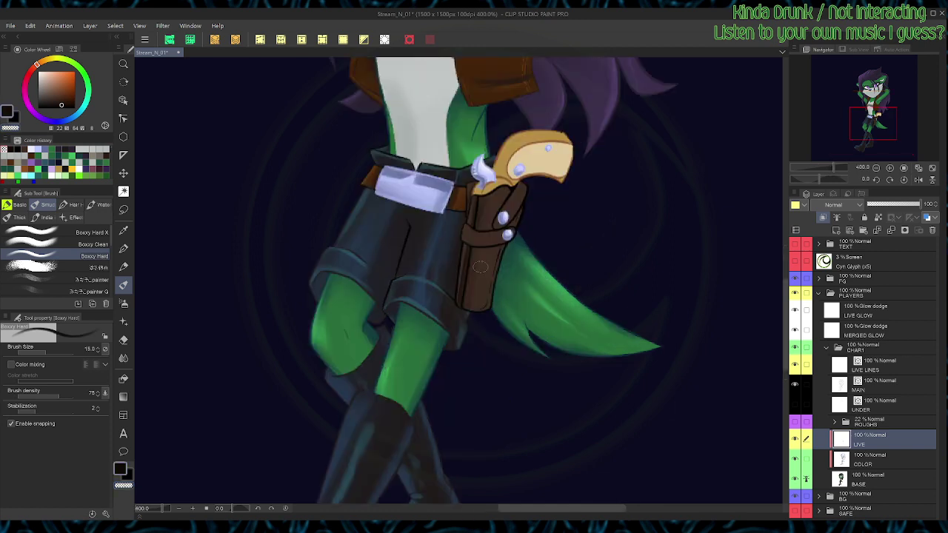
mouse_move(474, 312)
left_mouse_down()
mouse_move(496, 298)
mouse_move(484, 316)
mouse_move(498, 271)
mouse_move(489, 311)
mouse_move(527, 208)
mouse_move(517, 232)
left_mouse_up()
key("c")
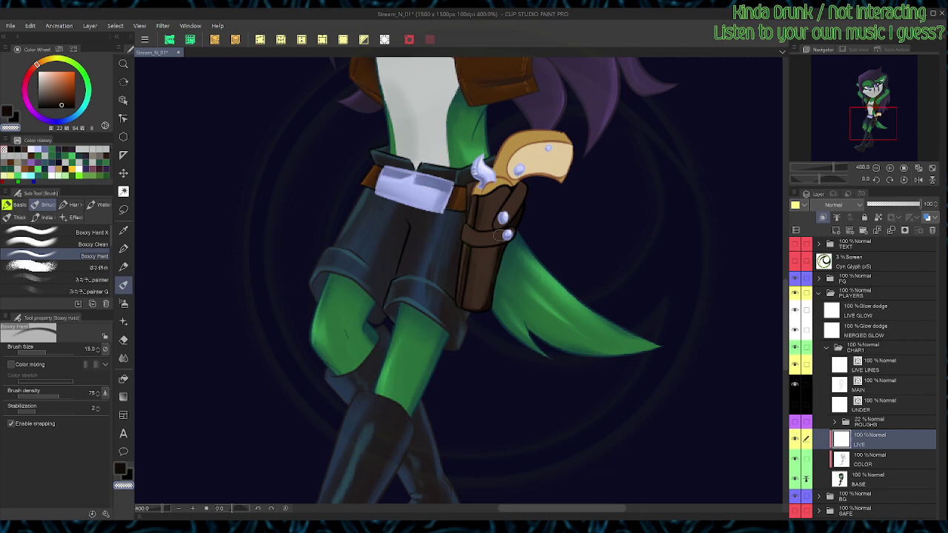
key("c")
left_click_drag(462, 245, 511, 241)
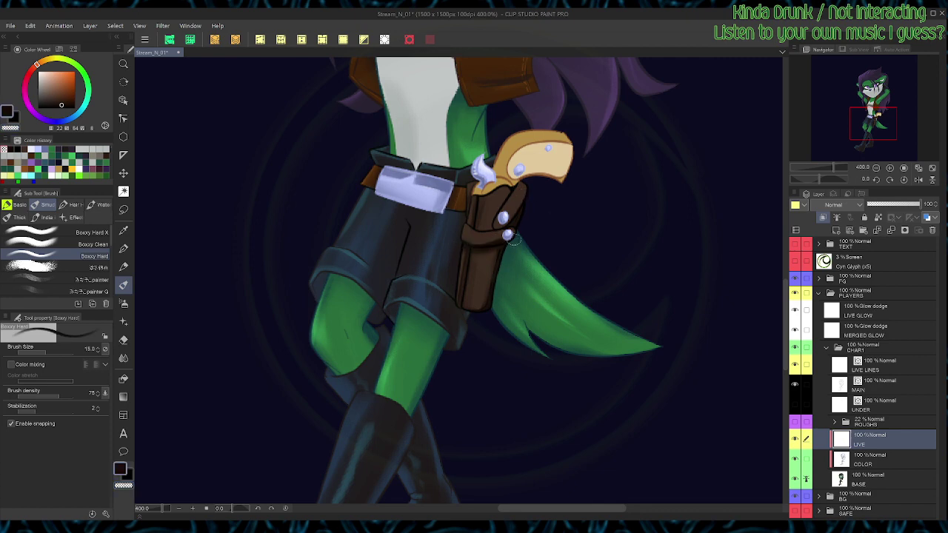
Step: Rotate the canvas to refine the shading on the holster strap with the transparent colour, and restore the upright view
key("shift+space")
mouse_move(554, 191)
left_mouse_down()
mouse_move(438, 196)
mouse_move(450, 244)
mouse_move(430, 262)
left_mouse_up()
key("c")
left_click_drag(437, 216, 433, 241)
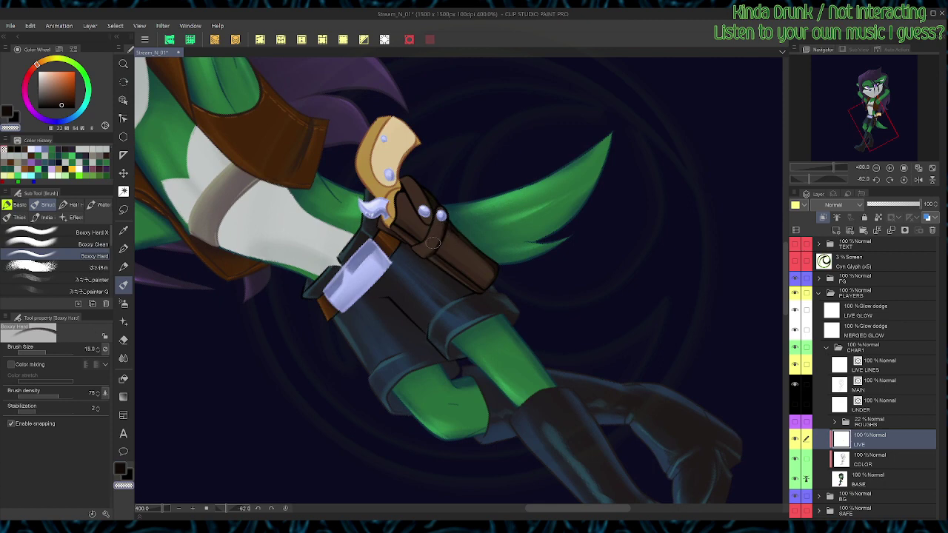
key("ctrl+at")
Step: Reduce the brush size to 8 and add finer dark shading to the holster's upper body and strap
key("c")
key("bracketleft")
key("bracketleft")
key("bracketleft")
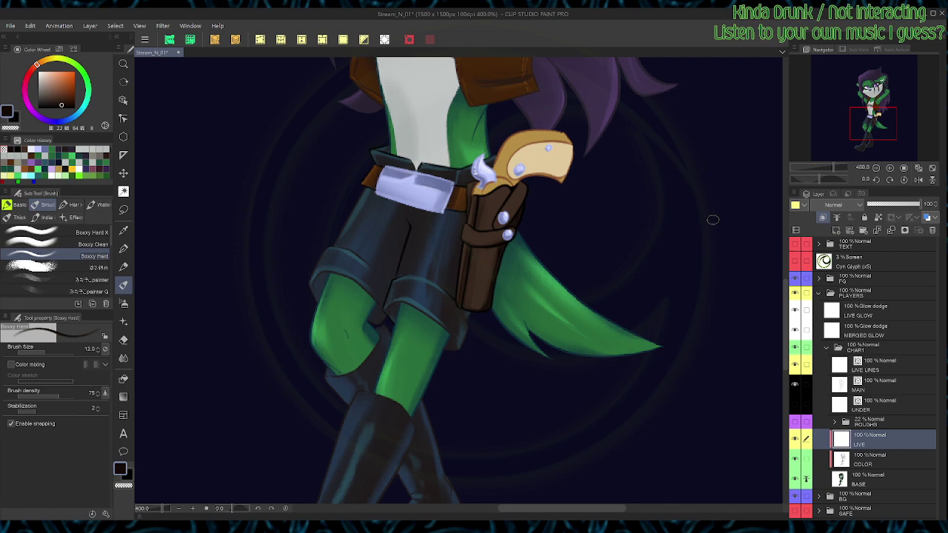
mouse_move(506, 199)
left_mouse_down()
mouse_move(517, 304)
mouse_move(500, 334)
left_mouse_up()
key("c")
left_click_drag(510, 302, 499, 335)
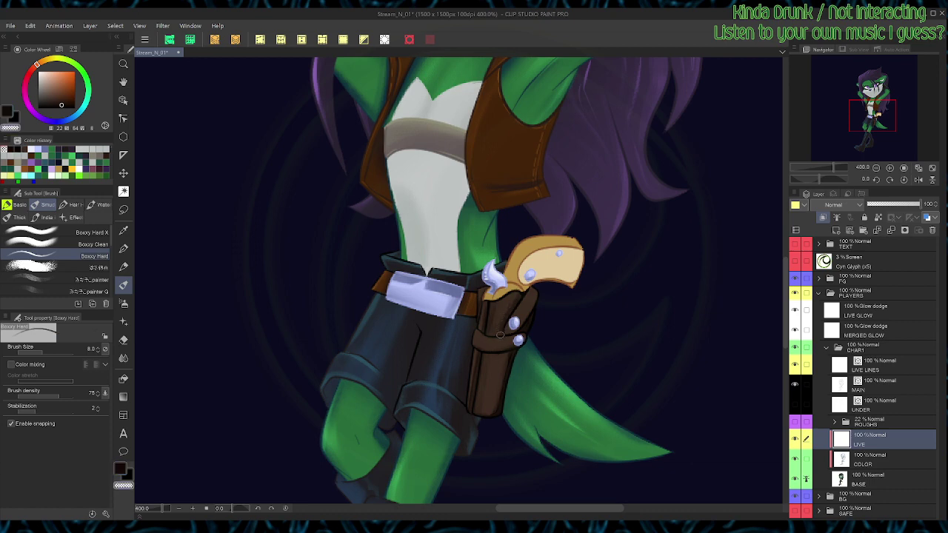
Step: Darken the holster's upper flap around the studs, cleaning the stroke edges with the transparent colour
key("c")
mouse_move(533, 286)
left_mouse_down()
mouse_move(538, 294)
mouse_move(530, 298)
left_mouse_up()
key("c")
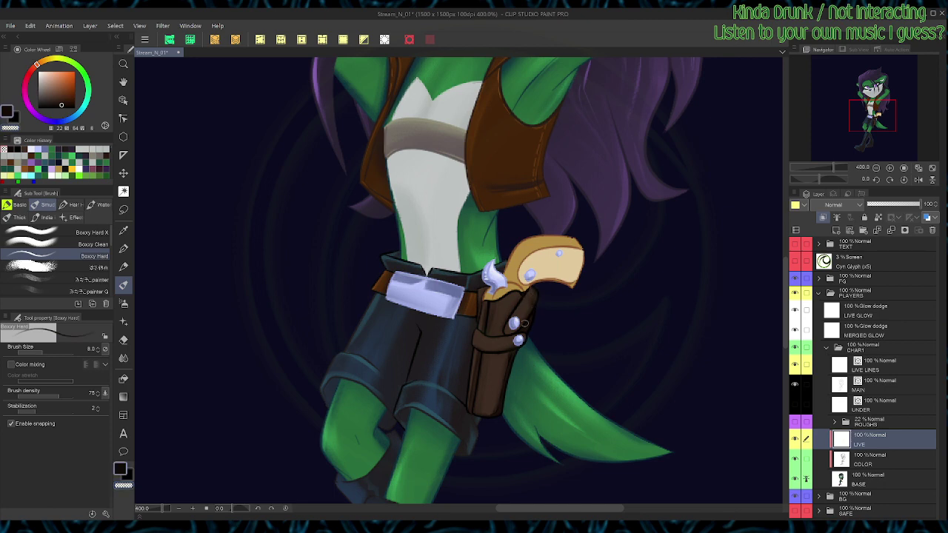
key("c")
key("c")
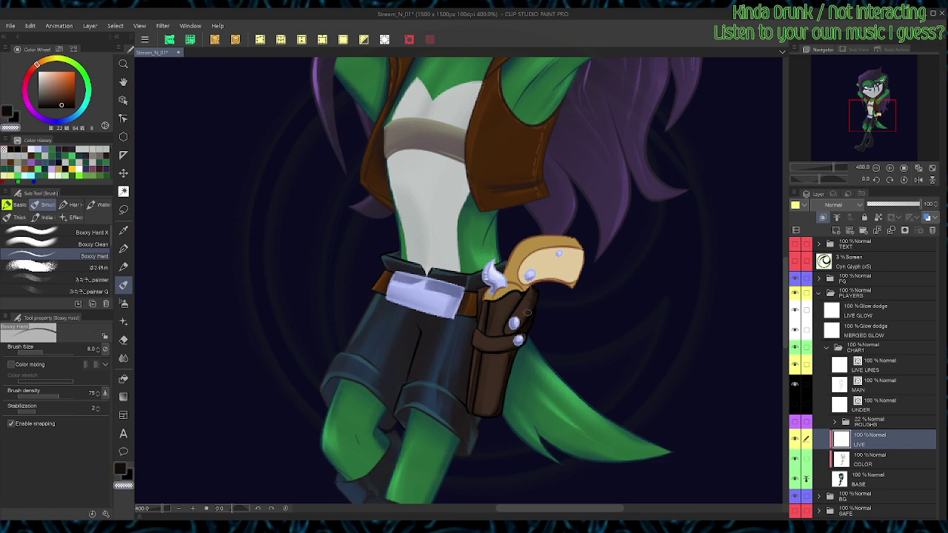
key("c")
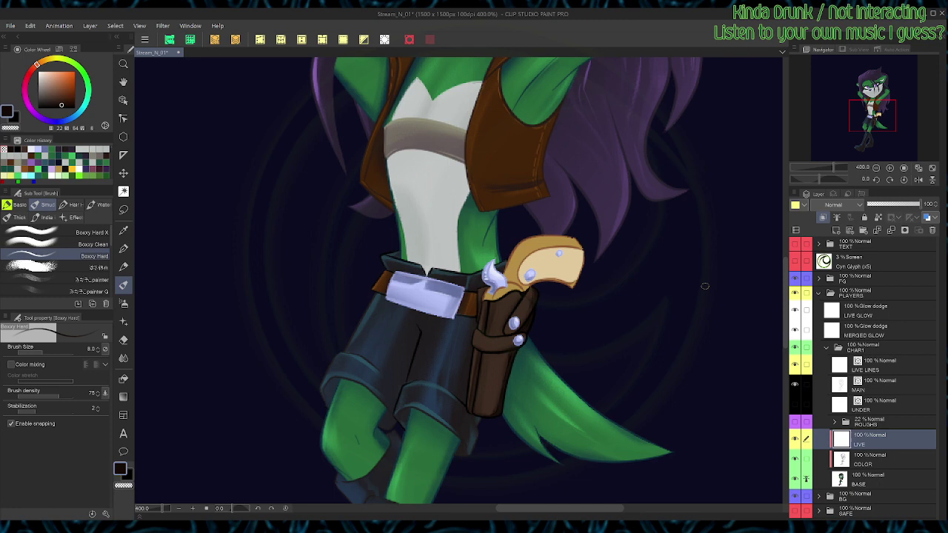
left_click_drag(527, 289, 503, 334)
key("c")
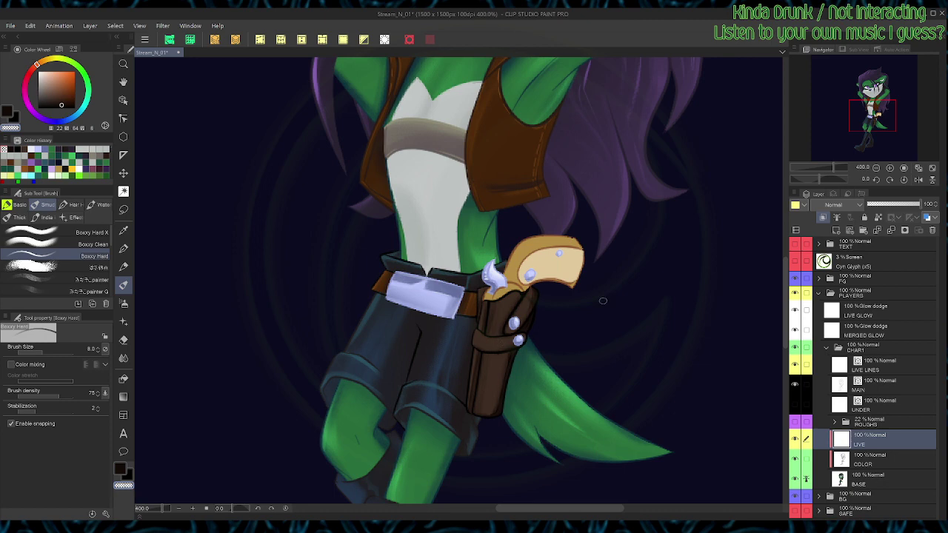
Step: Rotate the canvas and refine the dark shading on the holster's upper flap and strap, trimming strokes with the transparent colour
key("r")
left_click_drag(675, 301, 585, 103)
key("c")
left_click_drag(532, 294, 519, 300)
key("c")
left_click_drag(549, 266, 531, 299)
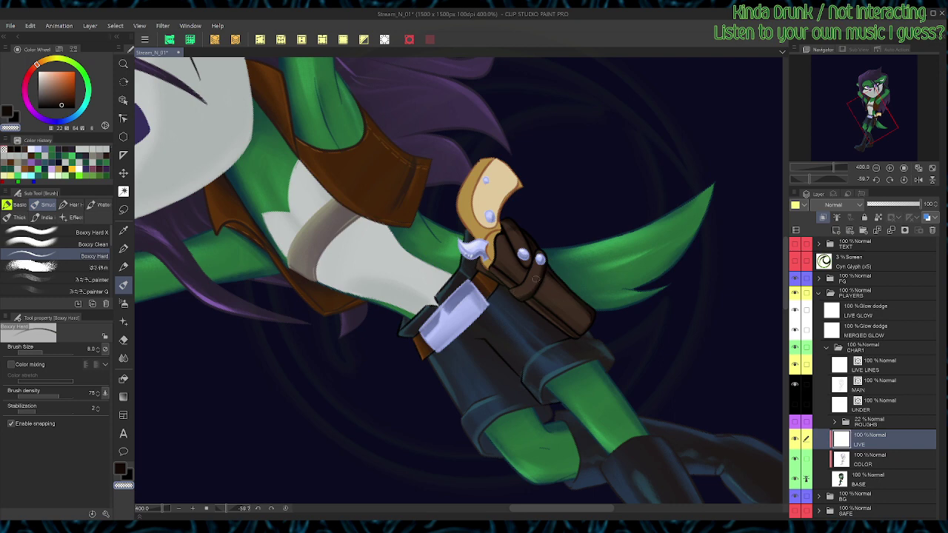
Step: Restore the upright view and deepen the near-black shading at the inner end of the holster's strap, cleaning it with the transparent colour
key("ctrl+at")
key("c")
left_click_drag(472, 327, 474, 347)
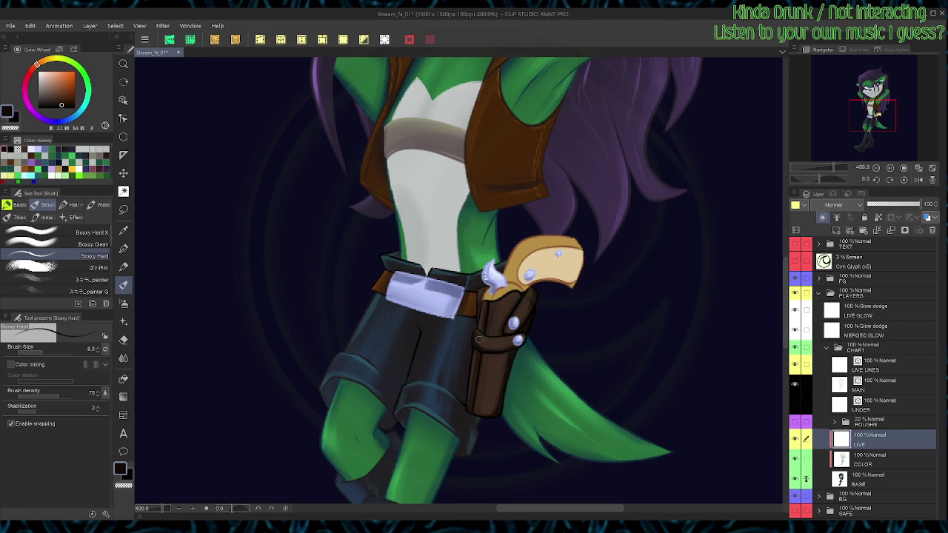
left_click(477, 332, "alt")
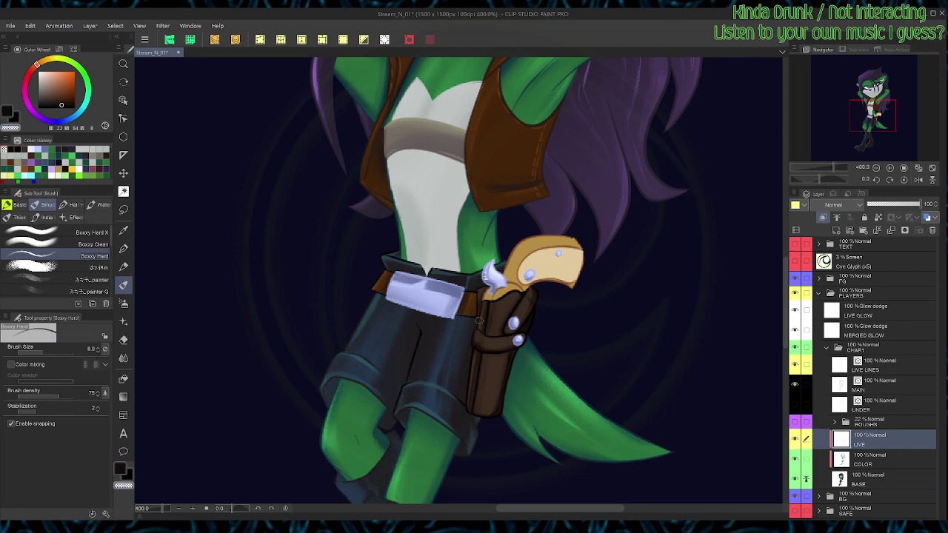
key("c")
left_click_drag(472, 329, 480, 360)
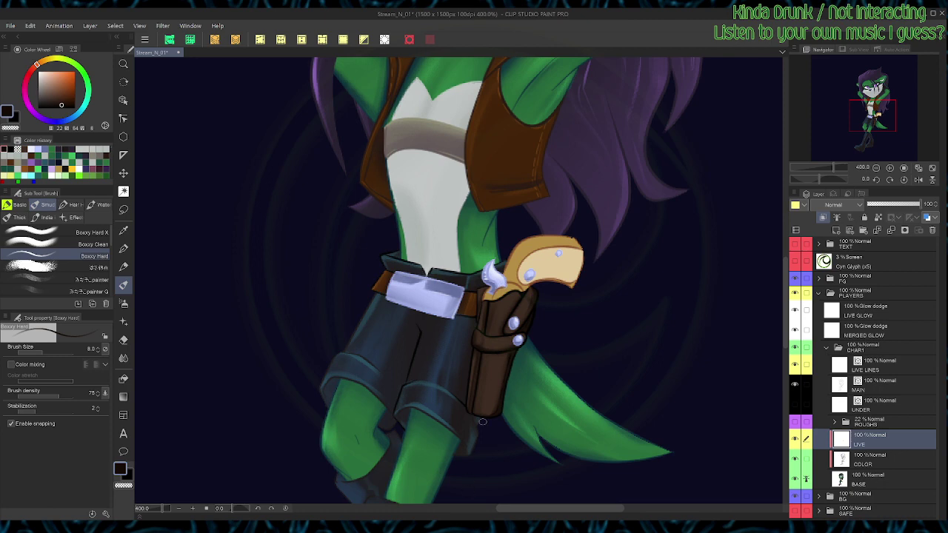
Step: Fade the holster's dark shading from its lower outer side with the Gradient erase tool
key("g")
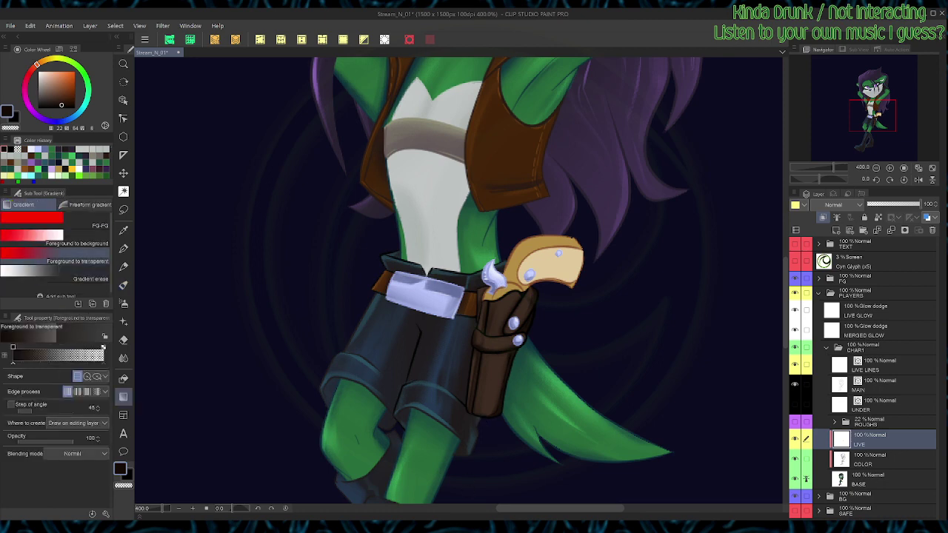
key("b")
key("g")
left_click(66, 276)
left_click_drag(595, 351, 515, 411)
key("b")
scroll(591, 416, "down", 2)
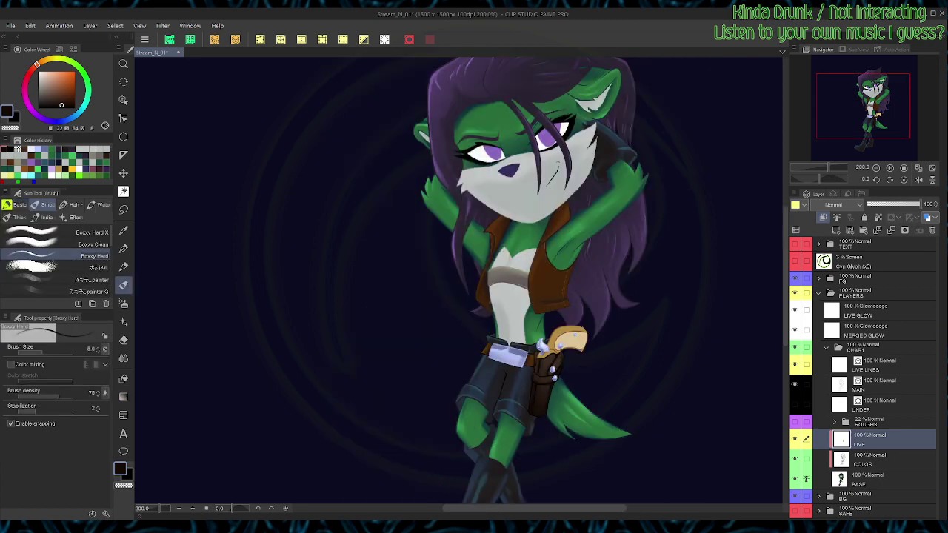
key("g")
left_click_drag(682, 460, 568, 383)
left_click_drag(630, 420, 587, 388)
key("b")
key("ctrl+plus")
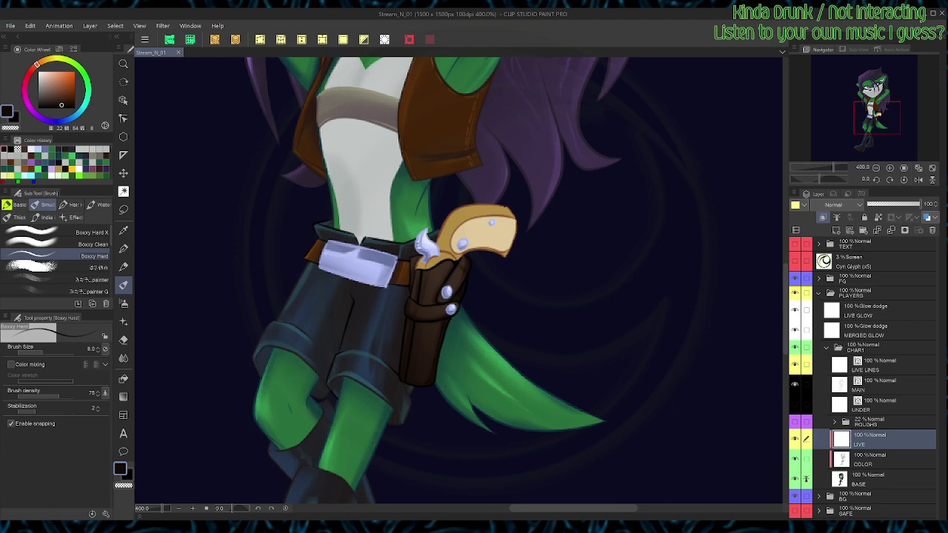
Step: Draw lighter brown highlights along the holster's body and strap with the Turnip Steady pen, rotating the canvas for the strap strokes
key("p")
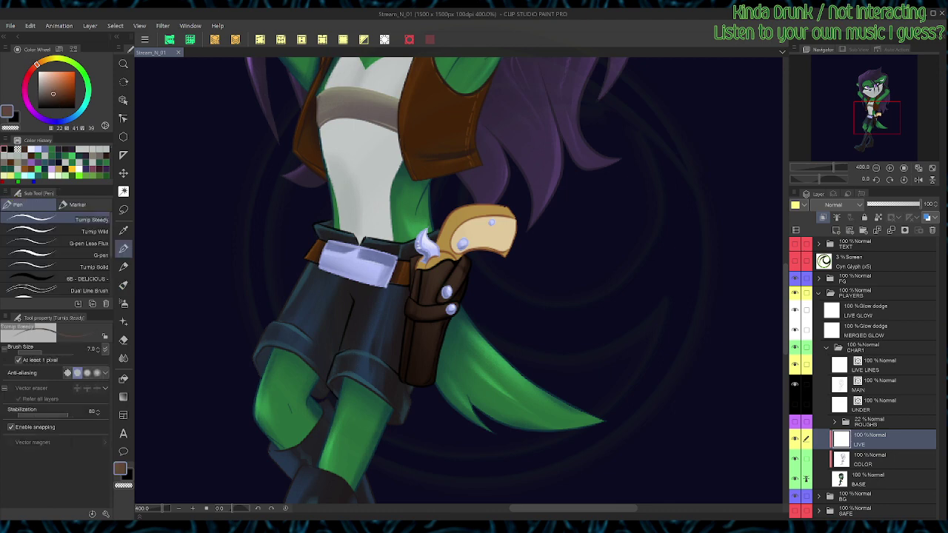
left_click_drag(414, 330, 408, 376)
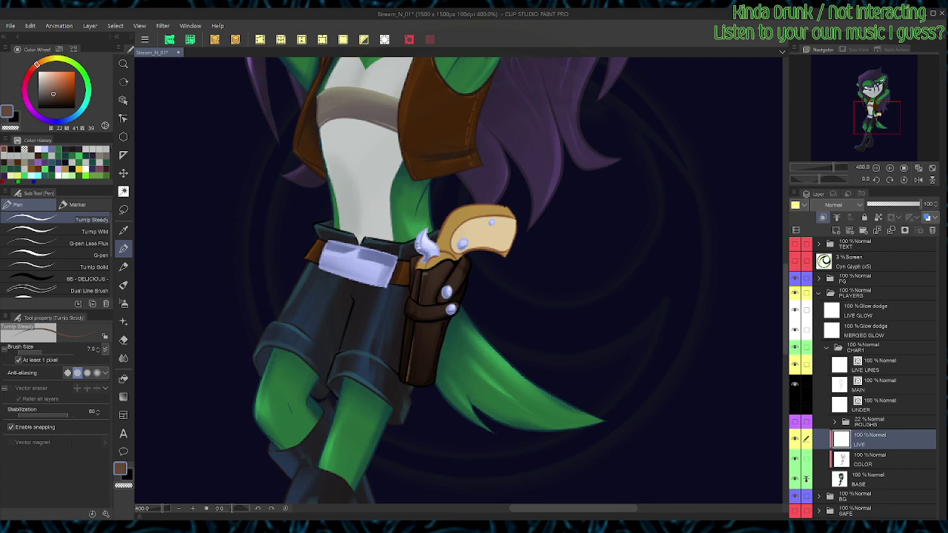
left_click_drag(438, 294, 440, 302)
key("r")
left_click_drag(552, 319, 526, 207)
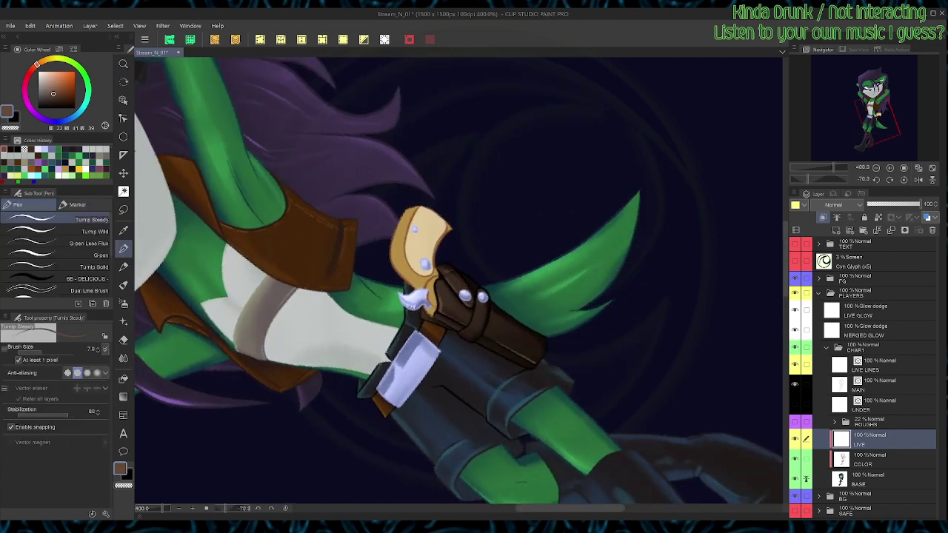
key("c")
key("c")
key("ctrl+@")
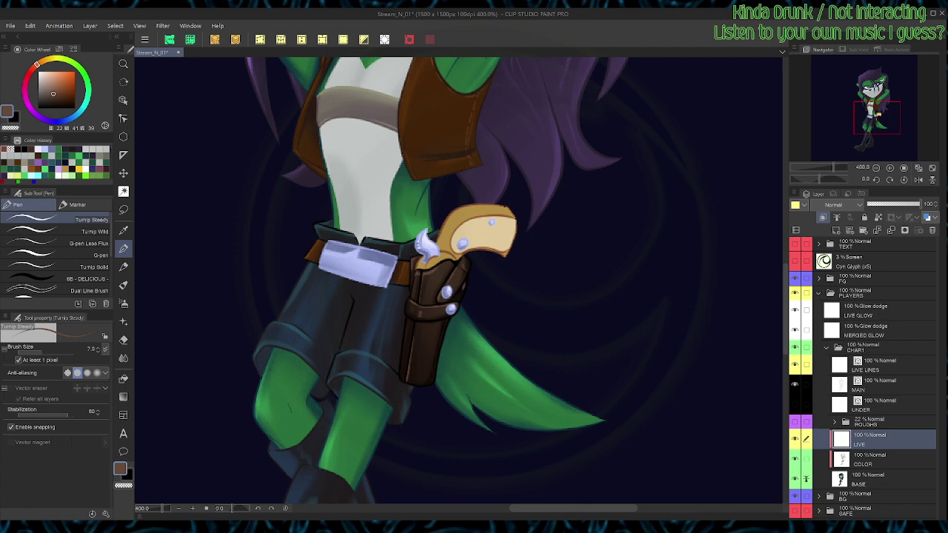
Step: Add more lighter brown highlight lines to the holster's lower body and outer flap edge, turning the canvas upside down
key("c")
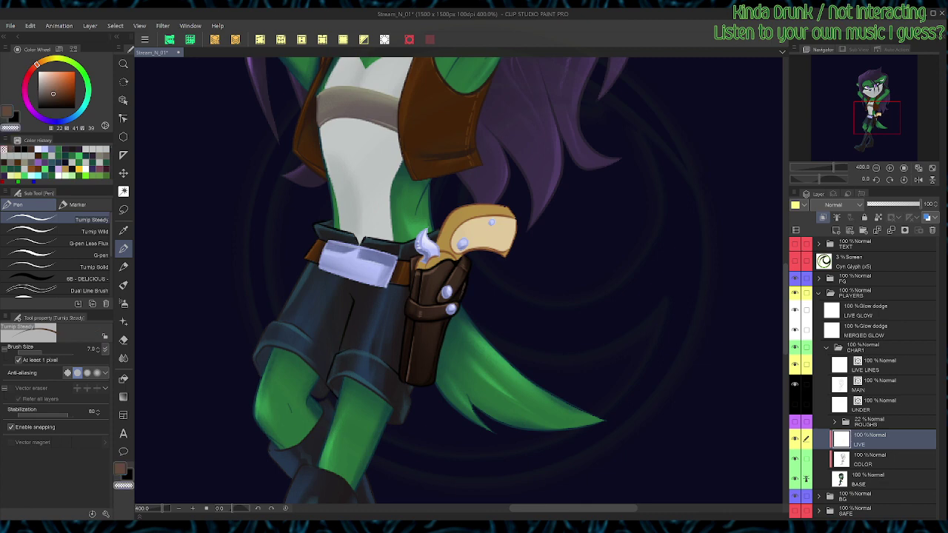
key("c")
left_click_drag(445, 327, 440, 340)
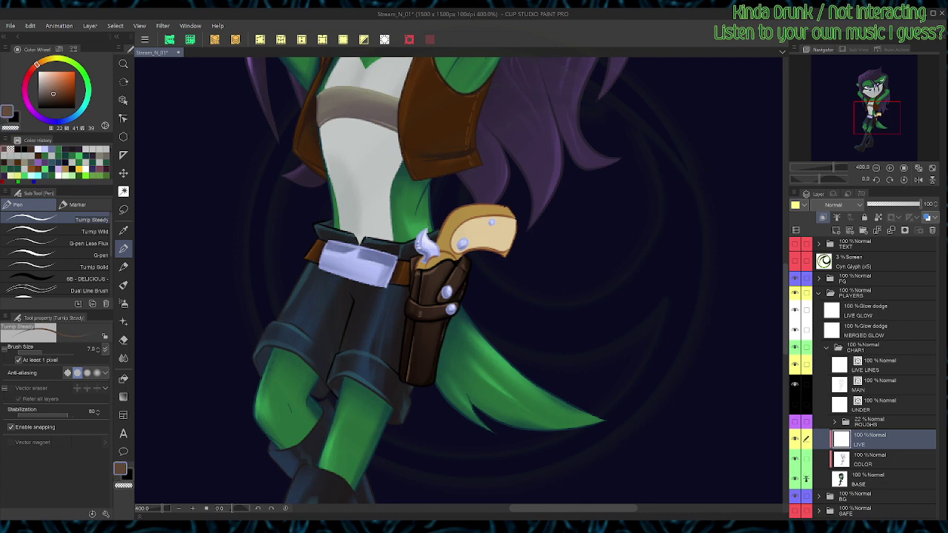
key("c")
mouse_move(445, 328)
left_mouse_down()
mouse_move(441, 340)
mouse_move(466, 283)
left_mouse_up()
left_click_drag(481, 355, 427, 208)
left_click_drag(474, 296, 437, 391)
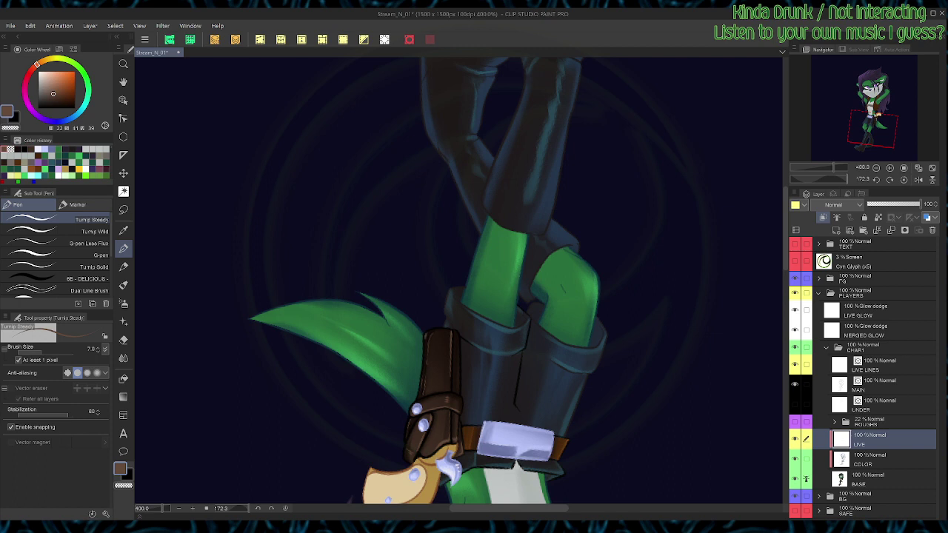
Step: Switch to the transparent colour, return the canvas to upright on the holster, and save the illustration
key("c")
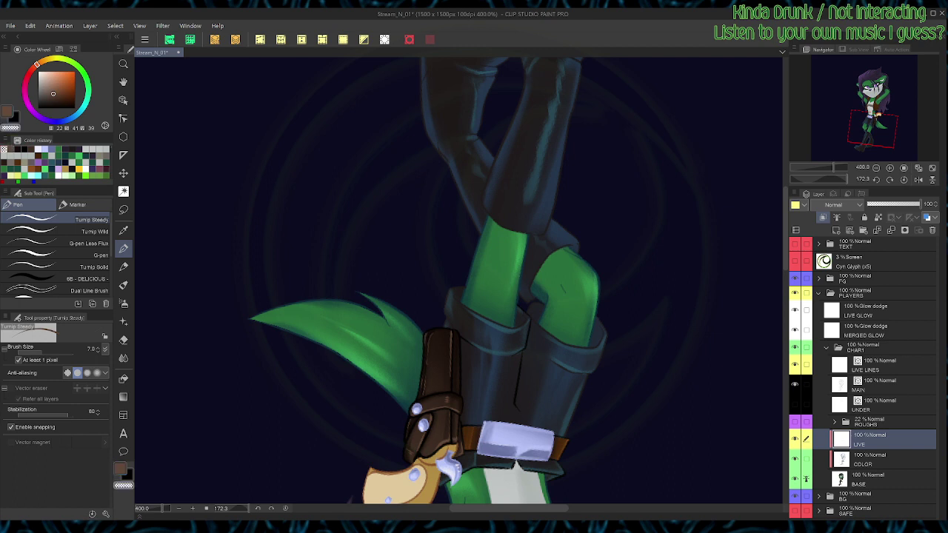
key("r")
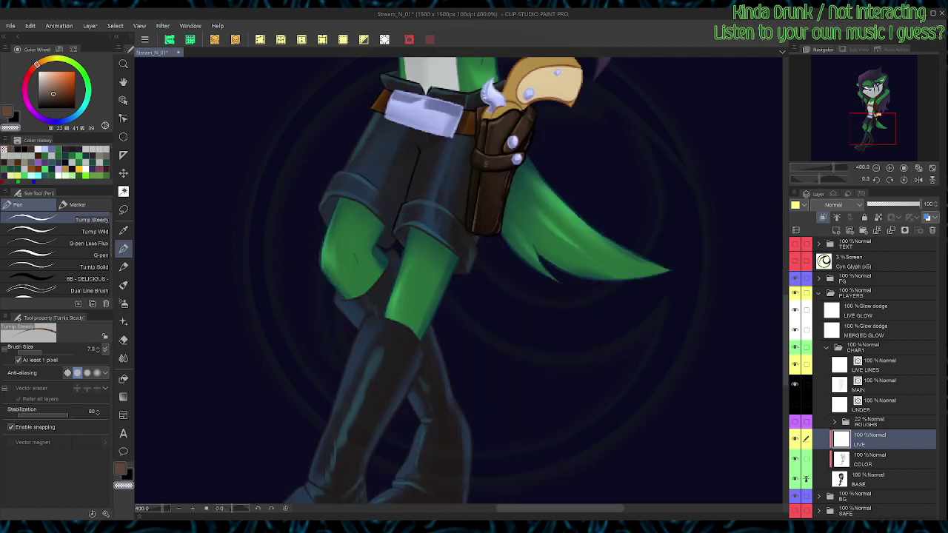
key("space")
left_click_drag(488, 222, 457, 305)
key("g")
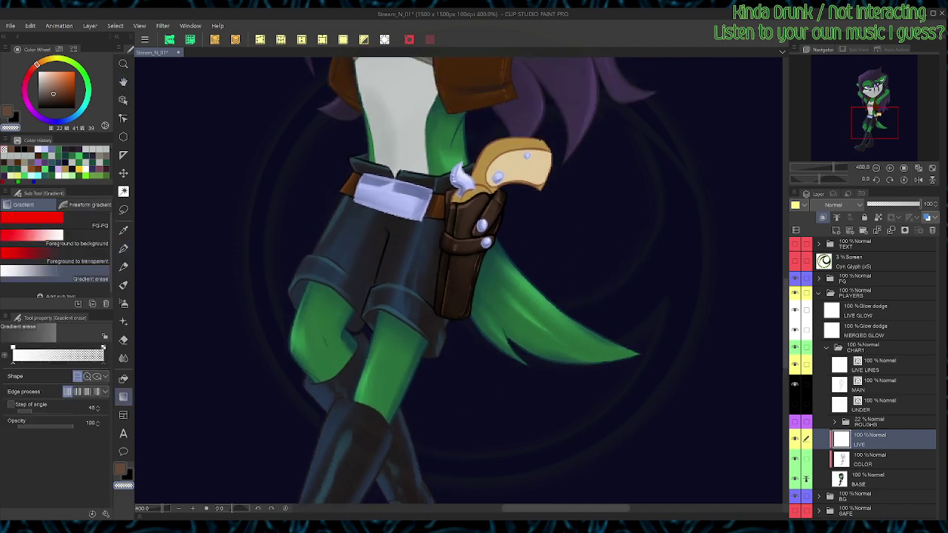
key("p")
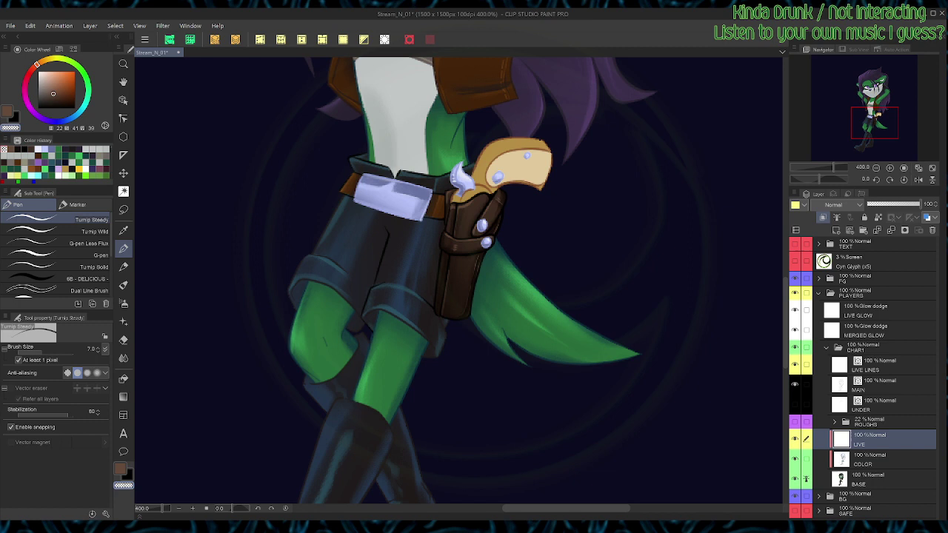
key("ctrl+s")
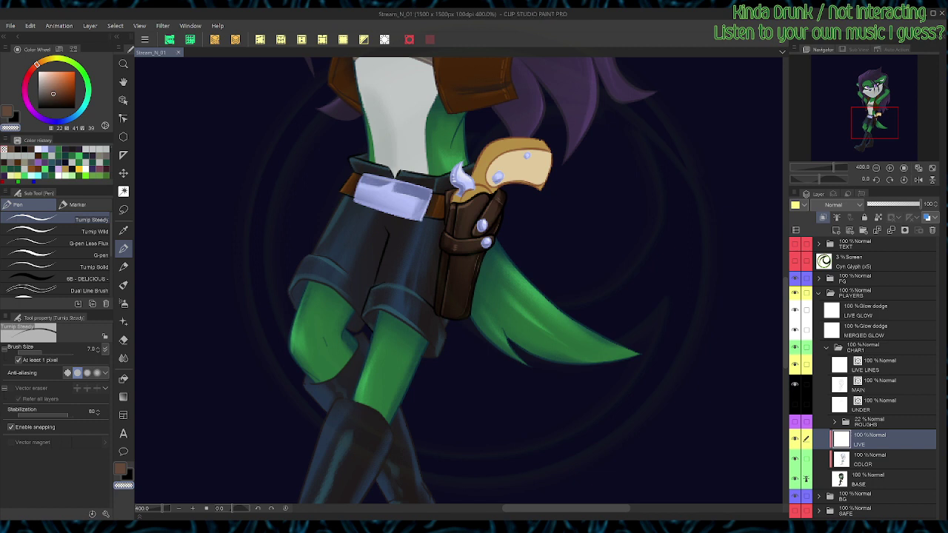
key("alt+Tab")
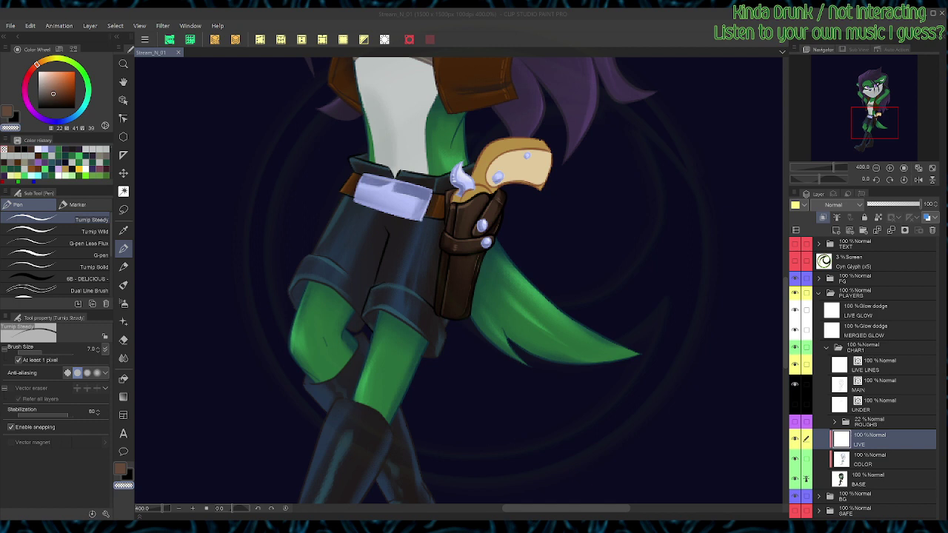
scroll(642, 407, "up", 2)
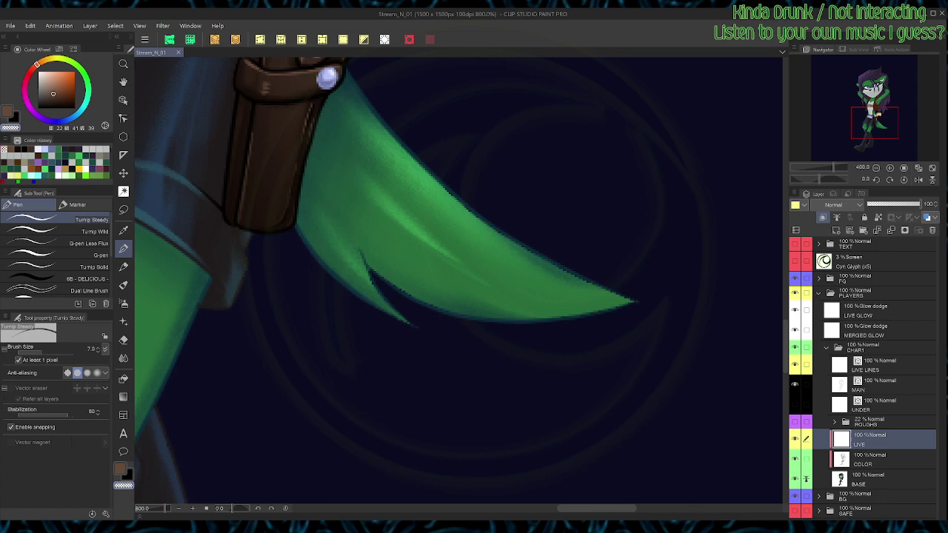
scroll(642, 406, "down", 3)
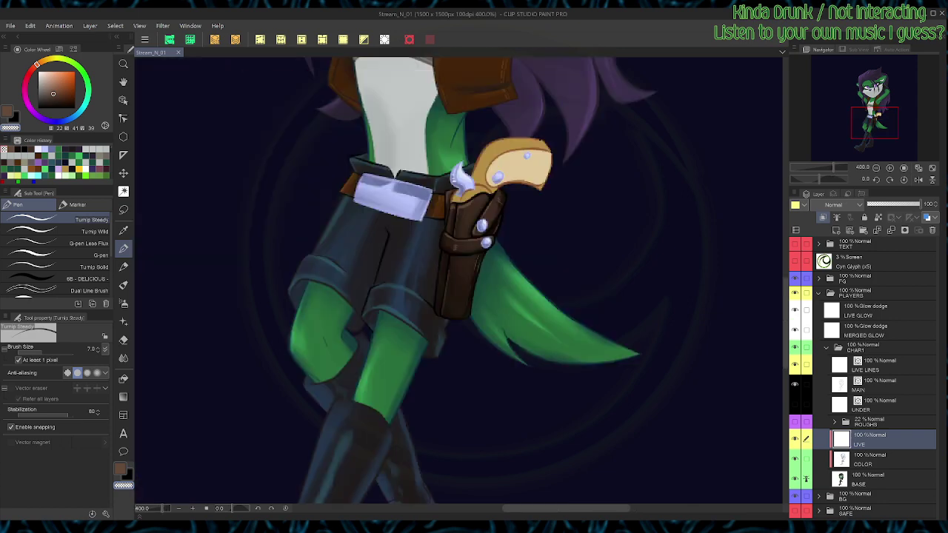
Step: Select the revolver's golden area with the Ref Base auto select and brush sampled brown shading where it meets the holster
key("space")
left_click_drag(454, 246, 470, 353)
key("w")
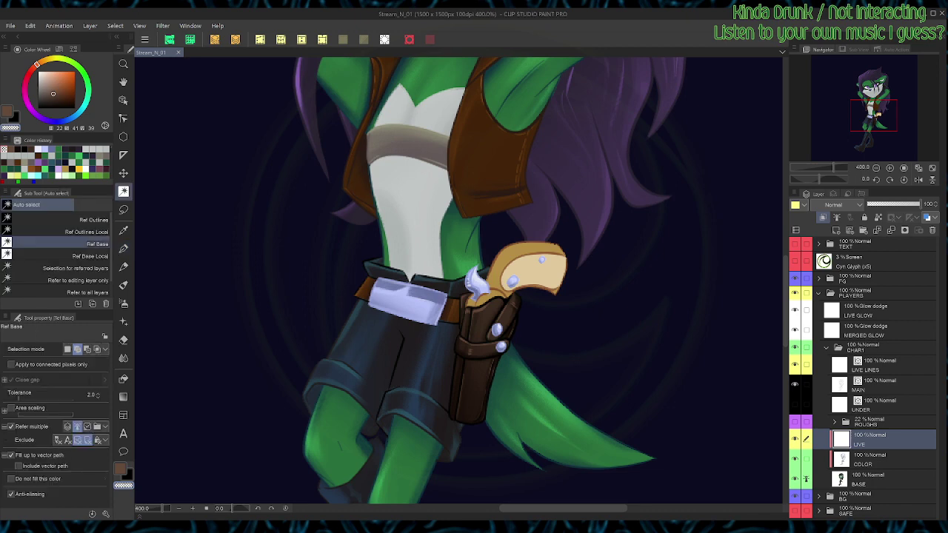
left_click(526, 268)
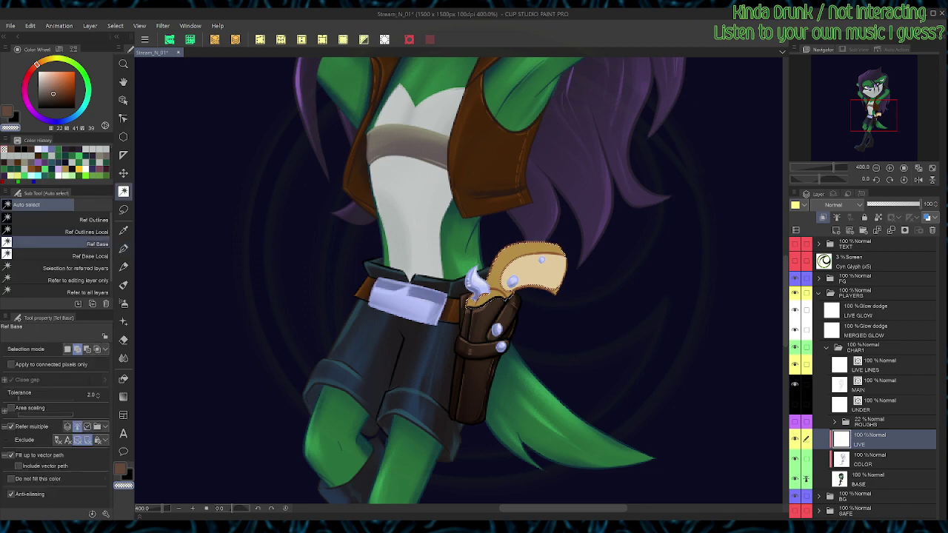
left_click(504, 271, "alt")
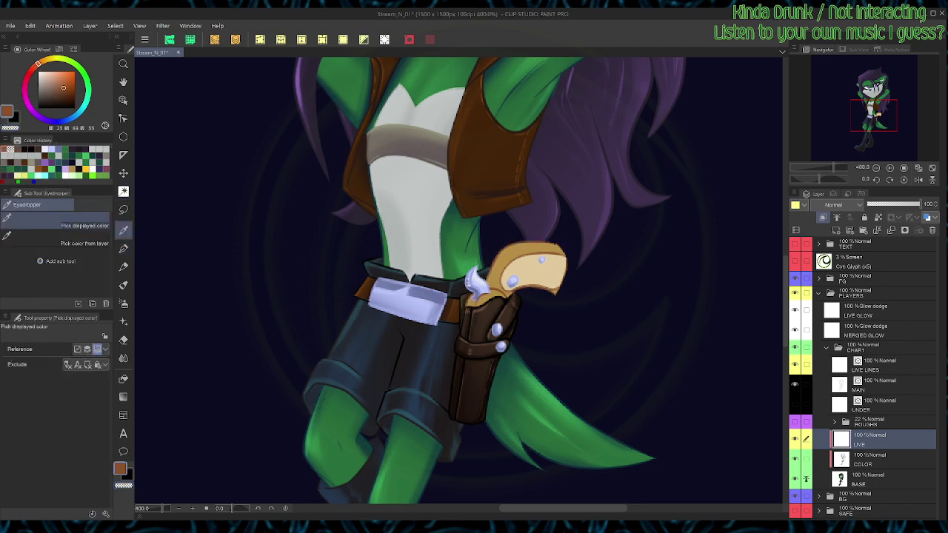
key("b")
left_click_drag(475, 297, 469, 309)
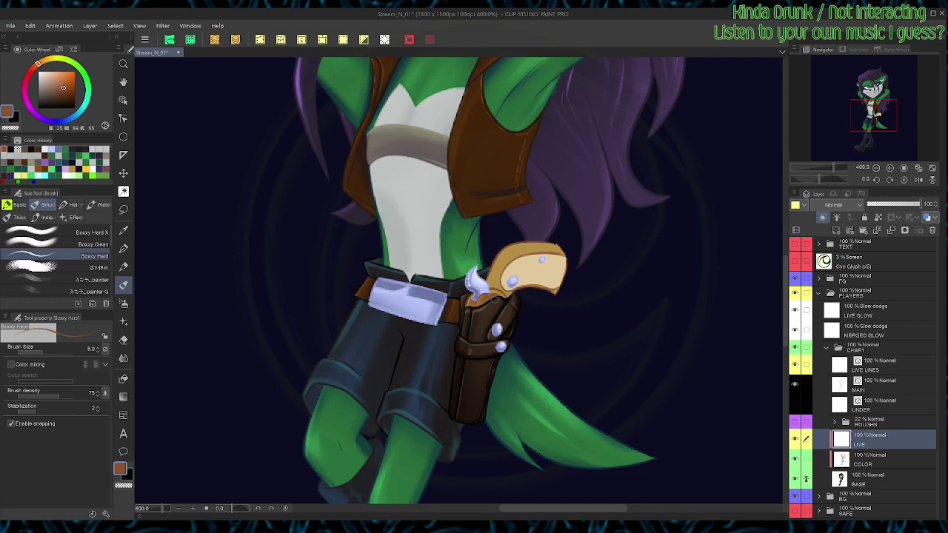
Step: Paint brown shading from the revolver's base up along the outer edge of its grip, trimming strokes with the transparent colour
key("c")
left_click_drag(504, 302, 501, 297)
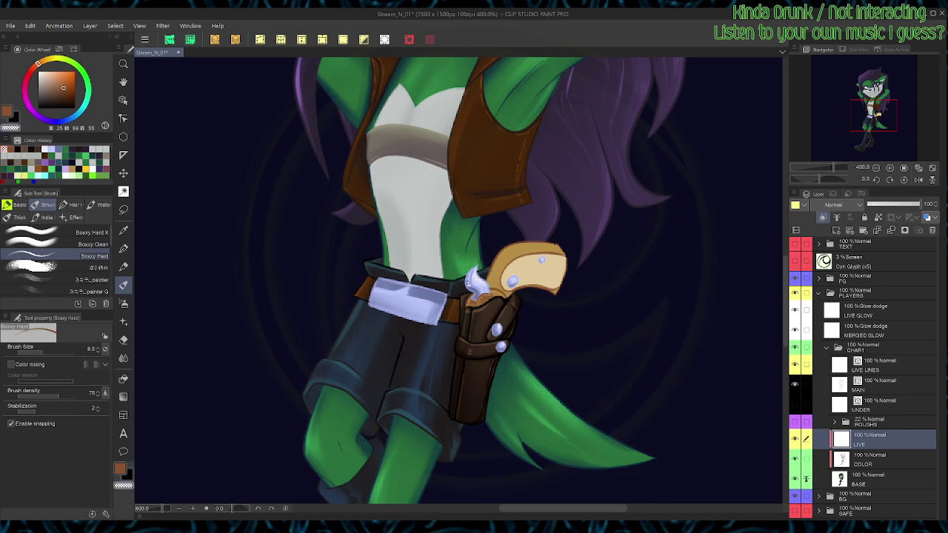
key("c")
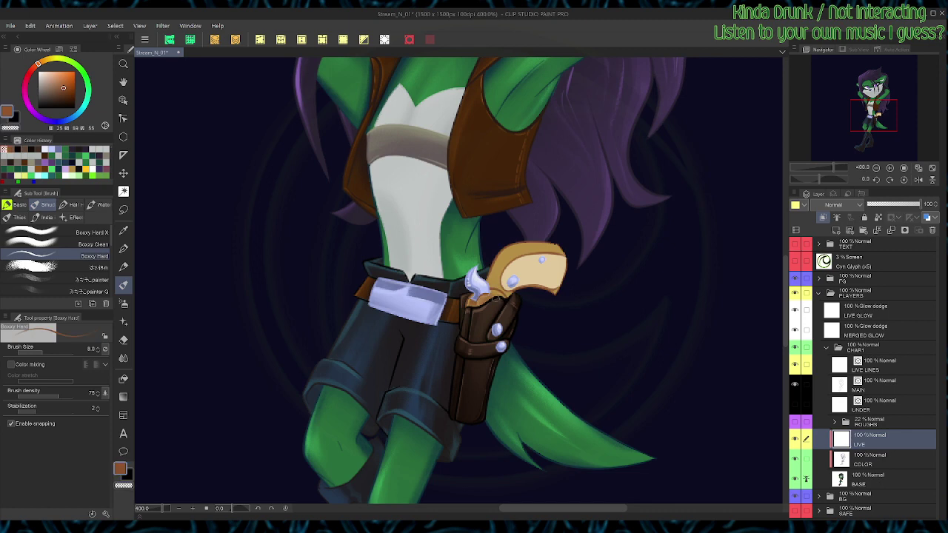
left_click_drag(481, 305, 498, 298)
mouse_move(505, 294)
left_mouse_down()
mouse_move(488, 274)
mouse_move(492, 286)
mouse_move(488, 274)
mouse_move(505, 250)
mouse_move(551, 243)
left_mouse_up()
key("c")
key("c")
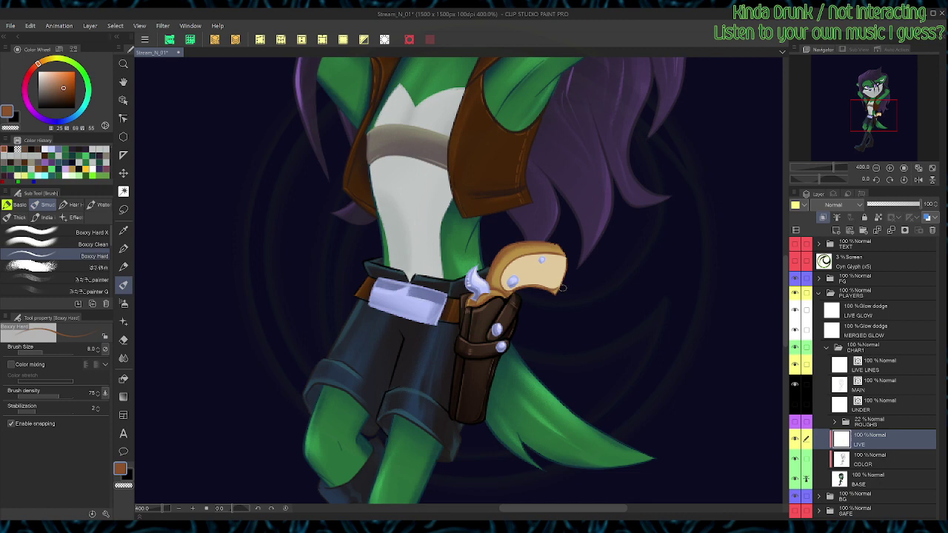
Step: Clean the brown shading on the grip's inner curve with the transparent colour and shade the grip's tip in a rotated view
key("c")
left_click_drag(488, 278, 500, 259)
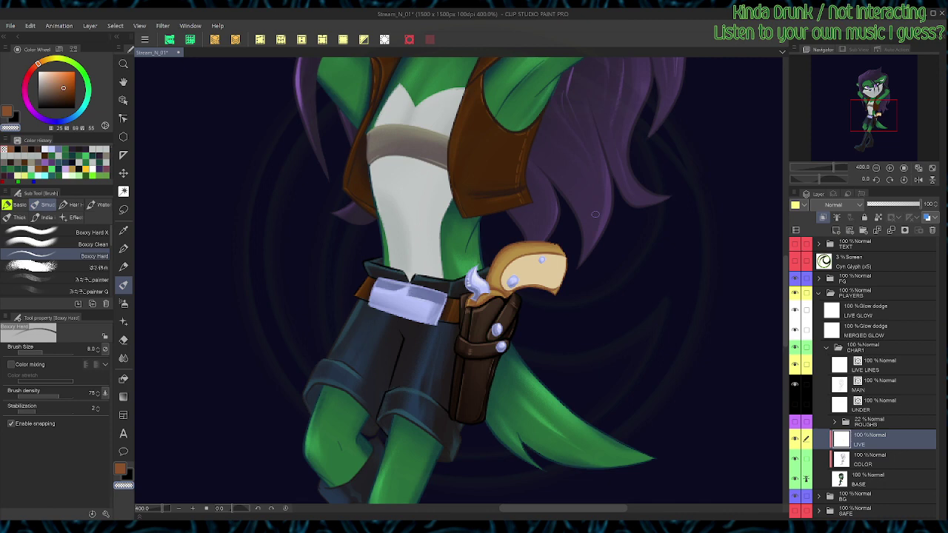
left_click_drag(630, 237, 518, 197)
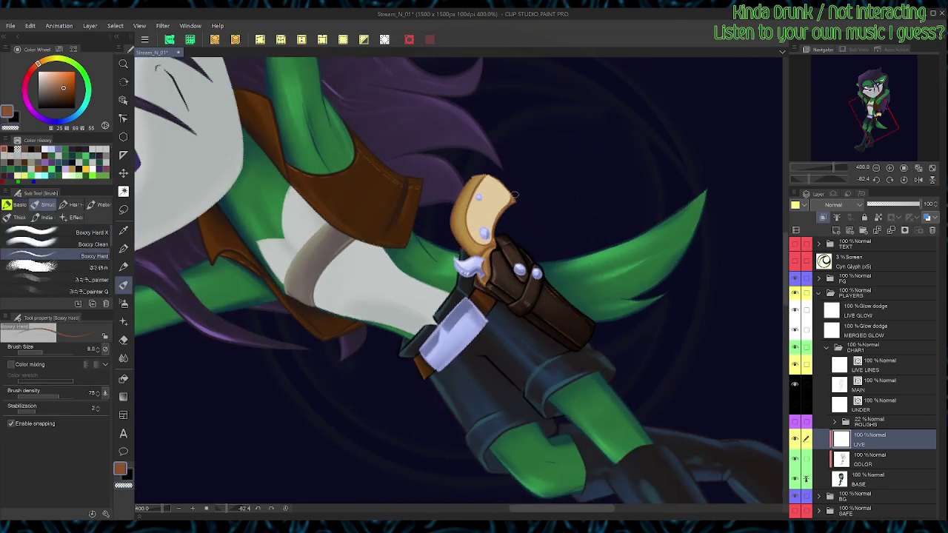
key("ctrl+@")
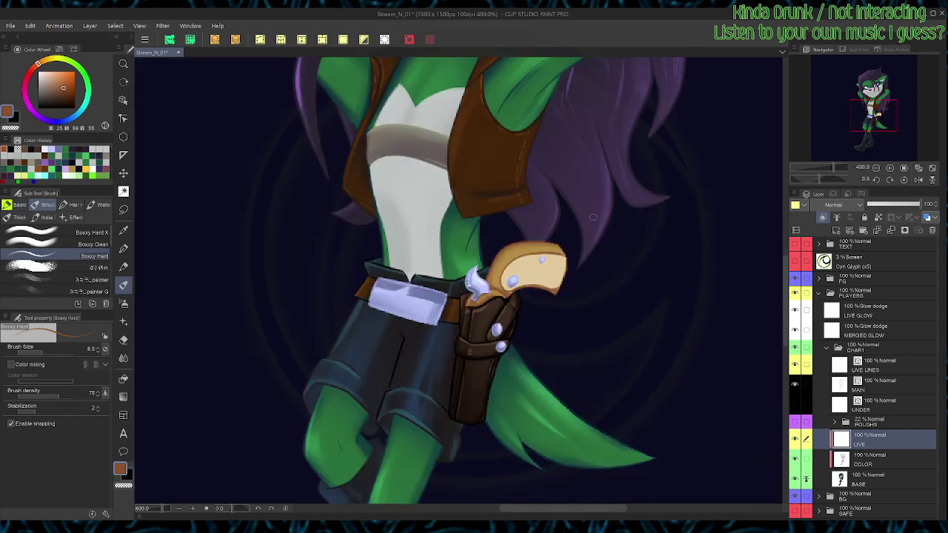
Step: Sample the grip's gold, lighten it to pale tan, and brush highlights along the grip's upper edge and butt corner
left_click(518, 254, "alt")
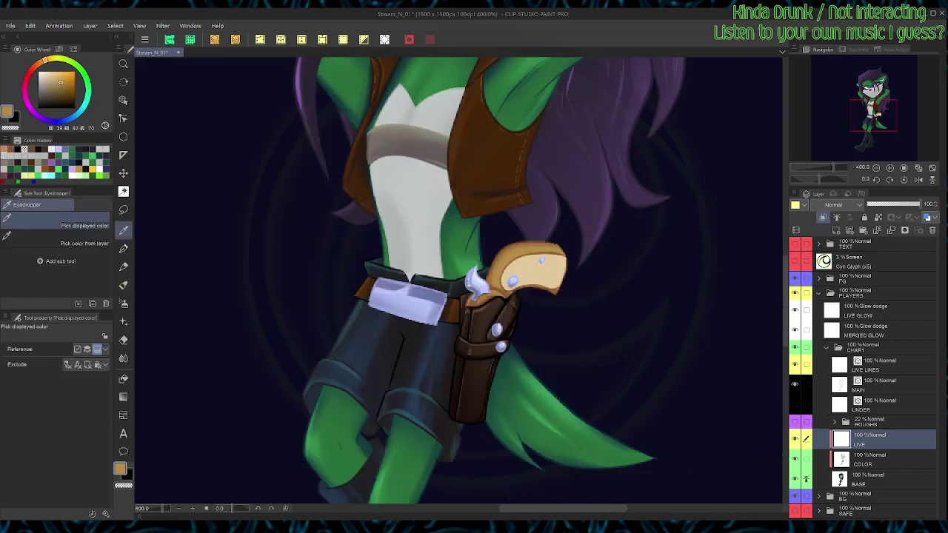
left_click(52, 74)
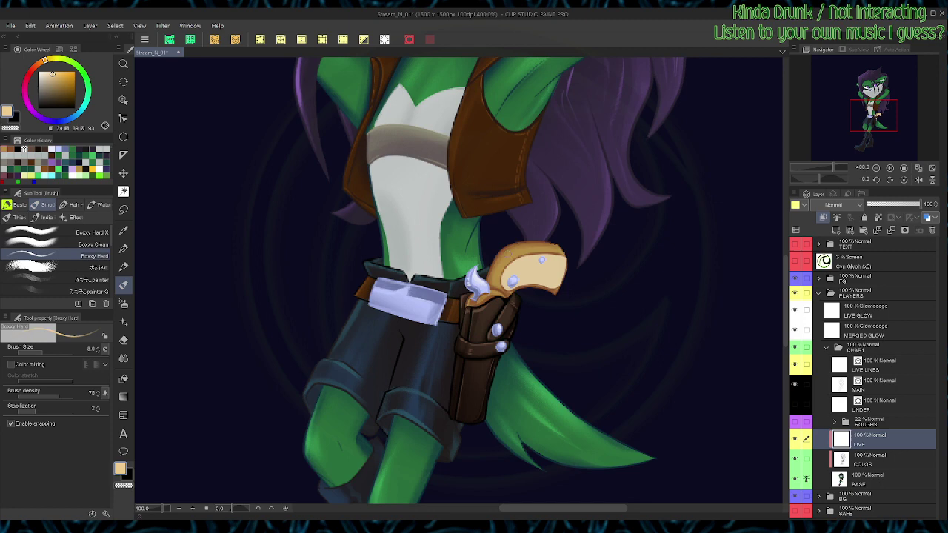
left_click_drag(515, 248, 501, 258)
key("c")
key("c")
left_click_drag(555, 245, 561, 260)
key("c")
left_click(562, 290, "alt")
Step: Refine the pale tan highlights on the grip's outer edge in a rotated view, trimming strokes with the transparent colour
key("r")
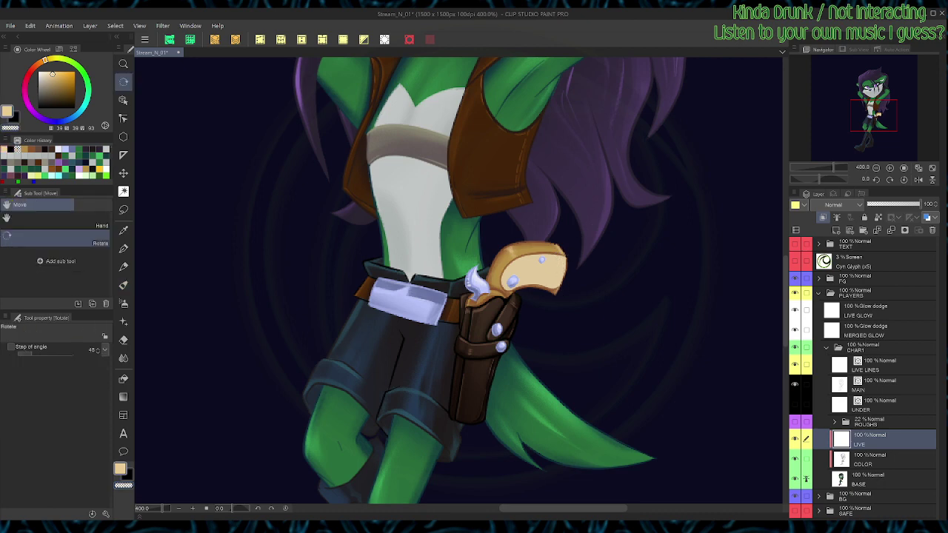
left_click_drag(595, 221, 507, 139)
left_click_drag(506, 186, 479, 218)
key("c")
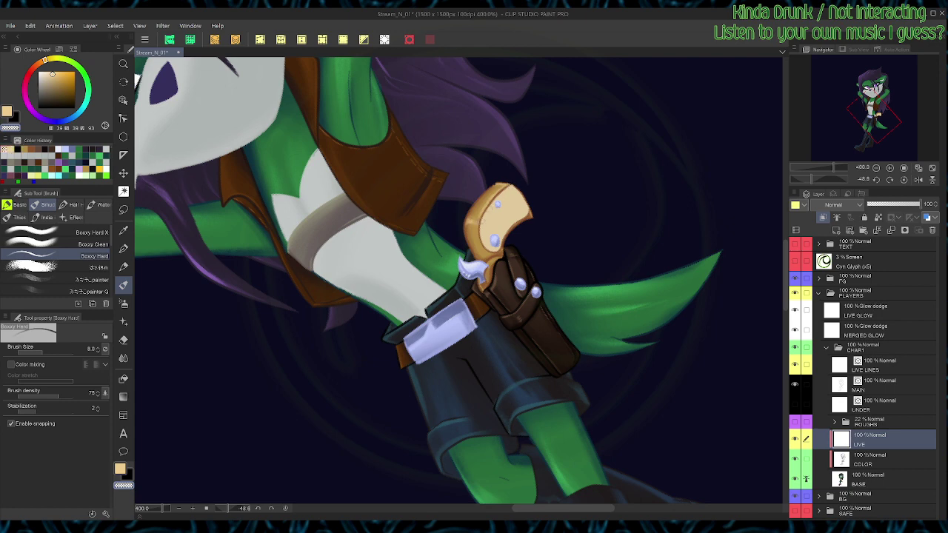
key("c")
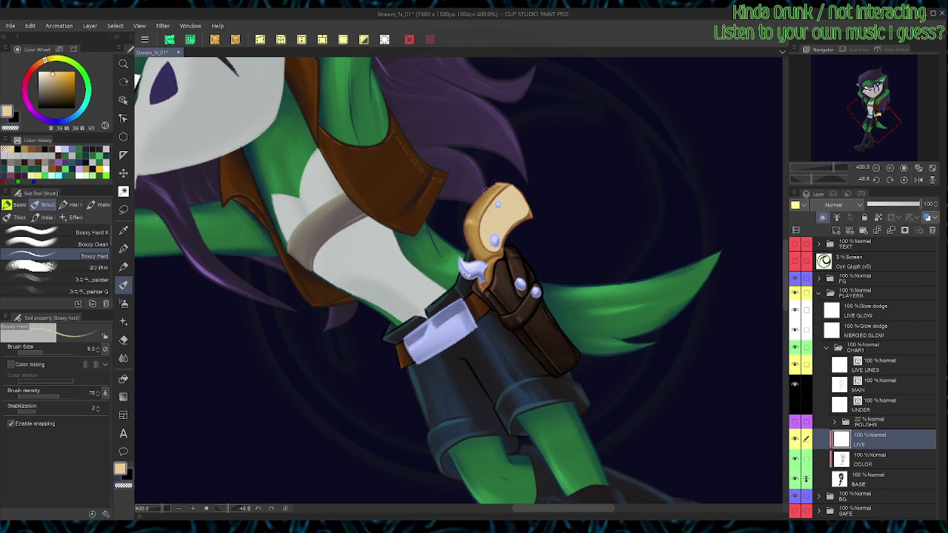
key("c")
key("c")
key("c")
key("c")
key("c")
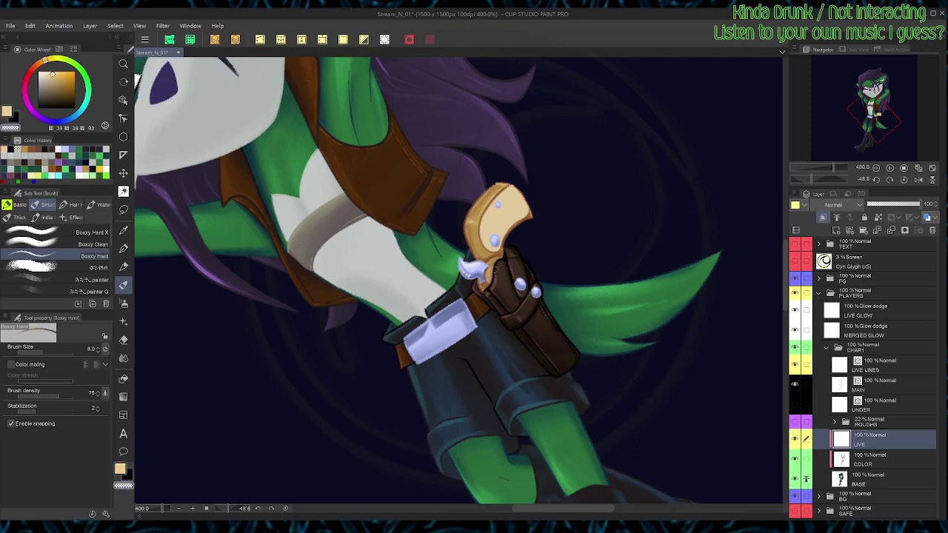
Step: Brush pale tan highlights on the revolver's golden frame beside the holster, trim them with the transparent colour, and return the canvas to upright
key("c")
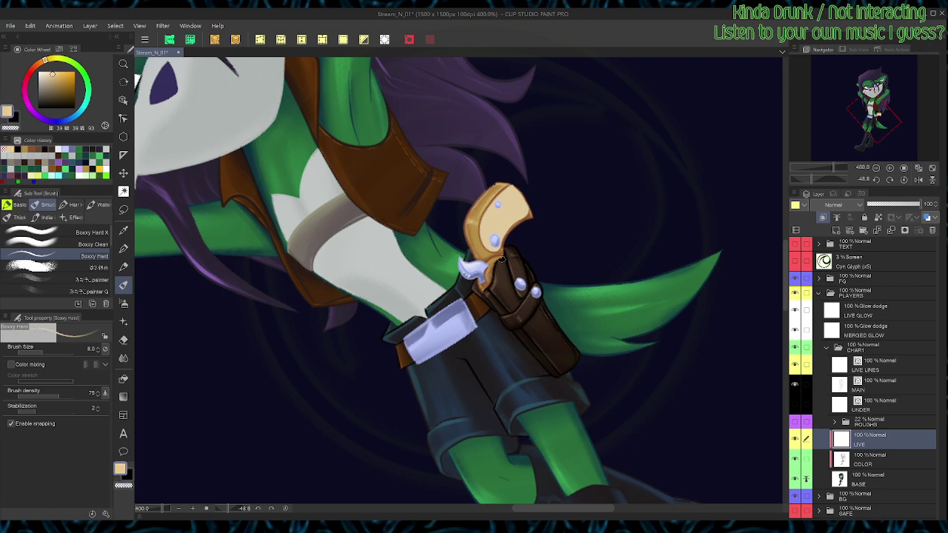
key("c")
left_click_drag(502, 261, 490, 271)
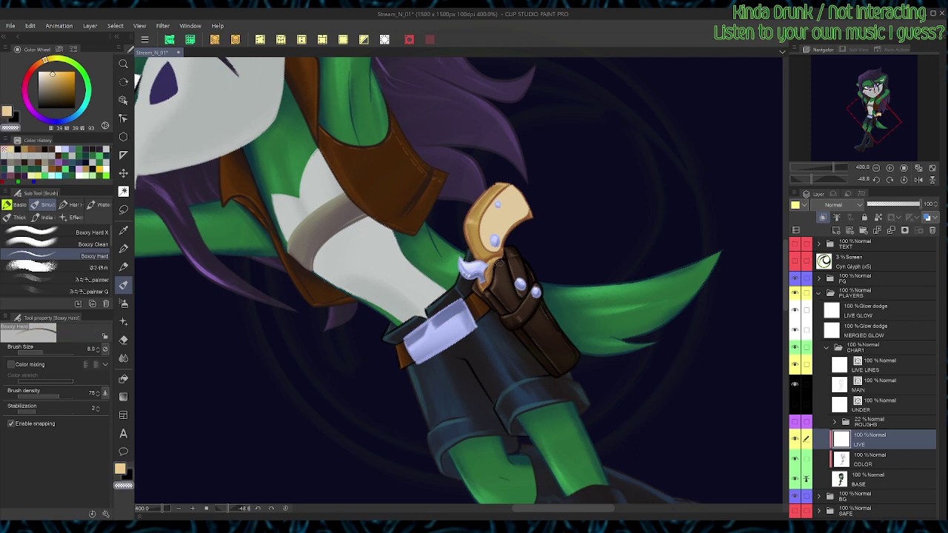
key("r")
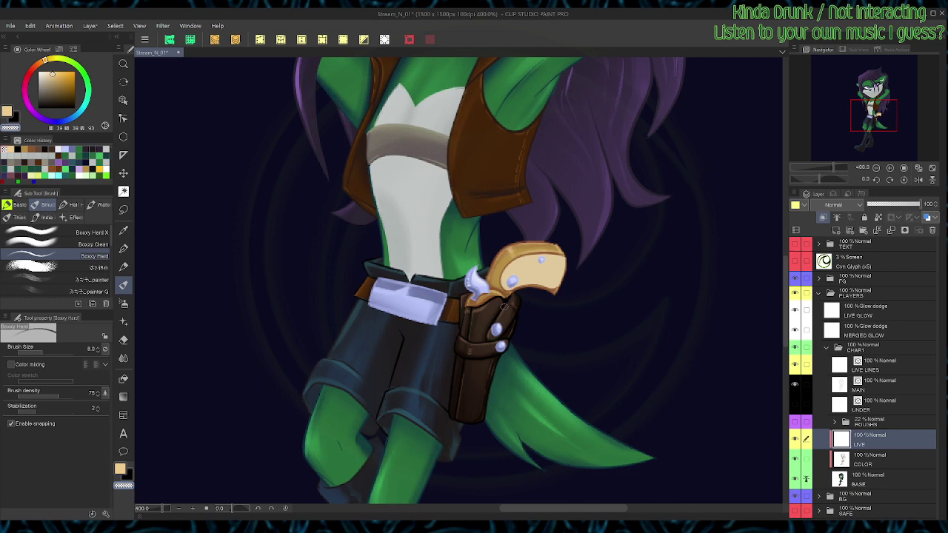
key("c")
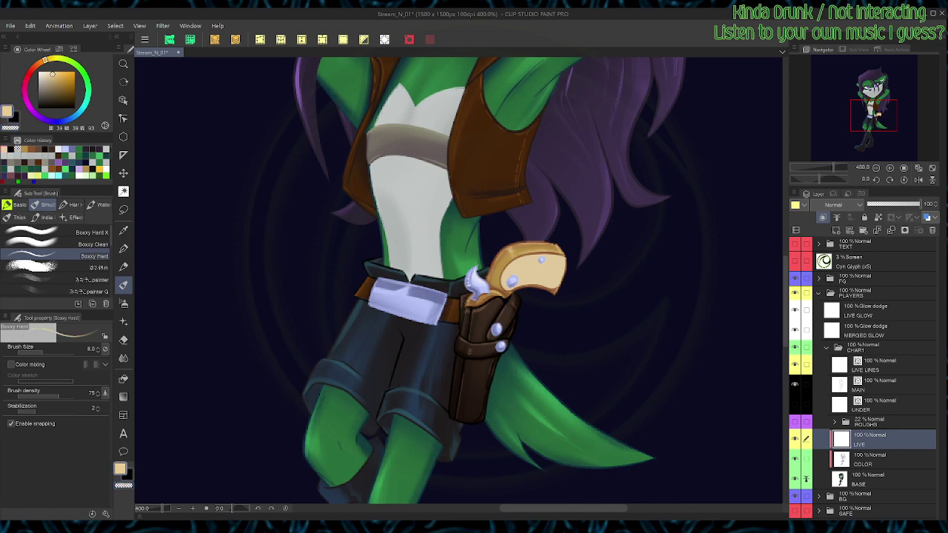
Step: Draw fine cream highlights along the grip's upper edge with the Turnip Steady pen, trimming them with the transparent colour
key("p")
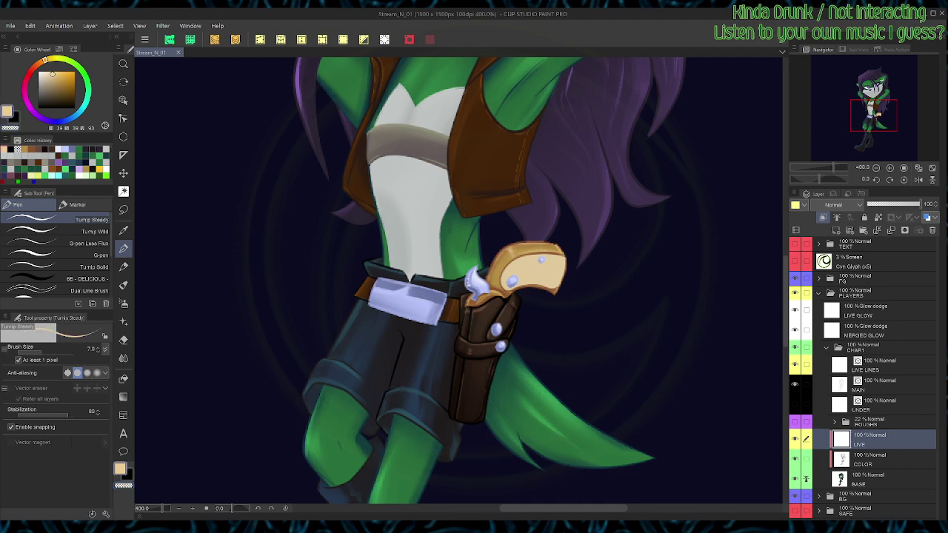
left_click(47, 71)
left_click_drag(511, 250, 535, 245)
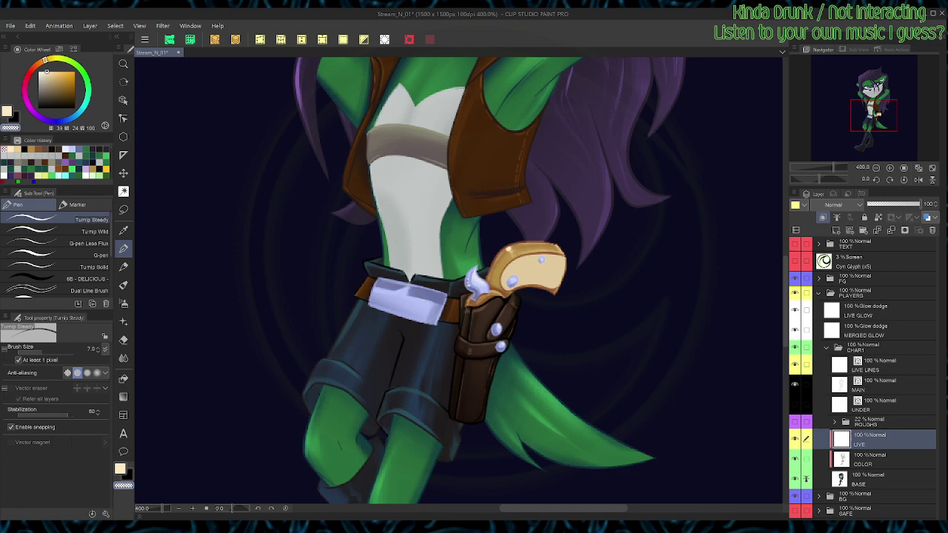
key("c")
key("c")
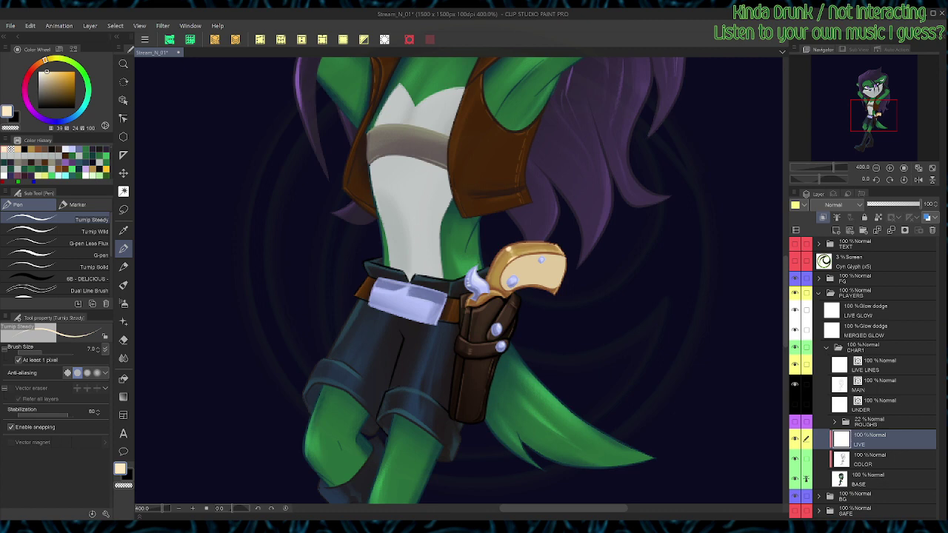
key("c")
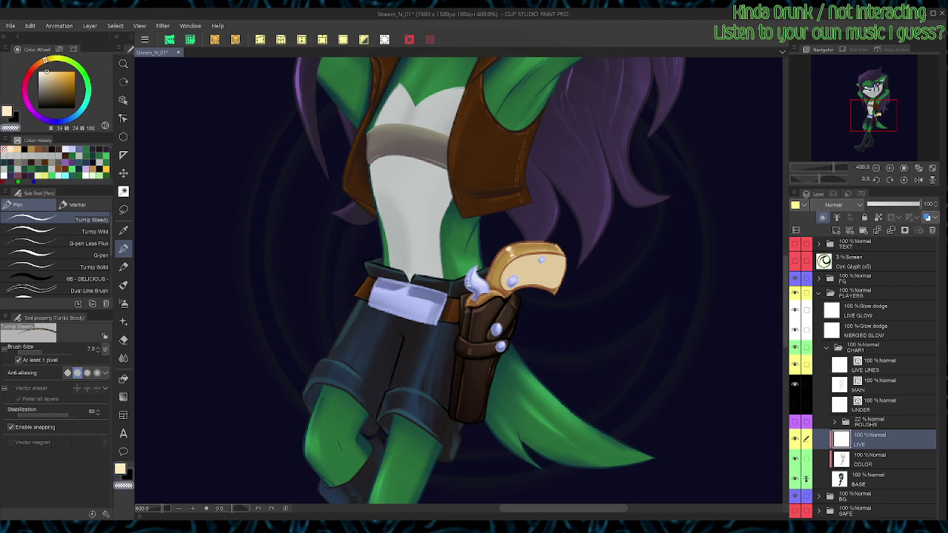
key("c")
Step: Rotate the canvas and refine the cream highlights down the grip's outer curve, alternating the pen between cream and transparent
key("shift+space")
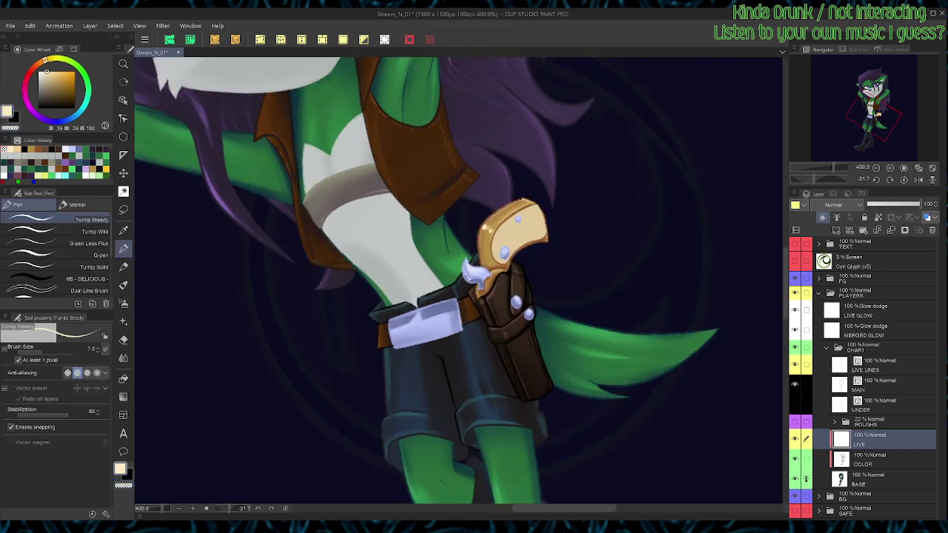
key("c")
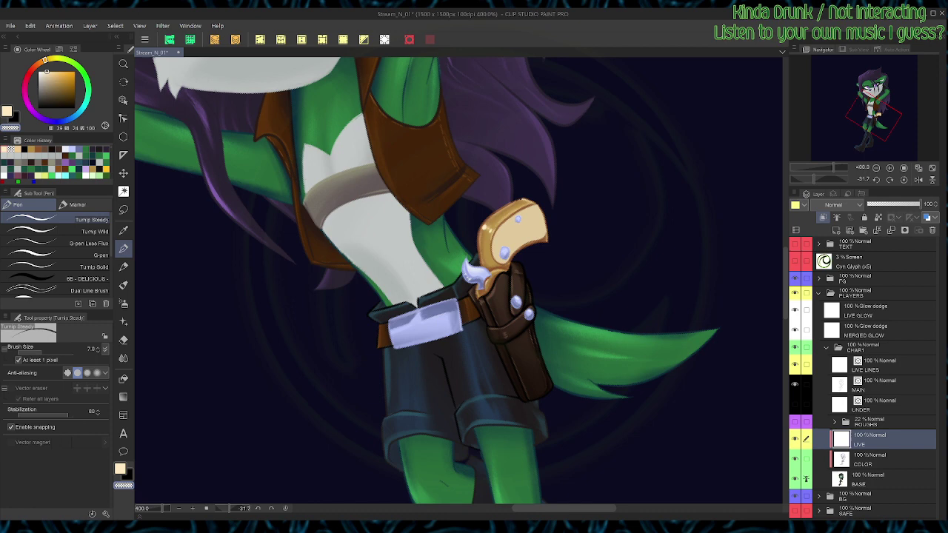
key("c")
key("c")
key("c")
key("c")
key("c")
key("c")
key("c")
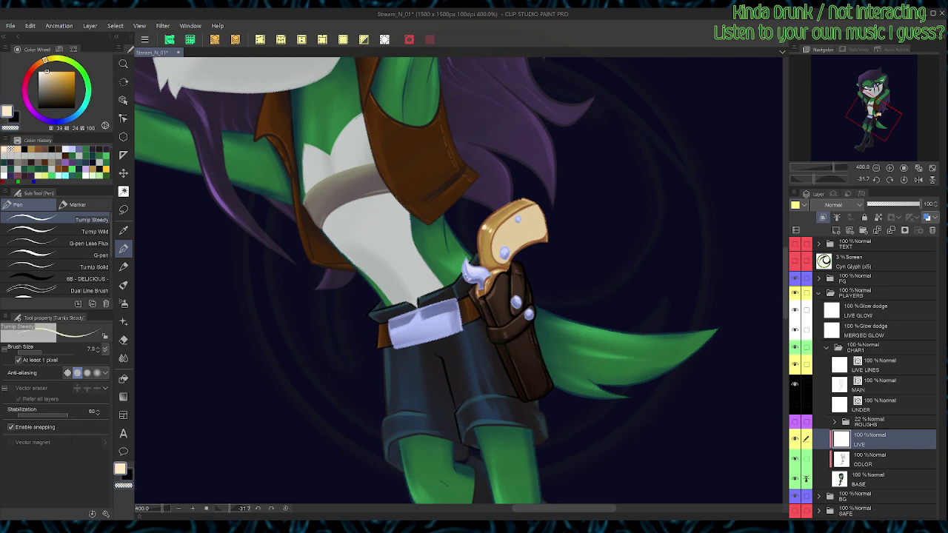
key("c")
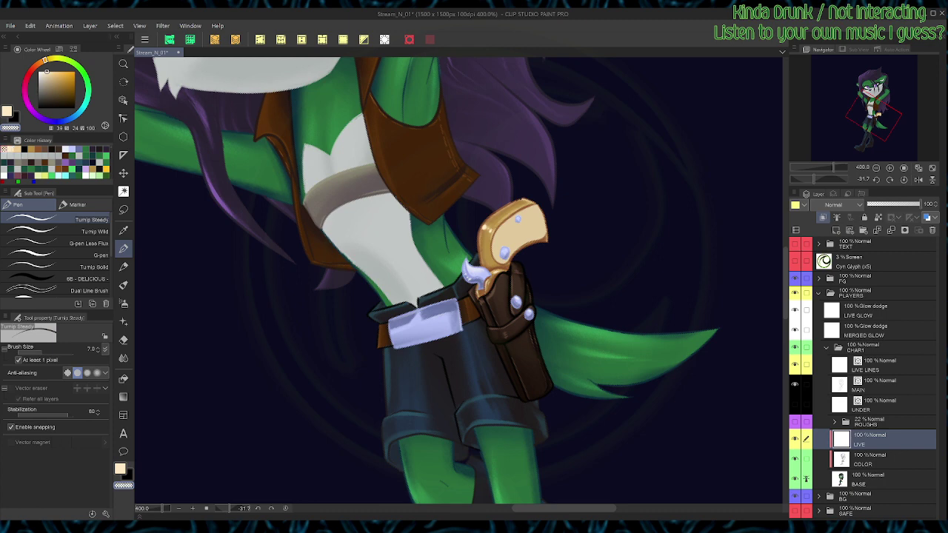
Step: Add a small cream pen highlight on the revolver's golden base near the holster and trim it with the transparent colour
key("c")
left_click_drag(478, 290, 476, 298)
key("c")
key("c")
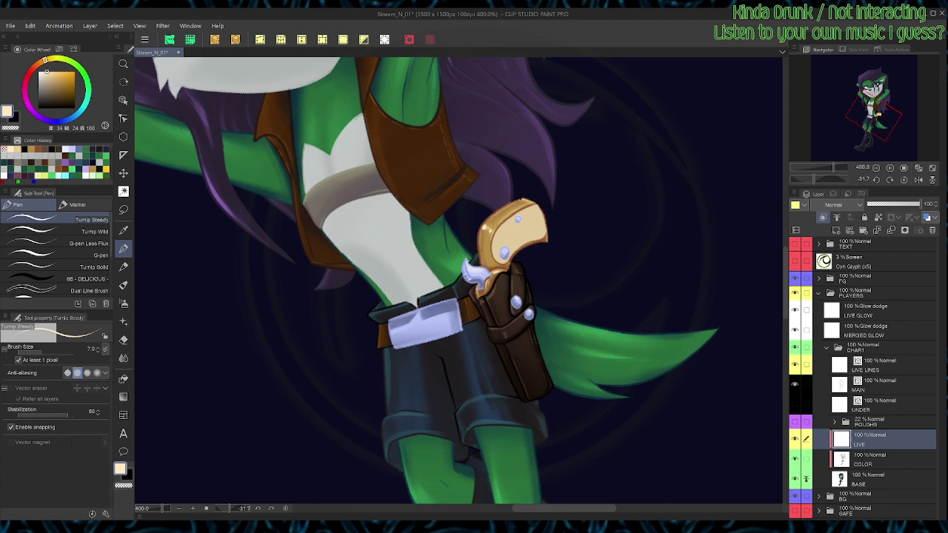
key("c")
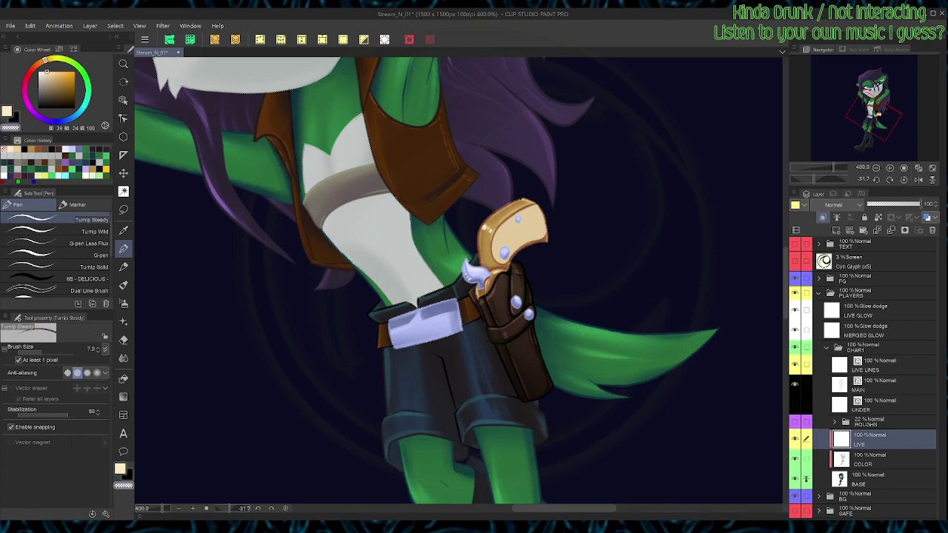
Step: Touch up the golden base's highlights in a rotated view, return the canvas to upright, clear the selection and save
key("ctrl+at")
key("r")
key("c")
key("c")
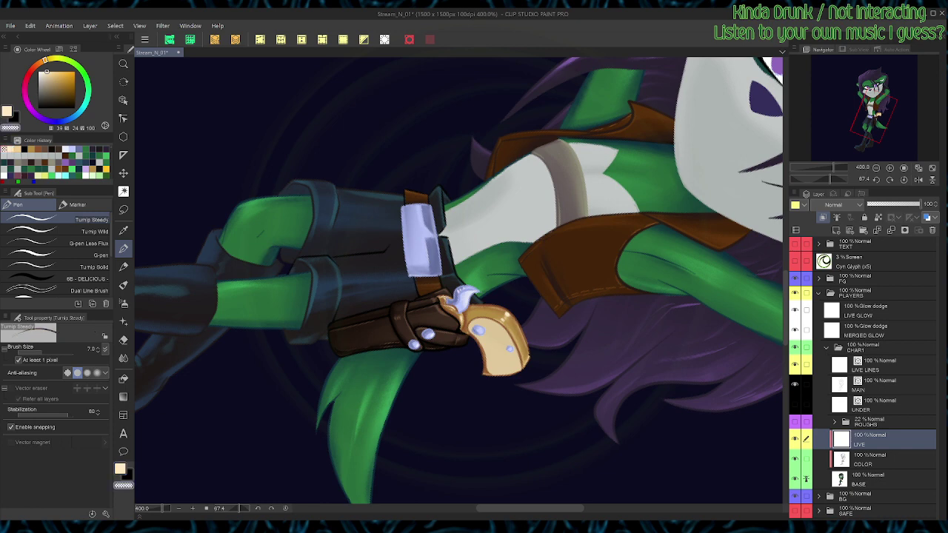
key("ctrl+@")
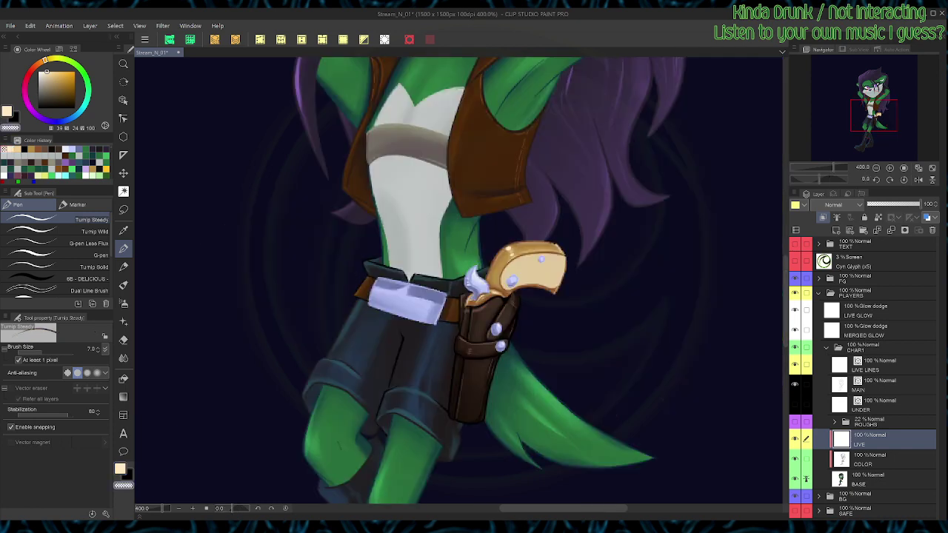
key("ctrl+d")
key("ctrl+s")
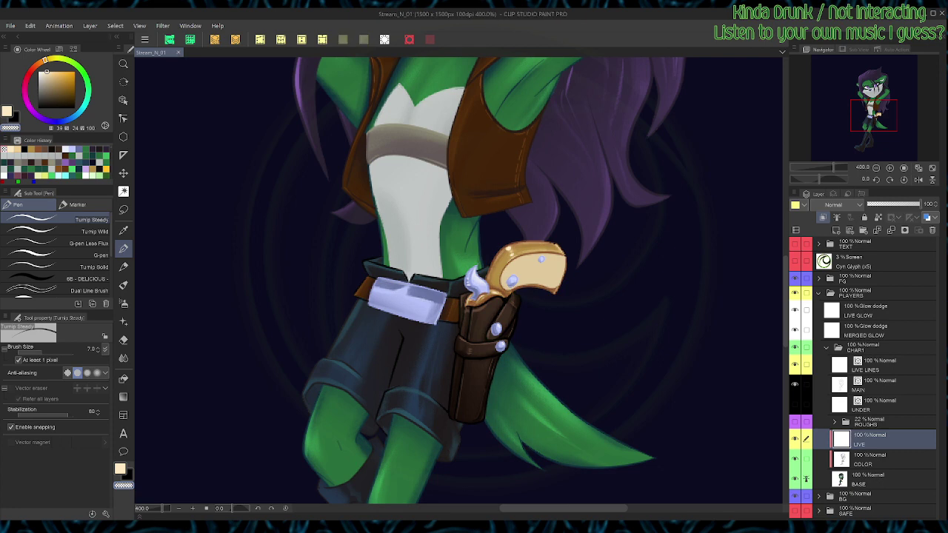
Step: Select the grip's cream inlay with the Ref Base auto select and shade its lower edge in darker tan with a size 15 Boxxy Hard brush
key("w")
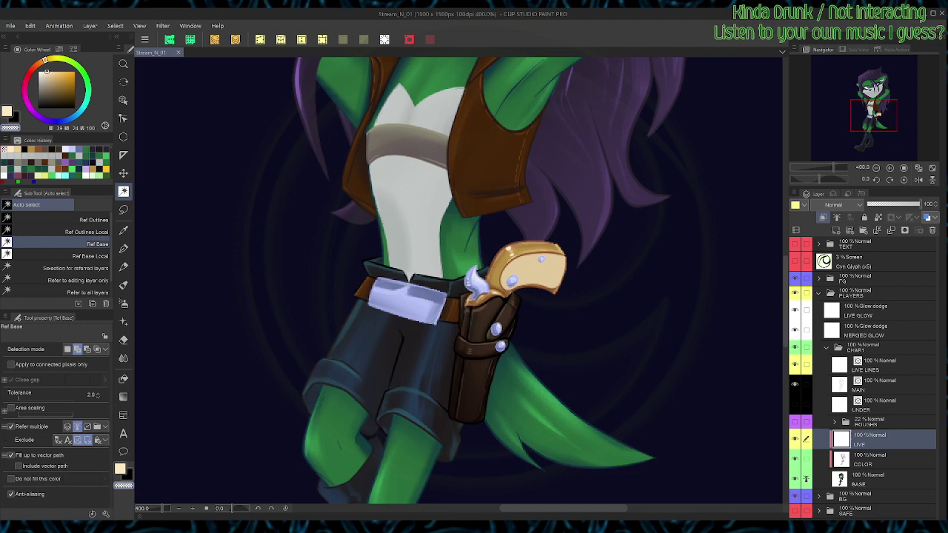
left_click(541, 259)
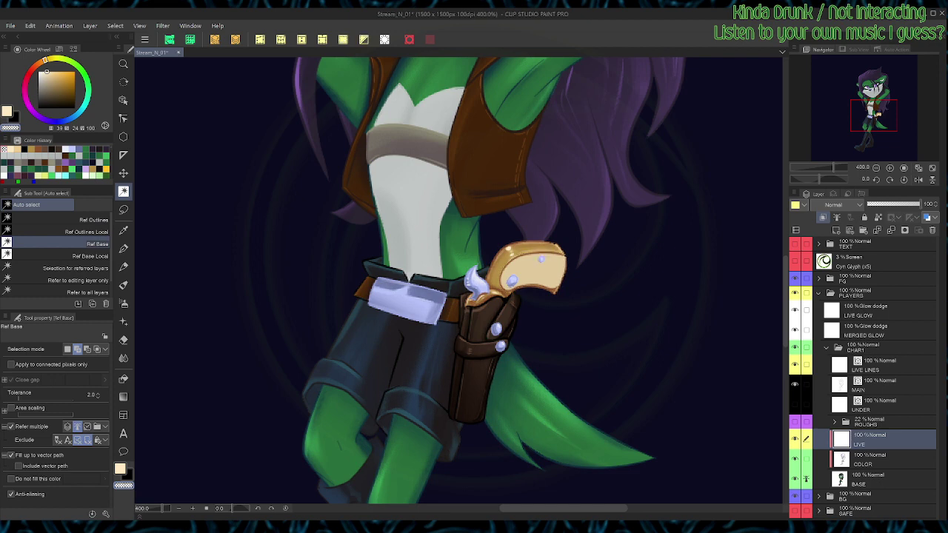
left_click(541, 259, "alt")
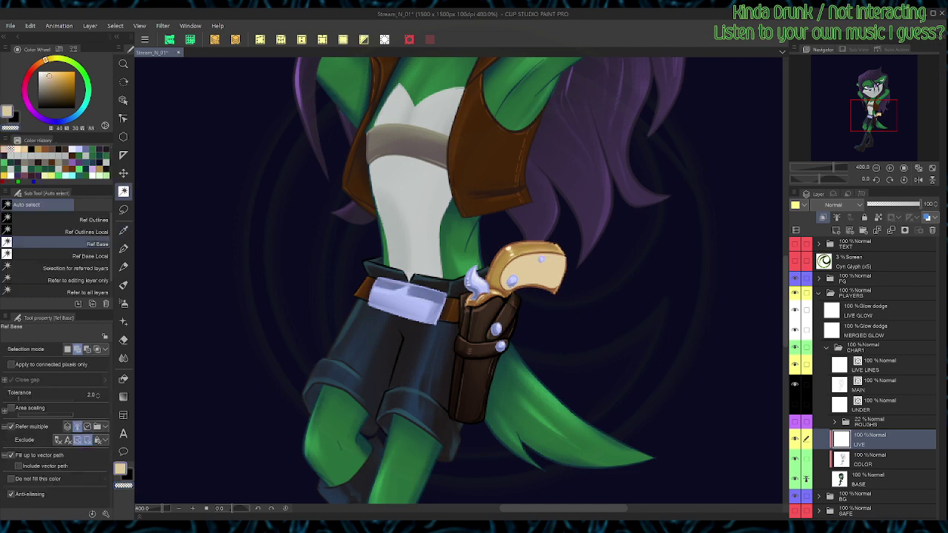
key("b")
key("bracketright")
key("bracketright")
key("bracketright")
key("bracketright")
key("bracketright")
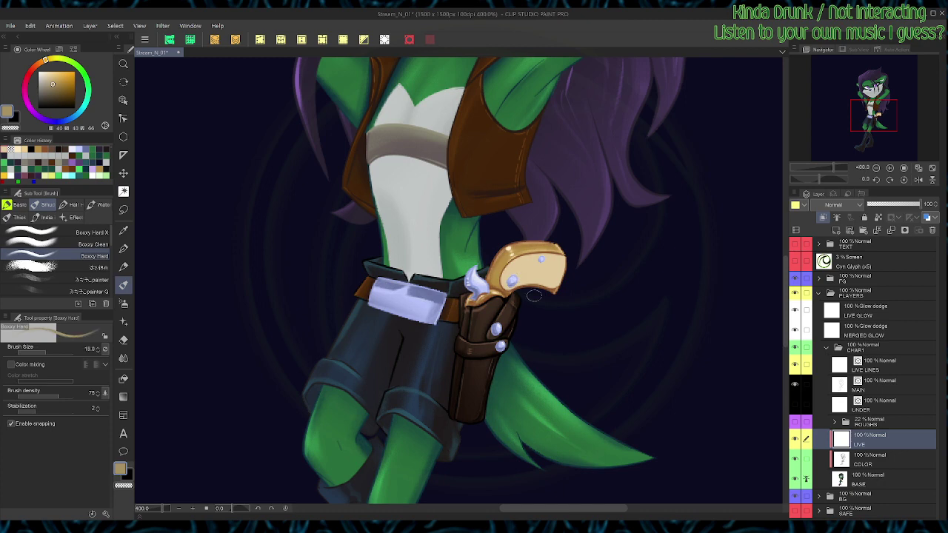
mouse_move(569, 257)
left_mouse_down()
mouse_move(565, 277)
mouse_move(547, 290)
mouse_move(519, 288)
mouse_move(529, 290)
left_mouse_up()
Step: Rotate the canvas and brush tan shading along the grip inlay's length, softening it with the transparent colour
key("shift+space")
mouse_move(622, 205)
left_mouse_down()
mouse_move(521, 115)
mouse_move(492, 107)
left_mouse_up()
left_click_drag(508, 195, 499, 233)
key("c")
left_click_drag(505, 188, 492, 229)
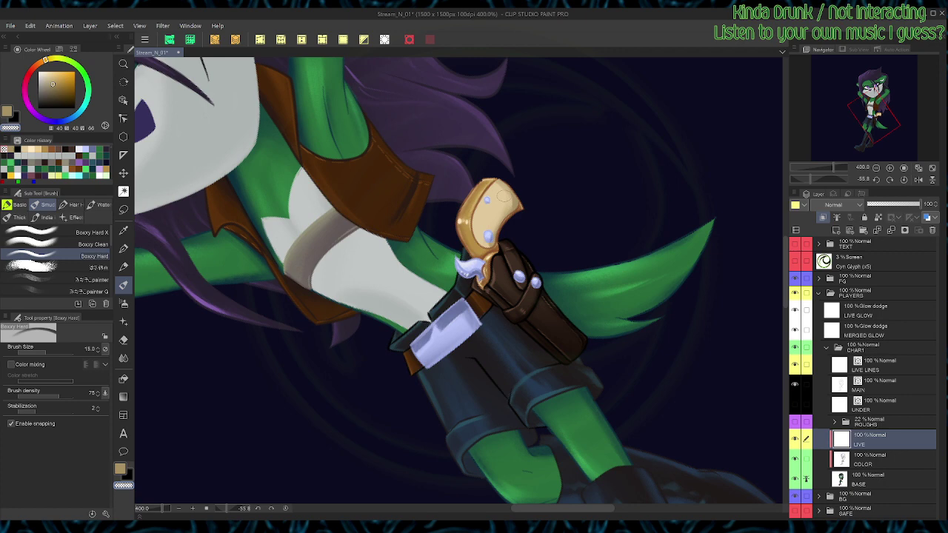
left_click(503, 179, "alt")
left_click_drag(510, 189, 497, 230)
Step: Return the canvas to upright, deepen the grip inlay's shading with a tan Foreground to transparent gradient, and switch back to the brush
key("r")
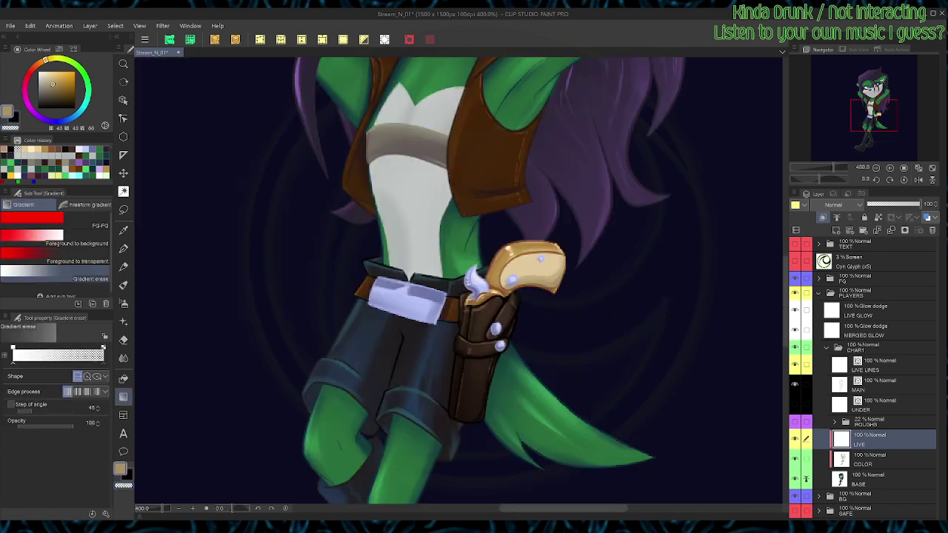
key("g")
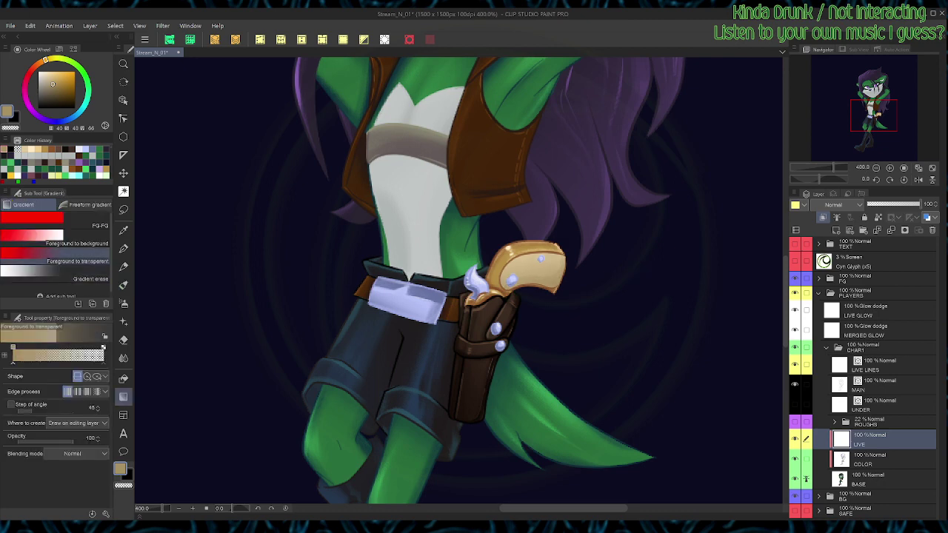
key("b")
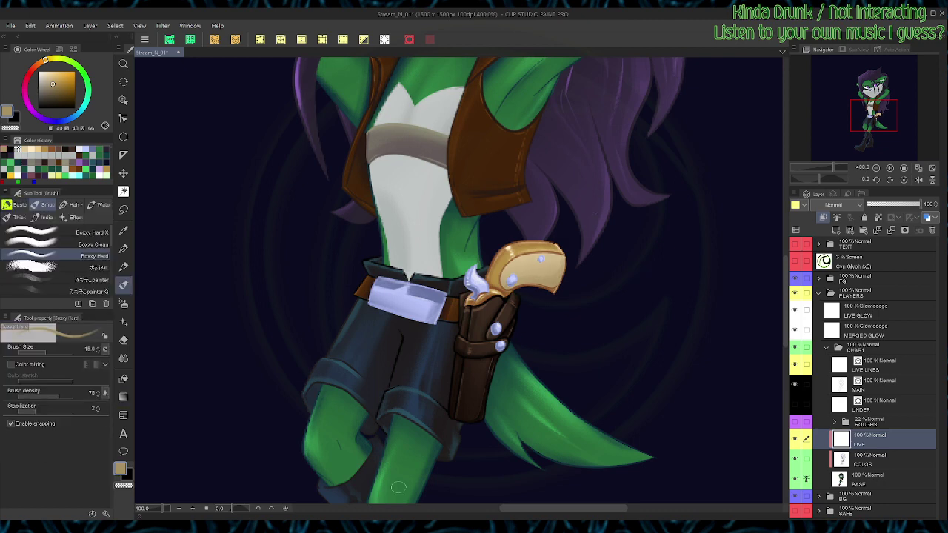
Step: Lighten the colour to pale cream and brush highlights along the middle of the grip's inlay in a rotated view
left_click(48, 74)
key("r")
mouse_move(520, 266)
left_mouse_down()
mouse_move(500, 231)
mouse_move(526, 211)
mouse_move(495, 247)
left_mouse_up()
key("c")
left_click_drag(519, 215, 506, 236)
left_click_drag(515, 216, 499, 249)
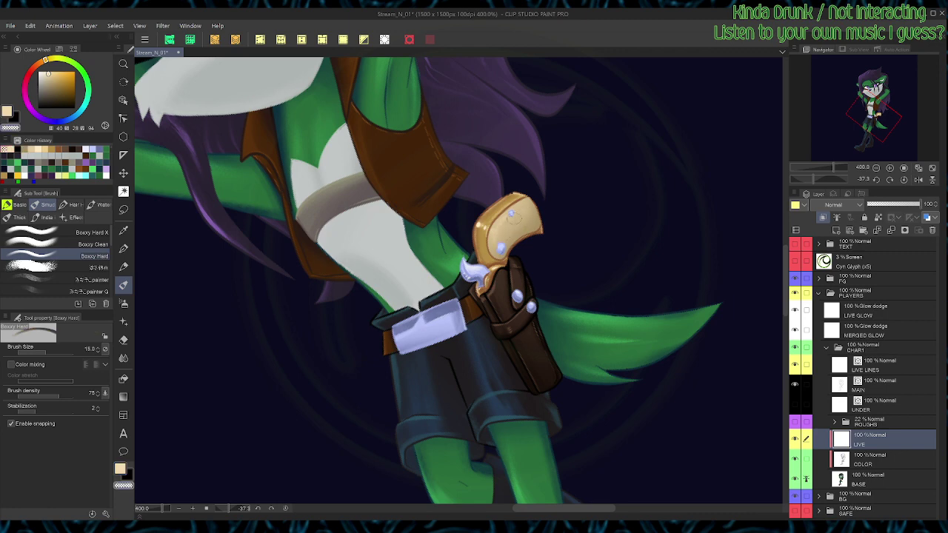
Step: Draw fine pale cream highlights on the grip's inlay with the Turnip Steady pen, trimming them with the transparent colour
key("p")
key("c")
key("c")
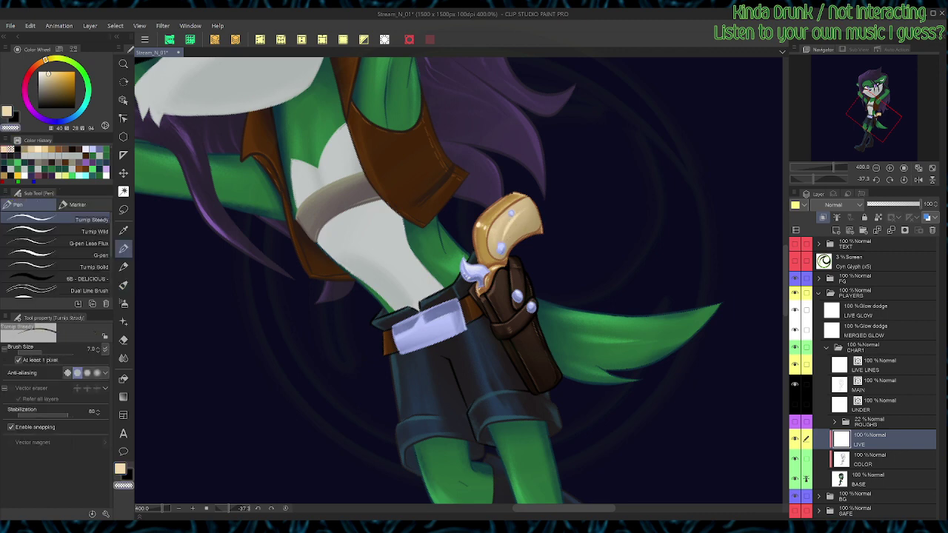
key("c")
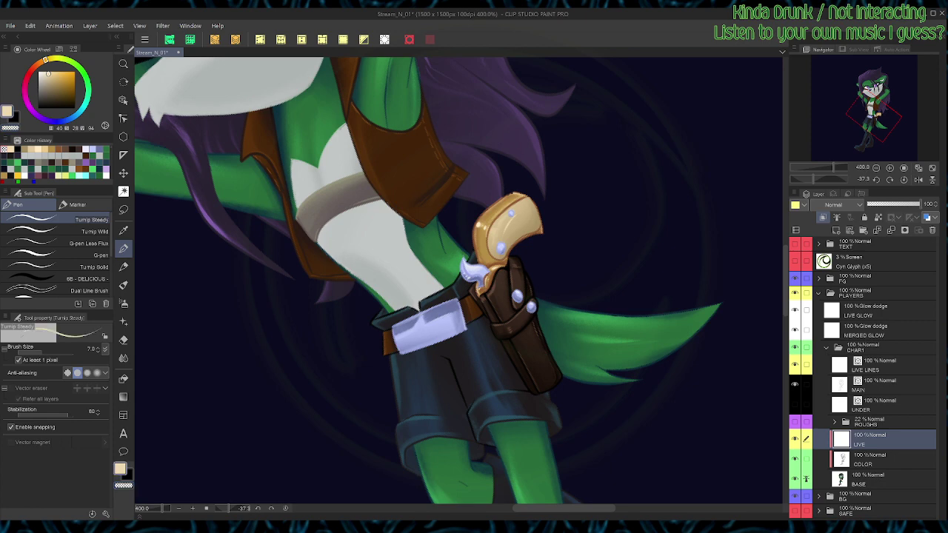
key("c")
key("c")
key("c")
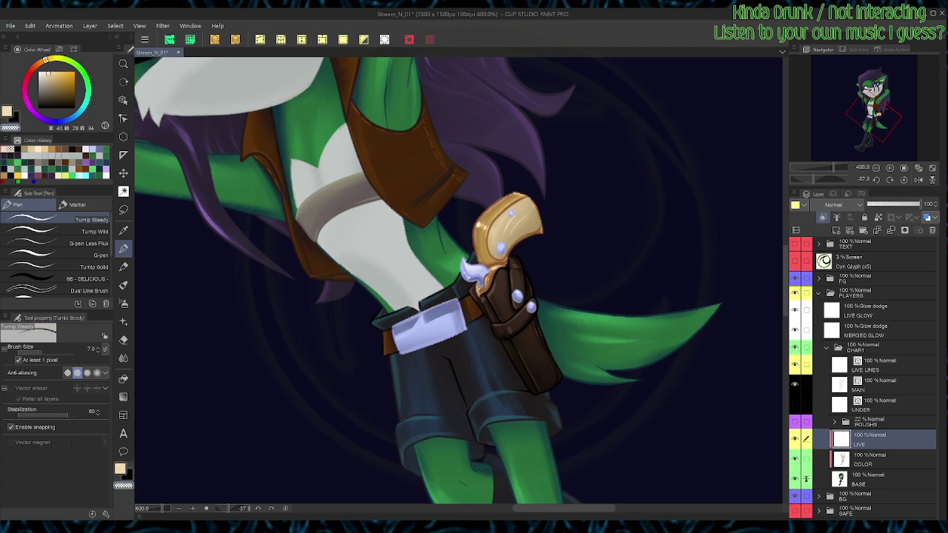
Step: Refine the pale cream highlights on the grip inlay with the Turnip Steady pen and transparent colour, then return the canvas to upright
key("c")
key("c")
key("c")
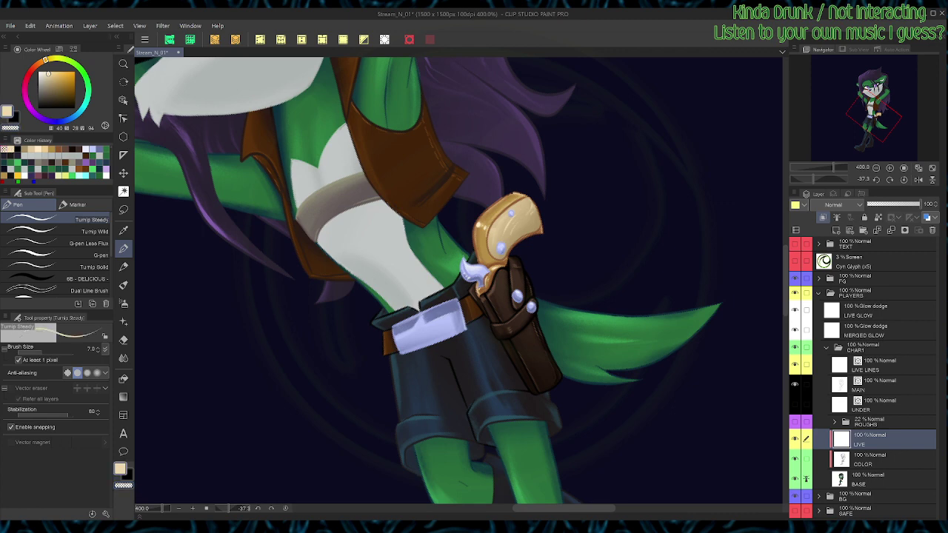
key("c")
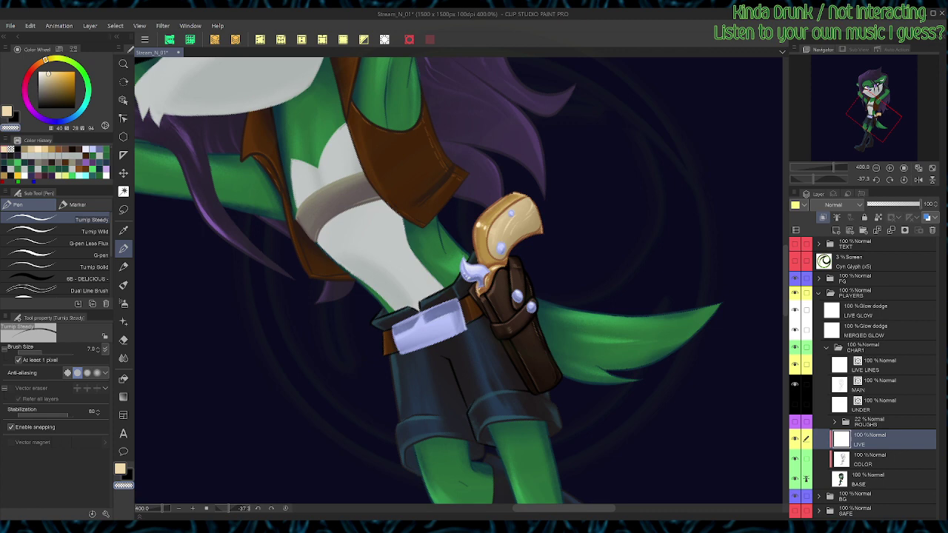
key("c")
key("c")
key("ctrl+@")
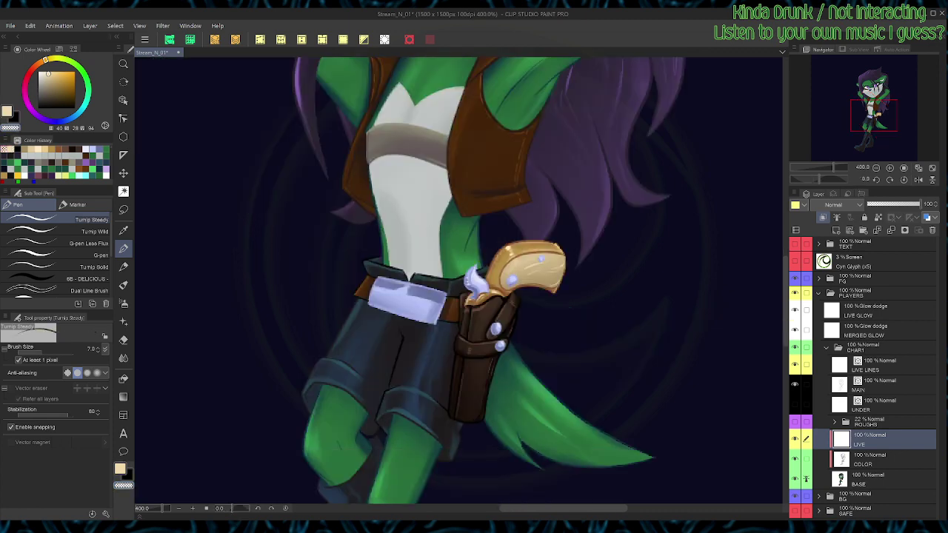
Step: Fade the highlights at the outer end of the grip's inlay with the Gradient erase tool
key("g")
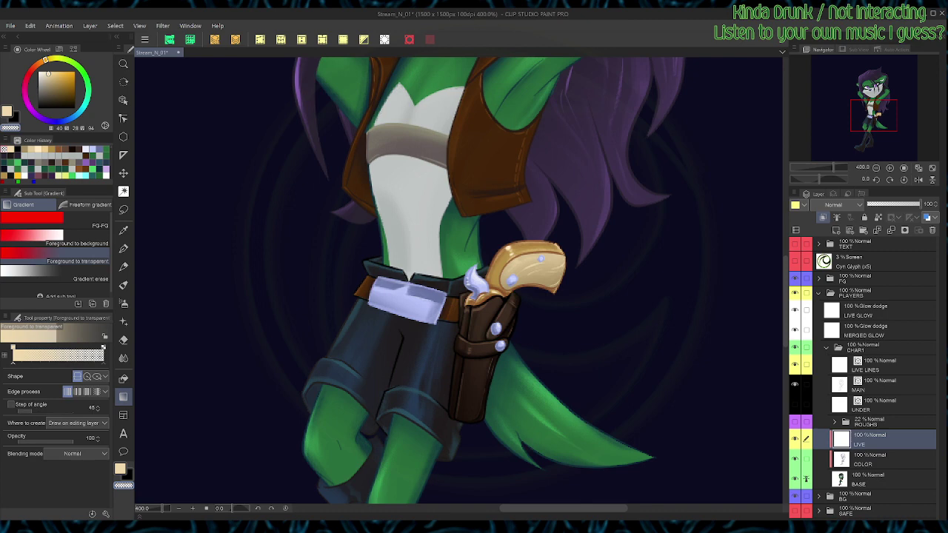
left_click(56, 274)
left_click_drag(601, 302, 562, 259)
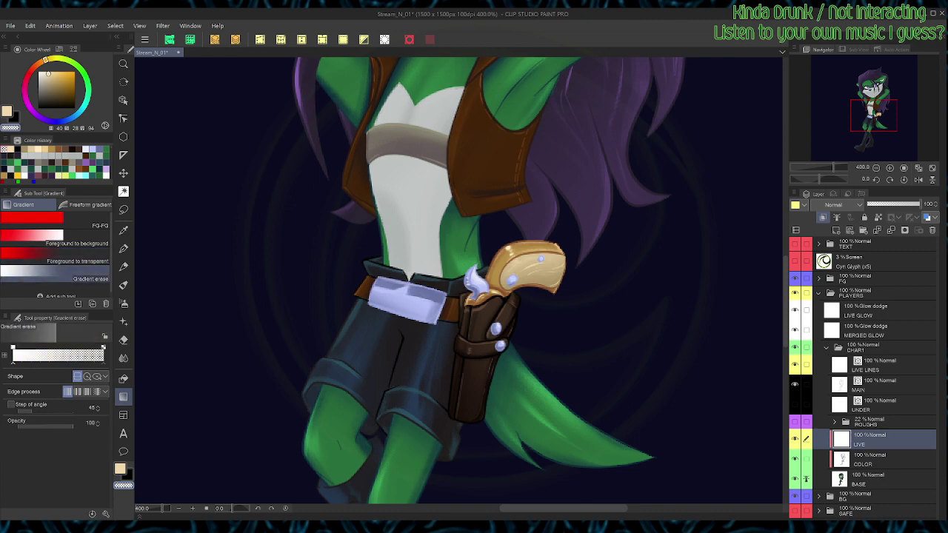
Step: Touch up the grip's cream highlights with the Turnip Steady pen and transparent colour in a rotated view, then reset the rotation
key("p")
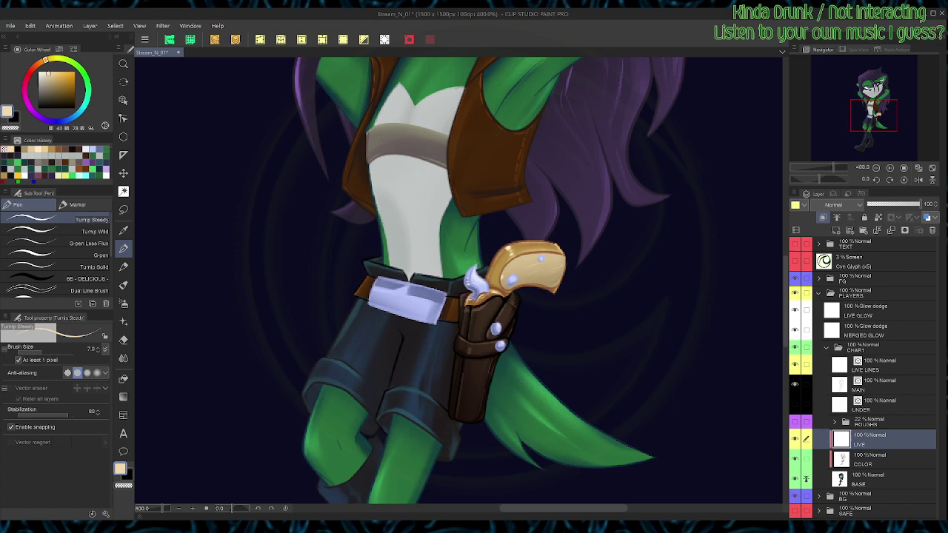
mouse_move(513, 259)
left_mouse_down()
mouse_move(523, 256)
mouse_move(508, 241)
mouse_move(524, 255)
mouse_move(506, 234)
left_mouse_up()
key("r")
key("c")
key("r")
key("c")
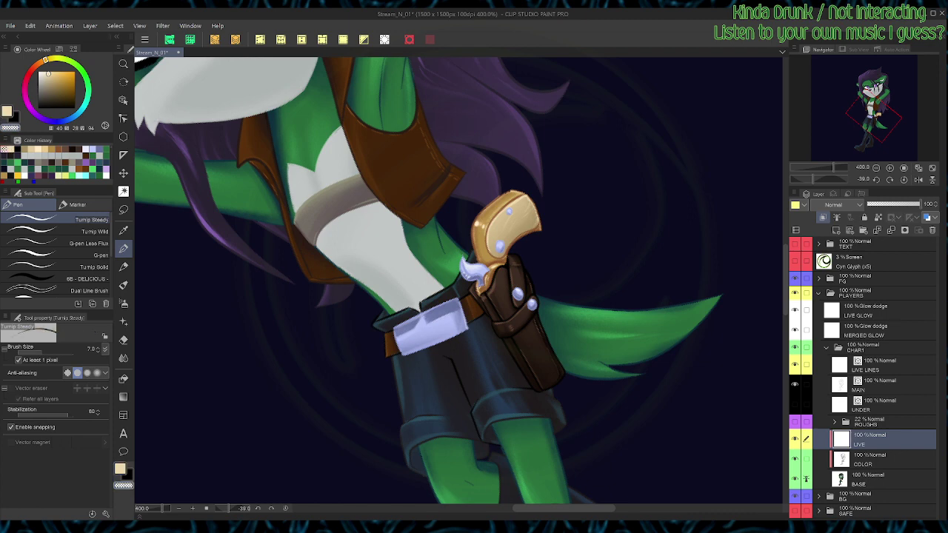
key("ctrl+@")
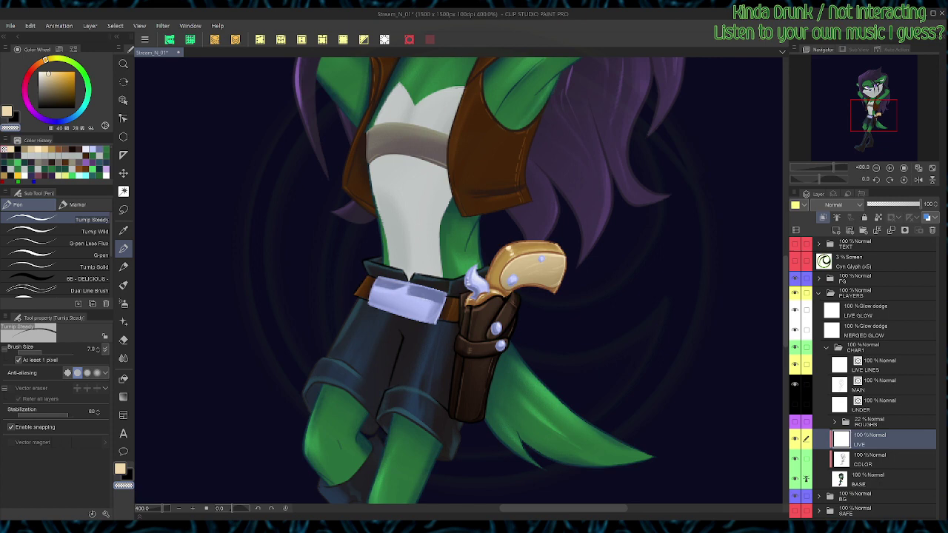
Step: Clear the selection, hide the COLOR layer, and make the BASE layer active
key("ctrl+d")
left_click(794, 459)
left_click(868, 479)
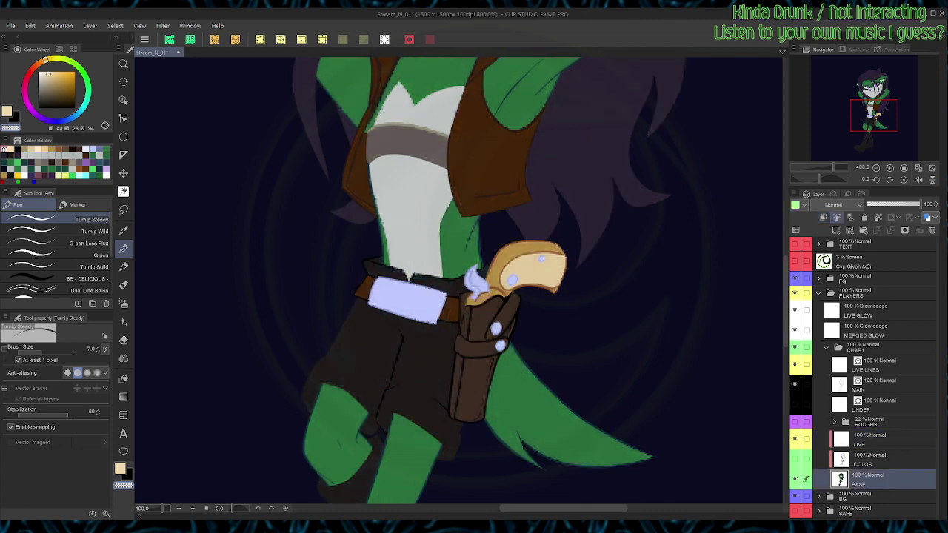
Step: Sample the grip's golden tan and lasso-fill the rough edges along the grip's back at 800% zoom on the BASE layer
key("ctrl+plus")
left_click(585, 217, "alt")
left_click_drag(622, 237, 594, 176)
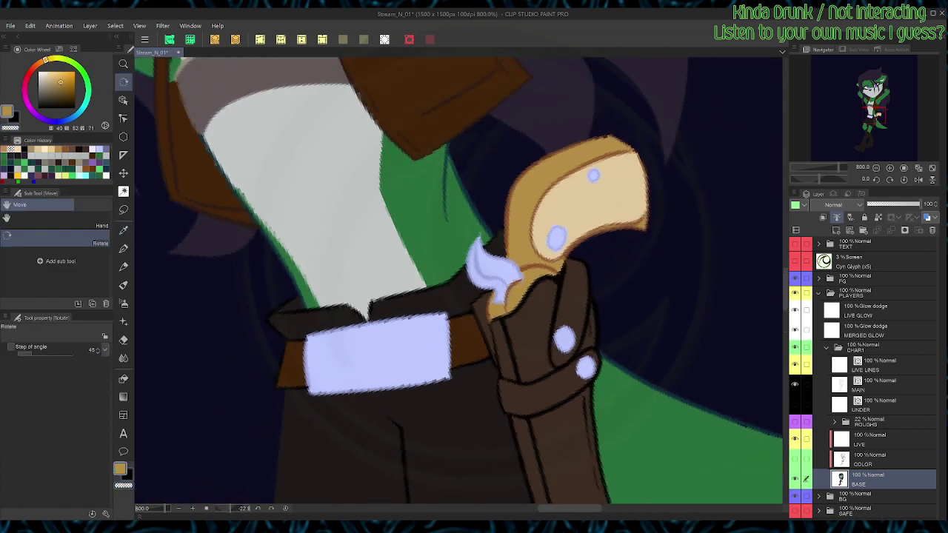
key("m")
left_click_drag(548, 200, 505, 317)
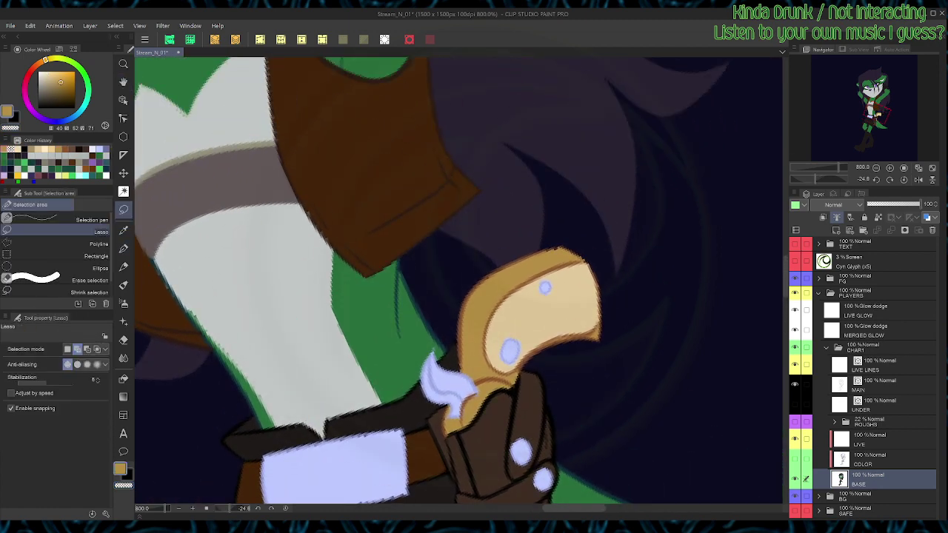
left_click_drag(517, 261, 548, 249)
left_click_drag(489, 290, 471, 298)
key("g")
key("m")
key("Delete")
key("ctrl+z")
key("ctrl+d")
key("ctrl+@")
Step: Clean up the base colour around the grip's pointed end with the pen and lasso, and save the illustration
key("p")
key("r")
left_click_drag(563, 318, 564, 247)
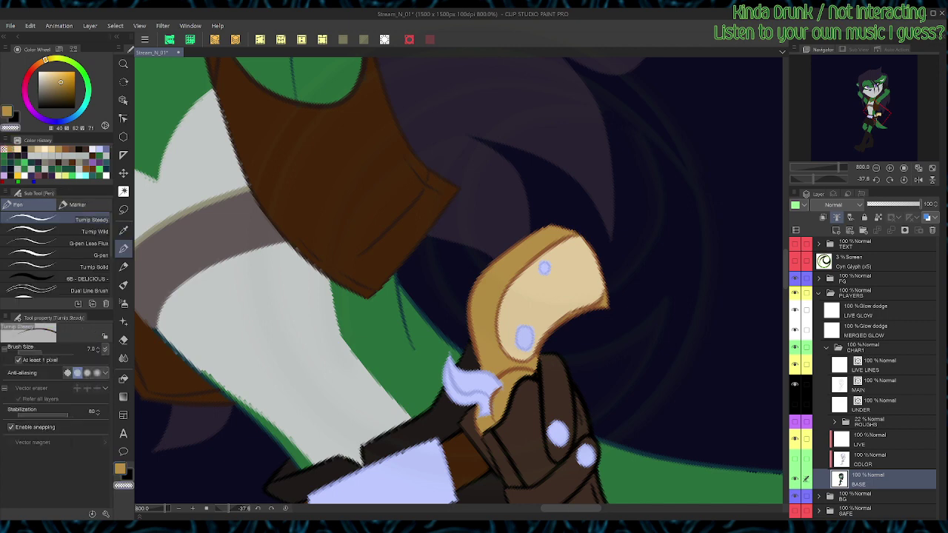
key("ctrl+@")
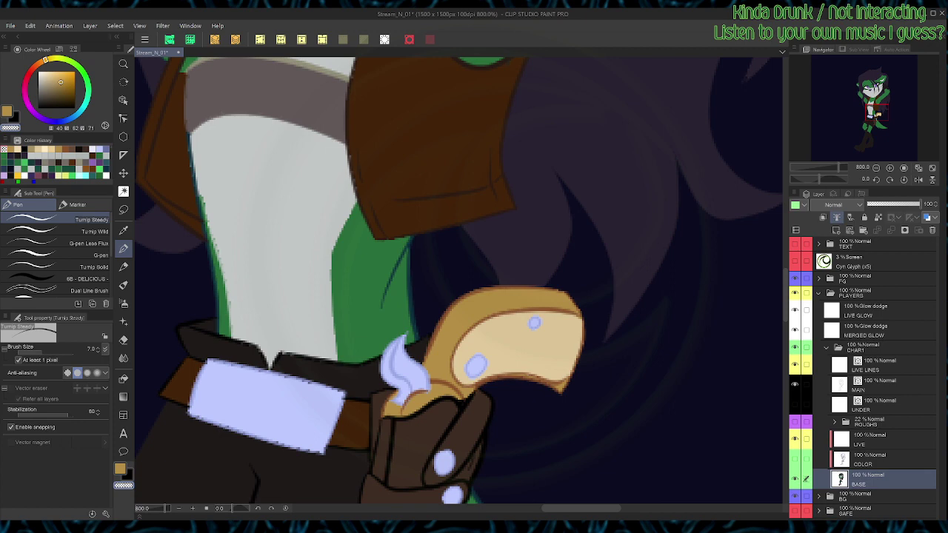
key("shift+space")
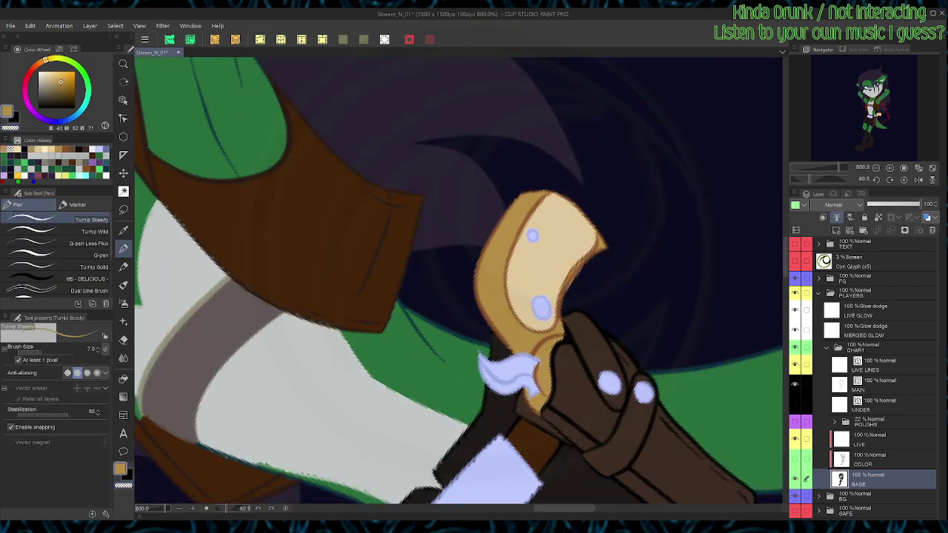
key("m")
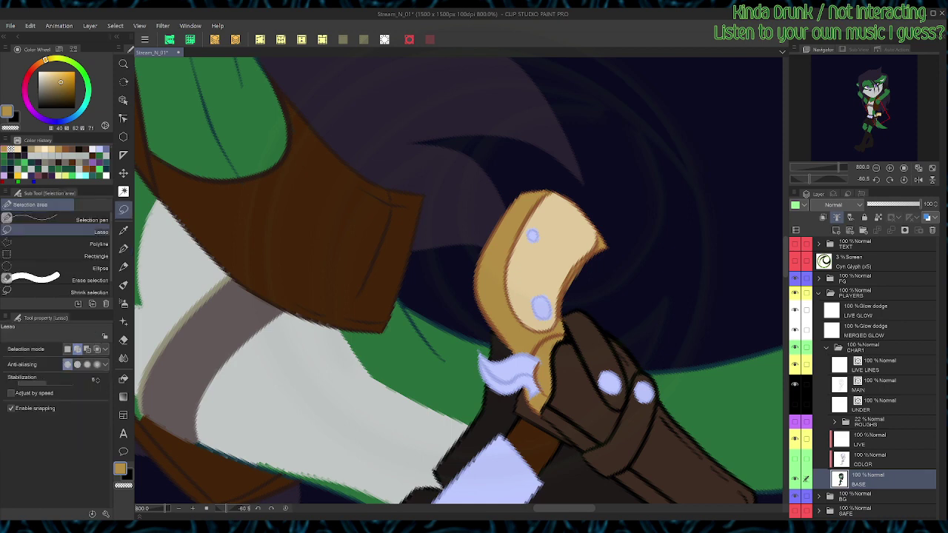
mouse_move(590, 261)
left_mouse_down()
mouse_move(564, 315)
mouse_move(589, 262)
mouse_move(614, 252)
left_mouse_up()
key("ctrl+d")
key("ctrl+at")
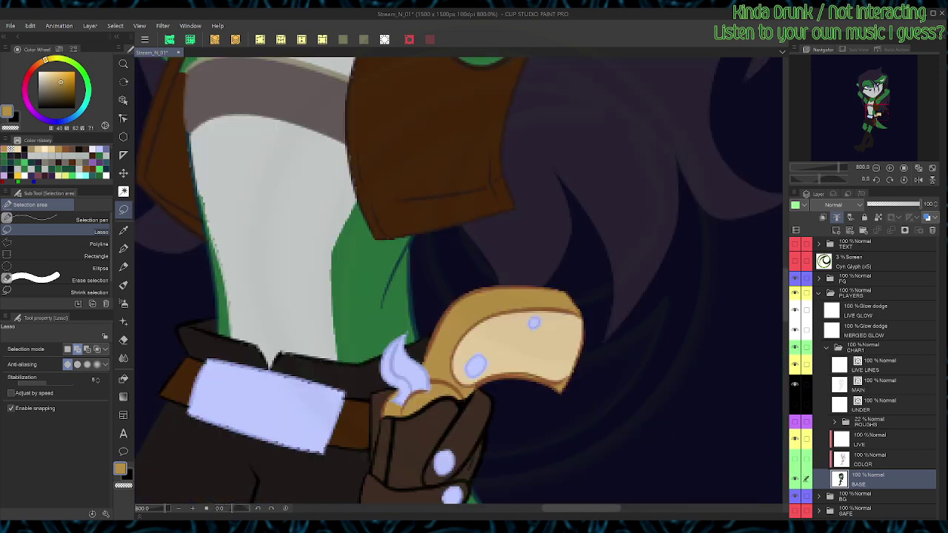
key("ctrl+s")
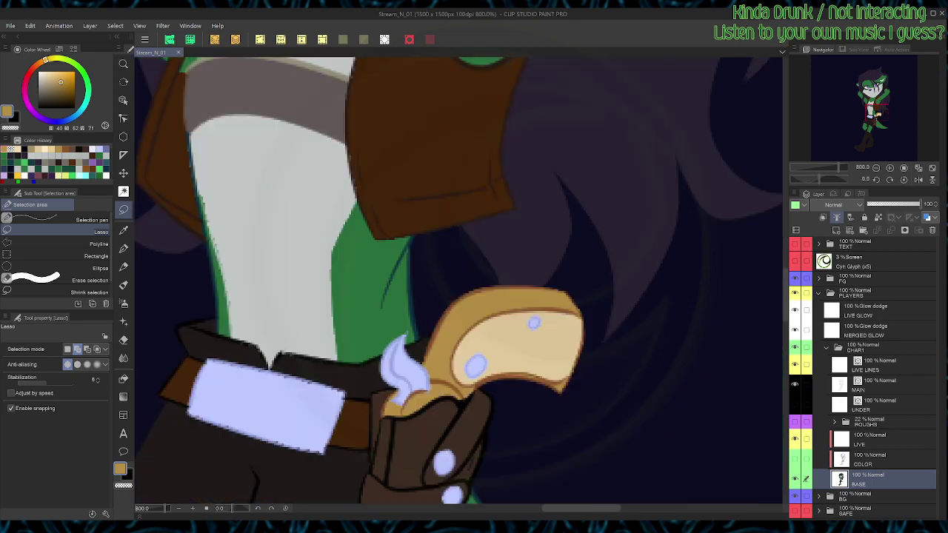
Step: Sample the revolver hammer's pale lavender and fill the ragged edge of the belt buckle in a rotated view
key("space")
left_click_drag(445, 318, 491, 248)
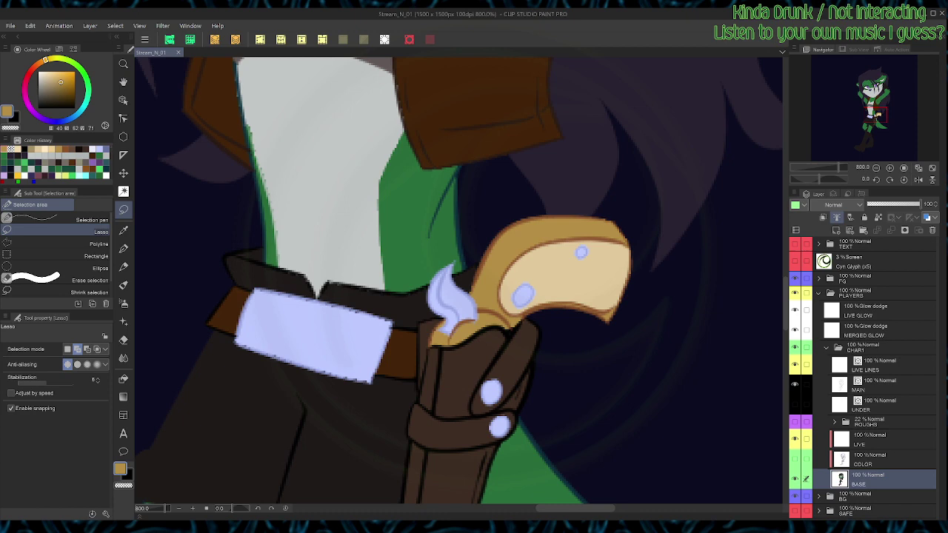
left_click(449, 298, "alt")
key("shift+space")
mouse_move(518, 288)
left_mouse_down()
mouse_move(425, 333)
mouse_move(433, 355)
mouse_move(418, 439)
left_mouse_up()
key("space")
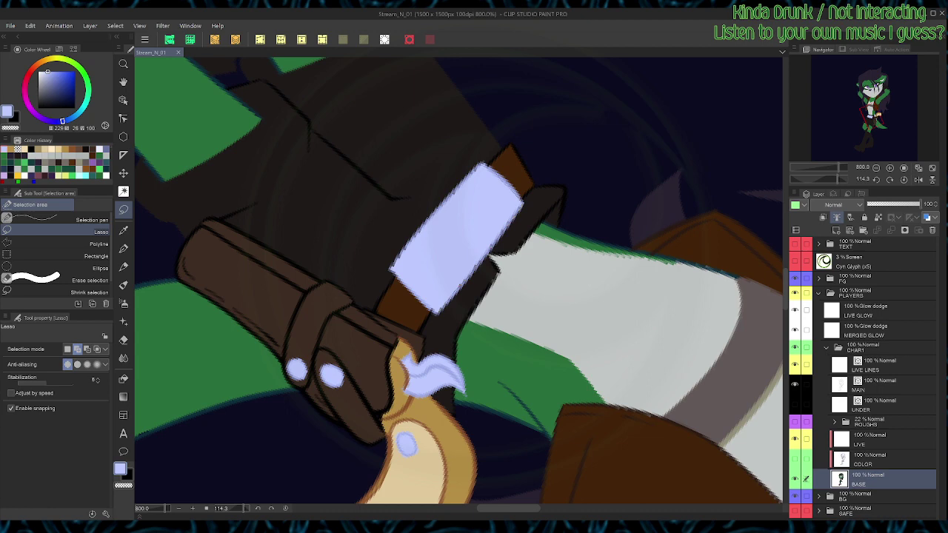
key("ctrl+a")
key("g")
key("m")
key("ctrl+d")
key("ctrl+at")
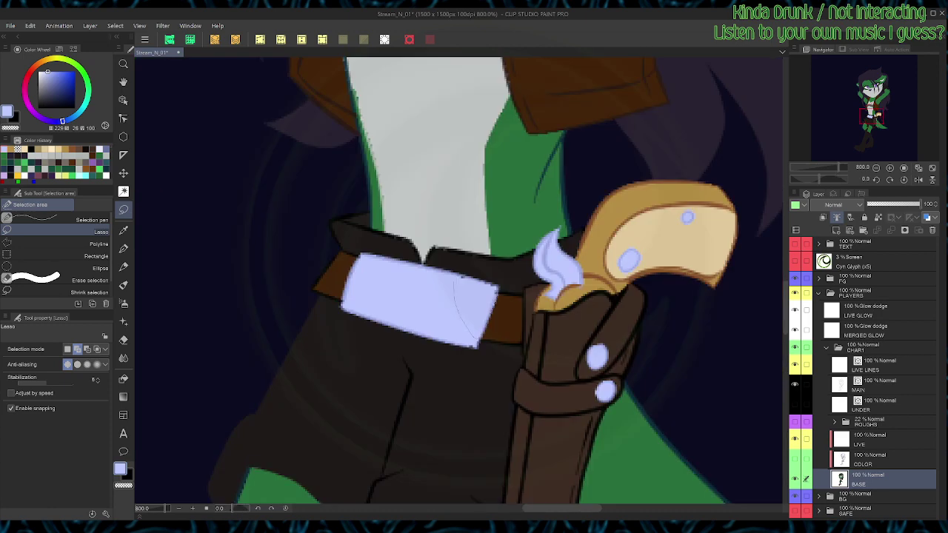
Step: Lasso the end of the buckle nearest the holster and even out its edges with pale lavender fills
left_click_drag(477, 340, 461, 277)
key("ctrl+d")
key("shift+space")
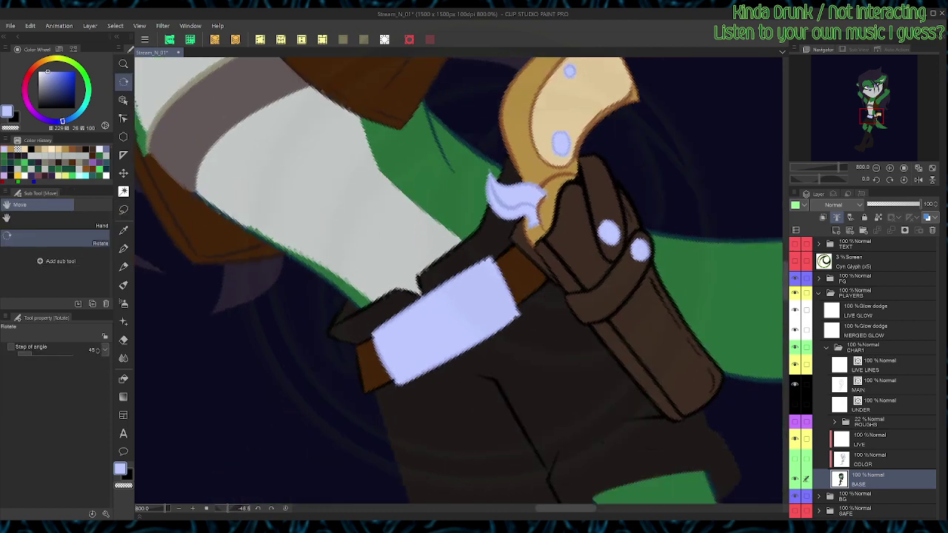
key("g")
key("m")
key("ctrl+d")
key("ctrl+at")
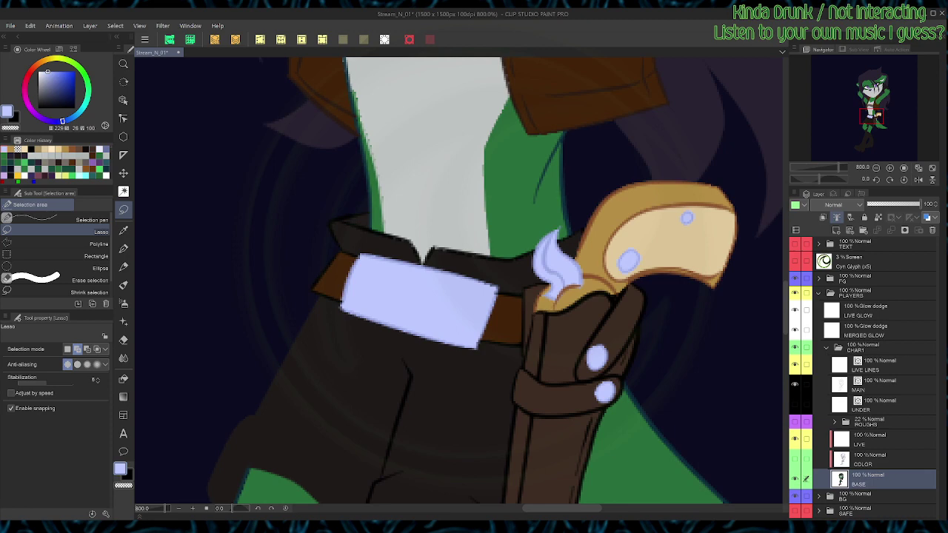
Step: Sample the shorts' dark colour and lasso-fill the edge where the waistband meets the top of the buckle
left_click(444, 385, "alt")
key("shift+space")
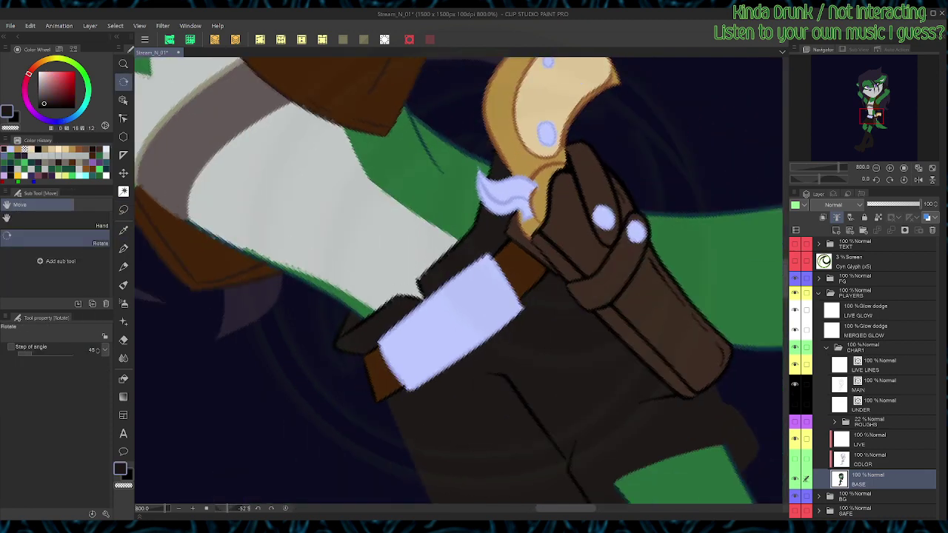
mouse_move(419, 286)
left_mouse_down()
mouse_move(437, 263)
mouse_move(449, 277)
left_mouse_up()
key("ctrl+d")
key("ctrl+alt+r")
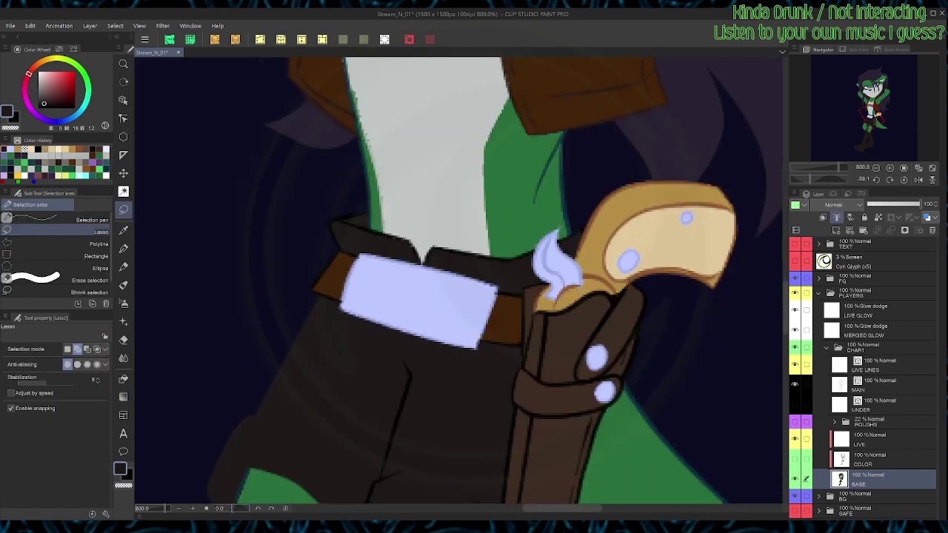
Step: Rotate the canvas and lasso-fill the waistband's edge against the belly with the dark shorts colour
key("r")
mouse_move(444, 100)
left_mouse_down()
mouse_move(573, 83)
mouse_move(782, 100)
left_mouse_up()
key("m")
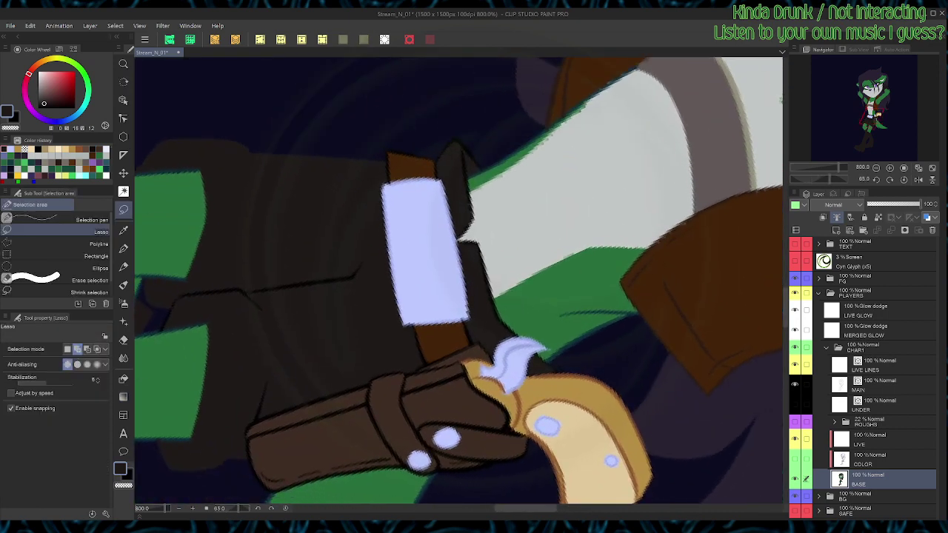
left_click_drag(469, 226, 468, 201)
key("alt+Delete")
key("ctrl+d")
key("ctrl+alt+r")
Step: Sample the belly's pale grey and lasso-fill its jagged edge along the waist's far side from the holster
key("space")
left_click_drag(414, 244, 415, 388)
left_click(414, 333, "alt")
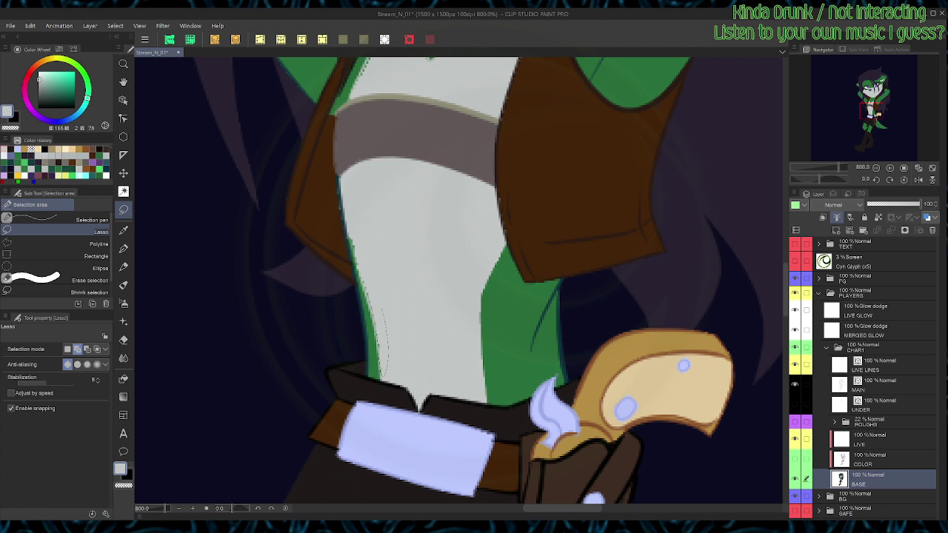
left_click_drag(381, 309, 369, 204)
key("g")
key("m")
key("ctrl+d")
Step: Sample the skin's green, fill the waist's edge above the revolver hammer, and touch up the opposite waist edge with the pen
left_click(505, 320, "alt")
left_click_drag(564, 363, 564, 382)
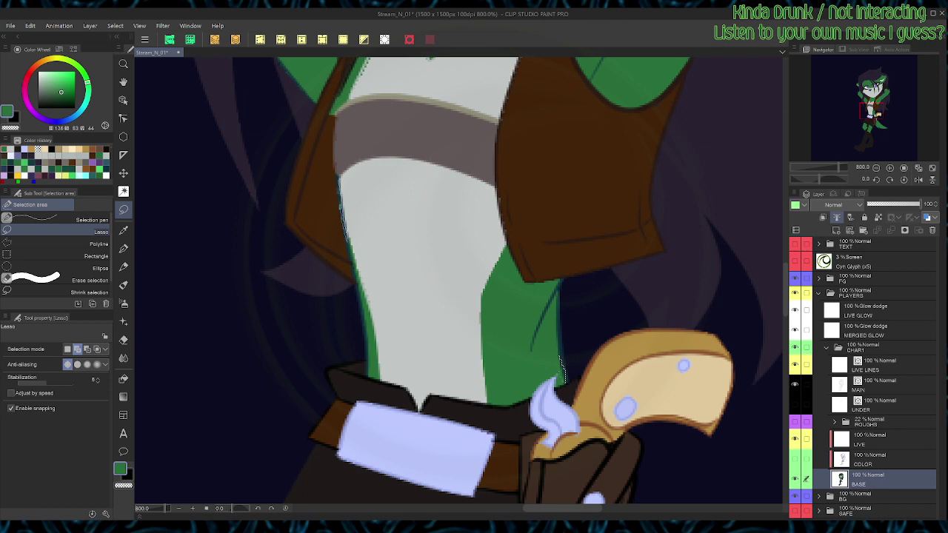
key("ctrl+d")
key("p")
left_click_drag(341, 206, 344, 221)
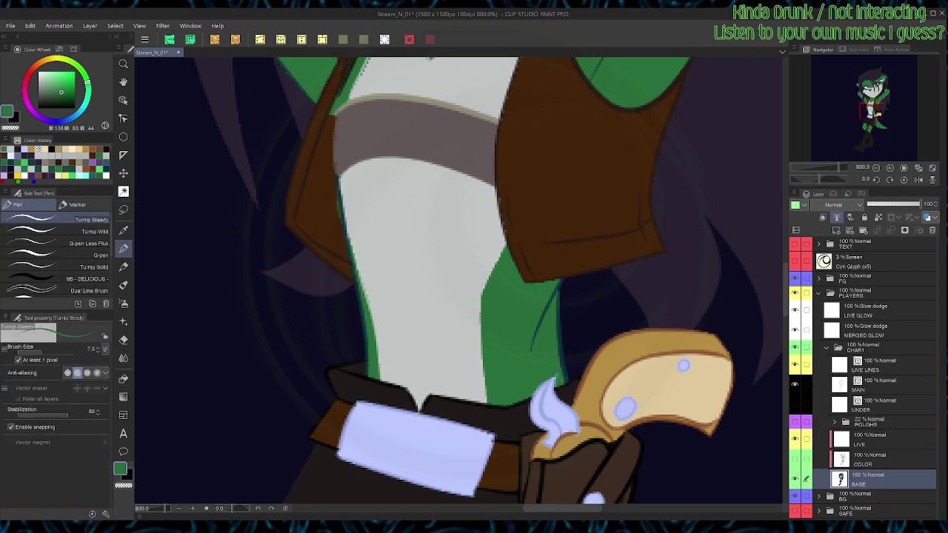
Step: Sample the vest's brown and lasso-fill the gaps where both vest sides meet the chest band and torso
left_click(330, 198, "alt")
key("m")
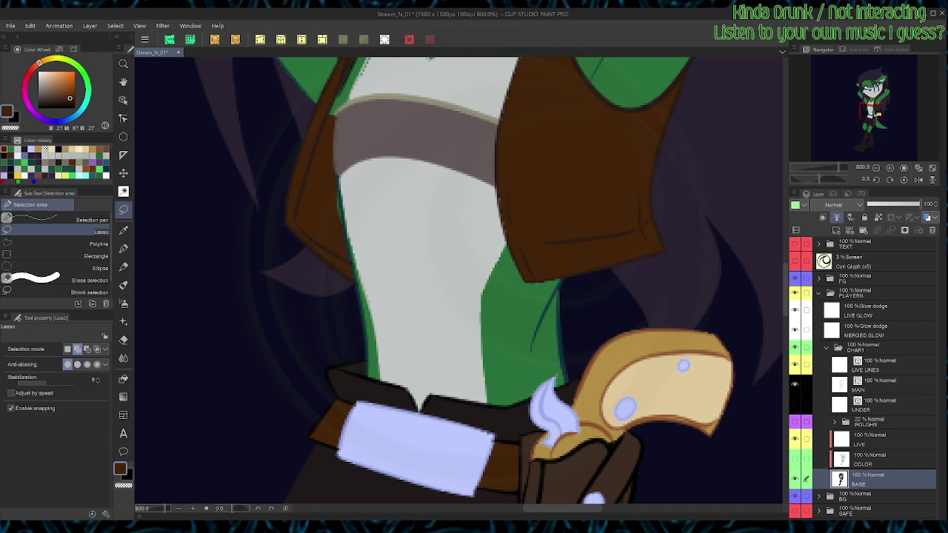
mouse_move(332, 178)
left_mouse_down()
mouse_move(341, 237)
mouse_move(336, 181)
left_mouse_up()
key("alt+Delete")
key("ctrl+d")
mouse_move(498, 190)
left_mouse_down()
mouse_move(511, 247)
mouse_move(500, 190)
mouse_move(457, 359)
left_mouse_up()
key("alt+Delete")
key("ctrl+d")
Step: Sample the chest band's muted taupe and lasso-fill the gap at the band's outer upper corner
left_click(415, 300, "alt")
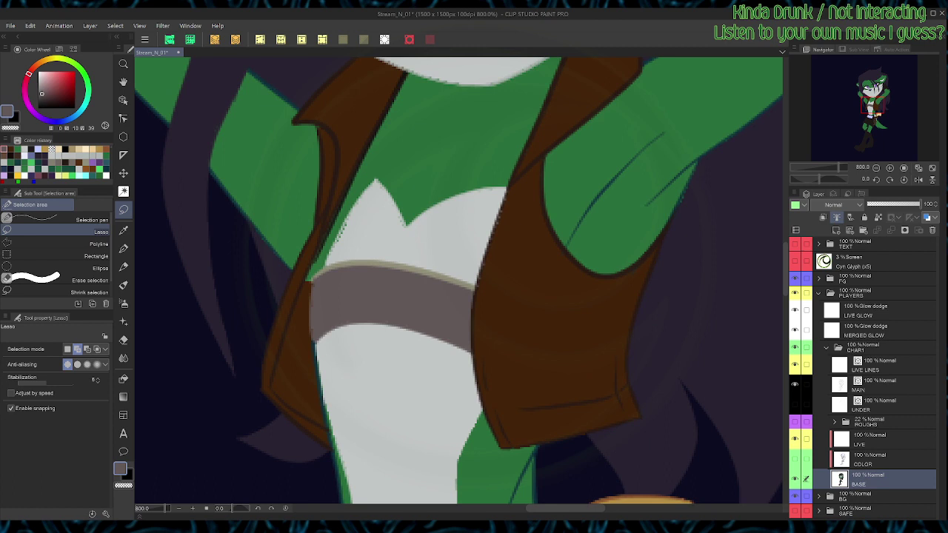
mouse_move(311, 281)
left_mouse_down()
mouse_move(311, 324)
mouse_move(322, 331)
mouse_move(311, 283)
left_mouse_up()
key("alt+BackSpace")
key("ctrl+d")
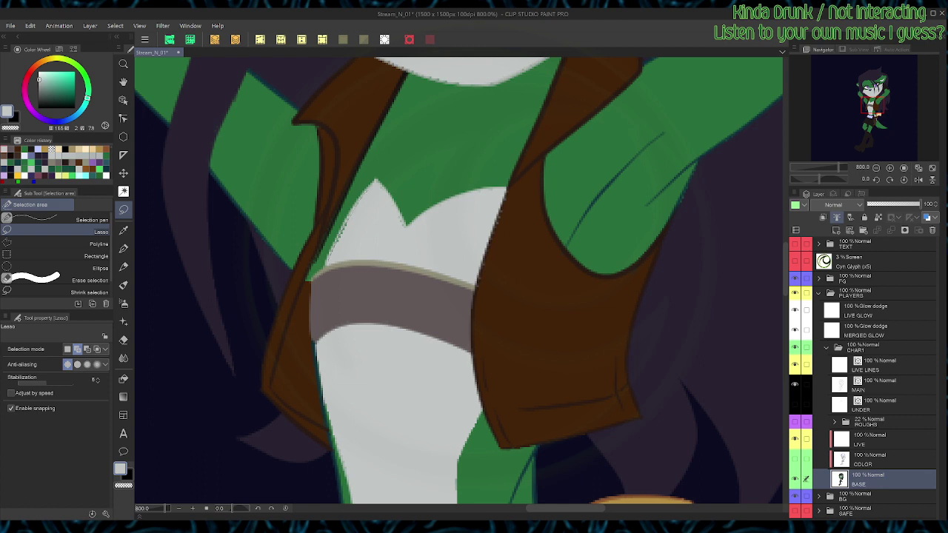
Step: Smooth the jagged edges of the chest fur above the band with lassoed pale grey fills, including its pointed tip
left_click_drag(344, 236, 379, 188)
key("alt+BackSpace")
key("ctrl+d")
left_click_drag(362, 203, 331, 261)
key("alt+BackSpace")
key("ctrl+d")
left_click_drag(376, 180, 384, 193)
key("ctrl+d")
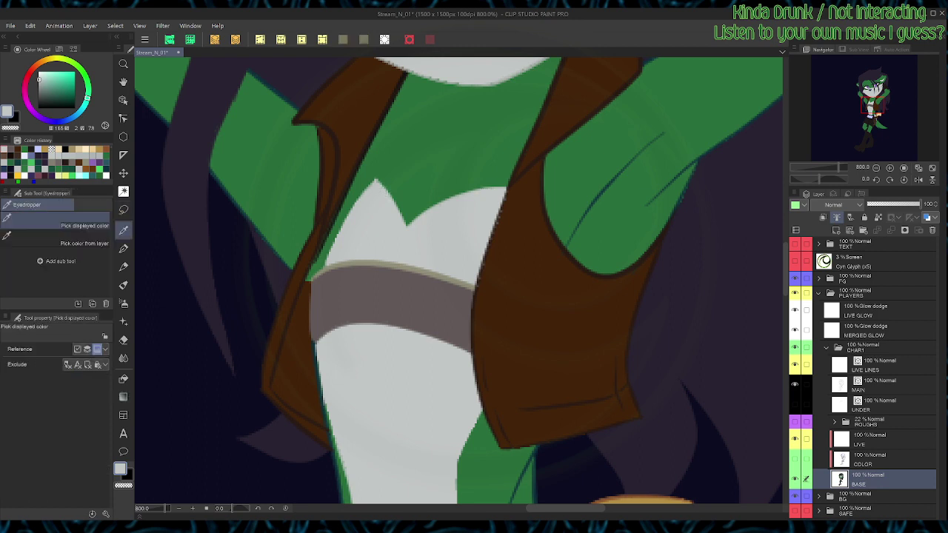
Step: Sample the vest's brown and lasso-fill its inner edge beside the chest fur
left_click(512, 215, "alt")
mouse_move(501, 262)
left_mouse_down()
mouse_move(477, 308)
mouse_move(505, 199)
mouse_move(530, 367)
left_mouse_up()
key("ctrl+d")
Step: Sample the hair's dark purple and lasso-fill a gap in the hair beside the vest
left_click(677, 137, "alt")
left_click_drag(299, 376, 293, 379)
key("alt+Delete")
key("ctrl+d")
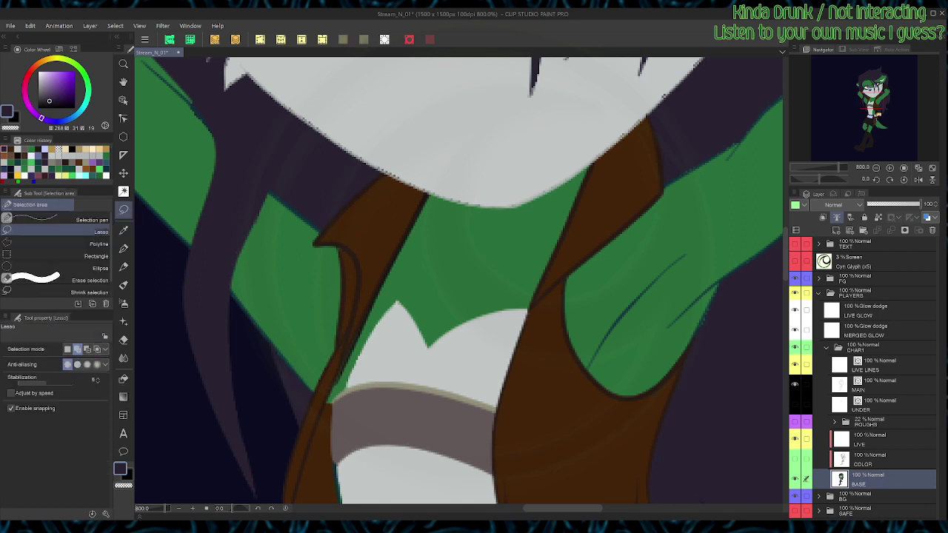
Step: Lasso-fill the rough hair edge beneath the raised arm, beside the vest, with dark purple
mouse_move(285, 362)
left_mouse_down()
mouse_move(294, 375)
mouse_move(279, 353)
left_mouse_up()
key("g")
key("m")
key("ctrl+d")
mouse_move(285, 361)
left_mouse_down()
mouse_move(291, 368)
mouse_move(276, 352)
left_mouse_up()
key("ctrl+d")
Step: Even out the long hair strand's edge where it crosses the raised arm with repeated dark purple lasso fills
left_click_drag(232, 299, 238, 310)
key("ctrl+d")
left_click_drag(232, 296, 231, 300)
key("ctrl+d")
left_click_drag(232, 295, 232, 300)
key("ctrl+d")
mouse_move(229, 276)
left_mouse_down()
mouse_move(252, 206)
mouse_move(309, 409)
left_mouse_up()
key("ctrl+d")
Step: Sample the arm's green, lasso-fill its edge against the hair strand below the cheek, and pick the hair's dark purple again
left_click(318, 414, "alt")
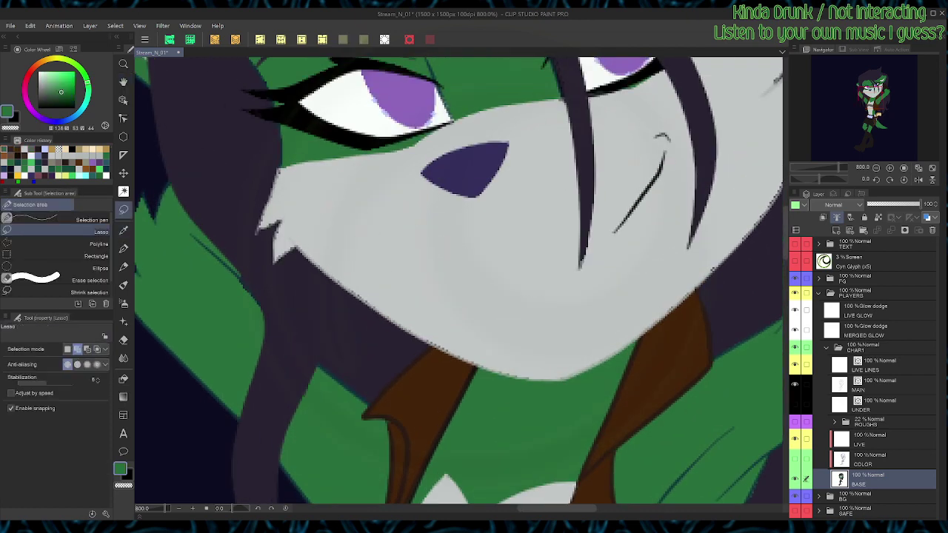
left_click_drag(261, 302, 244, 290)
key("g")
key("ctrl+d")
left_click(268, 290, "alt")
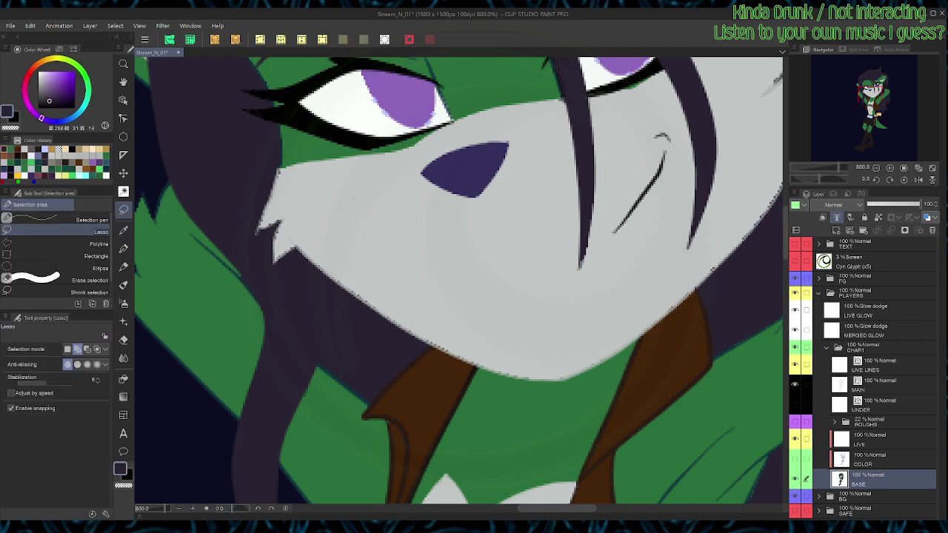
Step: Sample the muzzle's light grey and lasso-fill the jagged jaw edge along the chin and vest collar
key("shift+space")
mouse_move(268, 290)
left_mouse_down()
mouse_move(270, 257)
mouse_move(414, 95)
left_mouse_up()
left_click(468, 128, "alt")
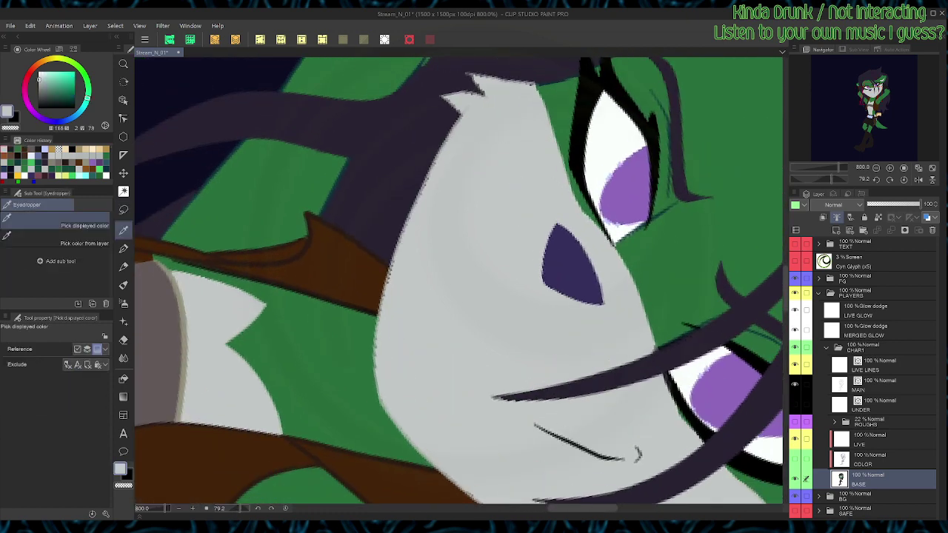
left_click_drag(381, 395, 432, 406)
left_click_drag(399, 351, 394, 370)
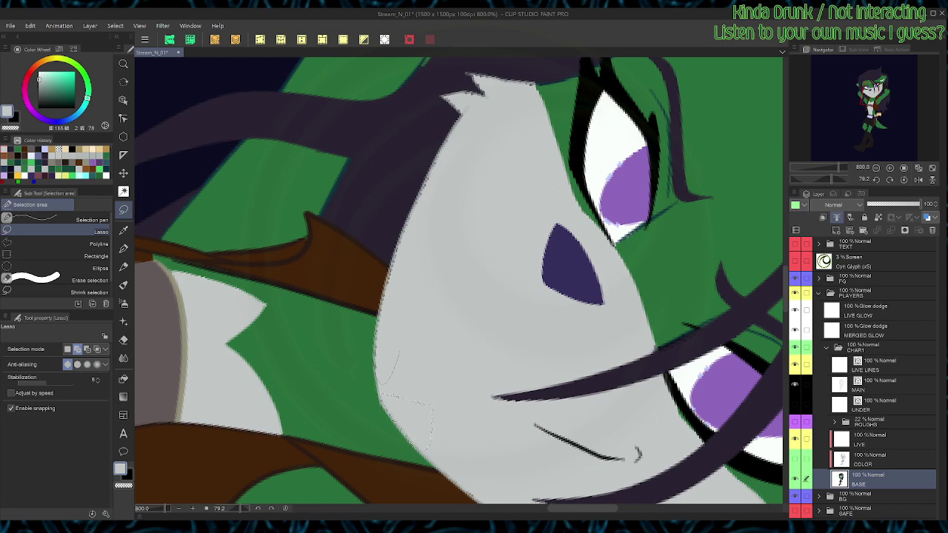
key("ctrl+d")
left_click_drag(393, 260, 365, 370)
key("space")
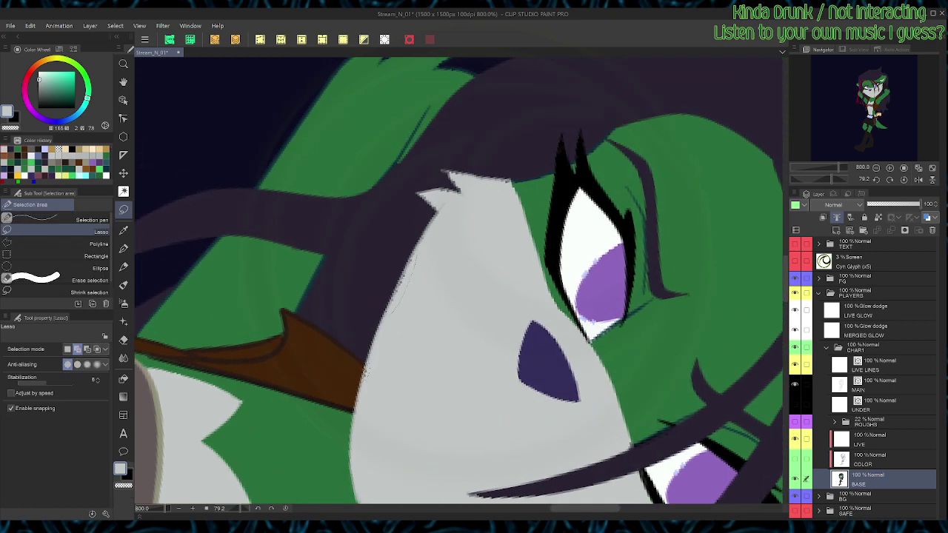
Step: Lasso-fill the jaw edge against the dark hair with light grey, up to the cheek fur tufts
left_click_drag(393, 311, 388, 314)
left_click_drag(405, 271, 444, 206)
key("ctrl+d")
key("ctrl+@")
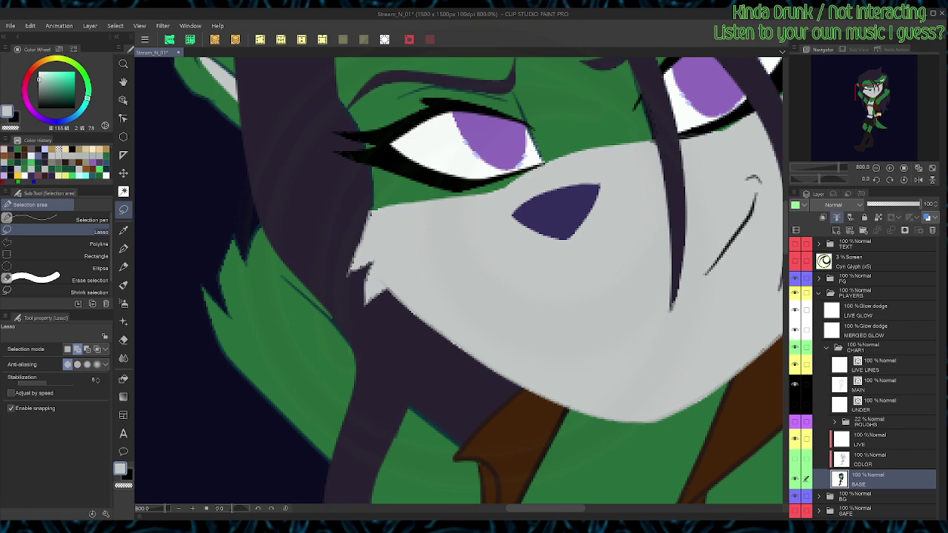
Step: Clean up the edges of the pointed cheek fur beneath the left eye's lashes with light grey lasso fills
left_click_drag(387, 284, 390, 277)
key("g")
key("m")
key("ctrl+d")
key("r")
left_click_drag(592, 311, 589, 240)
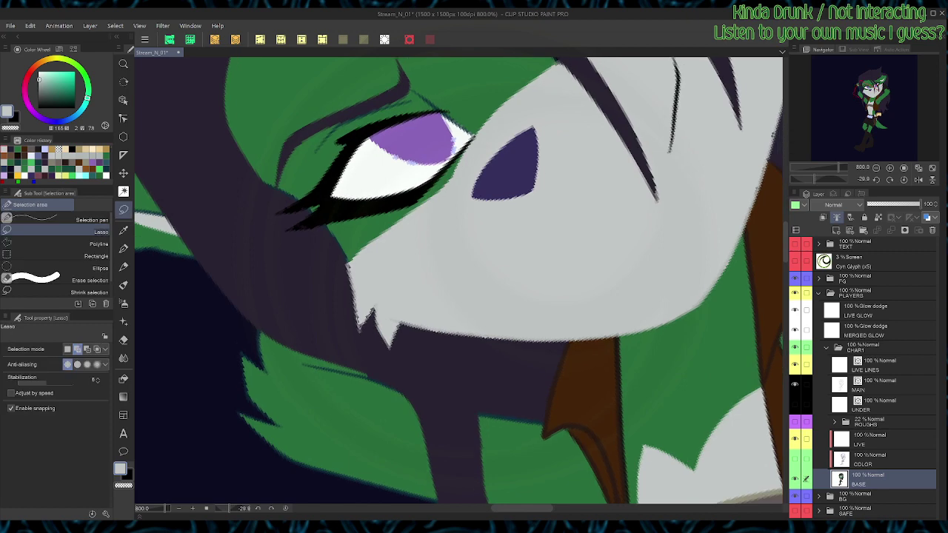
left_click_drag(362, 257, 373, 308)
key("g")
key("m")
key("ctrl+d")
key("ctrl+at")
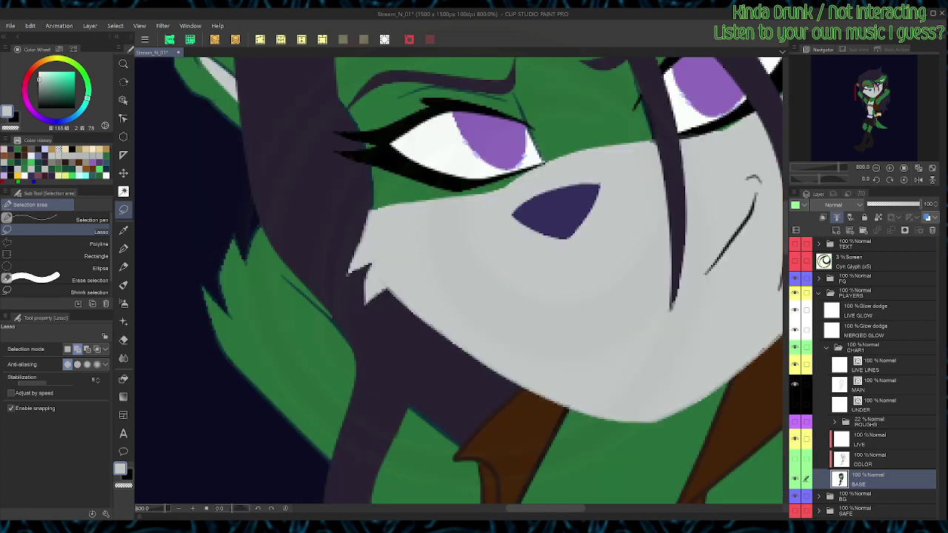
Step: Even out the opposite jaw edge above the right vest collar with light grey lasso fills
key("space")
left_click_drag(518, 222, 410, 350)
key("space")
left_click_drag(518, 296, 391, 233)
key("space")
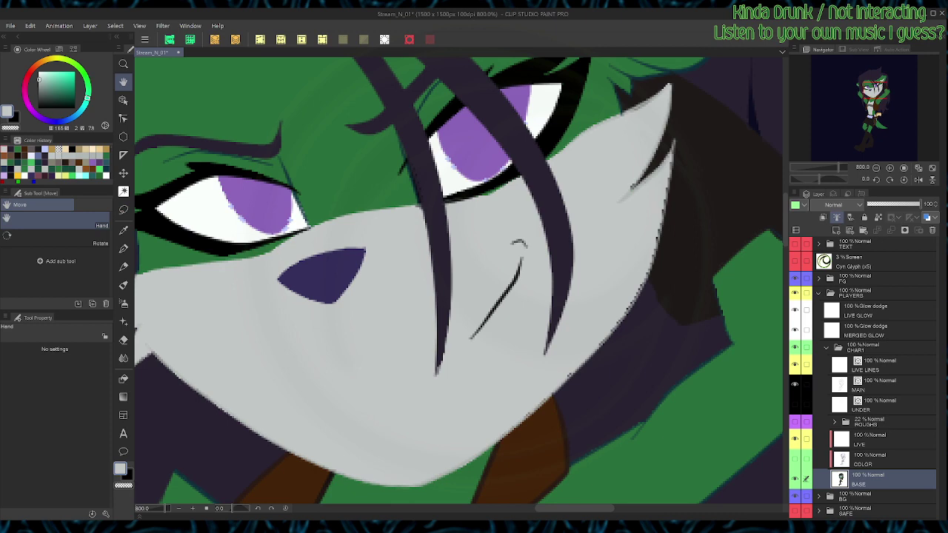
left_click_drag(444, 311, 473, 232)
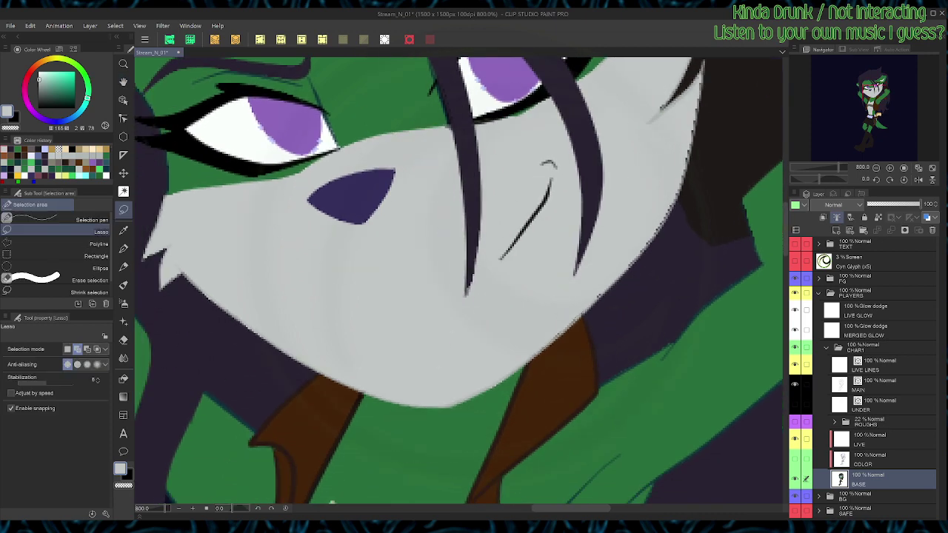
left_click_drag(554, 338, 605, 280)
key("ctrl+d")
left_click_drag(519, 355, 561, 302)
key("g")
key("m")
key("ctrl+d")
Step: Lasso-fill the cheek edge beside the dark sleeve with light grey, up to the fur tip
mouse_move(555, 244)
left_mouse_down()
mouse_move(525, 267)
mouse_move(446, 399)
left_mouse_up()
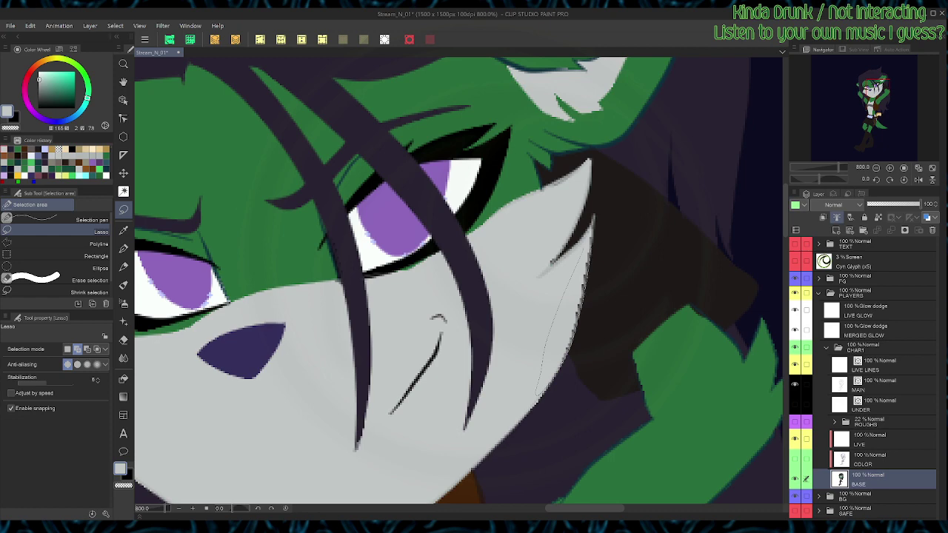
left_click_drag(583, 249, 592, 221)
key("g")
key("m")
key("ctrl+d")
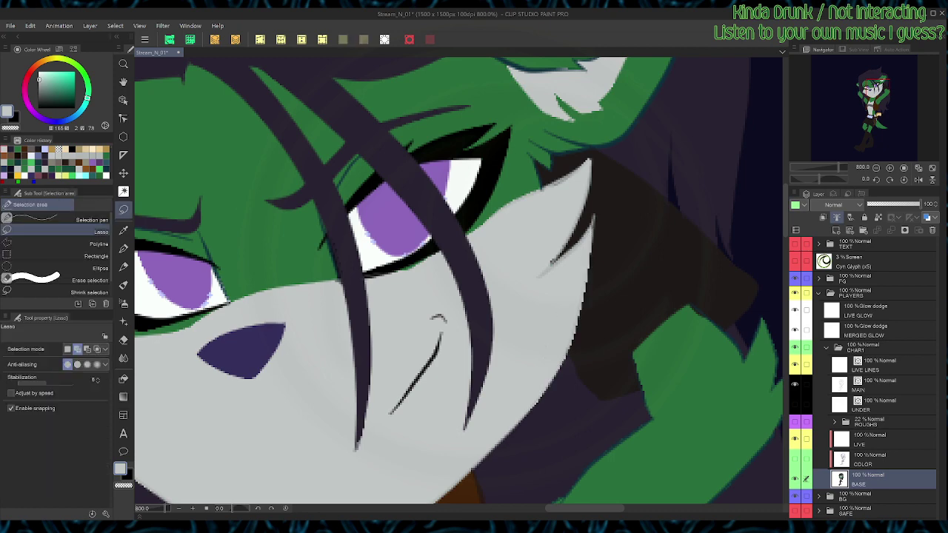
Step: Fill the notch between the right cheek tufts with the sleeve's sampled dark brown, and touch up the adjoining fur with light grey
left_click(603, 248, "alt")
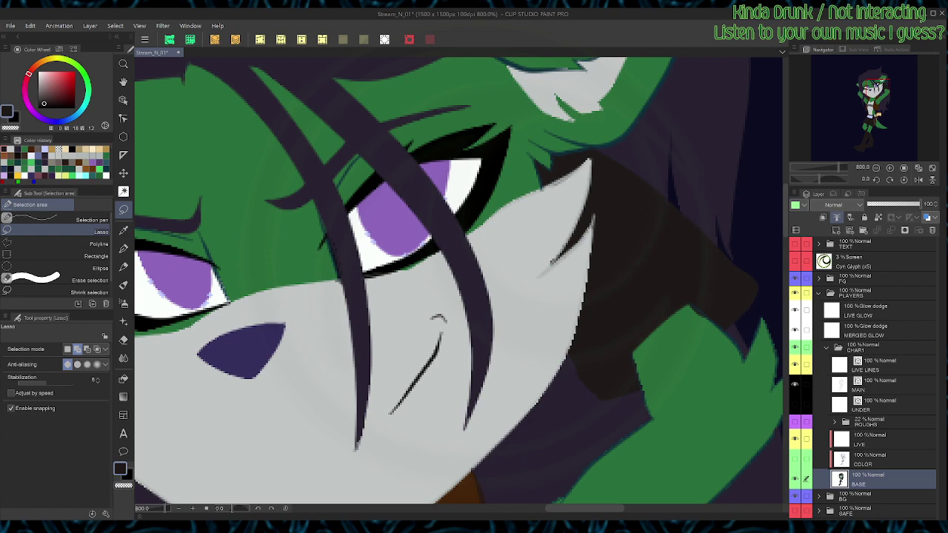
mouse_move(589, 216)
left_mouse_down()
mouse_move(568, 248)
mouse_move(590, 219)
left_mouse_up()
key("g")
key("m")
key("ctrl+d")
key("x")
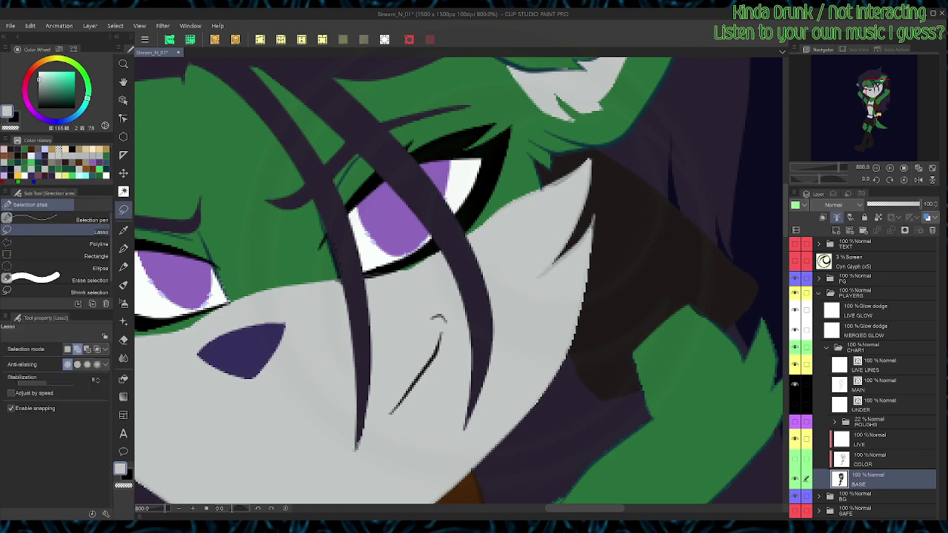
left_click_drag(578, 219, 575, 224)
key("ctrl+d")
Step: Sample the eye white and lasso-fill over the rough iris edges of the right eye
left_click_drag(415, 296, 468, 341)
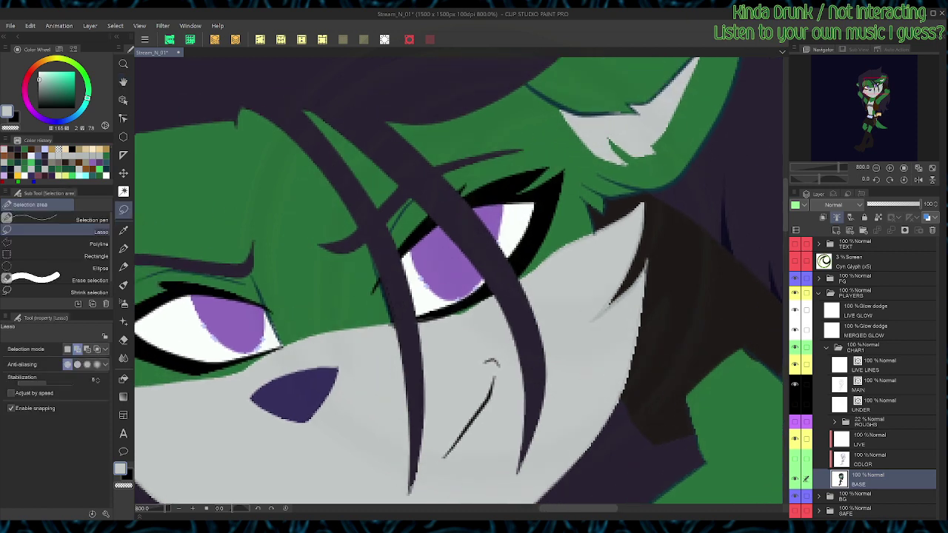
left_click(169, 323, "alt")
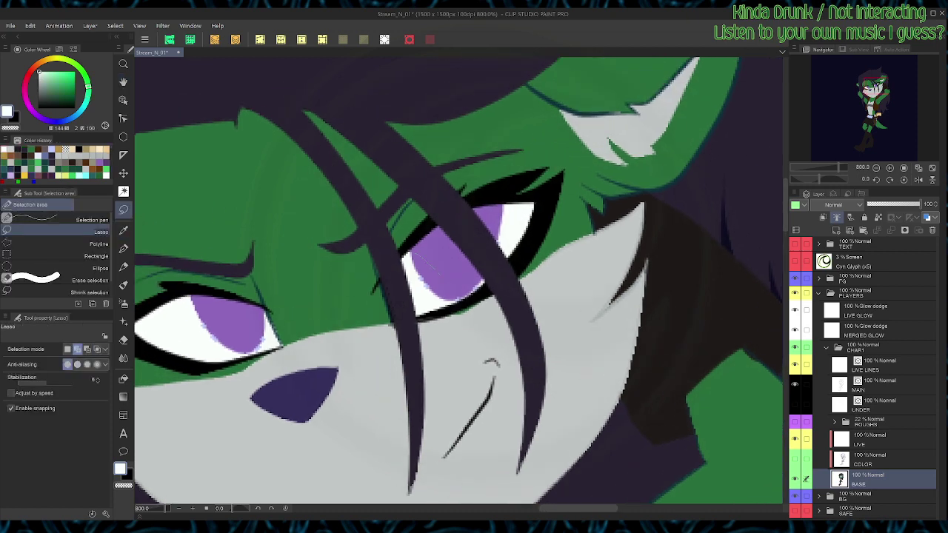
left_click_drag(433, 304, 411, 256)
key("alt+Delete")
key("ctrl+d")
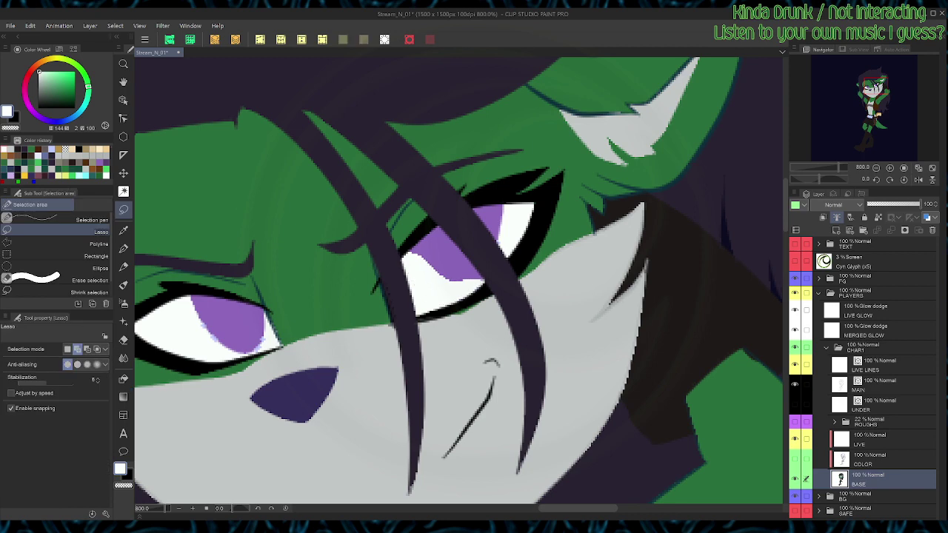
left_click_drag(502, 206, 518, 208)
key("alt+Delete")
key("alt+BackSpace")
key("ctrl+d")
Step: Lasso-fill over the rough iris edges of the left eye with white
key("space")
left_click_drag(333, 311, 455, 291)
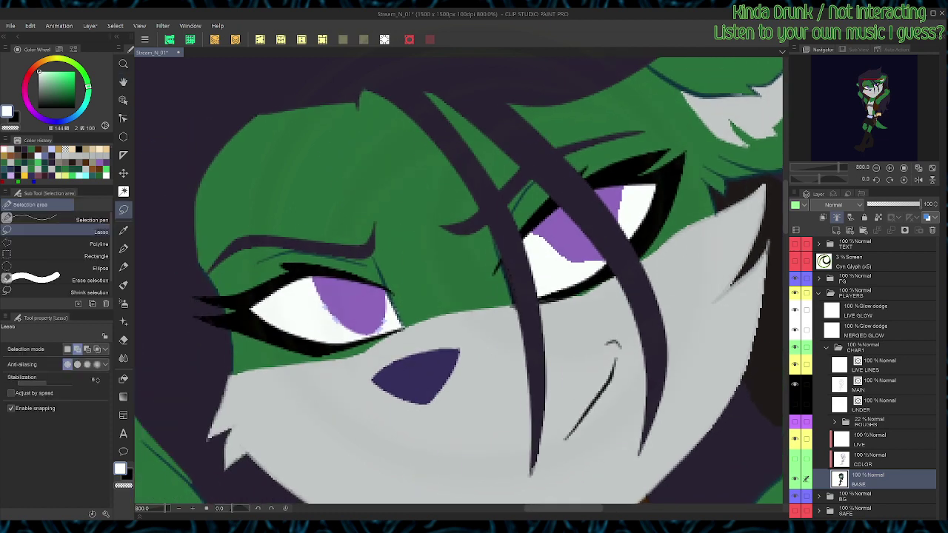
left_click_drag(384, 294, 386, 325)
left_click_drag(313, 279, 307, 279)
key("alt+BackSpace")
key("ctrl+d")
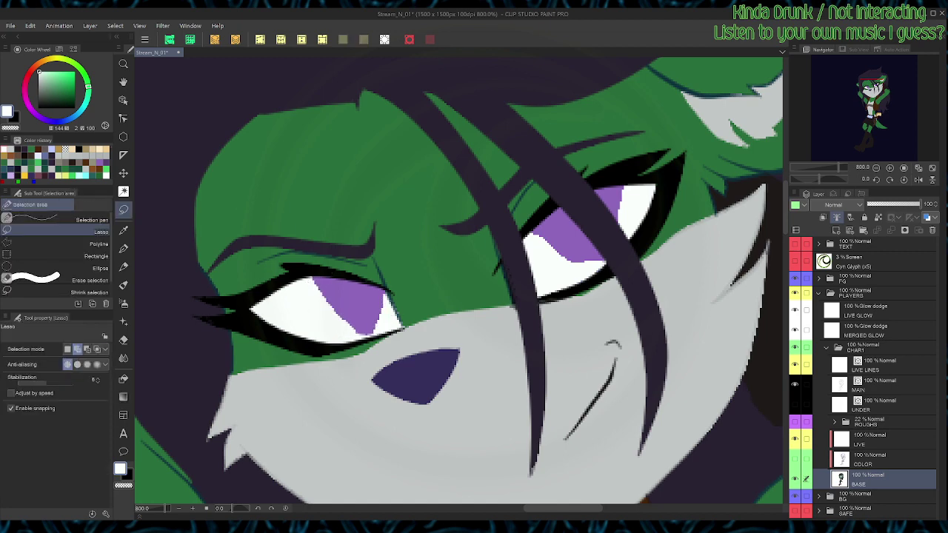
Step: Fill the left eye's inner corner edge with sampled face green and the strand edge beside the right eye with sampled hair purple
left_click(400, 278, "alt")
mouse_move(393, 269)
left_mouse_down()
mouse_move(408, 313)
mouse_move(386, 272)
left_mouse_up()
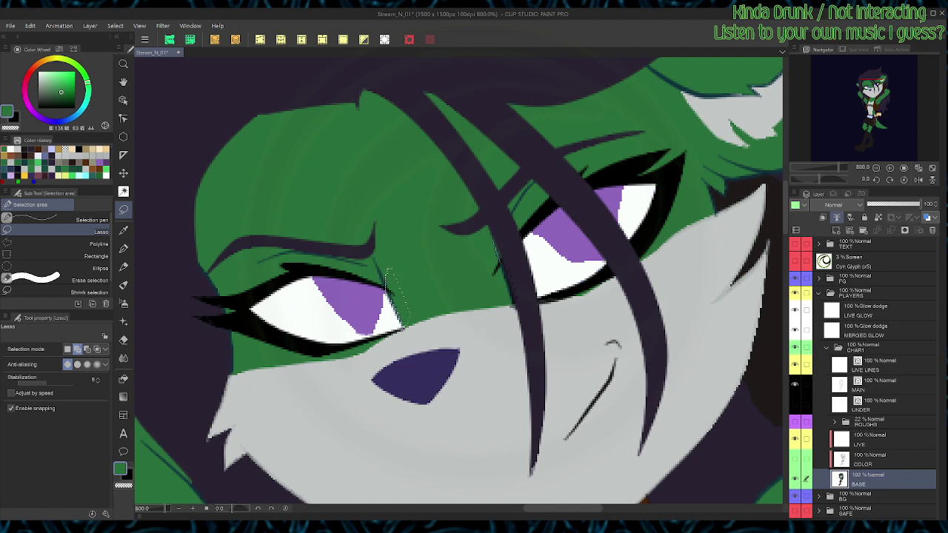
key("ctrl+d")
left_click(503, 240, "alt")
mouse_move(504, 240)
left_mouse_down()
mouse_move(522, 311)
mouse_move(504, 243)
left_mouse_up()
key("ctrl+d")
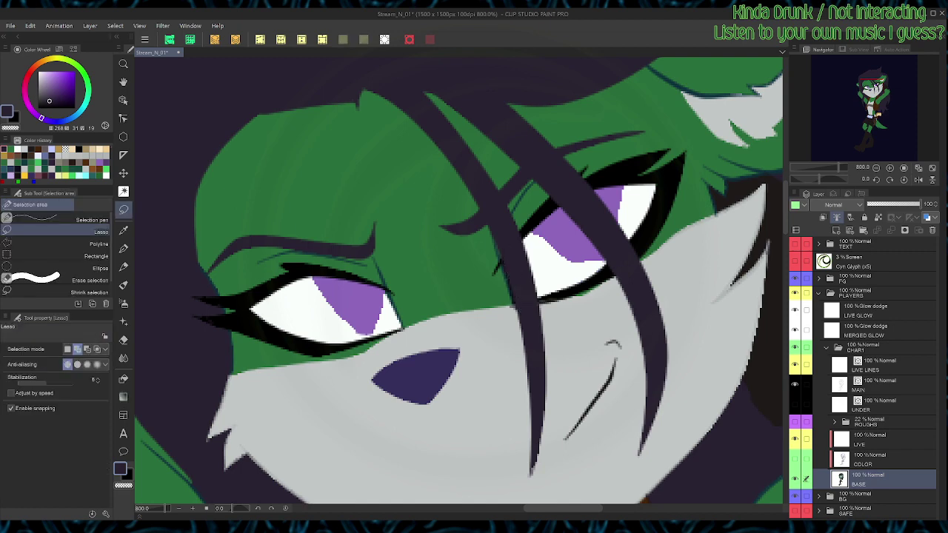
Step: Show the UNDER layer and lasso-fill both irises on BASE with the sampled iris purple, up to their outlines
left_click(794, 405)
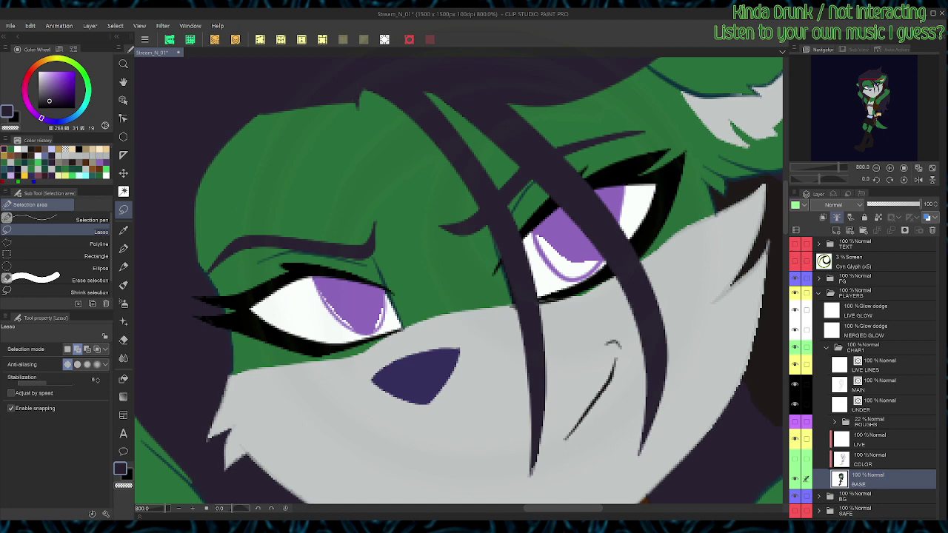
left_click(569, 236, "alt")
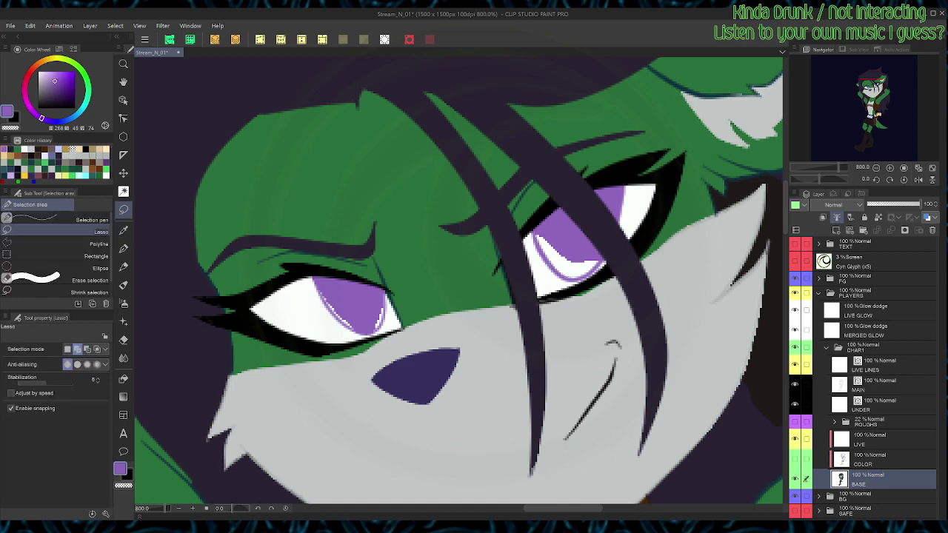
key("g")
mouse_move(533, 236)
left_mouse_down()
mouse_move(604, 262)
mouse_move(597, 223)
left_mouse_up()
key("ctrl+d")
key("g")
left_click_drag(558, 268, 581, 259)
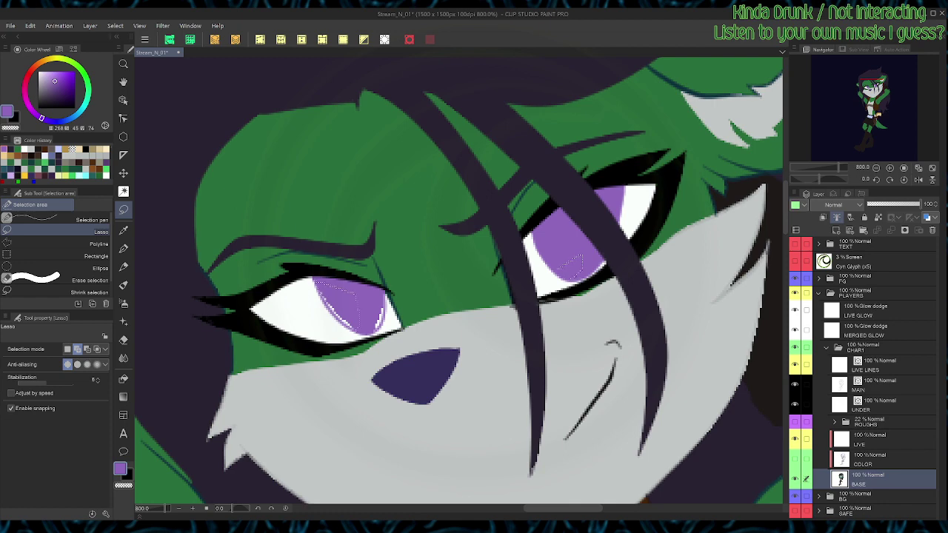
key("g")
left_click_drag(358, 314, 379, 299)
key("ctrl+d")
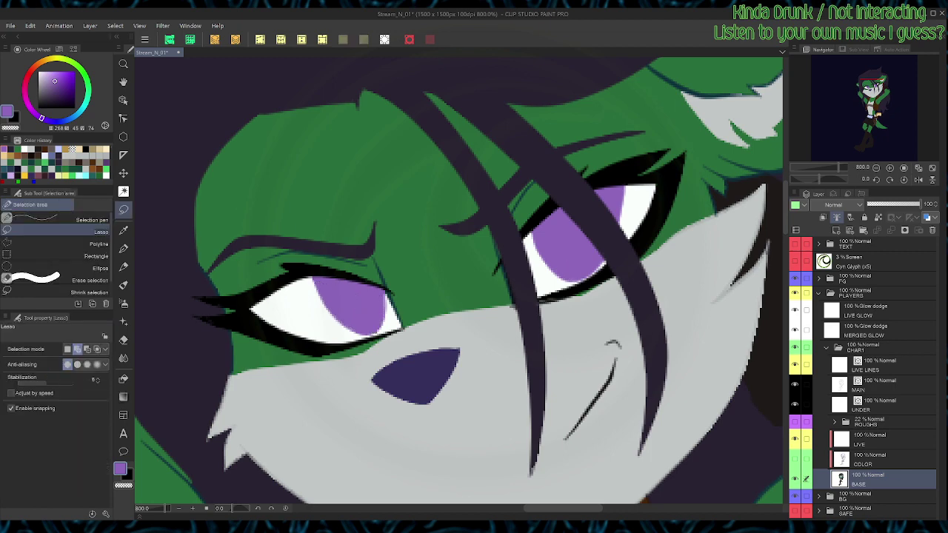
Step: Copy both iris outlines from the UNDER layer into LIVE LINES and hide UNDER
left_click(881, 405)
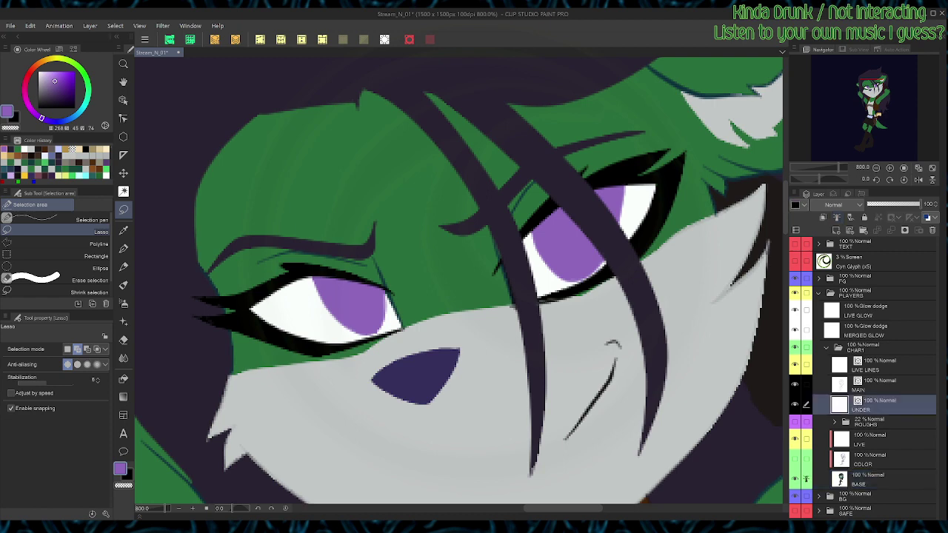
key("o")
left_click(621, 204)
left_click(539, 253)
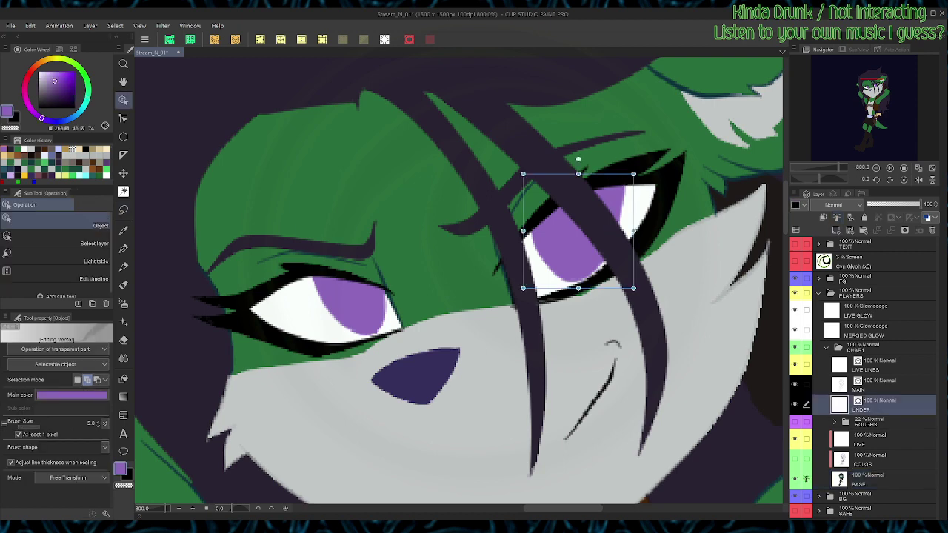
left_click(324, 305)
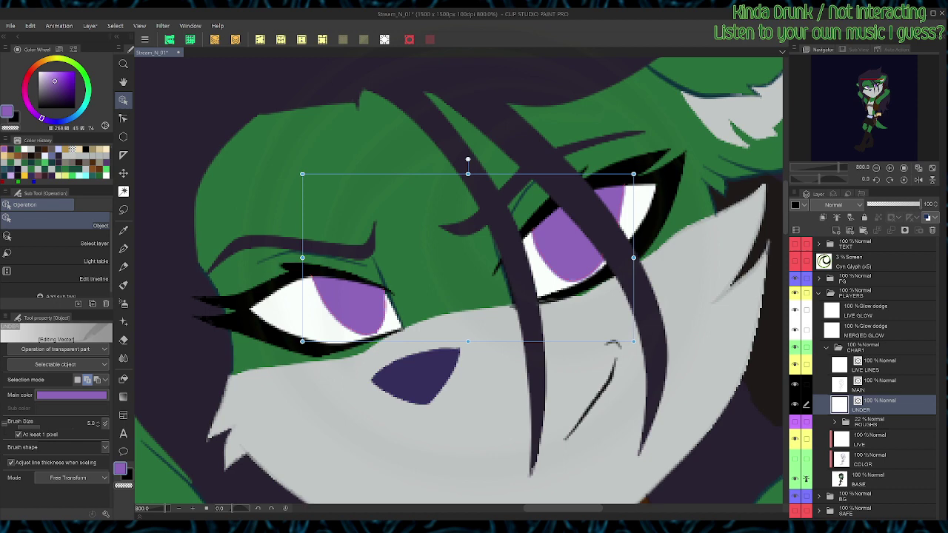
left_click(881, 365)
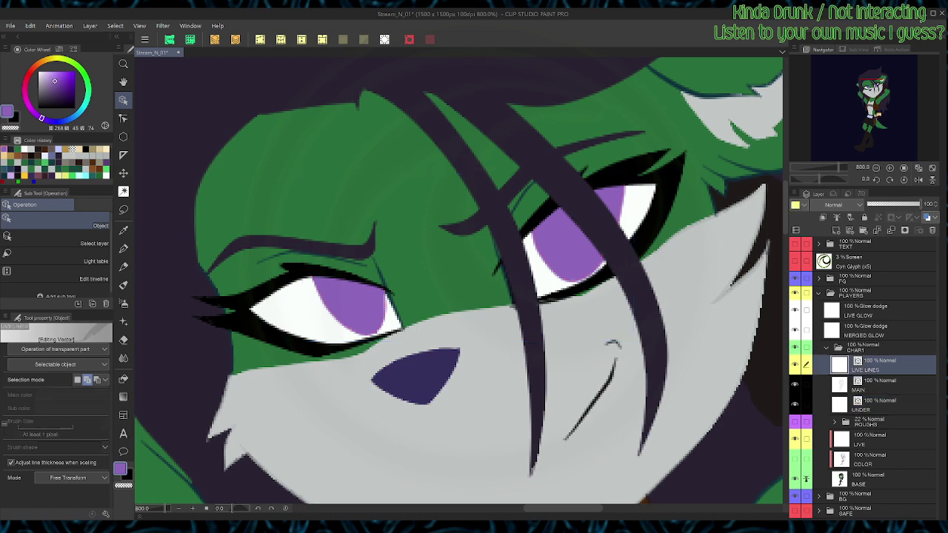
key("ctrl+v")
left_click(795, 405)
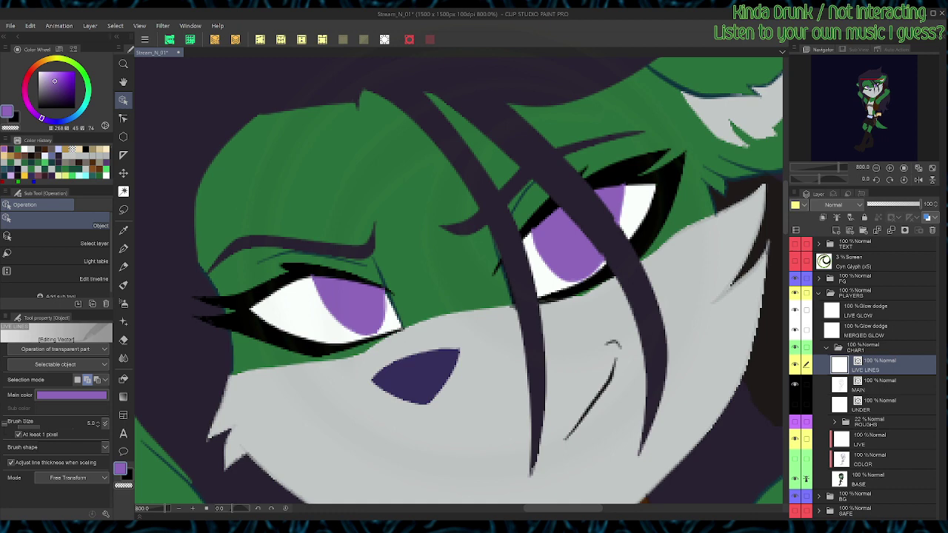
Step: Move the LIVE LINES layer directly above BASE and return it to the top of the CHAR1 folder
key("ctrl+minus")
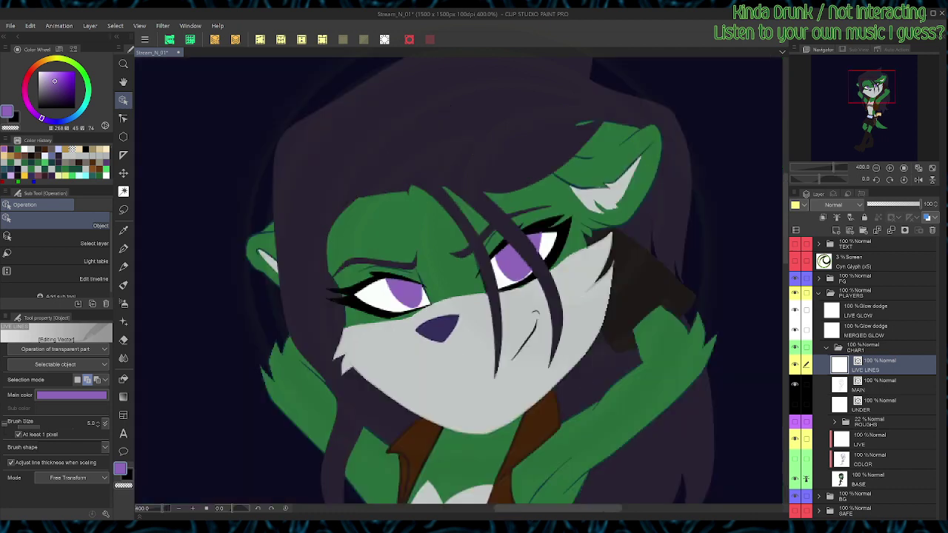
left_click_drag(881, 365, 881, 469)
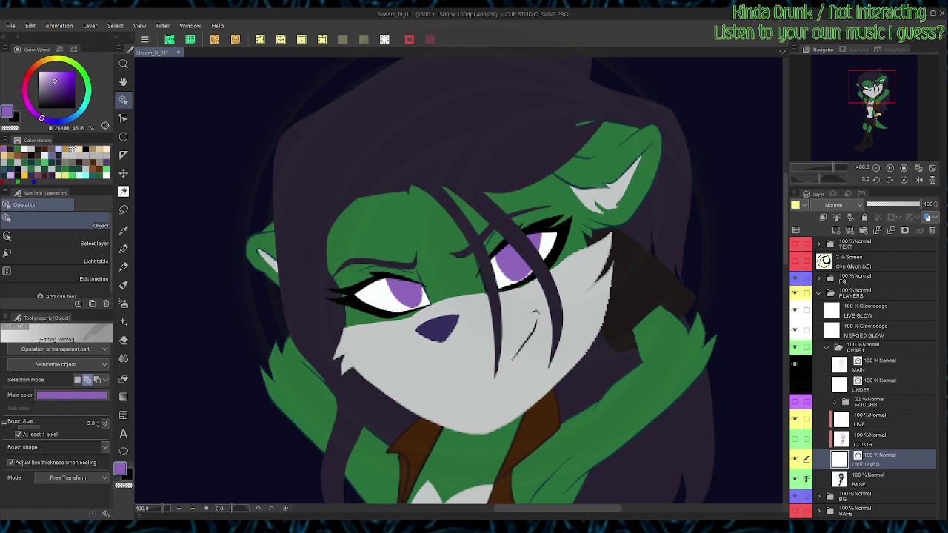
left_click(794, 459)
left_click_drag(881, 460, 881, 356)
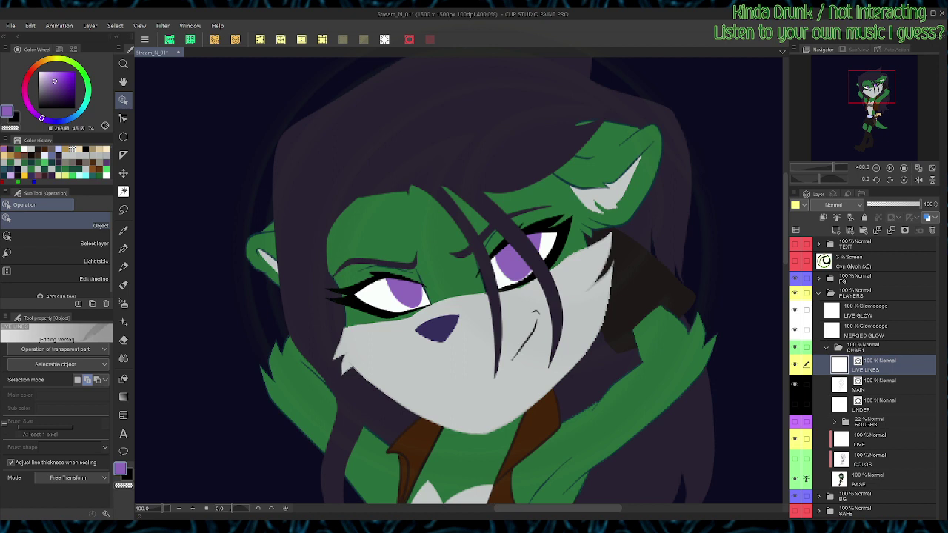
Step: Show the COLOR and Cyn Glyph (x5) layers, saving the drawing in between
left_click(794, 459)
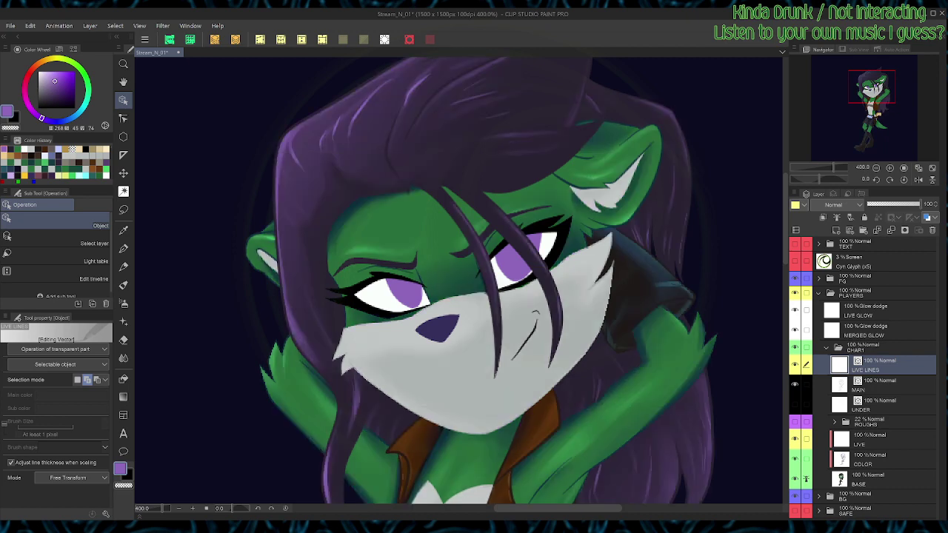
key("ctrl+plus")
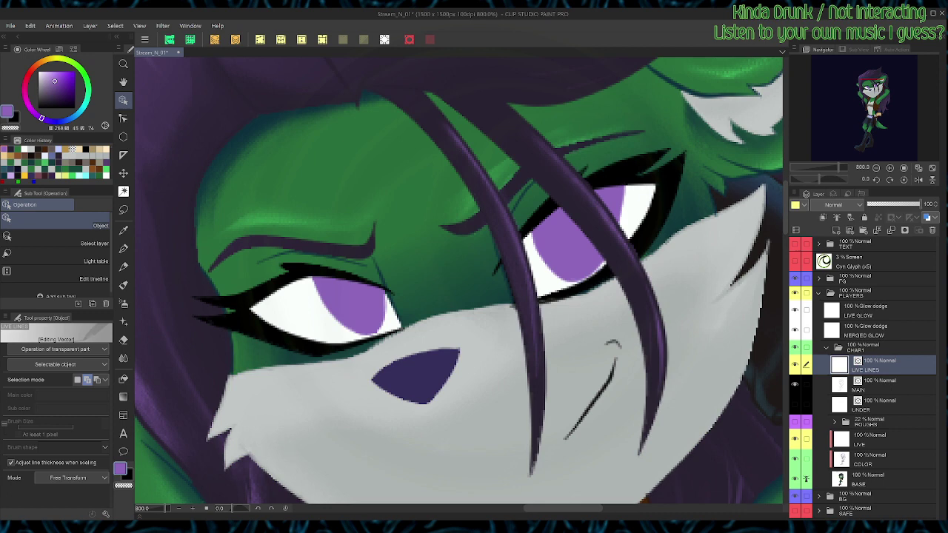
key("ctrl+alt+0")
key("space")
left_click_drag(444, 333, 475, 269)
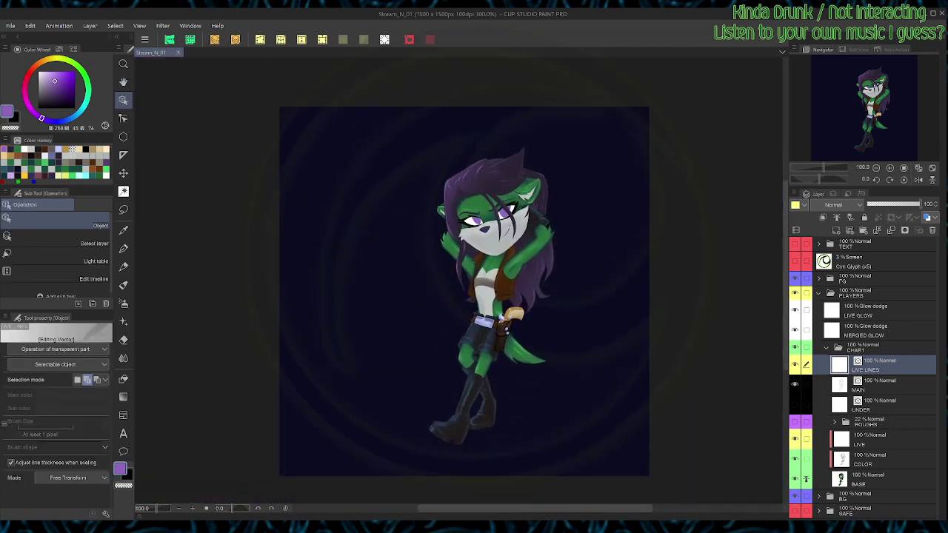
left_click(795, 262)
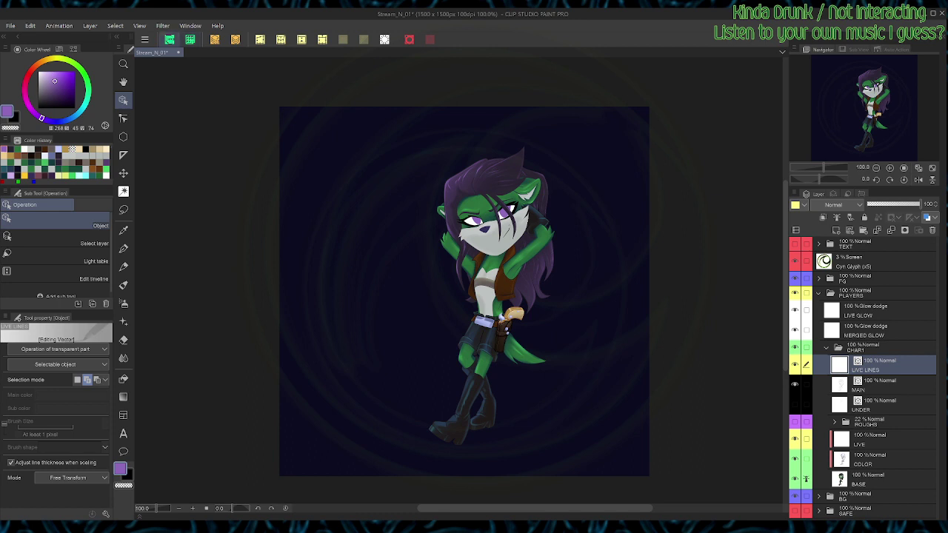
Step: Hide the Cyn Glyph (x5) layer above the character
left_click(170, 39)
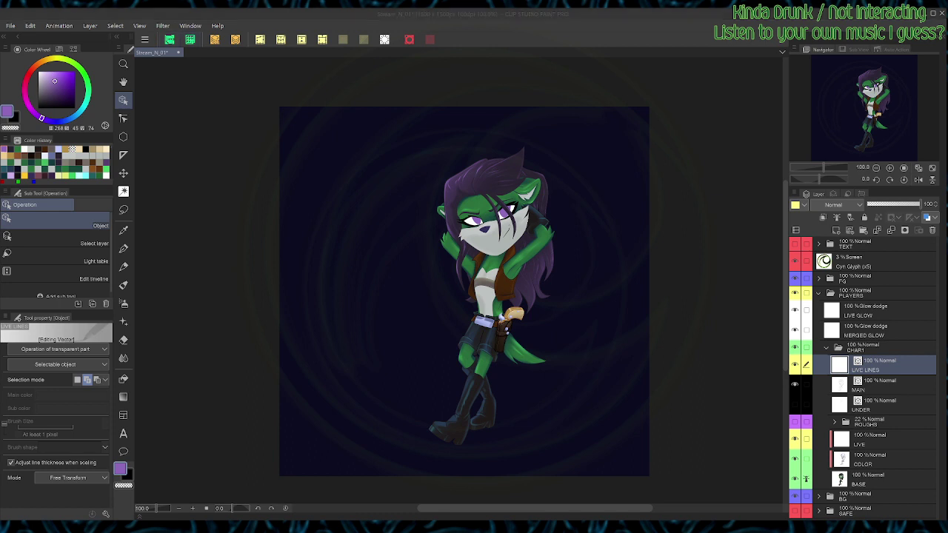
left_click(794, 261)
key("alt+Tab")
key("ctrl+plus")
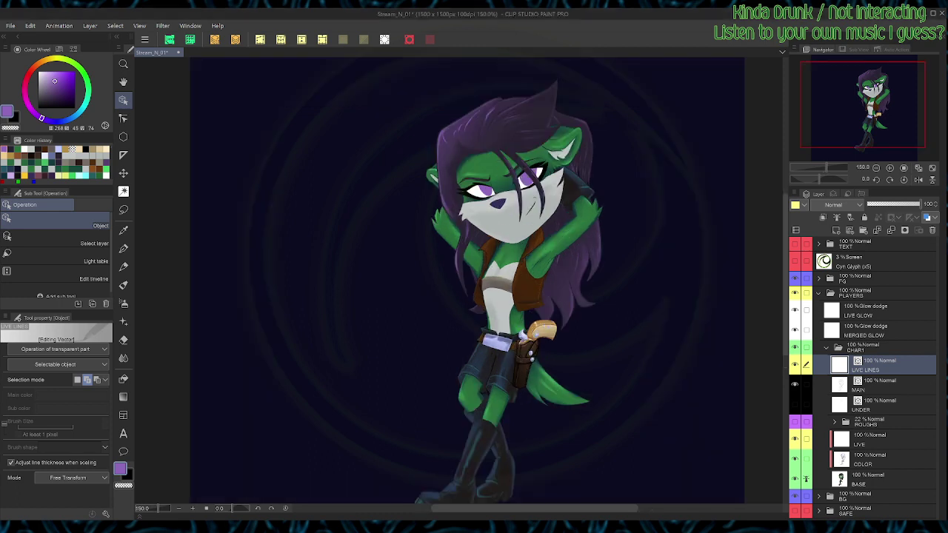
key("ctrl+plus")
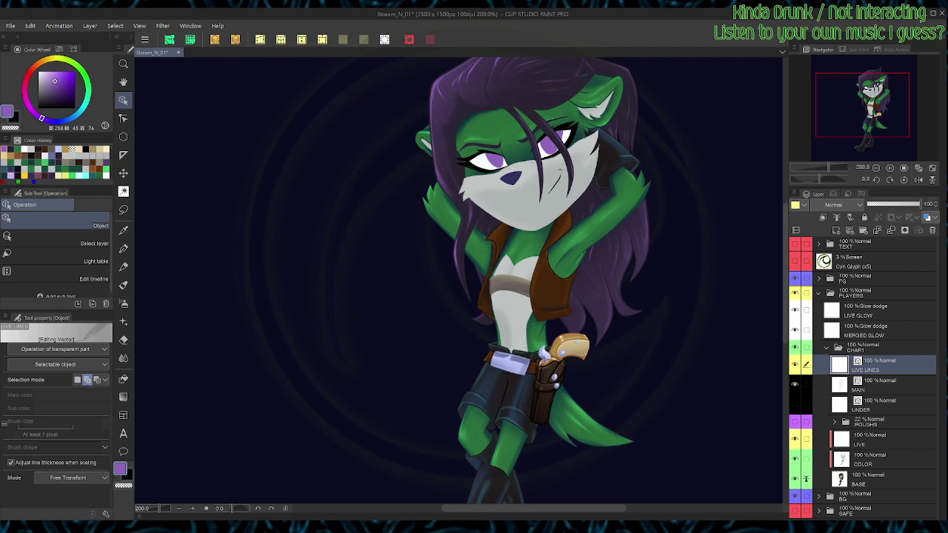
key("w")
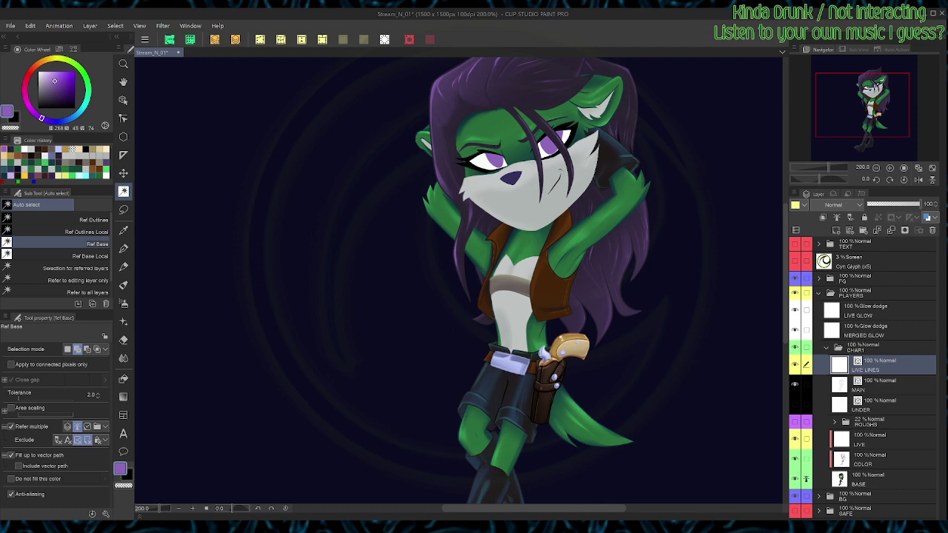
left_click(881, 440)
left_click(480, 159)
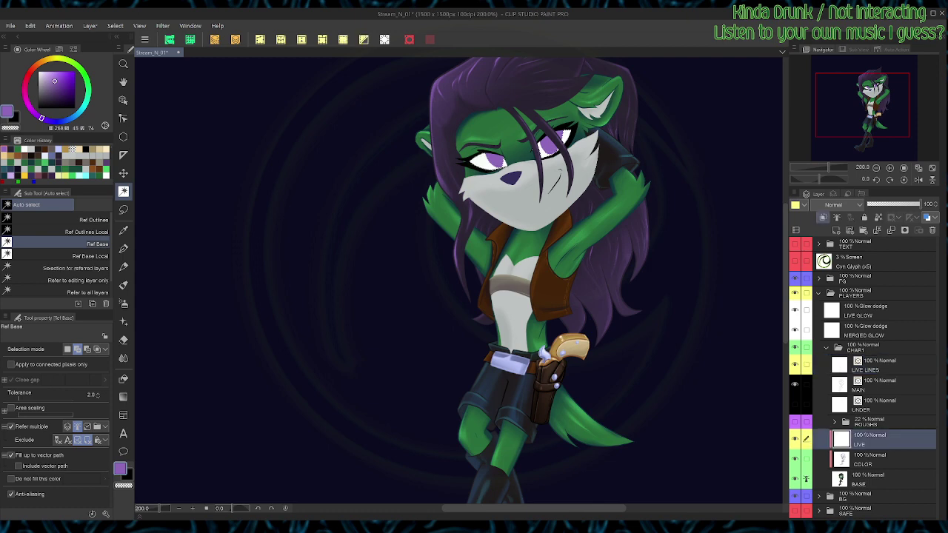
scroll(585, 74, "up", 2)
key("ctrl+d")
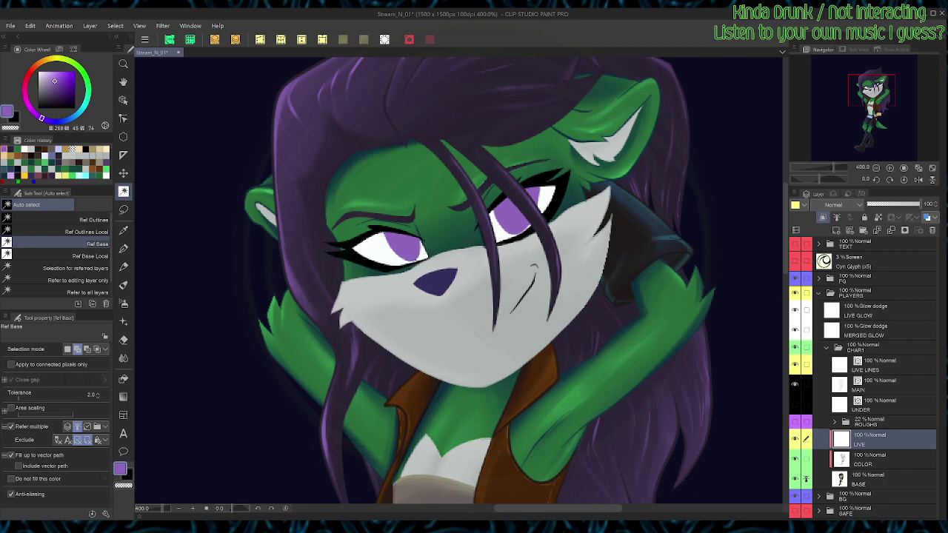
Step: Fill the stray dark spot beside the partly hair-covered eye on BASE with the sampled face green, then save the drawing
scroll(582, 86, "up", 2)
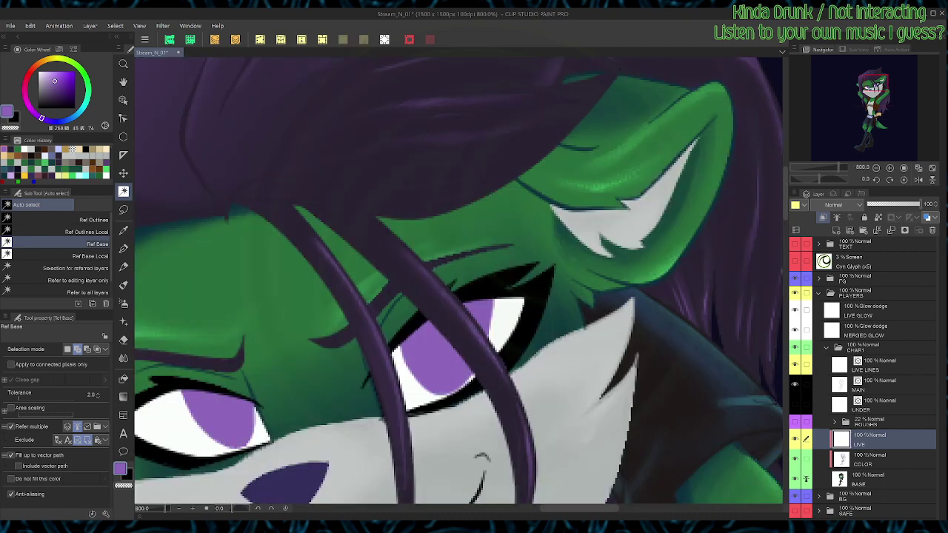
left_click(794, 384)
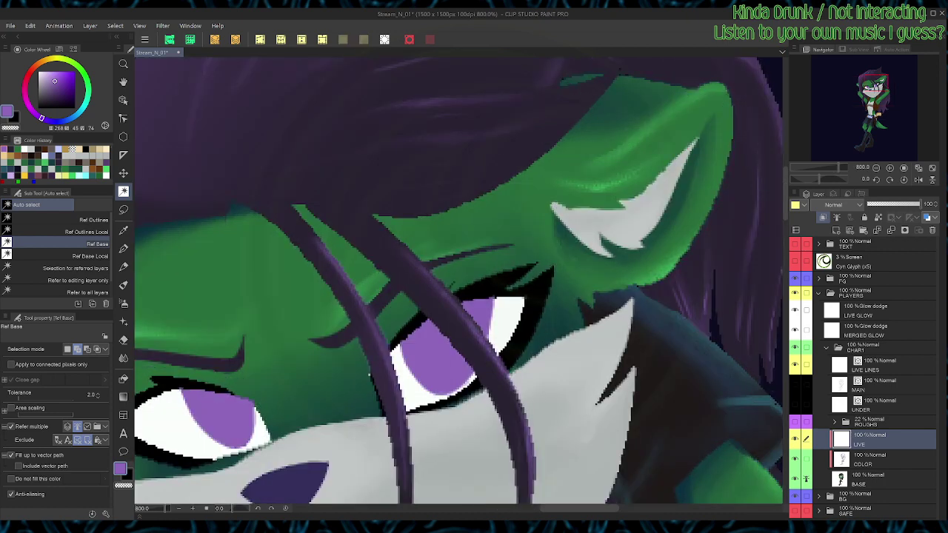
key("m")
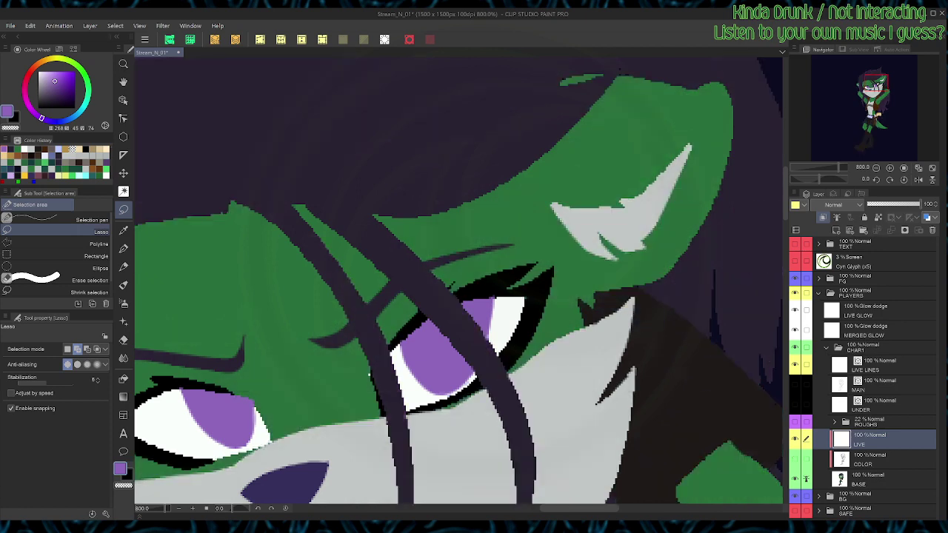
left_click(880, 480)
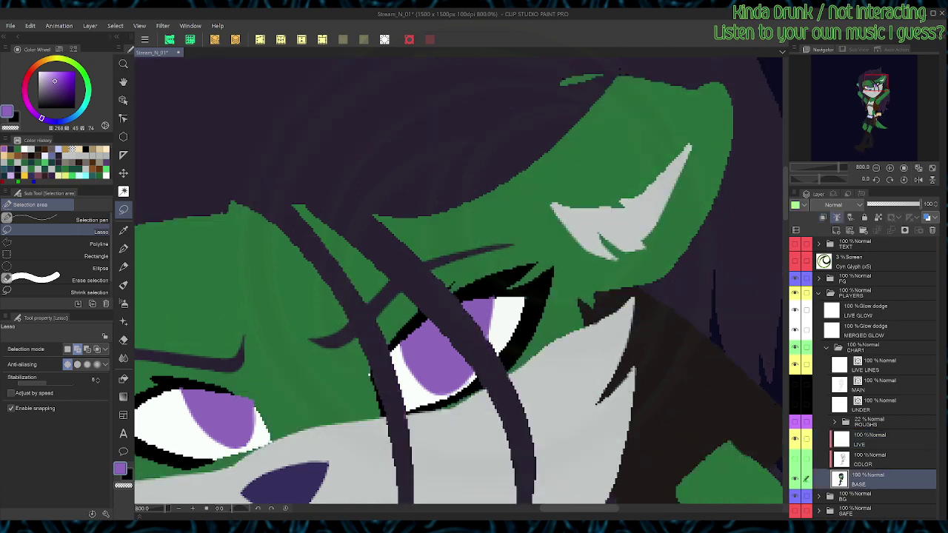
left_click_drag(366, 369, 368, 379)
left_click(363, 375, "alt")
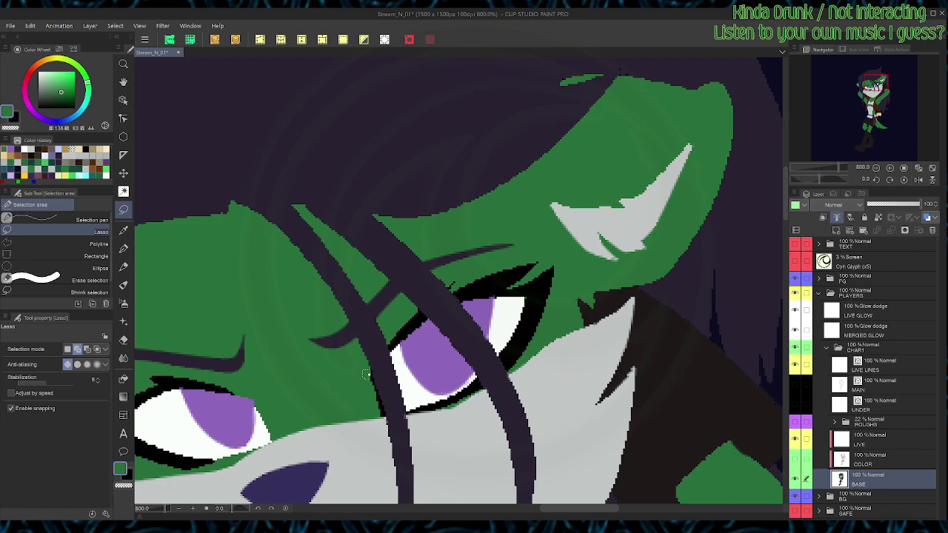
key("ctrl+d")
left_click_drag(366, 376, 483, 331)
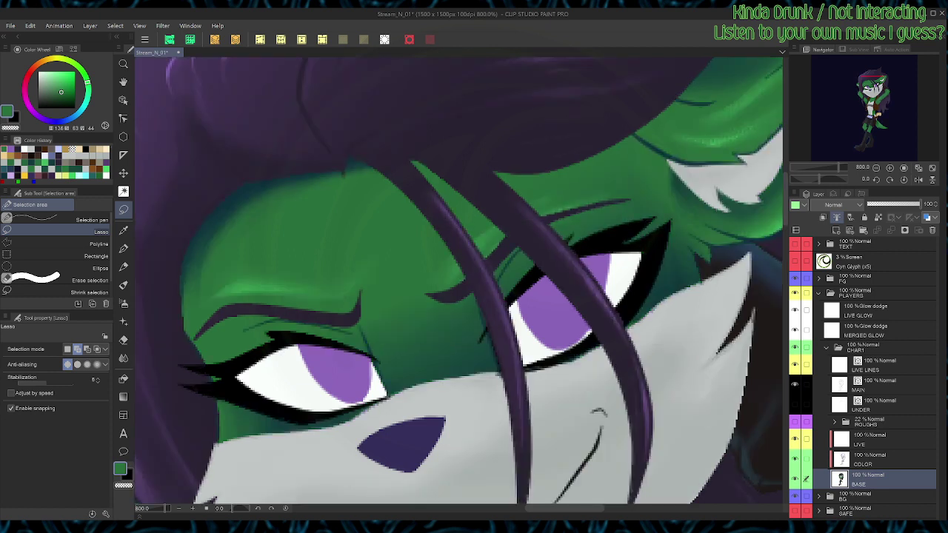
key("ctrl+s")
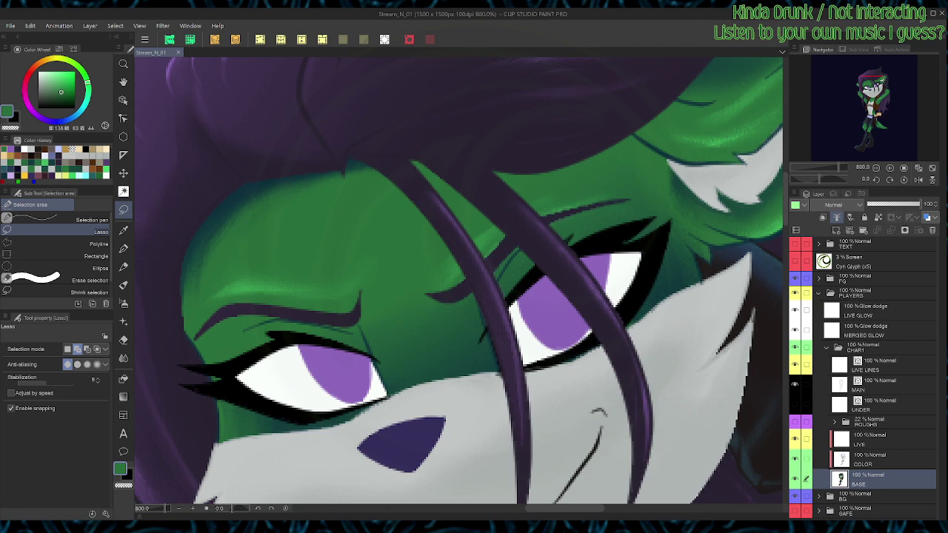
Step: On LIVE, select both eye whites from BASE and shade their upper parts in lavender with the Boxxy Hard brush
left_click(881, 439)
key("w")
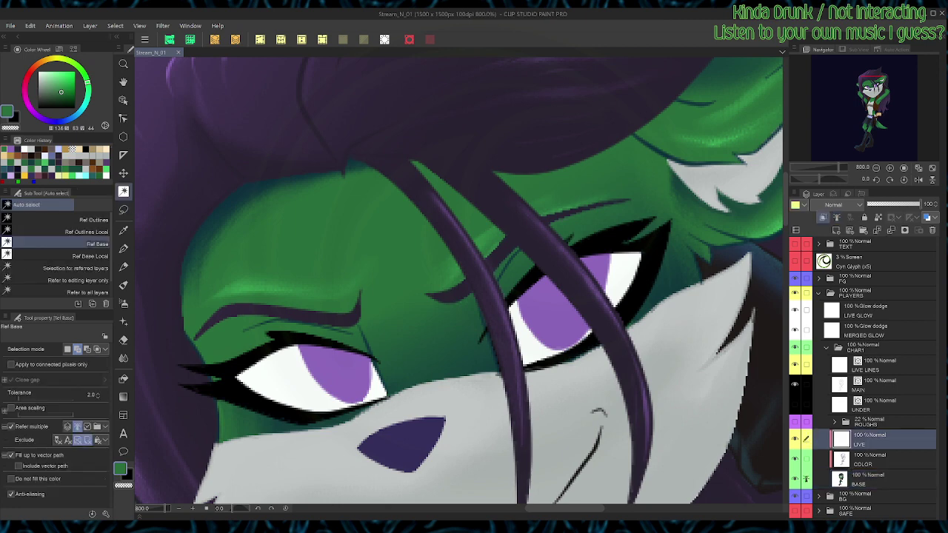
left_click(290, 381)
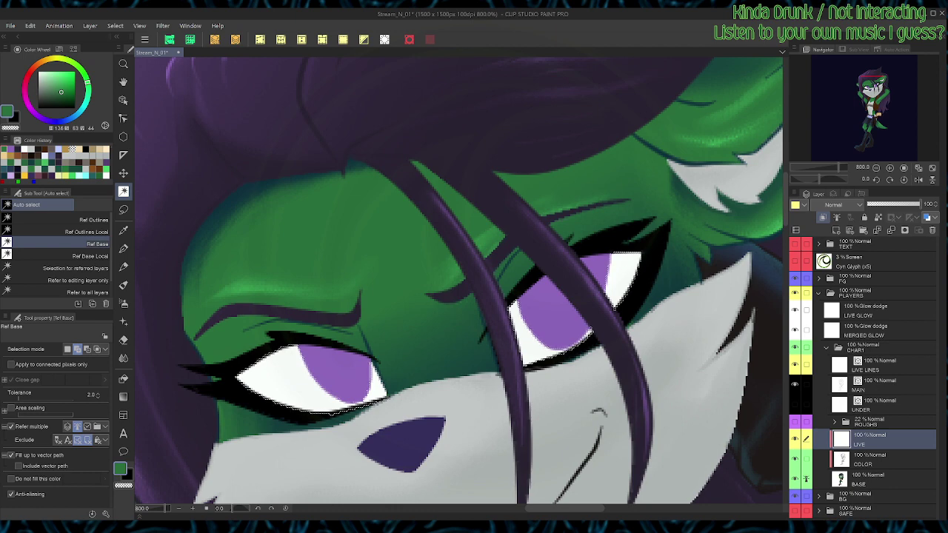
scroll(611, 294, "down", 3)
left_click_drag(611, 293, 548, 265)
left_click(552, 263, "alt")
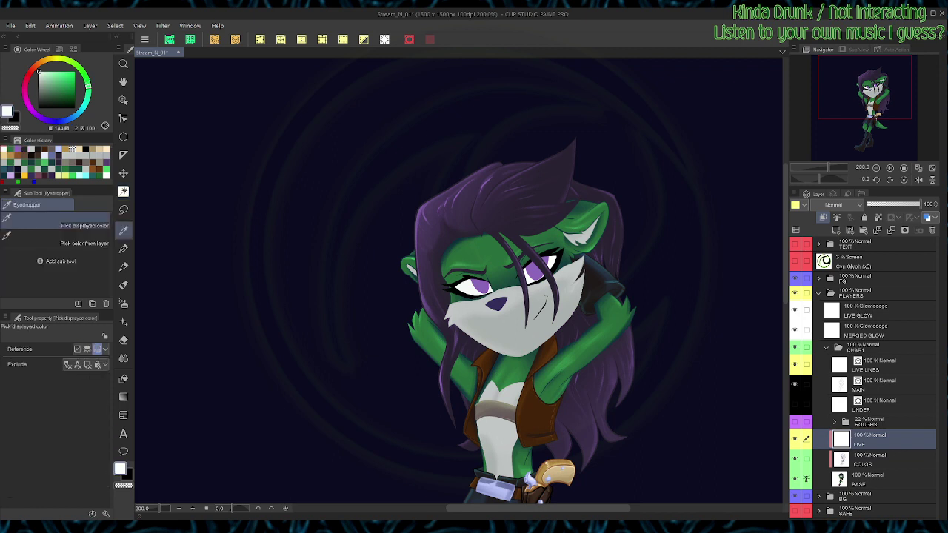
left_click(59, 49)
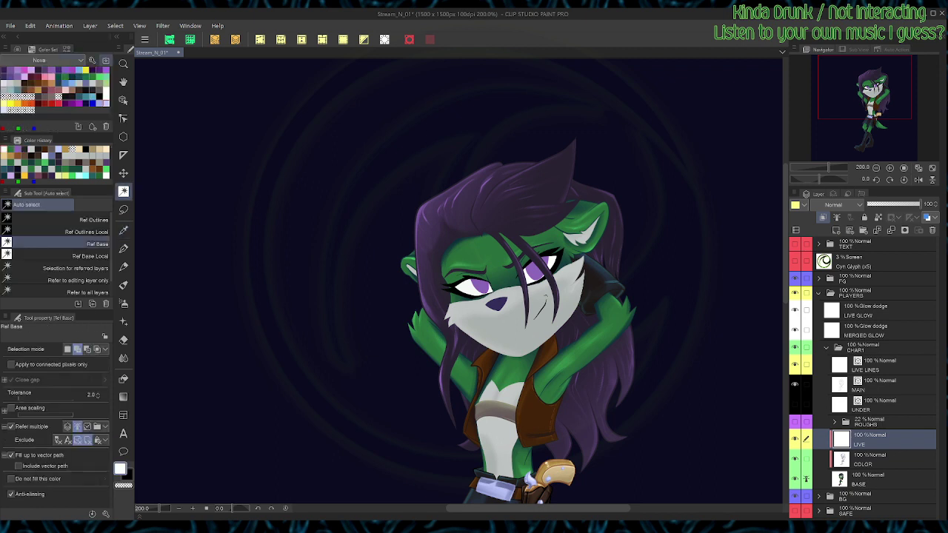
left_click(100, 104)
key("b")
mouse_move(471, 280)
left_mouse_down()
mouse_move(458, 286)
mouse_move(469, 288)
left_mouse_up()
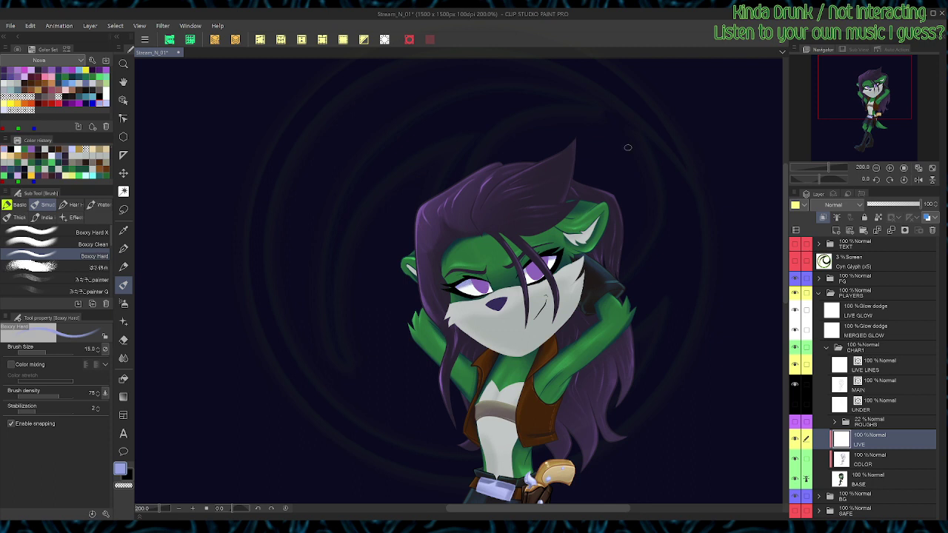
Step: Mirror the canvas view and refine the lavender shading in both eyes, alternating between the lavender and transparent colour
left_click(918, 179)
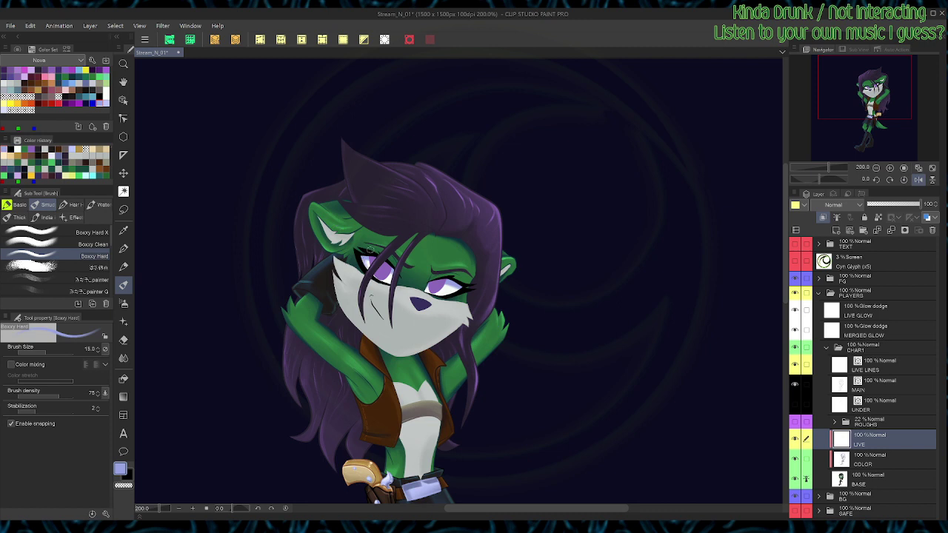
key("c")
left_click_drag(365, 268, 368, 264)
key("c")
left_click_drag(429, 281, 426, 290)
key("c")
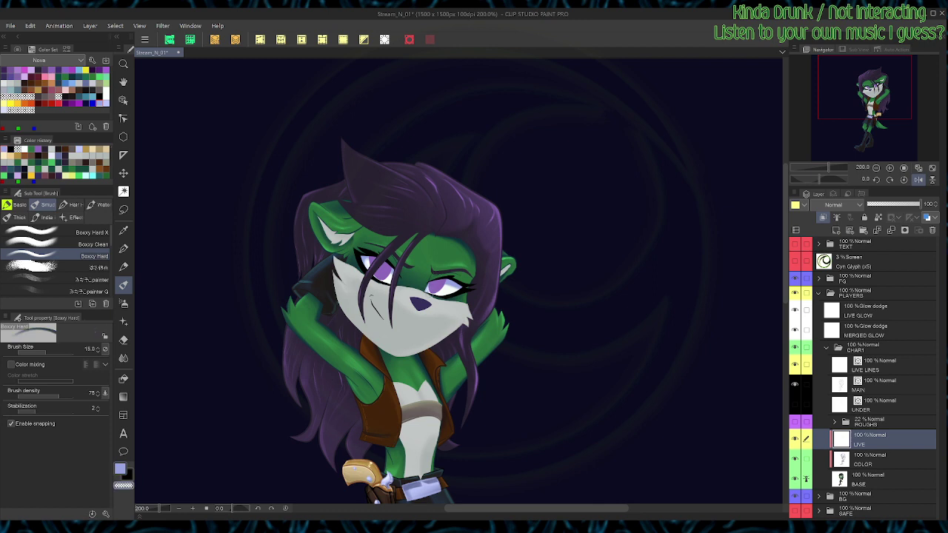
key("c")
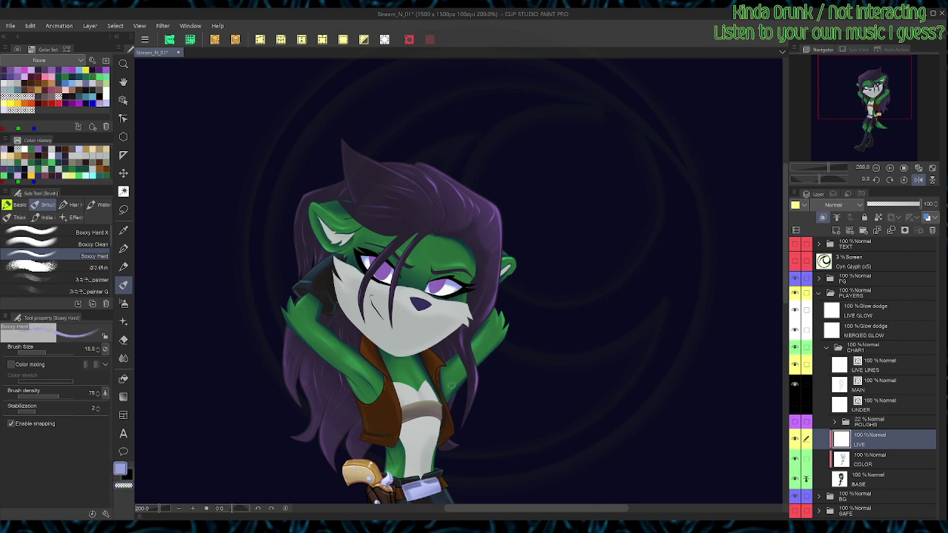
key("g")
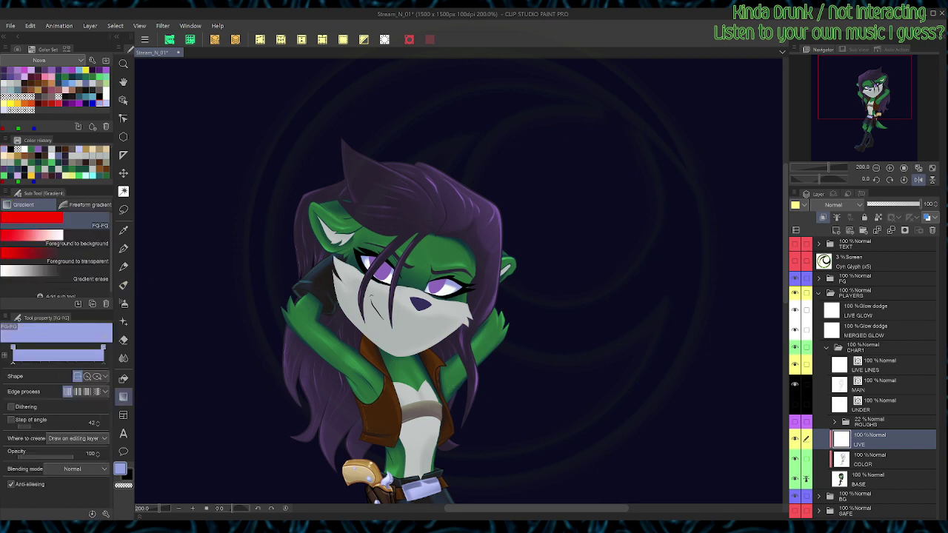
left_click(65, 256)
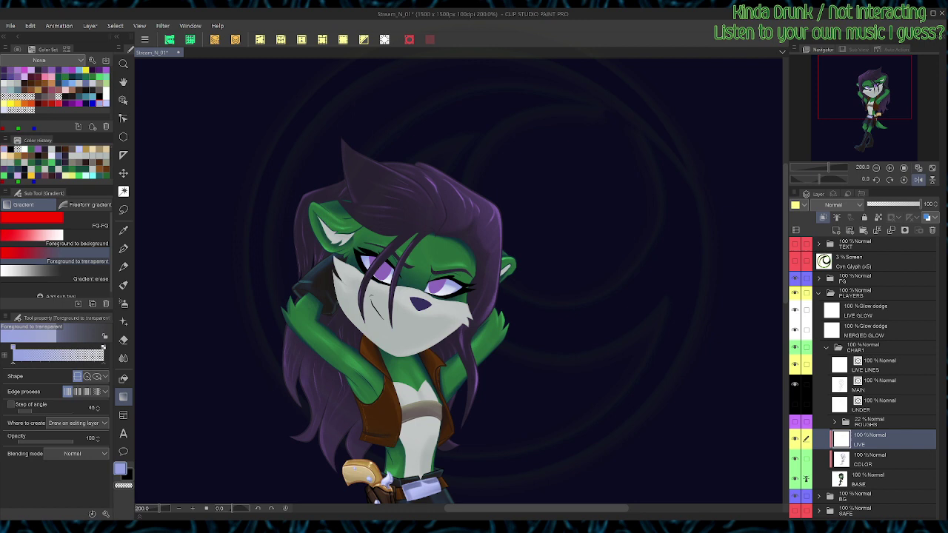
key("b")
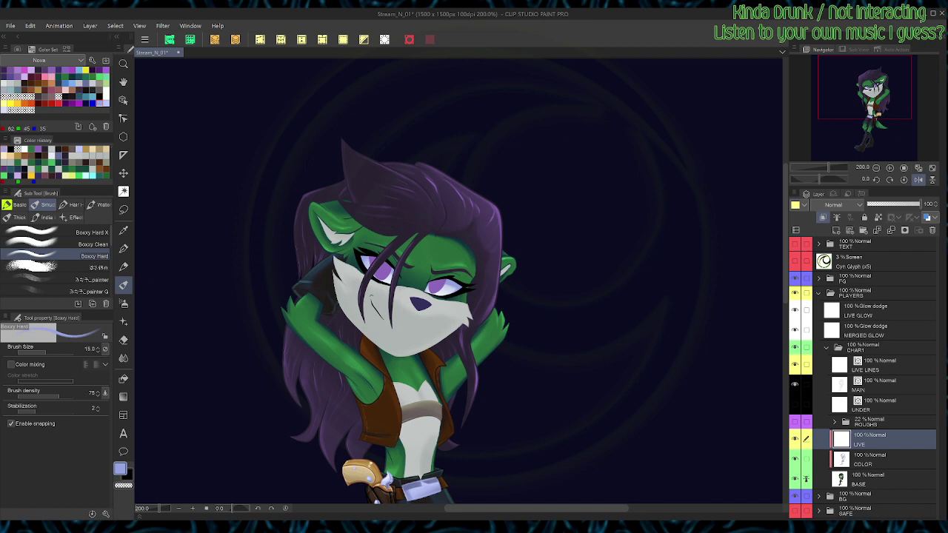
left_click(106, 96)
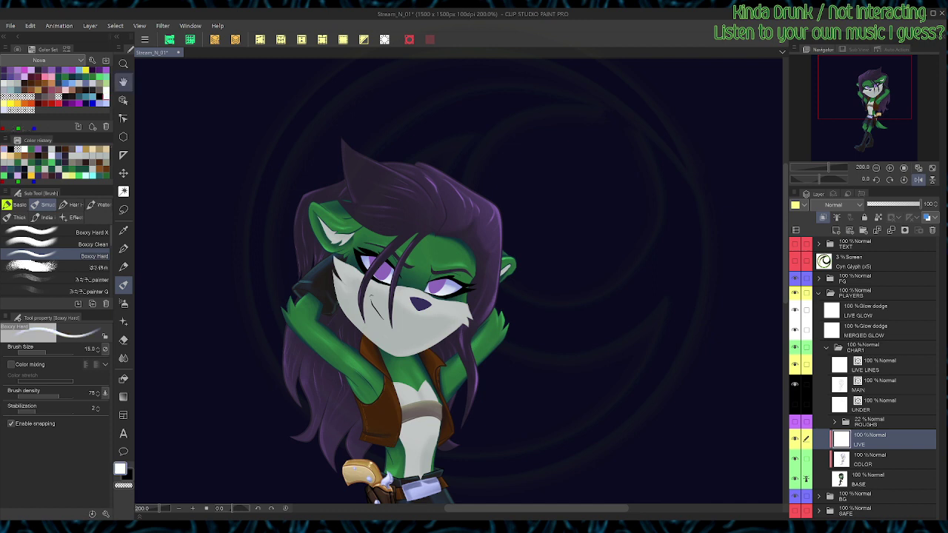
Step: Replace the eye-white selection with both irises and shade their upper parts in dark purple with the Boxxy Hard brush
key("w")
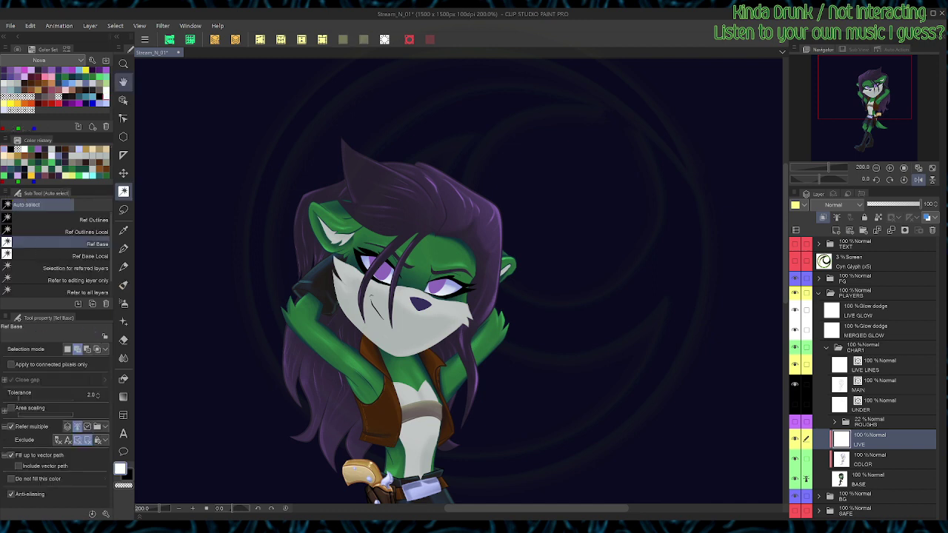
key("ctrl+d")
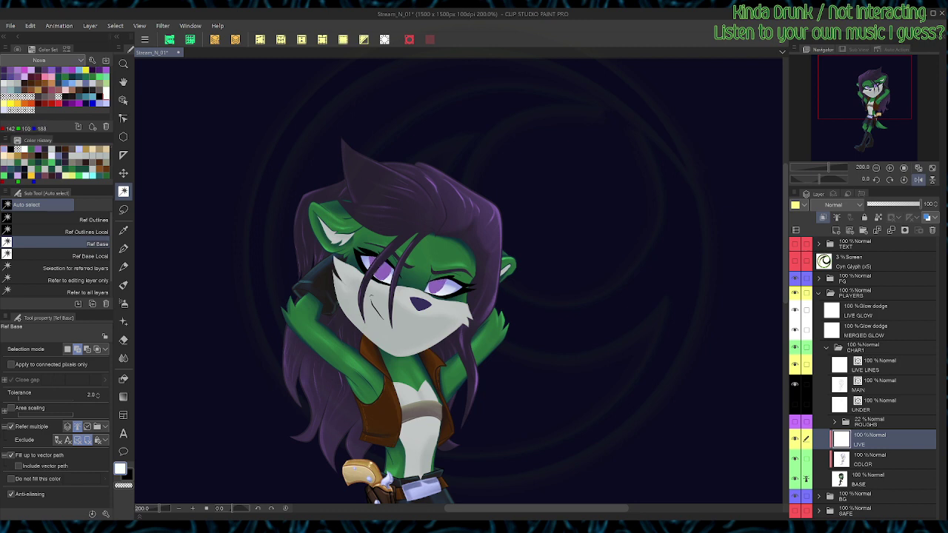
left_click(59, 70)
key("b")
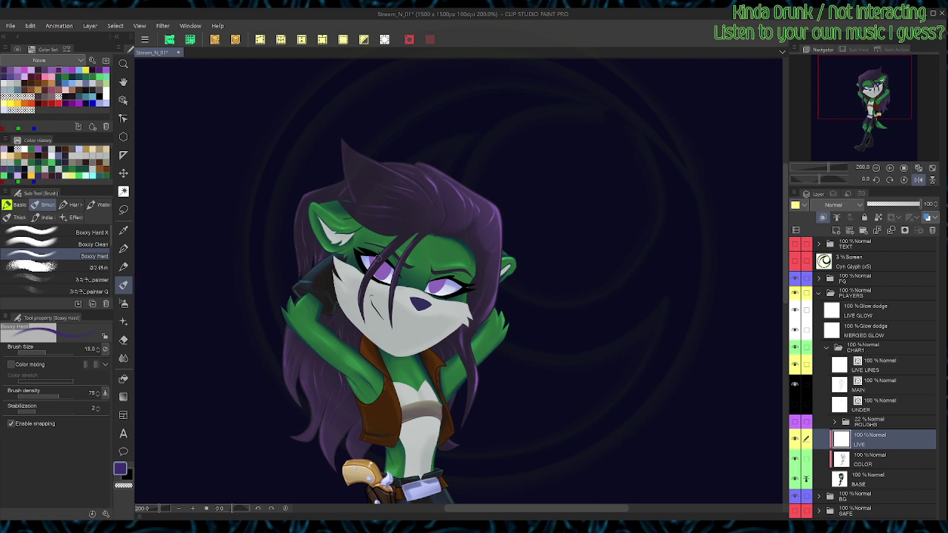
left_click_drag(374, 256, 448, 279)
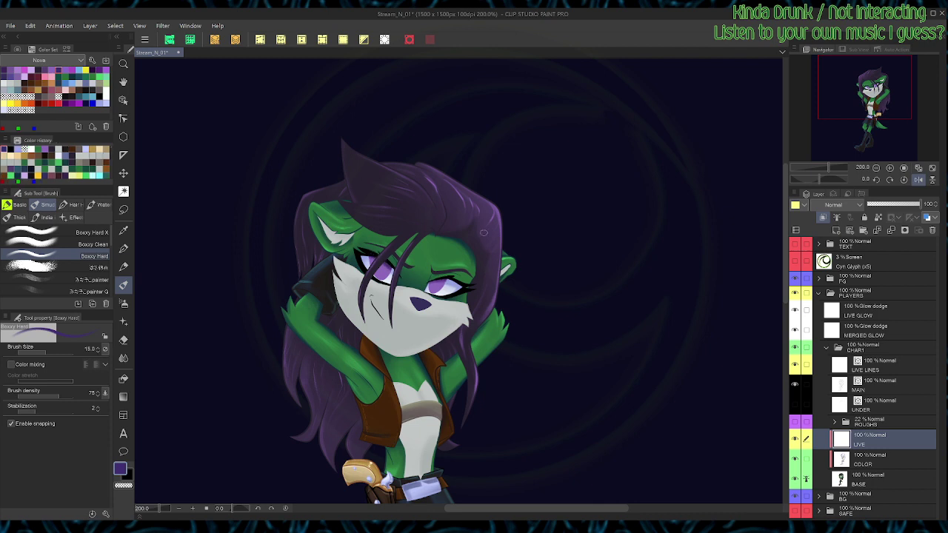
key("c")
key("c")
key("r")
mouse_move(433, 209)
left_mouse_down()
mouse_move(402, 264)
mouse_move(404, 296)
left_mouse_up()
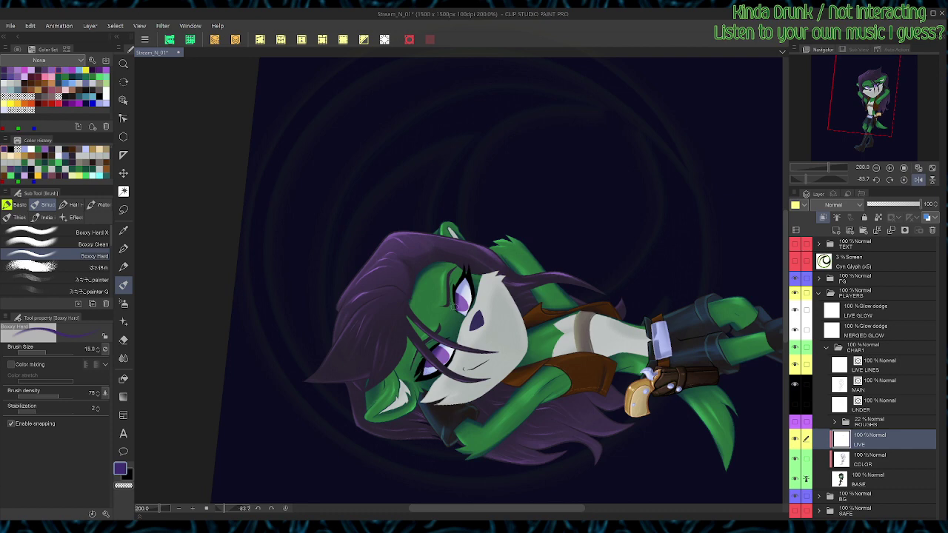
key("shift+r")
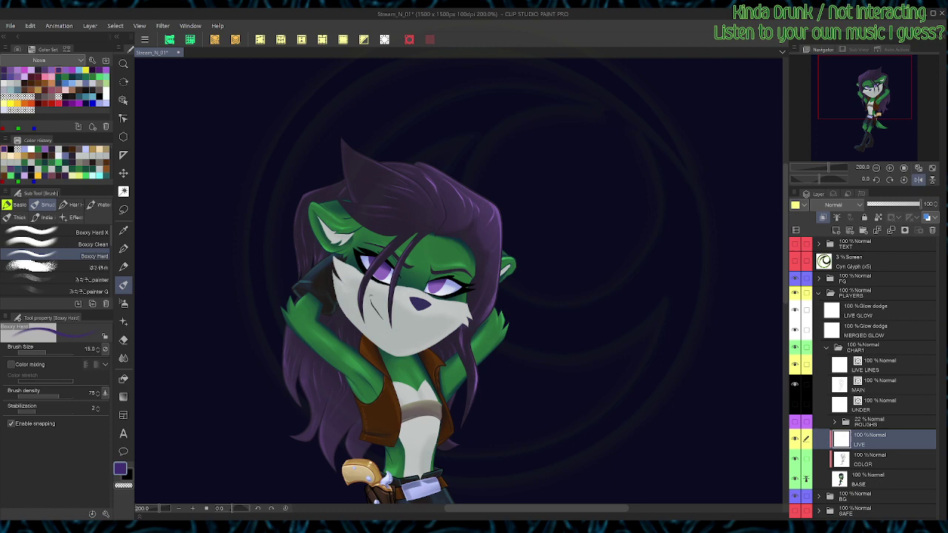
Step: Draw dark purple pupils in both irises with the Turnip Steady pen and turn off the mirrored canvas view
key("ctrl+plus")
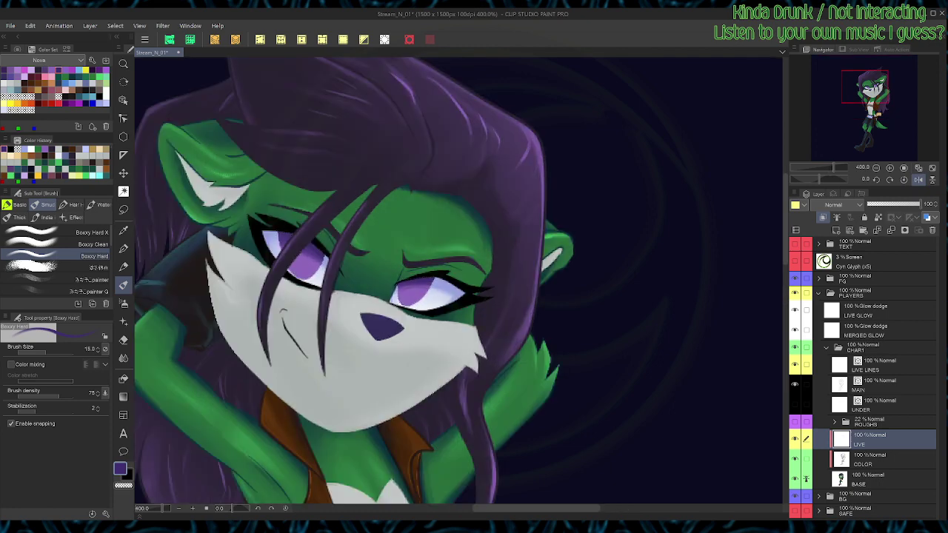
key("p")
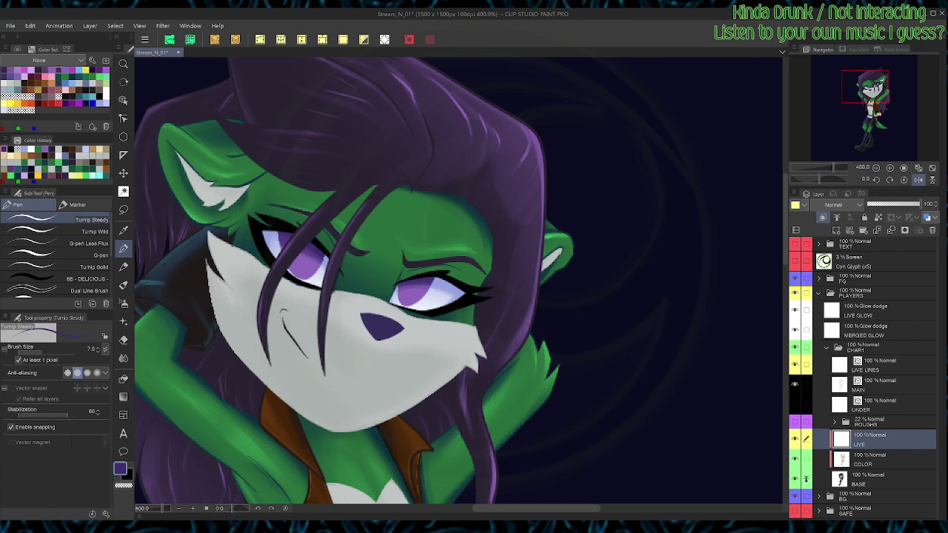
left_click_drag(296, 256, 308, 261)
left_click_drag(305, 252, 309, 261)
left_click(918, 179)
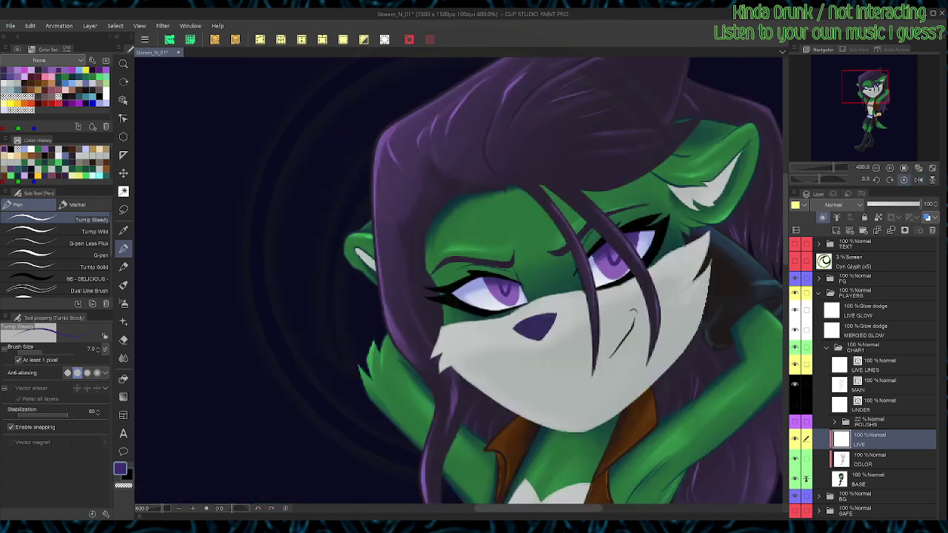
key("space")
left_click_drag(548, 274, 392, 283)
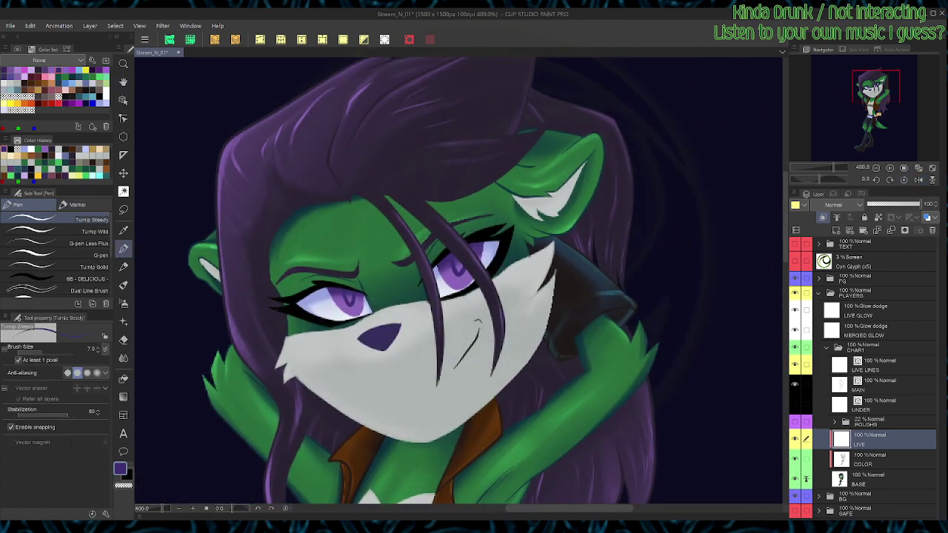
Step: Soften the dark purple pupils and iris shading in both eyes with the Boxxy Hard brush, checking them in the mirrored canvas view
key("b")
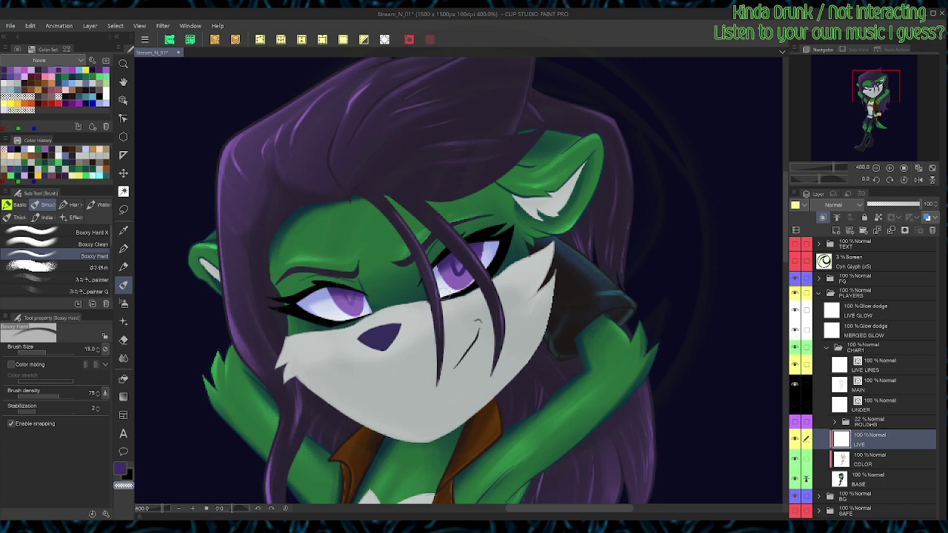
left_click(363, 294, "alt")
left_click(362, 295, "alt")
left_click(467, 271, "alt")
left_click(452, 270, "alt")
left_click(466, 264, "alt")
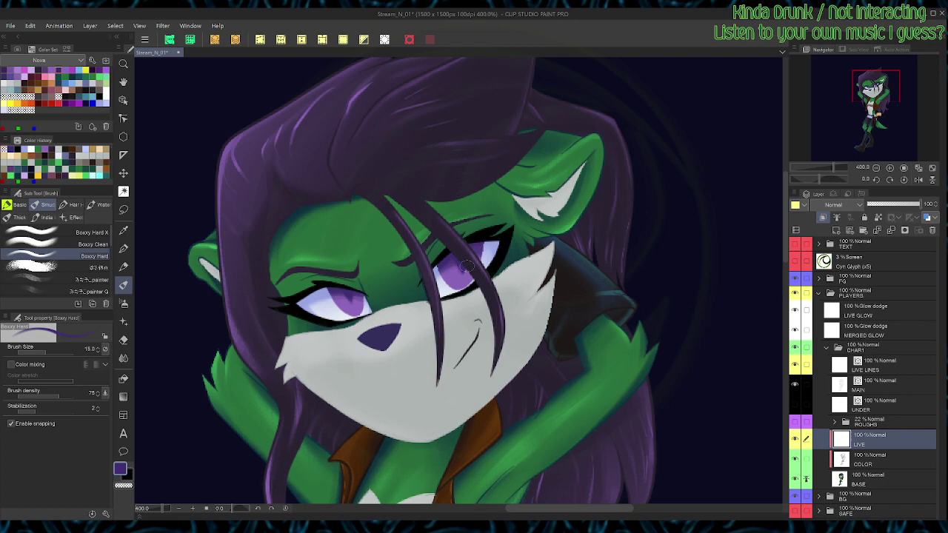
left_click(443, 258, "alt")
left_click(918, 179)
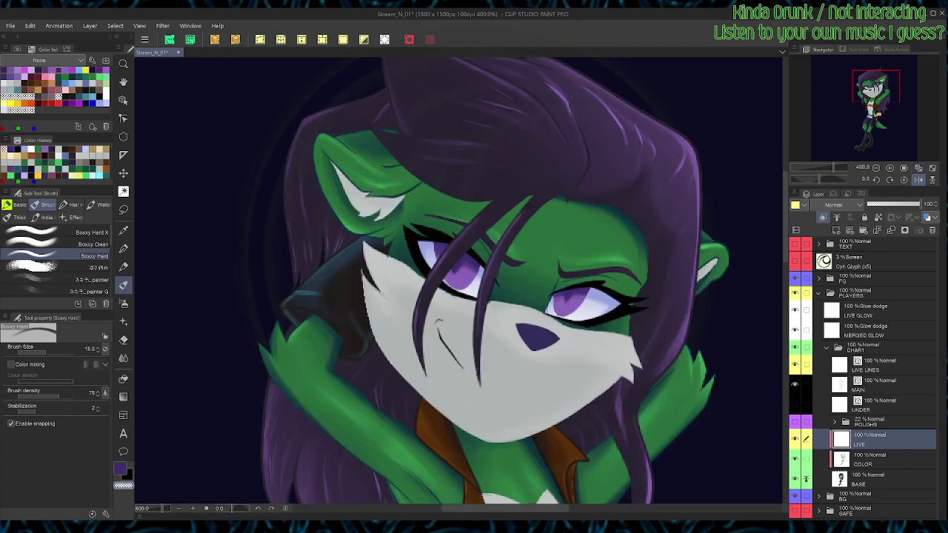
left_click(918, 179)
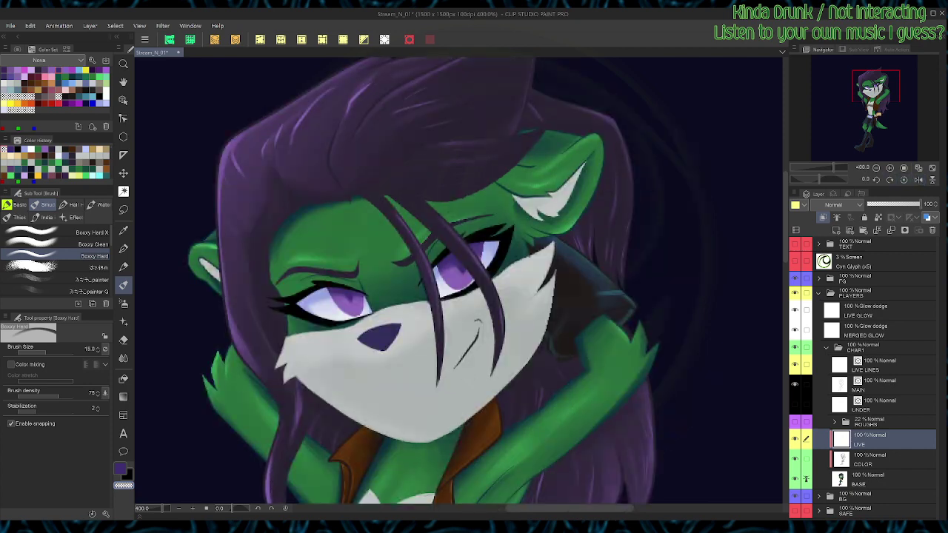
Step: Paint yellow accents in the lower part of both irises with the Boxxy Hard brush
left_click(86, 70)
mouse_move(356, 305)
left_mouse_down()
mouse_move(356, 316)
mouse_move(363, 306)
left_mouse_up()
key("c")
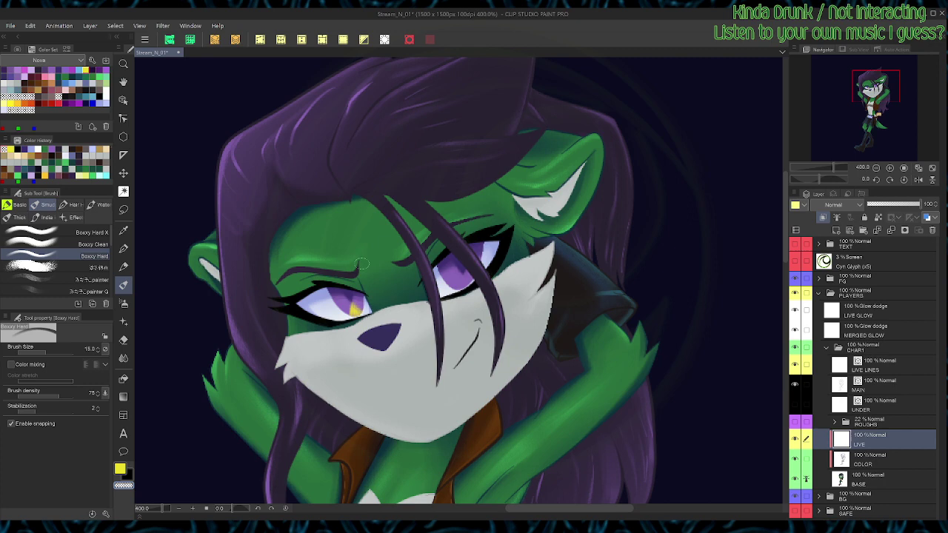
mouse_move(472, 271)
left_mouse_down()
mouse_move(457, 287)
mouse_move(474, 280)
left_mouse_up()
key("c")
Step: Add magenta-purple accents to the upper part of both irises and trim them with the transparent colour
left_click(71, 70)
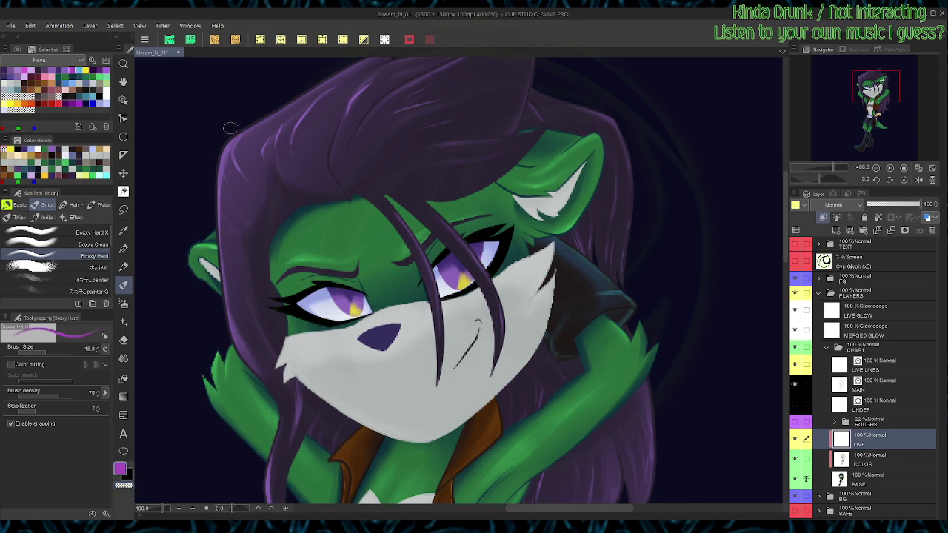
left_click_drag(336, 298, 347, 299)
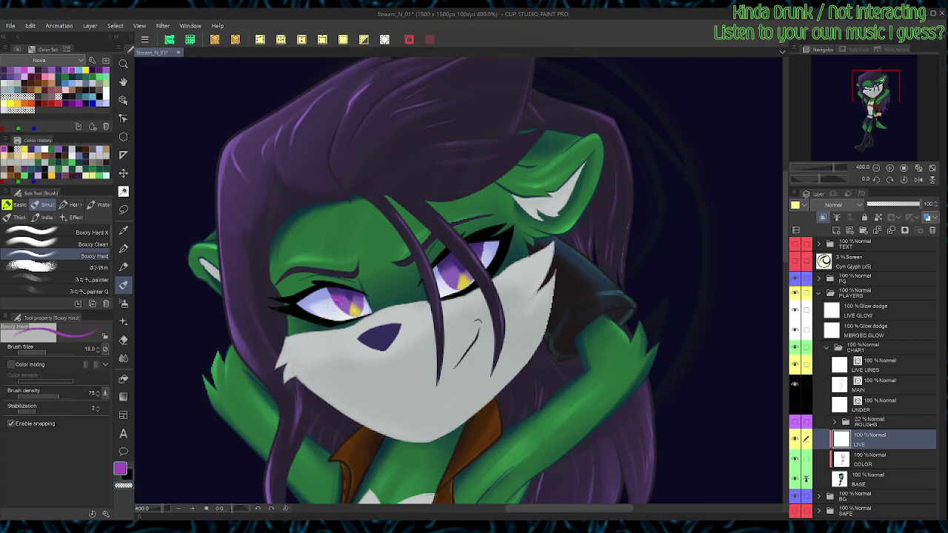
key("c")
left_click_drag(354, 300, 338, 317)
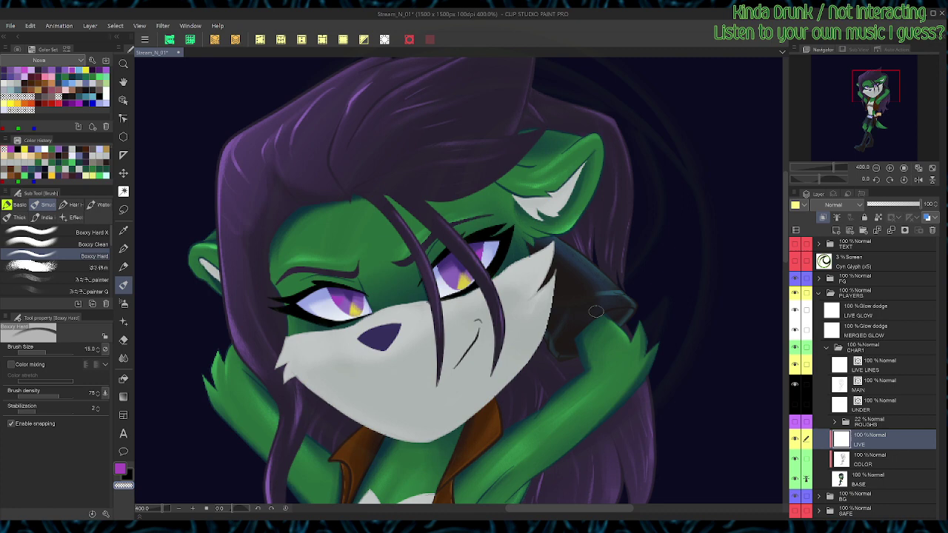
Step: Add light blue accents to both irises, refine them in a rotated view, and save the drawing
left_click(78, 70)
left_click_drag(353, 293, 361, 289)
key("c")
key("c")
mouse_move(454, 270)
left_mouse_down()
mouse_move(447, 280)
mouse_move(443, 273)
mouse_move(469, 265)
mouse_move(454, 278)
left_mouse_up()
key("c")
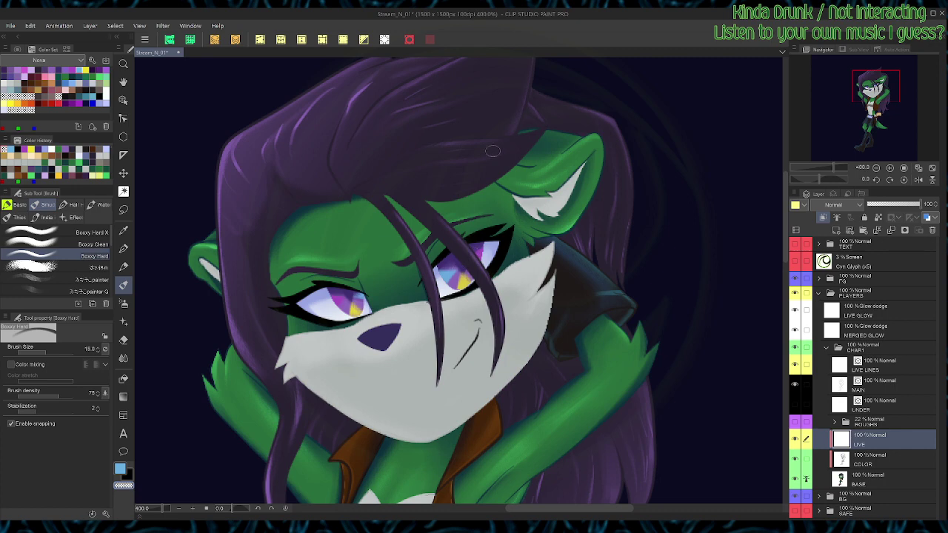
key("r")
left_click_drag(511, 169, 403, 171)
key("c")
key("c")
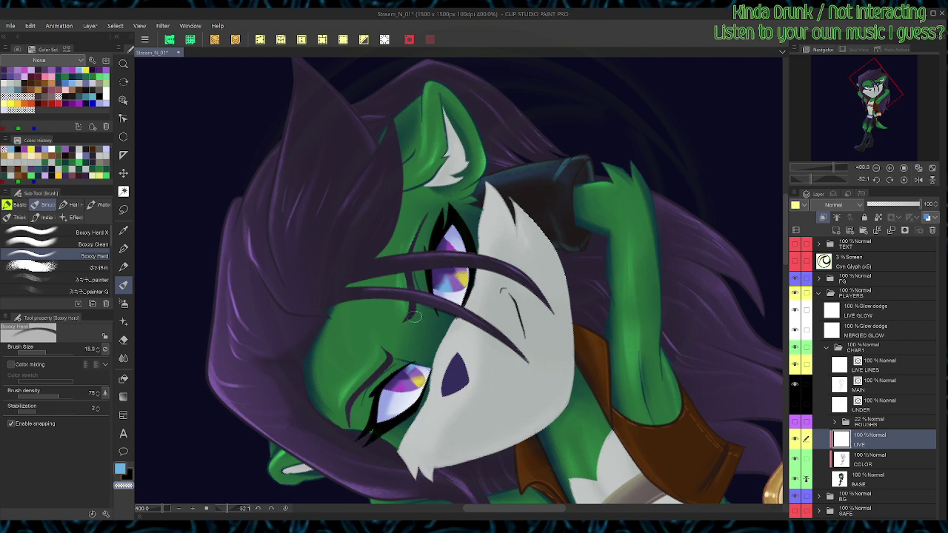
key("ctrl+@")
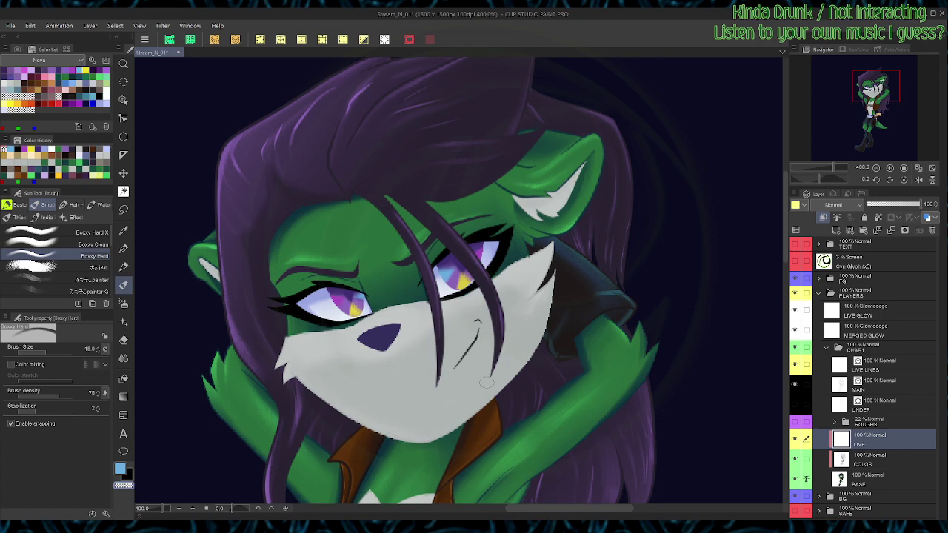
key("ctrl+s")
Step: Select the nose from the base layer and lighten it in muted violet with the Boxxy Hard brush on LIVE
key("w")
left_click(380, 337)
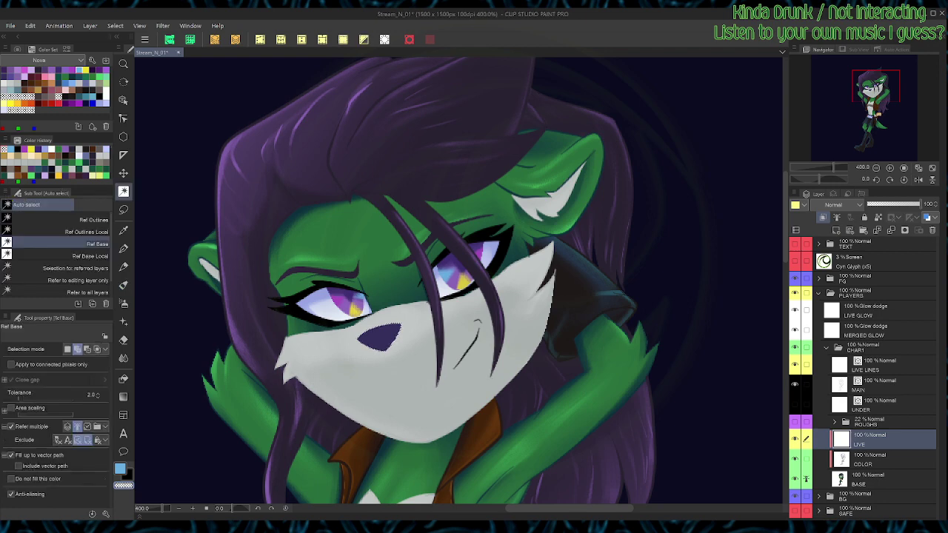
left_click(10, 76)
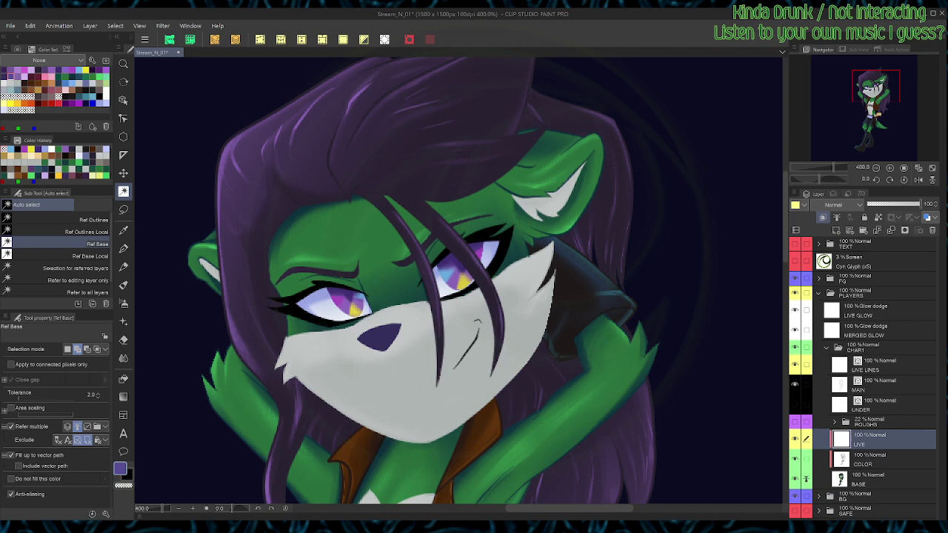
key("b")
mouse_move(377, 328)
left_mouse_down()
mouse_move(389, 326)
mouse_move(366, 338)
mouse_move(388, 338)
left_mouse_up()
key("c")
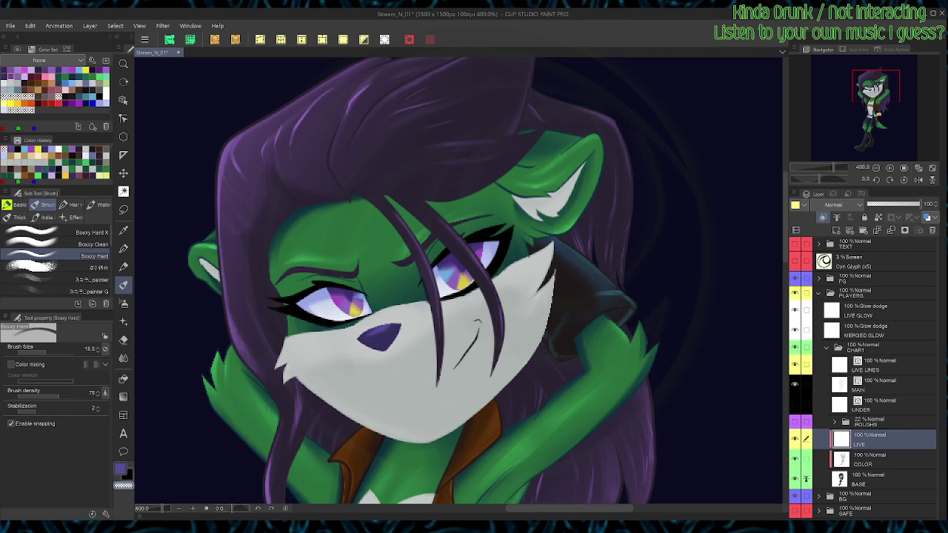
Step: Mirror the canvas view, sample a lighter purple from the hair, and paint and blend it along the nose's upper side
left_click(917, 179)
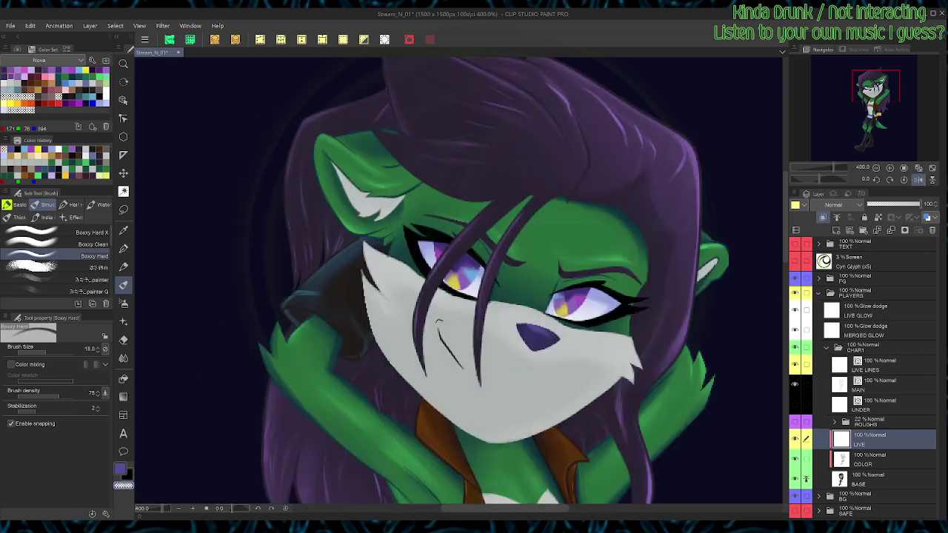
left_click(569, 102, "alt")
key("r")
mouse_move(607, 354)
left_mouse_down()
mouse_move(592, 182)
mouse_move(576, 163)
left_mouse_up()
left_click_drag(545, 208, 538, 234)
key("b")
key("c")
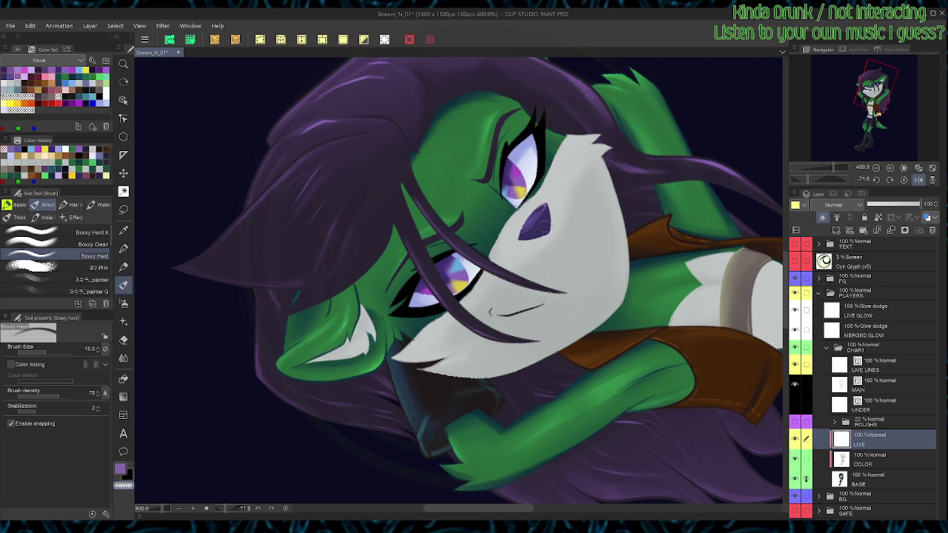
left_click(551, 198, "alt")
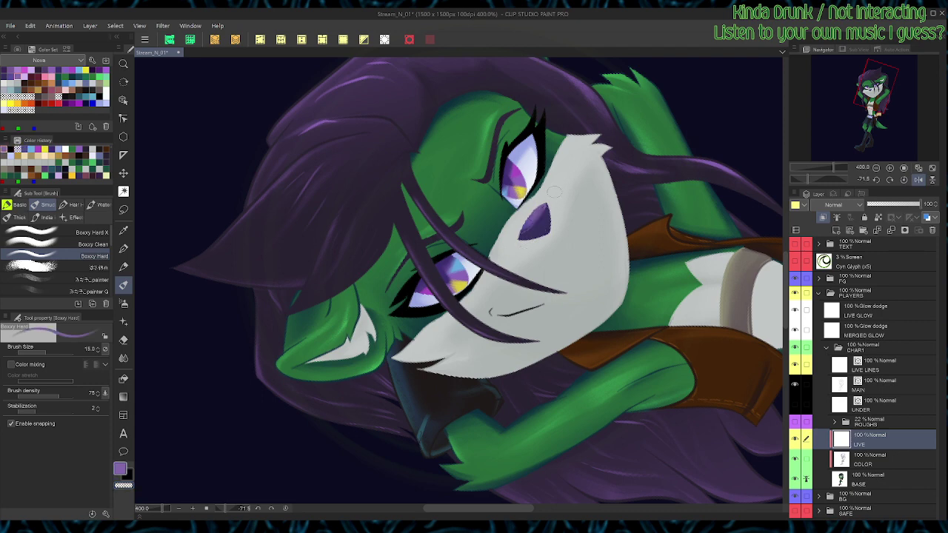
left_click(542, 228, "alt")
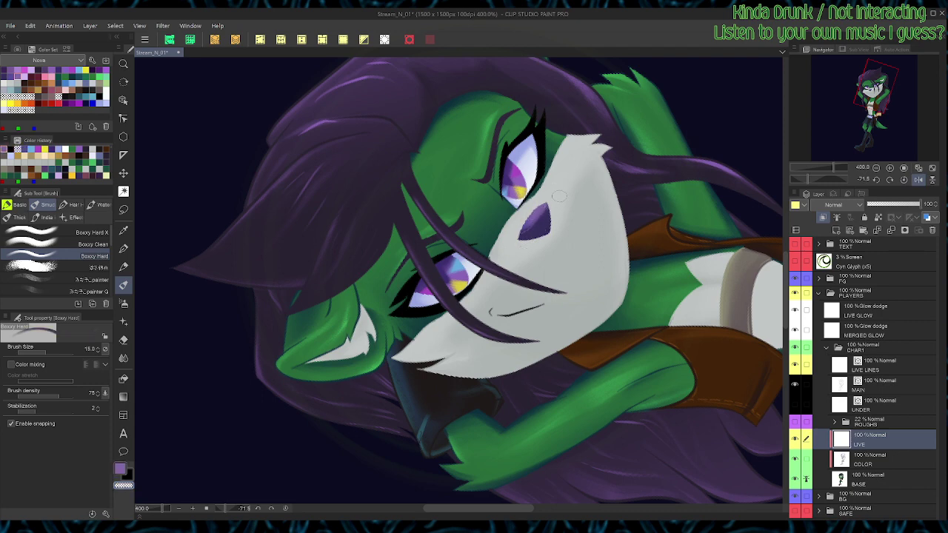
key("p")
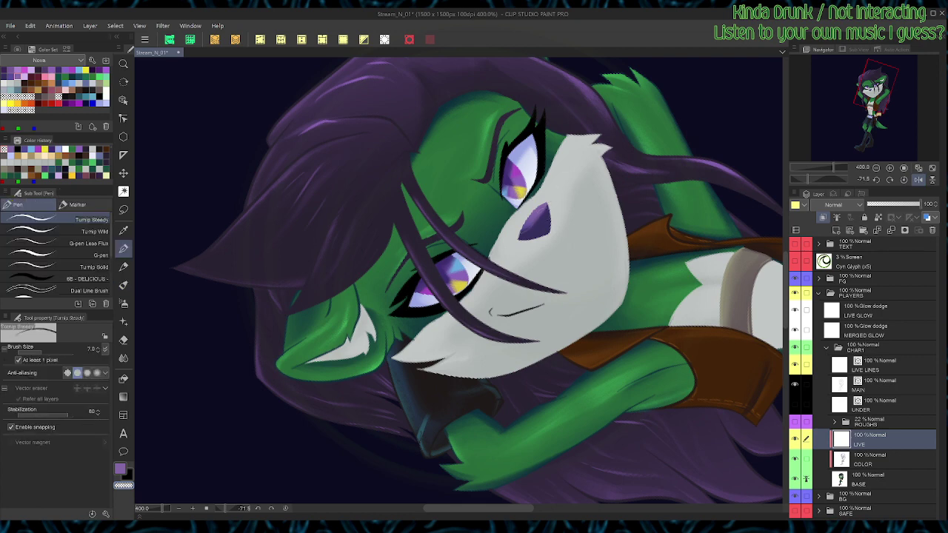
key("b")
key("c")
mouse_move(547, 210)
left_mouse_down()
mouse_move(530, 232)
mouse_move(547, 207)
left_mouse_up()
key("c")
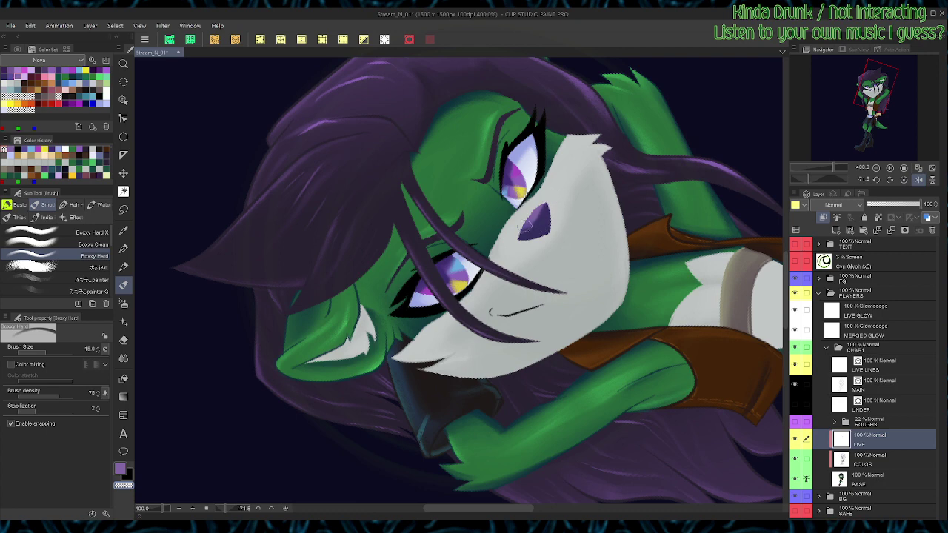
key("ctrl+at")
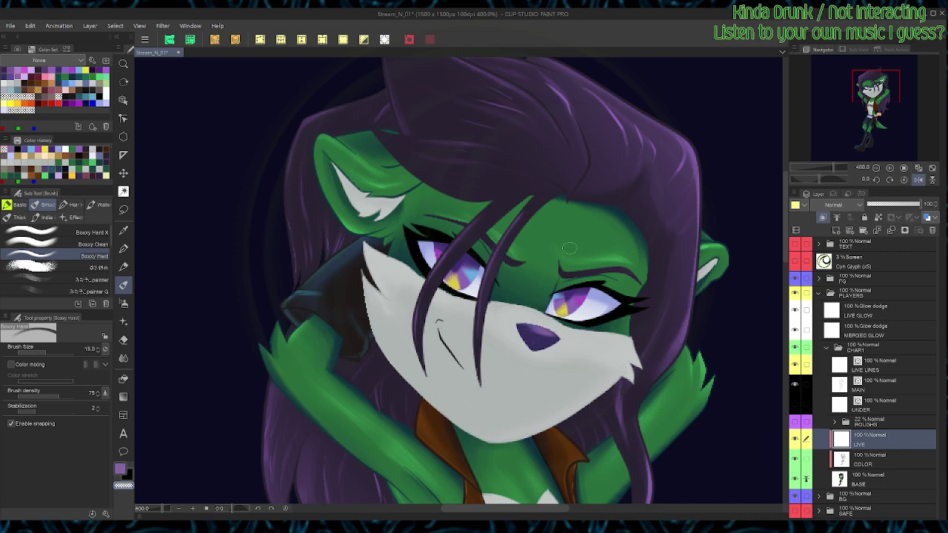
Step: Refine the nose's purple shading with the transparent colour, save the drawing, and turn off the mirrored canvas view
key("c")
key("r")
mouse_move(559, 337)
left_mouse_down()
mouse_move(569, 296)
mouse_move(556, 310)
mouse_move(567, 300)
left_mouse_up()
key("c")
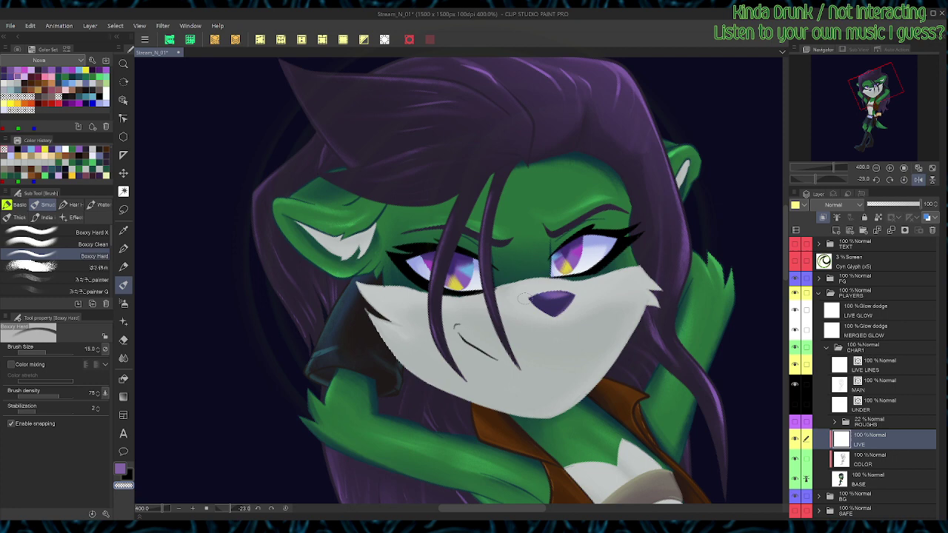
key("shift+r")
key("ctrl+s")
left_click(918, 180)
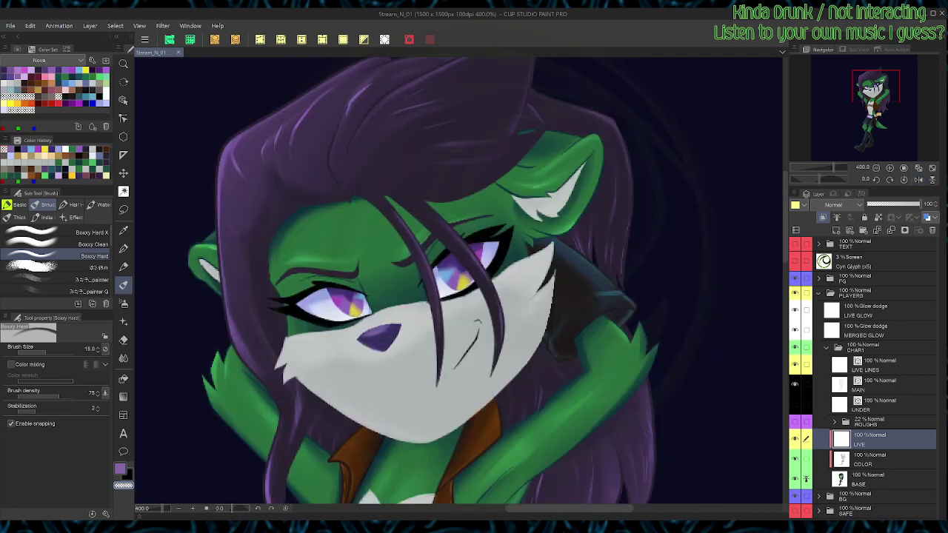
left_click(25, 71)
key("p")
key("r")
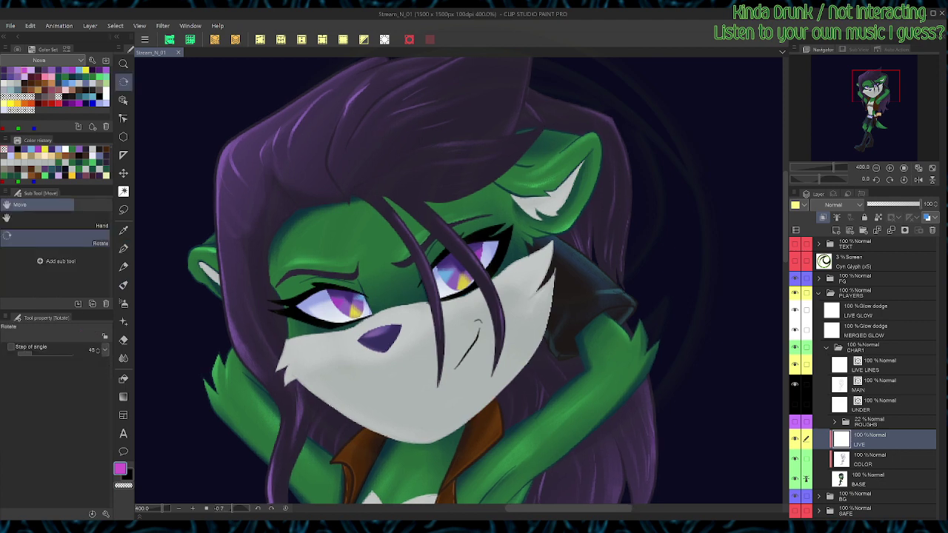
left_click_drag(563, 355, 586, 268)
left_click_drag(474, 311, 503, 268)
left_click_drag(452, 346, 469, 325)
key("ctrl+z")
Step: Draw a lavender highlight on the nose with the Turnip Steady pen, soften it with the Boxxy Hard brush, and save the drawing
left_click(31, 70)
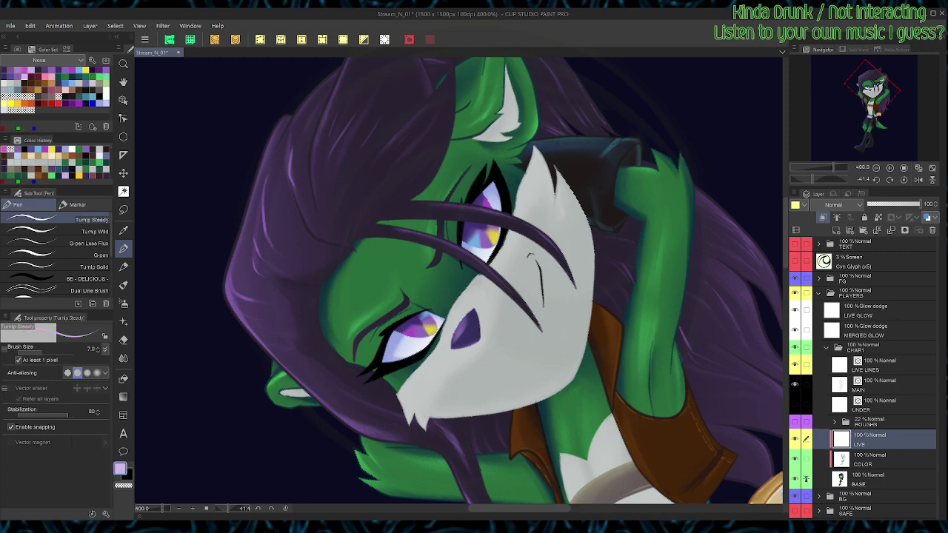
mouse_move(456, 329)
left_mouse_down()
mouse_move(452, 343)
mouse_move(470, 315)
left_mouse_up()
key("c")
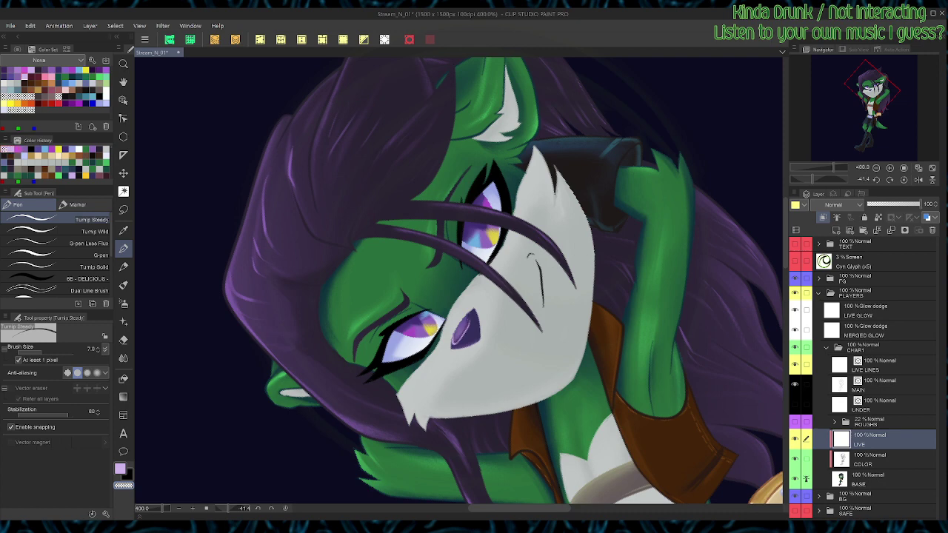
key("c")
left_click_drag(455, 342, 470, 320)
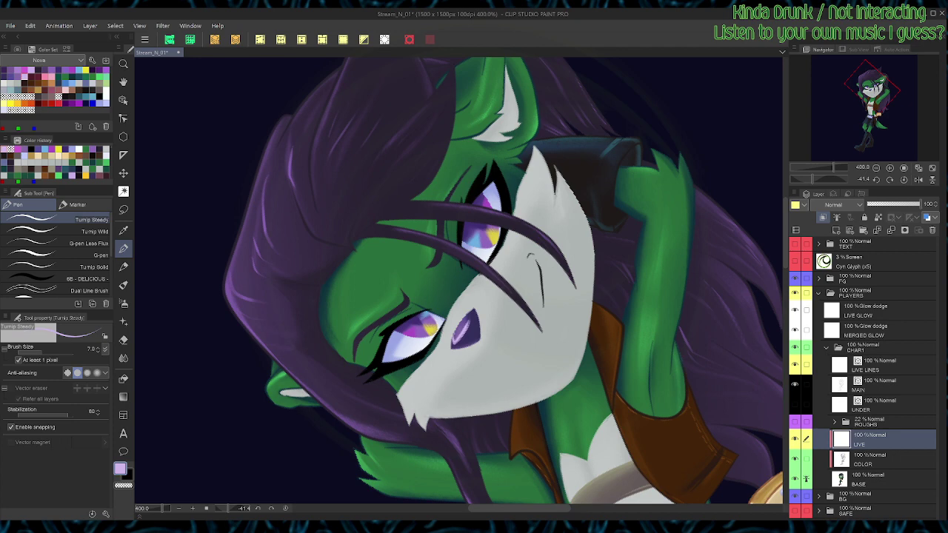
key("b")
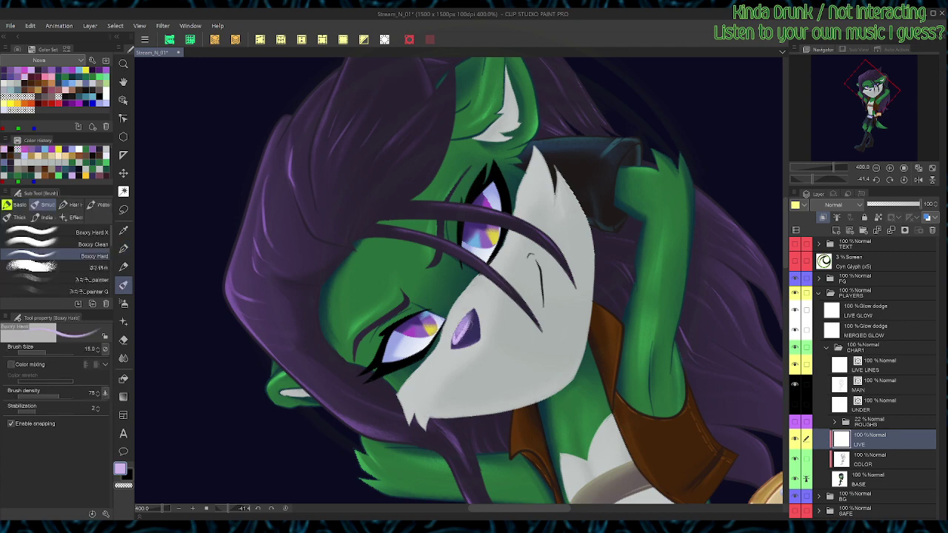
mouse_move(473, 315)
left_mouse_down()
mouse_move(458, 348)
mouse_move(469, 313)
left_mouse_up()
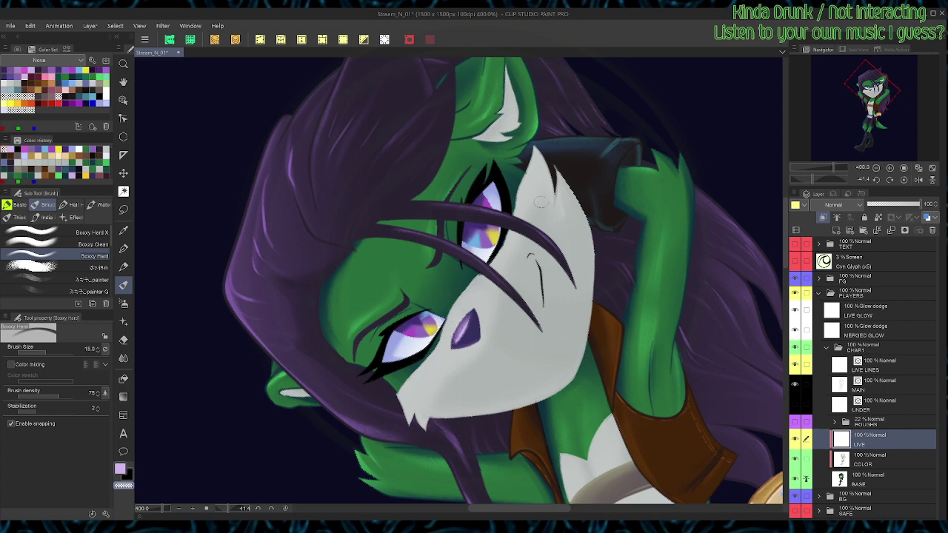
key("ctrl+at")
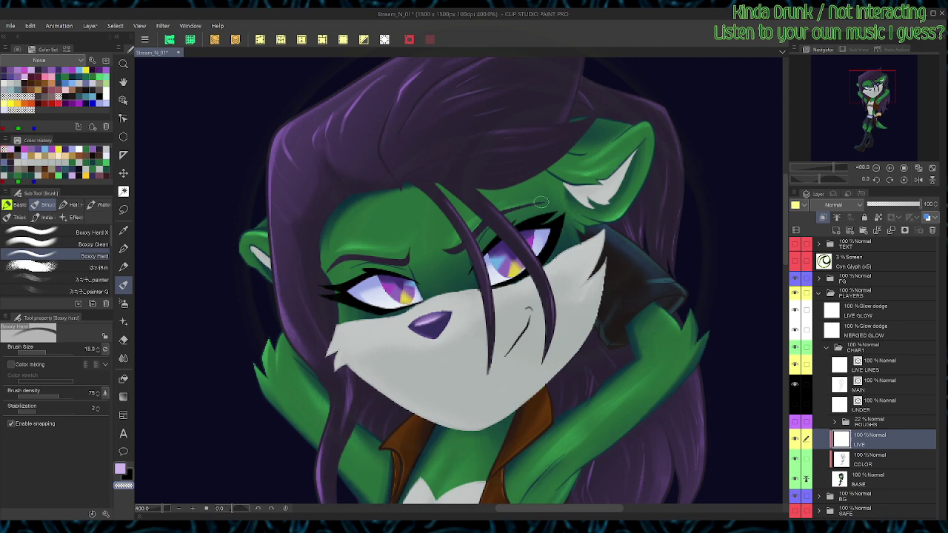
key("ctrl+s")
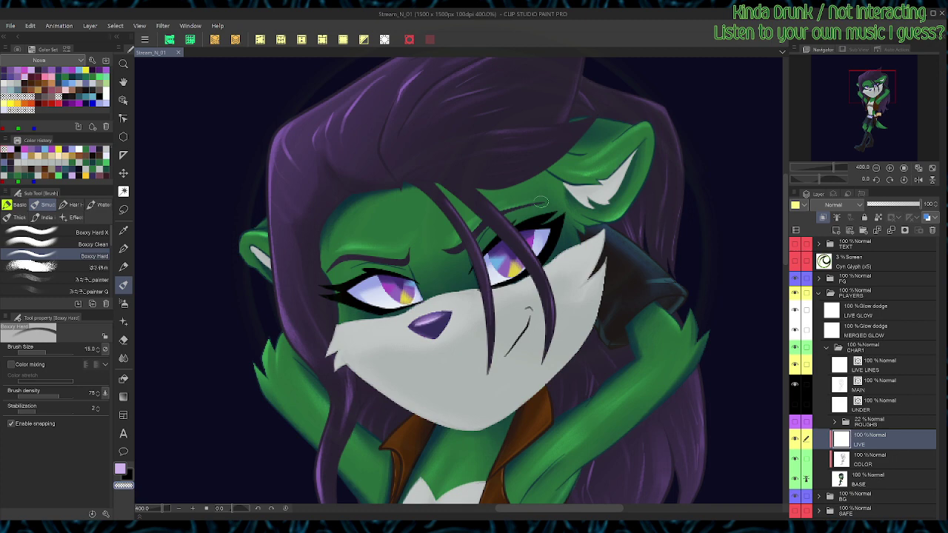
Step: Draw thin lavender nostril lines on the lower nose with the Turnip Steady pen and refine them in a mirrored, rotated view
key("p")
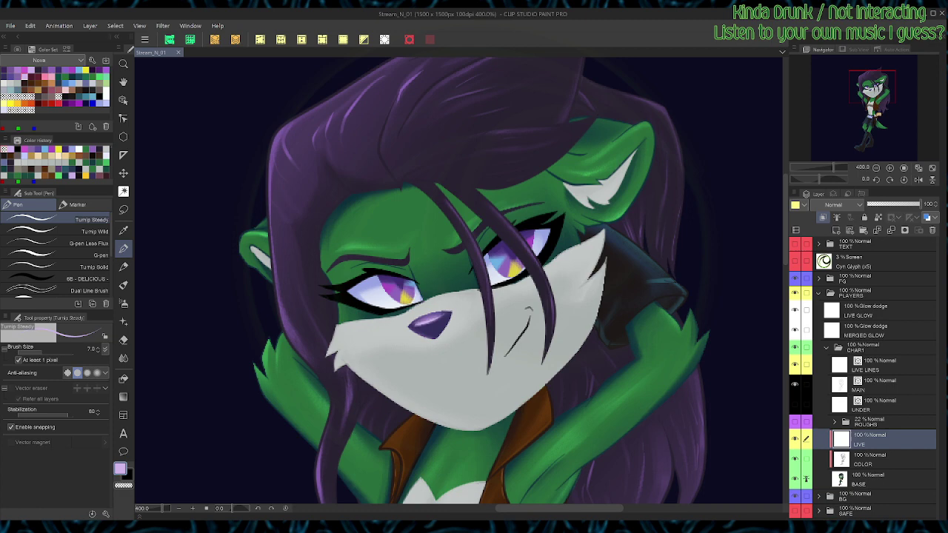
left_click_drag(433, 330, 445, 323)
key("c")
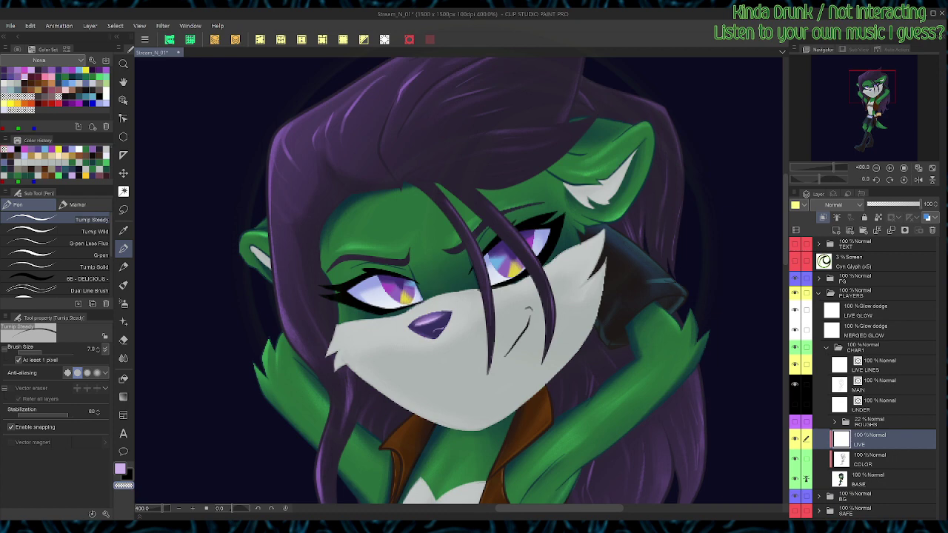
left_click(918, 180)
key("r")
left_click_drag(577, 309, 573, 235)
key("c")
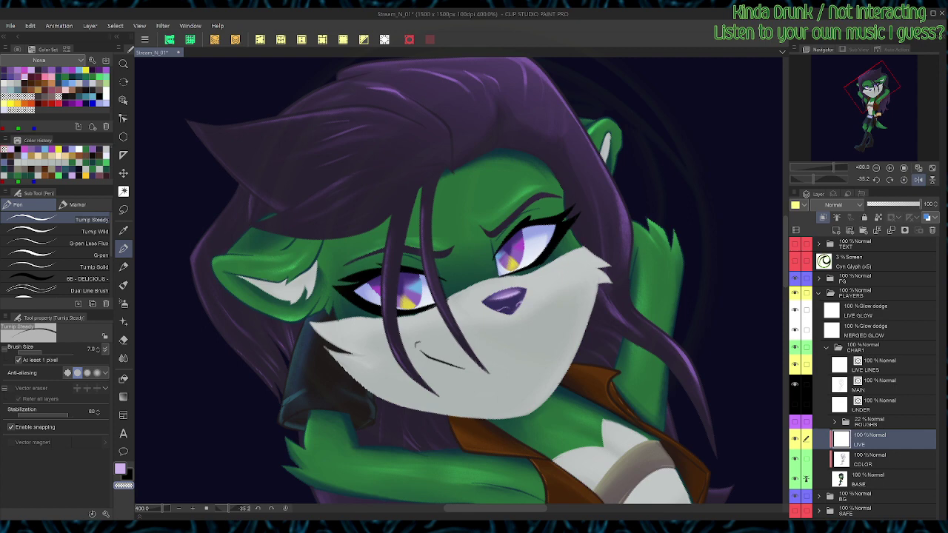
key("ctrl+@")
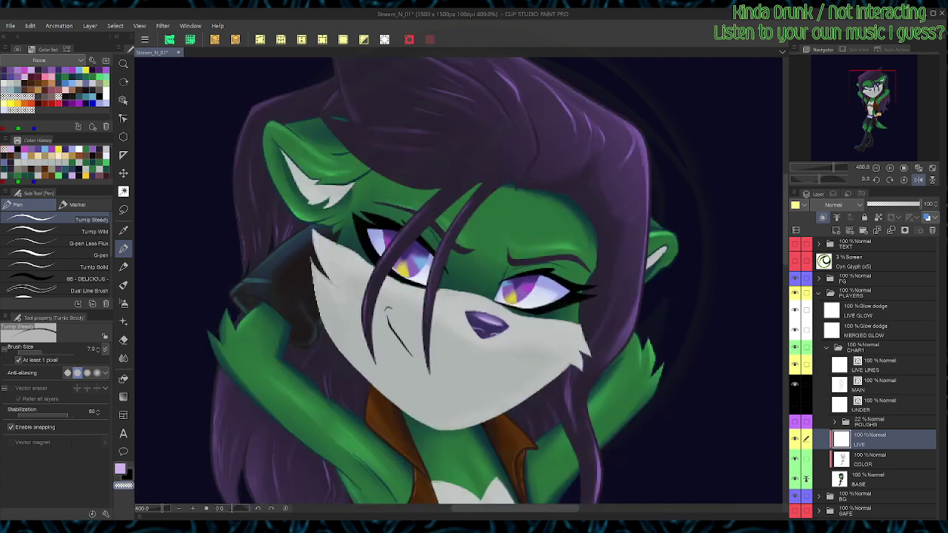
Step: Rework the lavender nostril lines in a rotated view, and cover them with purple sampled from the nose
mouse_move(481, 328)
left_mouse_down()
mouse_move(467, 316)
mouse_move(483, 329)
mouse_move(505, 305)
left_mouse_up()
key("c")
key("shift+space")
key("c")
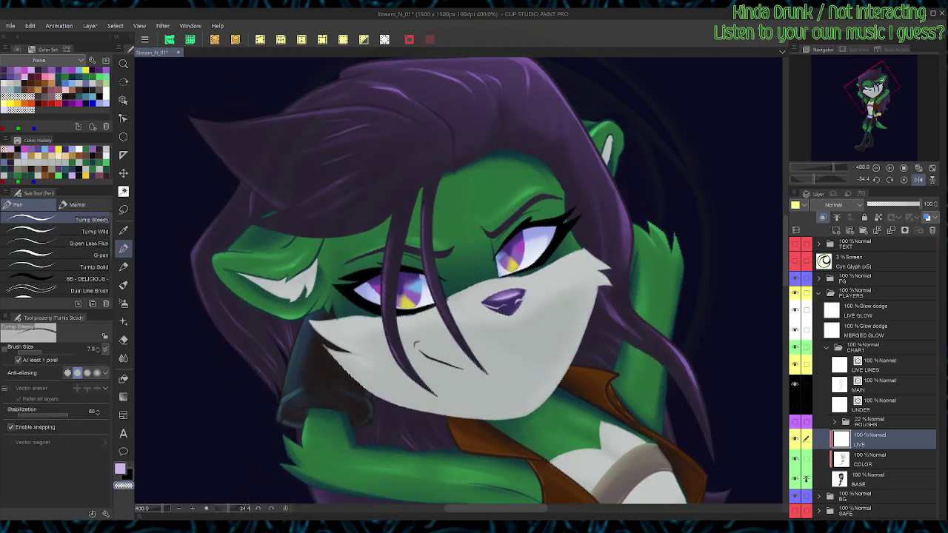
key("ctrl+at")
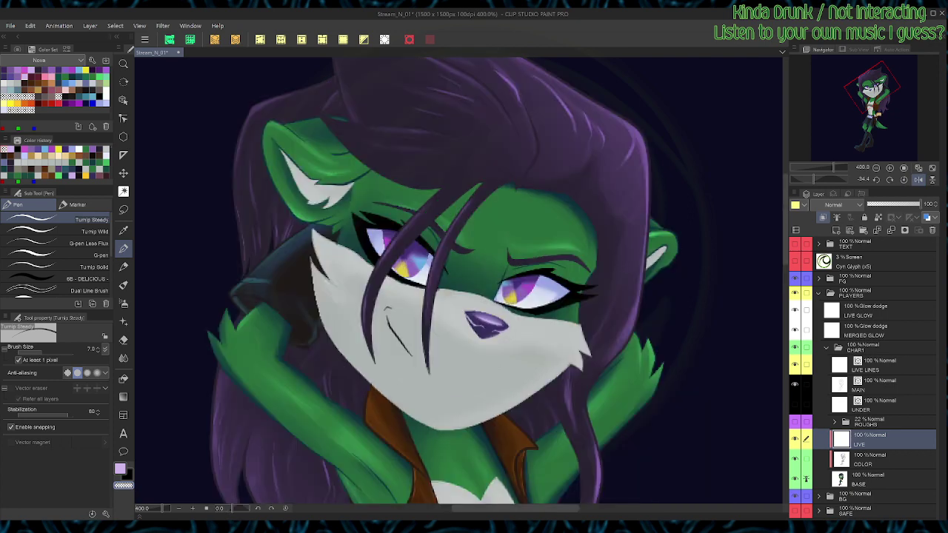
left_click(483, 322, "alt")
left_click_drag(469, 316, 481, 327)
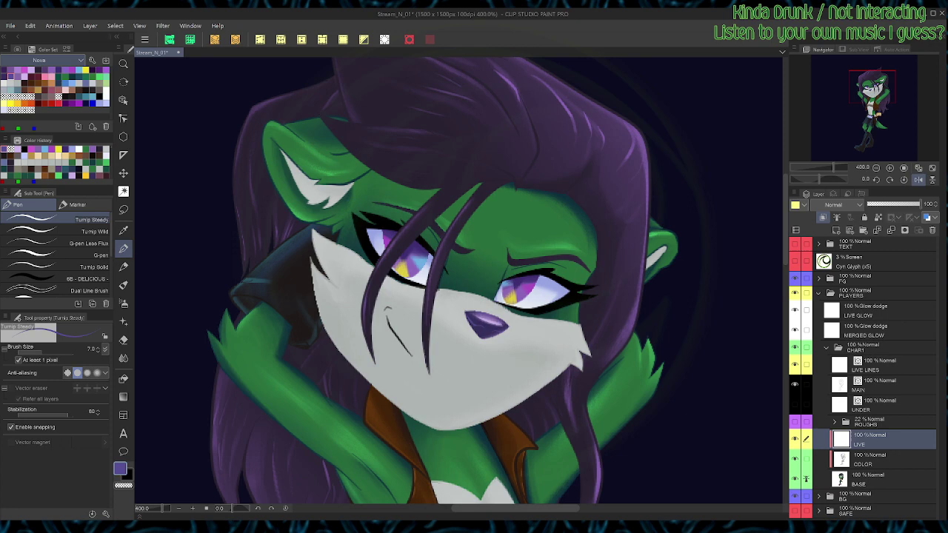
Step: Pick a dark navy and draw nostril lines along the nose's lower edge with the Turnip Steady pen
left_click(5, 71)
left_click(17, 49)
left_click(64, 101)
key("shift+space")
mouse_move(341, 222)
left_mouse_down()
mouse_move(345, 349)
mouse_move(354, 361)
left_mouse_up()
scroll(502, 252, "up", 2)
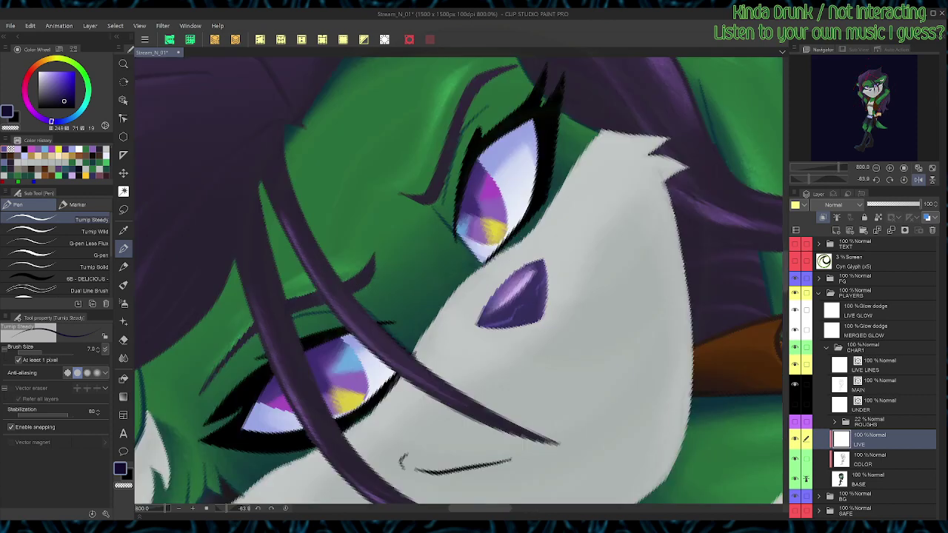
mouse_move(526, 319)
left_mouse_down()
mouse_move(521, 307)
mouse_move(515, 325)
left_mouse_up()
left_click_drag(542, 294, 547, 275)
key("ctrl+at")
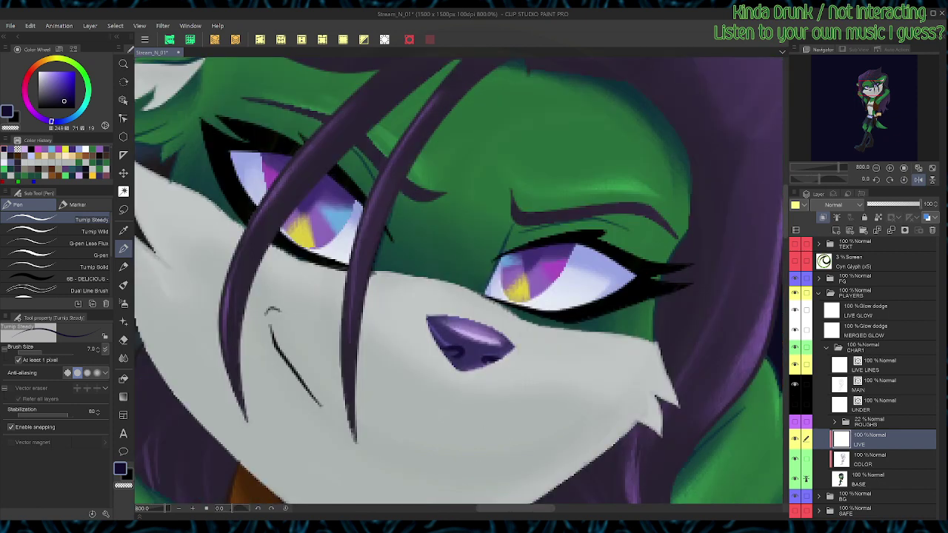
Step: Trim the dark nostril lines with the transparent colour and turn off the mirrored canvas view
key("c")
key("shift+space")
left_click_drag(548, 326, 548, 236)
key("space")
mouse_move(508, 311)
left_mouse_down()
mouse_move(561, 256)
mouse_move(566, 279)
left_mouse_up()
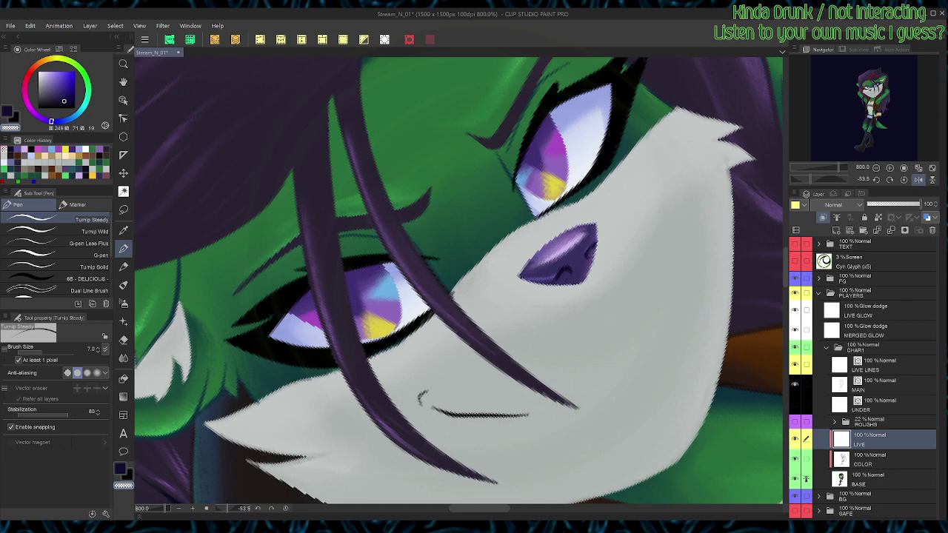
key("ctrl+at")
scroll(545, 265, "down", 2)
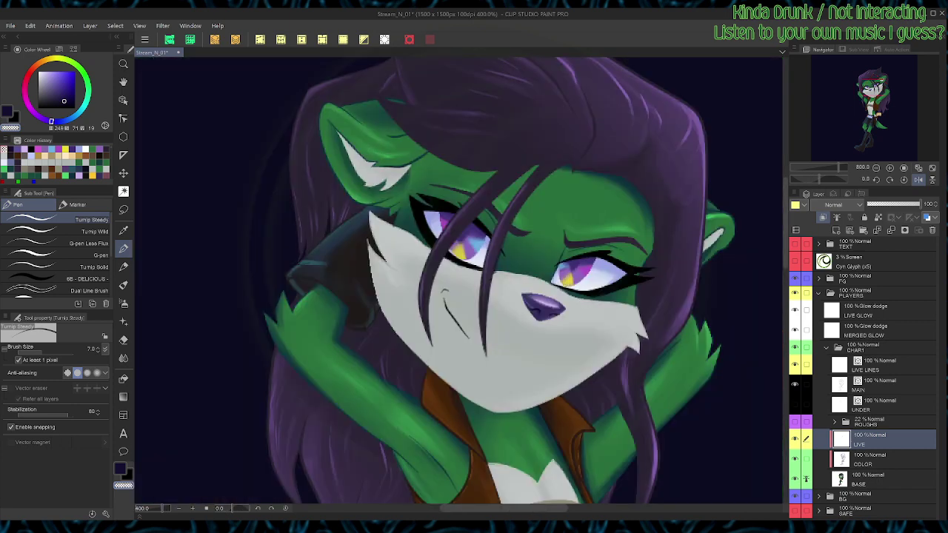
left_click(918, 180)
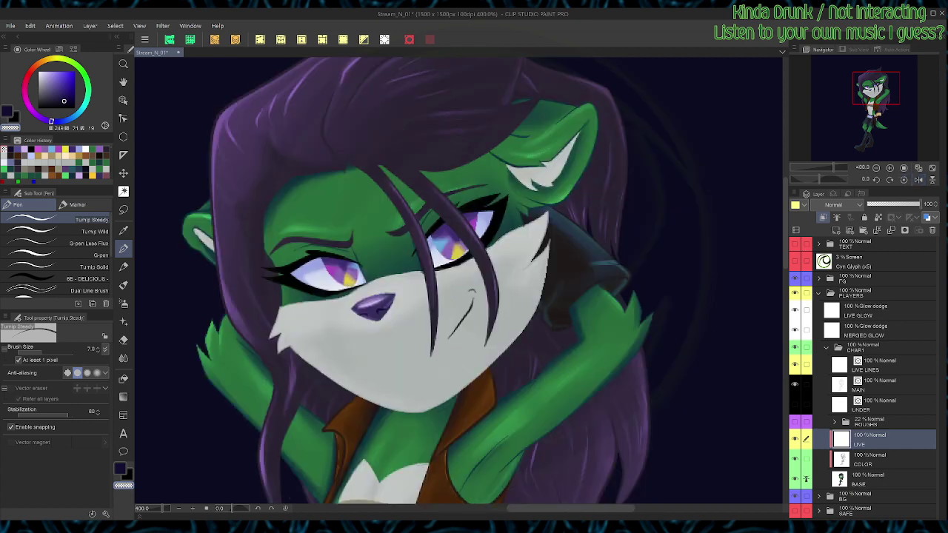
Step: Refine the lower part of the nose with the Boxxy Hard brush and save the drawing
key("b")
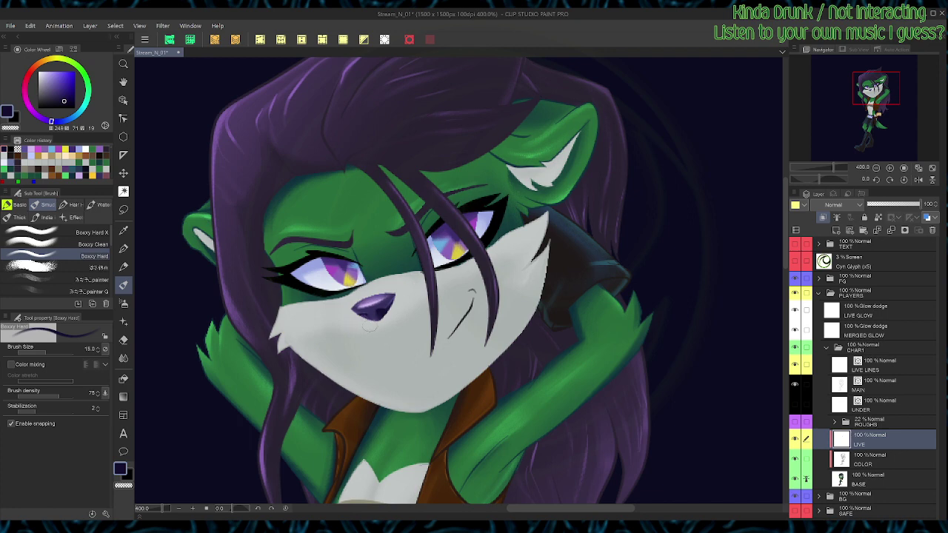
key("g")
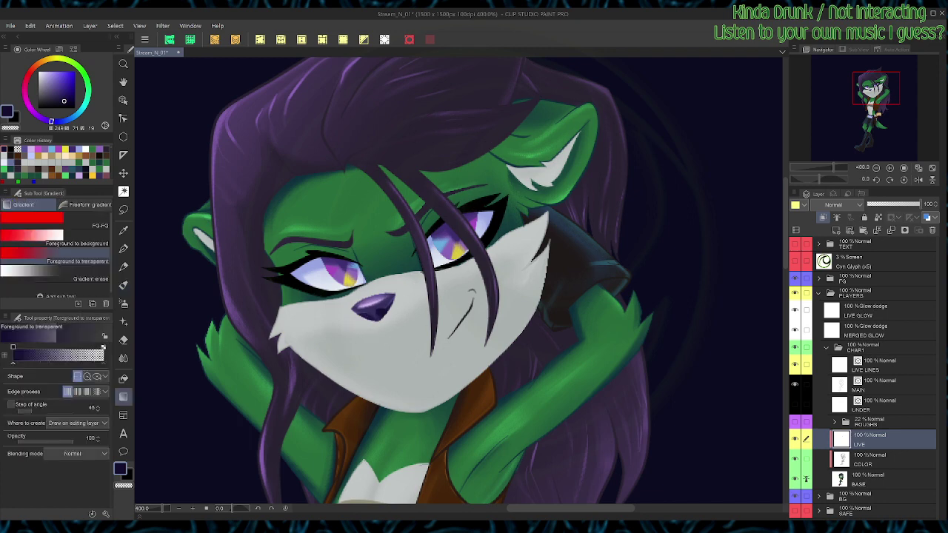
left_click(56, 271)
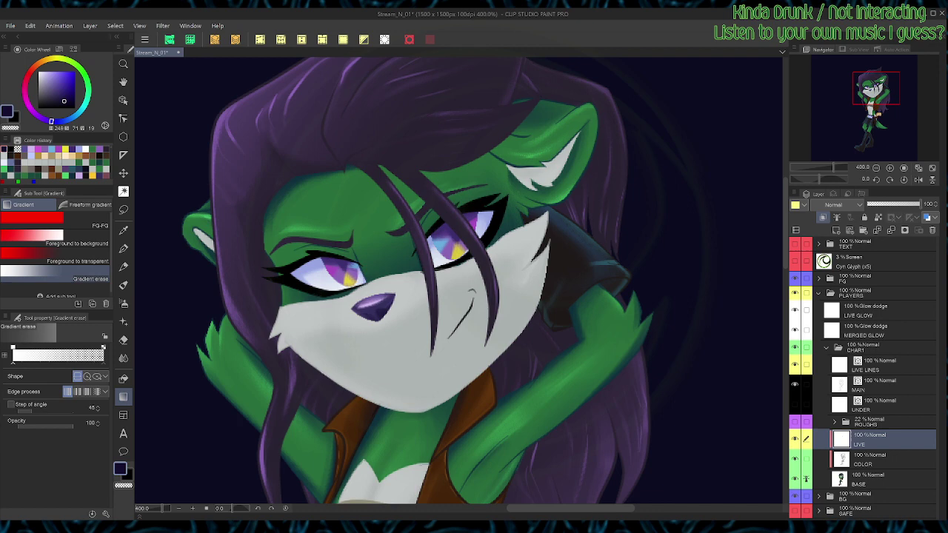
key("b")
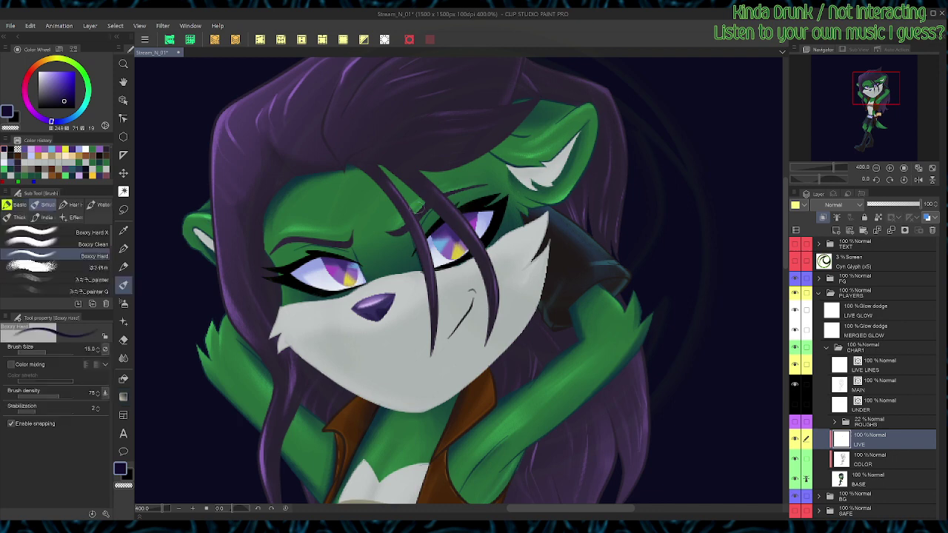
key("p")
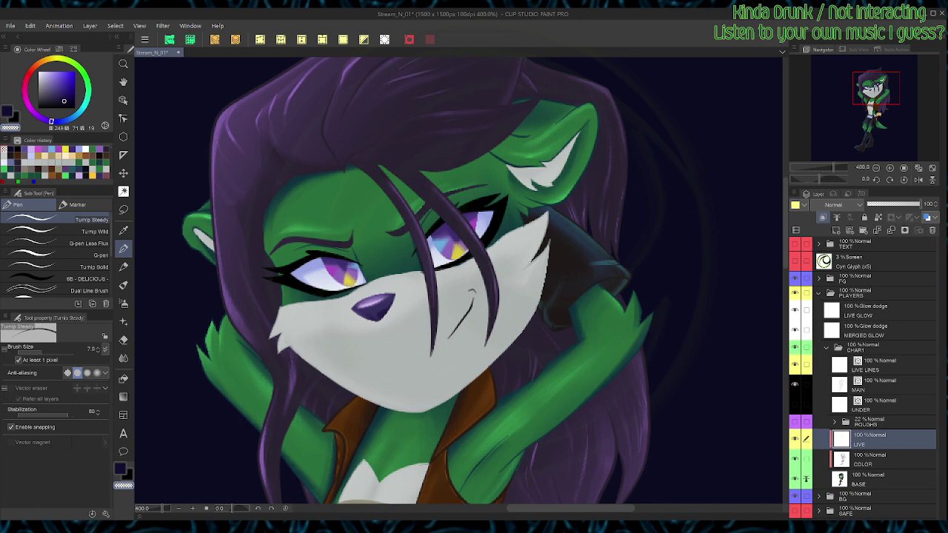
key("g")
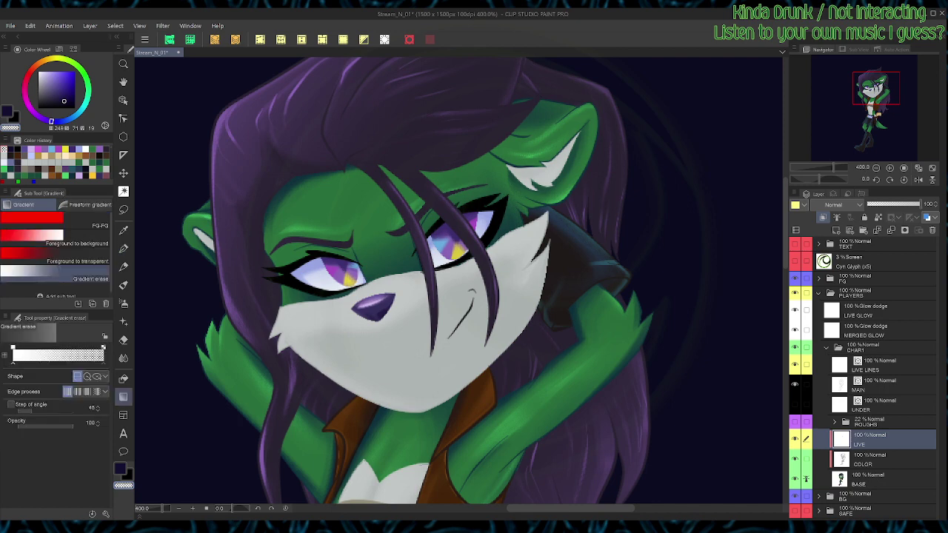
key("p")
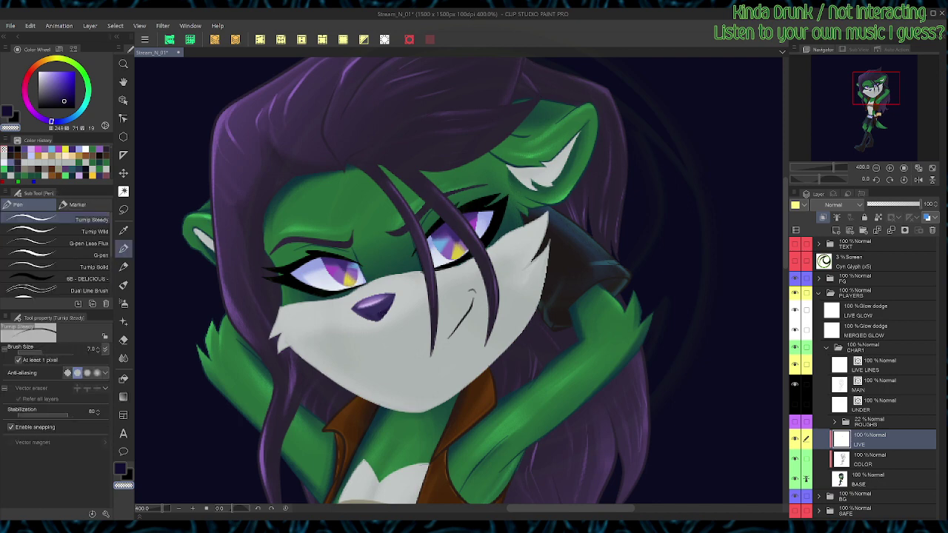
key("b")
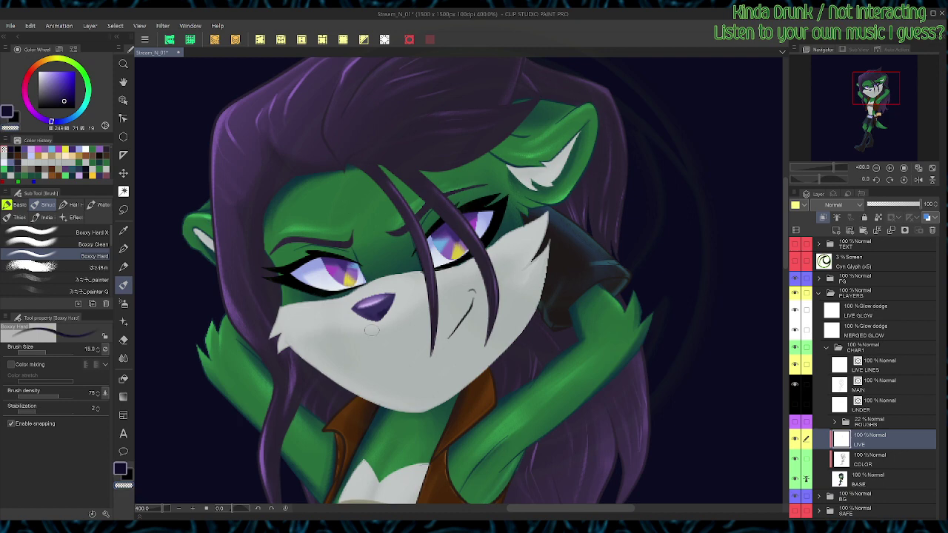
mouse_move(380, 319)
left_mouse_down()
mouse_move(412, 293)
mouse_move(363, 316)
left_mouse_up()
left_click(409, 268, "alt")
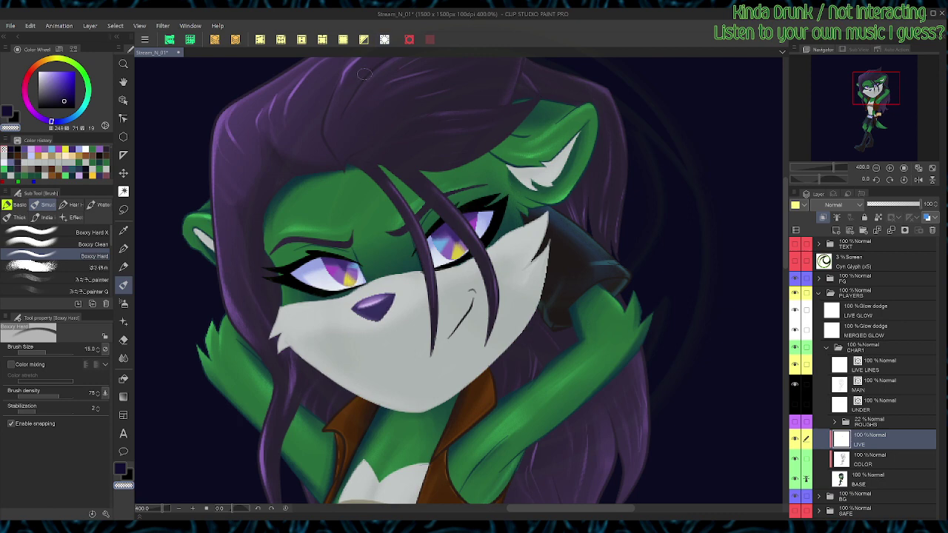
key("ctrl+s")
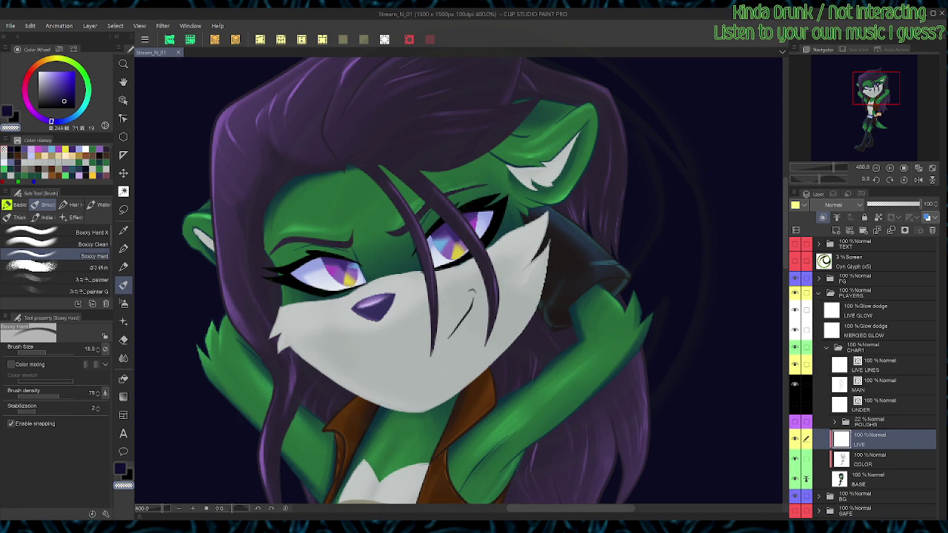
Step: Apply a muted blue foreground-to-transparent gradient upward from the canvas bottom on Layer 5 in the BG folder
key("ctrl+minus")
key("ctrl+minus")
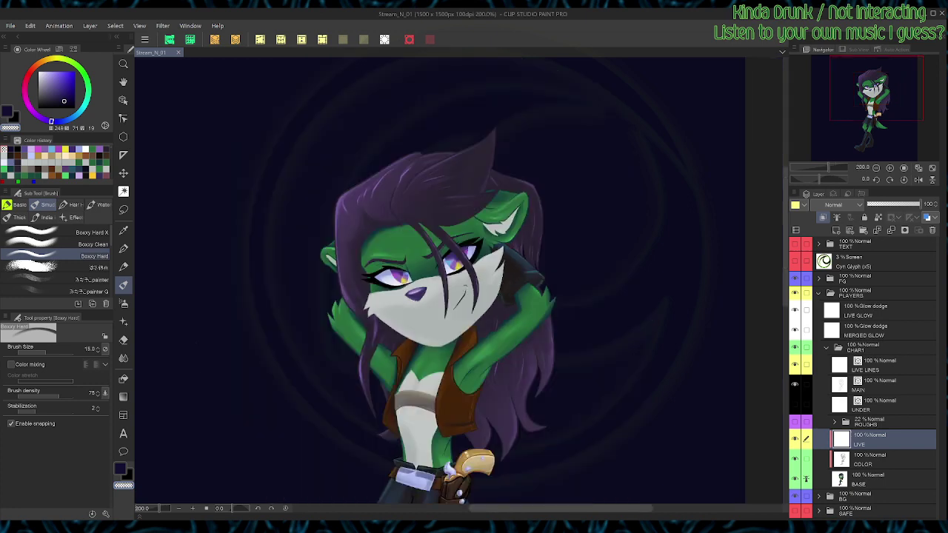
key("space")
mouse_move(572, 282)
left_mouse_down()
mouse_move(588, 186)
mouse_move(600, 180)
left_mouse_up()
key("ctrl+minus")
key("space")
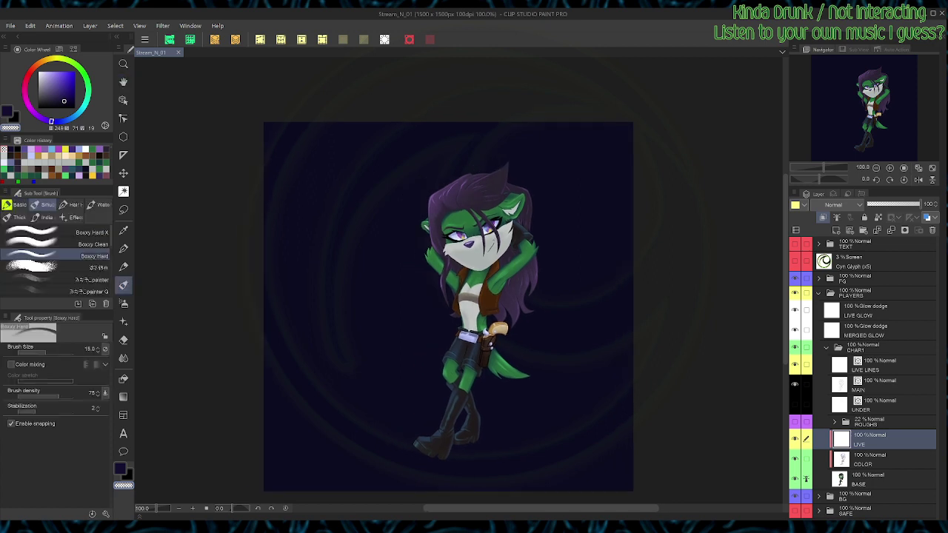
left_click(818, 496)
left_click(862, 513)
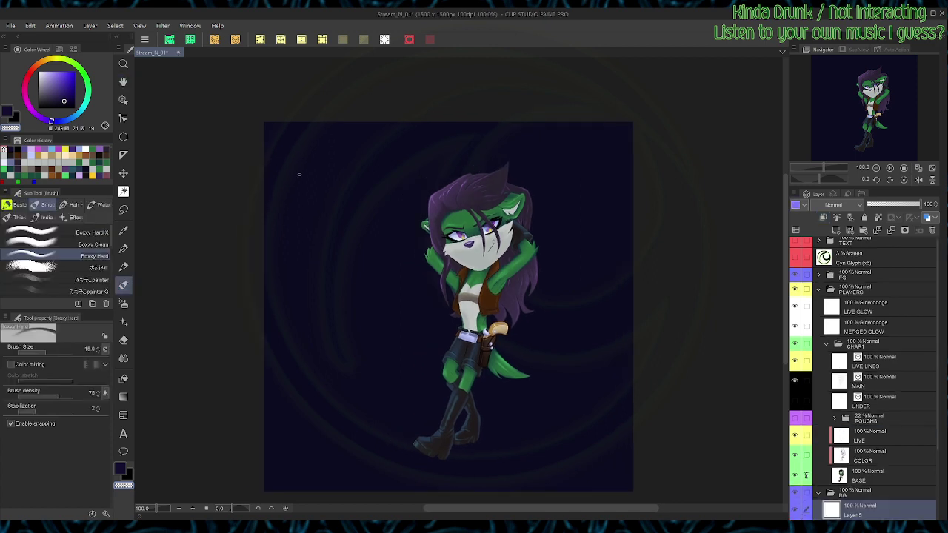
left_click(296, 203, "alt")
left_click(72, 117)
left_click(52, 82)
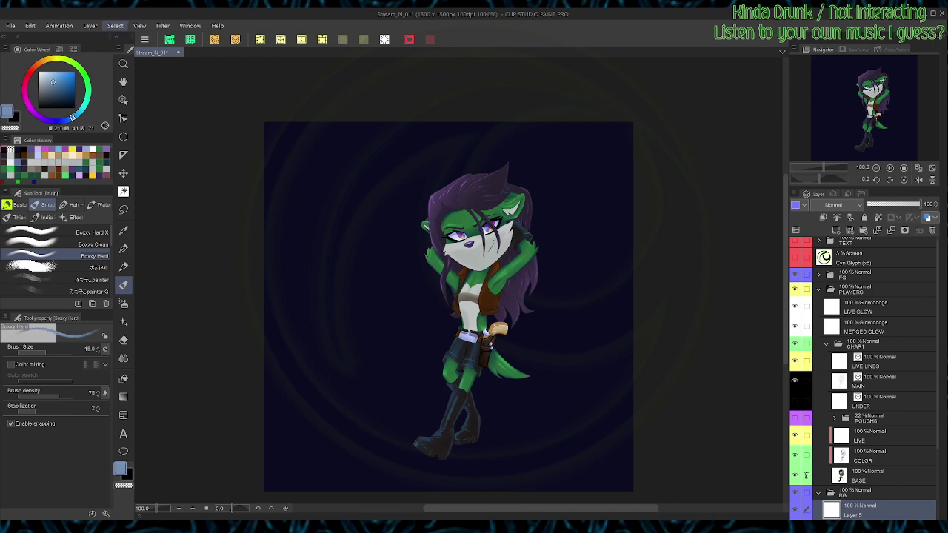
key("g")
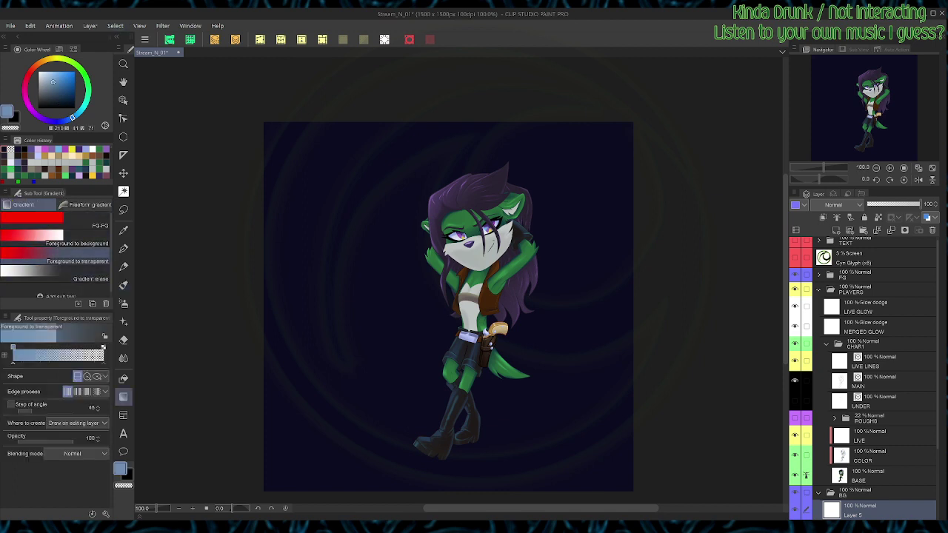
left_click_drag(403, 423, 423, 314)
left_click_drag(510, 453, 496, 137)
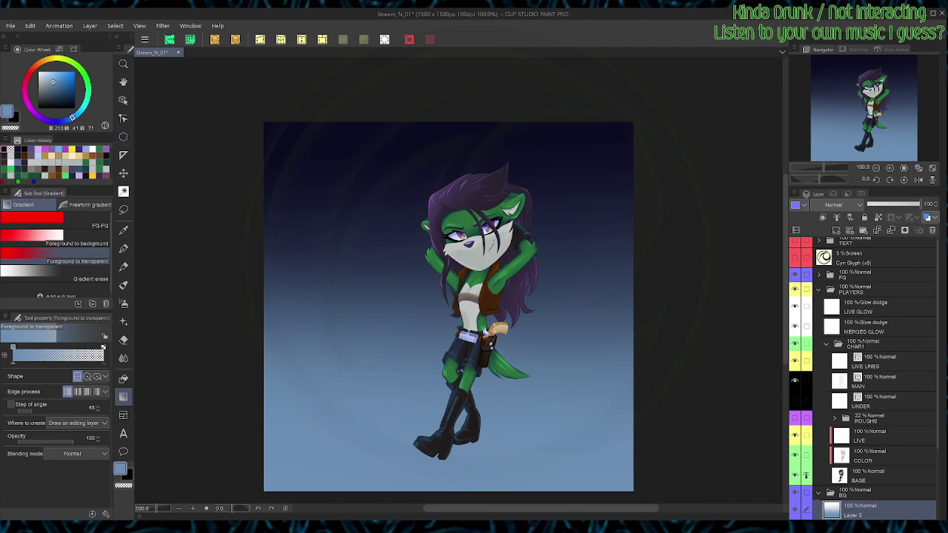
Step: Fade the blue gradient along the canvas bottom and at both upper corners with Gradient erase
left_click(55, 275)
left_click_drag(440, 491, 438, 355)
left_click_drag(478, 481, 474, 367)
key("b")
key("g")
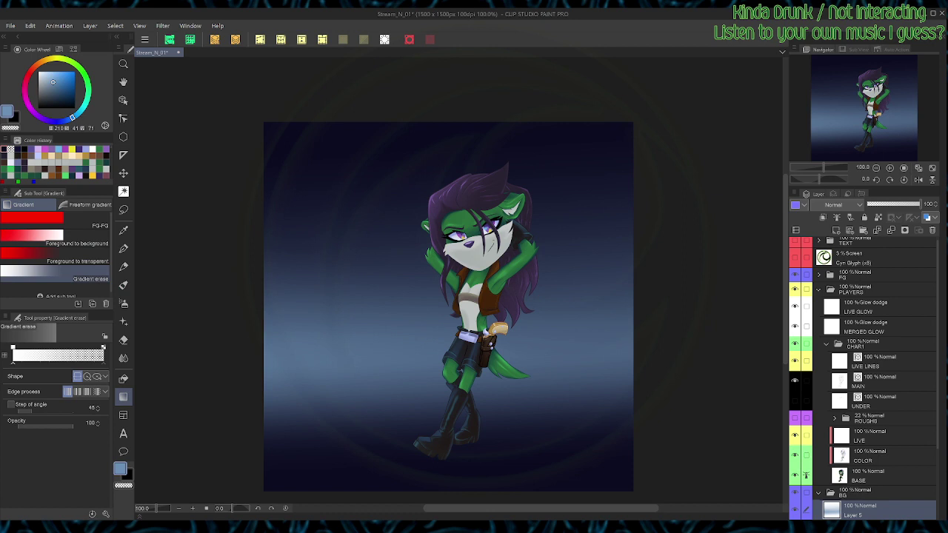
left_click_drag(235, 171, 416, 247)
left_click_drag(699, 169, 549, 307)
key("b")
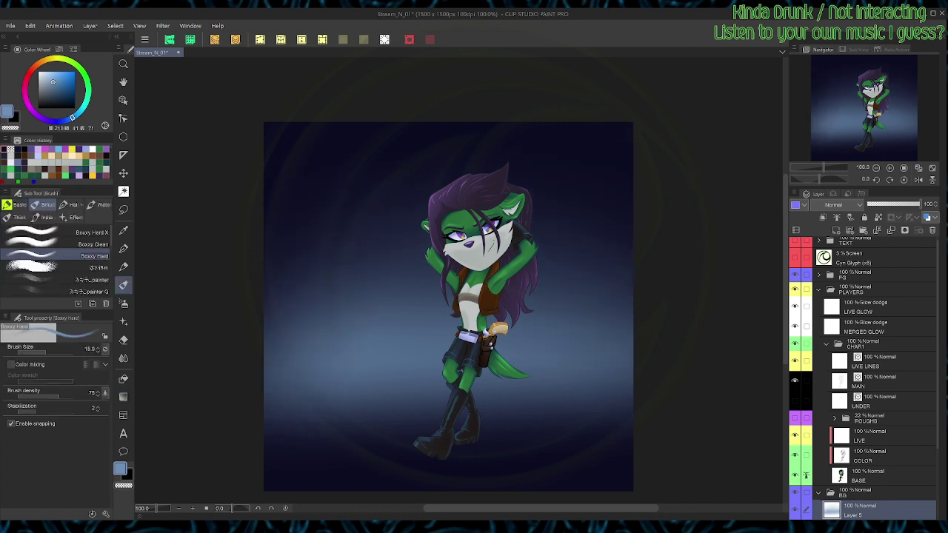
Step: Show the LAYOUT layer, set its opacity to 11%, and move it above Layer 5 in the BG folder
scroll(836, 480, "down", 3)
left_click(795, 483)
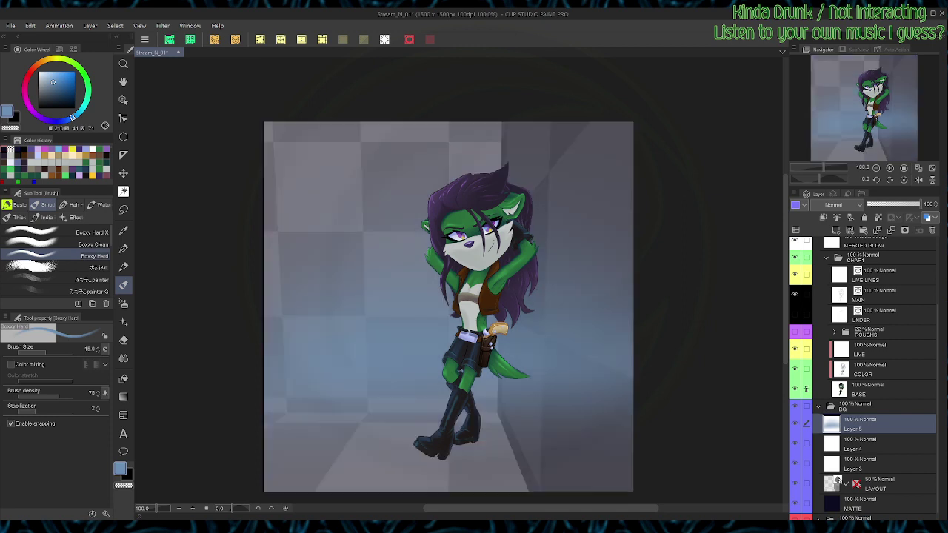
left_click(836, 481)
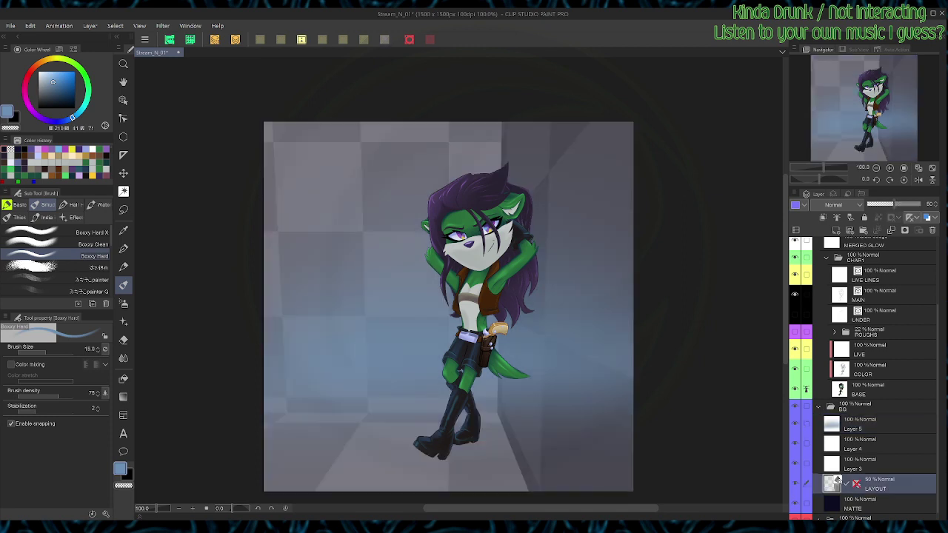
left_click_drag(895, 204, 870, 204)
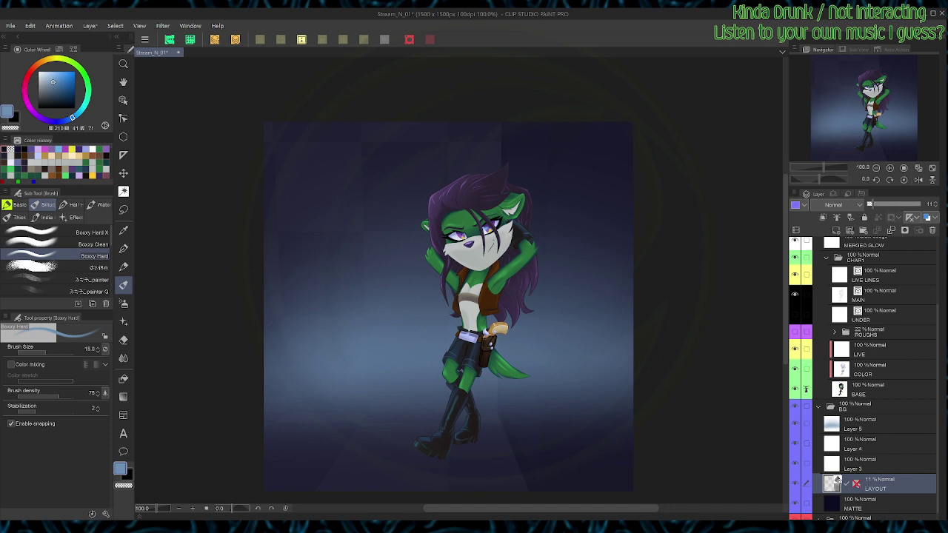
left_click_drag(836, 481, 837, 416)
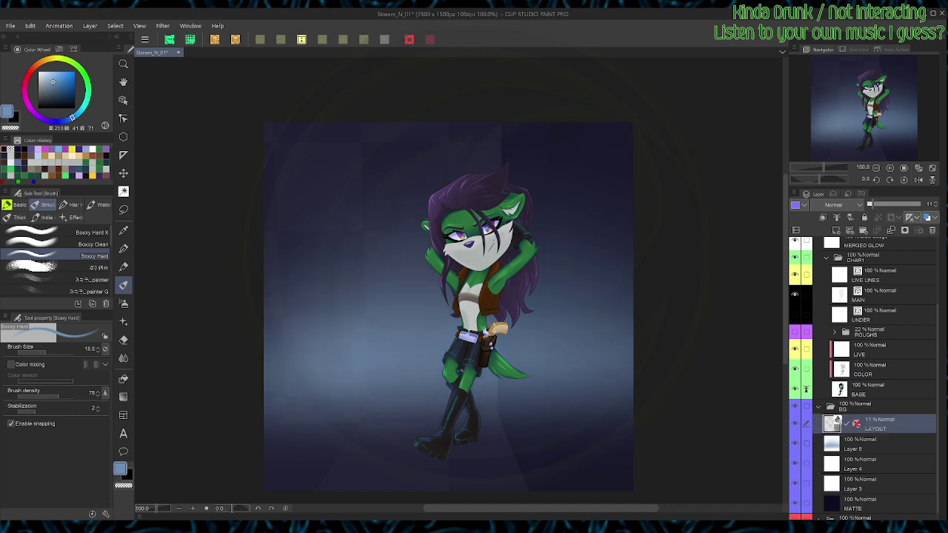
Step: Try to outline the right-hand wall with a polyline selection on Layer 3, and sample the wall's dark navy
key("m")
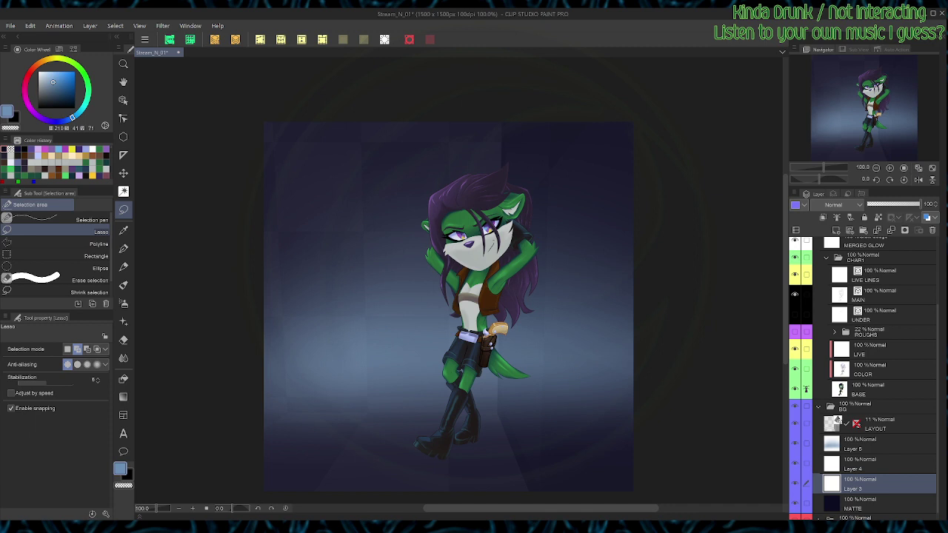
left_click(83, 243)
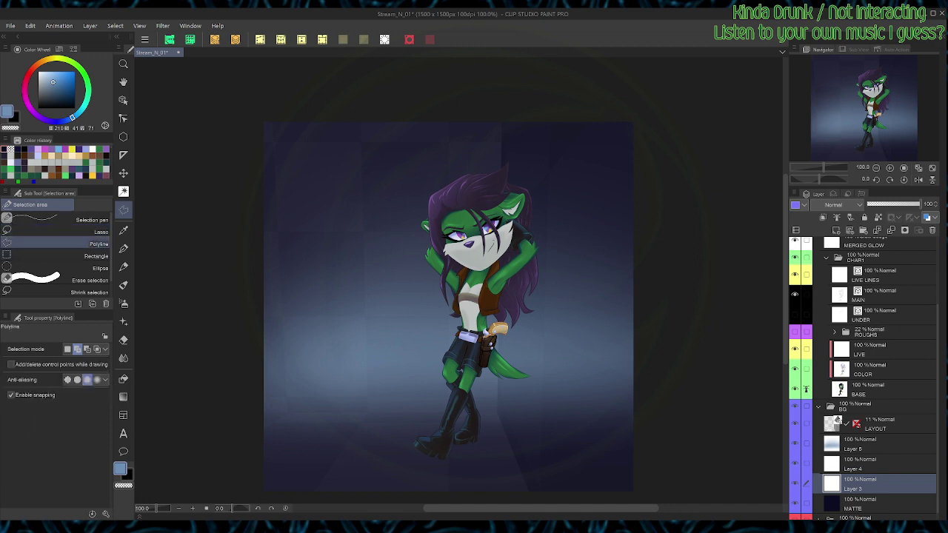
left_click(493, 409)
left_click(532, 496)
left_click(640, 498)
left_click(661, 93)
double_click(502, 117)
left_click(533, 148, "alt")
key("ctrl+d")
Step: Try a dark navy foreground-to-transparent gradient from the lower right corner on Layer 3, and undo it
key("g")
left_click(67, 256)
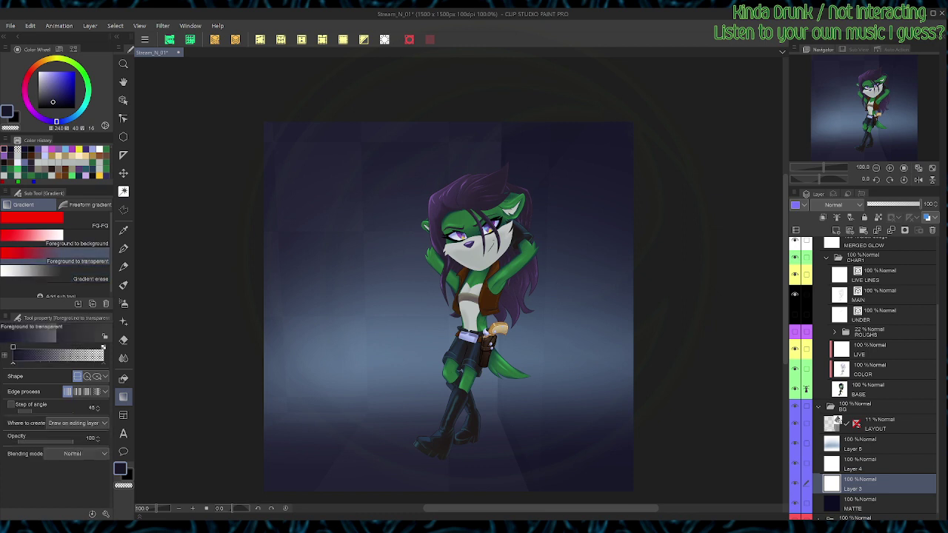
left_click_drag(679, 469, 498, 279)
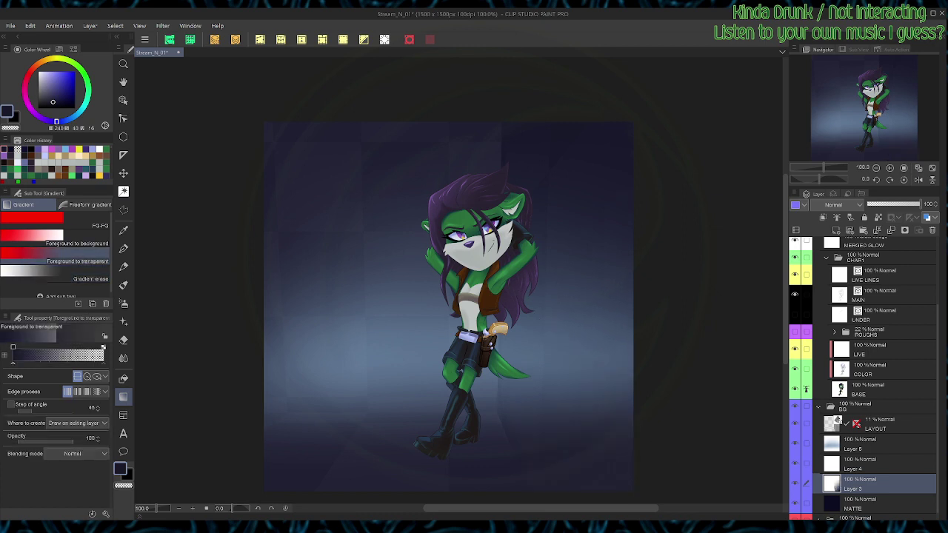
key("ctrl+z")
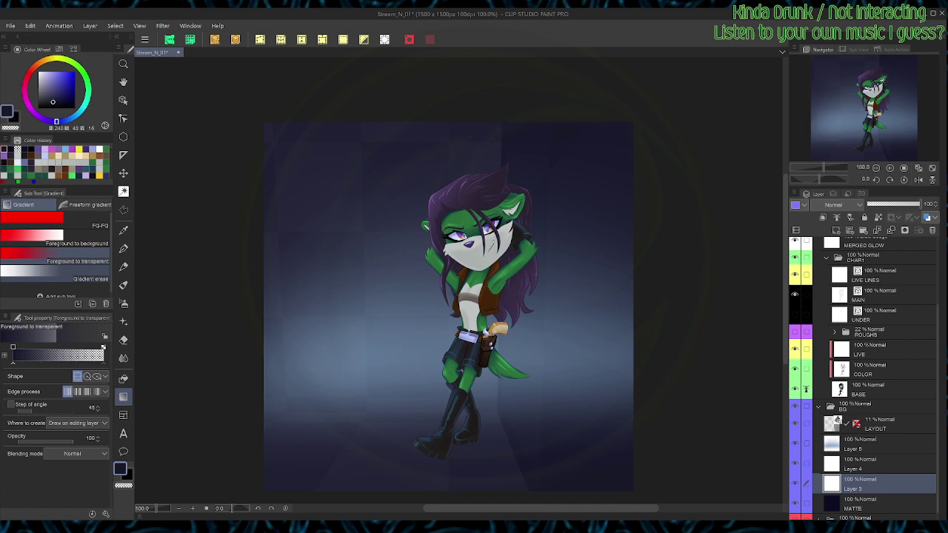
Step: Shade the selected right-hand wall on Layer 3 with a dark navy gradient fading inward from the canvas edge, and hide Layer 5
left_click_drag(654, 326, 500, 327)
key("m")
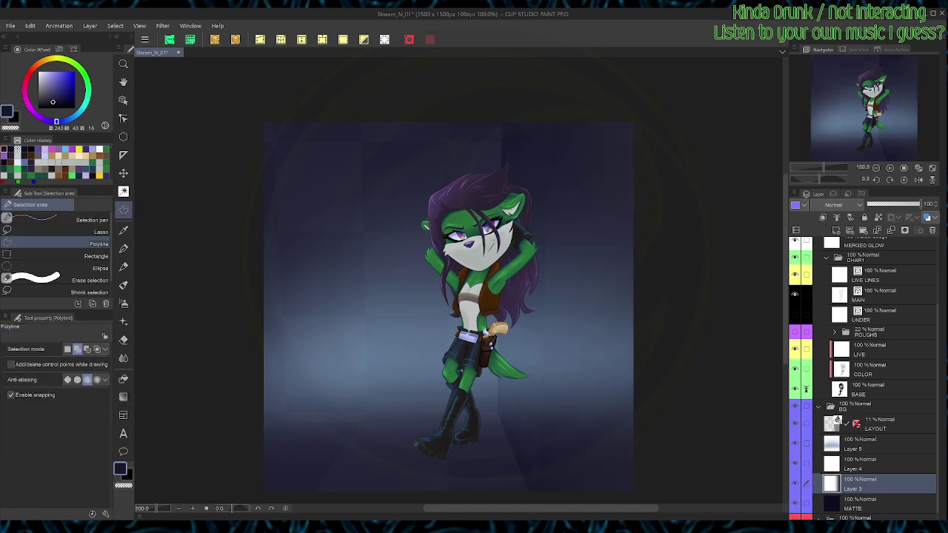
left_click(795, 443)
key("ctrl+d")
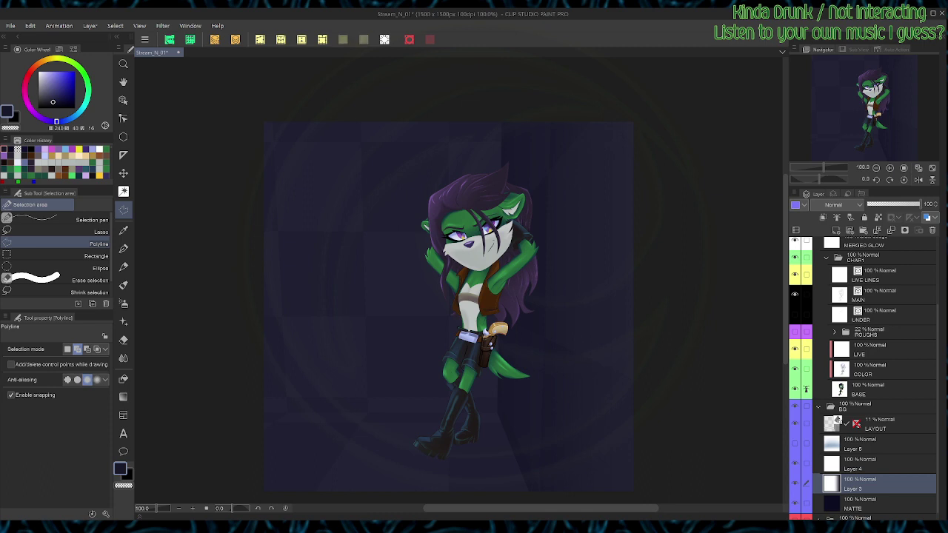
Step: Outline the floor with a polyline selection, shade it with a navy gradient fading upward from the canvas bottom on Layer 3, and deselect
left_click(497, 414)
left_click(531, 494)
left_click(253, 498)
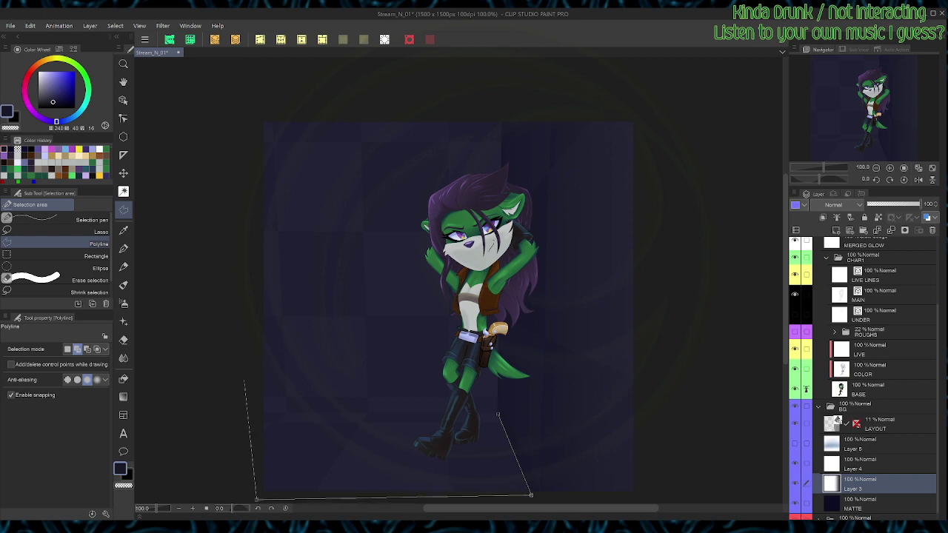
double_click(258, 411)
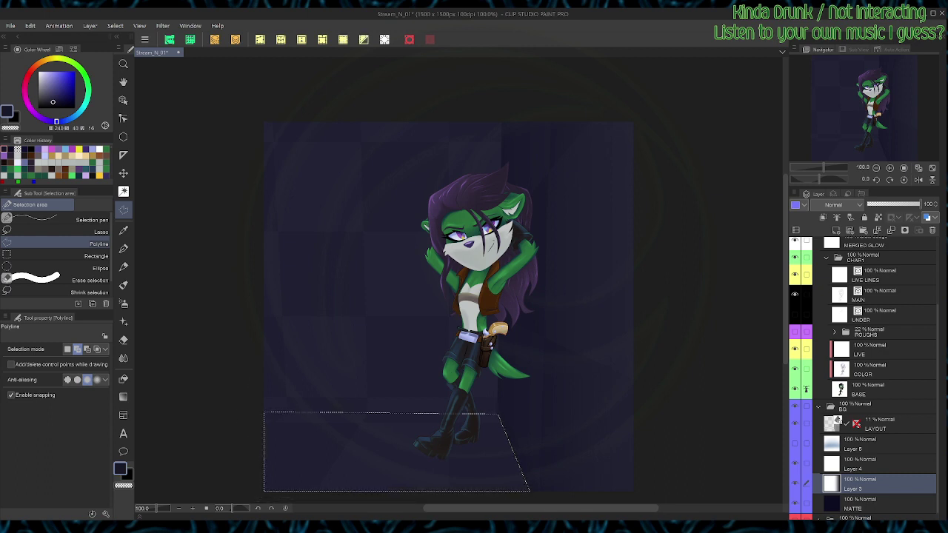
key("ctrl+d")
key("g")
left_click_drag(392, 479, 392, 442)
key("m")
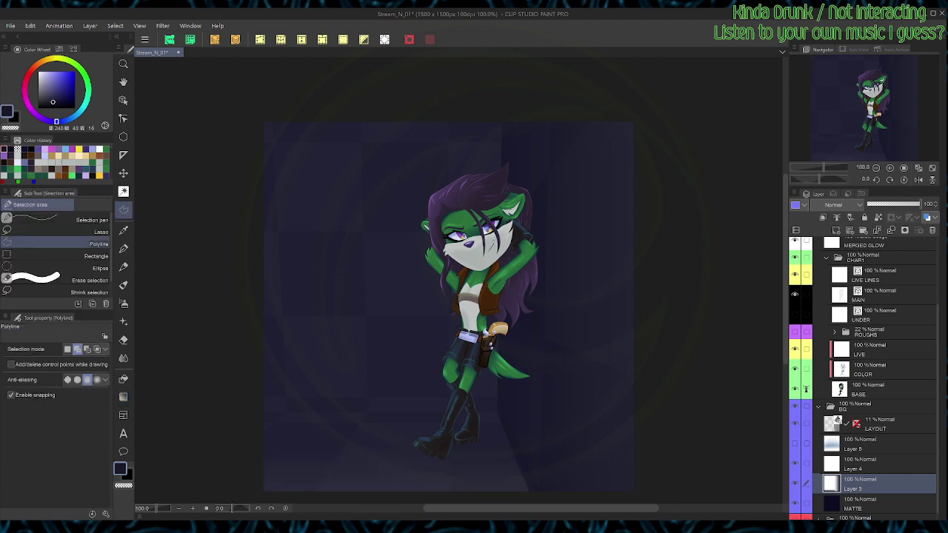
key("g")
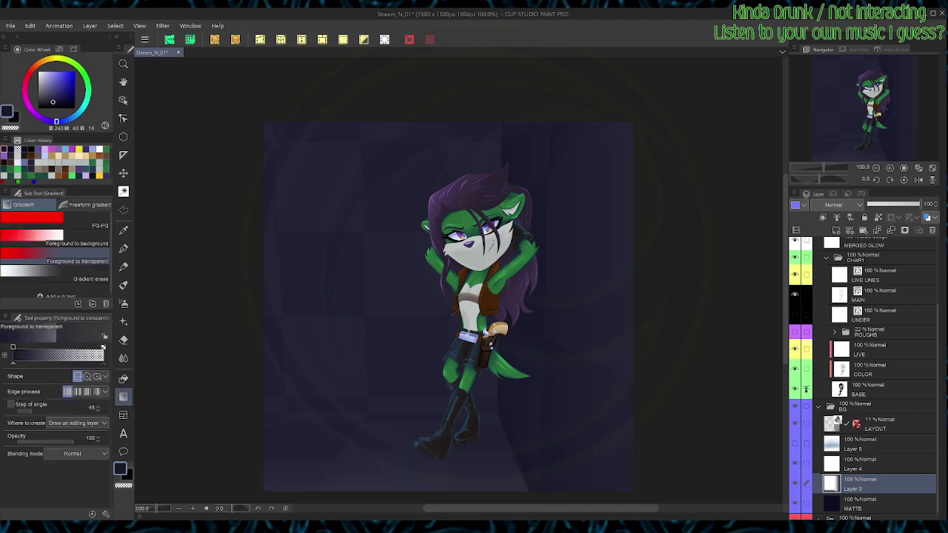
key("m")
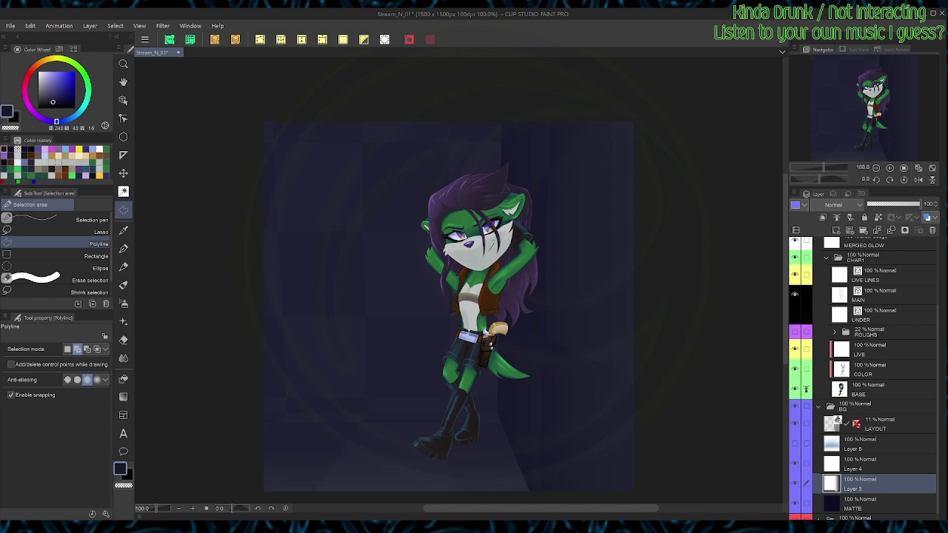
key("ctrl+d")
Step: Outline the back wall behind the character with a polyline selection, and hide the LAYOUT layer
left_click(505, 118)
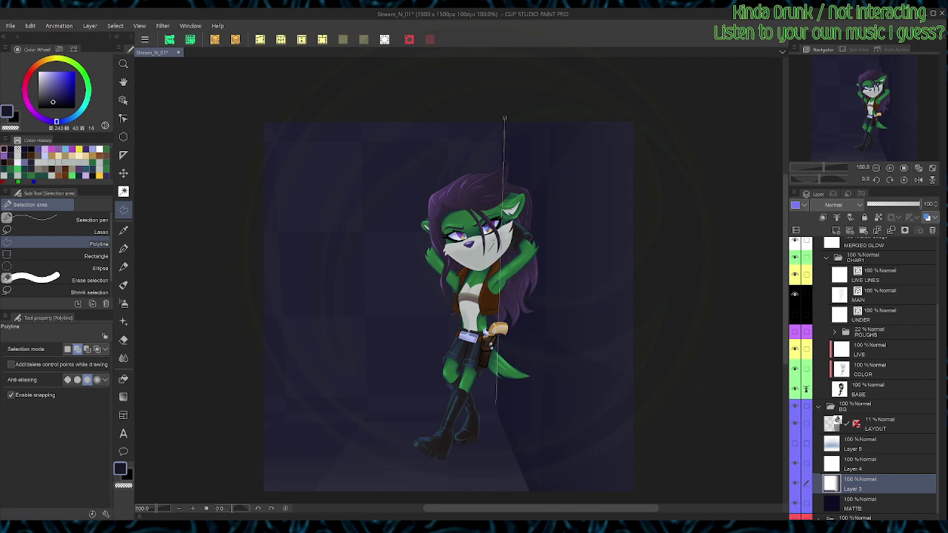
left_click(498, 413)
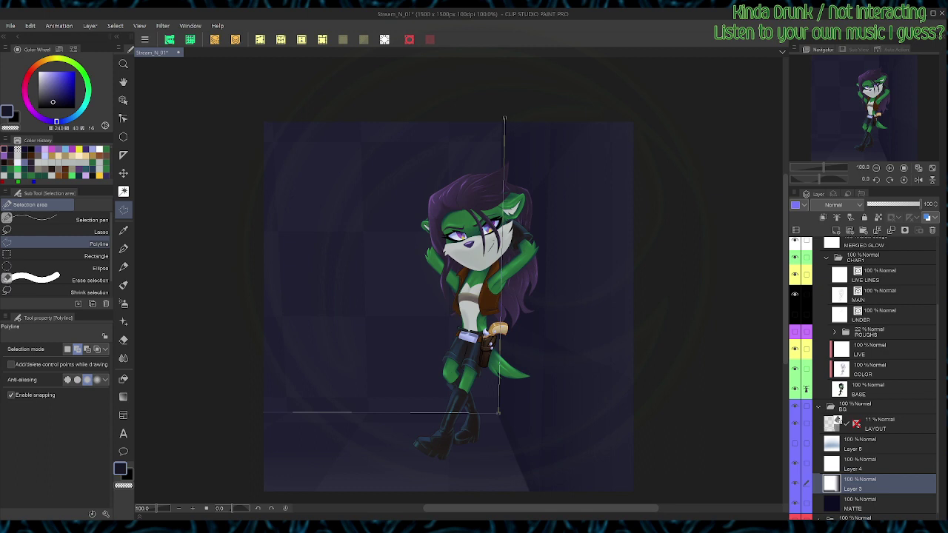
left_click(261, 412)
double_click(251, 99)
key("ctrl+h")
left_click(794, 423)
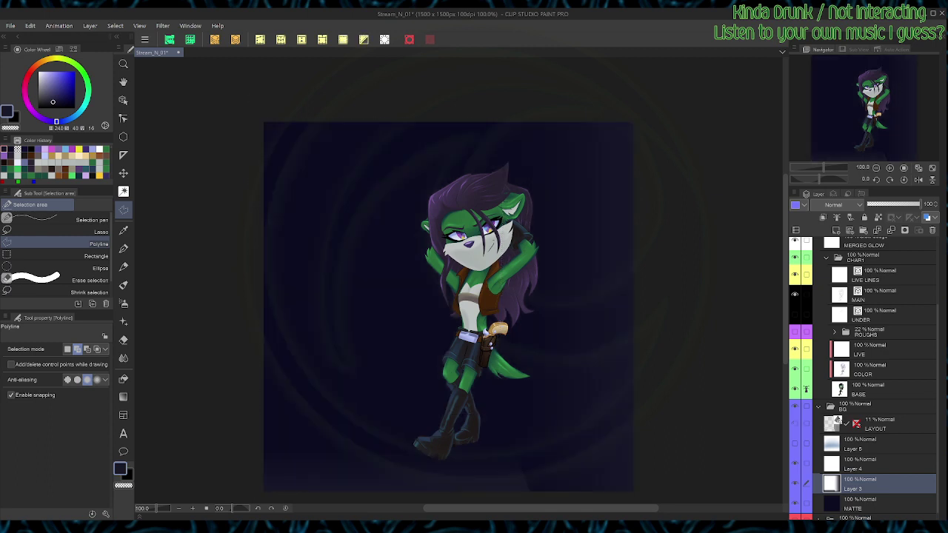
key("g")
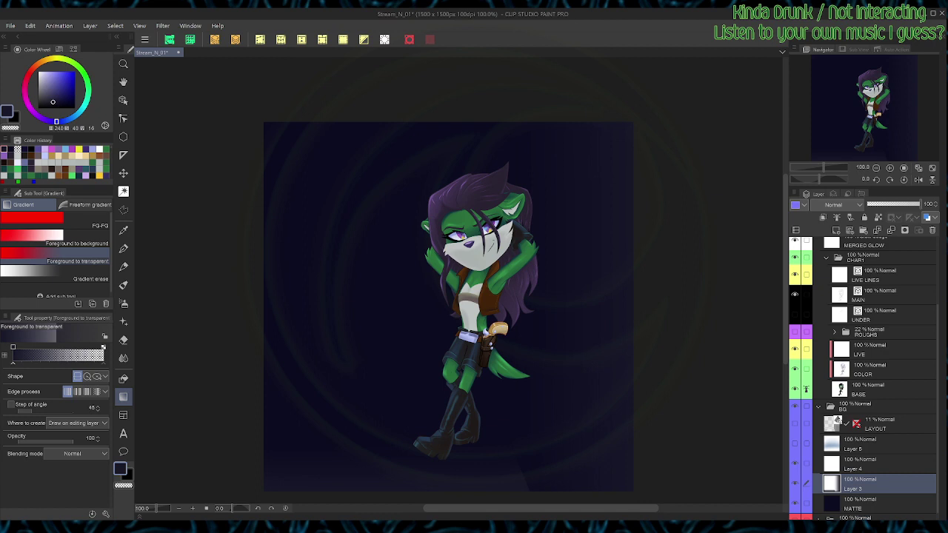
key("m")
Step: Show Layer 5 and lower its opacity to under 20%
left_click(794, 443)
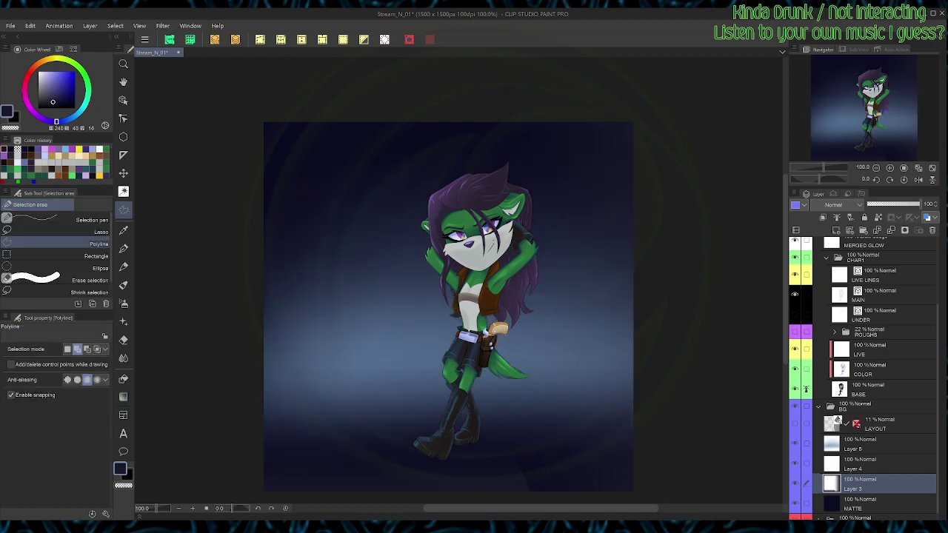
left_click(858, 444)
left_click_drag(922, 203, 874, 204)
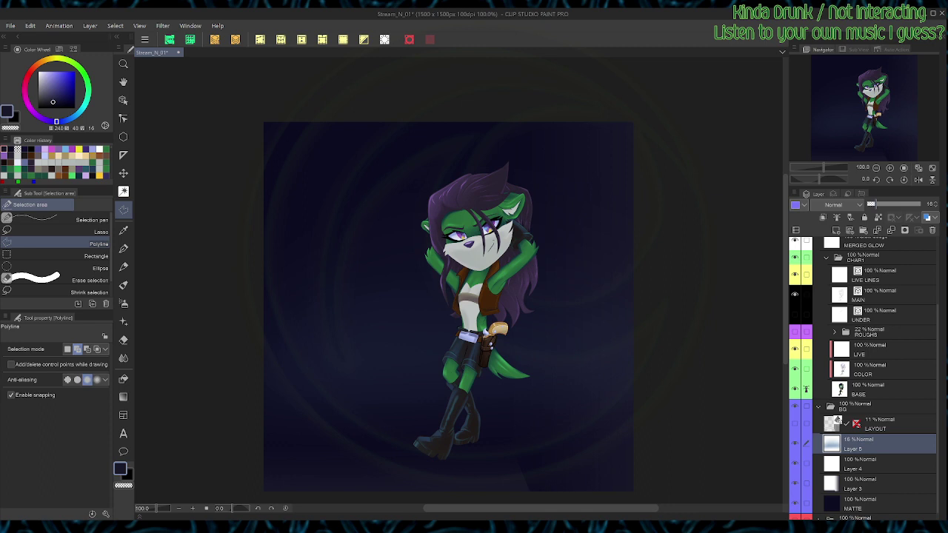
Step: Darken the selected back wall on Layer 5 with three overlapping navy foreground-to-transparent gradients fading away from the room corner
key("g")
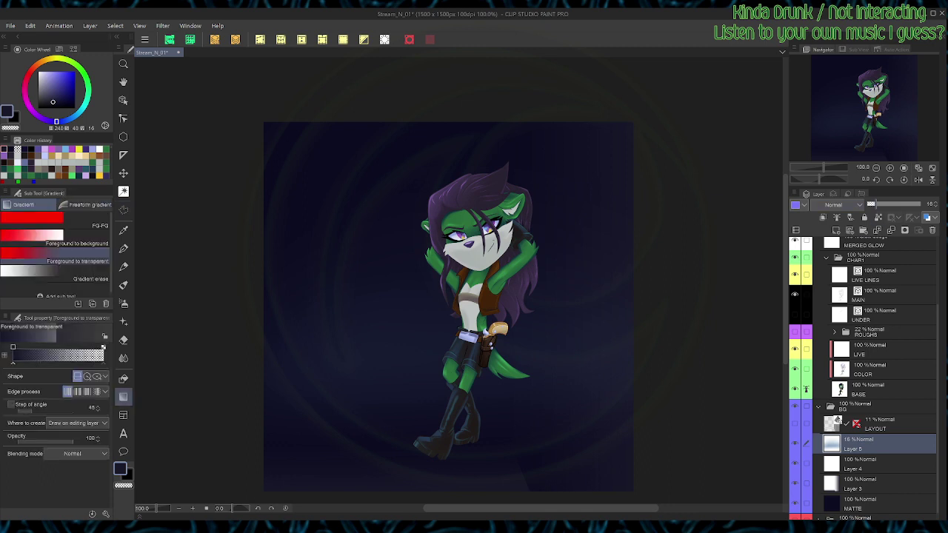
left_click_drag(573, 316, 408, 315)
left_click_drag(514, 290, 377, 290)
left_click_drag(423, 226, 315, 225)
key("m")
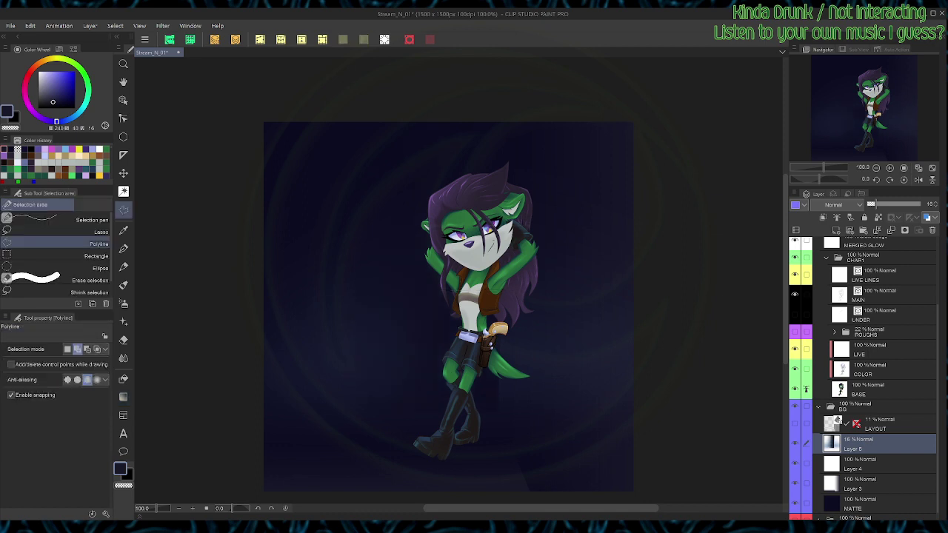
Step: Move Layer 5 below Layer 4, merge it down into Layer 3, and save the file
left_click_drag(878, 444, 878, 472)
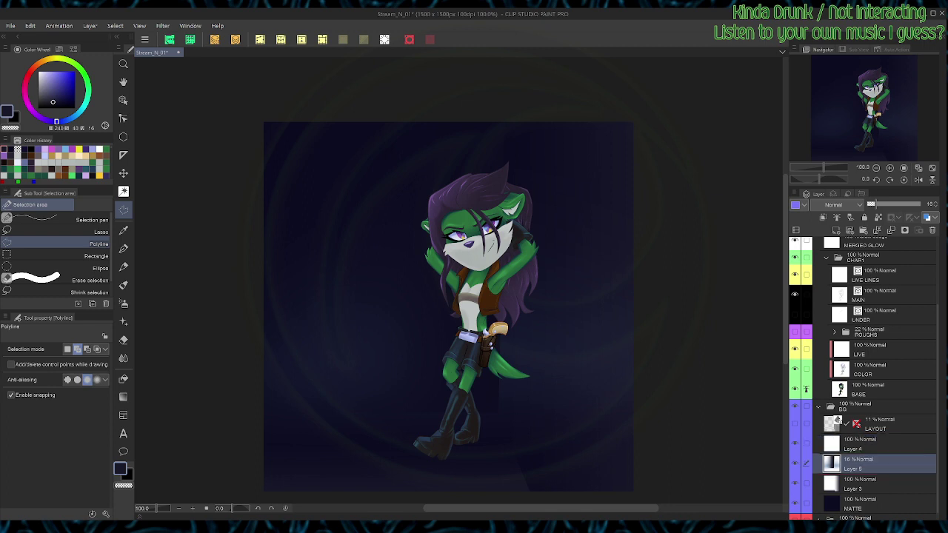
key("ctrl+e")
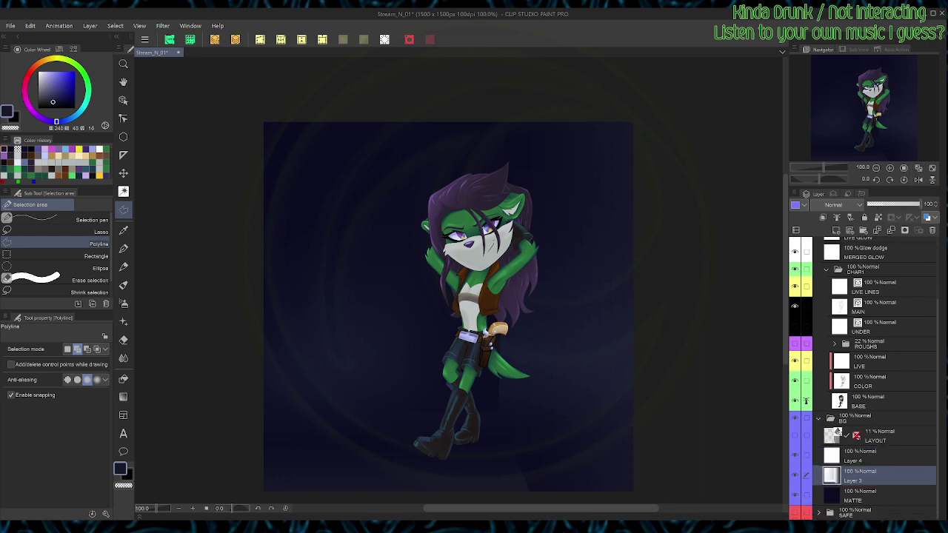
key("ctrl+s")
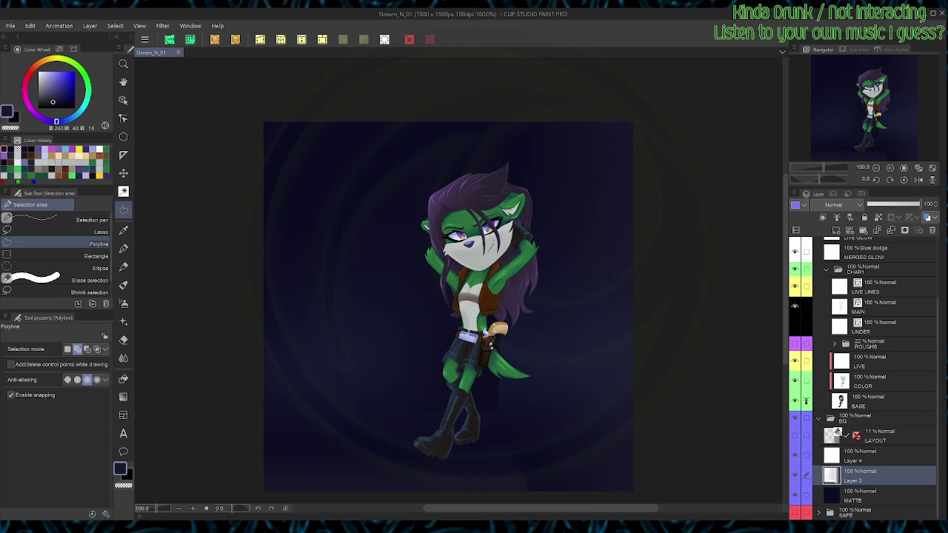
Step: Change the MATTE layer in the BG folder to a dark slate blue-grey and save the file
left_click(818, 419)
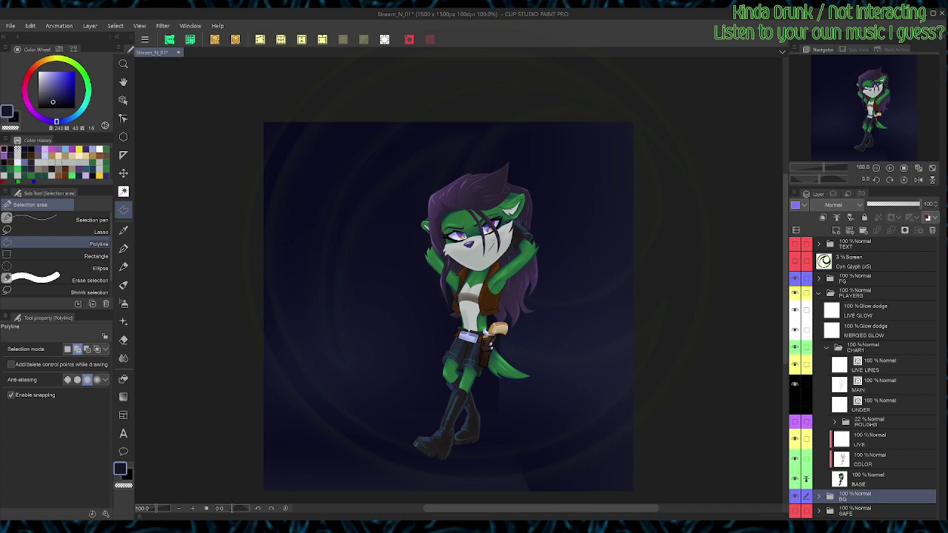
left_click(819, 495)
scroll(862, 378, "down", 4)
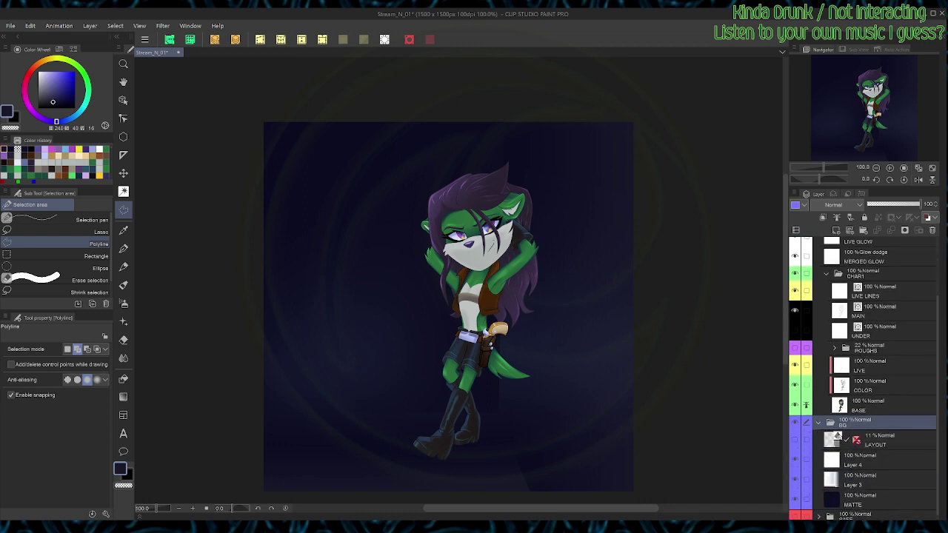
left_click(877, 496)
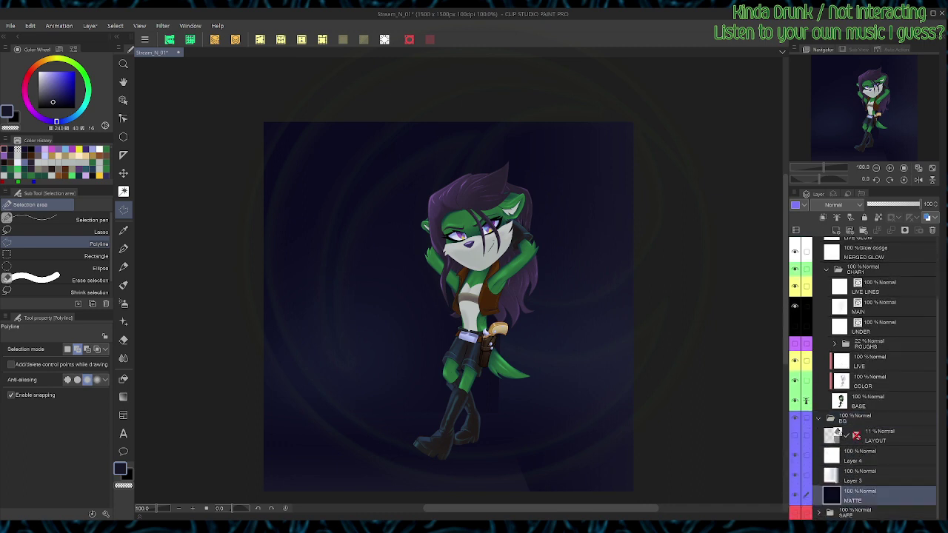
left_click(215, 39)
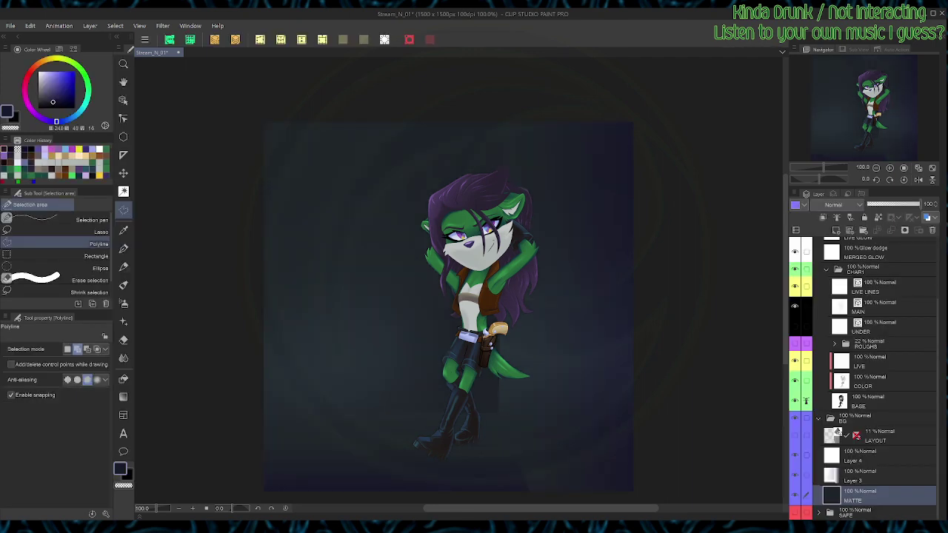
key("ctrl+s")
Step: Recolor the center seam and inner leg lines of the character's shorts on the MAIN layer with a dark color-set swatch
key("space")
left_click_drag(449, 306, 514, 303)
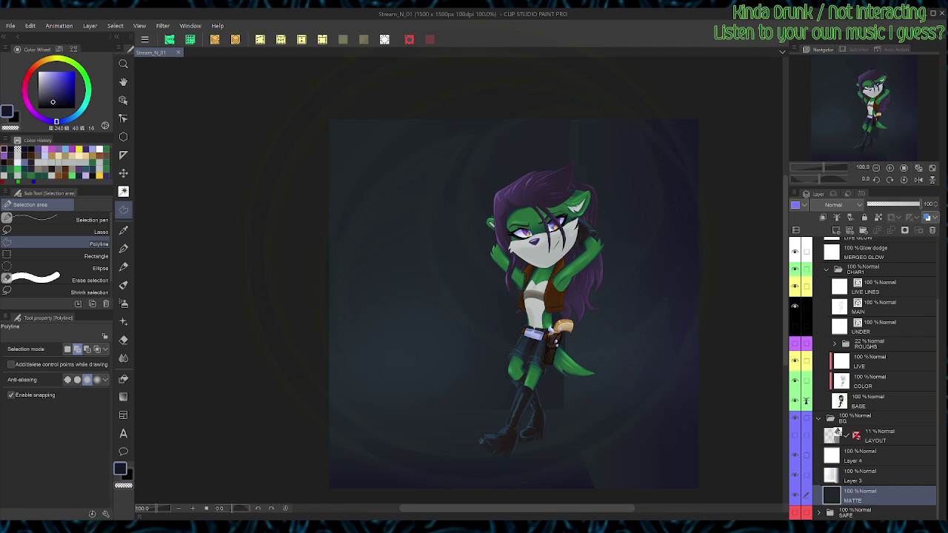
scroll(640, 211, "up", 2)
key("space")
left_click_drag(577, 414, 636, 179)
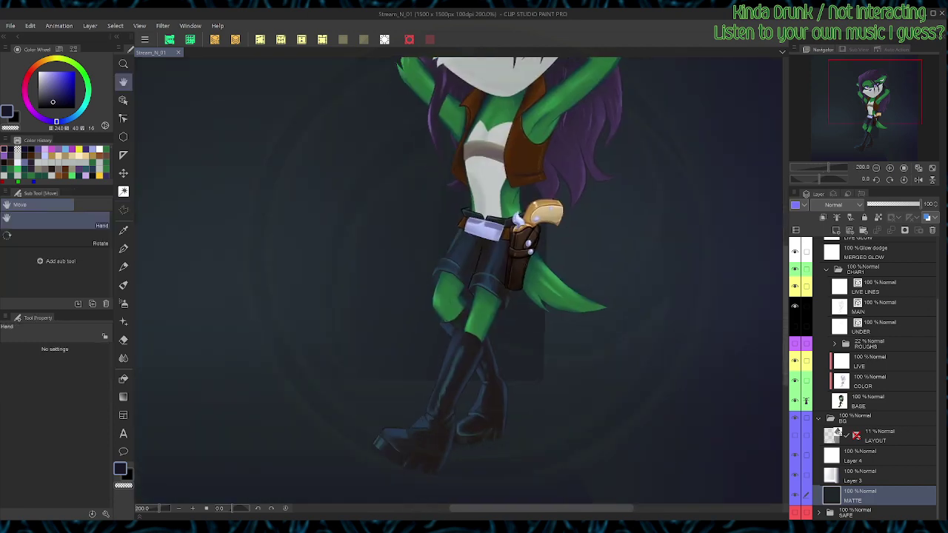
scroll(592, 296, "up", 2)
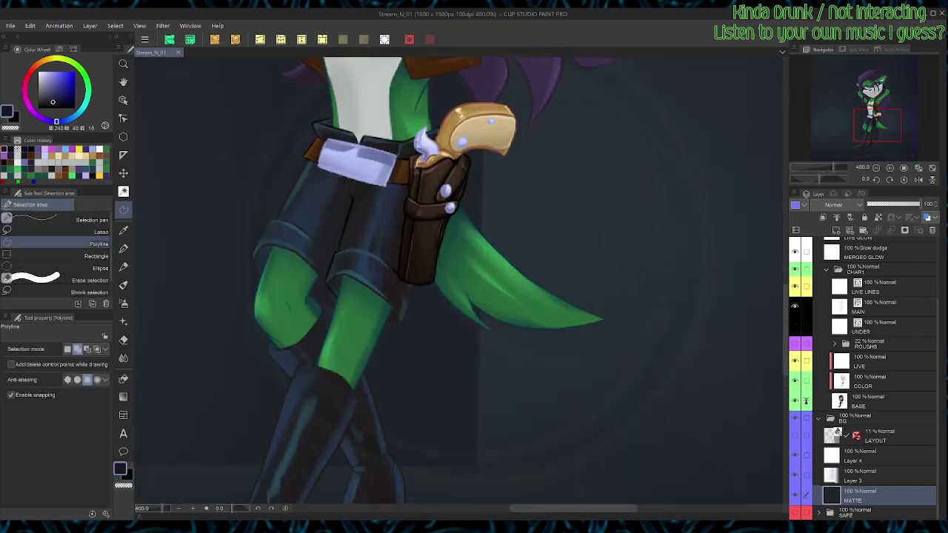
left_click(879, 308)
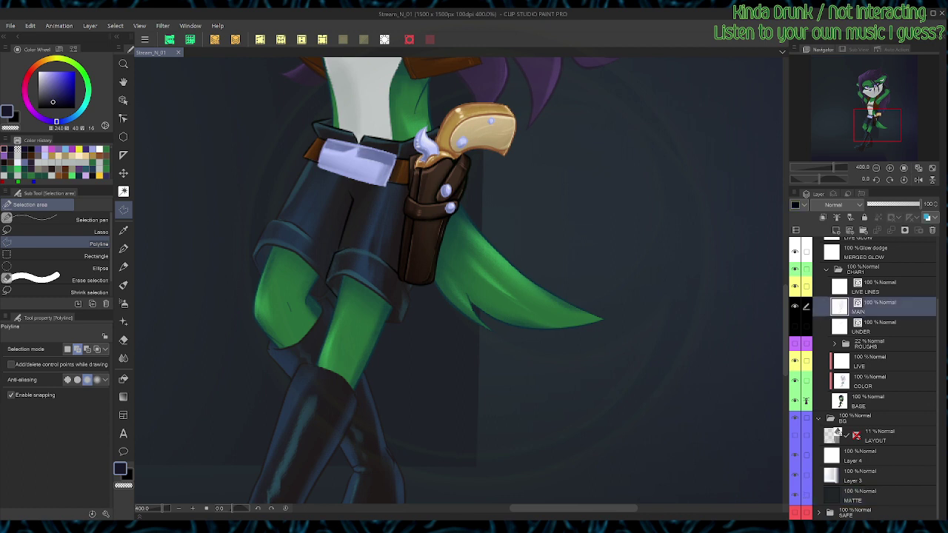
key("o")
left_click(347, 222)
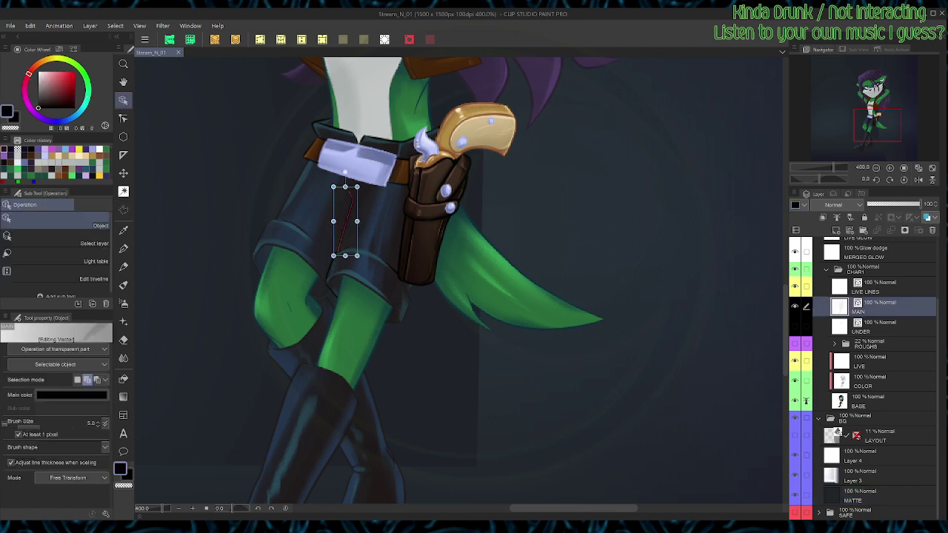
left_click_drag(333, 255, 321, 287)
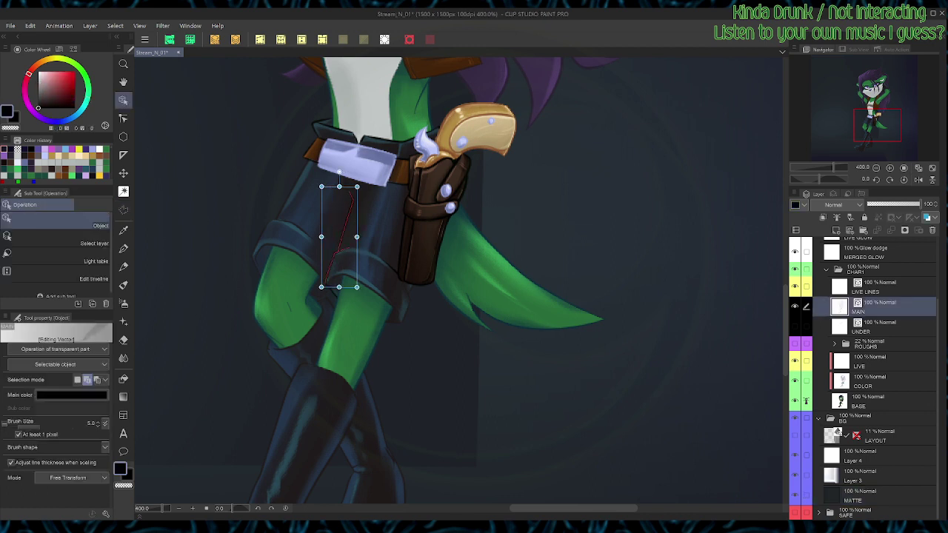
key("Escape")
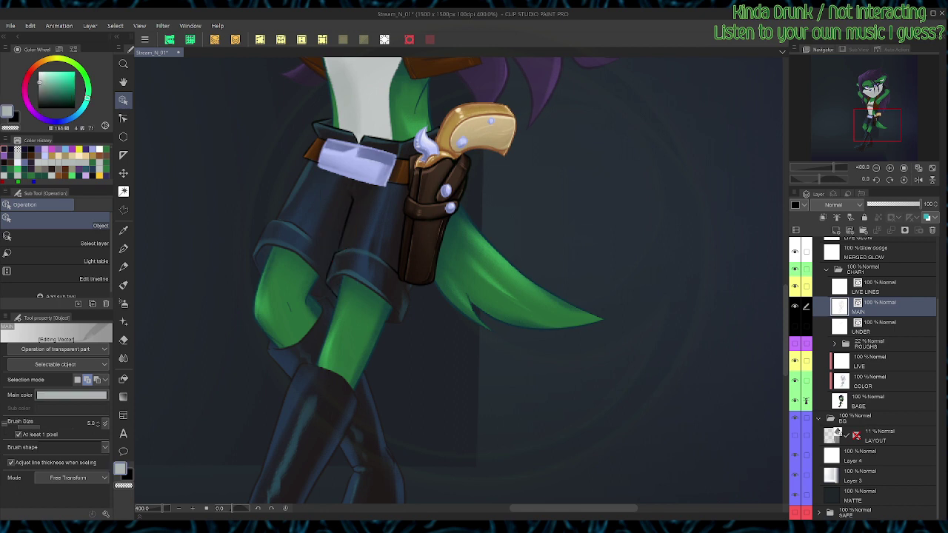
left_click(328, 282)
left_click(331, 266)
left_click(61, 49)
left_click(72, 97)
key("p")
key("o")
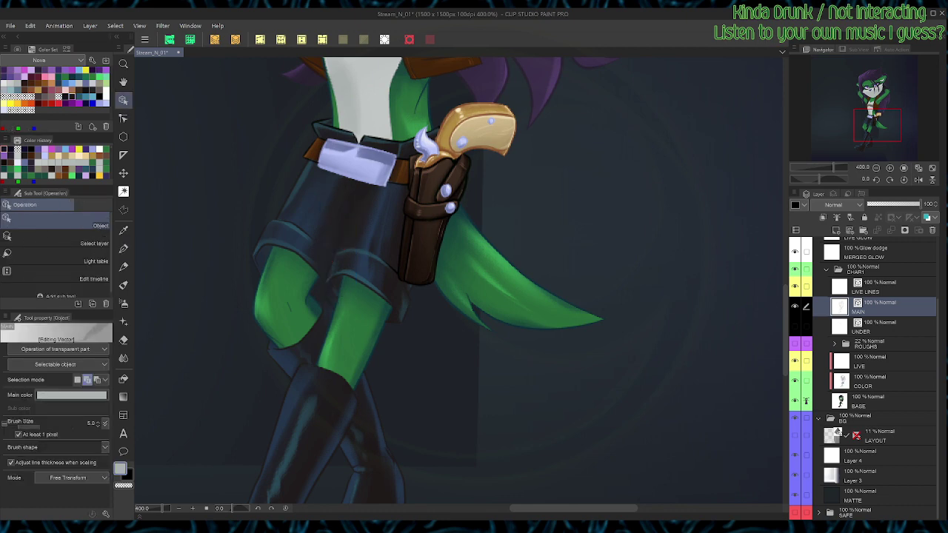
Step: Recolor the outline lines of the shorts' waistband on the MAIN layer with a dark teal swatch from the color set
left_click(413, 153)
key("p")
scroll(458, 224, "up", 2)
key("space")
left_click_drag(444, 222, 628, 413)
left_click(368, 237, "ctrl")
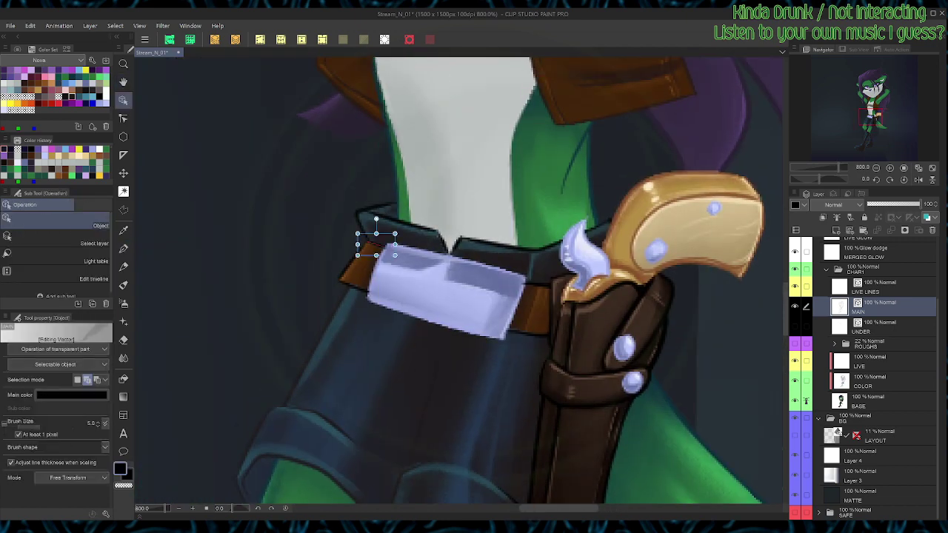
left_click_drag(358, 209, 384, 220)
key("o")
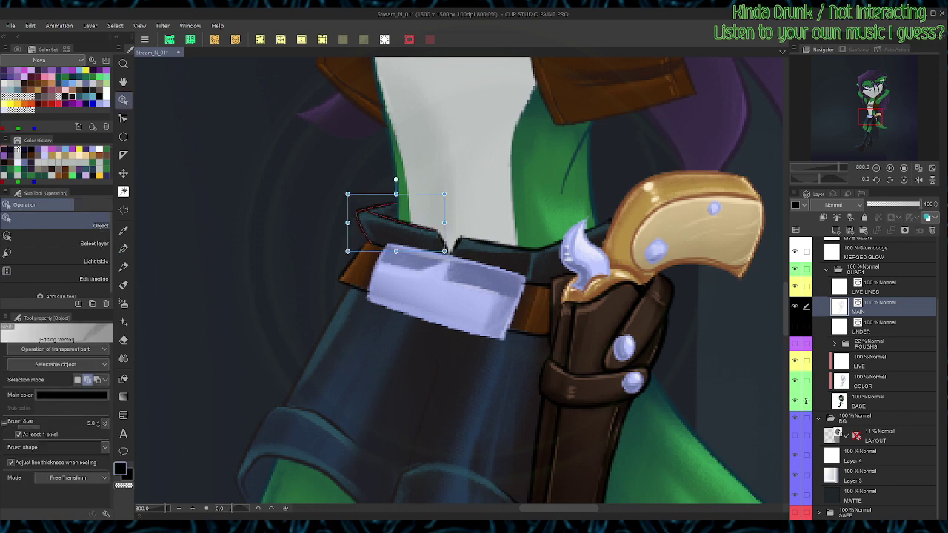
left_click(504, 247)
left_click(445, 243)
left_click(455, 245)
left_click(601, 226)
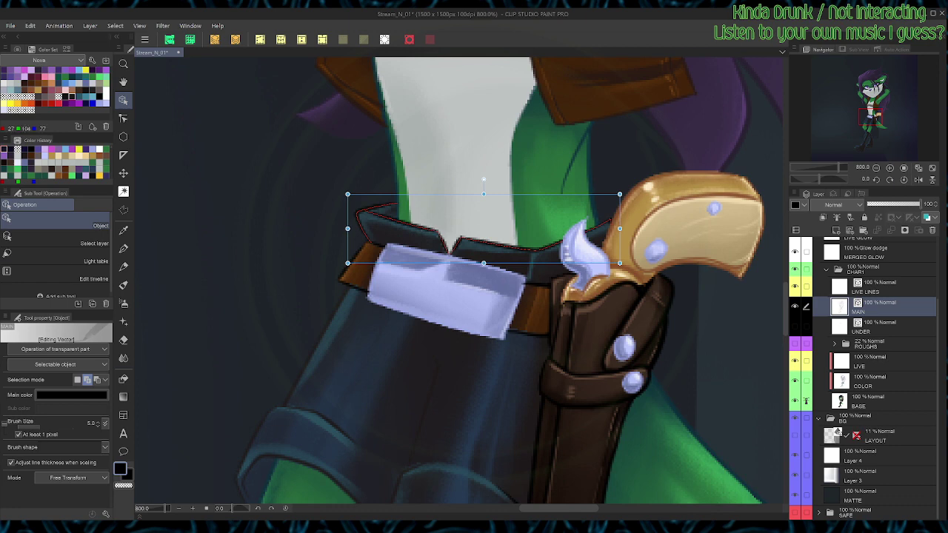
left_click(58, 77)
key("p")
key("o")
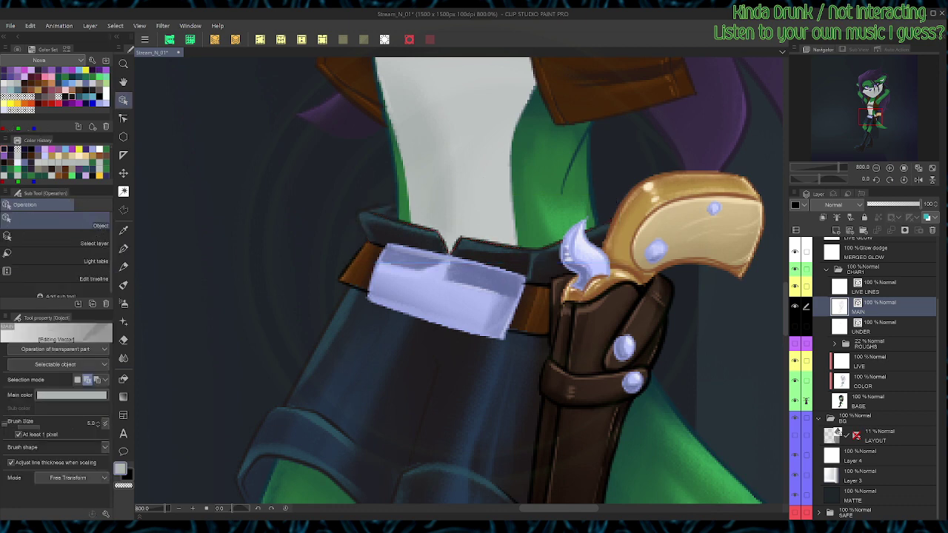
Step: Recolor the belt's outline lines on both sides of the buckle to dark brown on the MAIN layer
left_click(534, 300)
left_click(376, 245)
left_click(350, 284)
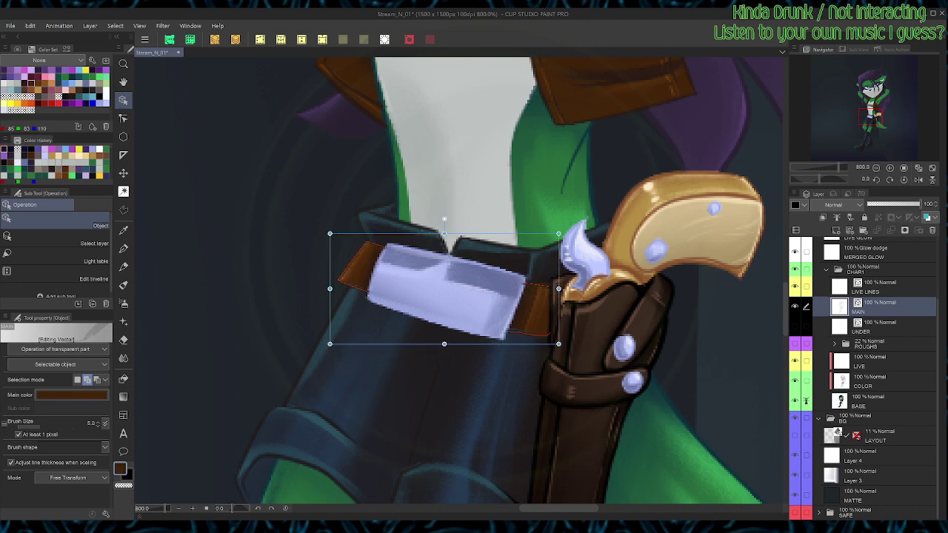
Step: Recolor the belt buckle's outline lines on the MAIN layer to a light periwinkle blue matching the buckle
key("p")
key("o")
left_click(515, 308)
left_click(474, 263)
left_click(376, 273)
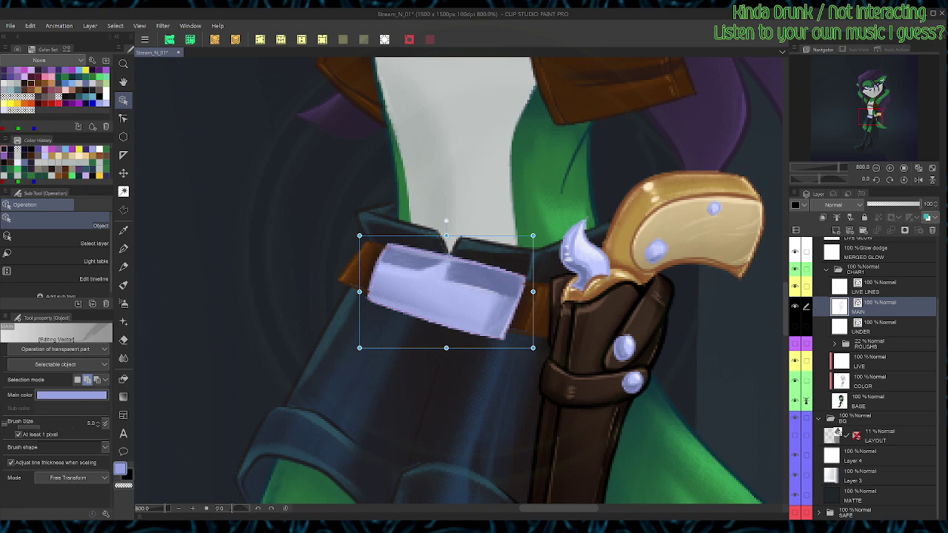
key("p")
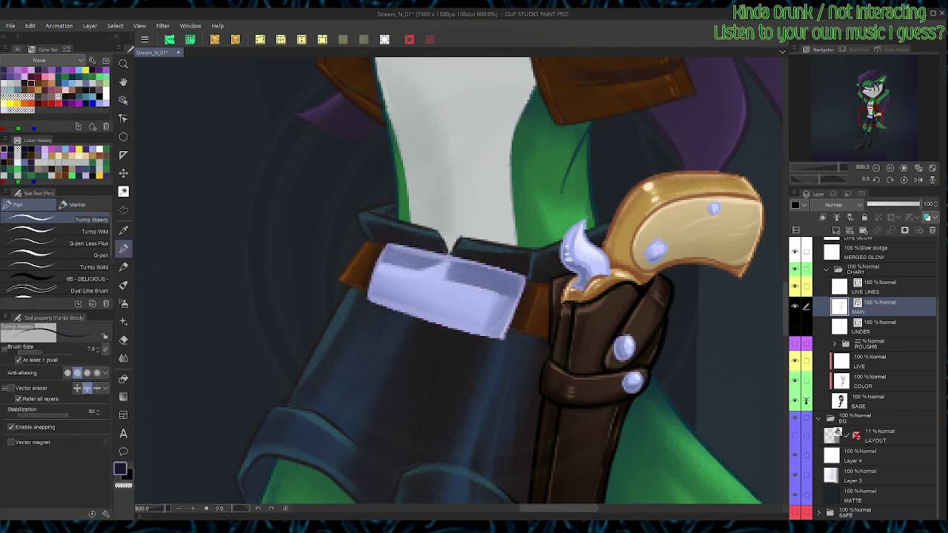
Step: Try to recolor the holster's outline and strap lines on the MAIN layer with a brown color-set swatch
key("o")
key("space")
left_click_drag(473, 311, 437, 231)
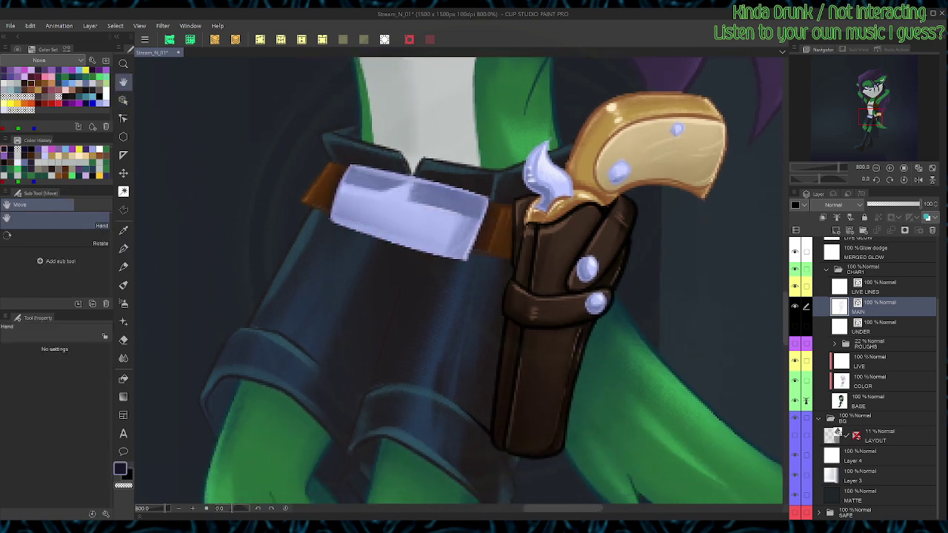
left_click(523, 197)
left_click_drag(535, 195, 530, 195)
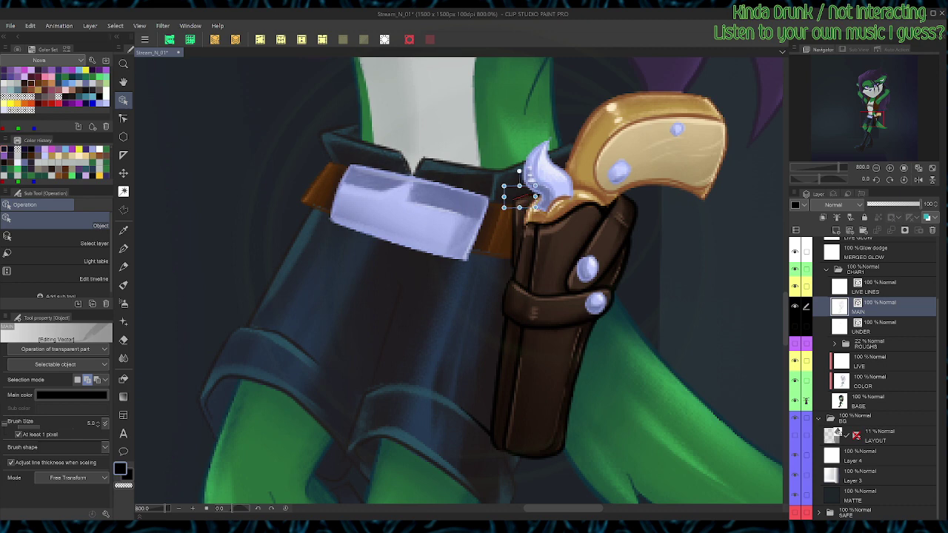
key("Escape")
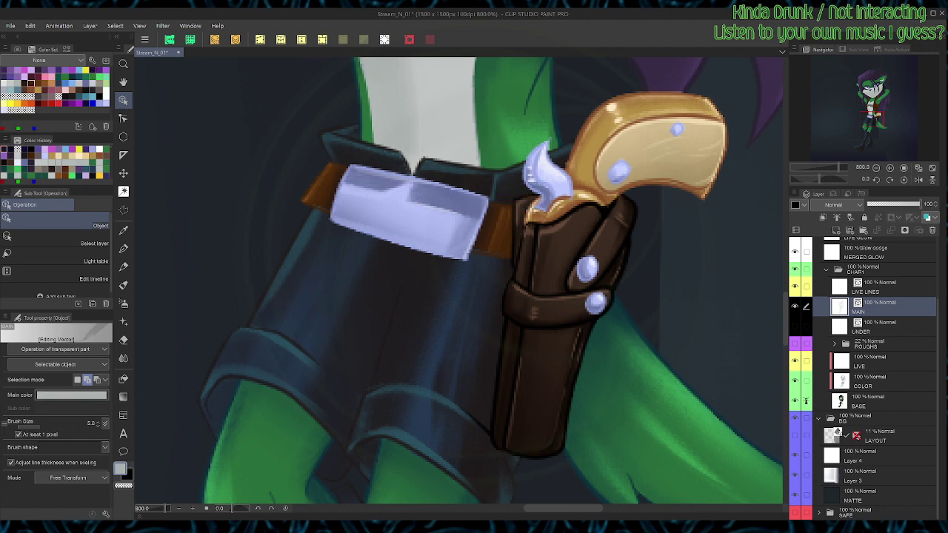
left_click(527, 195)
left_click(514, 231)
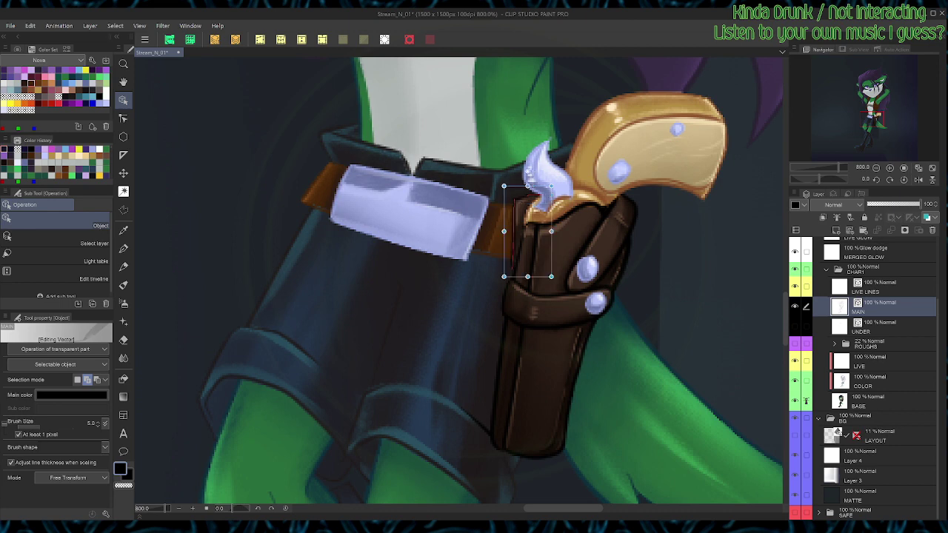
left_click(499, 370)
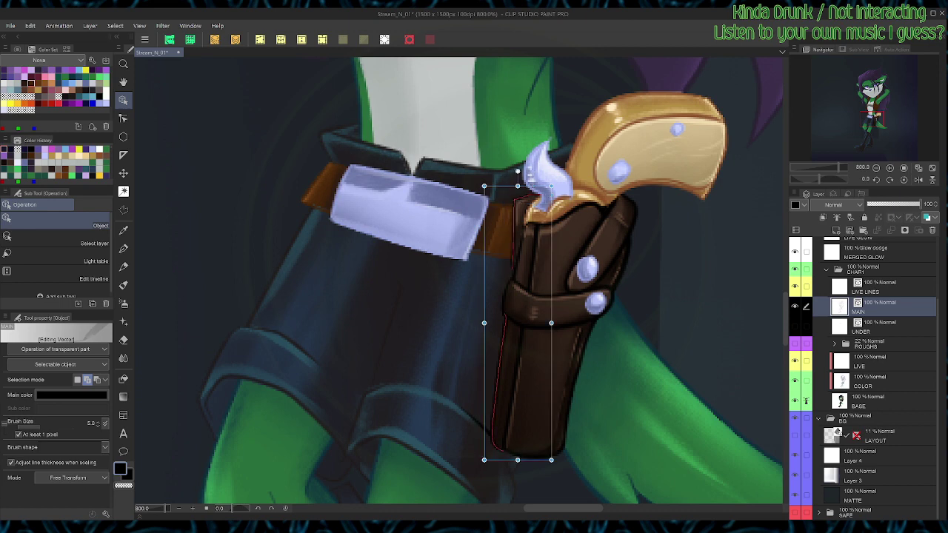
left_click(505, 297)
left_click(517, 254)
left_click(534, 257)
left_click(561, 218)
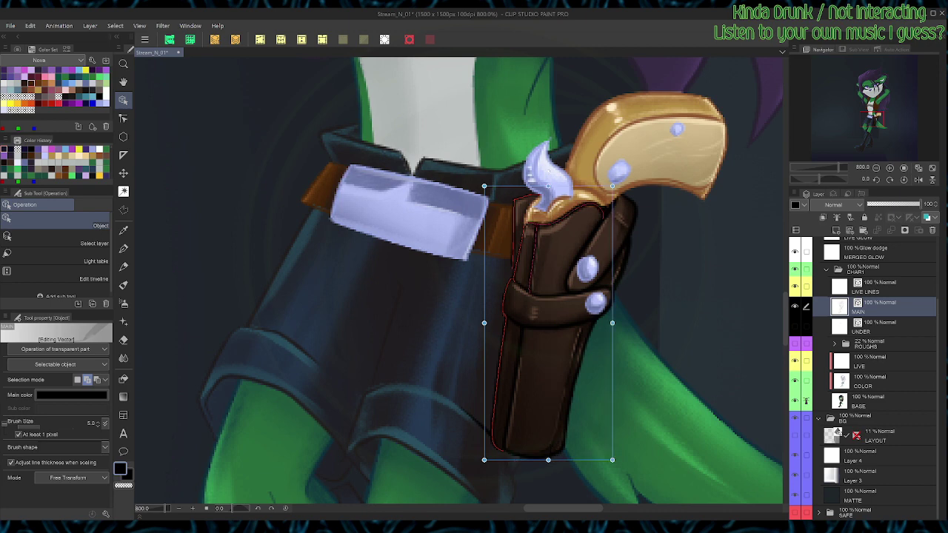
left_click(586, 247)
left_click(555, 296)
left_click_drag(564, 460, 563, 466)
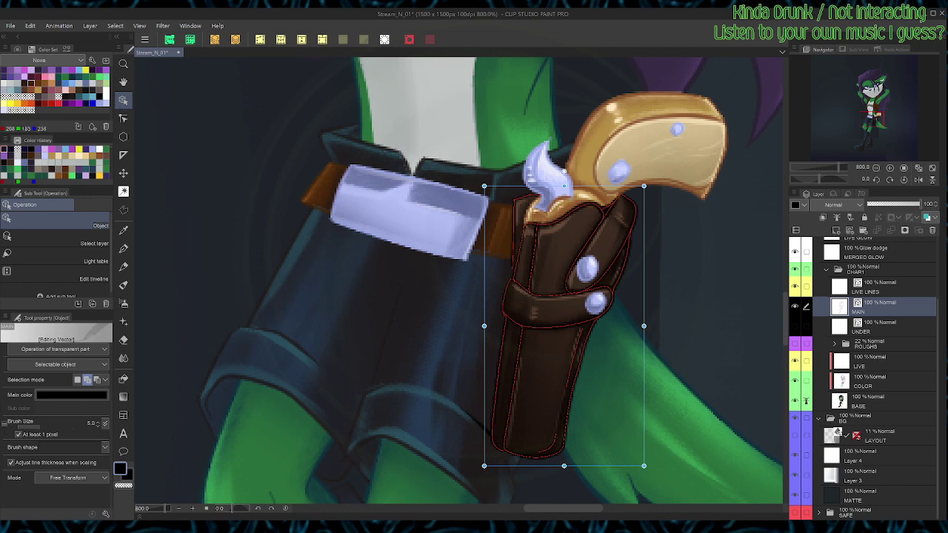
left_click(32, 83)
key("p")
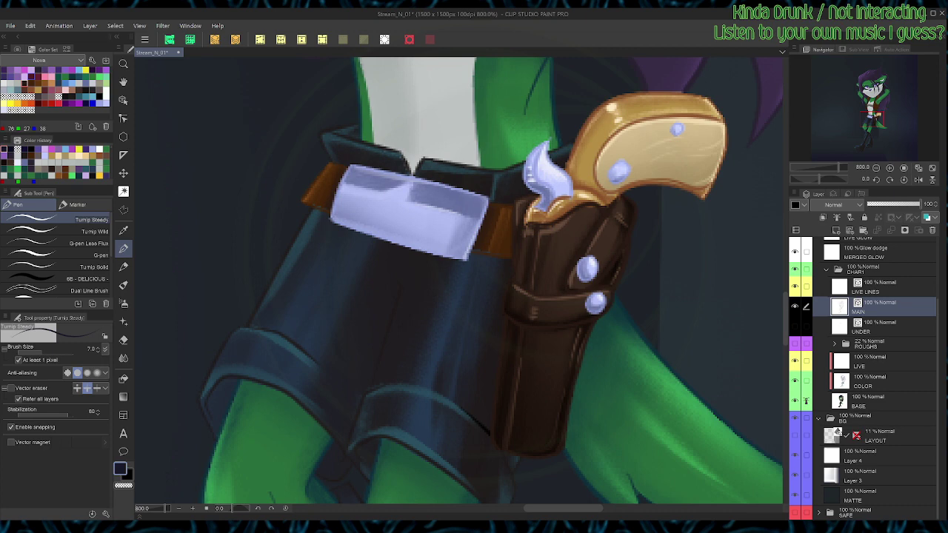
key("ctrl+z")
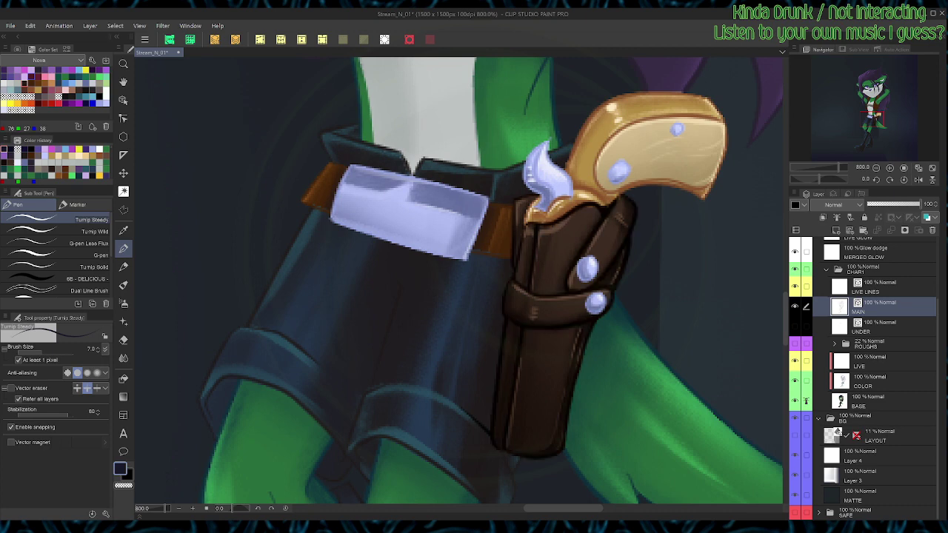
key("o")
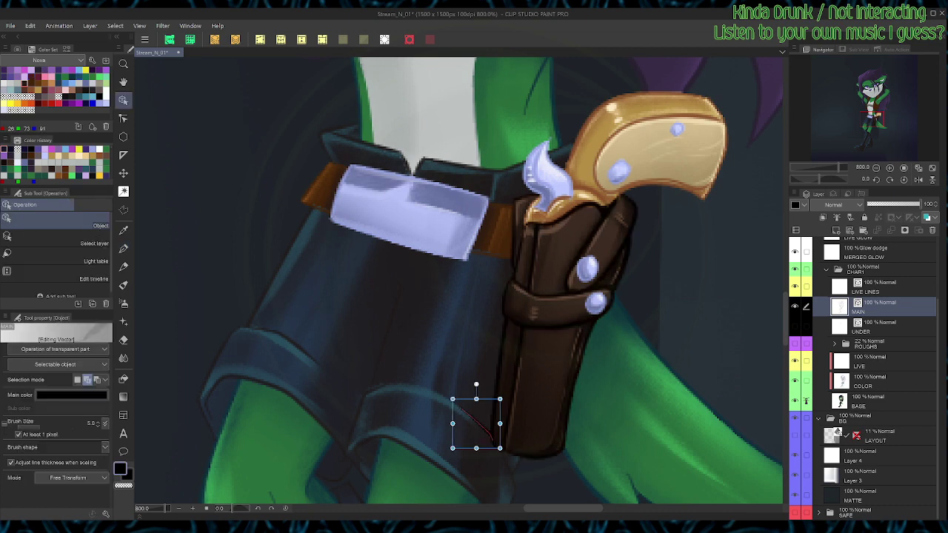
key("p")
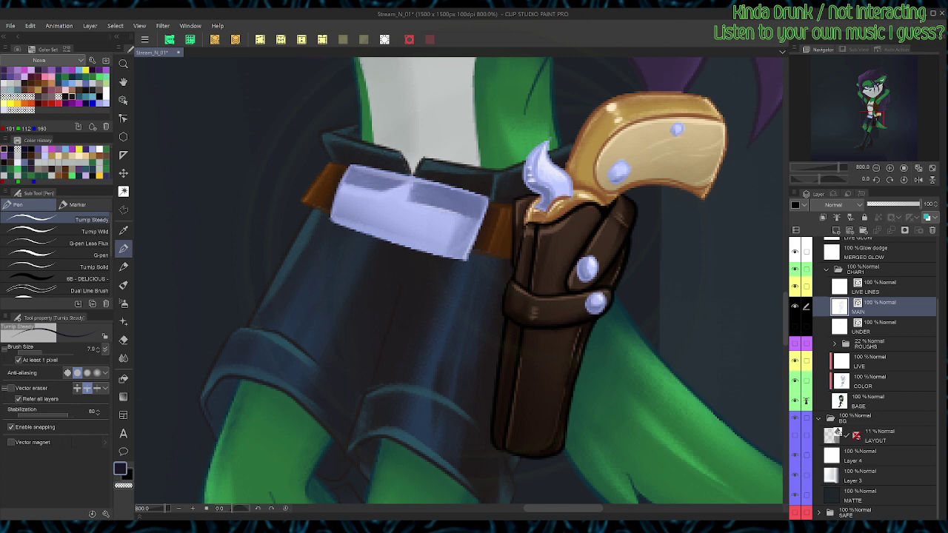
Step: Mix a very dark brown for the line art and recolor the holster's body, flap and strap lines on the MAIN layer with it
key("space")
left_click_drag(474, 333, 459, 240)
left_click(481, 348, "alt")
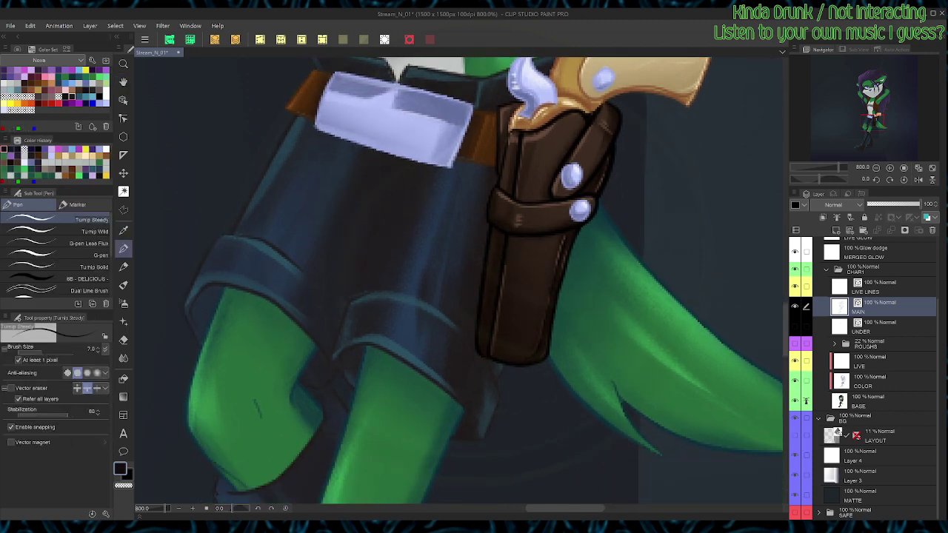
left_click(17, 49)
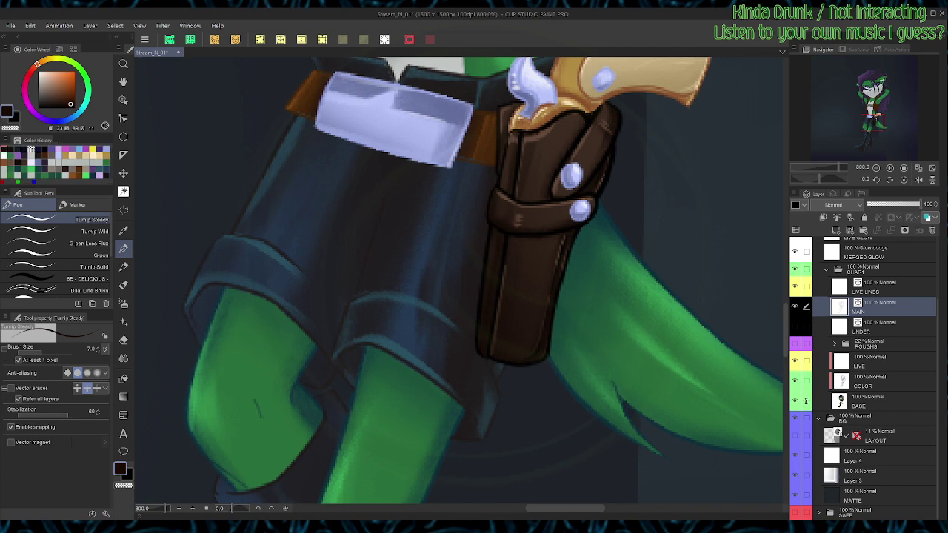
key("o")
left_click_drag(463, 206, 568, 291)
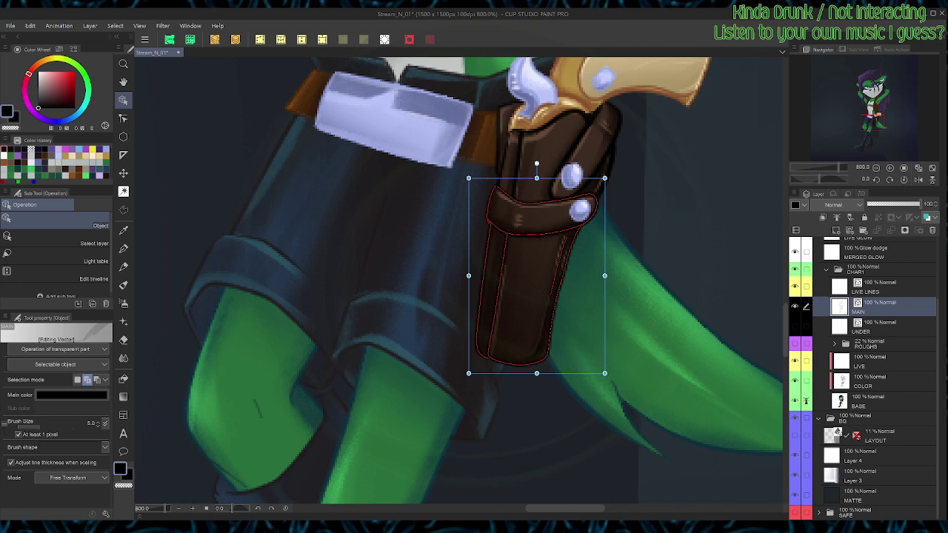
left_click_drag(693, 178, 592, 142)
left_click_drag(670, 136, 502, 159)
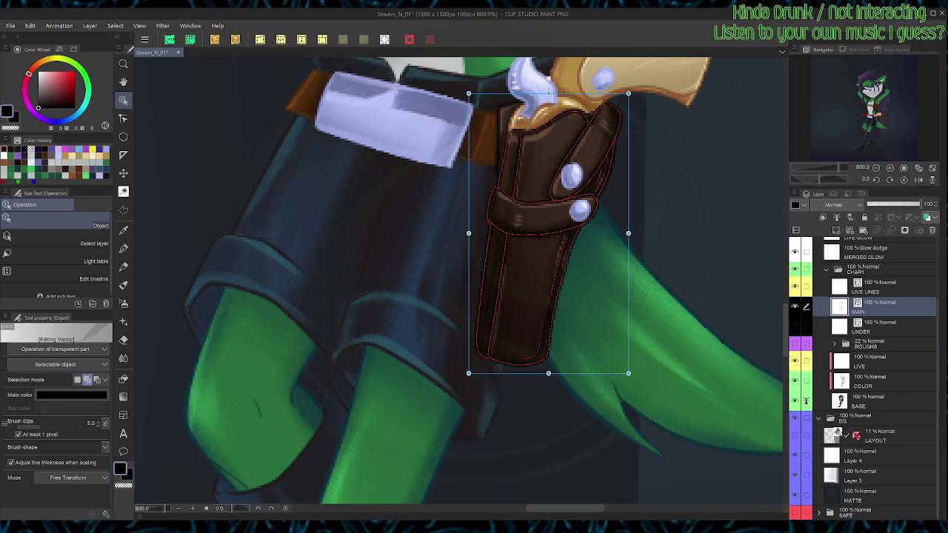
left_click(5, 150)
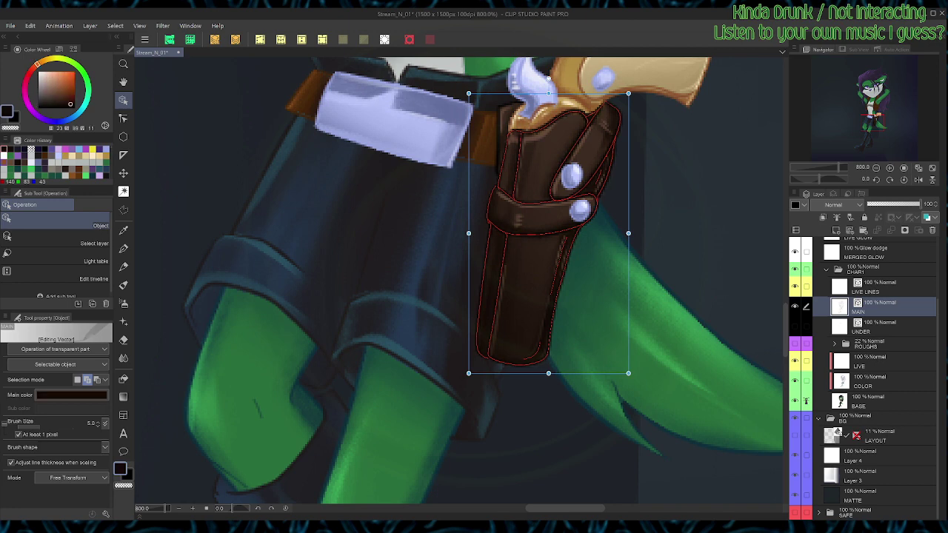
Step: Recolor the remaining line along the holster's upper edge beside the belt with the same very dark brown and save the file
key("p")
key("o")
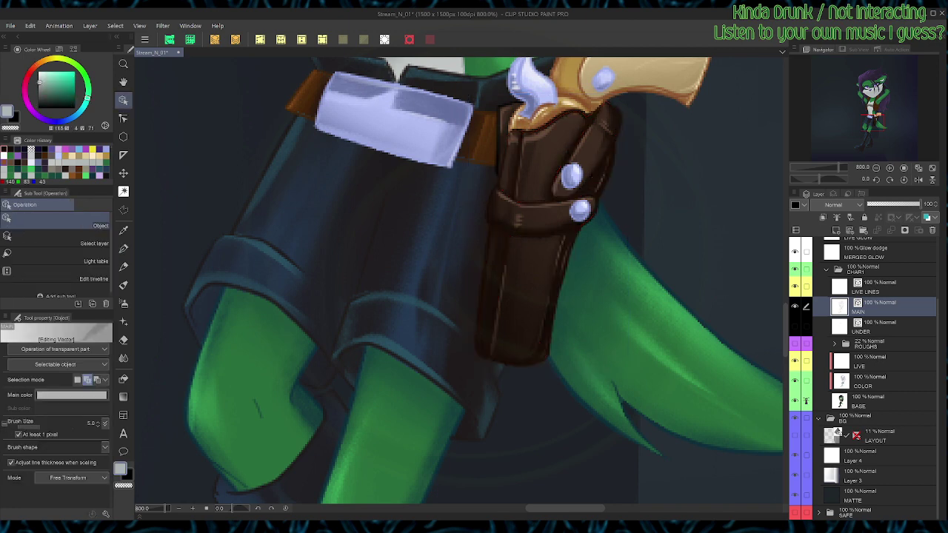
left_click(498, 148)
left_click(519, 133)
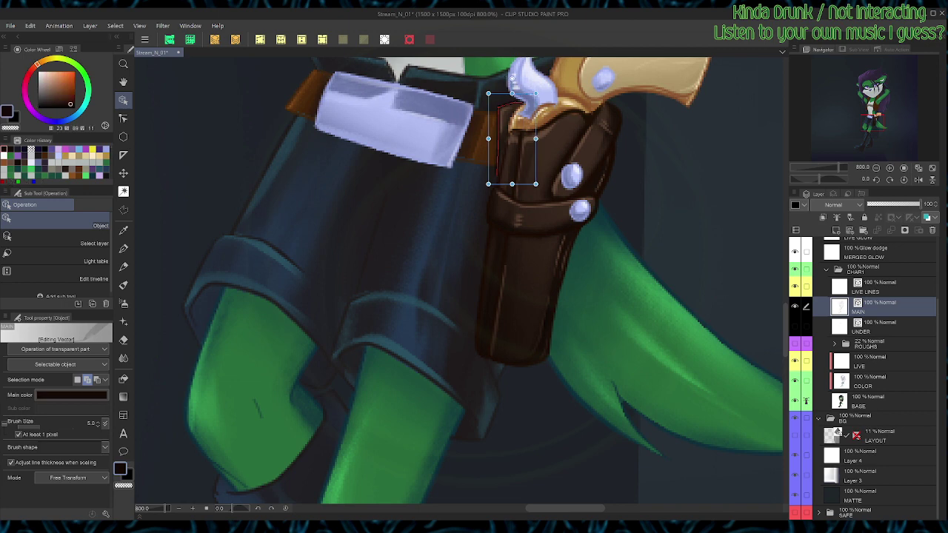
key("p")
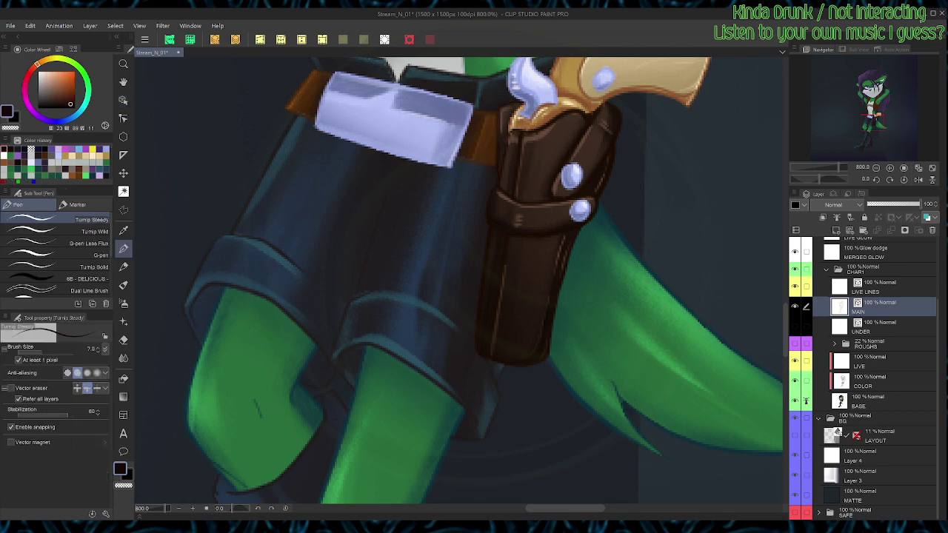
key("ctrl+s")
Step: Show the Cyn Glyph (x5) layer over the whole picture and hide it again
key("ctrl+minus")
key("ctrl+minus")
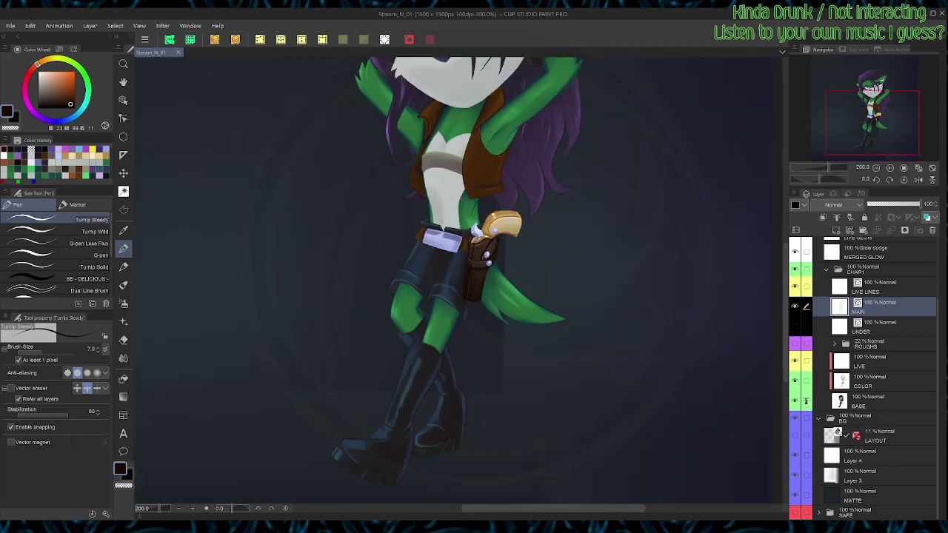
left_click_drag(473, 237, 530, 364)
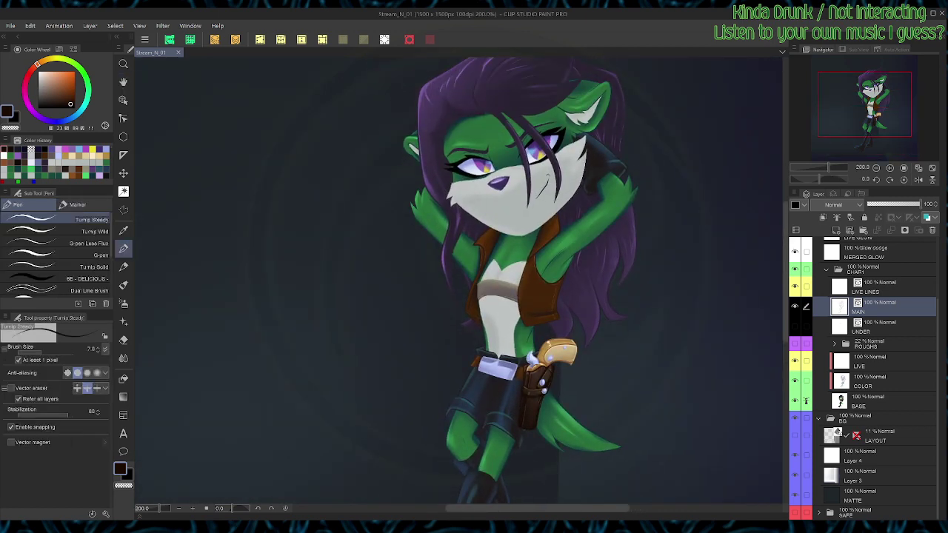
key("ctrl+minus")
key("ctrl+minus")
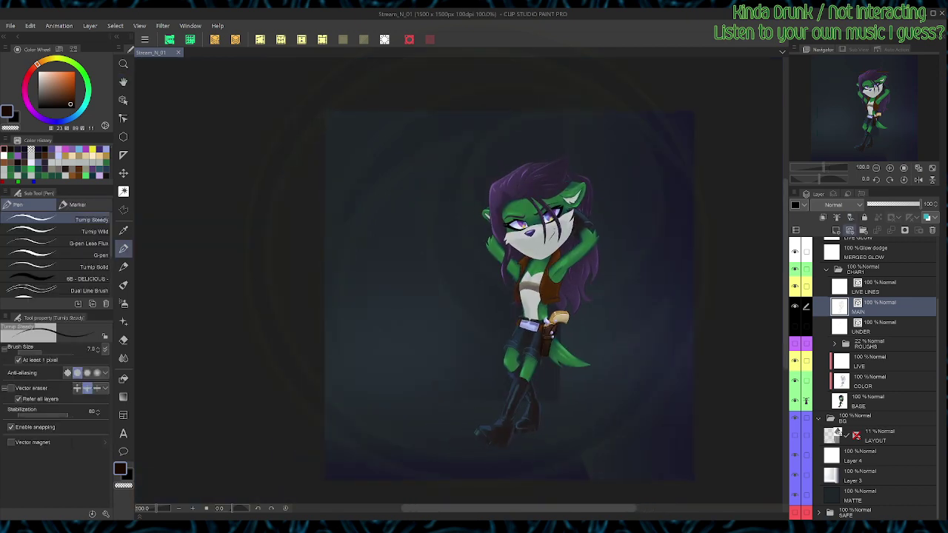
scroll(862, 370, "up", 4)
left_click(795, 261)
left_click(170, 39)
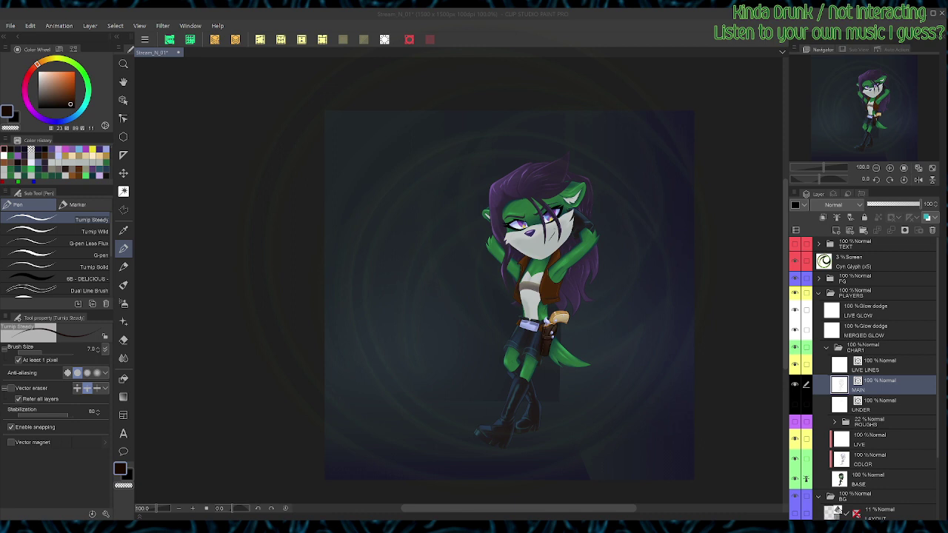
left_click(794, 261)
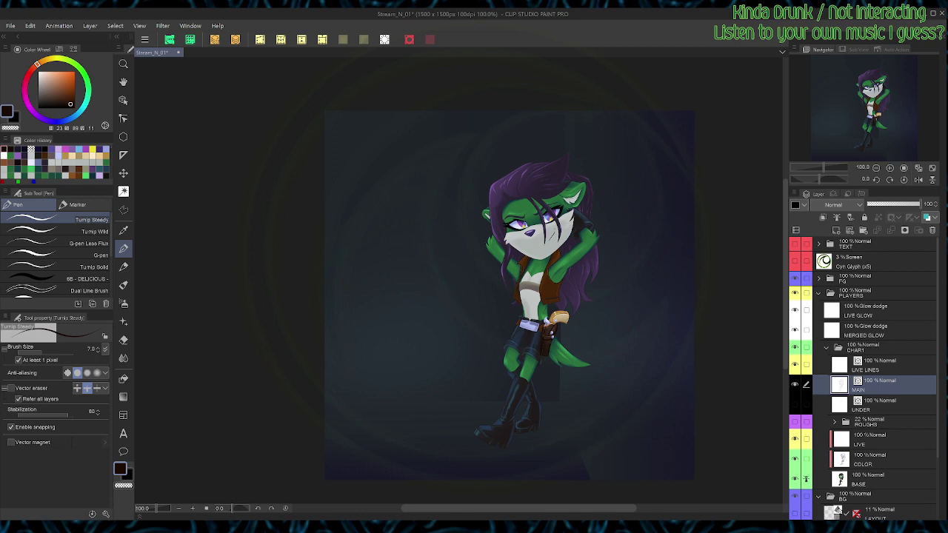
Step: Collapse the BG folder, recolor the character's mouth lines on the MAIN layer with a steel blue color-set swatch, and save the file
left_click(818, 496)
key("space")
left_click_drag(532, 296, 529, 309)
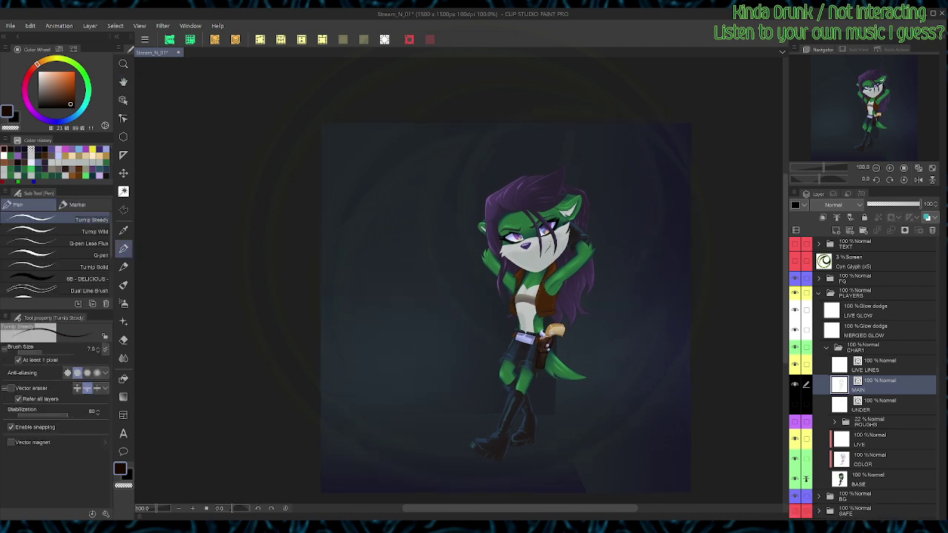
scroll(625, 358, "up", 2)
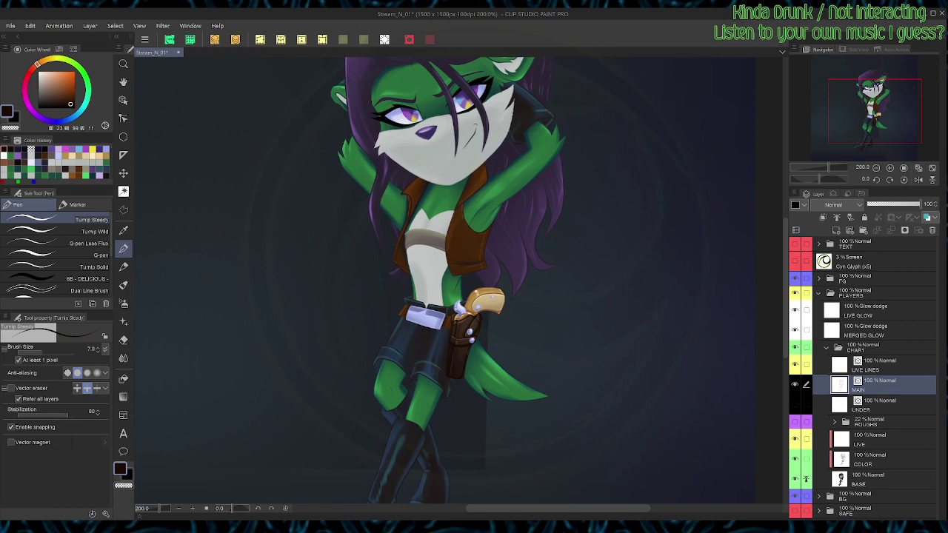
key("ctrl+plus")
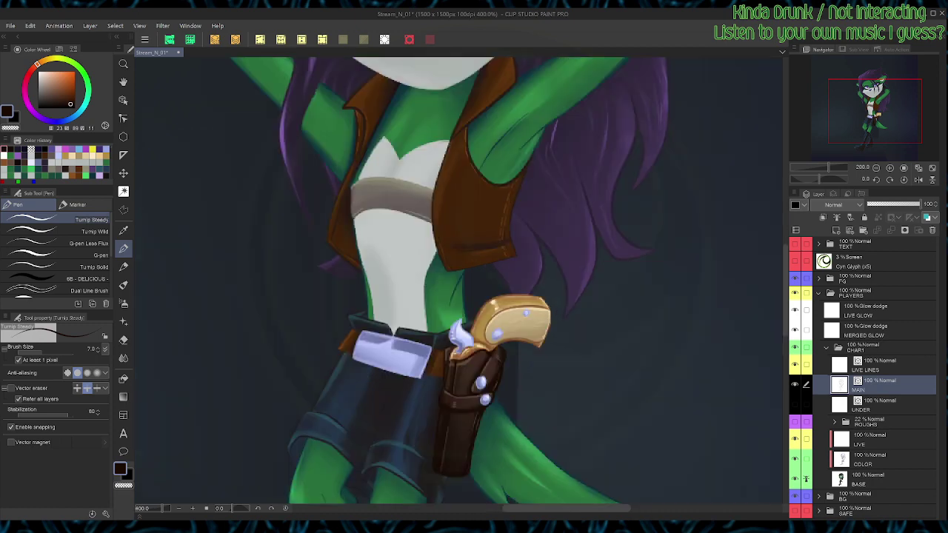
left_click_drag(445, 163, 496, 403)
key("o")
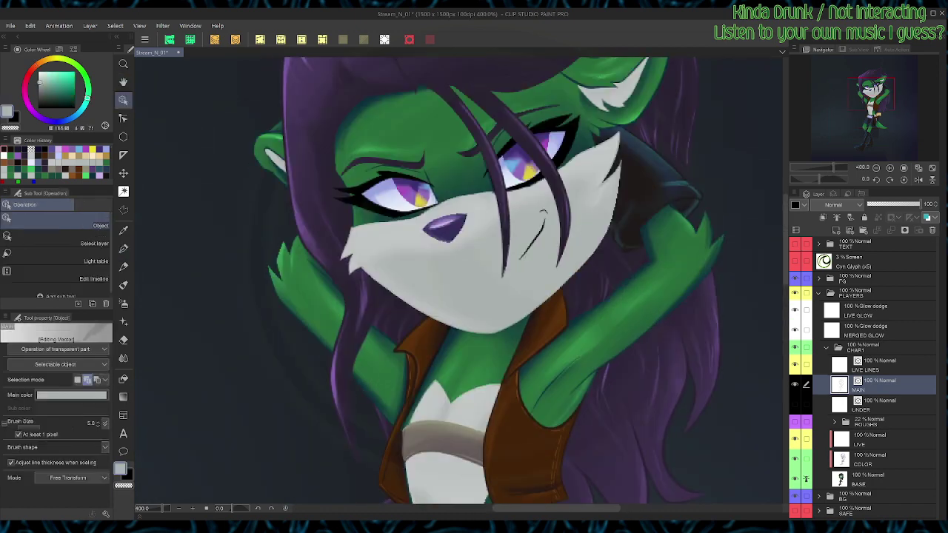
left_click_drag(516, 204, 552, 260)
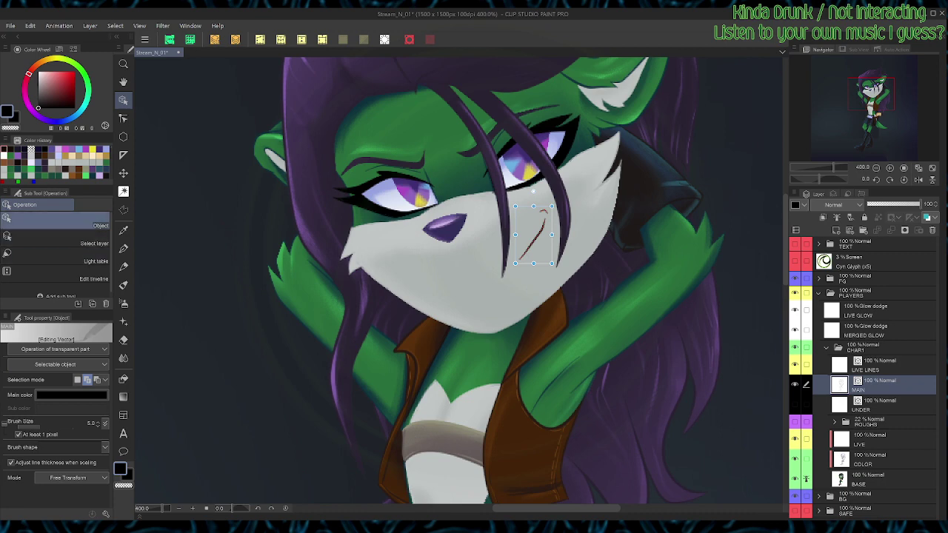
left_click(58, 48)
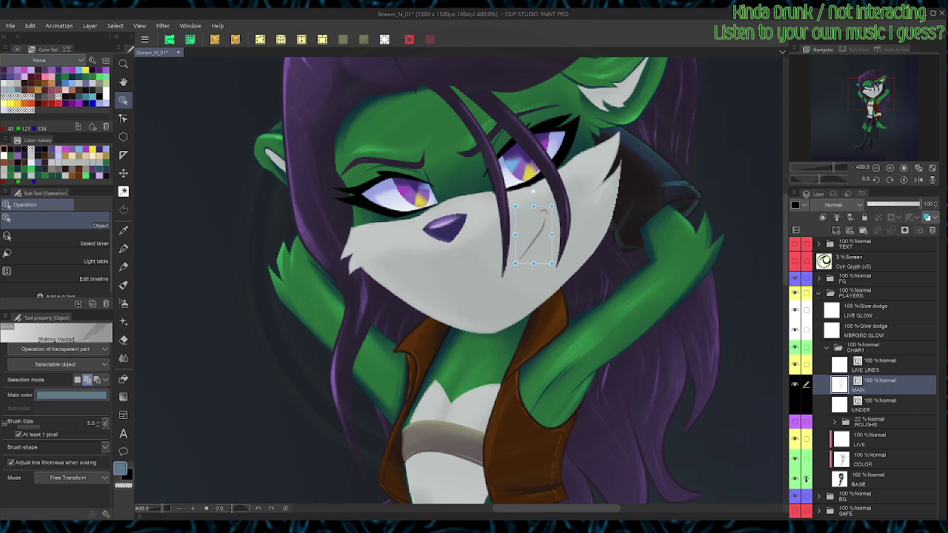
key("p")
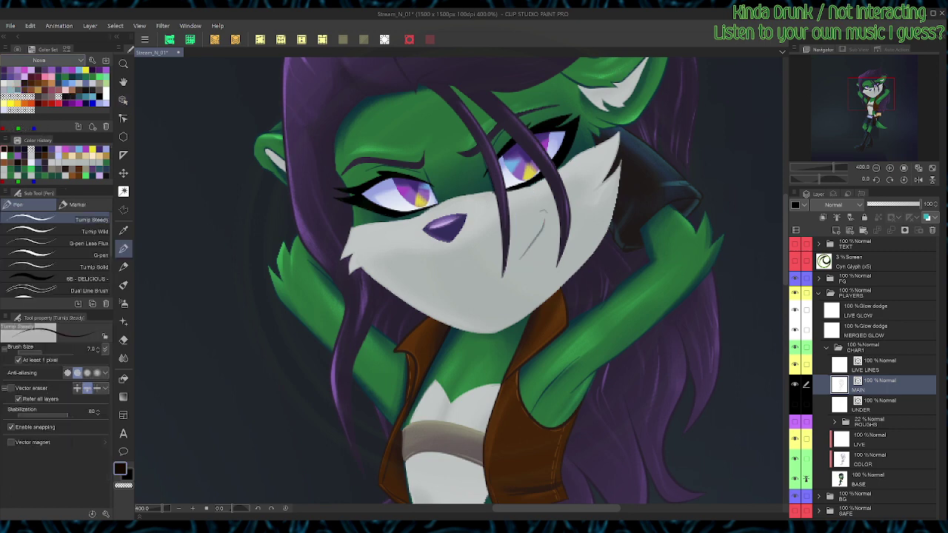
key("ctrl+s")
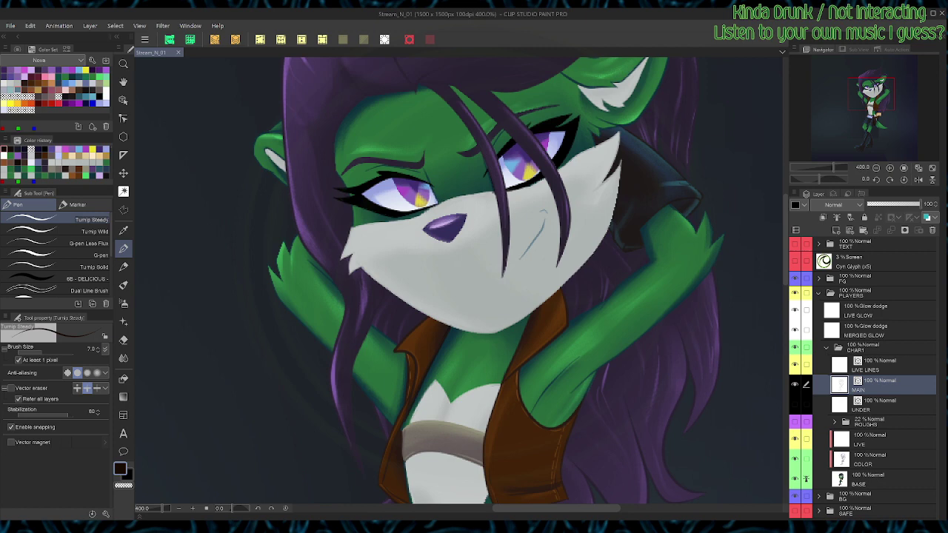
scroll(539, 369, "down", 2)
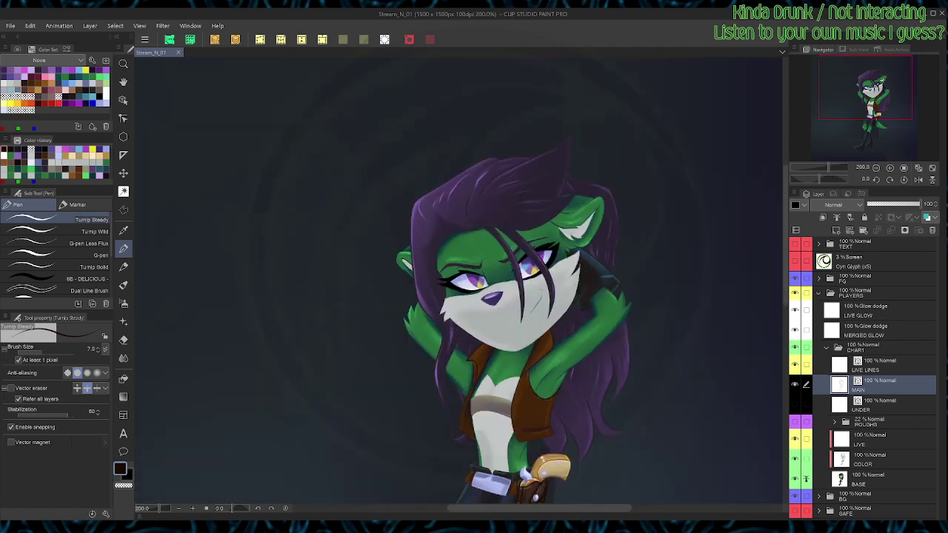
Step: Select the eye areas on the LIVE GLOW layer and brush a white glow over both eyes
left_click_drag(539, 369, 509, 214)
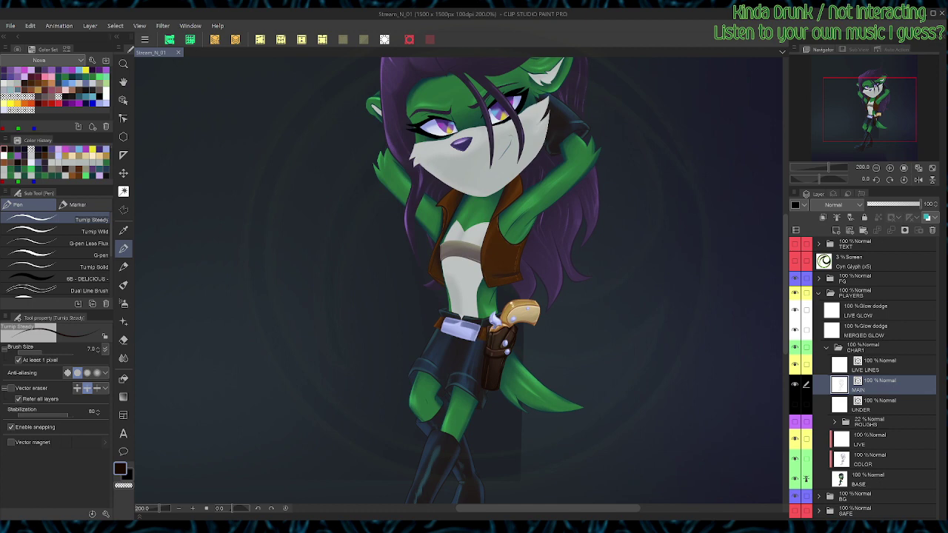
left_click(881, 311)
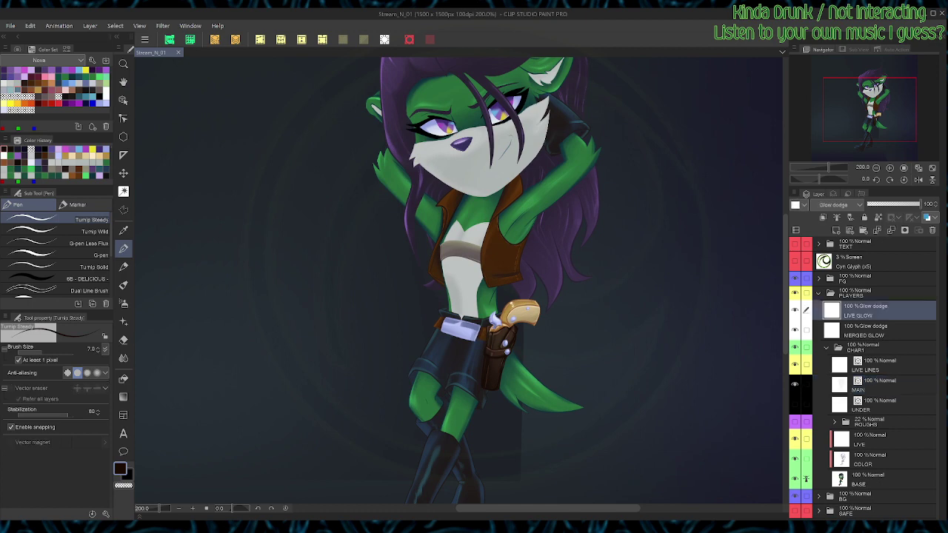
key("w")
left_click(503, 116)
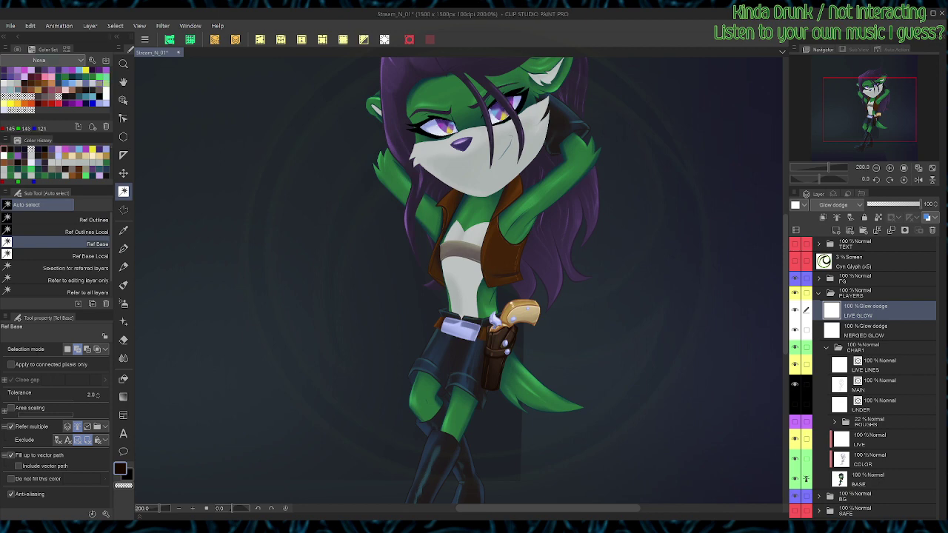
left_click(106, 91)
key("b")
key("space")
mouse_move(473, 148)
left_mouse_down()
mouse_move(478, 207)
mouse_move(387, 231)
mouse_move(392, 221)
left_mouse_up()
key("shift+space")
left_click_drag(427, 157, 423, 170)
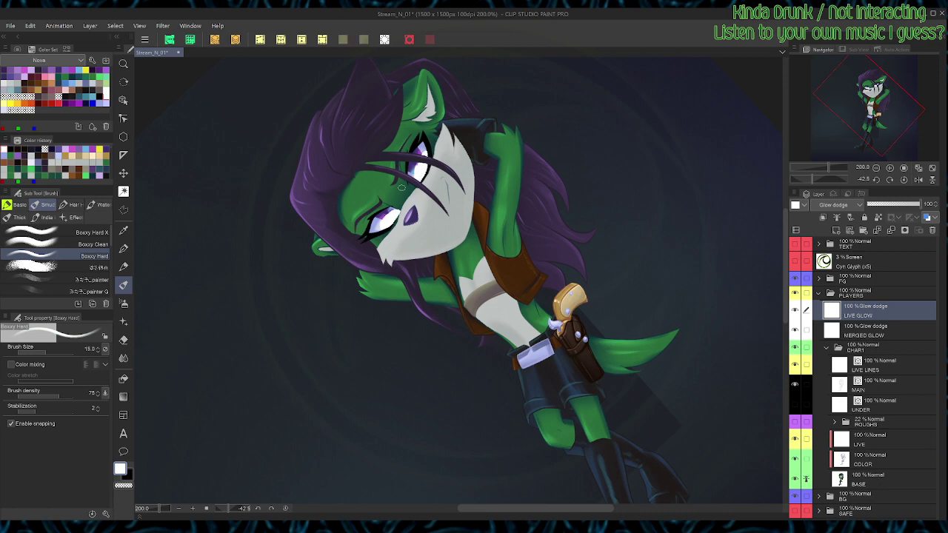
key("ctrl+alt+0")
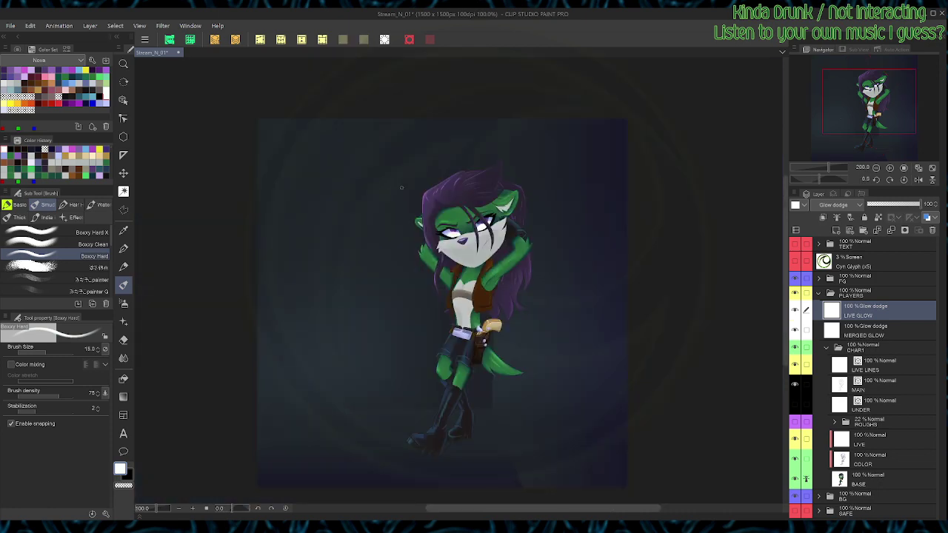
scroll(402, 187, "up", 4)
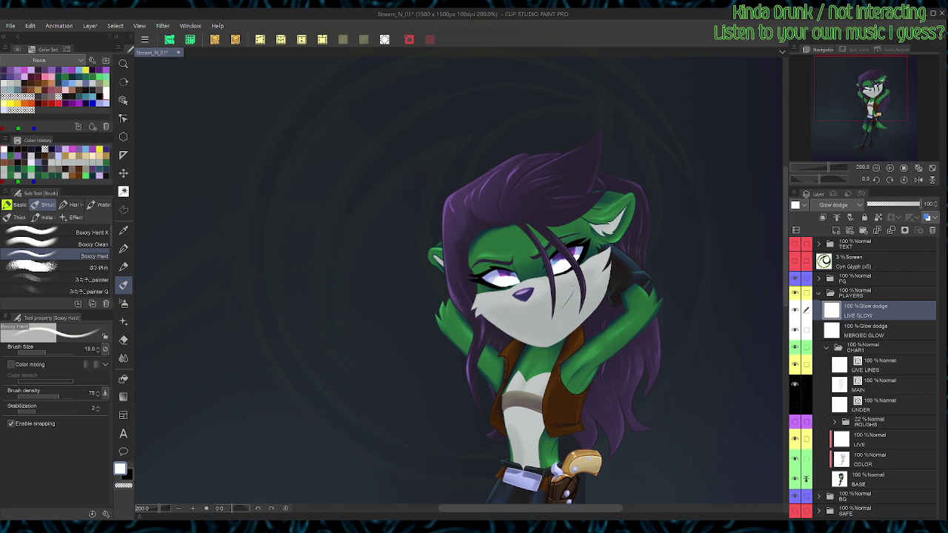
Step: Duplicate the LIVE GLOW layer with the upper copy at 35% opacity, soften the lower one and set it to 42% opacity
key("ctrl+v")
left_click(885, 204)
left_click(881, 331)
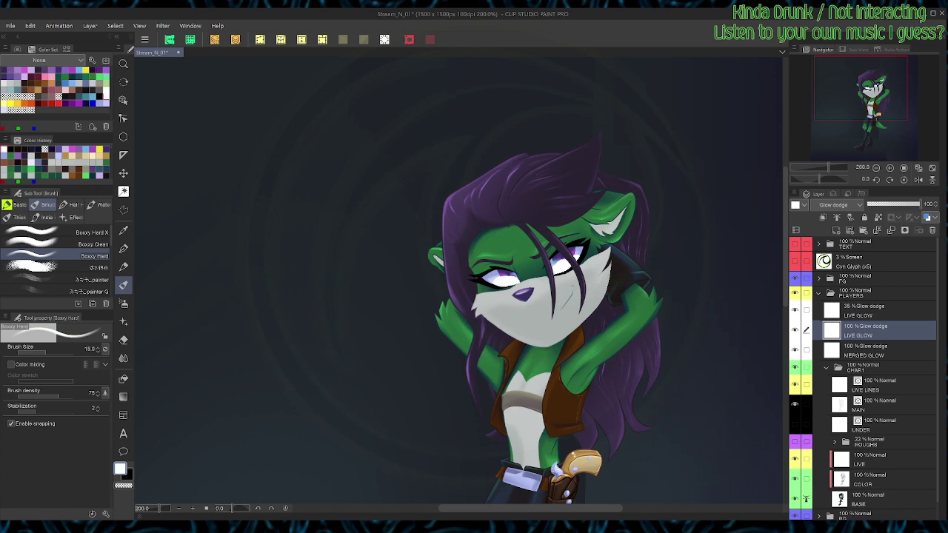
left_click(215, 39)
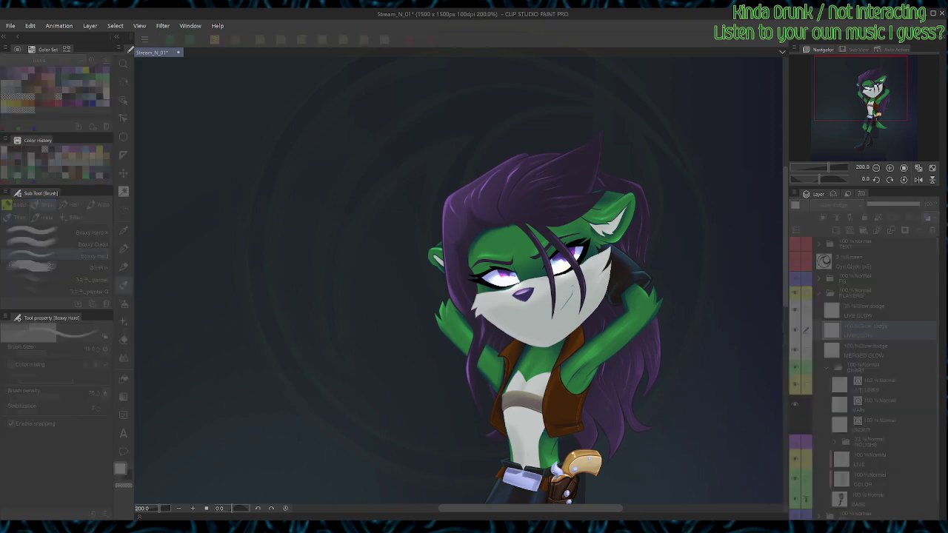
left_click(897, 204)
left_click(890, 204)
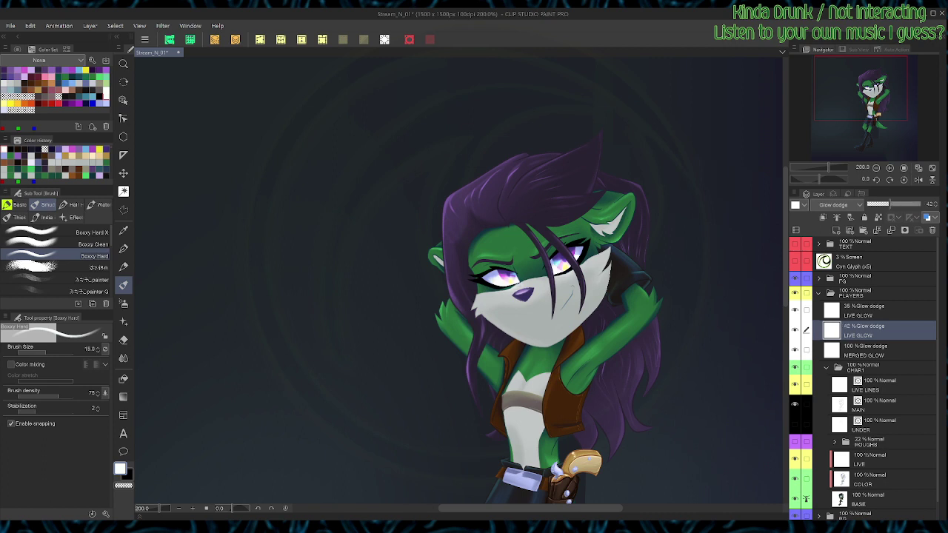
Step: Set the upper LIVE GLOW copy to 22% opacity, merge the eye glow into MERGED GLOW, and save the file
left_click(878, 311)
left_click(878, 204)
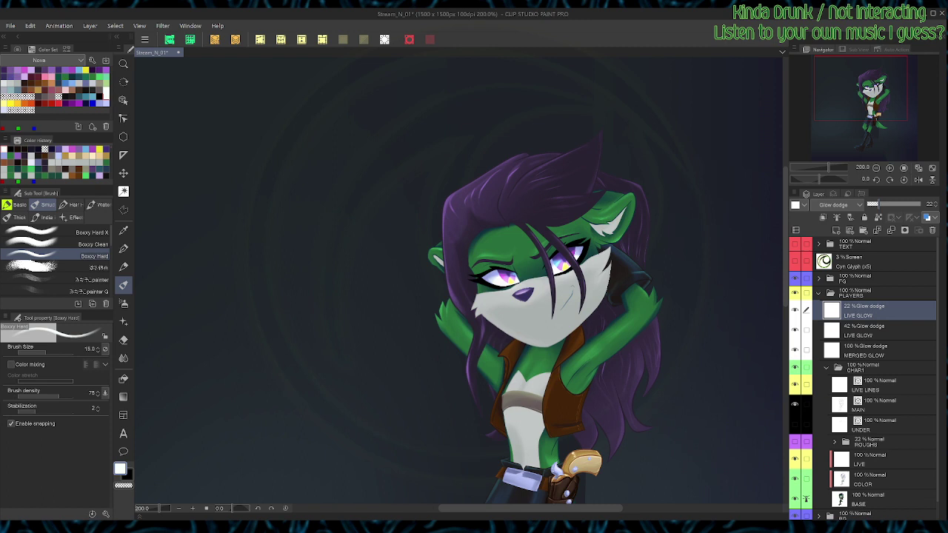
left_click(891, 230)
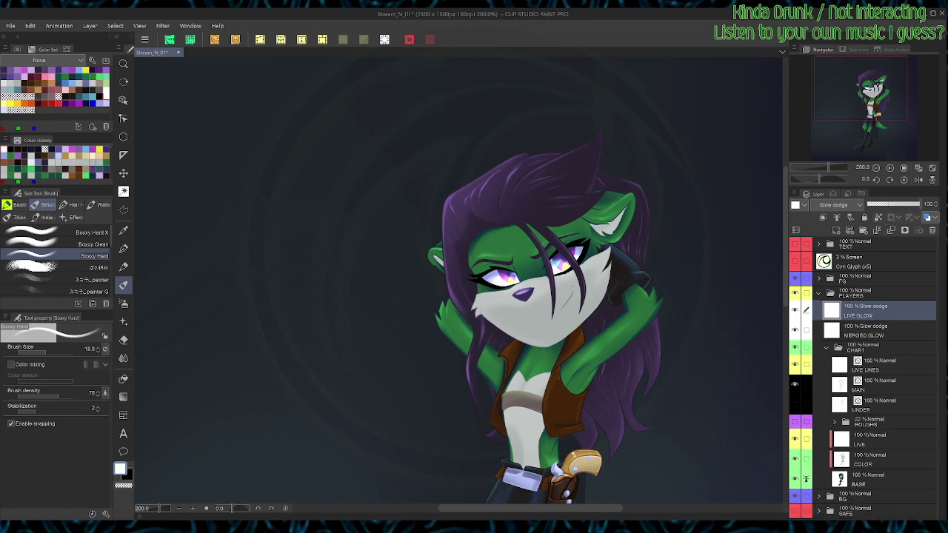
key("ctrl+s")
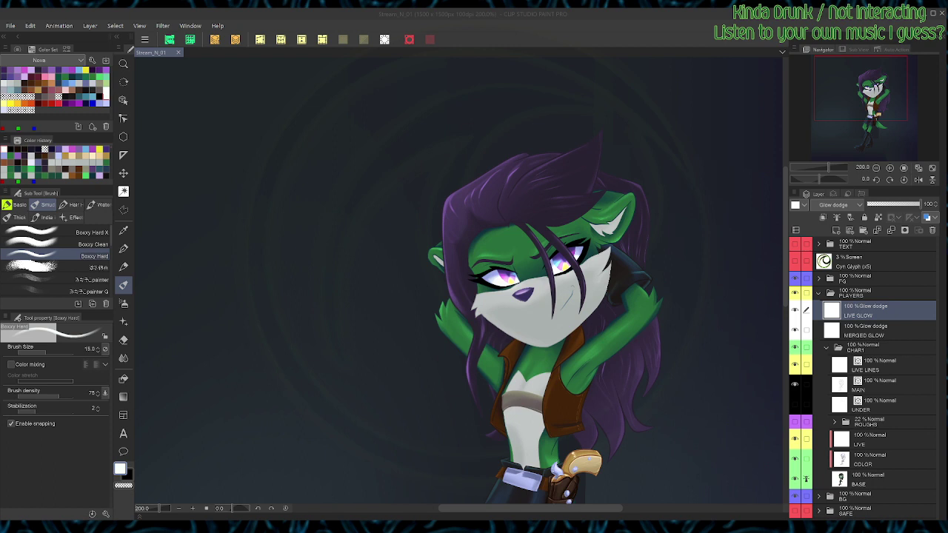
Step: Select the nose, brush a white highlight on it on the LIVE GLOW layer, and trim the highlight with transparent color
key("space")
left_click_drag(641, 243, 596, 172)
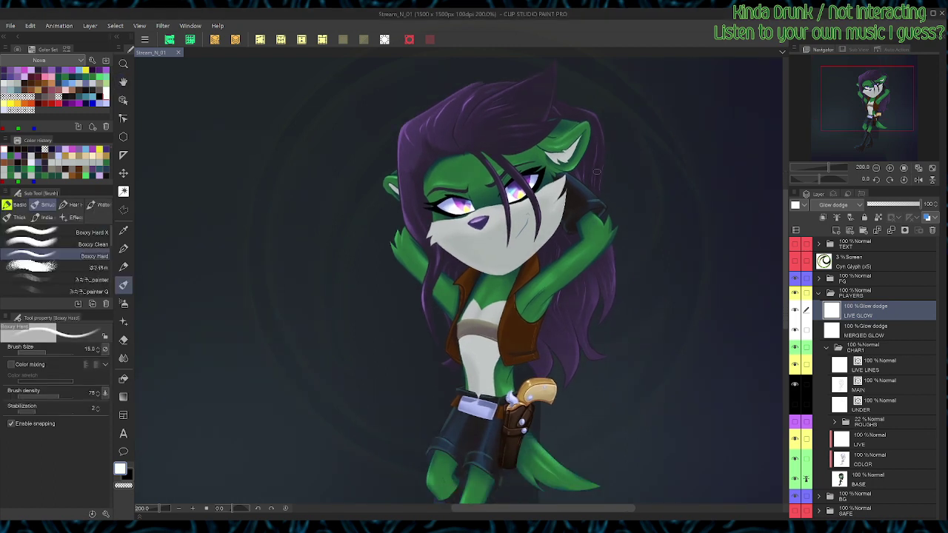
key("w")
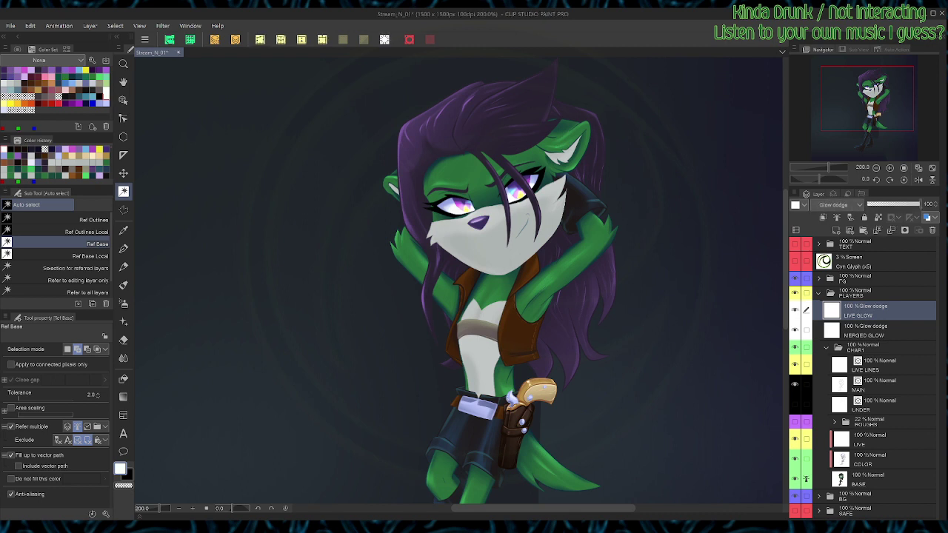
left_click(651, 244)
key("b")
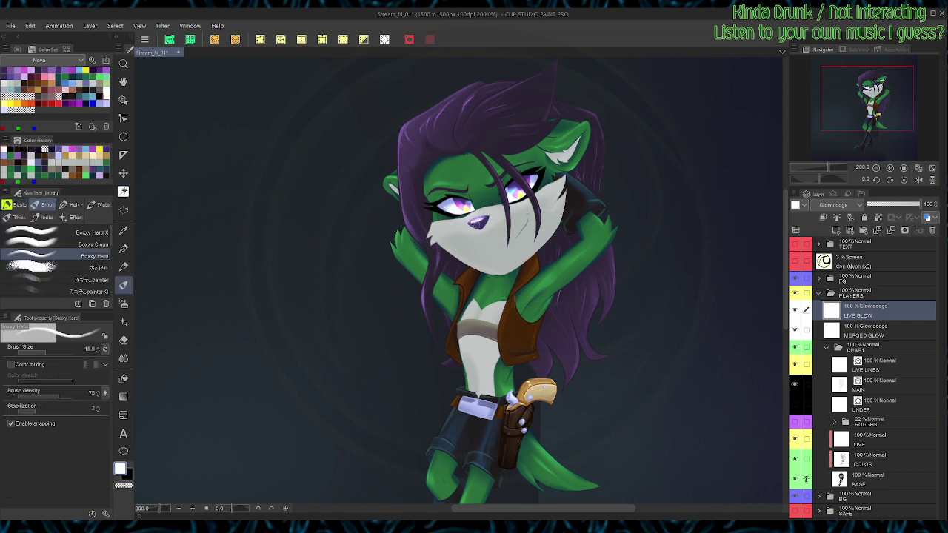
key("c")
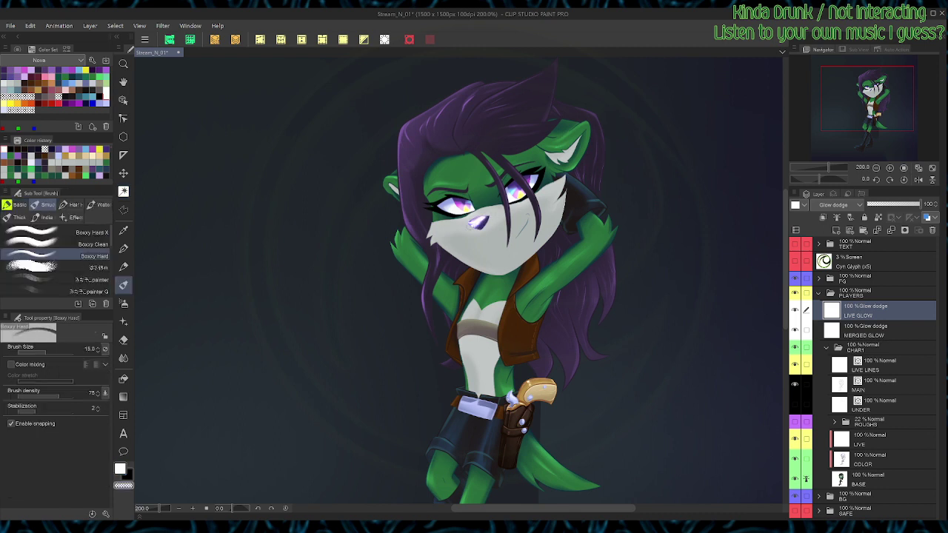
left_click_drag(472, 226, 480, 228)
Step: Lower the LIVE GLOW layer's opacity to 68% to tone down the nose highlight
left_click(897, 204)
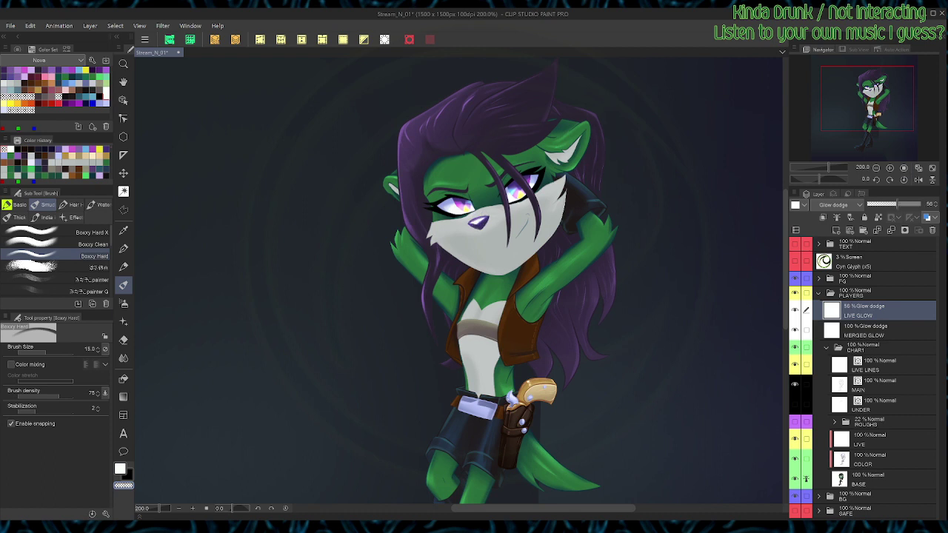
left_click(904, 204)
left_click_drag(904, 204, 912, 204)
left_click(902, 203)
Step: Select the hair and brush a broad magenta glow over its top and long strands on the LIVE GLOW layer, using brush size 70
key("ctrl+minus")
key("bracketright")
key("bracketright")
key("bracketright")
key("bracketright")
key("bracketright")
key("bracketright")
key("bracketright")
key("bracketright")
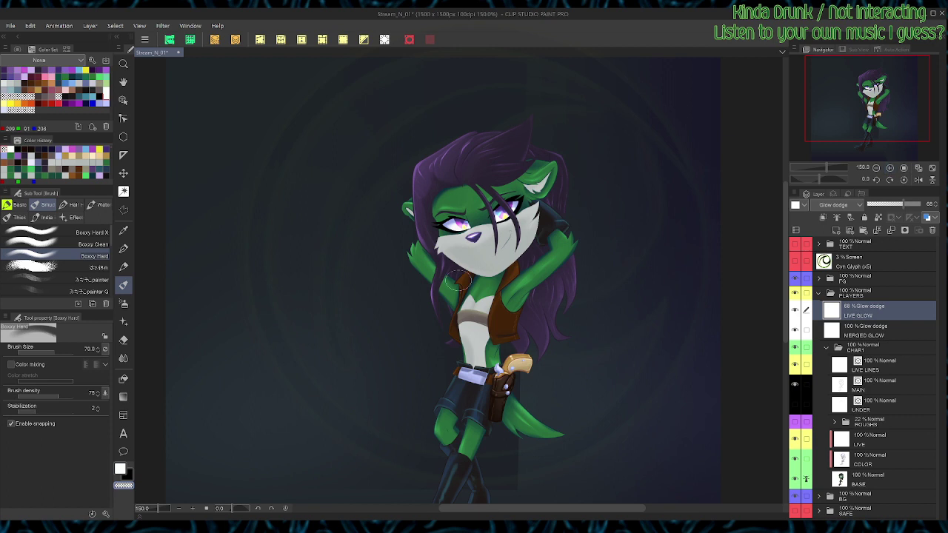
left_click(24, 71)
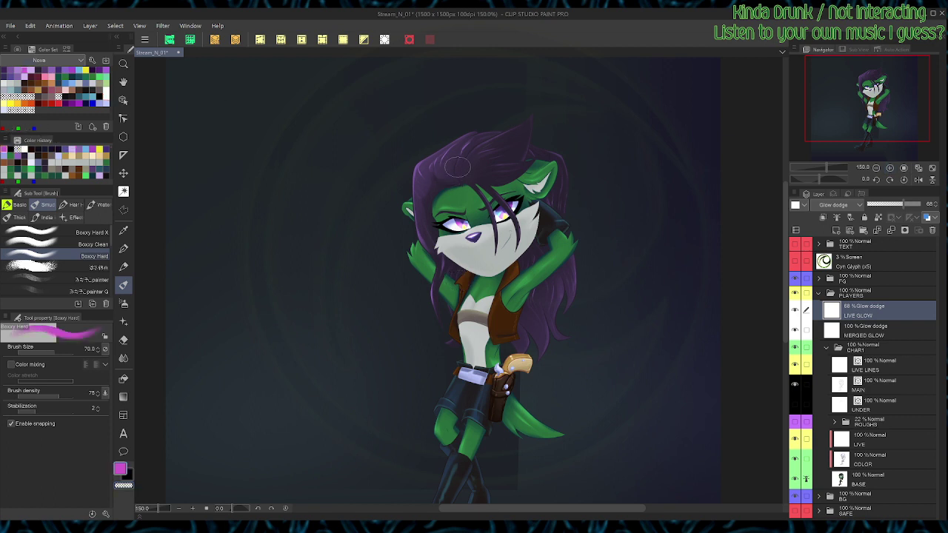
key("w")
left_click(468, 164)
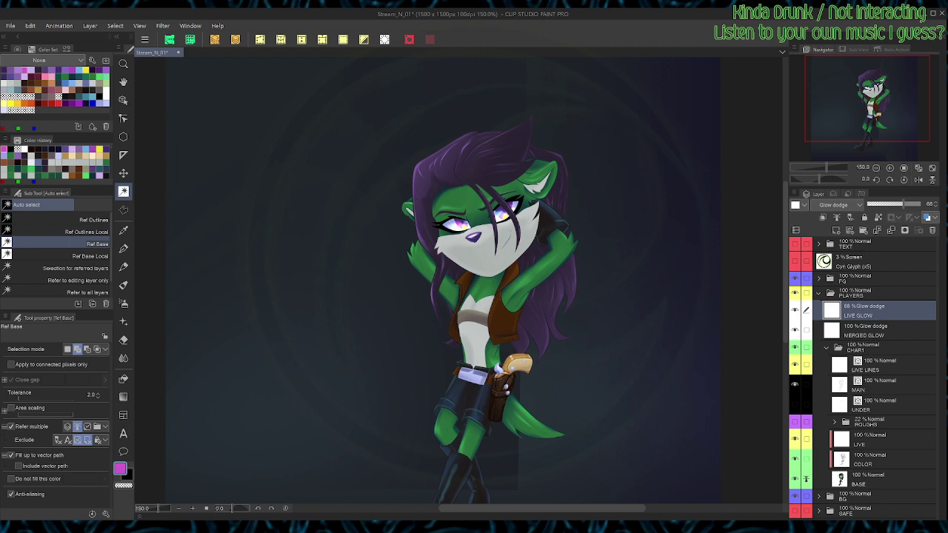
key("b")
mouse_move(464, 164)
left_mouse_down()
mouse_move(498, 142)
mouse_move(481, 161)
mouse_move(462, 155)
mouse_move(438, 172)
mouse_move(458, 144)
mouse_move(425, 169)
mouse_move(423, 205)
left_mouse_up()
left_click_drag(504, 174, 518, 159)
left_click_drag(550, 311, 549, 289)
left_click_drag(531, 324, 539, 314)
left_click_drag(565, 290, 570, 304)
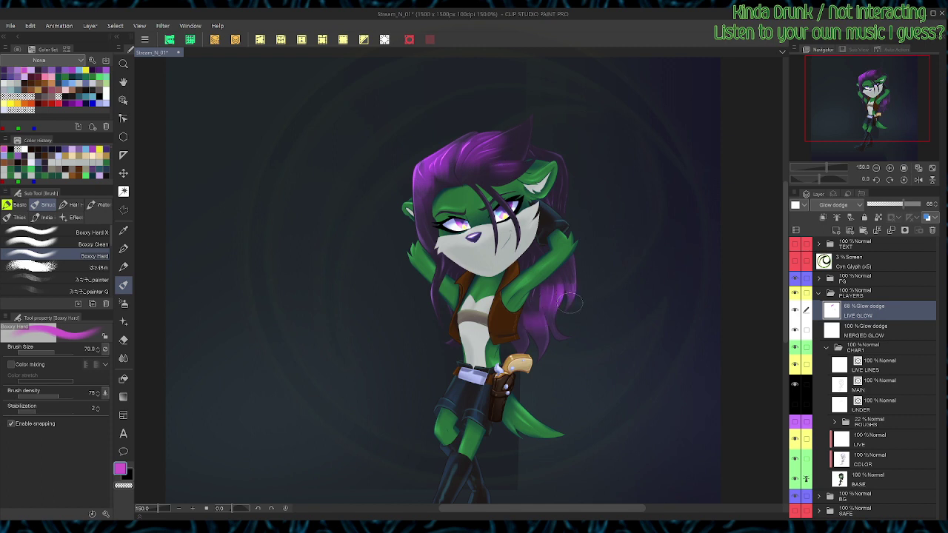
Step: Paint magenta glow on the lower side lock and front bangs of the hair, trimming excess with transparent colour
left_click_drag(430, 319, 435, 291)
key("c")
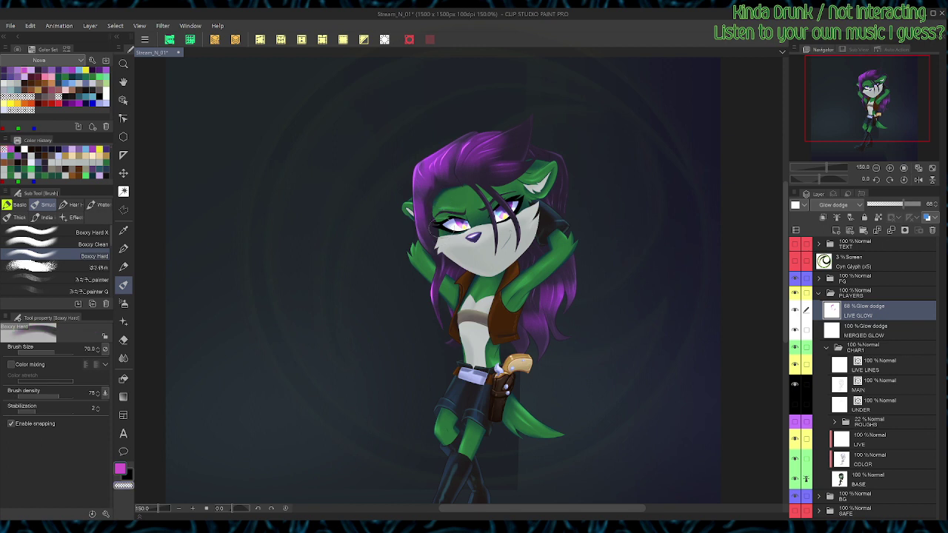
mouse_move(434, 191)
left_mouse_down()
mouse_move(455, 180)
mouse_move(461, 191)
mouse_move(469, 173)
mouse_move(480, 182)
left_mouse_up()
key("c")
key("c")
key("c")
key("c")
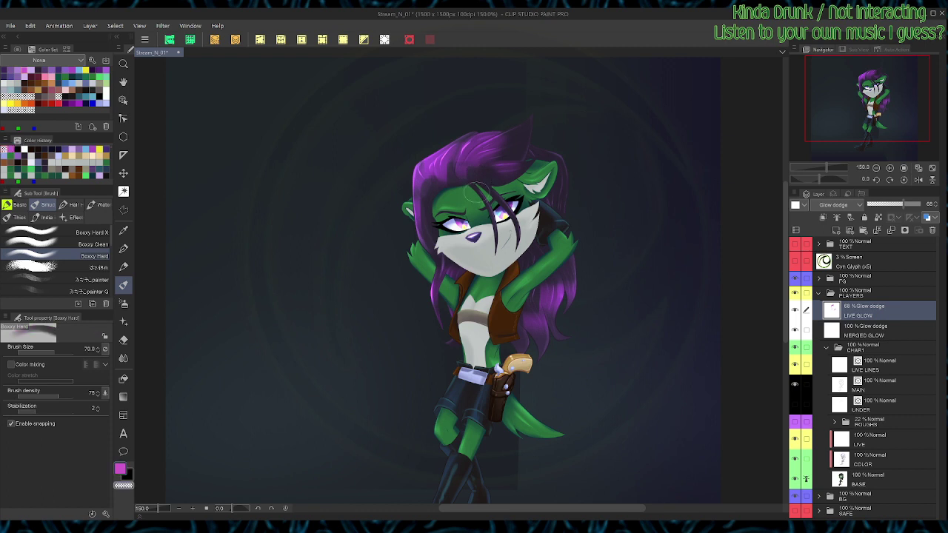
Step: Shape the magenta glow on the upper hair tuft, alternating between painting and erasing with transparent colour
key("c")
key("c")
key("c")
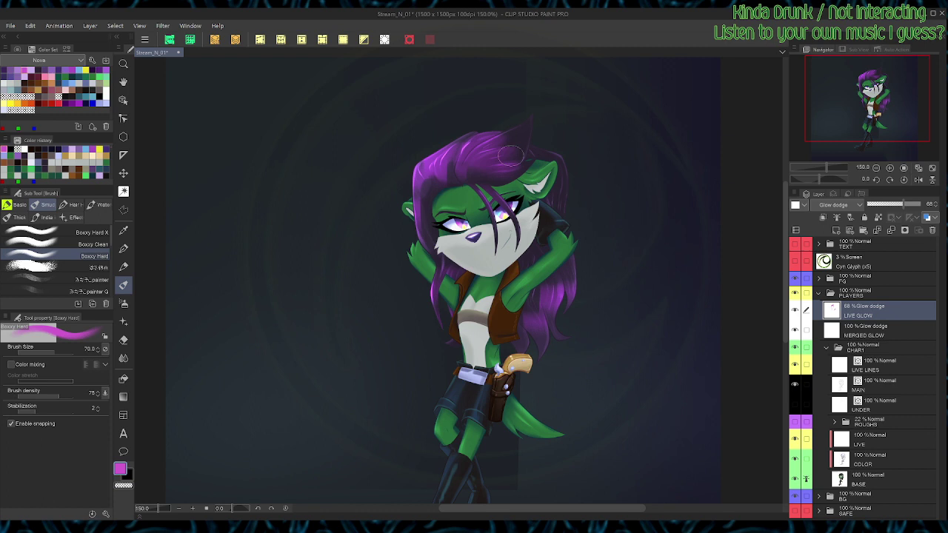
key("c")
key("c")
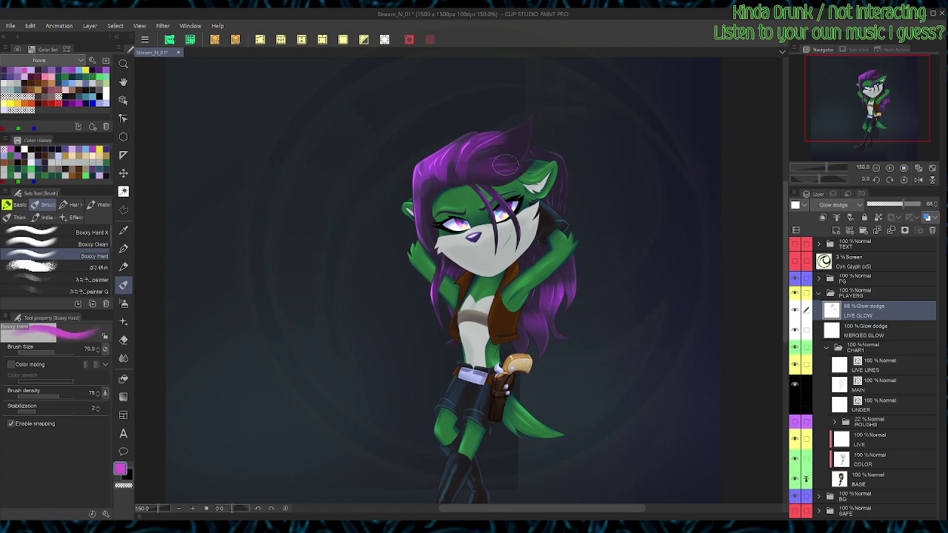
key("c")
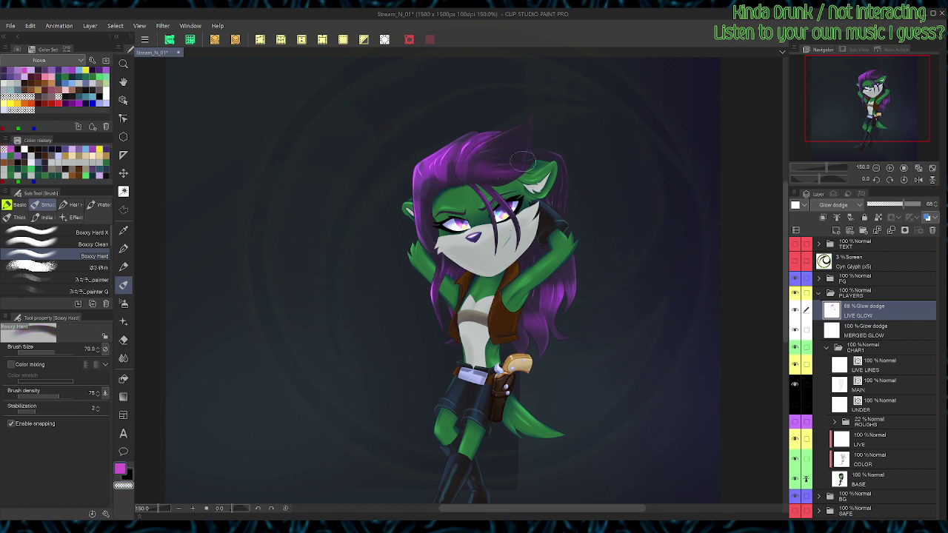
Step: Refine the magenta glow on the hair behind the ear and select a pale lavender brush colour
key("c")
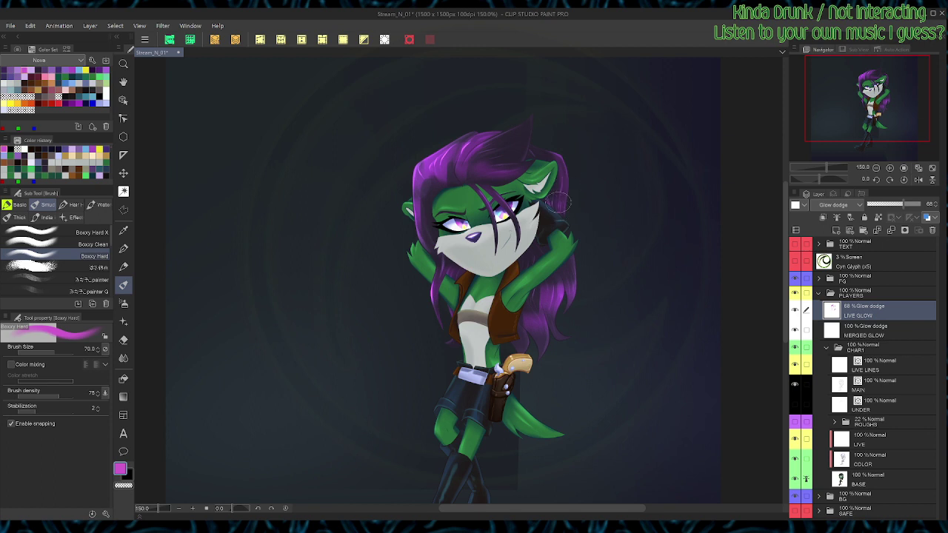
key("c")
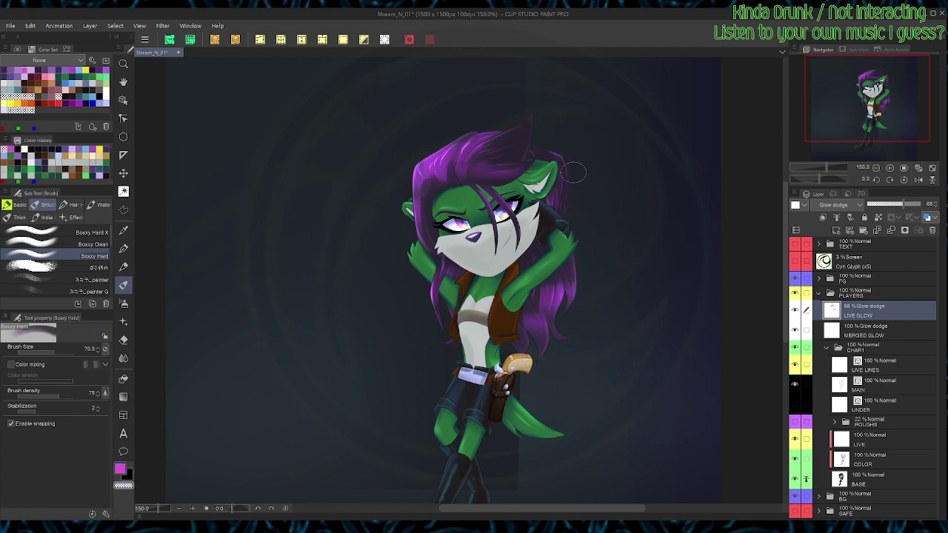
key("c")
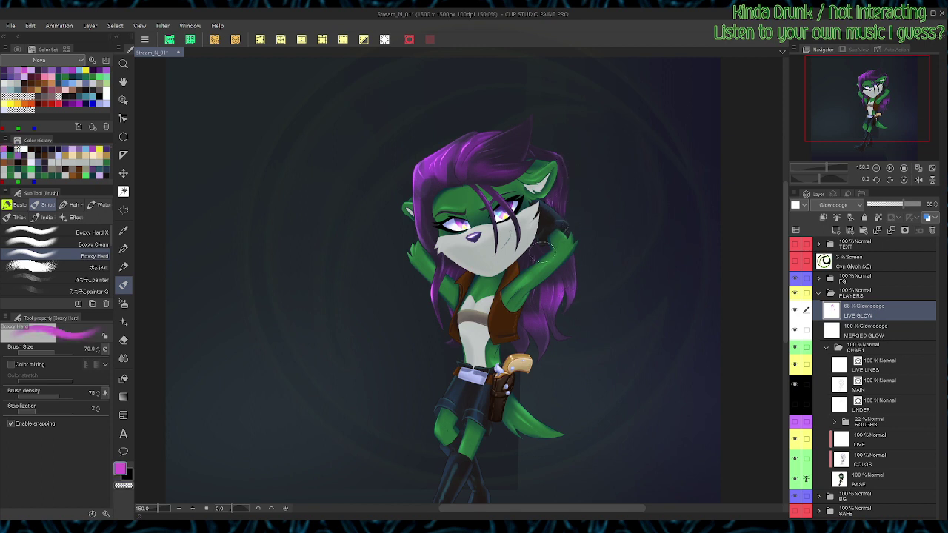
key("c")
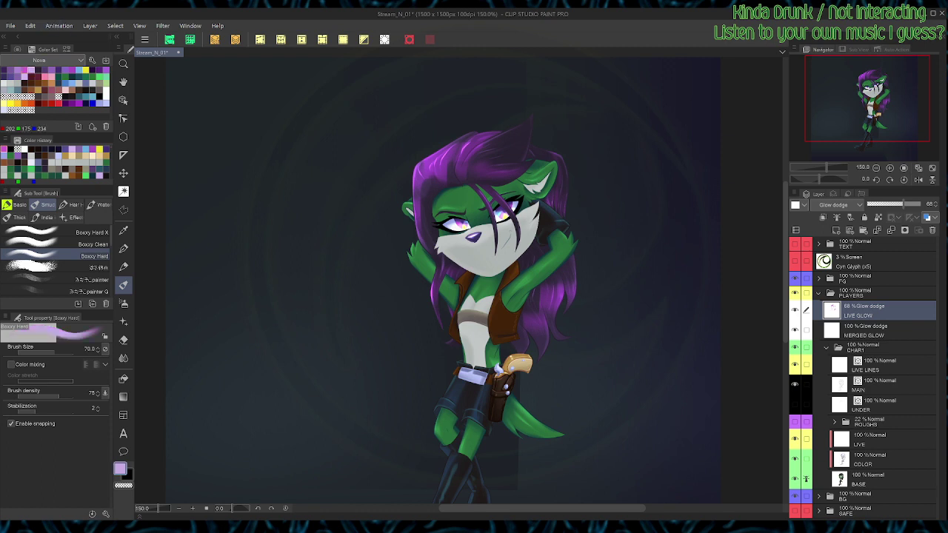
Step: Add pale lavender glow to the crown, tuft tip and long back hair, softening the strokes with transparent colour
left_click_drag(414, 166, 433, 152)
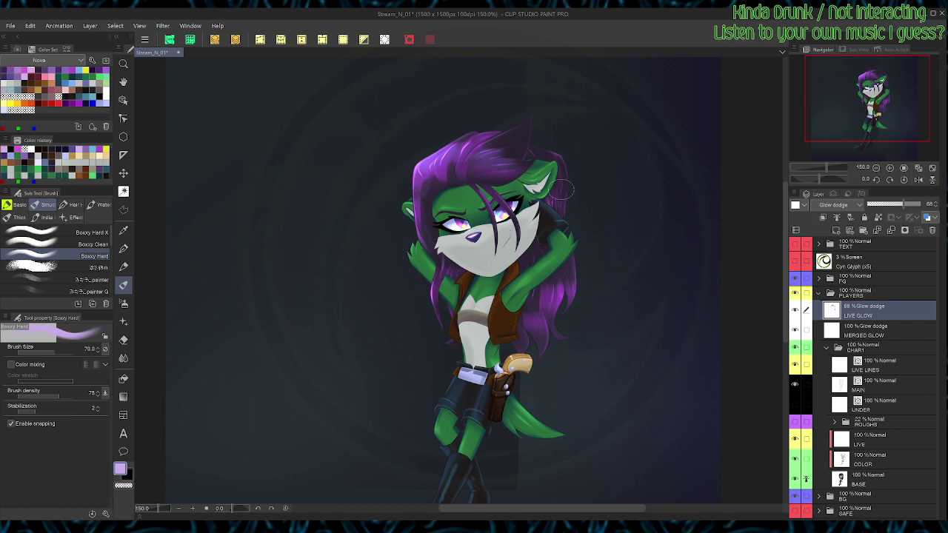
mouse_move(571, 281)
left_mouse_down()
mouse_move(569, 271)
mouse_move(546, 284)
left_mouse_up()
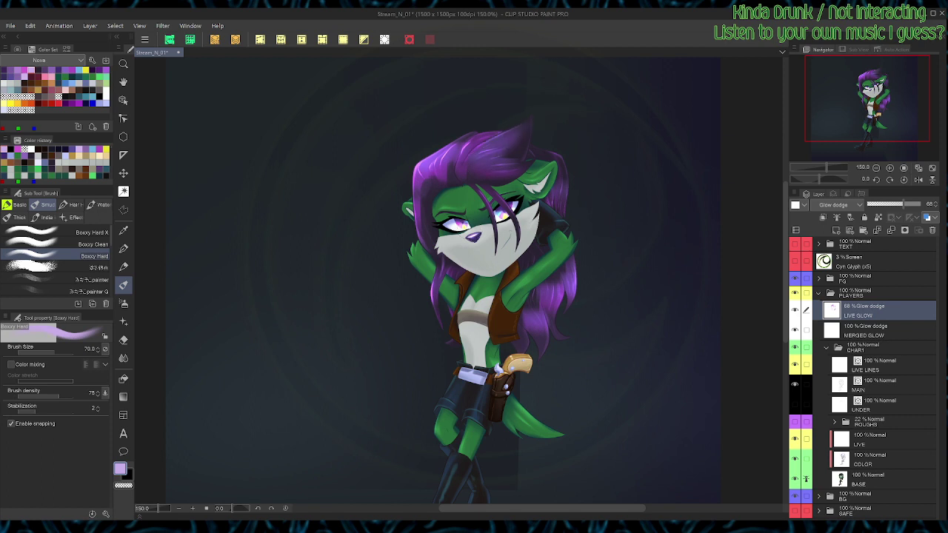
key("c")
mouse_move(530, 138)
left_mouse_down()
mouse_move(549, 112)
mouse_move(521, 150)
mouse_move(503, 157)
mouse_move(544, 142)
left_mouse_up()
key("c")
key("c")
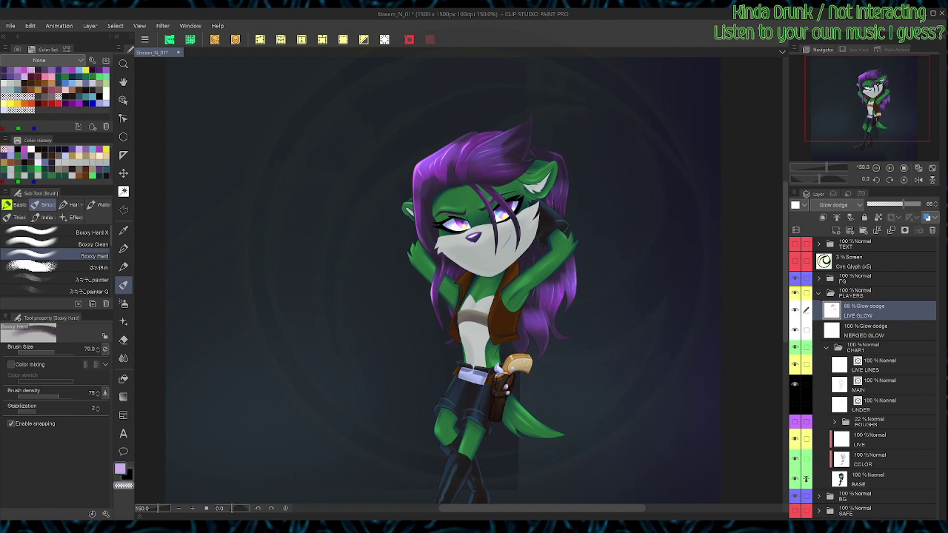
Step: Fade the hair glow at the tuft and forehead side with the Gradient erase tool, and return to the brush
key("g")
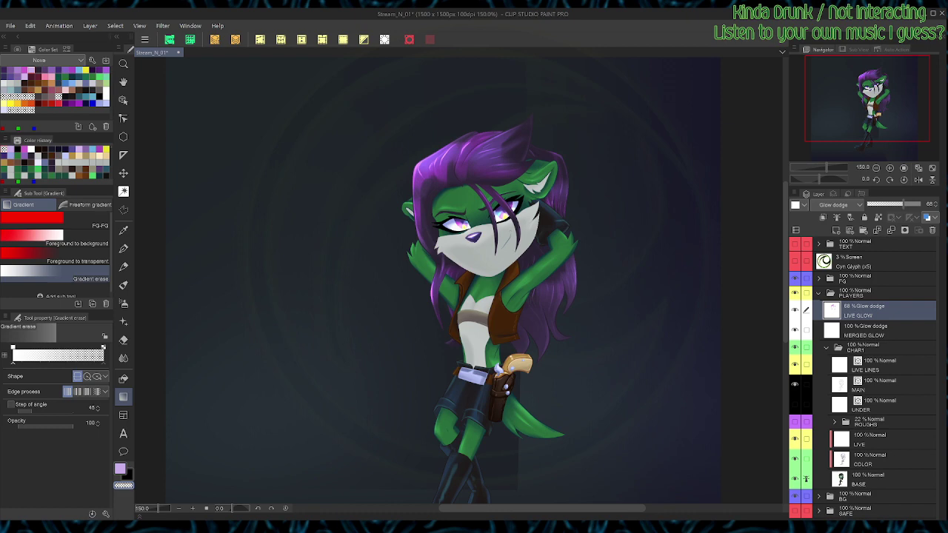
left_click_drag(525, 98, 509, 160)
left_click_drag(388, 151, 424, 180)
key("b")
key("g")
key("b")
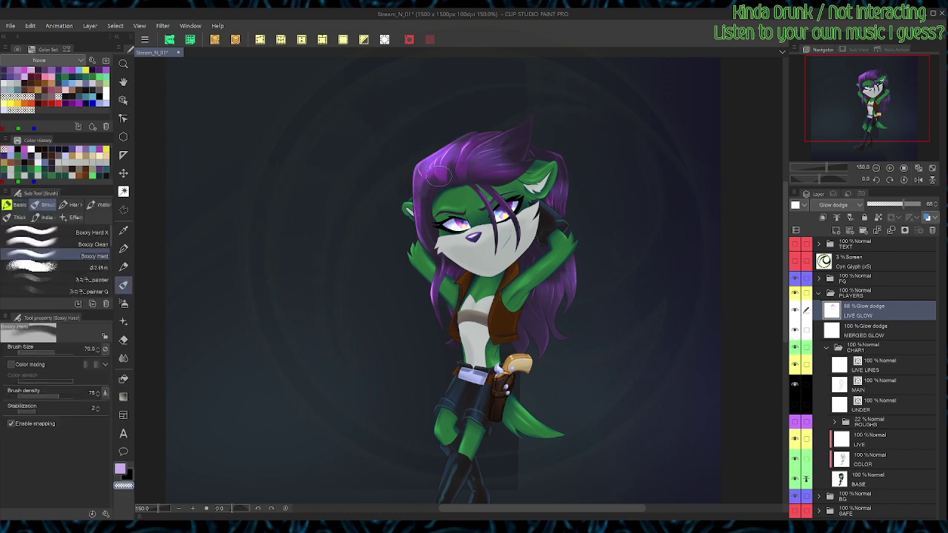
Step: Clear the selection, duplicate the LIVE GLOW layer and set the upper copy's opacity to 34%
key("ctrl+d")
key("ctrl+v")
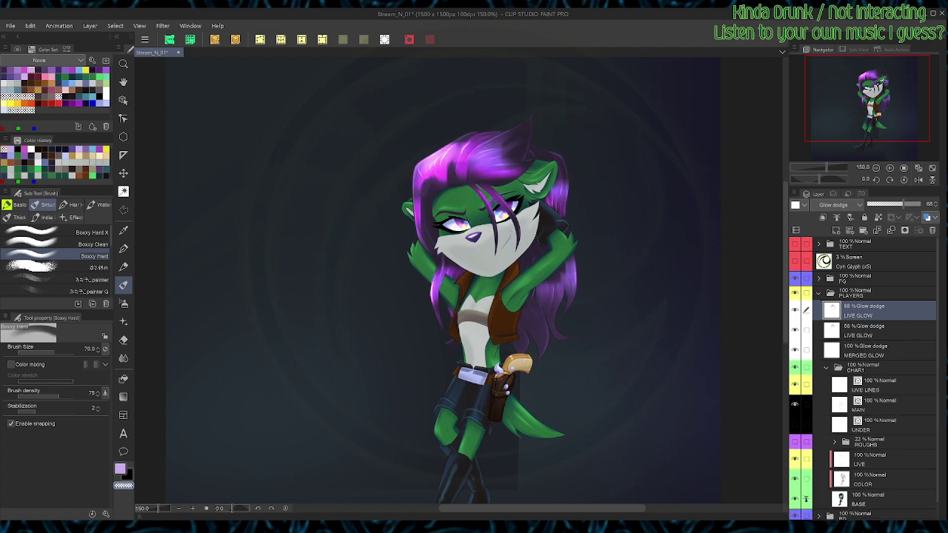
left_click_drag(902, 204, 885, 204)
Step: Blur the lower LIVE GLOW layer so the hair glow spreads softly around its edges
left_click(881, 331)
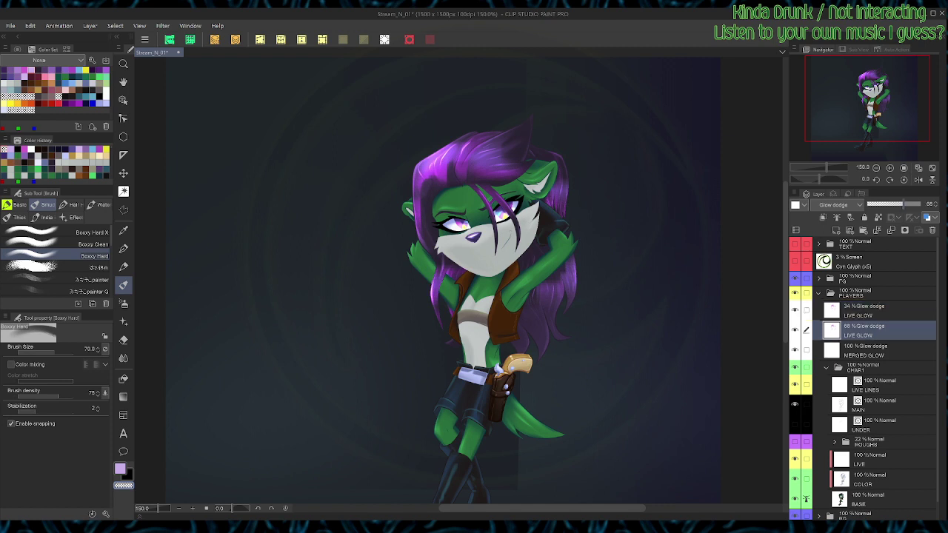
key("ctrl+u")
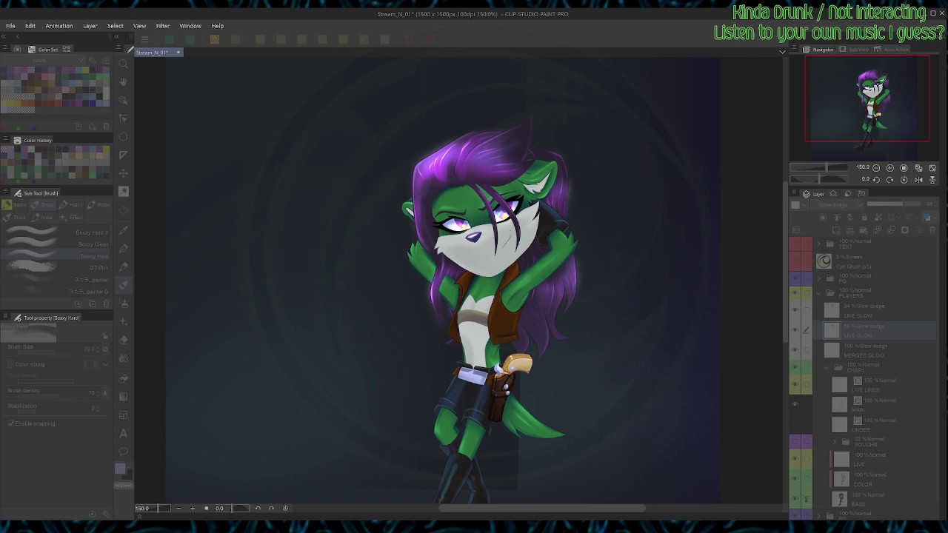
key("Return")
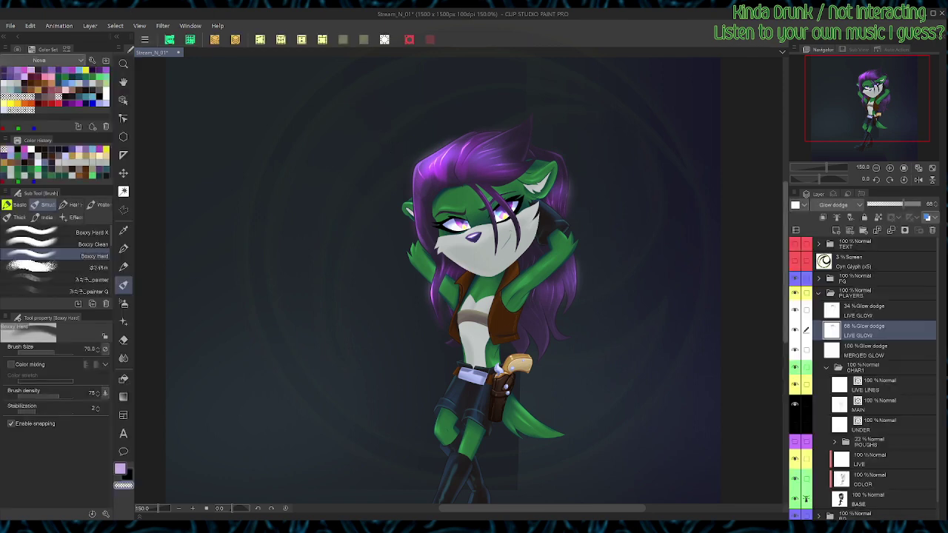
Step: Set the upper LIVE GLOW layer's opacity to 13% and merge it with the LIVE GLOW layer below
left_click(874, 310)
left_click(874, 204)
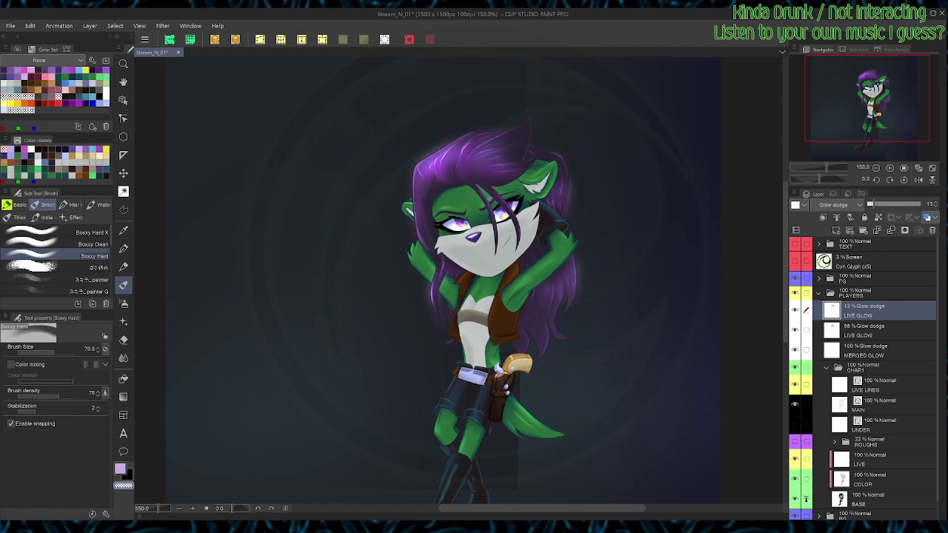
key("ctrl+e")
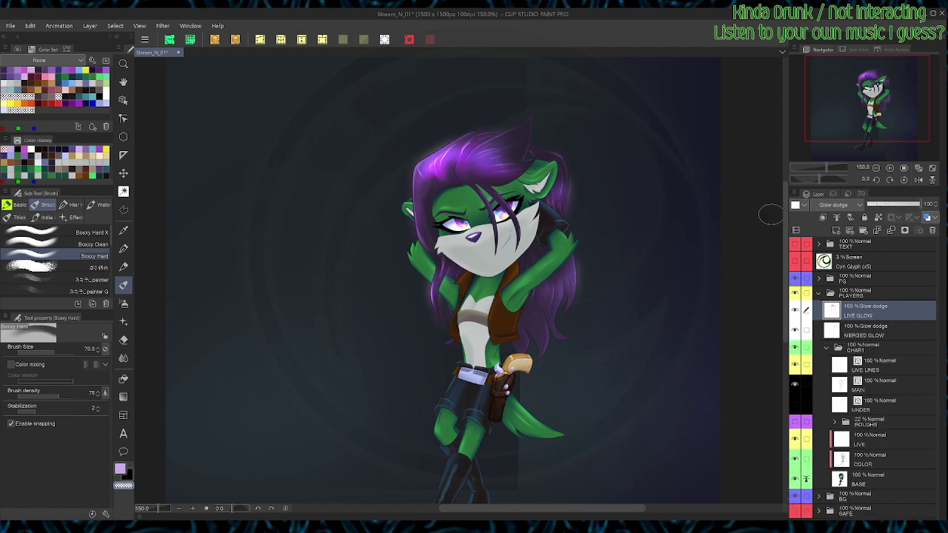
Step: Use Auto select with Ref Base on the hair and surrounding background to trim the glow spilling outside the character
key("w")
left_click(538, 257)
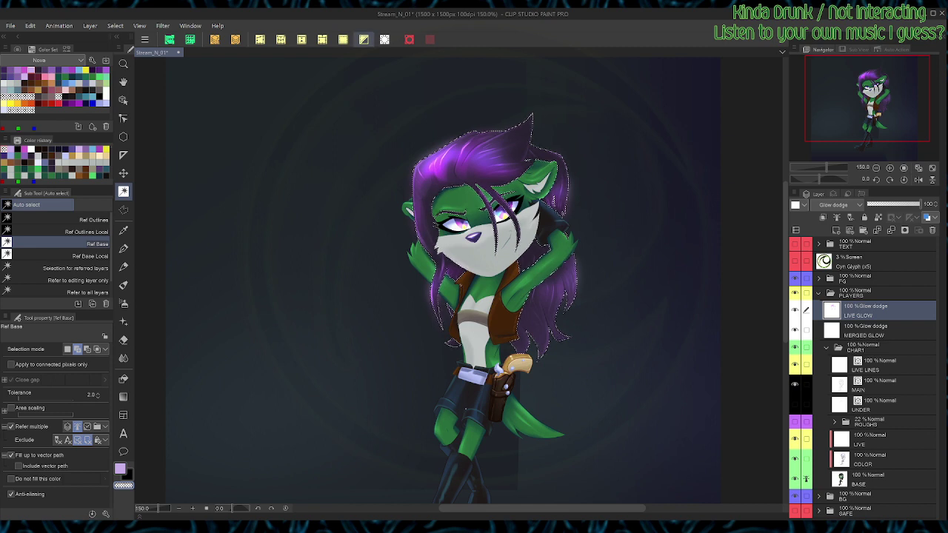
left_click(363, 40)
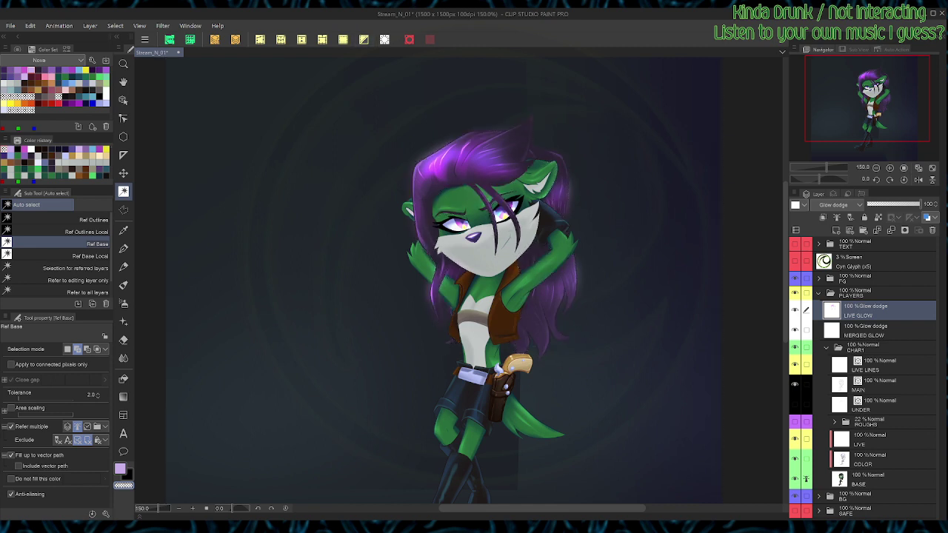
left_click(384, 40)
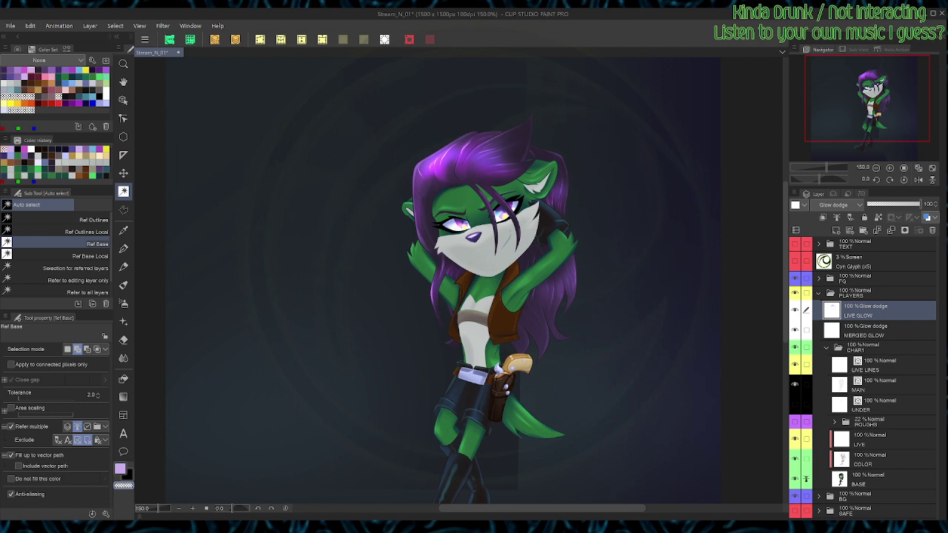
left_click(355, 199)
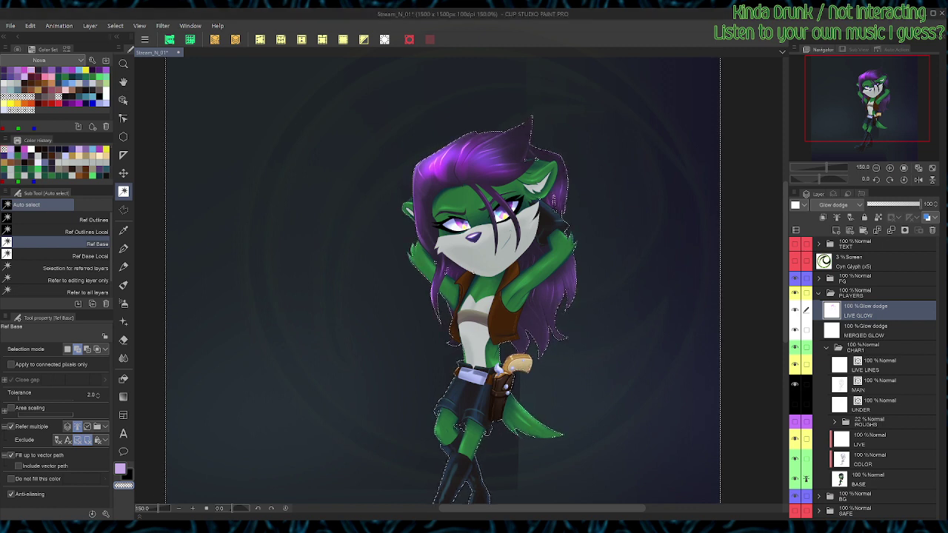
key("ctrl+d")
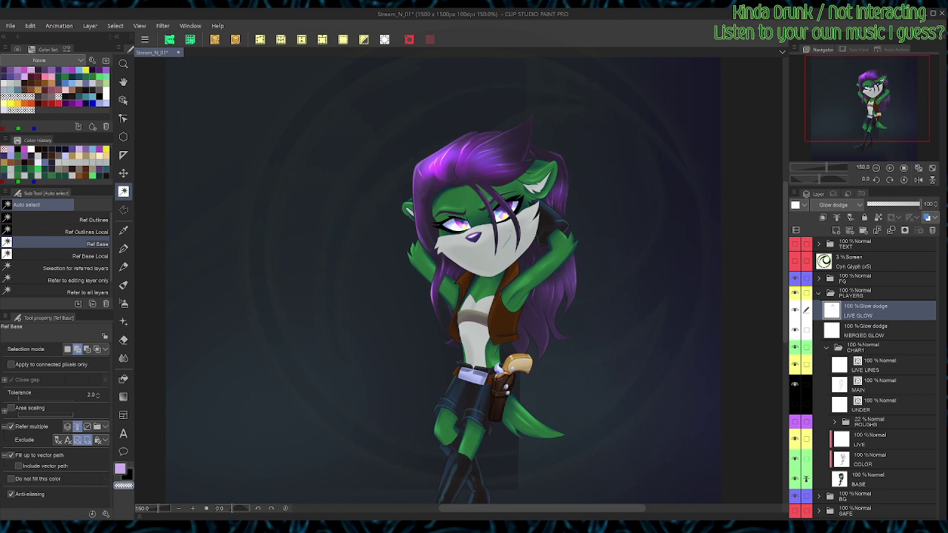
Step: Transfer the finished hair glow to the MERGED GLOW layer, clear the selection and save the file
left_click(215, 39)
key("ctrl+d")
key("ctrl+s")
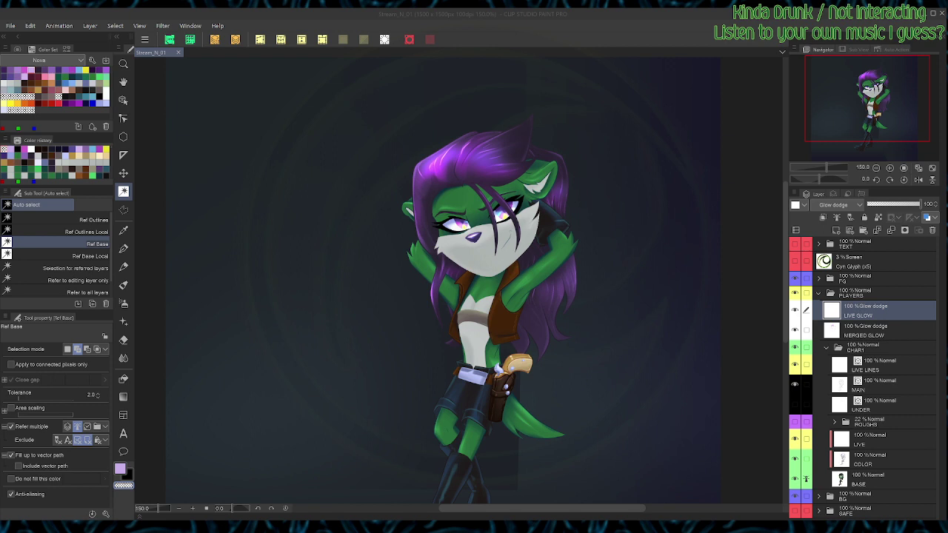
key("alt+Tab")
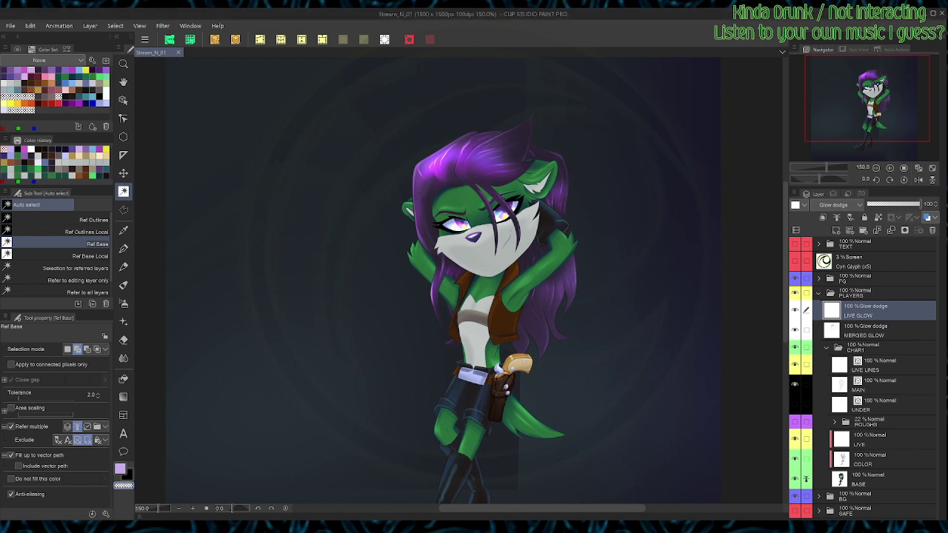
Step: Select the dark shorts and boots area with Auto select and set up a light blue Boxxy Hard brush at size 25
left_click_drag(473, 297, 468, 219)
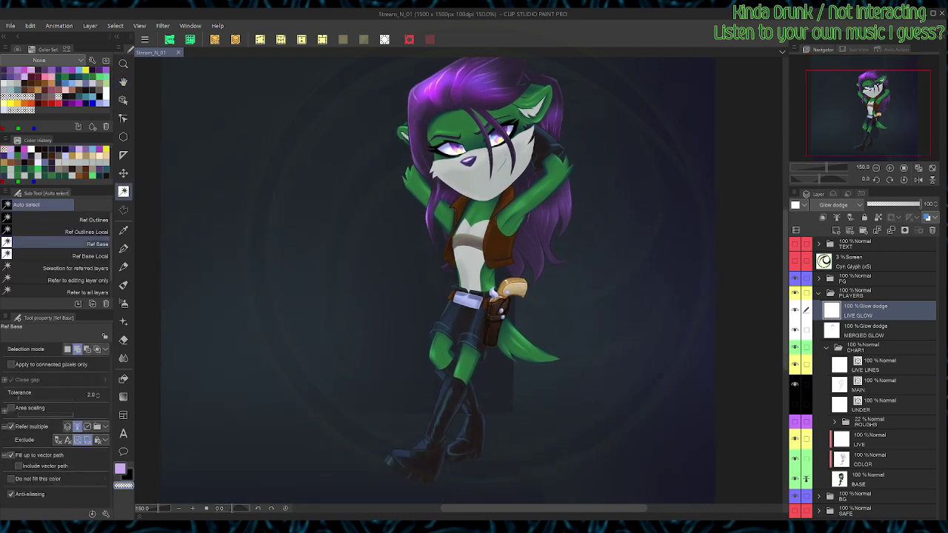
left_click(463, 324)
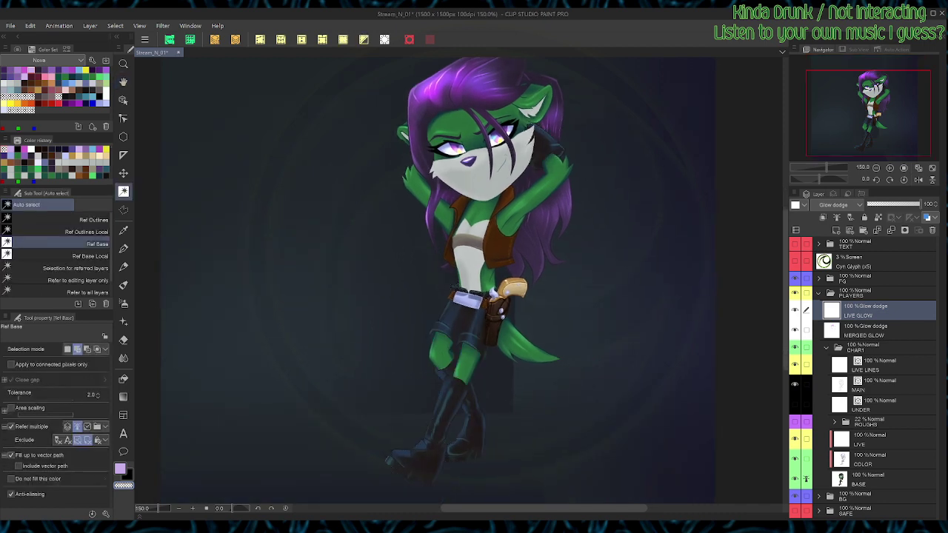
key("b")
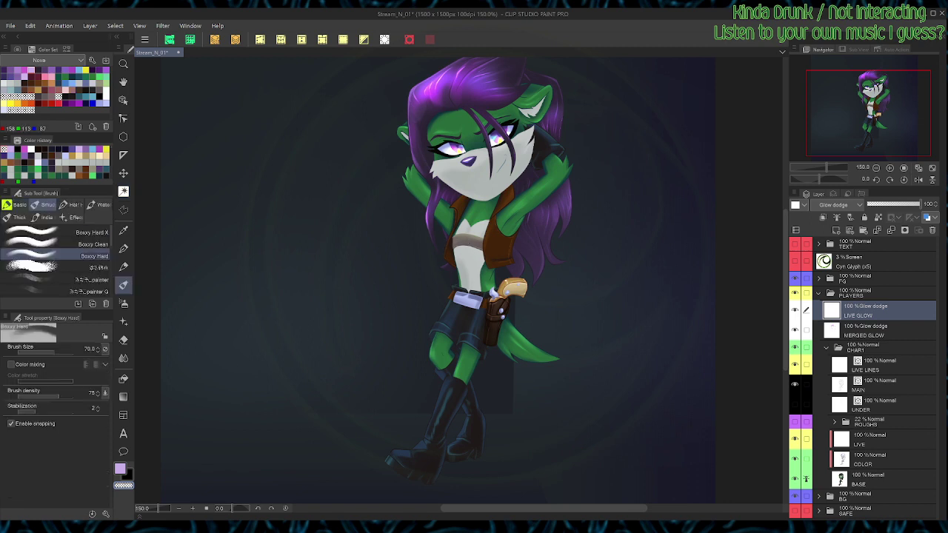
mouse_move(466, 368)
left_mouse_down()
mouse_move(483, 322)
mouse_move(453, 324)
left_mouse_up()
key("bracketleft")
key("bracketleft")
key("bracketleft")
key("bracketleft")
key("bracketleft")
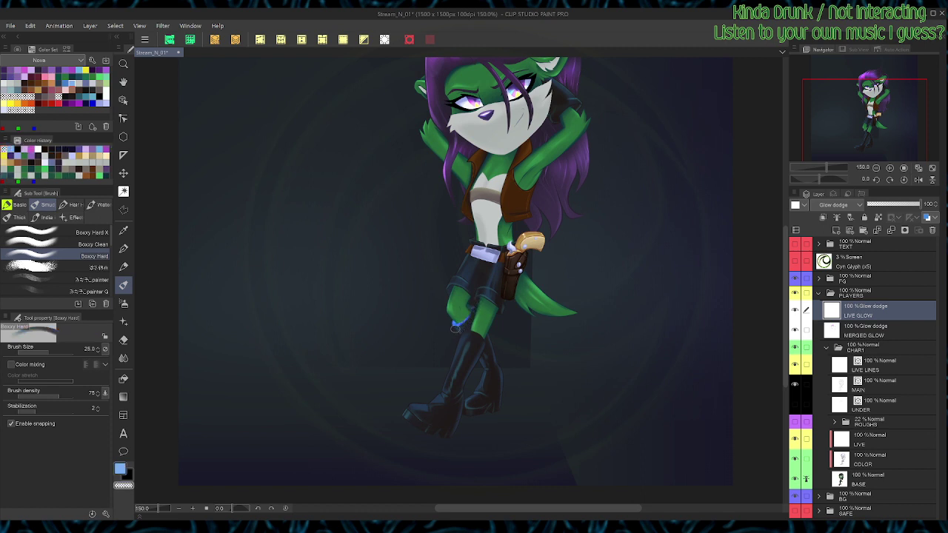
Step: Paint a light blue rim glow on the rear boot's top and outer edge, cleaning it with transparent colour
key("c")
left_click_drag(465, 332, 469, 331)
key("c")
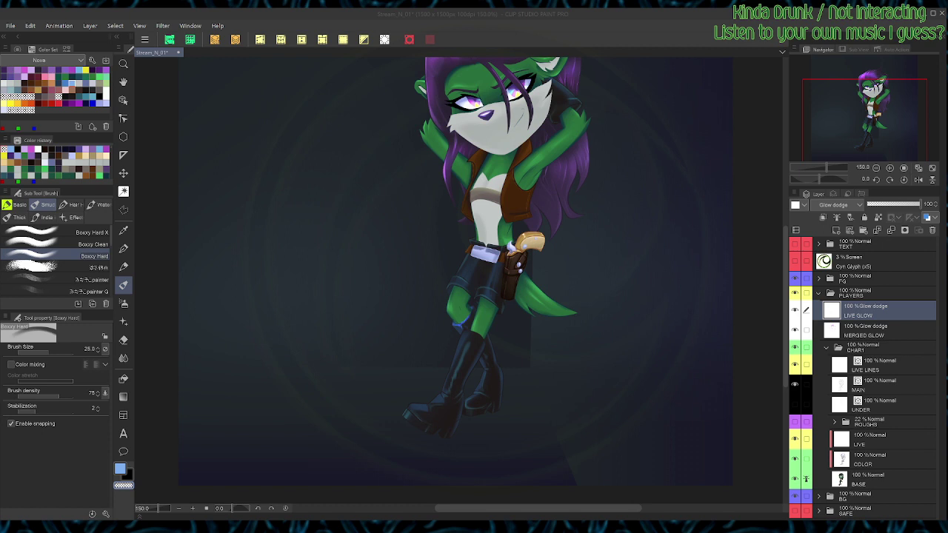
mouse_move(535, 339)
left_mouse_down()
mouse_move(507, 363)
mouse_move(447, 389)
mouse_move(435, 406)
left_mouse_up()
key("c")
mouse_move(451, 371)
left_mouse_down()
mouse_move(458, 338)
mouse_move(452, 367)
mouse_move(446, 353)
mouse_move(438, 368)
mouse_move(440, 346)
mouse_move(428, 379)
left_mouse_up()
key("c")
key("c")
key("c")
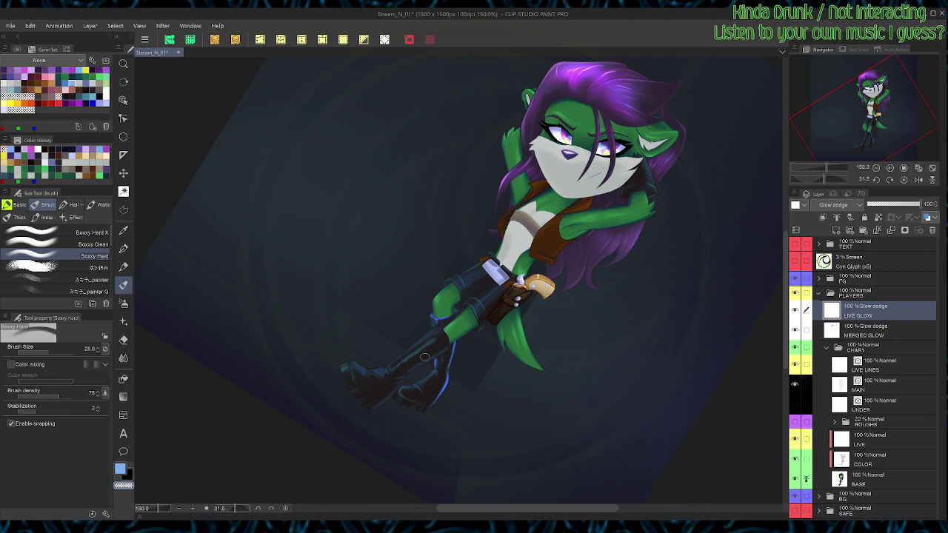
Step: Paint light blue glow highlights along the front boot's top and shaft, thinning them with transparent colour
key("ctrl+@")
key("alt+Tab")
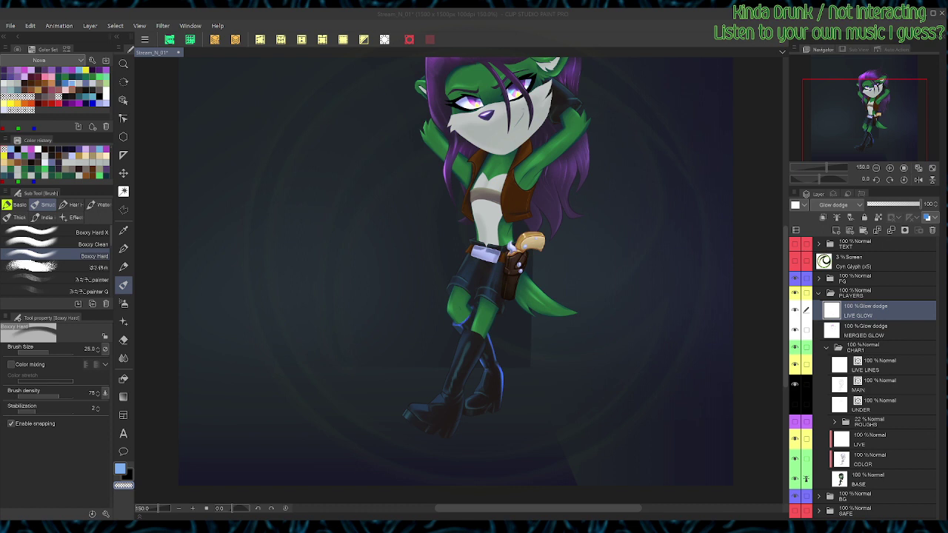
key("c")
left_click_drag(474, 335, 451, 388)
key("c")
left_click_drag(478, 333, 449, 399)
key("c")
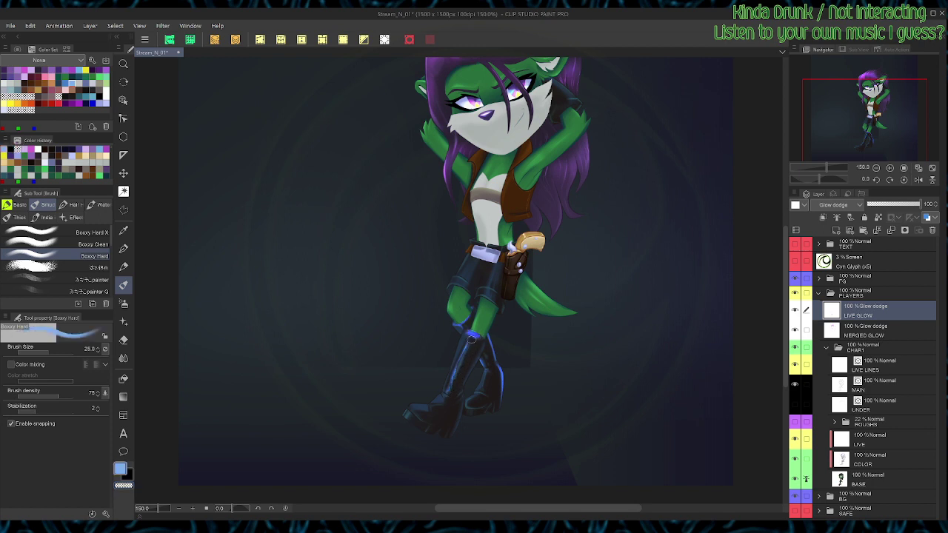
Step: Thin the light blue glow at the front boot's top and shaft, alternating with transparent colour
key("c")
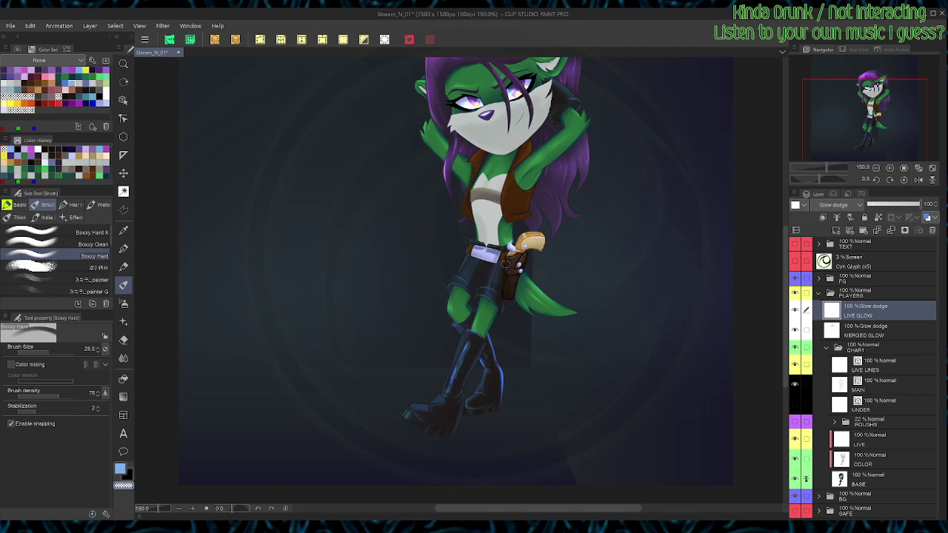
key("shift+space")
mouse_move(462, 389)
left_mouse_down()
mouse_move(510, 378)
mouse_move(569, 317)
mouse_move(572, 326)
left_mouse_up()
key("c")
key("c")
key("c")
key("c")
key("c")
Step: Paint light blue glow around the front boot's foot and heel, trimming it with transparent colour
key("shift+space")
mouse_move(602, 346)
left_mouse_down()
mouse_move(570, 393)
mouse_move(518, 436)
mouse_move(511, 385)
mouse_move(506, 425)
left_mouse_up()
key("c")
key("c")
key("c")
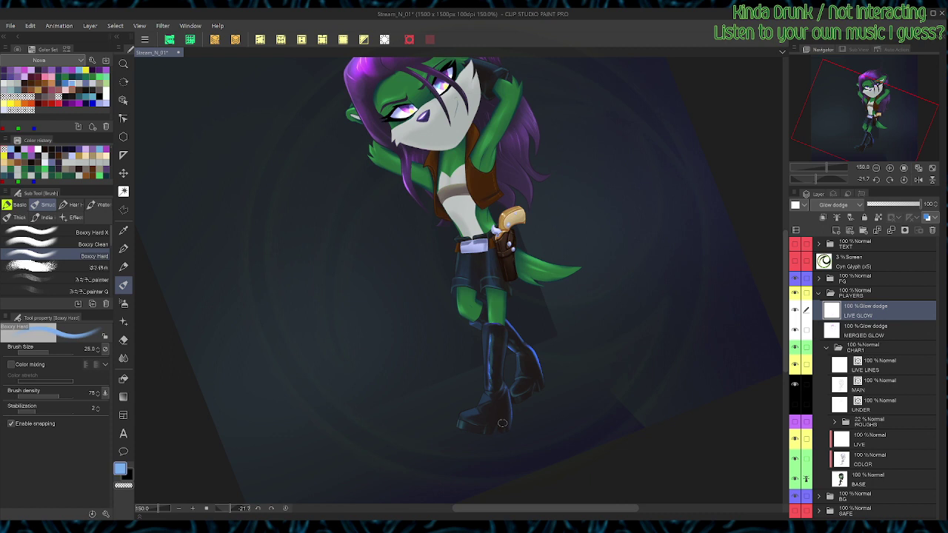
key("c")
key("c")
key("c")
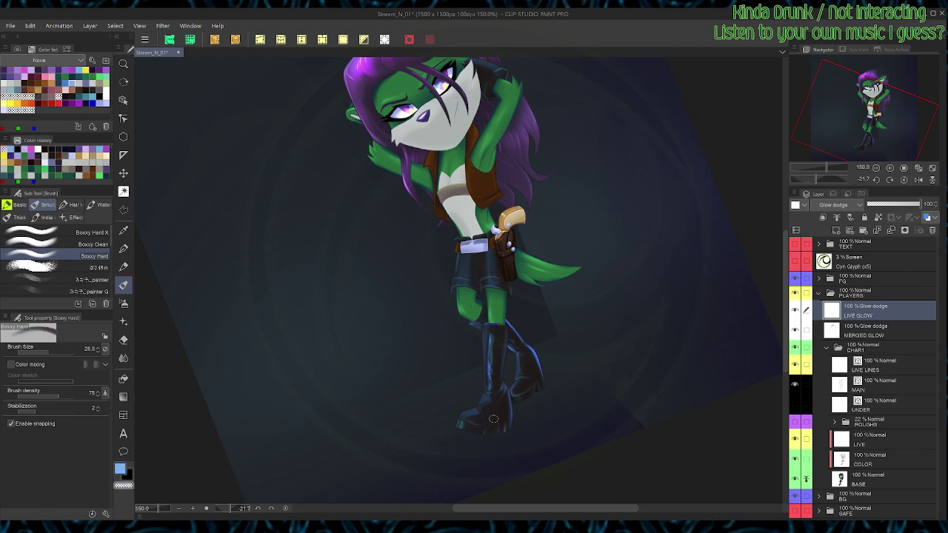
Step: Add a light blue glow on the rear boot's toe and trim it with transparent colour
key("r")
mouse_move(537, 348)
left_mouse_down()
mouse_move(370, 329)
mouse_move(381, 217)
mouse_move(374, 226)
left_mouse_up()
key("r")
left_click_drag(392, 185, 350, 240)
key("c")
key("c")
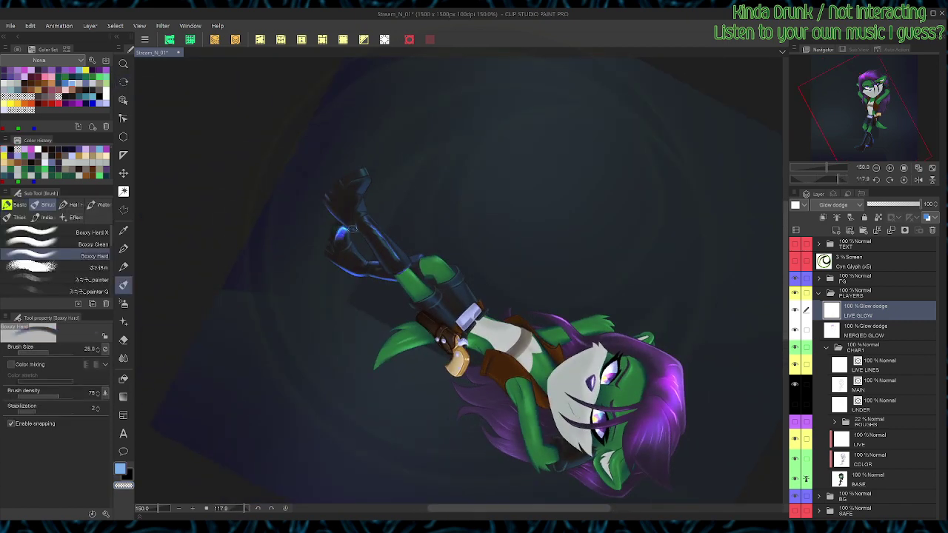
key("c")
key("c")
key("c")
key("c")
key("c")
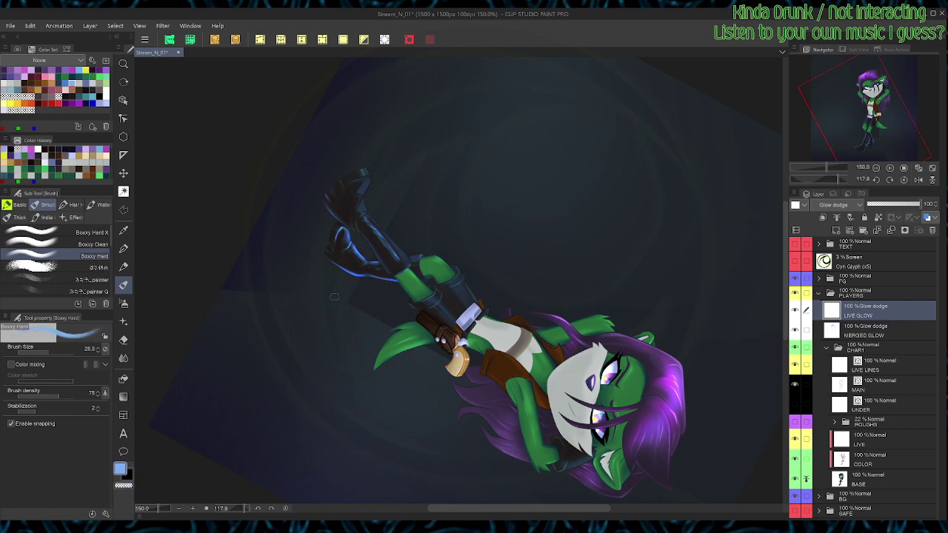
Step: Brighten the rear boot's toe and front sole edge in light blue, cleaning the strokes with transparent colour
key("ctrl+@")
key("c")
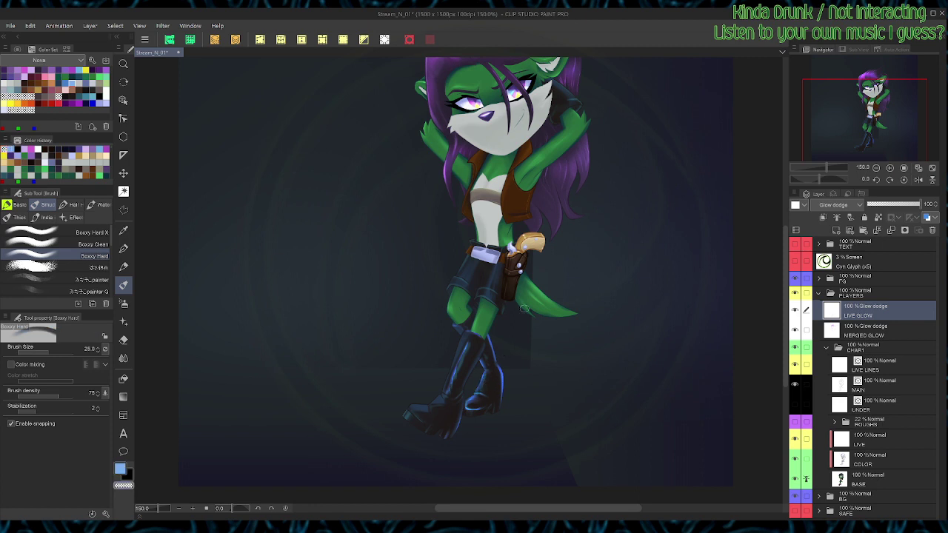
left_click_drag(518, 379, 541, 321)
key("c")
mouse_move(492, 353)
left_mouse_down()
mouse_move(502, 357)
mouse_move(494, 356)
left_mouse_up()
key("c")
key("c")
key("c")
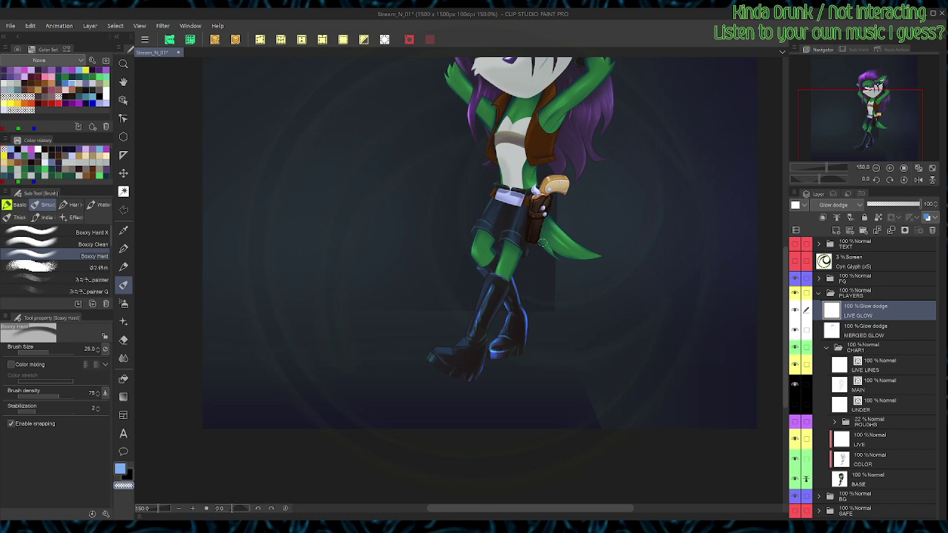
key("c")
key("c")
key("c")
key("c")
key("c")
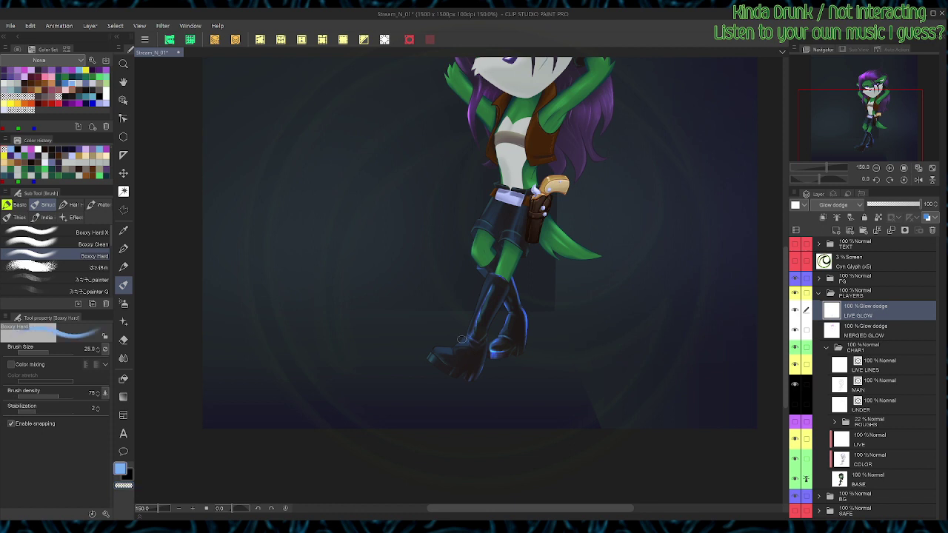
Step: Reduce the brush size to 17 and refine the thin glow lines on the front boot's foot and heel
key("shift+space")
left_click_drag(493, 336, 538, 294)
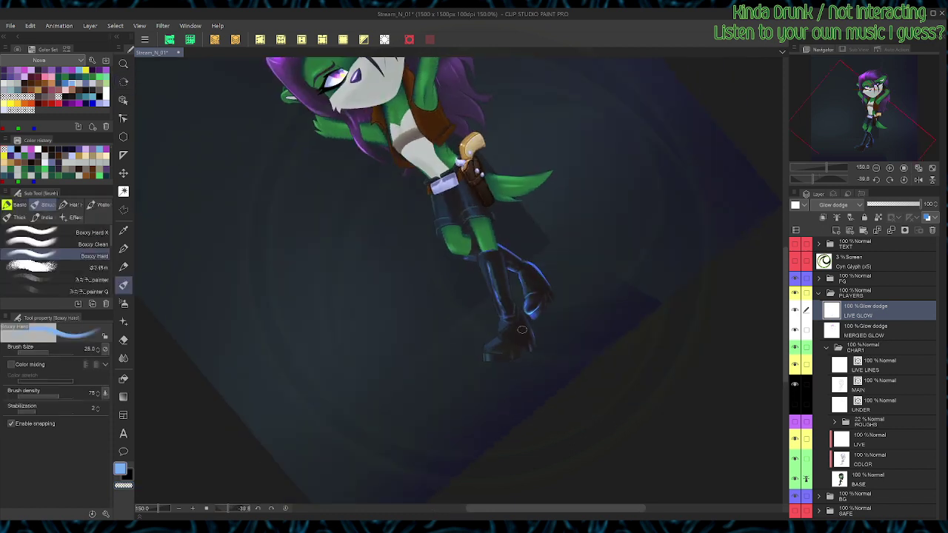
key("bracketleft")
key("bracketleft")
key("bracketleft")
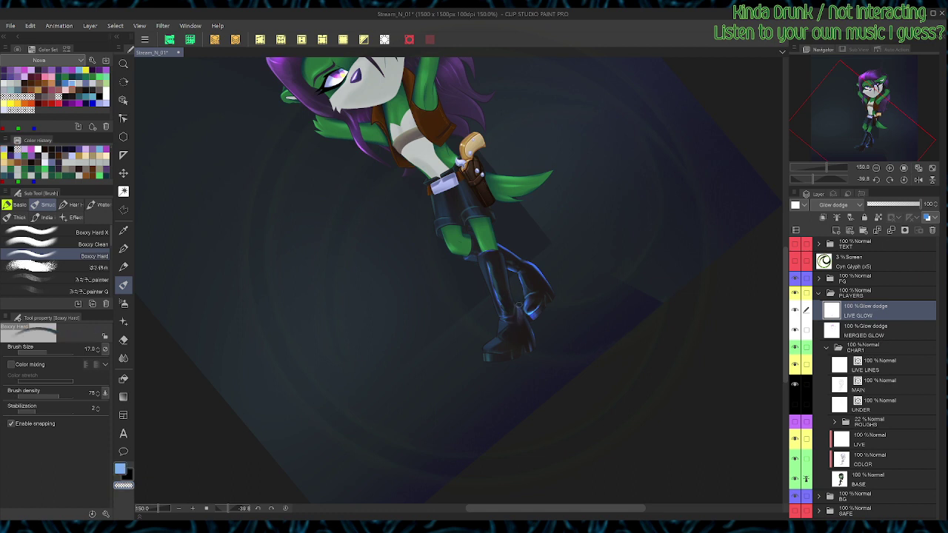
left_click_drag(559, 313, 497, 329)
key("c")
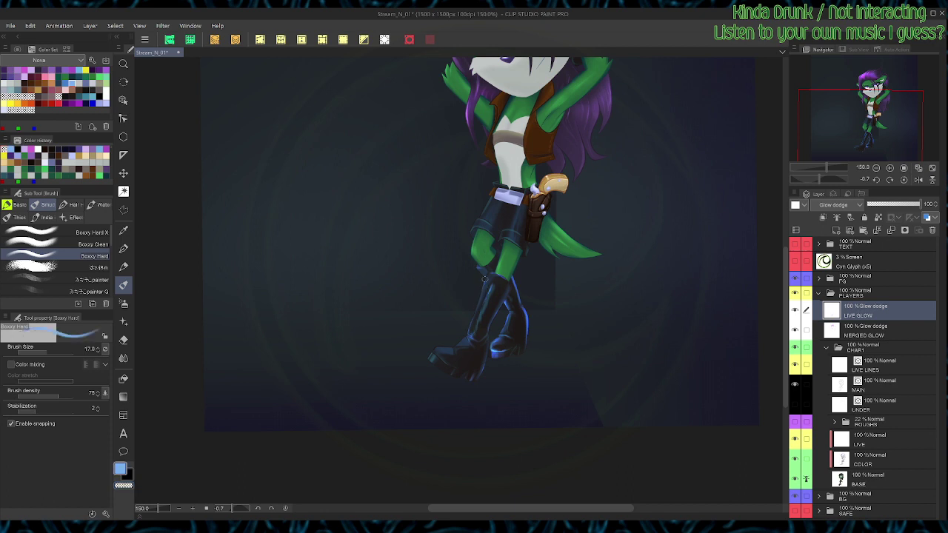
Step: Paint a light blue rim along the front boot's outer shaft edge, thinning it with transparent colour
key("c")
left_click_drag(488, 278, 473, 322)
key("c")
key("r")
mouse_move(505, 292)
left_mouse_down()
mouse_move(507, 276)
mouse_move(470, 234)
mouse_move(456, 232)
mouse_move(412, 269)
mouse_move(452, 240)
left_mouse_up()
key("b")
left_click_drag(435, 274, 452, 228)
key("c")
mouse_move(433, 282)
left_mouse_down()
mouse_move(445, 226)
mouse_move(454, 217)
left_mouse_up()
key("c")
key("c")
key("c")
key("c")
key("c")
key("c")
key("c")
Step: Dab light blue glow along the front boot's ankle and instep, alternating with transparent colour to shape it
left_click(457, 217)
key("c")
left_click(456, 219)
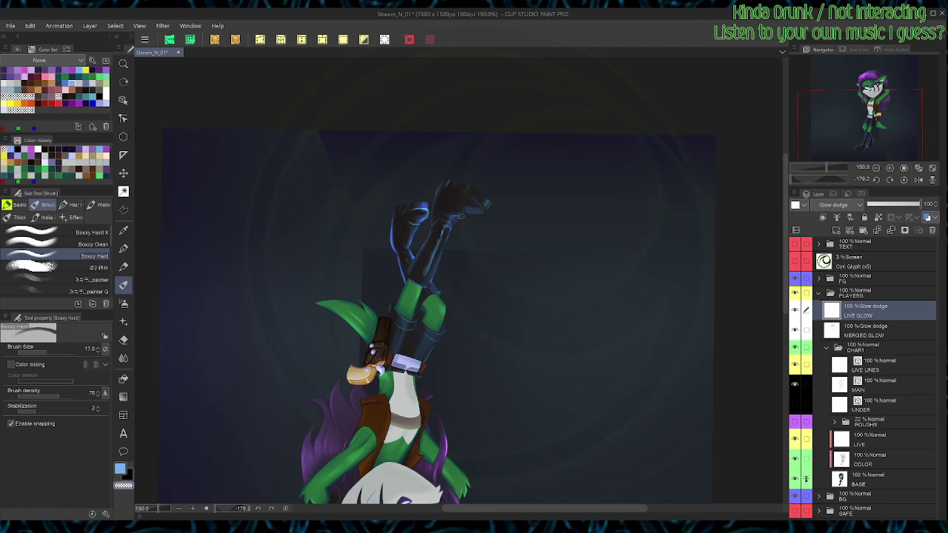
key("c")
left_click(463, 210)
key("c")
left_click(466, 207)
key("c")
left_click(468, 208)
key("c")
left_click(476, 213)
Step: Extend the light blue rim around the front boot's toe cap and toe sole
key("shift+space")
mouse_move(511, 219)
left_mouse_down()
mouse_move(519, 225)
mouse_move(396, 318)
mouse_move(426, 344)
left_mouse_up()
scroll(507, 305, "up", 3)
key("space")
left_click_drag(507, 305, 556, 221)
key("shift+space")
left_click_drag(556, 221, 527, 189)
mouse_move(508, 259)
left_mouse_down()
mouse_move(482, 337)
mouse_move(490, 369)
left_mouse_up()
key("c")
mouse_move(524, 335)
left_mouse_down()
mouse_move(483, 382)
mouse_move(498, 347)
left_mouse_up()
key("shift+space")
left_click_drag(612, 242, 587, 191)
key("c")
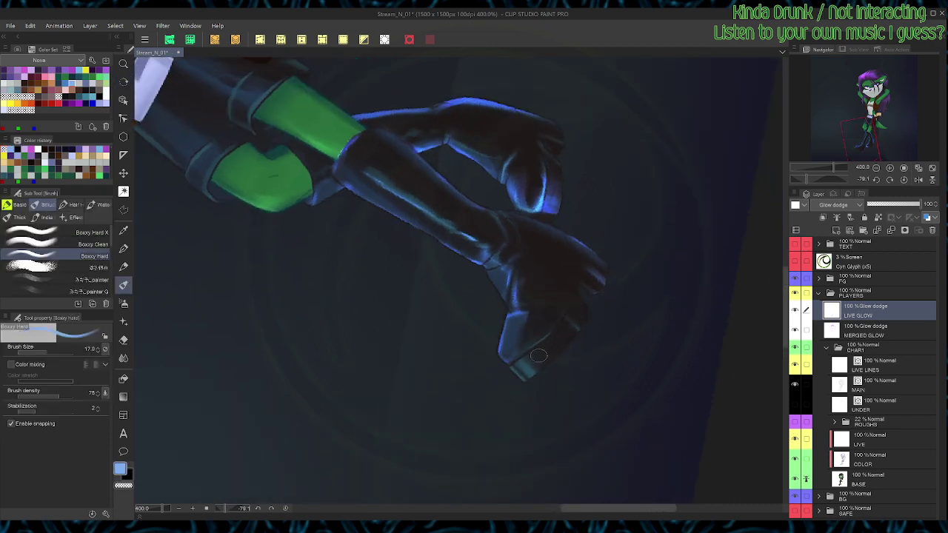
mouse_move(517, 360)
left_mouse_down()
mouse_move(579, 309)
mouse_move(521, 364)
left_mouse_up()
Step: Paint a thin glow along the front boot's upper sole seam and undo the last stroke
key("c")
key("c")
left_click_drag(565, 326, 580, 276)
key("c")
key("ctrl+z")
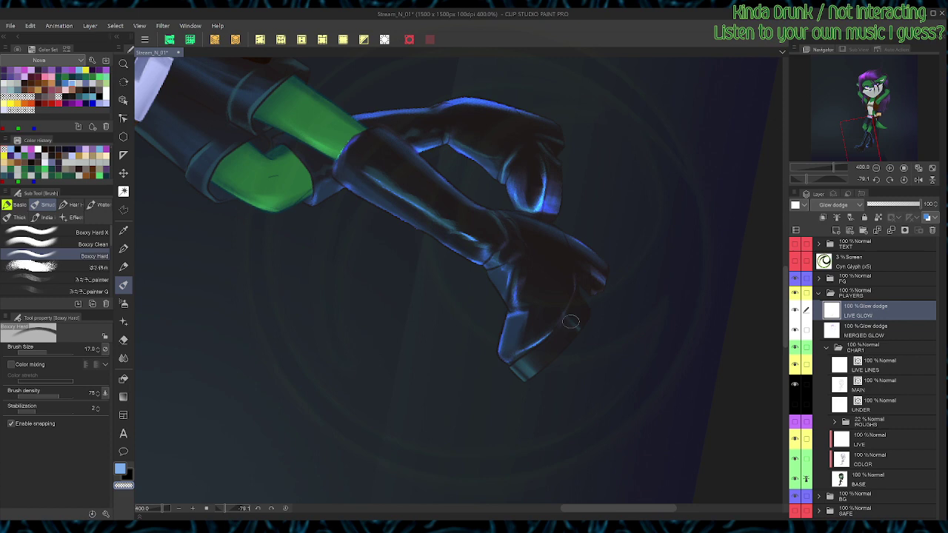
mouse_move(636, 316)
left_mouse_down()
mouse_move(566, 412)
mouse_move(508, 434)
left_mouse_up()
key("ctrl+at")
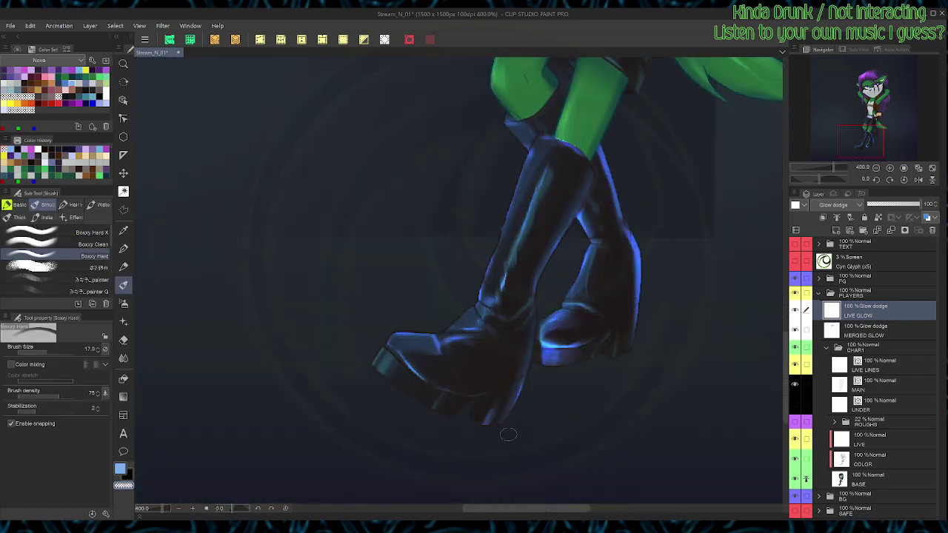
Step: Add a light blue glow to the tip of the front boot's sole and clean it with transparent colour
scroll(507, 435, "down", 2)
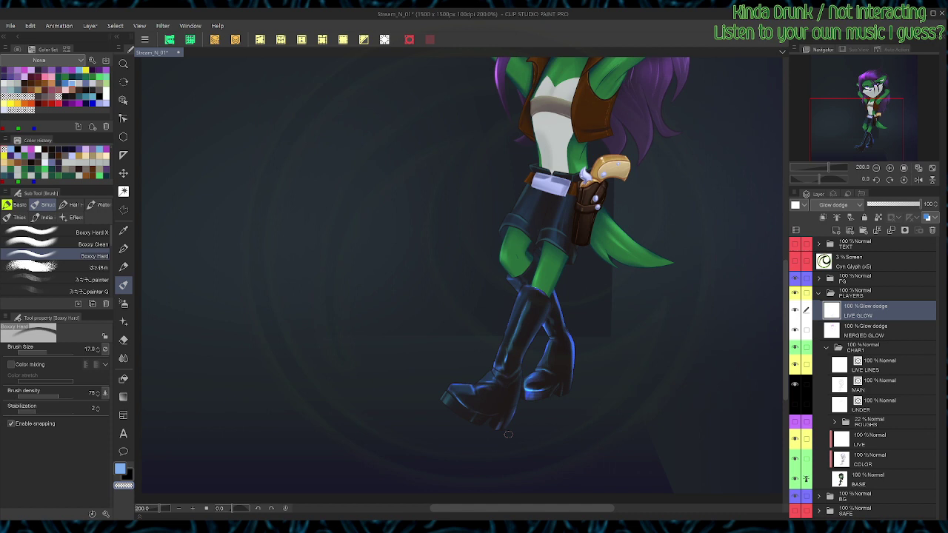
key("c")
mouse_move(442, 397)
left_mouse_down()
mouse_move(449, 400)
mouse_move(444, 394)
left_mouse_up()
key("c")
key("c")
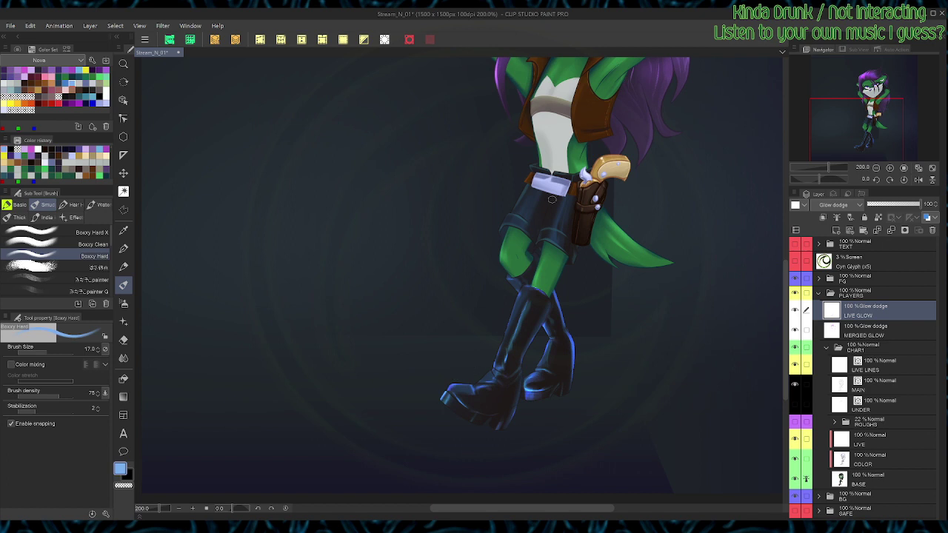
Step: Fade the boots' glow with the Gradient erase tool, return to the Boxxy Hard brush and save the file
scroll(552, 199, "down", 1)
key("space")
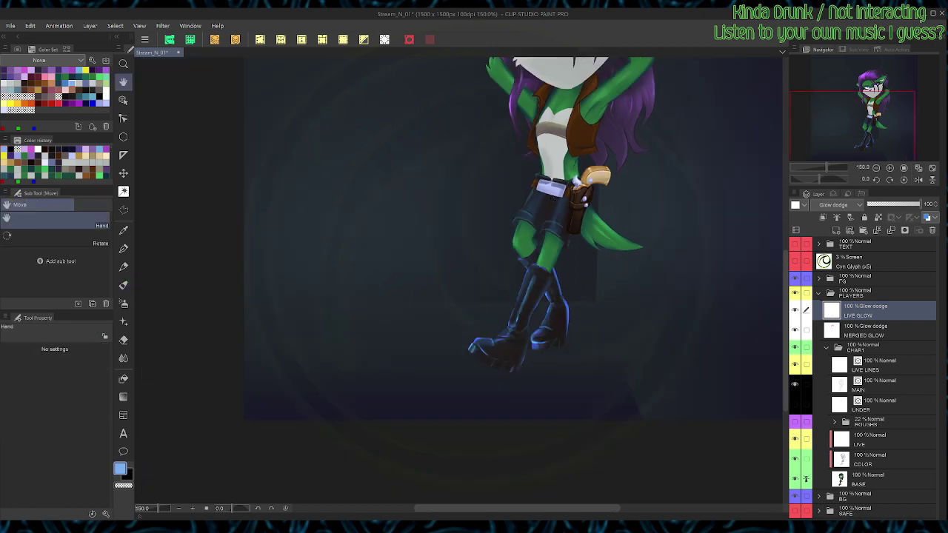
left_click_drag(551, 199, 524, 258)
key("g")
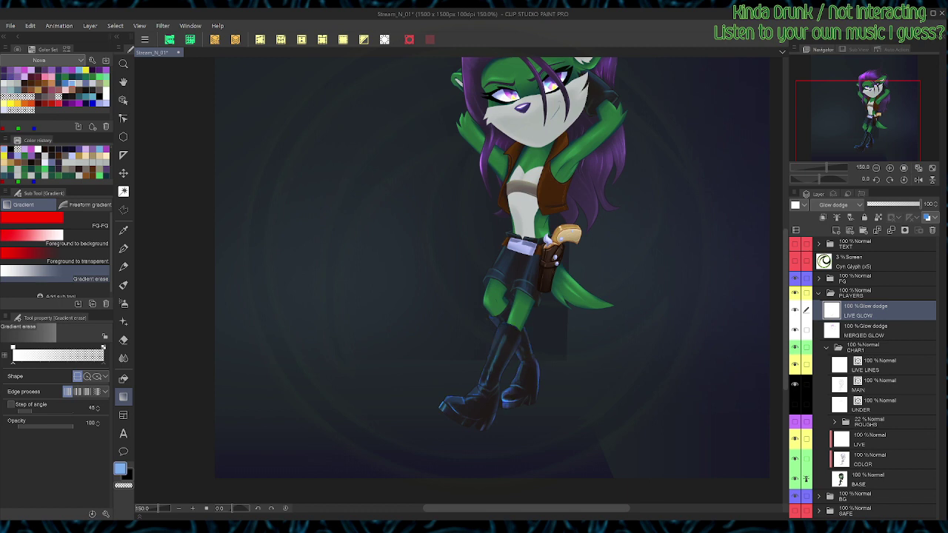
key("b")
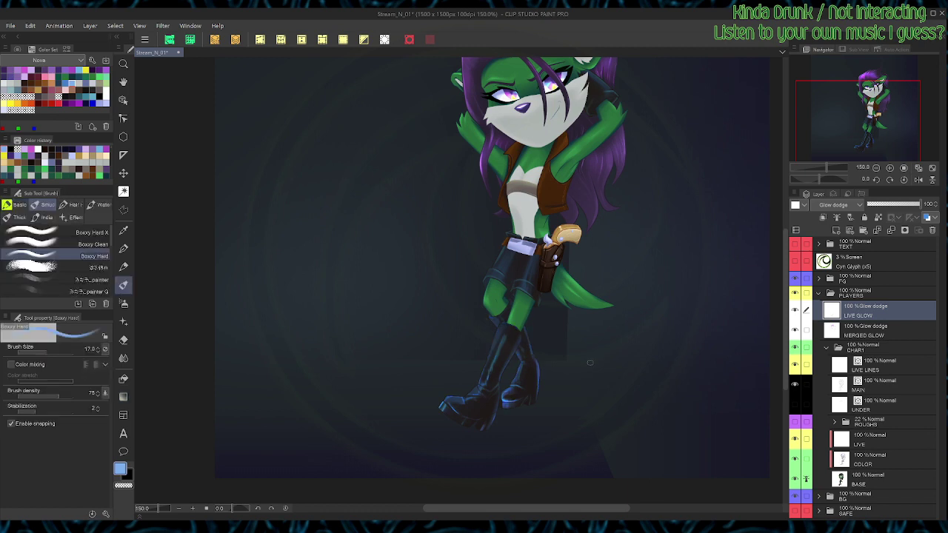
key("ctrl+s")
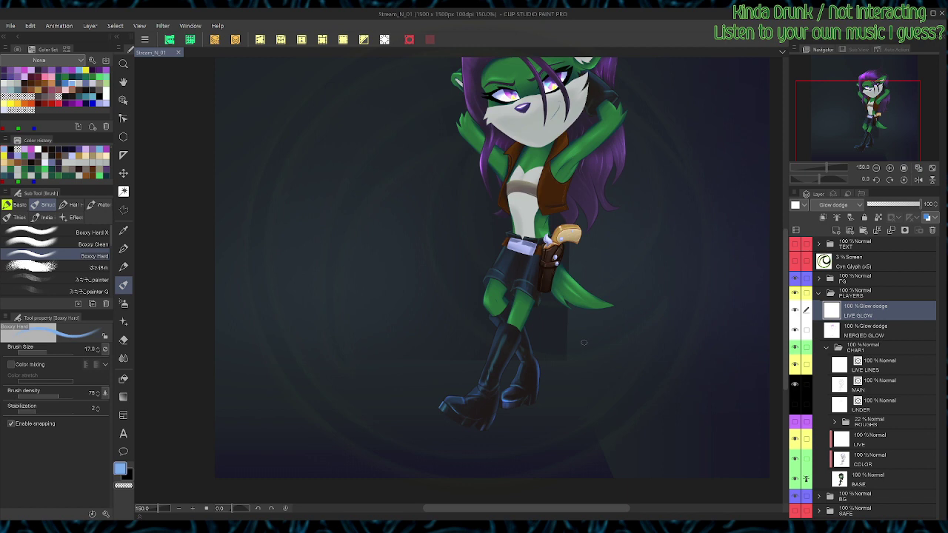
Step: Draw fine light blue highlights on the front boot's ankle crease with the Turnip Steady pen, trimming with transparent colour
scroll(583, 342, "up", 4)
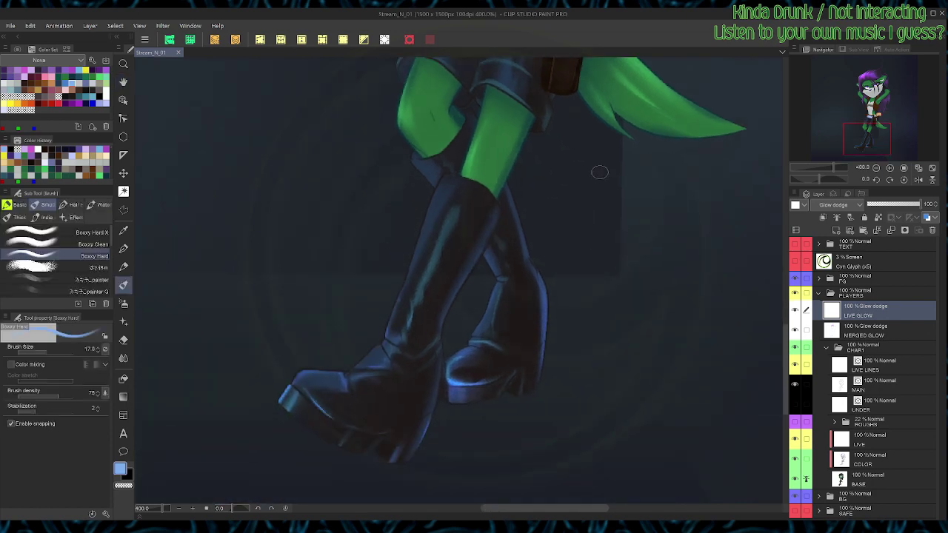
key("p")
key("c")
key("shift+space")
mouse_move(599, 172)
left_mouse_down()
mouse_move(554, 130)
mouse_move(362, 132)
left_mouse_up()
key("c")
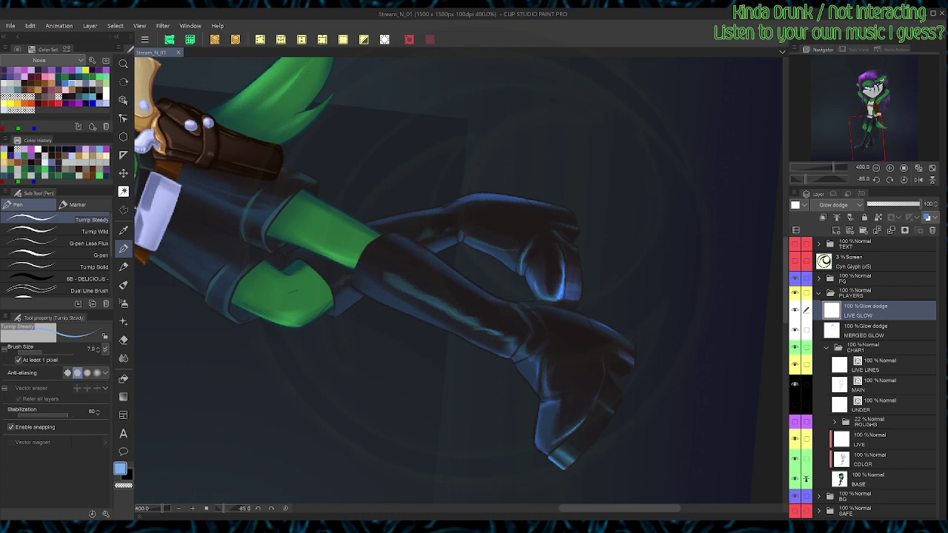
mouse_move(526, 338)
left_mouse_down()
mouse_move(527, 328)
mouse_move(526, 355)
left_mouse_up()
key("c")
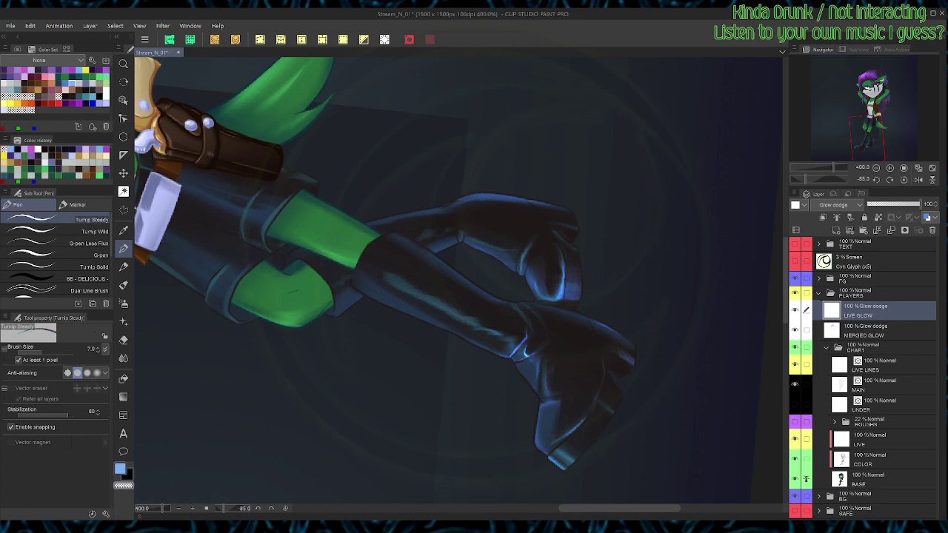
key("r")
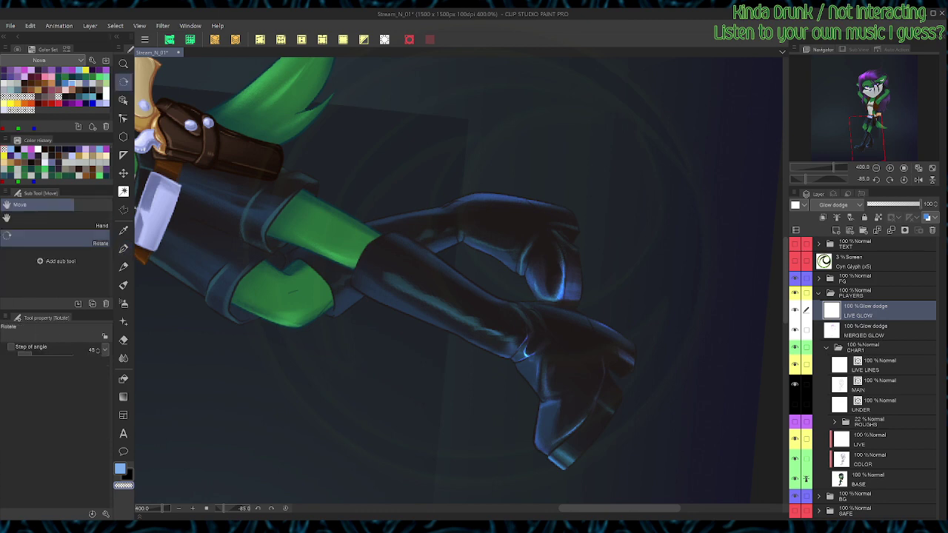
left_click_drag(525, 352, 534, 342)
key("c")
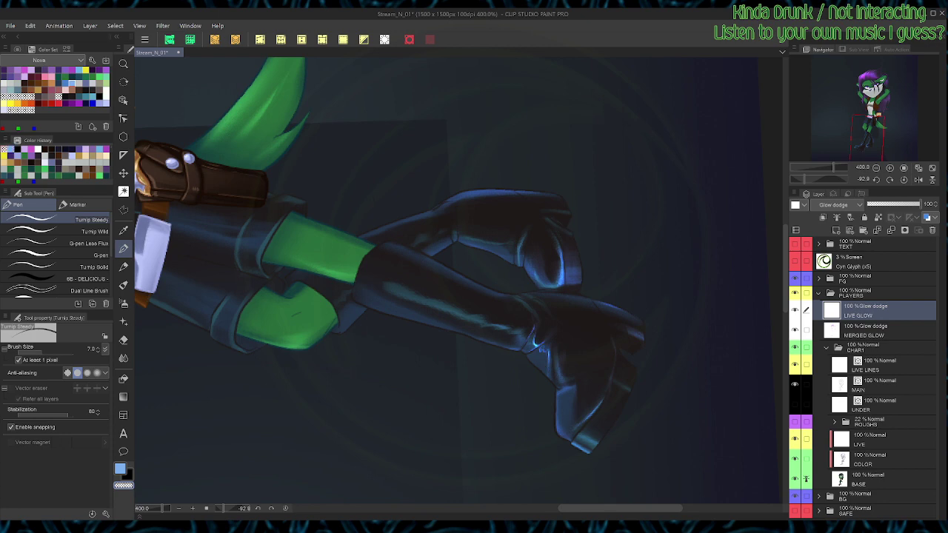
Step: Add fine light blue pen highlights to the folds below the front boot's ankle, trimming them with transparent colour
key("ctrl+at")
key("r")
left_click_drag(544, 350, 428, 386)
key("r")
left_click_drag(518, 370, 448, 387)
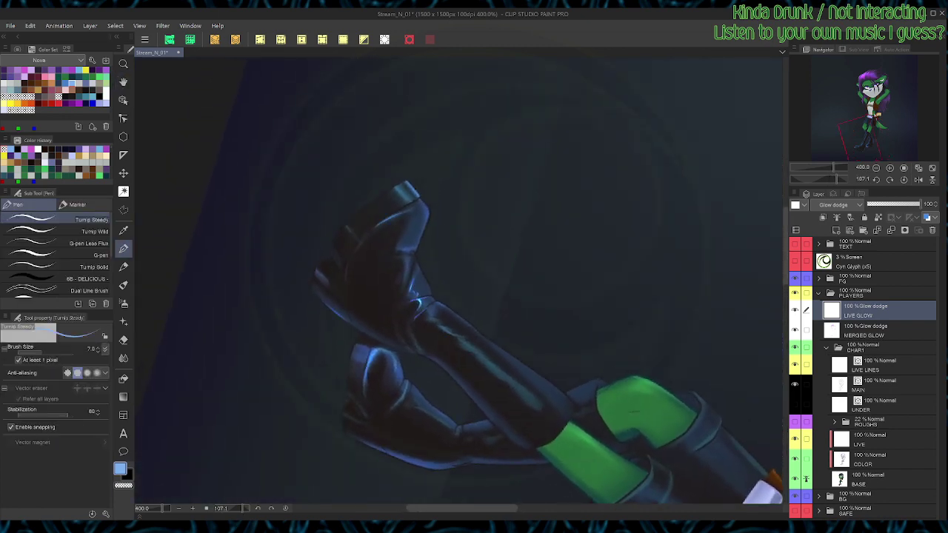
mouse_move(404, 281)
left_mouse_down()
mouse_move(412, 260)
mouse_move(407, 318)
mouse_move(504, 327)
mouse_move(517, 308)
mouse_move(505, 313)
mouse_move(506, 304)
left_mouse_up()
key("shift+space")
key("b")
key("p")
key("c")
key("c")
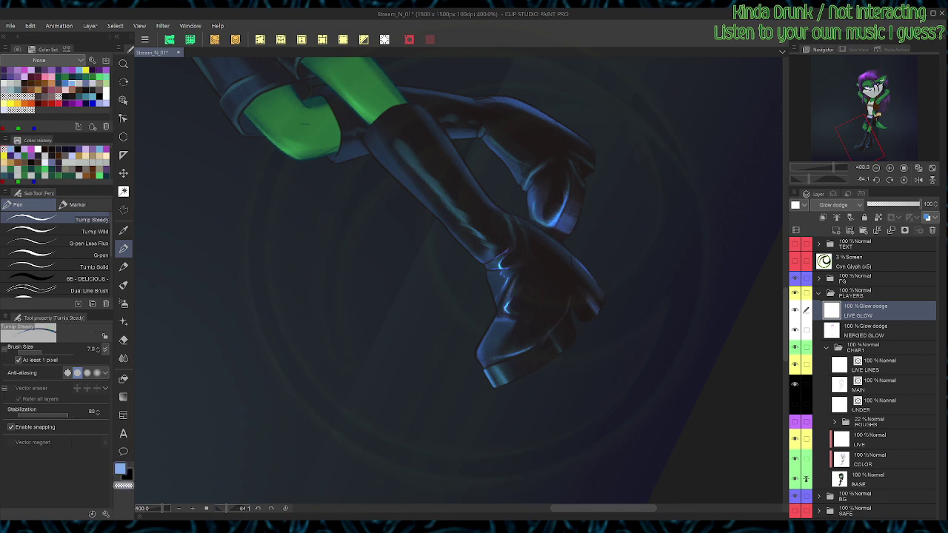
Step: Undo the last pen stroke and refine the light blue crease highlights across the front boot's instep
key("ctrl+at")
key("c")
key("ctrl+z")
key("c")
key("c")
mouse_move(540, 279)
left_mouse_down()
mouse_move(509, 372)
mouse_move(480, 363)
left_mouse_up()
key("c")
key("c")
key("c")
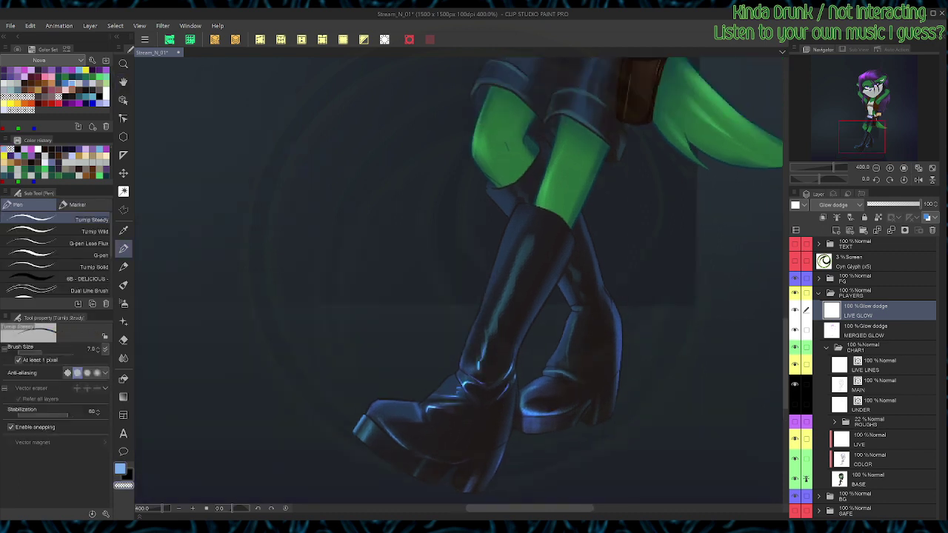
Step: Draw a bright light blue streak down the front boot's shaft with the pen, refining it with Boxxy Hard
left_click_drag(493, 317, 505, 288)
left_click_drag(511, 277, 514, 267)
key("b")
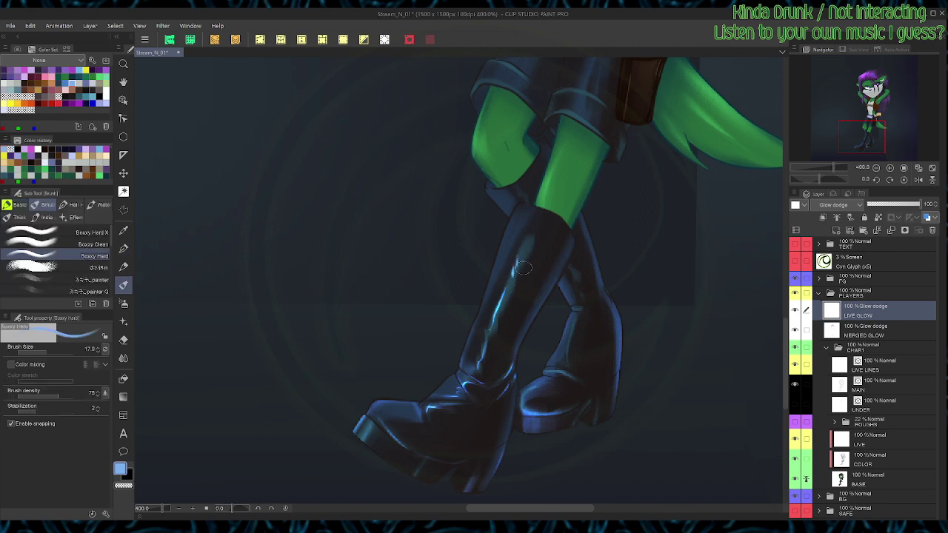
key("p")
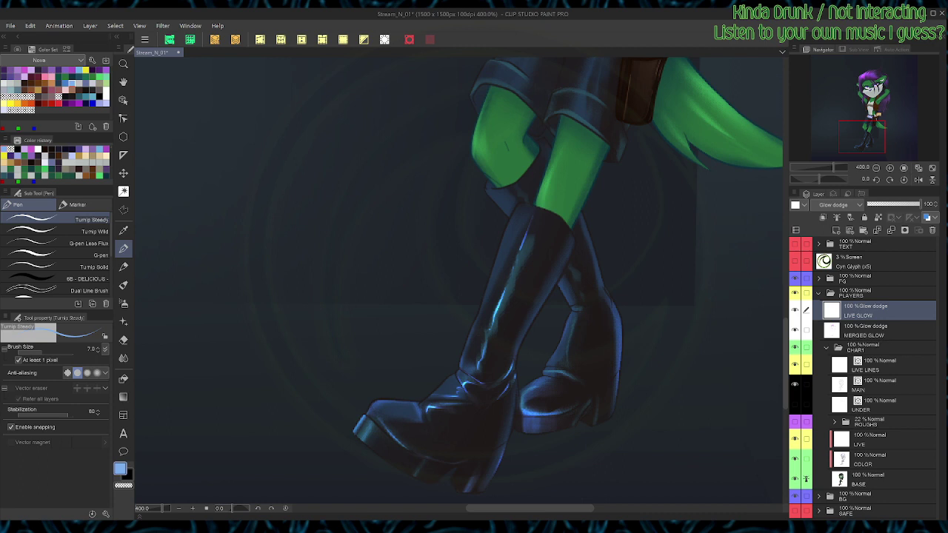
Step: Outline the rear boot's cuff in light blue with the Turnip Steady pen, softening and repainting the glow with Boxxy Hard
key("c")
left_click_drag(487, 181, 493, 190)
key("b")
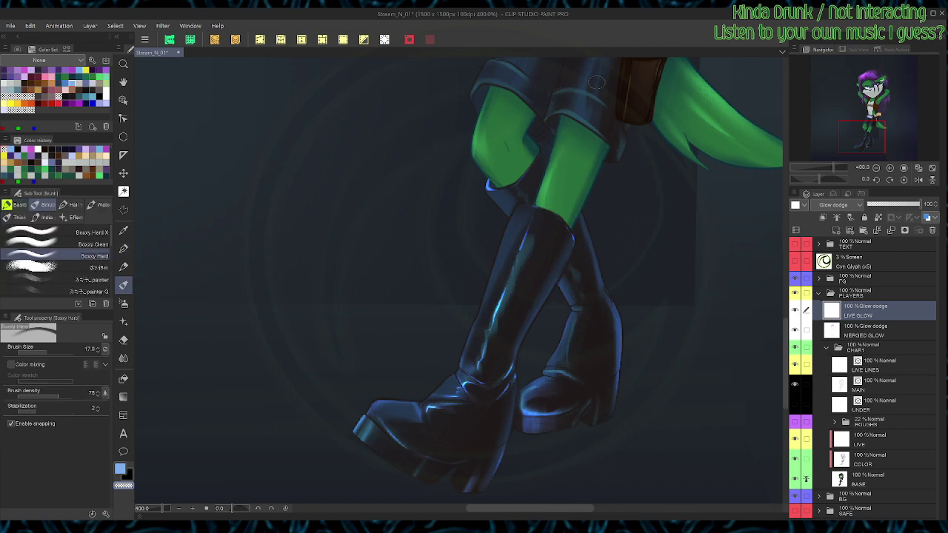
left_click_drag(497, 178, 500, 188)
key("r")
mouse_move(656, 207)
left_mouse_down()
mouse_move(666, 241)
mouse_move(638, 385)
mouse_move(618, 407)
left_mouse_up()
key("p")
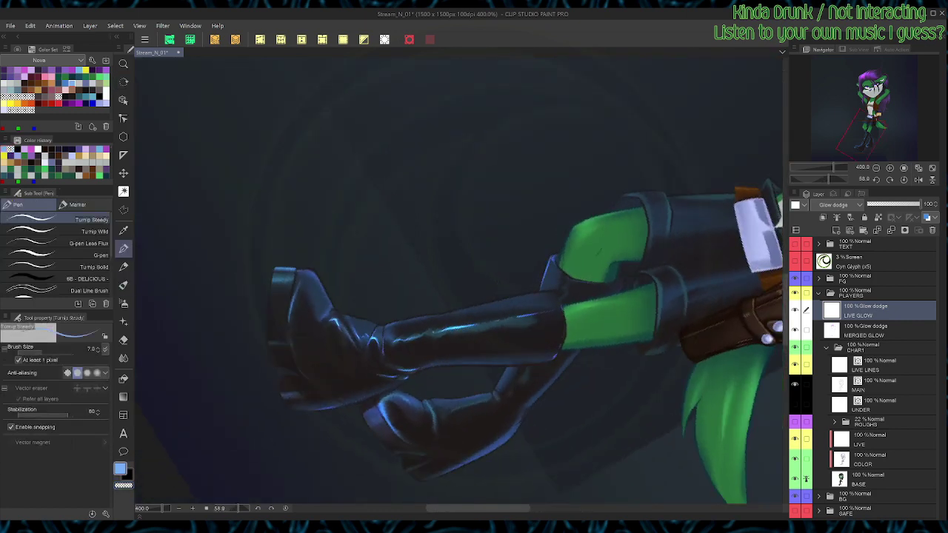
key("b")
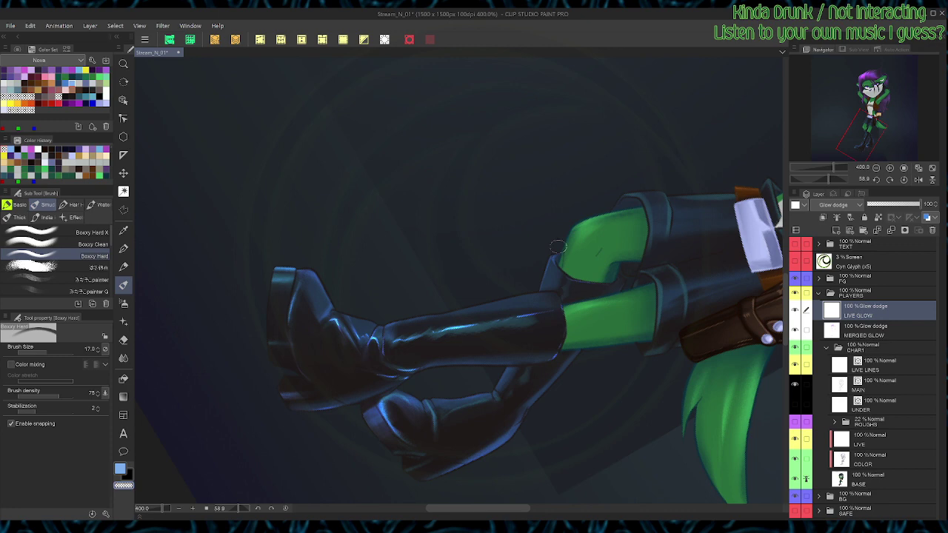
key("c")
left_click_drag(541, 290, 552, 255)
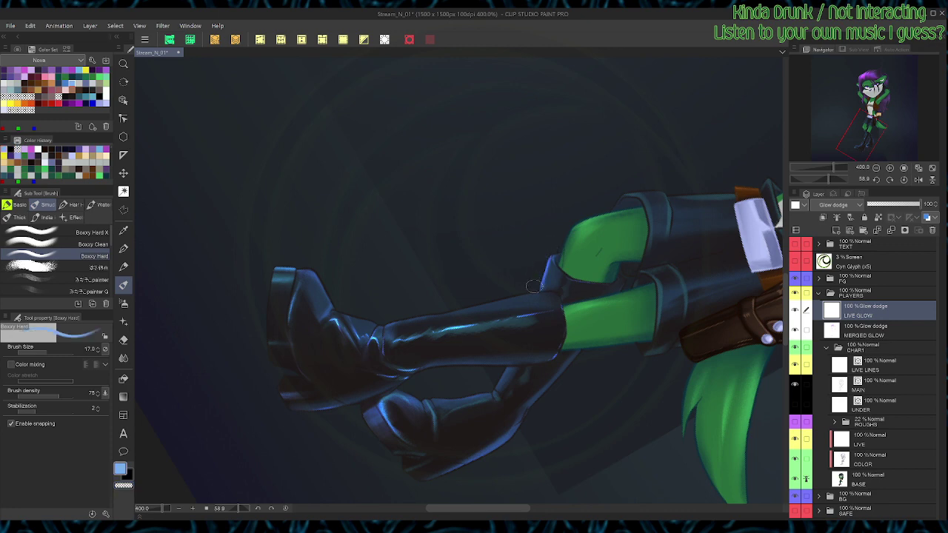
Step: Add a light blue glow to the rear boot's cuff, clean its edge with transparent Boxxy Hard, and save the illustration
key("p")
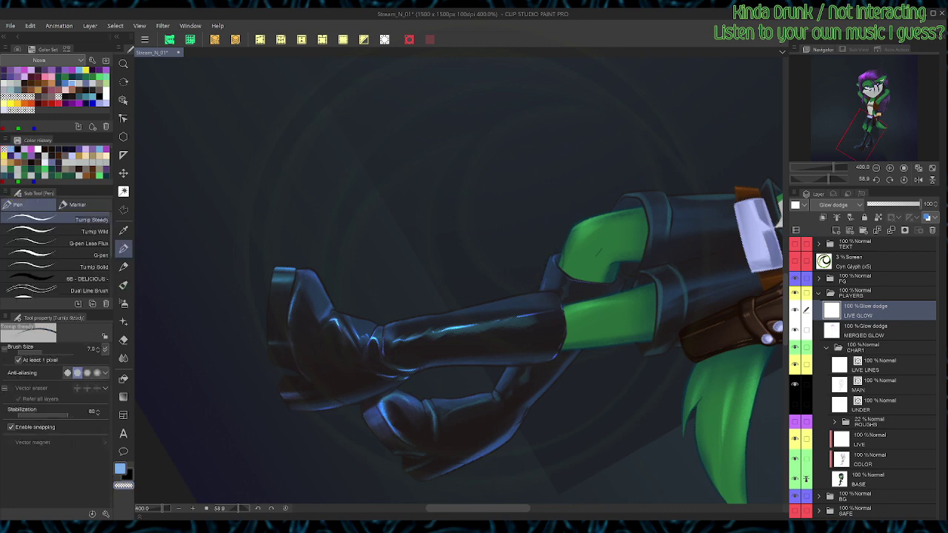
key("c")
mouse_move(541, 289)
left_mouse_down()
mouse_move(551, 257)
mouse_move(541, 267)
mouse_move(549, 290)
left_mouse_up()
key("c")
key("c")
key("b")
key("c")
key("p")
key("b")
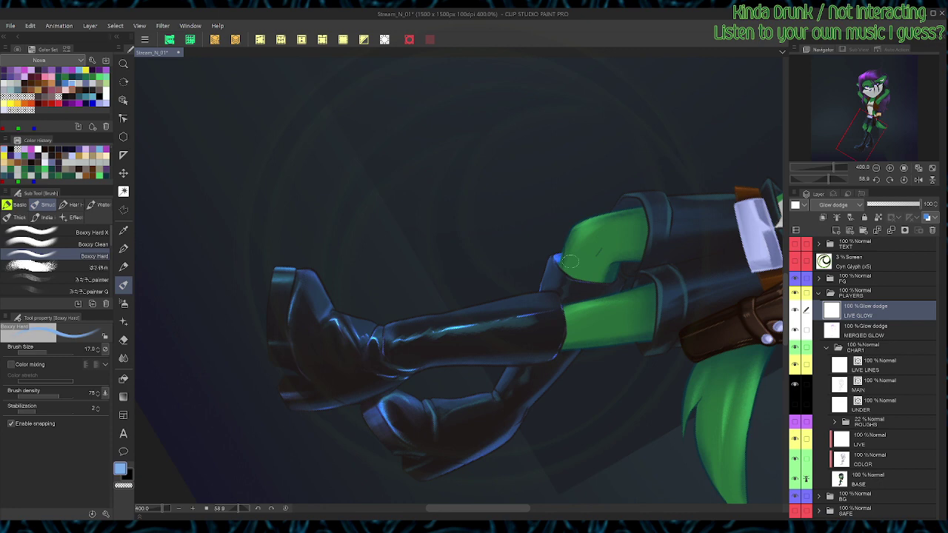
key("c")
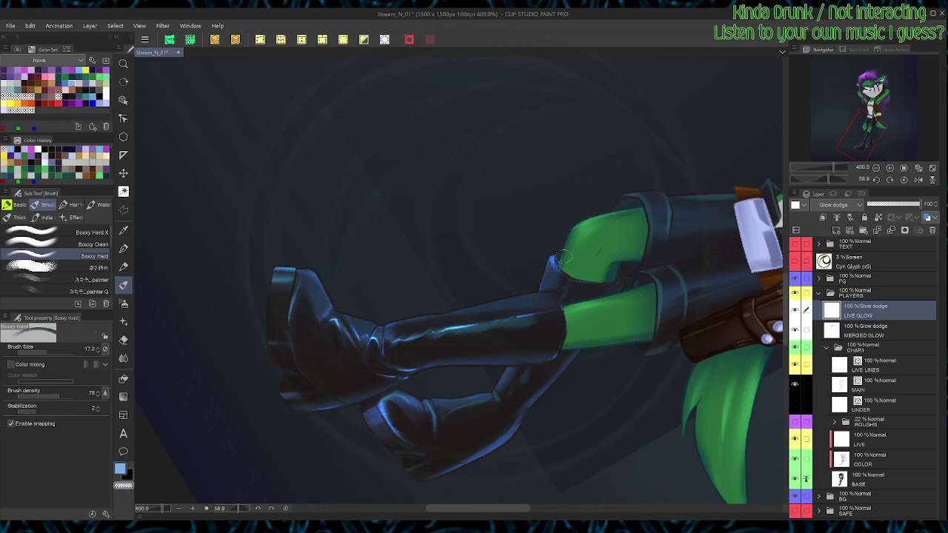
key("ctrl+@")
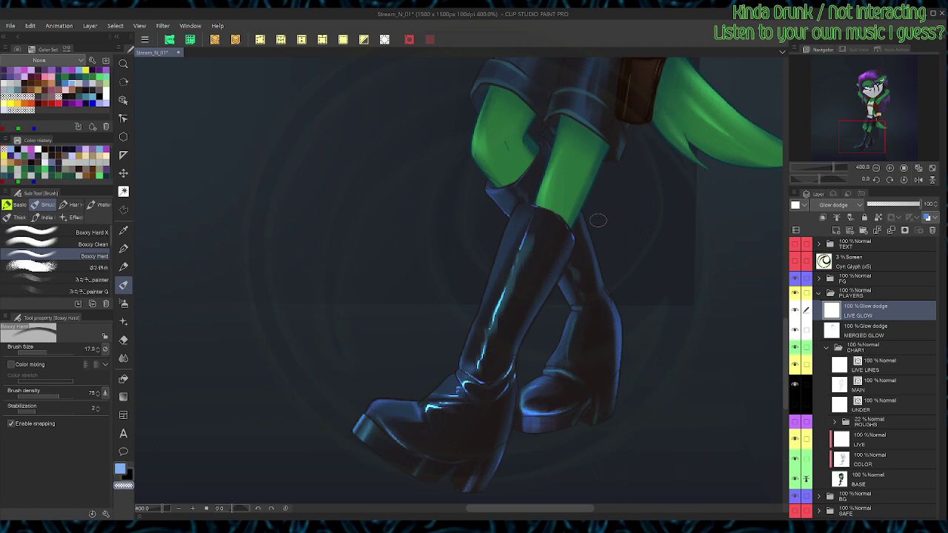
scroll(598, 219, "down", 2)
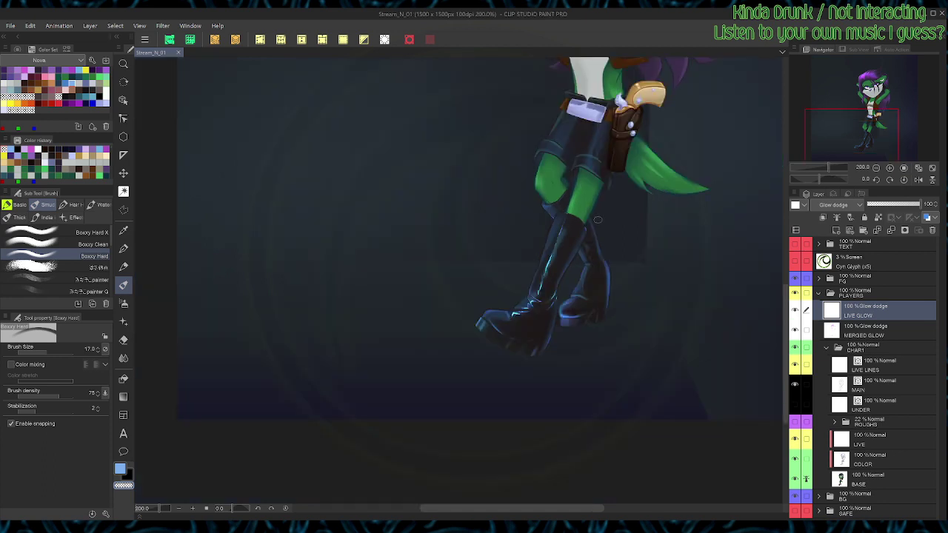
key("ctrl+s")
Step: Draw light blue Turnip Steady highlights around the front boot's toe and sole treads, refining them with Boxxy Hard
key("p")
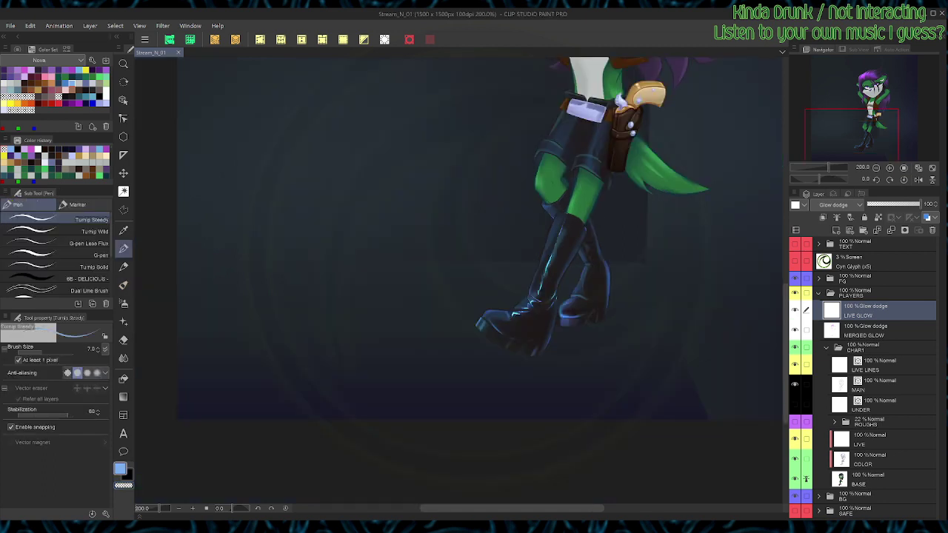
mouse_move(556, 256)
left_mouse_down()
mouse_move(549, 275)
mouse_move(508, 203)
left_mouse_up()
key("shift+space")
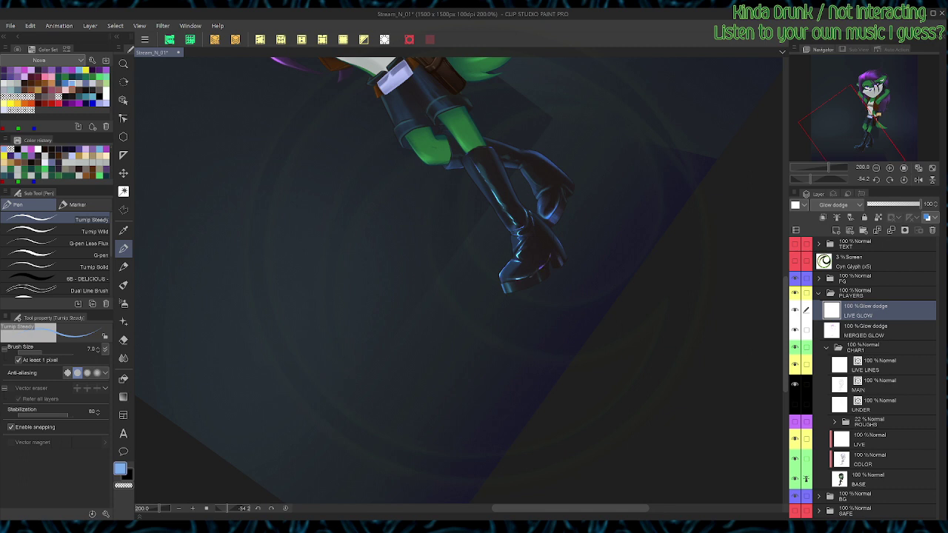
key("ctrl+at")
key("b")
mouse_move(558, 334)
left_mouse_down()
mouse_move(541, 360)
mouse_move(554, 334)
mouse_move(539, 358)
mouse_move(552, 340)
mouse_move(529, 361)
mouse_move(519, 339)
left_mouse_up()
key("c")
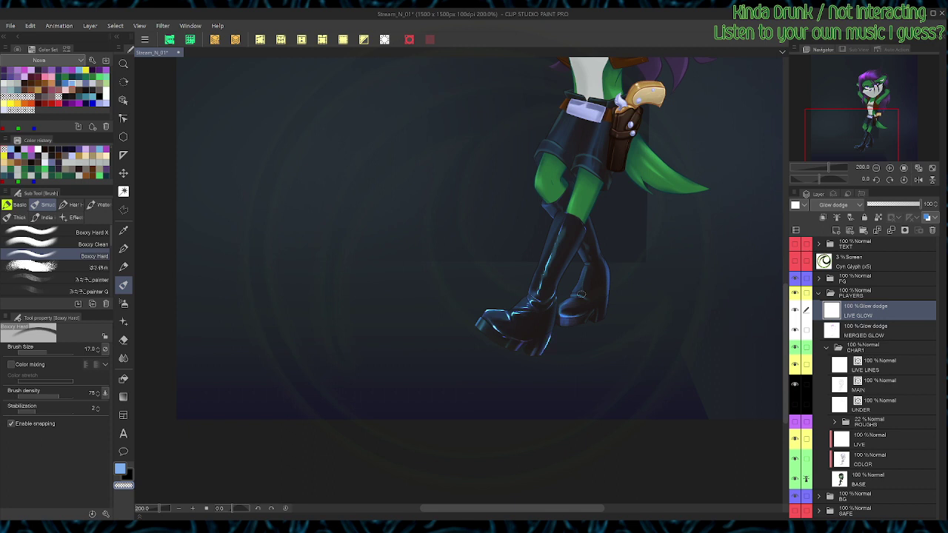
Step: Strengthen the light blue rim along the front boot's heel and tread edges, trimming the glow with transparent Boxxy Hard
key("p")
key("r")
mouse_move(581, 294)
left_mouse_down()
mouse_move(580, 261)
mouse_move(500, 161)
mouse_move(528, 209)
left_mouse_up()
key("space")
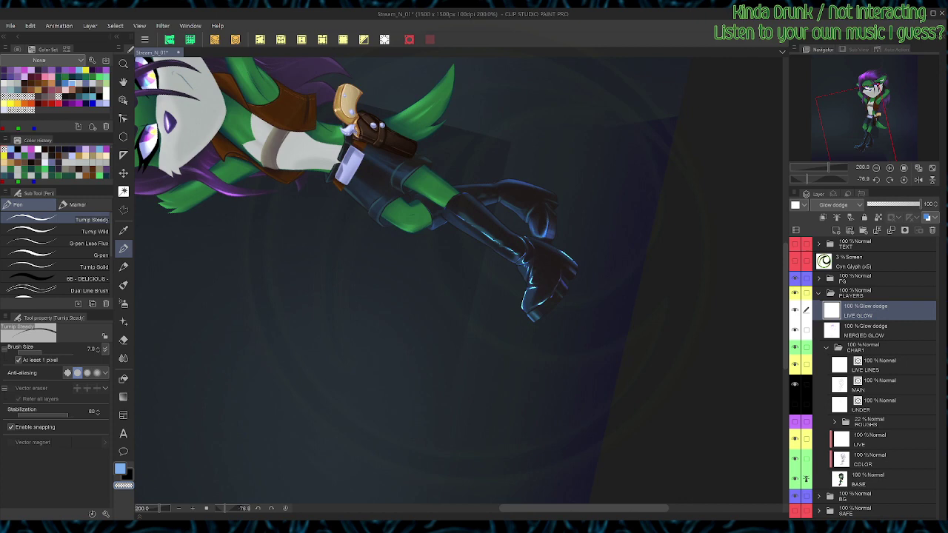
key("b")
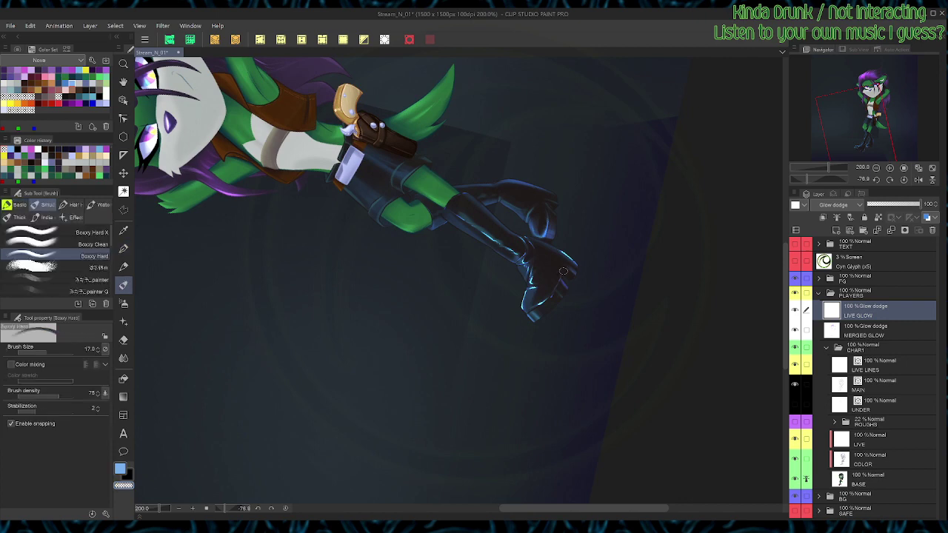
left_click_drag(563, 268, 552, 301)
key("c")
key("ctrl+at")
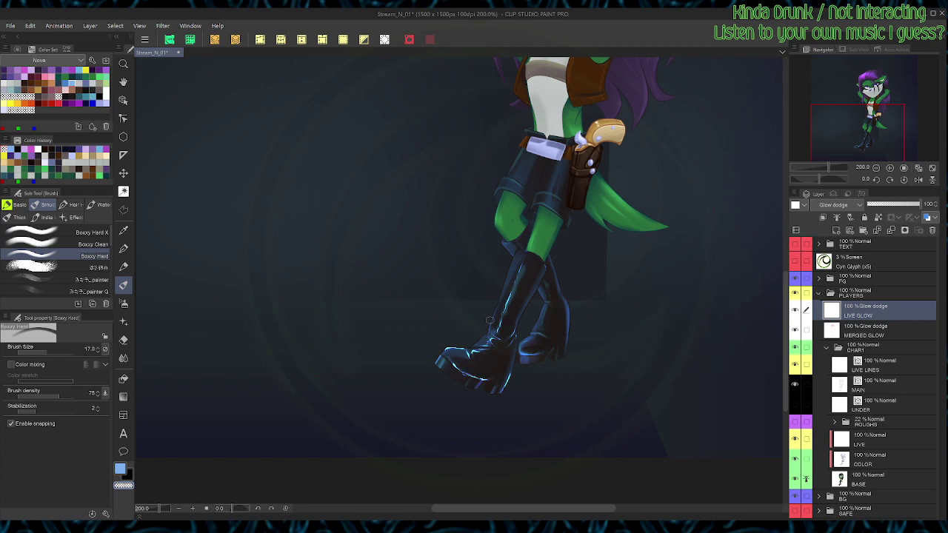
Step: Soften the front boot's sole and toe glow, compare it by toggling the LIVE GLOW layer's visibility, and save
left_click_drag(463, 373, 487, 380)
left_click_drag(446, 350, 464, 349)
left_click(794, 310)
left_click(794, 310)
key("ctrl+y")
key("ctrl+s")
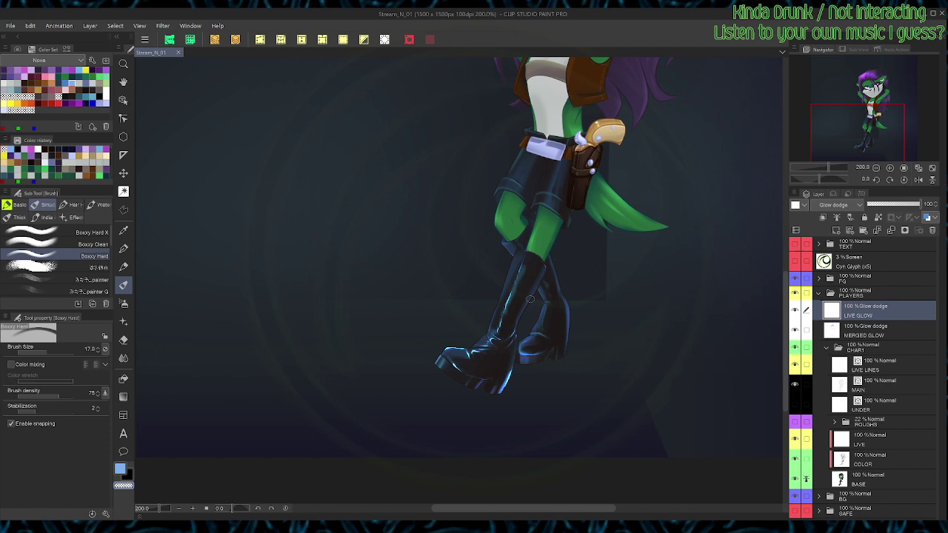
Step: Paint a light blue glow along the rear boot's heel with Boxxy Hard, refine it with transparent colour, and save
left_click(568, 353)
mouse_move(576, 338)
left_mouse_down()
mouse_move(555, 353)
mouse_move(577, 316)
mouse_move(567, 356)
mouse_move(554, 343)
mouse_move(552, 366)
mouse_move(556, 340)
mouse_move(549, 371)
mouse_move(551, 337)
mouse_move(556, 366)
left_mouse_up()
key("c")
key("c")
key("c")
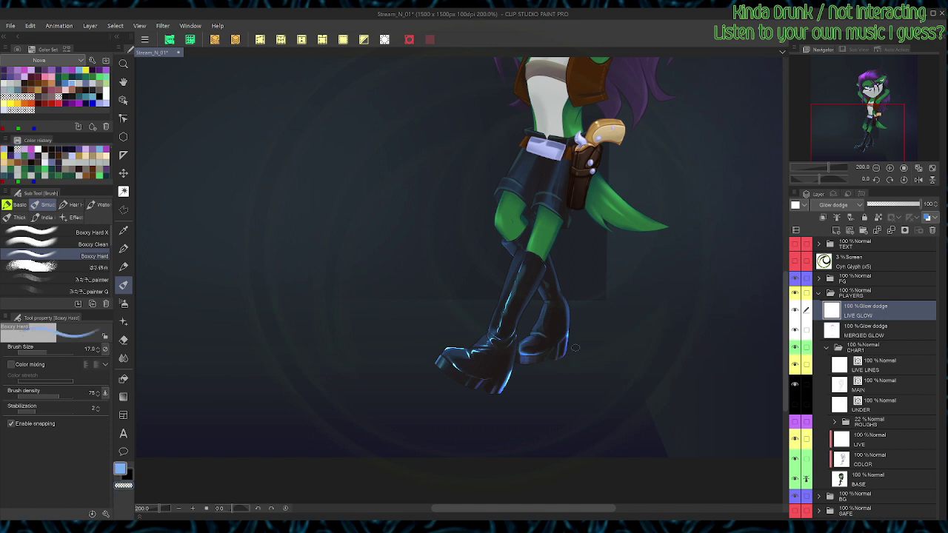
key("g")
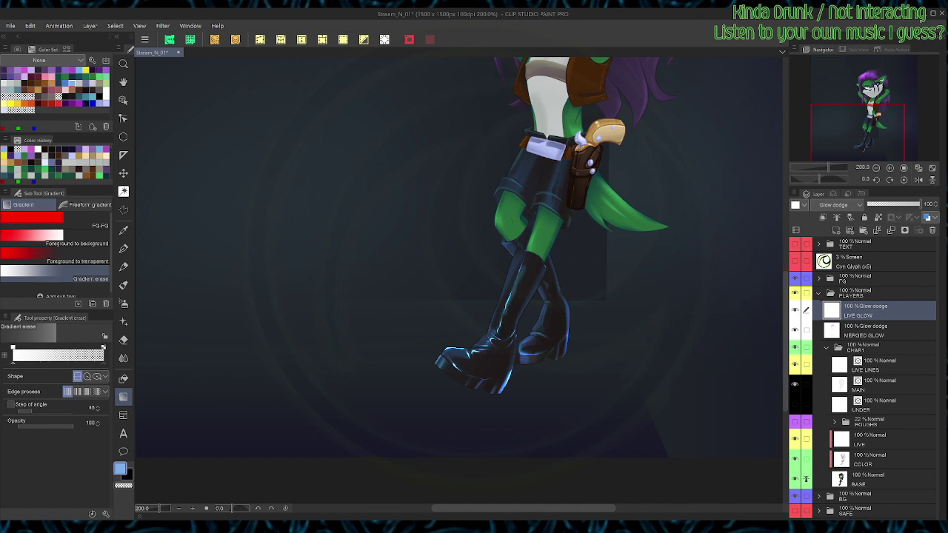
key("b")
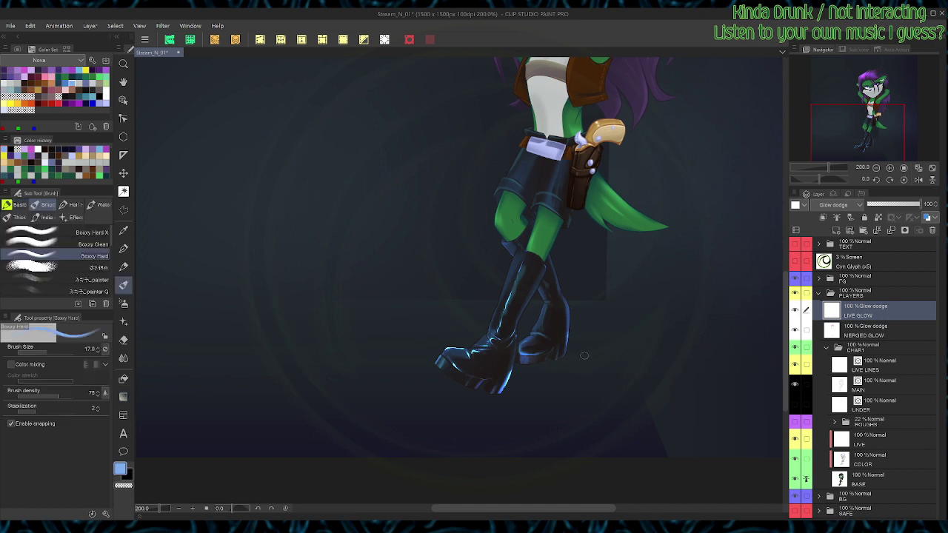
key("ctrl+s")
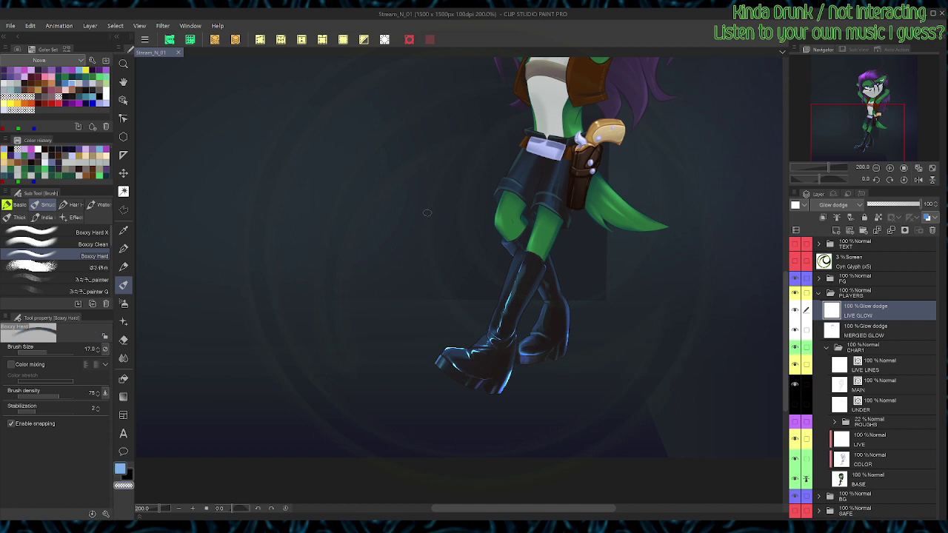
Step: Touch up the glow on the rear boot's toe and the front boot's toe sole, alternating light blue and transparent colour
mouse_move(523, 359)
left_mouse_down()
mouse_move(521, 348)
mouse_move(513, 362)
mouse_move(523, 360)
left_mouse_up()
key("c")
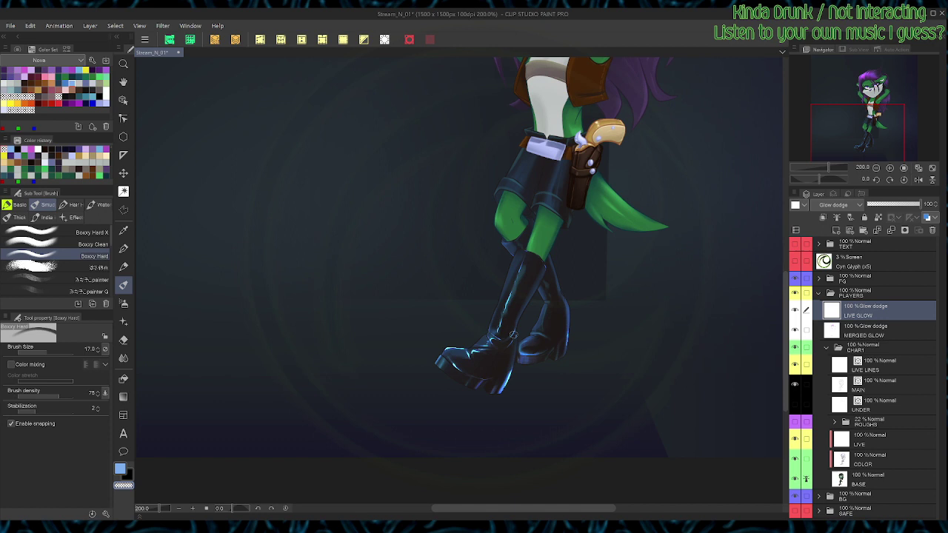
key("p")
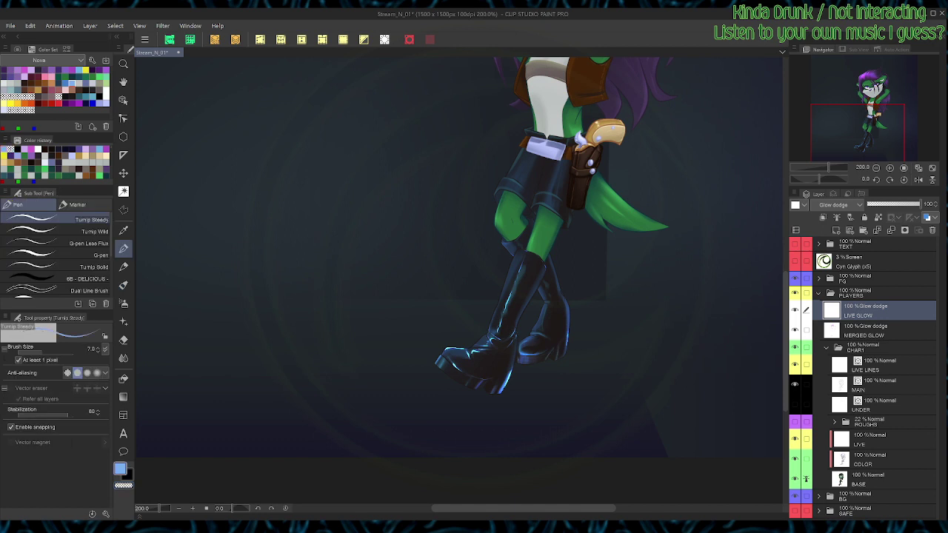
key("shift+space")
left_click_drag(449, 375, 384, 338)
key("b")
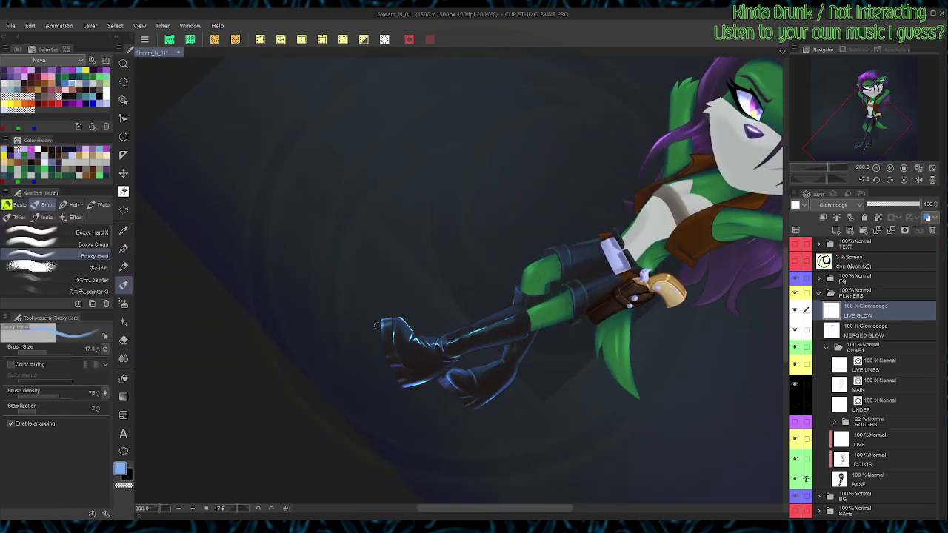
key("c")
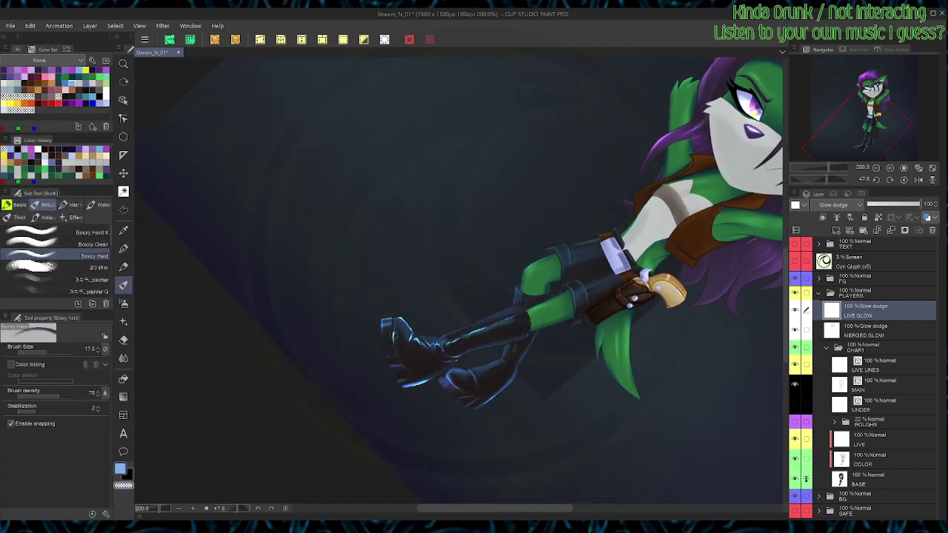
key("c")
key("c")
left_click_drag(394, 336, 400, 318)
Step: Clean up the light blue glow around the front boot's ankle and save the illustration
key("r")
key("g")
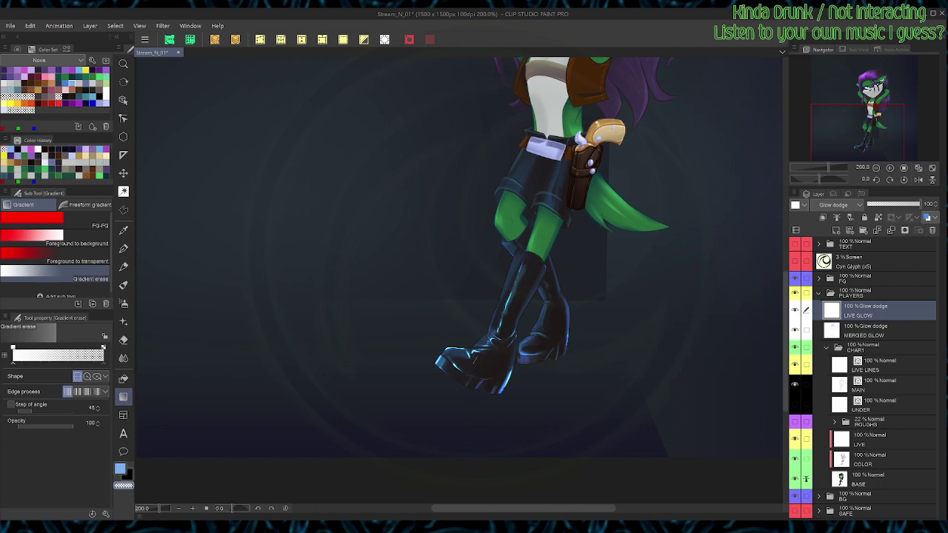
key("b")
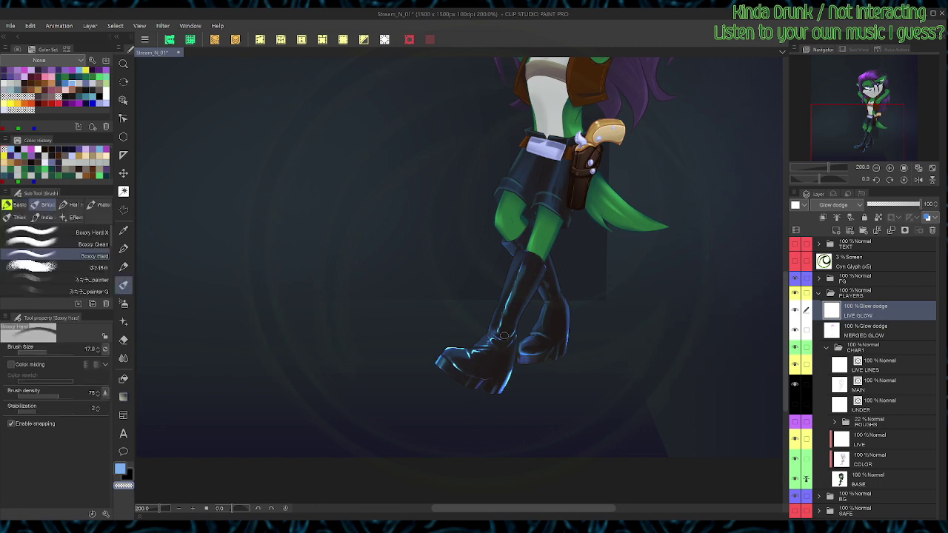
key("e")
key("b")
key("ctrl+s")
Step: Add light blue pen highlights to the rear boot's instep, softening the glow on the boots with transparent Boxxy Hard
key("space")
left_click_drag(619, 193, 584, 287)
key("p")
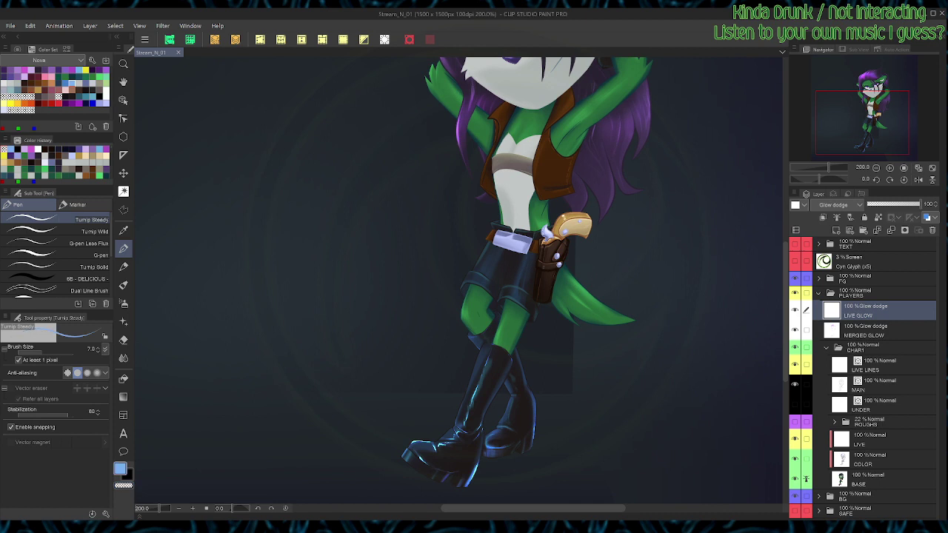
left_click_drag(567, 243, 564, 261)
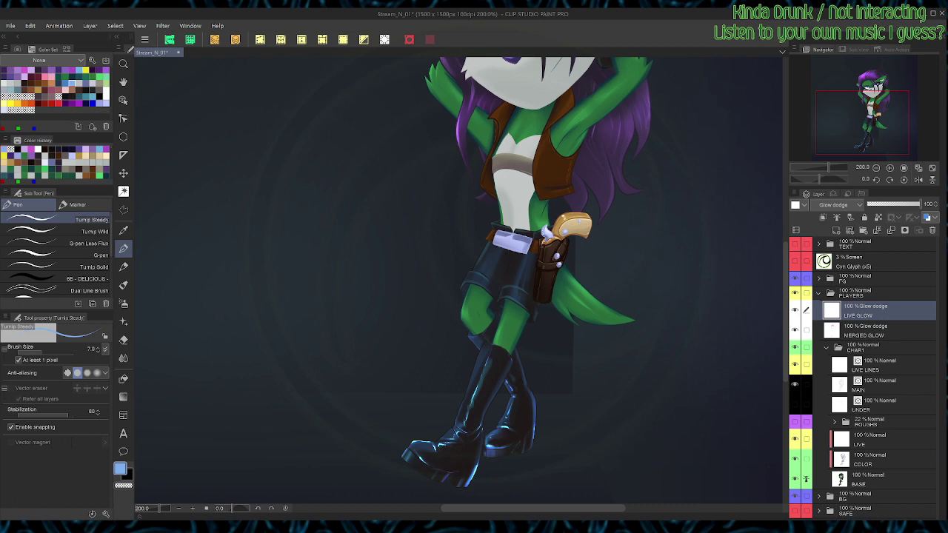
key("b")
key("shift+space")
left_click_drag(516, 344, 527, 282)
key("space")
key("c")
left_click_drag(529, 382, 519, 384)
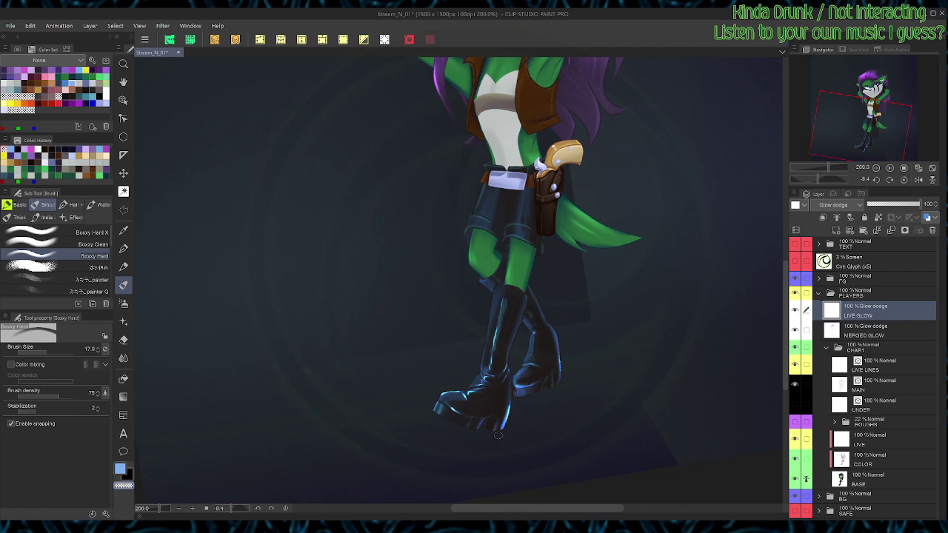
key("r")
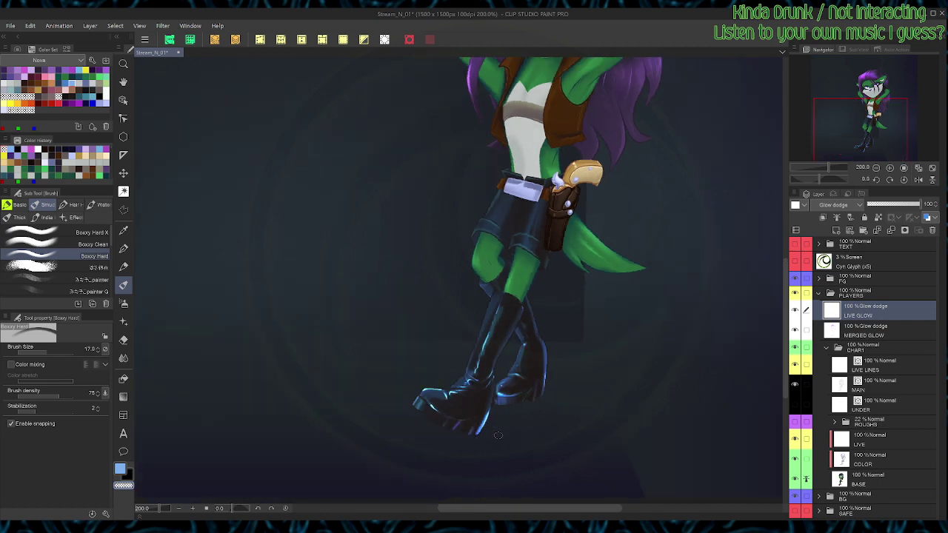
Step: Draw fine pen highlights along the boot shafts, fade the rear boot's upper end with Gradient erase, and save
key("p")
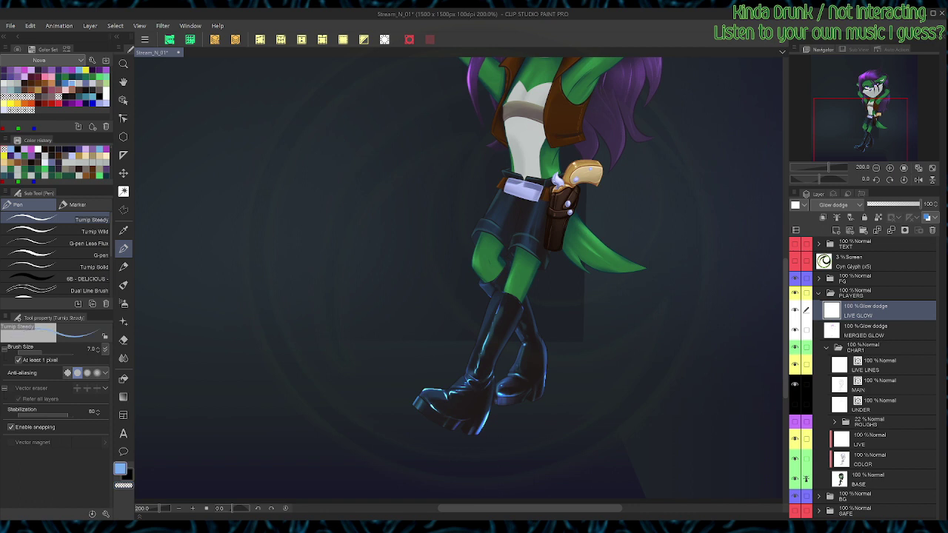
left_click_drag(481, 283, 491, 287)
key("c")
key("g")
key("p")
key("g")
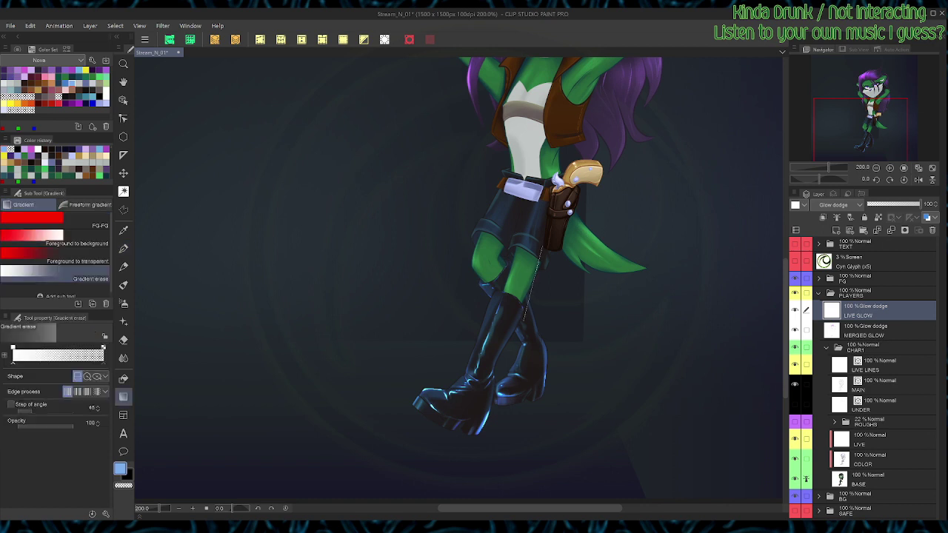
key("p")
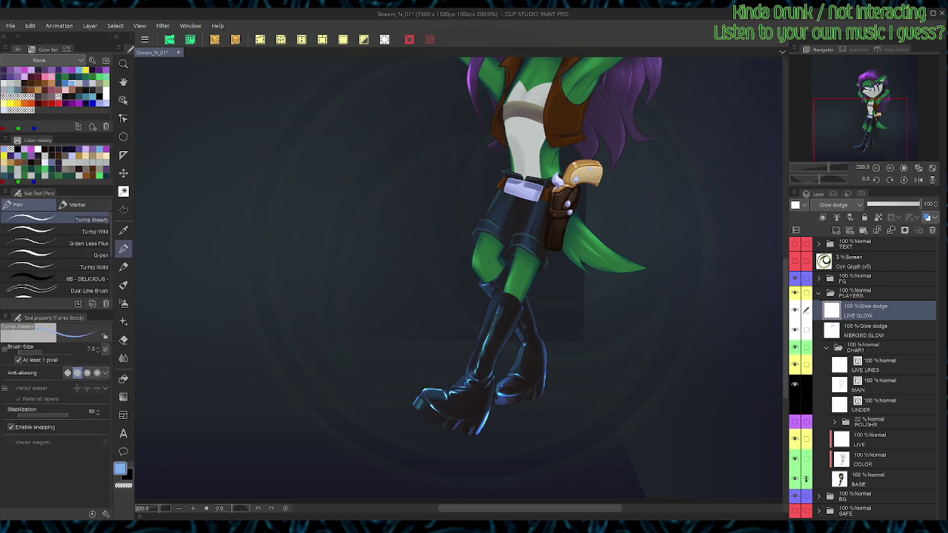
key("ctrl+s")
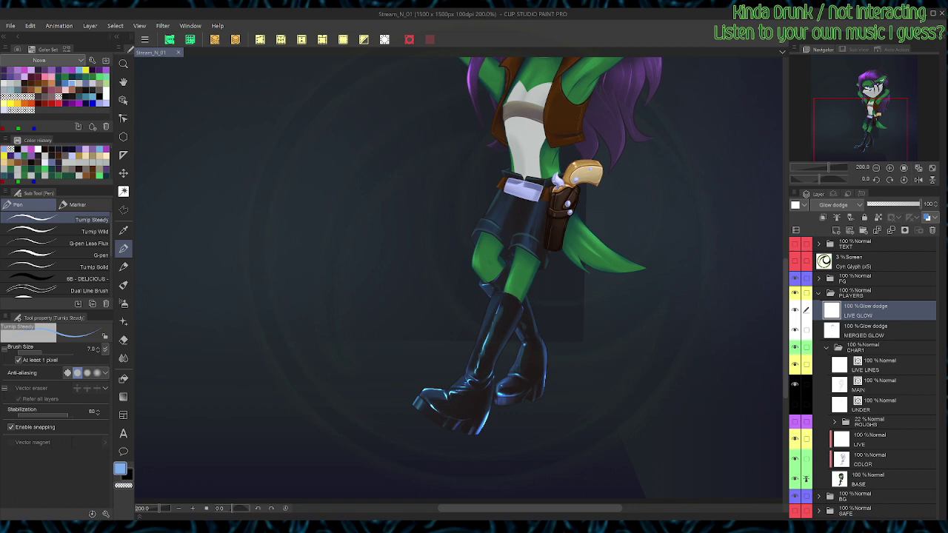
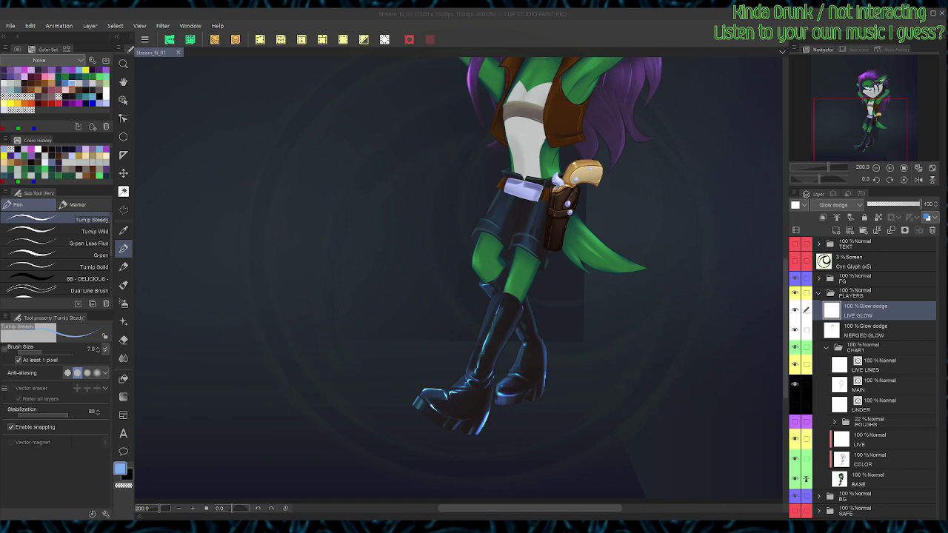
Step: Outline the dark shorts' cuffs and outer edges with light blue Turnip Steady rim light
key("space")
left_click_drag(473, 274, 443, 335)
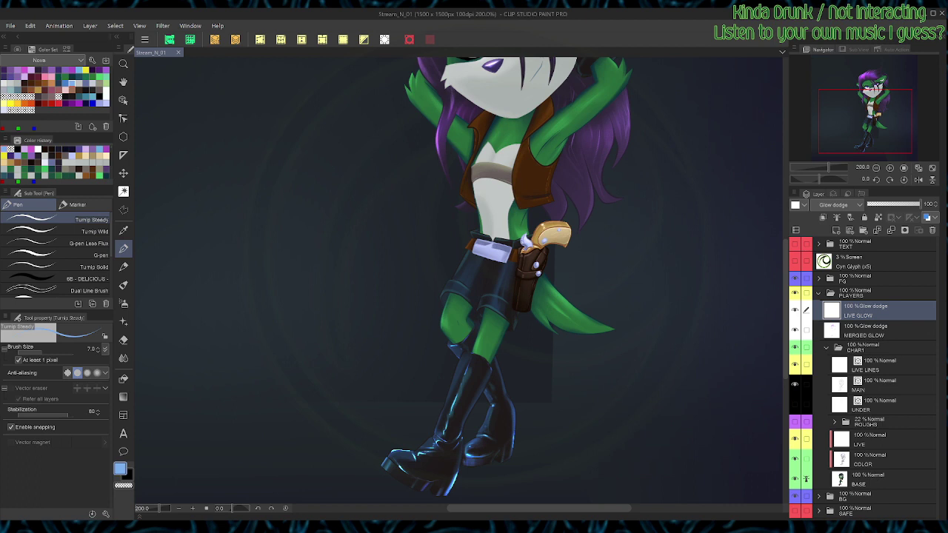
left_click_drag(445, 287, 440, 295)
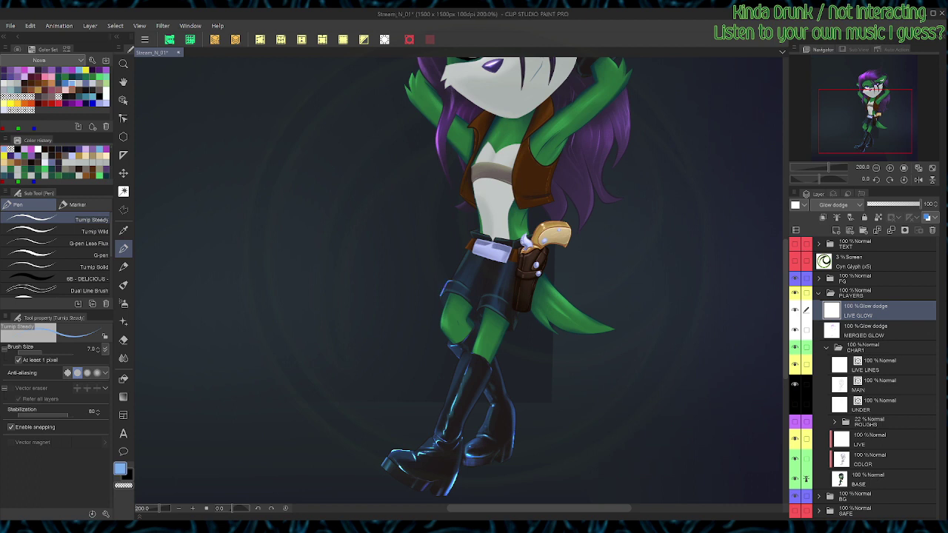
left_click_drag(463, 259, 451, 281)
mouse_move(484, 297)
left_mouse_down()
mouse_move(478, 309)
mouse_move(484, 294)
left_mouse_up()
Step: Draw light blue rim light with Turnip Steady along the edges of the dark armband behind the face
key("space")
key("space")
left_click_drag(489, 267, 471, 328)
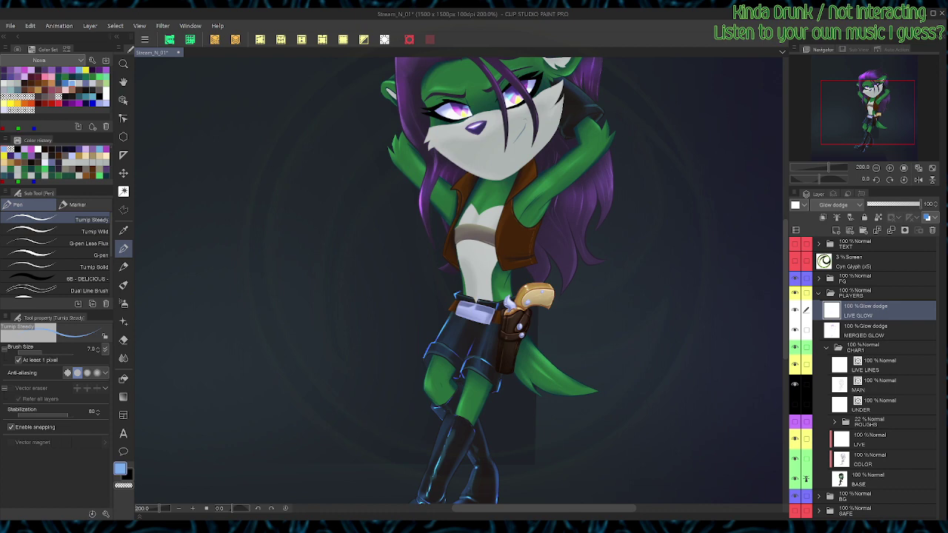
key("space")
left_click_drag(475, 300, 461, 364)
left_click_drag(583, 168, 589, 176)
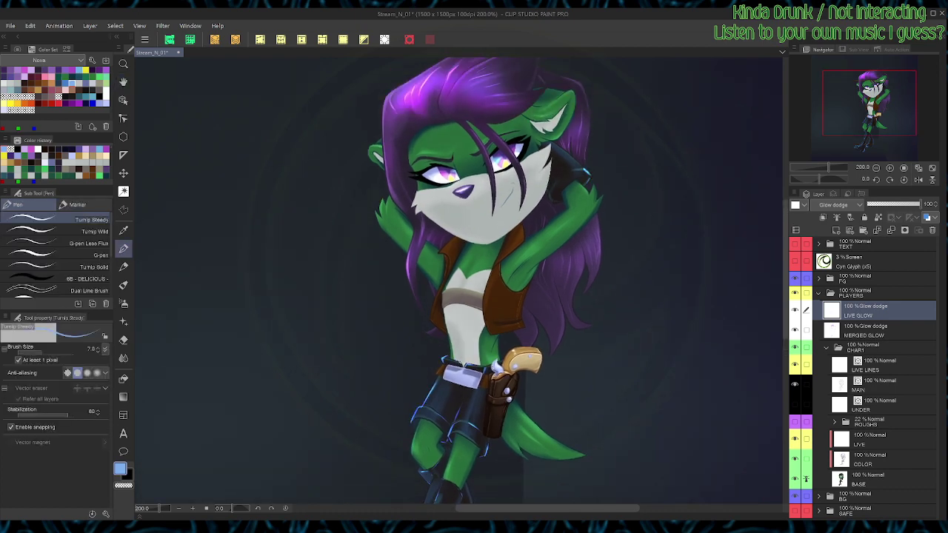
left_click_drag(558, 146, 570, 156)
Step: Add light blue Boxxy Hard shine to the dark armband and soften its glow with transparent Boxxy Hard strokes
key("b")
left_click_drag(591, 170, 561, 183)
key("r")
mouse_move(644, 105)
left_mouse_down()
mouse_move(603, 80)
mouse_move(529, 70)
mouse_move(285, 213)
mouse_move(368, 242)
mouse_move(382, 275)
left_mouse_up()
key("c")
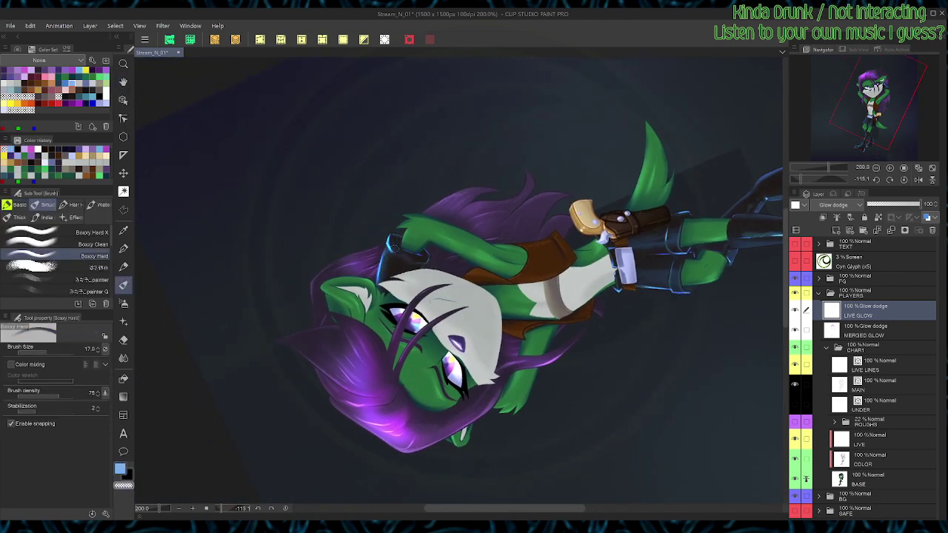
key("ctrl+@")
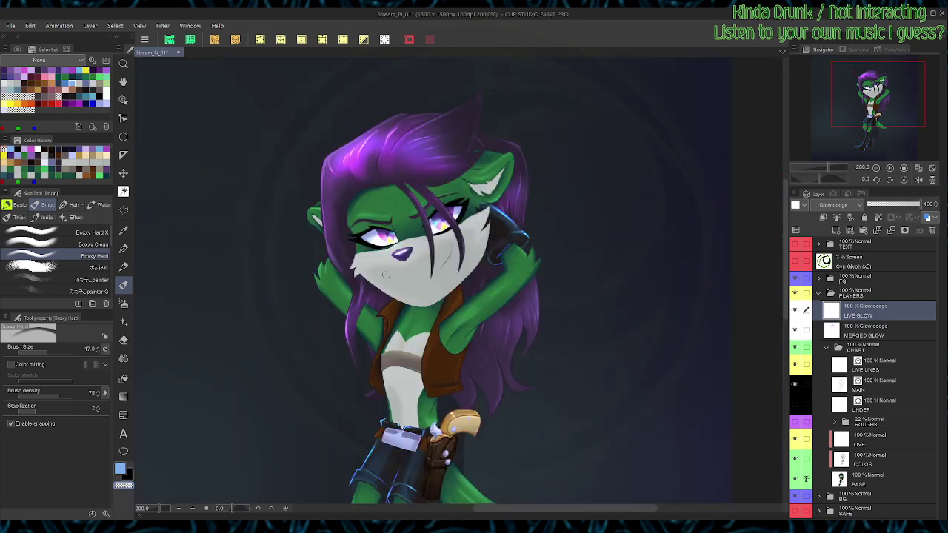
key("c")
mouse_move(491, 259)
left_mouse_down()
mouse_move(521, 237)
mouse_move(496, 241)
left_mouse_up()
key("c")
left_click_drag(492, 201, 518, 224)
Step: Add soft light blue shine to the dark shorts with Boxxy Hard and fade their rim light using transparent color
left_click_drag(512, 340, 534, 171)
key("c")
mouse_move(396, 271)
left_mouse_down()
mouse_move(372, 321)
mouse_move(401, 269)
left_mouse_up()
key("c")
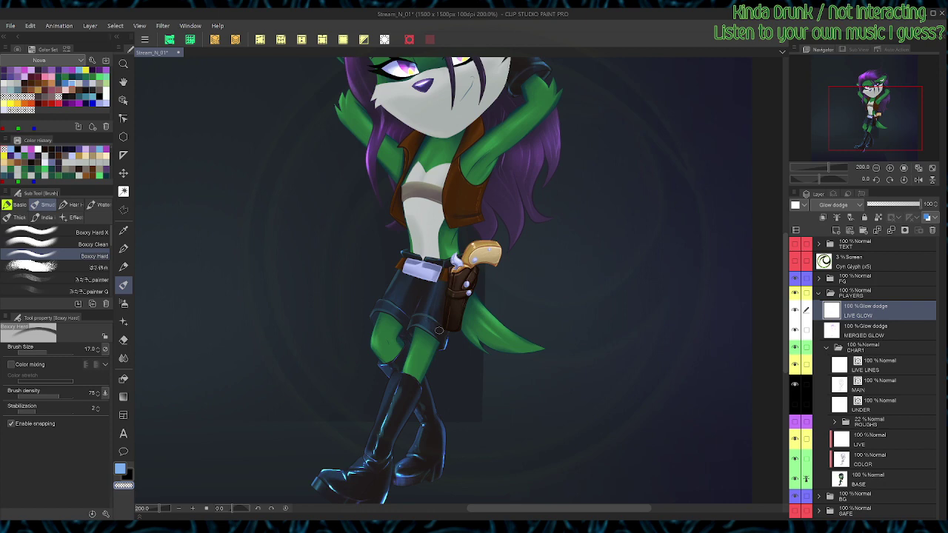
left_click_drag(451, 276, 456, 319)
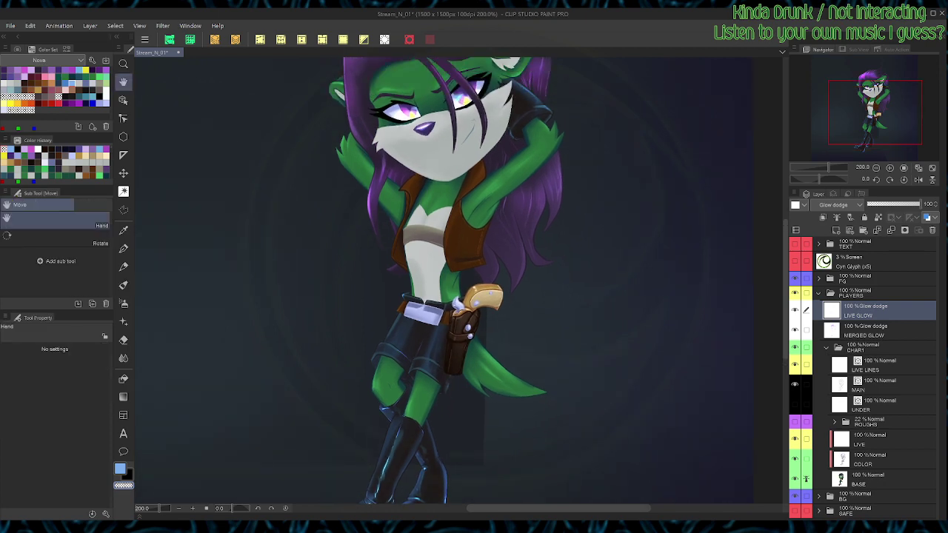
left_click_drag(453, 223, 445, 224)
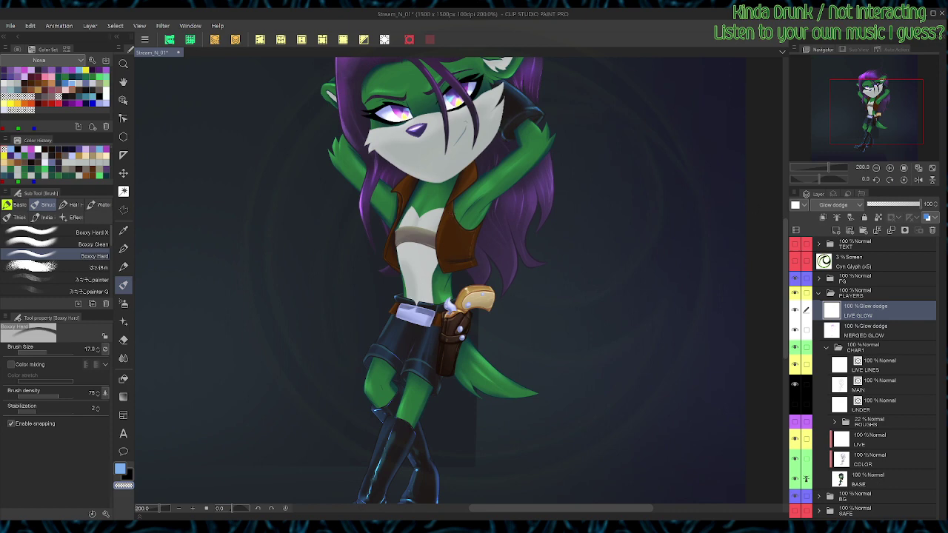
Step: Duplicate the LIVE GLOW layer with the upper copy at 54% opacity and apply the filter to the lower copy
left_click(384, 40)
left_click(896, 204)
left_click(873, 331)
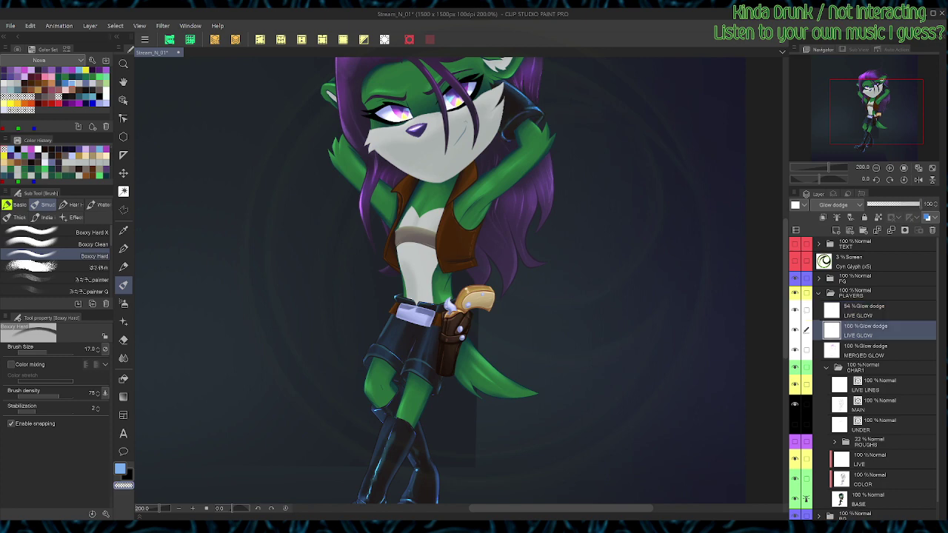
left_click(214, 40)
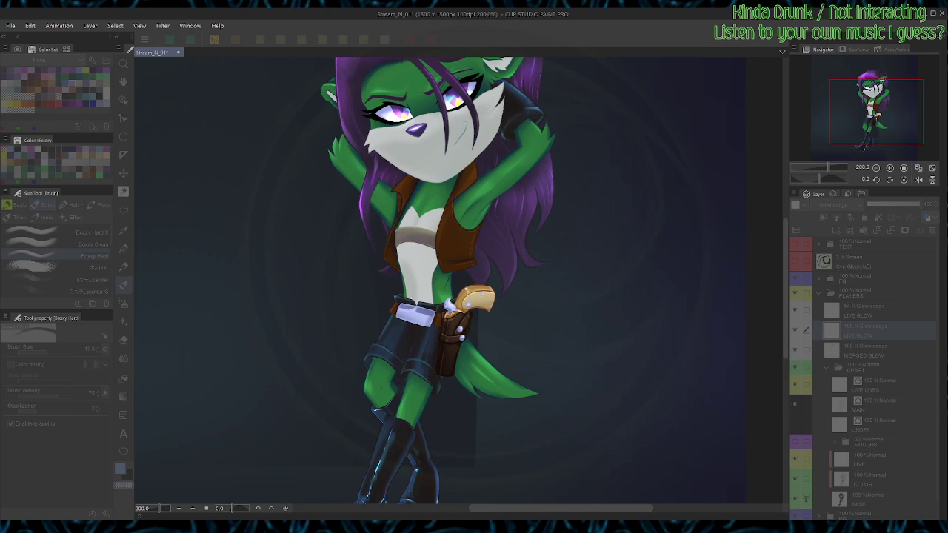
key("Return")
Step: Set the upper LIVE GLOW copy to 17% opacity, merge it into the lower one, and save the illustration
left_click(873, 311)
left_click_drag(895, 204, 909, 204)
left_click(875, 204)
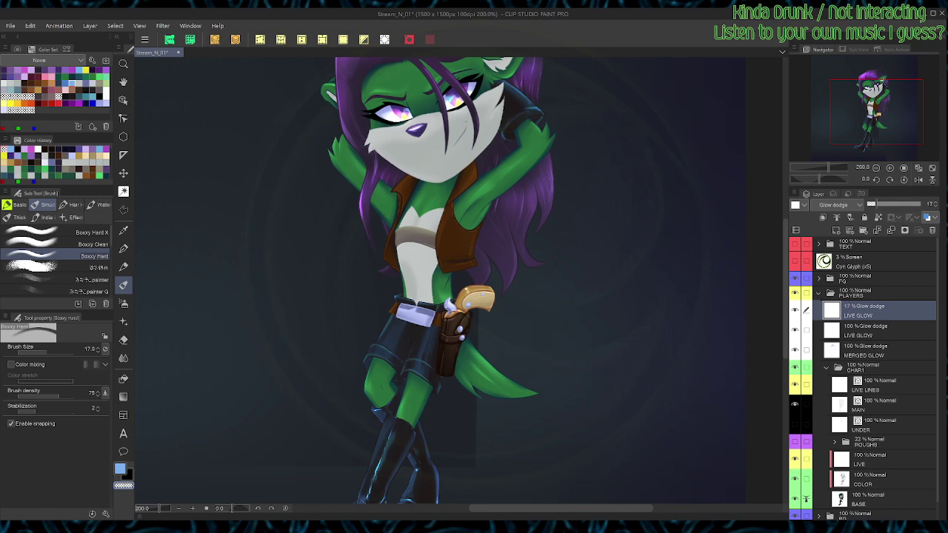
key("ctrl+e")
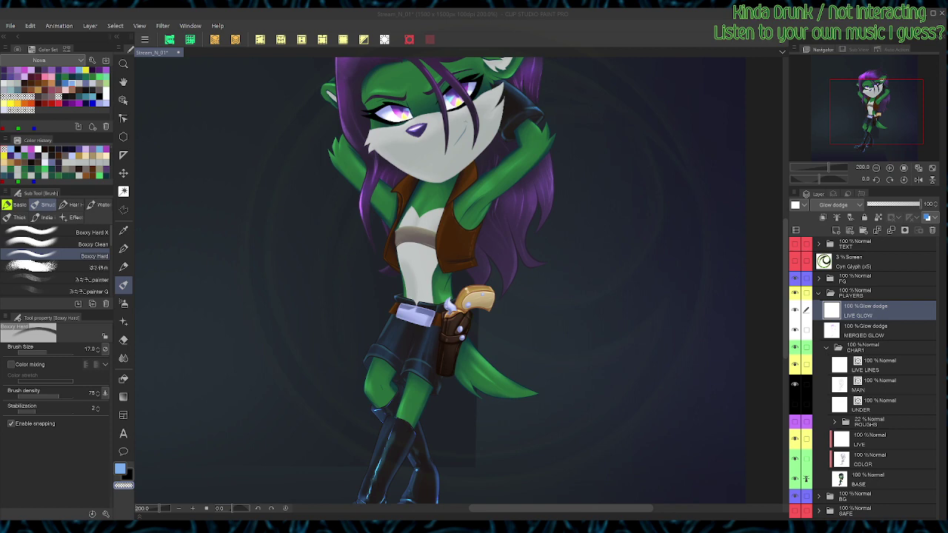
key("ctrl+s")
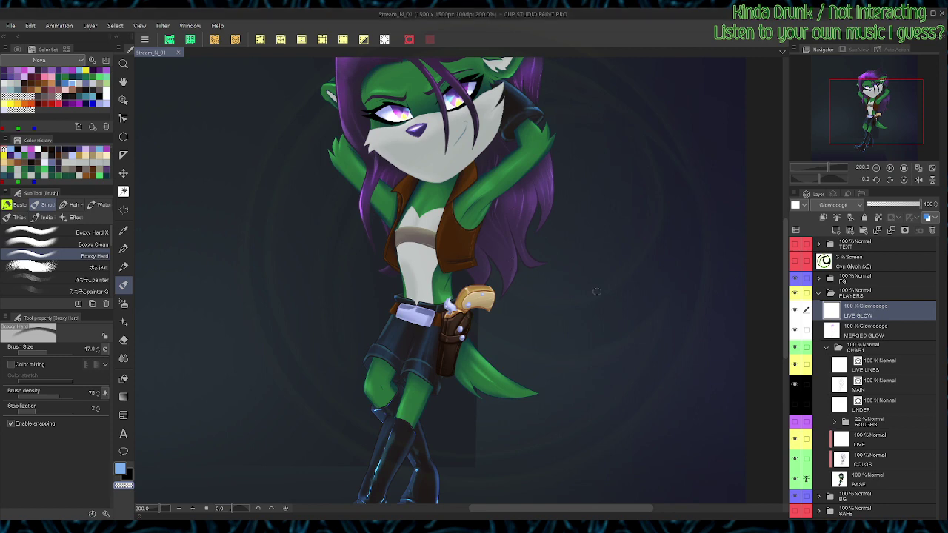
Step: Select the belt buckle's color area with Ref Base and paint light blue shine across it using the textured brush below Boxxy Hard
key("ctrl+d")
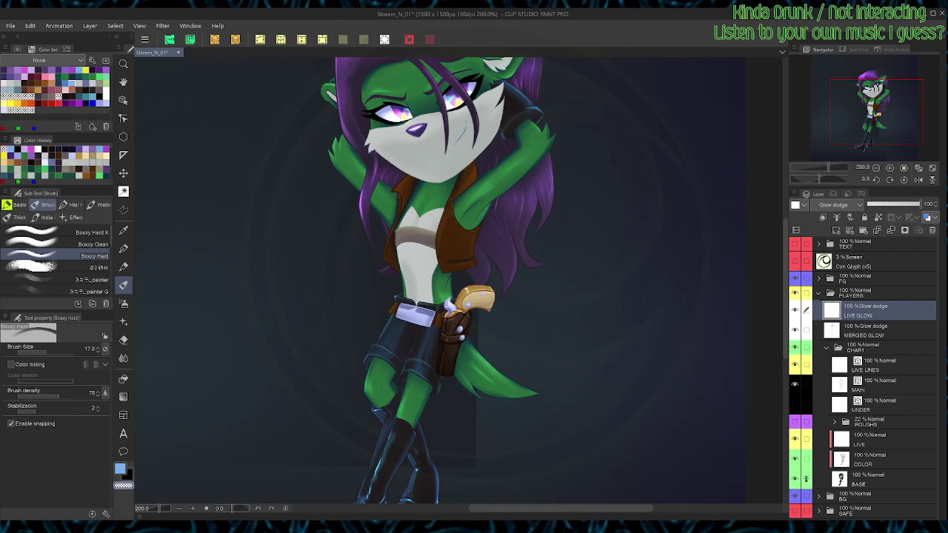
key("w")
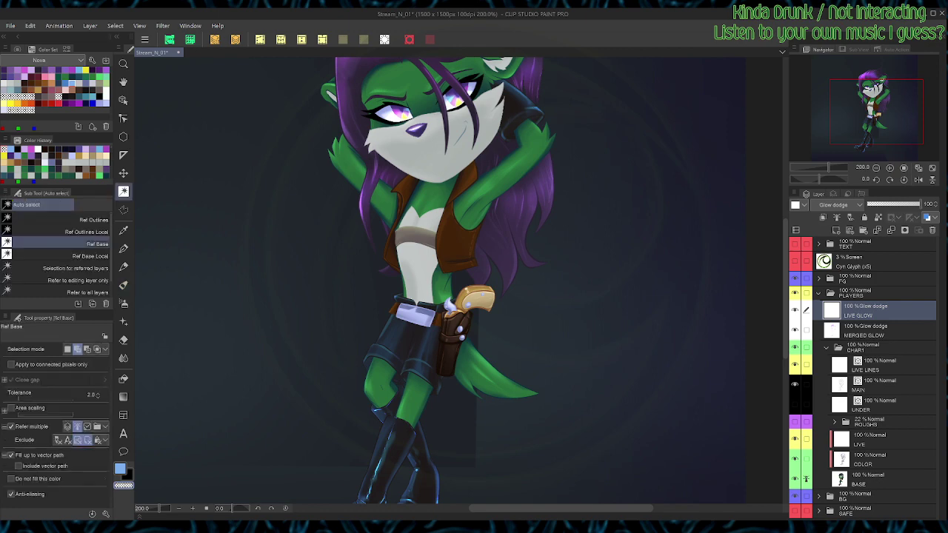
left_click(416, 316)
key("b")
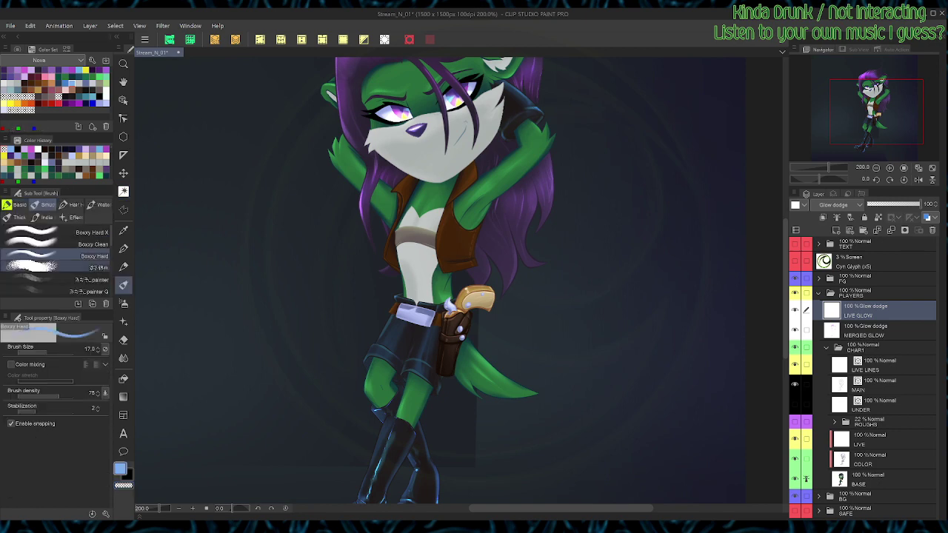
left_click(67, 266)
mouse_move(403, 310)
left_mouse_down()
mouse_move(427, 319)
mouse_move(454, 311)
left_mouse_up()
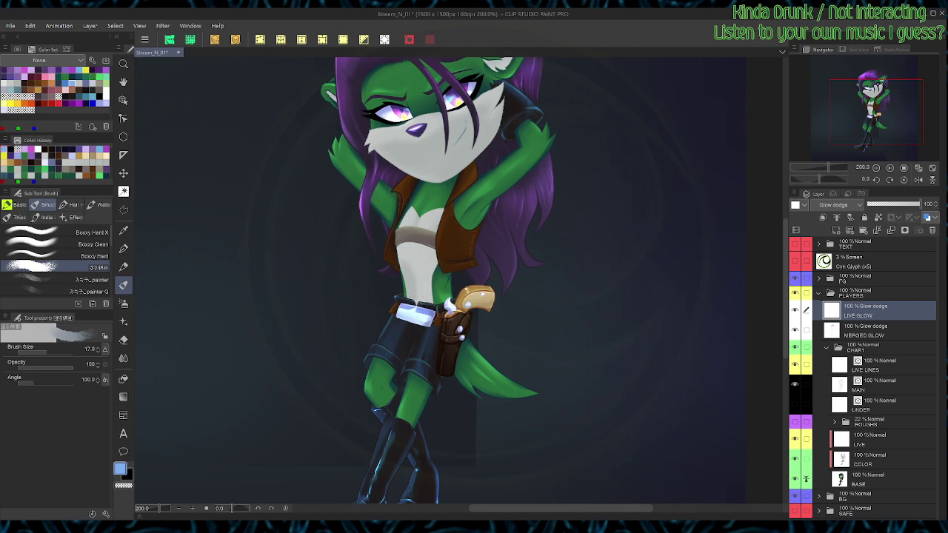
Step: Paint white highlights on the belt buckle with the textured brush at size 7, then return to Boxxy Hard without a selection
left_click(106, 95)
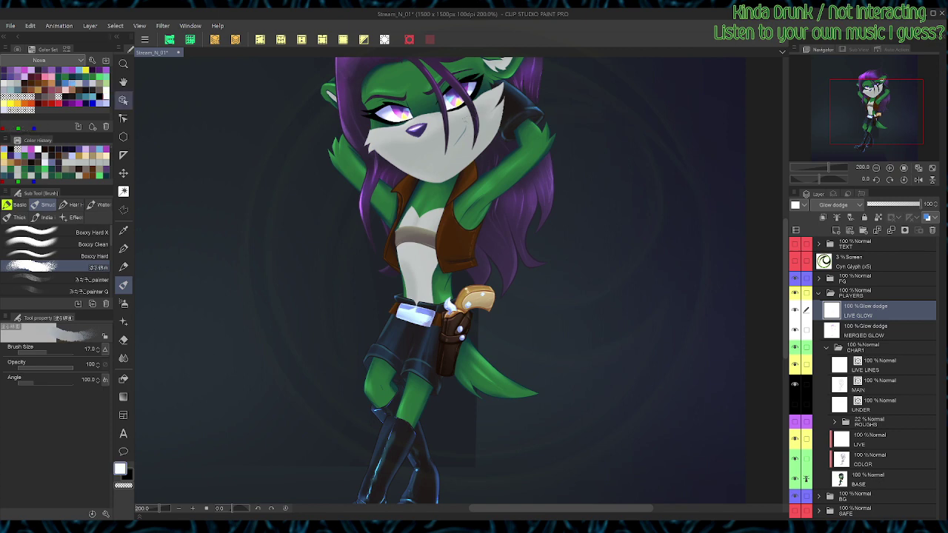
key("bracketleft")
key("bracketleft")
key("bracketleft")
key("bracketleft")
key("bracketleft")
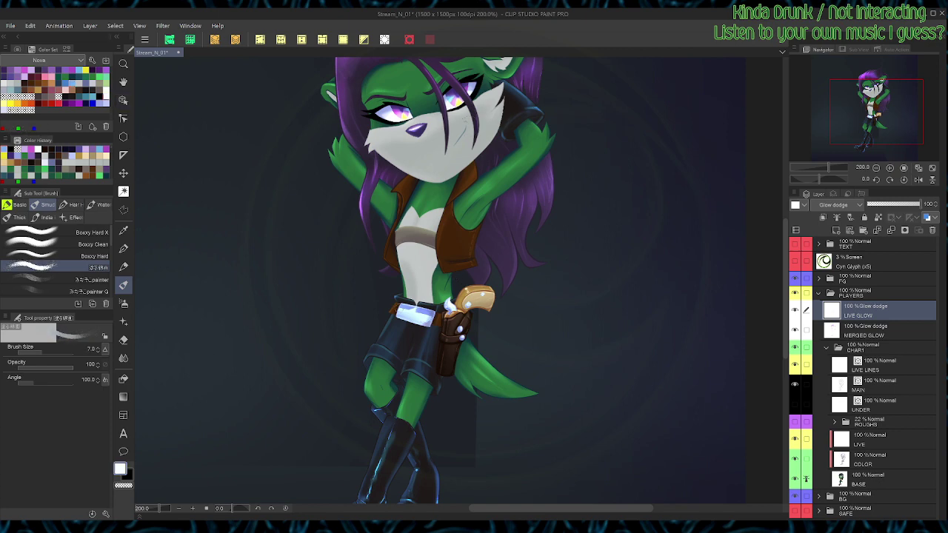
left_click_drag(404, 318, 400, 315)
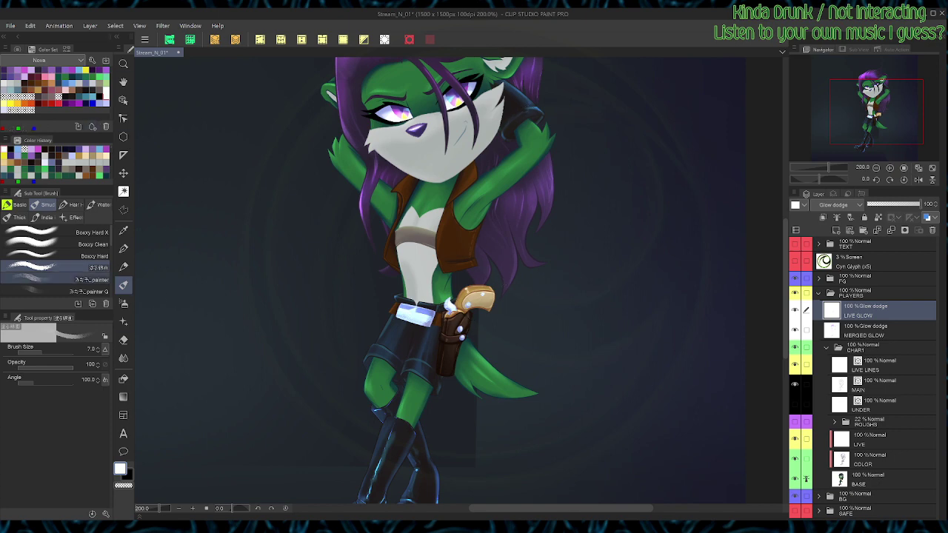
left_click(55, 256)
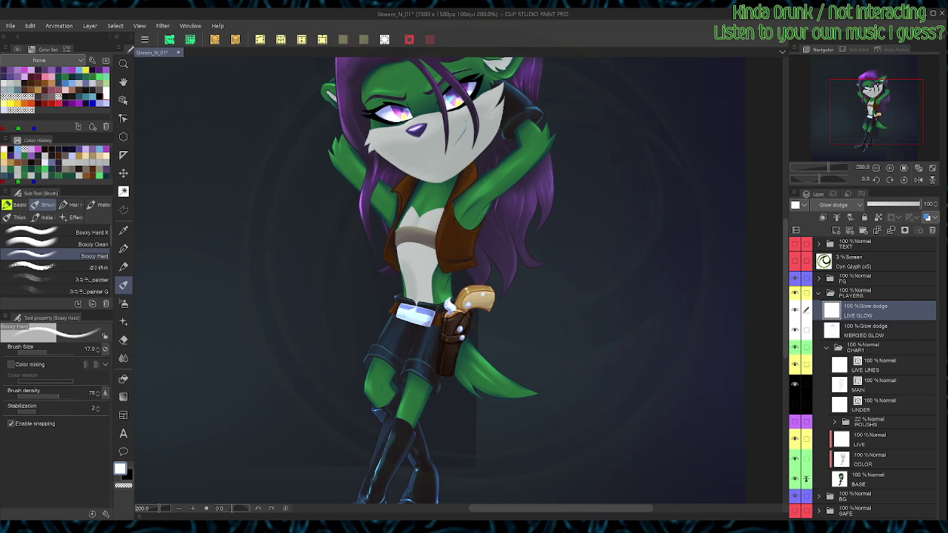
Step: Duplicate the LIVE GLOW layer, set the upper copy to 41% opacity, and apply the filter to the lower copy
key("ctrl+c")
key("ctrl+v")
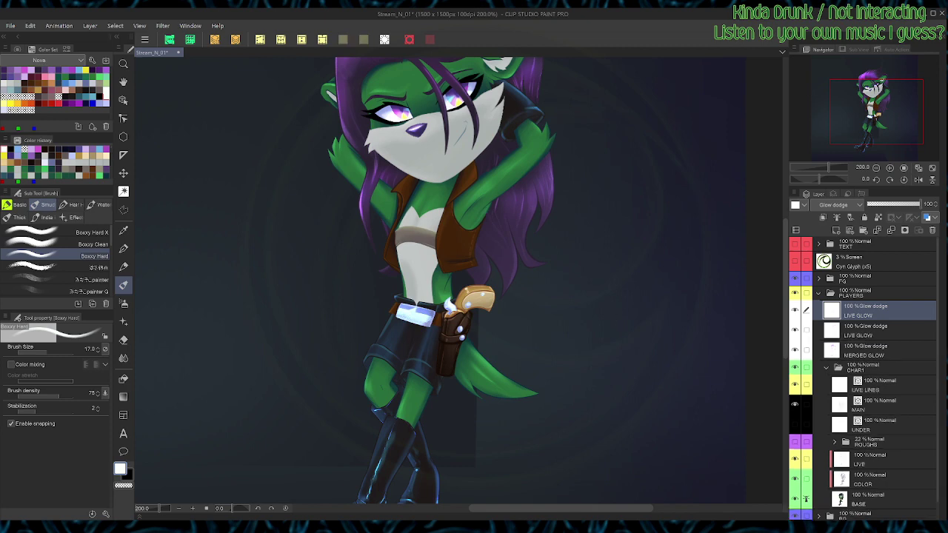
left_click(889, 204)
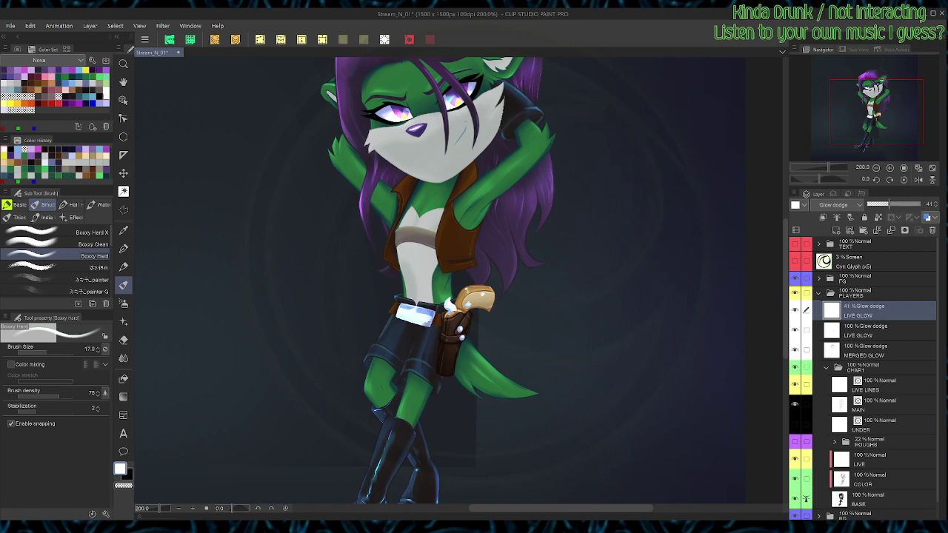
left_click(881, 331)
left_click(214, 40)
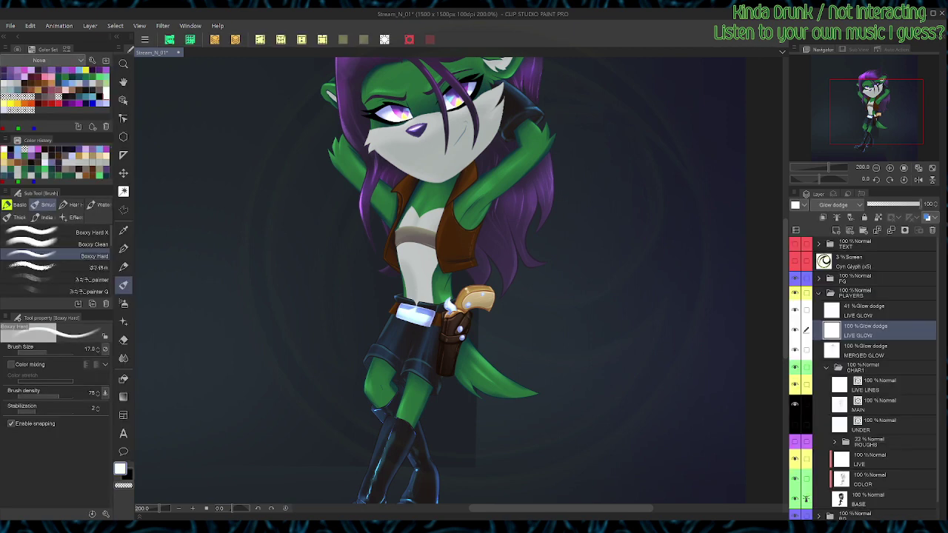
Step: Set the lower LIVE GLOW layer to 47% opacity, merge the upper copy into it, and save the illustration
left_click(892, 204)
left_click(875, 311)
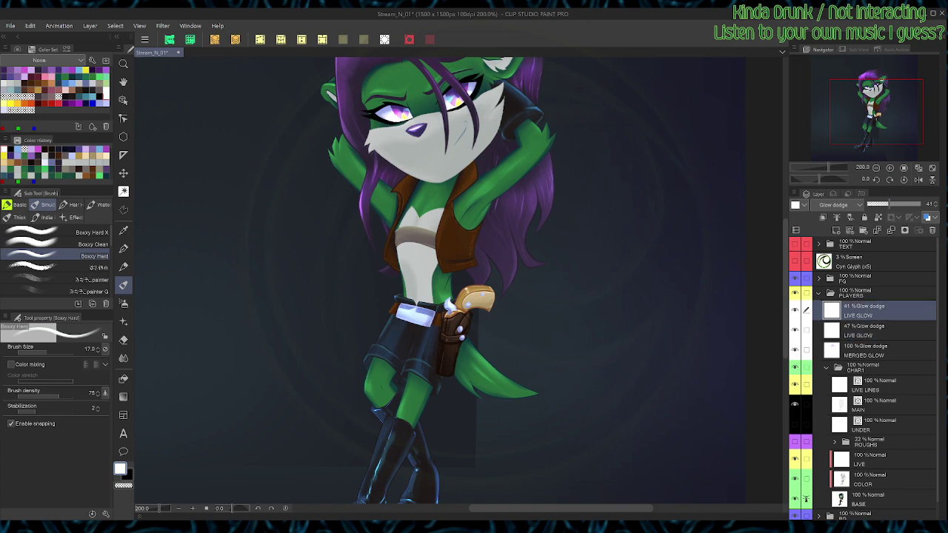
key("ctrl+e")
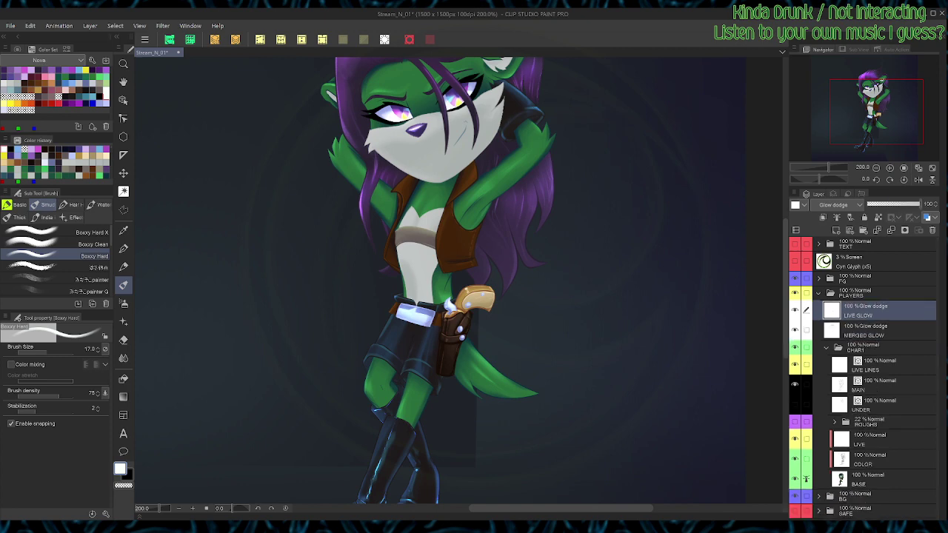
key("ctrl+s")
key("ctrl+s")
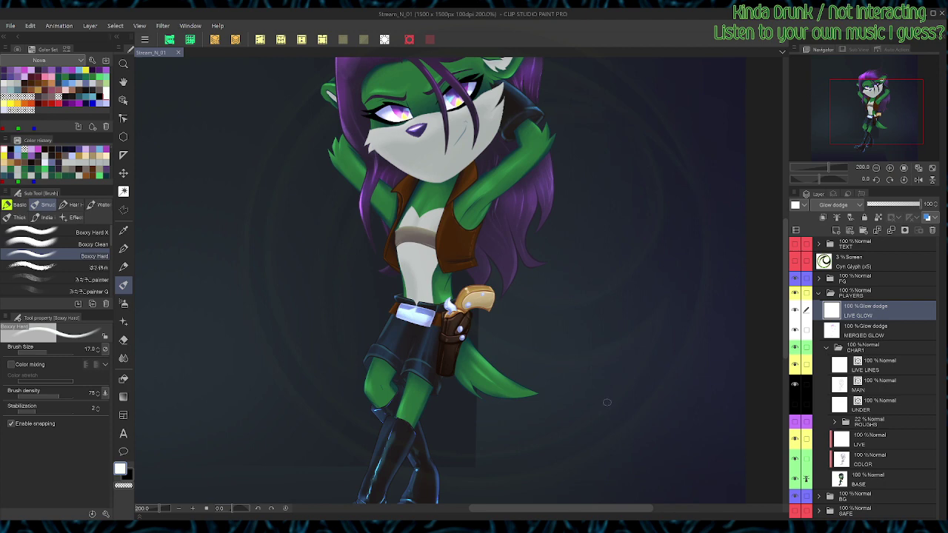
Step: Duplicate the CHAR1 folder and nest the copy inside the original CHAR1 folder, directly below the UNDER layer
key("space")
left_click_drag(606, 402, 621, 456)
scroll(491, 216, "down", 1)
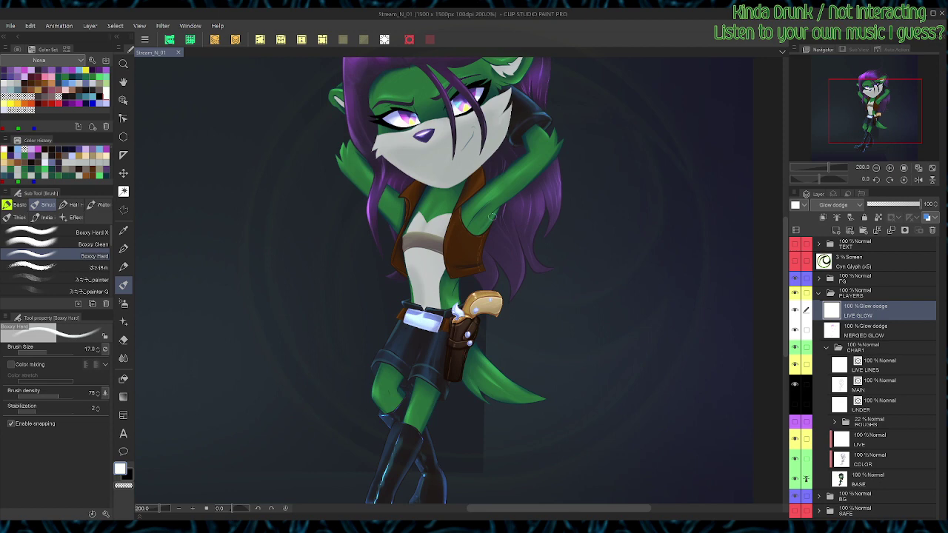
key("ctrl+minus")
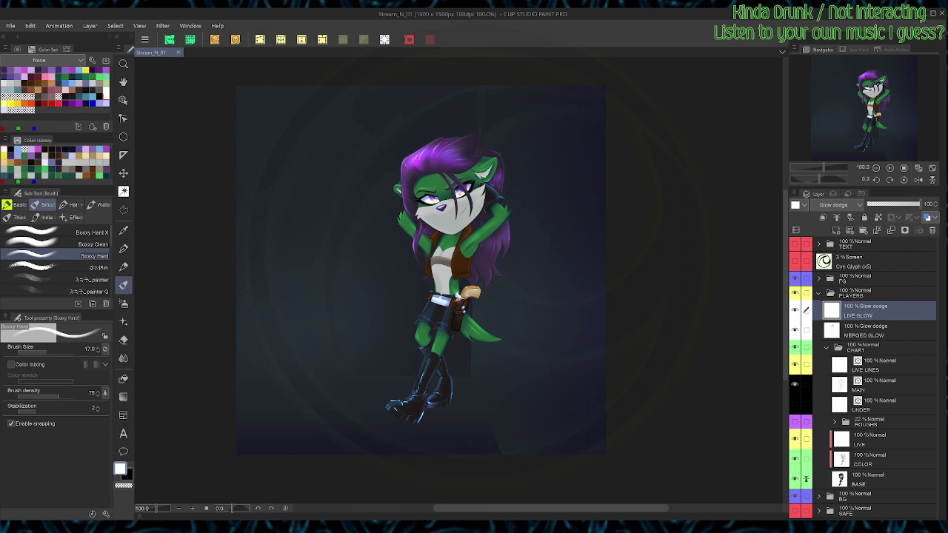
left_click(873, 293)
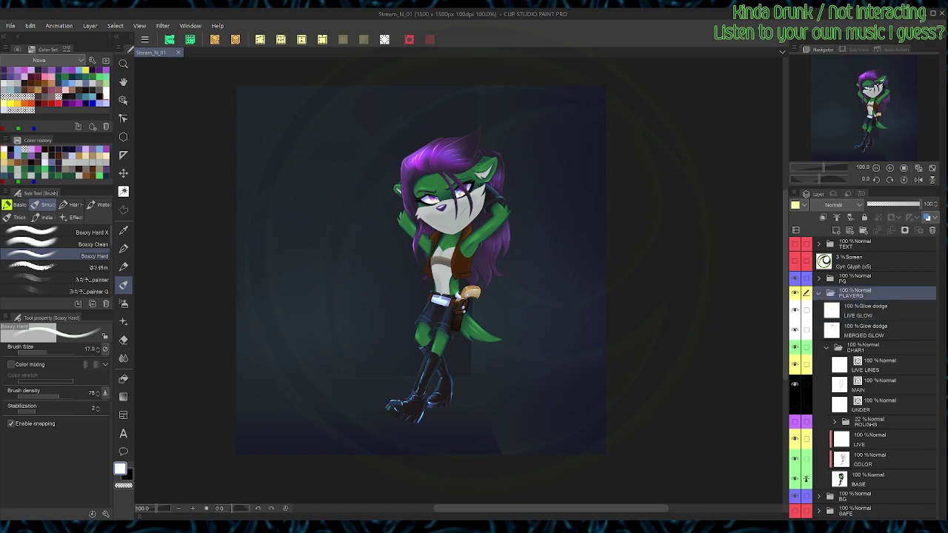
left_click(873, 347)
key("ctrl+v")
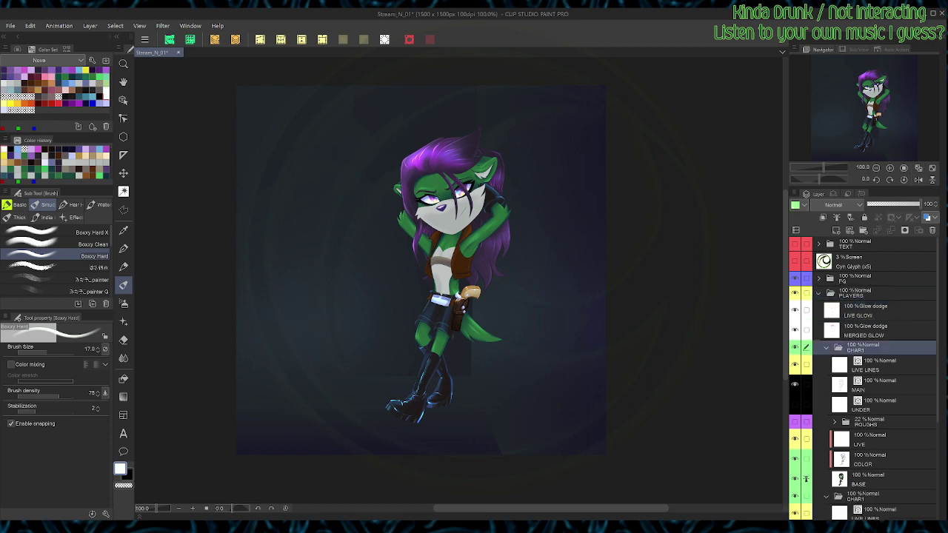
left_click(826, 347)
left_click_drag(874, 347, 874, 428)
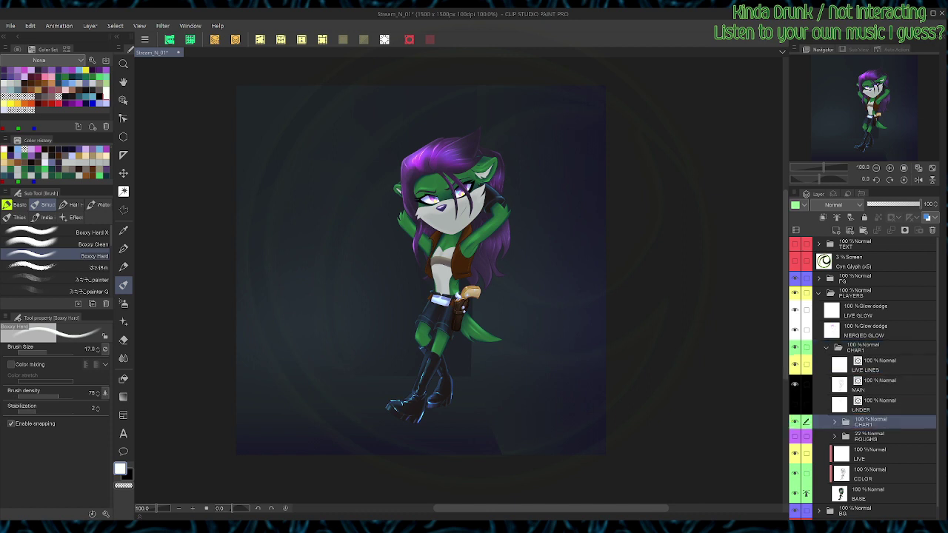
Step: Check the contents of the outer CHAR1 folder's ROUGHS subfolder and take that subfolder out of the group
left_click(834, 436)
left_click(874, 437)
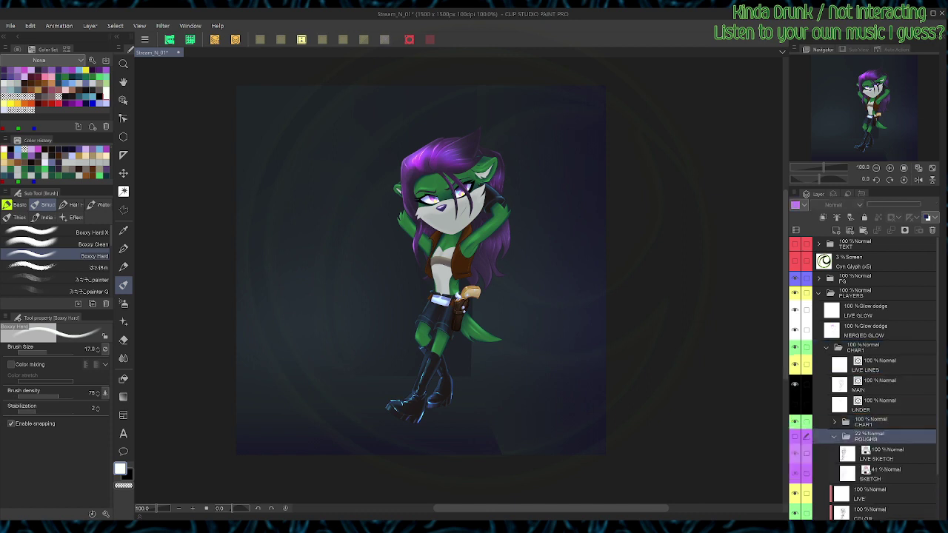
scroll(874, 437, "down", 2)
left_click(835, 387)
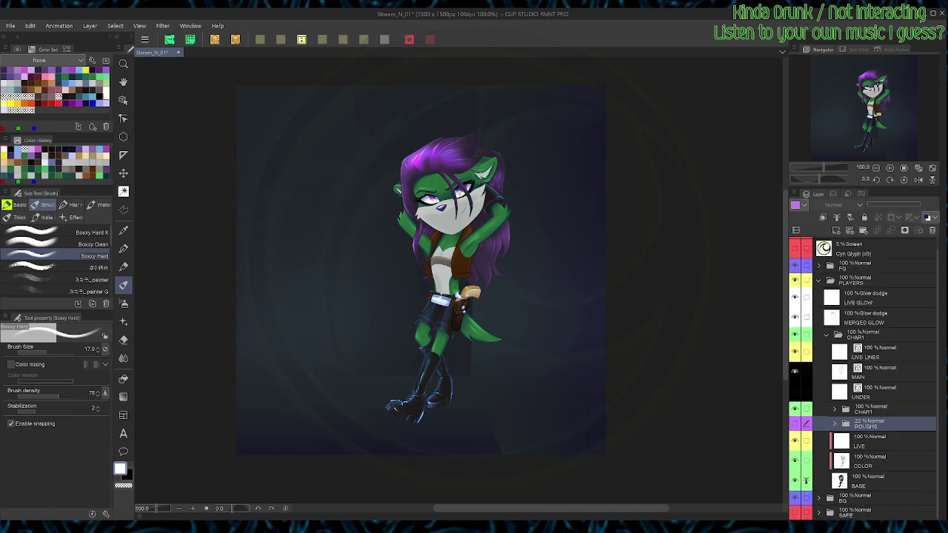
left_click_drag(873, 424, 873, 512)
Step: Check the contents of the nested CHAR1 copy and move it out of the PLAYERS folder, directly above BG
left_click(874, 422)
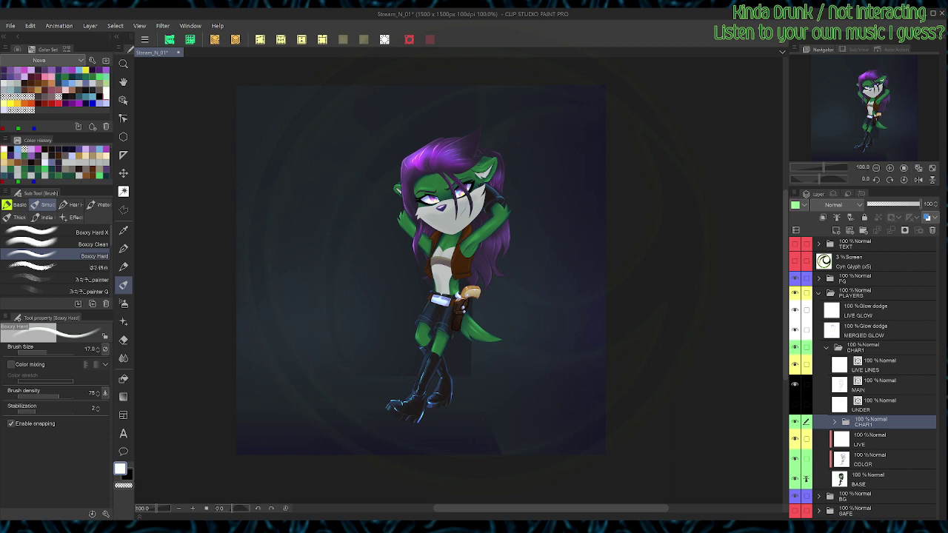
left_click(835, 422)
scroll(834, 422, "down", 2)
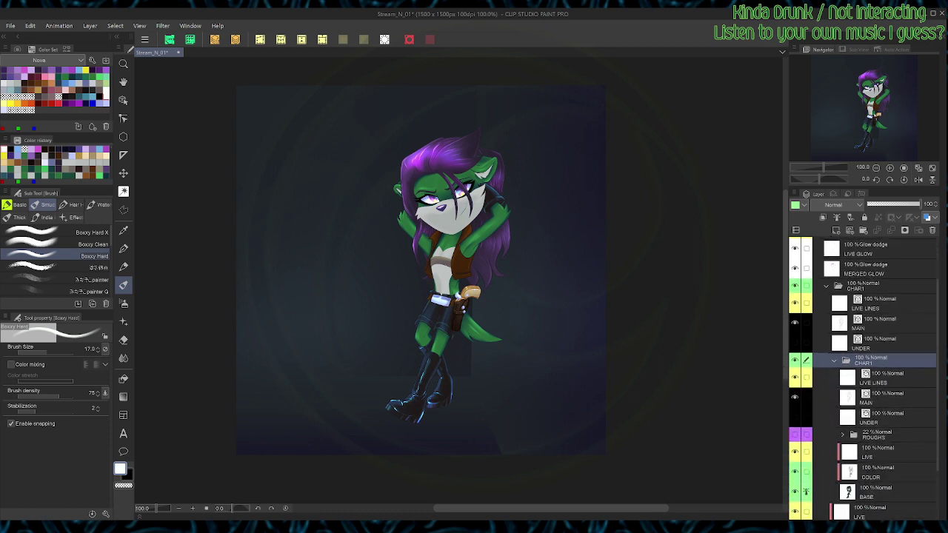
left_click(834, 360)
left_click_drag(873, 422, 873, 489)
left_click_drag(803, 489, 803, 489)
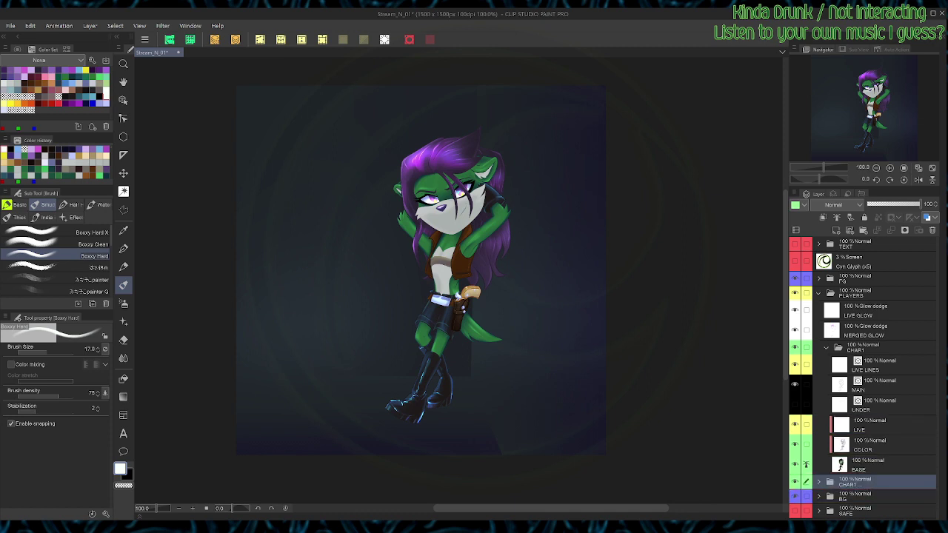
Step: Compare the two CHAR1 folders by toggling their visibility, try merging all visible layers, and undo the merge
left_click(826, 347)
left_click(794, 346)
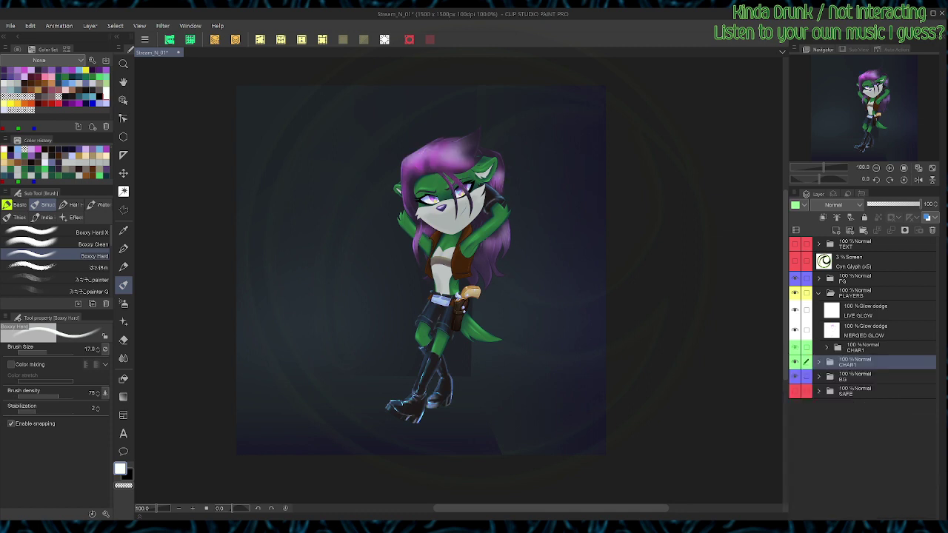
left_click(794, 347)
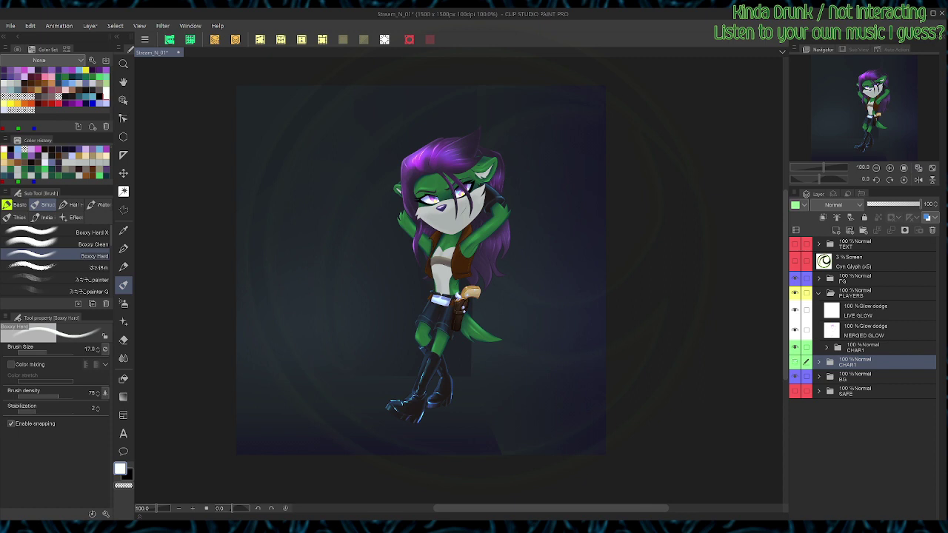
left_click(794, 362)
left_click(795, 361)
key("ctrl+shift+e")
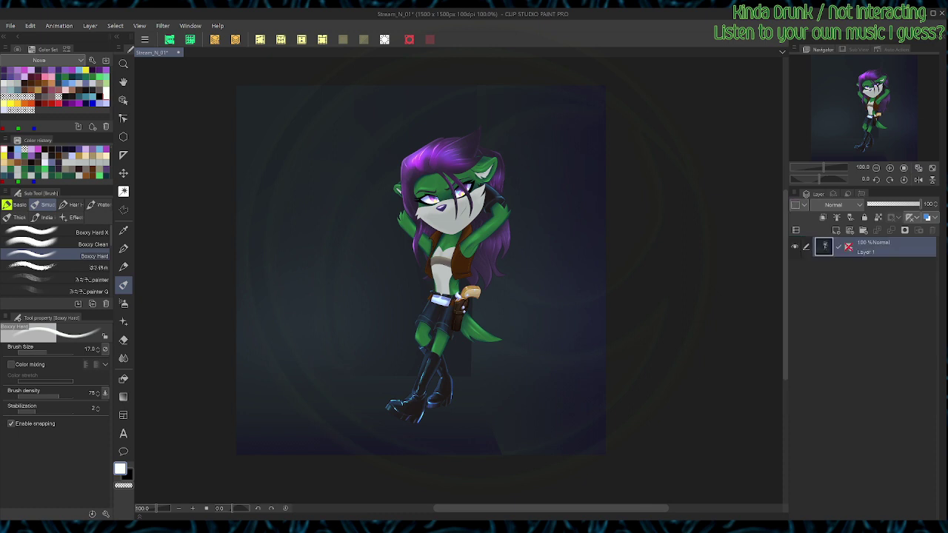
key("ctrl+z")
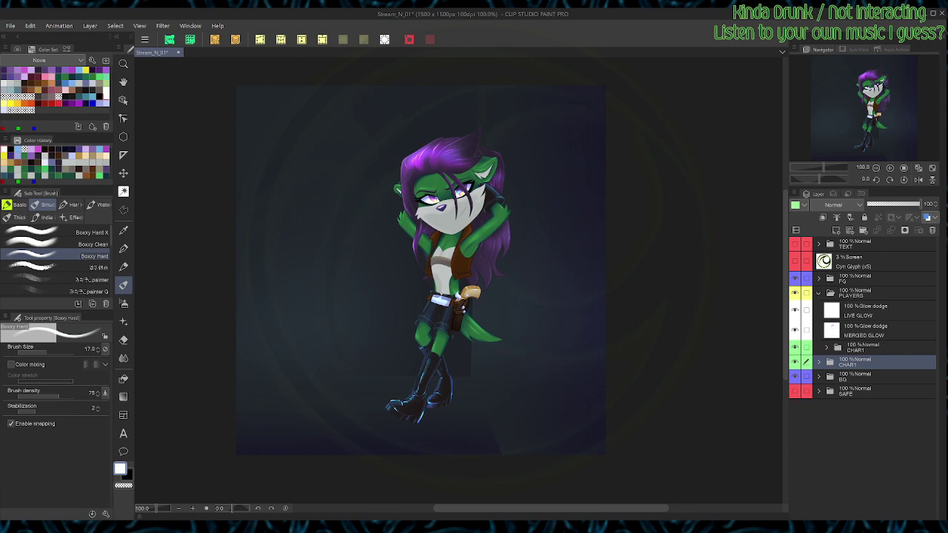
Step: Expand the lower CHAR1 folder and merge its LIVE LINES layer into MAIN
left_click(817, 362)
left_click(878, 379)
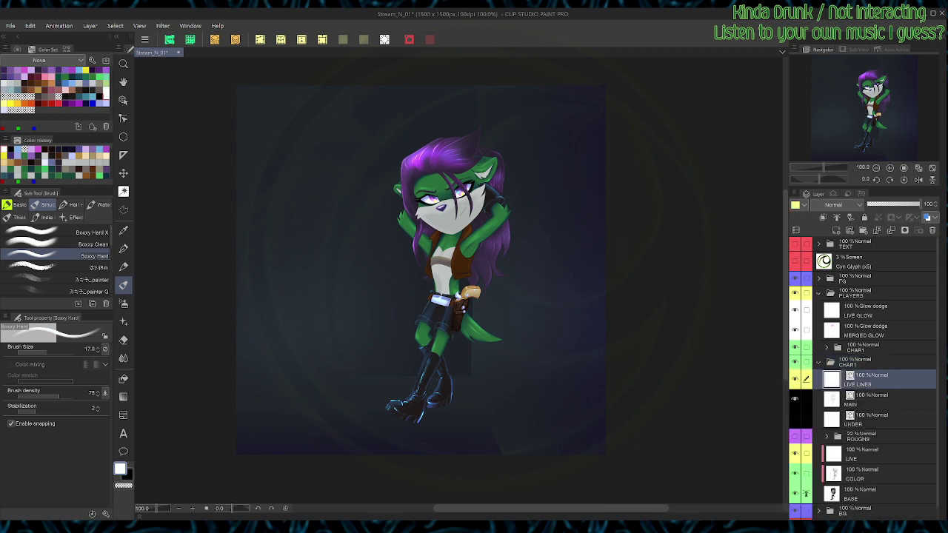
key("ctrl+e")
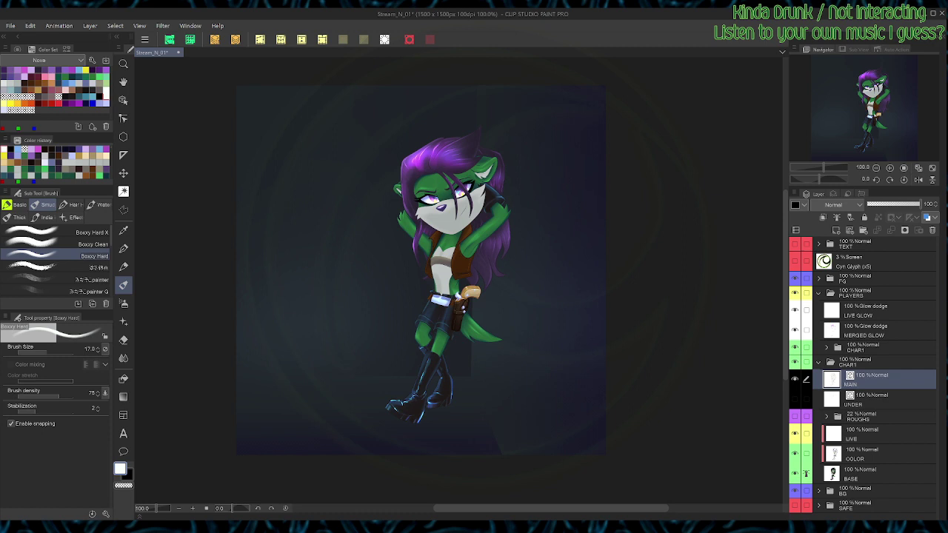
Step: Delete UNDER, ROUGHS, LIVE and COLOR from the lower CHAR1 folder, and merge MAIN into BASE
left_click(877, 400)
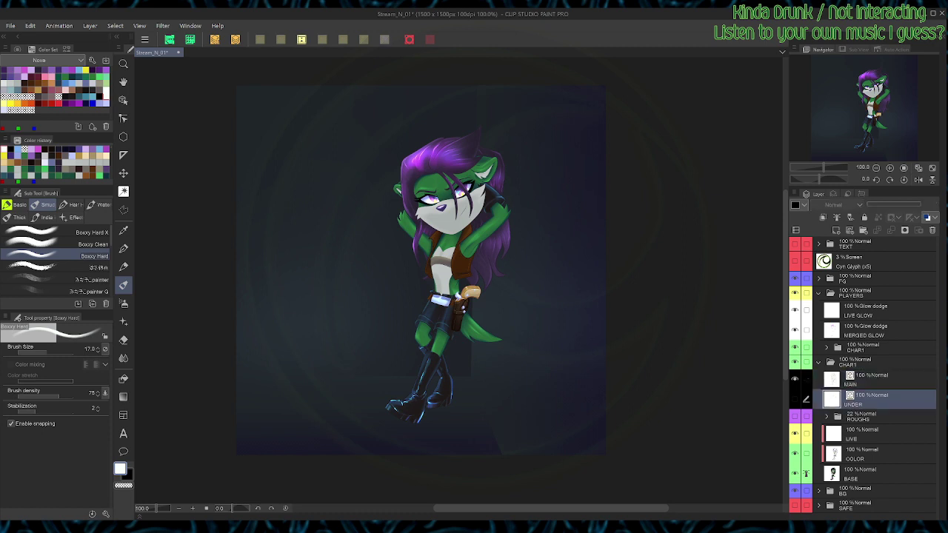
left_click(932, 230)
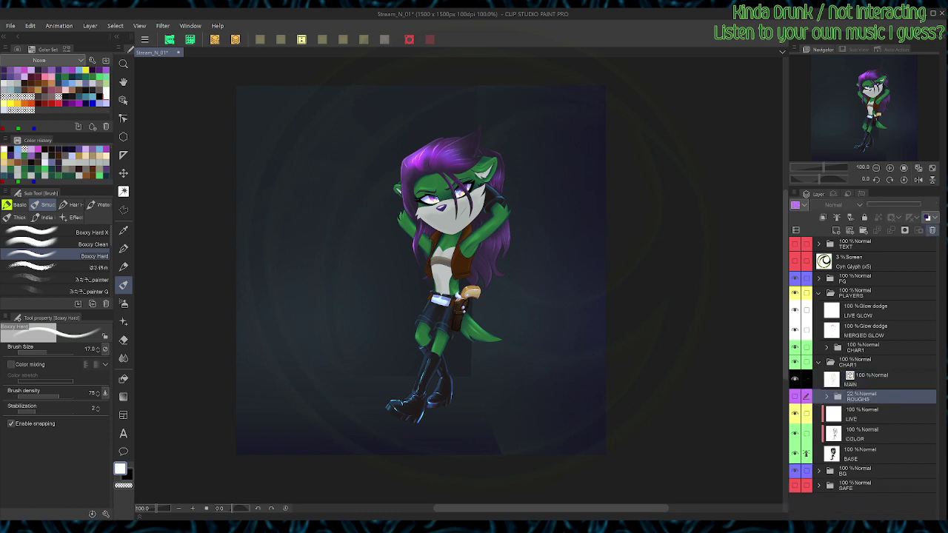
left_click(932, 230)
left_click(932, 230)
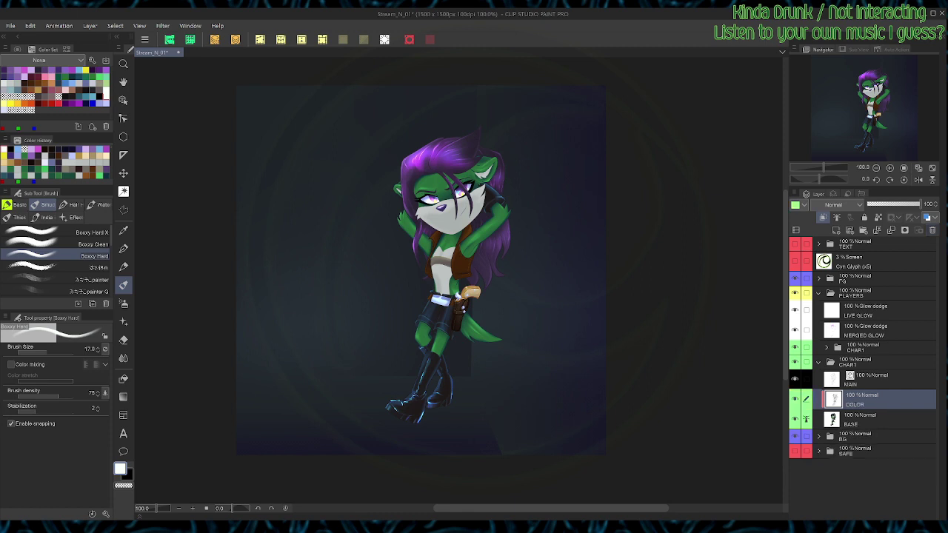
left_click(932, 231)
left_click(880, 380)
key("ctrl+e")
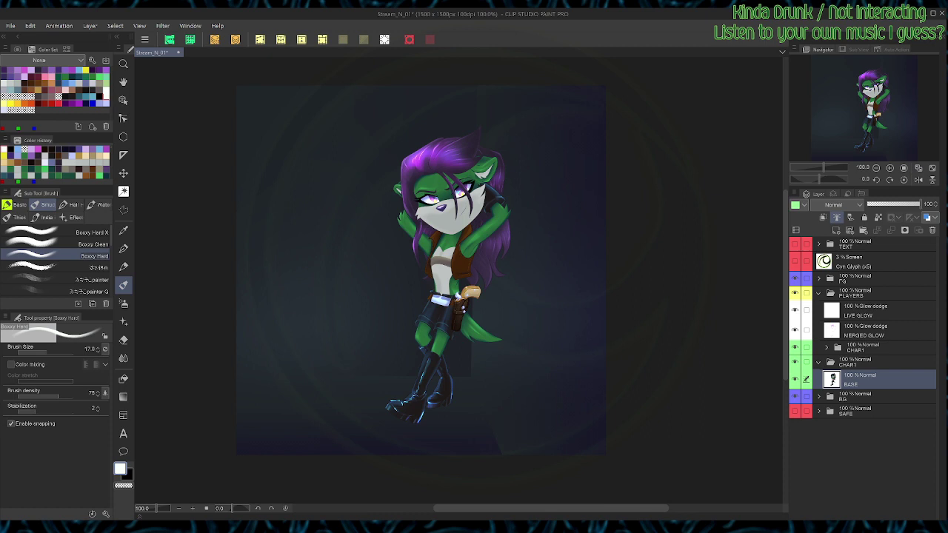
Step: Rename the merged BASE layer to Shadow, move it above its CHAR1 folder, and delete the emptied folder
type("Shadow")
key("Return")
left_click_drag(862, 379, 862, 355)
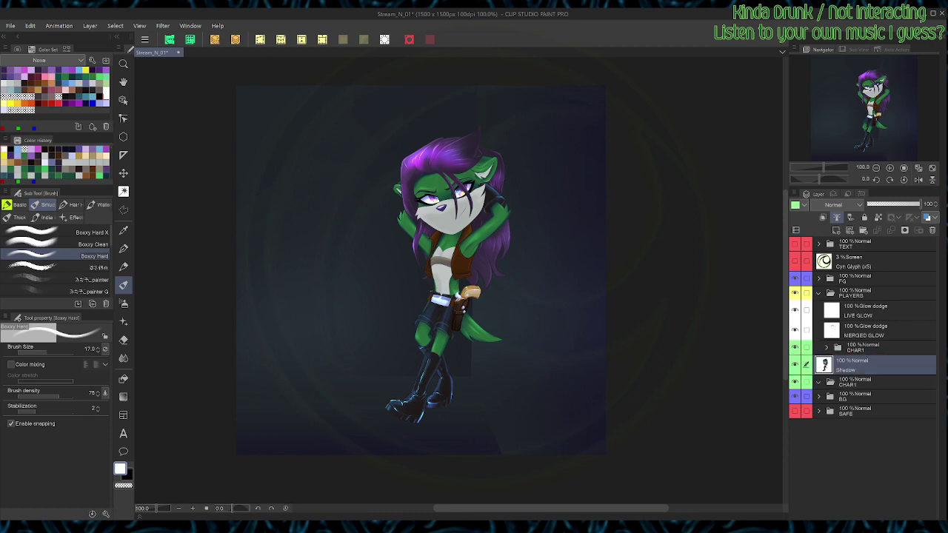
left_click(874, 382)
left_click(932, 230)
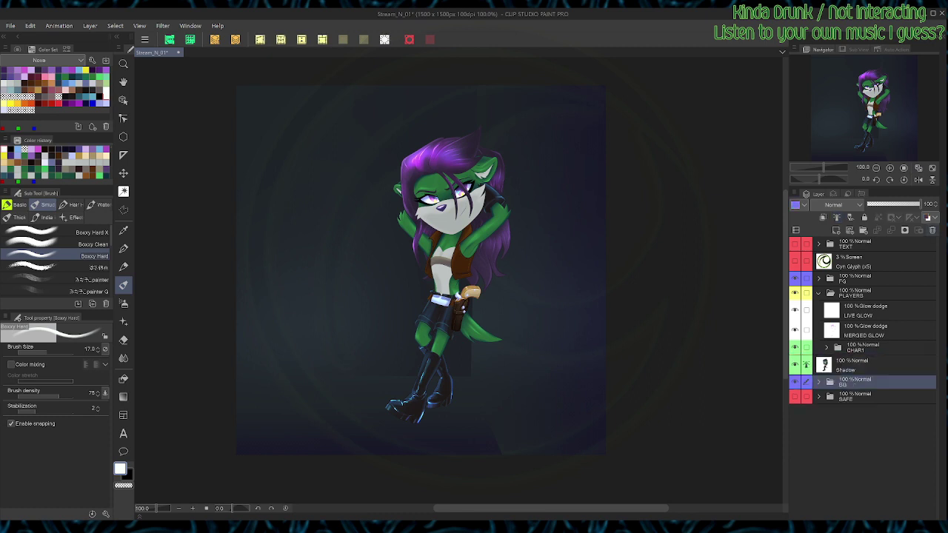
Step: Fill the Shadow layer's silhouette with dark navy blue and save the illustration
left_click(873, 365)
left_click(86, 103)
key("alt+Delete")
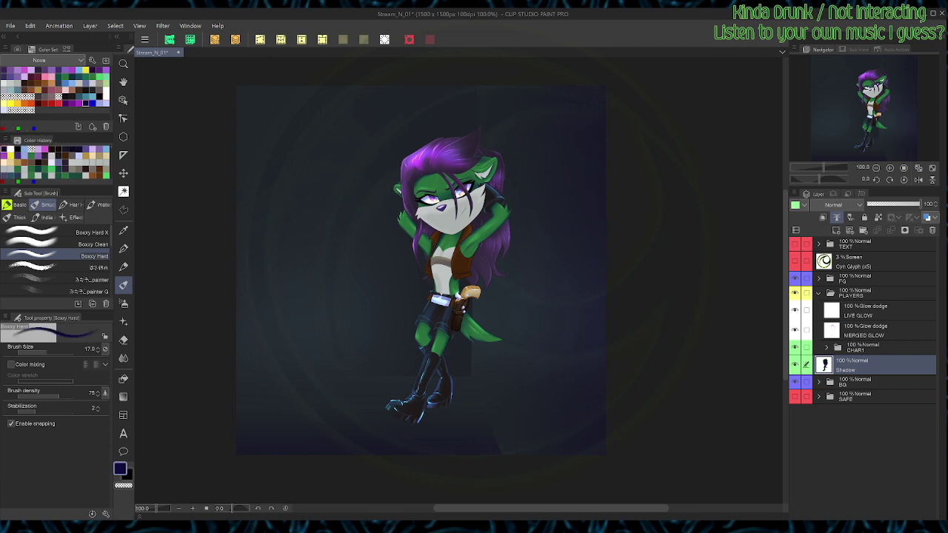
key("ctrl+s")
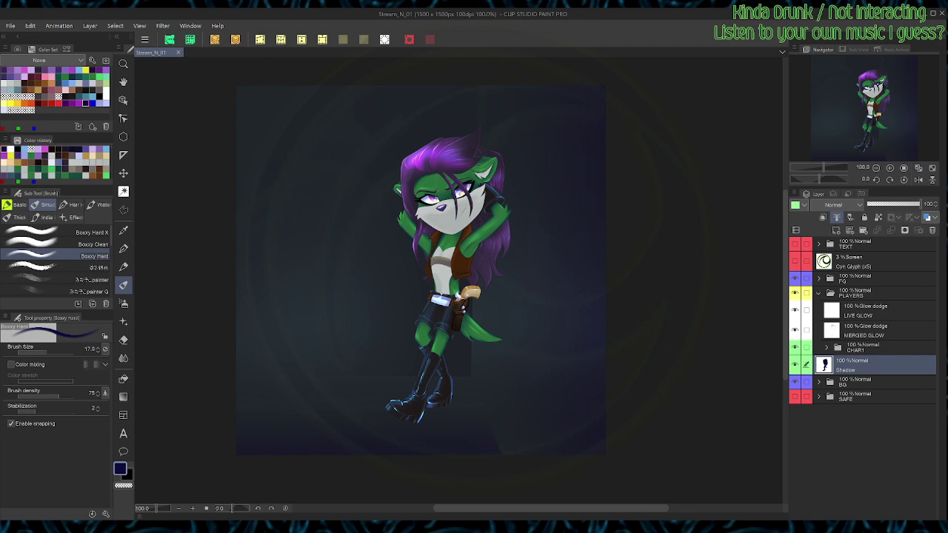
Step: Duplicate the Shadow layer, store one version in the SAFE folder, and reselect the remaining Shadow layer
key("ctrl+c")
key("ctrl+v")
left_click_drag(873, 385, 851, 416)
left_click(874, 366)
Step: Free-transform the Shadow silhouette so it leans to the character's right side and becomes slightly wider
key("ctrl+minus")
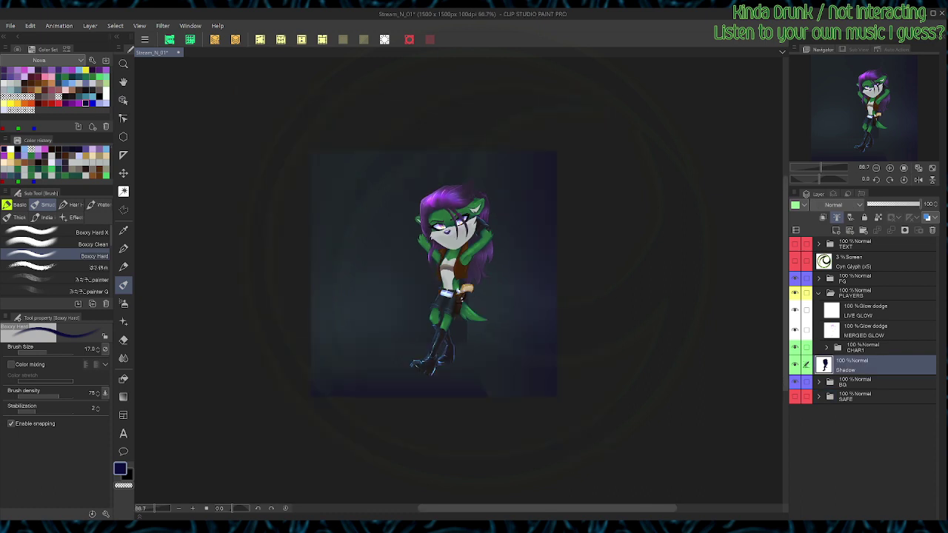
key("ctrl+t")
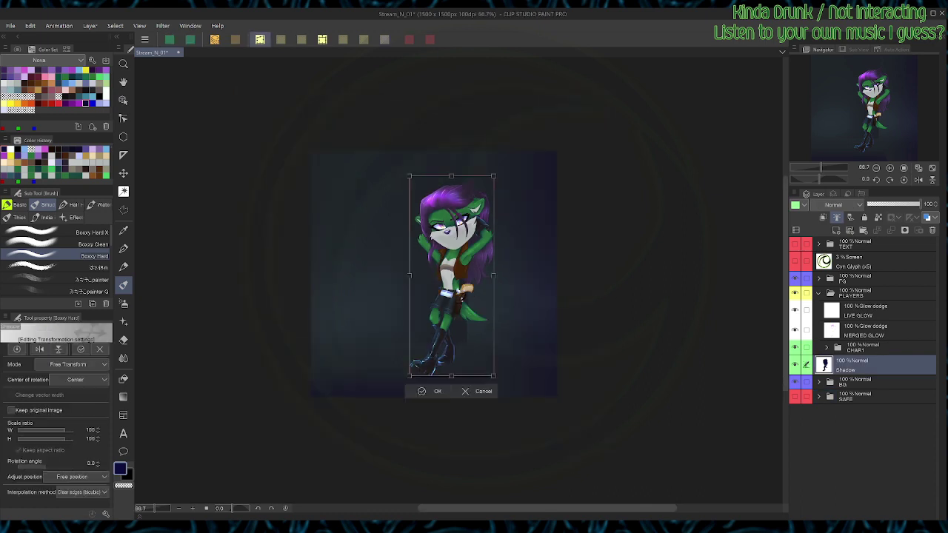
left_click_drag(451, 176, 484, 193)
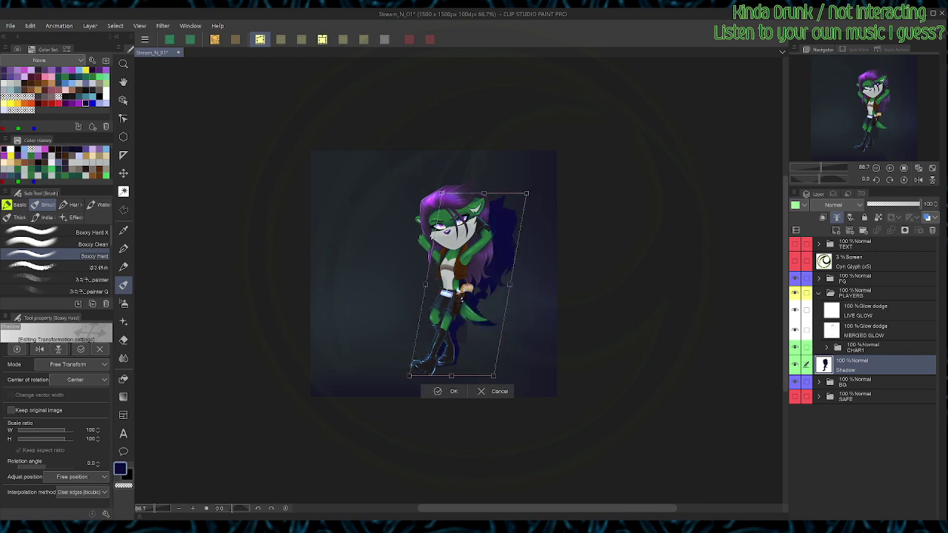
left_click_drag(451, 375, 453, 374)
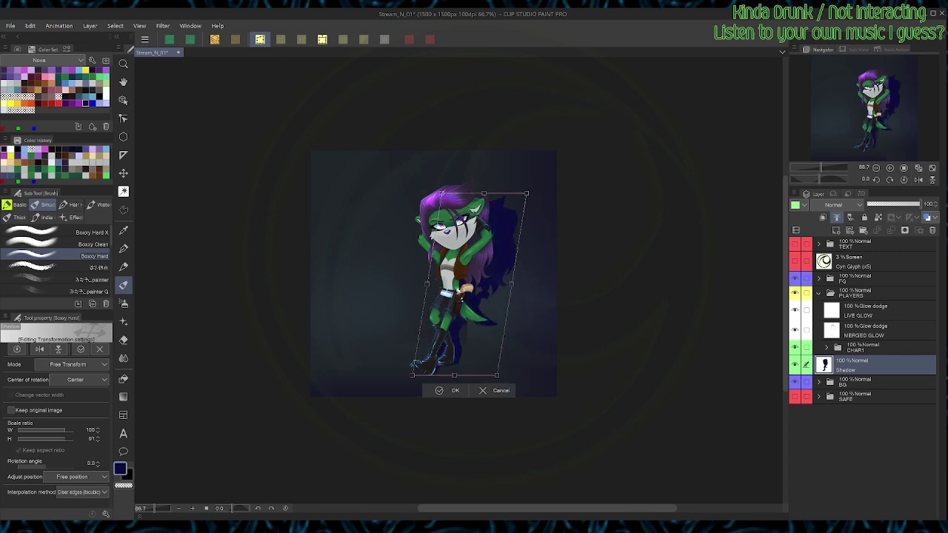
left_click_drag(484, 194, 466, 191)
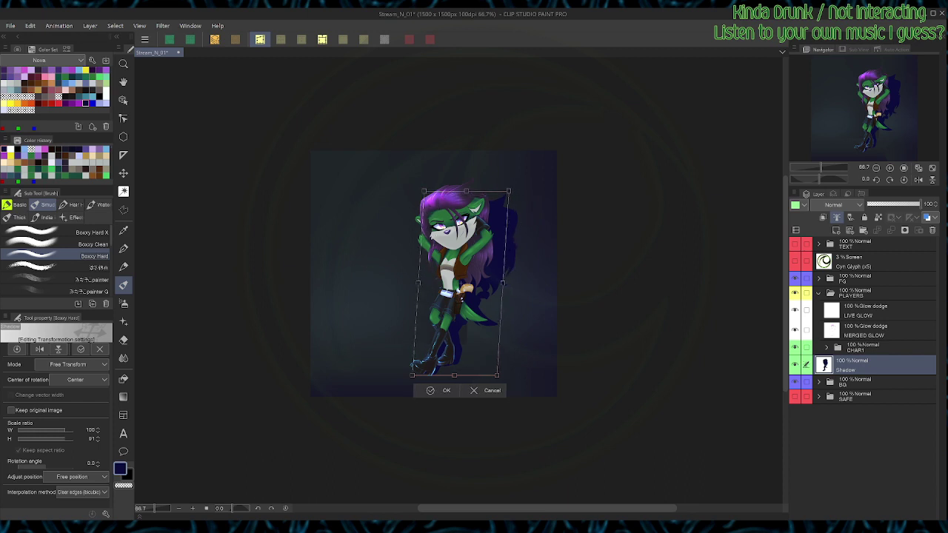
left_click_drag(502, 283, 524, 279)
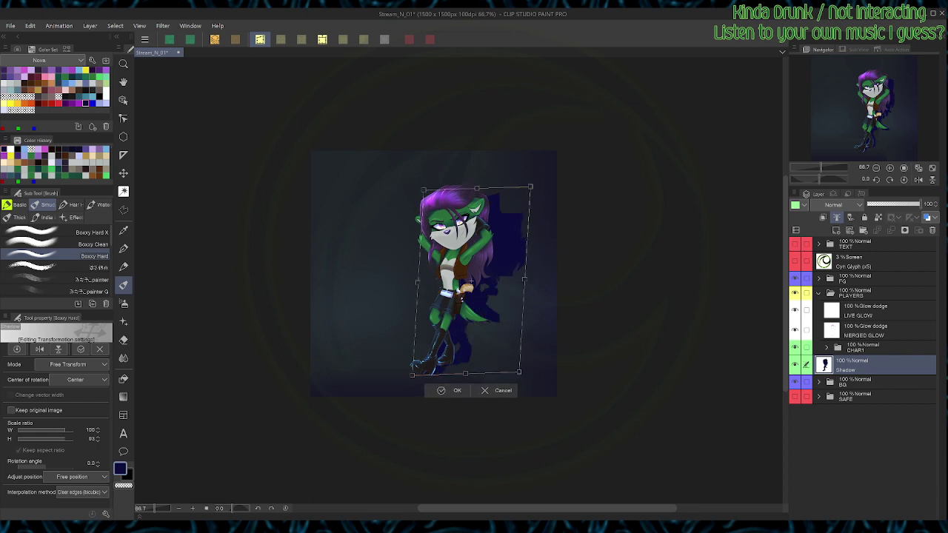
Step: Widen the Shadow silhouette further and pull its corners outward so it spreads behind the character toward the canvas's right edge
left_click_drag(476, 188, 472, 185)
left_click_drag(465, 373, 562, 386)
left_click_drag(525, 184, 551, 176)
left_click_drag(563, 385, 528, 379)
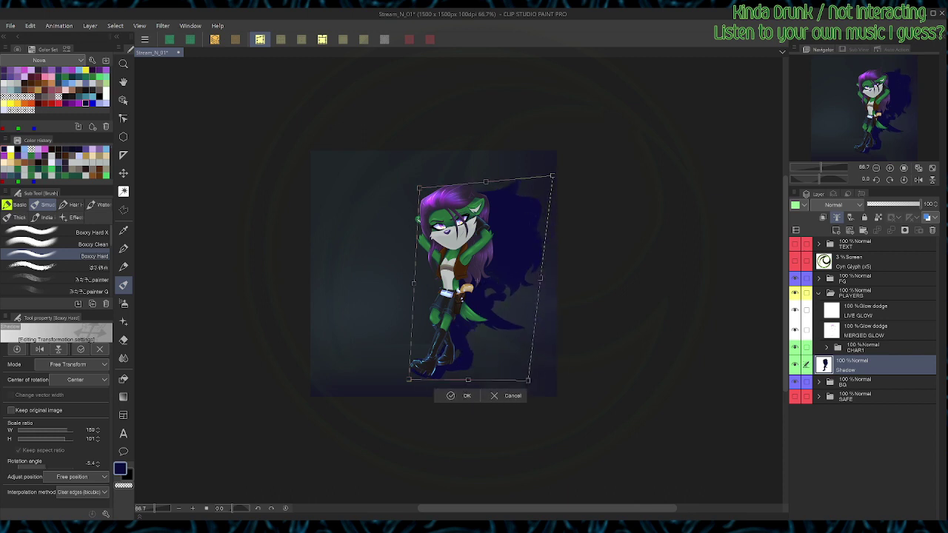
left_click_drag(419, 188, 435, 175)
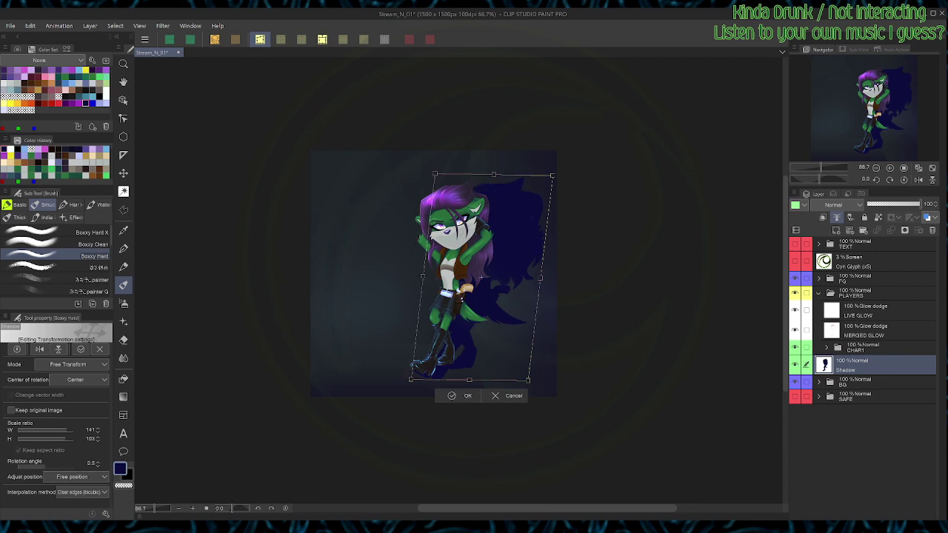
Step: Raise the Shadow silhouette's lower-left corner and stretch its right side taller and past the canvas's right edge
left_click_drag(408, 380, 426, 365)
left_click_drag(528, 380, 506, 412)
left_click_drag(551, 175, 523, 110)
left_click_drag(514, 261, 576, 274)
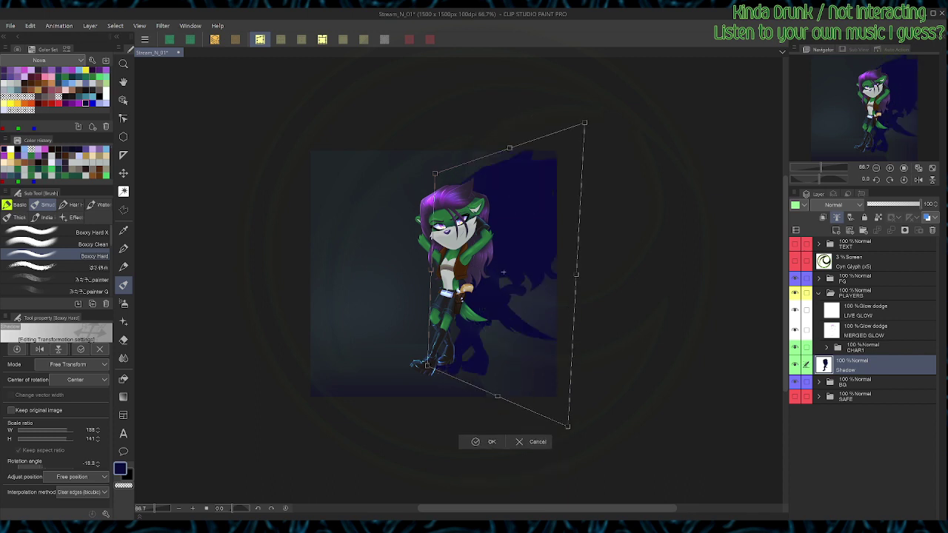
Step: Shift the Shadow silhouette's left side up behind the character and extend its right side farther beyond the canvas
left_click_drag(431, 271, 472, 243)
left_click_drag(568, 426, 509, 442)
left_click_drag(584, 123, 526, 91)
left_click_drag(518, 267, 624, 302)
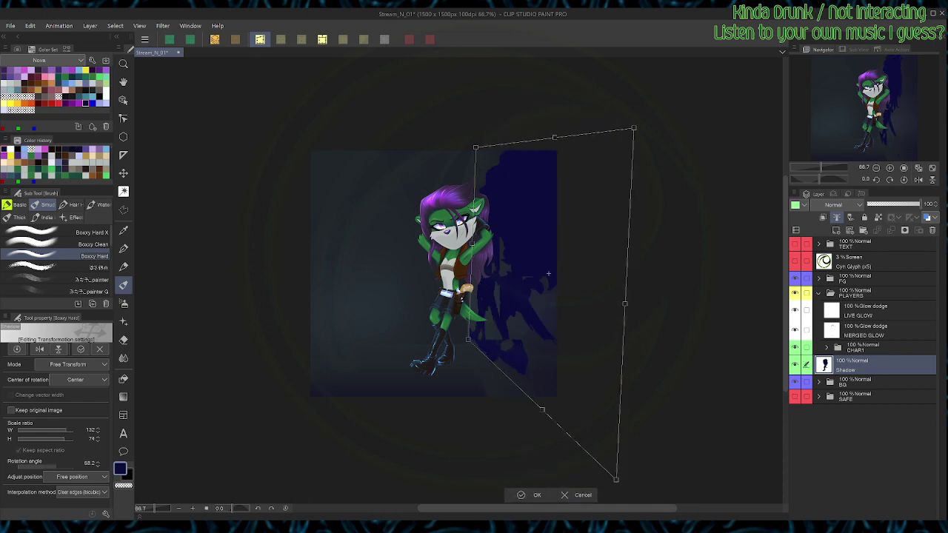
Step: Stretch the Shadow's right side far above and below the canvas, shift the silhouette slightly down, and apply the transformation
left_click_drag(615, 478, 525, 511)
left_click_drag(633, 128, 545, 17)
left_click_drag(536, 264, 586, 272)
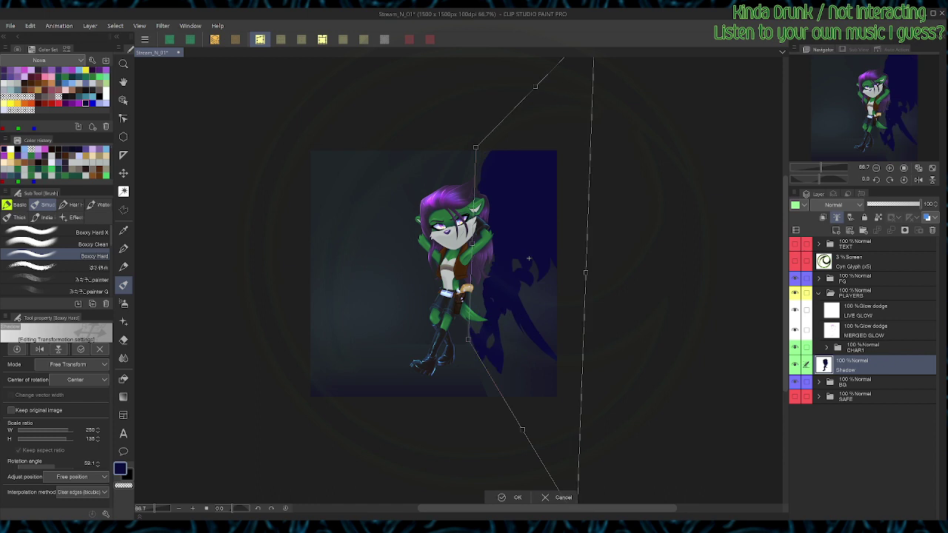
left_click_drag(529, 258, 518, 284)
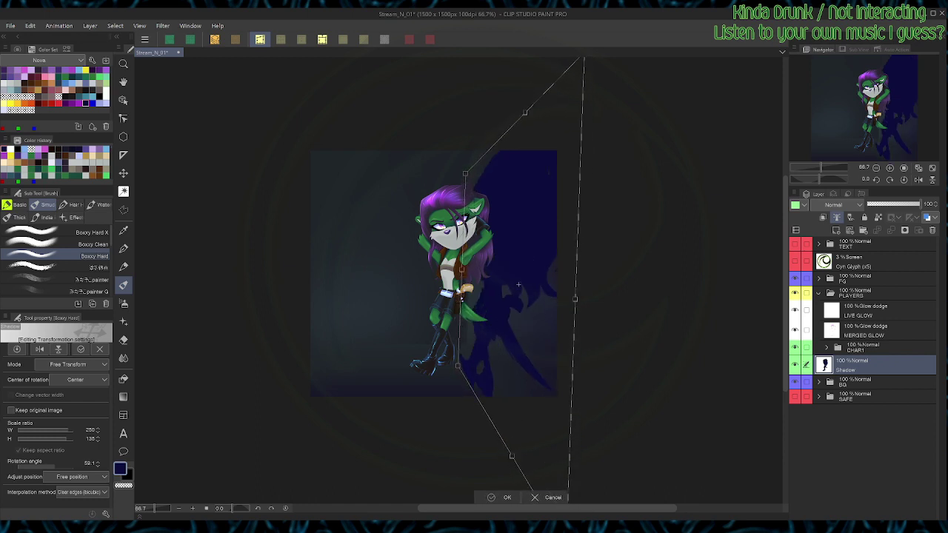
left_click(508, 498)
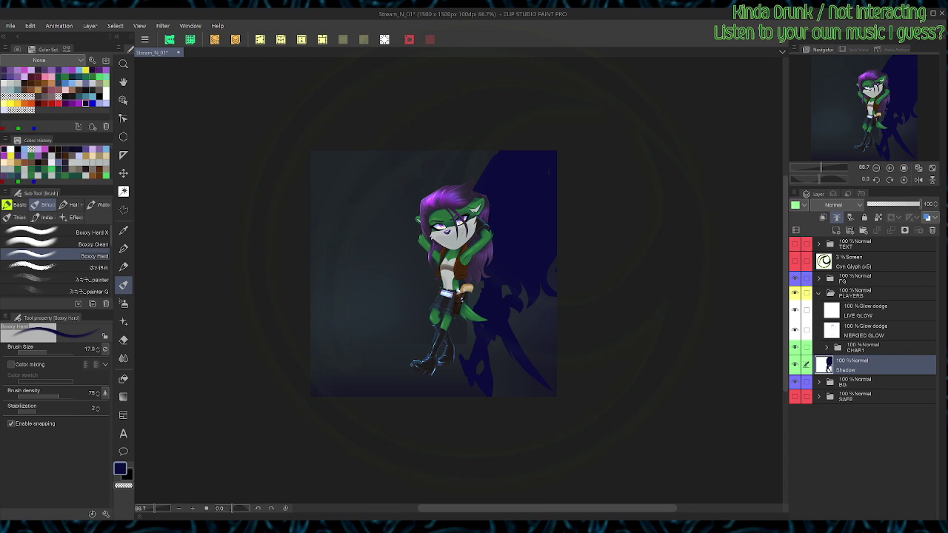
Step: Duplicate the transformed Shadow layer and partly fade the upper copy with a gradient erase
key("ctrl+v")
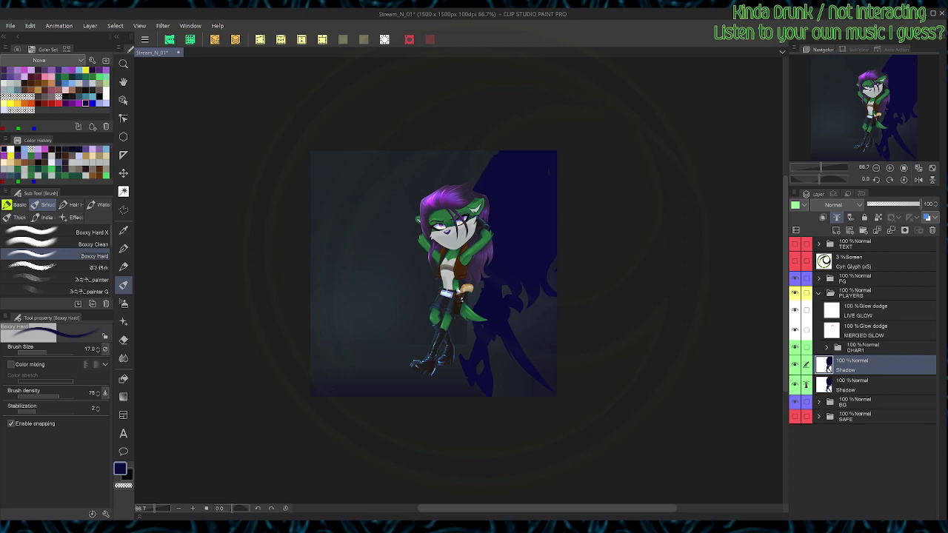
key("g")
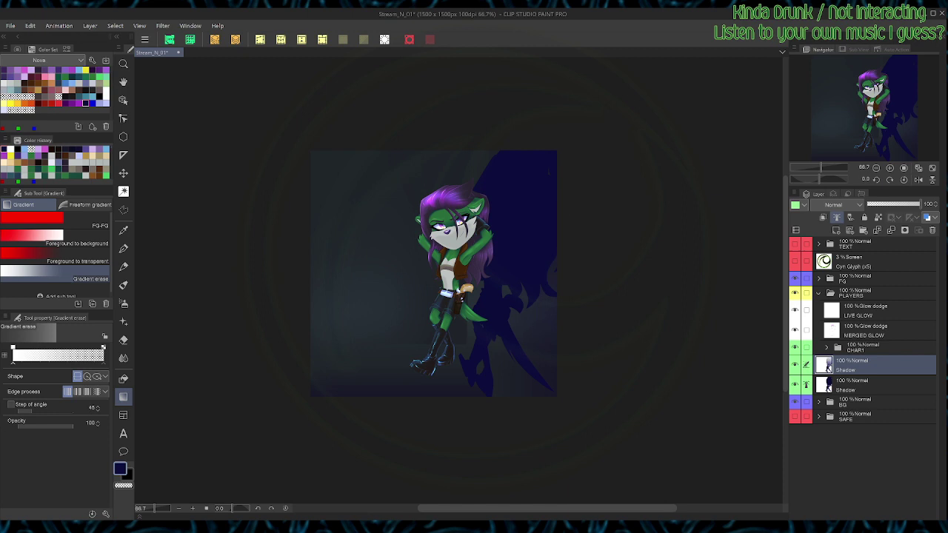
key("b")
Step: Move the upper Shadow copy left behind the character's legs, raise its lower-right corner, and apply the transformation
key("ctrl+t")
left_click_drag(501, 277, 462, 268)
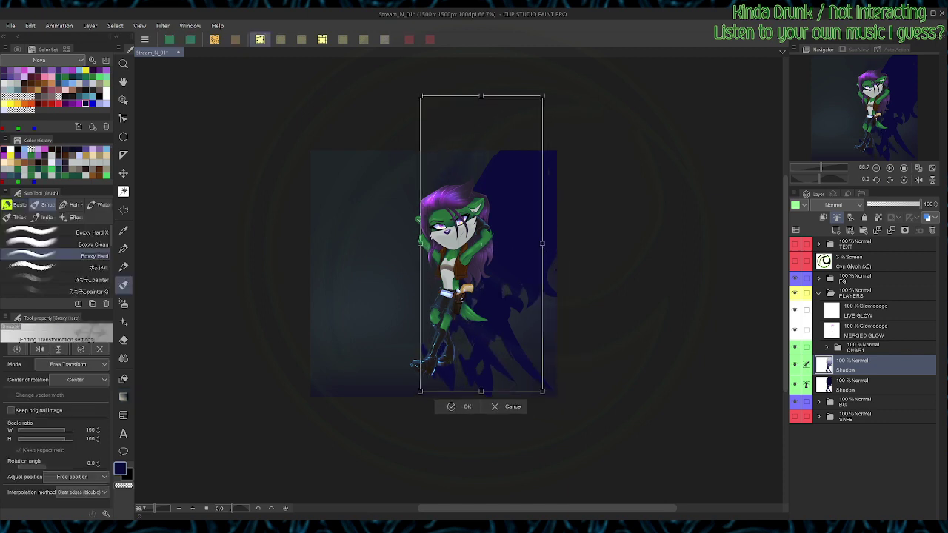
left_click_drag(543, 391, 538, 352)
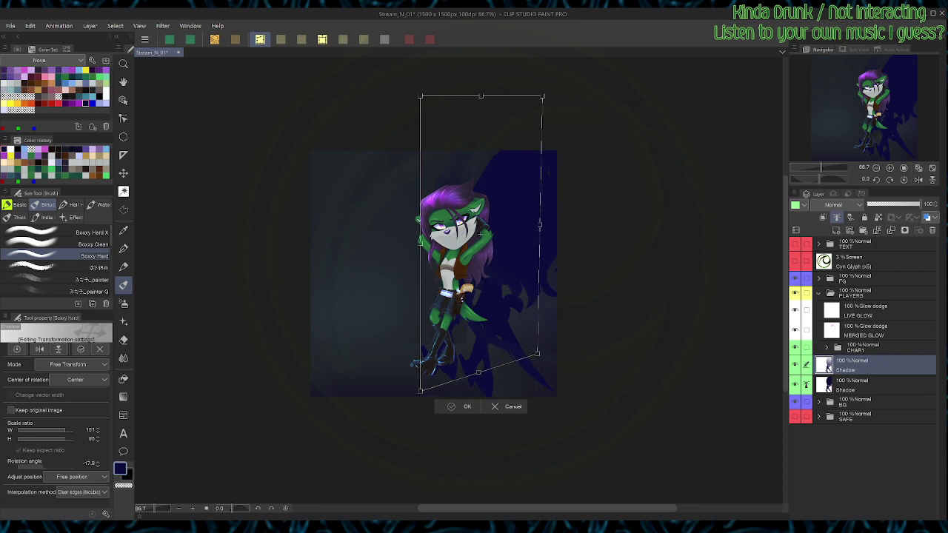
left_click(453, 407)
Step: Fade the upper and lower Shadow layers with diagonal gradient erases so the cast shadow blends into the background
key("g")
mouse_move(551, 248)
left_mouse_down()
mouse_move(493, 423)
mouse_move(548, 393)
mouse_move(672, 171)
left_mouse_up()
key("b")
left_click(874, 384)
key("g")
left_click_drag(546, 430, 654, 169)
key("b")
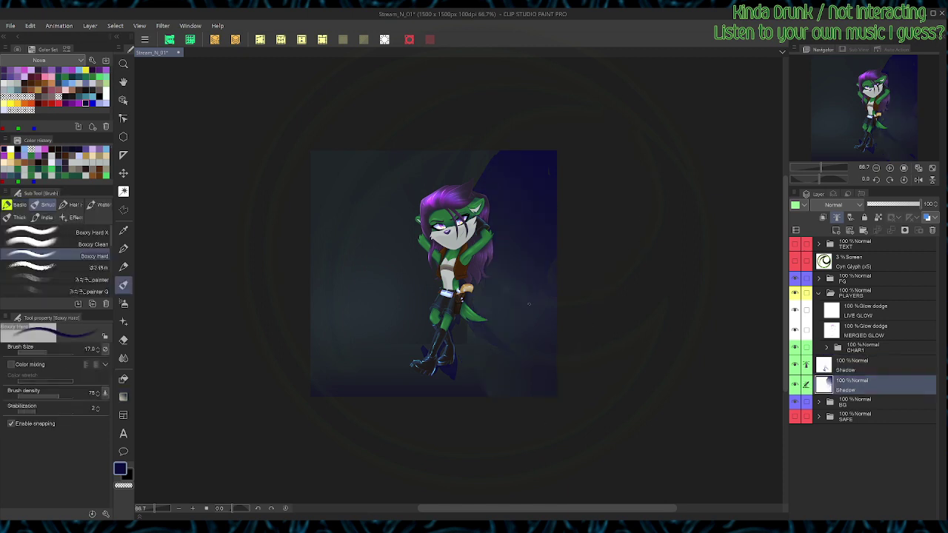
Step: Fade the upper Shadow layer below the character's legs with a downward gradient erase
left_click(873, 365)
key("g")
key("b")
key("g")
left_click_drag(513, 326, 503, 423)
key("b")
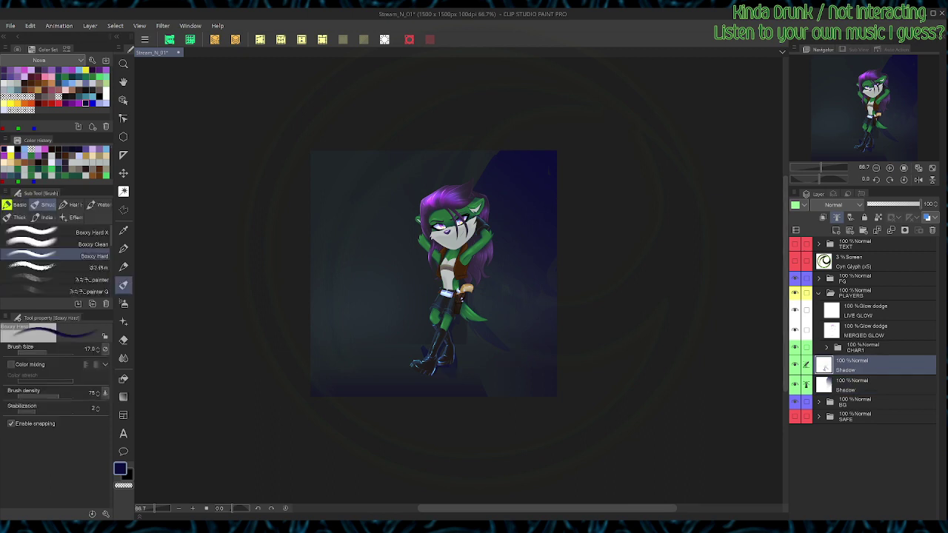
Step: Delete both Shadow layers and the LAYOUT layer inside the BG folder
left_click(932, 230)
left_click(932, 230)
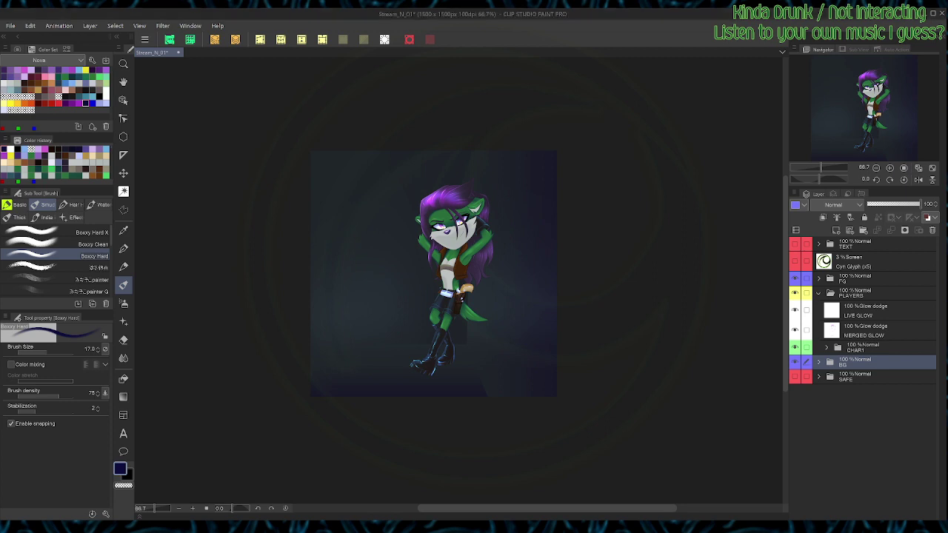
scroll(417, 364, "up", 2)
left_click_drag(417, 363, 384, 457)
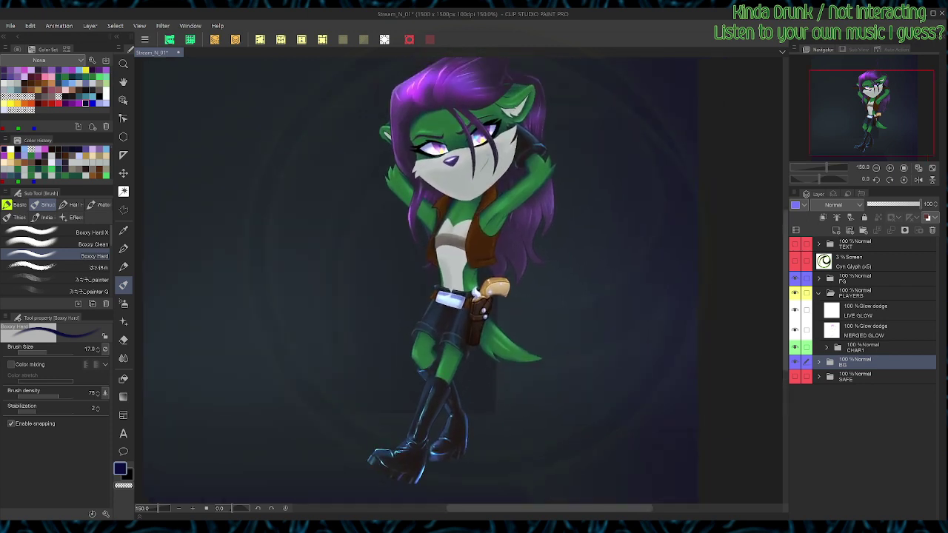
left_click(818, 362)
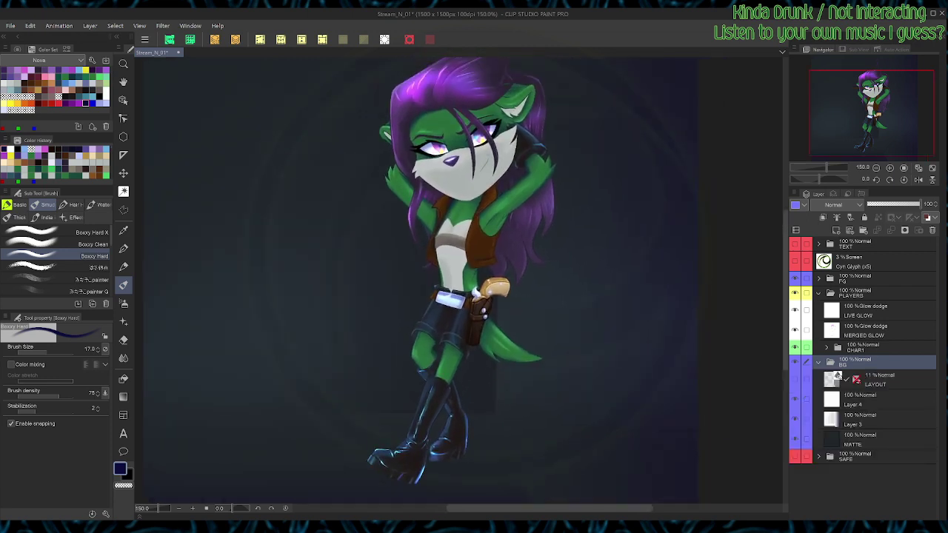
left_click(837, 376)
left_click(932, 231)
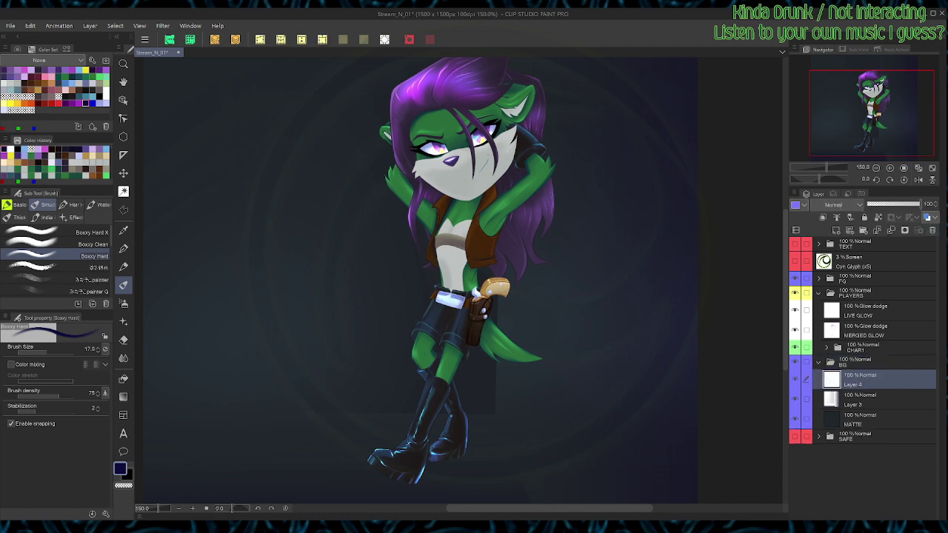
Step: Choose black as the drawing color and enlarge the Boxxy Hard brush to size 60
key("ctrl+minus")
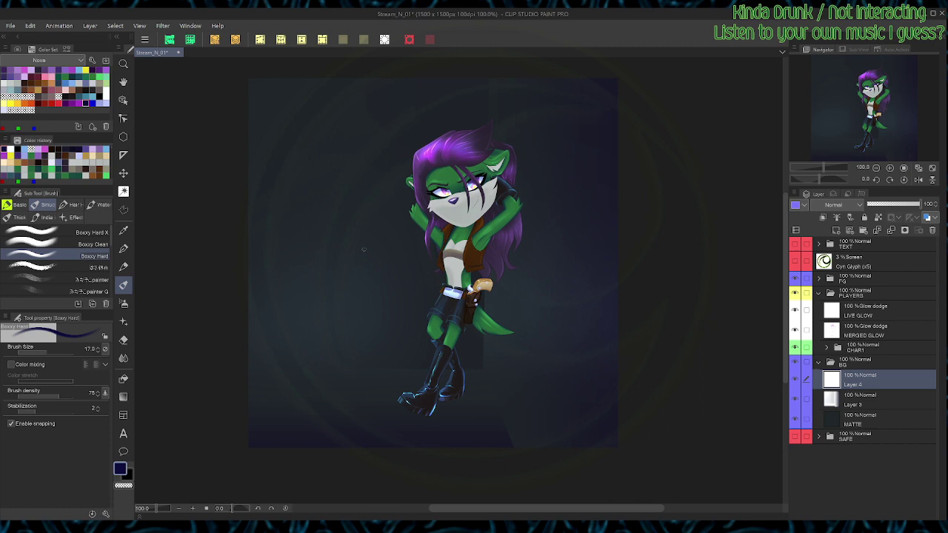
left_click(99, 97)
key("bracketright")
key("bracketright")
key("bracketright")
key("bracketright")
key("bracketright")
key("bracketright")
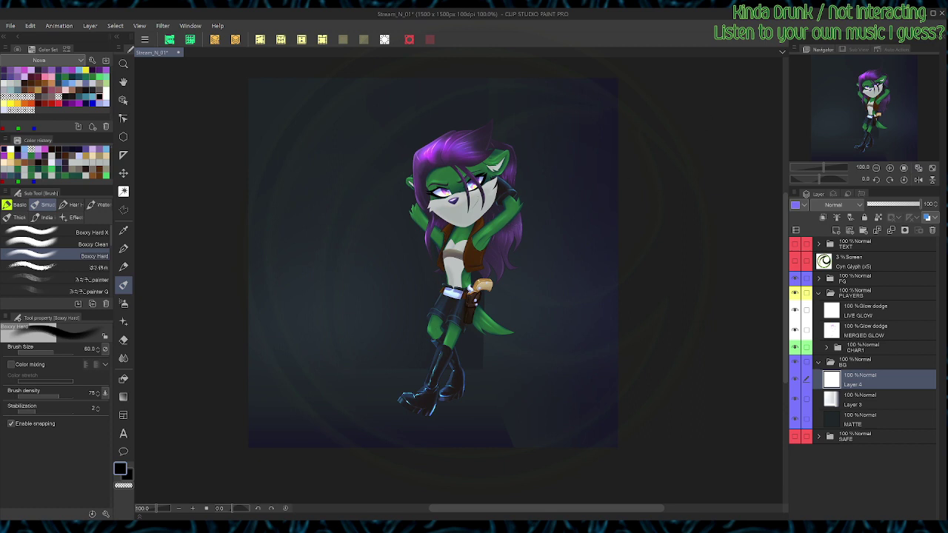
Step: Move the artwork of the PLAYERS folder slightly to the right and up on the canvas
left_click(873, 294)
key("k")
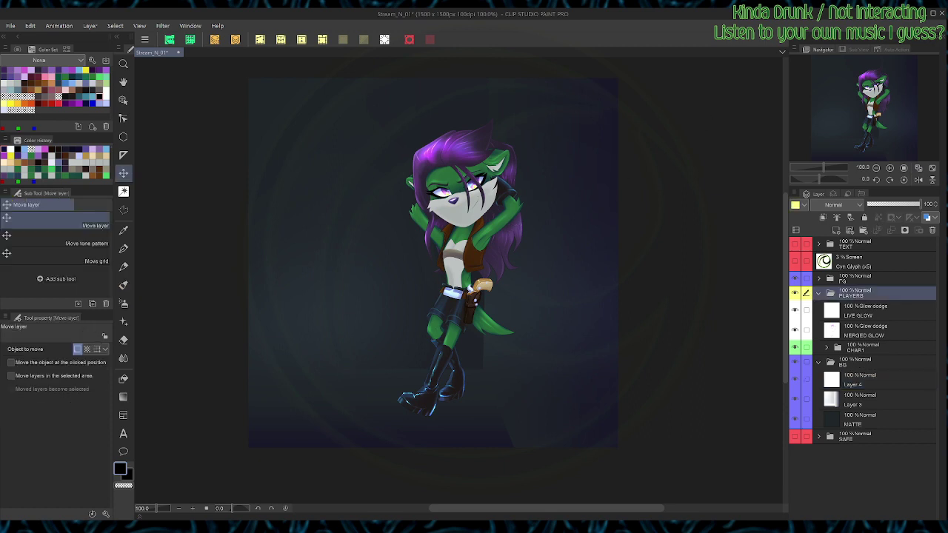
mouse_move(459, 274)
left_mouse_down()
mouse_move(480, 264)
mouse_move(469, 285)
left_mouse_up()
Step: Paint a black shadow on Layer 4 behind the character's right side and on the floor beneath the boots
left_click(879, 380)
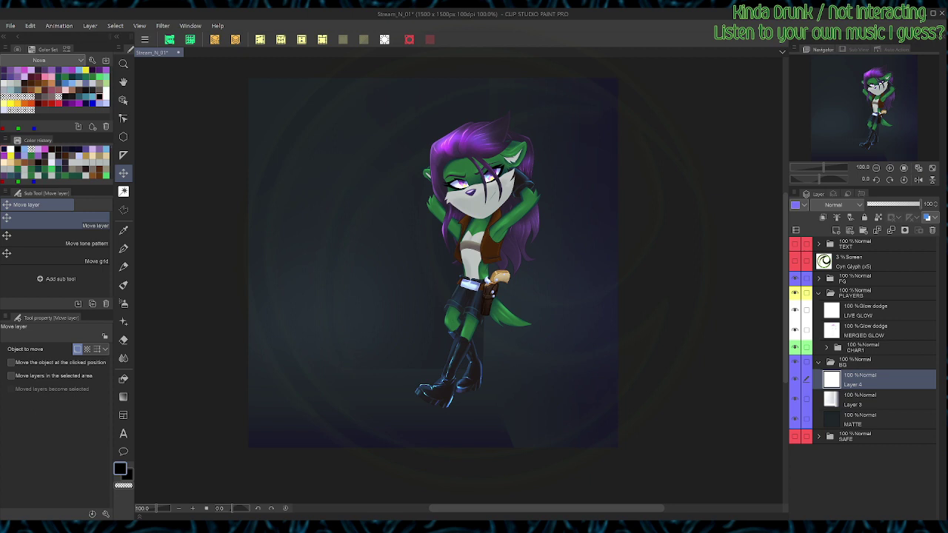
key("b")
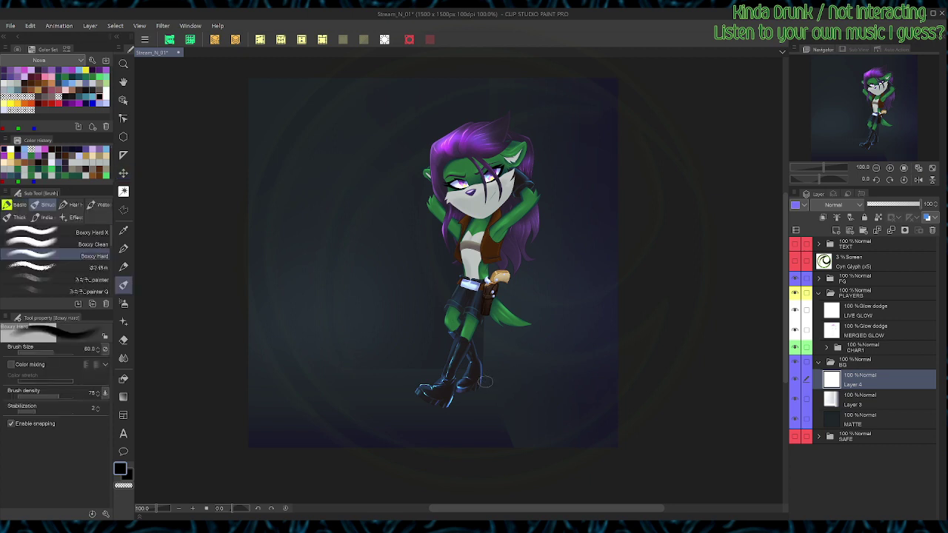
mouse_move(474, 392)
left_mouse_down()
mouse_move(427, 411)
mouse_move(459, 409)
mouse_move(488, 392)
mouse_move(482, 398)
mouse_move(488, 330)
mouse_move(496, 400)
mouse_move(495, 267)
left_mouse_up()
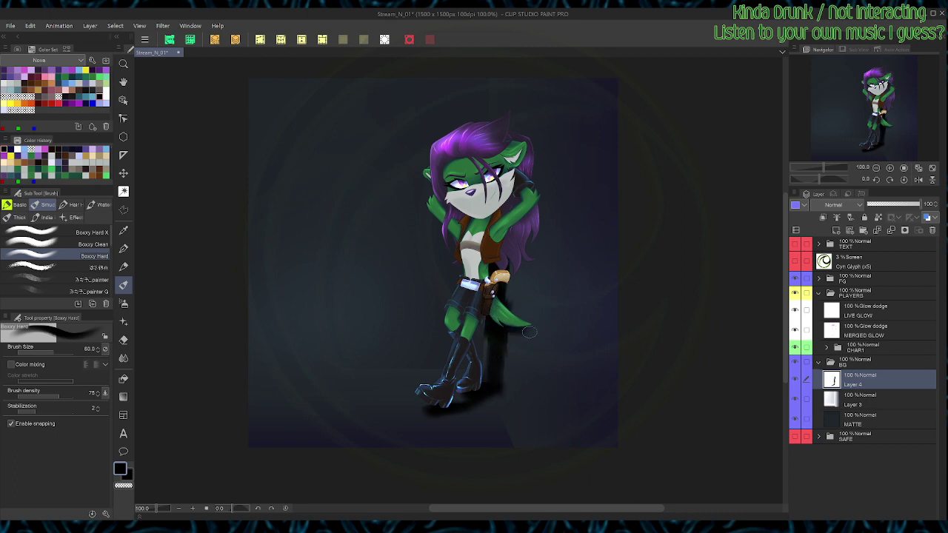
mouse_move(518, 272)
left_mouse_down()
mouse_move(537, 202)
mouse_move(530, 238)
mouse_move(516, 191)
left_mouse_up()
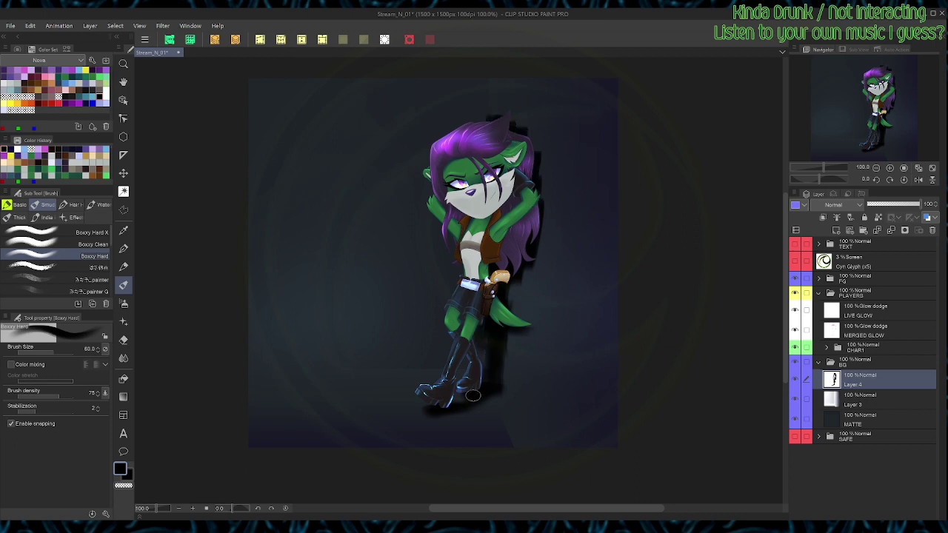
mouse_move(437, 403)
left_mouse_down()
mouse_move(370, 406)
mouse_move(504, 401)
mouse_move(505, 335)
left_mouse_up()
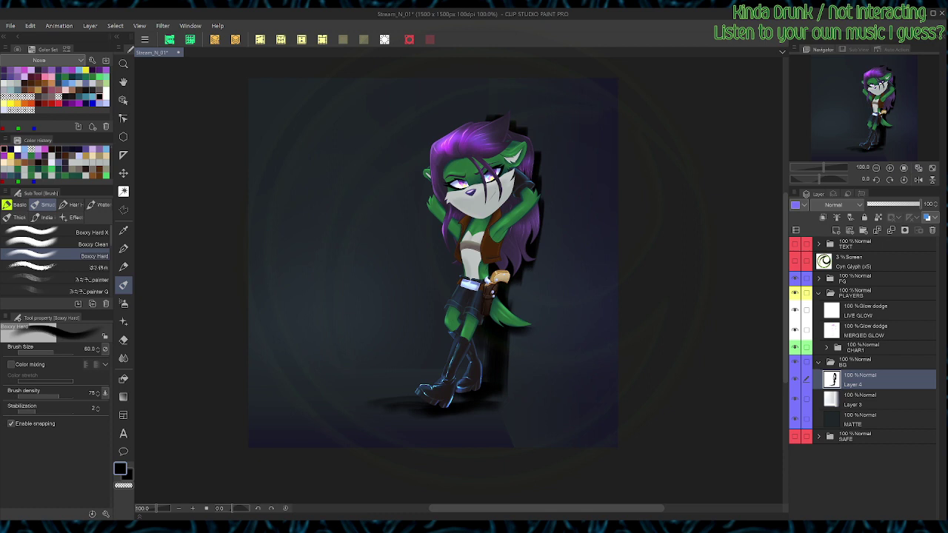
Step: Duplicate the painted shadow on Layer 4 and lower the upper copy's opacity to 62%
key("ctrl+v")
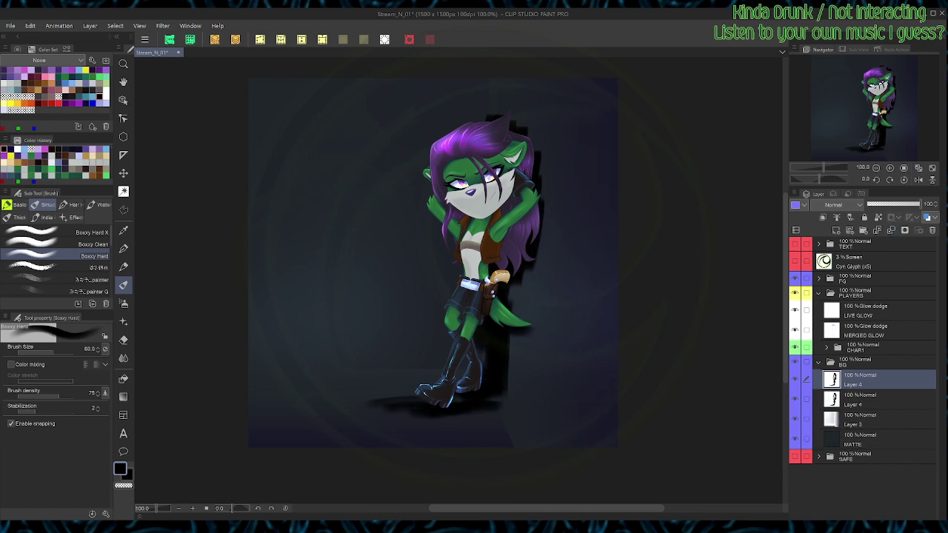
left_click(900, 203)
Step: Blur the lower shadow layer slightly and the upper shadow copy more strongly
left_click(881, 399)
left_click(215, 39)
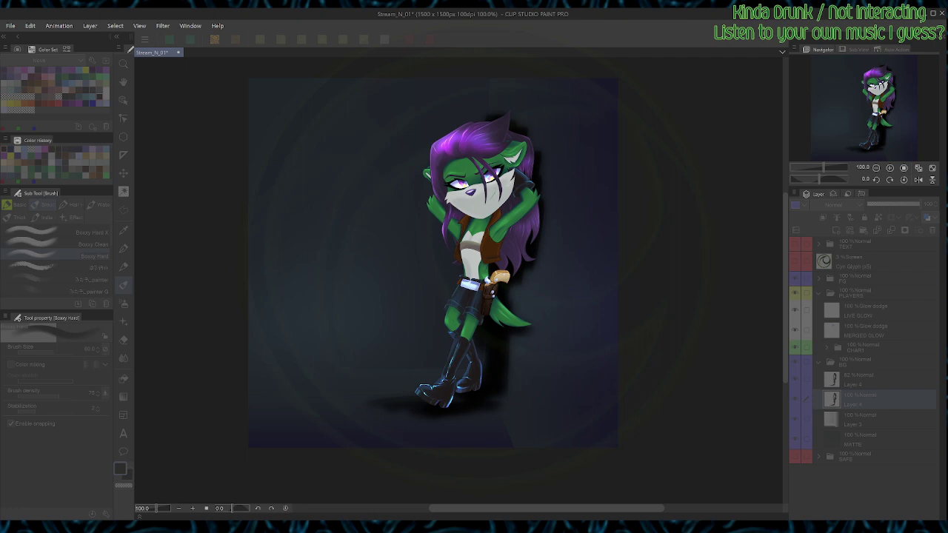
key("Return")
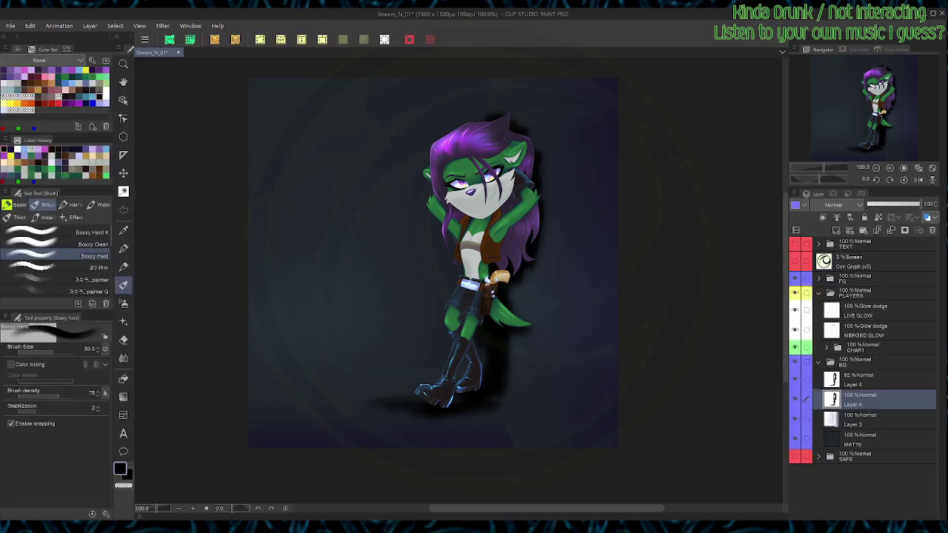
left_click(881, 380)
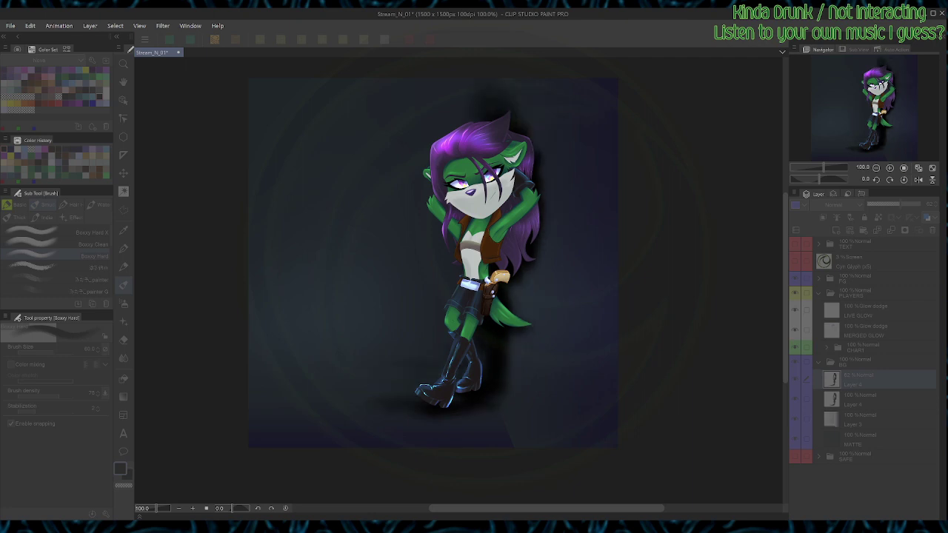
key("Return")
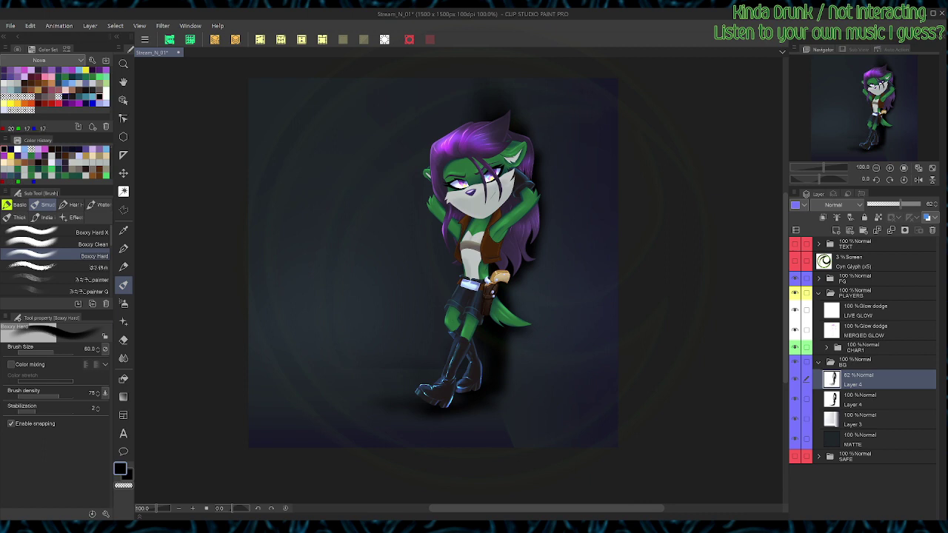
Step: Recolor both shadow layers with a dark charcoal swatch and merge them into one layer
left_click(72, 96)
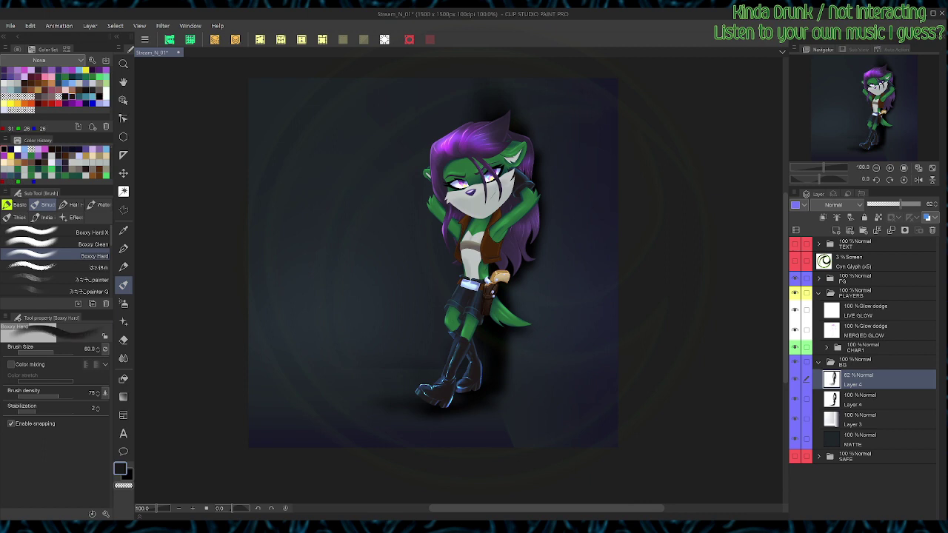
key("alt+Delete")
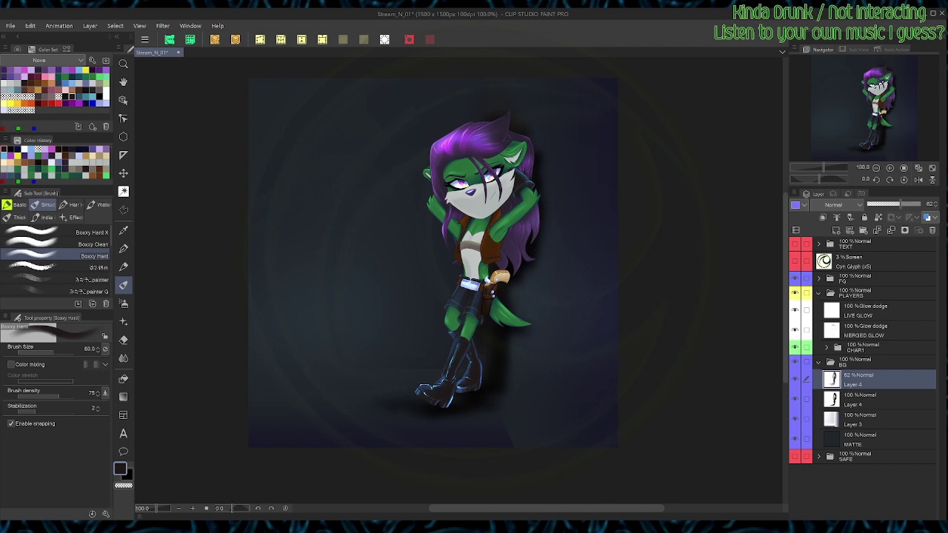
left_click(874, 399)
key("alt+Delete")
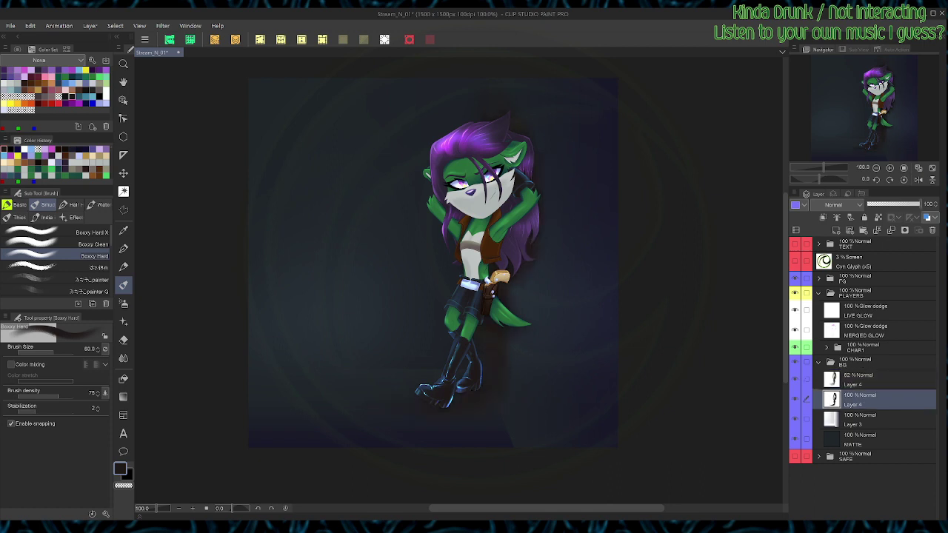
left_click(874, 440)
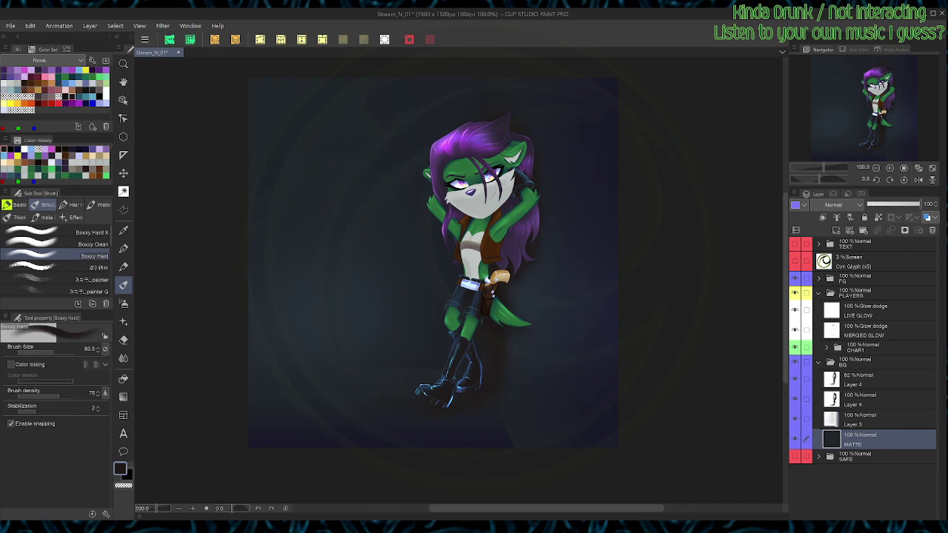
left_click(874, 380)
key("ctrl+e")
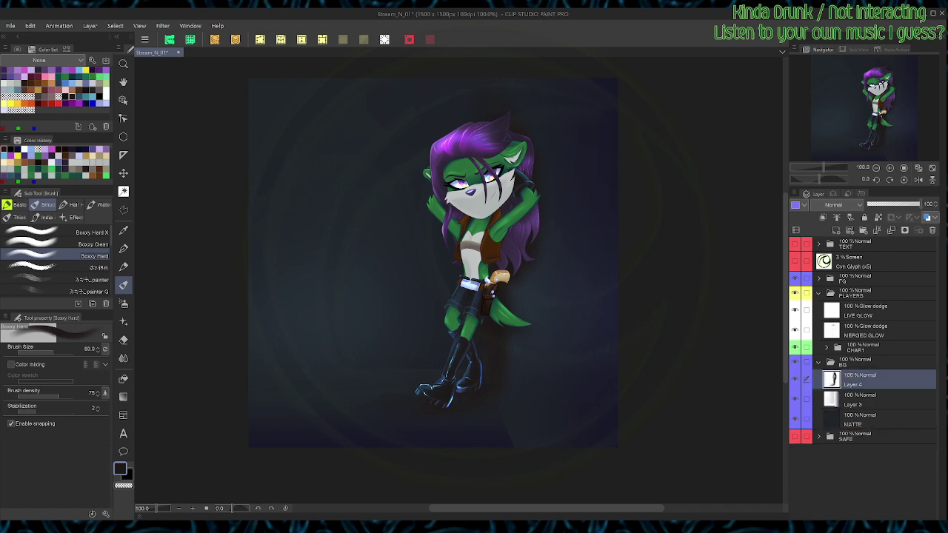
Step: Try darkening the MATTE layer with a black foreground-to-transparent gradient from the bottom up, and undo it
left_click(873, 420)
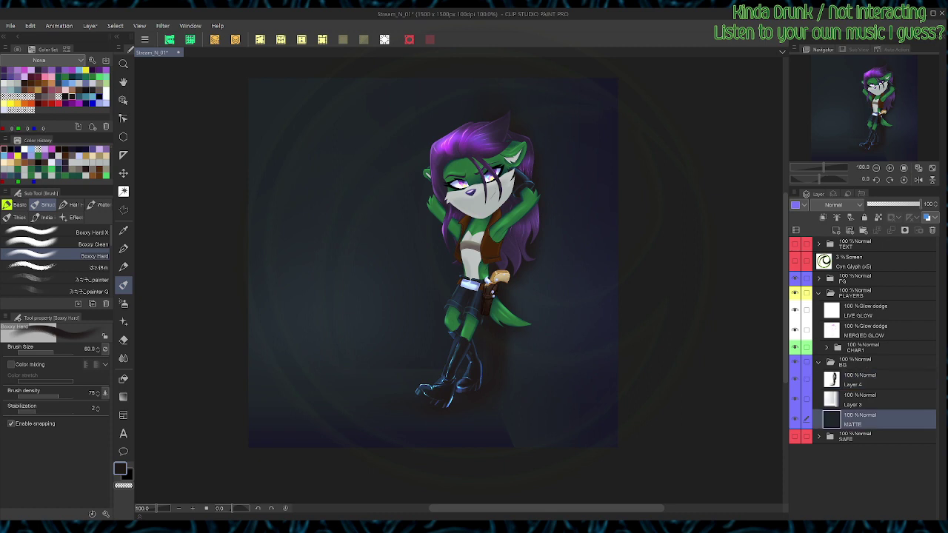
left_click(99, 96)
key("g")
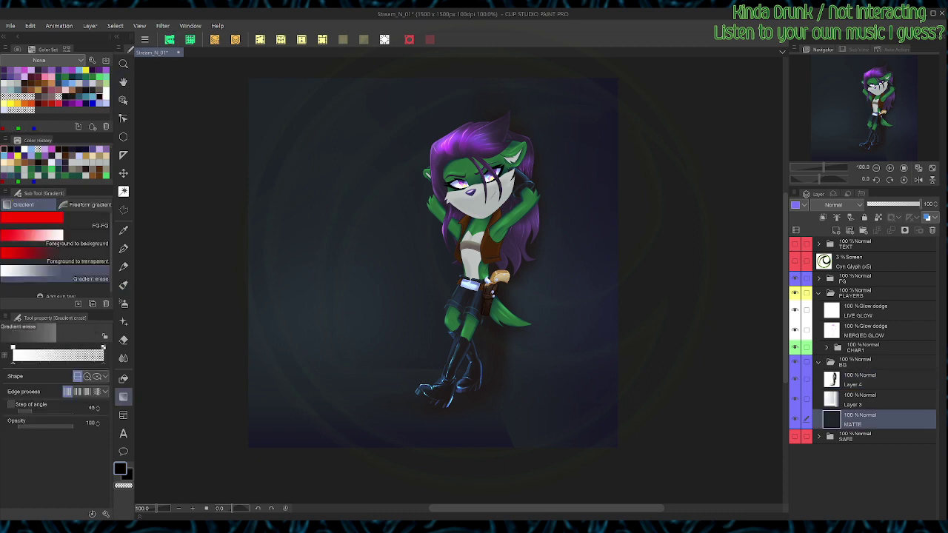
left_click(55, 253)
left_click_drag(415, 471, 513, 58)
key("b")
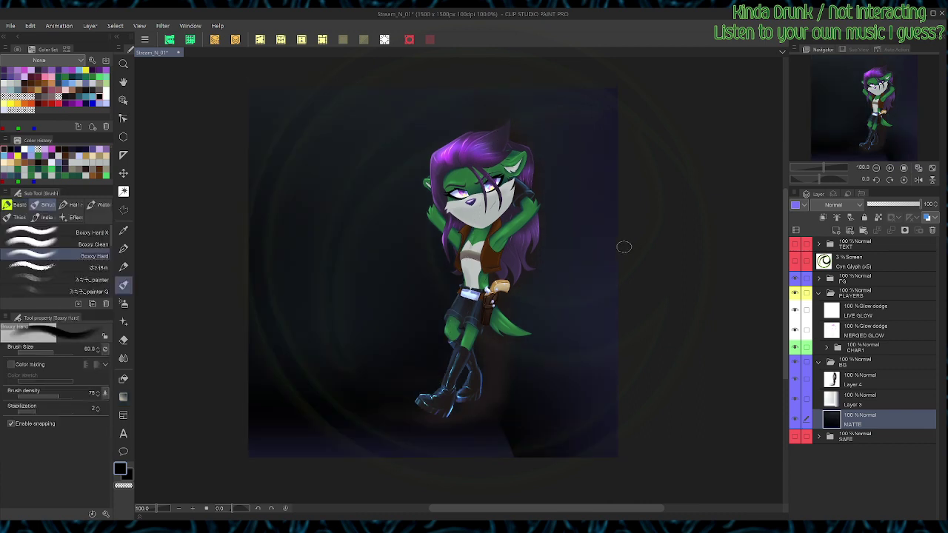
key("ctrl+z")
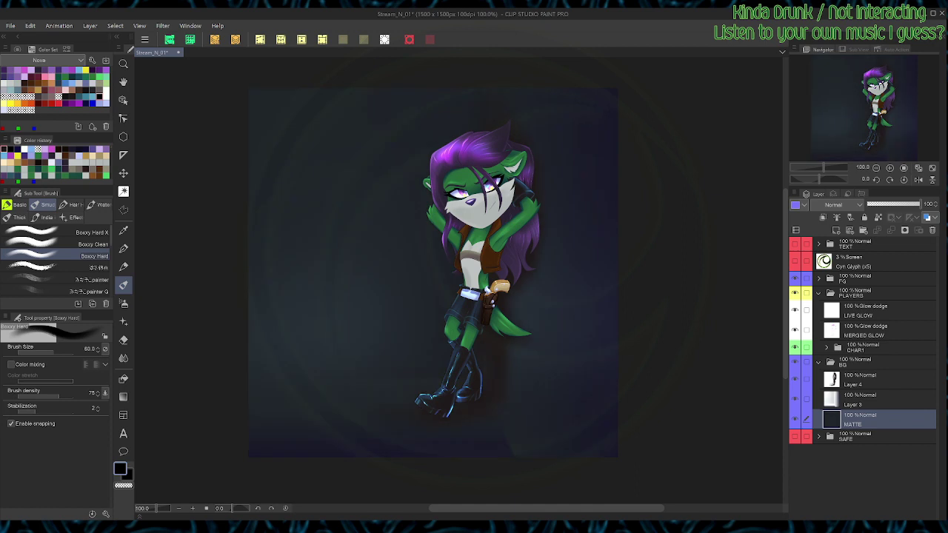
Step: Add a layer above the shadow in the BG folder with a diagonal black-to-transparent gradient and set its opacity to 50%
left_click(836, 229)
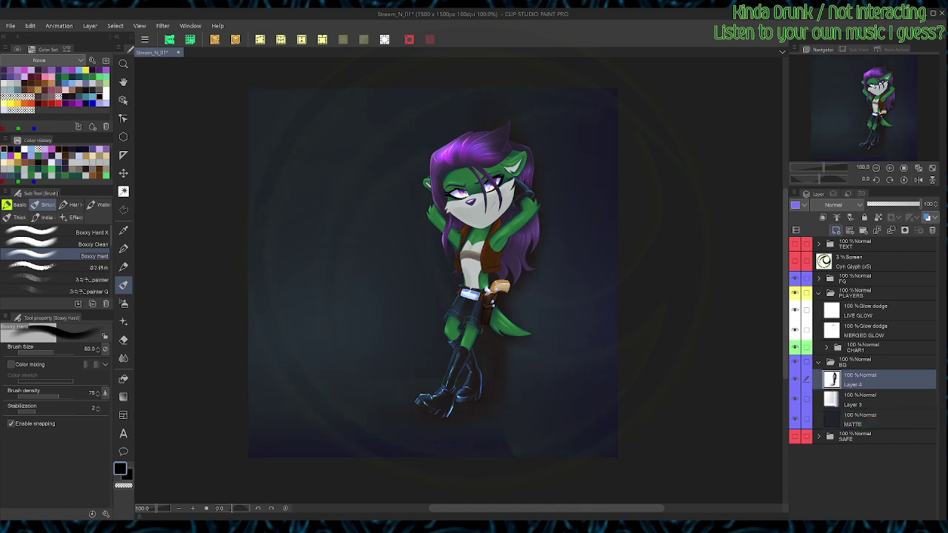
key("g")
left_click_drag(363, 476, 560, 103)
key("b")
left_click_drag(919, 204, 893, 205)
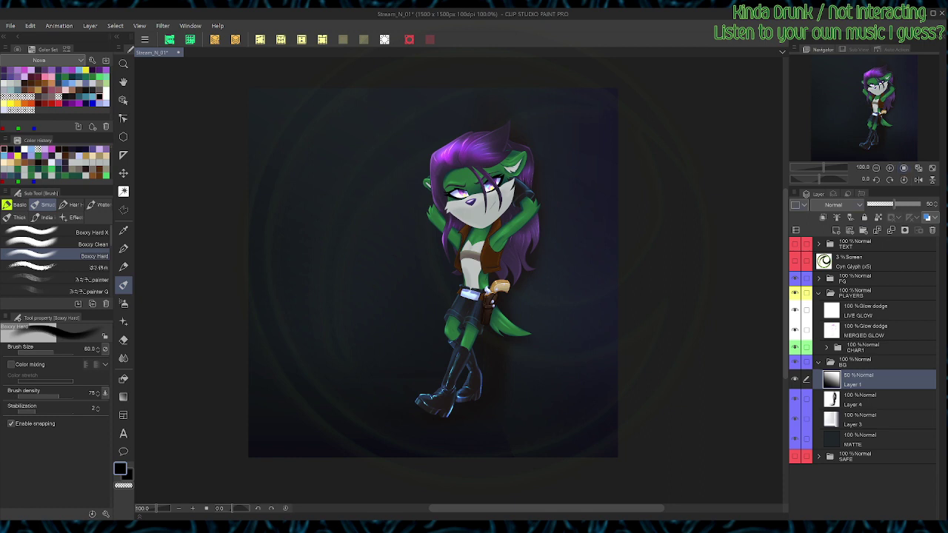
Step: Give the new gradient layer the BG folder's purple label color, save the illustration, and collapse the BG folder
left_click(795, 205)
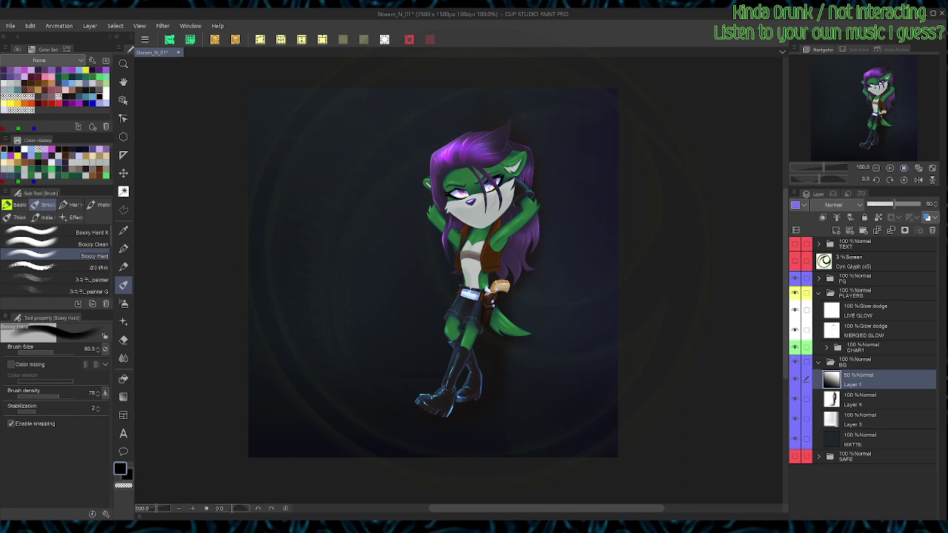
key("ctrl+s")
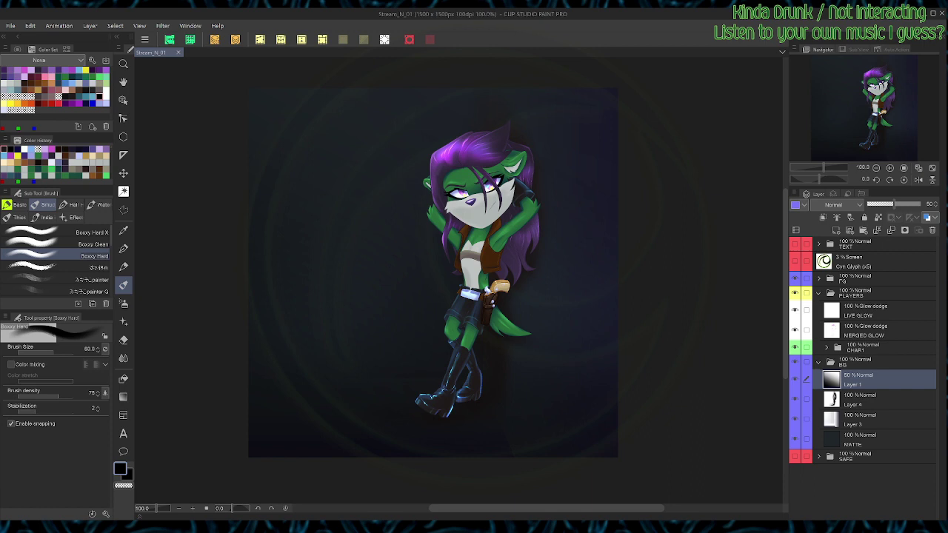
left_click(818, 361)
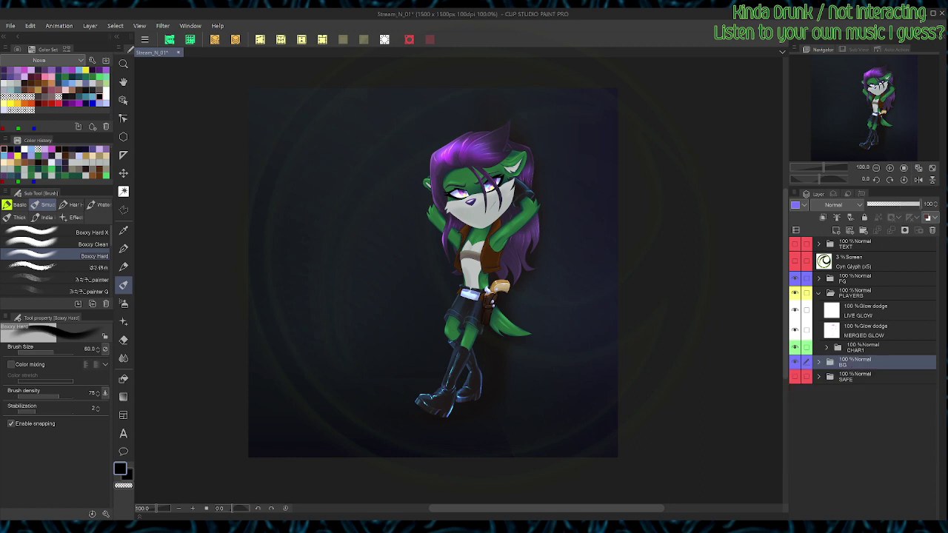
Step: Apply a black-to-transparent gradient rising from the canvas bottom on the lowest FG layer, and clip the FG folder to the layer below
left_click(818, 278)
left_click(873, 336)
key("g")
left_click_drag(389, 482, 464, 285)
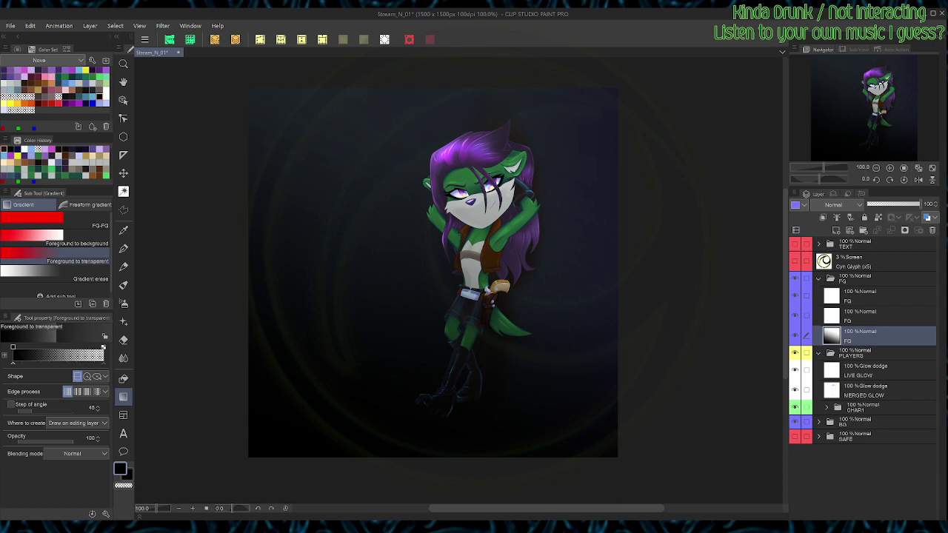
key("ctrl+z")
key("b")
left_click(863, 279)
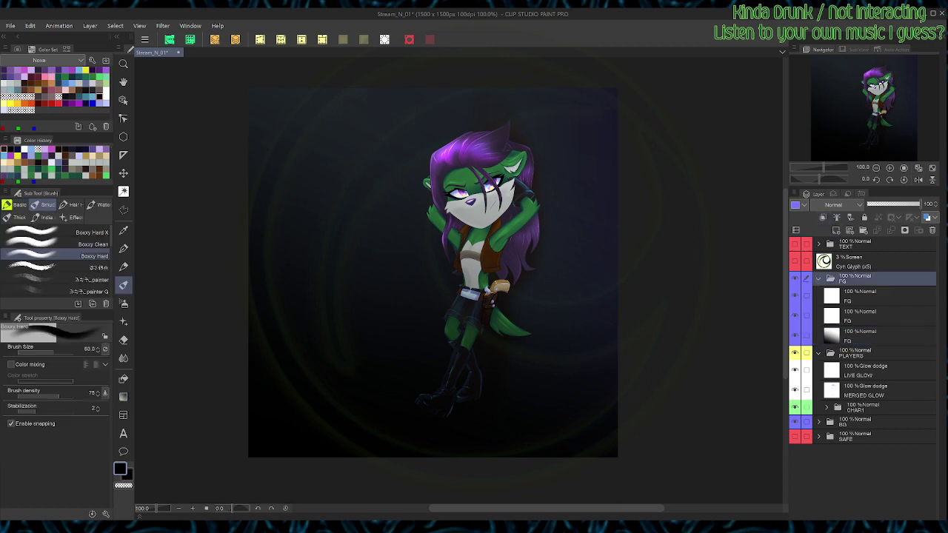
key("ctrl+z")
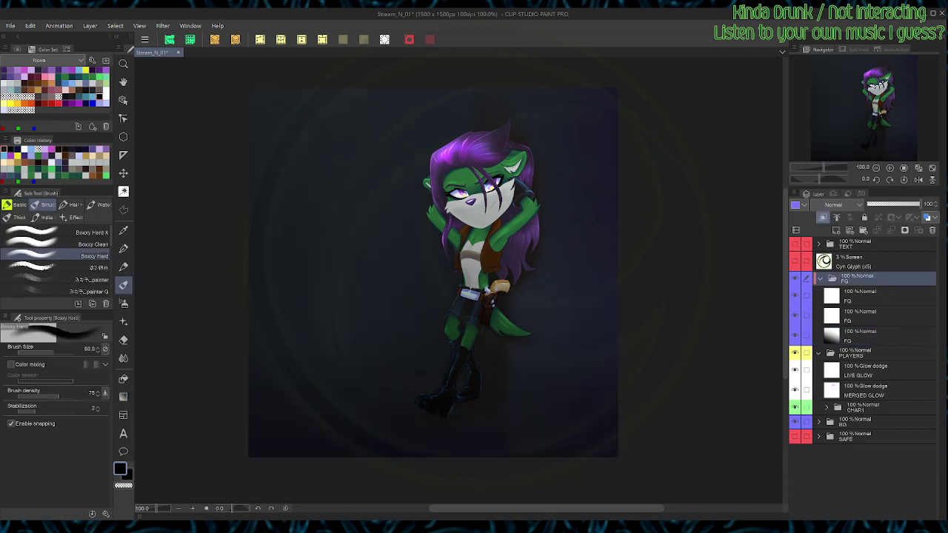
Step: Try a diagonal black-to-transparent gradient from the canvas's upper-right corner on the lowest FG layer, and undo it
key("g")
key("b")
left_click(862, 336)
key("g")
mouse_move(610, 93)
left_mouse_down()
mouse_move(612, 159)
mouse_move(528, 354)
left_mouse_up()
key("b")
key("g")
key("b")
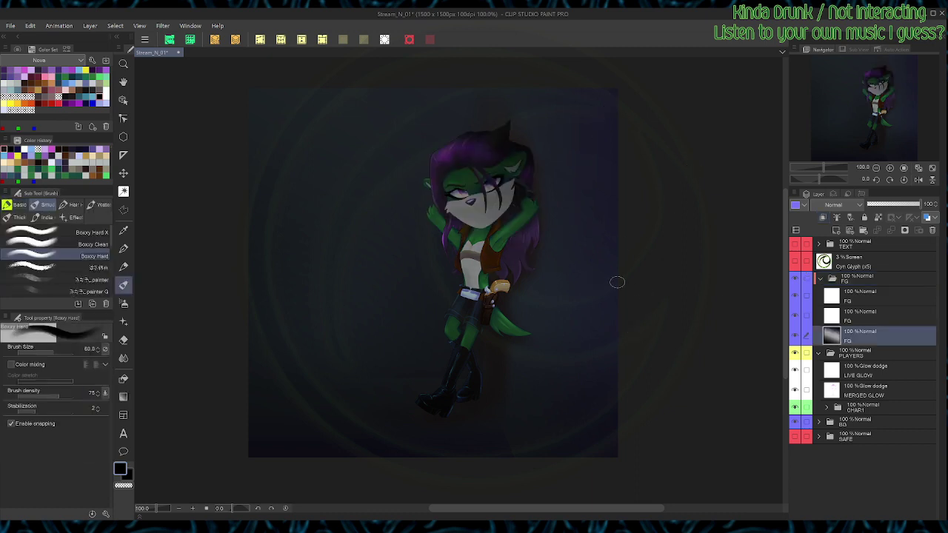
key("ctrl+z")
Step: Apply a black-to-transparent gradient from the canvas's right edge on the lowest FG layer, and remove the FG folder's clipping
key("g")
left_click_drag(630, 290, 471, 310)
key("b")
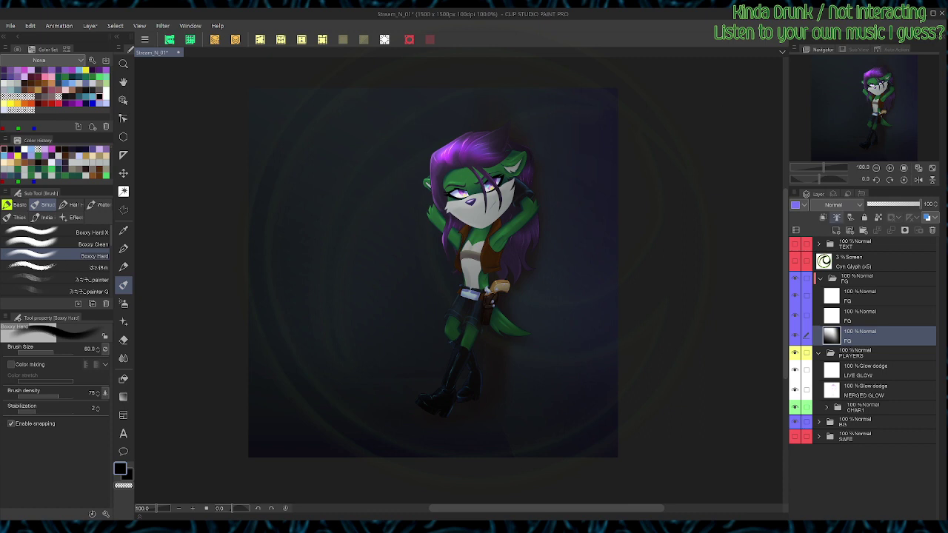
left_click(858, 279)
left_click(822, 217)
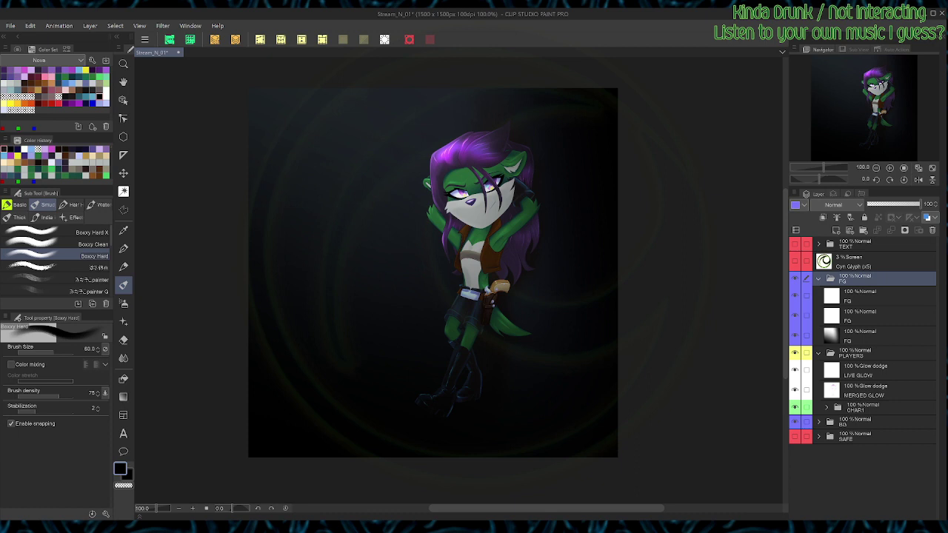
Step: Set the lowest FG layer's opacity to 49% and save the illustration
left_click(874, 336)
left_click(897, 205)
left_click_drag(898, 204, 892, 203)
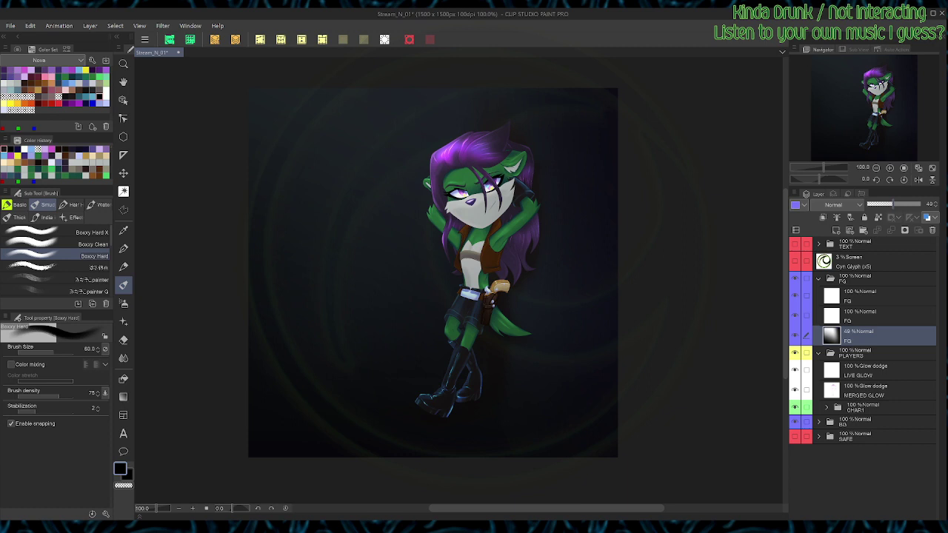
key("ctrl+s")
Step: In the BG folder, transfer Layer 1's gradient down into Layer 4 and Layer 3's contents into MATTE
left_click(818, 421)
scroll(863, 415, "down", 1)
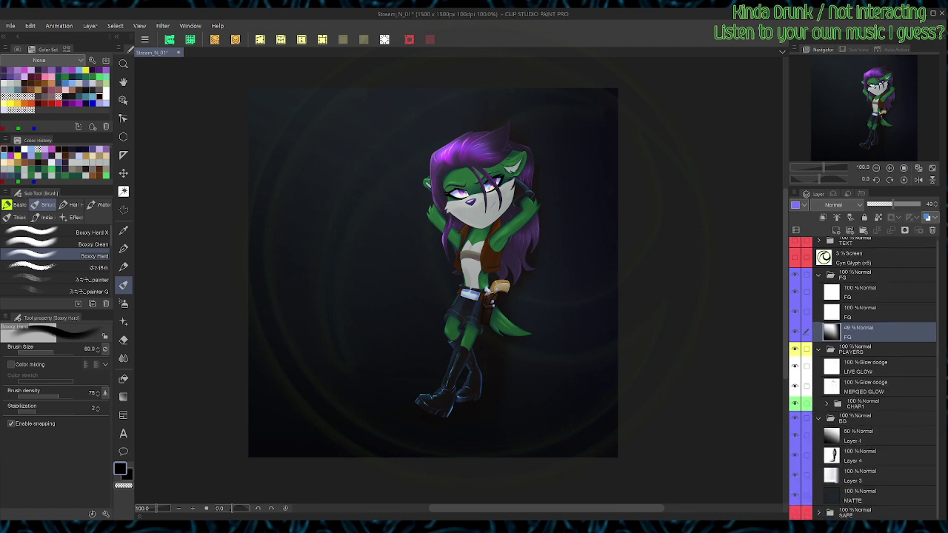
left_click(873, 436)
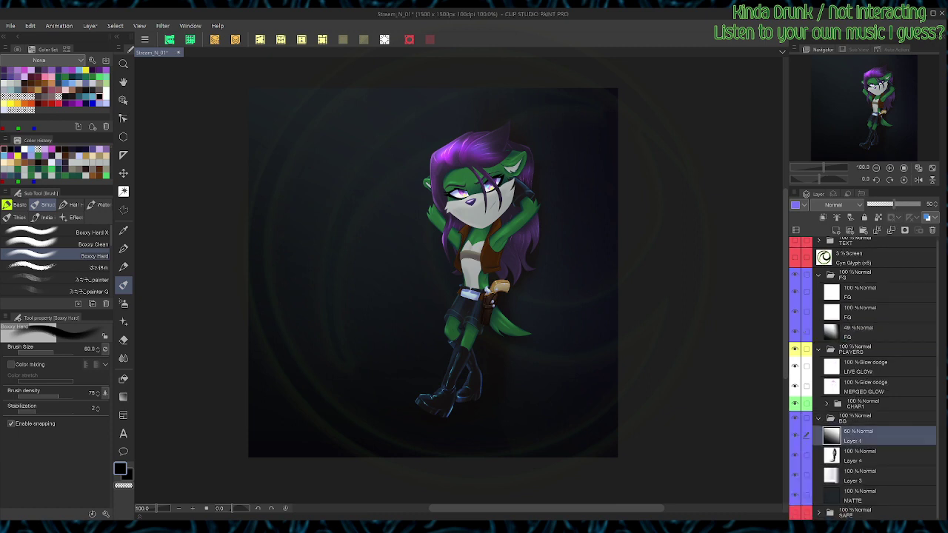
left_click(876, 230)
left_click(873, 456)
left_click(873, 476)
left_click(877, 230)
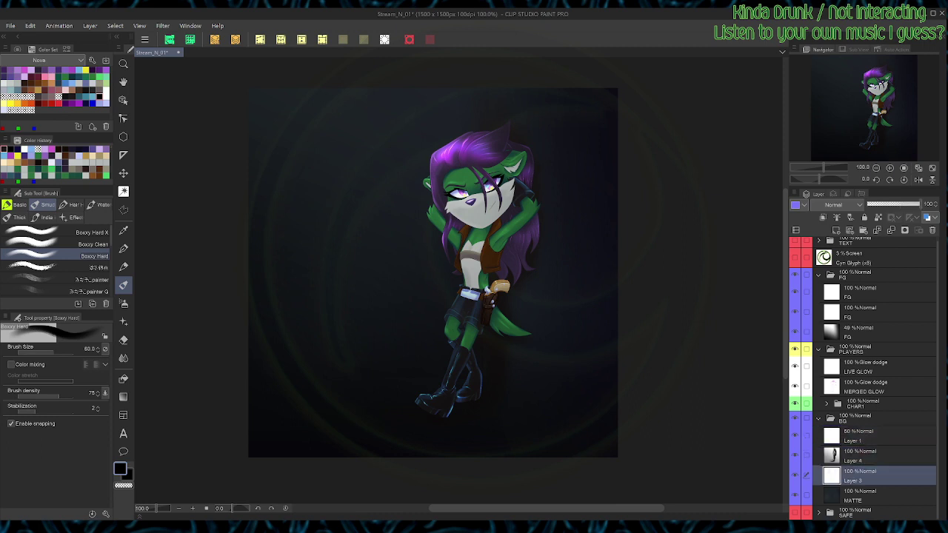
Step: Transfer Layer 4's contents down into Layer 3, and move Layer 3 above the emptied Layer 4
left_click(874, 456)
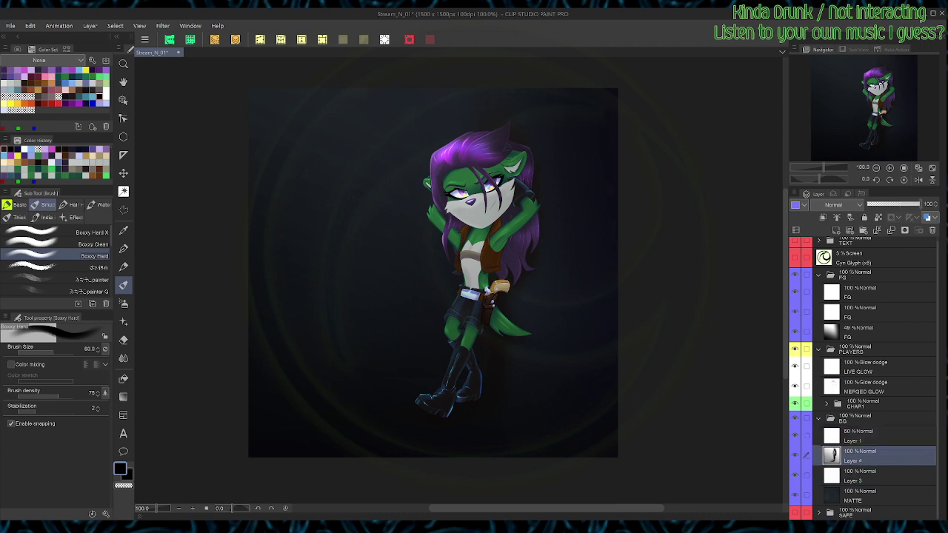
left_click(877, 230)
left_click_drag(873, 476, 874, 446)
left_click(873, 476)
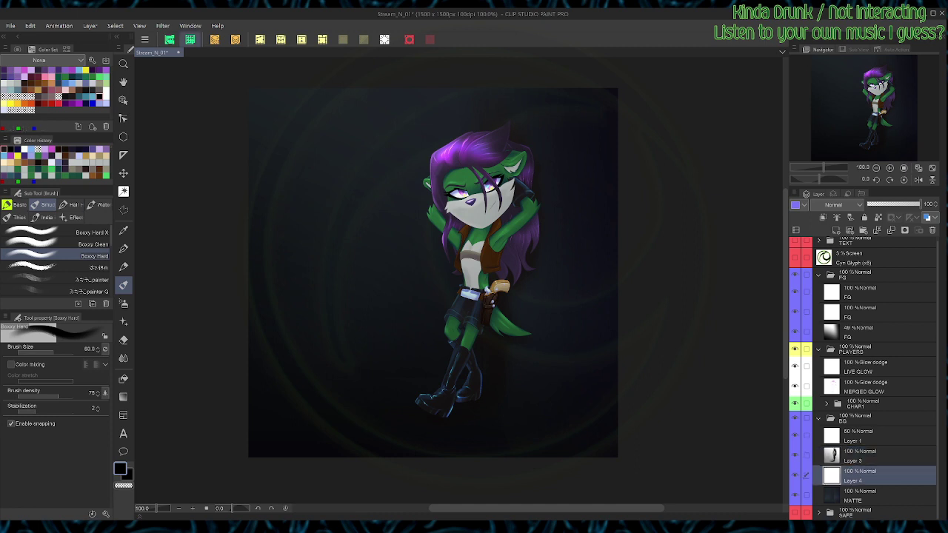
Step: Import the green 015 pattern image as a tiled layer above Layer 4 and set its opacity to 10%
left_click(191, 40)
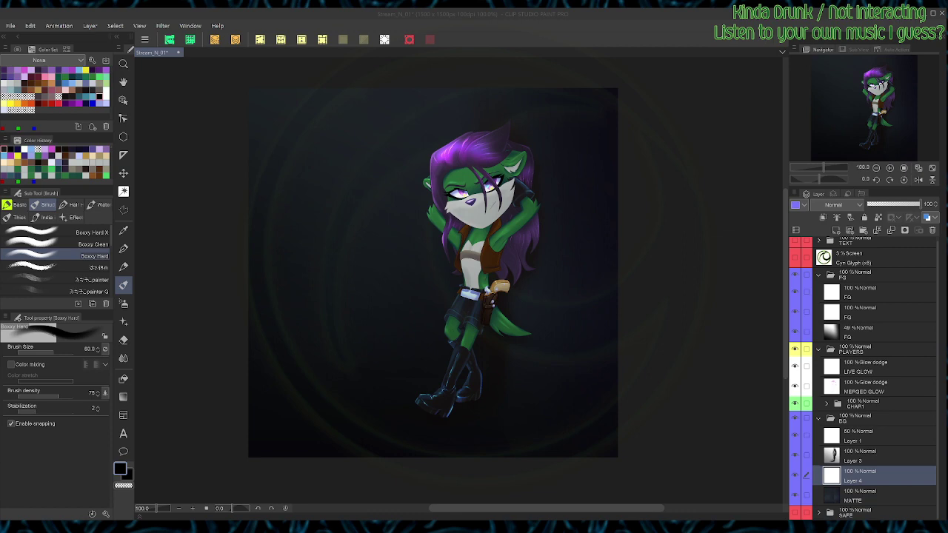
key("Return")
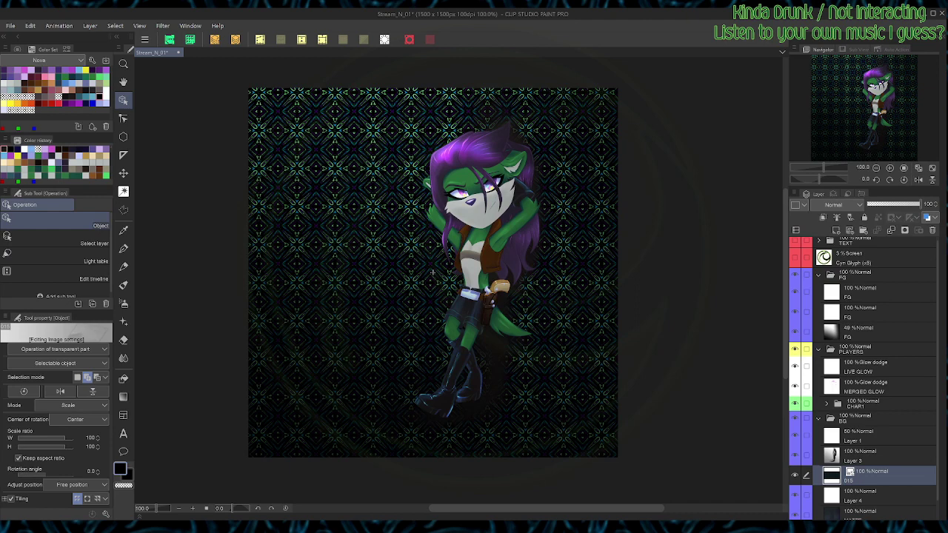
left_click(889, 205)
left_click_drag(889, 204, 869, 203)
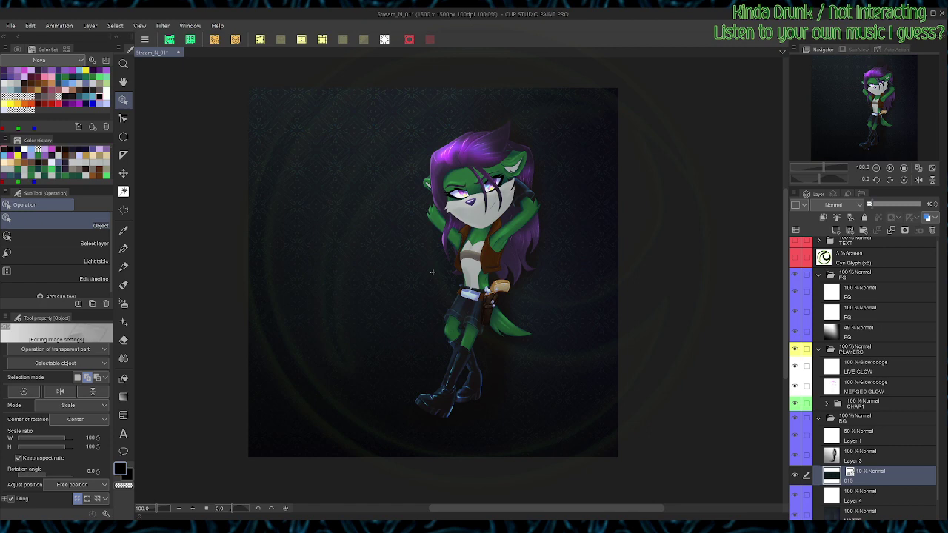
Step: Duplicate the 015 pattern layer twice in the BG folder
key("ctrl+c")
key("ctrl+v")
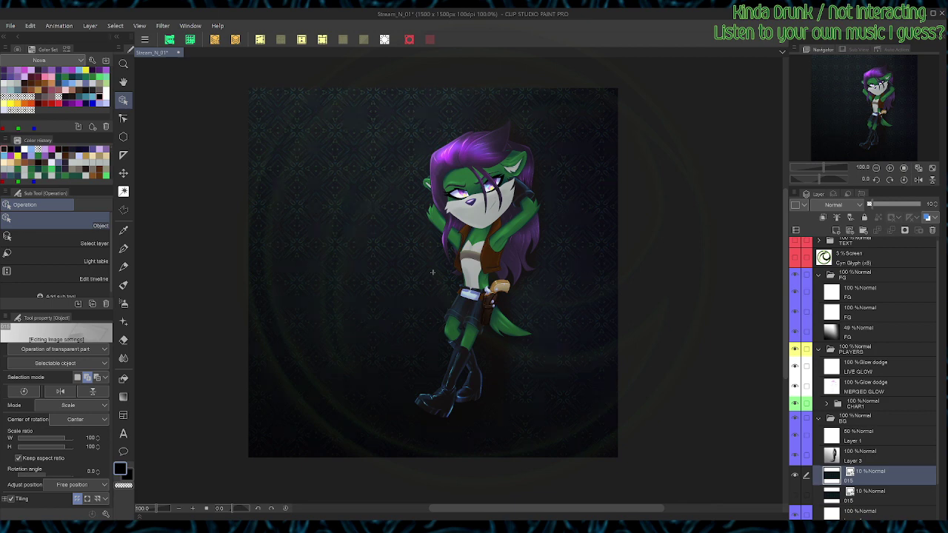
key("ctrl+shift+t")
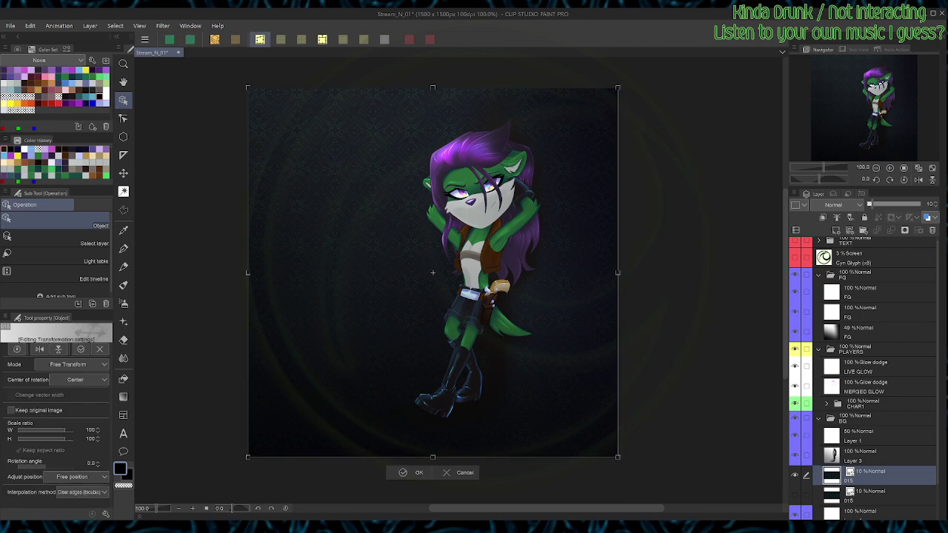
key("Escape")
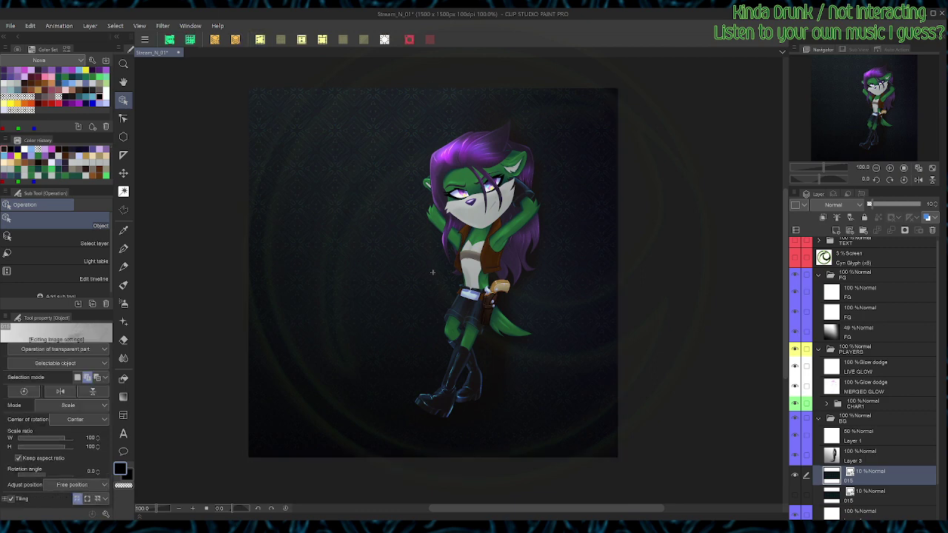
scroll(863, 378, "down", 3)
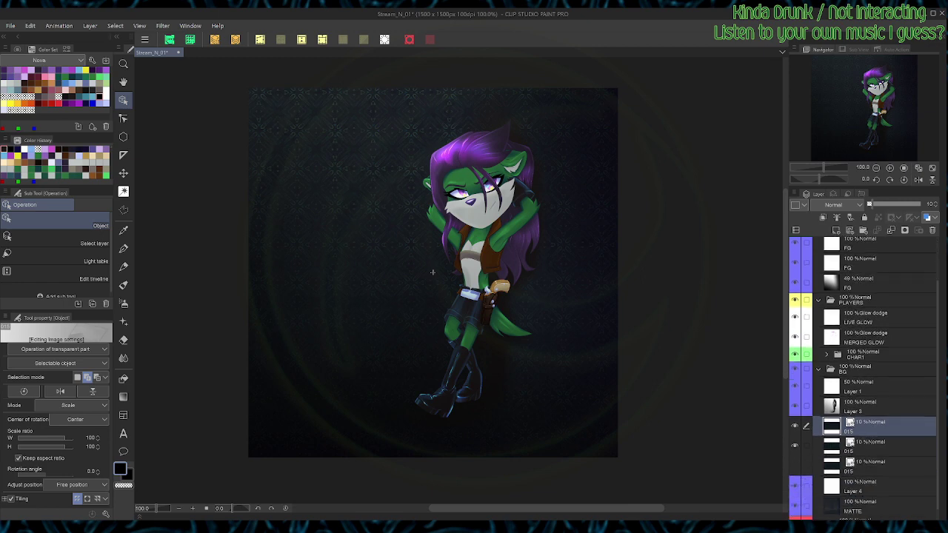
Step: Duplicate the empty Layer 4 twice and place one copy directly beneath each of the upper two 015 pattern layers
left_click(859, 475)
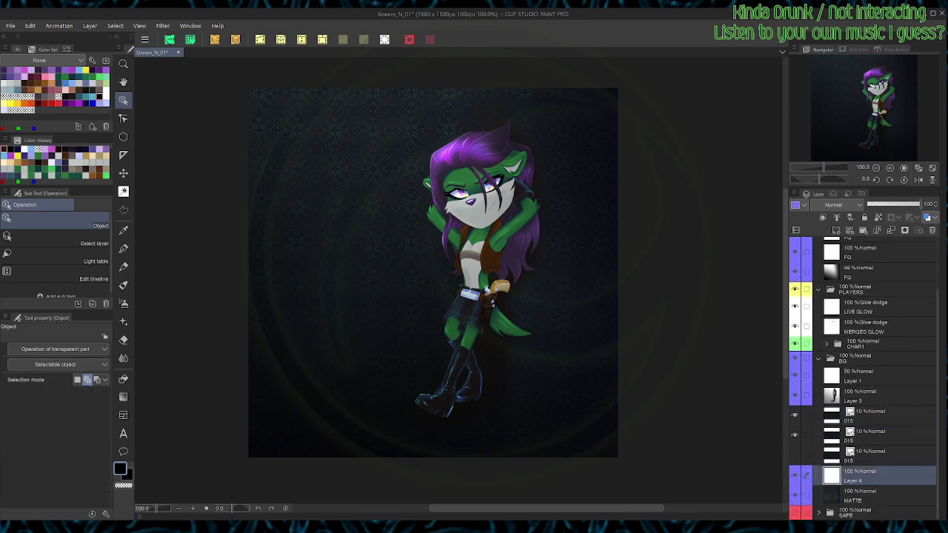
key("ctrl+v")
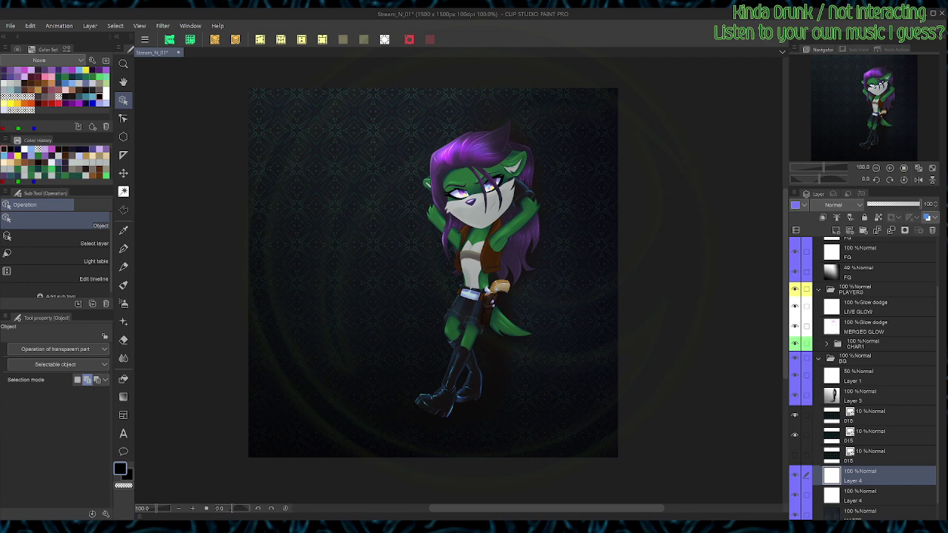
left_click_drag(872, 475, 872, 427)
left_click_drag(872, 496, 872, 466)
scroll(863, 378, "down", 1)
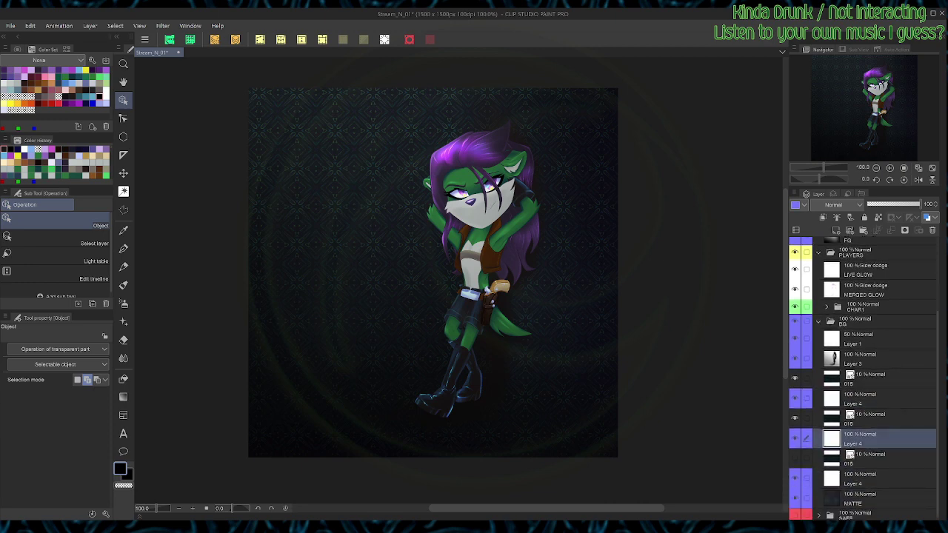
Step: Hide the upper two 015 pattern layers together with the Layer 4 copies beneath them
left_click(872, 476)
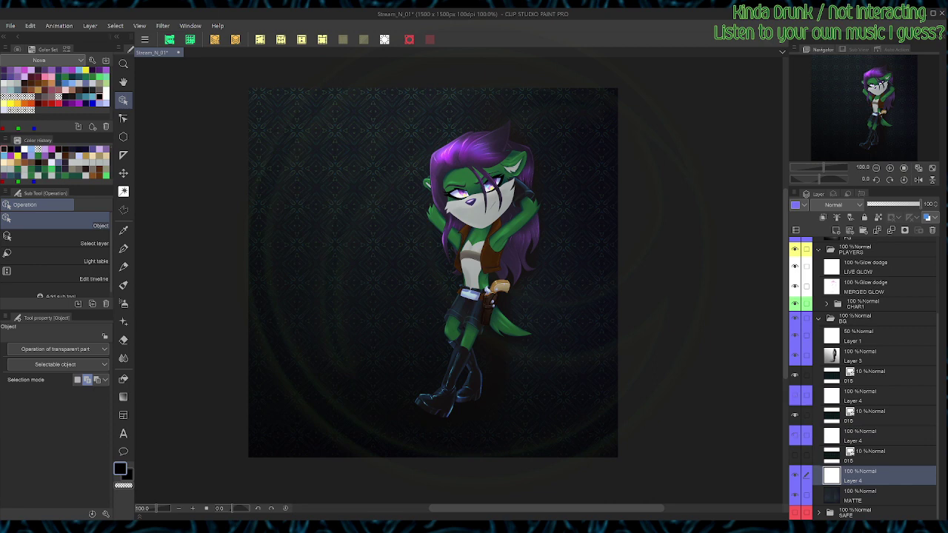
left_click(794, 374)
left_click(794, 414)
left_click(872, 495)
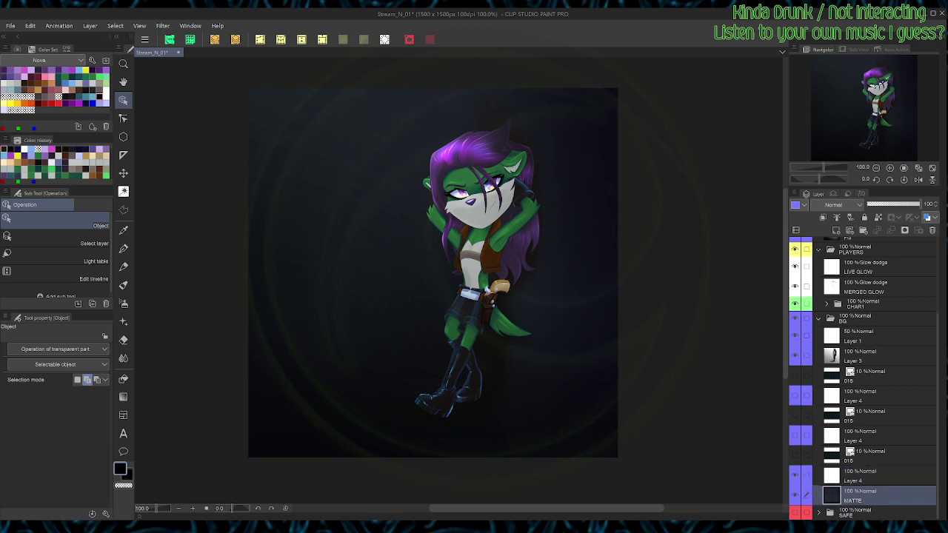
Step: With the lowest Layer 4 active, make a rectangular selection from the canvas's upper-left corner down to the character's boots
left_click(872, 475)
key("m")
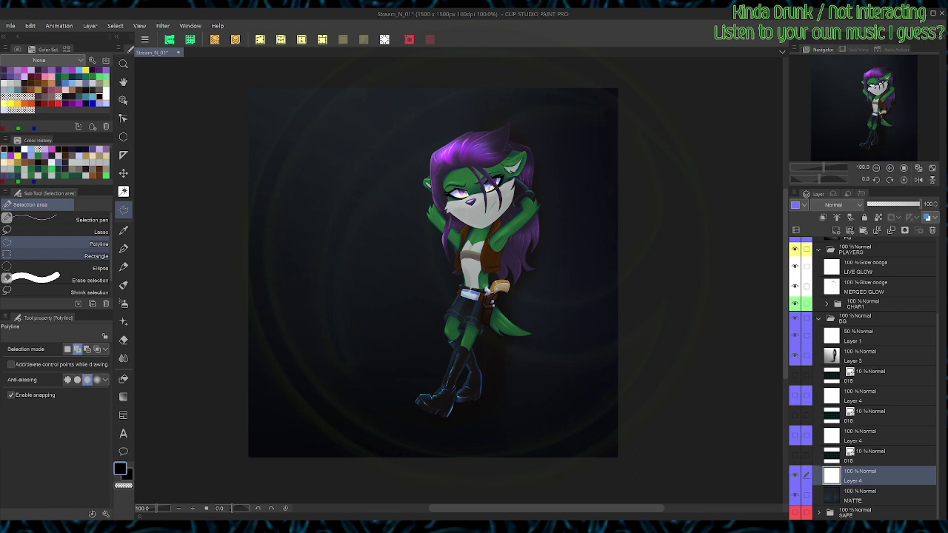
left_click(60, 256)
left_click_drag(365, 199, 356, 225)
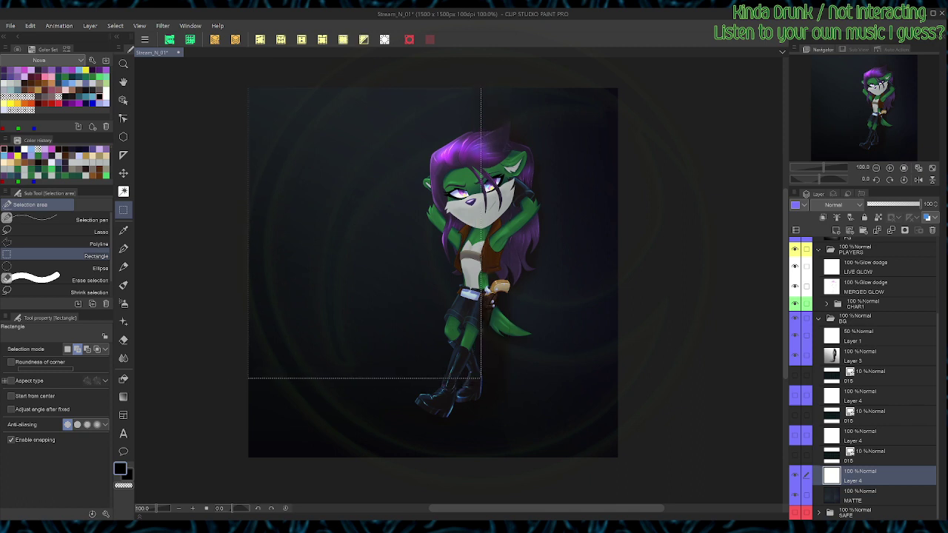
key("ctrl+d")
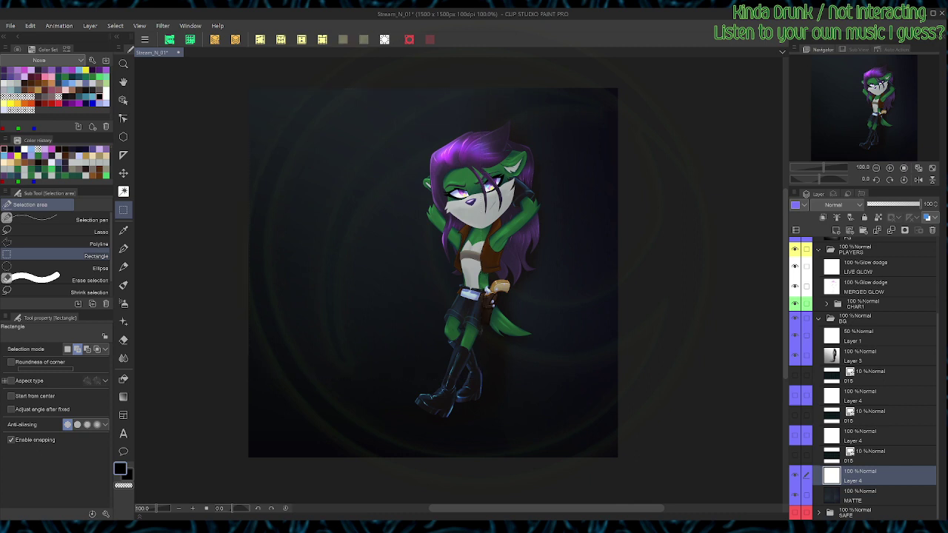
left_click_drag(229, 80, 354, 231)
left_click_drag(481, 383, 481, 383)
Step: Fill the rectangular selection completely with white using the FG-FG gradient, and deselect
left_click(106, 97)
key("g")
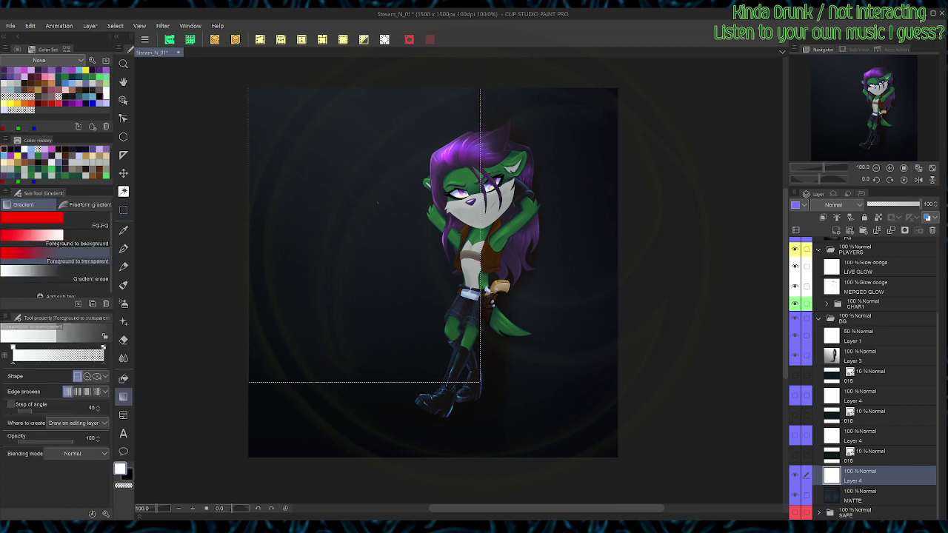
left_click_drag(344, 195, 350, 175)
key("g")
left_click(57, 221)
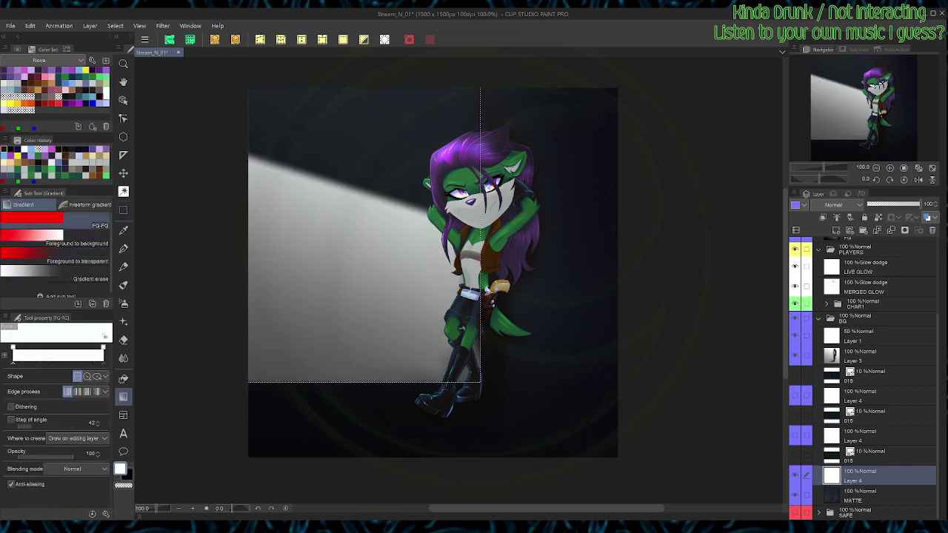
left_click_drag(299, 136, 322, 152)
key("ctrl+d")
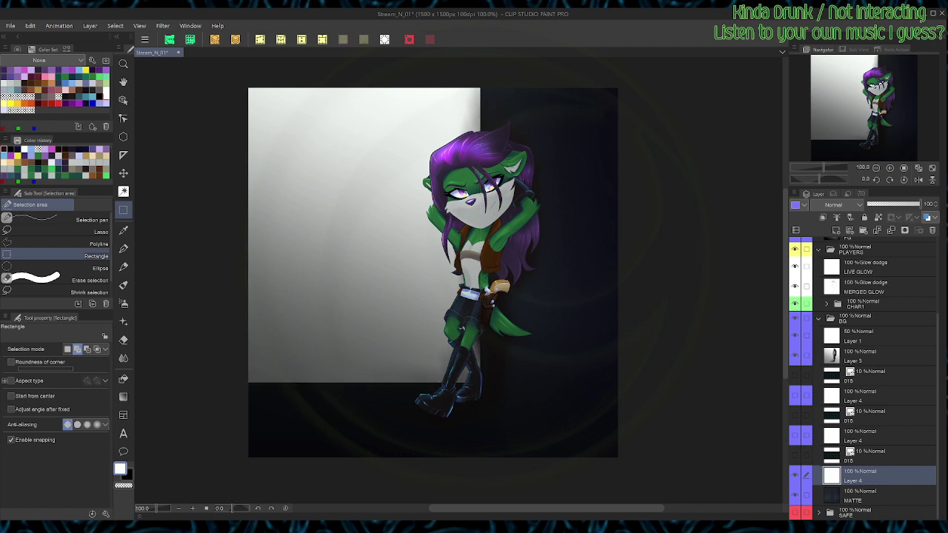
Step: Show the lowest 015 pattern layer and clip it to the white wall rectangle on the layer below
left_click(794, 455)
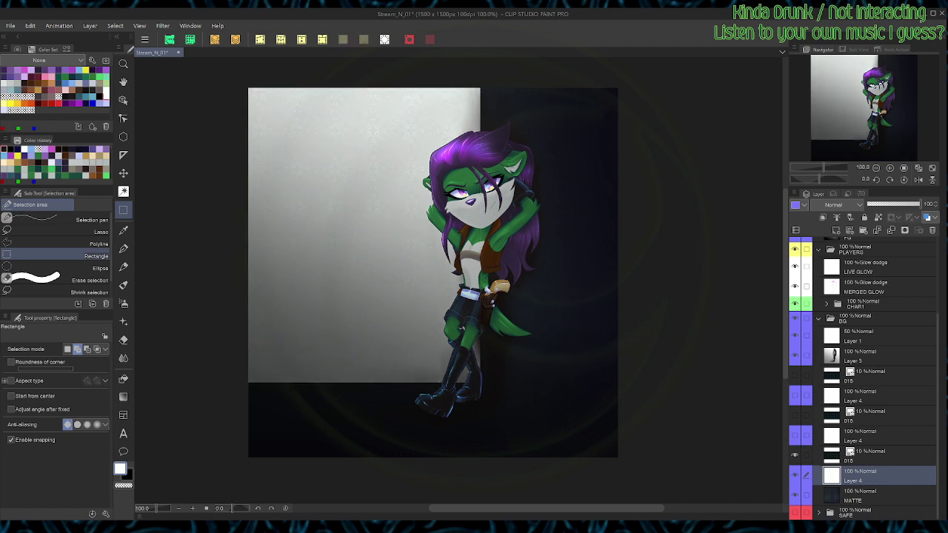
left_click(881, 456)
left_click(823, 218)
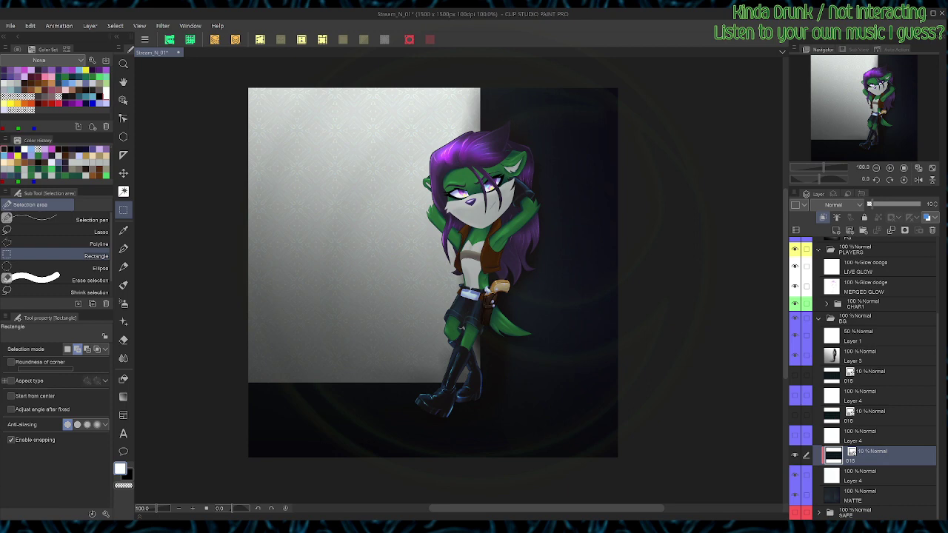
Step: Recolor the wall rectangle on the lowest Layer 4 with a near-black green chosen from the color wheel
left_click(881, 476)
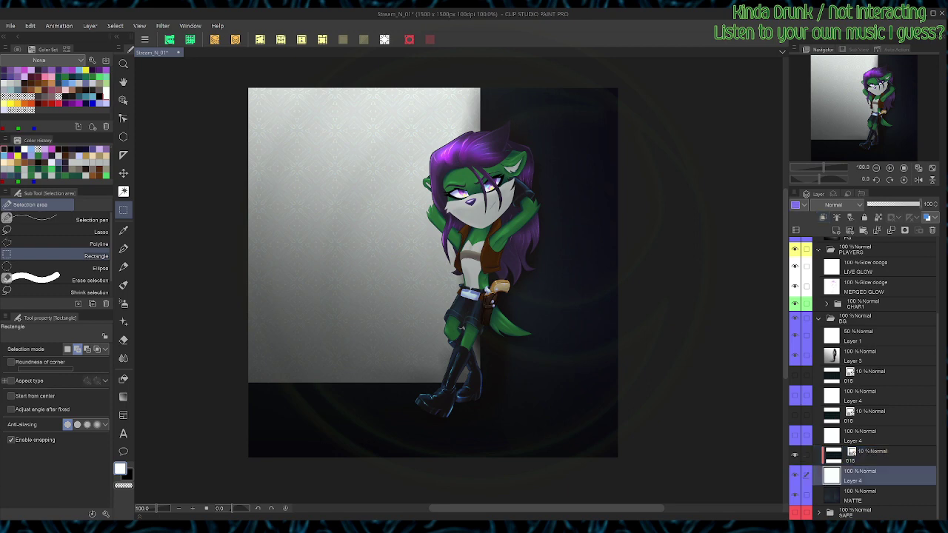
left_click(17, 49)
left_click(48, 93)
left_click_drag(48, 93, 43, 107)
key("alt+BackSpace")
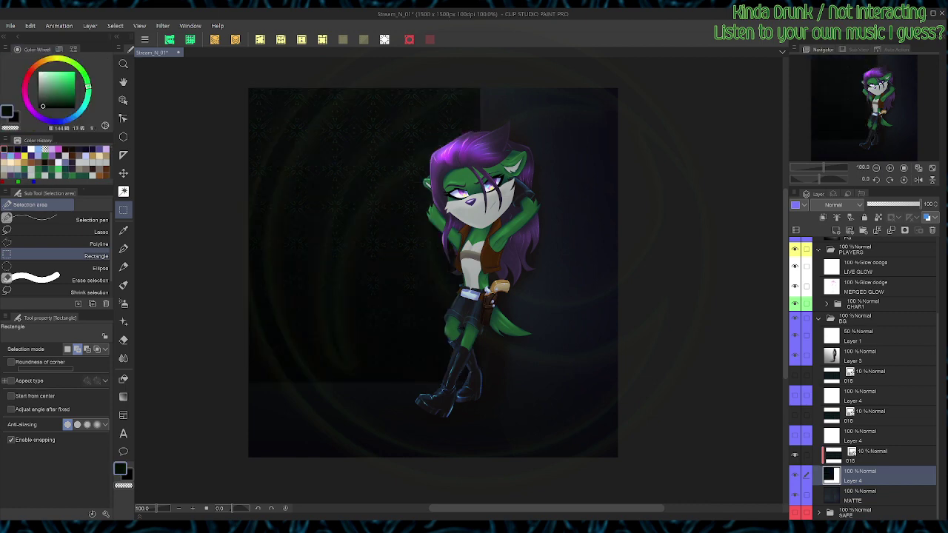
Step: With the middle Layer 4 active, select the floor by inverting the restored wall selection and subtracting the right wall area along a slanted polyline
left_click(869, 436)
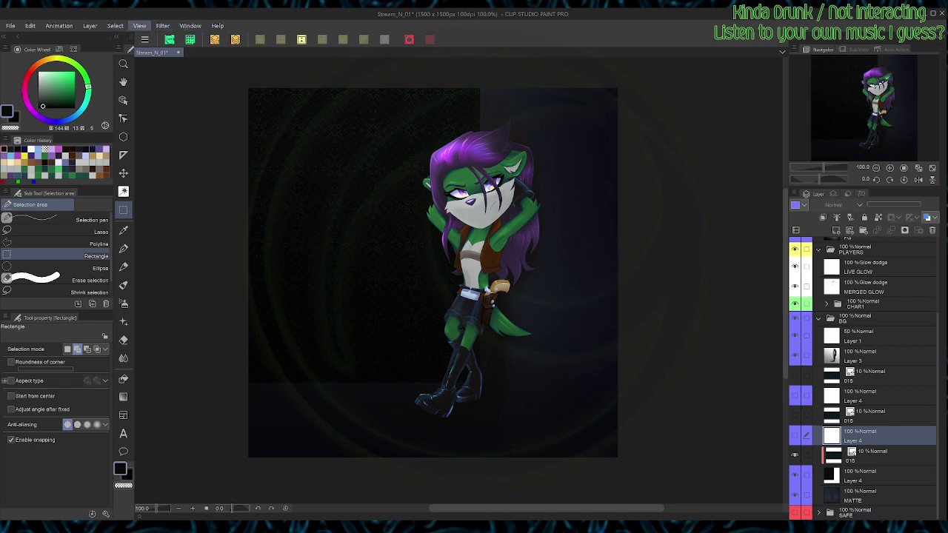
key("ctrl+shift+d")
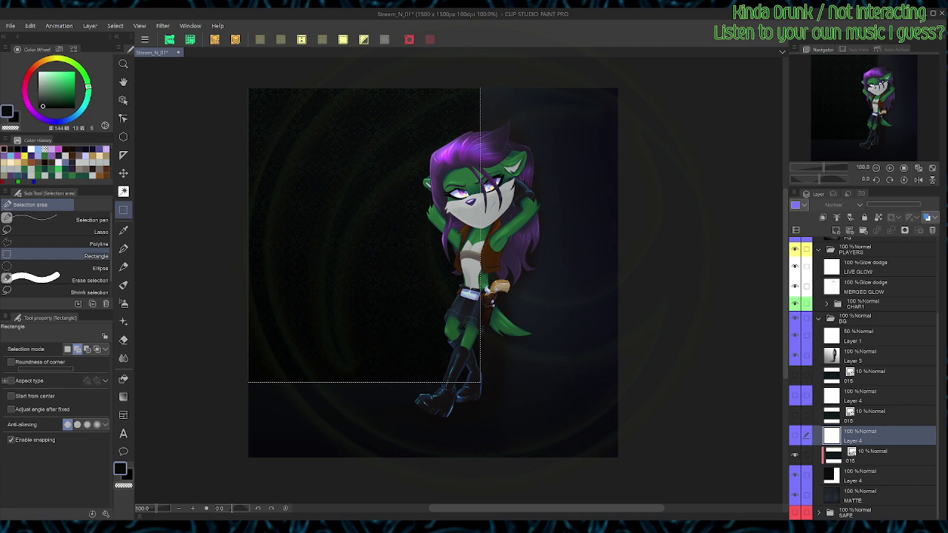
left_click(364, 39)
left_click(66, 243)
left_click(465, 75)
left_click(649, 70)
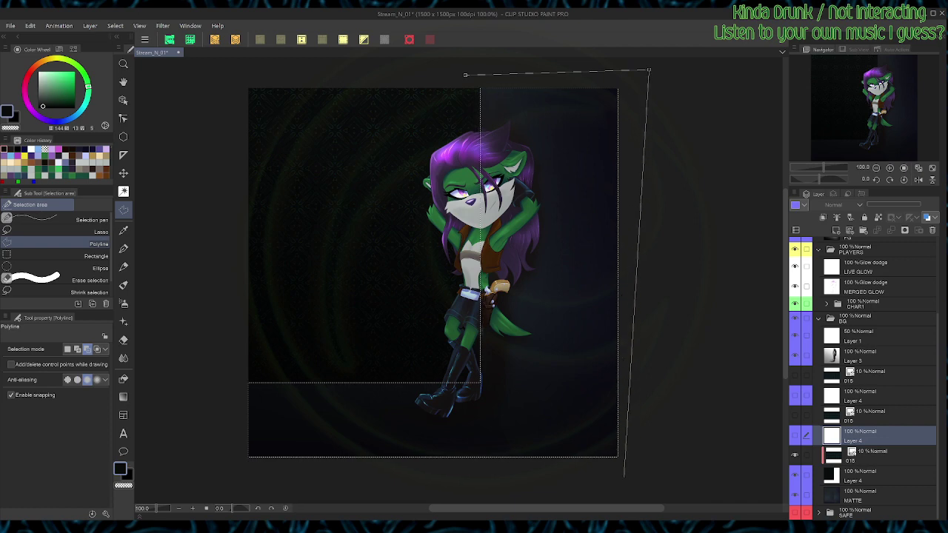
left_click(643, 467)
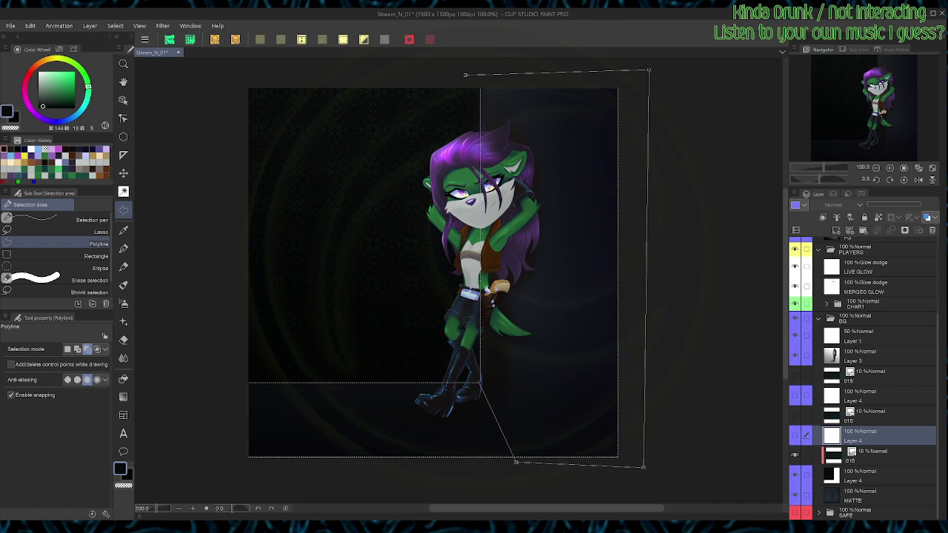
double_click(513, 457)
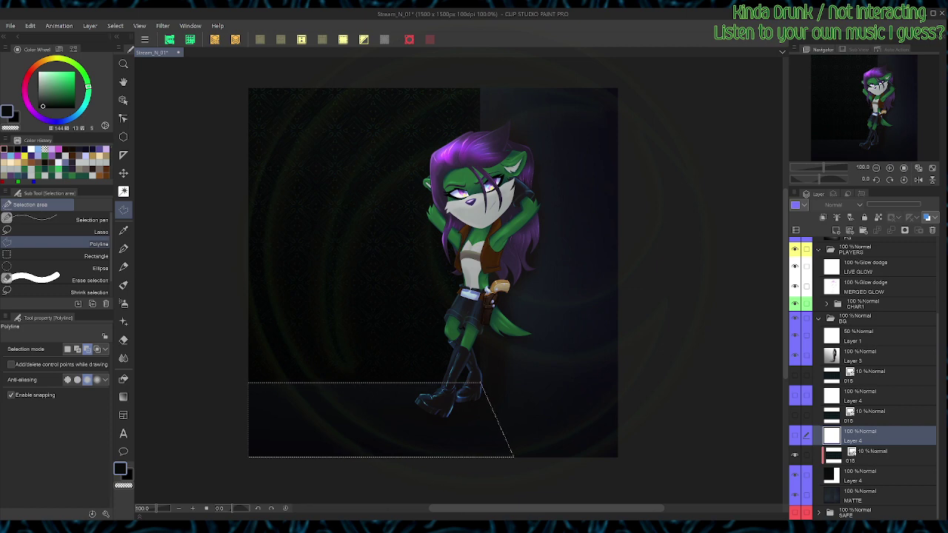
Step: Choose a slightly lighter dark green from the color wheel and fill the floor selection using the FG-FG gradient
left_click_drag(47, 97, 45, 102)
key("g")
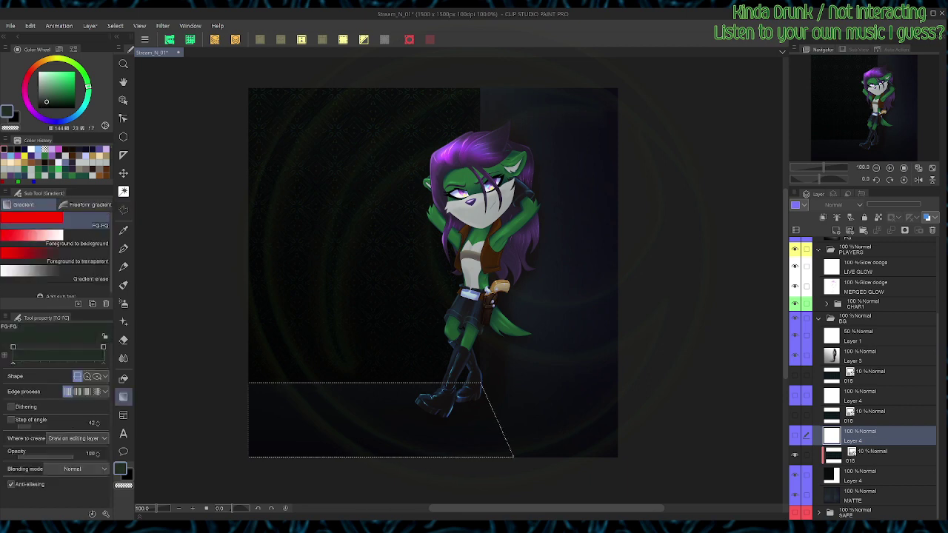
key("m")
key("g")
key("m")
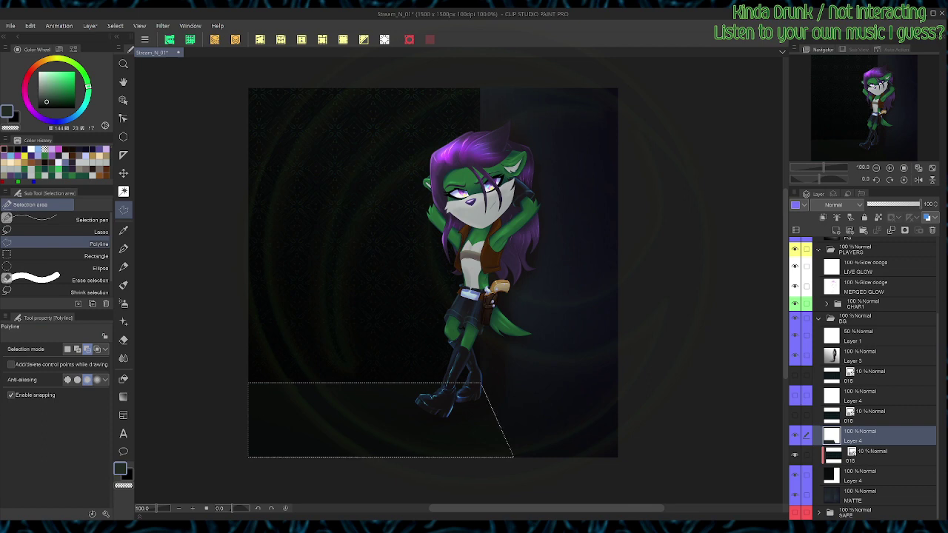
Step: Show the 015 pattern layer above the floor, clip it to the floor fill, and deselect
left_click(873, 415)
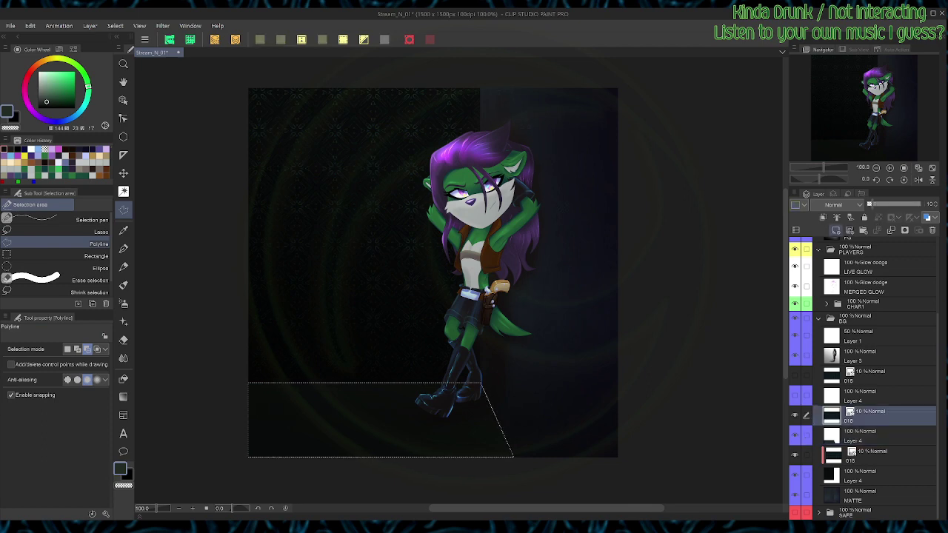
left_click(822, 217)
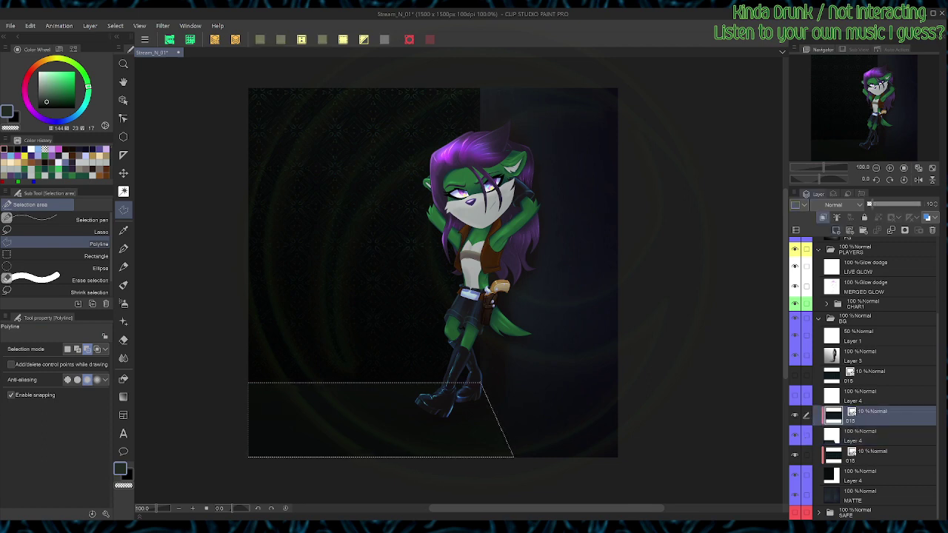
key("Delete")
key("ctrl+d")
key("w")
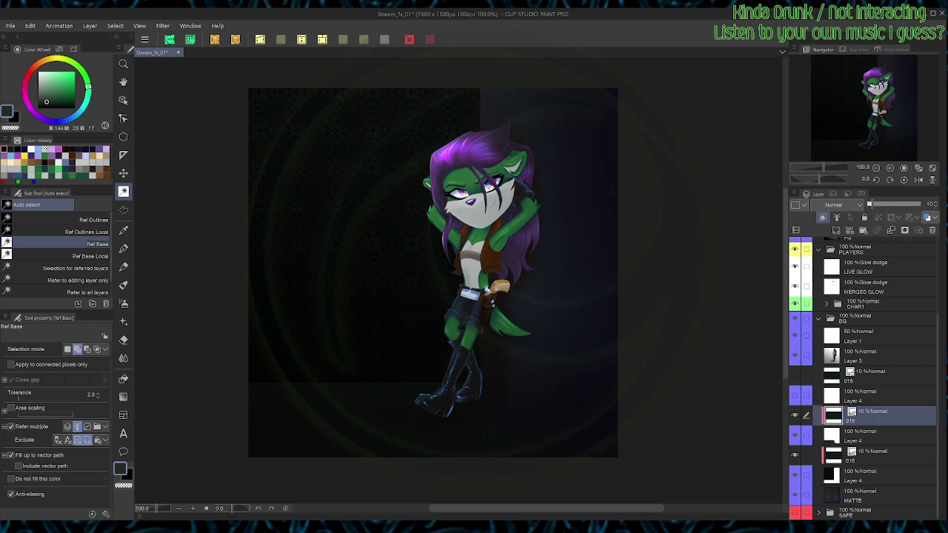
Step: Hide the two visible 015 pattern layers, MATTE, Layer 3 and the collapsed PLAYERS folder, and activate the uppermost Layer 4
left_click(794, 415)
left_click(794, 454)
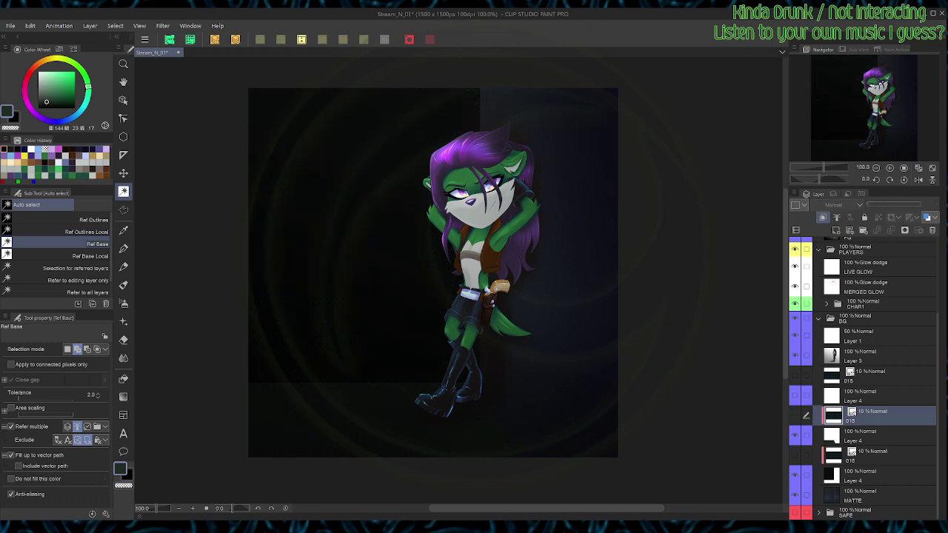
left_click(794, 495)
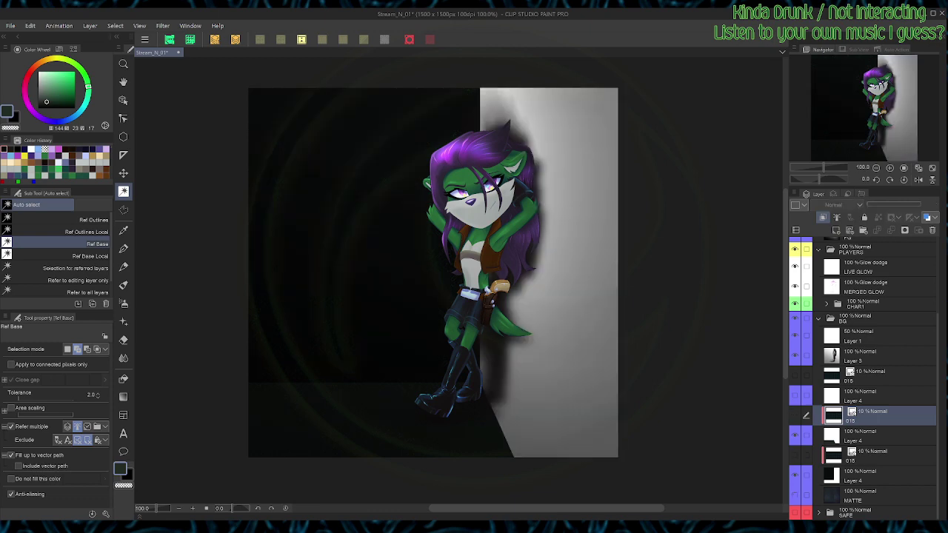
left_click(794, 355)
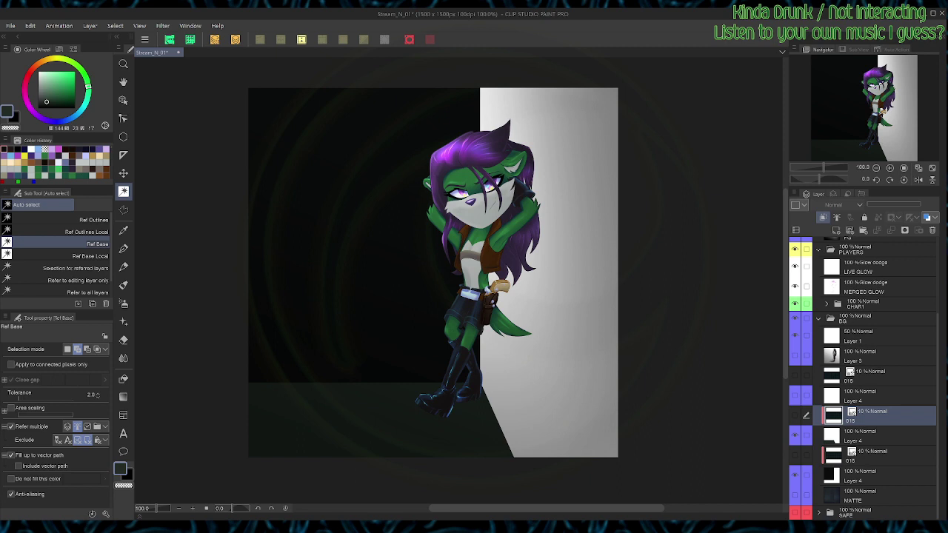
left_click(818, 250)
left_click(794, 304)
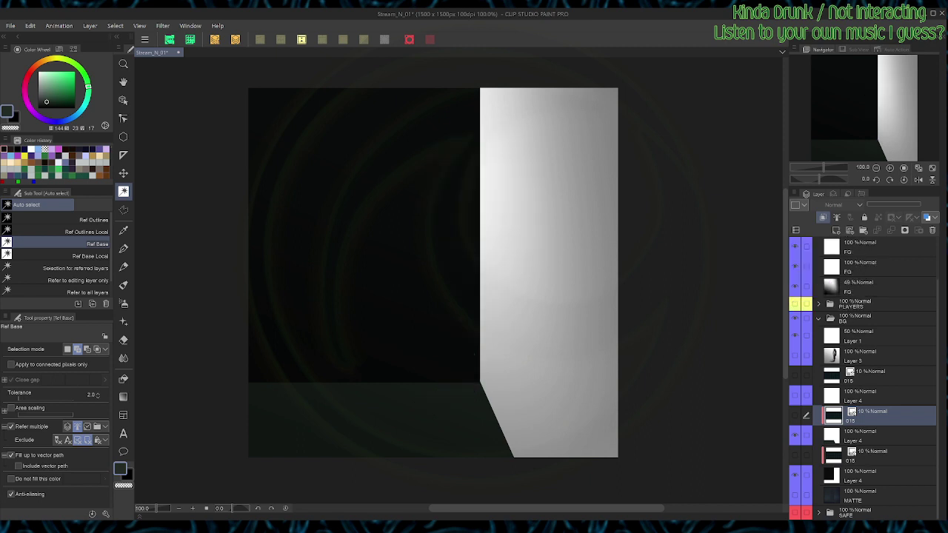
key("m")
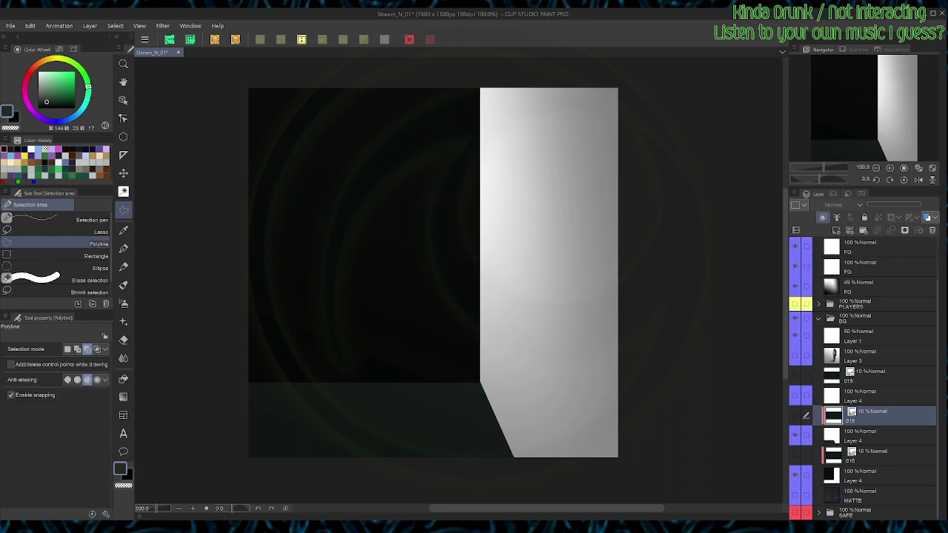
left_click(881, 396)
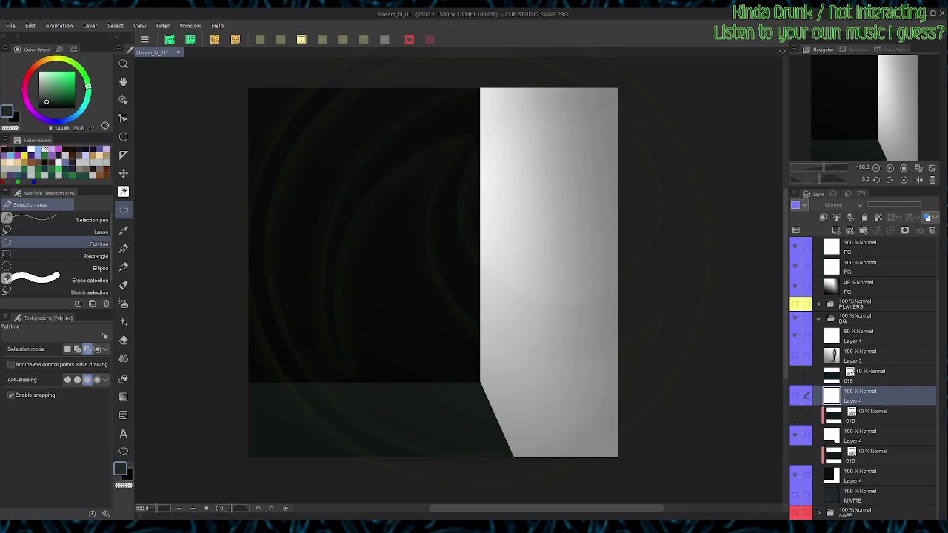
left_click(635, 75)
left_click(668, 314)
key("Escape")
Step: Select the right wall with a rectangle from the wall corner to the canvas edge, subtracting the floor's triangle with the Polyline tool
left_click(93, 255)
left_click_drag(675, 73, 480, 478)
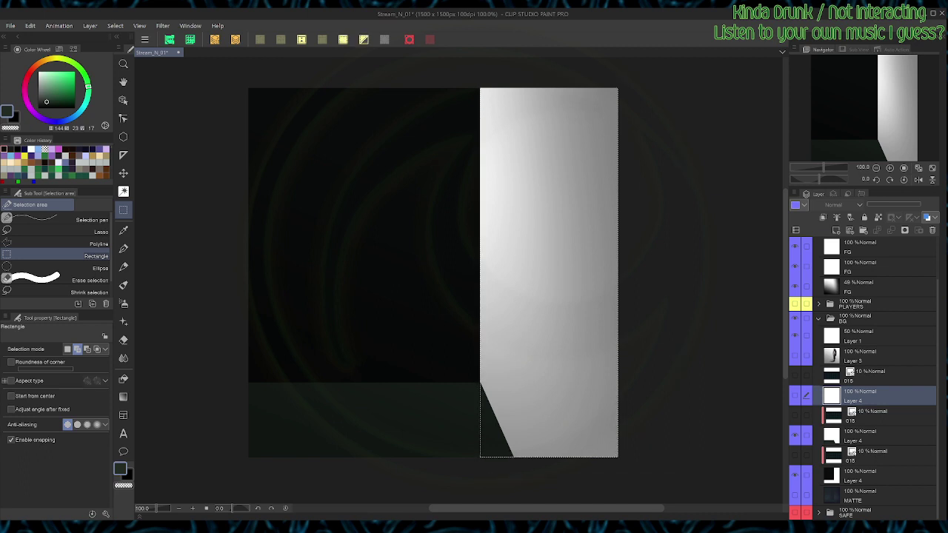
left_click(92, 243)
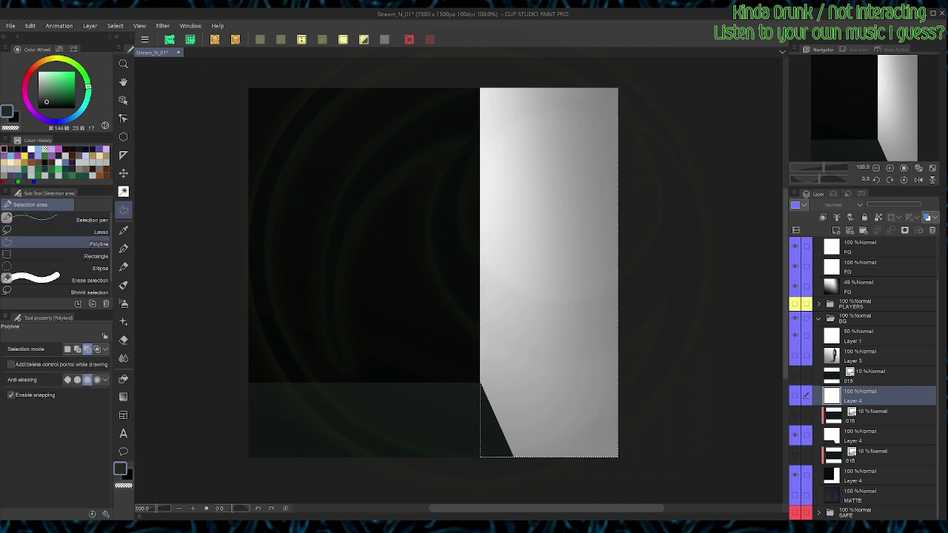
scroll(477, 410, "up", 2)
key("space")
left_click_drag(477, 410, 447, 256)
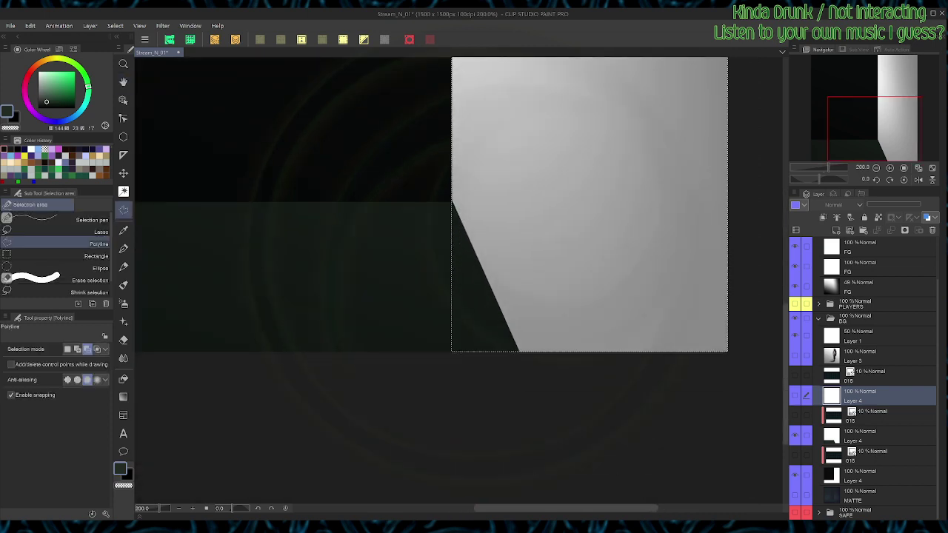
left_click(445, 197)
left_click(417, 364)
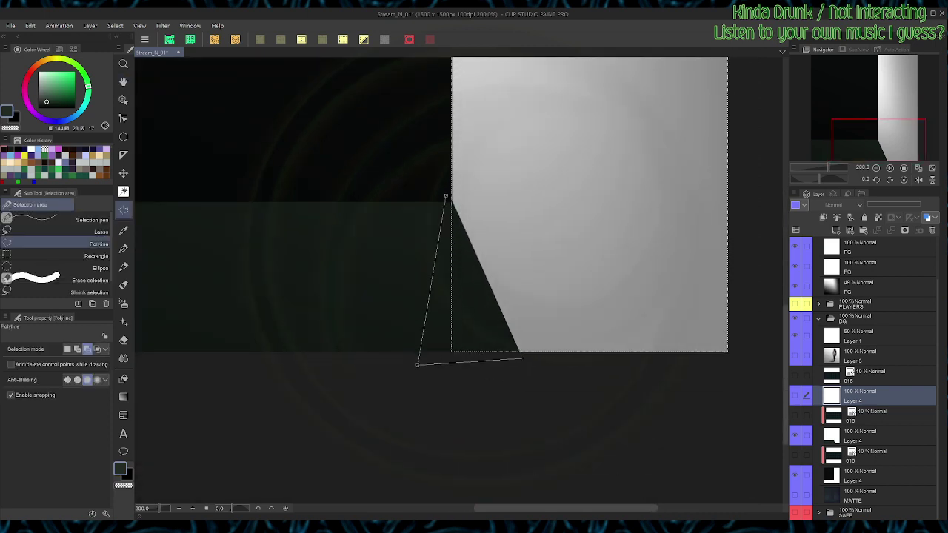
left_click(520, 353)
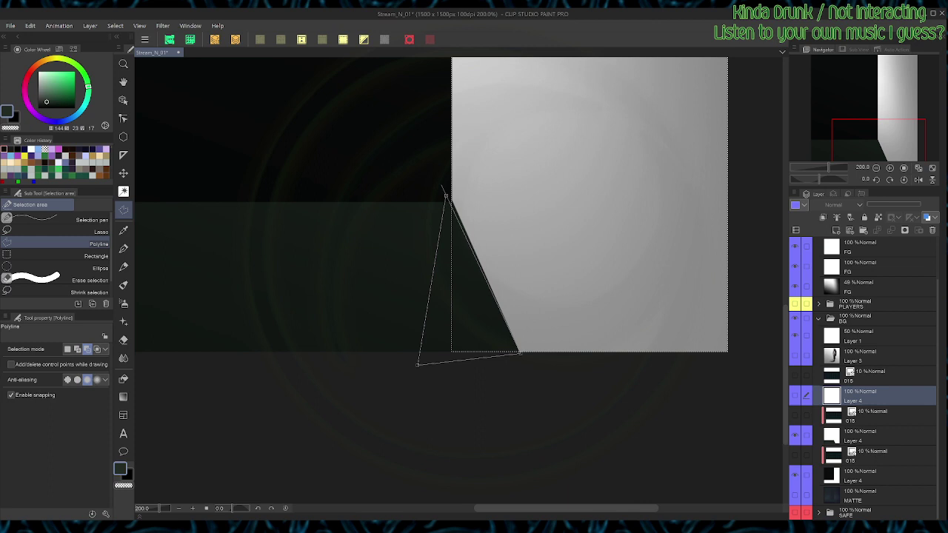
left_click(445, 196)
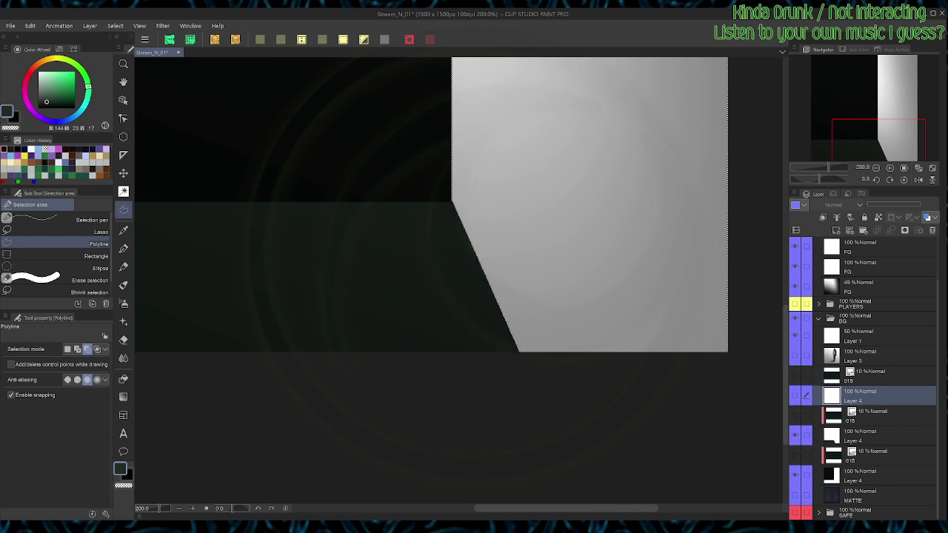
Step: Show the uppermost Layer 4, fill the right wall selection with the dark green FG-FG gradient, and deselect
key("ctrl+minus")
key("space")
left_click_drag(459, 245, 489, 353)
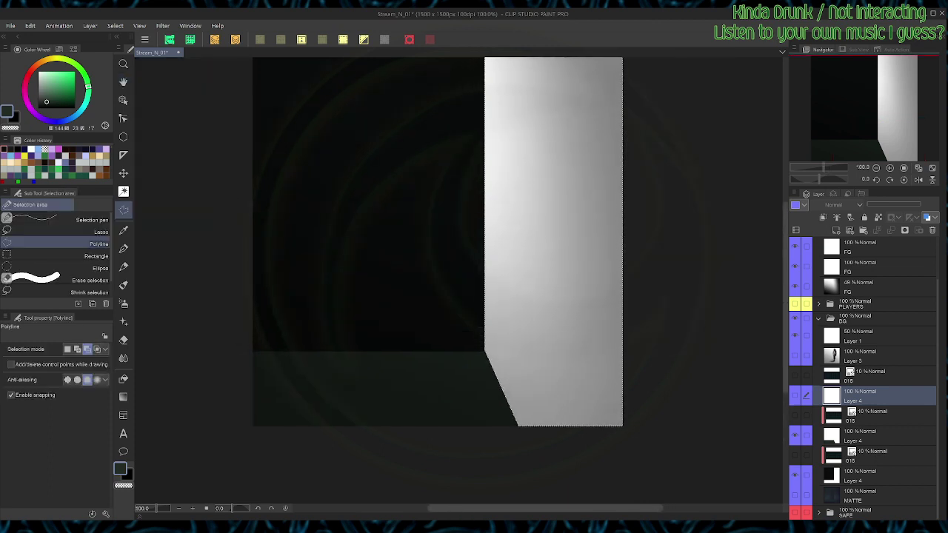
key("g")
left_click(794, 395)
key("g")
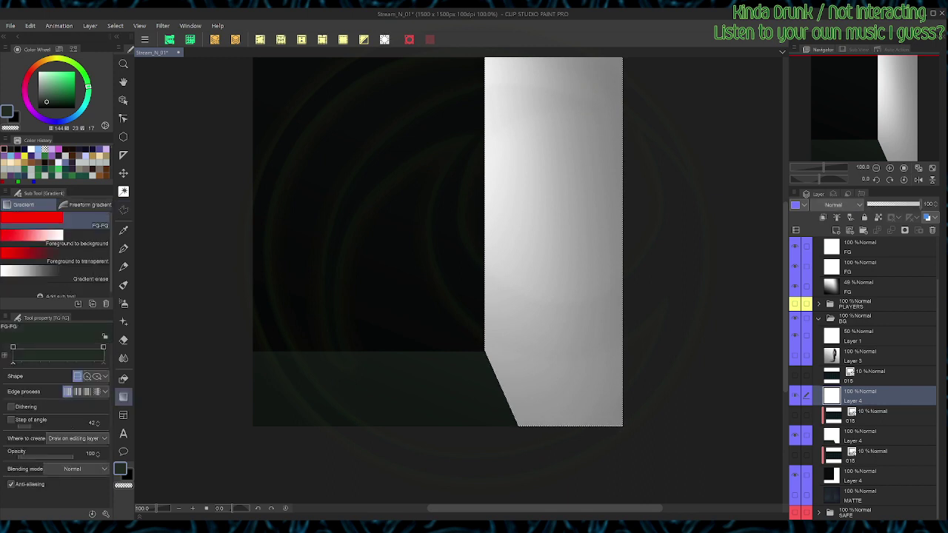
left_click_drag(548, 207, 559, 297)
key("ctrl+d")
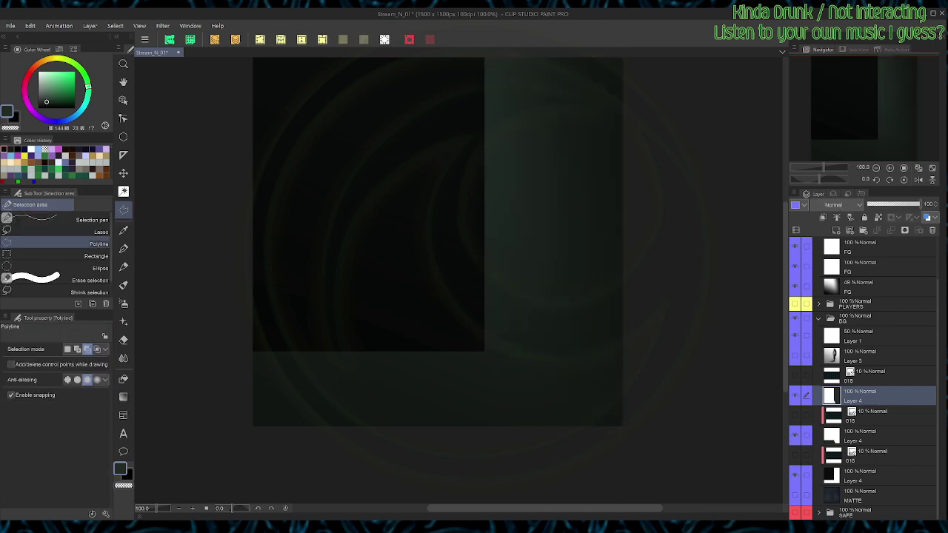
Step: Show the uppermost 015 pattern layer and clip it to the right wall, and show the lower 015 pattern again
left_click(795, 375)
left_click(881, 376)
left_click(822, 217)
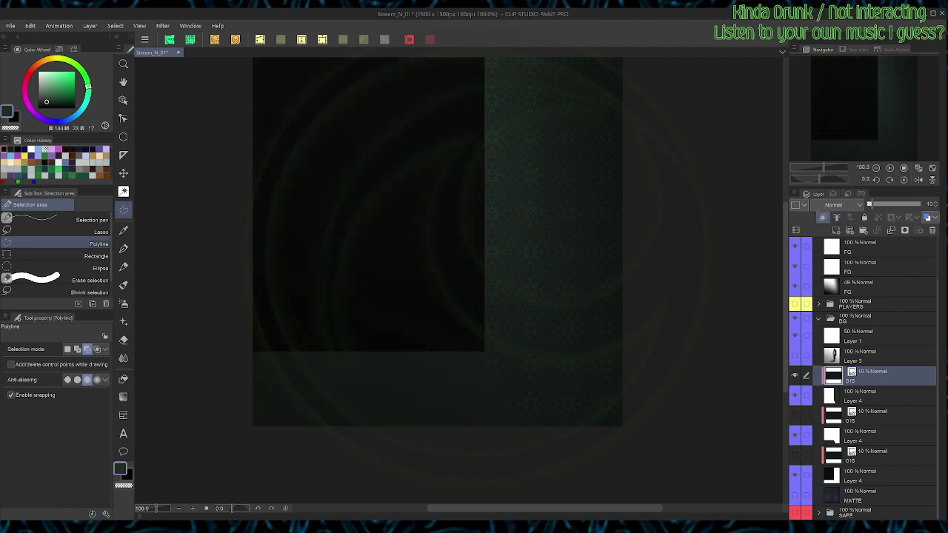
left_click(794, 455)
Step: Squeeze the uppermost 015 pattern horizontally with Free Transform to about 46% width, moving its left edge close to the wall corner
key("ctrl+shift+t")
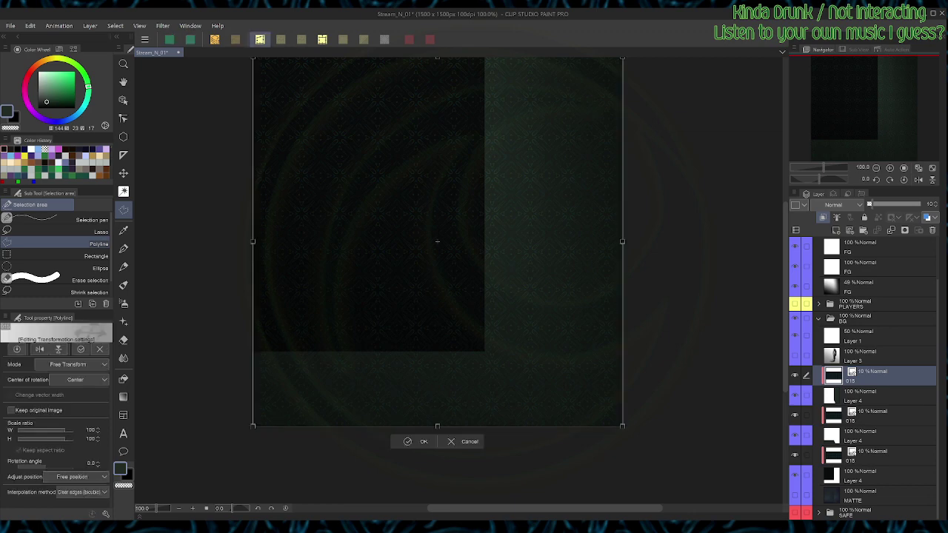
left_click_drag(659, 296, 622, 376)
key("ctrl+z")
left_click_drag(786, 296, 786, 262)
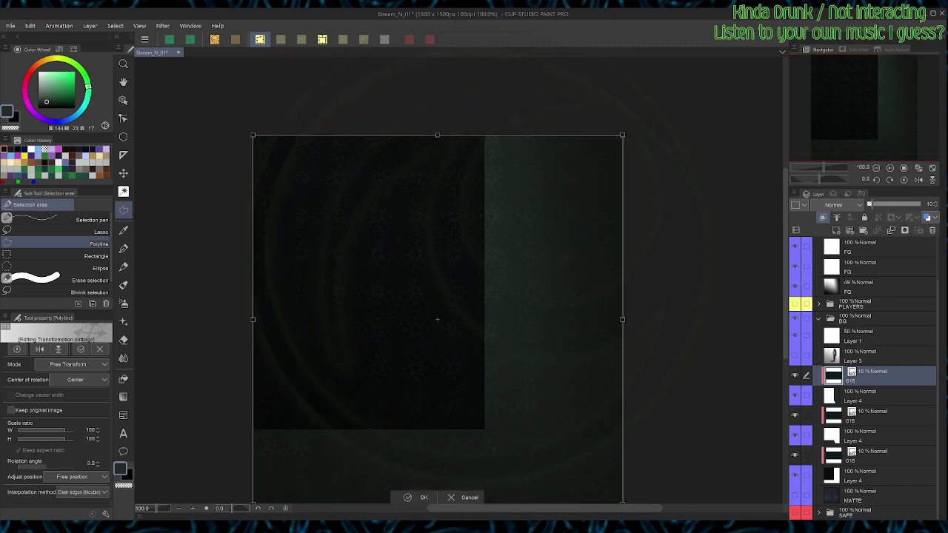
left_click_drag(253, 319, 454, 319)
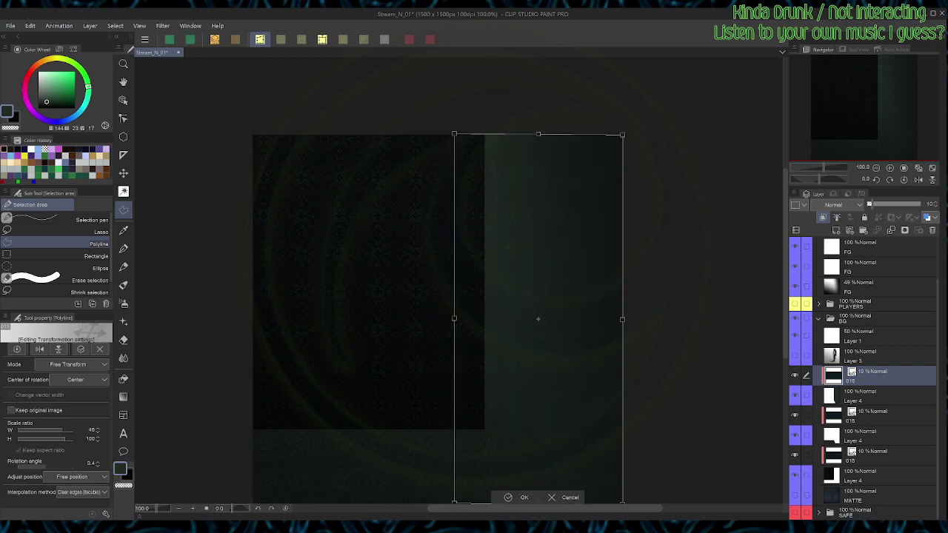
Step: Stretch the pattern's right side beyond the canvas, spread its outer corners up and down for perspective, and align its left edge with the wall corner
scroll(614, 201, "down", 1)
left_click_drag(619, 279, 724, 279)
left_click_drag(724, 155, 726, 37)
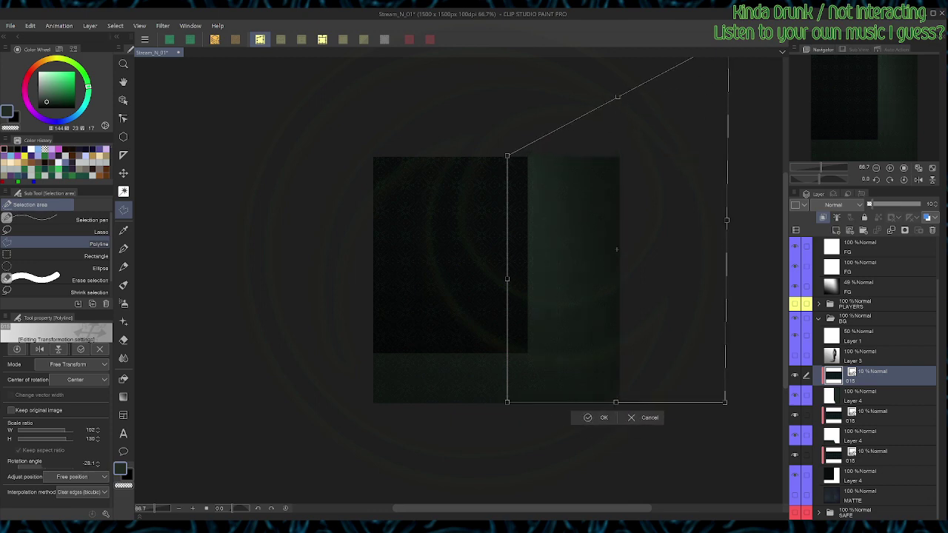
left_click_drag(725, 402, 753, 514)
left_click_drag(507, 279, 524, 275)
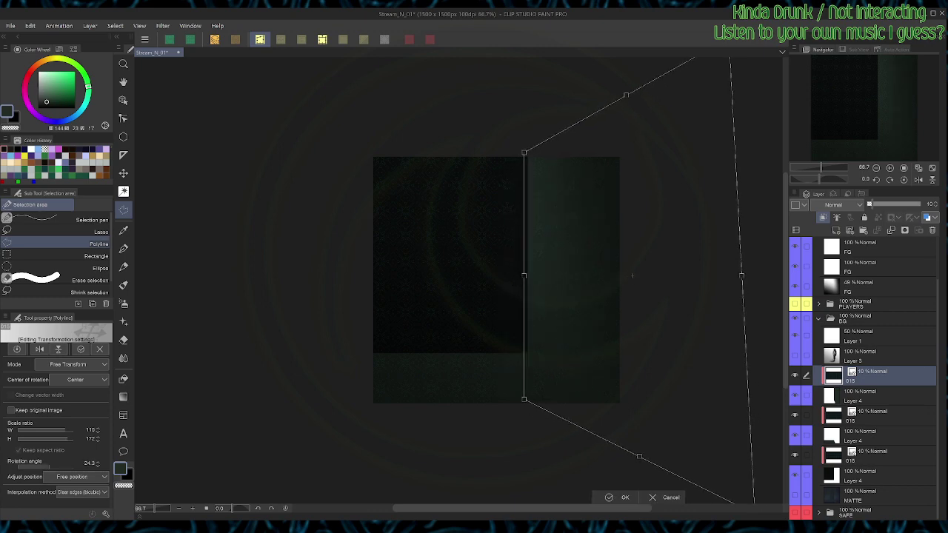
Step: Pull the right wall pattern's outer side in to the canvas edge, fit its inner corners to the back wall's edge, and apply the transform
scroll(632, 274, "down", 1)
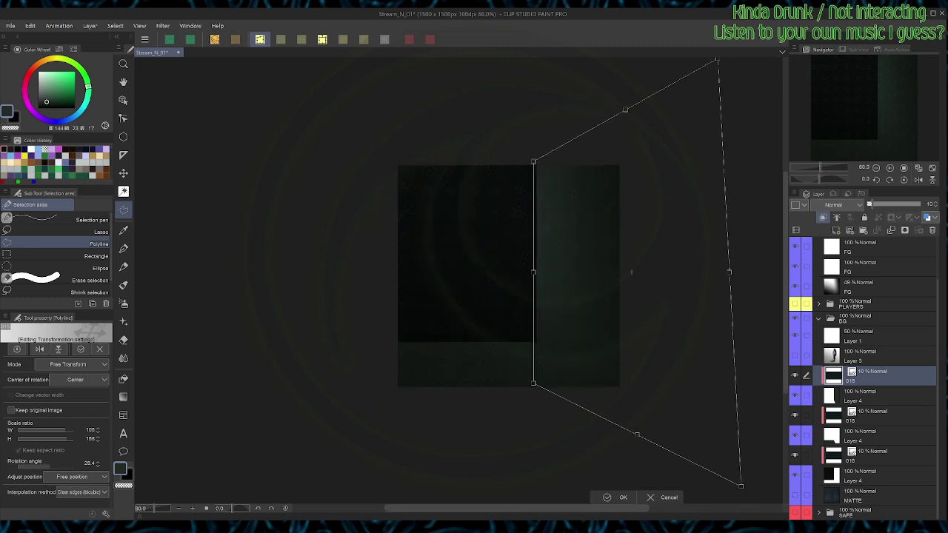
left_click_drag(631, 271, 576, 256)
scroll(576, 256, "down", 1)
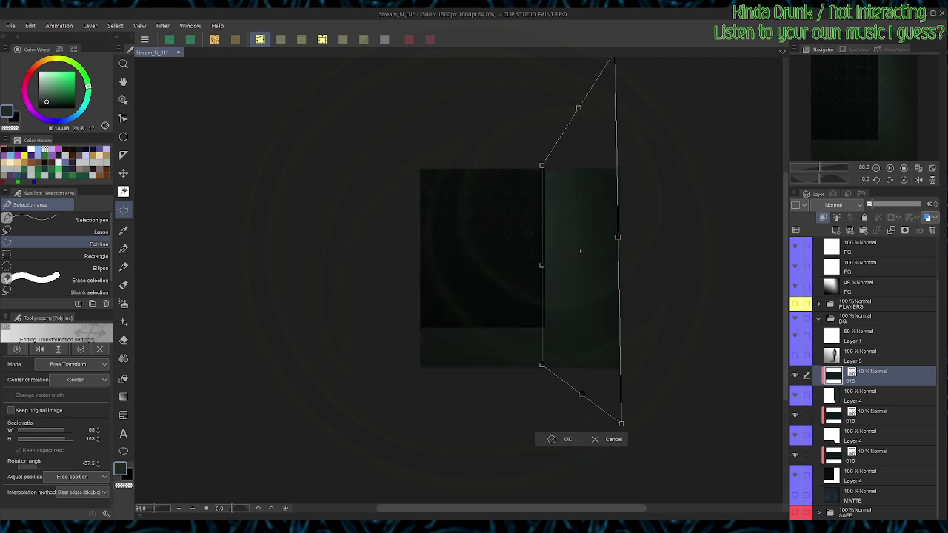
scroll(580, 251, "up", 1)
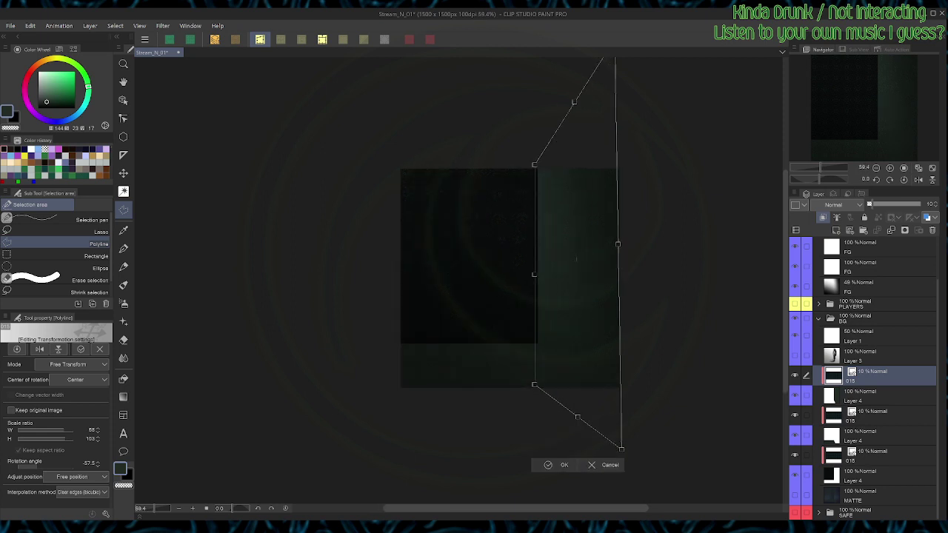
left_click_drag(576, 259, 576, 306)
mouse_move(614, 87)
left_mouse_down()
mouse_move(624, 167)
mouse_move(621, 121)
left_mouse_up()
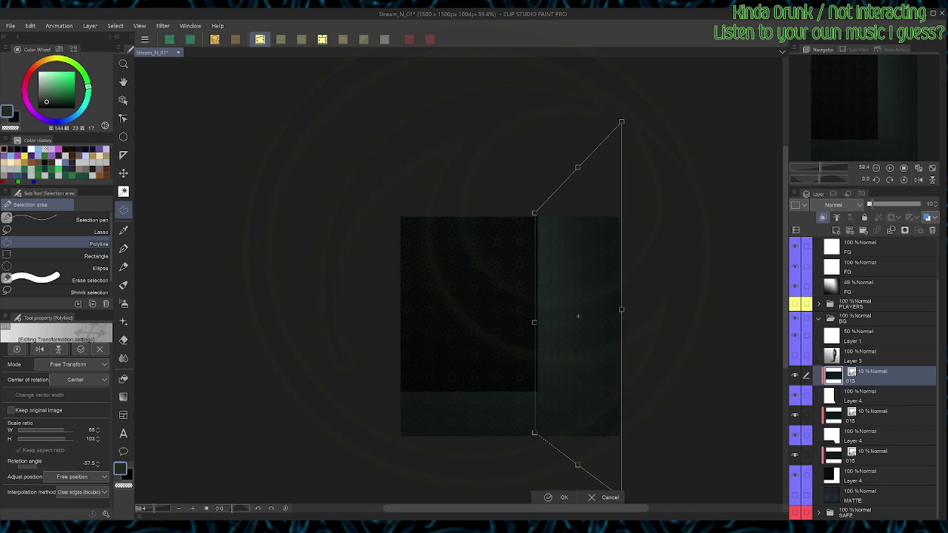
left_click_drag(534, 433, 537, 391)
left_click_drag(534, 213, 539, 216)
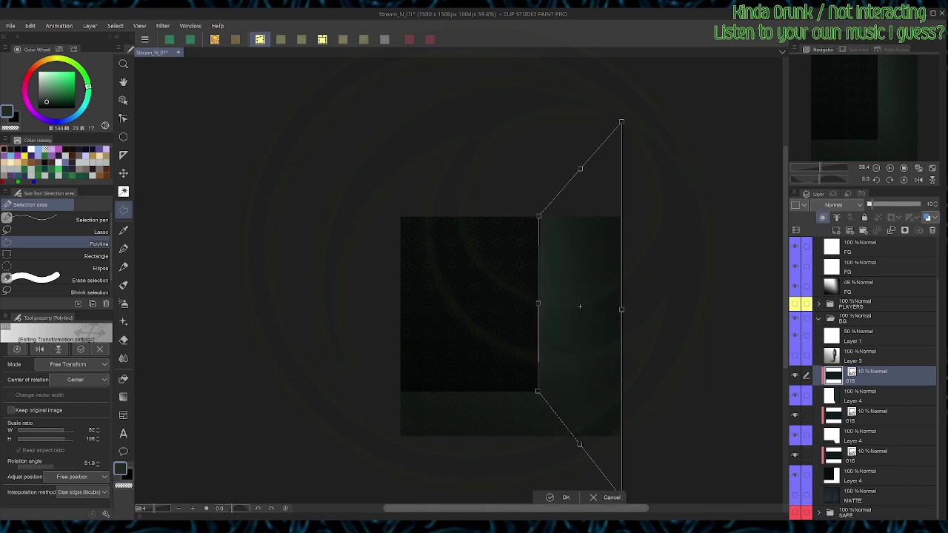
key("Return")
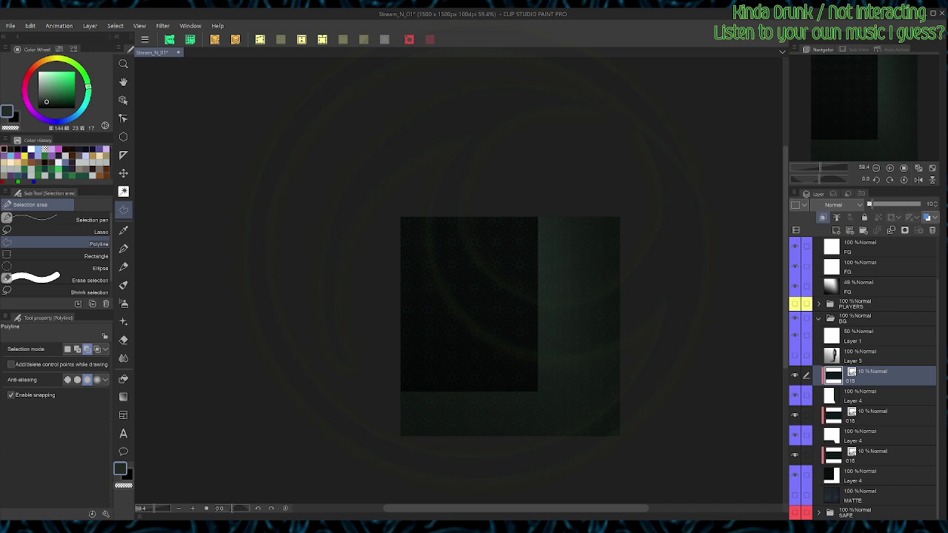
Step: Free-transform the floor's 015 pattern, flattening it to the floor's height and spreading its front corners outward into a perspective shape
left_click(889, 416)
key("ctrl+t")
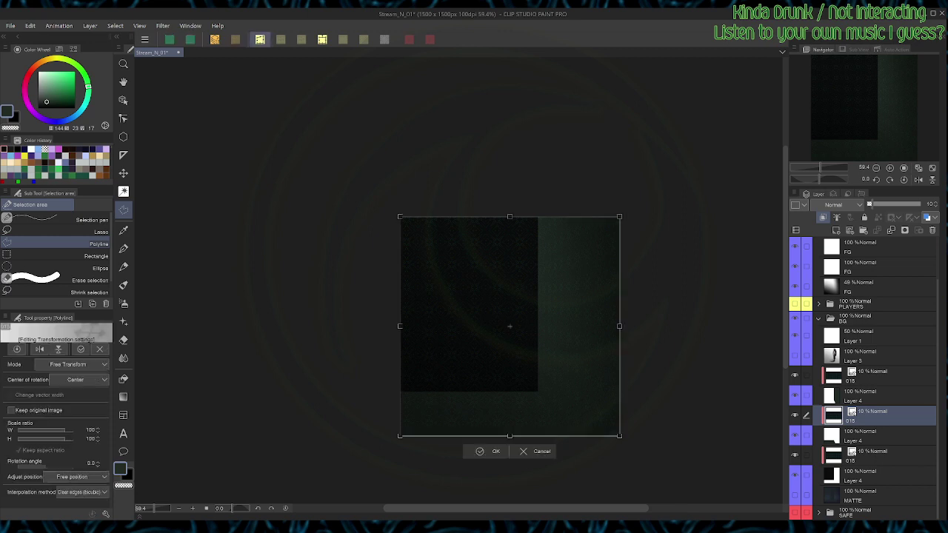
left_click_drag(509, 216, 507, 390)
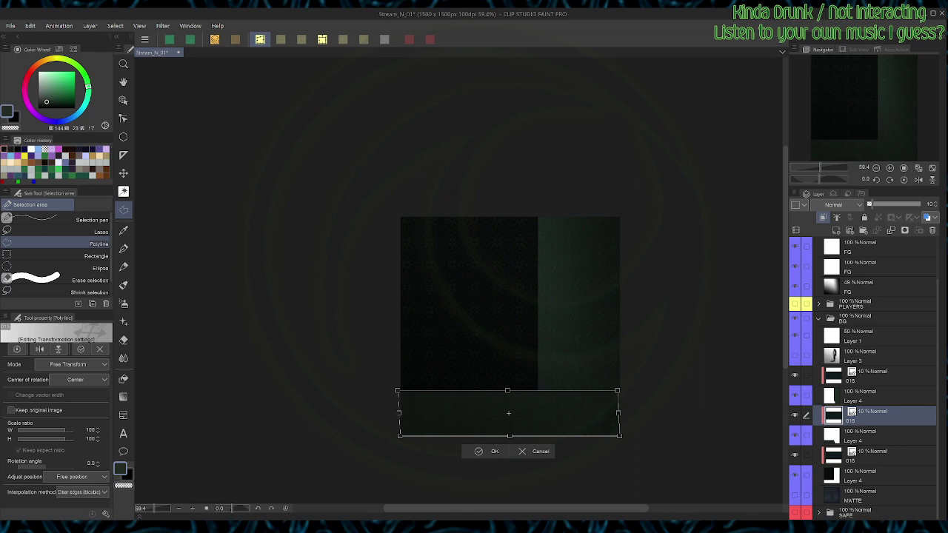
left_click_drag(399, 436, 184, 449)
left_click_drag(455, 416, 407, 418)
left_click_drag(570, 392, 536, 393)
left_click_drag(573, 437, 538, 476)
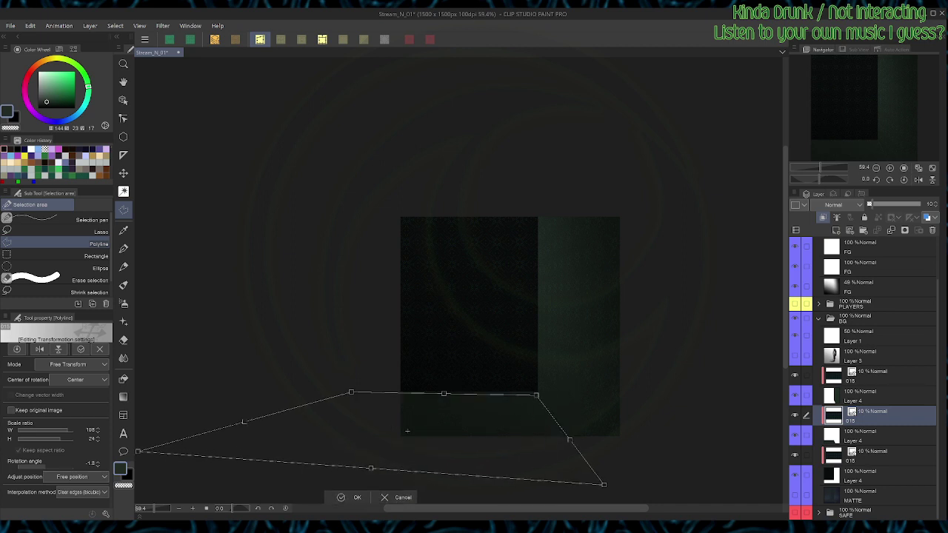
Step: Level the floor pattern's back edge along the wall base, adjust its front corners and edge beyond the canvas, and apply the transform
left_click_drag(603, 485, 606, 468)
left_click_drag(535, 396, 536, 392)
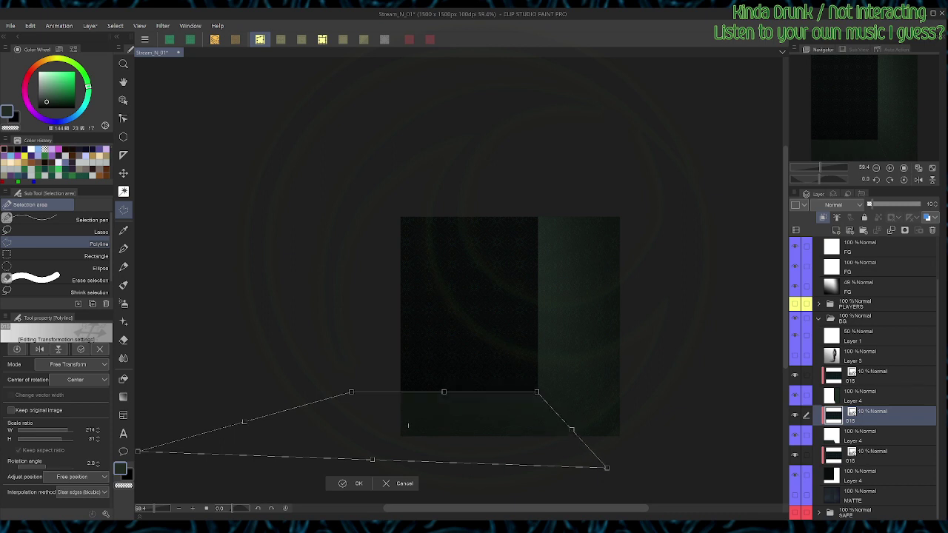
left_click_drag(137, 451, 151, 472)
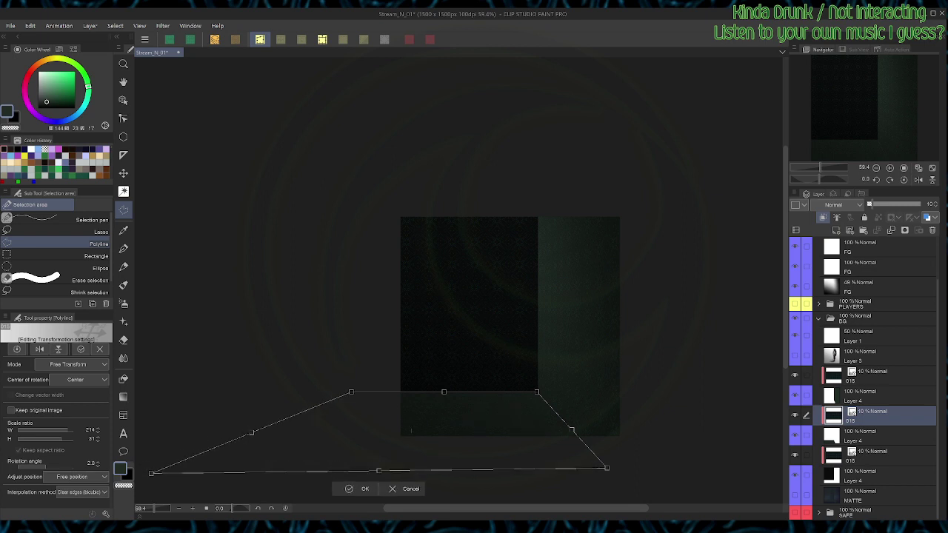
left_click_drag(378, 471, 338, 453)
key("Return")
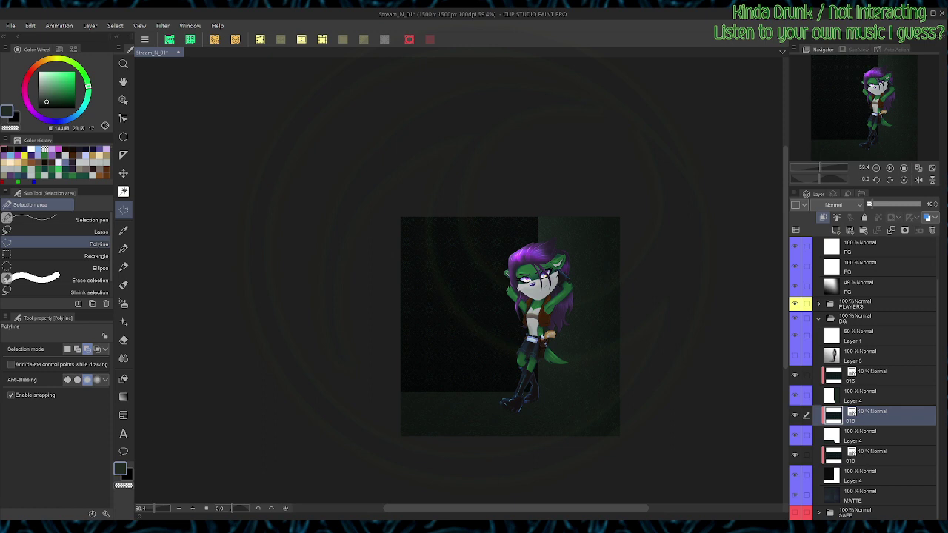
Step: Sample the back wall's near-black green with its 015 pattern hidden, and show the pattern again
left_click(881, 476)
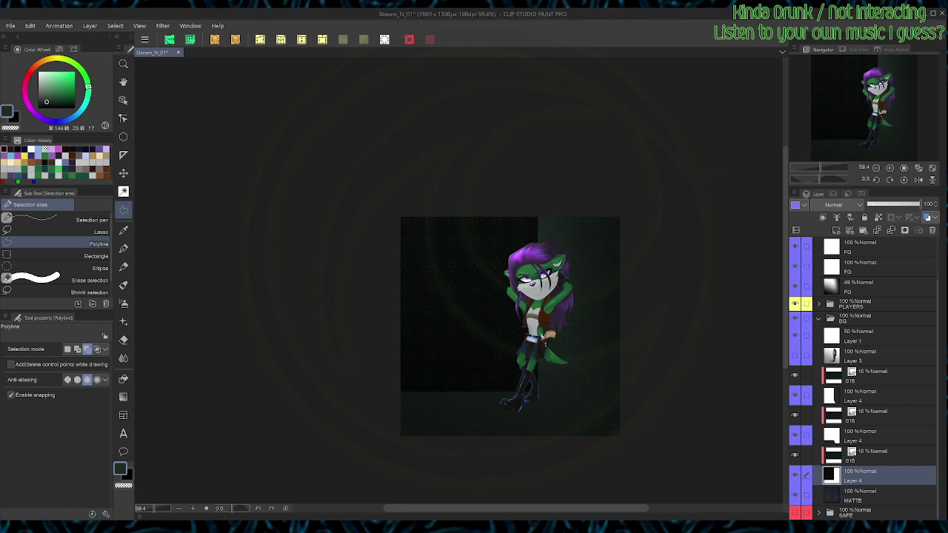
left_click(795, 454)
left_click(468, 326, "alt")
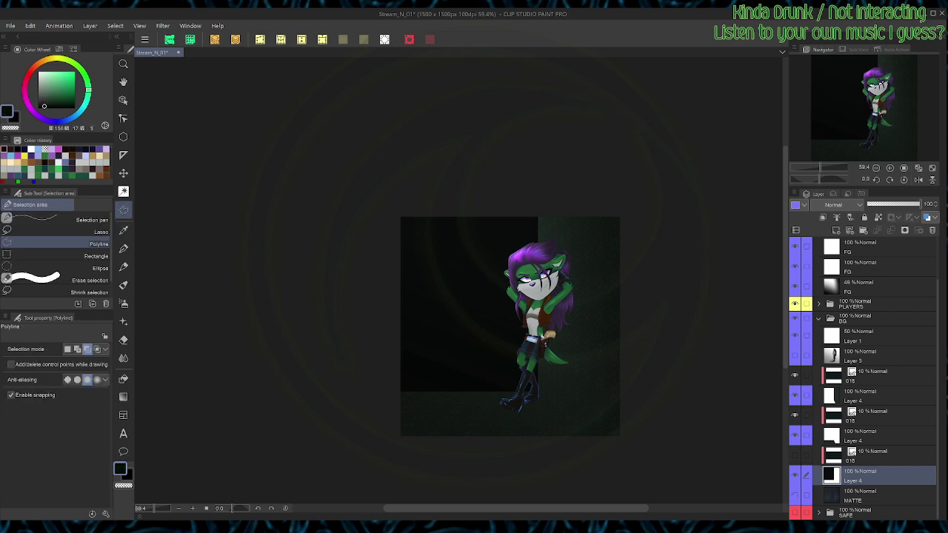
left_click(794, 455)
Step: Fill the floor and right wall Layer 4 layers with the near-black green sampled from the back wall
left_click(874, 436)
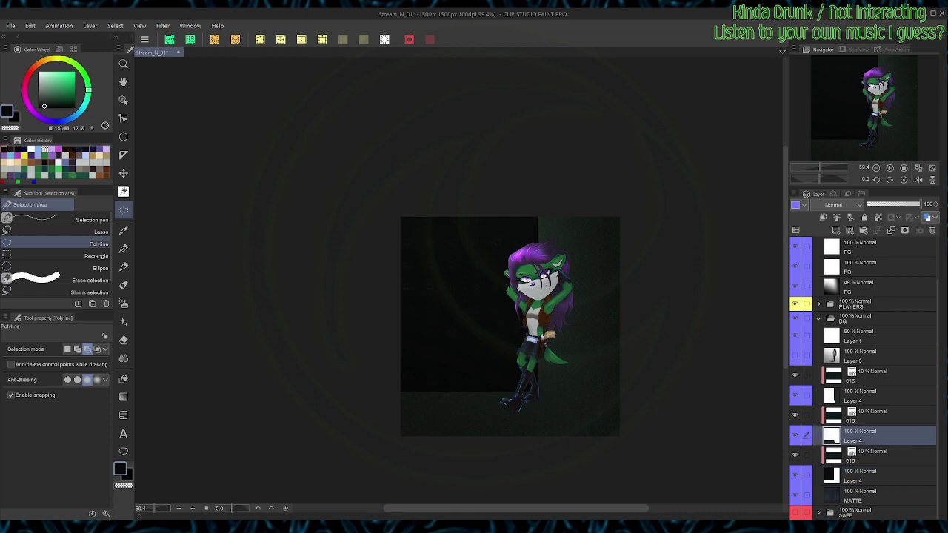
key("ctrl+z")
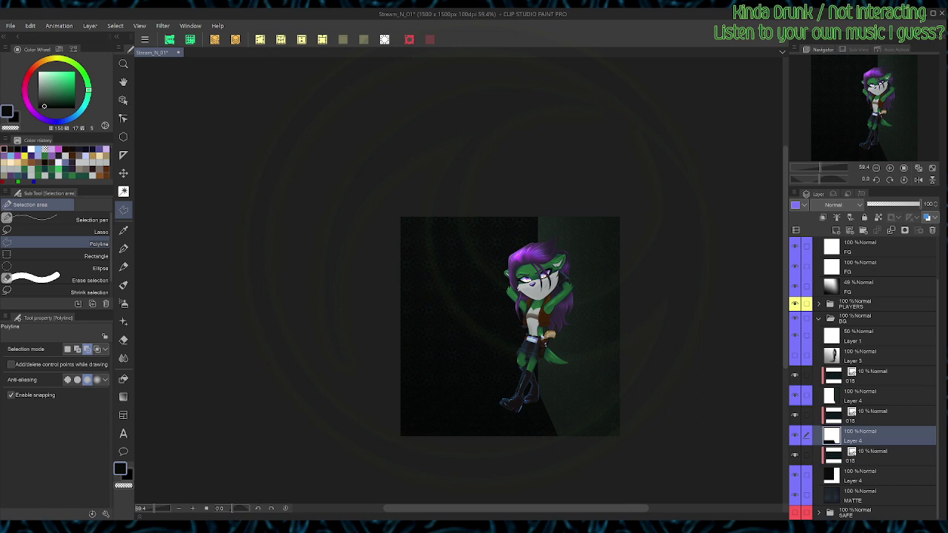
left_click(873, 395)
key("alt+Delete")
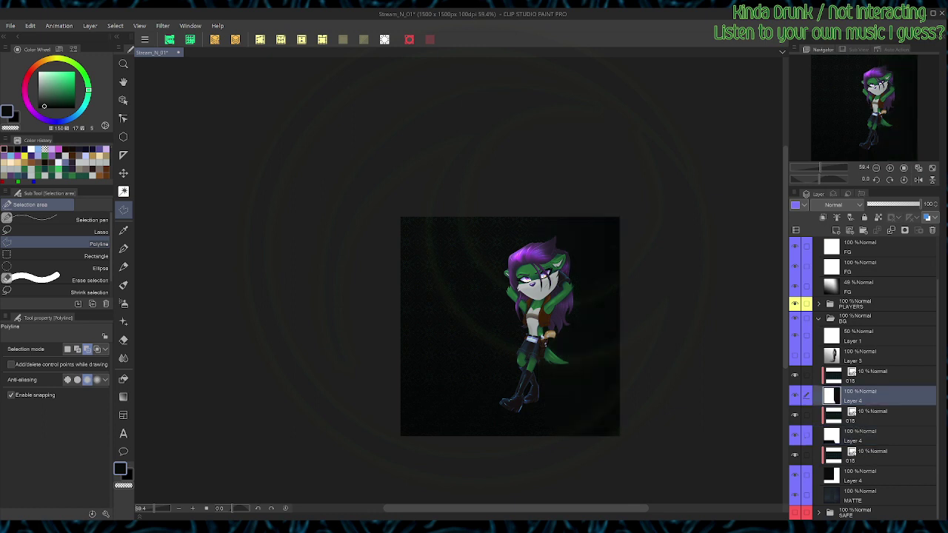
Step: Collapse the BG folder, reduce the gradient FG layer's opacity to below 20%, and collapse the FG folder
key("ctrl+plus")
key("ctrl+plus")
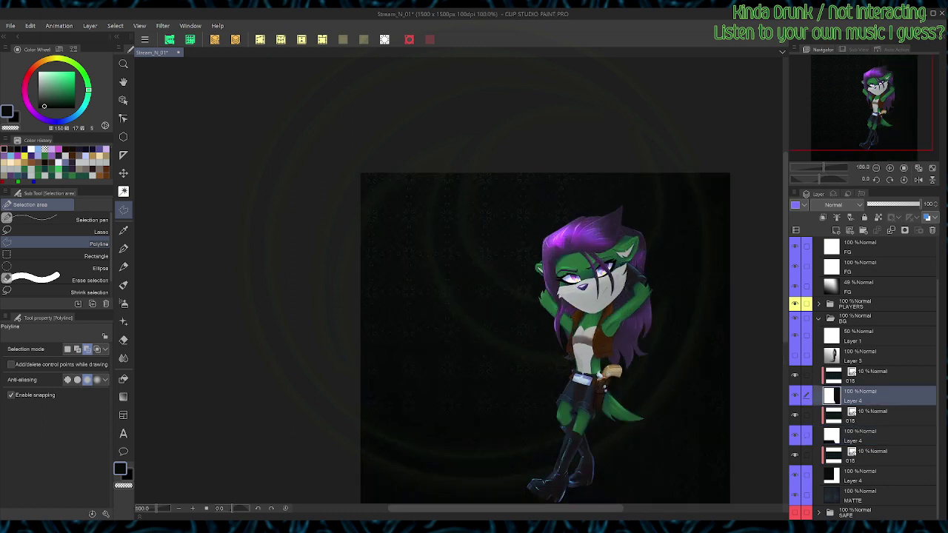
key("space")
left_click_drag(488, 311, 391, 207)
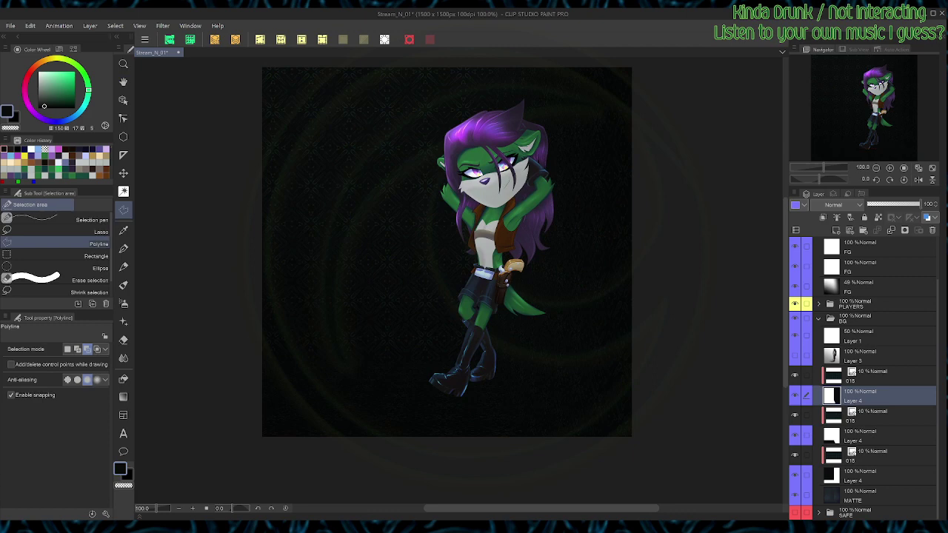
left_click(818, 319)
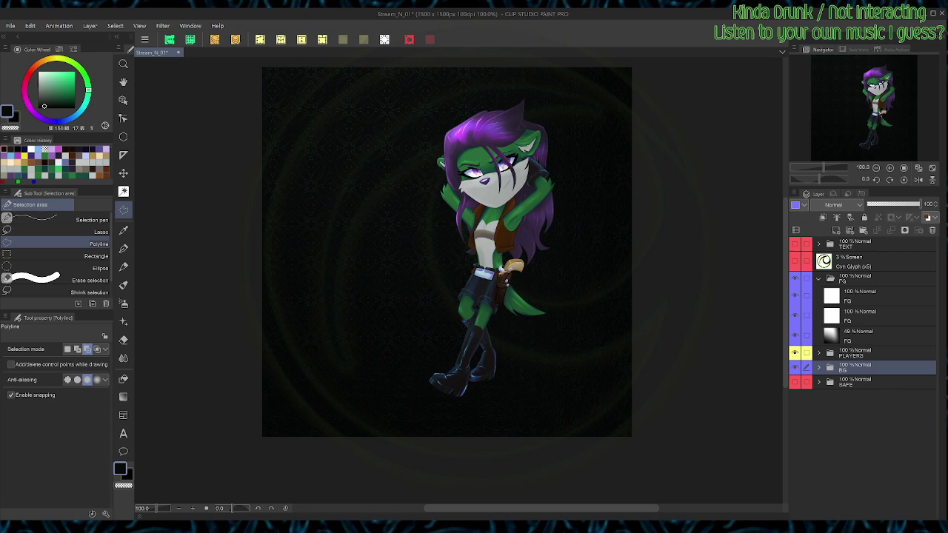
left_click(873, 336)
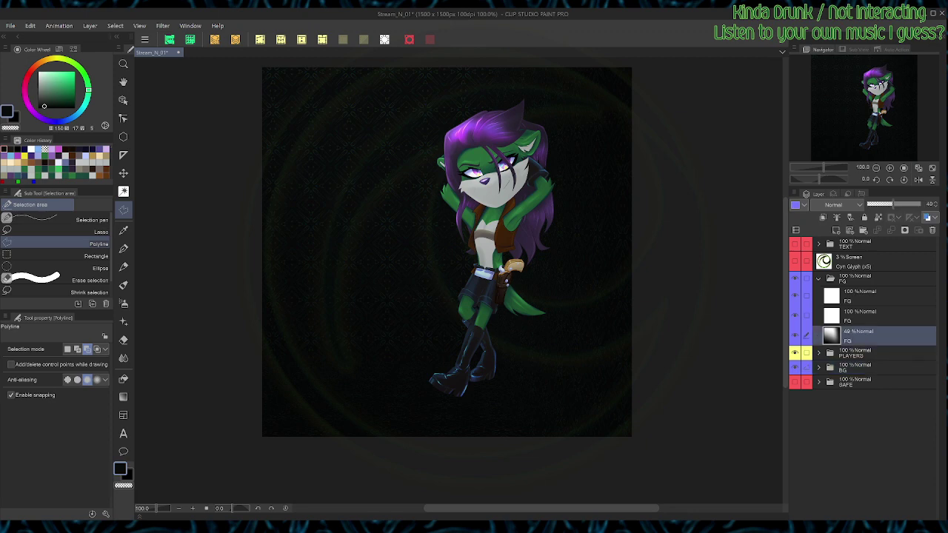
left_click_drag(893, 205, 871, 203)
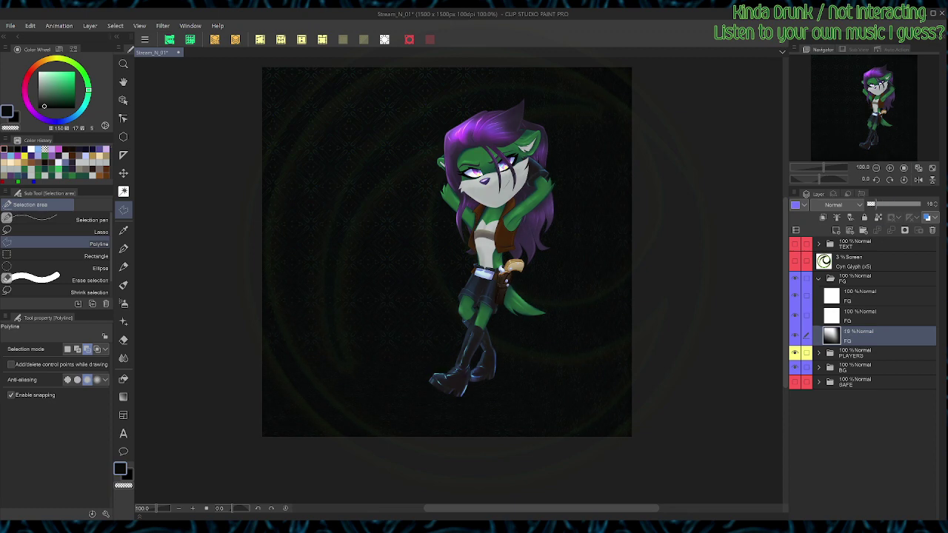
left_click(818, 278)
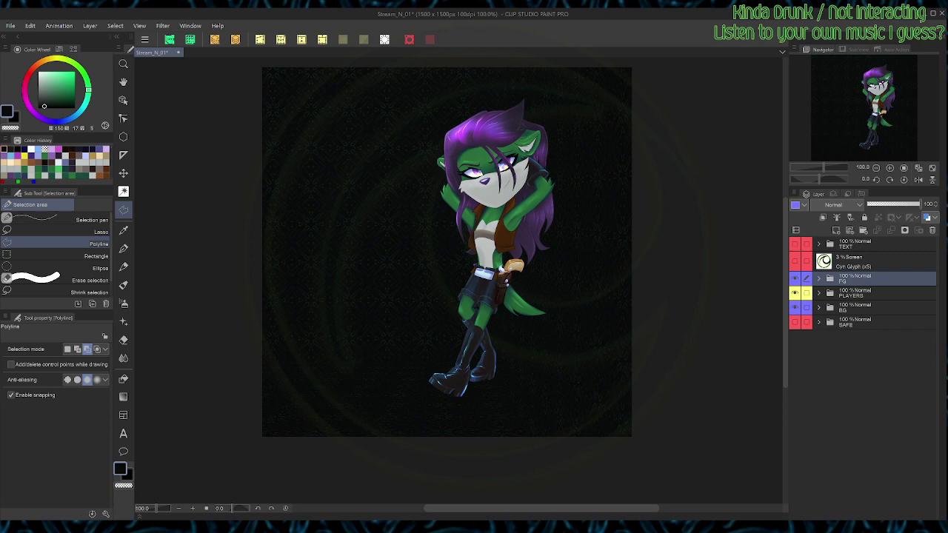
Step: Expand the BG folder and merge each of the three 015 pattern layers into the Layer 4 beneath it
left_click(818, 307)
left_click(881, 445)
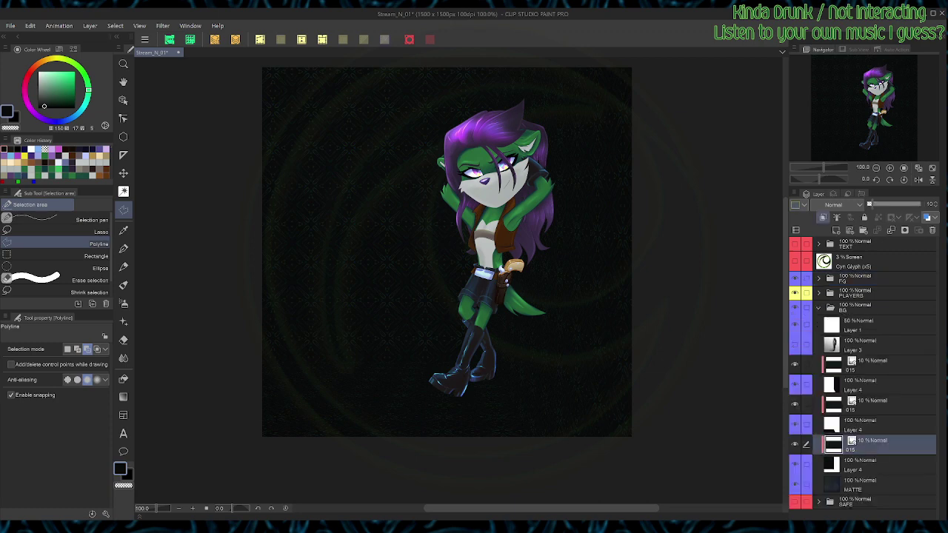
key("ctrl+e")
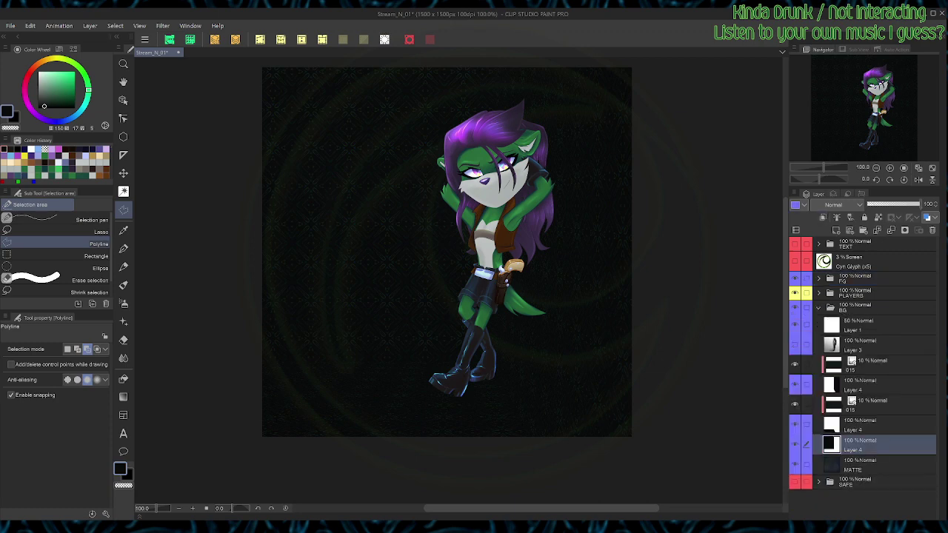
left_click(880, 405)
key("ctrl+e")
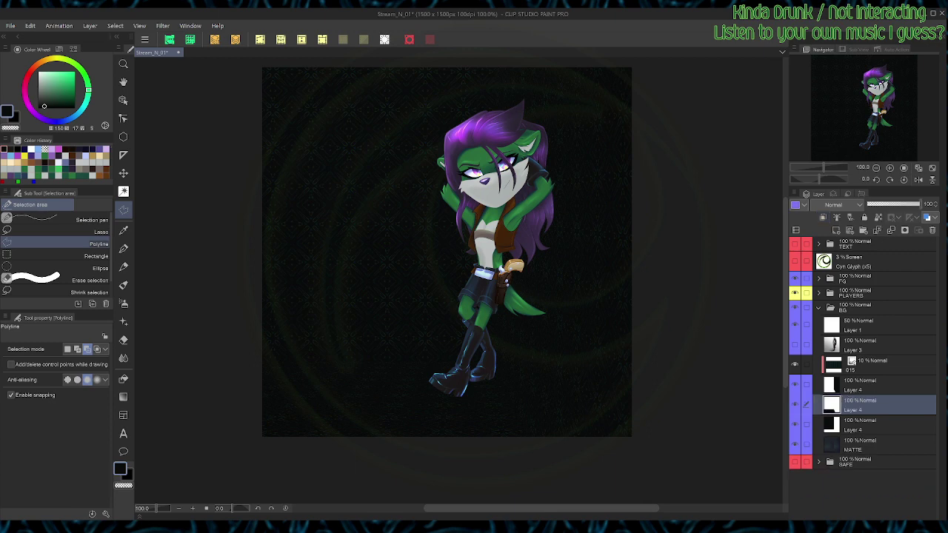
left_click(881, 365)
key("ctrl+e")
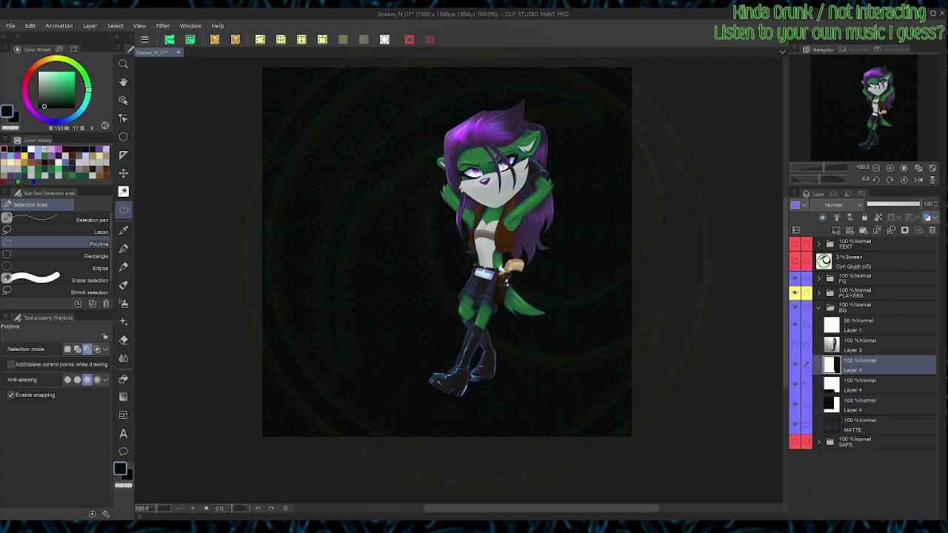
Step: Merge the three Layer 4 layers into one and set the merged layer's opacity to 82%
key("ctrl+e")
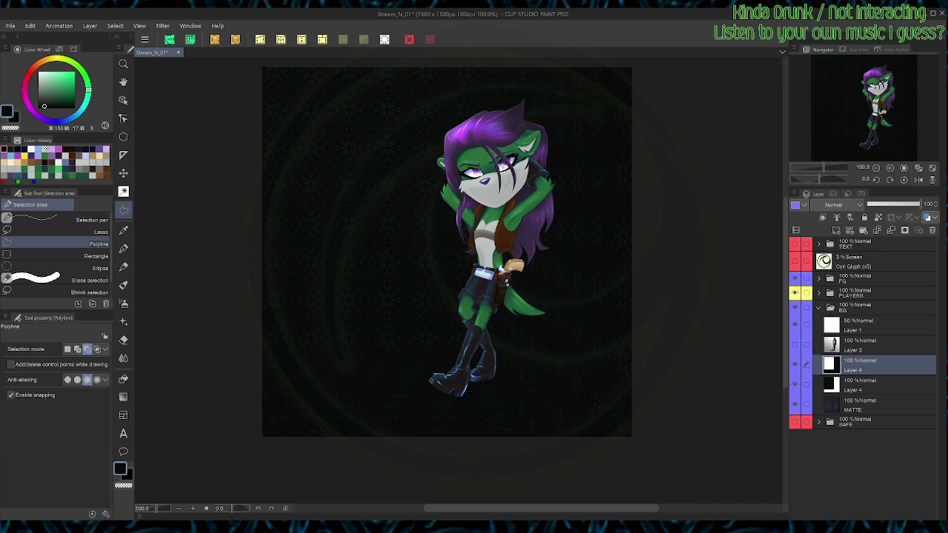
key("ctrl+e")
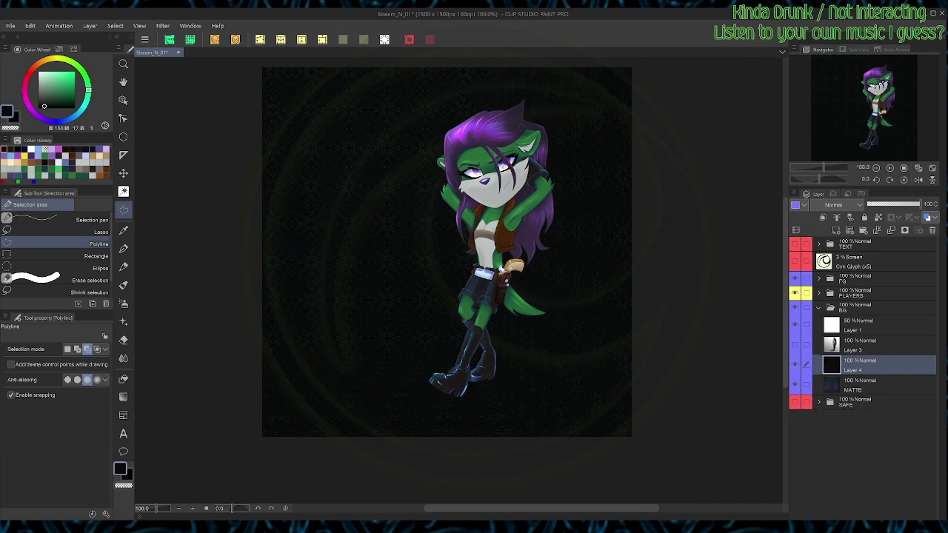
mouse_move(920, 204)
left_mouse_down()
mouse_move(899, 204)
mouse_move(910, 203)
left_mouse_up()
Step: Show the Layer 3 shadow behind the character, recolor it black, and save the illustration
left_click(876, 345)
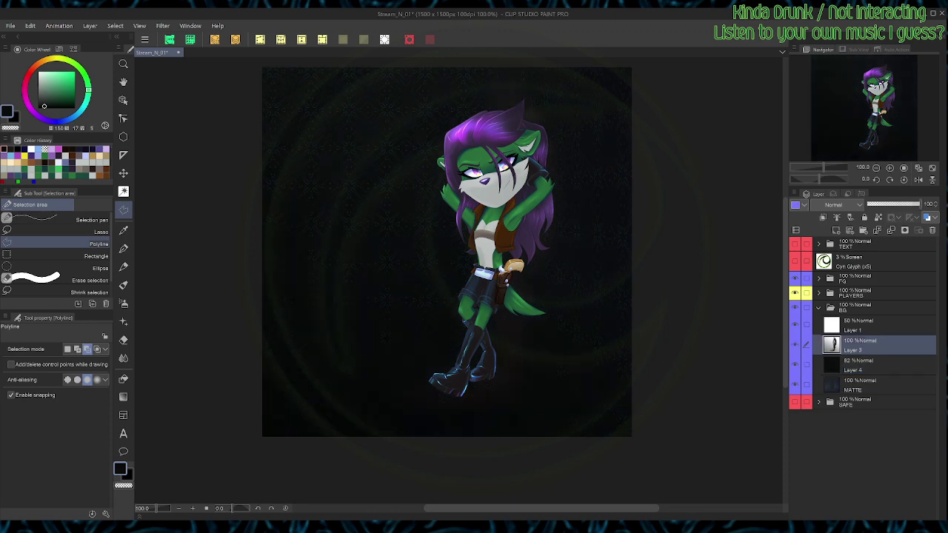
left_click_drag(44, 106, 52, 109)
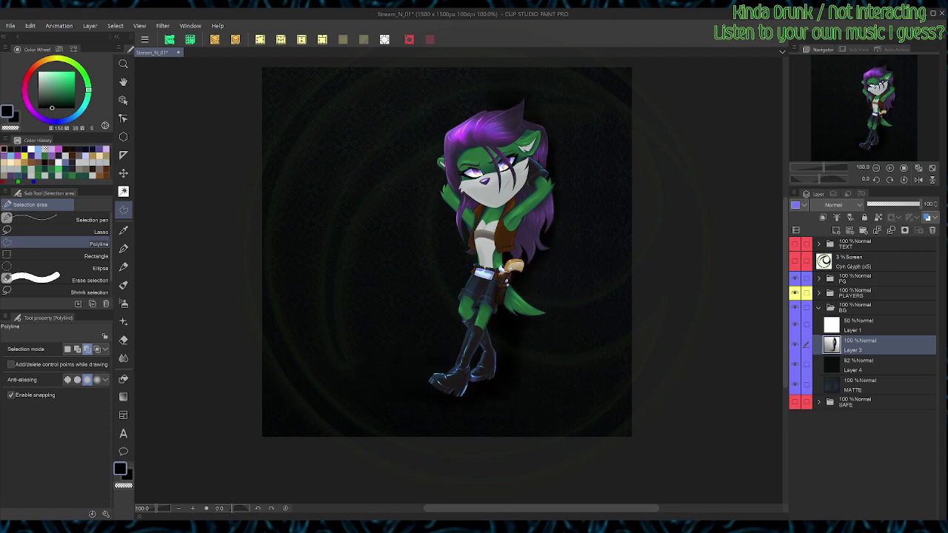
key("ctrl+s")
Step: Show the Cyn Glyph (x5) watermark layer and set its opacity to 1%
left_click_drag(447, 252, 453, 276)
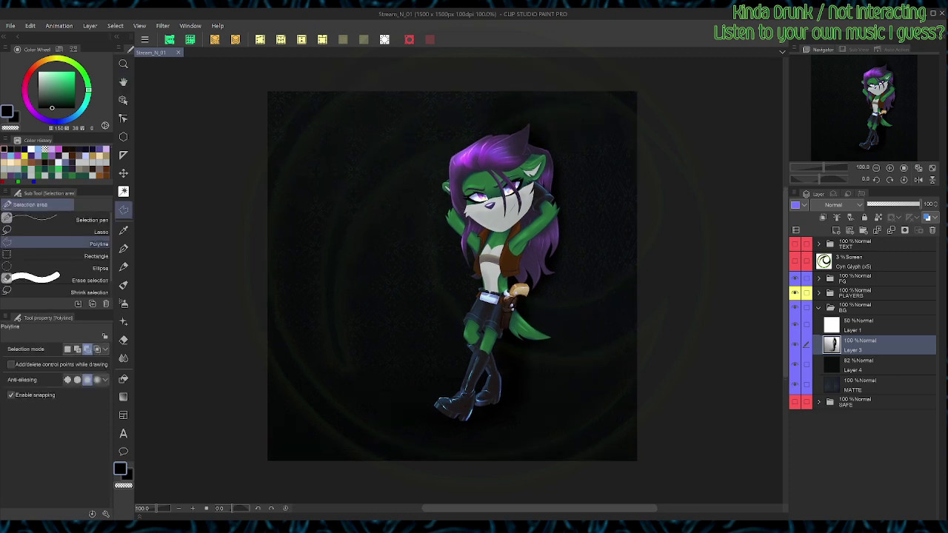
left_click(794, 261)
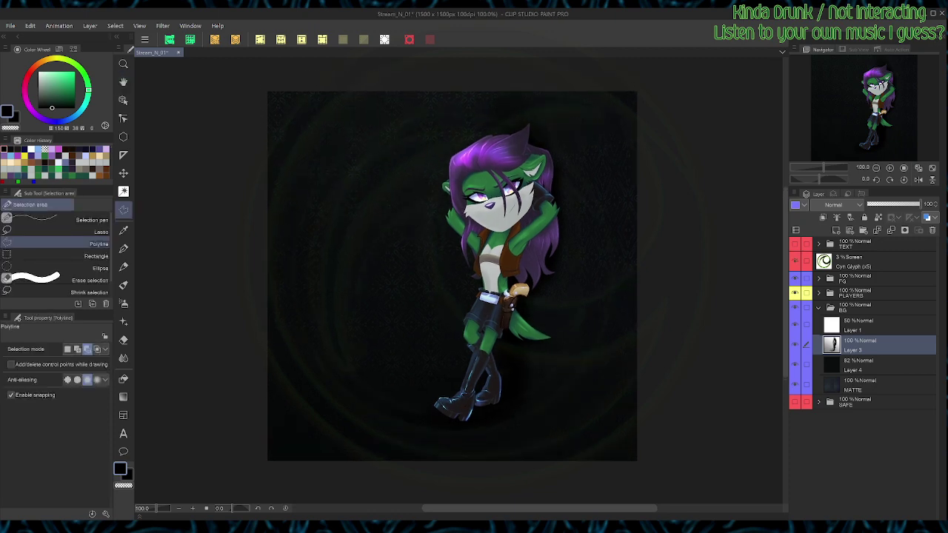
left_click(874, 262)
left_click_drag(869, 204, 865, 205)
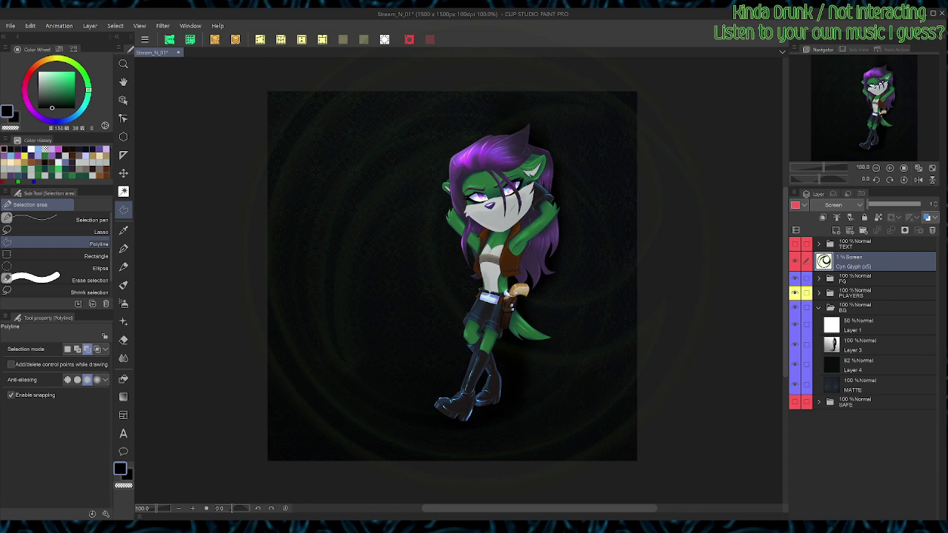
left_click(169, 39)
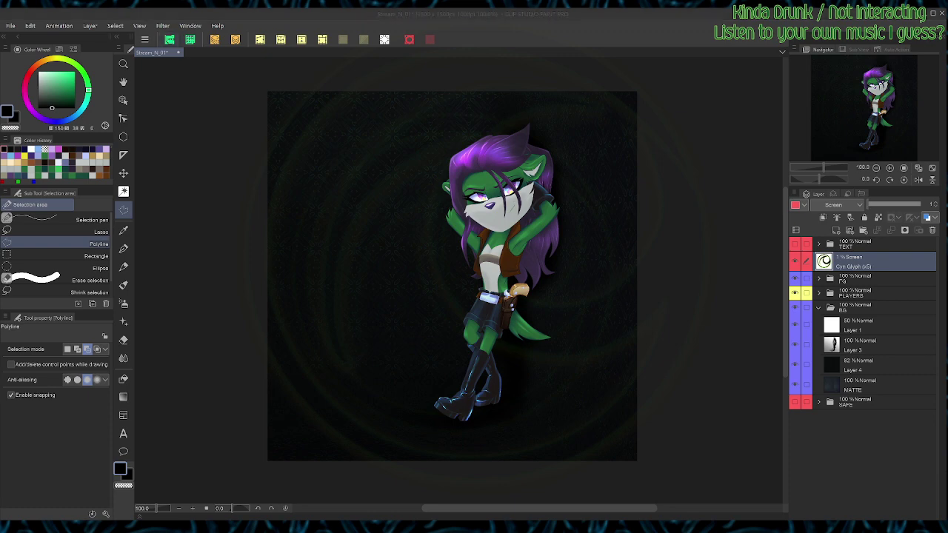
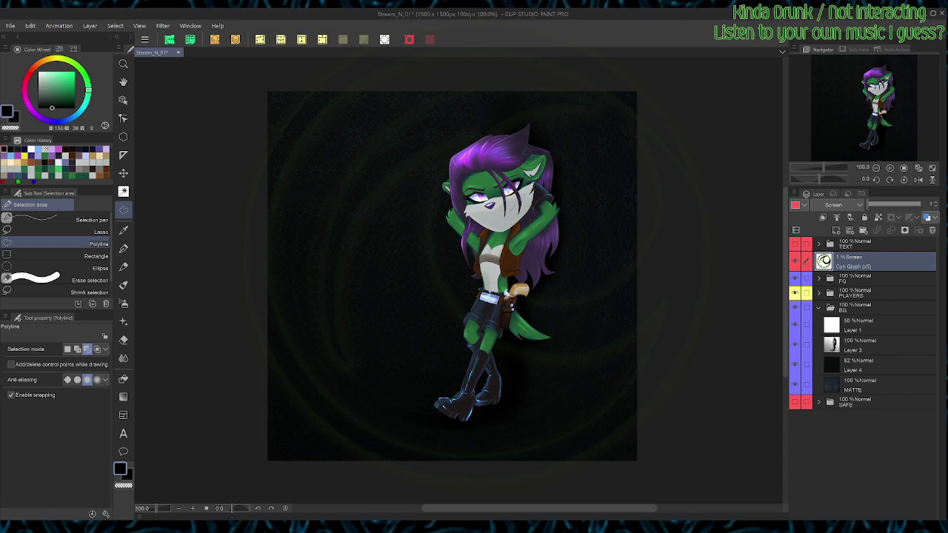
Step: Set Layer 1's opacity to 100% and pick a light mint green drawing color
scroll(509, 460, "up", 1)
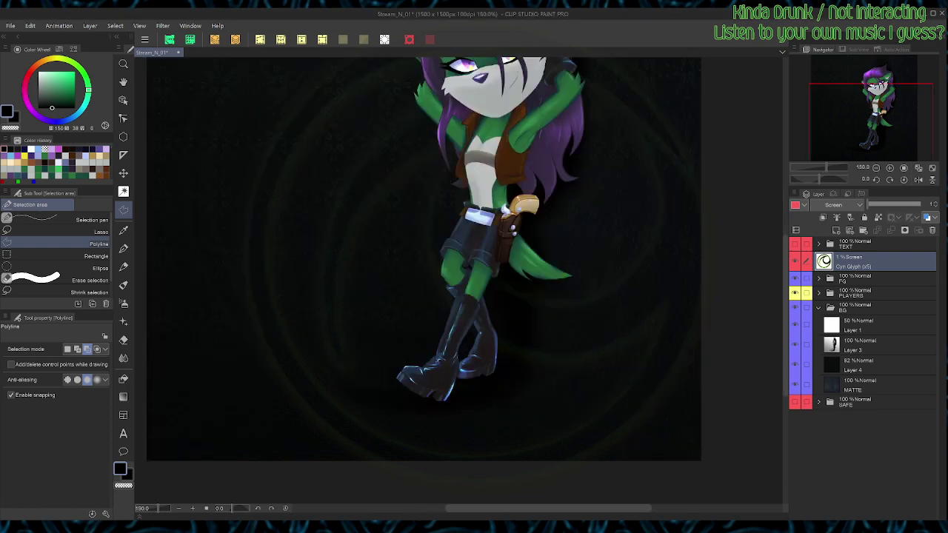
scroll(509, 461, "down", 1)
key("space")
left_click_drag(508, 460, 535, 487)
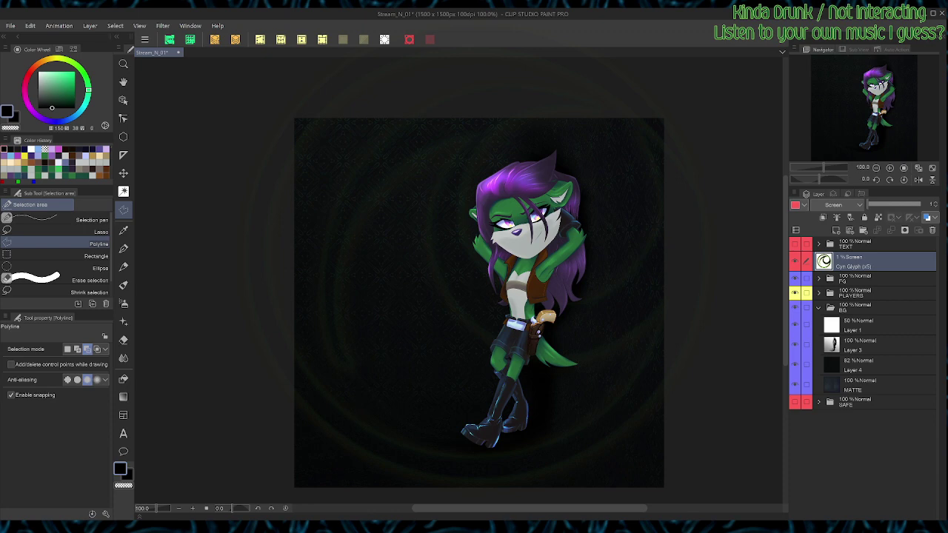
left_click(881, 326)
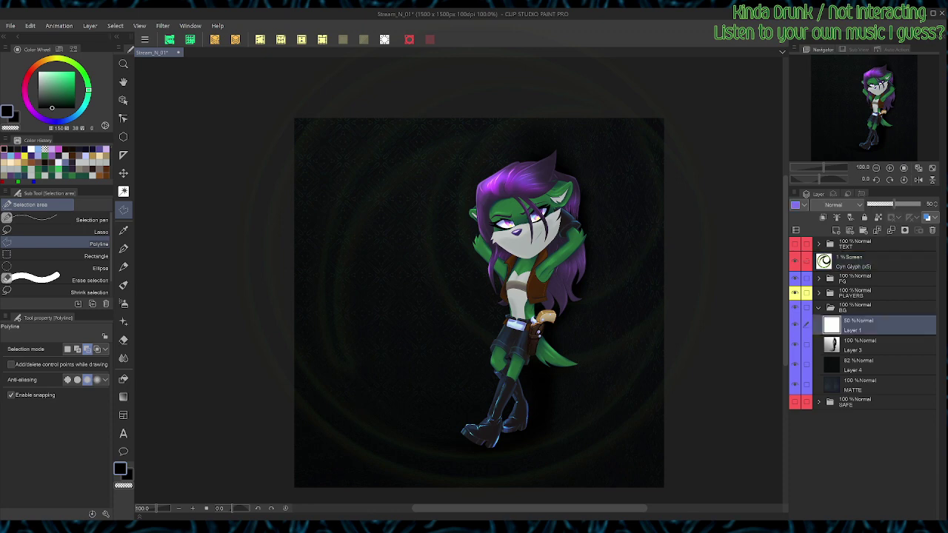
left_click_drag(895, 204, 924, 204)
left_click_drag(51, 85, 49, 73)
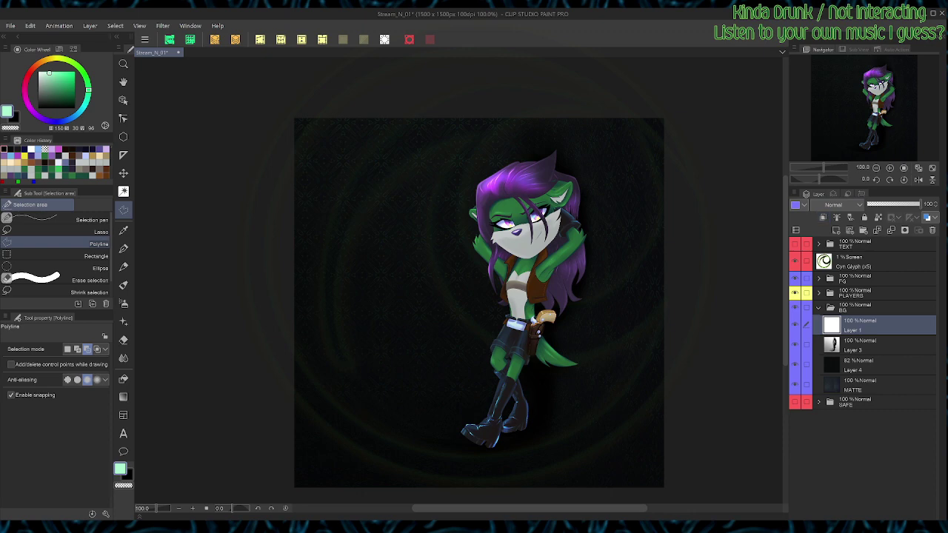
Step: Add a new layer above Layer 1, and give both layers a white palette color and Add (Glow) blending
left_click(836, 231)
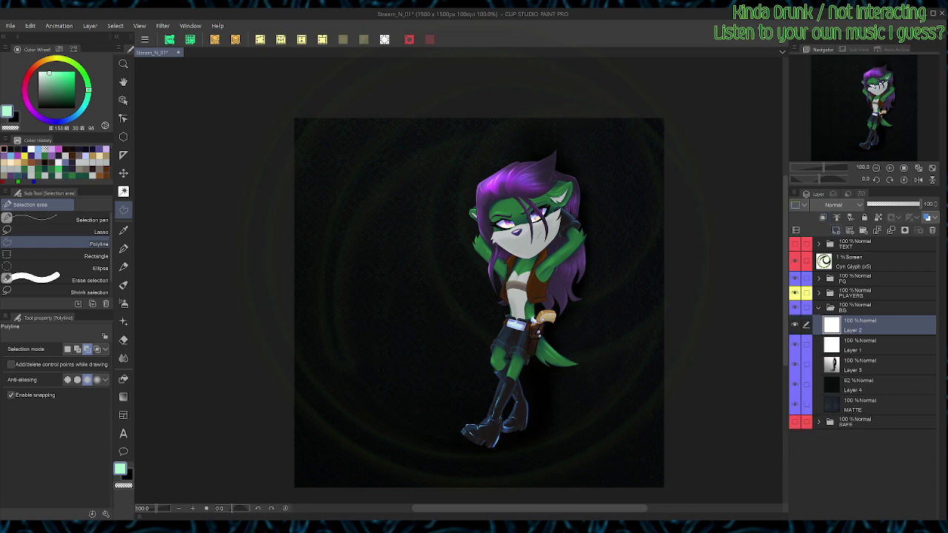
left_click(806, 345)
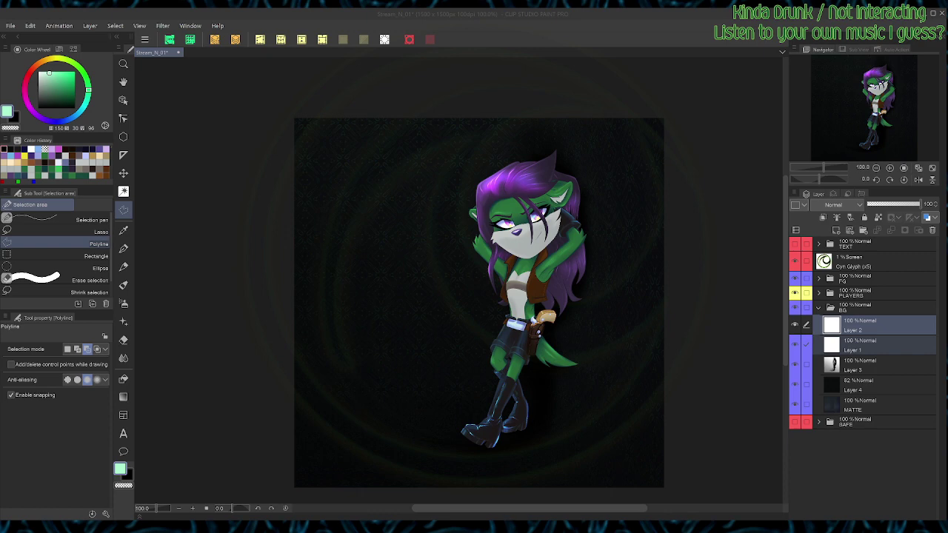
key("Return")
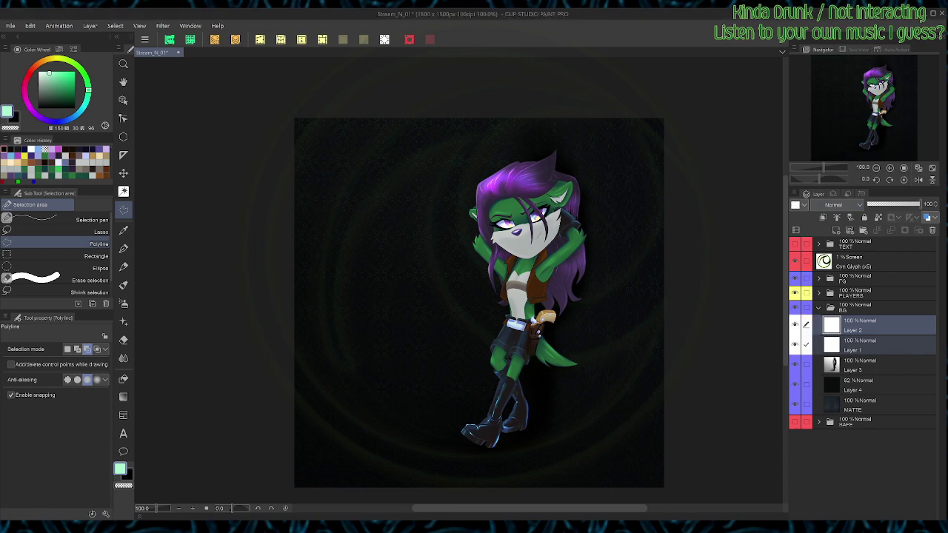
left_click(836, 333)
Step: Rename the upper glow layer BG HIGHLIGHTS and the lower one BG HIGHLIGHTS MERGED, and save the illustration
left_click(873, 325)
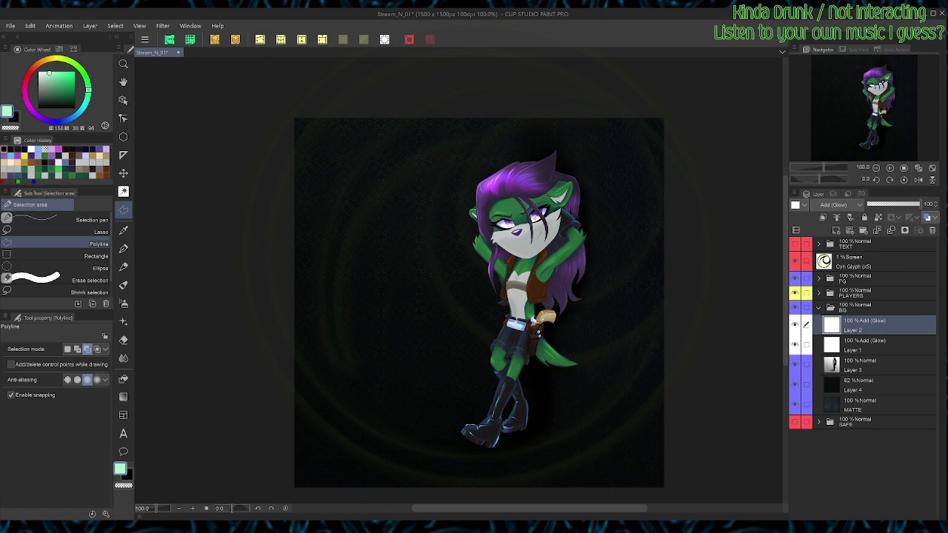
type("BG HIGHLIGHTS")
key("Return")
left_click(873, 346)
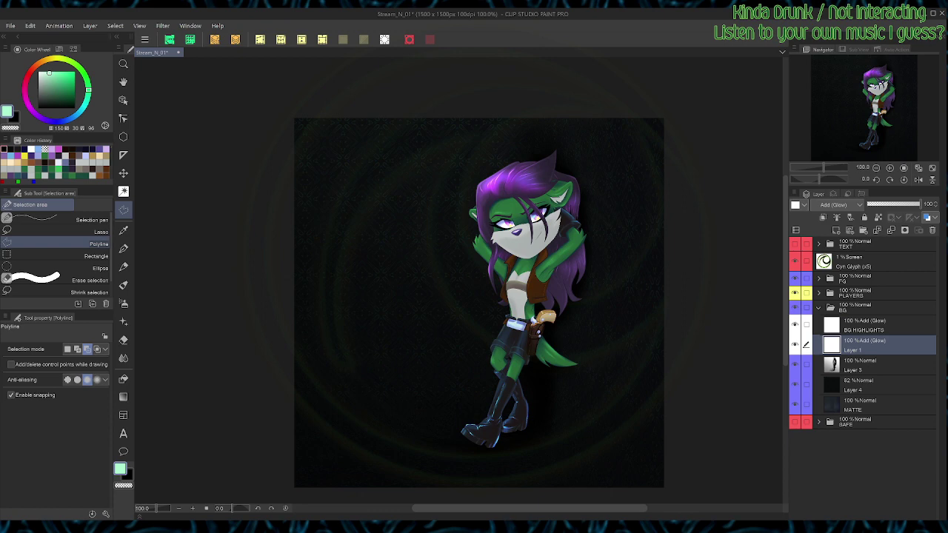
type("BG HIGHLIGHTS MERGED")
key("Return")
key("ctrl+s")
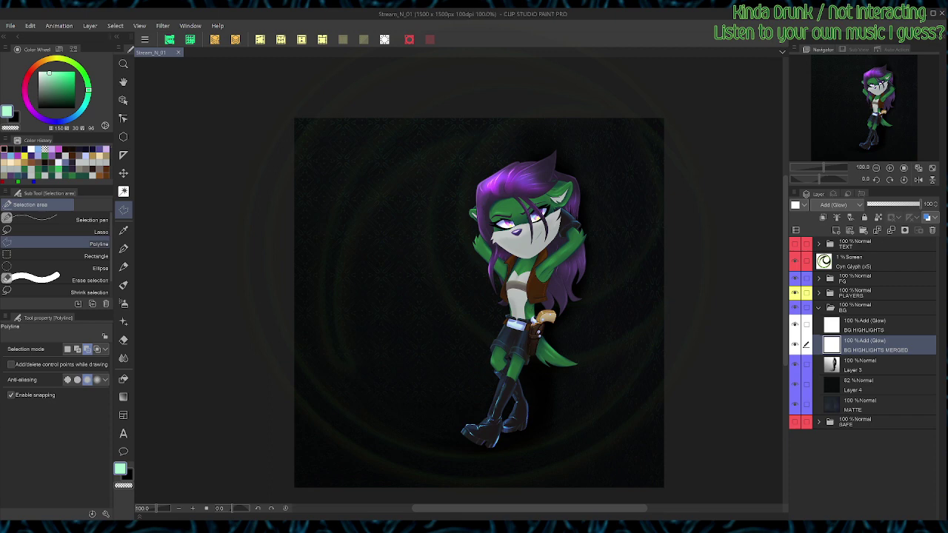
Step: On BG HIGHLIGHTS, draw a pale mint foreground-to-transparent gradient from the canvas's left side, and gradient-erase it down to a lower-left glow
left_click(874, 325)
key("ctrl+plus")
key("ctrl+plus")
key("ctrl+plus")
key("ctrl+plus")
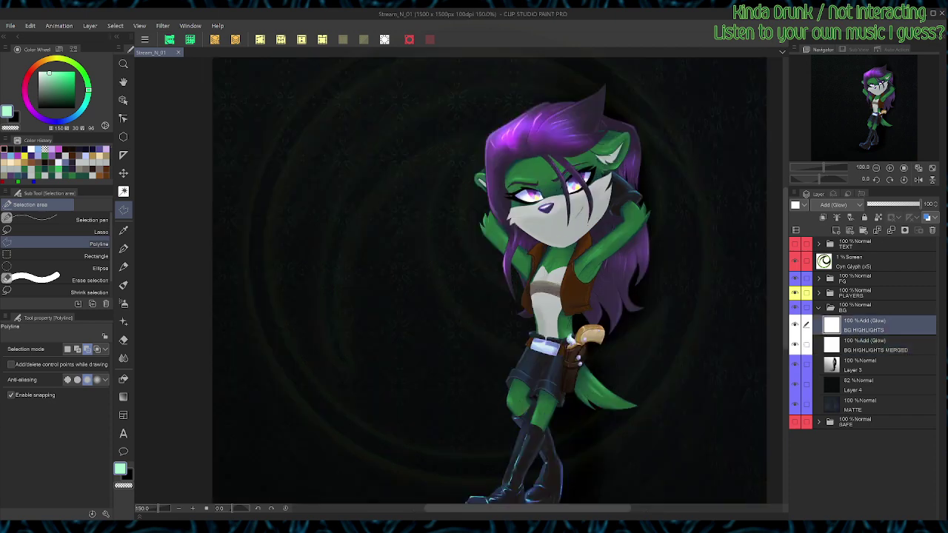
key("ctrl+alt+0")
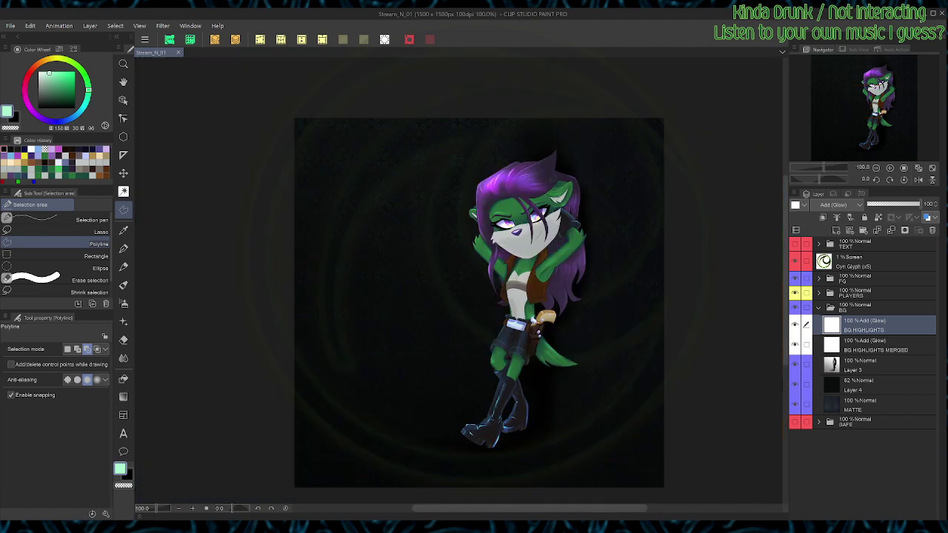
key("g")
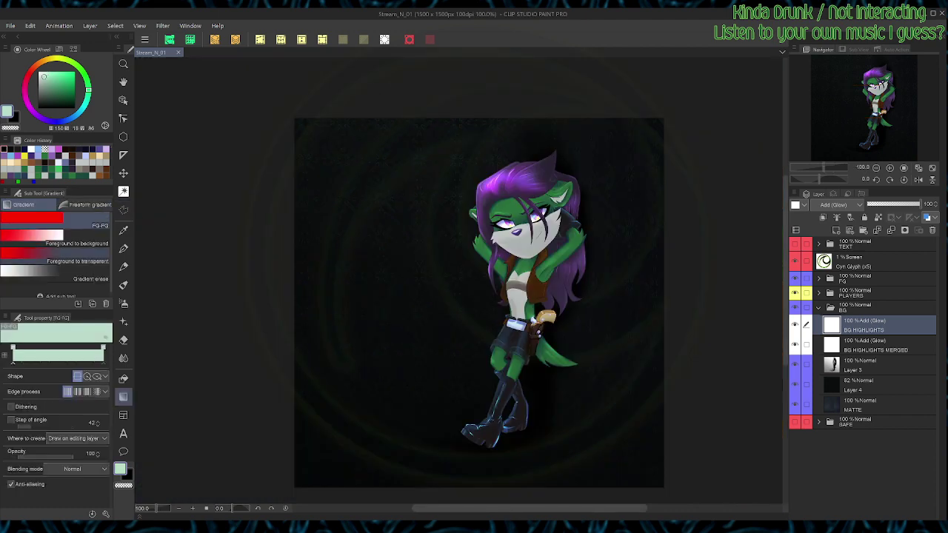
left_click_drag(256, 334, 545, 410)
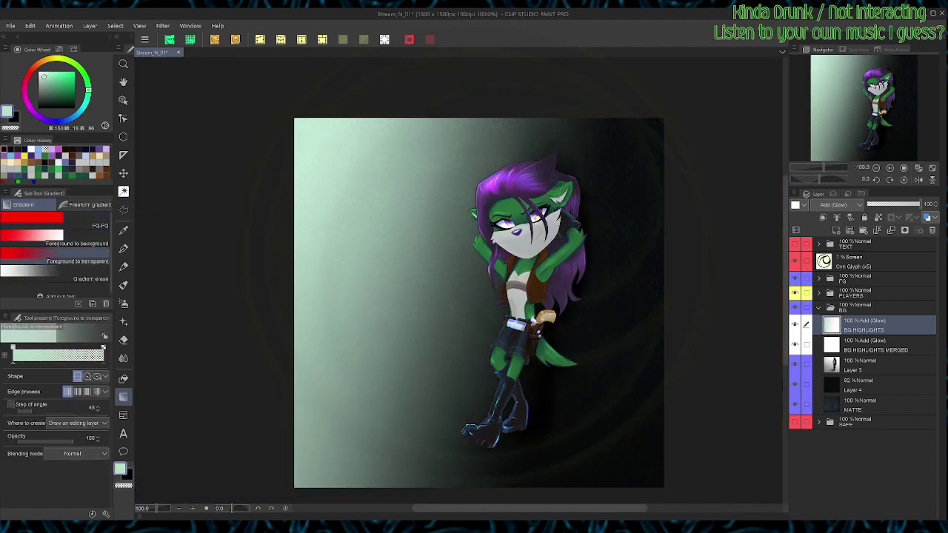
left_click(56, 274)
left_click_drag(293, 112, 479, 287)
mouse_move(539, 115)
left_mouse_down()
mouse_move(527, 384)
mouse_move(519, 375)
left_mouse_up()
key("m")
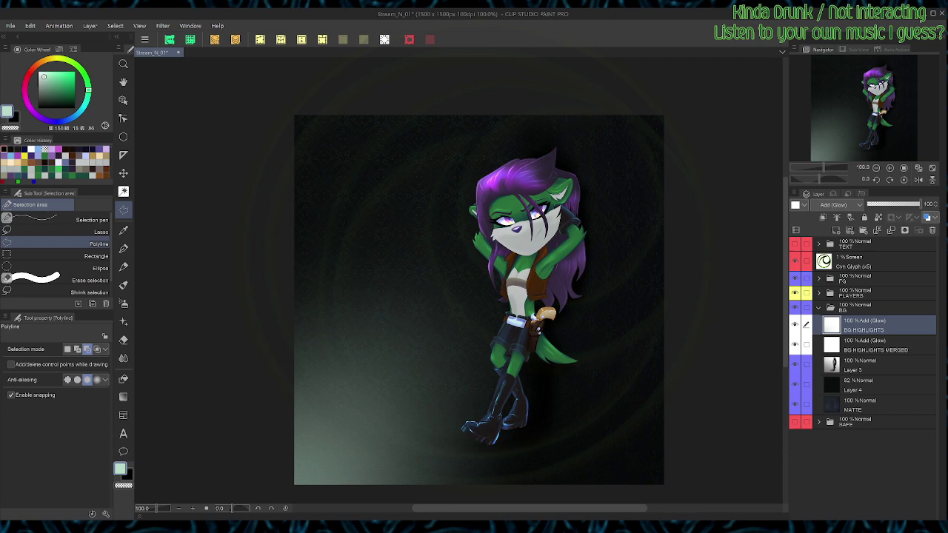
Step: Try a further gradient erase from the upper left over the lower-left background glow
left_click(254, 356)
left_click(269, 351)
left_click(277, 354)
double_click(259, 389)
key("g")
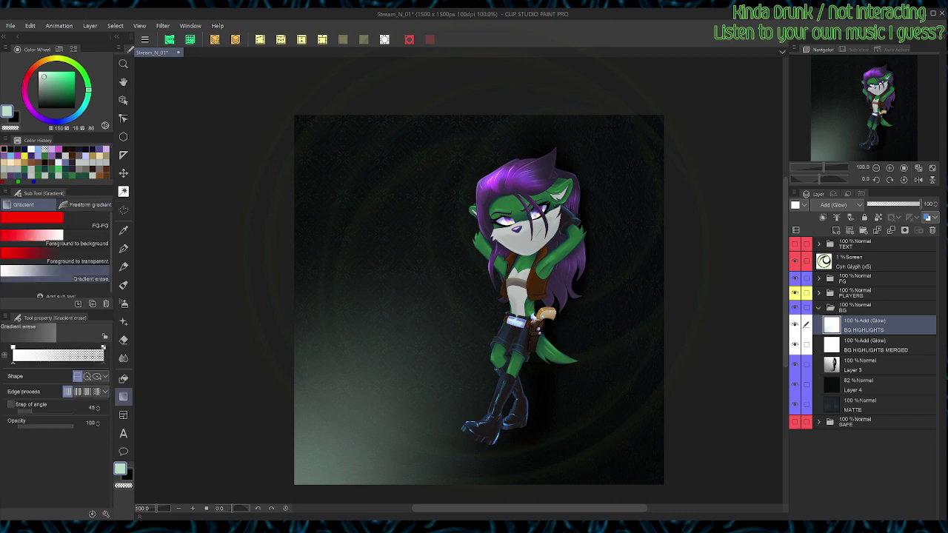
mouse_move(342, 95)
left_mouse_down()
mouse_move(437, 197)
mouse_move(518, 234)
left_mouse_up()
key("m")
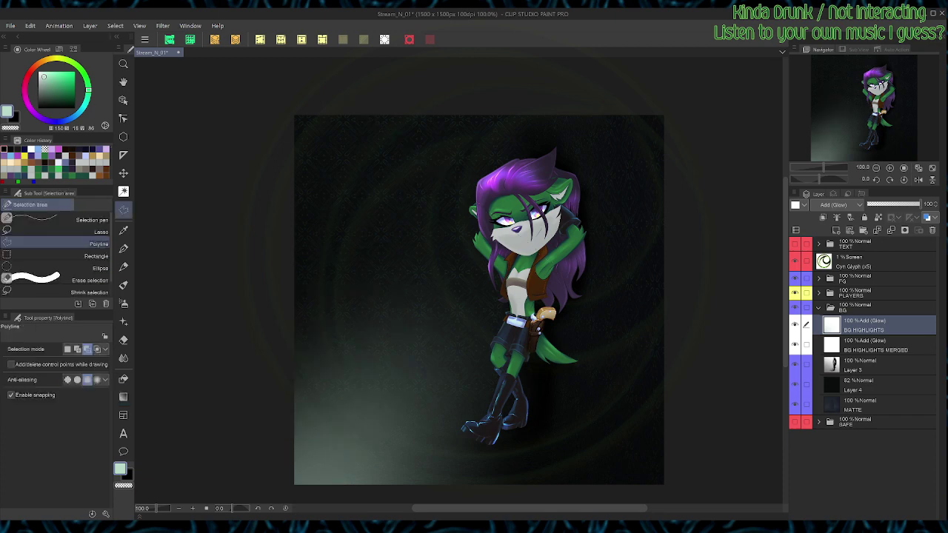
key("ctrl+z")
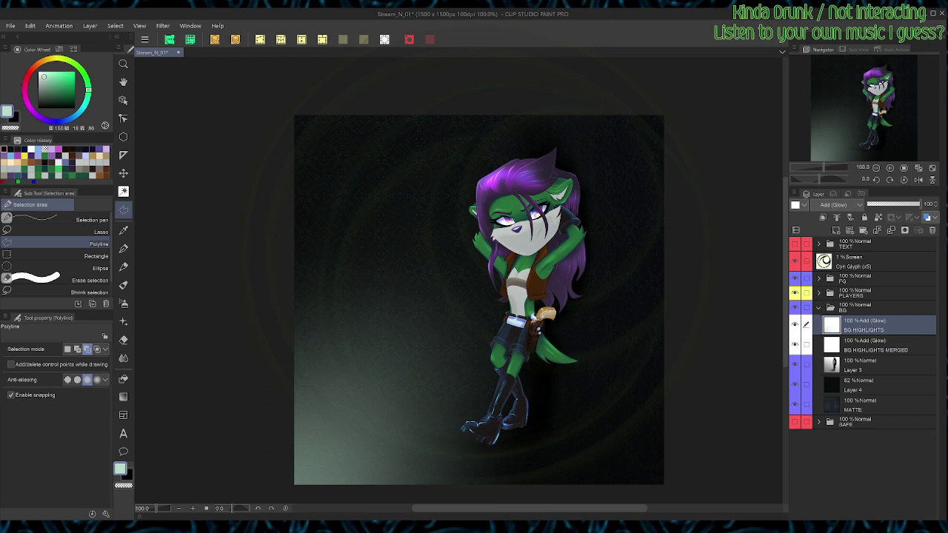
Step: Draw a mint foreground-to-transparent gradient from the canvas's upper-left corner, and gradient-erase its right side and top edge behind the character
left_click(124, 397)
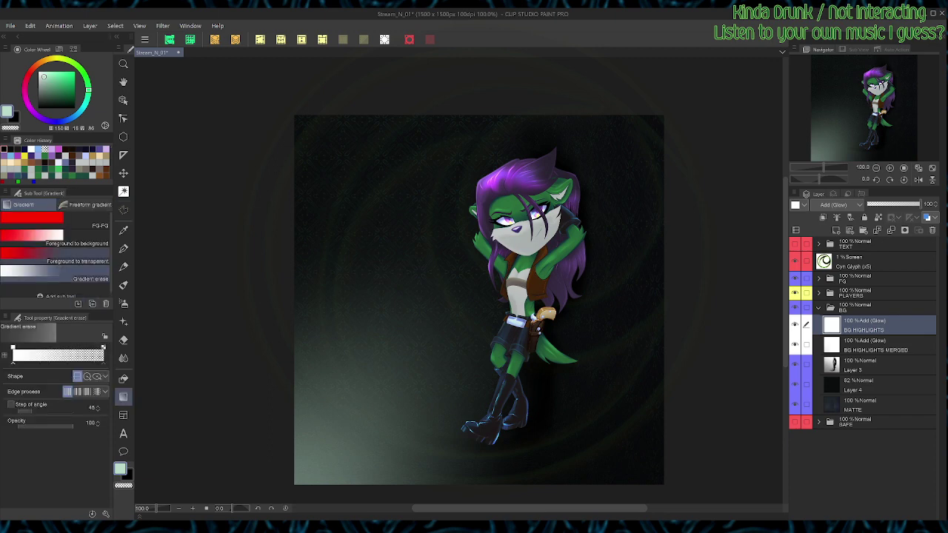
left_click(57, 256)
left_click_drag(325, 101, 507, 392)
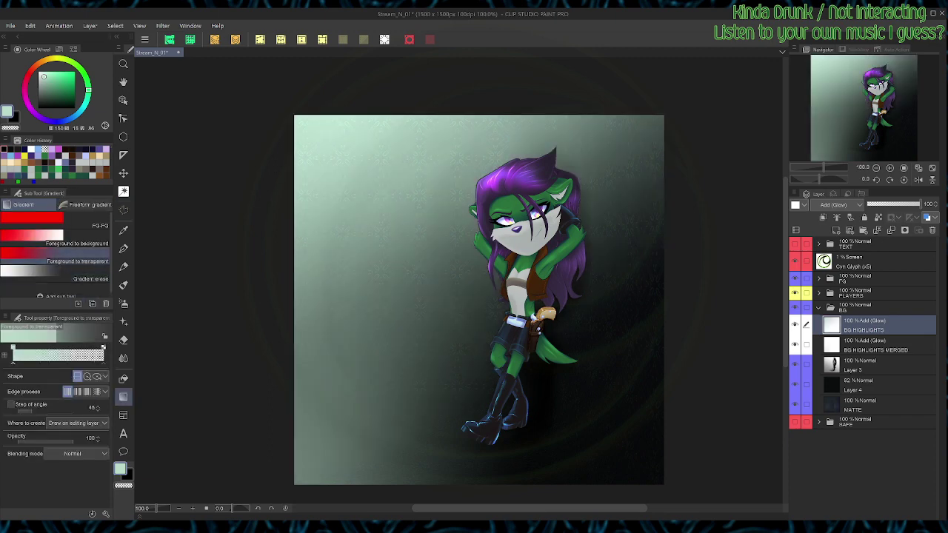
left_click(67, 273)
left_click_drag(695, 250, 444, 320)
left_click_drag(648, 238, 429, 235)
left_click_drag(515, 433, 409, 253)
mouse_move(568, 344)
left_mouse_down()
mouse_move(428, 250)
mouse_move(396, 262)
left_mouse_up()
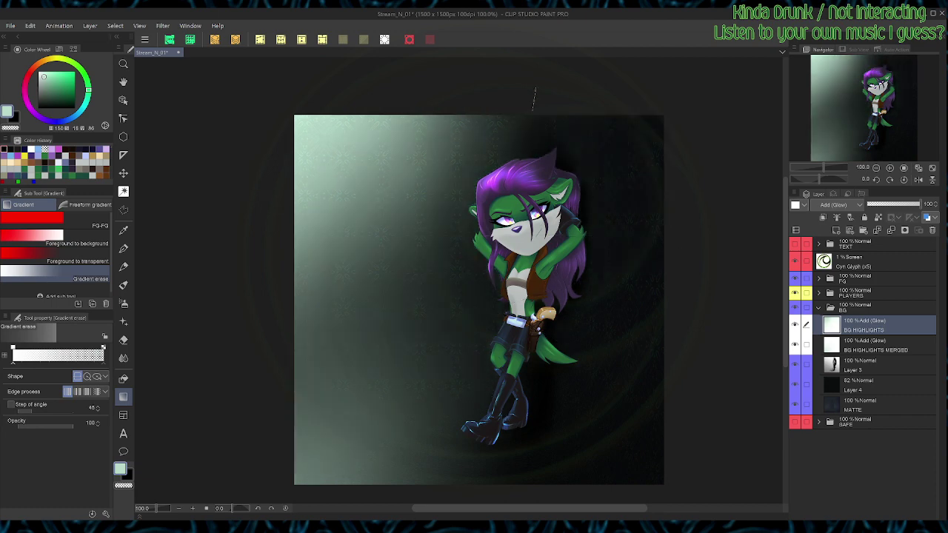
left_click_drag(535, 89, 507, 222)
Step: Transfer the painted highlights down to BG HIGHLIGHTS MERGED and set that layer's opacity to 77%
key("m")
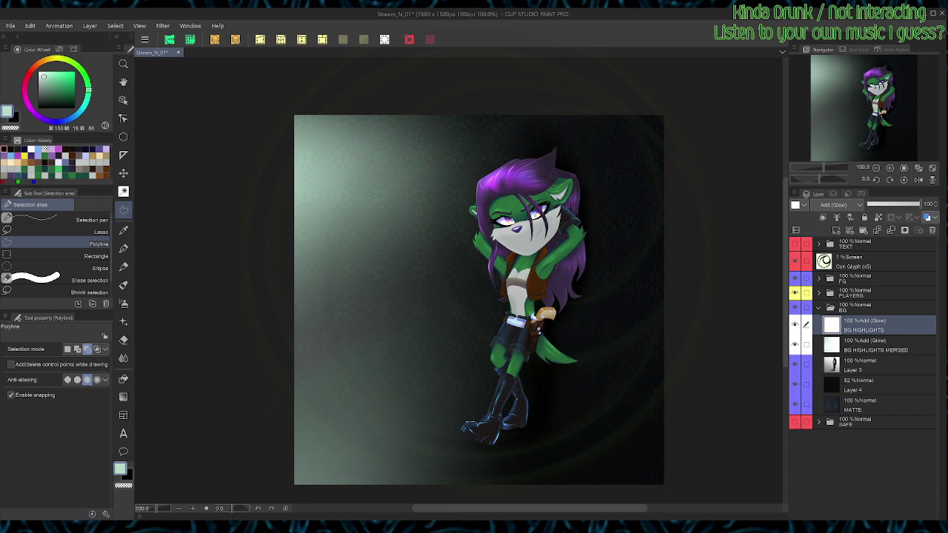
left_click(881, 345)
left_click(897, 203)
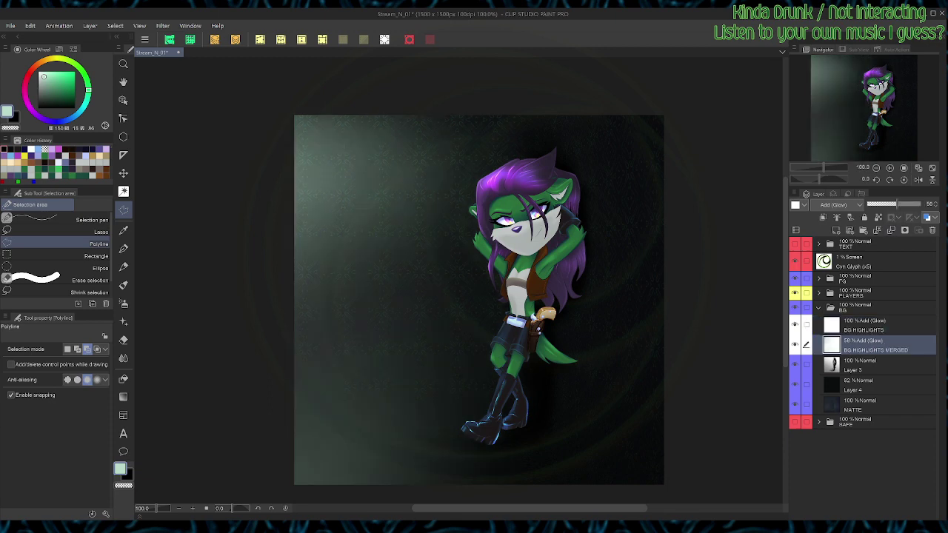
left_click_drag(896, 203, 909, 204)
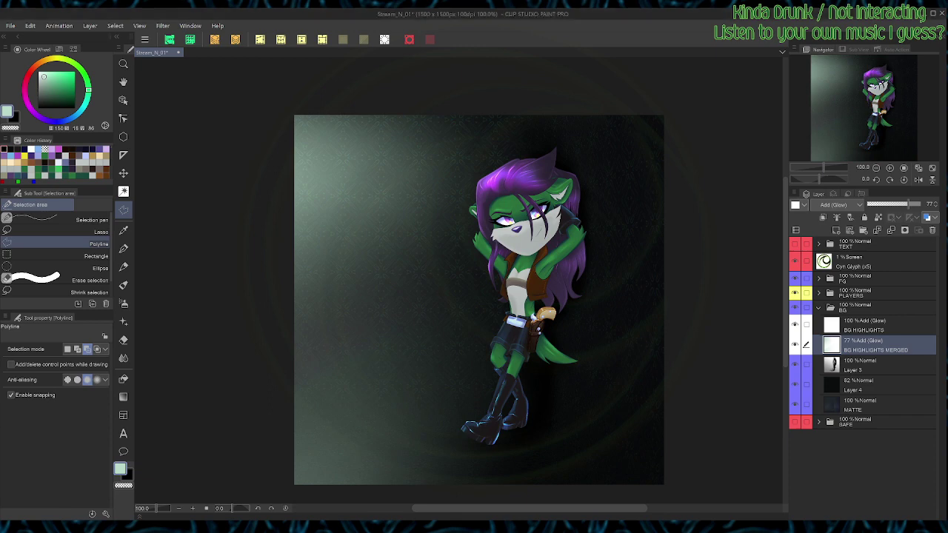
Step: On BG HIGHLIGHTS, draw a mint foreground-to-transparent gradient from the right side, and gradient-erase it to a faint glow at lower right
left_click(881, 325)
left_click(124, 396)
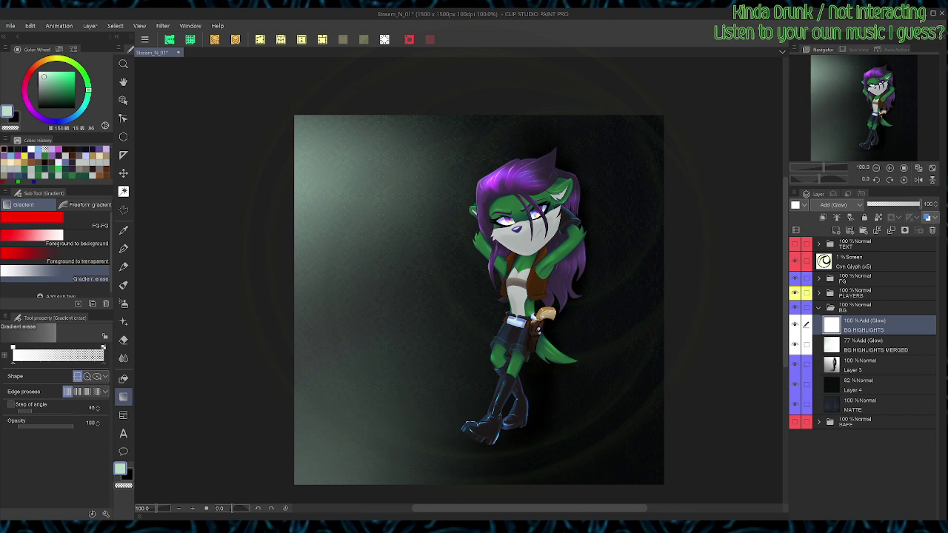
left_click(124, 210)
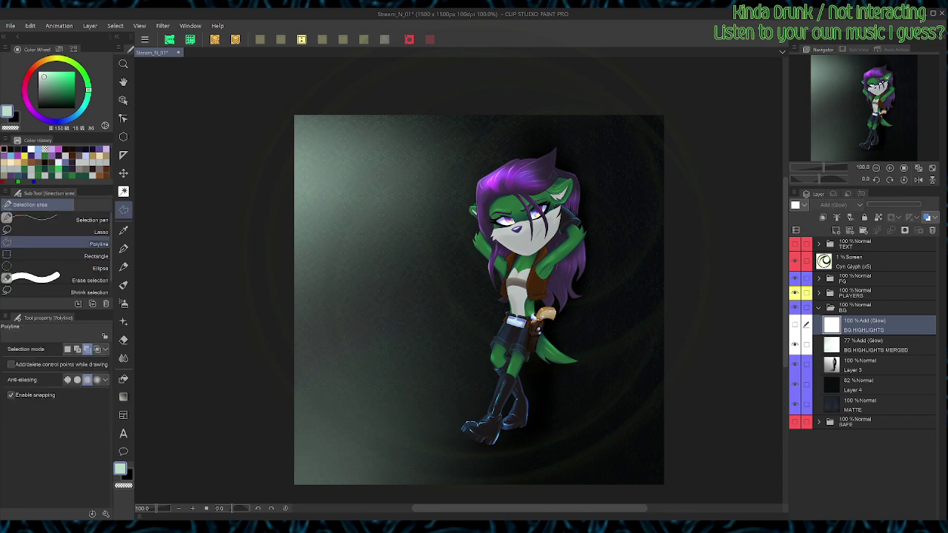
key("g")
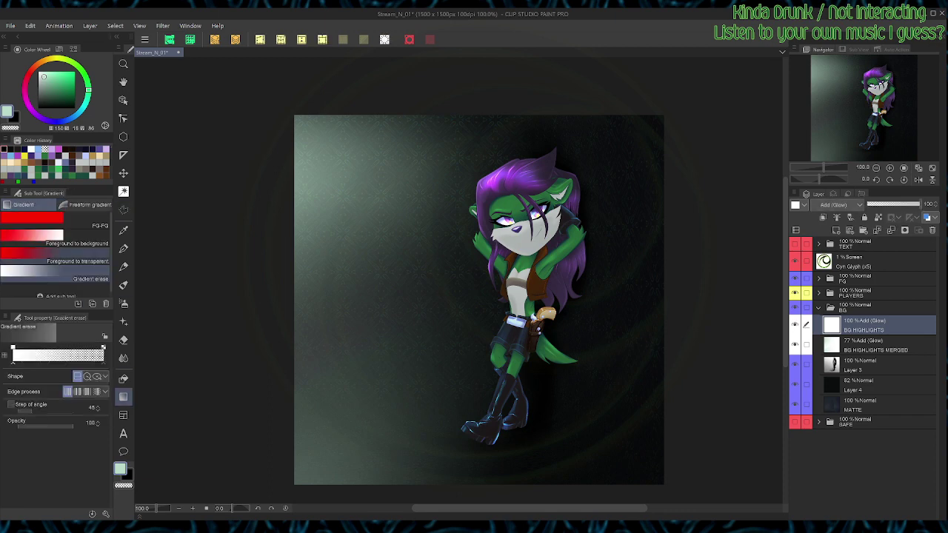
left_click(56, 256)
left_click_drag(648, 233, 545, 418)
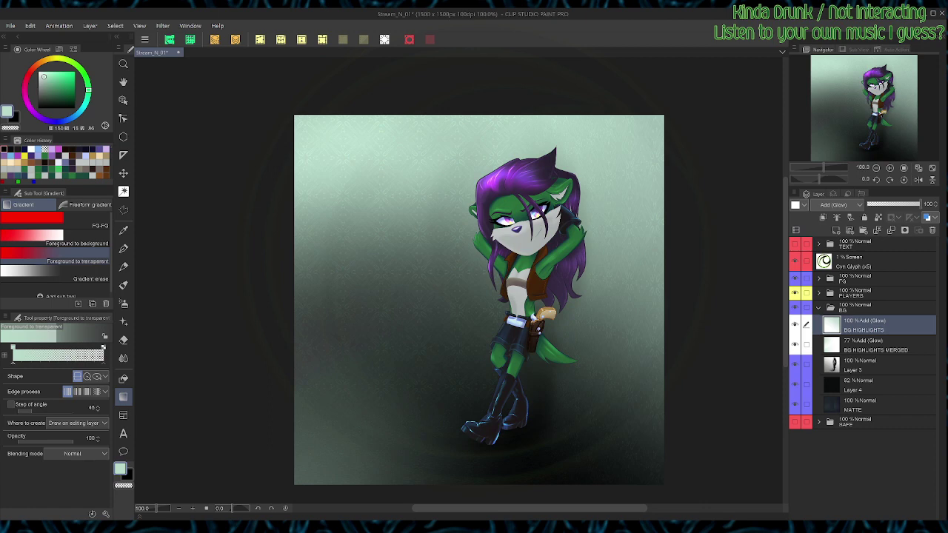
left_click(56, 274)
left_click_drag(707, 111, 570, 396)
left_click_drag(675, 137, 530, 482)
left_click_drag(688, 267, 580, 424)
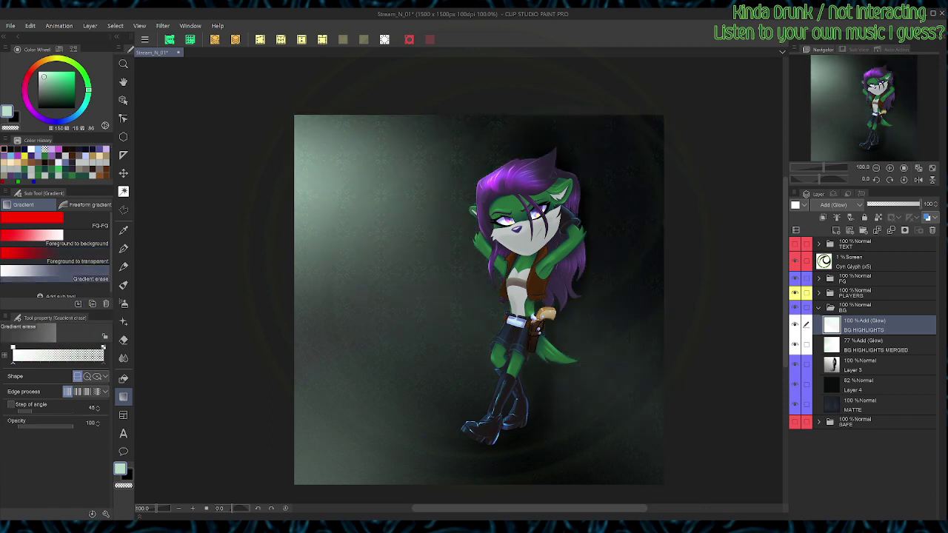
Step: Merge the new highlights into BG HIGHLIGHTS MERGED and shift that layer's hue to pinkish magenta
key("m")
key("ctrl+e")
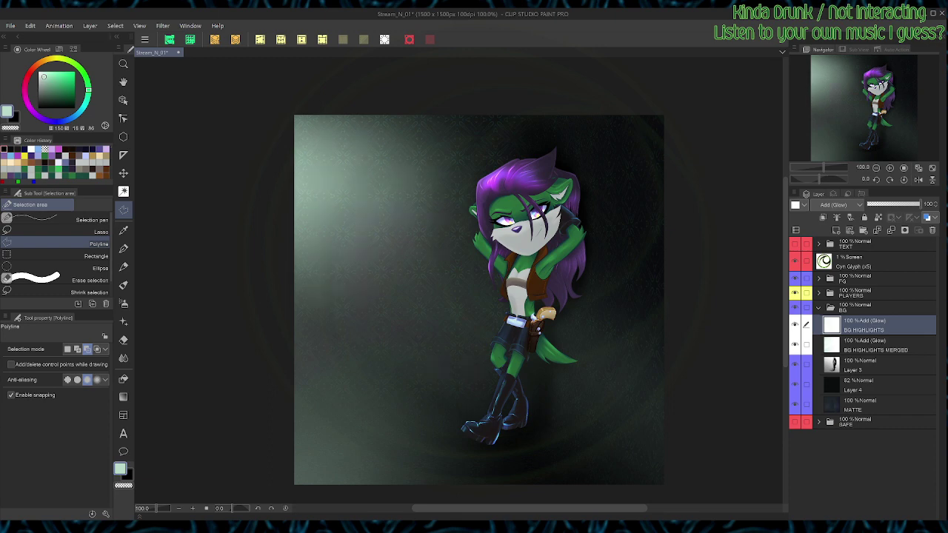
left_click(876, 345)
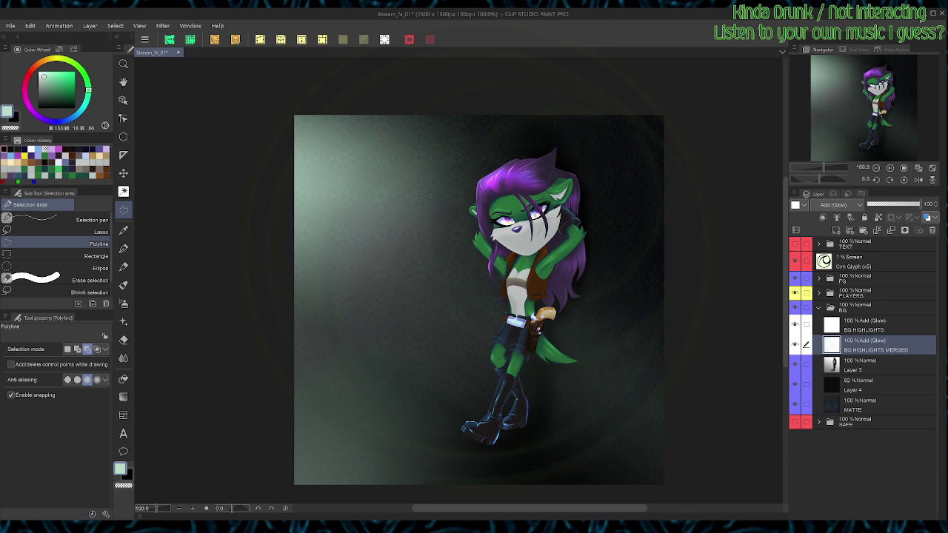
key("ctrl+u")
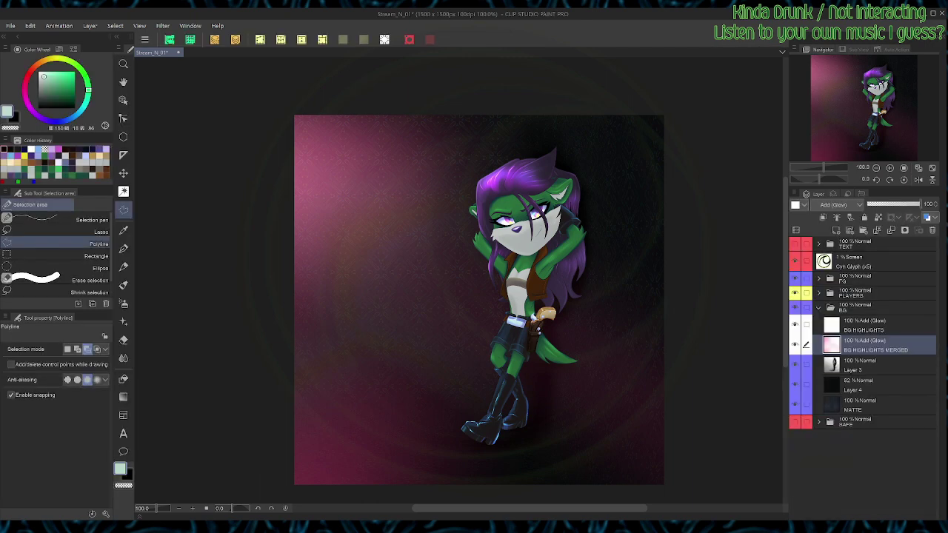
Step: Darken the Layer 4 background pattern to black with the Hue/Saturation/Luminosity adjustment
left_click(881, 325)
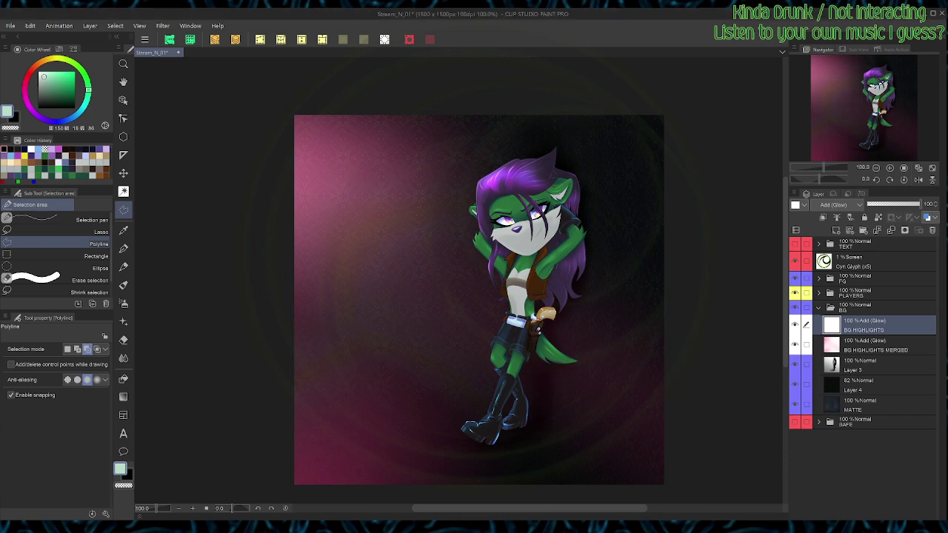
key("ctrl+plus")
key("ctrl+minus")
left_click(873, 385)
key("ctrl+u")
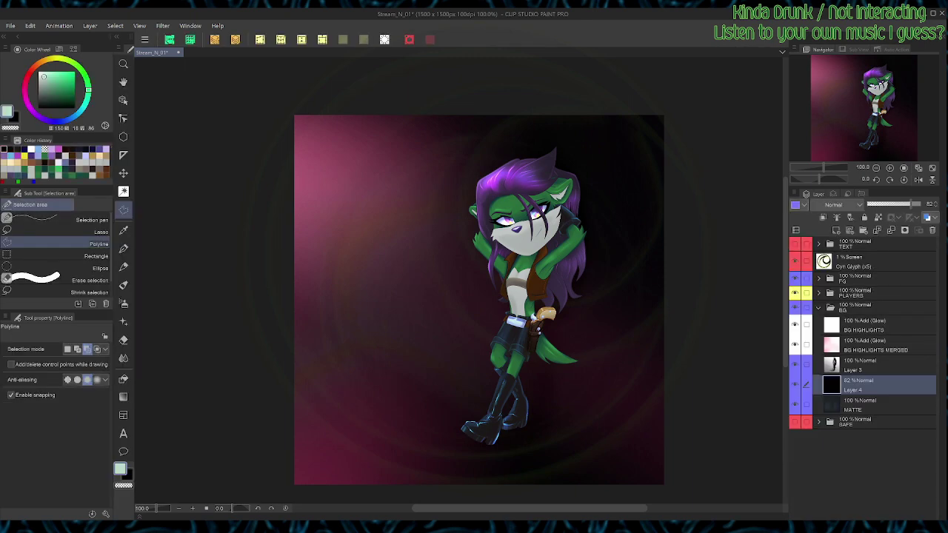
Step: Try recoloring MATTE to deep indigo with Layer 4 at 93% and MATTE at 85% opacity, and undo these changes
left_click(873, 405)
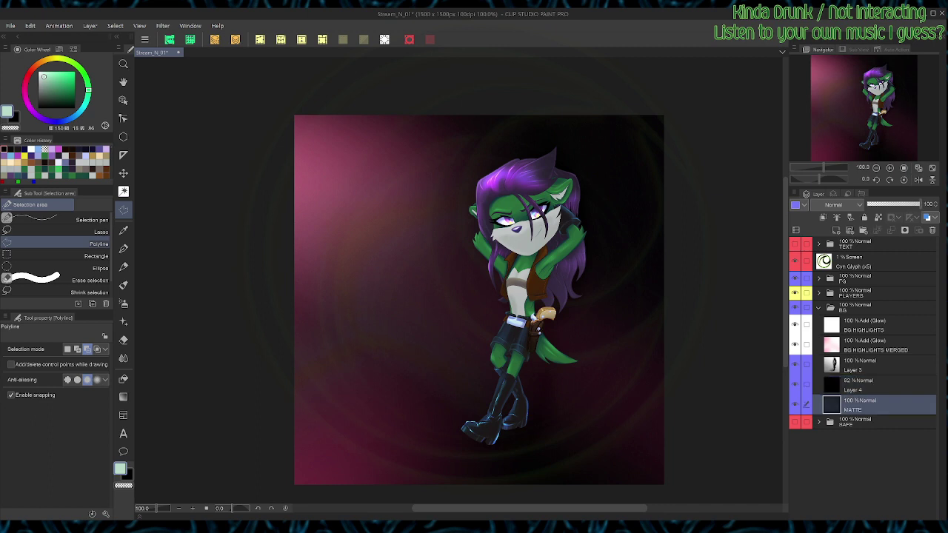
key("ctrl+u")
left_click(874, 365)
left_click(873, 385)
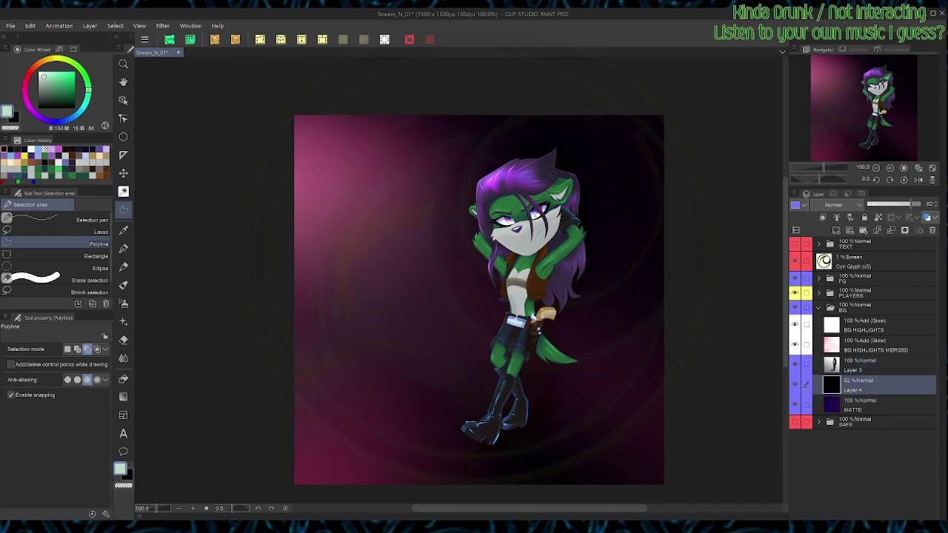
left_click_drag(911, 204, 918, 204)
left_click(873, 405)
mouse_move(919, 204)
left_mouse_down()
mouse_move(896, 204)
mouse_move(910, 203)
left_mouse_up()
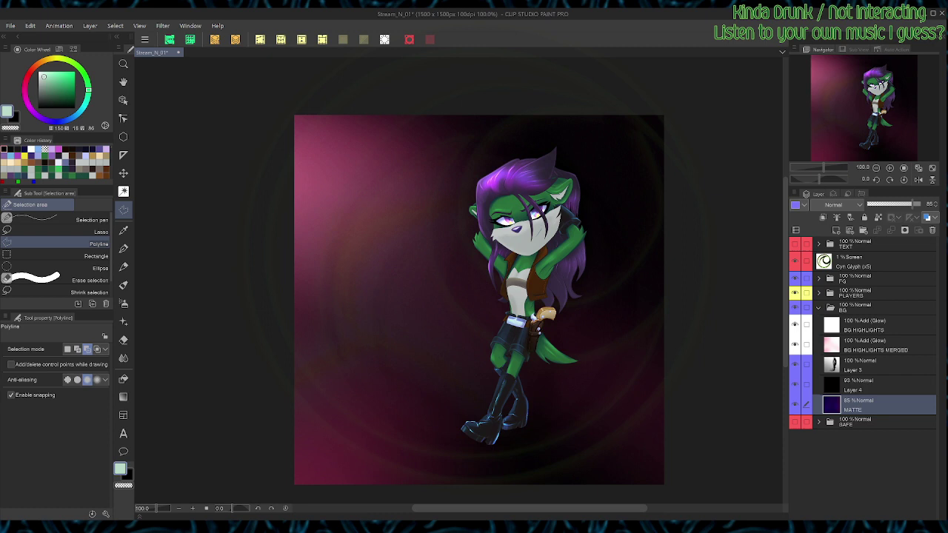
left_click_drag(913, 204, 922, 205)
key("ctrl+z")
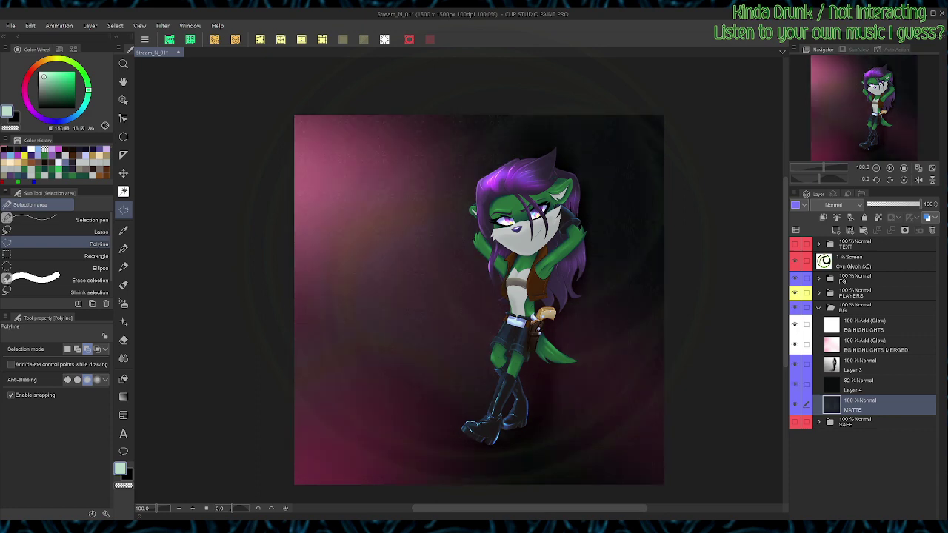
Step: Recolor the MATTE layer to a very dark red with the Hue/Saturation/Luminosity adjustment
key("ctrl+u")
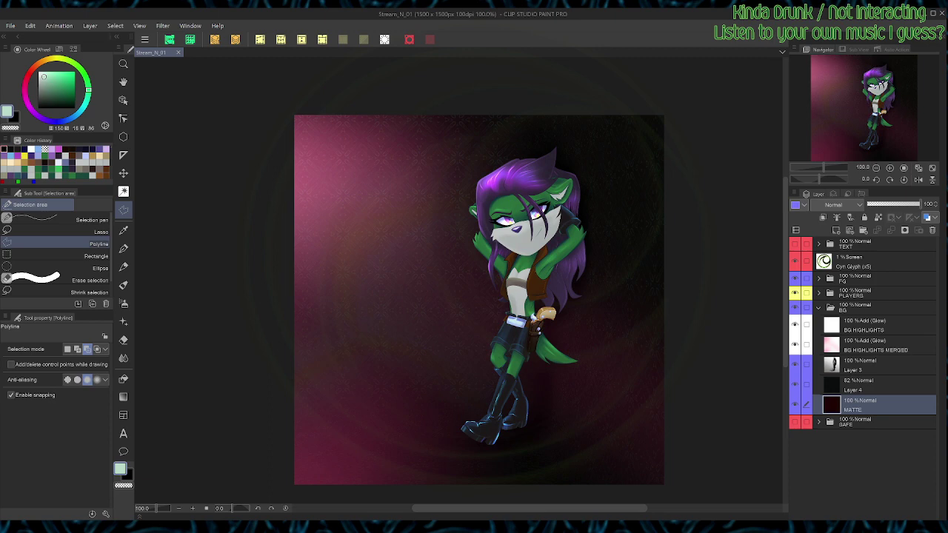
Step: Duplicate the Cyn Glyph layer and move the copy into the BG folder above BG HIGHLIGHTS
left_click(874, 262)
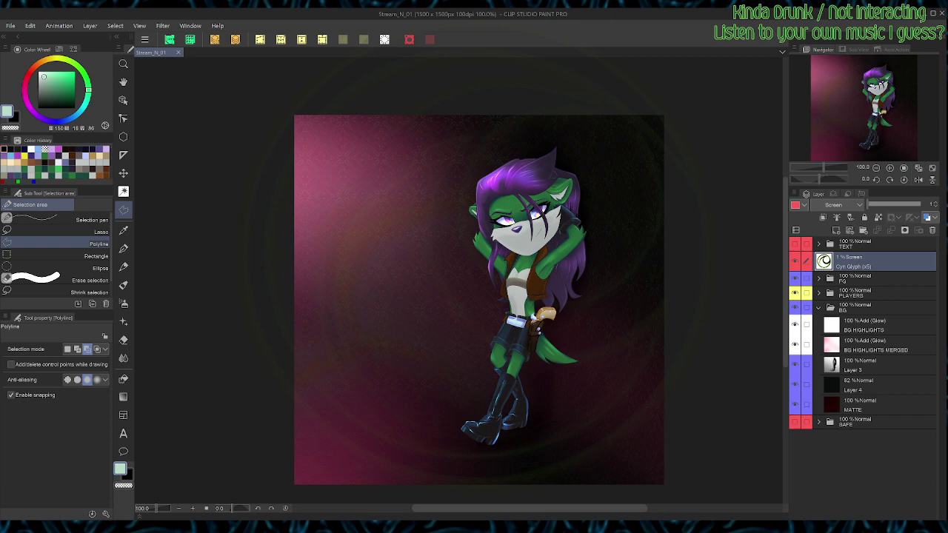
key("ctrl+c")
key("ctrl+v")
left_click_drag(873, 282, 874, 336)
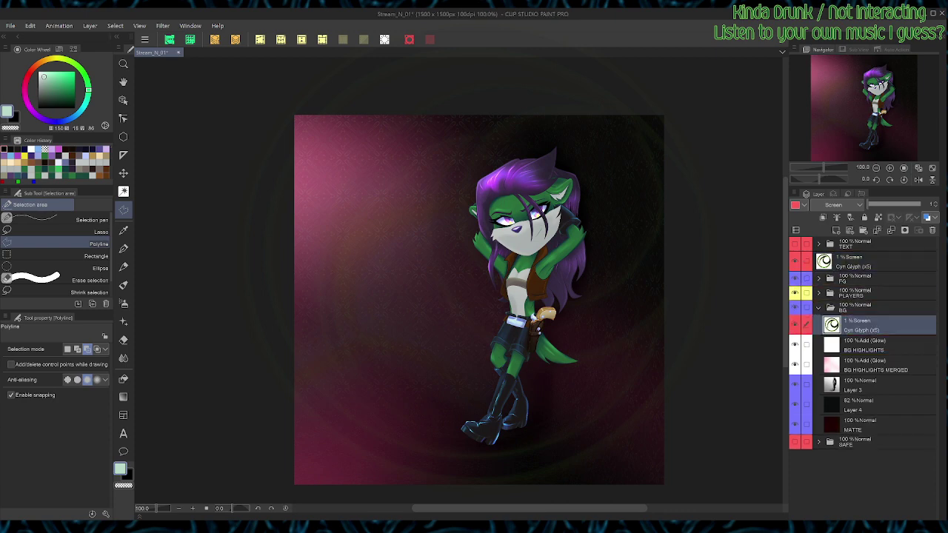
Step: Set the opacity of the Cyn Glyph copy in the BG folder to 4%, and save the illustration
left_click(873, 262)
left_click(868, 204)
left_click(867, 204)
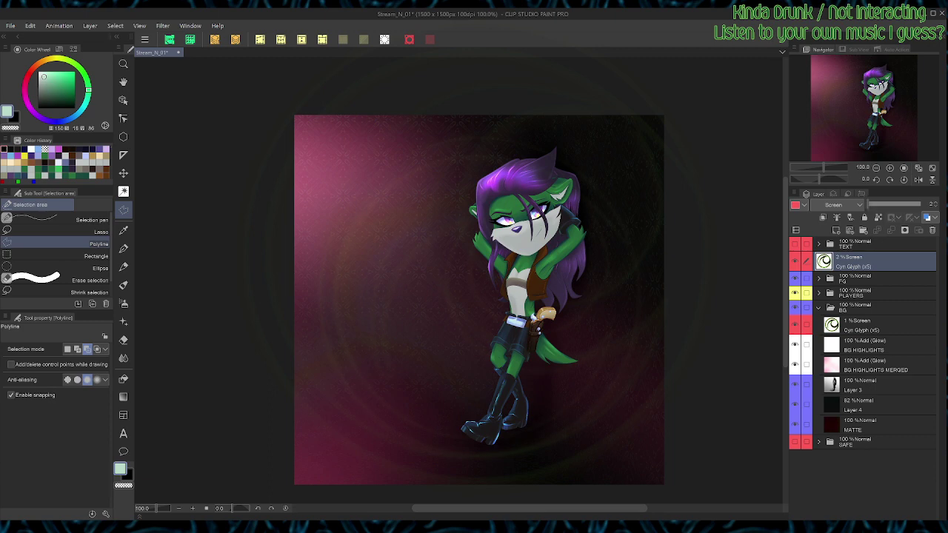
left_click(874, 326)
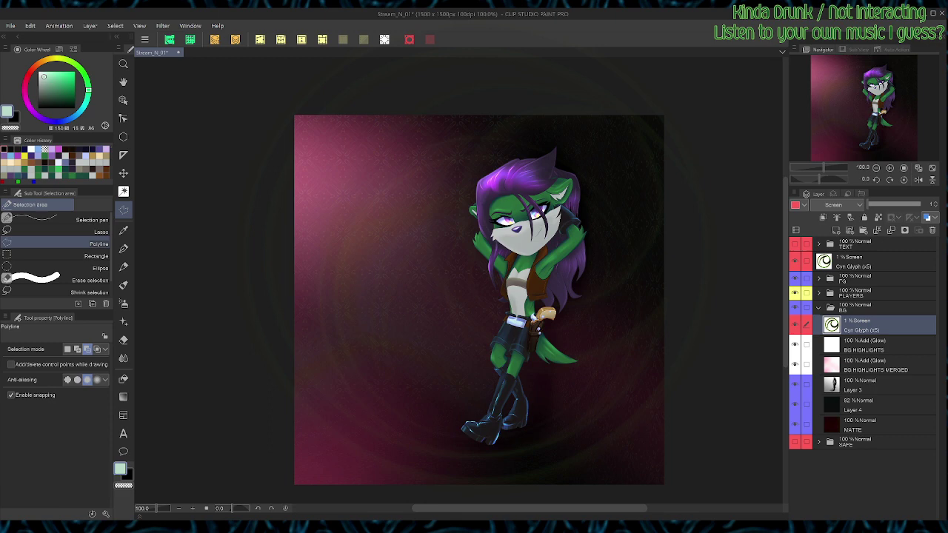
left_click(868, 205)
key("ctrl+s")
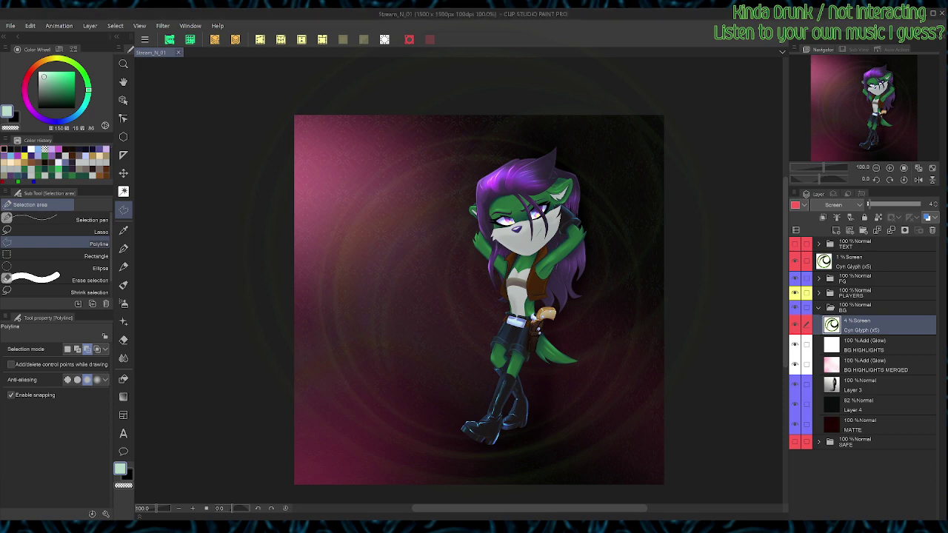
Step: Close the finished illustration, and delete the text layer and Folder 1 from the TEMPLATE file
left_click(178, 52)
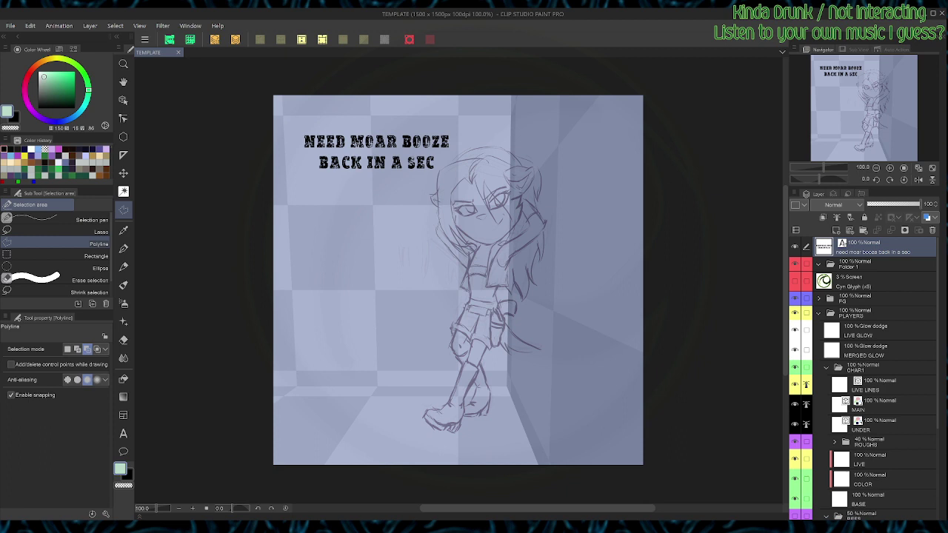
left_click(818, 265)
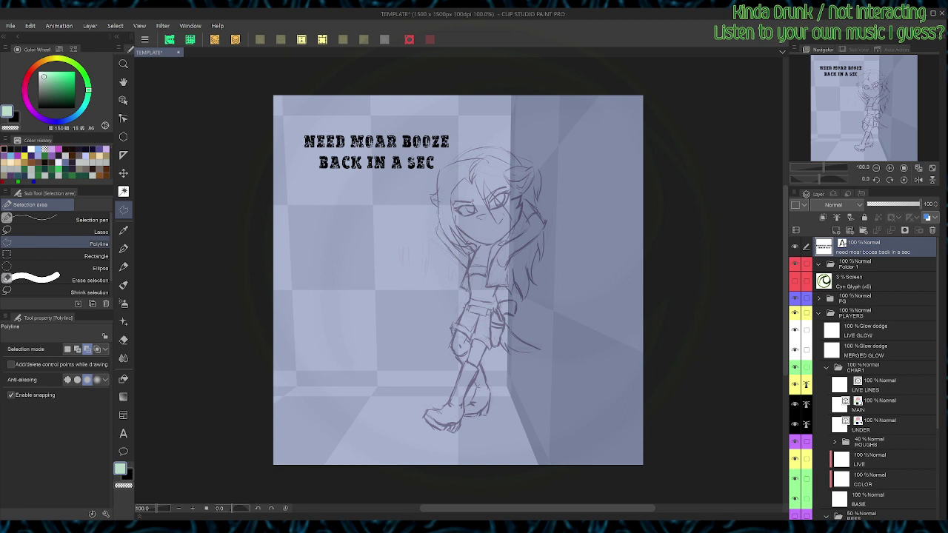
key("ctrl+a")
left_click(932, 230)
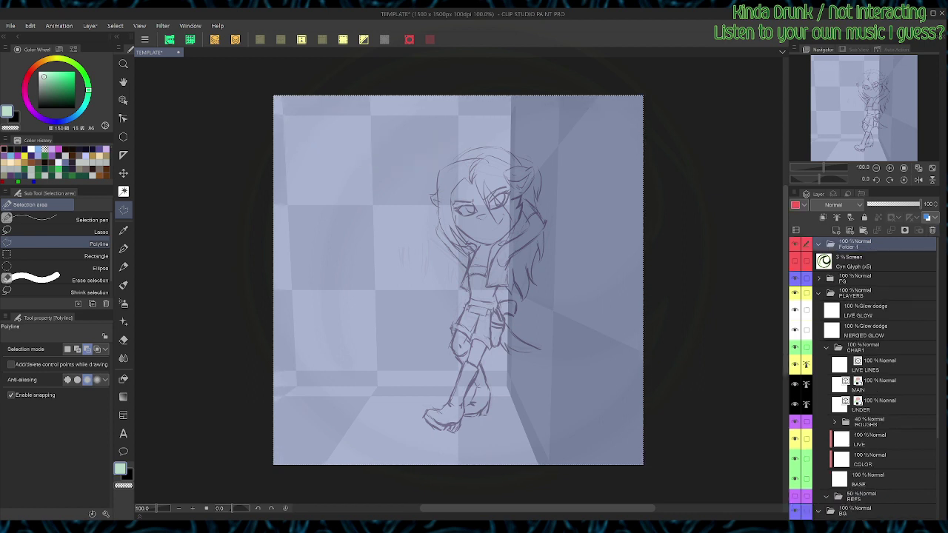
left_click(932, 229)
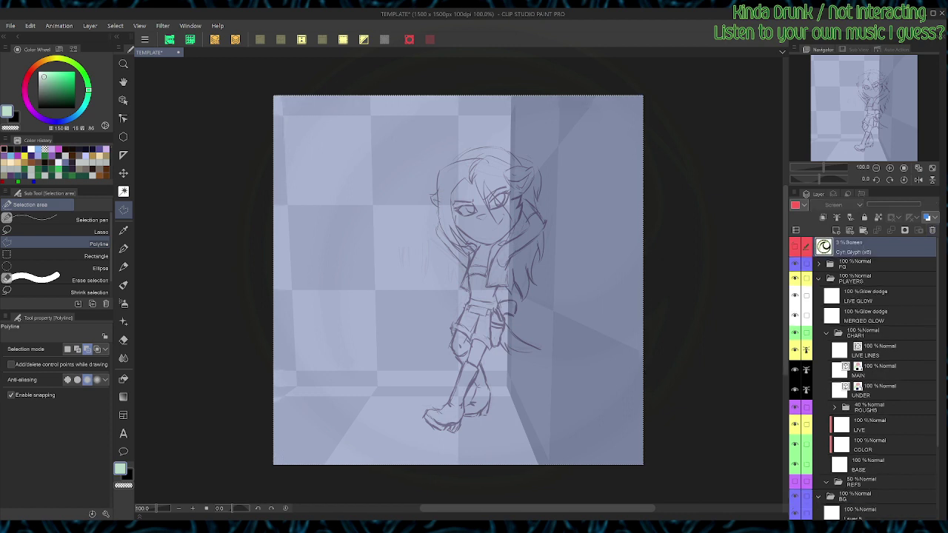
Step: Clear the old drawings from the LIVE SKETCH and SKETCH layers, and collapse the ROUGHS folder
left_click(835, 407)
left_click(889, 425)
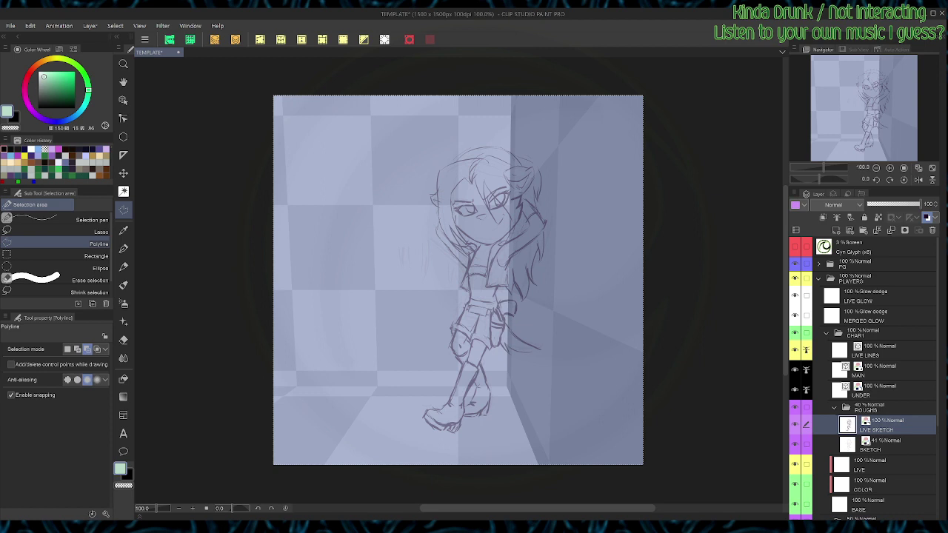
key("Delete")
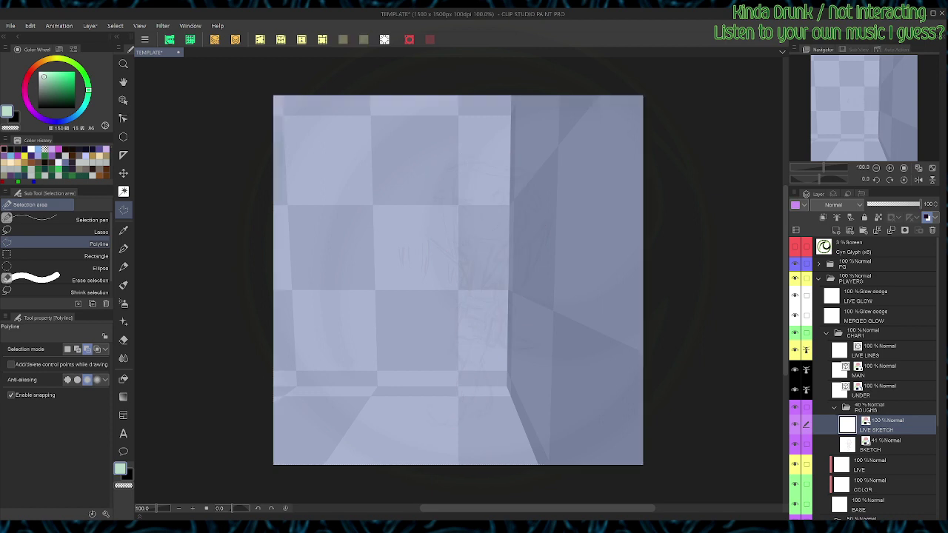
left_click(888, 445)
key("ctrl+a")
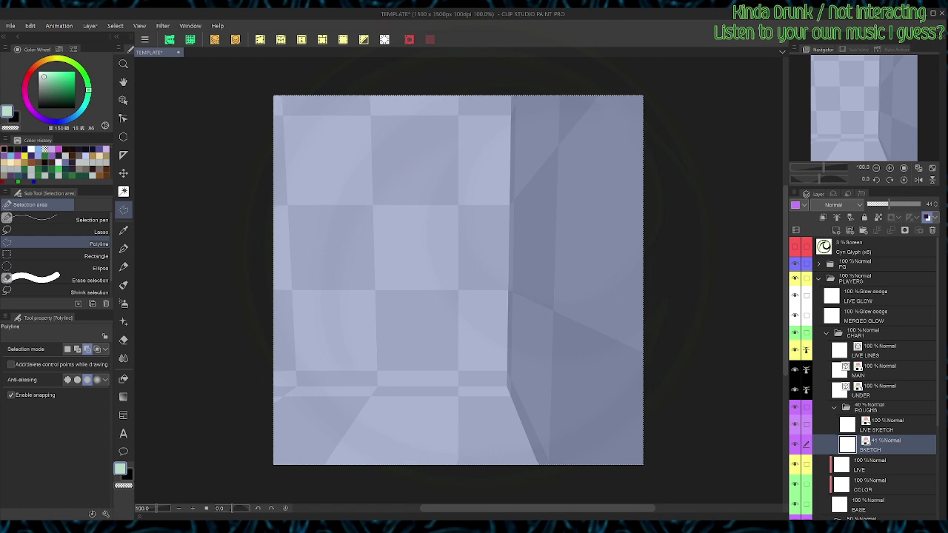
scroll(863, 377, "down", 2)
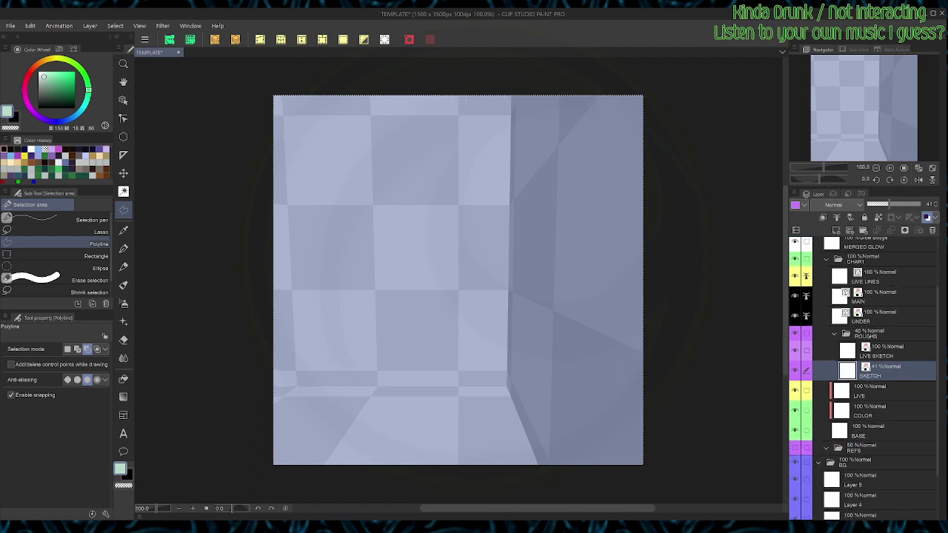
left_click(835, 334)
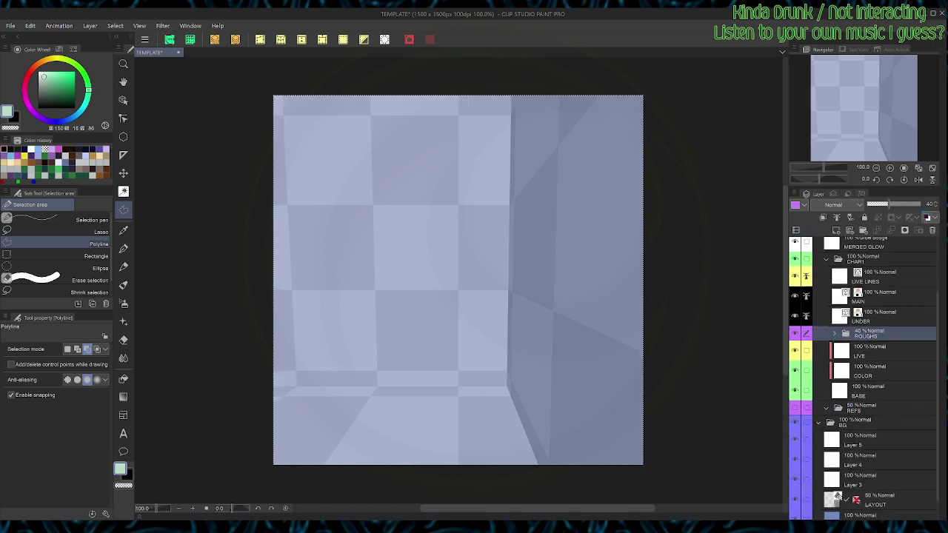
Step: Return the 3D LAYOUT background to a view of the whole checkered room, and save the template
scroll(836, 497, "down", 1)
left_click(837, 473)
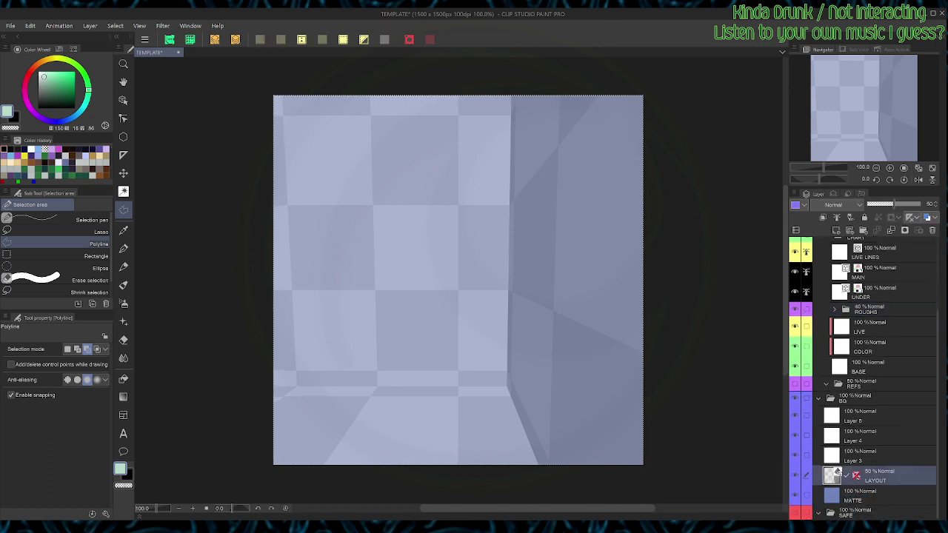
key("o")
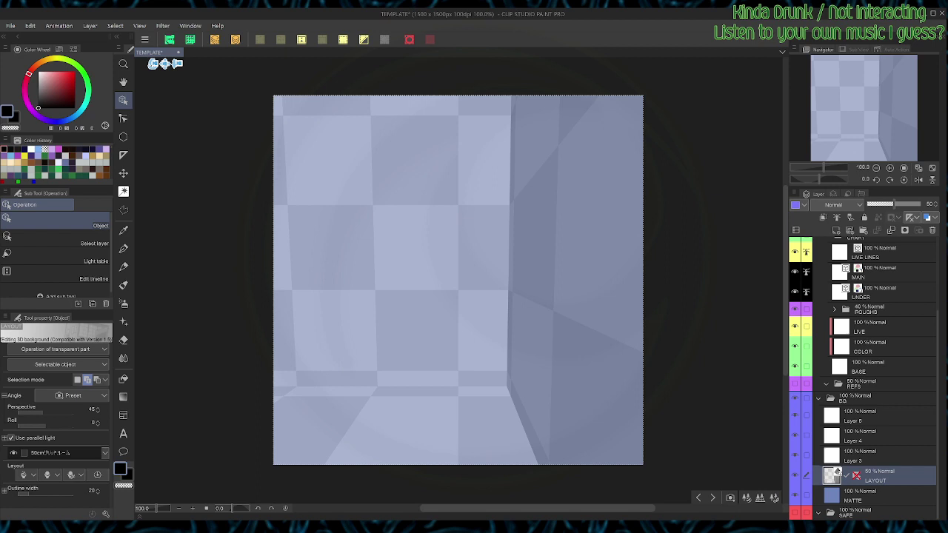
key("ctrl+z")
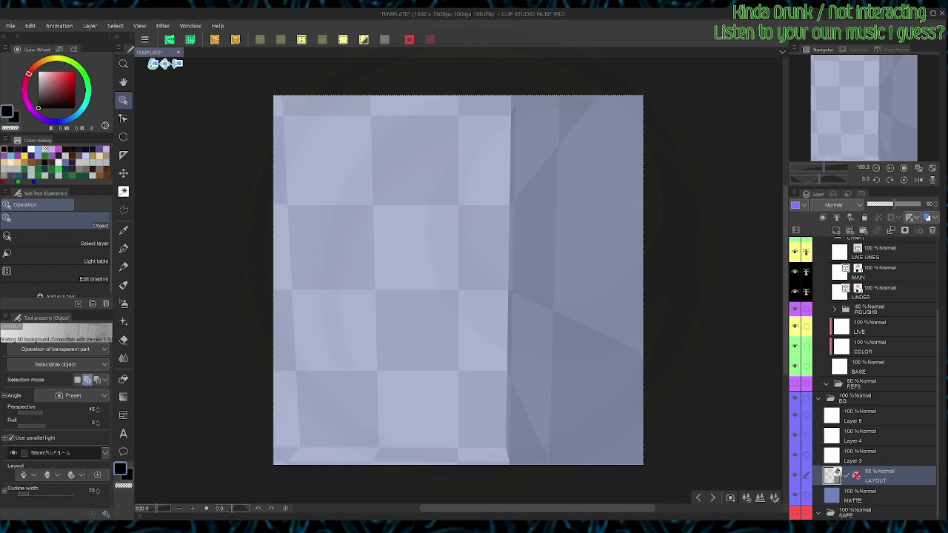
key("ctrl+z")
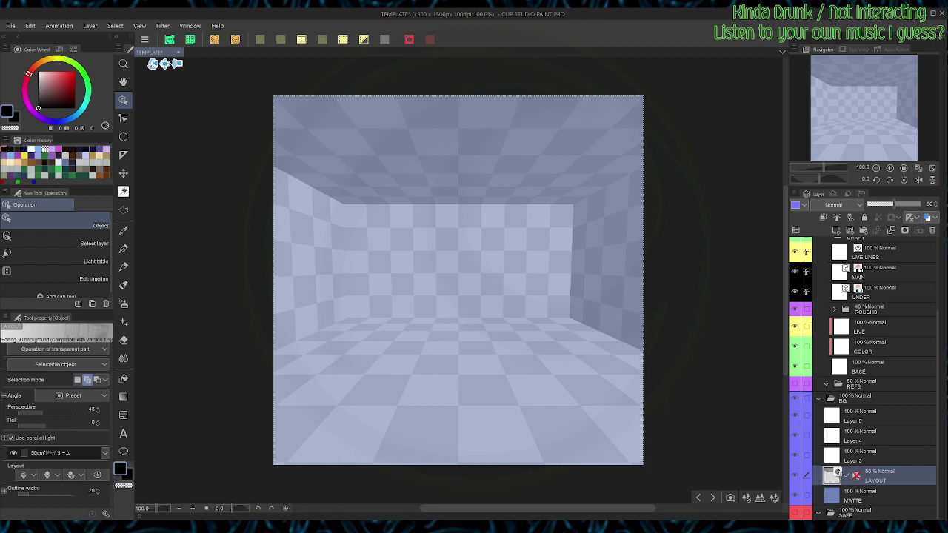
key("ctrl+s")
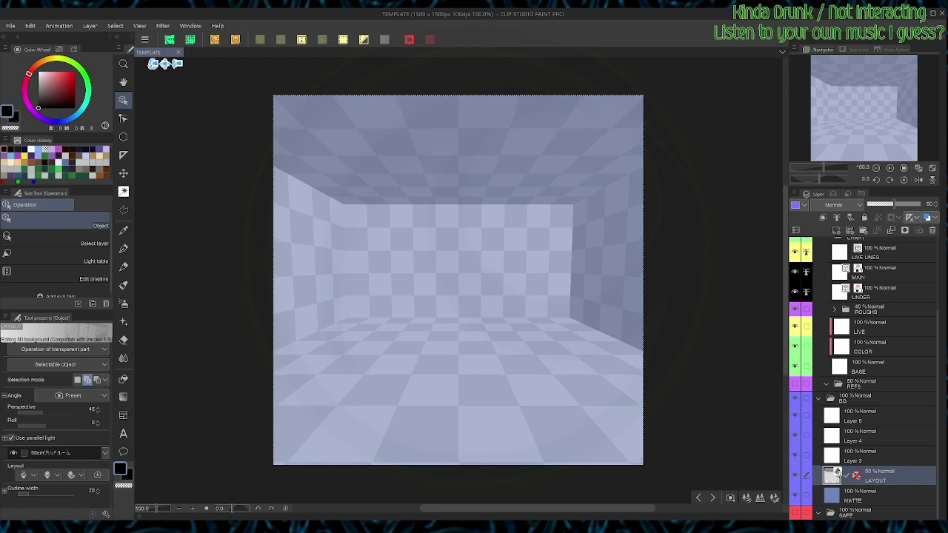
Step: Collapse the BG folder, expand the ROUGHS folder and set its opacity to 100%
left_click(818, 398)
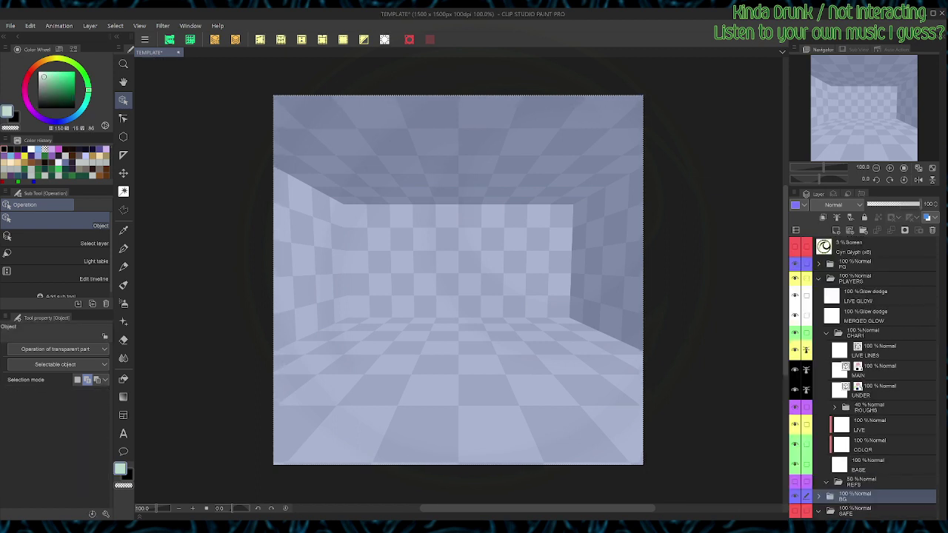
left_click(835, 407)
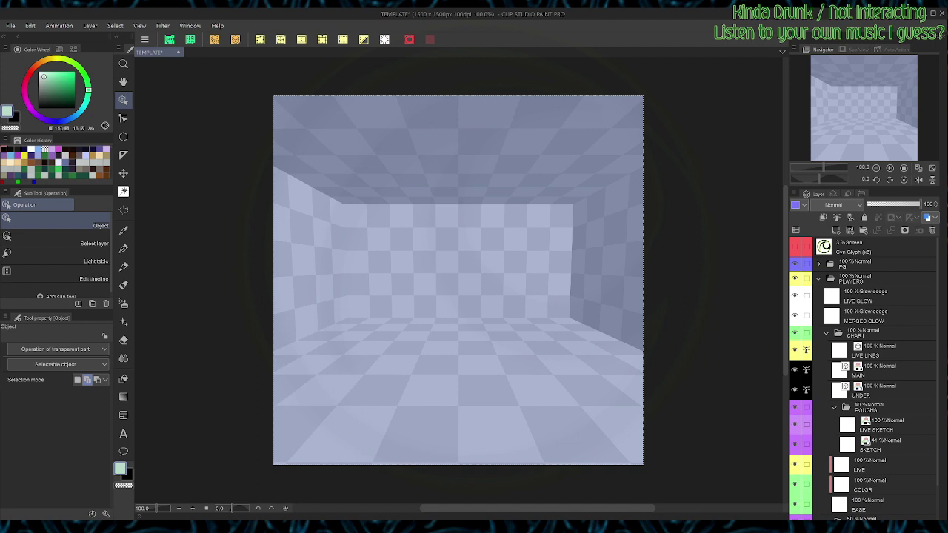
key("ctrl+z")
key("ctrl+z")
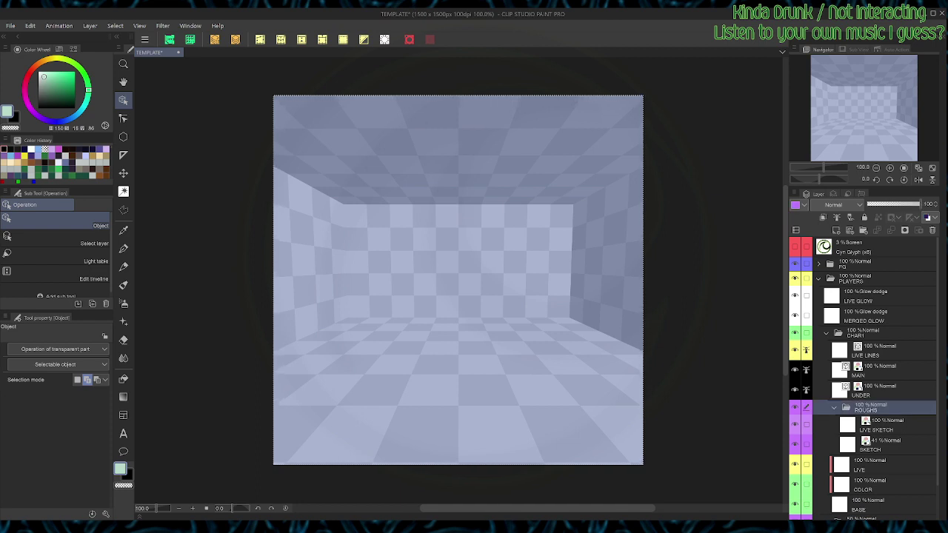
Step: Select the LIVE SKETCH layer and choose the Turnip Steady pen with black as the drawing color
key("ctrl+z")
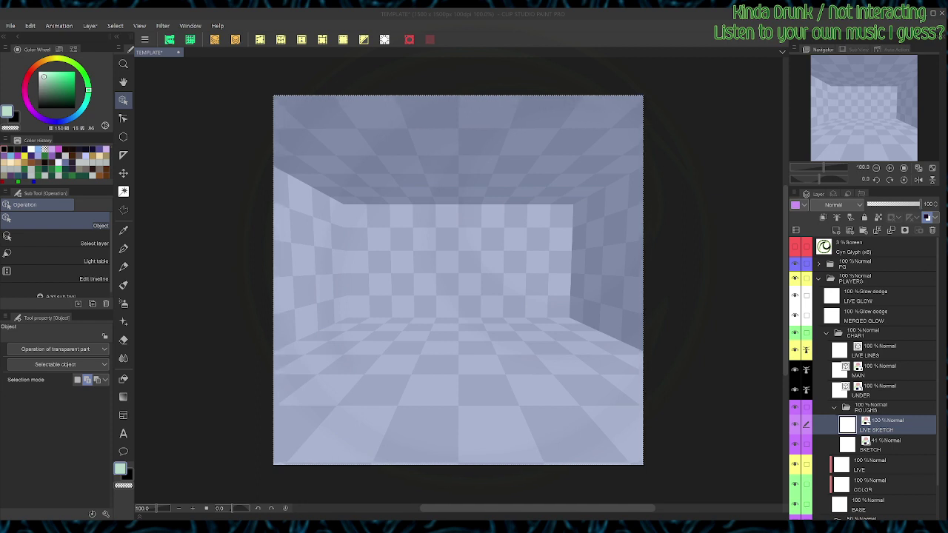
key("alt+Tab")
key("p")
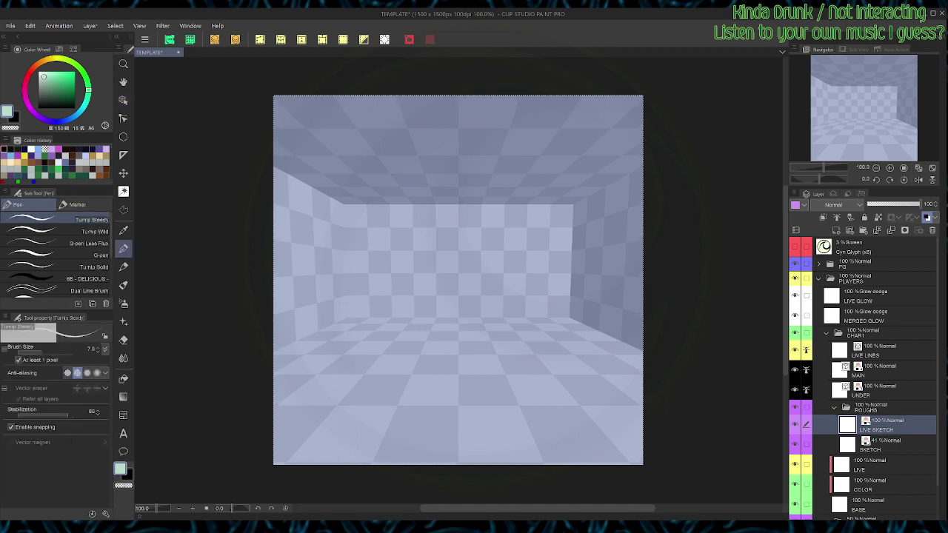
left_click(75, 108)
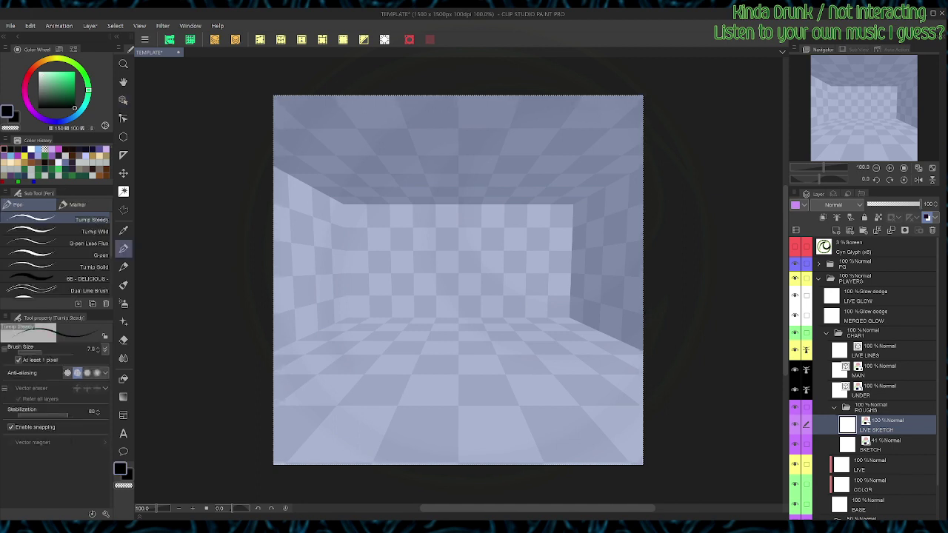
Step: Sketch a round head outline with two pointed ears on the LIVE SKETCH layer using the Turnip Wild pen
left_click(81, 231)
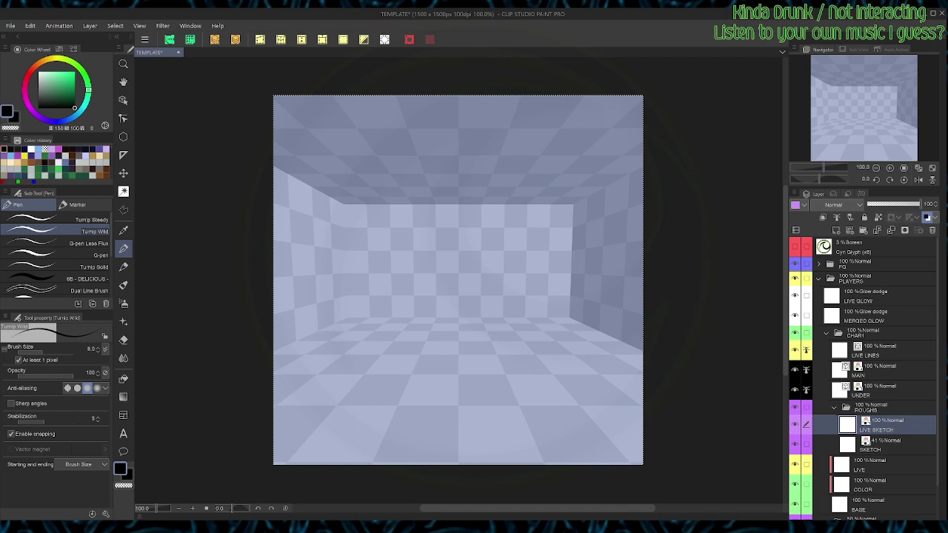
left_click_drag(399, 271, 449, 220)
left_click_drag(404, 252, 430, 310)
left_click_drag(398, 274, 411, 307)
left_click_drag(423, 219, 411, 304)
left_click_drag(463, 205, 539, 294)
mouse_move(544, 292)
left_mouse_down()
mouse_move(517, 321)
mouse_move(472, 332)
left_mouse_up()
mouse_move(453, 327)
left_mouse_down()
mouse_move(520, 315)
mouse_move(520, 236)
left_mouse_up()
left_click_drag(521, 236, 482, 215)
mouse_move(411, 191)
left_mouse_down()
mouse_move(430, 218)
mouse_move(392, 247)
left_mouse_up()
left_click_drag(506, 219, 532, 246)
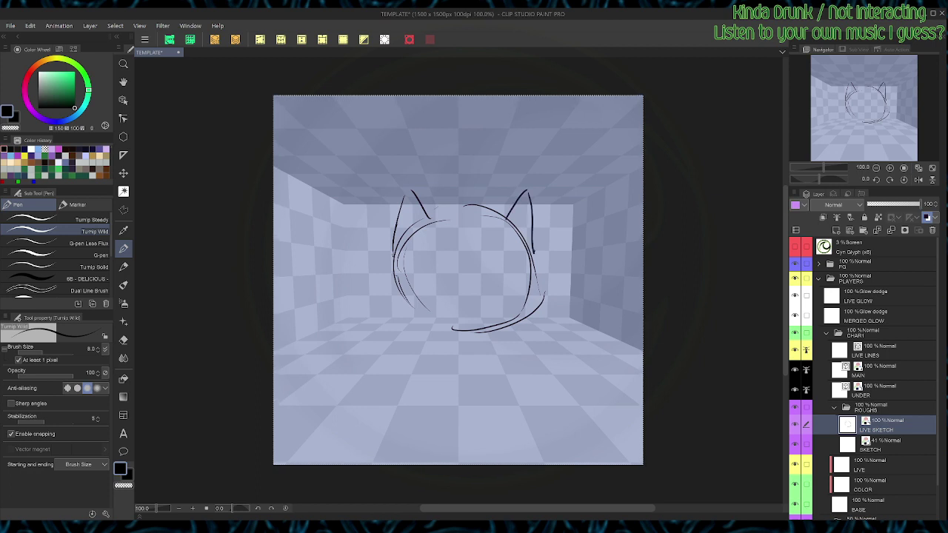
Step: Hide the checkered LAYOUT layer in the BG folder and collapse the folder again
scroll(863, 378, "down", 2)
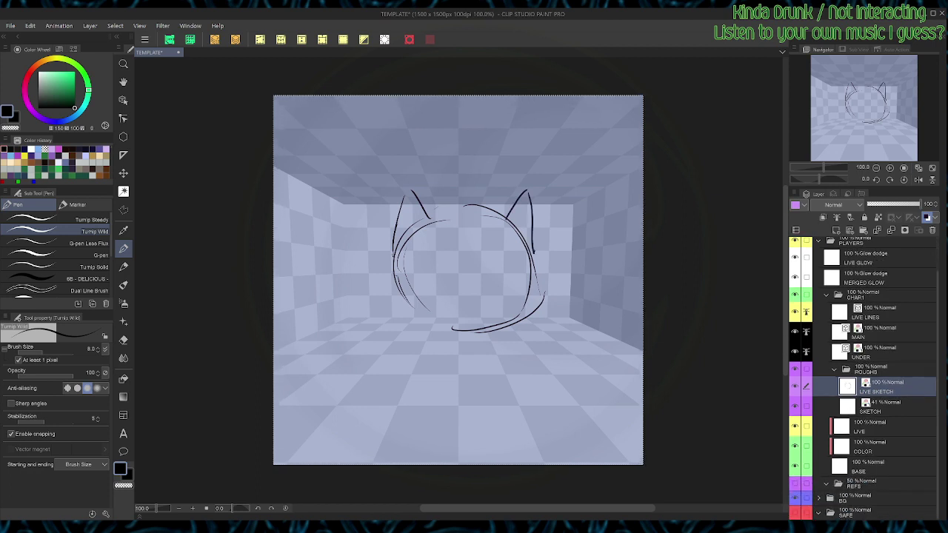
left_click(818, 498)
scroll(822, 498, "down", 3)
left_click(794, 501)
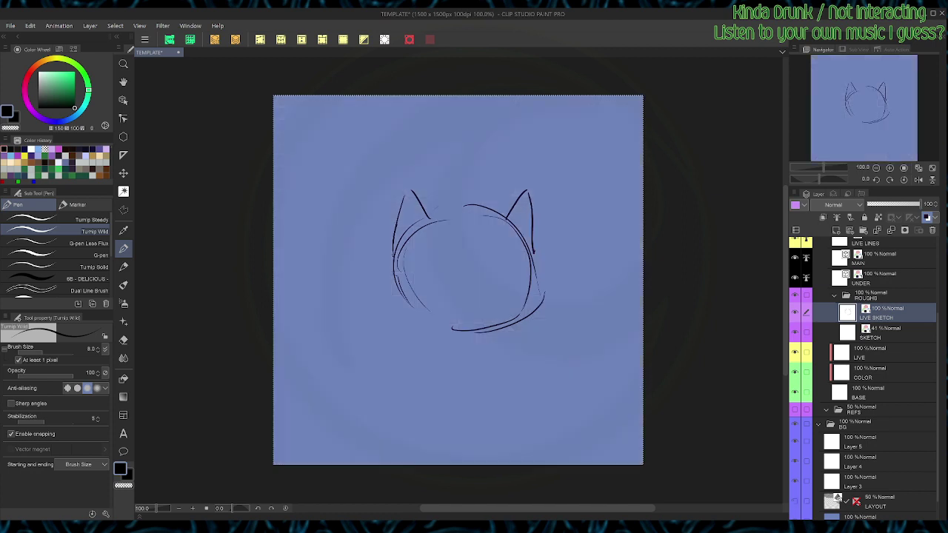
left_click(818, 425)
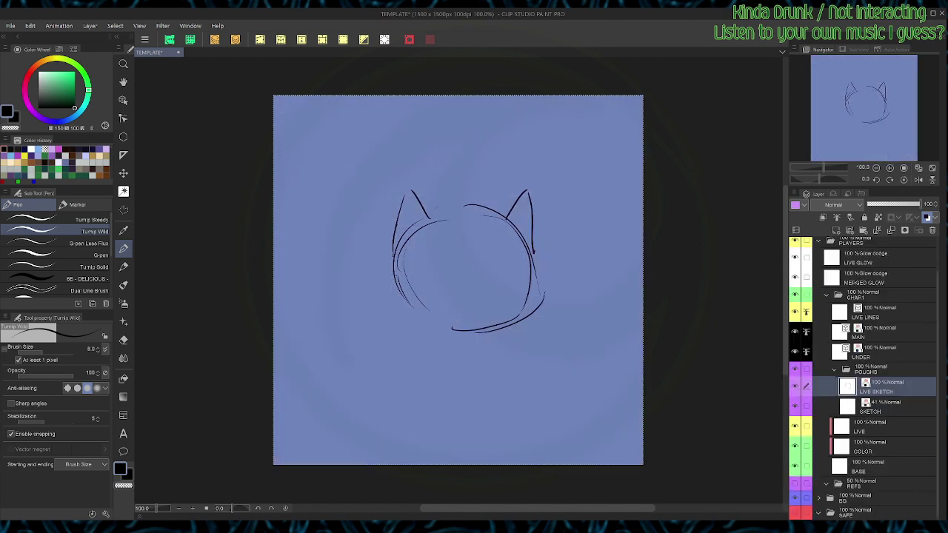
Step: Sketch the character's angled brows, half-lidded eyes with round pupils, and the lines beneath the eyes
left_click_drag(417, 258, 398, 275)
mouse_move(453, 244)
left_mouse_down()
mouse_move(499, 242)
mouse_move(529, 256)
left_mouse_up()
mouse_move(429, 303)
left_mouse_down()
mouse_move(476, 282)
mouse_move(530, 279)
mouse_move(514, 320)
left_mouse_up()
mouse_move(419, 282)
left_mouse_down()
mouse_move(441, 254)
mouse_move(464, 279)
mouse_move(460, 265)
mouse_move(419, 279)
mouse_move(453, 286)
mouse_move(495, 270)
mouse_move(507, 250)
mouse_move(520, 276)
left_mouse_up()
left_click_drag(513, 235, 519, 243)
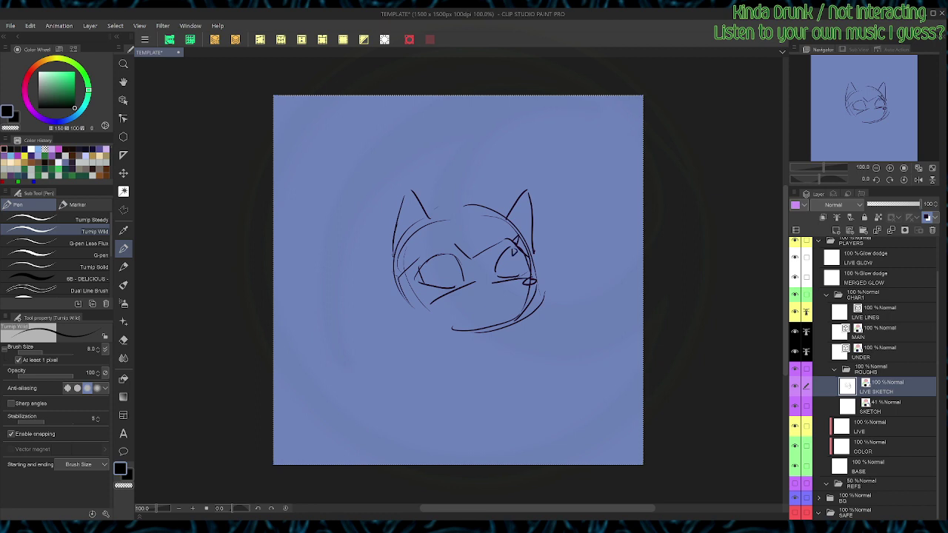
left_click_drag(443, 265, 441, 283)
left_click_drag(517, 260, 511, 273)
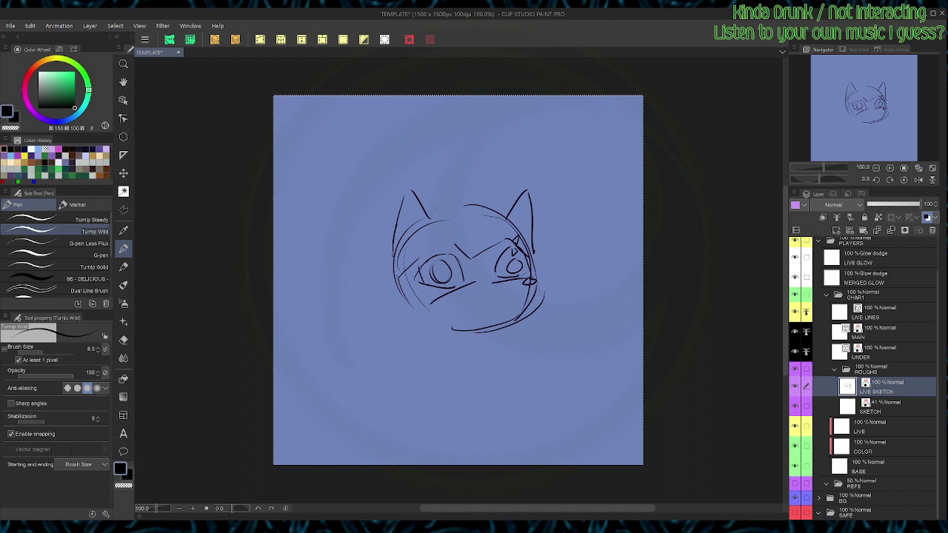
Step: Sketch a small mouth and tufts of cheek fur on the face, and clear the canvas selection
left_click_drag(471, 300, 477, 305)
mouse_move(399, 281)
left_mouse_down()
mouse_move(385, 305)
mouse_move(421, 321)
left_mouse_up()
key("ctrl+d")
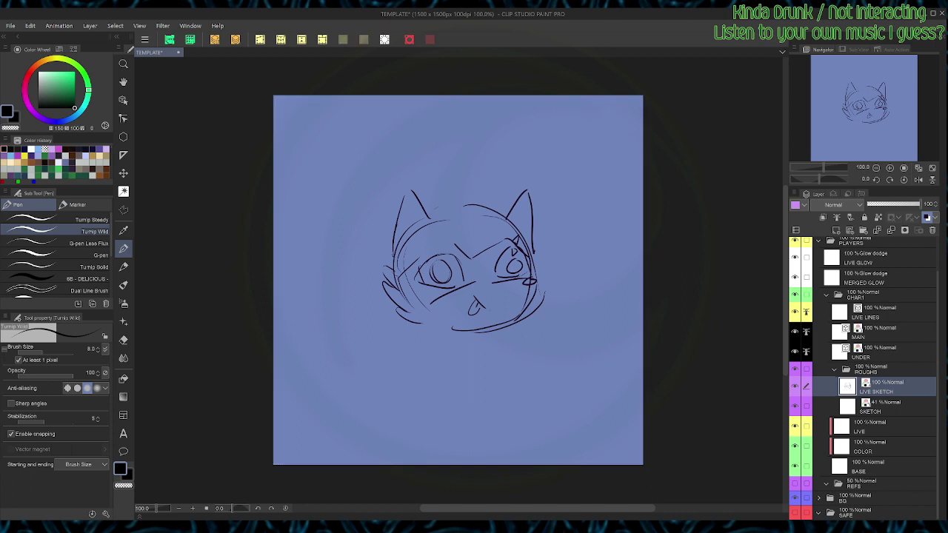
Step: Sketch spiky bangs and a long shaggy mane around the head, and add inner lines to the ear
mouse_move(466, 194)
left_mouse_down()
mouse_move(487, 177)
mouse_move(510, 192)
left_mouse_up()
mouse_move(541, 238)
left_mouse_down()
mouse_move(585, 267)
mouse_move(592, 293)
mouse_move(580, 349)
mouse_move(551, 371)
left_mouse_up()
left_click_drag(527, 364, 543, 386)
mouse_move(463, 203)
left_mouse_down()
mouse_move(431, 163)
mouse_move(419, 176)
mouse_move(467, 216)
mouse_move(471, 238)
mouse_move(414, 276)
left_mouse_up()
mouse_move(415, 276)
left_mouse_down()
mouse_move(427, 327)
mouse_move(399, 342)
left_mouse_up()
left_click_drag(400, 342, 404, 397)
mouse_move(372, 346)
left_mouse_down()
mouse_move(404, 396)
mouse_move(383, 382)
left_mouse_up()
mouse_move(345, 352)
left_mouse_down()
mouse_move(372, 378)
mouse_move(356, 309)
mouse_move(331, 319)
left_mouse_up()
left_click_drag(332, 320, 357, 284)
left_click_drag(361, 277, 348, 251)
mouse_move(359, 250)
left_mouse_down()
mouse_move(369, 204)
mouse_move(394, 191)
mouse_move(428, 218)
mouse_move(397, 240)
left_mouse_up()
left_click_drag(524, 202, 514, 222)
left_click_drag(524, 206, 527, 239)
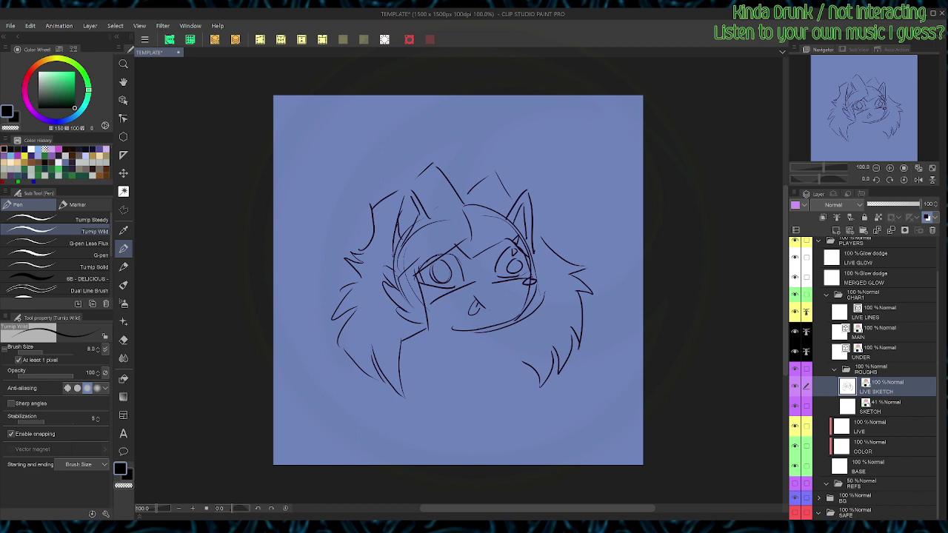
Step: Sketch a flat box lettered DOMINOS held in two paws, with the torso and chest fur above it
mouse_move(394, 415)
left_mouse_down()
mouse_move(400, 424)
mouse_move(419, 422)
mouse_move(419, 410)
mouse_move(553, 406)
mouse_move(505, 395)
mouse_move(386, 398)
left_mouse_up()
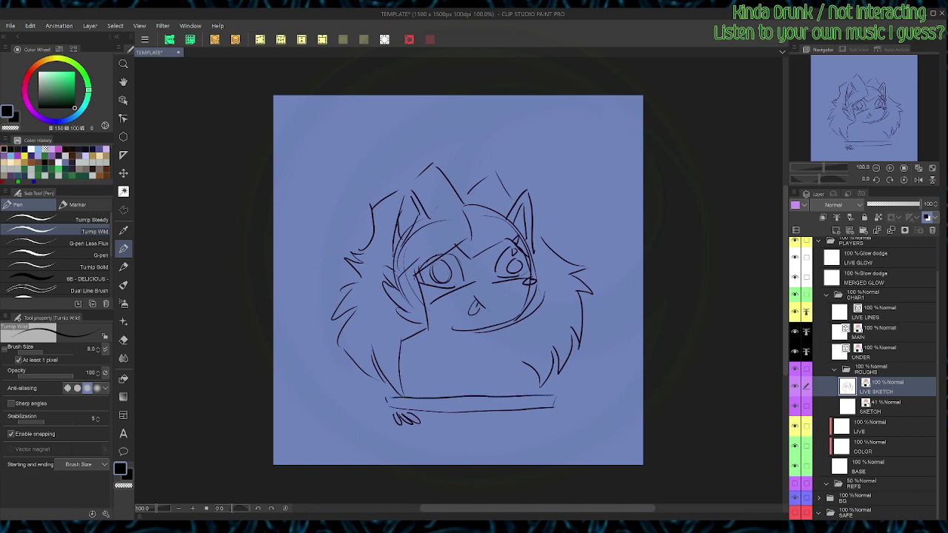
left_click_drag(534, 410, 549, 419)
left_click_drag(548, 407, 555, 416)
left_click_drag(428, 404, 429, 409)
left_click_drag(490, 400, 496, 409)
mouse_move(390, 386)
left_mouse_down()
mouse_move(555, 383)
mouse_move(556, 396)
left_mouse_up()
mouse_move(501, 328)
left_mouse_down()
mouse_move(516, 332)
mouse_move(520, 381)
left_mouse_up()
mouse_move(396, 382)
left_mouse_down()
mouse_move(416, 339)
mouse_move(426, 378)
mouse_move(444, 356)
left_mouse_up()
Step: Sketch a bushy striped tail beside the box and the lower body with feet beneath it
mouse_move(386, 403)
left_mouse_down()
mouse_move(343, 356)
mouse_move(307, 341)
left_mouse_up()
mouse_move(307, 343)
left_mouse_down()
mouse_move(307, 401)
mouse_move(323, 408)
left_mouse_up()
mouse_move(316, 415)
left_mouse_down()
mouse_move(331, 407)
mouse_move(335, 424)
left_mouse_up()
left_click_drag(340, 425, 362, 433)
left_click_drag(307, 370, 346, 362)
left_click_drag(329, 409, 361, 391)
left_click_drag(340, 424, 366, 419)
left_click_drag(366, 434, 390, 438)
mouse_move(404, 436)
left_mouse_down()
mouse_move(406, 461)
mouse_move(542, 446)
mouse_move(572, 449)
left_mouse_up()
left_click_drag(557, 413, 558, 441)
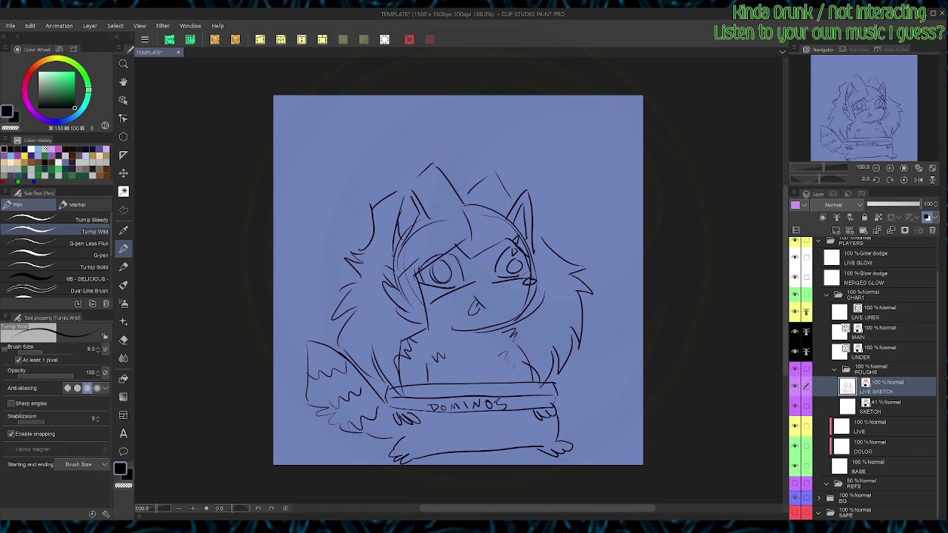
Step: Handwrite the caption "Raddest Mofo Alive, Bitches" across the canvas above the character
left_click_drag(289, 124, 291, 166)
mouse_move(276, 133)
left_mouse_down()
mouse_move(289, 158)
mouse_move(294, 123)
mouse_move(290, 142)
mouse_move(306, 169)
mouse_move(326, 157)
left_mouse_up()
mouse_move(320, 117)
left_mouse_down()
mouse_move(322, 158)
mouse_move(330, 153)
left_mouse_up()
mouse_move(338, 108)
left_mouse_down()
mouse_move(334, 154)
mouse_move(355, 148)
left_mouse_up()
mouse_move(366, 127)
left_mouse_down()
mouse_move(364, 144)
mouse_move(400, 118)
mouse_move(410, 137)
left_mouse_up()
left_click_drag(414, 129, 419, 139)
mouse_move(416, 128)
left_mouse_down()
mouse_move(466, 137)
mouse_move(462, 126)
left_mouse_up()
mouse_move(469, 125)
left_mouse_down()
mouse_move(476, 137)
mouse_move(500, 124)
left_mouse_up()
left_click_drag(506, 126, 508, 140)
mouse_move(513, 137)
left_mouse_down()
mouse_move(511, 144)
mouse_move(530, 139)
left_mouse_up()
mouse_move(520, 121)
left_mouse_down()
mouse_move(537, 118)
mouse_move(518, 153)
mouse_move(554, 138)
mouse_move(560, 148)
left_mouse_up()
left_click_drag(568, 131, 571, 145)
left_click_drag(562, 143, 584, 147)
mouse_move(593, 133)
left_mouse_down()
mouse_move(588, 157)
mouse_move(607, 129)
left_mouse_up()
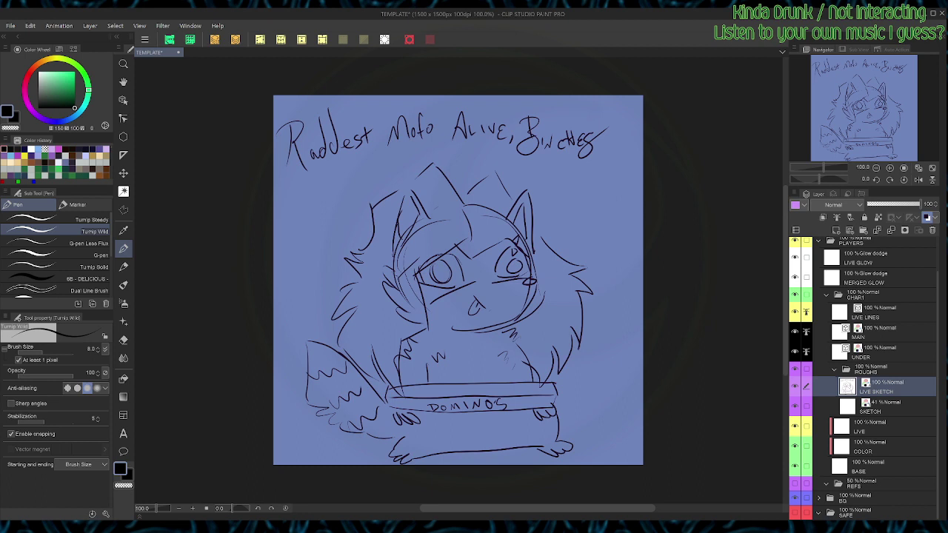
Step: Block in the head, body and tail on the BASE layer with elliptical selections filled in dark grey
left_click(873, 467)
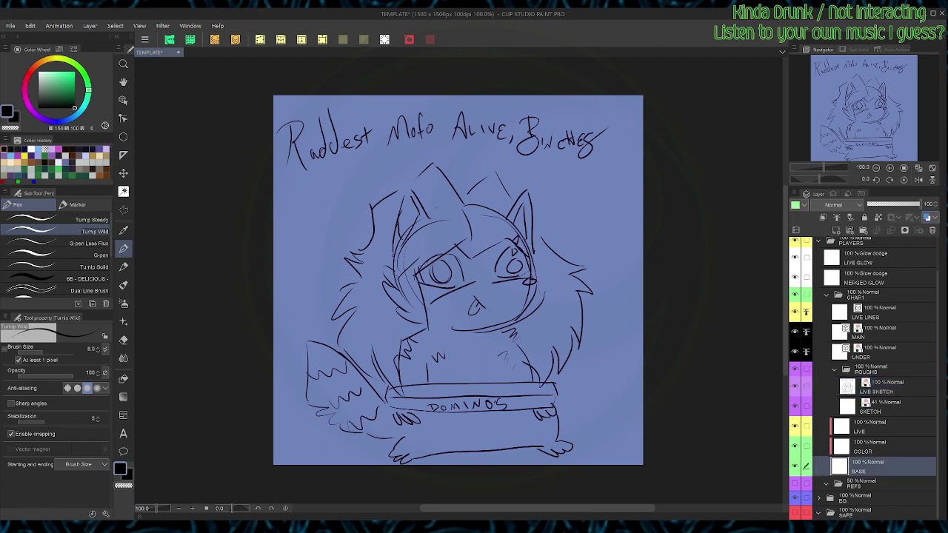
key("m")
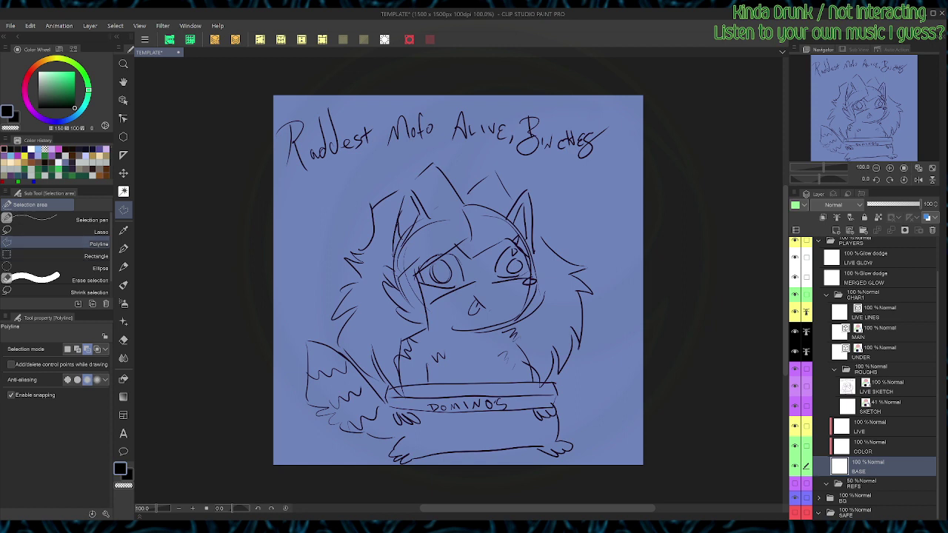
left_click(67, 268)
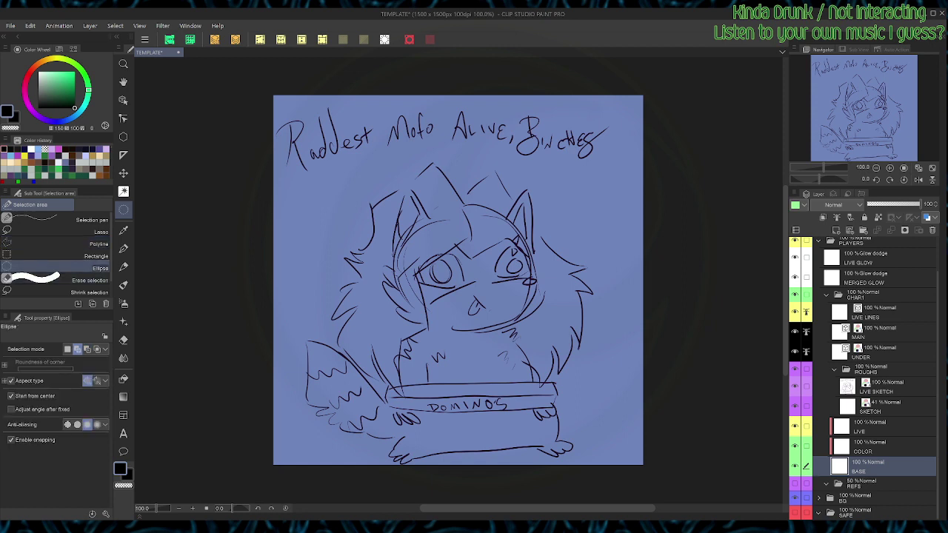
left_click_drag(539, 366, 557, 383)
left_click_drag(456, 422, 556, 522)
left_click_drag(365, 423, 388, 445)
left_click_drag(49, 90, 39, 97)
key("g")
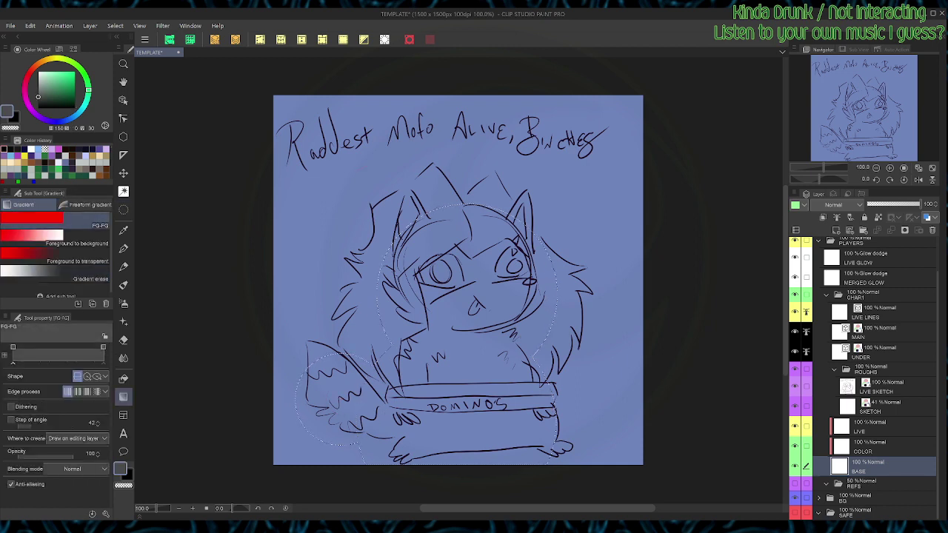
key("alt+Delete")
key("m")
key("ctrl+d")
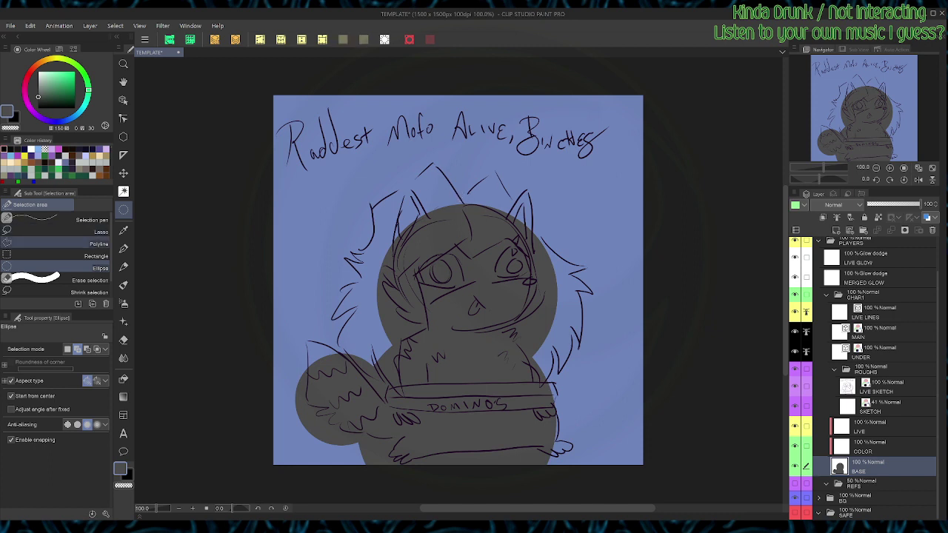
Step: Lasso the rest of the hair, tail and body silhouette and fill it with the same dark grey
left_click(60, 232)
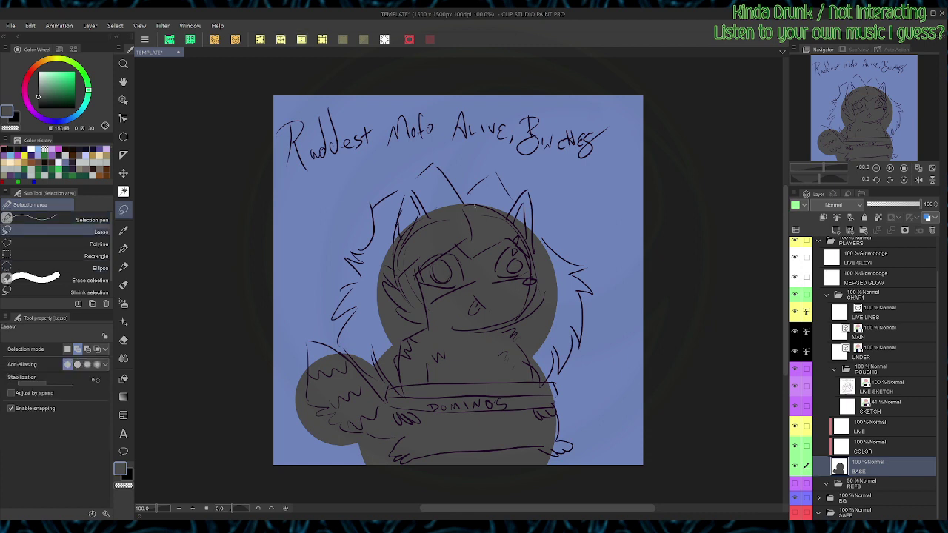
mouse_move(341, 355)
left_mouse_down()
mouse_move(306, 371)
mouse_move(318, 440)
mouse_move(510, 378)
mouse_move(506, 289)
left_mouse_up()
left_click_drag(469, 188, 540, 239)
mouse_move(598, 262)
left_mouse_down()
mouse_move(589, 348)
mouse_move(562, 430)
mouse_move(503, 444)
left_mouse_up()
key("alt+Delete")
key("ctrl+d")
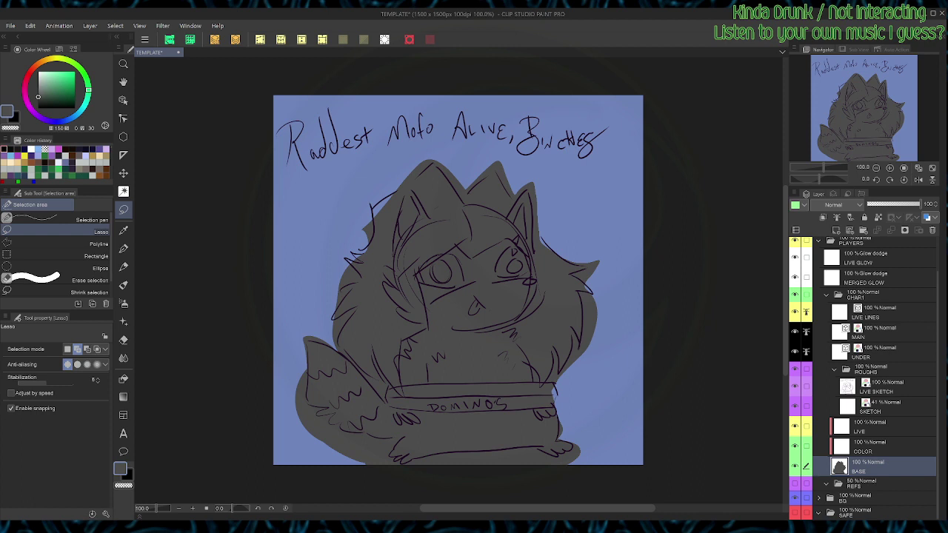
Step: Lasso the bangs and mane around the face and fill them with a very dark green
mouse_move(433, 160)
left_mouse_down()
mouse_move(393, 194)
mouse_move(372, 236)
left_mouse_up()
mouse_move(335, 329)
left_mouse_down()
mouse_move(386, 391)
mouse_move(416, 338)
mouse_move(387, 276)
mouse_move(394, 298)
mouse_move(430, 323)
mouse_move(442, 272)
mouse_move(471, 254)
mouse_move(460, 250)
mouse_move(477, 258)
mouse_move(504, 250)
mouse_move(527, 281)
mouse_move(523, 313)
mouse_move(499, 331)
mouse_move(555, 387)
left_mouse_up()
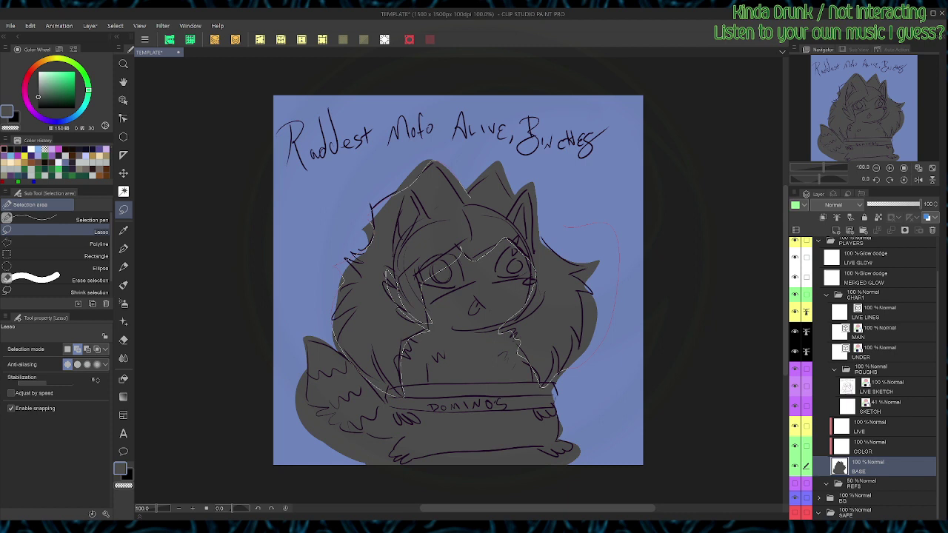
mouse_move(531, 249)
left_mouse_down()
mouse_move(528, 185)
mouse_move(509, 222)
left_mouse_up()
mouse_move(406, 178)
left_mouse_down()
mouse_move(429, 221)
mouse_move(399, 222)
mouse_move(370, 169)
mouse_move(316, 299)
left_mouse_up()
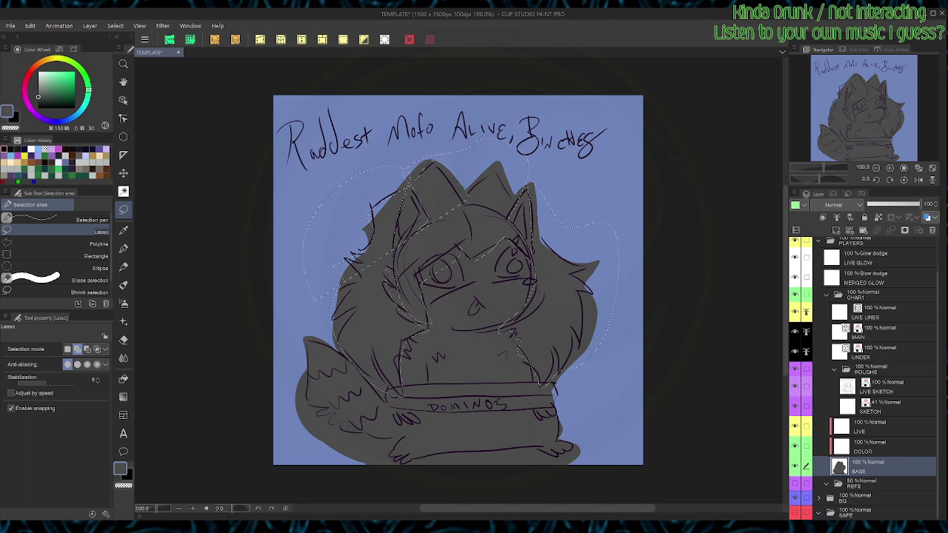
left_click(45, 104)
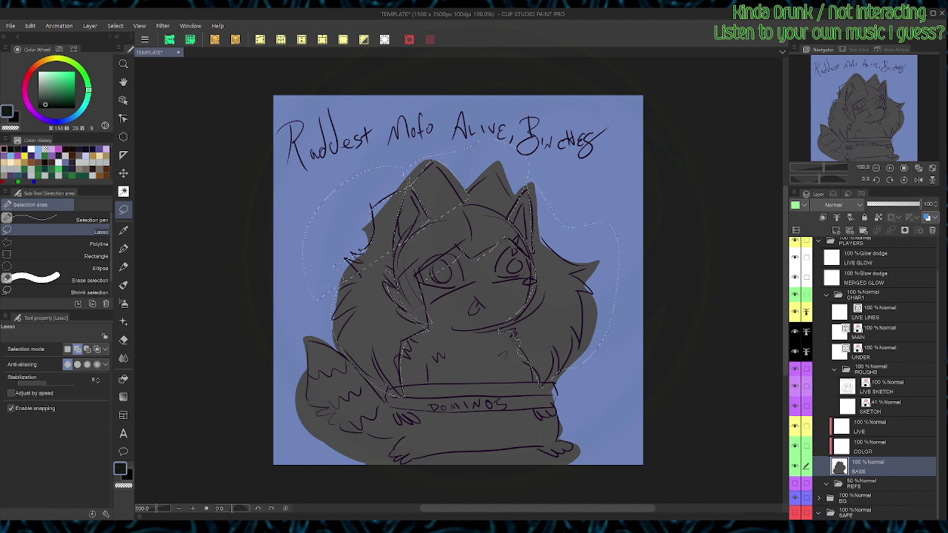
key("alt+Delete")
key("ctrl+d")
Step: Try to fill the remaining grey patch of the upper hair with the very dark green
key("w")
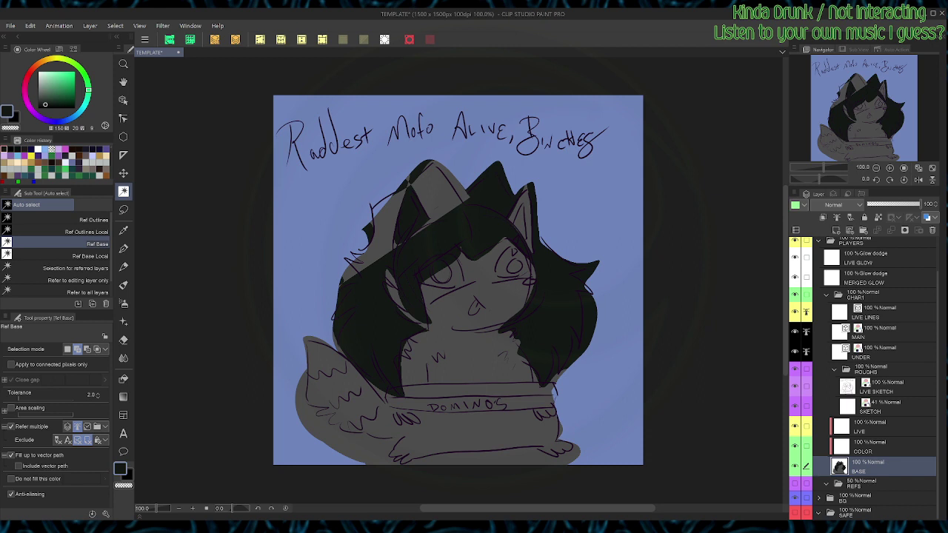
key("ctrl+a")
key("m")
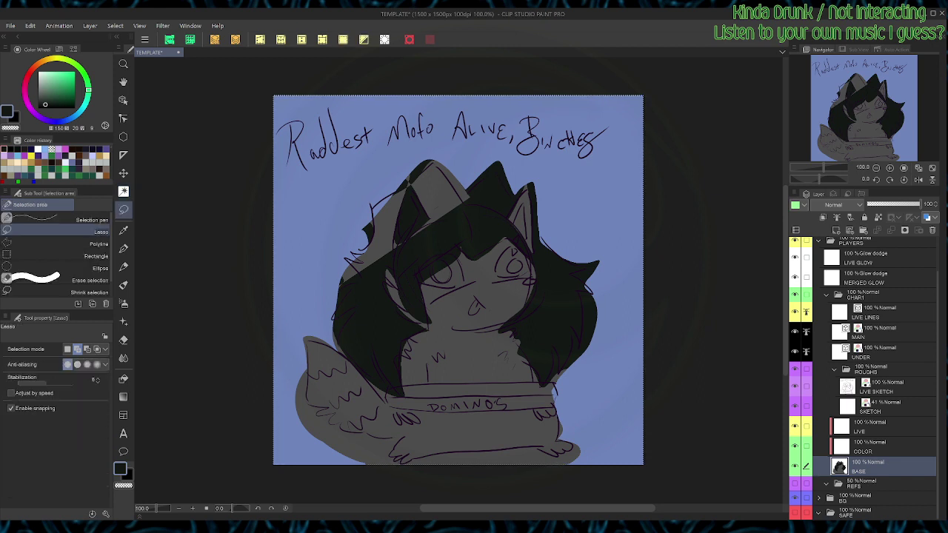
mouse_move(481, 176)
left_mouse_down()
mouse_move(417, 253)
mouse_move(334, 313)
left_mouse_up()
key("alt+BackSpace")
key("ctrl+d")
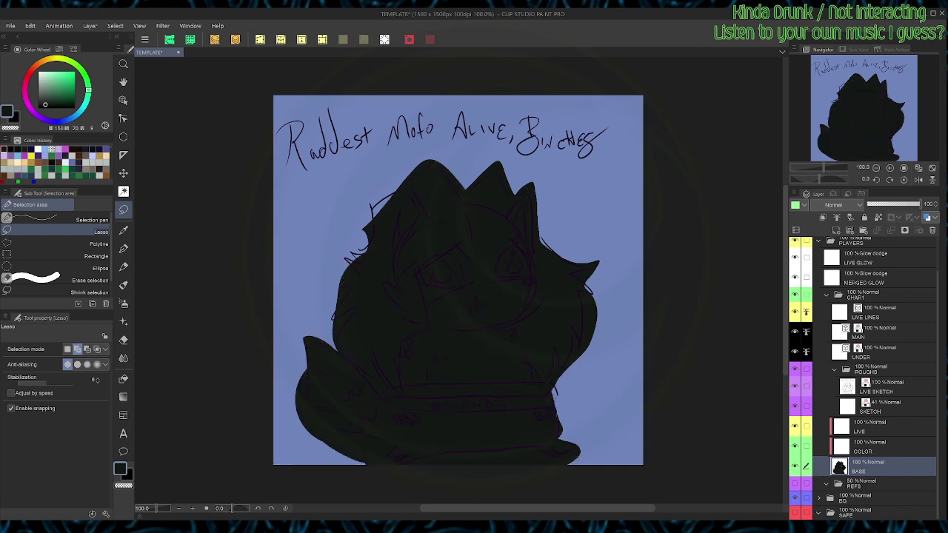
key("ctrl+z")
key("w")
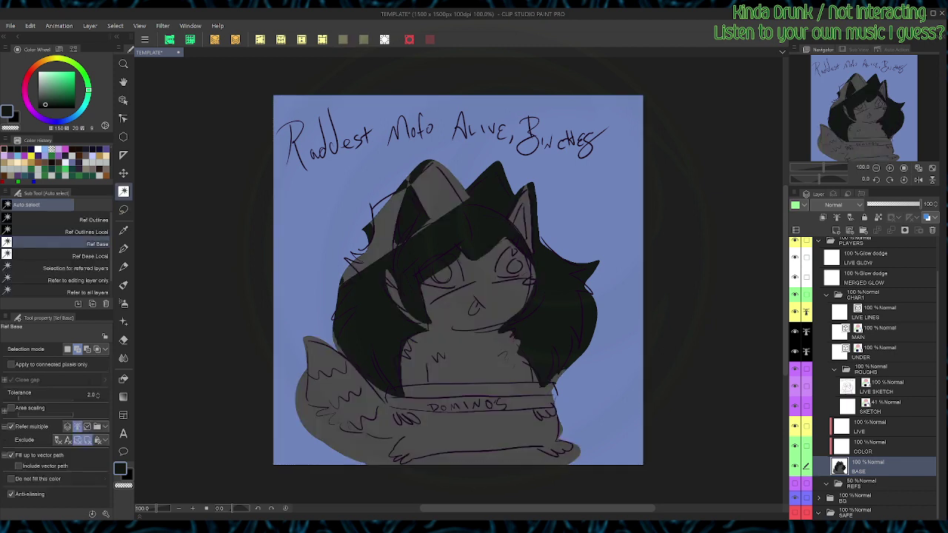
Step: Lasso the grey patch of the upper hair and fill it with the very dark green
key("m")
mouse_move(325, 300)
left_mouse_down()
mouse_move(447, 229)
mouse_move(333, 300)
left_mouse_up()
key("alt+Delete")
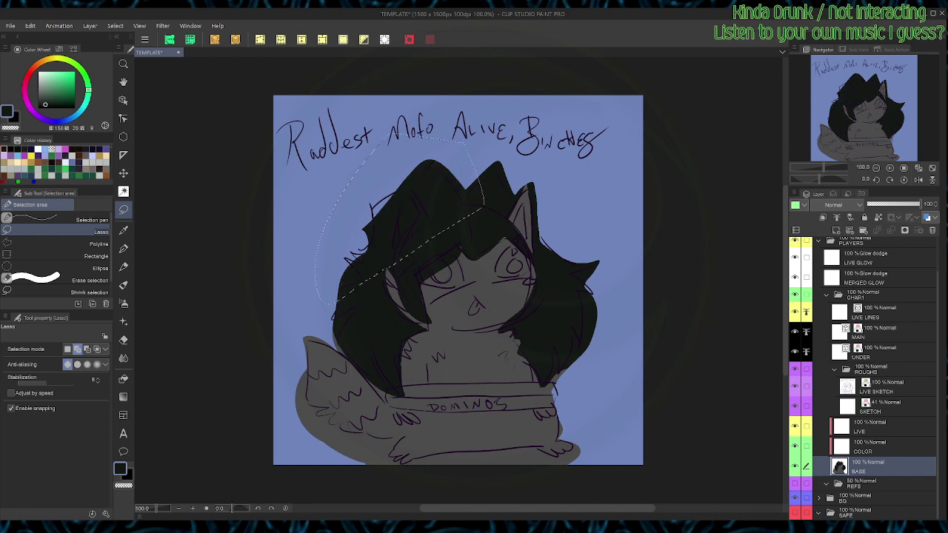
key("g")
key("ctrl+d")
Step: Sample the dark grey fur color and fill a lassoed ear shape over the dark hair with it
key("i")
left_click(418, 199, "alt")
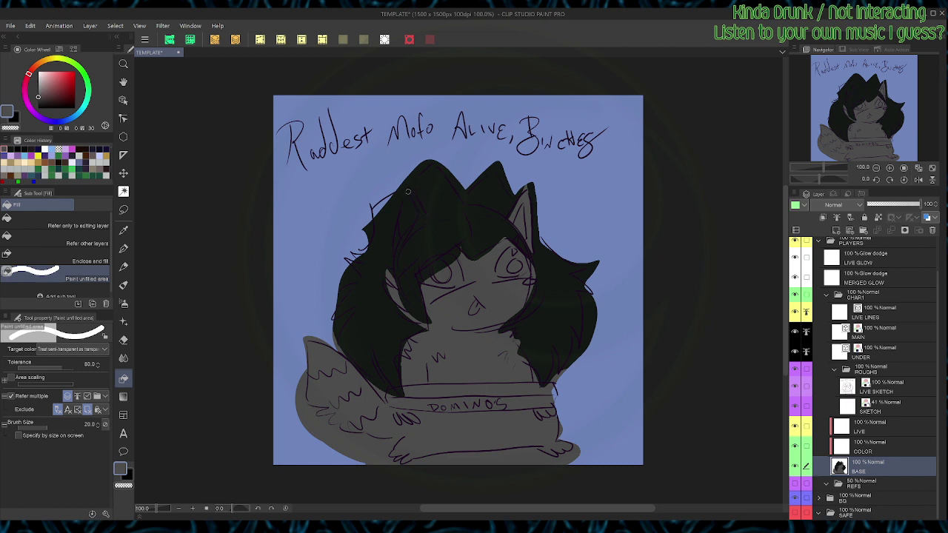
key("m")
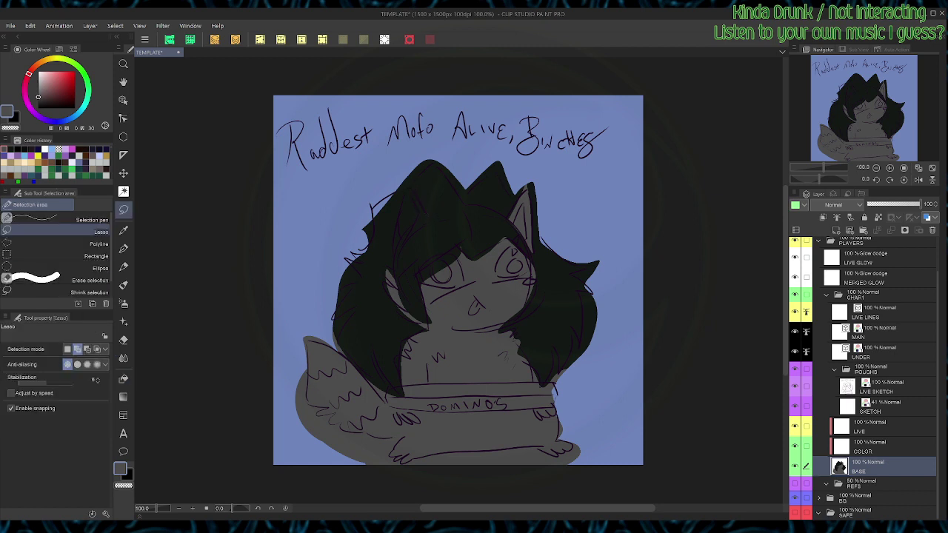
mouse_move(414, 189)
left_mouse_down()
mouse_move(397, 252)
mouse_move(399, 193)
left_mouse_up()
key("Delete")
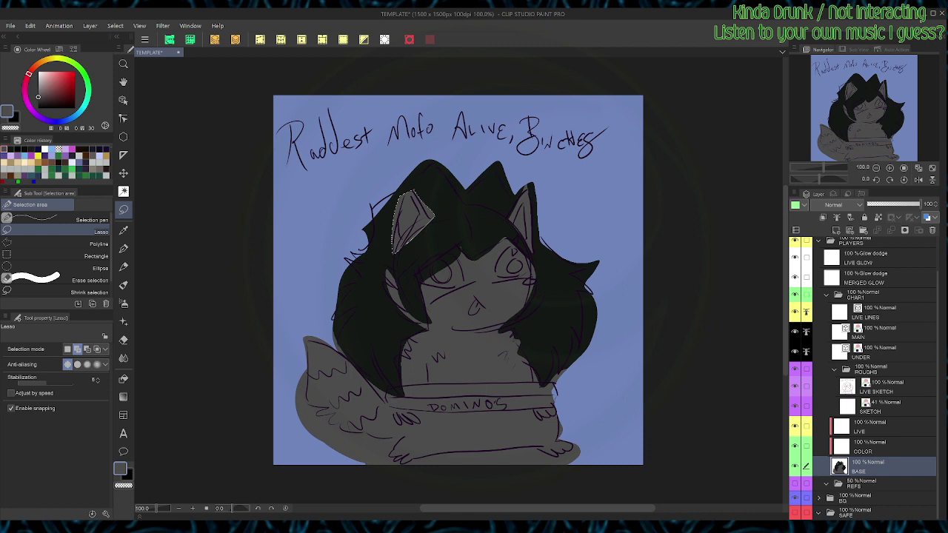
key("ctrl+d")
Step: Lasso both eyes, fill them with light green, and save the document
mouse_move(460, 256)
left_mouse_down()
mouse_move(463, 282)
mouse_move(444, 287)
mouse_move(424, 261)
left_mouse_up()
mouse_move(496, 263)
left_mouse_down()
mouse_move(531, 263)
mouse_move(516, 246)
left_mouse_up()
left_click(71, 61)
left_click(52, 79)
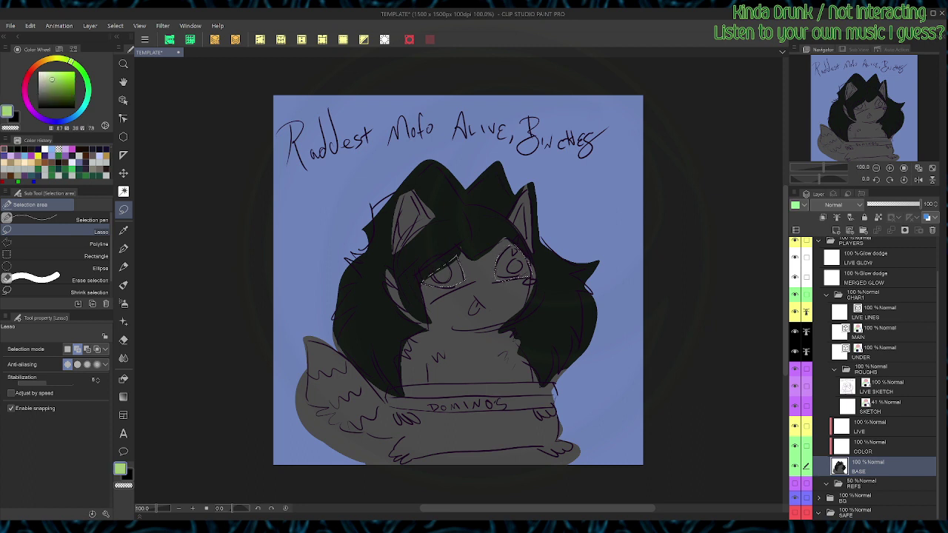
key("alt+Delete")
key("ctrl+d")
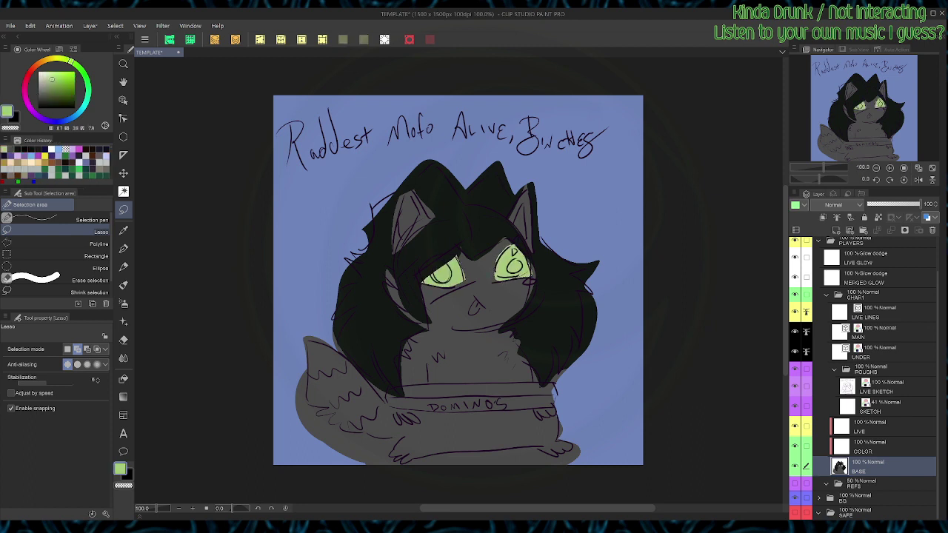
key("ctrl+s")
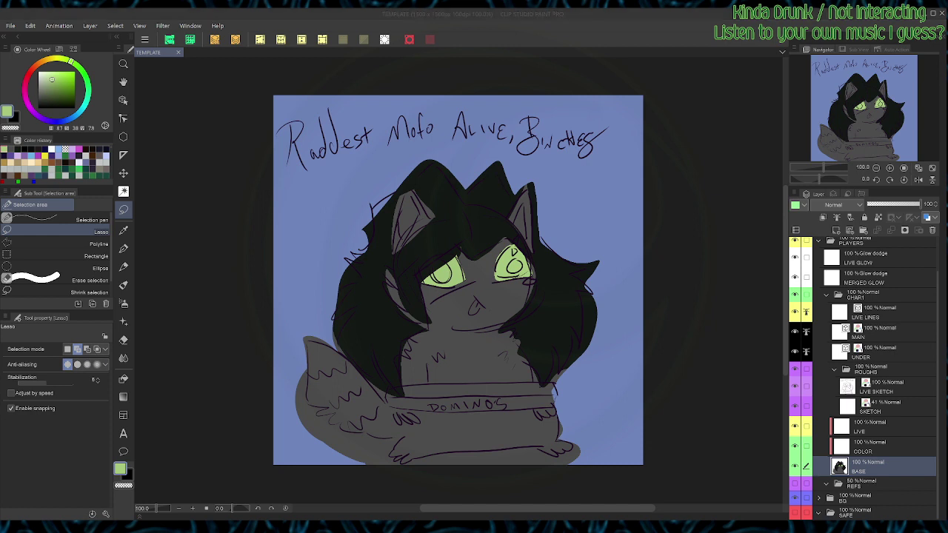
Step: Lasso the character's tongue and fill it with light pink
key("ctrl+plus")
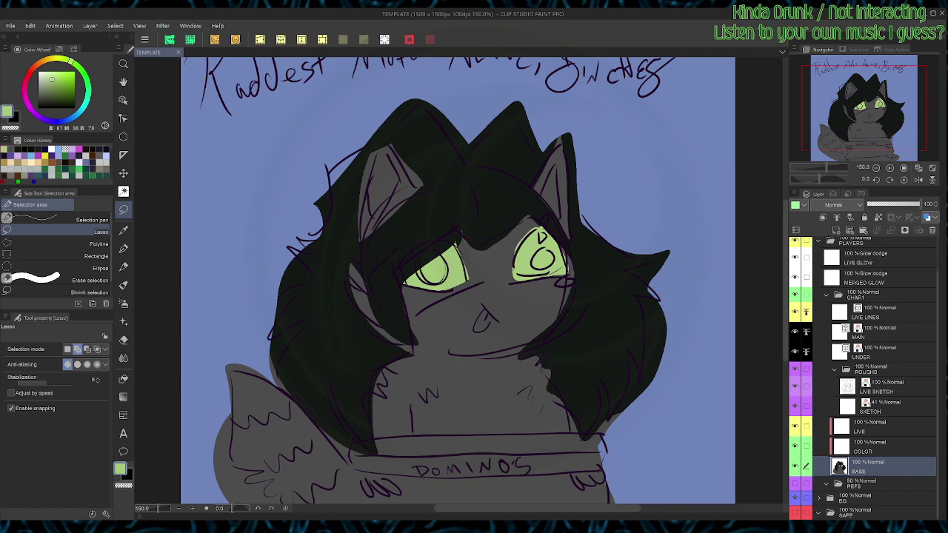
mouse_move(476, 317)
left_mouse_down()
mouse_move(489, 321)
mouse_move(484, 310)
left_mouse_up()
left_click(25, 96)
left_click(47, 74)
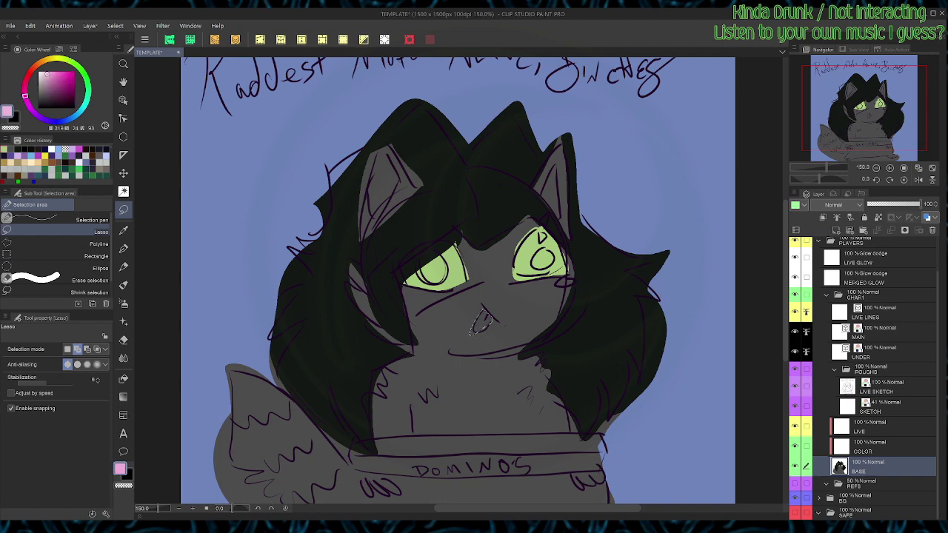
key("alt+Delete")
key("ctrl+d")
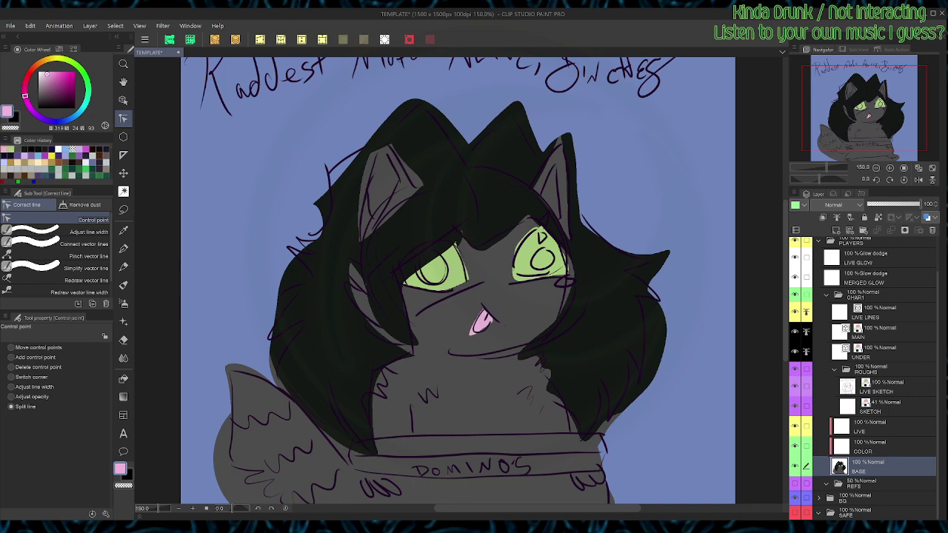
Step: Lasso the inner area of both ears and fill them with the same light pink
key("shift+space")
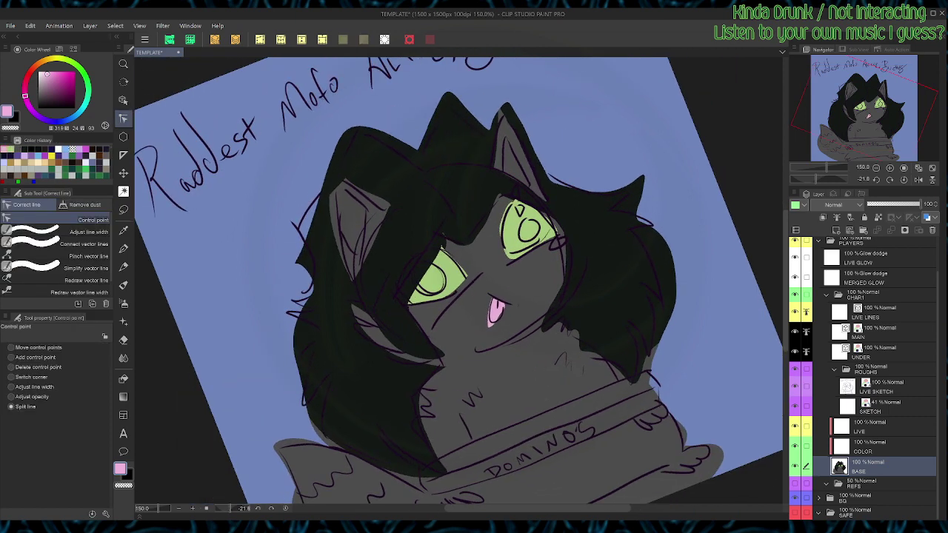
key("m")
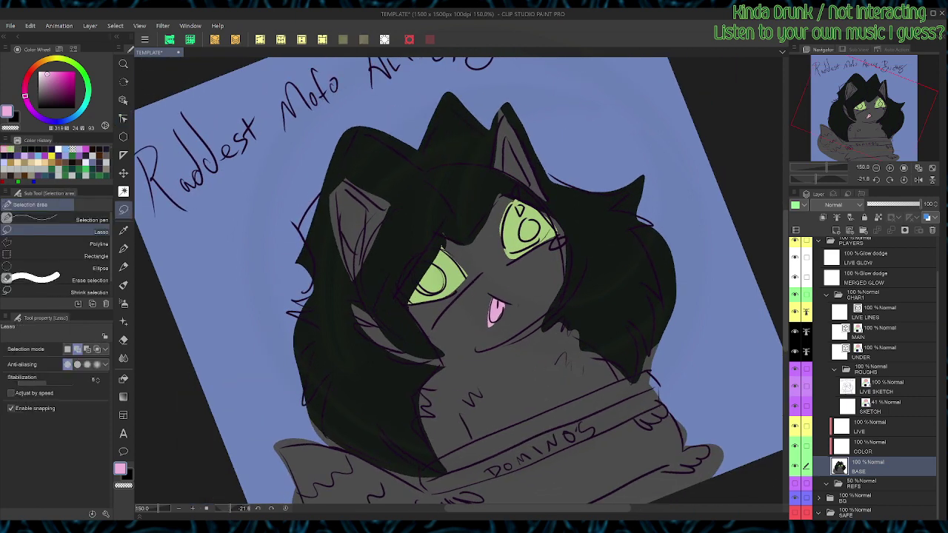
mouse_move(502, 130)
left_mouse_down()
mouse_move(504, 168)
mouse_move(527, 183)
left_mouse_up()
mouse_move(339, 185)
left_mouse_down()
mouse_move(374, 227)
mouse_move(337, 187)
left_mouse_up()
key("alt+Delete")
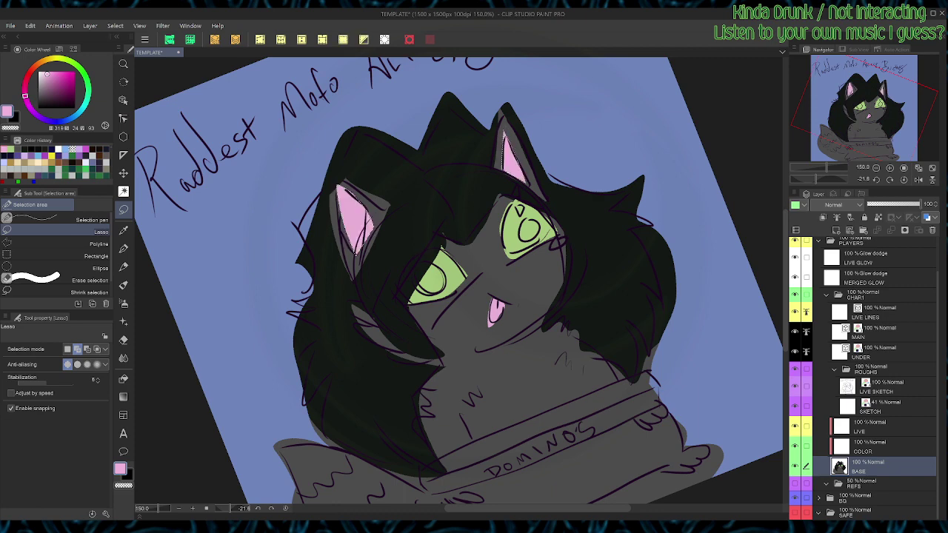
key("ctrl+d")
Step: Lasso the small nose at the edge of the face and fill it with a very dark purple
left_click_drag(558, 236, 563, 236)
left_click(45, 101)
key("alt+BackSpace")
key("ctrl+d")
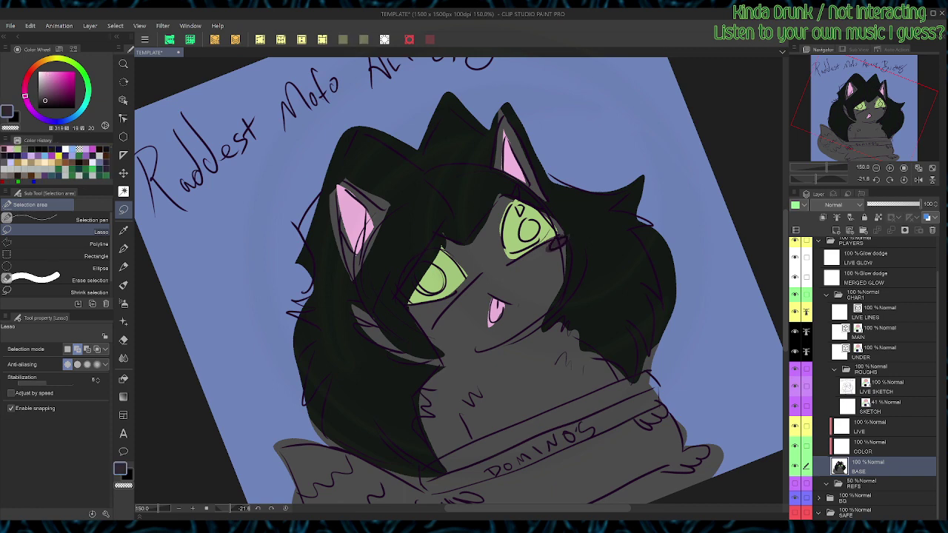
key("ctrl+minus")
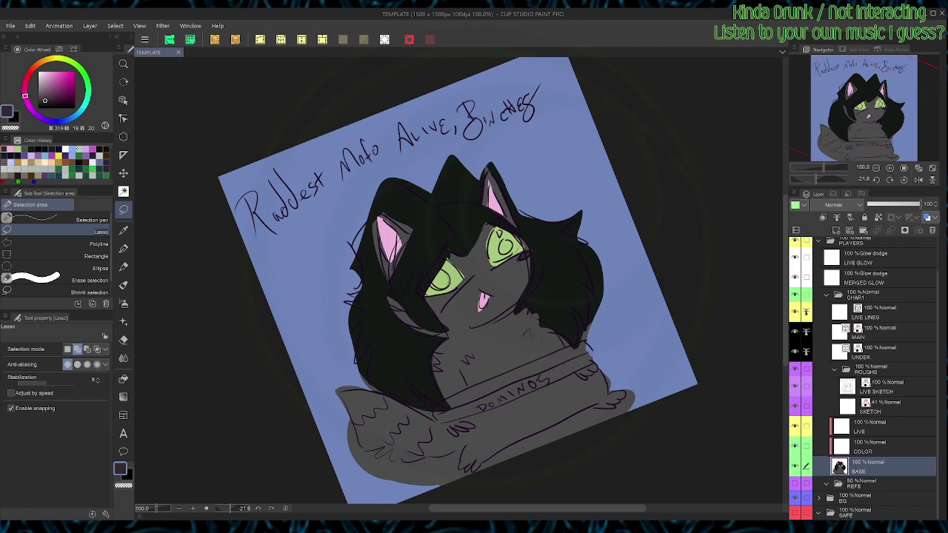
key("ctrl+at")
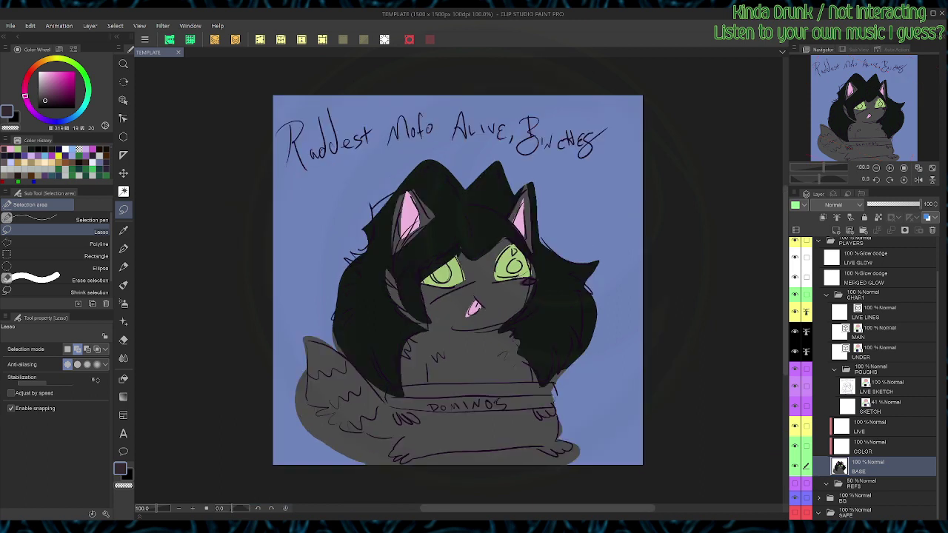
Step: Select the Dominos box with a rectangular selection, fill it with light warm grey, and save the document
left_click(74, 256)
left_click_drag(385, 407, 556, 382)
mouse_move(44, 85)
left_mouse_down()
mouse_move(57, 58)
mouse_move(46, 59)
mouse_move(40, 83)
left_mouse_up()
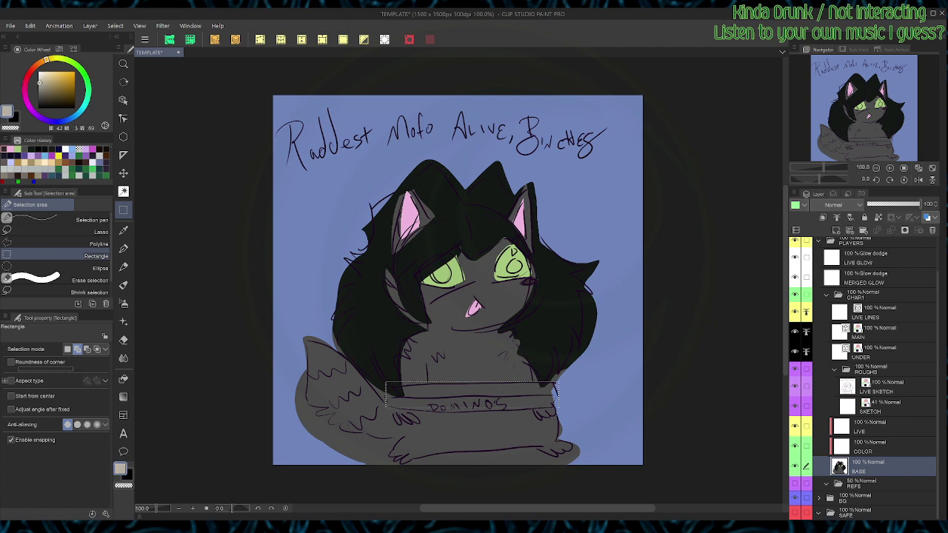
key("alt+Delete")
key("ctrl+d")
key("ctrl+s")
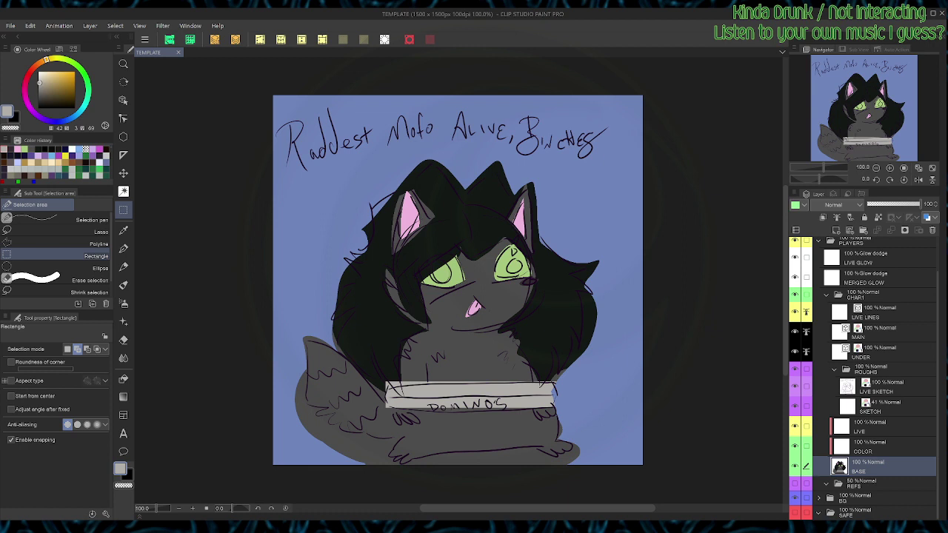
Step: Lasso the muzzle below the eyes, leaving out the tongue, and fill it with the light warm grey
left_click_drag(531, 282, 433, 309)
key("ctrl+d")
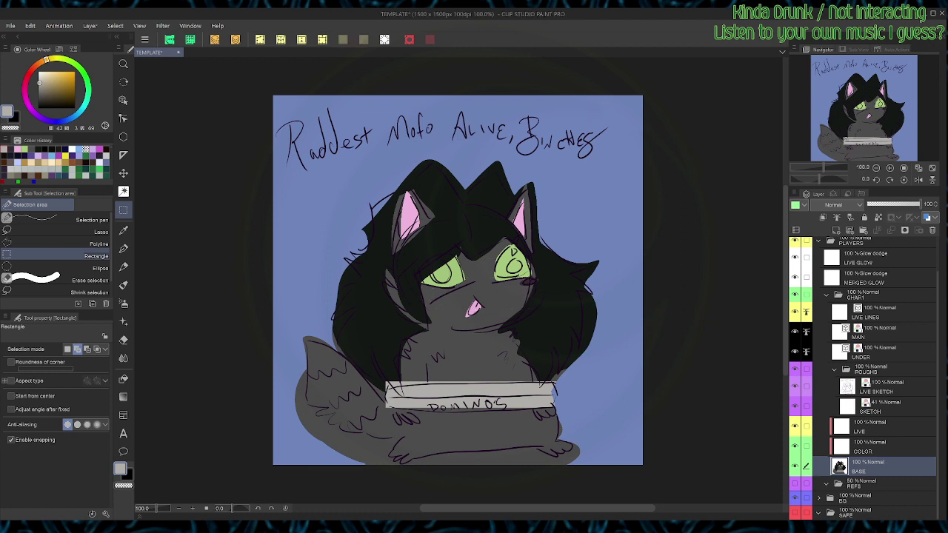
left_click(59, 231)
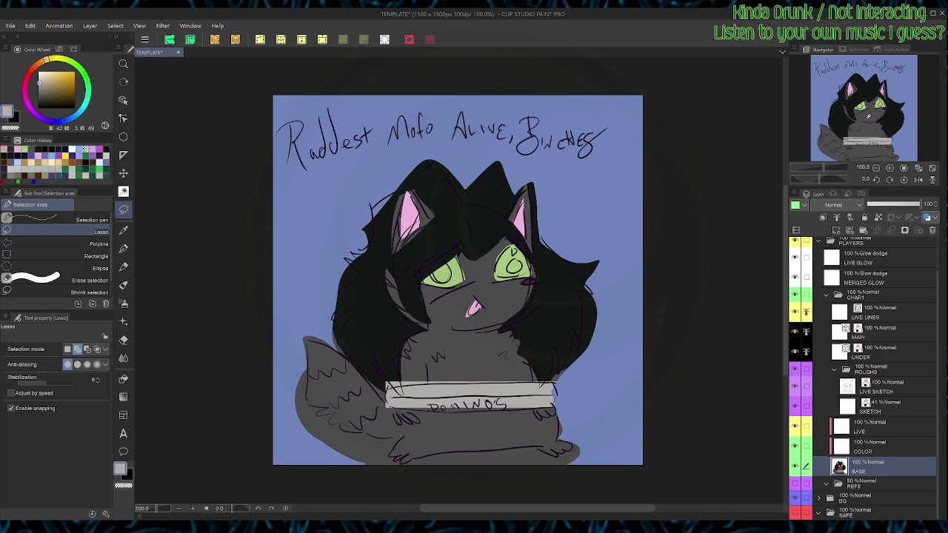
mouse_move(487, 279)
left_mouse_down()
mouse_move(428, 311)
mouse_move(490, 330)
mouse_move(530, 297)
mouse_move(527, 282)
left_mouse_up()
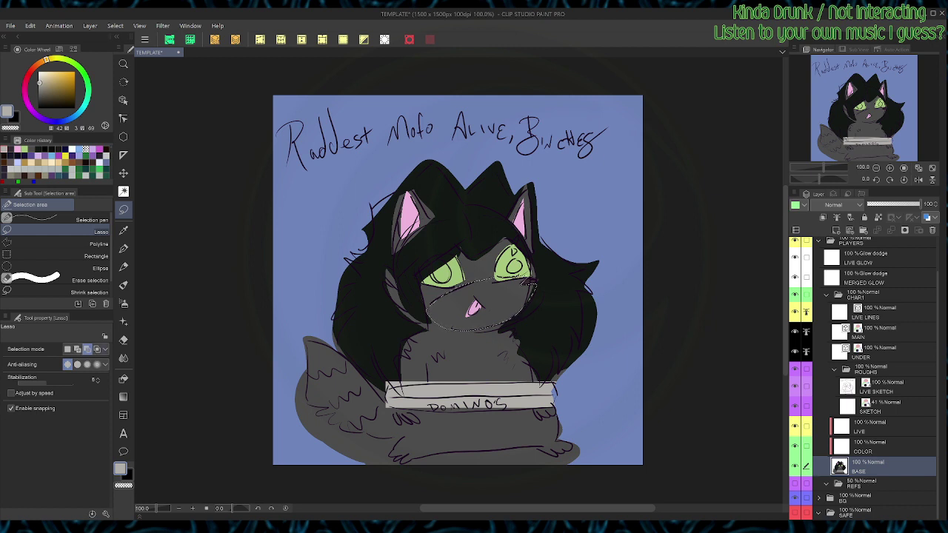
left_click(77, 348)
key("alt+Delete")
key("ctrl+d")
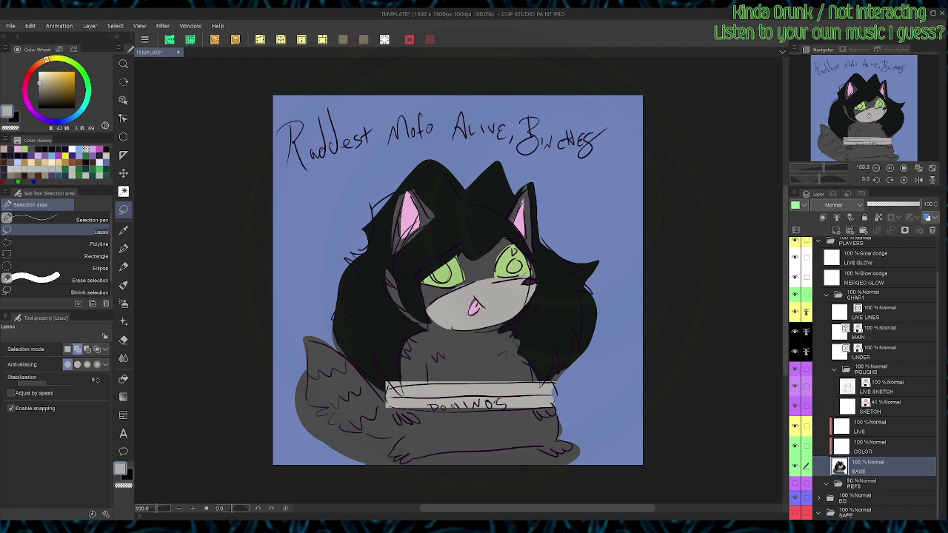
Step: Lasso a tufted chest patch and a rounded belly patch and fill them with the light warm grey
mouse_move(472, 346)
left_mouse_down()
mouse_move(453, 343)
mouse_move(432, 375)
mouse_move(481, 381)
mouse_move(510, 370)
mouse_move(497, 339)
mouse_move(462, 341)
mouse_move(438, 357)
left_mouse_up()
mouse_move(435, 413)
left_mouse_down()
mouse_move(492, 443)
mouse_move(526, 417)
mouse_move(437, 415)
left_mouse_up()
key("alt+BackSpace")
key("ctrl+d")
left_click_drag(469, 341, 453, 340)
key("ctrl+d")
Step: Lasso the tail tip and three stripes along the tail and fill them with the very dark green
key("x")
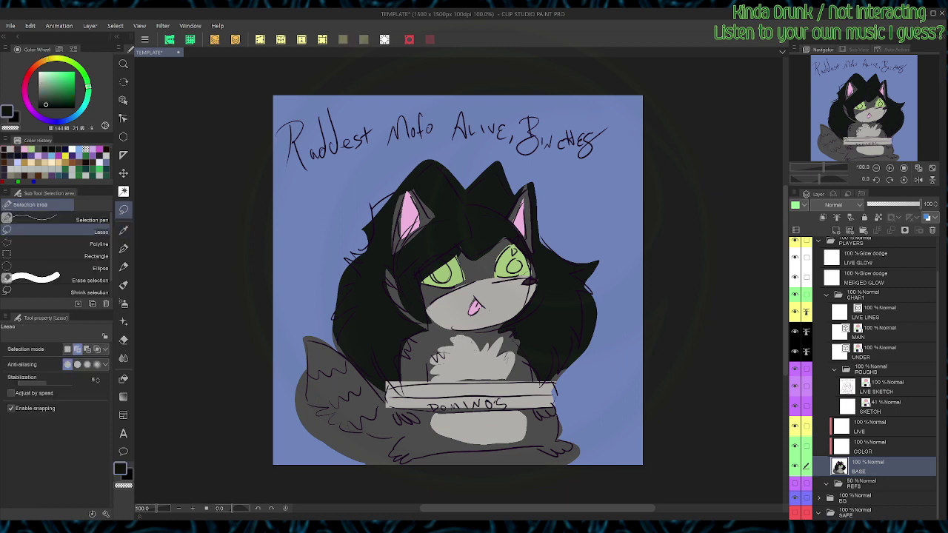
mouse_move(337, 344)
left_mouse_down()
mouse_move(305, 370)
mouse_move(297, 327)
left_mouse_up()
mouse_move(348, 360)
left_mouse_down()
mouse_move(347, 398)
mouse_move(299, 403)
left_mouse_up()
left_click_drag(374, 393, 345, 437)
left_click_drag(404, 425, 383, 447)
key("alt+BackSpace")
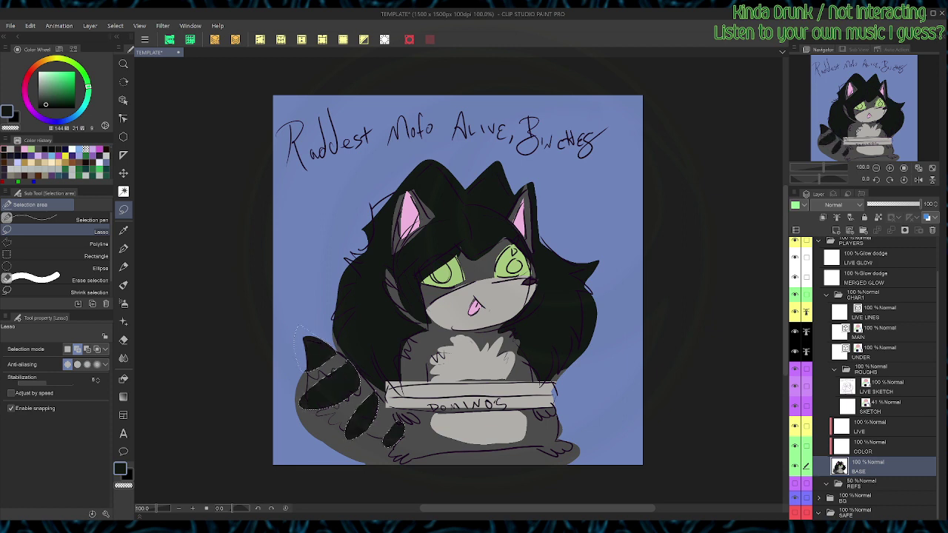
key("ctrl+d")
Step: Lasso the excess color outside the tail outline and erase it to leave a jagged fur edge
mouse_move(303, 376)
left_mouse_down()
mouse_move(302, 402)
mouse_move(396, 457)
mouse_move(259, 385)
mouse_move(302, 375)
left_mouse_up()
key("Delete")
key("ctrl+d")
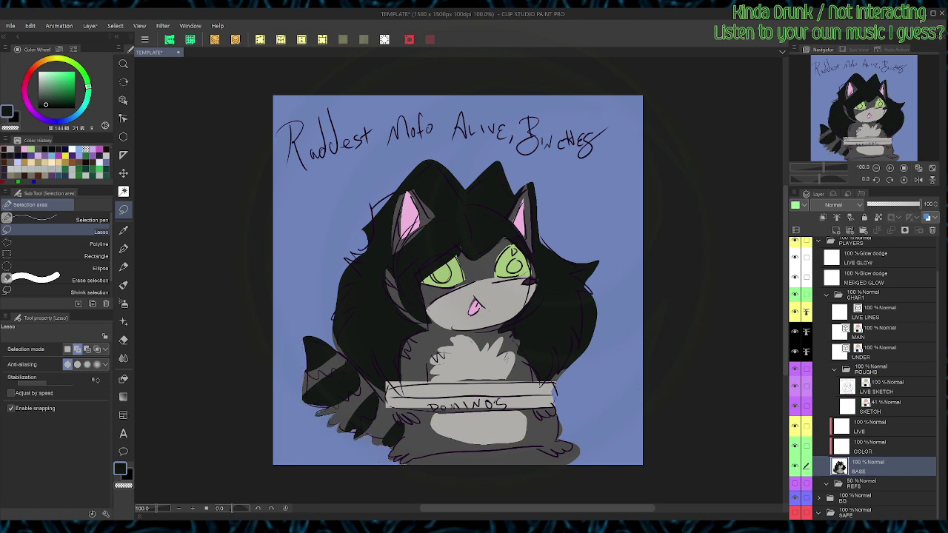
Step: Erase the excess grey beneath the body and around the feet, and save the document
left_click_drag(333, 407, 442, 474)
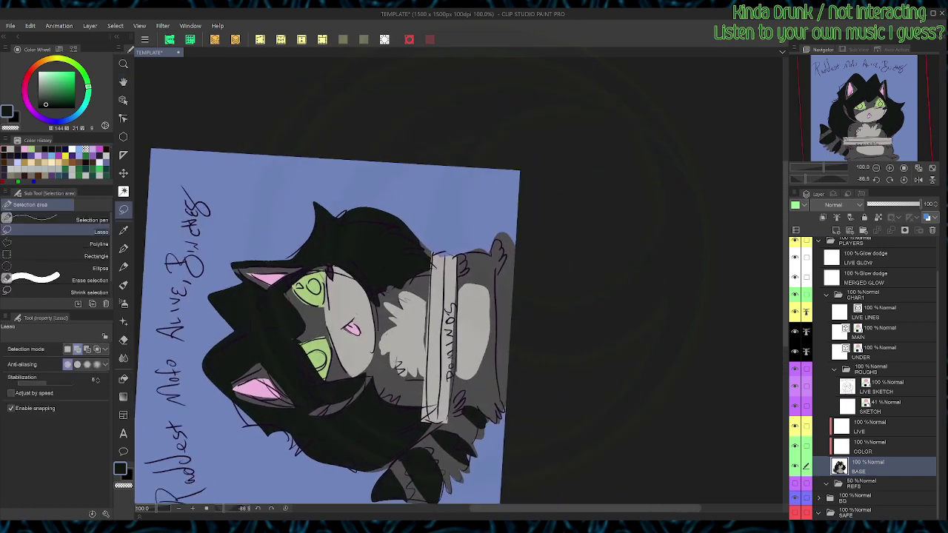
mouse_move(525, 321)
left_mouse_down()
mouse_move(506, 429)
mouse_move(495, 310)
mouse_move(518, 205)
left_mouse_up()
key("Delete")
key("ctrl+d")
key("ctrl+@")
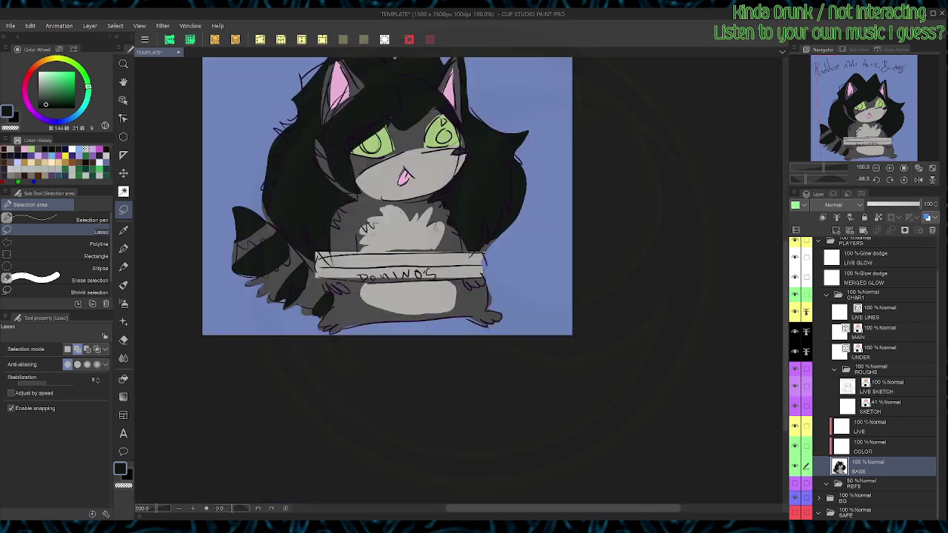
left_click_drag(444, 207, 498, 335)
key("ctrl+s")
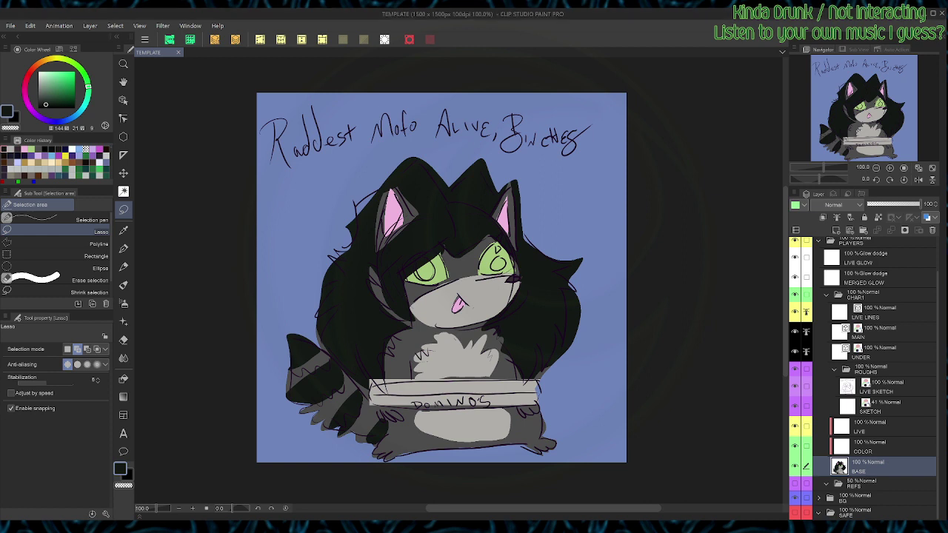
Step: Paste the copied photo of the framed artwork, unclip its layer, and move it over the character's body
key("ctrl+v")
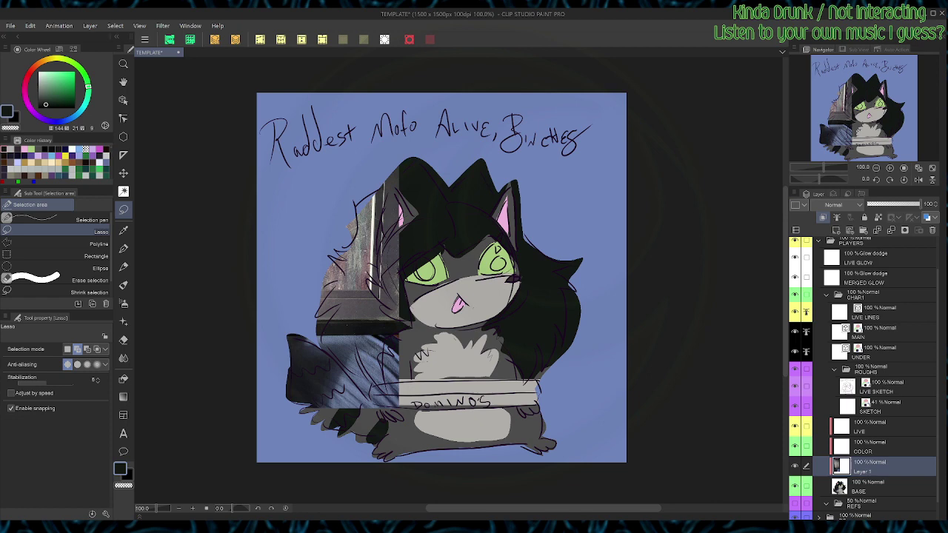
left_click(822, 217)
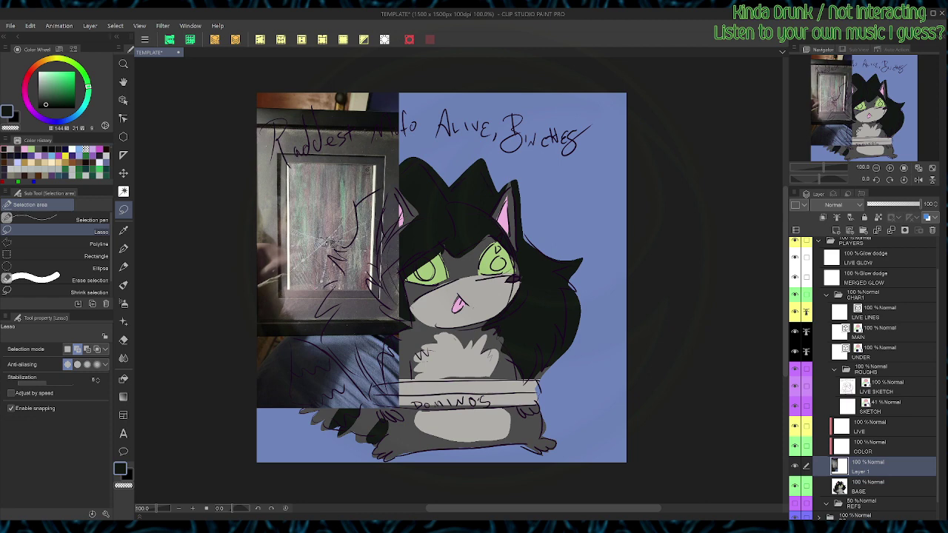
key("k")
mouse_move(415, 428)
left_mouse_down()
mouse_move(469, 446)
mouse_move(473, 462)
left_mouse_up()
key("m")
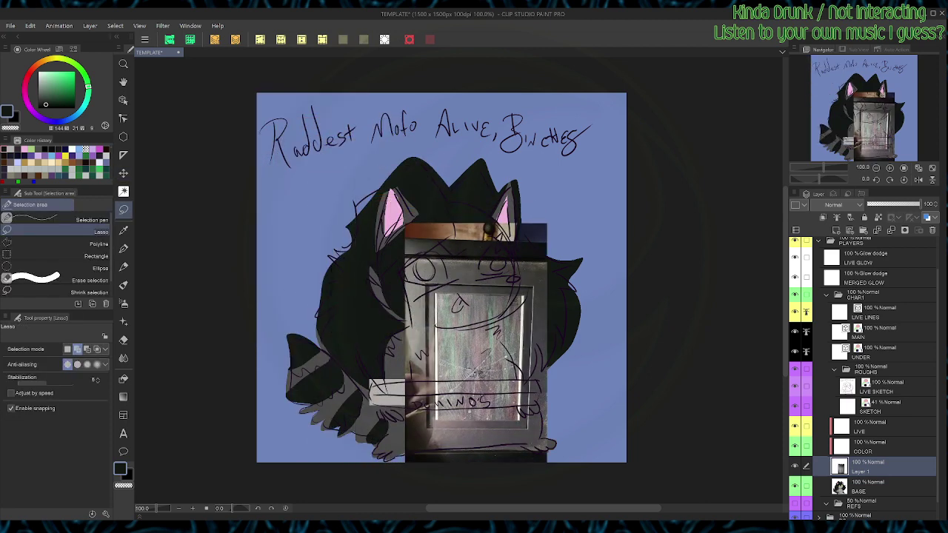
Step: Lasso the framed artwork, move it up over the head, cut it out, and delete the leftover photo layer
left_click_drag(436, 285, 416, 265)
key("ctrl+d")
mouse_move(541, 328)
left_mouse_down()
mouse_move(528, 447)
mouse_move(406, 425)
mouse_move(405, 341)
left_mouse_up()
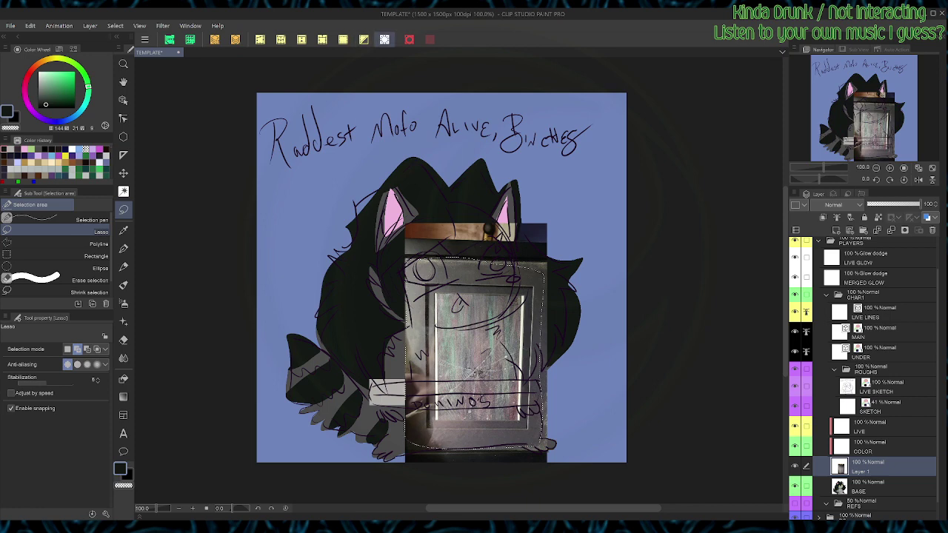
key("k")
mouse_move(478, 370)
left_mouse_down()
mouse_move(355, 236)
mouse_move(451, 235)
left_mouse_up()
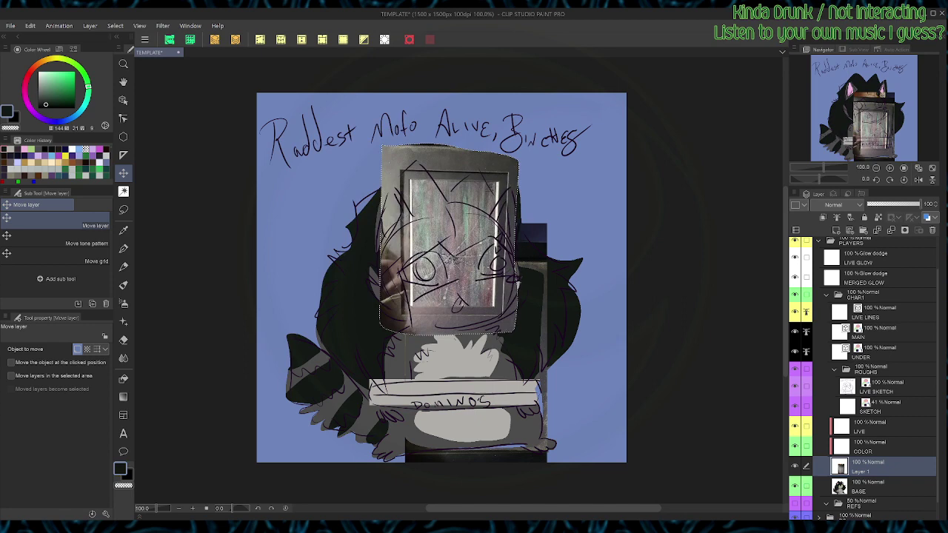
key("Delete")
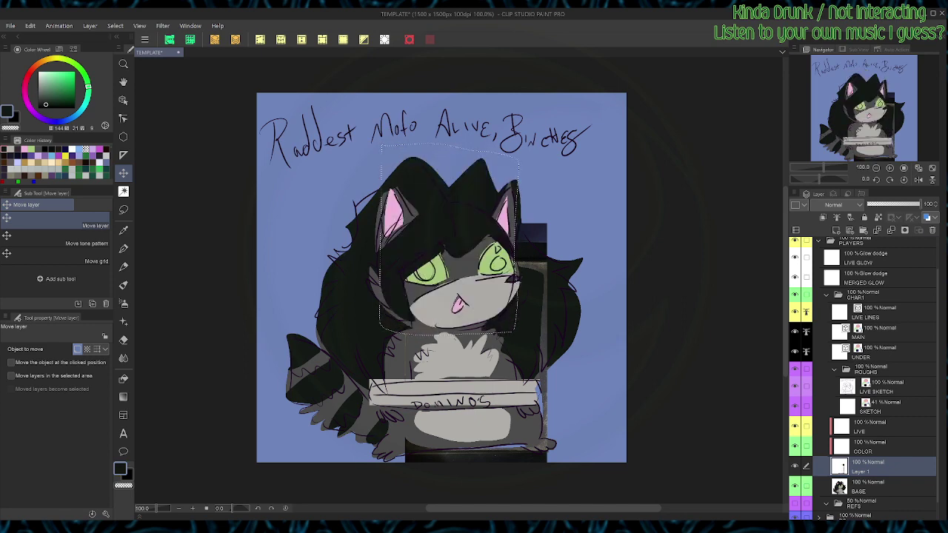
left_click(932, 230)
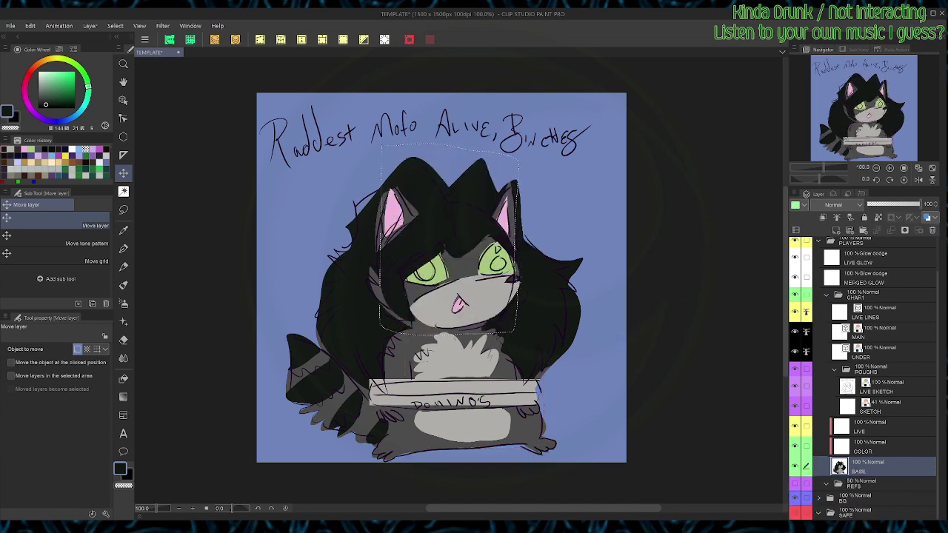
Step: Paste the cut-out artwork as a new layer above the Cyn Glyph layer
scroll(863, 377, "up", 2)
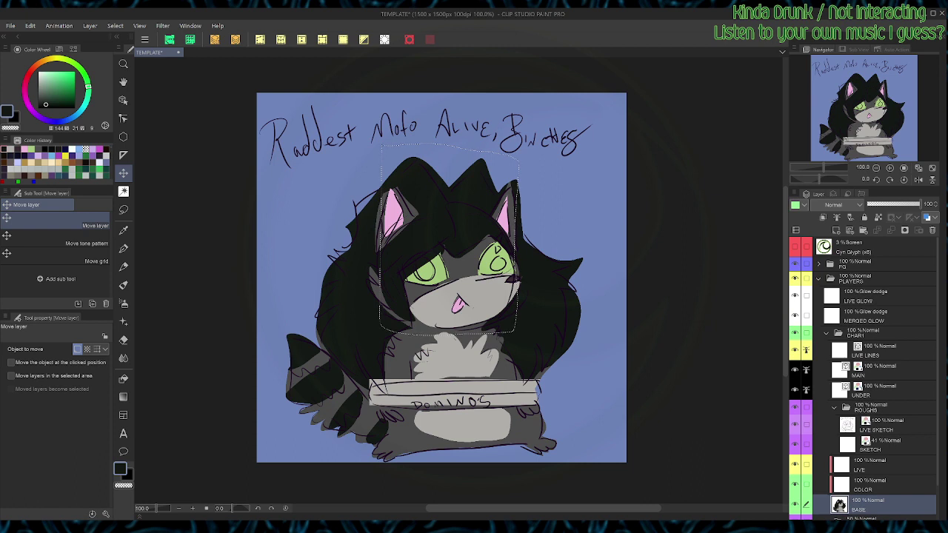
left_click(867, 248)
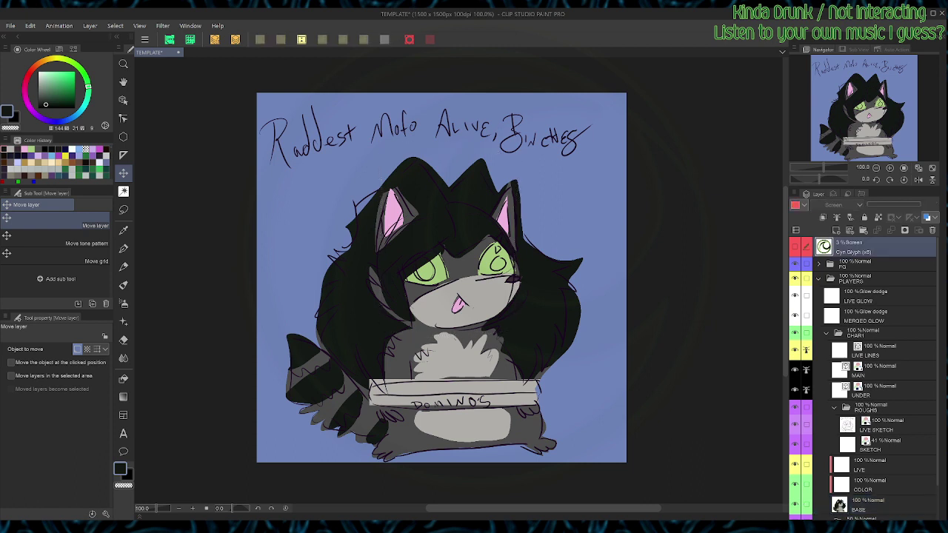
key("ctrl+v")
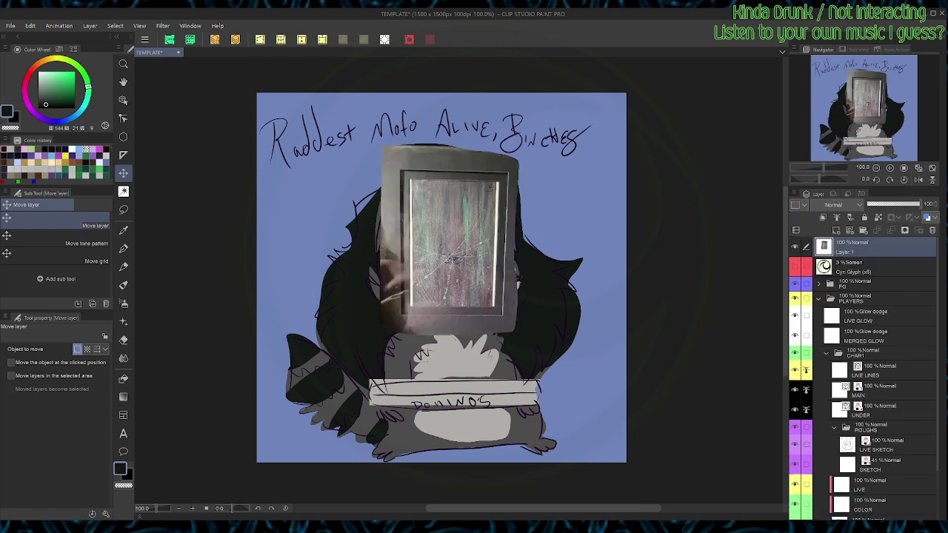
Step: Scale the framed artwork up proportionally to 237% so it covers most of the canvas
key("ctrl+t")
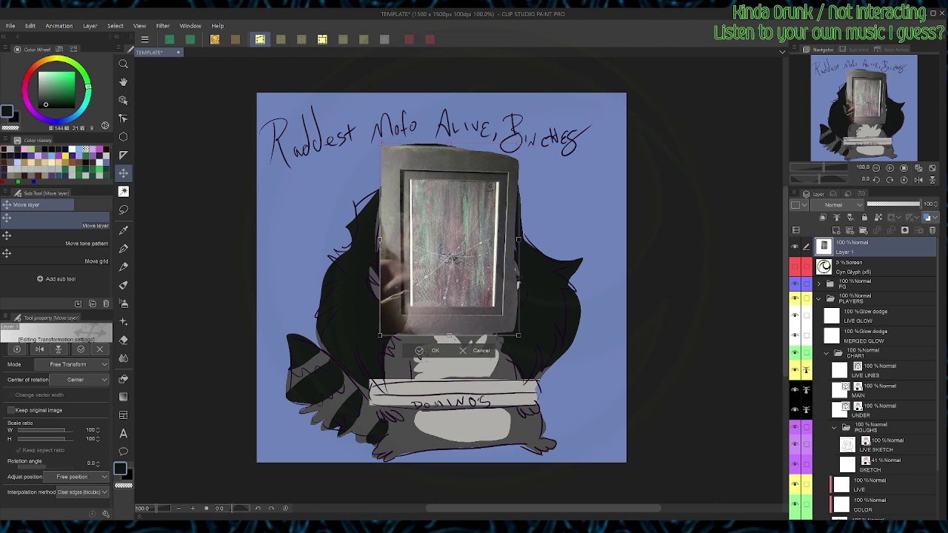
key("ctrl+t")
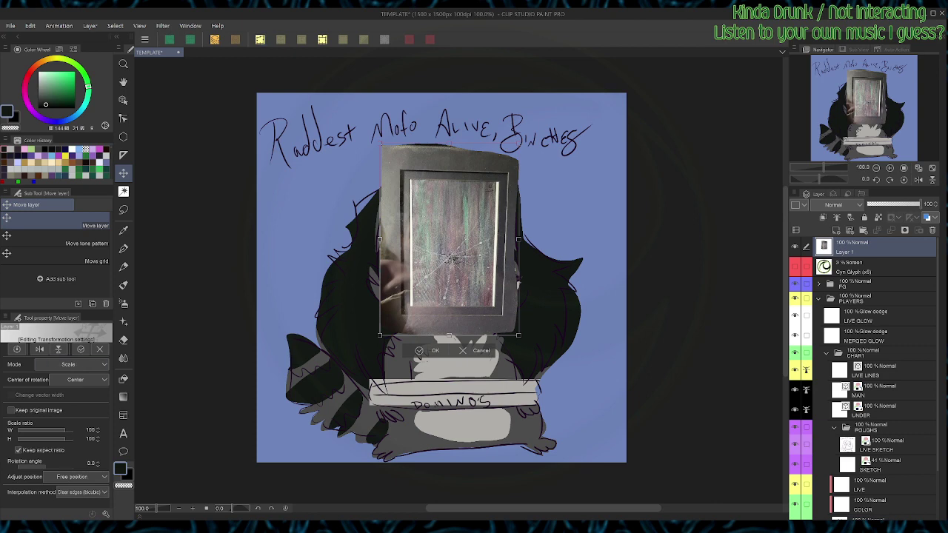
left_click_drag(518, 335, 620, 477)
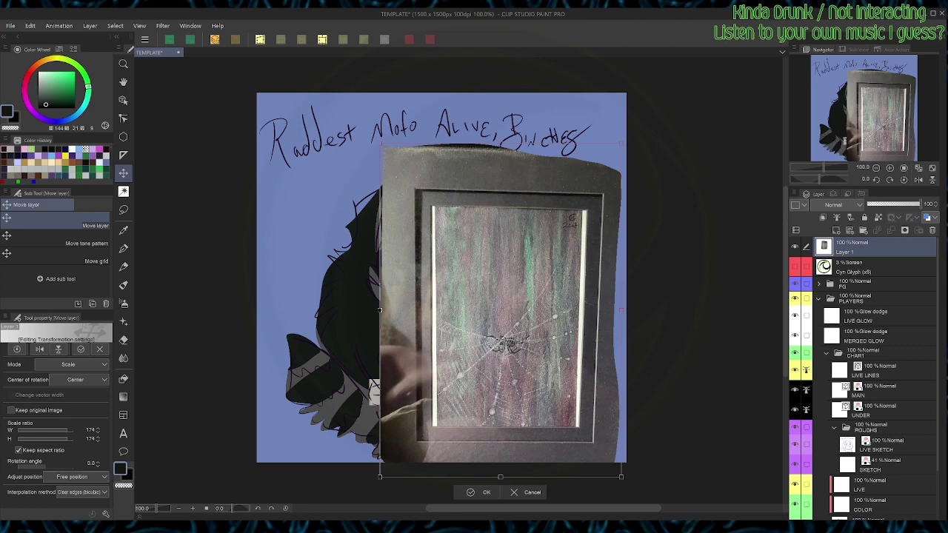
left_click_drag(379, 309, 292, 250)
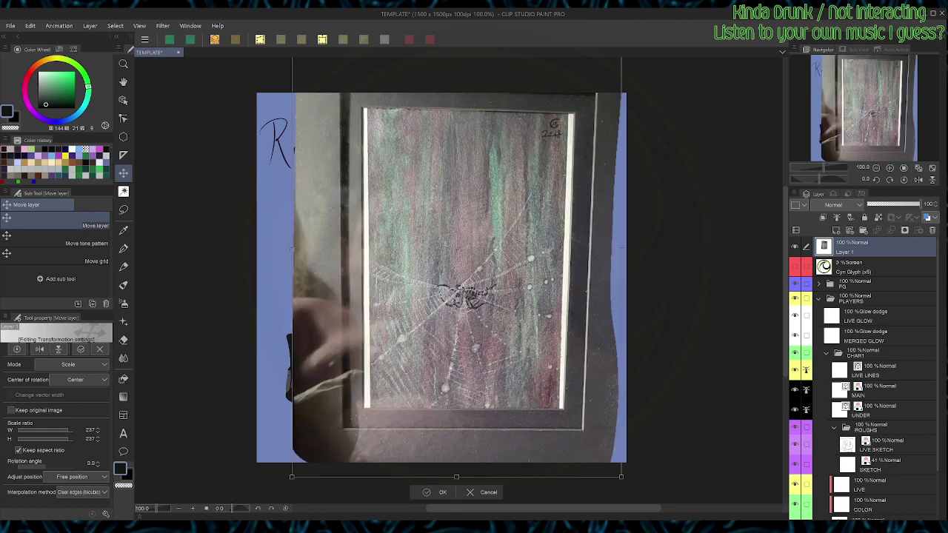
left_click(437, 492)
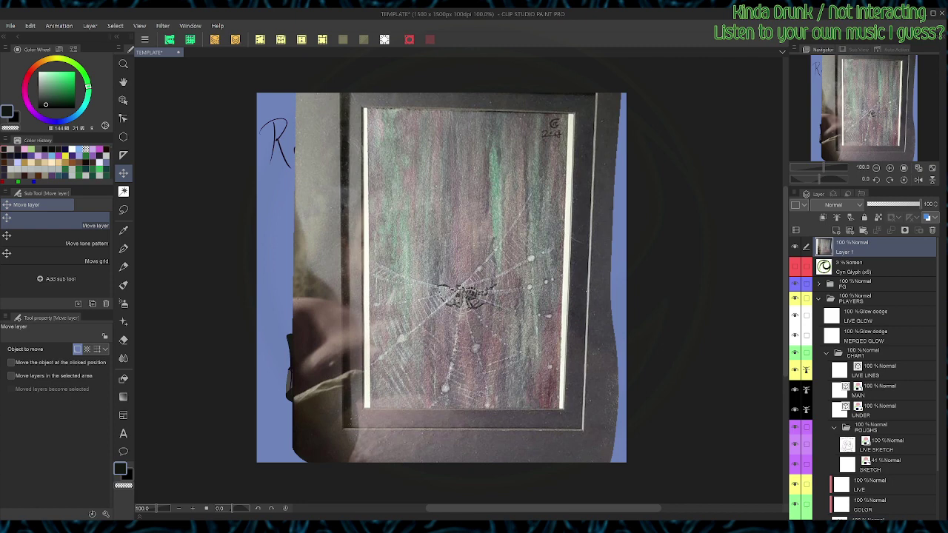
Step: Add a text over the framed artwork with the first line "HO SHEET" at size 184.3
key("t")
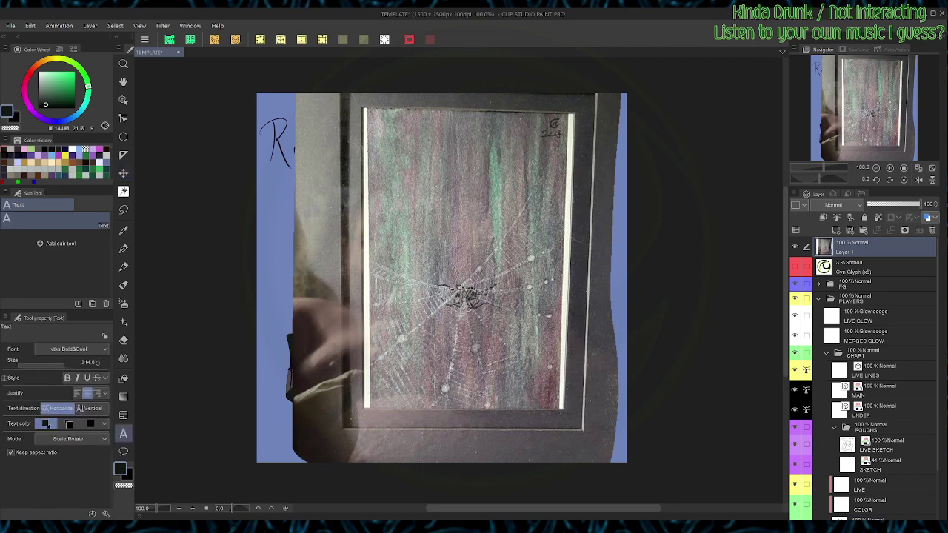
key("t")
key("t")
left_click(341, 275)
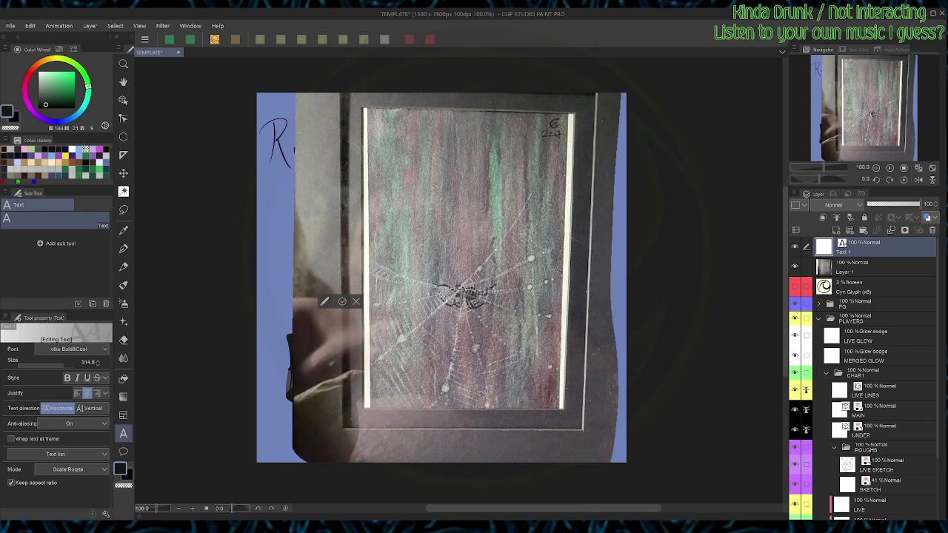
type("HO")
key("ctrl+a")
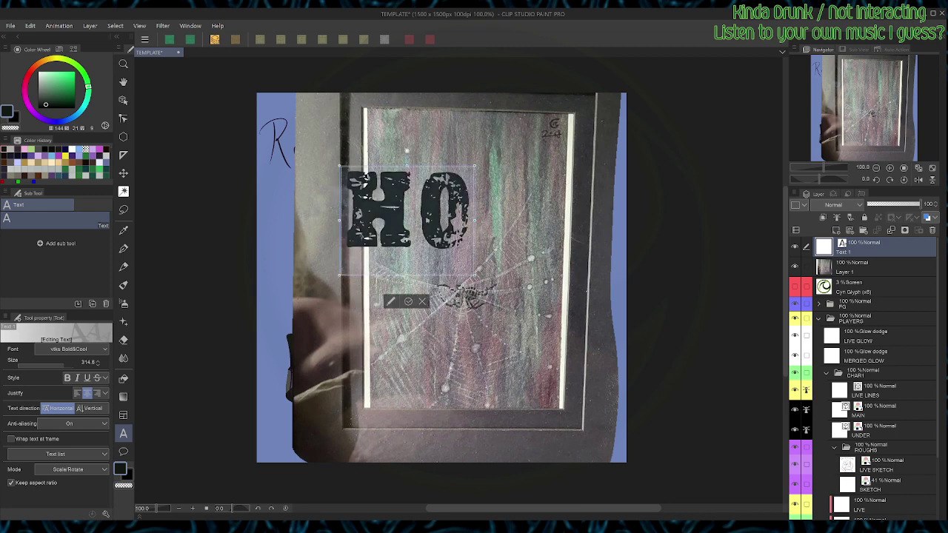
key("BackSpace")
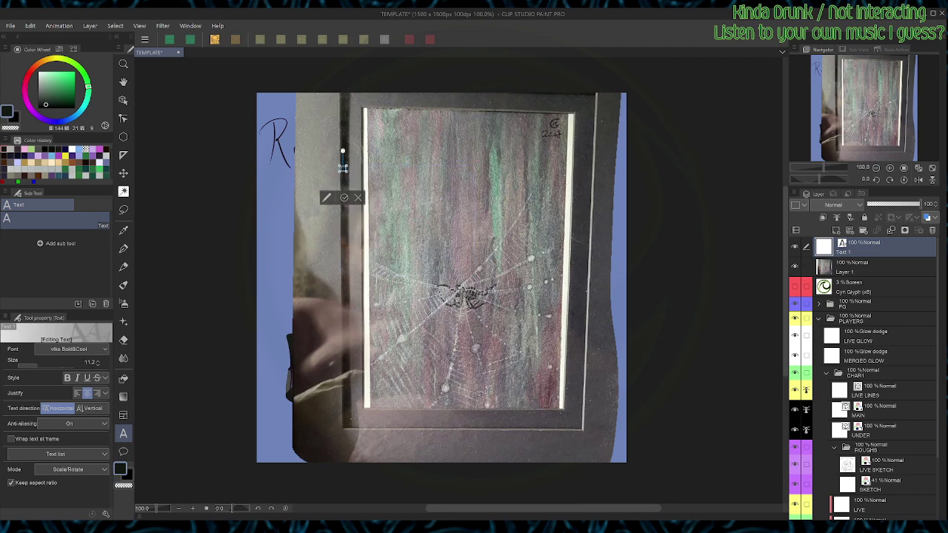
key("ctrl+z")
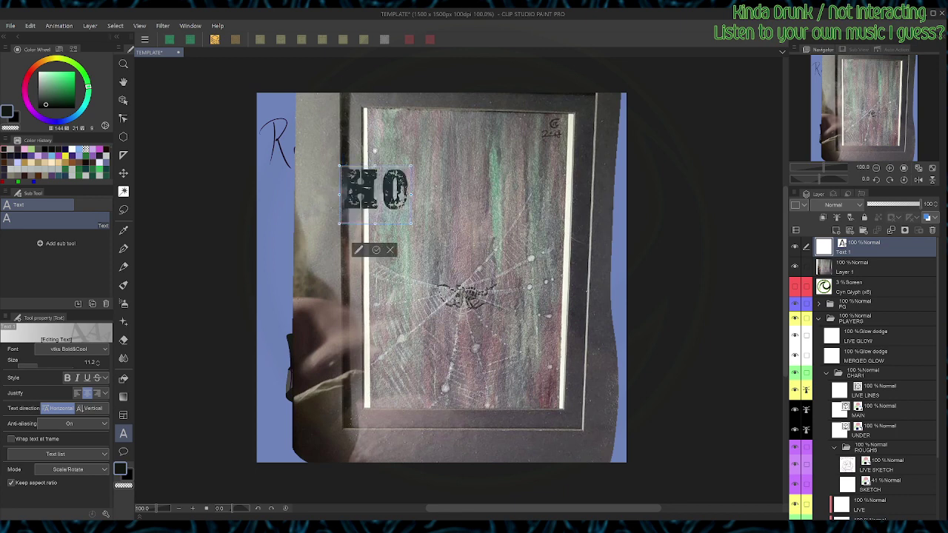
type("SHEET")
key("Return")
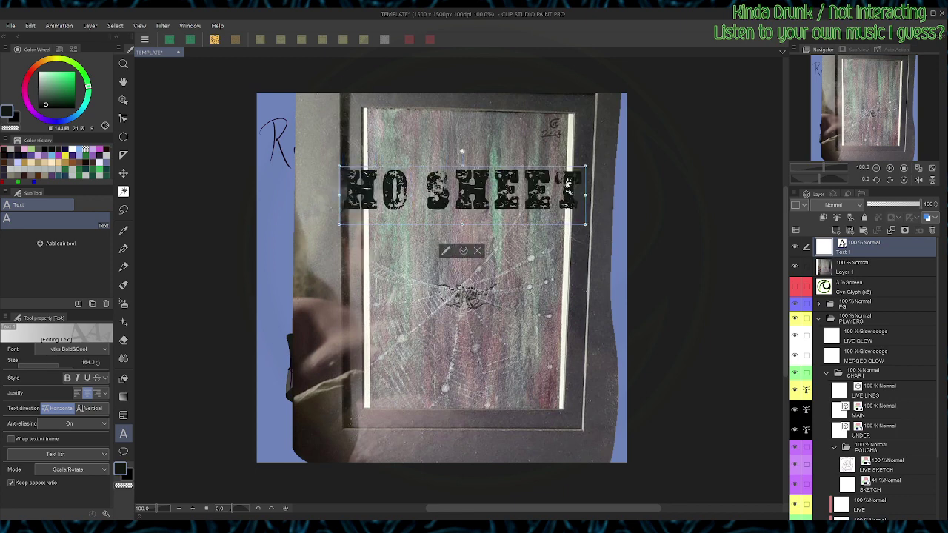
Step: Complete the text with the lines "HOME BOY", "FRAMED" and "MY ART", and commit it
type("HOME BOY")
key("Return")
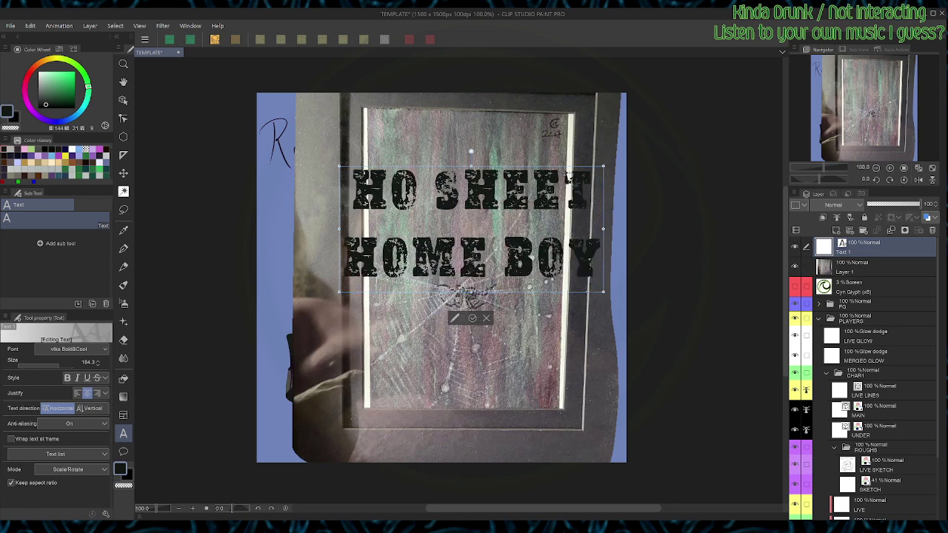
type("FRAMED")
key("Return")
type("MY ART")
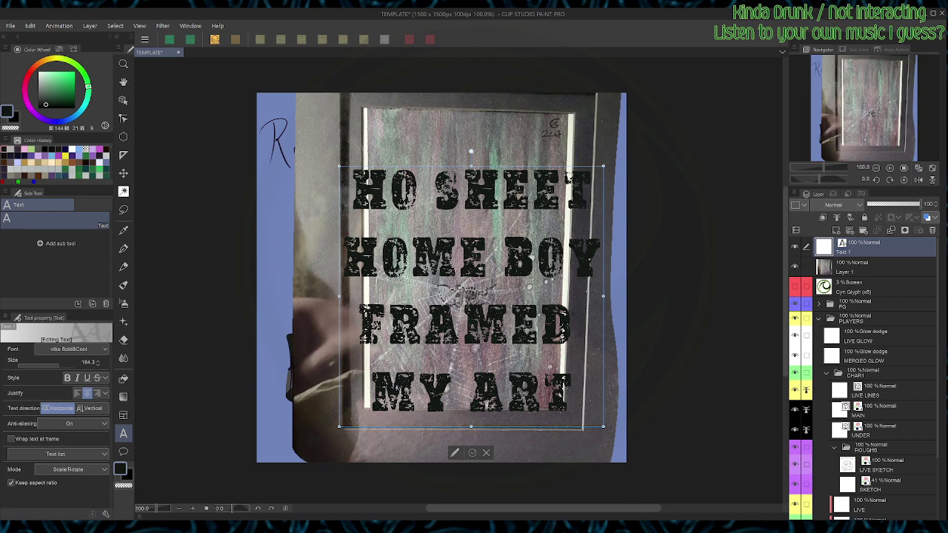
left_click(472, 452)
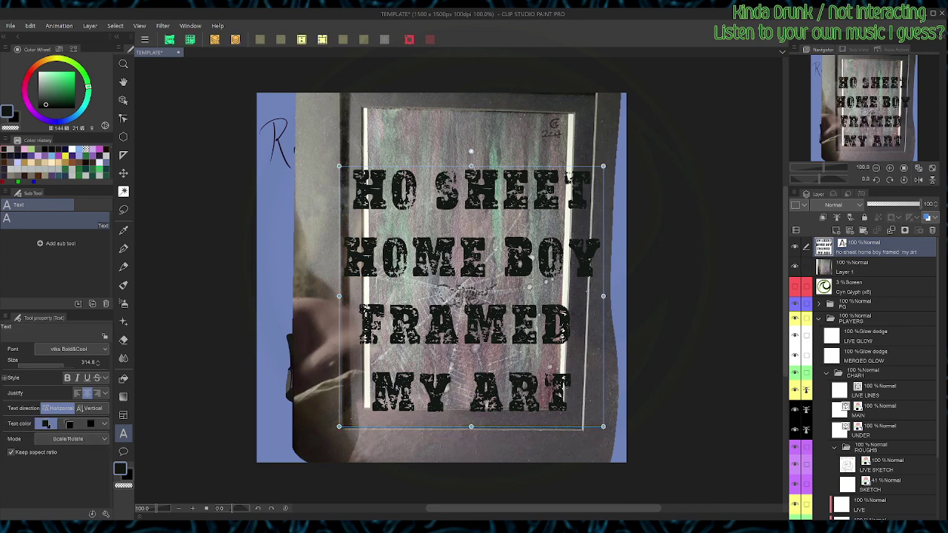
Step: Hide and delete the text layer and the framed artwork layer, and save the document
left_click(794, 246)
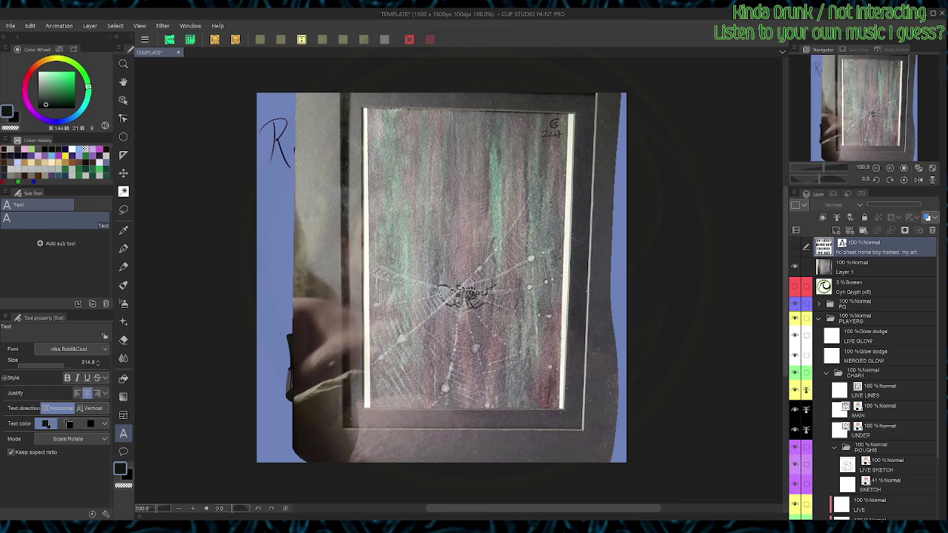
left_click(795, 267)
left_click(932, 230)
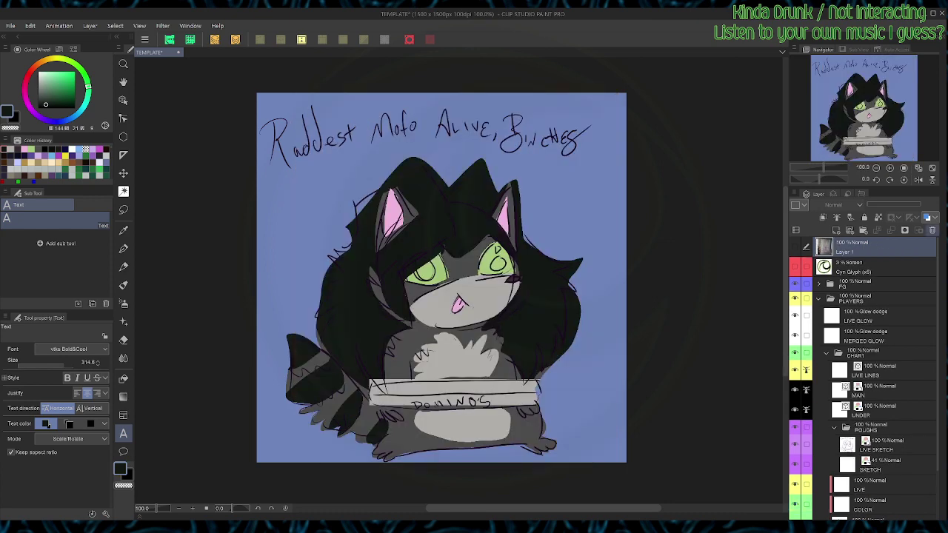
left_click(932, 230)
key("ctrl+s")
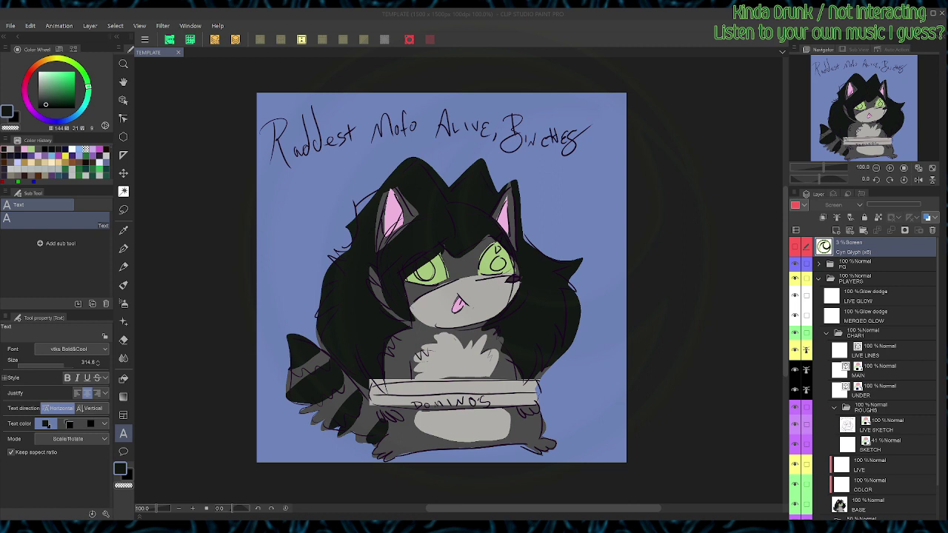
key("alt+Tab")
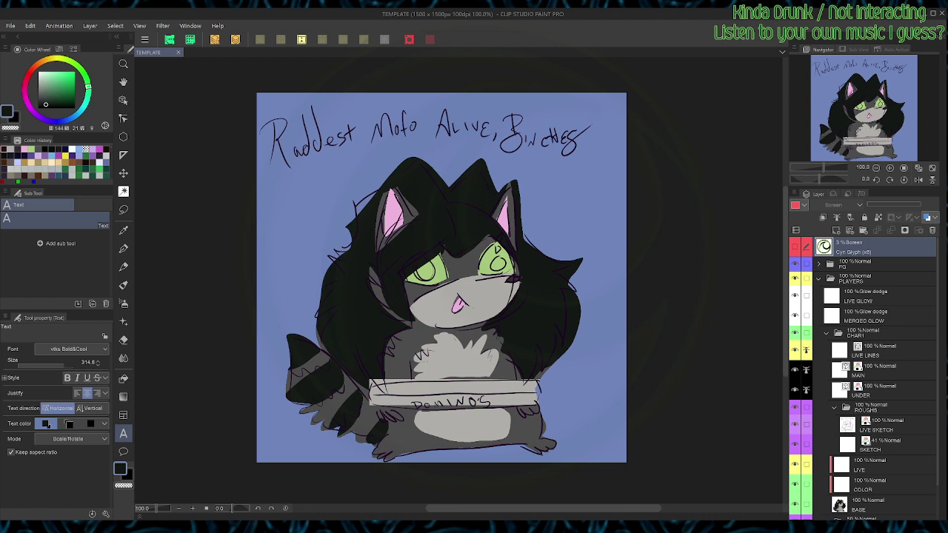
left_click(700, 438)
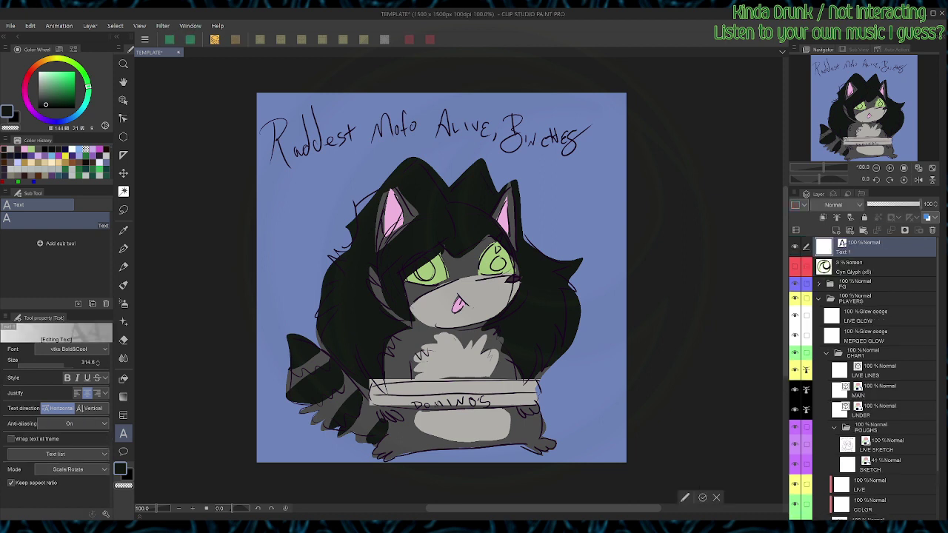
key("Escape")
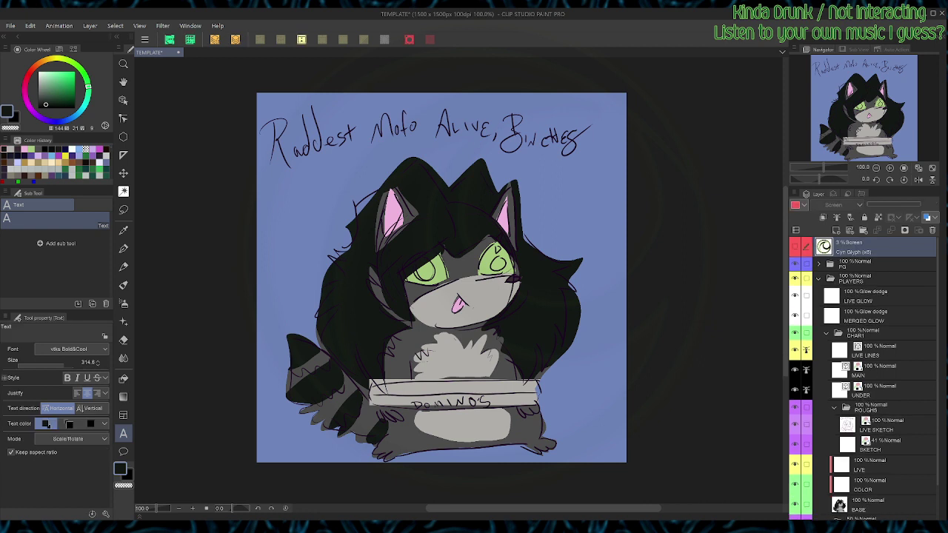
Step: Lower the ROUGHS folder's opacity to 27% and the BASE layer's opacity to 25%
left_click(881, 425)
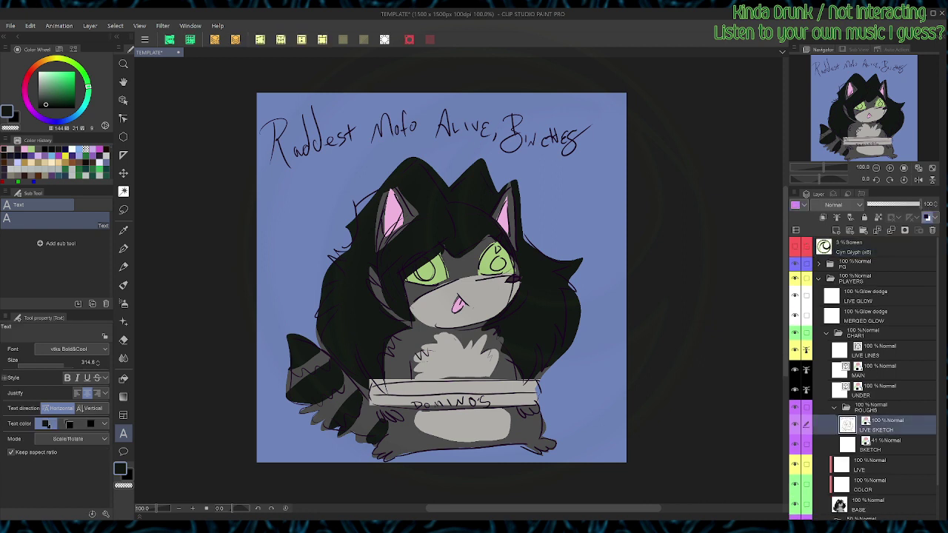
left_click(873, 409)
left_click(881, 204)
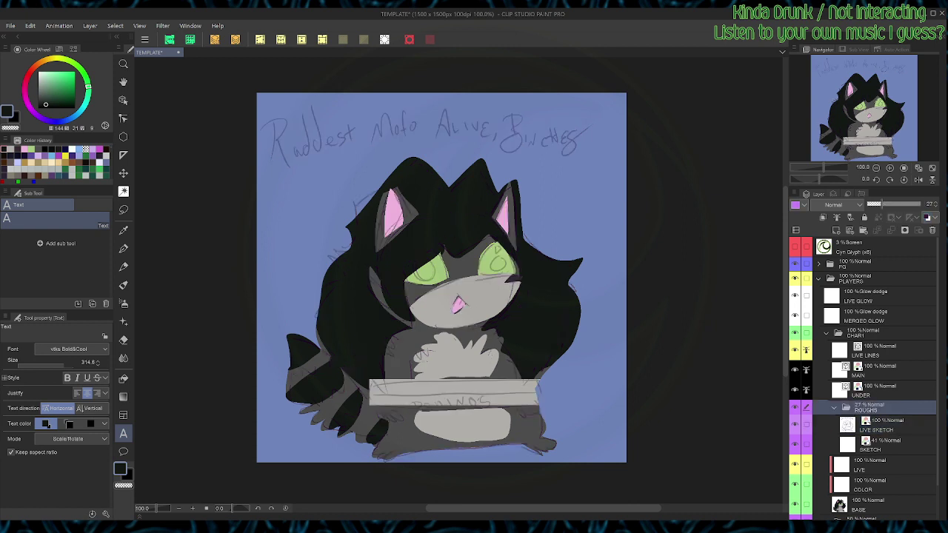
left_click(874, 505)
left_click(881, 205)
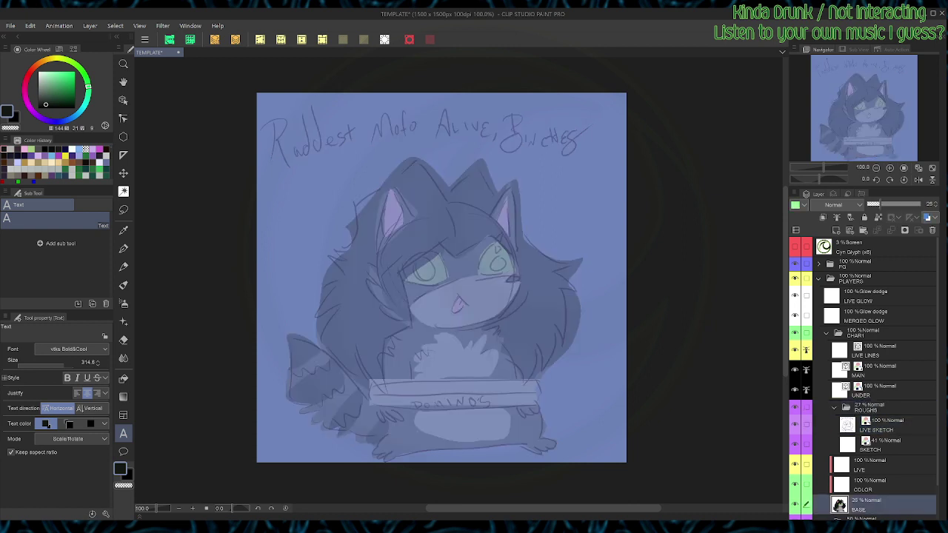
Step: Set up inking on the MAIN layer with black and the G-pen Less Flux at brush size 8
left_click(877, 297)
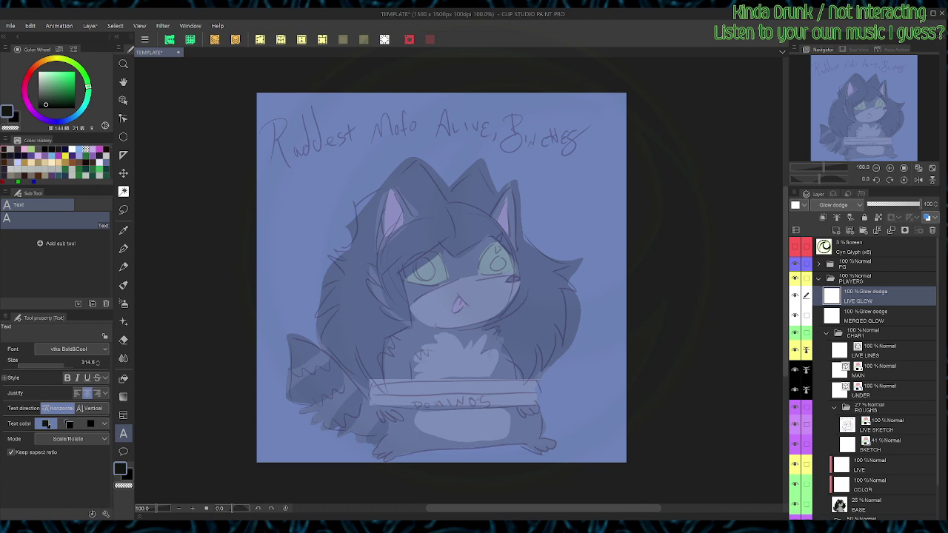
left_click(877, 351)
left_click(877, 371)
key("p")
left_click(74, 108)
left_click(74, 254)
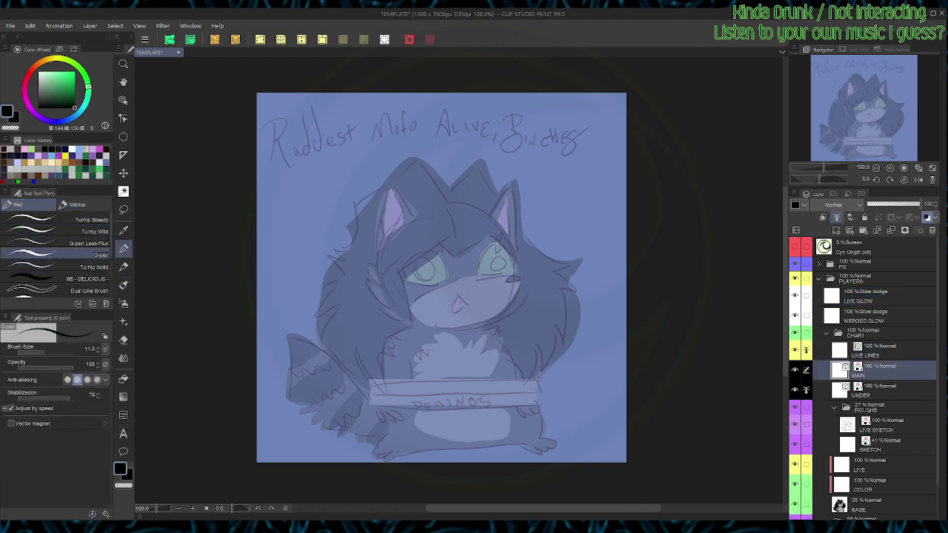
left_click(81, 243)
mouse_move(487, 217)
left_mouse_down()
mouse_move(510, 179)
mouse_move(518, 213)
left_mouse_up()
key("ctrl+z")
key("bracketright")
key("bracketright")
key("bracketright")
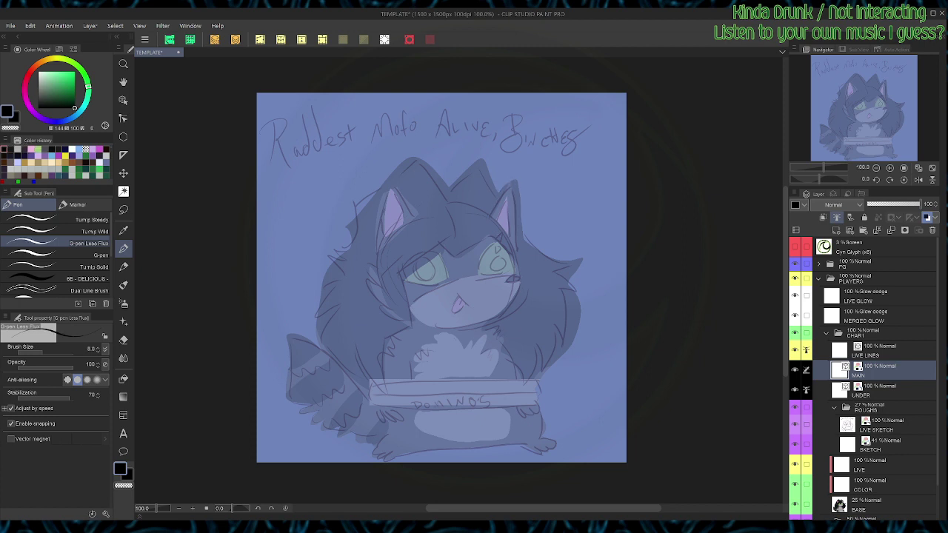
Step: Ink the outer and inner outlines of both ears and the nose over the faded sketch
mouse_move(487, 218)
left_mouse_down()
mouse_move(504, 189)
mouse_move(510, 241)
left_mouse_up()
mouse_move(376, 248)
left_mouse_down()
mouse_move(383, 206)
mouse_move(403, 195)
mouse_move(410, 224)
mouse_move(390, 205)
mouse_move(401, 229)
left_mouse_up()
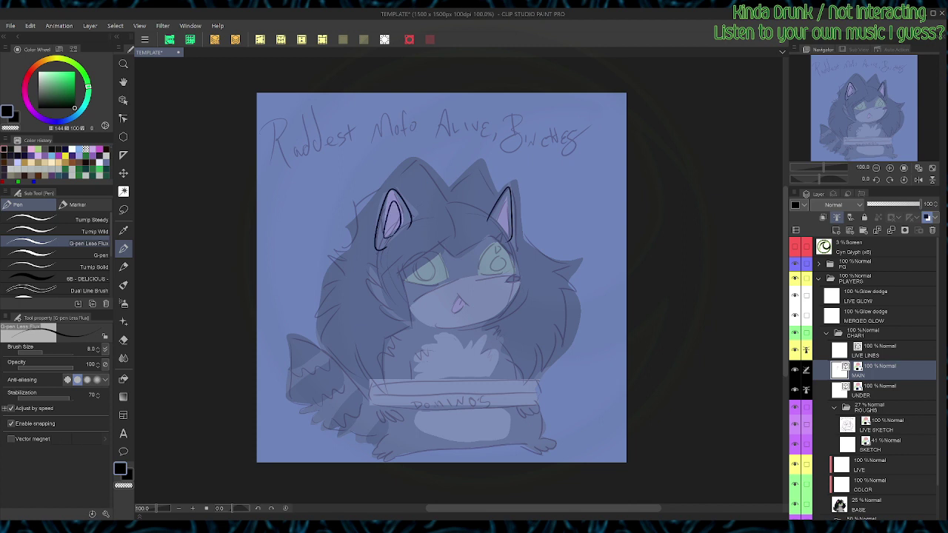
mouse_move(504, 236)
left_mouse_down()
mouse_move(496, 215)
mouse_move(507, 201)
mouse_move(508, 234)
mouse_move(461, 214)
left_mouse_up()
key("r")
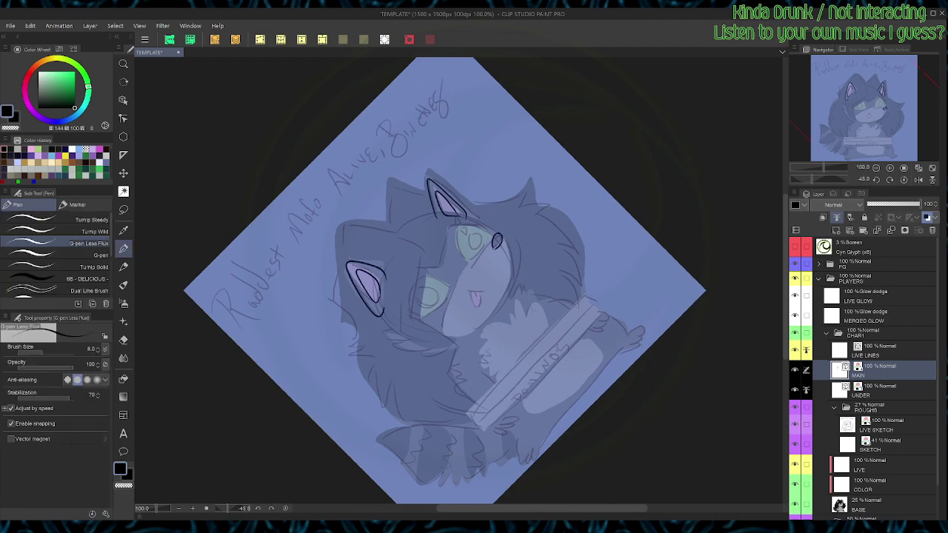
key("r")
Step: Ink the mouth line and the tongue sticking out on the muzzle
left_click_drag(497, 241, 452, 225)
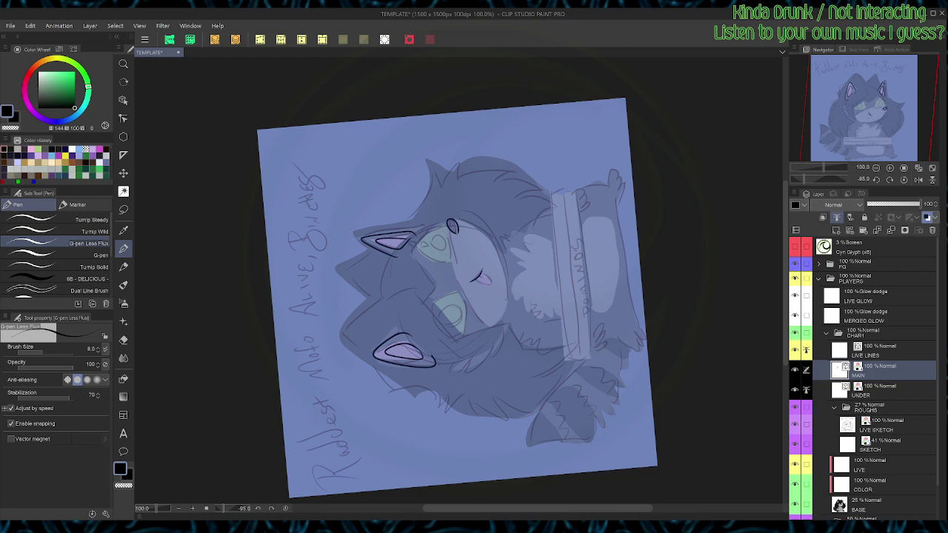
scroll(444, 333, "up", 1)
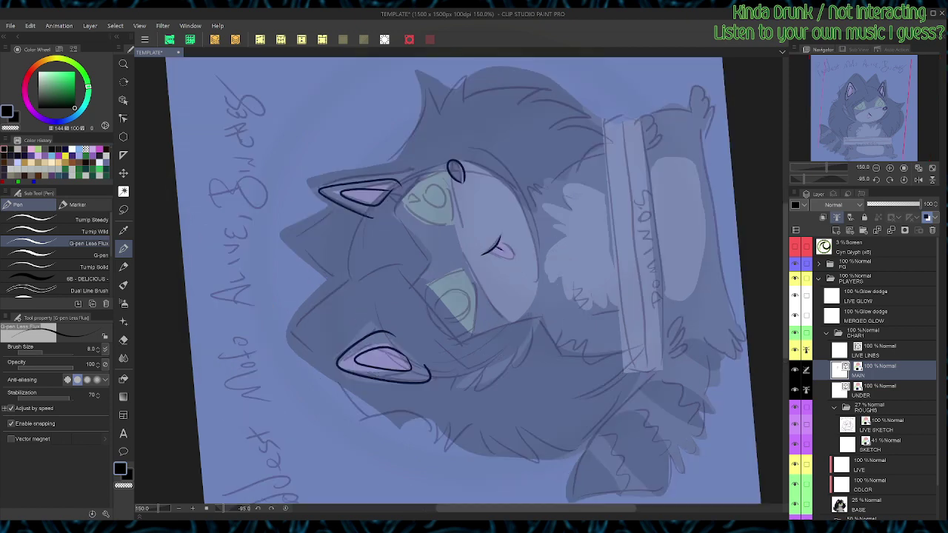
key("r")
left_click_drag(453, 226, 507, 253)
mouse_move(493, 302)
left_mouse_down()
mouse_move(494, 318)
mouse_move(511, 305)
left_mouse_up()
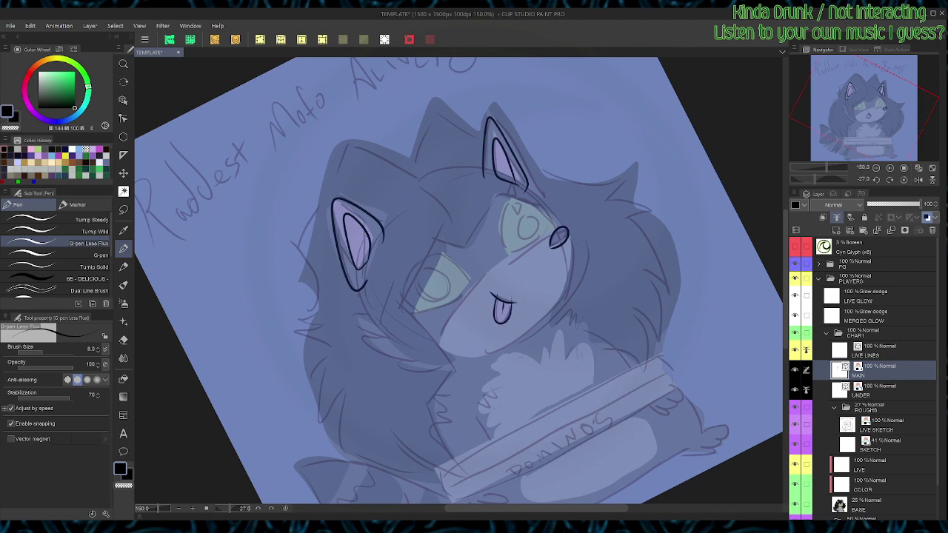
key("ctrl+at")
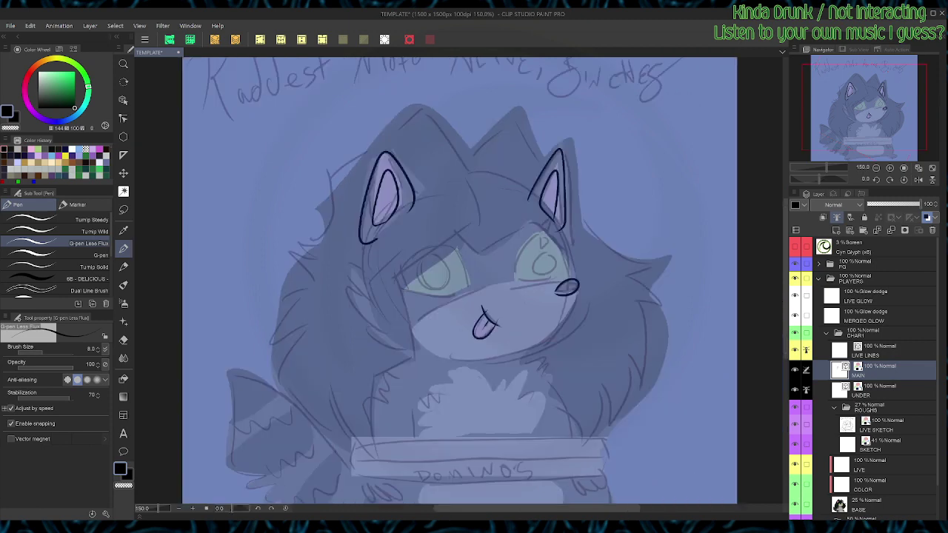
Step: Ink the fluffy cheek tufts, the chin and the upper edge of the muzzle up to the nose
mouse_move(373, 277)
left_mouse_down()
mouse_move(346, 268)
mouse_move(361, 315)
mouse_move(381, 328)
mouse_move(368, 342)
mouse_move(428, 353)
mouse_move(504, 345)
left_mouse_up()
key("shift+space")
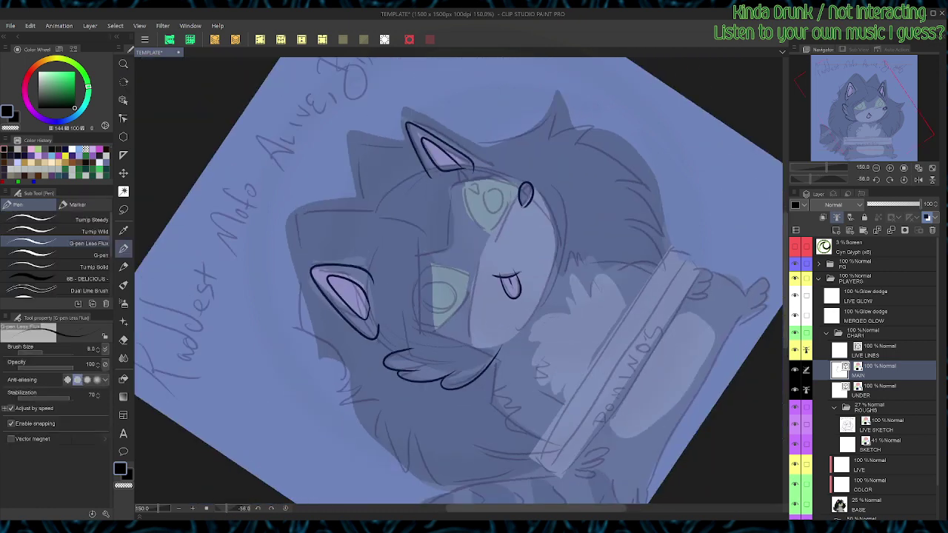
mouse_move(486, 258)
left_mouse_down()
mouse_move(517, 196)
mouse_move(550, 226)
mouse_move(539, 296)
mouse_move(505, 347)
left_mouse_up()
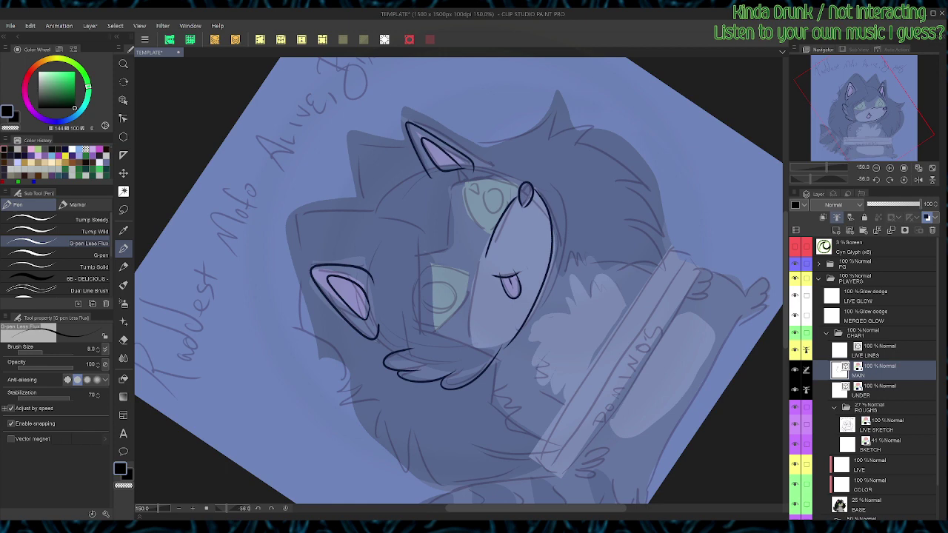
key("ctrl+at")
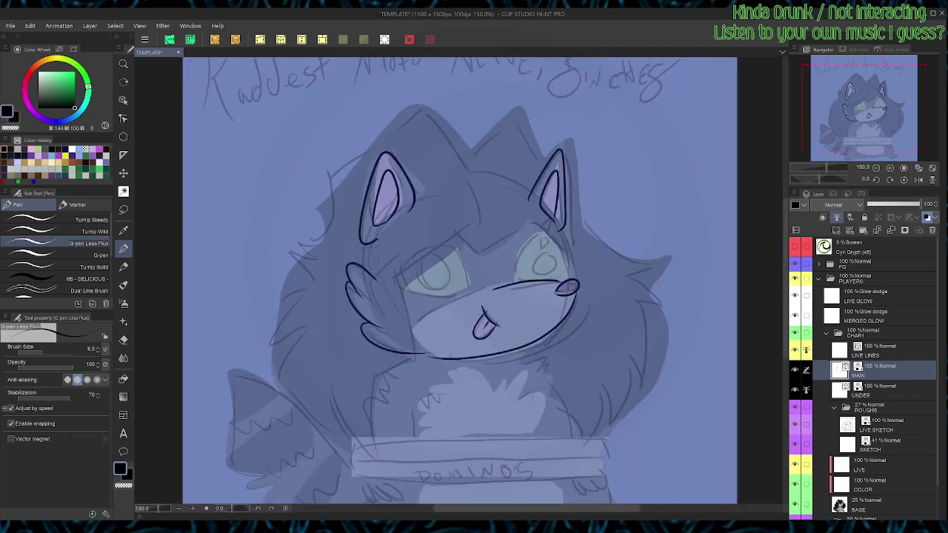
Step: Ink the outlines of both eyes, and the chest fluff with the arms on either side of it
mouse_move(471, 285)
left_mouse_down()
mouse_move(470, 265)
mouse_move(442, 245)
mouse_move(405, 284)
mouse_move(440, 303)
mouse_move(469, 291)
mouse_move(522, 244)
mouse_move(553, 248)
mouse_move(561, 277)
left_mouse_up()
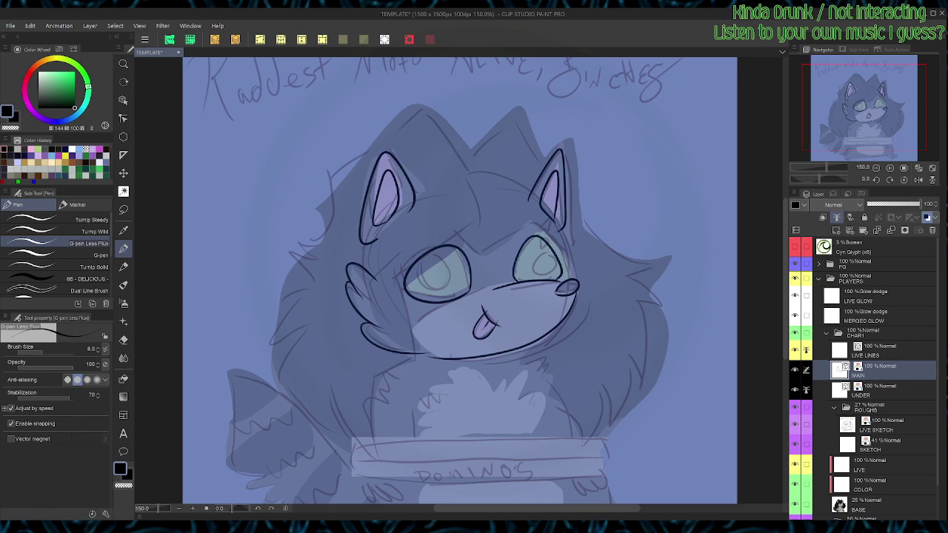
scroll(459, 282, "down", 2)
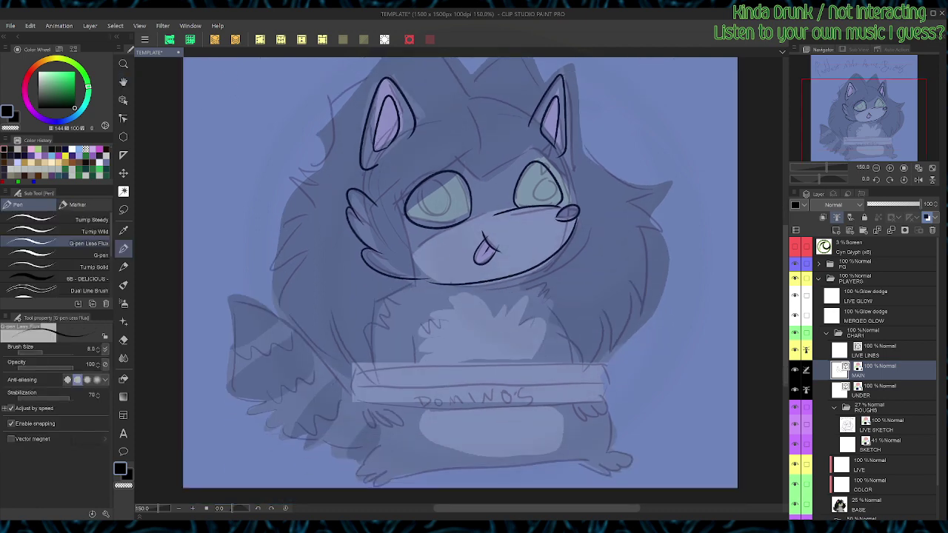
mouse_move(525, 292)
left_mouse_down()
mouse_move(542, 282)
mouse_move(554, 323)
mouse_move(583, 361)
left_mouse_up()
mouse_move(448, 298)
left_mouse_down()
mouse_move(416, 325)
mouse_move(422, 341)
left_mouse_up()
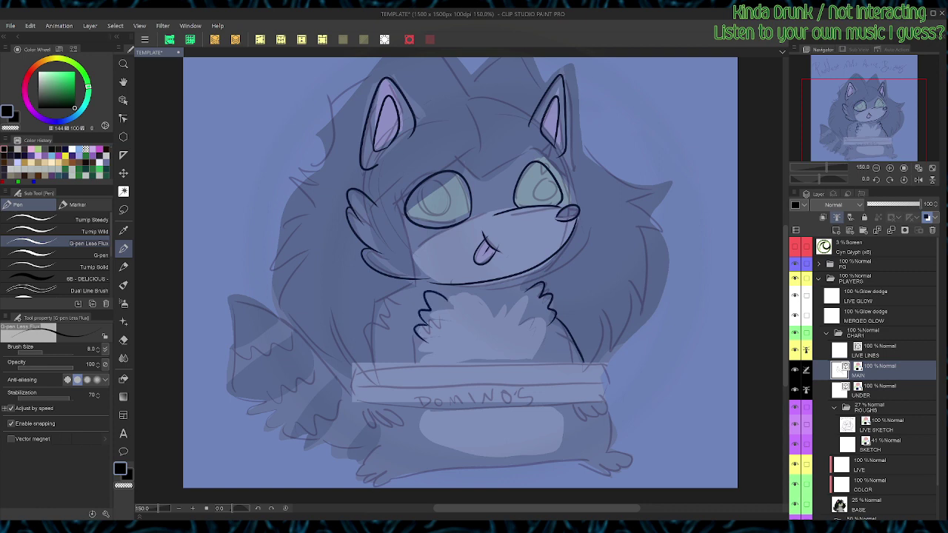
mouse_move(367, 367)
left_mouse_down()
mouse_move(382, 308)
mouse_move(404, 279)
left_mouse_up()
mouse_move(486, 318)
left_mouse_down()
mouse_move(477, 322)
mouse_move(489, 351)
mouse_move(512, 280)
mouse_move(474, 292)
mouse_move(467, 285)
mouse_move(483, 303)
left_mouse_up()
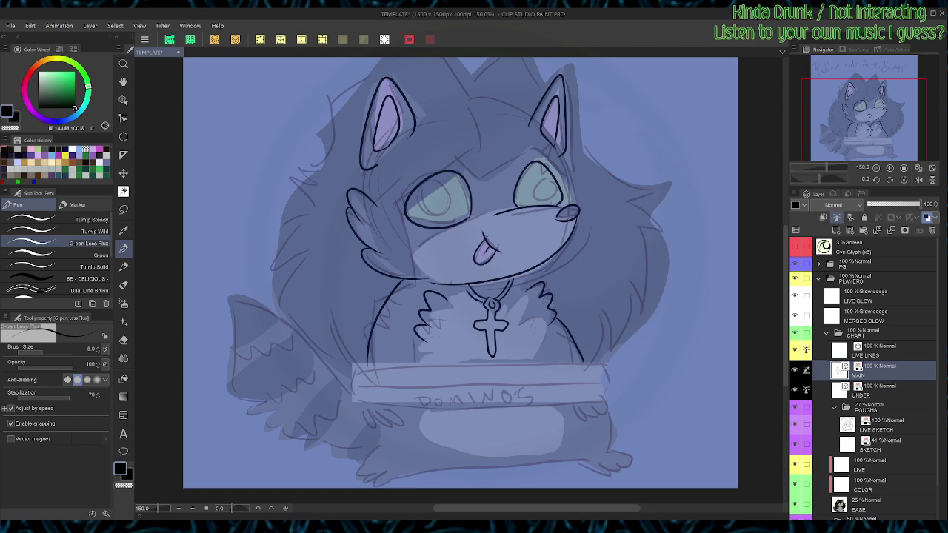
left_click_drag(491, 328, 490, 356)
key("o")
mouse_move(481, 299)
left_mouse_down()
mouse_move(505, 326)
mouse_move(504, 358)
left_mouse_up()
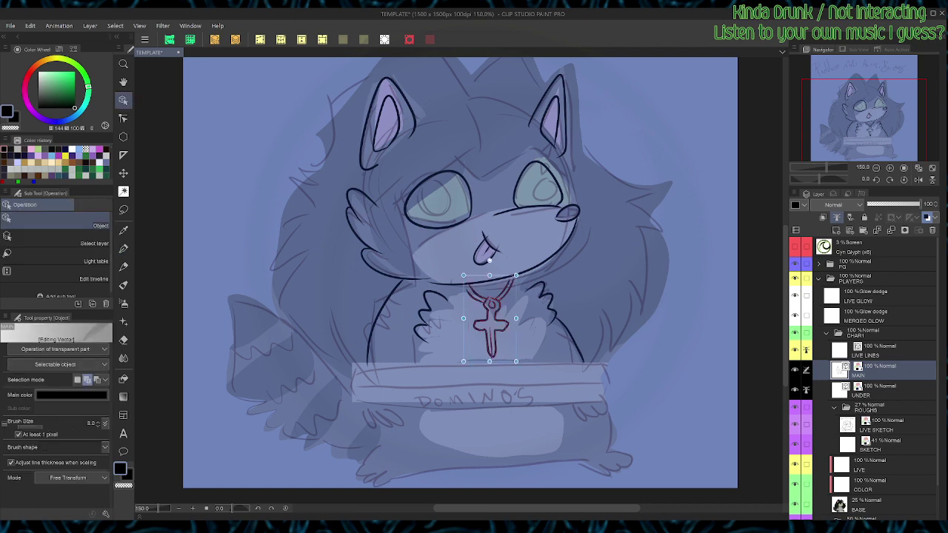
key("Delete")
key("p")
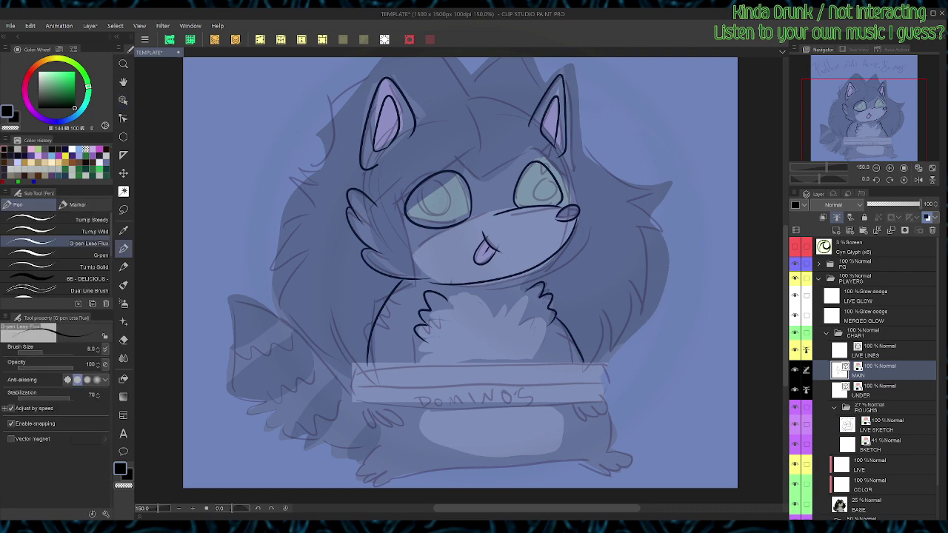
Step: Ink the fingers of both hands gripping the box and the lower body outline with both feet
mouse_move(567, 400)
left_mouse_down()
mouse_move(577, 413)
mouse_move(568, 403)
mouse_move(592, 395)
mouse_move(581, 400)
mouse_move(609, 407)
mouse_move(595, 394)
left_mouse_up()
mouse_move(392, 413)
left_mouse_down()
mouse_move(376, 396)
mouse_move(390, 404)
mouse_move(363, 413)
mouse_move(374, 397)
mouse_move(348, 391)
left_mouse_up()
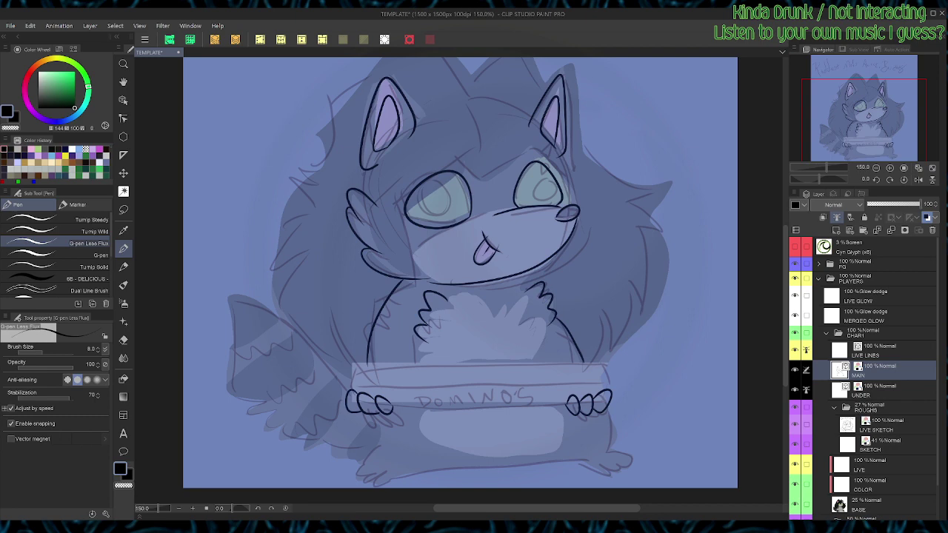
left_click_drag(474, 333, 502, 238)
mouse_move(636, 314)
left_mouse_down()
mouse_move(644, 339)
mouse_move(632, 356)
mouse_move(636, 226)
left_mouse_up()
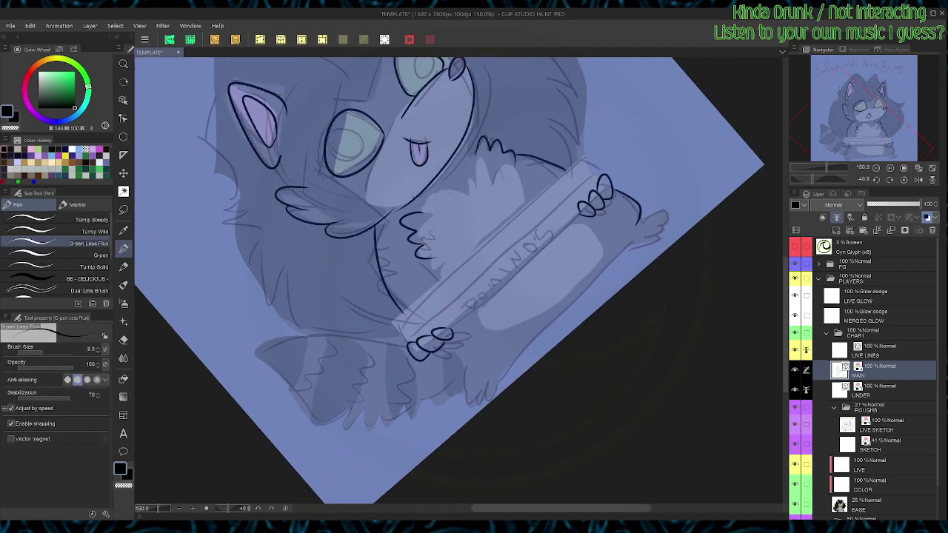
mouse_move(491, 367)
left_mouse_down()
mouse_move(448, 384)
mouse_move(437, 352)
left_mouse_up()
mouse_move(464, 381)
left_mouse_down()
mouse_move(456, 414)
mouse_move(478, 405)
left_mouse_up()
mouse_move(478, 406)
left_mouse_down()
mouse_move(618, 251)
mouse_move(661, 236)
mouse_move(668, 203)
mouse_move(674, 216)
left_mouse_up()
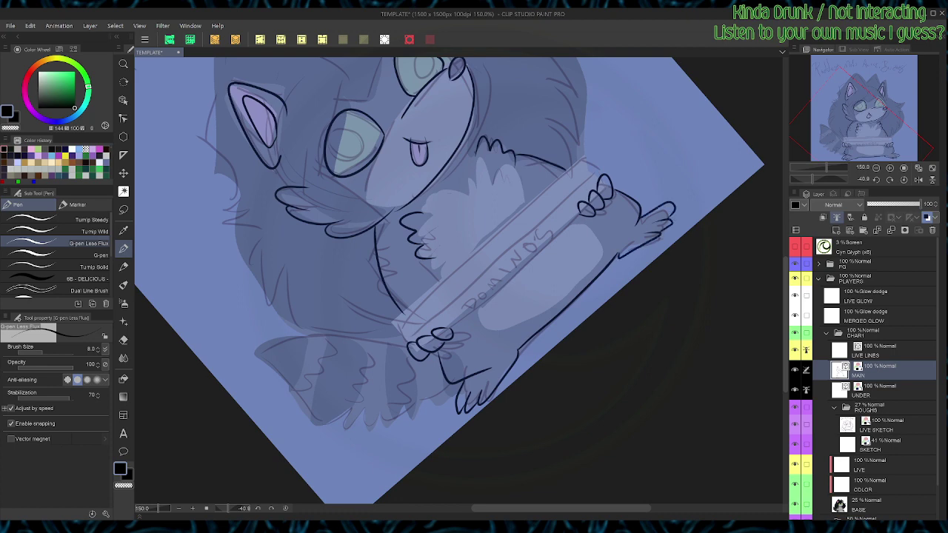
Step: Ink the furry outline of the tail from the foot around its tip and back to the hand
key("ctrl+at")
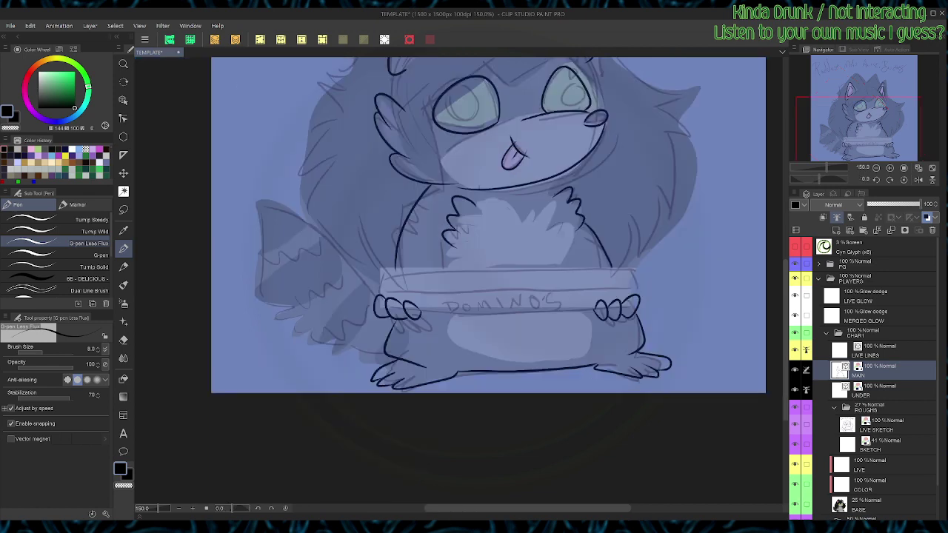
mouse_move(380, 365)
left_mouse_down()
mouse_move(312, 349)
mouse_move(313, 335)
mouse_move(289, 345)
mouse_move(299, 319)
mouse_move(276, 320)
left_mouse_up()
mouse_move(279, 320)
left_mouse_down()
mouse_move(263, 311)
mouse_move(278, 311)
mouse_move(249, 271)
mouse_move(258, 273)
mouse_move(258, 226)
mouse_move(247, 207)
mouse_move(262, 202)
mouse_move(328, 236)
mouse_move(333, 253)
mouse_move(342, 233)
mouse_move(368, 284)
mouse_move(378, 275)
left_mouse_up()
left_click_drag(376, 273, 385, 292)
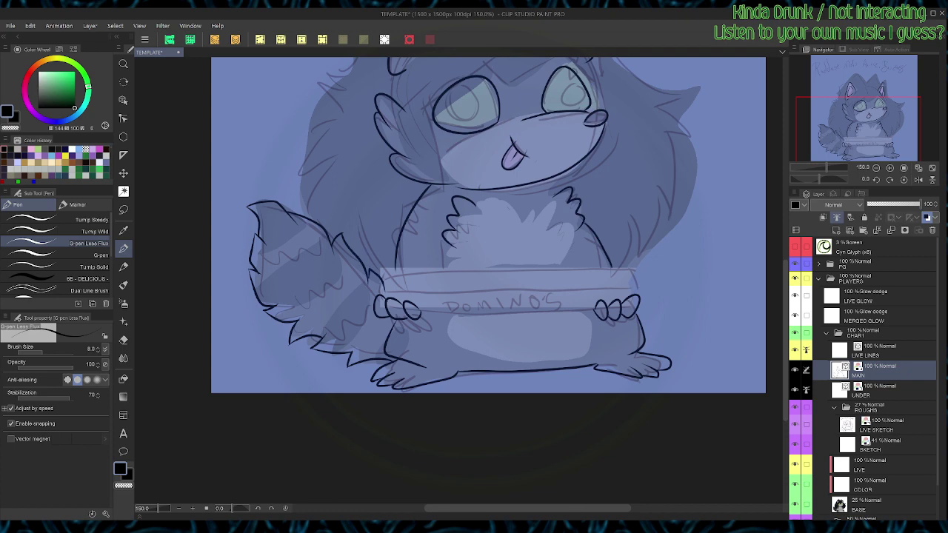
Step: Ink the long hair on the right side of the drawing, from the box up to the ear
key("space")
mouse_move(633, 283)
left_mouse_down()
mouse_move(609, 376)
mouse_move(611, 299)
left_mouse_up()
left_click_drag(609, 348, 641, 268)
mouse_move(641, 315)
left_mouse_down()
mouse_move(663, 267)
mouse_move(628, 216)
left_mouse_up()
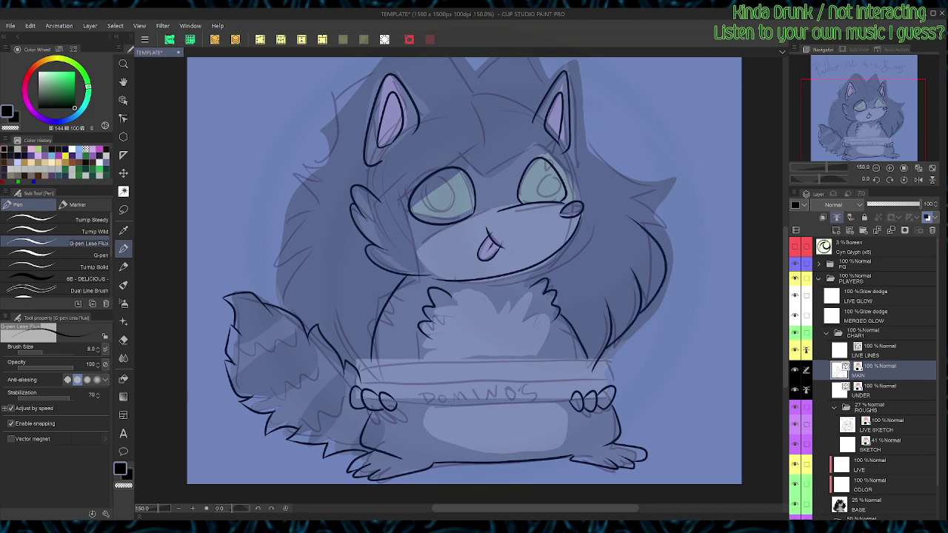
mouse_move(672, 258)
left_mouse_down()
mouse_move(670, 218)
mouse_move(623, 196)
mouse_move(662, 206)
mouse_move(584, 139)
left_mouse_up()
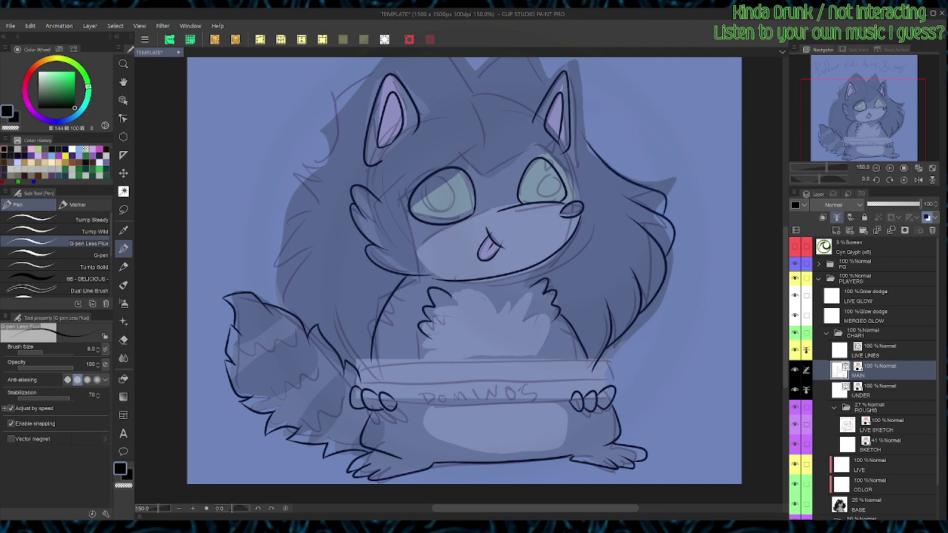
Step: Ink the long hair strands and outer hair outline on the left side of the drawing
left_click_drag(350, 363, 322, 255)
mouse_move(286, 316)
left_mouse_down()
mouse_move(289, 269)
mouse_move(325, 230)
left_mouse_up()
mouse_move(282, 286)
left_mouse_down()
mouse_move(276, 233)
mouse_move(318, 208)
mouse_move(341, 275)
left_mouse_up()
key("space")
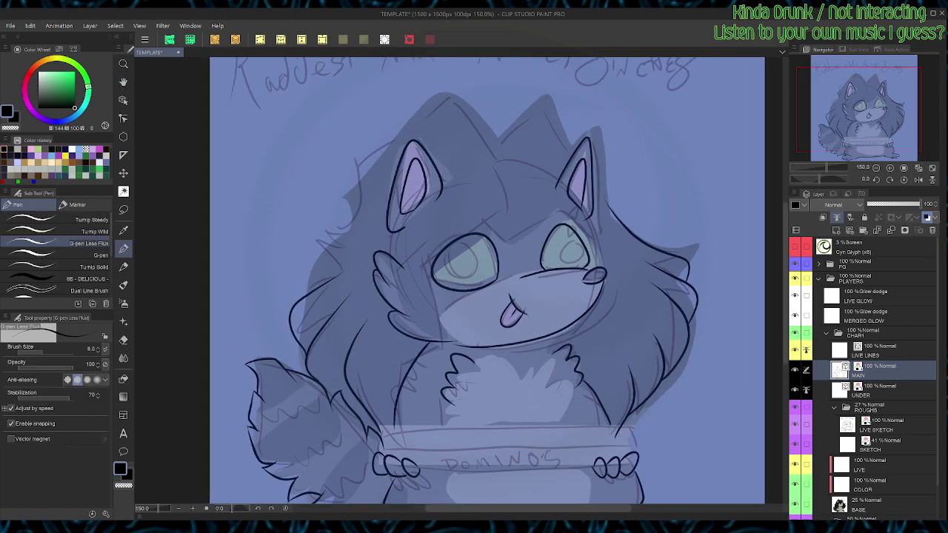
mouse_move(367, 208)
left_mouse_down()
mouse_move(290, 278)
mouse_move(291, 300)
mouse_move(330, 339)
left_mouse_up()
Step: Ink the bangs over the forehead and the peaked hair outline on top of the head, redoing unsatisfactory strokes
key("space")
mouse_move(499, 199)
left_mouse_down()
mouse_move(521, 250)
mouse_move(465, 259)
mouse_move(428, 314)
mouse_move(429, 378)
mouse_move(385, 409)
left_mouse_up()
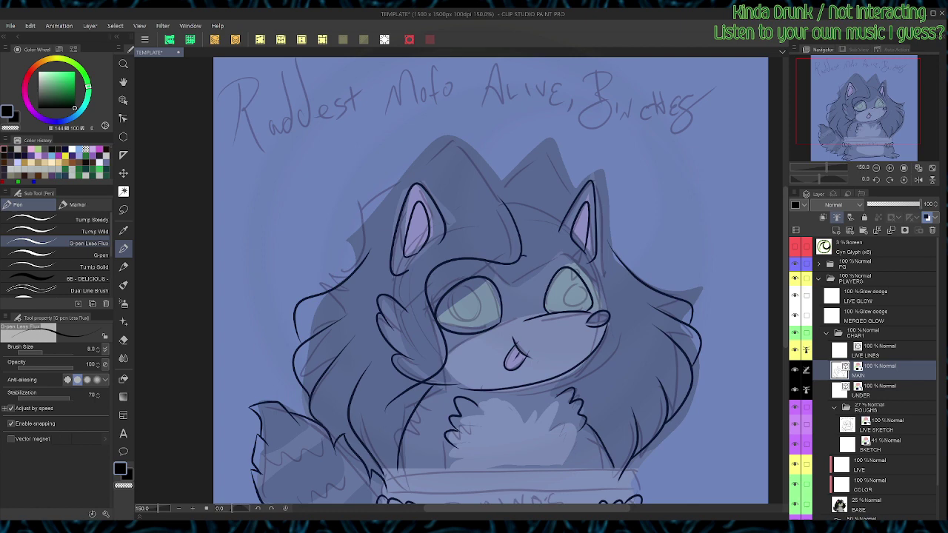
key("ctrl+z")
mouse_move(526, 262)
left_mouse_down()
mouse_move(550, 252)
mouse_move(626, 292)
mouse_move(600, 303)
left_mouse_up()
key("ctrl+z")
mouse_move(342, 283)
left_mouse_down()
mouse_move(374, 207)
mouse_move(425, 169)
mouse_move(490, 188)
mouse_move(523, 160)
mouse_move(562, 167)
mouse_move(613, 246)
left_mouse_up()
Step: Hide the LIVE SKETCH layer and inspect the inked line art on its own
left_click(794, 425)
key("ctrl+minus")
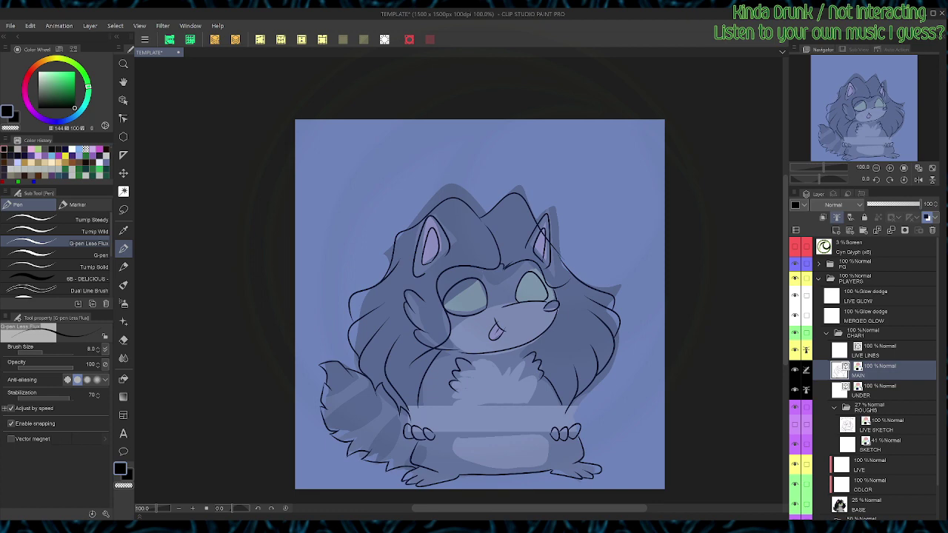
key("r")
key("ctrl+at")
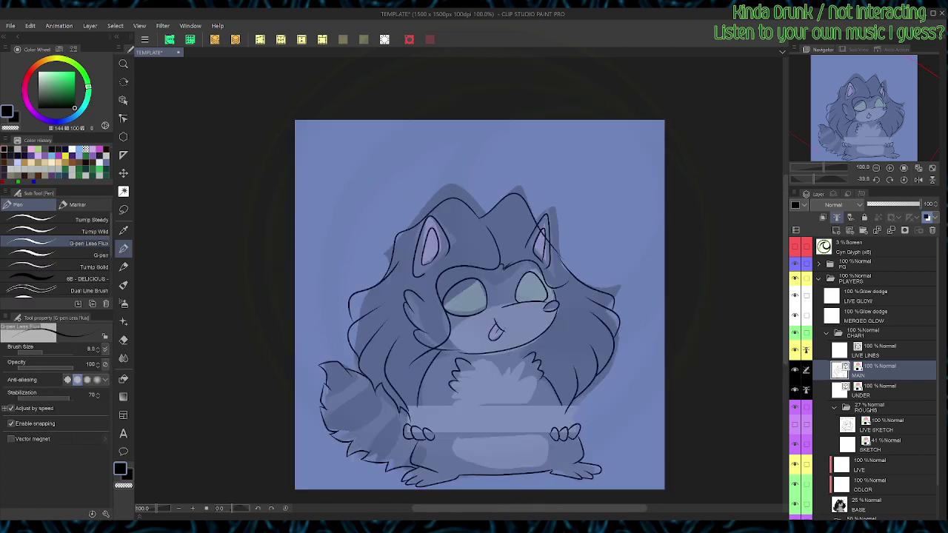
scroll(629, 185, "up", 1)
key("space")
left_click_drag(481, 296, 482, 248)
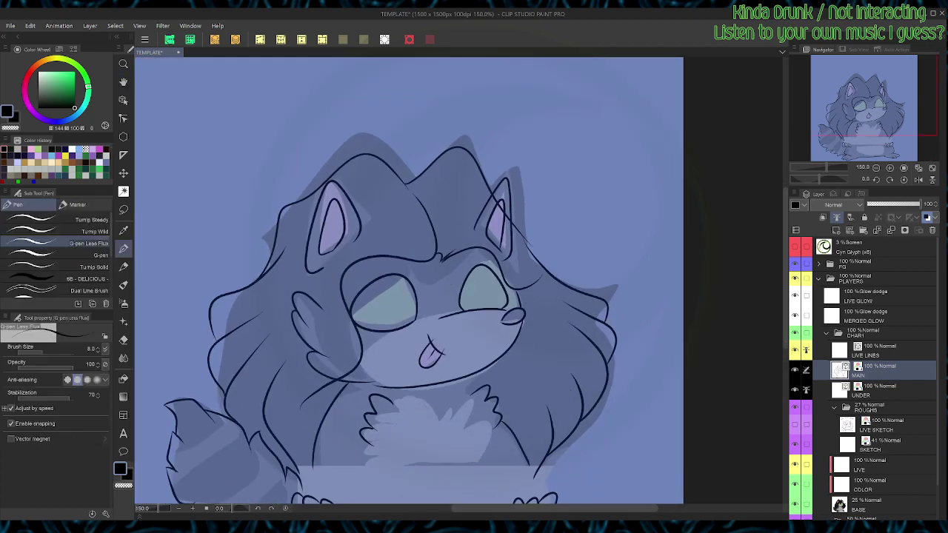
Step: Adjust the vector strokes of the top hair outline and the right-hand hair outline around the right ear
key("o")
left_click(481, 175)
left_click_drag(535, 144, 567, 143)
left_click_drag(401, 197, 402, 194)
key("p")
key("o")
left_click(557, 272)
left_click_drag(565, 233, 554, 213)
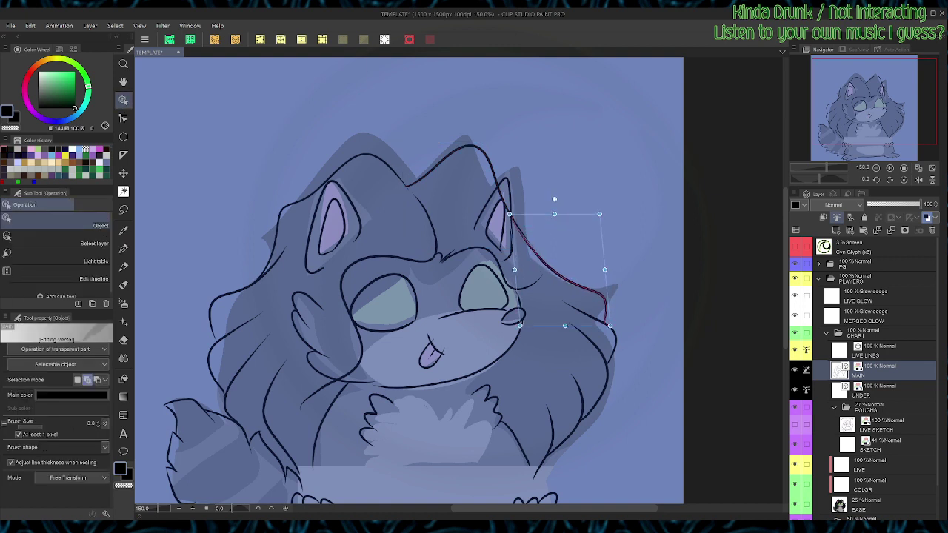
Step: Trim away the hair line that crosses over the right ear with the vector eraser
key("p")
key("e")
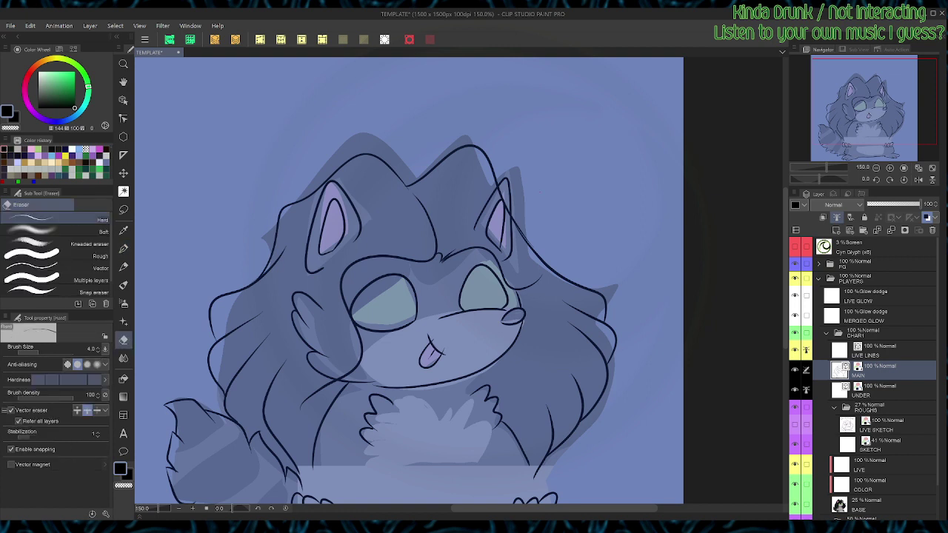
left_click(499, 194)
key("o")
left_click(519, 227)
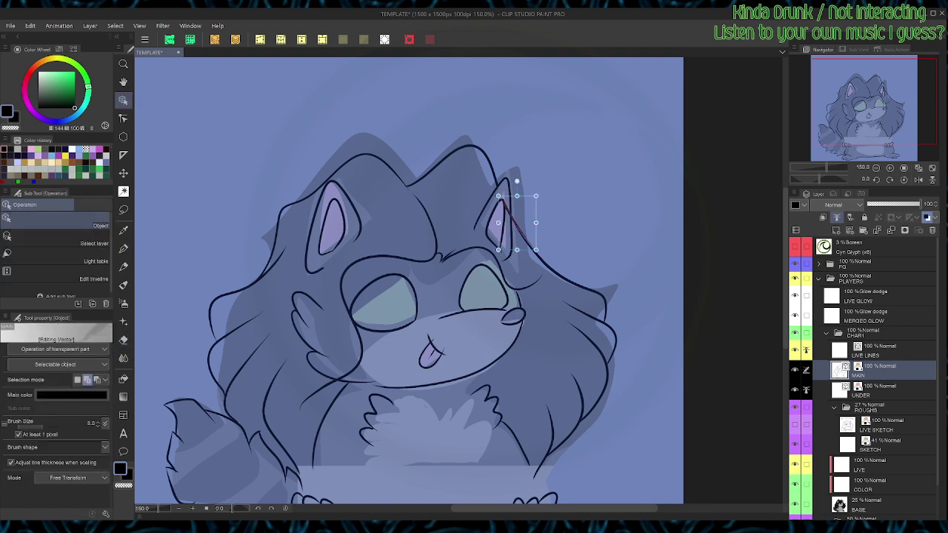
key("e")
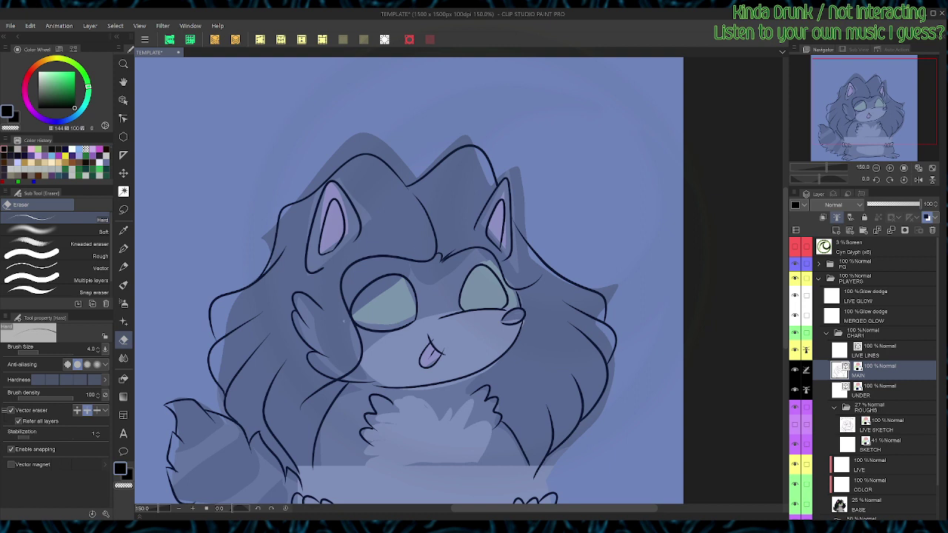
Step: Ink a jagged fur line along the base of the left ear, adjust its shape and trim its overlap
key("p")
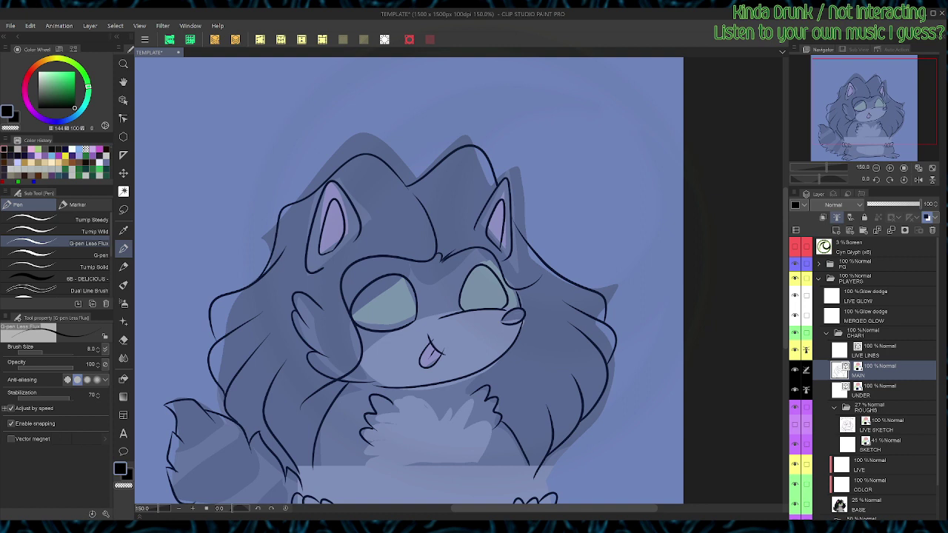
mouse_move(335, 256)
left_mouse_down()
mouse_move(318, 282)
mouse_move(340, 282)
left_mouse_up()
key("o")
left_click(331, 258)
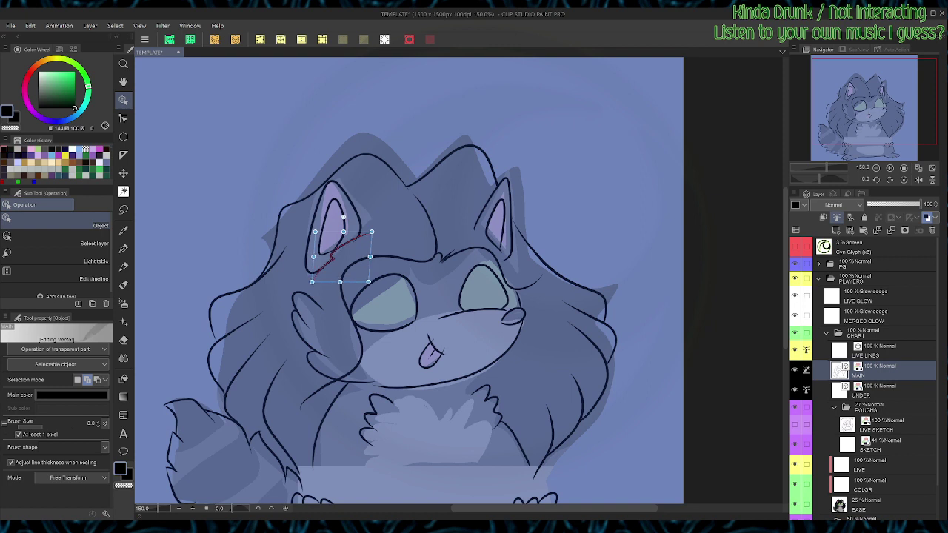
left_click_drag(343, 217, 341, 213)
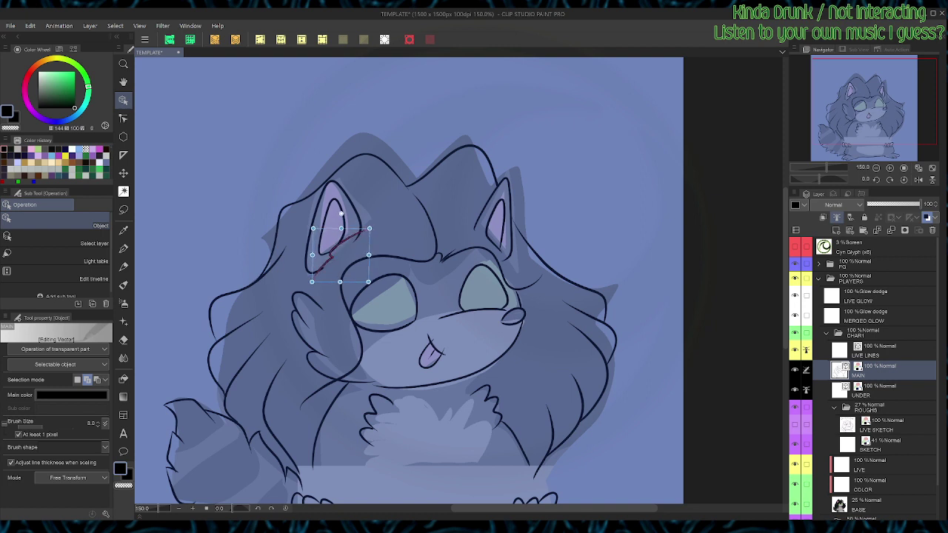
key("p")
key("e")
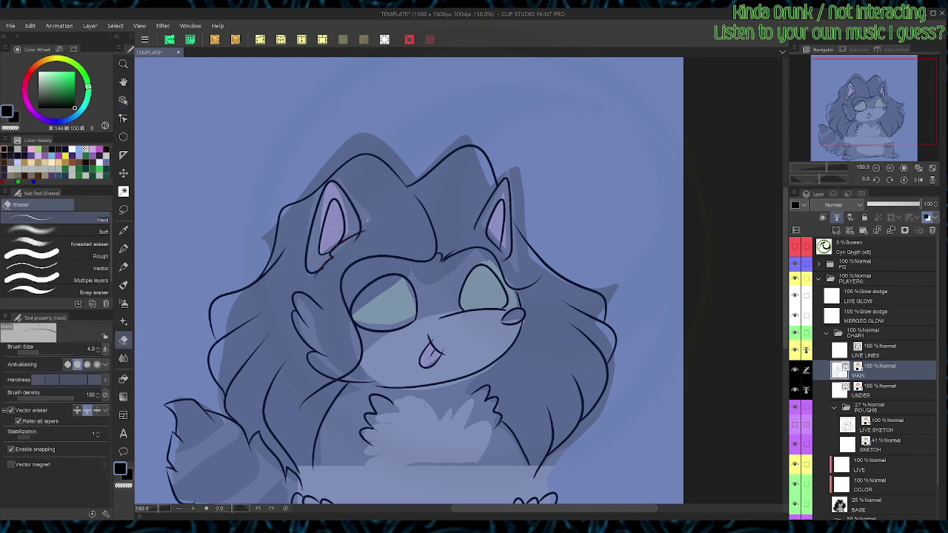
left_click(357, 237)
Step: Ink a fur line across the base of the right ear
key("p")
key("r")
mouse_move(679, 375)
left_mouse_down()
mouse_move(608, 92)
mouse_move(567, 65)
left_mouse_up()
left_click_drag(406, 270, 451, 221)
key("ctrl+@")
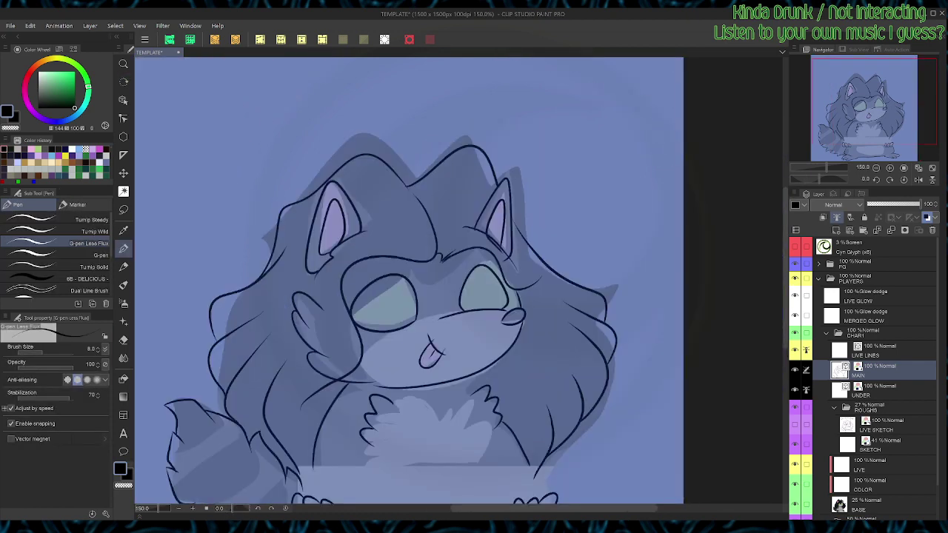
Step: Erase the overlapping line ends at the base of the right ear and delete the leftover stroke
key("e")
left_click_drag(487, 235, 499, 251)
key("o")
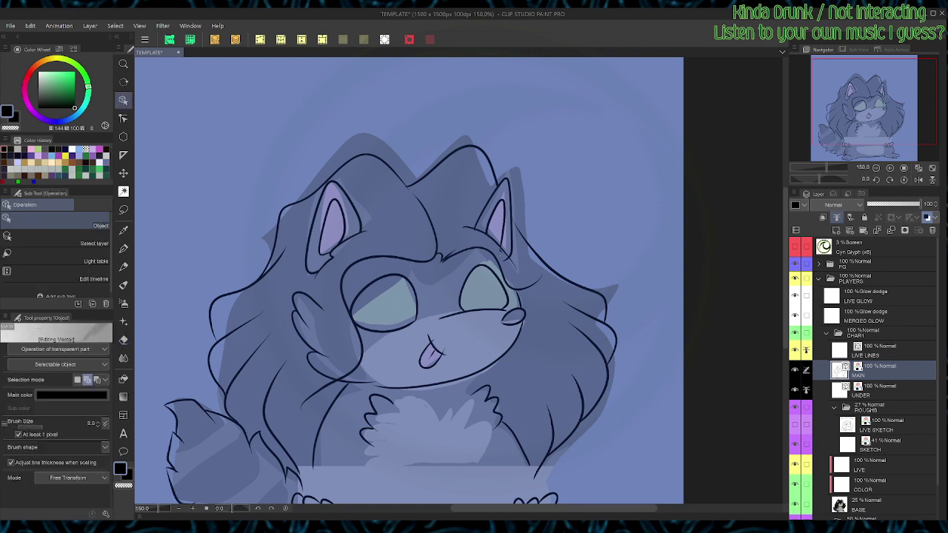
left_click(500, 251)
key("Delete")
key("e")
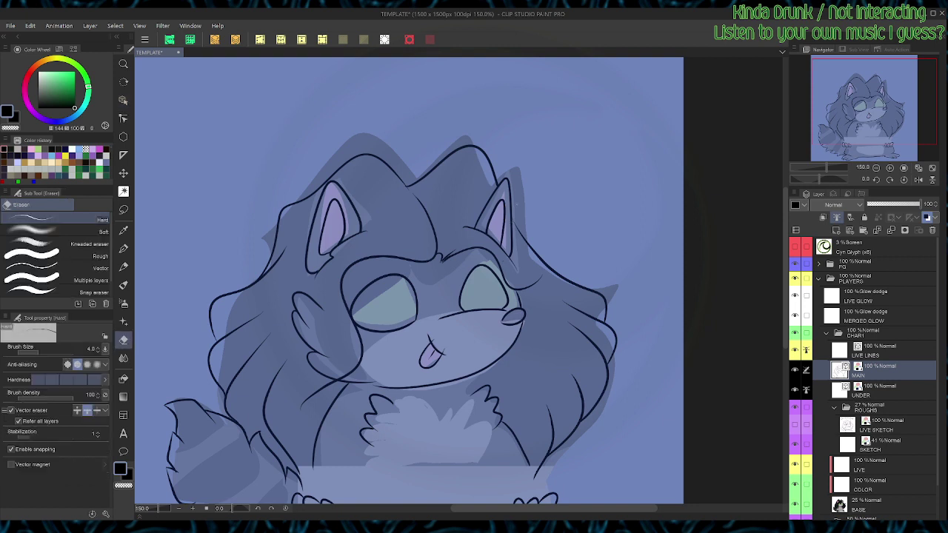
Step: Save the drawing
key("p")
key("space")
left_click_drag(518, 297, 545, 225)
key("o")
left_click(547, 241)
key("p")
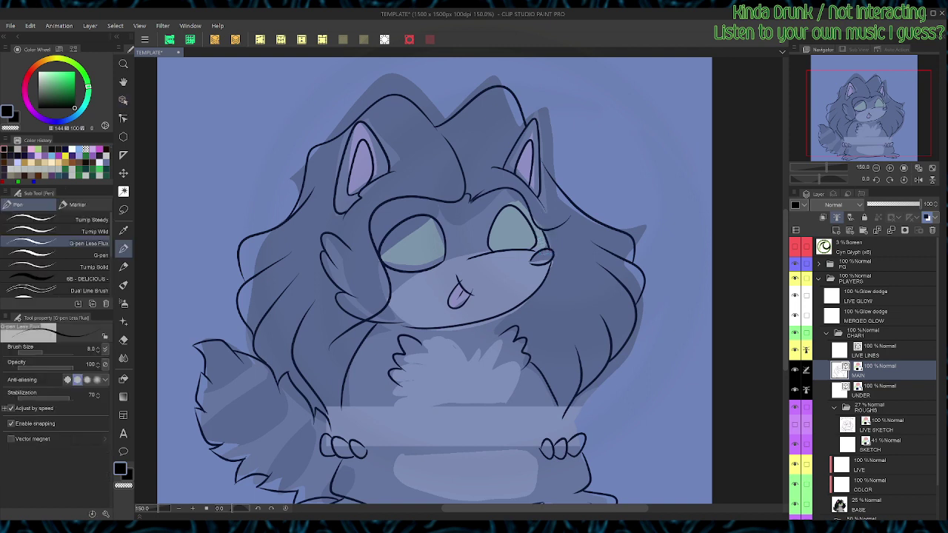
key("e")
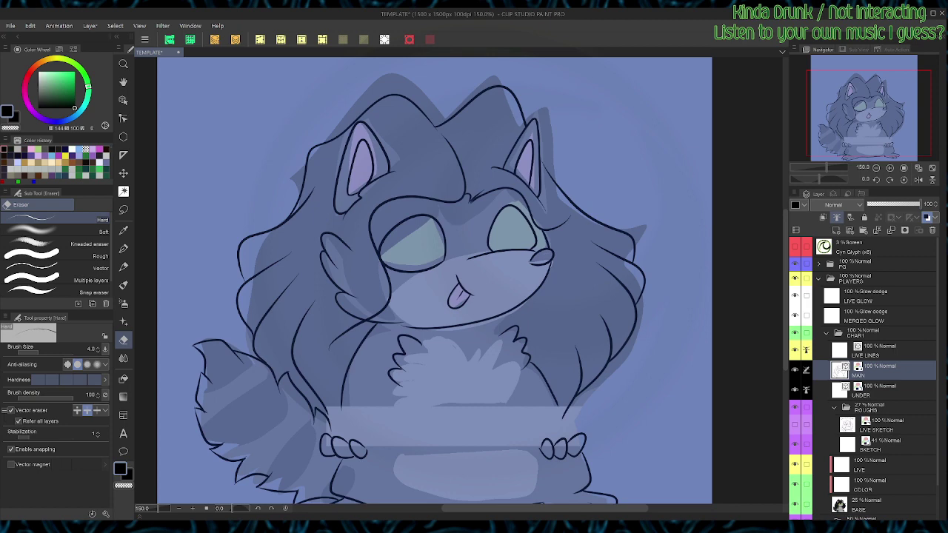
key("ctrl+s")
Step: Ink the box's bottom edge between the hands, along with its top edge and ends
key("space")
left_click_drag(444, 355, 471, 208)
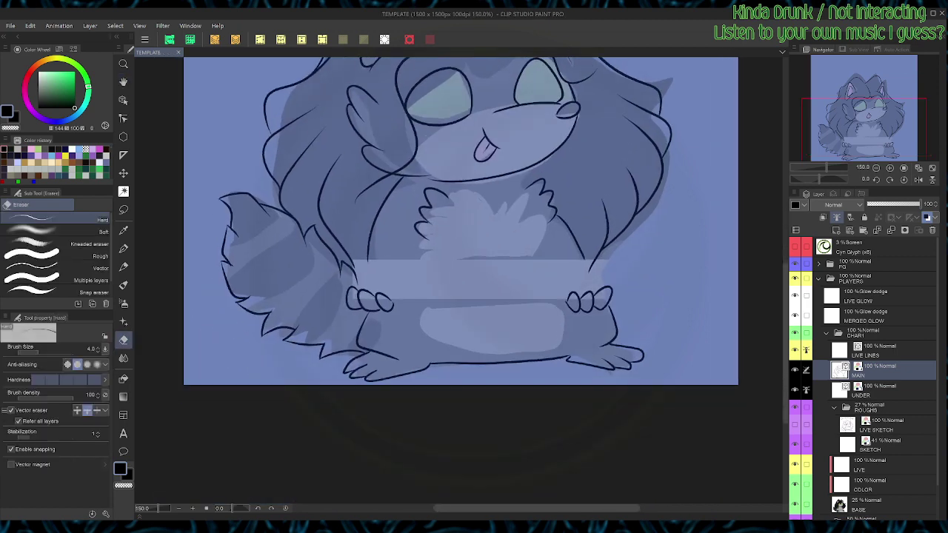
key("p")
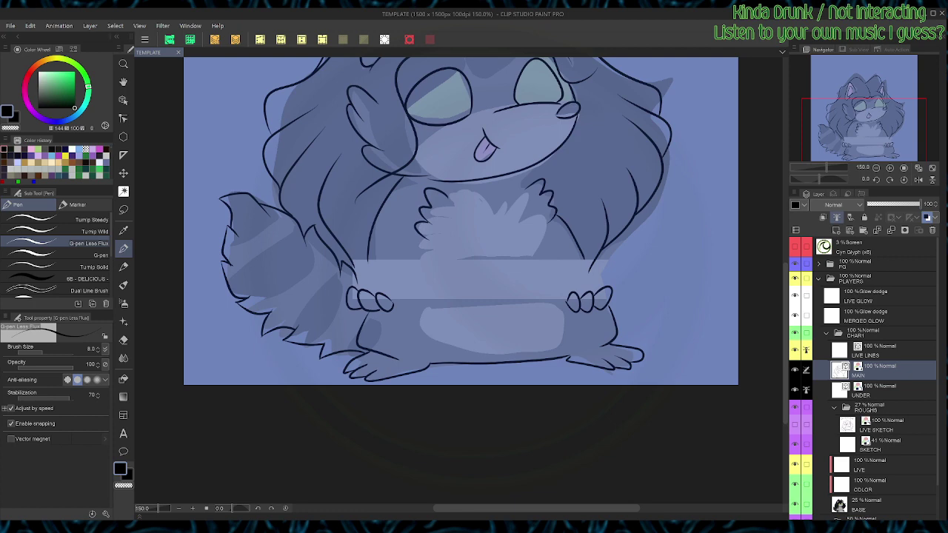
key("r")
left_click_drag(592, 355, 570, 177)
left_click_drag(459, 354, 510, 179)
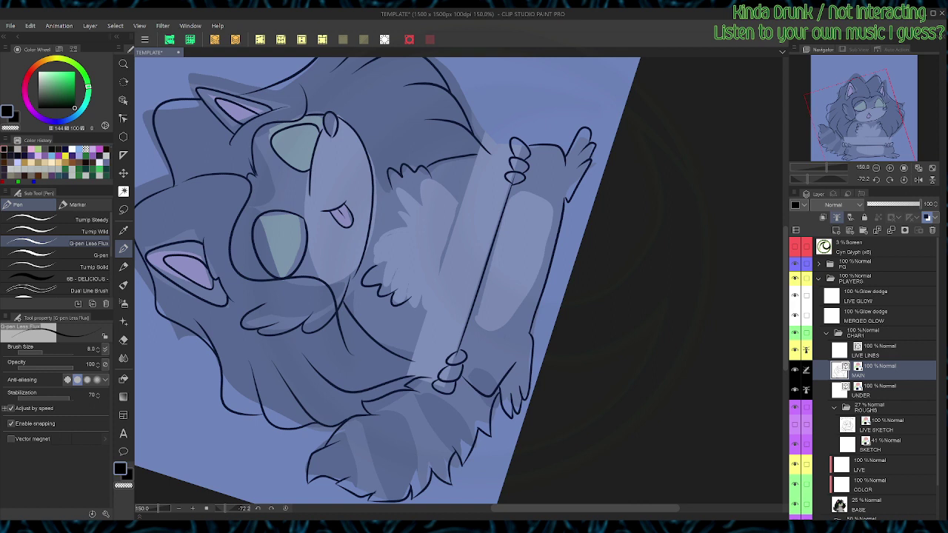
mouse_move(408, 373)
left_mouse_down()
mouse_move(486, 121)
mouse_move(522, 139)
left_mouse_up()
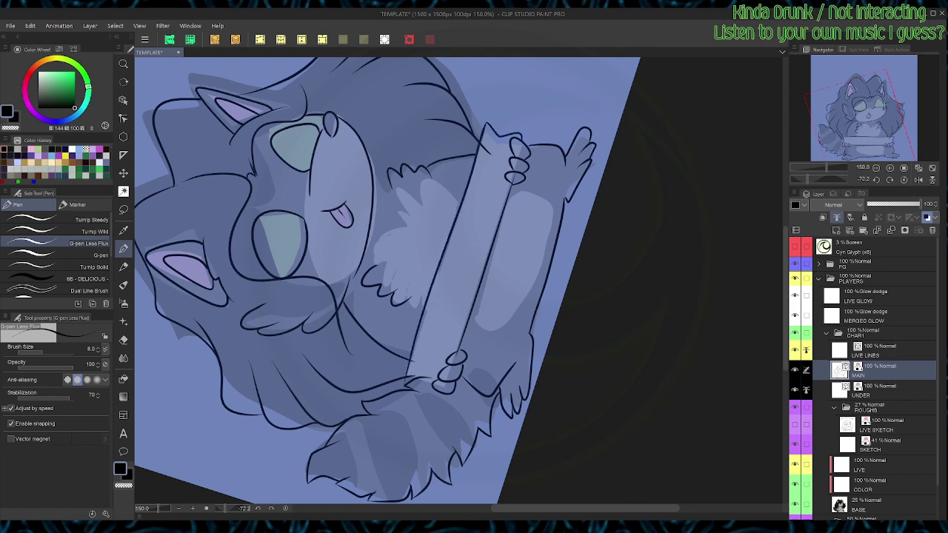
Step: Ink the box's left end beside the tail and erase the overlapping line ends at the fingers and the box's upper right edge
key("ctrl+at")
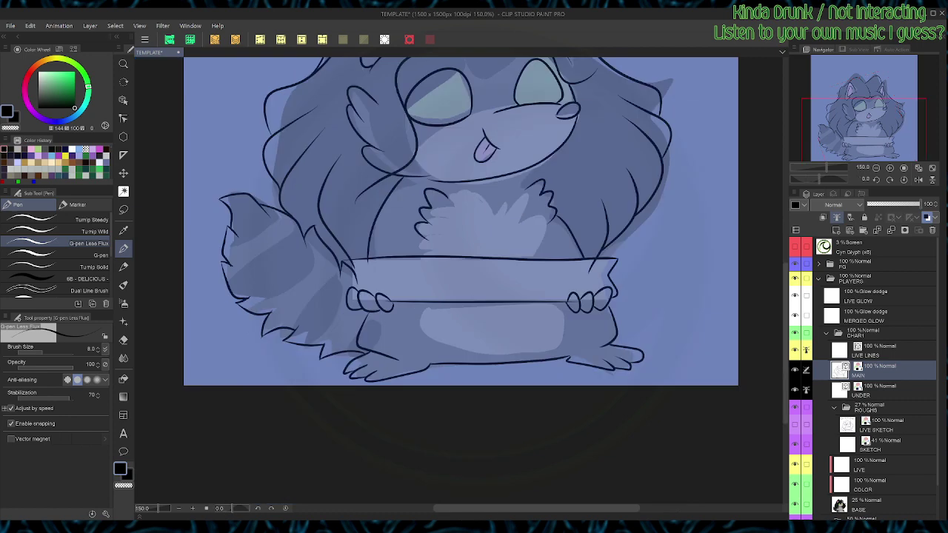
mouse_move(347, 300)
left_mouse_down()
mouse_move(337, 298)
mouse_move(350, 264)
left_mouse_up()
key("e")
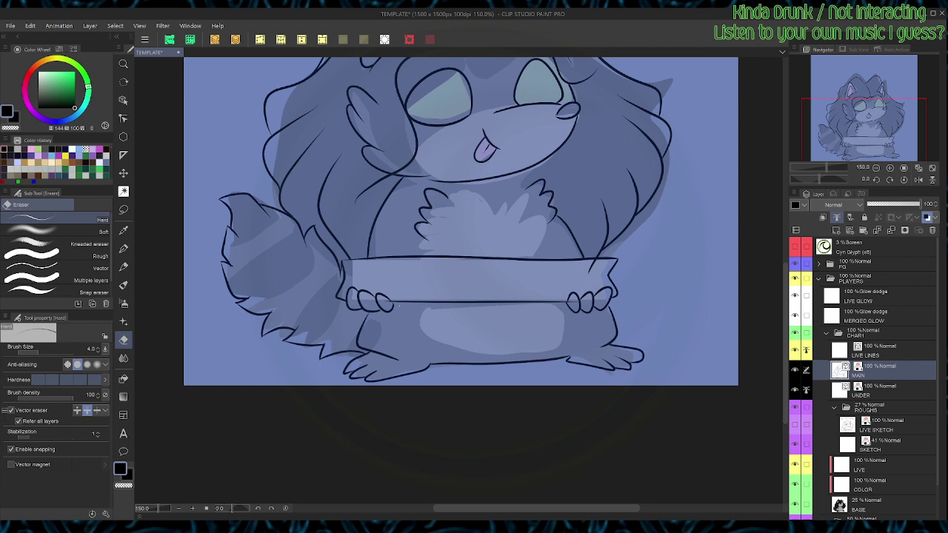
left_click_drag(378, 296, 393, 309)
key("ctrl+plus")
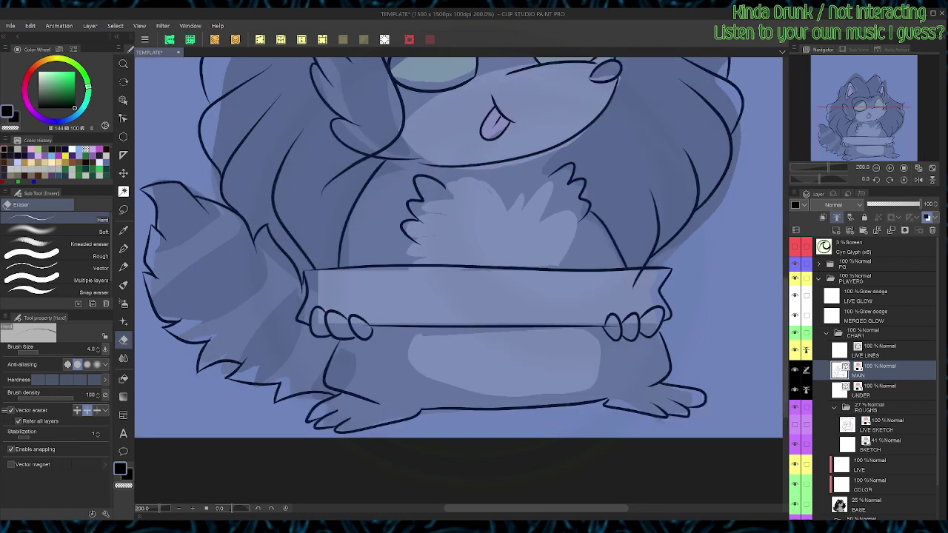
left_click_drag(643, 271, 634, 286)
Step: Touch up the body's right side line below the box and the left hand's middle finger stroke, and save the drawing
left_click_drag(665, 334, 665, 379)
key("ctrl+z")
key("o")
left_click(668, 353)
key("Delete")
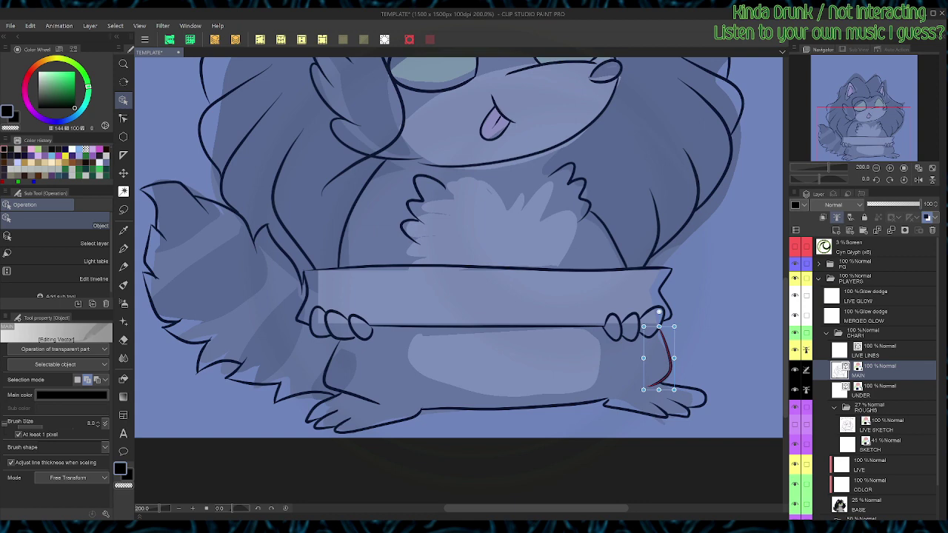
key("p")
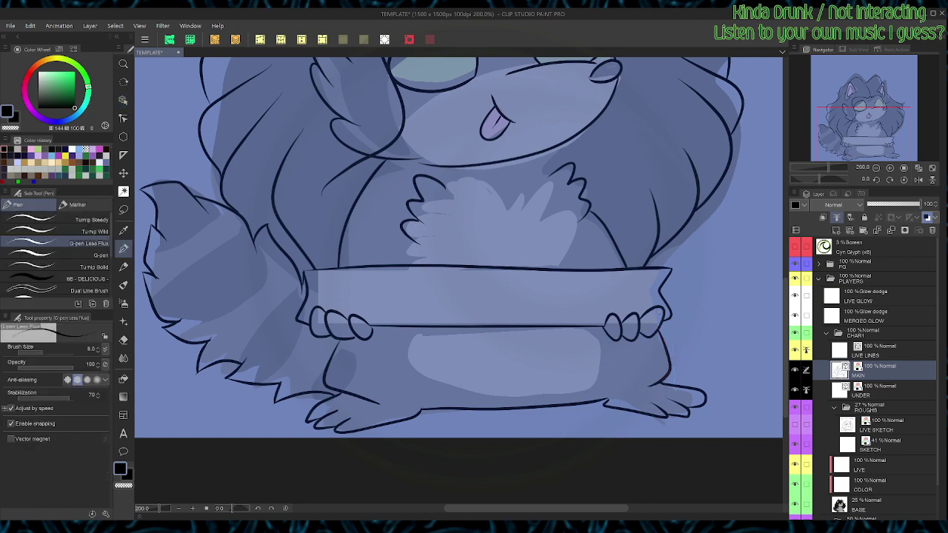
key("o")
left_click(338, 318)
key("Delete")
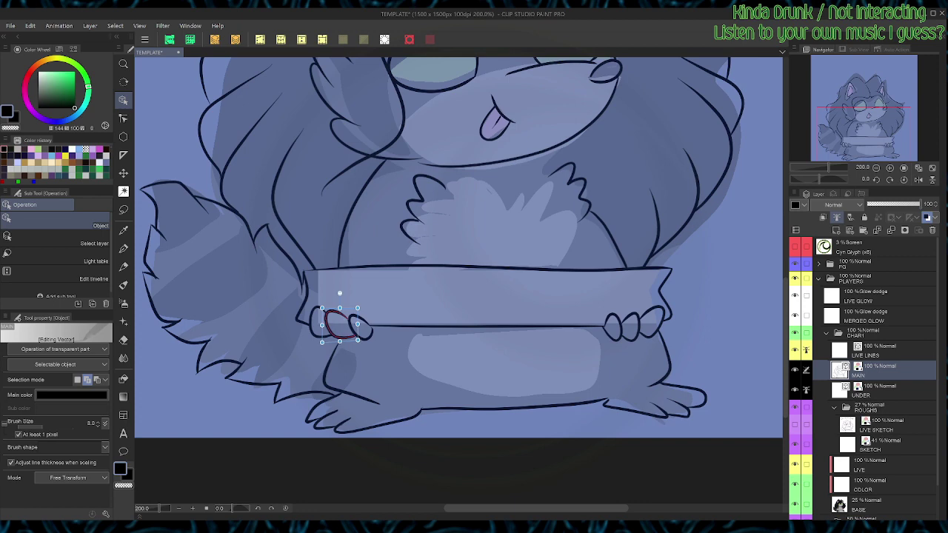
key("p")
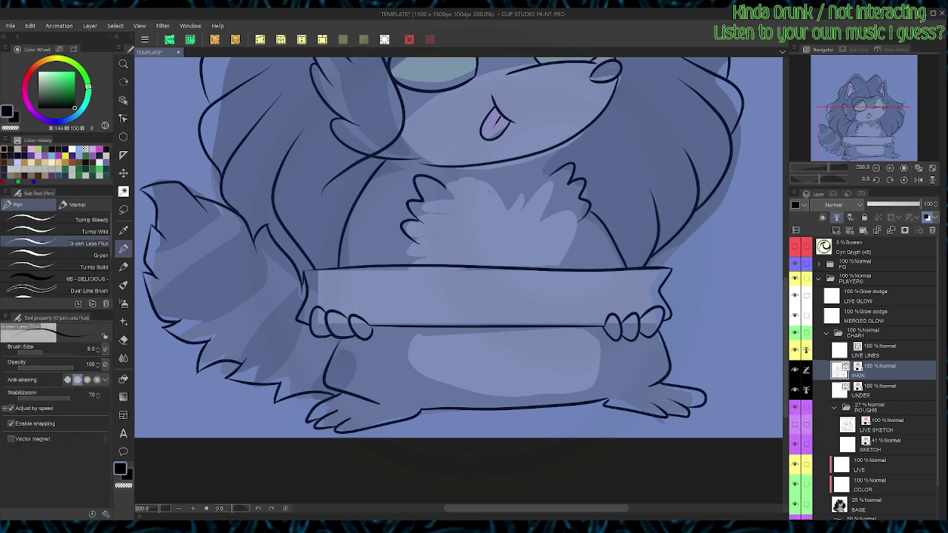
key("ctrl+s")
Step: Try to select the area around the character on the BASE layer with the Ref Outlines auto select
key("w")
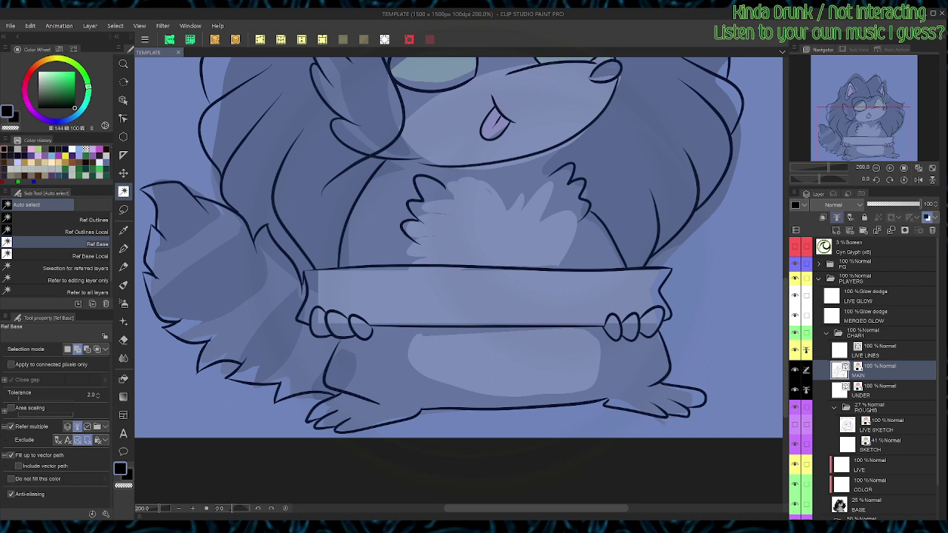
left_click(873, 505)
left_click(82, 219)
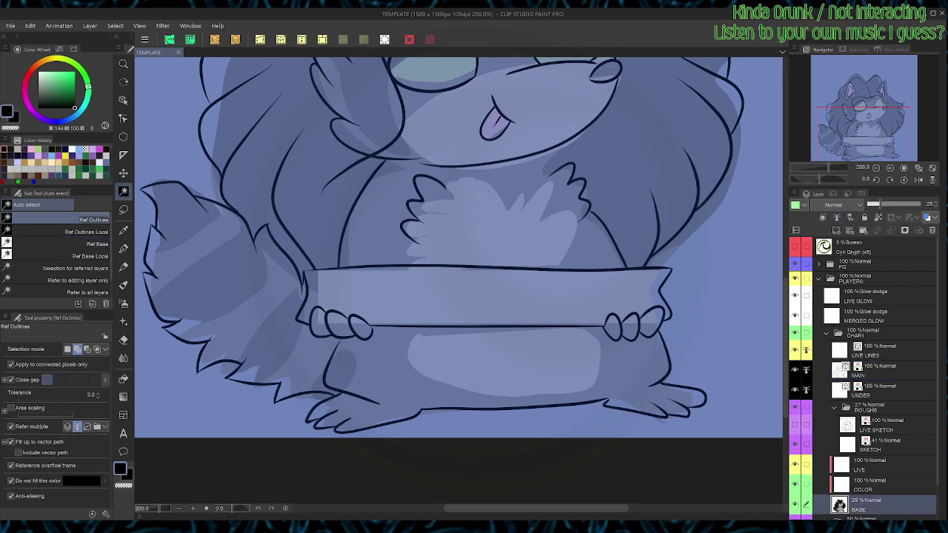
left_click(184, 392)
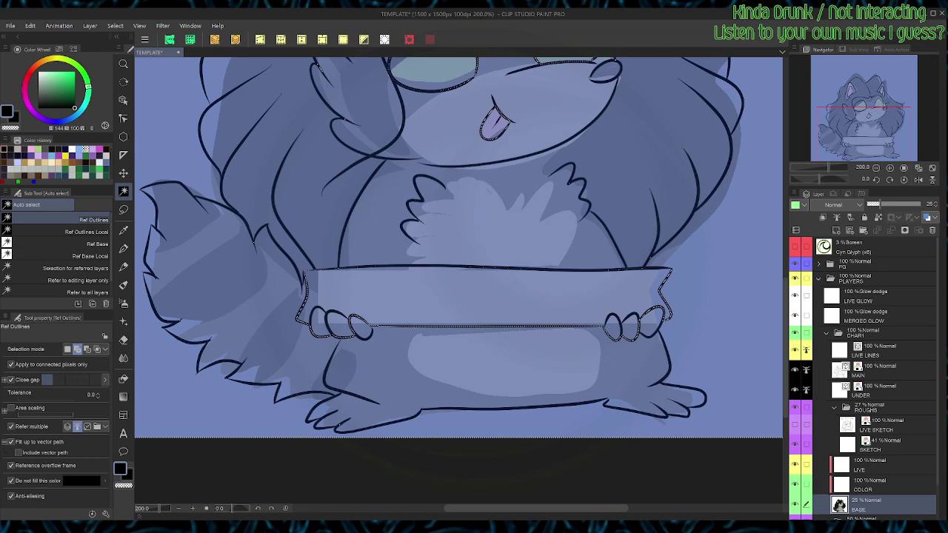
Step: Clear the selection and save the drawing as Gift_Hippi_PizzaBox
scroll(684, 269, "down", 1)
key("space")
left_click_drag(684, 270, 610, 409)
key("ctrl+d")
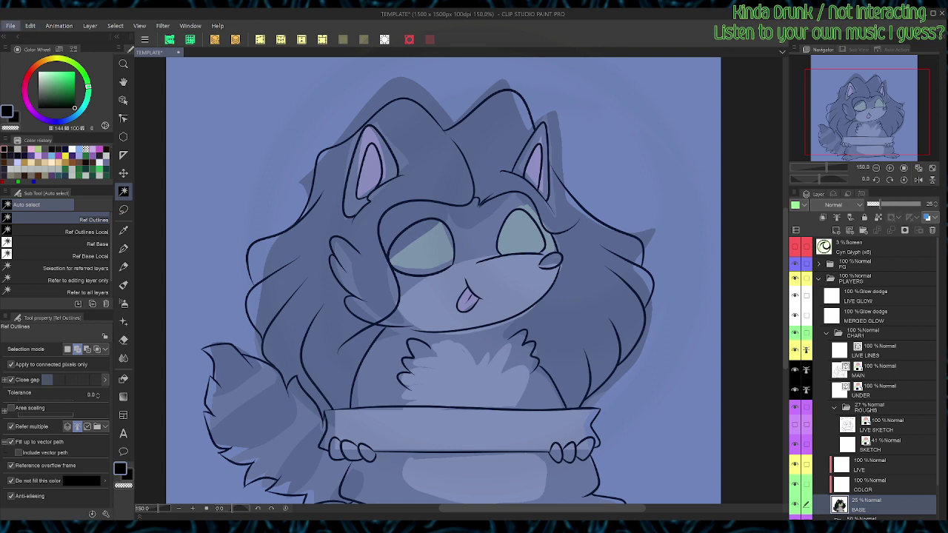
key("alt+Tab")
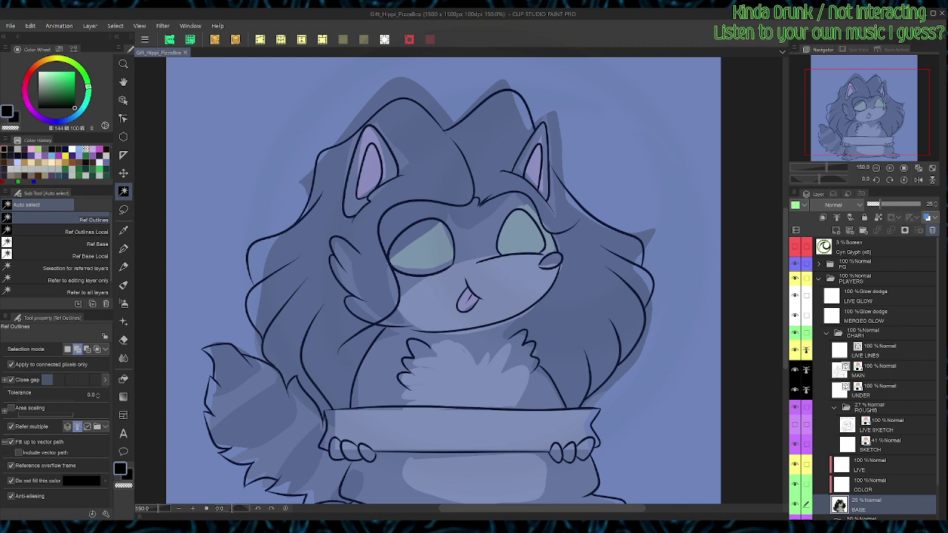
Step: Set the BASE layer to 76% opacity, raise the auto select's close-gap level, and clear the colour overflowing outside the outlines
left_click(920, 205)
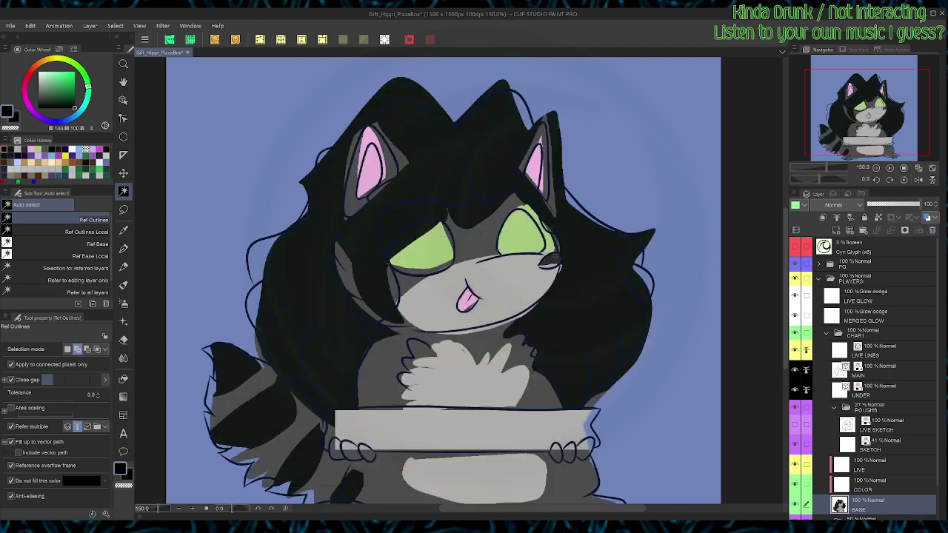
left_click(908, 204)
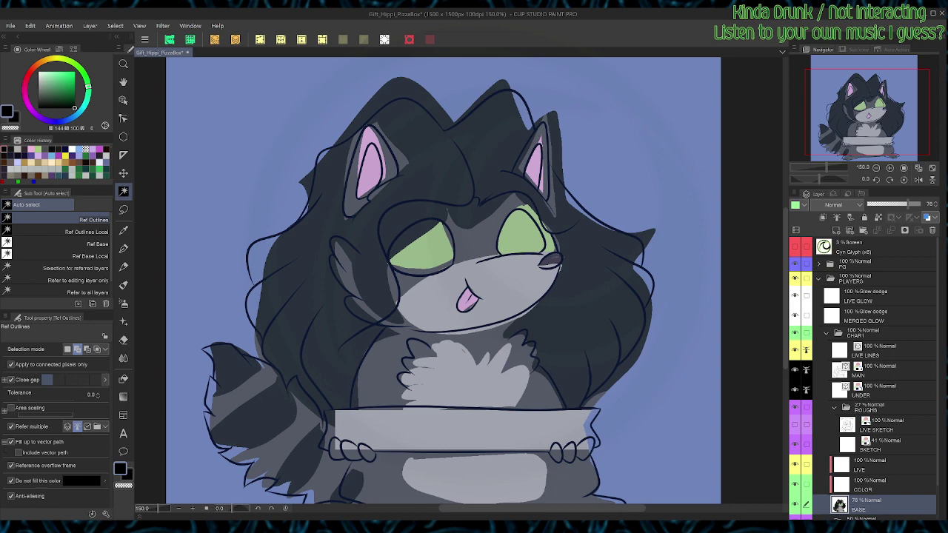
left_click(59, 380)
left_click(252, 141)
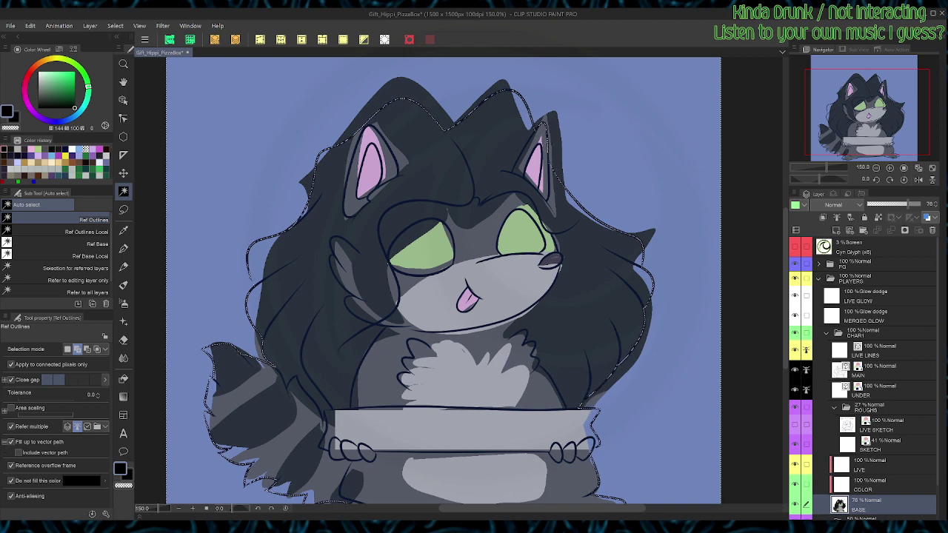
key("ctrl+d")
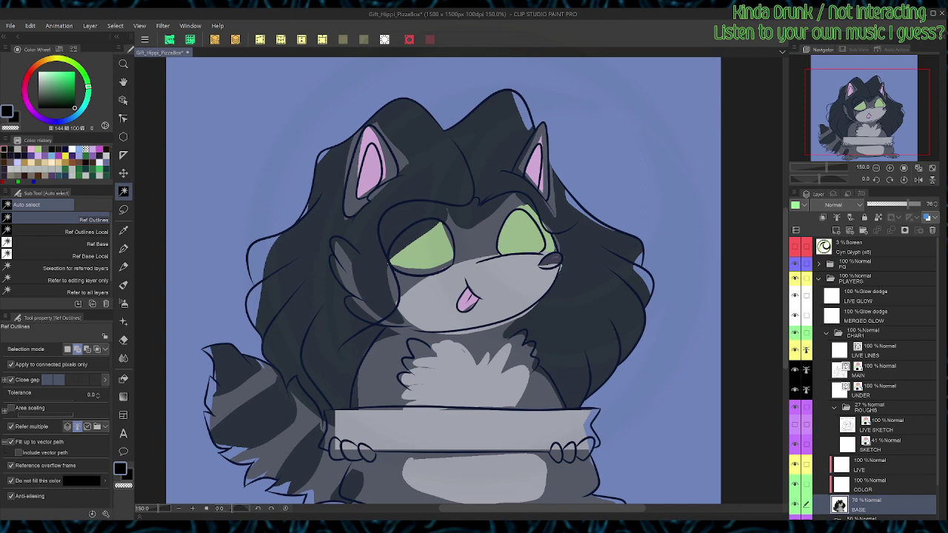
Step: Select the character's whole silhouette by inverting a selection of the background, and set the BASE layer to 100% opacity
left_click(311, 92)
left_click(363, 40)
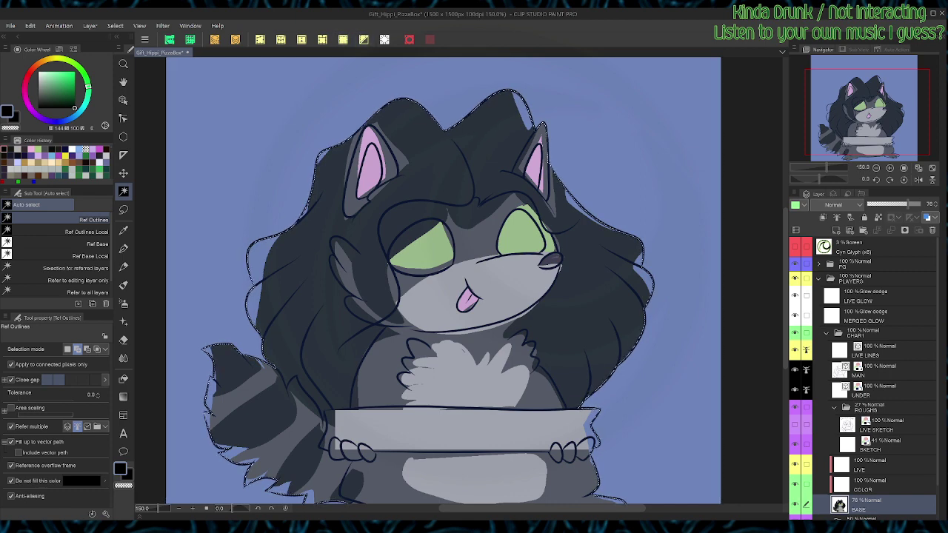
key("space")
left_click_drag(444, 311, 429, 215)
left_click(920, 204)
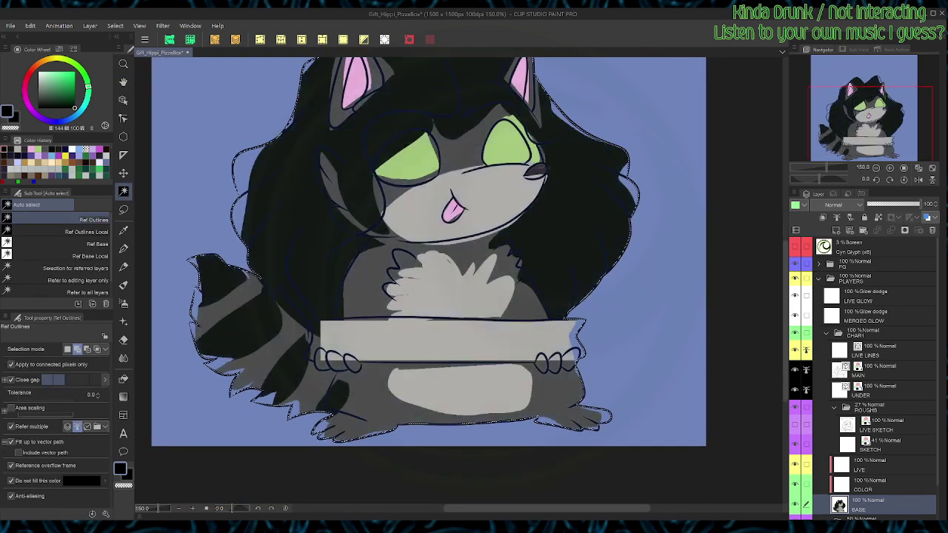
Step: Add a new layer and place it directly beneath the BASE layer
left_click(836, 231)
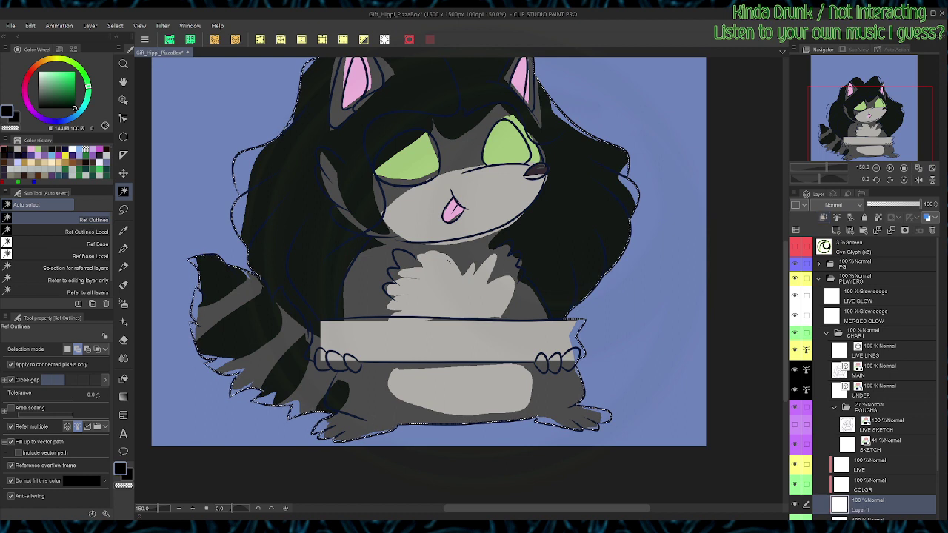
scroll(854, 504, "down", 1)
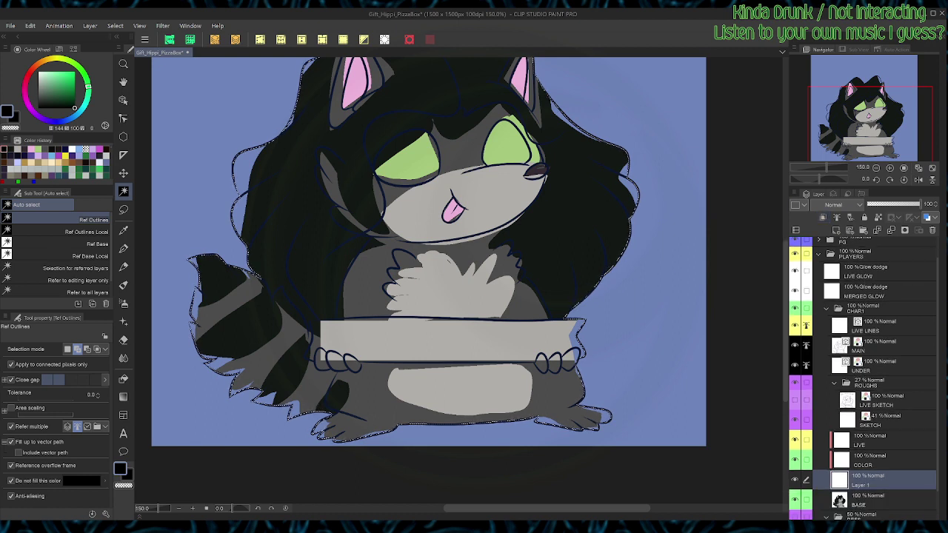
left_click_drag(873, 480, 875, 508)
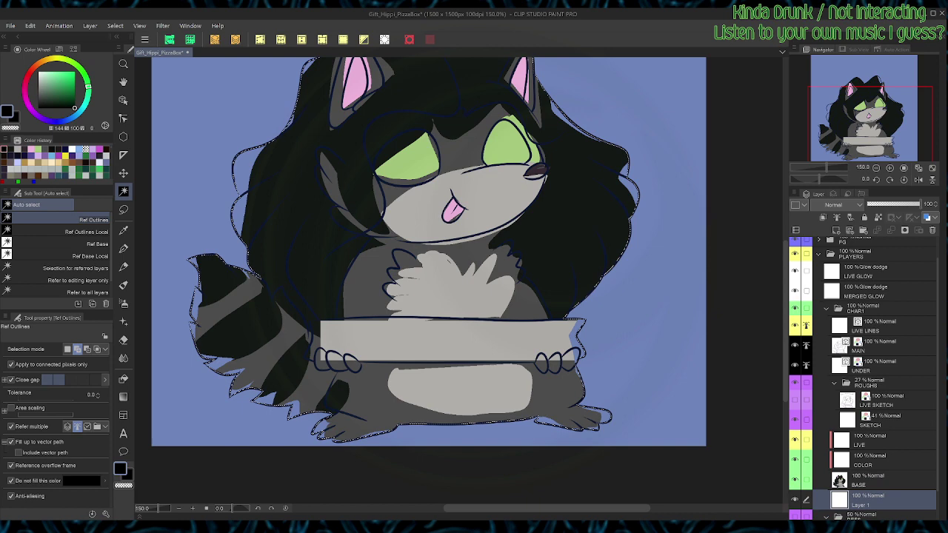
Step: Fill the selected silhouette on the new layer with the body's dark grey and deselect
left_click(552, 389, "alt")
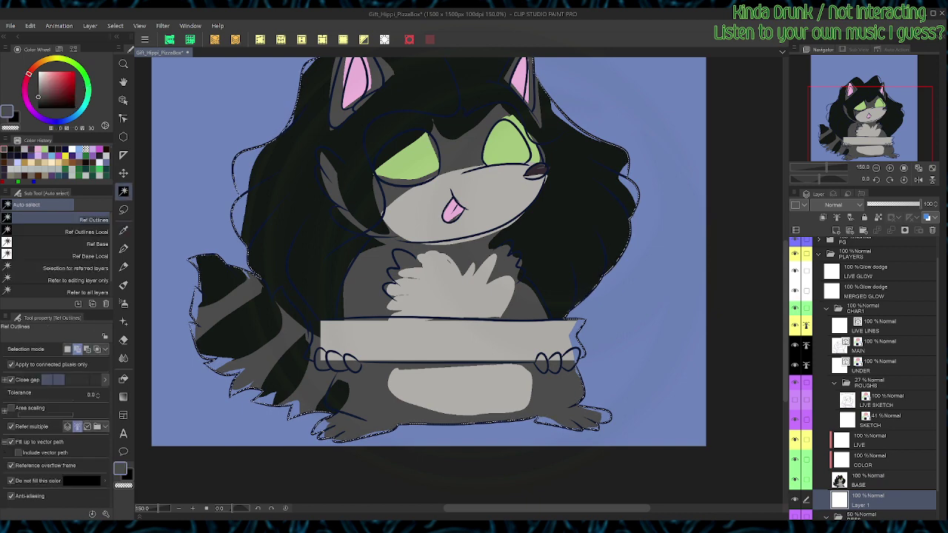
key("g")
key("alt+Delete")
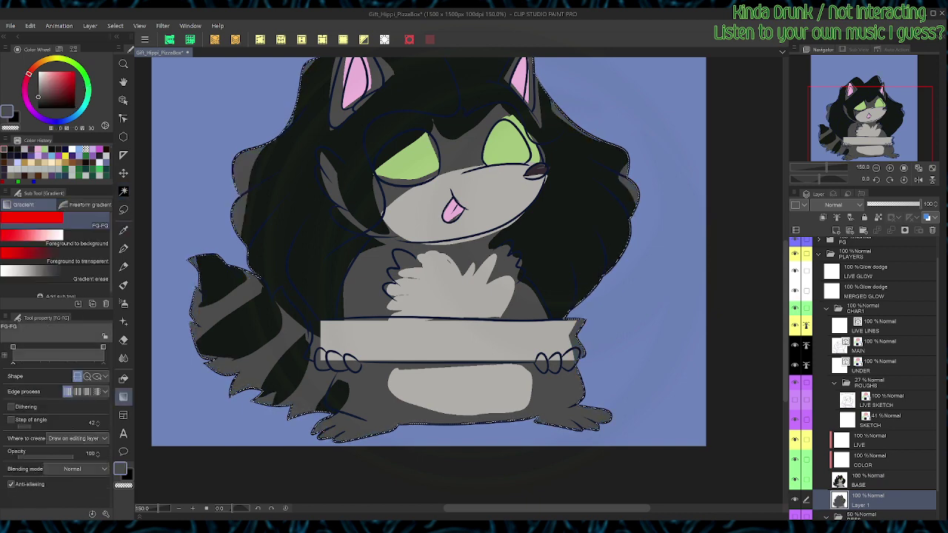
key("w")
key("ctrl+d")
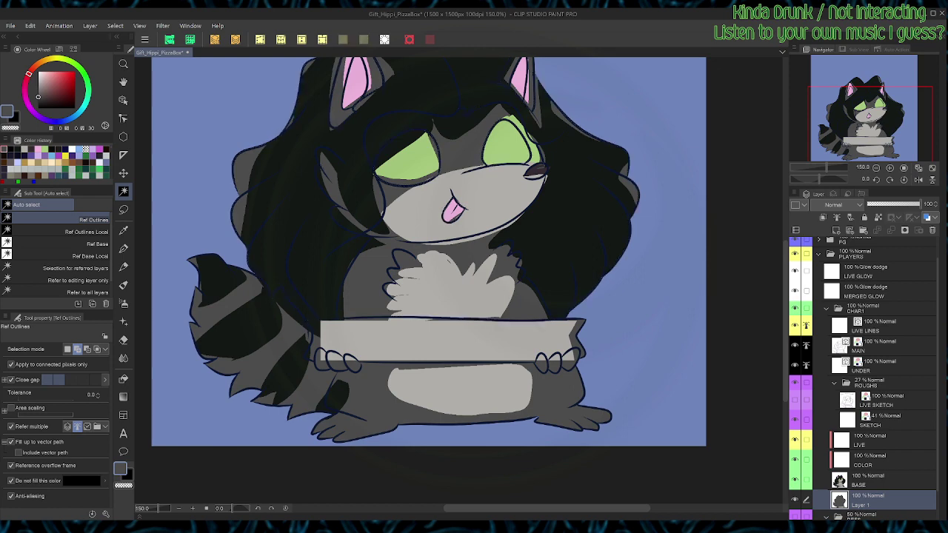
Step: Lower the BASE layer to 28% opacity and return to the MAIN line layer with the pen set to dark navy
left_click(874, 480)
left_click(882, 204)
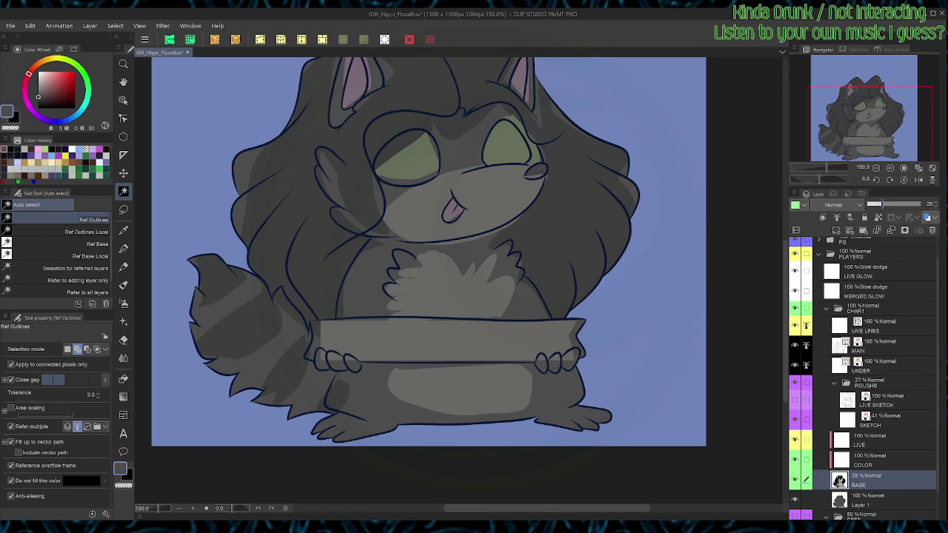
left_click(874, 346)
key("p")
left_click(38, 108)
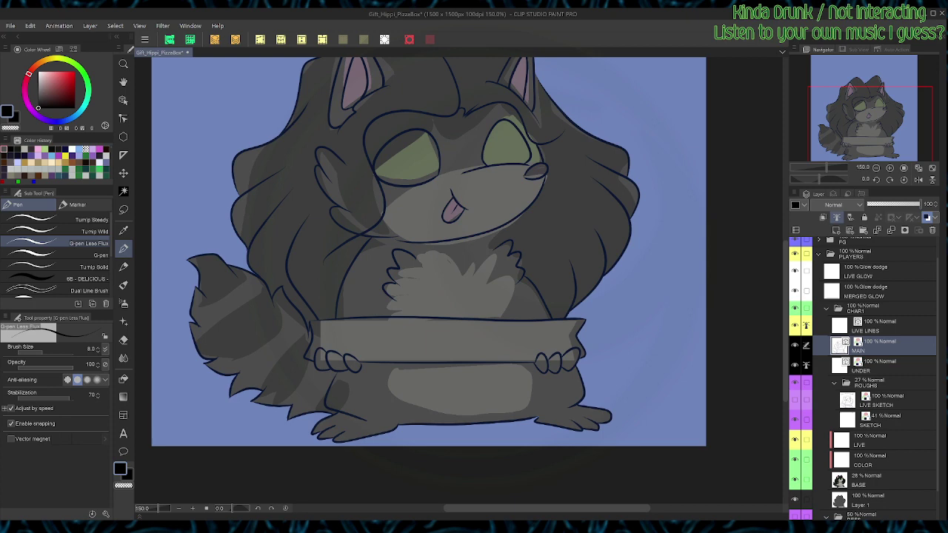
Step: Rework the short neck line joining the chin to the right chest fur, and select the jaw stroke to check it
key("o")
left_click(494, 237)
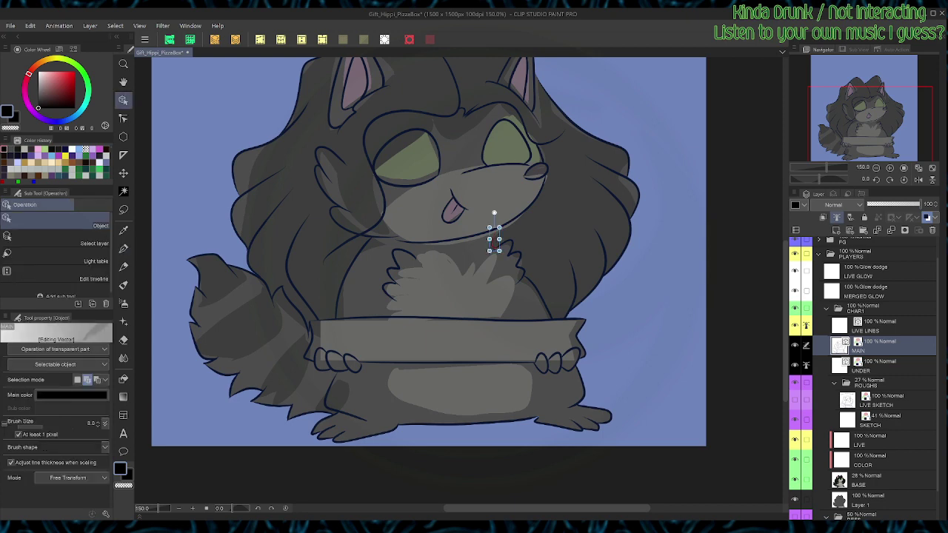
key("p")
key("r")
left_click_drag(518, 326, 519, 237)
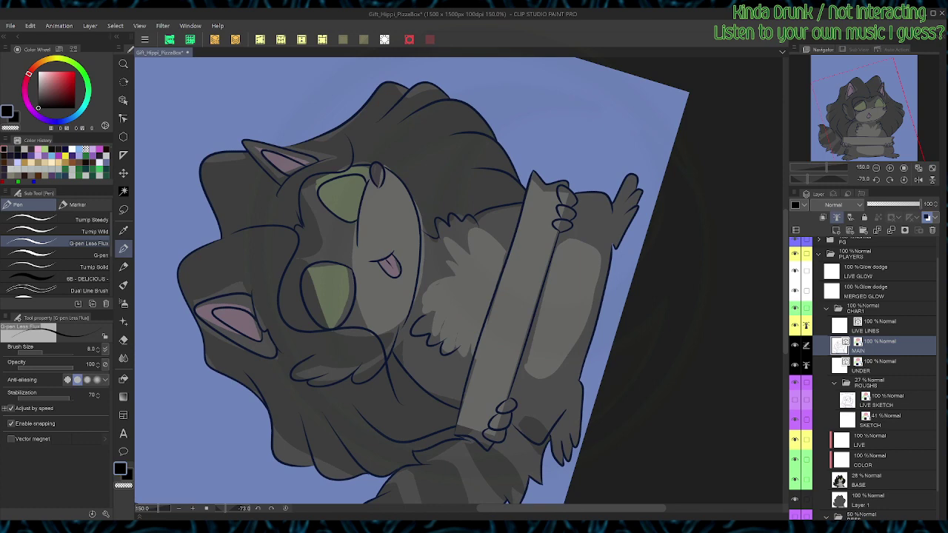
key("ctrl+@")
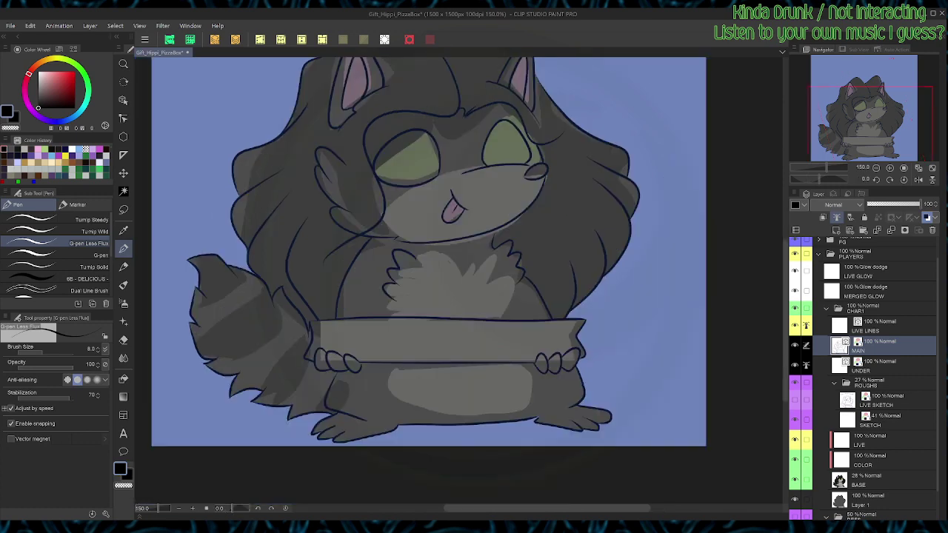
scroll(356, 391, "up", 1)
key("o")
left_click(513, 183)
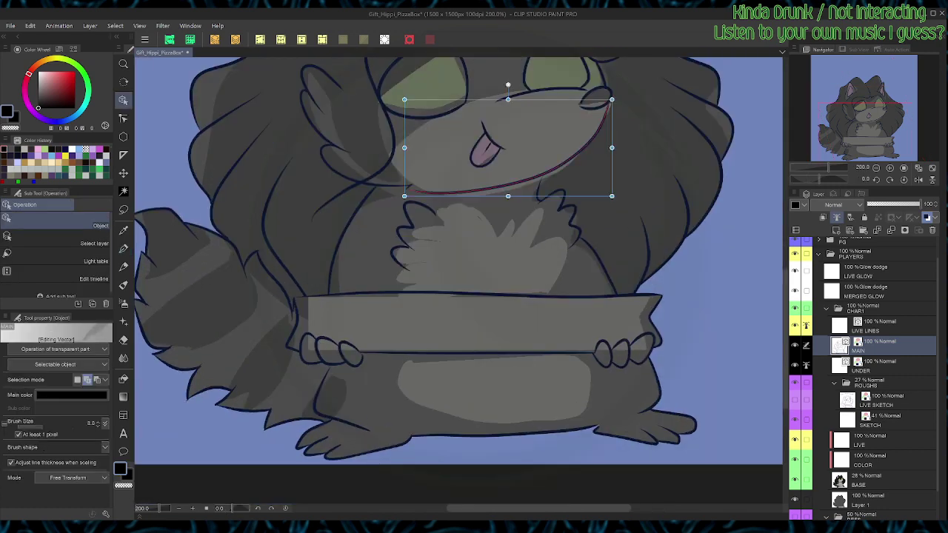
key("p")
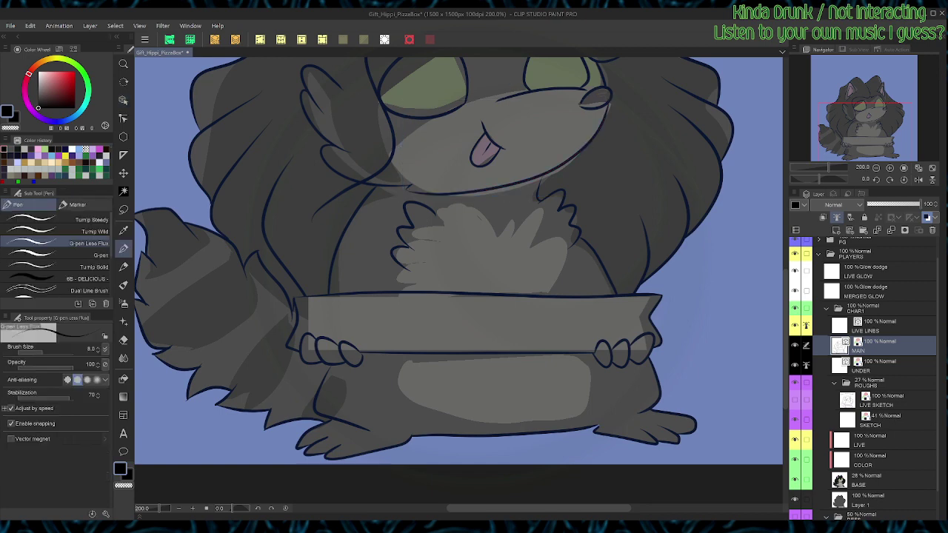
Step: Sample the box's light grey from the BASE layer at 100% opacity and set the layer to 27%
left_click(875, 480)
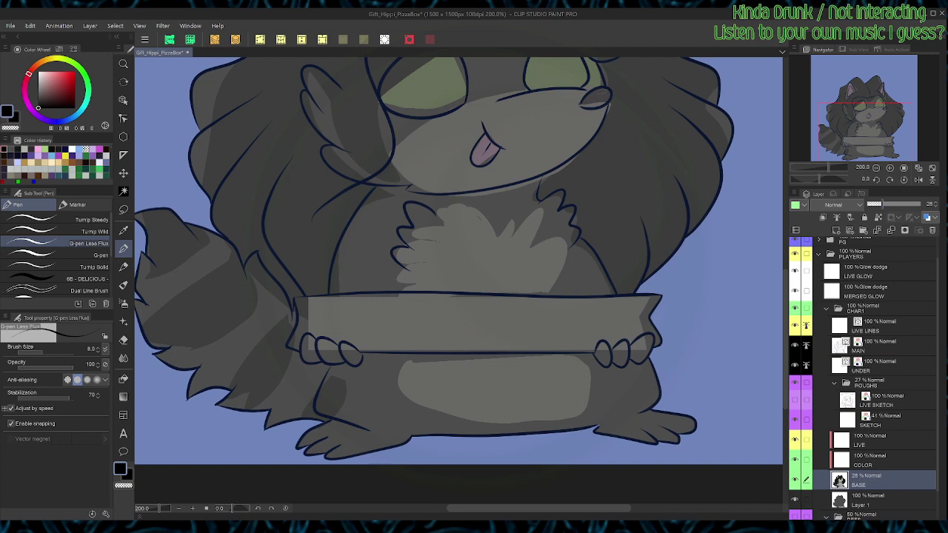
left_click(919, 203)
left_click(325, 320, "alt")
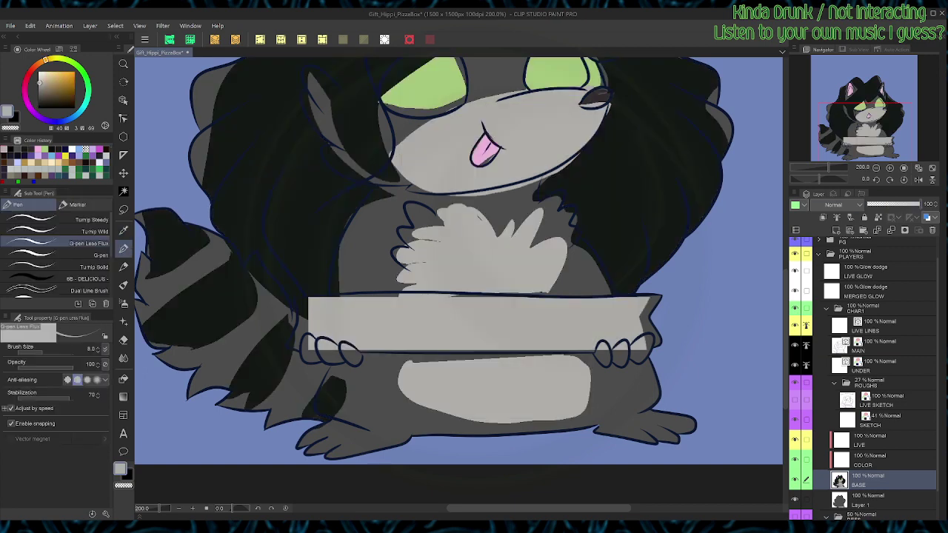
left_click(881, 204)
Step: Outline the belly patch below the box in light grey on the UNDER layer
left_click(879, 365)
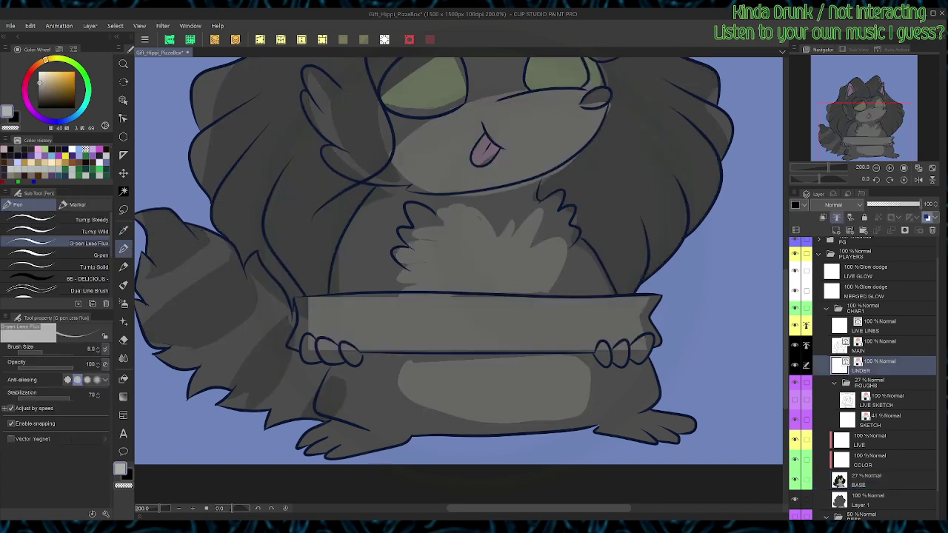
mouse_move(410, 340)
left_mouse_down()
mouse_move(392, 382)
mouse_move(411, 403)
mouse_move(496, 420)
mouse_move(554, 414)
mouse_move(577, 379)
mouse_move(585, 390)
mouse_move(584, 377)
mouse_move(592, 388)
mouse_move(597, 360)
left_mouse_up()
left_click_drag(554, 295, 571, 250)
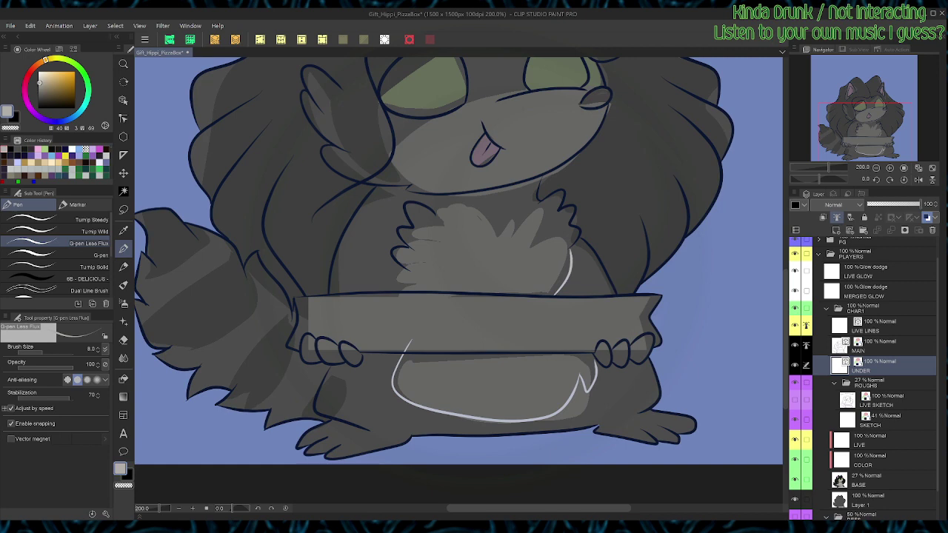
left_click_drag(399, 289, 410, 272)
mouse_move(442, 218)
left_mouse_down()
mouse_move(437, 210)
mouse_move(466, 201)
mouse_move(491, 238)
mouse_move(498, 217)
mouse_move(523, 230)
mouse_move(521, 249)
mouse_move(535, 219)
mouse_move(562, 227)
mouse_move(568, 251)
left_mouse_up()
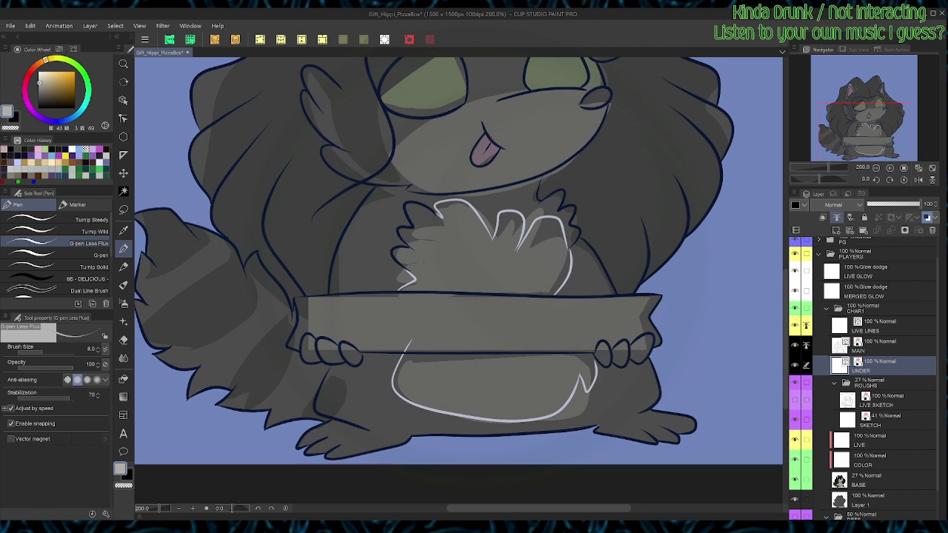
key("ctrl+z")
key("ctrl+z")
key("ctrl+z")
key("ctrl+z")
key("ctrl+z")
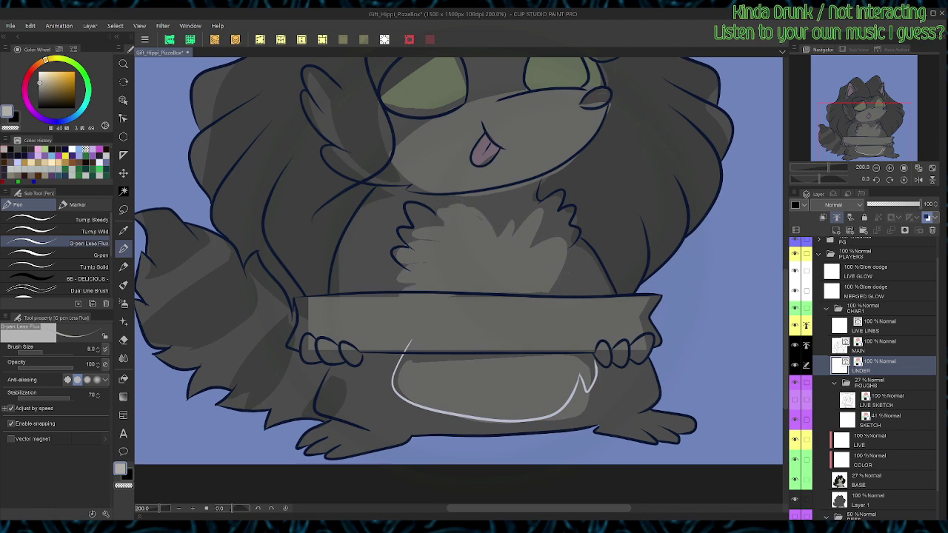
Step: Outline the scalloped chest fluff above the box and the upper edge of the muzzle in light grey
mouse_move(413, 289)
left_mouse_down()
mouse_move(409, 270)
mouse_move(408, 242)
mouse_move(415, 256)
mouse_move(435, 242)
mouse_move(431, 226)
mouse_move(450, 226)
mouse_move(449, 213)
mouse_move(467, 201)
mouse_move(496, 219)
mouse_move(503, 238)
mouse_move(510, 215)
mouse_move(523, 213)
mouse_move(526, 236)
mouse_move(541, 217)
mouse_move(560, 225)
mouse_move(574, 268)
mouse_move(557, 294)
left_mouse_up()
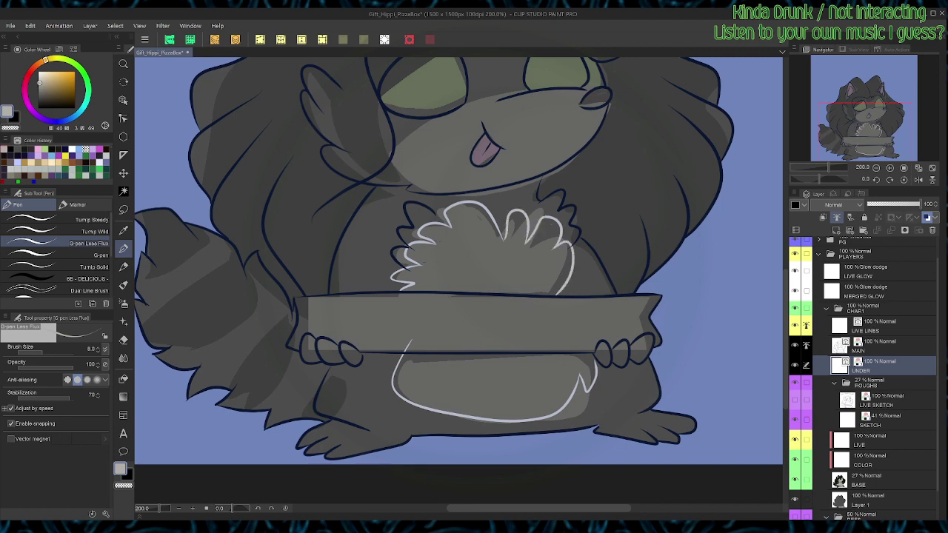
left_click_drag(474, 259, 478, 375)
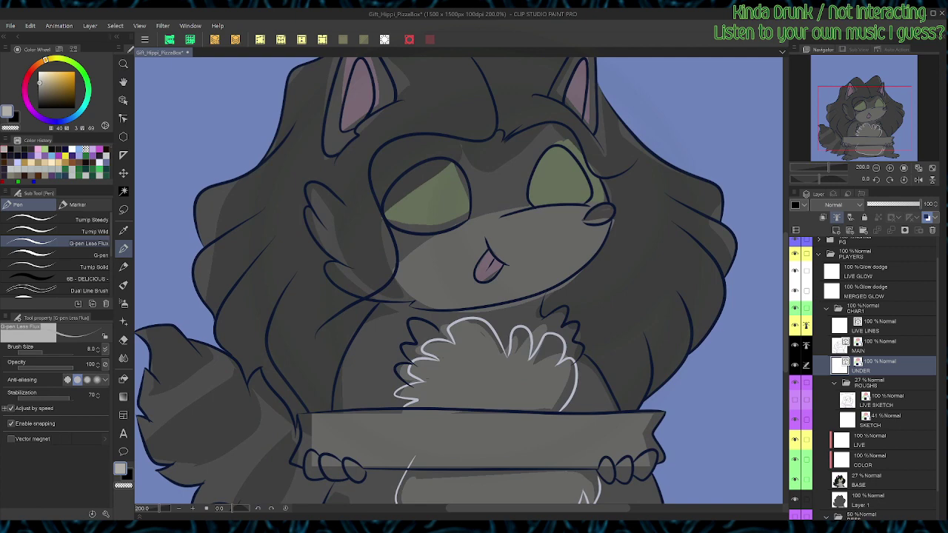
mouse_move(408, 301)
left_mouse_down()
mouse_move(394, 268)
mouse_move(505, 209)
mouse_move(598, 205)
left_mouse_up()
Step: Fill the muzzle, chest fluff and belly patch with light grey on Layer 1 and deselect
key("w")
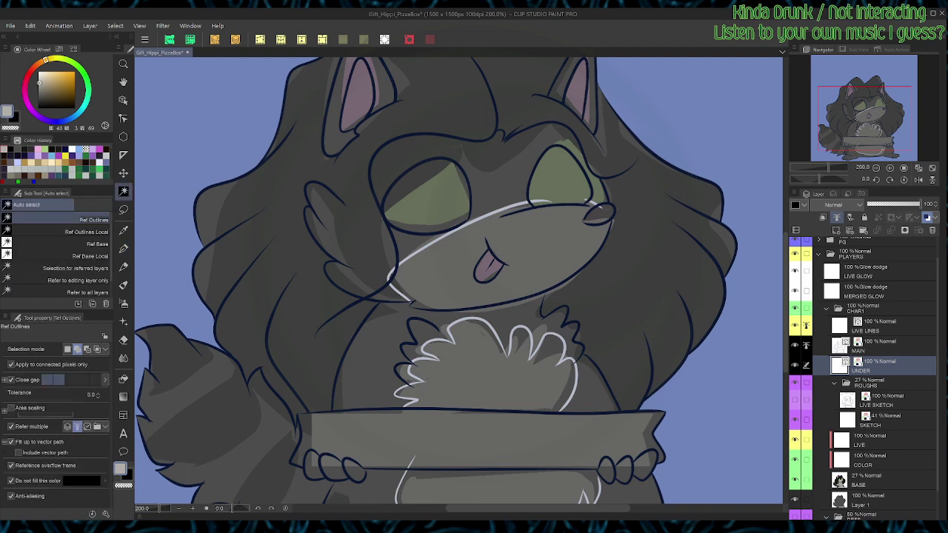
left_click(878, 500)
left_click(452, 266)
left_click(489, 377)
key("space")
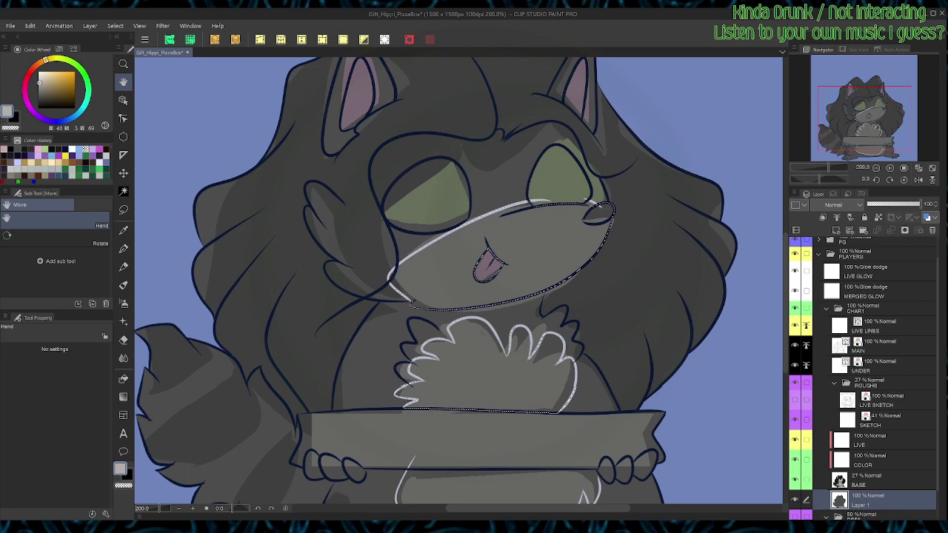
left_click_drag(459, 333, 468, 211)
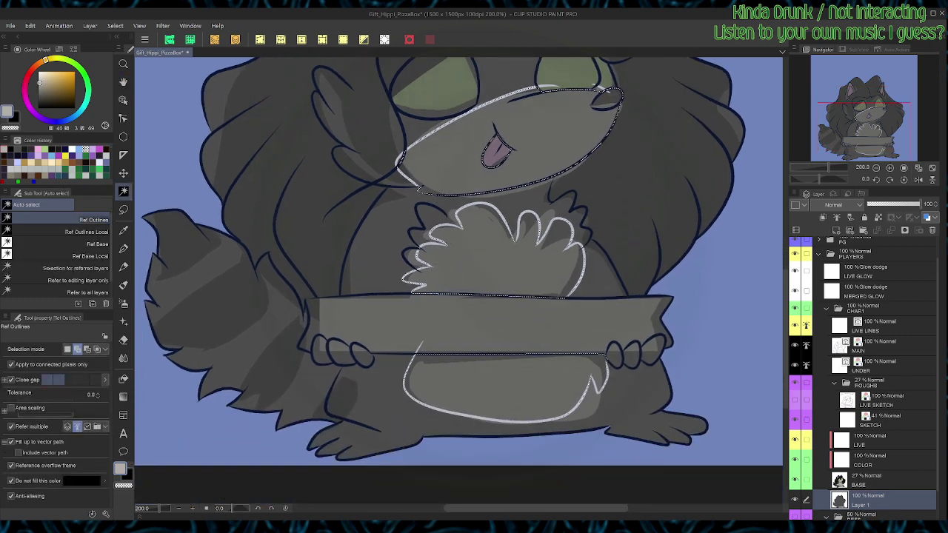
key("alt+BackSpace")
key("ctrl+d")
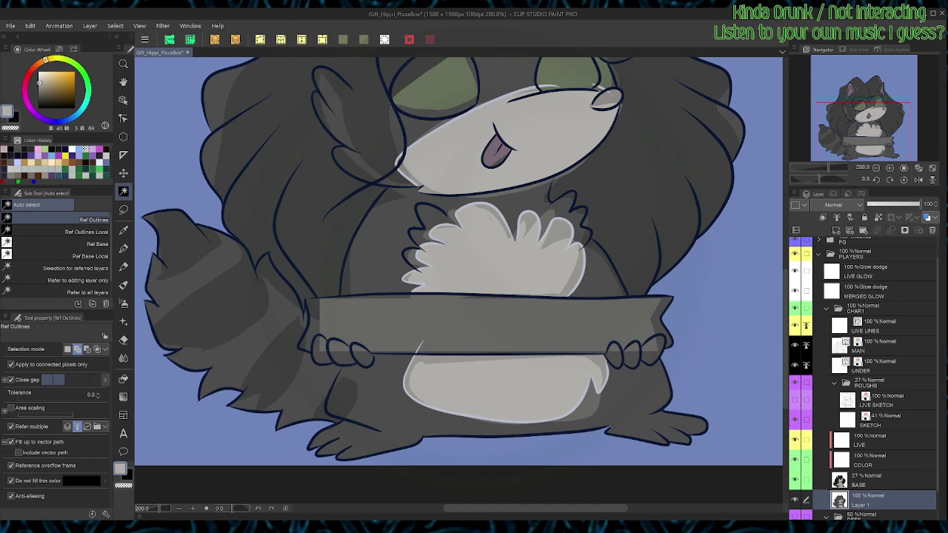
Step: Sample the hair's near-black from the BASE layer at 100% opacity and set the layer to 37%
left_click(881, 480)
left_click_drag(882, 203, 920, 203)
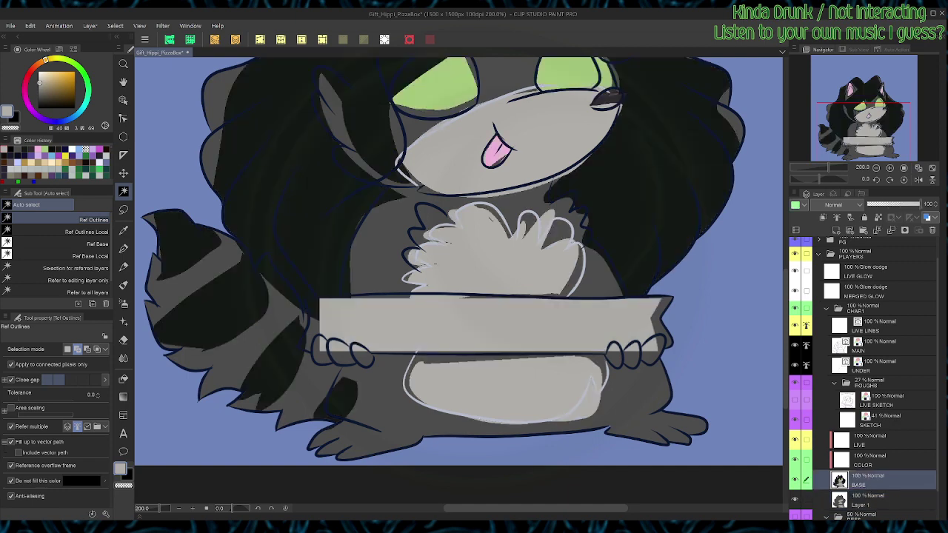
left_click(266, 162, "alt")
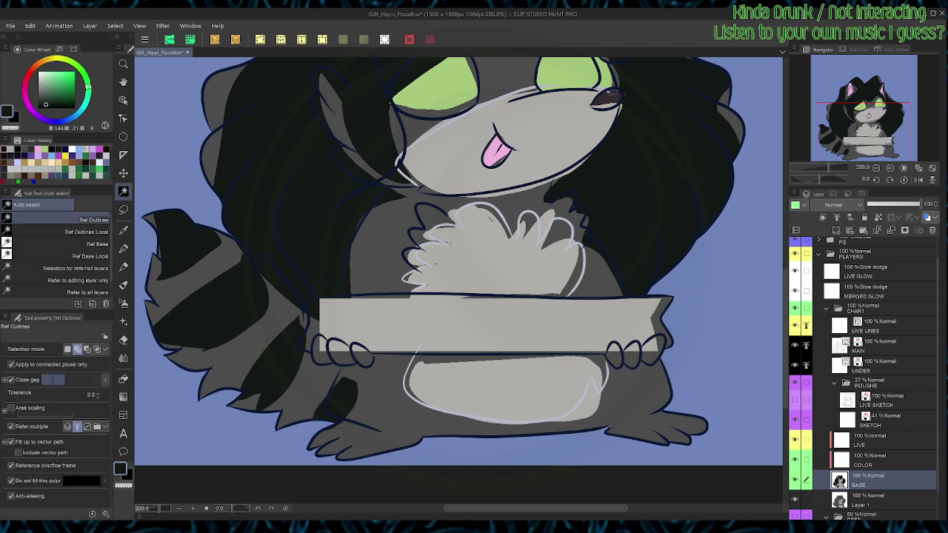
left_click(887, 204)
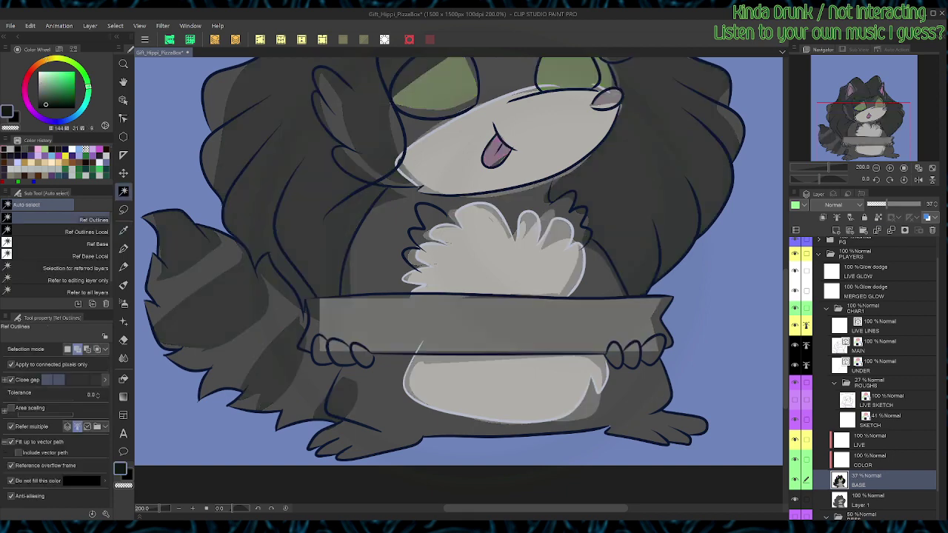
Step: Outline the jagged edges of the tail stripes with the pen on the UNDER layer
left_click(881, 366)
key("p")
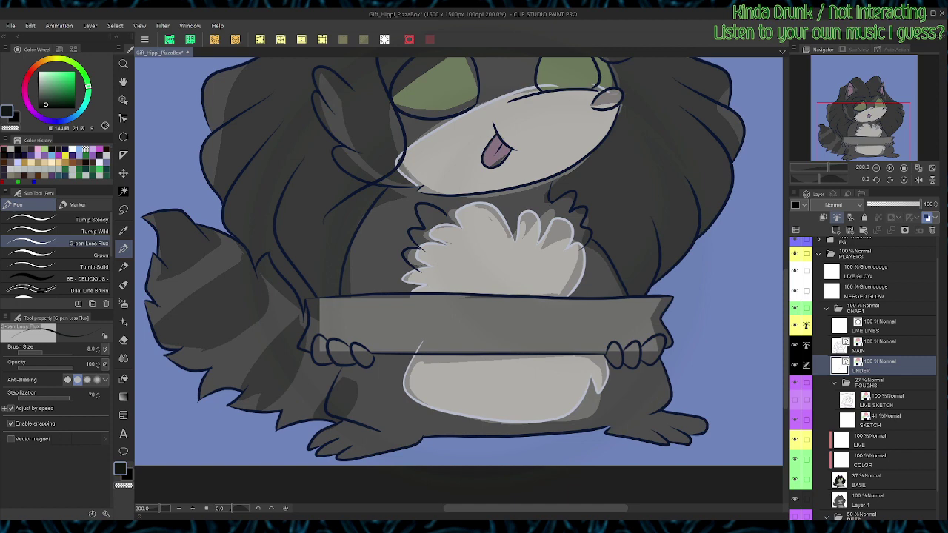
left_click_drag(152, 283, 206, 261)
left_click_drag(176, 305, 238, 262)
key("ctrl+z")
key("ctrl+z")
left_click_drag(151, 282, 213, 253)
mouse_move(188, 366)
left_mouse_down()
mouse_move(242, 342)
mouse_move(287, 303)
left_mouse_up()
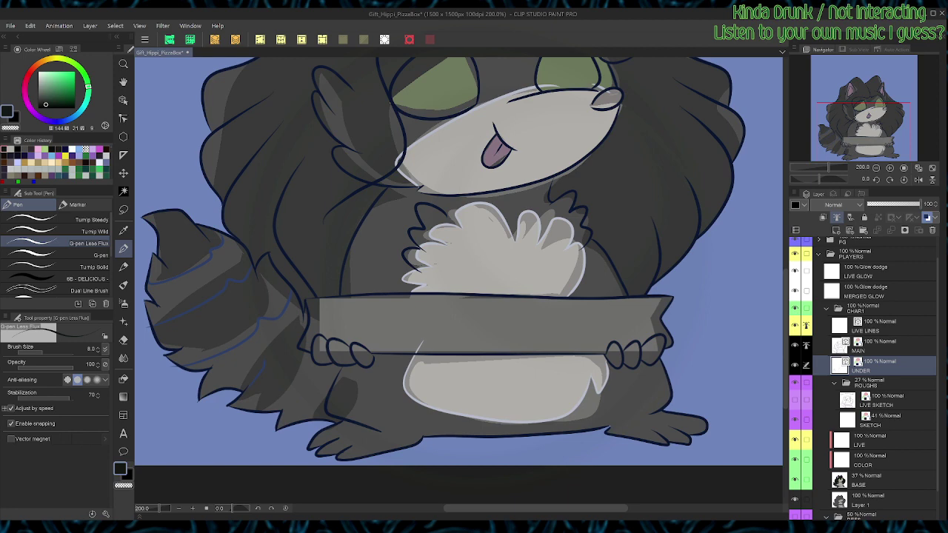
left_click_drag(292, 395, 324, 367)
Step: Draw short lines separating both feet from the body and mark the inner edge of the cheek fur
left_click_drag(607, 296, 462, 133)
left_click_drag(510, 222, 417, 322)
left_click_drag(520, 405, 519, 435)
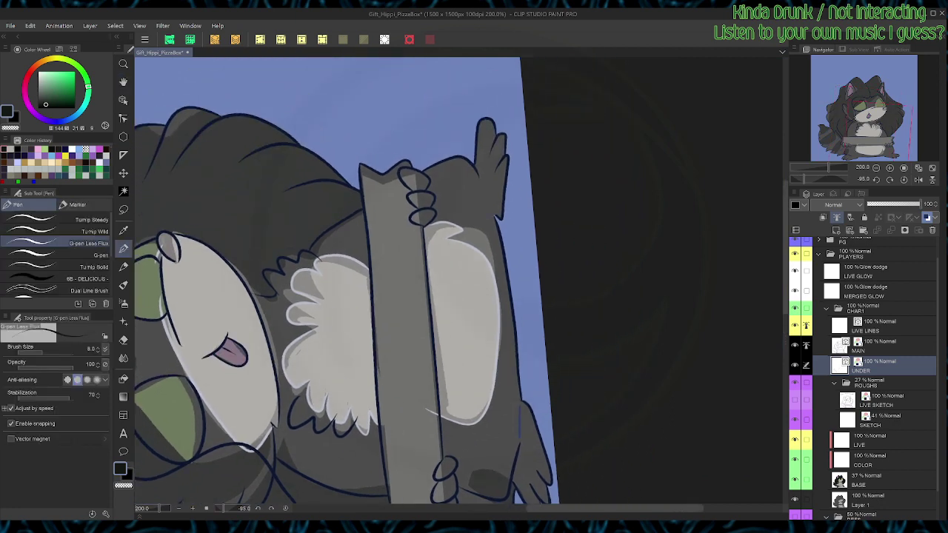
left_click_drag(480, 179, 495, 216)
key("ctrl+@")
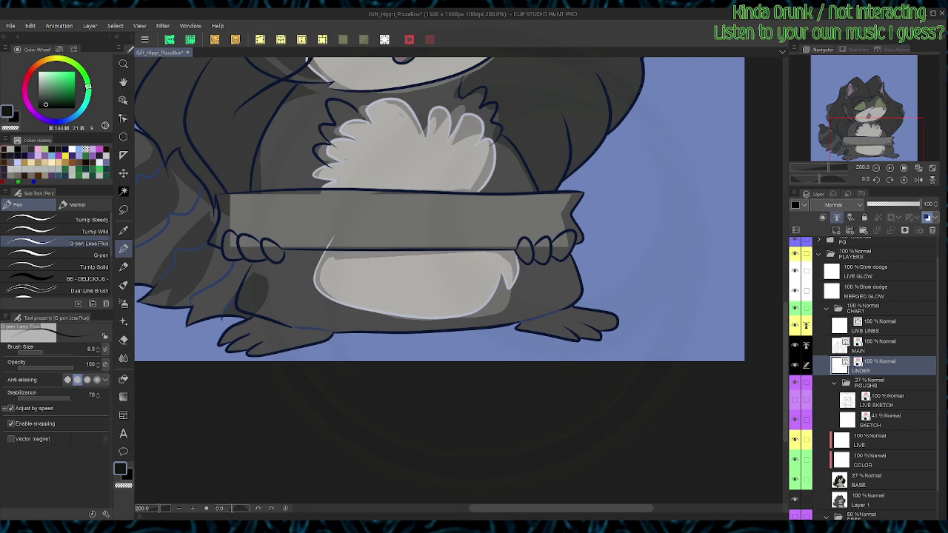
left_click_drag(415, 178, 524, 460)
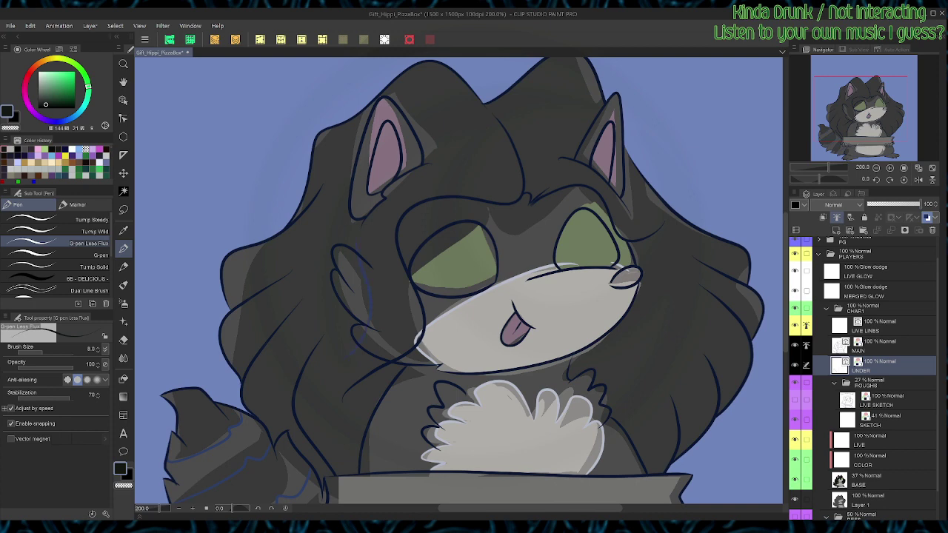
Step: Restore the BASE layer to 100% opacity and hide it
key("w")
key("ctrl+minus")
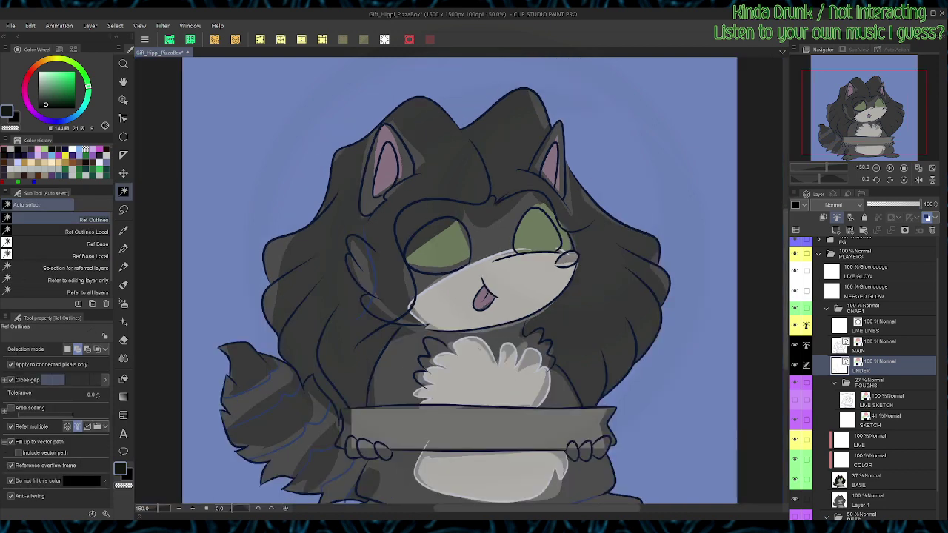
left_click(878, 480)
left_click_drag(887, 204, 920, 204)
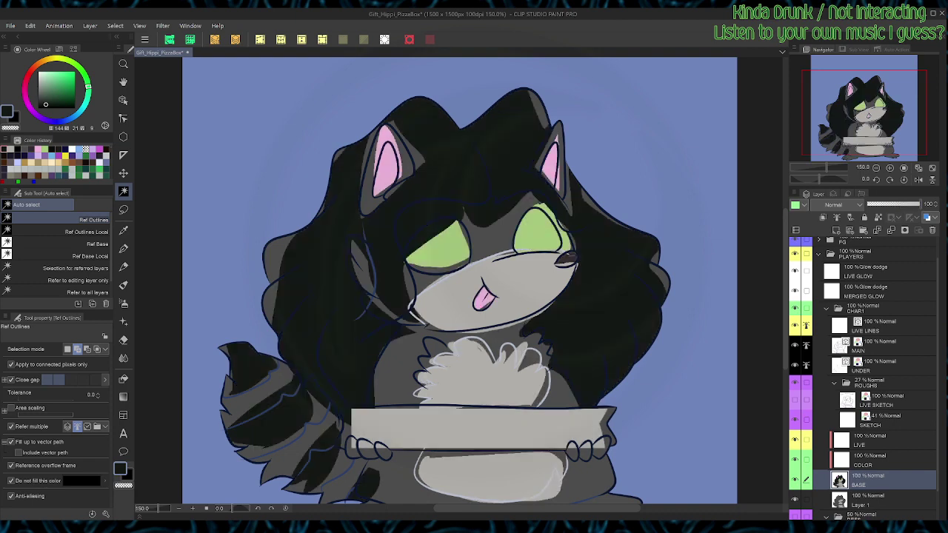
left_click(795, 480)
Step: Fill the dark tail stripes and the hair with near-black on Layer 1, deselect and save the file
left_click(248, 367)
left_click(293, 412)
left_click(318, 471)
left_click(357, 494)
left_click(326, 296)
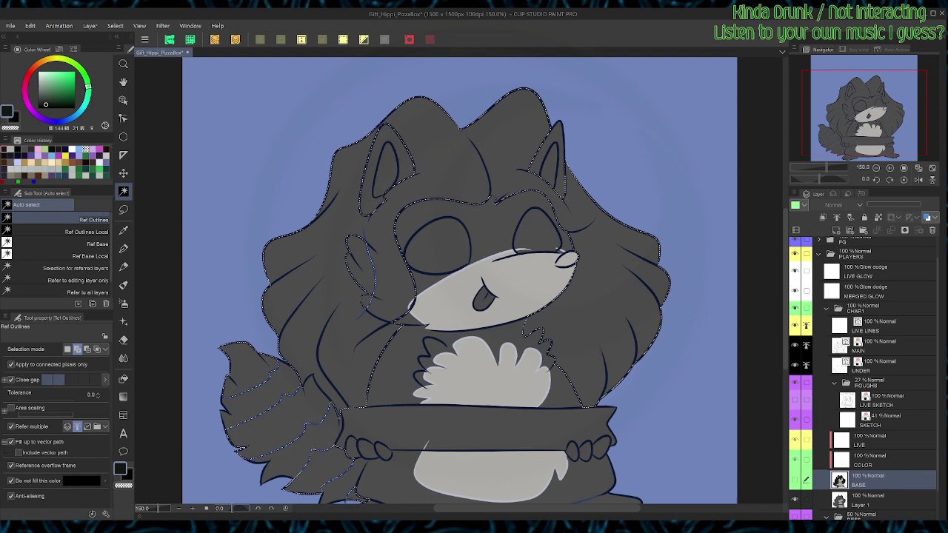
left_click(873, 500)
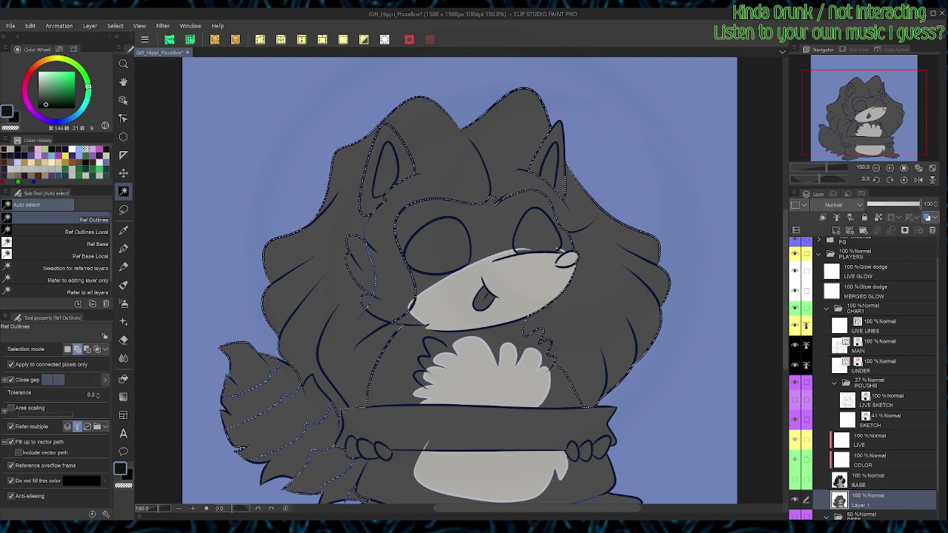
key("alt+Delete")
key("ctrl+d")
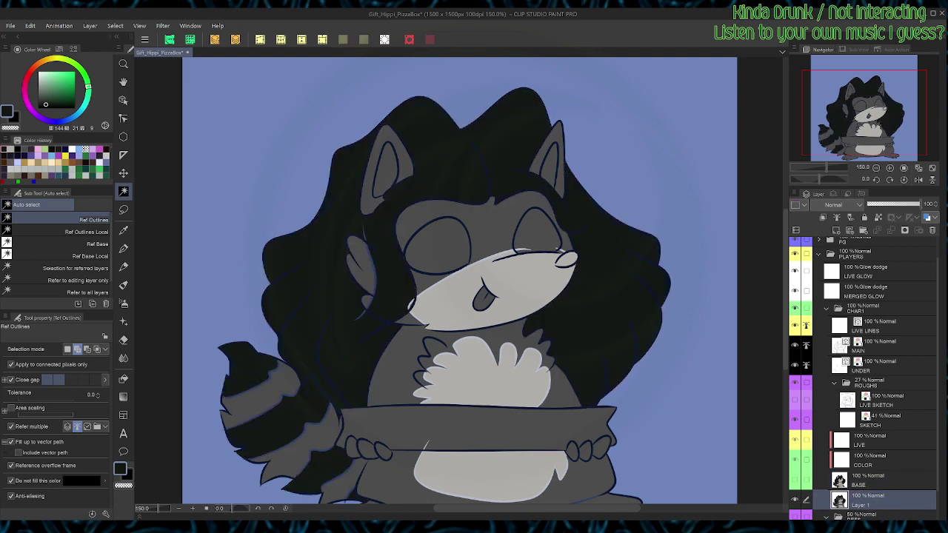
key("ctrl+s")
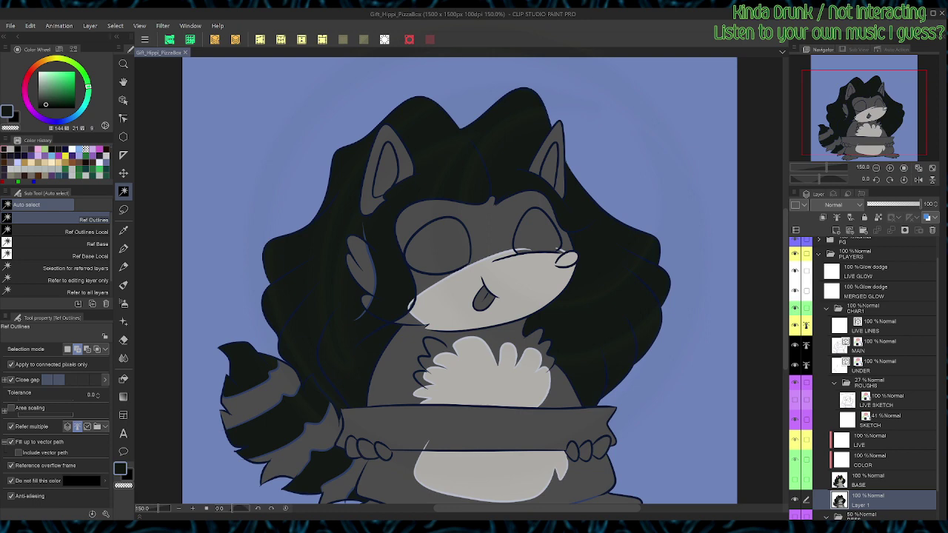
Step: Fill both eyes with light green on Layer 1 and deselect
left_click(451, 166)
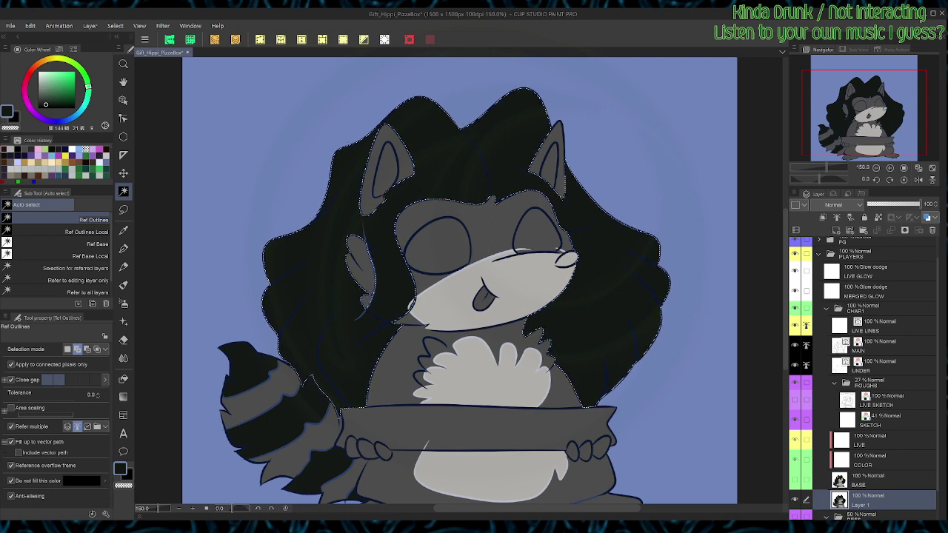
key("ctrl+d")
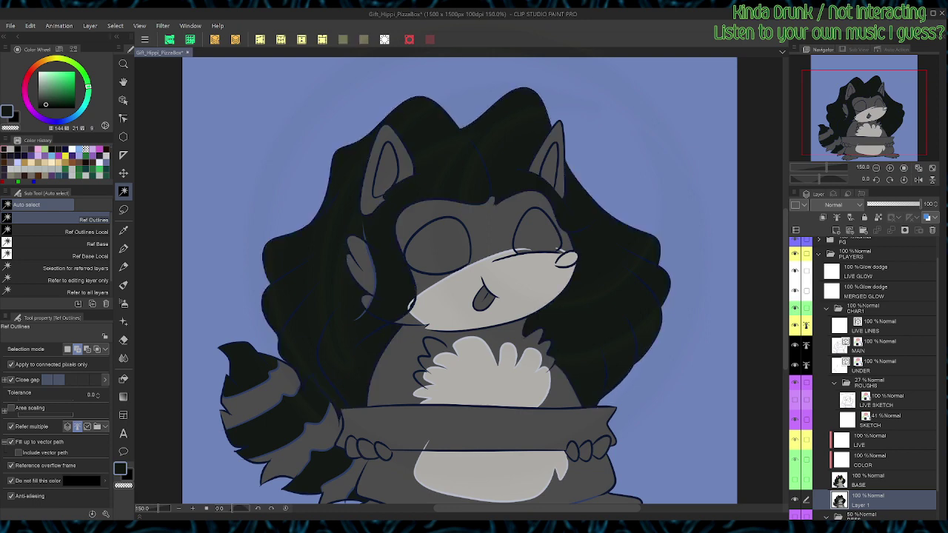
left_click(438, 247)
left_click(537, 233)
left_click(31, 169)
key("alt+Delete")
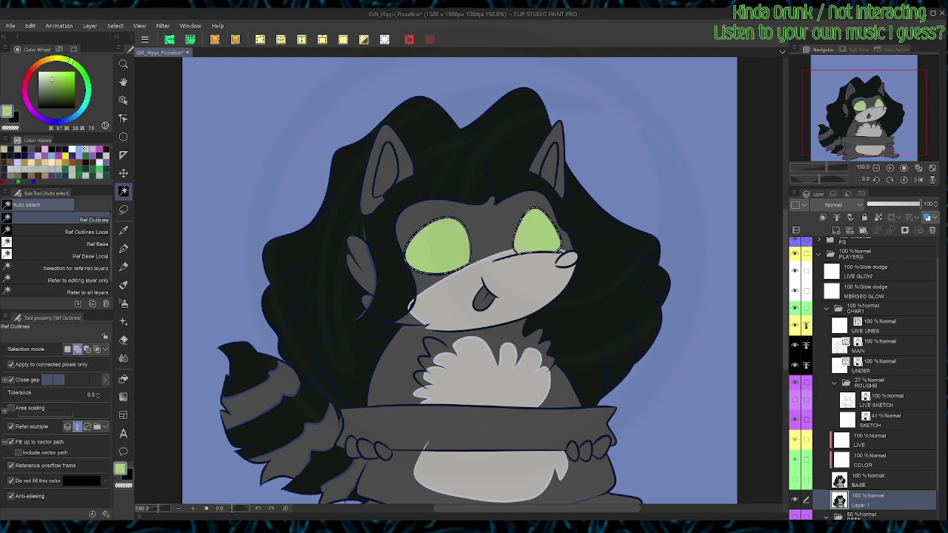
key("ctrl+d")
Step: Fill the tongue with pink from the colour history and deselect
left_click(517, 288)
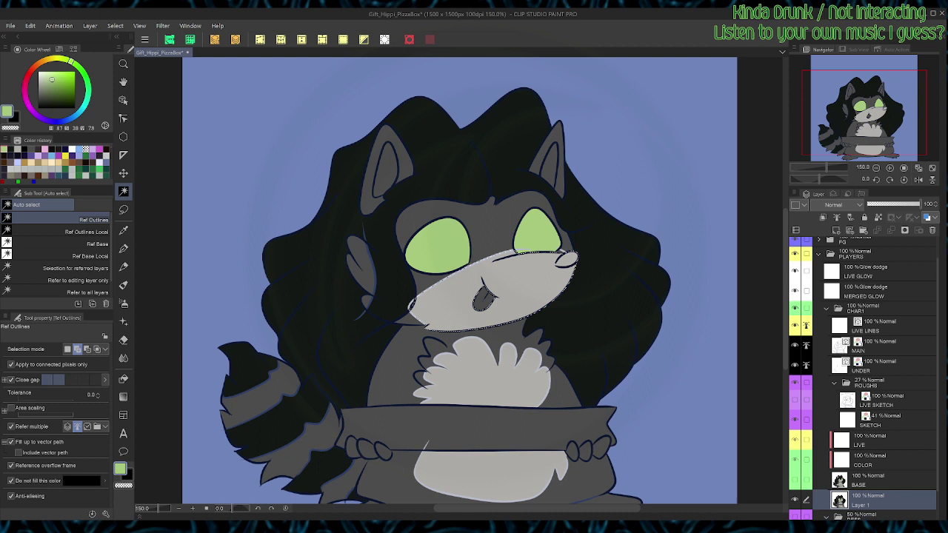
key("ctrl+d")
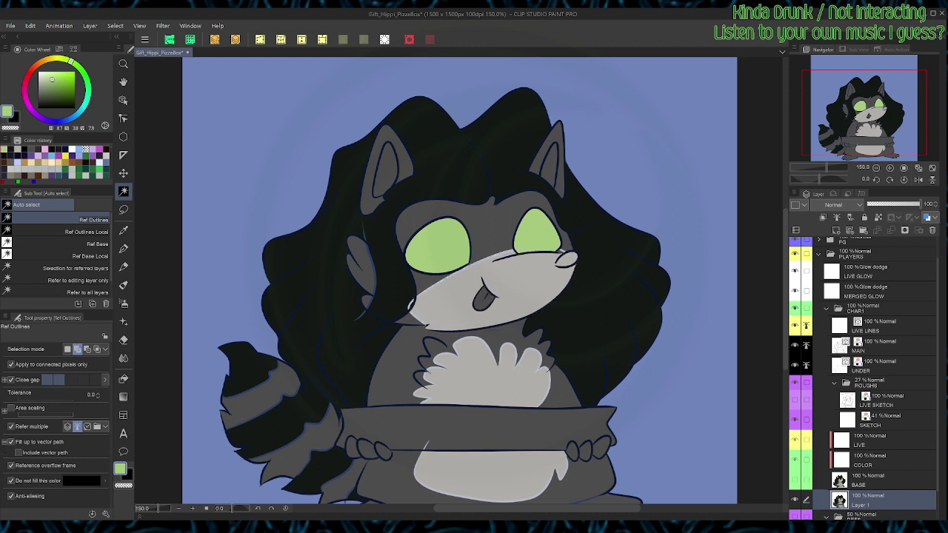
left_click(483, 299)
left_click(45, 150)
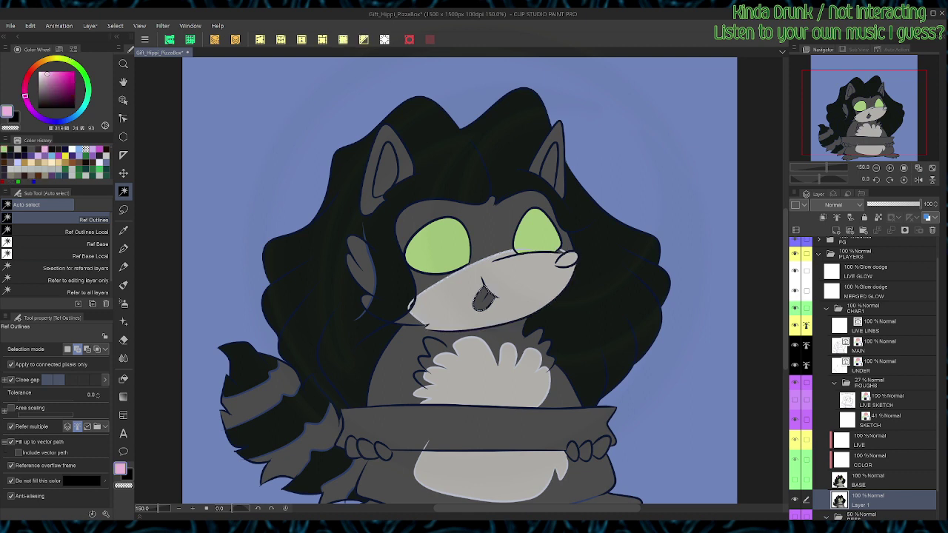
key("alt+BackSpace")
key("ctrl+d")
Step: Fill the box with light grey from the colour history, deselect and save the file
left_click(478, 429)
left_click(25, 150)
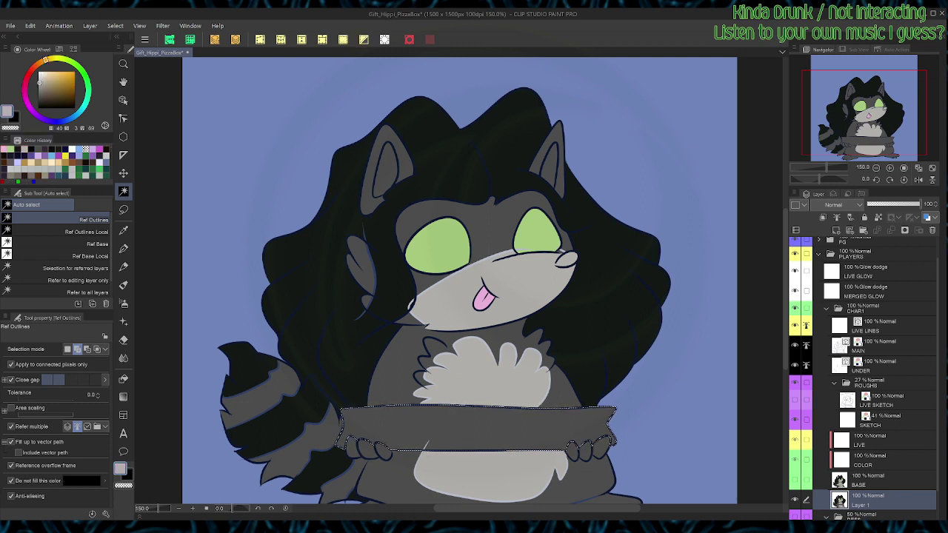
key("alt+BackSpace")
key("ctrl+d")
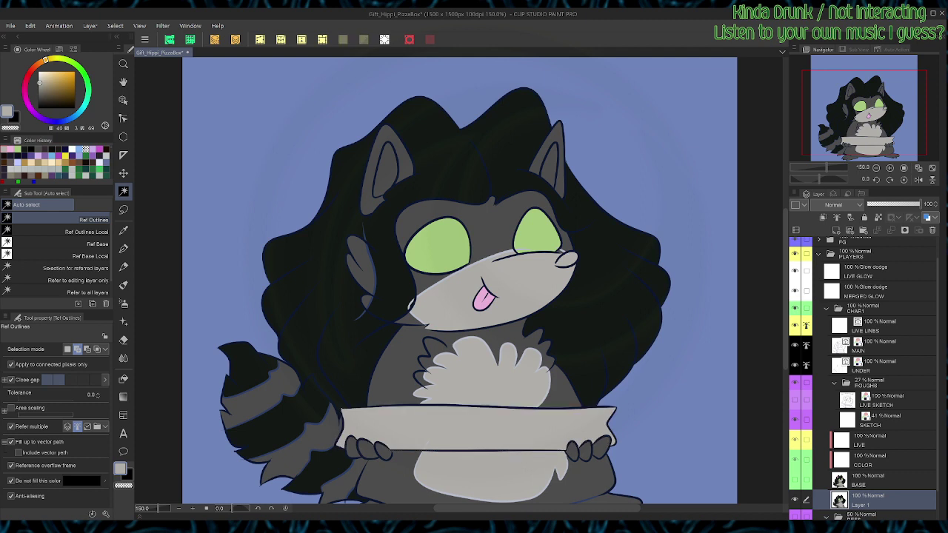
key("ctrl+s")
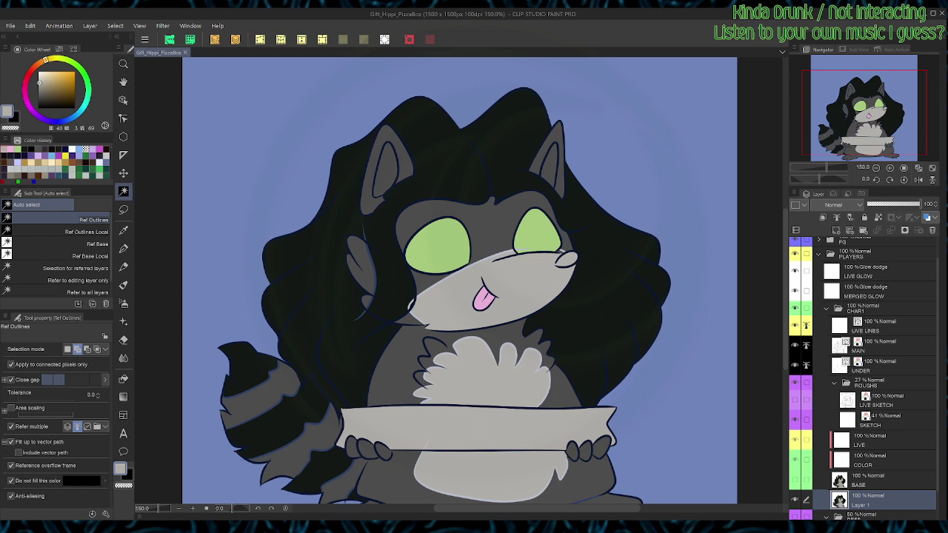
Step: Turn off the layer color effect on the MAIN and UNDER line layers
left_click(877, 347)
left_click(926, 218)
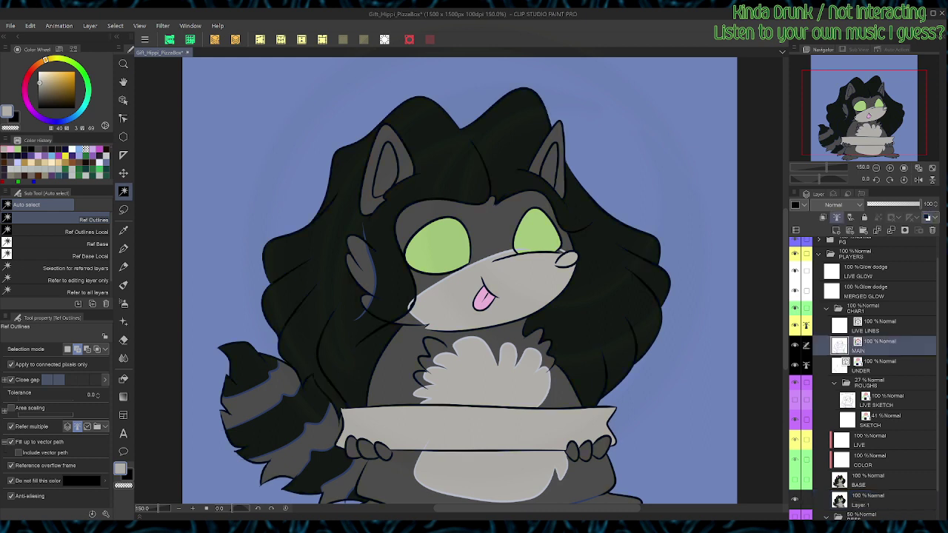
left_click(877, 365)
left_click(927, 217)
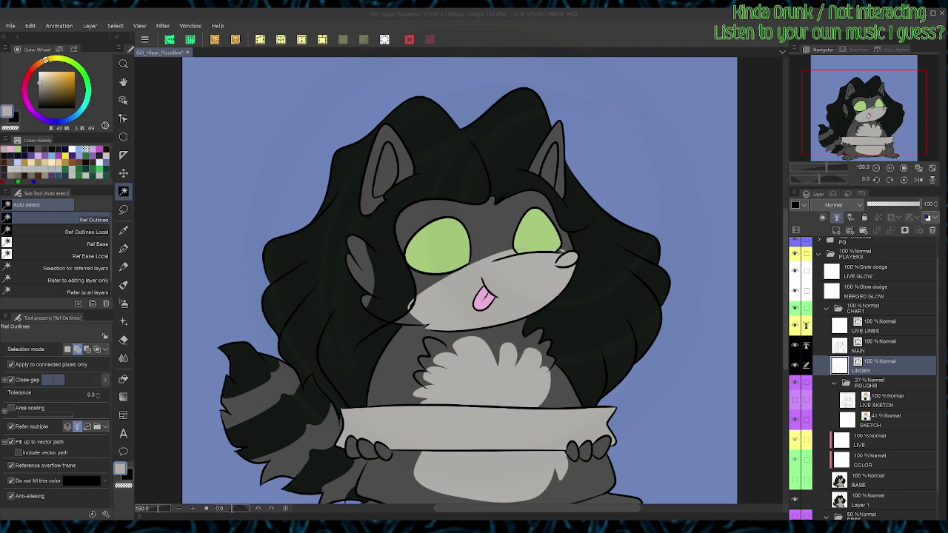
Step: Draw a curved dividing line across each eye on the UNDER layer in a paler tint of the sampled eye green
key("ctrl+minus")
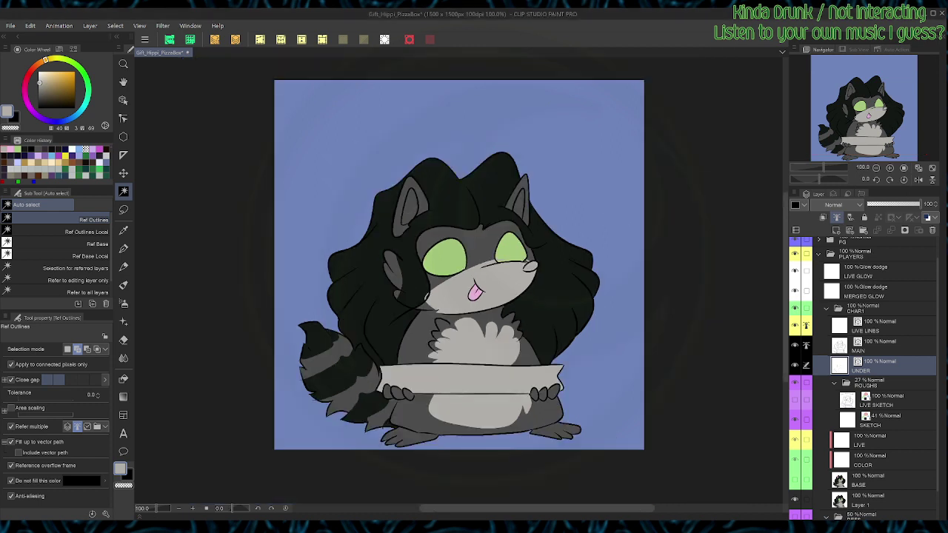
left_click(446, 258, "alt")
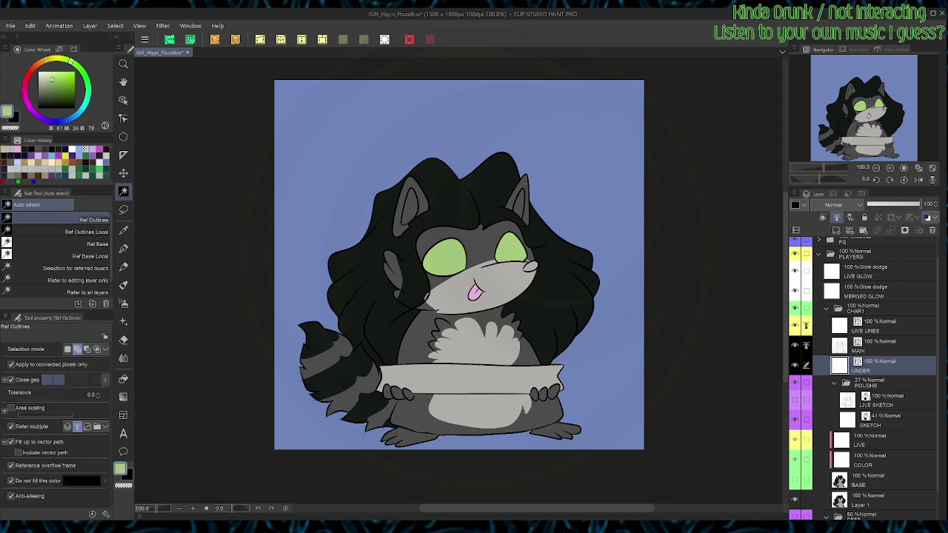
key("p")
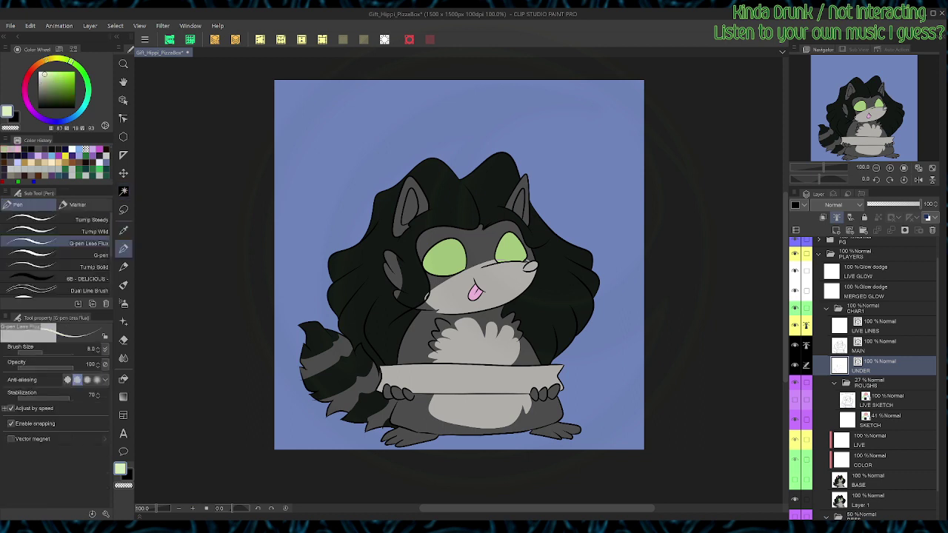
left_click_drag(425, 270, 521, 245)
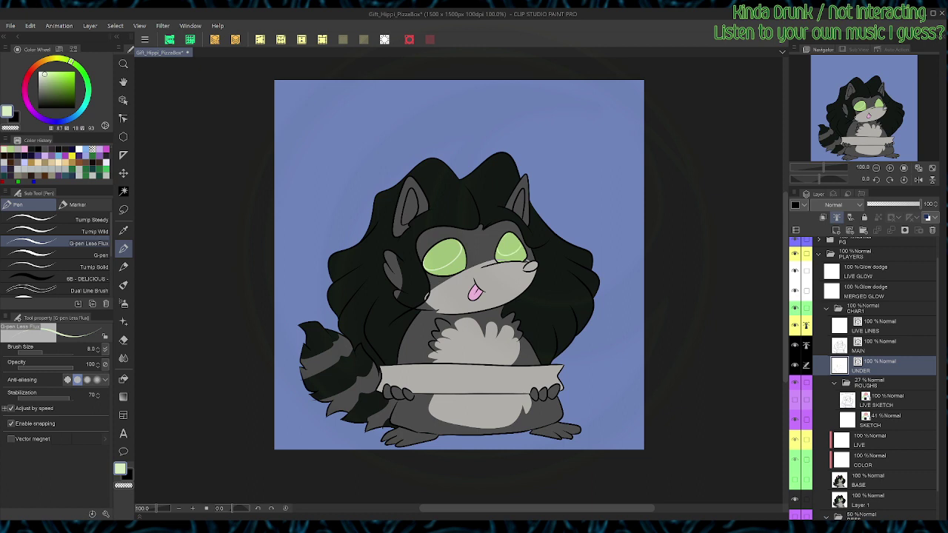
Step: Show the BASE layer, clear its old colours and merge Layer 1's flat colours into it
key("w")
left_click(881, 481)
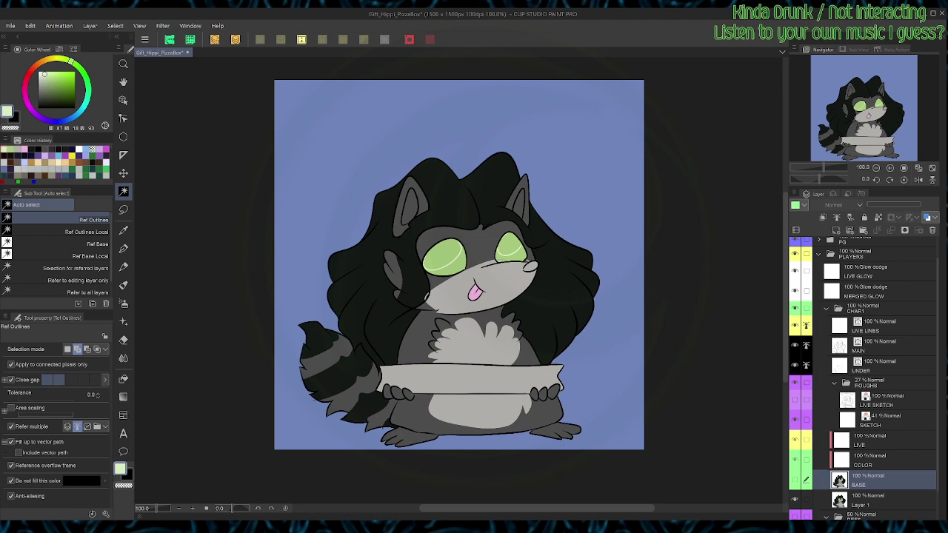
left_click(794, 480)
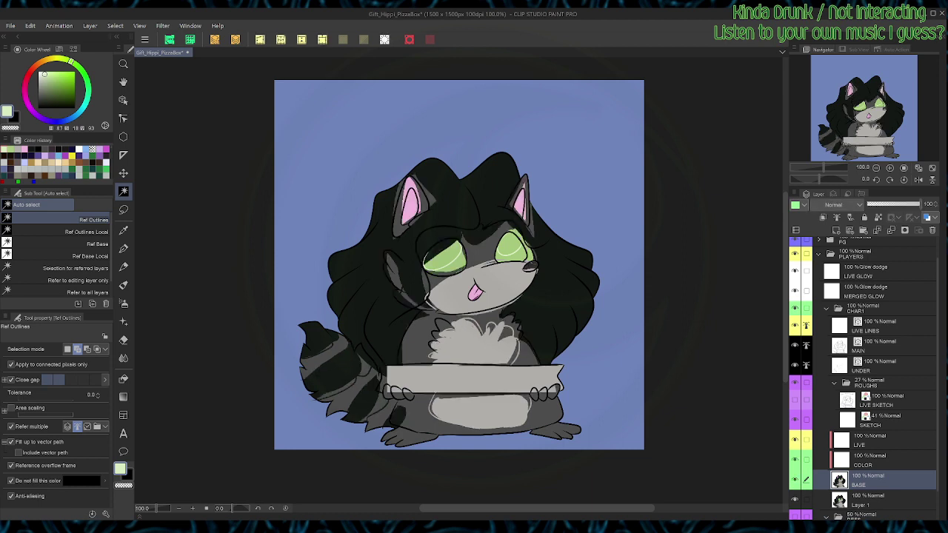
left_click(384, 40)
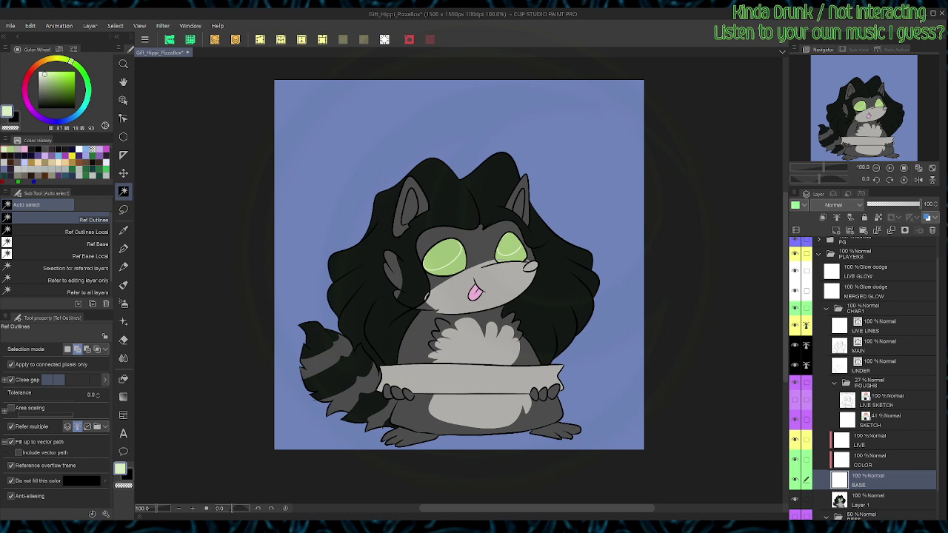
left_click_drag(881, 500, 881, 474)
key("ctrl+e")
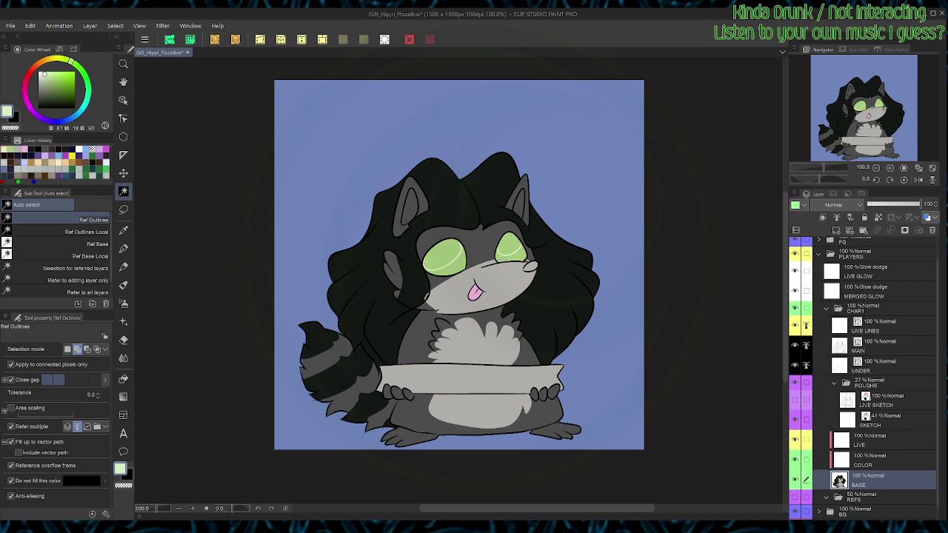
left_click(444, 255)
left_click(510, 246)
key("ctrl+d")
Step: Adjust the pale green lines in both eyes on the UNDER layer so their ends meet the eye outlines
key("ctrl+plus")
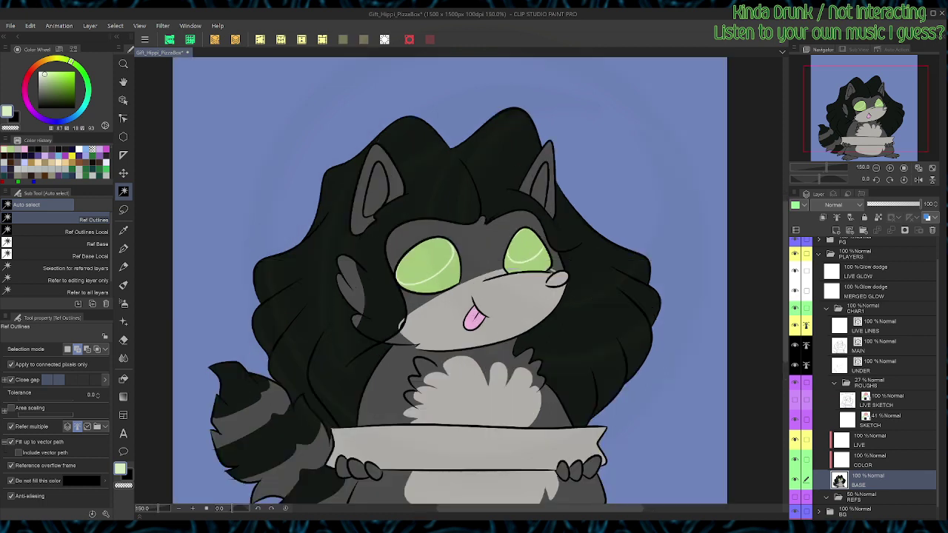
left_click(874, 366)
key("o")
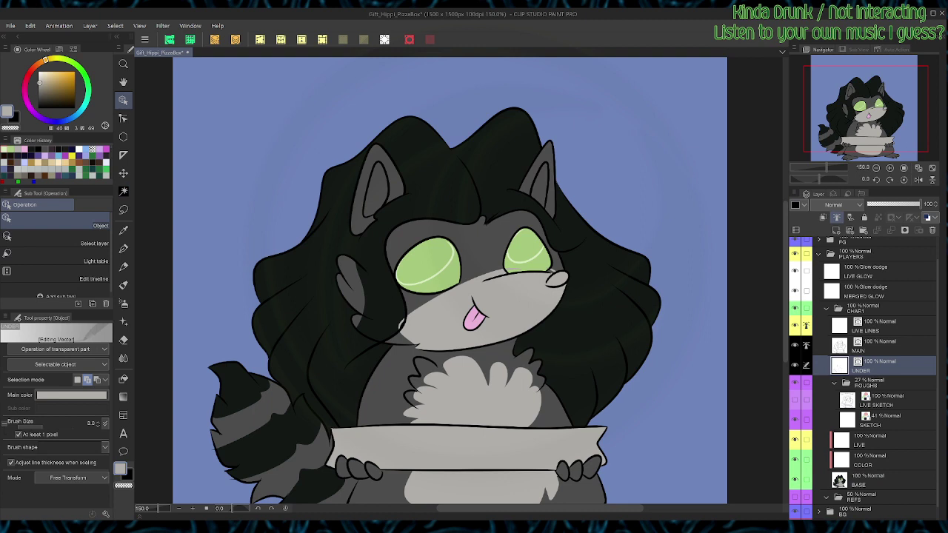
left_click(449, 261)
left_click_drag(454, 239, 458, 237)
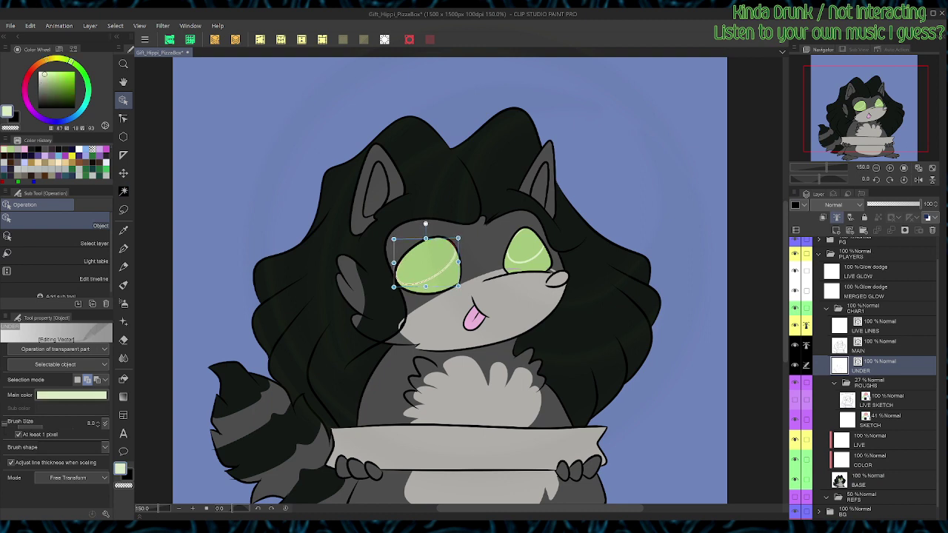
key("p")
key("o")
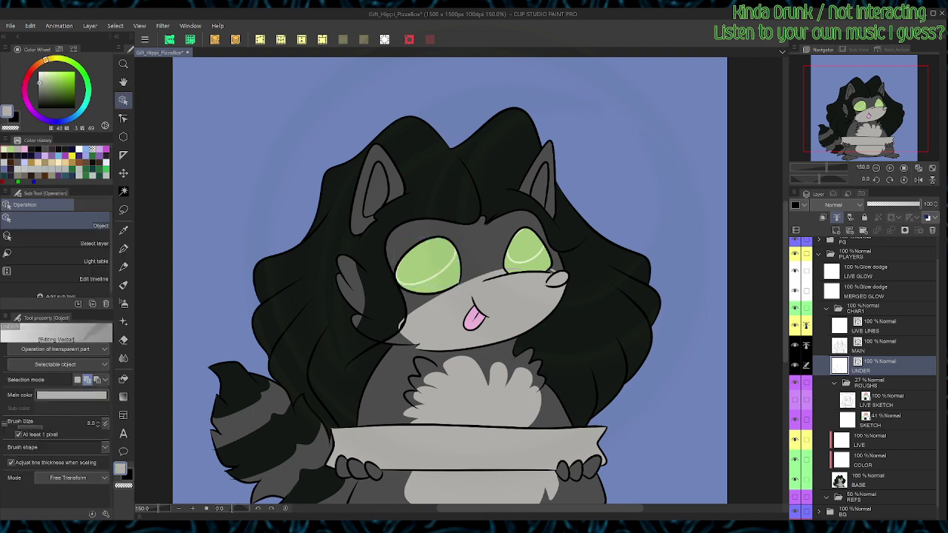
left_click(527, 262)
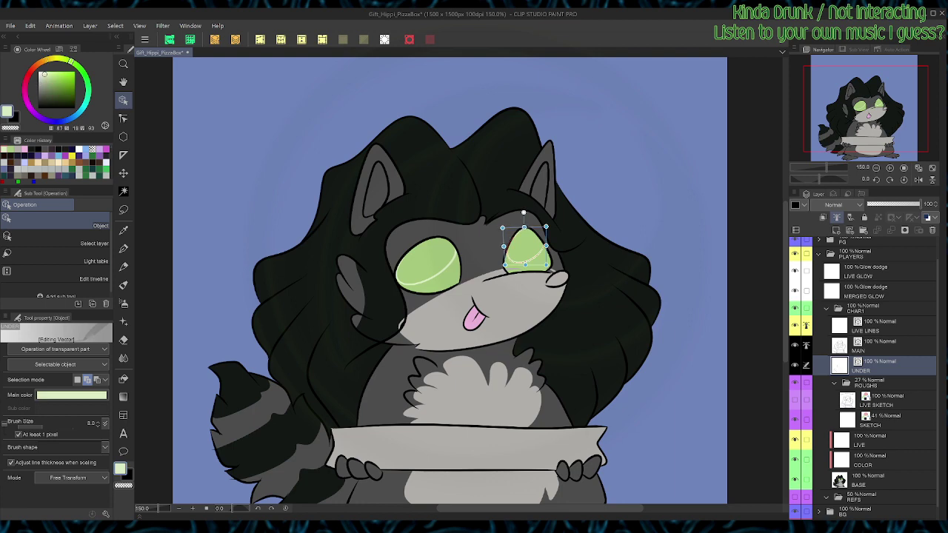
key("p")
Step: Split the pale line in the eye nearer the nose at the eye outline and remove the stub outside it
scroll(522, 259, "up", 2)
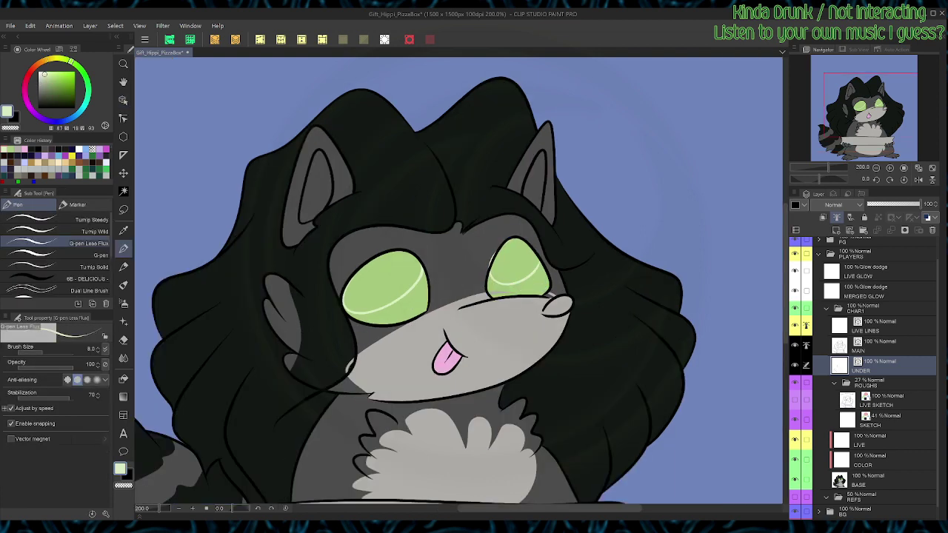
key("y")
left_click(490, 275)
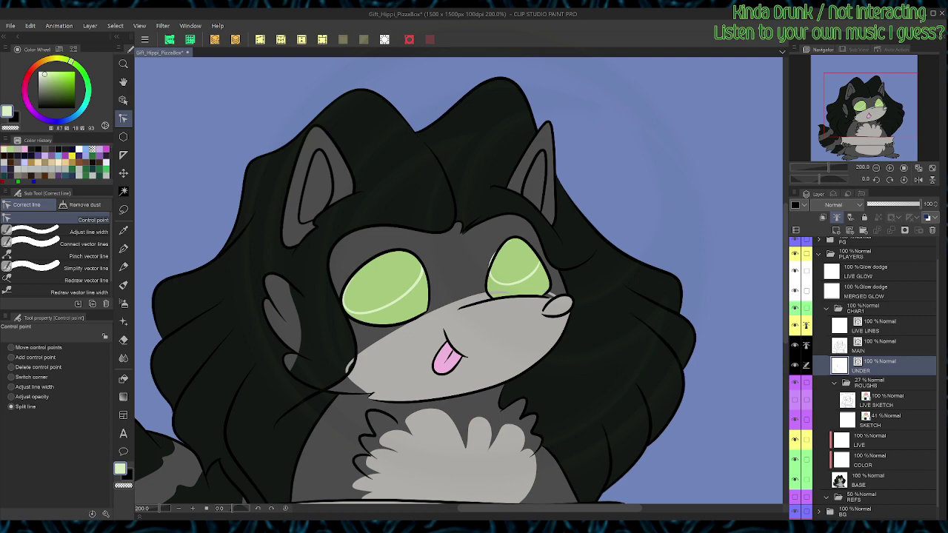
key("o")
left_click(492, 259)
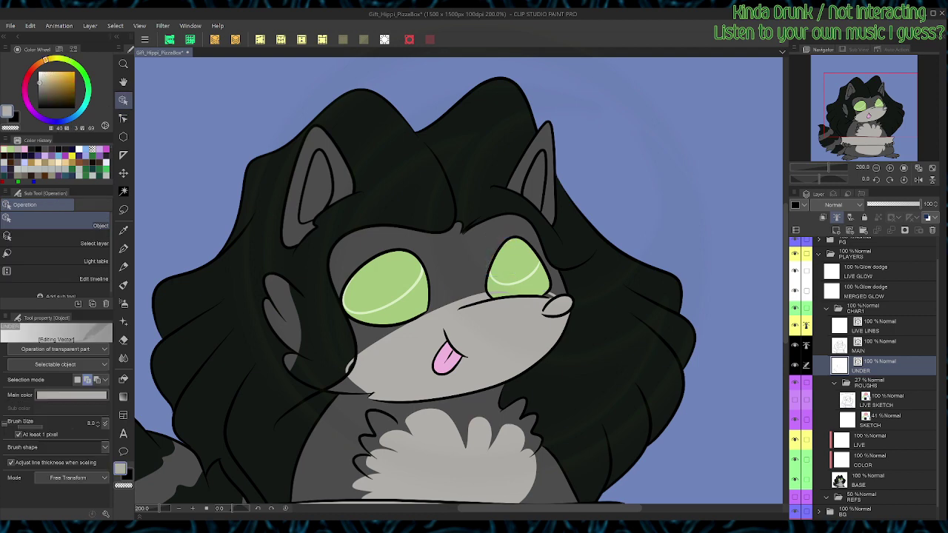
Step: Fill the upper part of both eyes with the pale green on the BASE layer and deselect
key("w")
left_click(873, 479)
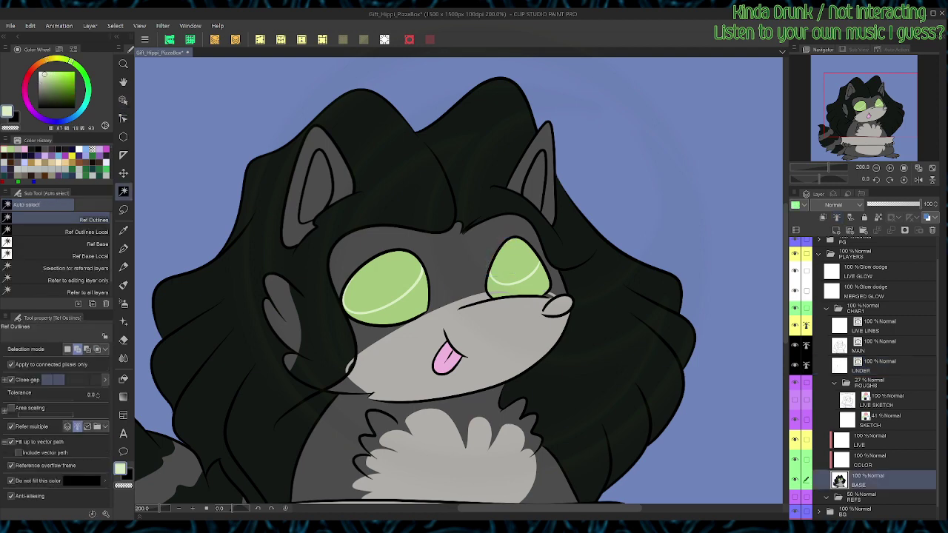
left_click(514, 261)
left_click(386, 279)
key("alt+Delete")
key("ctrl+d")
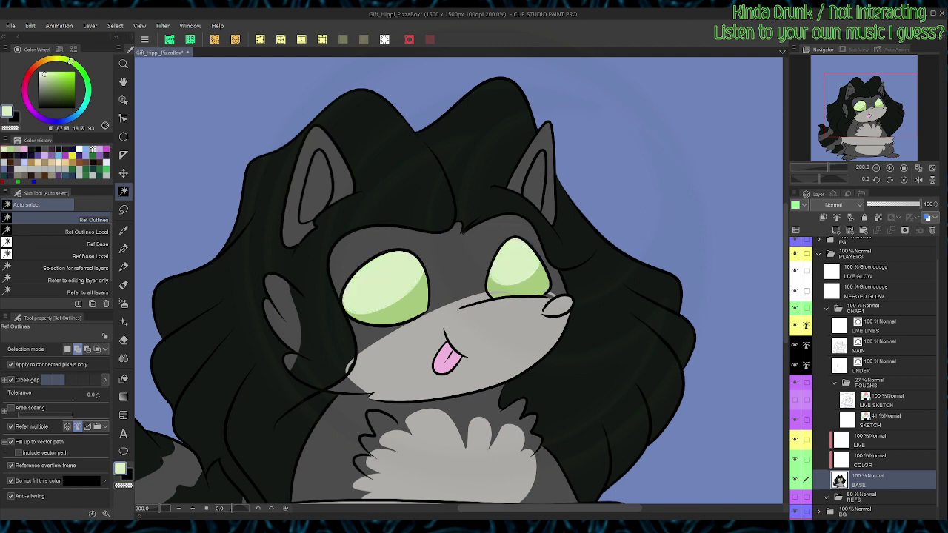
Step: Remove the muzzle marking line segment under the eye nearer the nose and erase the stray stub on the cheek, on the UNDER layer
key("y")
left_click(873, 366)
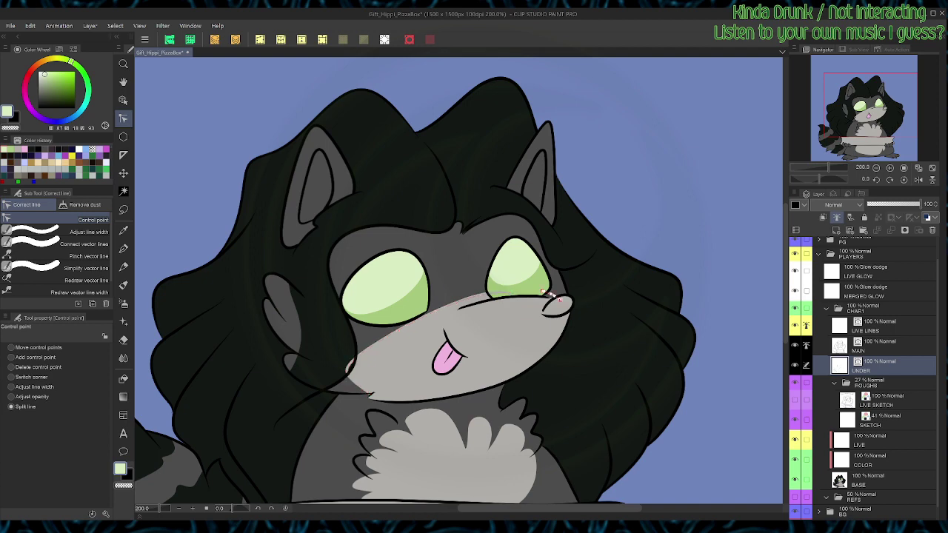
key("o")
left_click(546, 294)
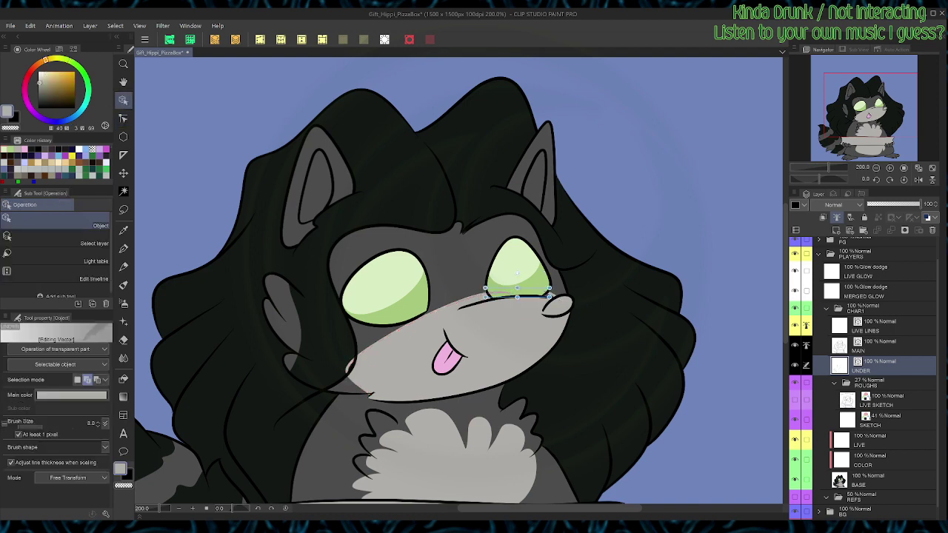
key("Delete")
key("e")
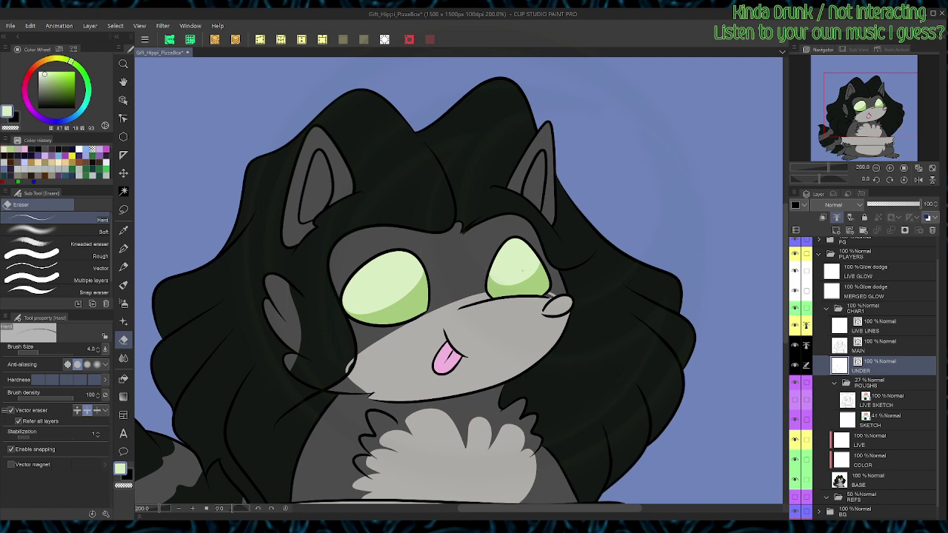
left_click_drag(342, 363, 354, 359)
Step: Move both inner-ear lines from the MAIN layer to the UNDER layer and recolour them pink from the colour history
key("o")
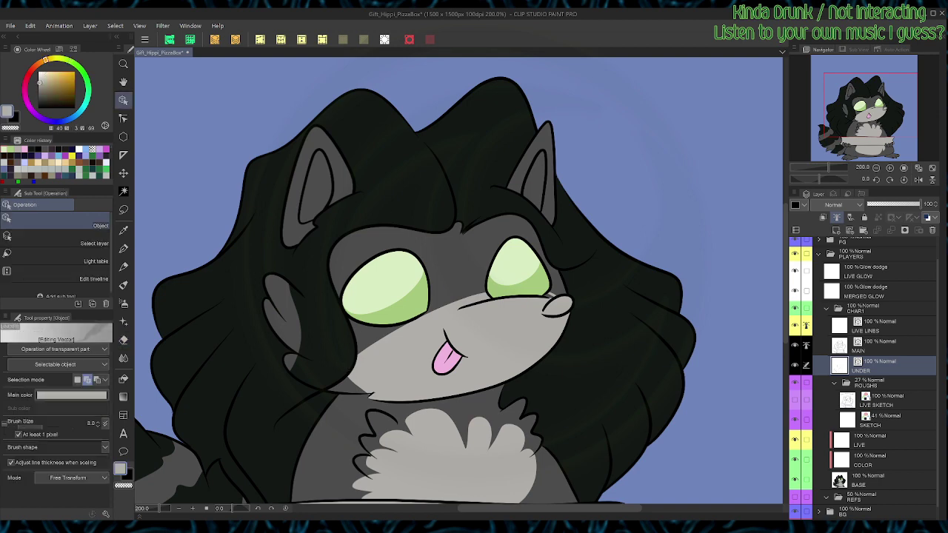
left_click(879, 346)
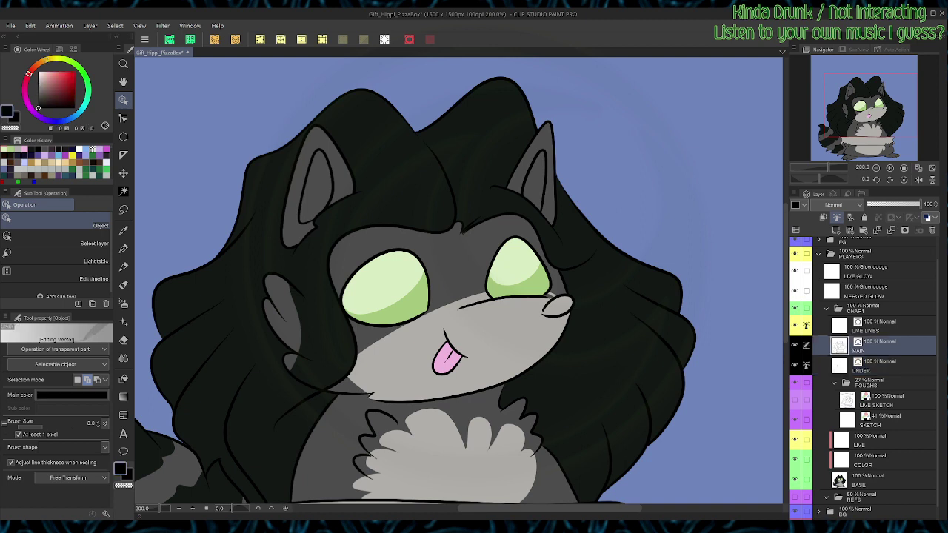
left_click(545, 177)
left_click(332, 180)
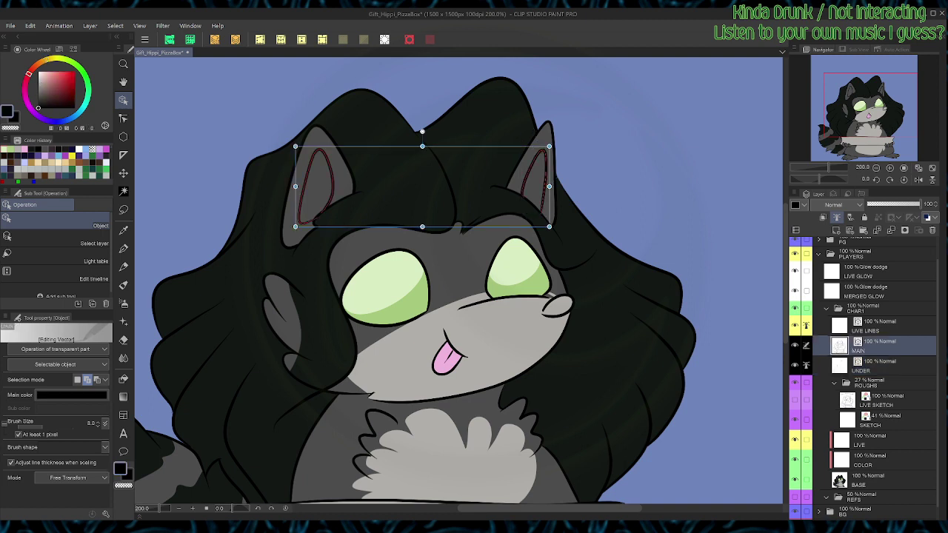
key("Delete")
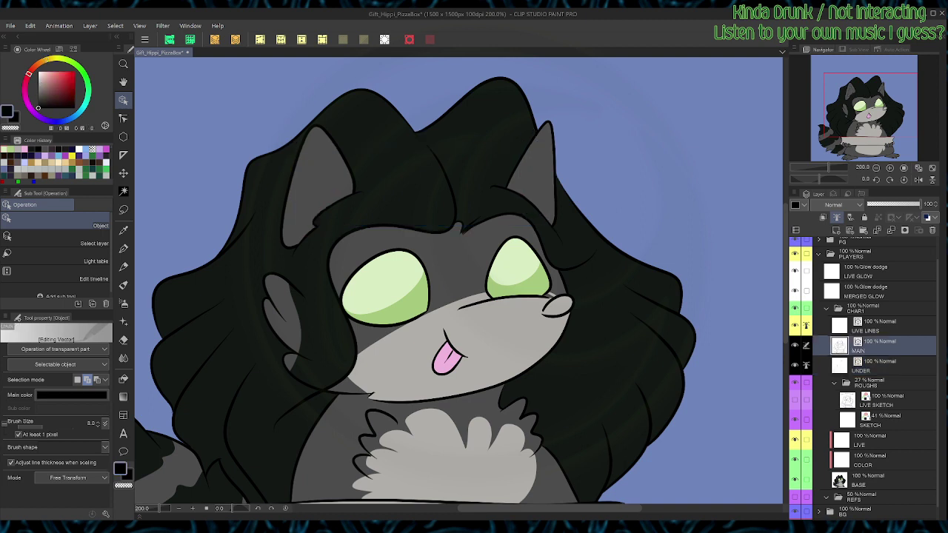
left_click(878, 366)
key("ctrl+v")
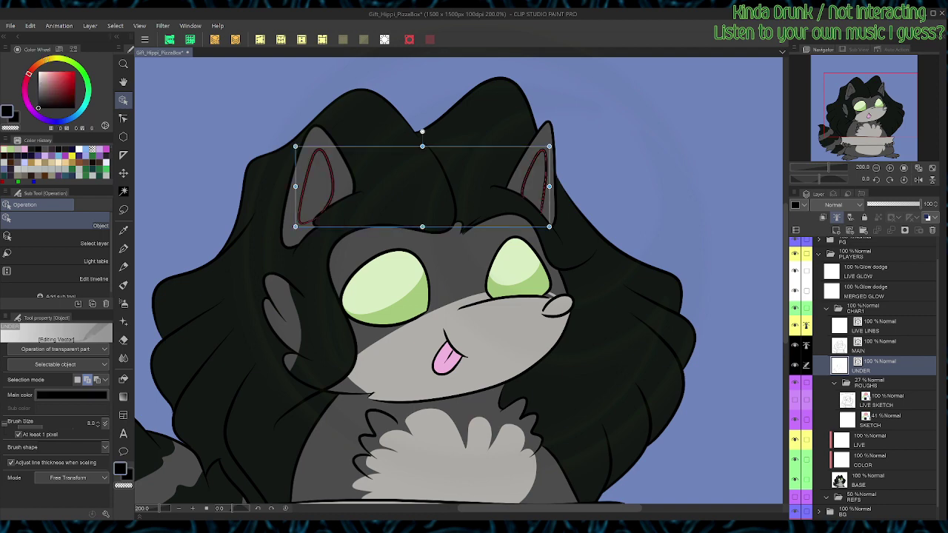
left_click(24, 149)
key("p")
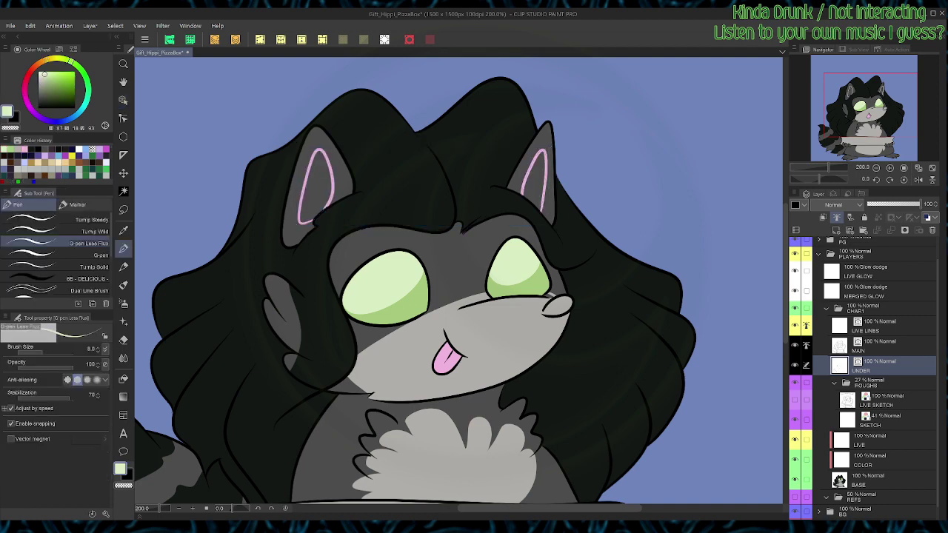
Step: Fill both inner ears with pink from the colour history on the BASE layer and deselect
key("w")
left_click(878, 480)
left_click(535, 184)
left_click(316, 194)
key("alt+Delete")
key("ctrl+d")
key("ctrl+z")
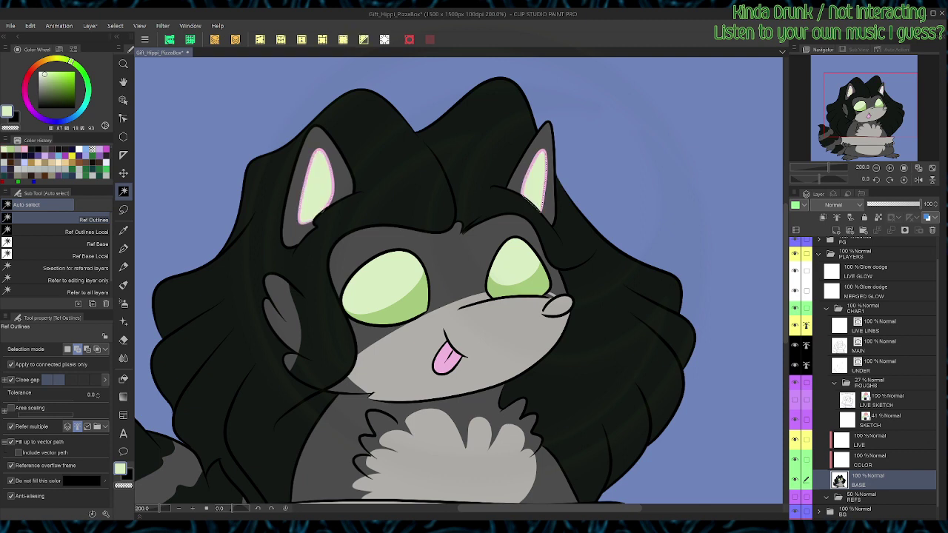
left_click(25, 149)
key("alt+BackSpace")
key("ctrl+d")
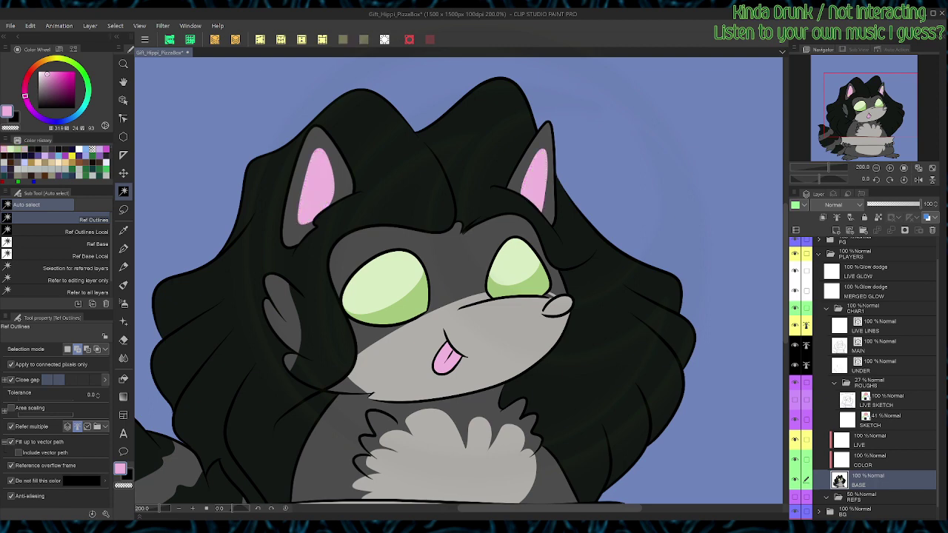
Step: Fill the small gap between the eye and nose with the muzzle's sampled light grey and deselect
left_click(549, 295)
left_click(534, 315, "alt")
key("alt+BackSpace")
key("ctrl+d")
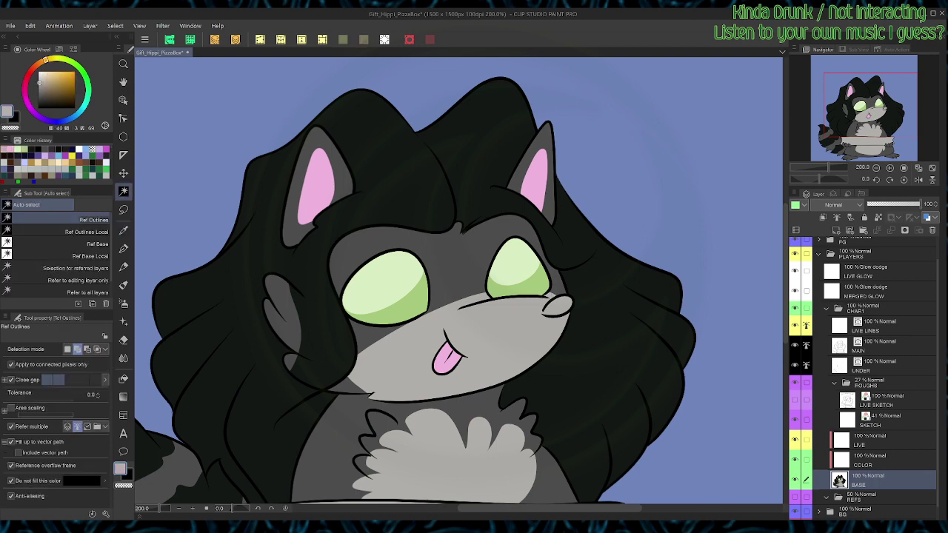
Step: Close the gap in the nose outline with a black pen line on the MAIN layer
scroll(518, 325, "up", 3)
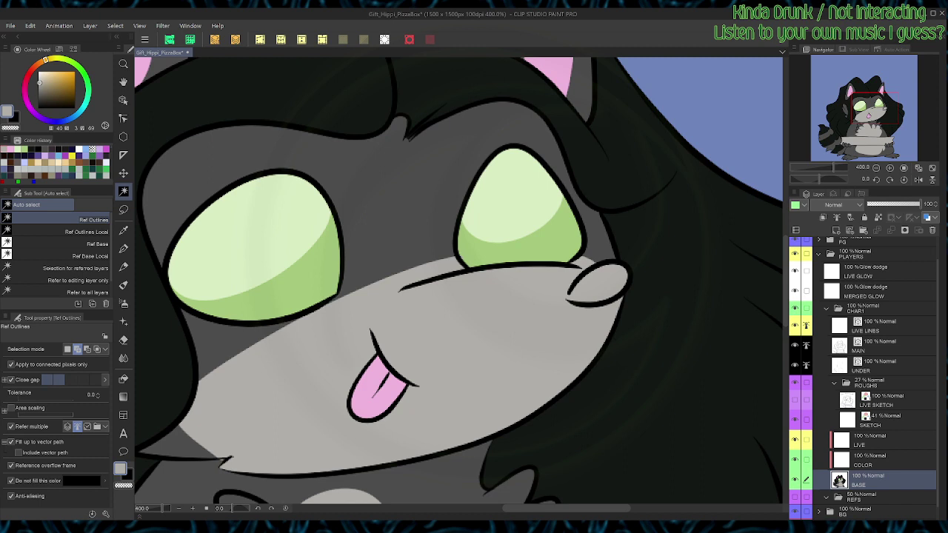
left_click(875, 346)
key("o")
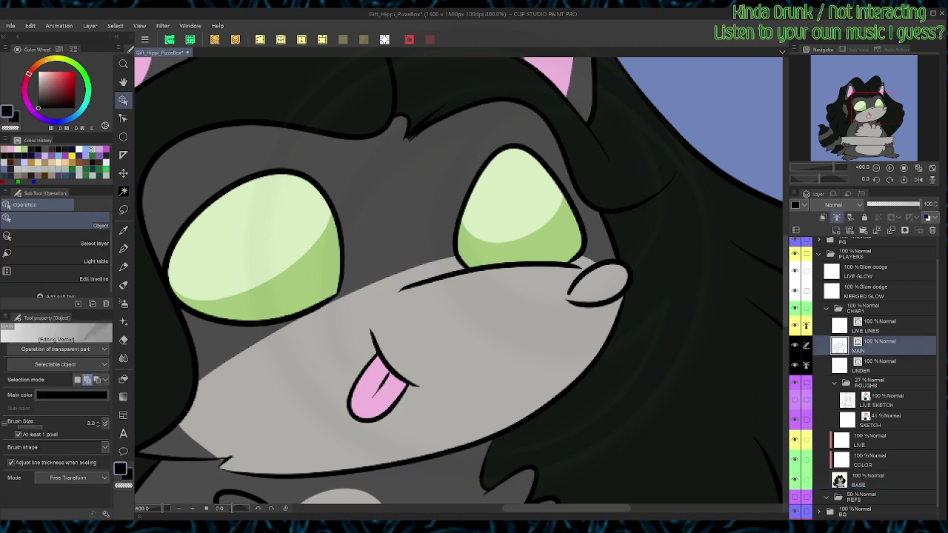
key("p")
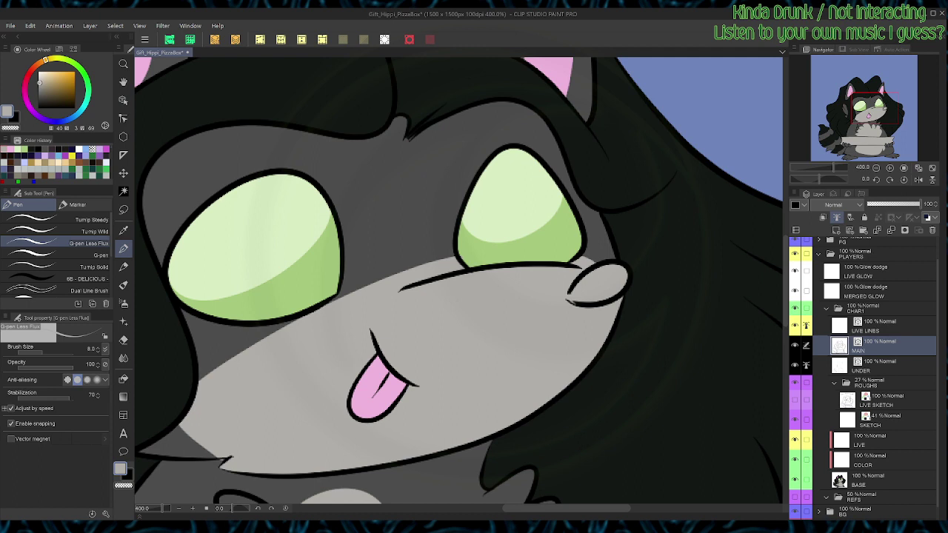
left_click_drag(44, 97, 38, 108)
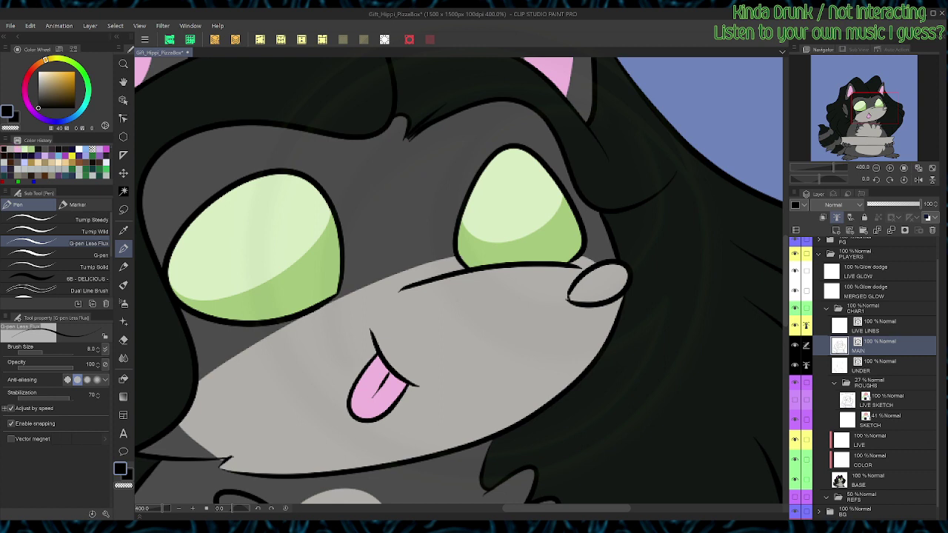
key("w")
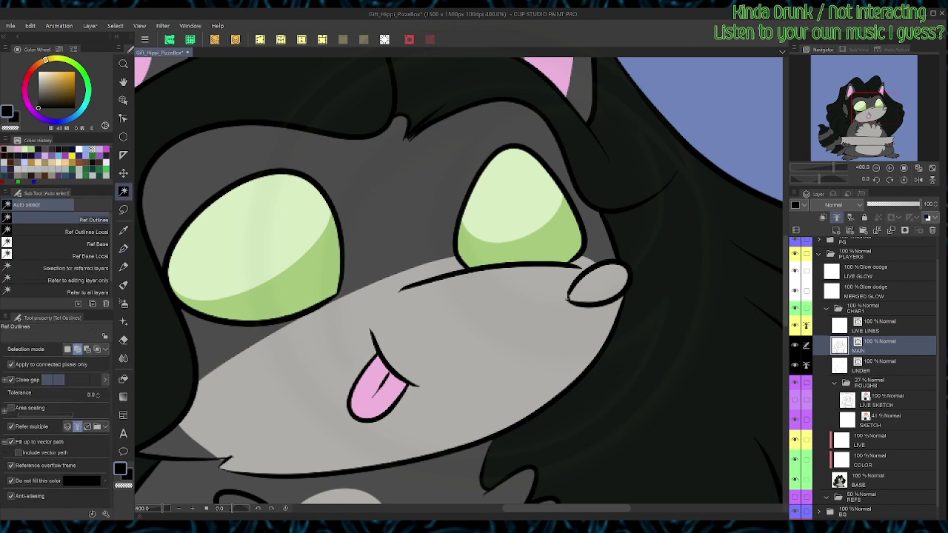
Step: Select the inside of the nose, fill it with black on the BASE layer and deselect
left_click(874, 480)
left_click(598, 284)
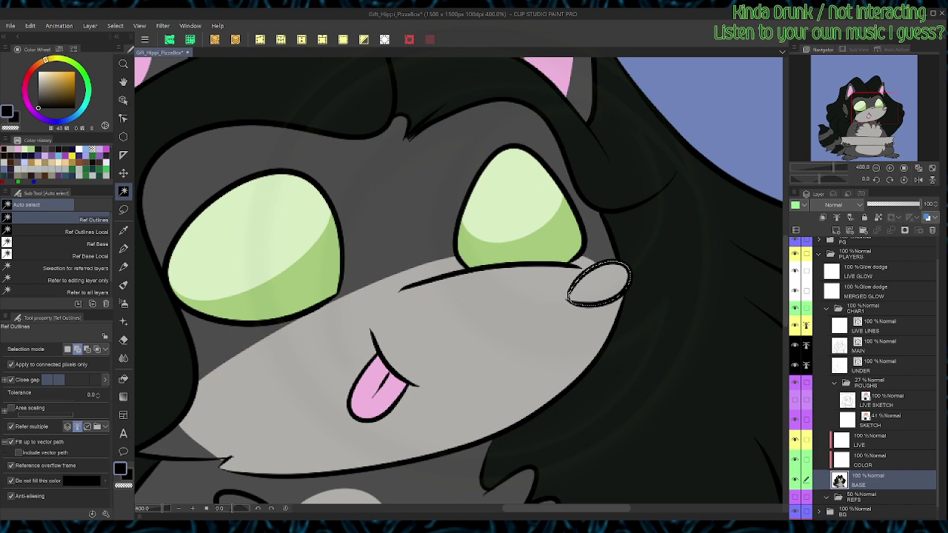
key("alt+Delete")
key("ctrl+d")
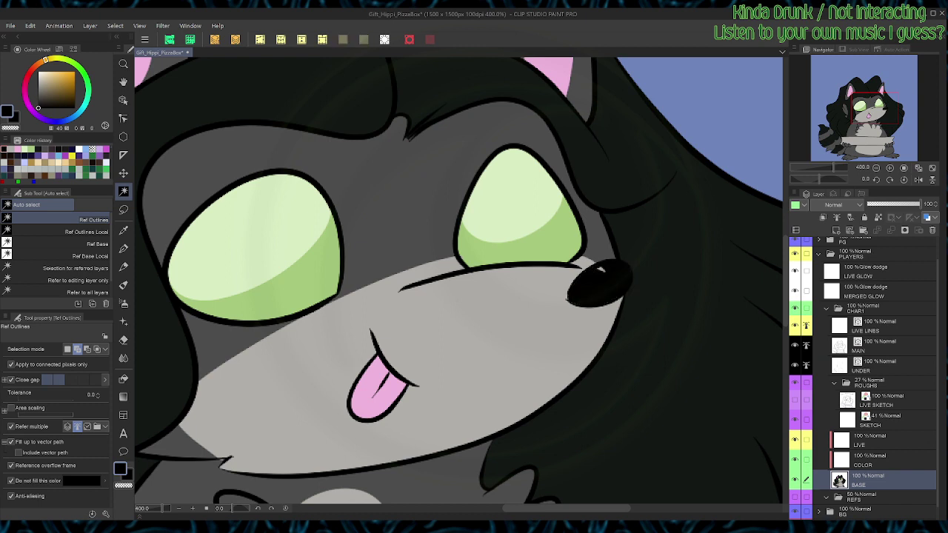
Step: Erase the leftover light grey line crossing the nose's upper edge on the UNDER layer
left_click(881, 366)
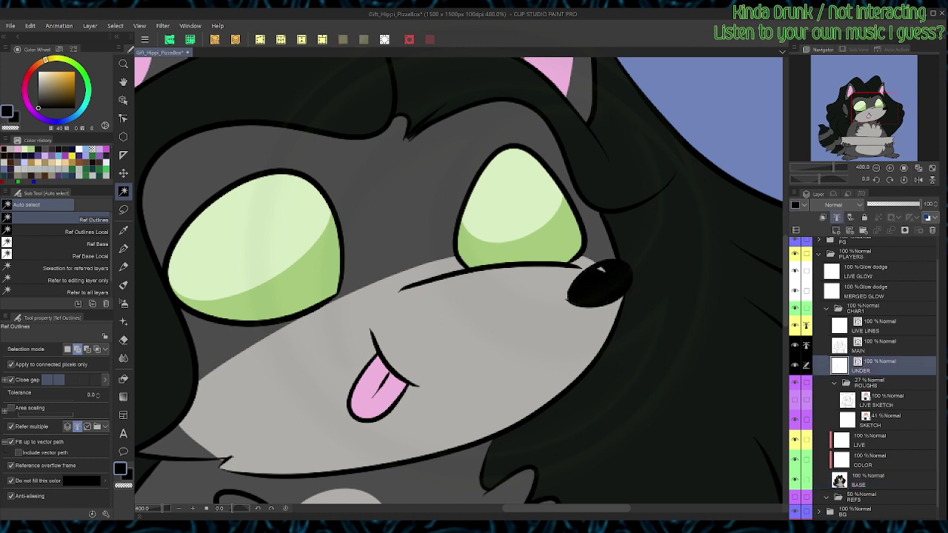
key("e")
left_click_drag(602, 271, 599, 269)
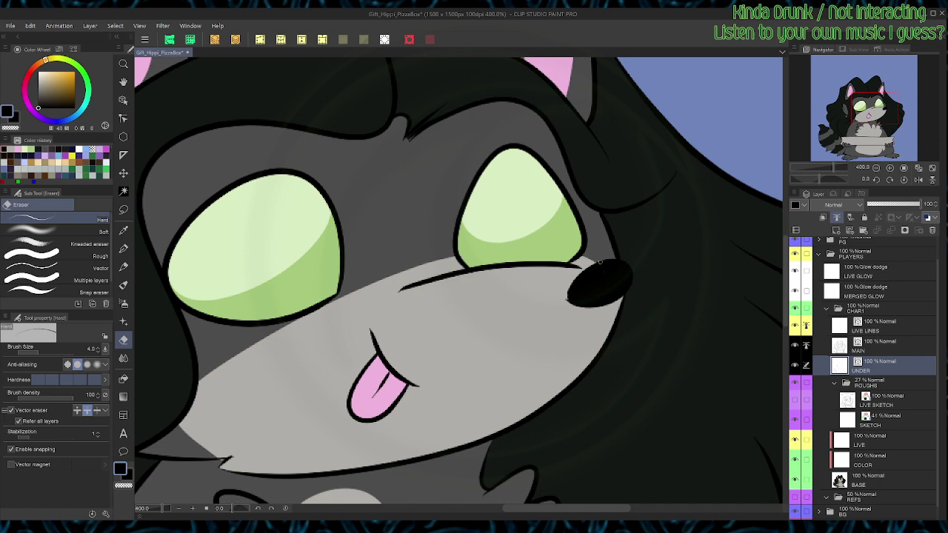
scroll(599, 262, "down", 2)
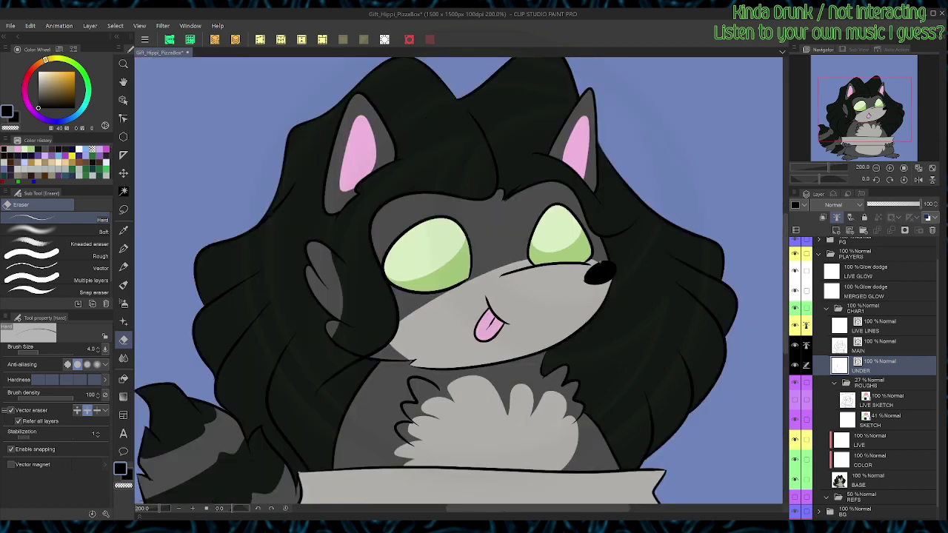
Step: Split the light grey muzzle-edge line on the UNDER layer near the jaw corner and delete its excess end
scroll(599, 262, "up", 4)
key("y")
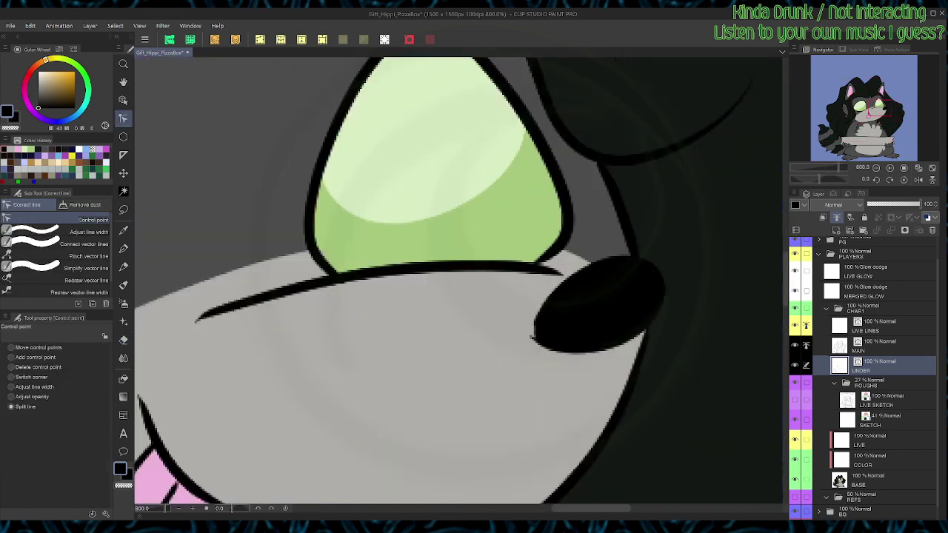
left_click_drag(177, 473, 745, 87)
mouse_move(328, 178)
key("o")
left_click(412, 258)
key("Delete")
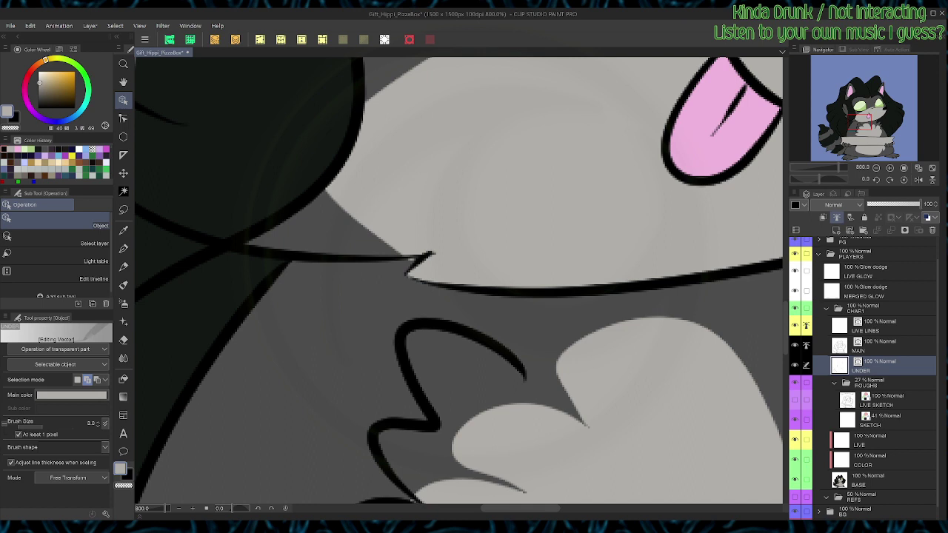
key("y")
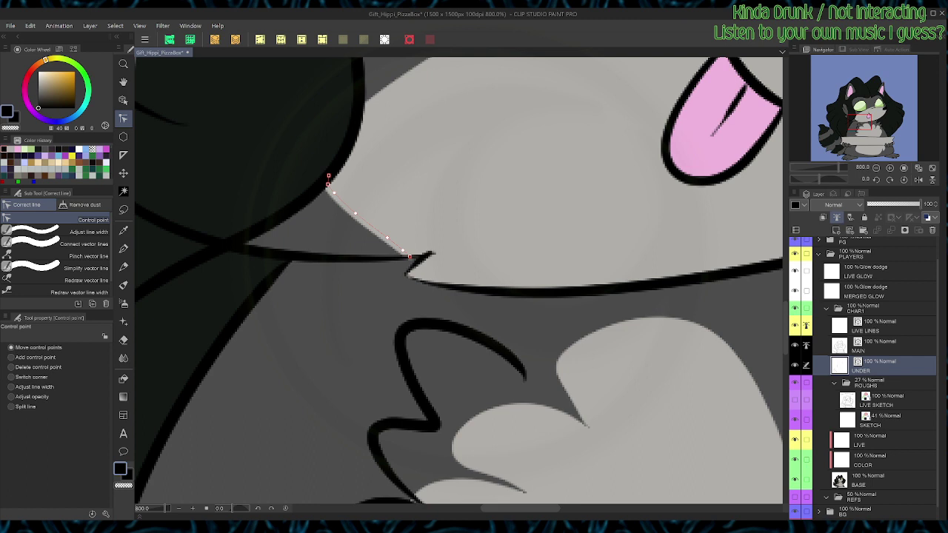
key("m")
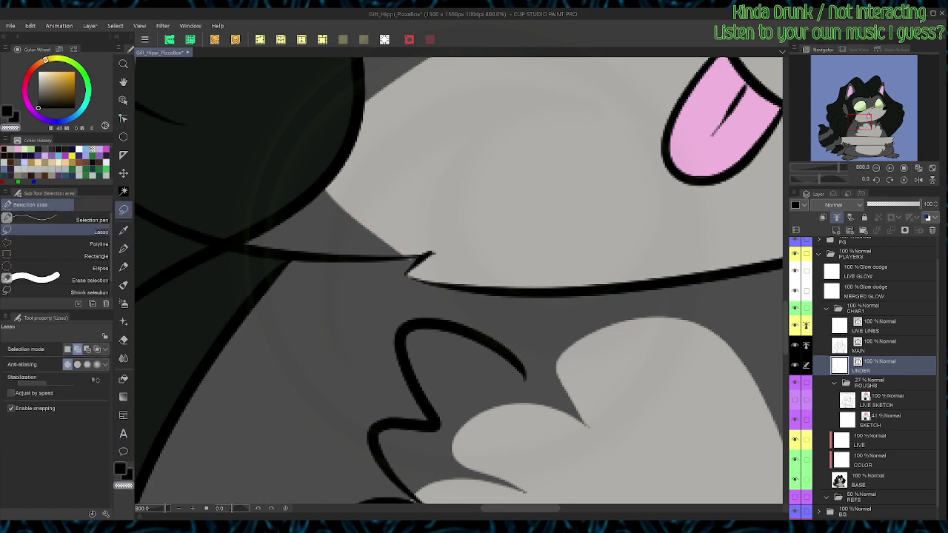
Step: Touch up the small gap at the jaw corner on the BASE layer with the sampled dark grey fur colour
left_click(882, 481)
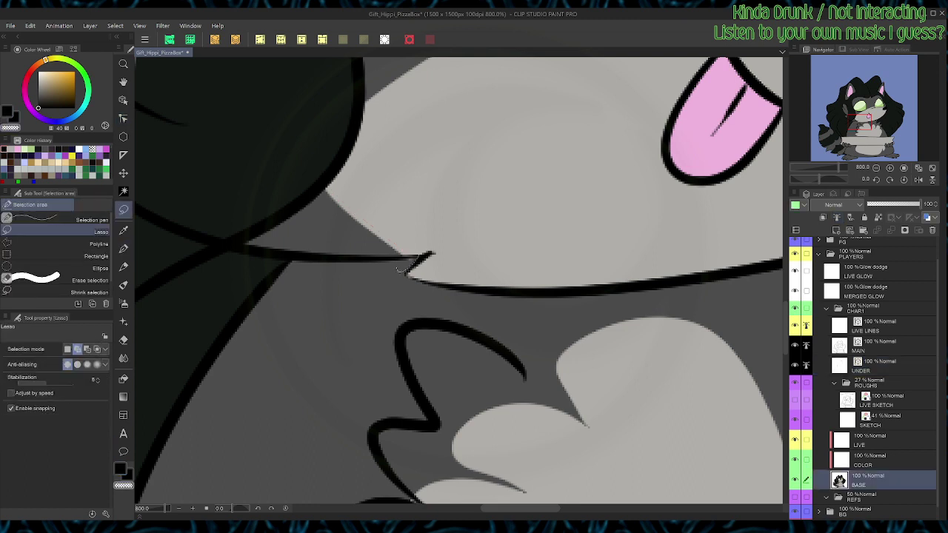
key("g")
key("m")
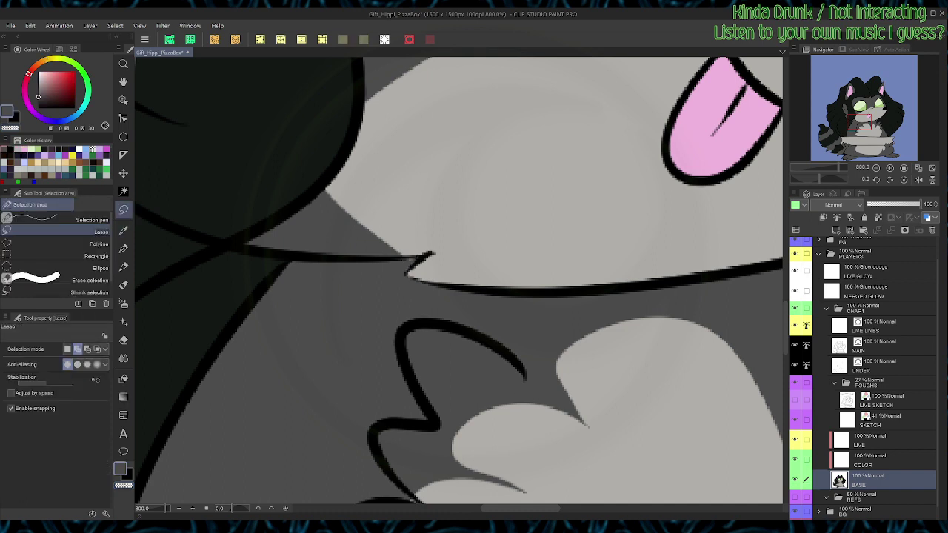
Step: Delete the ROUGHS folder with its sketch layers from the CHAR1 group
left_click(883, 365)
left_click(882, 383)
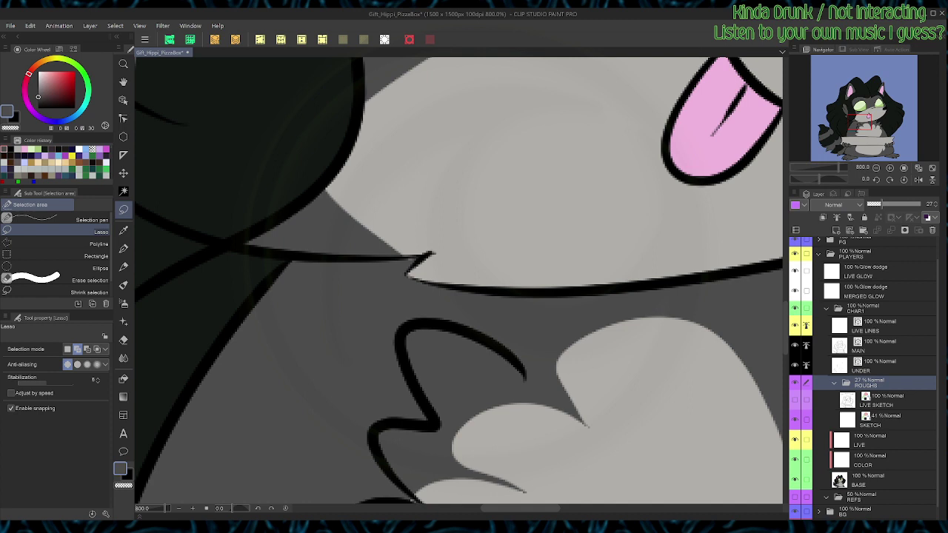
left_click(931, 231)
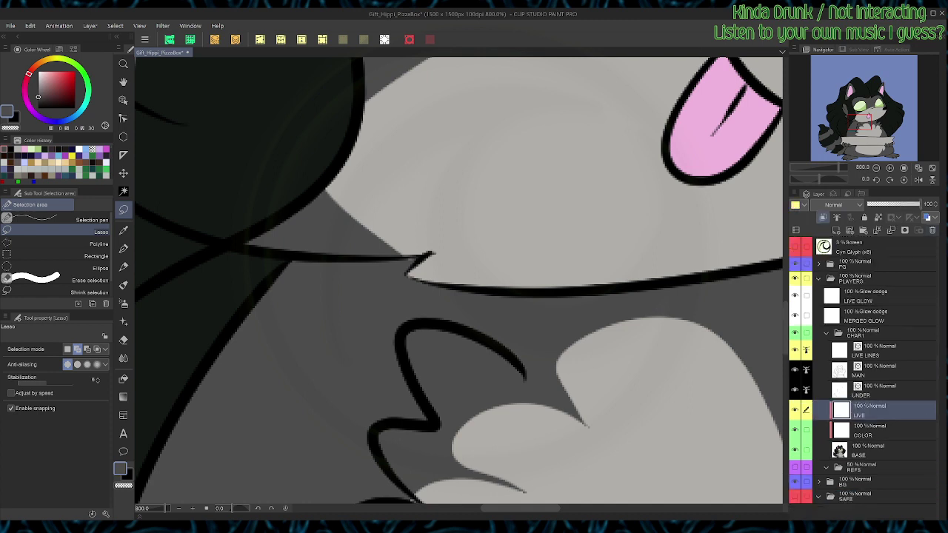
Step: Erase the overhanging tip of the black outline at the jaw corner on the MAIN layer
left_click(883, 390)
key("o")
left_click(367, 218)
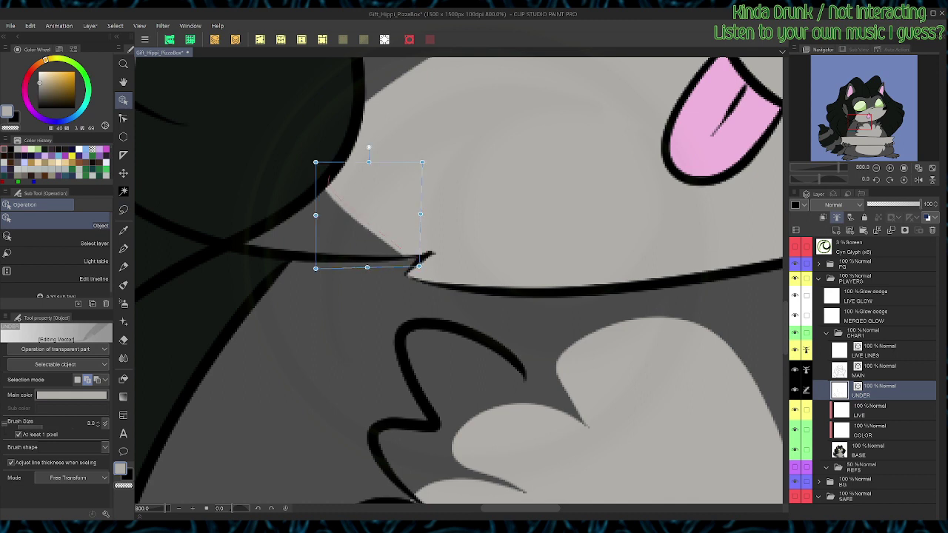
key("p")
key("y")
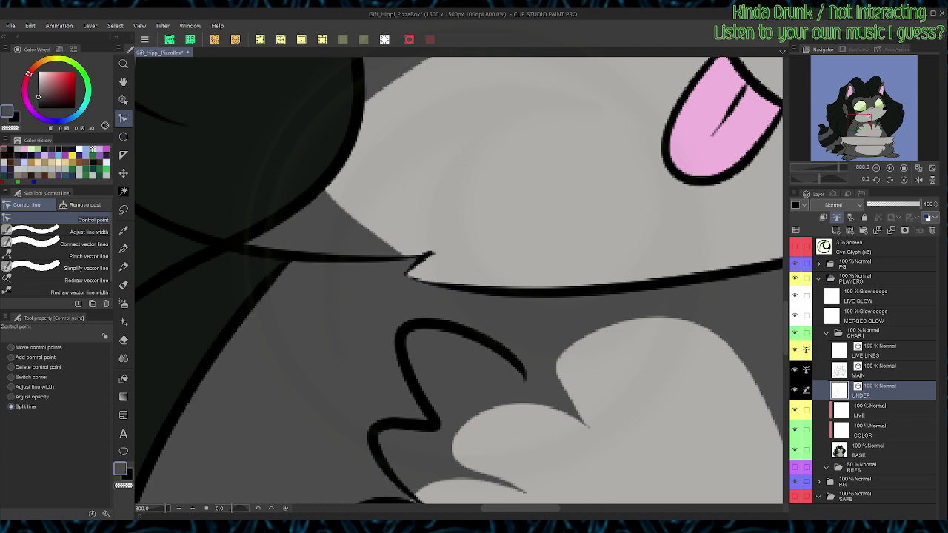
key("e")
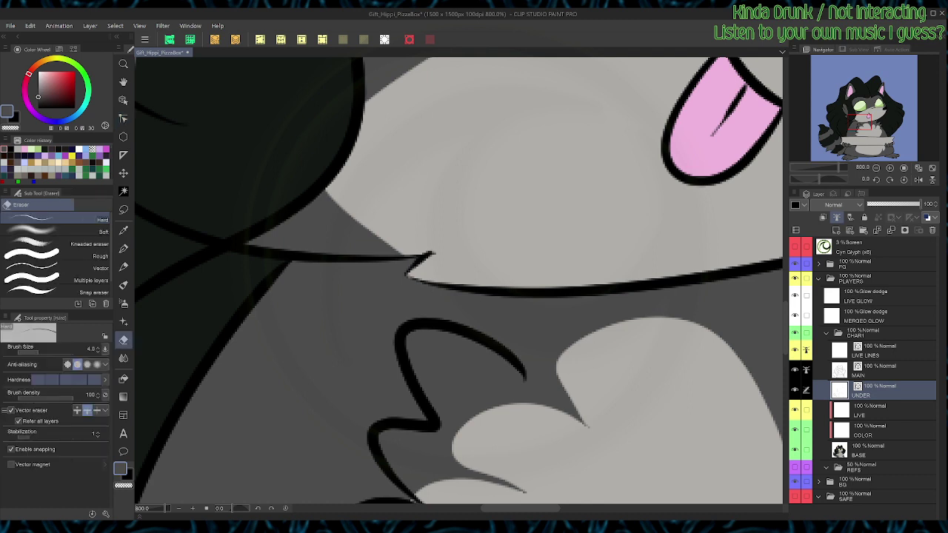
left_click(881, 371)
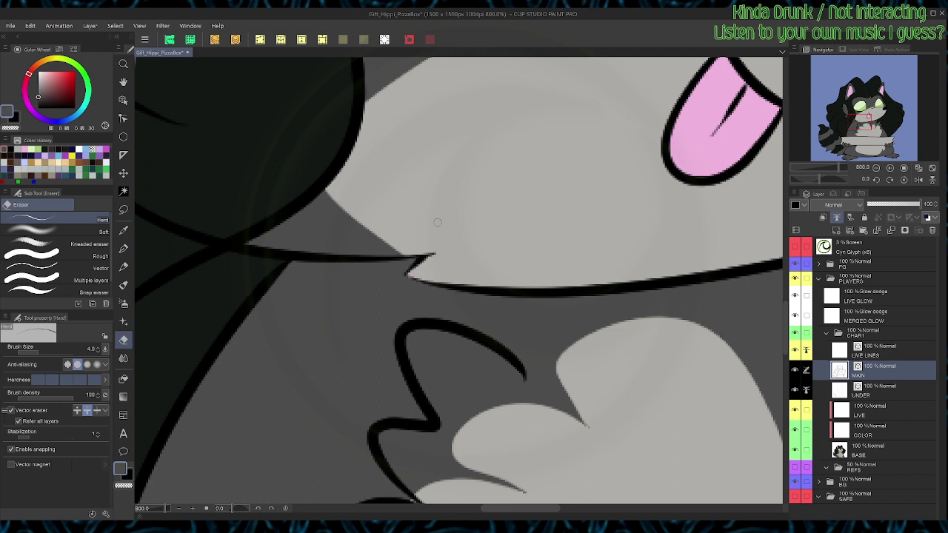
key("ctrl+alt+0")
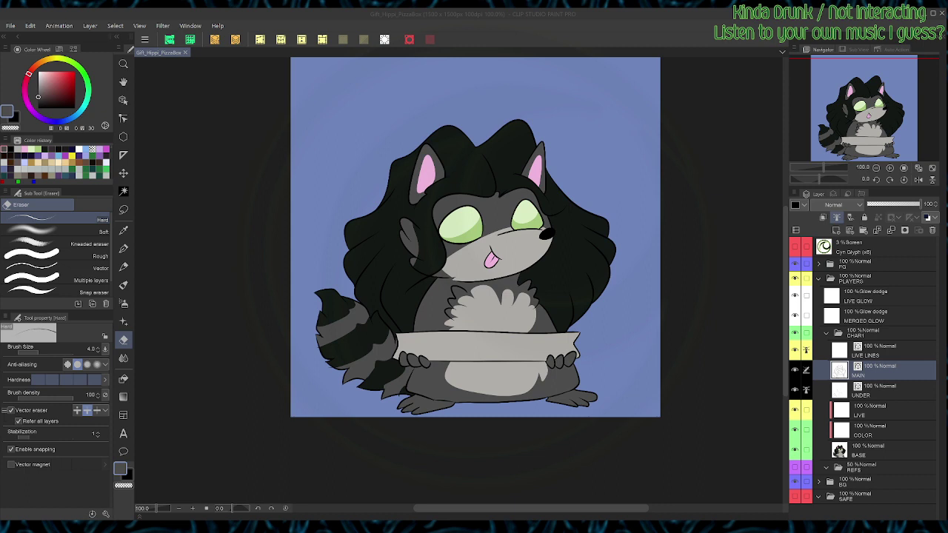
key("alt+Tab")
key("alt+Tab")
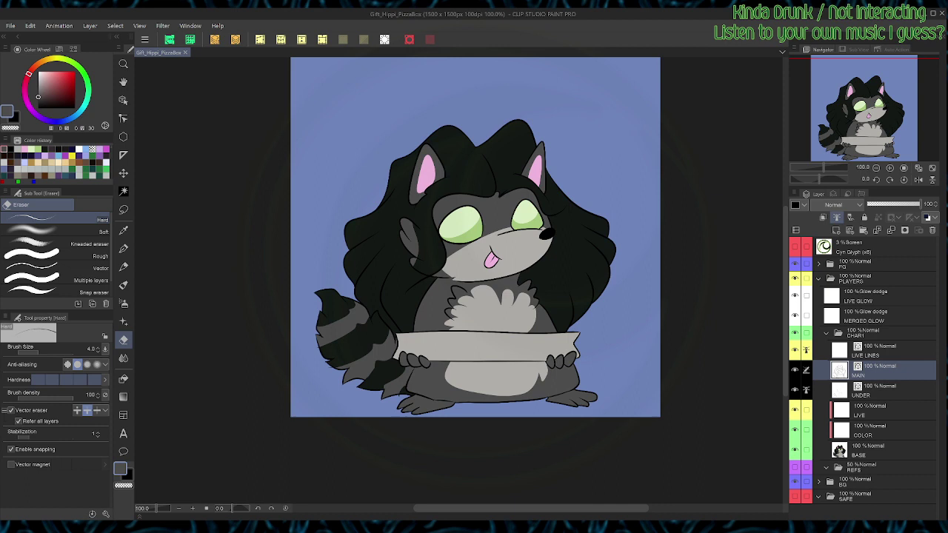
Step: Select all fingers and both feet, fill them with the hair's sampled near-black on the BASE layer, deselect and save
scroll(458, 274, "up", 1)
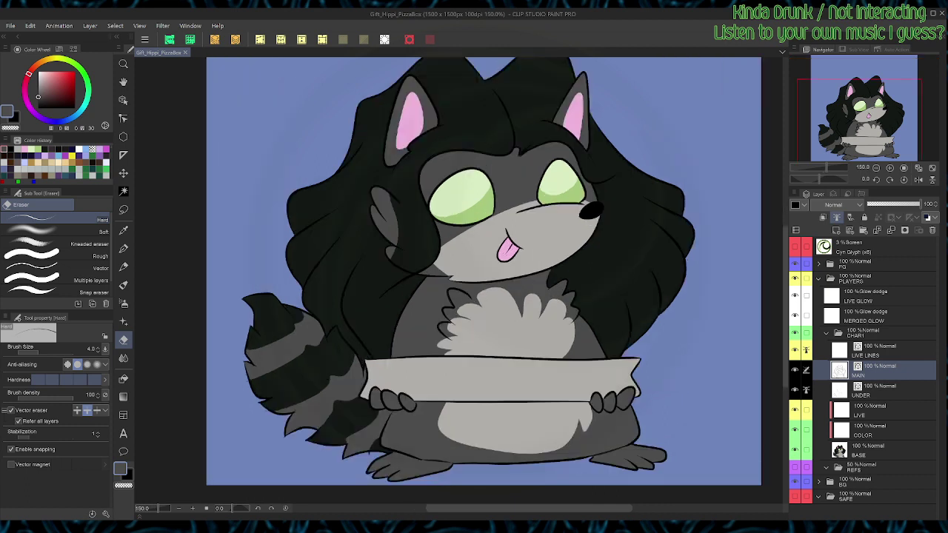
key("w")
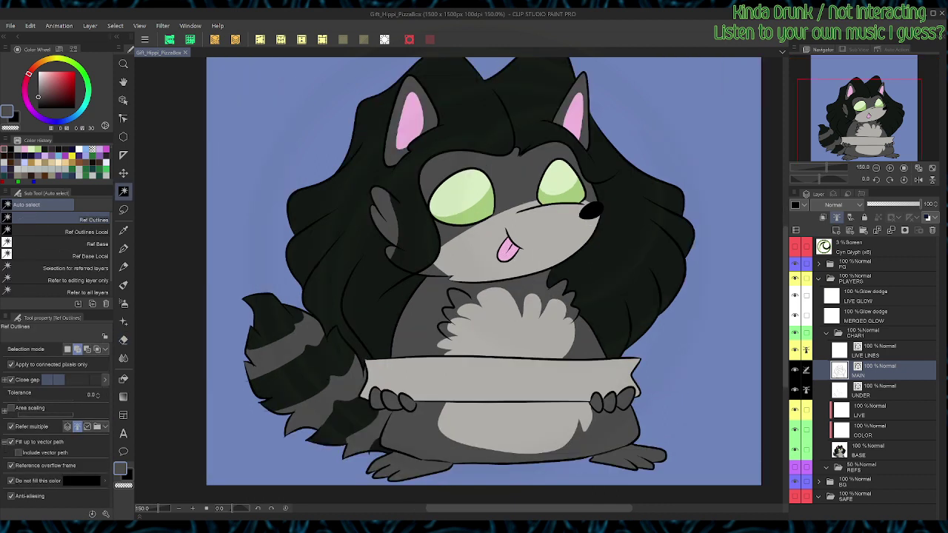
left_click(881, 450)
left_click(376, 399)
left_click(390, 401)
left_click(407, 403)
left_click(408, 466)
left_click(596, 402)
left_click(609, 402)
left_click(625, 399)
left_click(629, 457)
left_click(646, 315, "alt")
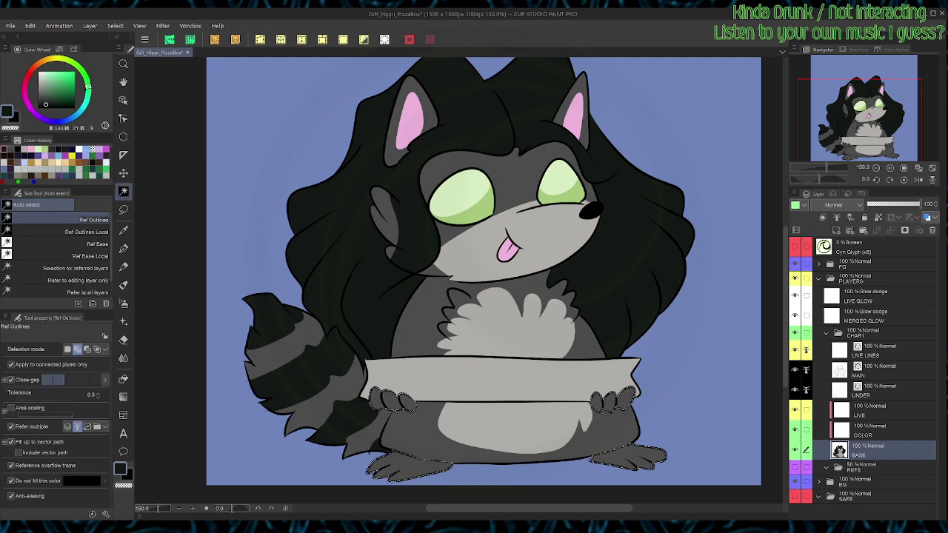
key("alt+BackSpace")
key("ctrl+d")
key("ctrl+s")
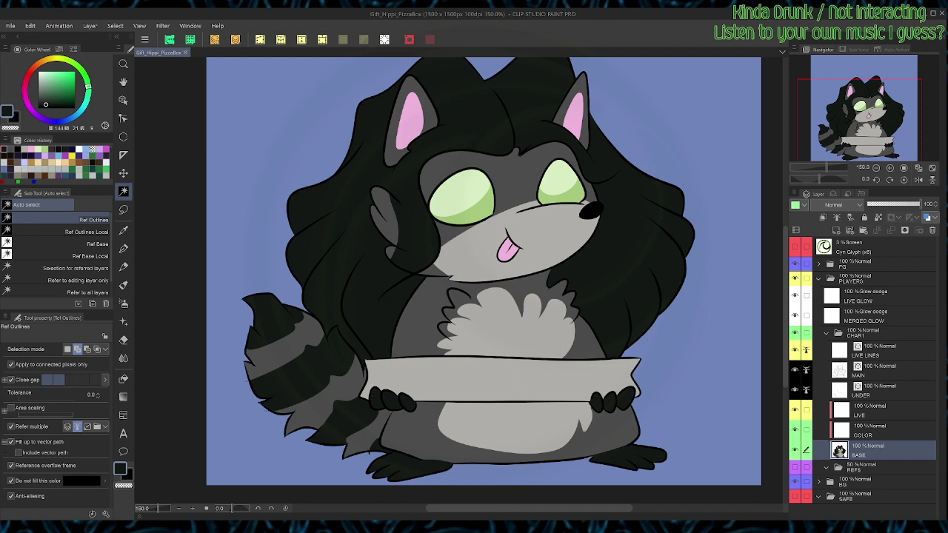
Step: Duplicate the UNDER layer, hide the original, merge the copy down into the BASE layer and save
left_click(886, 391)
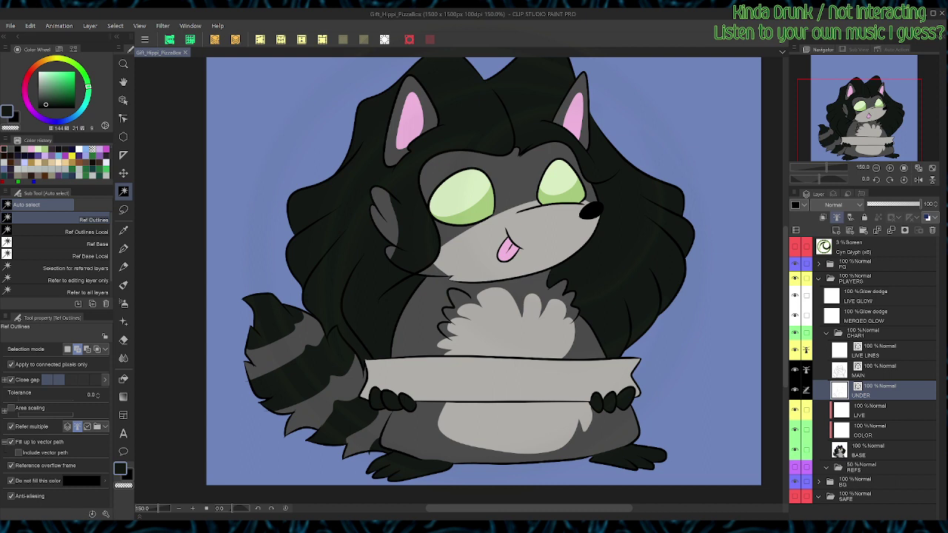
key("ctrl+v")
left_click(794, 390)
left_click_drag(881, 410, 881, 459)
key("ctrl+e")
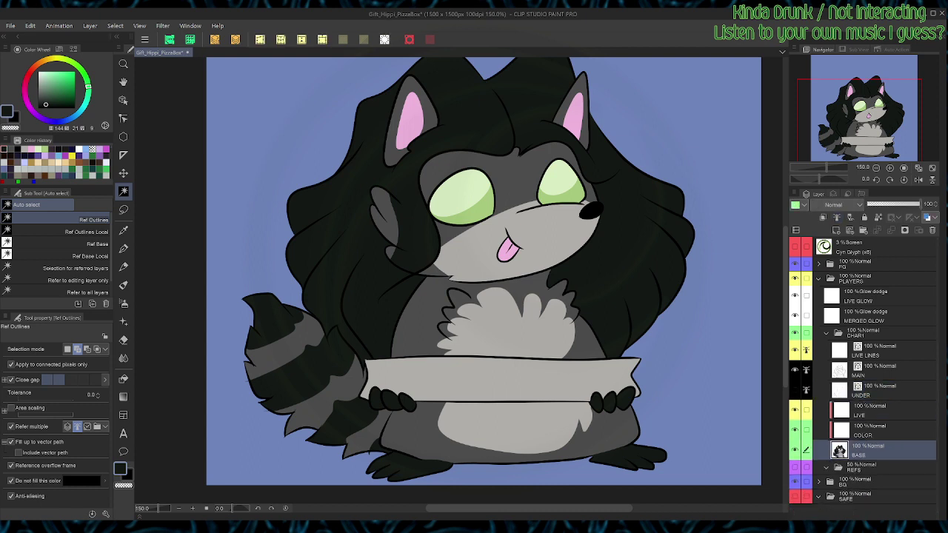
key("ctrl+s")
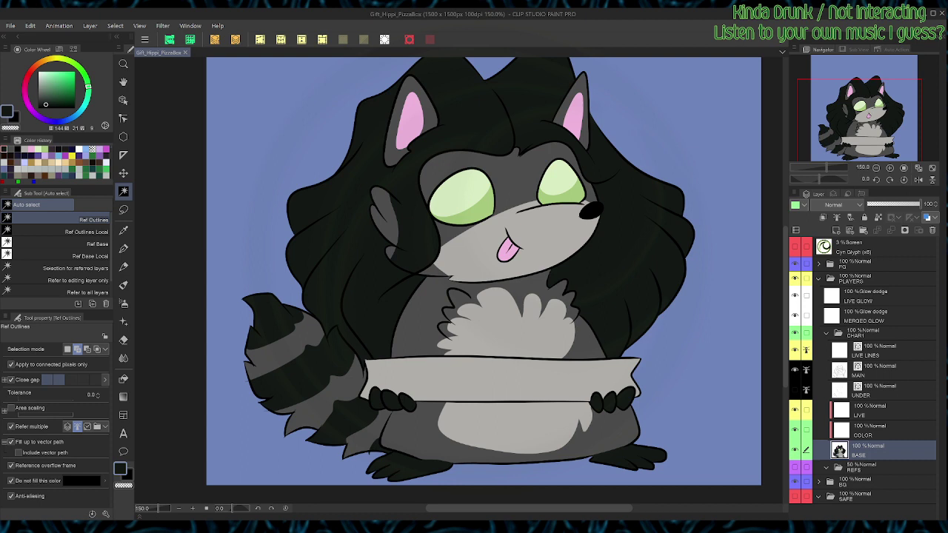
Step: Fill the pizza box on the BASE layer with a cream brightened from its sampled light grey, deselect and save
left_click(503, 380)
key("i")
left_click(504, 380)
left_click_drag(41, 82, 42, 73)
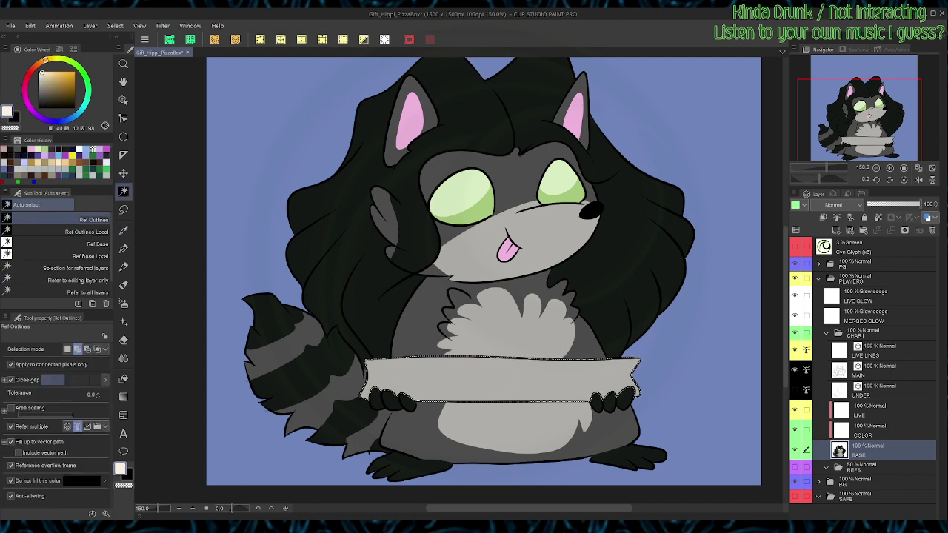
key("alt+BackSpace")
key("ctrl+d")
key("ctrl+s")
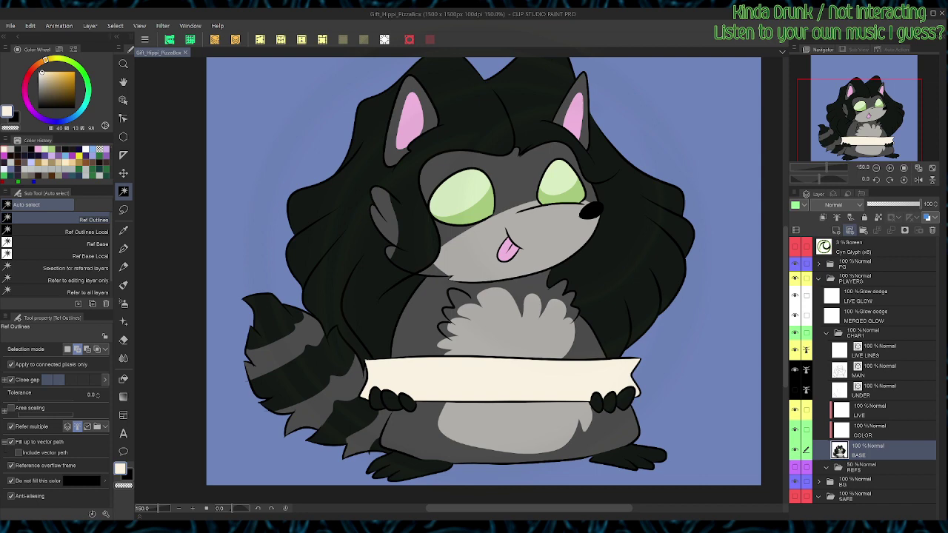
Step: Make BASE the only reference layer and move the whole CHAR1 group upward and slightly right on the canvas
left_click(835, 217)
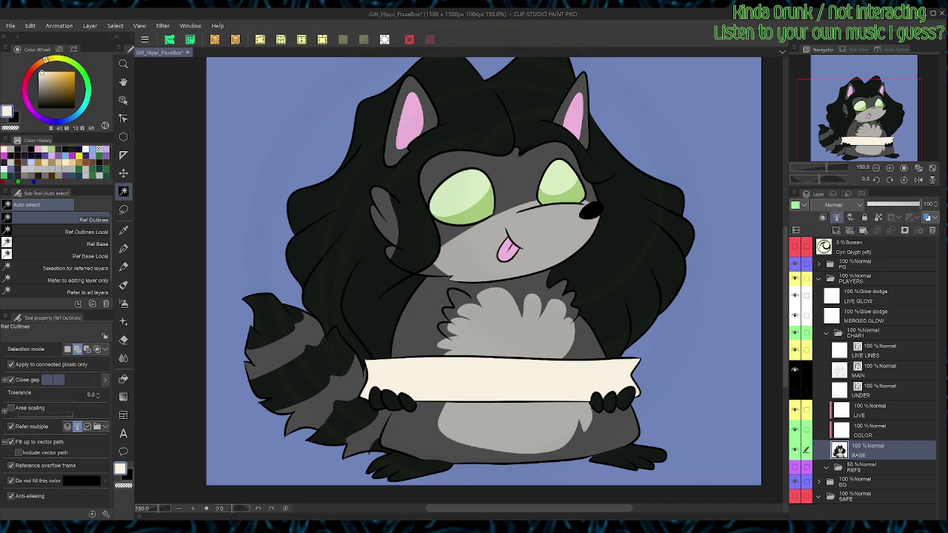
key("ctrl+alt+0")
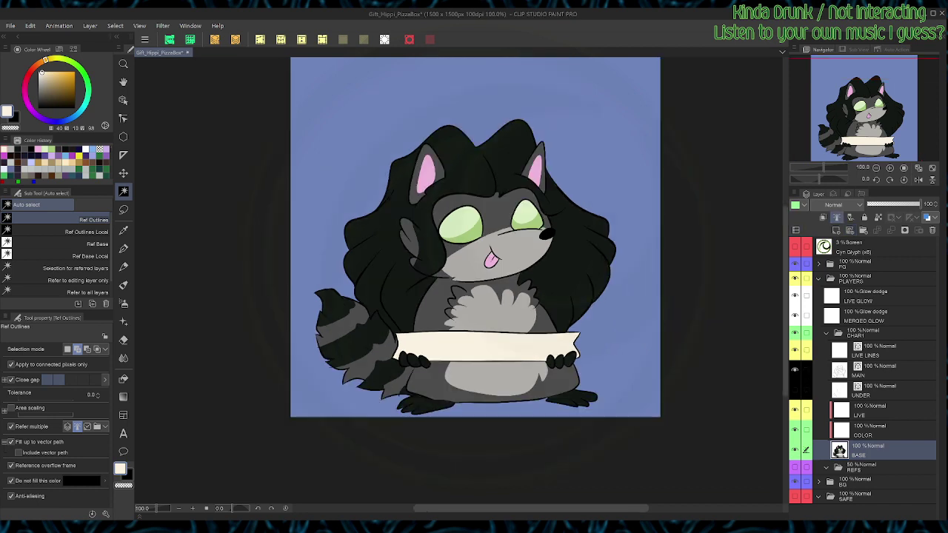
left_click_drag(474, 237, 437, 270)
left_click(873, 333)
key("k")
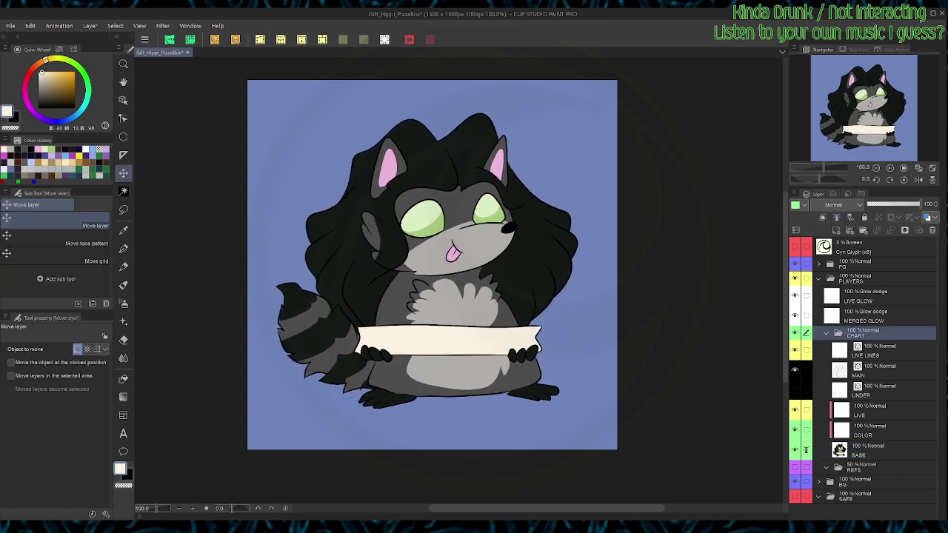
key("w")
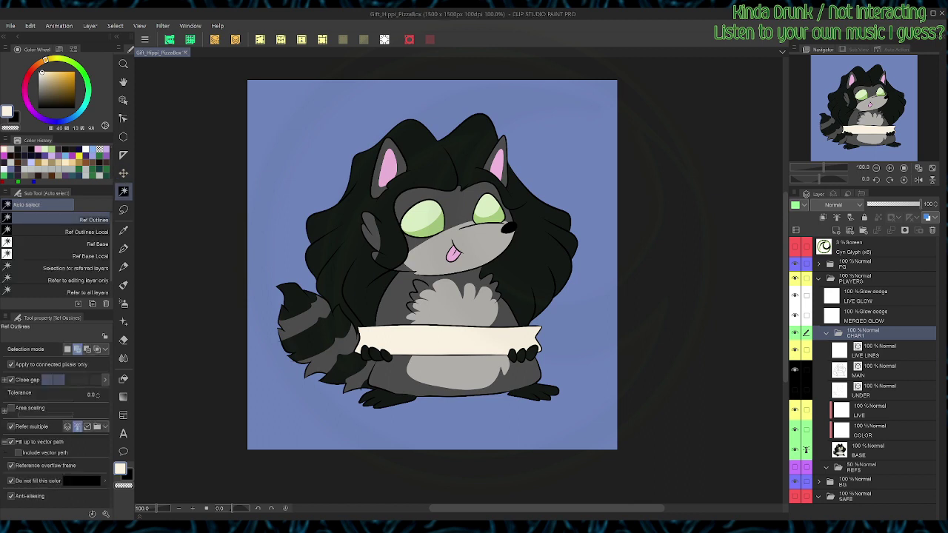
Step: Select the hair on the LIVE layer using Ref Base and brush muted grey-green highlight bands across both sides and the top
left_click(870, 409)
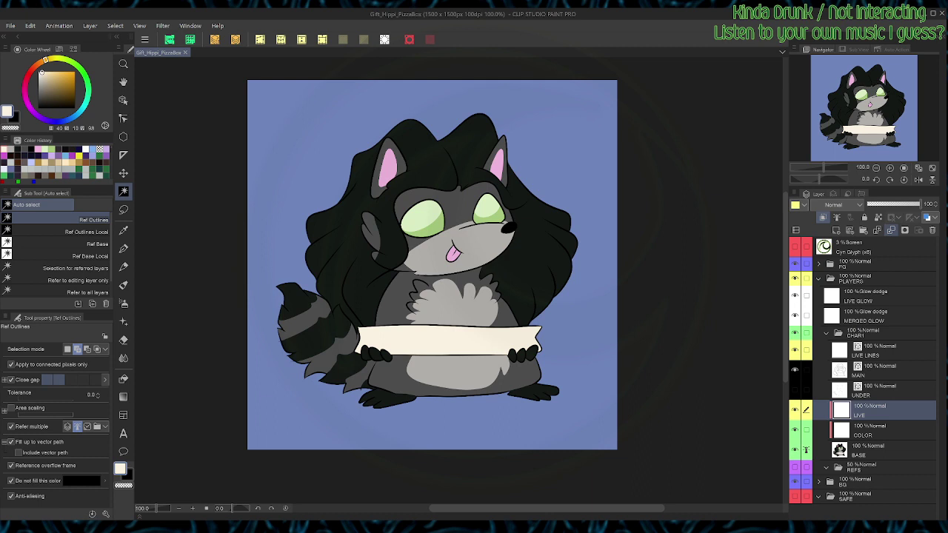
left_click(89, 244)
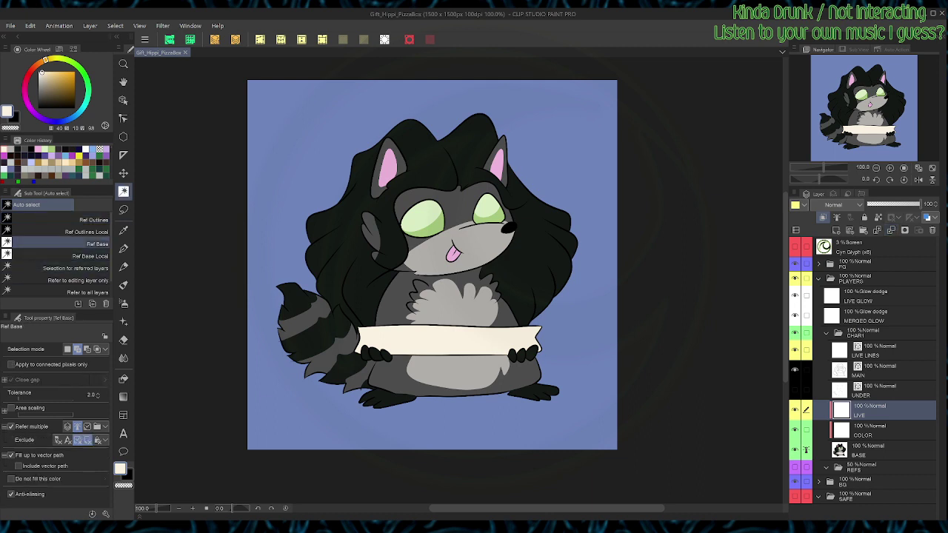
key("i")
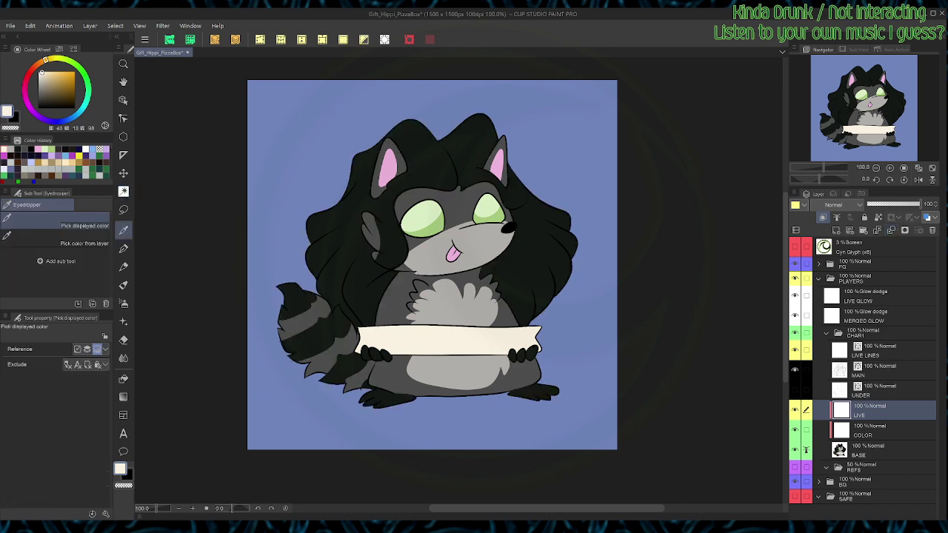
left_click(348, 237)
key("w")
left_click(45, 92)
key("b")
mouse_move(320, 215)
left_mouse_down()
mouse_move(321, 258)
mouse_move(391, 298)
left_mouse_up()
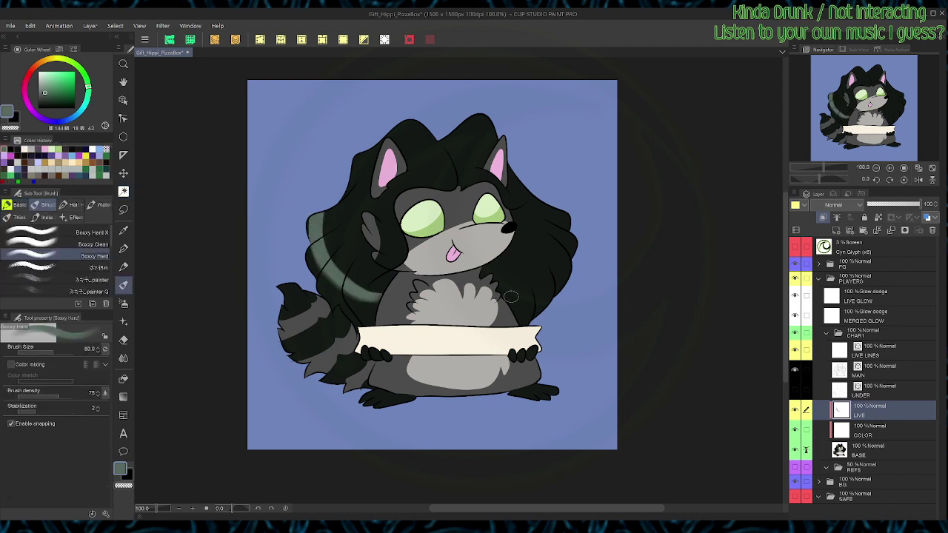
left_click_drag(513, 293, 550, 218)
left_click_drag(360, 159, 486, 124)
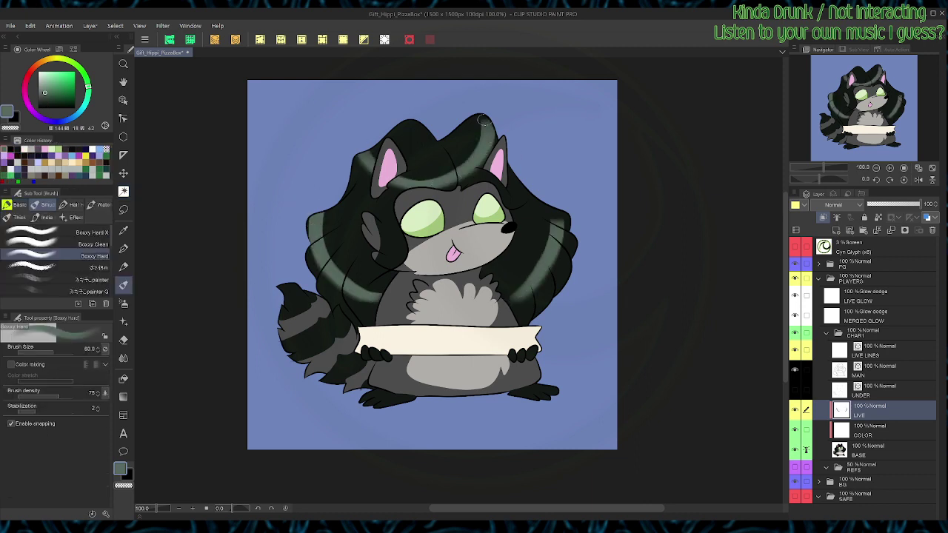
Step: Erase along the hair highlight bands with the transparent brush to thin and soften them, and merge them into the COLOR layer
left_click(323, 214, "alt")
mouse_move(323, 214)
left_mouse_down()
mouse_move(337, 268)
mouse_move(379, 293)
left_mouse_up()
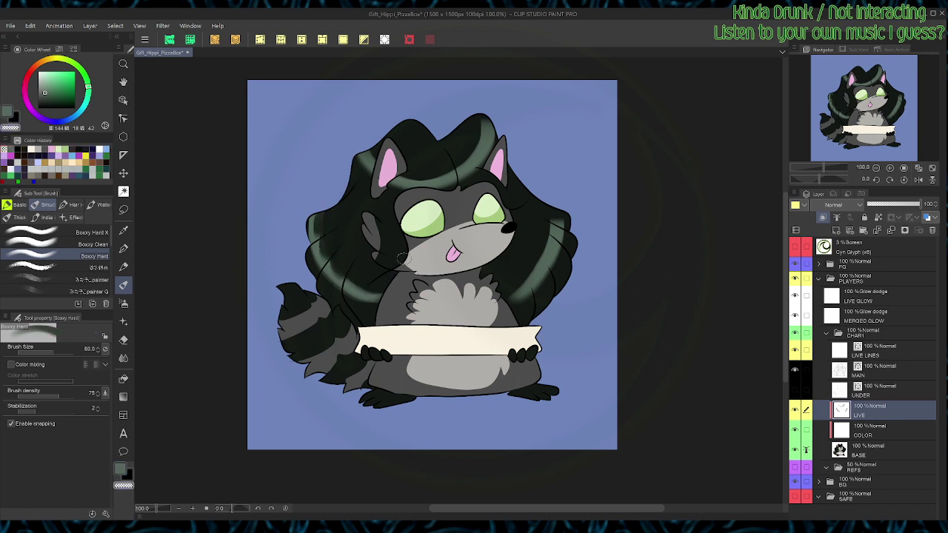
mouse_move(373, 149)
left_mouse_down()
mouse_move(403, 182)
mouse_move(456, 160)
mouse_move(482, 122)
left_mouse_up()
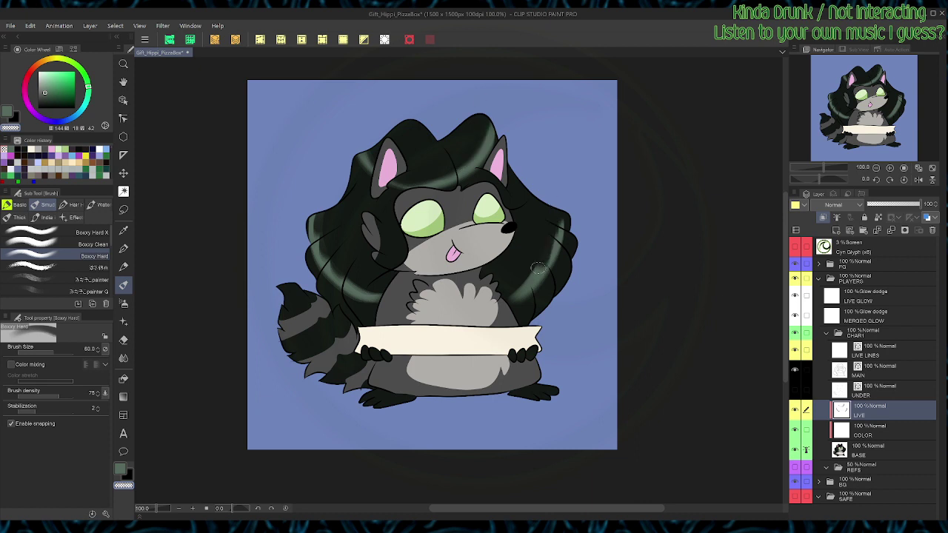
left_click_drag(541, 263, 510, 298)
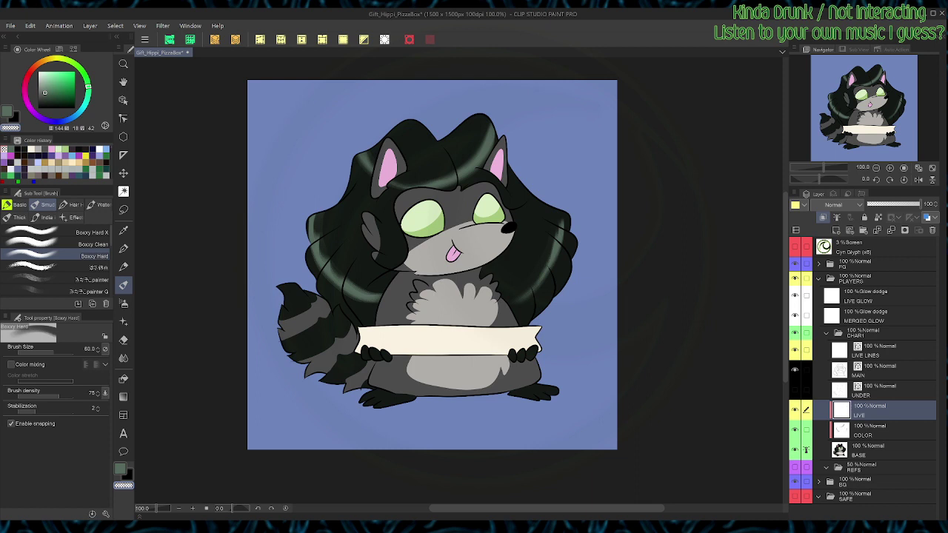
Step: Add foreground-to-transparent gradients of the grey-green inward from the outer edges of the hair on the LIVE layer
key("g")
left_click(77, 256)
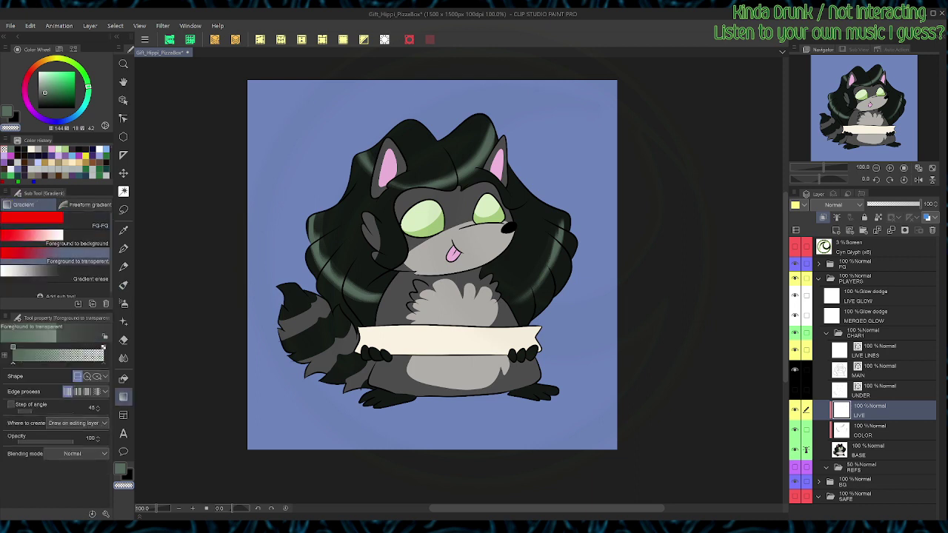
left_click_drag(308, 221, 400, 260)
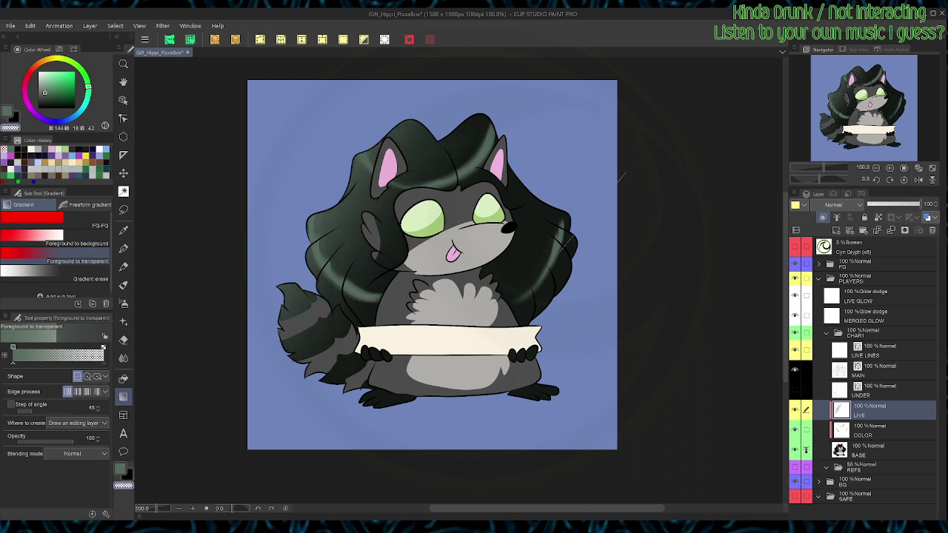
Step: Erase the gradient tint from the tail with the transparent brush and merge the hair gradients into the COLOR layer
key("b")
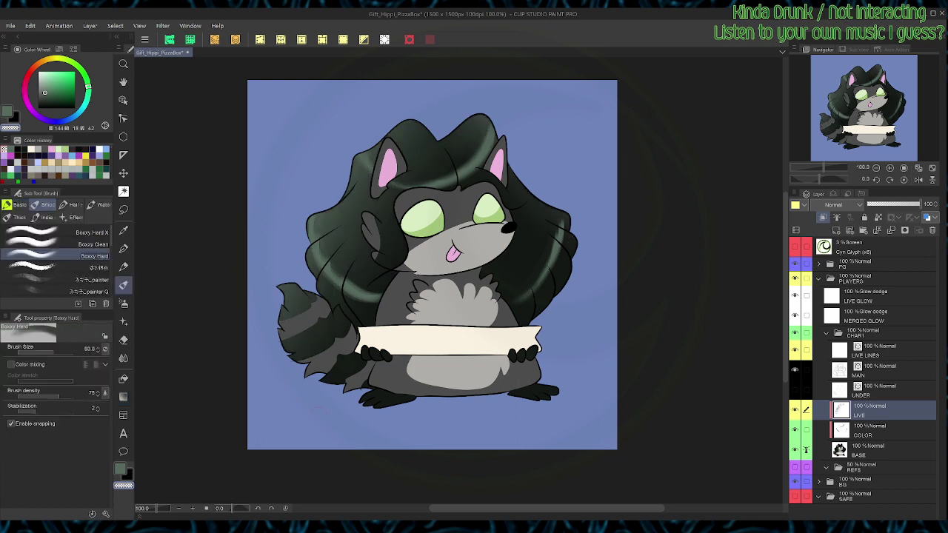
key("c")
mouse_move(291, 301)
left_mouse_down()
mouse_move(315, 311)
mouse_move(305, 304)
mouse_move(289, 315)
mouse_move(292, 326)
mouse_move(283, 324)
mouse_move(287, 333)
mouse_move(303, 332)
mouse_move(291, 304)
mouse_move(315, 364)
mouse_move(321, 325)
mouse_move(341, 335)
mouse_move(335, 308)
mouse_move(373, 360)
left_mouse_up()
key("c")
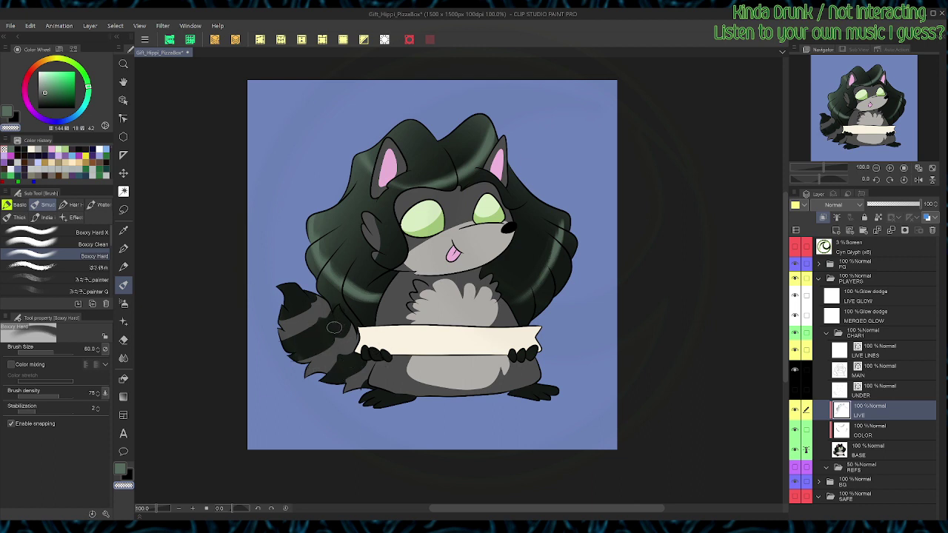
key("j")
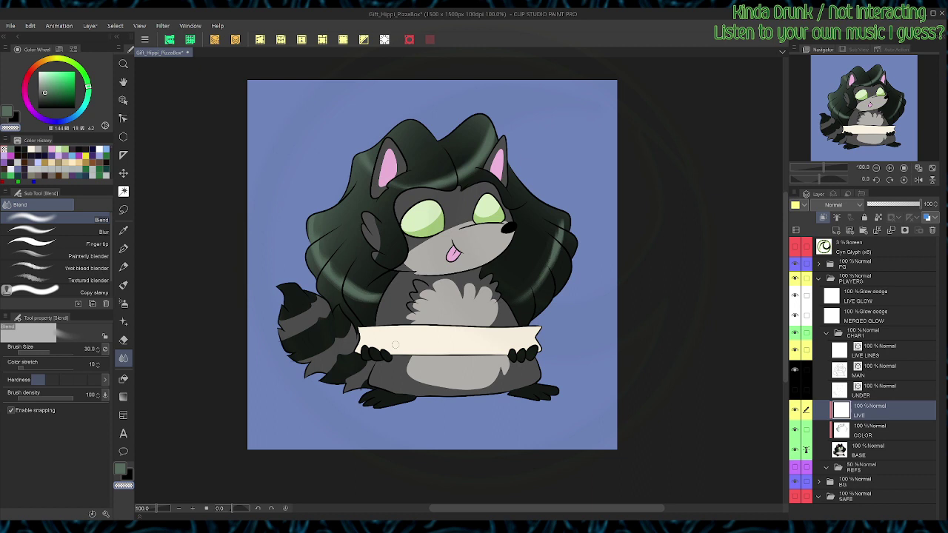
Step: Paint bright mint-green glow strokes along the hair highlights on the LIVE GLOW layer
left_click(873, 296)
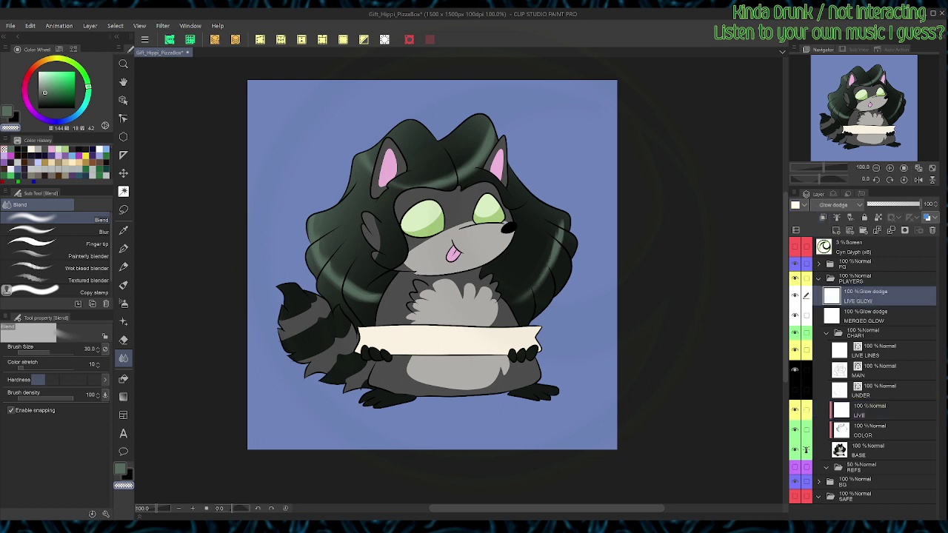
left_click(51, 74)
mouse_move(314, 225)
left_mouse_down()
mouse_move(337, 245)
mouse_move(337, 233)
left_mouse_up()
key("c")
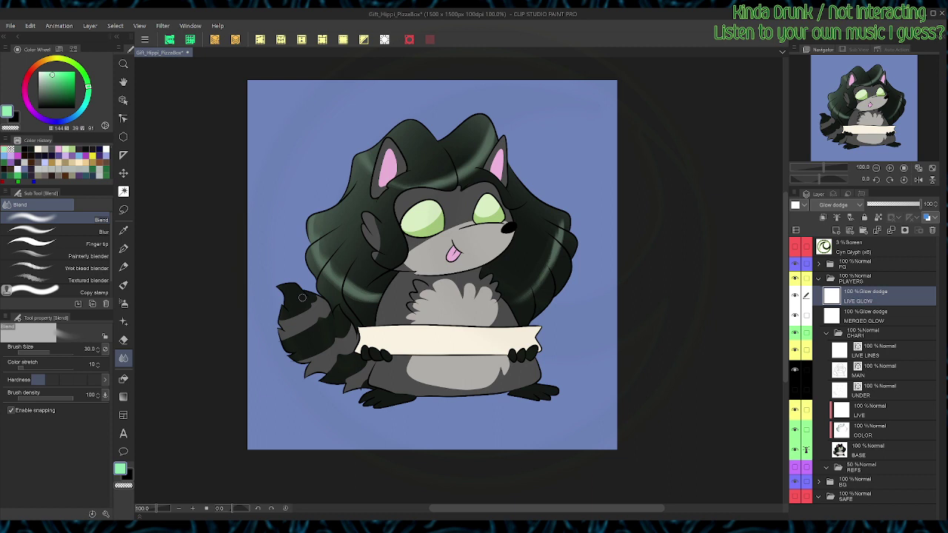
key("b")
mouse_move(313, 213)
left_mouse_down()
mouse_move(330, 243)
mouse_move(319, 250)
mouse_move(349, 262)
mouse_move(334, 270)
mouse_move(370, 275)
left_mouse_up()
mouse_move(363, 155)
left_mouse_down()
mouse_move(414, 183)
mouse_move(448, 176)
mouse_move(490, 134)
left_mouse_up()
mouse_move(563, 211)
left_mouse_down()
mouse_move(563, 255)
mouse_move(548, 242)
mouse_move(551, 278)
mouse_move(522, 305)
left_mouse_up()
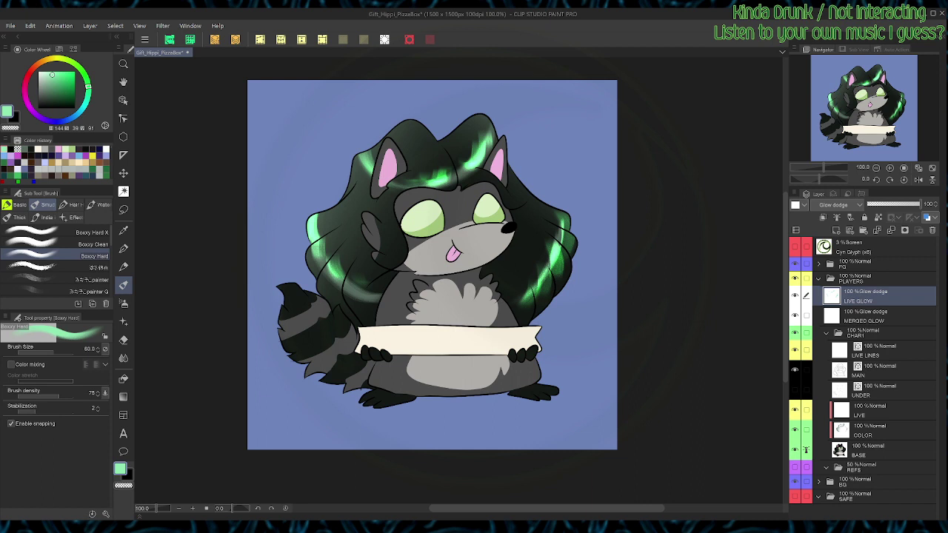
Step: Duplicate the hair's LIVE GLOW layer at 57% opacity, blur both copies, merge them and save the file
key("ctrl+v")
left_click(897, 204)
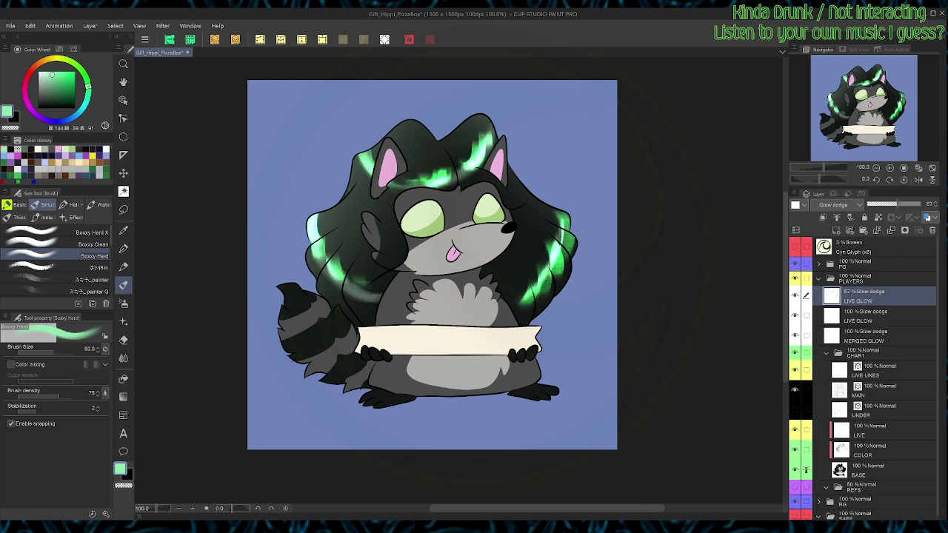
left_click(881, 316)
left_click(214, 39)
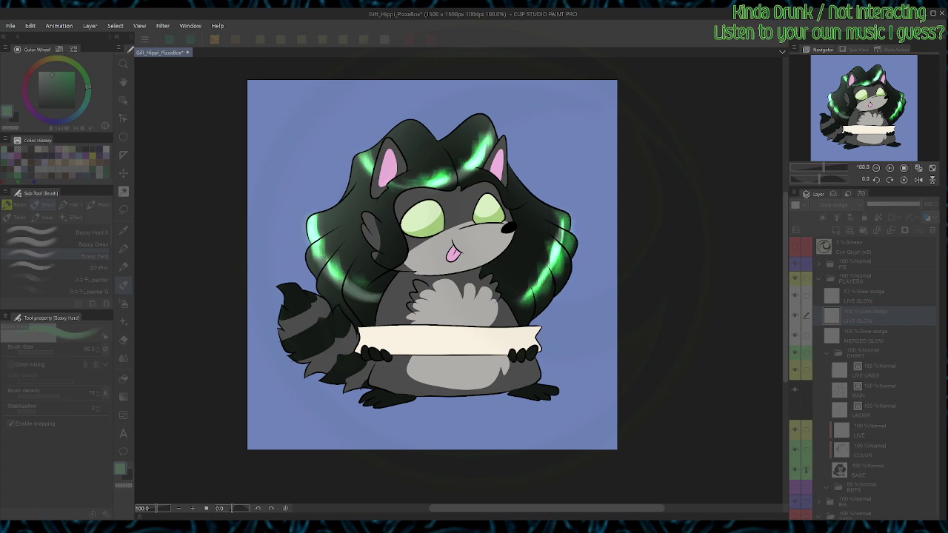
key("Return")
left_click(874, 296)
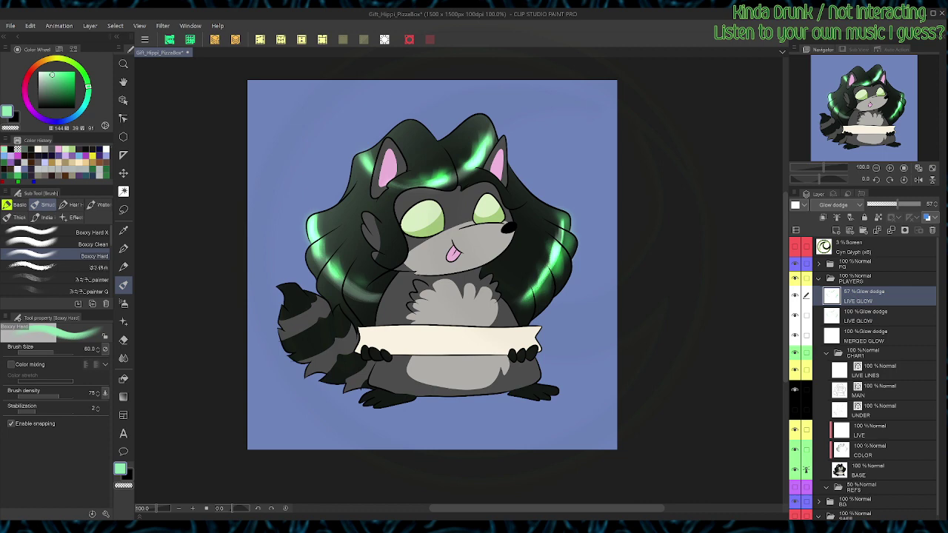
left_click(215, 39)
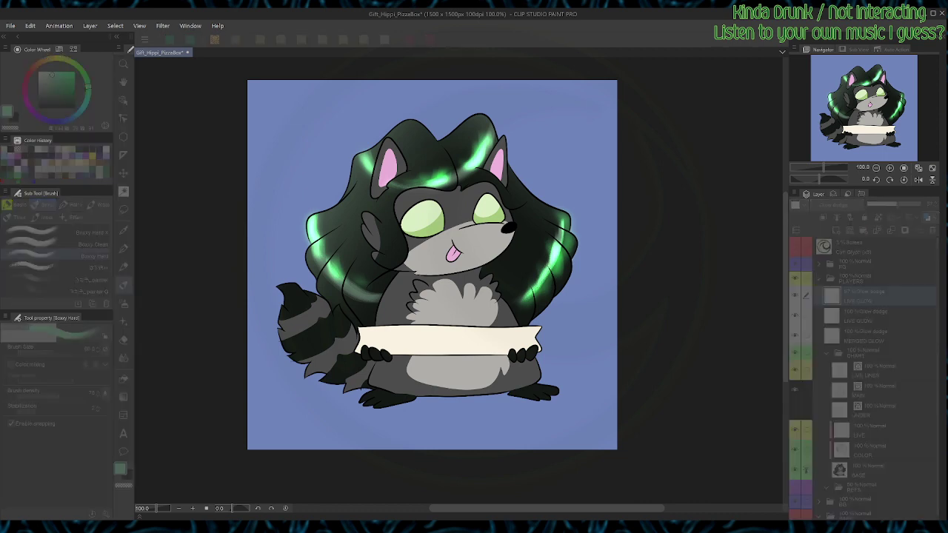
key("Return")
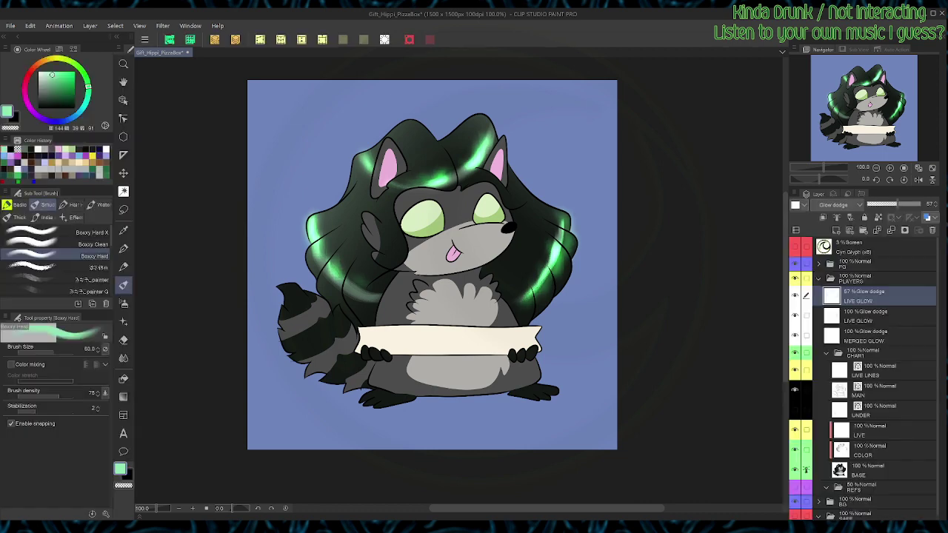
key("ctrl+e")
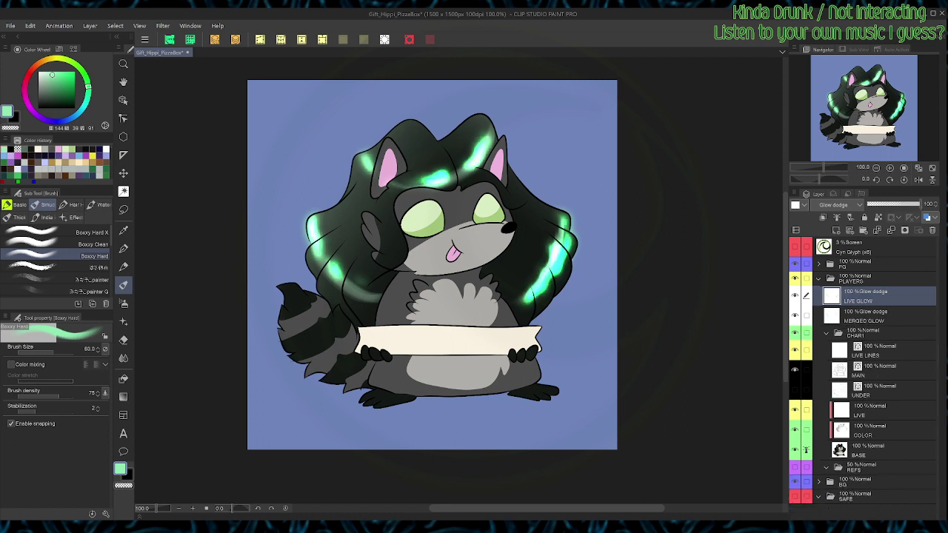
key("ctrl+s")
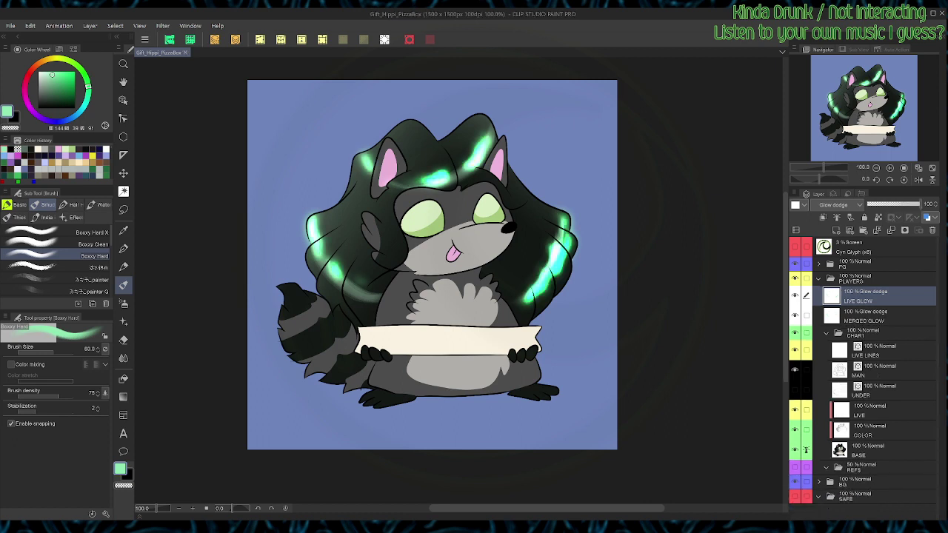
Step: Select both eyes on the LIVE layer and brush the sampled medium green over them as soft shading
left_click(881, 411)
key("w")
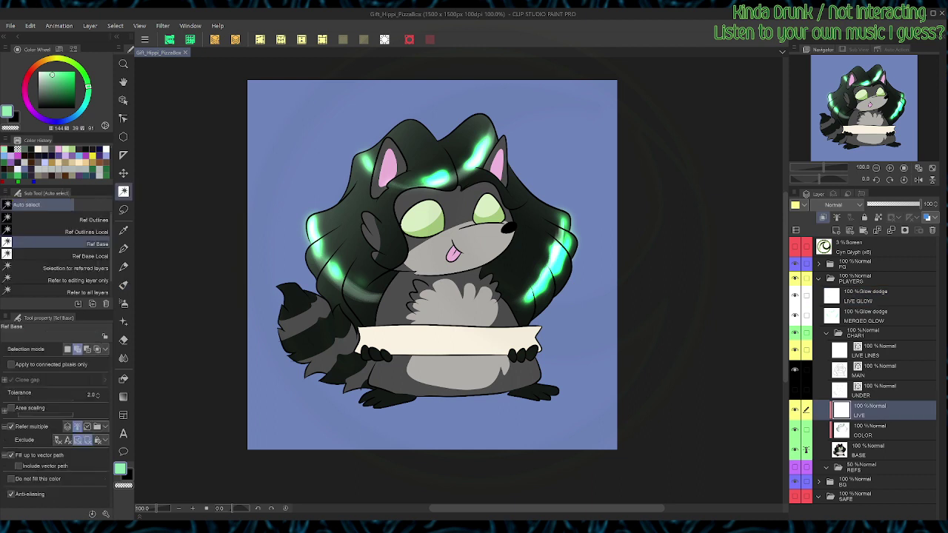
left_click(422, 219)
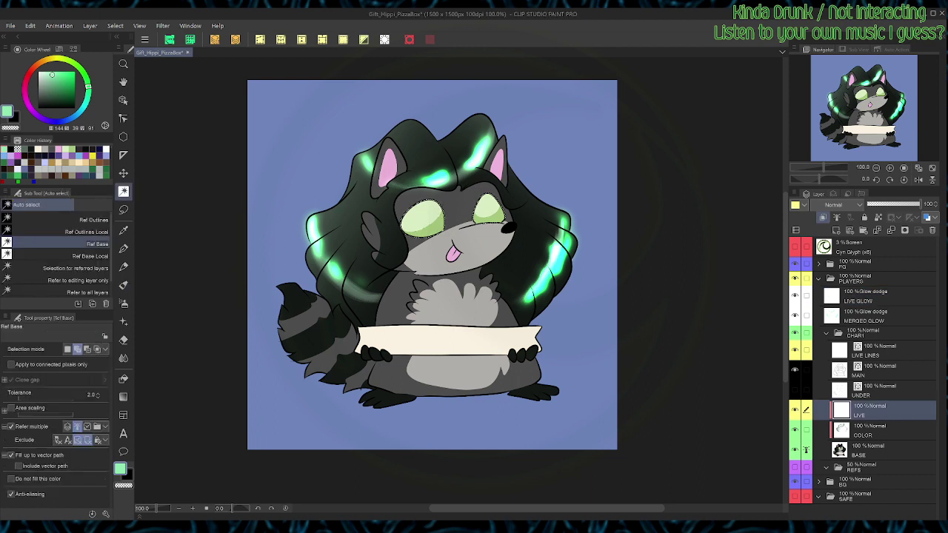
left_click(419, 222, "alt")
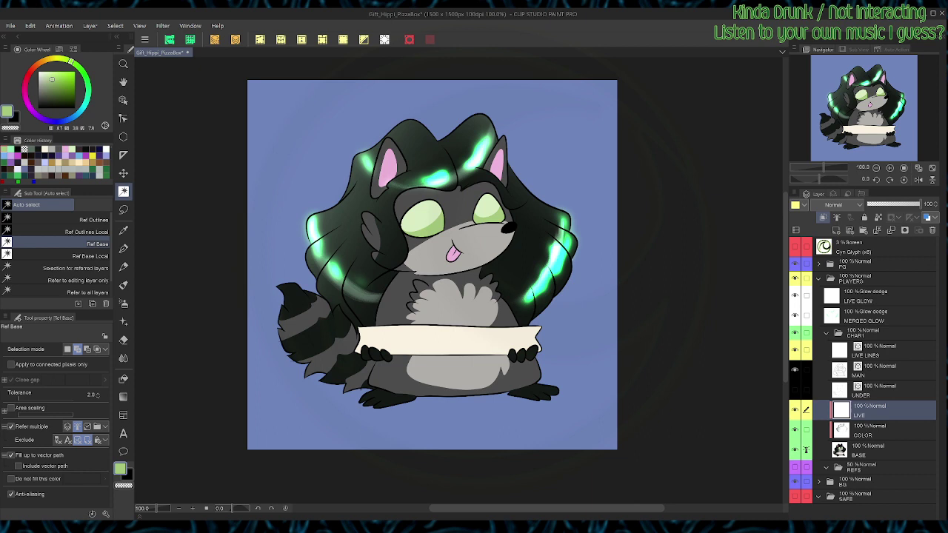
key("b")
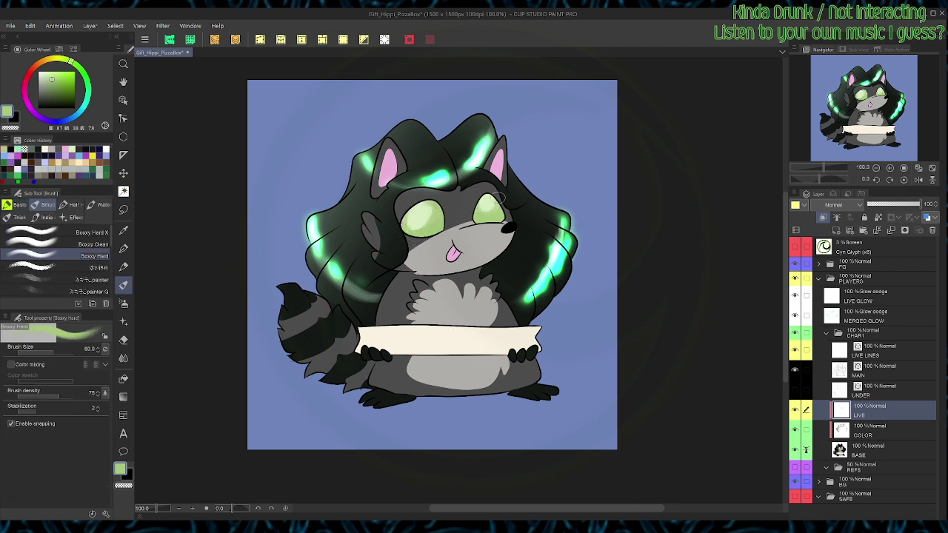
key("c")
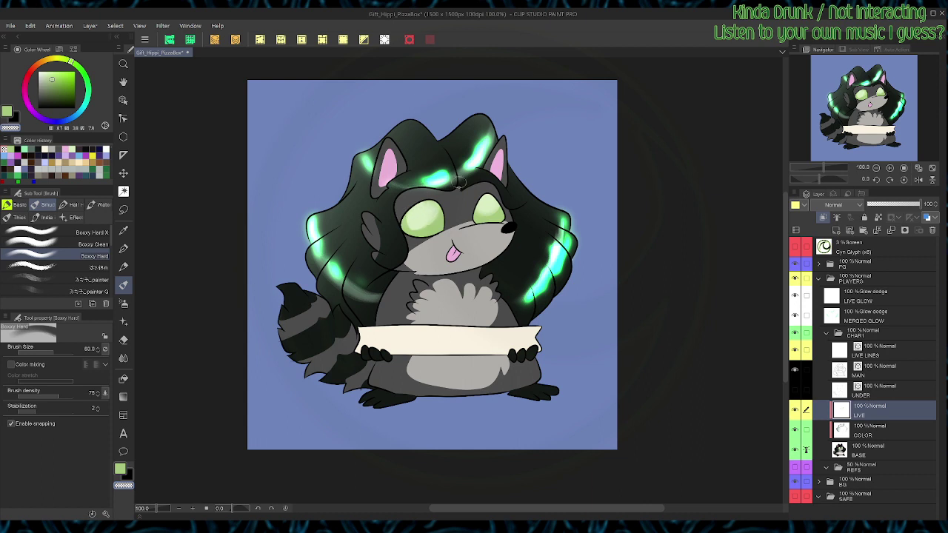
Step: Shade inside both eyes with a darker green and soften it with the transparent brush
left_click(61, 92)
left_click_drag(428, 222, 427, 222)
mouse_move(482, 213)
left_mouse_down()
mouse_move(436, 214)
mouse_move(418, 226)
mouse_move(425, 222)
left_mouse_up()
key("c")
left_click_drag(494, 208, 482, 215)
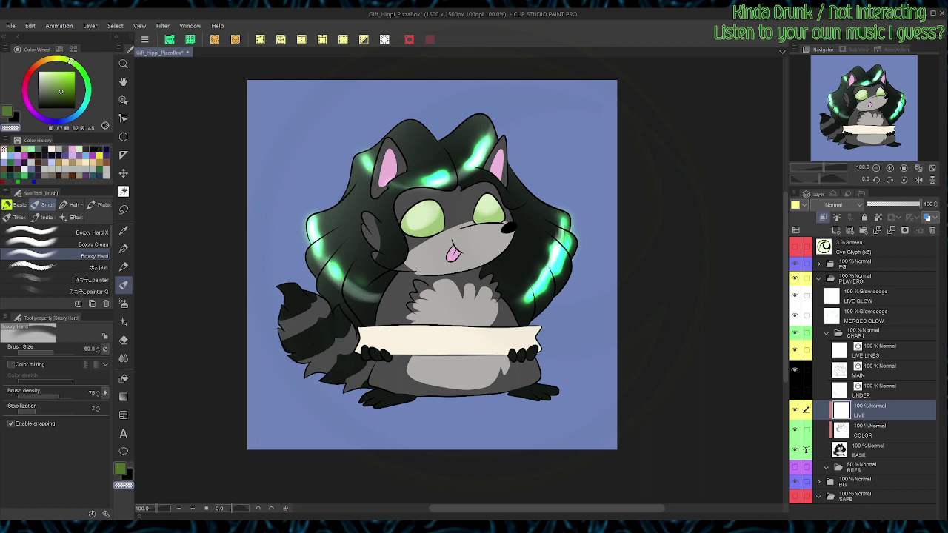
Step: Paint a bright yellow-green glow in the centre of both eyes on the LIVE GLOW layer
left_click(885, 297)
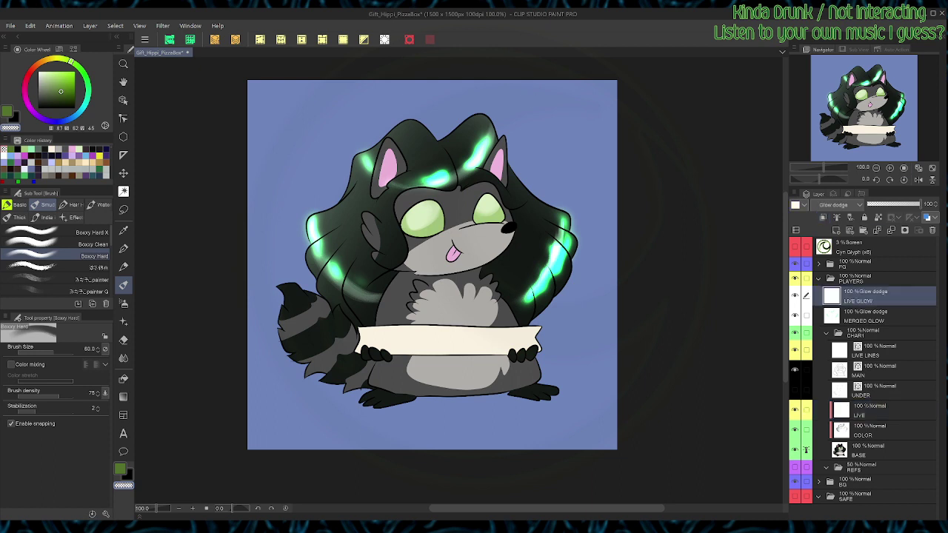
left_click(52, 71)
left_click_drag(428, 212, 429, 222)
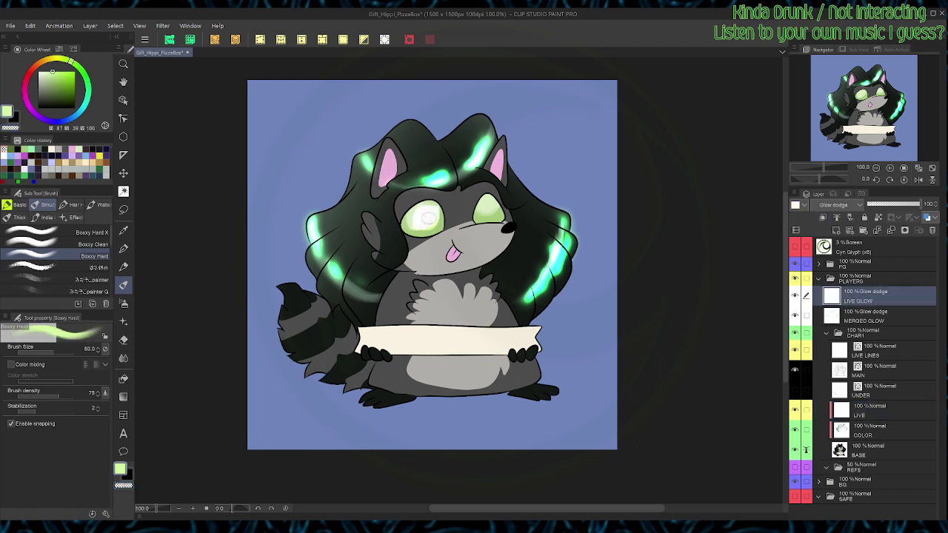
left_click_drag(485, 207, 492, 211)
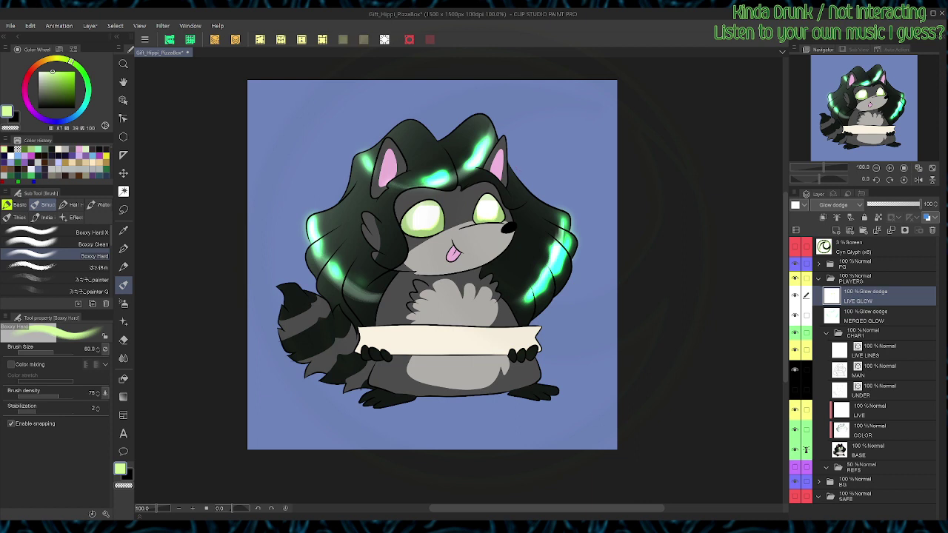
Step: Duplicate the eyes' LIVE GLOW layer, set the copies to 53% and 28% opacity, and blur both
key("ctrl+v")
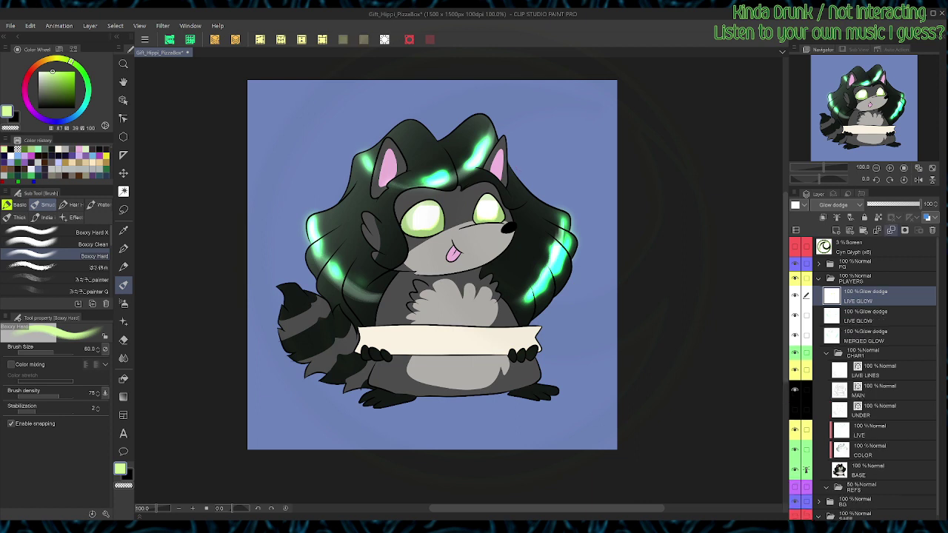
left_click(895, 204)
left_click(875, 316)
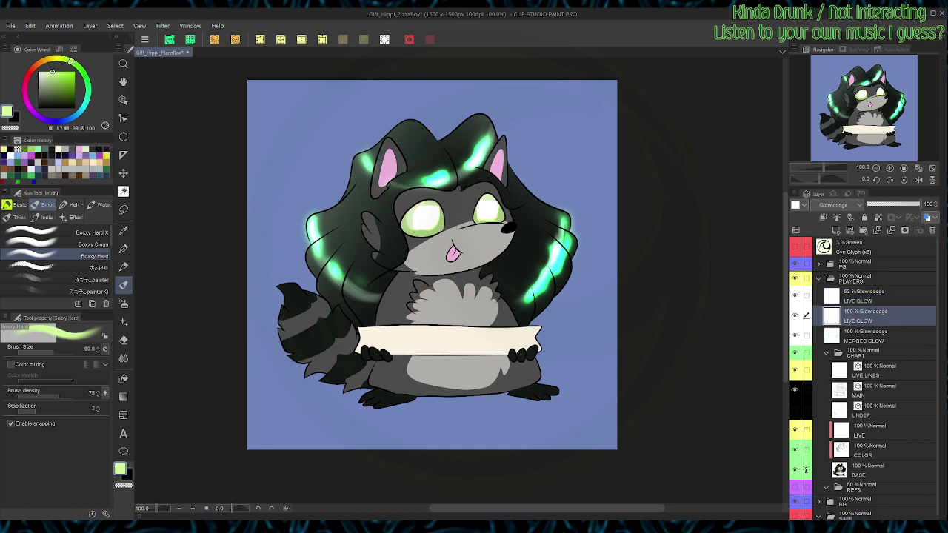
left_click(215, 39)
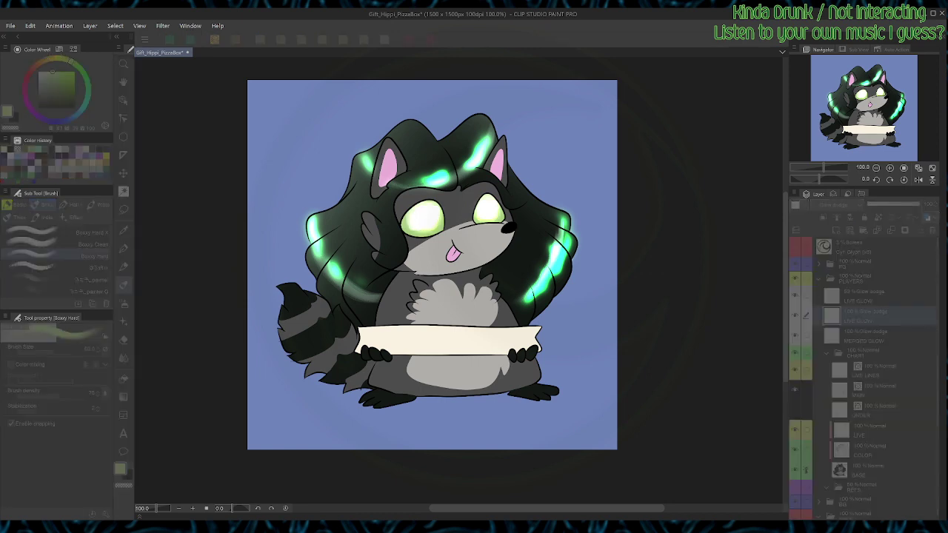
left_click(890, 168)
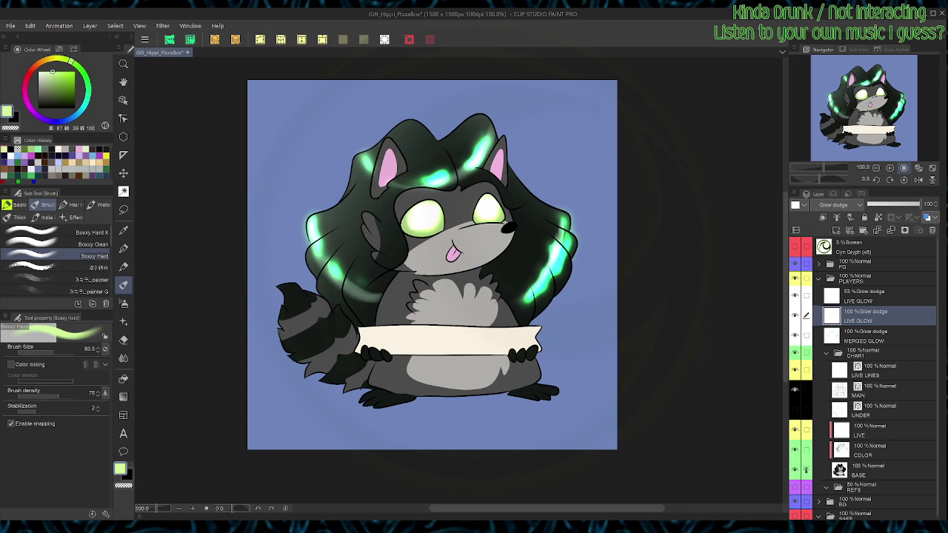
left_click(881, 203)
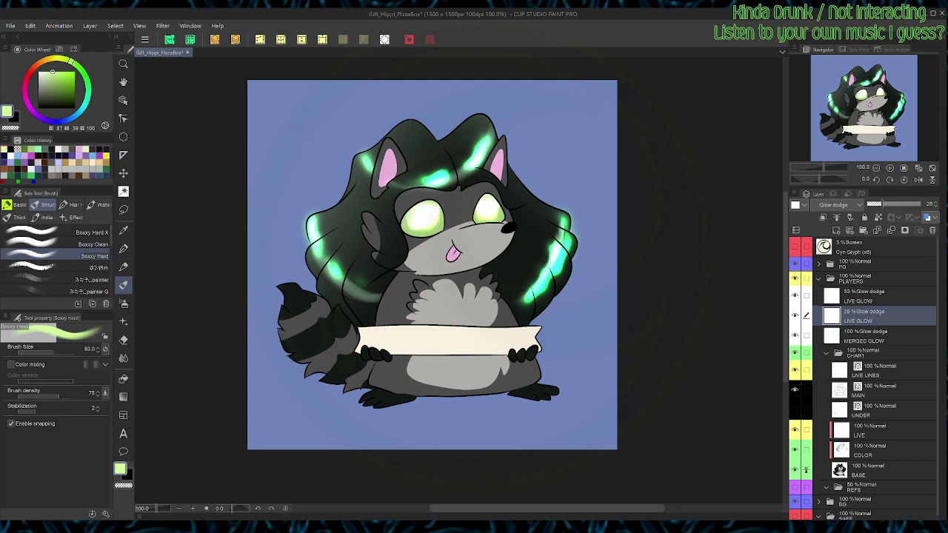
left_click(876, 296)
left_click(215, 39)
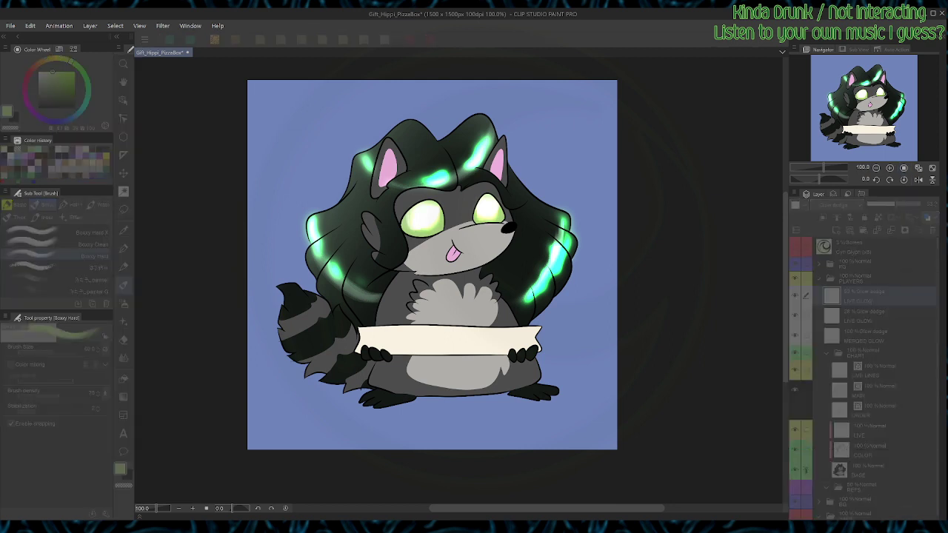
key("Return")
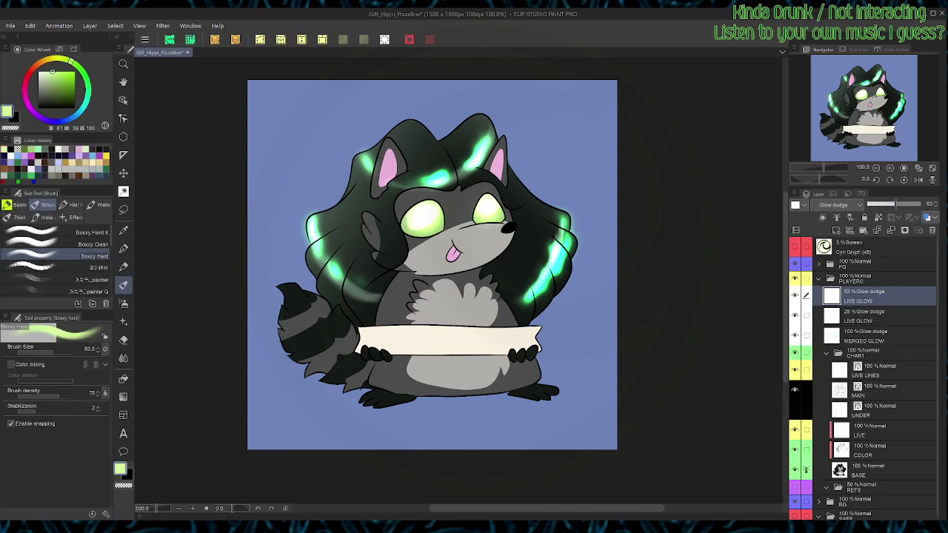
Step: Lower the upper LIVE GLOW copy to 6% and the lower one to 14% opacity, merge them and save the file
left_click_drag(877, 203, 874, 204)
left_click(874, 317)
left_click(874, 296)
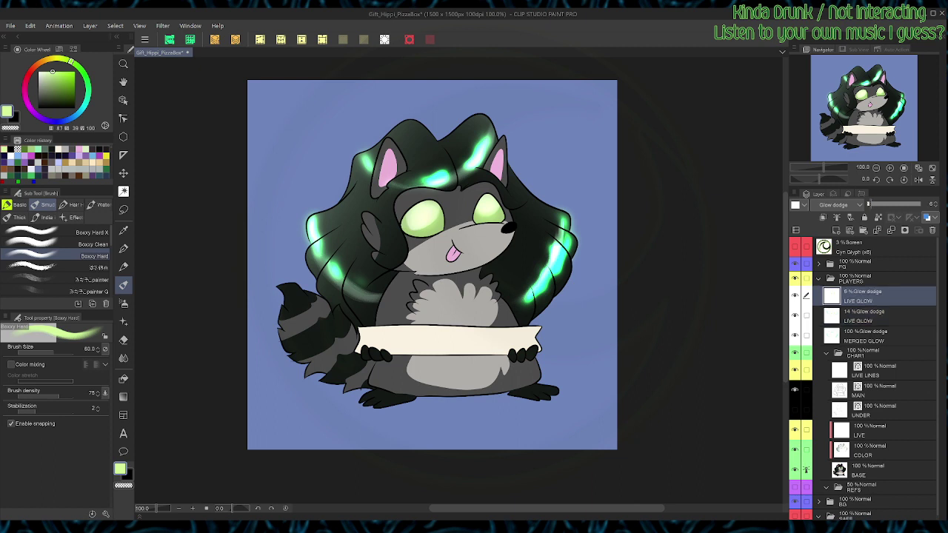
key("ctrl+e")
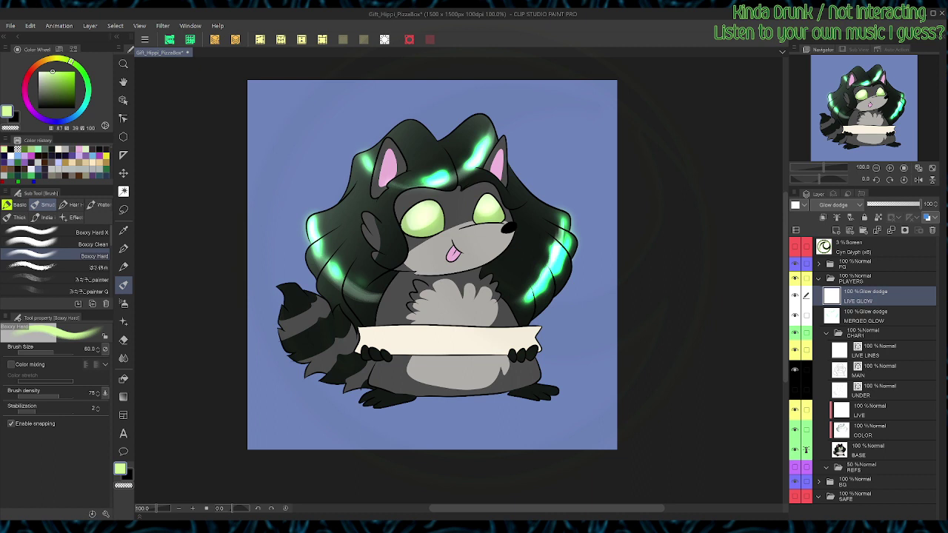
key("ctrl+s")
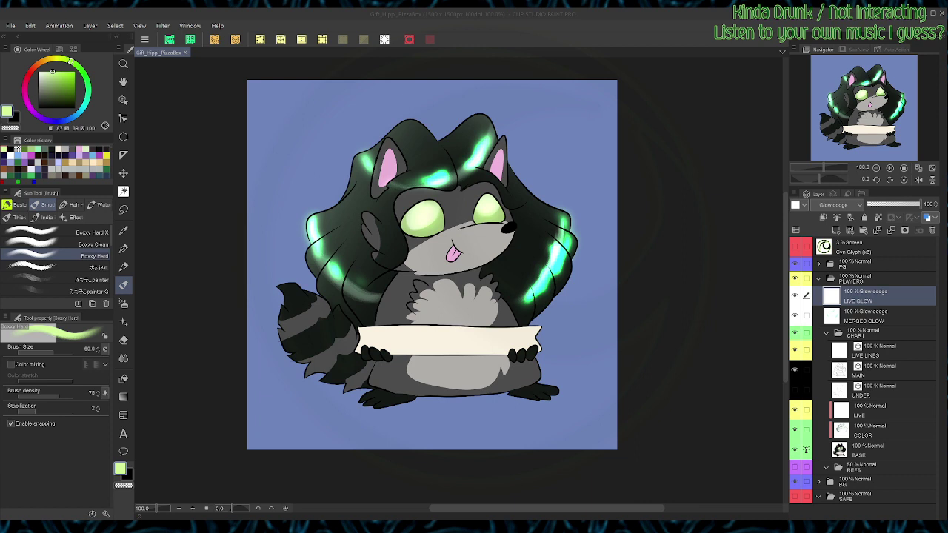
Step: Select the cream box front, choose a dark greyish brown based on its colour, and rotate the canvas for brushing along it
left_click(676, 449)
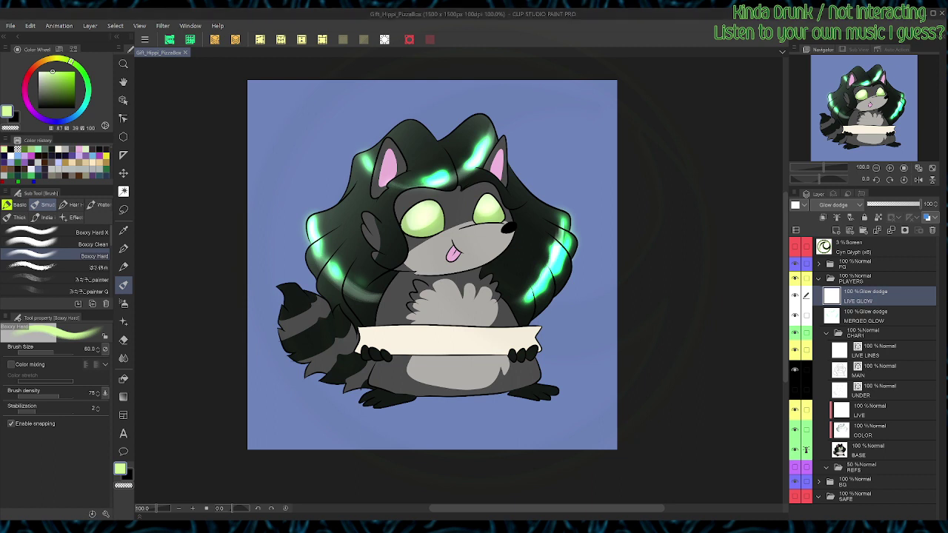
key("w")
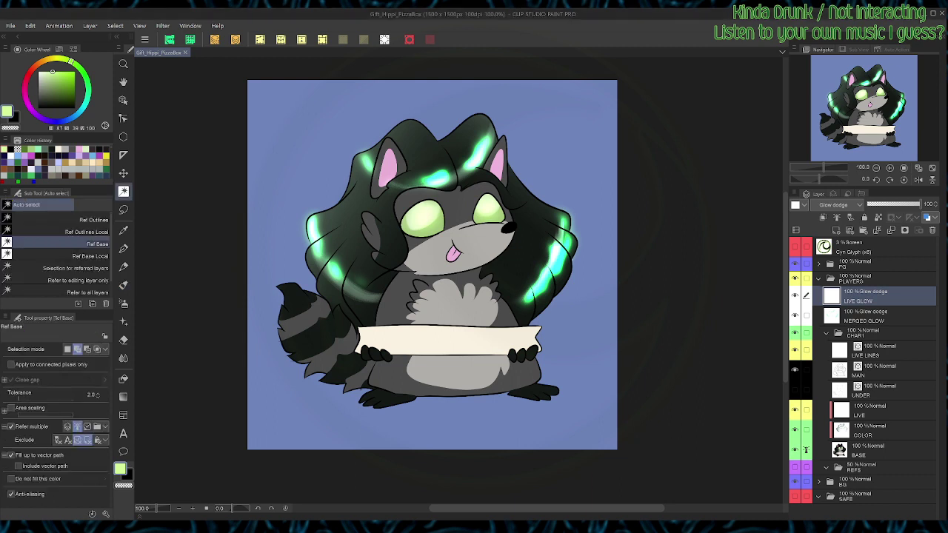
left_click(449, 340)
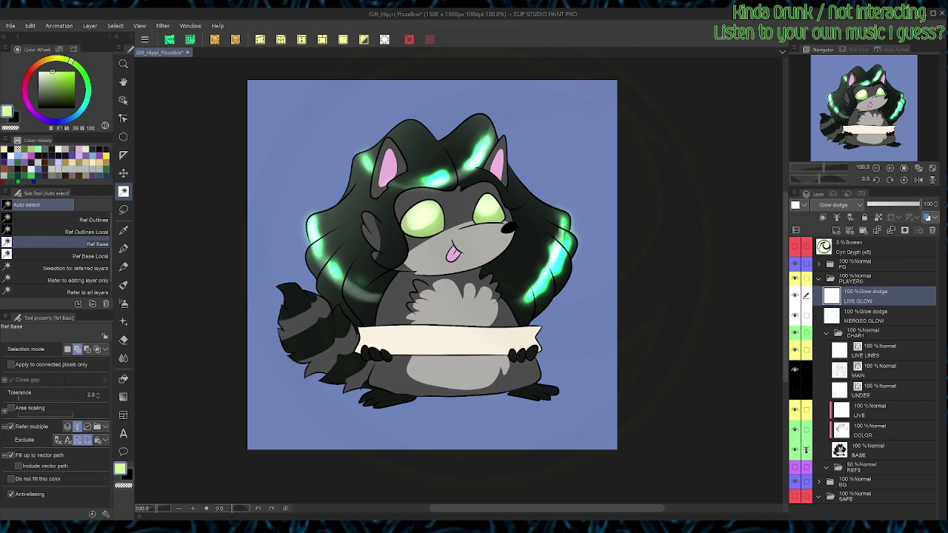
left_click(449, 341, "alt")
left_click(44, 90)
key("b")
key("shift+space")
mouse_move(485, 343)
left_mouse_down()
mouse_move(517, 315)
mouse_move(527, 287)
left_mouse_up()
Step: Brush a dark fold shadow along the length of the box on the LIVE layer and soften it with the transparent brush
left_click_drag(557, 236, 479, 399)
key("ctrl+z")
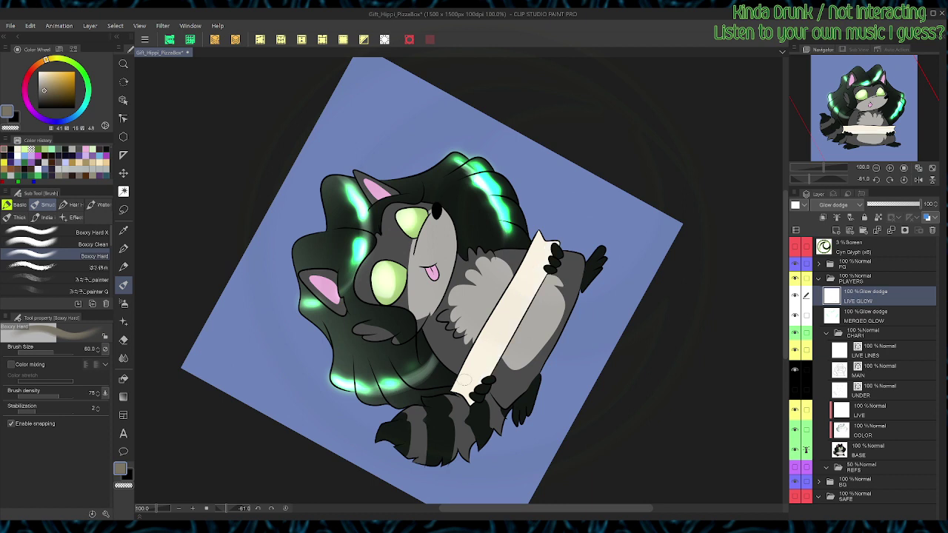
left_click(880, 411)
left_click_drag(554, 250, 463, 408)
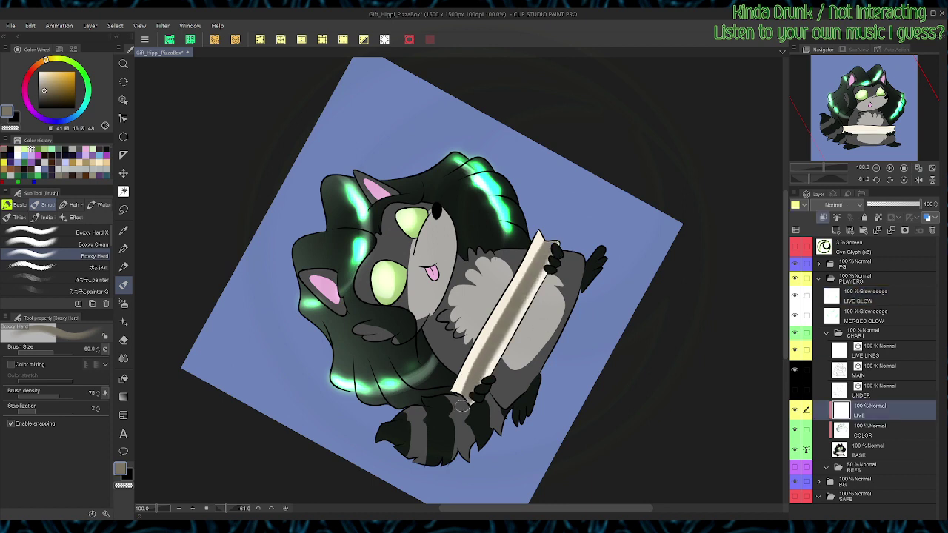
mouse_move(551, 250)
left_mouse_down()
mouse_move(533, 273)
mouse_move(470, 408)
left_mouse_up()
left_click_drag(491, 351, 460, 417)
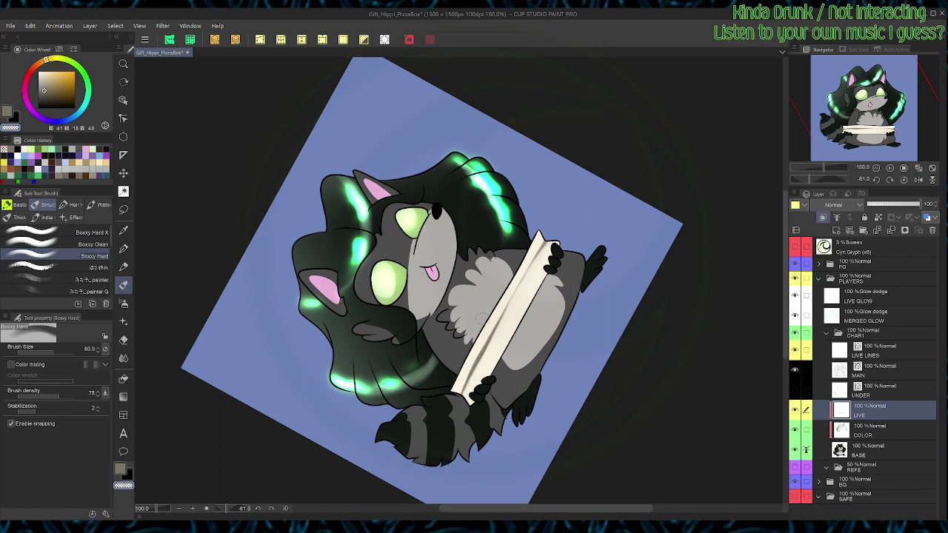
Step: Reset the canvas rotation and darken the selected box front with gradient shading
key("ctrl+at")
key("g")
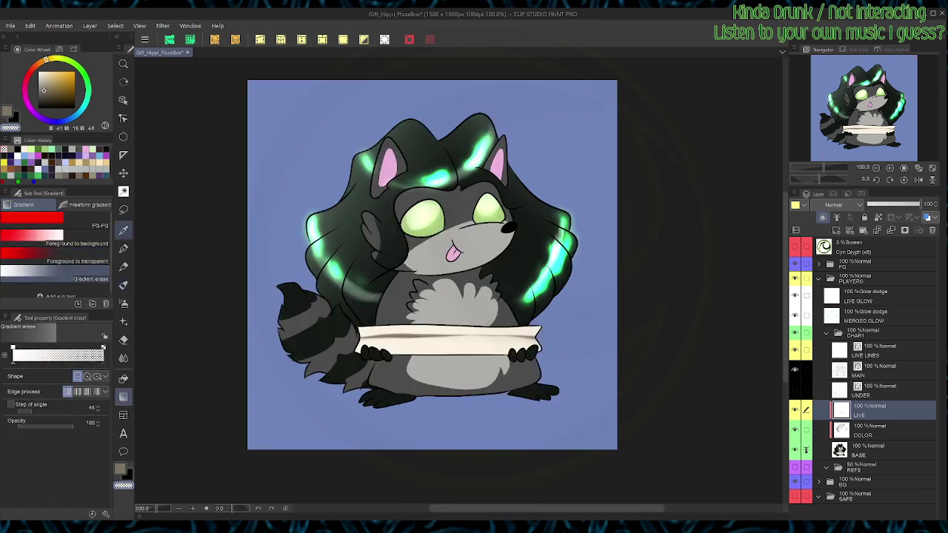
left_click_drag(325, 255, 431, 302)
left_click_drag(480, 367, 504, 243)
key("b")
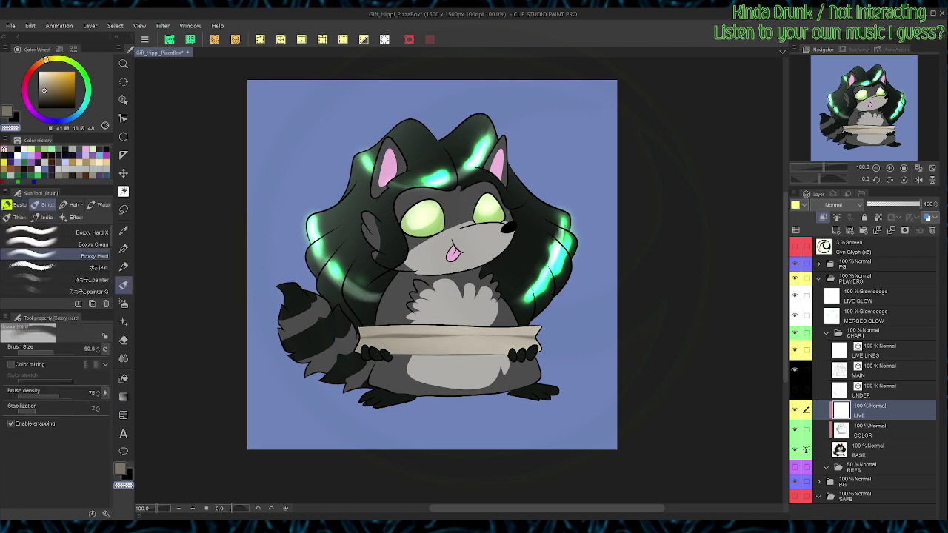
Step: Brush sampled light beige highlights along the box, soften them with the transparent brush, straighten the canvas and save the file
left_click(500, 342, "alt")
key("shift+space")
left_click_drag(533, 128, 390, 126)
left_click_drag(550, 272, 512, 322)
left_click_drag(536, 254, 450, 349)
key("c")
mouse_move(513, 318)
left_mouse_down()
mouse_move(498, 347)
mouse_move(537, 289)
mouse_move(533, 246)
mouse_move(495, 315)
left_mouse_up()
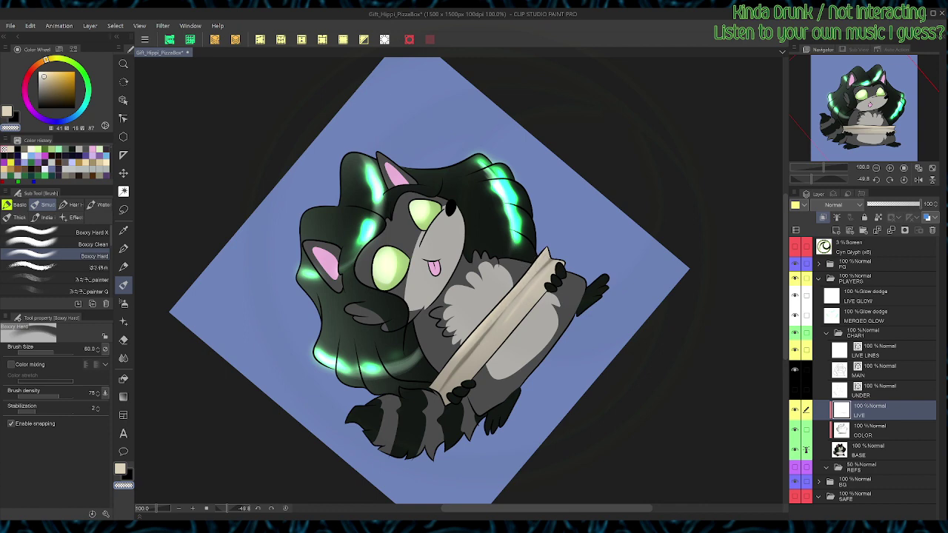
key("ctrl+at")
key("ctrl+s")
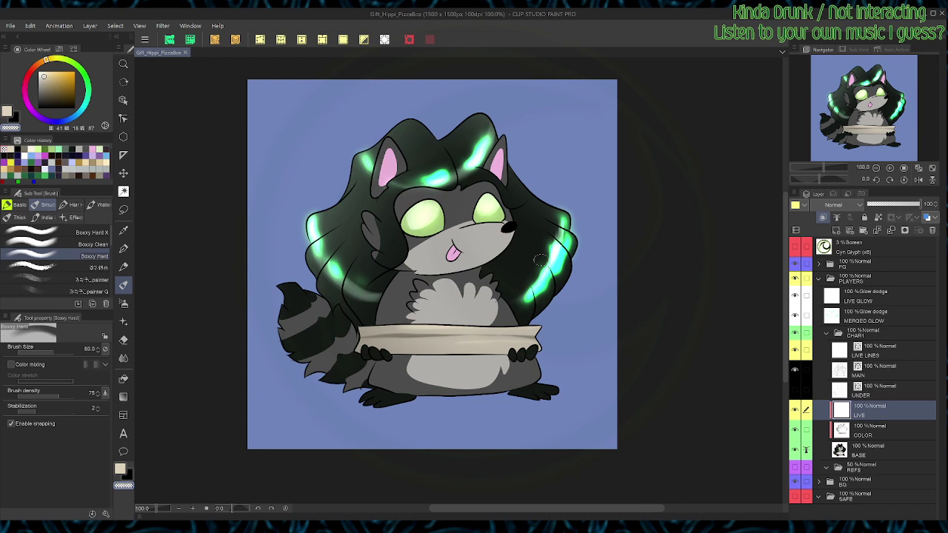
key("p")
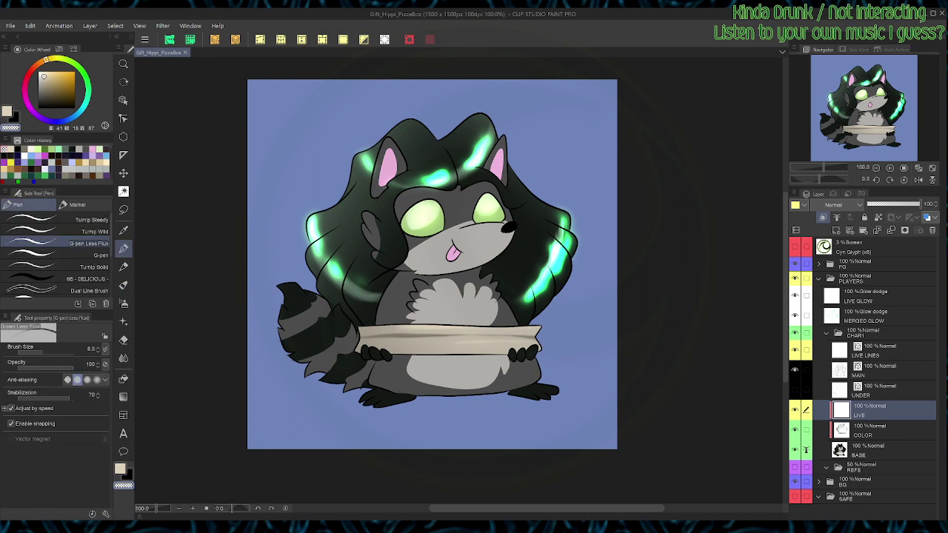
left_click(56, 122)
left_click(35, 66)
left_click(66, 88)
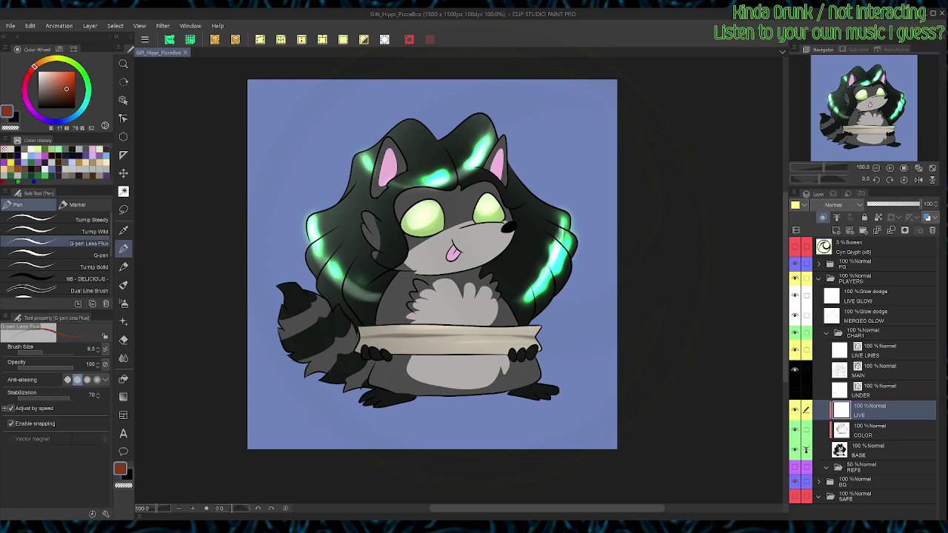
Step: Select the character's dark grey fur areas and sample the light grey of the chest fur for the brush
key("w")
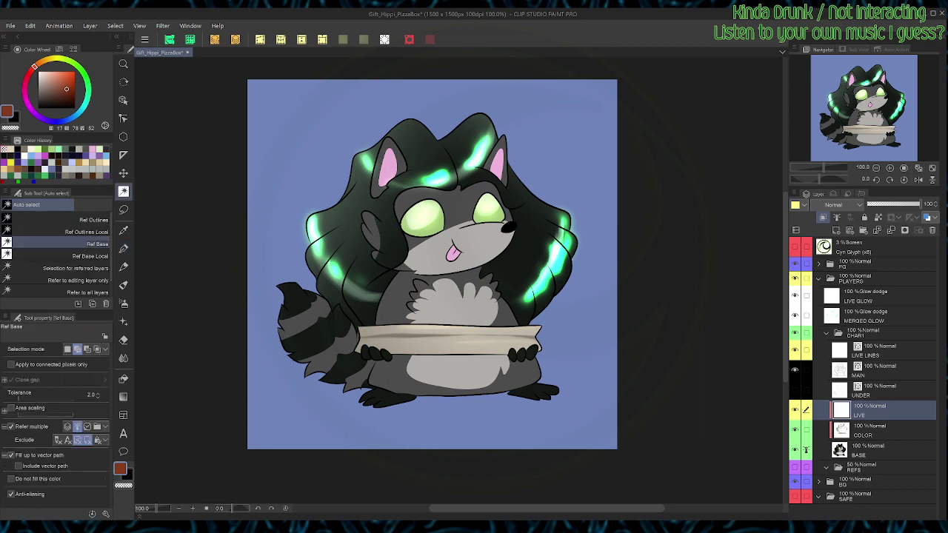
left_click(399, 299)
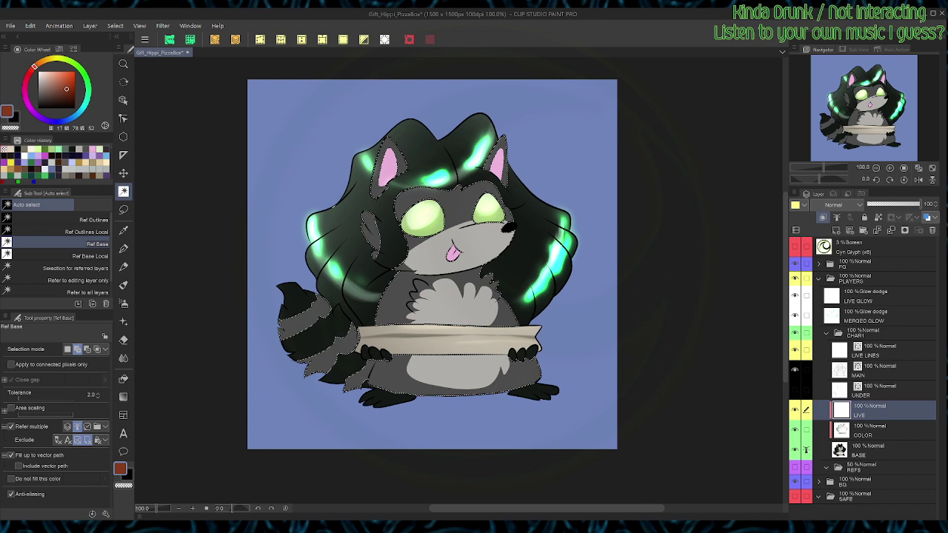
key("m")
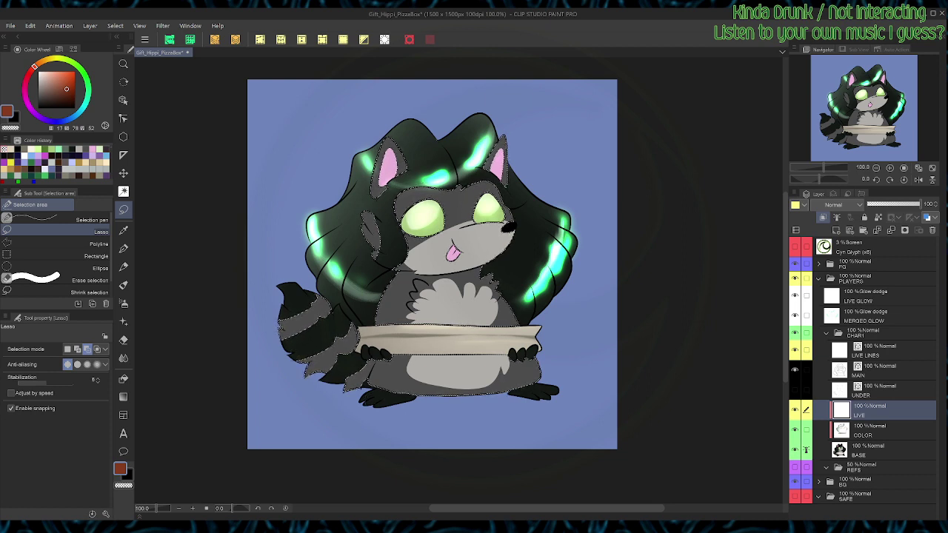
key("ctrl+d")
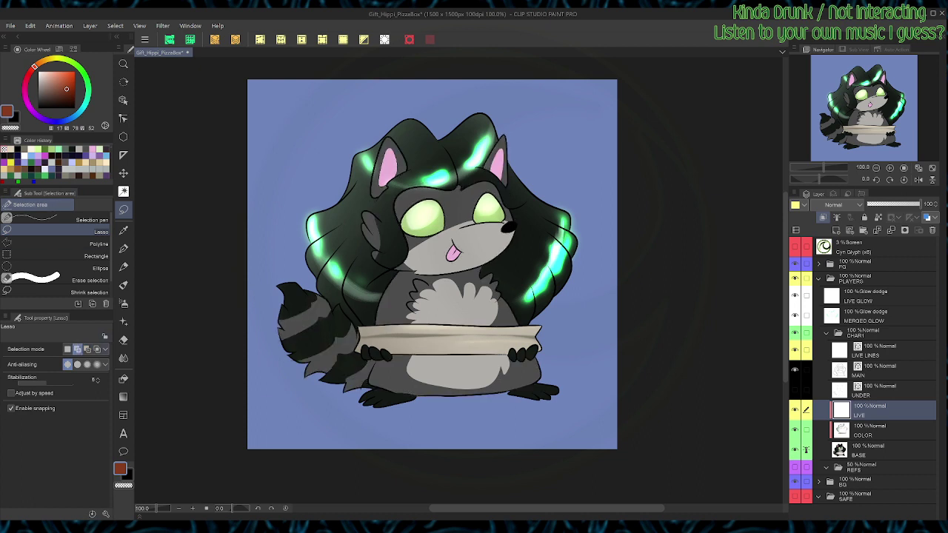
left_click(422, 307, "alt")
key("b")
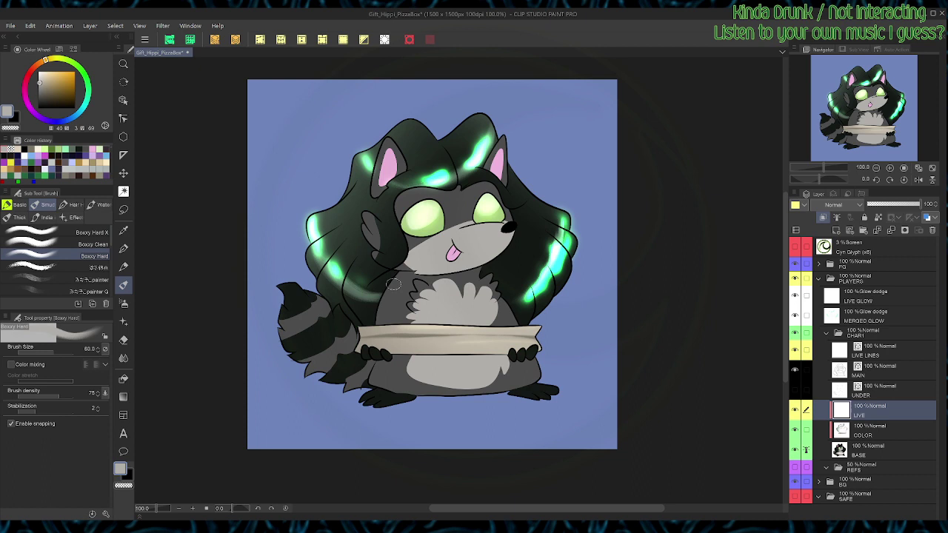
Step: Brush light grey highlights on the torso's left side above the box and soften them with the transparent brush
left_click(396, 285, "alt")
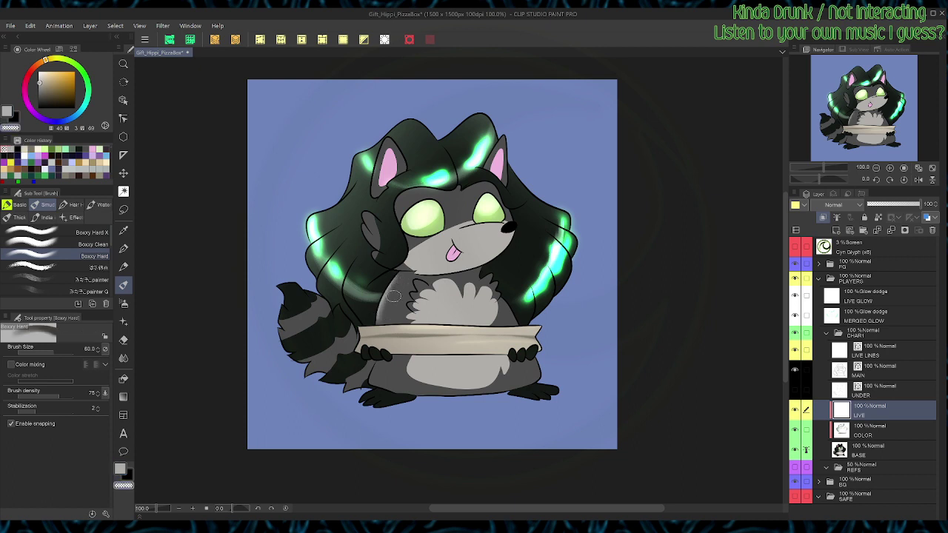
left_click(399, 358, "alt")
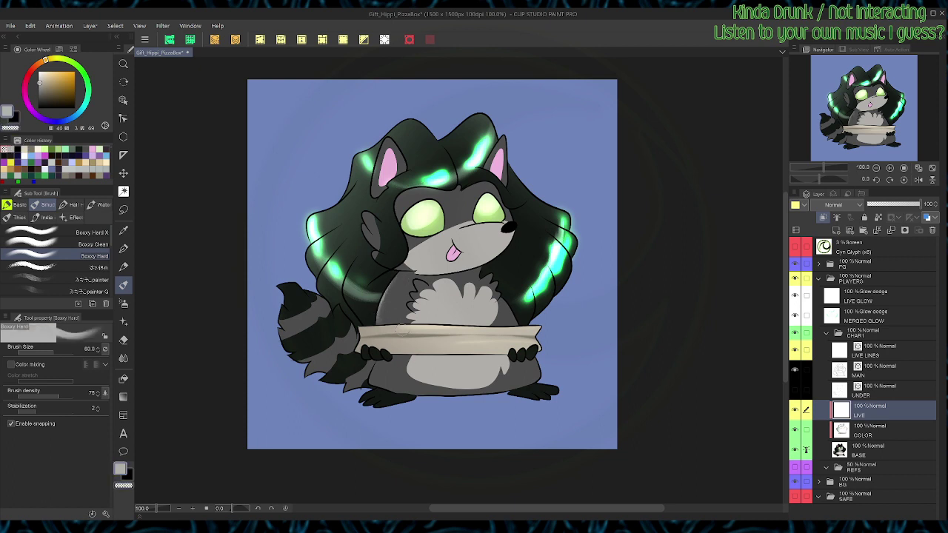
left_click(412, 308, "alt")
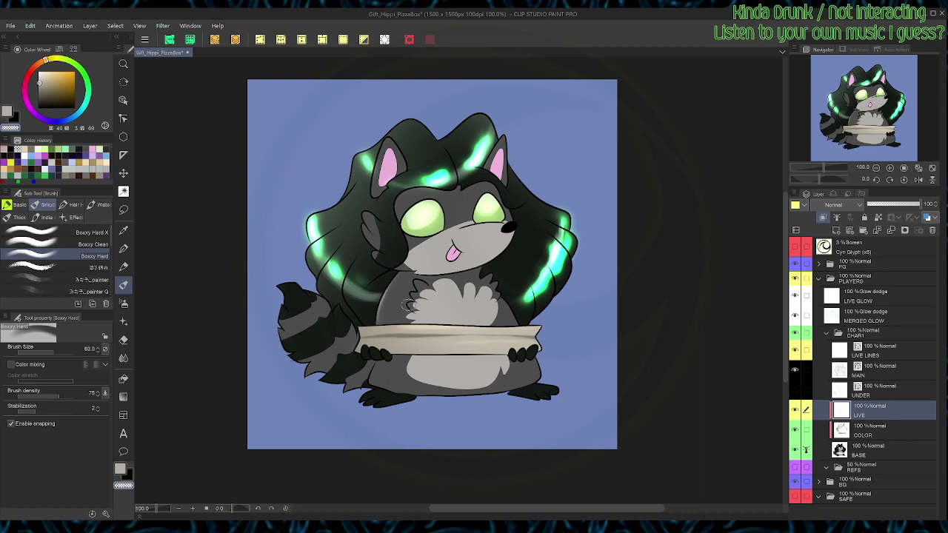
key("c")
left_click_drag(416, 287, 417, 306)
key("c")
Step: Brush light grey highlights along the right side of the torso and lower body, softening them with the transparent brush
key("c")
left_click_drag(511, 305, 517, 319)
key("c")
left_click(509, 315, "alt")
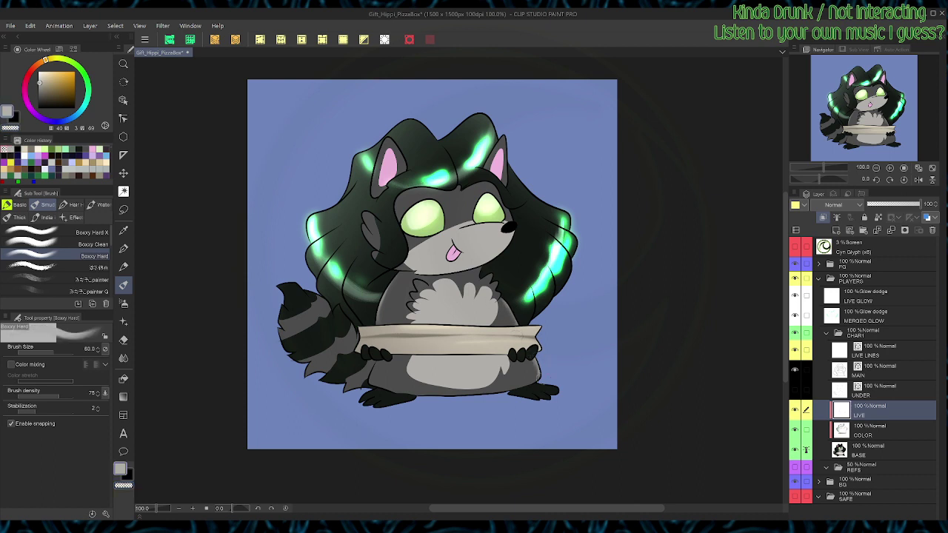
left_click(531, 375, "alt")
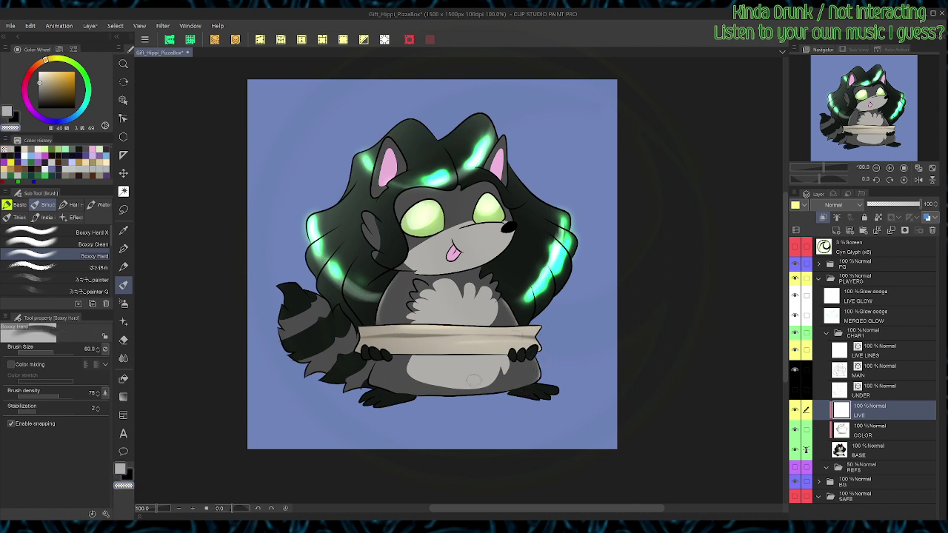
Step: Brush a light grey highlight on the lower body's left side below the hand and soften it with the transparent brush
left_click(375, 362, "alt")
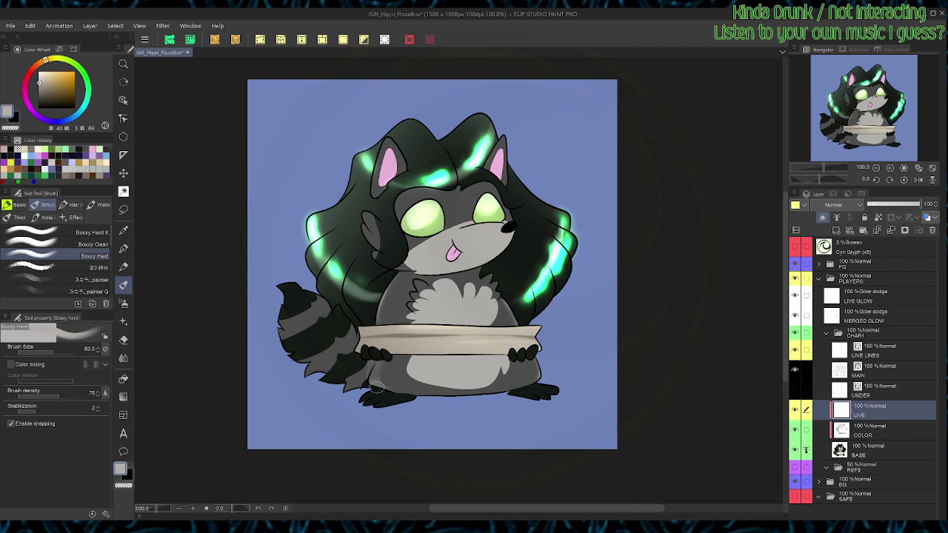
left_click(385, 356, "alt")
left_click_drag(383, 382, 385, 366)
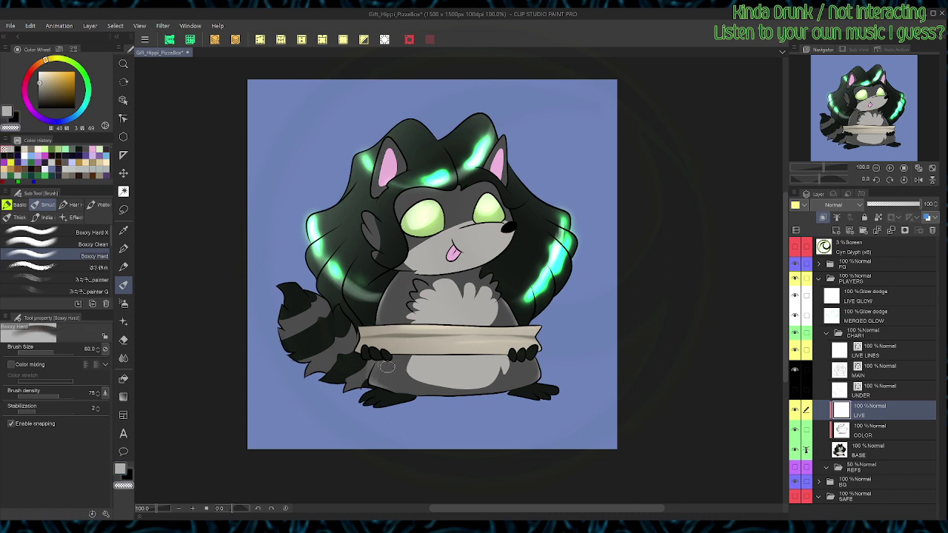
left_click(390, 315, "alt")
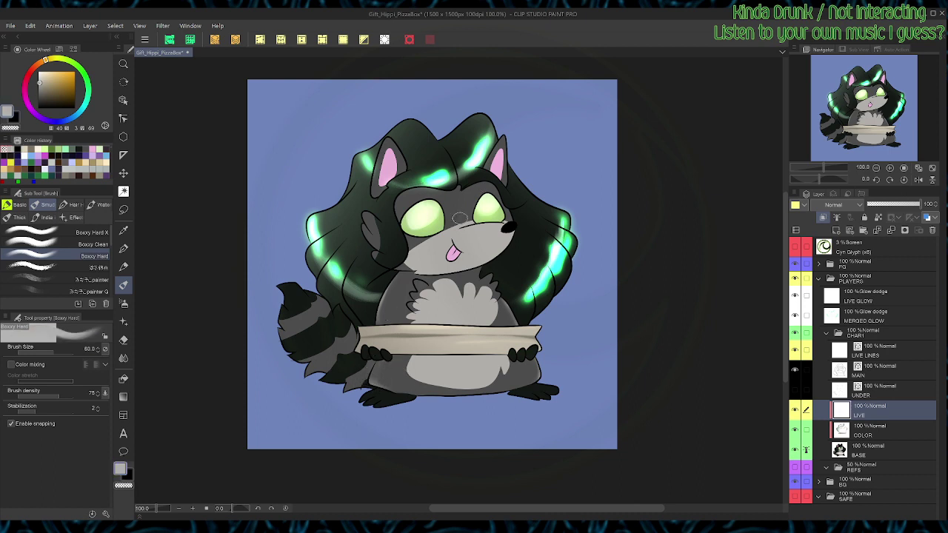
Step: Brush light grey highlights across the dark mask fur around the eyes and cheek, softening them with the transparent brush
left_click_drag(412, 254, 466, 217)
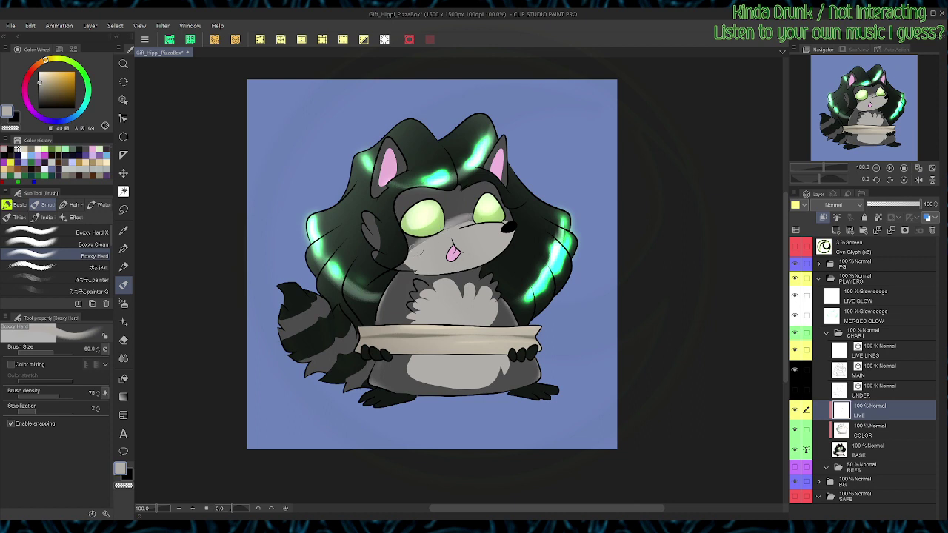
key("c")
left_click_drag(404, 250, 467, 213)
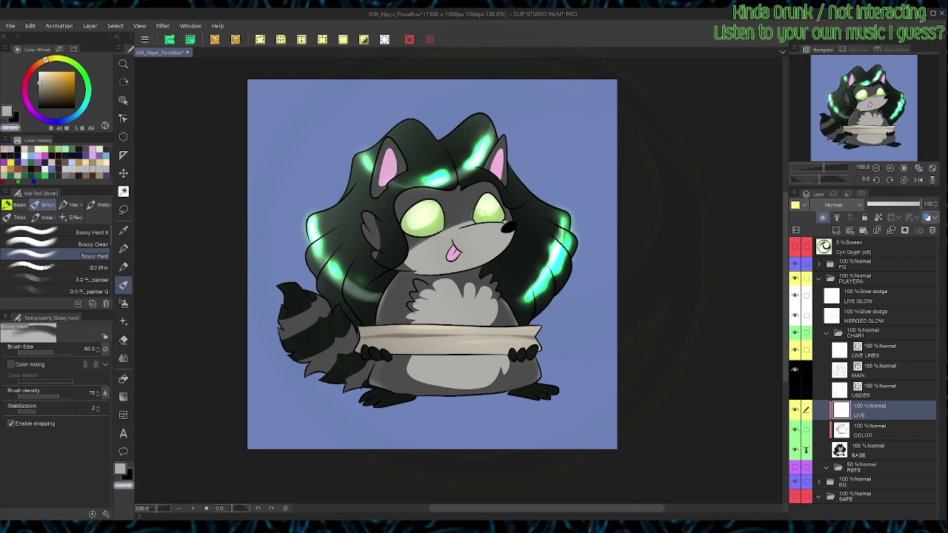
key("c")
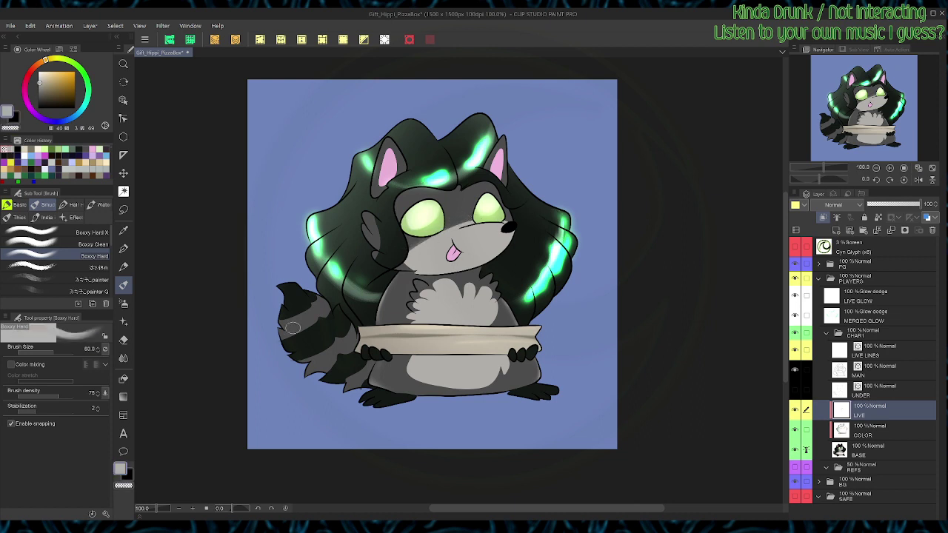
Step: Brush light grey highlights along the tail's outer edge and near the box, softening them with the transparent brush
left_click_drag(283, 317, 296, 354)
key("c")
key("c")
mouse_move(312, 365)
left_mouse_down()
mouse_move(333, 379)
mouse_move(306, 374)
mouse_move(327, 373)
left_mouse_up()
key("c")
key("c")
key("c")
key("c")
key("c")
key("c")
key("c")
key("c")
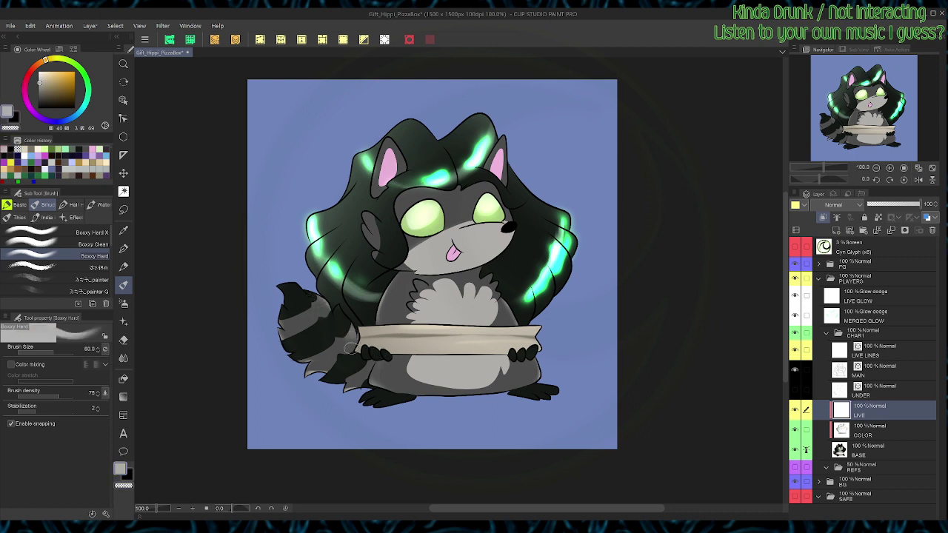
key("c")
left_click_drag(343, 331, 350, 337)
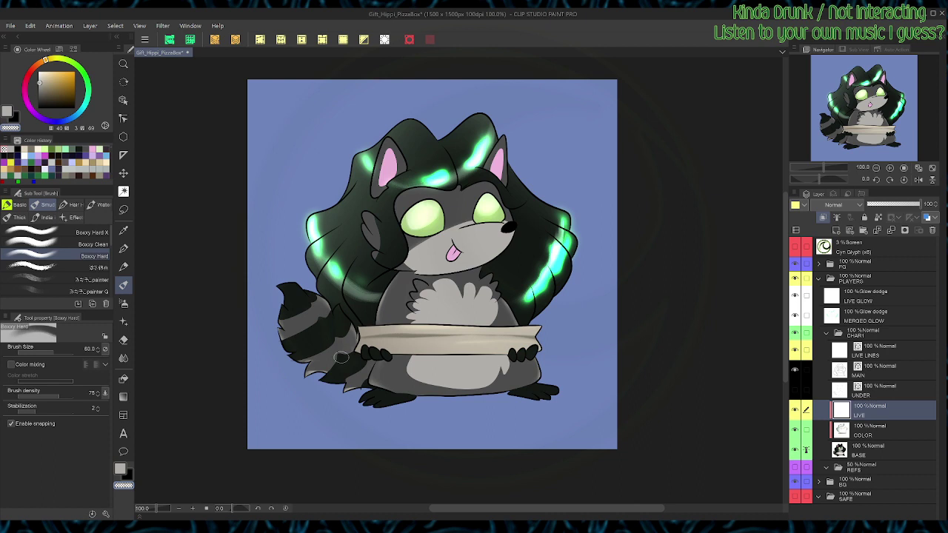
Step: Brush light grey highlights on the dark lower body beneath both hands, blending with the transparent brush
key("c")
left_click_drag(403, 363, 420, 376)
key("c")
key("c")
key("c")
mouse_move(514, 364)
left_mouse_down()
mouse_move(482, 393)
mouse_move(506, 368)
left_mouse_up()
key("c")
Step: Brush light grey highlights along the brows above both eyes, alternating with the transparent brush to soften them
mouse_move(435, 204)
left_mouse_down()
mouse_move(404, 214)
mouse_move(413, 199)
mouse_move(405, 220)
left_mouse_up()
key("c")
key("c")
key("c")
left_click_drag(478, 195, 491, 193)
Step: Fade the head highlights downward from the hairline with a transparent gradient, return to the brush and save the drawing
key("g")
left_click_drag(454, 133, 454, 207)
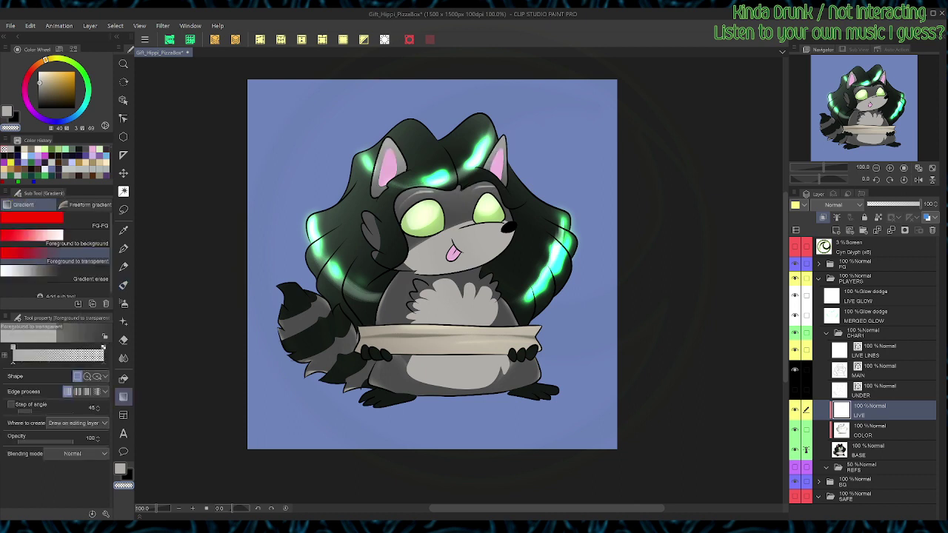
key("b")
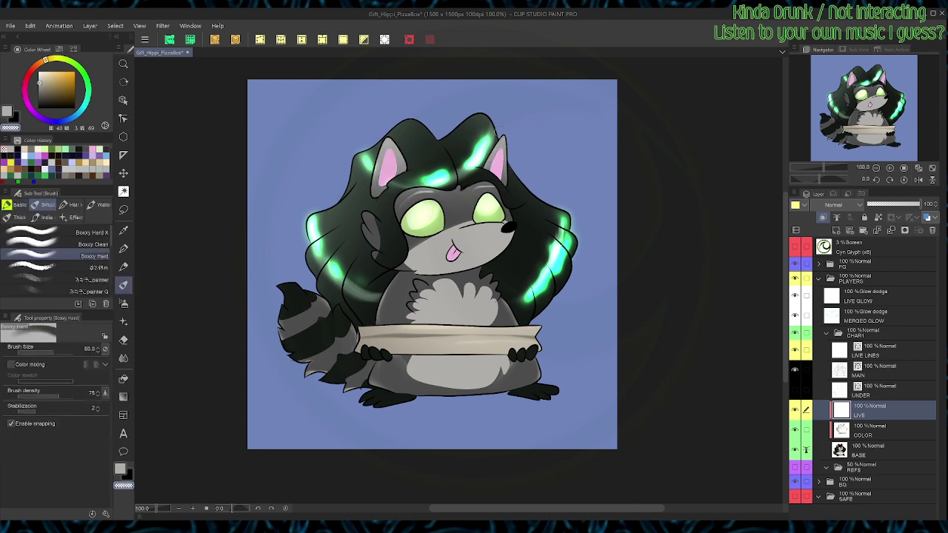
key("ctrl+s")
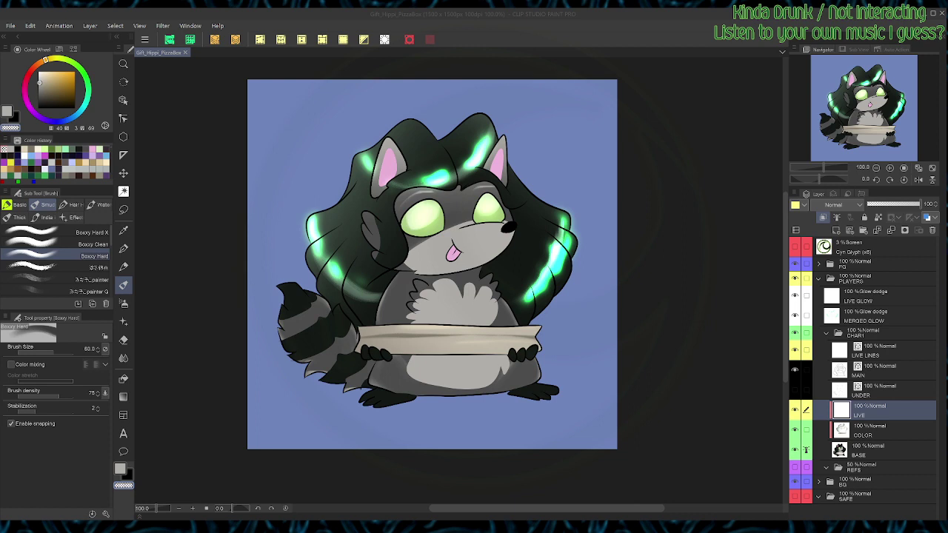
key("alt+Tab")
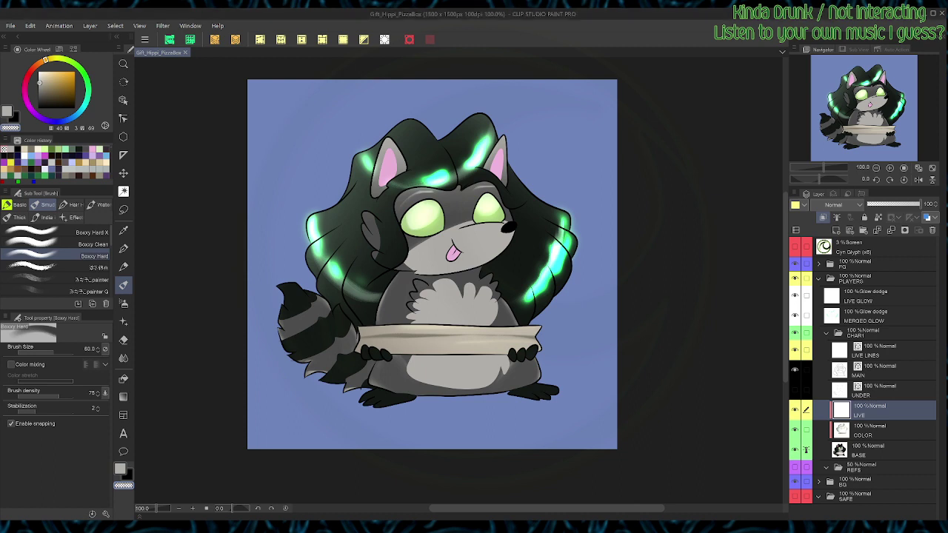
key("alt+Tab")
Step: Try brushing highlights over the chest fur in a tone lighter than its sampled grey, and clear them
key("i")
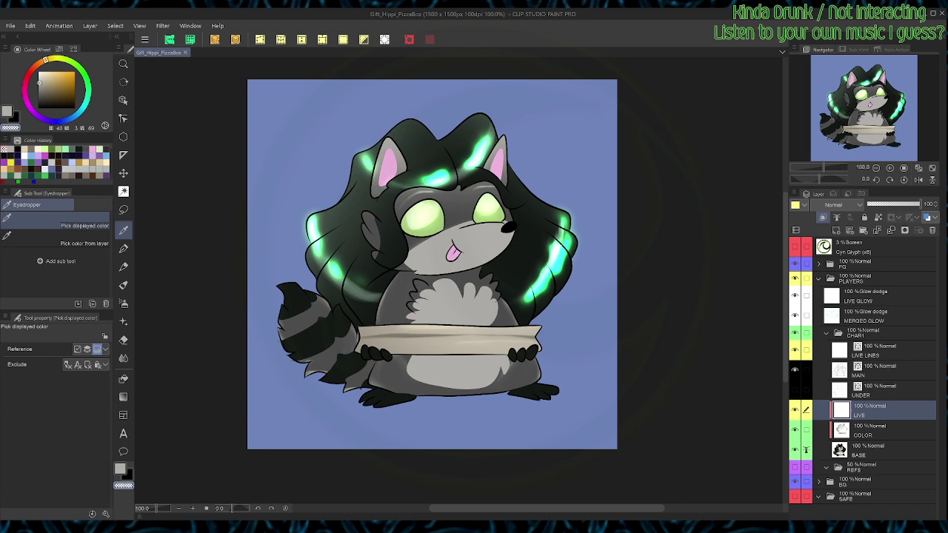
left_click(447, 290)
key("b")
left_click(43, 75)
mouse_move(443, 294)
left_mouse_down()
mouse_move(490, 307)
mouse_move(485, 313)
mouse_move(480, 284)
mouse_move(458, 287)
mouse_move(461, 314)
left_mouse_up()
left_click_drag(477, 314, 489, 303)
left_click(384, 39)
Step: Brush pale cream highlights into the chest fur tufts above the box and soften them with the transparent brush
left_click(45, 72)
mouse_move(450, 282)
left_mouse_down()
mouse_move(455, 310)
mouse_move(439, 282)
mouse_move(456, 319)
mouse_move(439, 281)
mouse_move(455, 302)
mouse_move(455, 281)
mouse_move(473, 287)
mouse_move(475, 305)
mouse_move(478, 284)
mouse_move(470, 320)
mouse_move(472, 293)
mouse_move(469, 316)
mouse_move(467, 301)
mouse_move(488, 283)
mouse_move(492, 297)
mouse_move(464, 316)
mouse_move(495, 319)
left_mouse_up()
key("c")
key("c")
key("c")
key("c")
key("c")
key("c")
key("c")
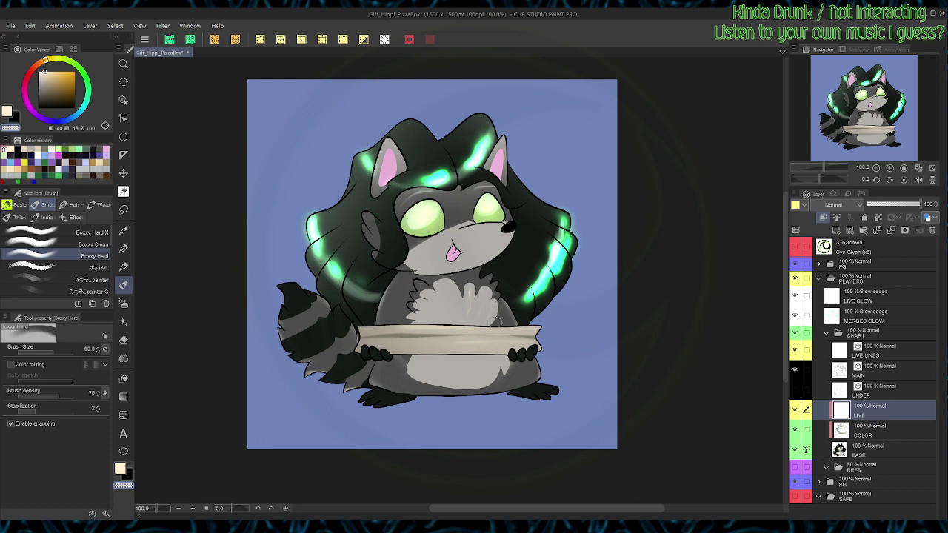
key("c")
mouse_move(430, 292)
left_mouse_down()
mouse_move(437, 324)
mouse_move(430, 295)
mouse_move(437, 322)
mouse_move(415, 309)
mouse_move(436, 326)
left_mouse_up()
key("c")
key("c")
Step: Brush pale cream highlights along the muzzle and lower cheek, softening them with the transparent brush
key("c")
key("c")
mouse_move(456, 234)
left_mouse_down()
mouse_move(501, 228)
mouse_move(455, 242)
mouse_move(501, 236)
left_mouse_up()
key("c")
key("c")
mouse_move(415, 256)
left_mouse_down()
mouse_move(437, 243)
mouse_move(421, 257)
left_mouse_up()
key("c")
Step: Brush a pale cream highlight along the lower edge of the belly patch with the canvas rotated, and restore the canvas orientation
key("r")
mouse_move(564, 179)
left_mouse_down()
mouse_move(542, 162)
mouse_move(430, 138)
left_mouse_up()
key("c")
left_click_drag(545, 305, 519, 347)
key("c")
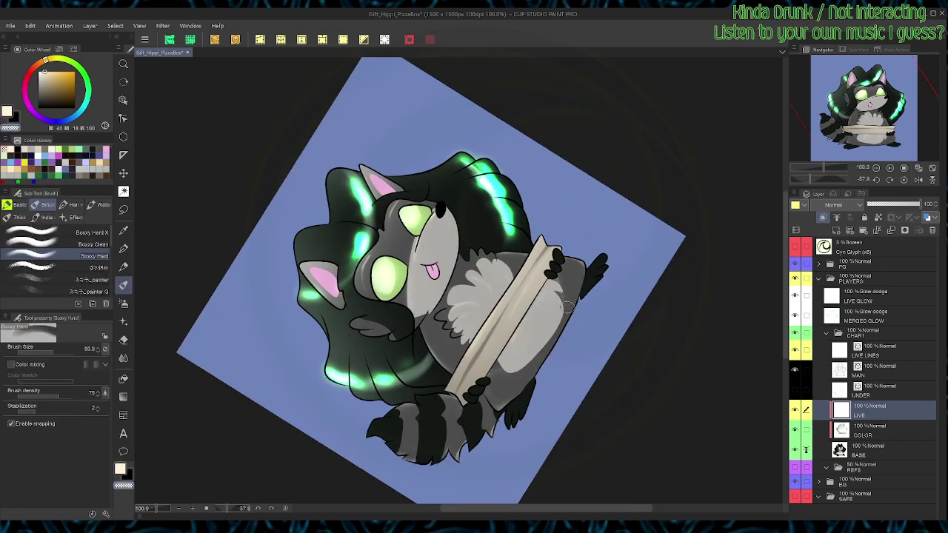
key("ctrl+@")
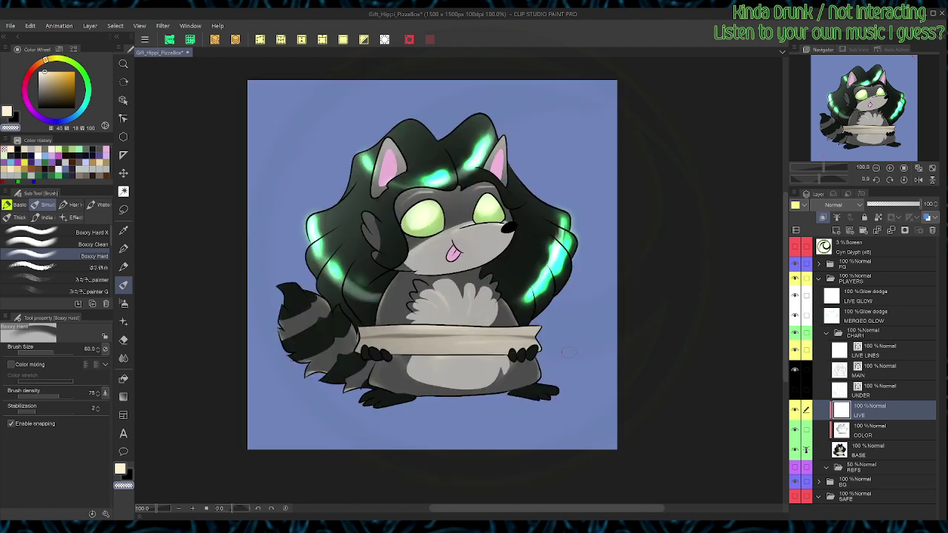
Step: Clear the selection, hide the BG folder and save the drawing
key("ctrl+d")
key("ctrl+s")
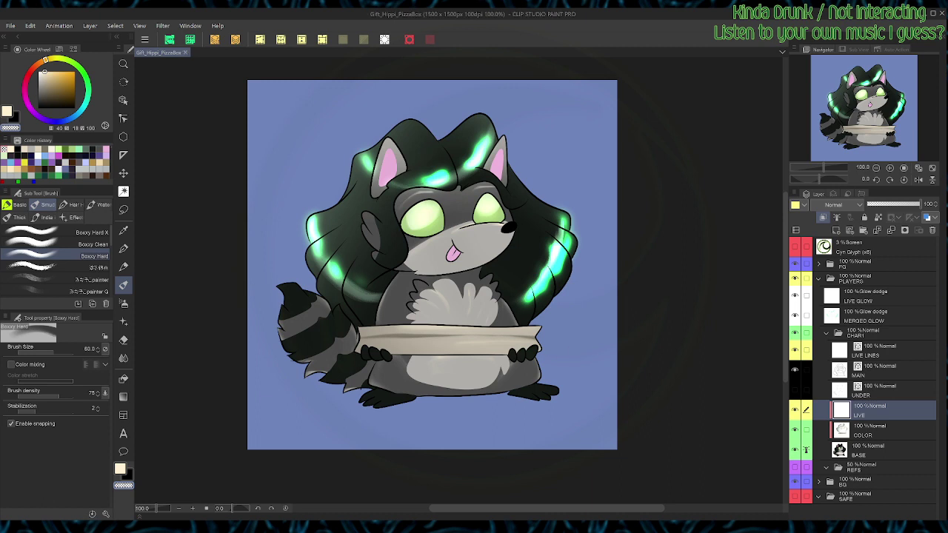
left_click(794, 482)
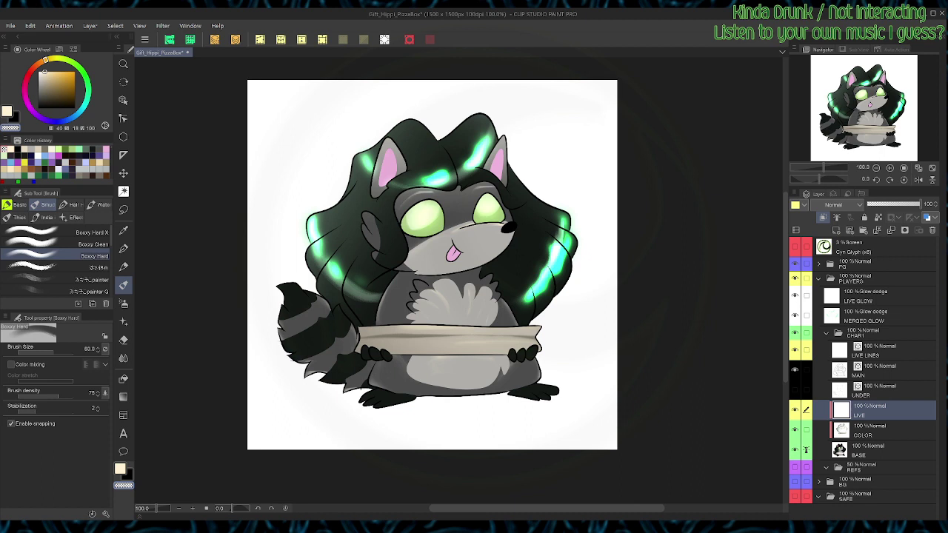
key("ctrl+s")
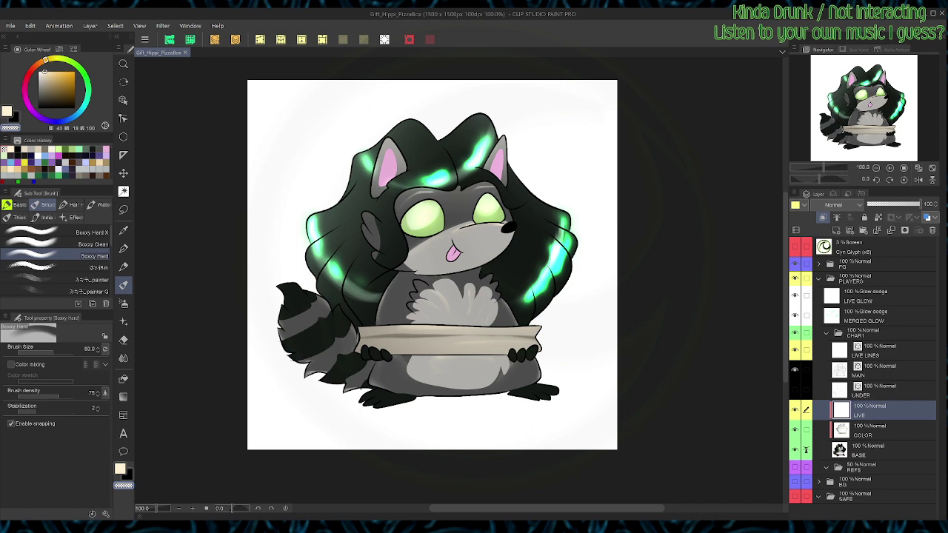
Step: Duplicate the Cyn Glyph layer, make the copy visible and erase its contents
left_click(881, 247)
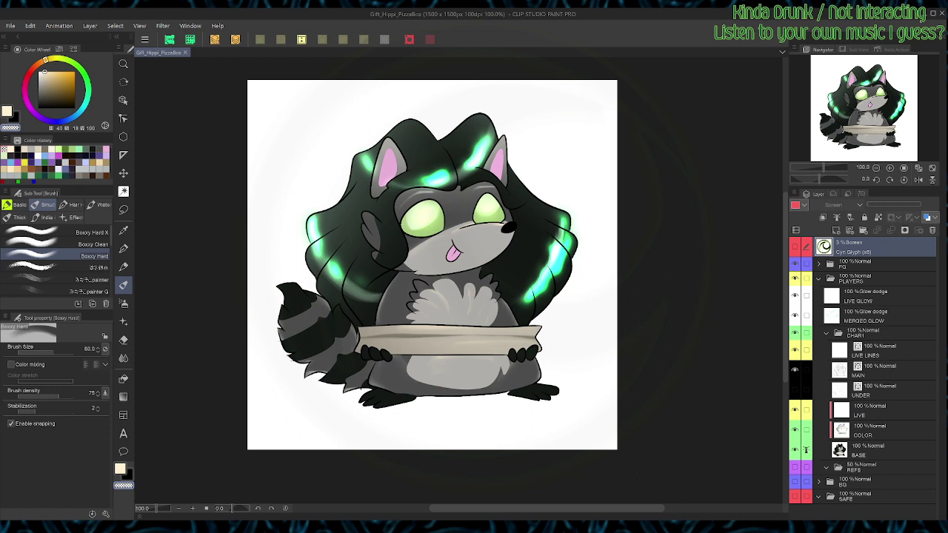
key("ctrl+c")
key("ctrl+v")
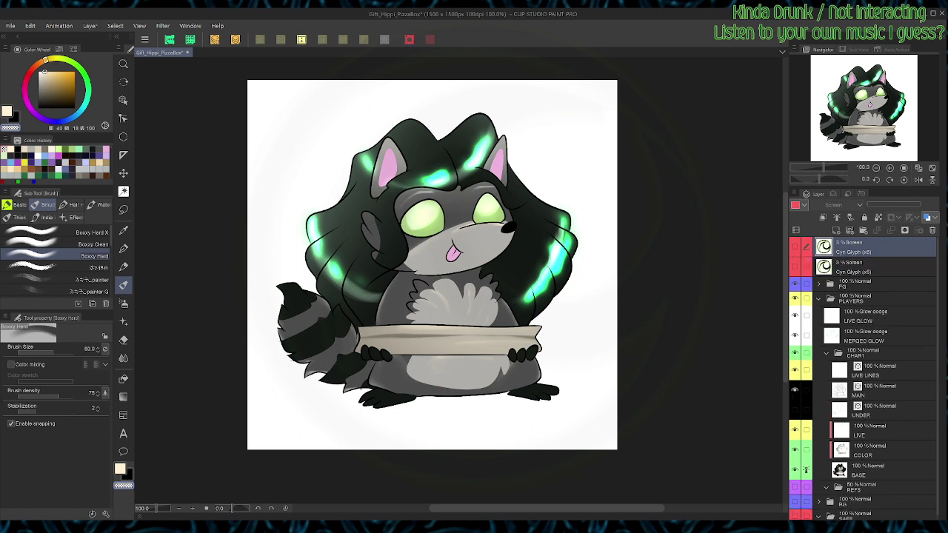
left_click(794, 247)
left_click(384, 39)
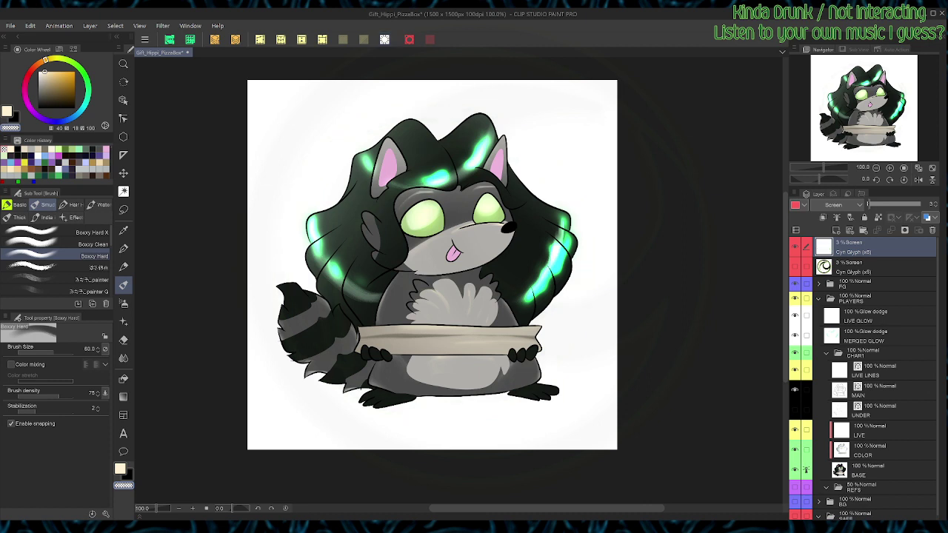
Step: Set the emptied glyph layer to Normal blending at 100% opacity and choose black as the drawing colour
left_click(837, 207)
left_click_drag(870, 204, 922, 204)
left_click(19, 149)
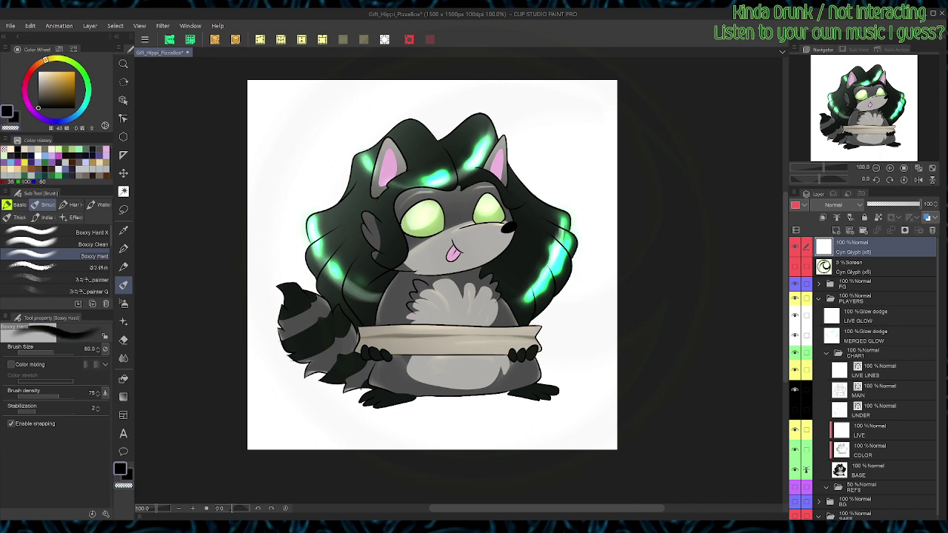
Step: Try drawing the small crescent glyph beside the hair with the G-pen Less Flux pen, and undo it
key("p")
mouse_move(541, 161)
left_mouse_down()
mouse_move(533, 170)
mouse_move(543, 173)
left_mouse_up()
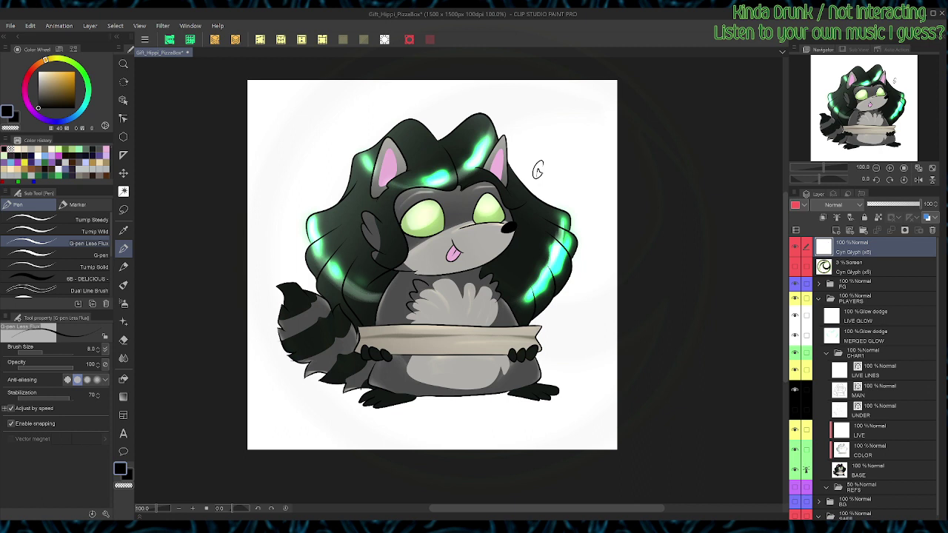
key("ctrl+z")
Step: Draw a black circled crescent glyph beside the hair with the Turnip Steady pen, and scale it down with a slight tilt
left_click(80, 220)
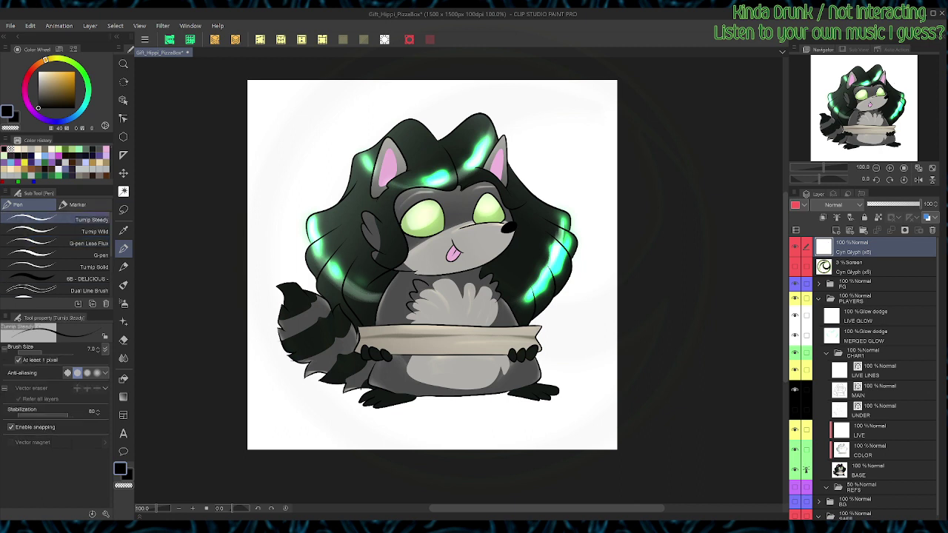
mouse_move(562, 150)
left_mouse_down()
mouse_move(547, 167)
mouse_move(564, 157)
left_mouse_up()
key("o")
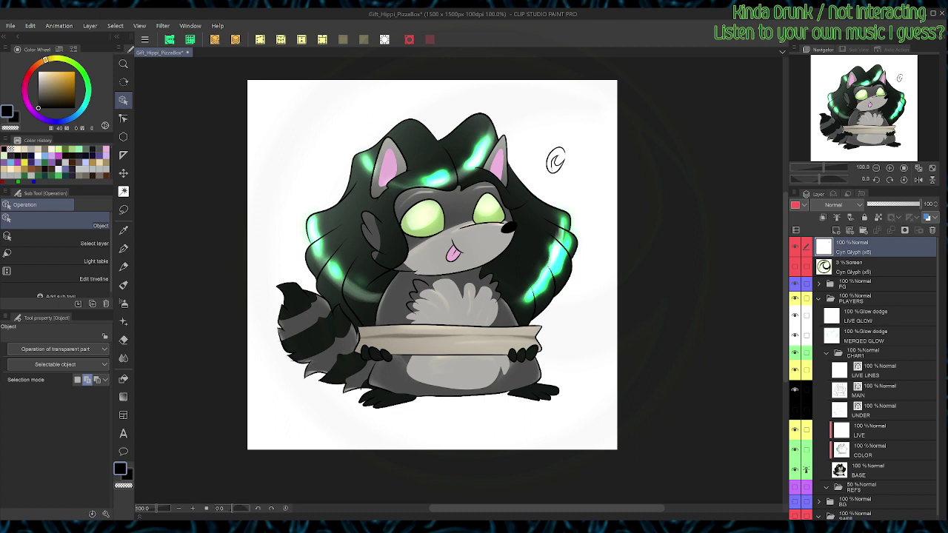
key("ctrl+t")
left_click_drag(555, 147, 560, 165)
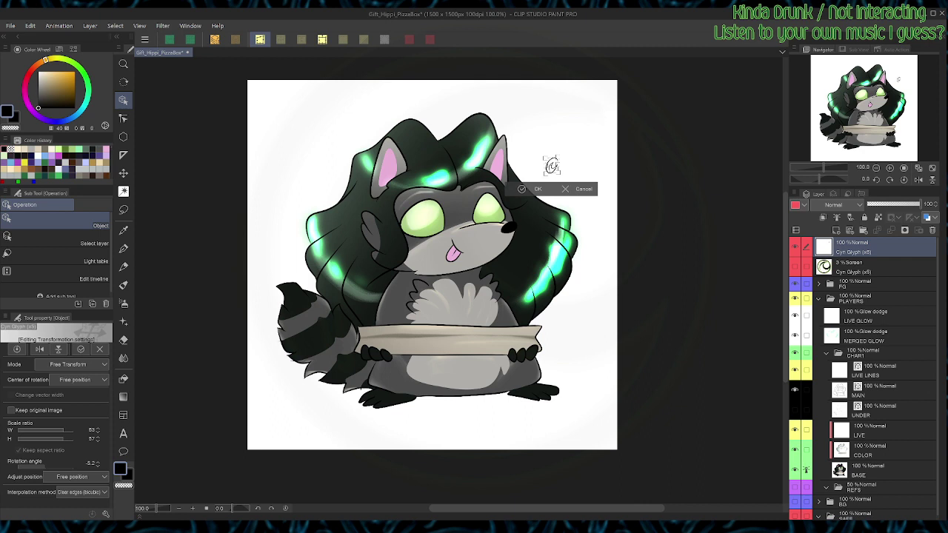
left_click(521, 189)
Step: Move the glyph into the pink inner area of the character's right-hand ear and transform it to fit
key("k")
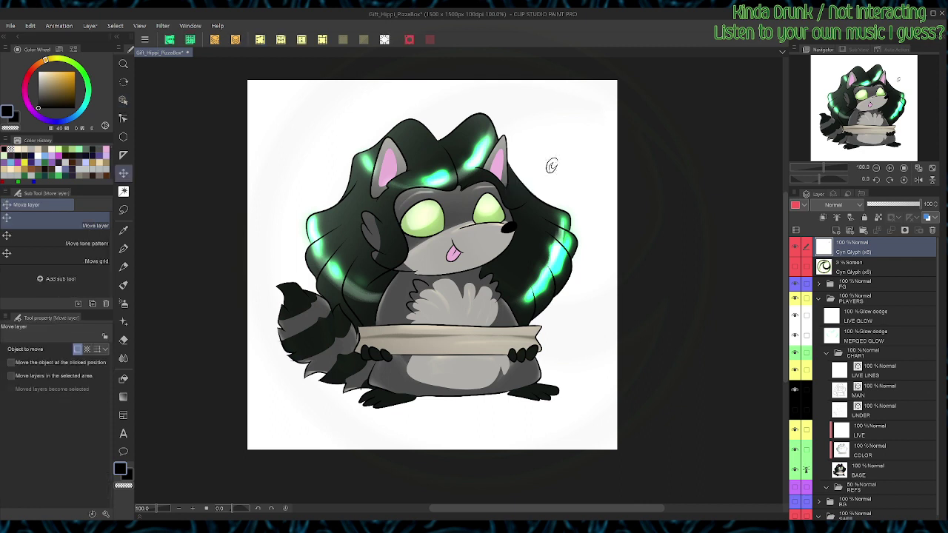
left_click_drag(551, 165, 490, 176)
key("ctrl+shift+t")
key("Return")
Step: Recolour the ear glyph to a muted pink with hue 318, saturation 30 and value 72
left_click(106, 150)
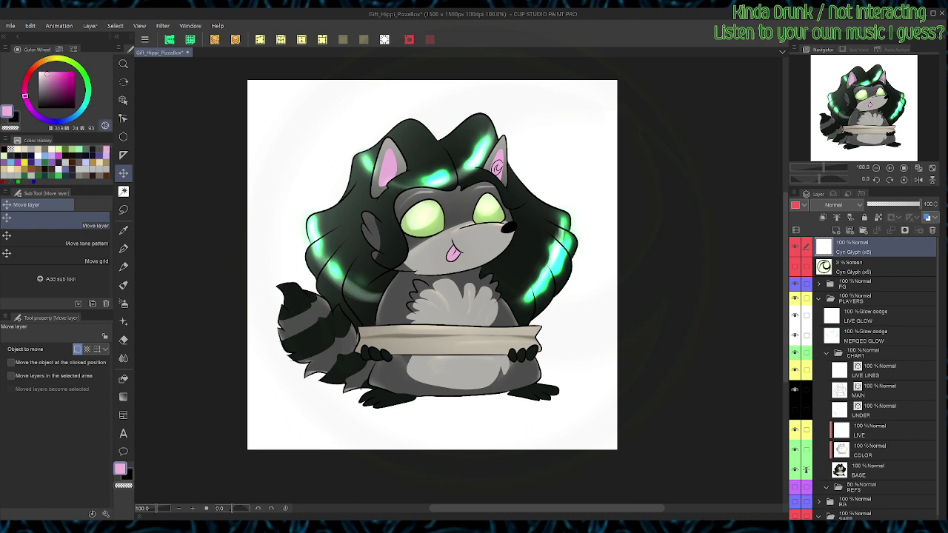
left_click(49, 82)
key("alt+Delete")
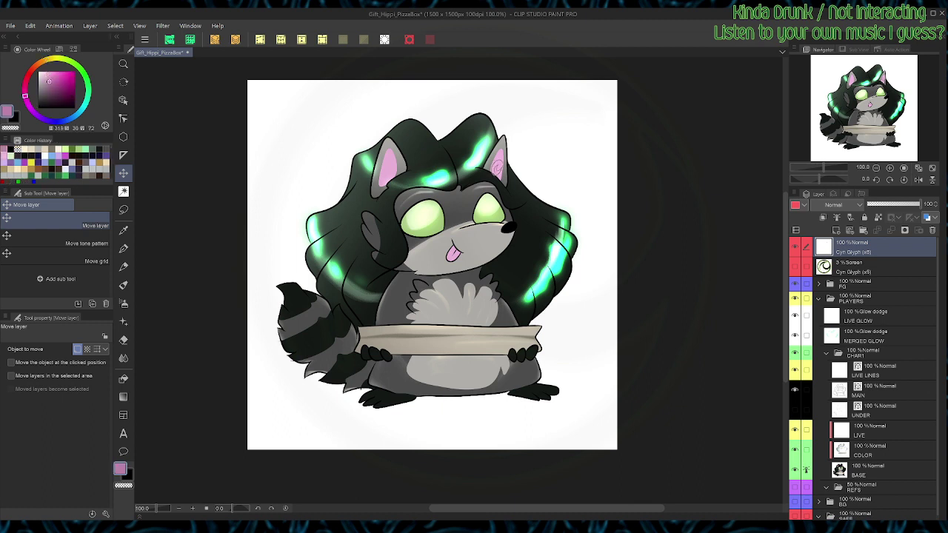
Step: Lower the ear glyph layer's opacity to 13% and save the drawing
key("ctrl+plus")
left_click_drag(912, 204, 872, 203)
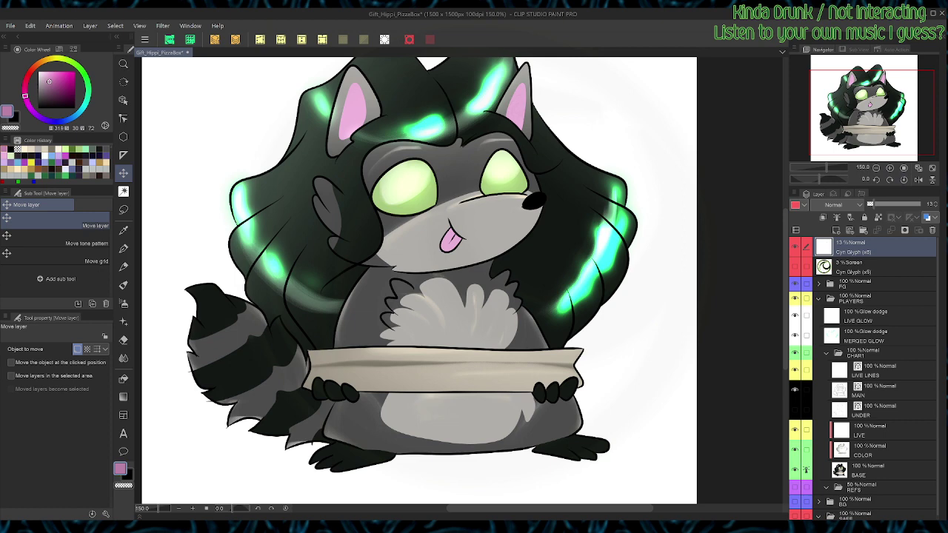
key("ctrl+minus")
key("ctrl+s")
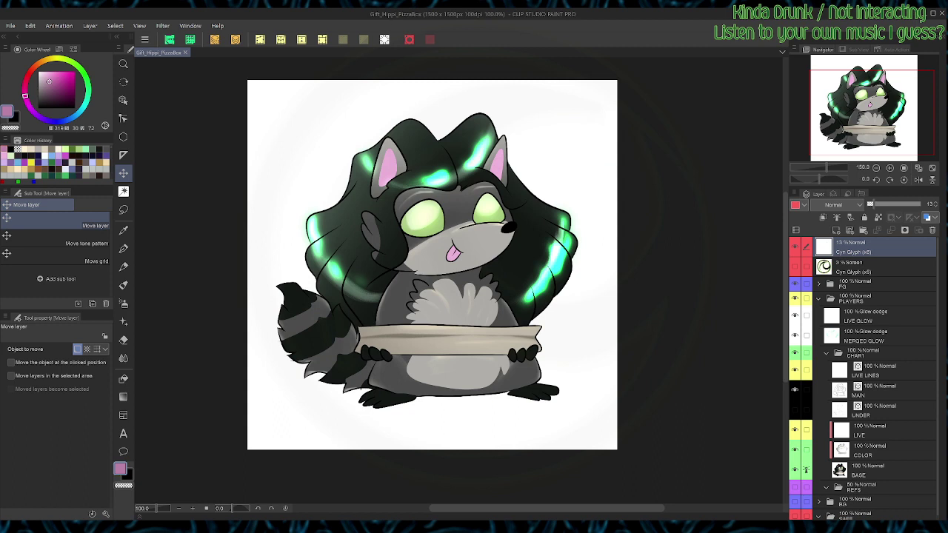
left_click(169, 40)
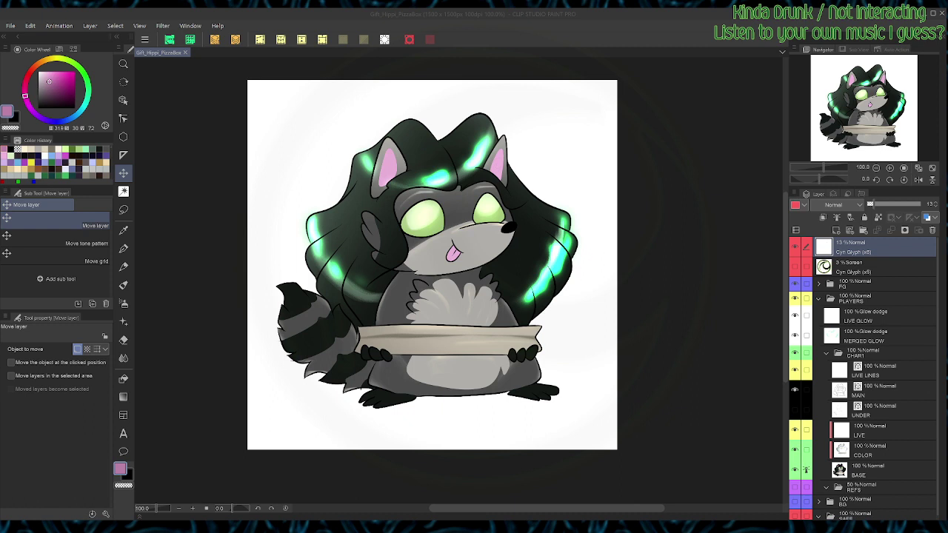
key("alt+Tab")
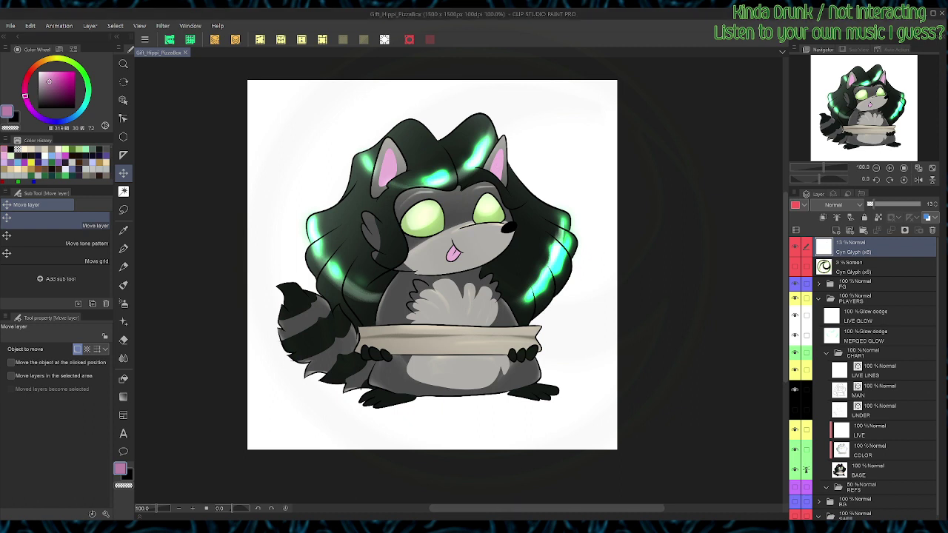
key("alt+Tab")
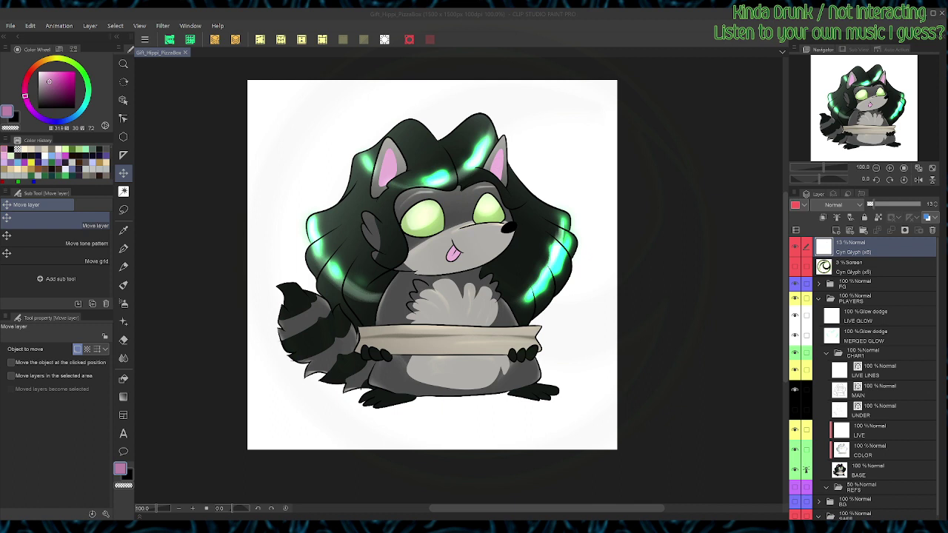